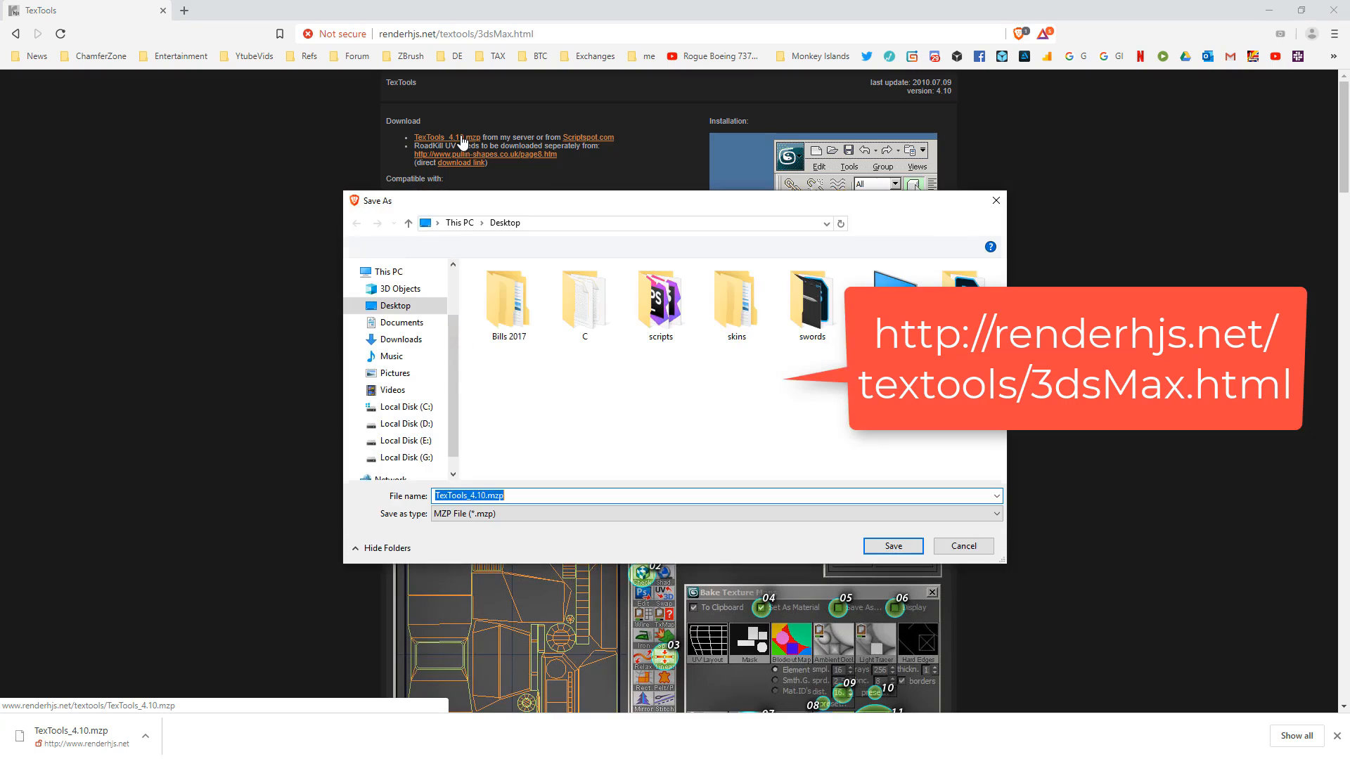
- Save TexTools_4.10.mzp to the desktop, switch to 3ds Max, load the file into the viewport and run its Quick Install
left_click(892, 546)
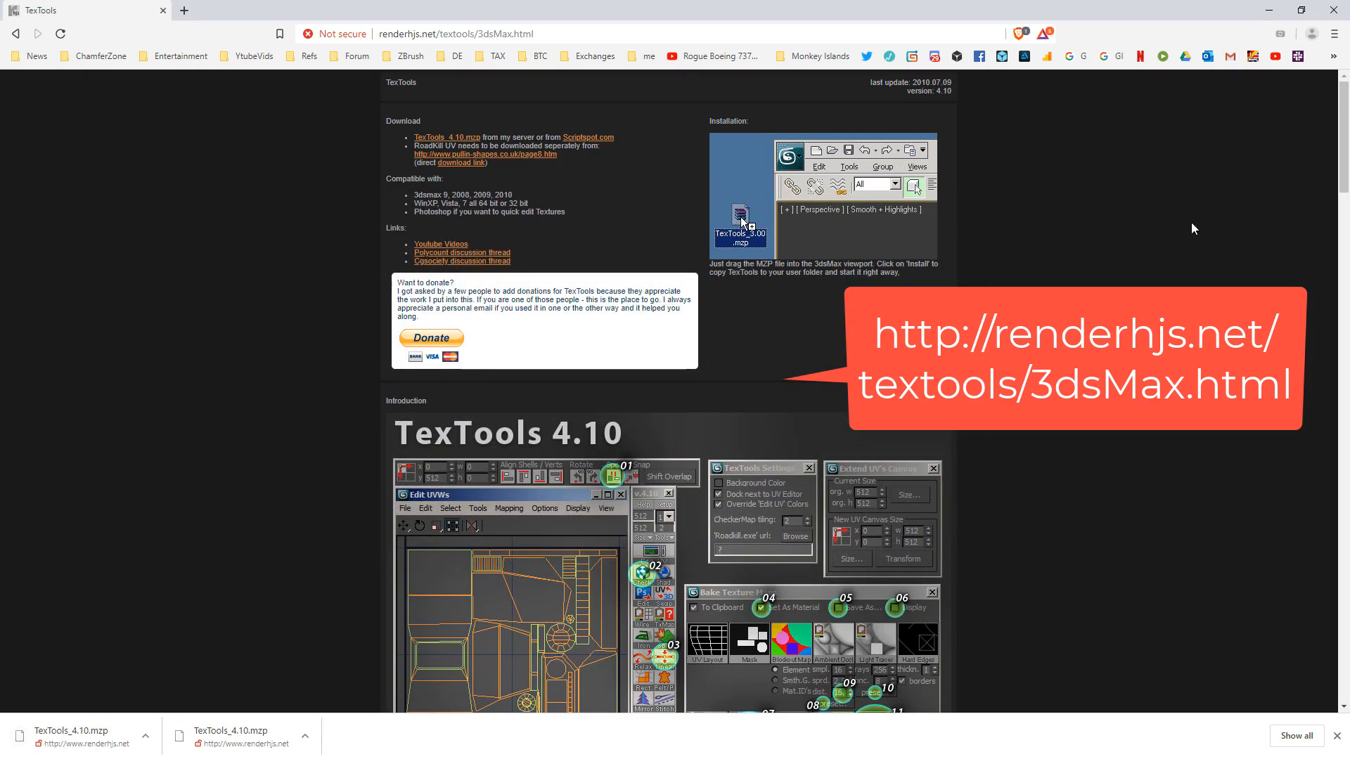
left_click(1266, 12)
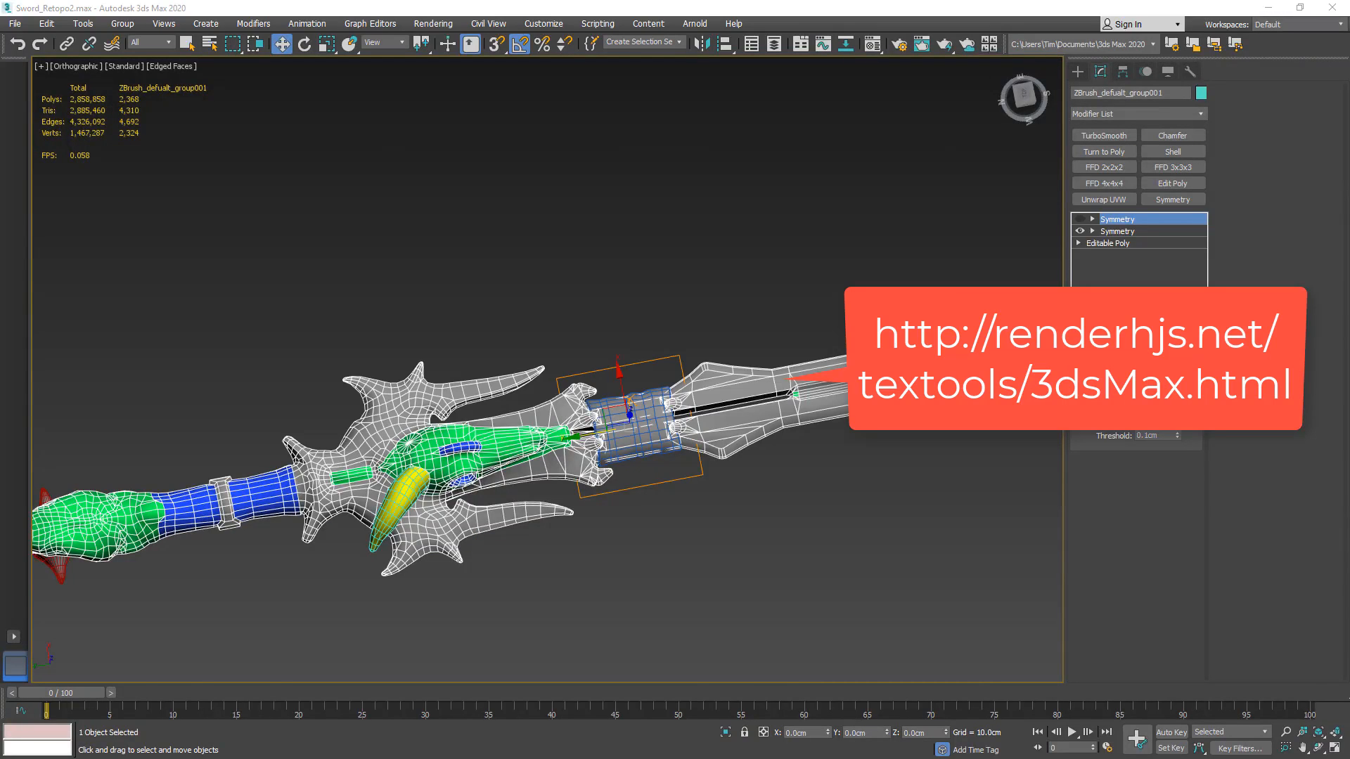
left_click_drag(1349, 555, 580, 251)
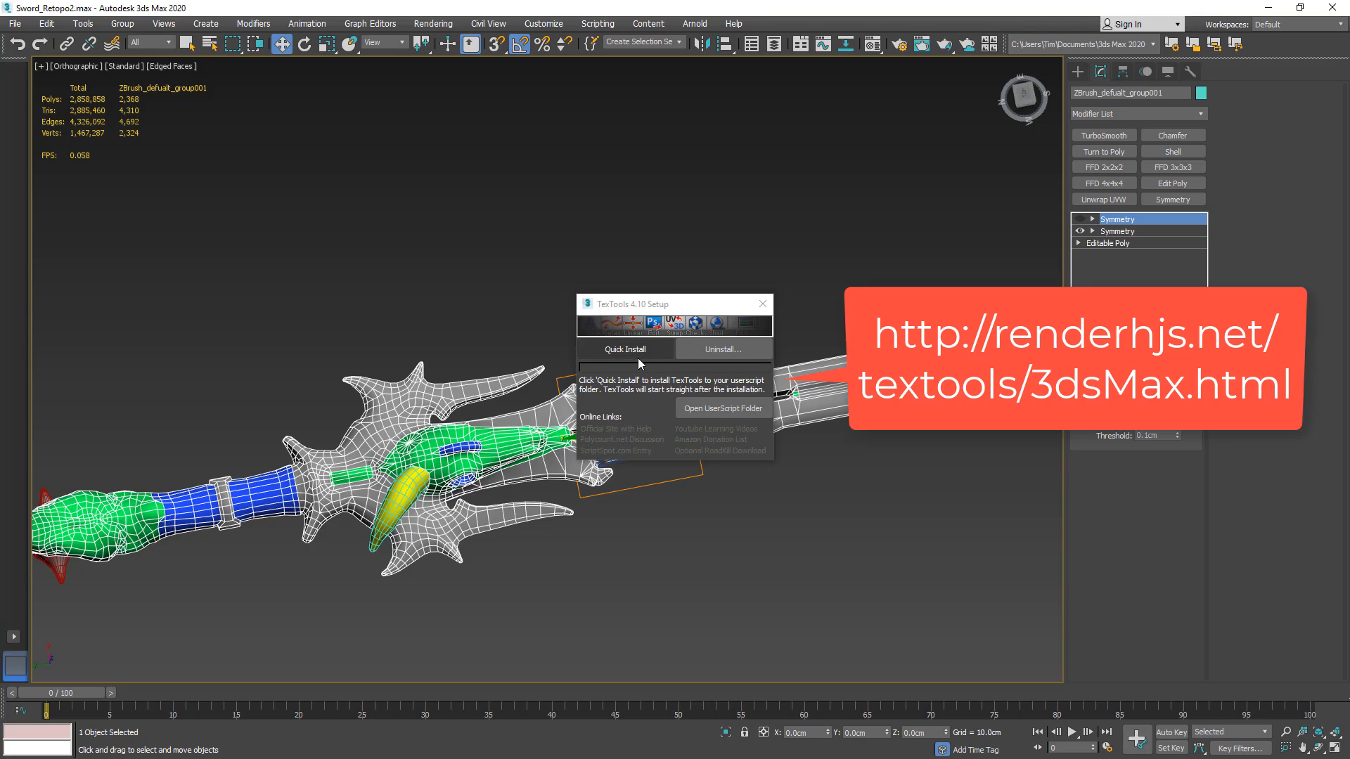
left_click(639, 356)
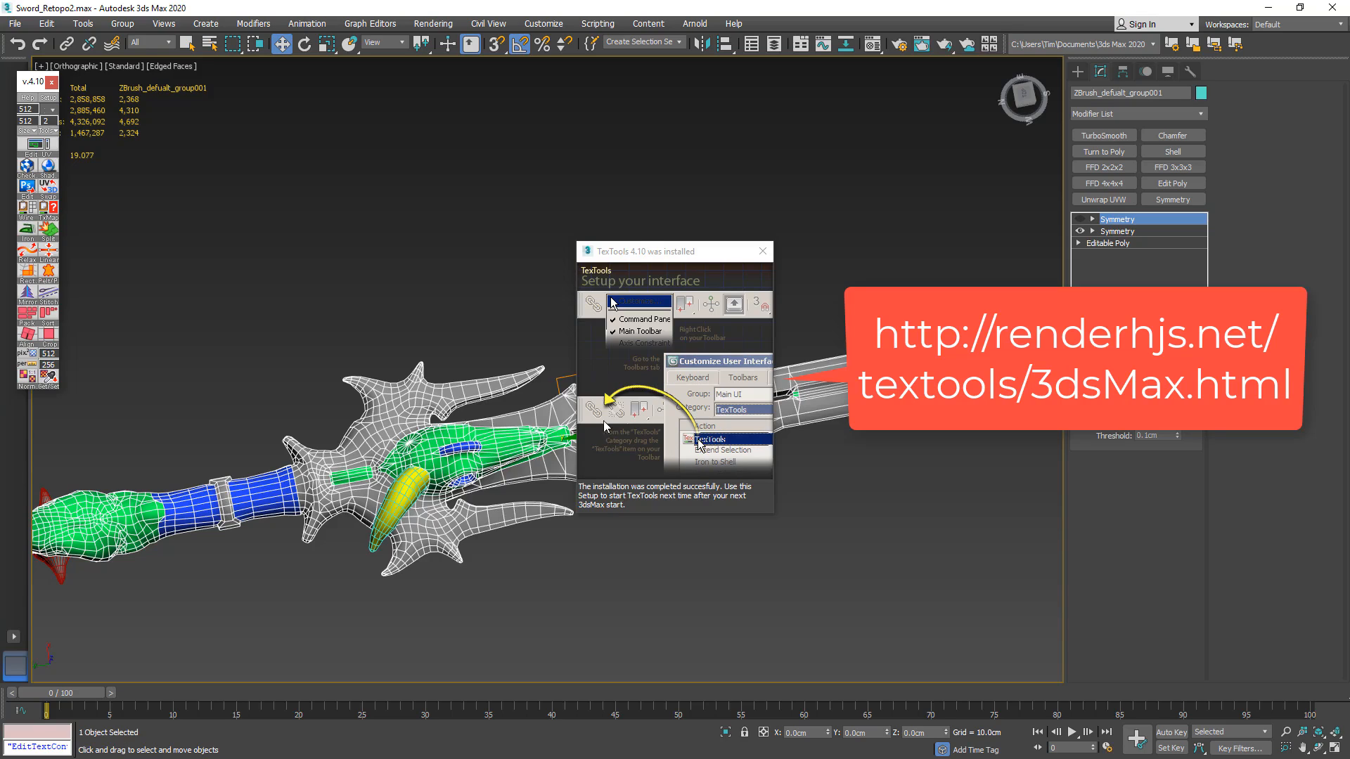
- Move the TexTools installation notice aside and open the Customize User Interface dialog
left_click_drag(643, 251, 170, 158)
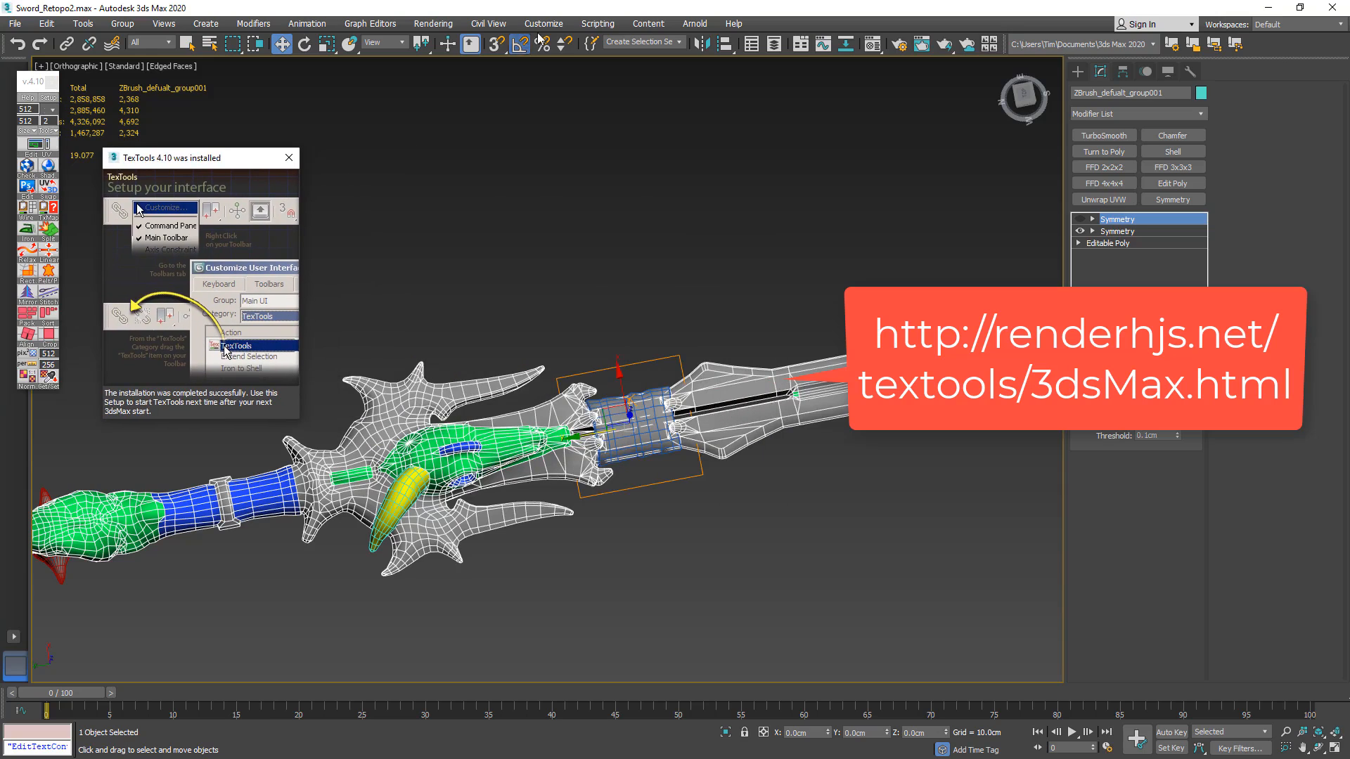
left_click(539, 21)
left_click(562, 53)
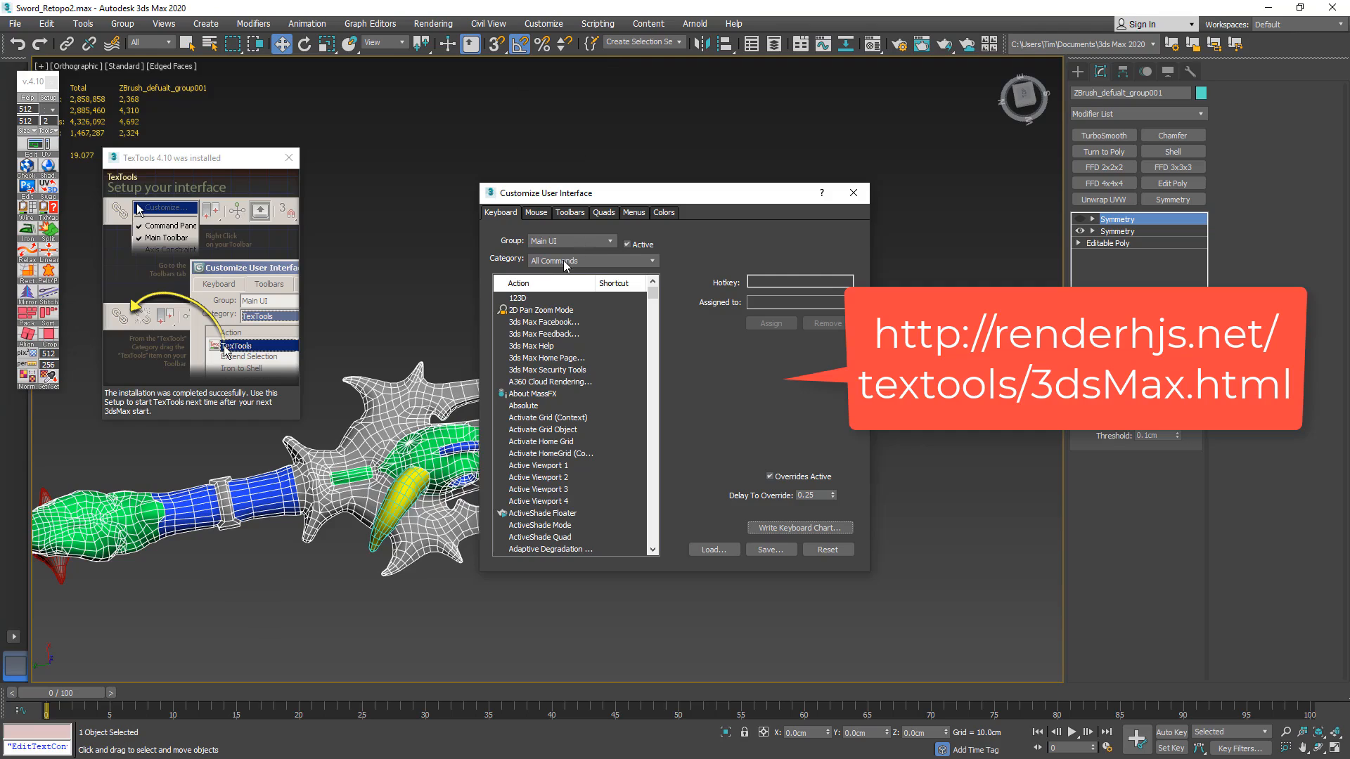
left_click(567, 264)
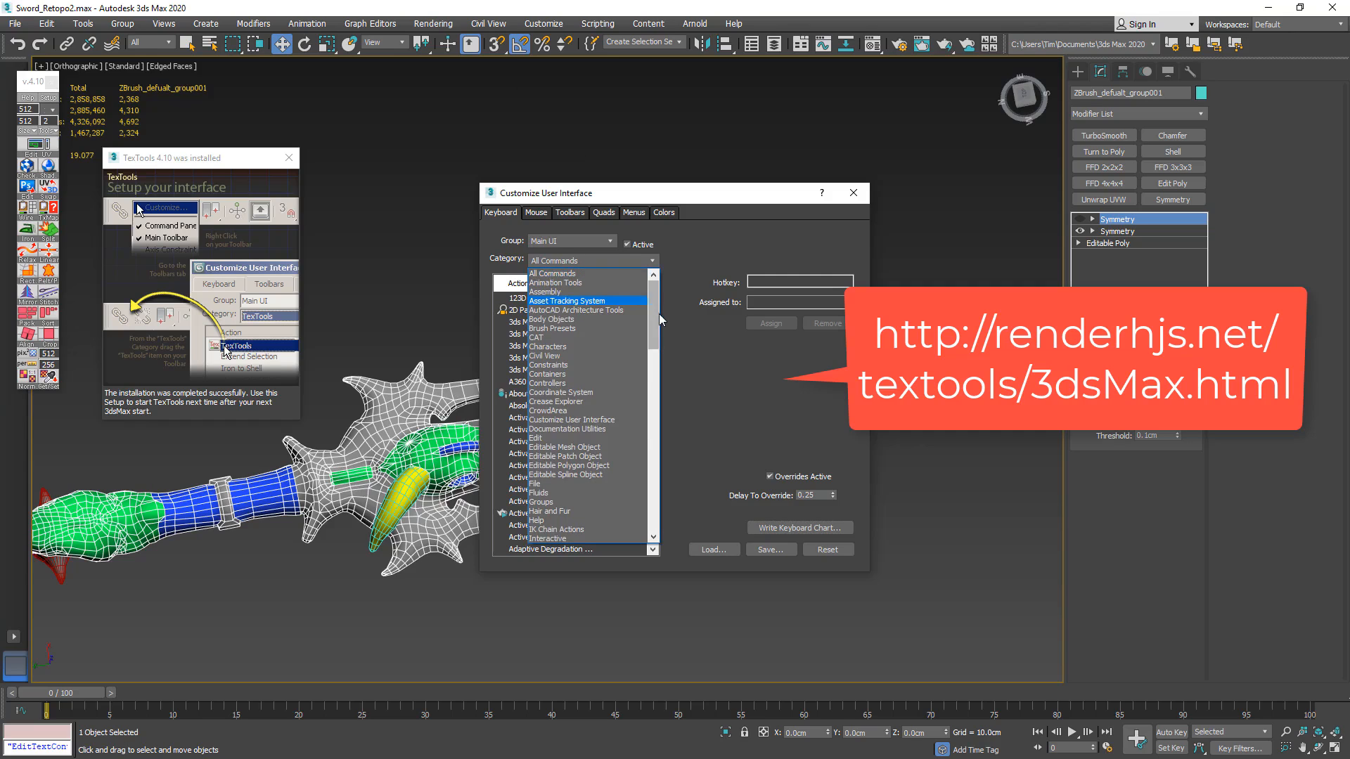
left_click_drag(654, 351, 654, 524)
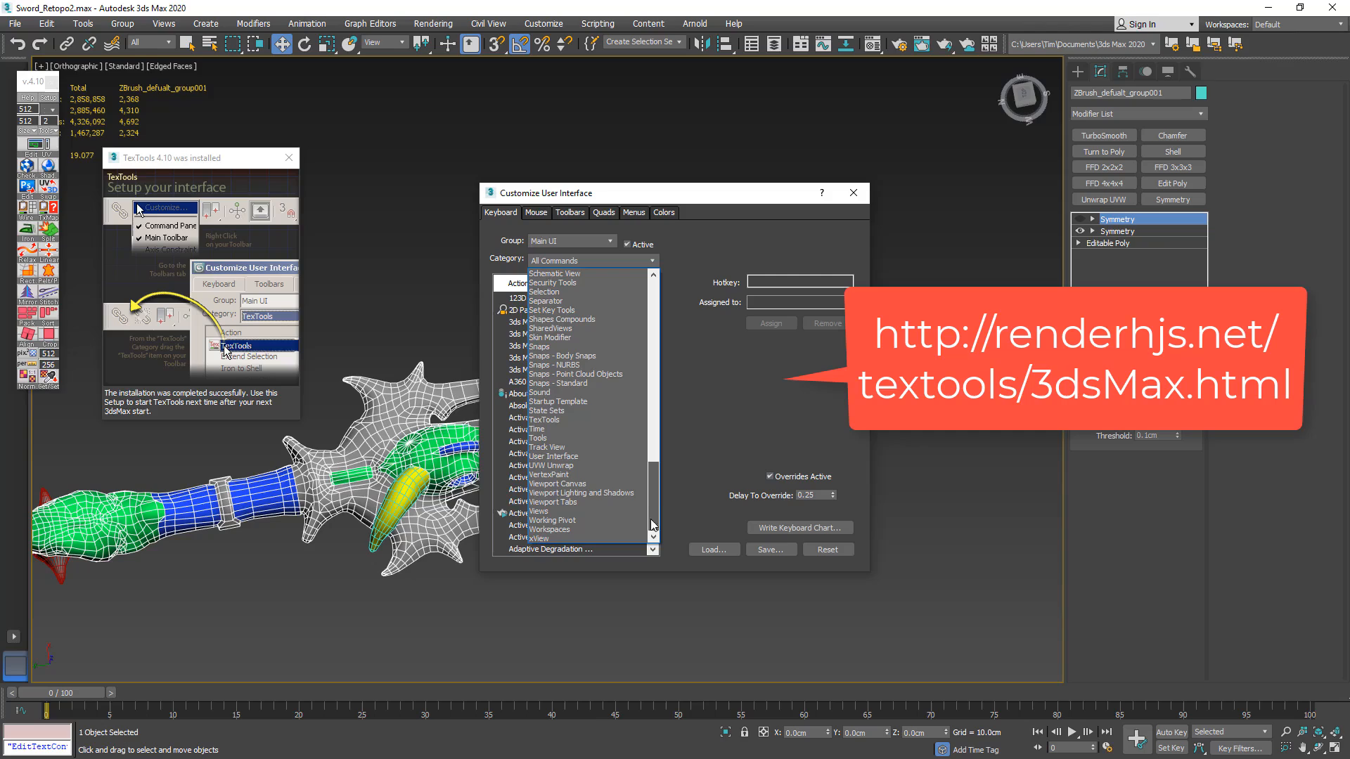
left_click(561, 420)
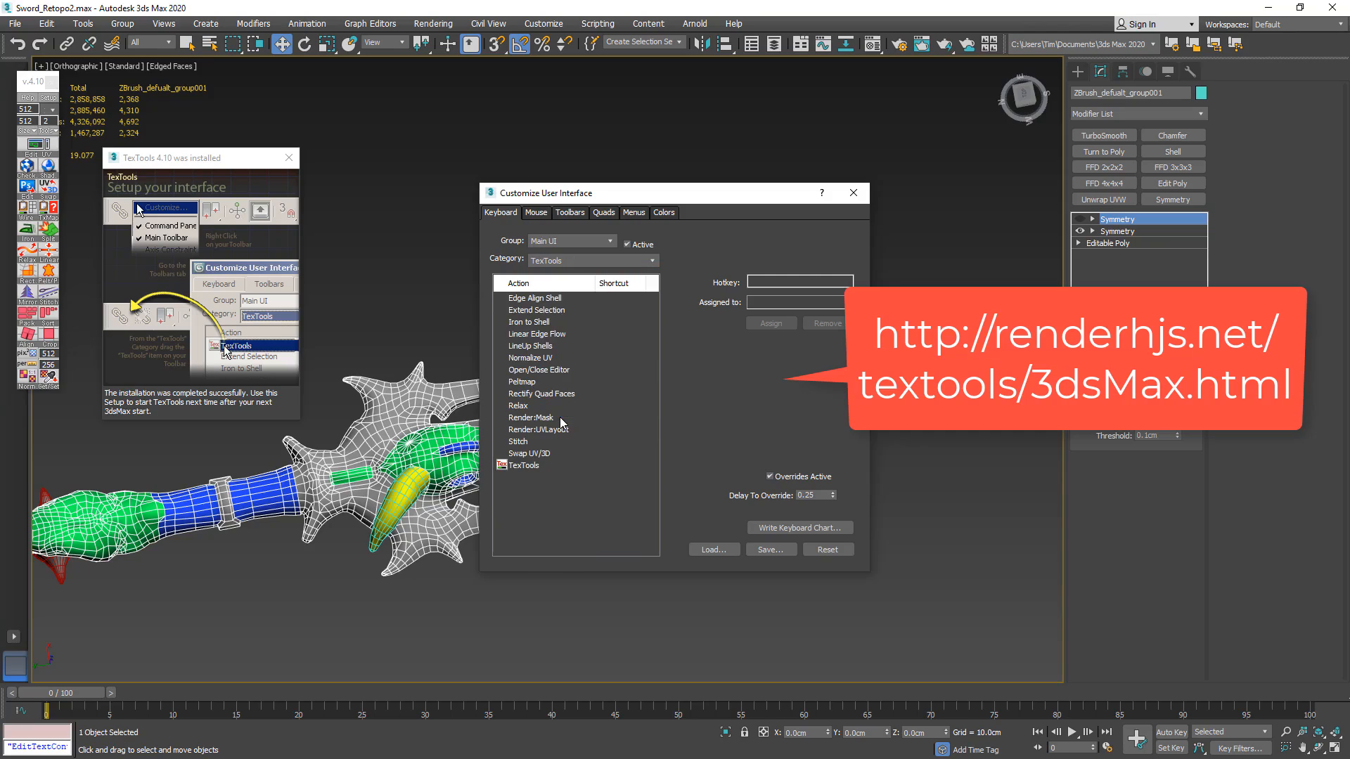
left_click(503, 467)
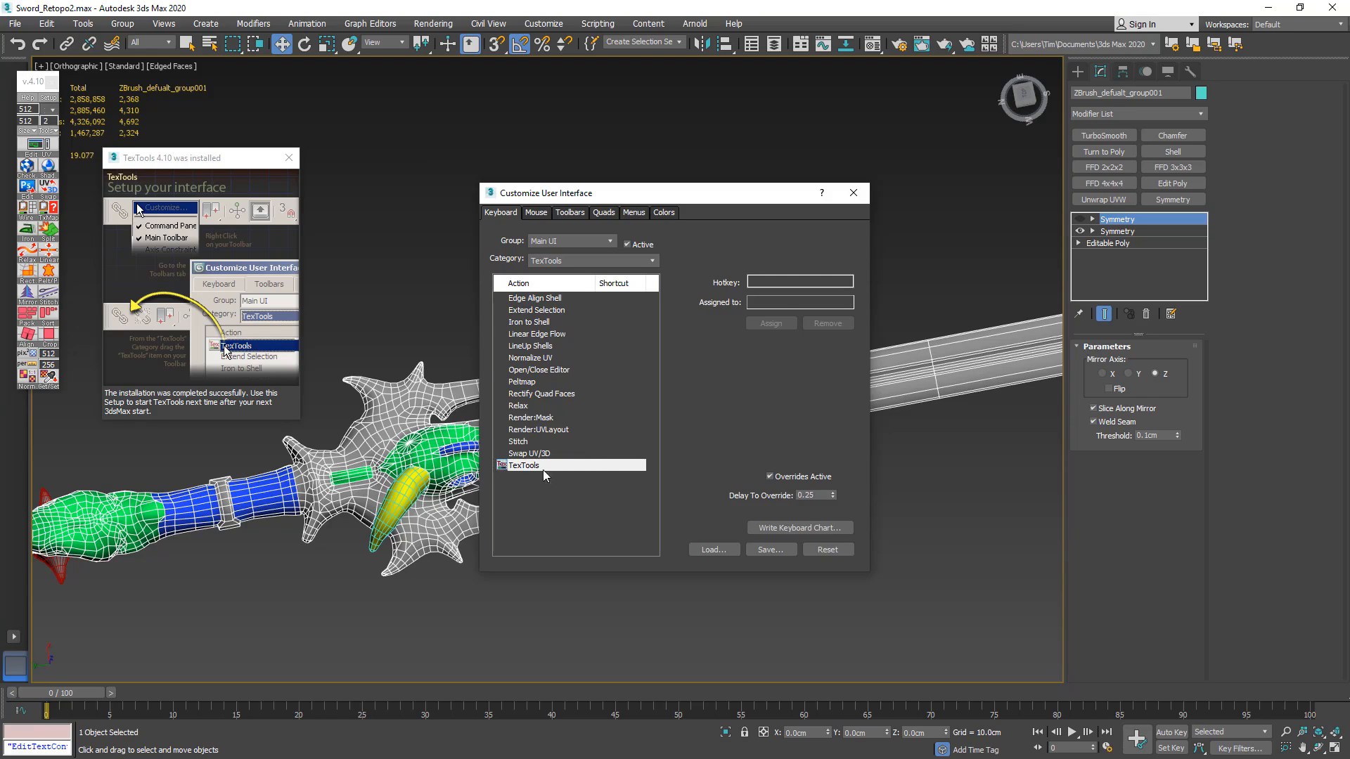
- Add the TexTools action from the TexTools category to the main toolbar and close the customization and installation windows
left_click(566, 213)
left_click(568, 261)
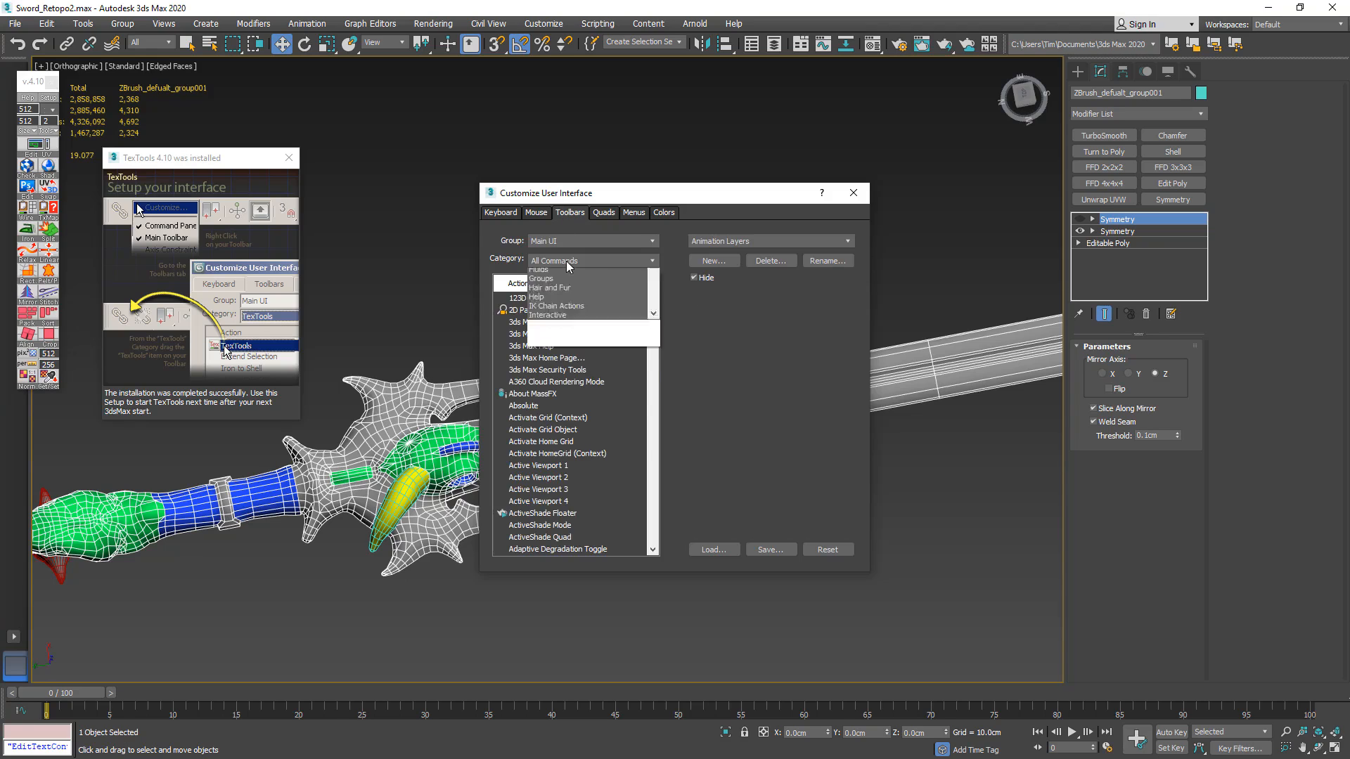
left_click_drag(658, 342, 668, 539)
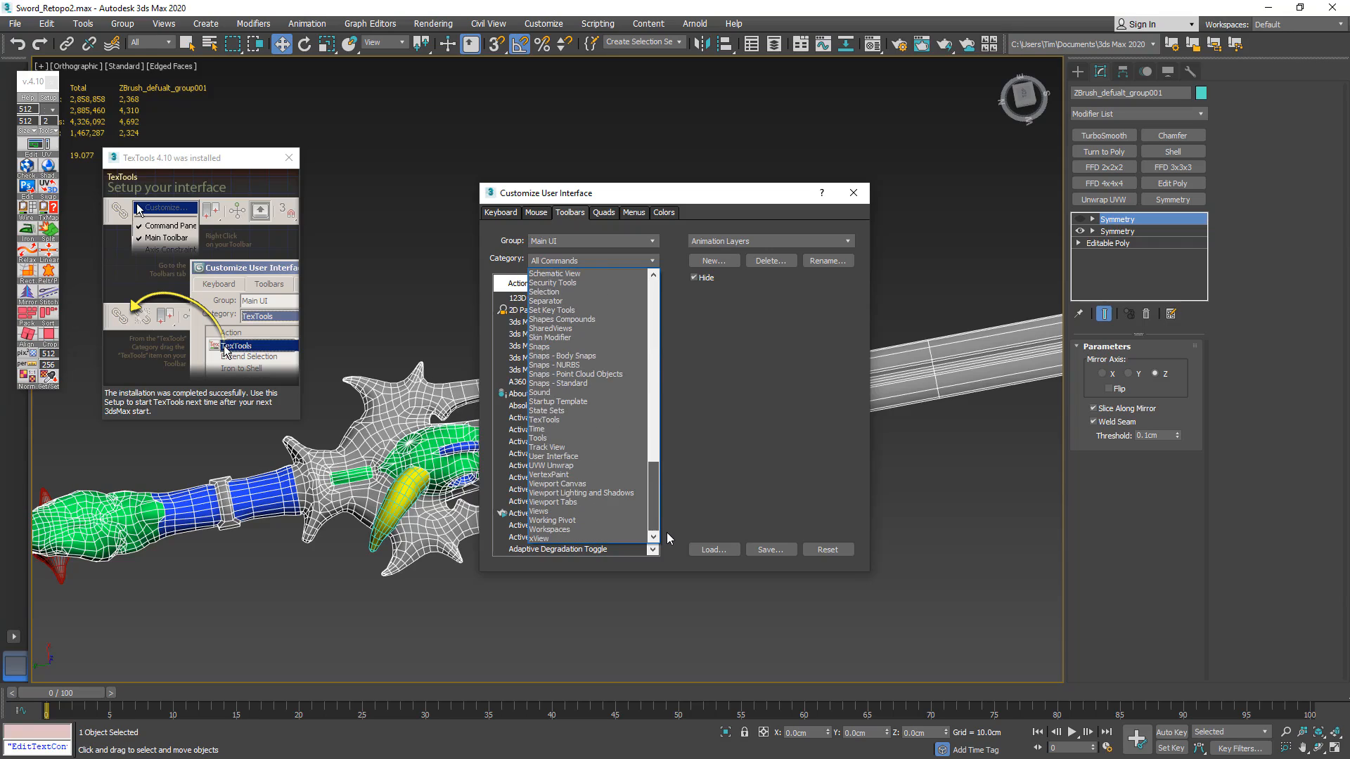
left_click(553, 420)
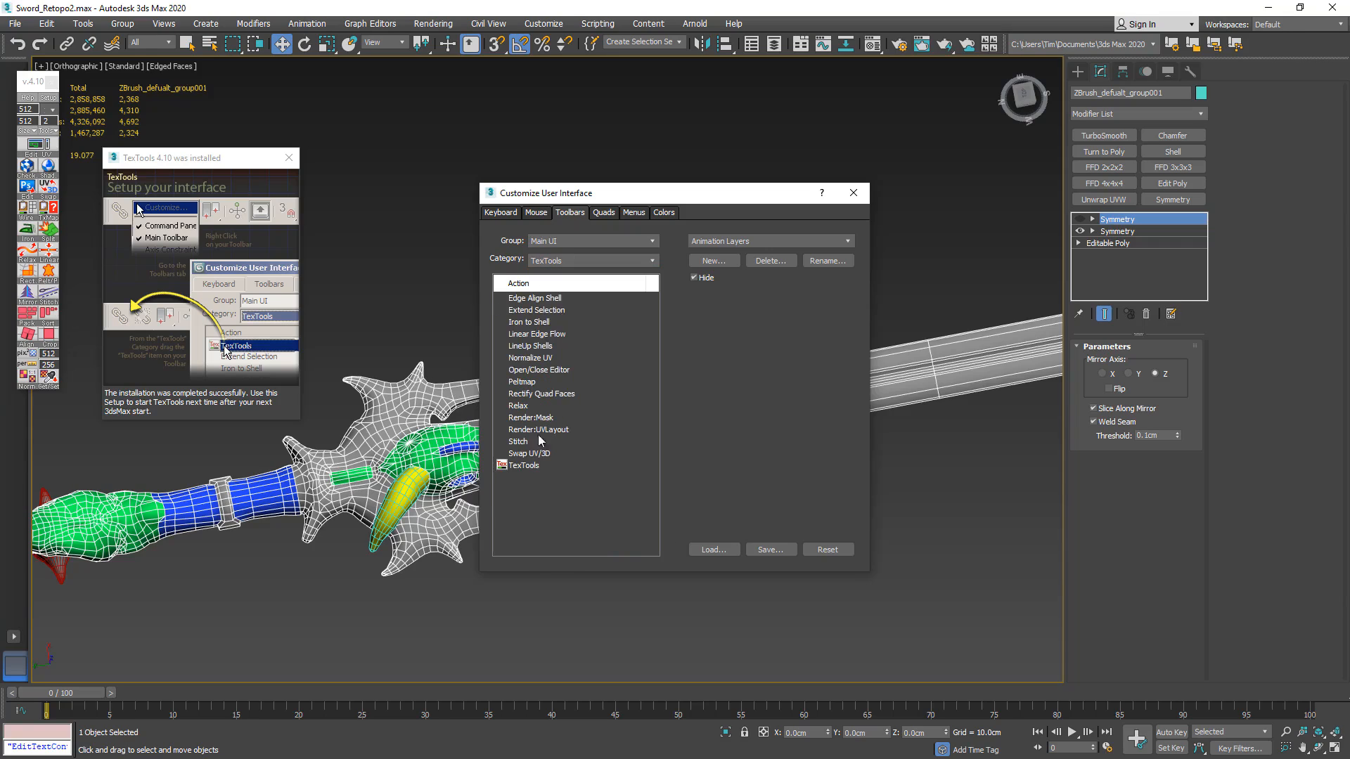
left_click_drag(524, 466, 117, 44)
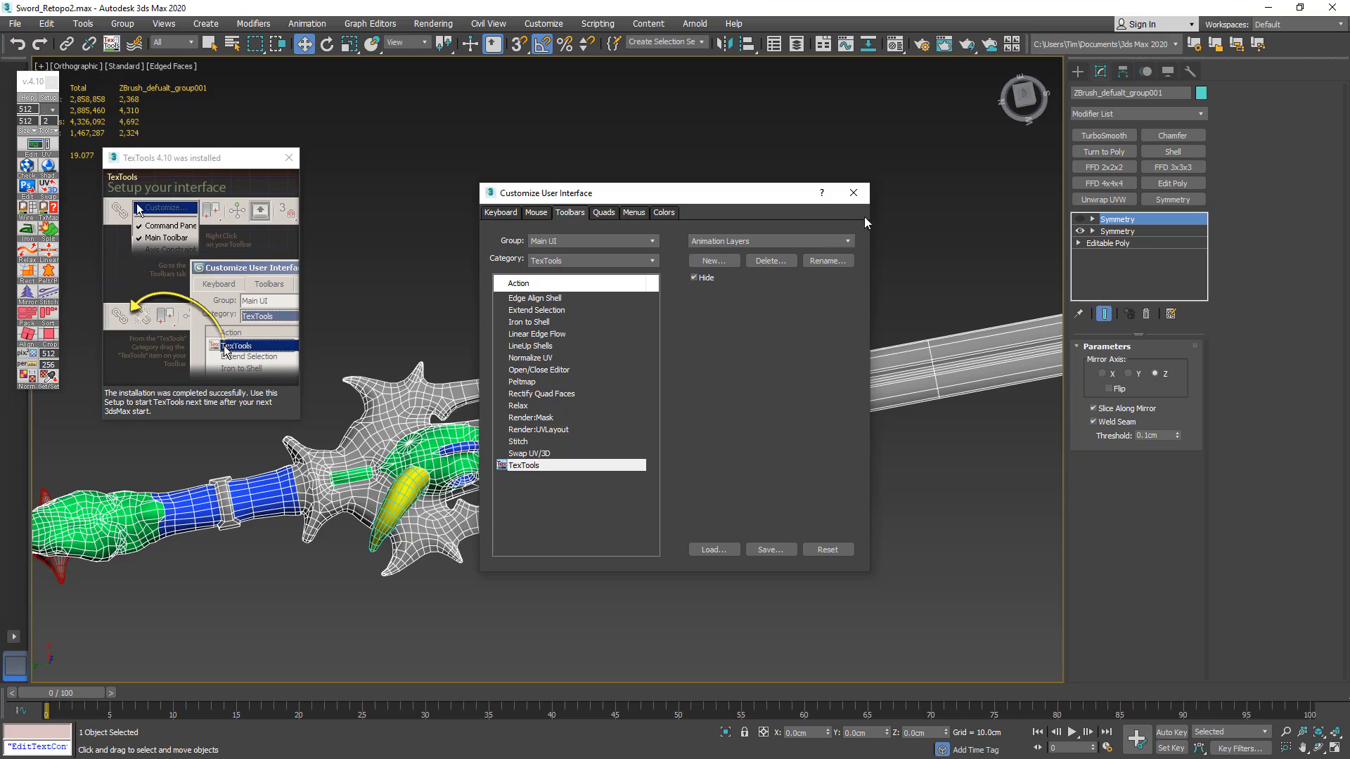
left_click(853, 192)
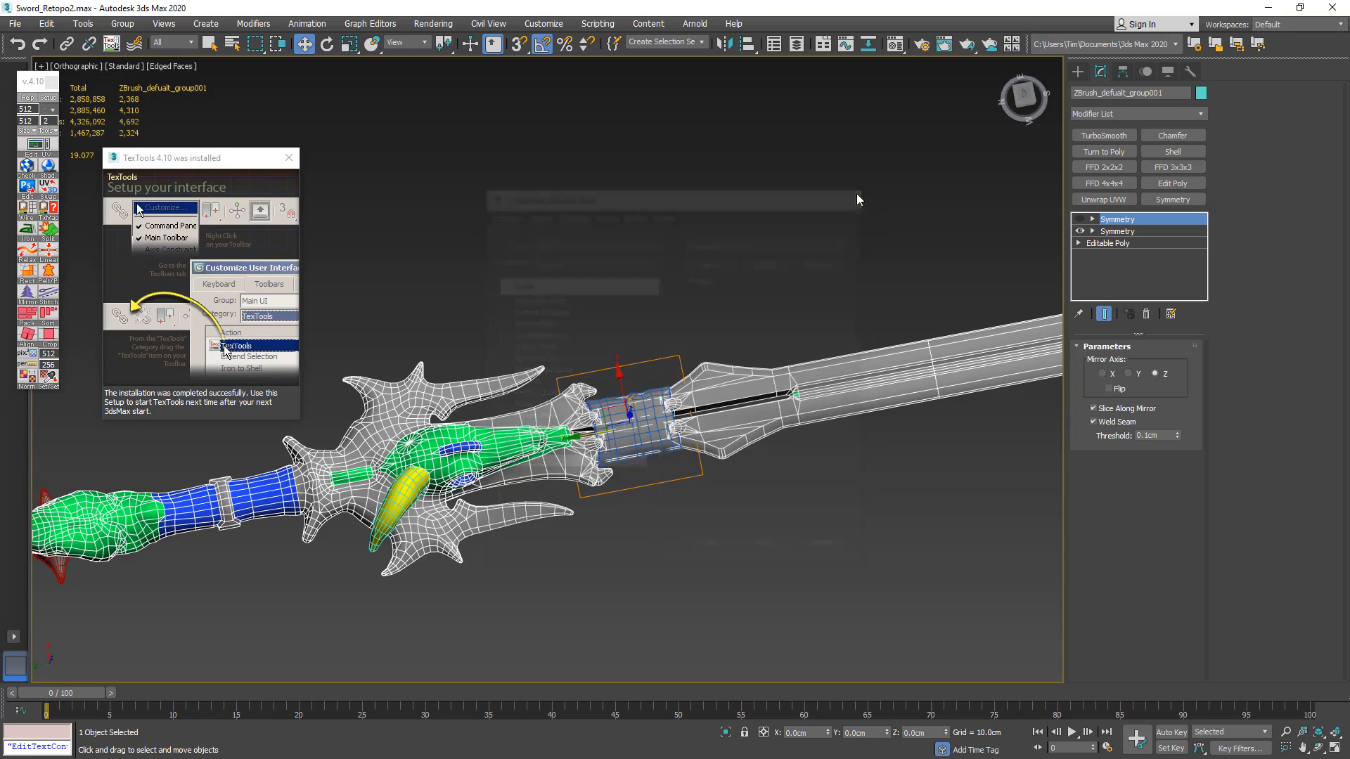
left_click(288, 159)
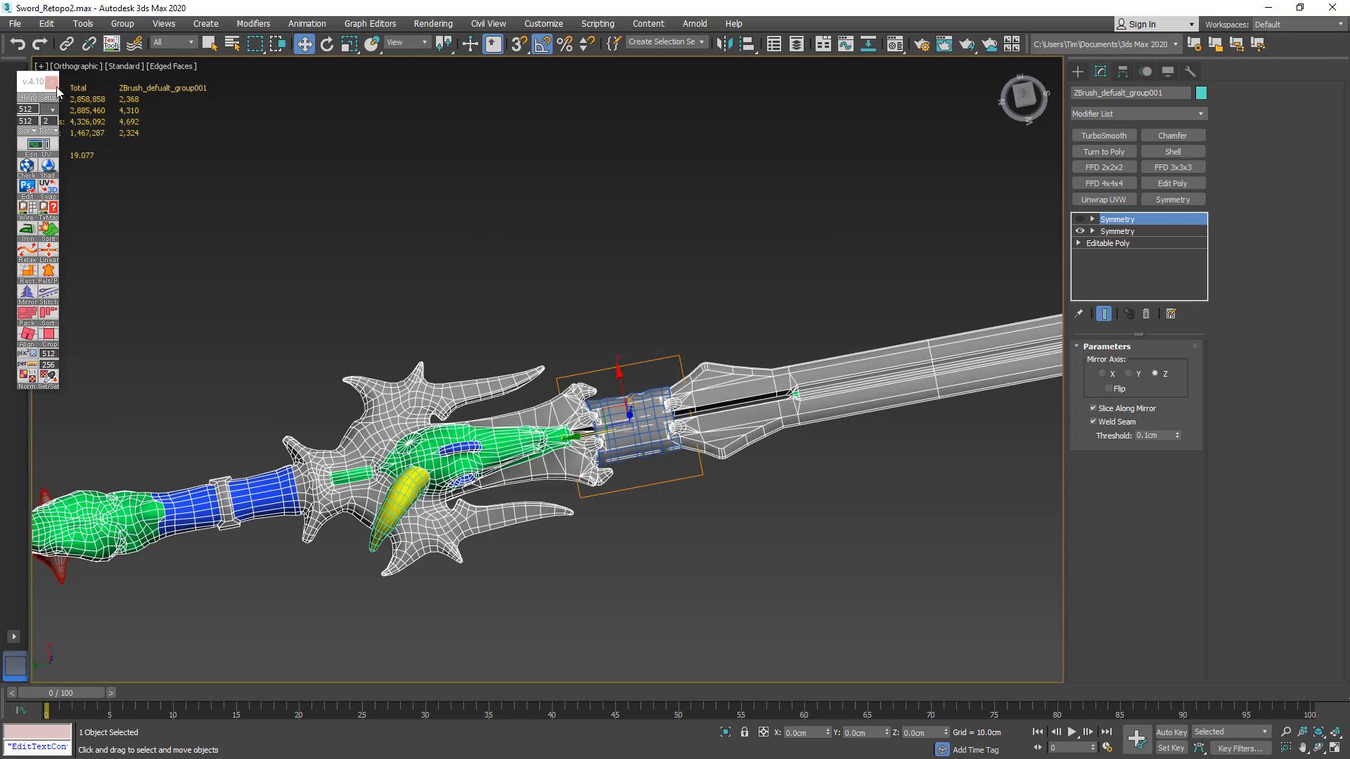
- Close the floating TexTools panel, test launching it from its new toolbar icon, and close it again
left_click(54, 84)
left_click(110, 43)
left_click(51, 82)
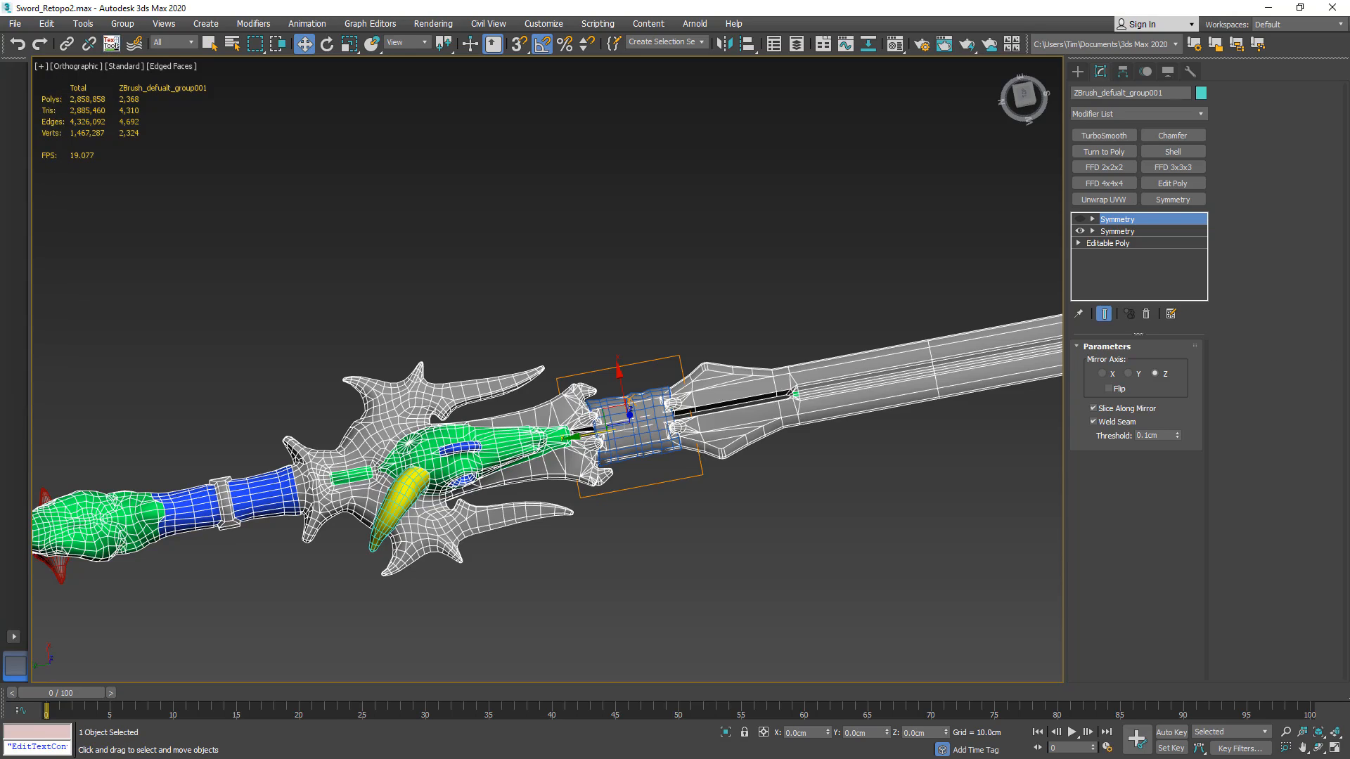
- Save the scene as Sword_Retopo3.max and collapse the sword mesh's whole modifier stack to Editable Poly
key("ctrl+s")
right_click(1115, 223)
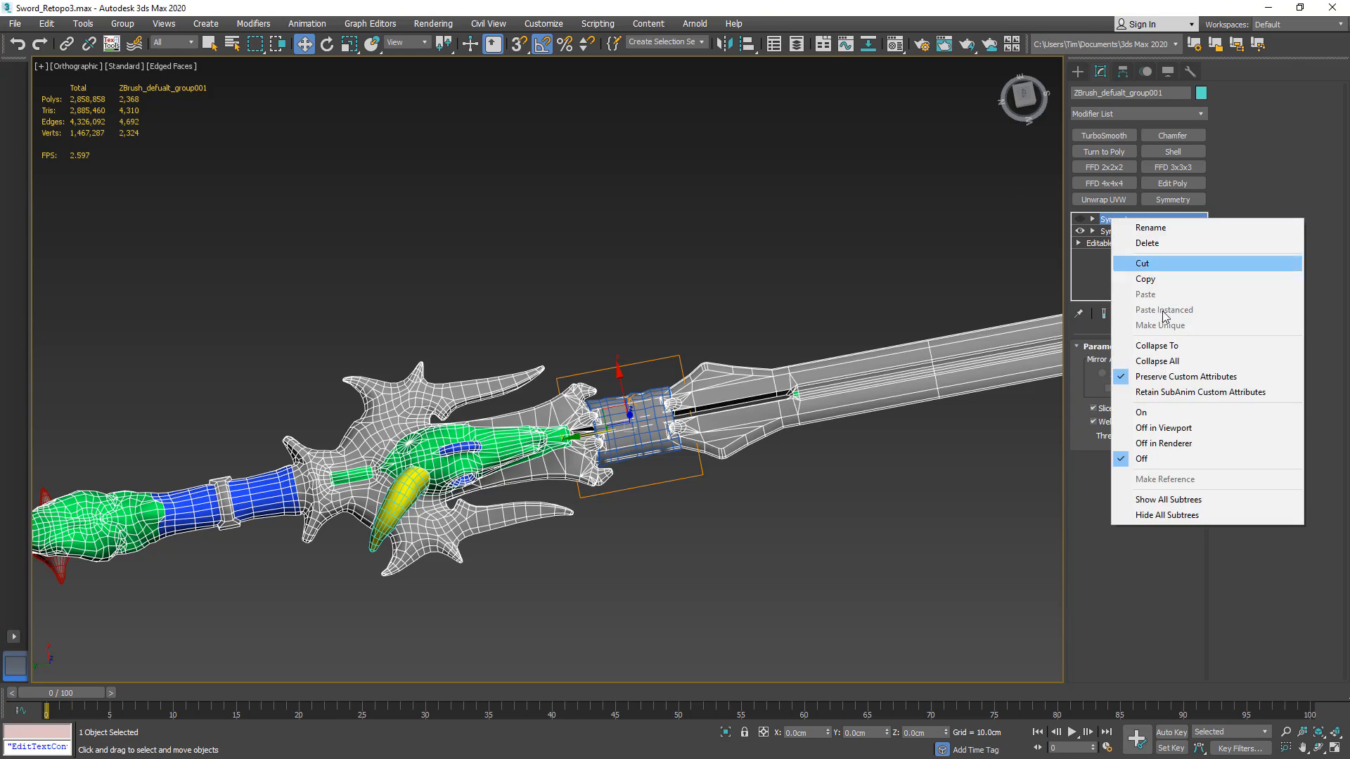
left_click(1139, 364)
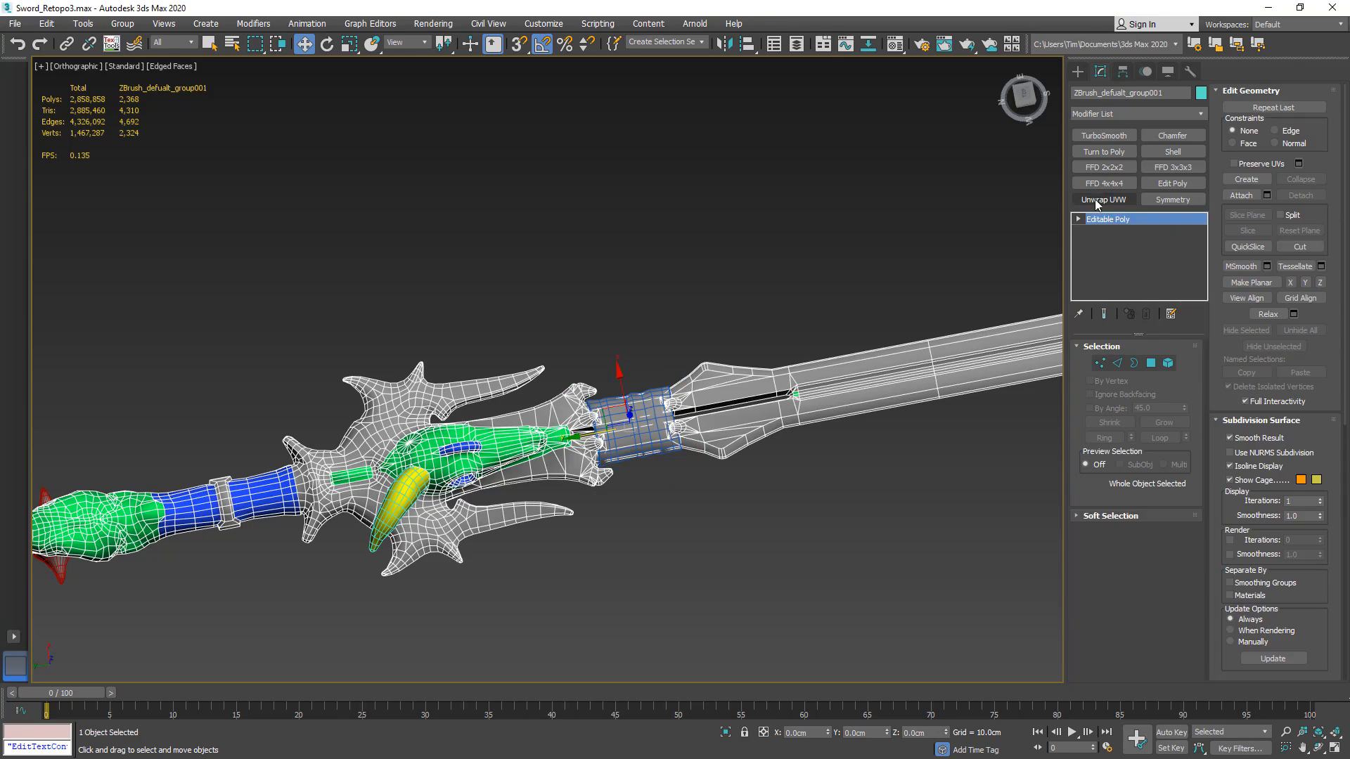
- Apply an Unwrap UVW modifier to the sword mesh and open its UV editor
left_click(1104, 114)
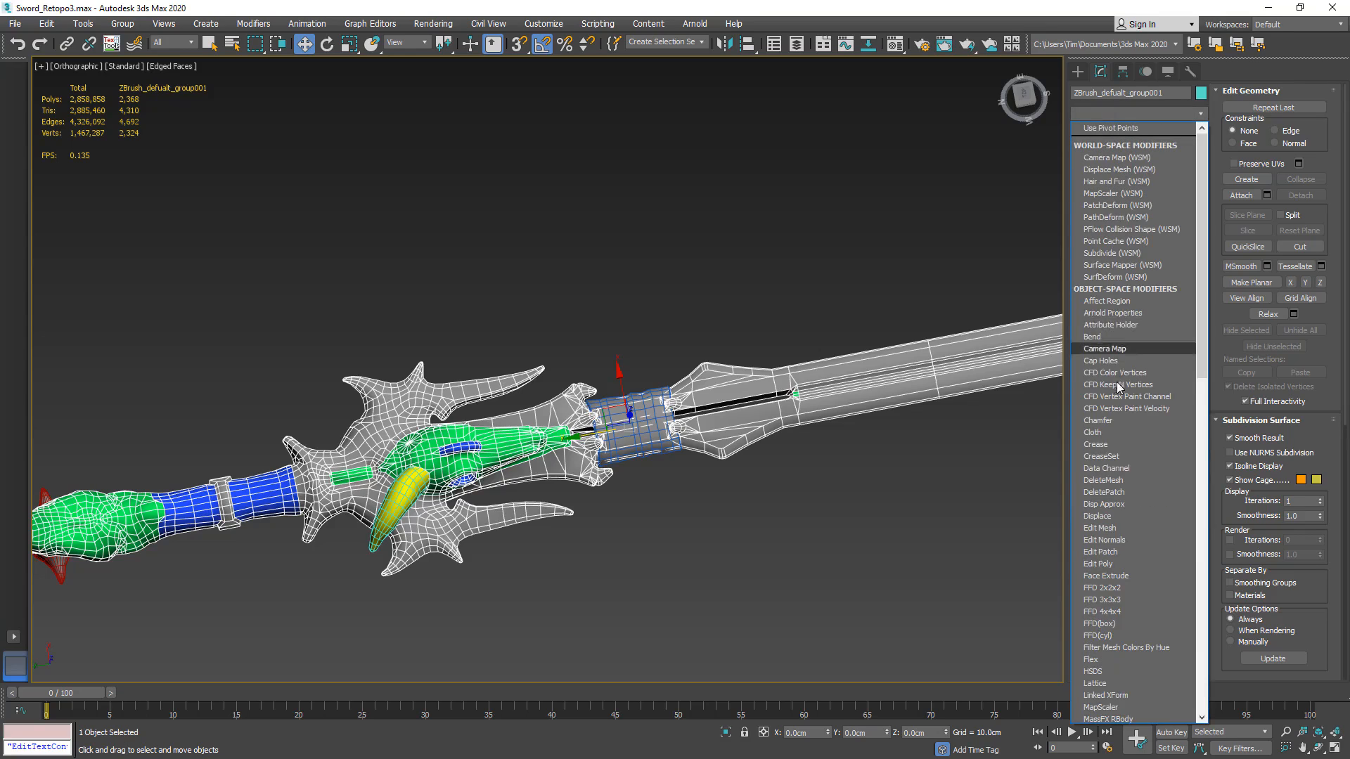
left_click(1103, 115)
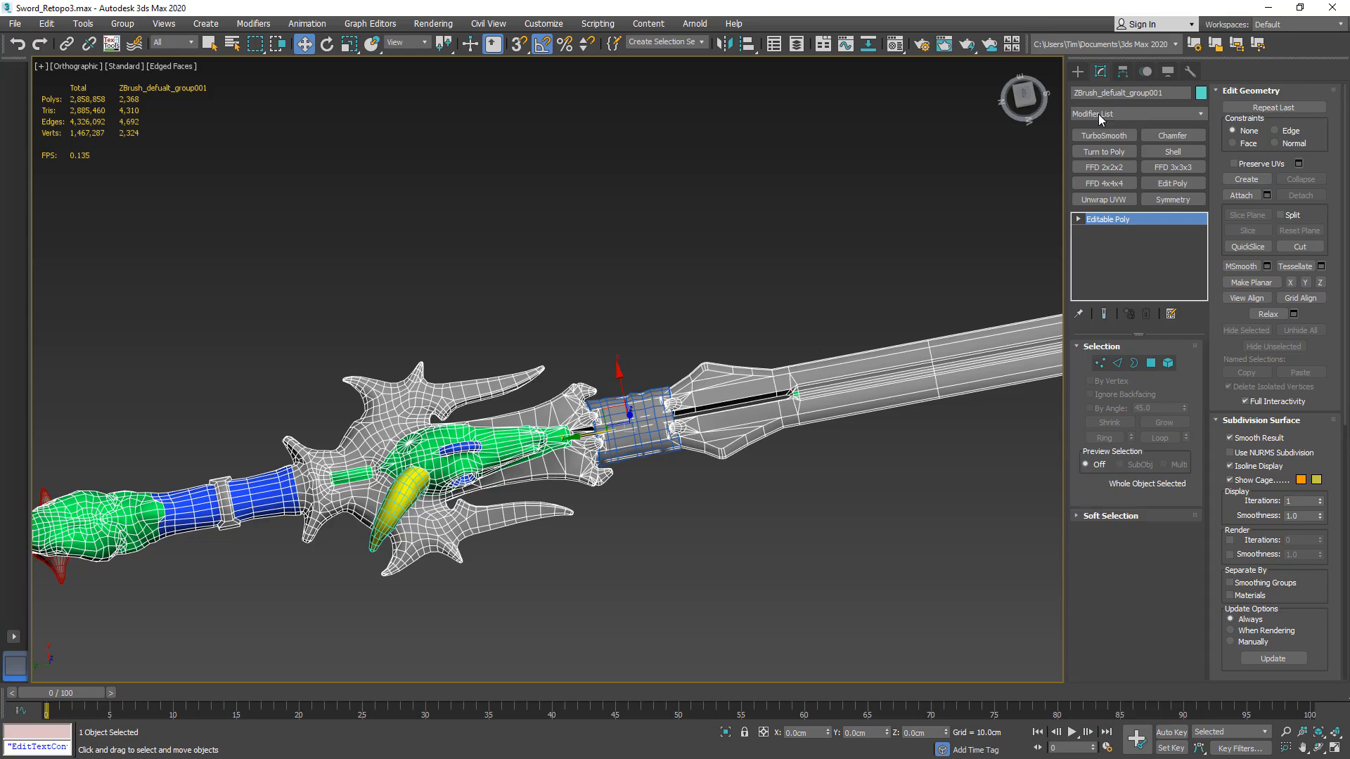
left_click(1101, 200)
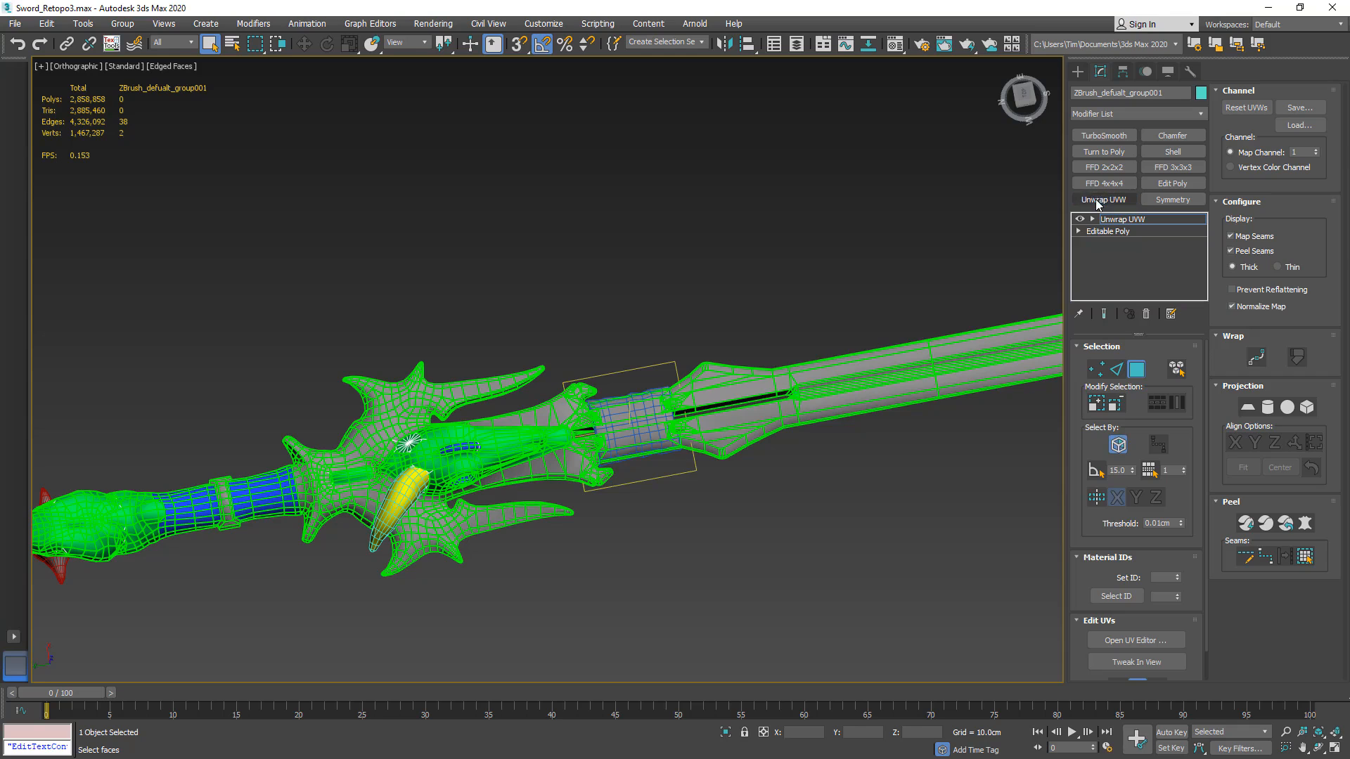
left_click(1127, 642)
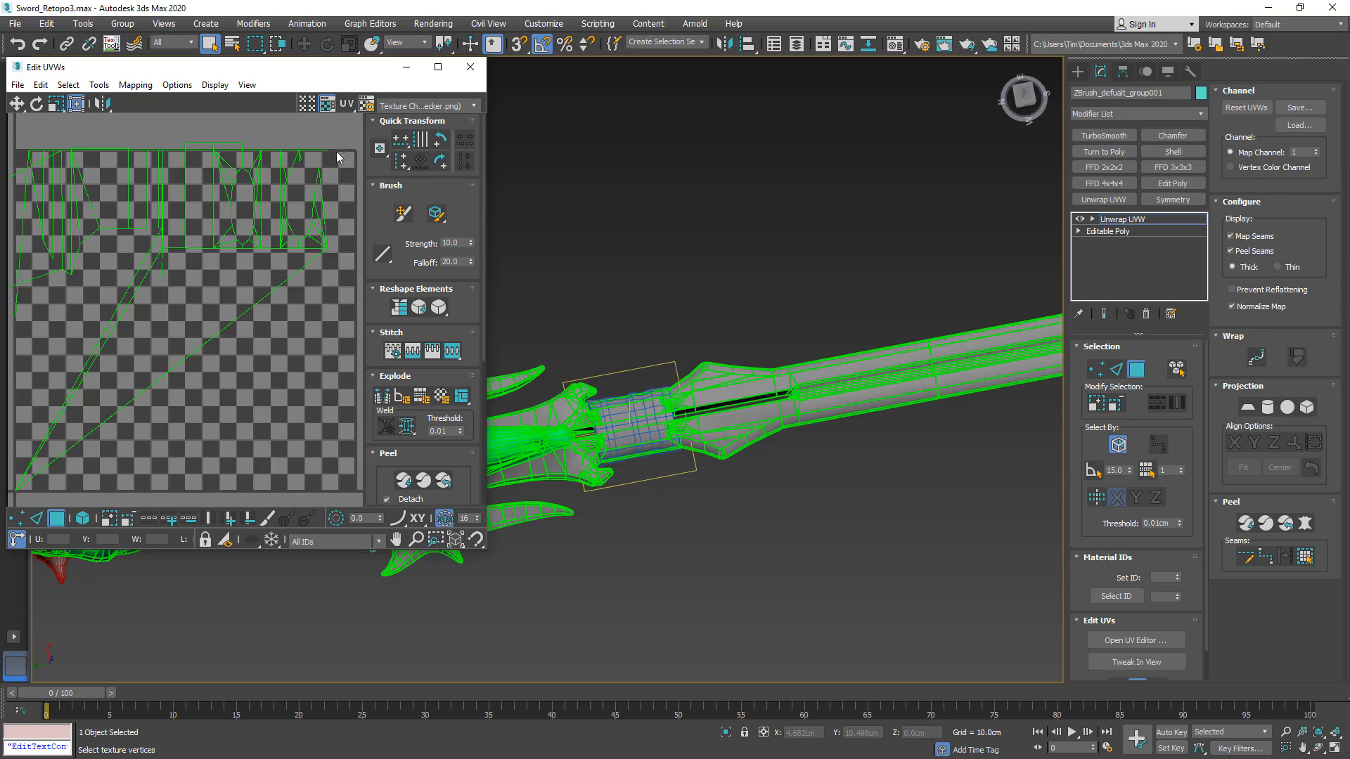
- Save UV editor defaults with the checker pattern turned off and Always Bring Up The Edit Window enabled
left_click(327, 105)
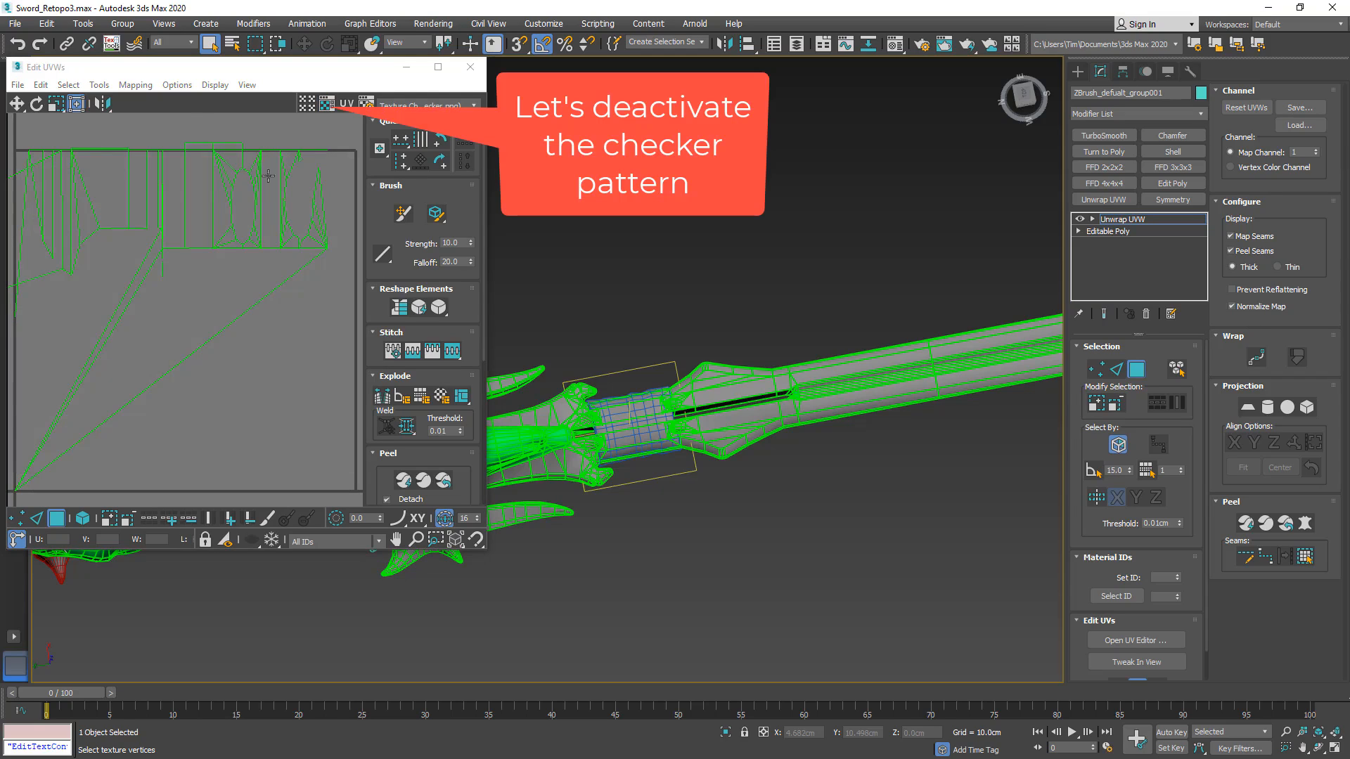
left_click(177, 85)
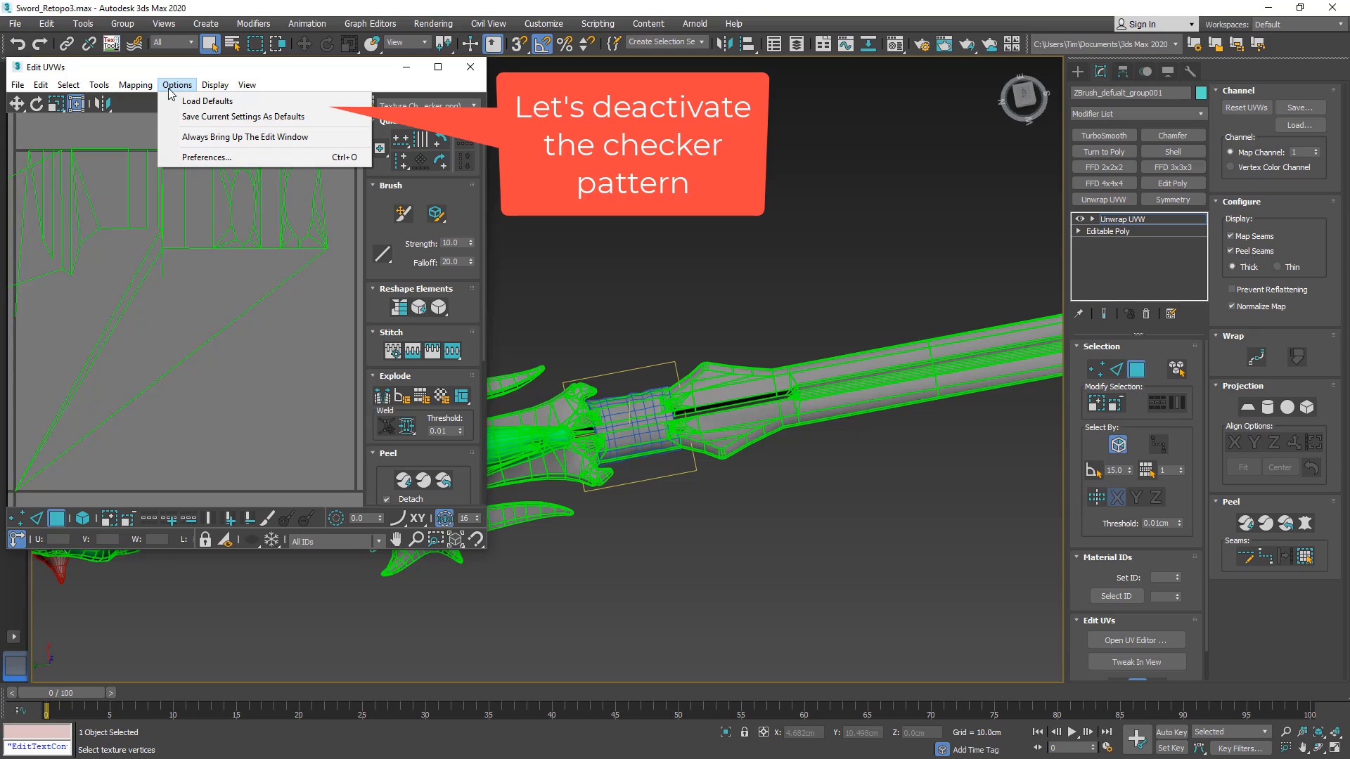
left_click(239, 140)
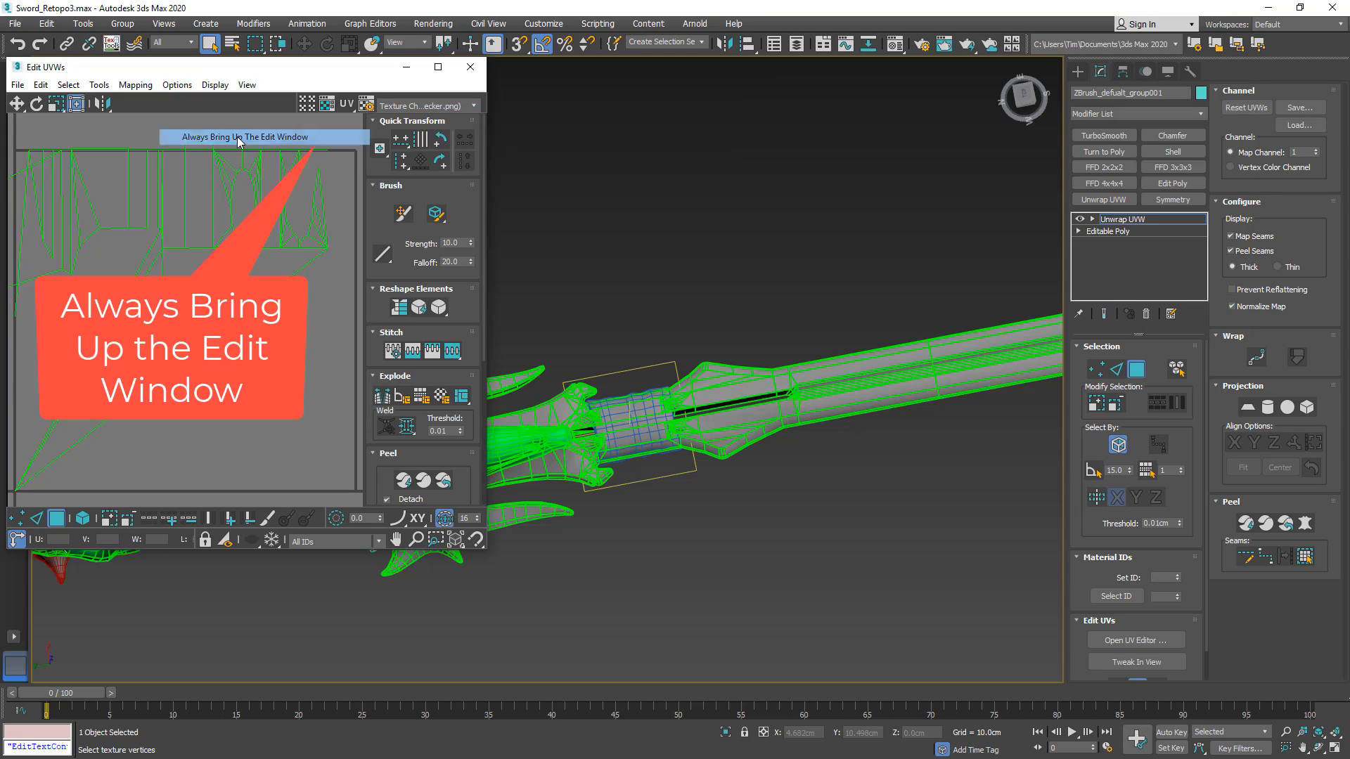
left_click(177, 85)
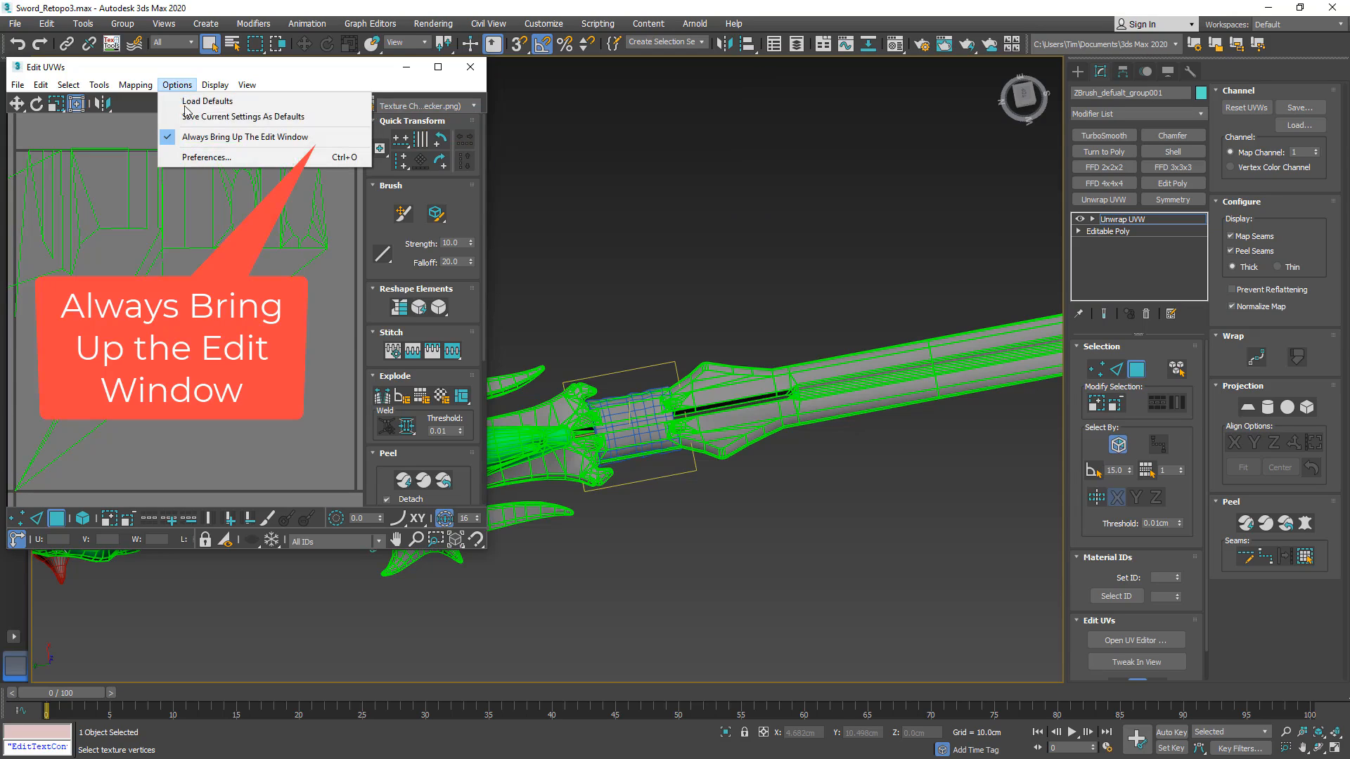
left_click(204, 121)
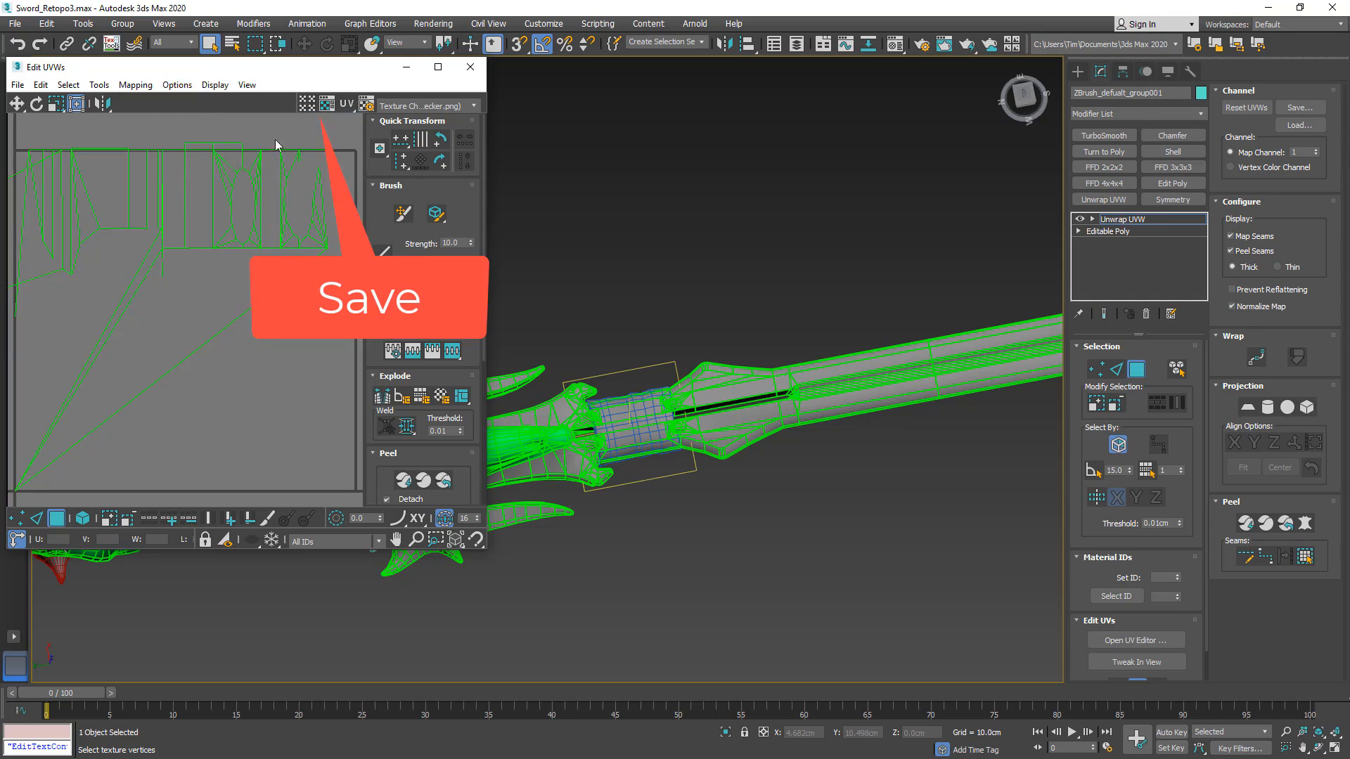
- Remove the Unwrap UVW modifier from the sword mesh and apply a fresh one to test the saved defaults
right_click(1117, 219)
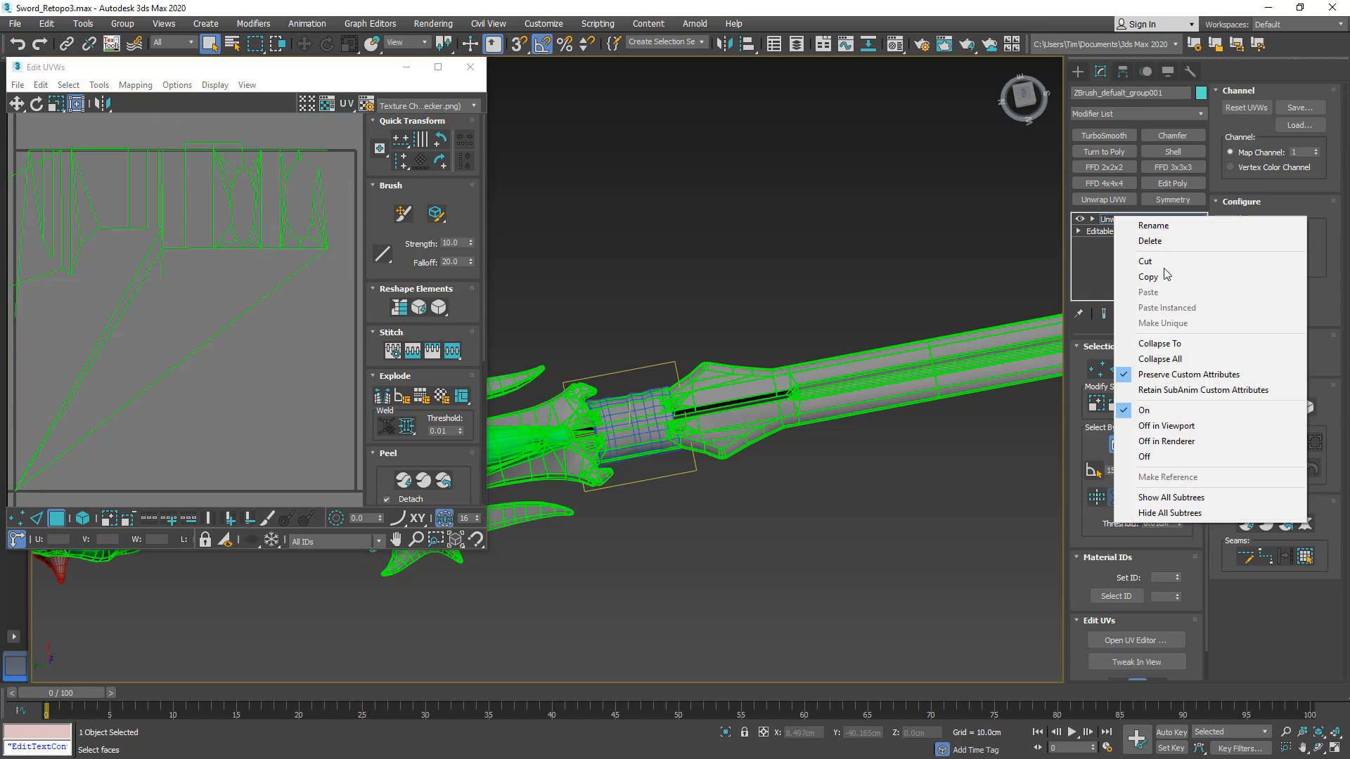
left_click(1153, 355)
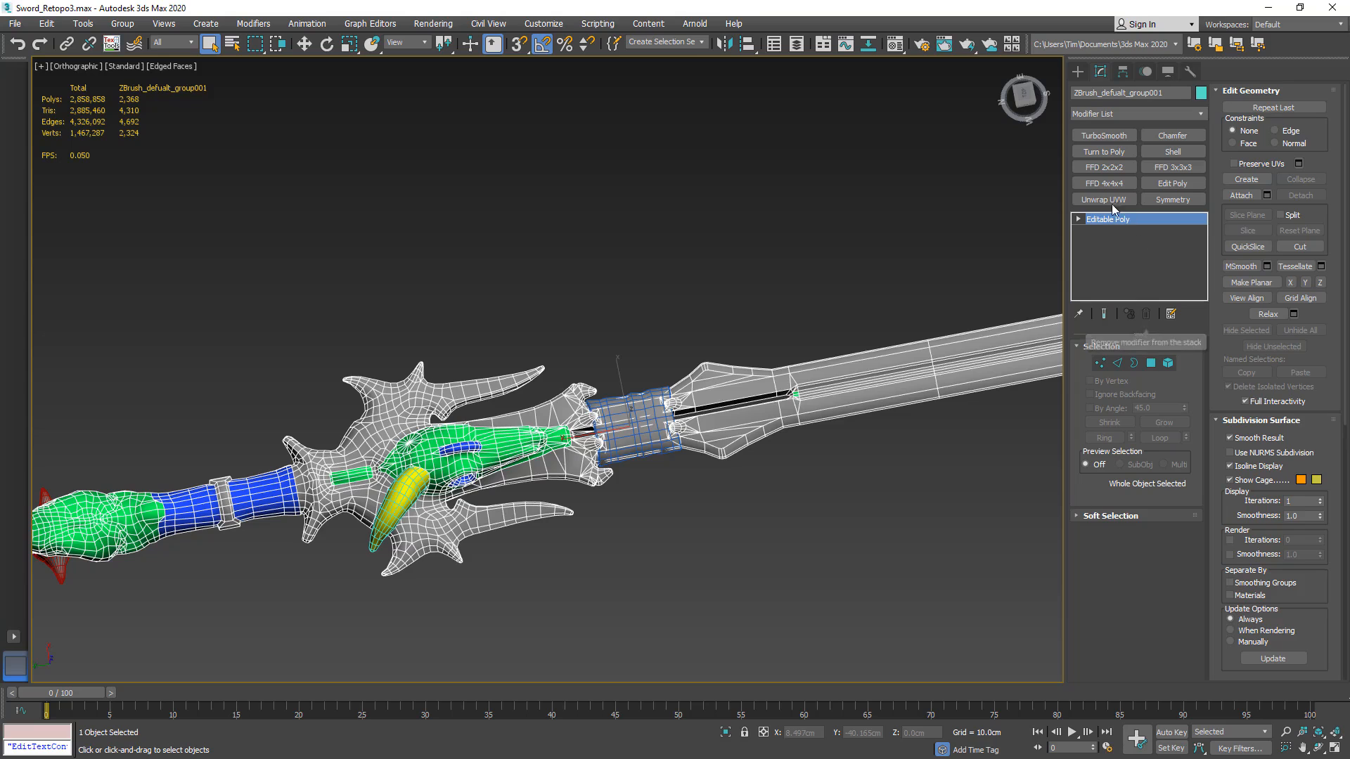
left_click(1104, 200)
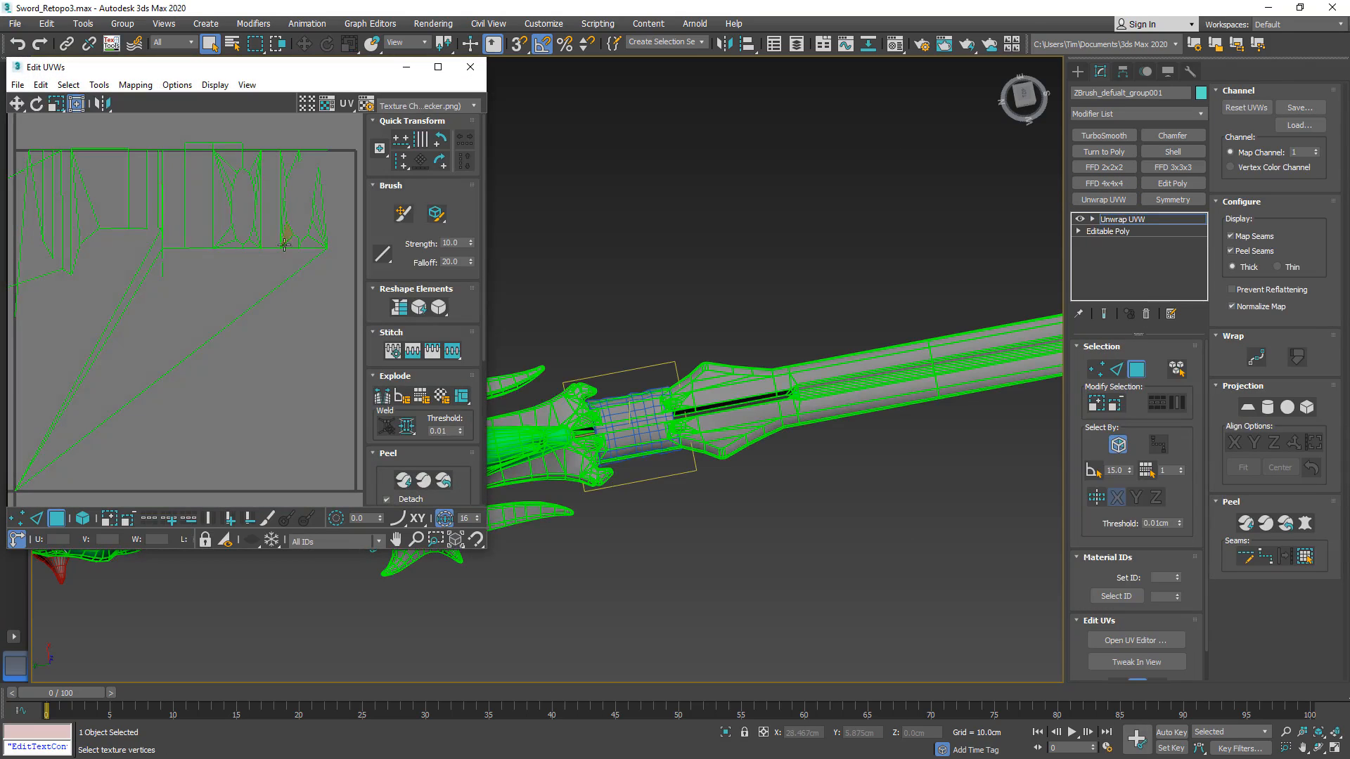
- Save the scene as Sword_Retopo4.max and set the Unwrap UVW seam display to Thin
key("ctrl+s")
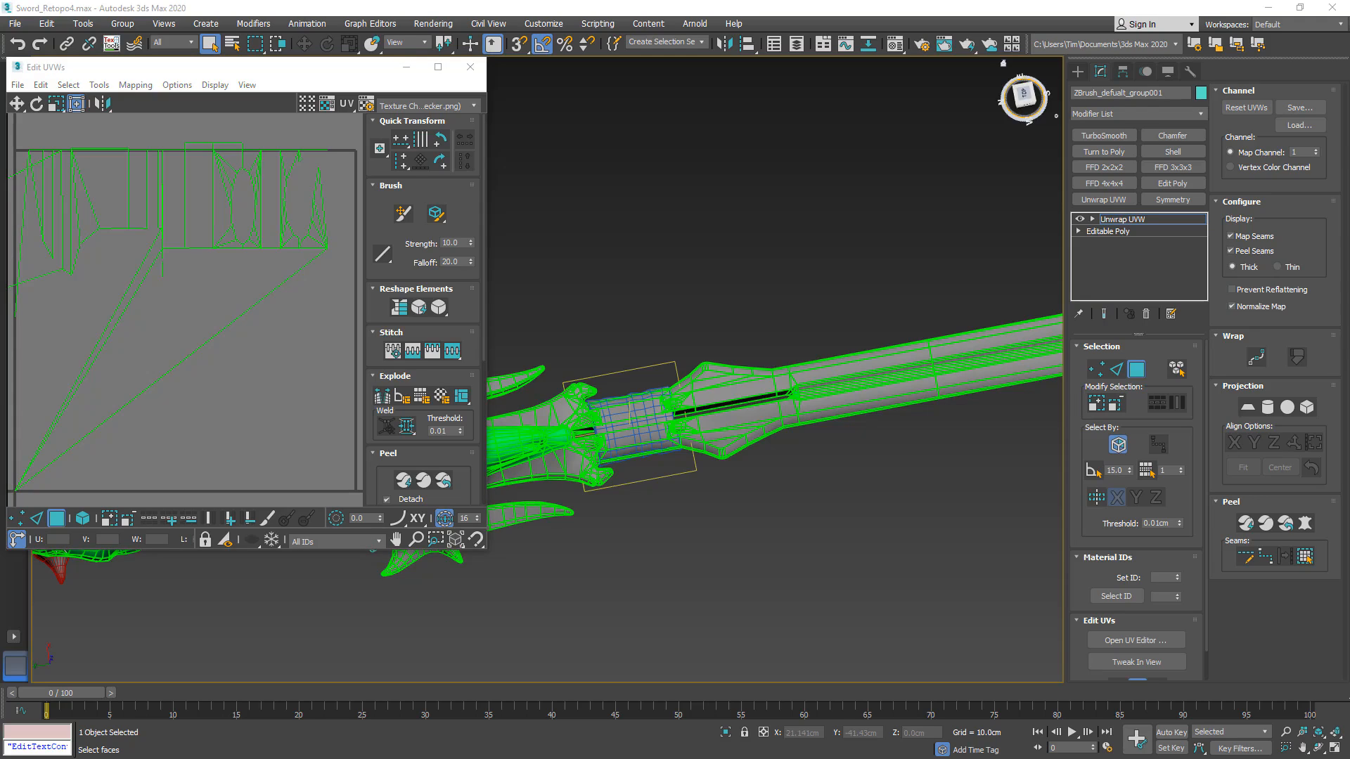
scroll(669, 557, "down", 10)
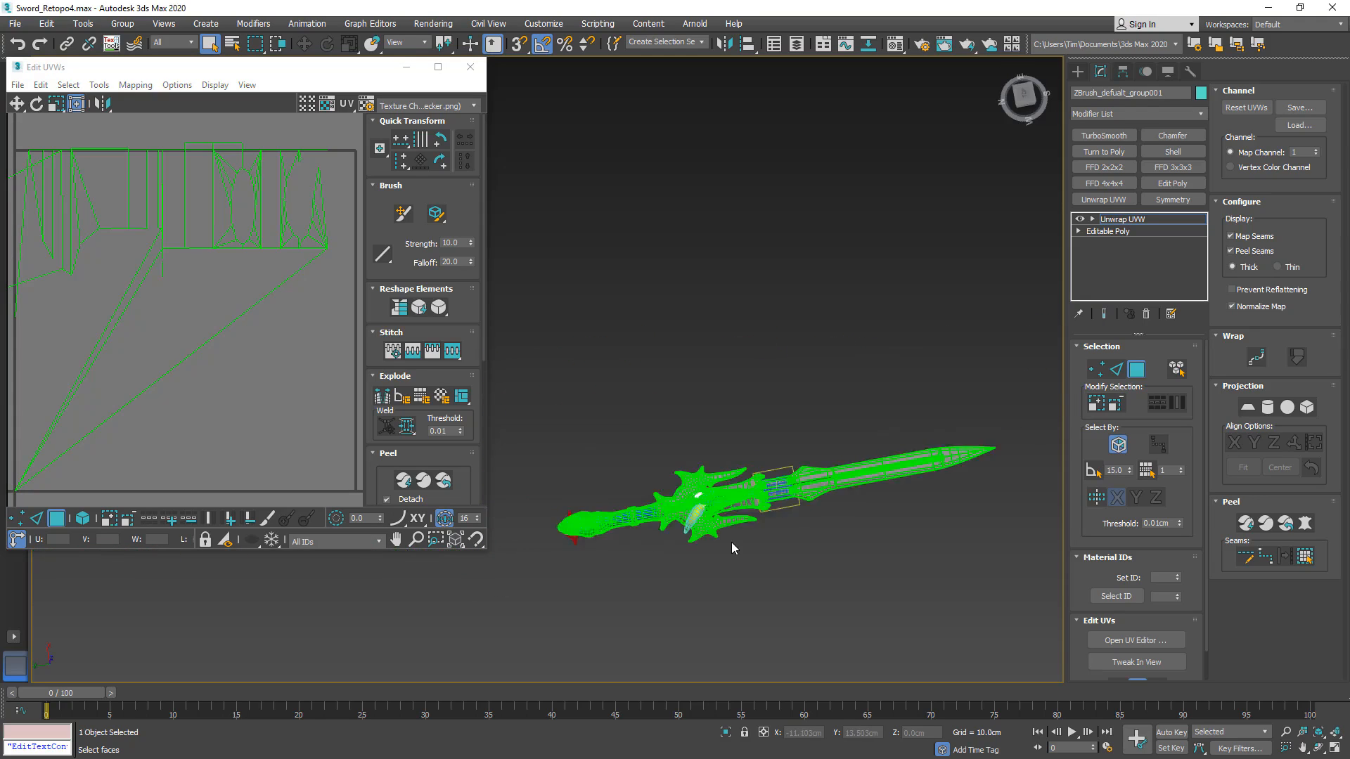
scroll(741, 529, "up", 8)
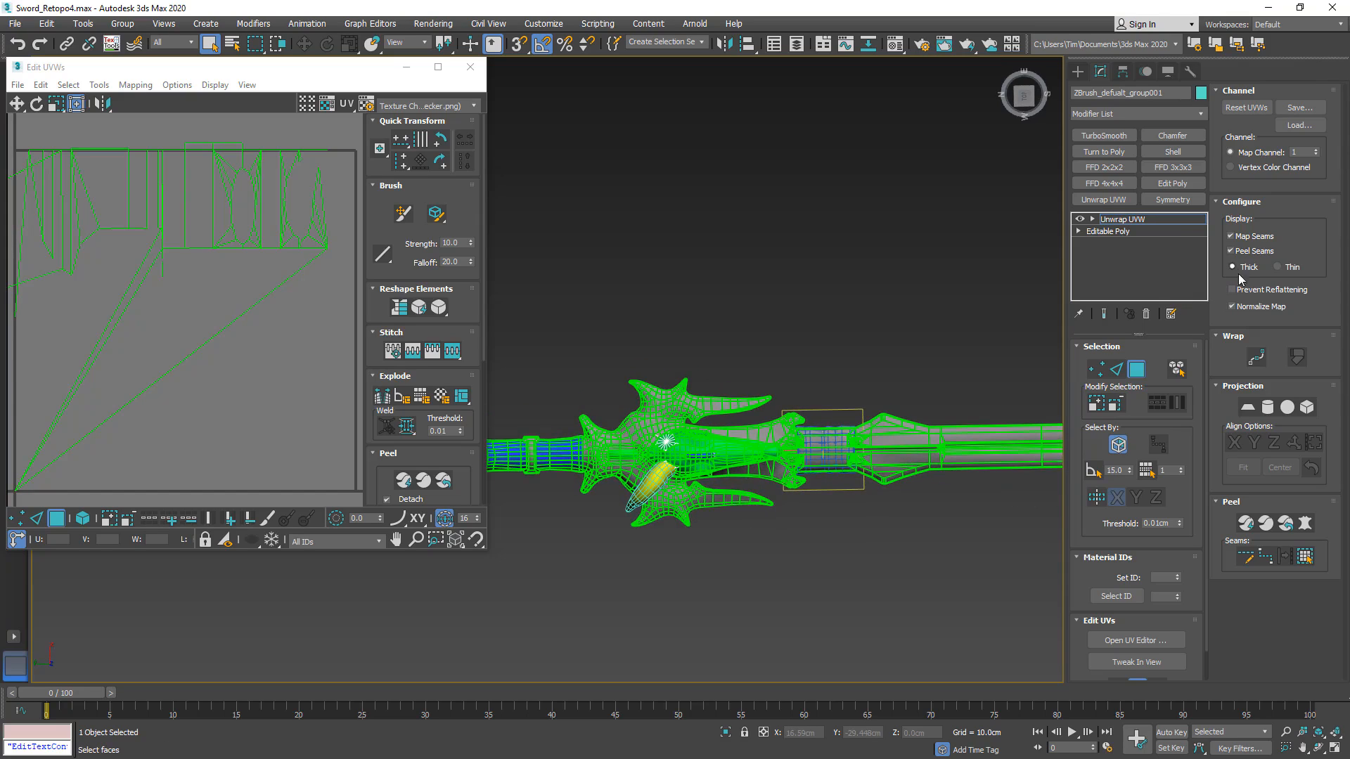
left_click(1290, 270)
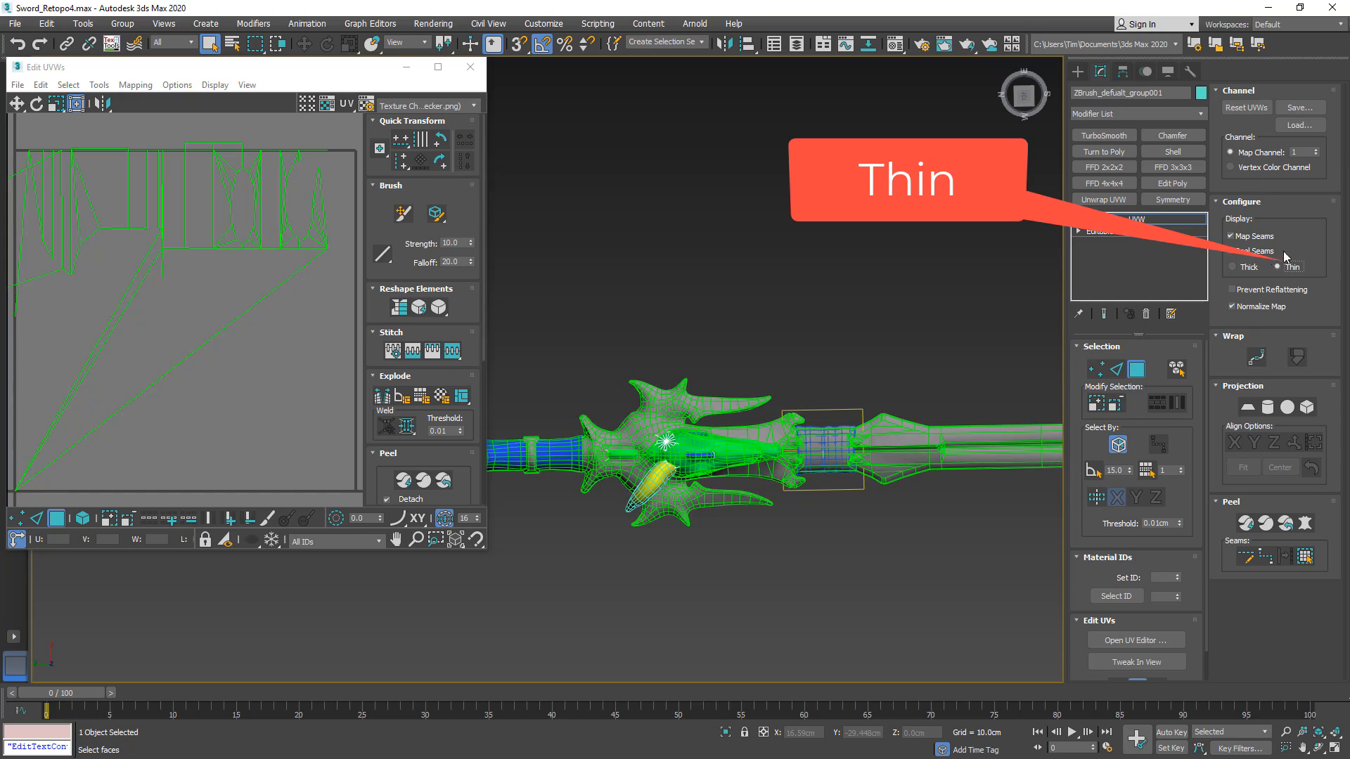
- Save the current Unwrap UVW settings, including the thin seam display, as the defaults
left_click(177, 85)
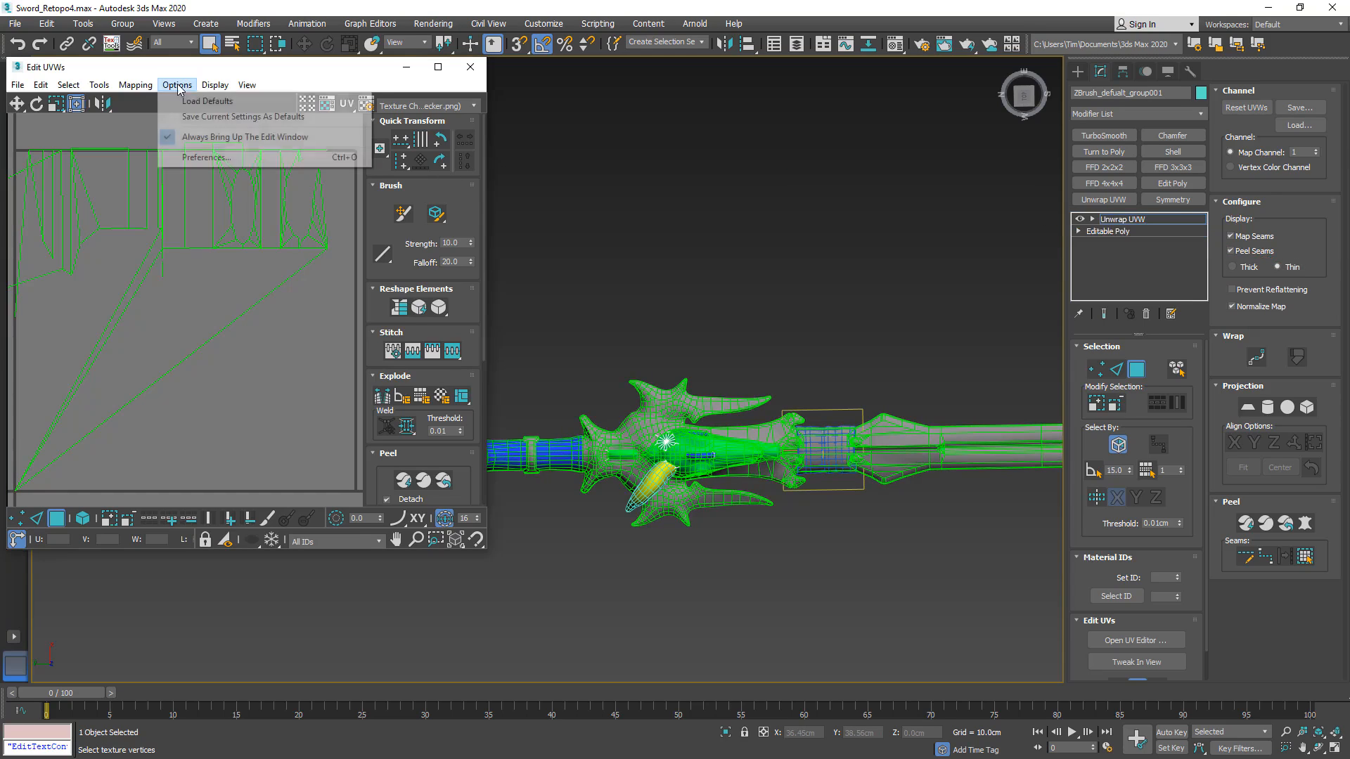
left_click(202, 117)
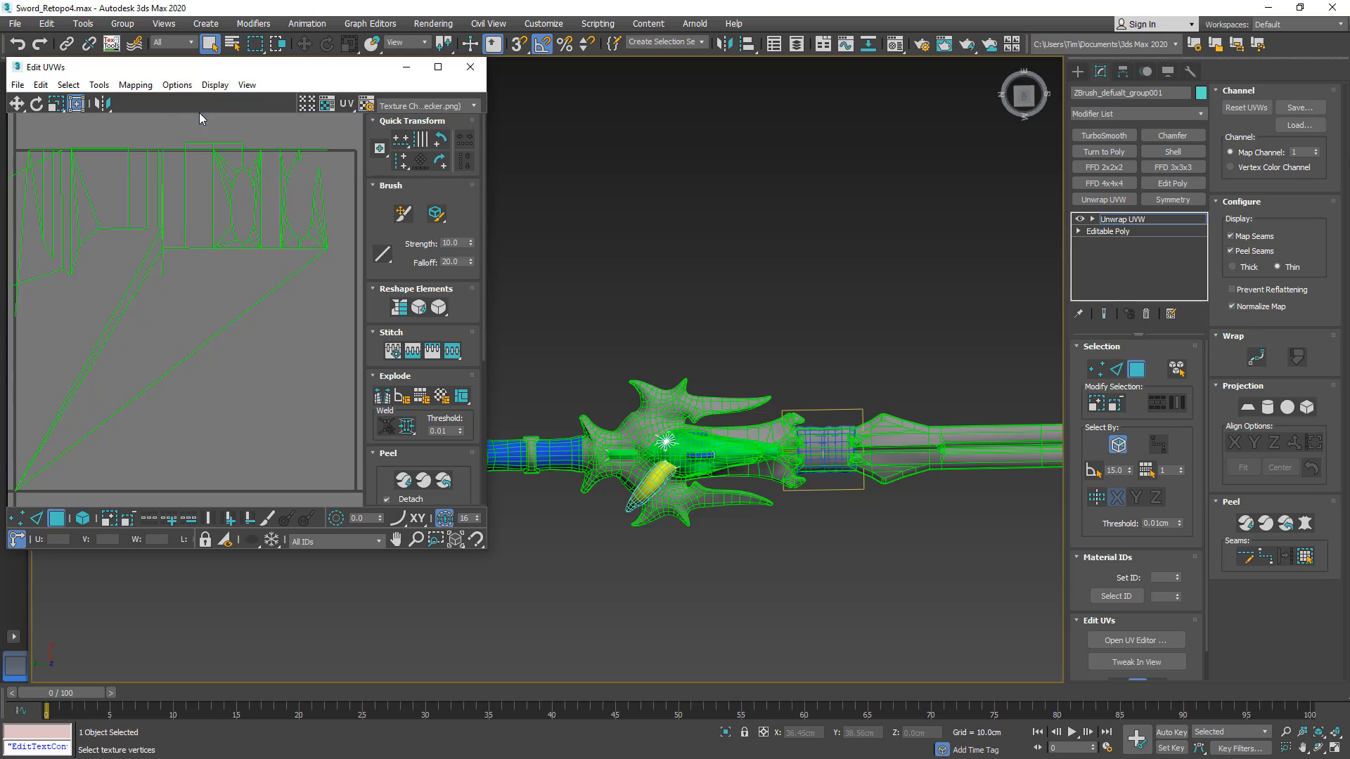
- Try to box-select the two small claws at the blade end of the ribbed collar from the side in wireframe view
scroll(705, 318, "up", 5)
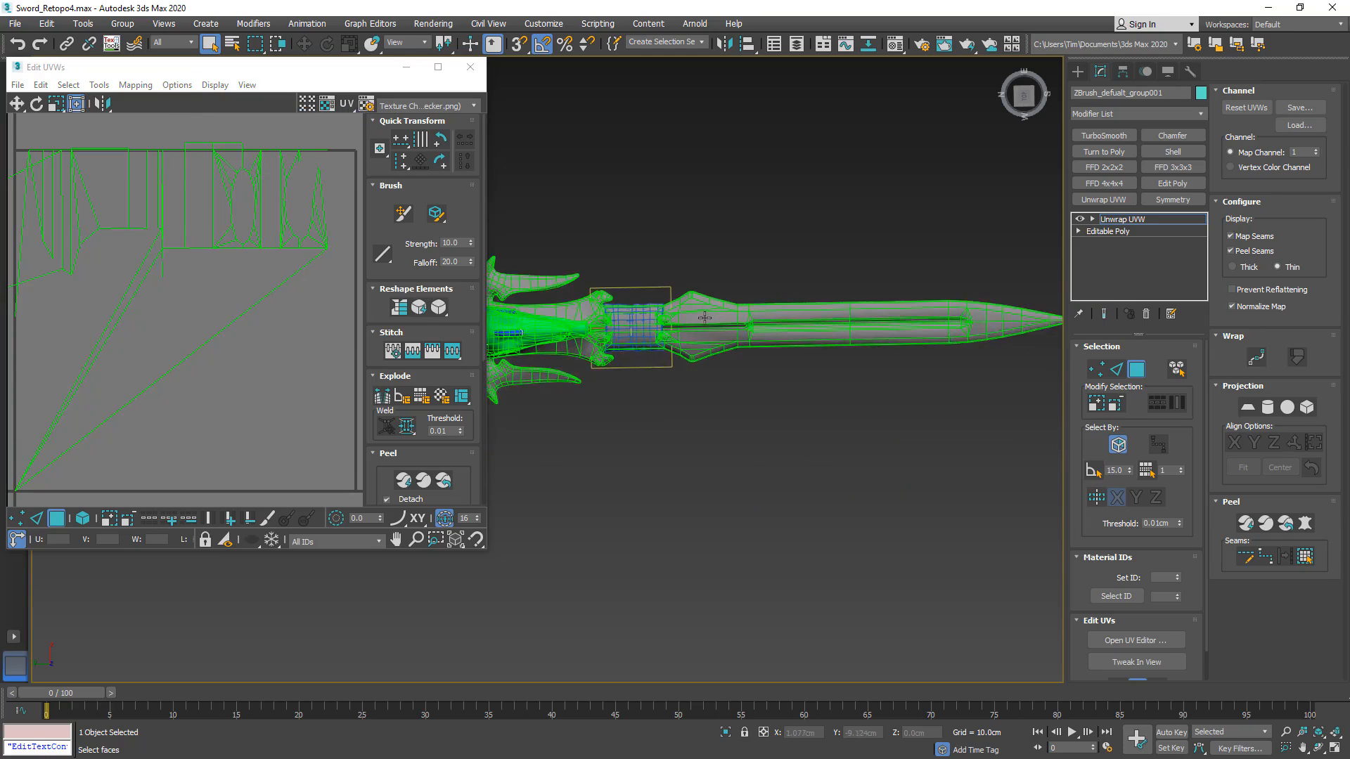
middle_click_drag(561, 260, 878, 258)
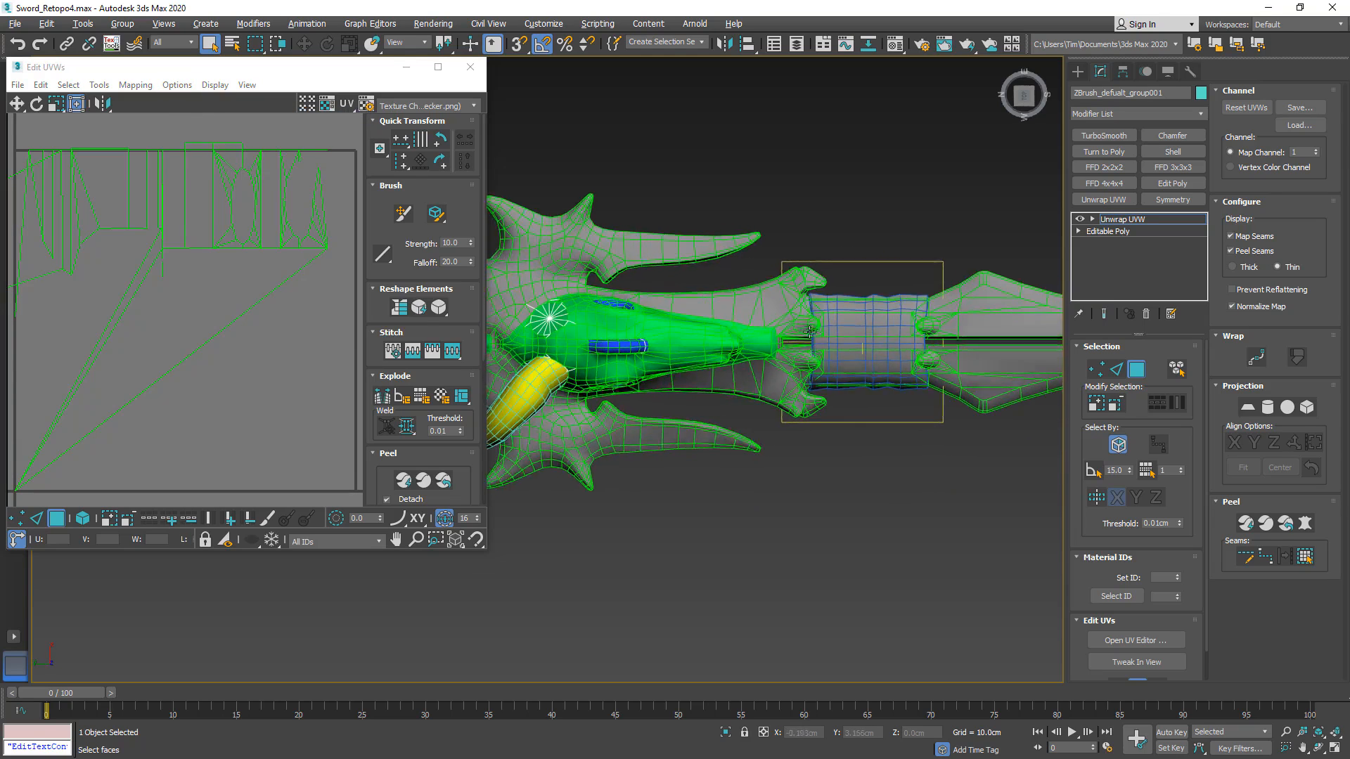
middle_click_drag(829, 351, 808, 203, "alt")
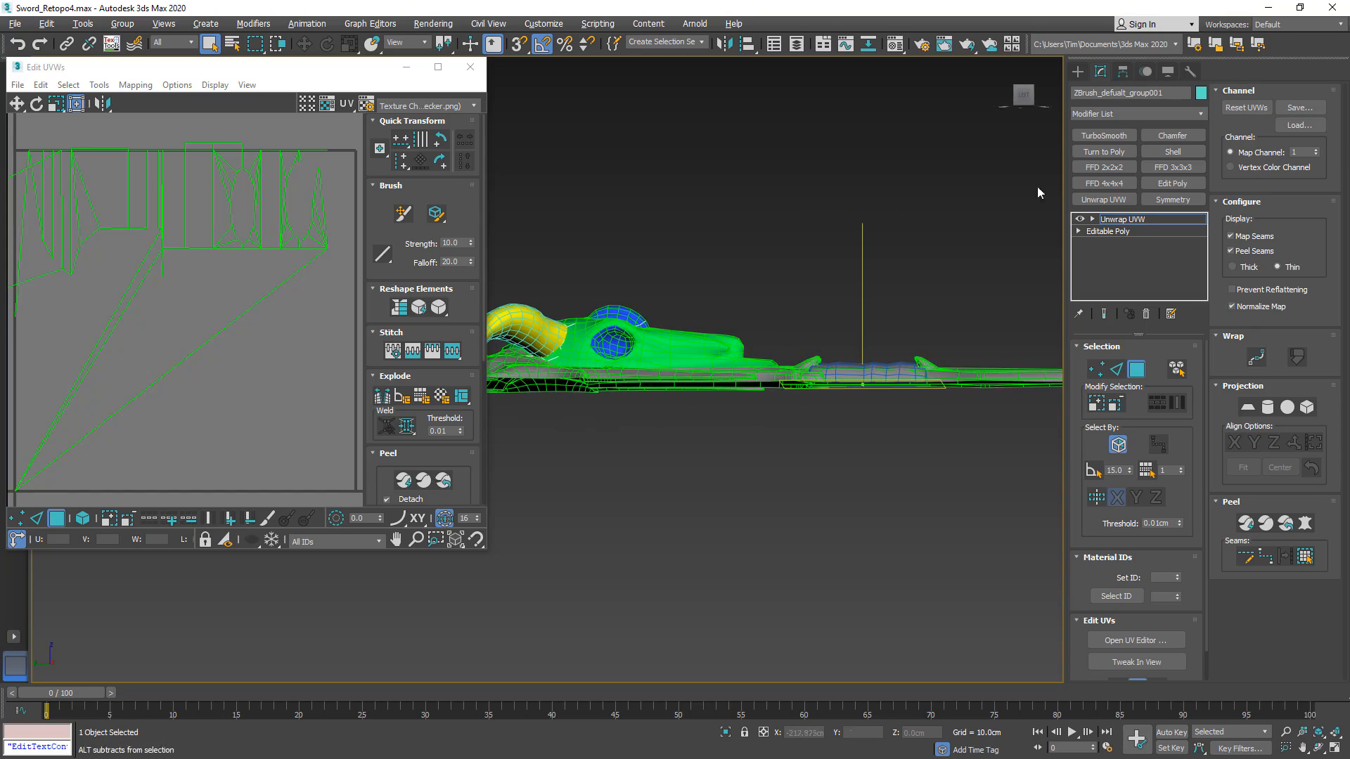
scroll(938, 361, "up", 6)
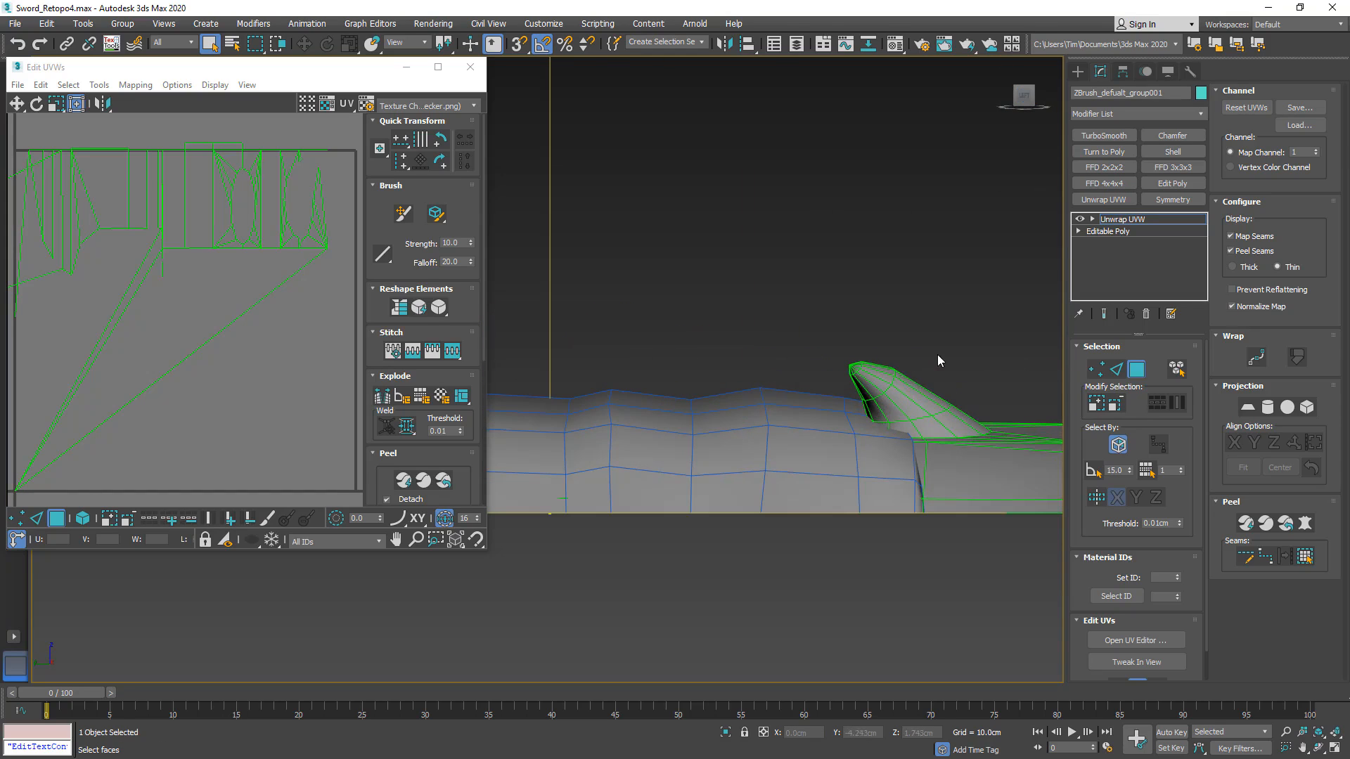
key("F3")
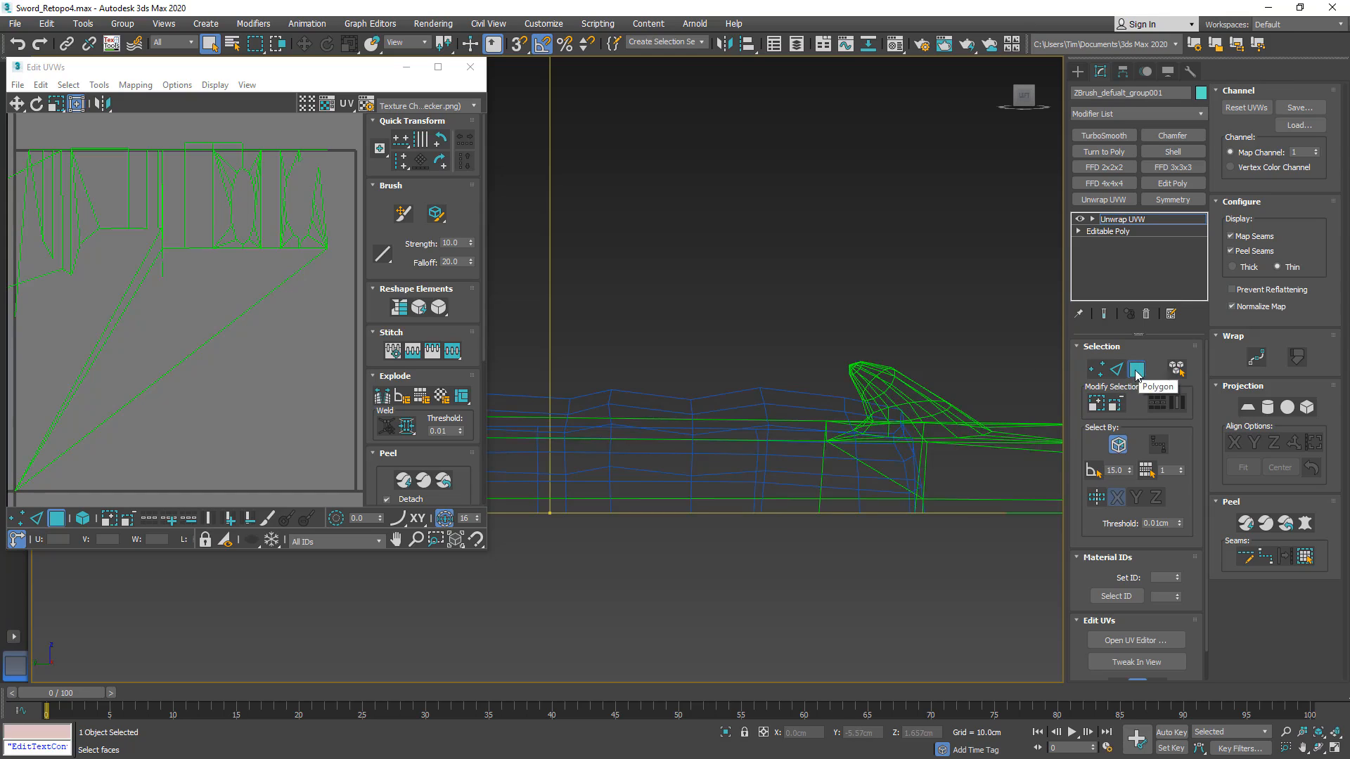
left_click_drag(894, 369, 818, 401)
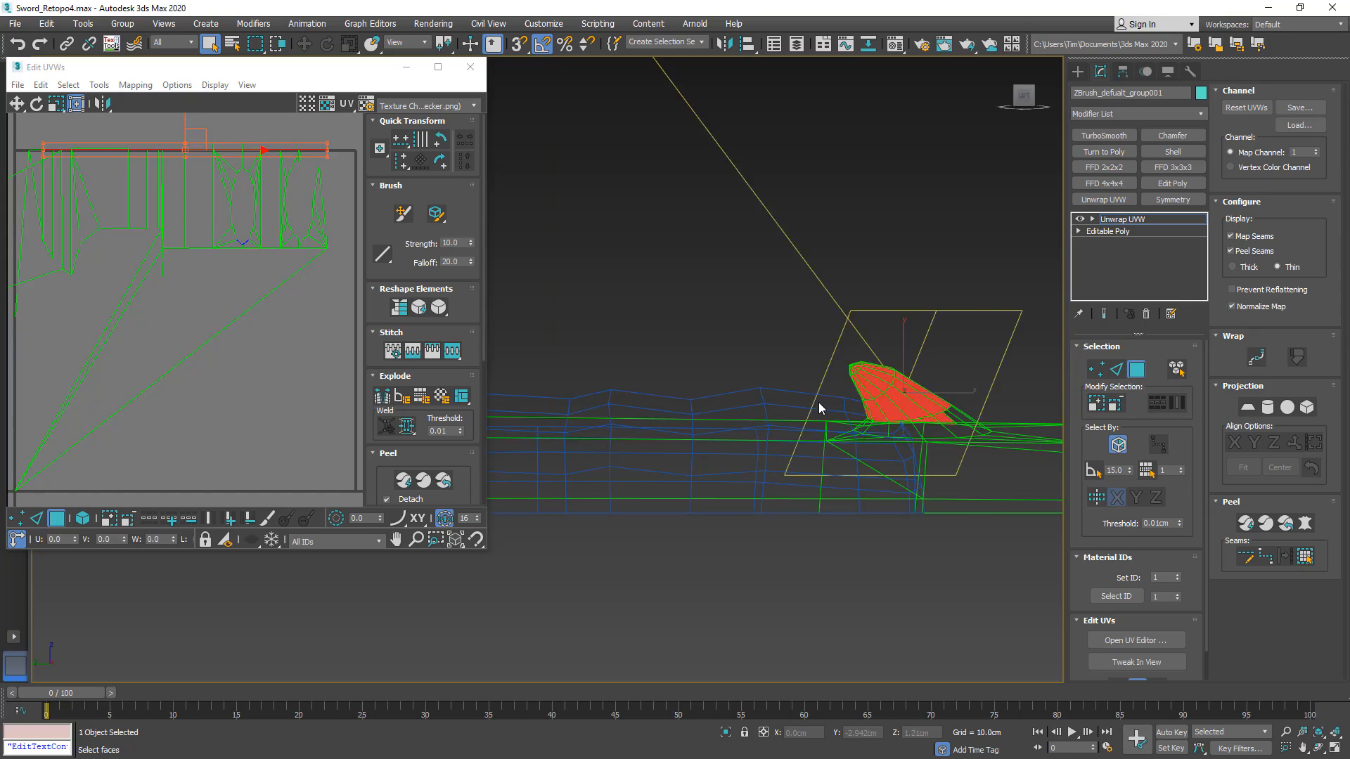
middle_click_drag(817, 398, 988, 384, "alt")
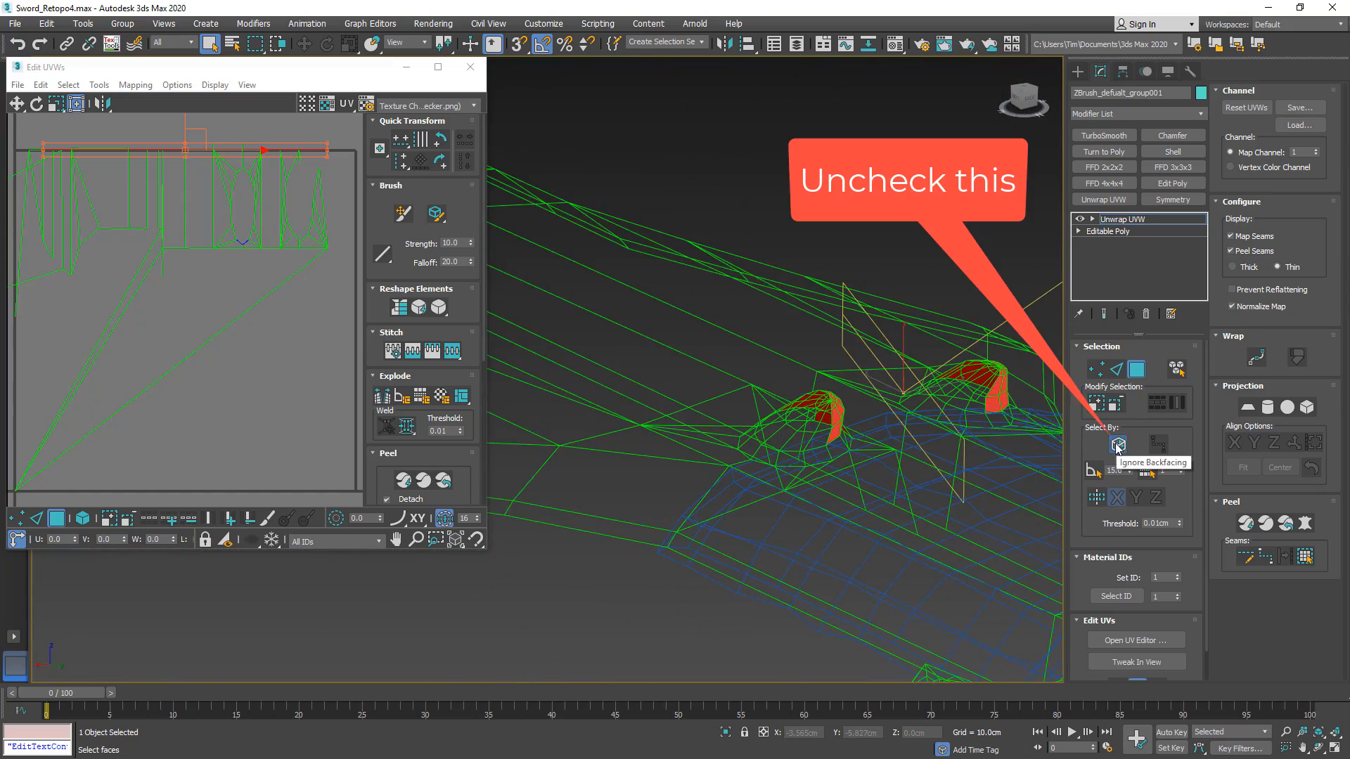
- Turn off Ignore Backfacing for face selection and save this setting to the Unwrap UVW defaults
left_click(1118, 445)
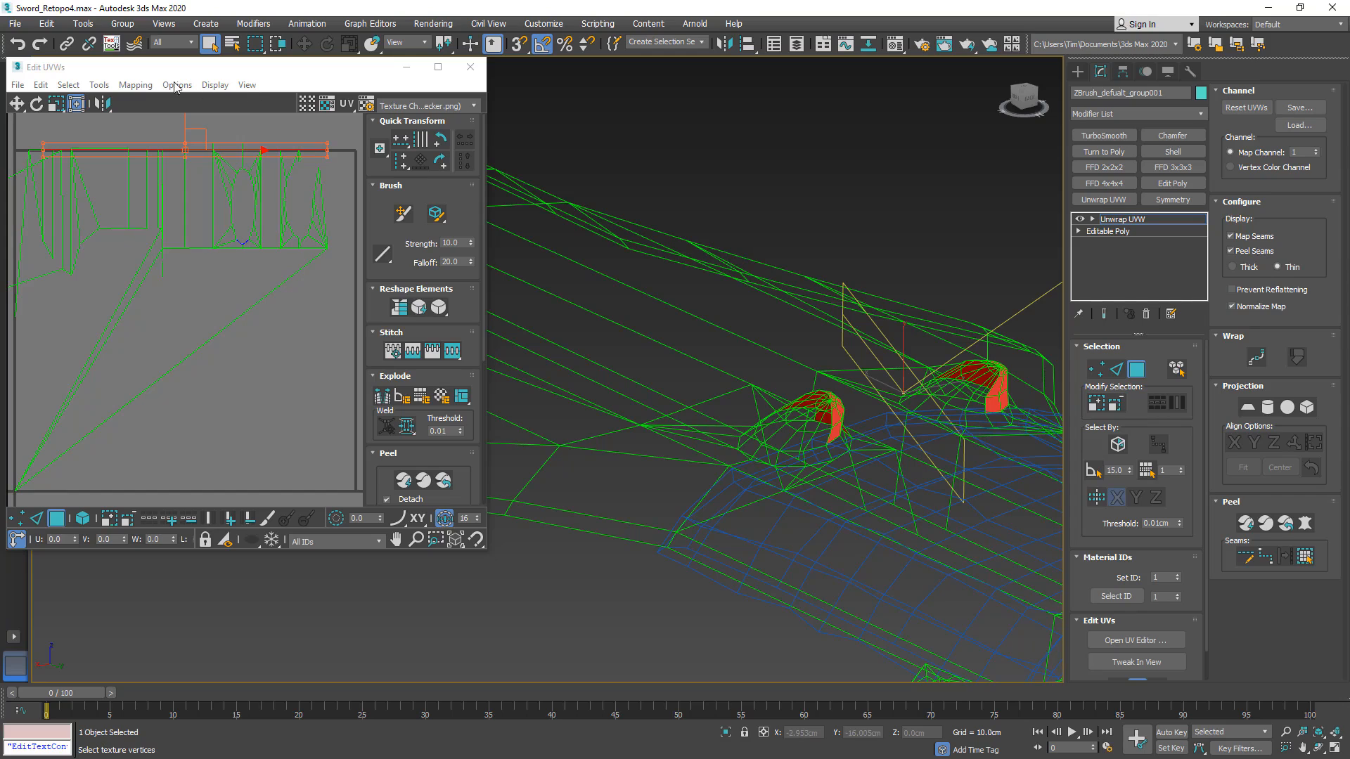
left_click(140, 86)
mouse_move(177, 86)
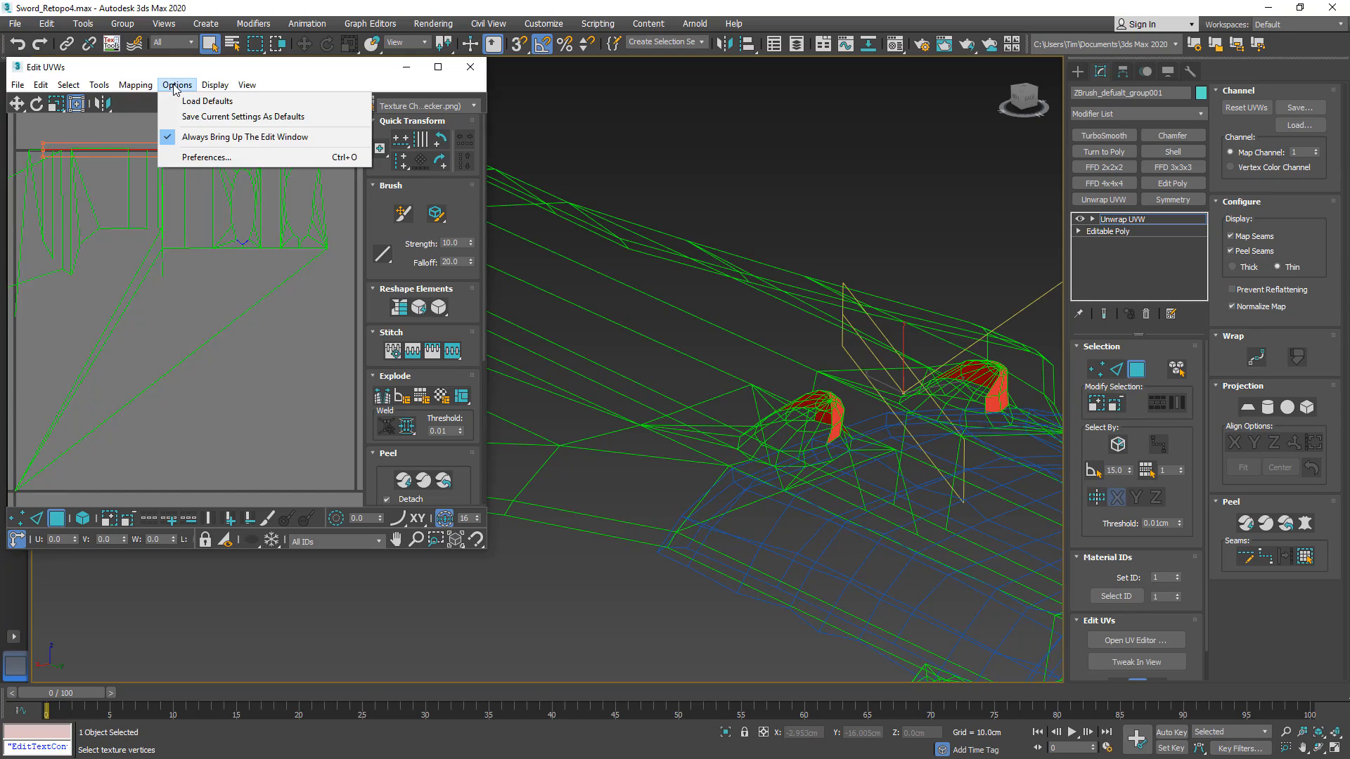
left_click(188, 118)
- Box-select the faces of both small claws at the blade end of the ribbed collar from a straight side view
middle_click_drag(950, 351, 771, 304, "alt")
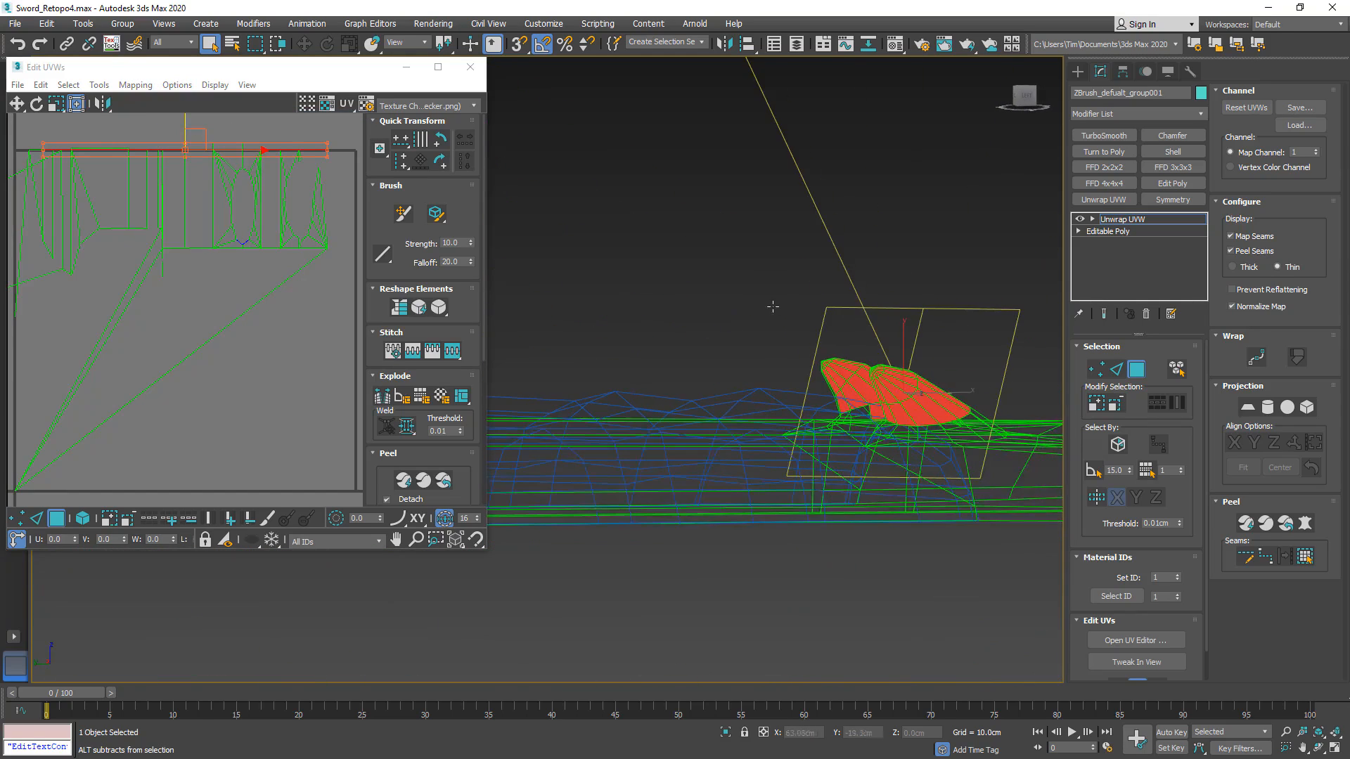
left_click(1025, 96)
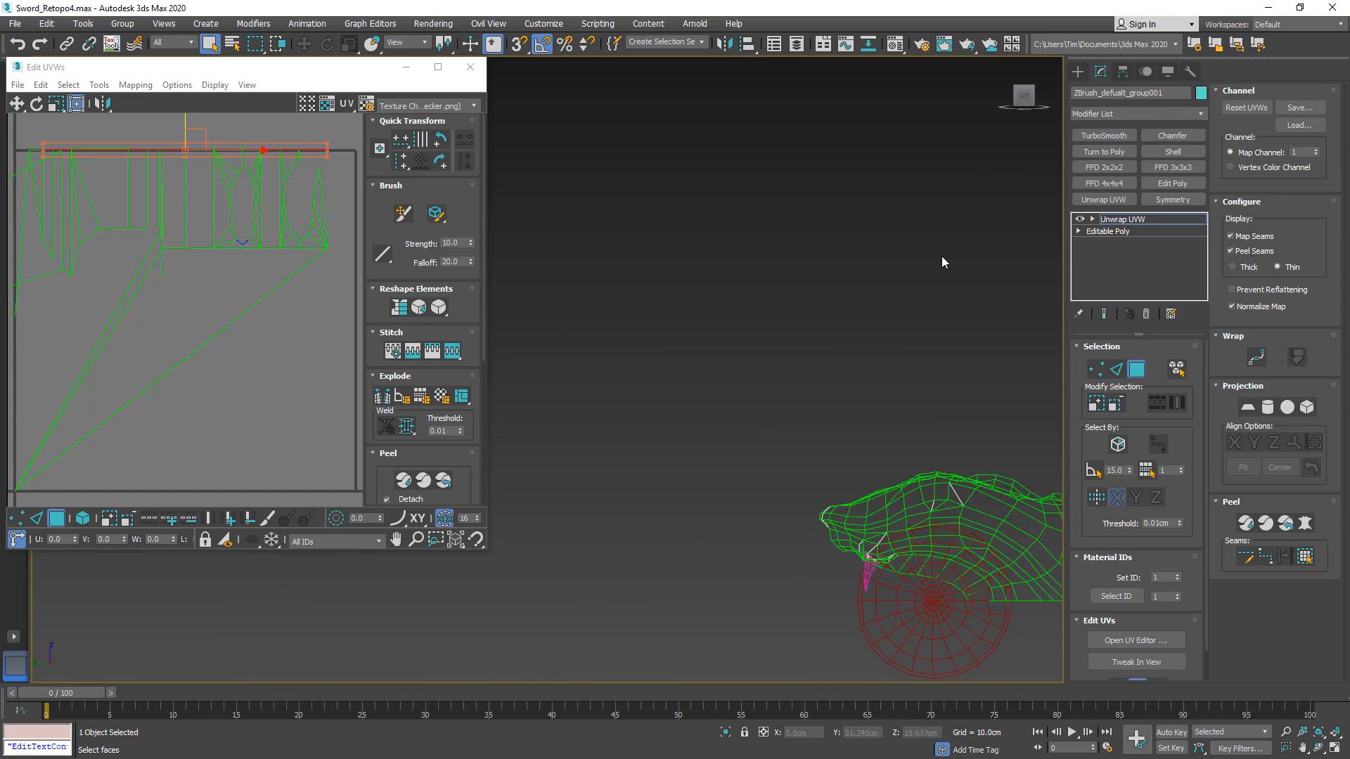
middle_click_drag(855, 325, 663, 300)
middle_click_drag(1048, 352, 524, 325)
mouse_move(1048, 397)
middle_mouse_down()
mouse_move(879, 365)
mouse_move(635, 344)
middle_mouse_up()
middle_click_drag(1044, 365, 633, 348)
middle_click_drag(1041, 345, 599, 316)
scroll(917, 382, "up", 4)
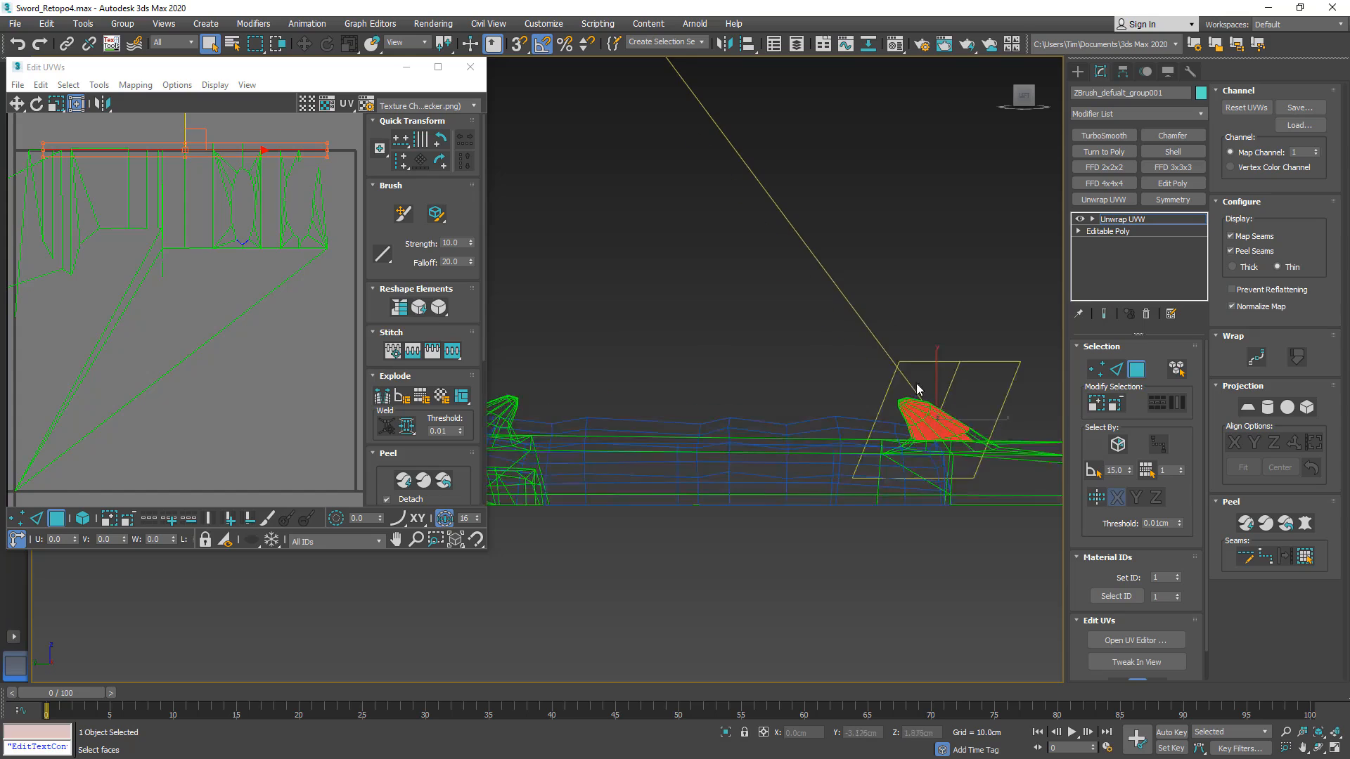
scroll(942, 392, "up", 4)
left_click_drag(1027, 382, 776, 508)
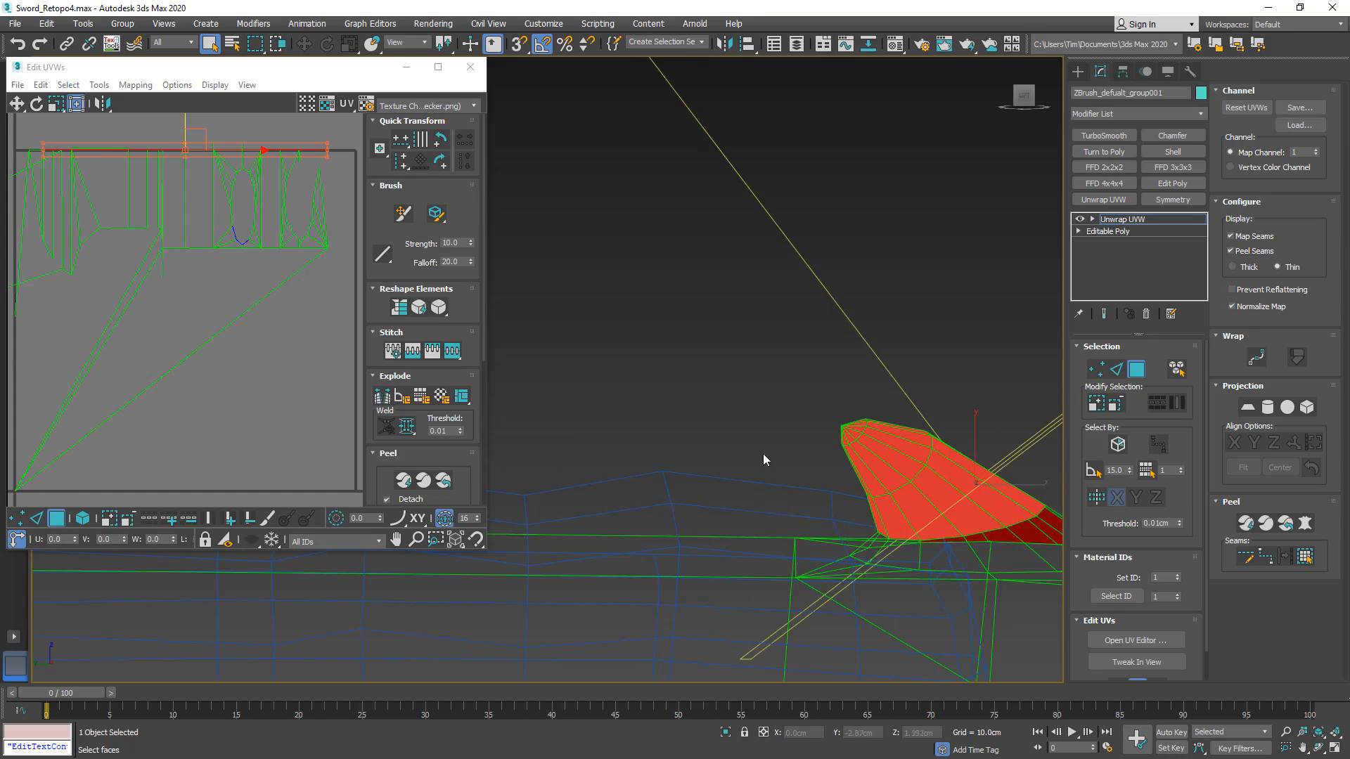
- Add the missing faces around the bases of both blade-end claws to the selection and return to shaded display
mouse_move(763, 461)
middle_mouse_down("alt")
mouse_move(778, 431)
mouse_move(824, 436)
mouse_move(765, 386)
mouse_move(669, 354)
mouse_move(631, 416)
mouse_move(650, 443)
middle_mouse_up("alt")
key("F3")
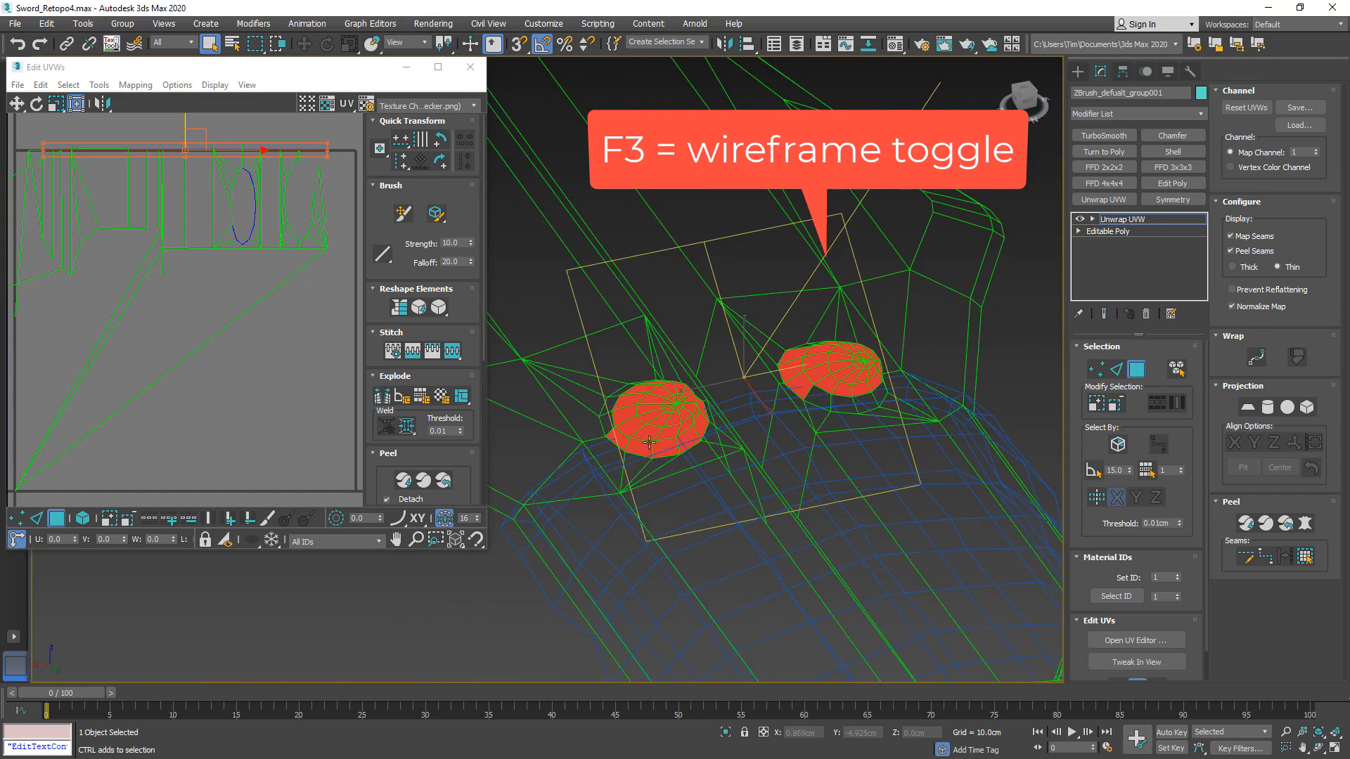
mouse_move(854, 398)
middle_mouse_down("alt")
mouse_move(860, 440)
mouse_move(882, 425)
mouse_move(879, 400)
middle_mouse_up("alt")
left_click(875, 393, "ctrl")
left_click(667, 312, "ctrl")
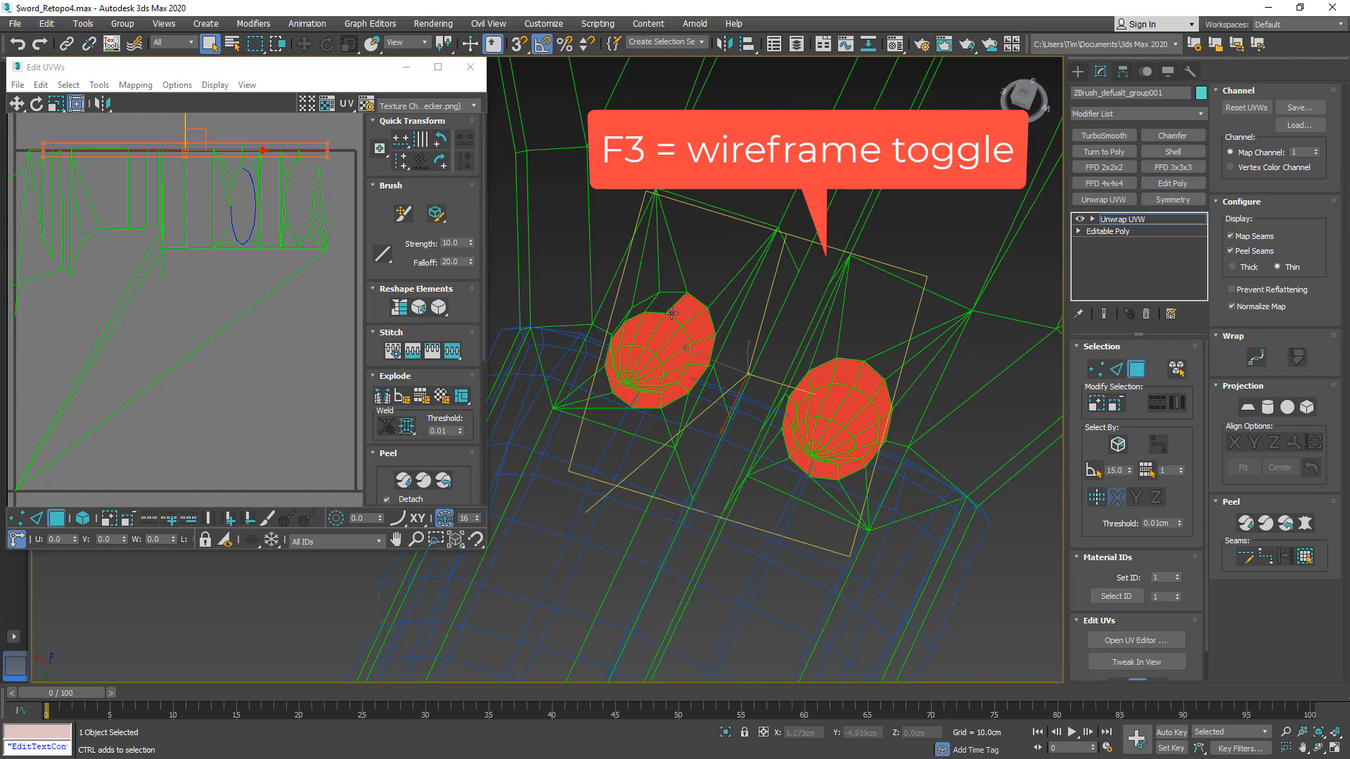
left_click(651, 316, "ctrl")
mouse_move(650, 316)
middle_mouse_down("alt")
mouse_move(717, 472)
mouse_move(696, 443)
mouse_move(805, 422)
mouse_move(623, 355)
middle_mouse_up("alt")
key("F3")
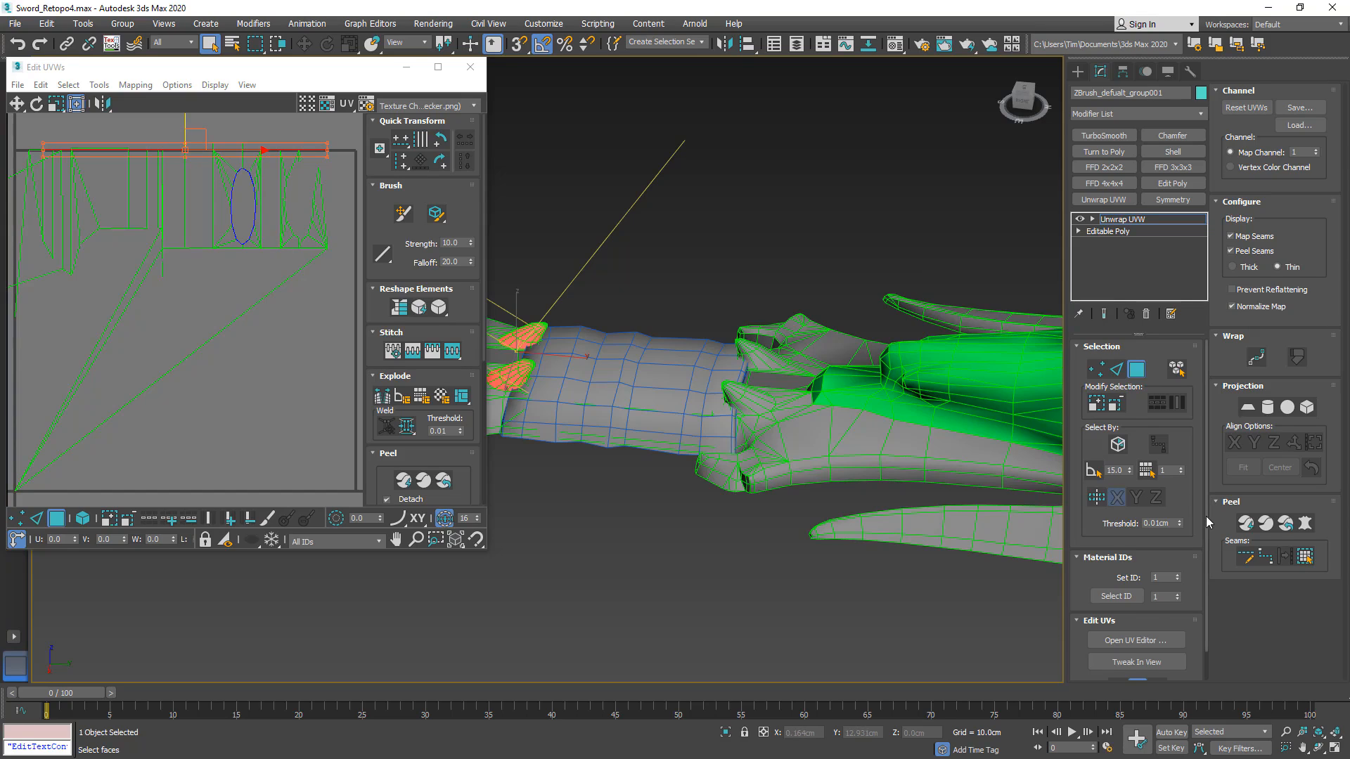
- Apply a Quick Planar Map to the selected claws and move their UV shells above the UV tile
scroll(1205, 549, "down", 2)
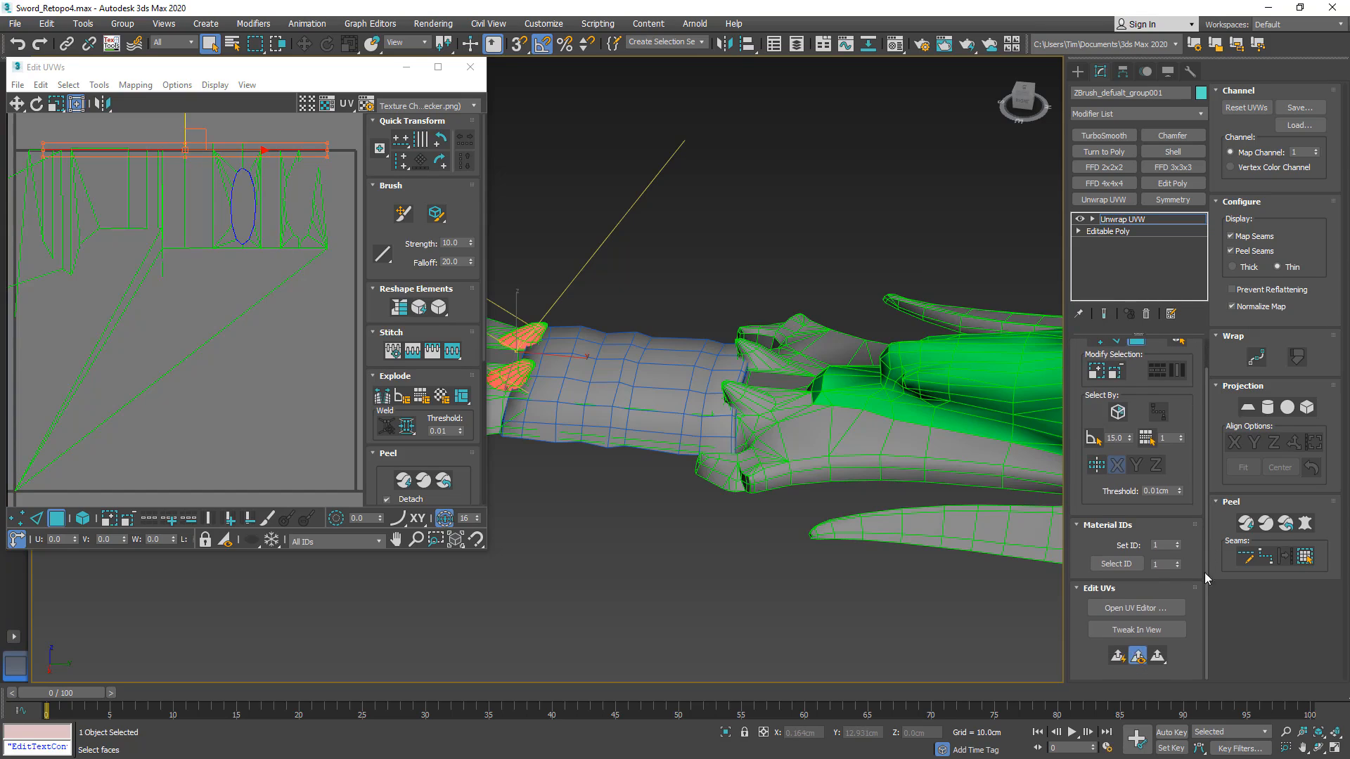
left_click(1118, 659)
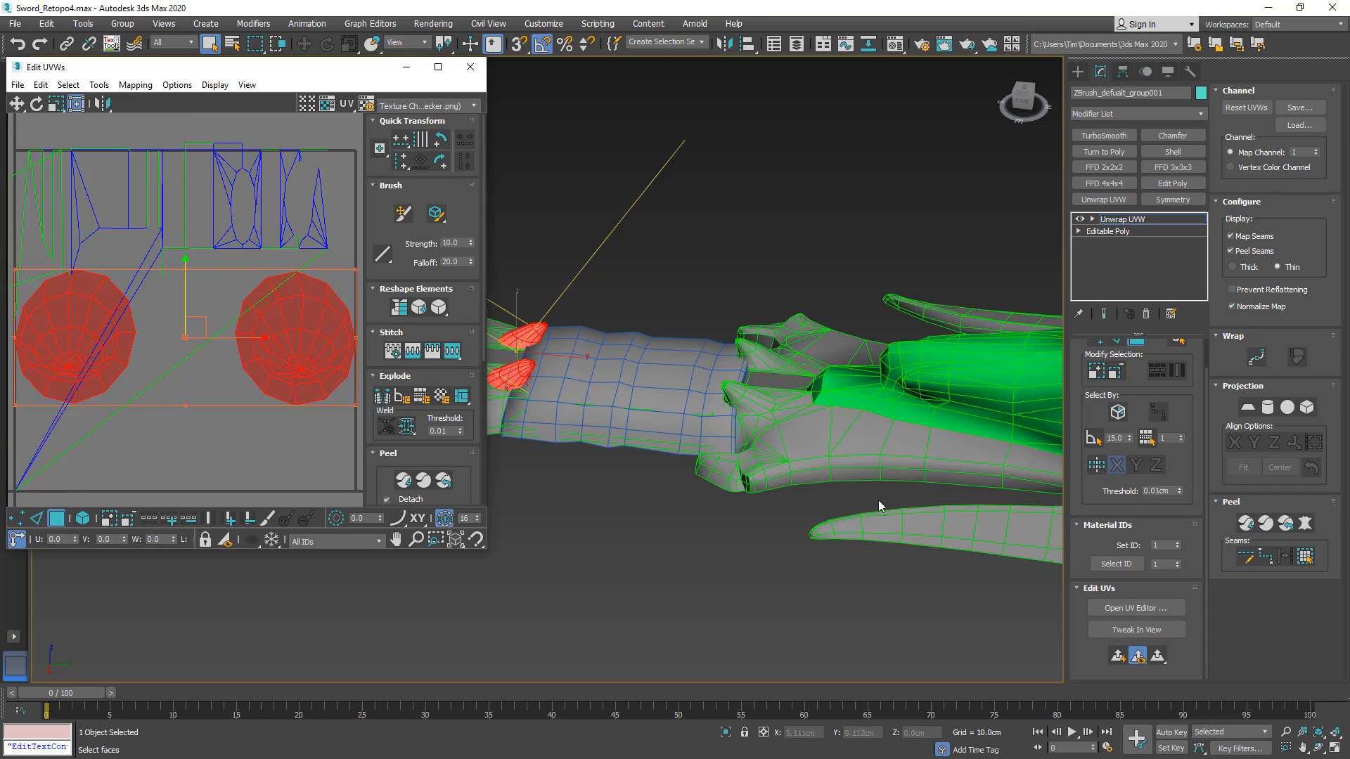
scroll(187, 332, "down", 5)
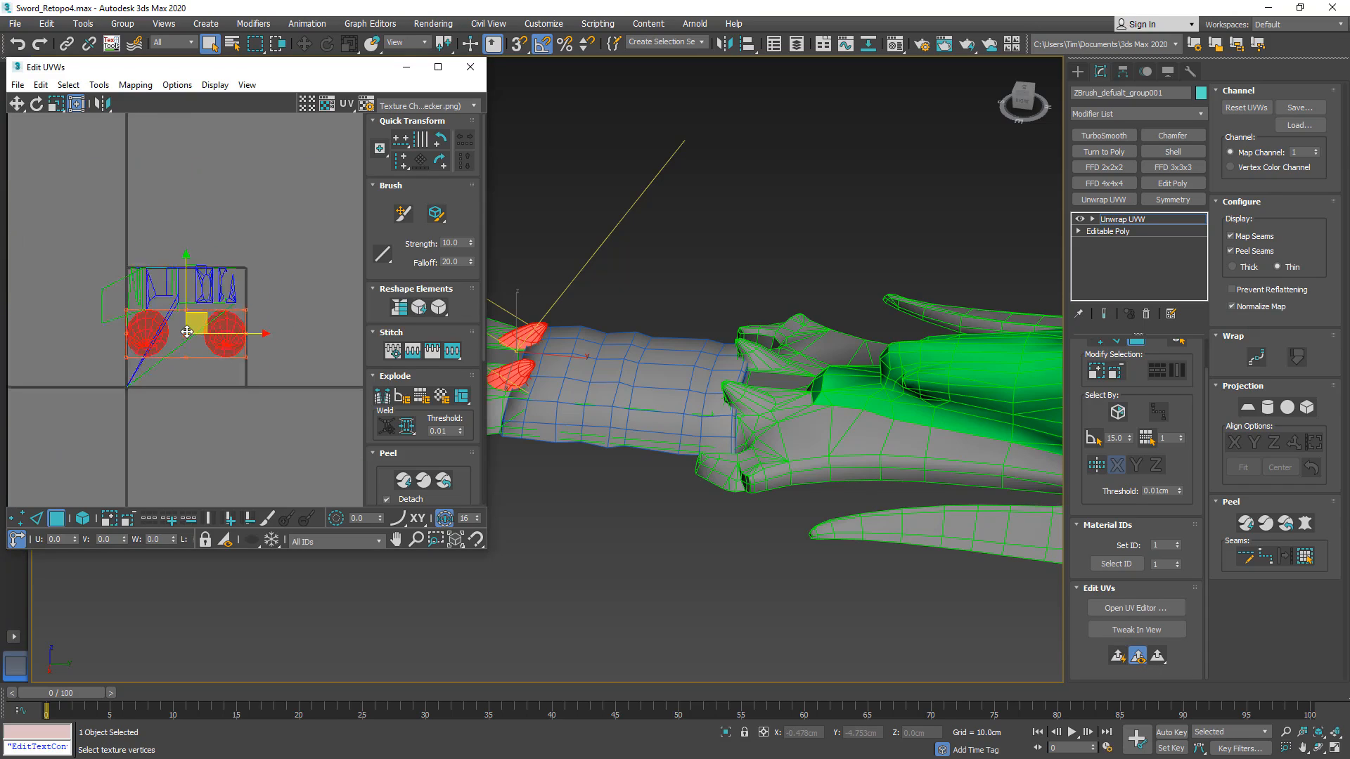
left_click_drag(201, 309, 214, 183)
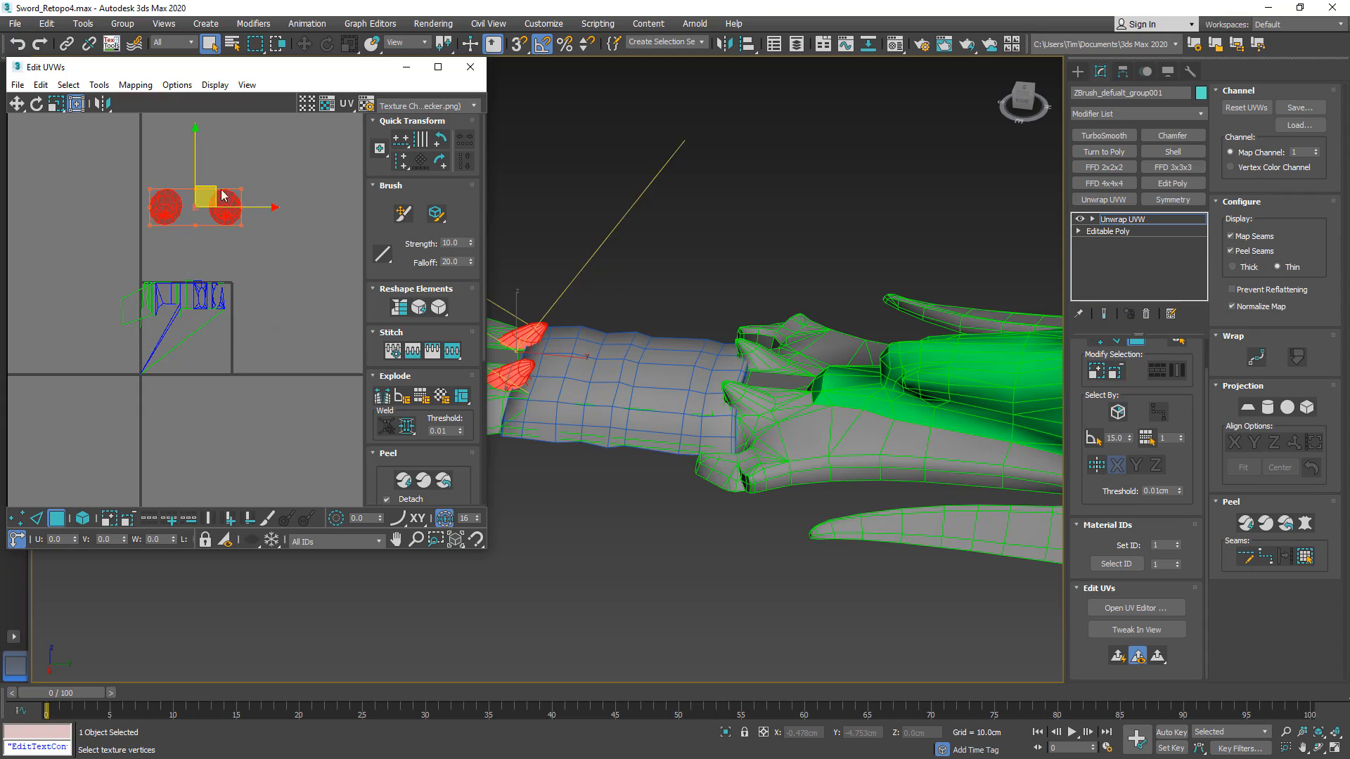
- Box-select the tips of the two claws at the guard end of the collar in wireframe and grow the selection to their bases
middle_click_drag(766, 389, 739, 344, "alt")
scroll(737, 343, "up", 4)
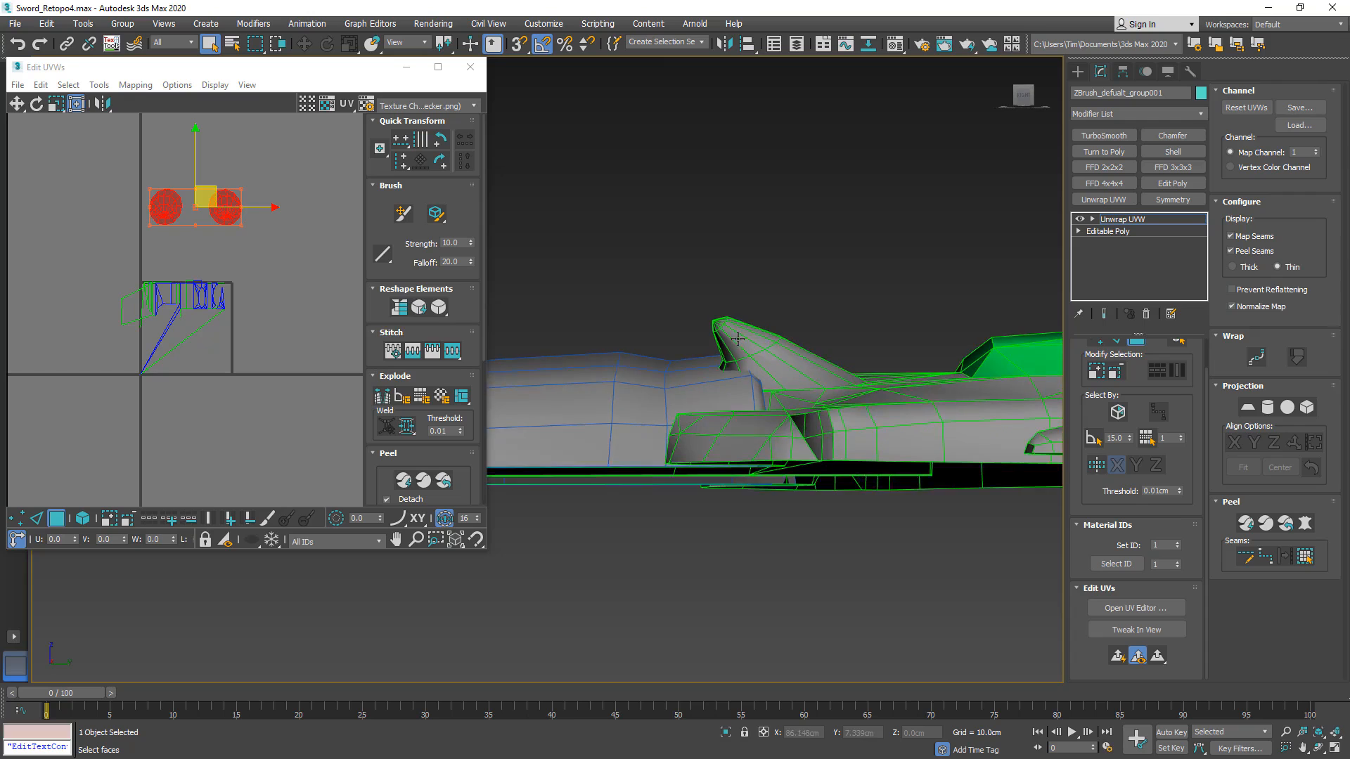
key("F3")
scroll(750, 296, "down", 3)
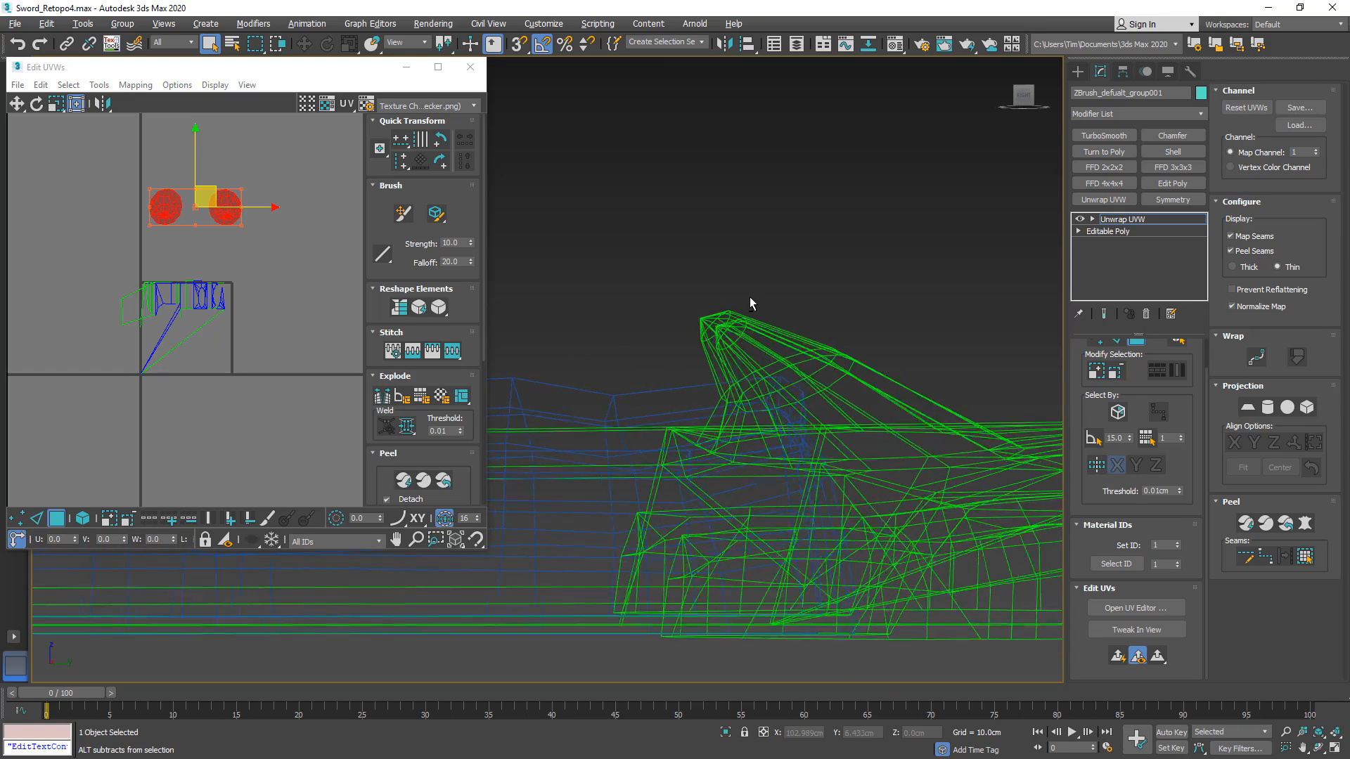
left_click(1025, 97)
left_click_drag(562, 356, 548, 356)
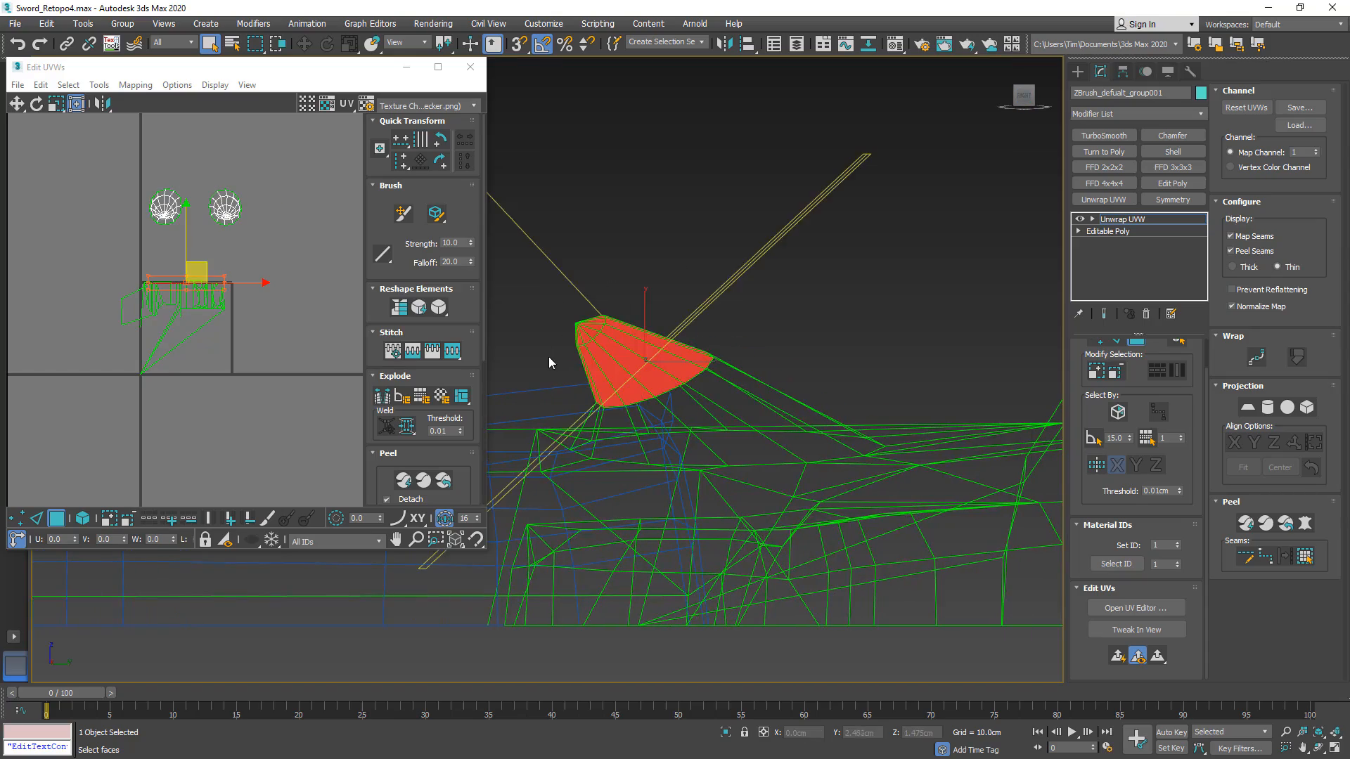
key("z")
middle_click_drag(571, 455, 623, 334, "alt")
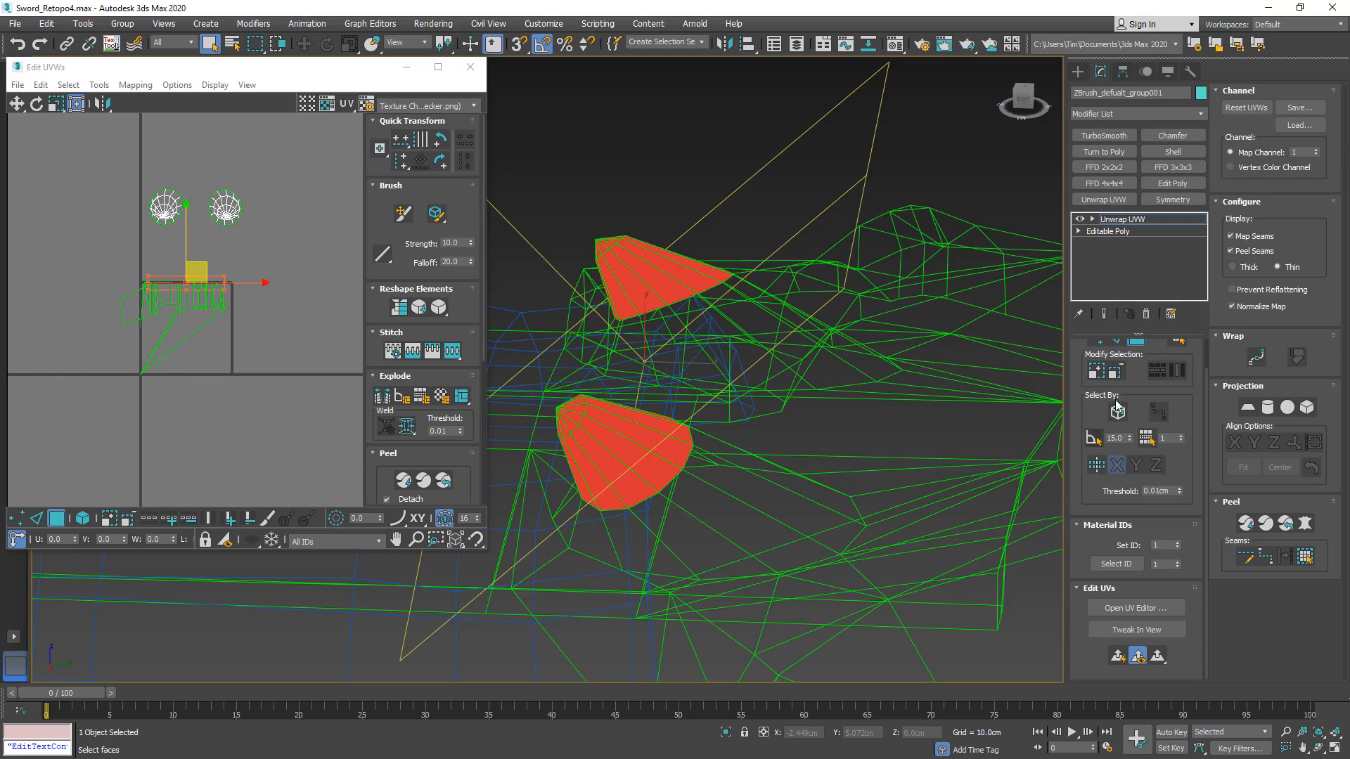
left_click(1101, 373)
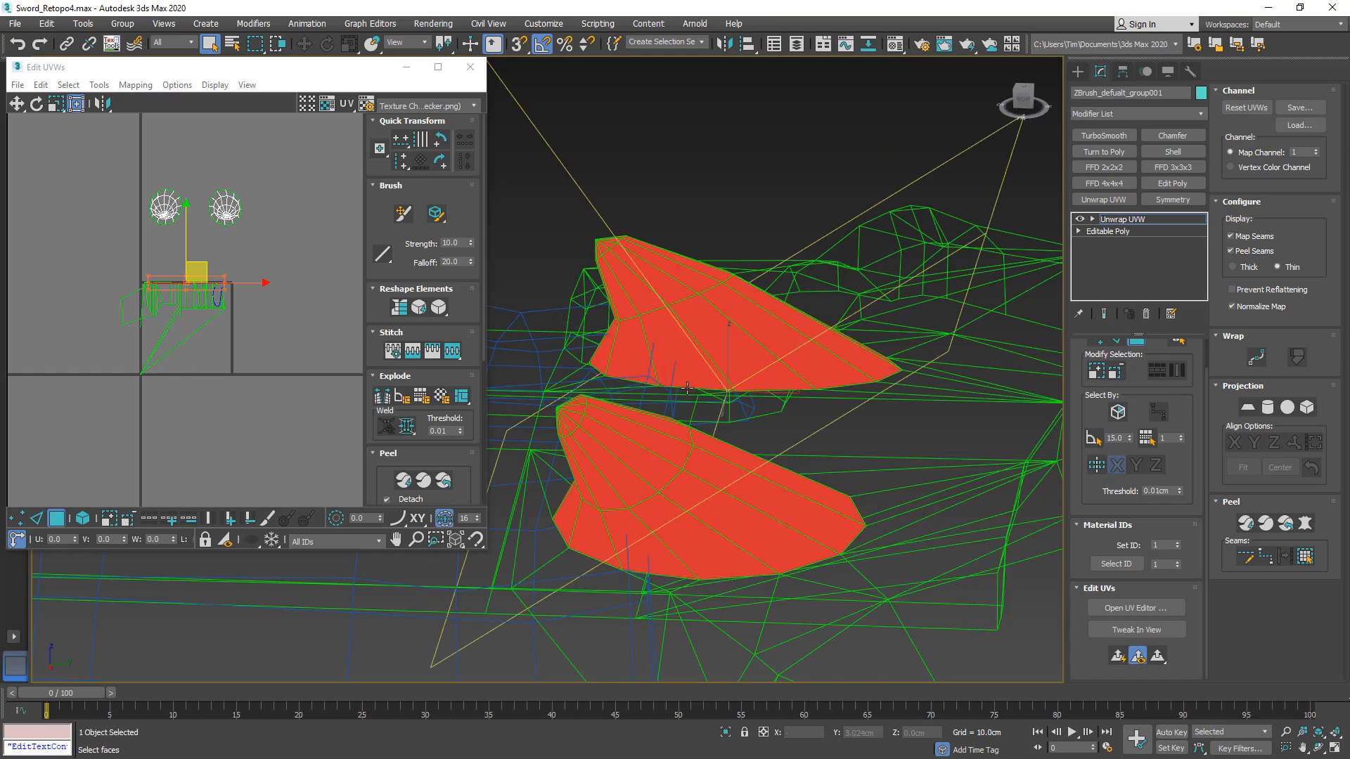
mouse_move(687, 388)
middle_mouse_down()
mouse_move(785, 340)
mouse_move(790, 447)
middle_mouse_up()
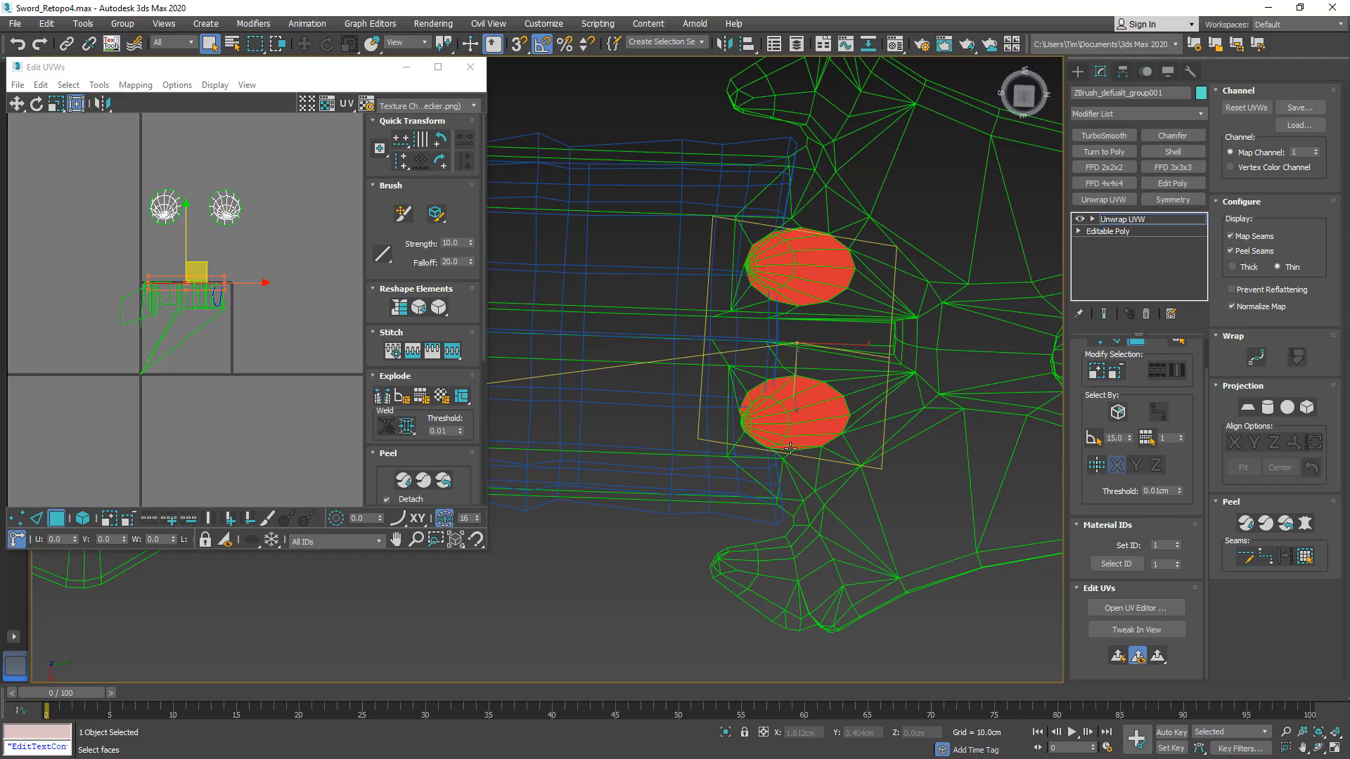
- Quick Planar Map the guard-end claws, move their shells beside the first pair, and save the scene as Sword_Retopo5.max
left_click(1117, 658)
left_click_drag(202, 320, 301, 202)
key("ctrl+s")
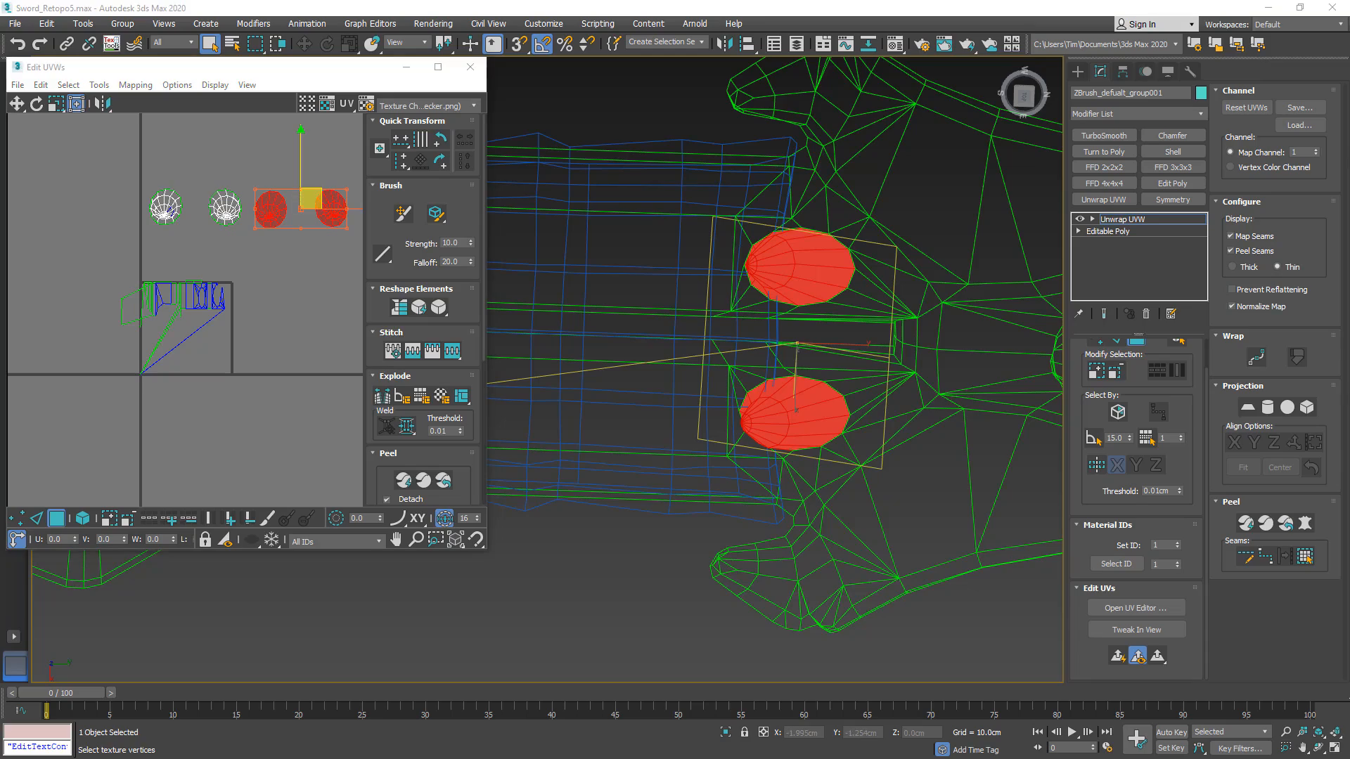
- Return to shaded display, select a face on the side of the dragon's snout, and switch to a straight side view
key("F3")
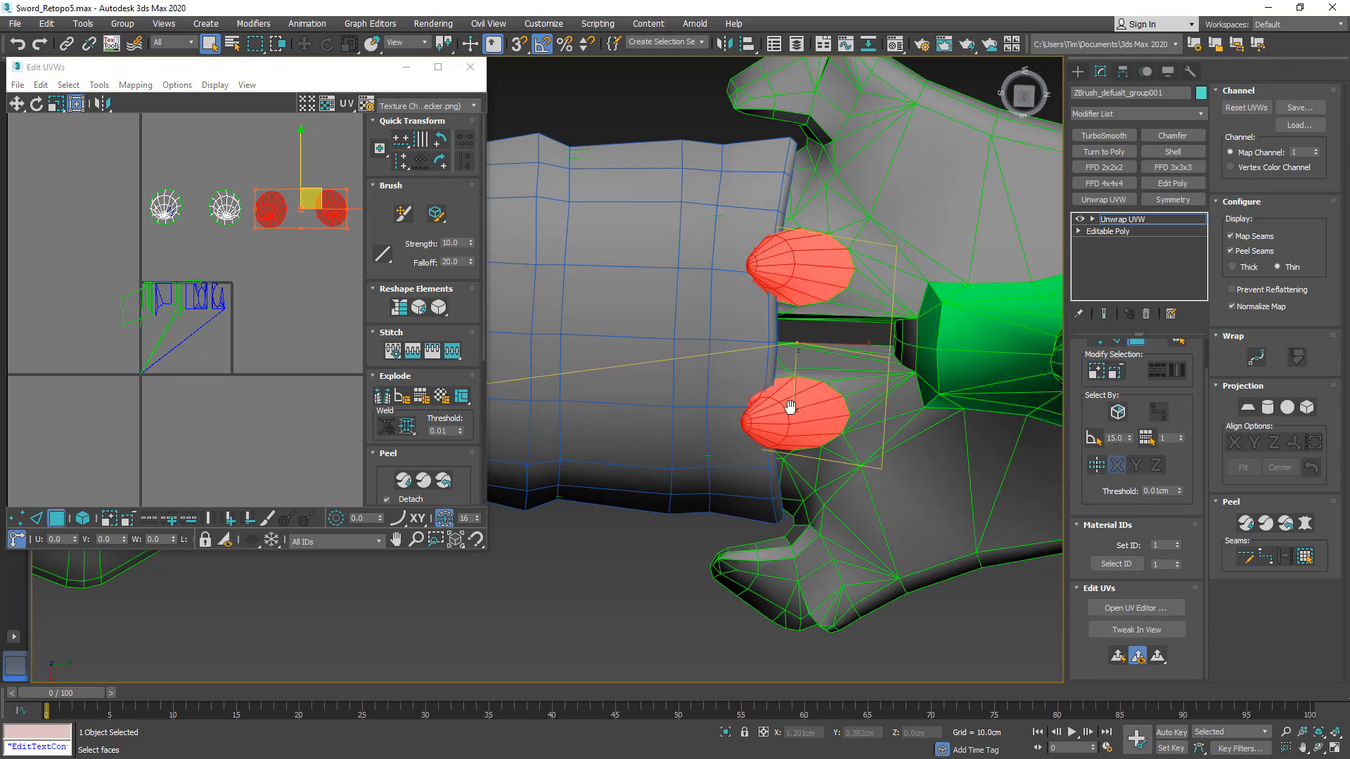
scroll(790, 407, "down", 5)
middle_click_drag(791, 407, 962, 346, "alt")
scroll(768, 341, "up", 3)
middle_click_drag(707, 360, 946, 395)
scroll(888, 341, "up", 4)
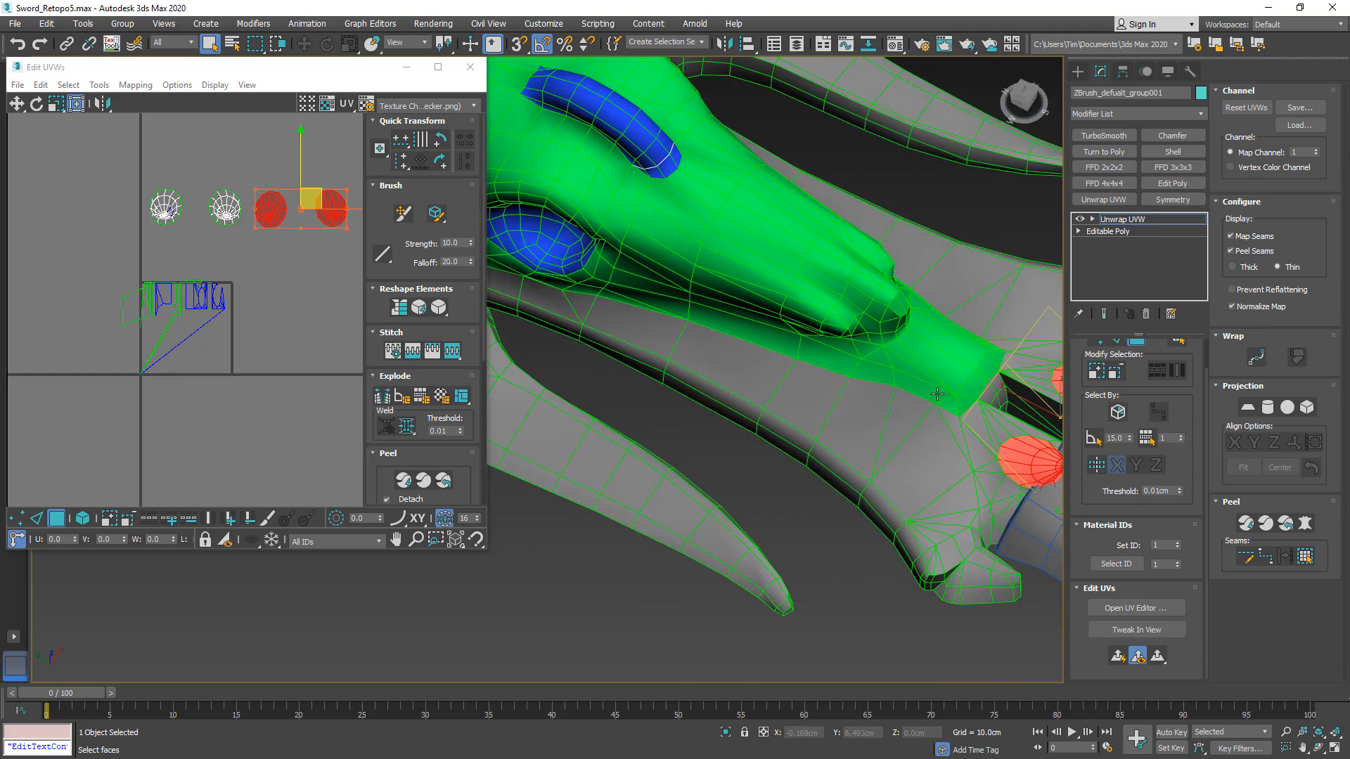
left_click(841, 360)
left_click(1023, 101)
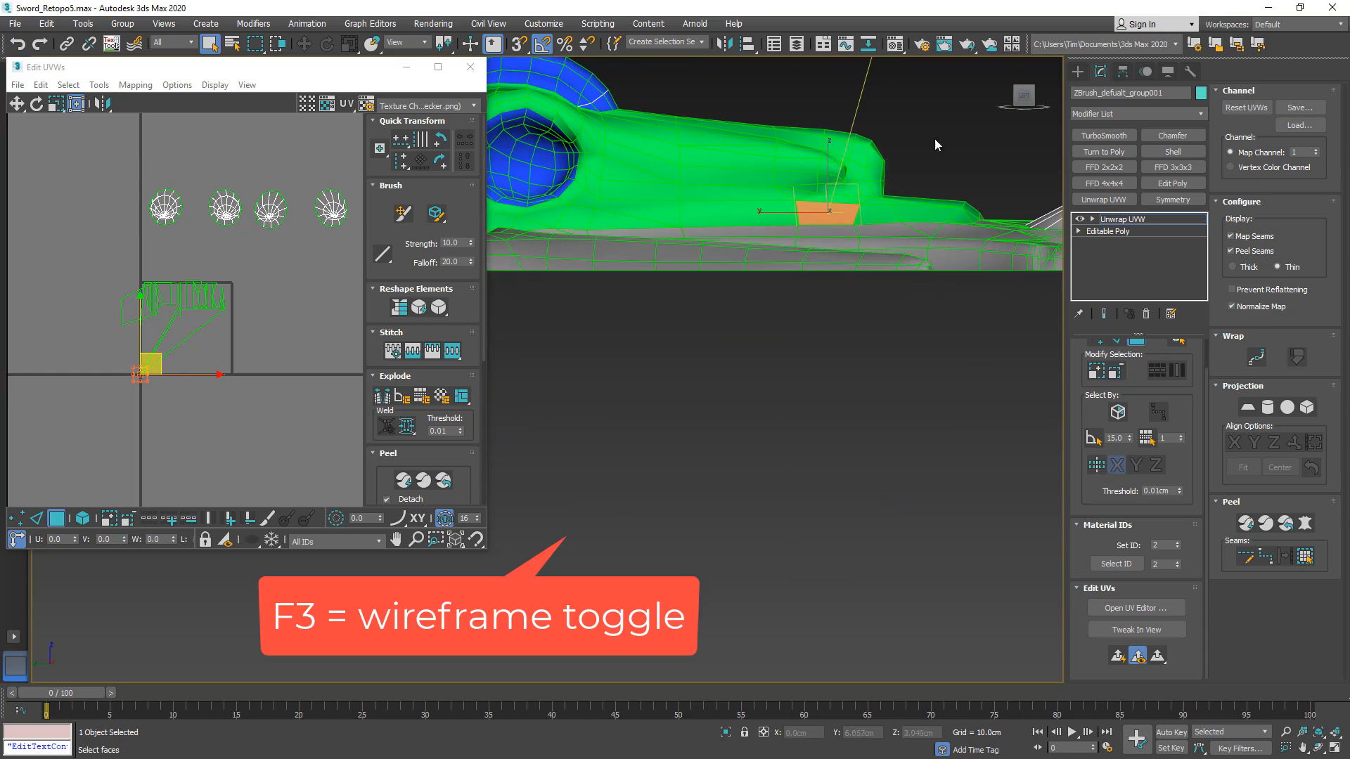
- In wireframe, add the faces through both sides of the snout to the selection, working back towards the eyes
key("F3")
scroll(916, 191, "up", 4)
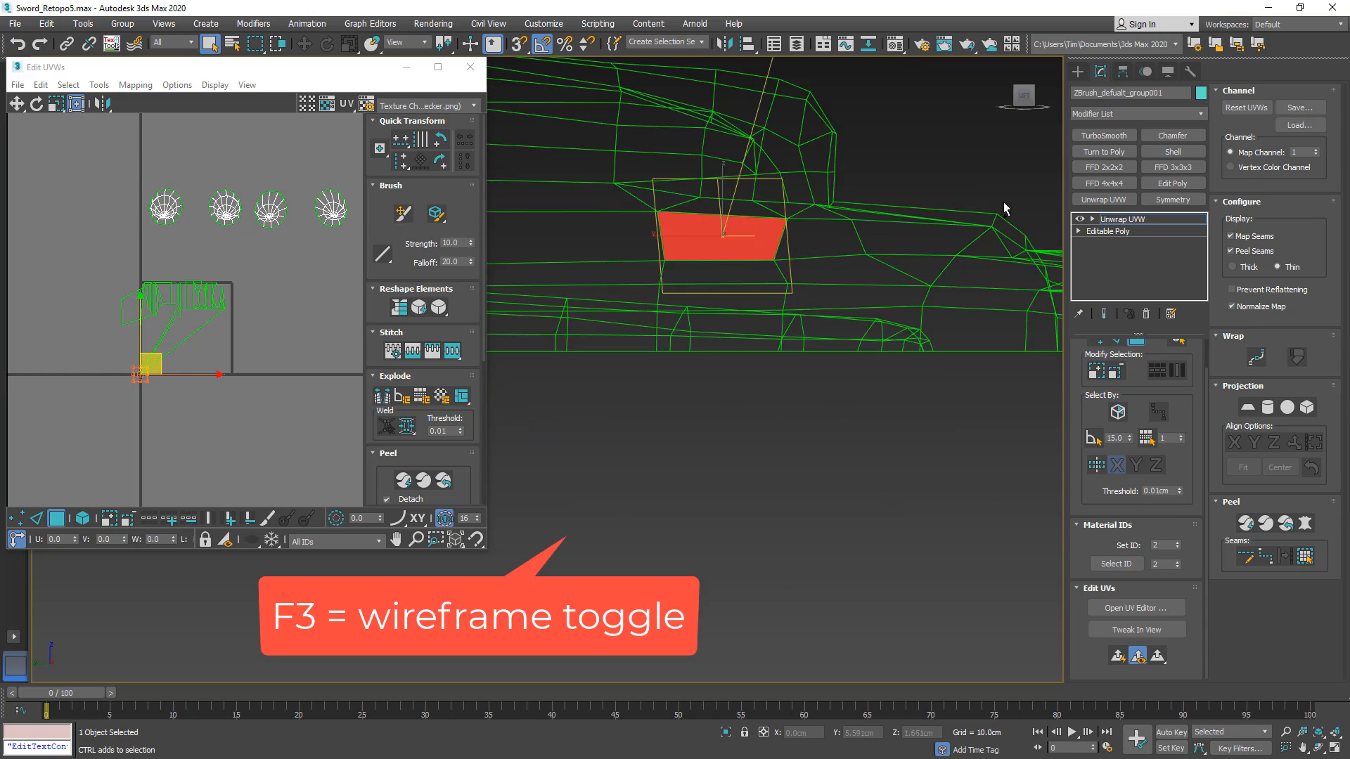
left_click(943, 235, "ctrl")
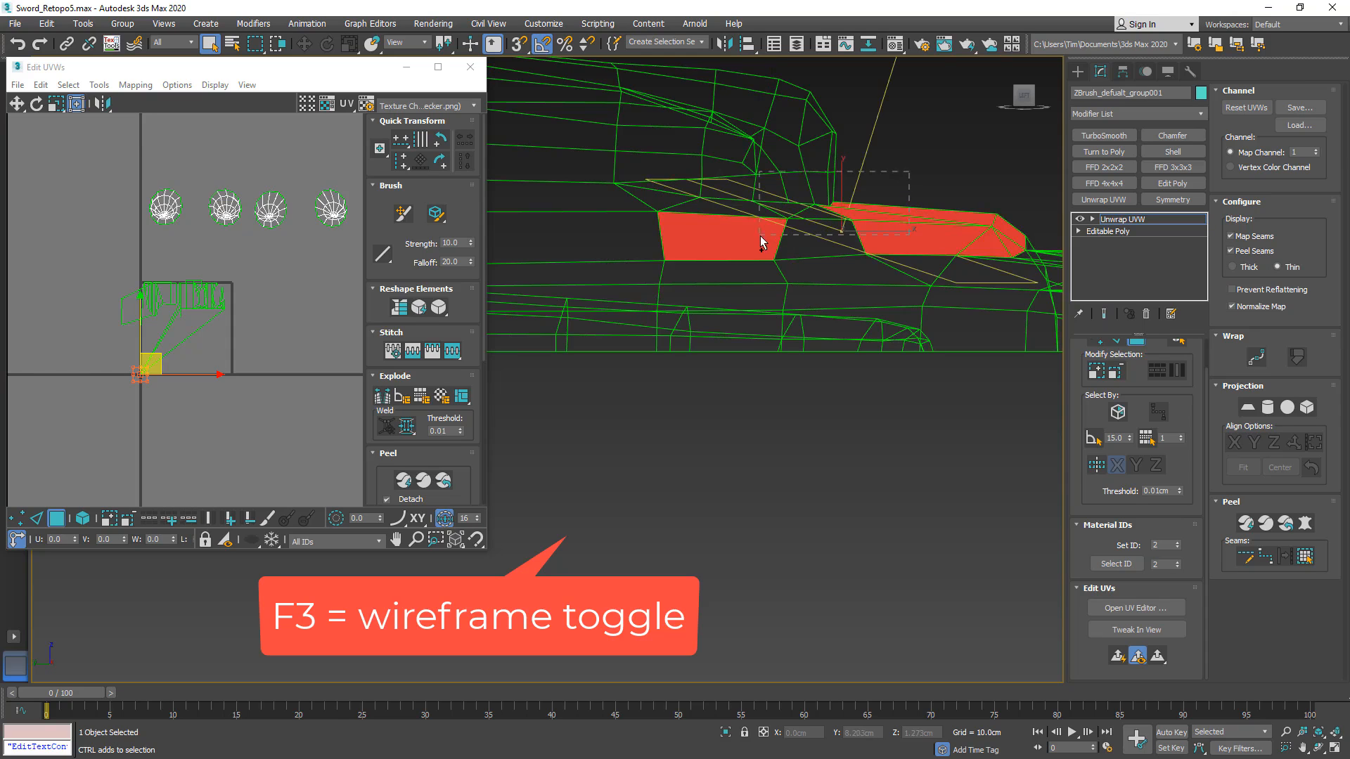
middle_click_drag(761, 234, 882, 258, "alt")
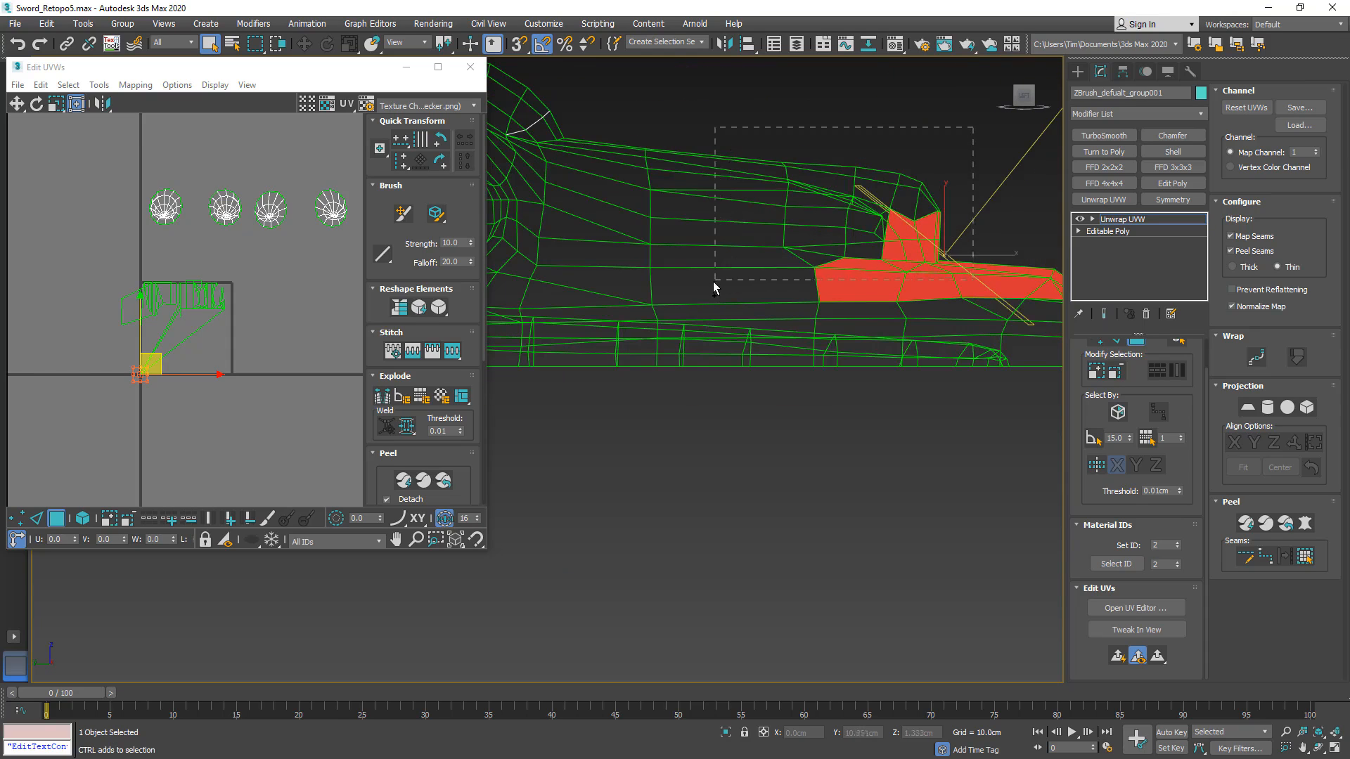
middle_click_drag(713, 281, 891, 119, "alt")
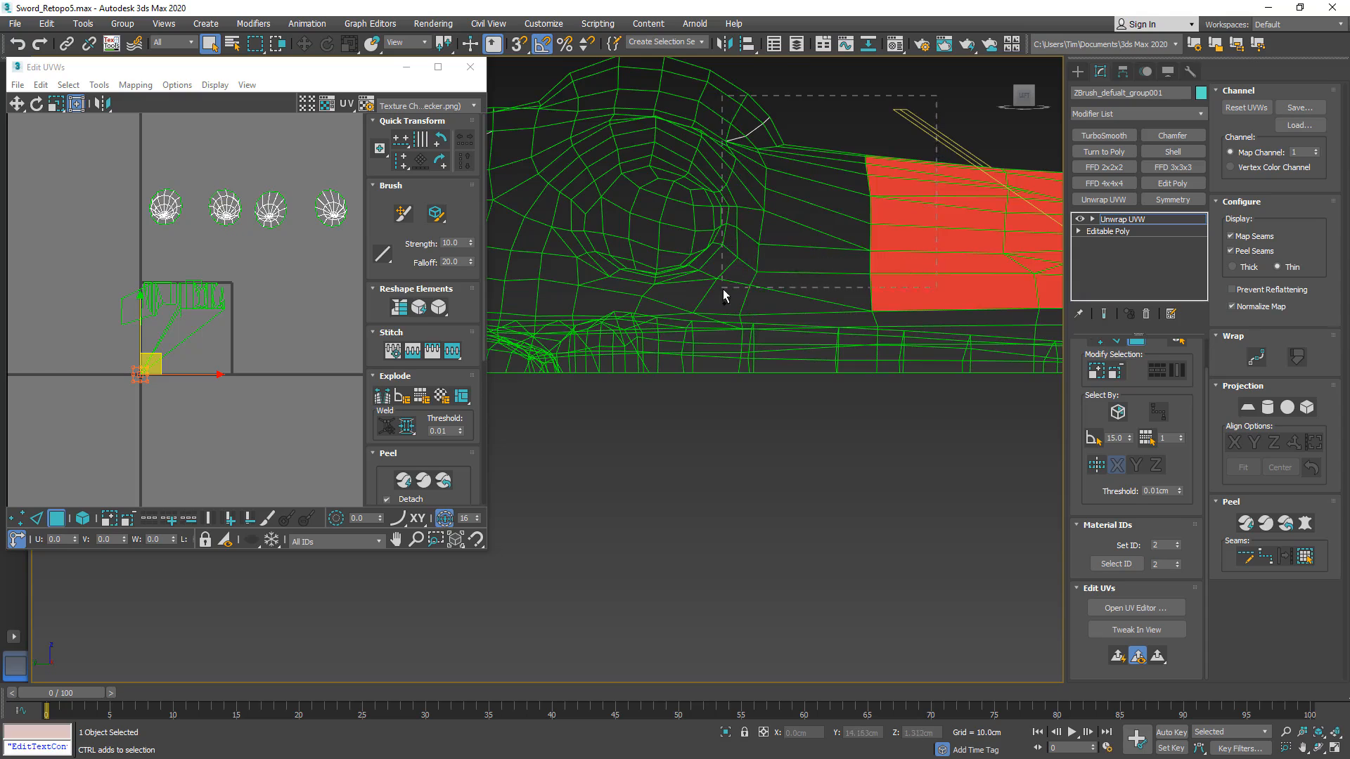
left_click_drag(723, 289, 721, 289, "ctrl")
- Extend the face selection in wireframe across the eyes and crest to the base of the horns, then check it shaded
middle_click_drag(676, 284, 756, 319)
key("F3")
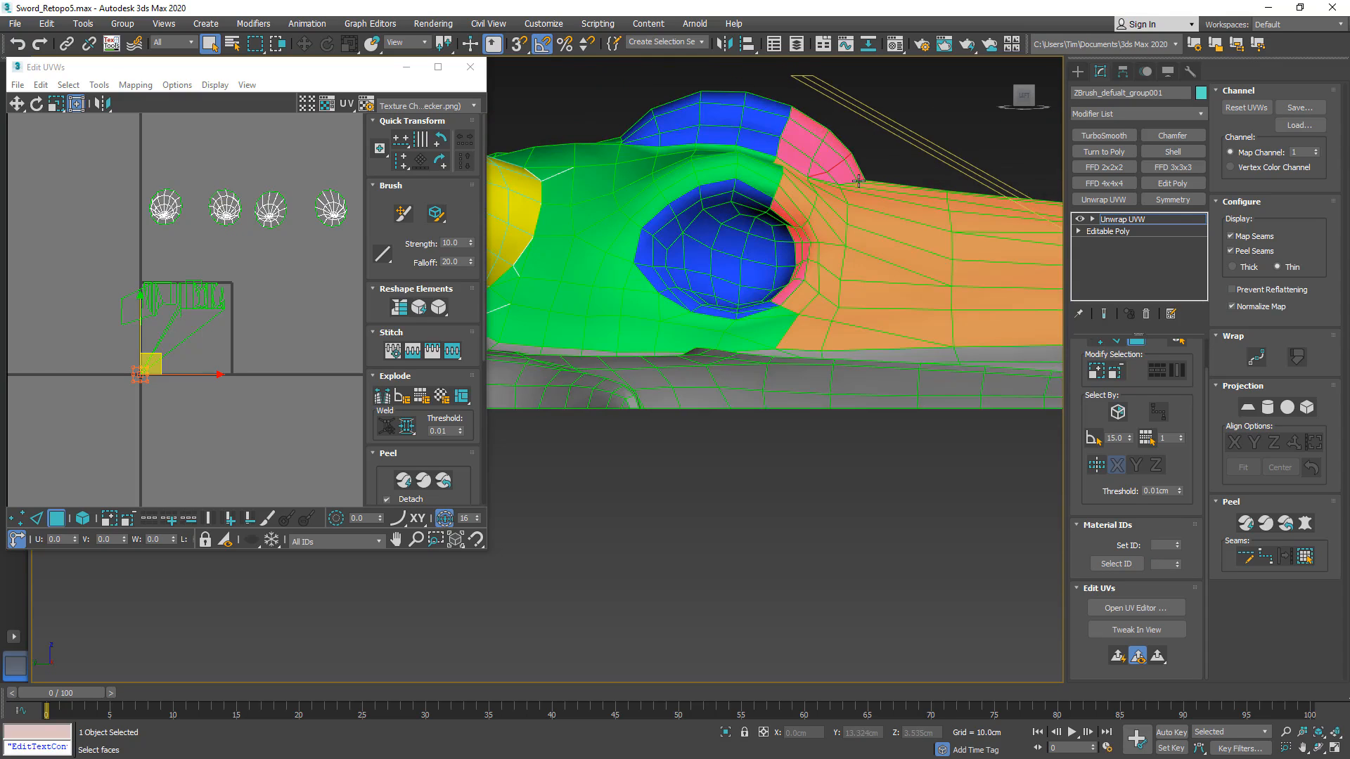
key("F3")
left_click_drag(891, 75, 734, 300, "ctrl")
left_click_drag(690, 342, 690, 342, "ctrl")
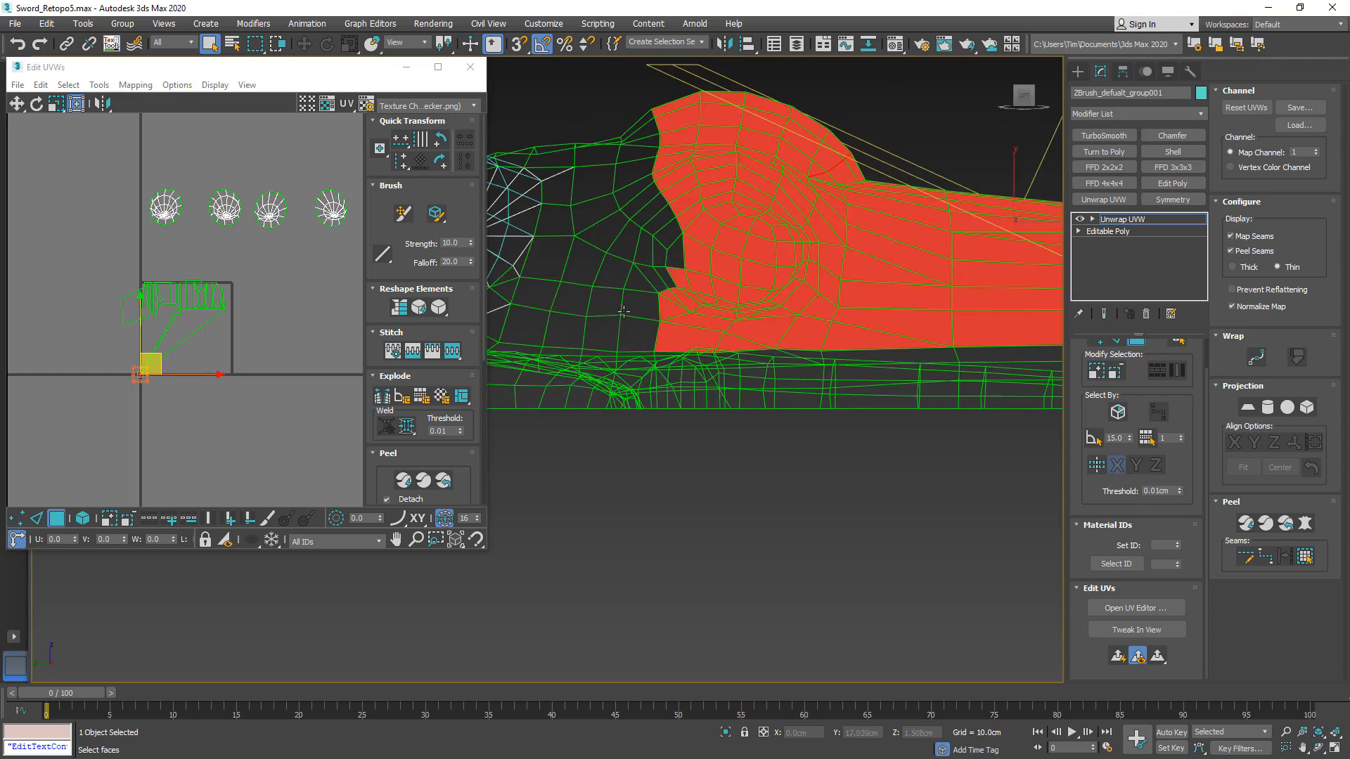
middle_click_drag(690, 342, 805, 148, "alt")
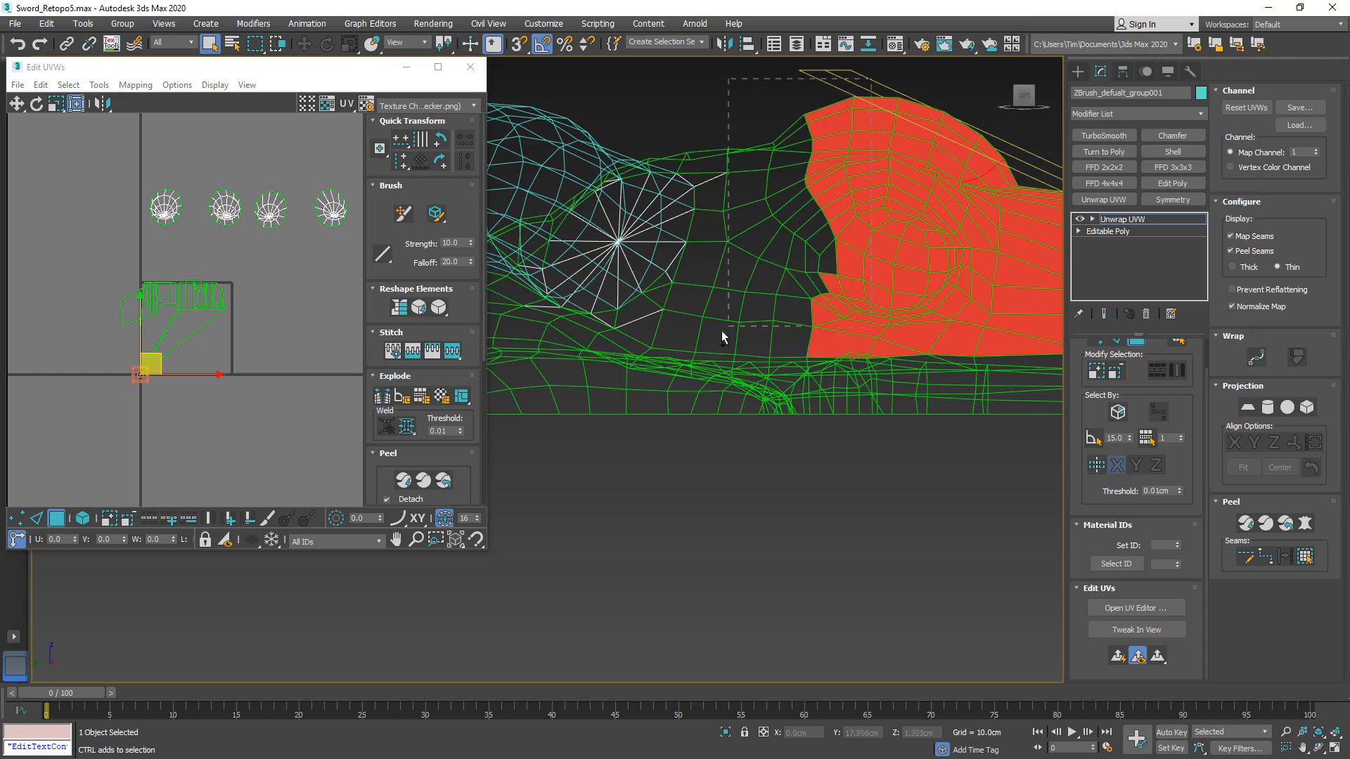
left_click_drag(703, 343, 701, 344, "ctrl")
key("F3")
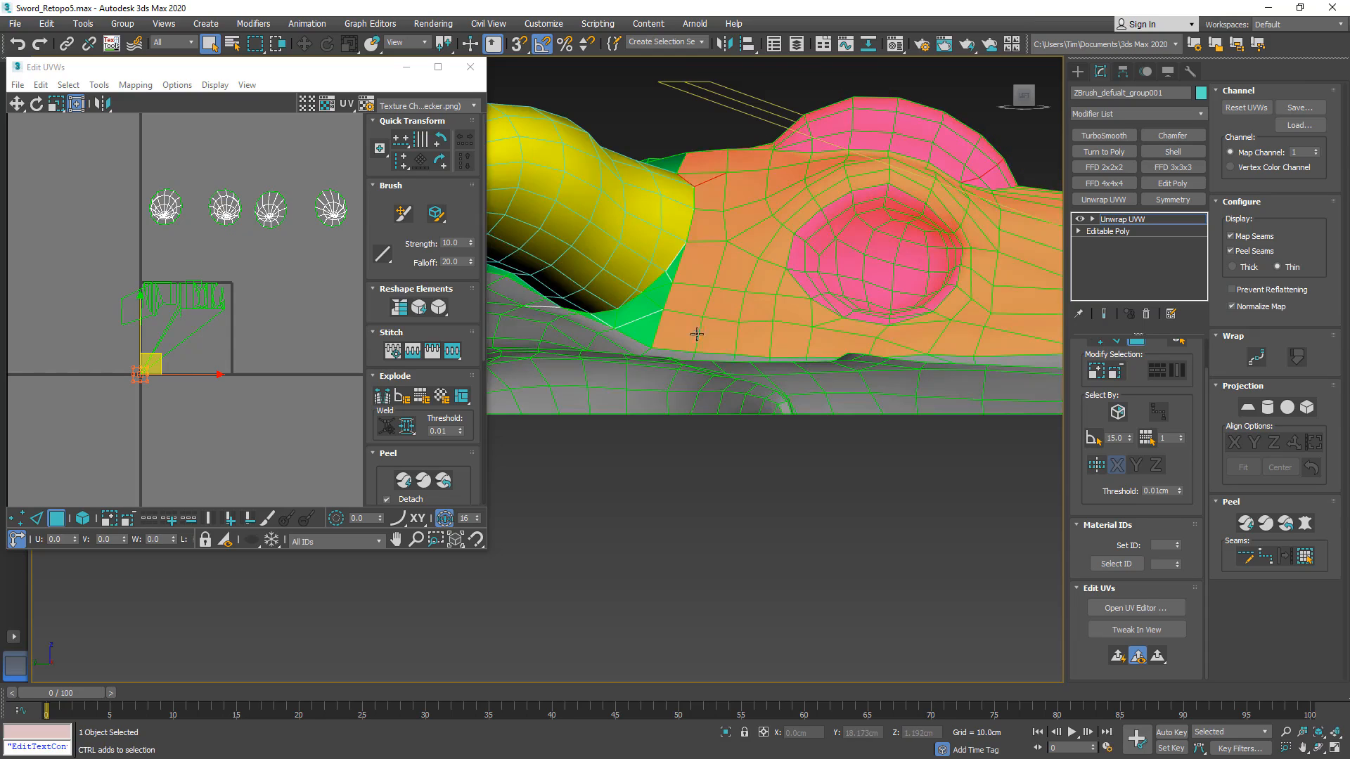
- Isolate the sword mesh to hide the separate horns, and restore the shaded side view of the dragon's head
middle_click_drag(697, 334, 839, 241, "alt")
key("F3")
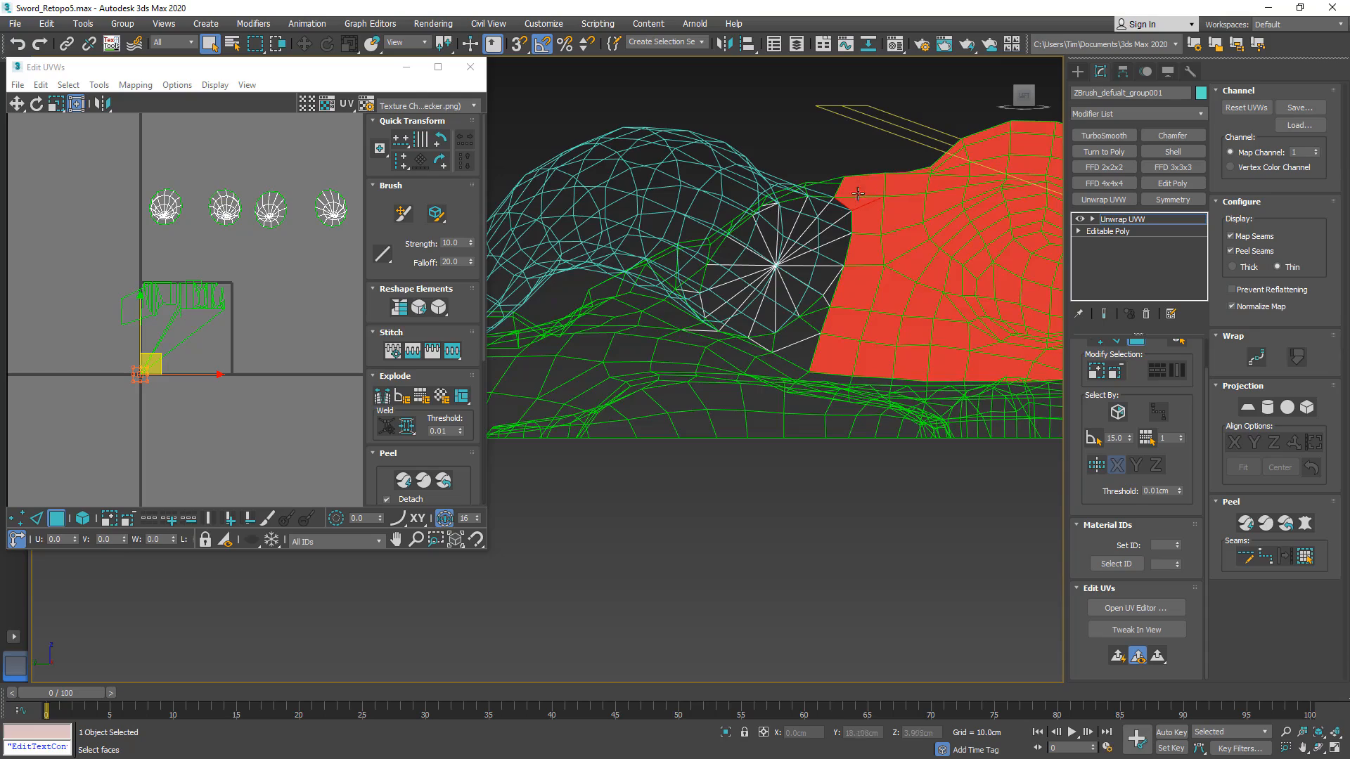
scroll(858, 193, "down", 3)
middle_click_drag(857, 193, 744, 252)
scroll(728, 239, "down", 5)
key("alt+q")
left_click(1023, 96)
mouse_move(800, 299)
middle_mouse_down()
mouse_move(616, 421)
mouse_move(933, 228)
middle_mouse_up()
scroll(784, 300, "up", 5)
key("F2")
key("F2")
key("F3")
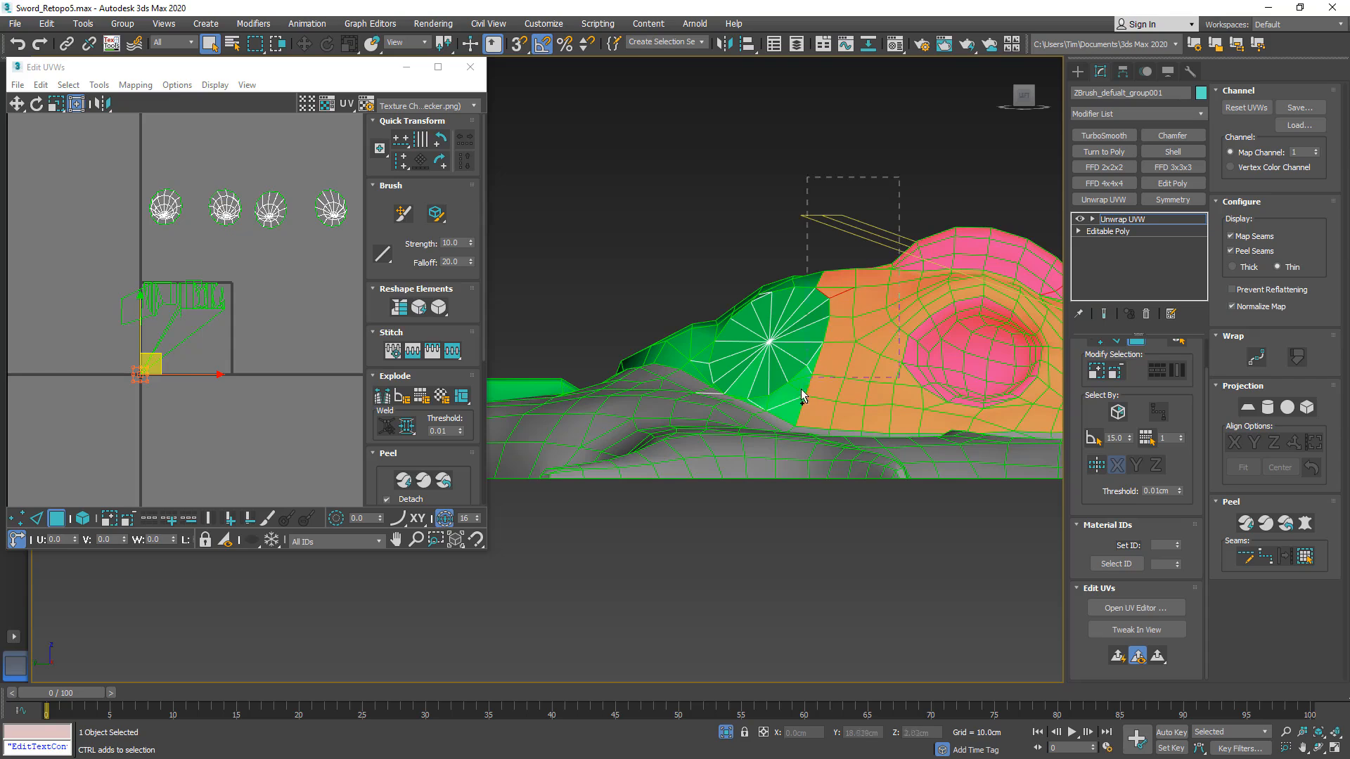
- Add the circular faces at the horn base and the remaining faces at the back of the head to the selection
scroll(779, 383, "up", 3)
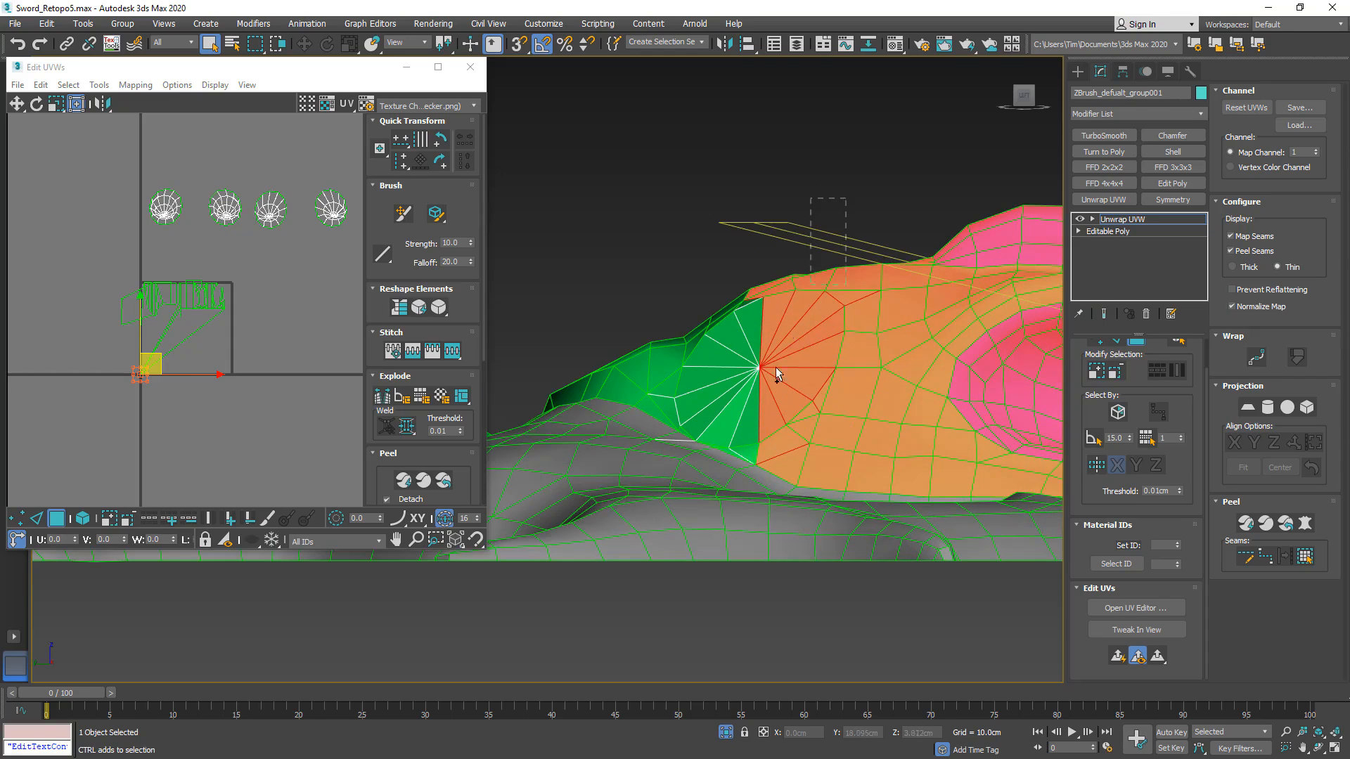
left_click(726, 458, "ctrl")
scroll(709, 389, "up", 6)
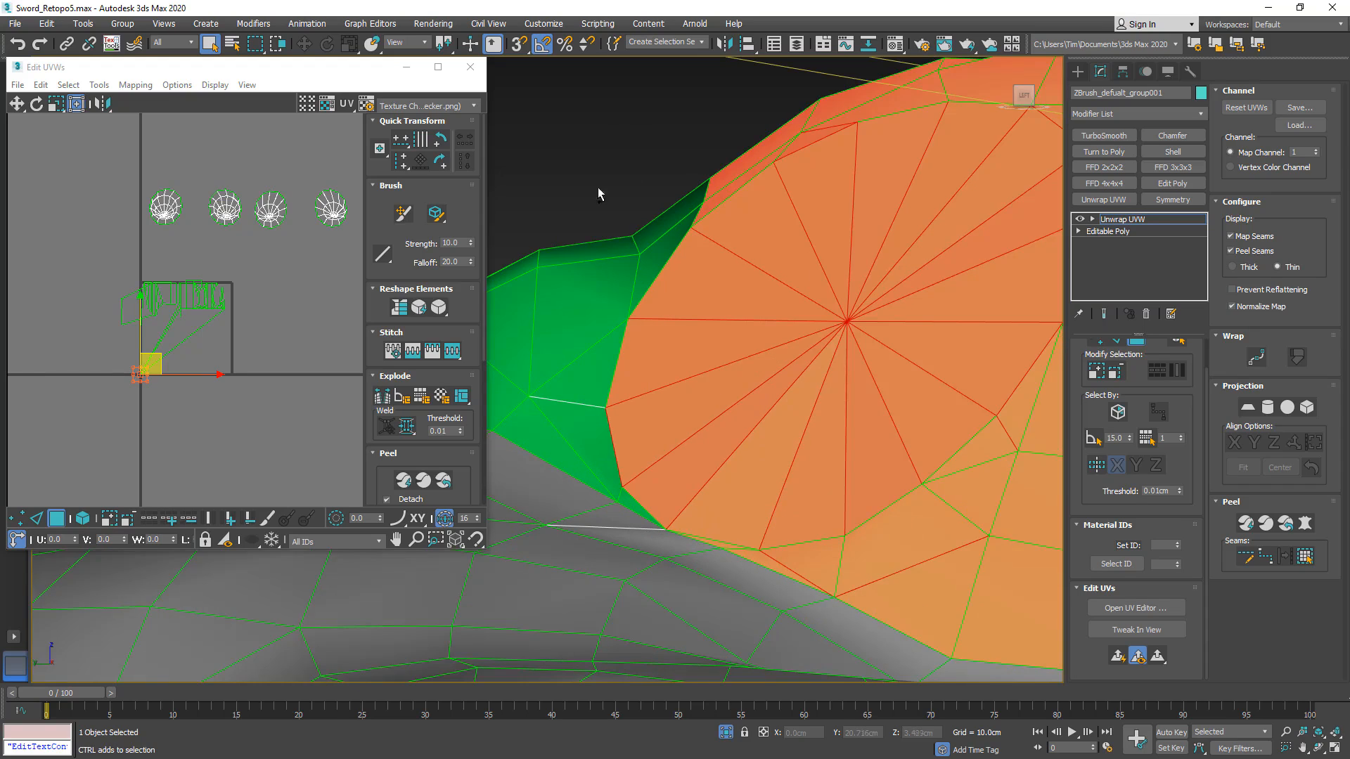
left_click_drag(712, 460, 702, 457, "ctrl")
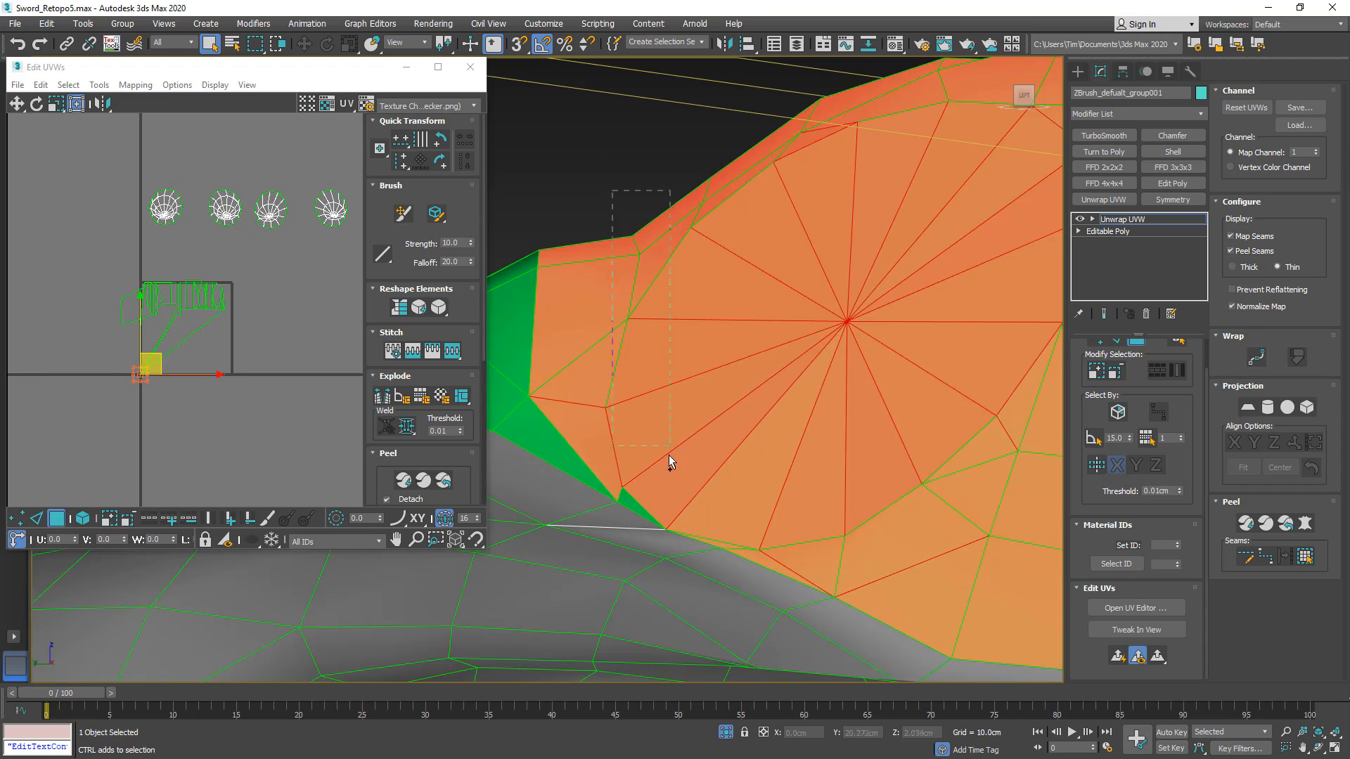
left_click_drag(683, 517, 689, 499, "ctrl")
middle_click_drag(630, 431, 832, 295, "alt")
left_click_drag(699, 410, 717, 424, "ctrl")
scroll(629, 441, "up", 5)
scroll(717, 425, "down", 5)
mouse_move(717, 424)
middle_mouse_down("alt")
mouse_move(740, 492)
mouse_move(872, 578)
mouse_move(943, 505)
mouse_move(704, 448)
middle_mouse_up("alt")
scroll(735, 503, "down", 6)
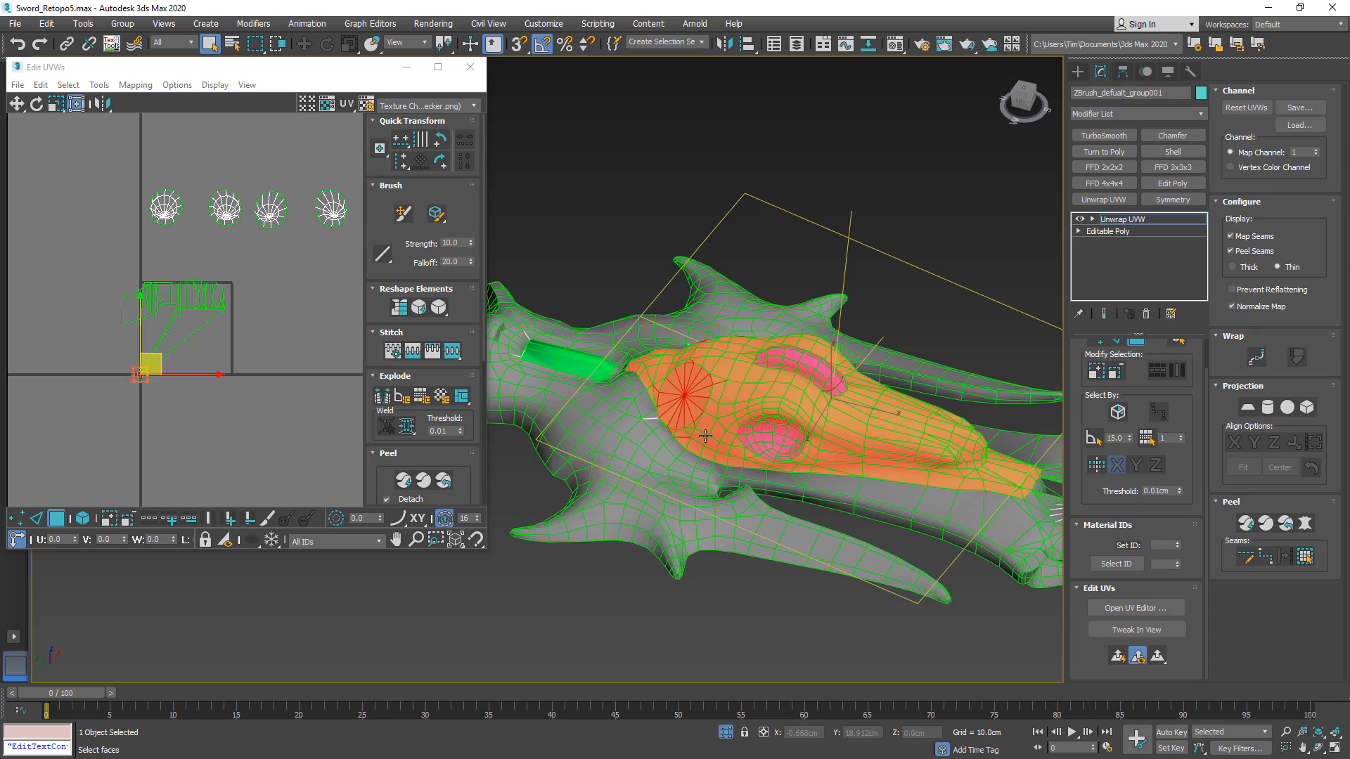
- Apply a Quick Planar Map to the selected head and move its UV shell up and left of the UV tile
left_click(1118, 657)
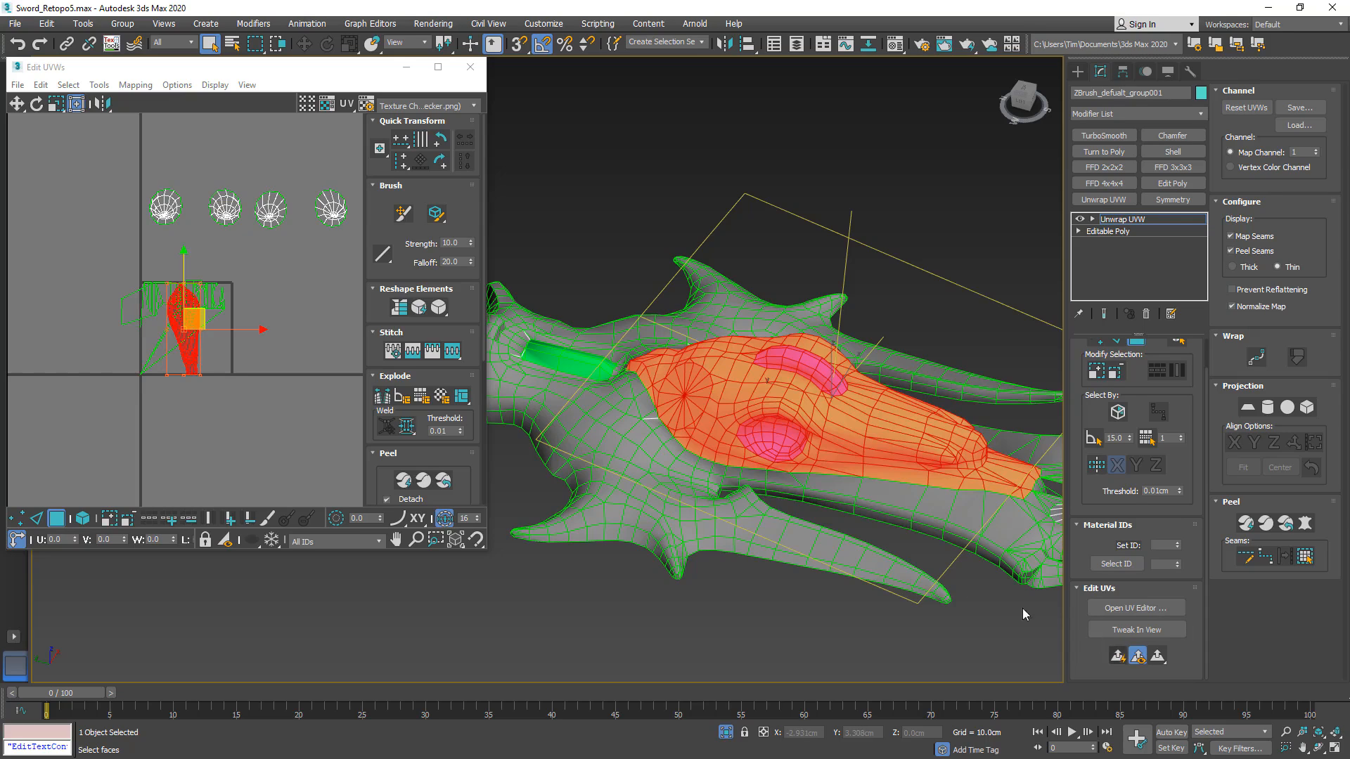
left_click_drag(300, 315, 173, 154)
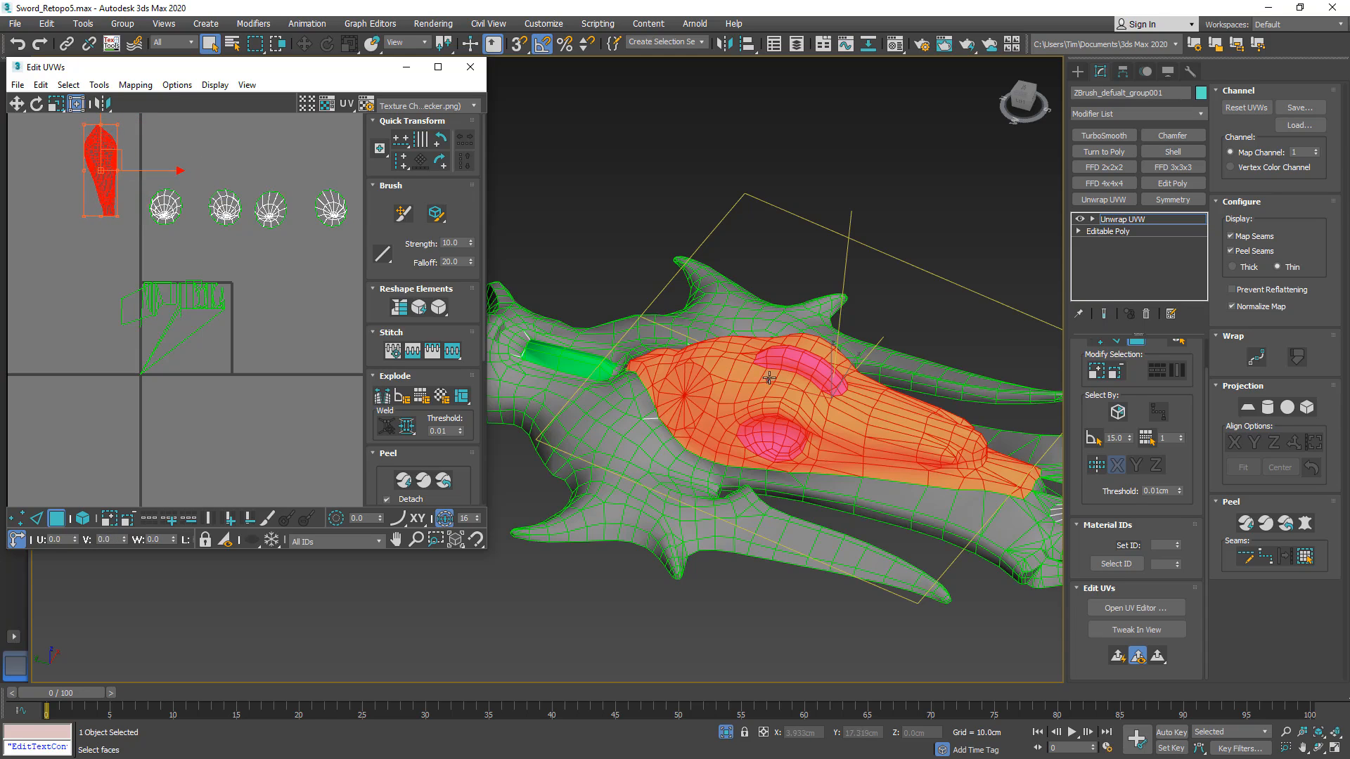
- Select a patch of faces in the centre of the eye, including those deep inside the socket
middle_click_drag(769, 378, 804, 426, "alt")
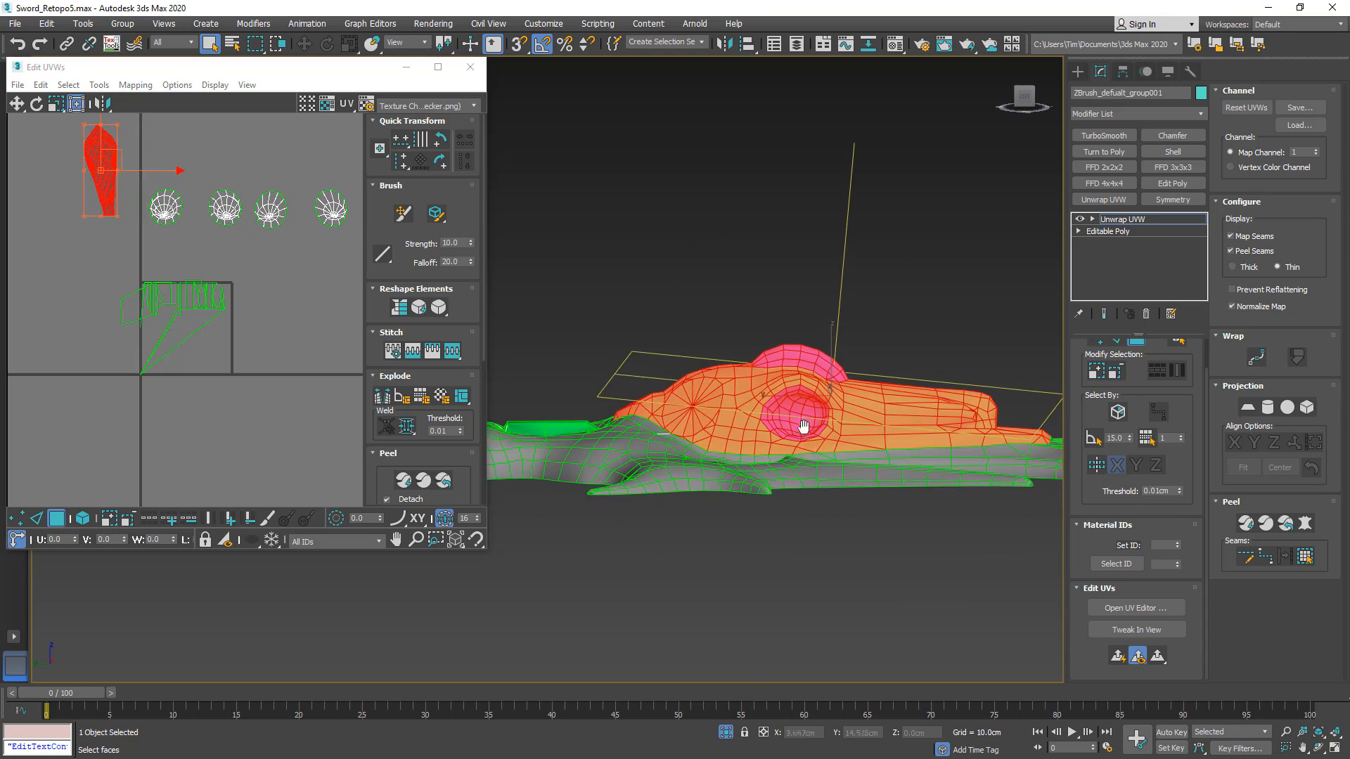
scroll(804, 427, "up", 5)
left_click(786, 327)
left_click(787, 304, "ctrl")
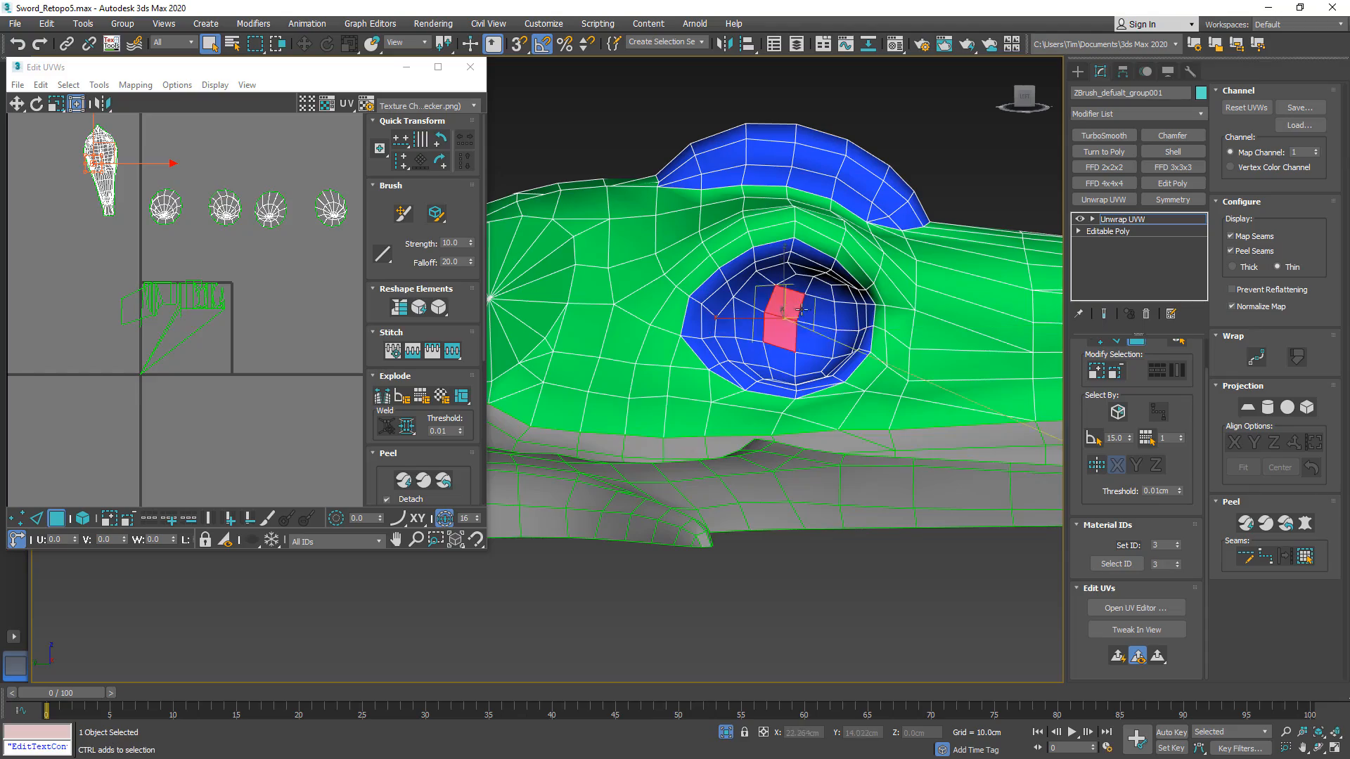
left_click(808, 303, "ctrl")
left_click(808, 332, "ctrl")
middle_click_drag(822, 338, 903, 361, "alt")
left_click(824, 327, "ctrl")
left_click(827, 351, "ctrl")
left_click(792, 356, "ctrl")
left_click(790, 327, "ctrl")
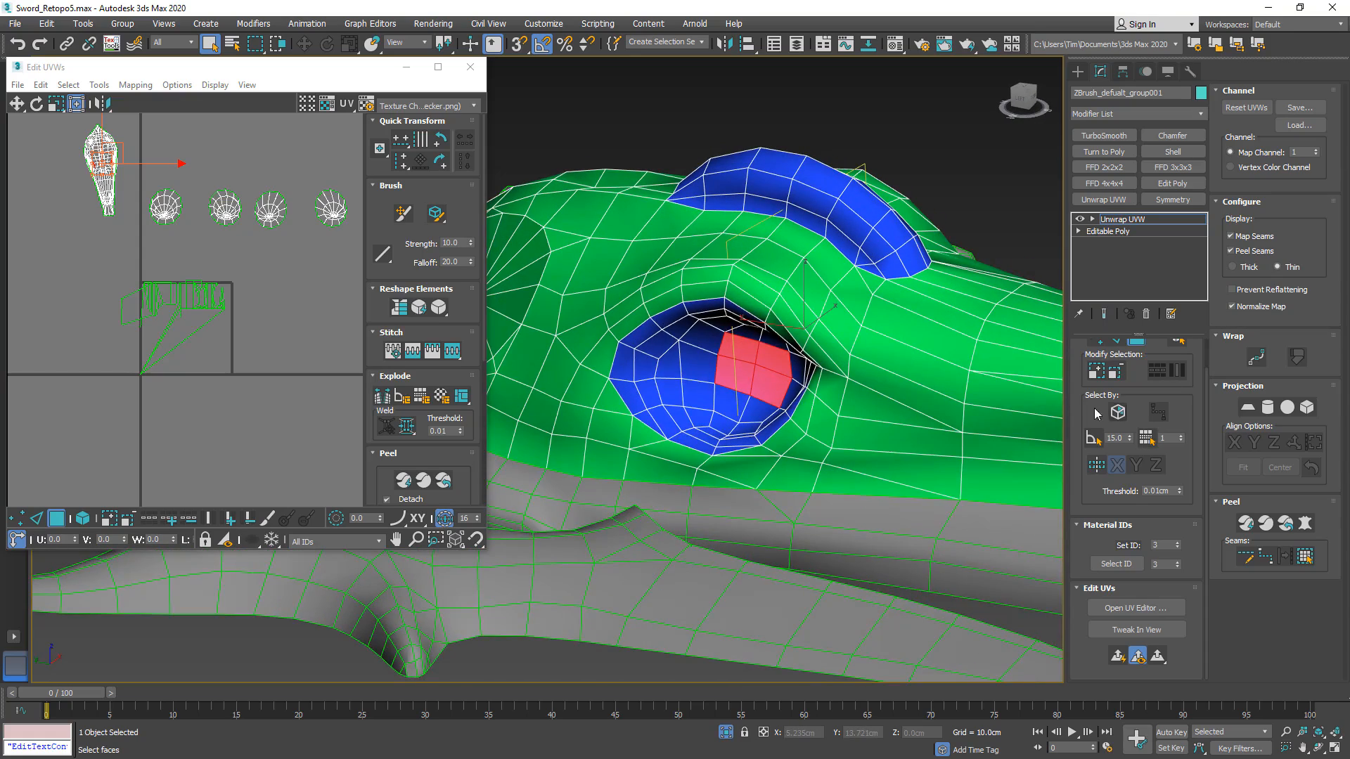
- Grow the selection over both eyes and add the missing faces around their rims
left_click(1098, 377)
left_click(1097, 377)
middle_click_drag(1020, 391, 1062, 355, "alt")
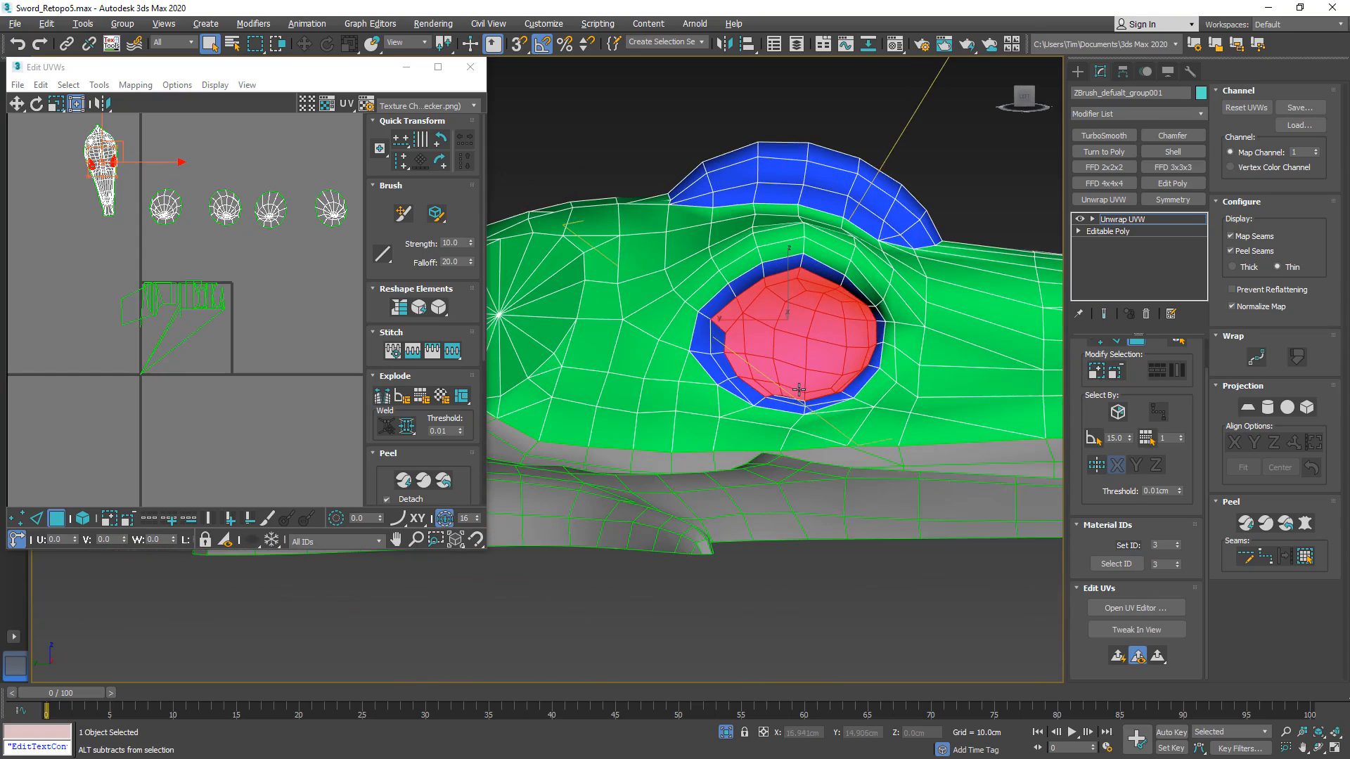
left_click(1100, 376)
middle_click_drag(794, 374, 763, 429, "alt")
left_click(679, 441, "ctrl")
left_click(716, 466, "ctrl")
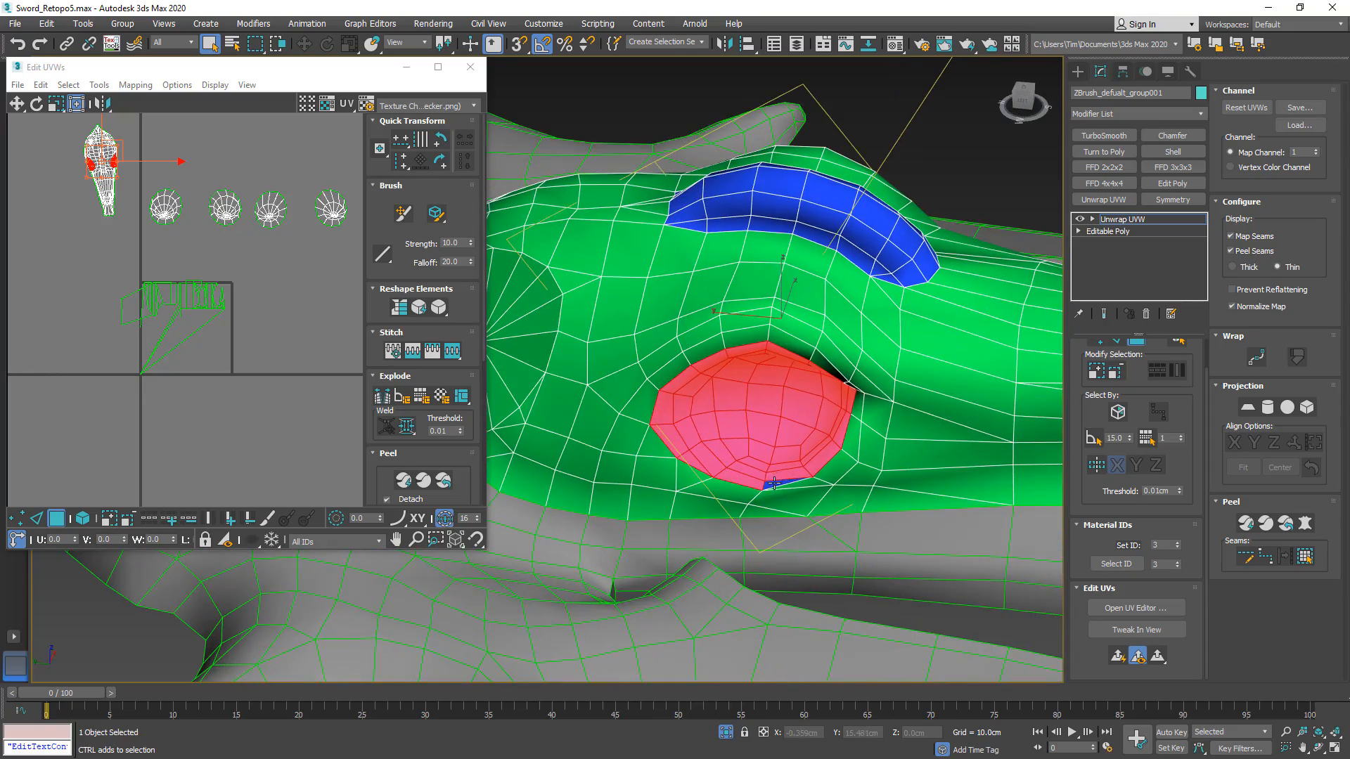
middle_click_drag(773, 483, 770, 488, "alt")
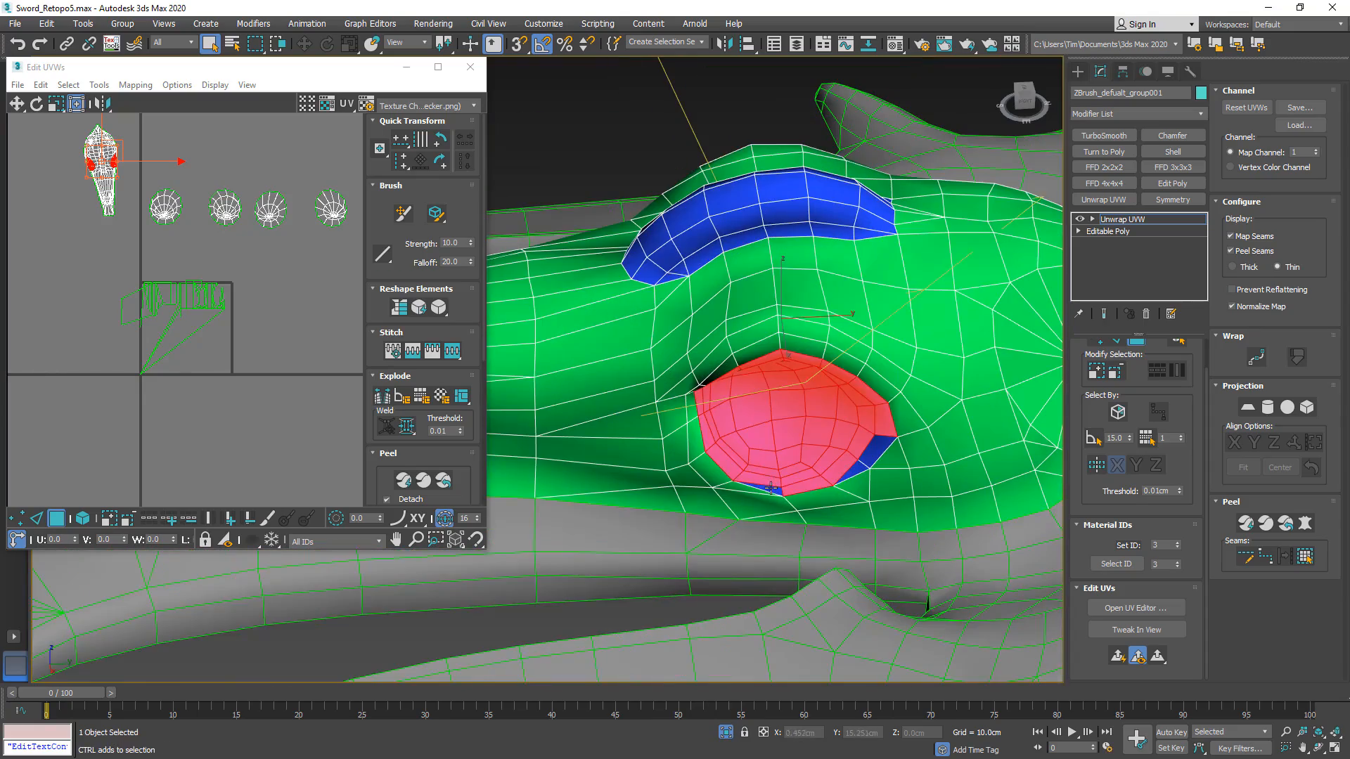
left_click(774, 488, "ctrl")
left_click(862, 468, "ctrl")
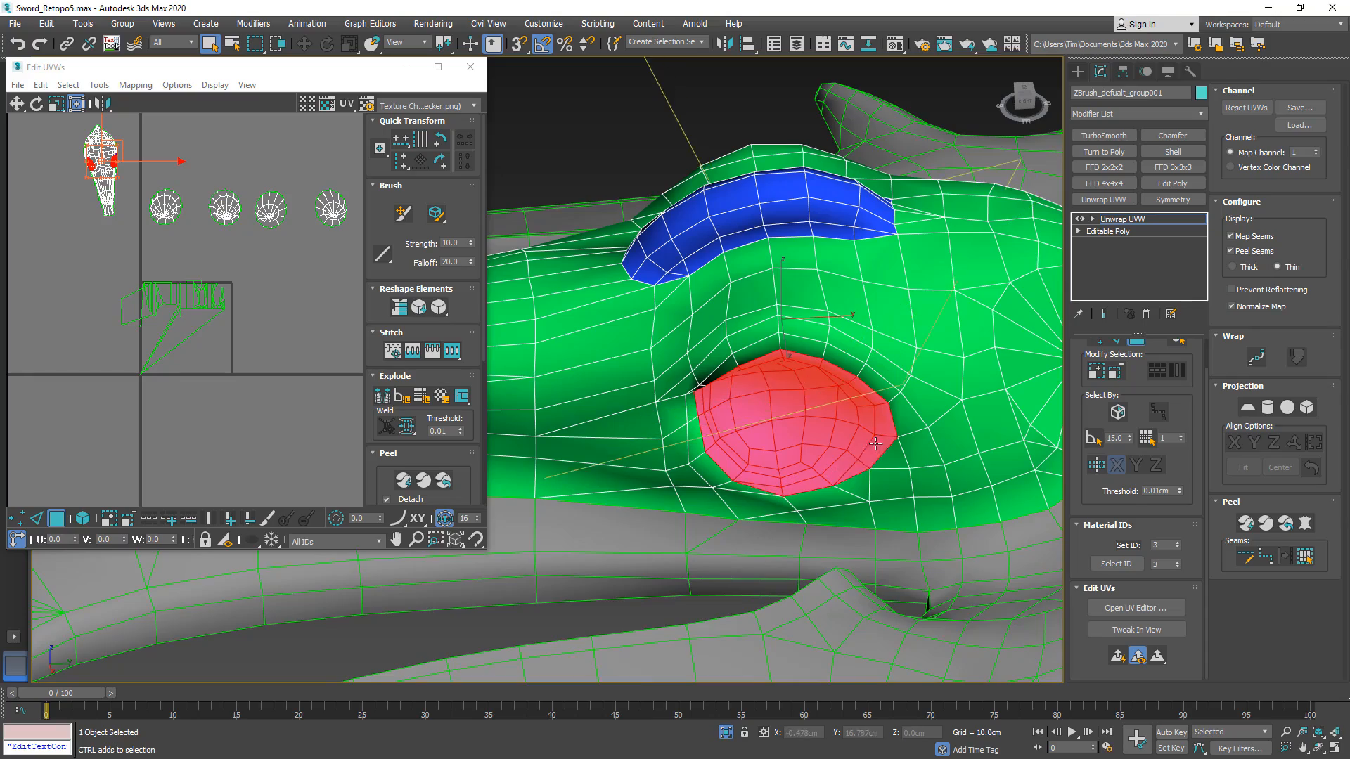
- Apply a Quick Planar Map to the selected eyes and move their UV shells above the claw shells
middle_click_drag(861, 468, 1123, 454, "alt")
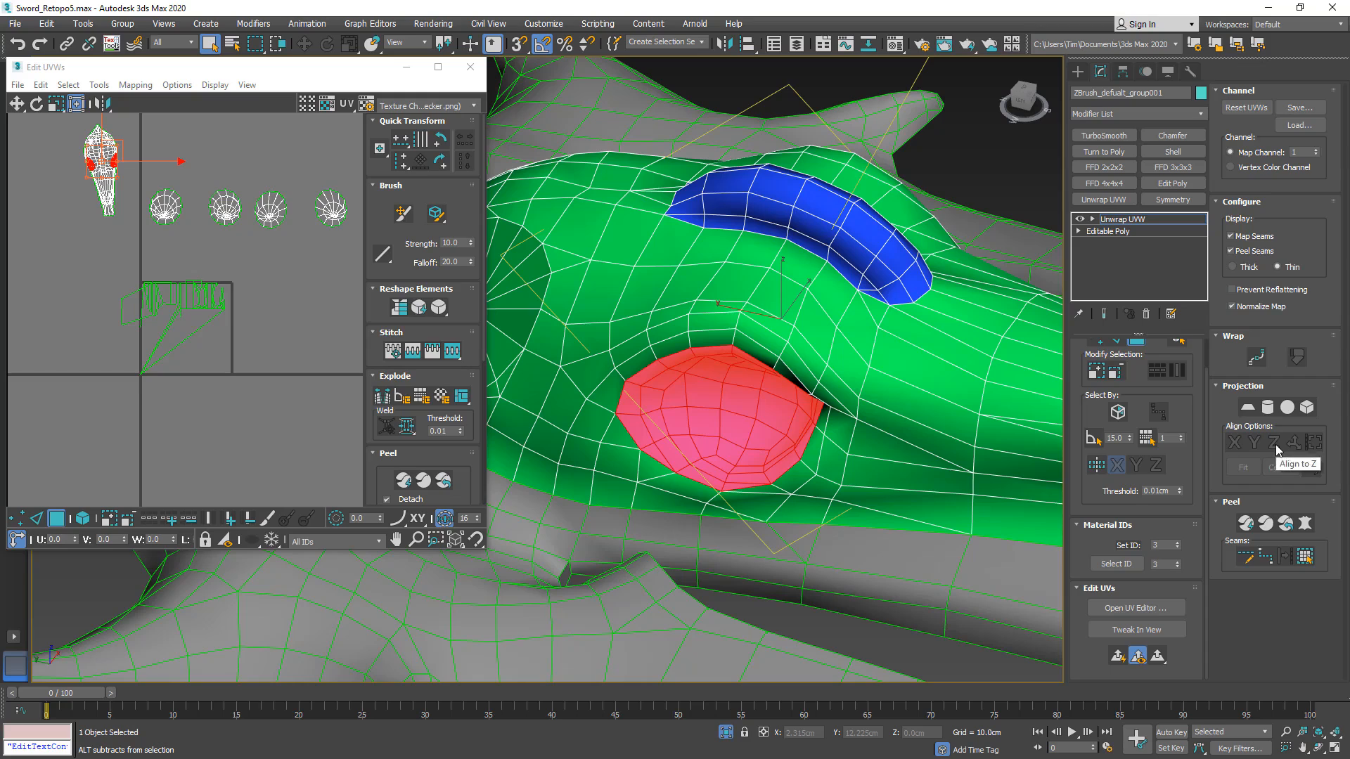
left_click(1118, 655)
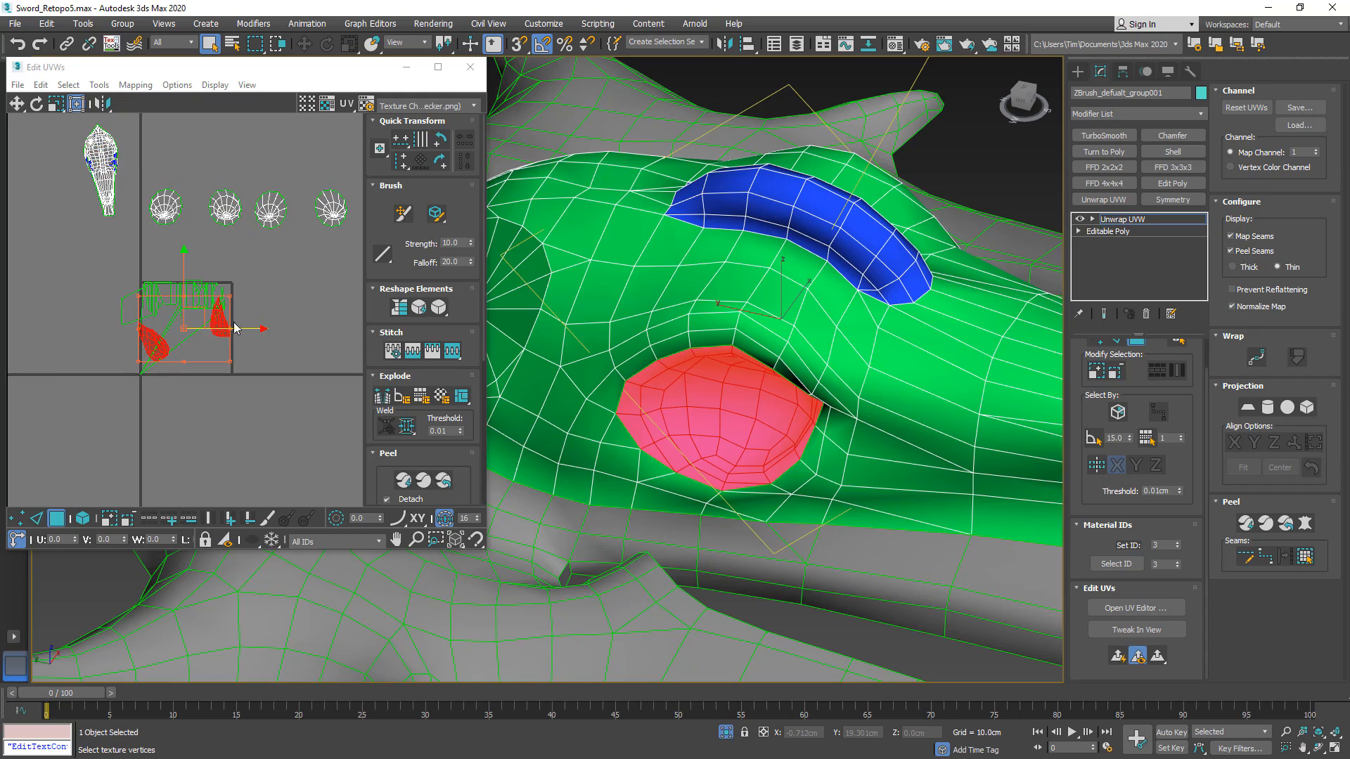
left_click_drag(202, 314, 242, 122)
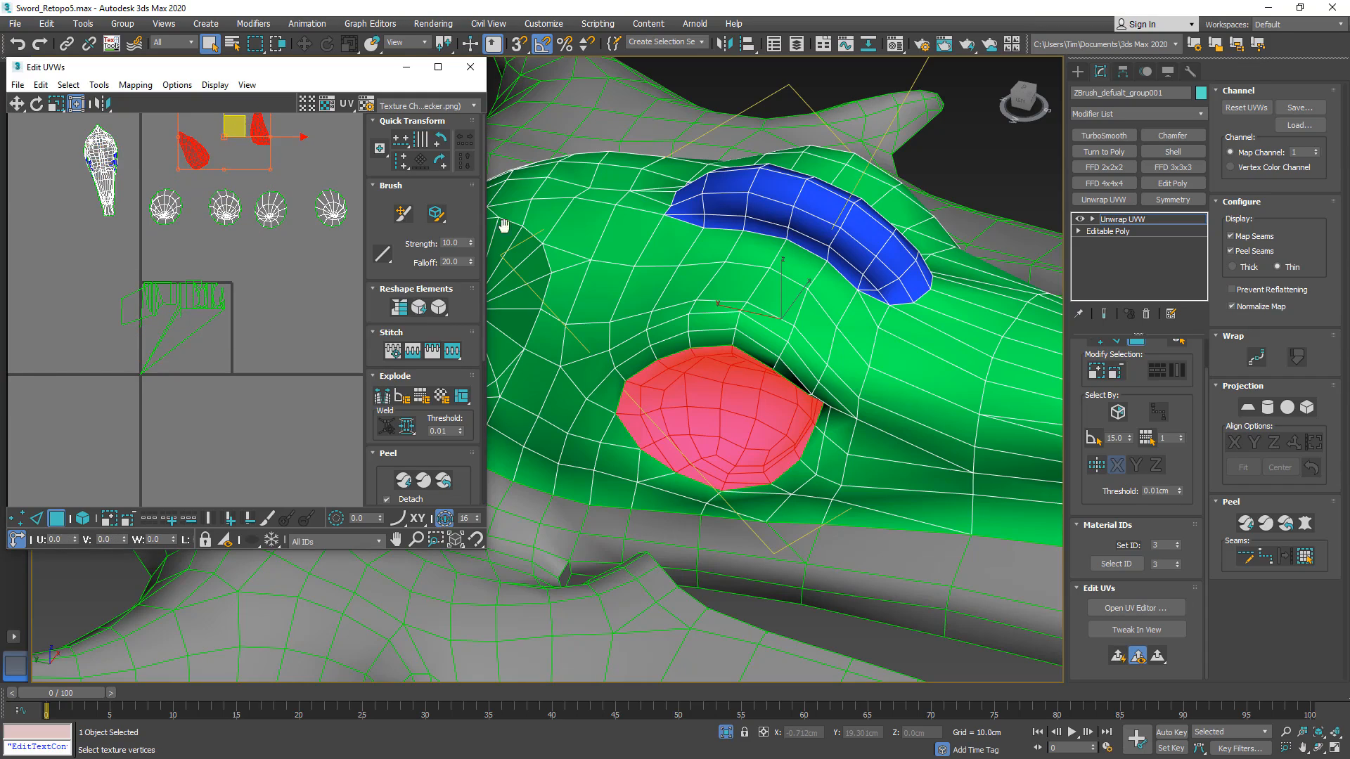
- In side view, select all faces of the raised crest on top of the dragon's head
middle_click_drag(862, 401, 901, 215, "alt")
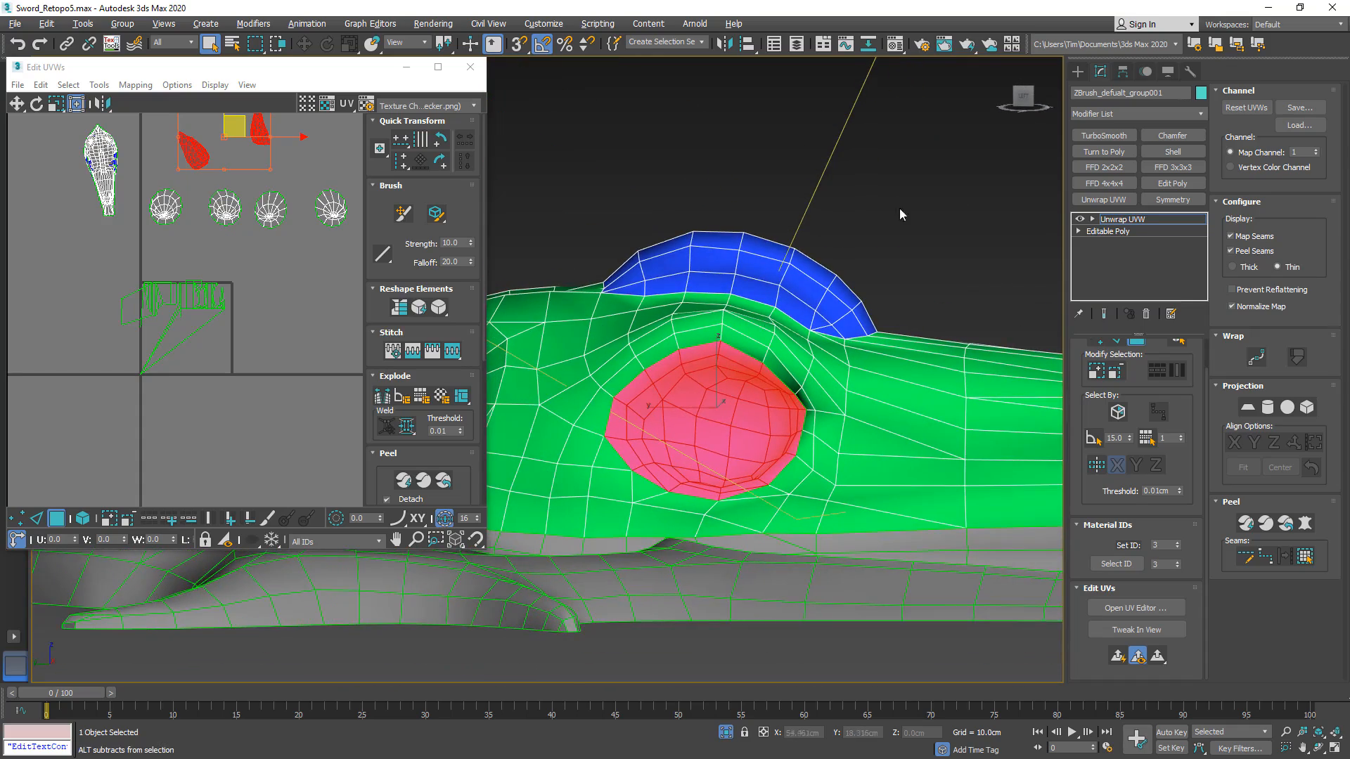
left_click(1025, 95)
middle_click_drag(672, 415, 908, 272)
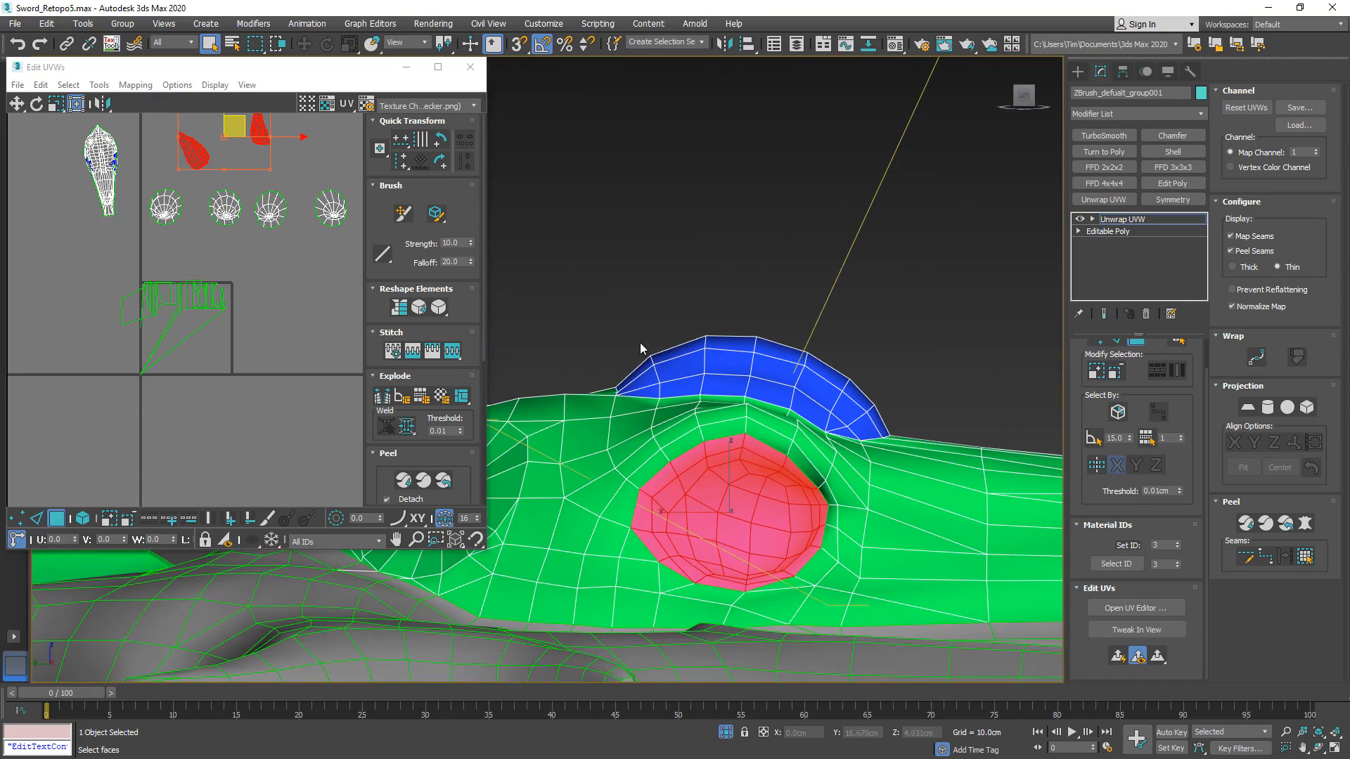
left_click(668, 388)
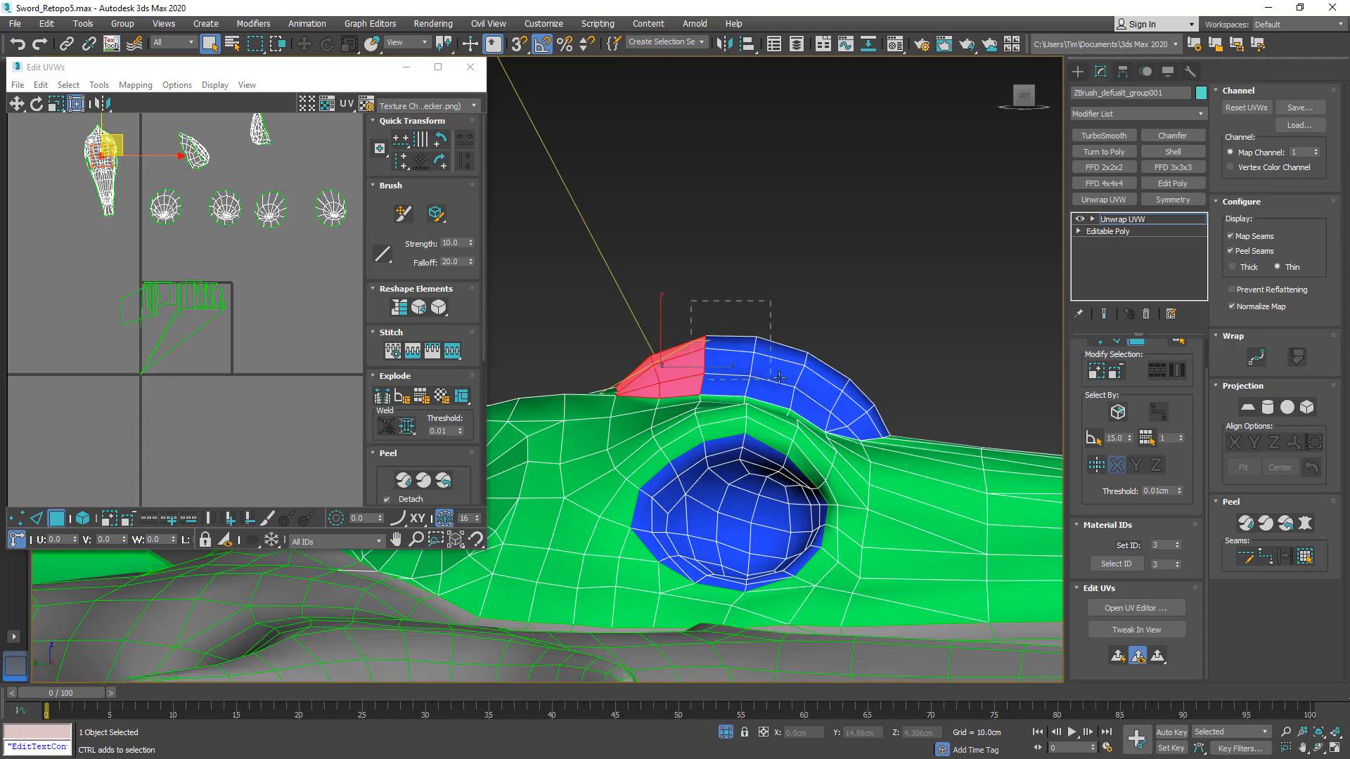
left_click_drag(780, 378, 781, 380, "ctrl")
left_click_drag(821, 422, 852, 437, "ctrl")
middle_click_drag(884, 390, 803, 442, "alt")
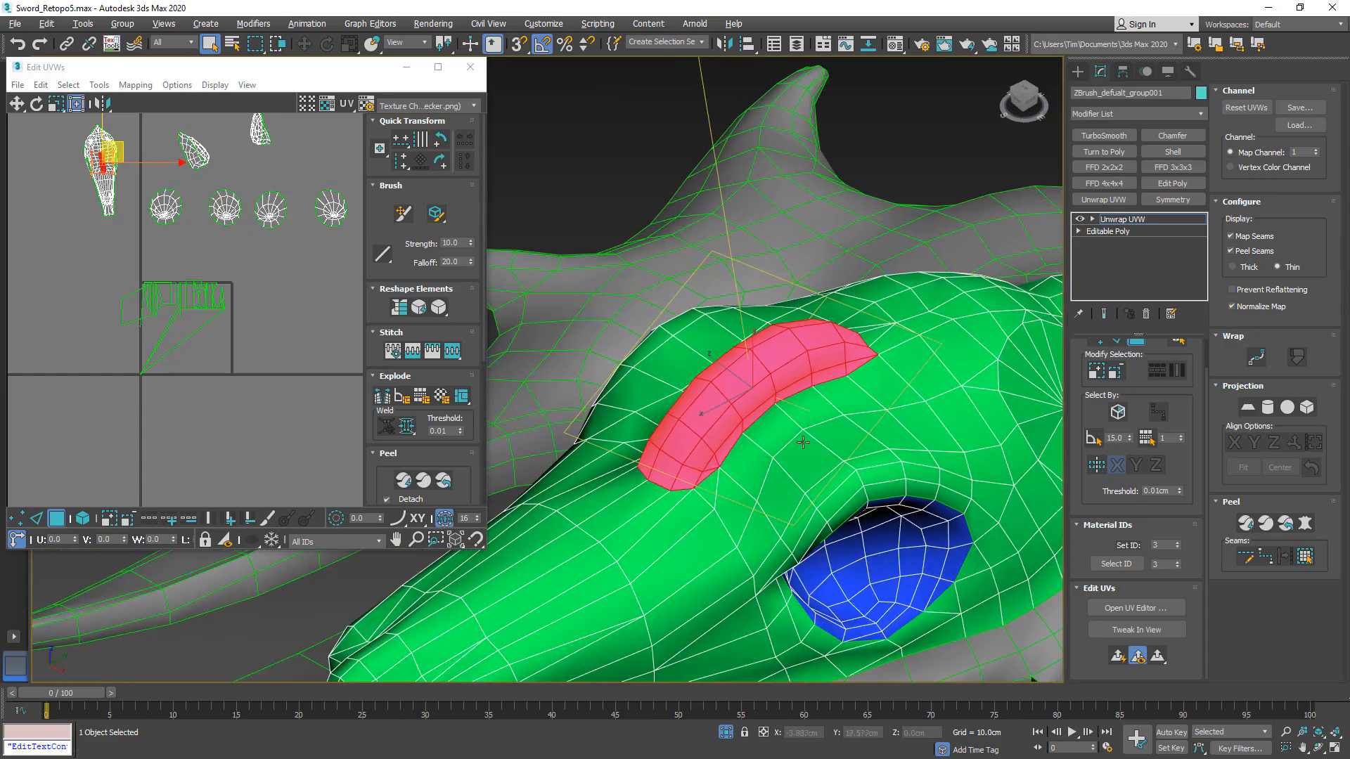
- Quick Planar Map the selected crest and move its UV shell beside the head shell, outside the UV tile
left_click(1118, 657)
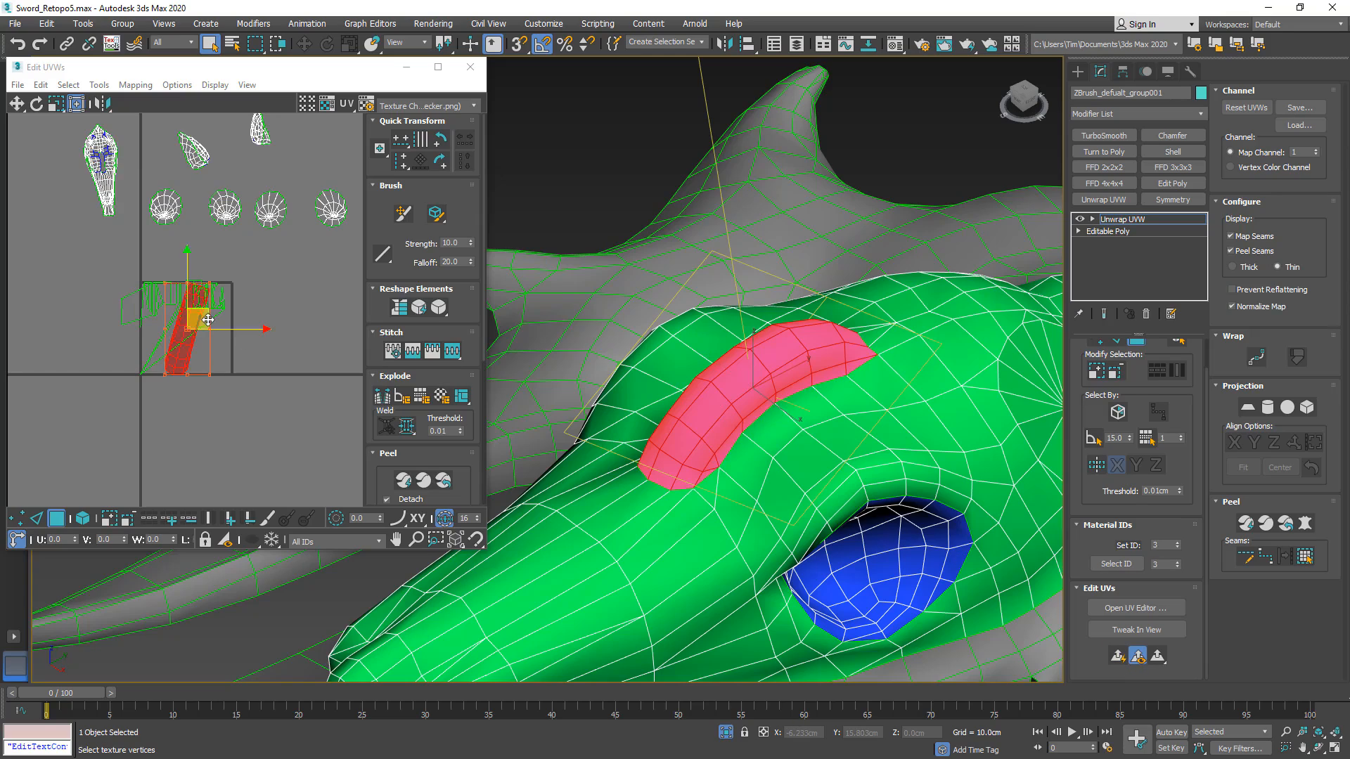
left_click_drag(206, 315, 45, 148)
scroll(856, 346, "down", 10)
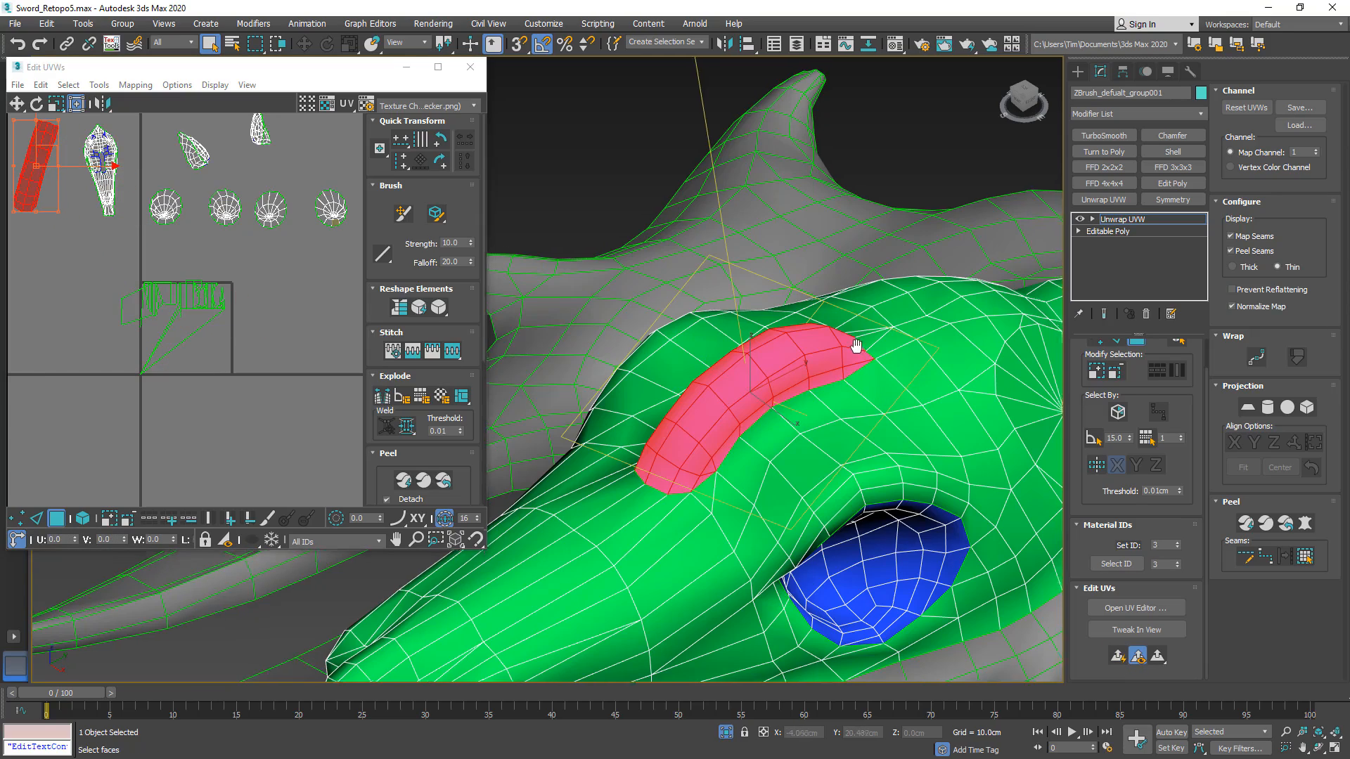
- Save the scene as the next incremental file, Sword_Retopo6.max
middle_click_drag(856, 347, 870, 450, "alt")
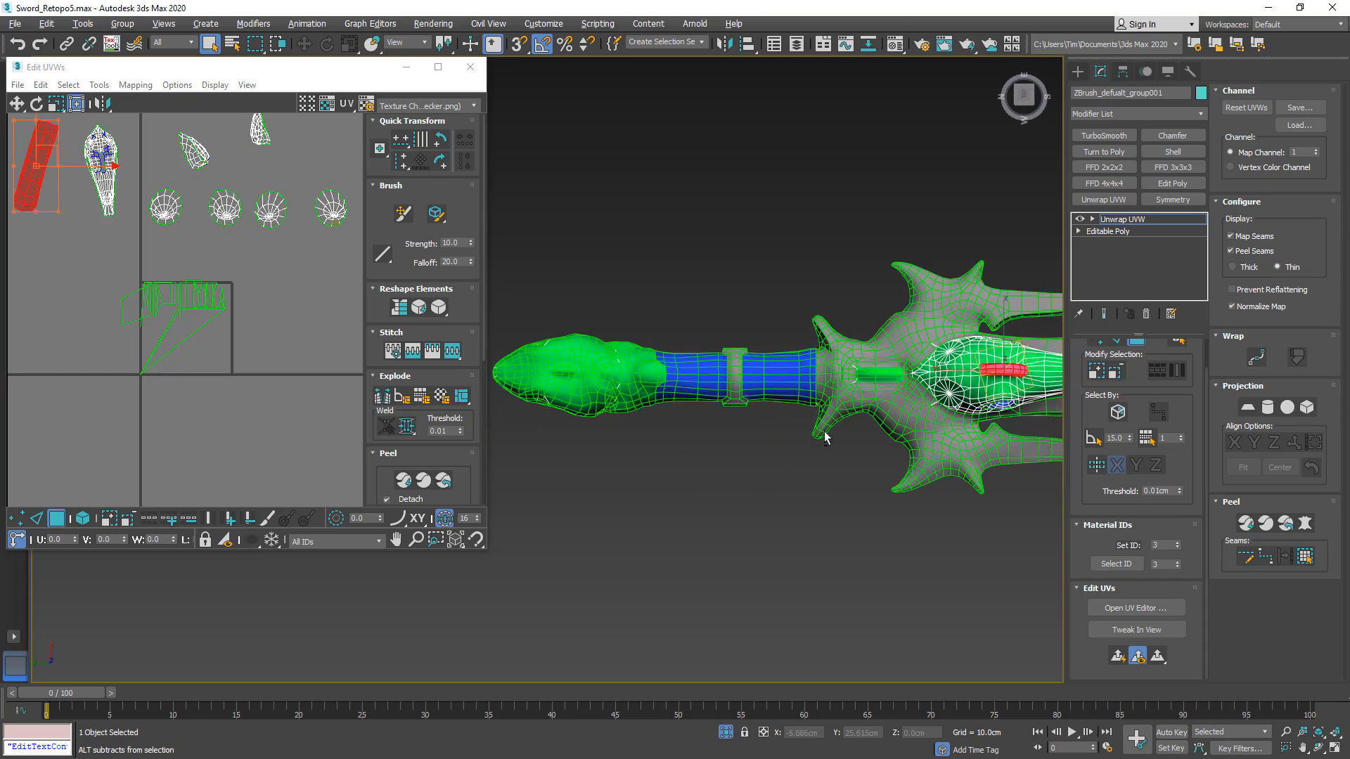
scroll(618, 366, "up", 3)
scroll(619, 365, "up", 2)
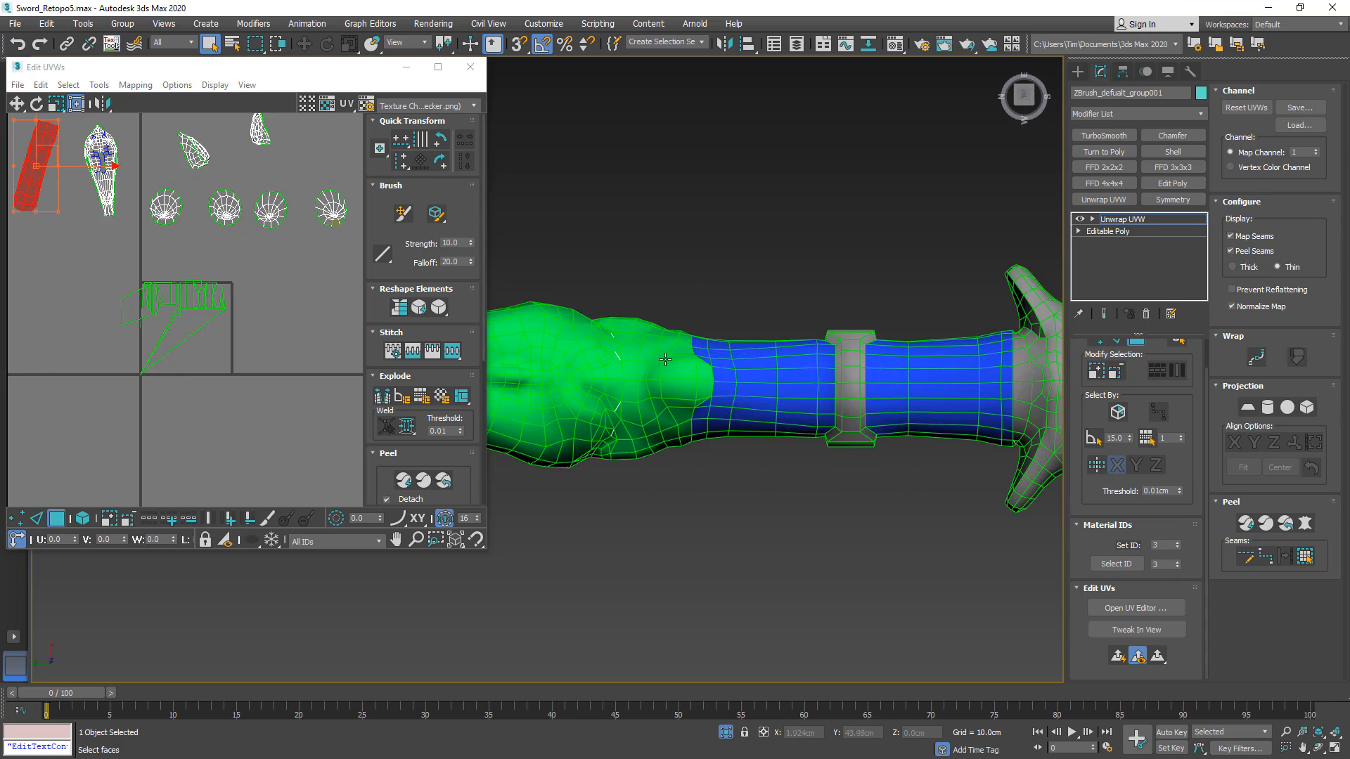
key("ctrl+s")
- Select the faces of the collar around the sword's grip and grow the selection to include its bevelled edges
left_click_drag(854, 491, 854, 491)
scroll(837, 337, "up", 5)
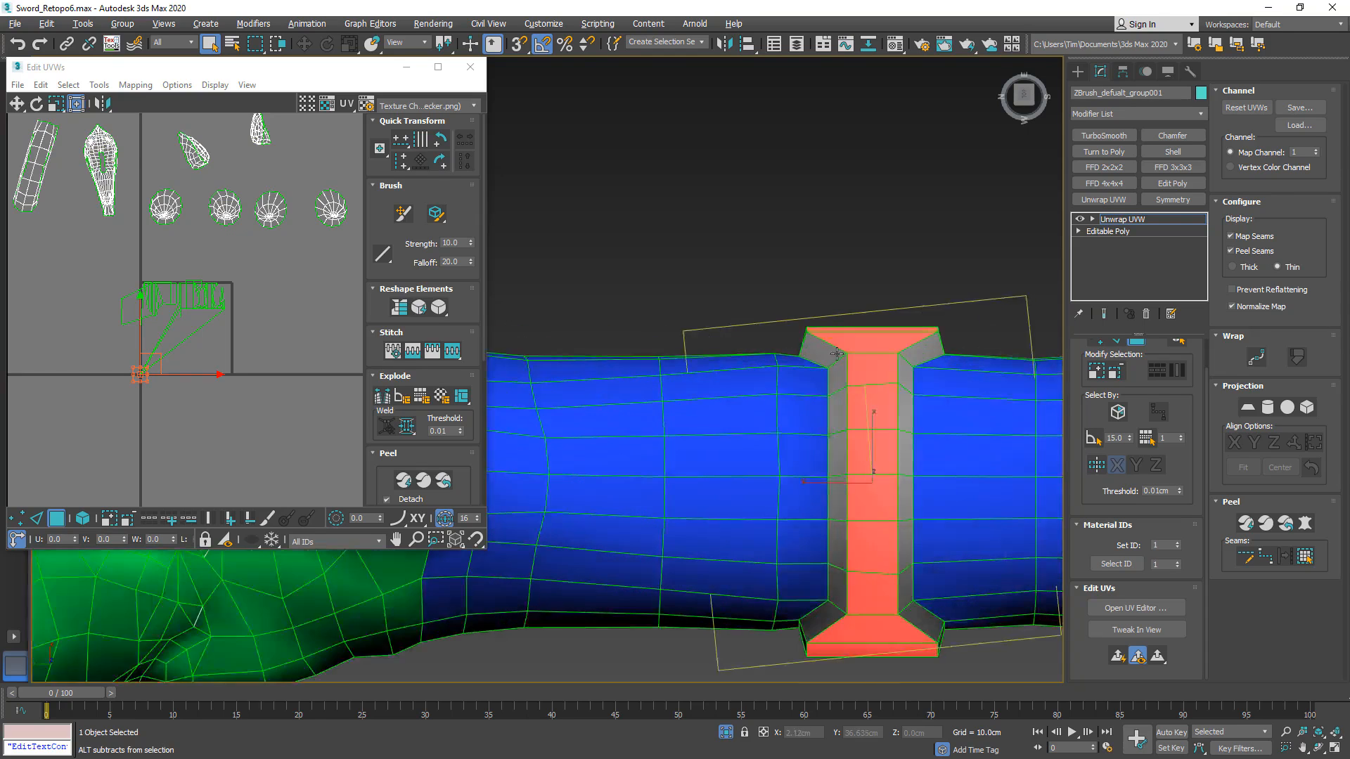
middle_click_drag(837, 338, 854, 296, "alt")
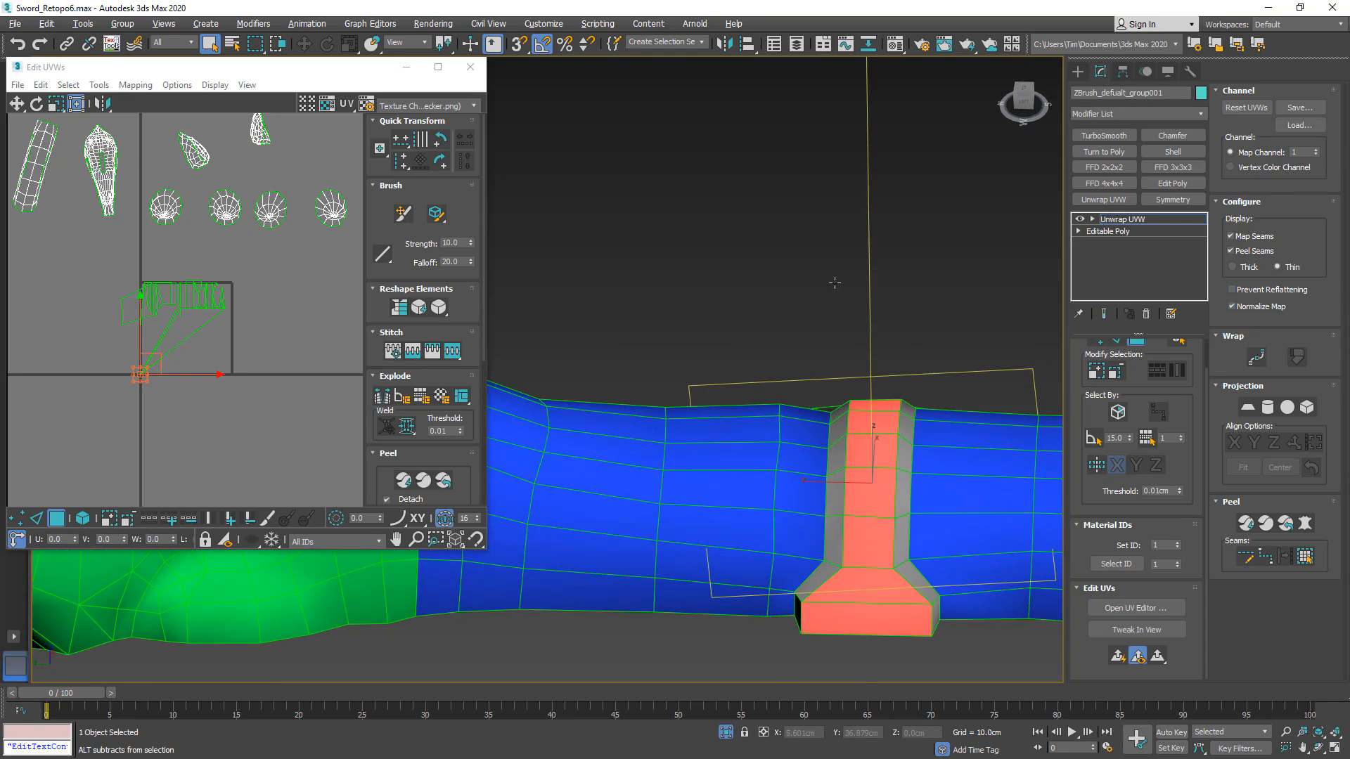
left_click(1101, 375)
middle_click_drag(901, 340, 908, 422, "alt")
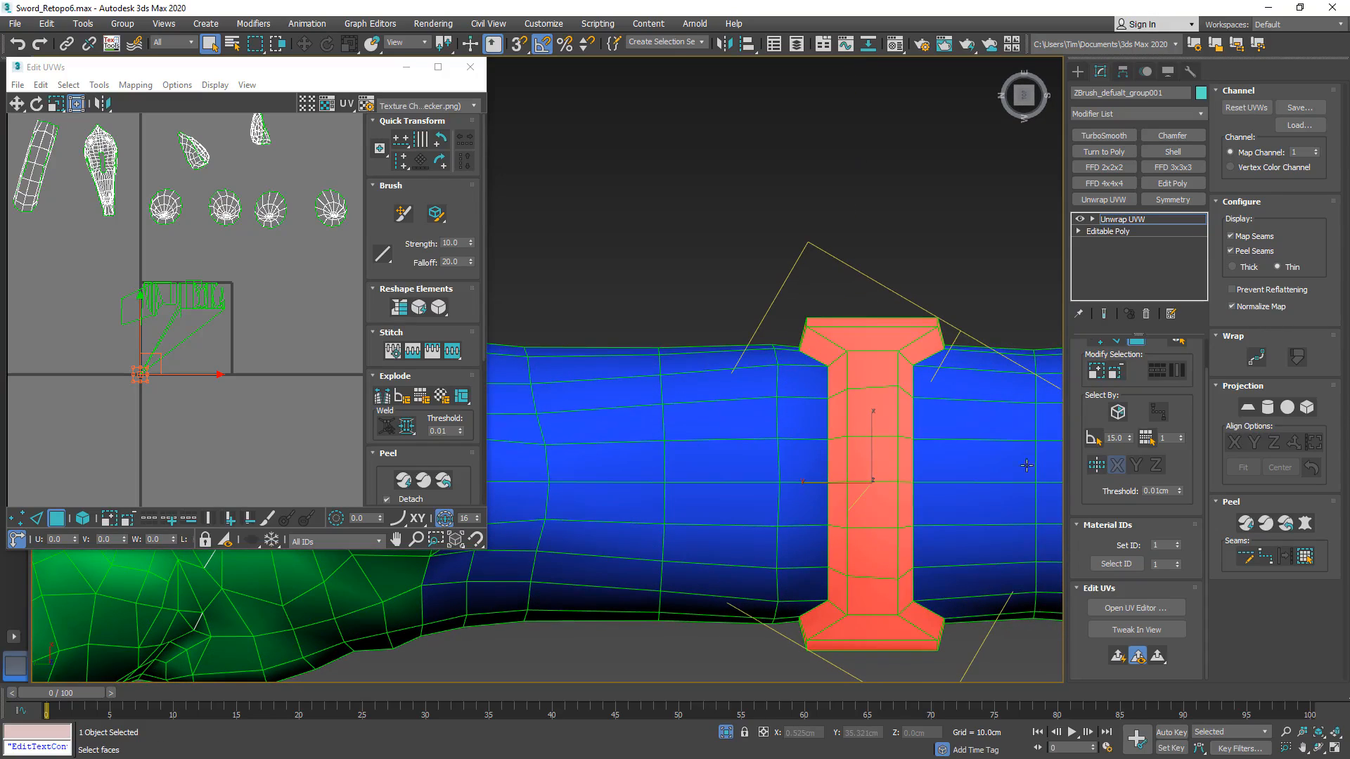
- Quick Planar Map the selected collar and move its UV shell out of the tile, beside the claw and eye shells
left_click(1118, 655)
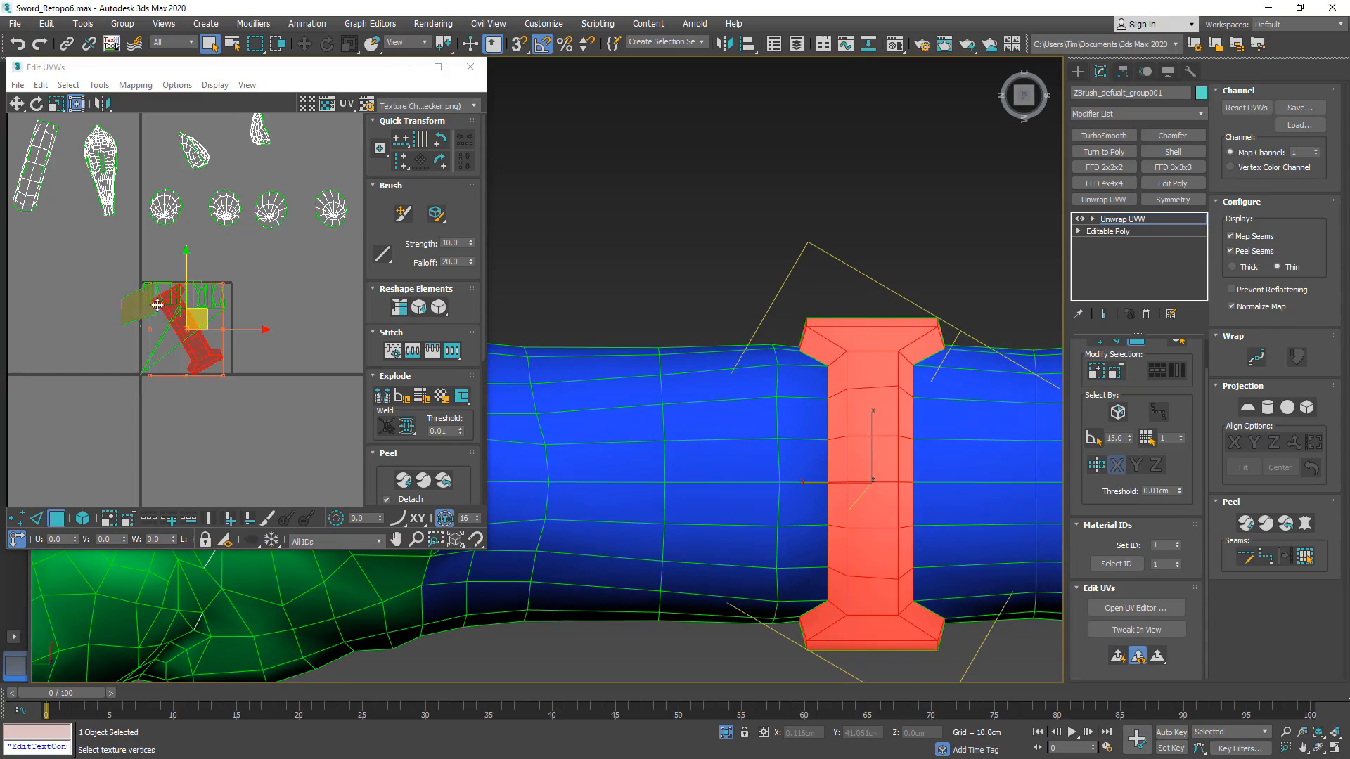
scroll(173, 324, "down", 3)
left_click_drag(196, 322, 305, 208)
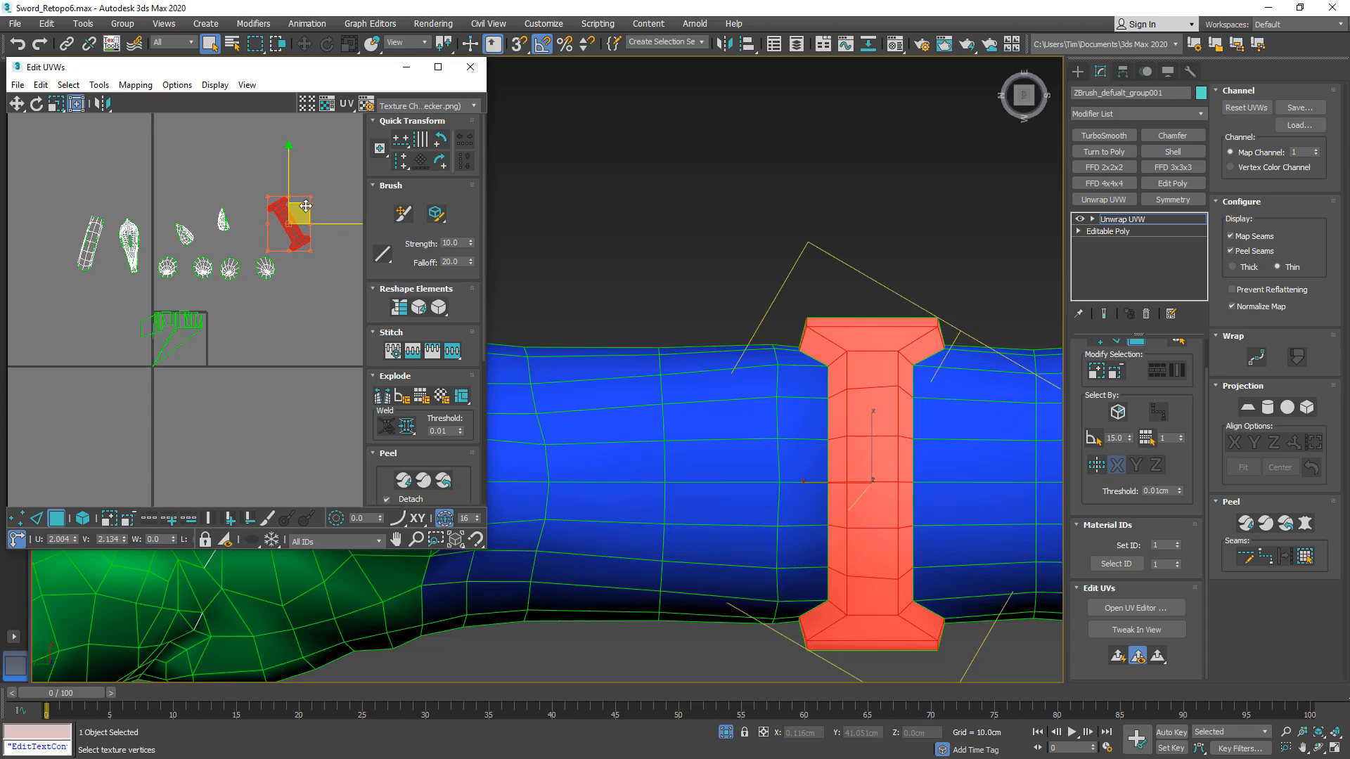
- In a straight side view of the pommel's dragon head, select the rear faces of its underside
scroll(842, 389, "down", 3)
middle_click_drag(841, 389, 760, 361, "alt")
scroll(628, 370, "up", 4)
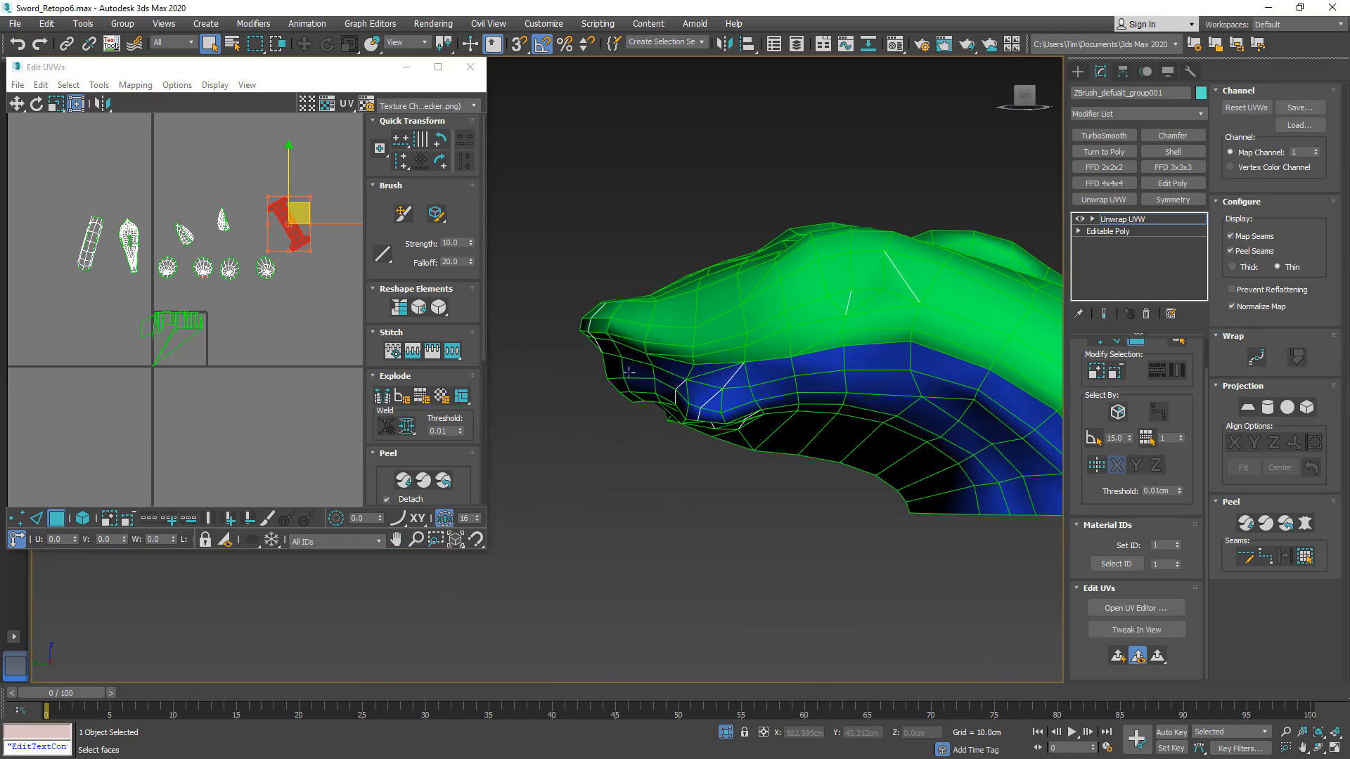
mouse_move(879, 384)
middle_mouse_down("alt")
mouse_move(903, 349)
mouse_move(883, 377)
middle_mouse_up("alt")
left_click(1026, 96)
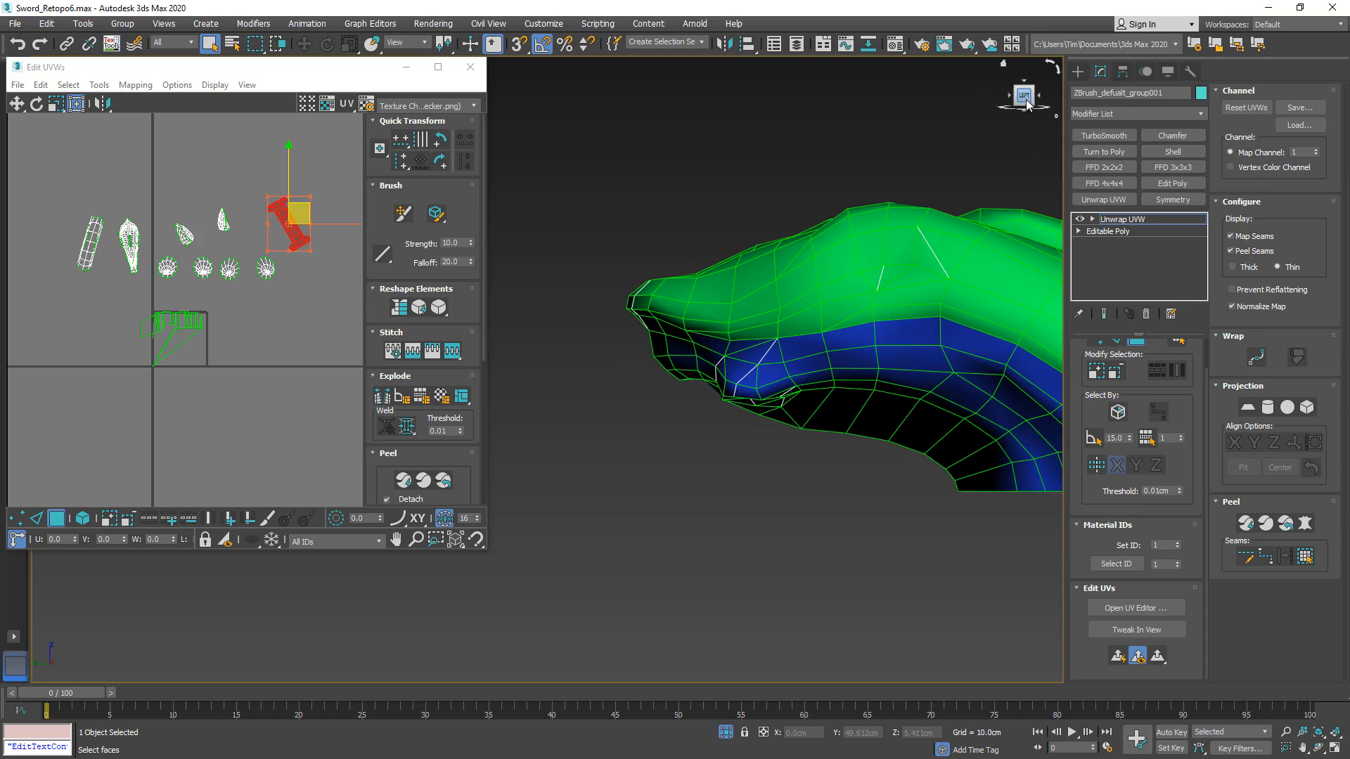
middle_click_drag(785, 292, 735, 313)
middle_click_drag(837, 400, 623, 435)
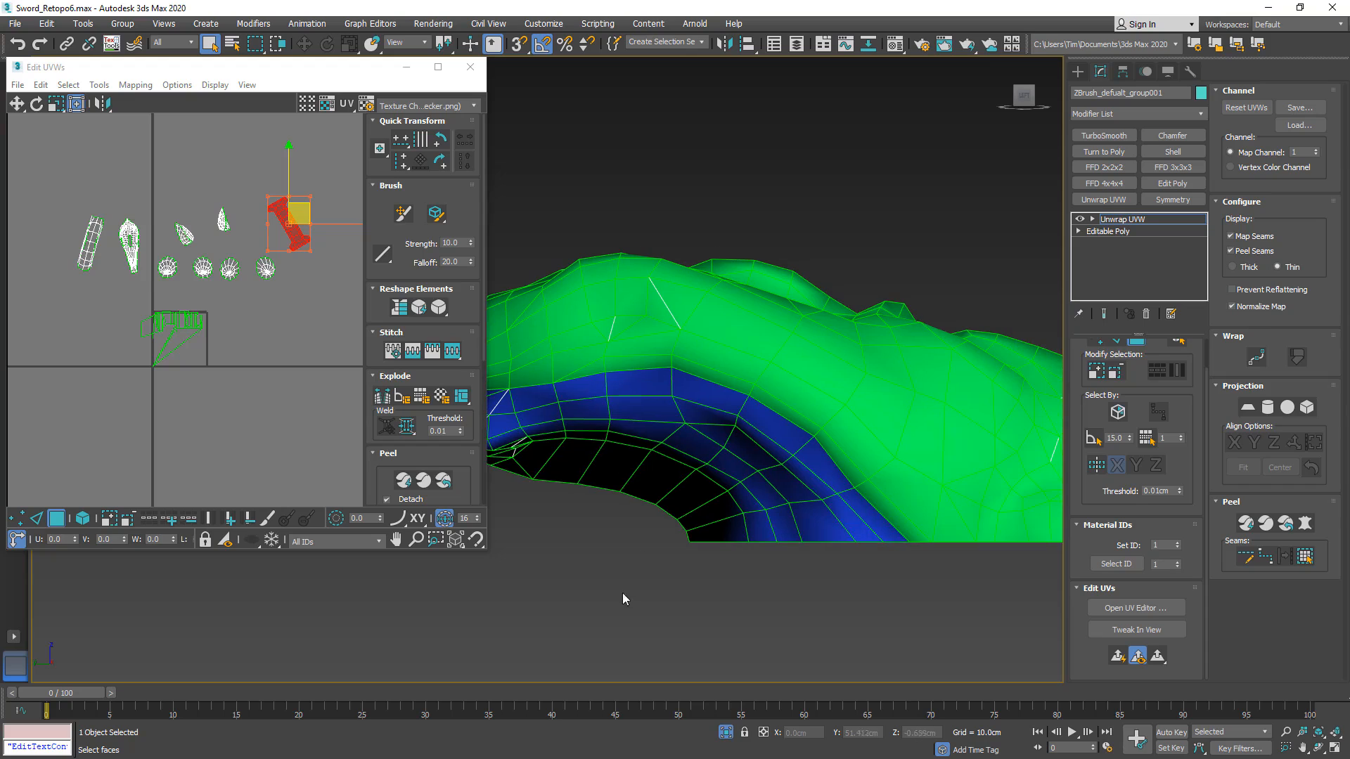
left_click_drag(845, 493, 843, 492)
middle_click_drag(725, 483, 847, 492)
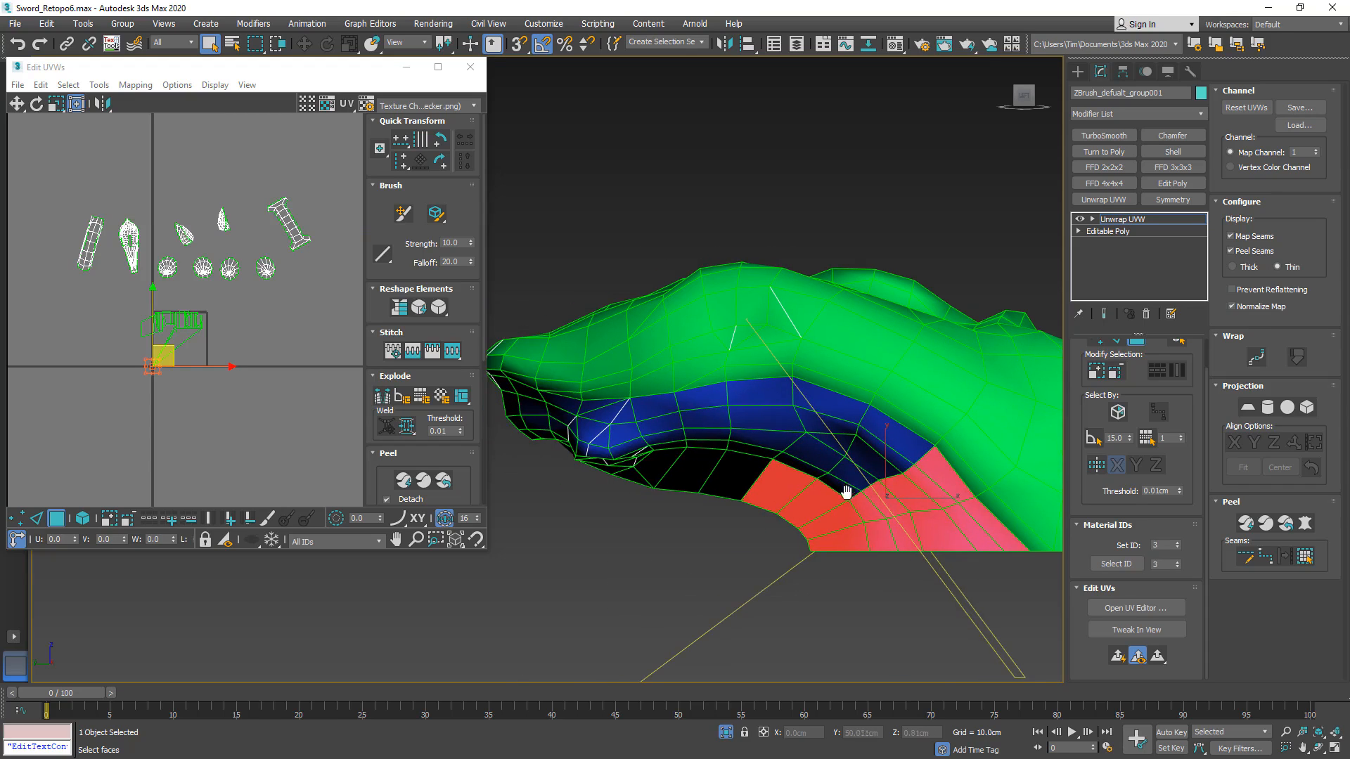
- Add the remaining underside faces of the pommel head to the selection, up to the tip of the snout
left_click_drag(703, 580, 870, 425, "ctrl")
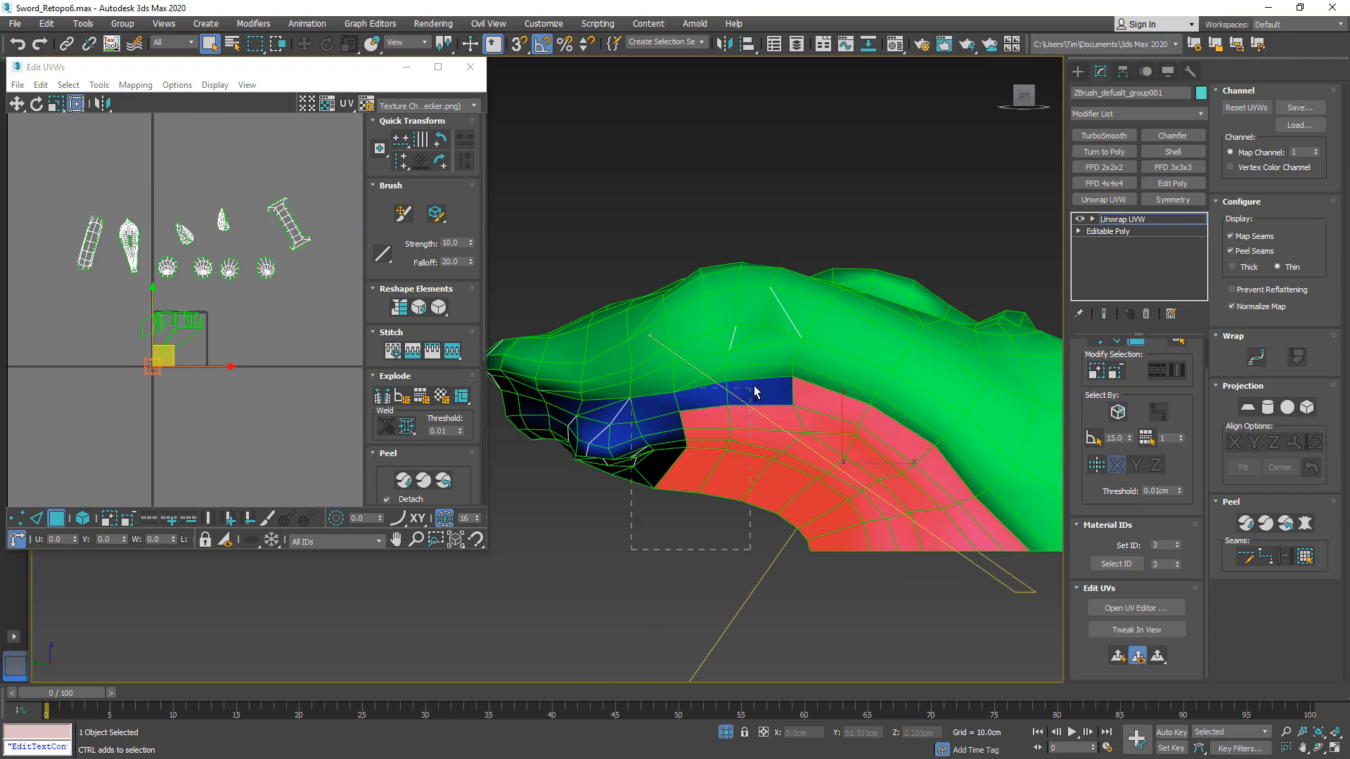
left_click_drag(728, 416, 770, 406, "ctrl")
middle_click_drag(645, 425, 748, 486)
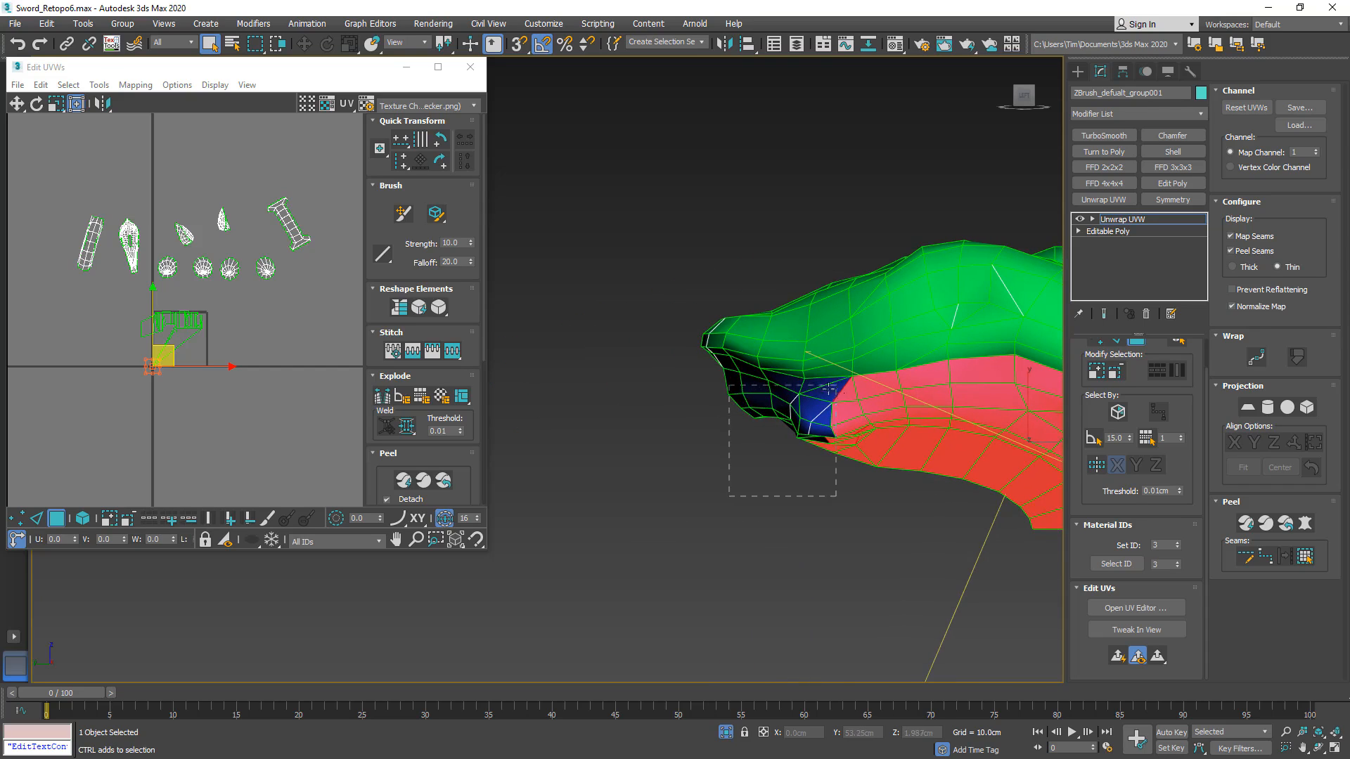
left_click_drag(829, 389, 836, 385, "ctrl")
scroll(711, 399, "up", 5)
left_click_drag(654, 493, 763, 367, "ctrl")
left_click_drag(807, 326, 805, 323, "ctrl")
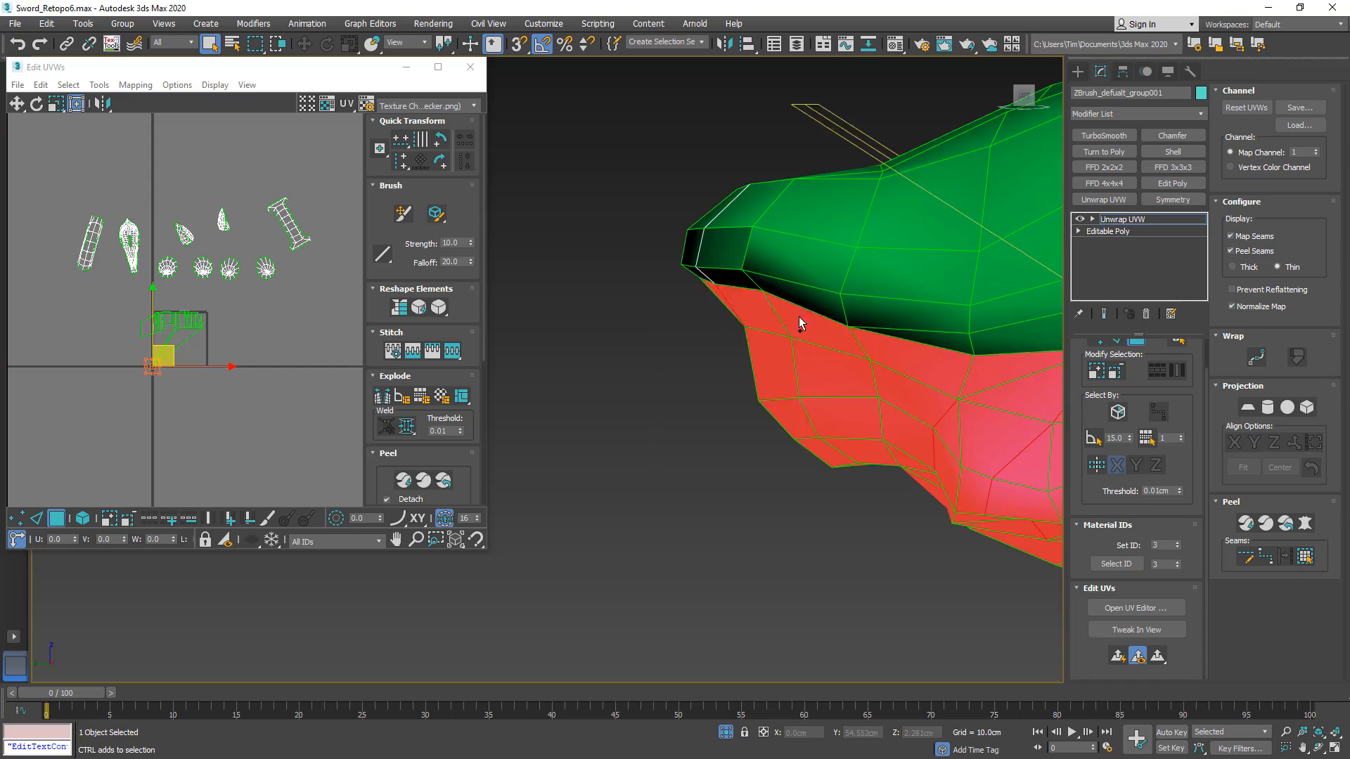
- Apply a Quick Planar Map to the selected underside of the pommel head
middle_click_drag(799, 323, 913, 331, "alt")
left_click(1120, 658)
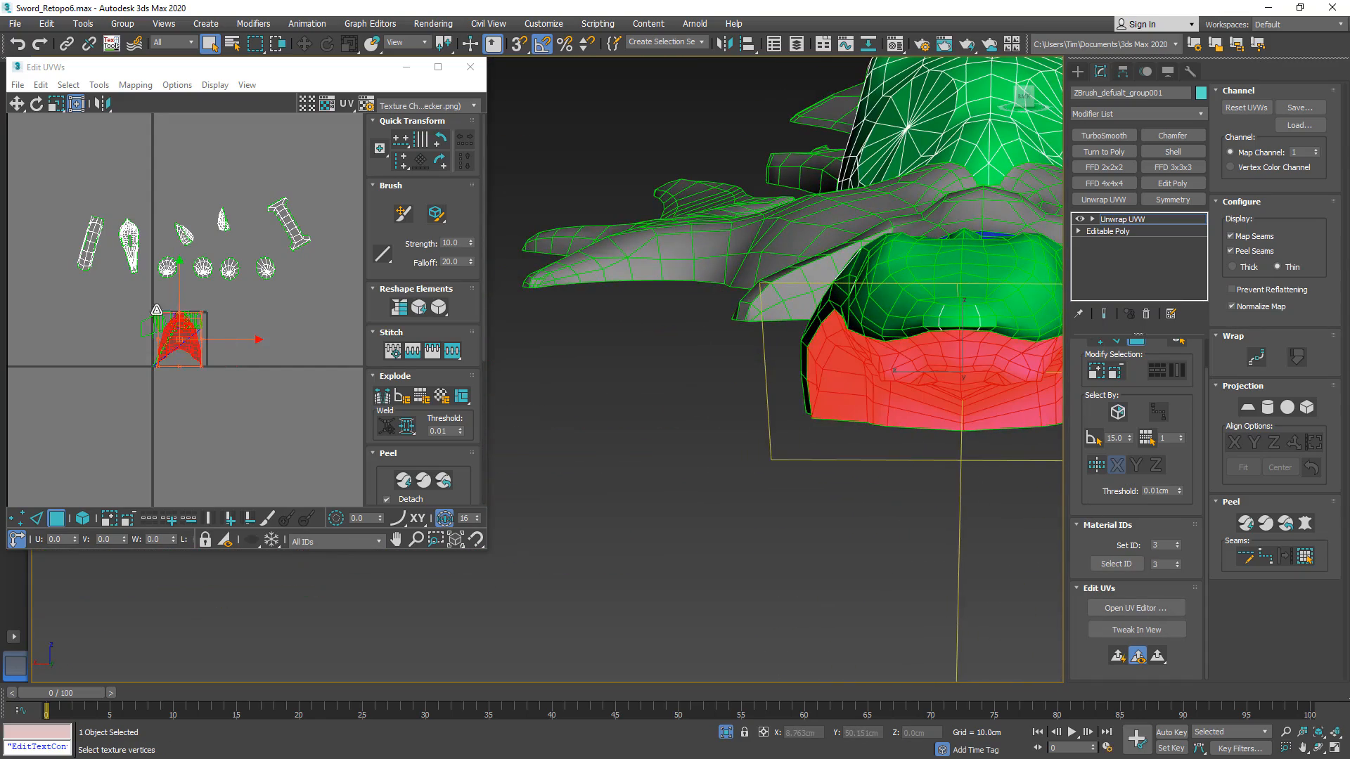
middle_click_drag(191, 301, 178, 365)
left_click_drag(183, 381, 197, 232)
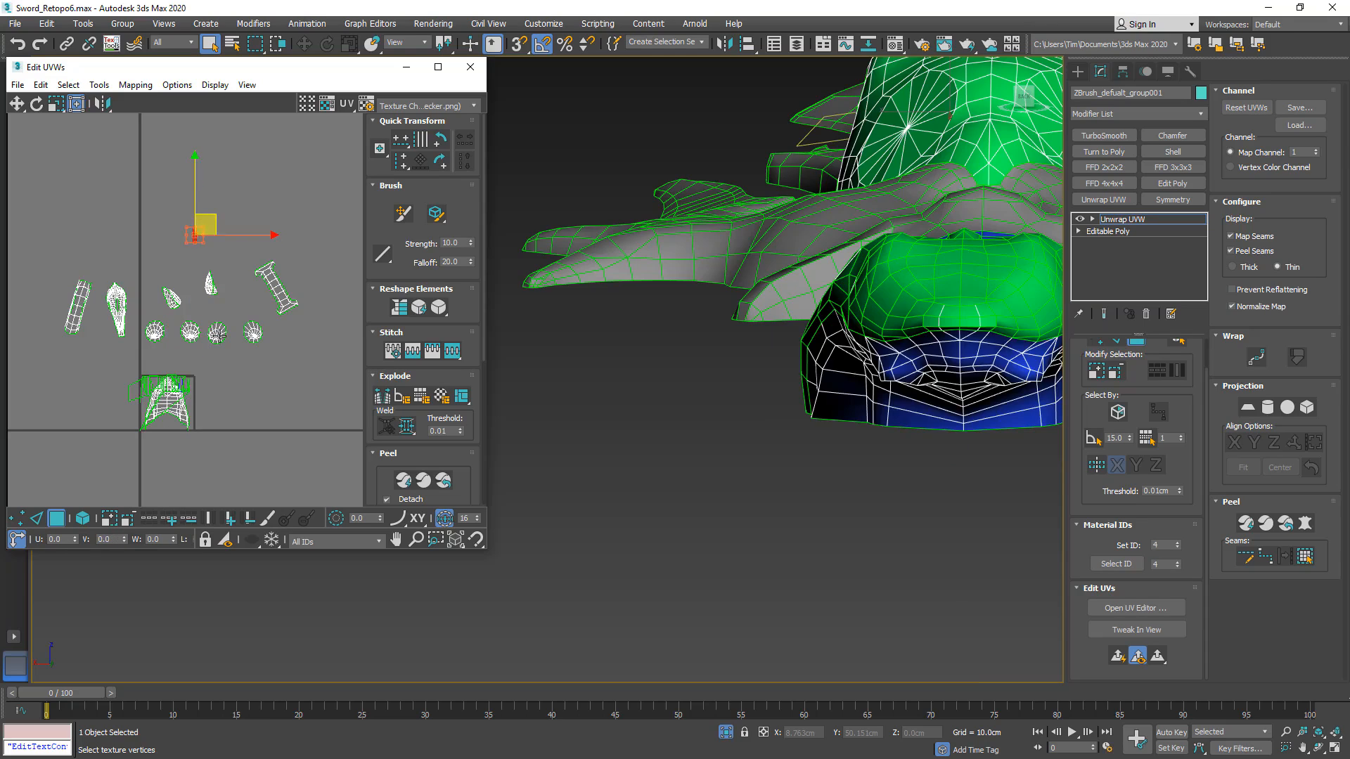
key("ctrl+z")
key("ctrl+z")
- Move the pommel underside's UV shell above the other shells outside the tile and clear the face selection
left_click_drag(182, 388, 182, 217)
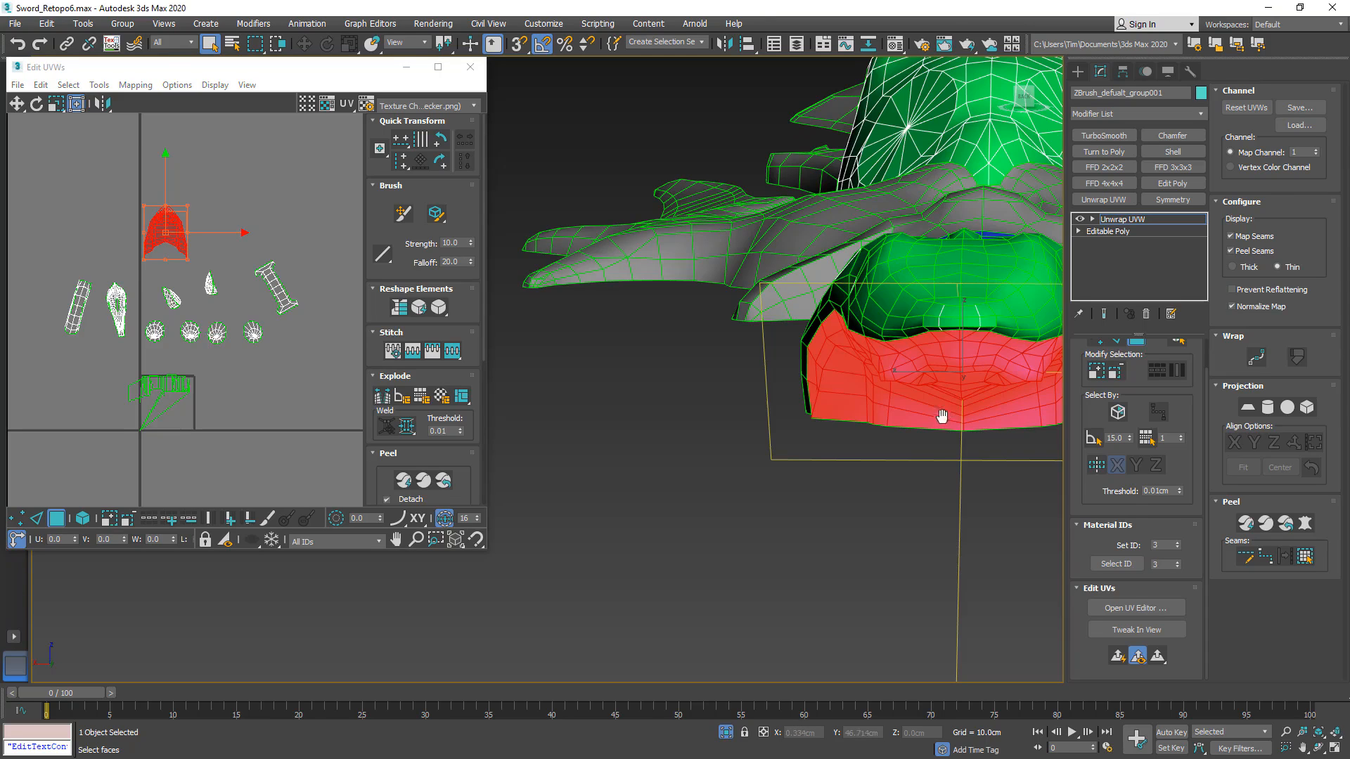
middle_click_drag(943, 416, 708, 574, "alt")
left_click(748, 575)
- Open the TexTools panel and place it beside the UV editor
middle_click_drag(895, 365, 681, 464)
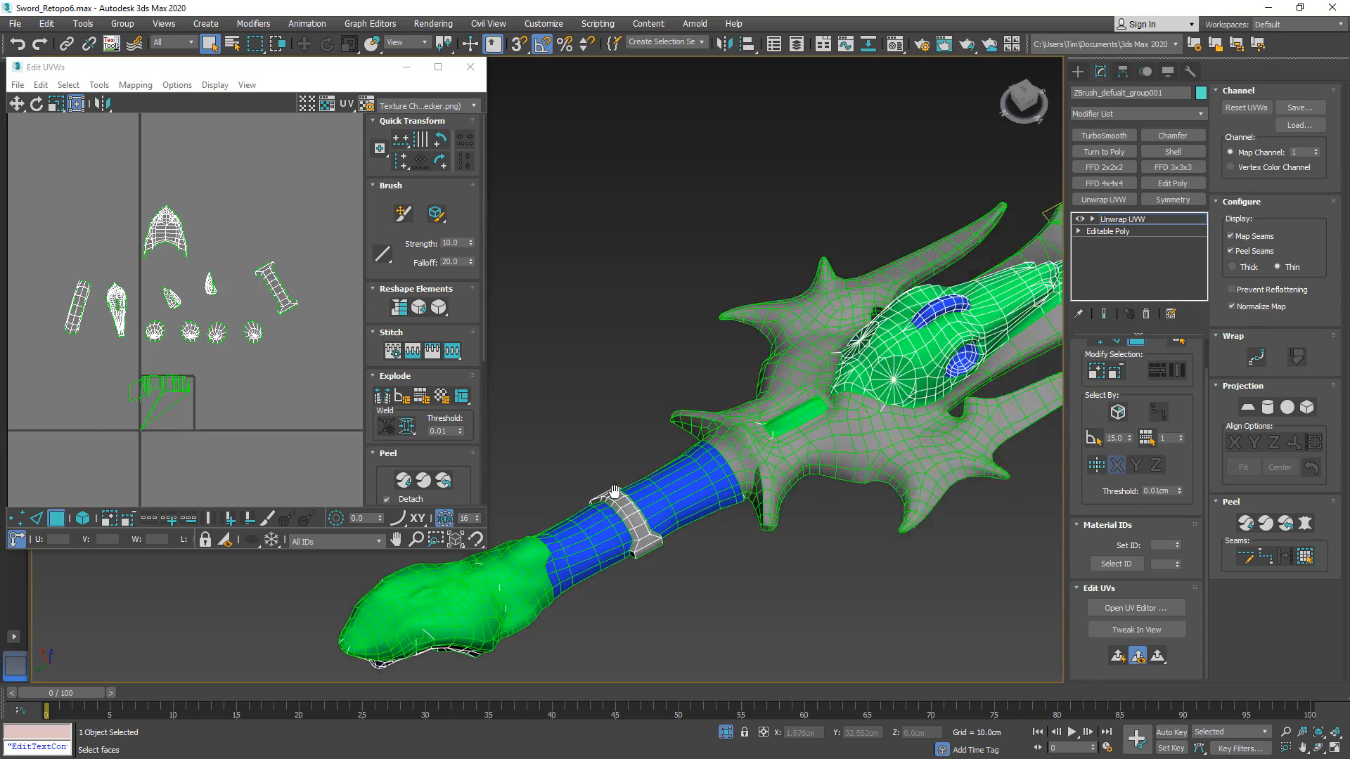
scroll(716, 466, "down", 4)
middle_click_drag(605, 495, 693, 498, "alt")
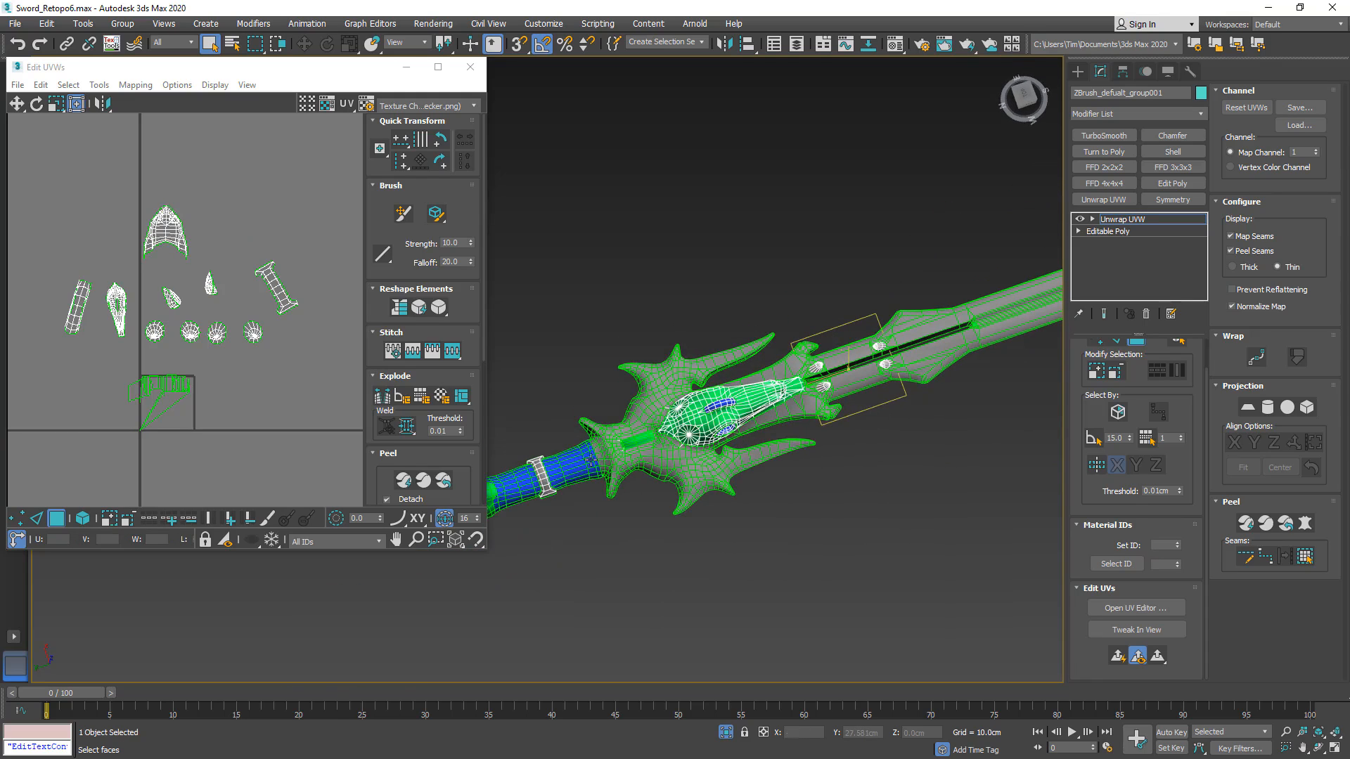
left_click(112, 45)
left_click_drag(31, 84, 503, 74)
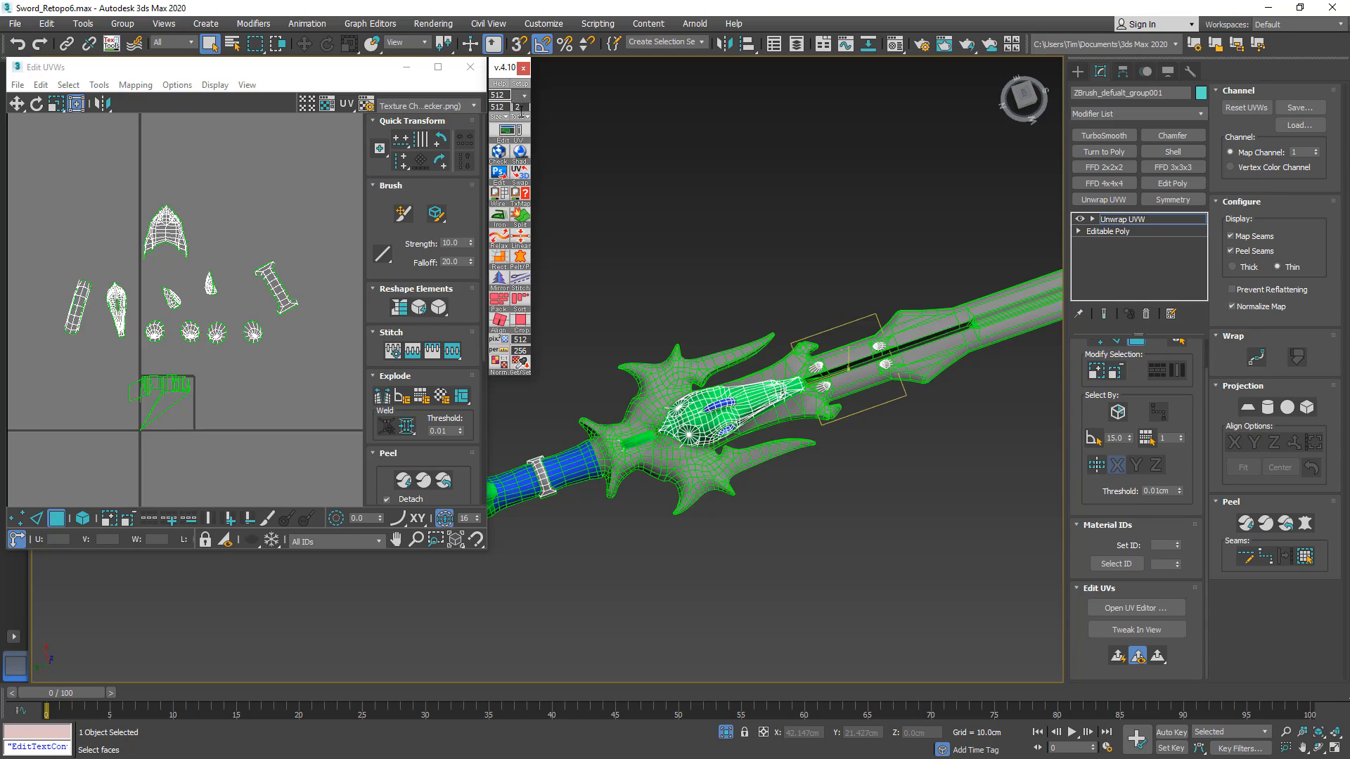
- Review the TexTools settings for docking, colours and checker map tiling, and close them
left_click(520, 117)
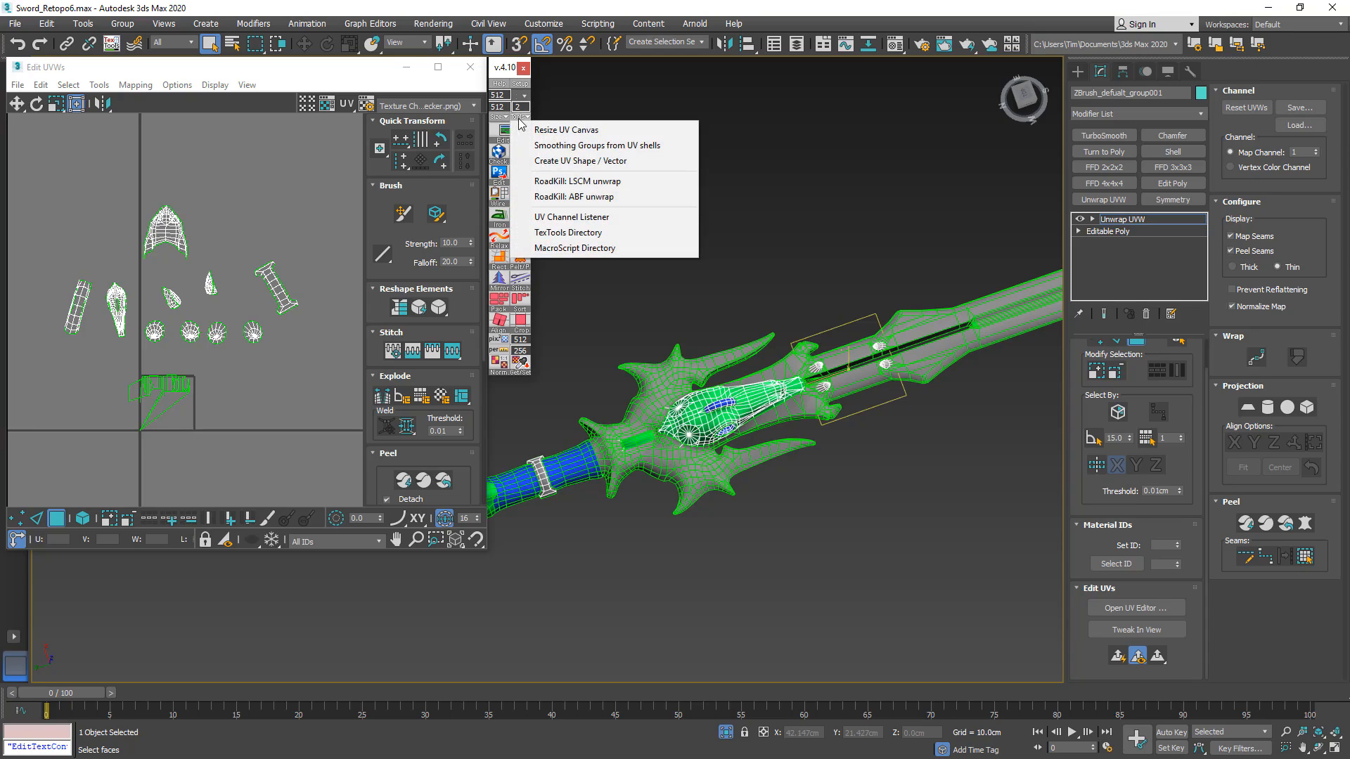
left_click(520, 84)
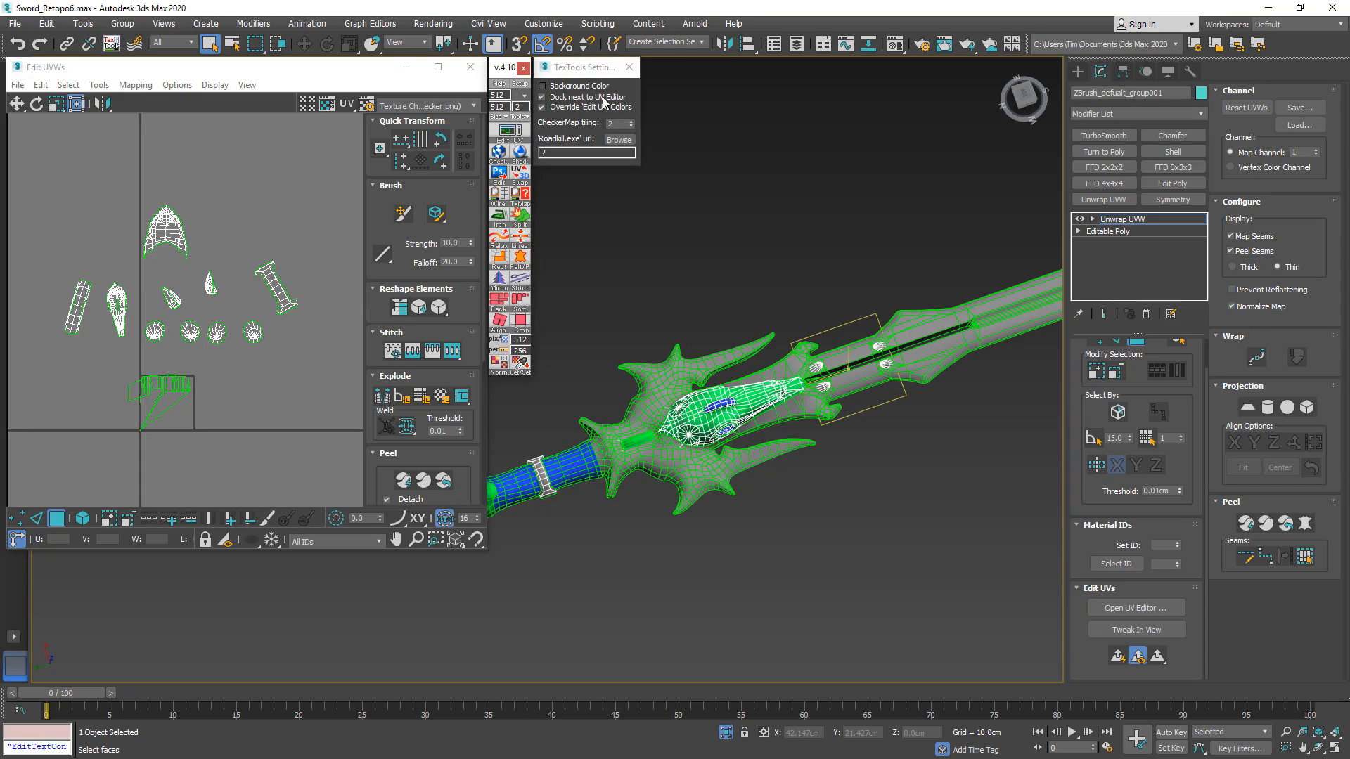
left_click(629, 67)
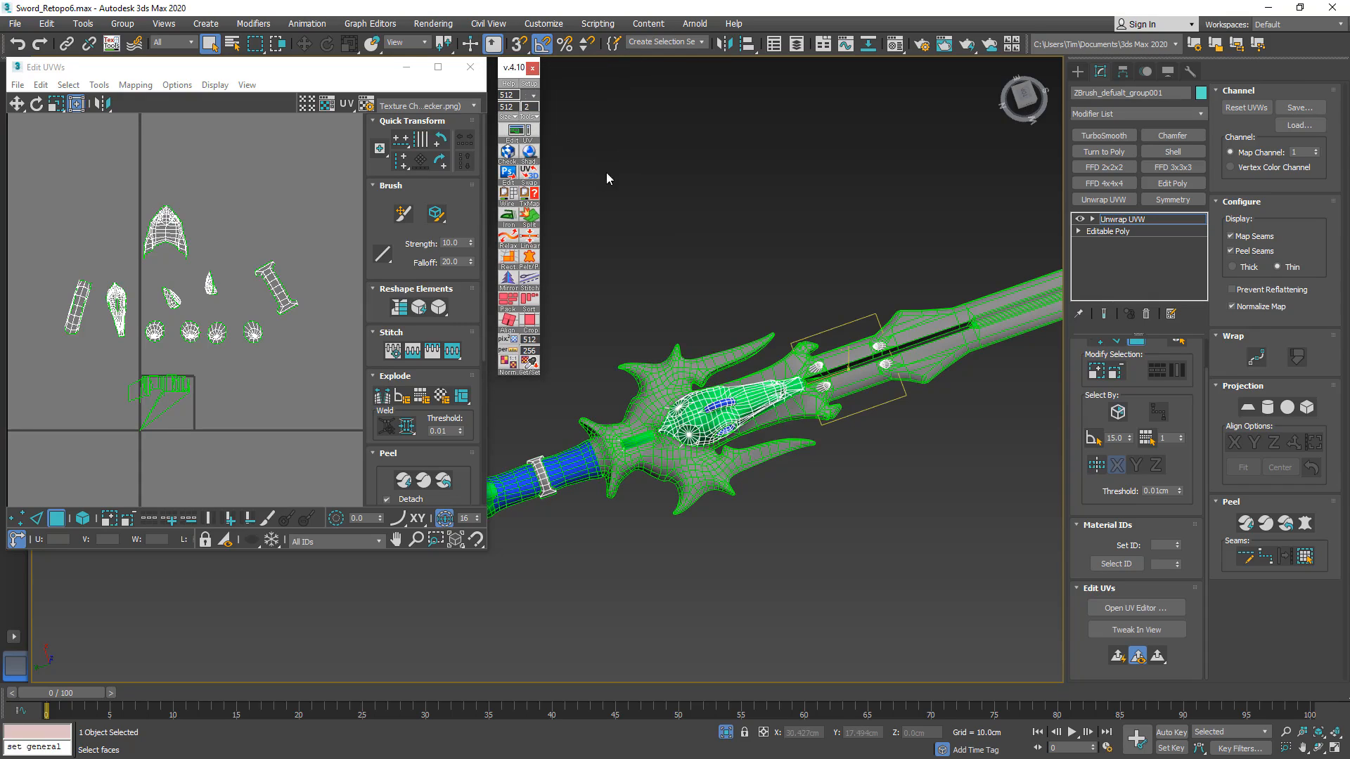
- Apply the TexTools checker map to the sword and examine the checker pattern on the dragon head
left_click(505, 157)
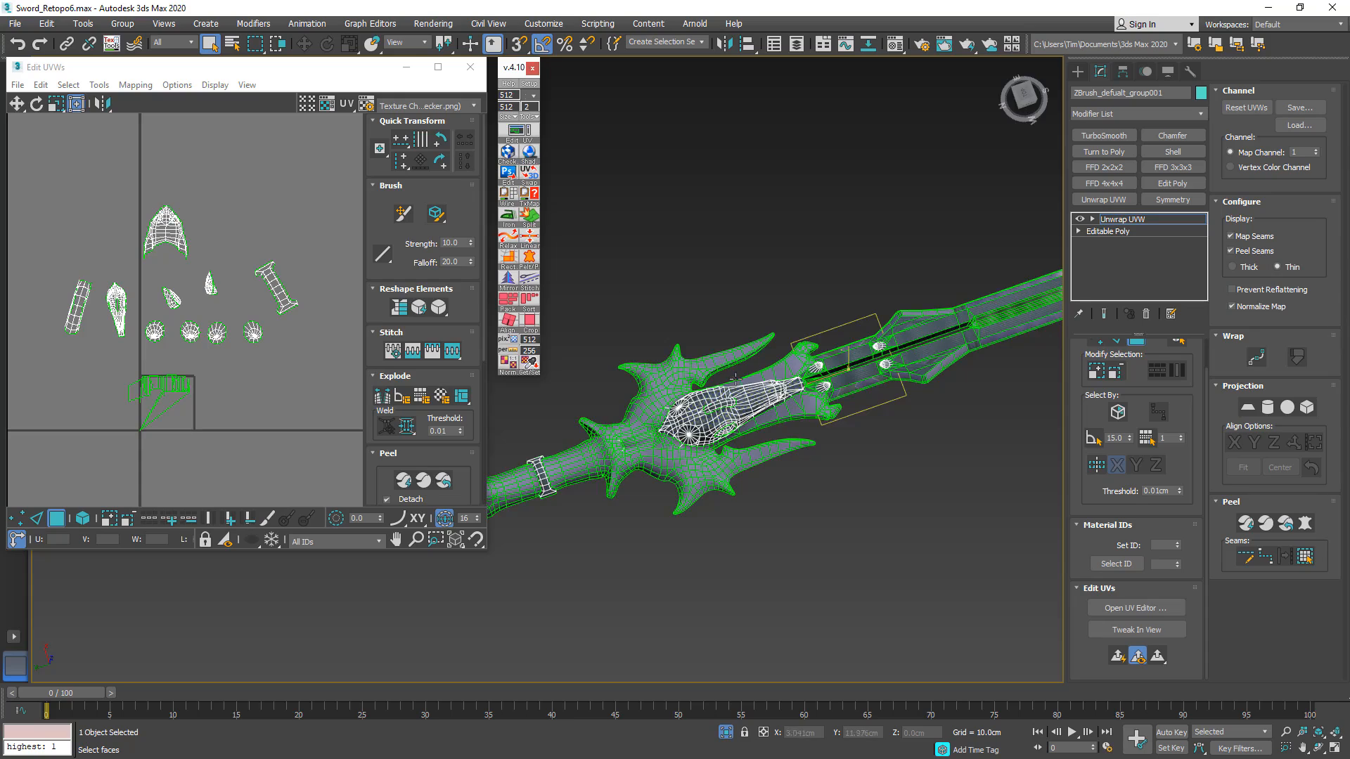
middle_click_drag(736, 380, 724, 344, "alt")
scroll(724, 340, "up", 5)
scroll(724, 341, "up", 3)
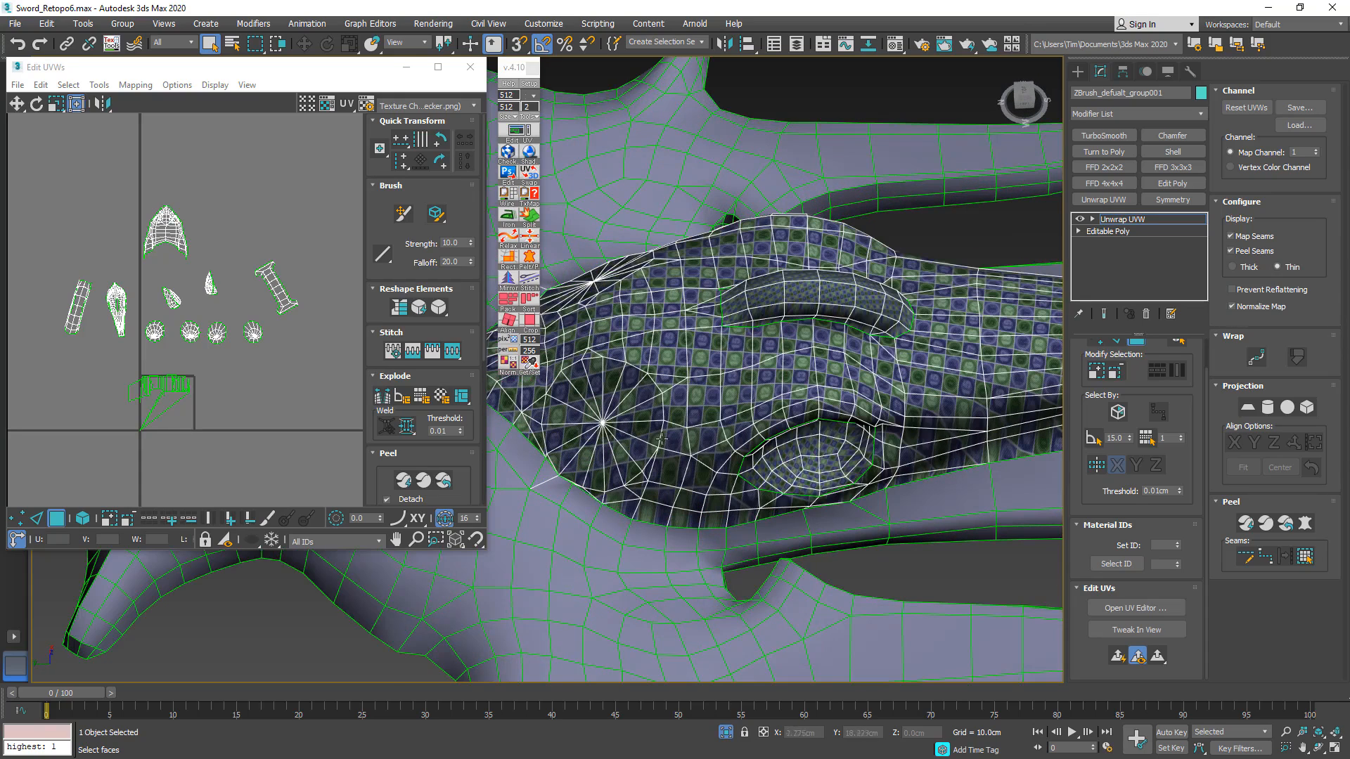
scroll(702, 343, "down", 10)
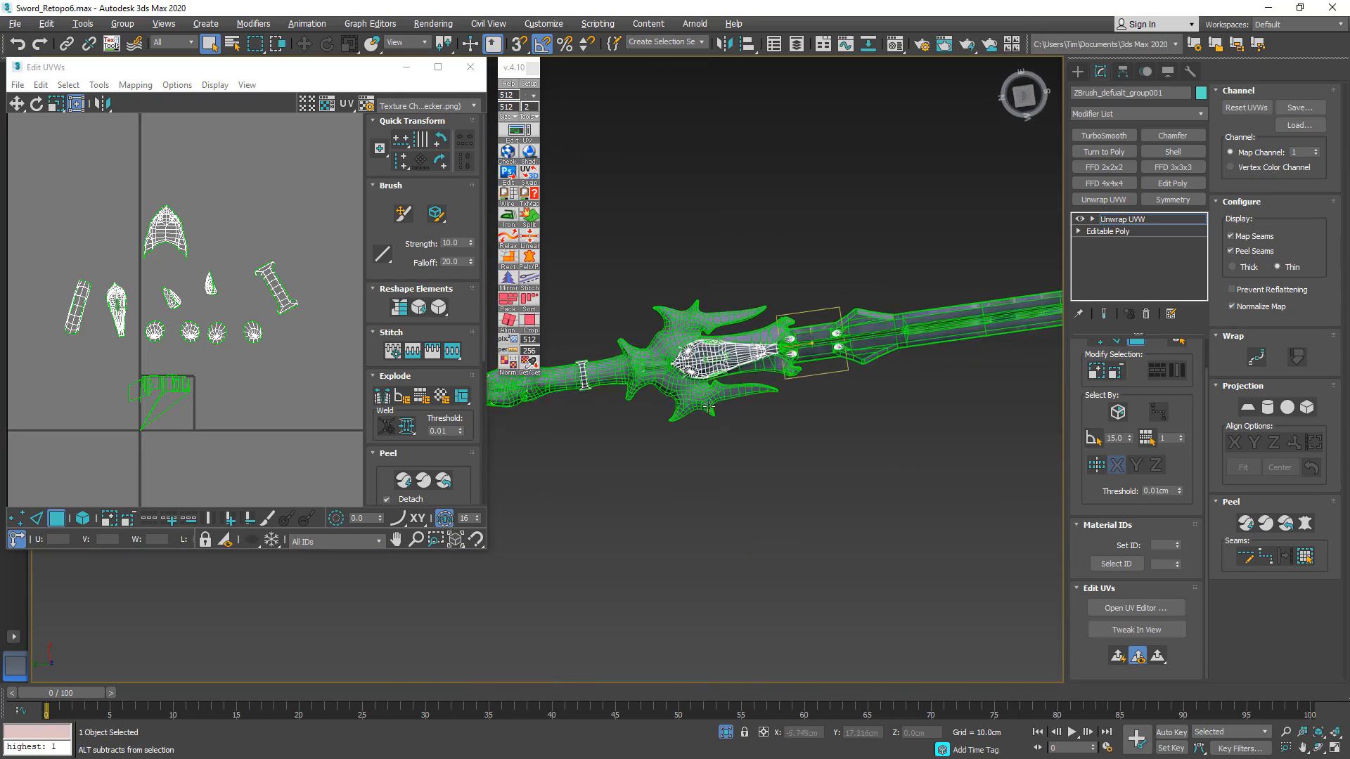
- Select all remaining unmapped faces of the sword through their UVs in the tile, and view the sword straight from above
left_click_drag(217, 373, 88, 466)
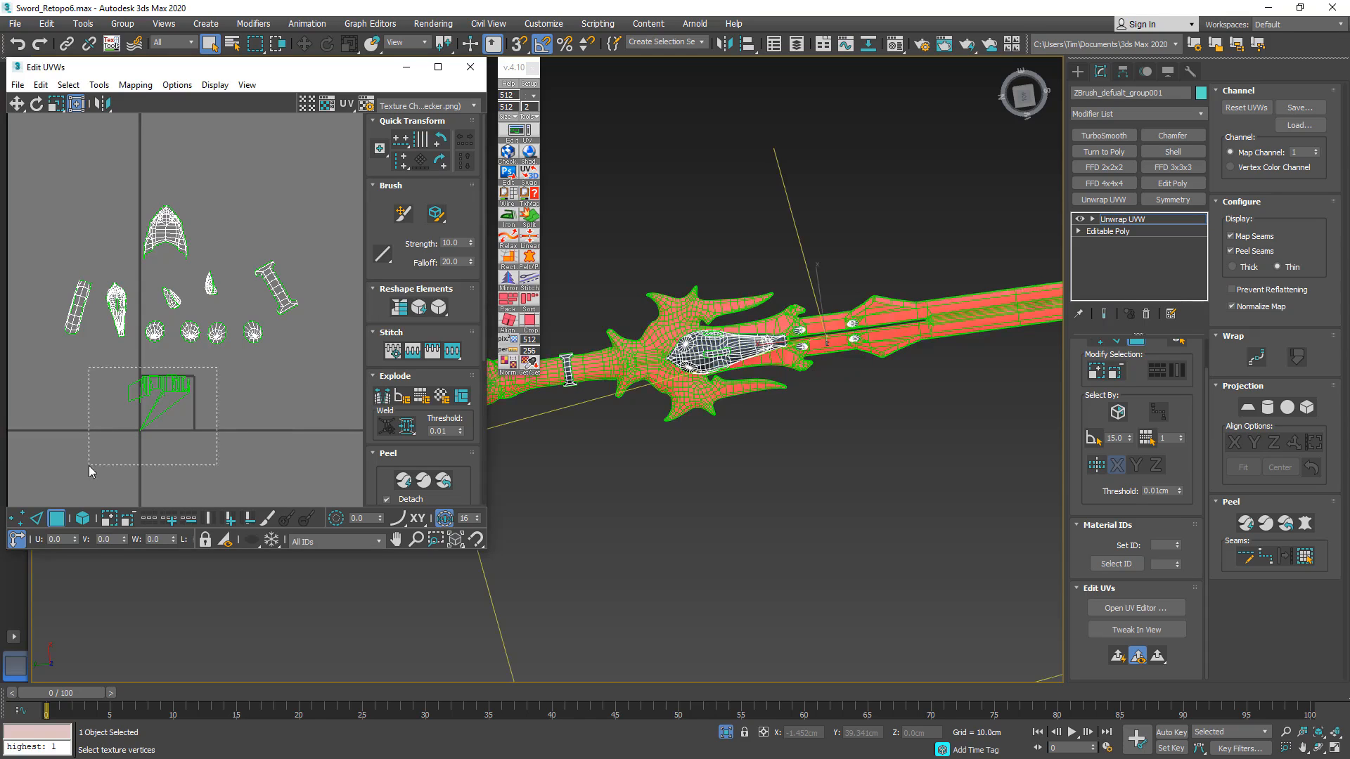
scroll(844, 366, "up", 2)
middle_click_drag(844, 366, 986, 372)
middle_click_drag(772, 365, 793, 239, "alt")
scroll(673, 354, "up", 6)
scroll(673, 353, "down", 7)
middle_click_drag(786, 373, 768, 501, "alt")
middle_click_drag(925, 420, 615, 496)
middle_click_drag(744, 507, 403, 547)
middle_click_drag(591, 558, 951, 524)
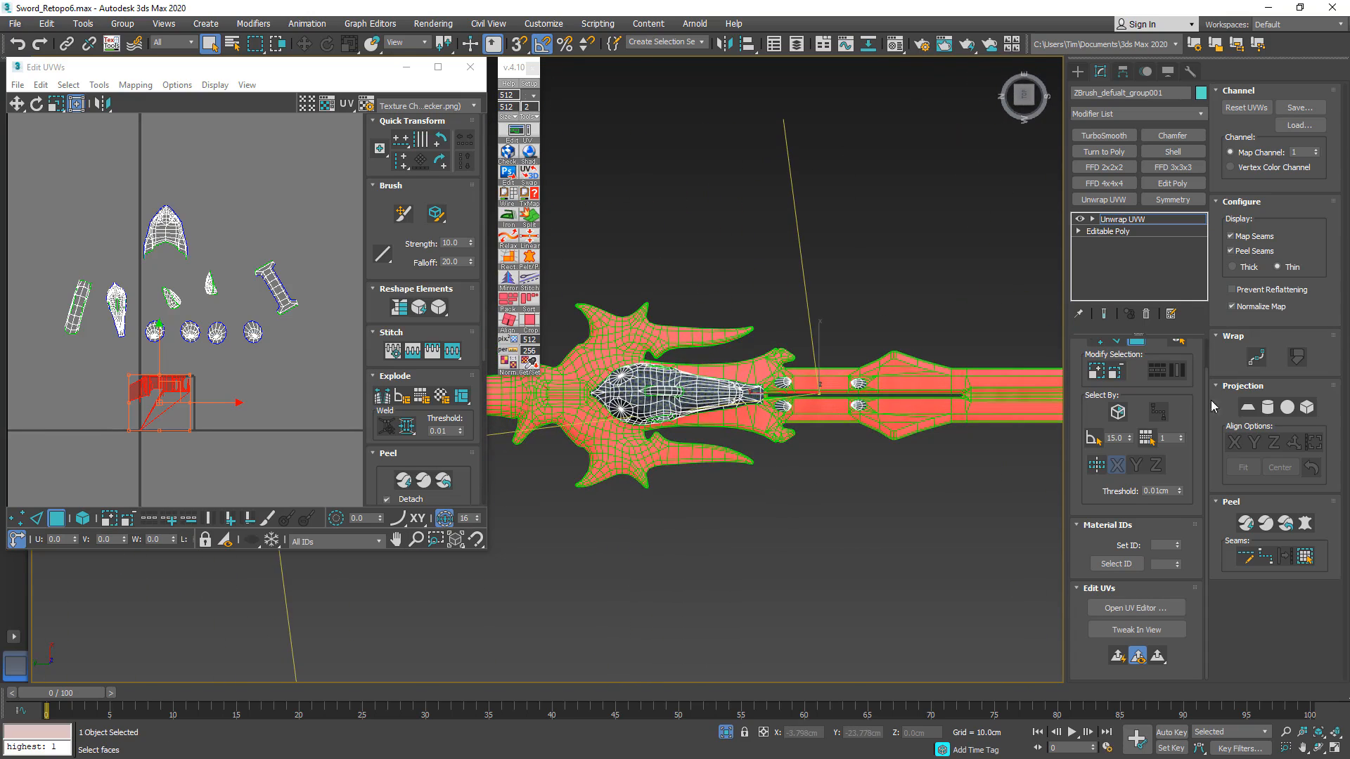
- Apply a Quick Planar Map to the selected sword body and inspect its new shell in the UV tile
left_click(1118, 656)
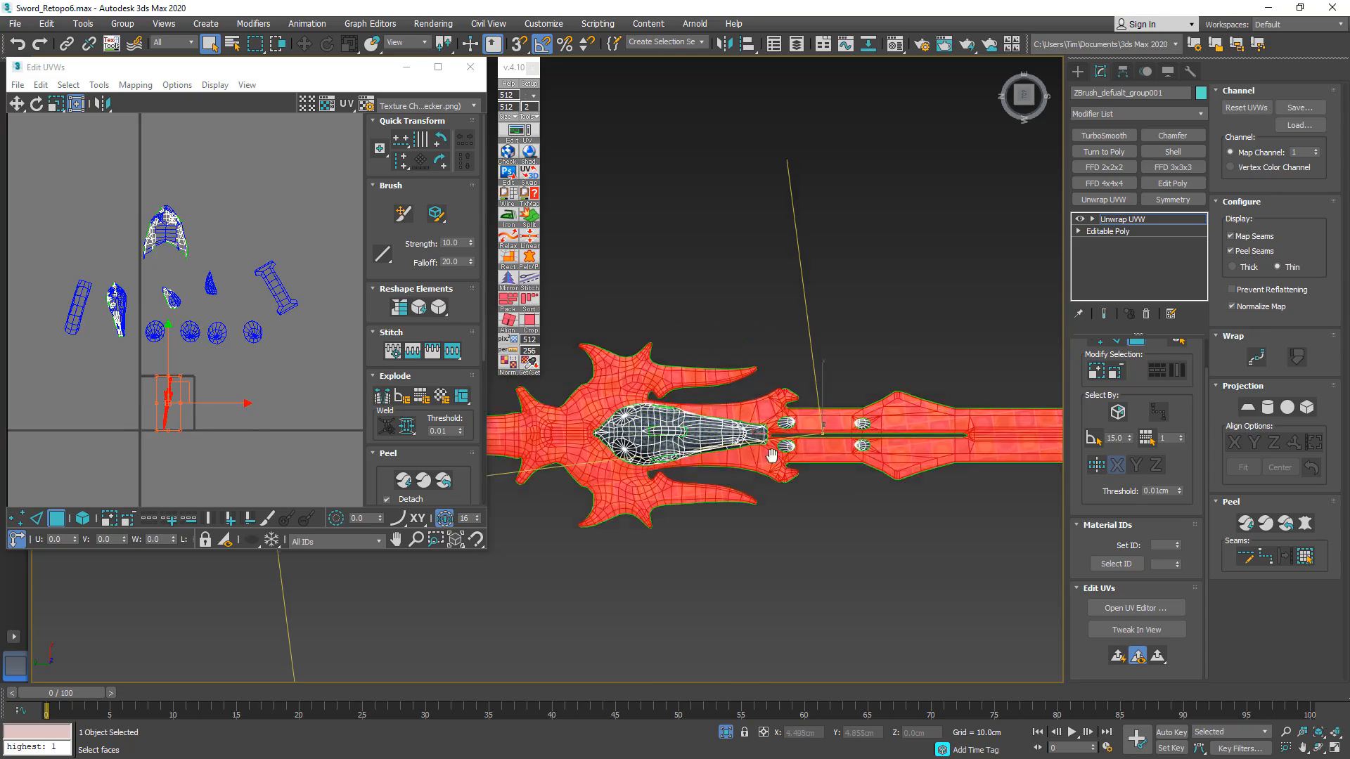
mouse_move(764, 338)
middle_mouse_down()
mouse_move(743, 502)
mouse_move(690, 533)
mouse_move(603, 548)
mouse_move(521, 540)
middle_mouse_up()
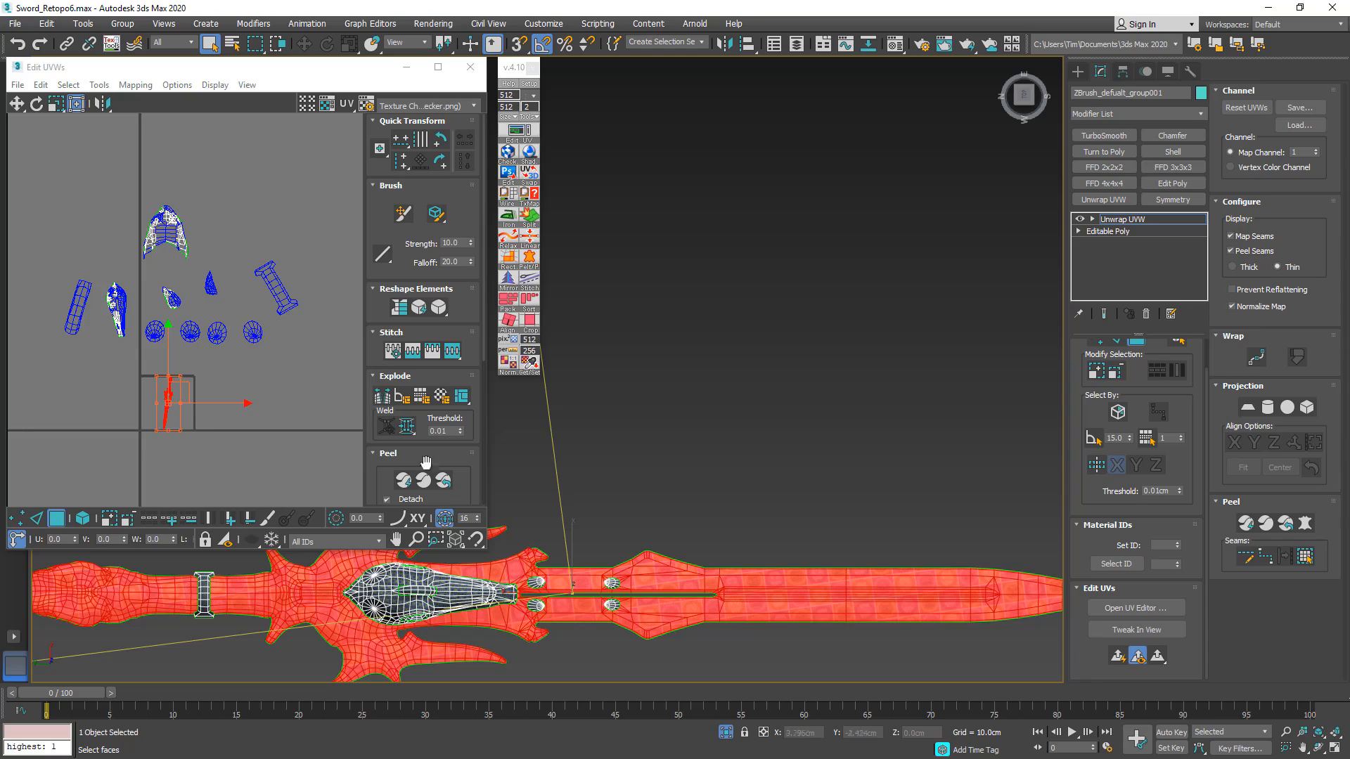
middle_click_drag(180, 409, 227, 383)
scroll(226, 383, "up", 7)
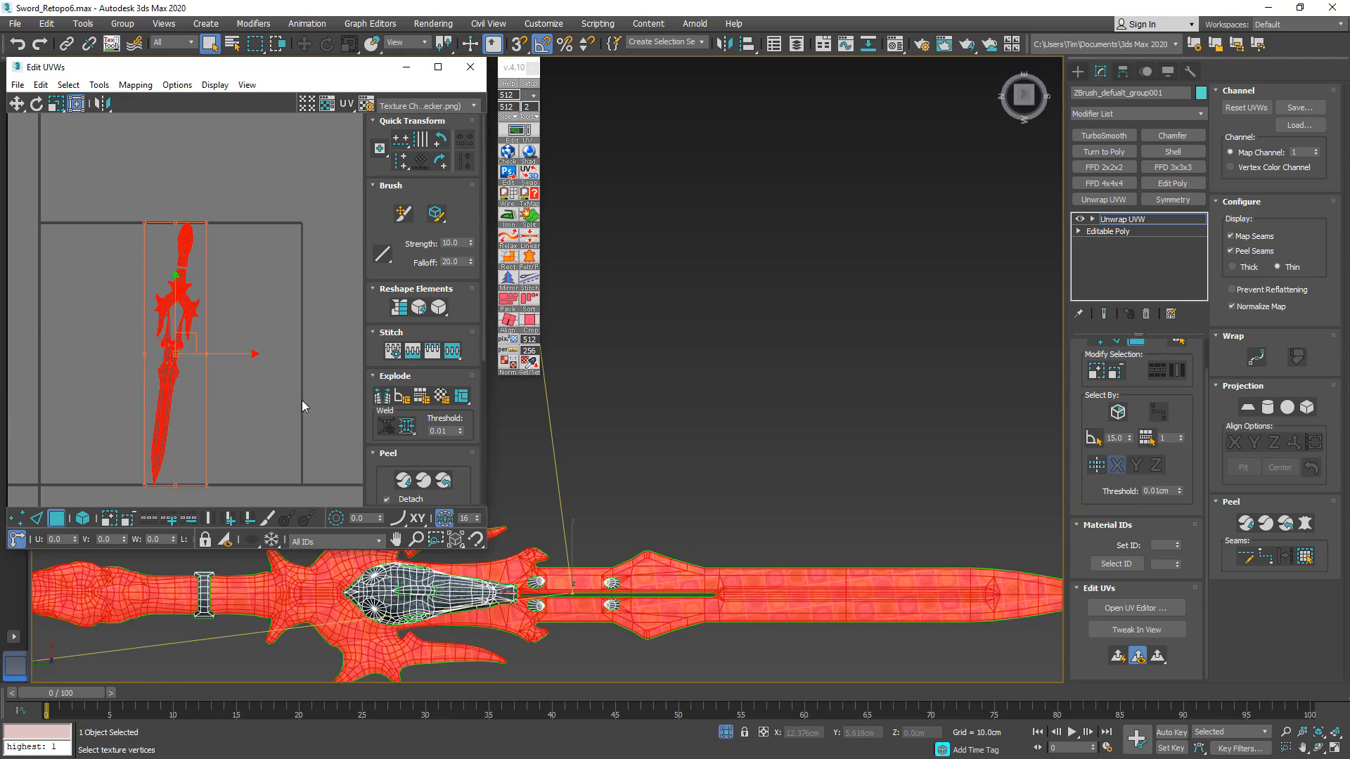
scroll(196, 336, "up", 3)
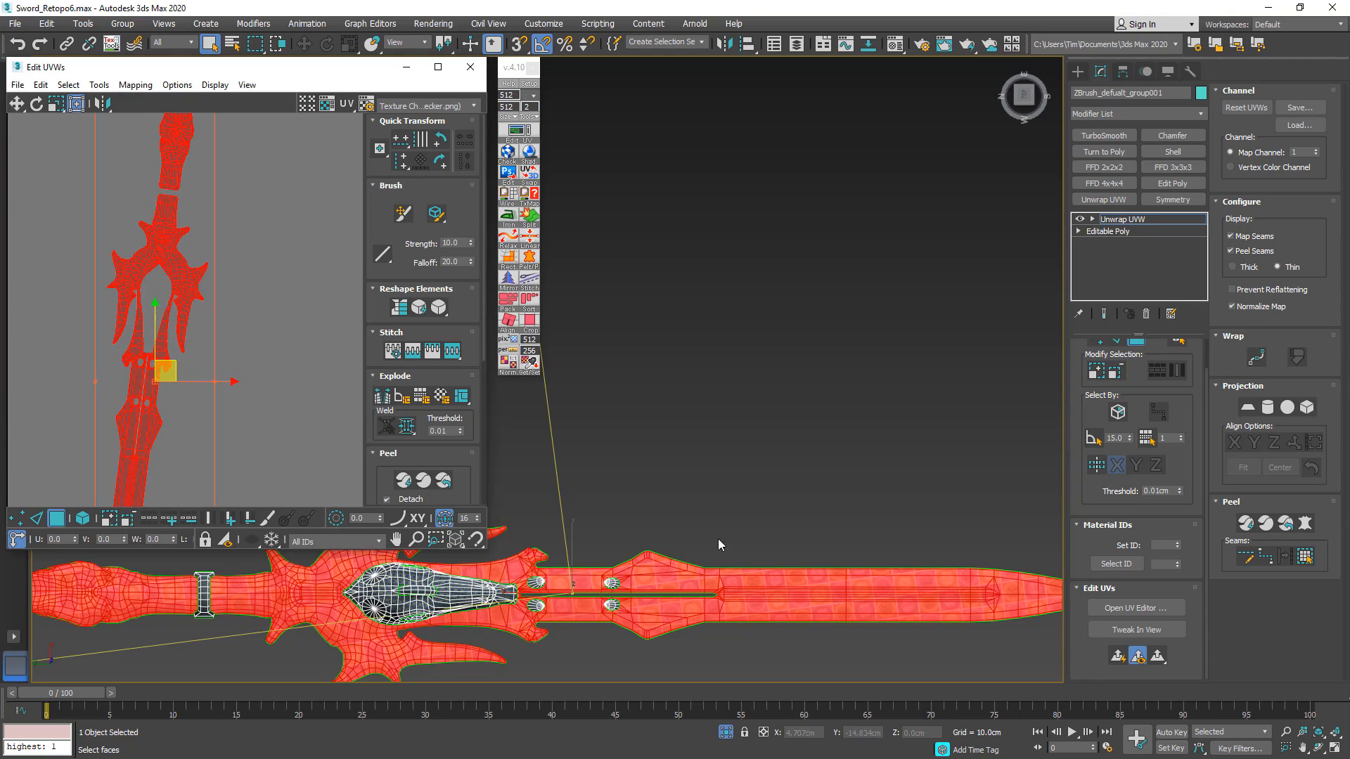
- Select the blade's faces from the end of the flared section to the tip, including the small faces around the end of the central slot
middle_click_drag(719, 539, 712, 542)
scroll(712, 542, "down", 2)
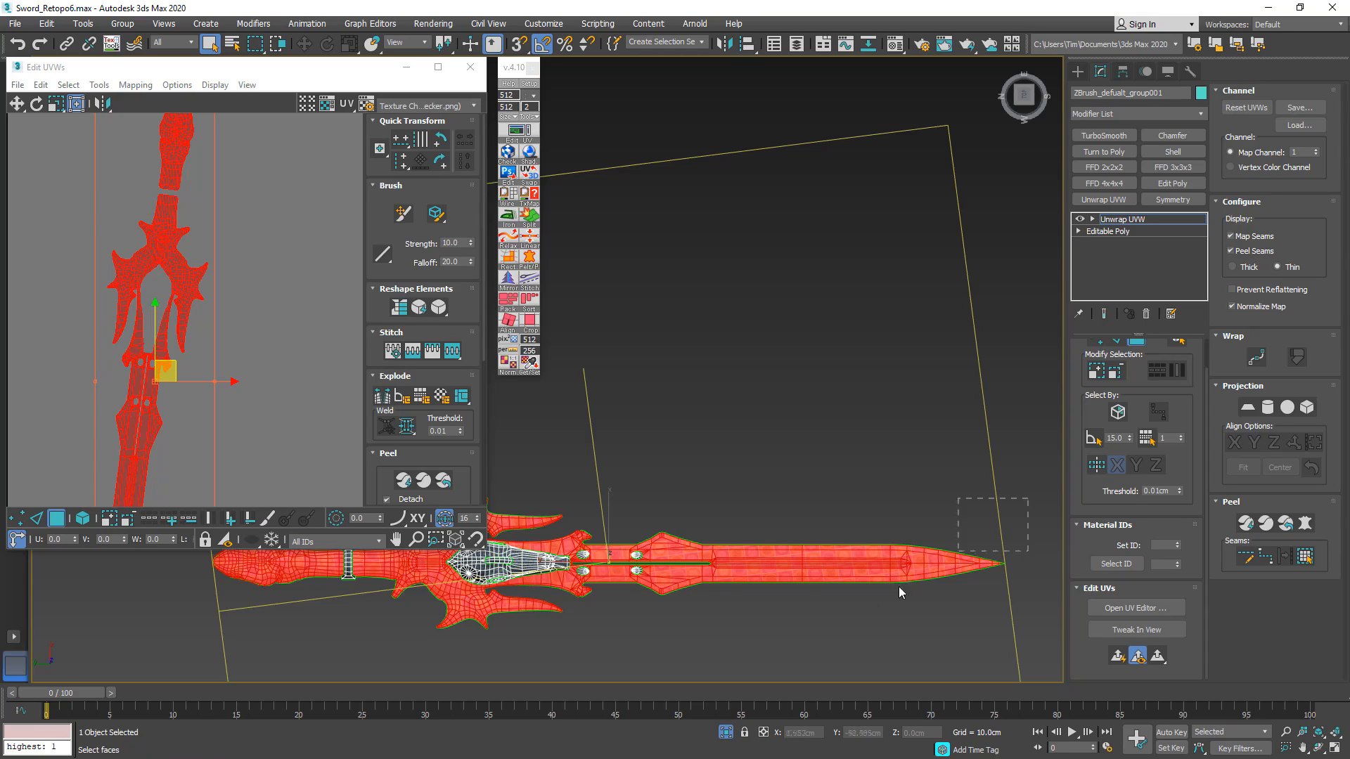
left_click_drag(745, 631, 724, 623)
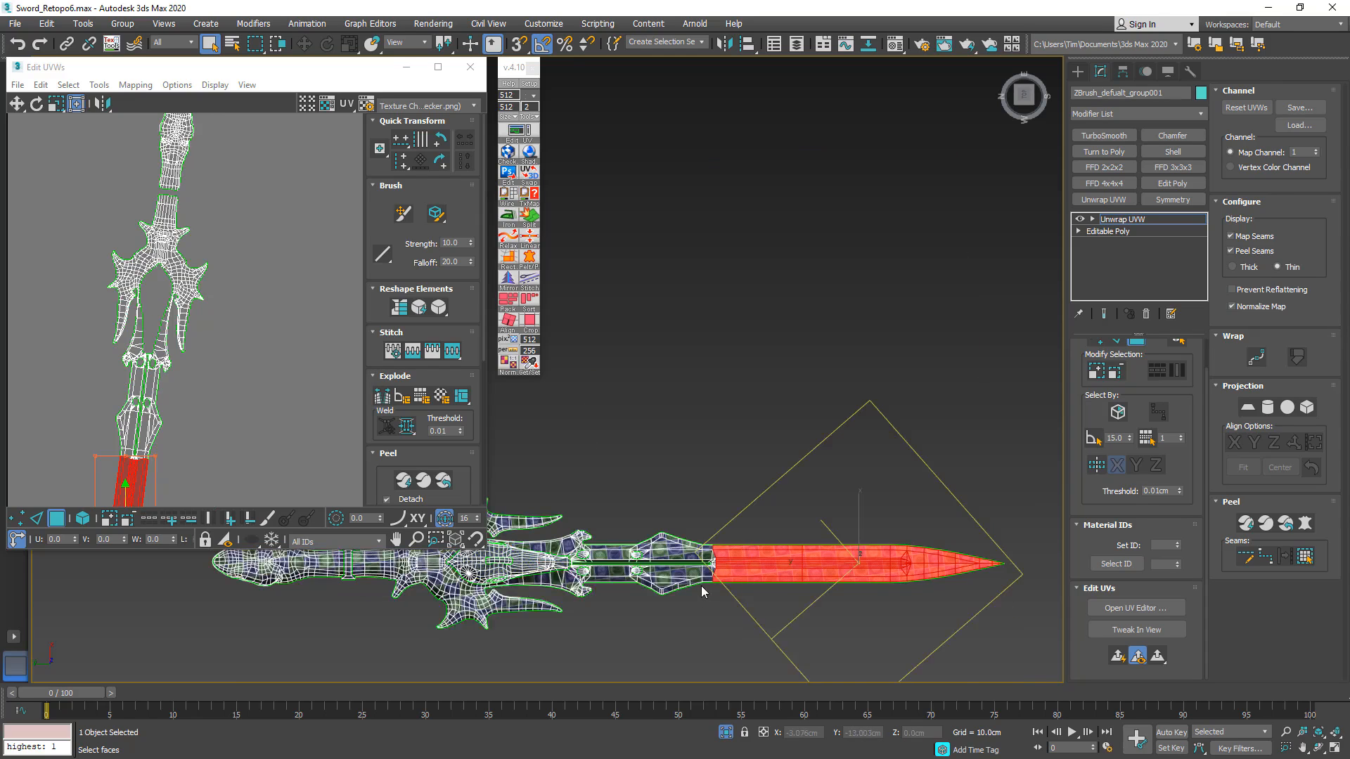
scroll(710, 566, "up", 5)
scroll(713, 557, "up", 4)
scroll(750, 523, "down", 2)
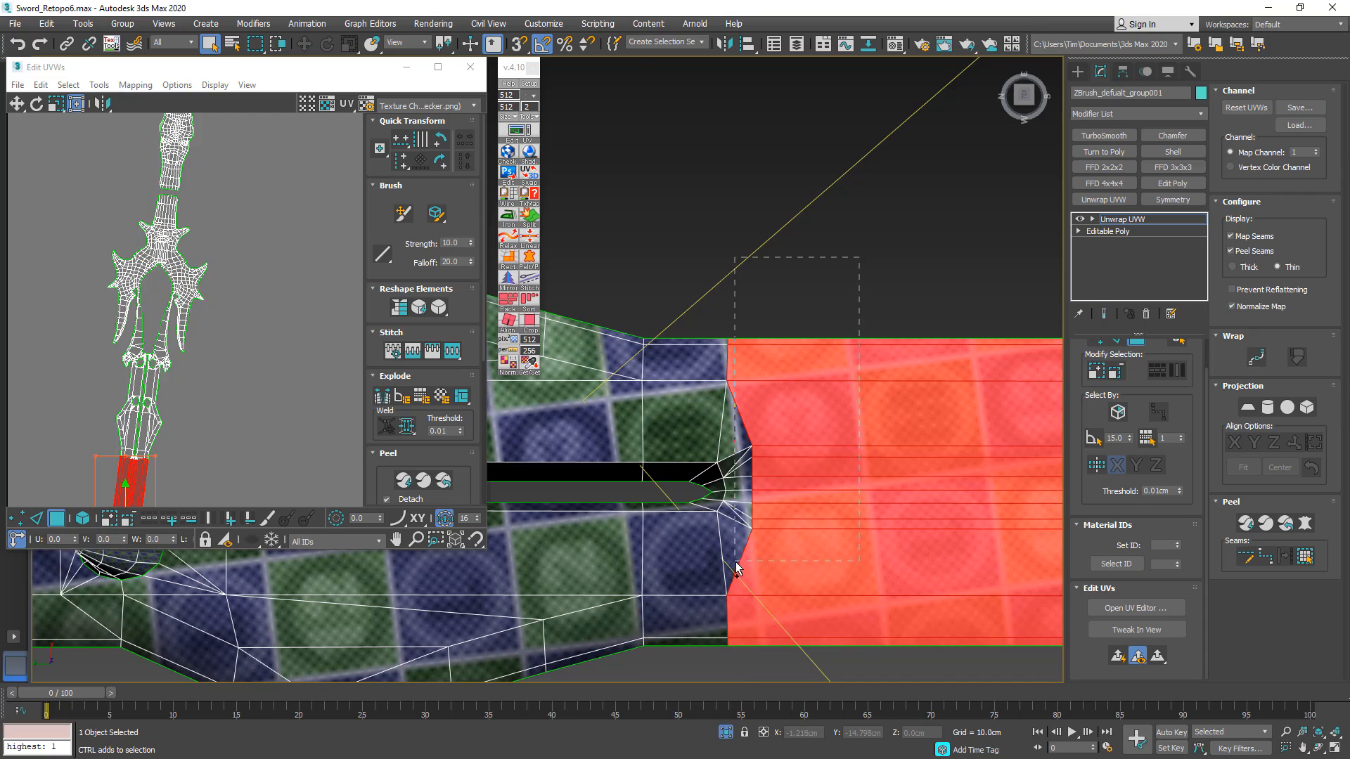
left_click_drag(733, 580, 732, 577, "ctrl")
mouse_move(730, 509)
middle_mouse_down("alt")
mouse_move(746, 491)
mouse_move(739, 509)
middle_mouse_up("alt")
scroll(735, 516, "down", 5)
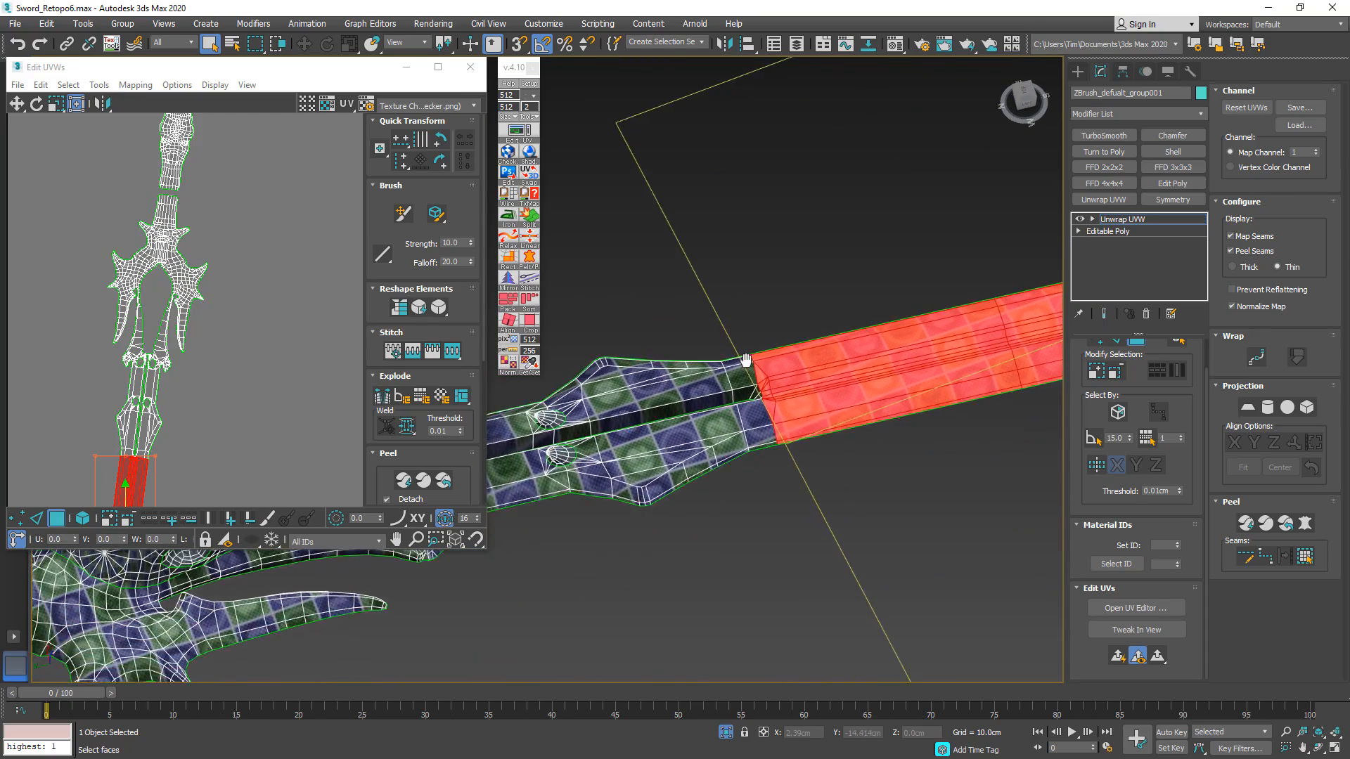
middle_click_drag(746, 451, 844, 527, "alt")
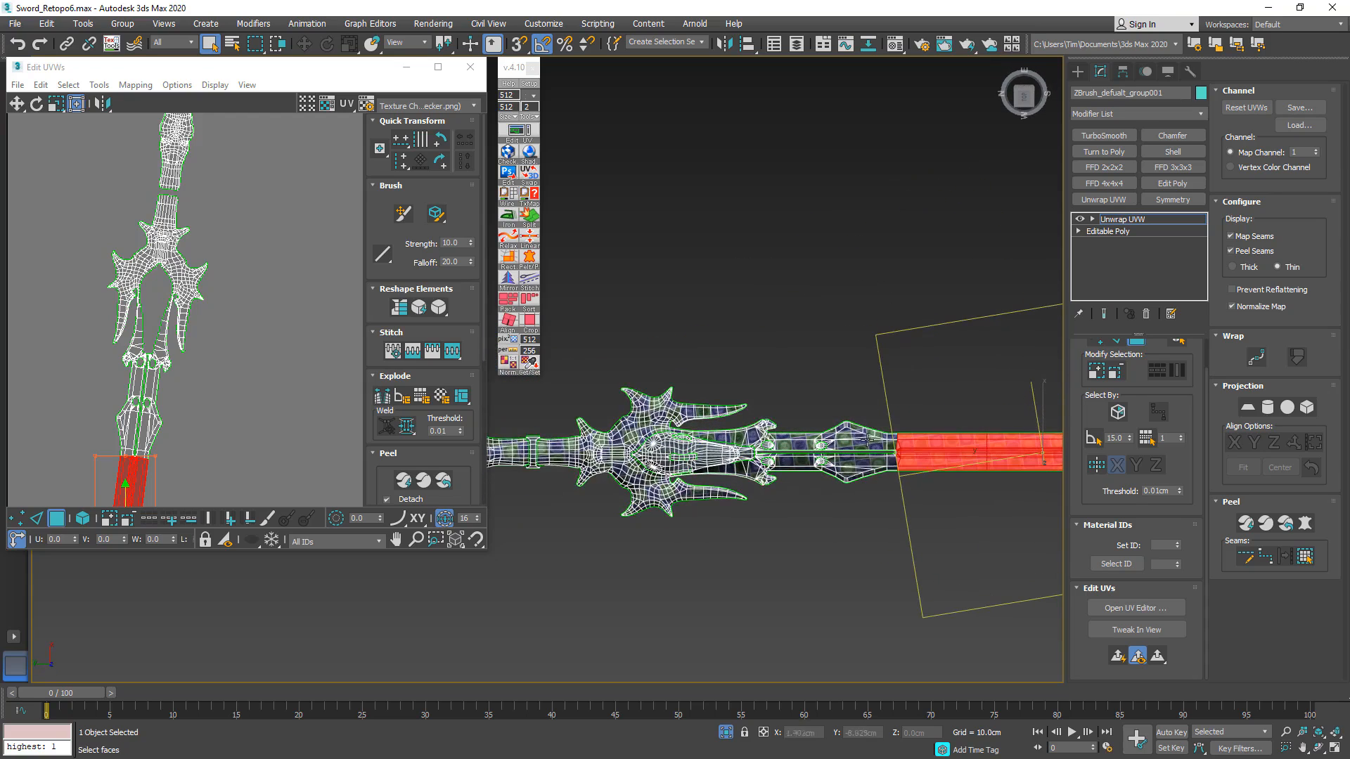
middle_click_drag(891, 447, 784, 504)
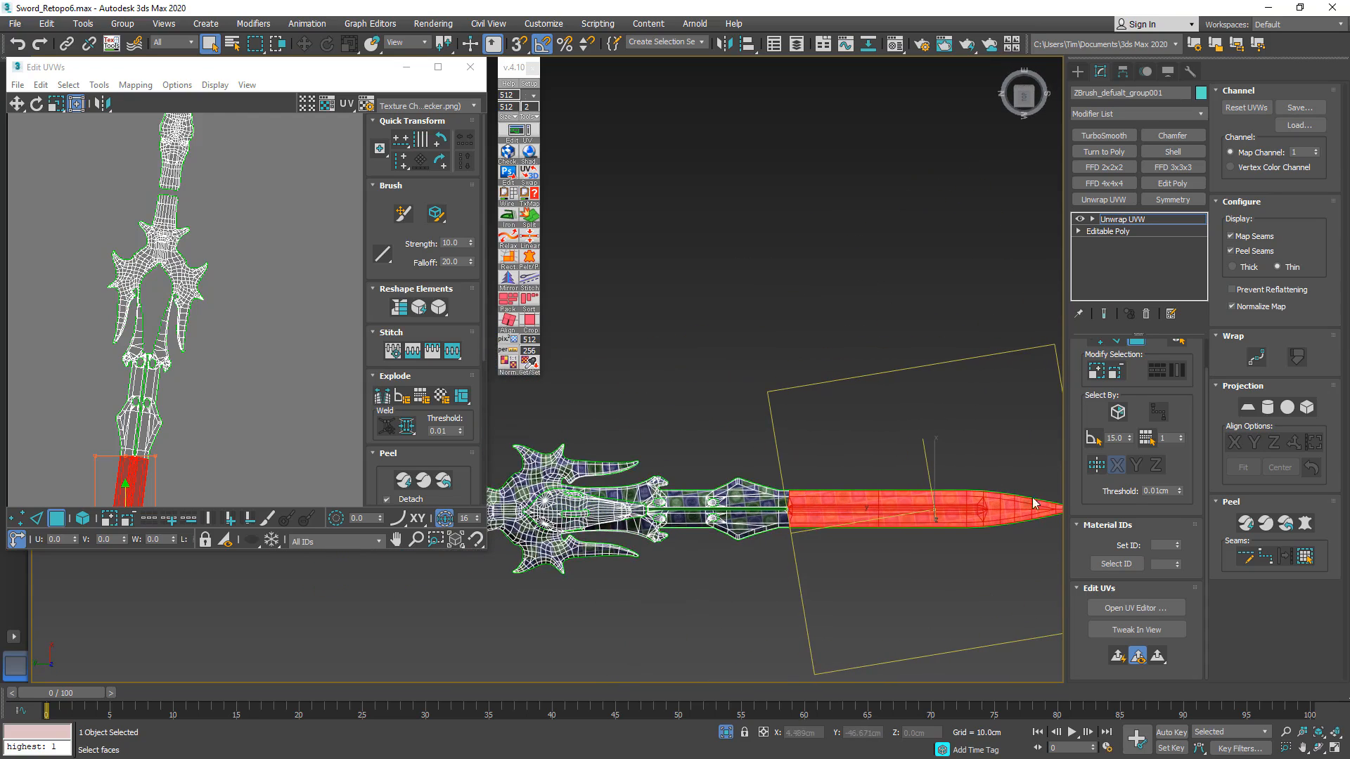
- Apply a Quick Planar Map to the selected blade faces and move their shell out of the UV tile beside the other shells
left_click(1118, 657)
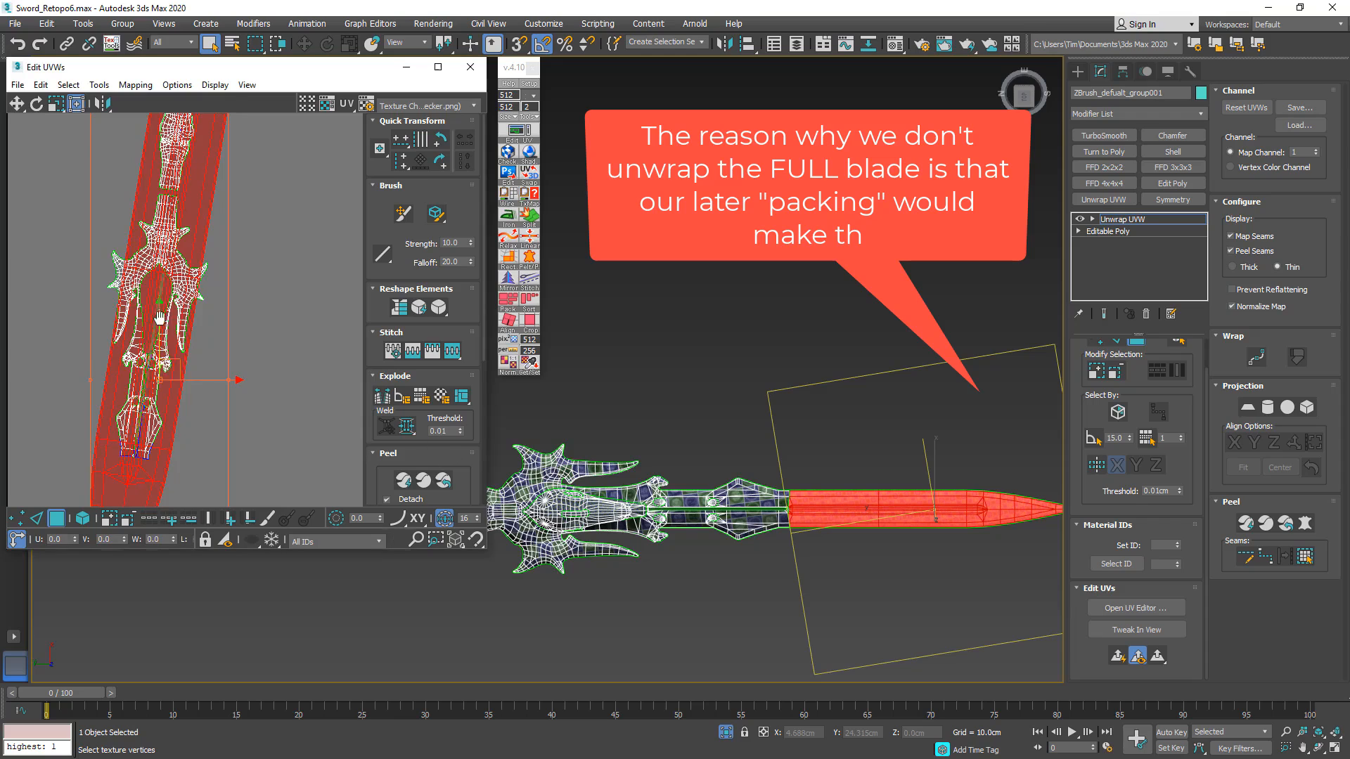
scroll(162, 322, "down", 4)
scroll(161, 322, "down", 4)
middle_click_drag(162, 322, 235, 394)
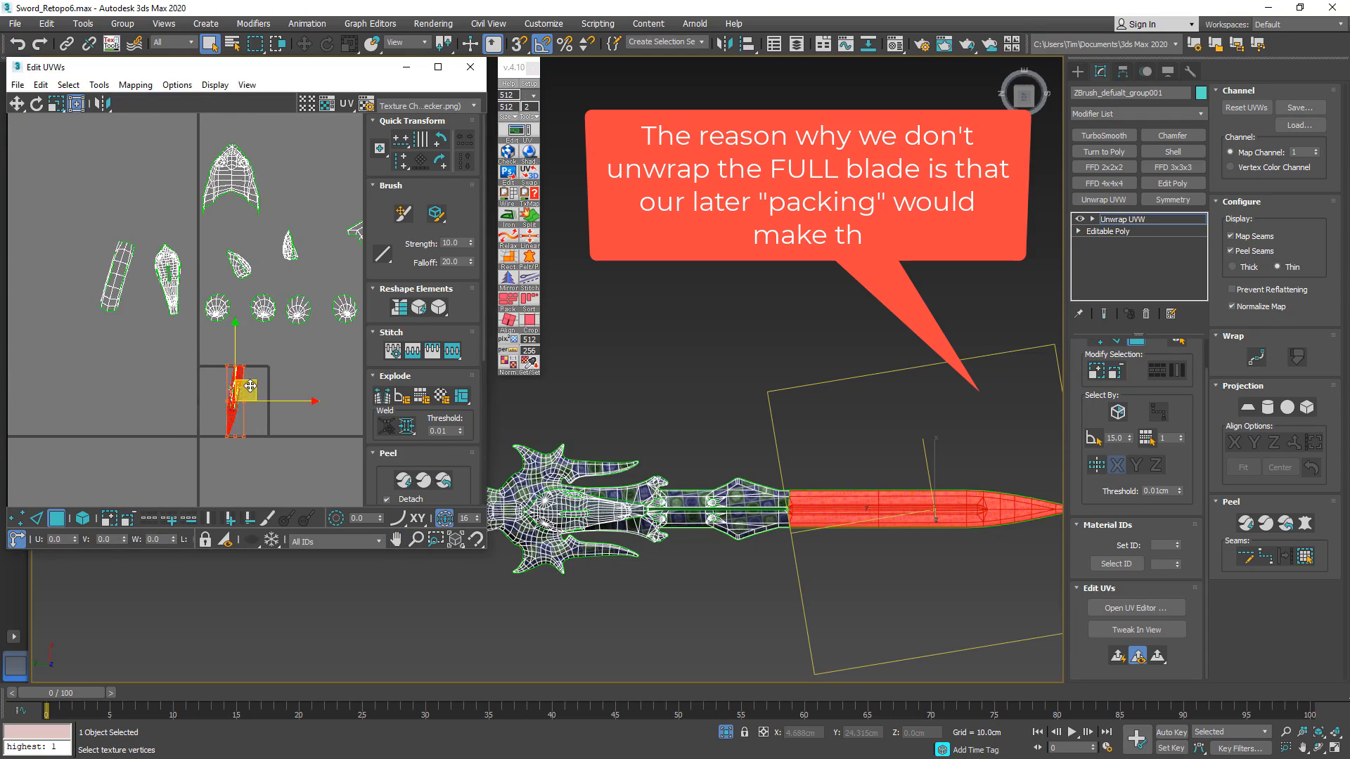
left_click_drag(250, 386, 100, 241)
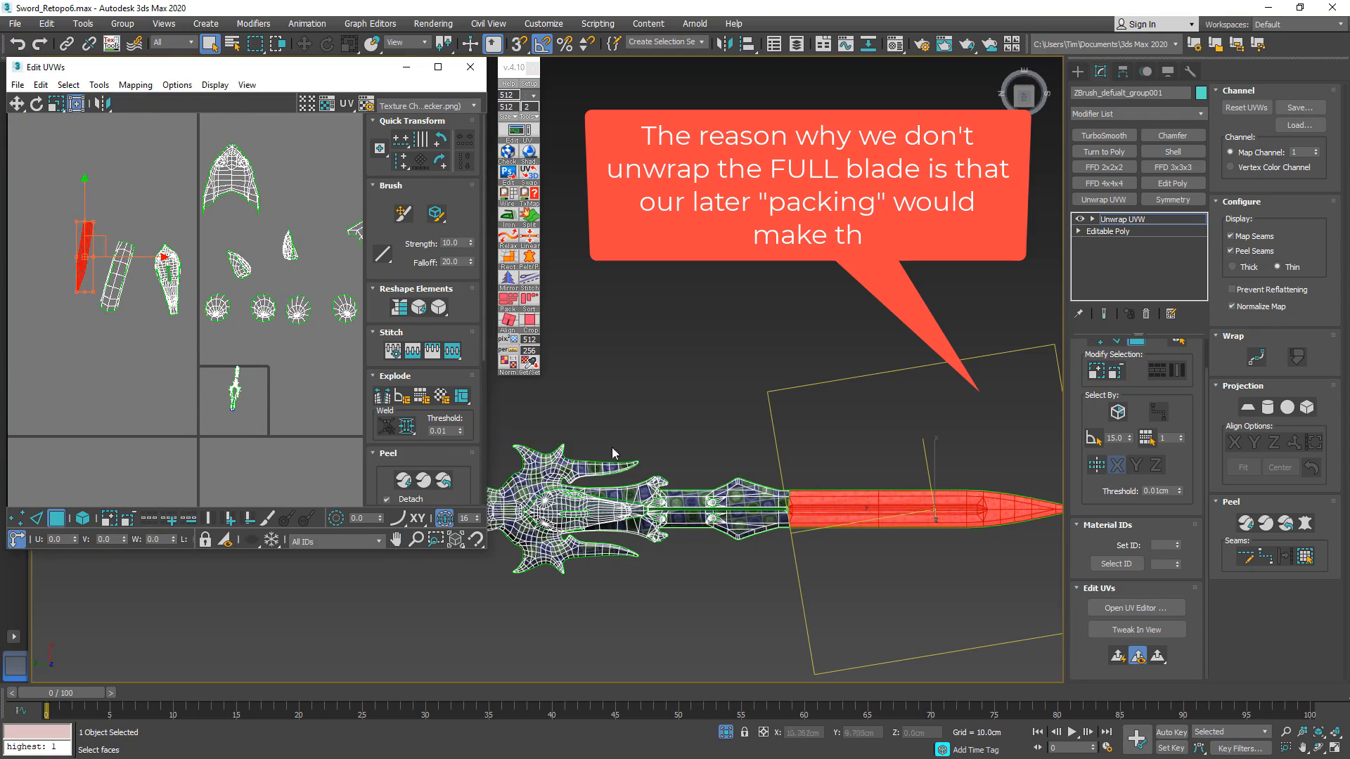
- Select the UVs left in the tile to check which parts of the sword they cover
middle_click_drag(613, 453, 784, 415)
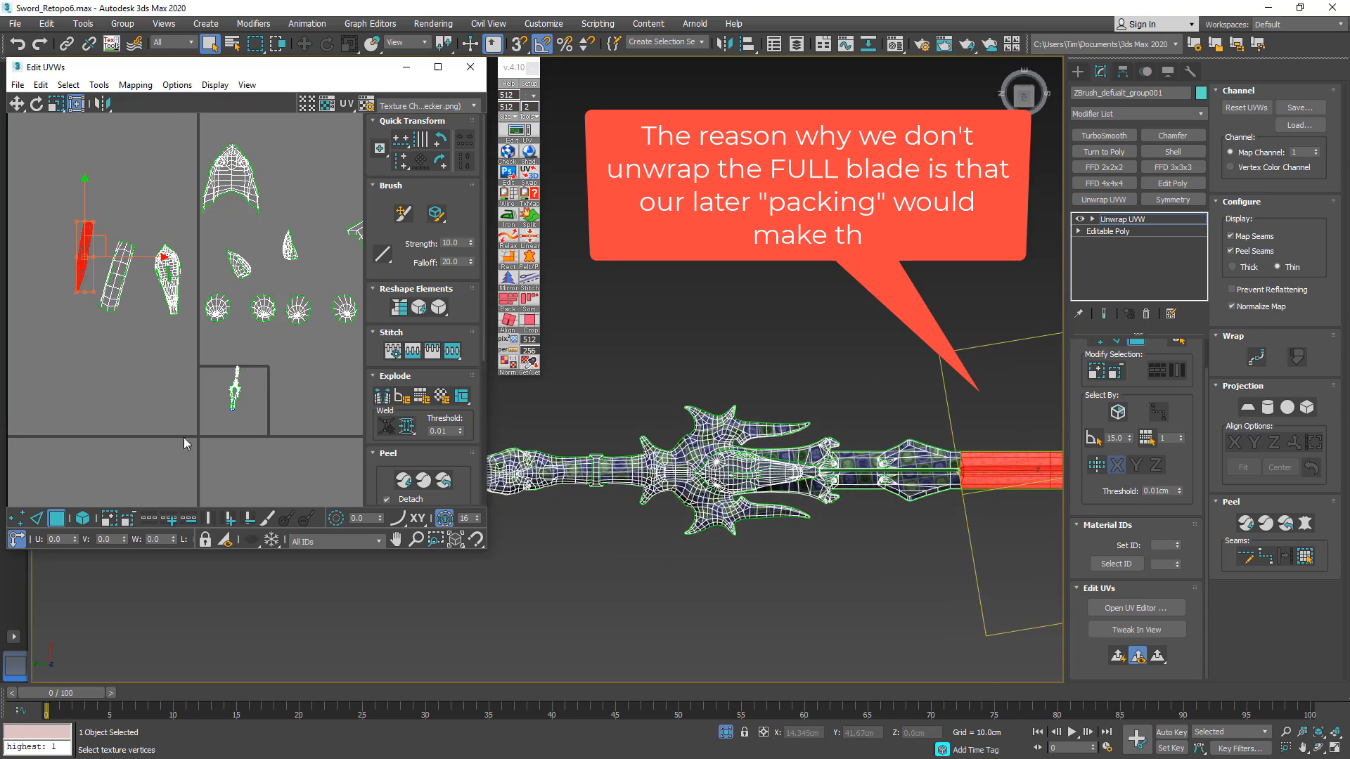
left_click_drag(184, 437, 276, 346)
middle_click_drag(636, 464, 777, 454)
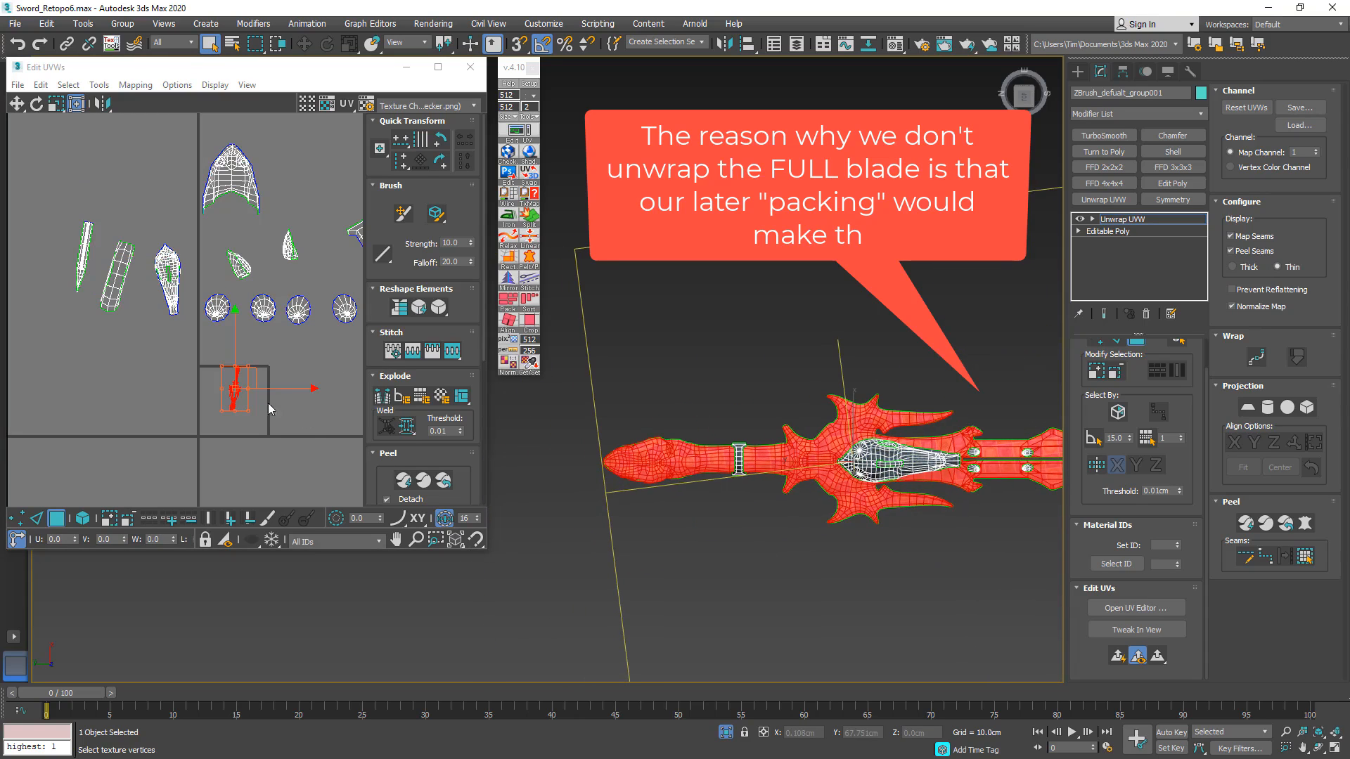
scroll(264, 397, "up", 5)
- Enable element selection for the viewport and the UV editor, and select the whole pommel and grip shell
left_click(217, 305)
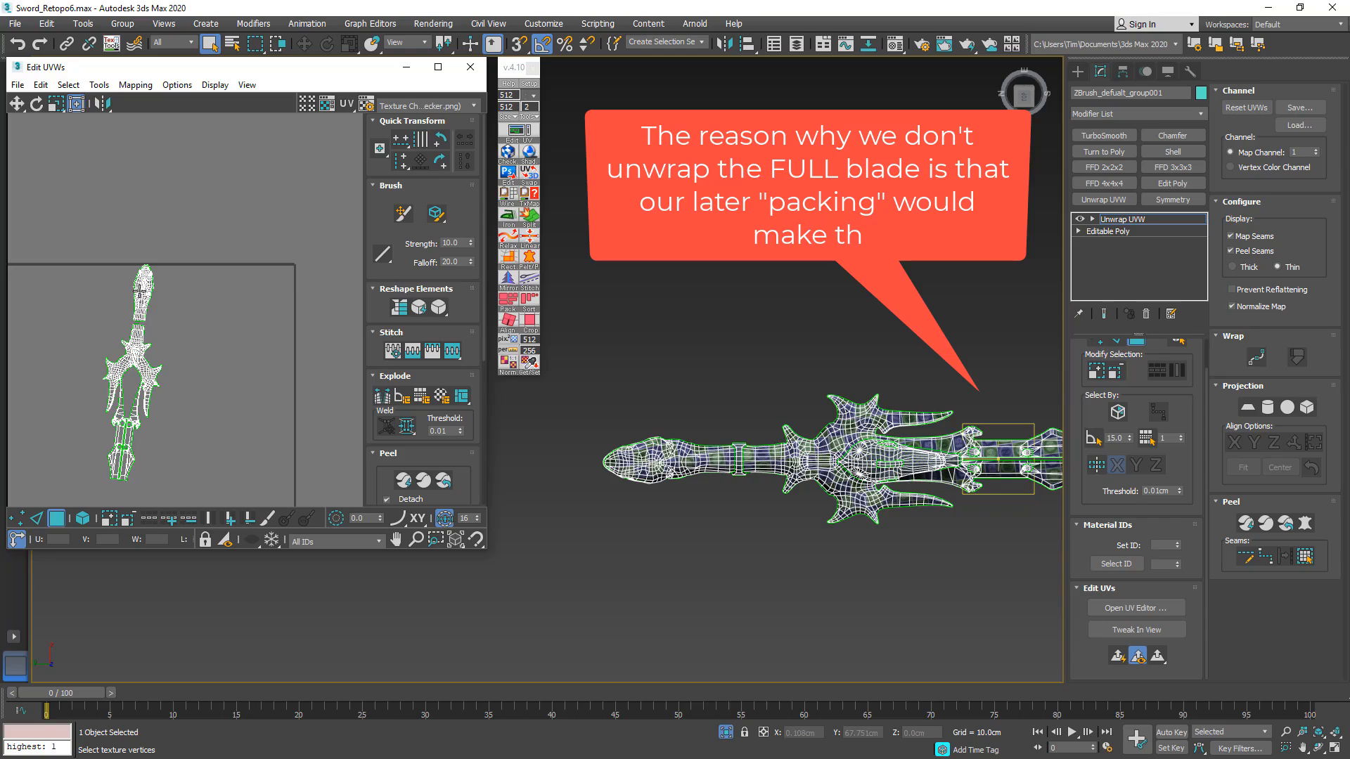
left_click(140, 291)
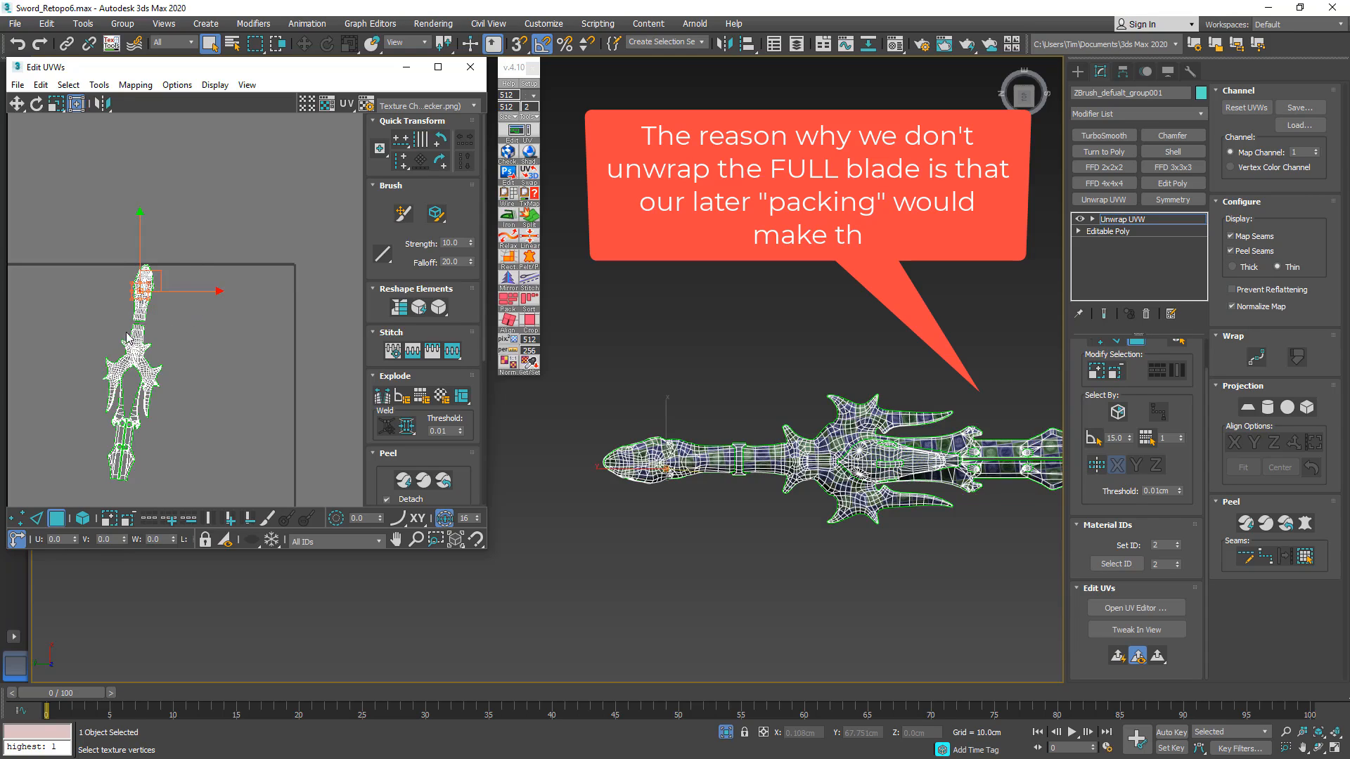
scroll(148, 324, "up", 1)
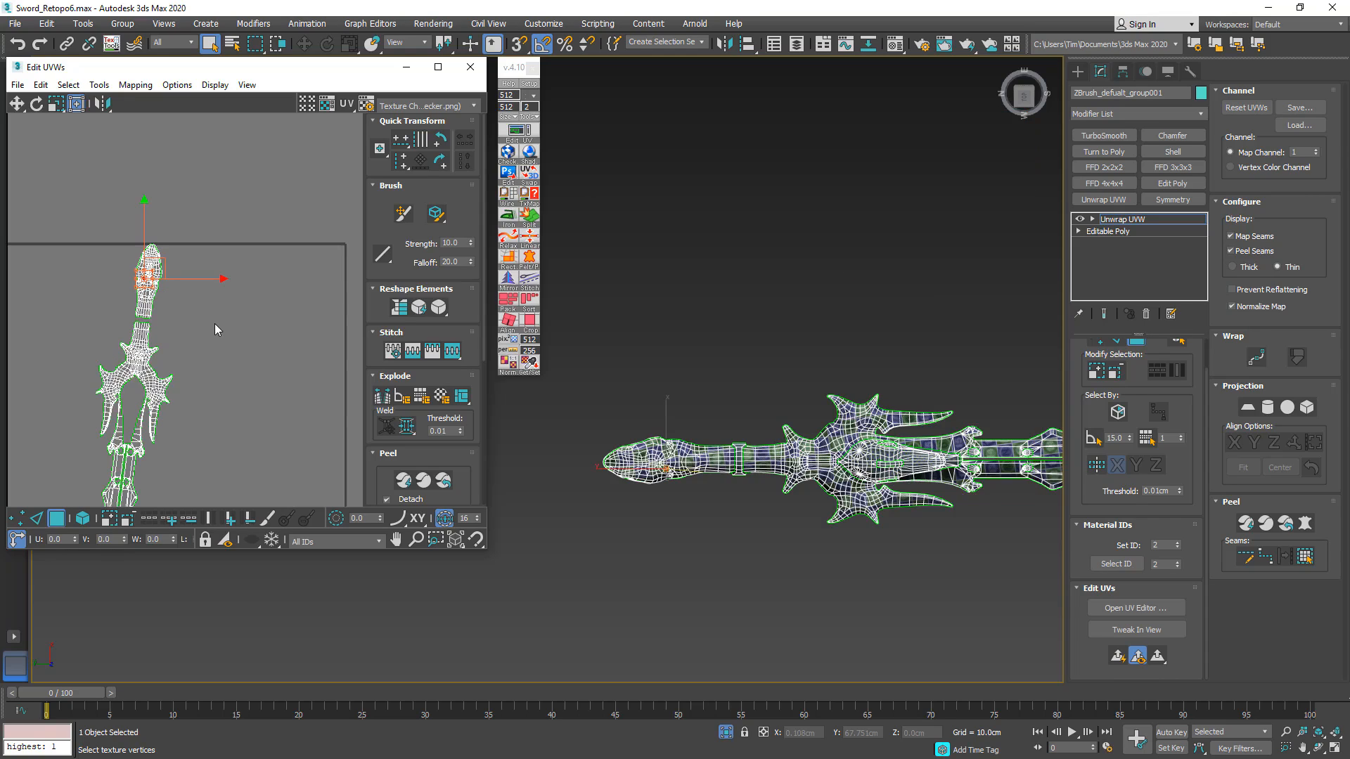
scroll(1196, 383, "up", 1)
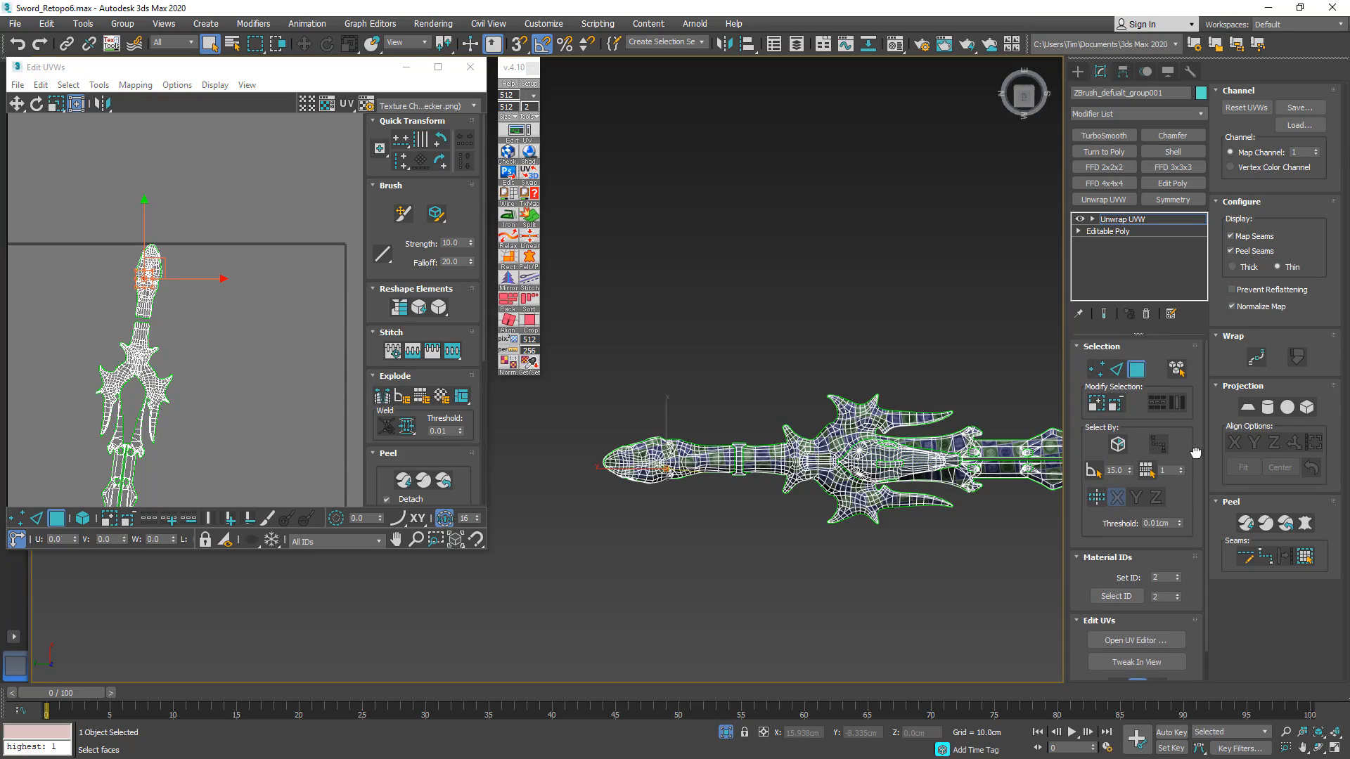
left_click(1179, 368)
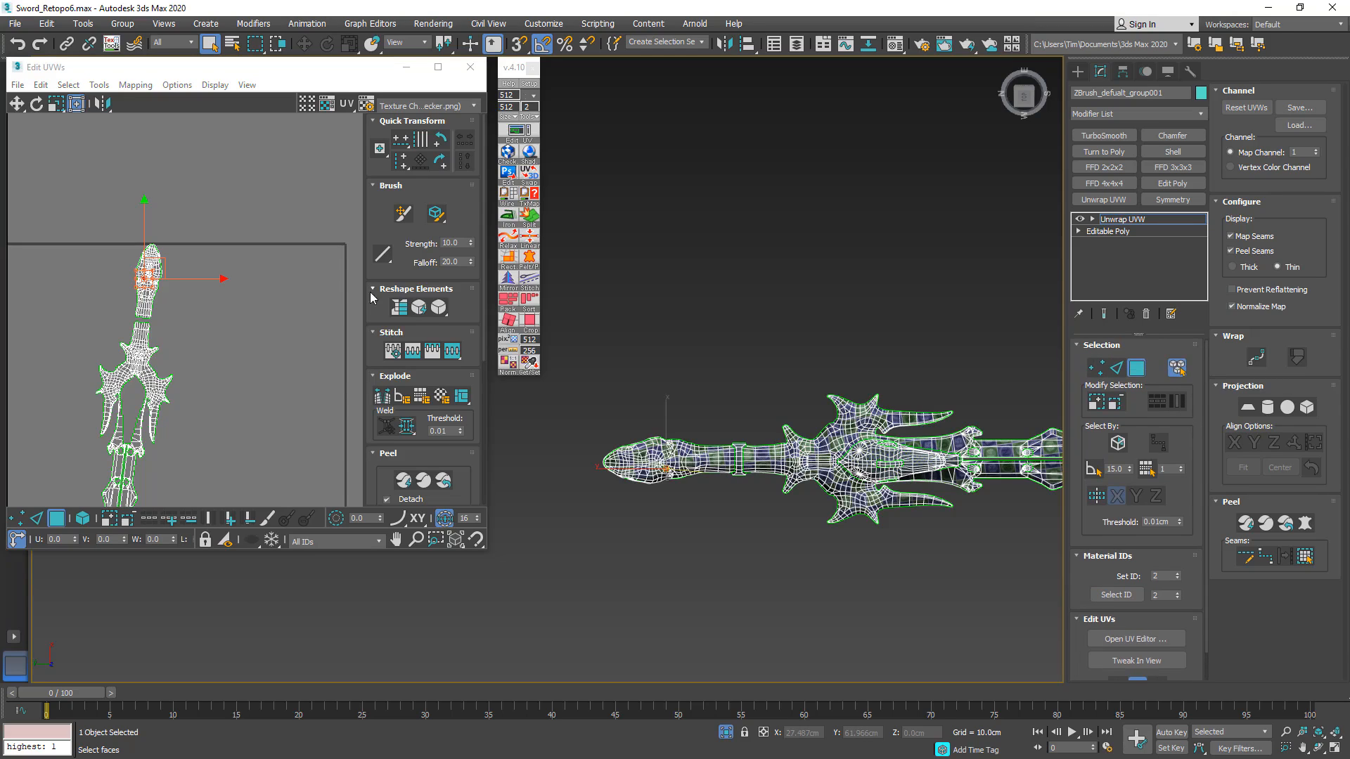
left_click(168, 275)
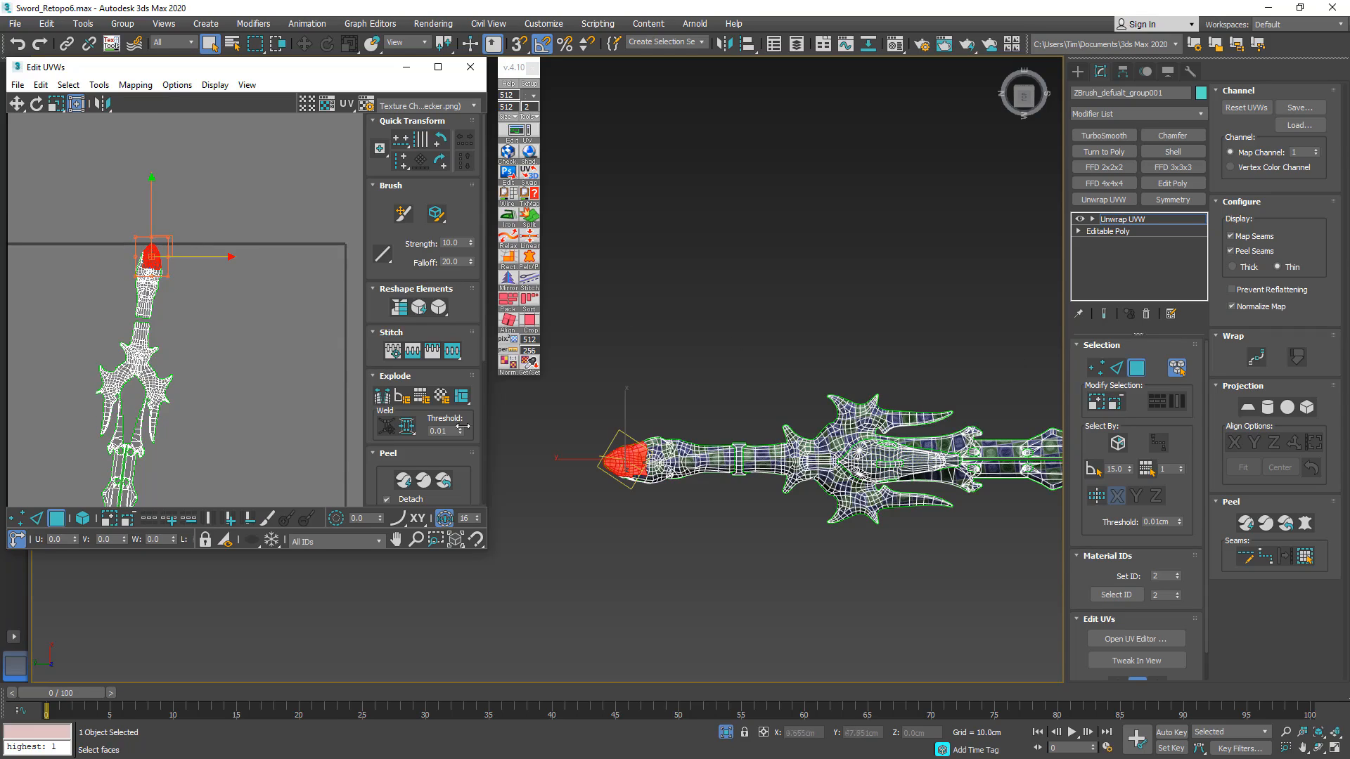
left_click(82, 518)
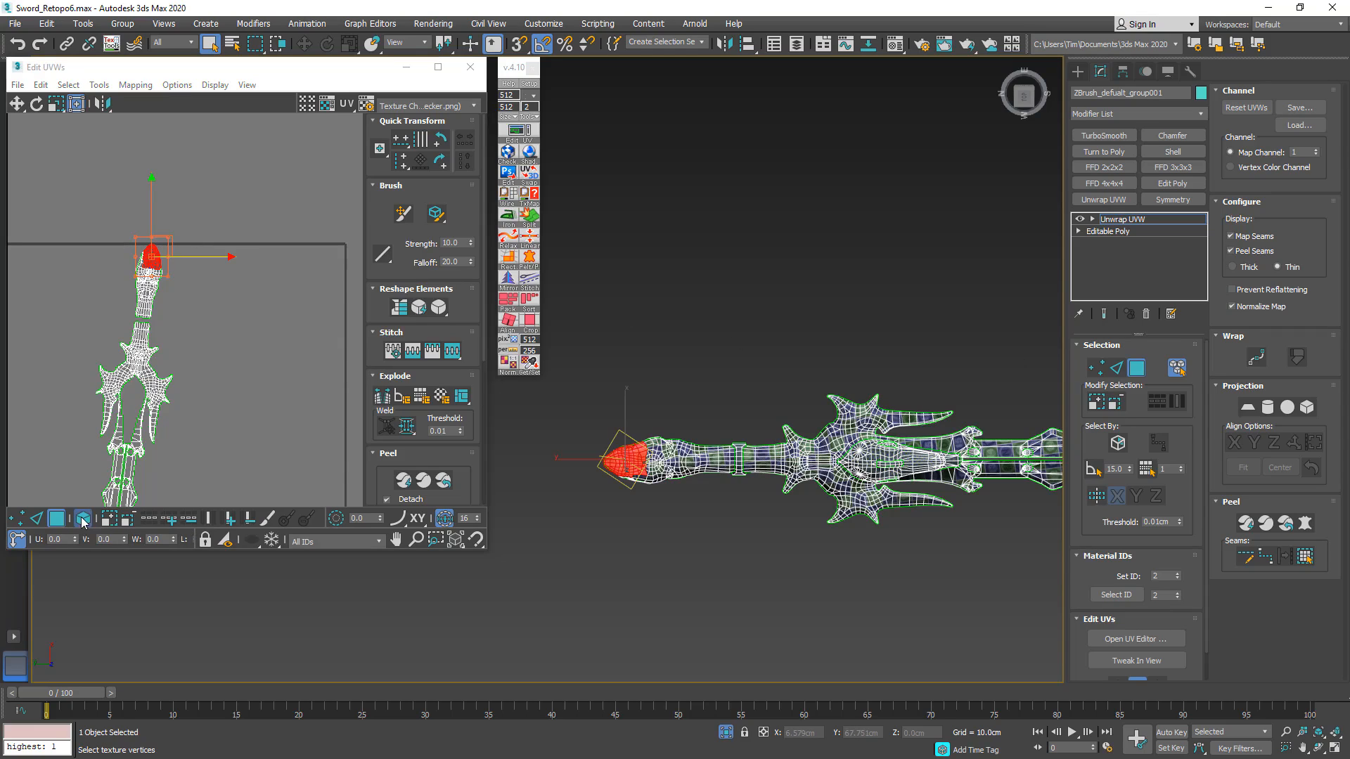
left_click(134, 267)
- Move the pommel and grip shell out of the UV tile to the empty space beside the large arched shell
scroll(162, 394, "up", 5)
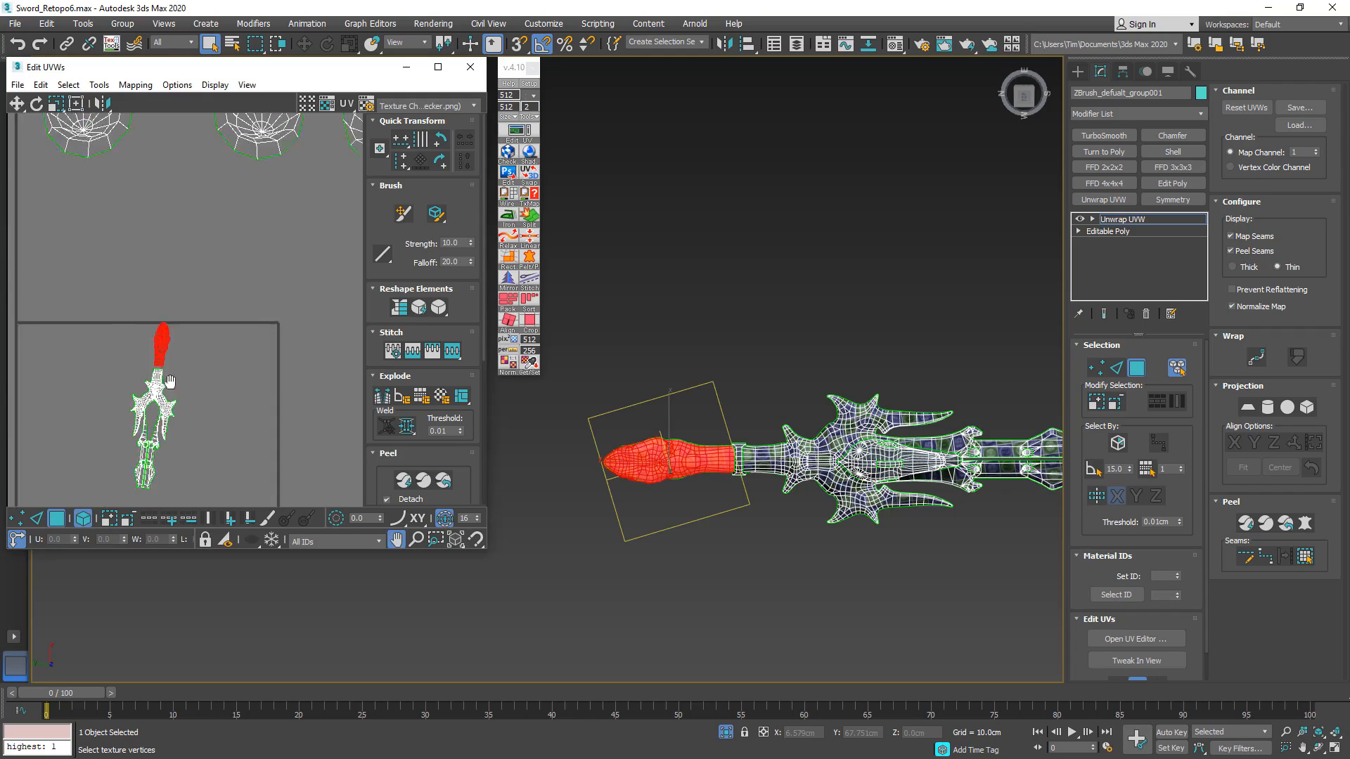
scroll(184, 476, "down", 3)
left_click_drag(200, 468, 262, 220)
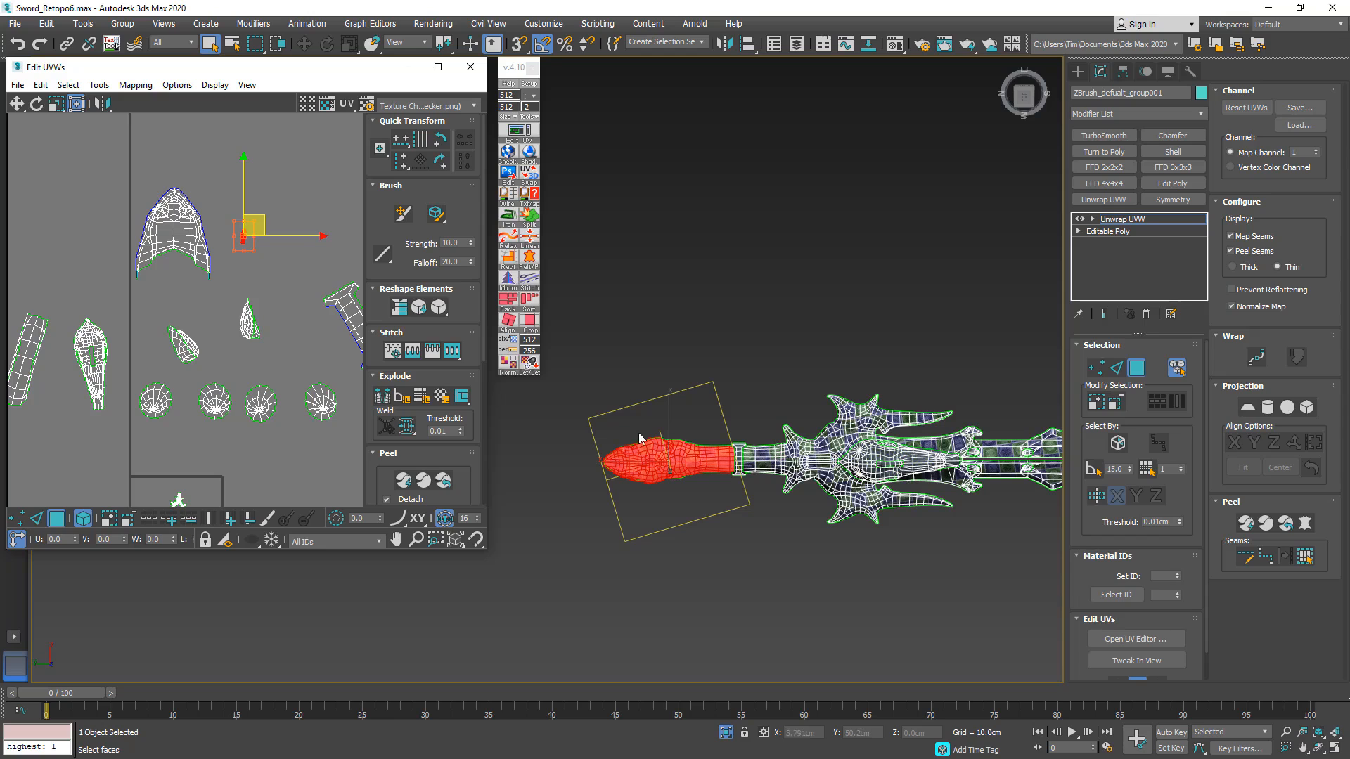
- Select the guard shell remaining in the UV tile, replacing a selection of all the sword's faces
middle_click_drag(743, 505, 503, 445)
scroll(603, 400, "up", 6)
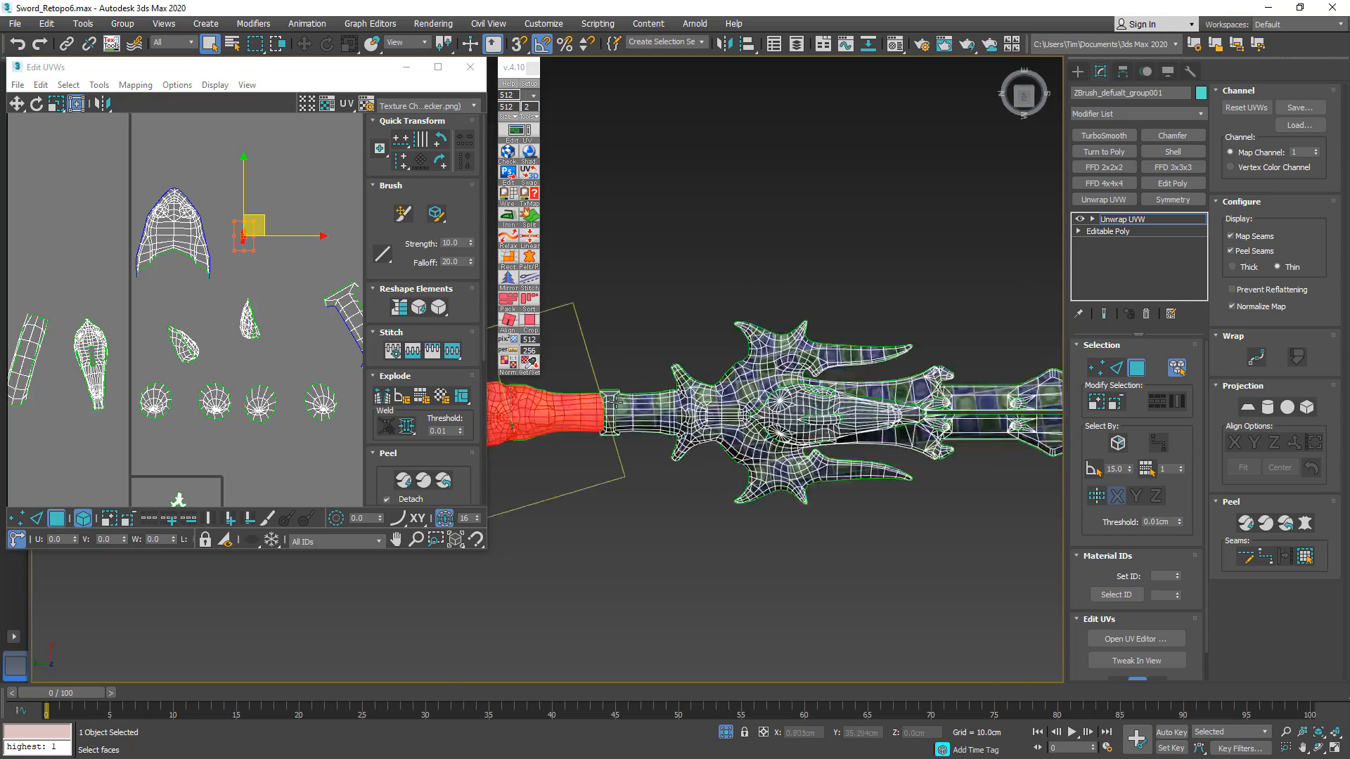
key("ctrl+a")
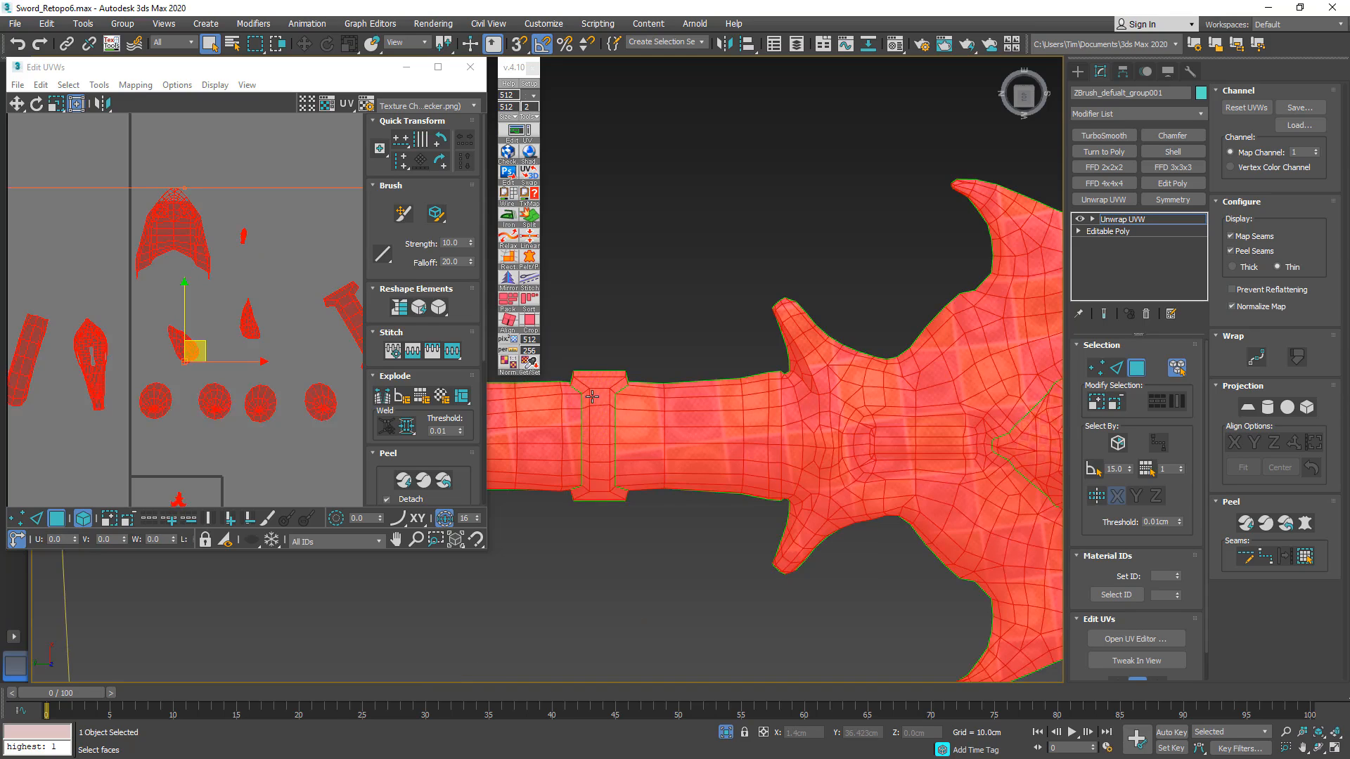
middle_click_drag(252, 446, 229, 330)
left_click_drag(158, 404, 157, 404)
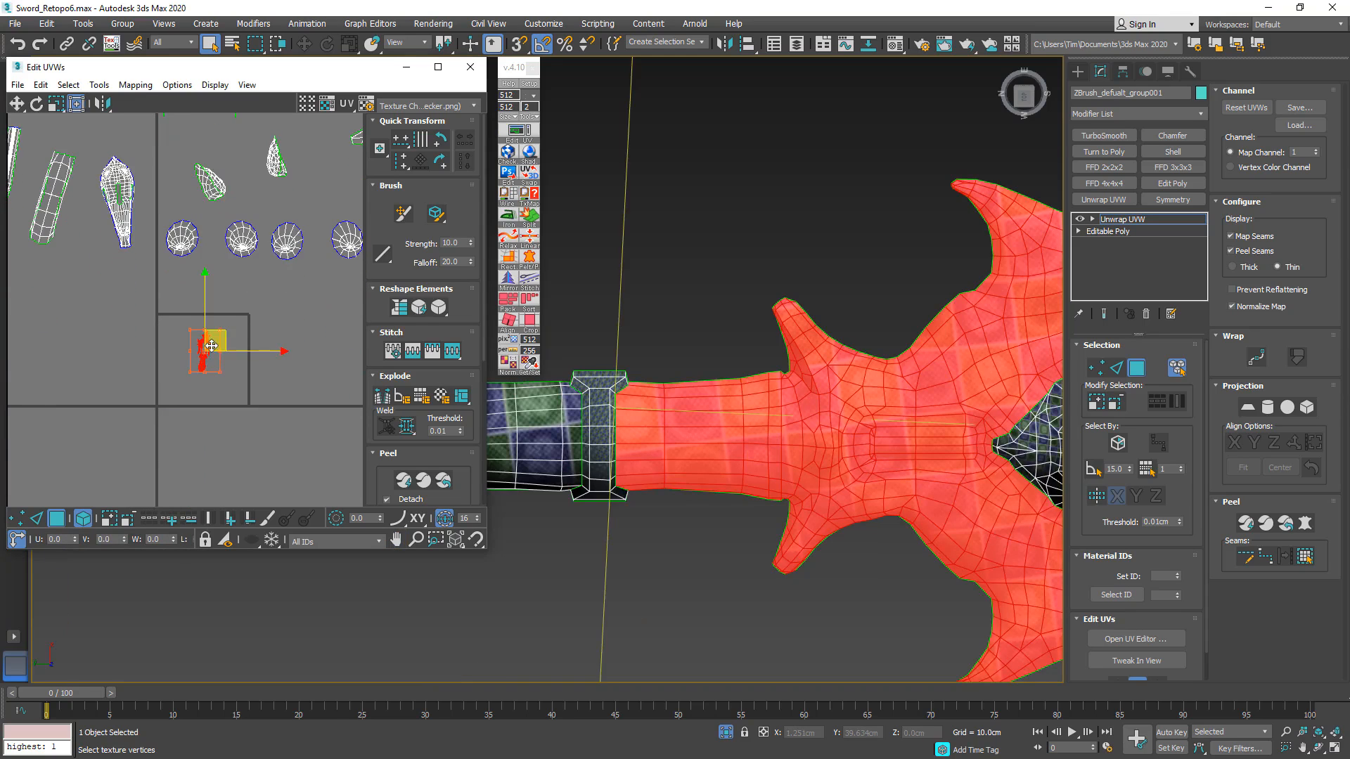
- Exit isolation to show the sword's other parts, and examine the wrap covering the section between guard and blade
scroll(693, 459, "down", 5)
scroll(693, 460, "down", 2)
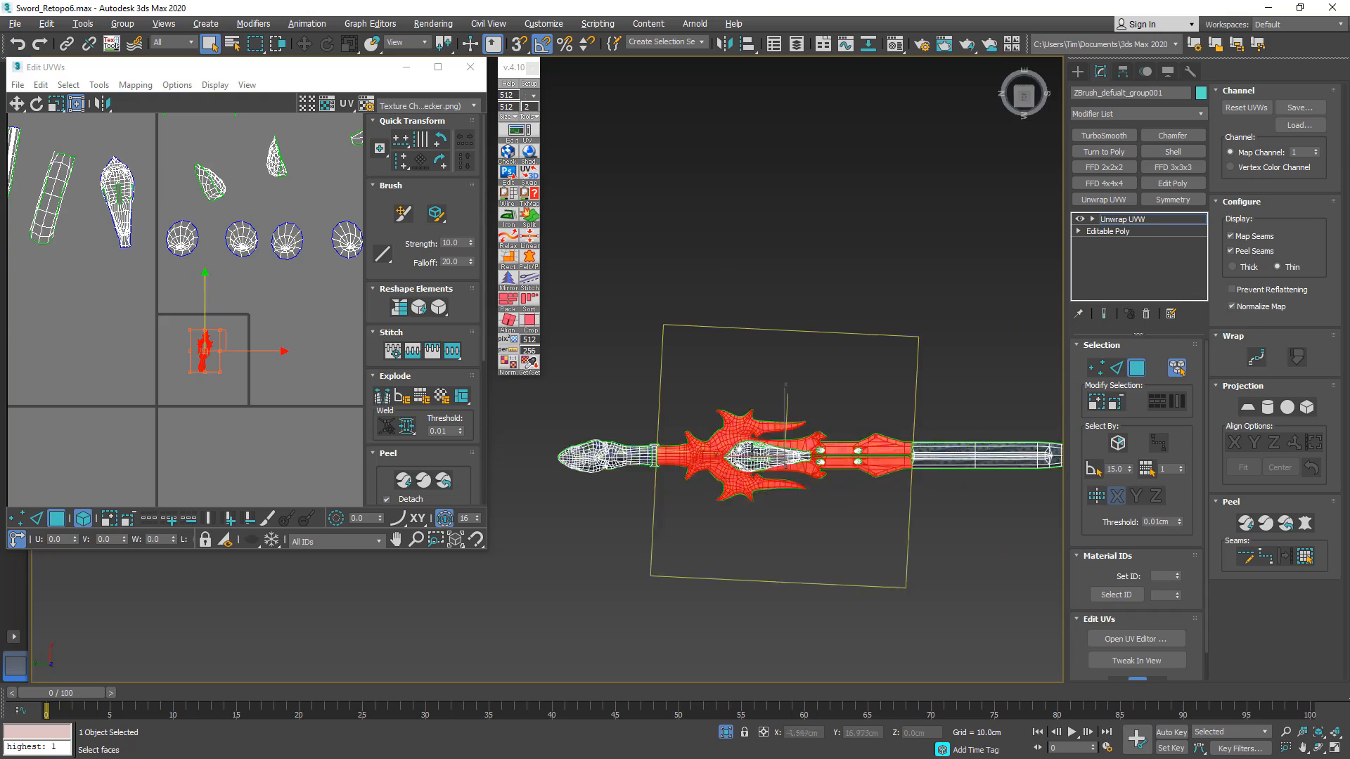
mouse_move(751, 450)
middle_mouse_down("alt")
mouse_move(739, 338)
mouse_move(758, 451)
middle_mouse_up("alt")
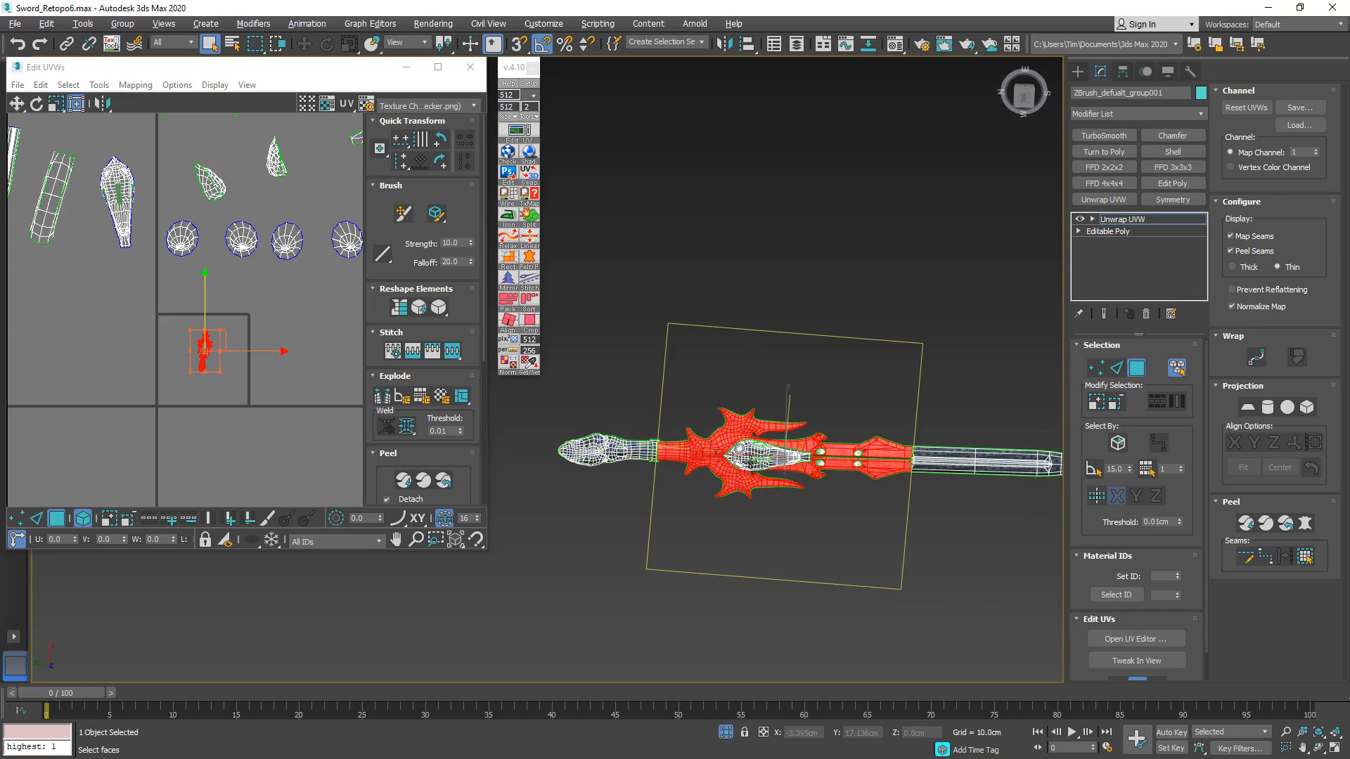
middle_click_drag(856, 468, 790, 405)
scroll(796, 427, "up", 6)
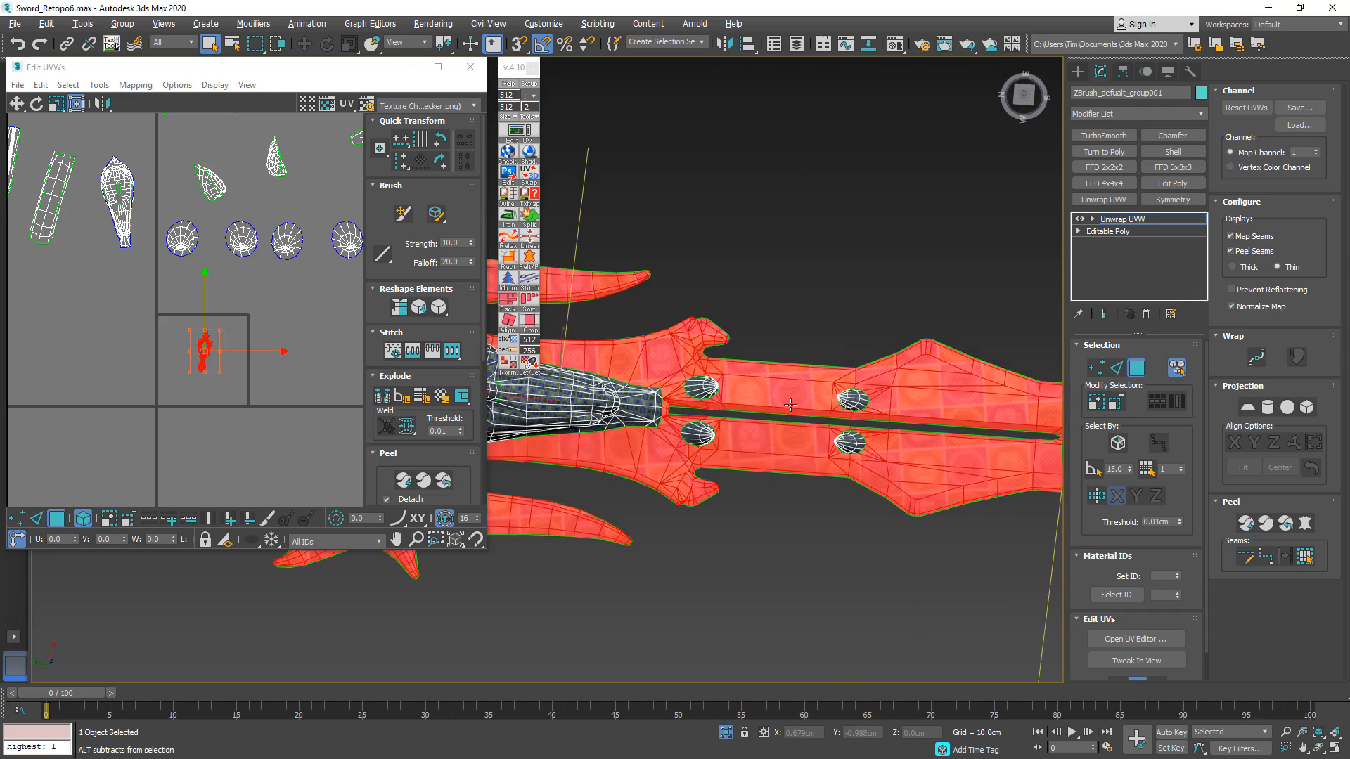
key("alt+q")
middle_click_drag(890, 327, 765, 422)
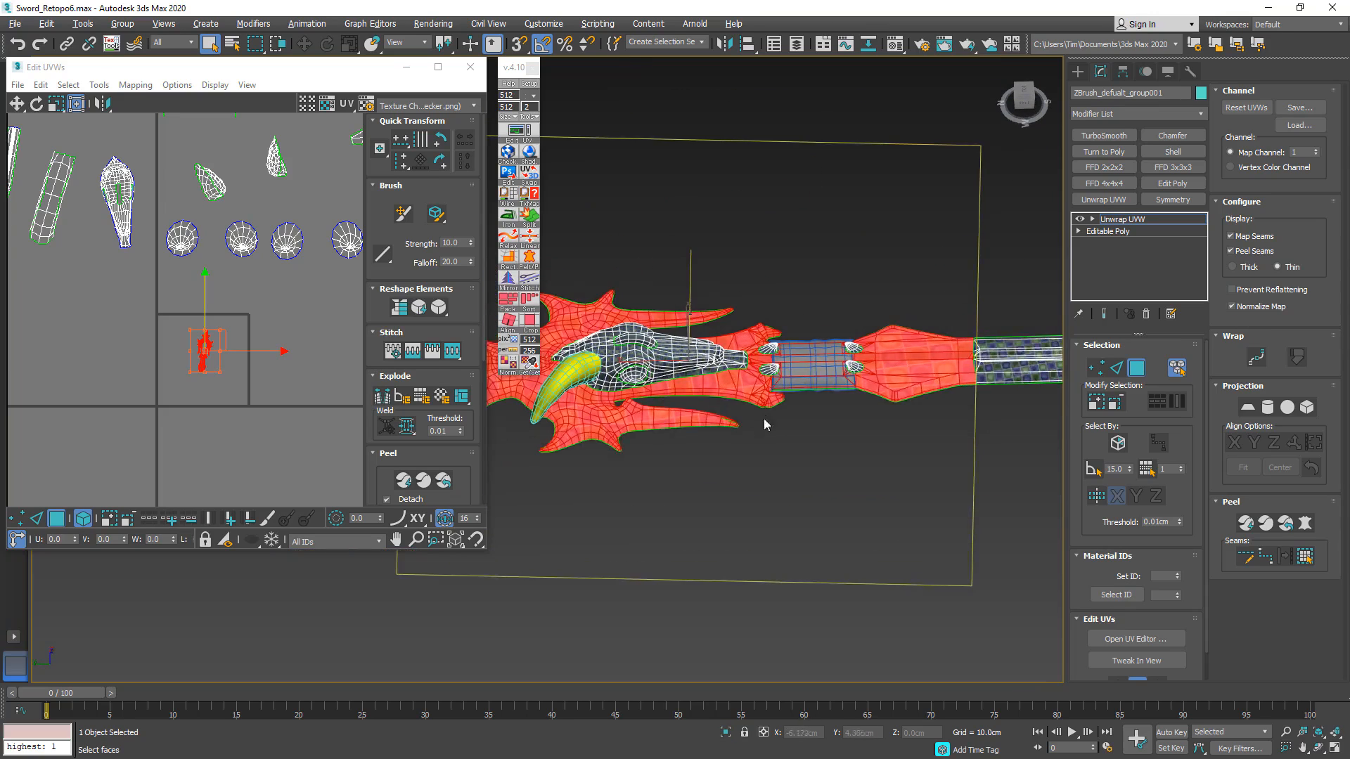
scroll(797, 373, "up", 2)
mouse_move(797, 373)
middle_mouse_down("alt")
mouse_move(800, 430)
mouse_move(747, 424)
mouse_move(780, 427)
middle_mouse_up("alt")
- Turn off element selection and, in wireframe display, deselect the faces beneath and beyond the wrap, leaving only the guard selected
key("F3")
key("5")
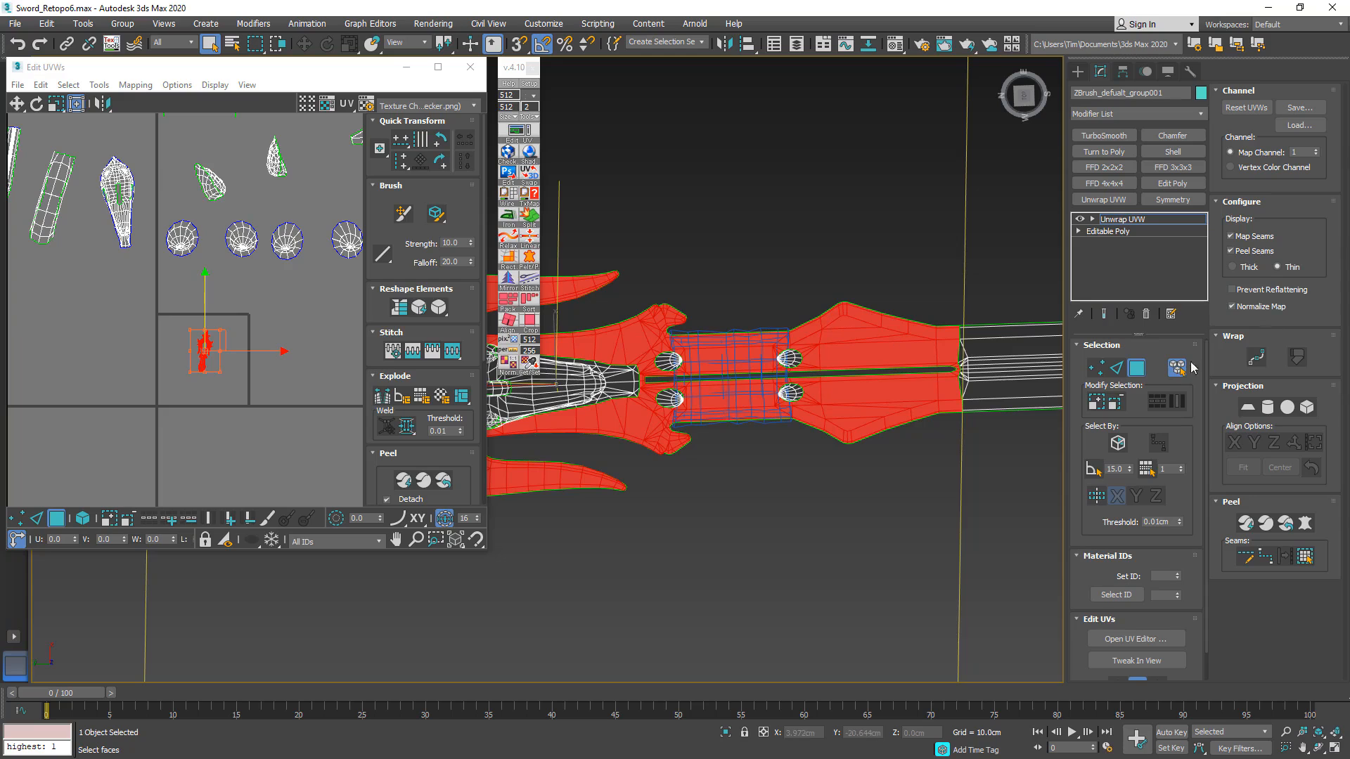
left_click_drag(1010, 277, 714, 454)
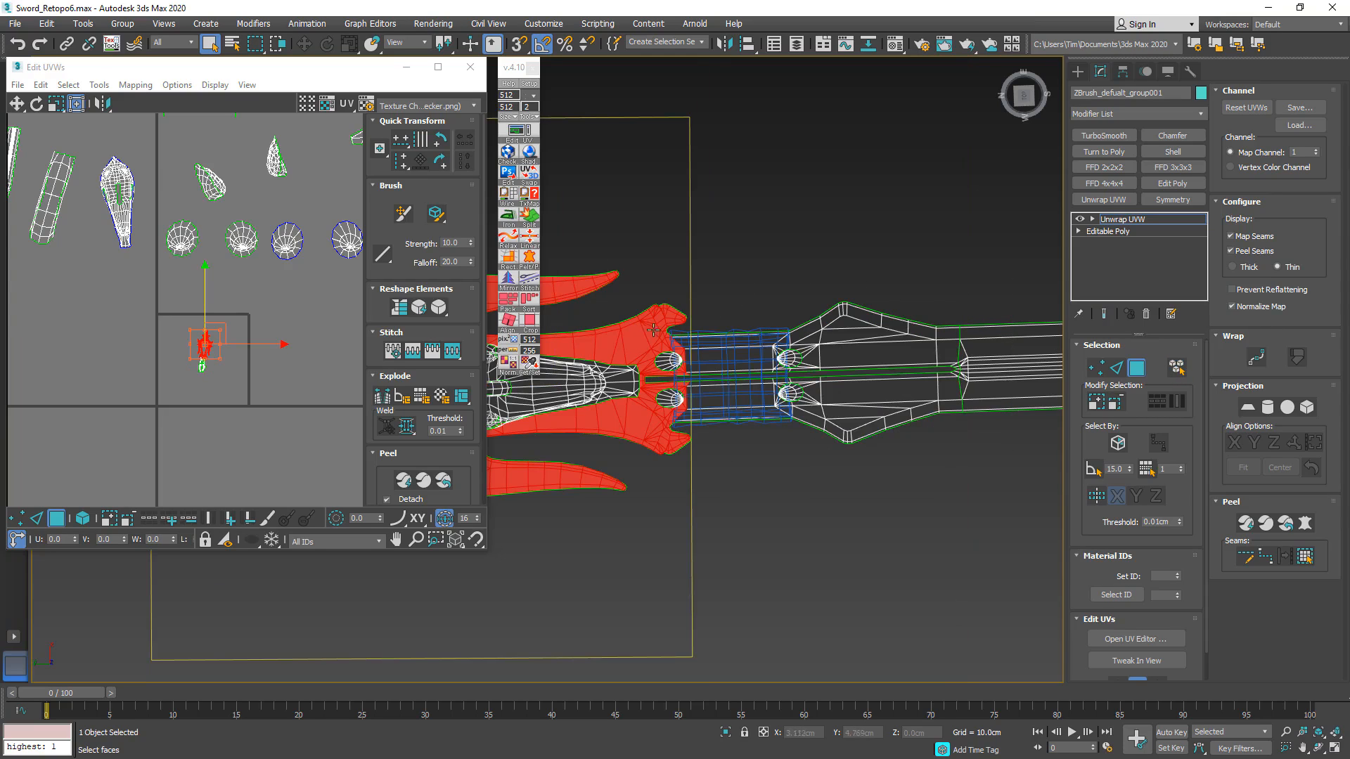
scroll(658, 332, "up", 4)
scroll(676, 335, "down", 2)
key("F3")
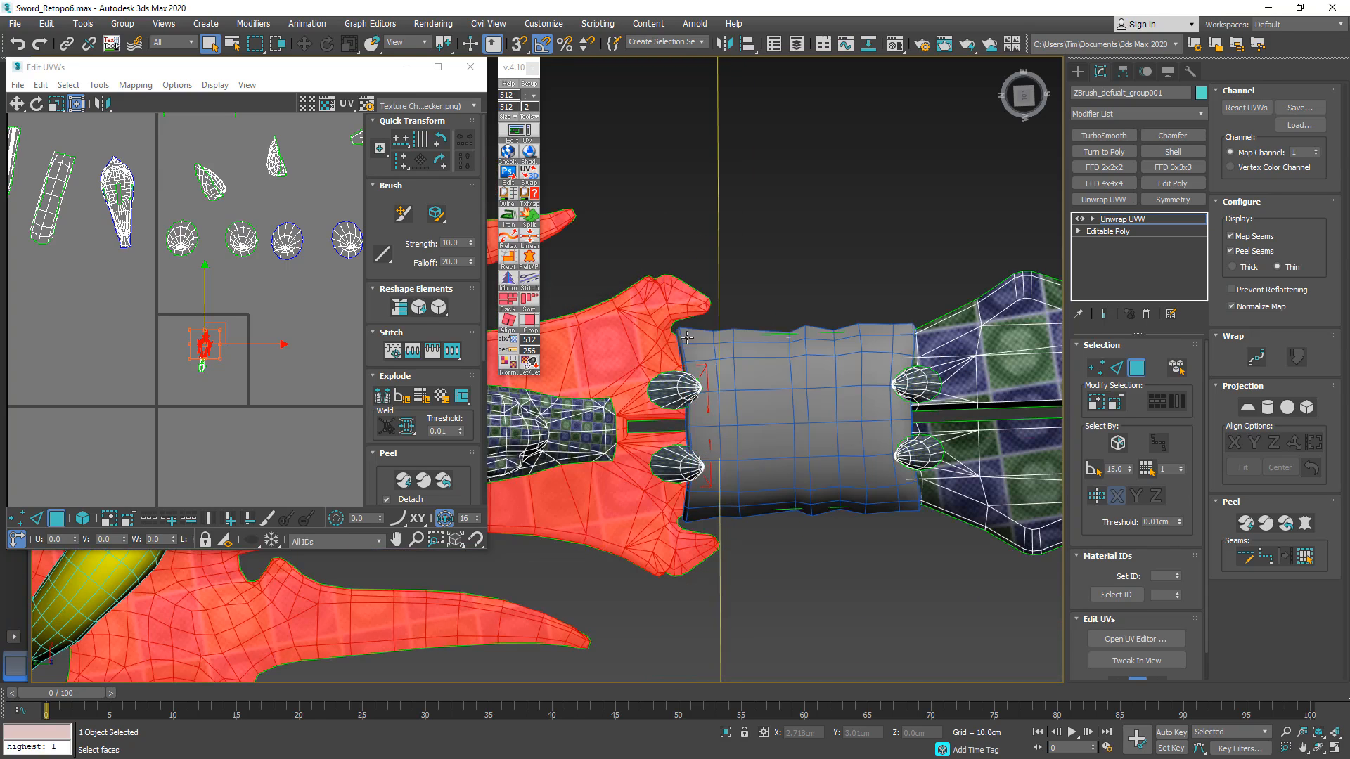
key("F3")
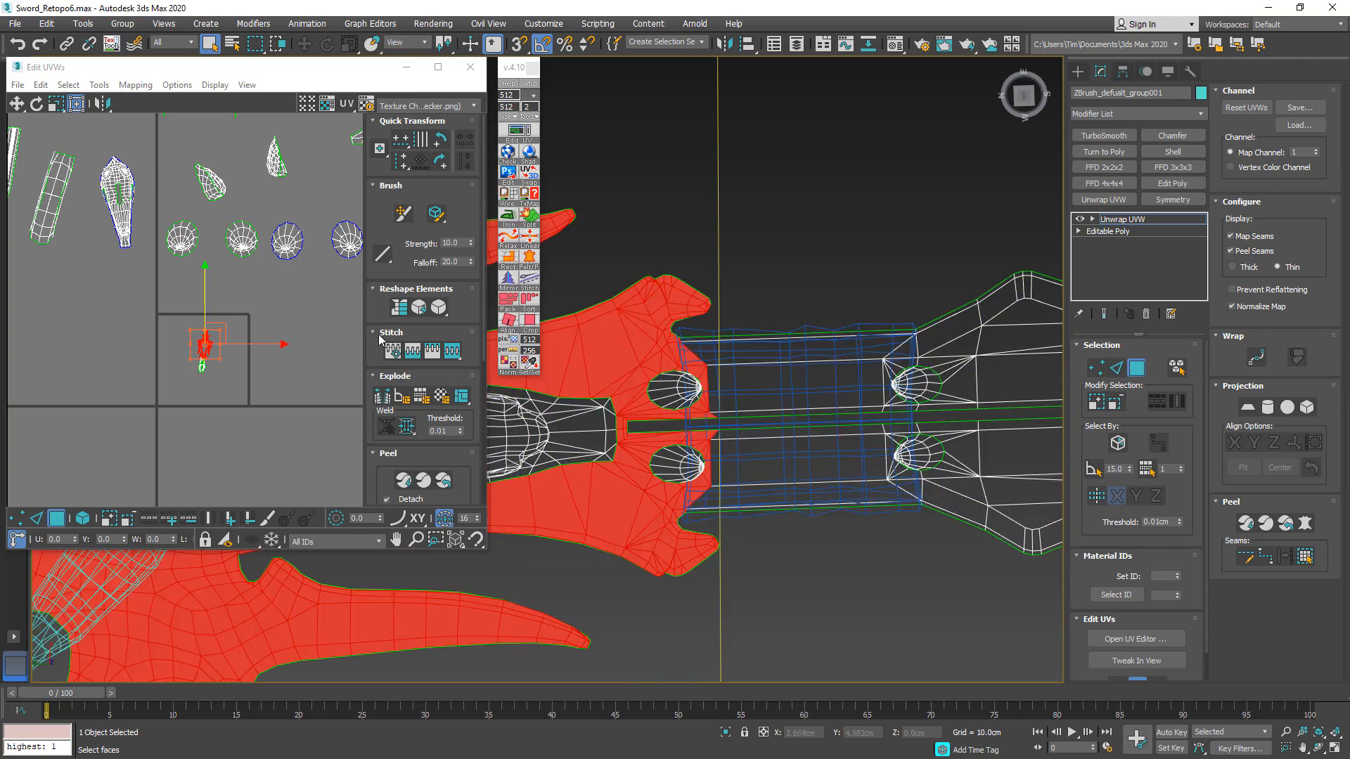
key("F3")
- Break the selected guard faces off as their own shell and move it outside the UV tile
middle_click_drag(212, 347, 246, 312)
scroll(247, 312, "up", 8)
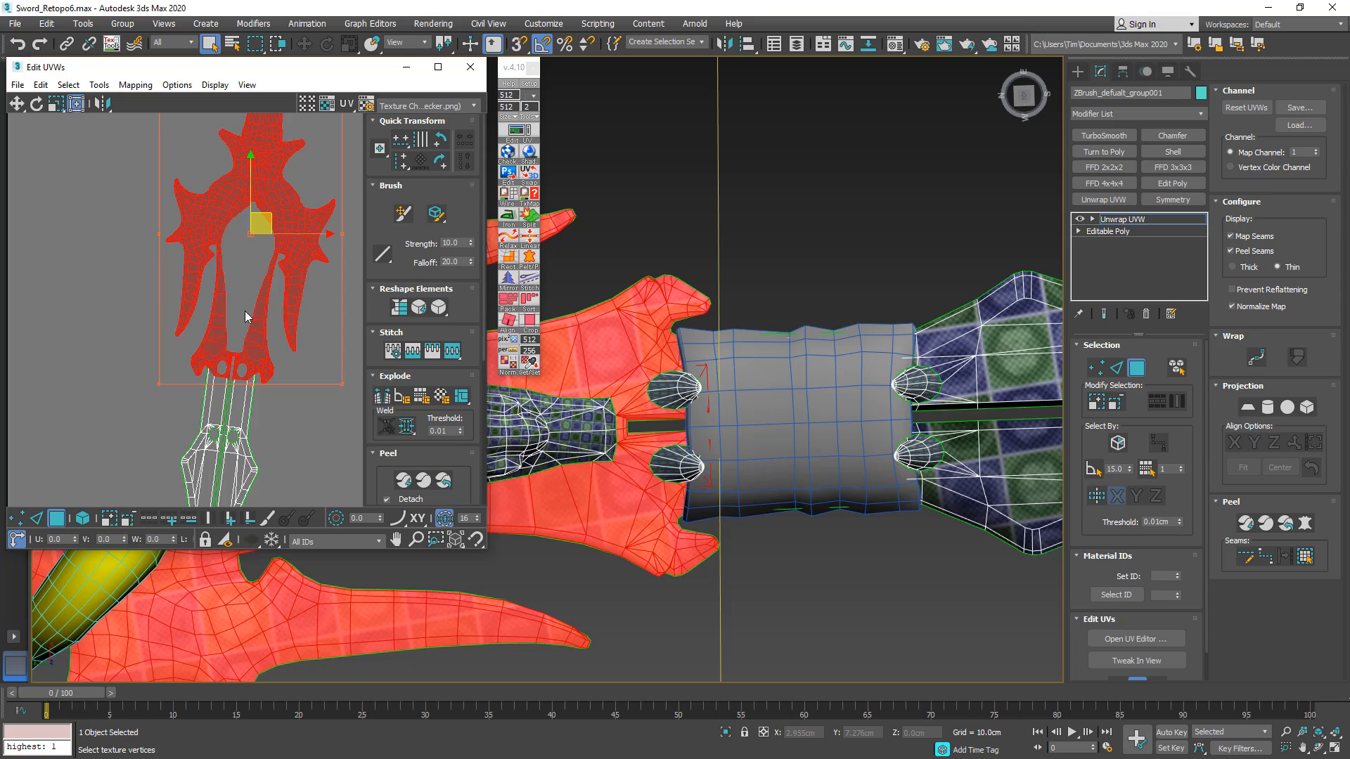
right_click(254, 329)
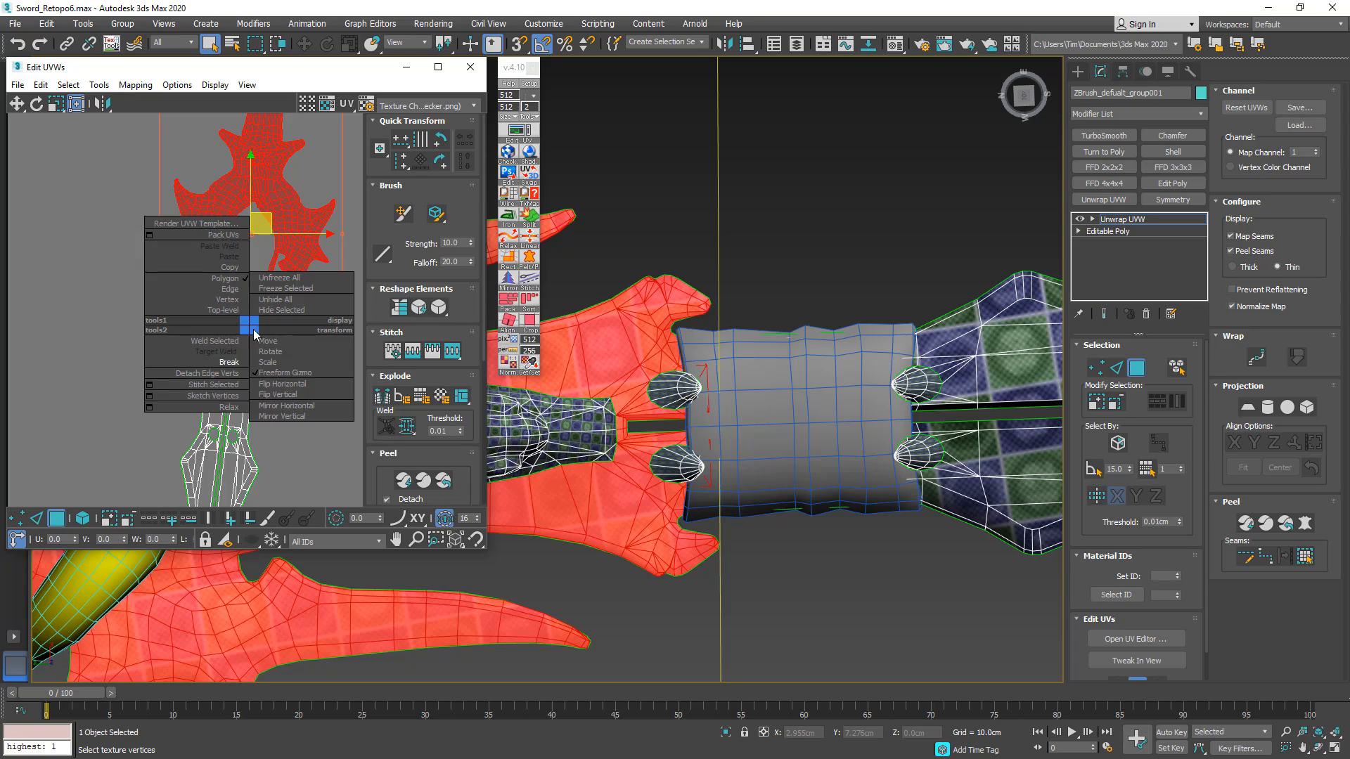
left_click(232, 366)
scroll(247, 324, "down", 6)
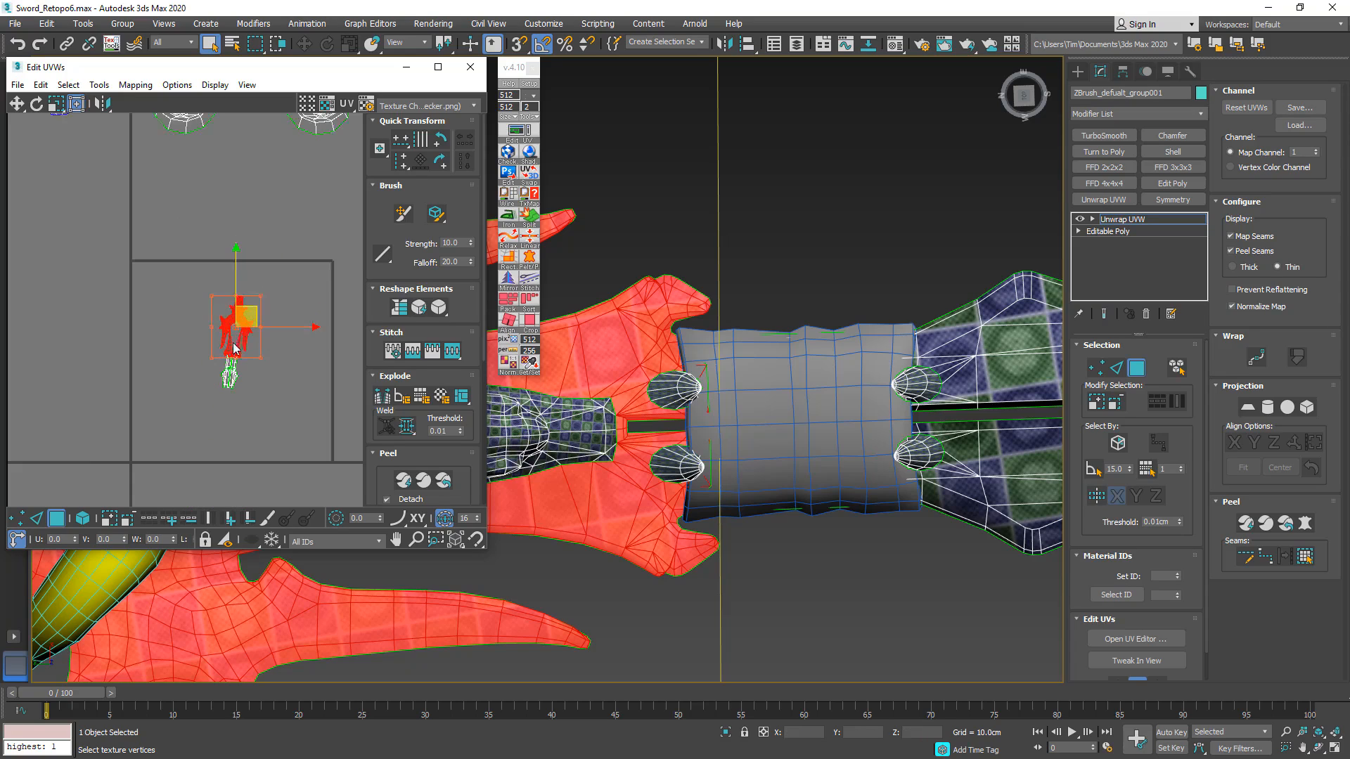
left_click_drag(252, 310, 141, 210)
scroll(253, 332, "down", 5)
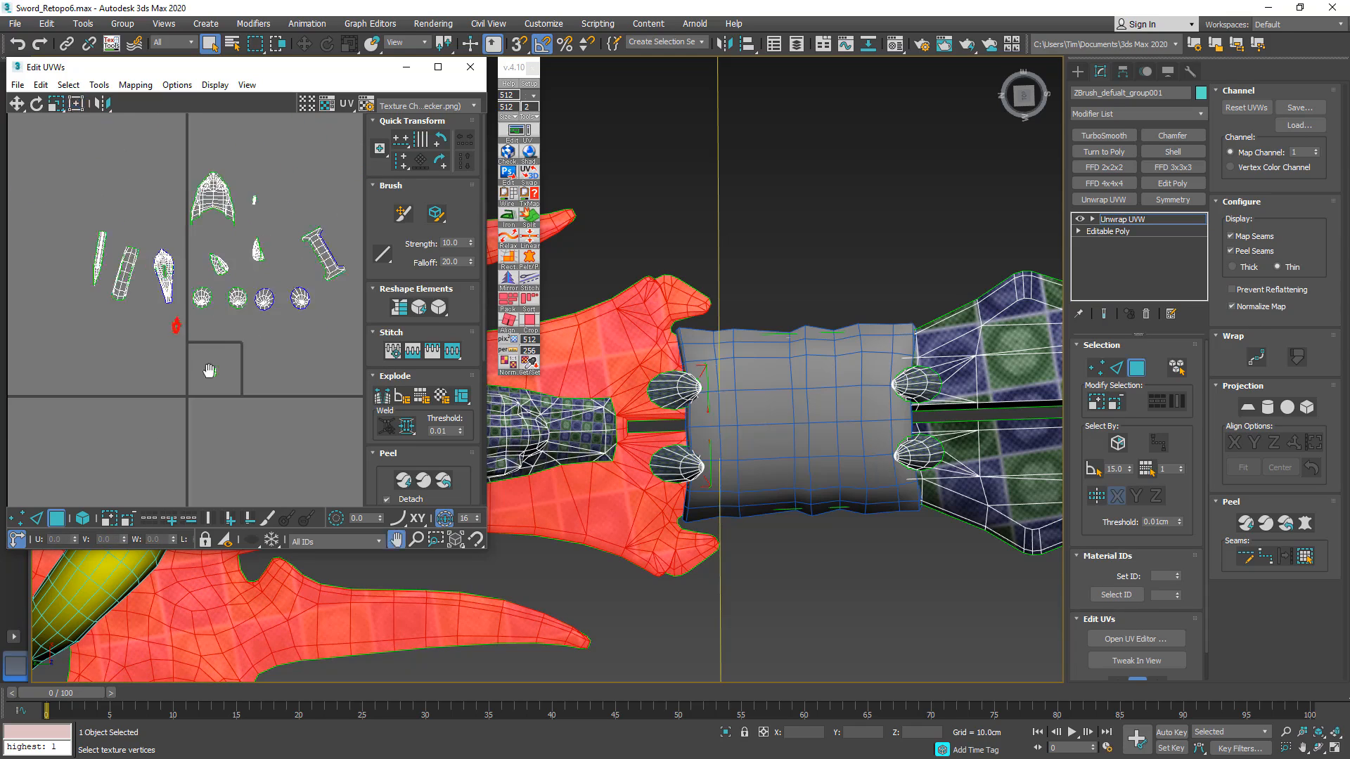
- Rescale all the sword's UV shells to matching texel density and move them together clear of the UV tile
key("ctrl+a")
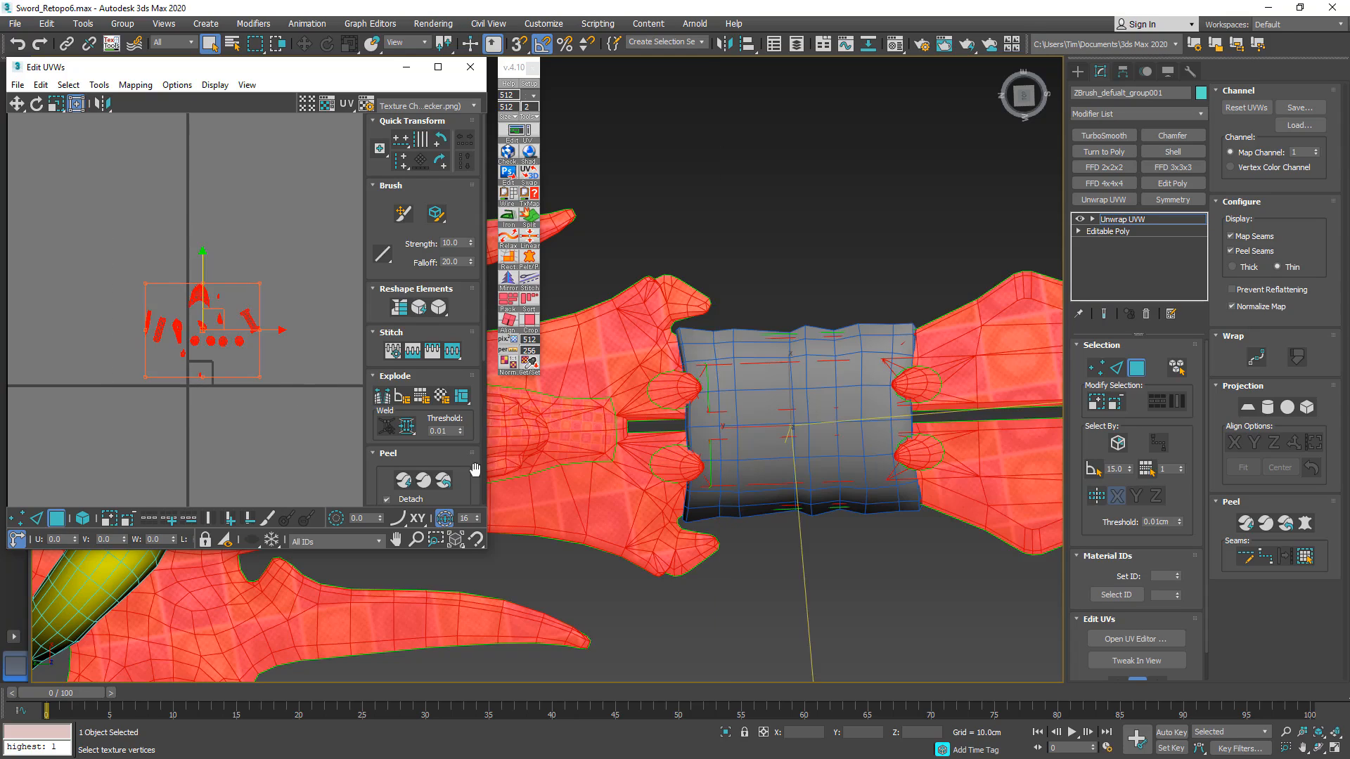
left_click_drag(465, 461, 490, 282)
scroll(462, 274, "down", 2)
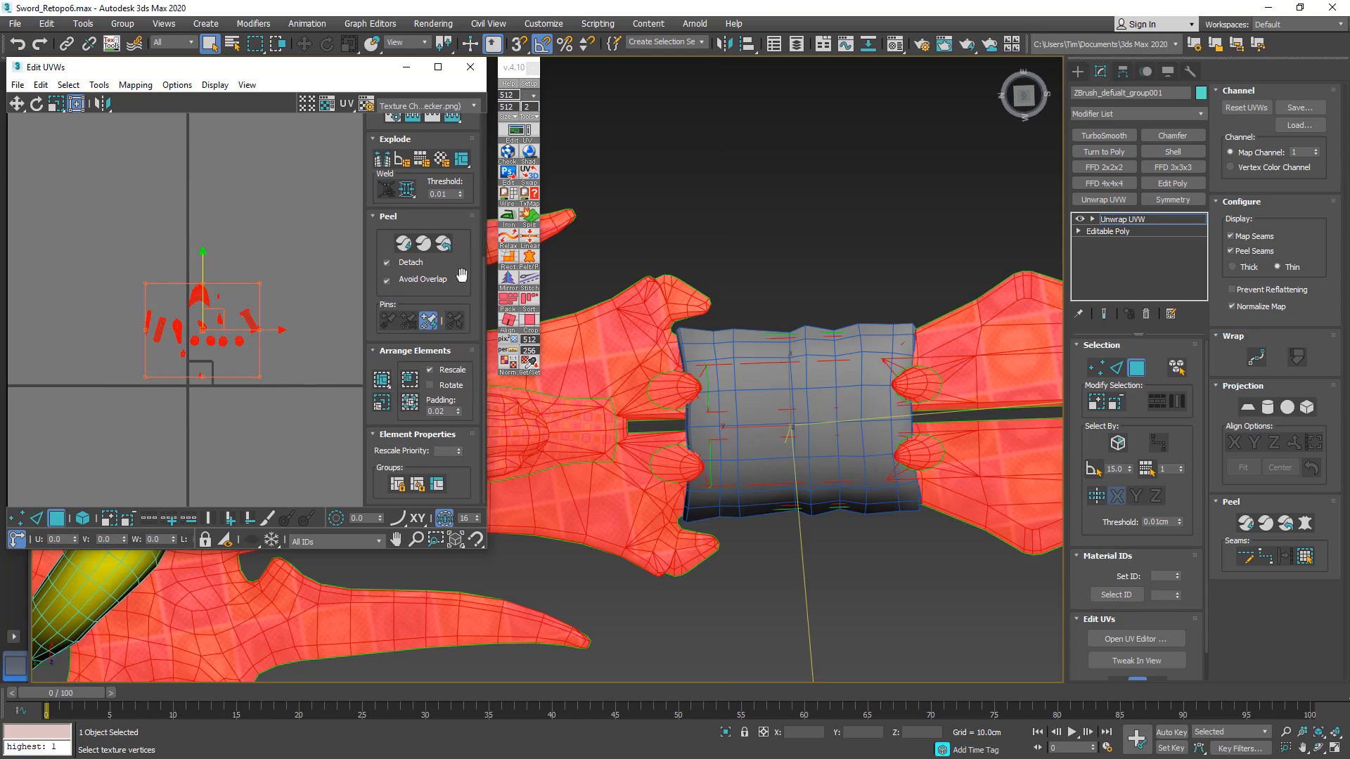
left_click(387, 407)
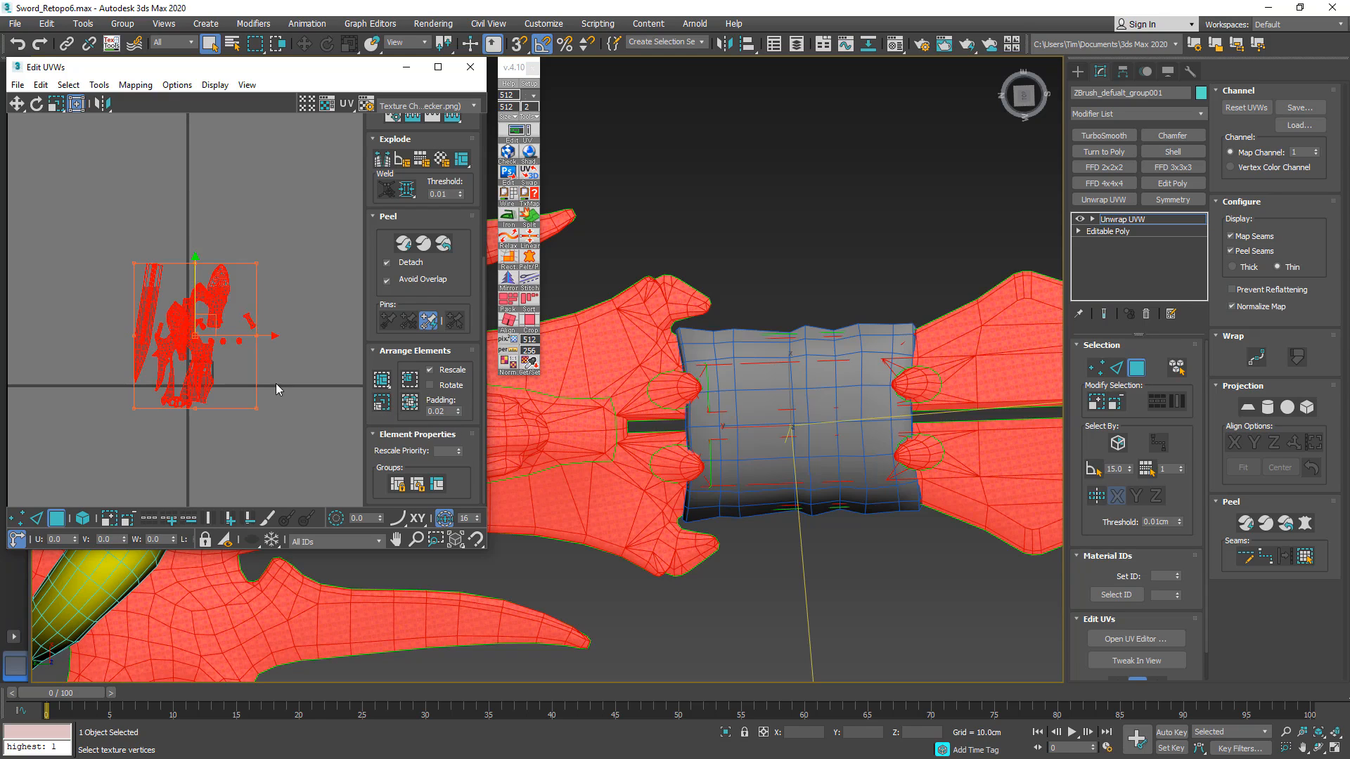
left_click_drag(204, 327, 226, 237)
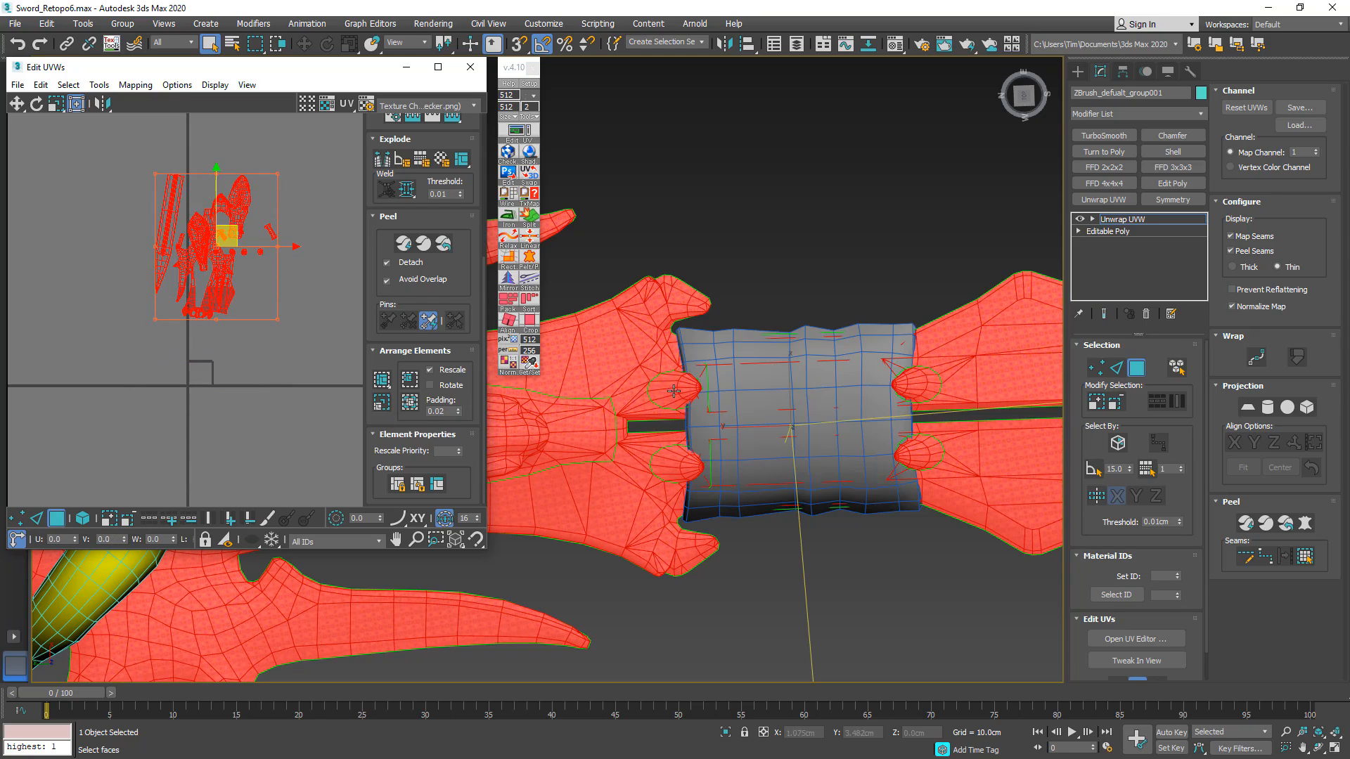
- Examine the checker texture across the guard and its prongs, and clear the face selection
middle_click_drag(623, 433, 896, 392)
middle_click_drag(762, 391, 728, 345, "alt")
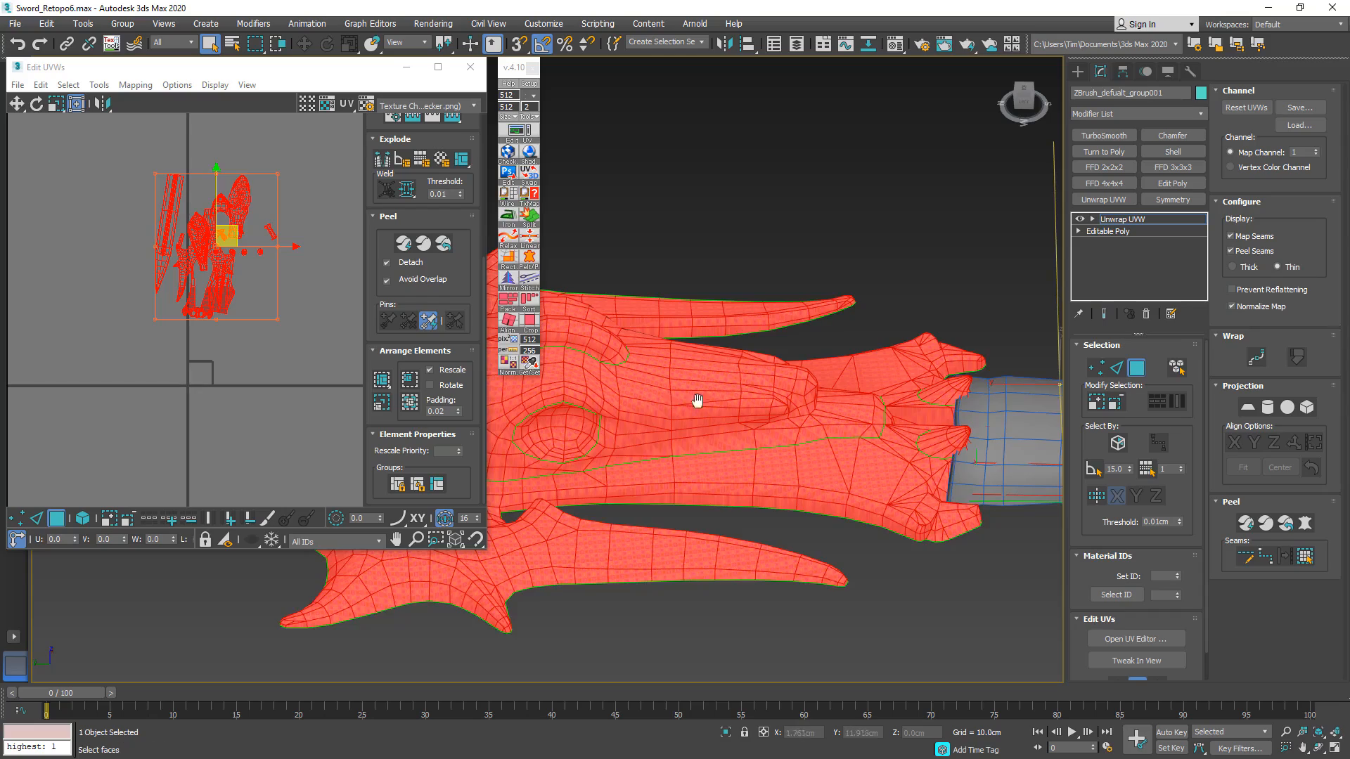
scroll(732, 404, "up", 5)
scroll(805, 478, "down", 6)
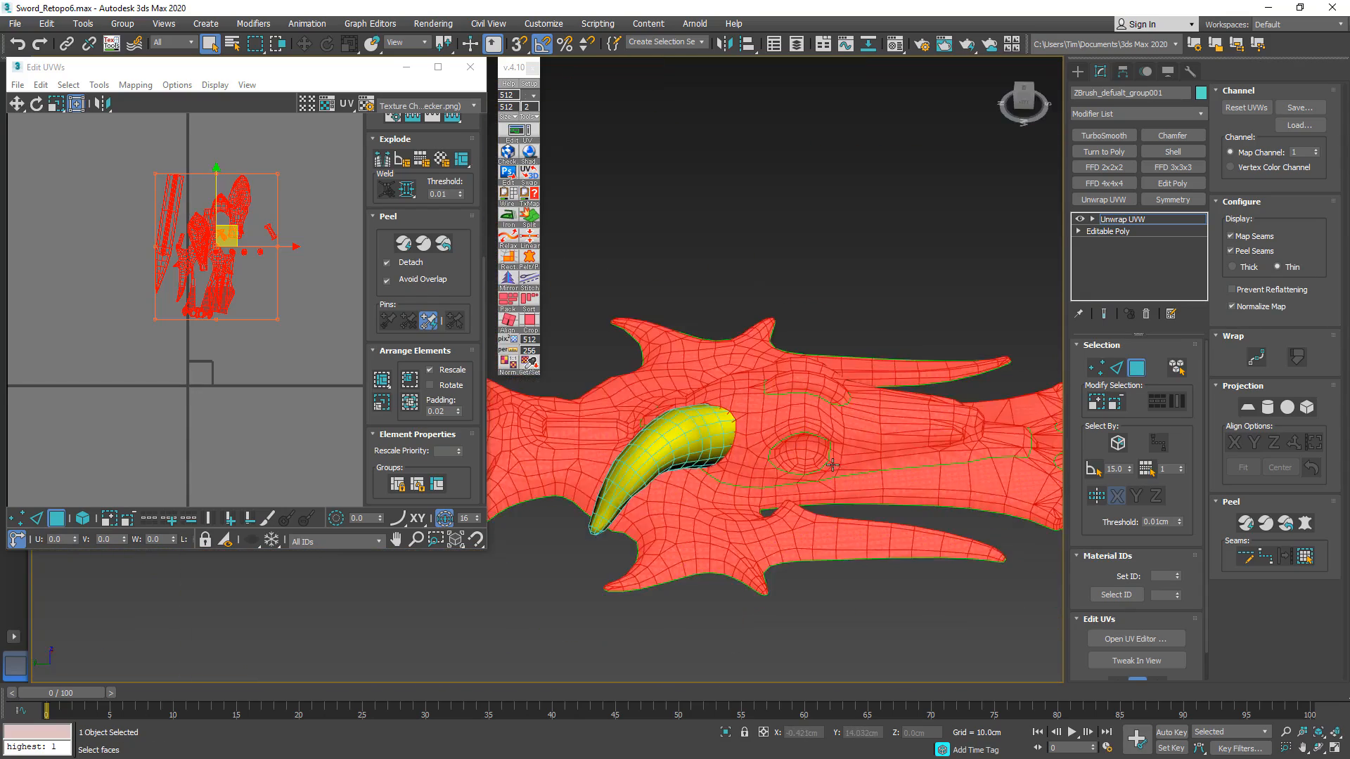
middle_click_drag(805, 478, 832, 547, "alt")
left_click(939, 164)
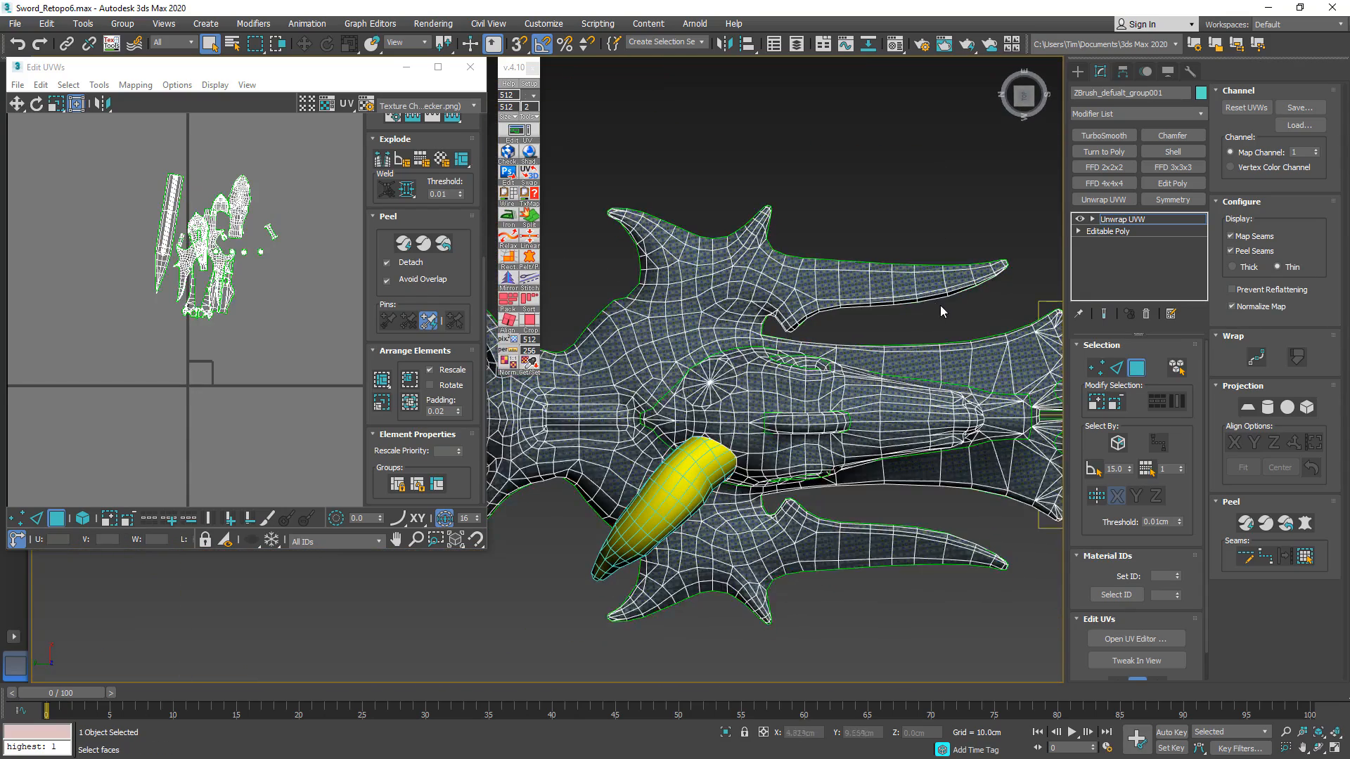
middle_click_drag(941, 306, 604, 323)
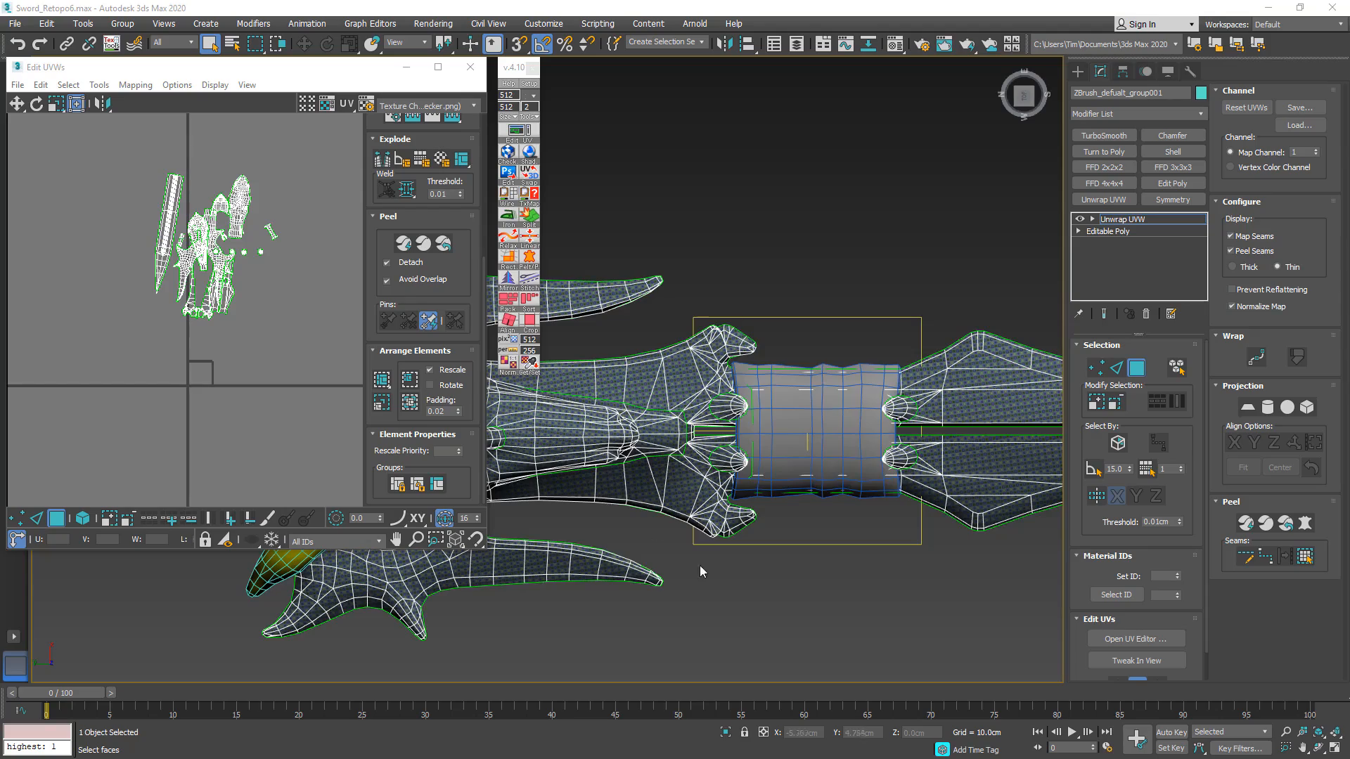
- Select the inner side faces near the tip of one long guard prong
middle_click_drag(696, 567, 516, 494, "alt")
scroll(797, 304, "up", 6)
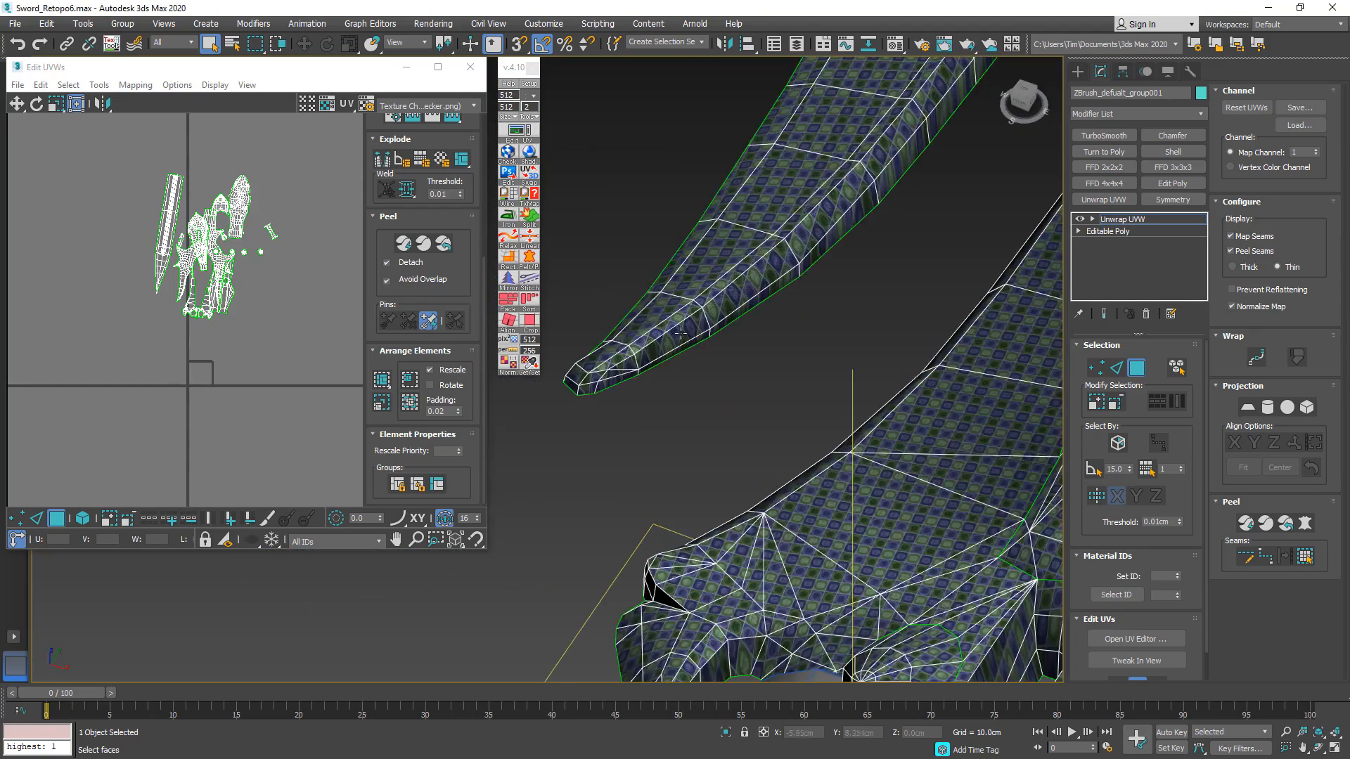
scroll(589, 390, "up", 3)
left_click_drag(648, 355, 648, 352)
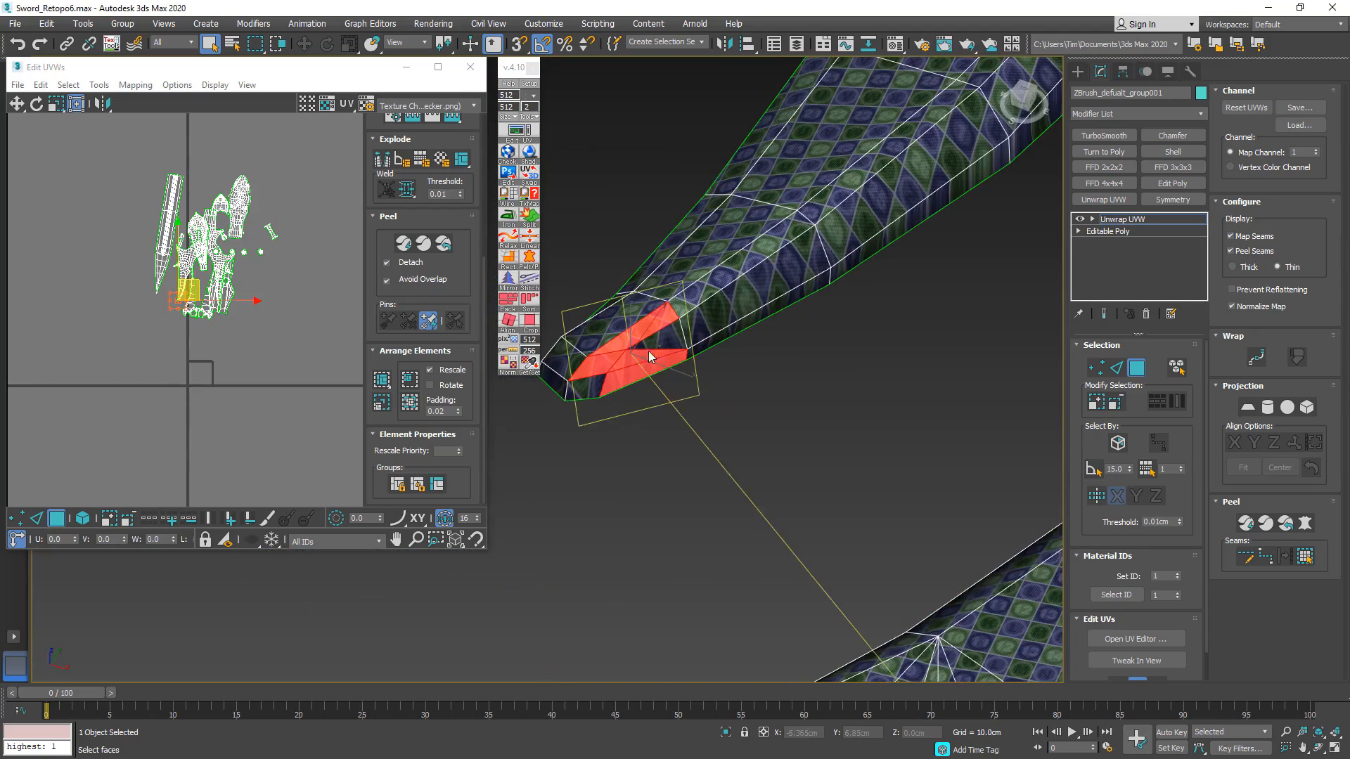
middle_click_drag(715, 342, 717, 379)
left_click_drag(596, 430, 573, 415, "ctrl")
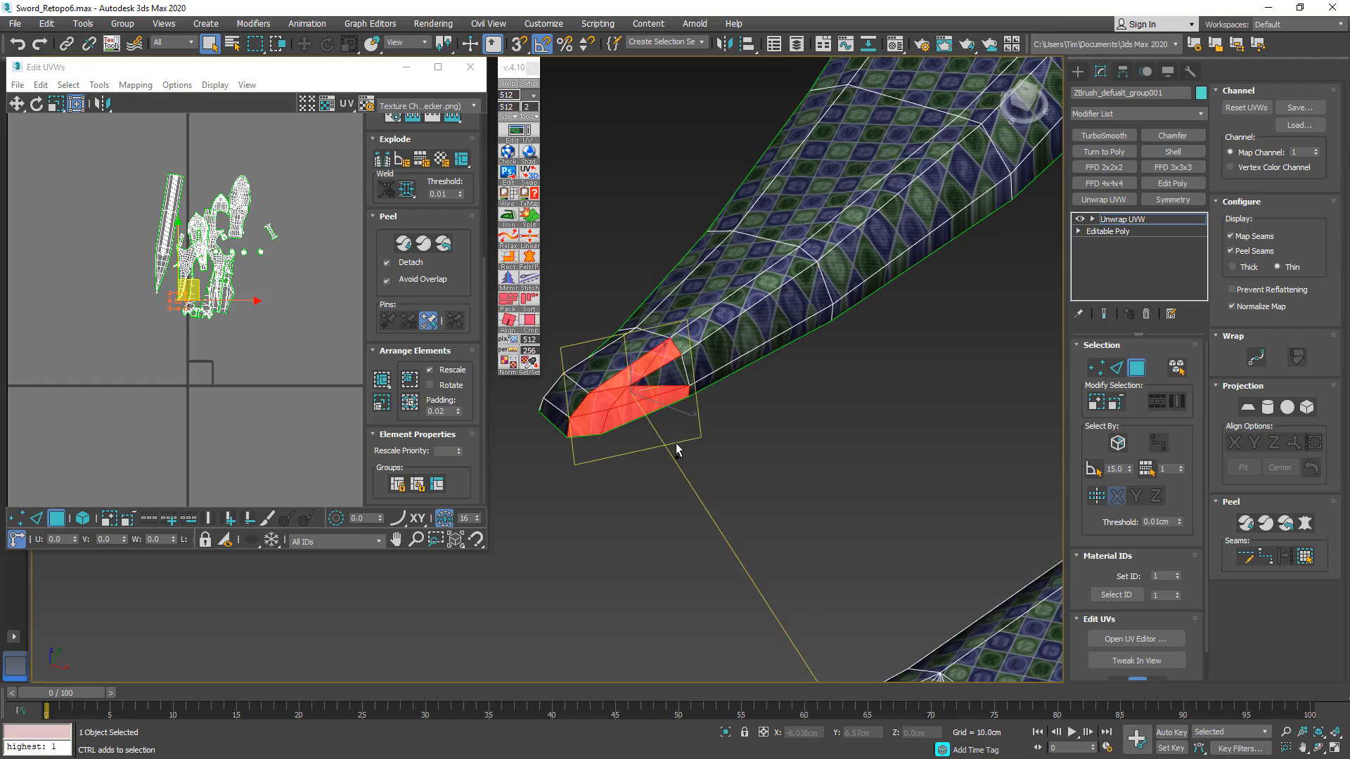
left_click_drag(706, 349, 706, 348, "ctrl")
- Extend the face selection along the stretched inner side of the same prong
middle_click_drag(925, 329, 777, 511)
left_click_drag(799, 507, 756, 362, "ctrl")
middle_click_drag(979, 369, 826, 545)
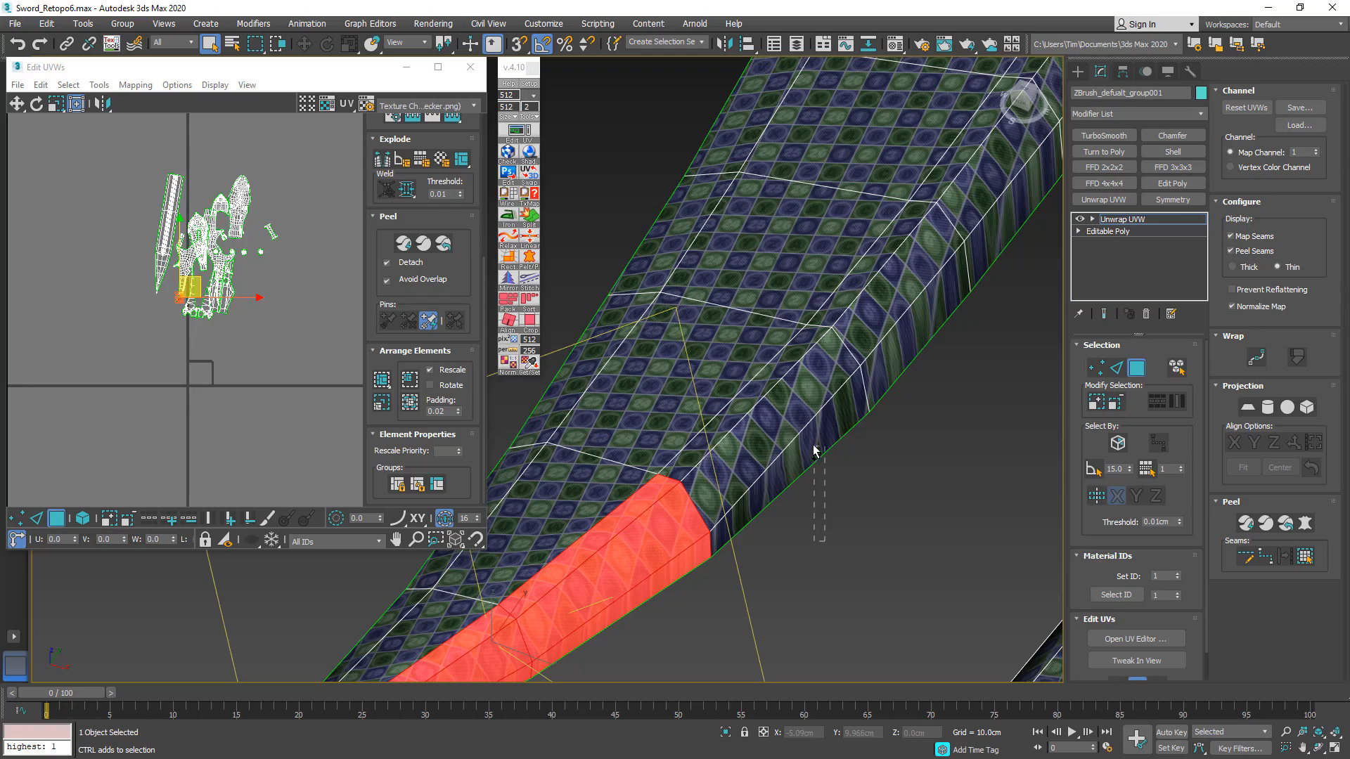
left_click_drag(788, 415, 766, 394, "ctrl")
middle_click_drag(759, 408, 690, 430, "alt")
scroll(703, 478, "down", 4)
scroll(735, 548, "up", 3)
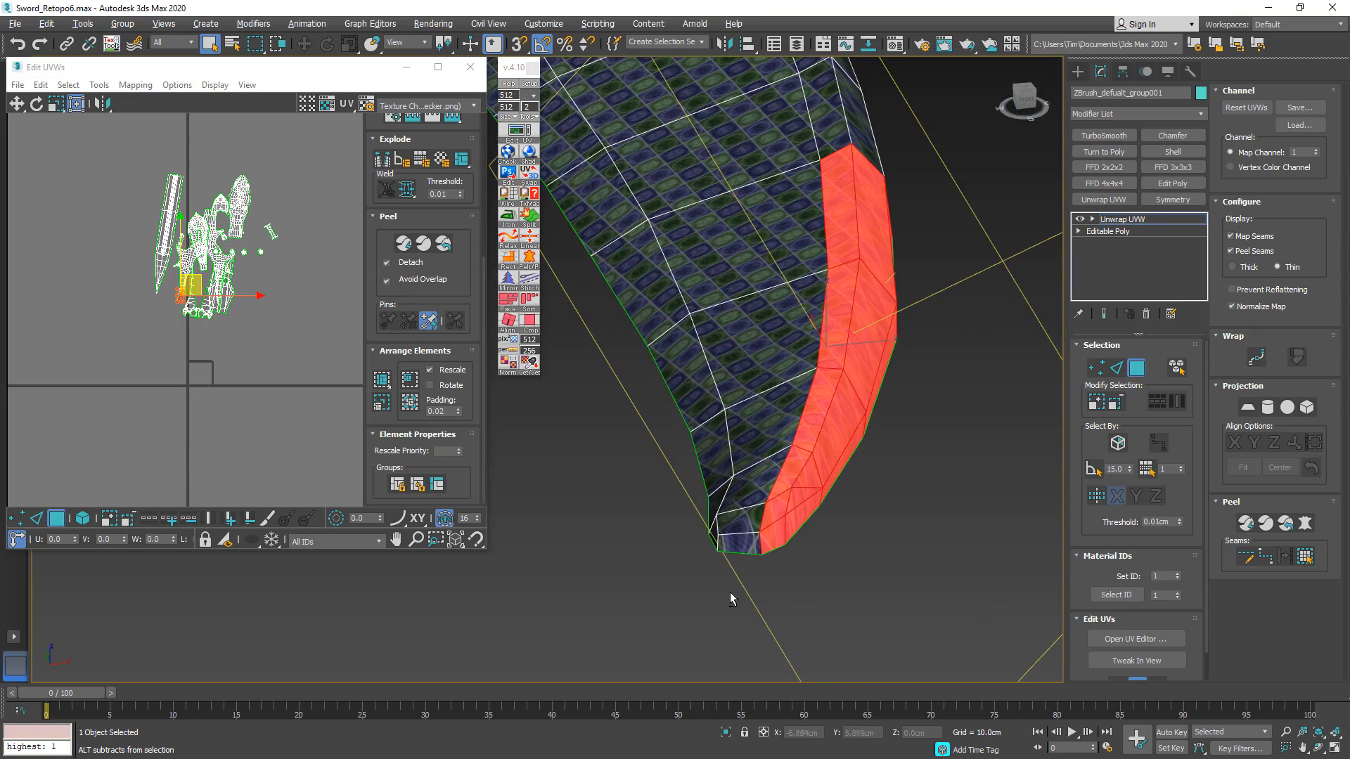
- Check the selection at the prong's tip and add the side faces leading up into its inner curve
middle_click_drag(771, 485, 882, 305, "alt")
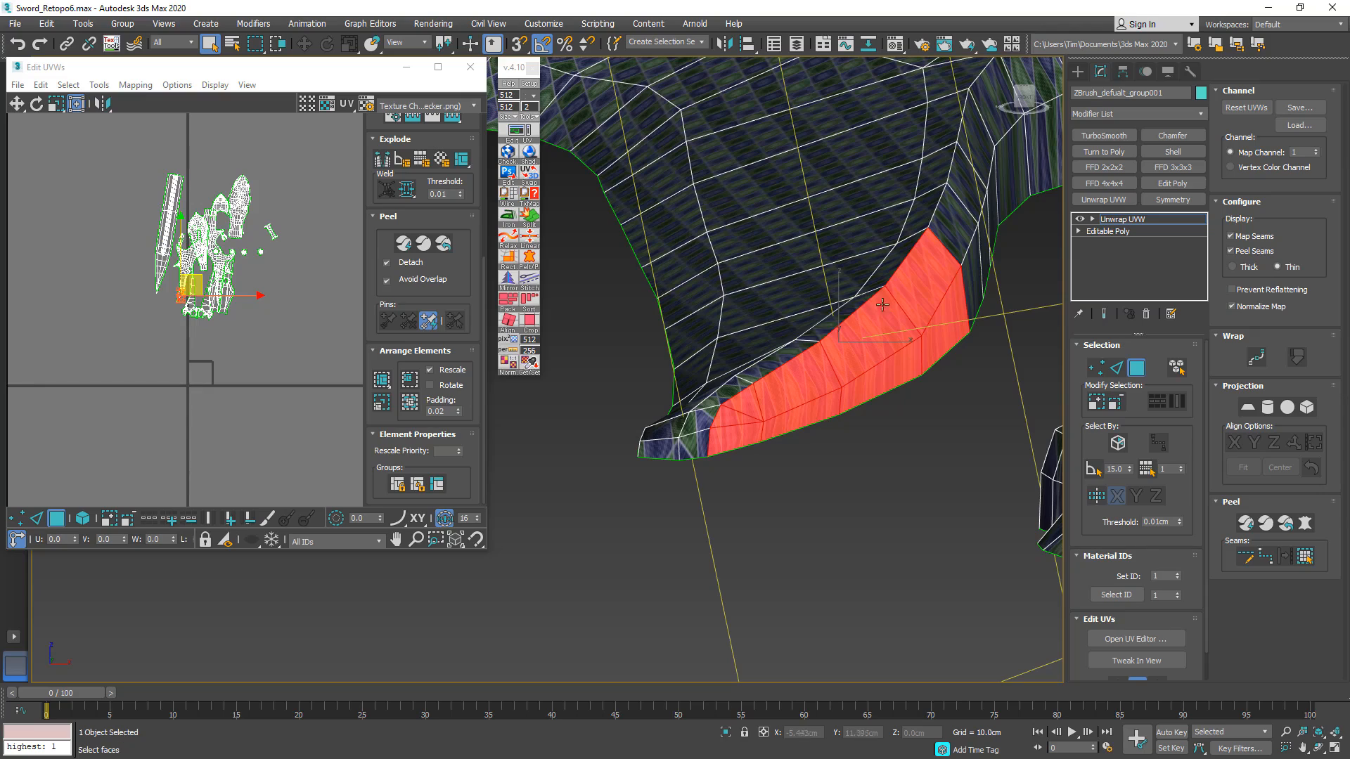
middle_click_drag(848, 354, 825, 460, "alt")
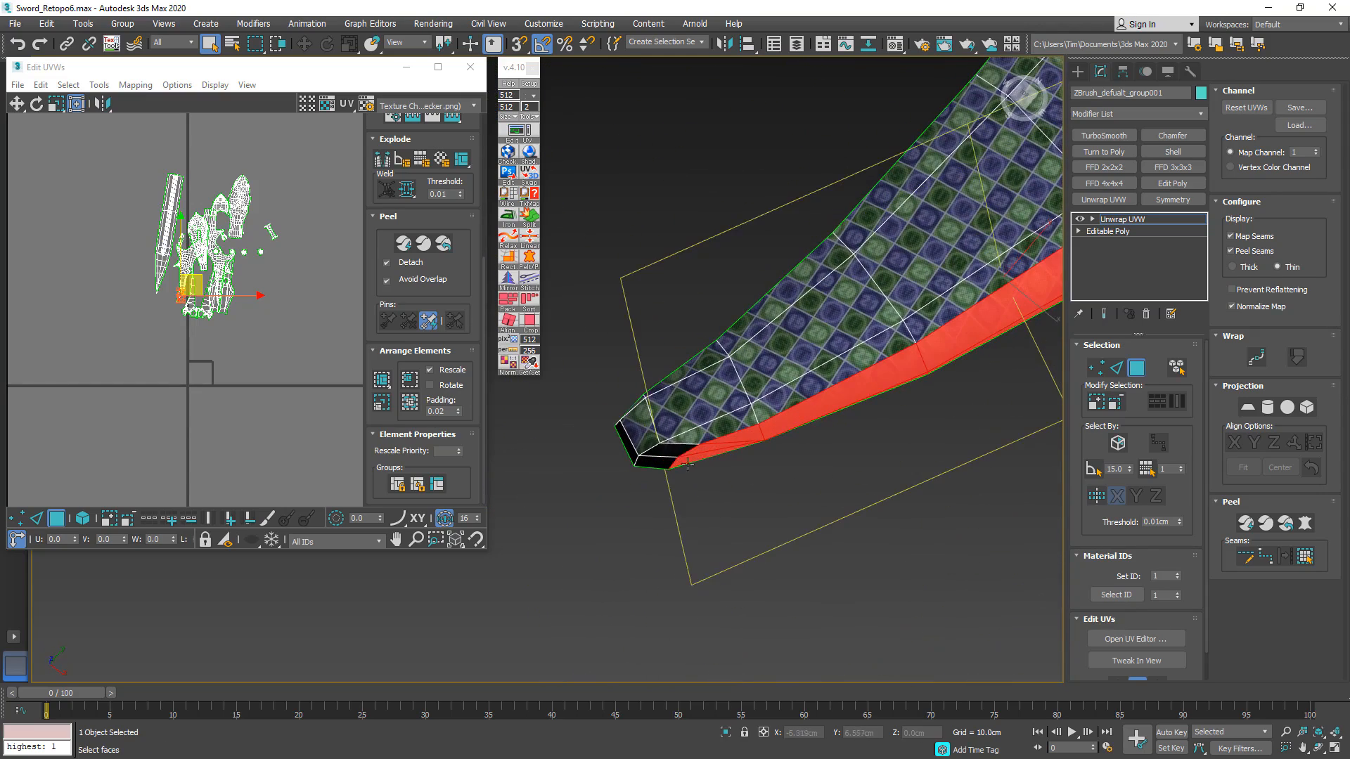
left_click(687, 463, "ctrl")
left_click(685, 465, "ctrl")
middle_click_drag(684, 465, 739, 425, "alt")
scroll(739, 424, "up", 4)
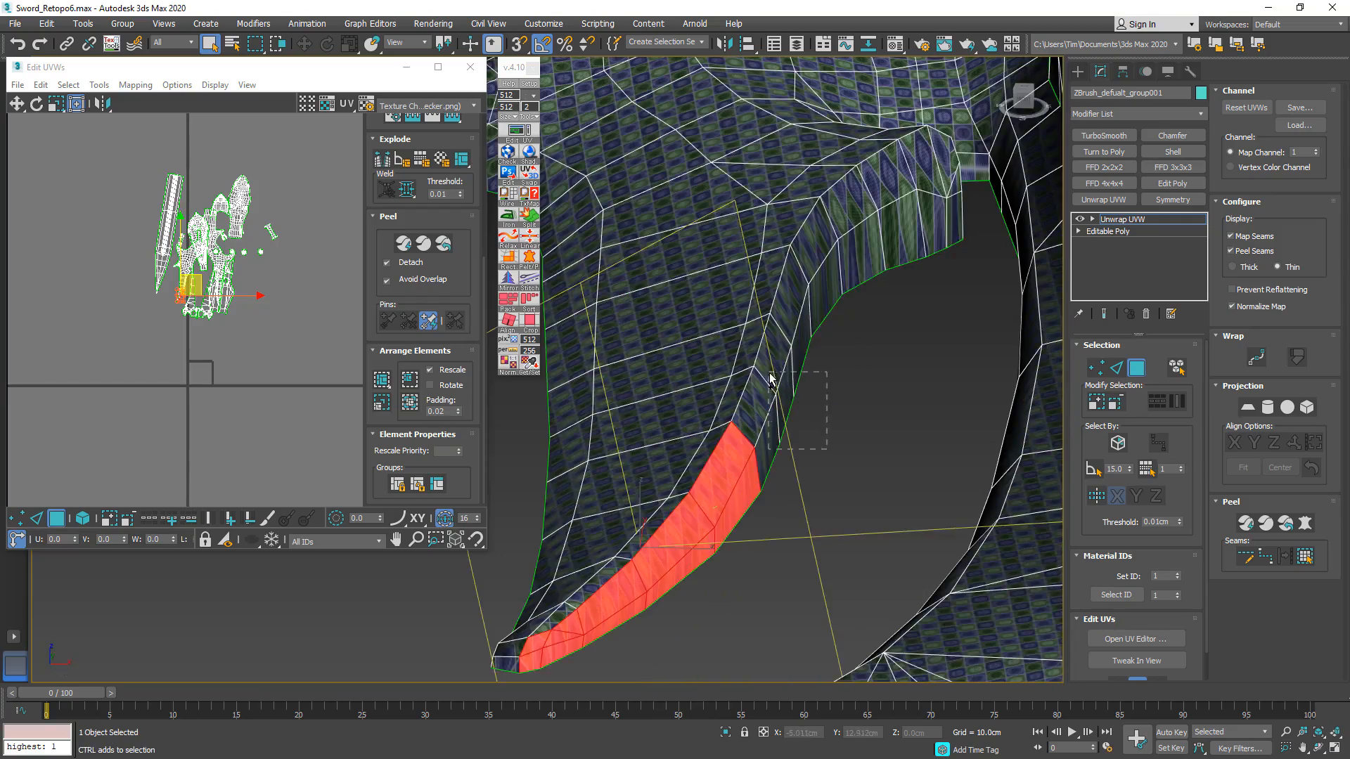
middle_click_drag(770, 379, 779, 421, "alt")
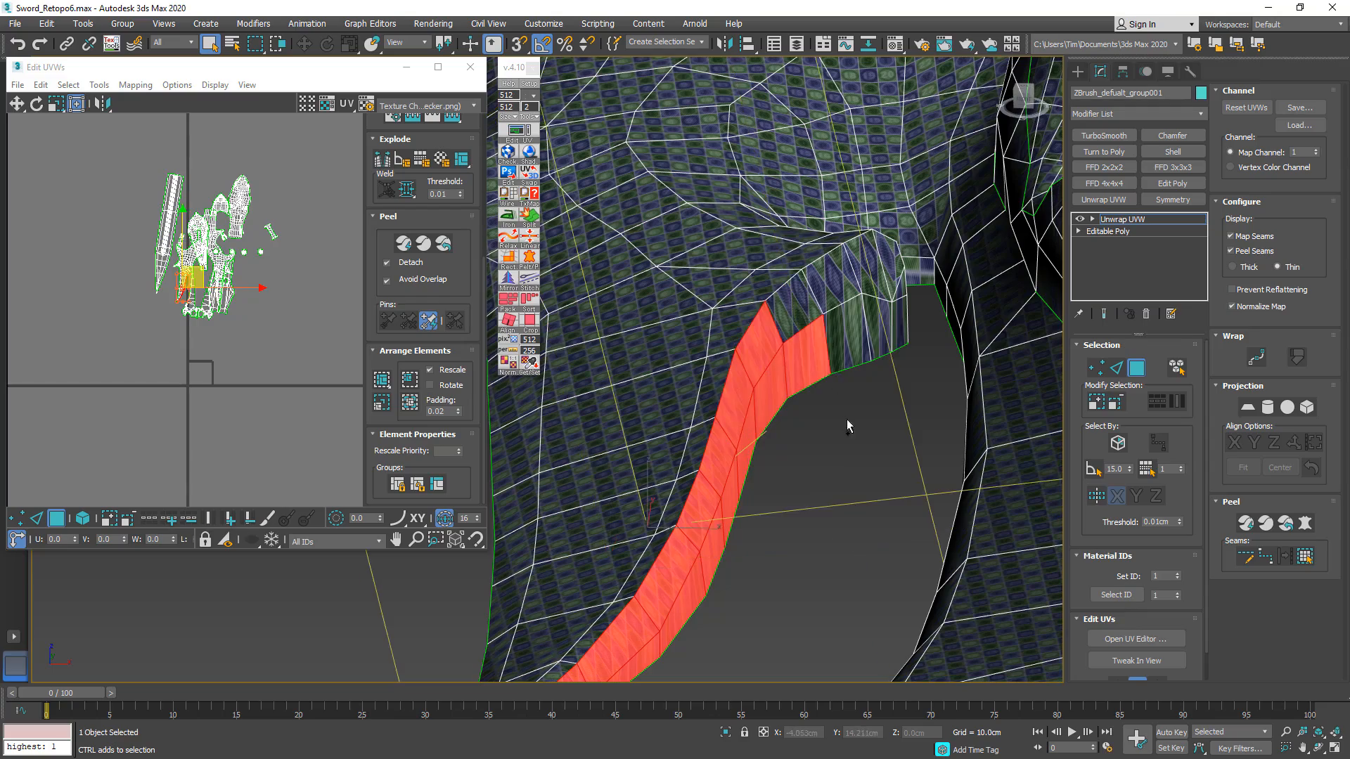
- Add the side faces at the prong's curved root to complete its inner strip
middle_click_drag(807, 309, 675, 387, "alt")
left_click_drag(802, 554, 882, 426, "alt")
middle_click_drag(725, 435, 675, 320)
scroll(675, 320, "up", 4)
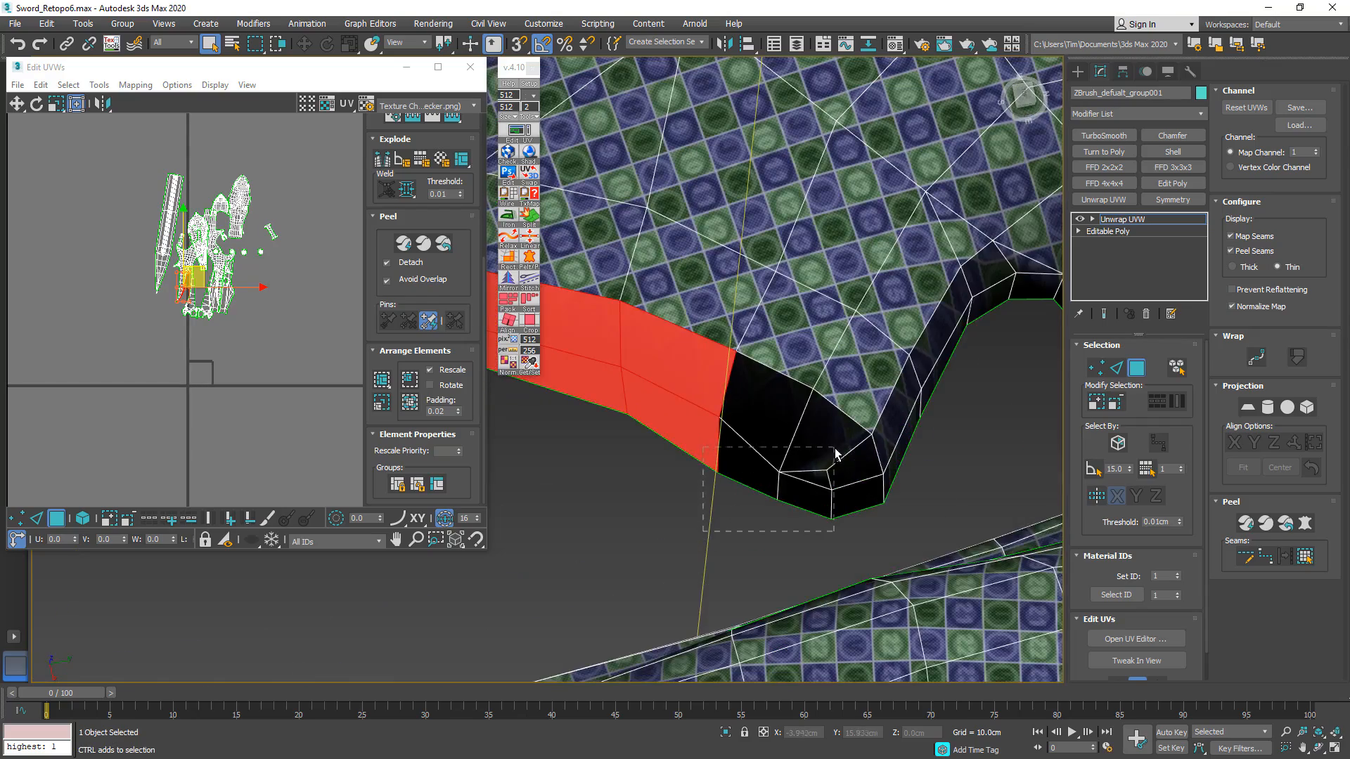
left_click_drag(835, 449, 835, 447, "ctrl")
scroll(795, 460, "down", 10)
middle_click_drag(795, 462, 669, 512, "alt")
scroll(813, 429, "up", 8)
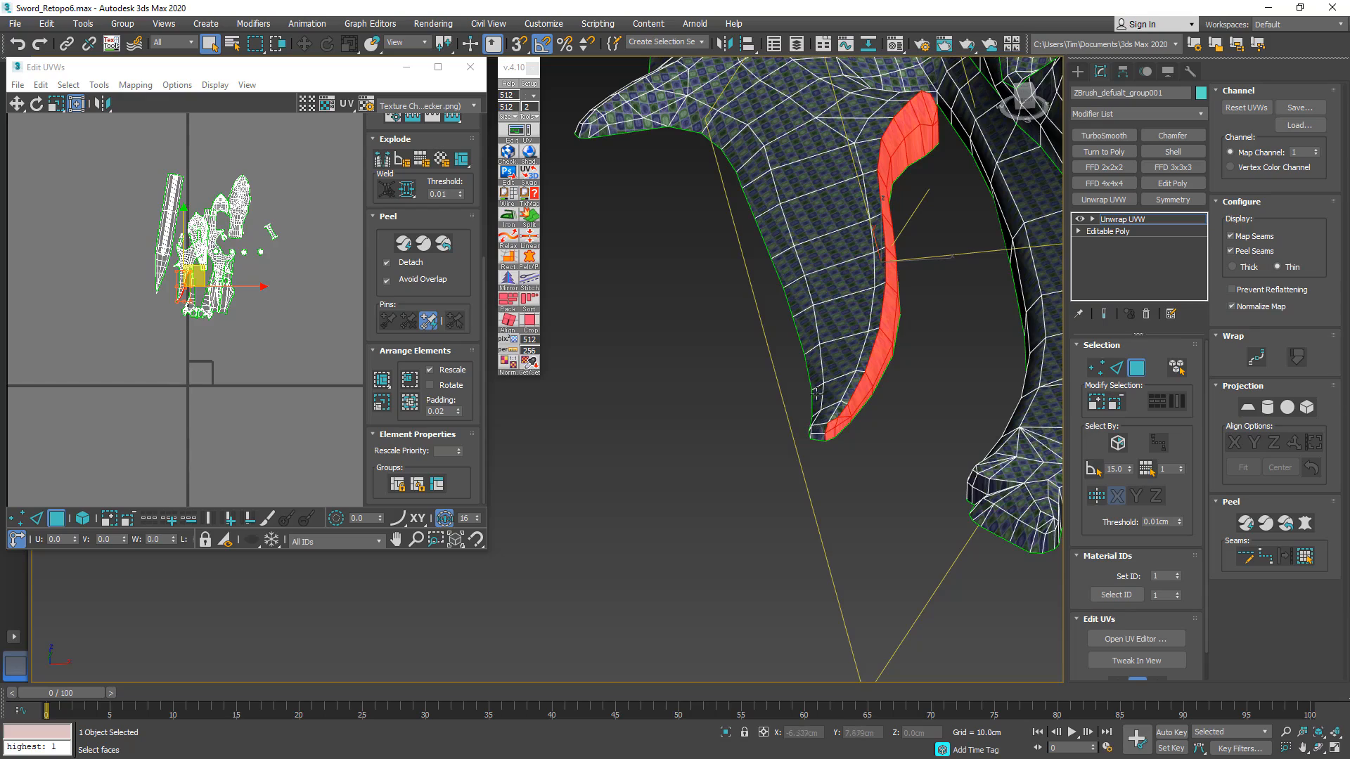
- Add the inner side faces near the tip of the opposite guard prong to the selection
middle_click_drag(818, 456, 498, 515, "alt")
scroll(964, 436, "up", 5)
scroll(807, 389, "down", 4)
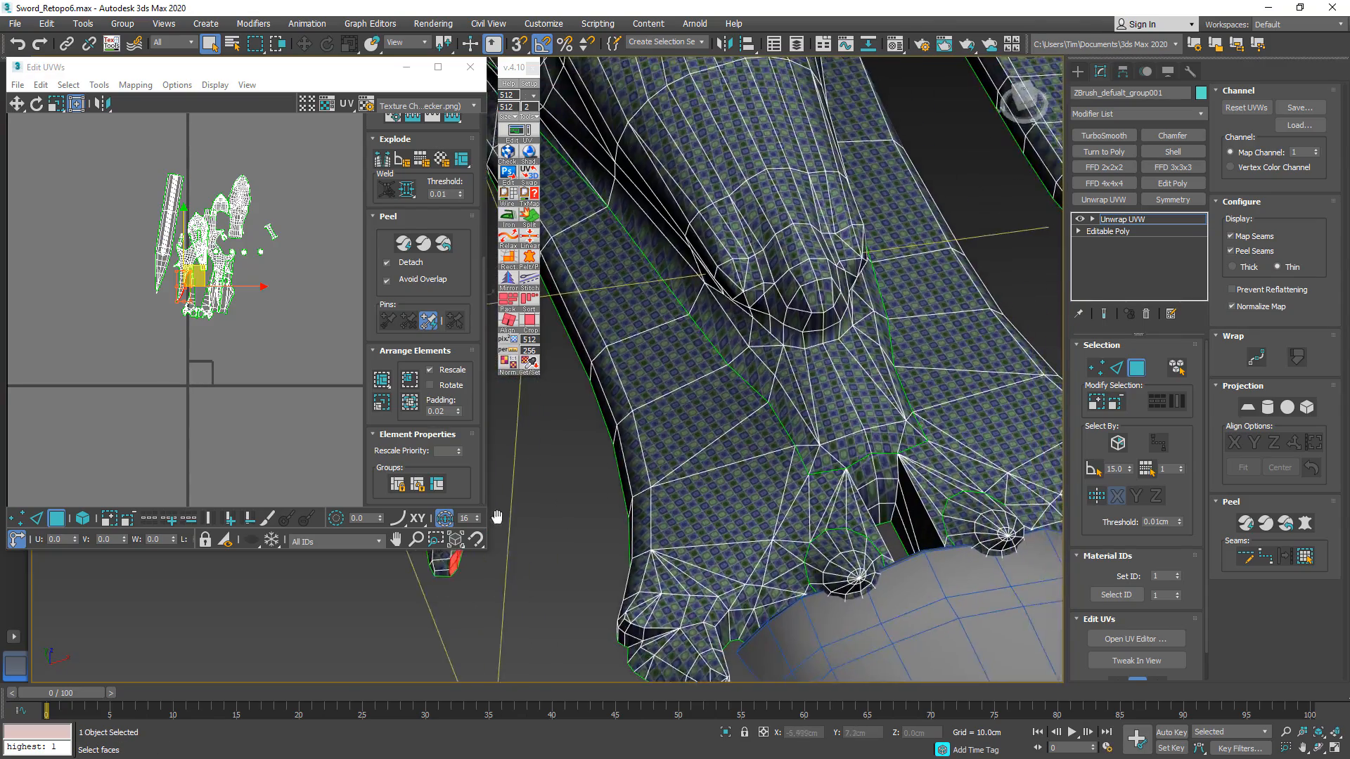
middle_click_drag(791, 383, 476, 473)
middle_click_drag(850, 436, 798, 448)
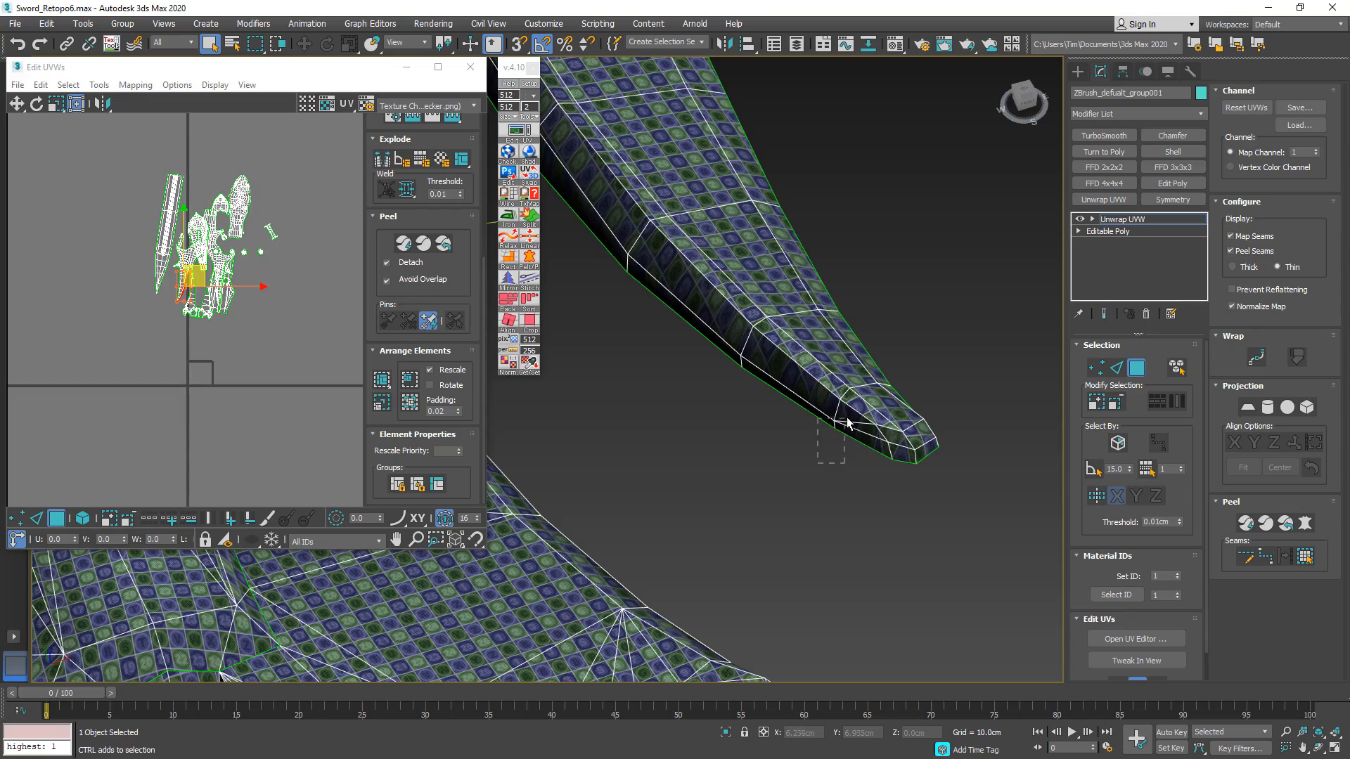
left_click(849, 422)
scroll(891, 552, "up", 5)
left_click_drag(767, 461, 801, 410, "ctrl")
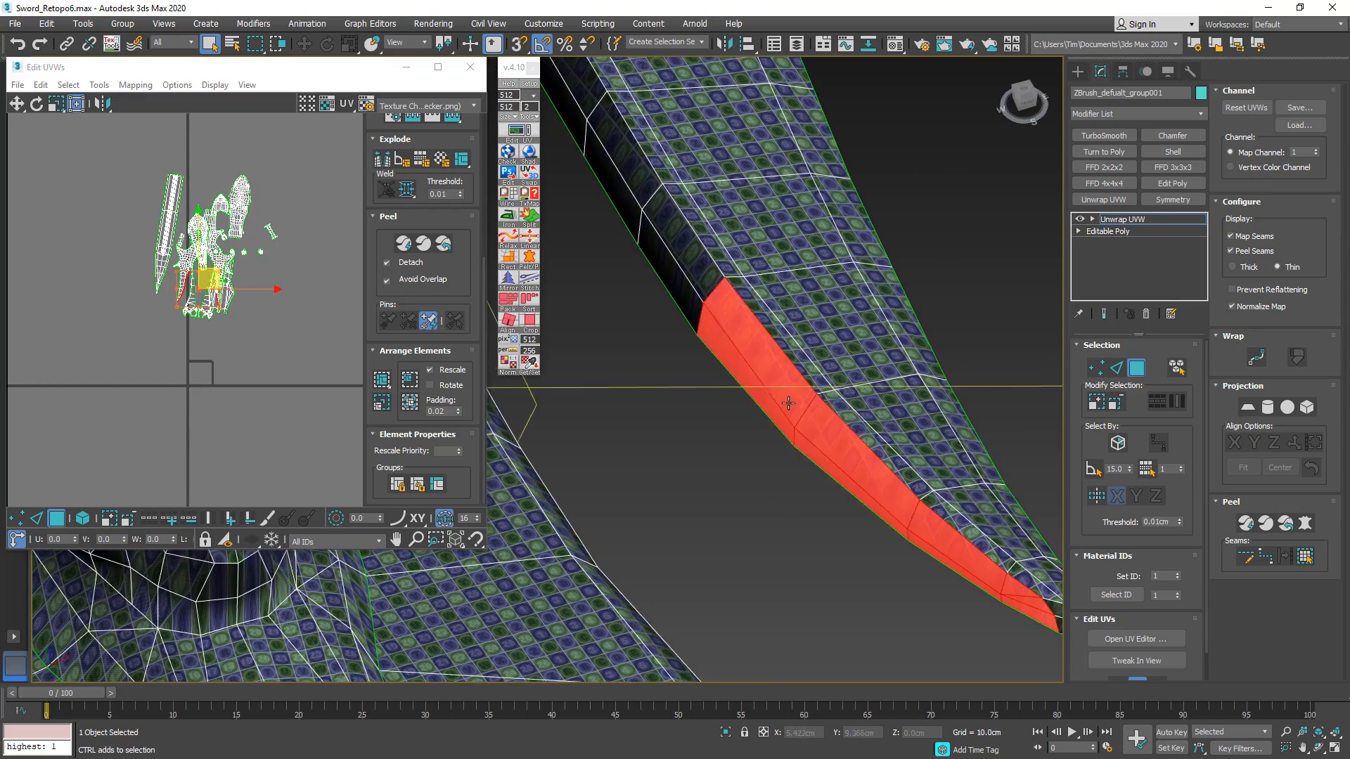
- Continue the selection along the middle of the opposite prong's inner side
middle_click_drag(710, 365, 859, 584)
left_click_drag(762, 473, 806, 418, "ctrl")
middle_click_drag(729, 374, 841, 509)
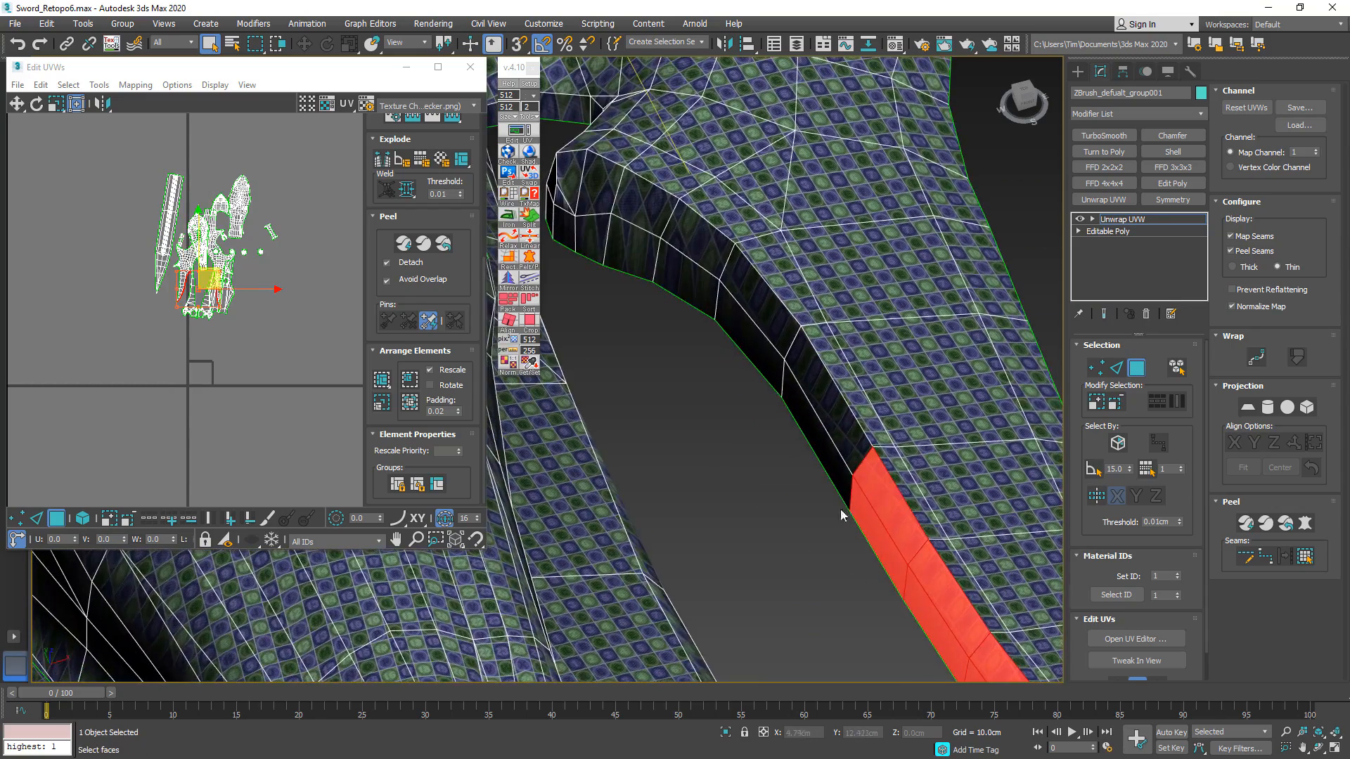
left_click_drag(787, 353, 788, 351, "ctrl")
middle_click_drag(743, 365, 830, 479)
- Add the side faces around the opposite prong's curved root to the selection
middle_click_drag(829, 478, 828, 438, "alt")
middle_click_drag(663, 302, 836, 467)
left_click_drag(811, 366, 812, 360, "ctrl")
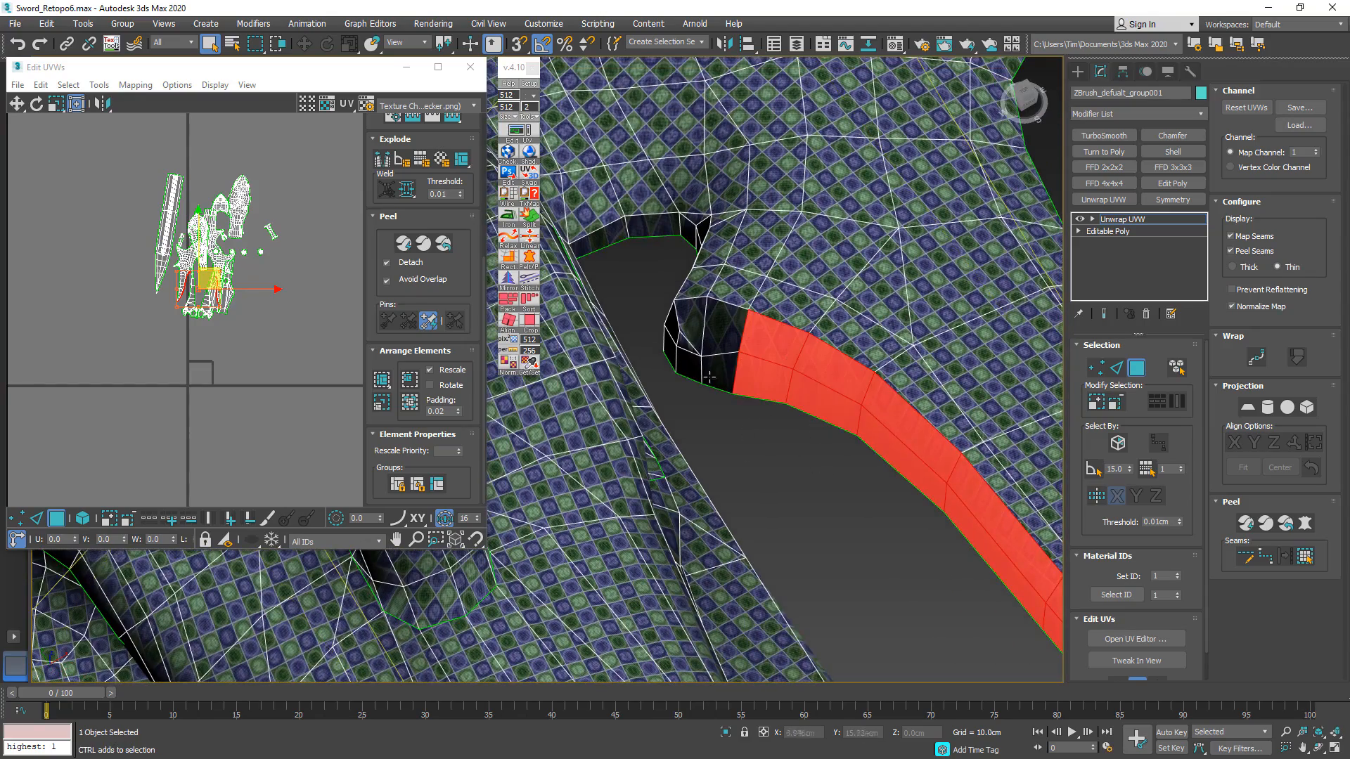
left_click_drag(707, 408, 744, 346, "ctrl")
left_click_drag(733, 437, 671, 326, "ctrl")
- Add the remaining side faces near the opposite prong's tip and check the selected strips on both prongs
scroll(766, 377, "down", 5)
middle_click_drag(765, 377, 745, 350, "alt")
scroll(657, 369, "down", 4)
scroll(710, 394, "down", 3)
scroll(745, 351, "up", 5)
middle_click_drag(745, 356, 818, 418, "alt")
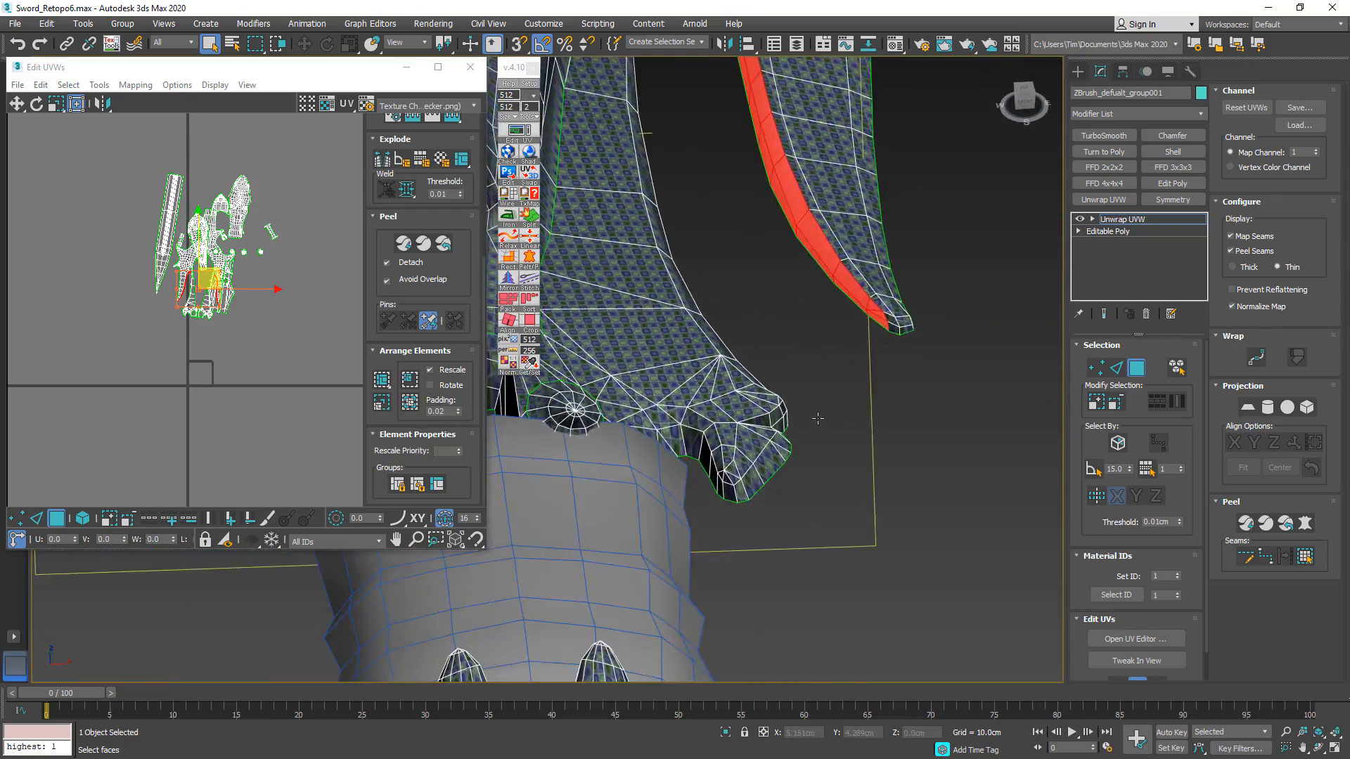
scroll(927, 391, "up", 5)
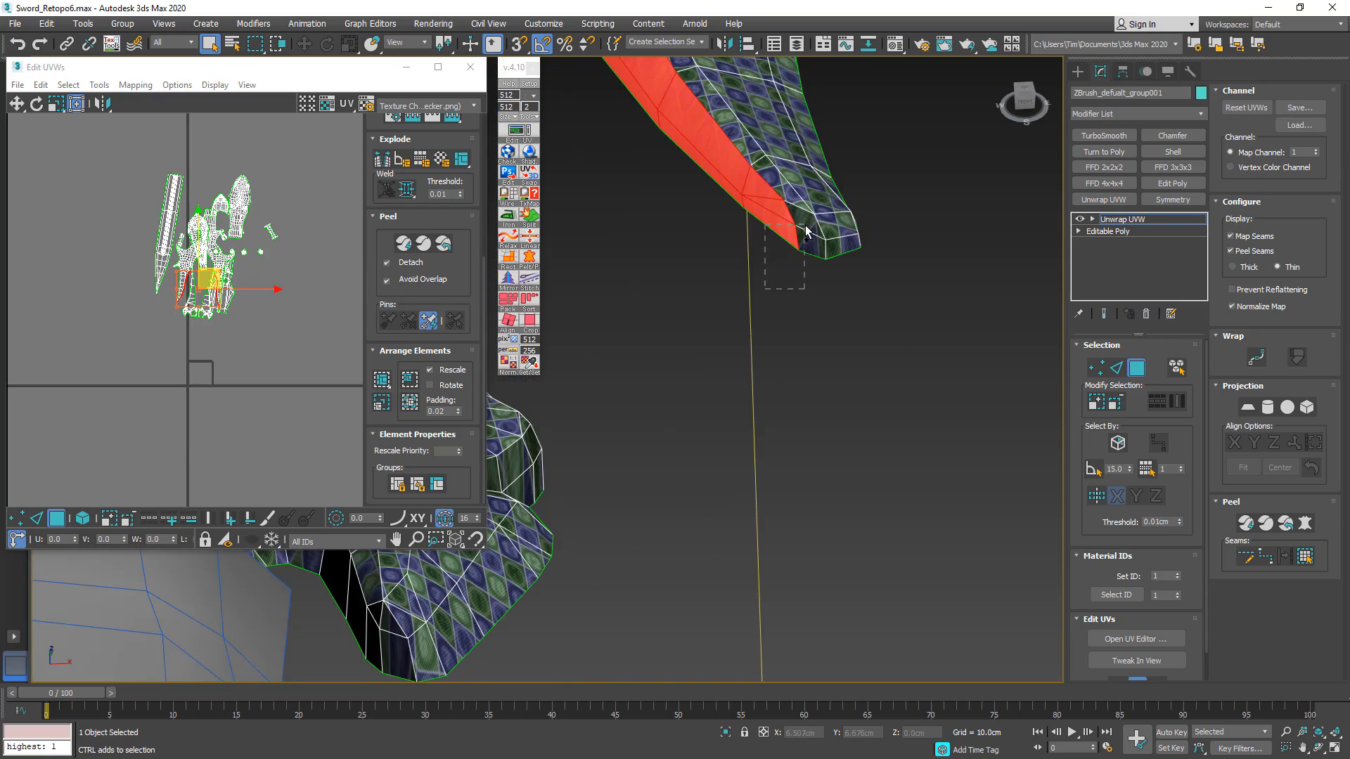
scroll(781, 295, "down", 6)
scroll(962, 412, "up", 2)
middle_click_drag(962, 412, 886, 599)
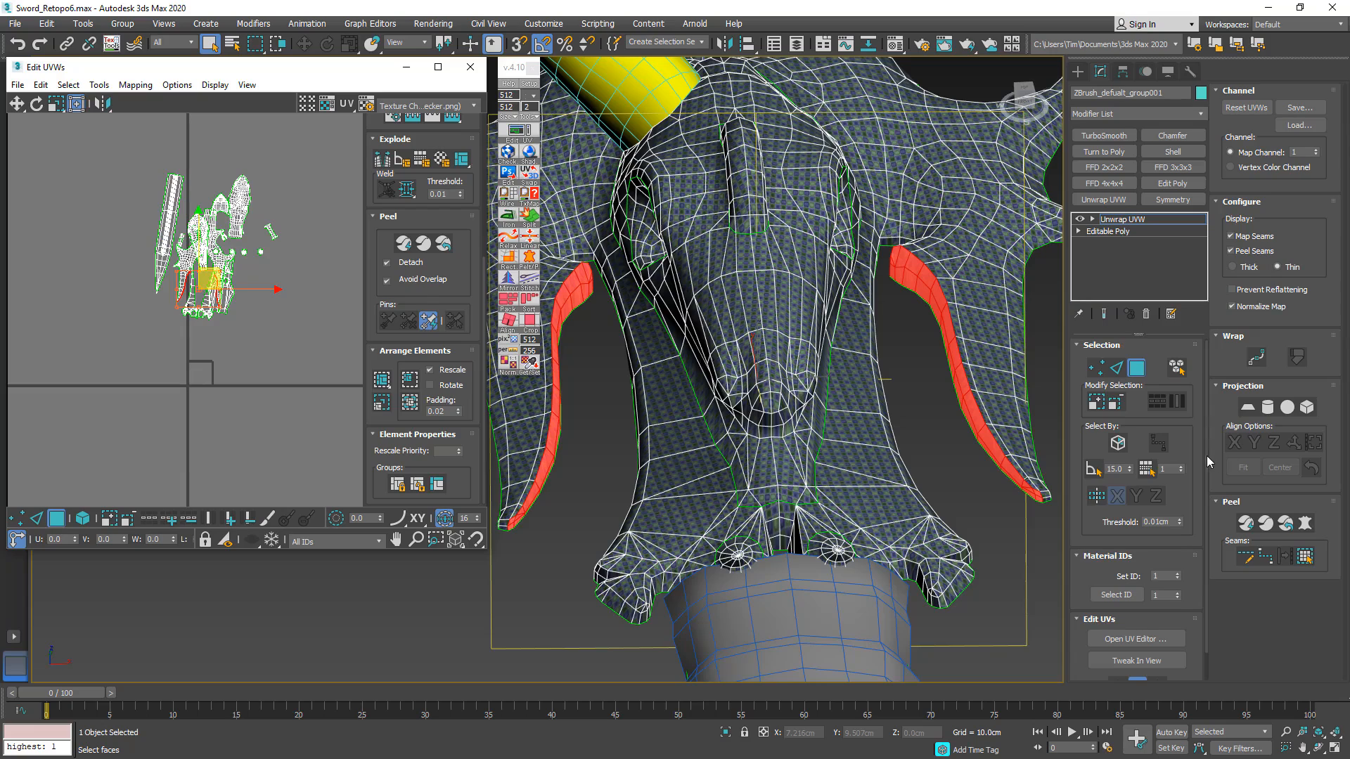
- Planar-map the selected prong strips, move them away from the other shells, and save the scene as Sword_Retopo7.max
left_click_drag(1207, 455, 1204, 495)
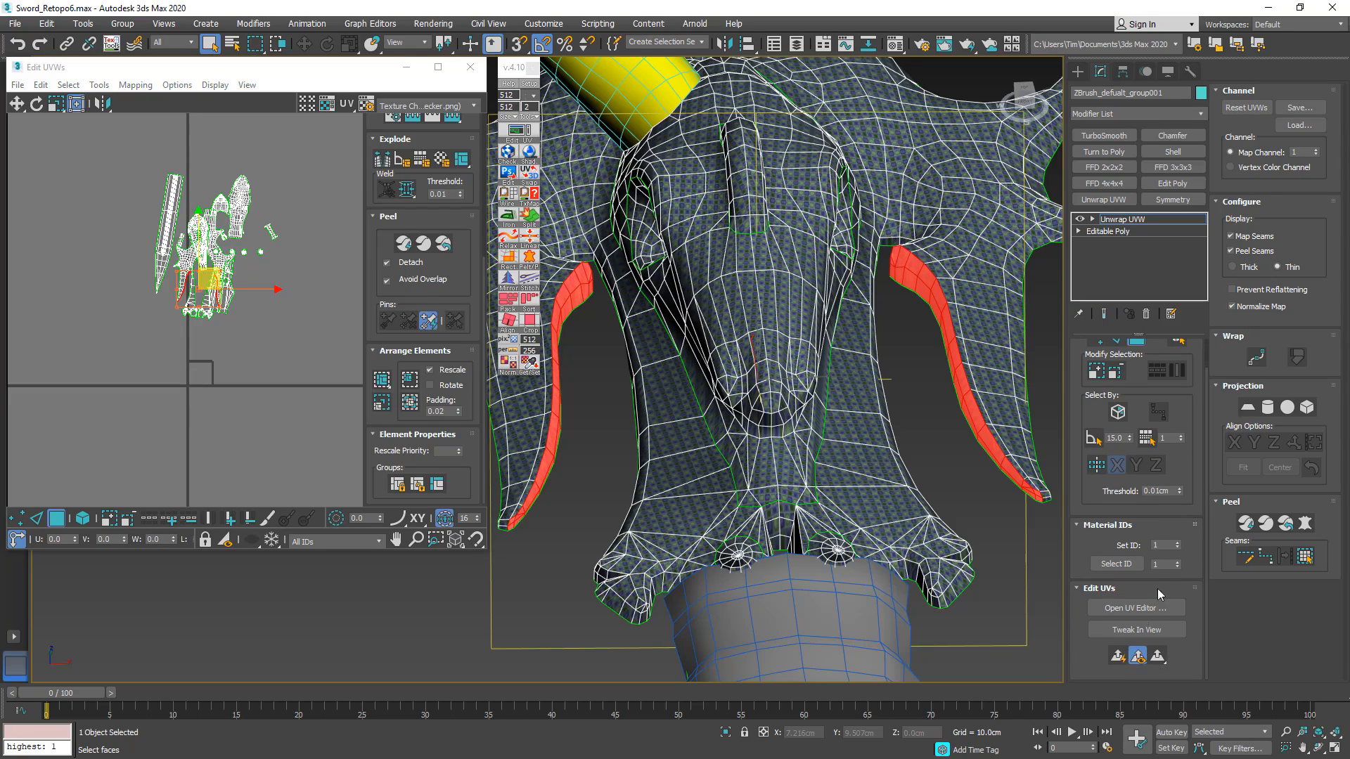
left_click(1118, 658)
left_click_drag(220, 356, 310, 245)
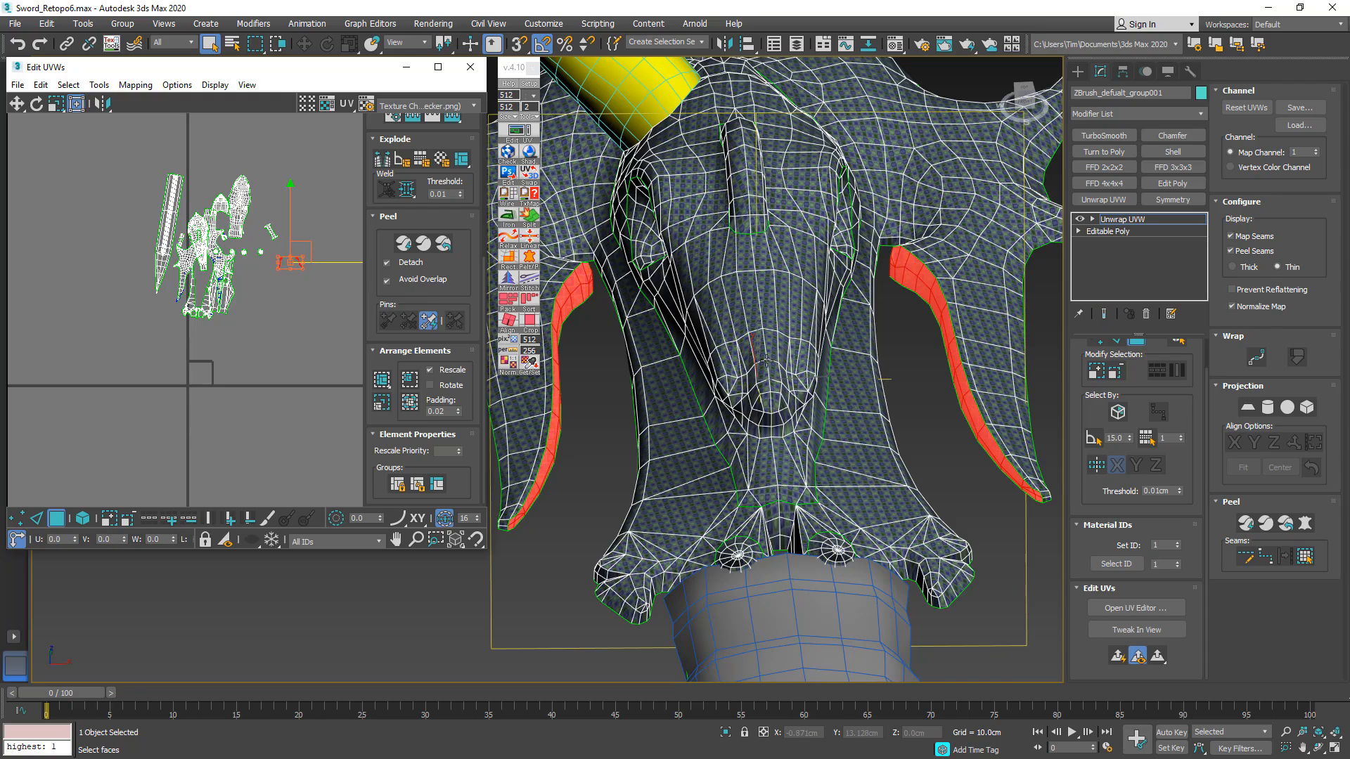
key("ctrl+s")
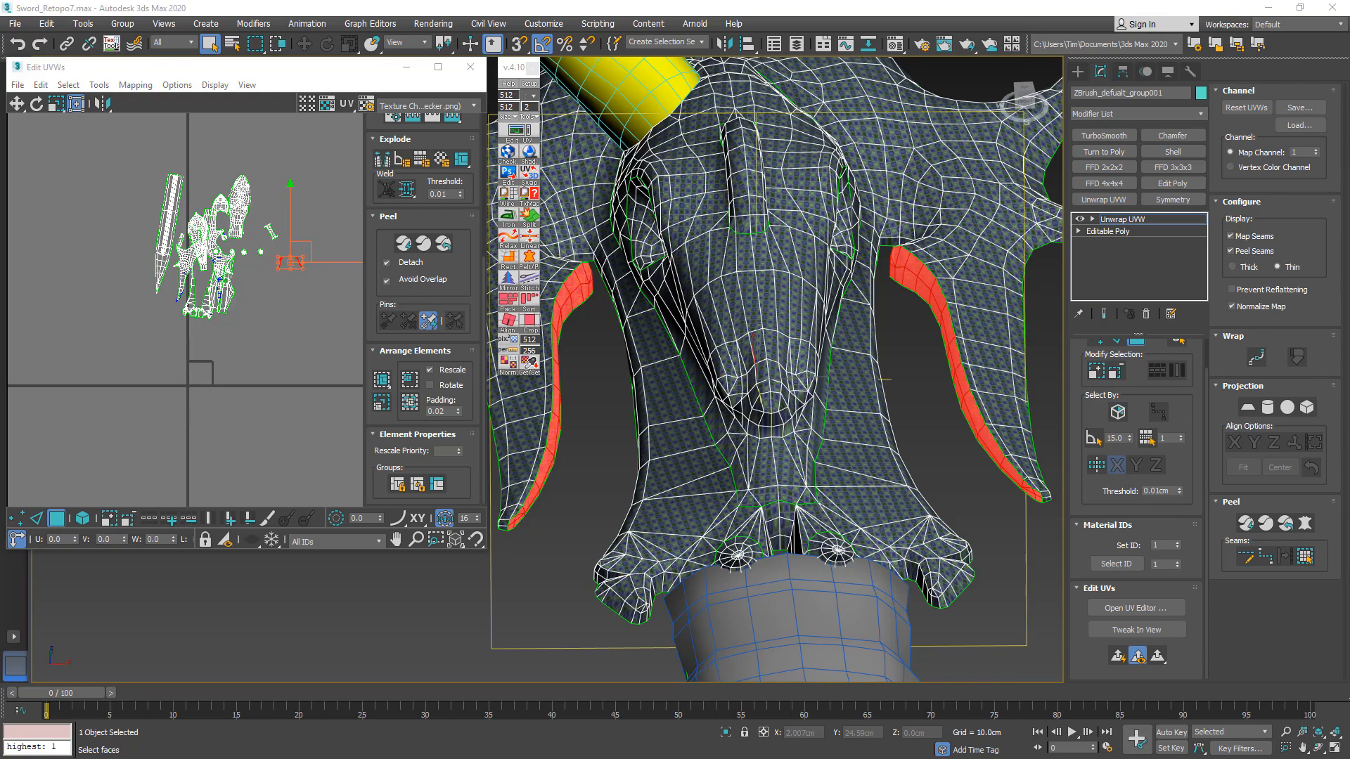
- Collapse the guard's whole modifier stack to Editable Poly and close the floating texture tools palette
middle_click_drag(661, 432, 688, 422, "alt")
scroll(688, 423, "up", 8)
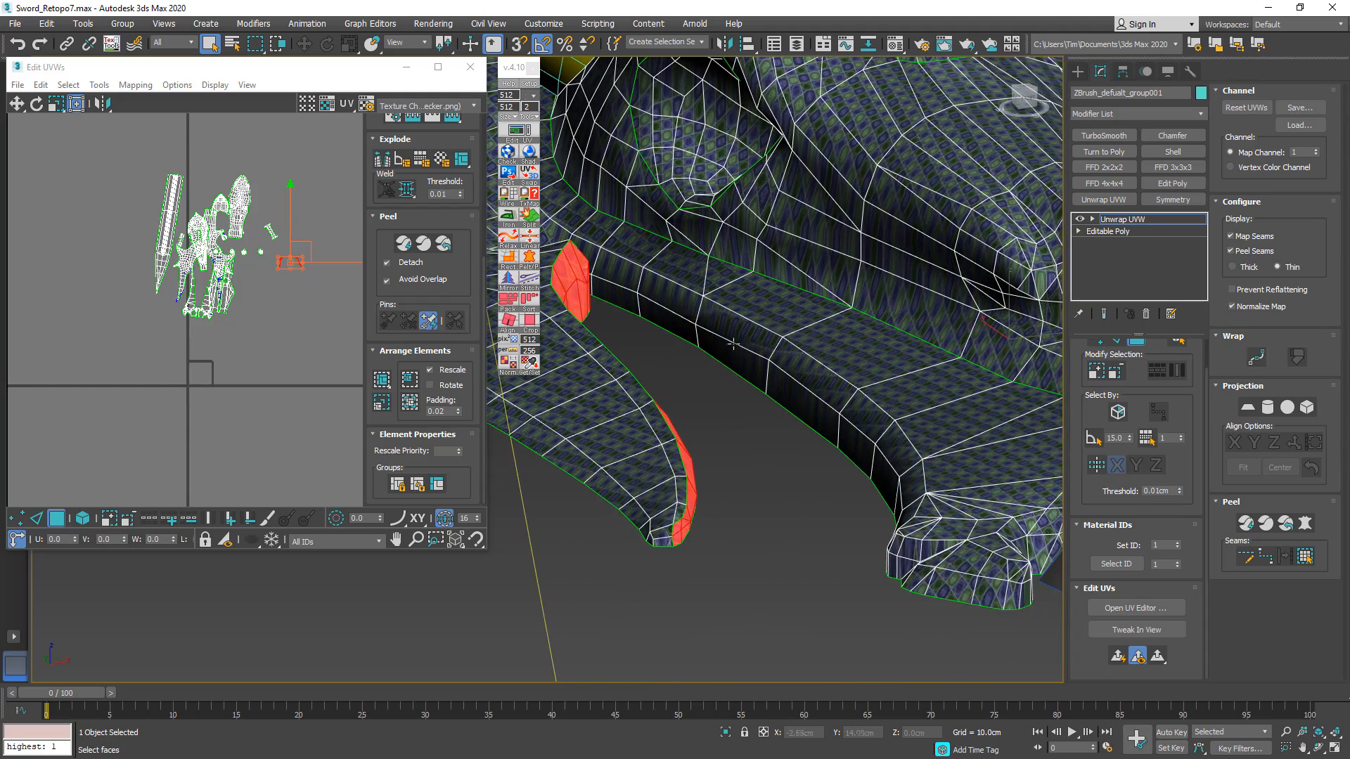
right_click(1111, 219)
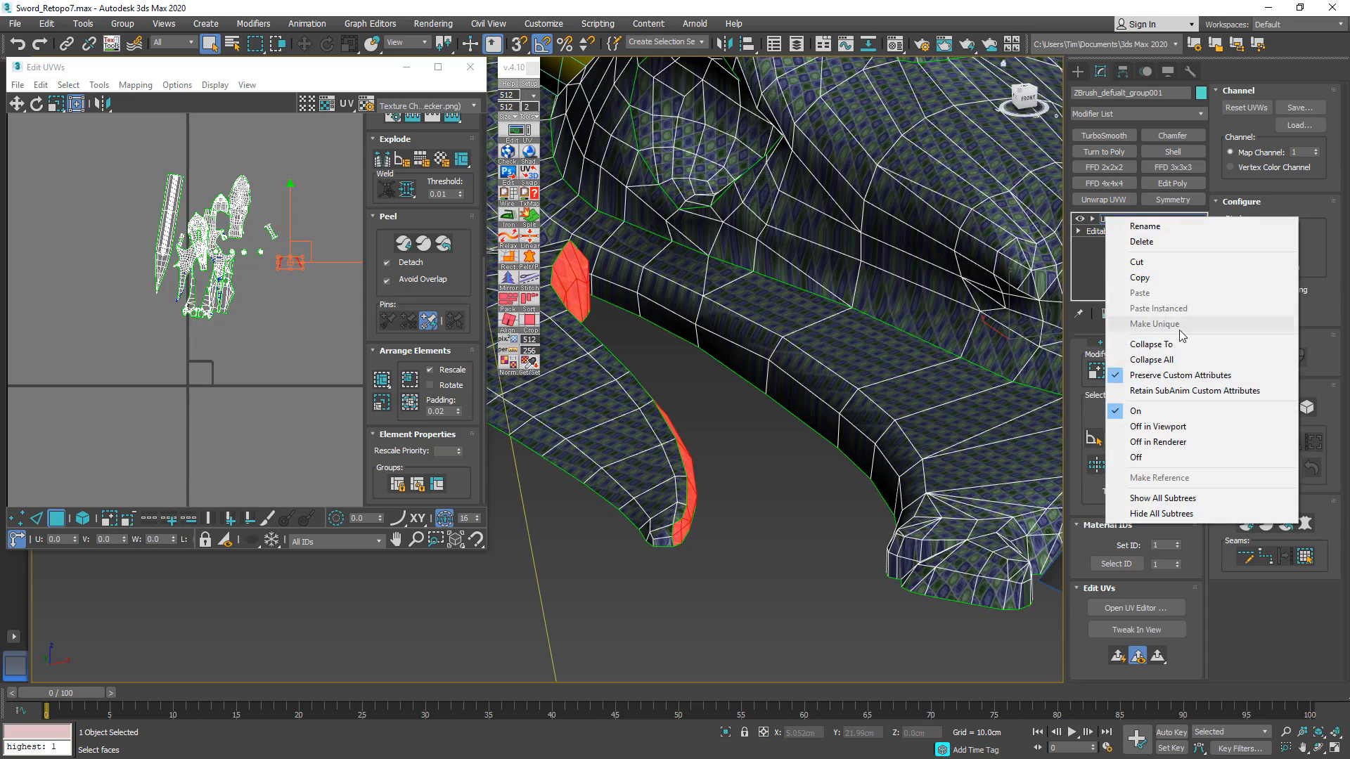
left_click(1169, 360)
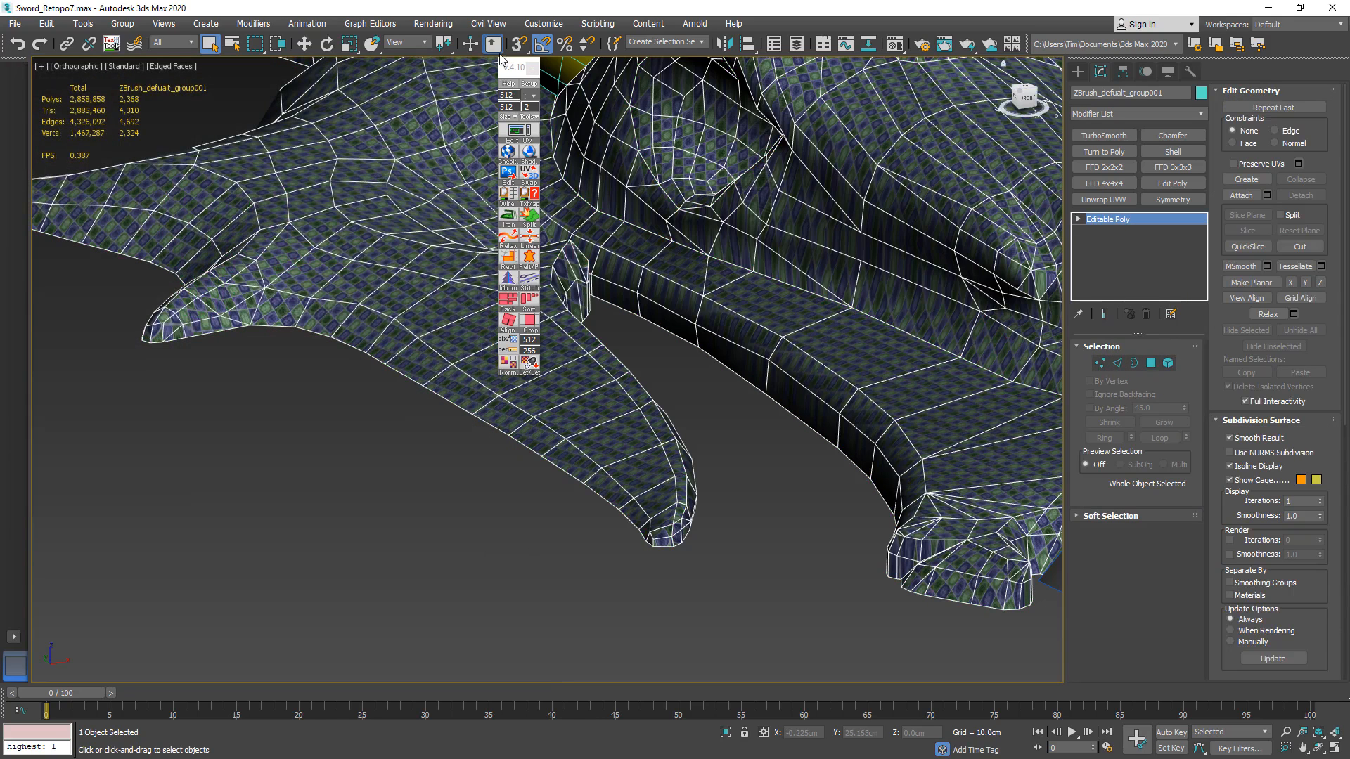
left_click(532, 68)
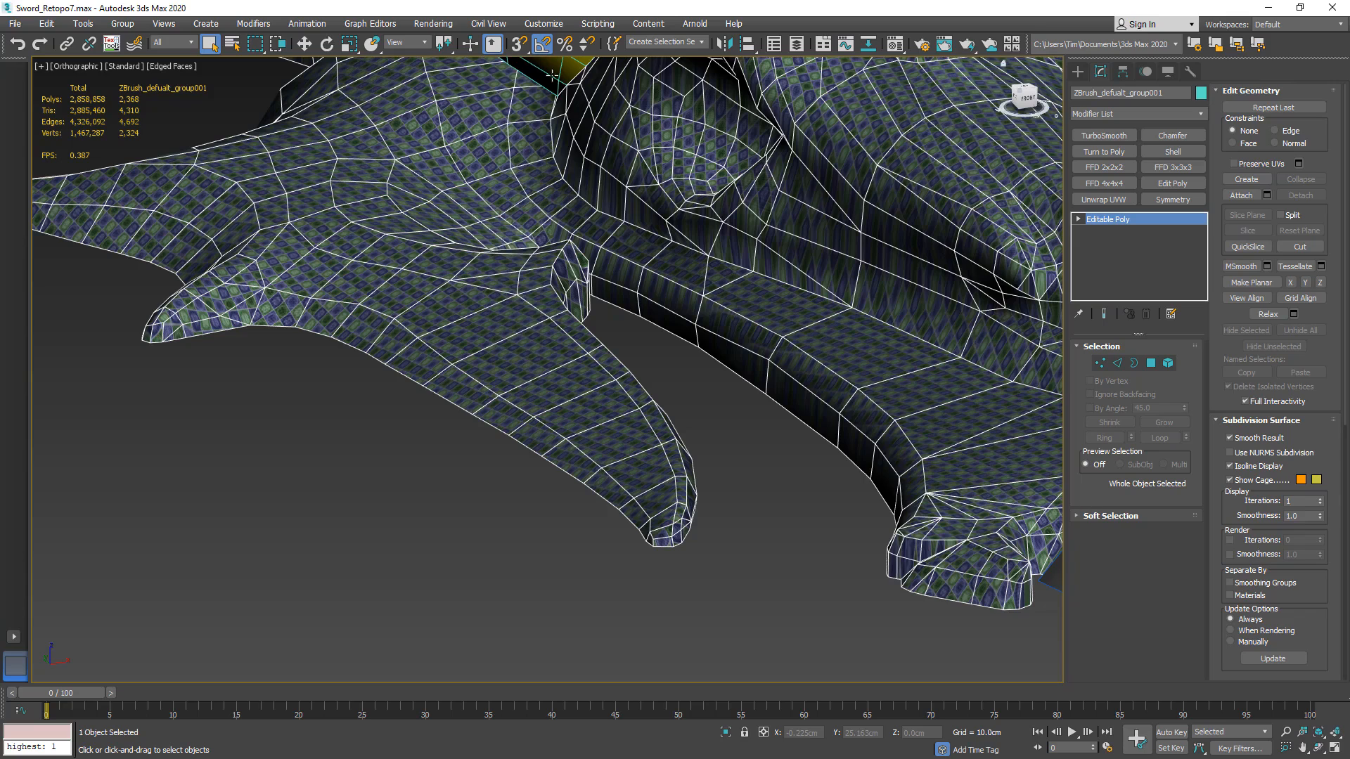
- Select the four consecutive edges along the jaw's side strip, from its middle back to the notch beside the prong
left_click(1121, 361)
left_click(723, 341)
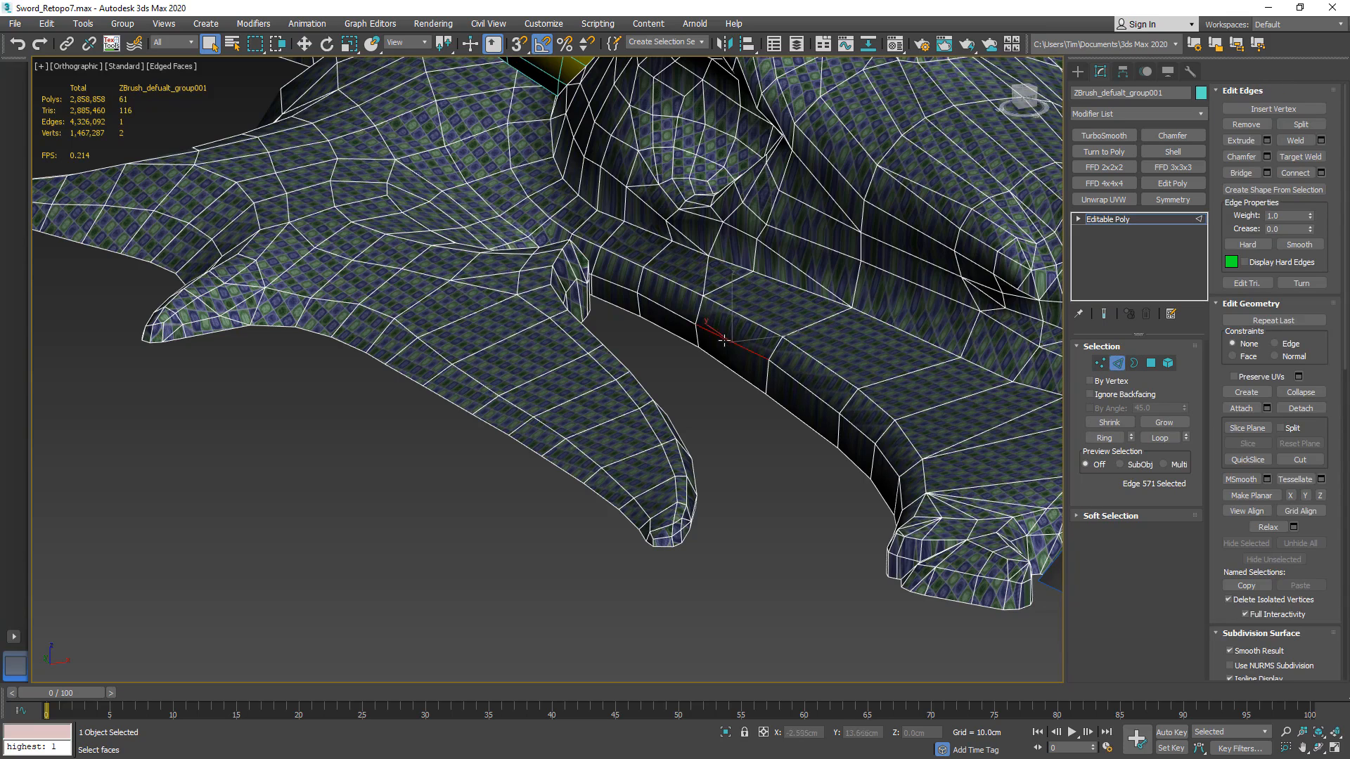
left_click(654, 310, "ctrl")
scroll(613, 322, "up", 2)
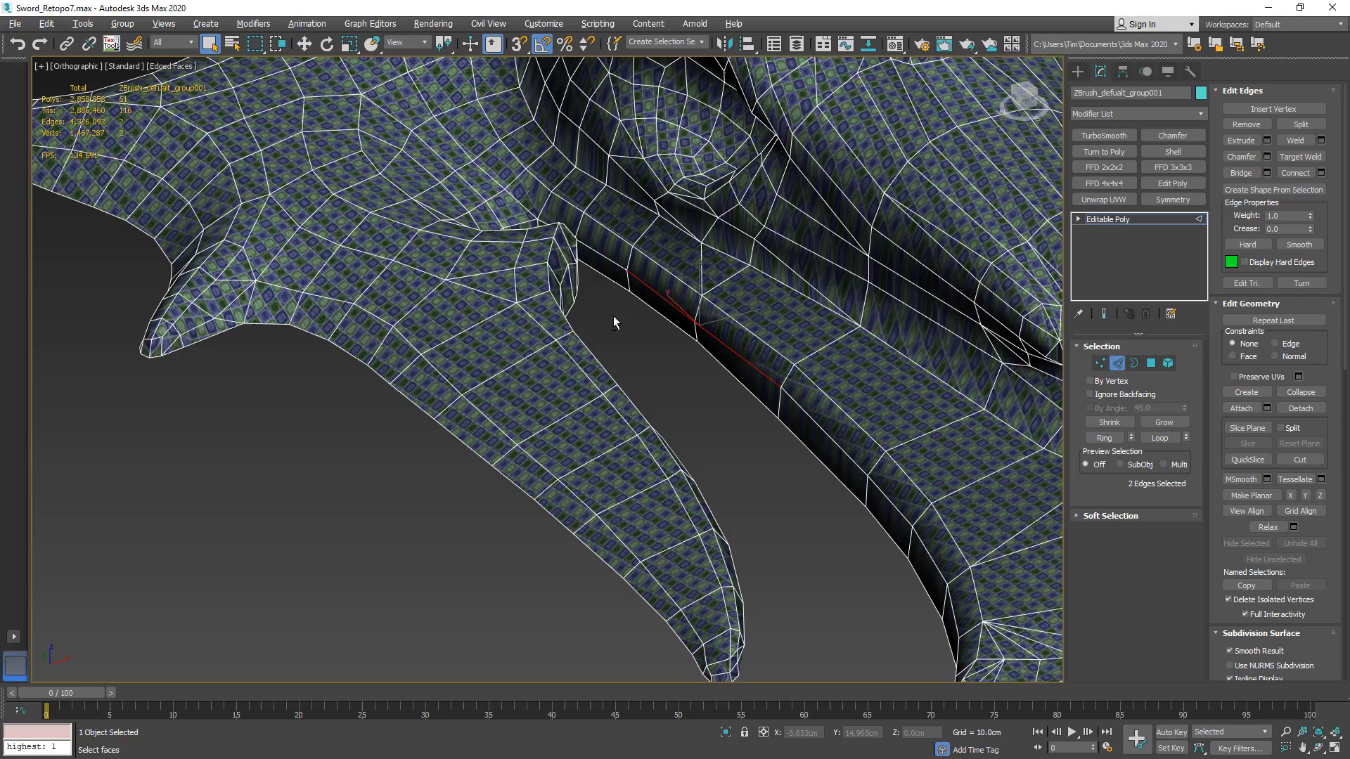
left_click(606, 255, "ctrl")
scroll(563, 237, "up", 1)
left_click(548, 204, "ctrl")
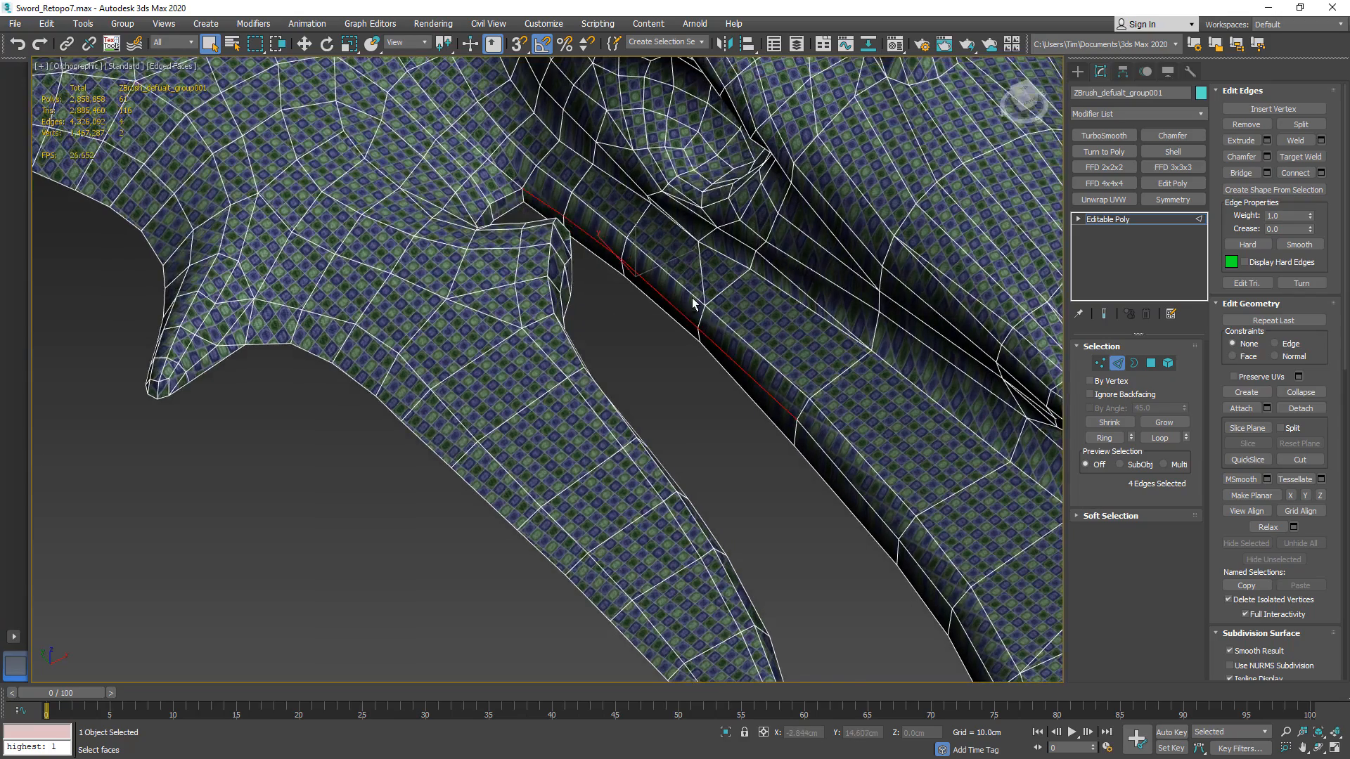
scroll(548, 223, "up", 1)
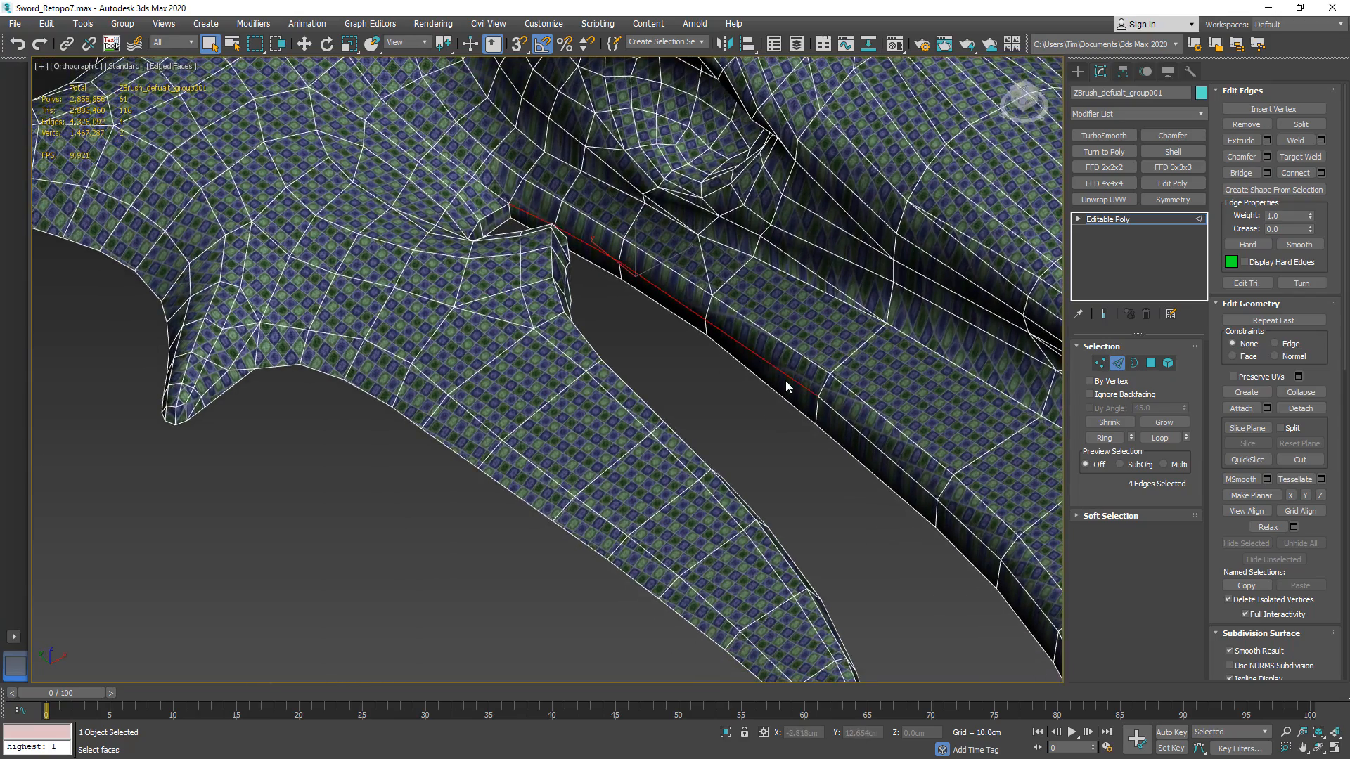
- Add the four matching edges on the opposite side of the jaw to the selection
scroll(786, 387, "down", 4)
middle_click_drag(786, 387, 668, 361, "alt")
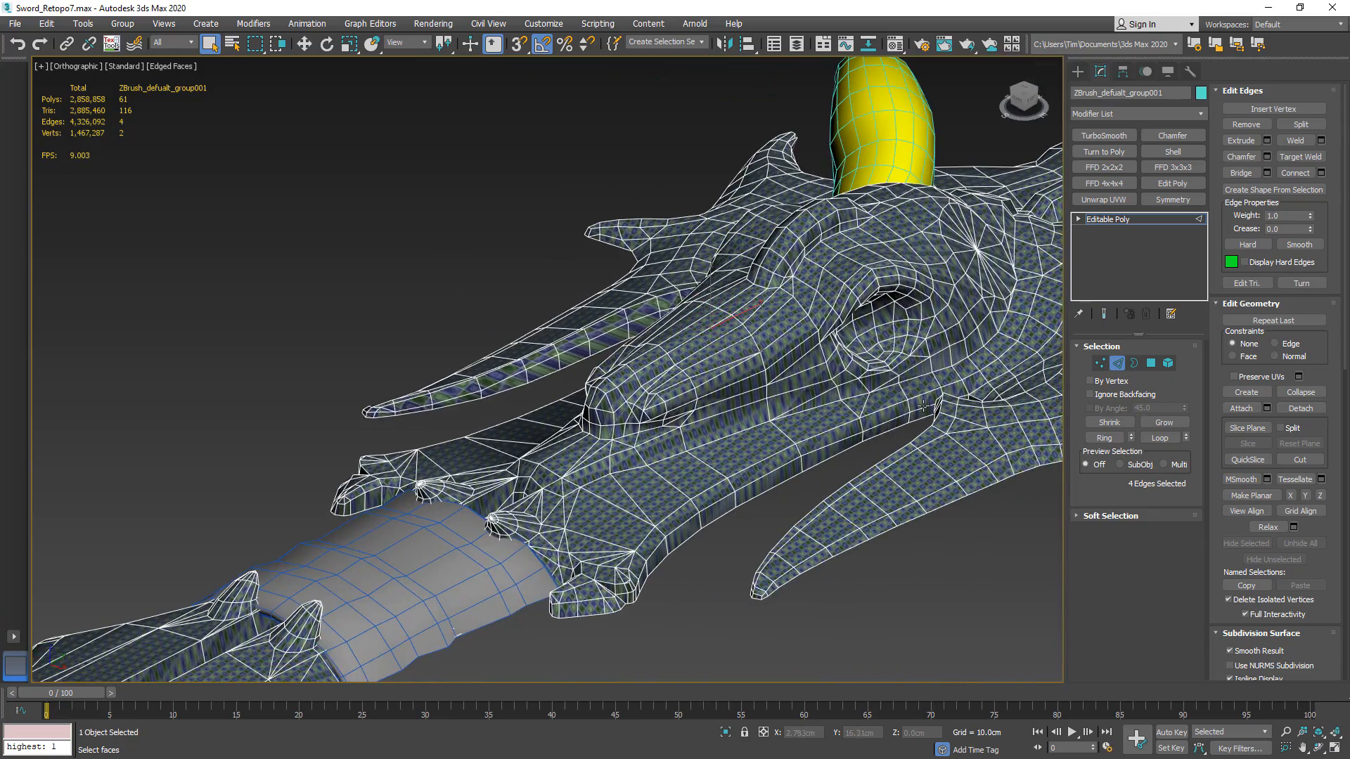
left_click(864, 429, "ctrl")
middle_click_drag(764, 472, 914, 549, "alt")
scroll(960, 318, "up", 5)
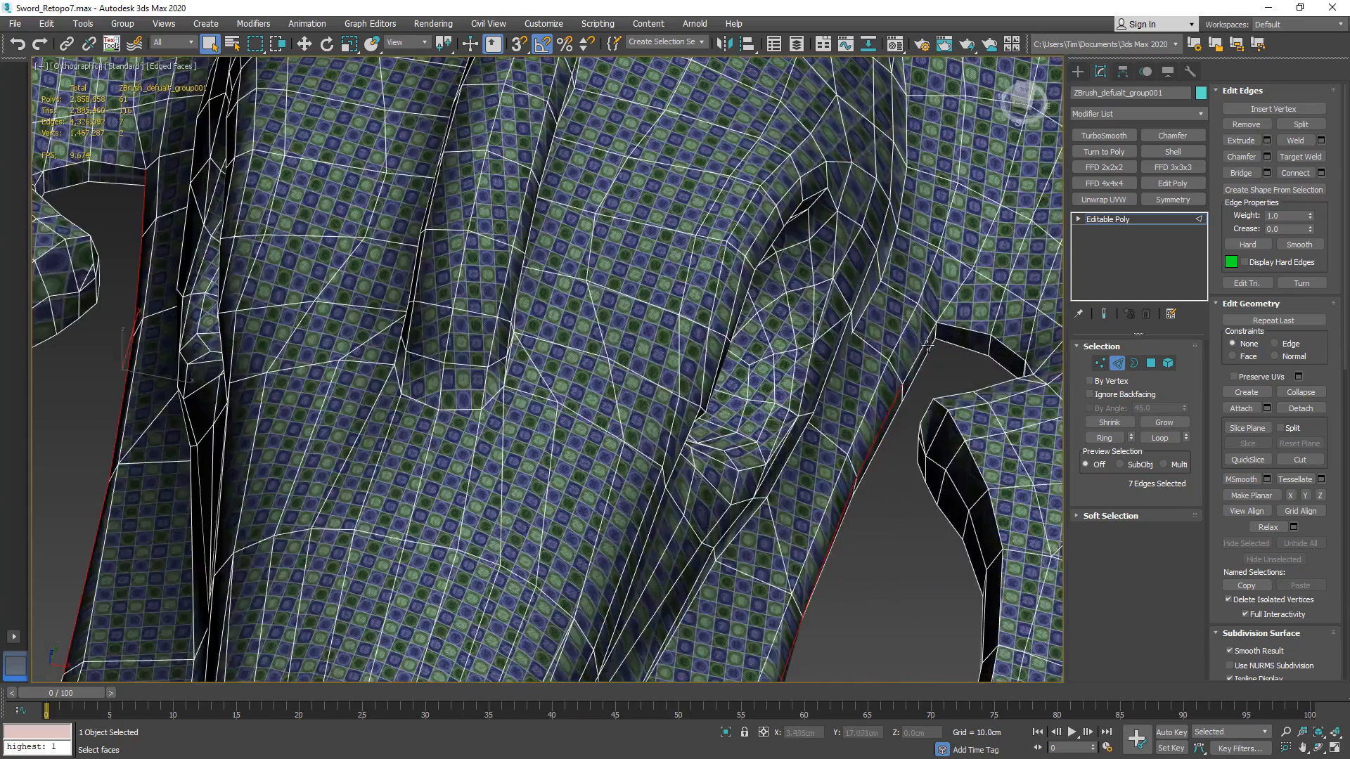
scroll(924, 345, "down", 6)
scroll(932, 377, "up", 3)
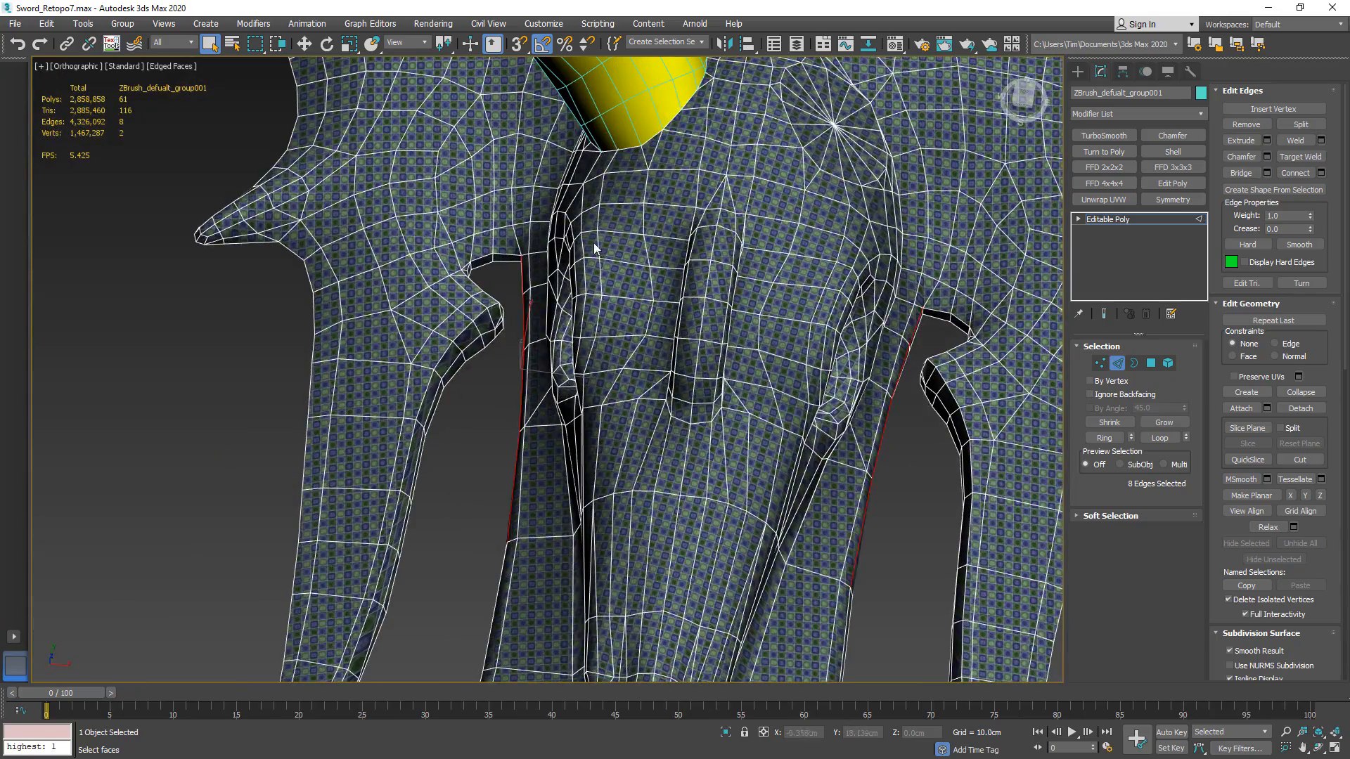
scroll(737, 168, "down", 2)
middle_click_drag(678, 218, 803, 150, "alt")
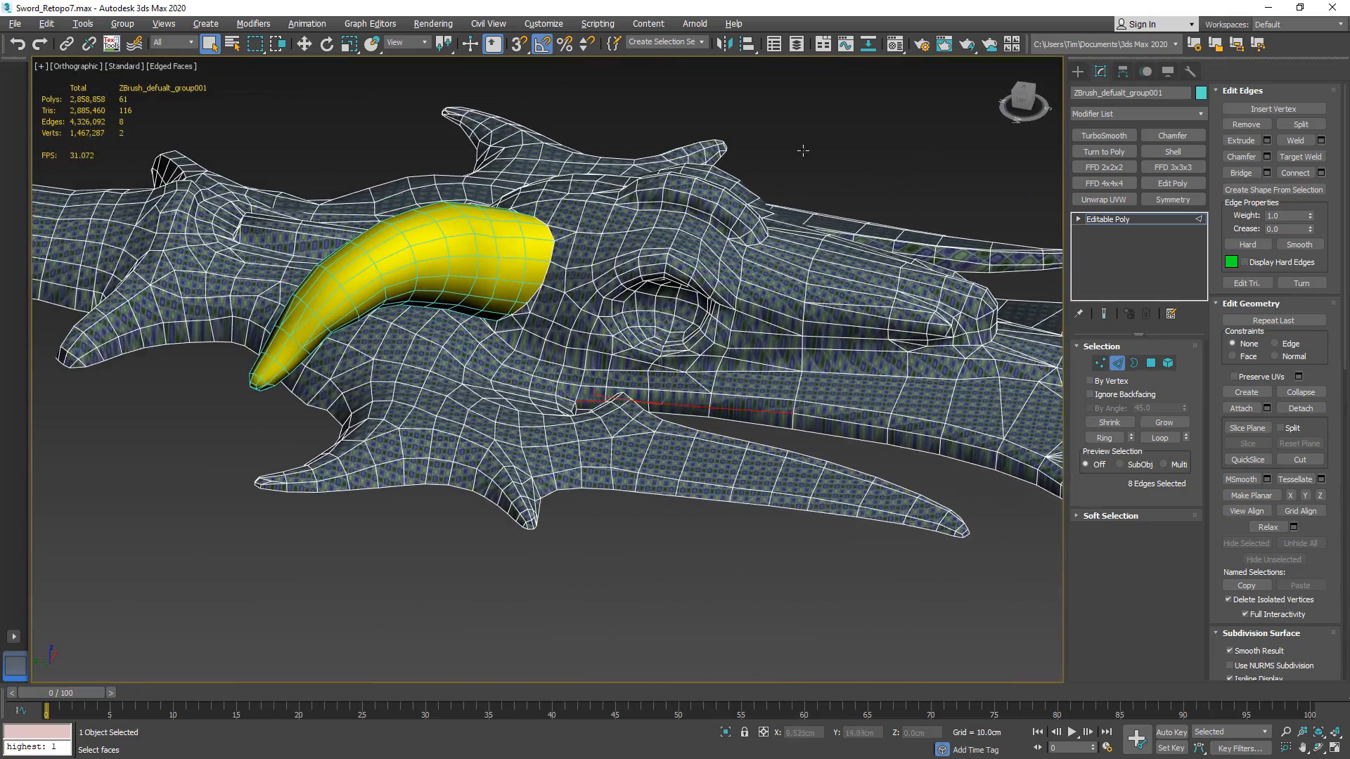
- Show the Sword_Highpoly layer and compare the selected jaw edges with the high-poly surface around the notch
left_click(796, 44)
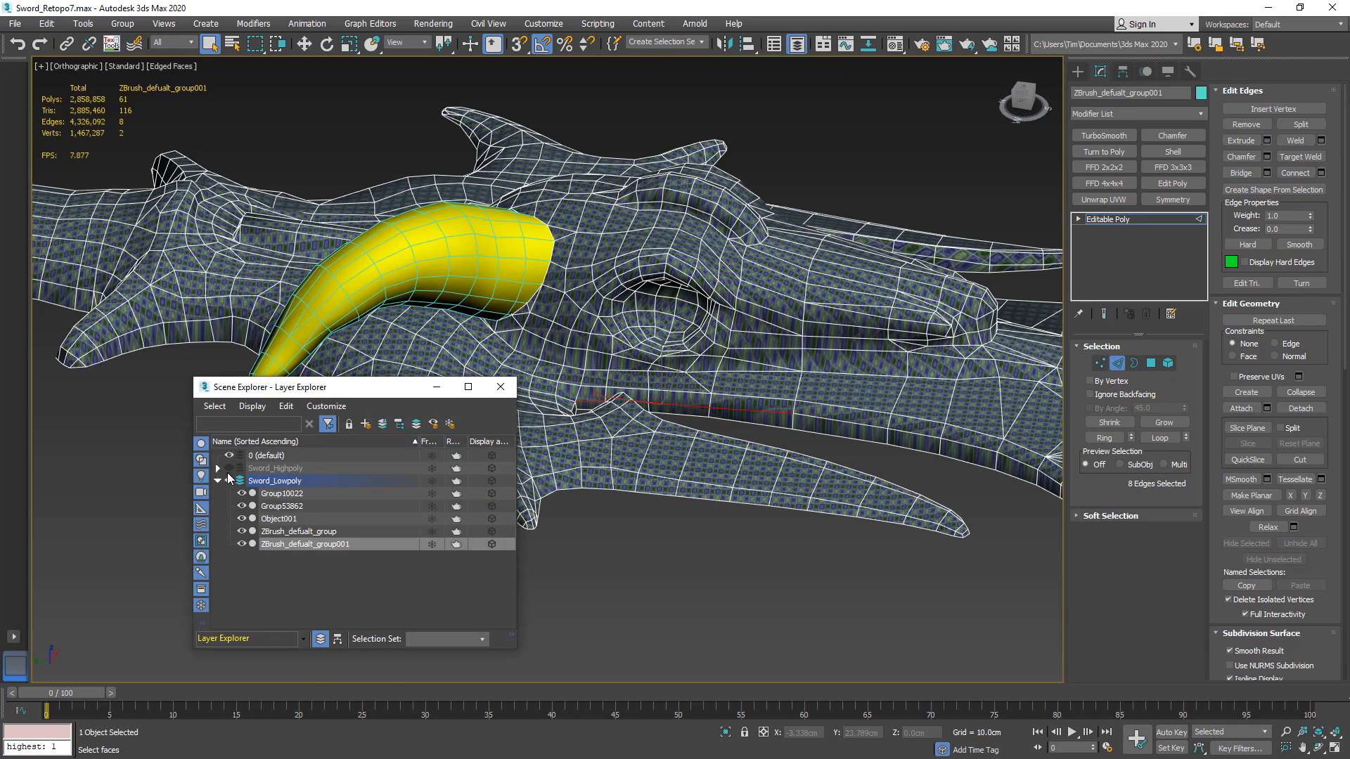
left_click(229, 469)
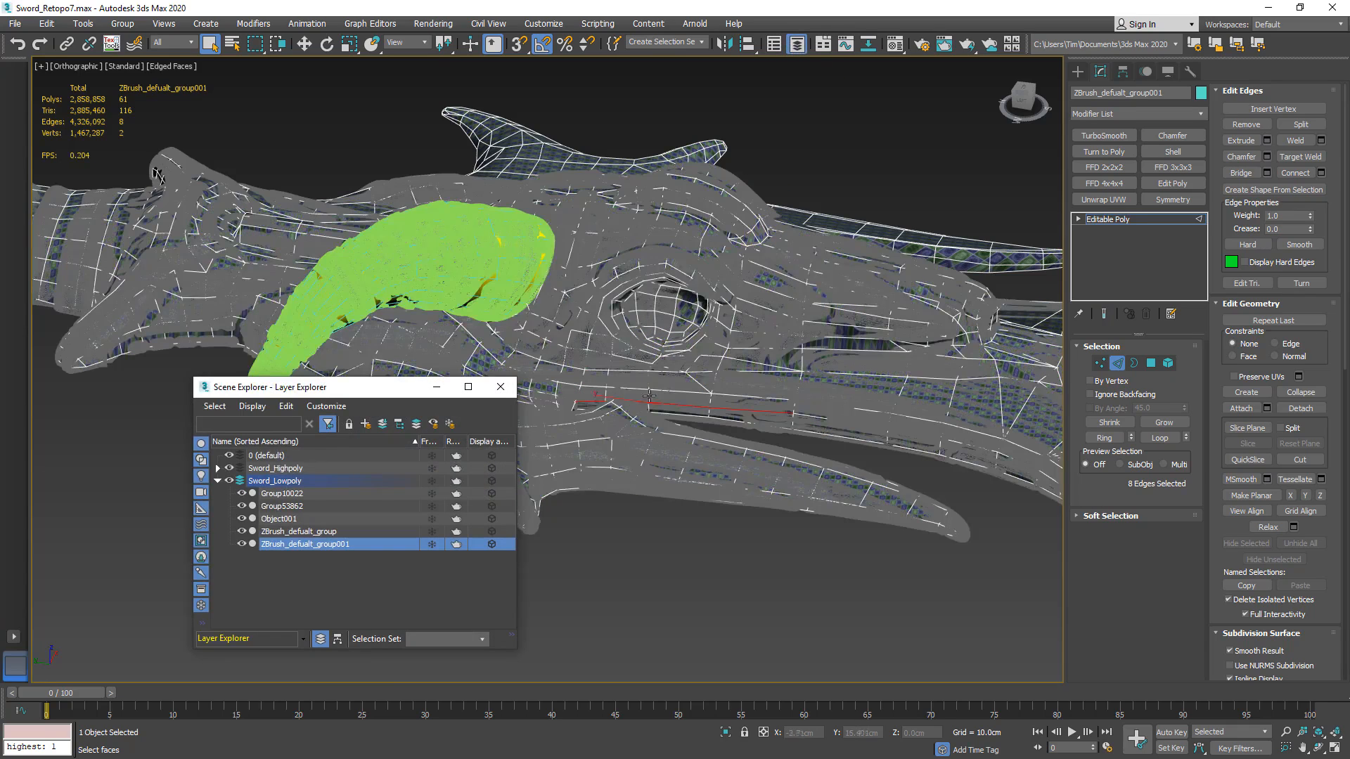
middle_click_drag(675, 424, 626, 340, "alt")
scroll(598, 381, "up", 2)
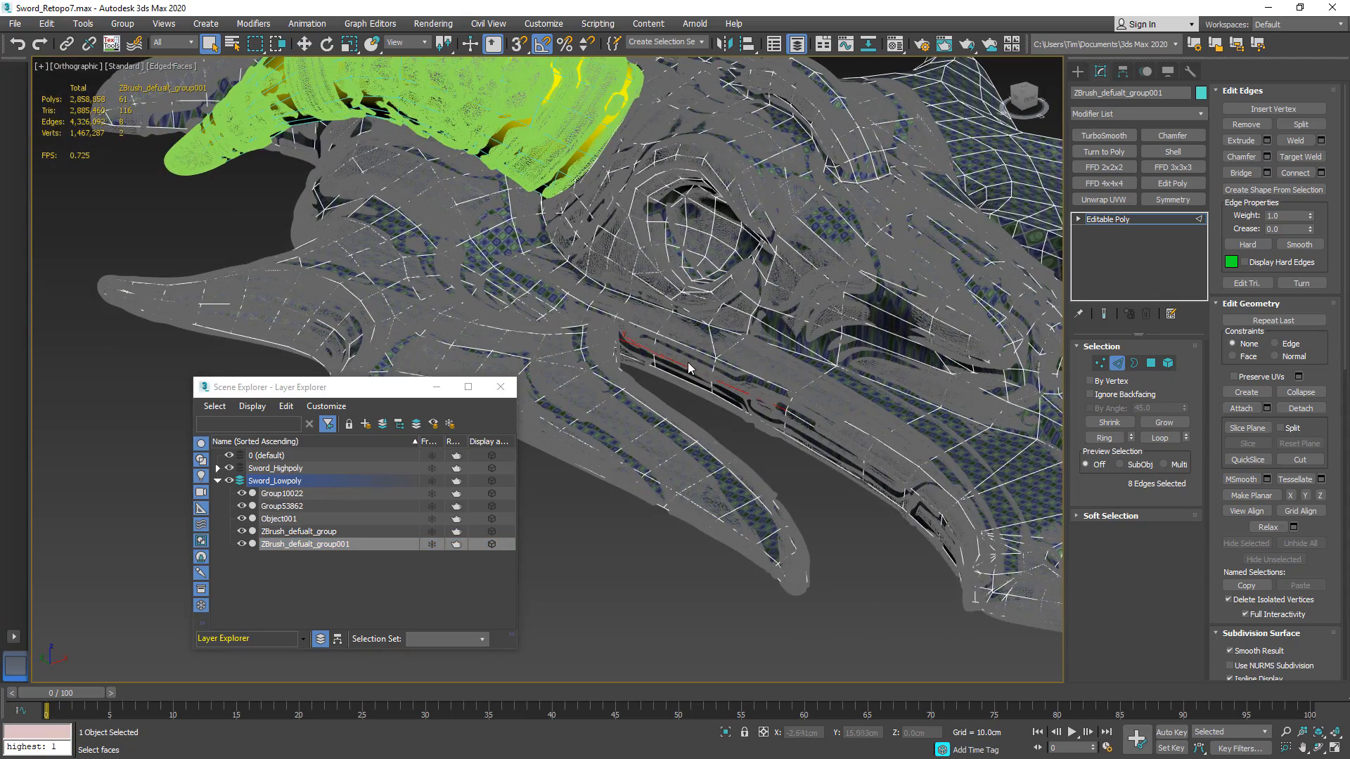
scroll(689, 367, "up", 2)
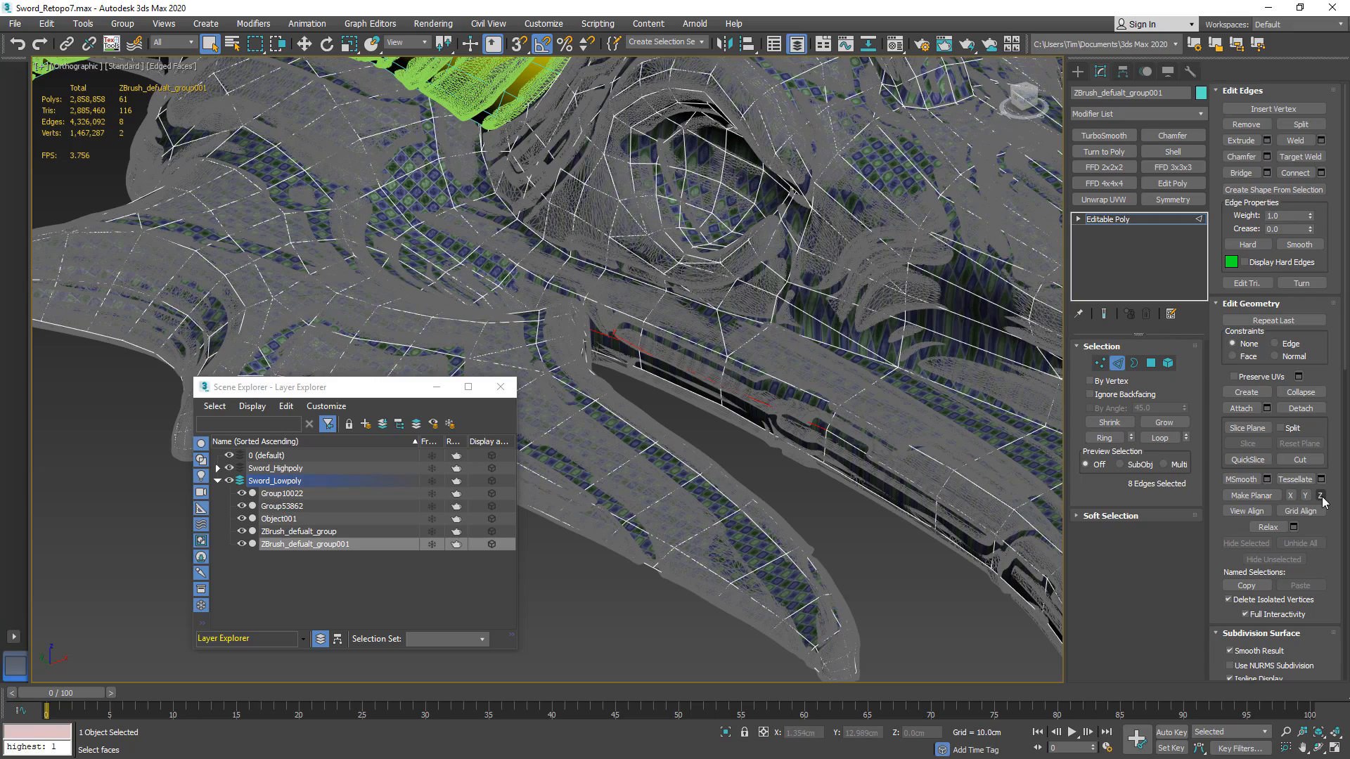
middle_click_drag(752, 380, 675, 394, "alt")
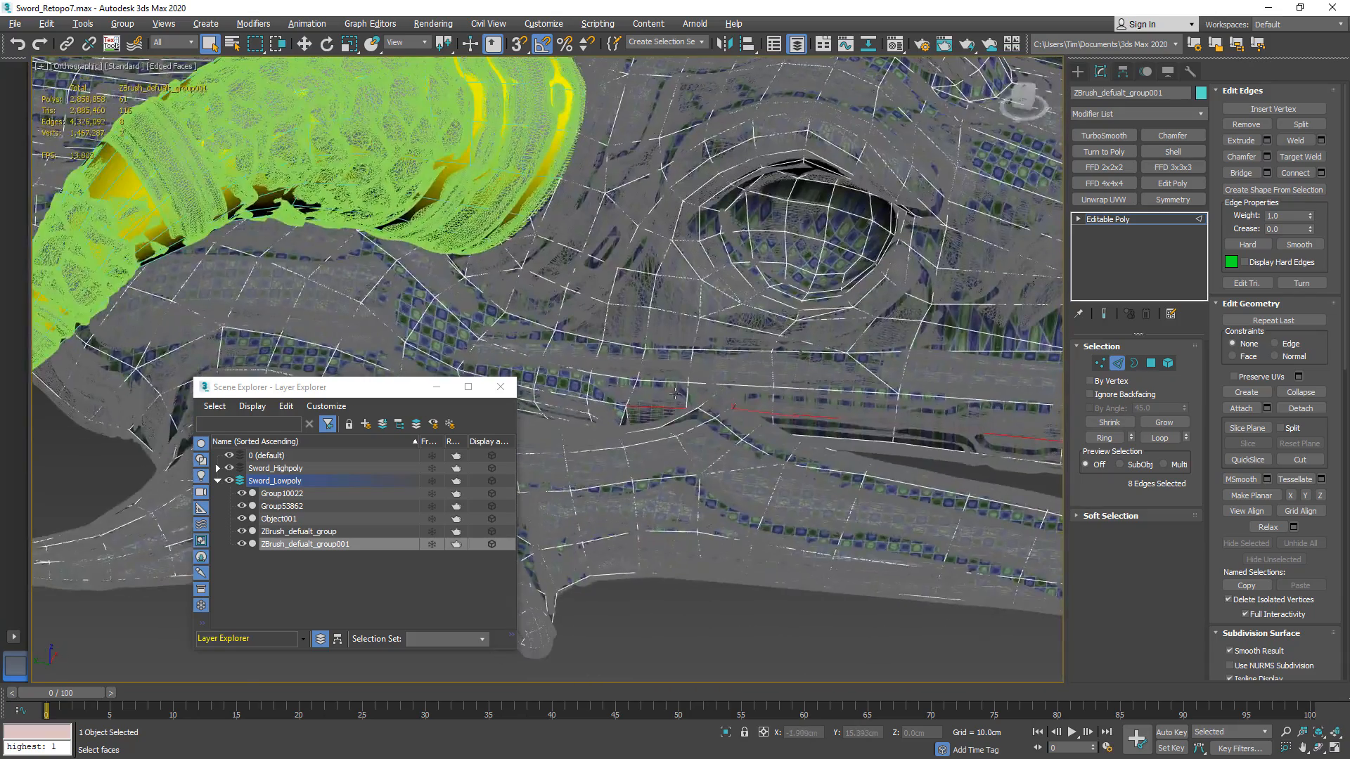
scroll(625, 405, "up", 3)
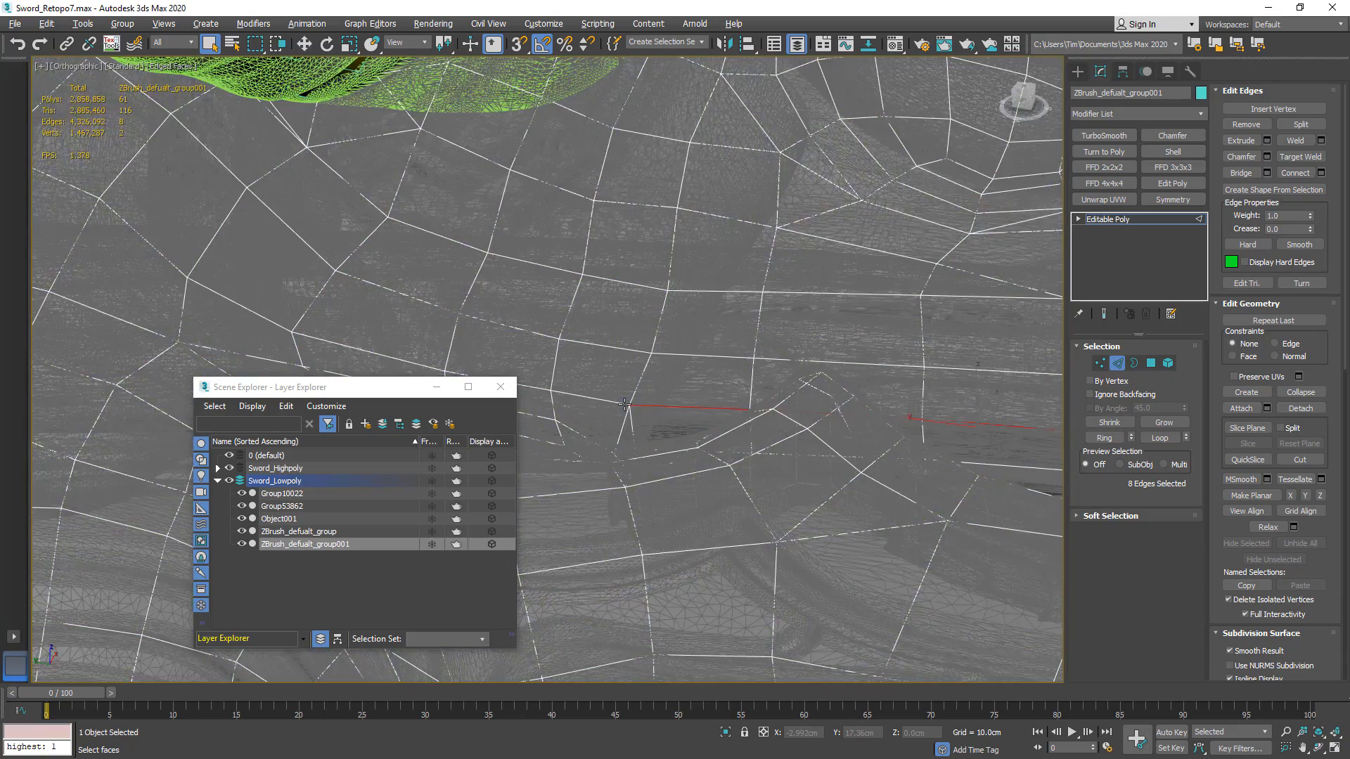
middle_click_drag(768, 394, 718, 354, "alt")
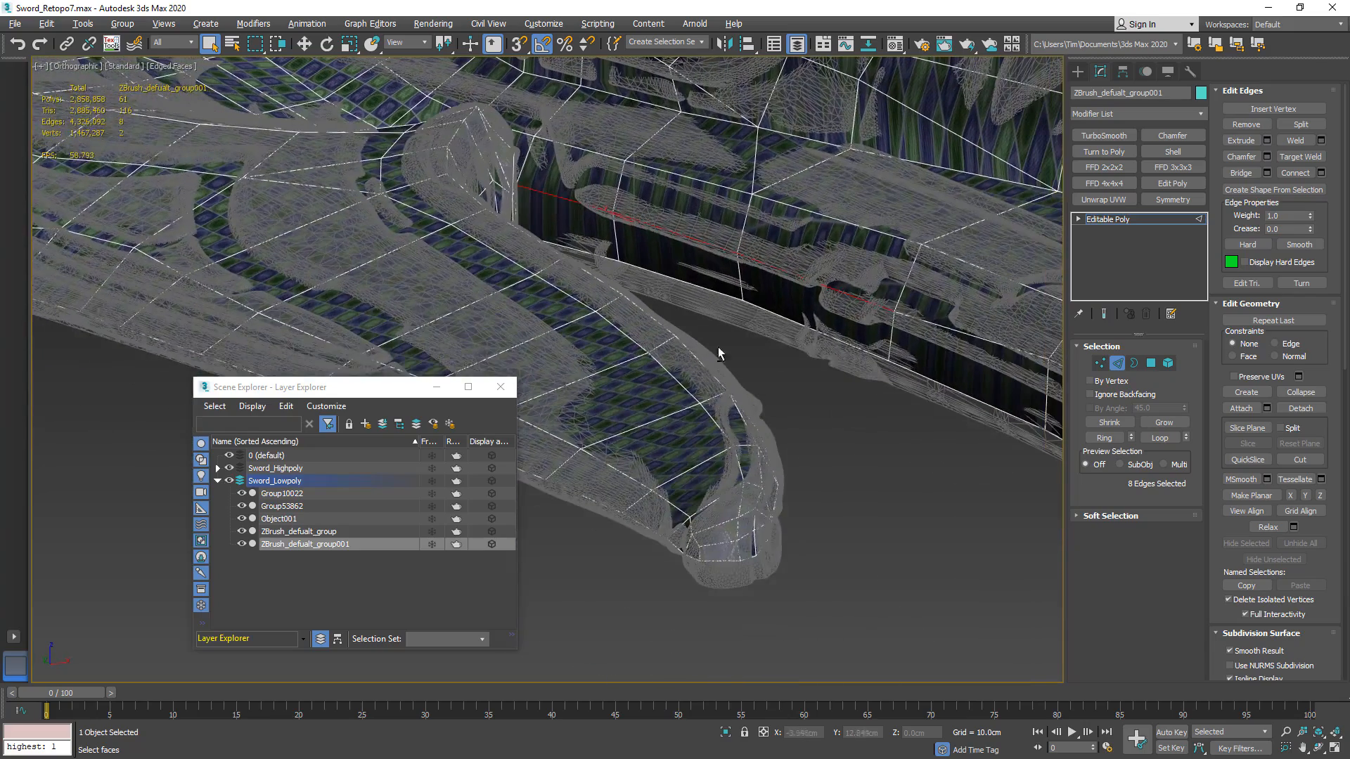
middle_click_drag(830, 386, 849, 341, "alt")
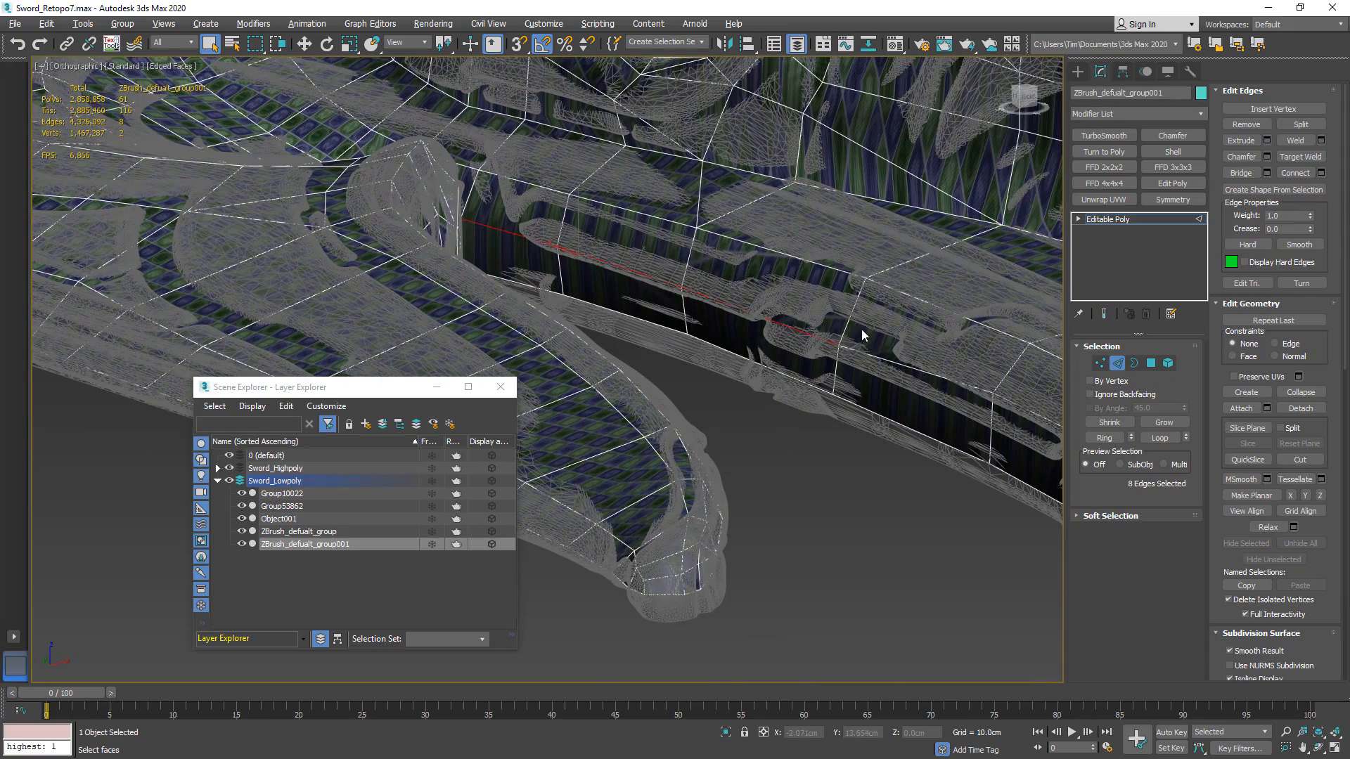
- Move the selected jaw edges slightly upward along Z, hide the Sword_Highpoly layer and leave edge editing
left_click(304, 44)
left_click_drag(575, 209, 574, 198)
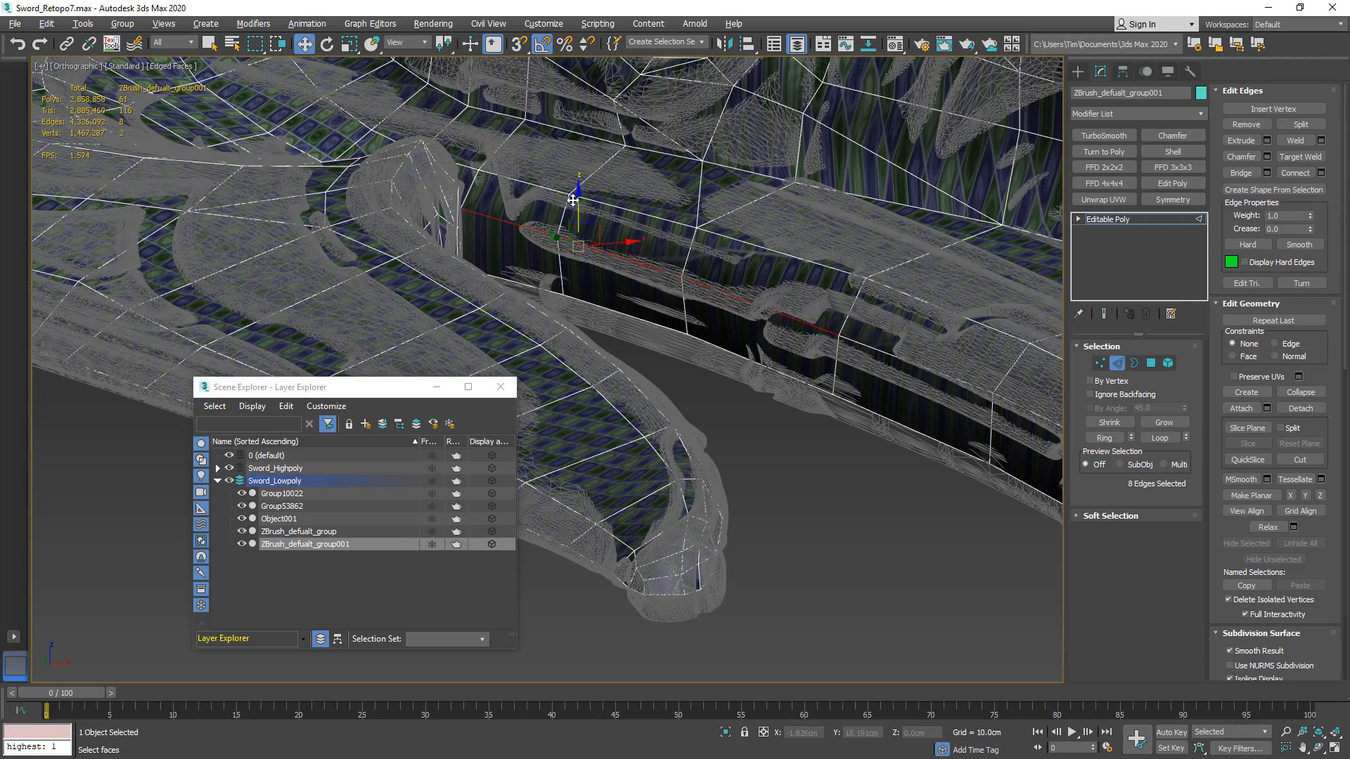
middle_click_drag(573, 198, 650, 220, "alt")
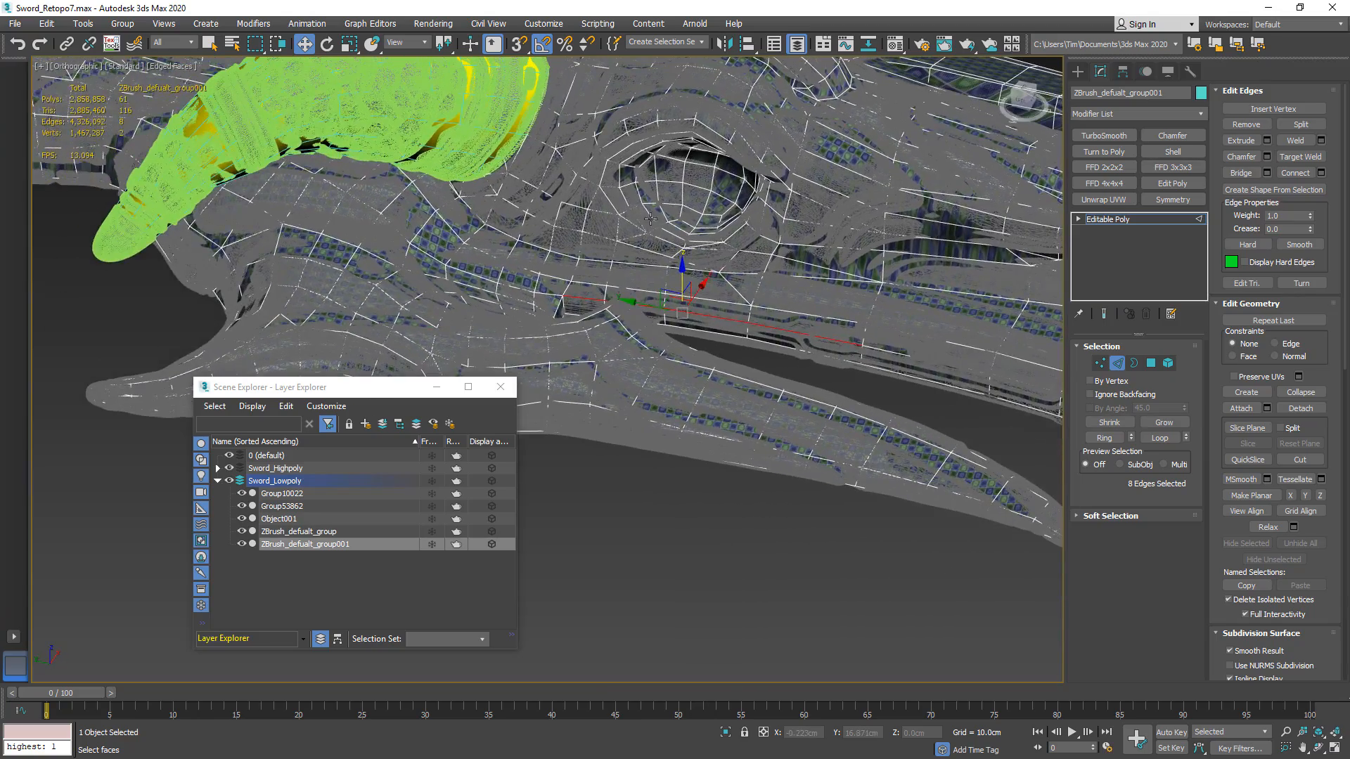
left_click(230, 468)
mouse_move(955, 250)
middle_mouse_down("alt")
mouse_move(959, 235)
mouse_move(959, 246)
middle_mouse_up("alt")
key("2")
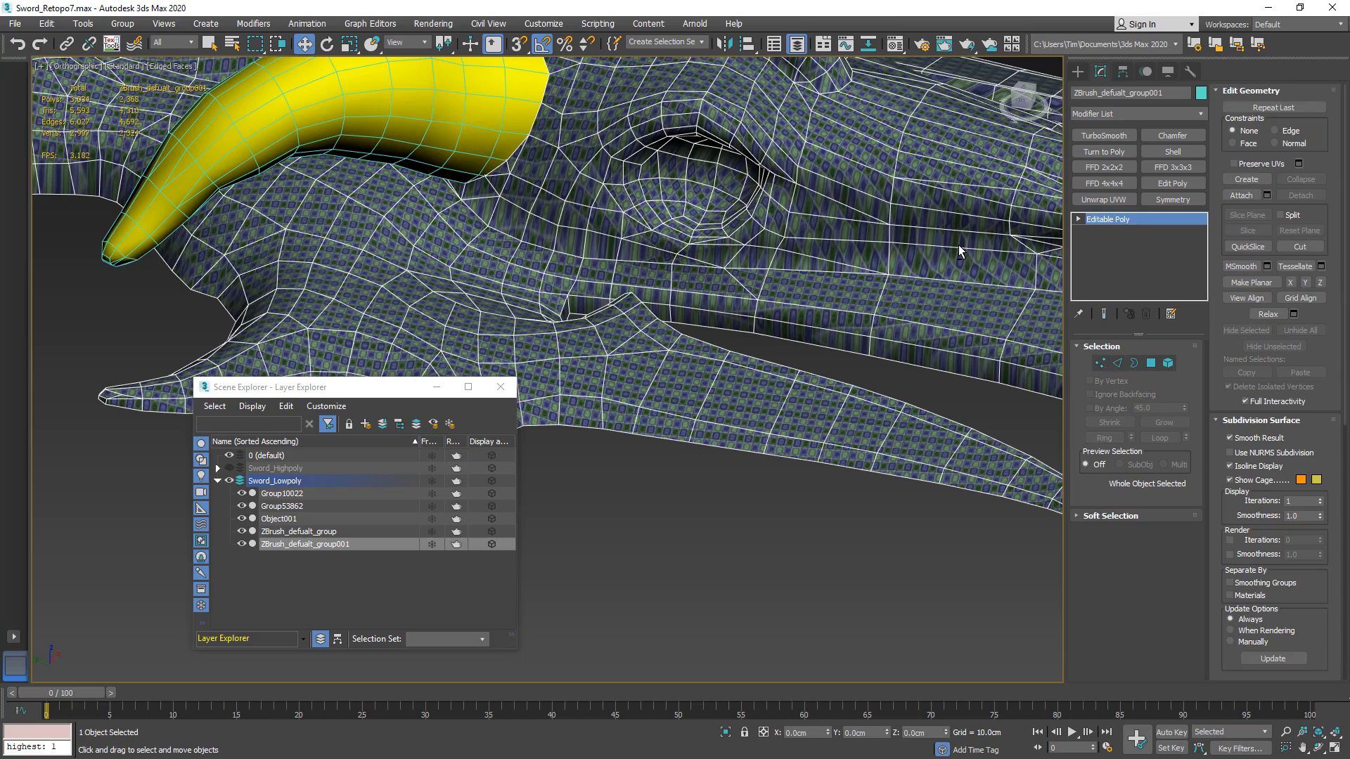
- Add an Unwrap UVW modifier to the guard and clear the initial face selection
left_click(1104, 200)
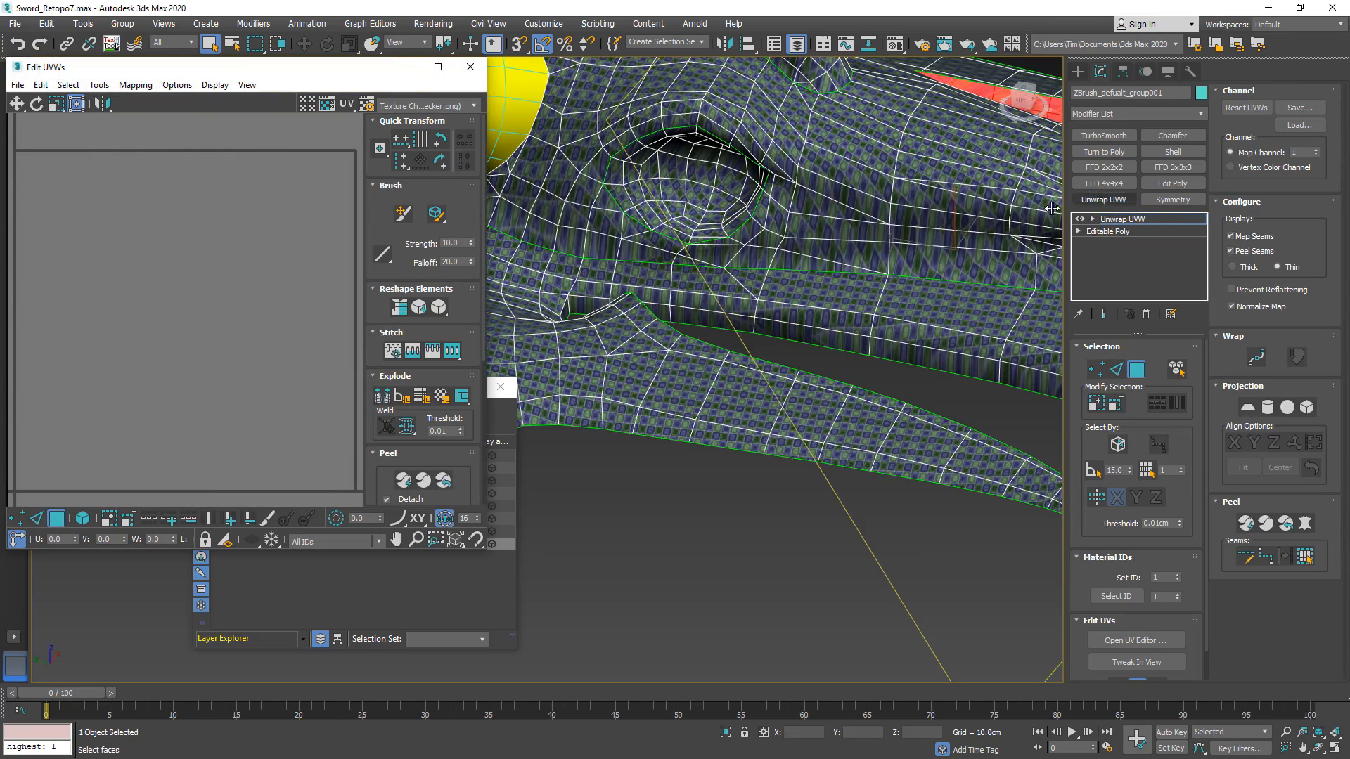
left_click(252, 312)
scroll(251, 311, "down", 9)
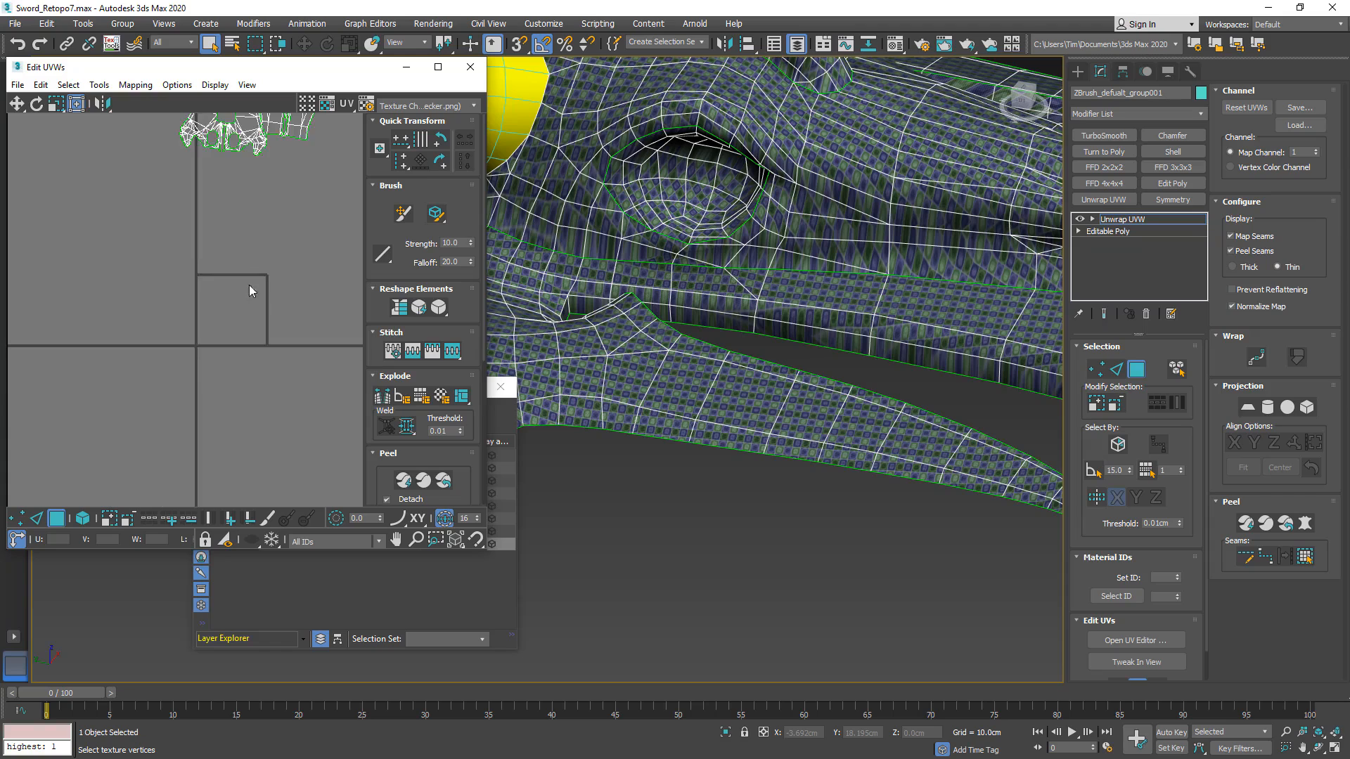
middle_click_drag(253, 267, 220, 460)
scroll(226, 426, "down", 6)
middle_click_drag(229, 407, 173, 388)
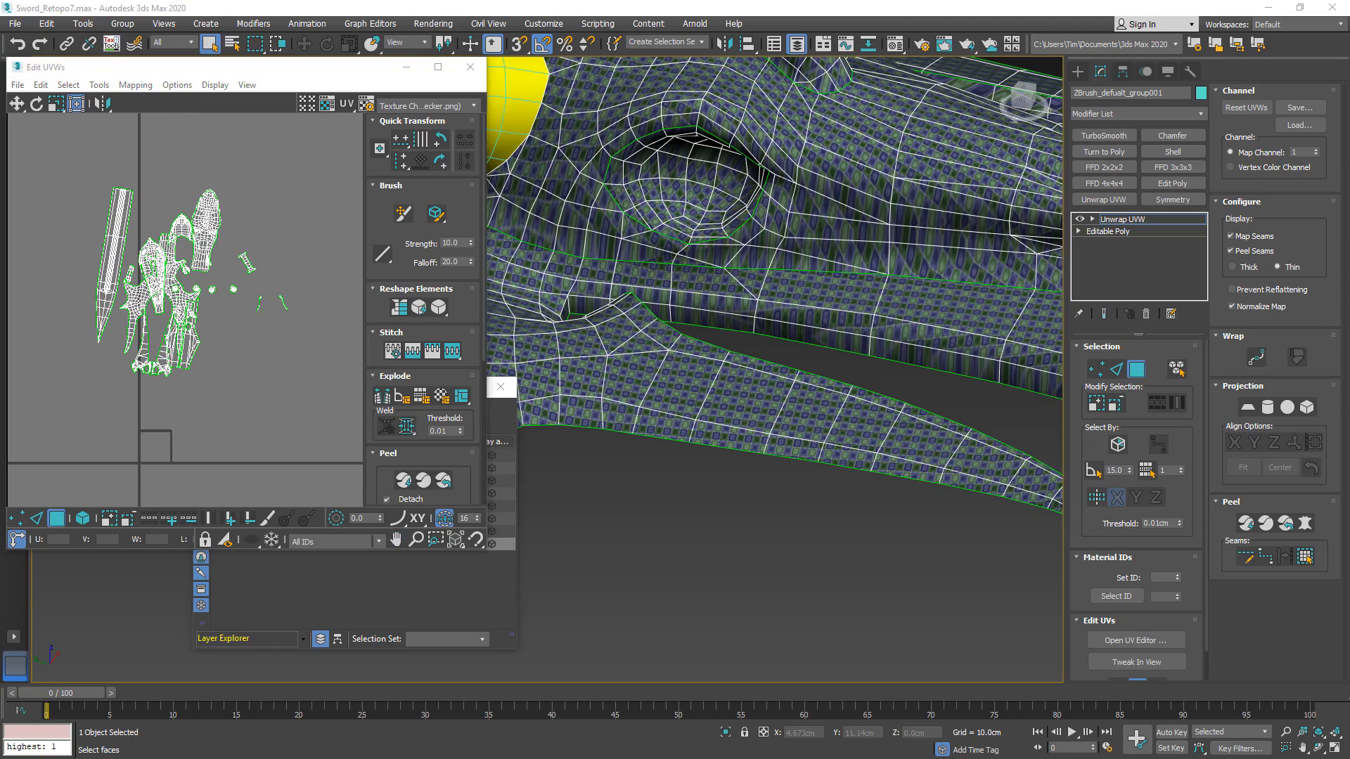
scroll(722, 450, "up", 2)
scroll(823, 392, "down", 3)
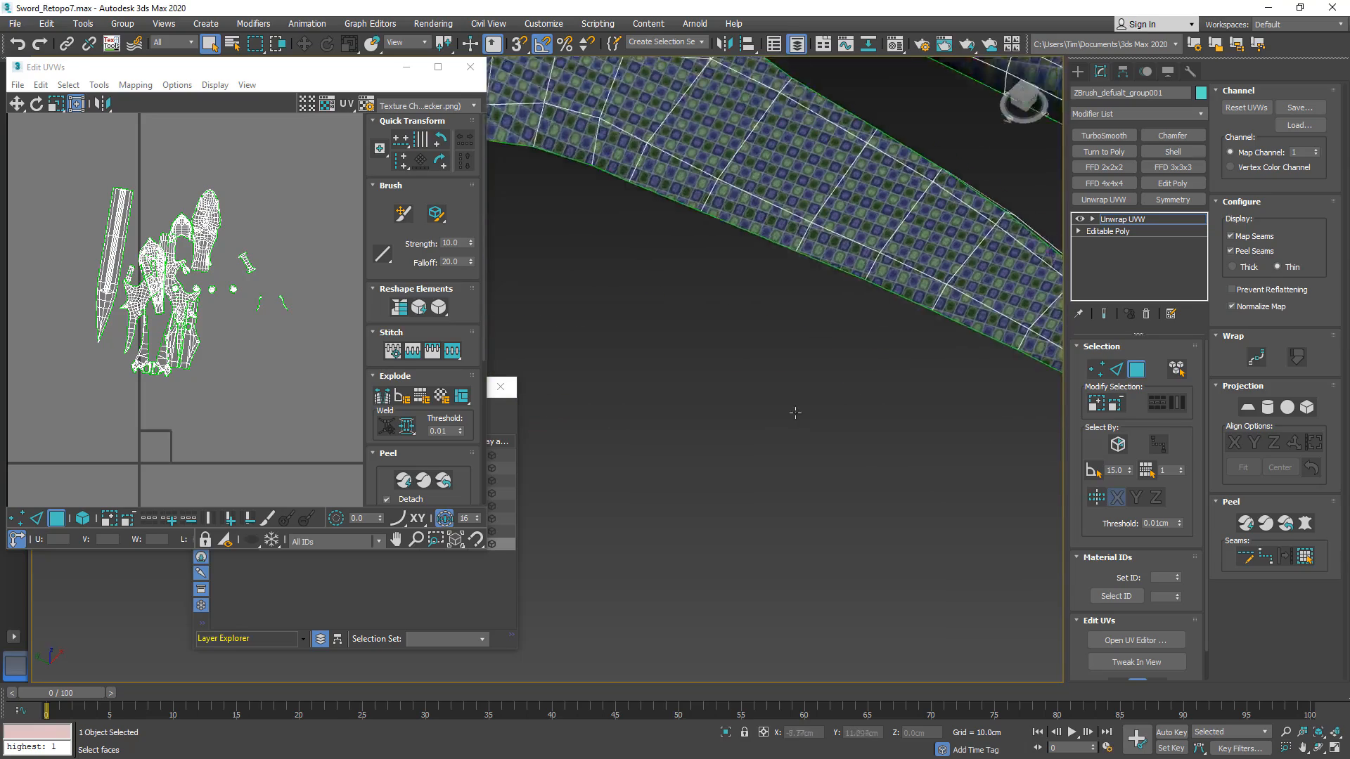
scroll(654, 549, "up", 4)
middle_click_drag(653, 631, 900, 594)
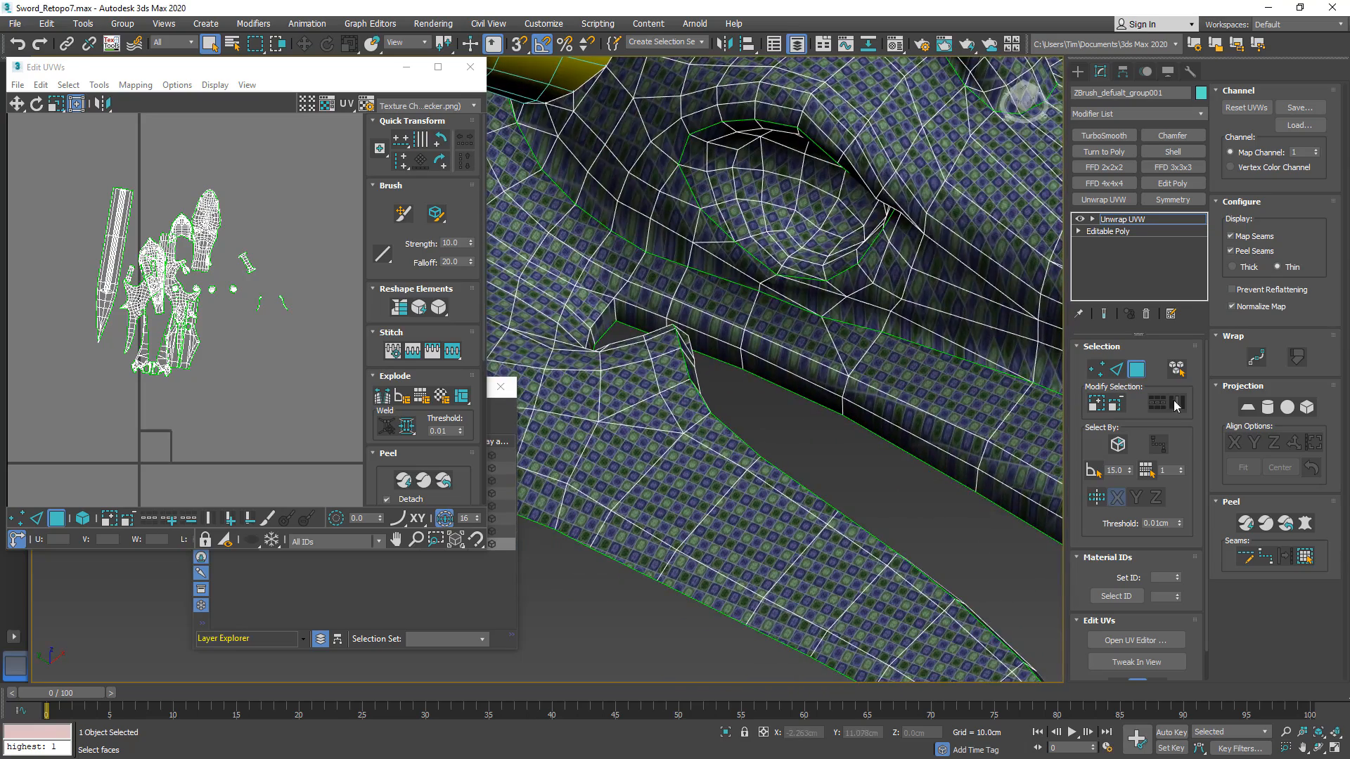
- Select the strip of stretched side faces along the jaw, from the notch beside the prong toward the jaw's tip
left_click(640, 317)
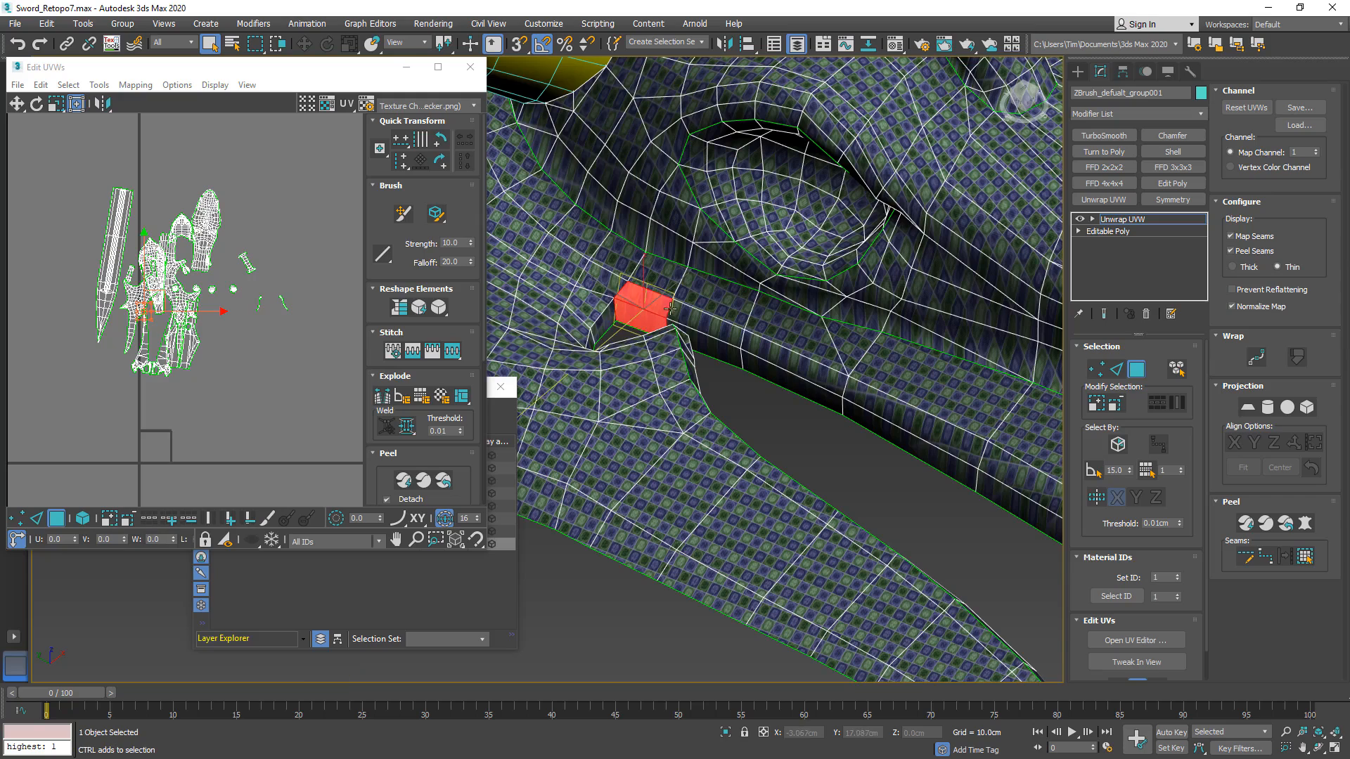
left_click(728, 332, "ctrl")
left_click_drag(809, 378, 819, 393, "ctrl")
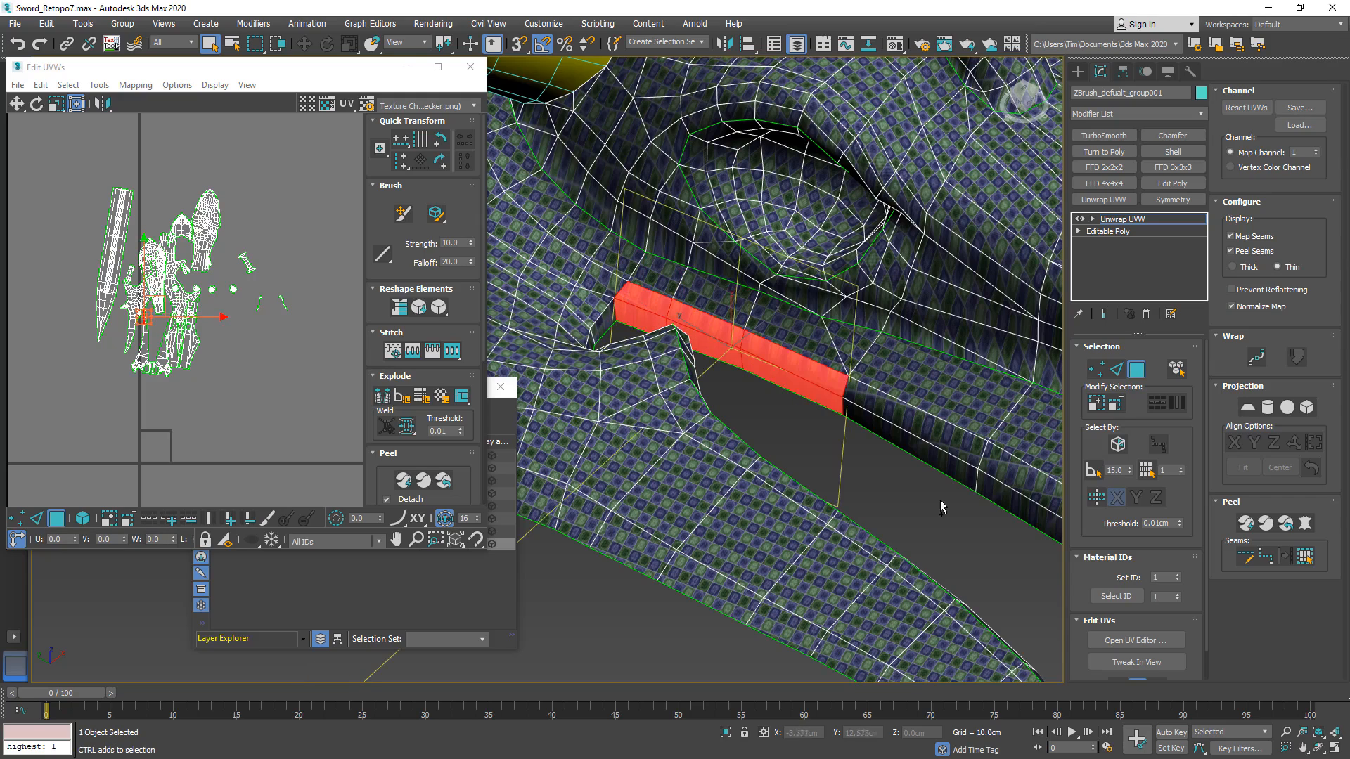
middle_click_drag(977, 464, 780, 492, "alt")
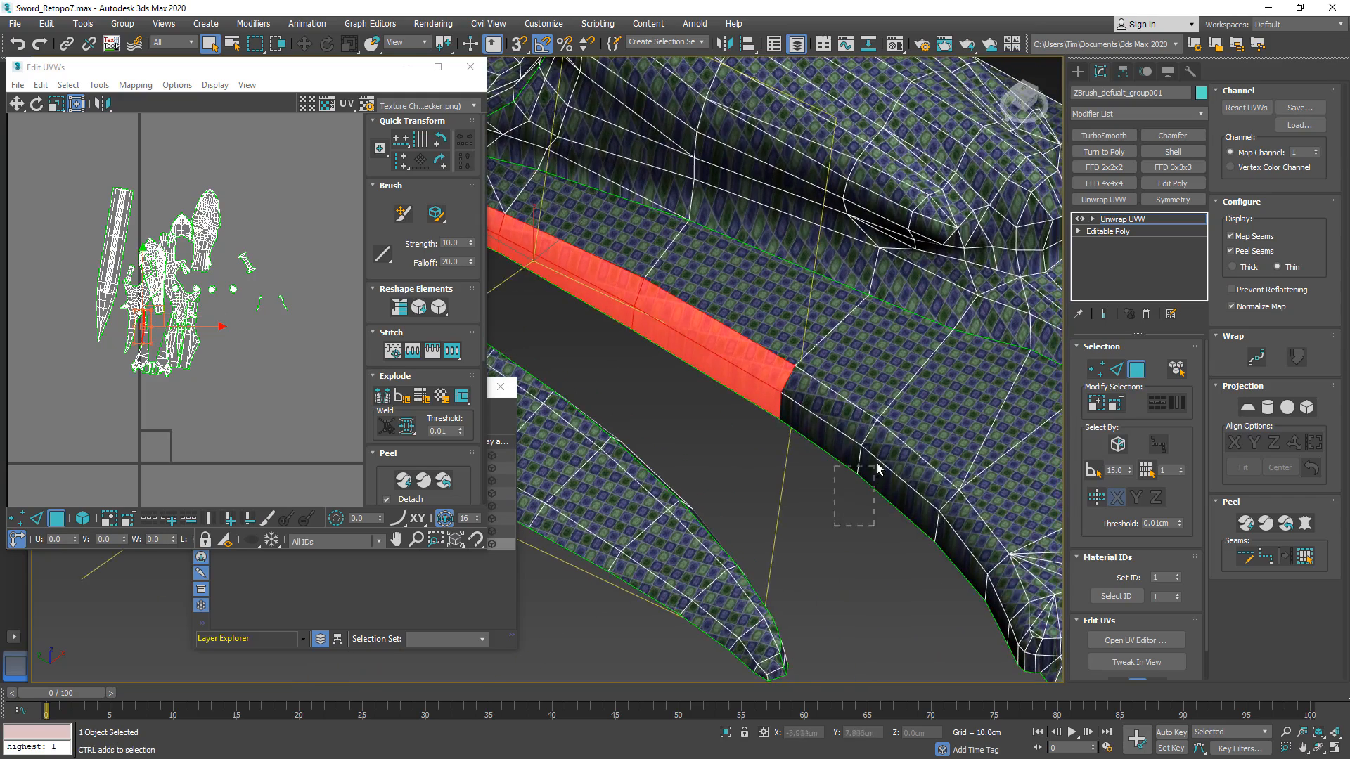
left_click_drag(876, 462, 939, 621, "ctrl")
middle_click_drag(940, 621, 867, 519)
left_click_drag(927, 480, 928, 479, "ctrl")
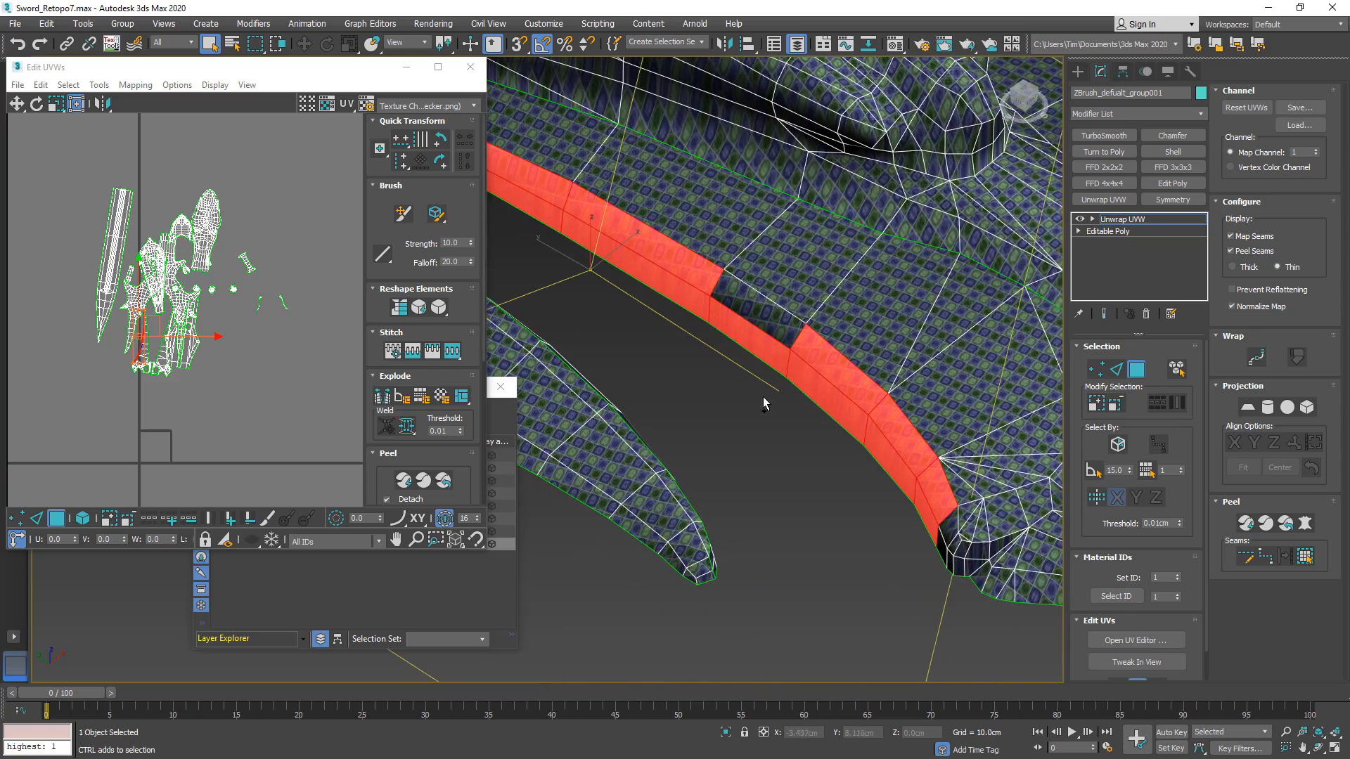
left_click_drag(784, 331, 785, 330, "ctrl")
- Add the small side faces curving around the jaw's tip to the selected strip
middle_click_drag(927, 567, 815, 478)
scroll(816, 479, "up", 4)
left_click_drag(788, 486, 805, 458, "ctrl")
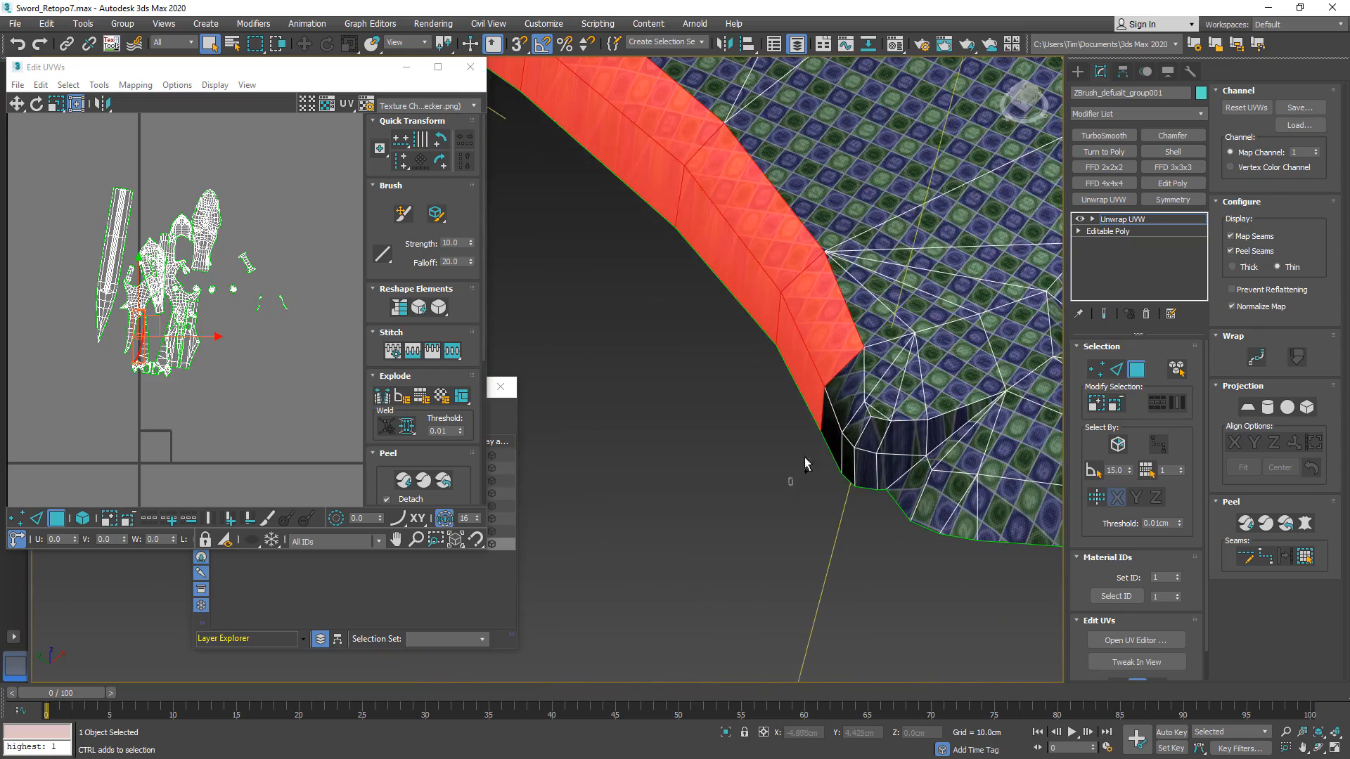
left_click_drag(850, 409, 850, 410, "ctrl")
left_click(870, 465, "ctrl")
left_click(874, 436, "ctrl")
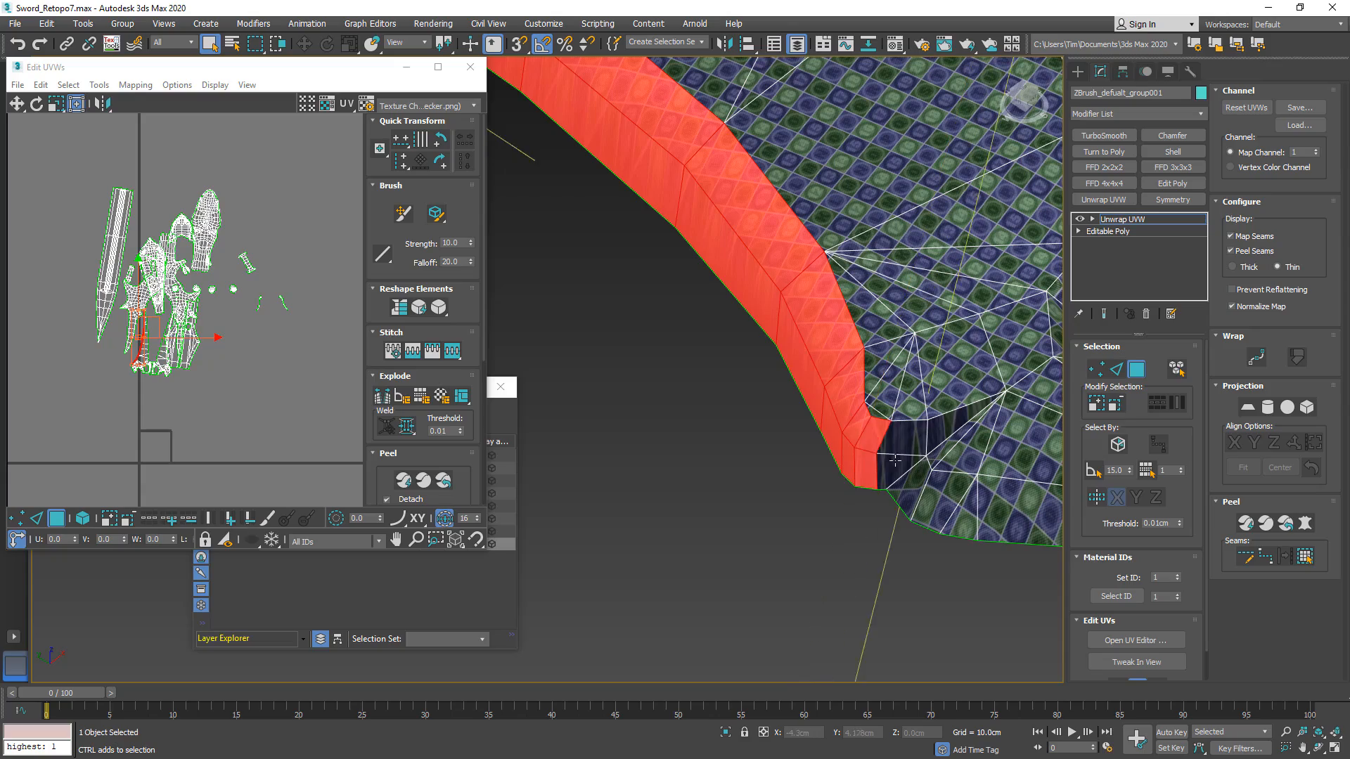
left_click(897, 468, "ctrl")
left_click(909, 436, "ctrl")
left_click(954, 424, "ctrl")
scroll(883, 472, "down", 6)
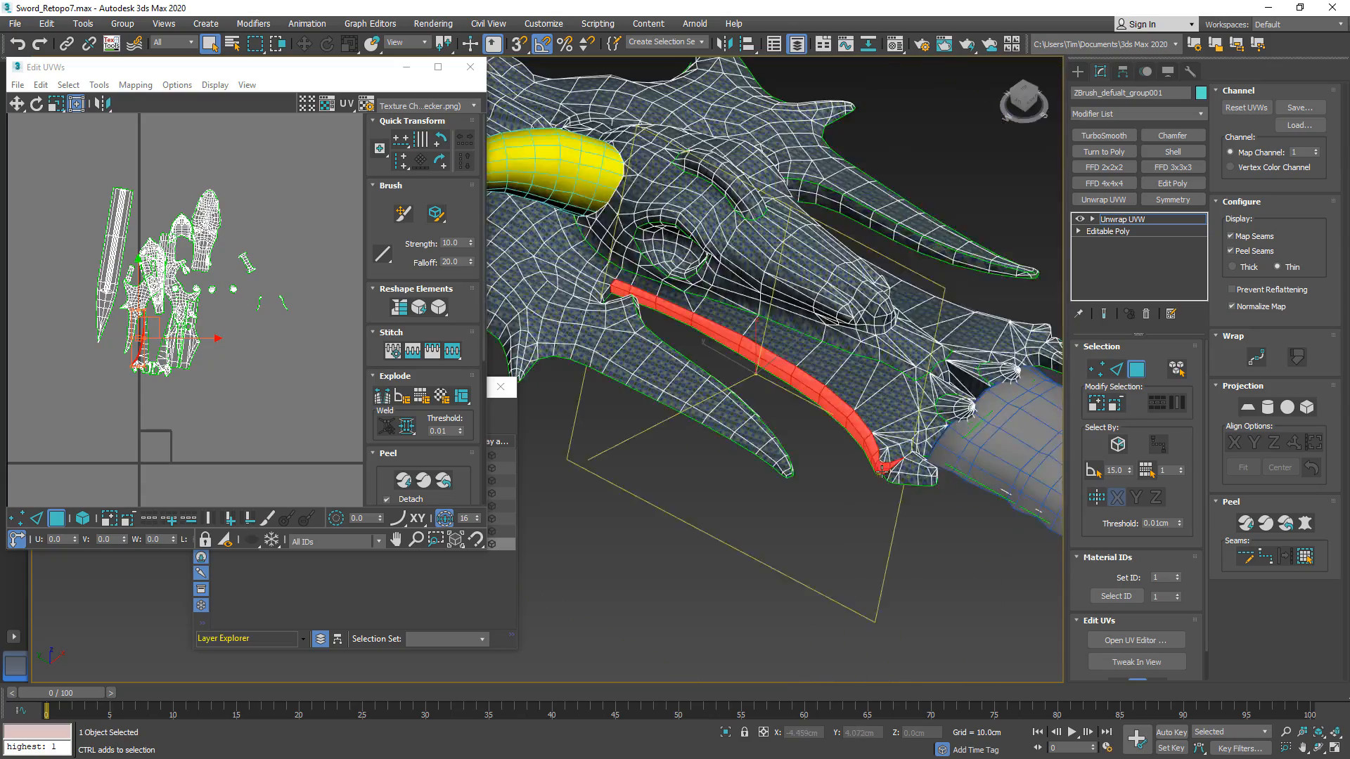
- Add the small side faces around the opposite jaw tip to the selection
middle_click_drag(882, 472, 773, 490, "alt")
scroll(921, 537, "up", 5)
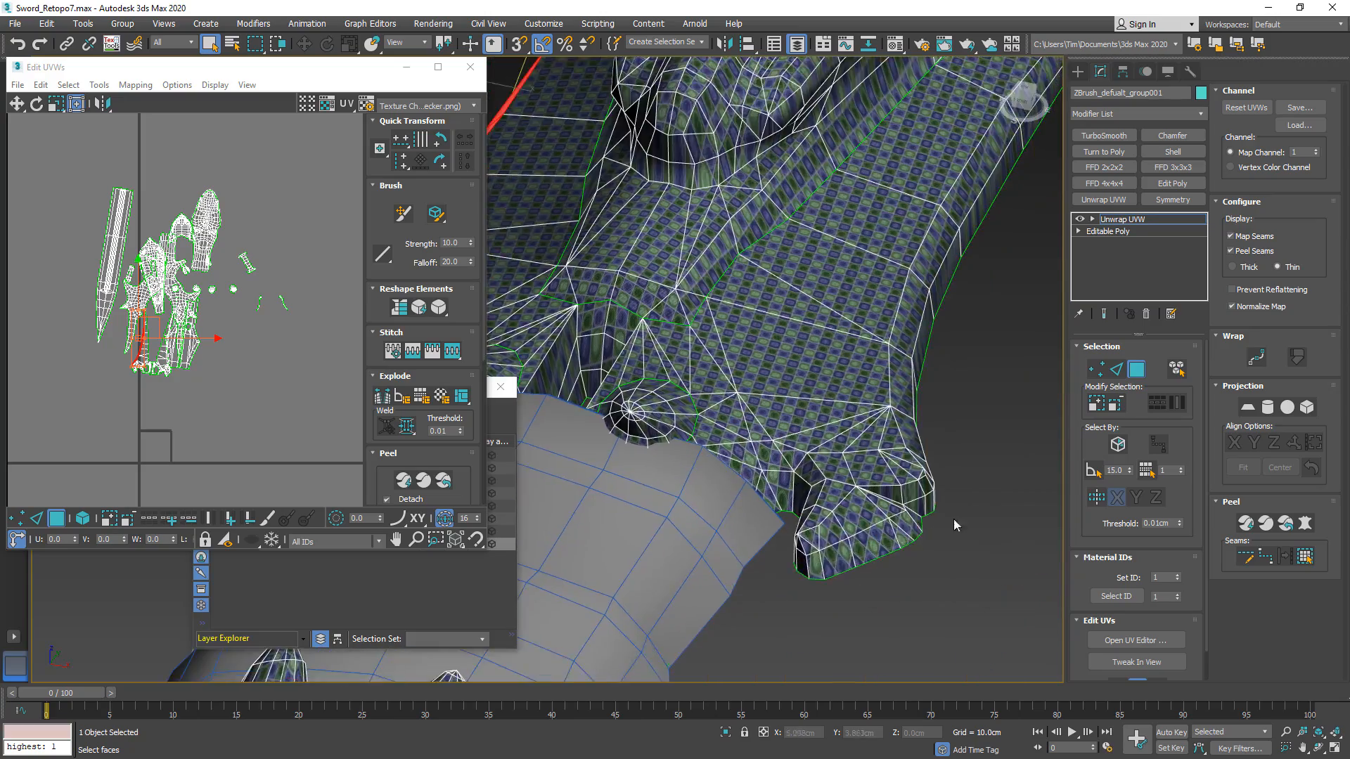
scroll(942, 505, "up", 5)
left_click(853, 484, "ctrl")
left_click(888, 490, "ctrl")
left_click(900, 507, "ctrl")
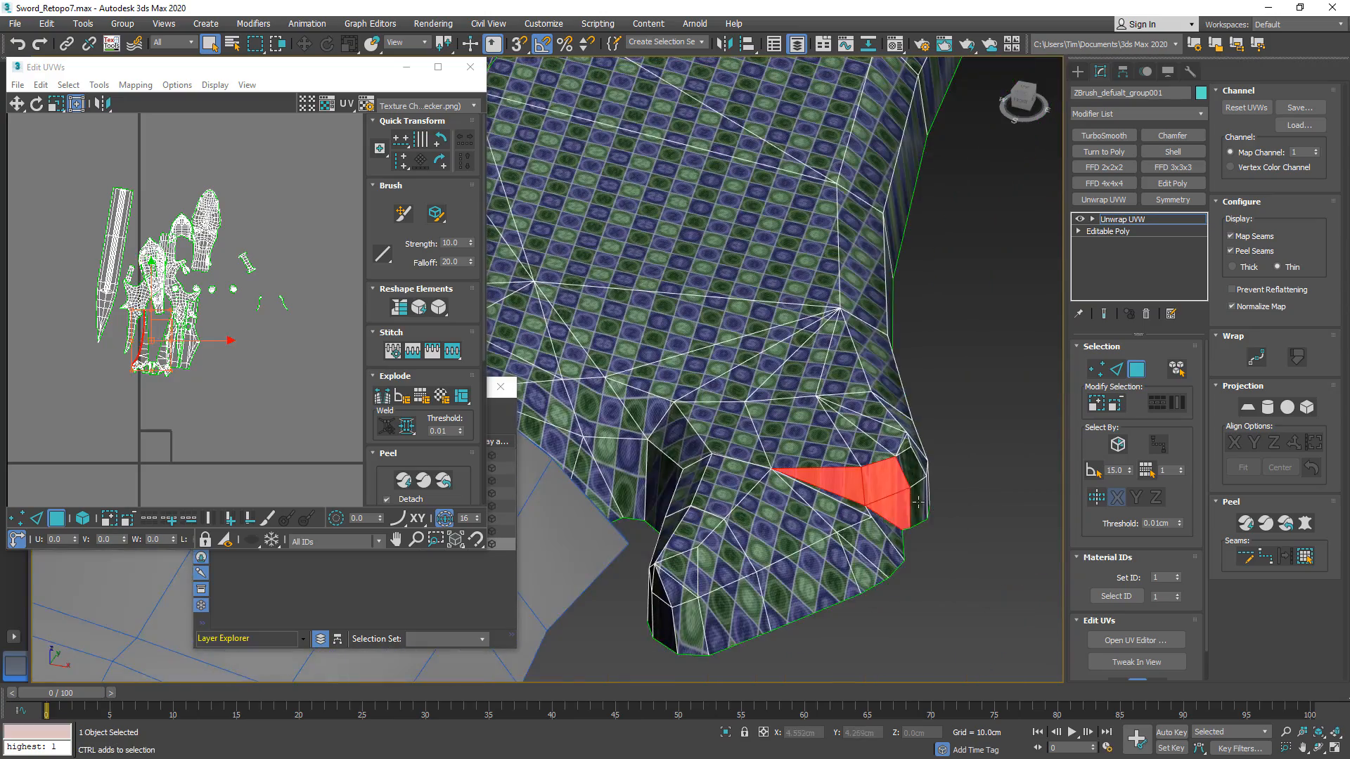
left_click(919, 503, "ctrl")
left_click(915, 472, "ctrl")
scroll(913, 492, "down", 7)
- Add the stretched side faces along the opposite jaw edge to the selection, from its tip up to the notch beside the prong
middle_click_drag(909, 496, 726, 492, "alt")
scroll(725, 492, "up", 5)
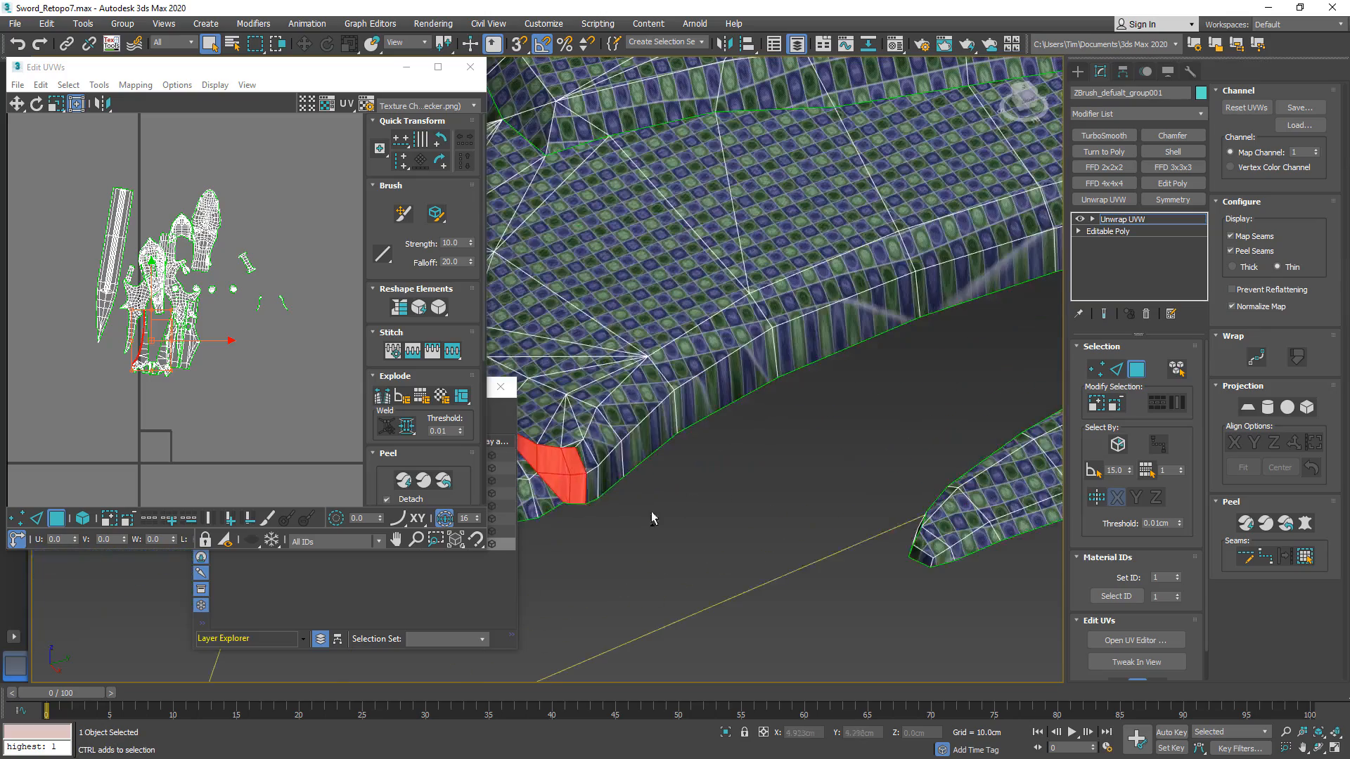
left_click_drag(637, 518, 596, 453, "ctrl")
left_click_drag(676, 410, 669, 386, "ctrl")
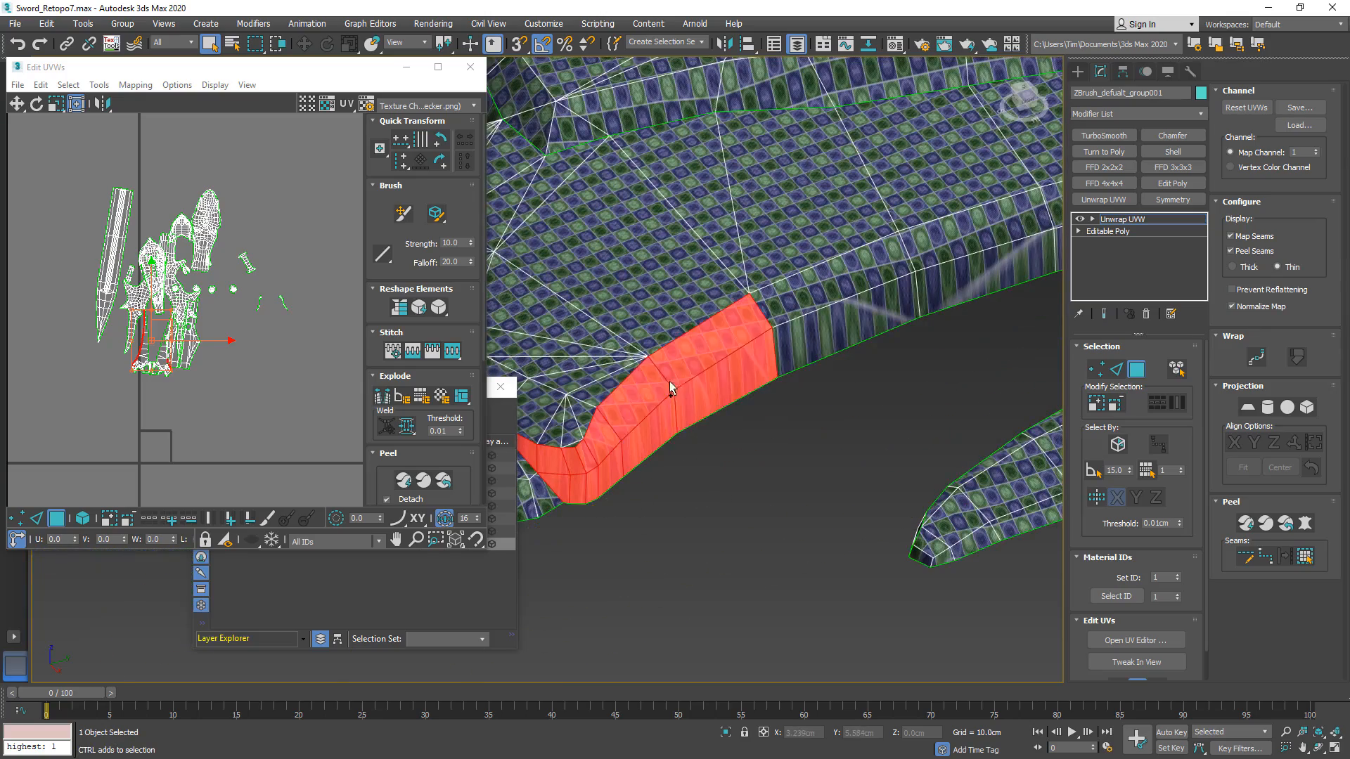
middle_click_drag(668, 386, 600, 540, "alt")
left_click_drag(799, 454, 778, 424, "ctrl")
middle_click_drag(840, 433, 614, 462)
left_click_drag(896, 369, 917, 353, "ctrl")
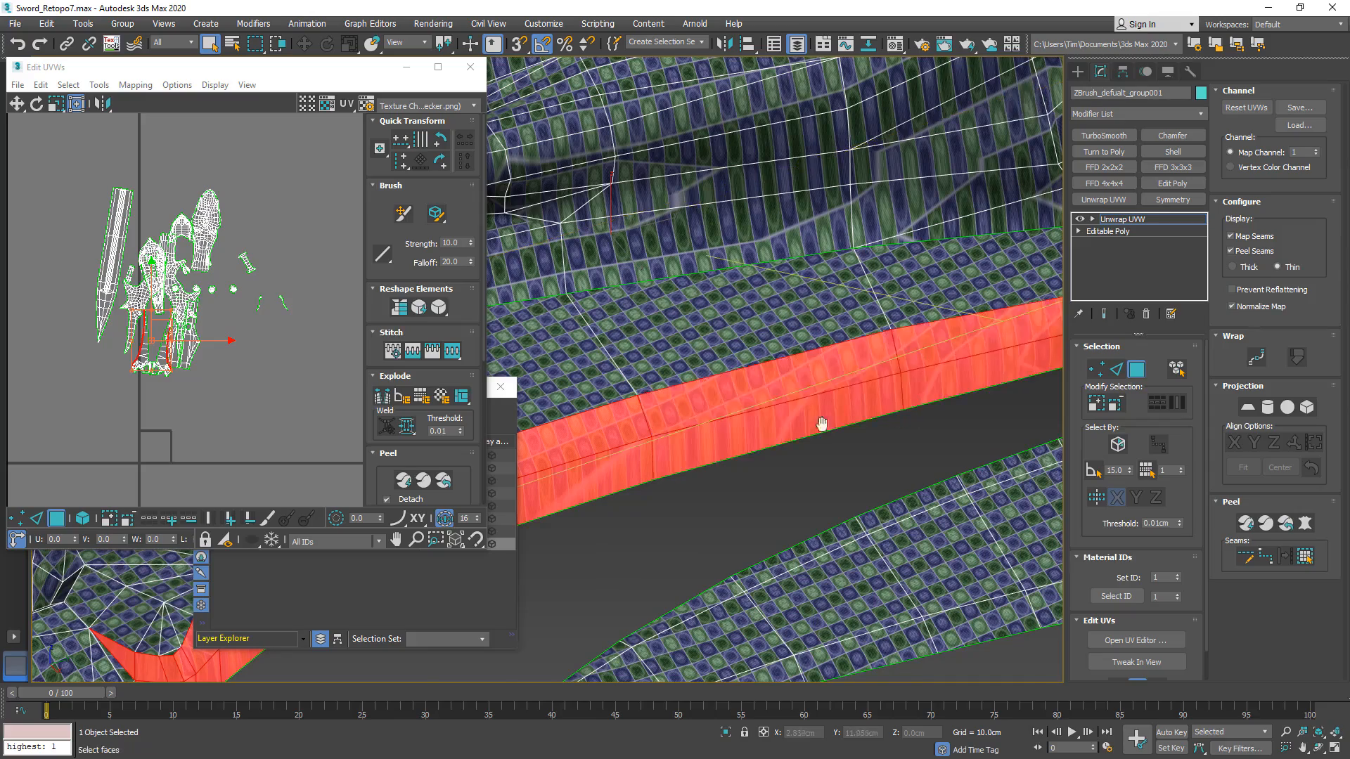
middle_click_drag(817, 416, 940, 449, "alt")
left_click_drag(994, 396, 993, 395, "ctrl")
- Quick planar map the selected jaw edge strips and move the resulting shells to empty space beside the other UV shells
scroll(984, 422, "down", 5)
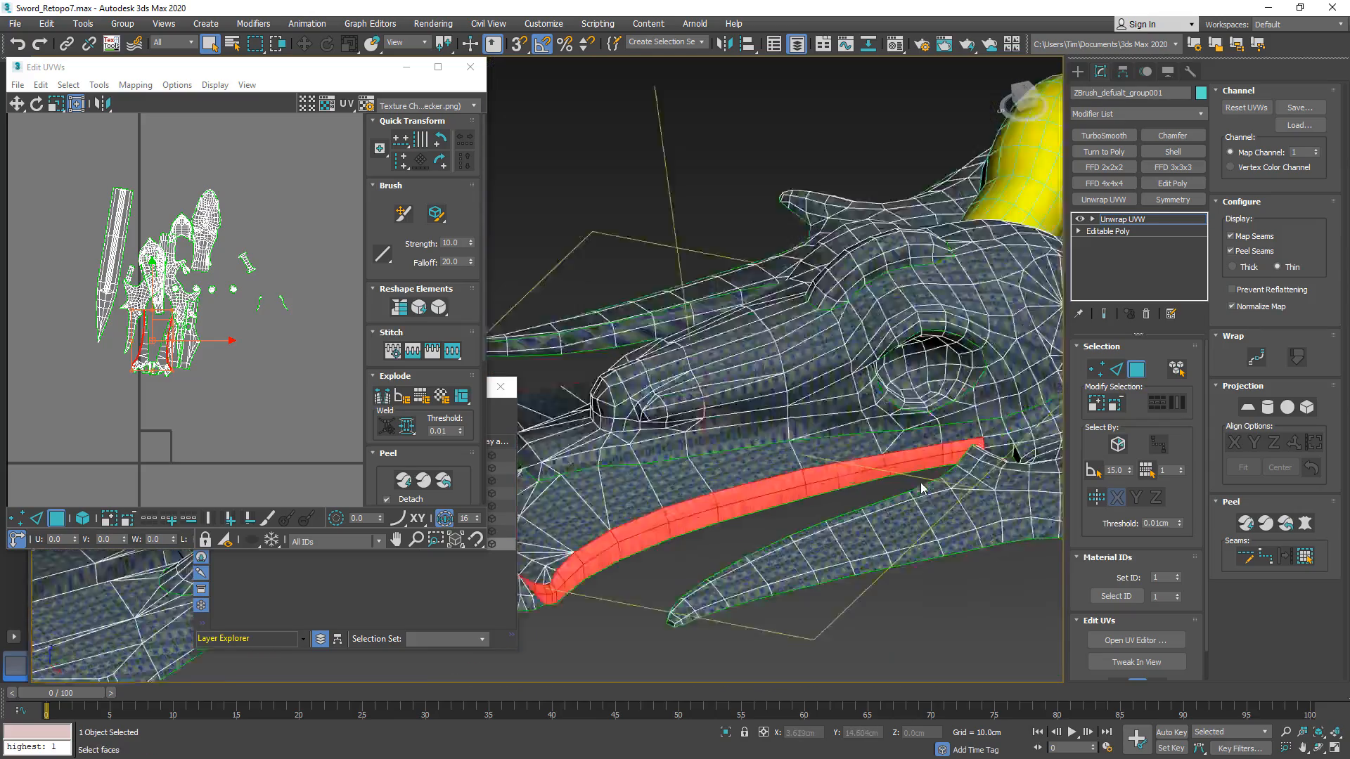
middle_click_drag(925, 484, 950, 518, "alt")
scroll(921, 442, "up", 3)
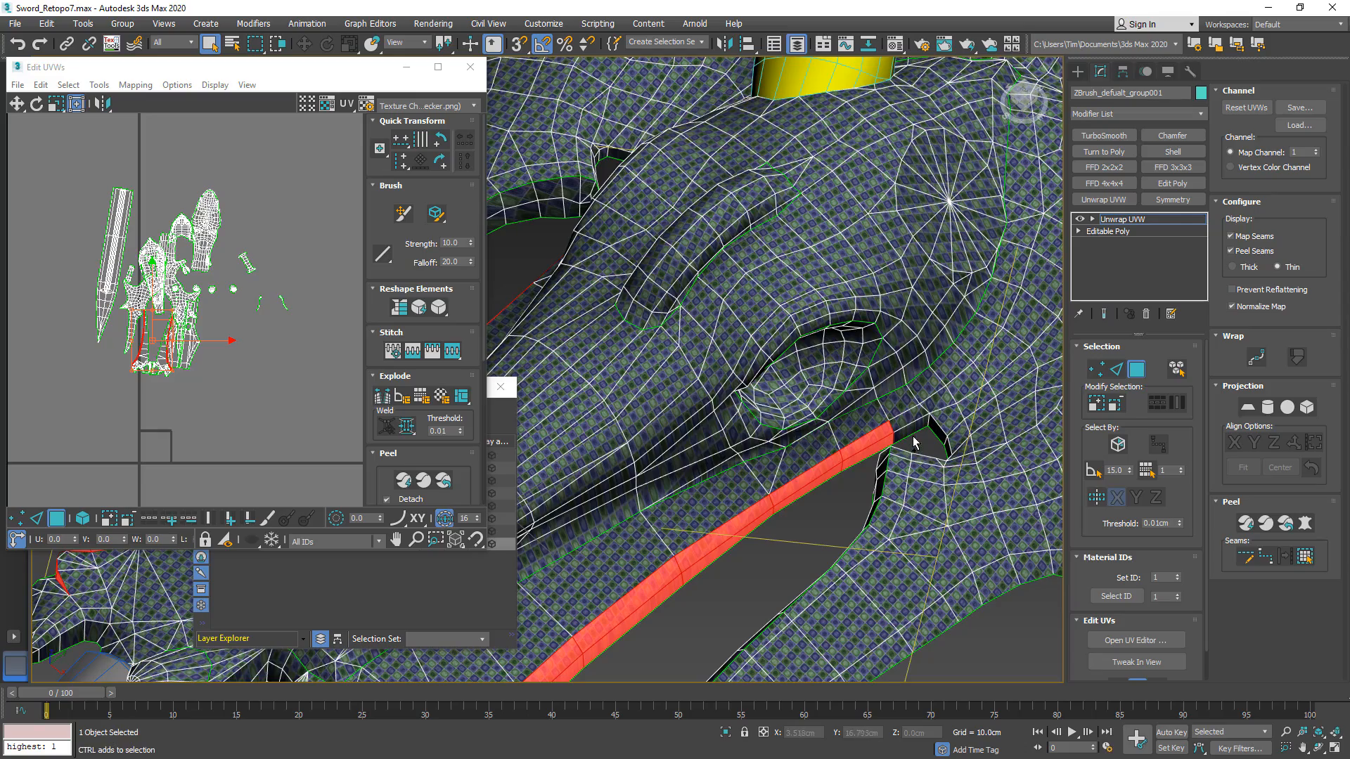
scroll(898, 437, "down", 5)
middle_click_drag(597, 432, 770, 440, "alt")
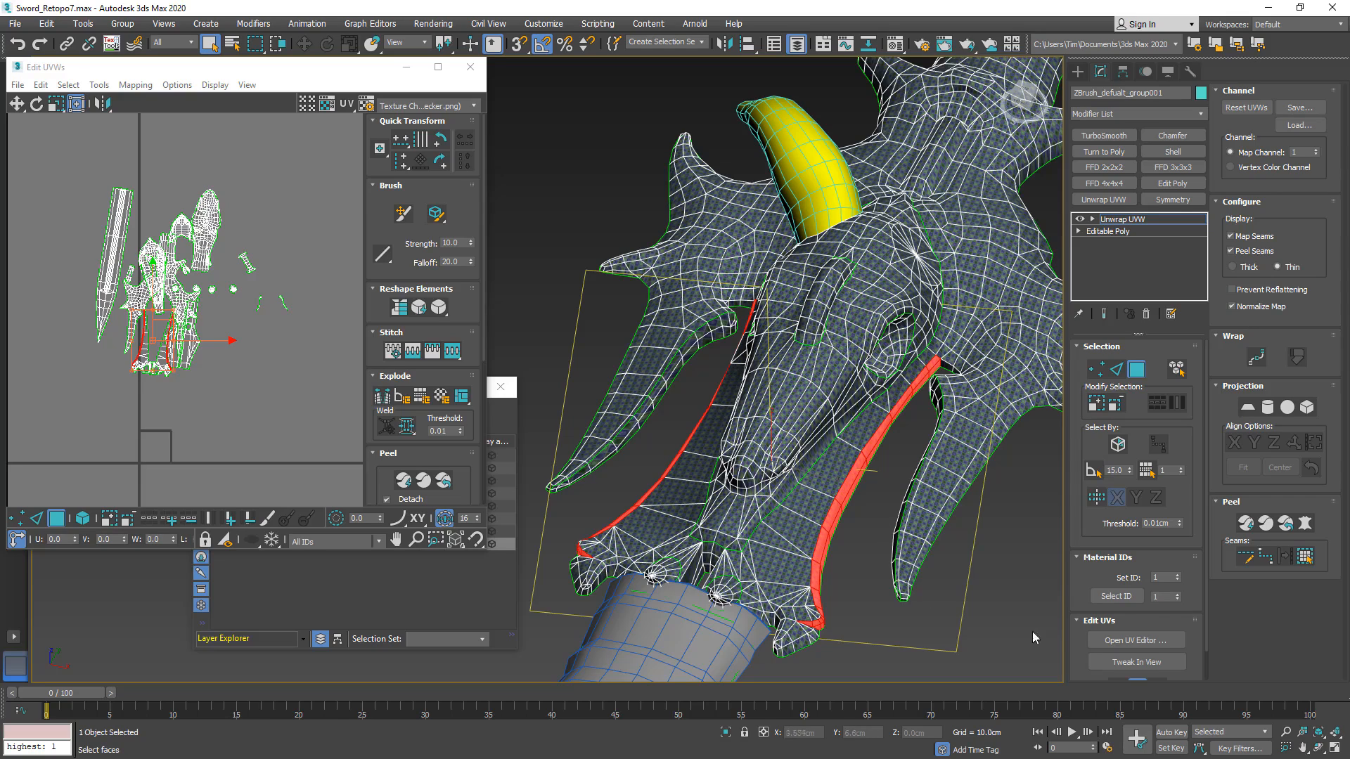
scroll(1188, 588, "down", 1)
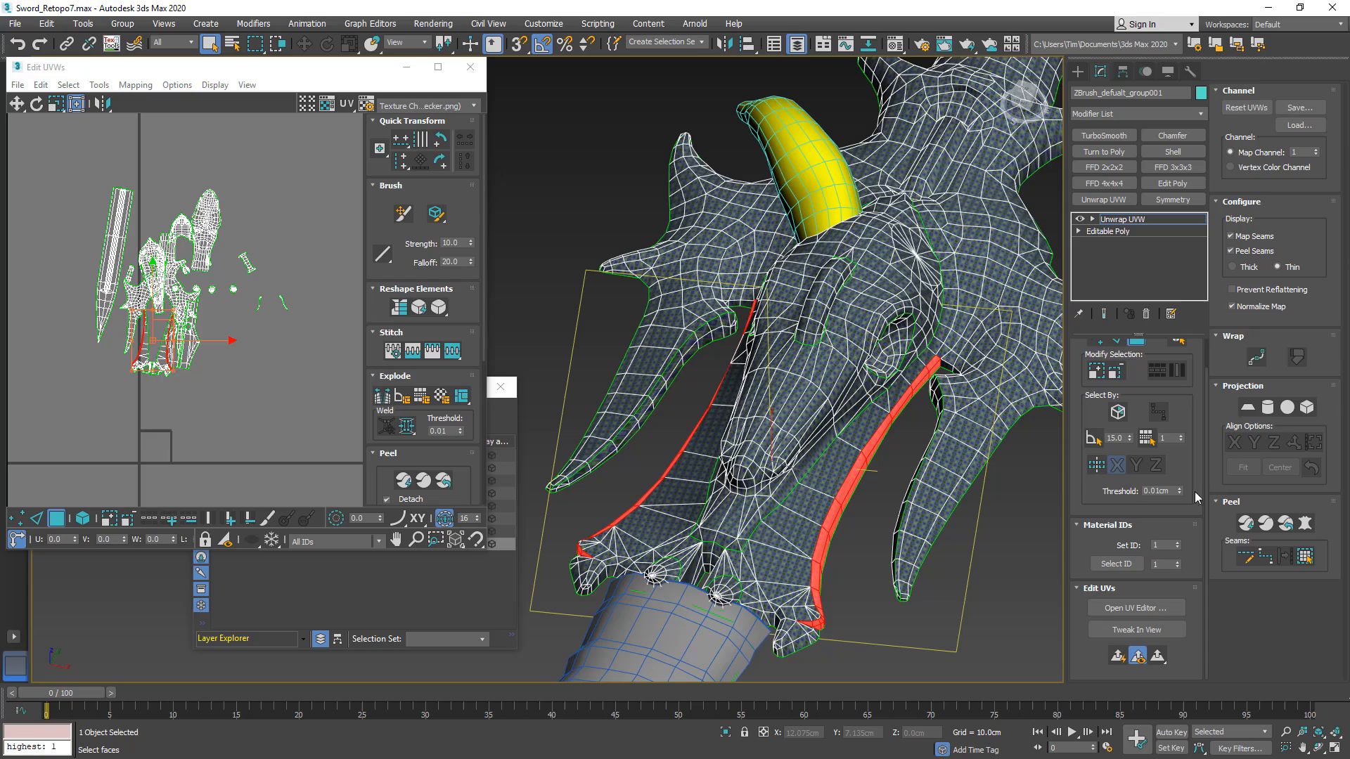
left_click(1115, 658)
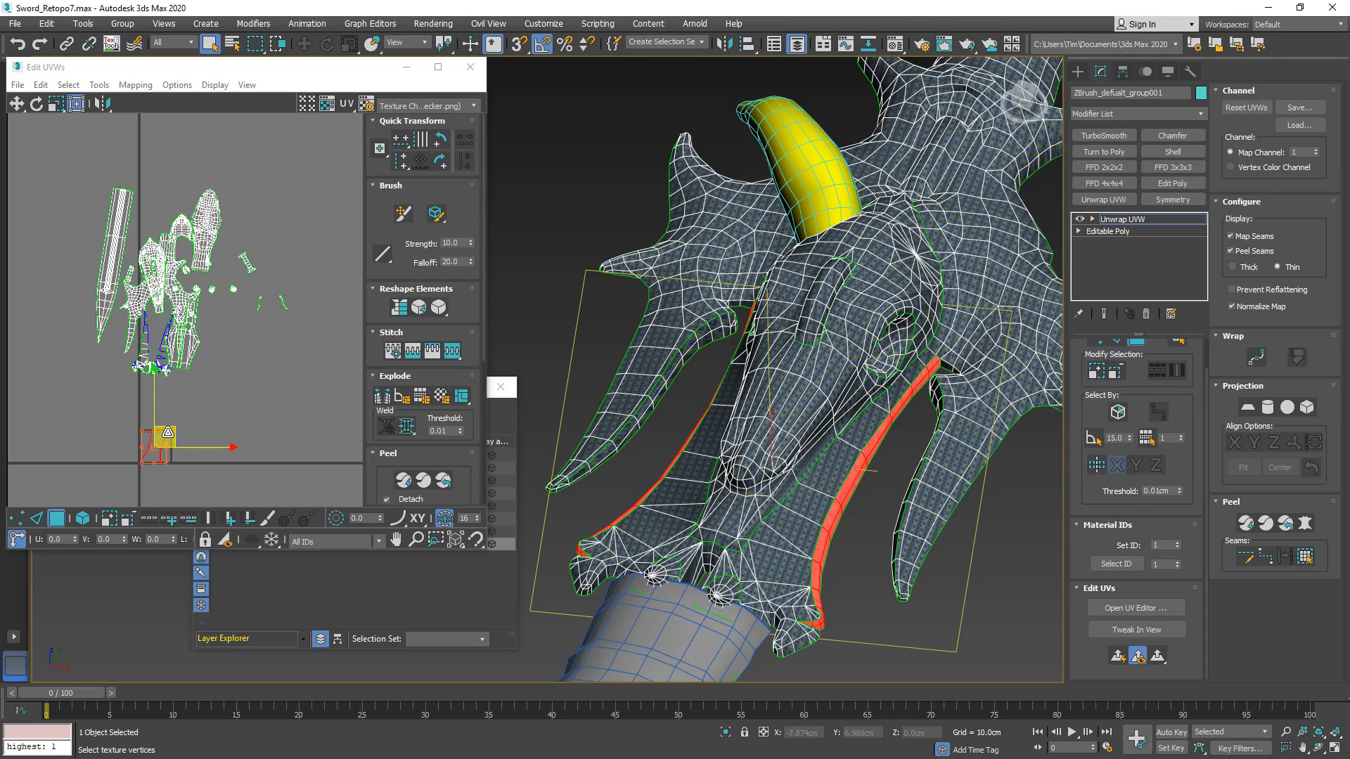
left_click_drag(175, 440, 272, 204)
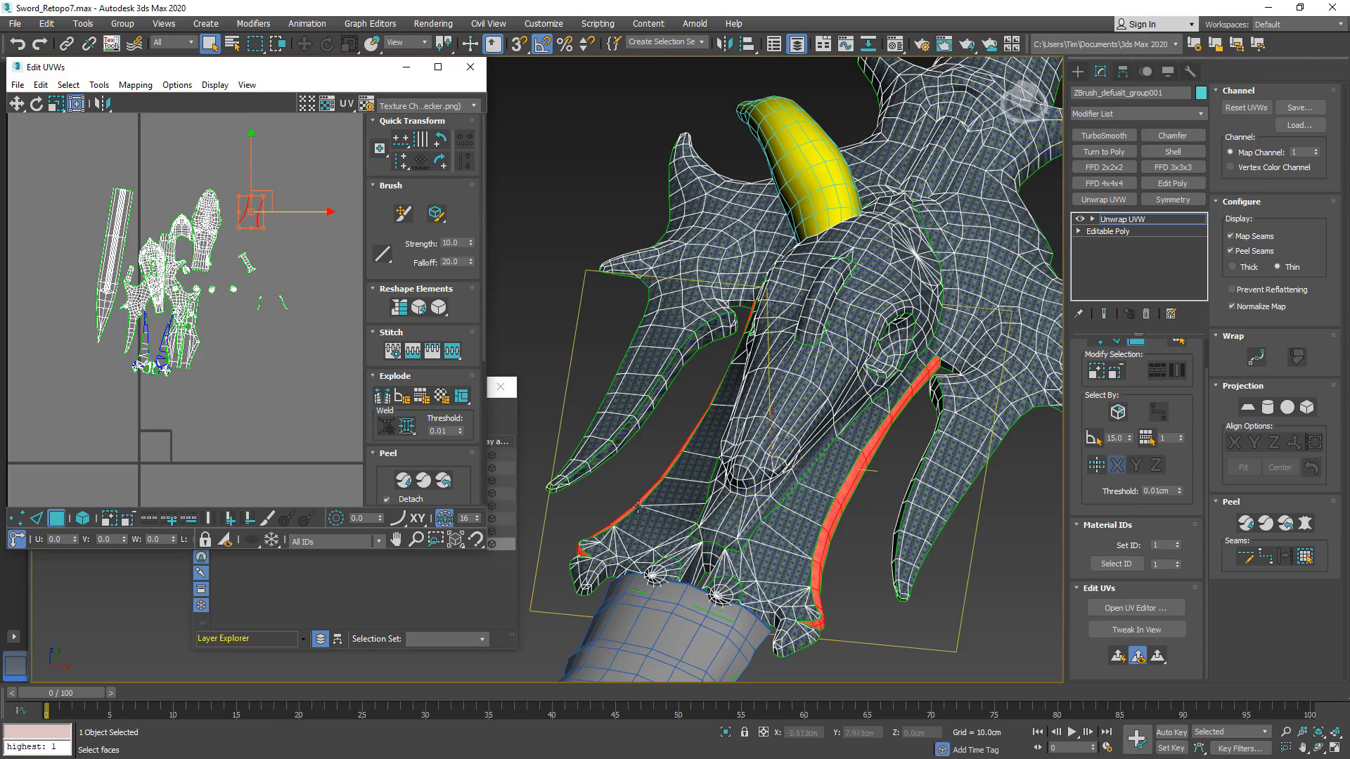
- Select the side faces lining the notch between the jaw and the prong on one side of the guard
middle_click_drag(637, 506, 726, 265, "alt")
scroll(708, 301, "up", 6)
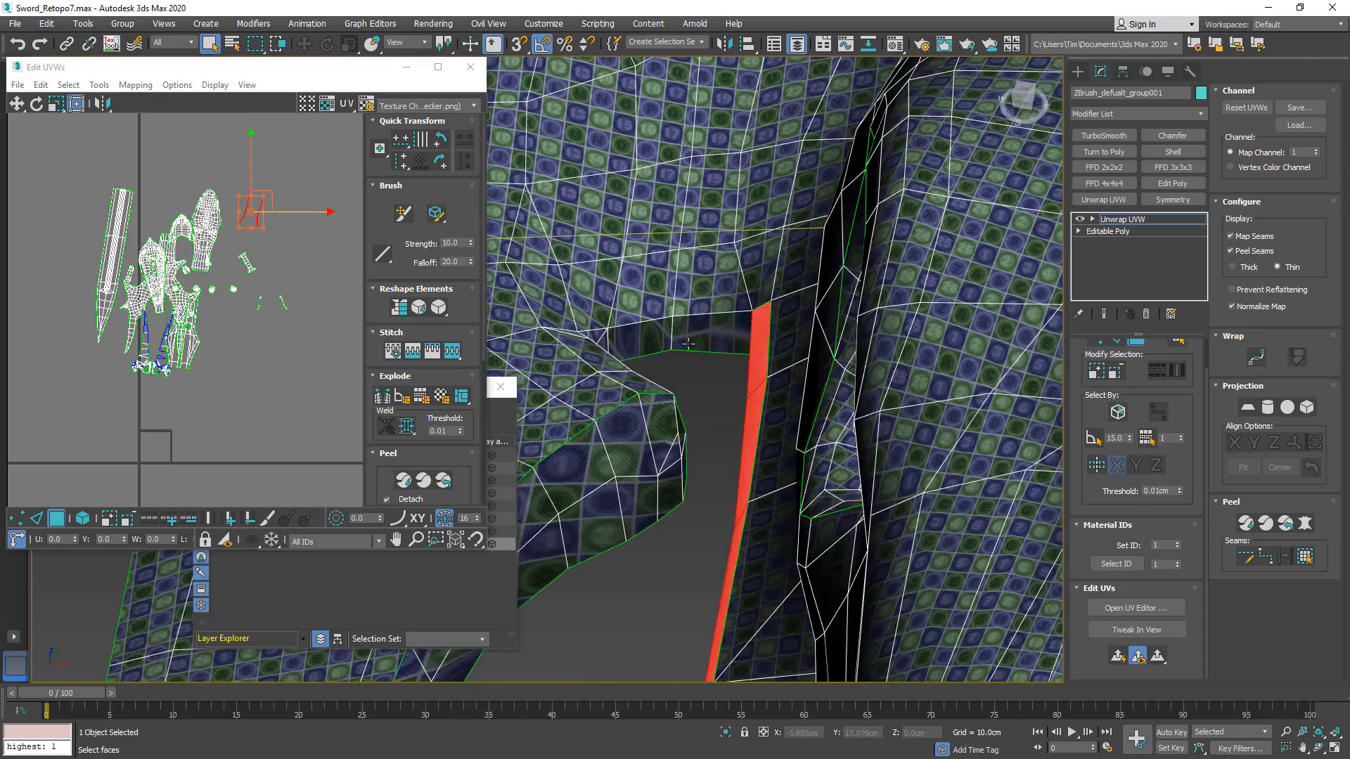
left_click(715, 332)
middle_click_drag(716, 332, 635, 346, "alt")
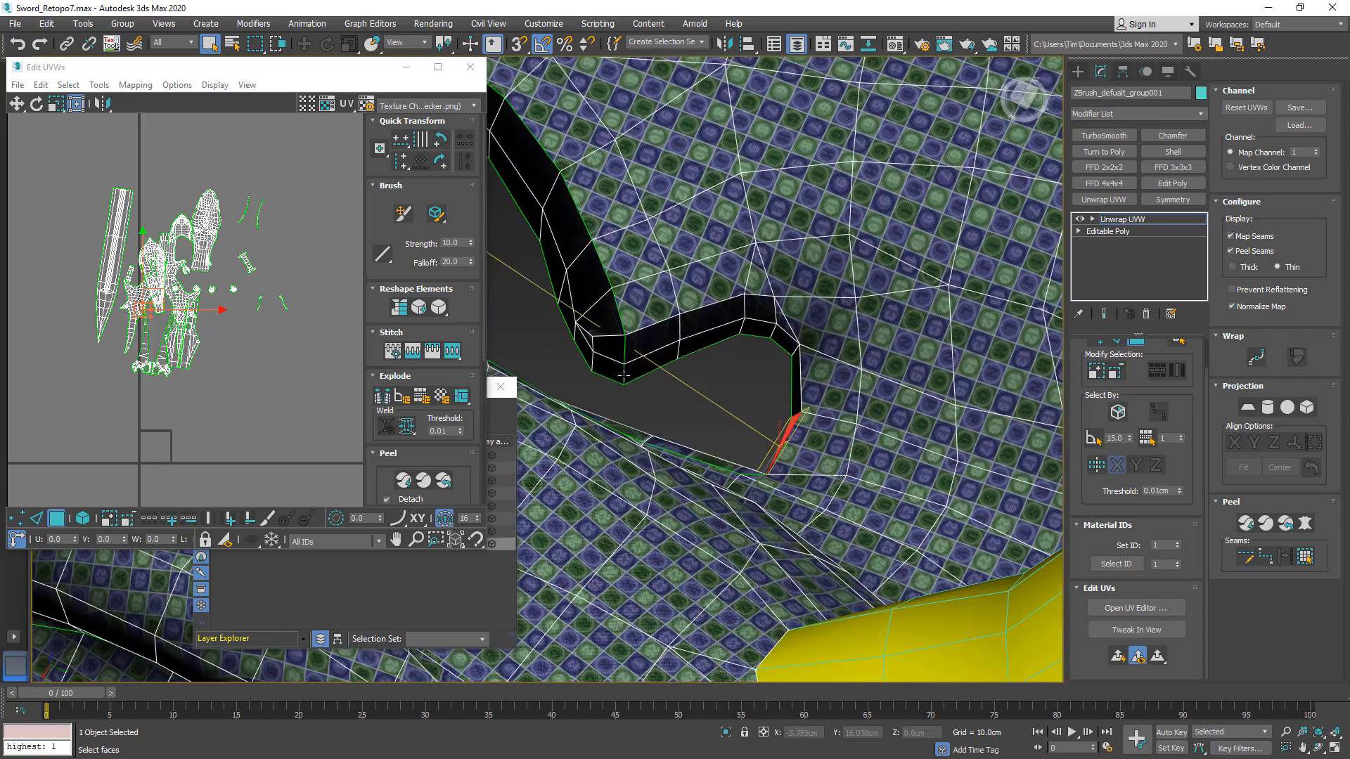
left_click(644, 371, "ctrl")
left_click(663, 336, "ctrl")
left_click(705, 326, "ctrl")
left_click(718, 336, "ctrl")
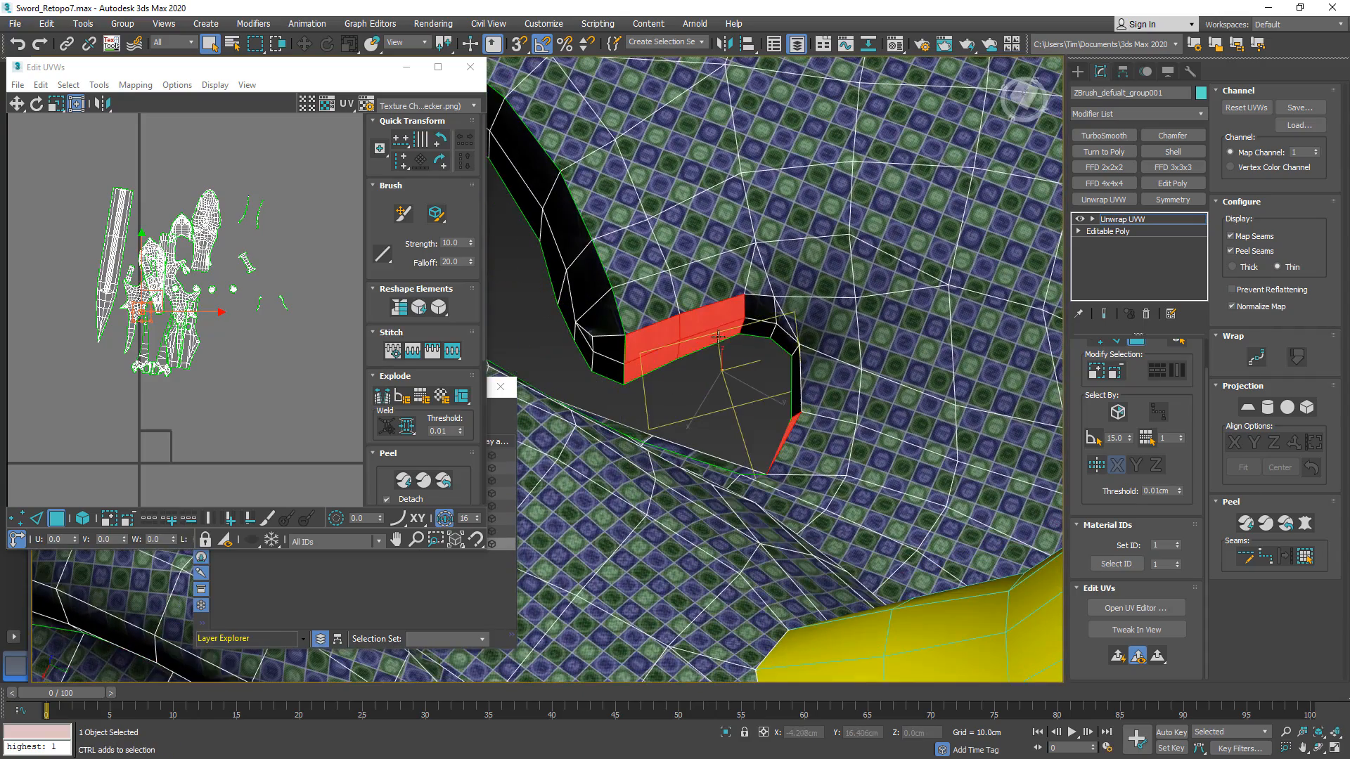
left_click(761, 319, "ctrl")
middle_click_drag(762, 319, 829, 290, "alt")
left_click(703, 361, "ctrl")
- Add the side faces lining the matching notch on the other side of the guard to the selection
scroll(703, 361, "down", 4)
scroll(640, 385, "down", 5)
scroll(846, 315, "up", 5)
middle_click_drag(879, 416, 682, 305, "alt")
scroll(799, 242, "up", 5)
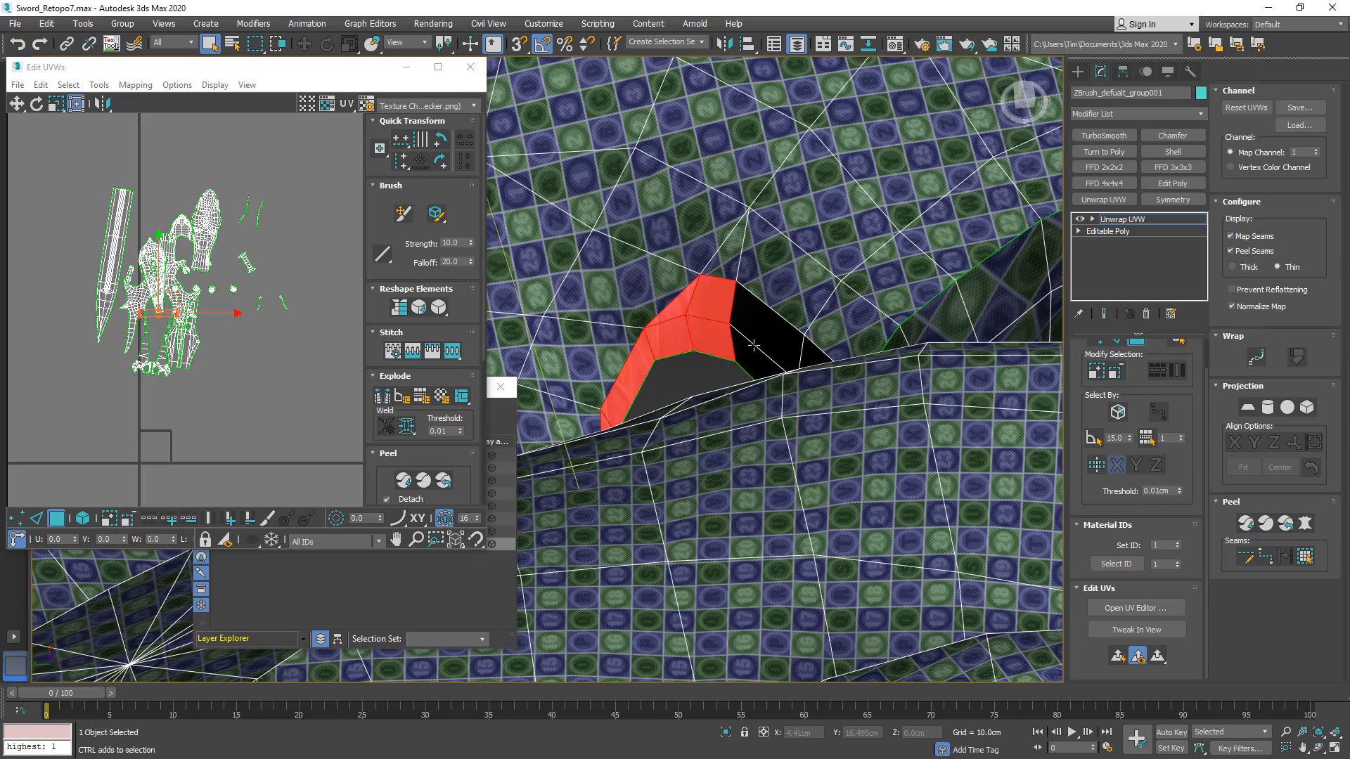
scroll(766, 353, "down", 3)
middle_click_drag(754, 329, 659, 309, "alt")
left_click(734, 337, "ctrl")
scroll(763, 324, "down", 6)
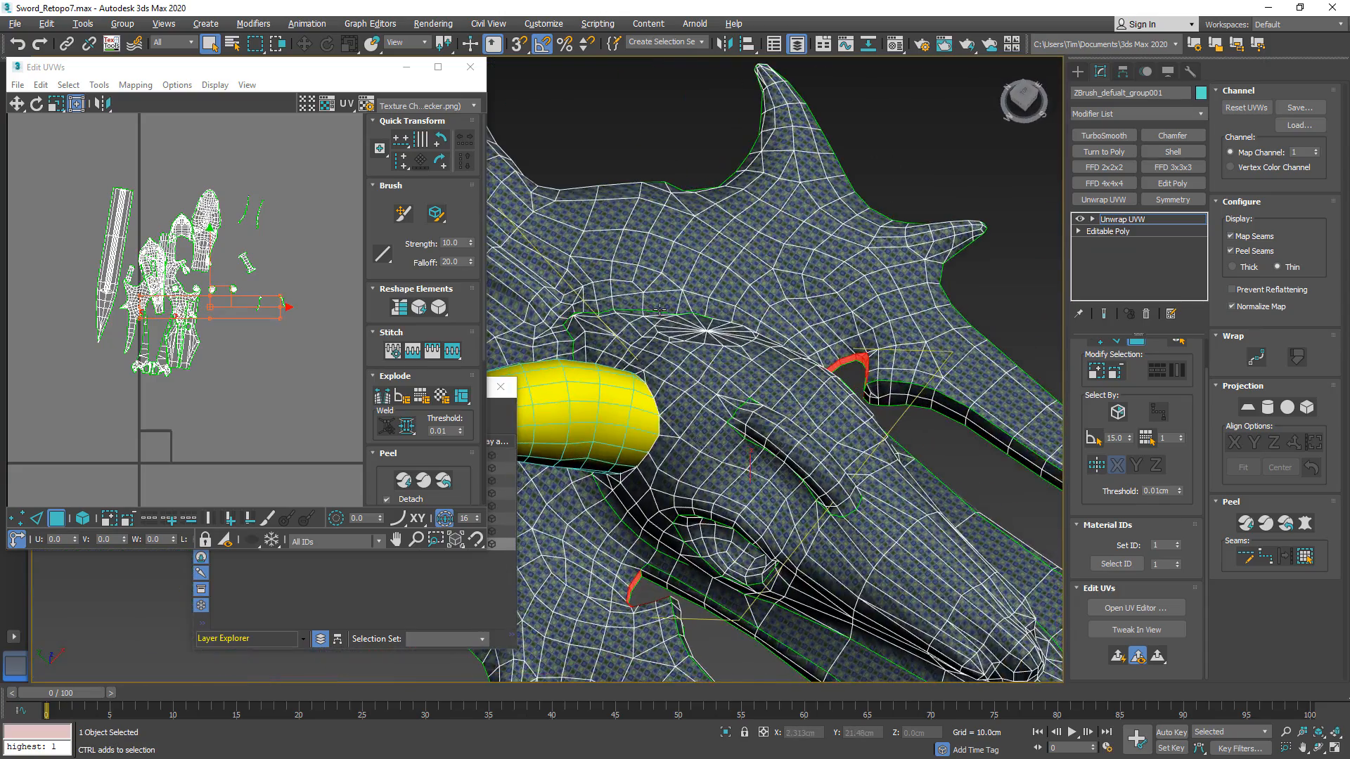
- Quick planar map the selected notch faces and move their shells beside the small detached shells
middle_click_drag(807, 366, 760, 347, "alt")
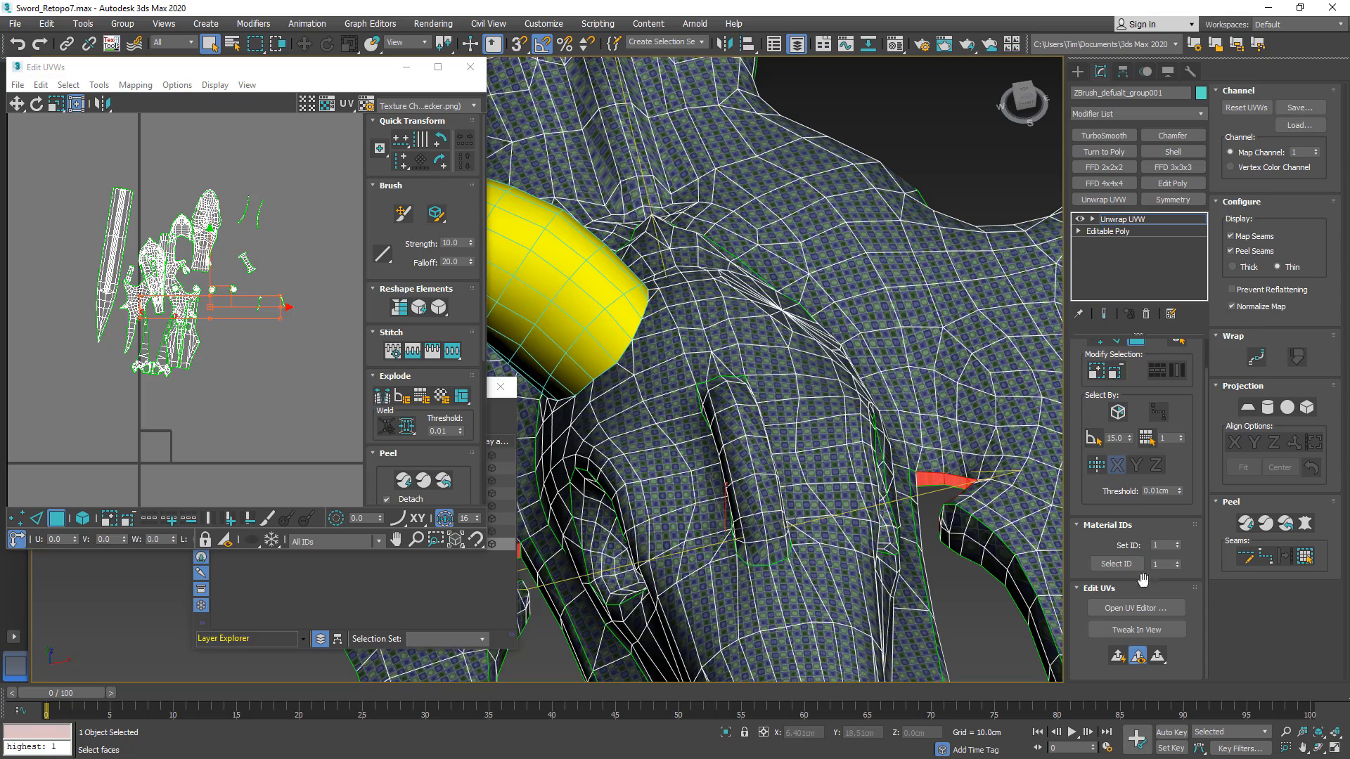
left_click(1118, 657)
left_click_drag(176, 433, 309, 243)
- Save the scene incrementally as Sword_Retopo8.max
middle_click_drag(794, 383, 721, 351)
scroll(829, 409, "down", 4)
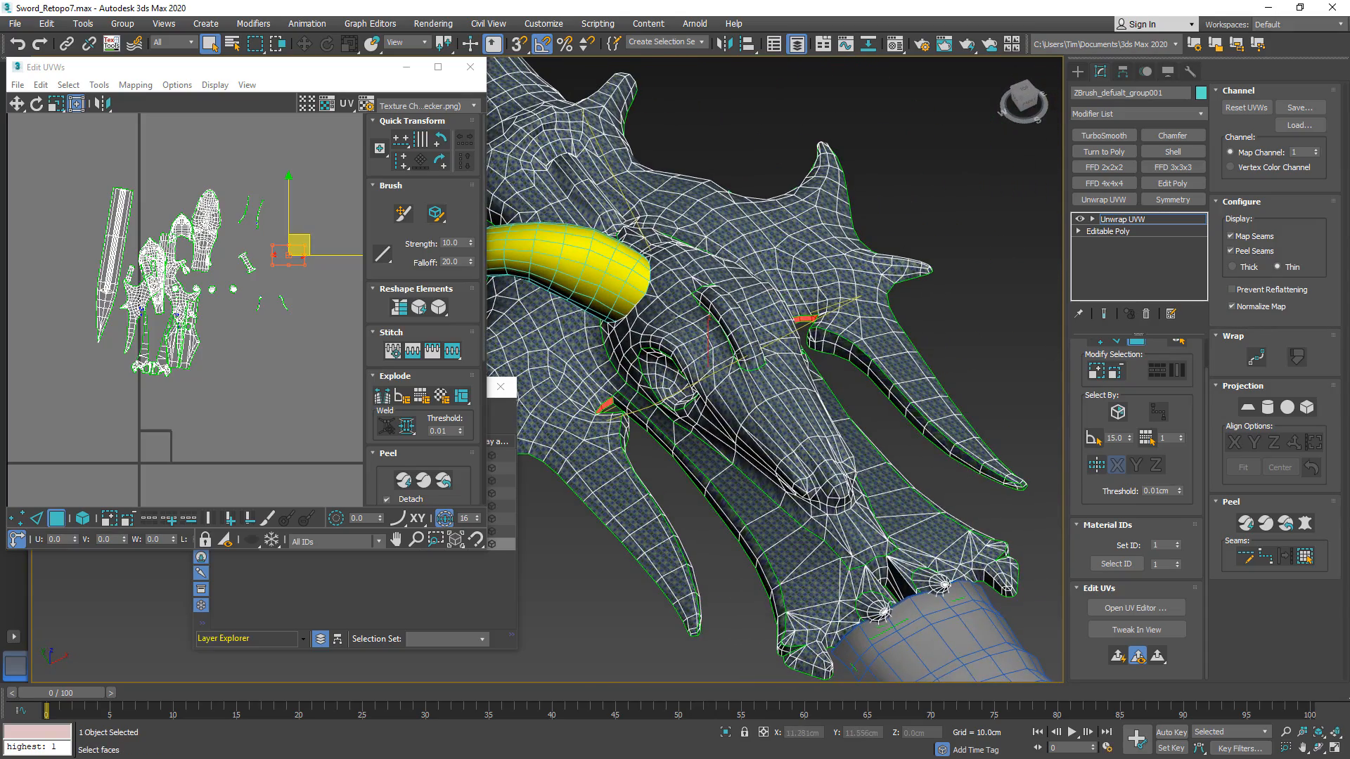
key("ctrl+s")
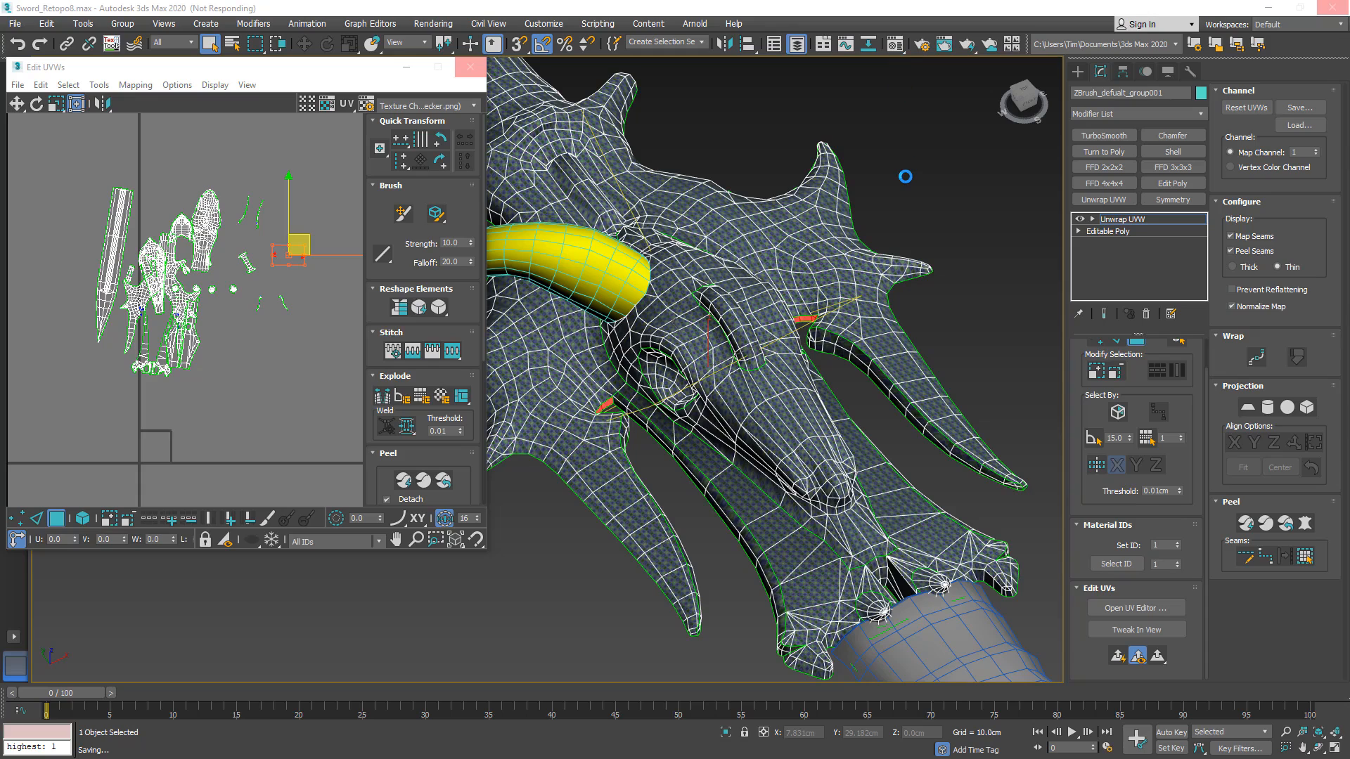
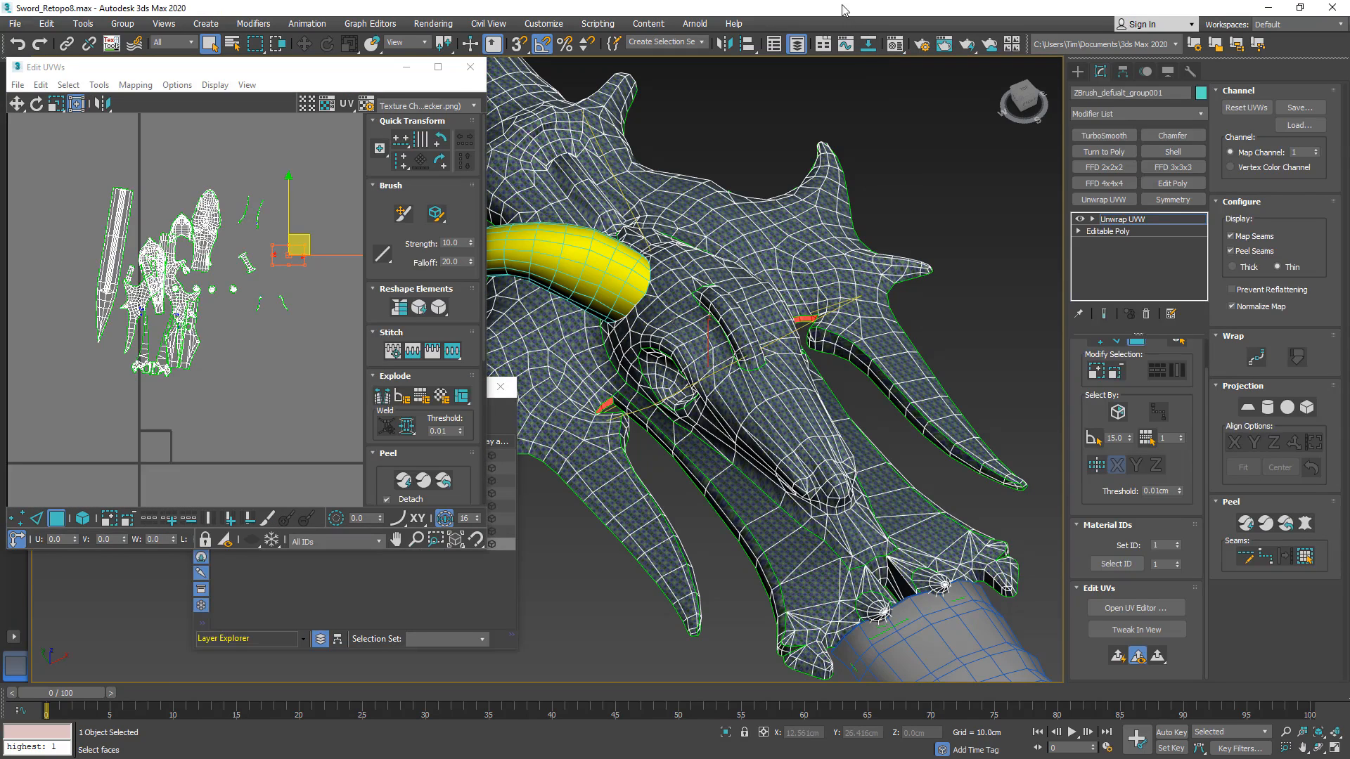
- Select the inner side faces along one wall of the central blade slot, starting from the end at the guard
scroll(835, 506, "down", 3)
scroll(811, 394, "down", 5)
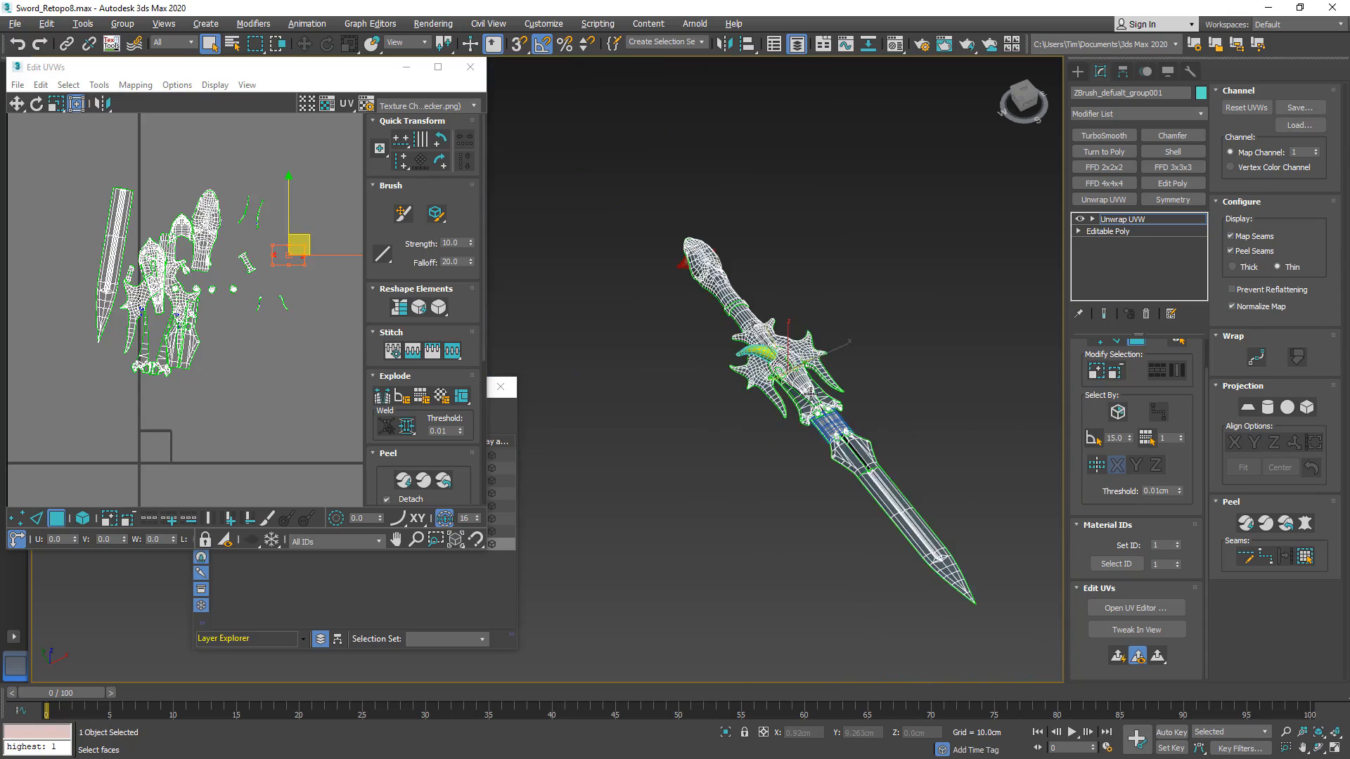
scroll(811, 394, "up", 6)
middle_click_drag(799, 419, 879, 338, "alt")
scroll(864, 222, "up", 5)
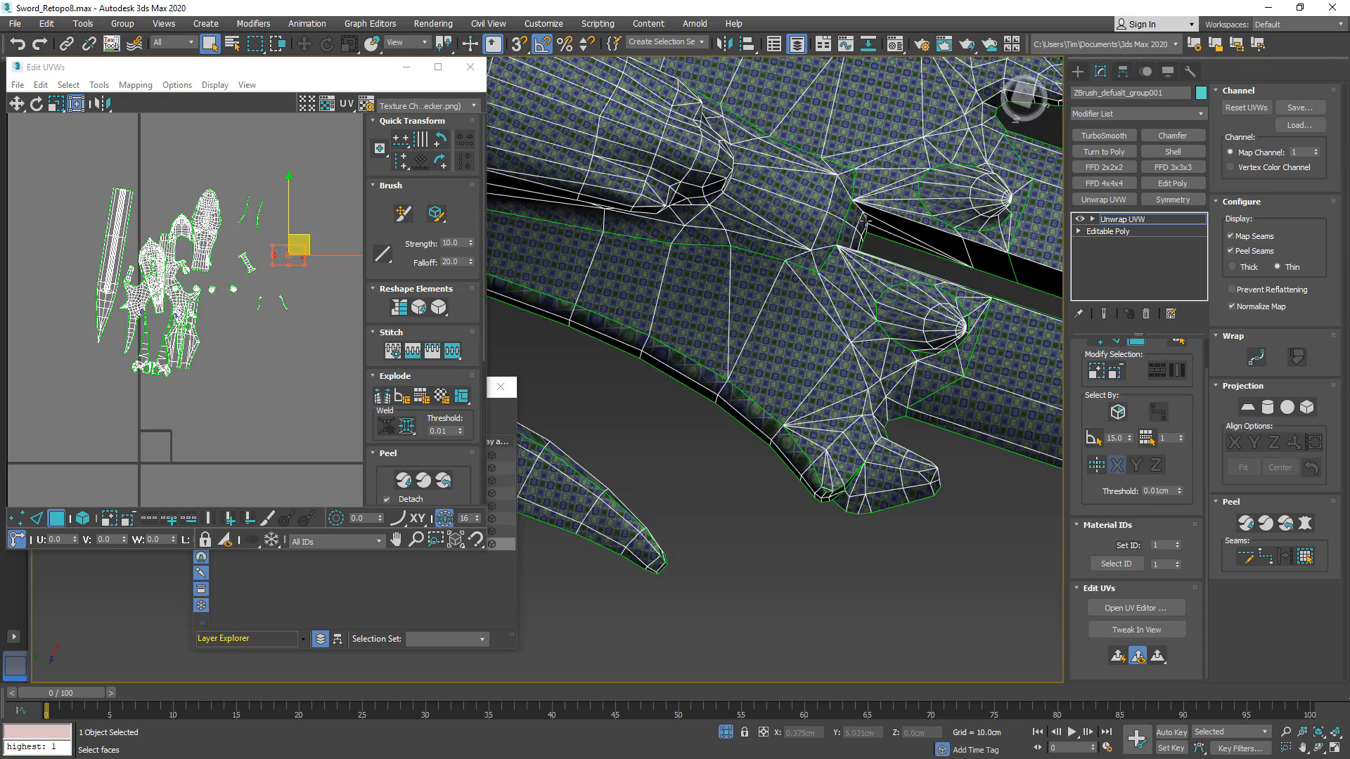
scroll(865, 222, "up", 2)
left_click(892, 239)
left_click(890, 225, "ctrl")
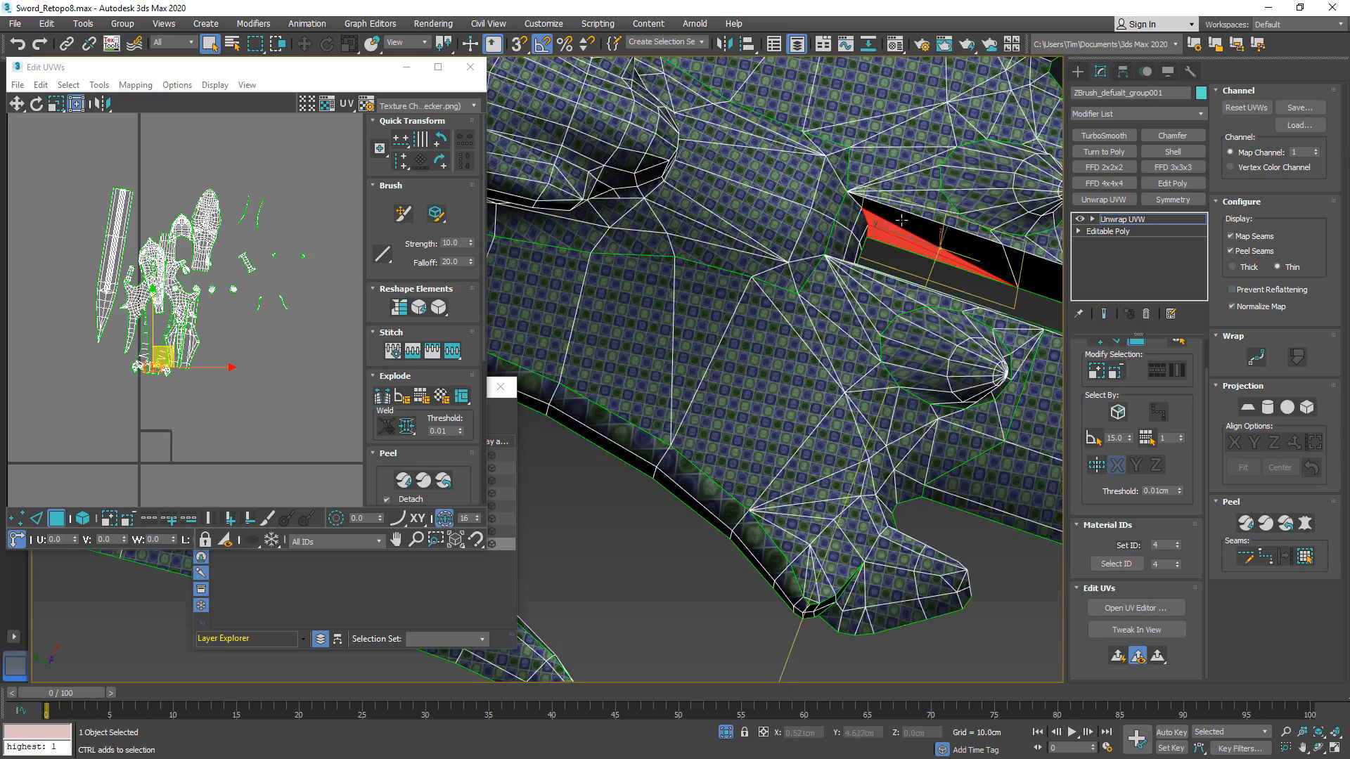
left_click(902, 220, "ctrl")
middle_click_drag(815, 246, 679, 237)
left_click(617, 233, "ctrl")
left_click(708, 254, "ctrl")
- Extend the wall selection along the slot to its far end toward the blade tip, including the small angled end face
middle_click_drag(735, 281, 492, 219)
left_click(604, 261, "ctrl")
left_click(663, 279, "ctrl")
left_click(828, 326, "ctrl")
scroll(829, 325, "down", 3)
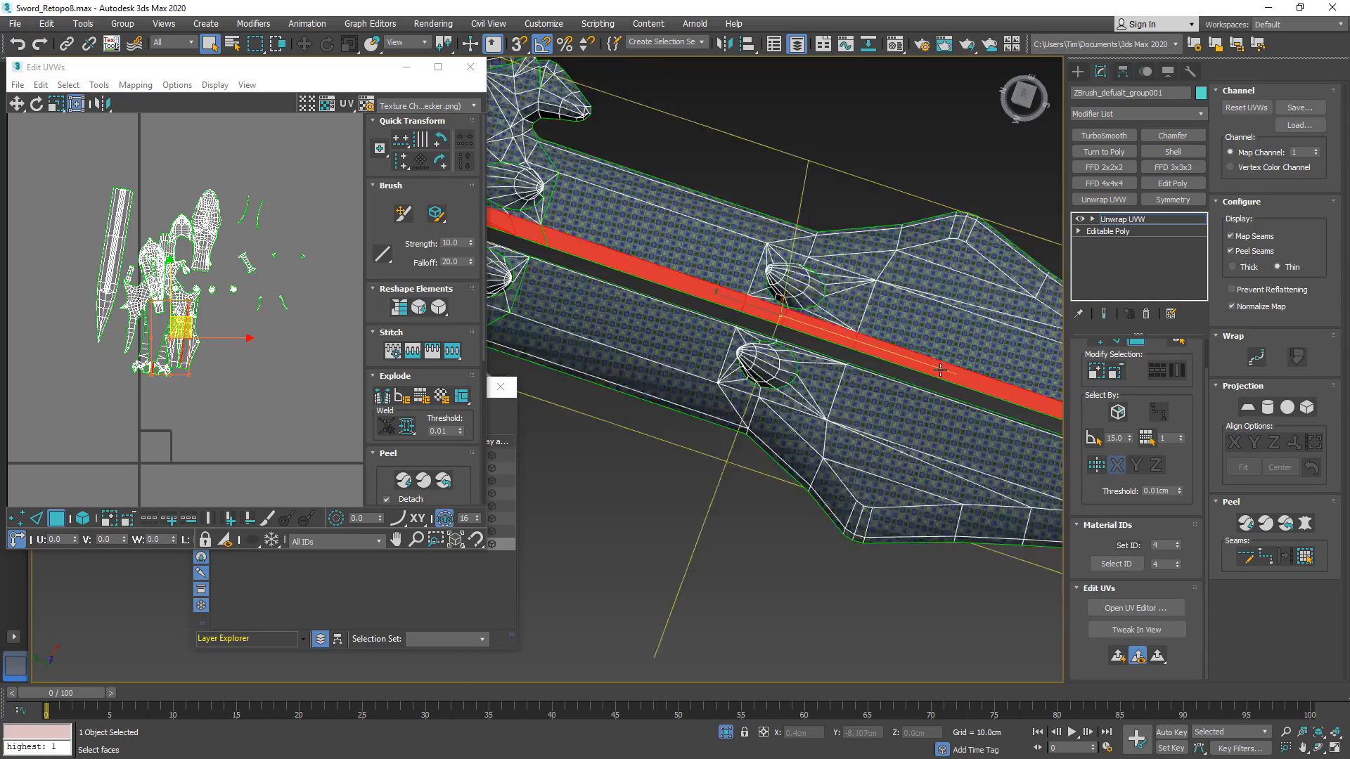
middle_click_drag(829, 326, 528, 286)
scroll(664, 344, "up", 2)
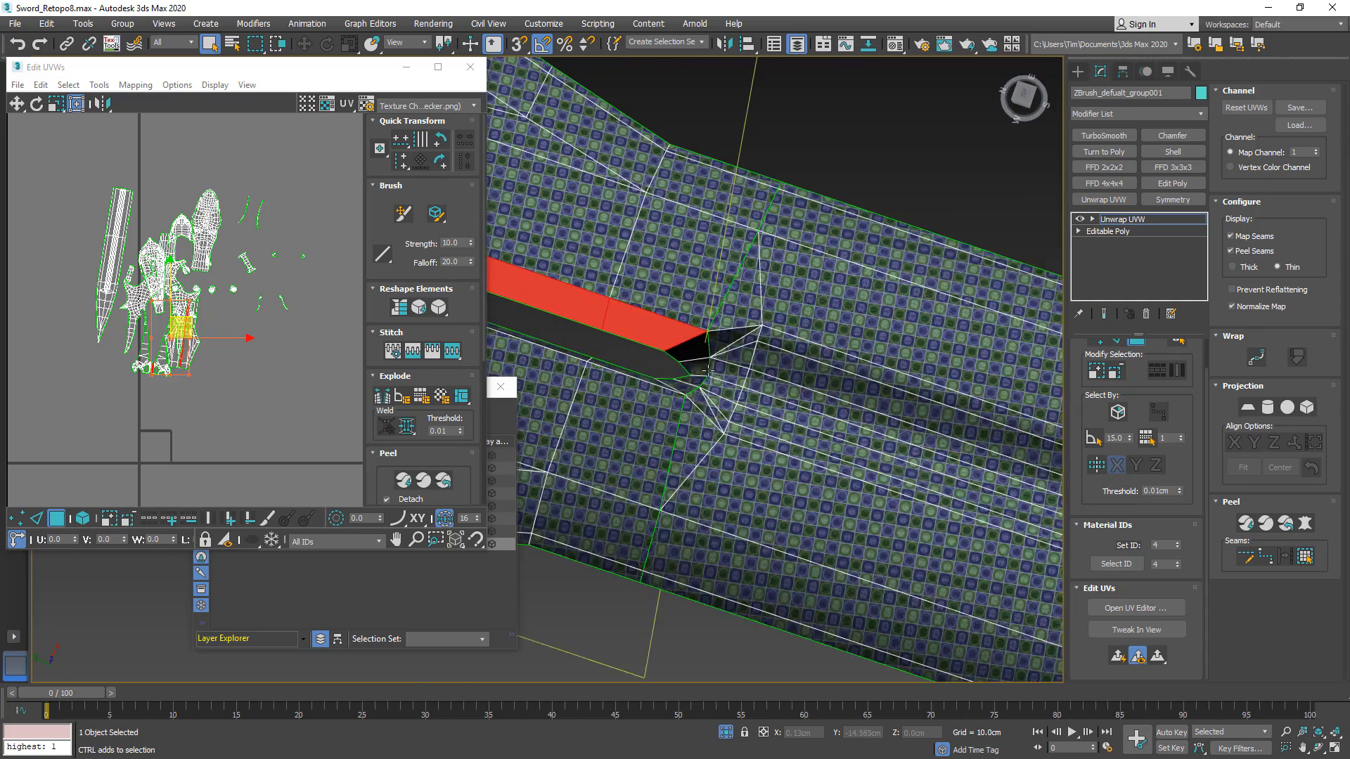
left_click(692, 352, "ctrl")
- Quick planar map the selected wall of the blade slot as its own UV shell
scroll(692, 352, "down", 3)
middle_click_drag(605, 274, 966, 382)
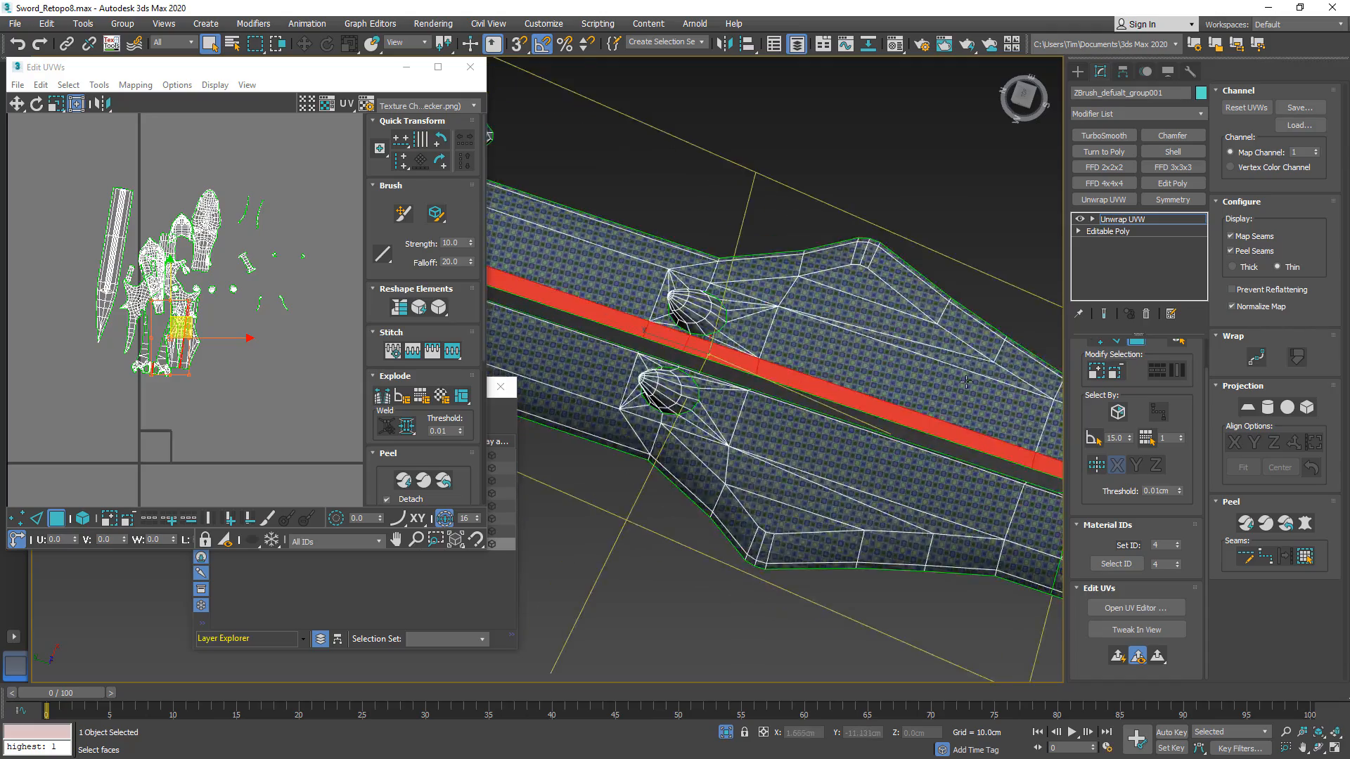
scroll(850, 344, "down", 4)
mouse_move(851, 344)
middle_mouse_down("alt")
mouse_move(767, 310)
mouse_move(856, 321)
middle_mouse_up("alt")
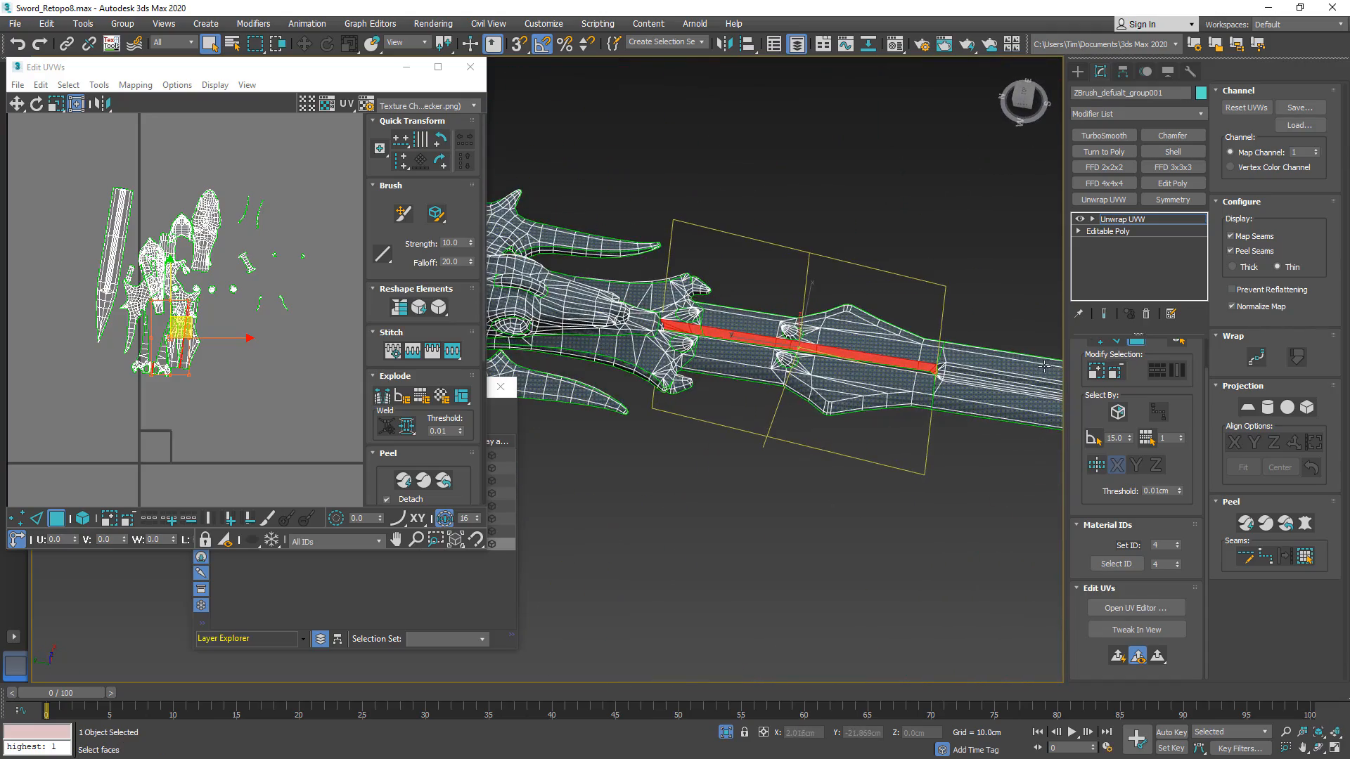
left_click(1117, 657)
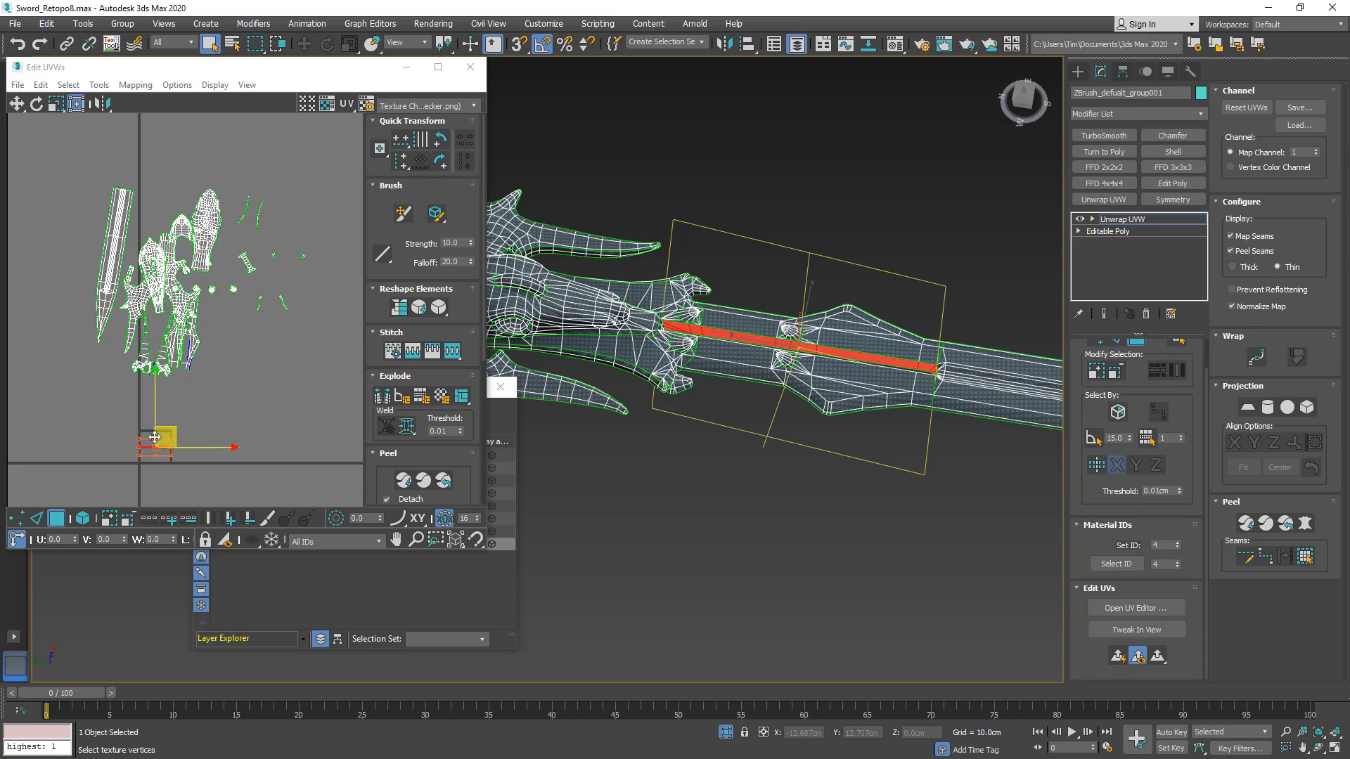
- Select the inner side faces of the slot's opposite wall, starting from the small faces at the blade-tip end
middle_click_drag(780, 350, 657, 357, "alt")
scroll(651, 296, "up", 6)
middle_click_drag(650, 430, 616, 454, "alt")
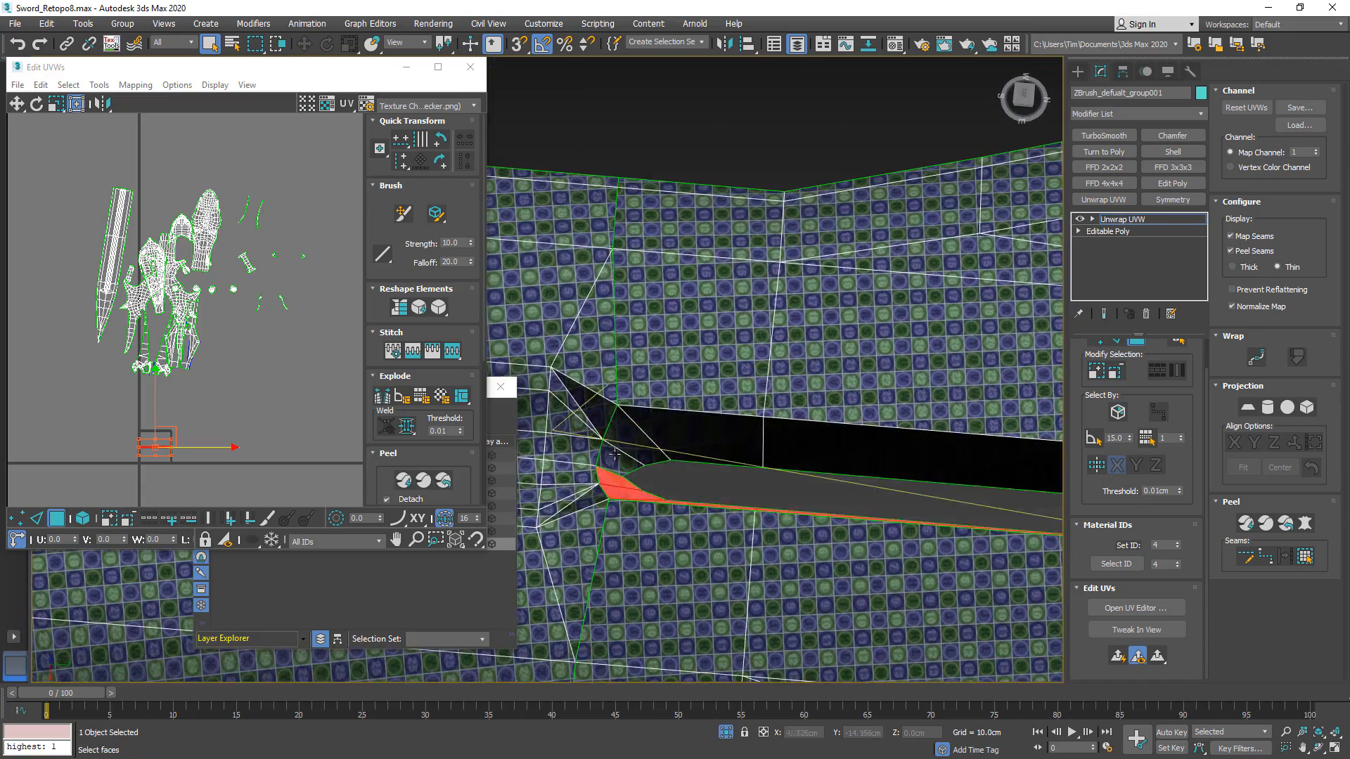
left_click(619, 458)
left_click(635, 449, "ctrl")
left_click(694, 446, "ctrl")
left_click(832, 462, "ctrl")
middle_click_drag(808, 450, 316, 348)
left_click(977, 410, "ctrl")
- Extend the opposite wall's selection past the spikes to the slot's end at the guard, including the triangular end faces
scroll(972, 407, "down", 6)
middle_click_drag(962, 398, 587, 349)
scroll(702, 371, "up", 3)
left_click(629, 380, "ctrl")
left_click(854, 391, "ctrl")
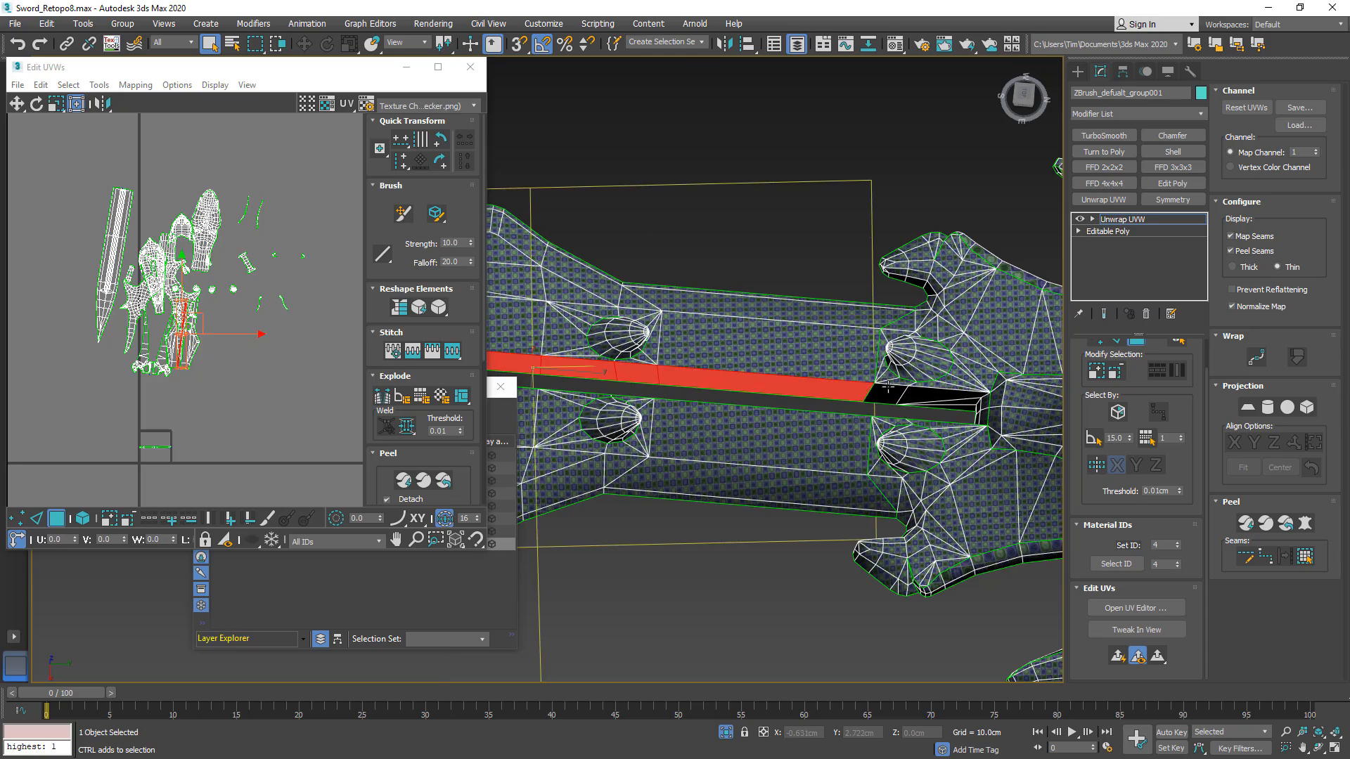
scroll(887, 391, "up", 5)
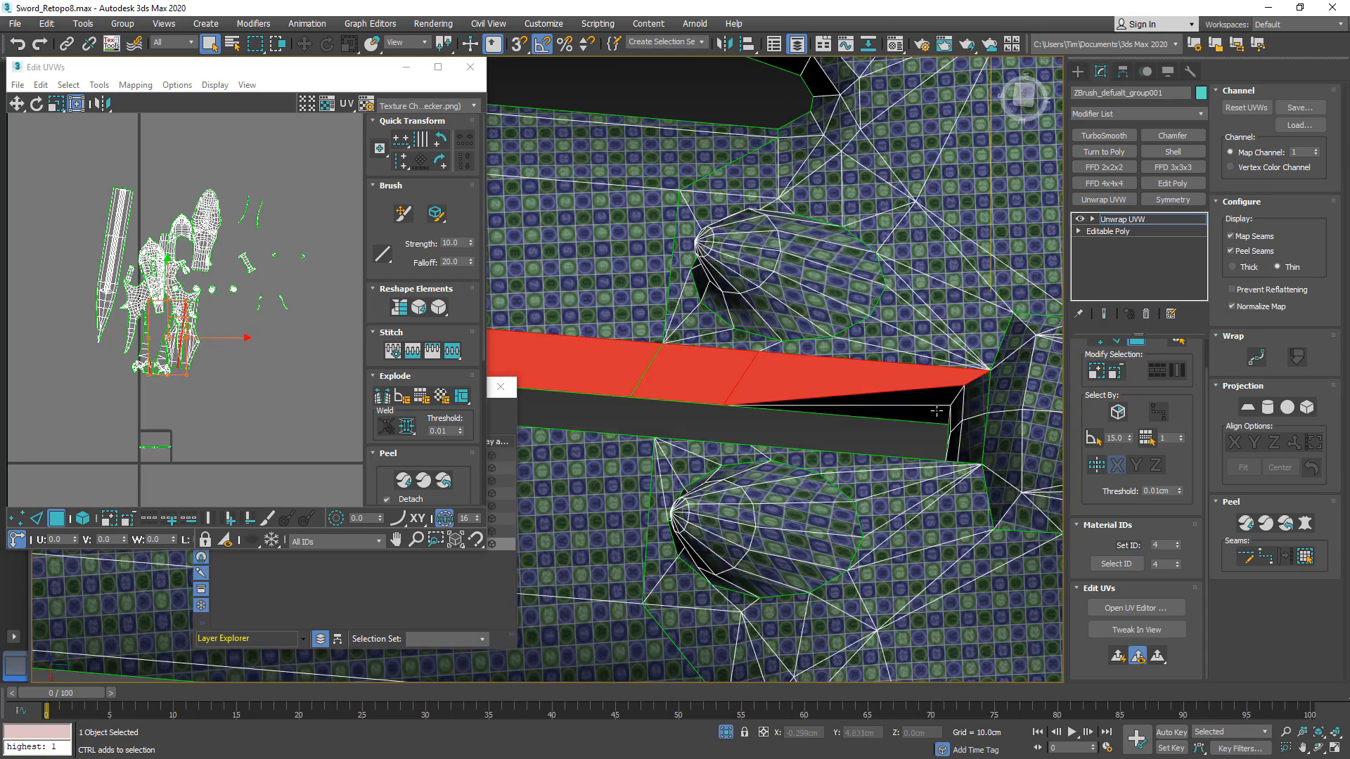
left_click(932, 403, "ctrl")
left_click(932, 403, "ctrl")
- Quick planar map the opposite slot wall and move its shell to empty space beside the main UV shells
left_click(1117, 656)
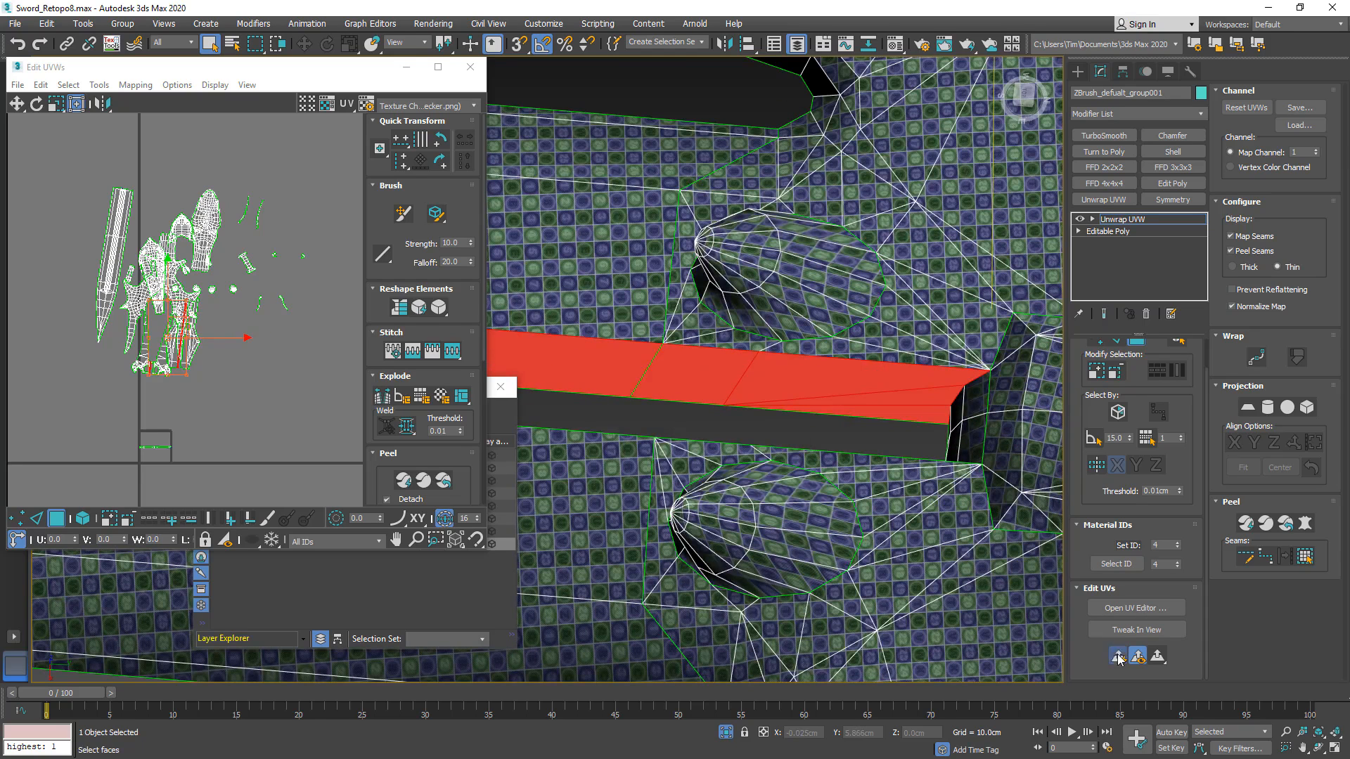
middle_click_drag(175, 446, 277, 368)
scroll(267, 356, "up", 8)
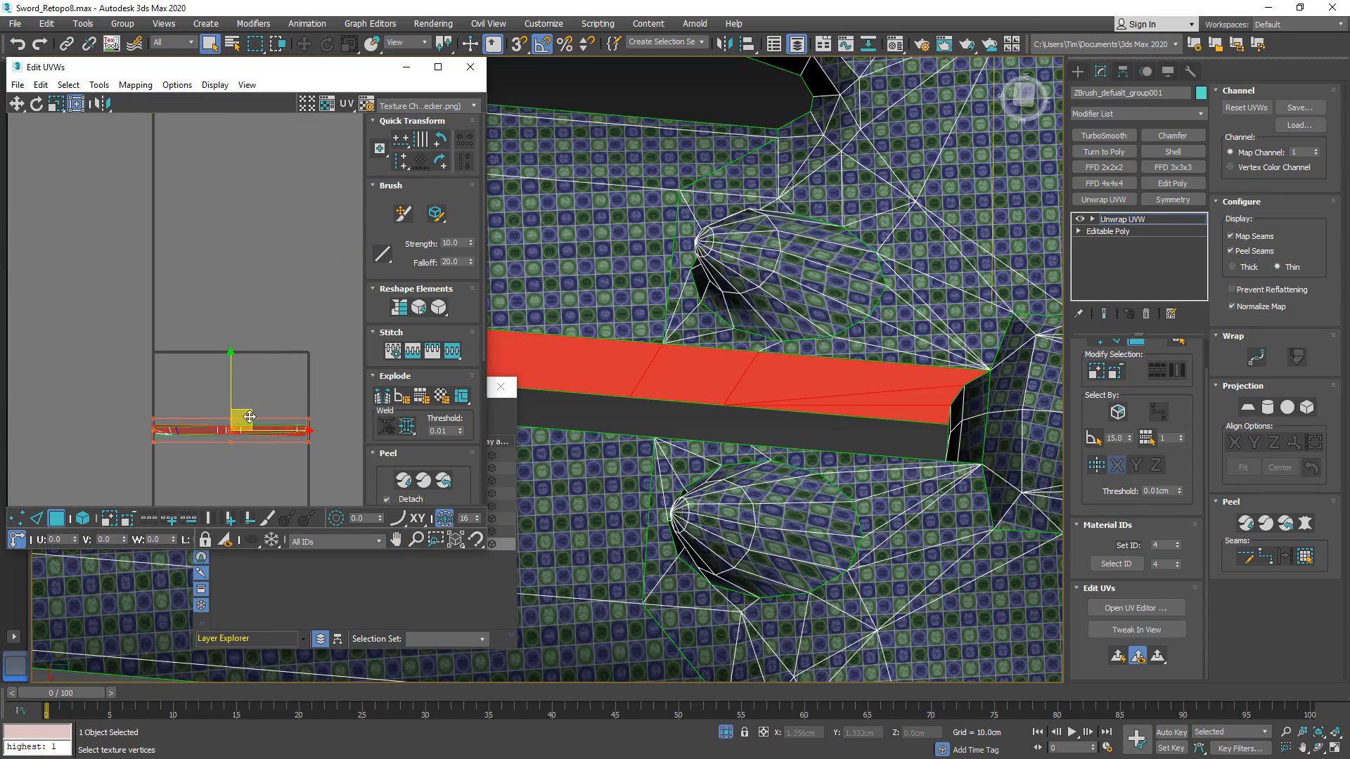
left_click_drag(249, 417, 326, 282)
scroll(219, 415, "down", 6)
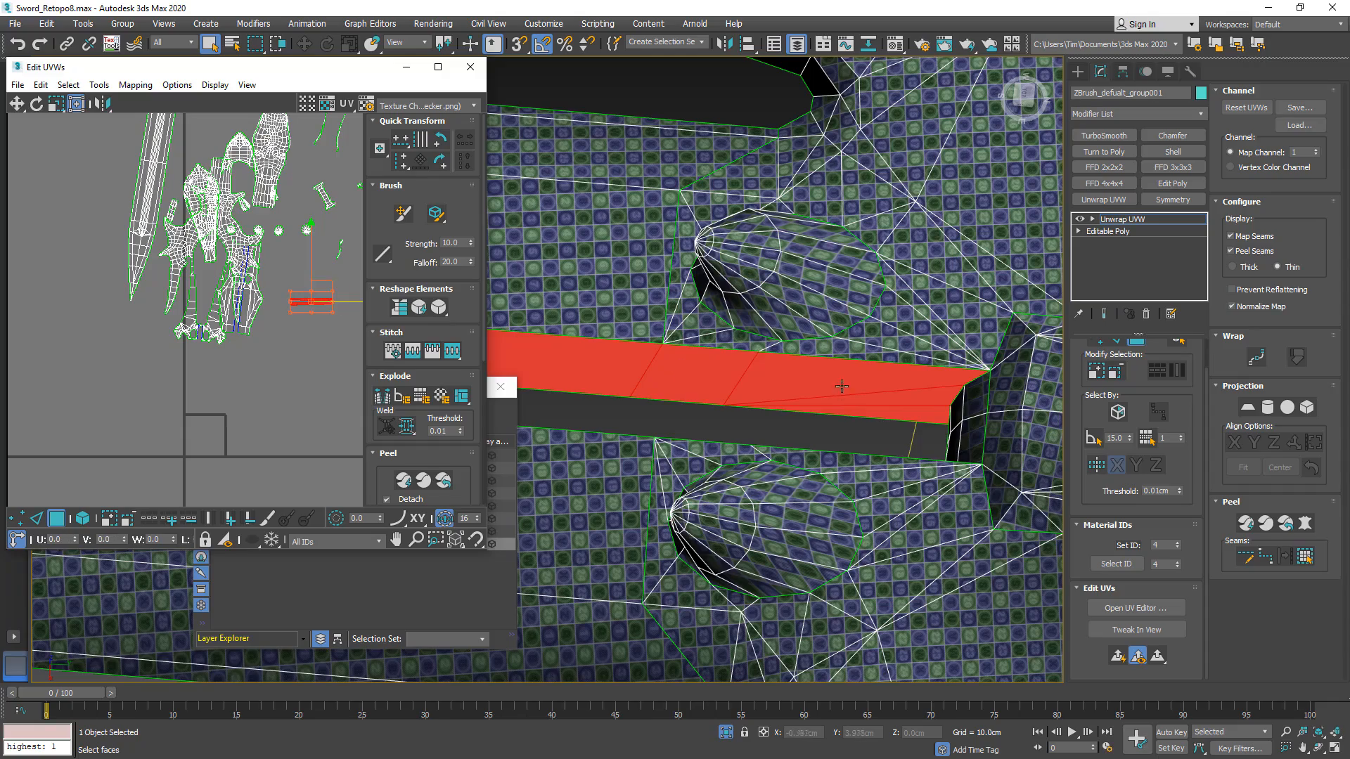
- Select the small faces closing the central slot at its guard end
scroll(938, 391, "down", 5)
middle_click_drag(897, 414, 791, 304, "alt")
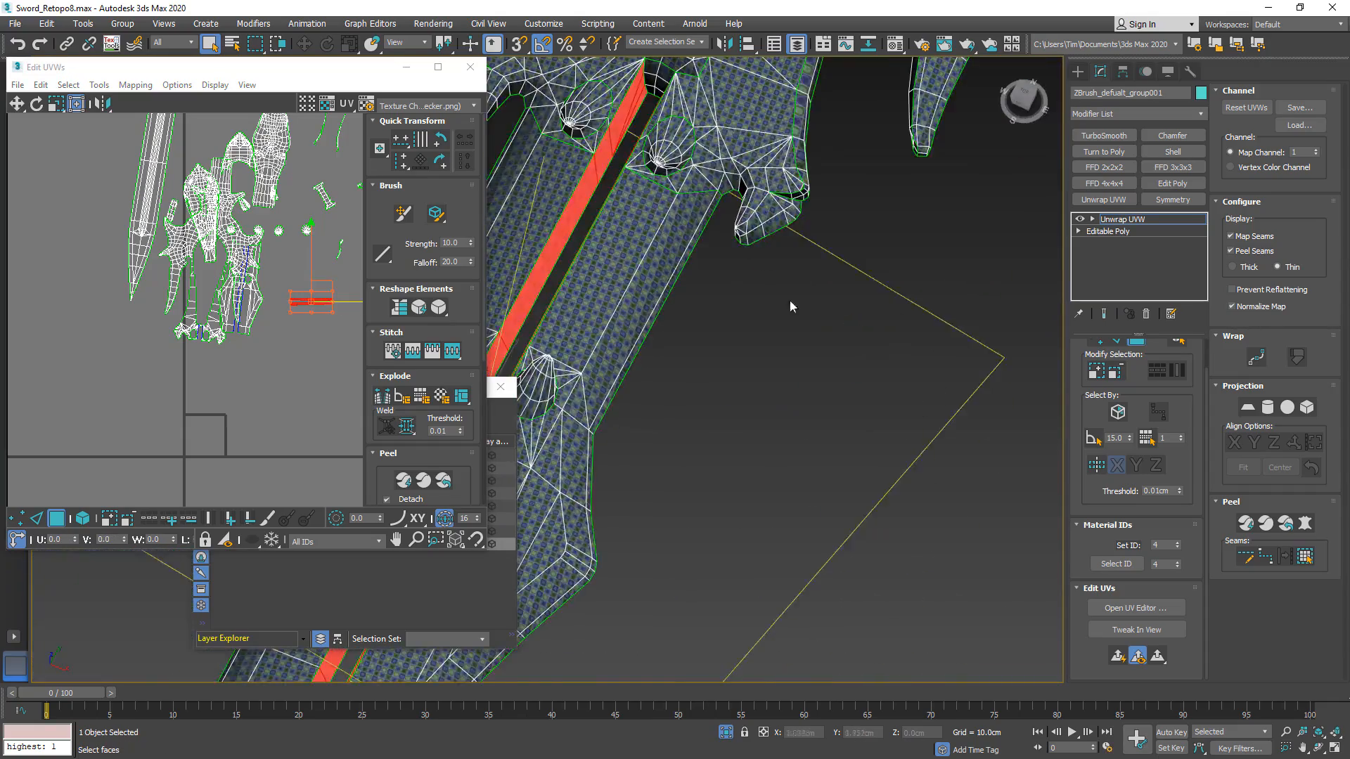
middle_click_drag(682, 202, 706, 266)
scroll(734, 273, "up", 5)
left_click(734, 299)
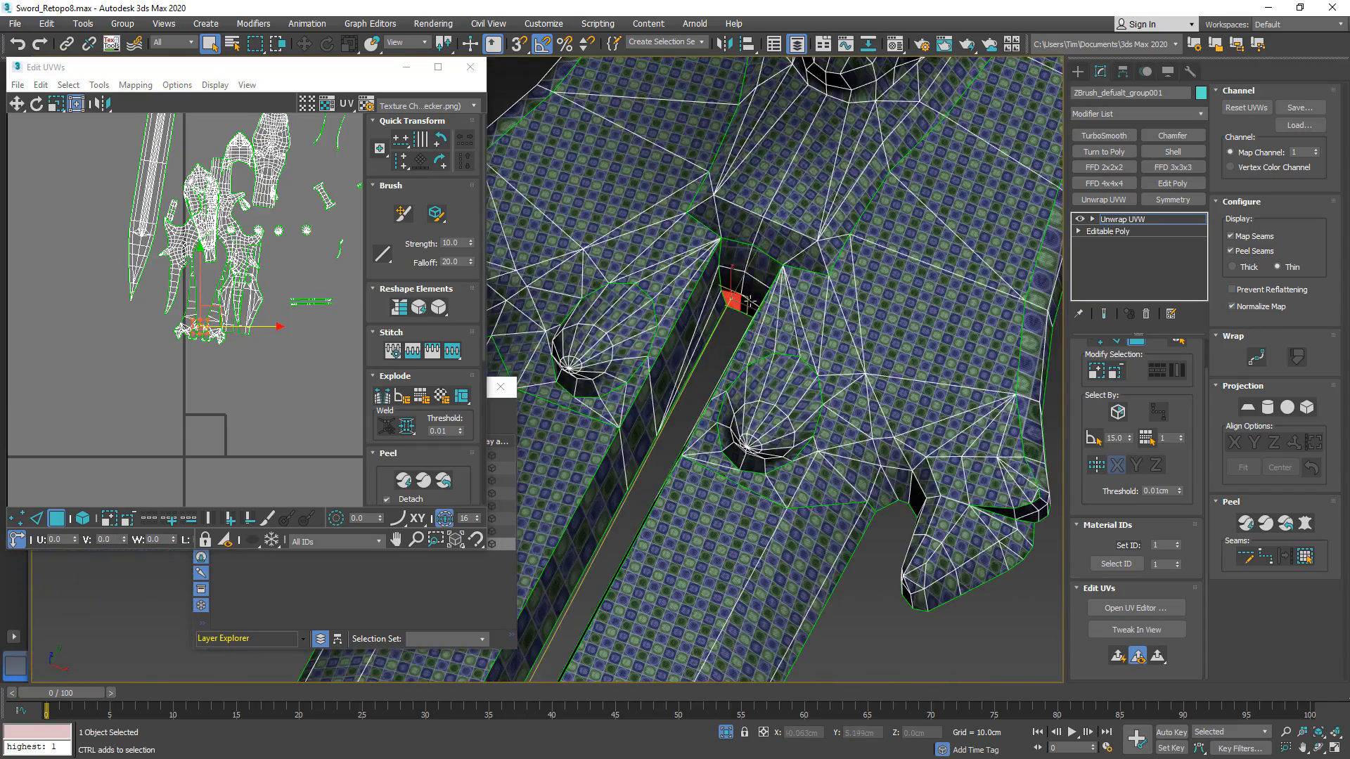
left_click(758, 289, "ctrl")
left_click(754, 265, "ctrl")
left_click(765, 270, "ctrl")
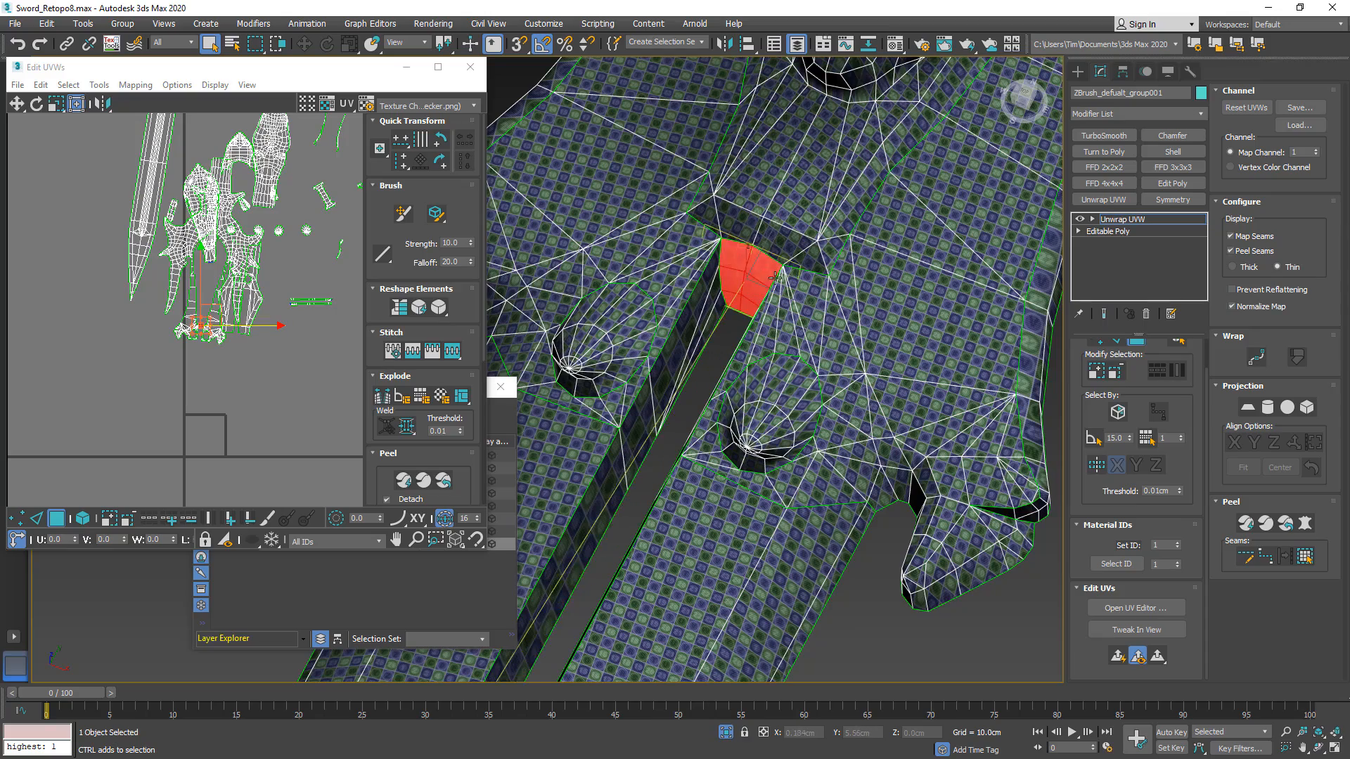
- Quick planar map the slot's guard-end faces and move their shell to empty space beside the blade shell
middle_click_drag(775, 277, 746, 261, "alt")
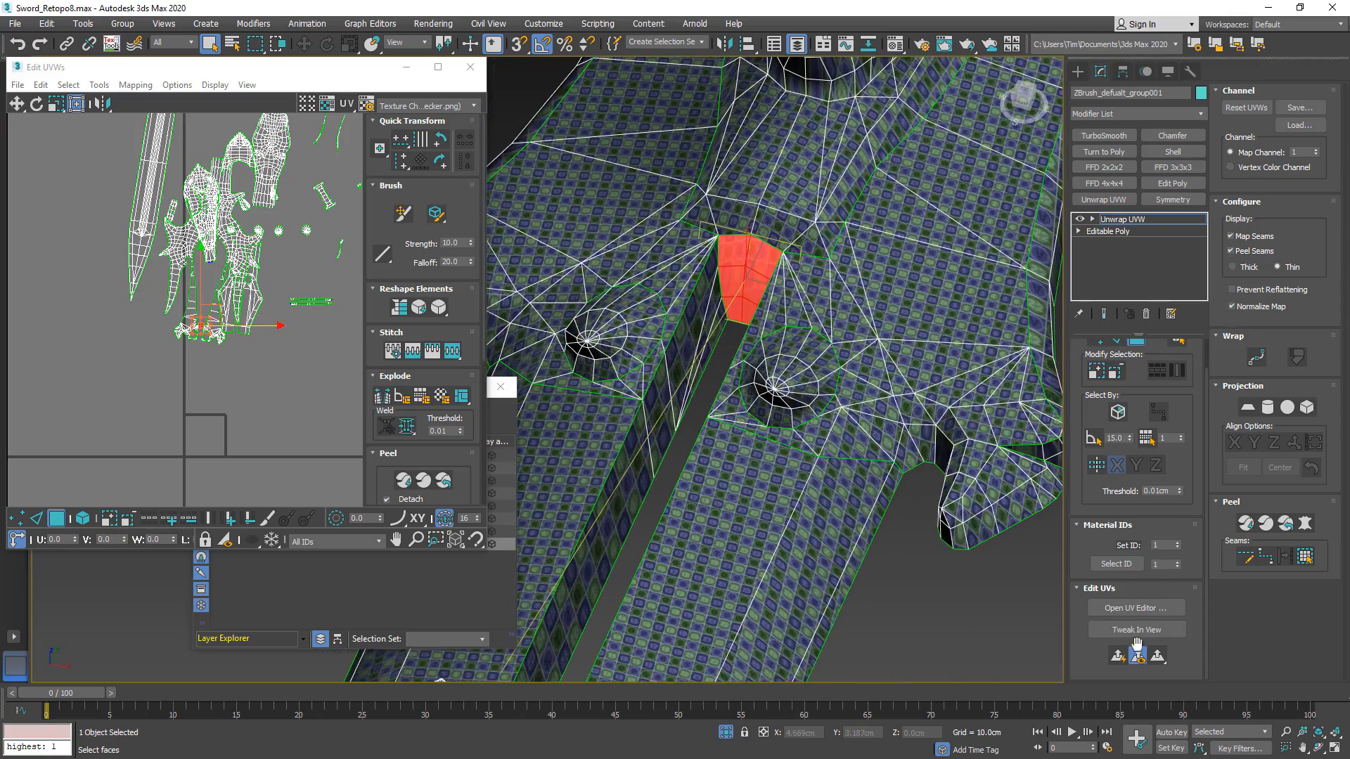
left_click(1119, 659)
left_click_drag(216, 420, 82, 192)
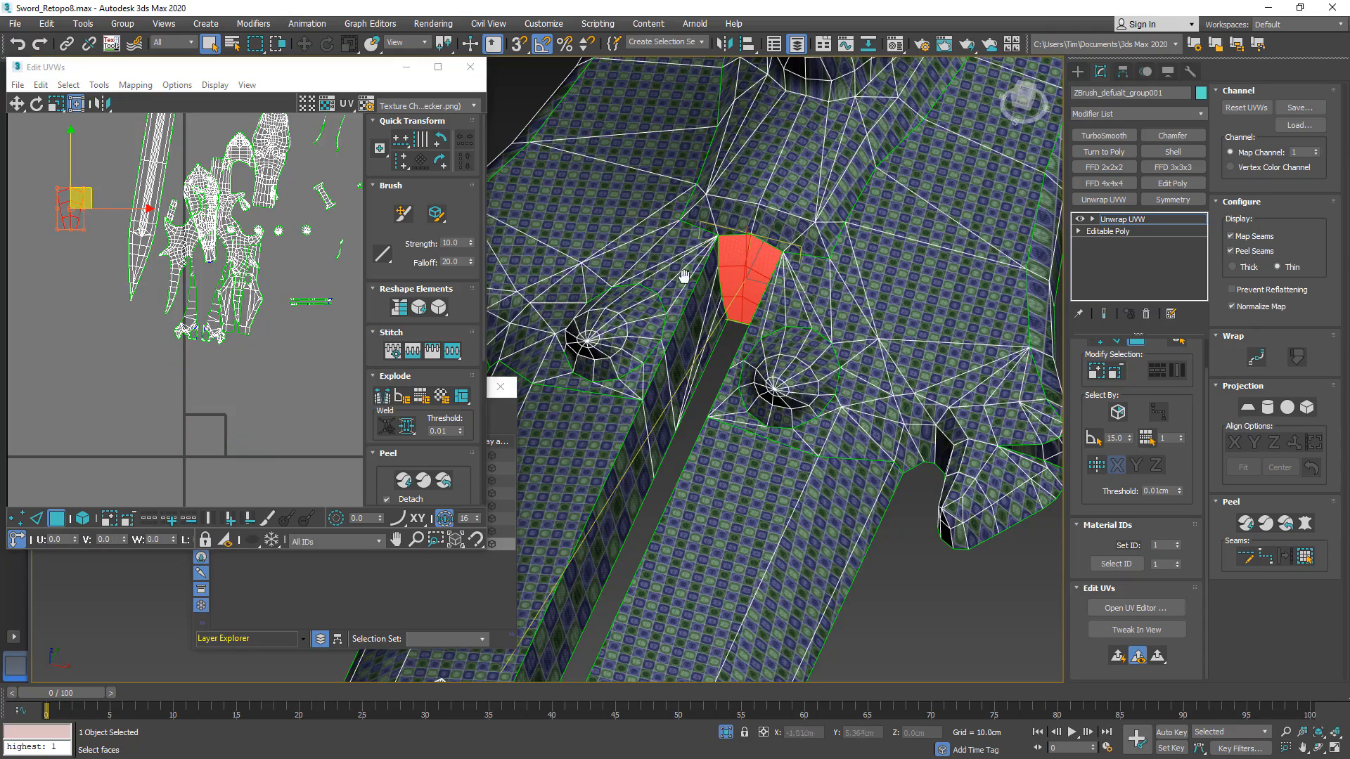
- Select the inner side faces of one guard hook, from its tip around the curve to where it meets the blade
scroll(751, 190, "down", 12)
middle_click_drag(770, 283, 739, 218, "alt")
scroll(735, 217, "up", 8)
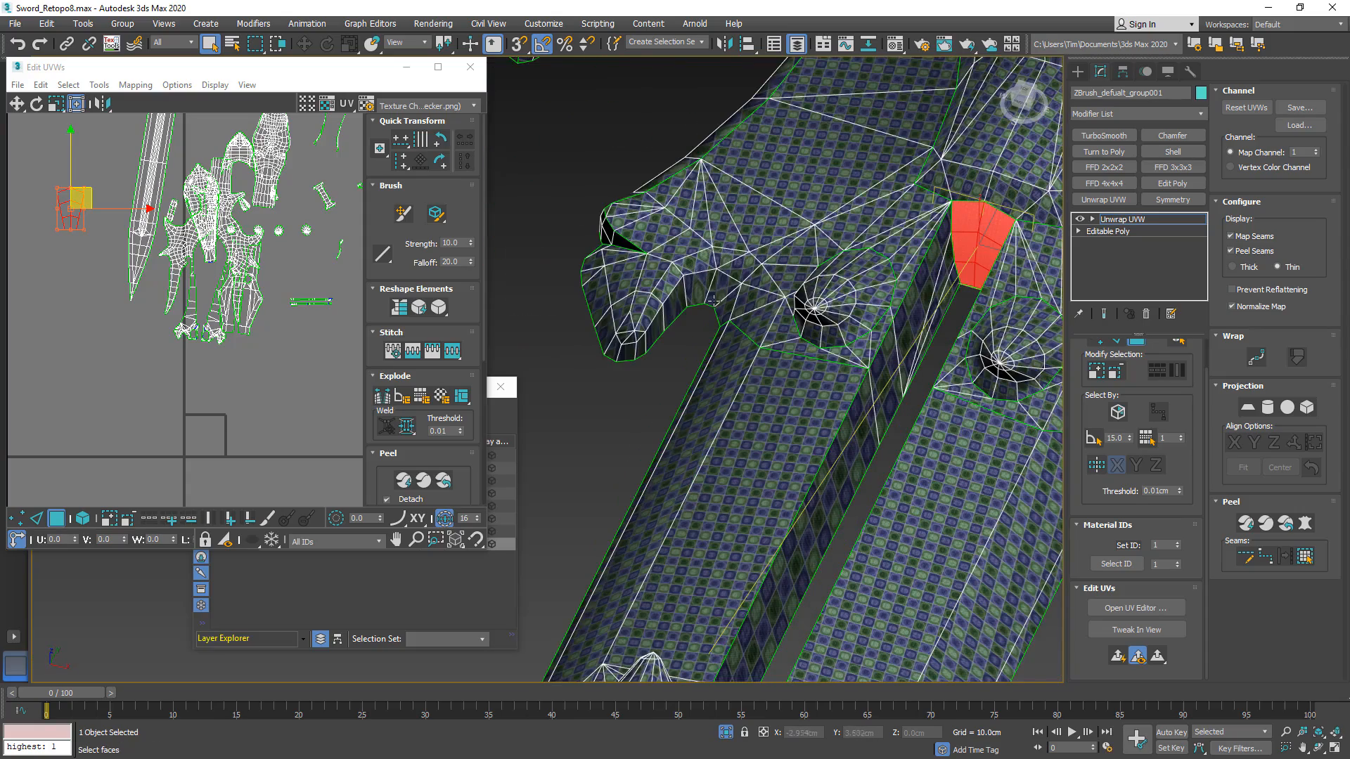
scroll(654, 329, "up", 3)
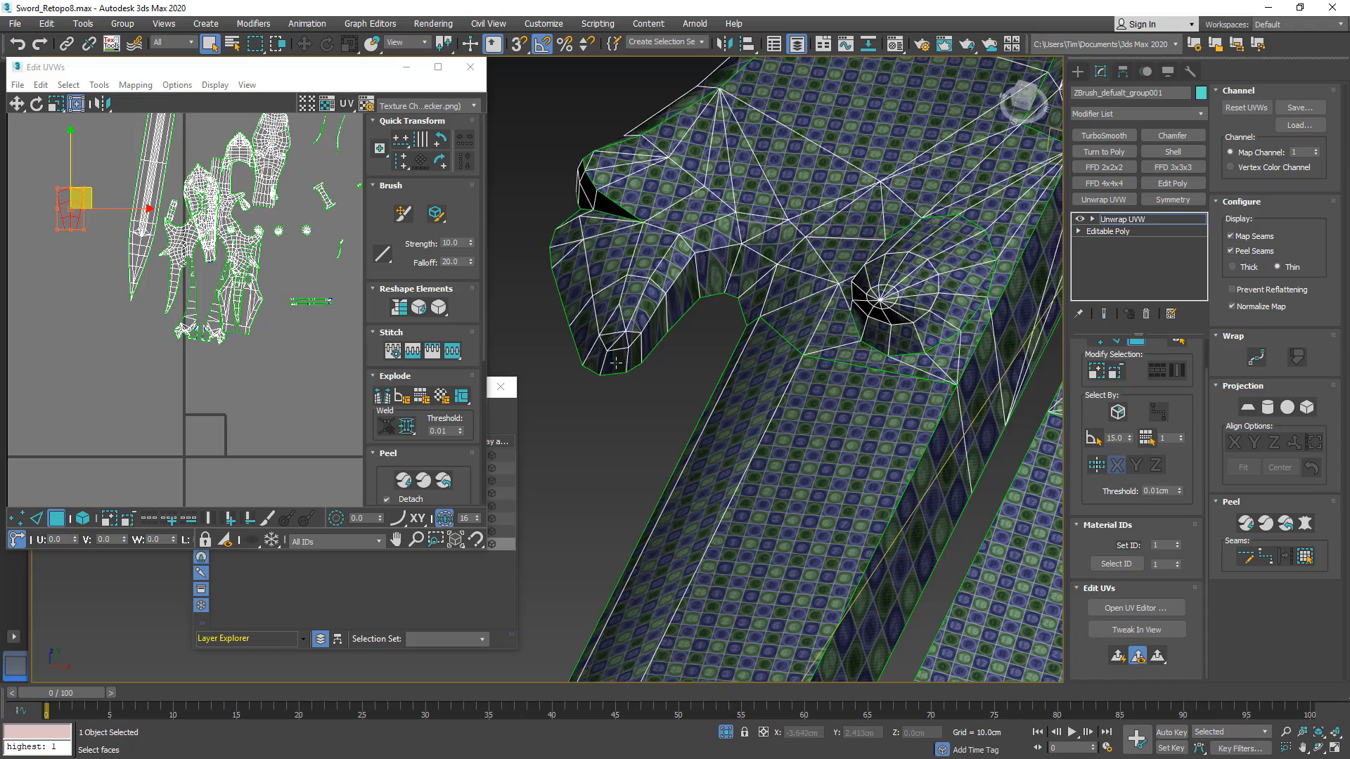
left_click(639, 355)
middle_click_drag(639, 355, 613, 334, "alt")
left_click(625, 358, "ctrl")
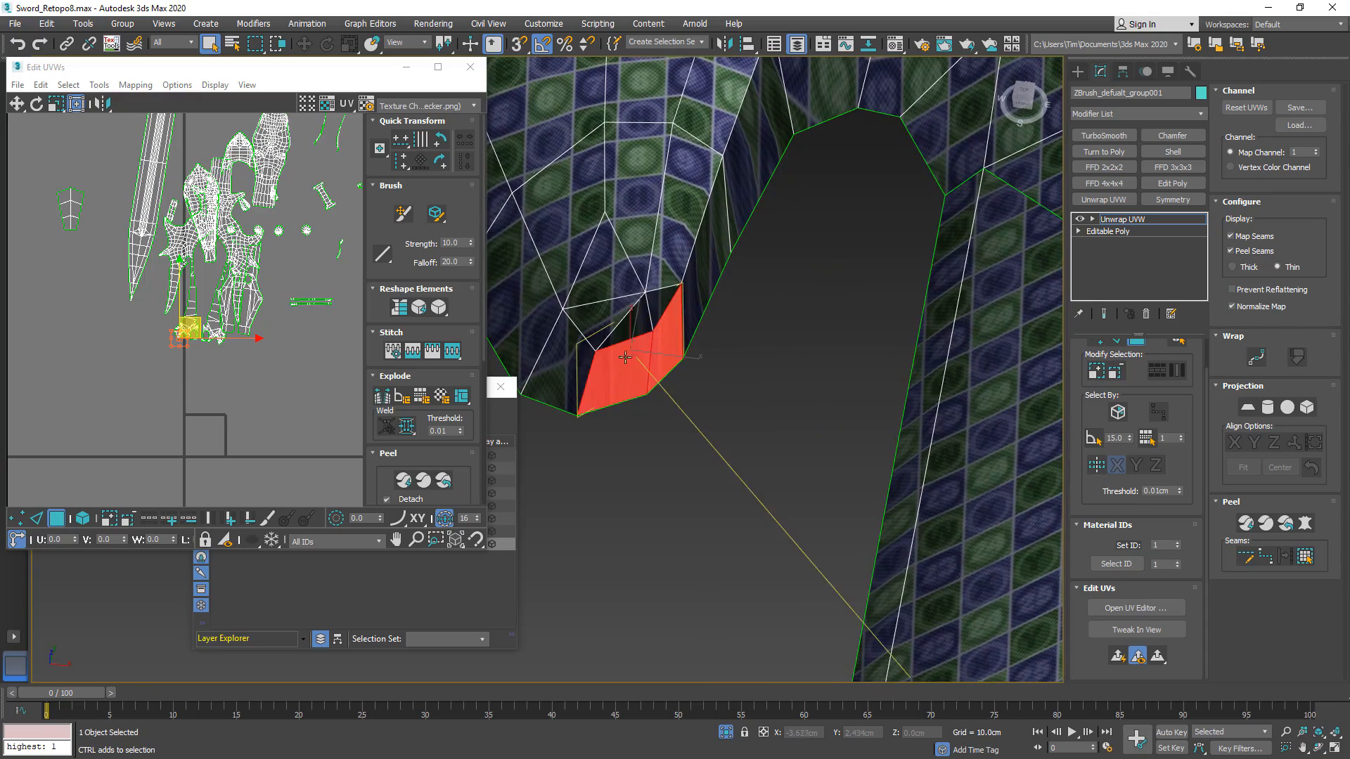
left_click(641, 329, "ctrl")
left_click(660, 303, "ctrl")
left_click(708, 266, "ctrl")
middle_click_drag(742, 166, 690, 344)
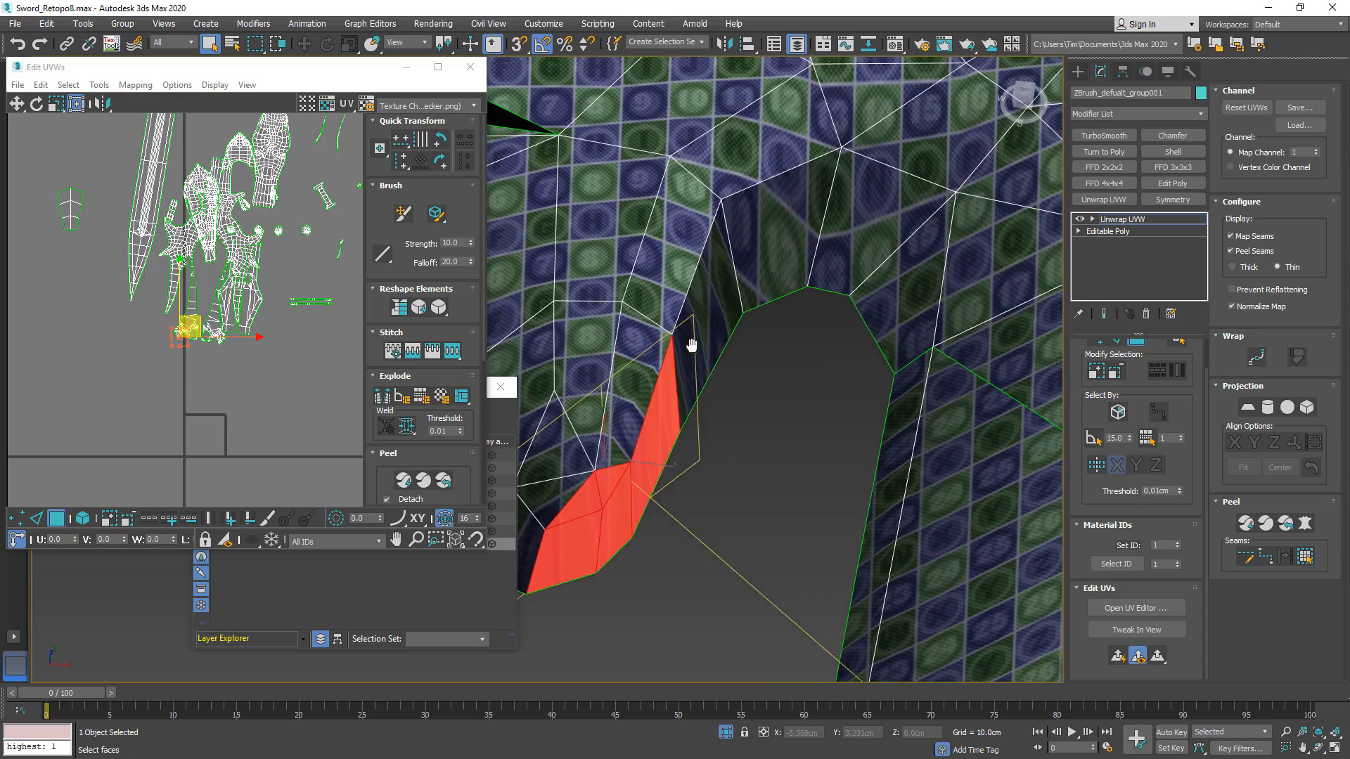
left_click(713, 304, "ctrl")
left_click(779, 256, "ctrl")
- Add the matching inner side faces of the opposite guard hook to the selection, from the blade junction to the hook's tip
scroll(800, 259, "down", 5)
middle_click_drag(803, 259, 862, 262, "alt")
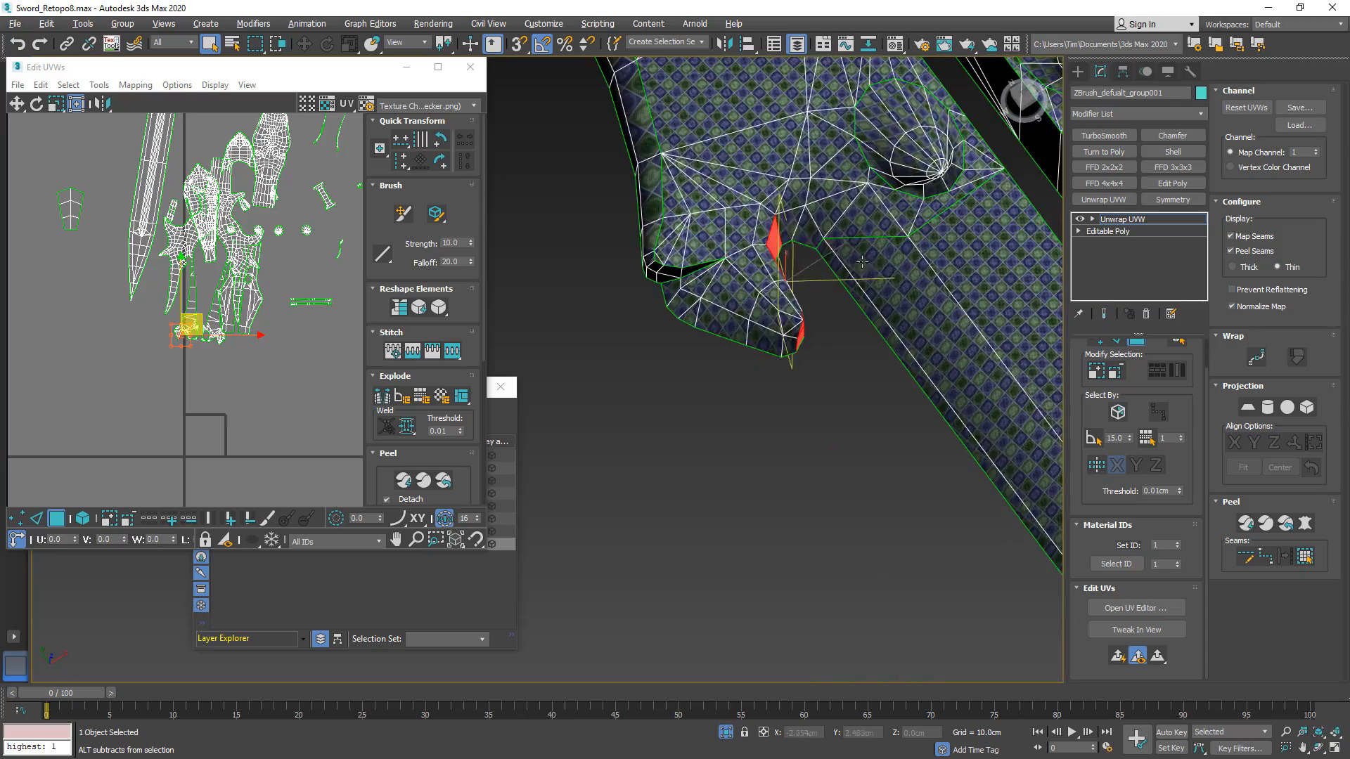
middle_click_drag(784, 226, 654, 267, "alt")
scroll(654, 267, "down", 4)
scroll(867, 320, "up", 4)
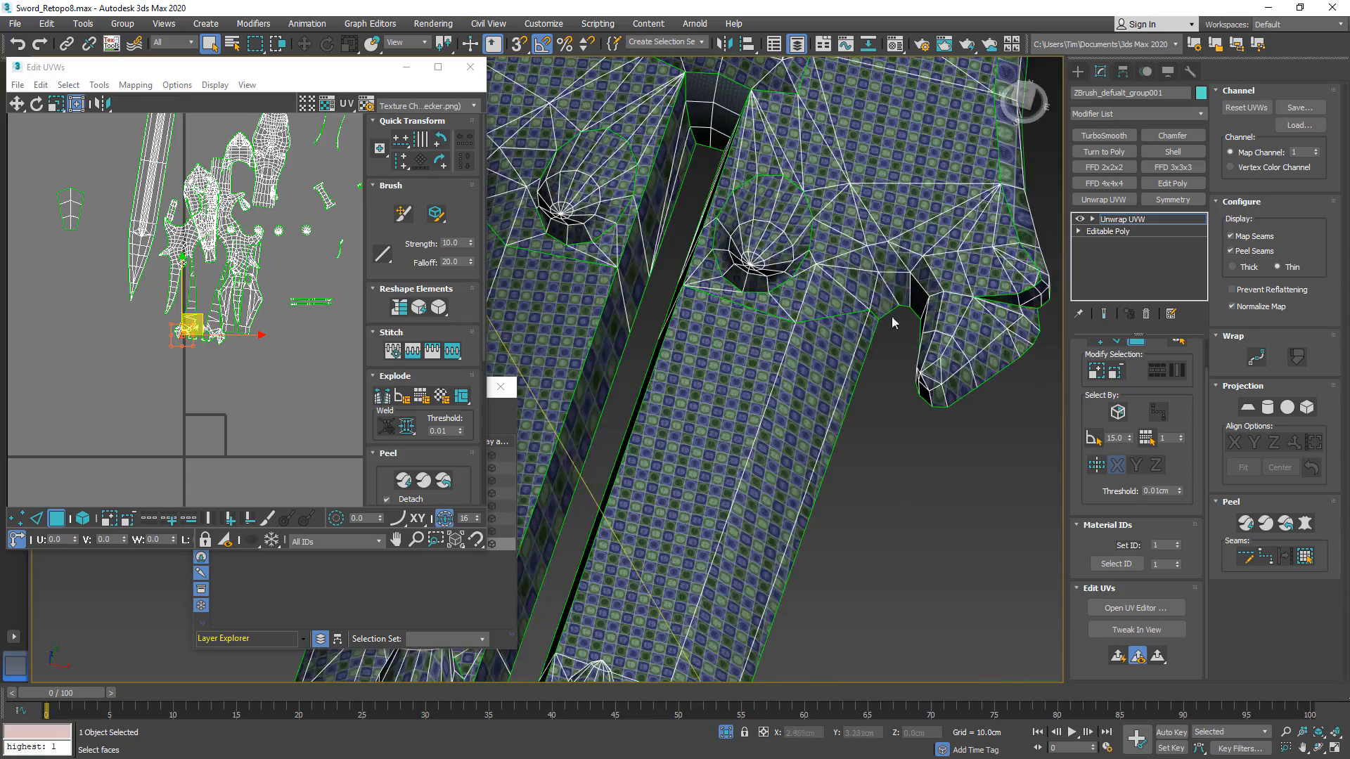
left_click(883, 298, "ctrl")
left_click(899, 289, "ctrl")
middle_click_drag(915, 291, 905, 169, "alt")
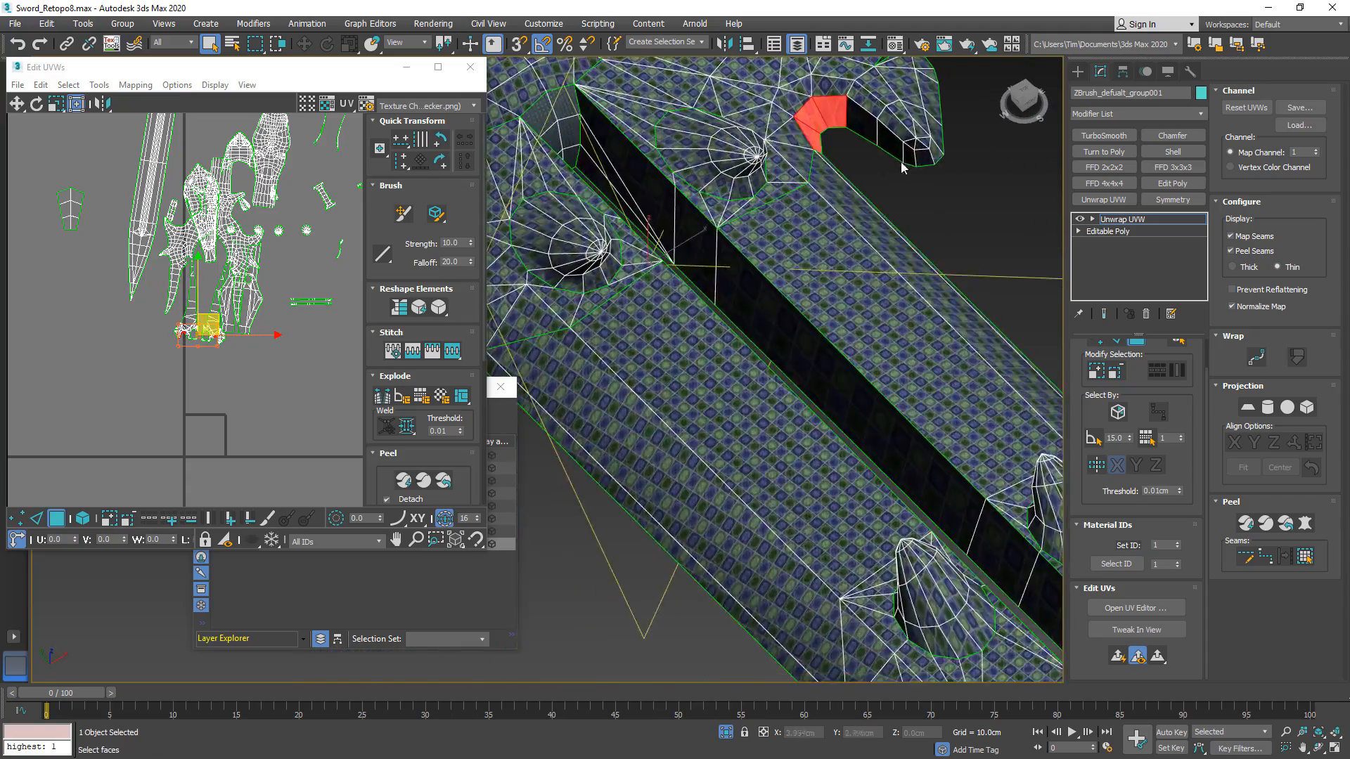
scroll(905, 169, "up", 3)
left_click(841, 106, "ctrl")
left_click(888, 130, "ctrl")
left_click(933, 154, "ctrl")
left_click(950, 144, "ctrl")
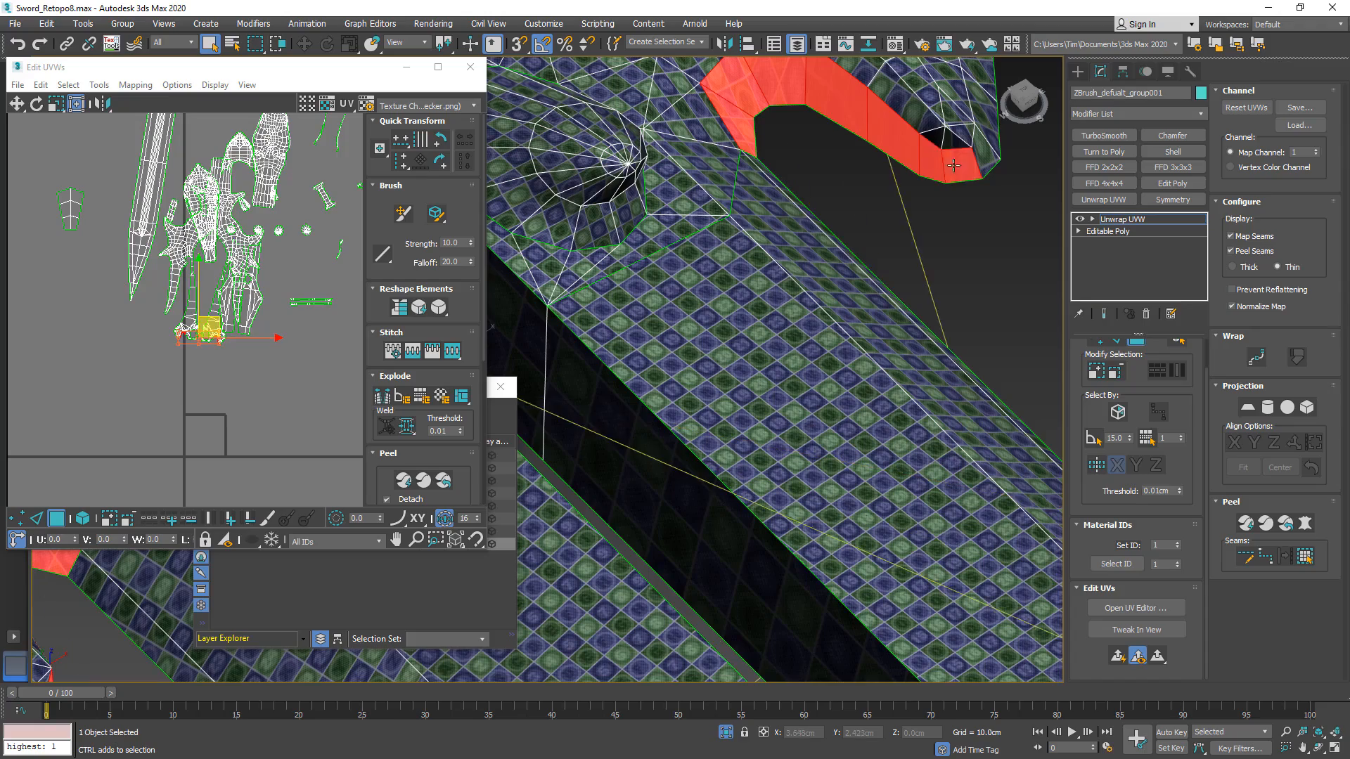
- Quick planar map the inner side faces of both guard hooks and move their shells to empty space beside the main UV shells
scroll(932, 149, "down", 4)
middle_click_drag(933, 149, 881, 199, "alt")
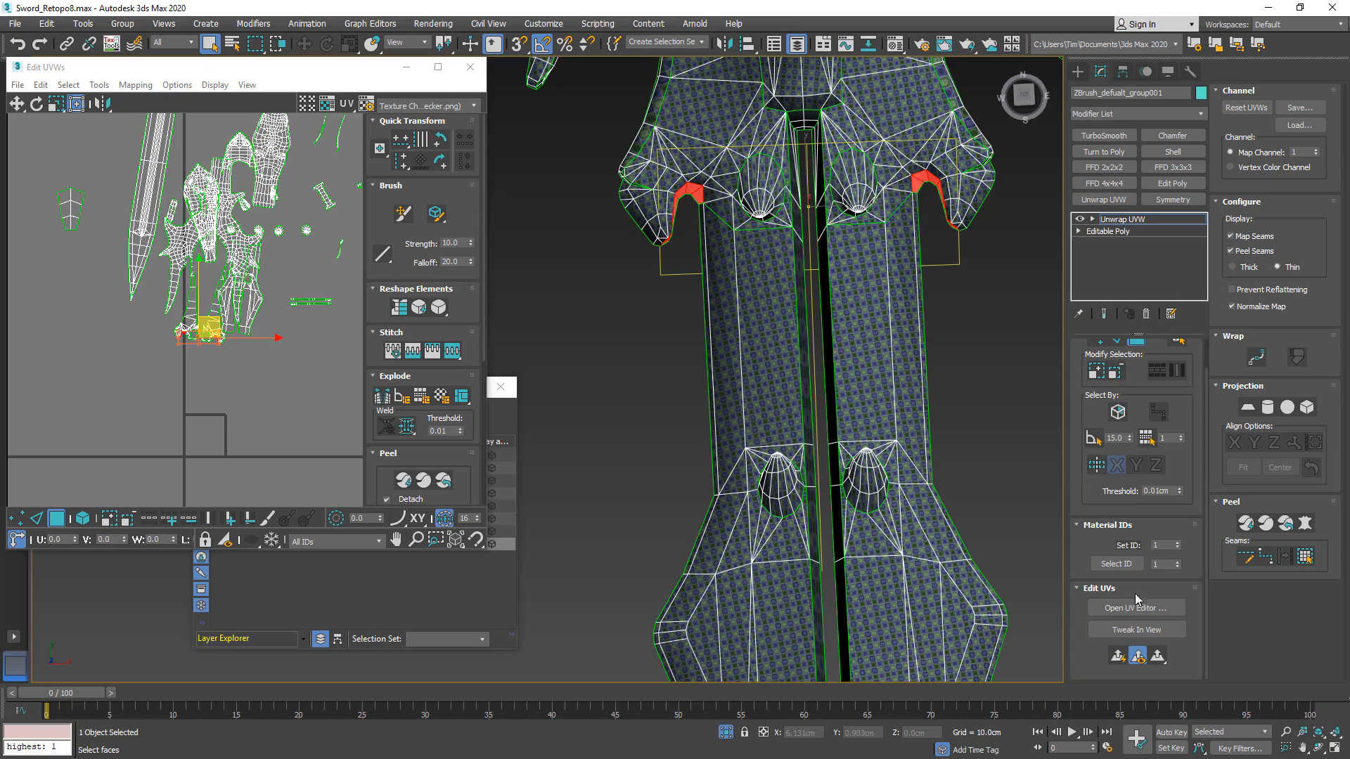
left_click(1118, 655)
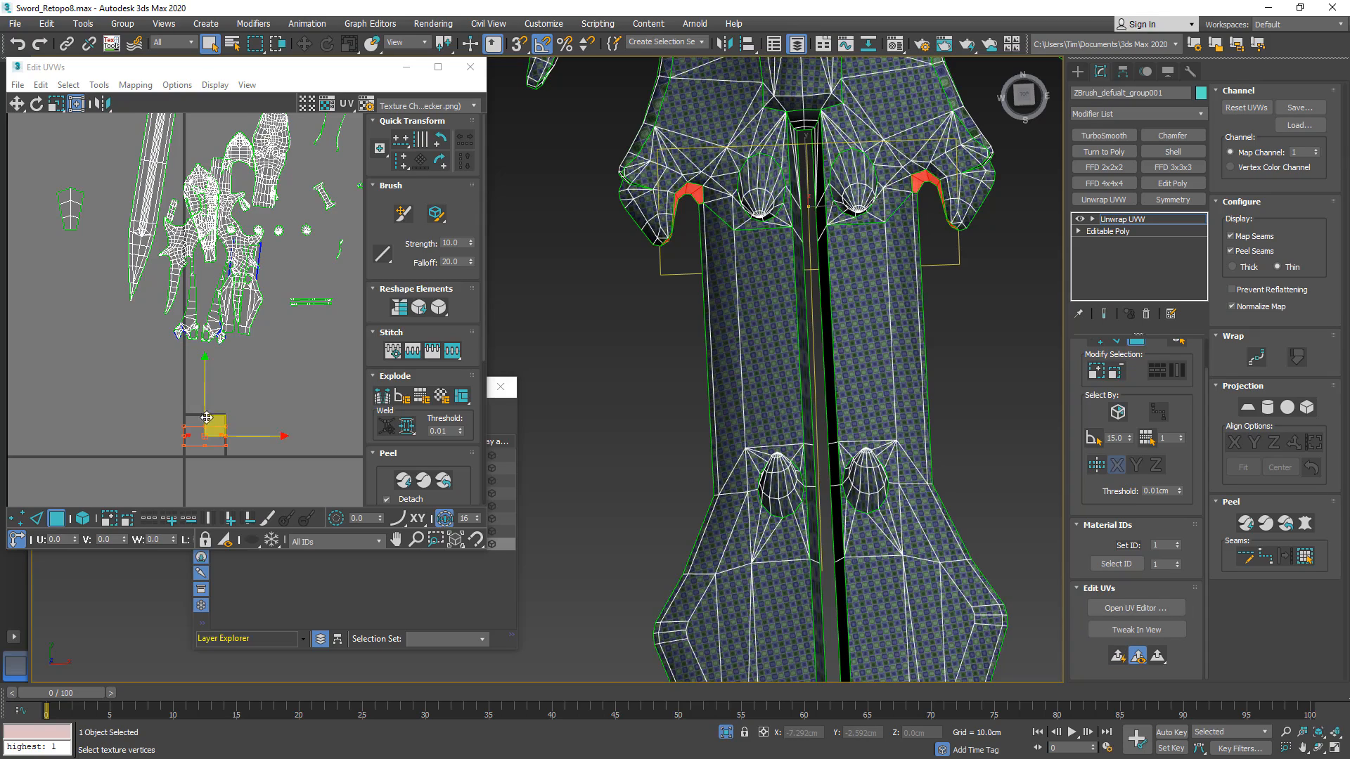
left_click_drag(206, 417, 316, 262)
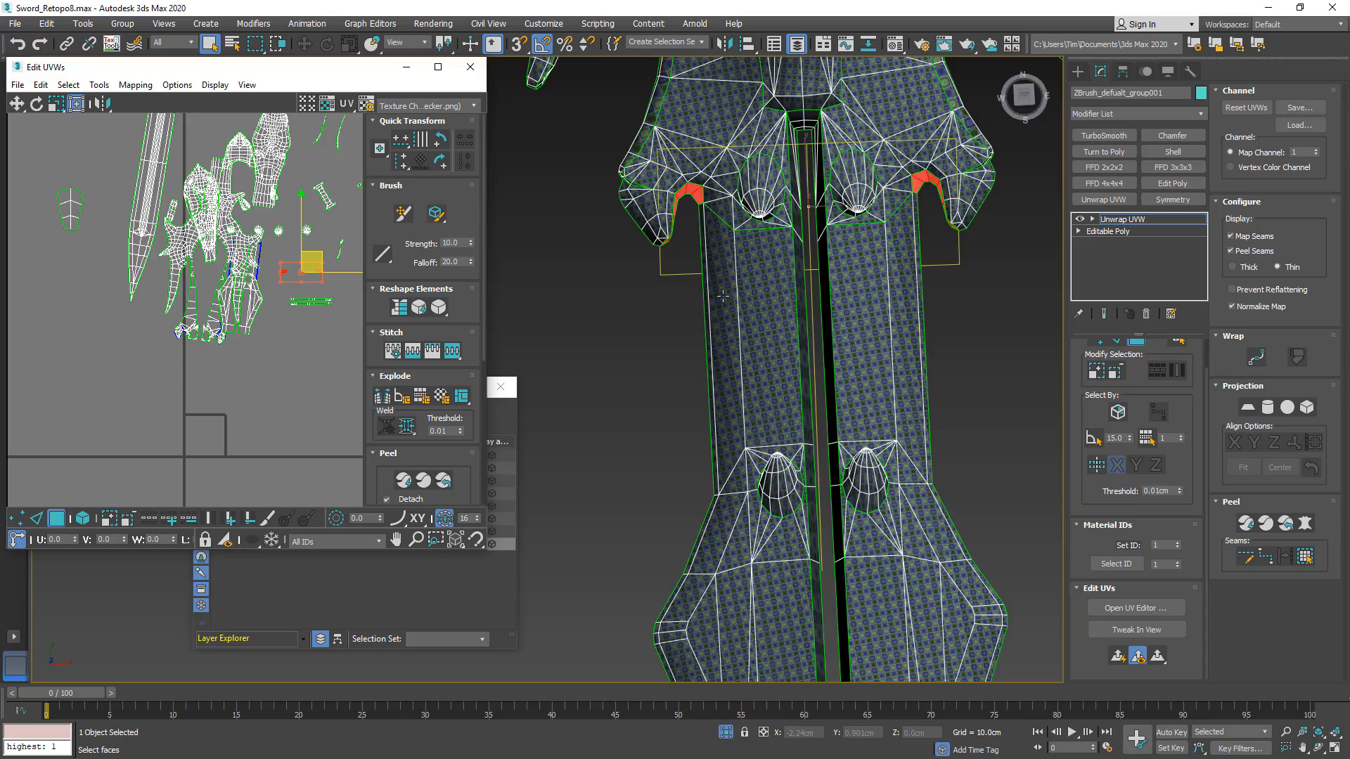
- Examine the checker pattern and mesh around the deep crease on the side of the guard's snout-shaped part
middle_click_drag(722, 296, 723, 432)
middle_click_drag(612, 369, 753, 386, "alt")
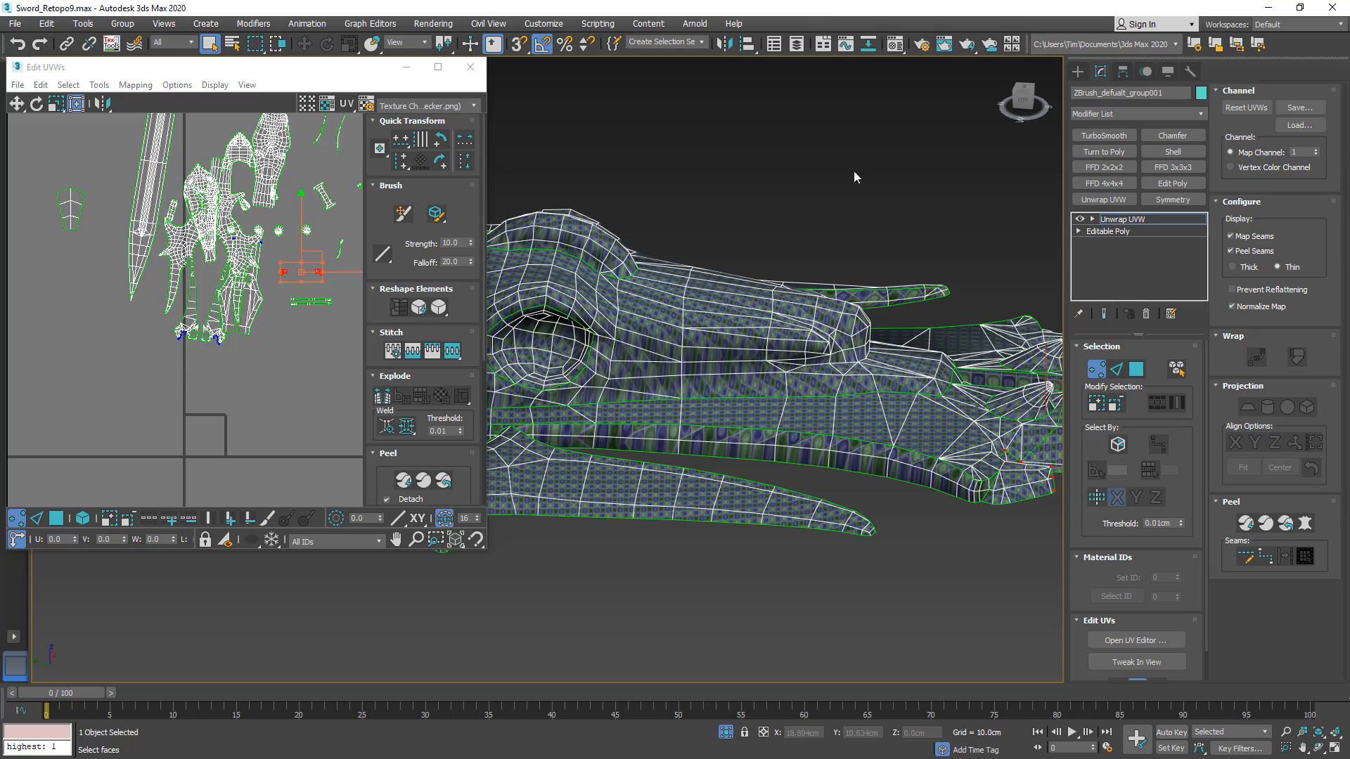
scroll(825, 300, "up", 8)
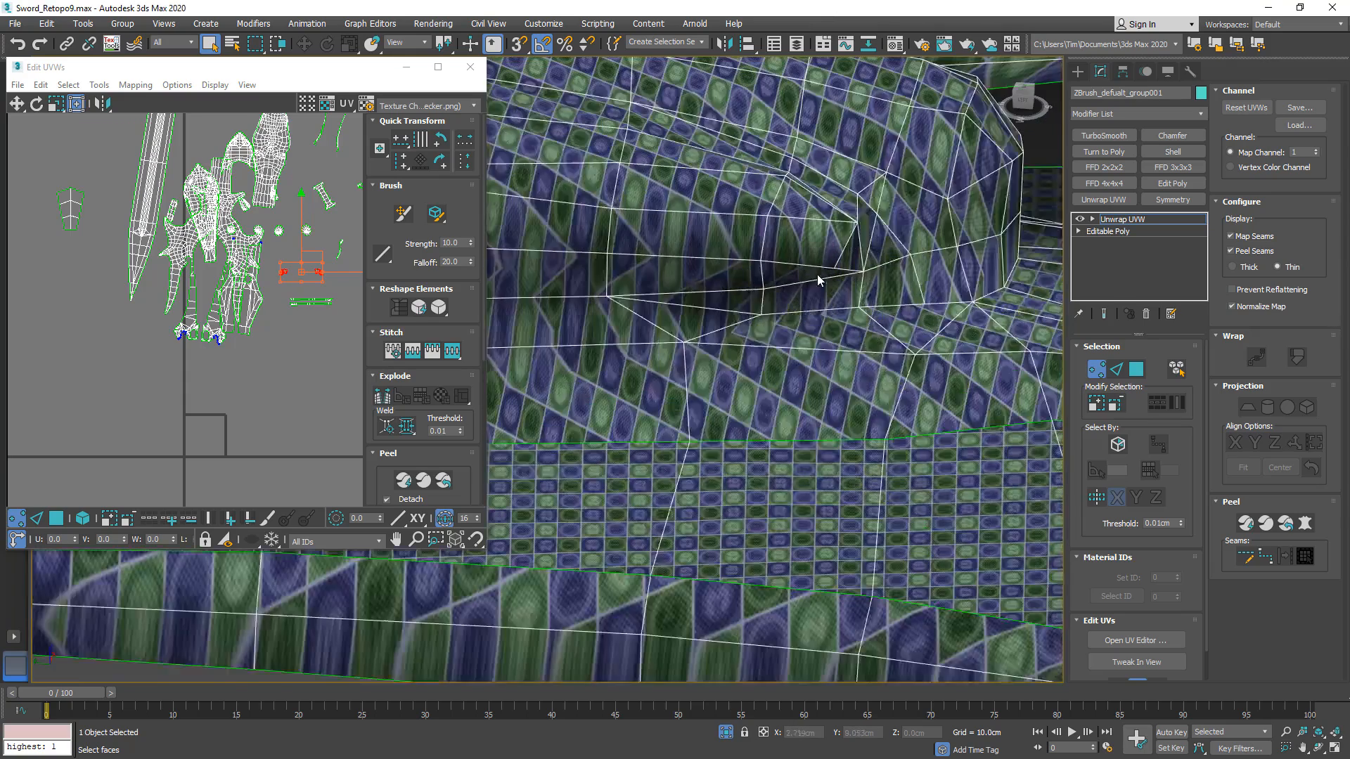
scroll(860, 284, "down", 5)
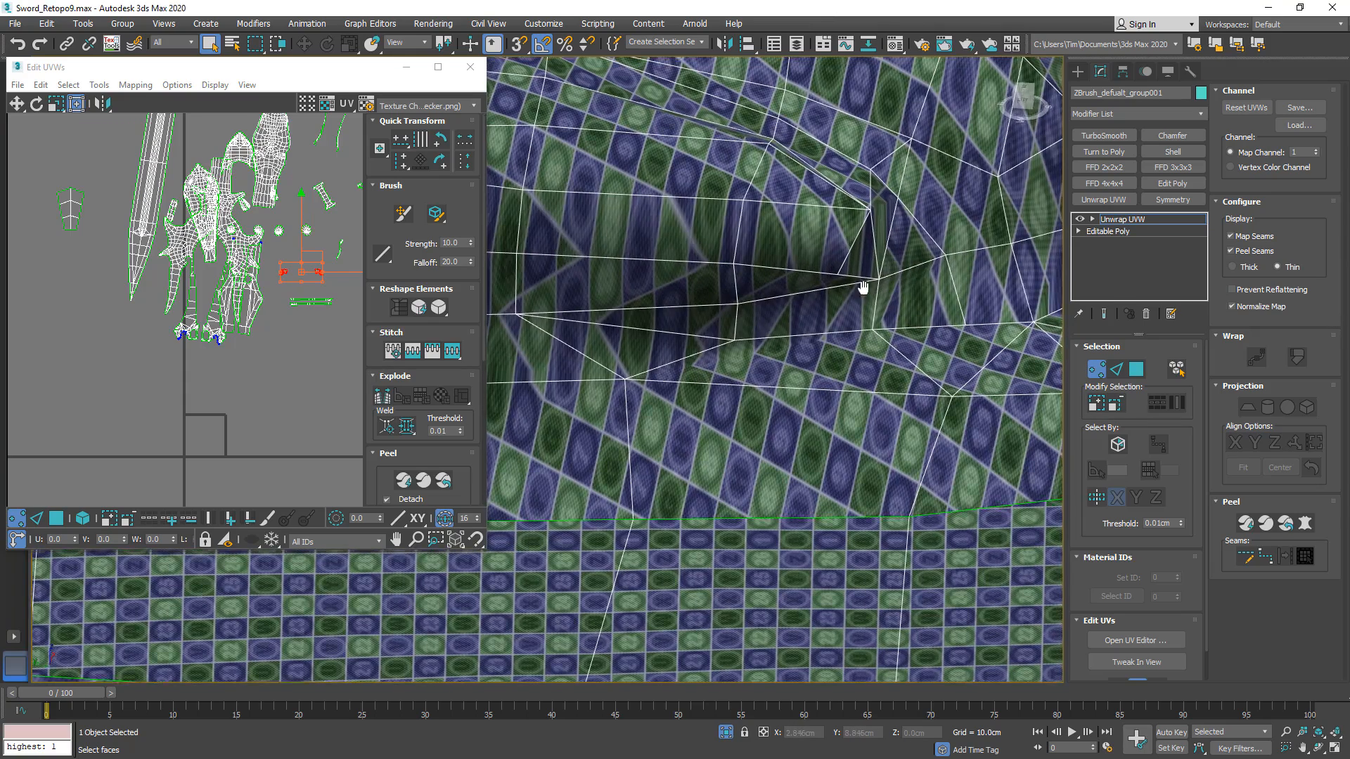
middle_click_drag(857, 309, 699, 293, "alt")
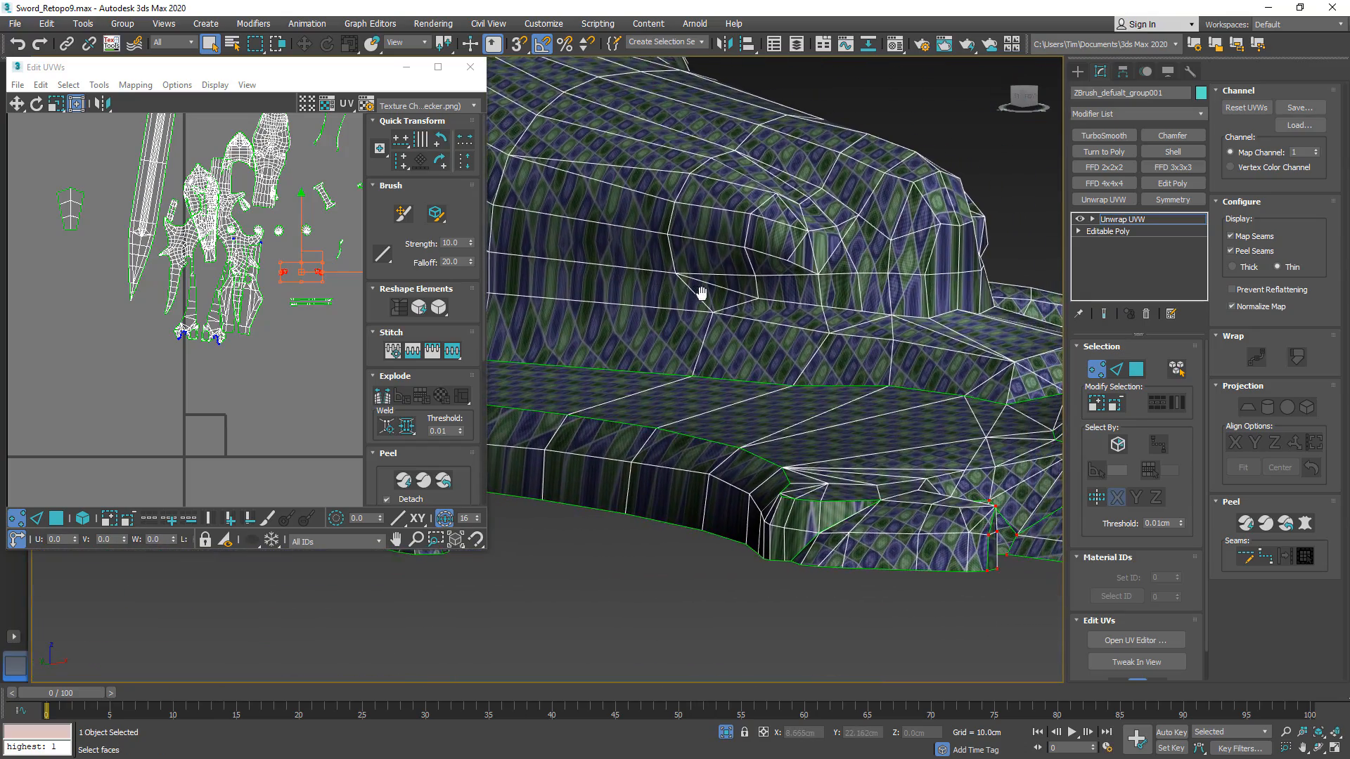
scroll(821, 258, "down", 4)
middle_click_drag(821, 259, 812, 226, "alt")
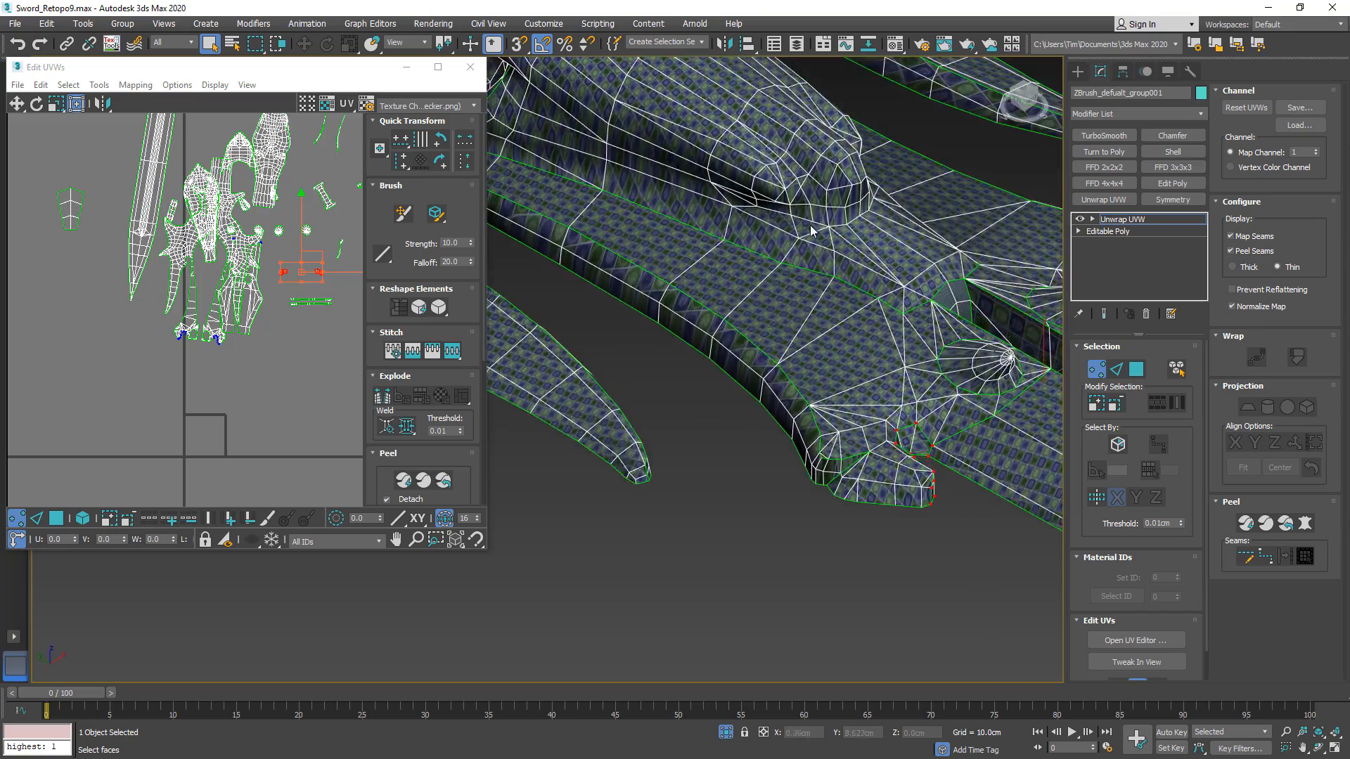
scroll(803, 198, "up", 5)
middle_click_drag(807, 174, 806, 322)
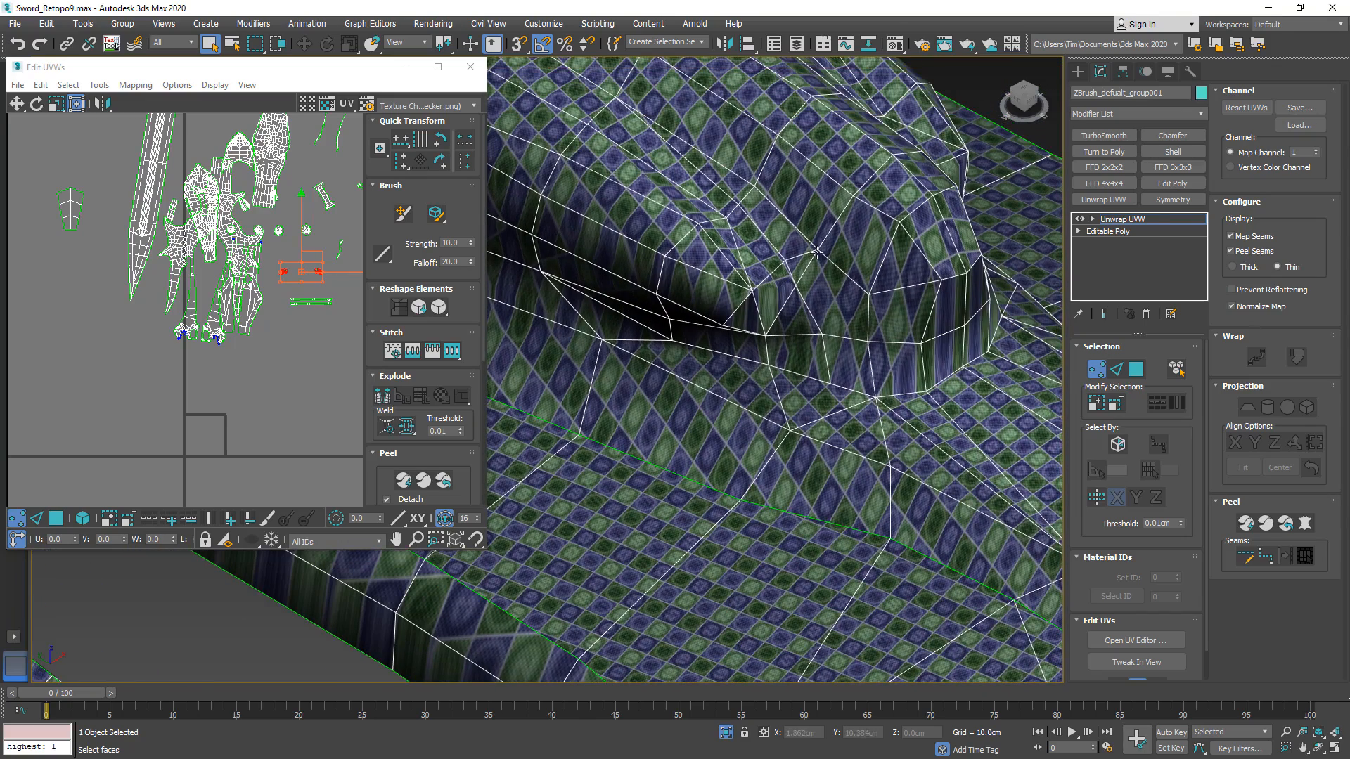
- Show the Sword_Highpoly layer for reference and collapse the Unwrap UVW modifier into the Editable Poly
left_click(799, 46)
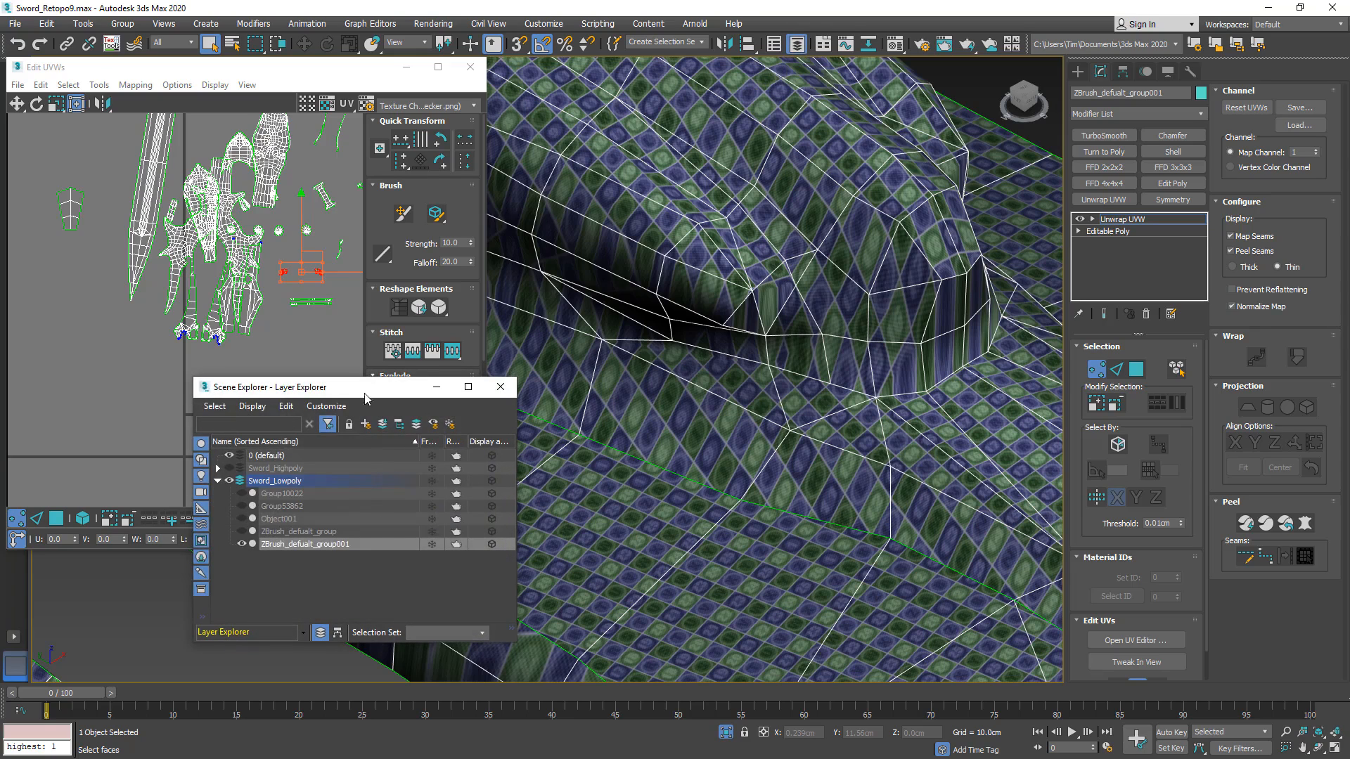
left_click(229, 468)
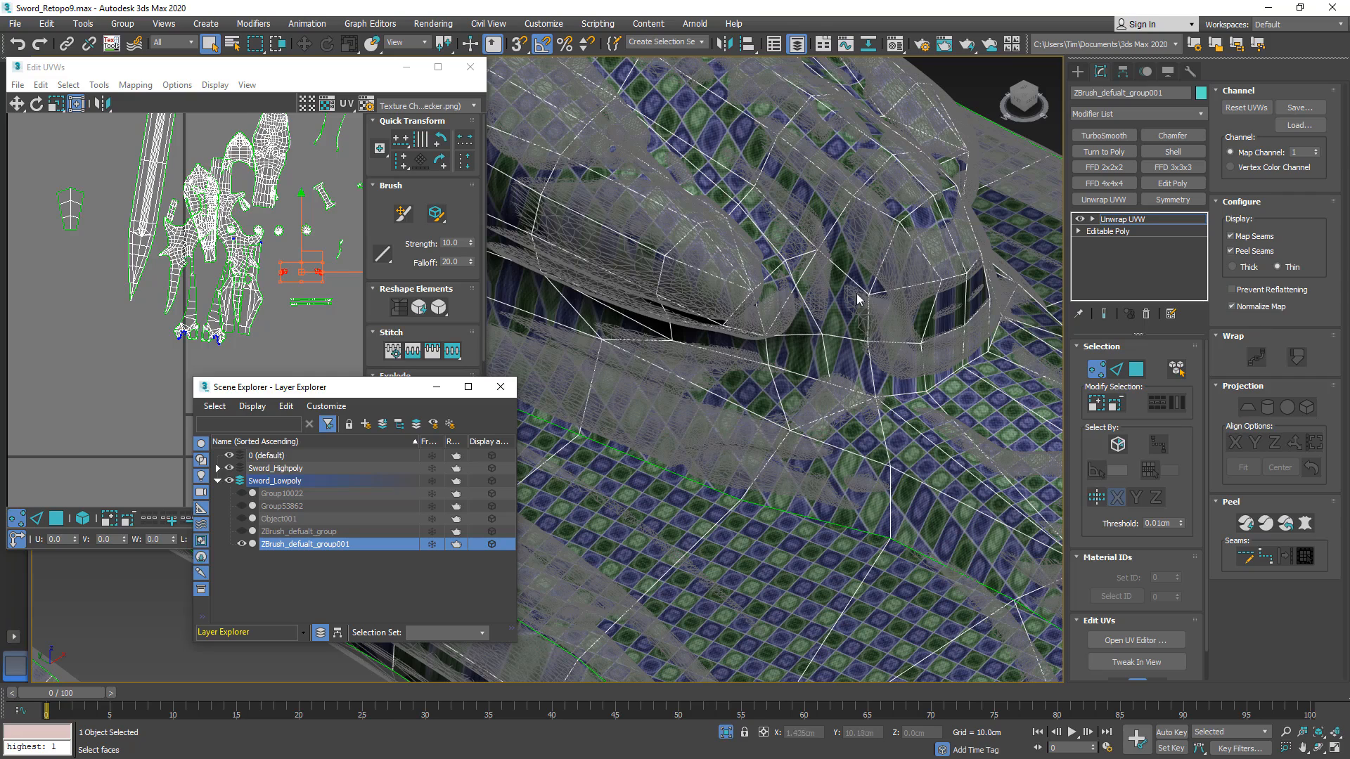
right_click(1114, 224)
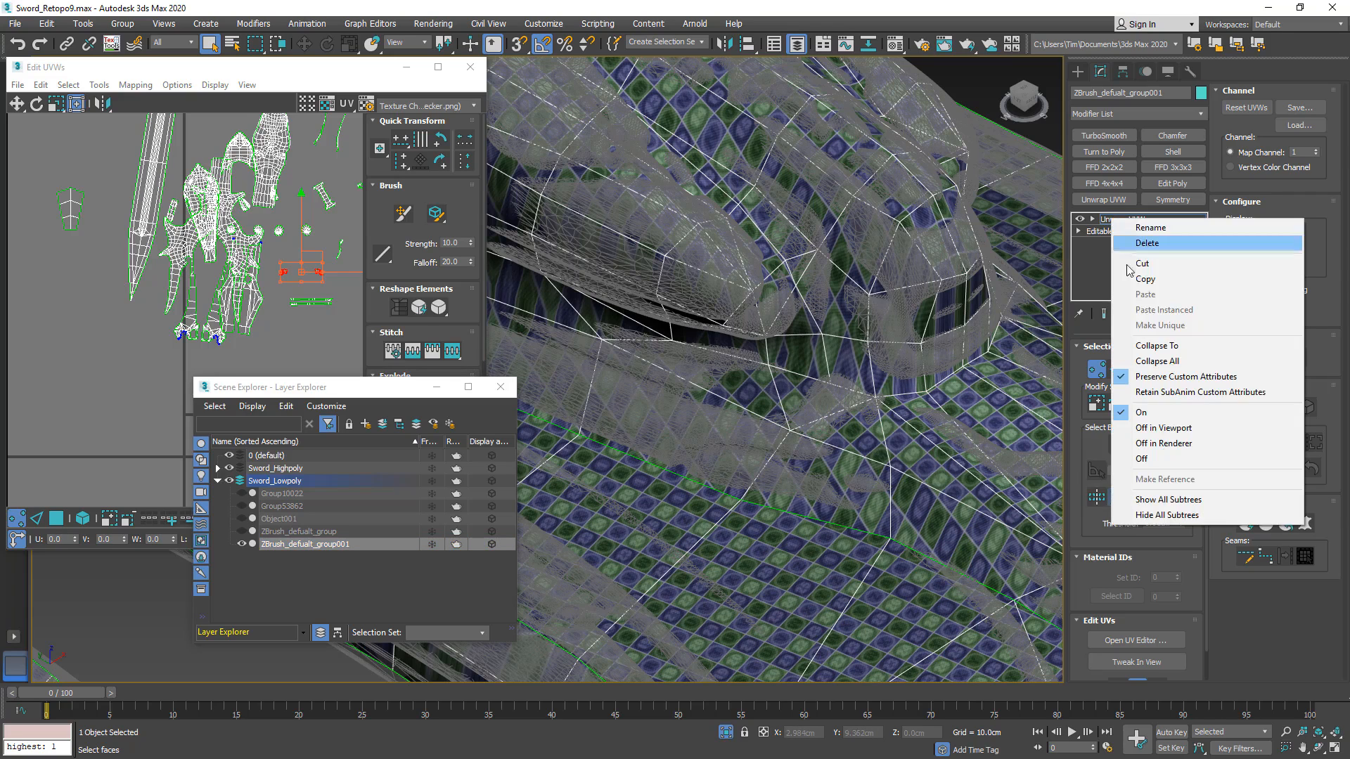
left_click(1125, 345)
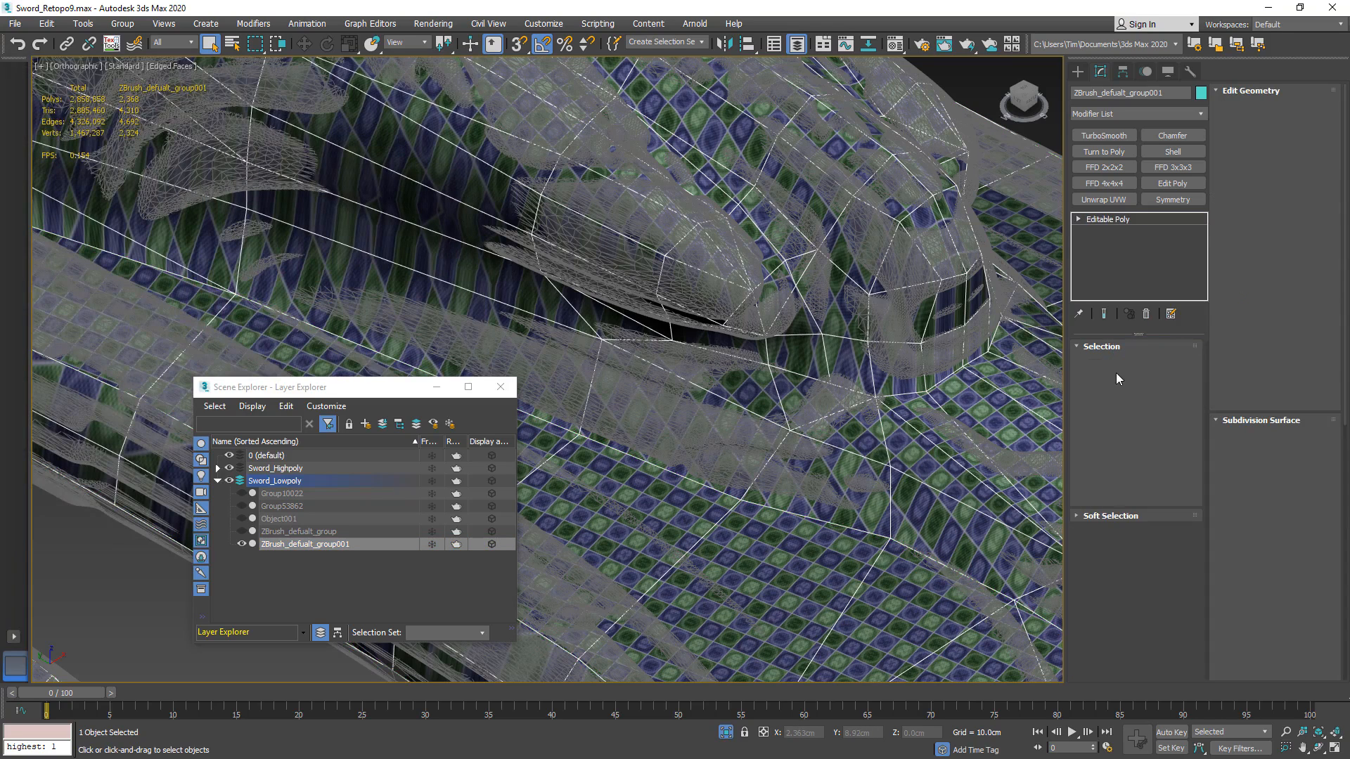
- Connect the two vertices behind the snout crease's end with a new edge, including the matching pair on the mirrored side
left_click(1099, 363)
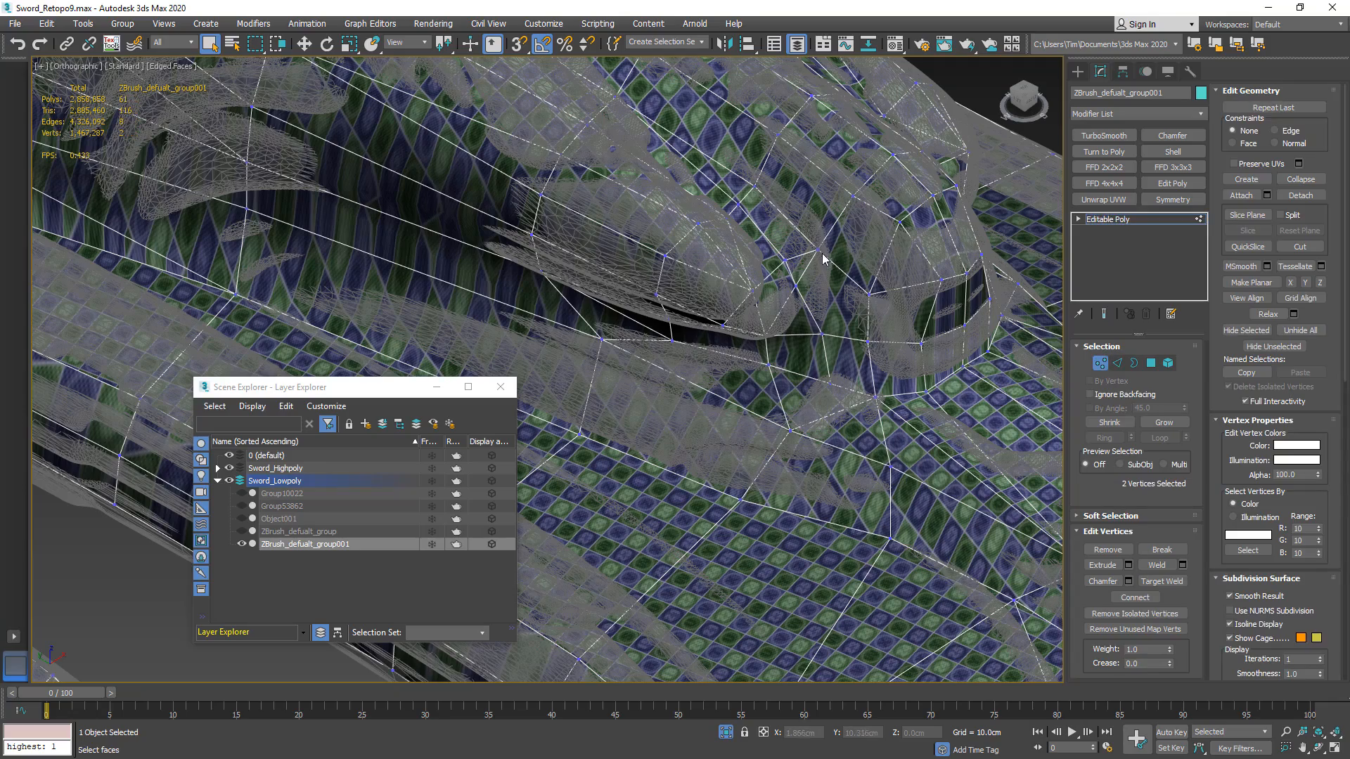
middle_click_drag(833, 267, 1004, 131, "alt")
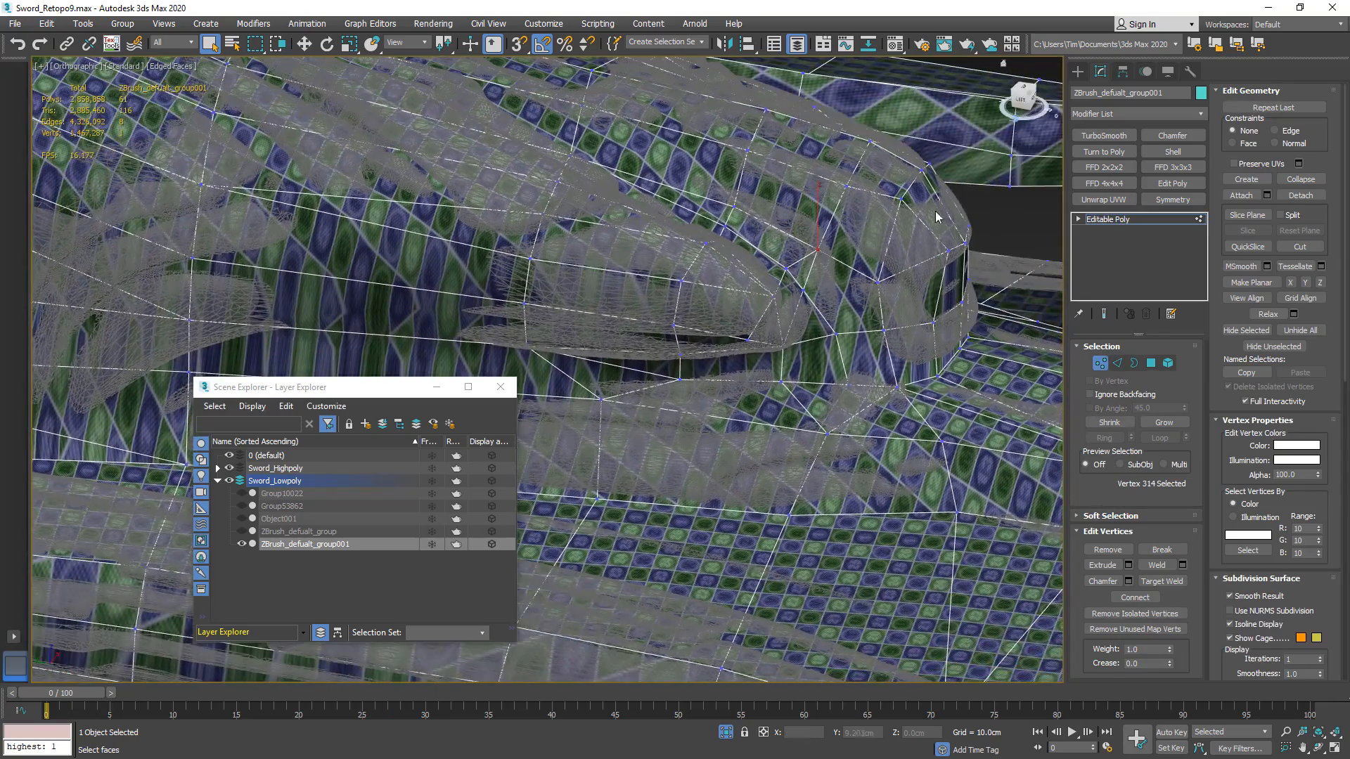
middle_click_drag(936, 213, 1027, 127, "alt")
left_click(1027, 104)
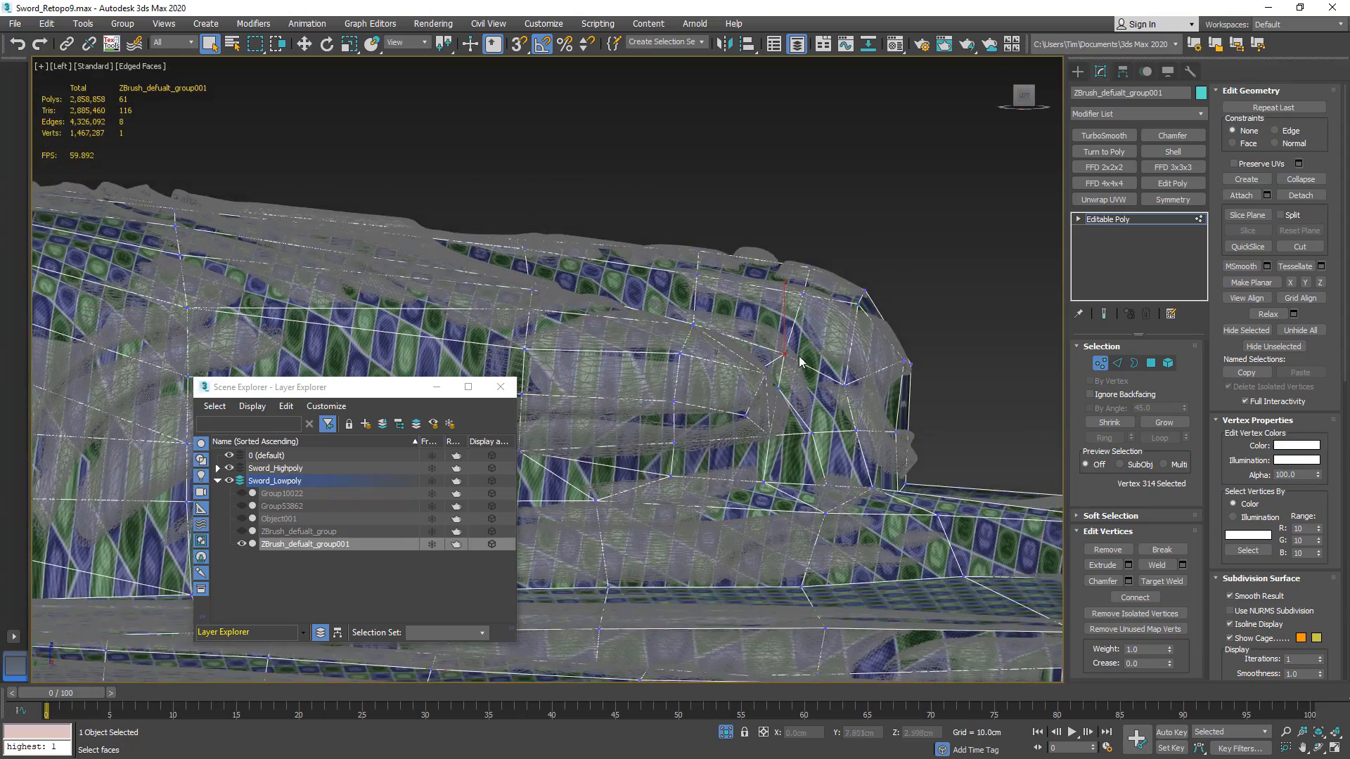
key("F3")
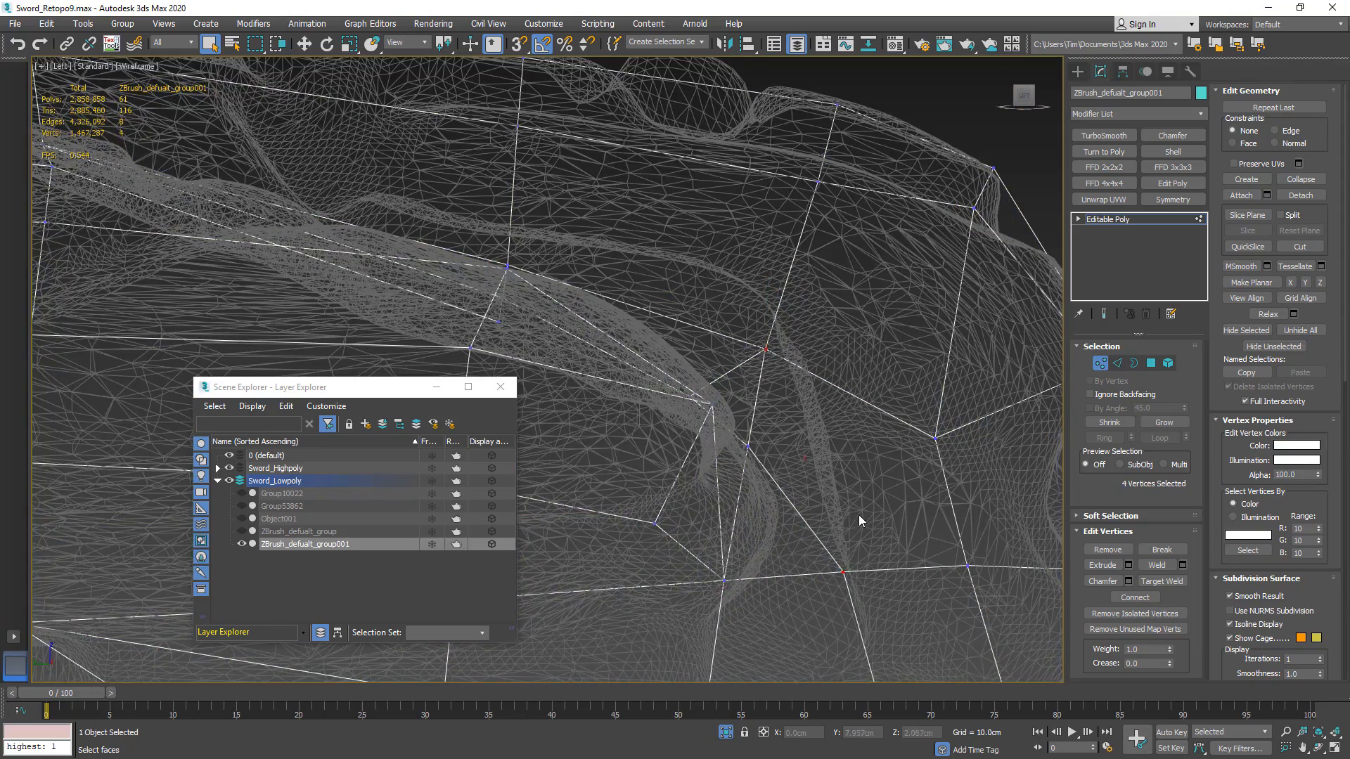
mouse_move(859, 516)
middle_mouse_down("alt")
mouse_move(848, 526)
mouse_move(865, 378)
mouse_move(774, 401)
mouse_move(732, 382)
mouse_move(699, 391)
mouse_move(872, 398)
middle_mouse_up("alt")
key("F3")
scroll(861, 384, "down", 8)
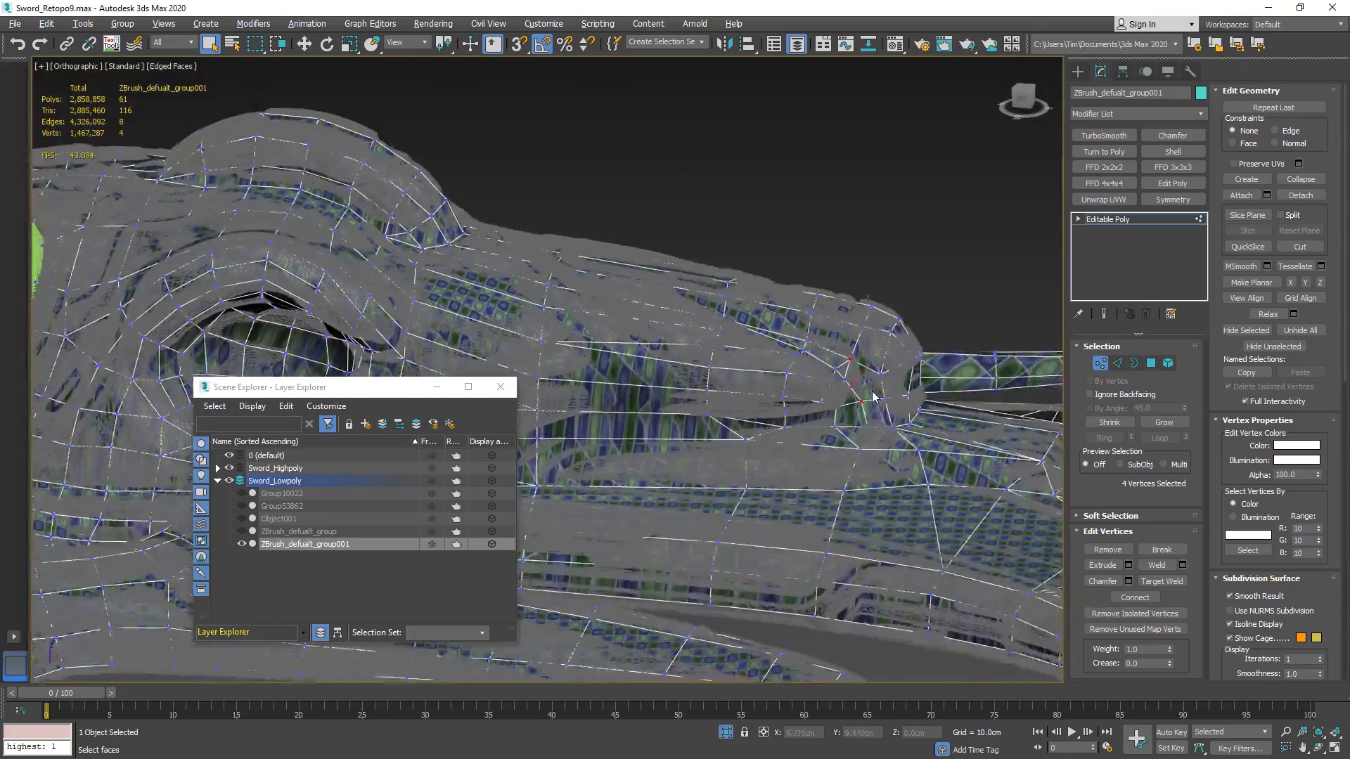
scroll(873, 398, "up", 5)
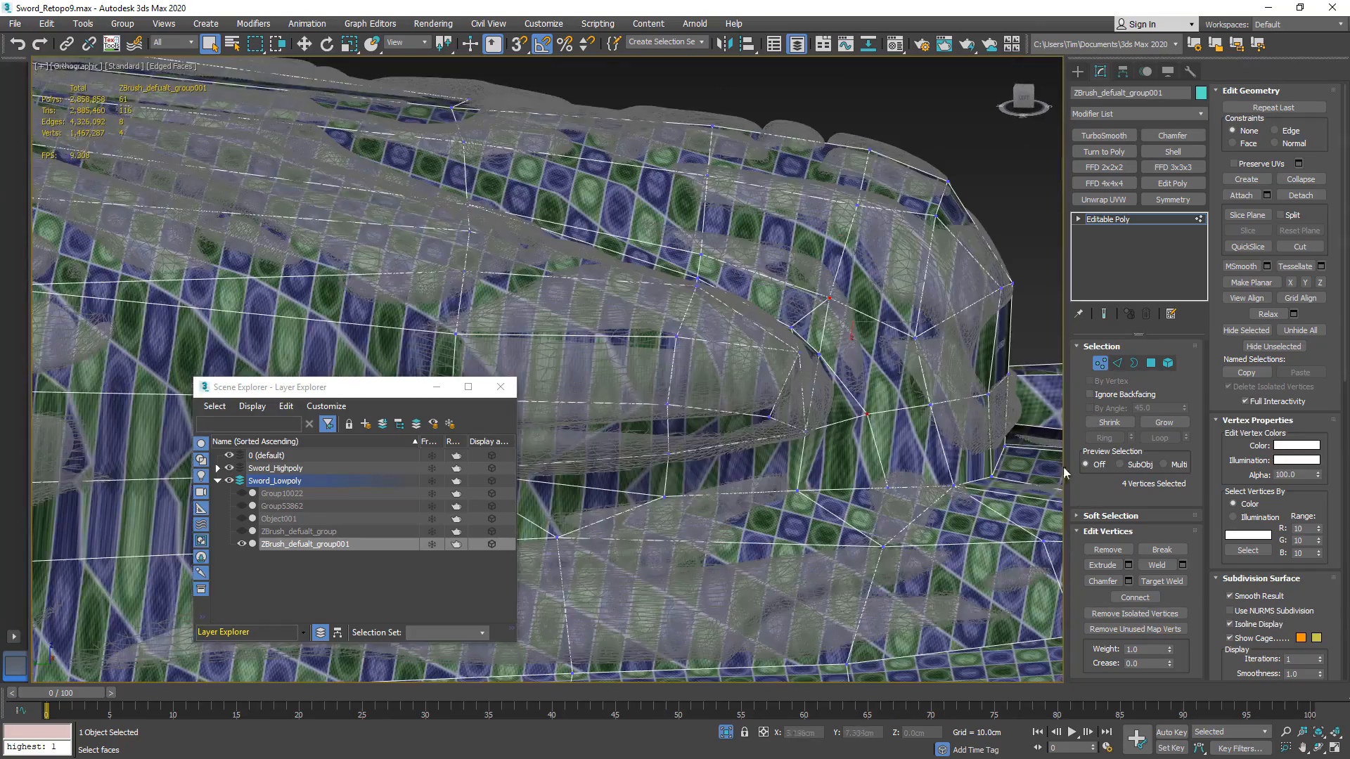
left_click(1134, 597)
- Select the vertex pairs at the end of the snout crease on both mirrored sides and connect them with another new edge
mouse_move(929, 430)
middle_mouse_down("alt")
mouse_move(879, 406)
mouse_move(930, 413)
middle_mouse_up("alt")
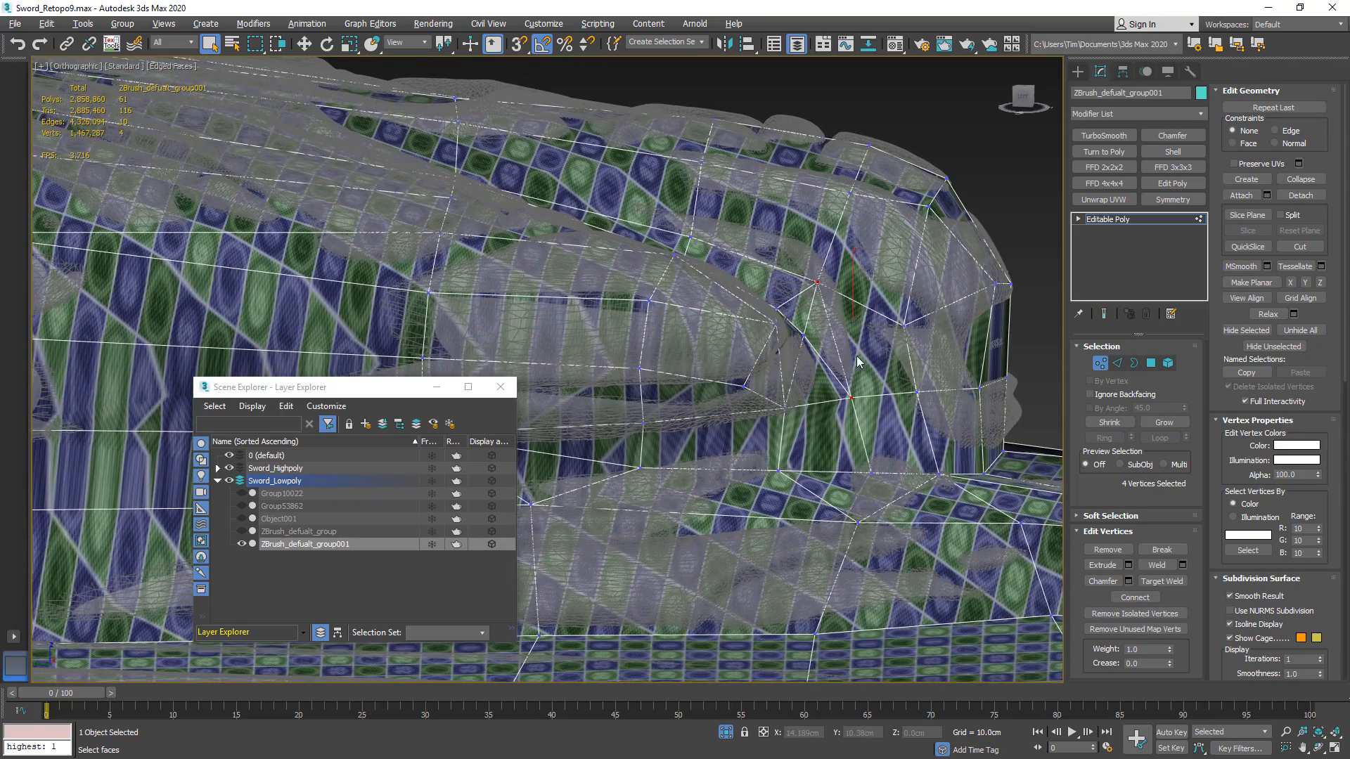
middle_click_drag(784, 370, 872, 359)
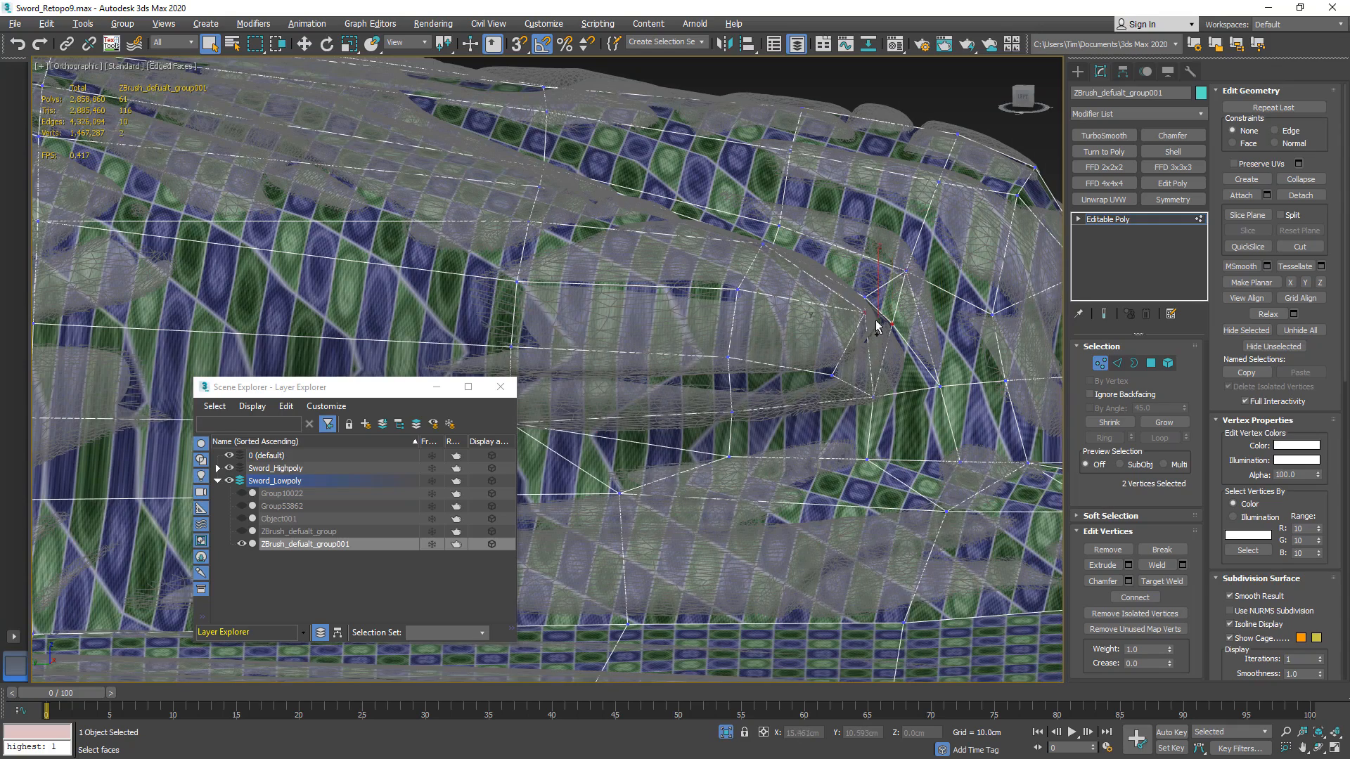
mouse_move(877, 326)
middle_mouse_down("alt")
mouse_move(855, 341)
mouse_move(879, 320)
middle_mouse_up("alt")
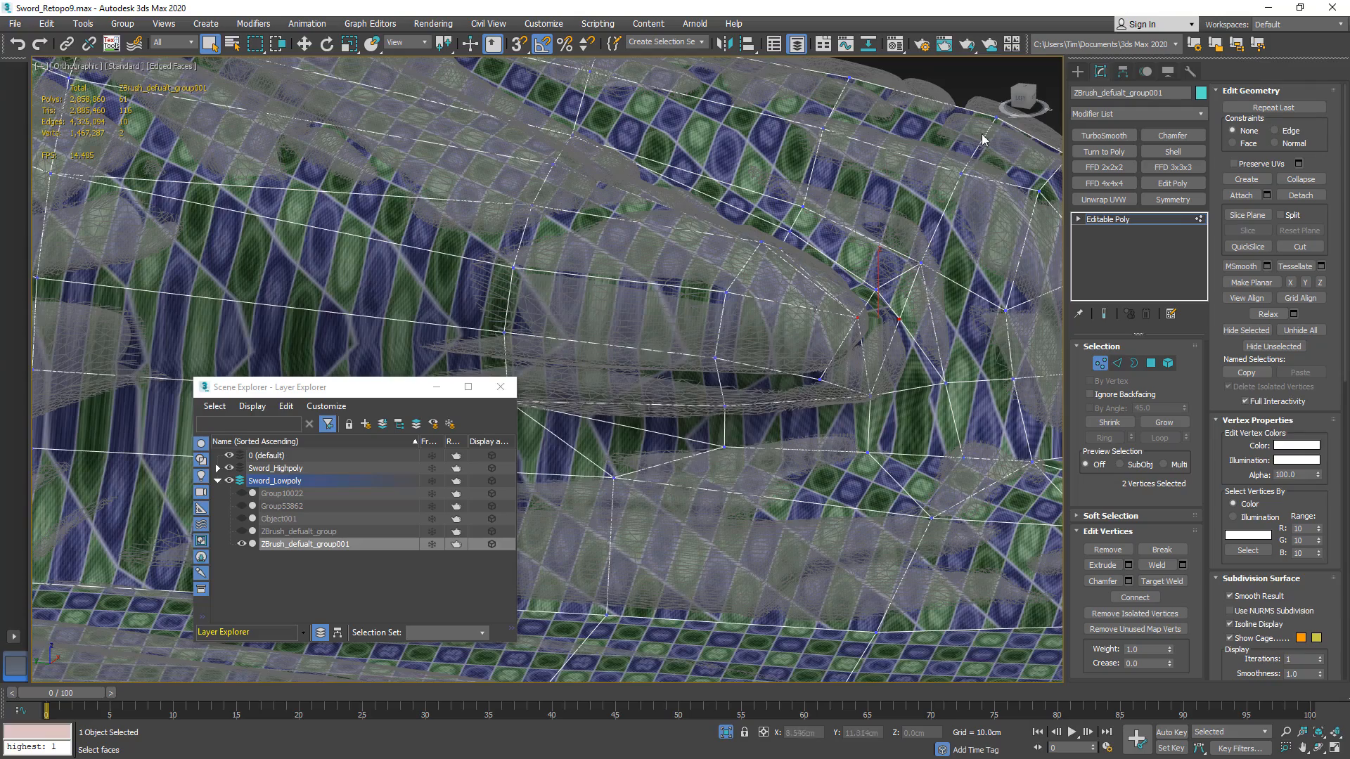
middle_click_drag(914, 222, 1005, 105, "alt")
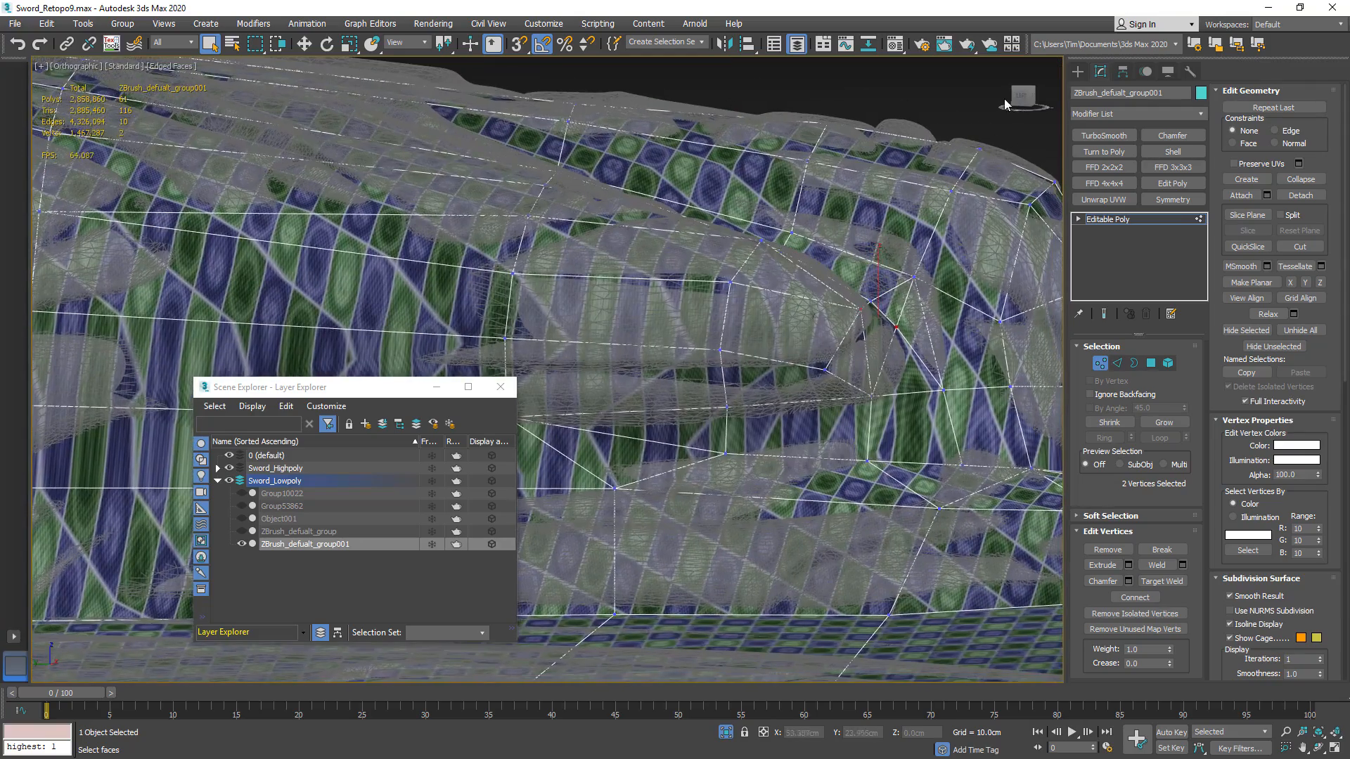
left_click(1021, 101)
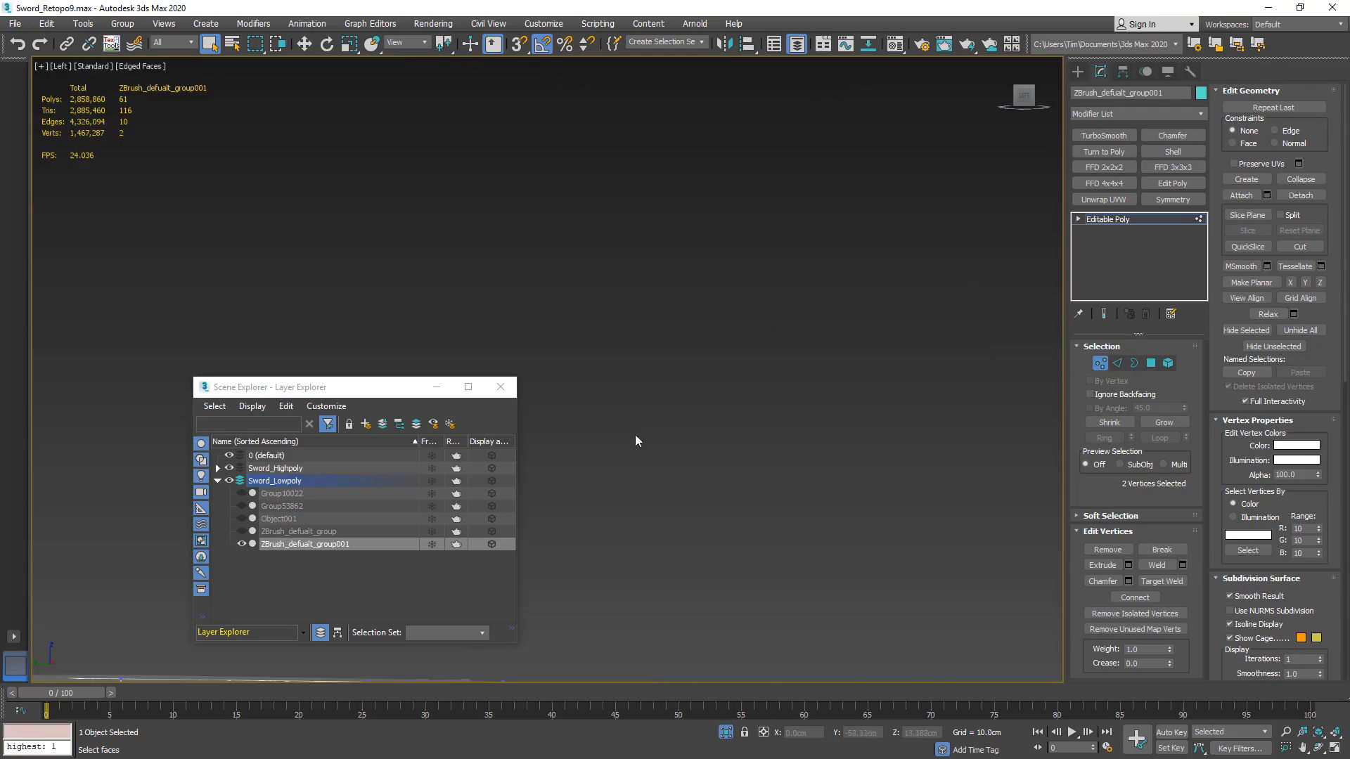
middle_click_drag(637, 440, 966, 202)
middle_click_drag(556, 429, 907, 408)
middle_click_drag(462, 328, 943, 346)
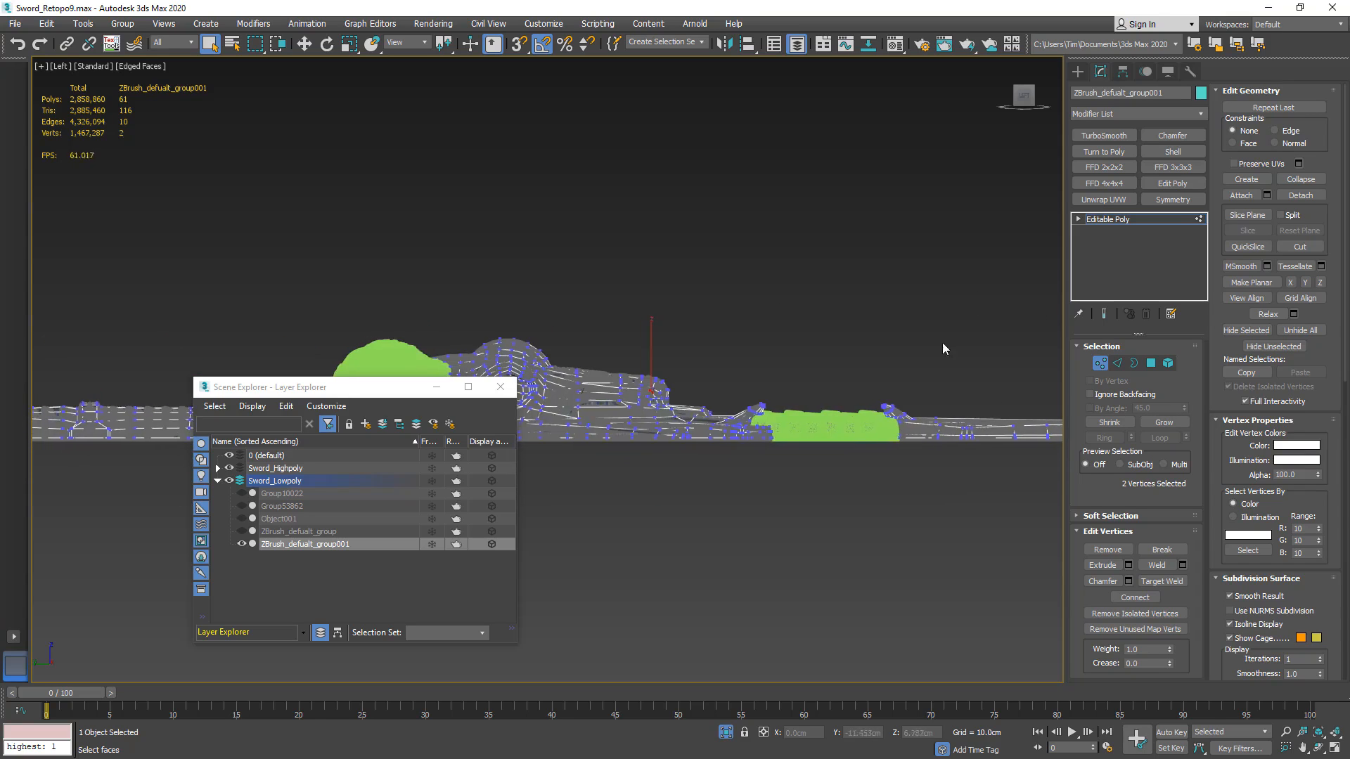
scroll(636, 406, "up", 3)
scroll(738, 398, "up", 5)
scroll(791, 388, "up", 3)
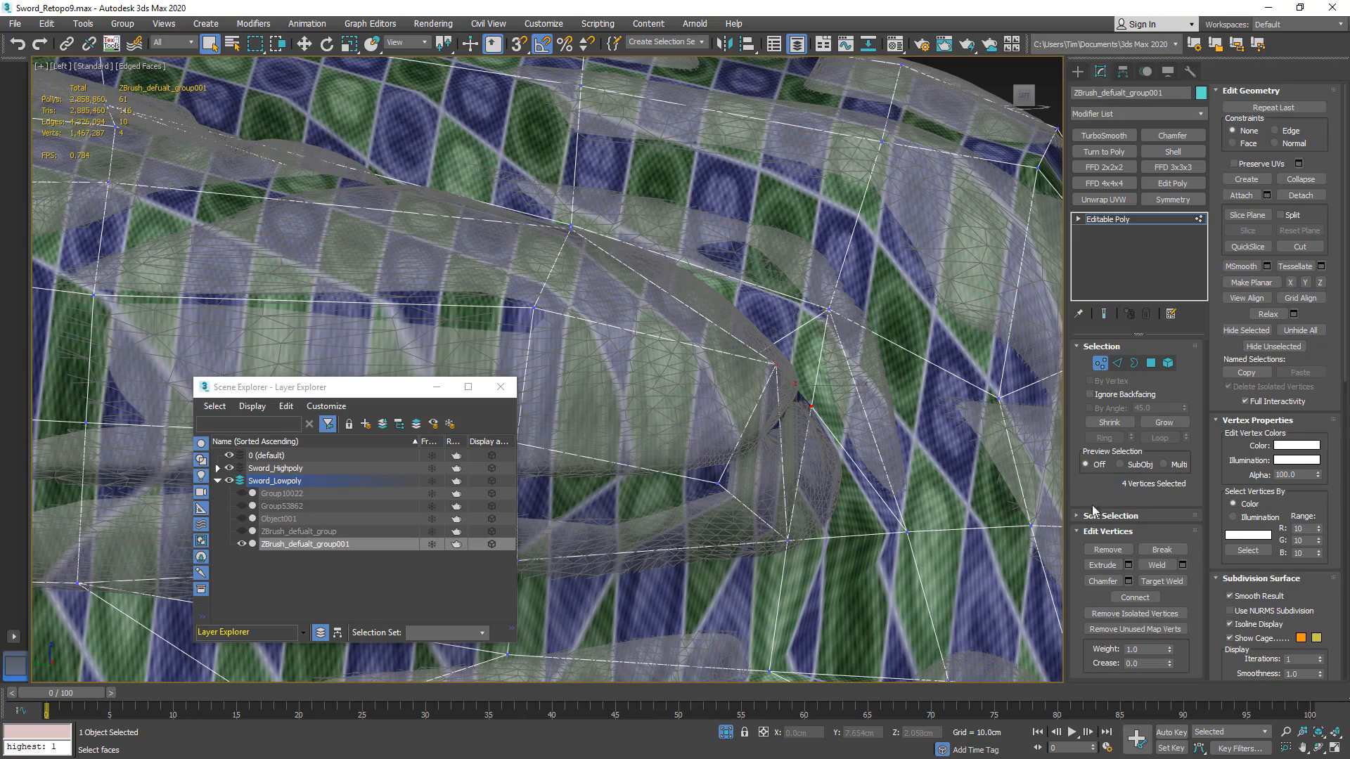
middle_click_drag(744, 406, 684, 394, "alt")
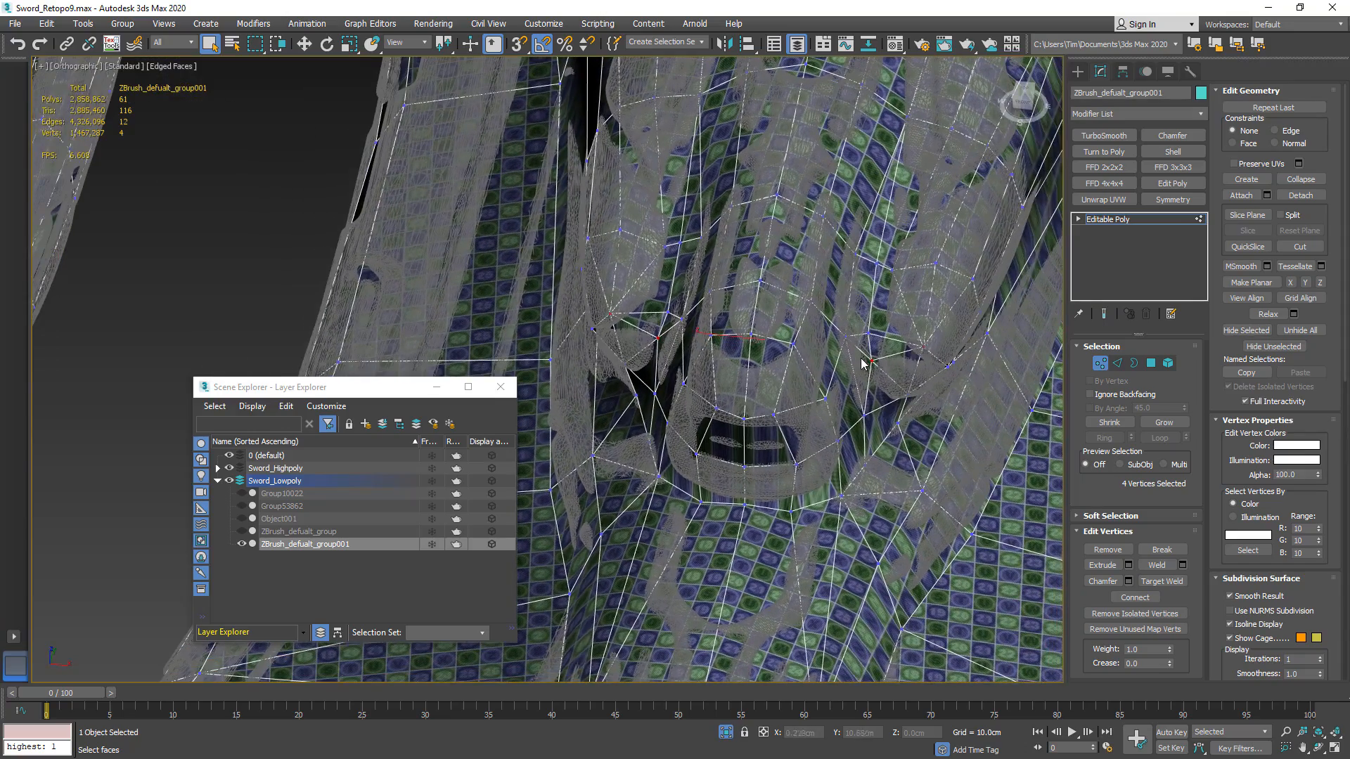
- Hide the Sword_Highpoly layer, leave vertex editing and save the scene as Sword_Retopo10.max
middle_click_drag(864, 363, 902, 318, "alt")
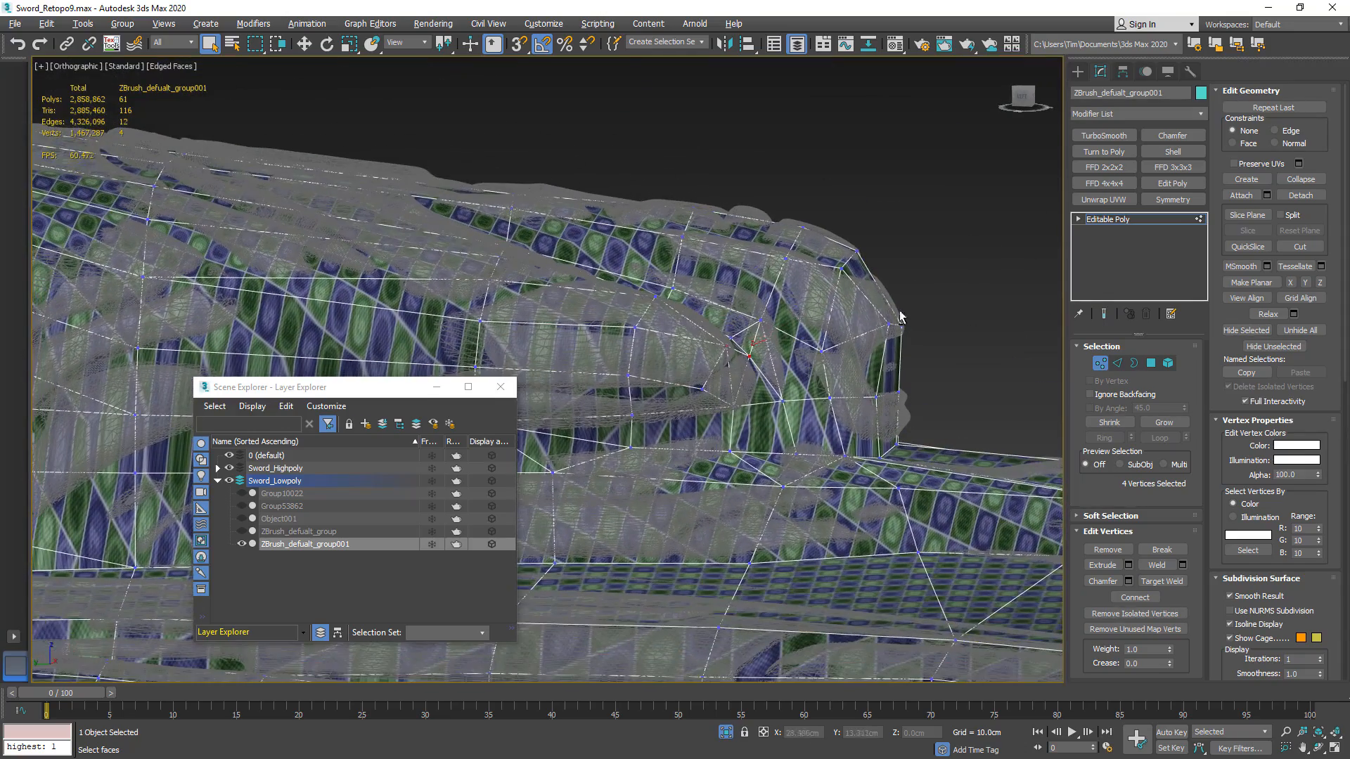
middle_click_drag(608, 310, 668, 343, "alt")
middle_click_drag(672, 325, 397, 276, "alt")
middle_click_drag(268, 257, 702, 309, "alt")
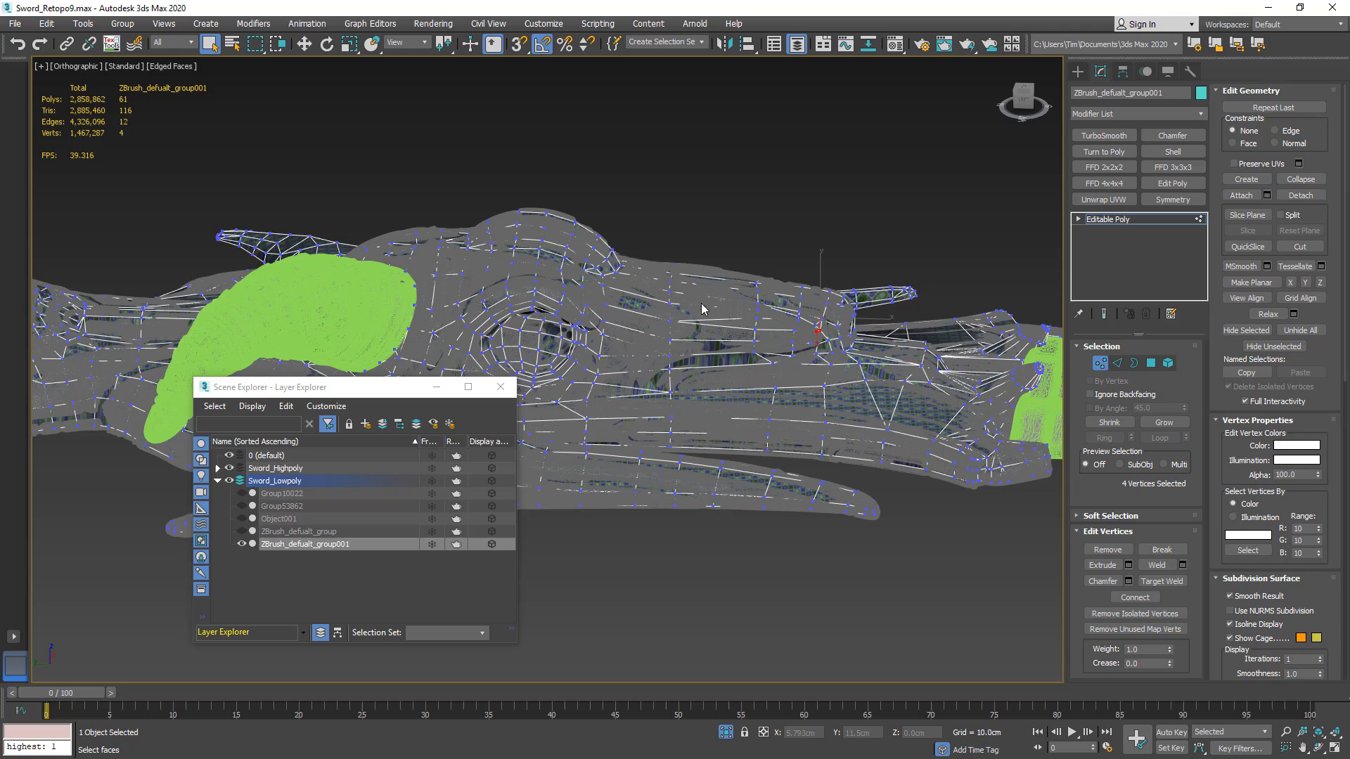
left_click(229, 468)
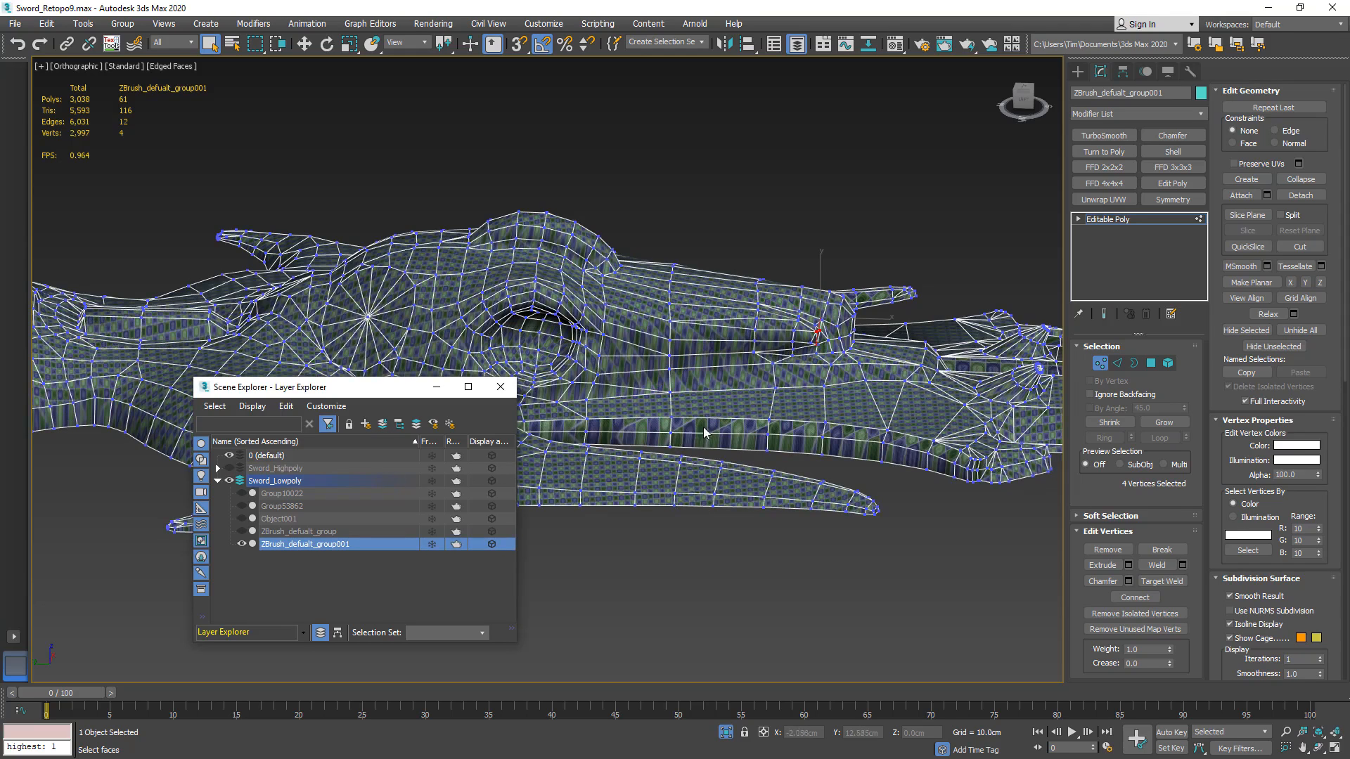
left_click(1102, 363)
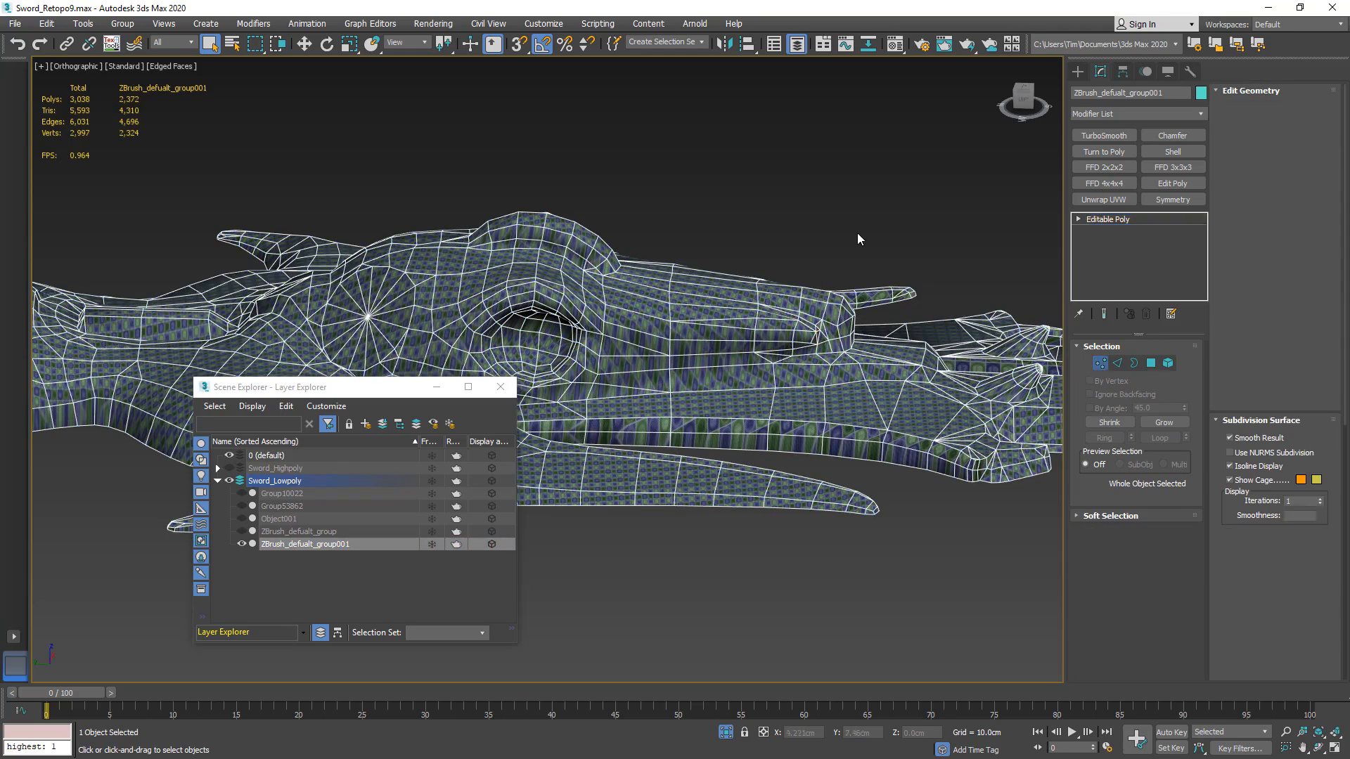
middle_click_drag(859, 239, 823, 281, "alt")
left_click(501, 387)
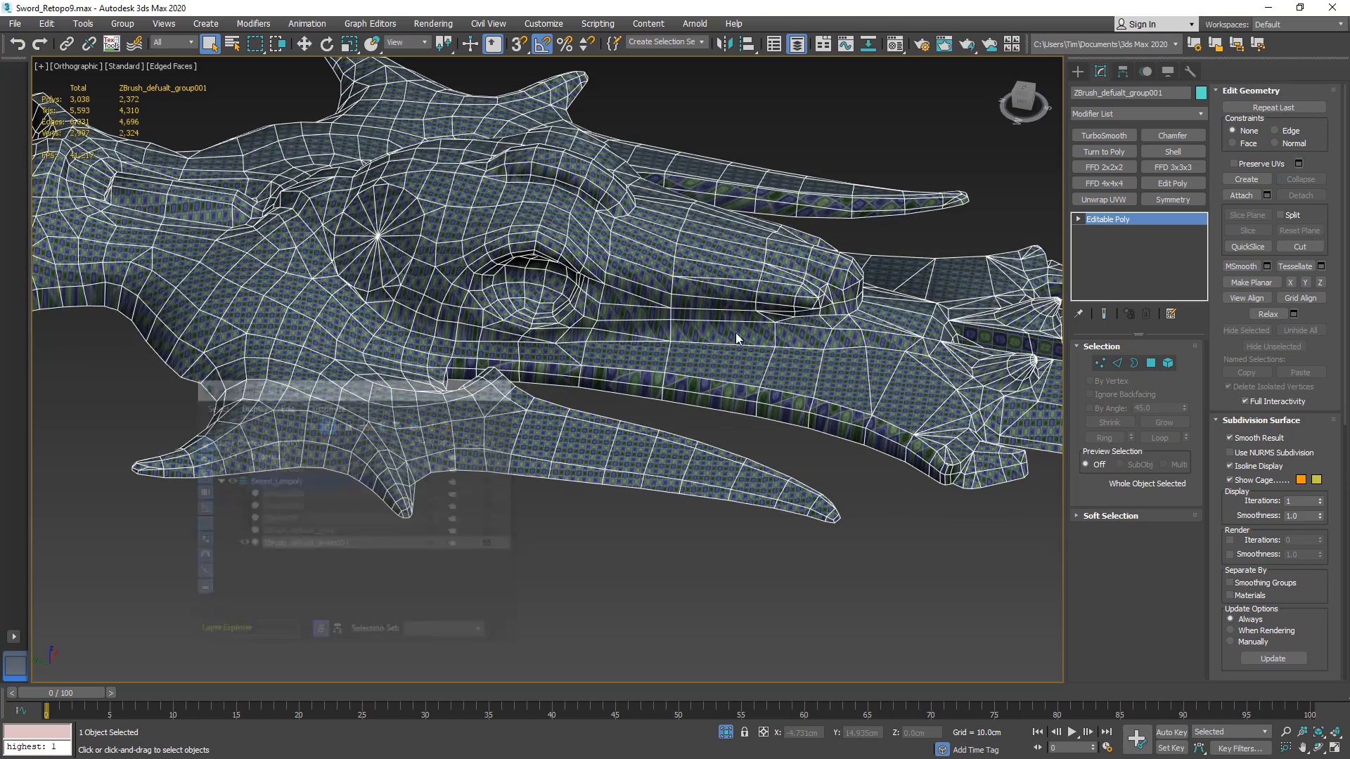
key("ctrl+s")
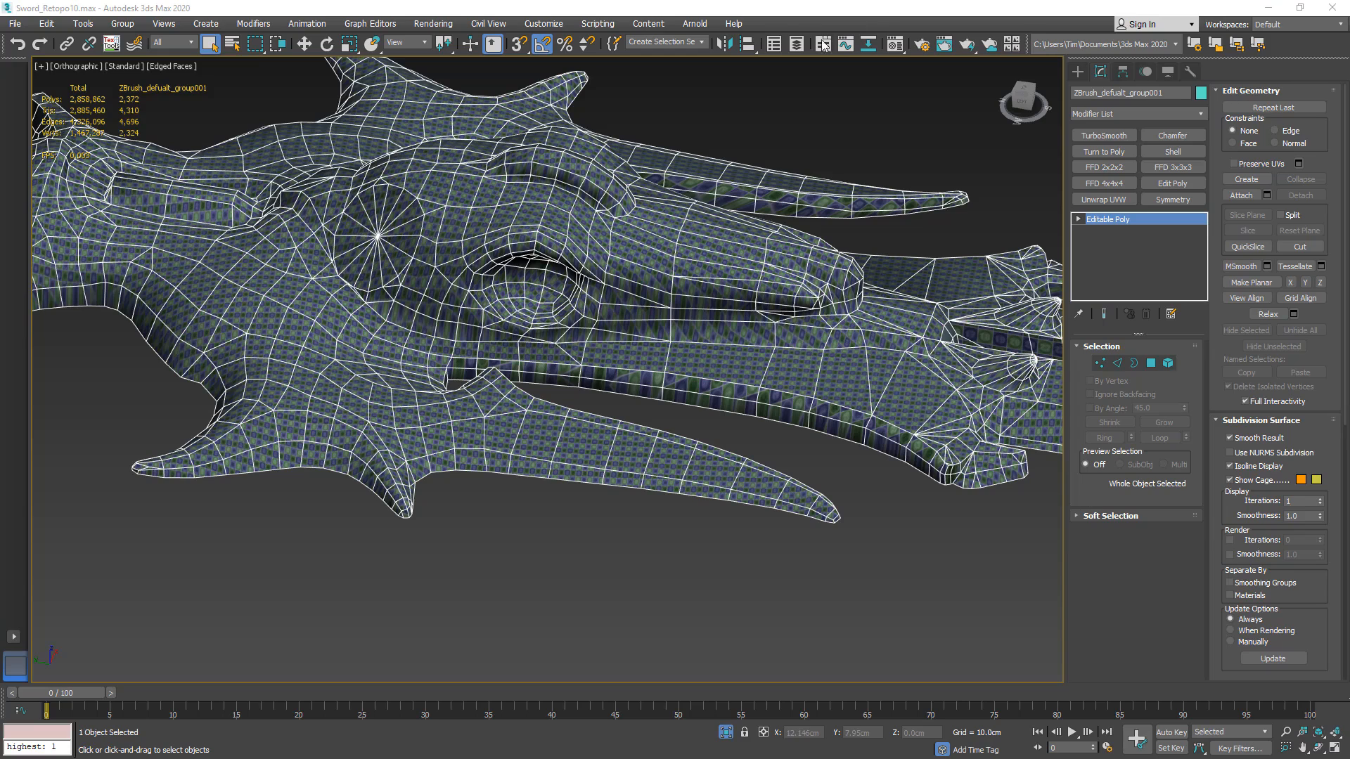
- Reopen the layer explorer and show the Sword_Highpoly layer over the low-poly mesh
left_click(770, 47)
left_click(770, 47)
left_click(797, 45)
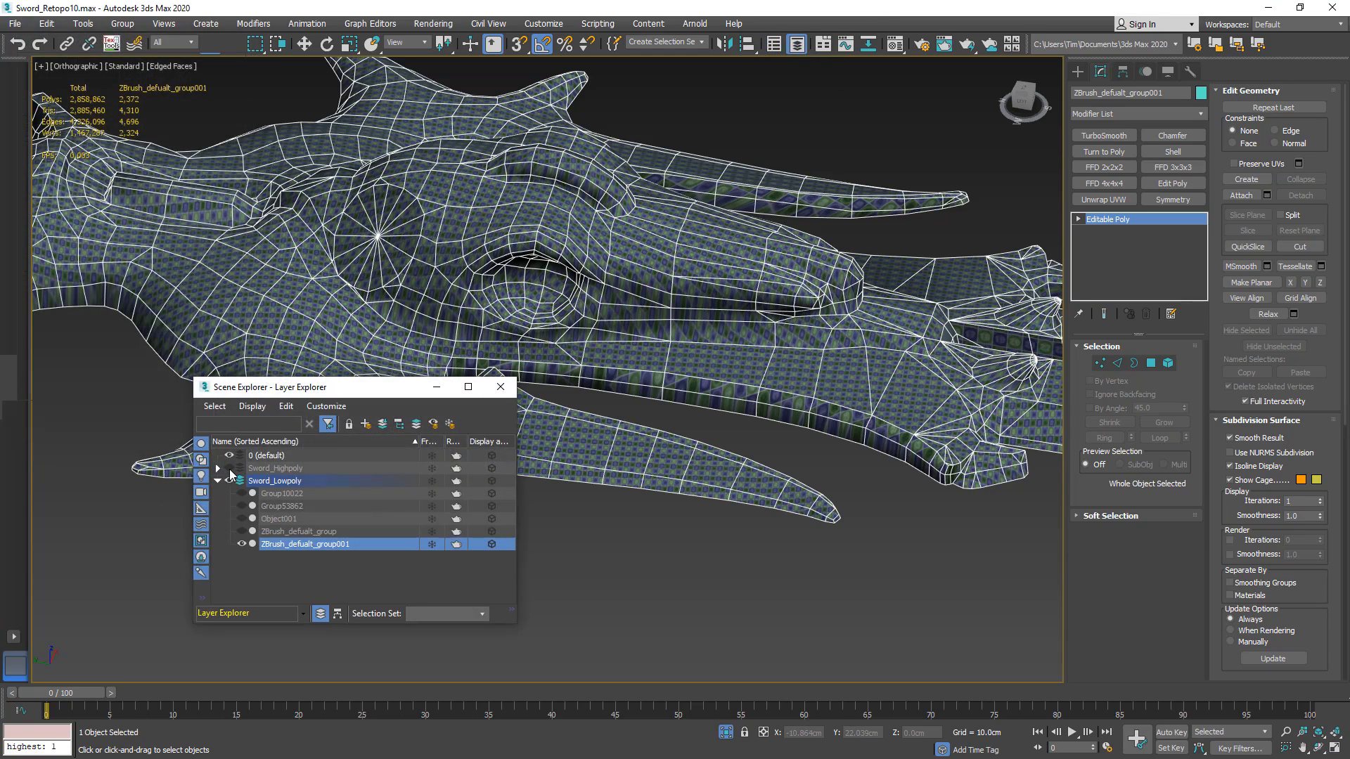
left_click(230, 469)
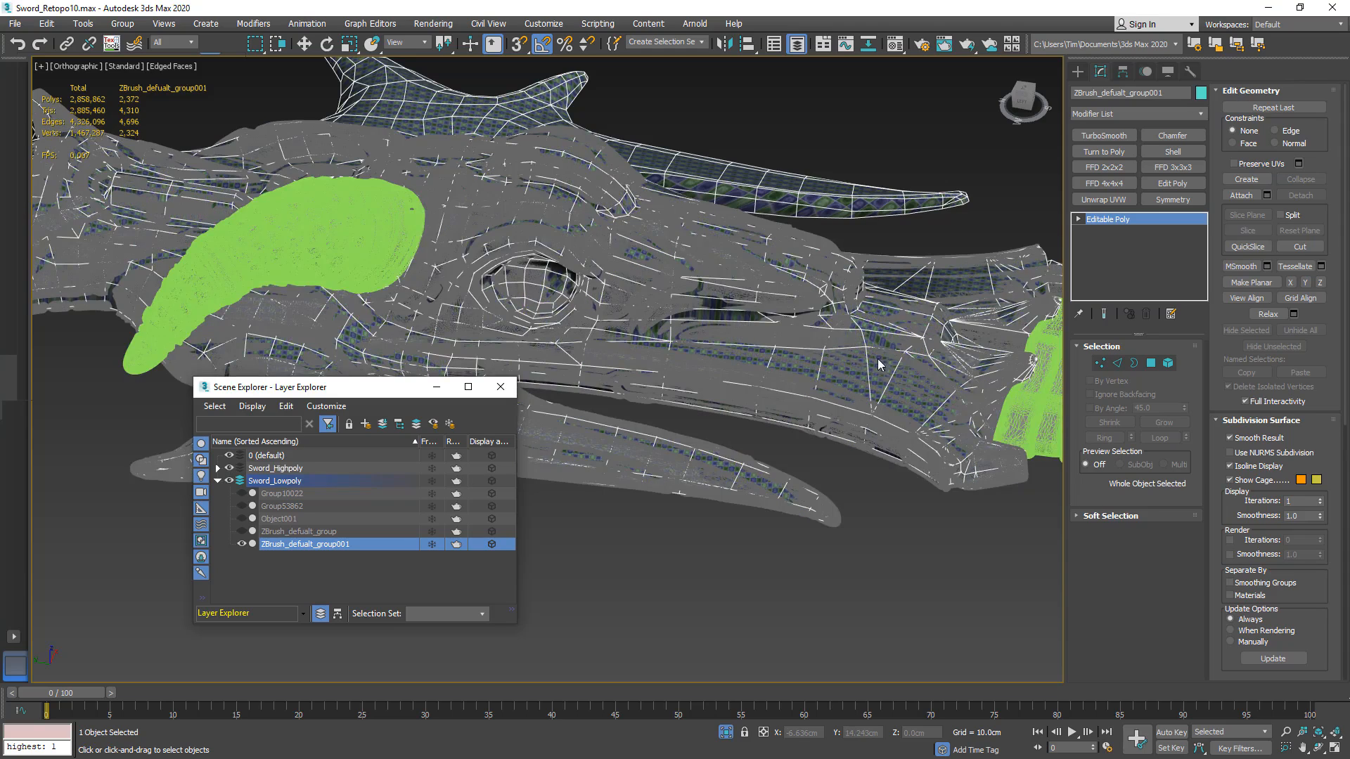
- Chamfer the crosswise edges at the outer rim of both guard arms beside the snout by 0.488 cm
left_click(1117, 363)
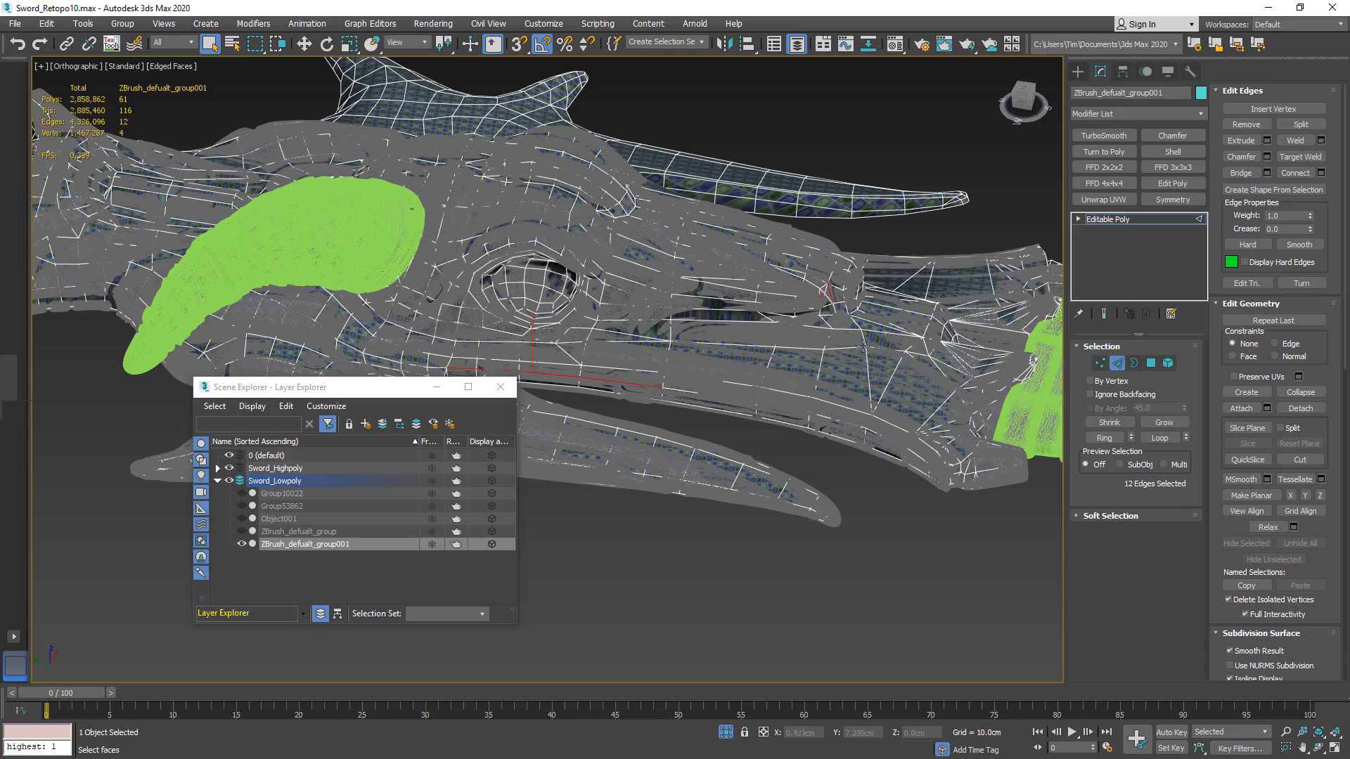
left_click(885, 346)
middle_click_drag(886, 346, 649, 67, "alt")
scroll(884, 420, "up", 6)
left_click(871, 435, "ctrl")
scroll(871, 426, "down", 5)
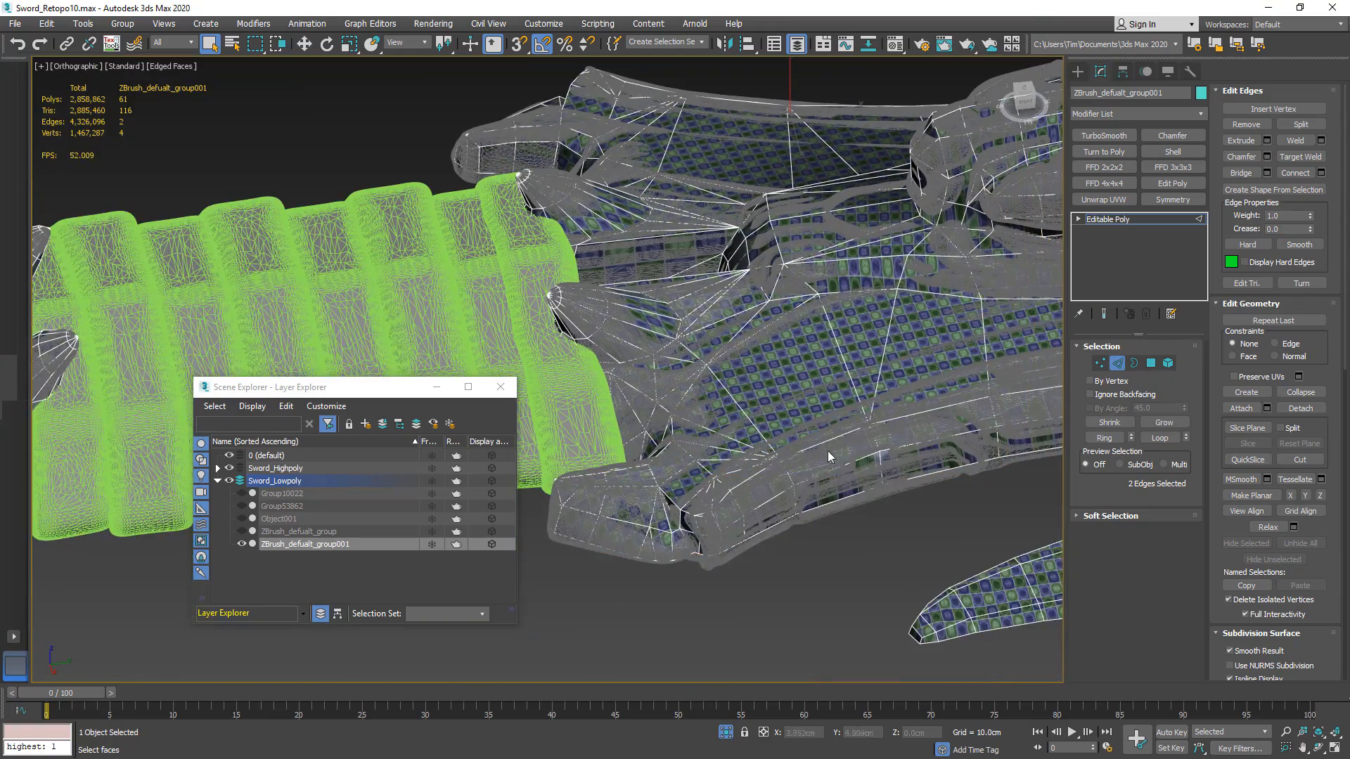
middle_click_drag(772, 417, 1019, 449, "alt")
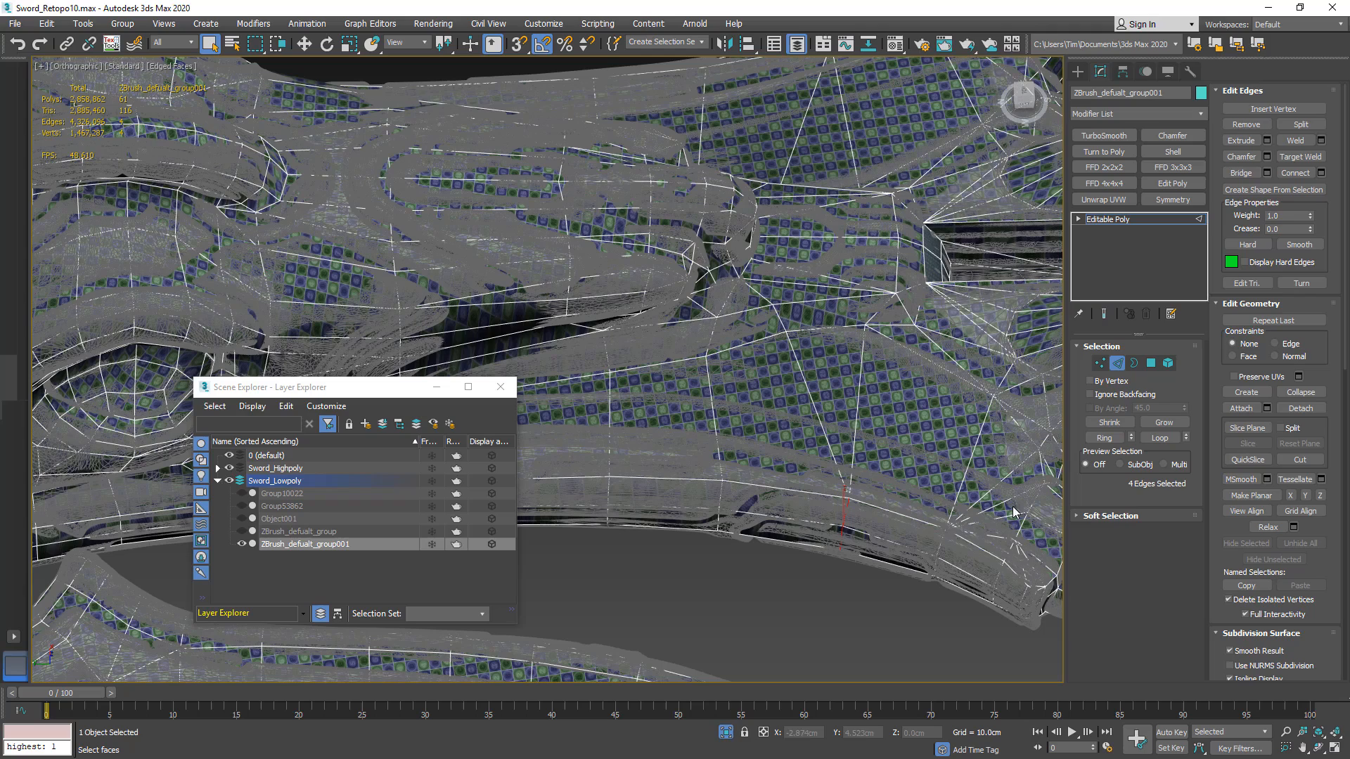
left_click(1267, 156)
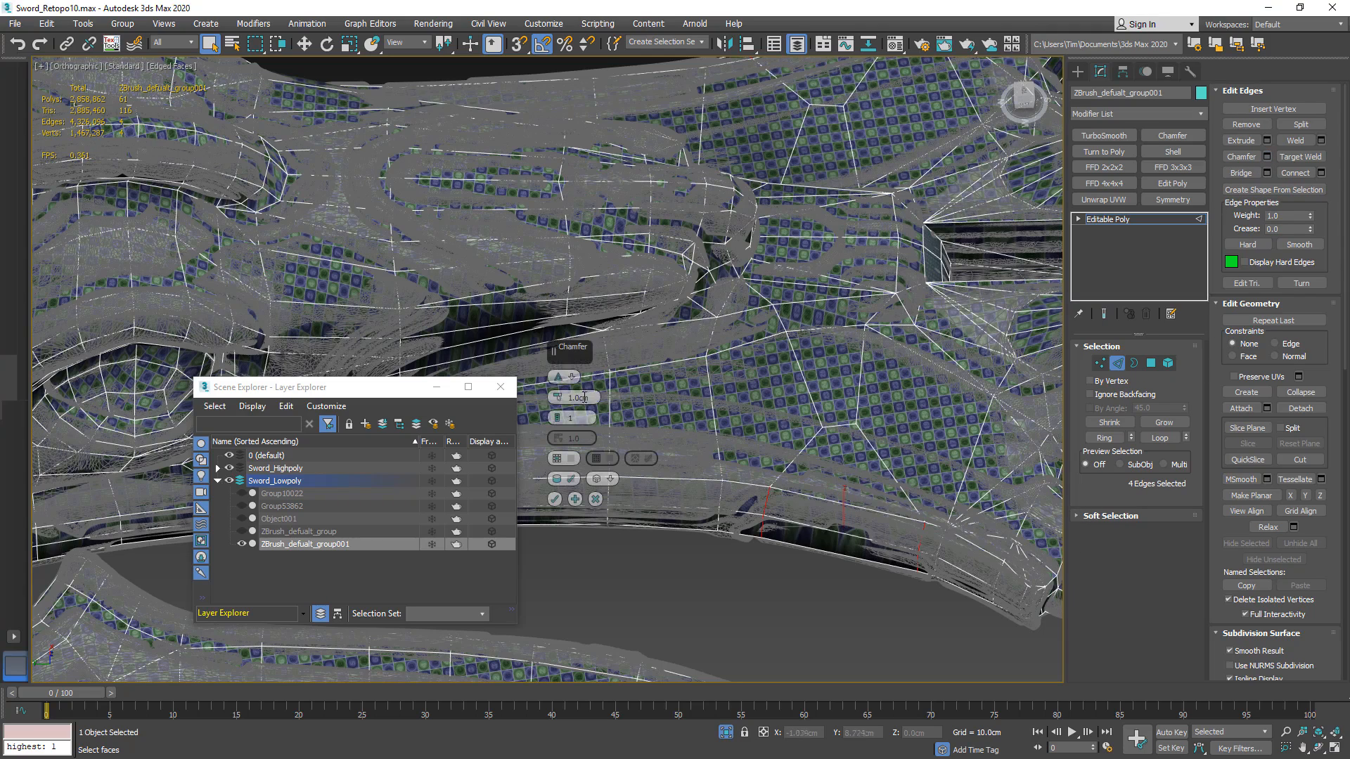
left_click_drag(584, 397, 593, 444)
middle_click_drag(843, 437, 850, 506, "alt")
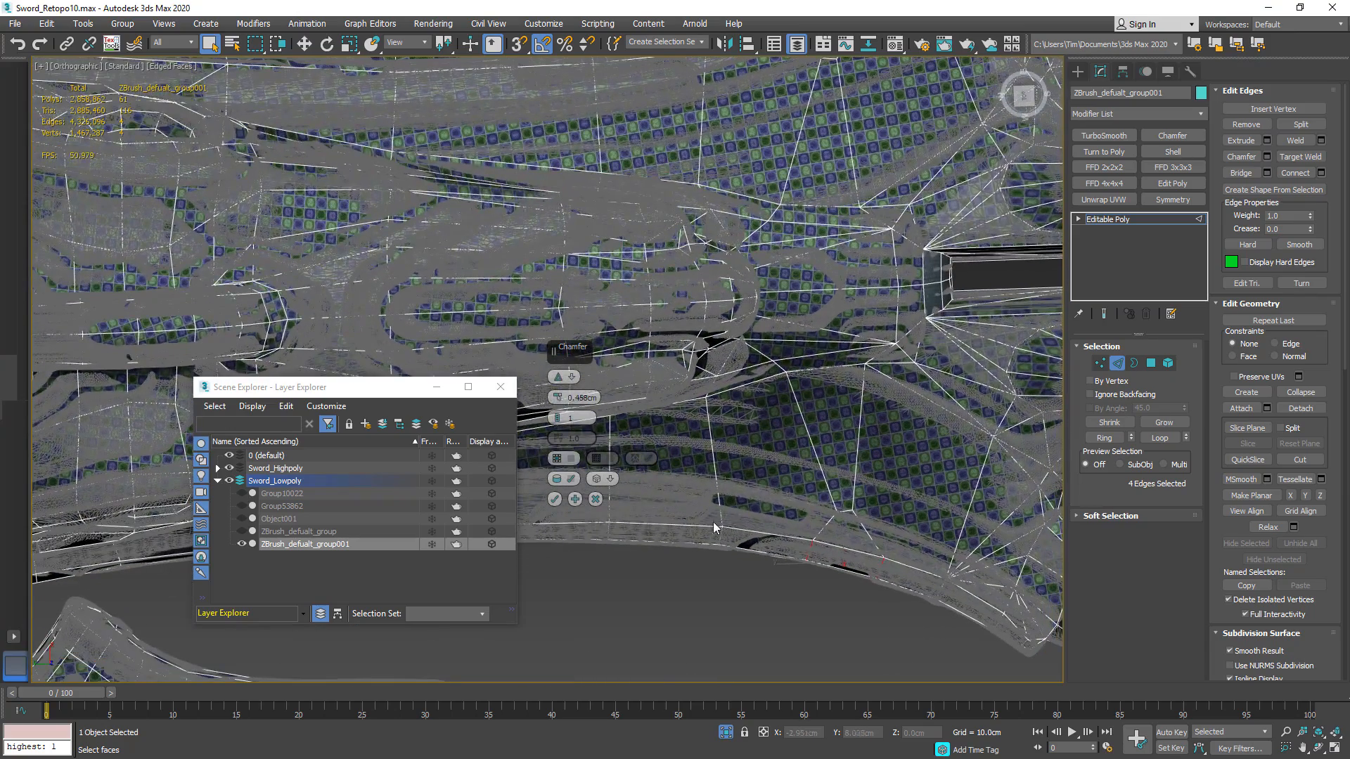
left_click(556, 498)
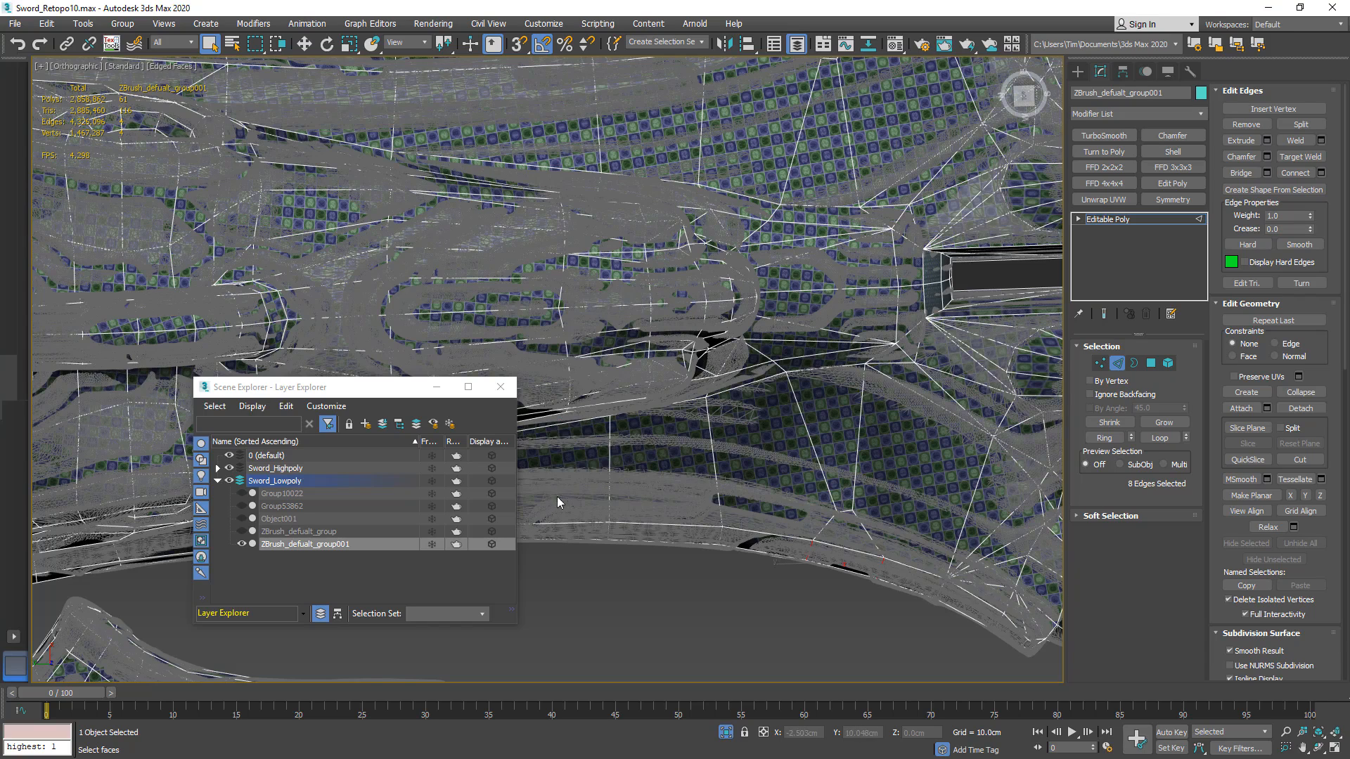
- Hide the Sword_Highpoly layer and target weld the first arm's two chamfer vertices onto the neighbouring vertices near the snout tip
left_click(230, 469)
left_click(1099, 363)
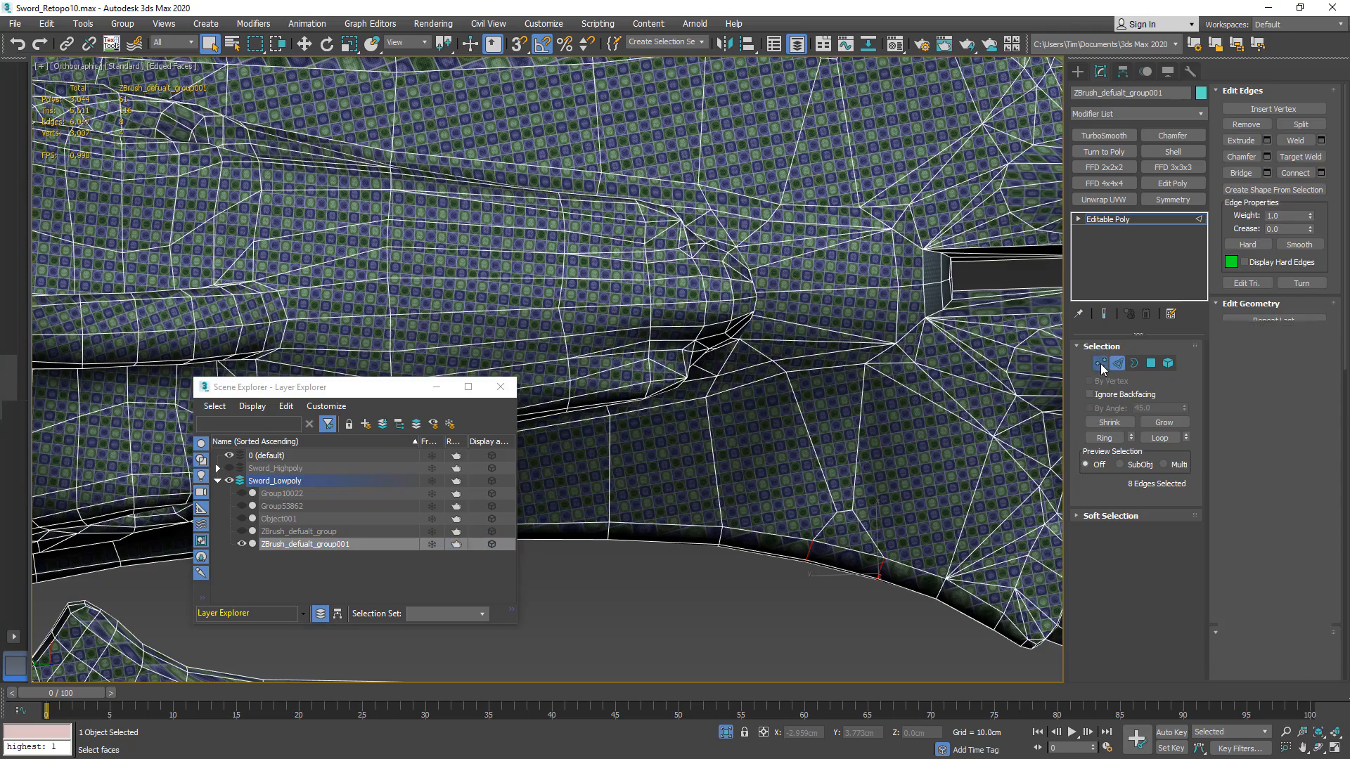
left_click(1161, 581)
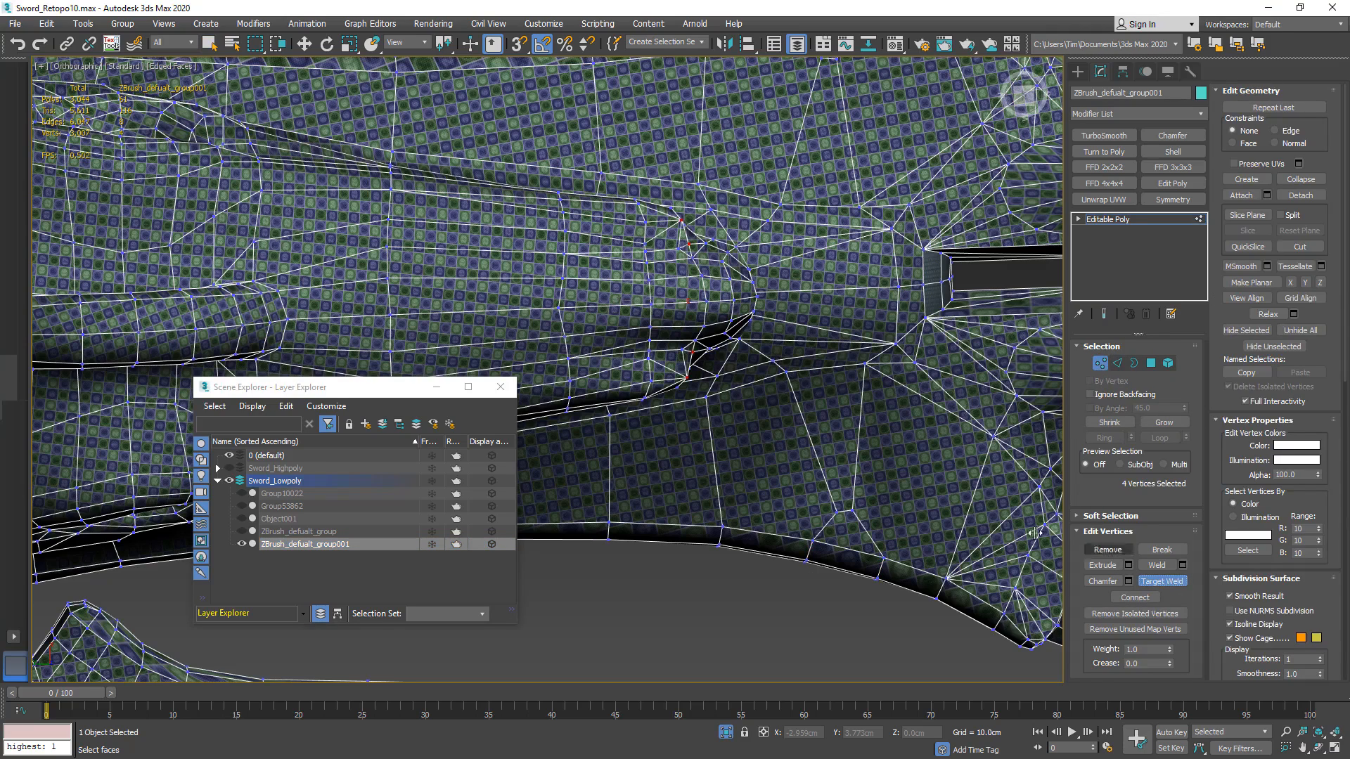
left_click(787, 372)
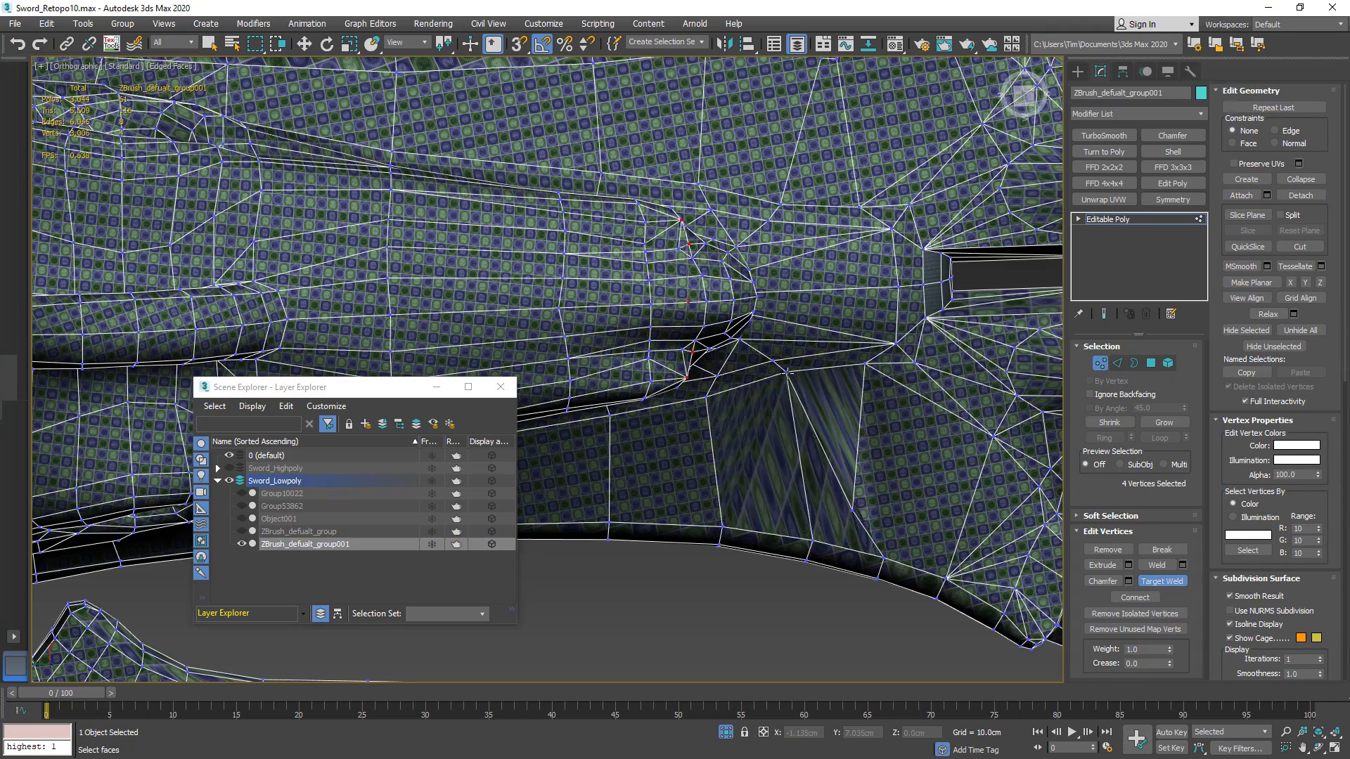
left_click(867, 365)
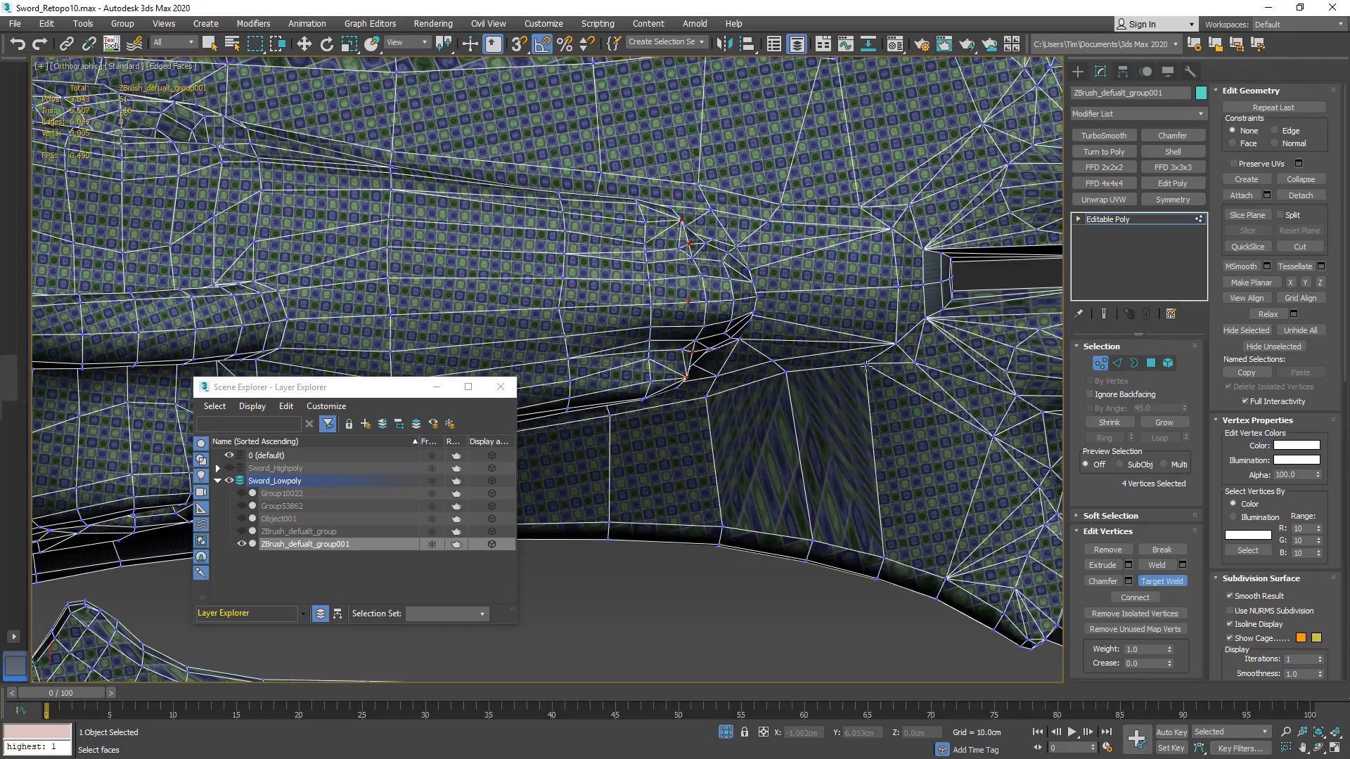
- Target weld the matching two chamfer vertices on the mirrored guard arm onto their neighbouring inner vertices
scroll(868, 367, "down", 4)
middle_click_drag(867, 368, 793, 432, "alt")
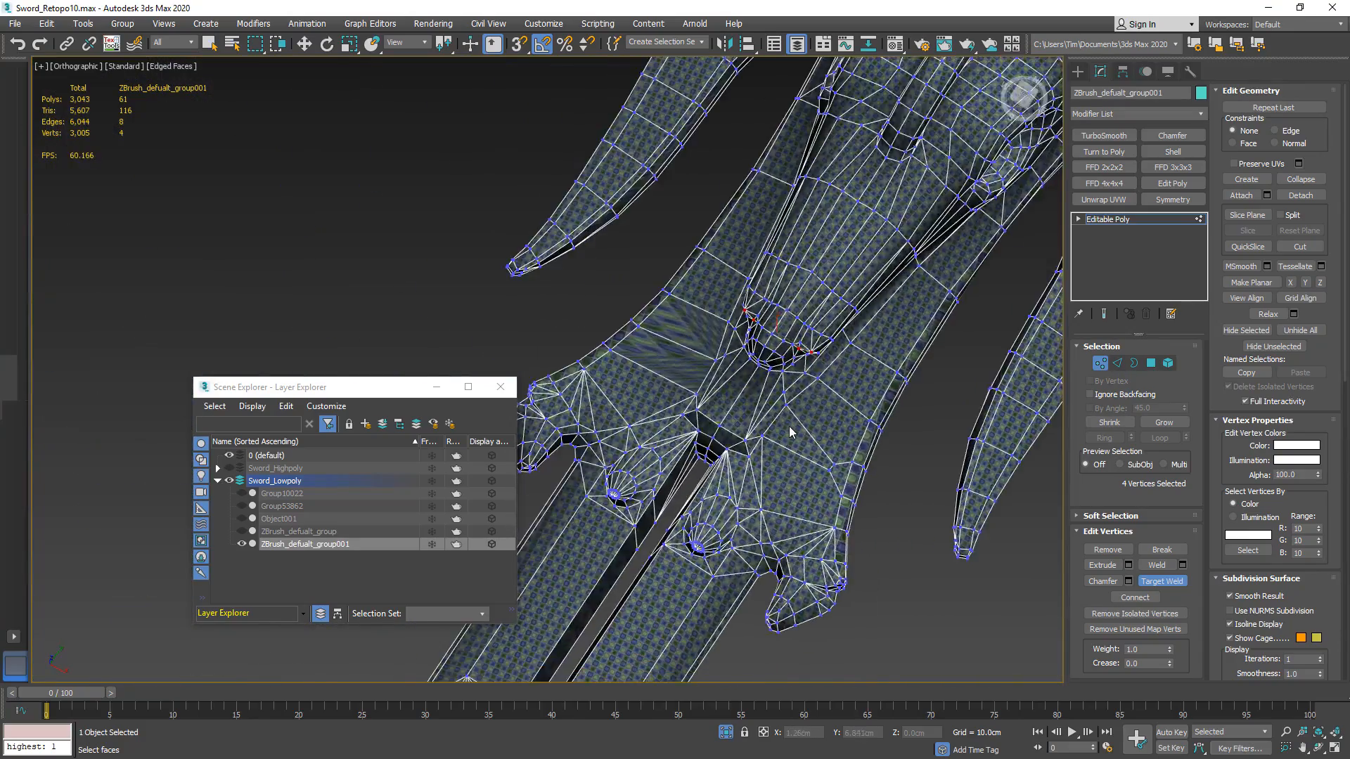
scroll(795, 433, "up", 4)
left_click(785, 385)
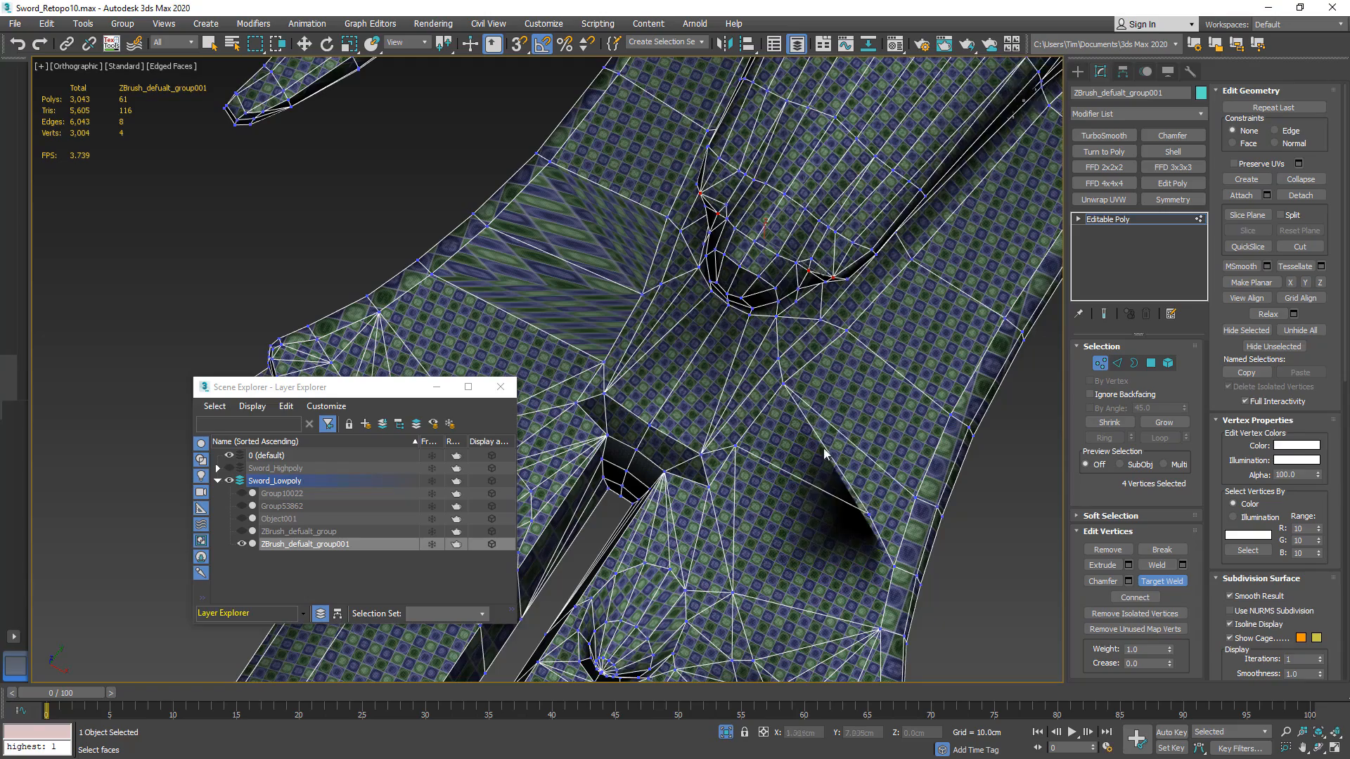
left_click(734, 448)
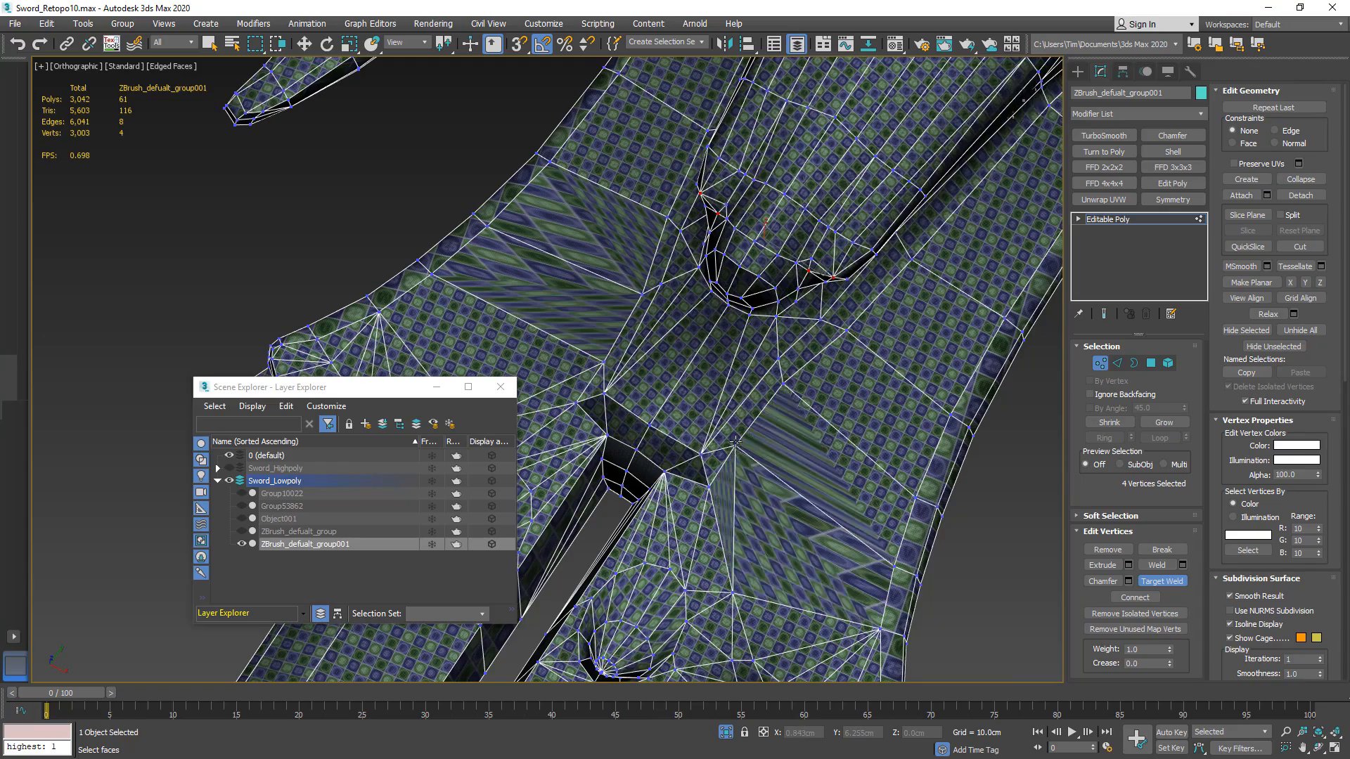
scroll(734, 449, "down", 4)
middle_click_drag(737, 448, 750, 410, "alt")
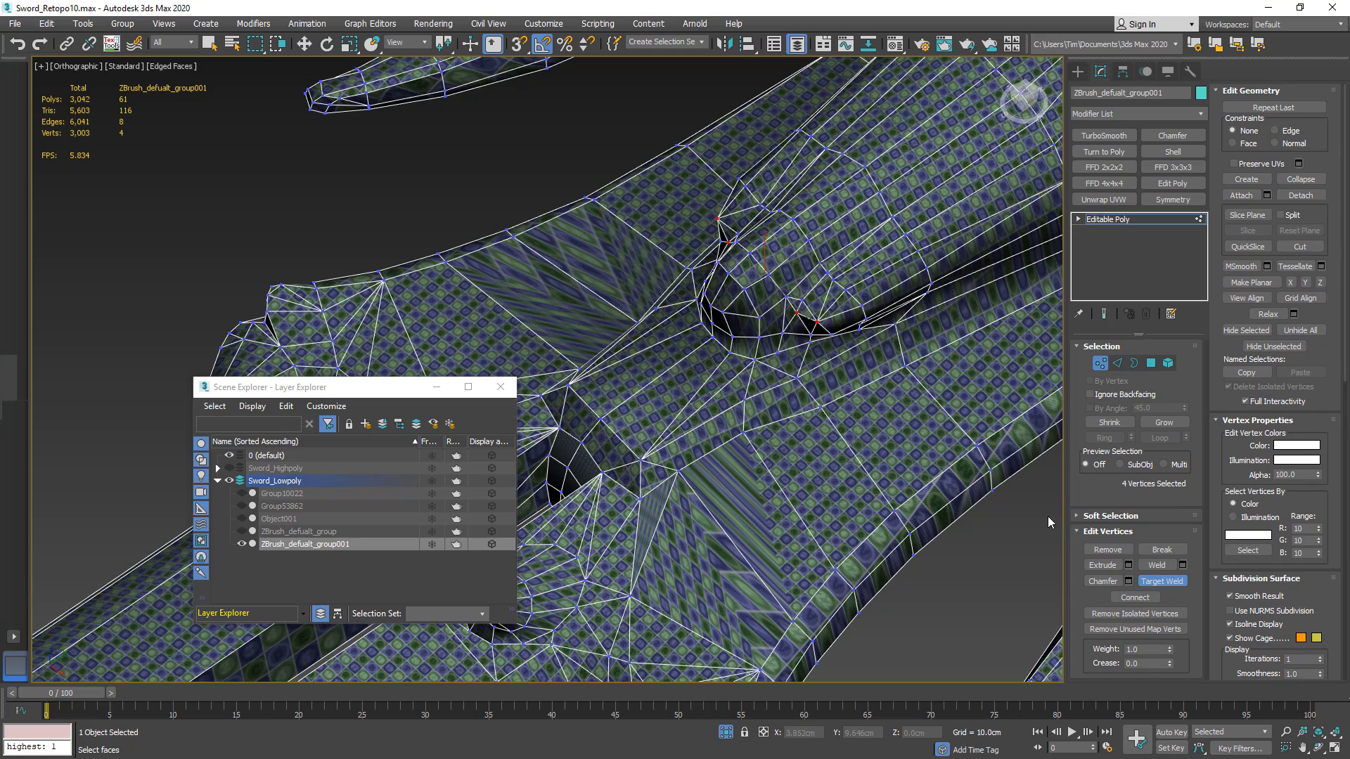
right_click(793, 388)
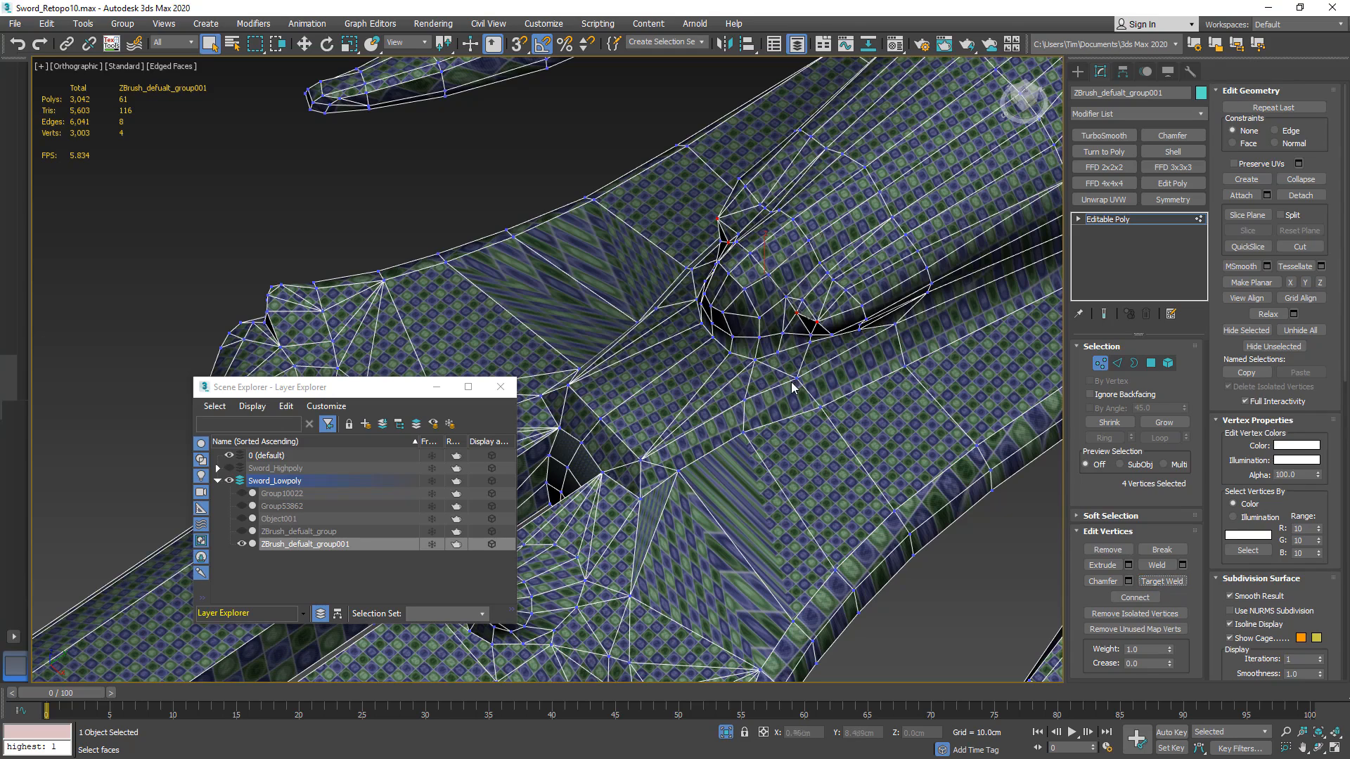
- Connect the vertex pairs just beyond the snout tip with a new edge on both mirrored sides
left_click(777, 354)
left_click(797, 379, "ctrl")
middle_click_drag(674, 357, 805, 383, "alt")
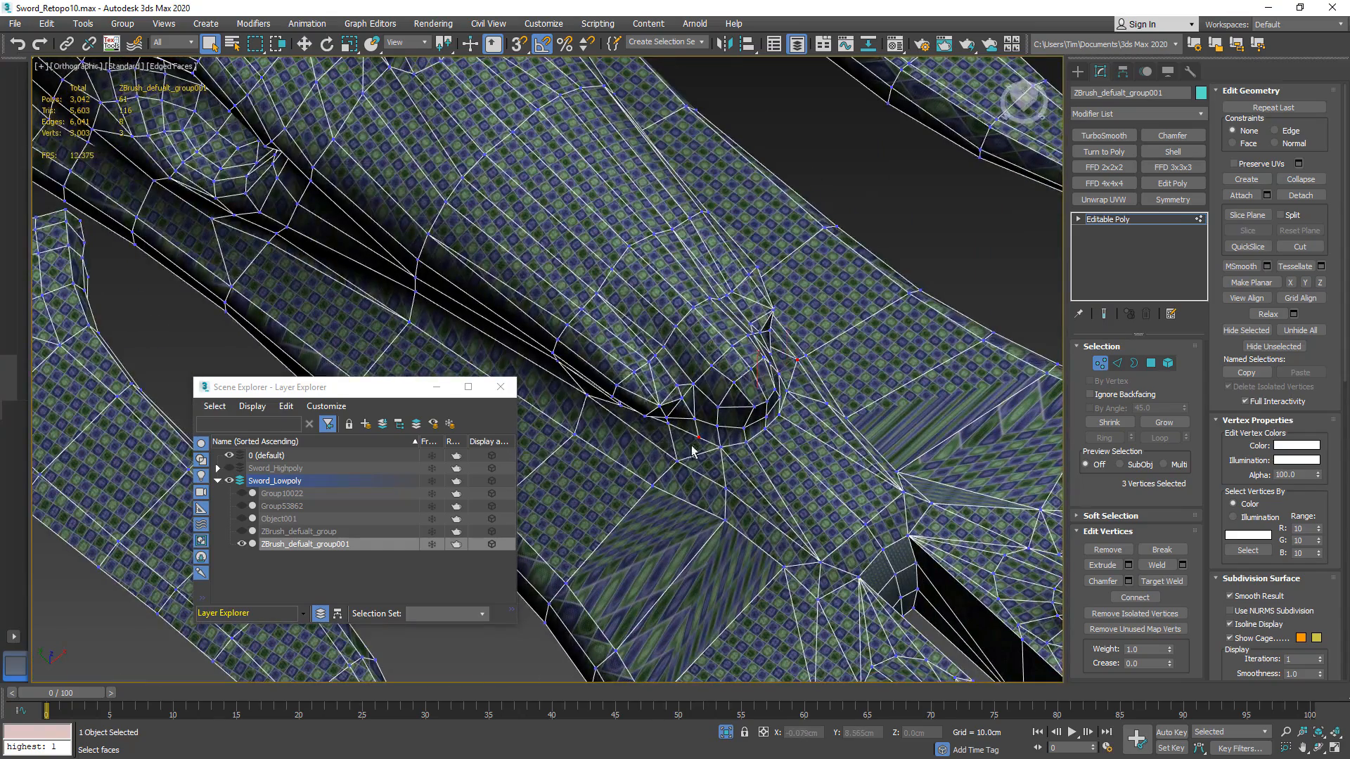
left_click(1135, 597)
- Slide the two centre vertices of the small recess at the blade slot slightly downward with the Edge constraint on
middle_click_drag(759, 393, 812, 398, "alt")
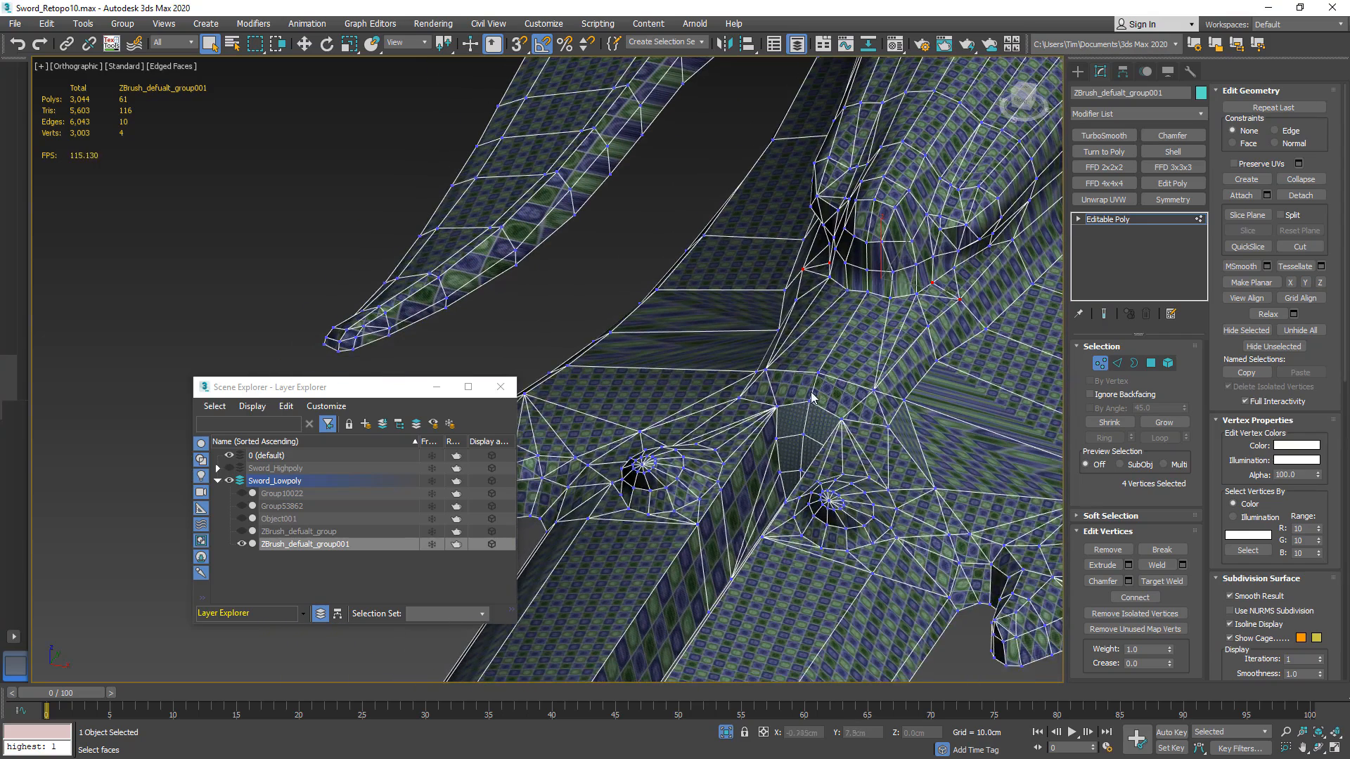
left_click(804, 433, "ctrl")
left_click(306, 45)
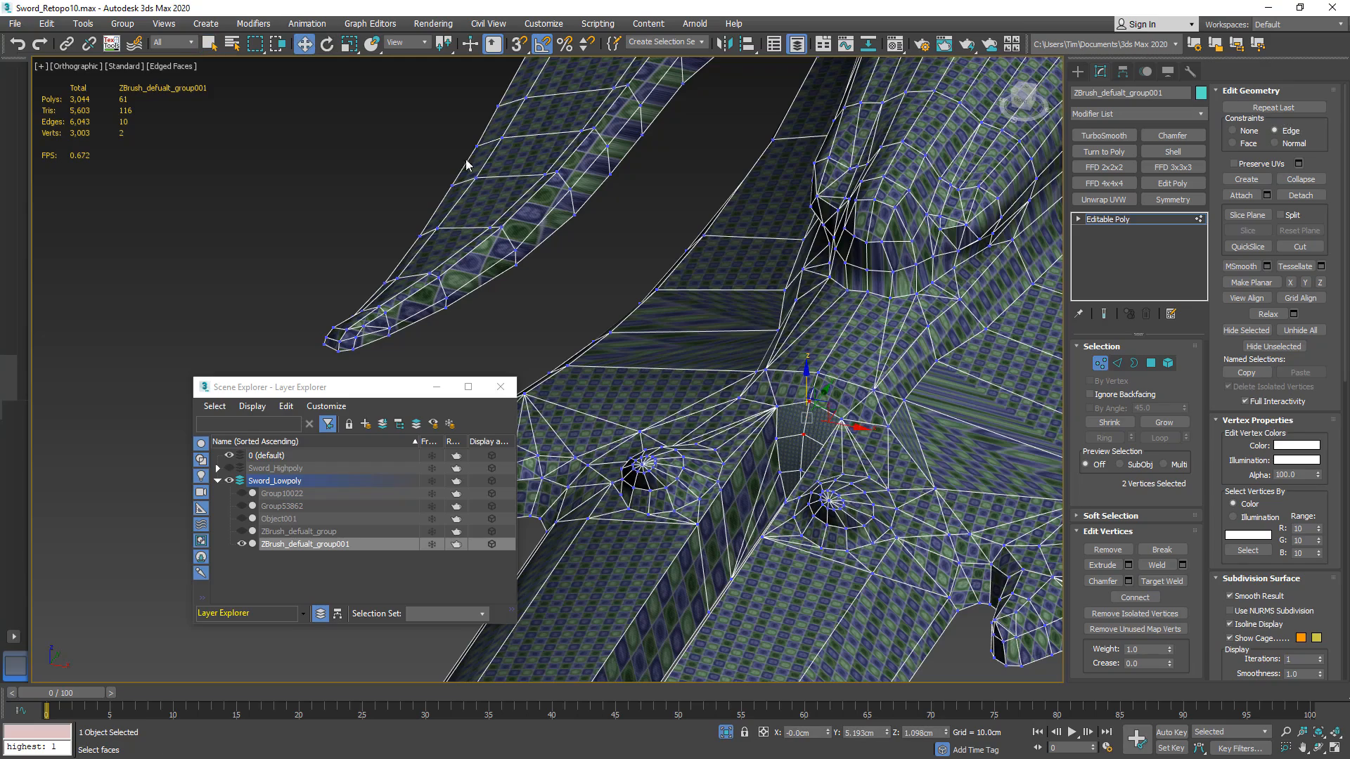
left_click_drag(802, 380, 803, 386)
middle_click_drag(789, 379, 765, 341, "alt")
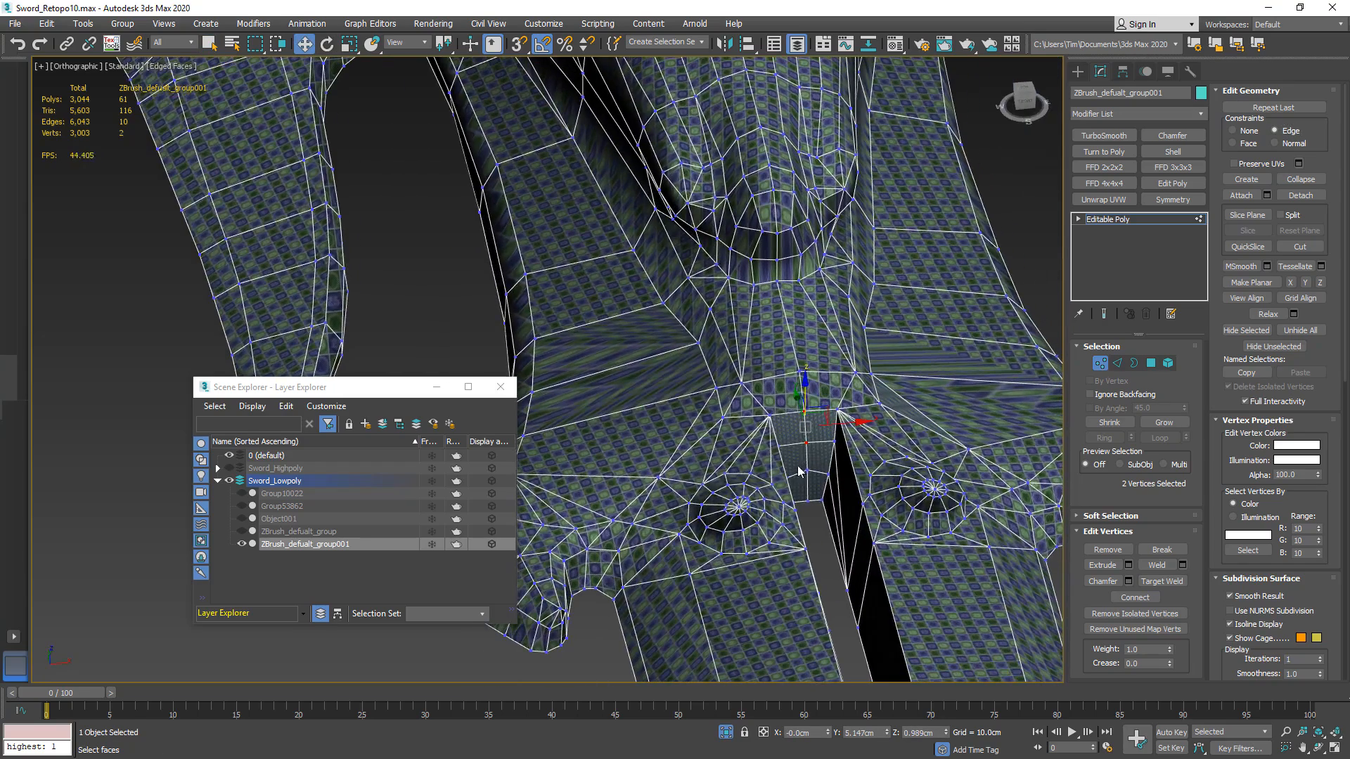
- Slide the upper centre vertex of the small recess at the blade slot slightly downward, leave vertex editing and close the Scene Explorer
left_click(807, 418)
left_click_drag(807, 417, 807, 421)
middle_click_drag(692, 298, 800, 251, "alt")
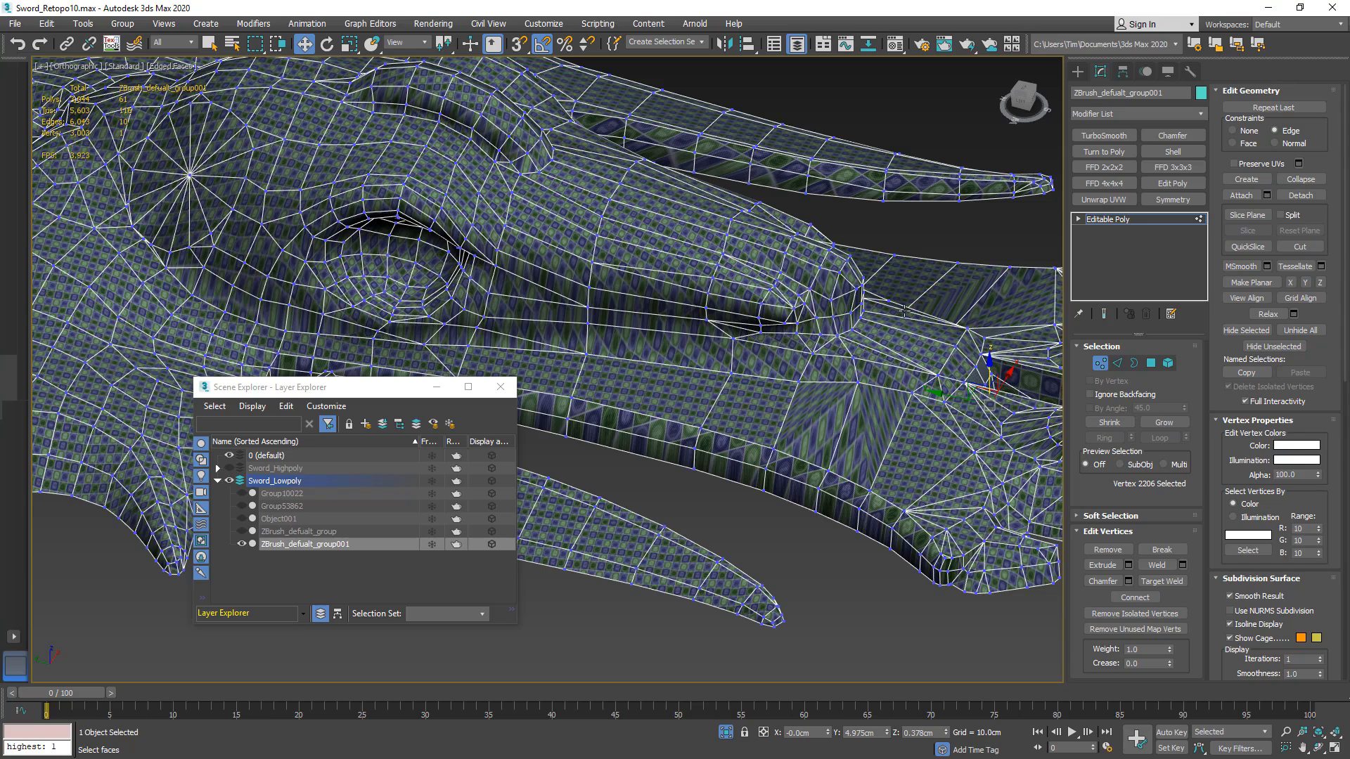
left_click(1100, 363)
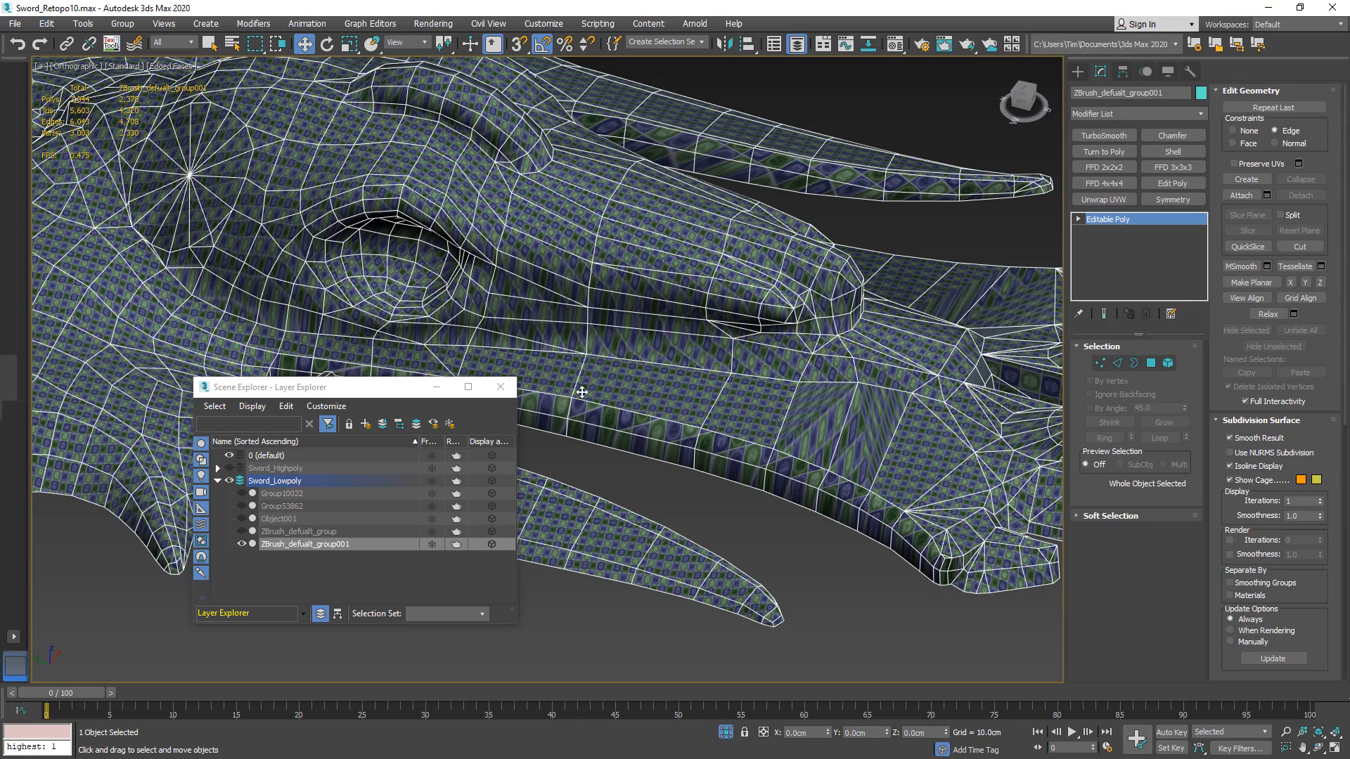
left_click(503, 388)
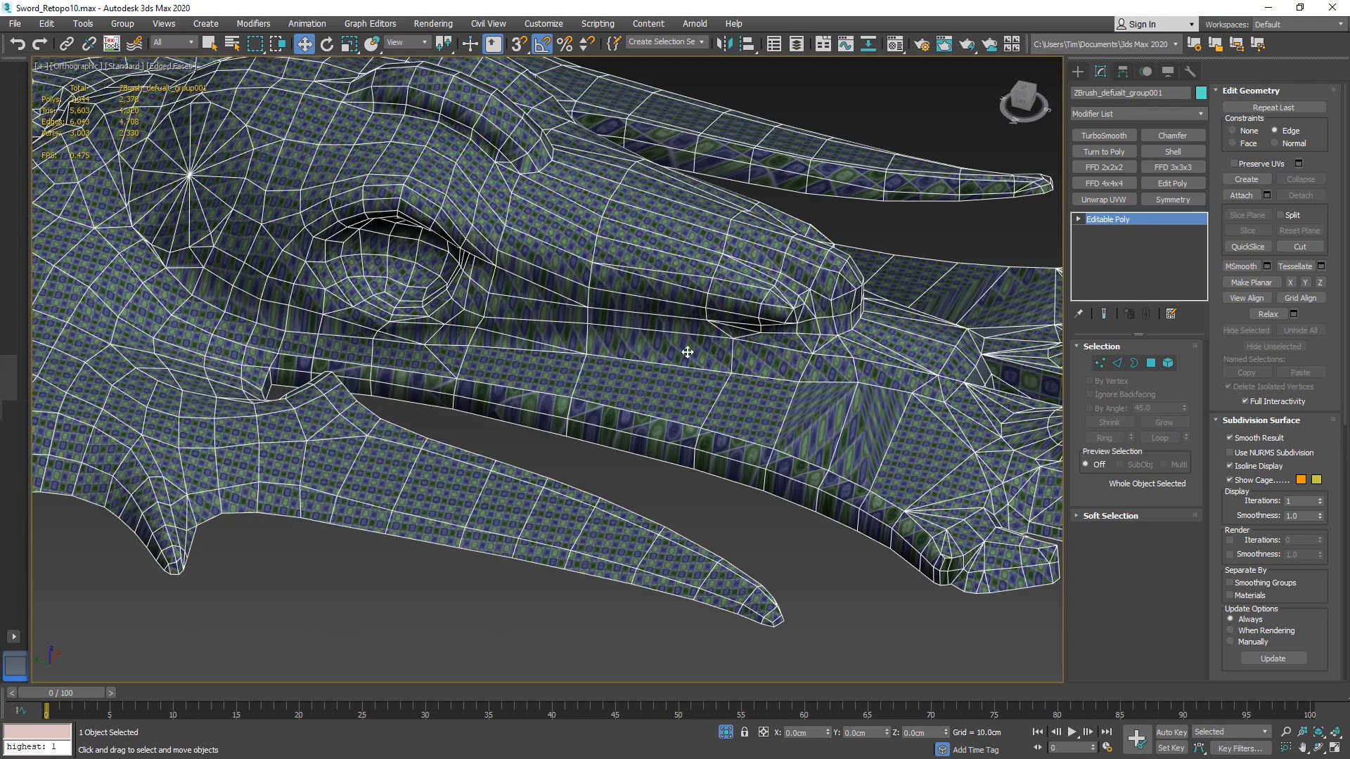
- Apply an Unwrap UVW modifier to the low-poly guard mesh and select all of its UV polygons
left_click(1102, 201)
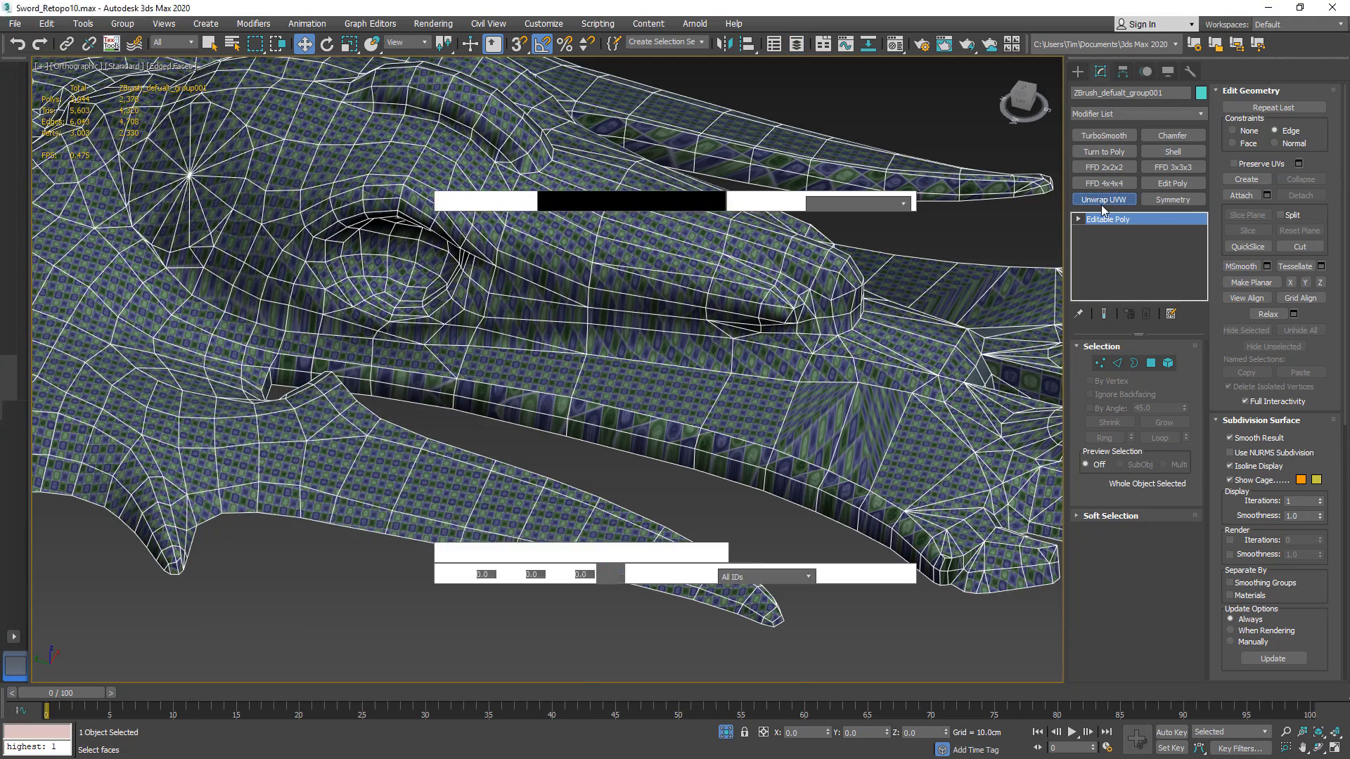
scroll(141, 308, "down", 8)
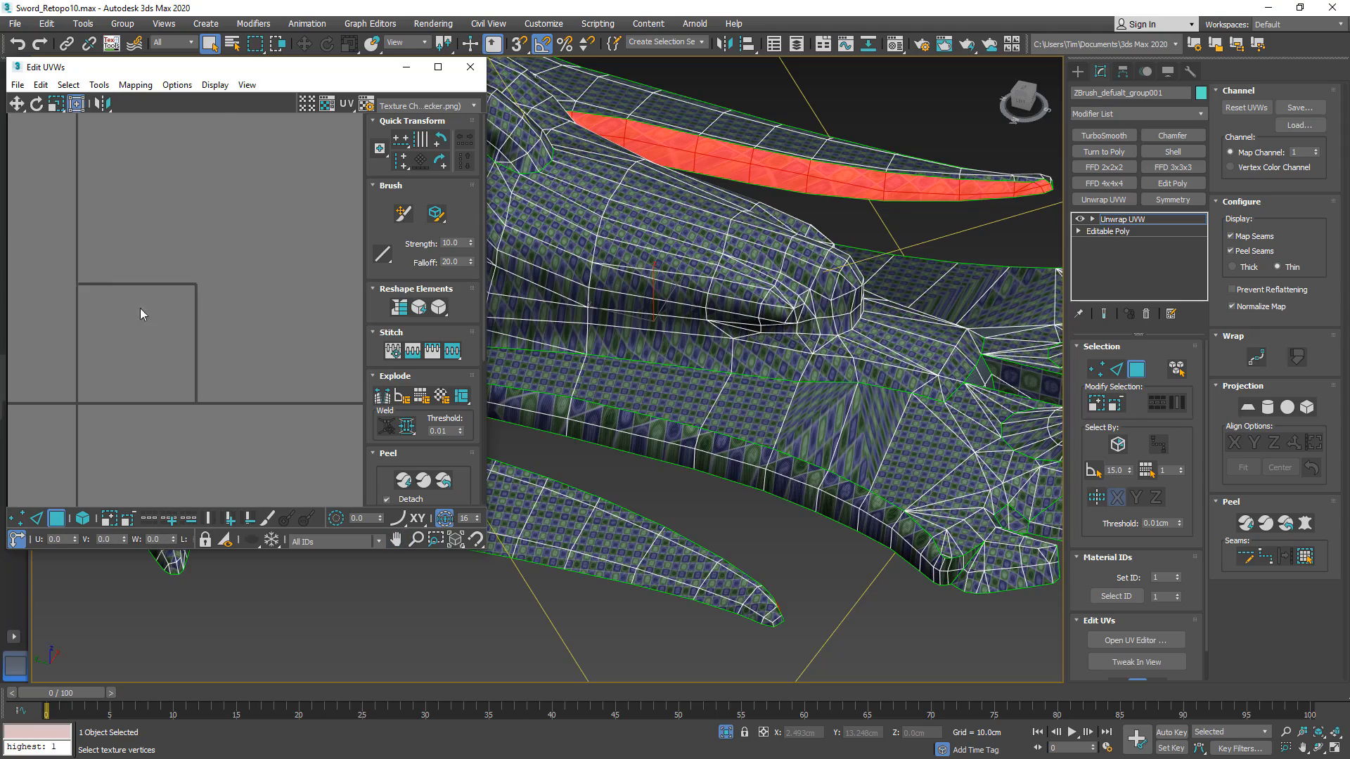
middle_click_drag(169, 204, 161, 312)
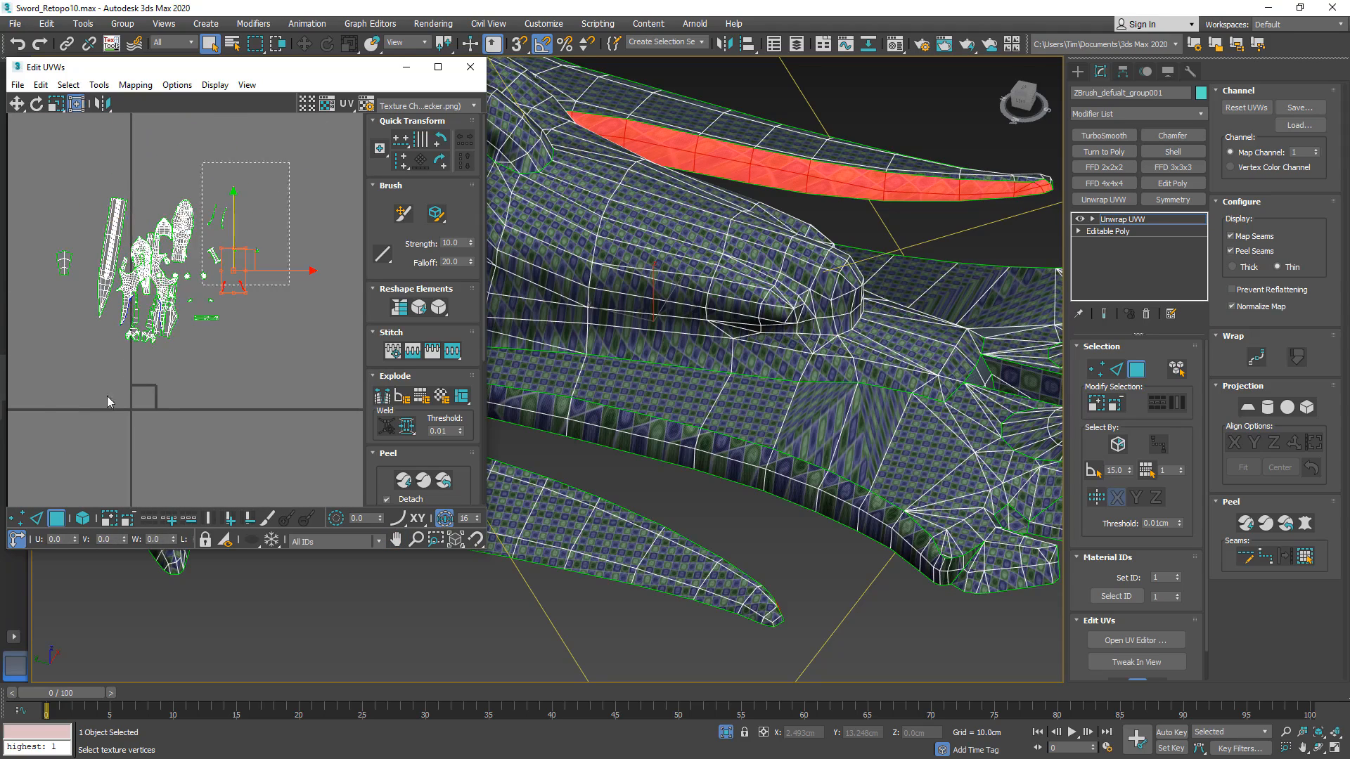
key("ctrl+a")
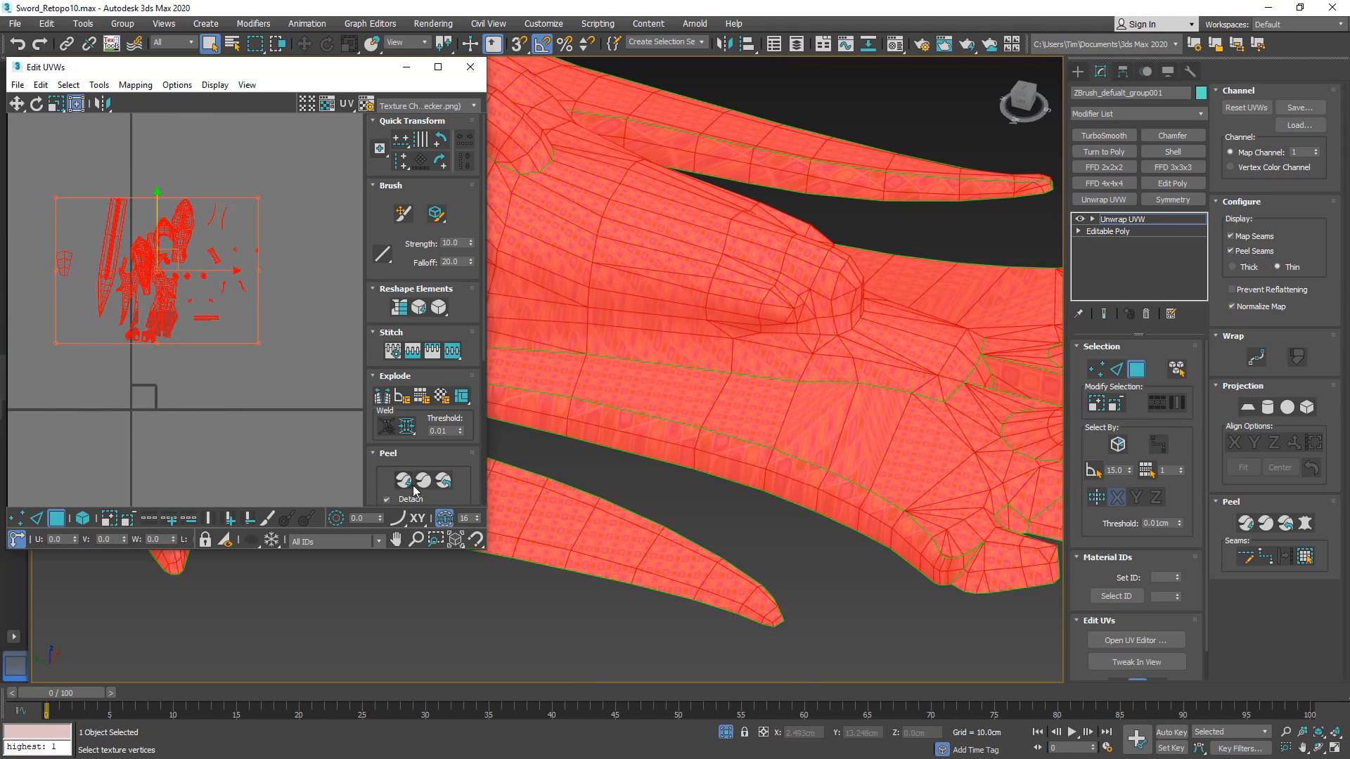
- Turn off Detach and Avoid Overlap, run Quick Peel on all selected UV shells and clear the selection
scroll(473, 485, "down", 3)
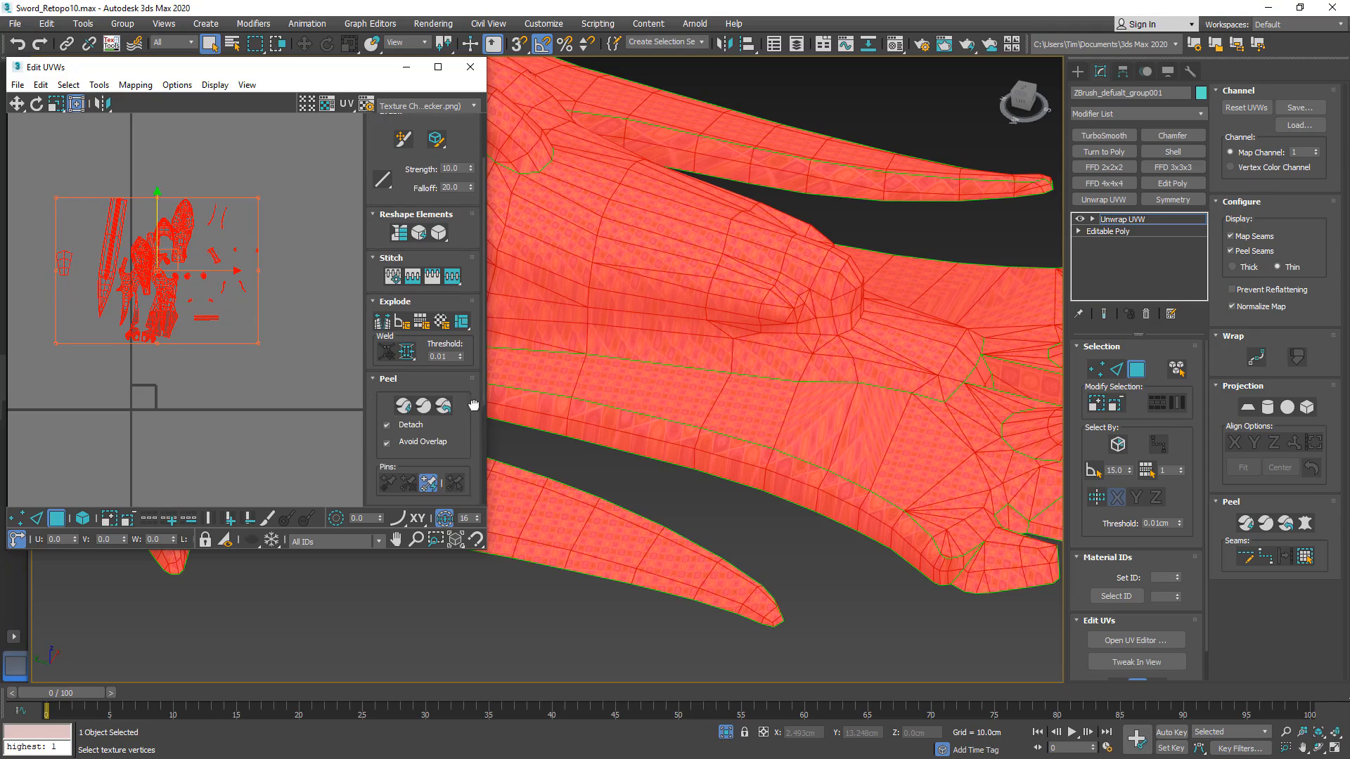
left_click(386, 419)
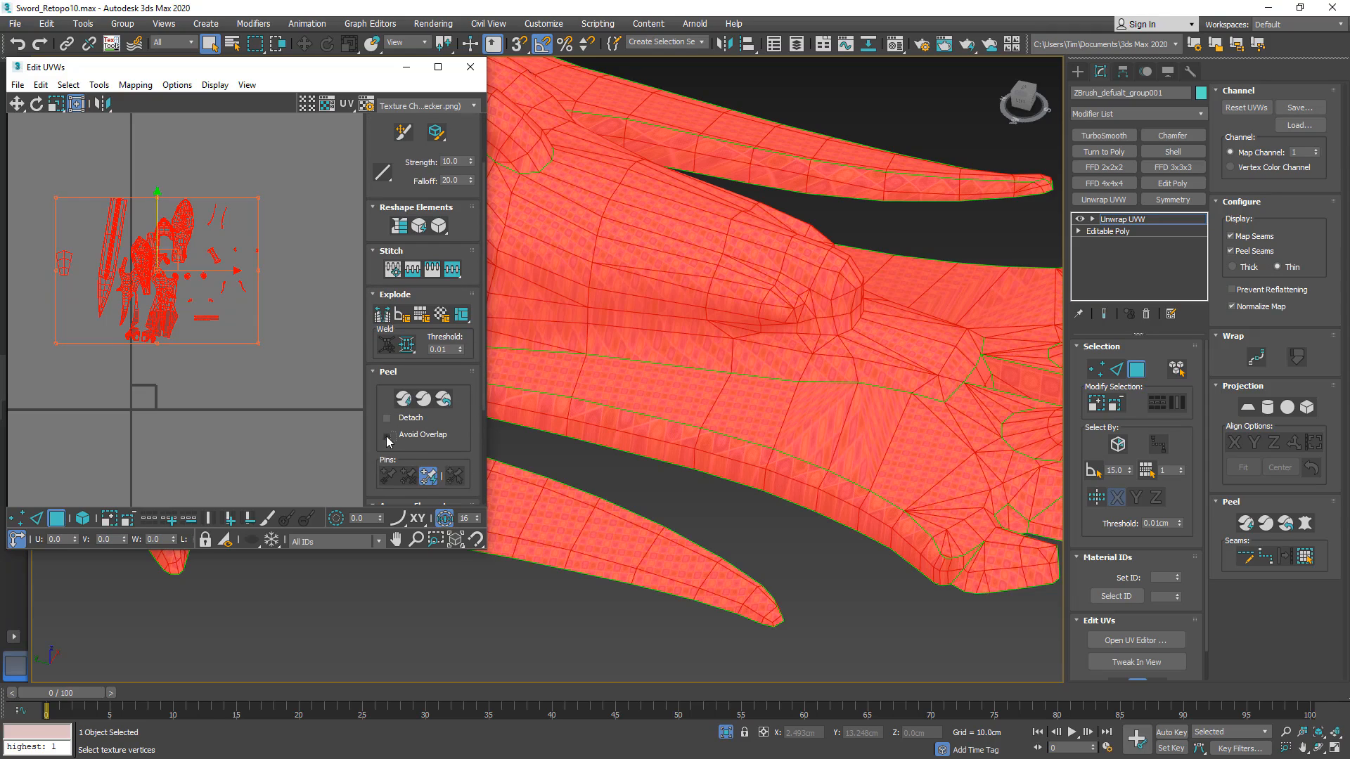
left_click(135, 85)
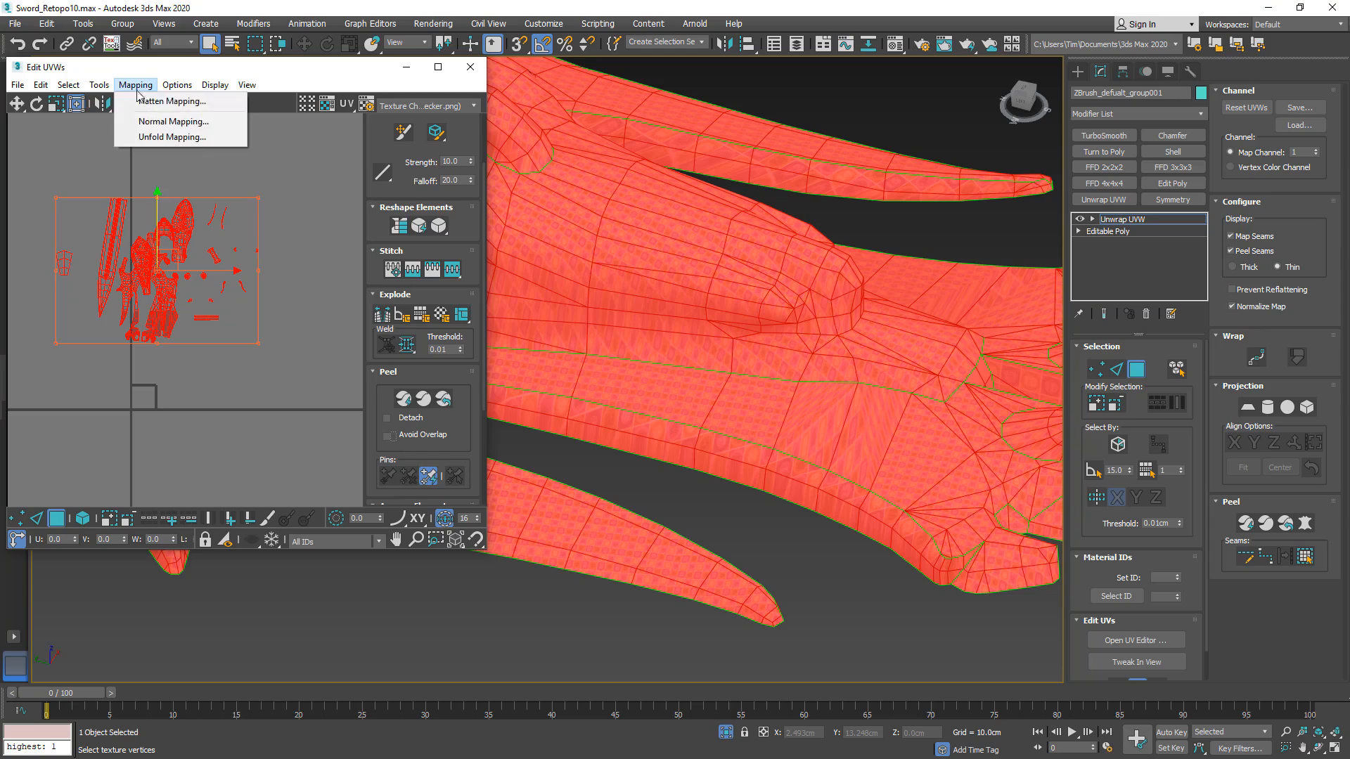
mouse_move(173, 87)
left_click(243, 116)
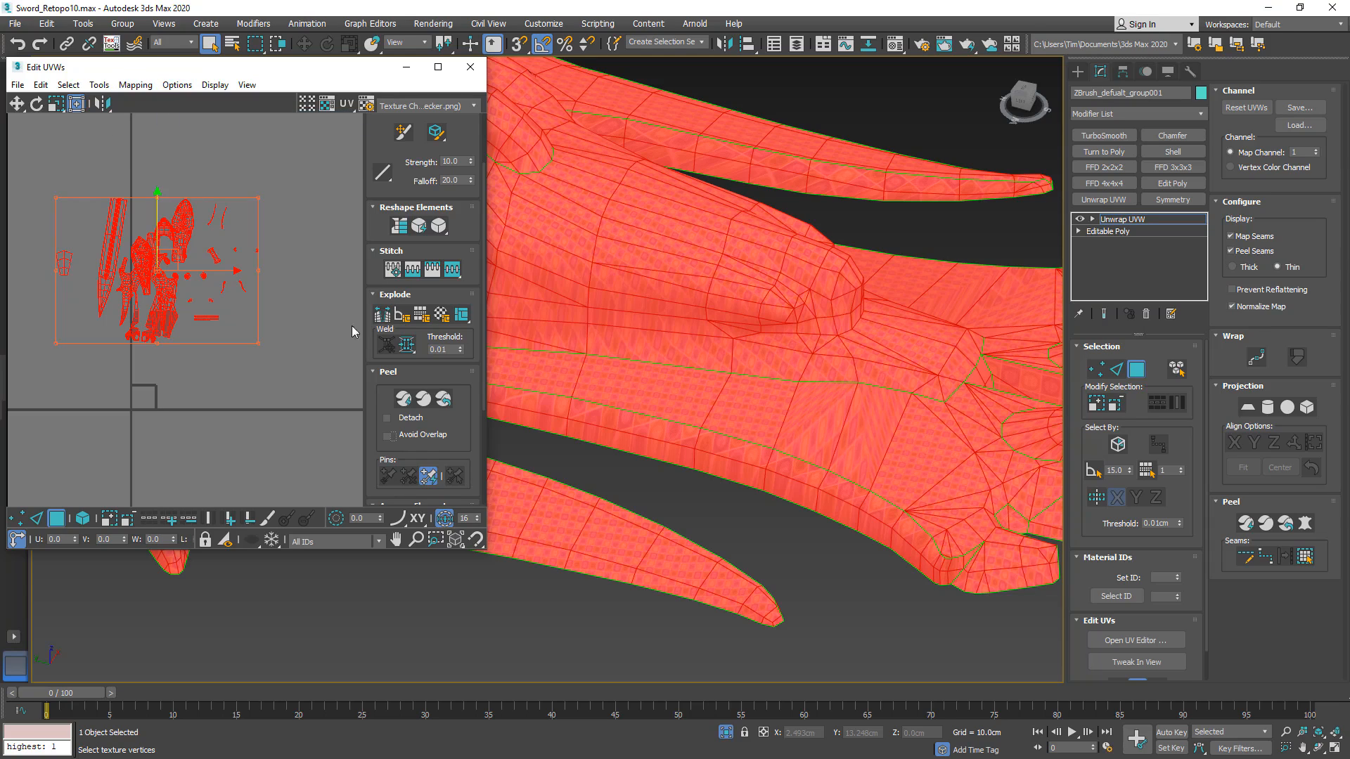
left_click(405, 400)
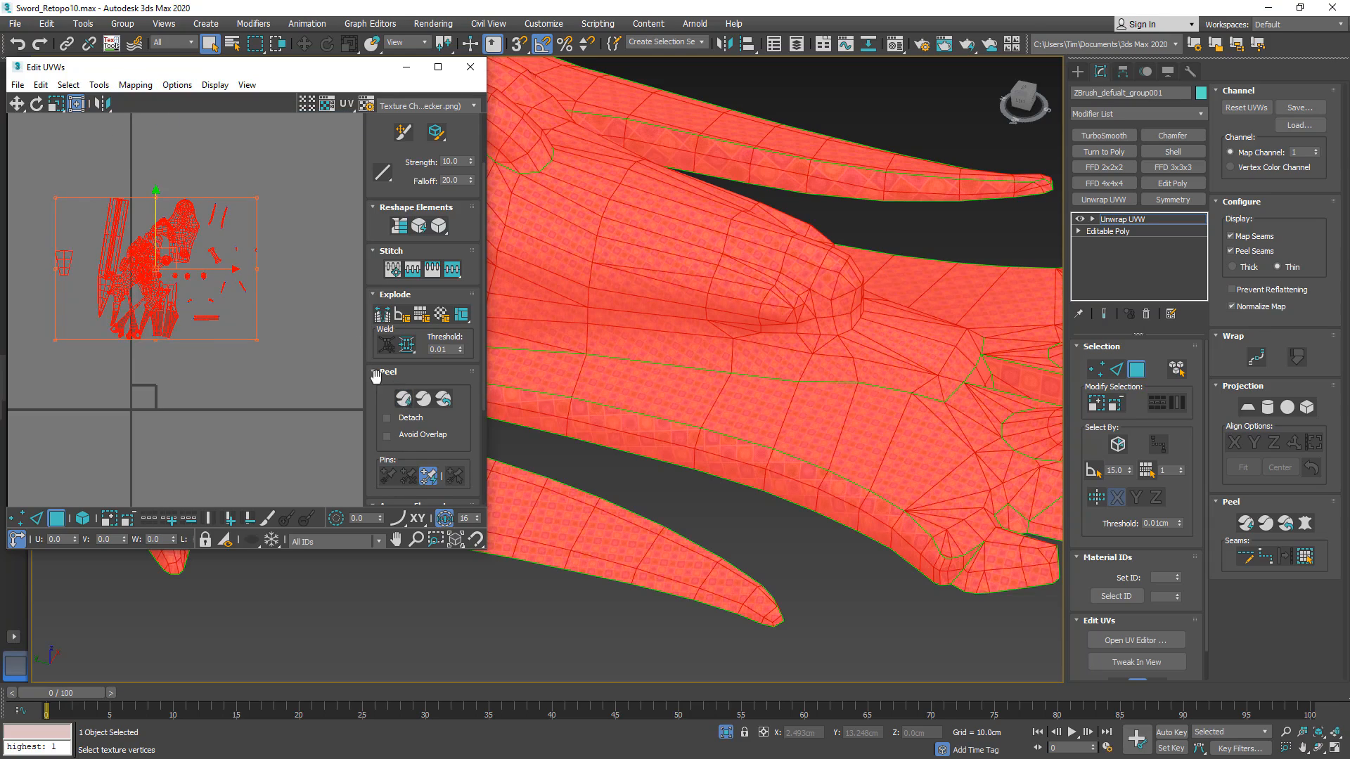
left_click(311, 326)
- Collapse the whole modifier stack of the guard mesh back into an Editable Poly with Collapse All
middle_click_drag(838, 385, 876, 365)
scroll(768, 355, "down", 4)
scroll(790, 332, "up", 3)
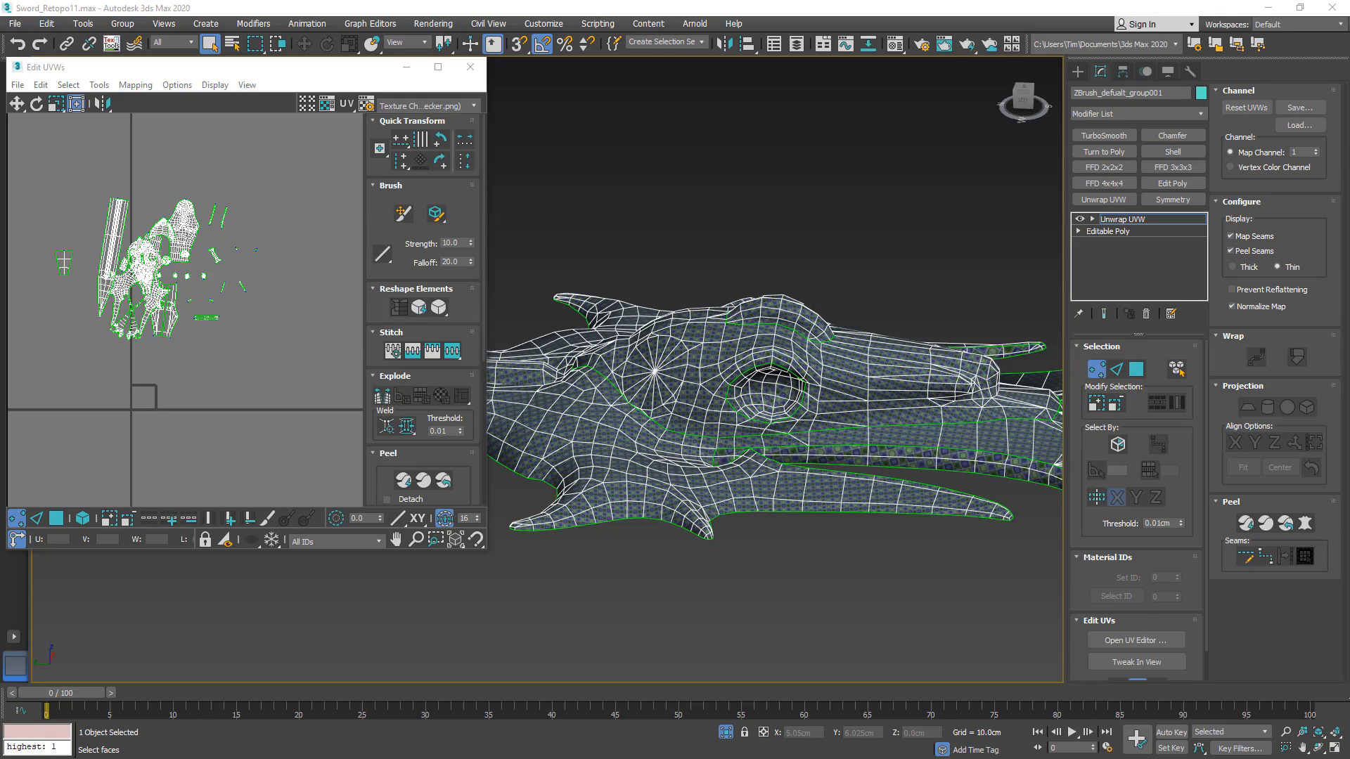
right_click(1109, 217)
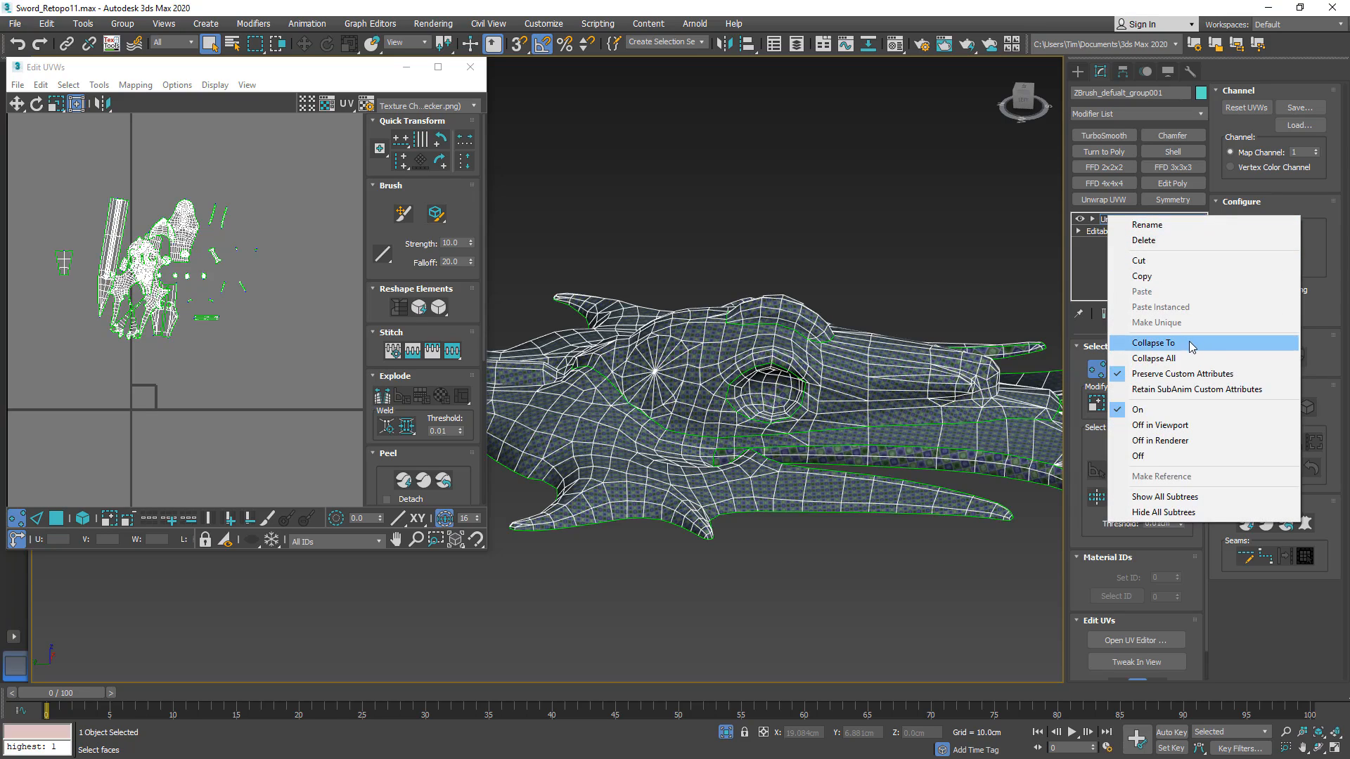
left_click(1189, 359)
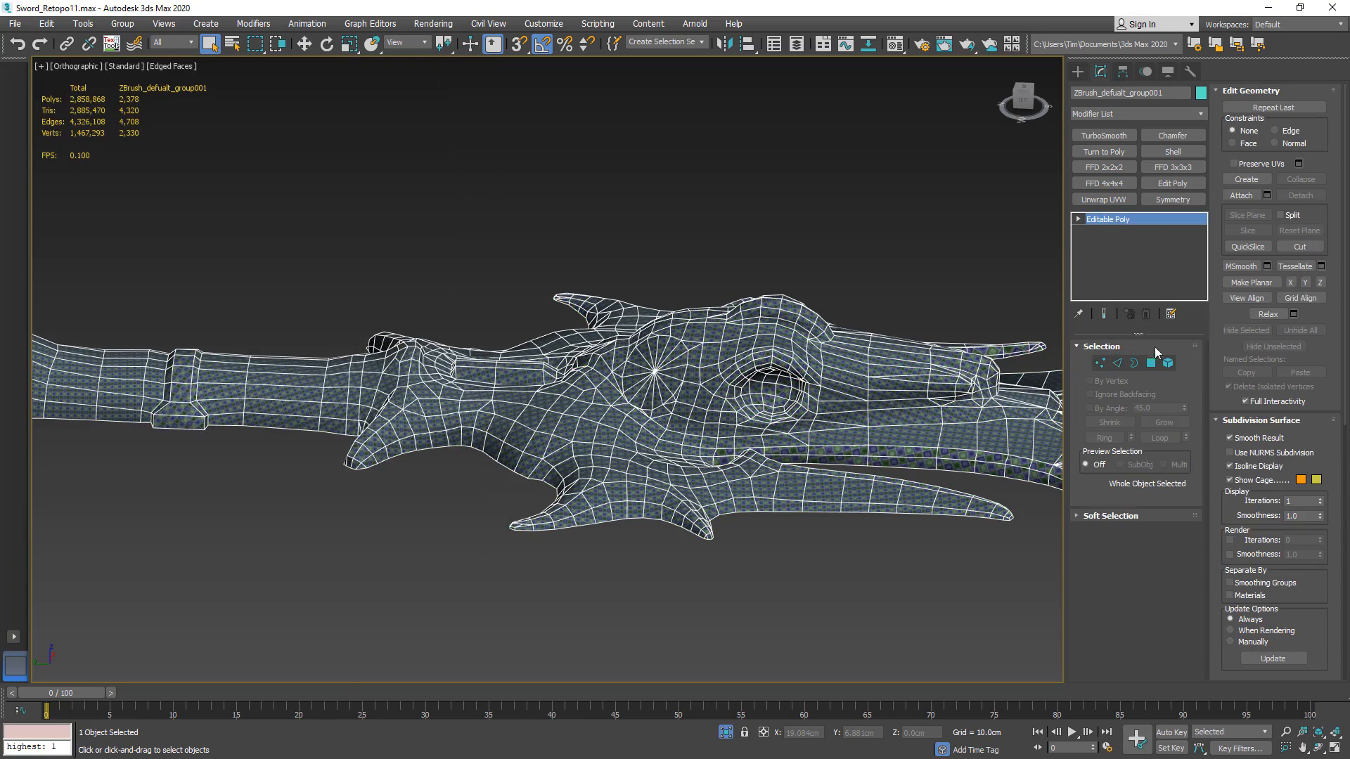
- Select the single vertex just in front of the dragon's eye socket on the low-poly guard mesh
left_click(1101, 363)
middle_click_drag(835, 410, 579, 332)
scroll(773, 300, "up", 5)
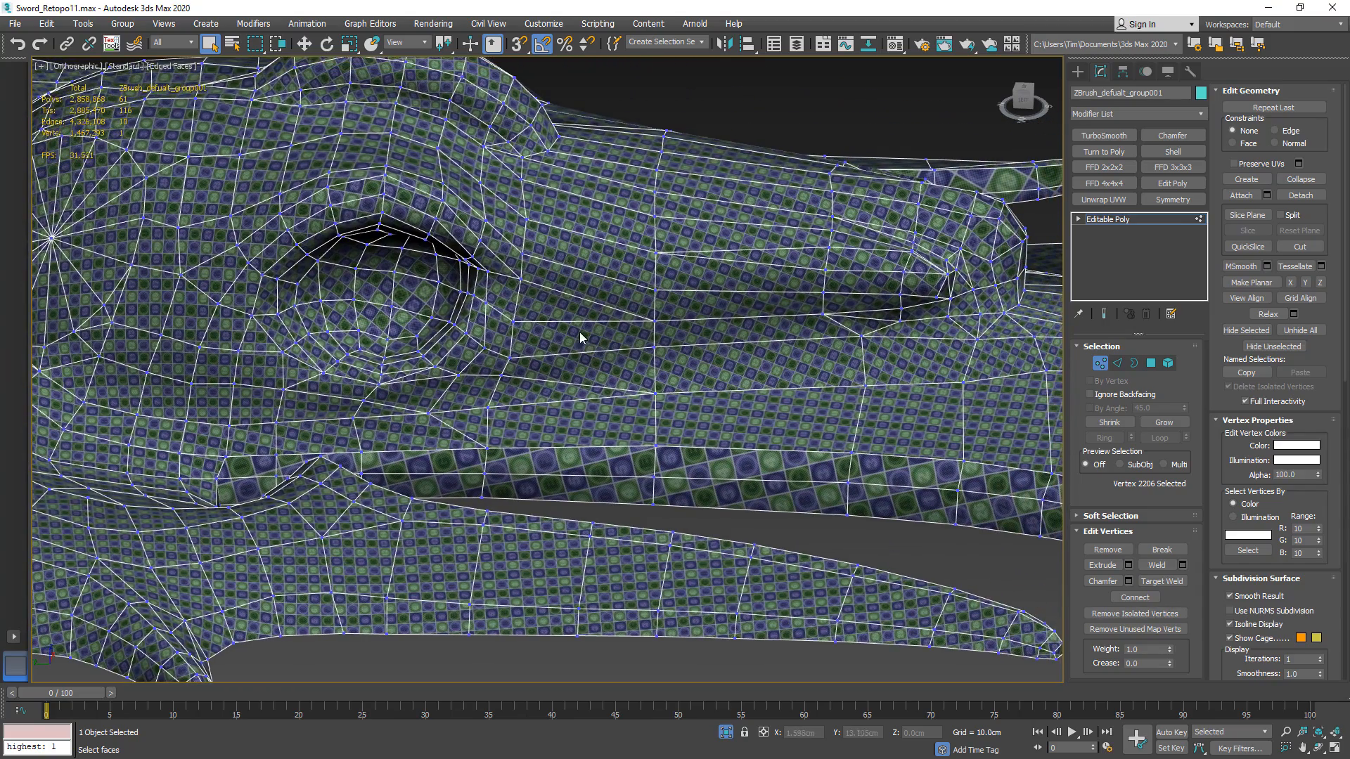
left_click(513, 321)
middle_click_drag(495, 304, 576, 297, "alt")
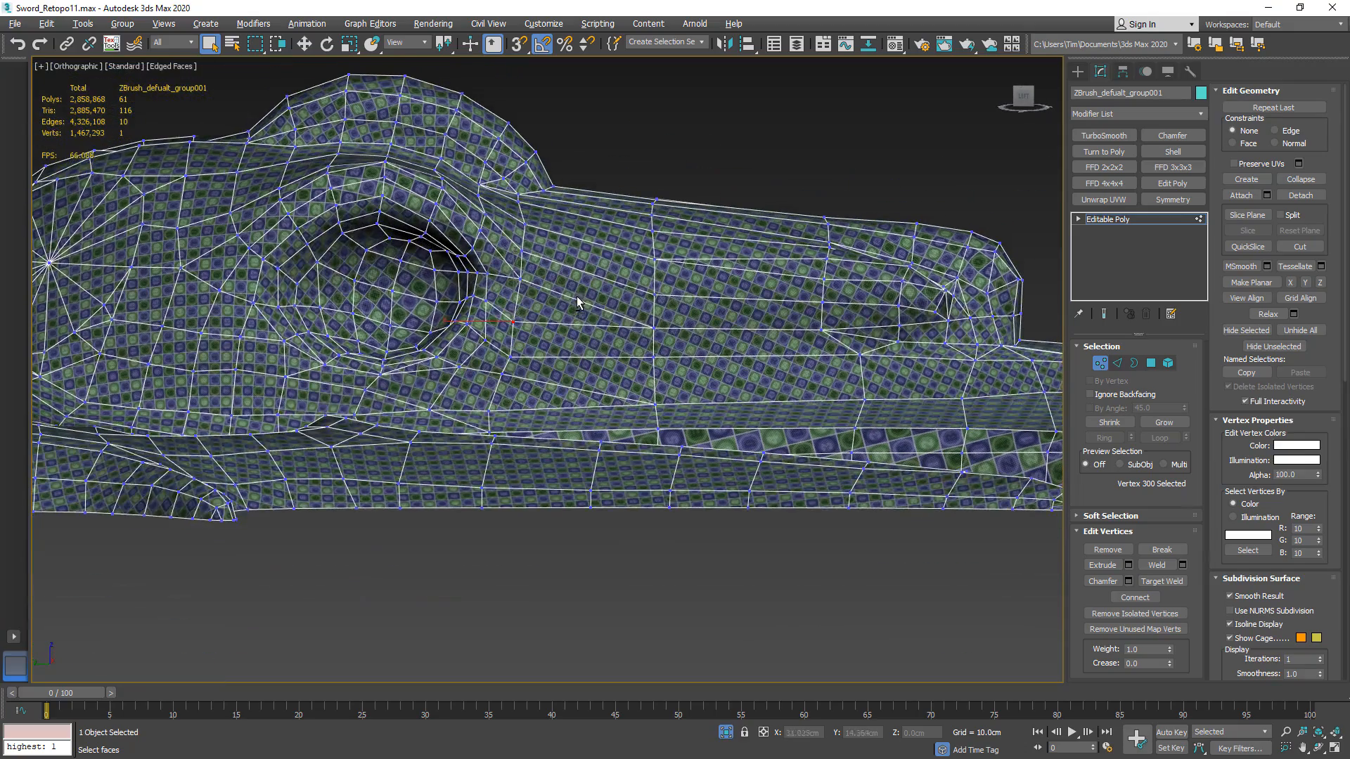
- Constrain vertex movement to edges and slide the row of vertices just in front of the eye socket slightly upward
left_click(1035, 101)
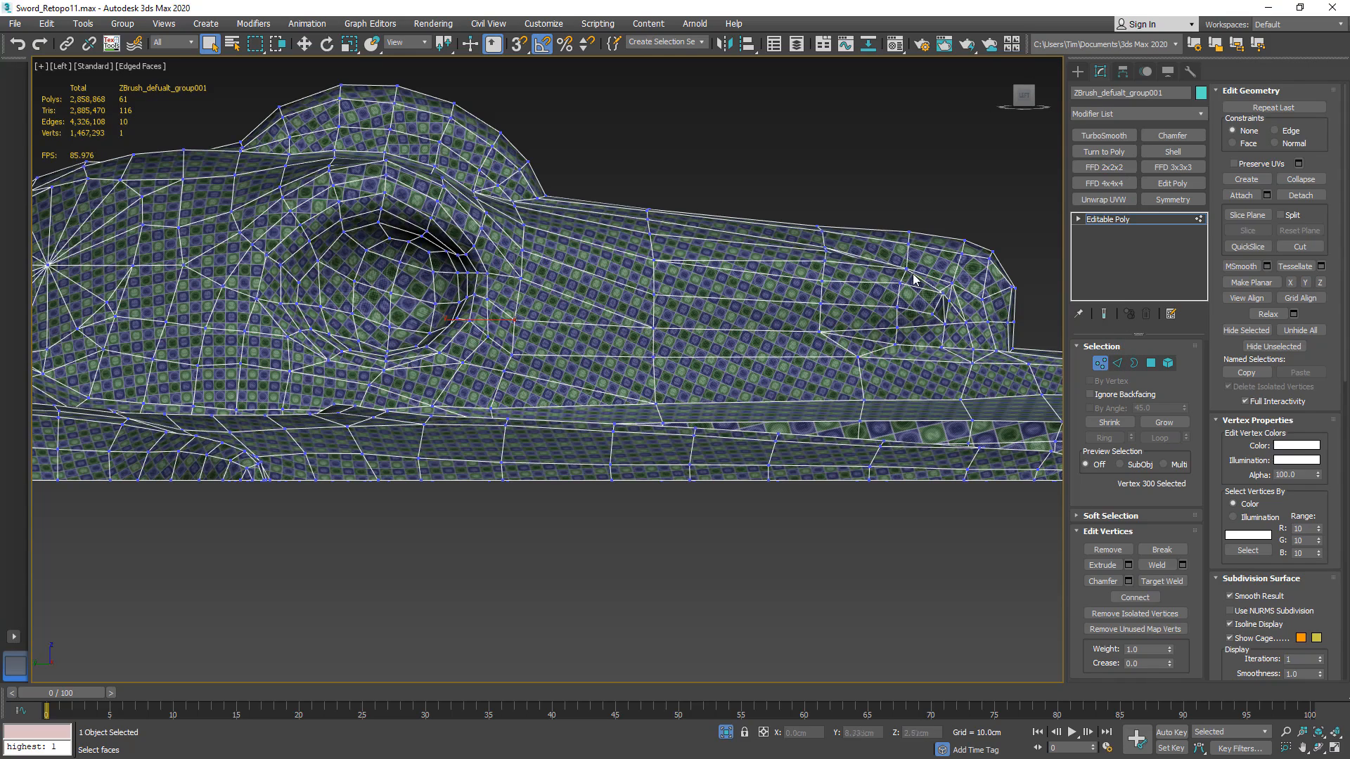
left_click_drag(521, 346, 505, 362, "ctrl")
left_click(1289, 131)
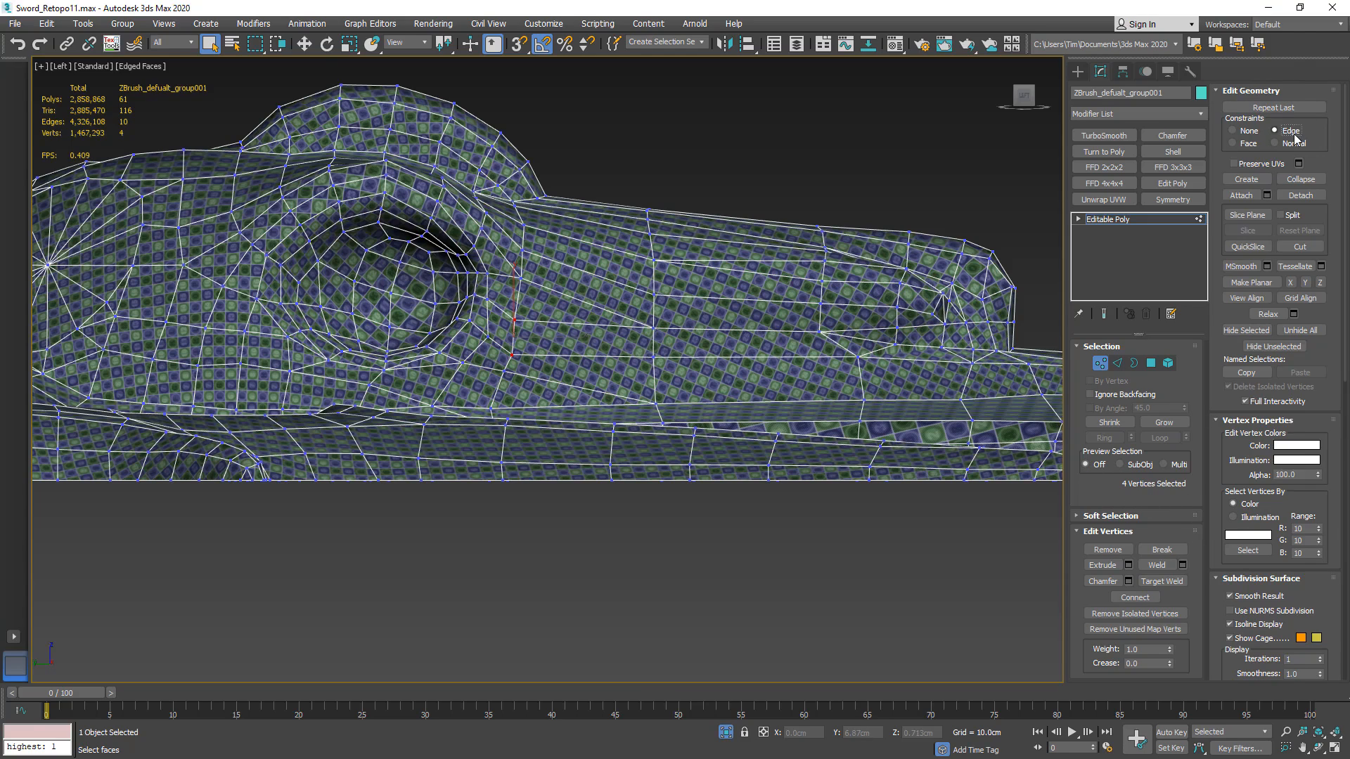
left_click(304, 44)
left_click_drag(514, 293, 515, 285)
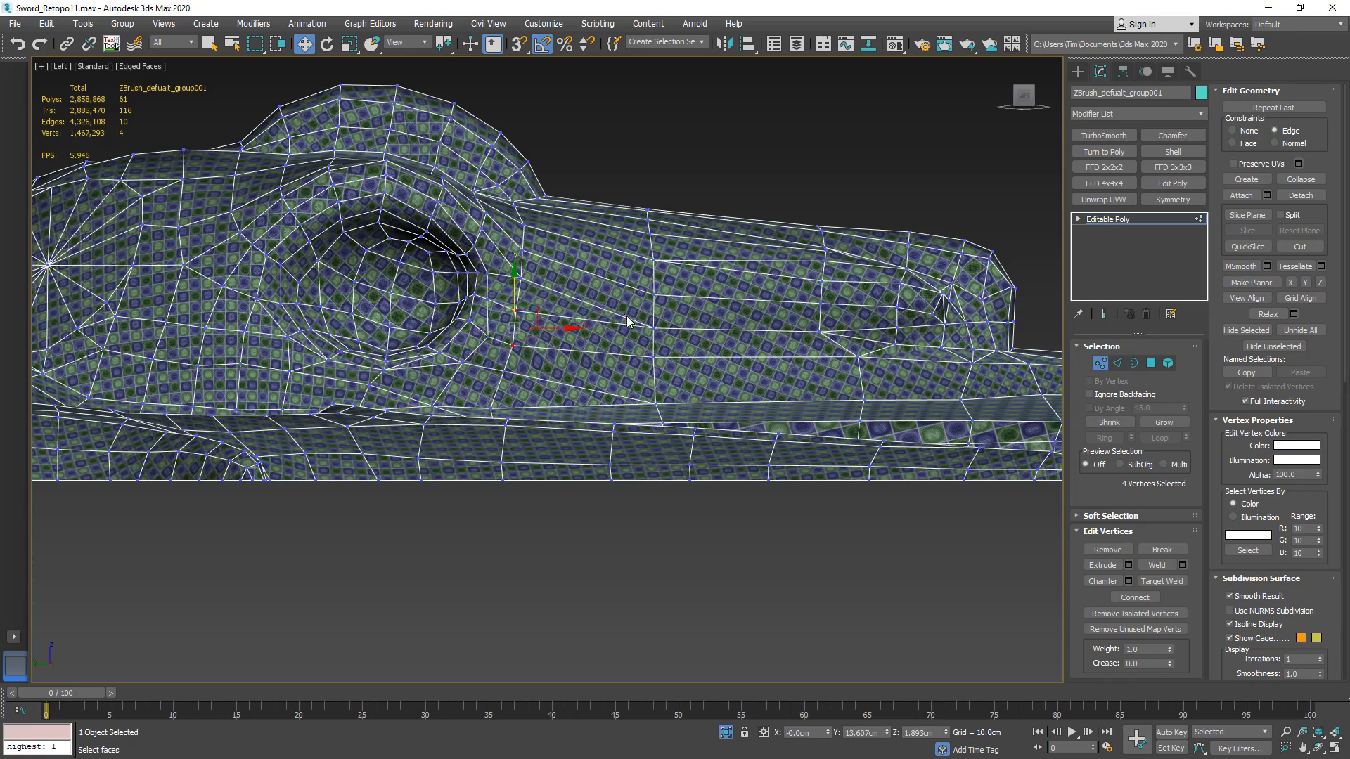
- Select the vertices along the vertical edge row at mid-snout and slide them slightly upward along their edges
scroll(628, 322, "up", 3)
left_click_drag(660, 425, 661, 424)
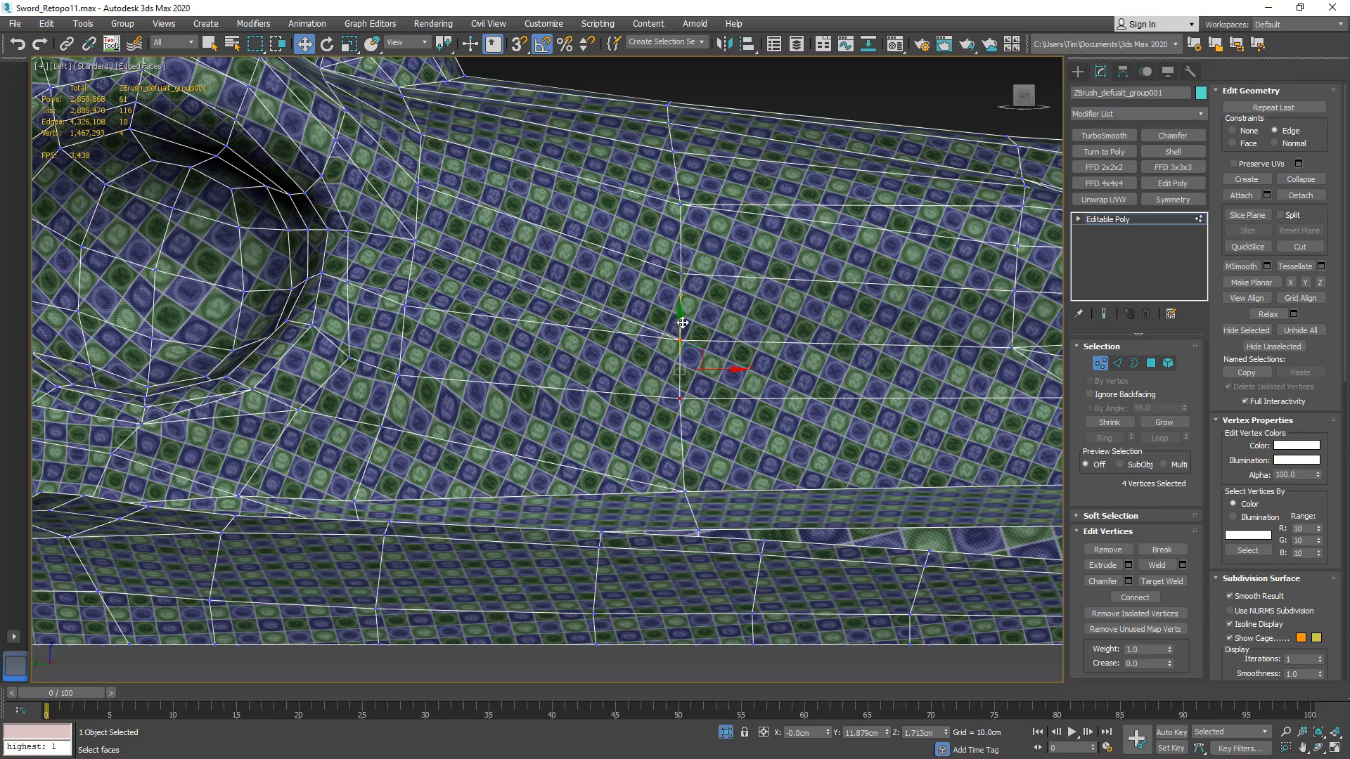
left_click_drag(701, 260, 665, 296, "ctrl")
left_click_drag(717, 196, 667, 219, "ctrl")
middle_click_drag(685, 219, 646, 243, "alt")
left_click_drag(684, 251, 682, 236)
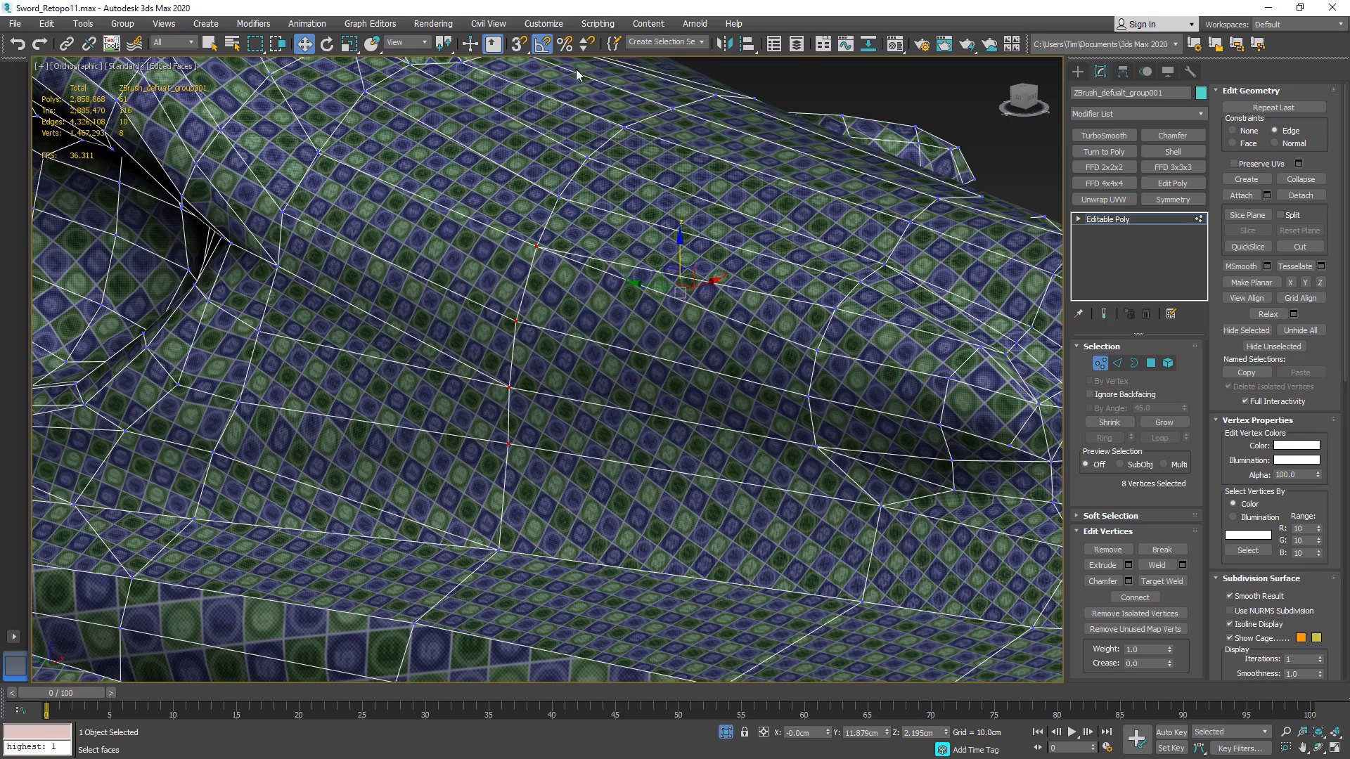
- Show the Sword_Highpoly layer over the low-poly mesh and nudge the selected mid-snout vertices slightly upward to follow its surface
left_click(797, 43)
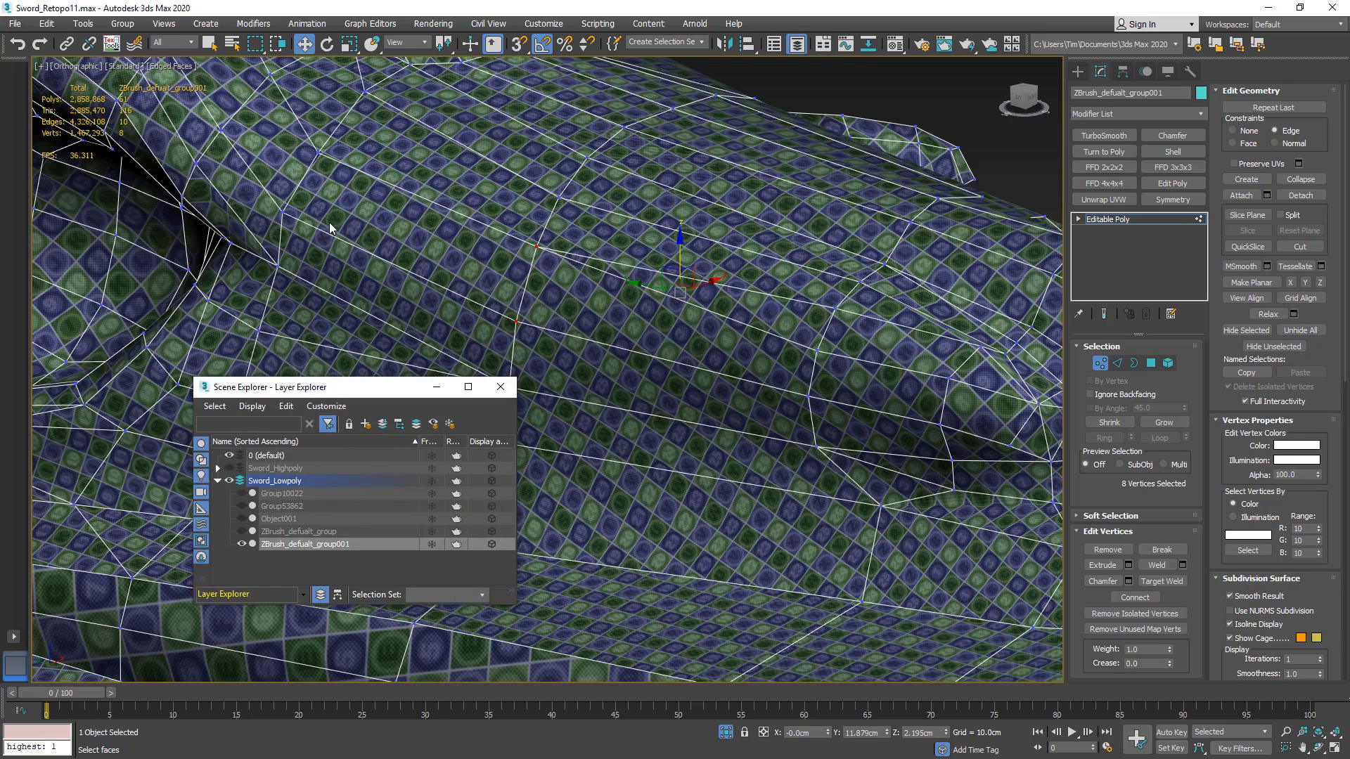
left_click(230, 468)
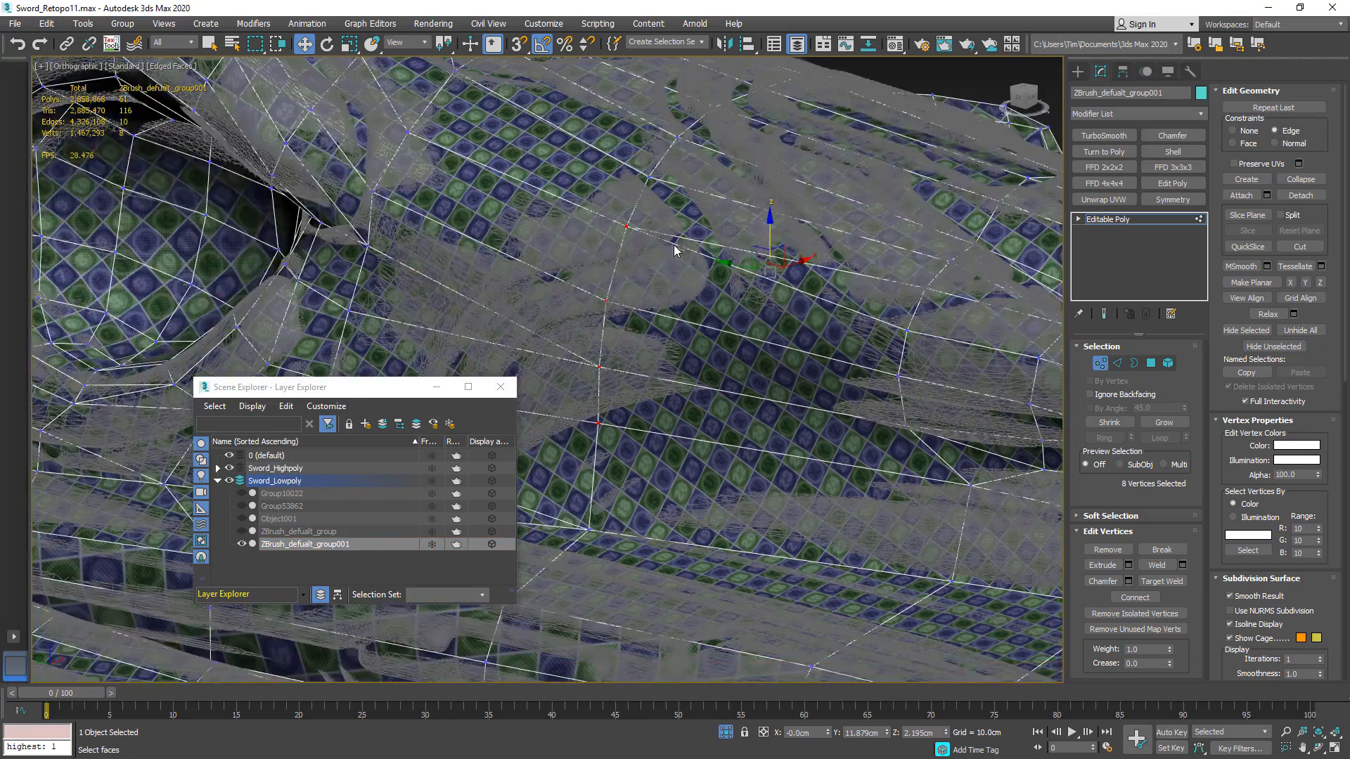
mouse_move(678, 246)
middle_mouse_down("alt")
mouse_move(642, 265)
mouse_move(602, 252)
mouse_move(702, 257)
middle_mouse_up("alt")
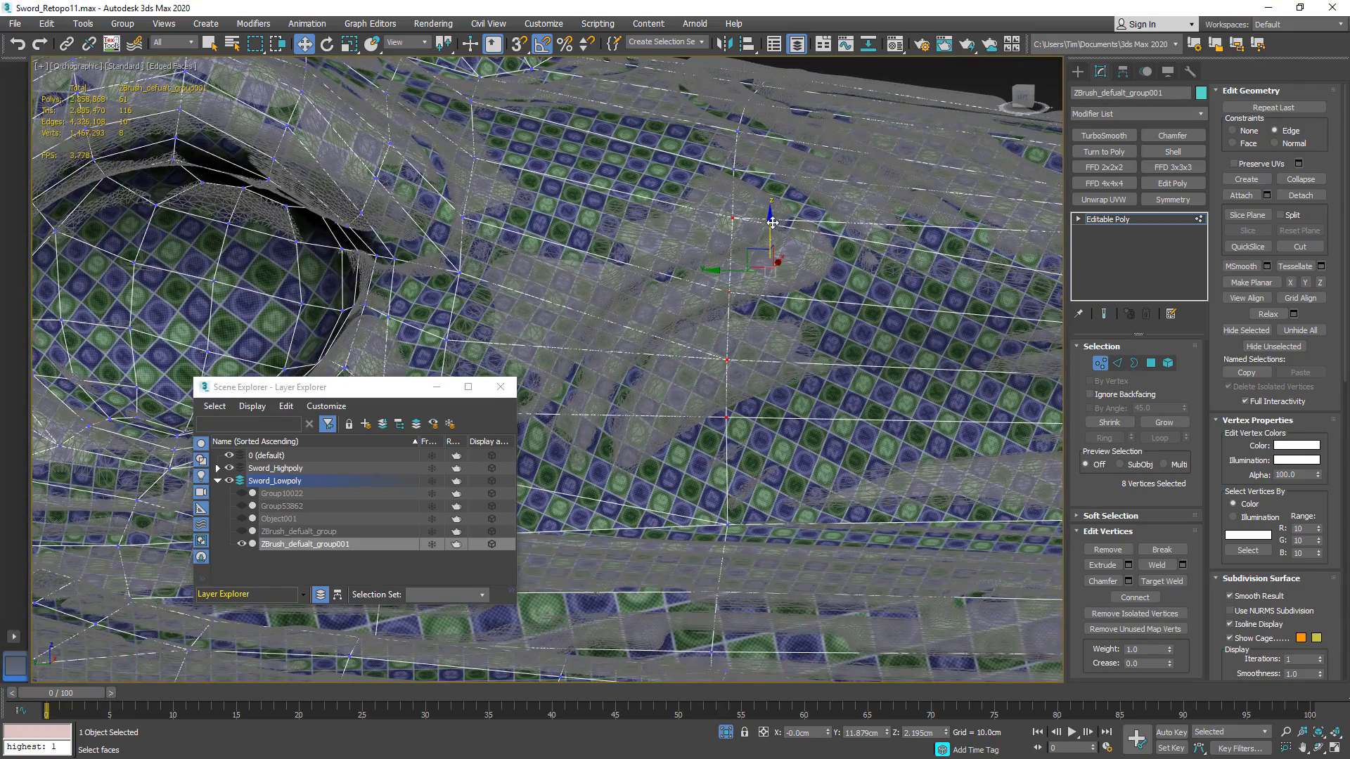
middle_click_drag(772, 218, 680, 307, "alt")
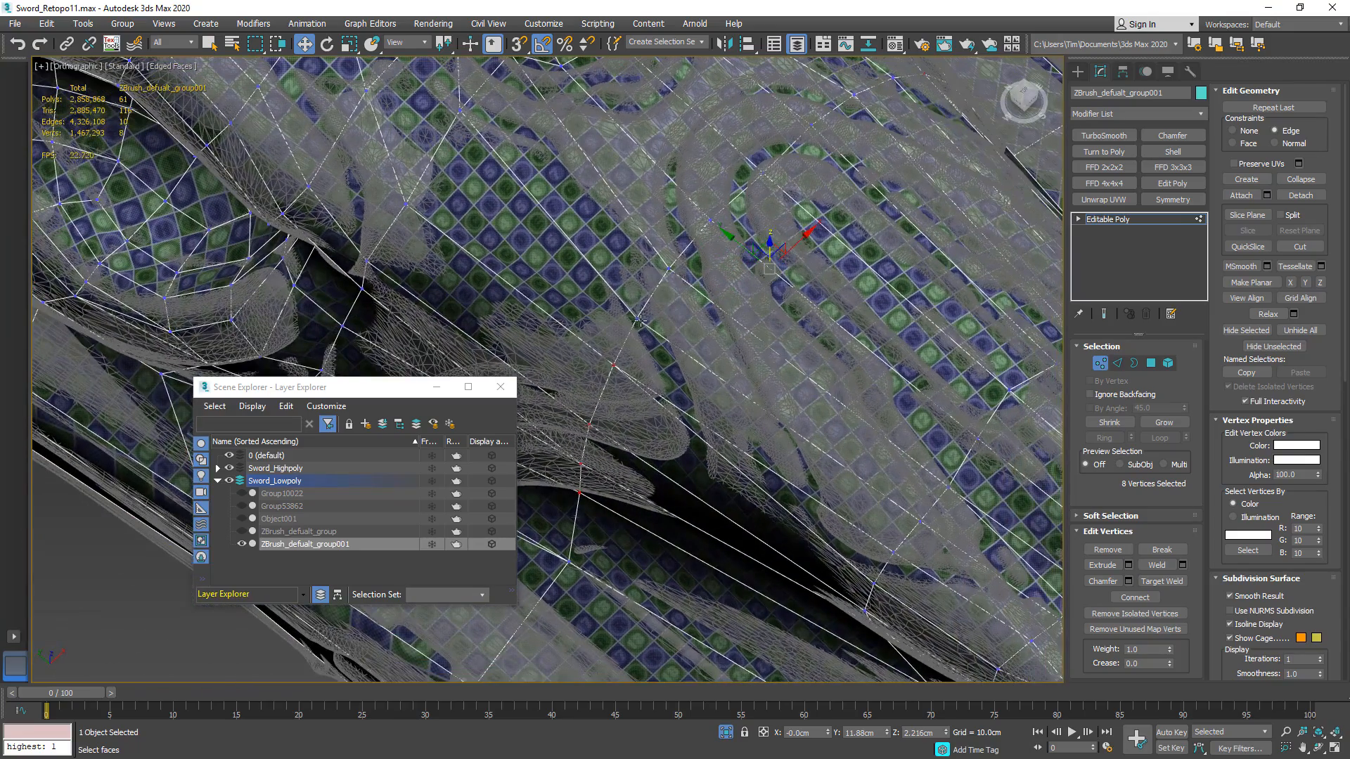
- Slide two vertices on the upper snout along their edges to fit the high-poly form, and hide the Sword_Highpoly layer
left_click(637, 317)
left_click(672, 264, "ctrl")
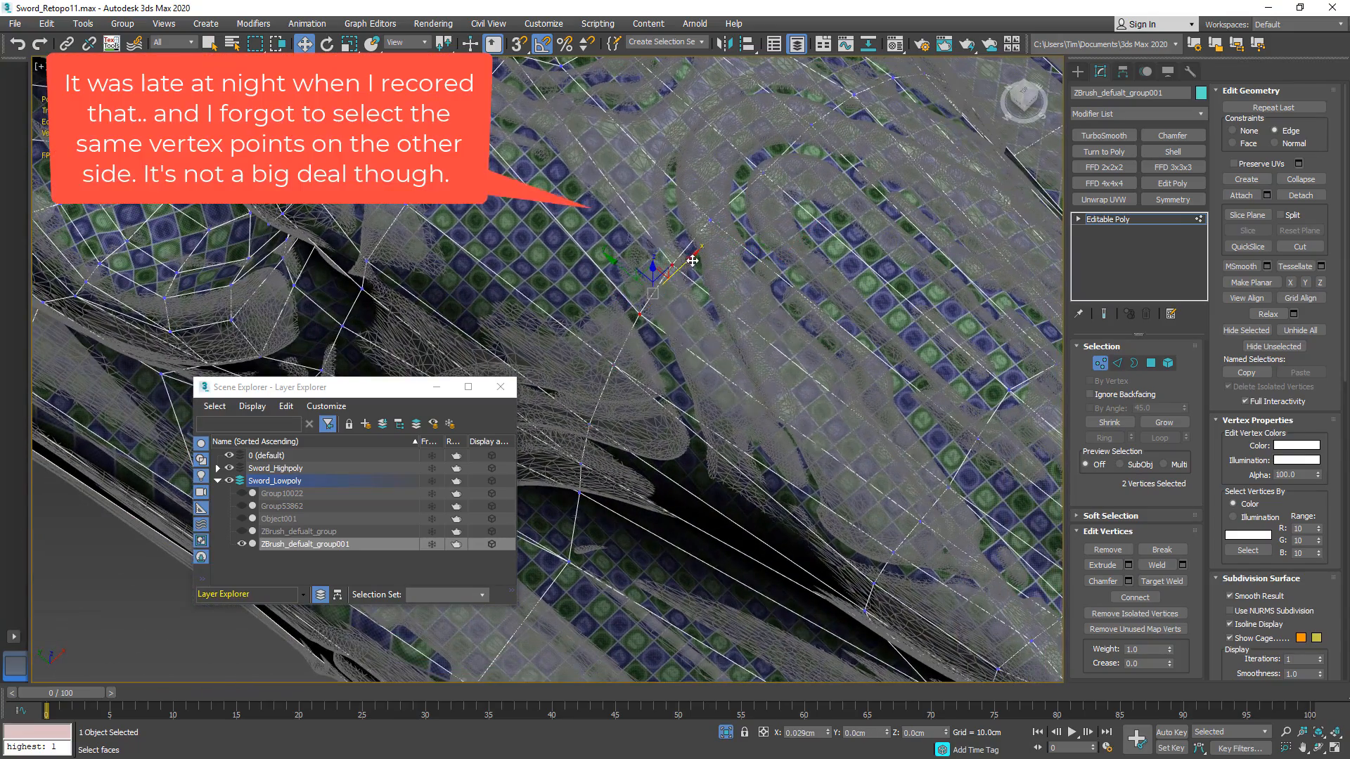
middle_click_drag(696, 258, 515, 191, "alt")
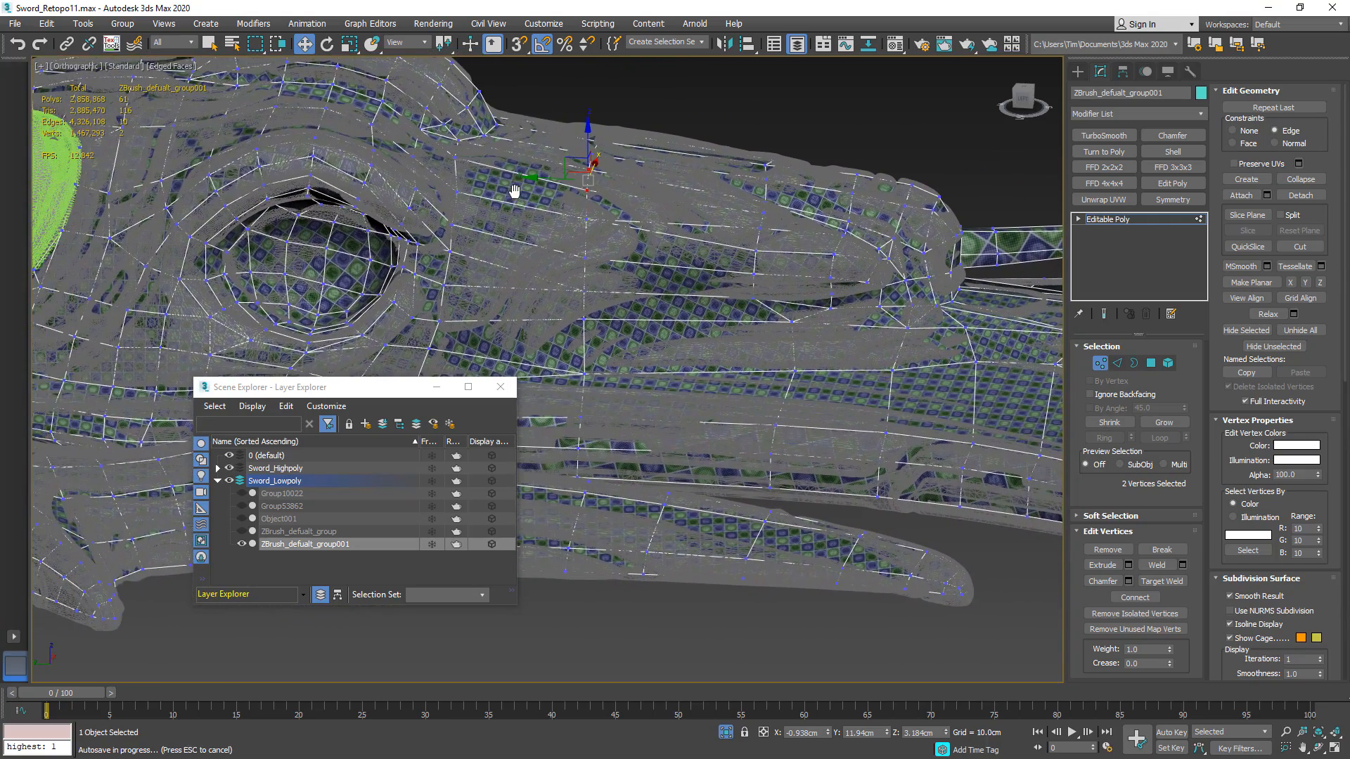
left_click(230, 469)
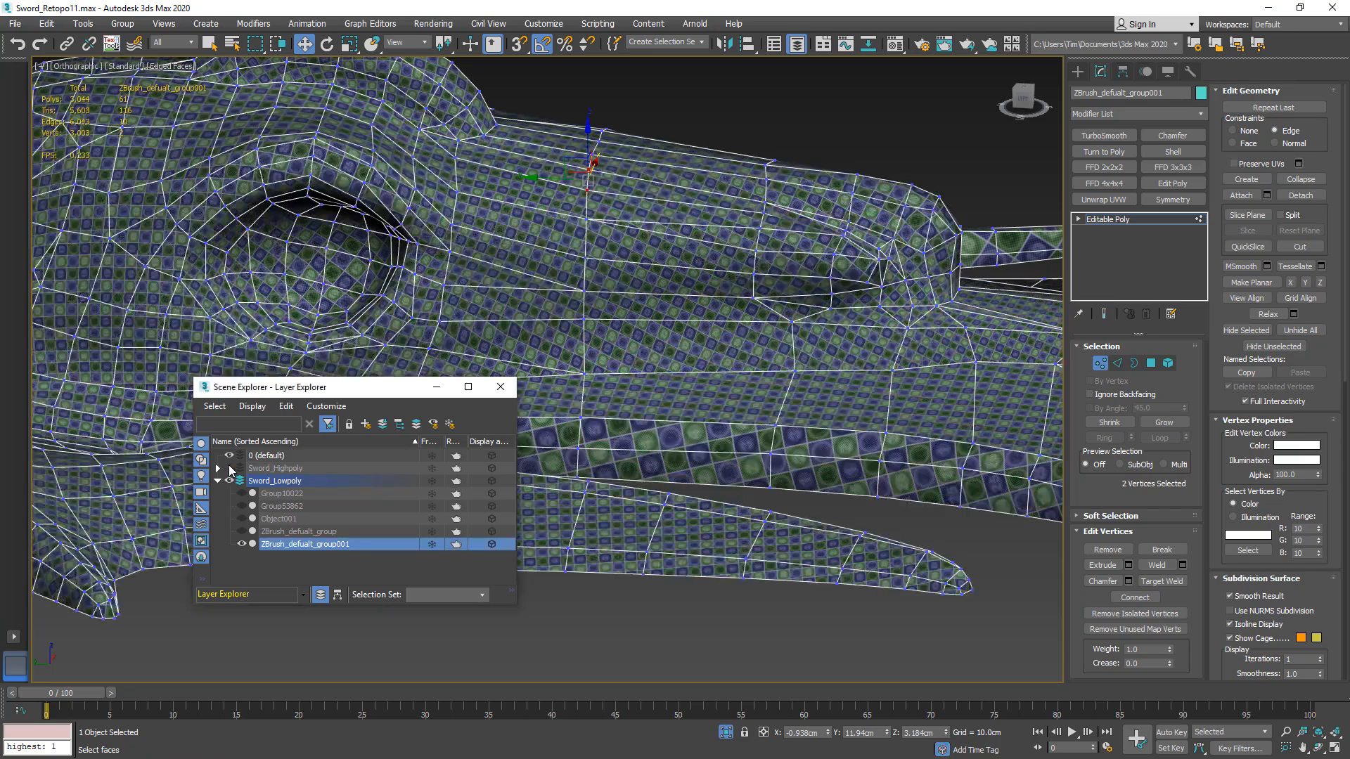
left_click(500, 386)
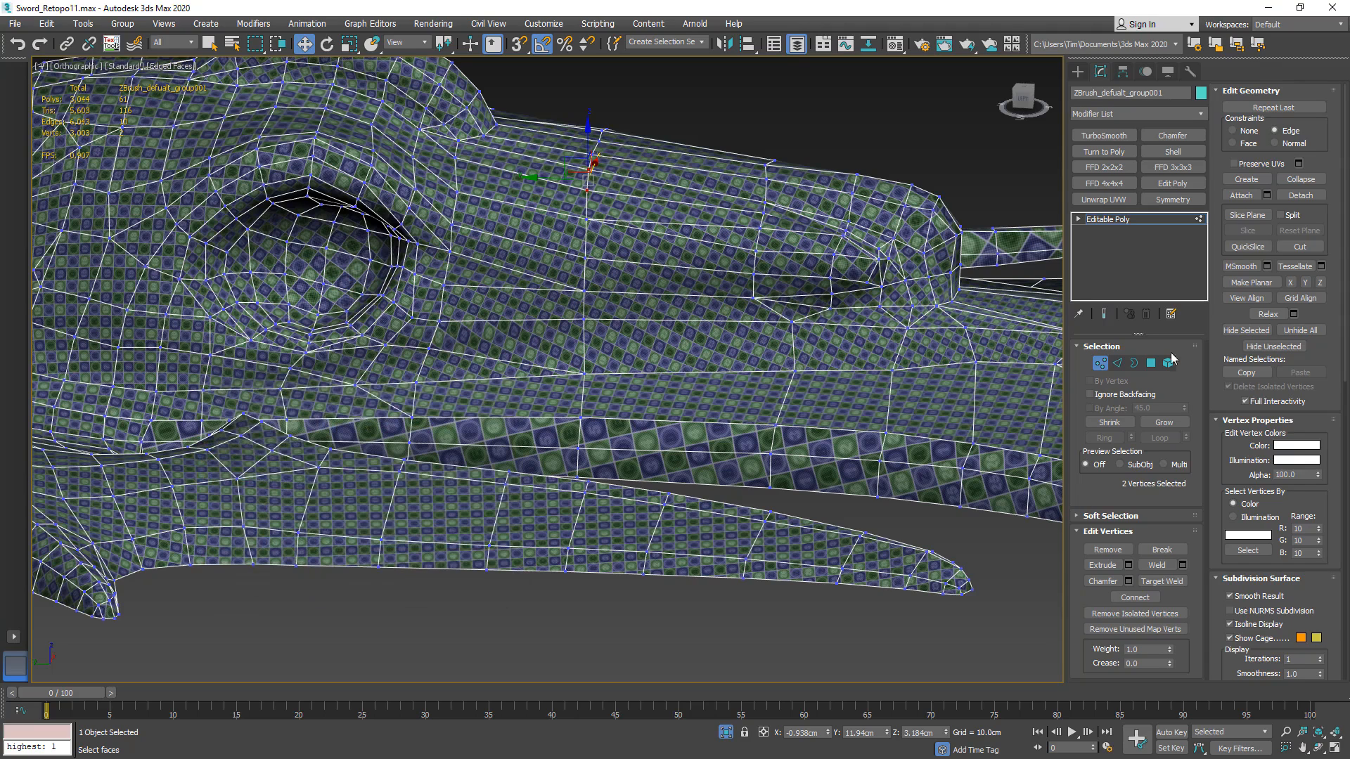
- Leave vertex editing, apply an Unwrap UVW modifier to the mesh, and bring its UV layout into view in the UV editor
left_click(1099, 365)
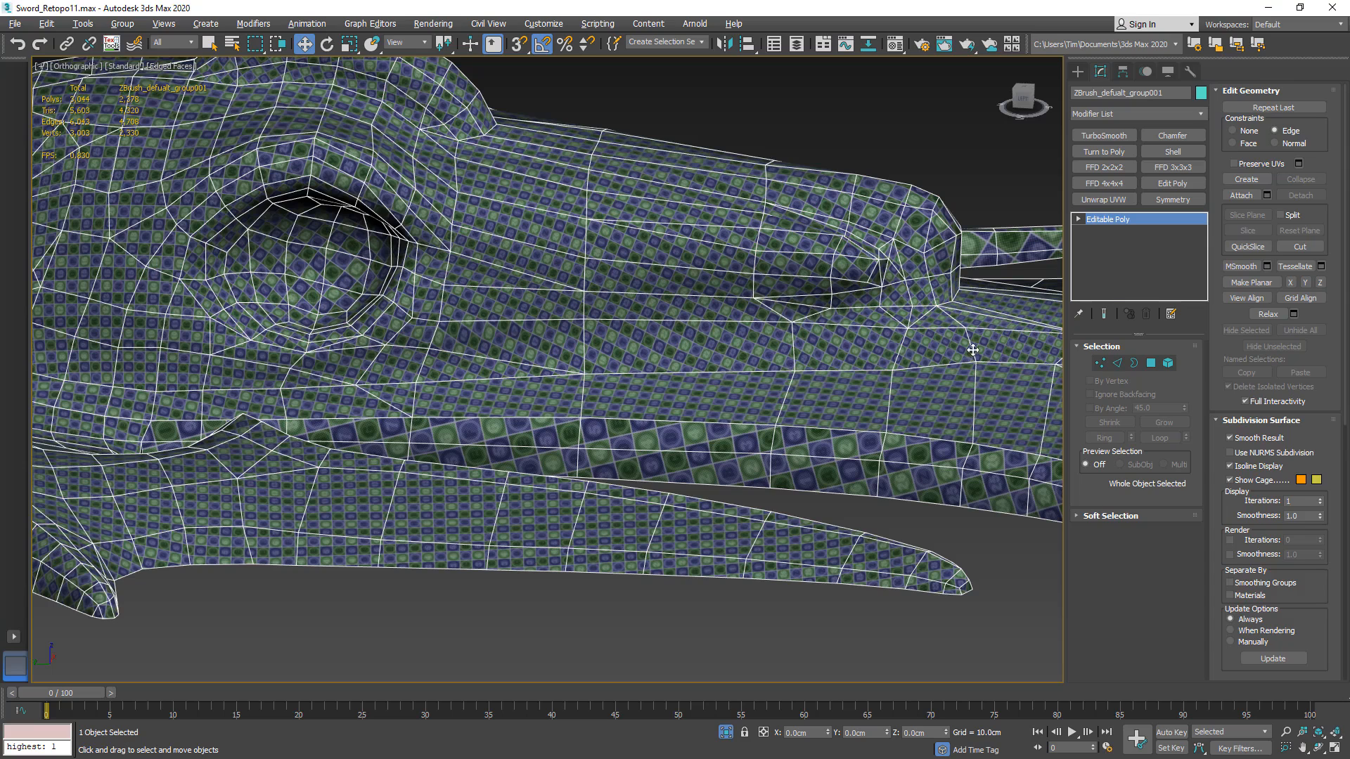
left_click(1103, 200)
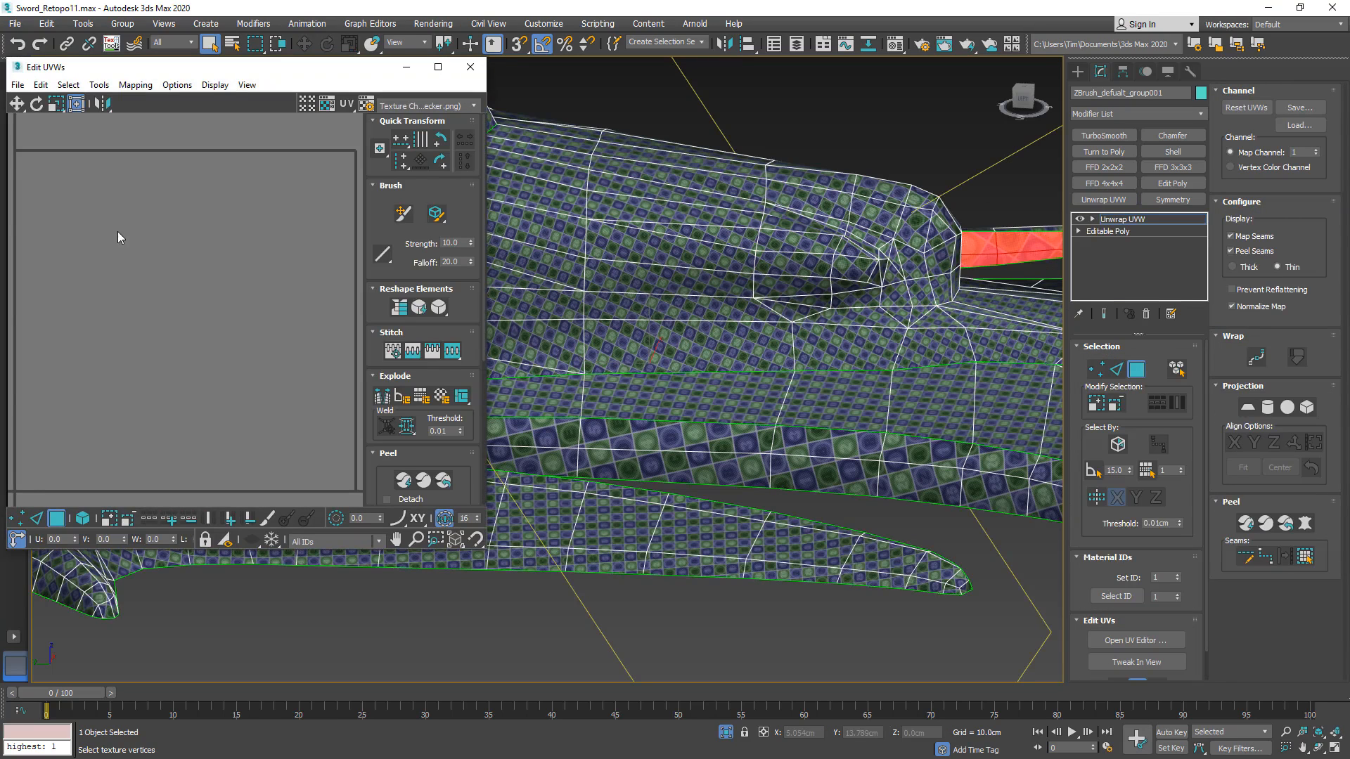
middle_click_drag(200, 268, 184, 336)
scroll(192, 297, "down", 8)
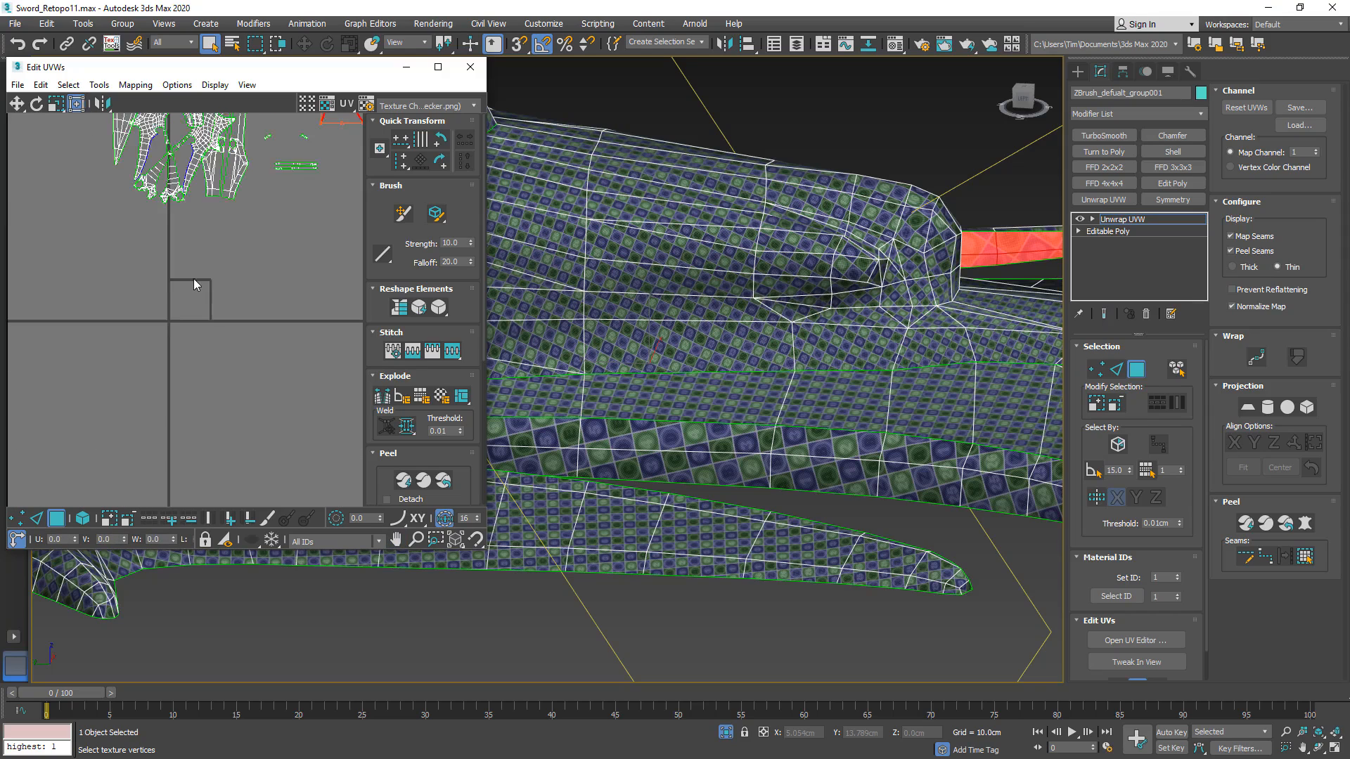
middle_click_drag(201, 247, 174, 372)
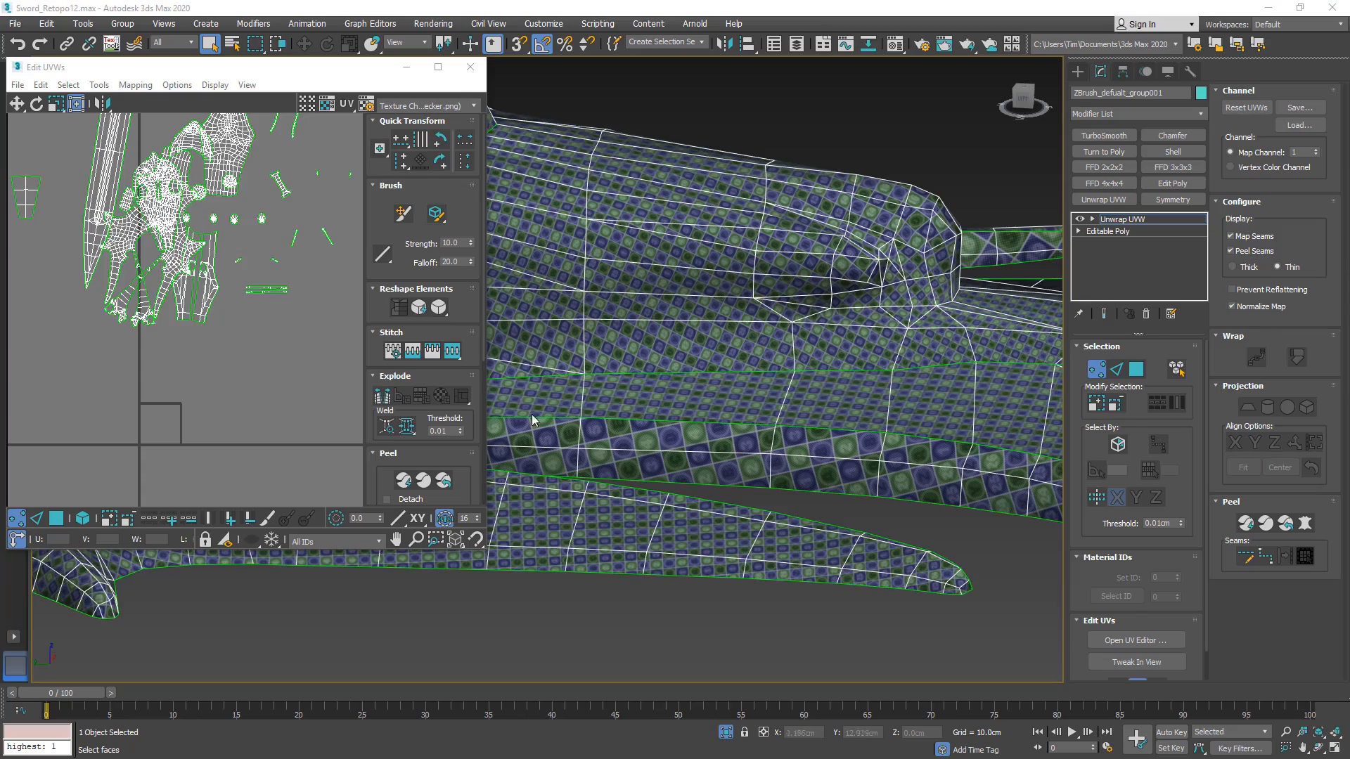
- Quick planar map the polygons on the front face of the snout tip and move their UV island outside the main layout
middle_click_drag(531, 415, 813, 322, "alt")
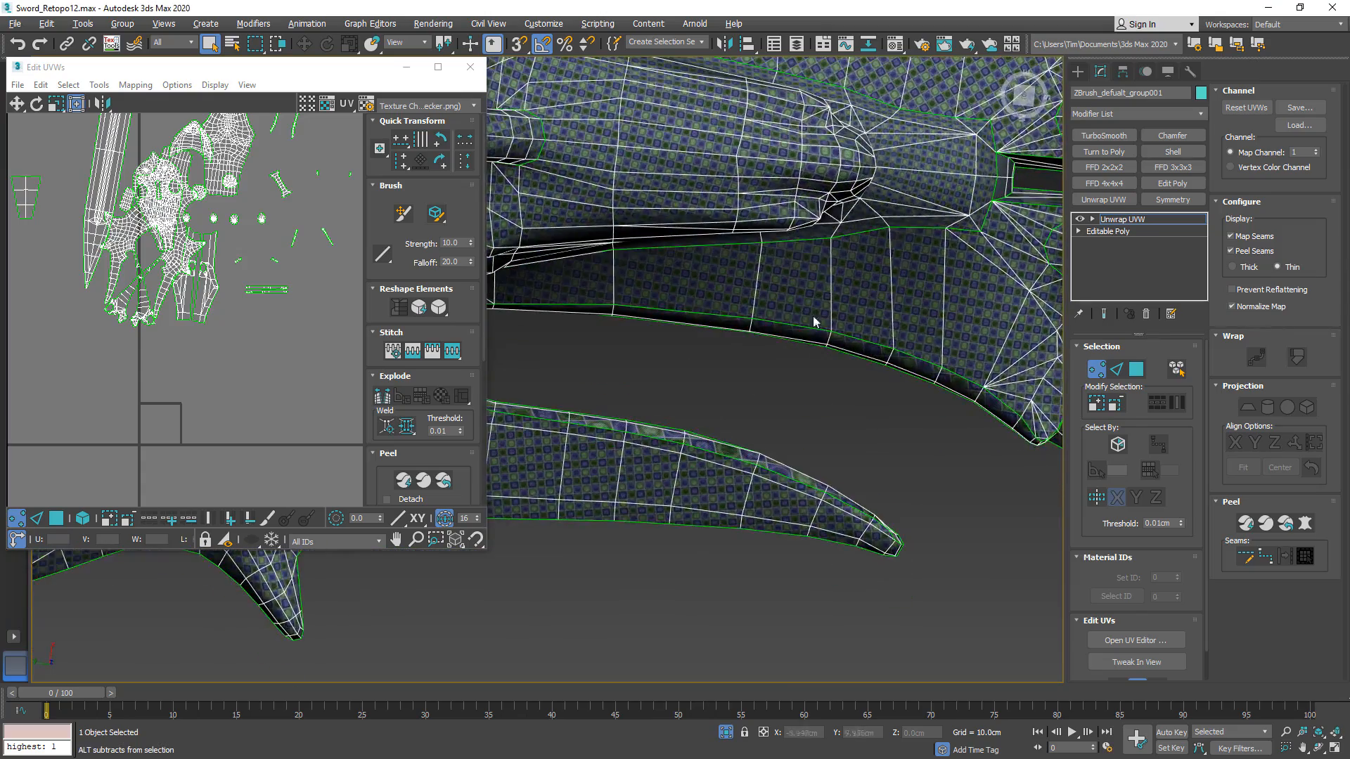
scroll(877, 153, "up", 5)
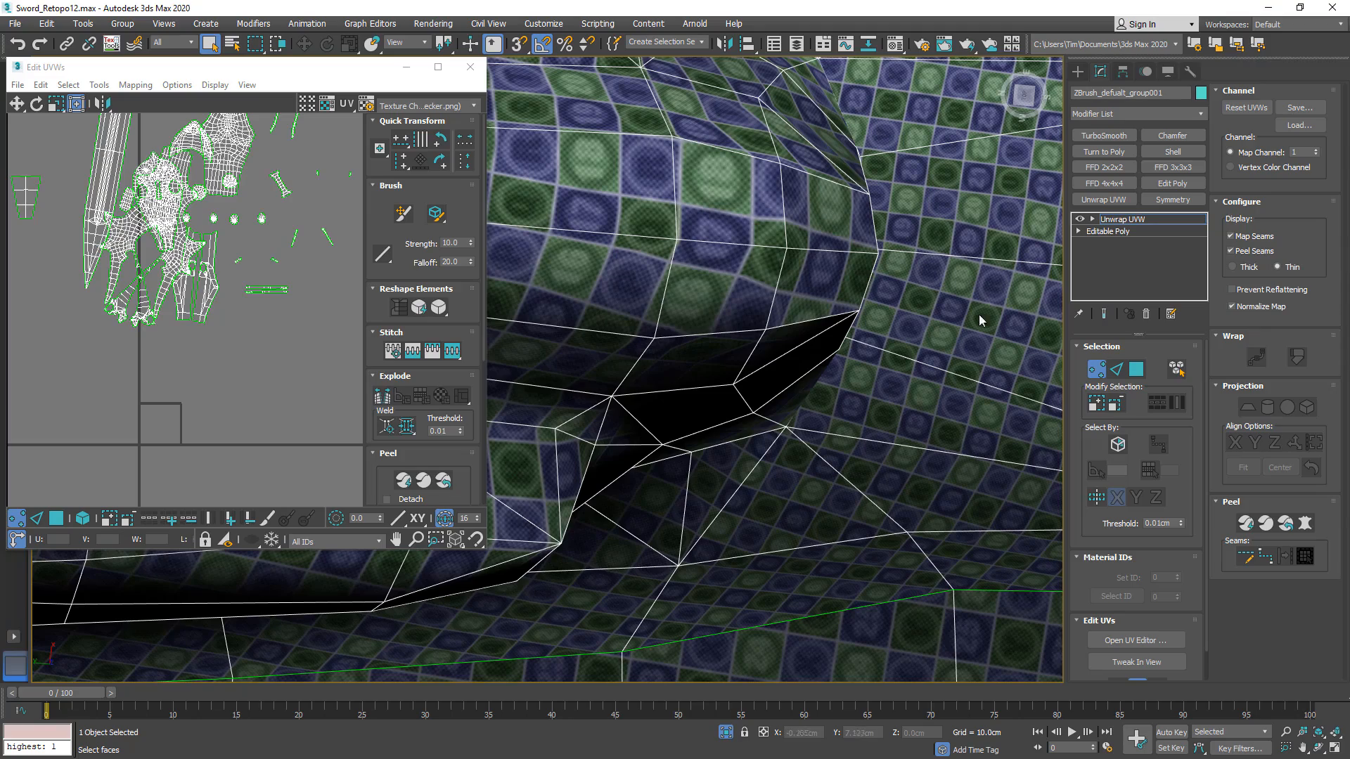
scroll(929, 257, "down", 5)
middle_click_drag(892, 329, 856, 289, "alt")
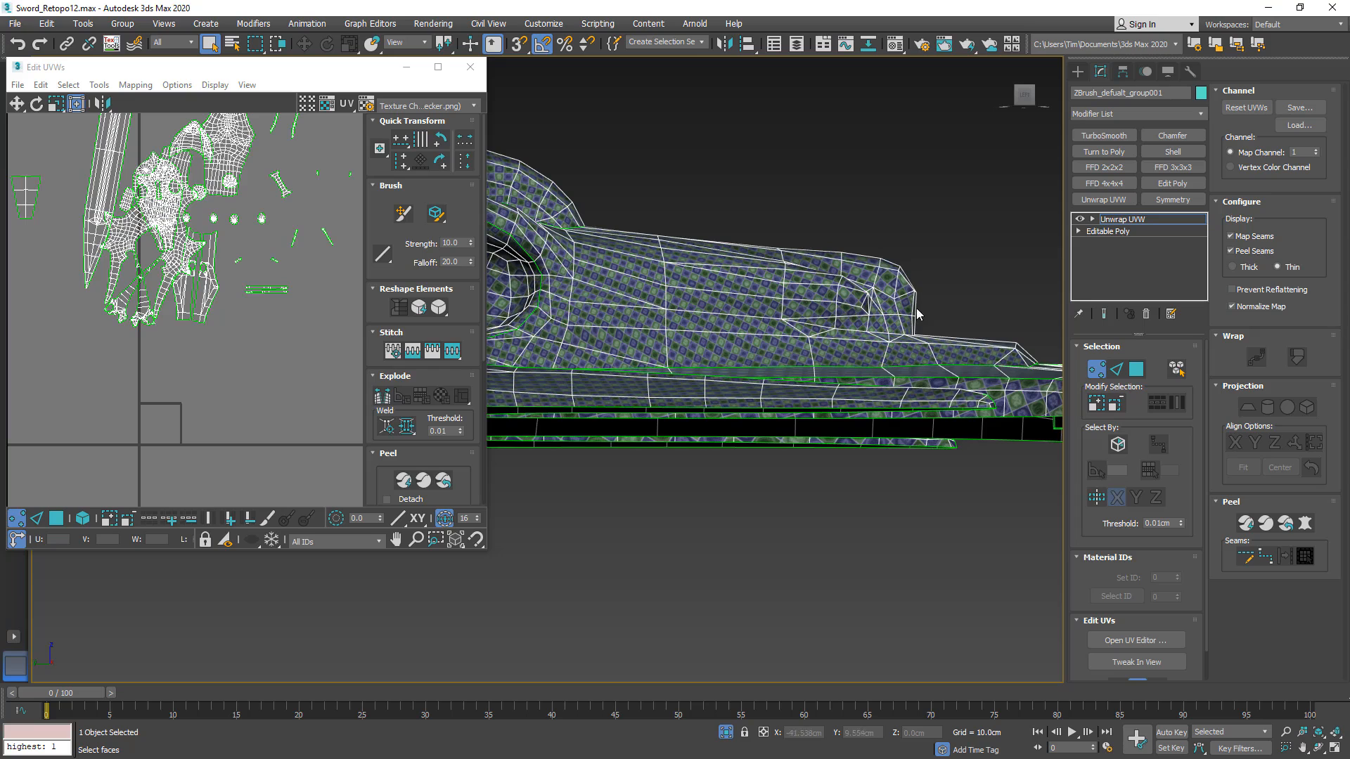
middle_click_drag(844, 318, 835, 339, "alt")
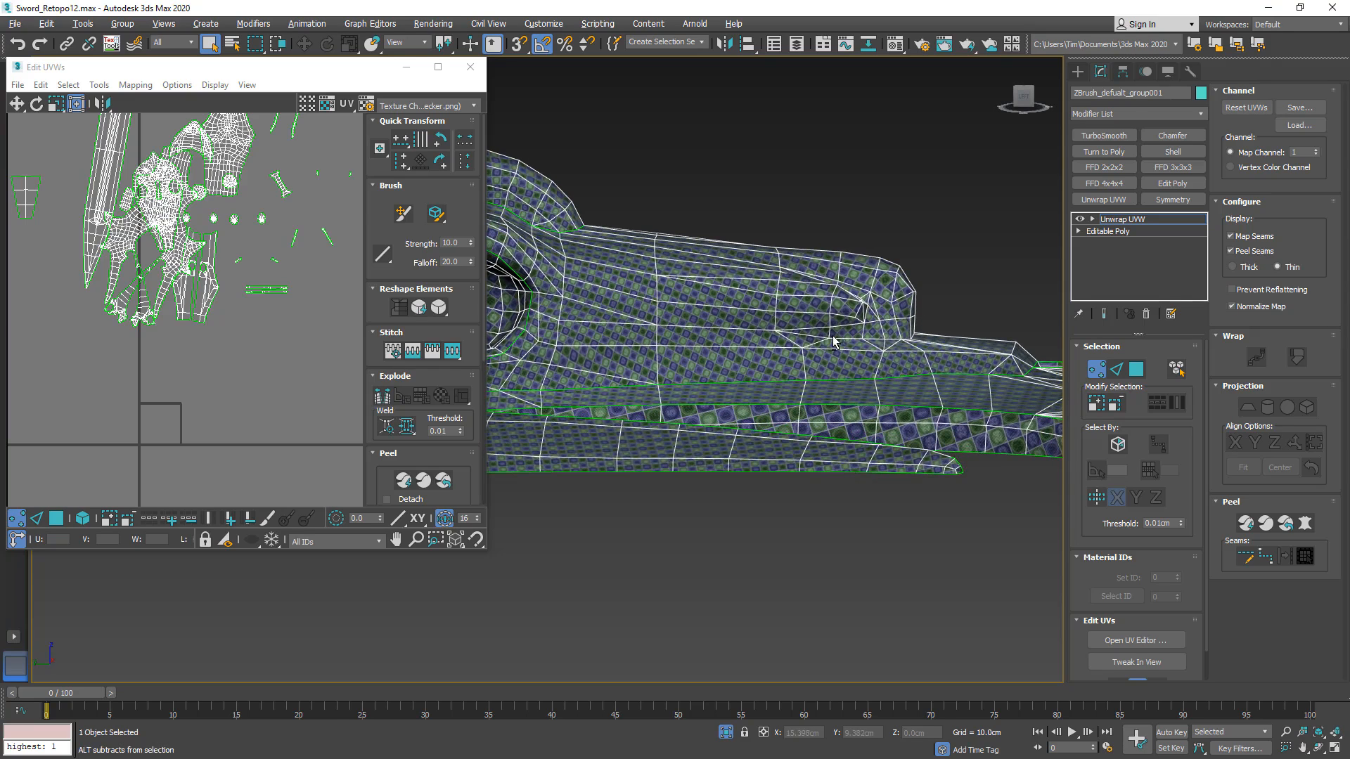
left_click(1141, 374)
scroll(864, 273, "down", 5)
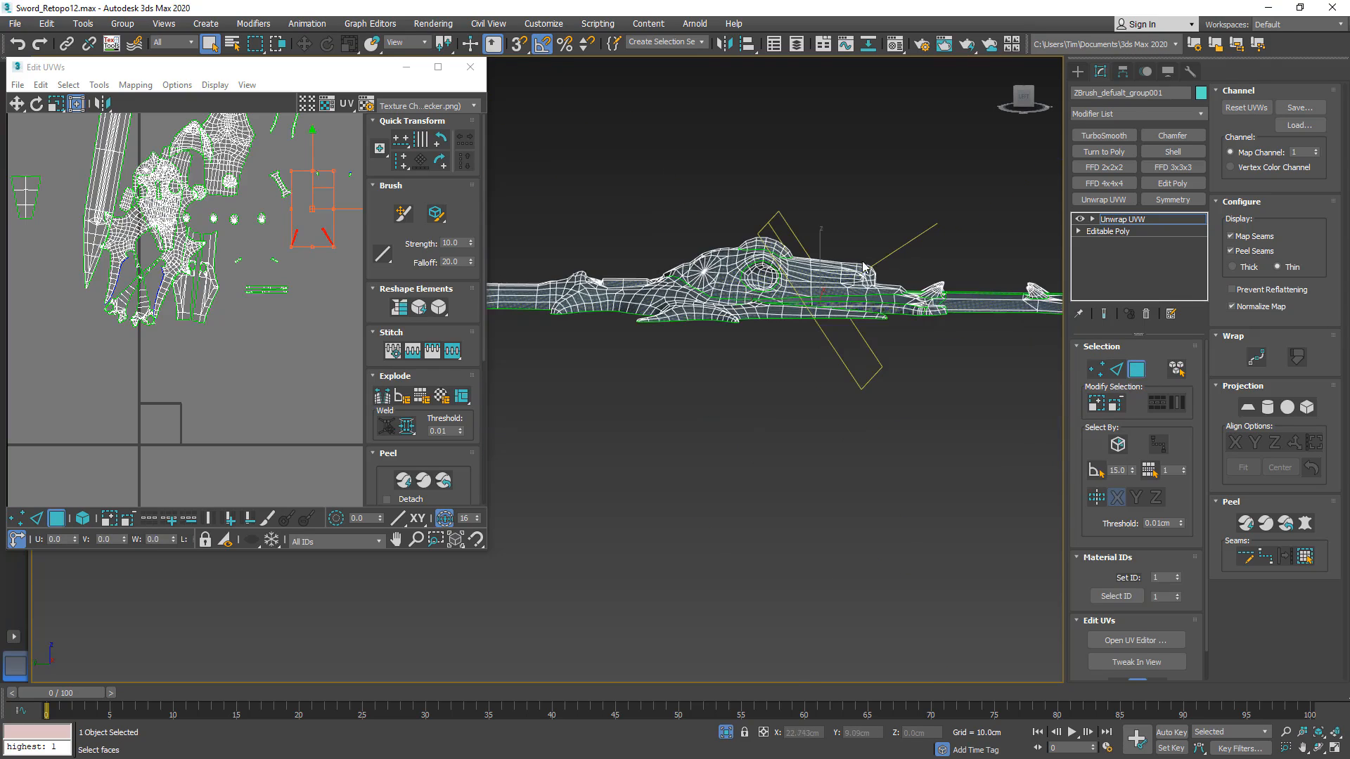
left_click(1024, 101)
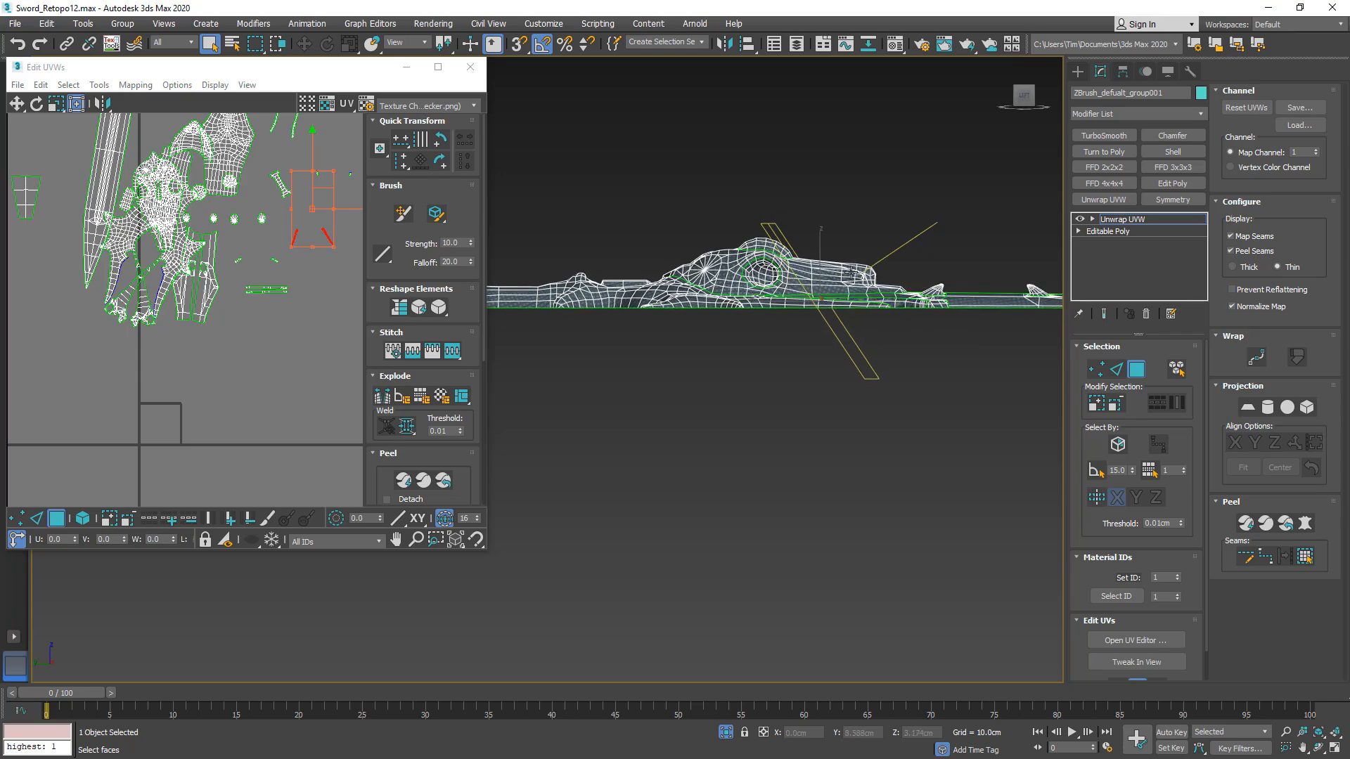
scroll(861, 274, "up", 8)
middle_click_drag(914, 262, 818, 265)
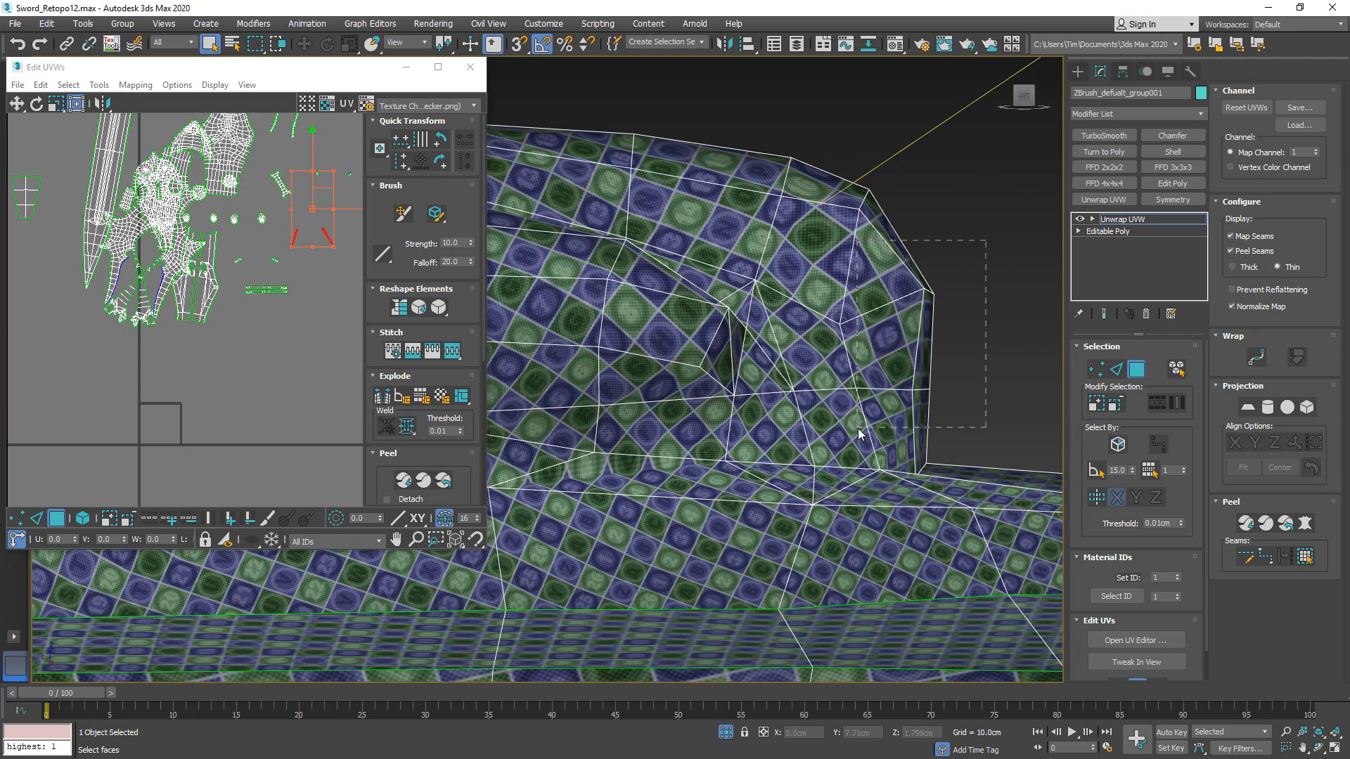
left_click_drag(888, 434, 889, 434)
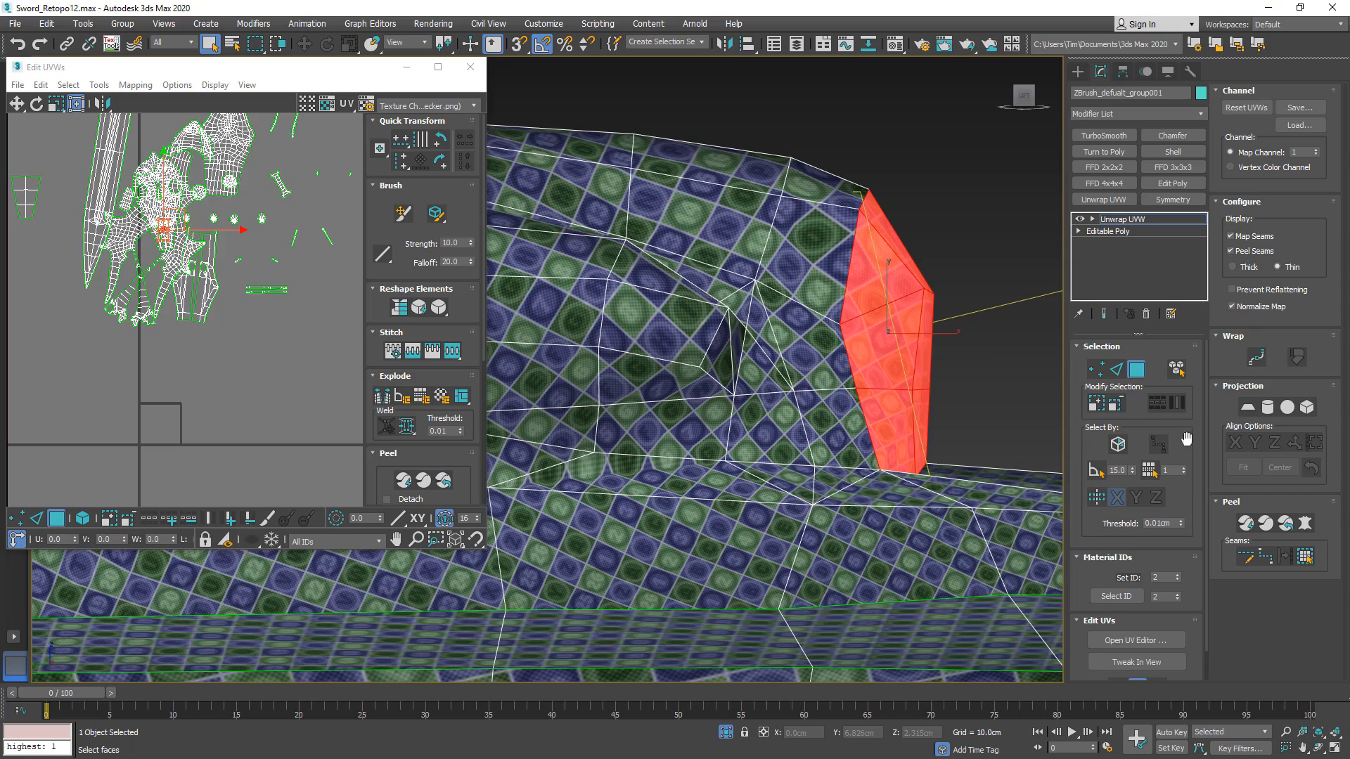
left_click_drag(1197, 575, 1197, 543)
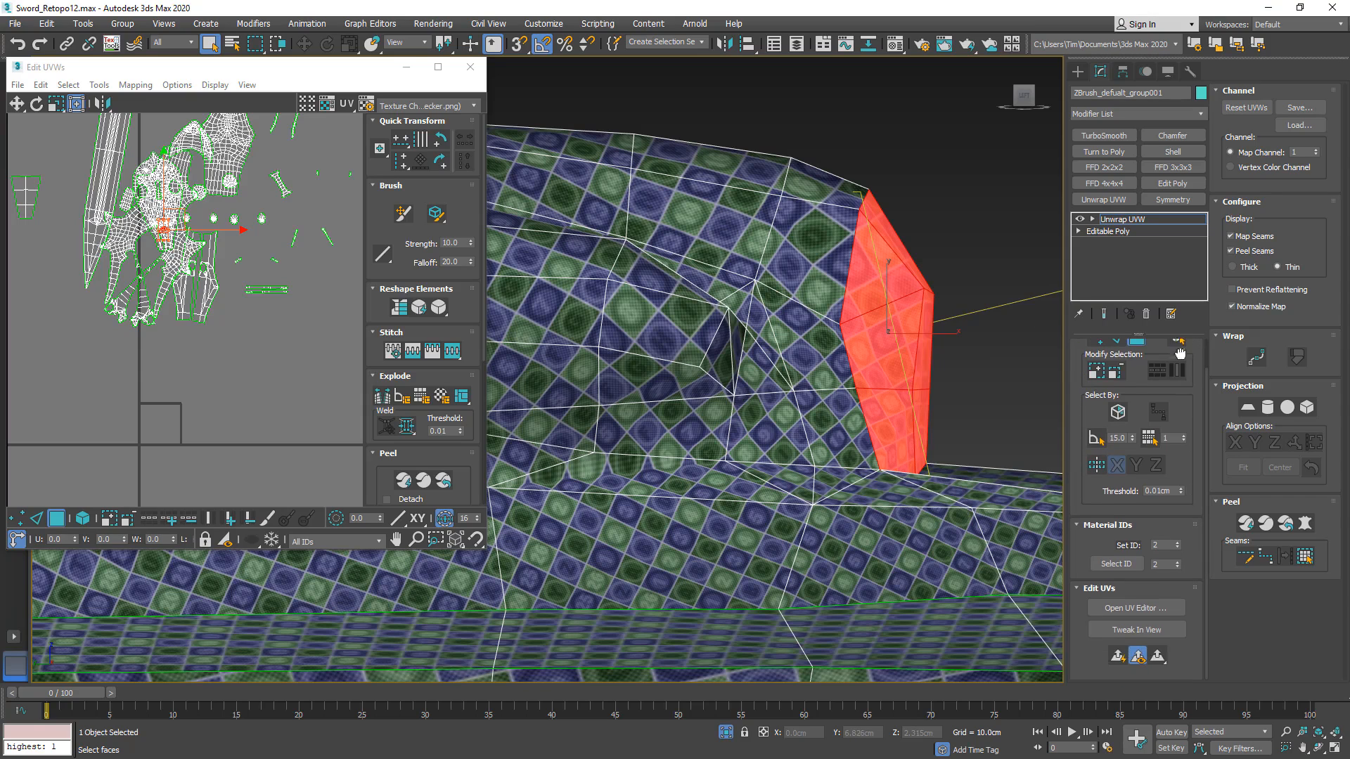
left_click(1117, 655)
left_click_drag(172, 404, 55, 230)
- Select the polygons of the ledge around the base of the snout tip, covering both sides and the front point
middle_click_drag(832, 462, 682, 440)
scroll(701, 437, "down", 4)
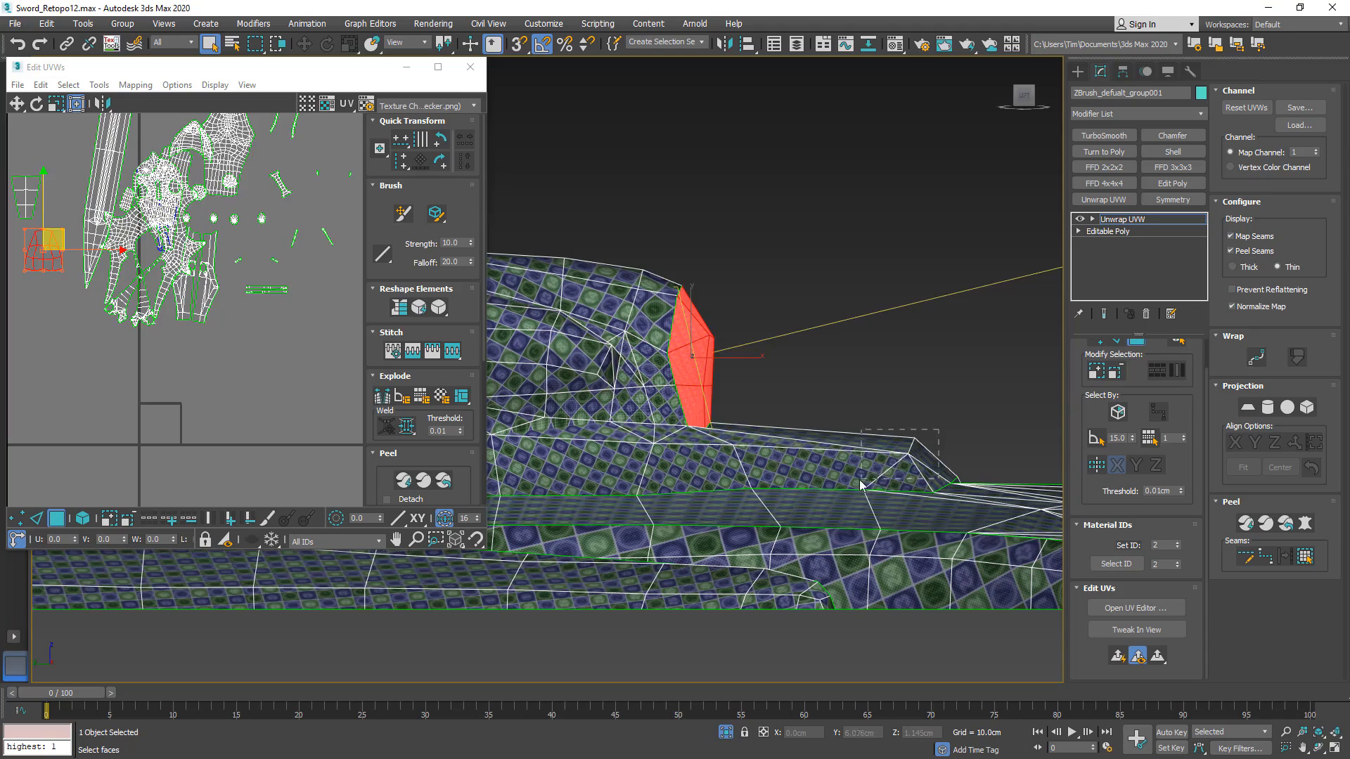
left_click(801, 441)
middle_click_drag(738, 482, 965, 392)
left_click_drag(883, 425, 876, 425, "ctrl")
middle_click_drag(786, 424, 742, 470, "alt")
middle_click_drag(742, 469, 485, 484)
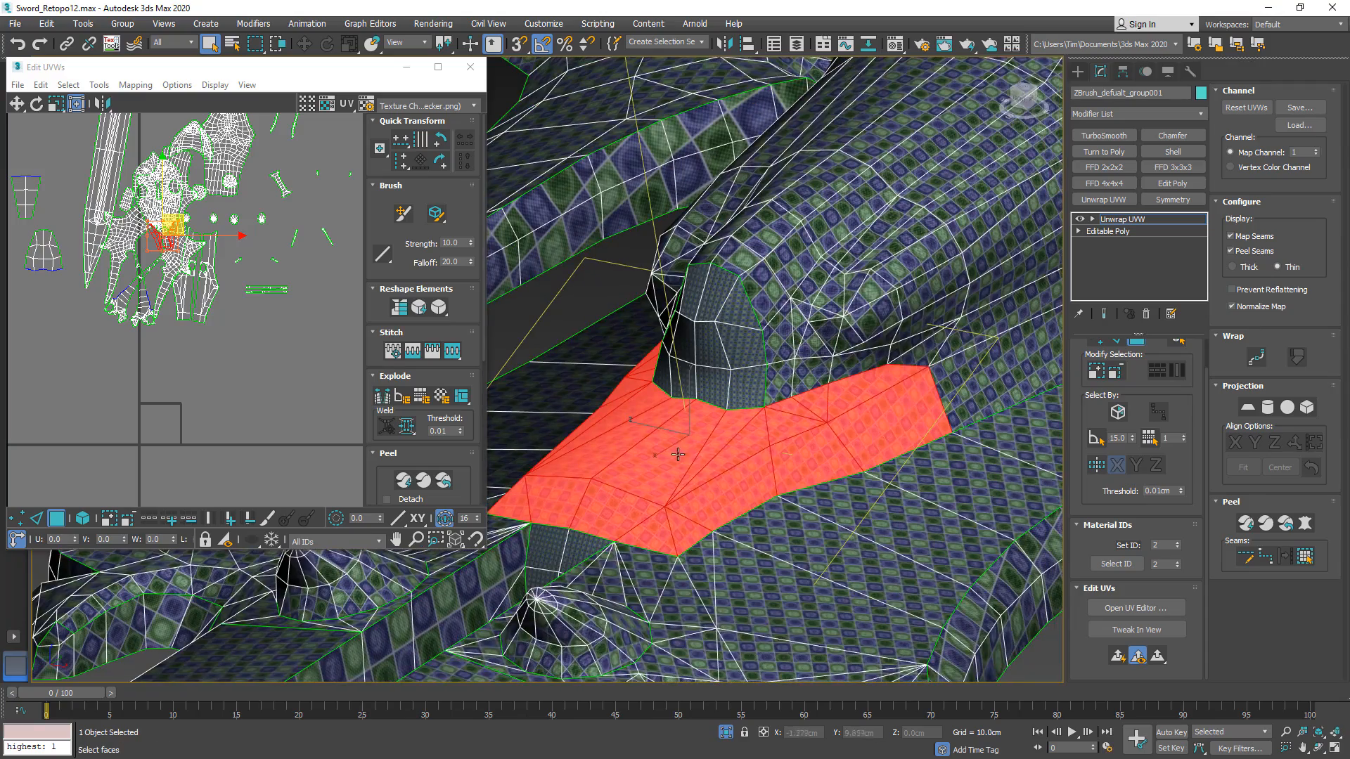
middle_click_drag(678, 455, 881, 385, "alt")
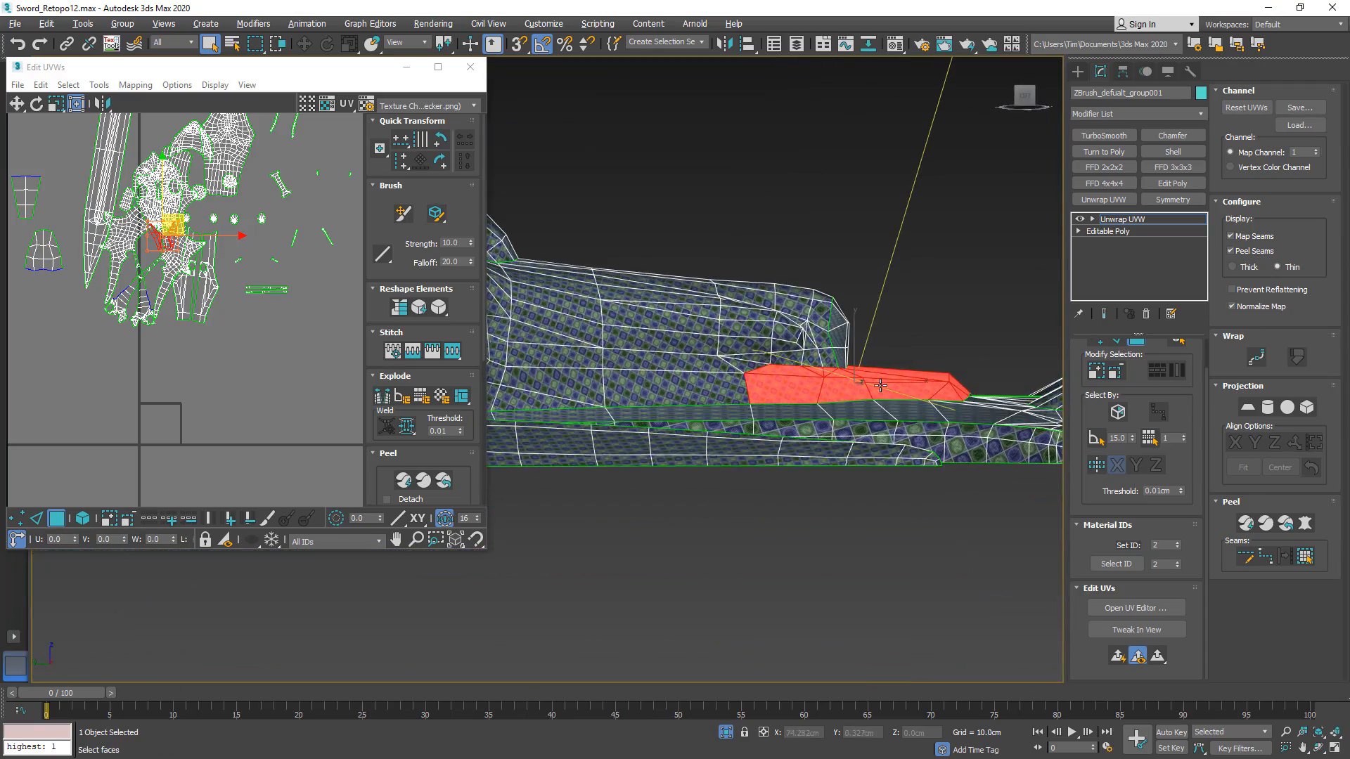
- Extend the polygon selection back from the snout-tip ledge along the lower side of the snout
left_click(1024, 101)
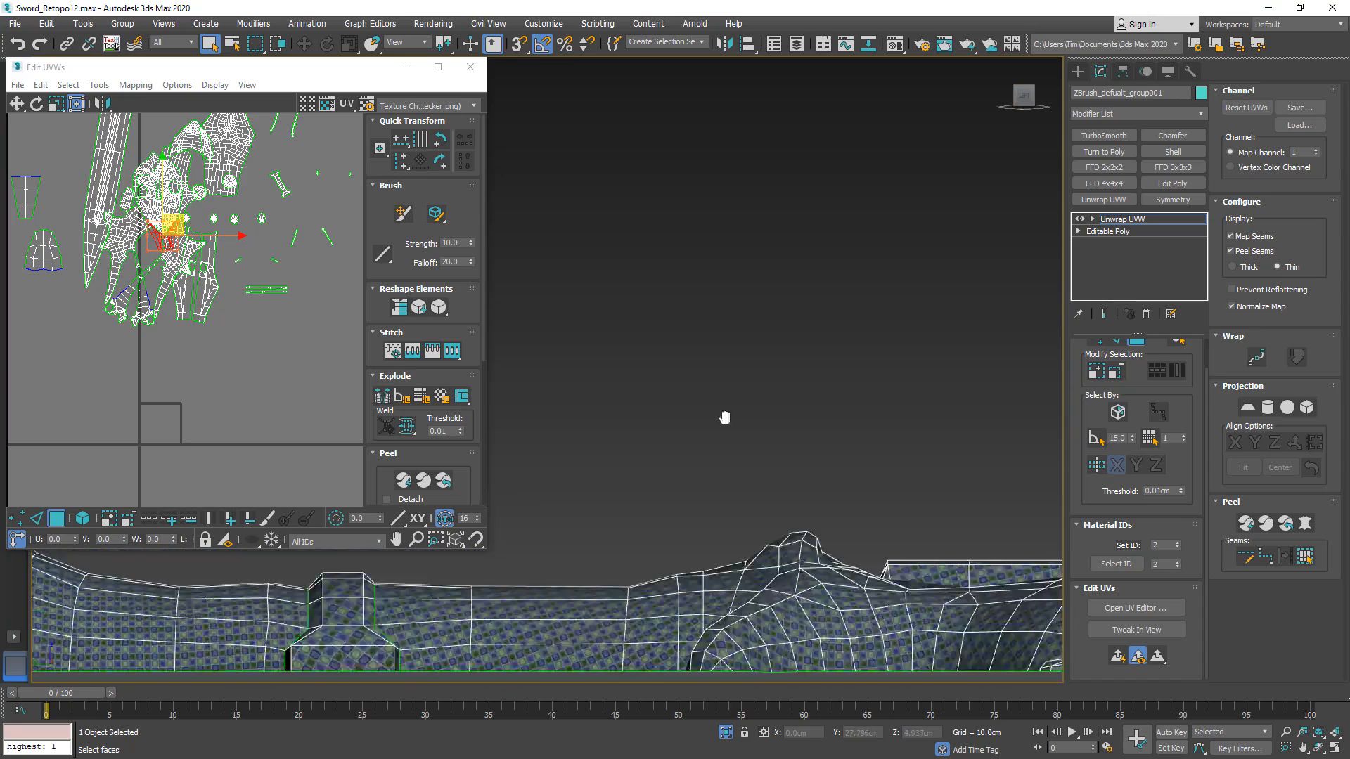
scroll(723, 416, "up", 5)
middle_click_drag(983, 444, 642, 449)
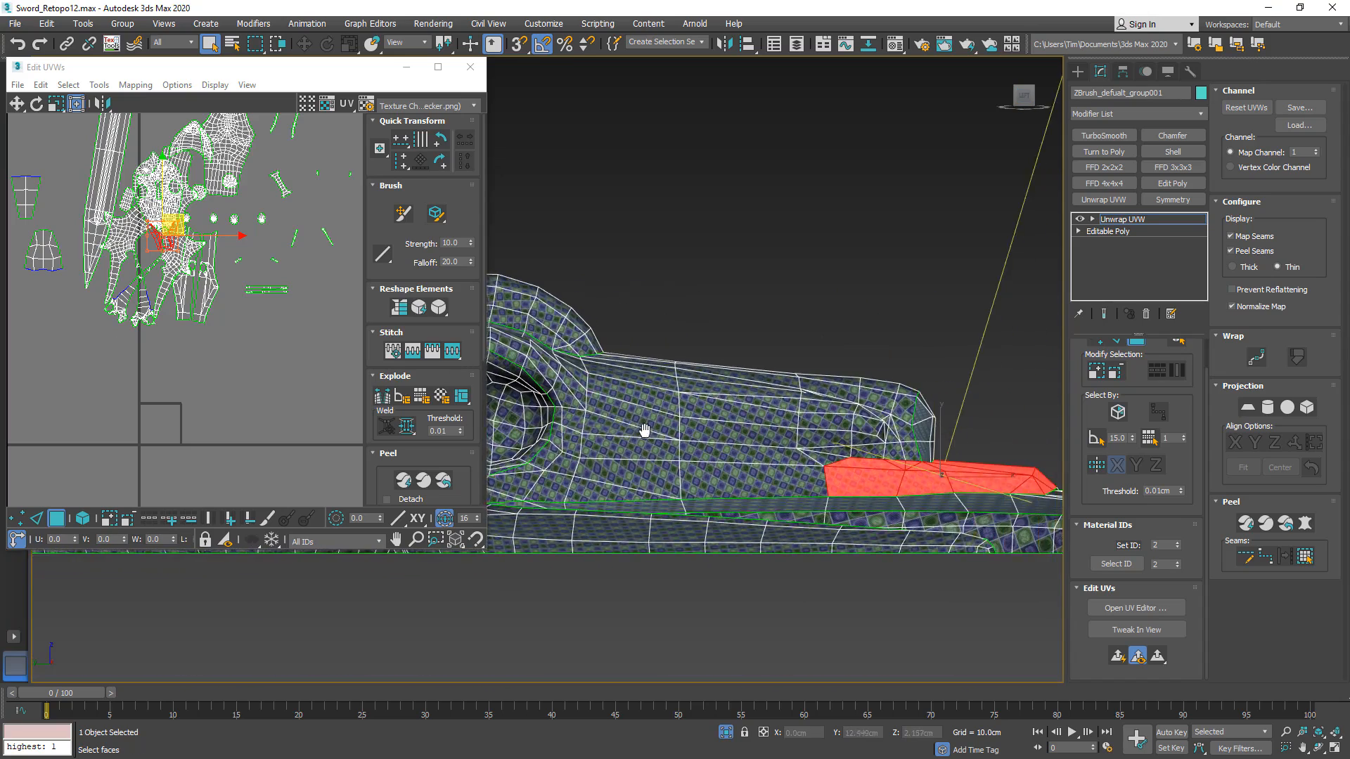
scroll(926, 380, "up", 4)
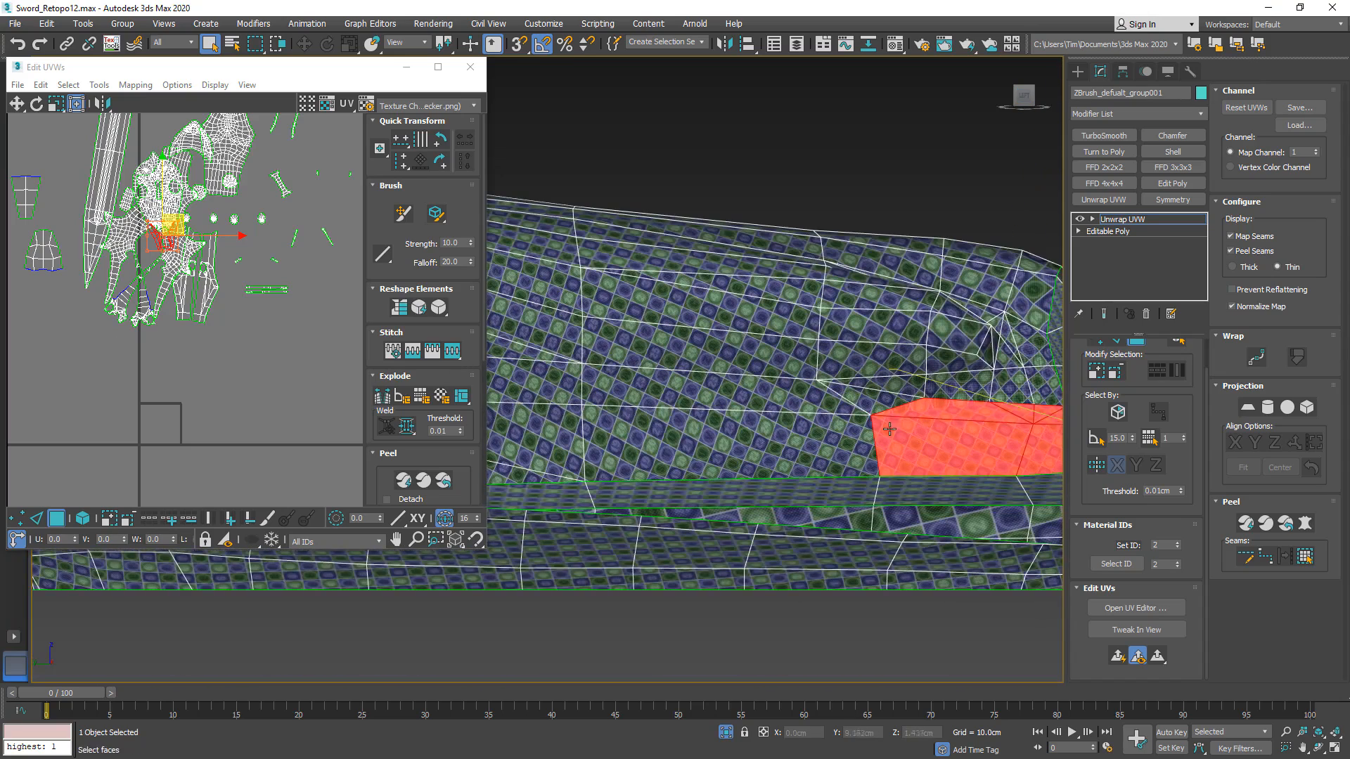
left_click(775, 456, "ctrl")
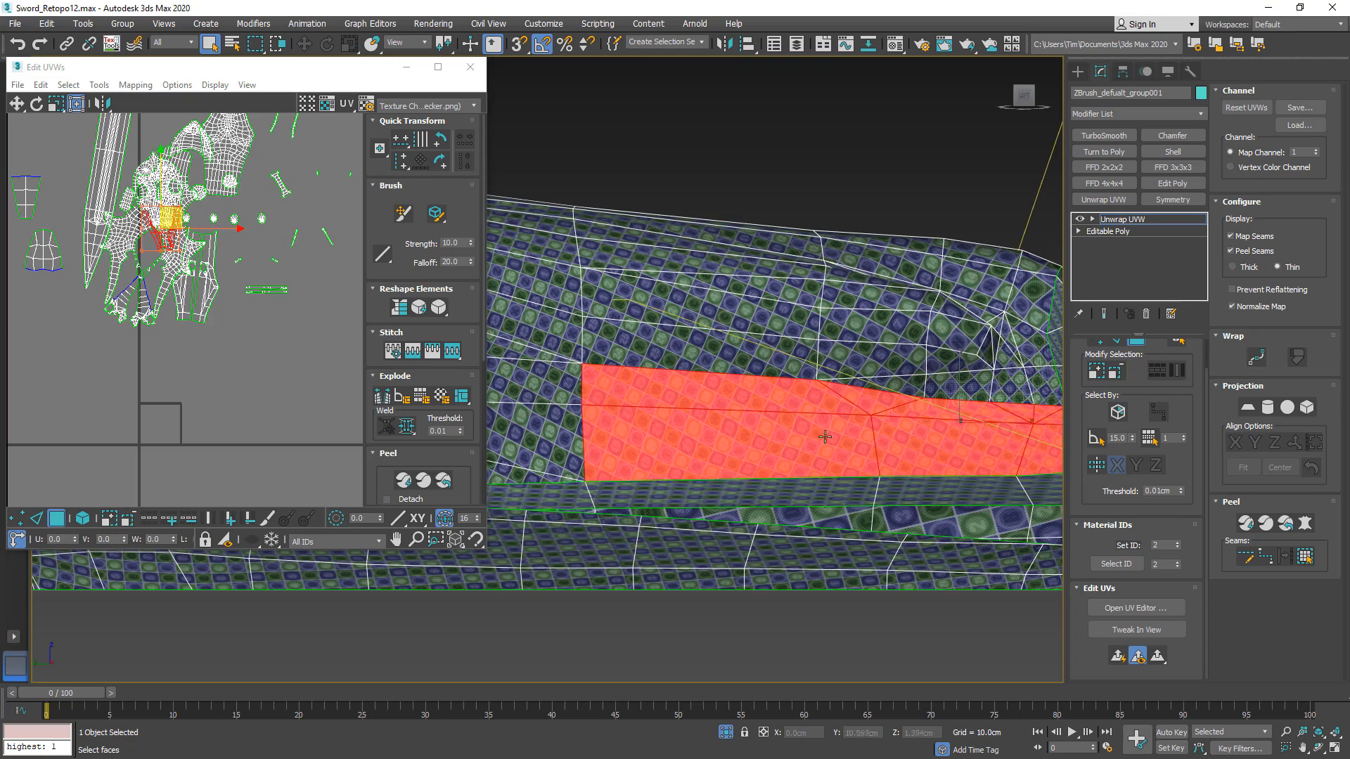
- Add the remaining polygons of the lower snout strip up to the front and underside of the eye socket to the selection
middle_click_drag(654, 422, 1024, 403)
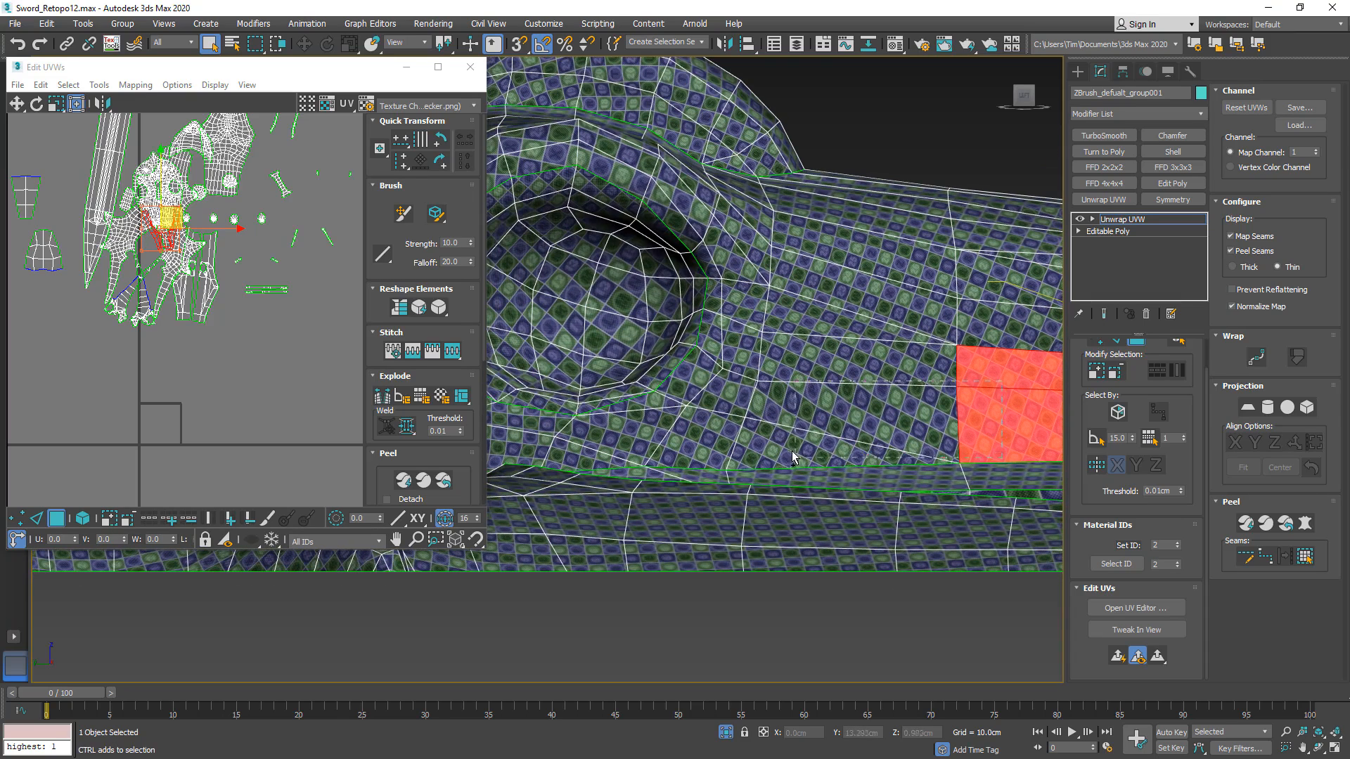
left_click(763, 398, "ctrl")
left_click(684, 447, "ctrl")
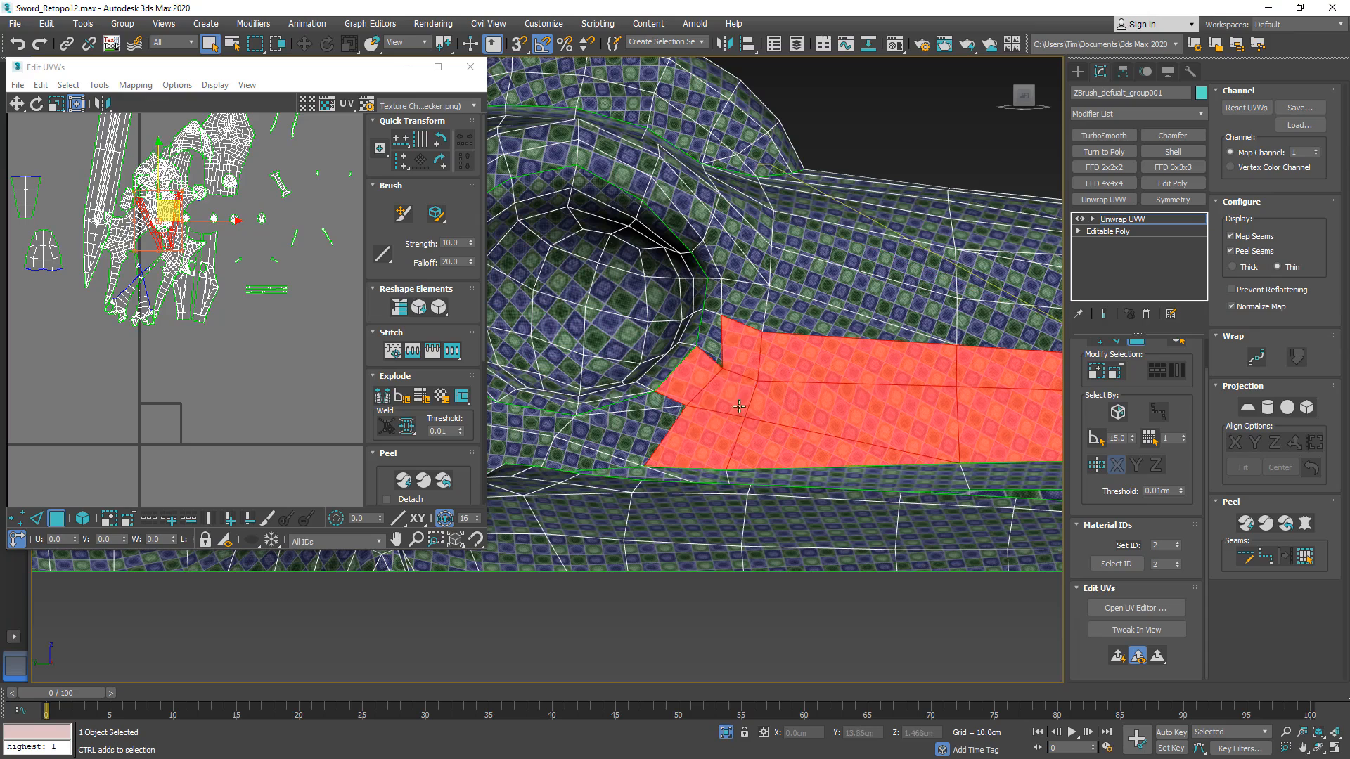
left_click(712, 352, "ctrl")
left_click_drag(719, 392, 676, 429, "ctrl")
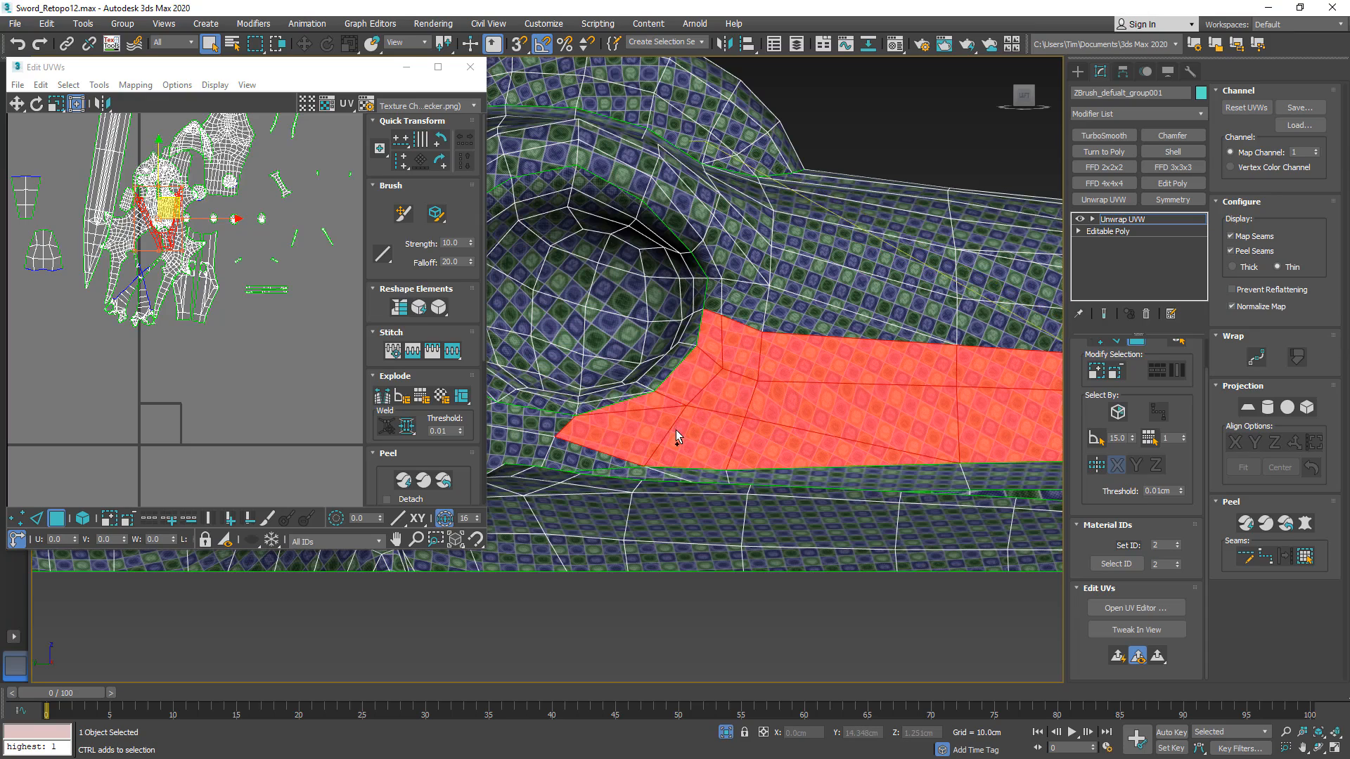
middle_click_drag(678, 430, 729, 454)
scroll(752, 408, "up", 2)
left_click(728, 425, "ctrl")
scroll(728, 425, "down", 8)
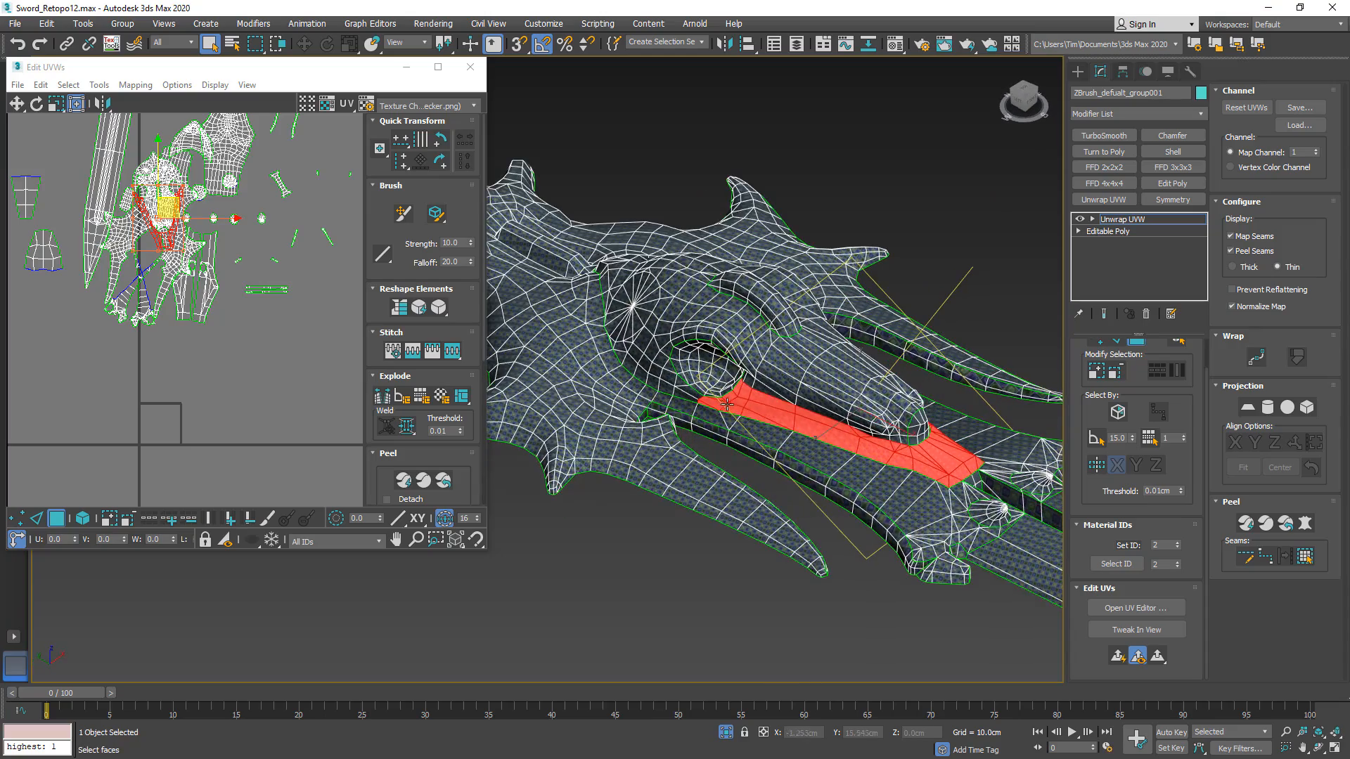
- Quick planar map the selected snout strip and move its V-shaped UV island outside the main layout
middle_click_drag(905, 469, 1069, 438, "alt")
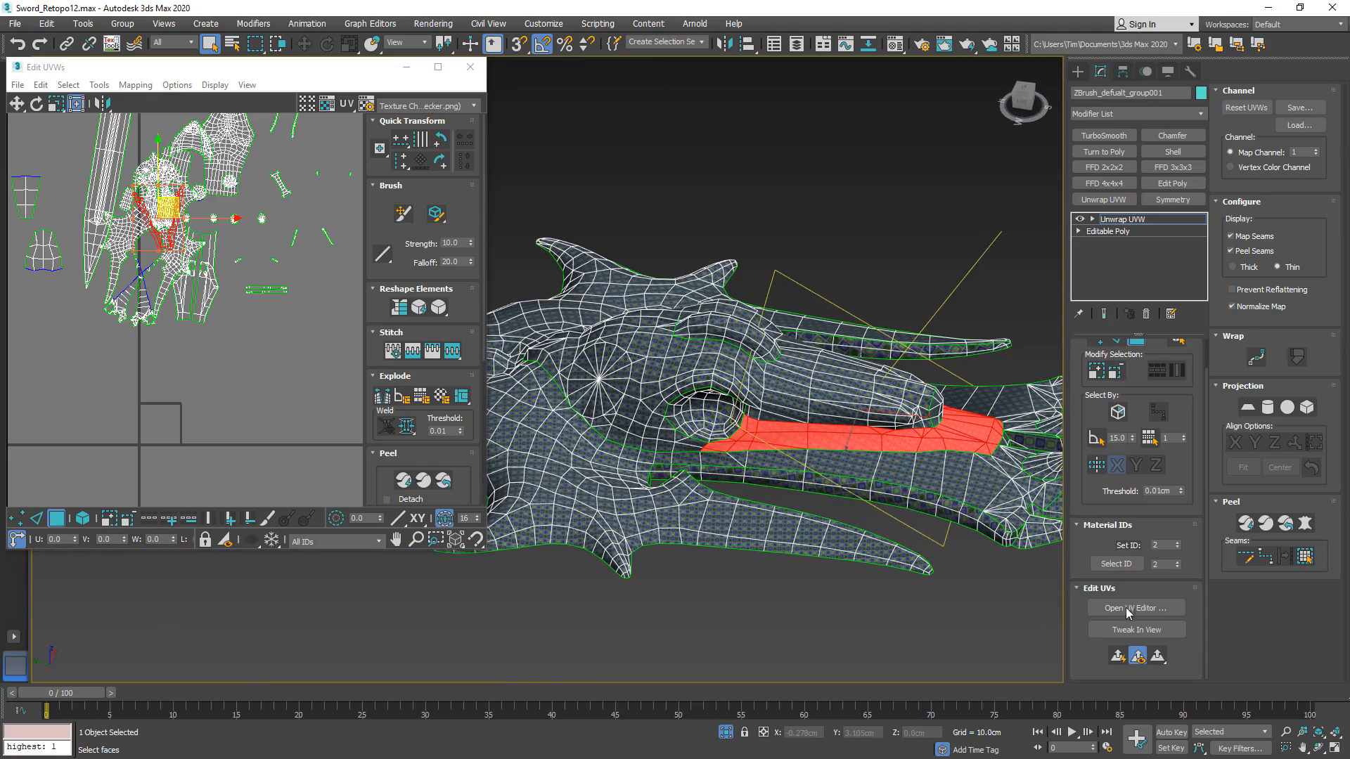
left_click(1117, 658)
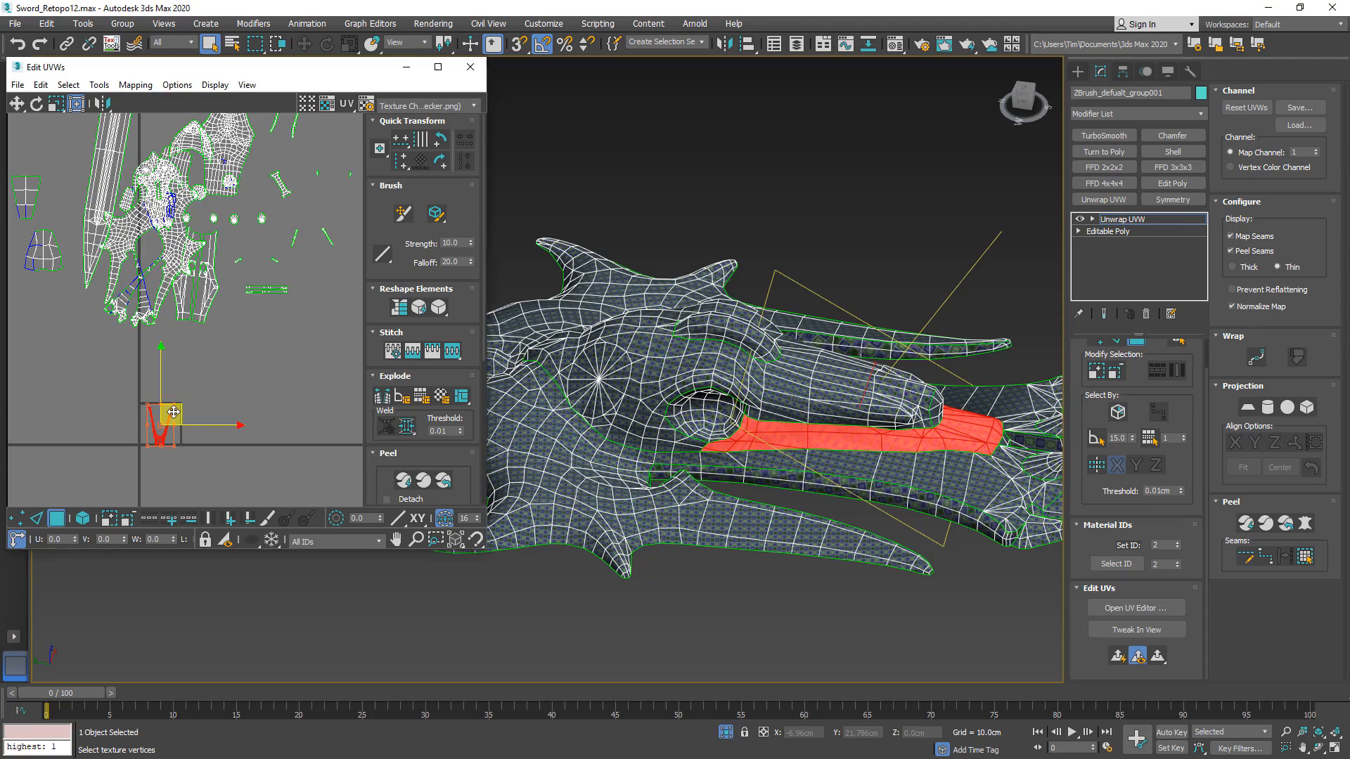
left_click_drag(173, 413, 284, 218)
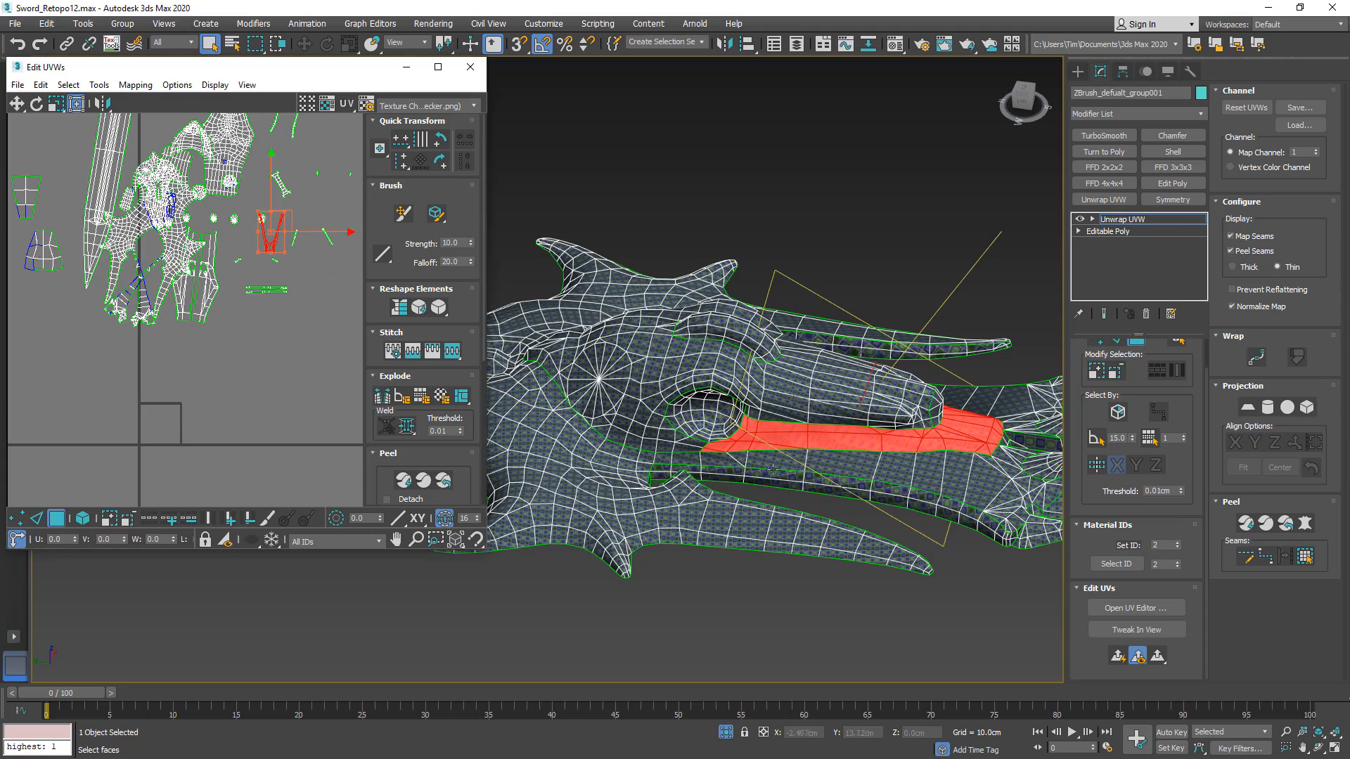
middle_click_drag(773, 470, 764, 512, "alt")
- Select all UV islands, quick peel them, and rescale the elements to an even texel density
middle_click_drag(139, 381, 139, 381)
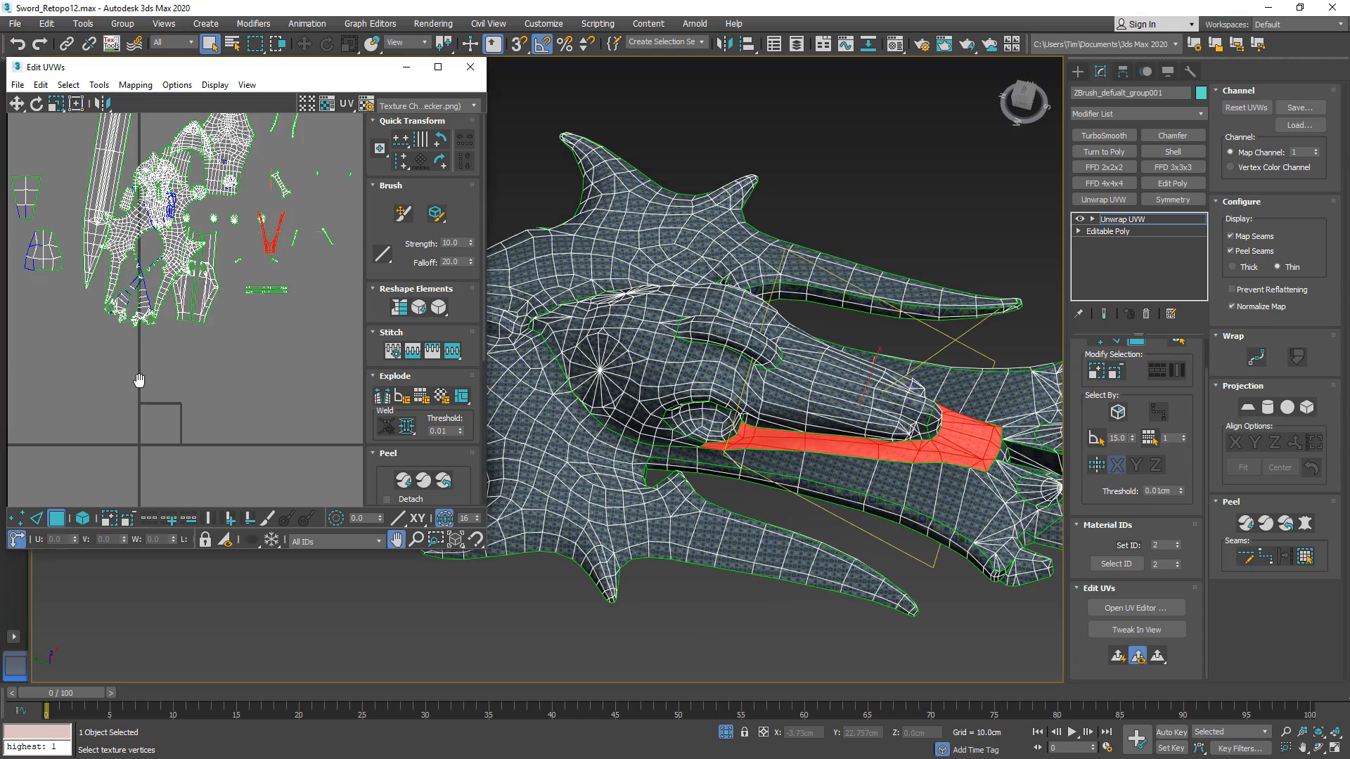
scroll(139, 381, "down", 4)
left_click_drag(23, 470, 306, 182)
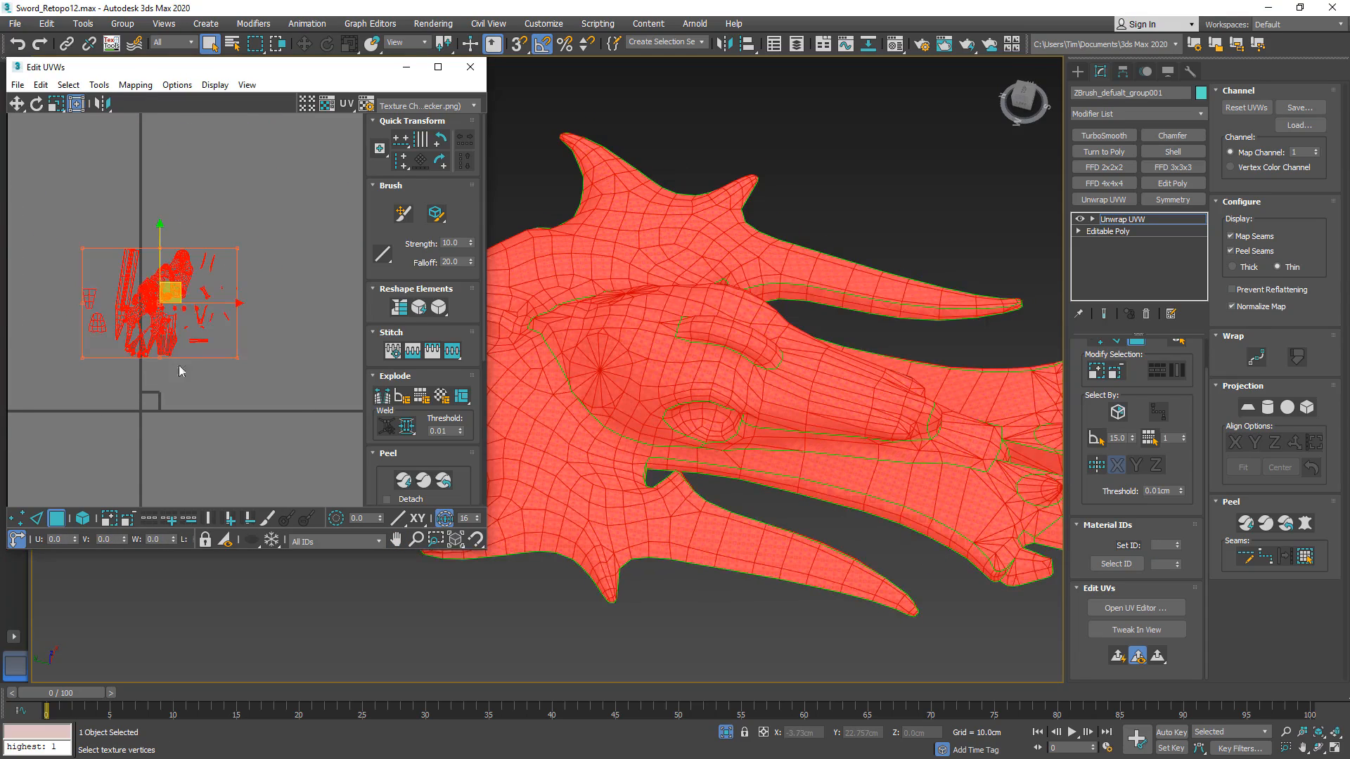
left_click(405, 485)
left_click_drag(483, 358, 482, 470)
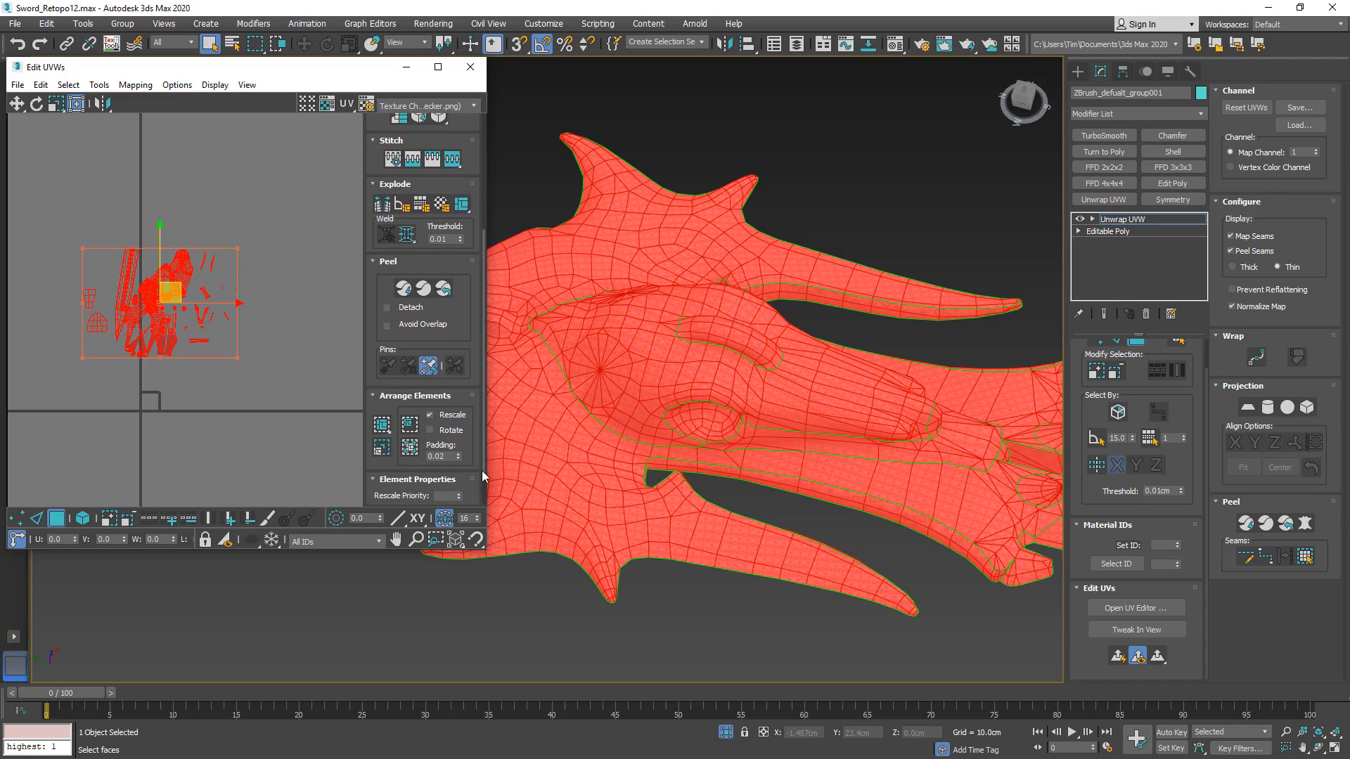
left_click(381, 447)
scroll(841, 418, "down", 1)
- Clear the polygon selection and save the scene as Sword_Retopo13.max
middle_click_drag(869, 408, 829, 395)
scroll(829, 391, "up", 7)
scroll(829, 389, "down", 2)
left_click(672, 65)
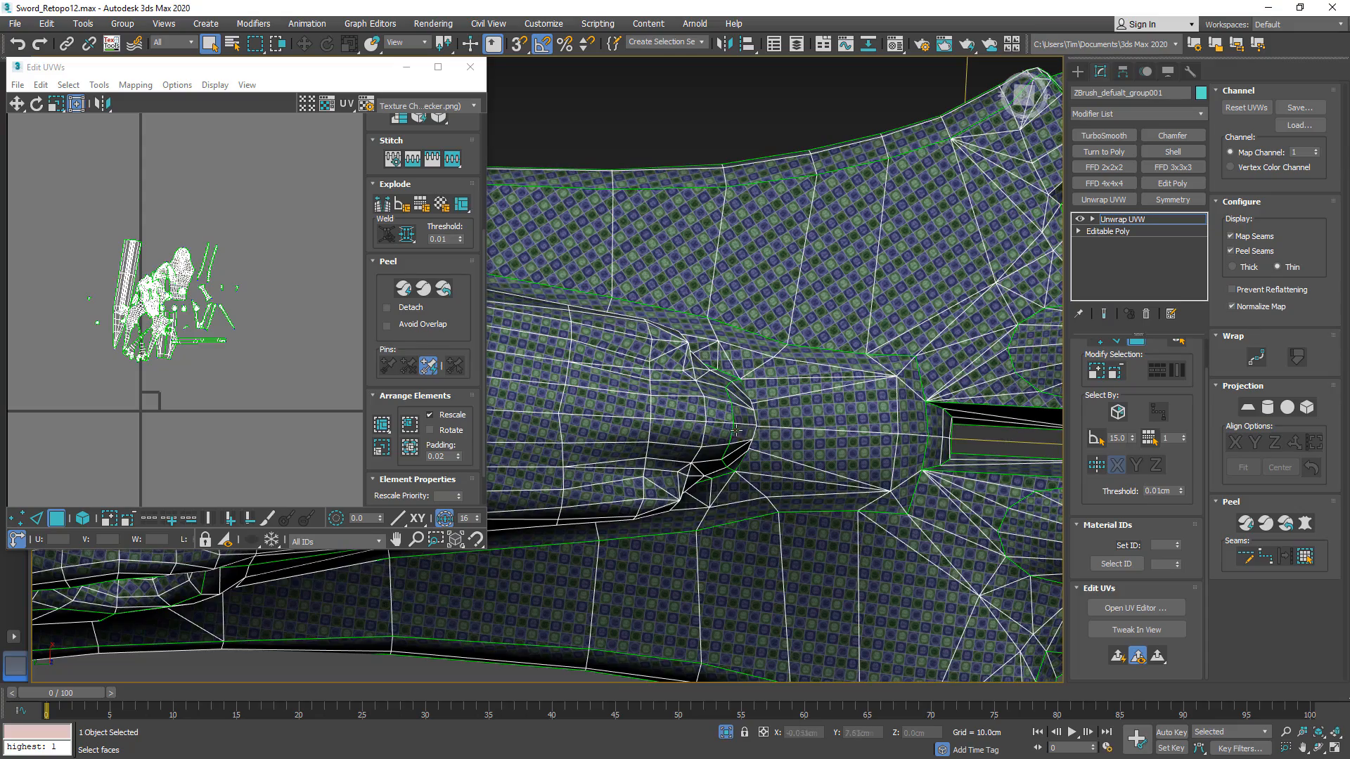
scroll(707, 426, "down", 5)
middle_click_drag(707, 424, 820, 368, "alt")
scroll(683, 356, "up", 3)
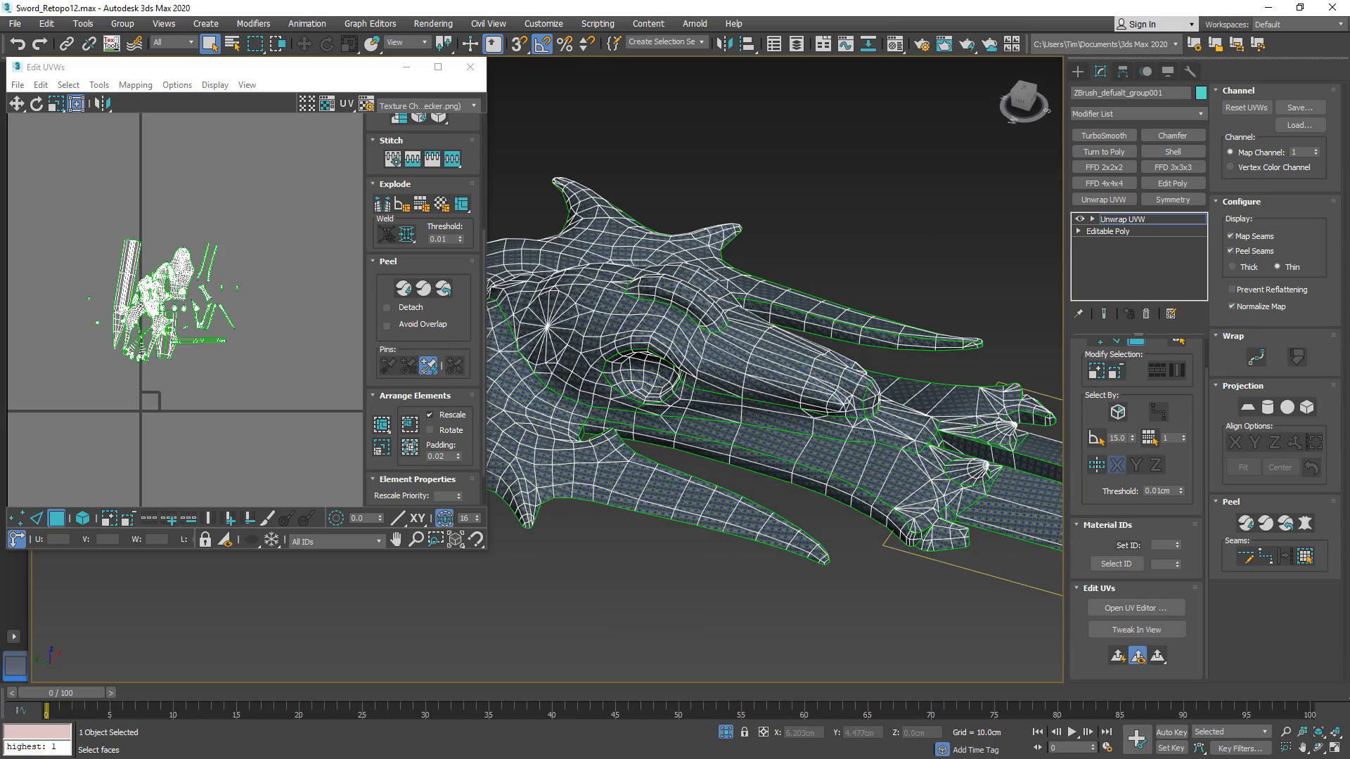
key("ctrl+s")
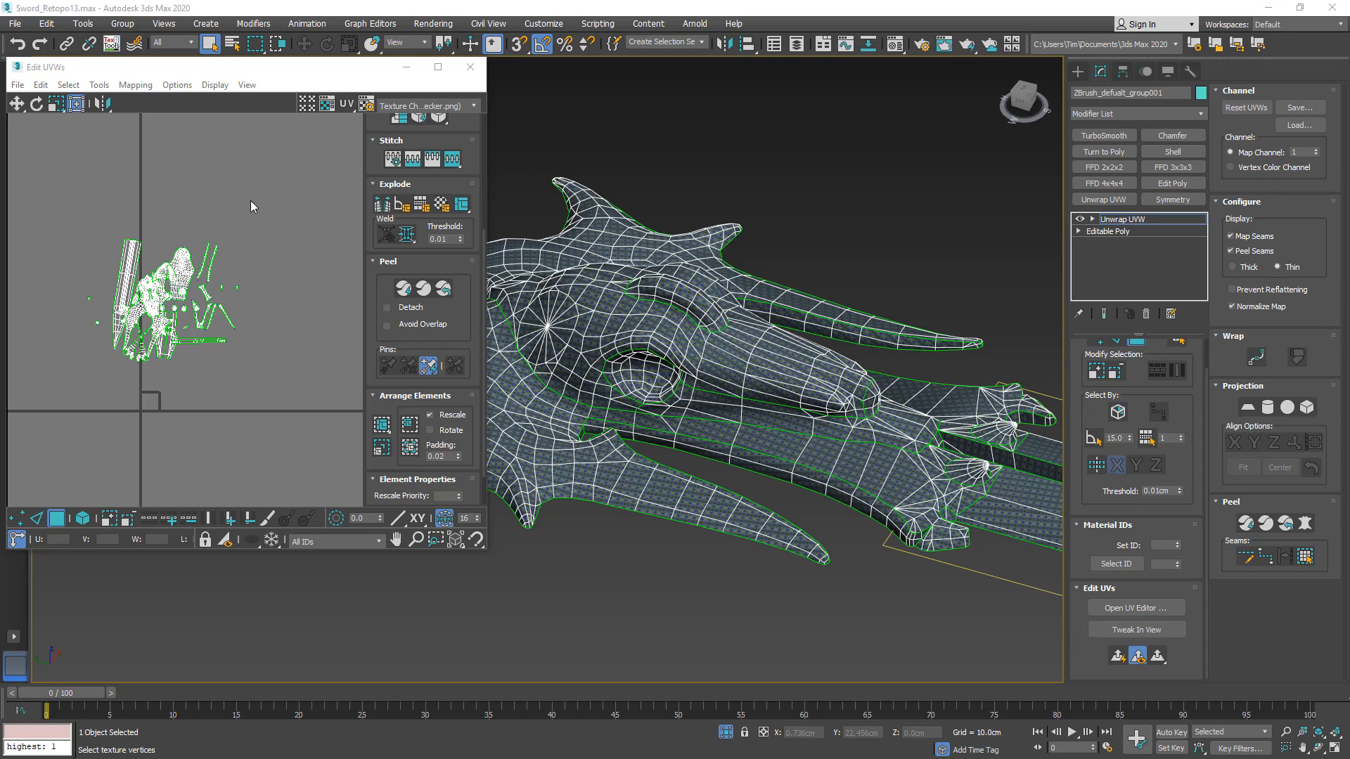
- Select all UV islands, pack them with rescaling enabled and 0.02 padding, and move the packed layout above the UV tile
left_click_drag(279, 215, 57, 416)
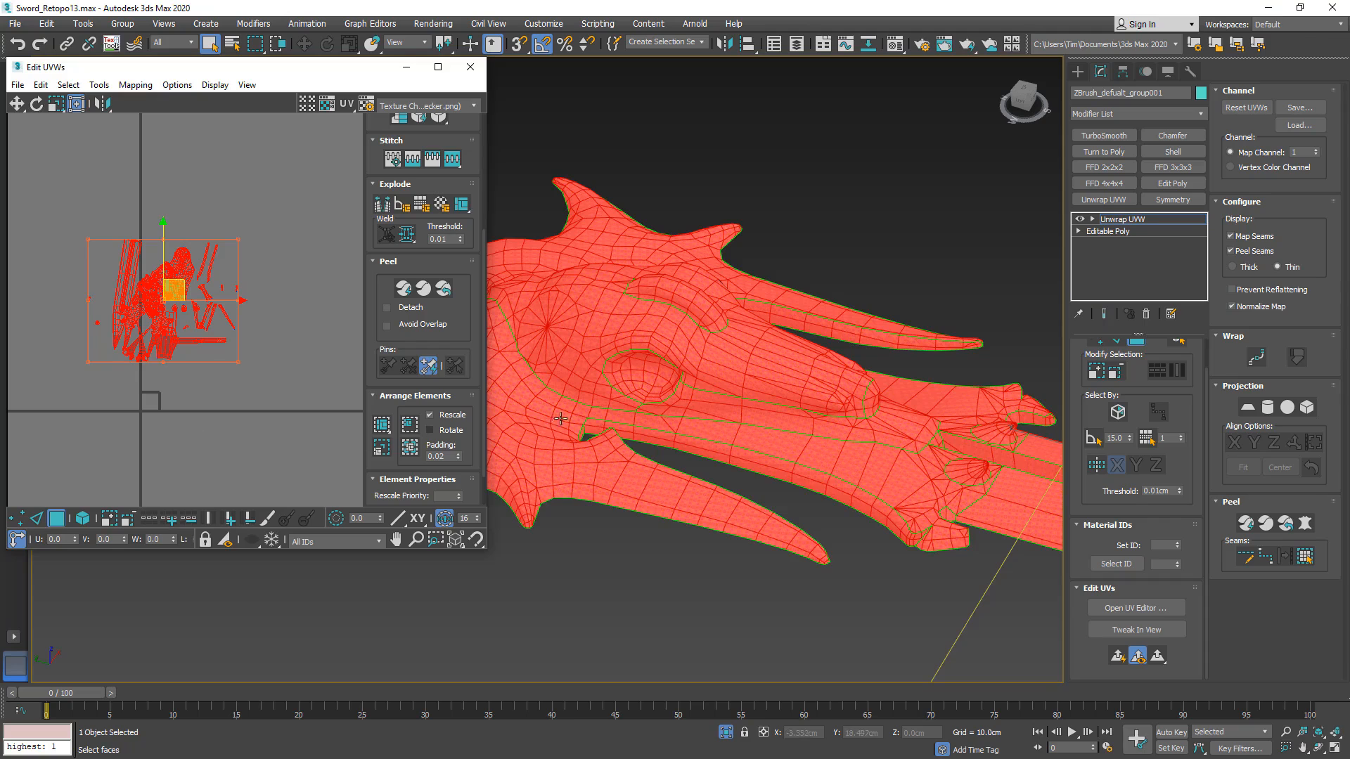
scroll(560, 419, "down", 3)
middle_click_drag(560, 419, 749, 402)
scroll(750, 402, "down", 2)
scroll(592, 374, "down", 1)
middle_click_drag(591, 373, 651, 395)
scroll(784, 331, "up", 5)
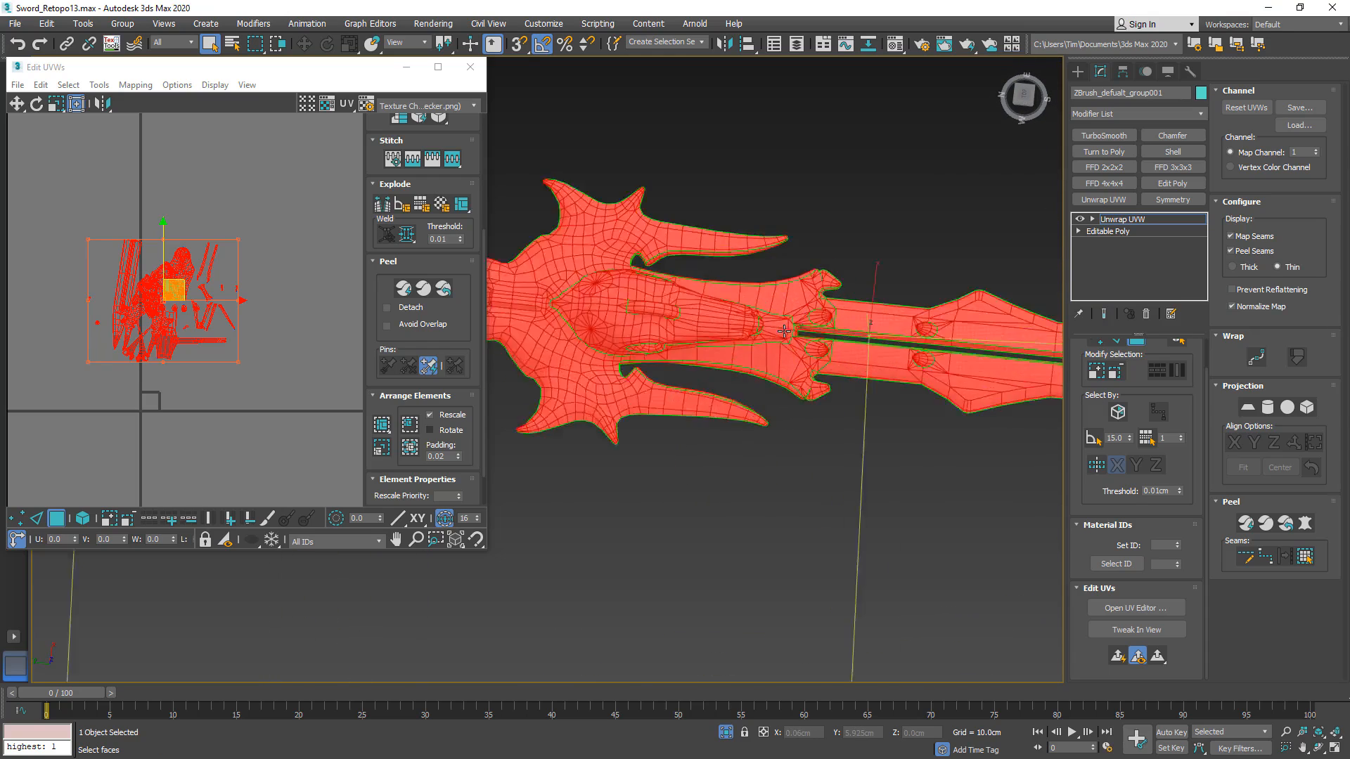
scroll(784, 331, "up", 2)
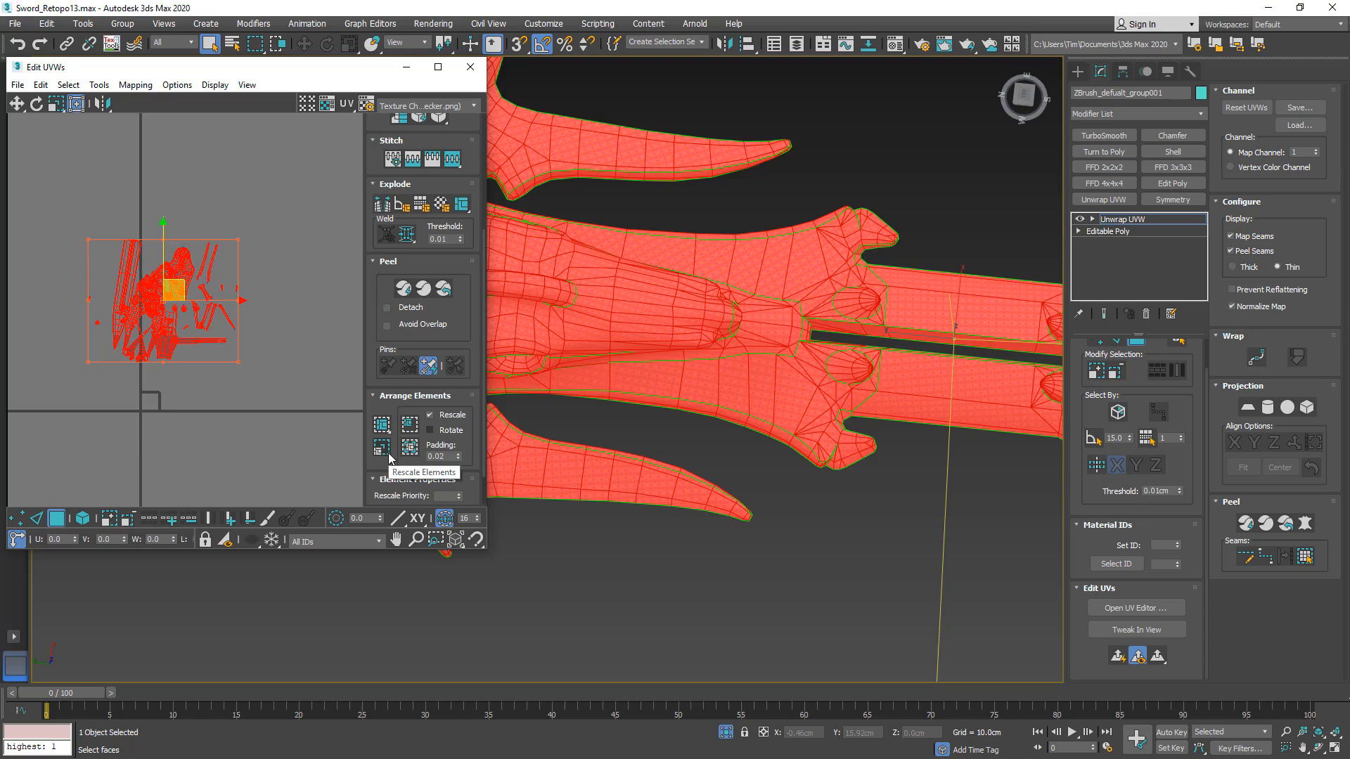
left_click(389, 434)
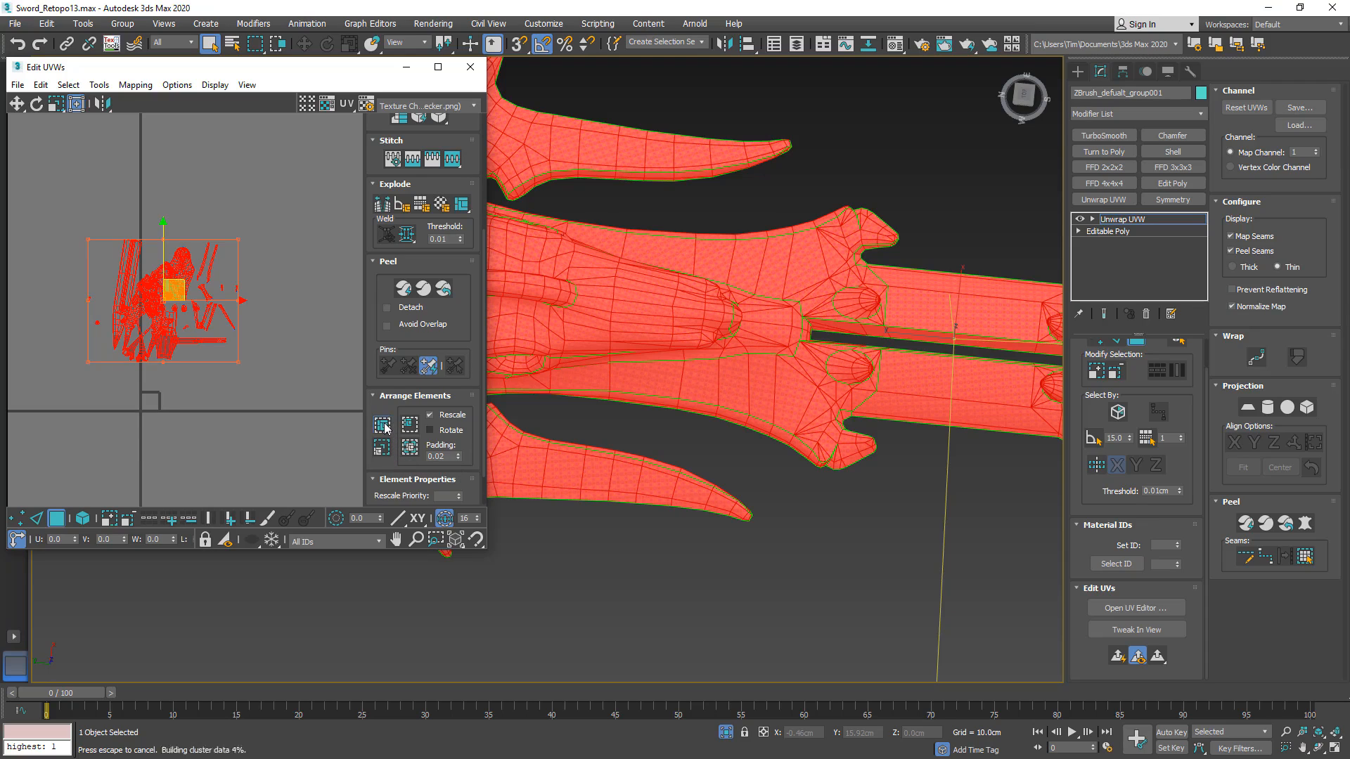
middle_click_drag(149, 391, 184, 321)
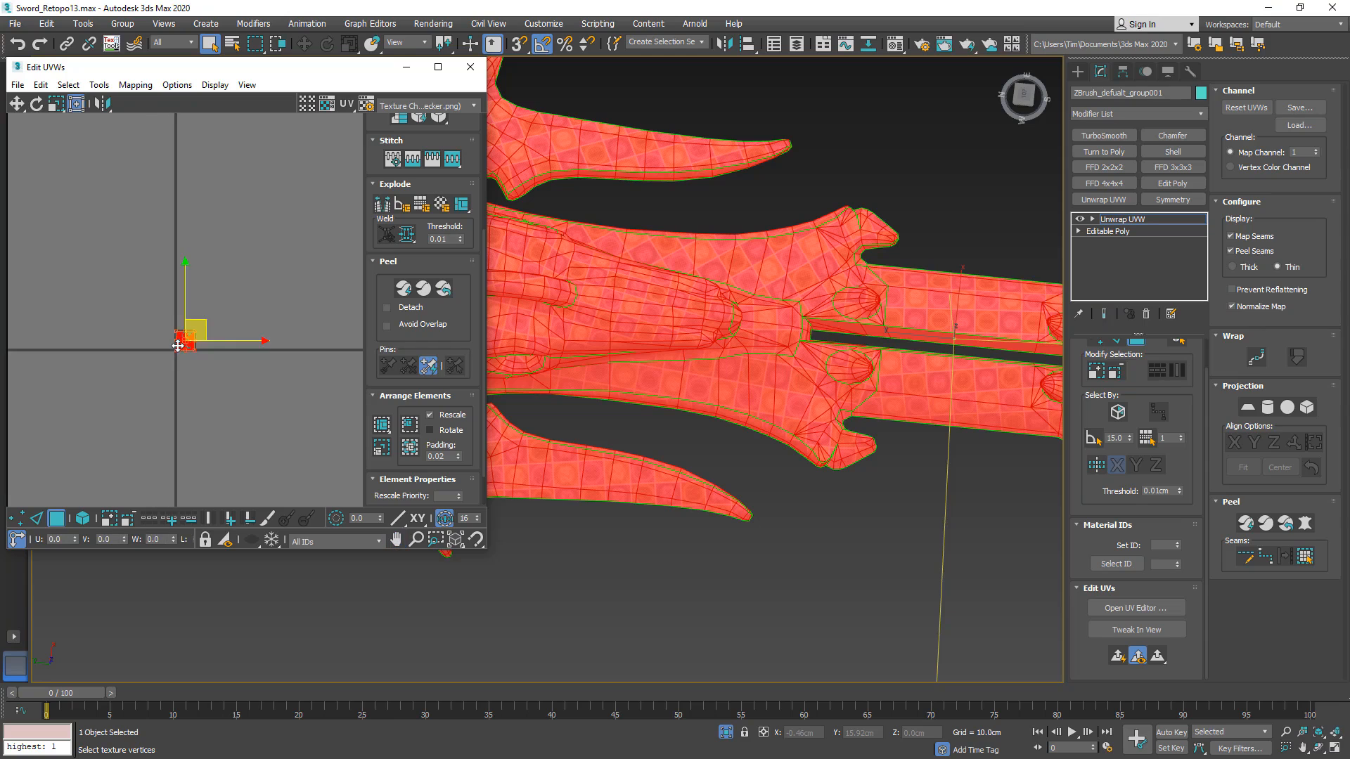
scroll(178, 346, "up", 8)
scroll(226, 334, "up", 2)
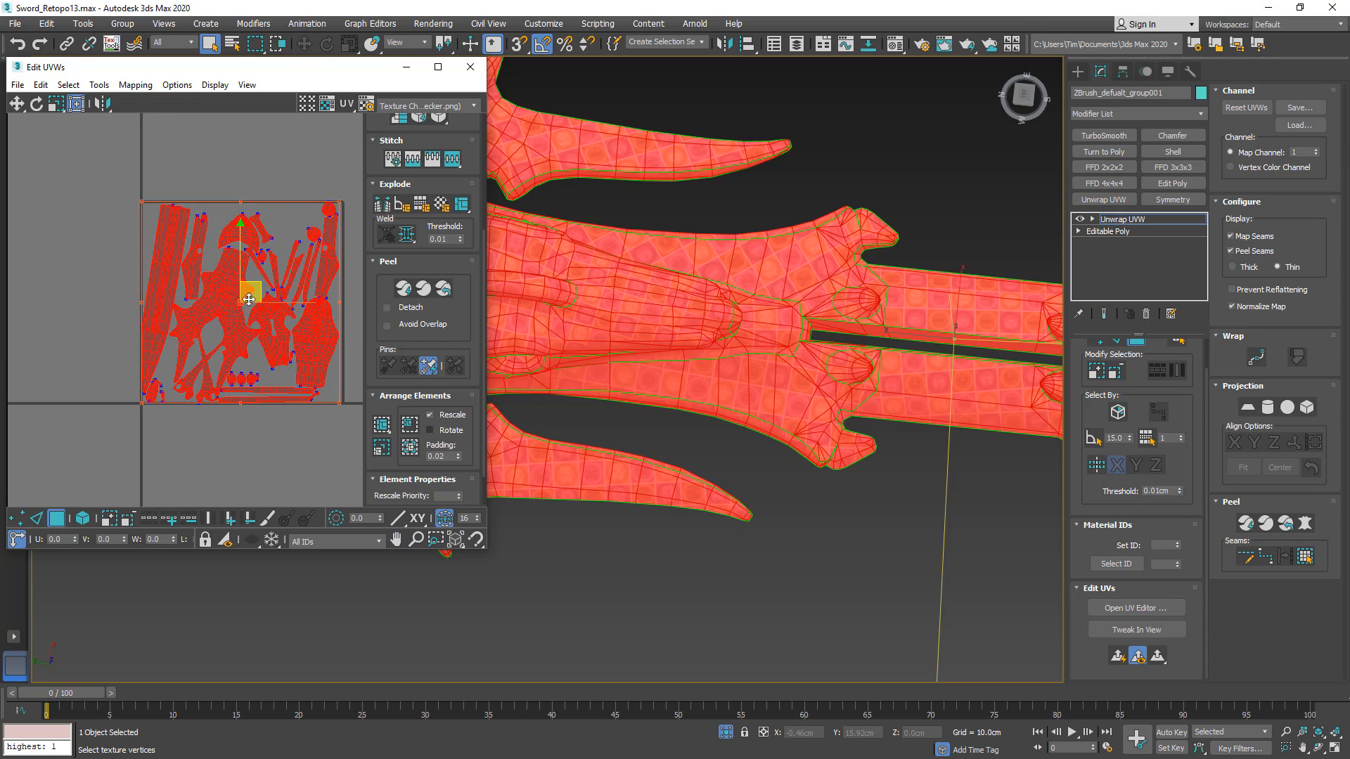
left_click_drag(255, 284, 255, 59)
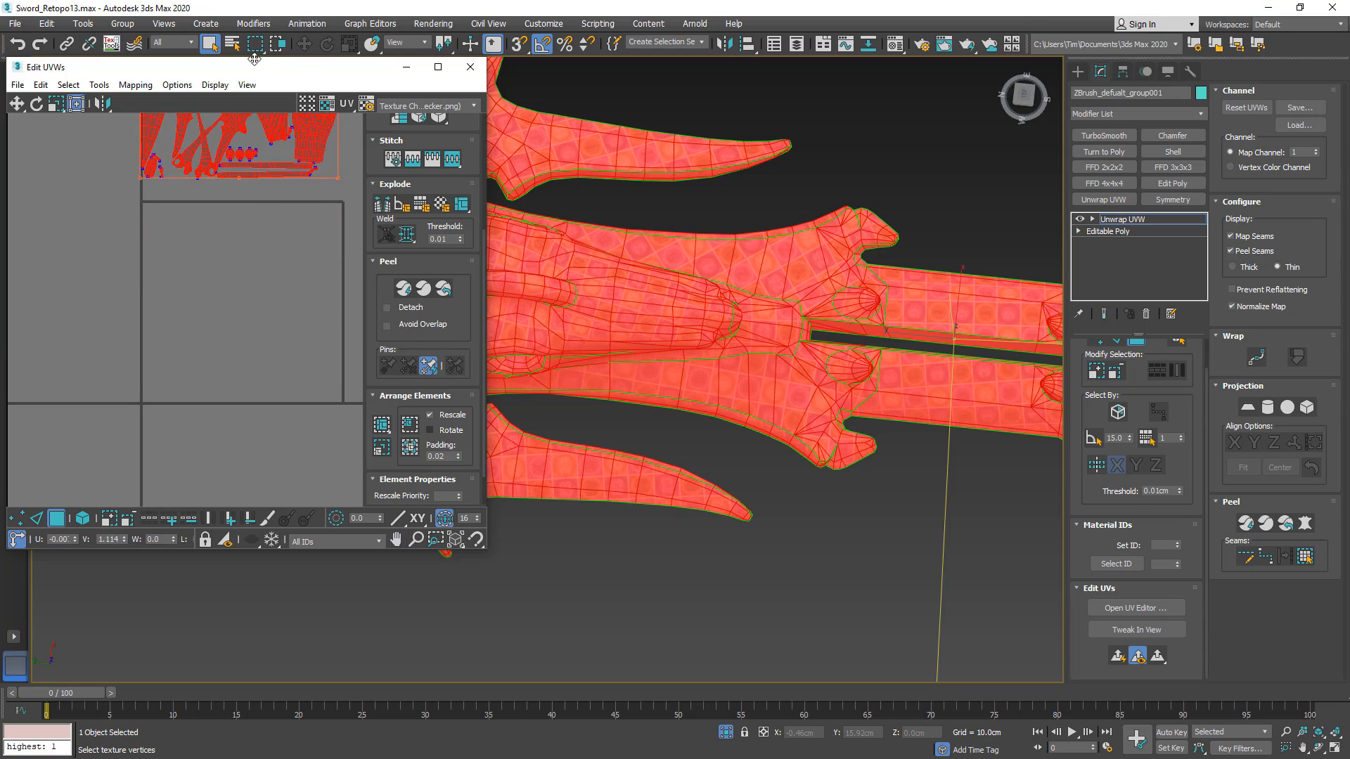
- Select the top polygons of the raised bar behind the creature's head and grow the selection to cover its sides and ends
scroll(586, 395, "up", 3)
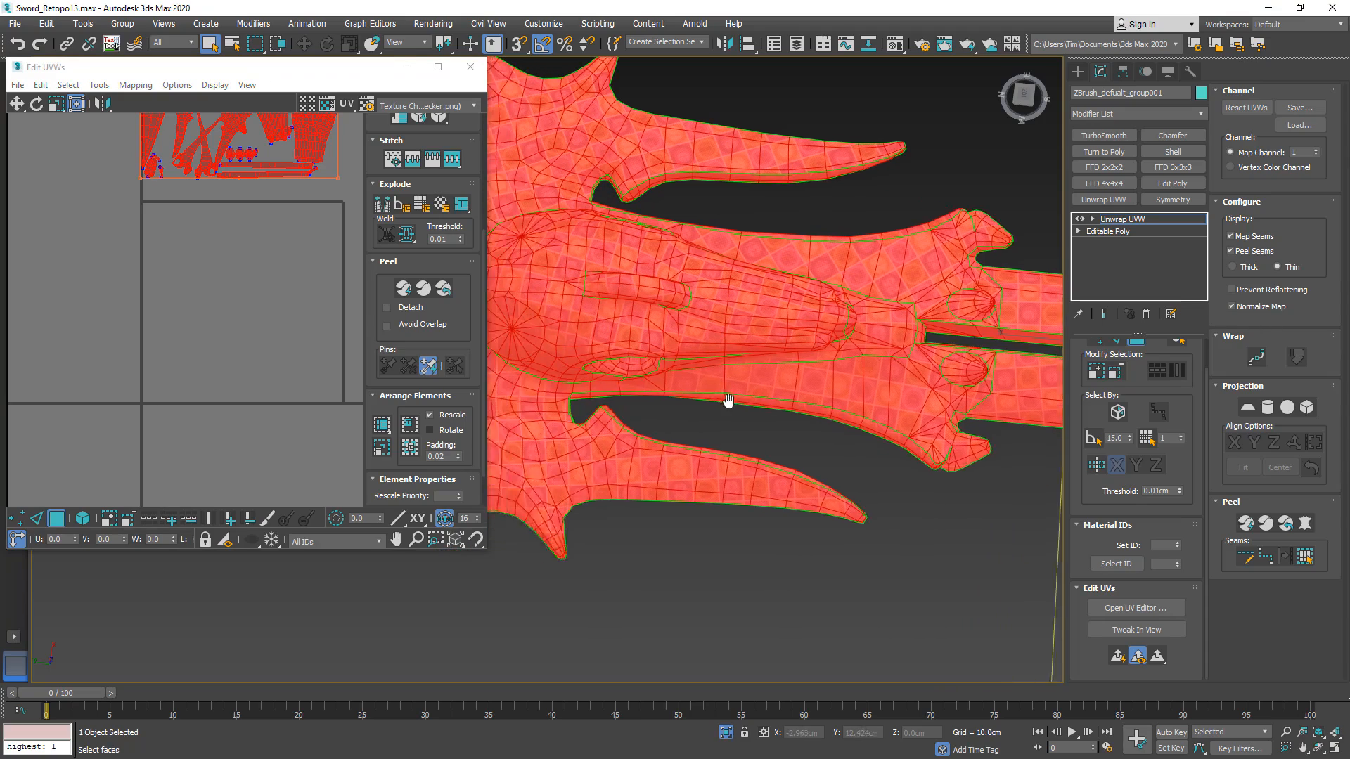
middle_click_drag(727, 401, 898, 422)
middle_click_drag(830, 394, 835, 345, "alt")
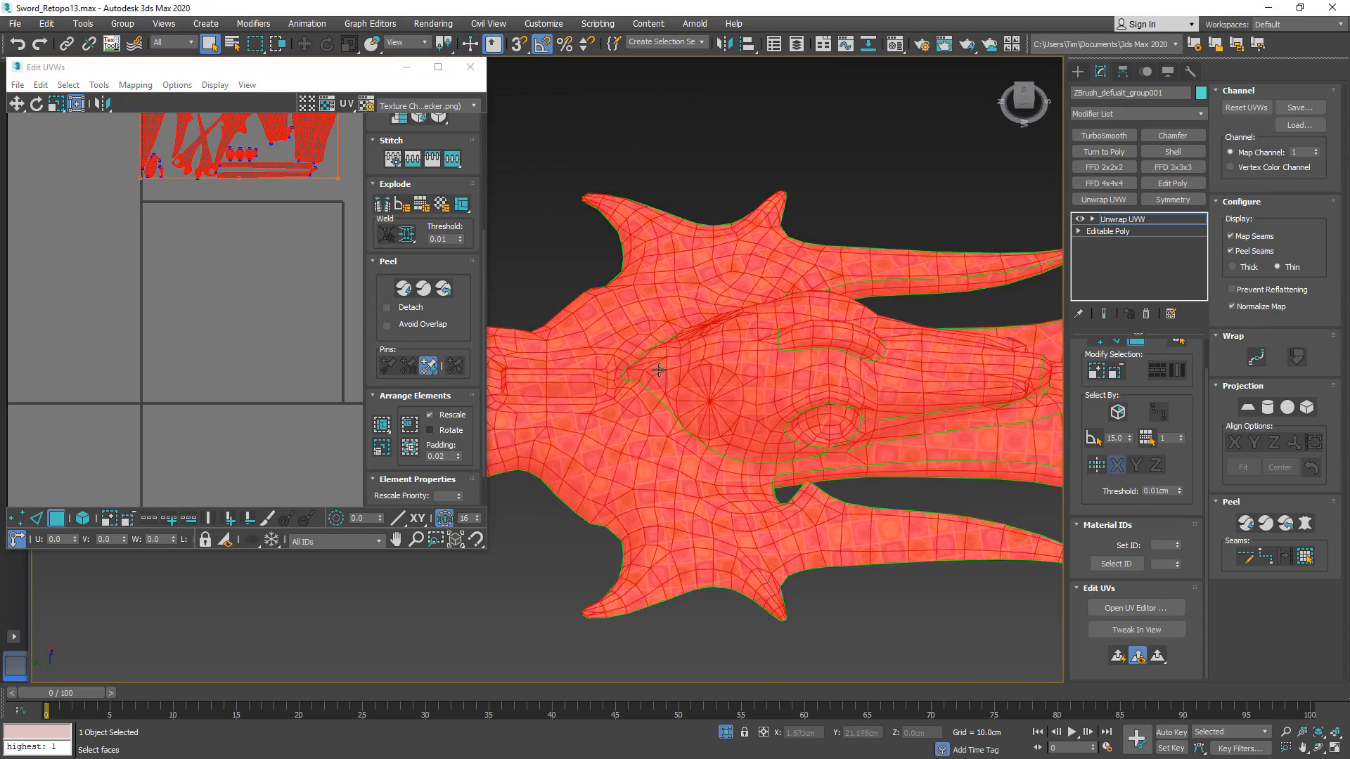
middle_click_drag(657, 369, 636, 389)
scroll(737, 325, "up", 3)
left_click(683, 361)
left_click(754, 378)
left_click(692, 383, "ctrl")
left_click(692, 363, "ctrl")
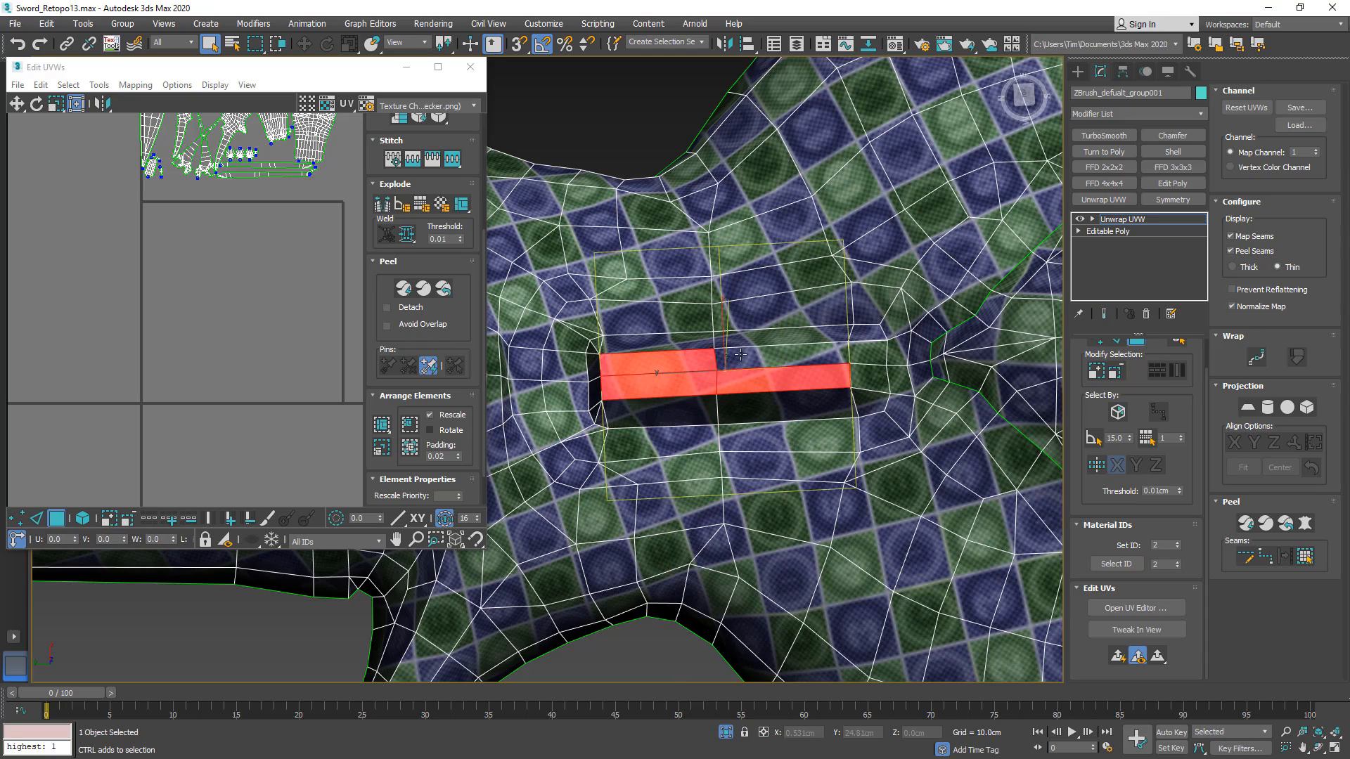
left_click(741, 355, "ctrl")
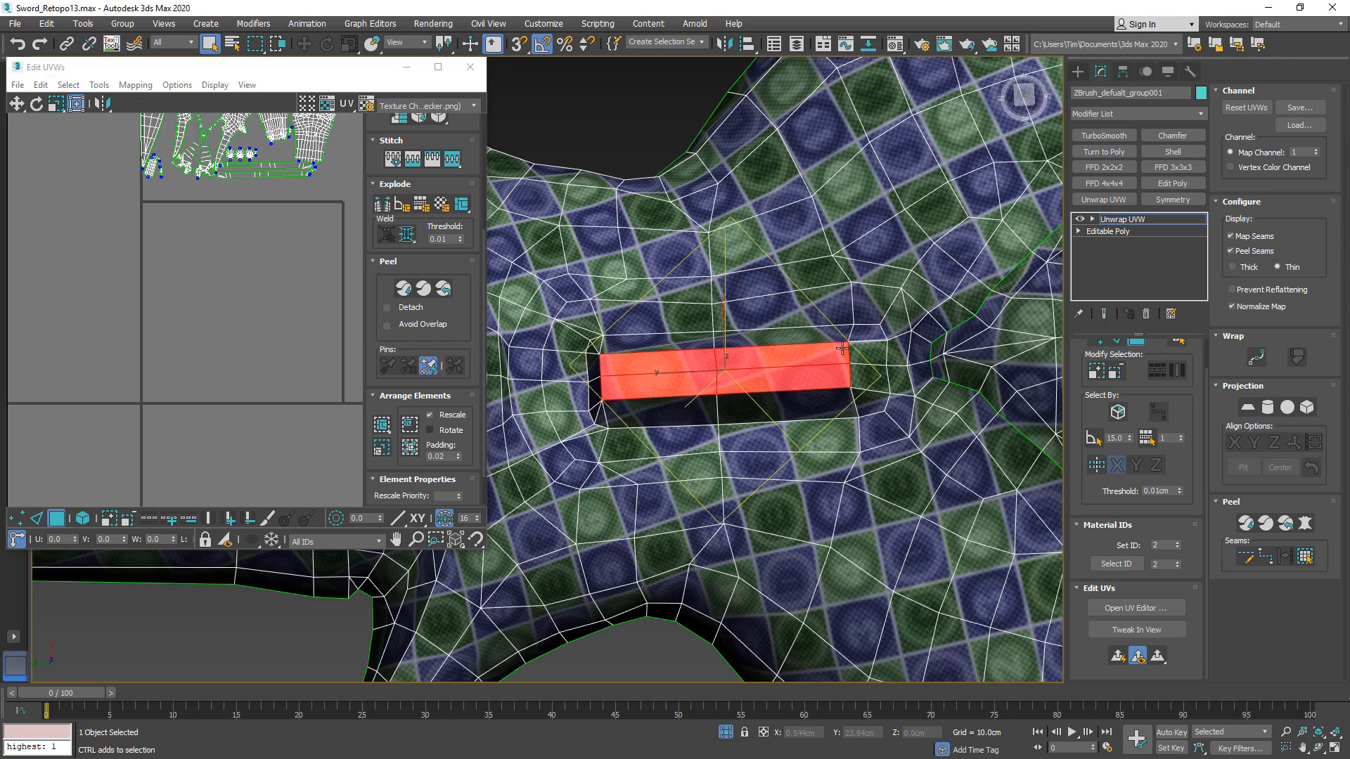
left_click(1101, 377)
- Quick planar map the raised bar and move its UV island beside the packed layout
mouse_move(930, 358)
middle_mouse_down("alt")
mouse_move(847, 303)
mouse_move(607, 319)
mouse_move(915, 362)
mouse_move(946, 380)
middle_mouse_up("alt")
left_click(1124, 657)
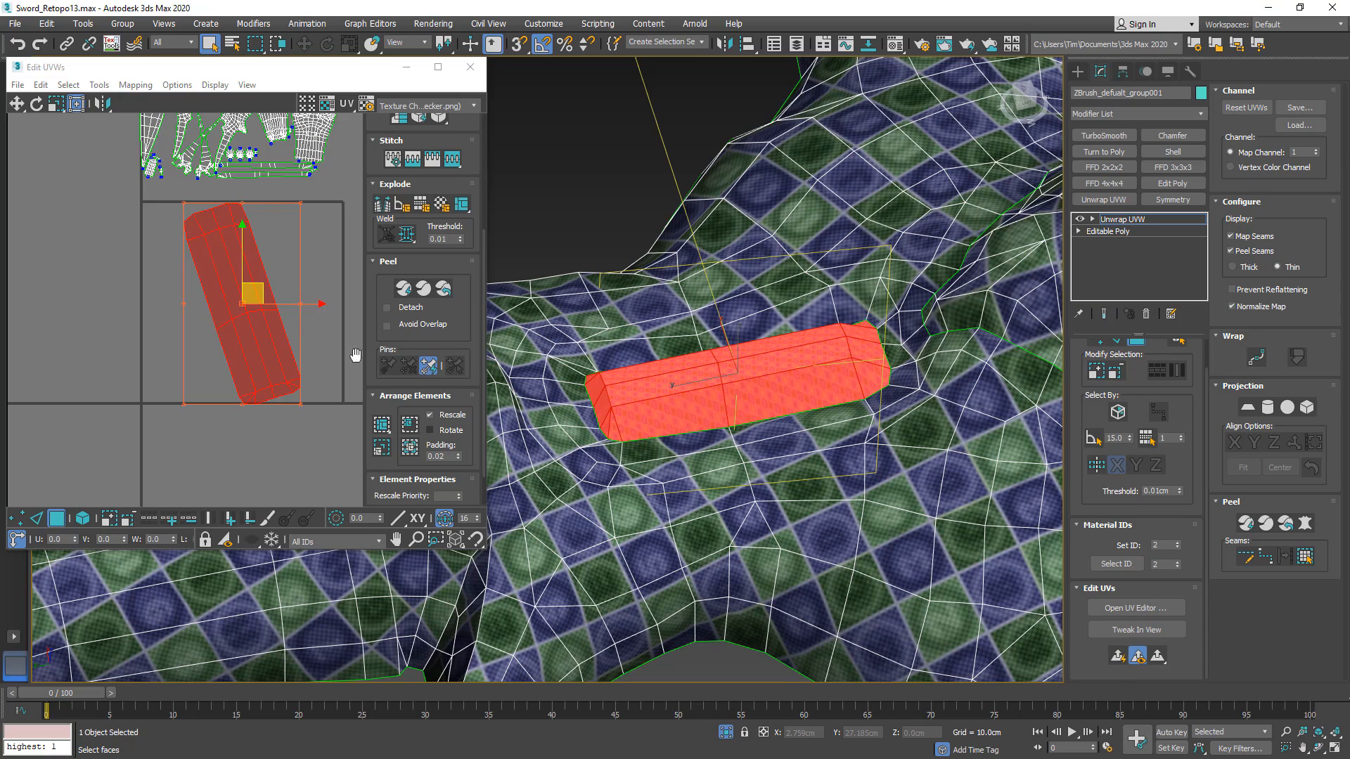
scroll(245, 337, "down", 4)
left_click_drag(246, 338, 128, 172)
- Examine the checker mapping and seams around the creature's neck, the rounded handle end and the blade
middle_click_drag(882, 333, 1332, 313)
scroll(905, 315, "down", 3)
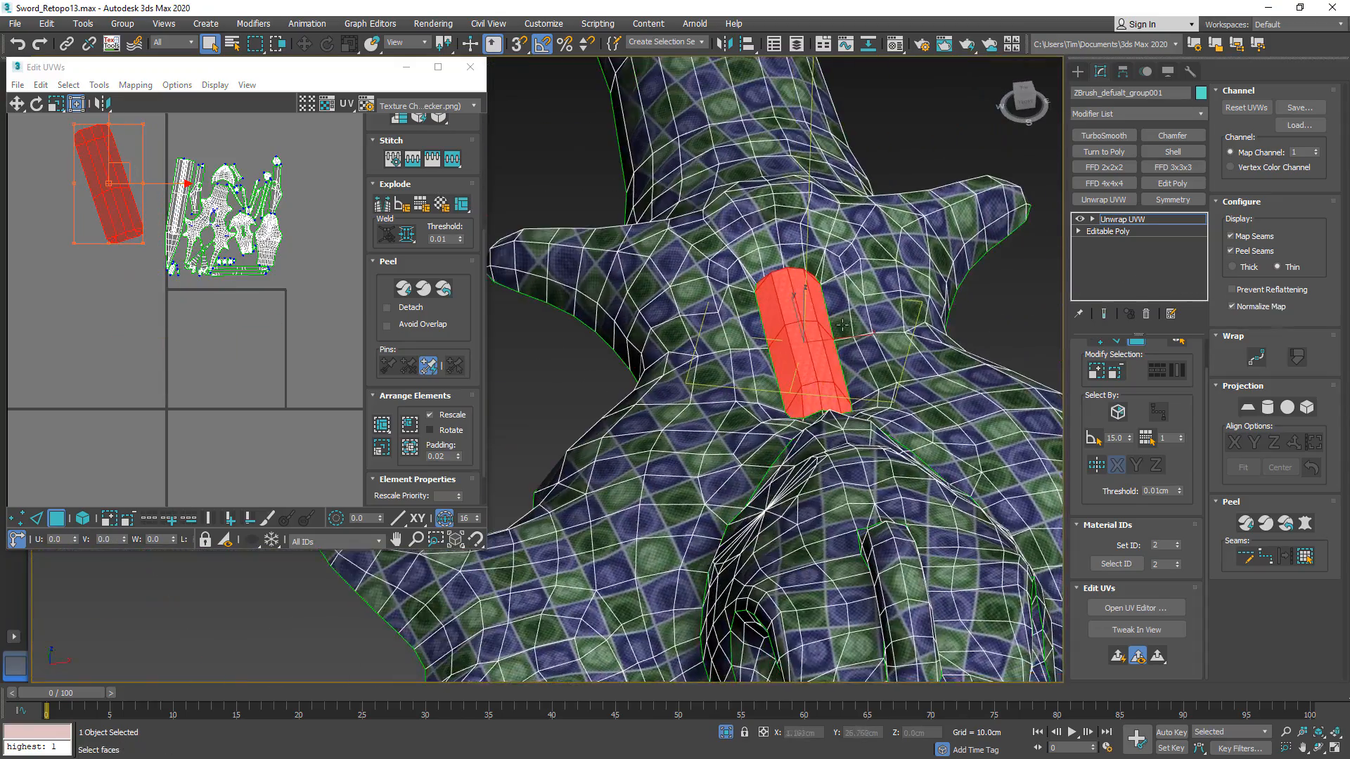
scroll(767, 310, "down", 5)
middle_click_drag(767, 331, 946, 310, "alt")
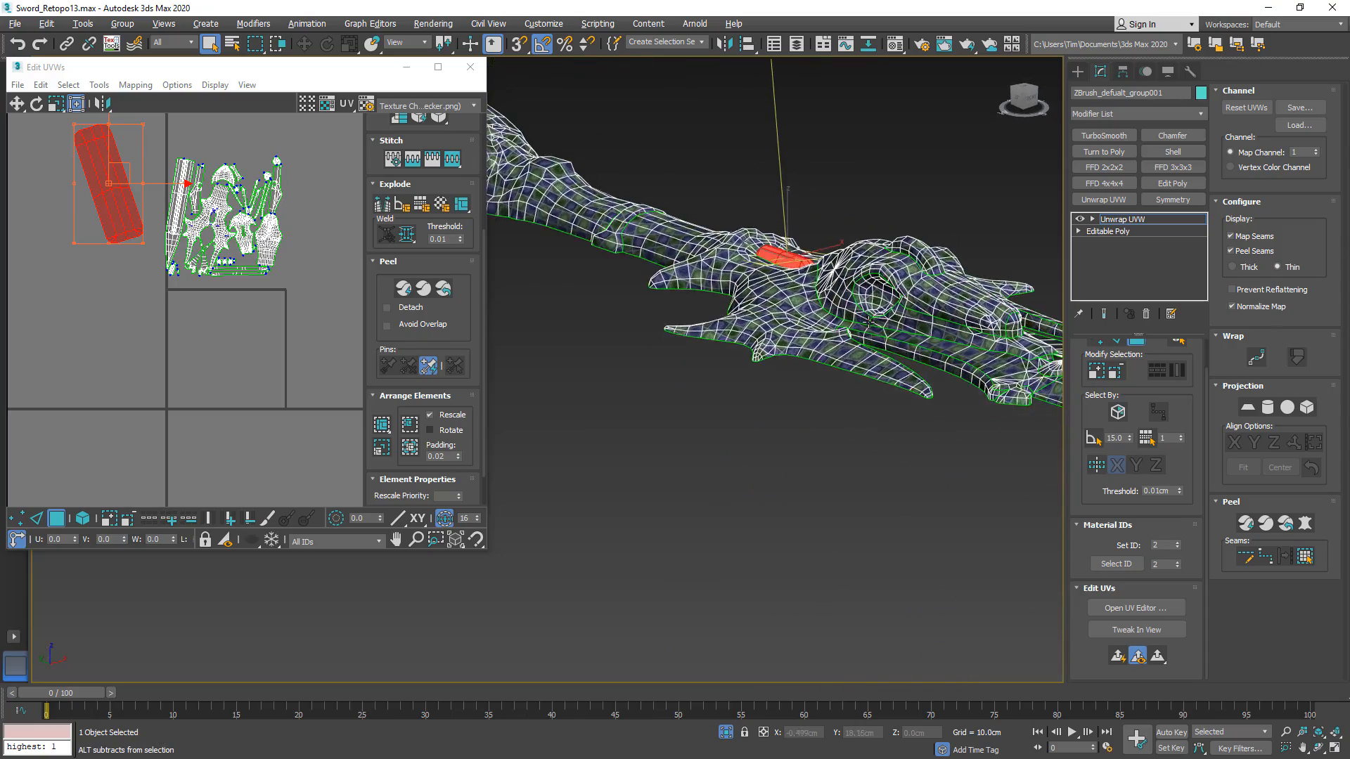
scroll(915, 359, "up", 2)
middle_click_drag(889, 373, 753, 341)
scroll(879, 383, "up", 2)
middle_click_drag(746, 388, 1000, 256)
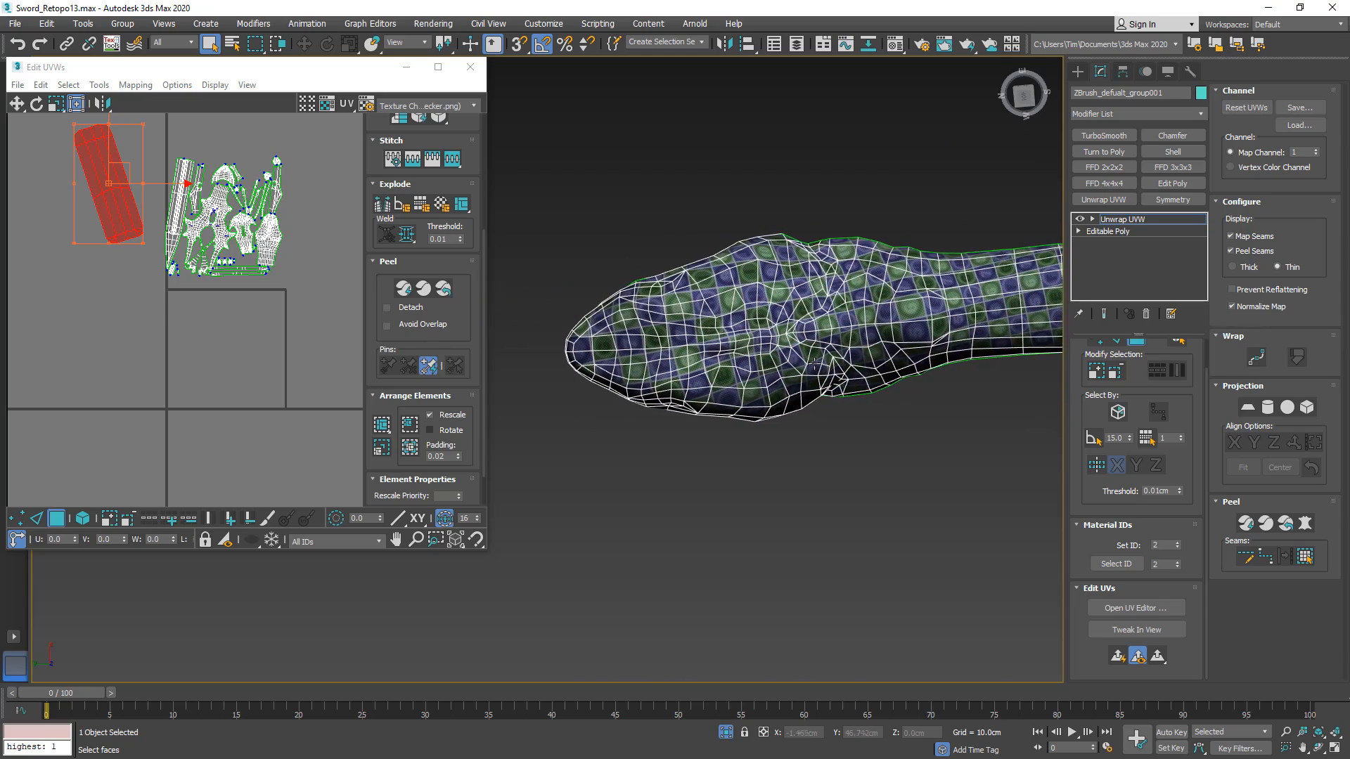
middle_click_drag(824, 358, 817, 234, "alt")
scroll(731, 226, "up", 5)
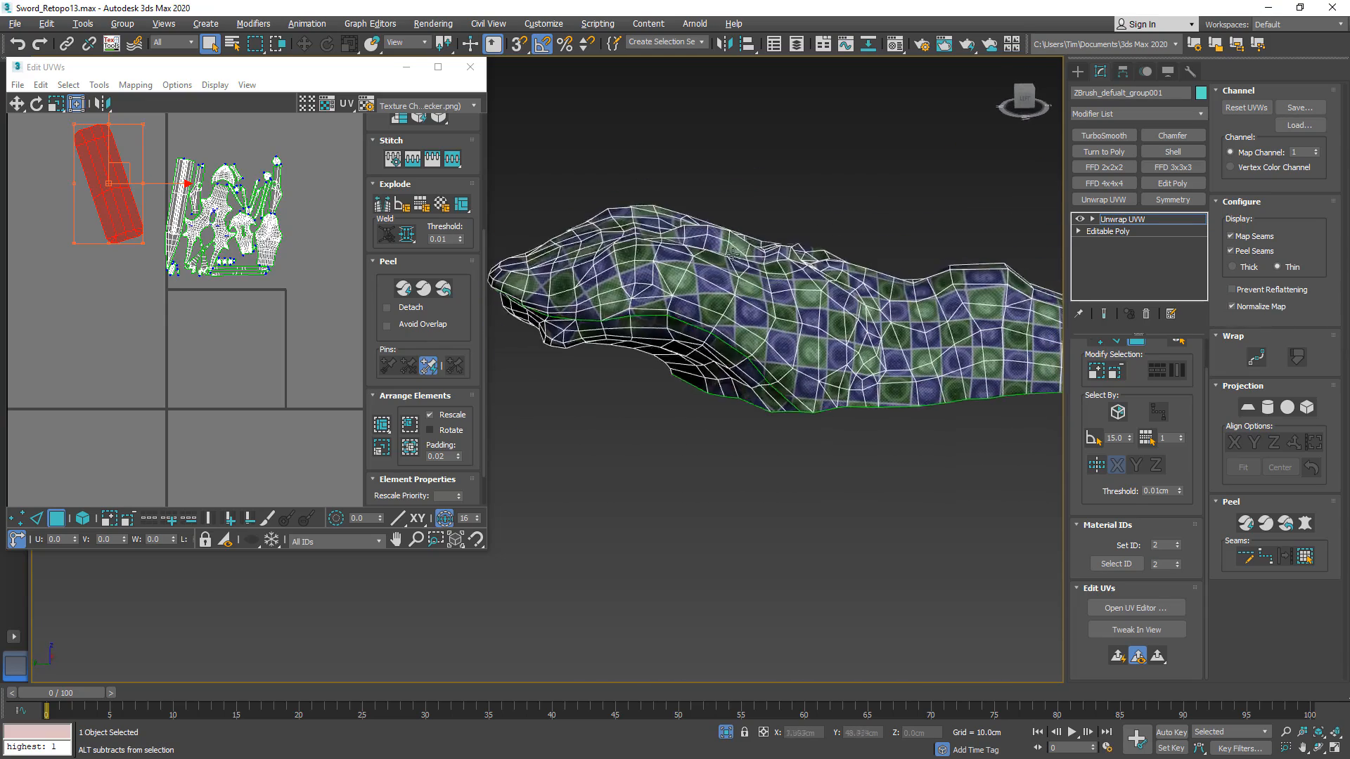
scroll(723, 220, "up", 3)
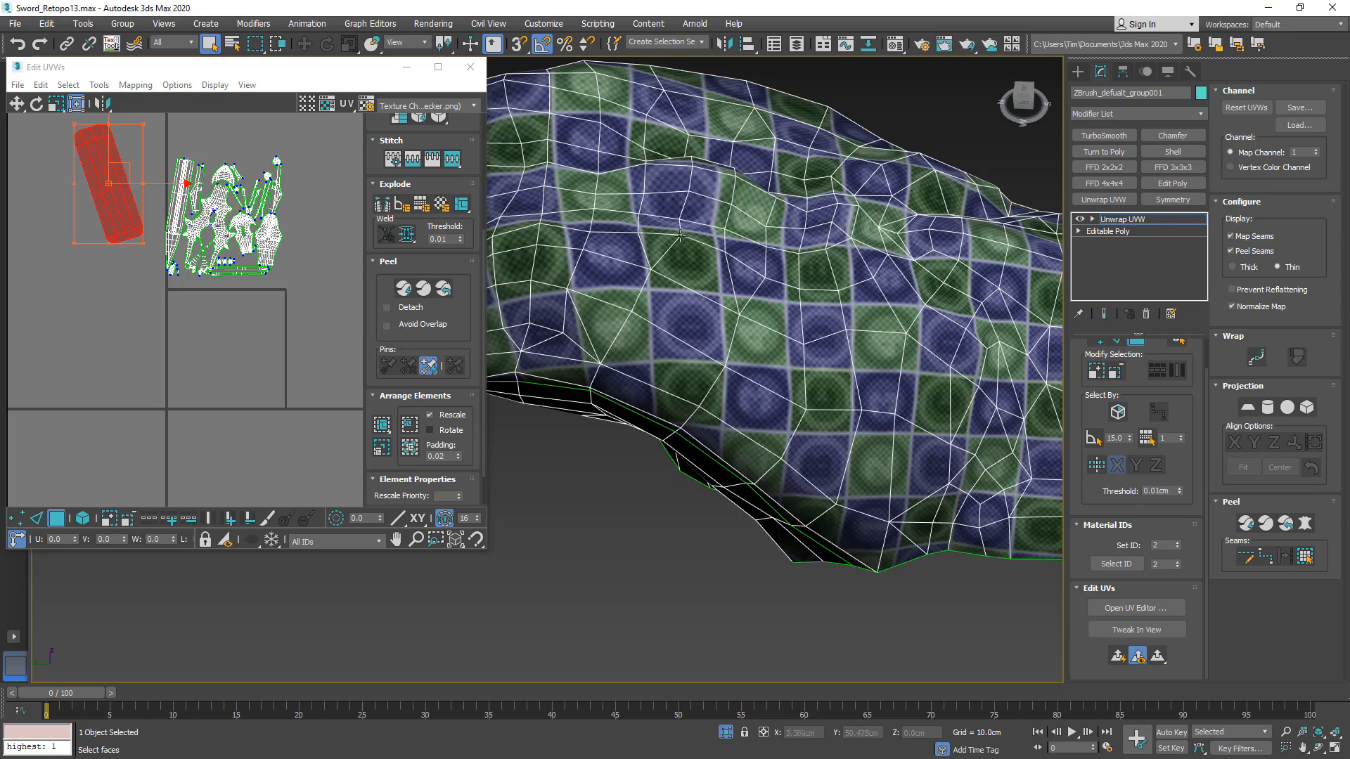
scroll(765, 255, "down", 5)
middle_click_drag(766, 257, 387, 325, "alt")
scroll(828, 283, "down", 5)
middle_click_drag(742, 284, 306, 270)
middle_click_drag(833, 293, 817, 346, "alt")
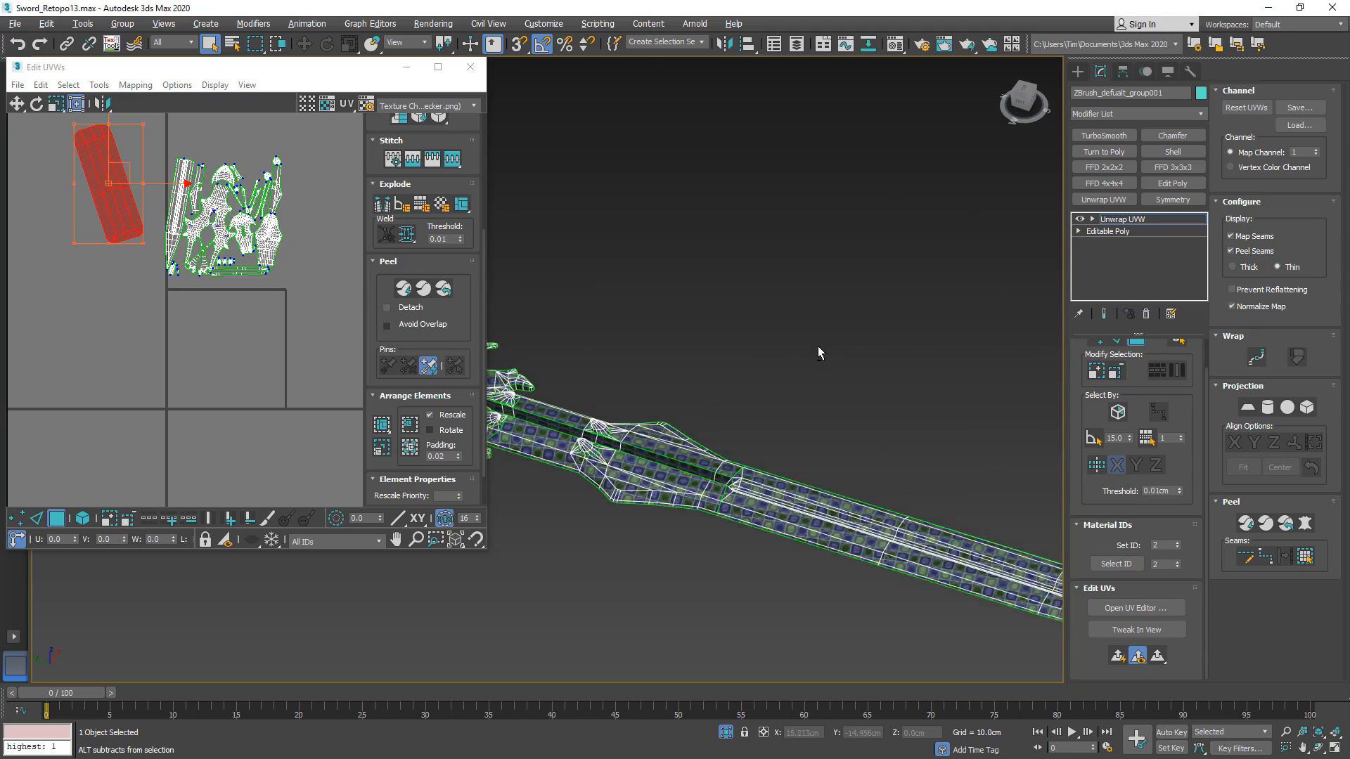
- Select a polygon on a raised spike beside the blade groove and locate the small spike islands in the packed UV layout
middle_click_drag(682, 387, 830, 290)
scroll(736, 335, "up", 6)
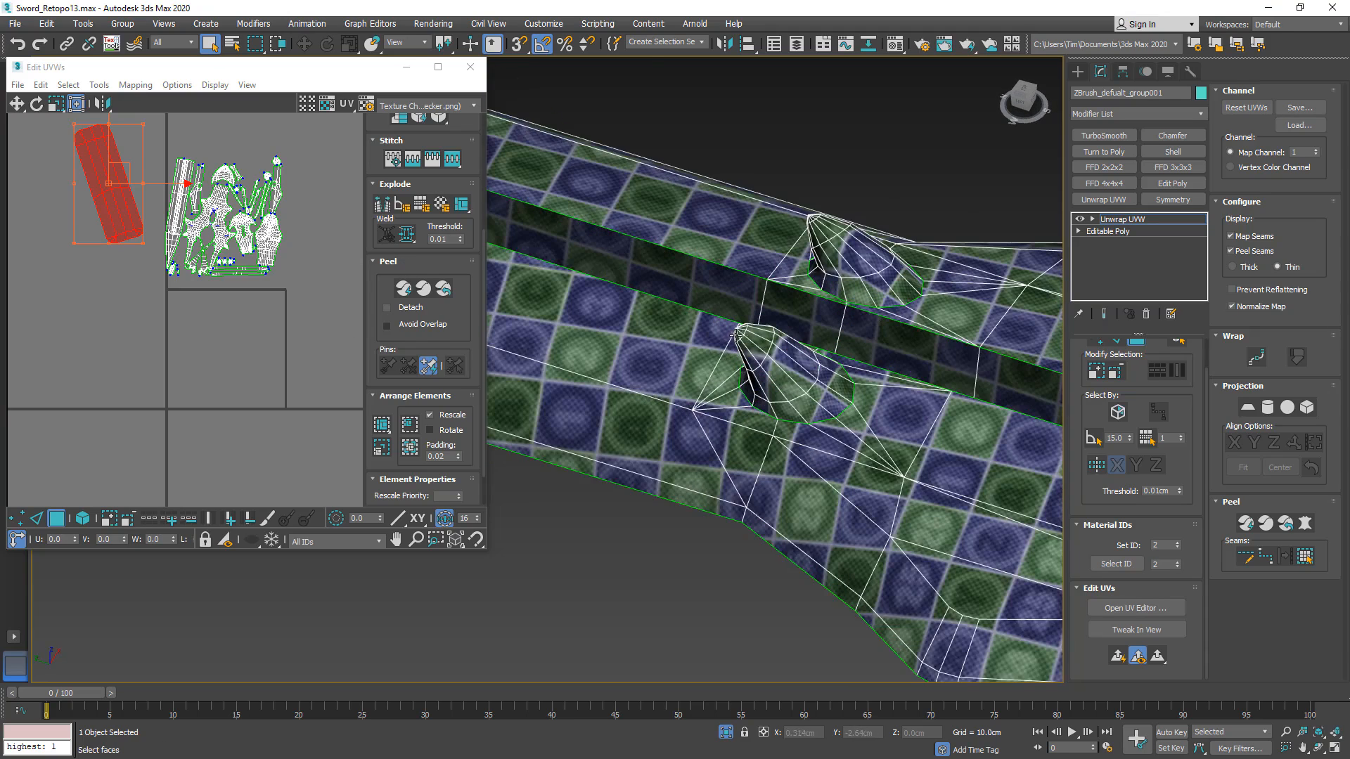
left_click(803, 372)
middle_click_drag(803, 372, 734, 365, "alt")
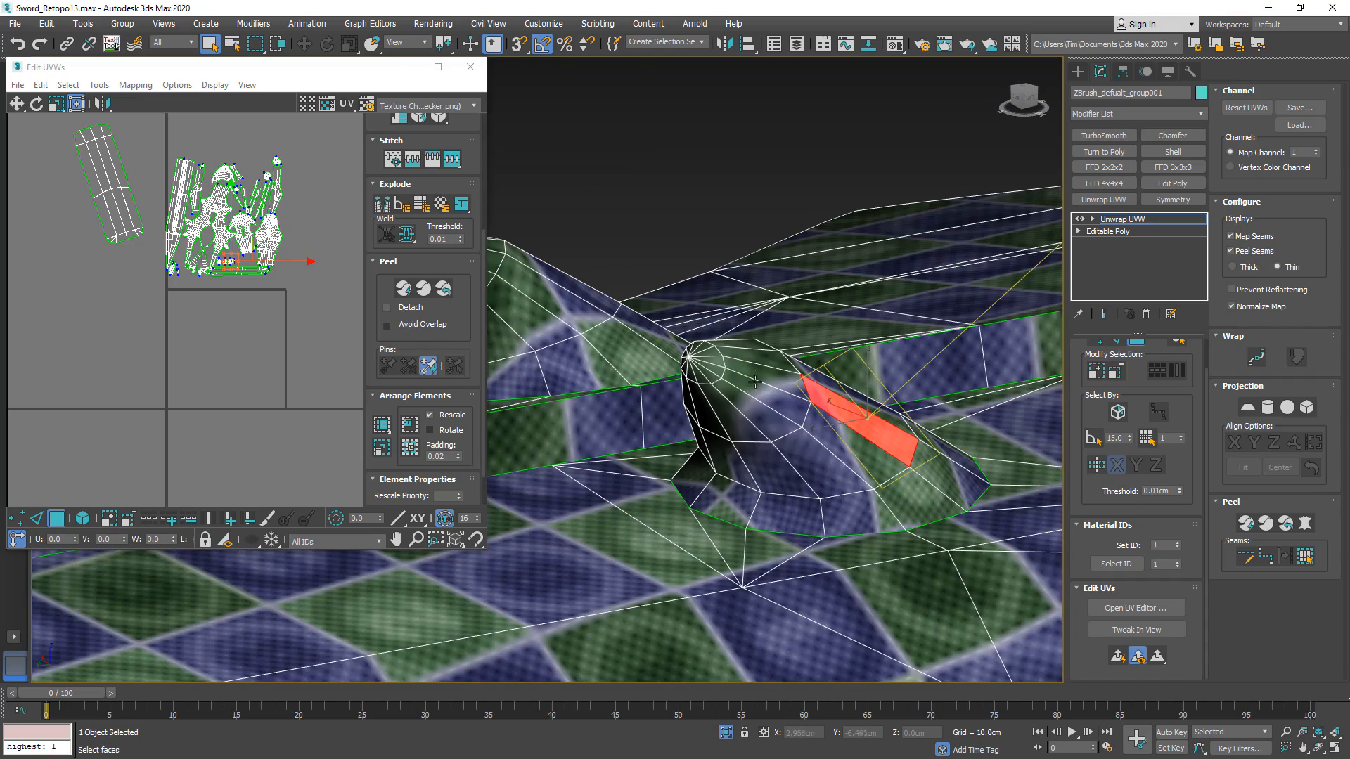
scroll(213, 284, "up", 8)
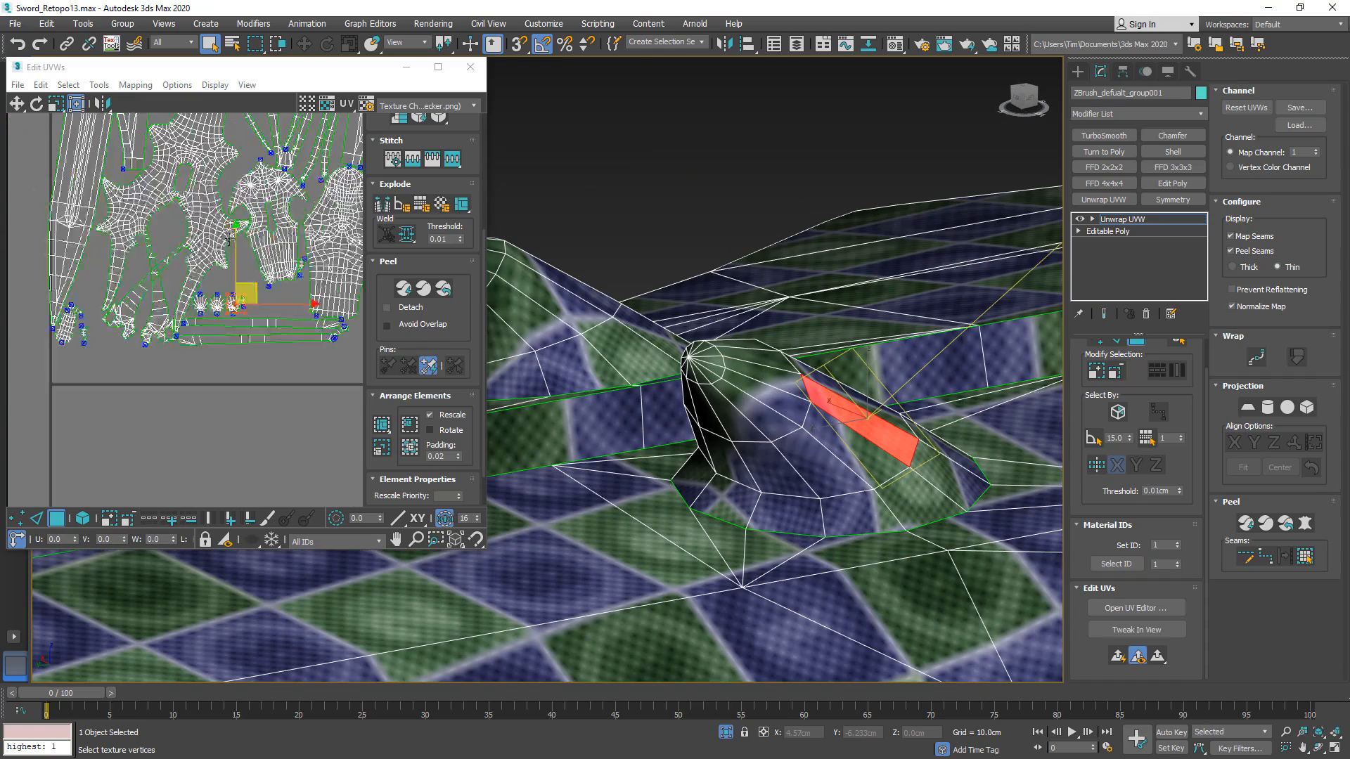
left_click_drag(166, 379, 166, 380)
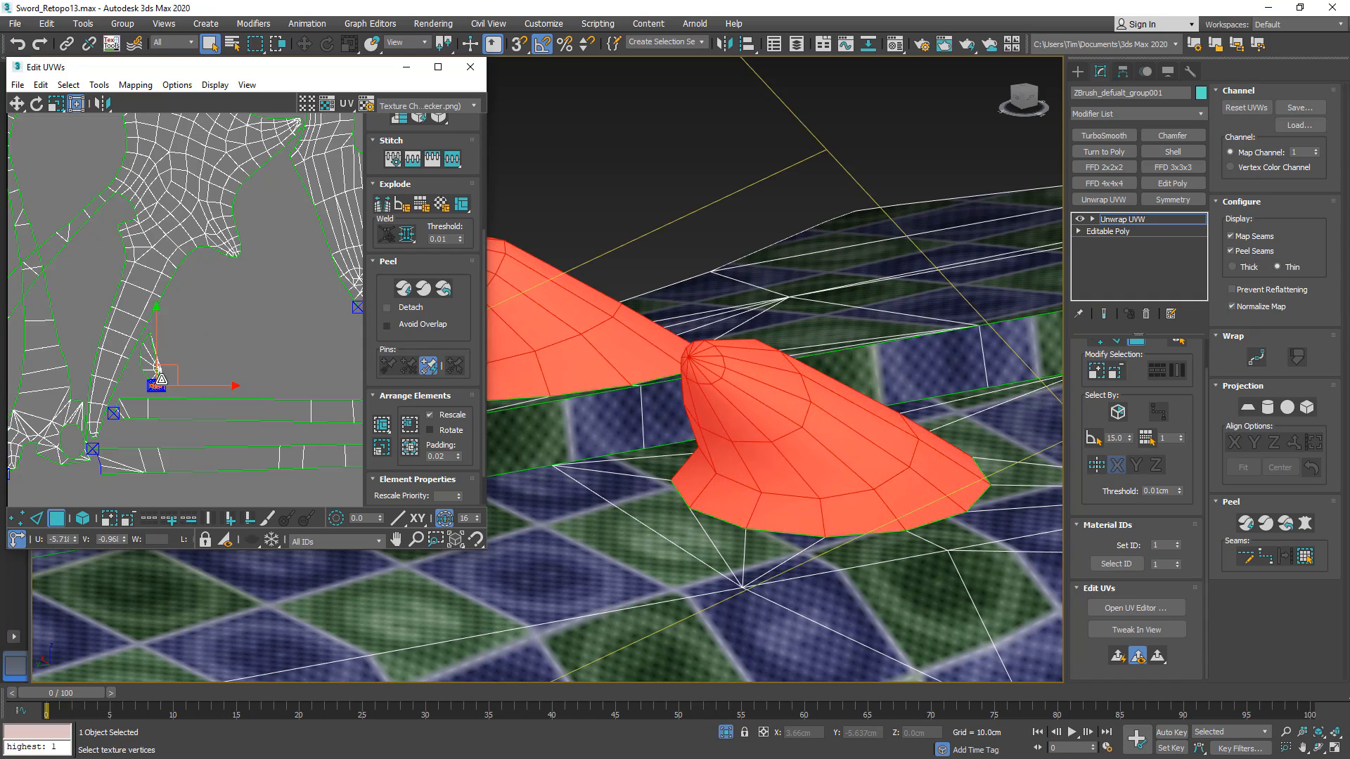
left_click(309, 373)
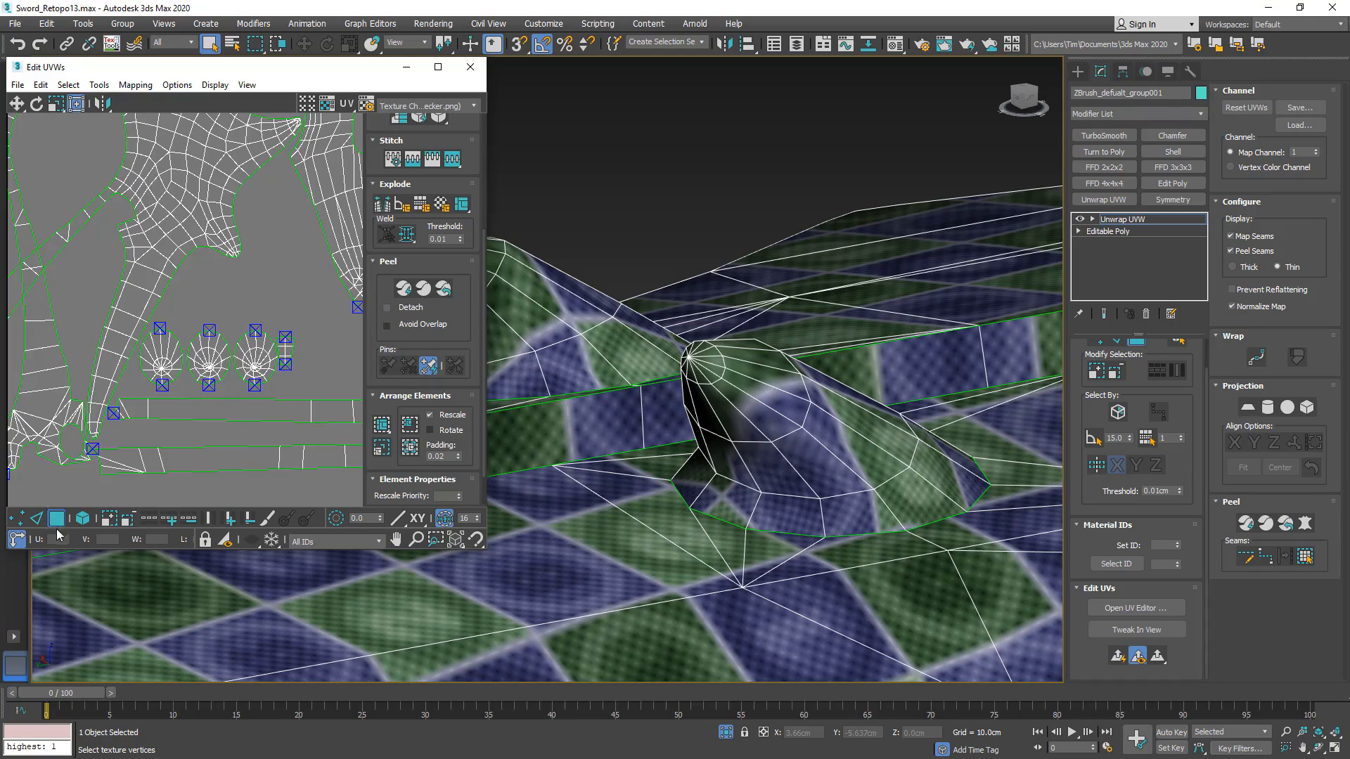
- Select the four separate spike islands in the UV layout as whole elements, including the one near the creature-head islands
left_click(82, 518)
left_click(255, 348)
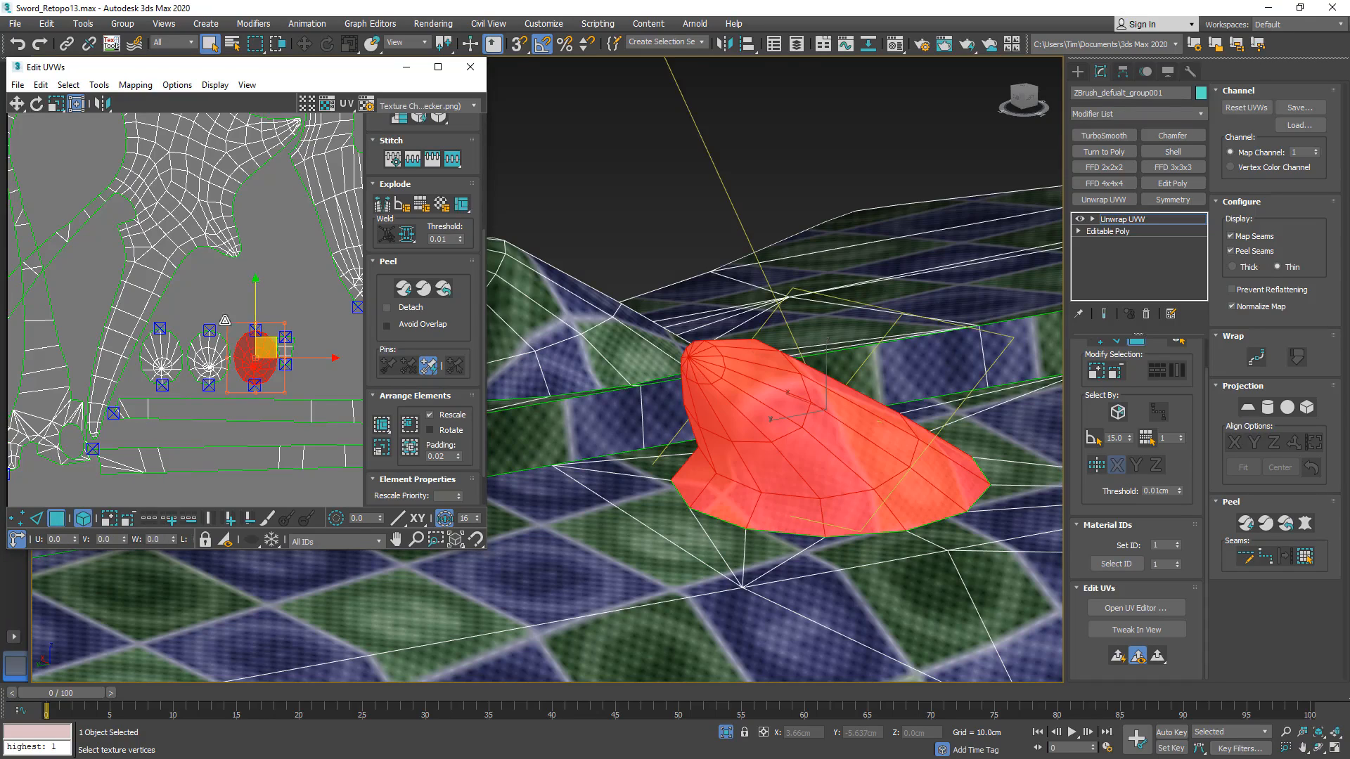
left_click(191, 354, "ctrl")
left_click(159, 350, "ctrl")
scroll(746, 474, "down", 10)
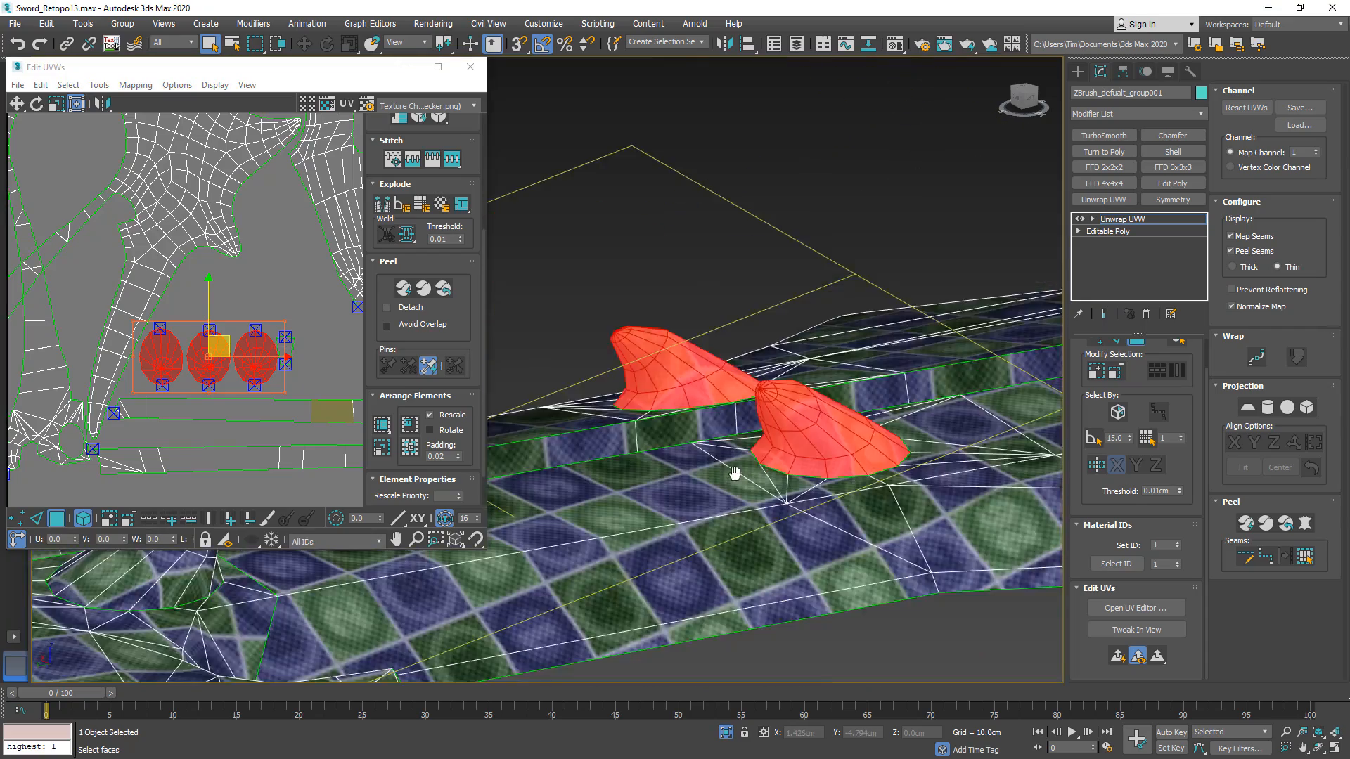
scroll(780, 475, "up", 2)
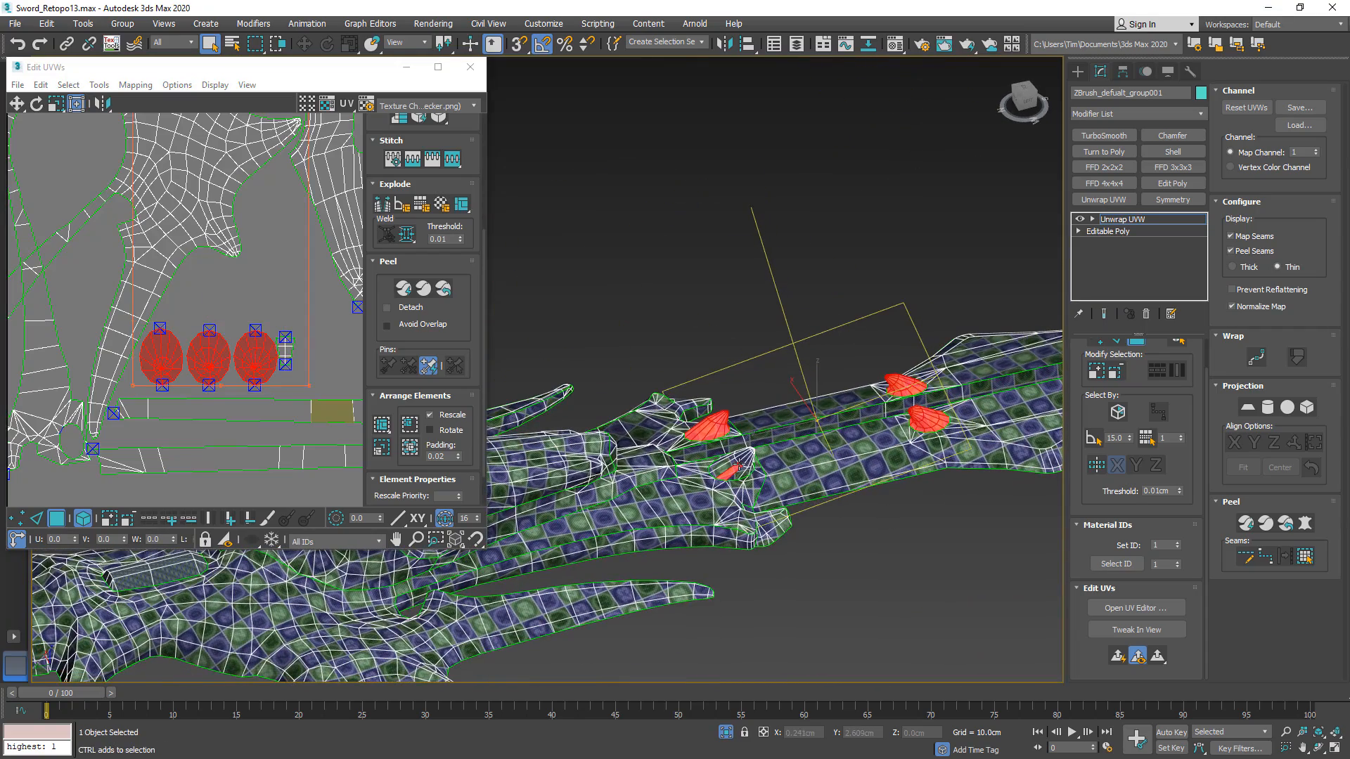
scroll(197, 360, "down", 3)
scroll(198, 359, "down", 3)
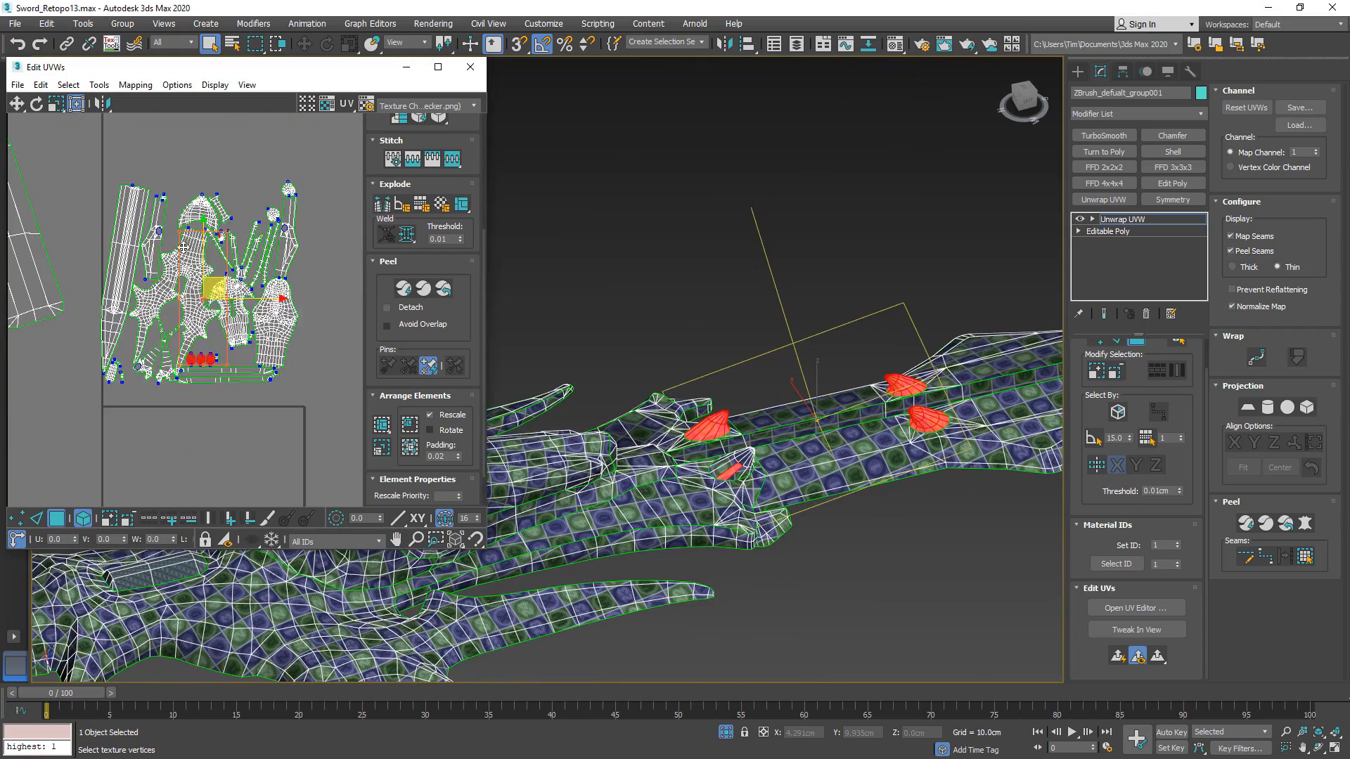
scroll(268, 234, "up", 5)
left_click(272, 241, "ctrl")
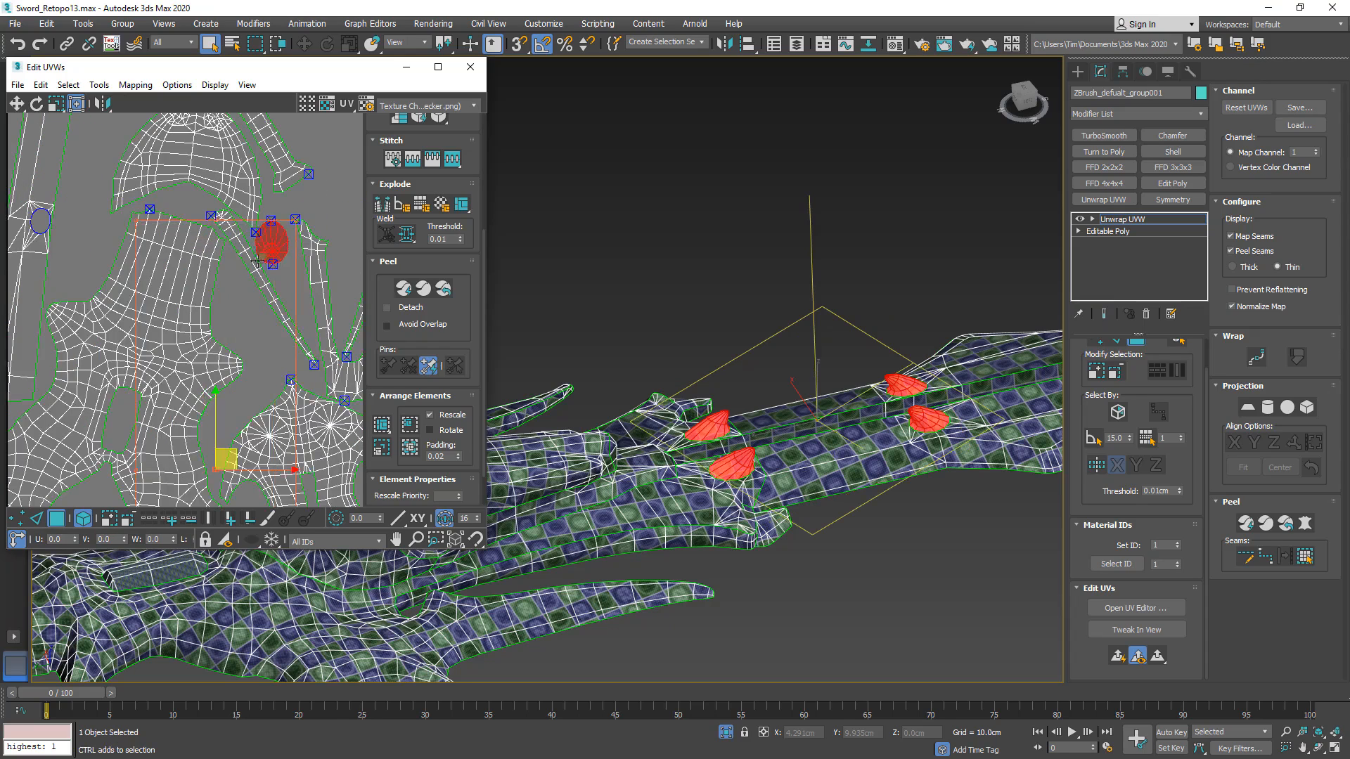
- Pack the four selected spike islands into the empty UV tile with rescaling enabled and 0.02 padding
scroll(209, 230, "down", 5)
scroll(209, 229, "down", 2)
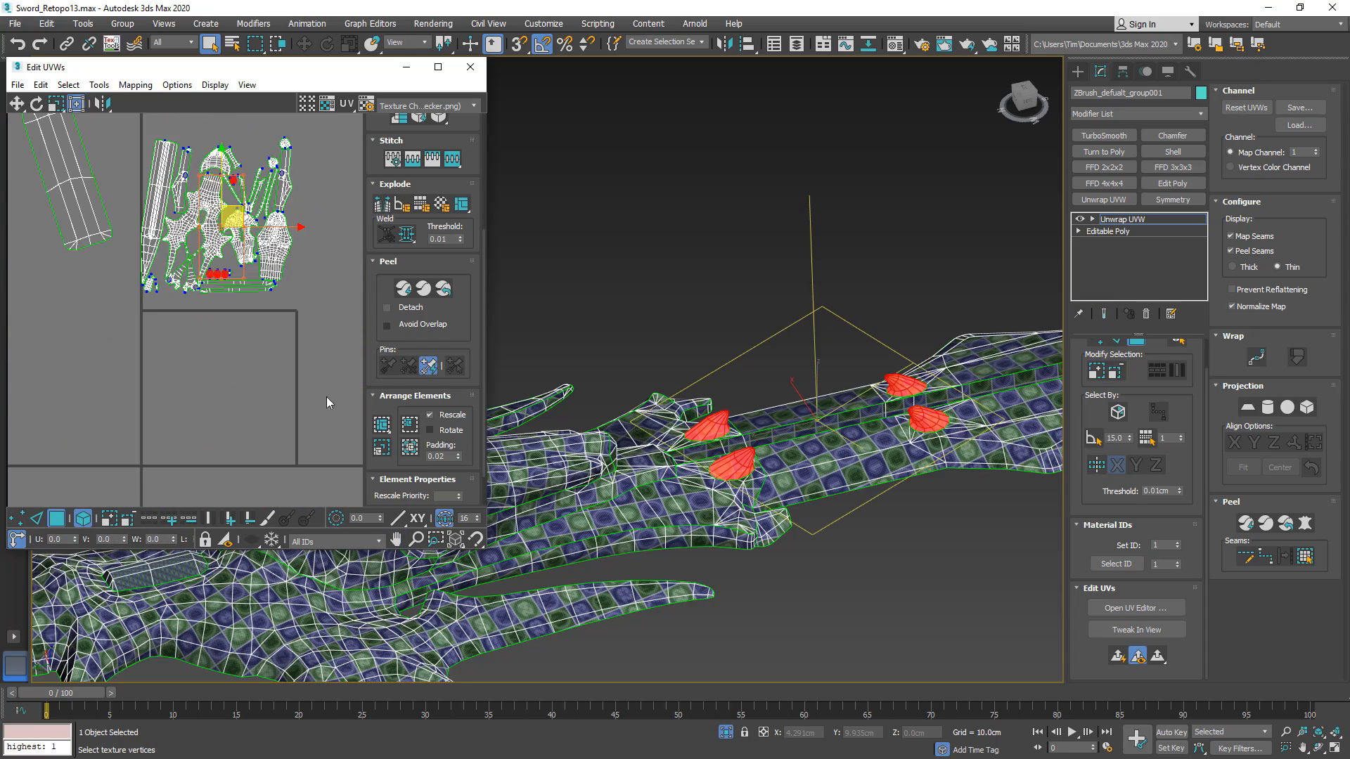
left_click(380, 424)
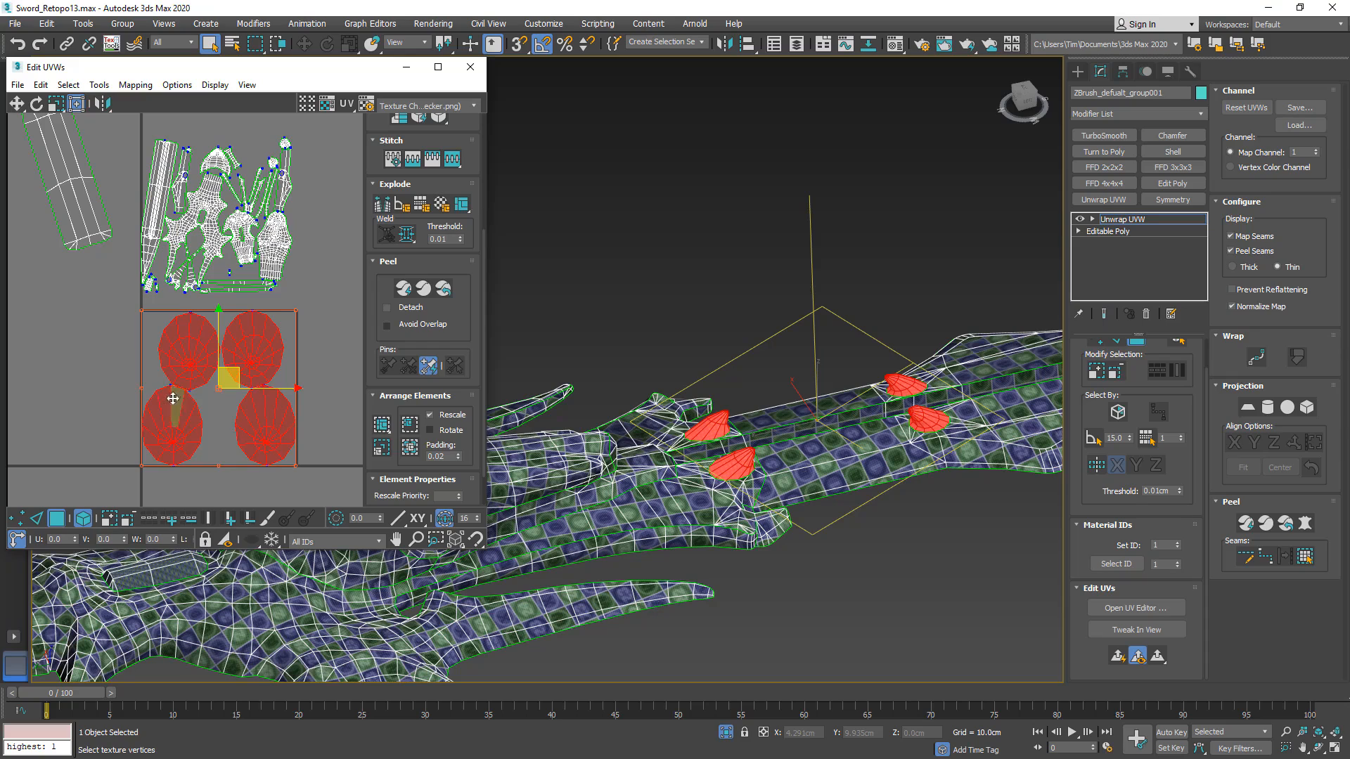
middle_click_drag(239, 399, 227, 396)
- Inspect the four selected spikes on the model and save the scene as Sword_Retopo14.max
middle_click_drag(659, 437, 553, 420, "alt")
scroll(737, 398, "up", 3)
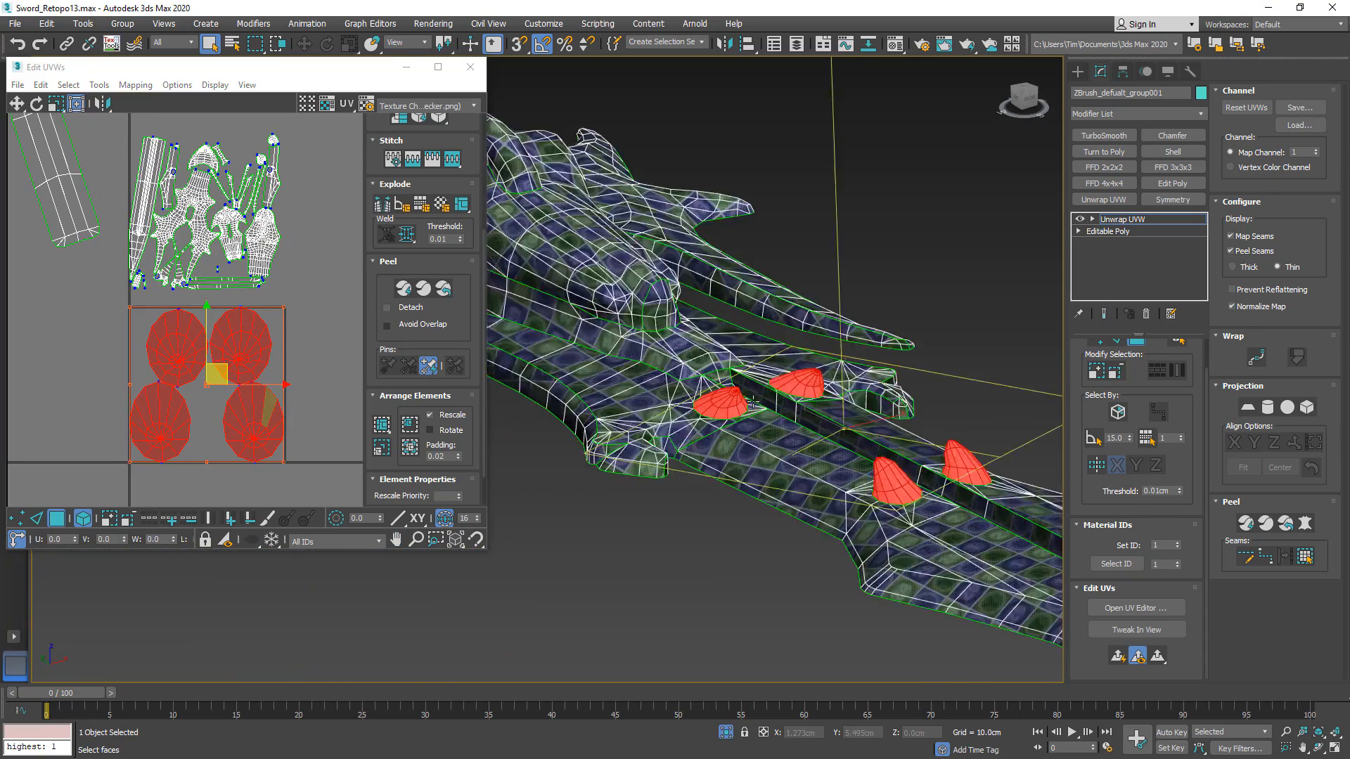
middle_click_drag(737, 398, 893, 401, "alt")
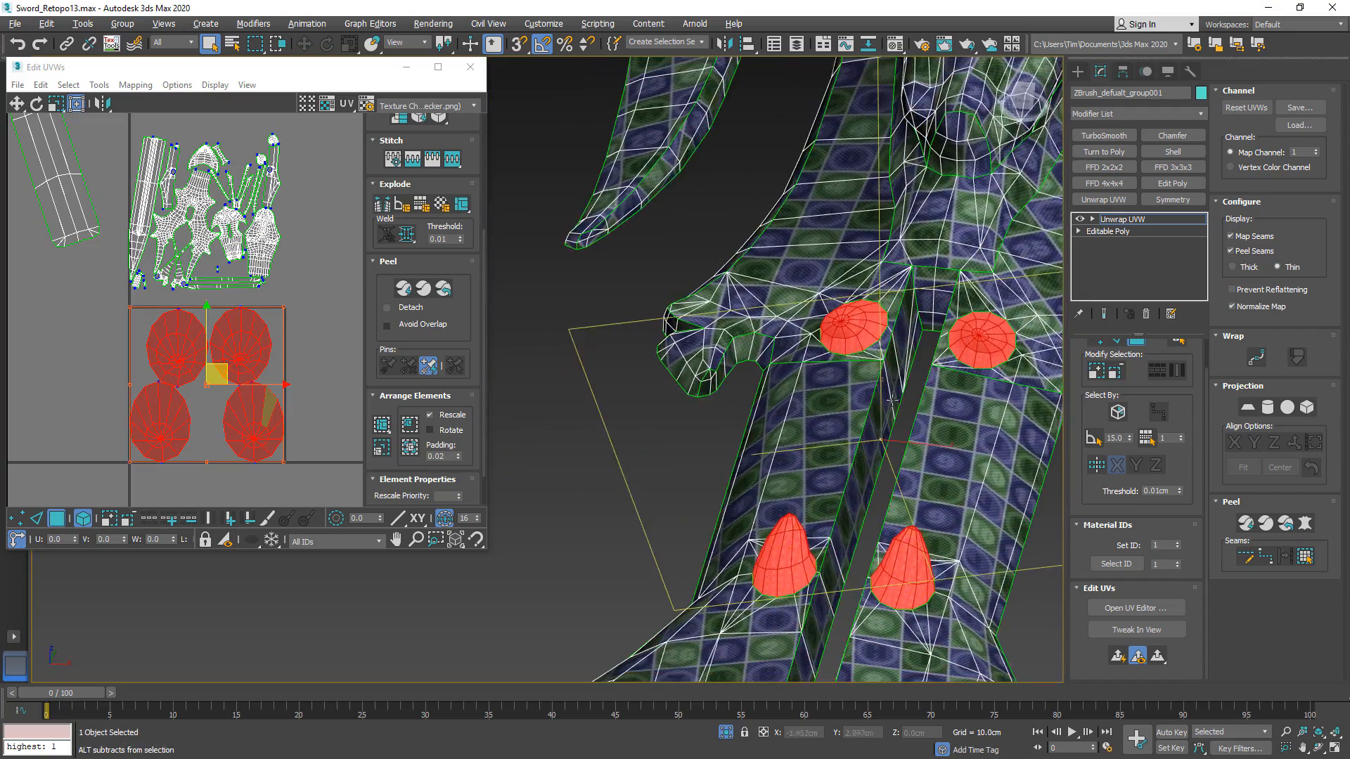
scroll(881, 328, "up", 4)
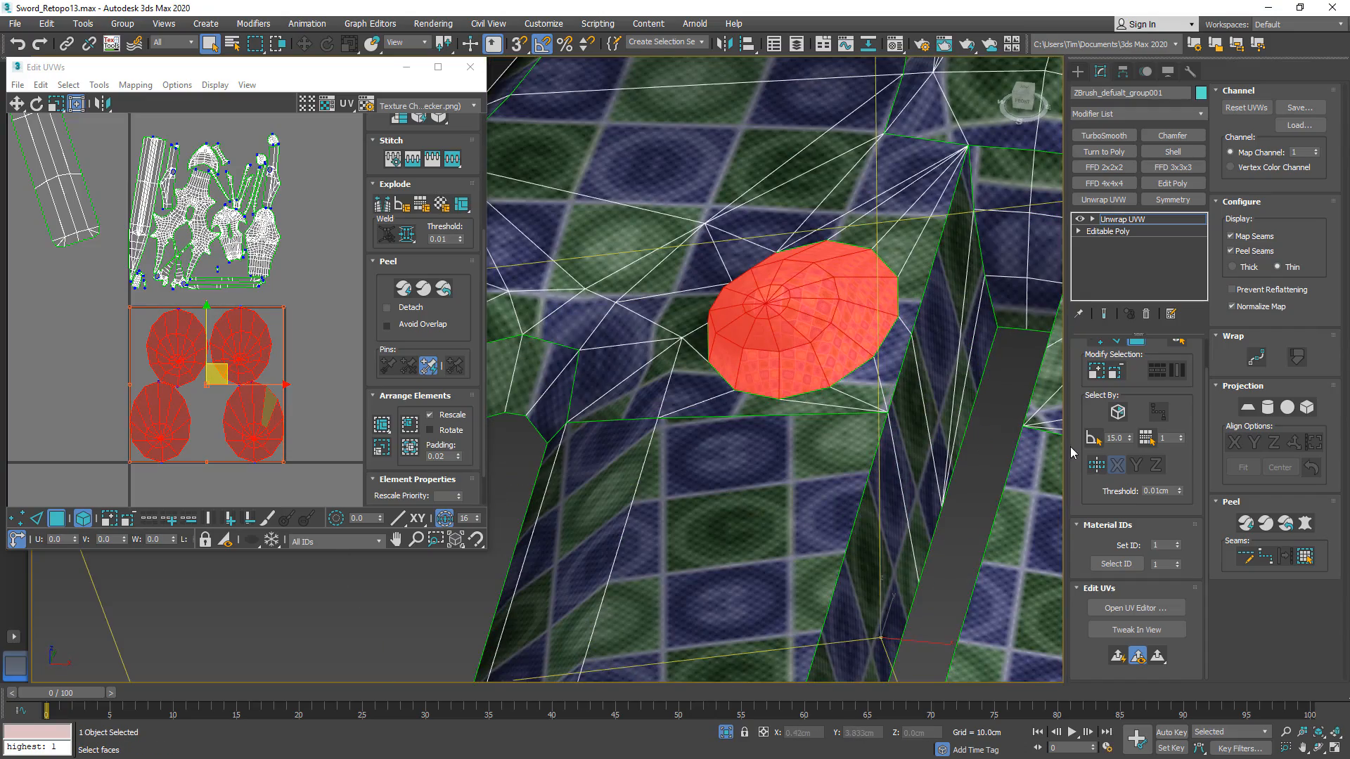
middle_click_drag(760, 387, 649, 412, "alt")
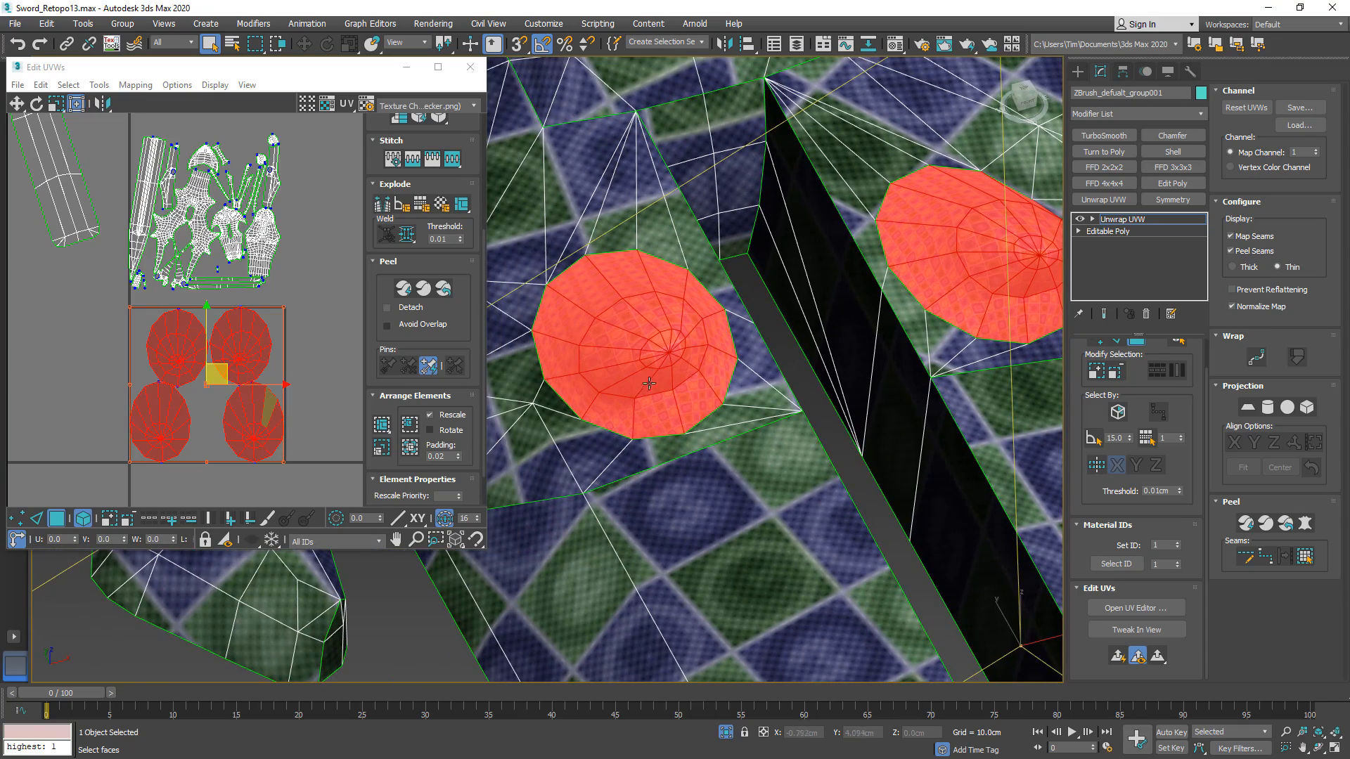
middle_click_drag(636, 421, 722, 350, "alt")
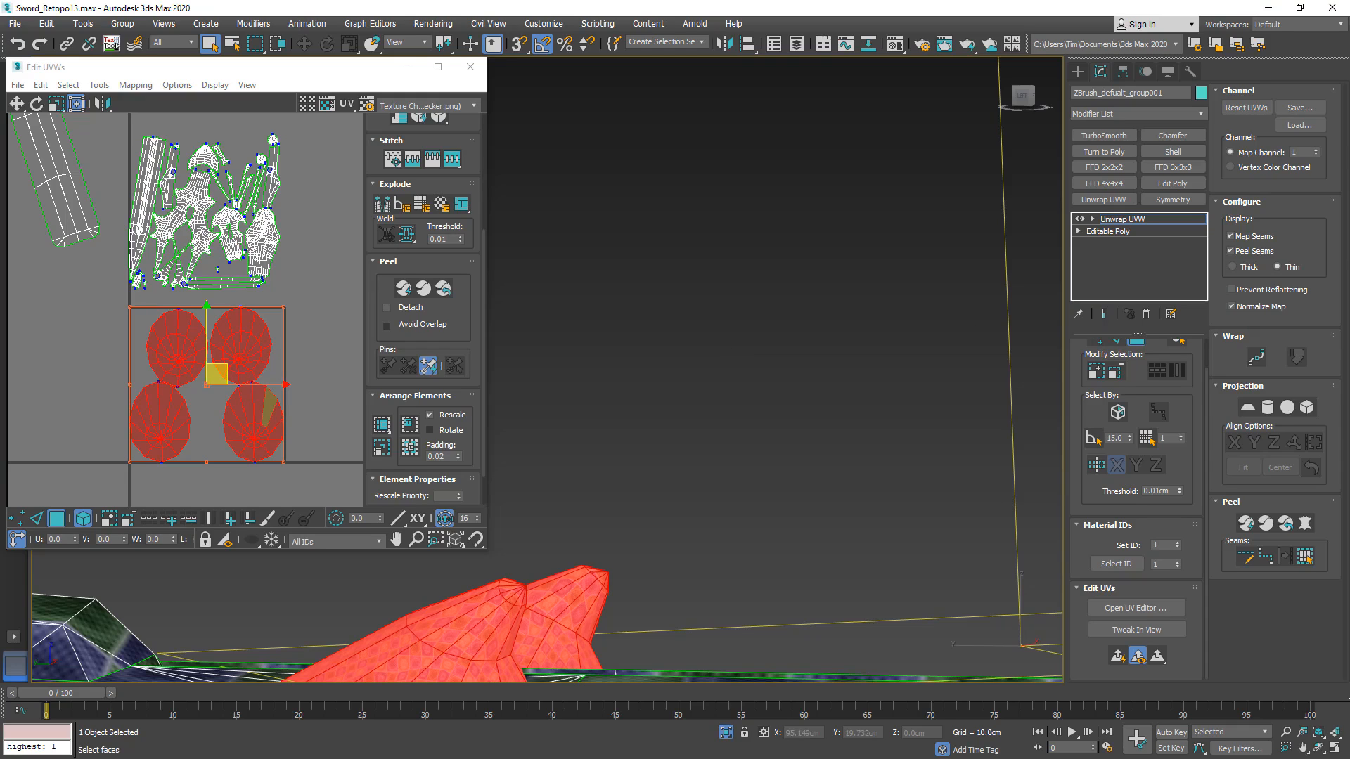
key("ctrl+s")
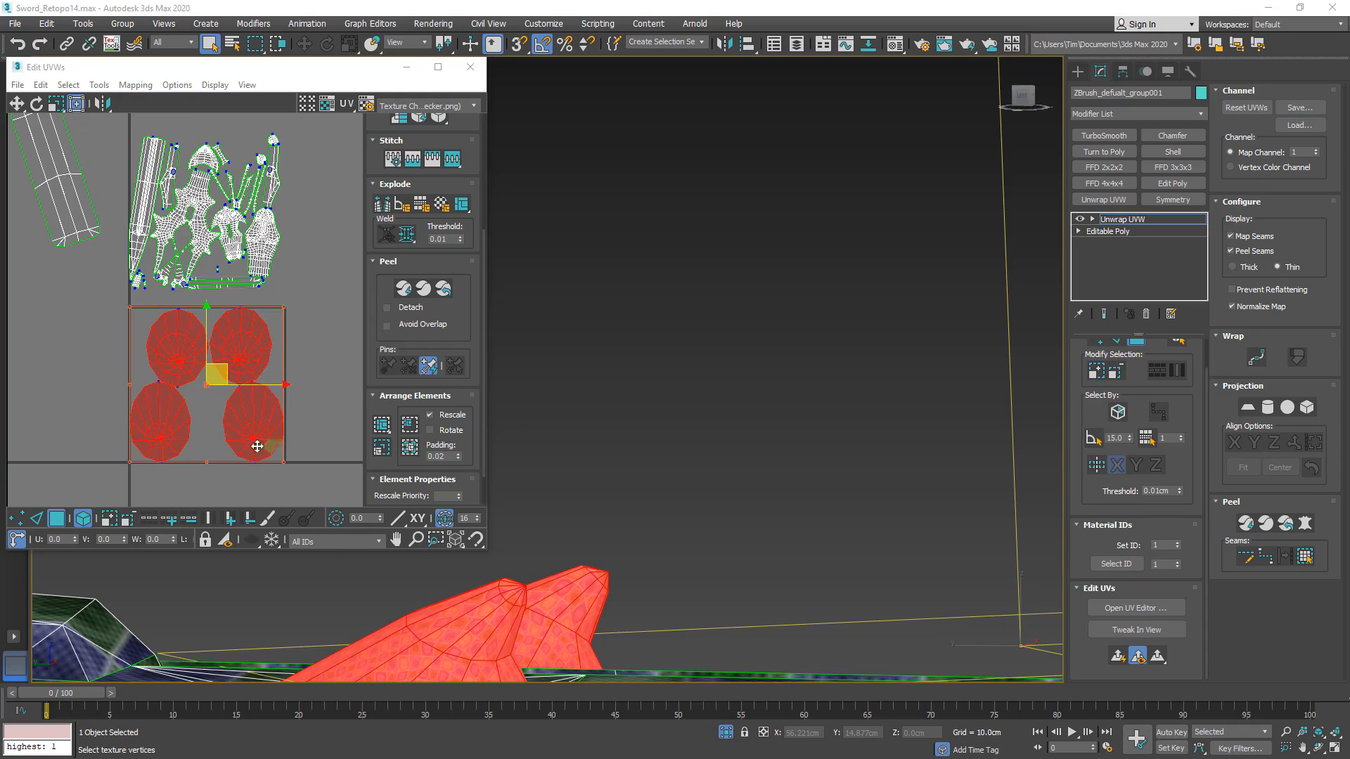
- Turn off shading of selected faces and examine the checker texture on a spike near the creature's head
middle_click_drag(232, 467, 247, 407)
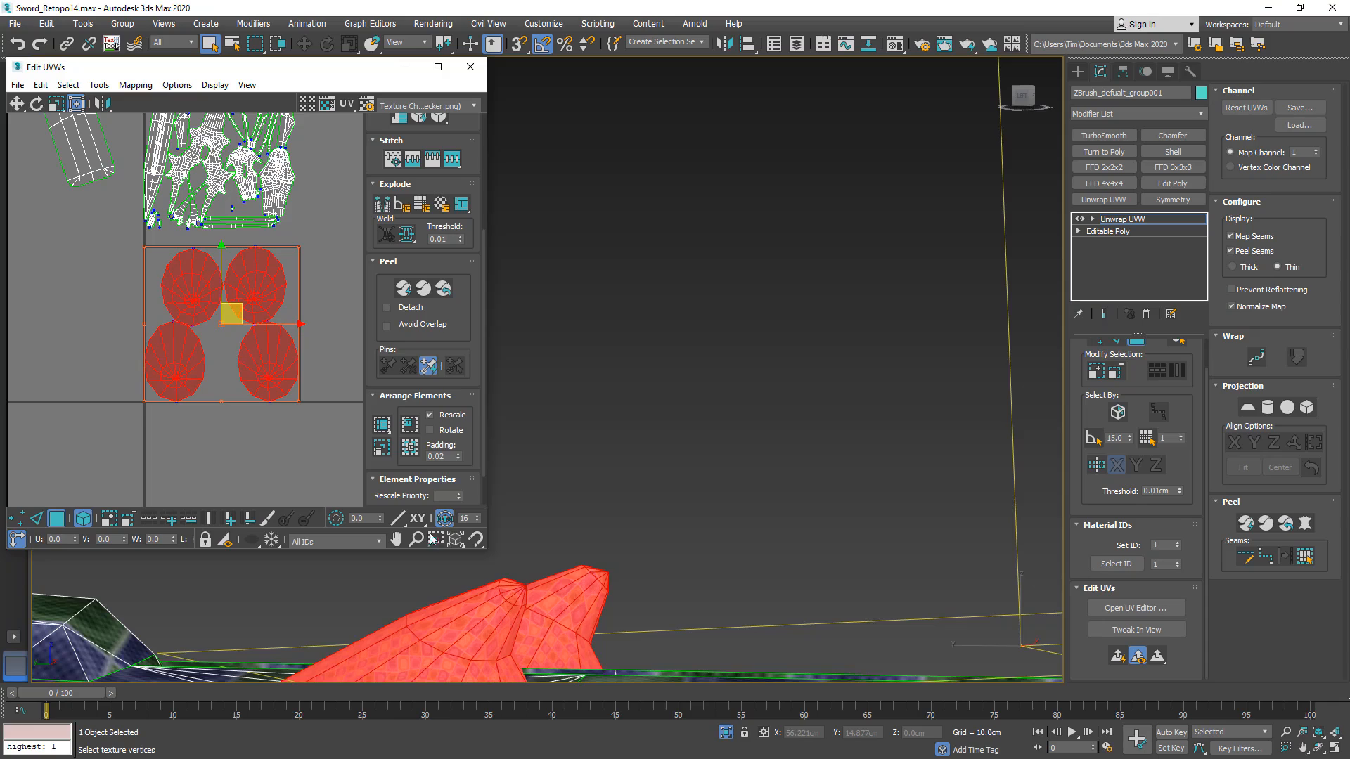
scroll(699, 506, "up", 10)
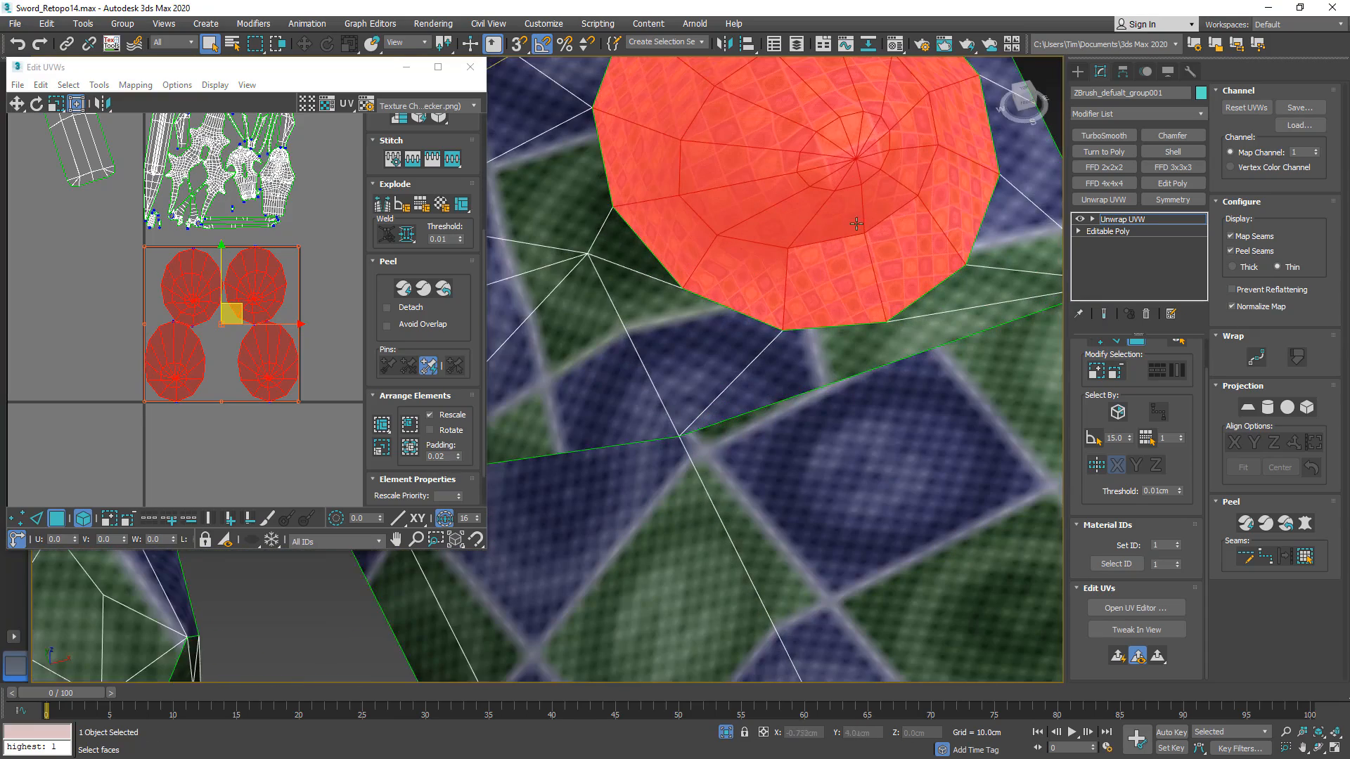
middle_click_drag(857, 223, 774, 555, "alt")
key("F2")
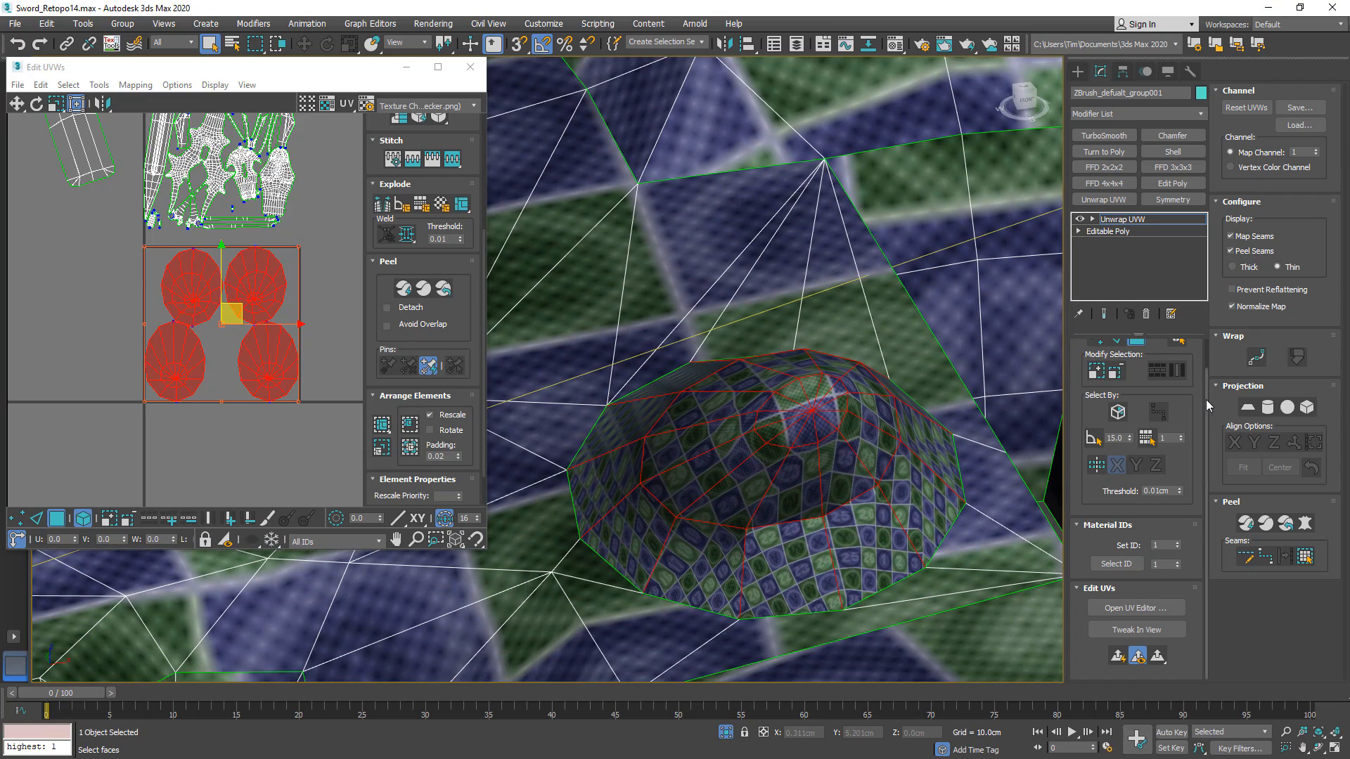
scroll(1204, 406, "up", 2)
- In edge mode, select a line of edges from tip to base on each of the two spikes nearest the creature's head
left_click(1117, 369)
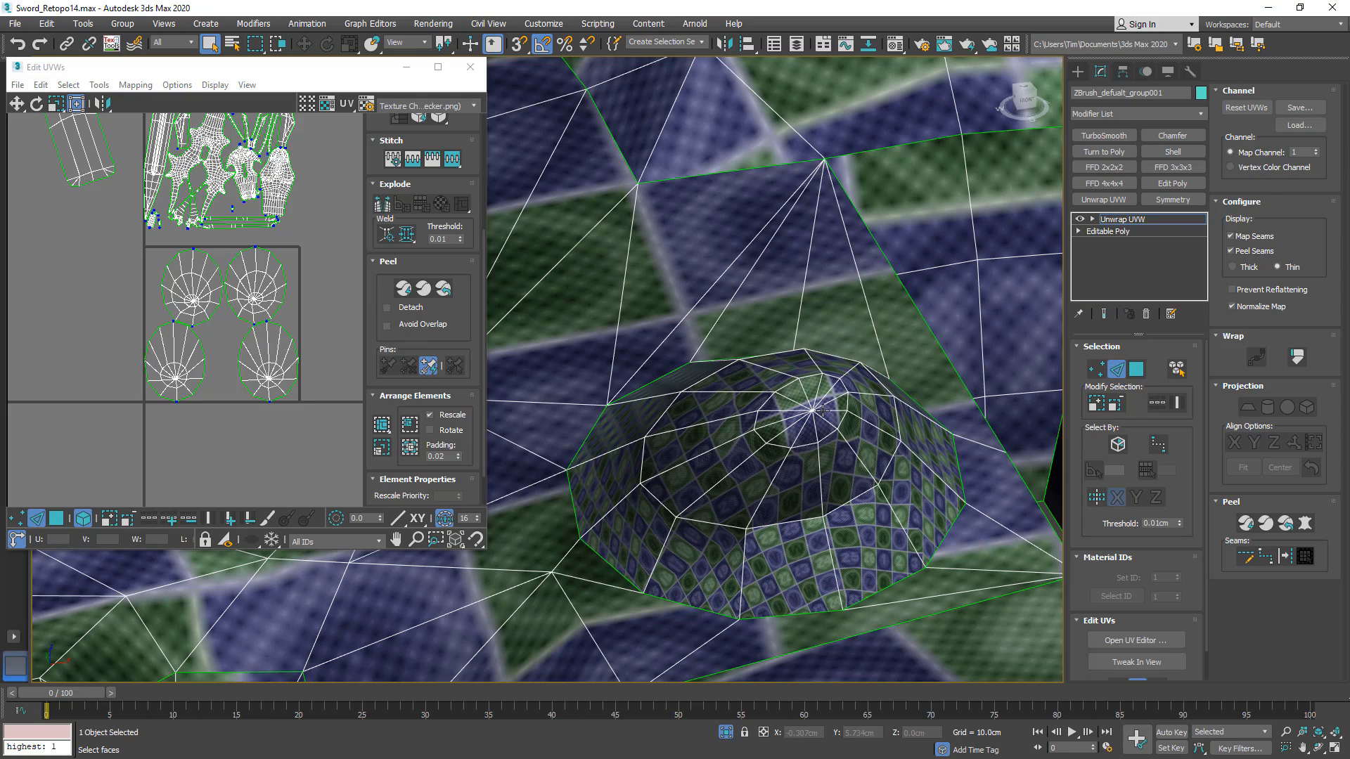
left_click(854, 422)
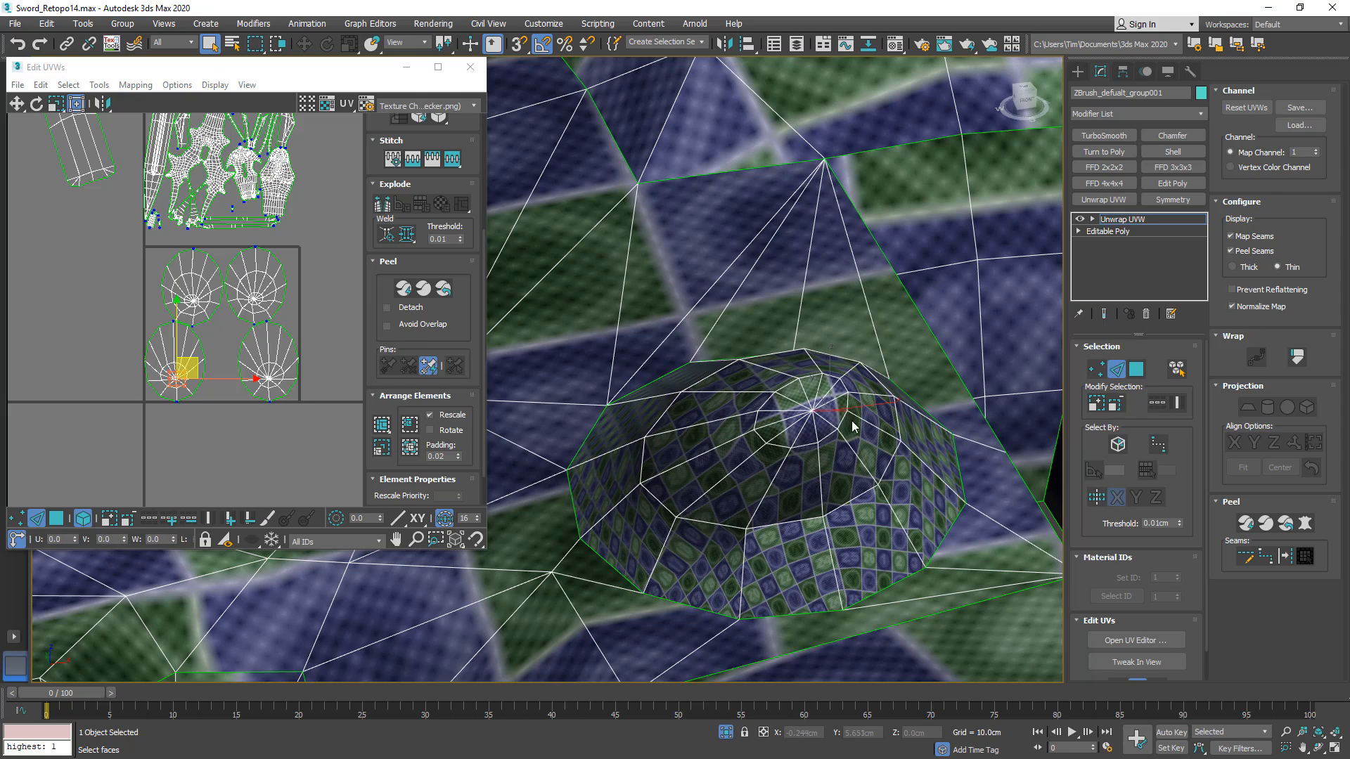
left_click(923, 460, "ctrl")
scroll(923, 460, "down", 4)
middle_click_drag(922, 460, 674, 492, "alt")
left_click(901, 361, "ctrl")
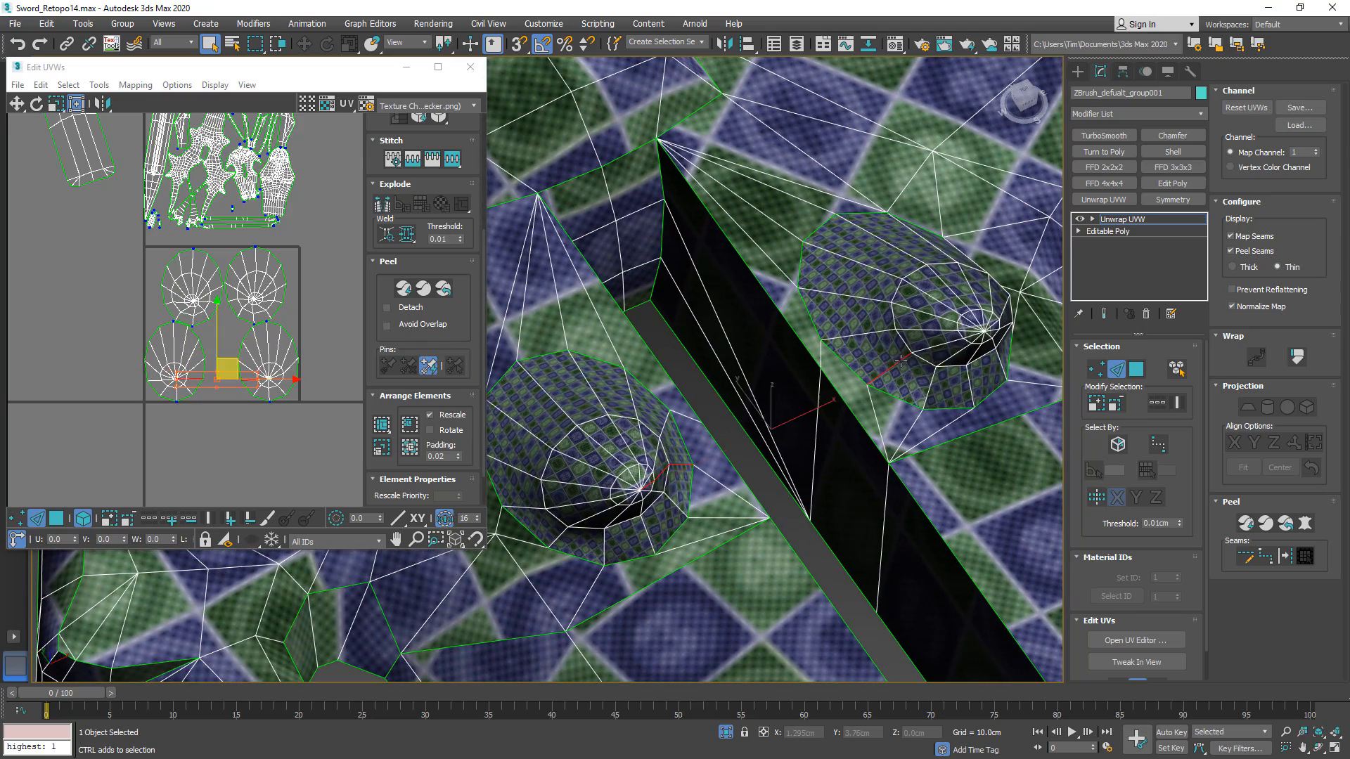
left_click(955, 341, "ctrl")
left_click(988, 335, "ctrl")
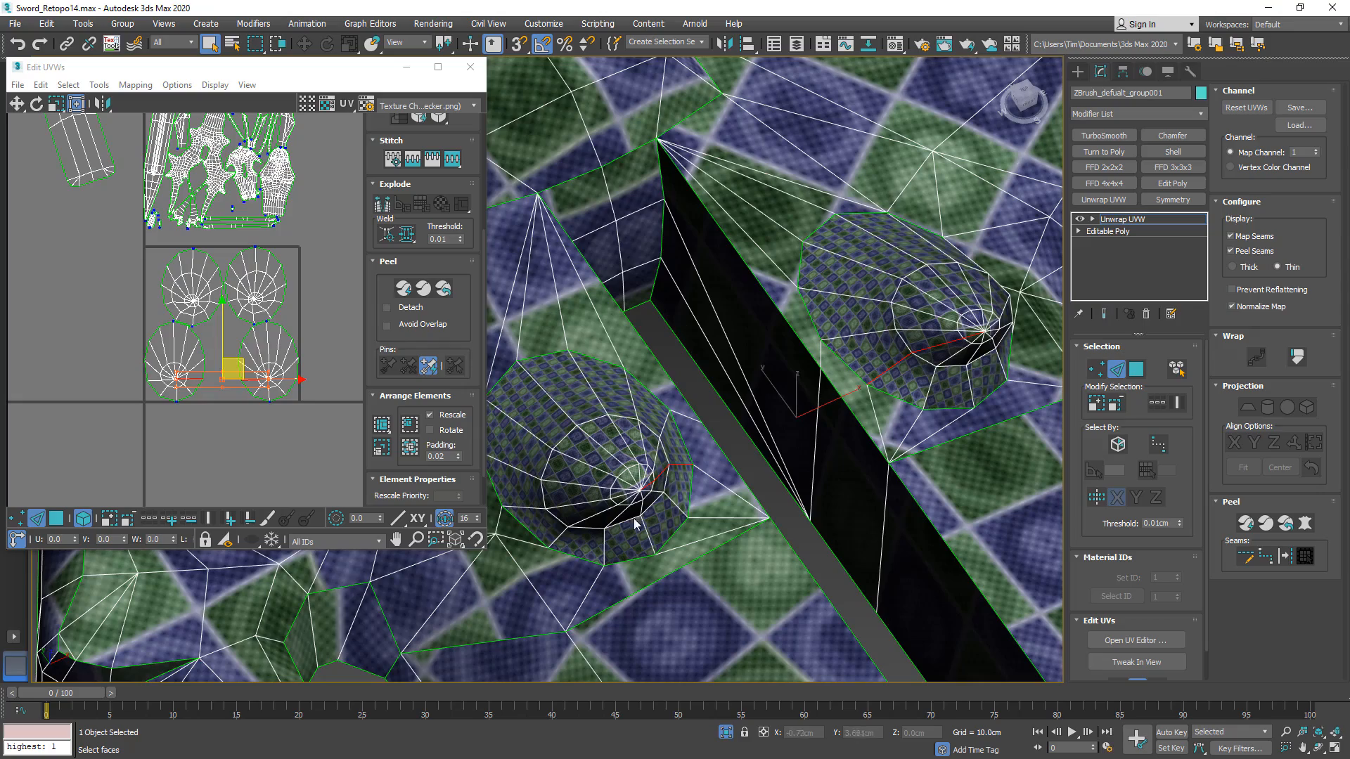
- Add a line of edges from tip to base on one spike of the pair farther along the blade to the selection
scroll(623, 367, "down", 8)
middle_click_drag(623, 367, 607, 351, "alt")
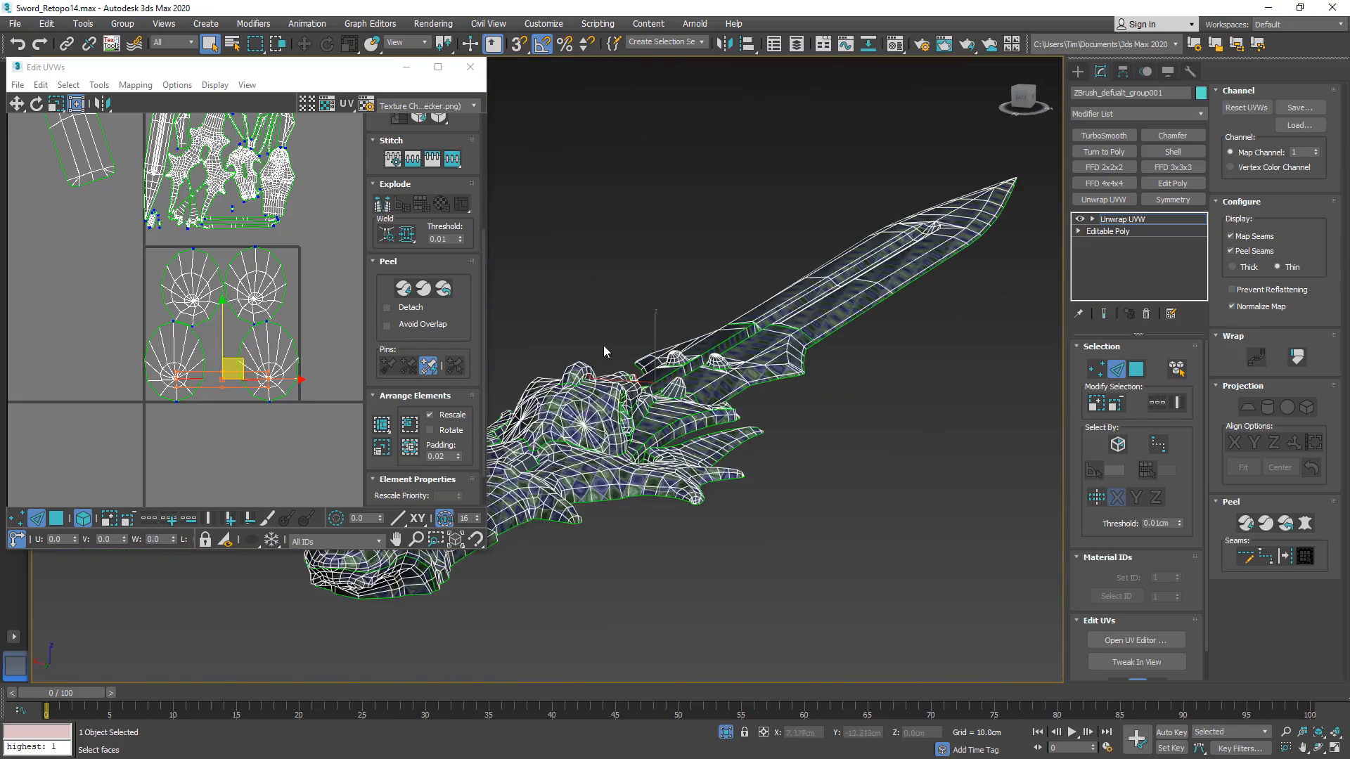
scroll(670, 357, "up", 8)
scroll(670, 357, "up", 8)
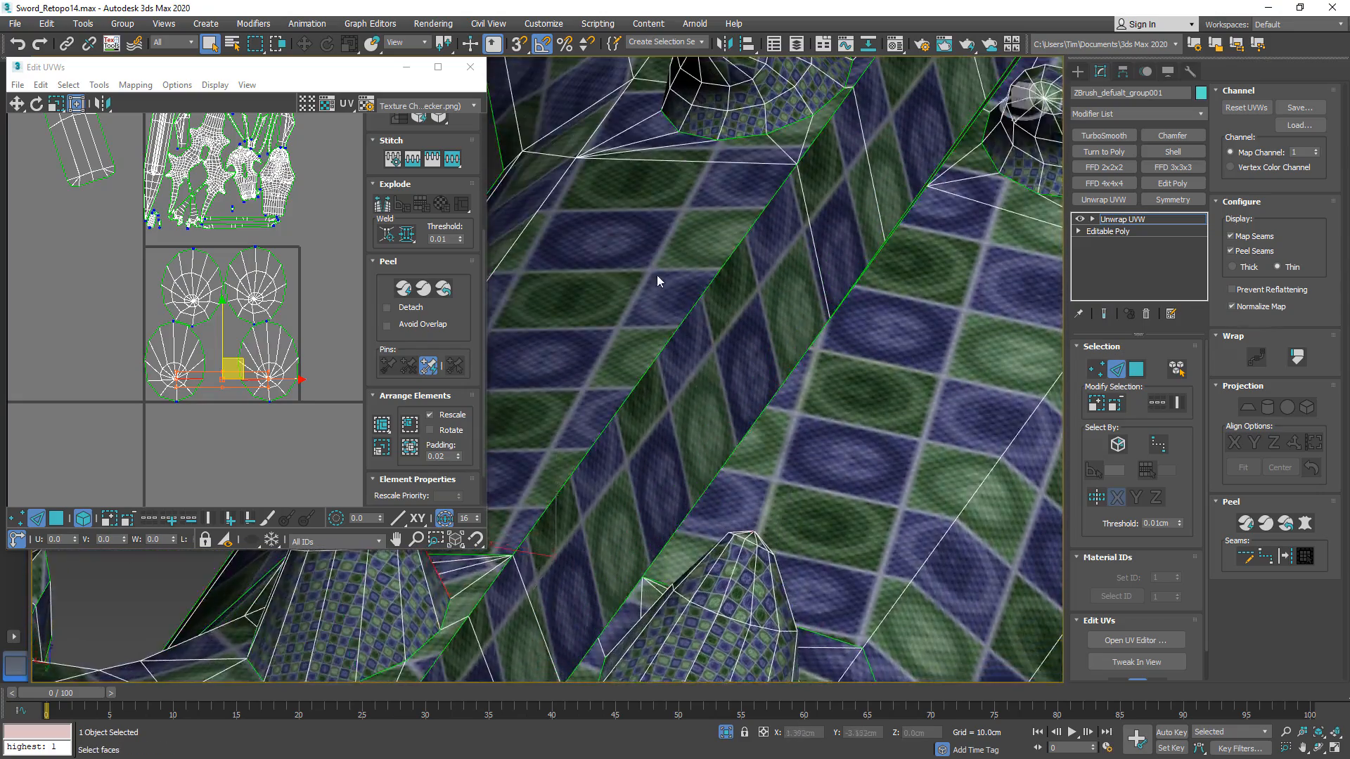
middle_click_drag(657, 286, 643, 540)
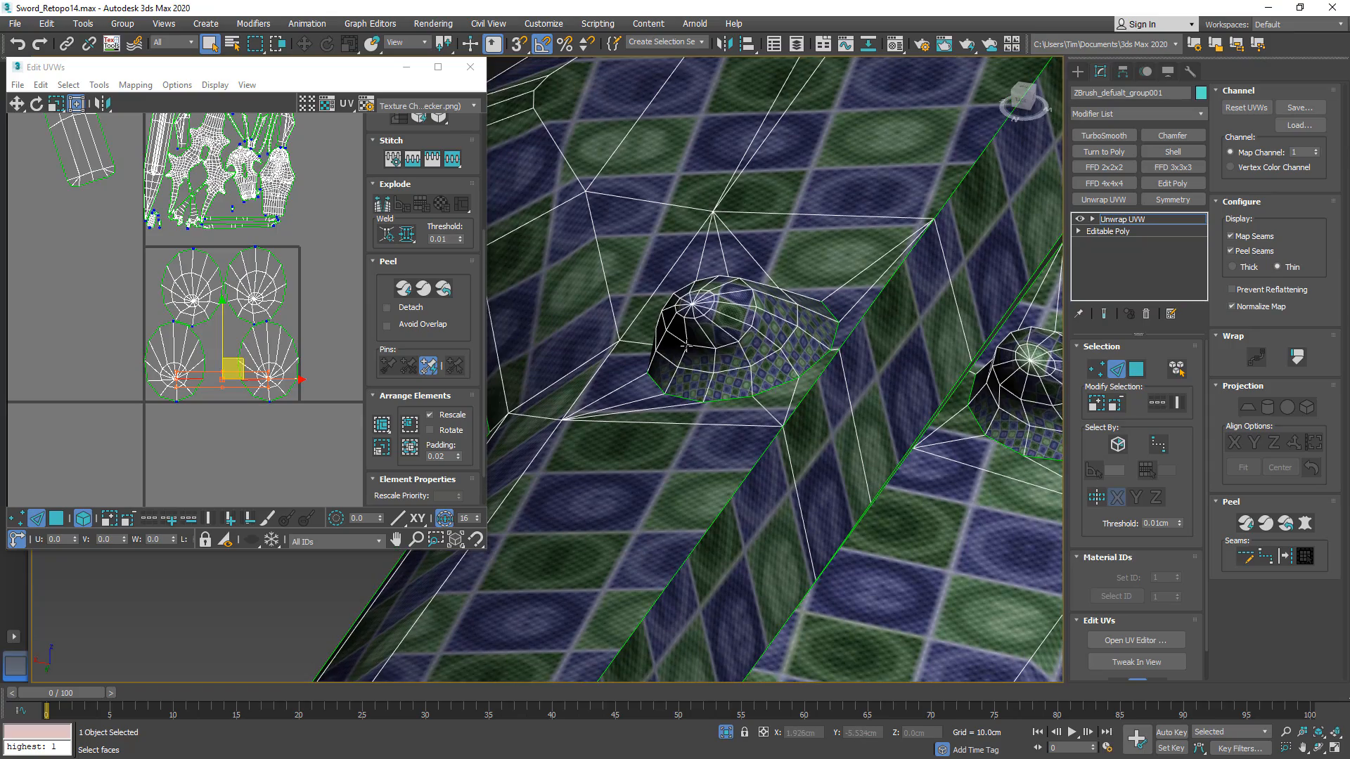
scroll(687, 346, "down", 9)
middle_click_drag(676, 332, 757, 368, "alt")
left_click_drag(456, 413, 579, 406)
middle_click_drag(578, 410, 546, 386, "alt")
scroll(726, 304, "up", 5)
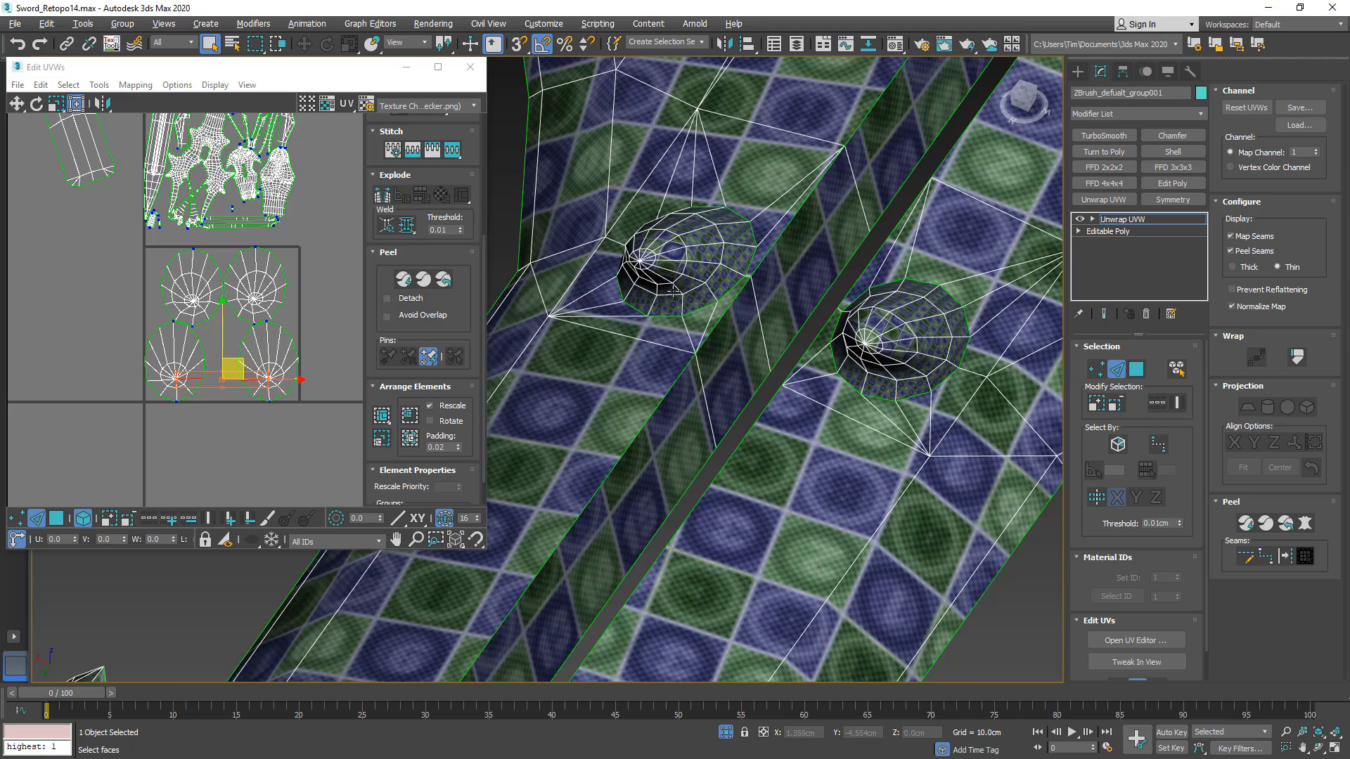
scroll(673, 290, "up", 3)
left_click(643, 307, "ctrl")
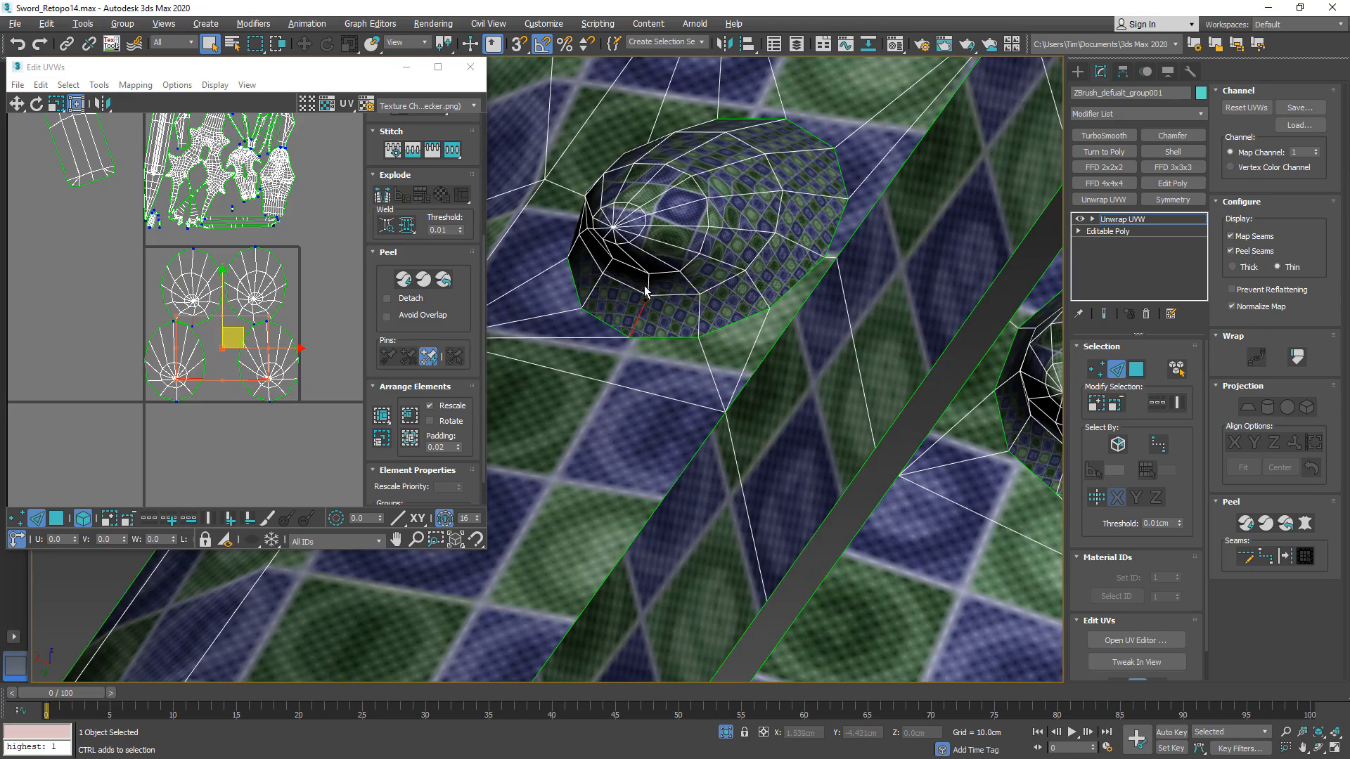
left_click(632, 261, "ctrl")
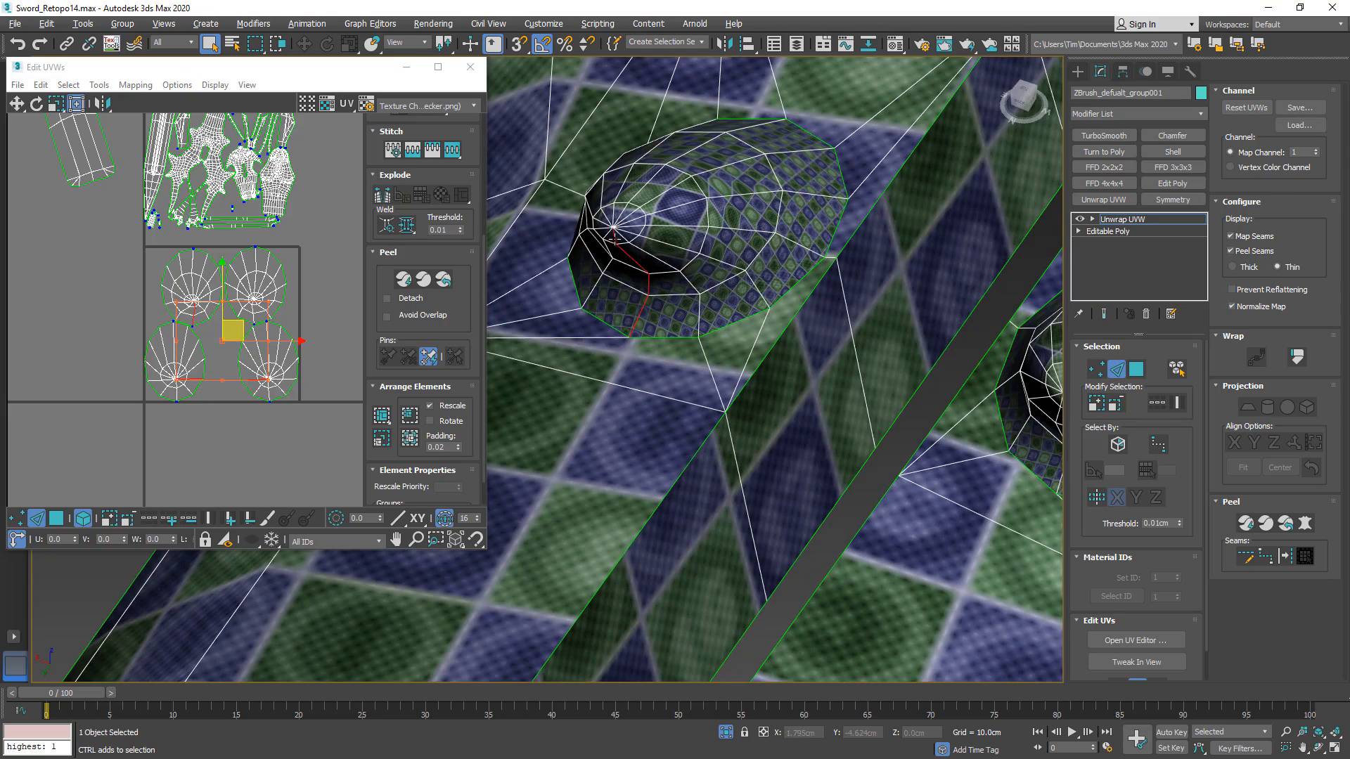
- Add the matching tip-to-base edges on the remaining spike across the groove, checking the selection in wireframe
scroll(647, 295, "down", 5)
scroll(814, 380, "up", 5)
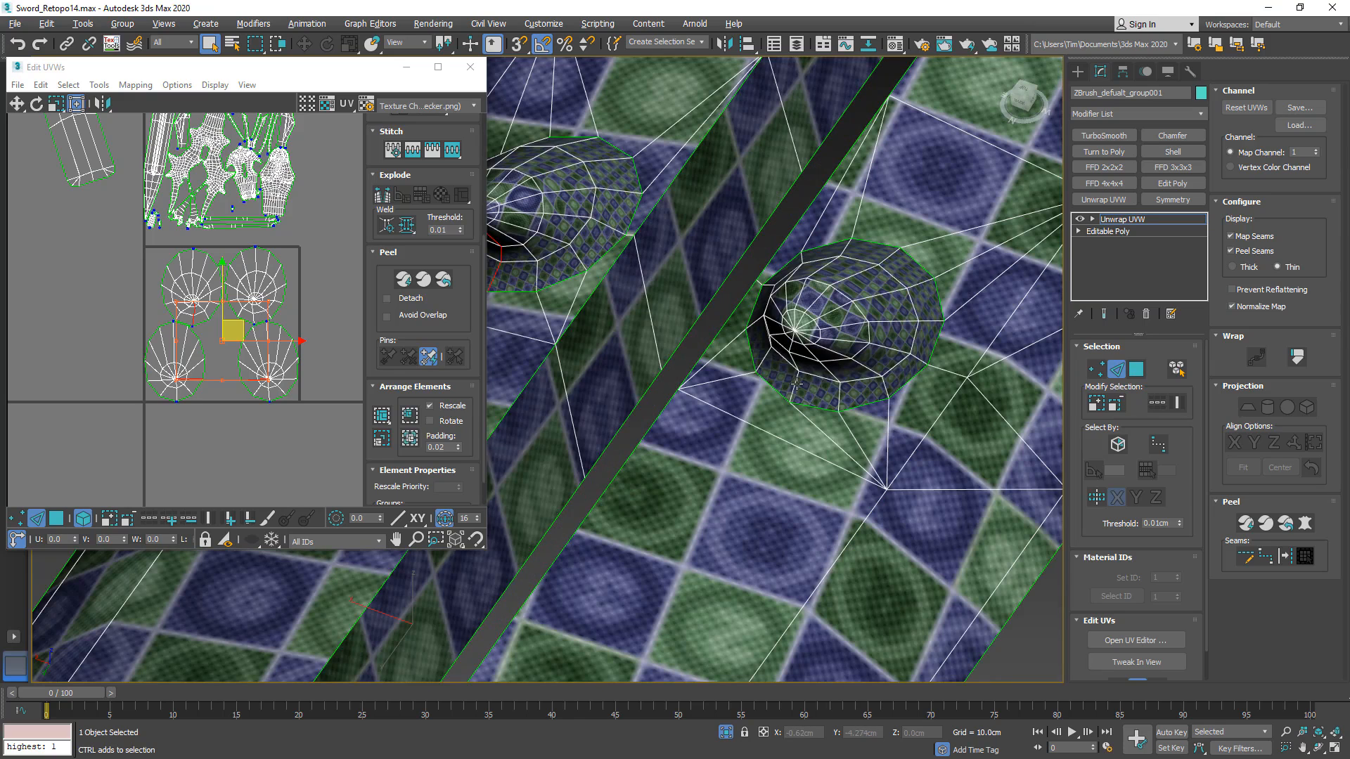
key("F3")
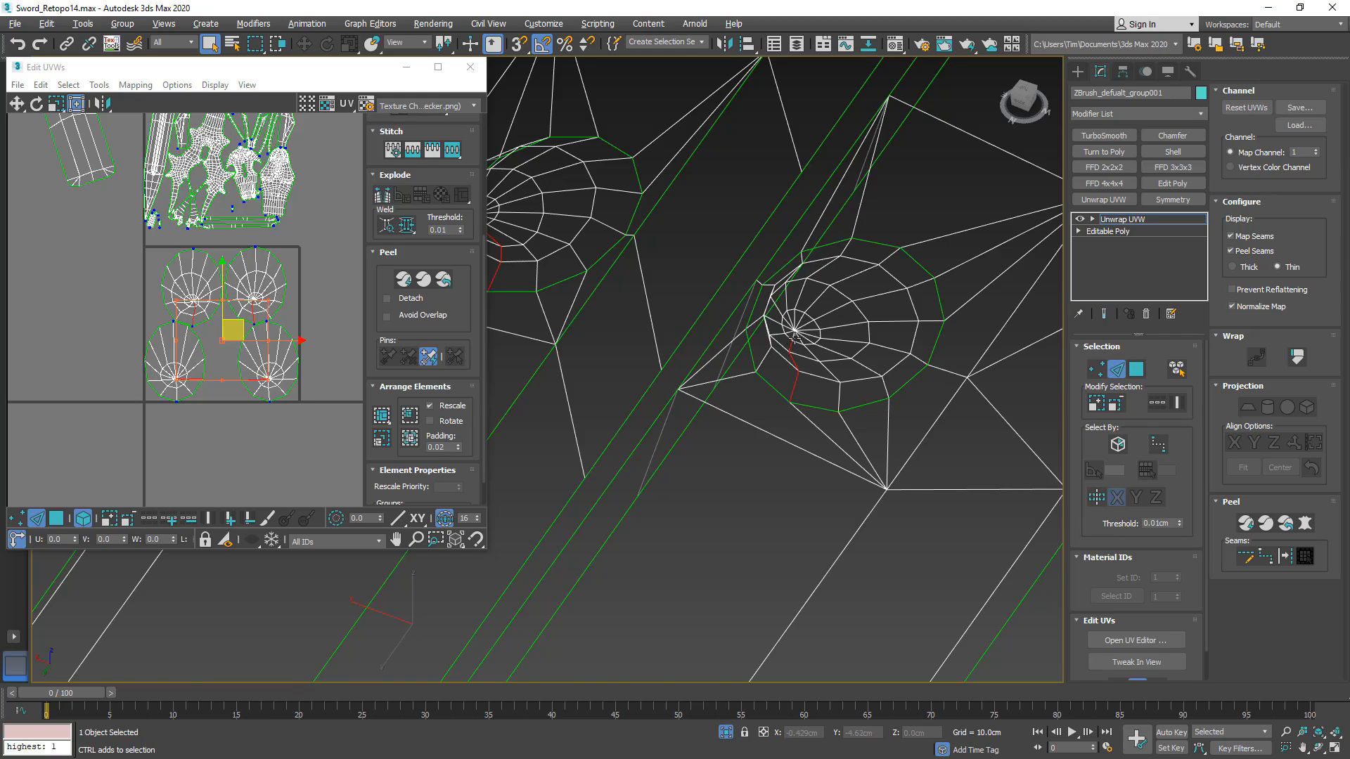
scroll(789, 383, "down", 5)
key("F3")
mouse_move(789, 384)
middle_mouse_down("alt")
mouse_move(799, 362)
mouse_move(660, 386)
mouse_move(633, 411)
middle_mouse_up("alt")
scroll(781, 372, "down", 4)
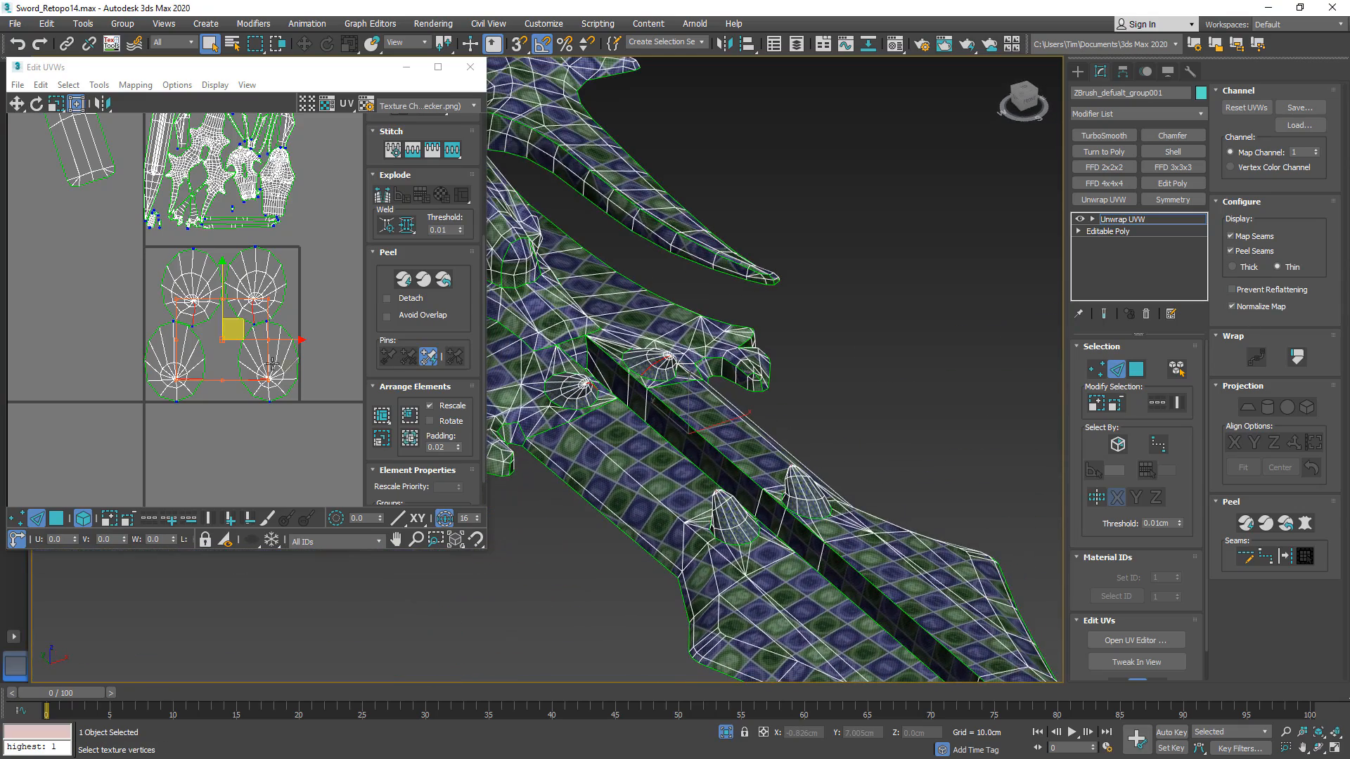
scroll(219, 327, "up", 3)
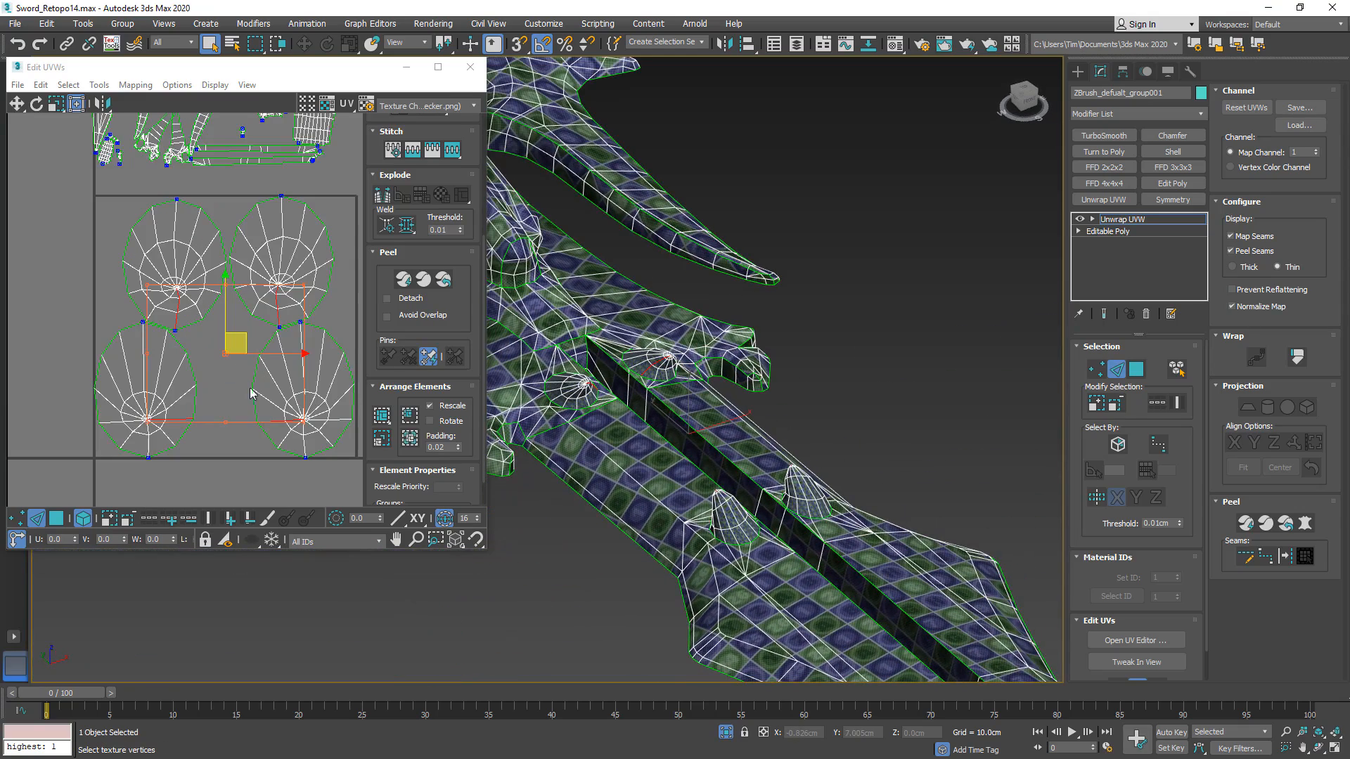
- Break the selected tip-to-base spike edges, then select all four spike islands and Quick Peel them
right_click(279, 279)
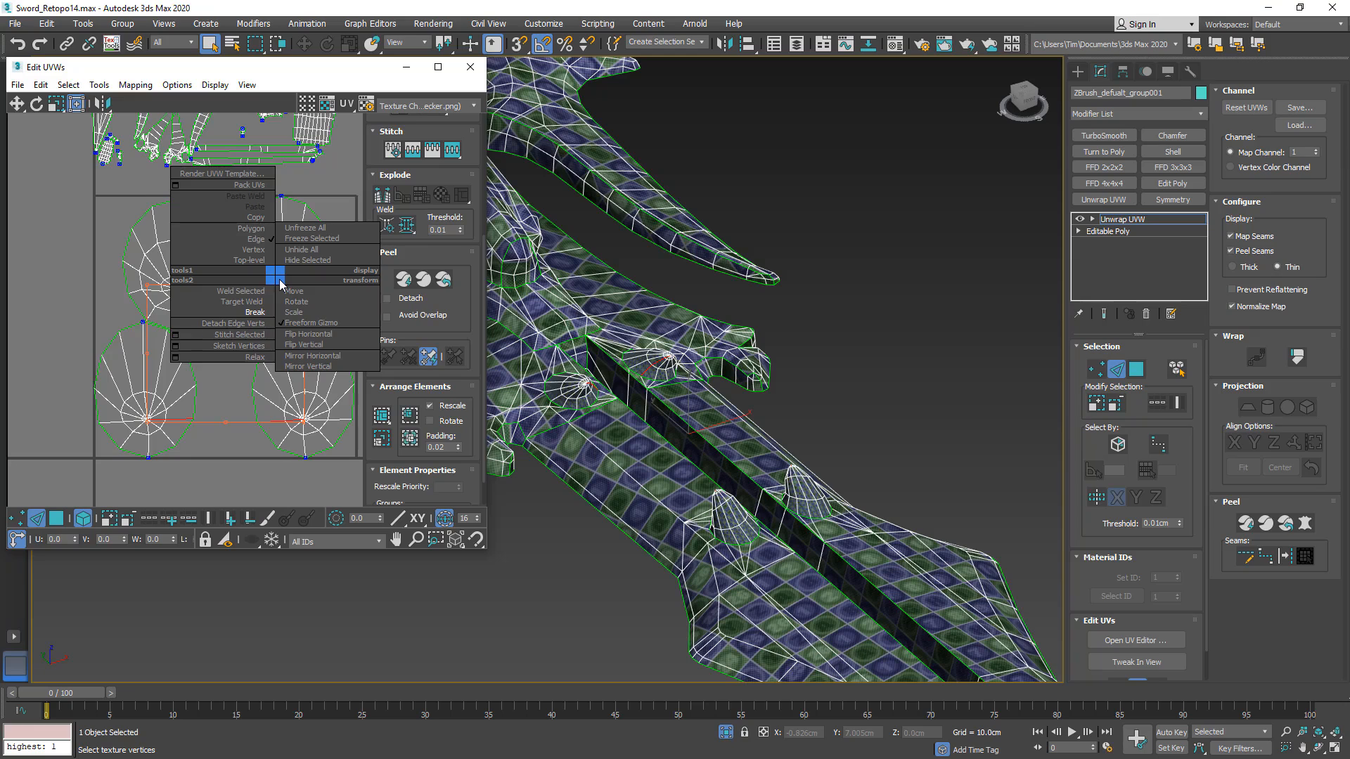
left_click(256, 312)
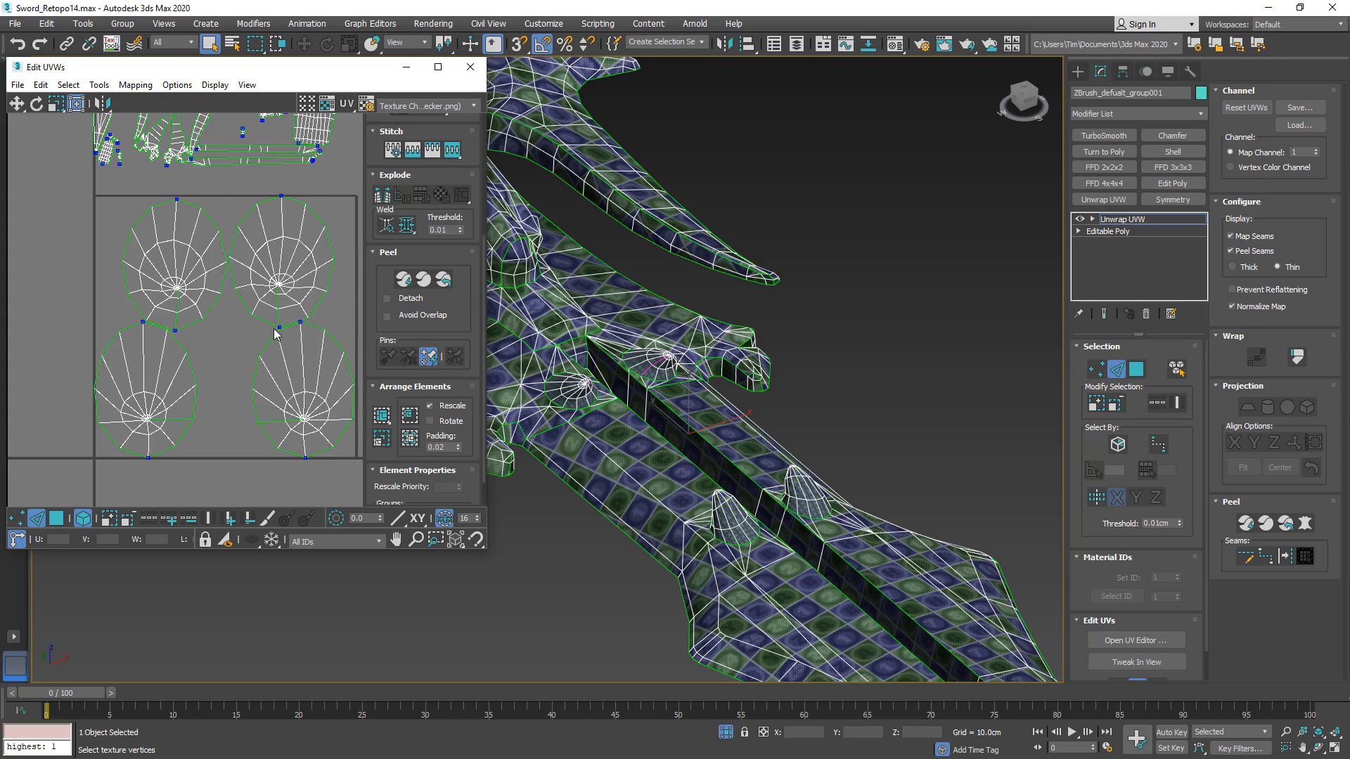
scroll(275, 334, "down", 3)
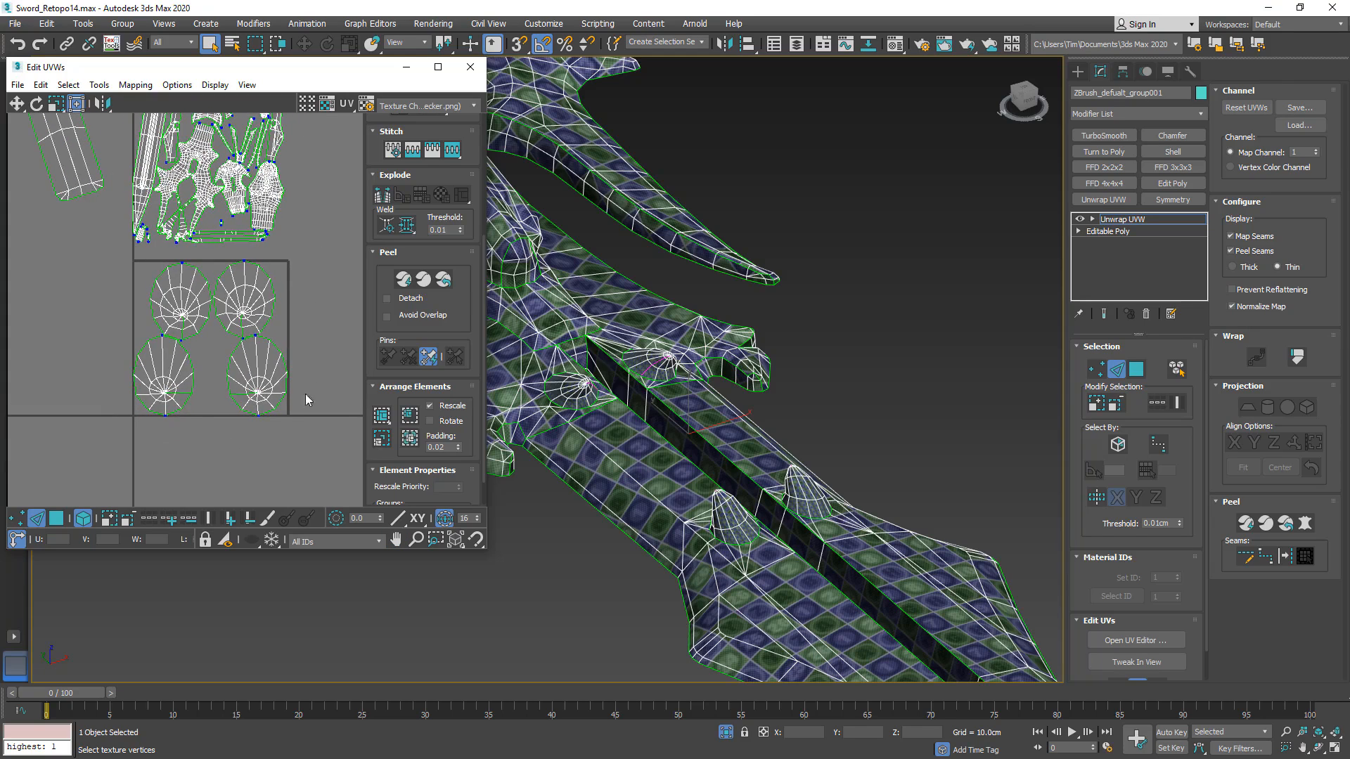
left_click_drag(114, 462, 305, 260)
left_click(83, 521)
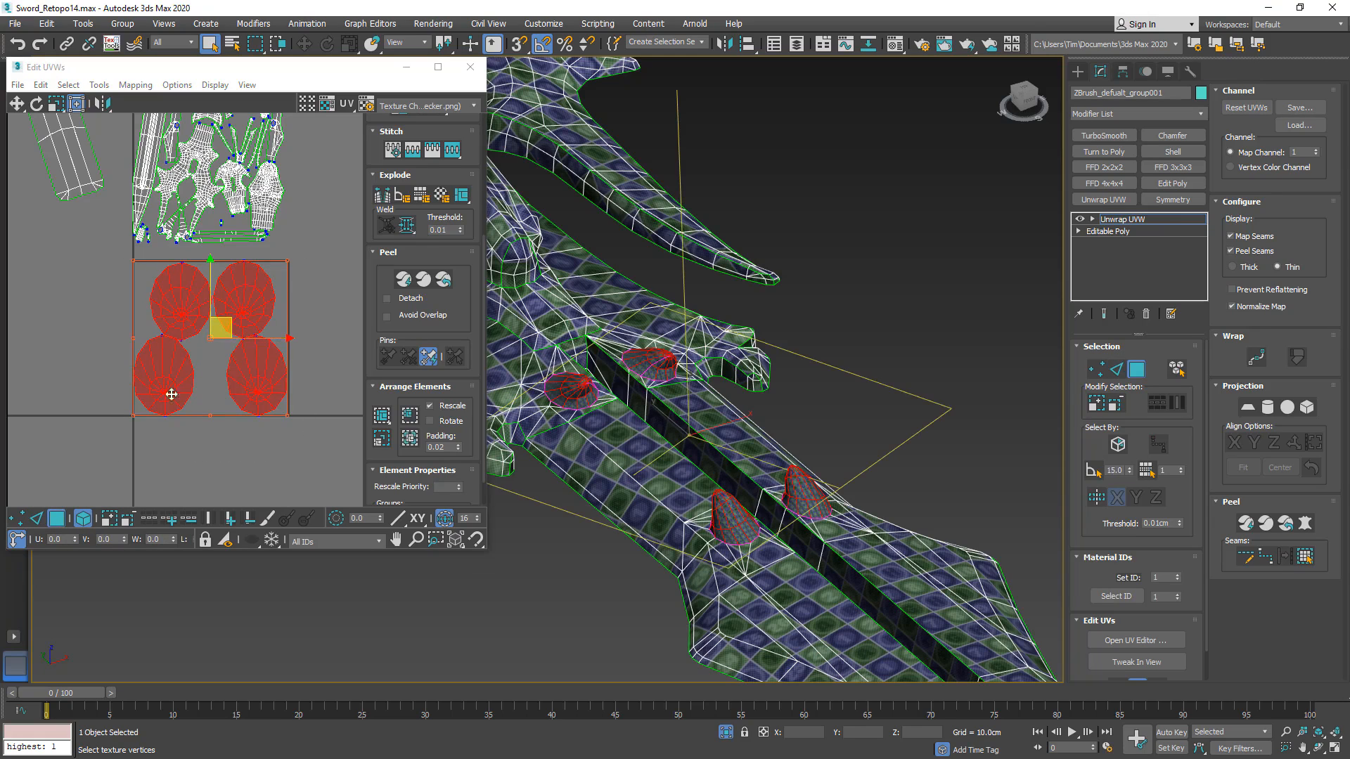
left_click(403, 281)
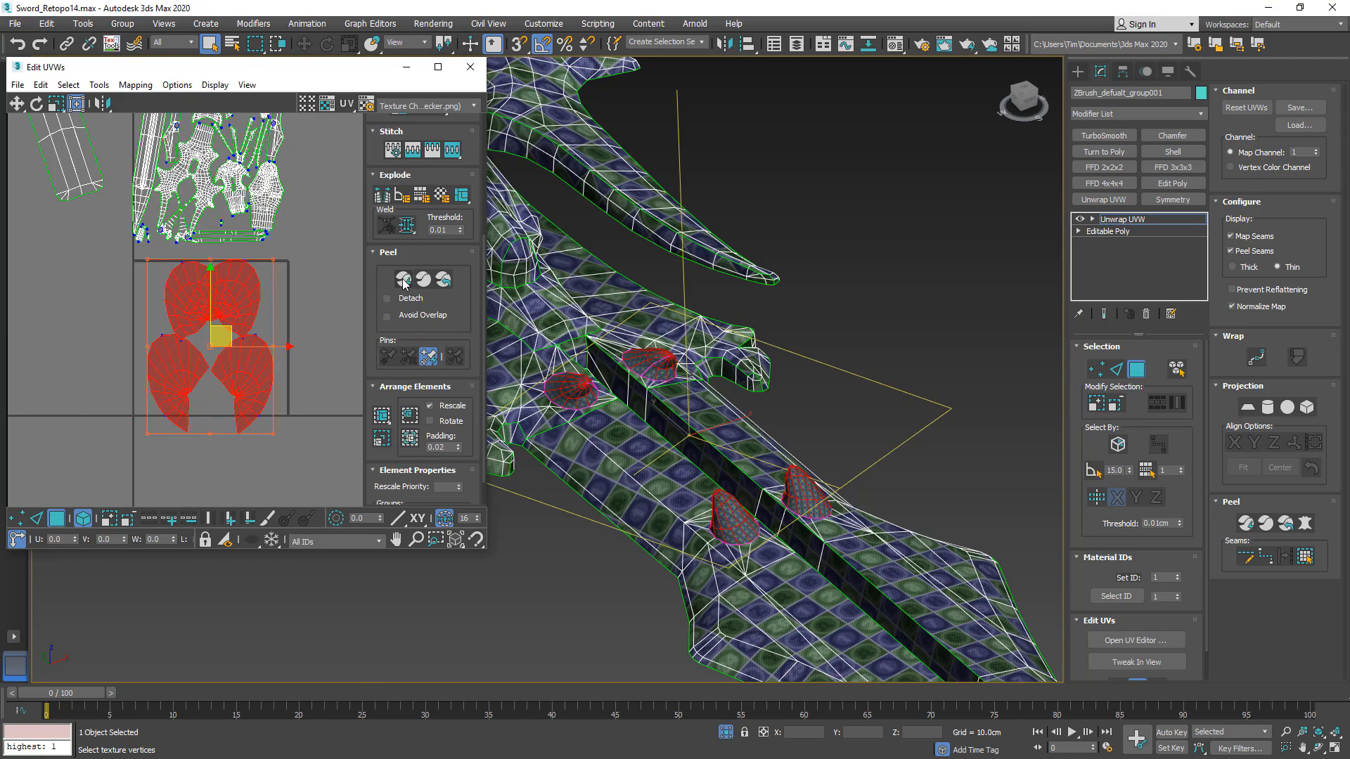
- Check the checker texture on the peeled spikes, then move their four islands beside the packed UV islands and deselect them
scroll(691, 343, "up", 10)
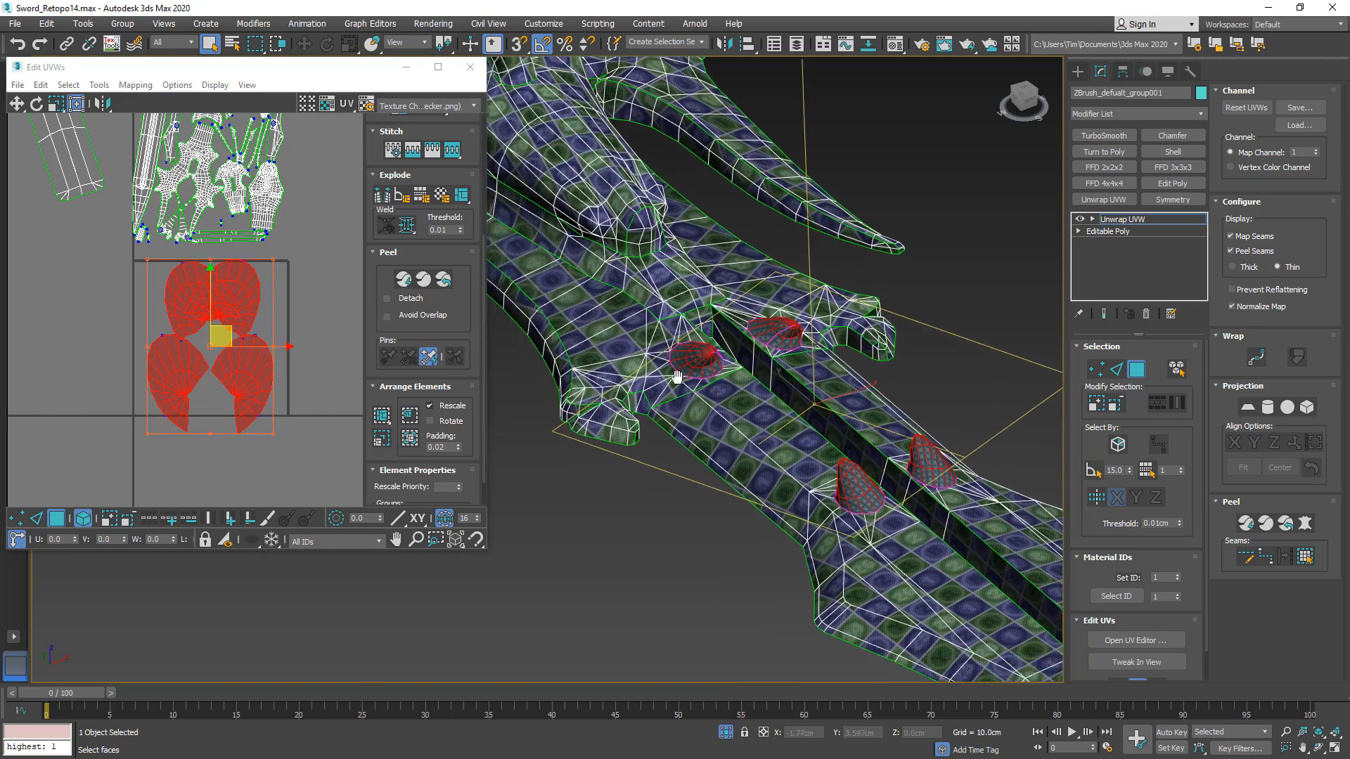
scroll(812, 309, "up", 3)
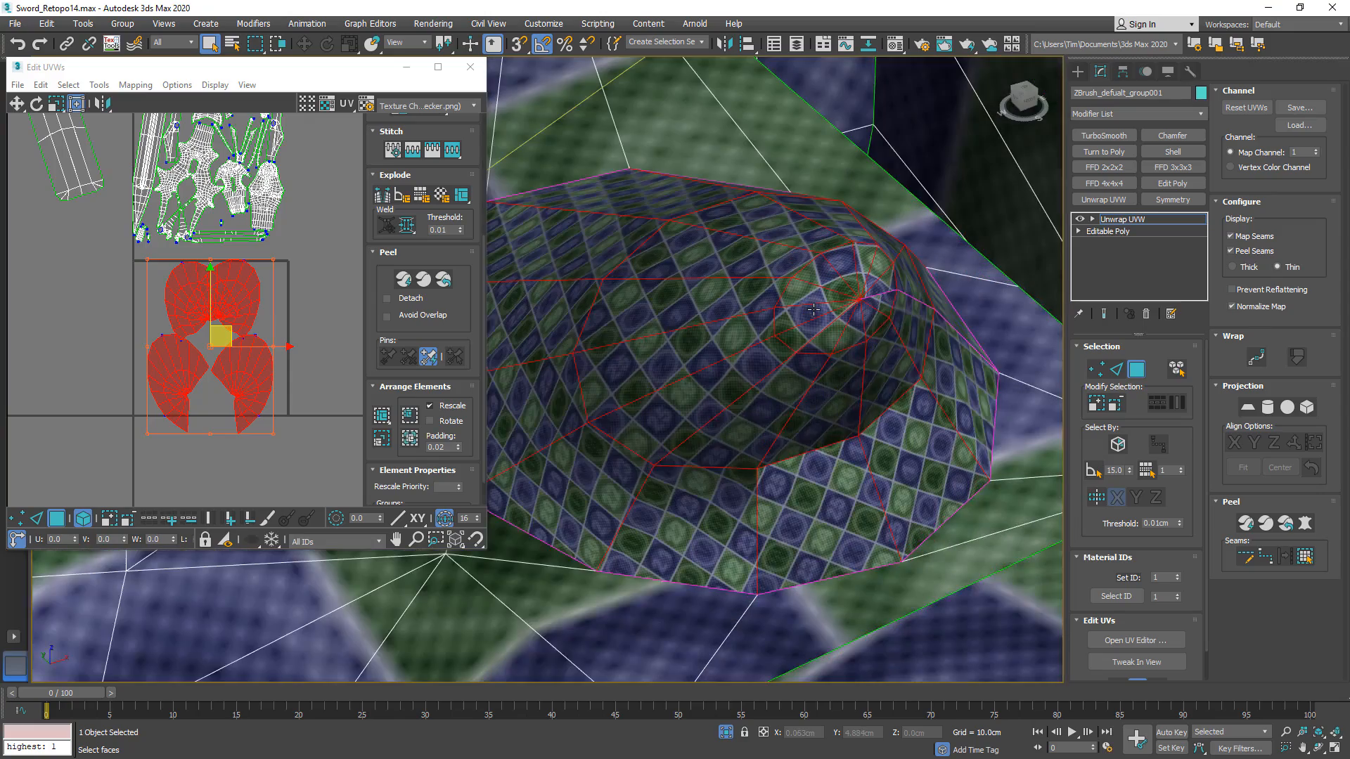
scroll(814, 310, "down", 15)
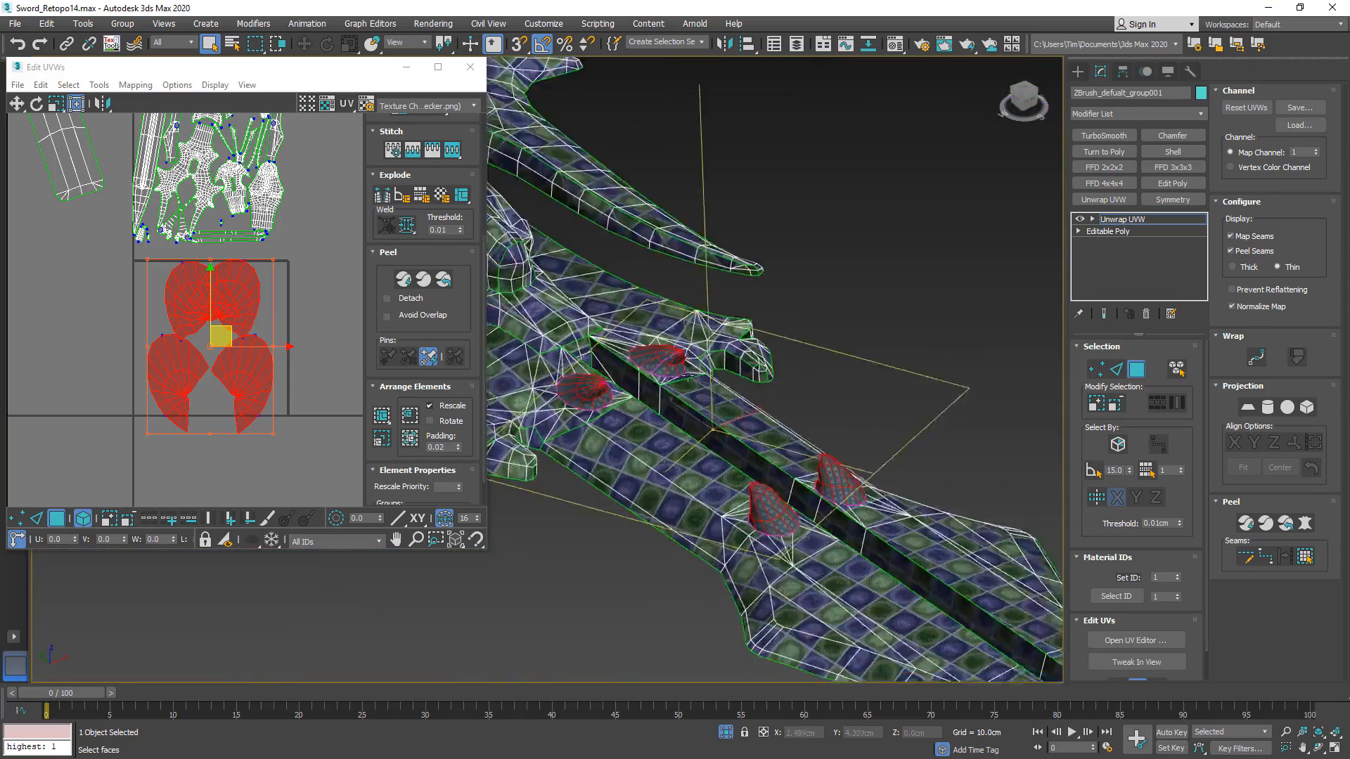
scroll(774, 402, "up", 10)
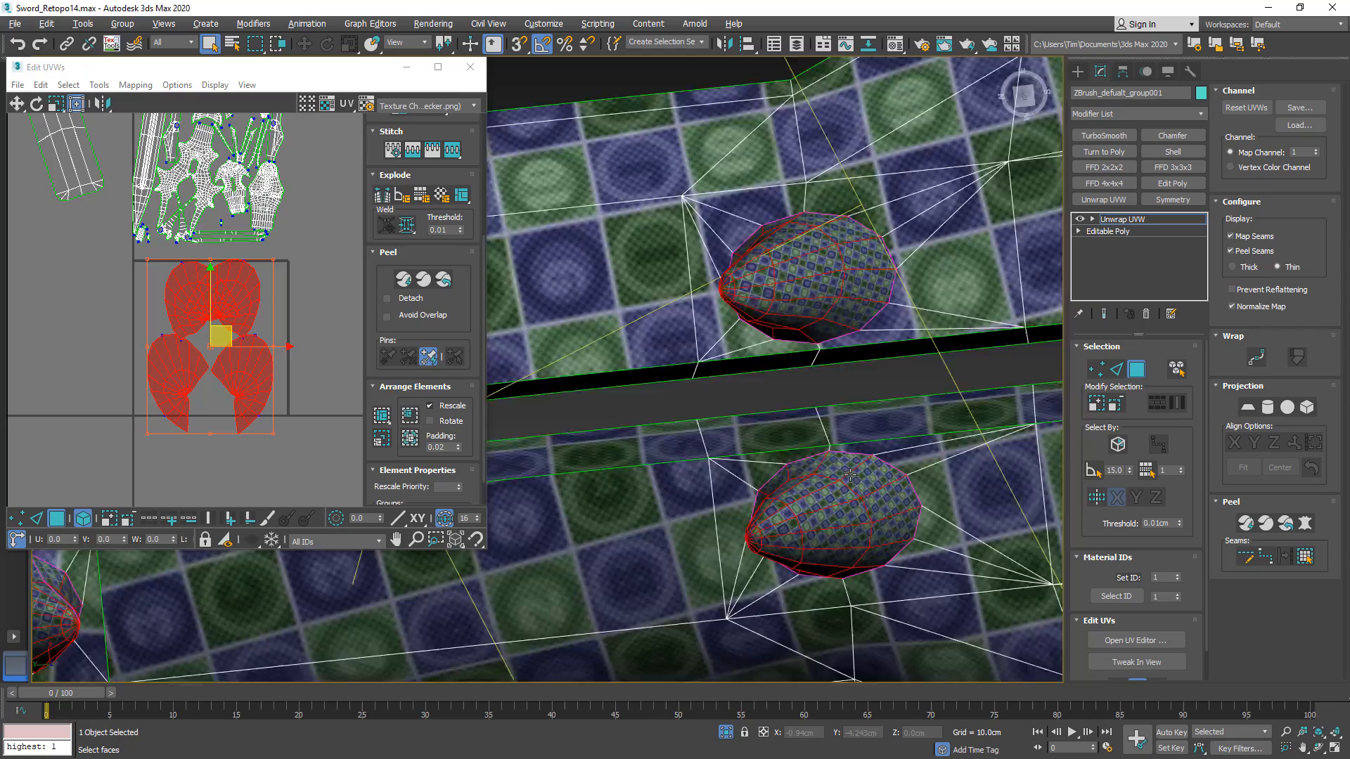
middle_click_drag(850, 475, 827, 364, "alt")
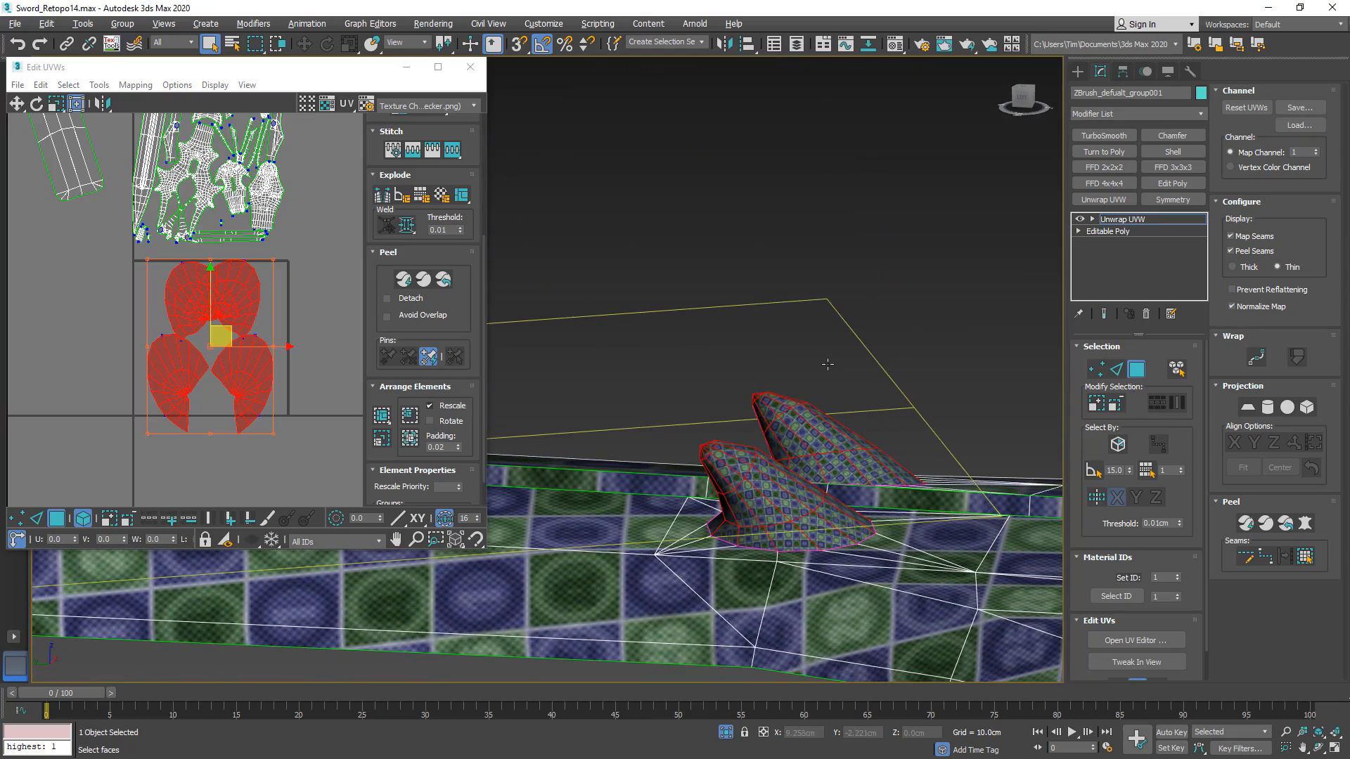
scroll(161, 318, "down", 2)
left_click_drag(208, 364, 285, 239)
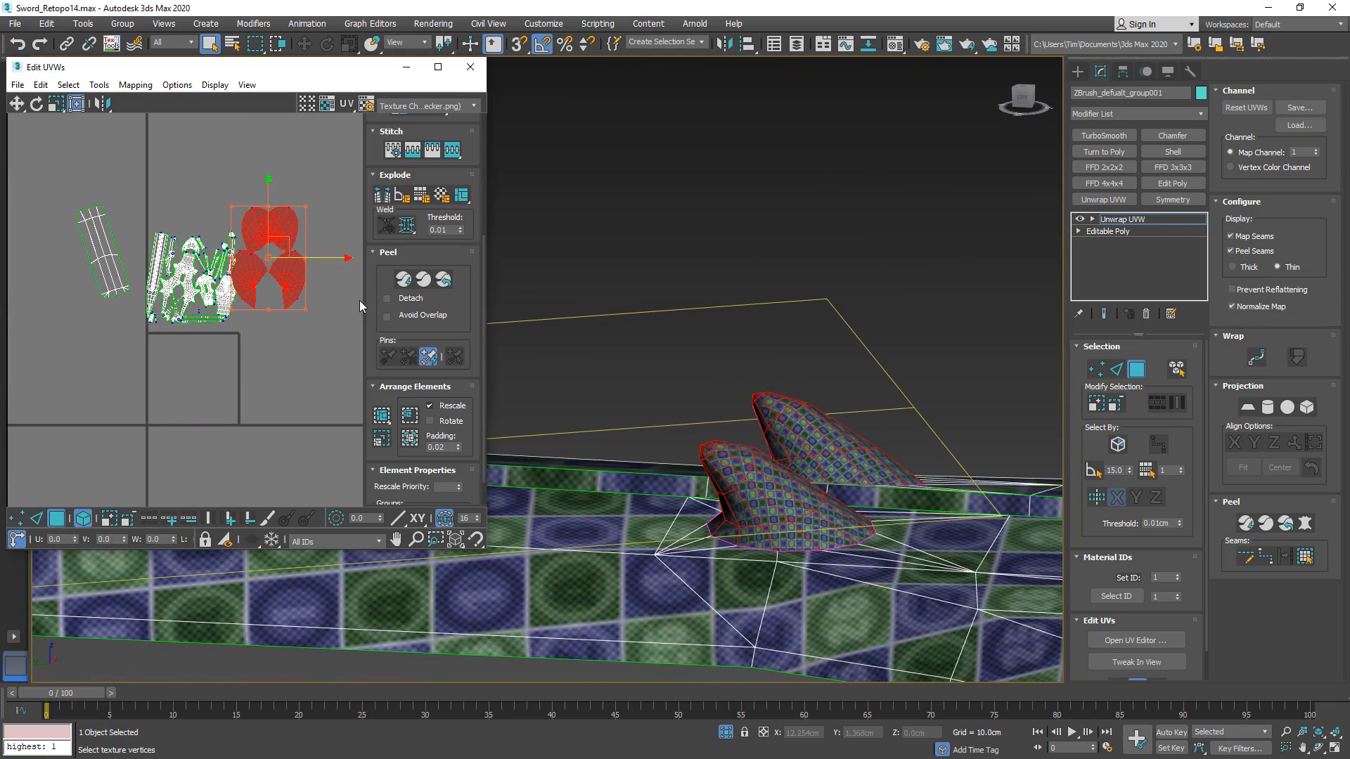
left_click(304, 407)
- Collapse the Unwrap UVW modifier holding the peeled spike islands into the Editable Poly
middle_click_drag(710, 457, 870, 544)
scroll(892, 447, "down", 4)
scroll(829, 490, "down", 6)
middle_click_drag(615, 424, 657, 365)
scroll(822, 391, "up", 8)
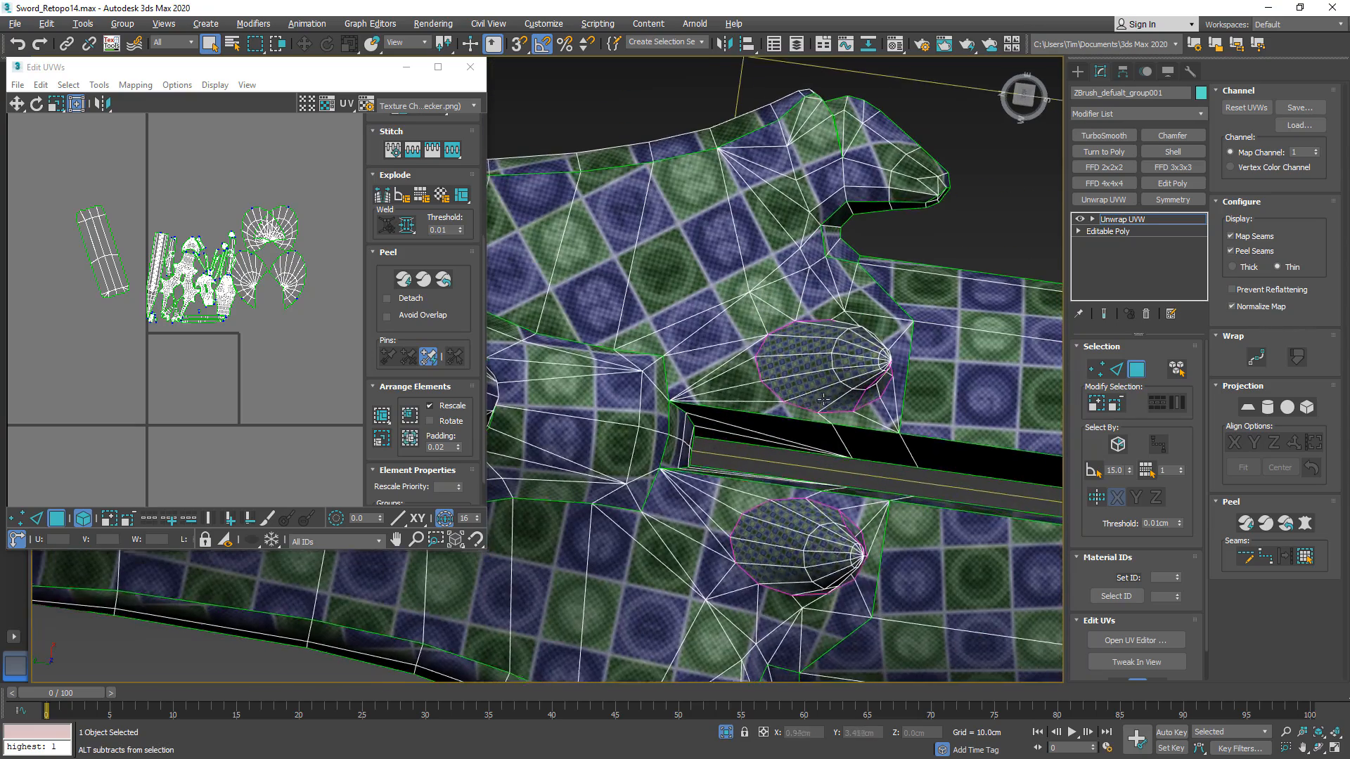
middle_click_drag(824, 400, 827, 402, "alt")
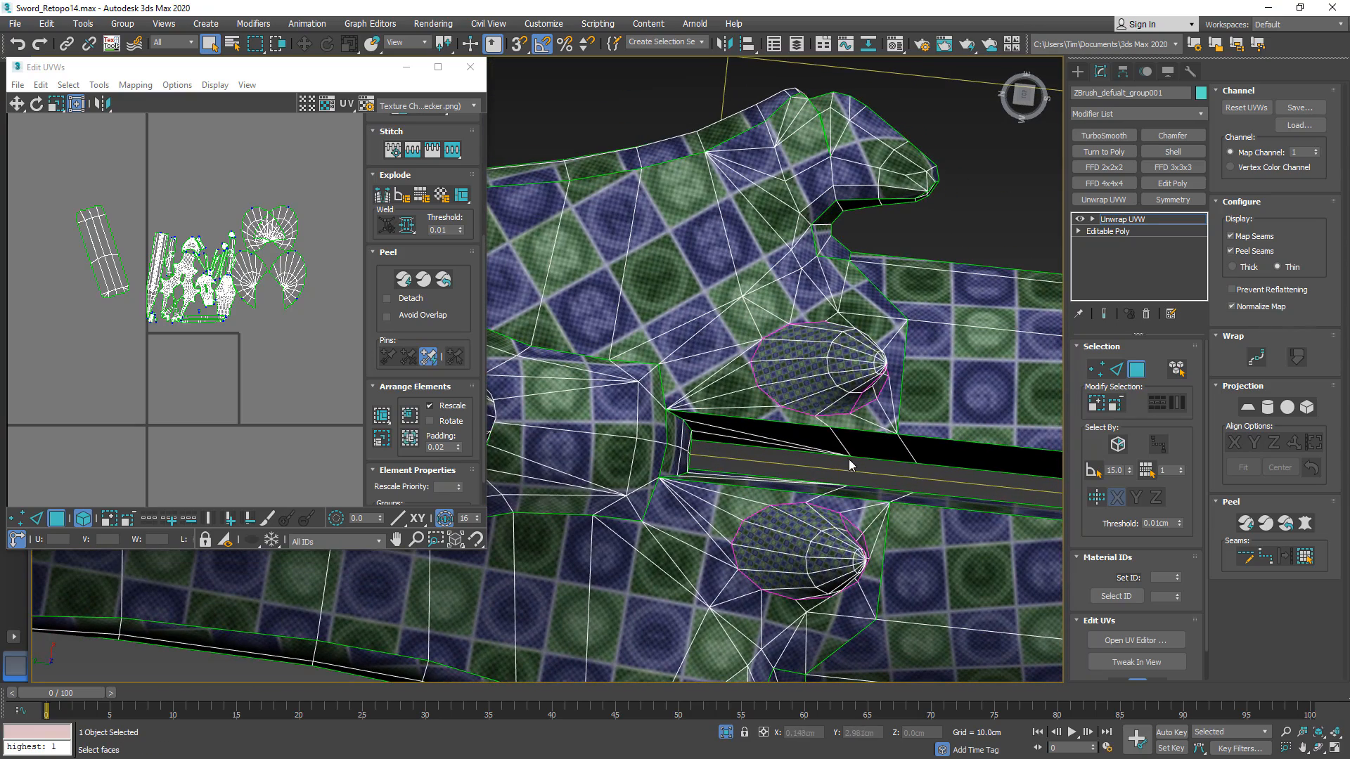
right_click(1116, 222)
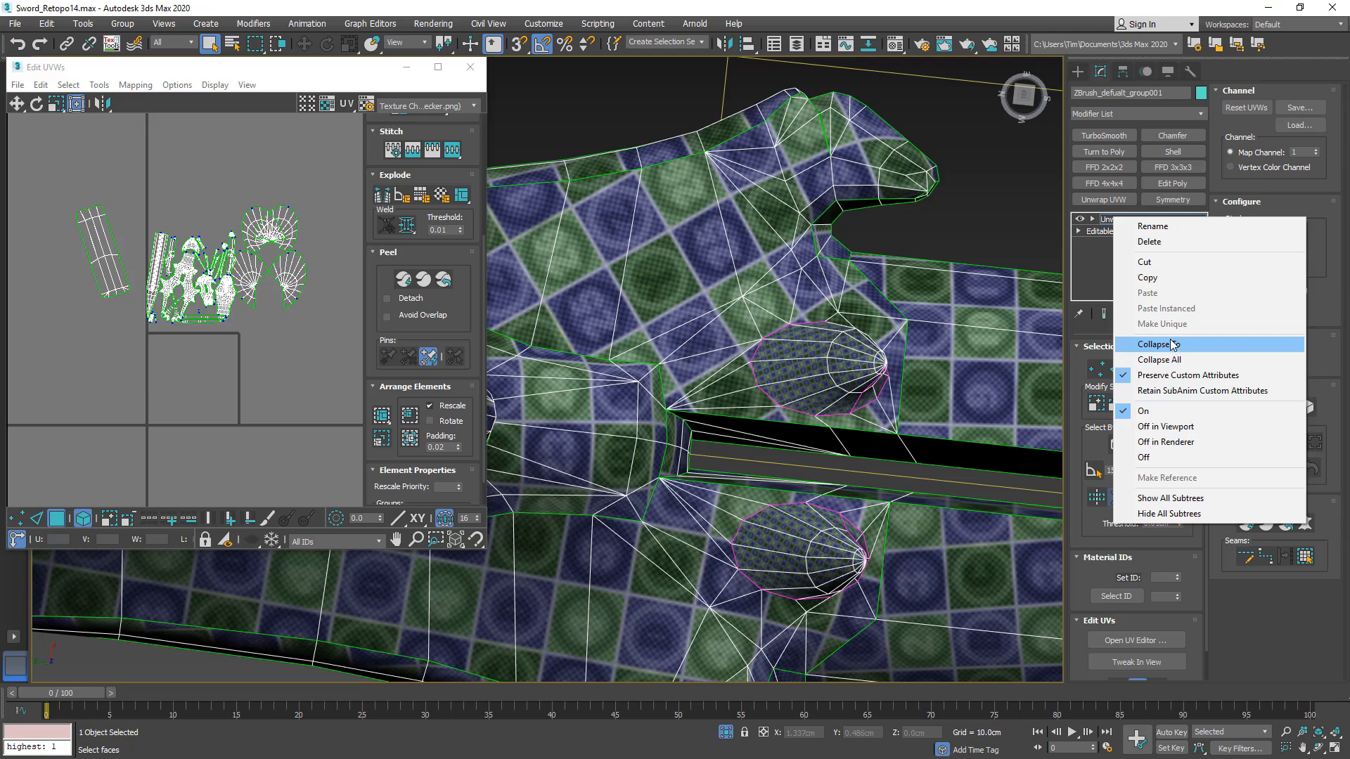
left_click(1173, 344)
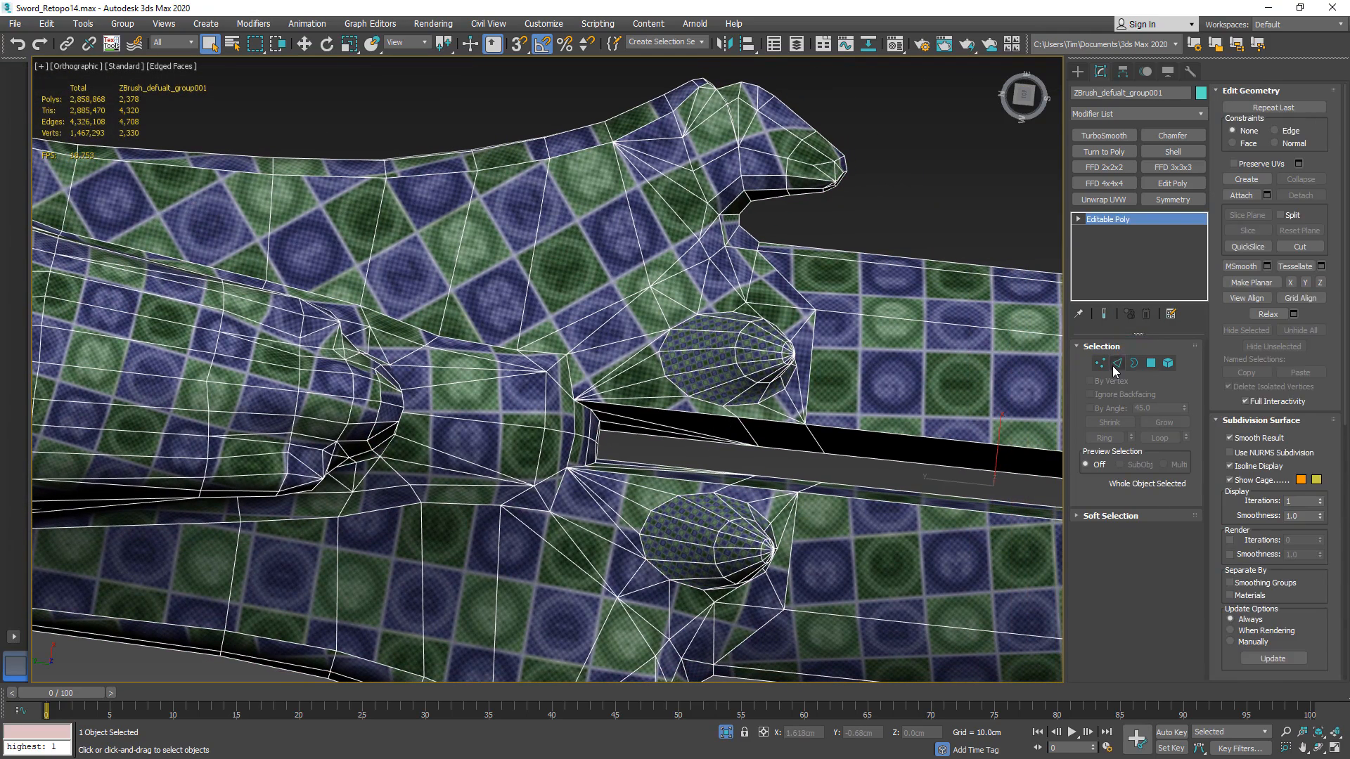
- In vertex mode, target-weld two neighbouring vertices on the groove wall beside one spike near the creature's head
left_click(1117, 363)
left_click(1100, 363)
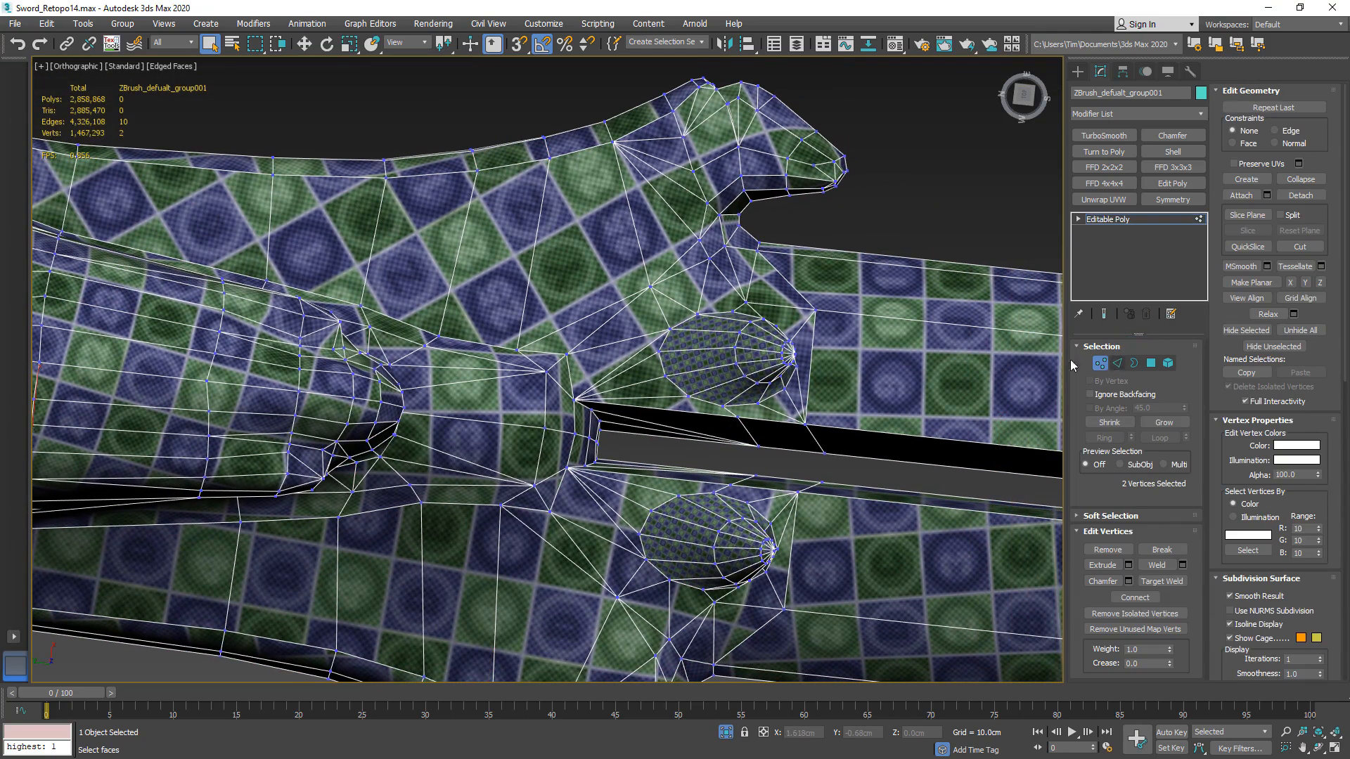
left_click(1162, 581)
scroll(770, 443, "up", 5)
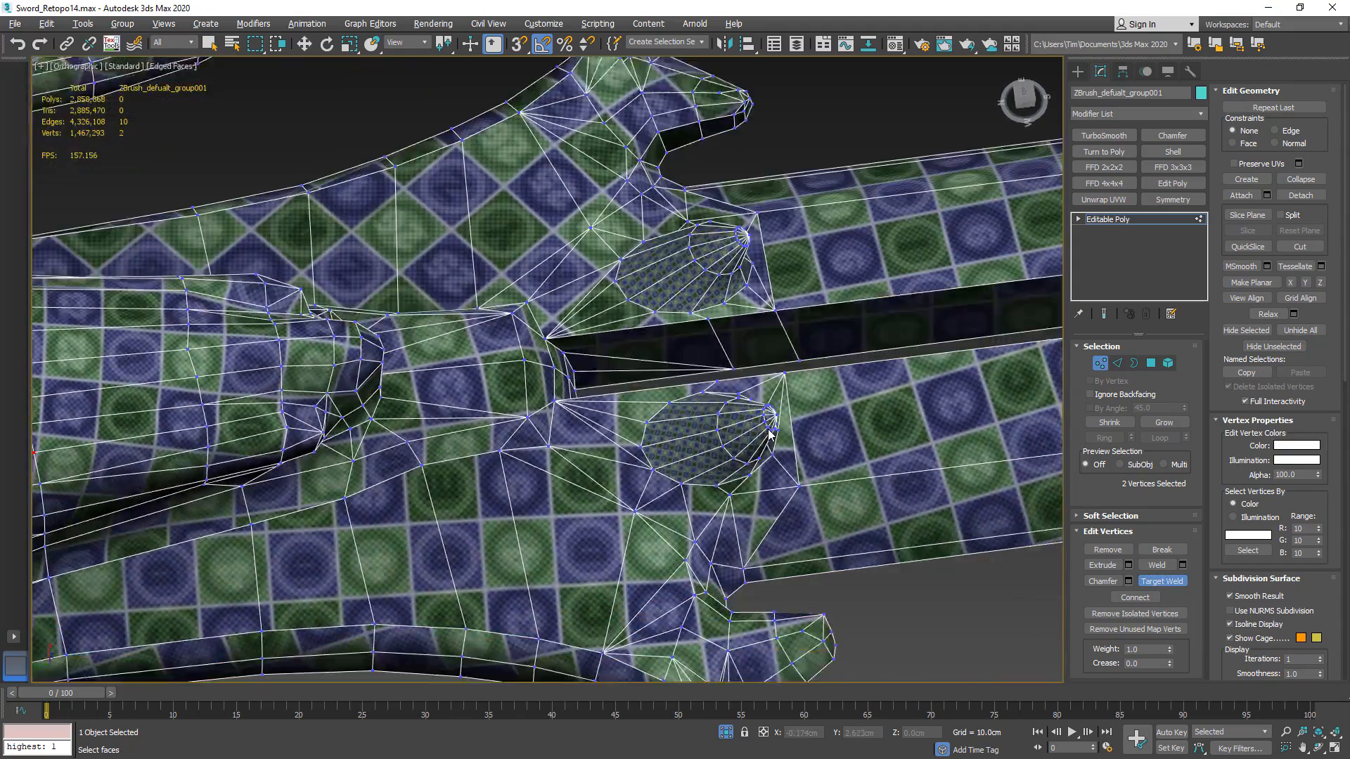
scroll(783, 350, "up", 3)
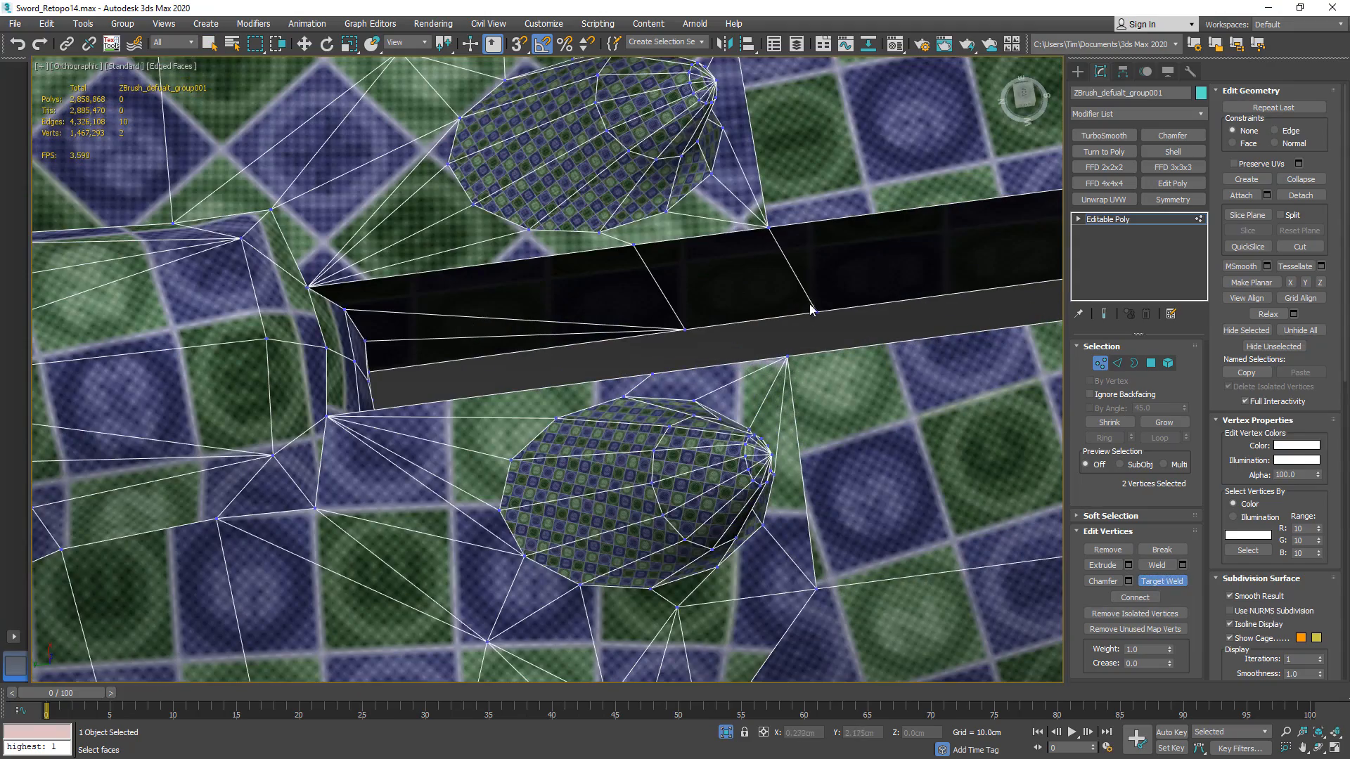
left_click(682, 330)
- Target-weld the matching groove-wall vertices beside the opposite spike near the creature's head
scroll(687, 349, "down", 8)
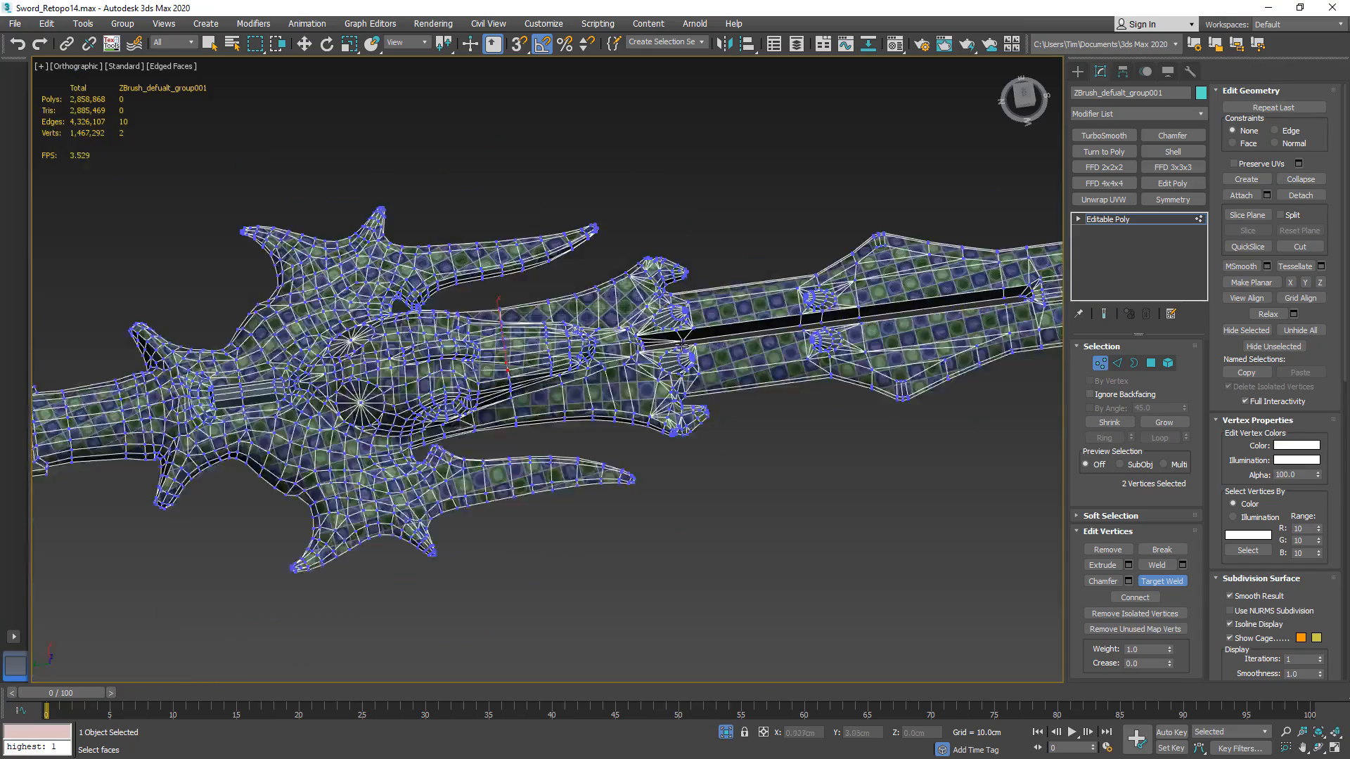
middle_click_drag(687, 349, 872, 354, "alt")
scroll(336, 411, "up", 6)
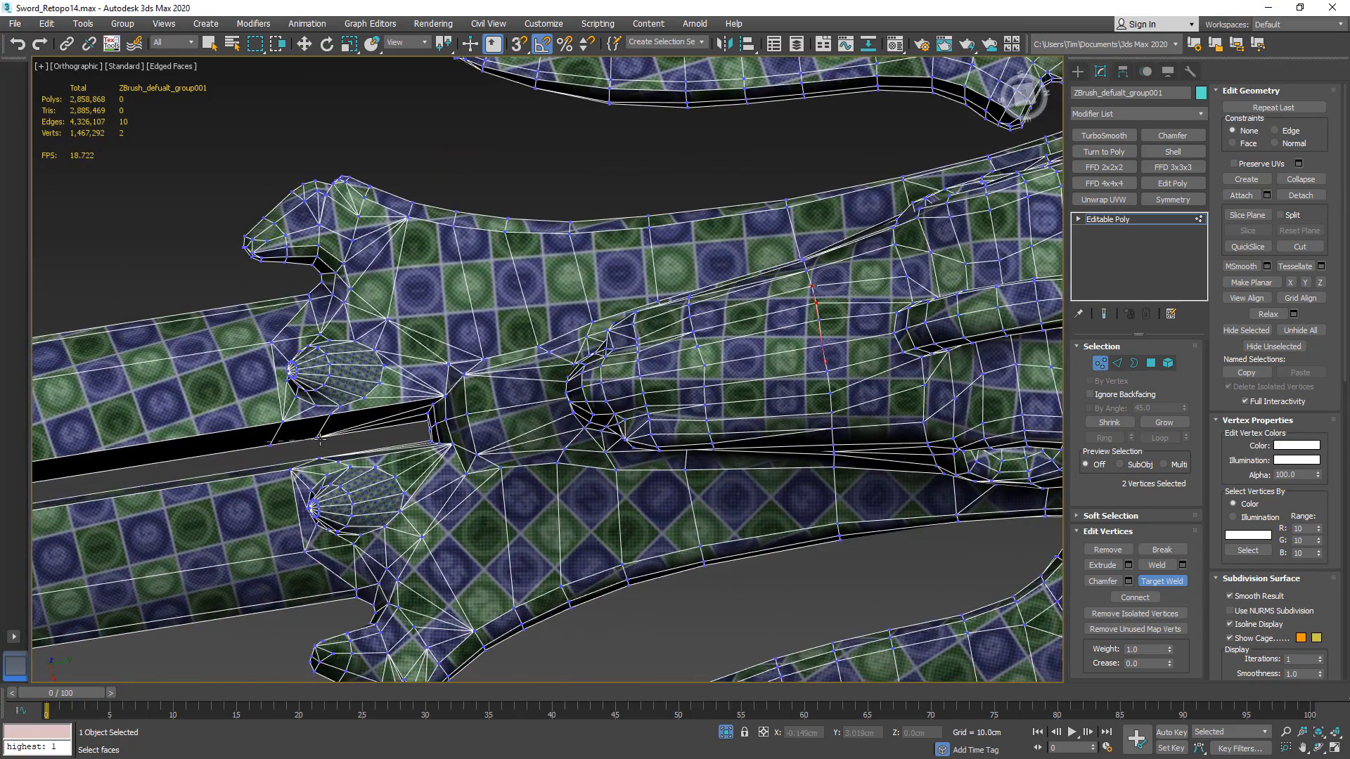
left_click(320, 438)
- Target-weld two neighbouring groove-wall vertices beside one spike of the pair farther along the blade
scroll(320, 438, "down", 8)
middle_click_drag(320, 438, 213, 411, "alt")
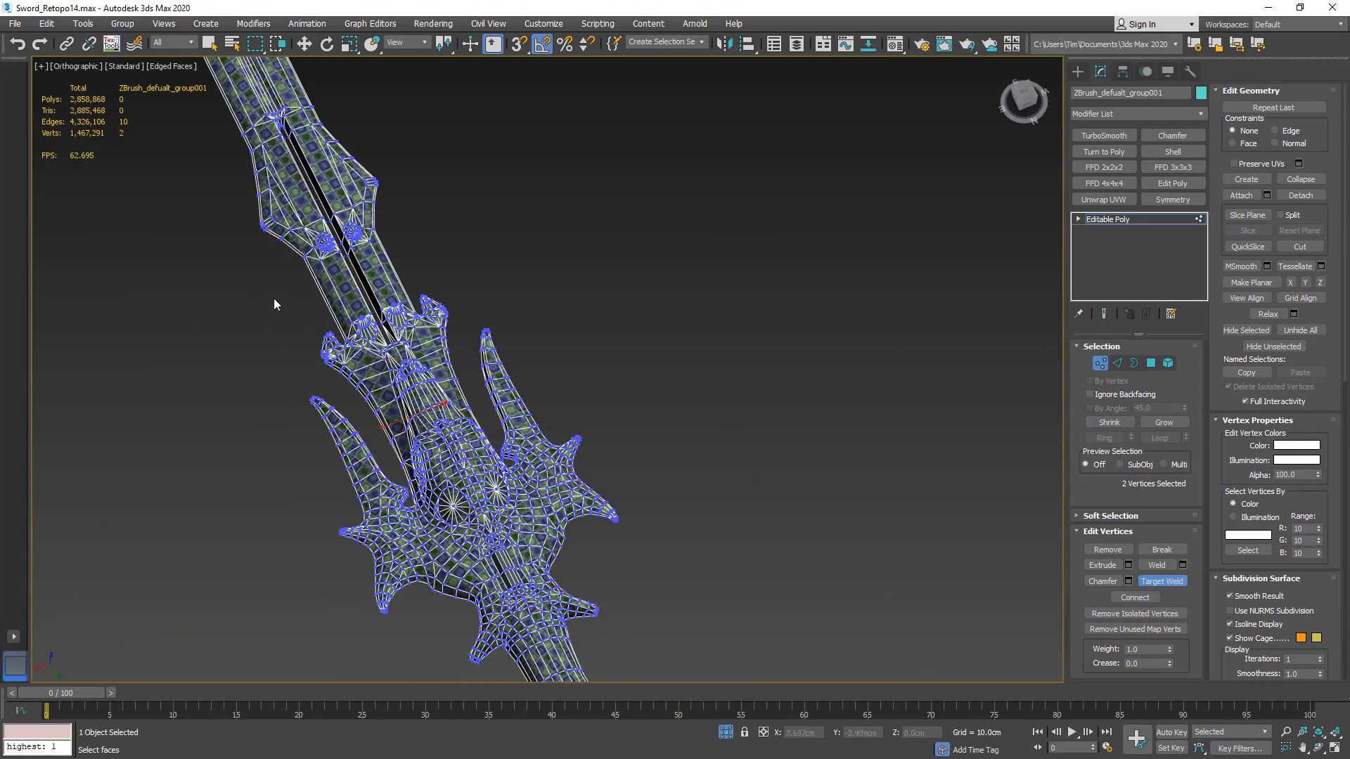
scroll(412, 359, "up", 6)
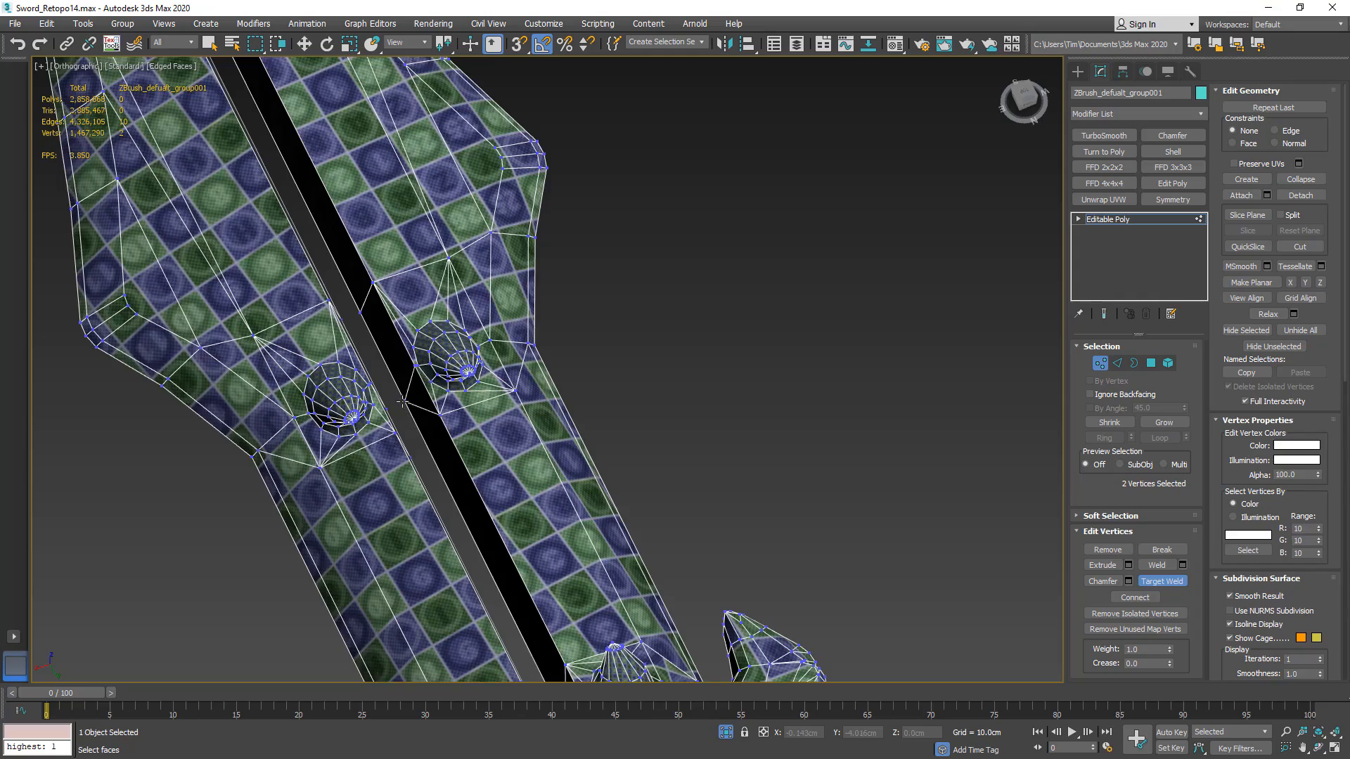
- Target-weld the corresponding groove-wall vertices beside the other spike of the farther pair, across the groove
scroll(402, 402, "down", 6)
middle_click_drag(402, 402, 253, 373, "alt")
middle_click_drag(747, 601, 577, 376)
middle_click_drag(577, 376, 579, 416, "alt")
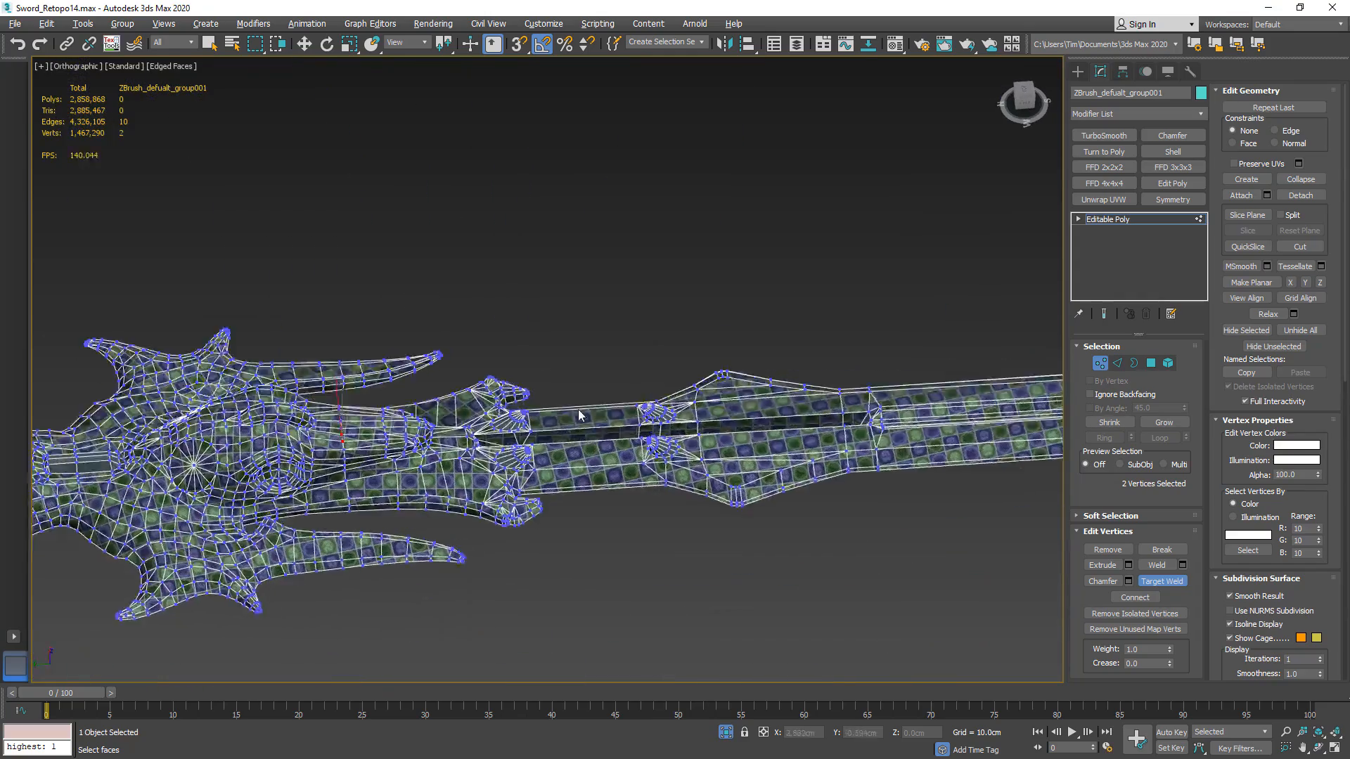
scroll(579, 415, "up", 8)
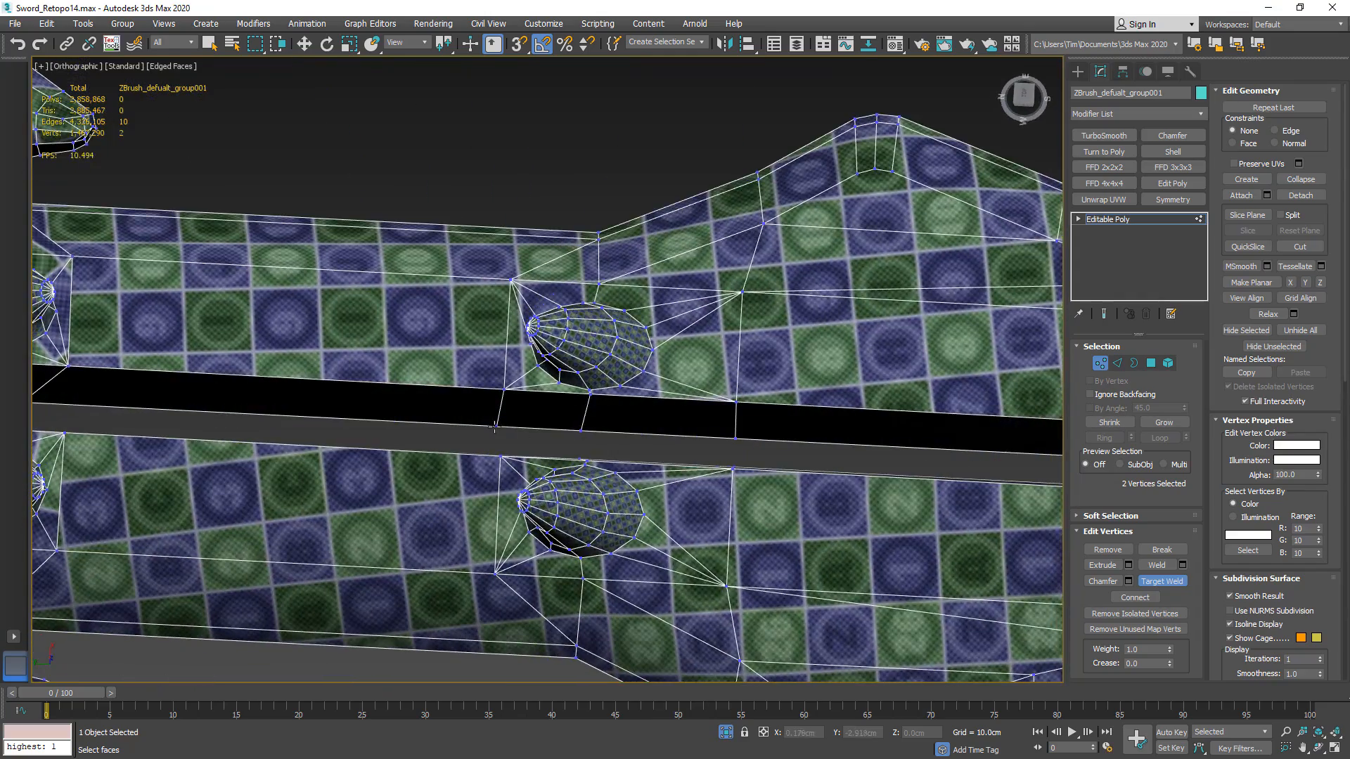
left_click(582, 431)
- Leave vertex mode, add a new Unwrap UVW modifier to the sword and bring all its islands into view in the UV editor
scroll(594, 426, "down", 4)
middle_click_drag(594, 426, 628, 402, "alt")
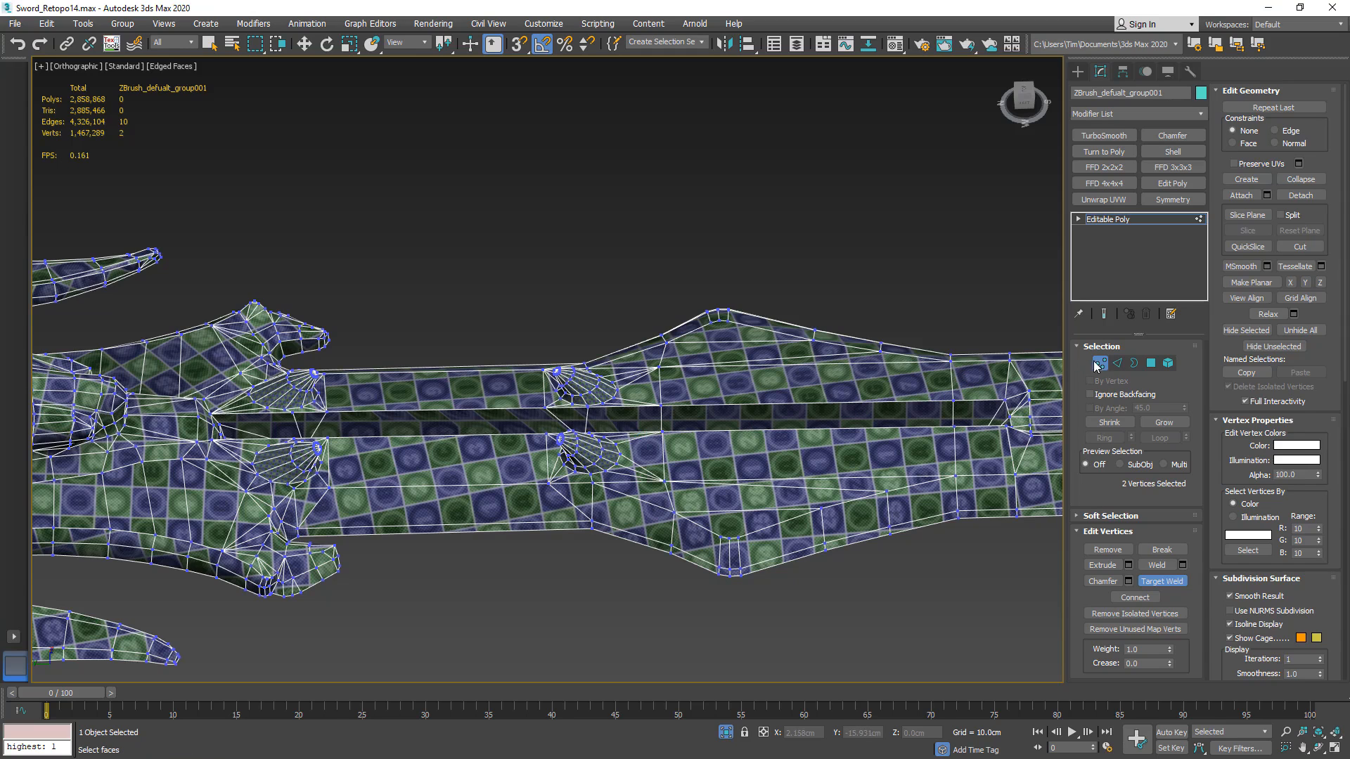
left_click(1101, 364)
left_click(1093, 219)
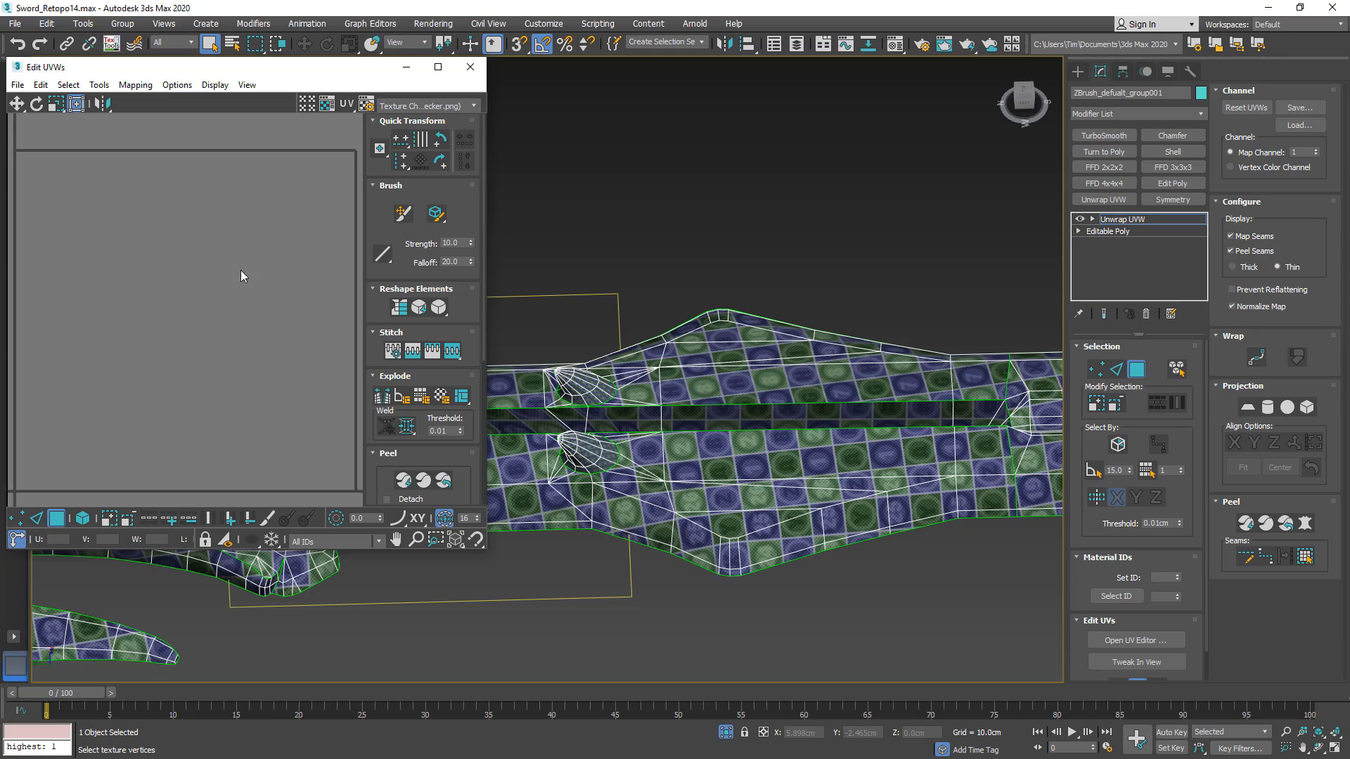
middle_click_drag(222, 243, 183, 291)
scroll(183, 289, "down", 5)
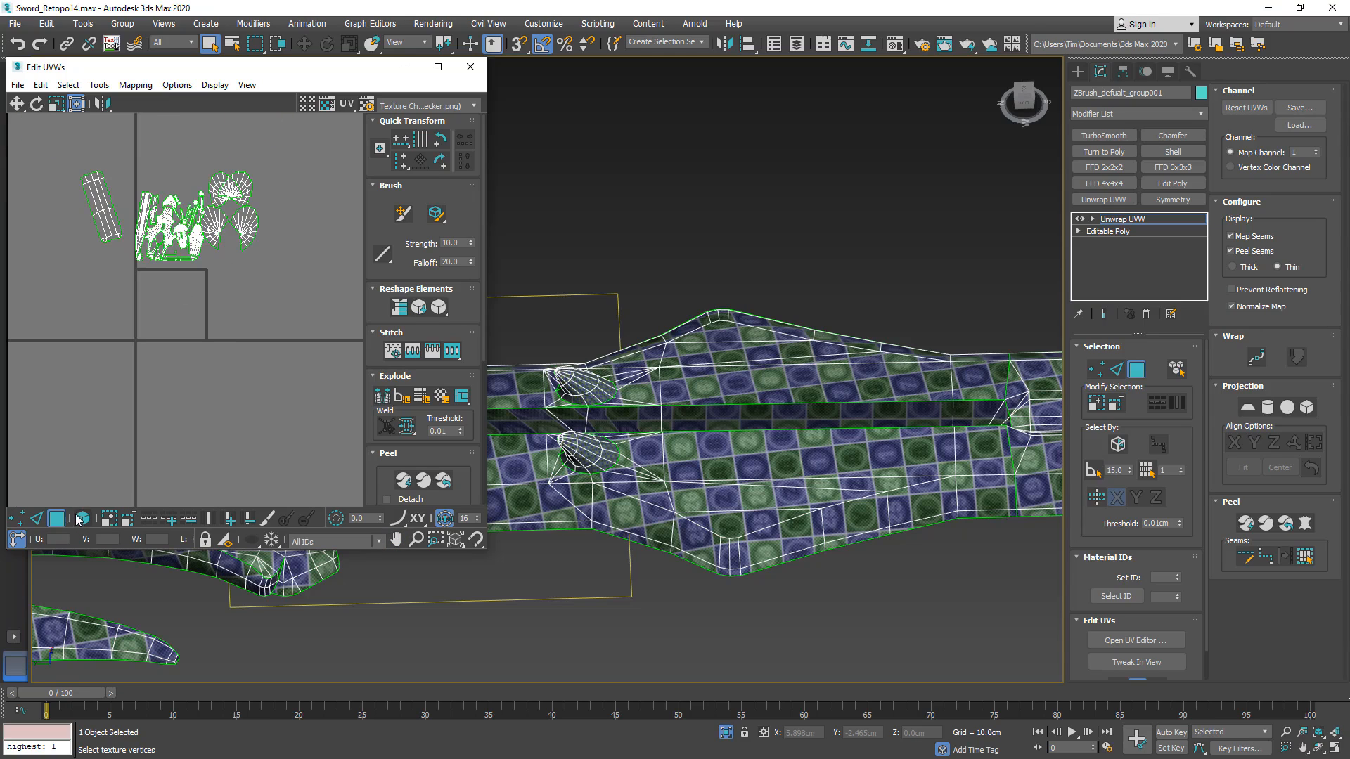
- Select all UV islands, Quick Peel them and rescale the elements to an even texture density
key("ctrl+a")
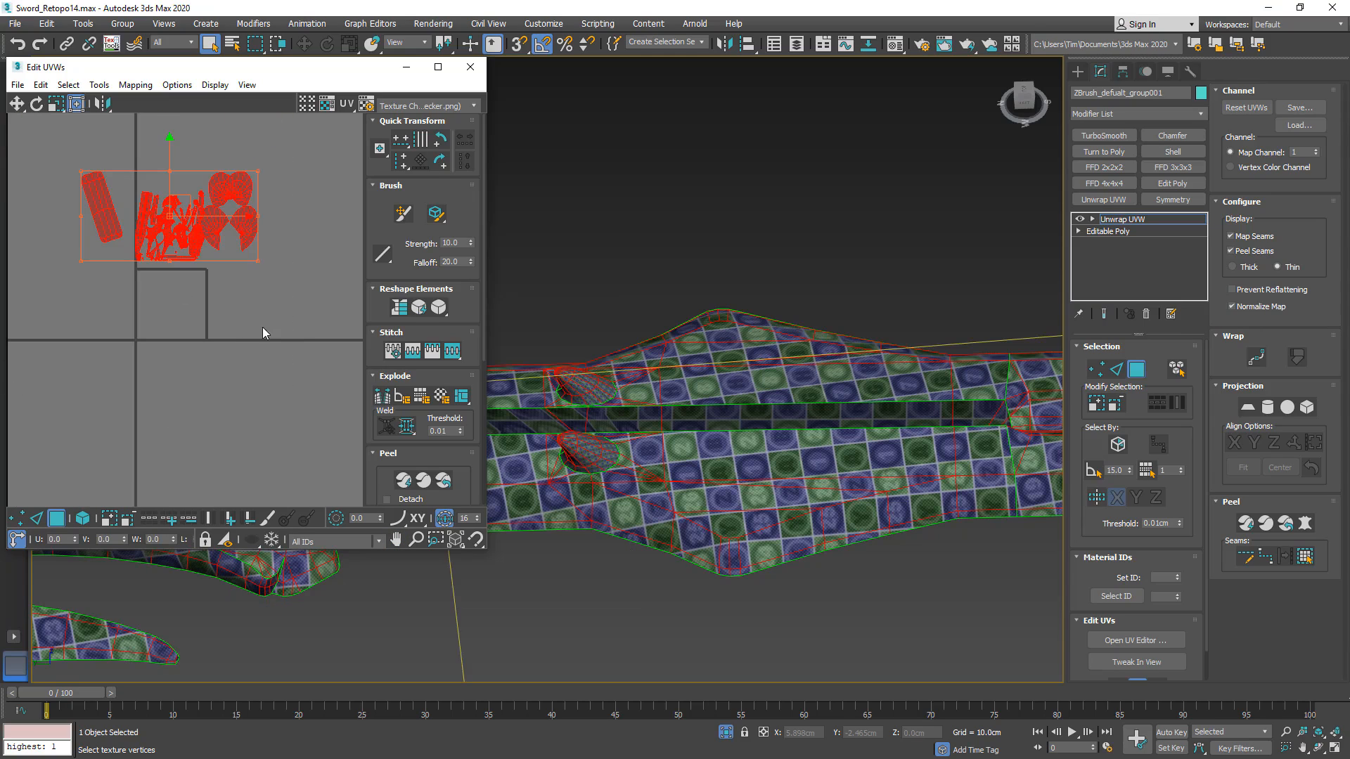
left_click(405, 481)
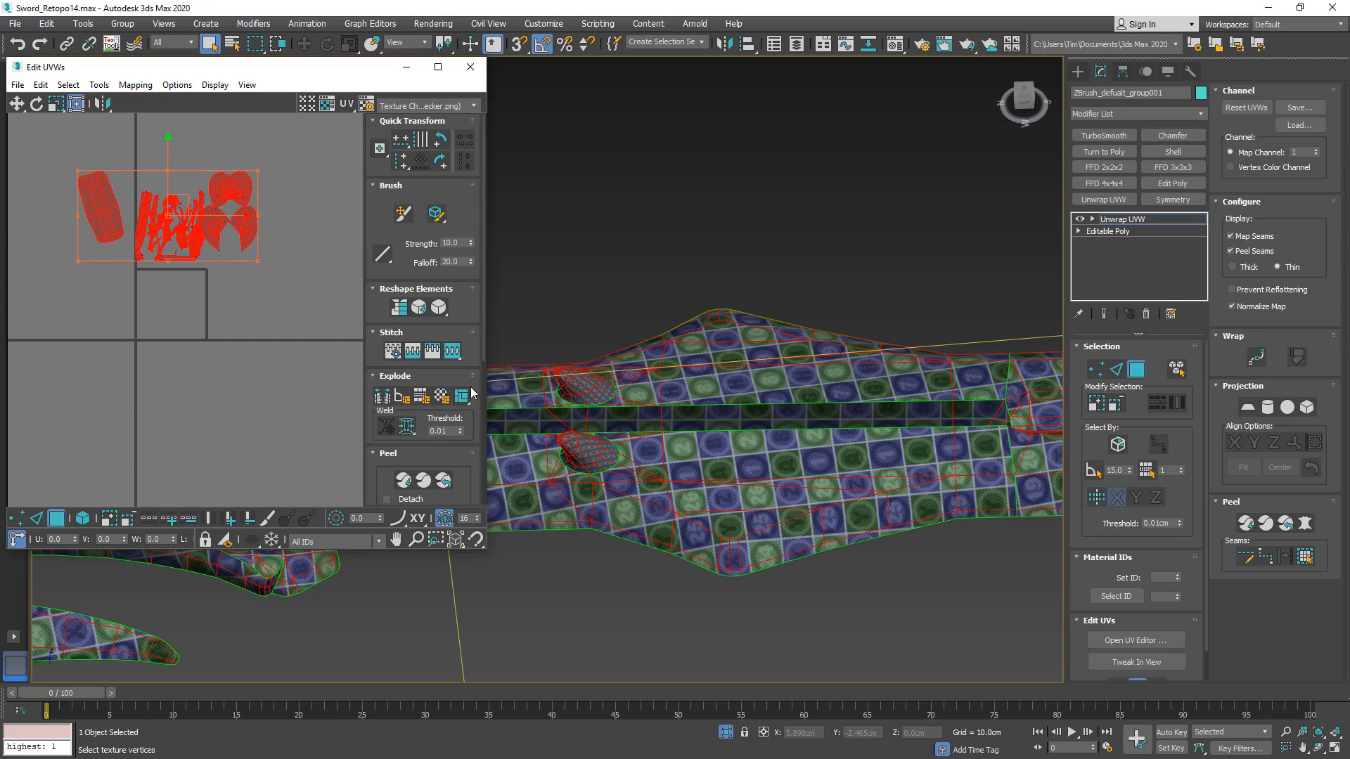
left_click_drag(483, 351, 486, 479)
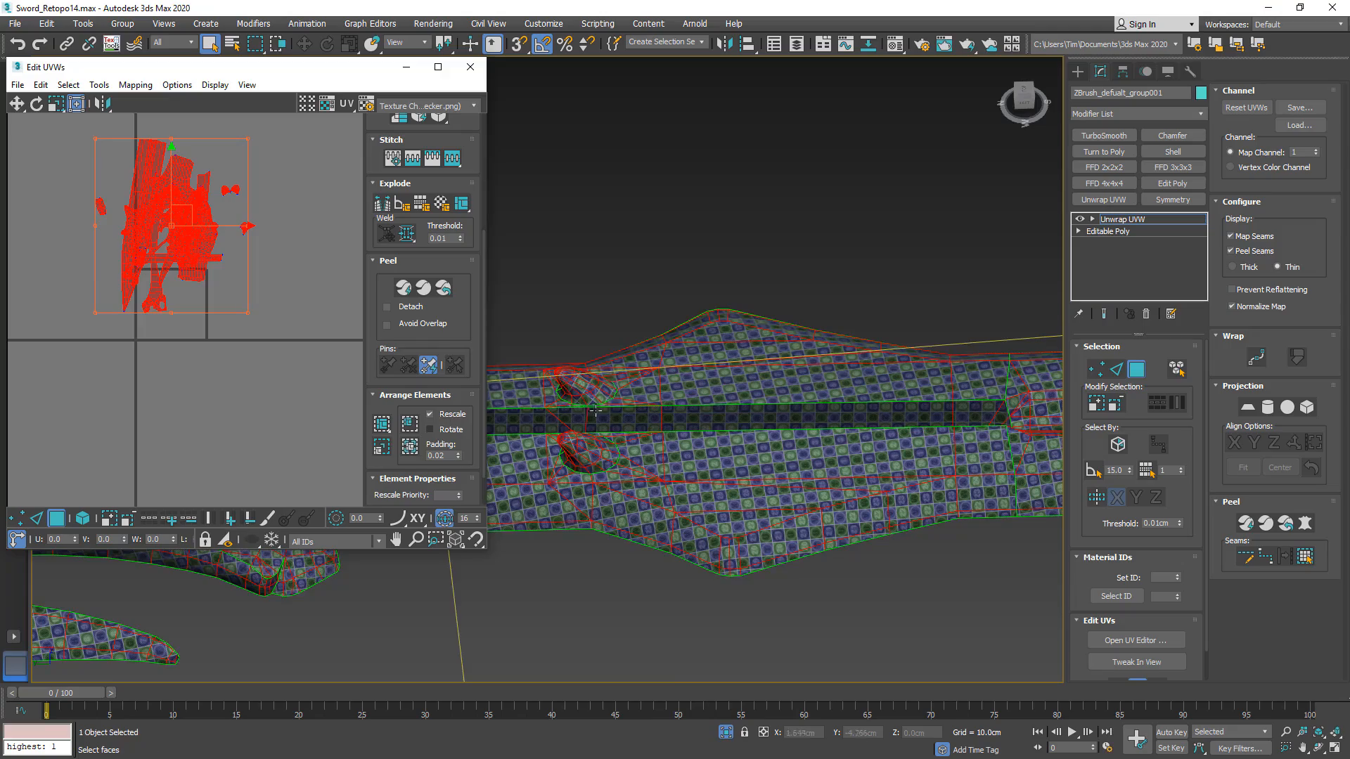
- Examine the checker size and distortion on the blade and its spikes
middle_click_drag(543, 416, 751, 407)
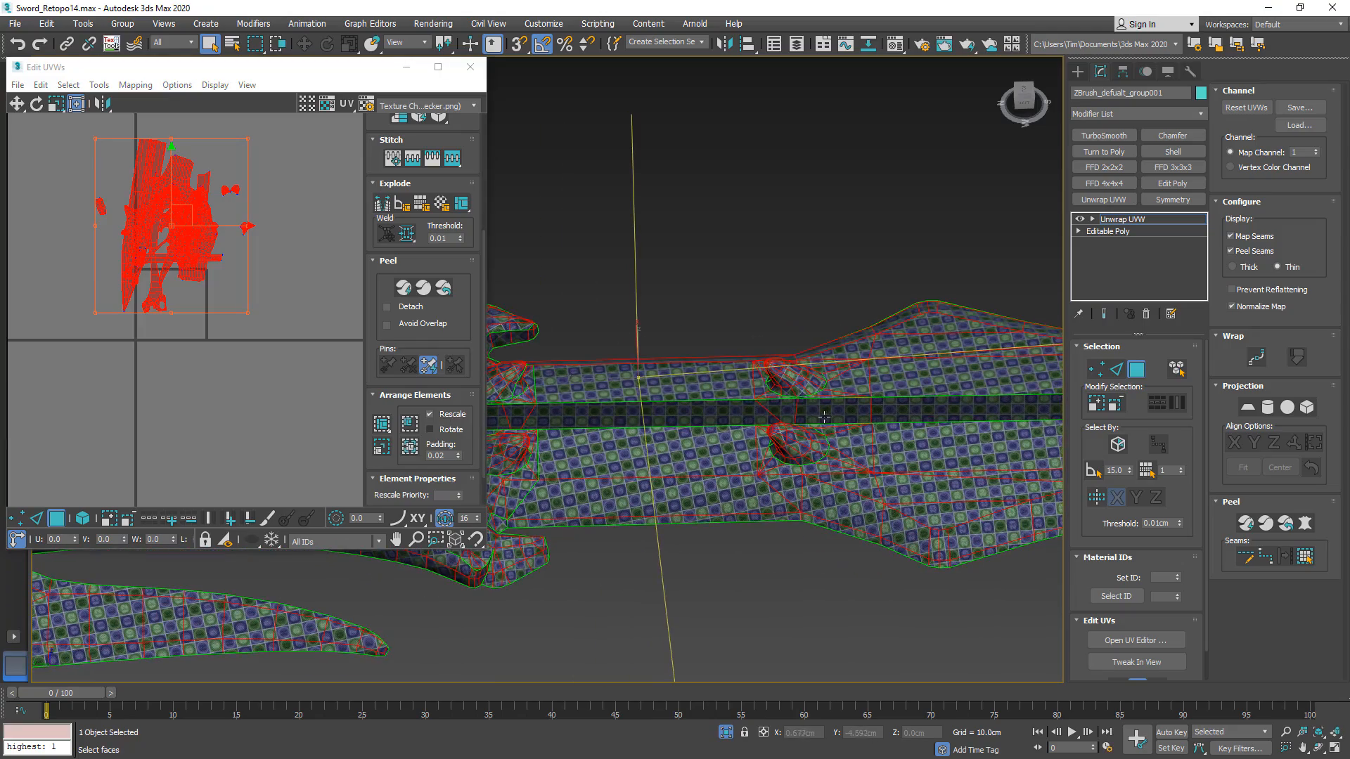
scroll(824, 417, "up", 6)
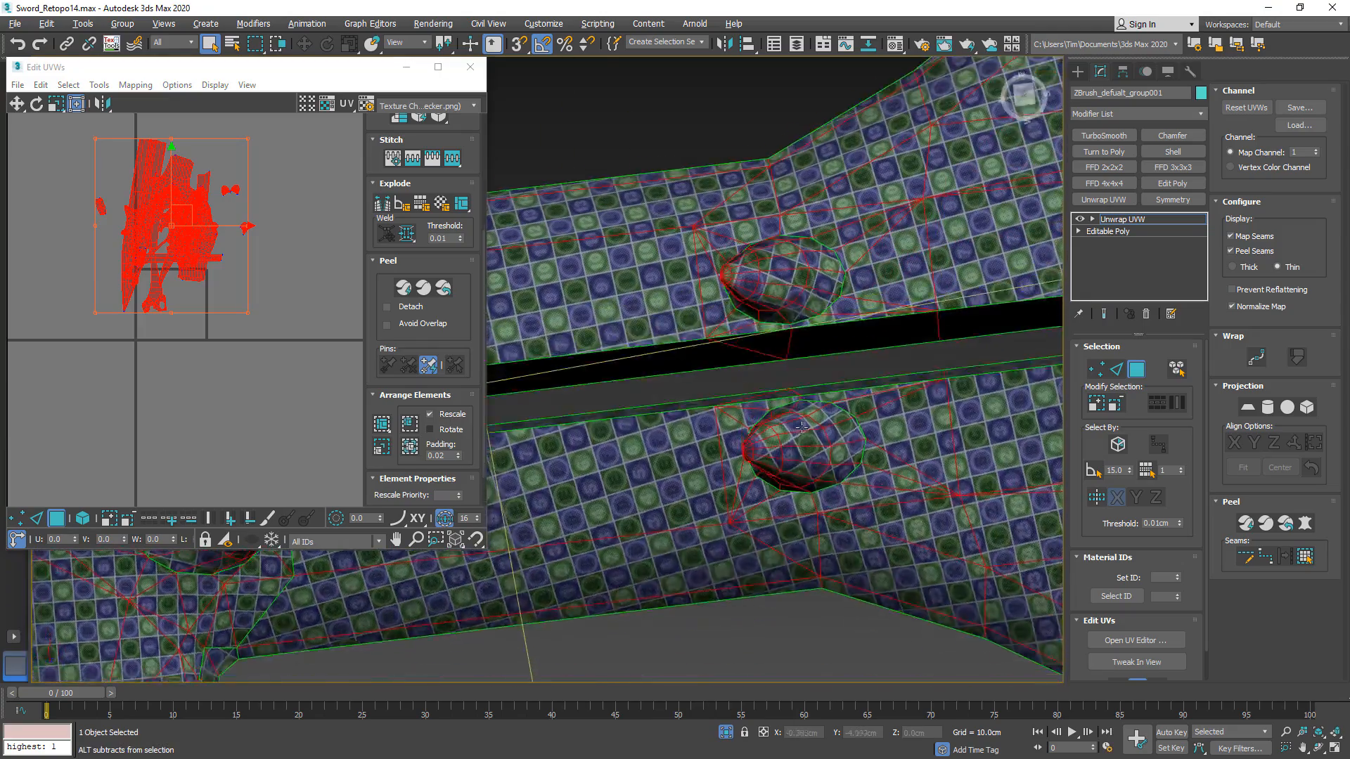
middle_click_drag(802, 427, 779, 364, "alt")
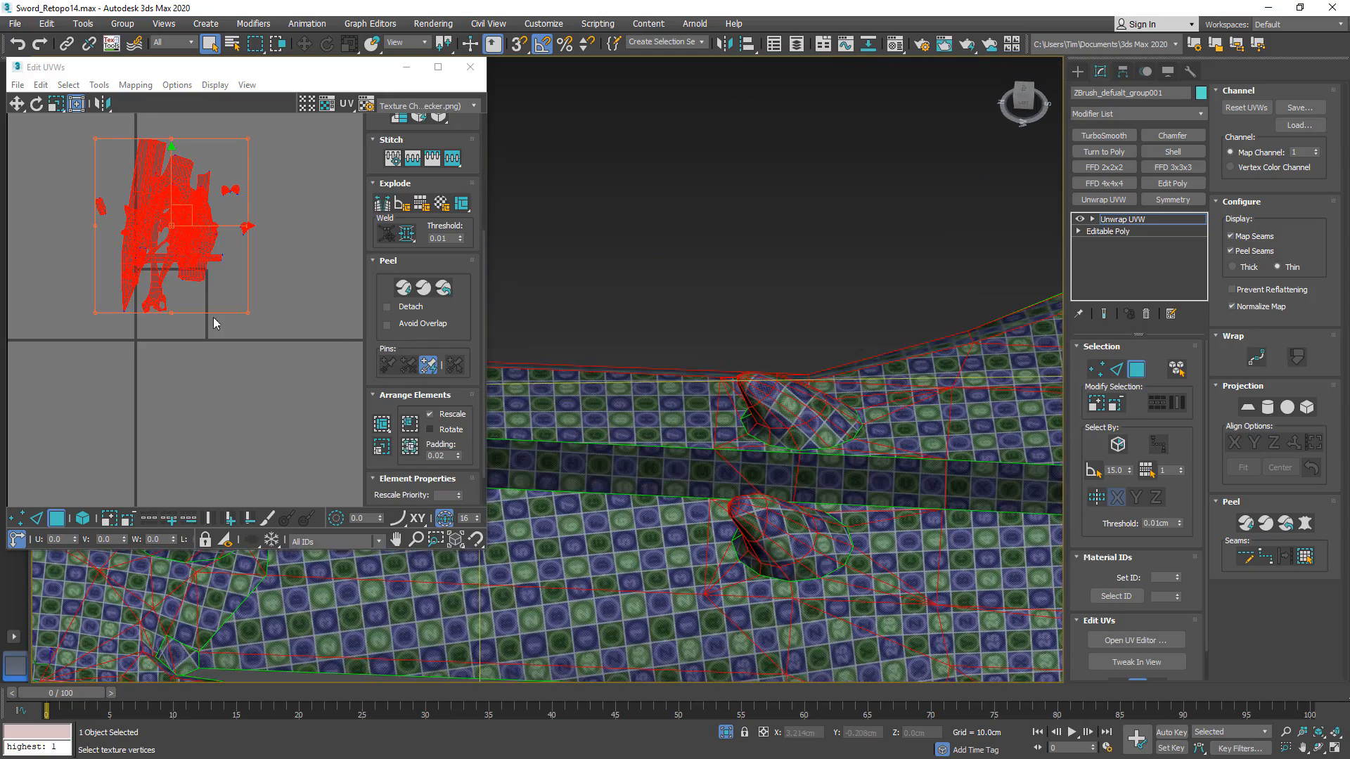
middle_click_drag(216, 319, 243, 317)
middle_click_drag(631, 452, 872, 543)
scroll(777, 435, "down", 8)
- Collapse the Unwrap UVW modifier with the rescaled islands into the Editable Poly
middle_click_drag(585, 546, 913, 536)
middle_click_drag(656, 560, 636, 600, "alt")
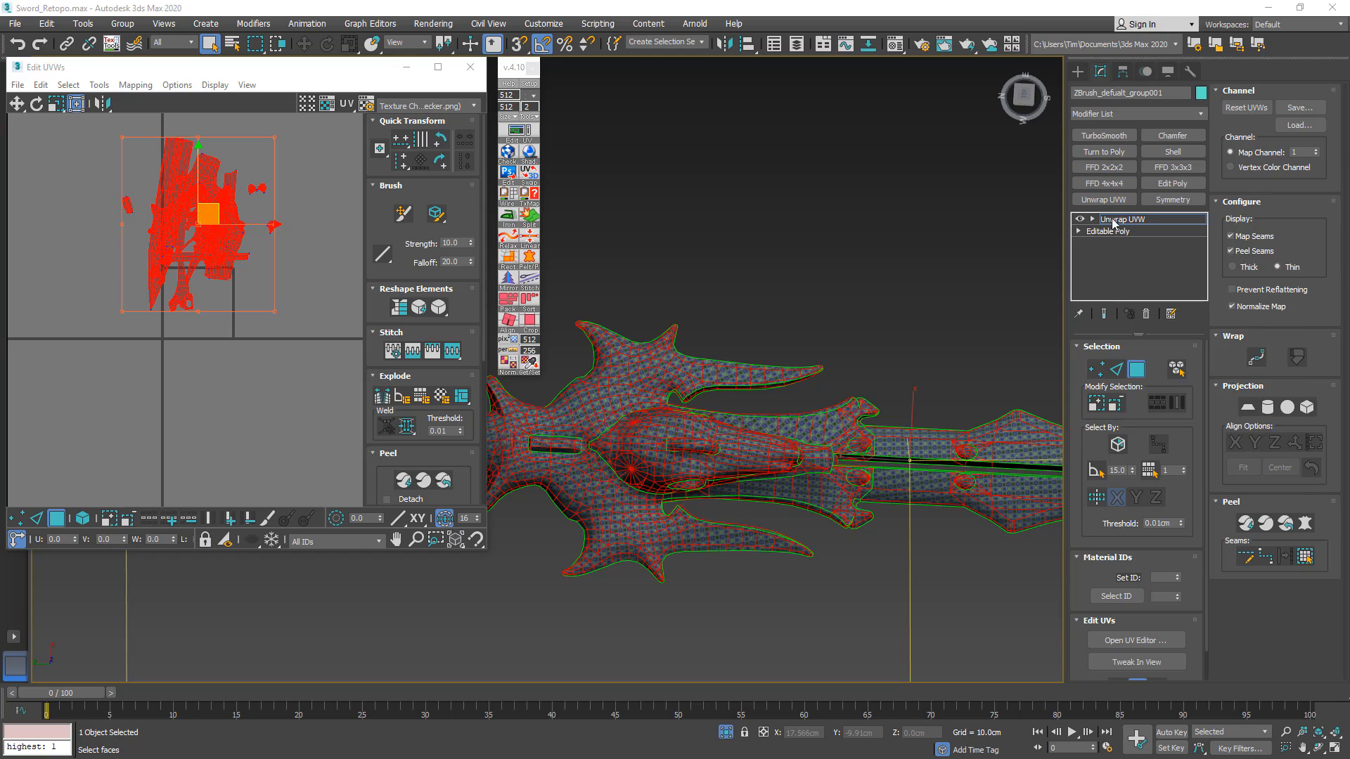
right_click(1113, 222)
left_click(1132, 344)
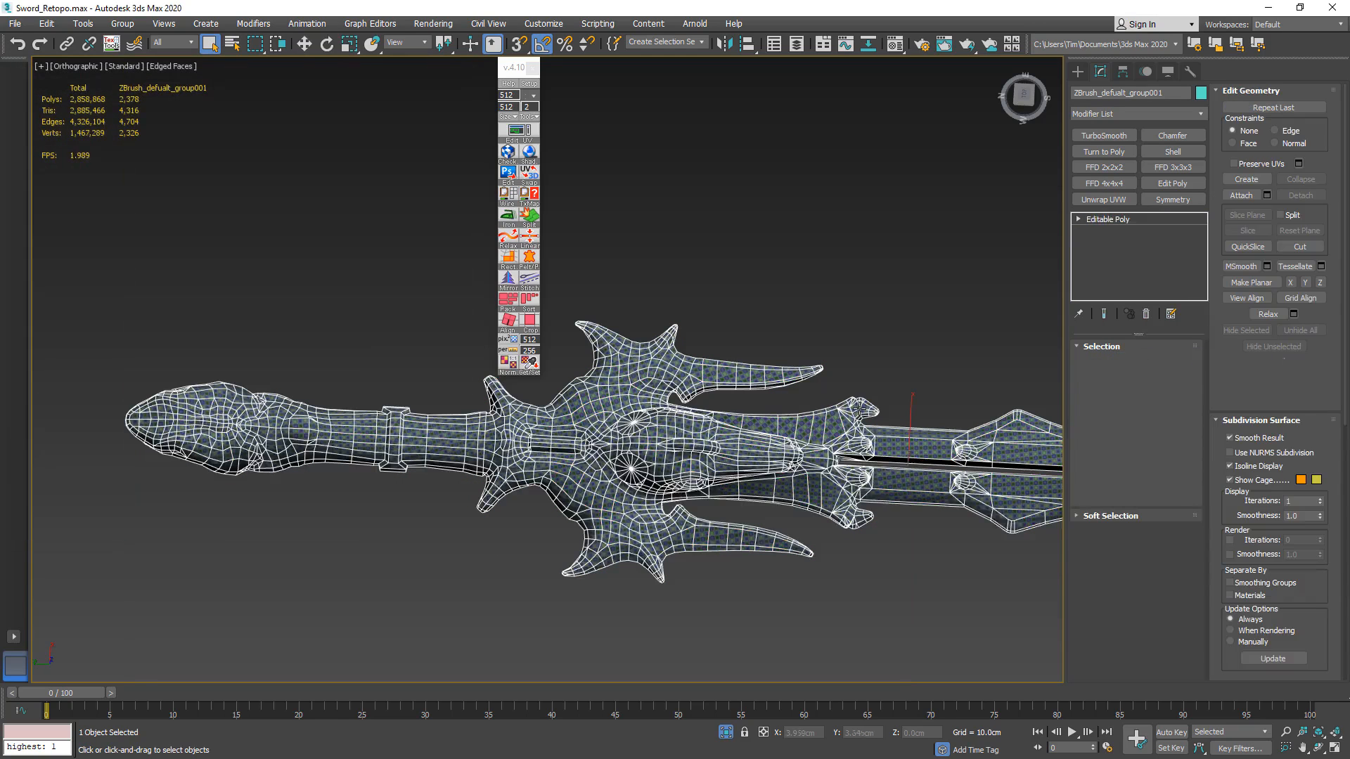
- Select the four loose parts without the main sword mesh and examine them for missing checker mapping
scroll(826, 409, "down", 5)
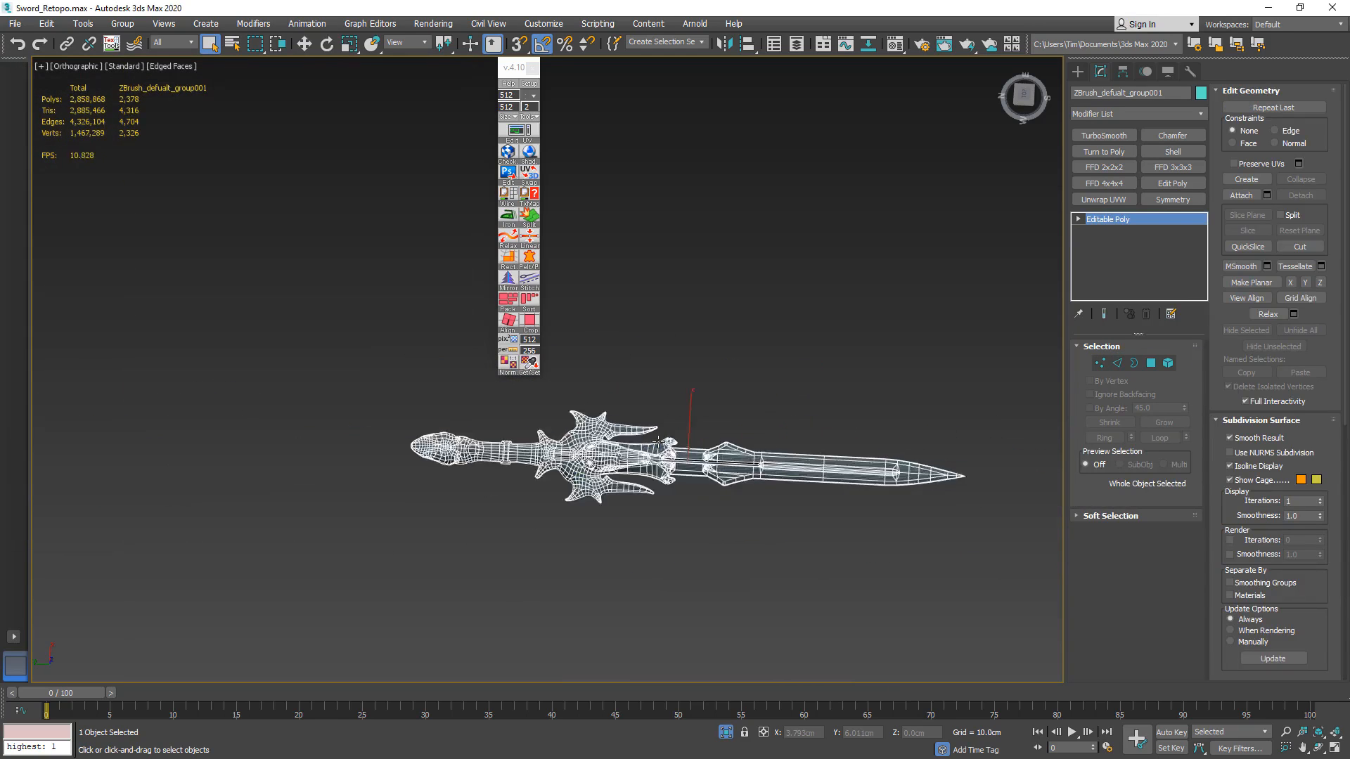
scroll(658, 442, "down", 3)
middle_click_drag(659, 442, 635, 403, "alt")
scroll(745, 398, "up", 3)
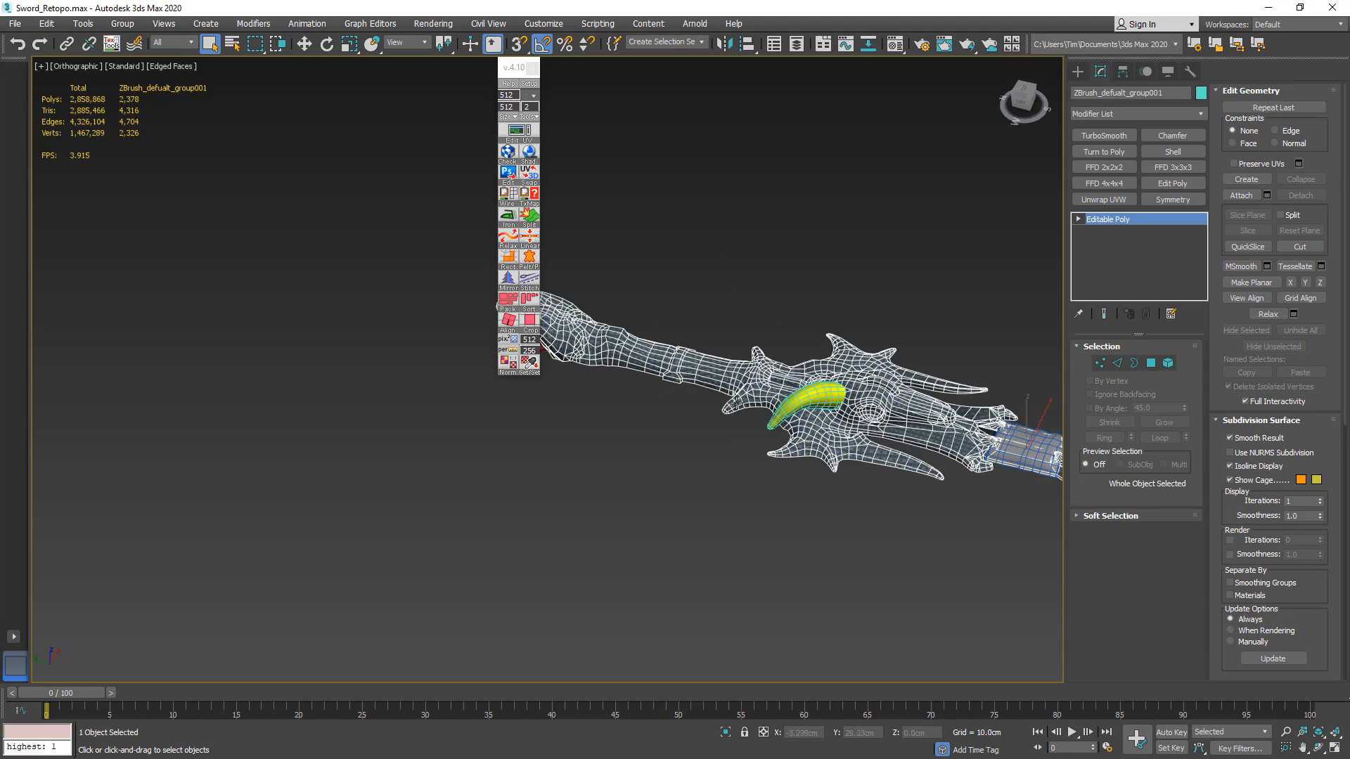
scroll(745, 398, "down", 4)
middle_click_drag(744, 398, 479, 401)
scroll(459, 463, "up", 2)
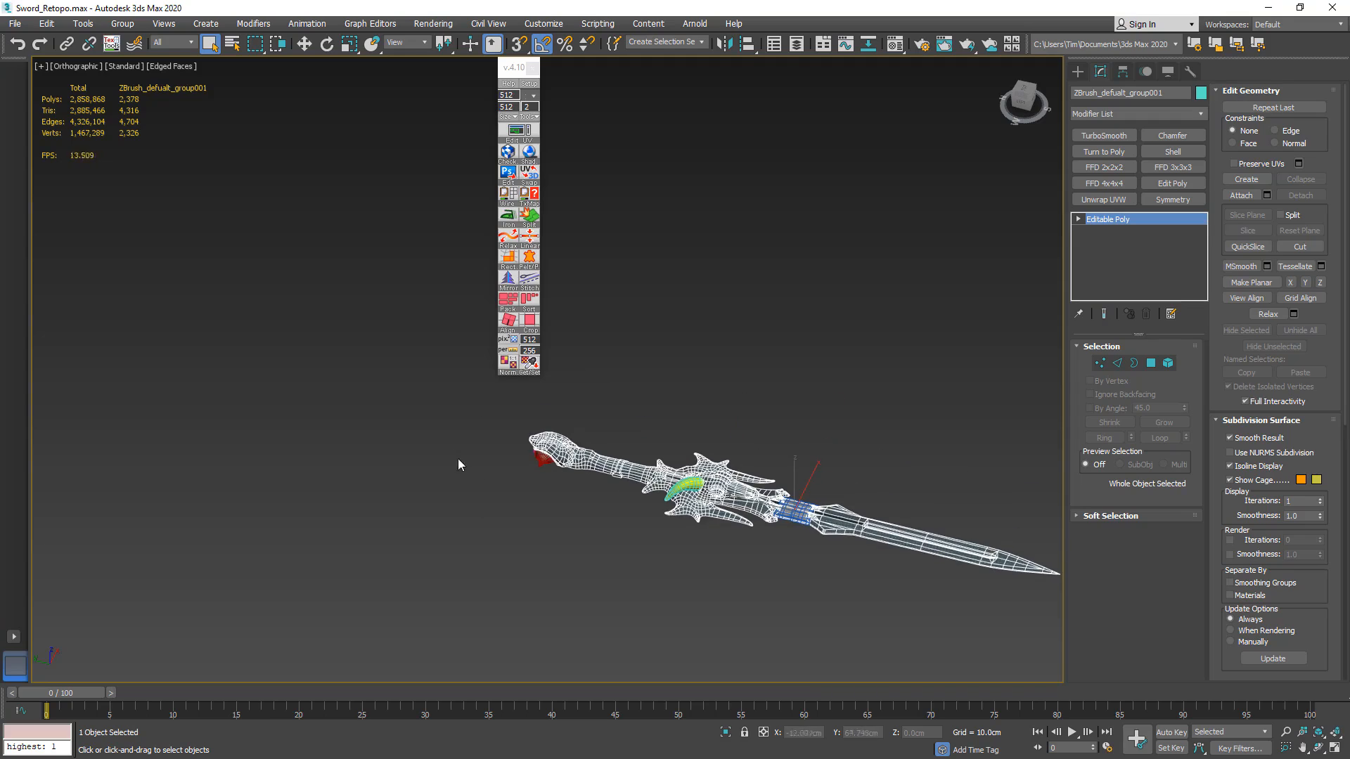
left_click_drag(1042, 632, 1065, 642)
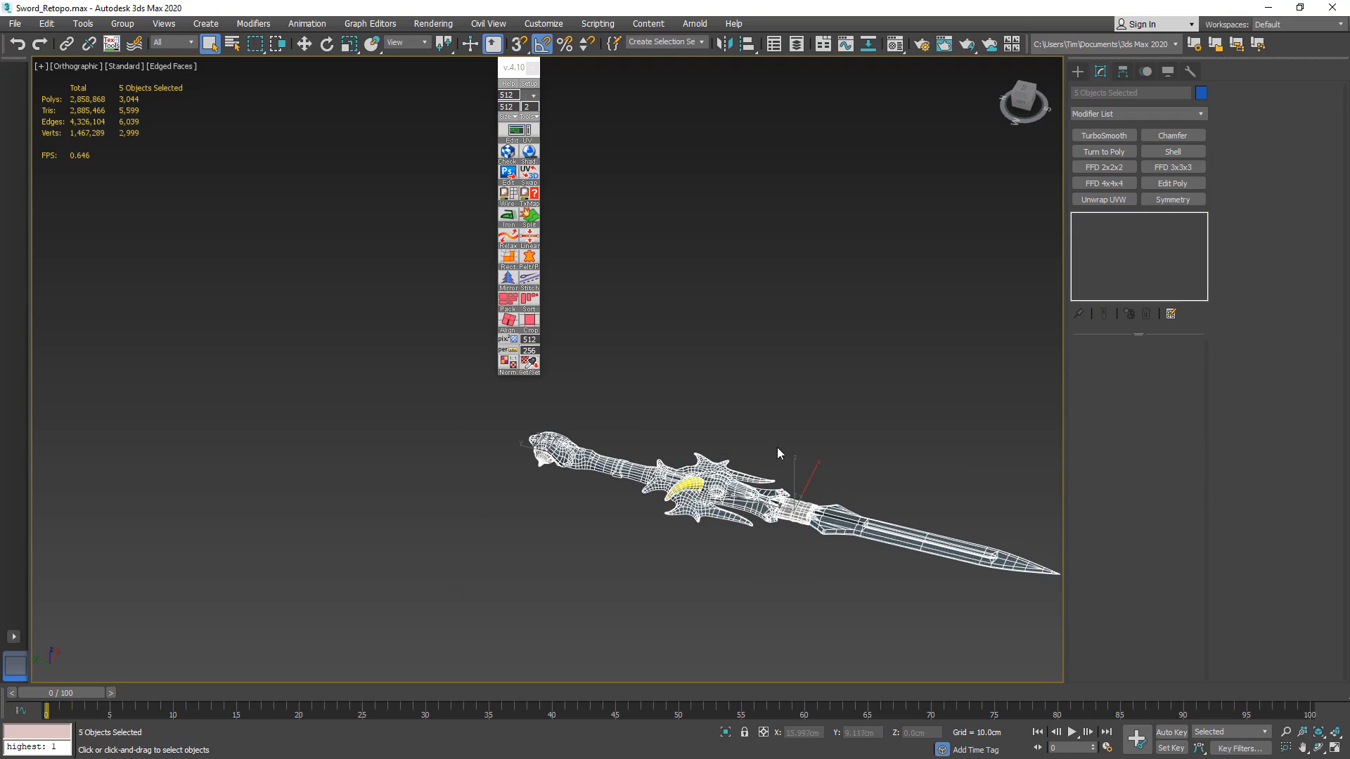
scroll(768, 512, "up", 4)
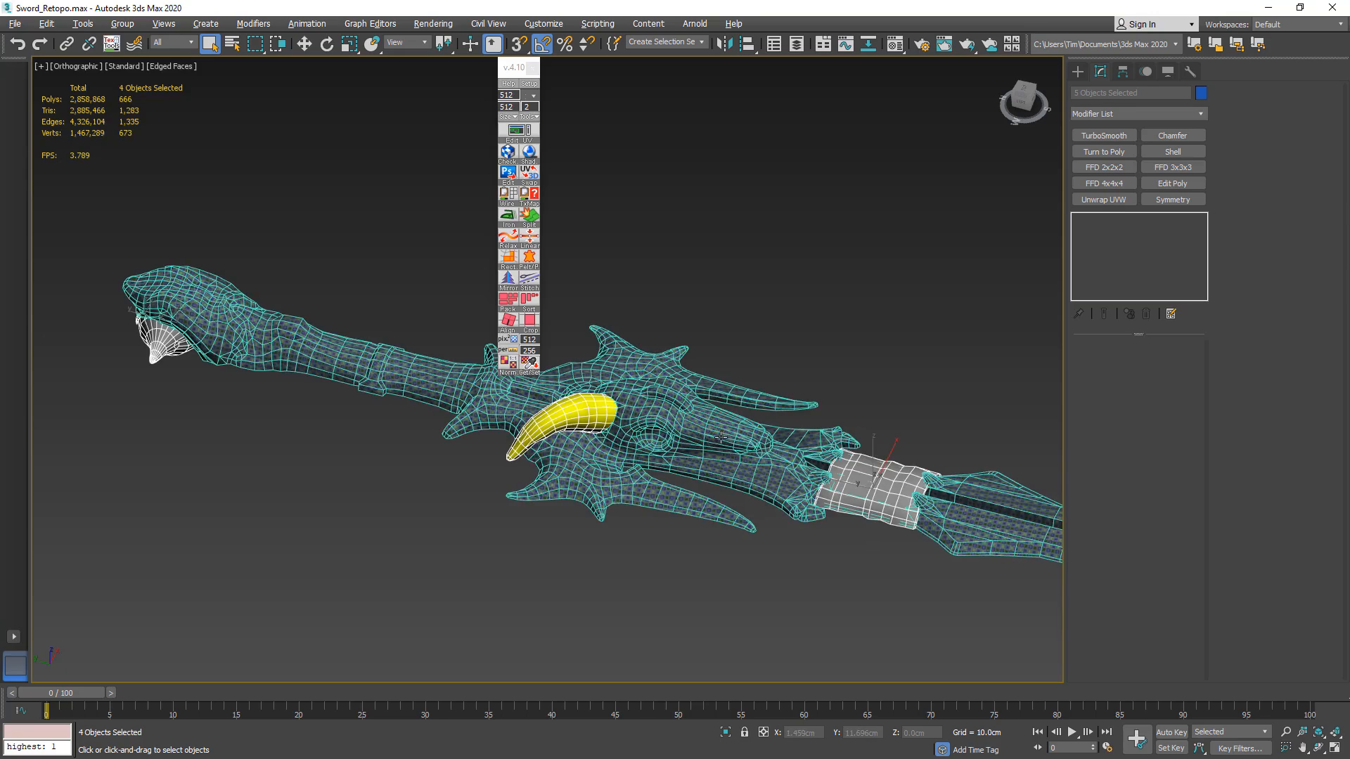
left_click(720, 407, "alt")
middle_click_drag(719, 406, 721, 451, "alt")
key("F3")
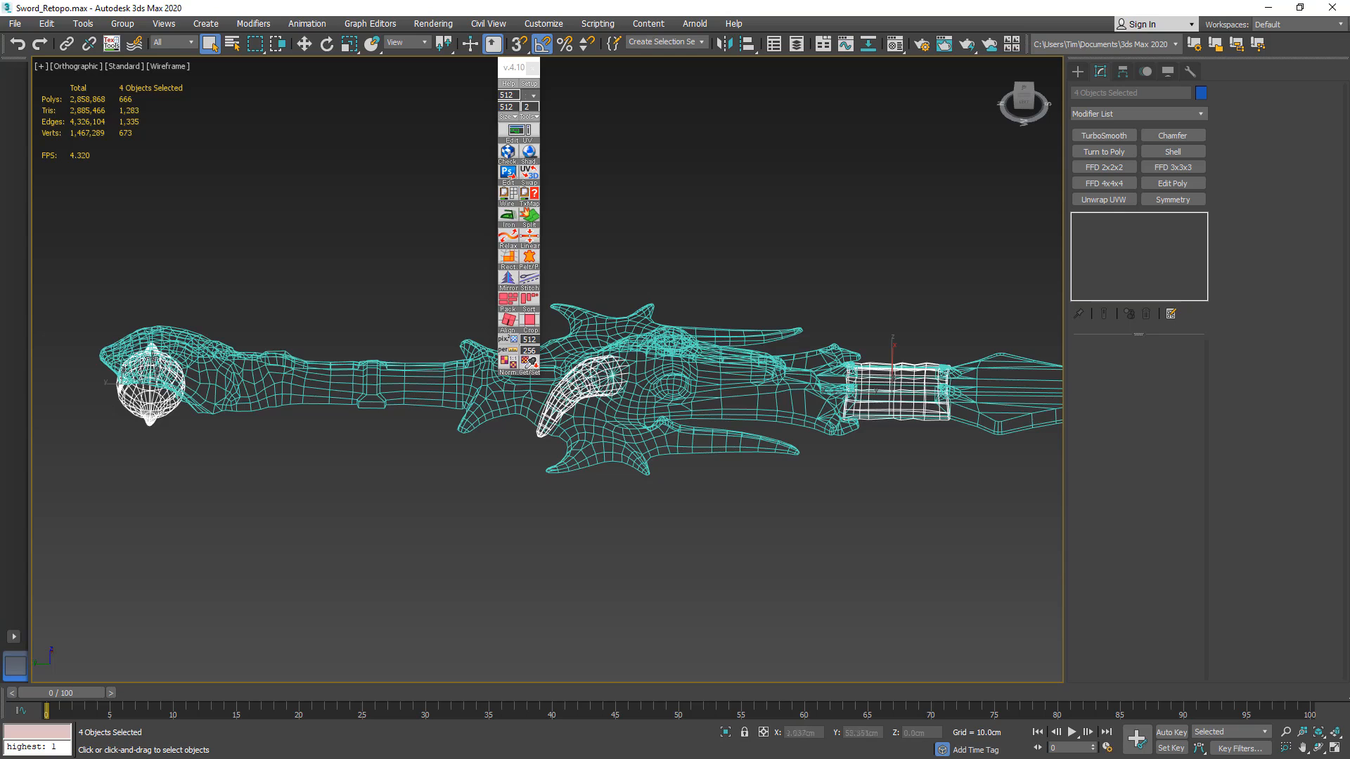
key("F3")
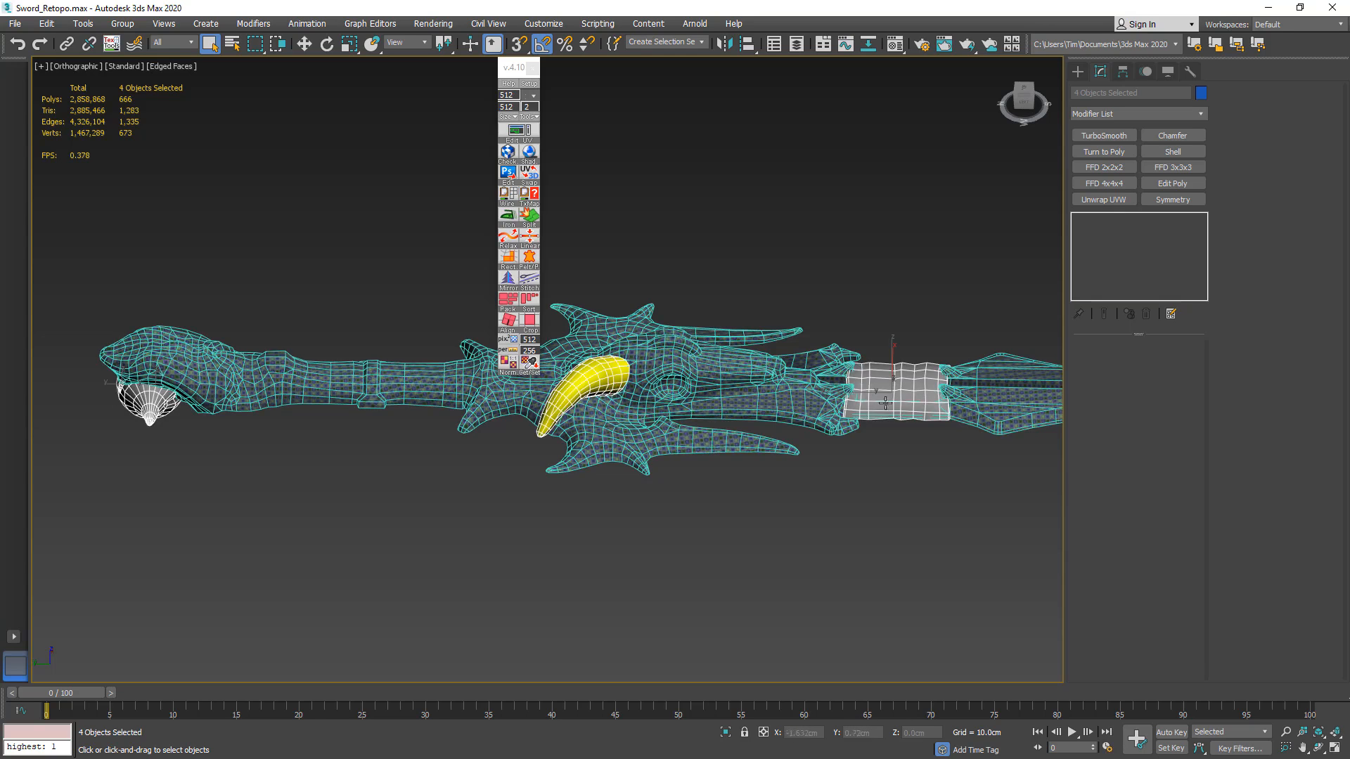
scroll(134, 393, "up", 6)
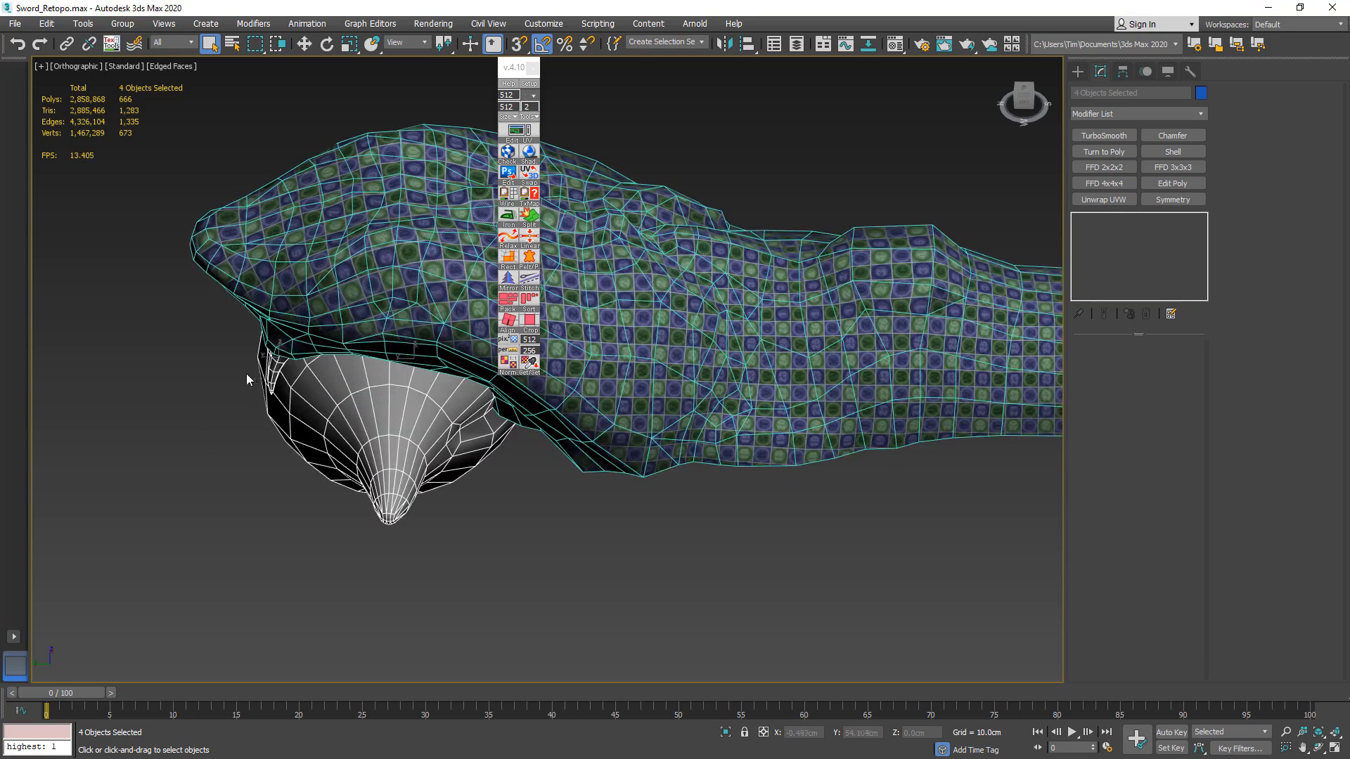
scroll(383, 419, "down", 7)
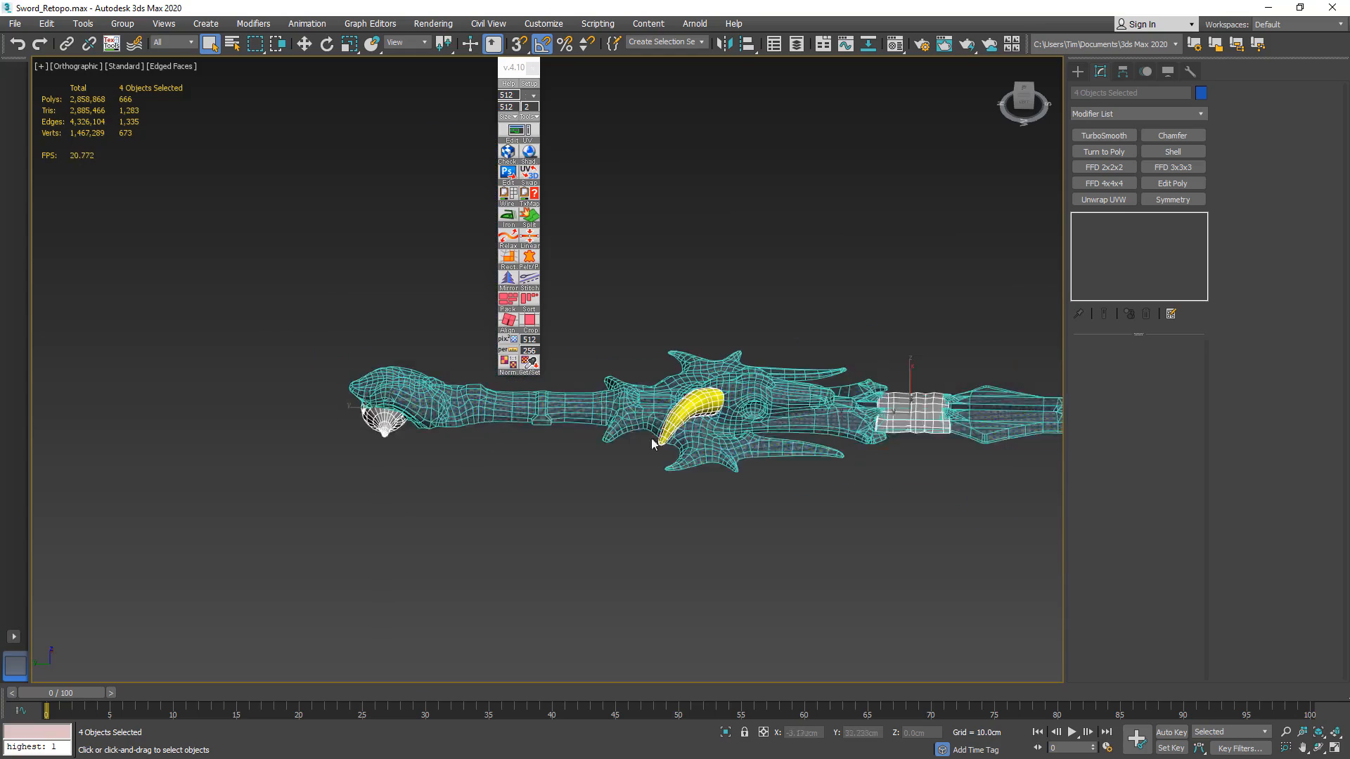
scroll(820, 488, "up", 10)
- Isolate the curved wrap piece between the guard and the blade and add an Unwrap UVW modifier to it
left_click(820, 488)
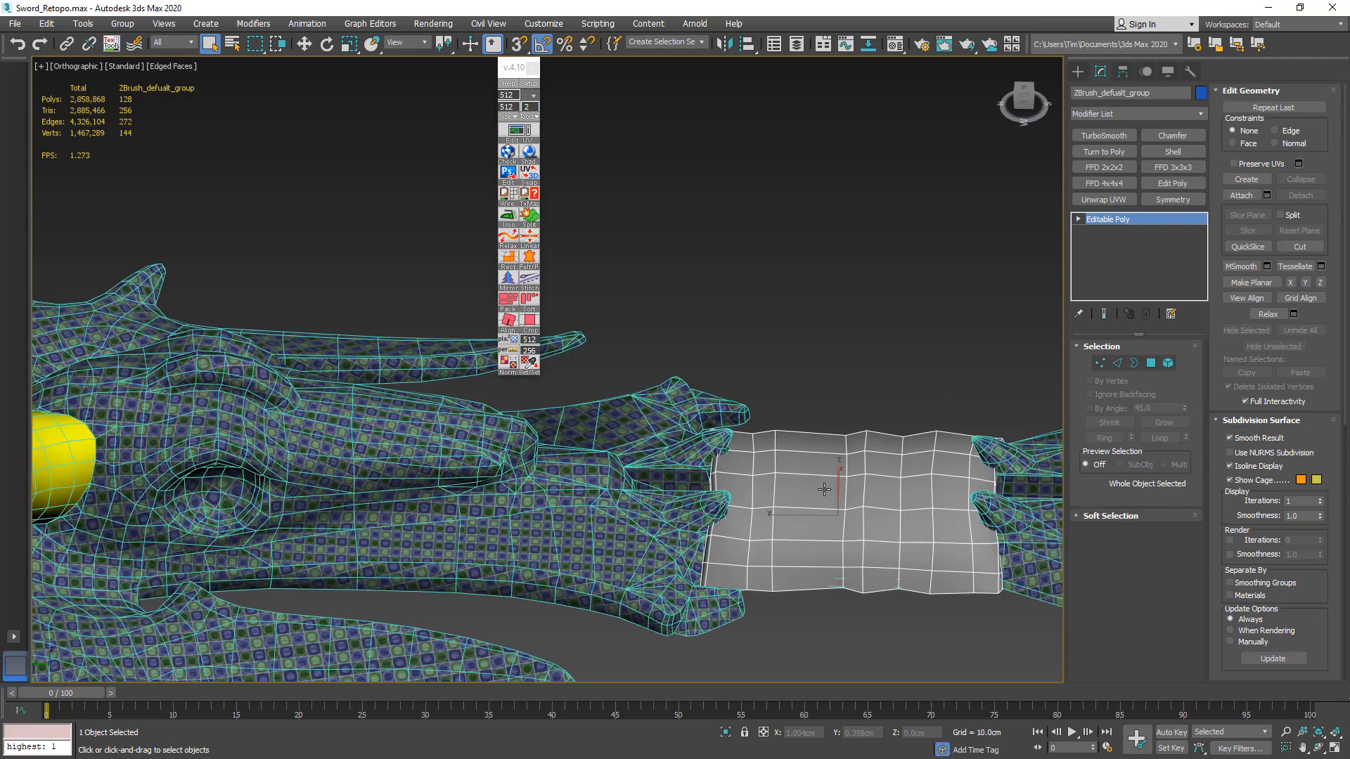
scroll(666, 368, "down", 6)
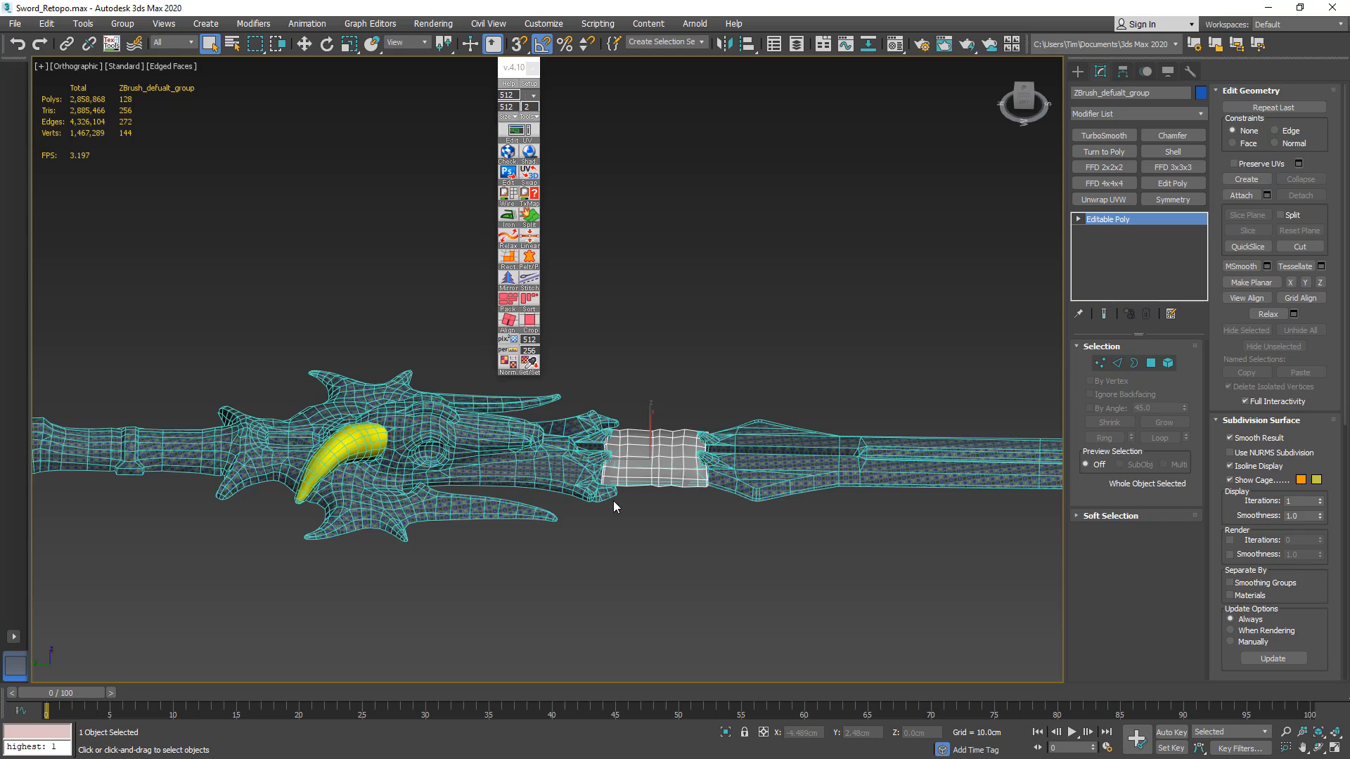
key("alt+q")
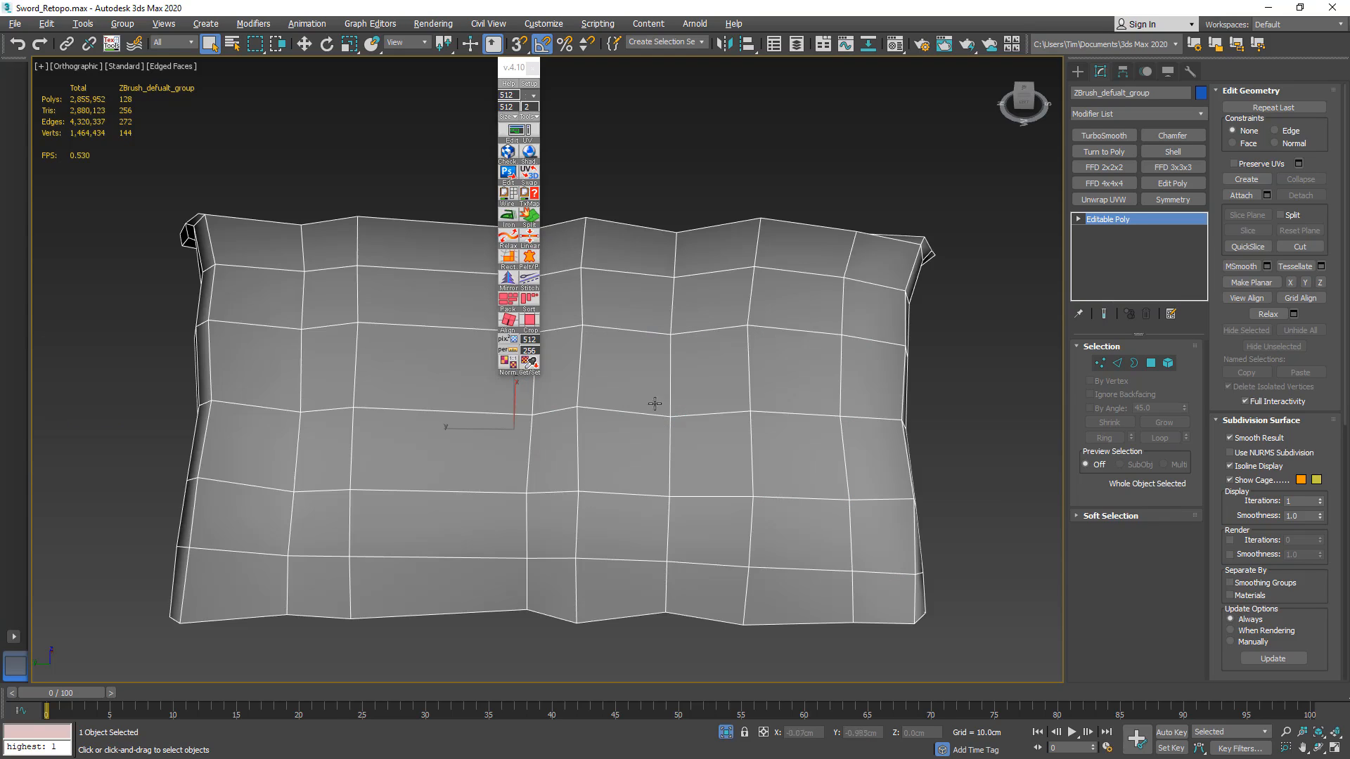
left_click(1118, 200)
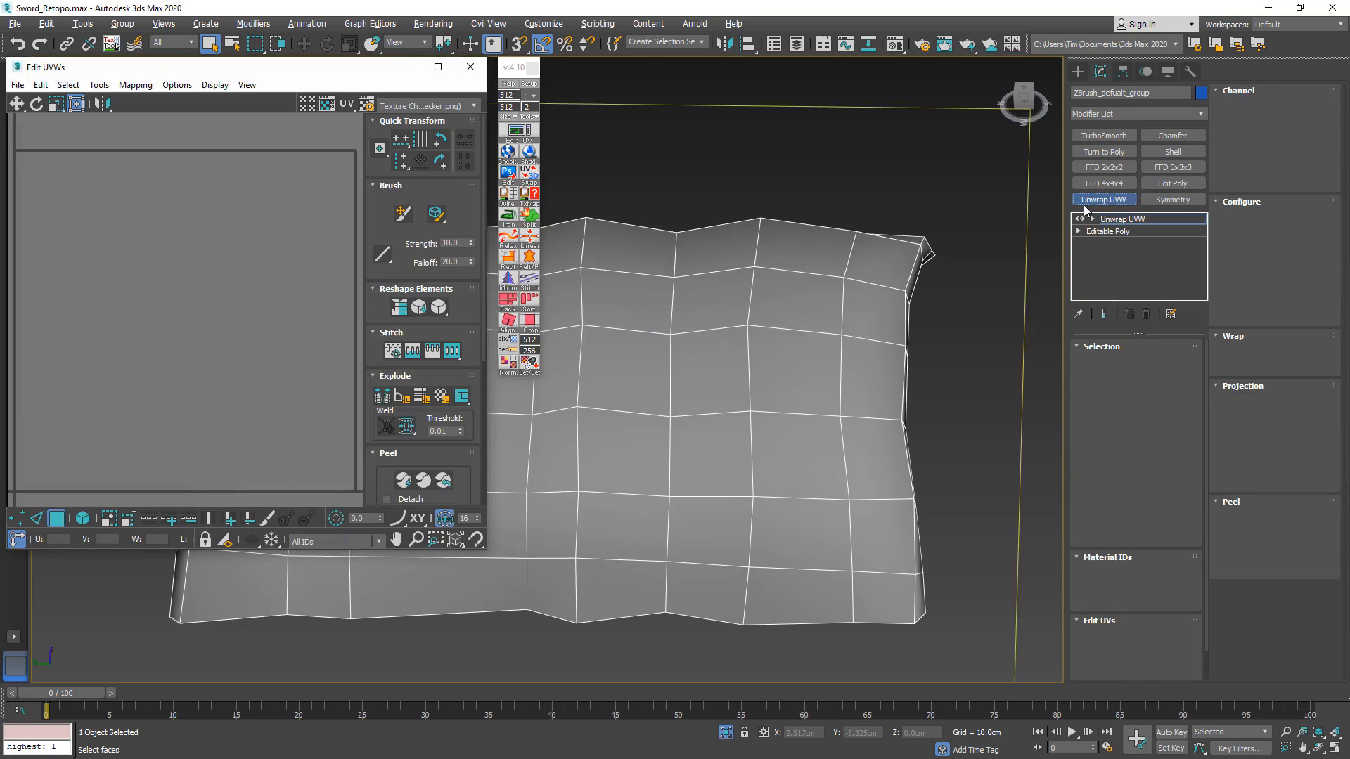
- Select the wrap's broad surface faces without its end rims, Quick Planar Map them and move the island off the UV tile
scroll(718, 470, "down", 6)
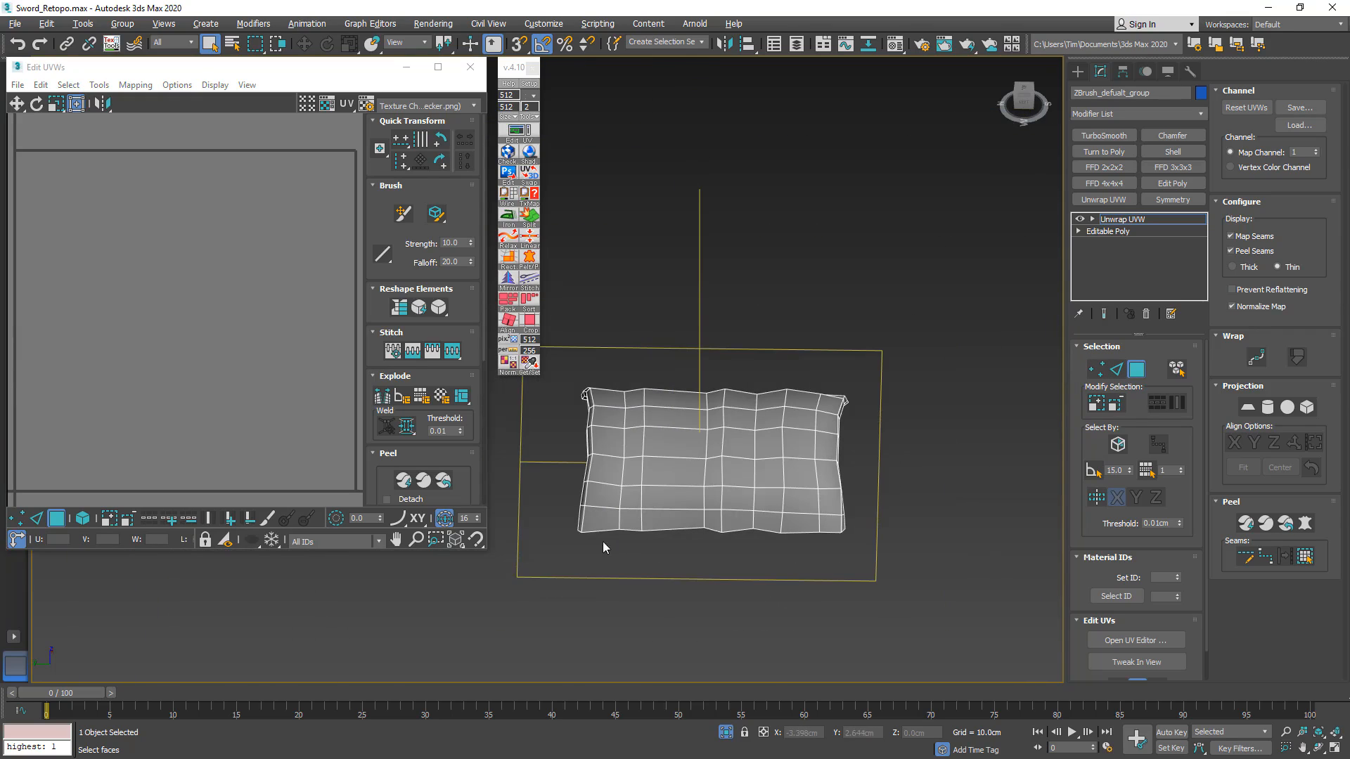
left_click_drag(806, 358, 827, 339)
middle_click_drag(741, 446, 854, 402, "alt")
scroll(746, 481, "up", 4)
scroll(773, 492, "up", 5)
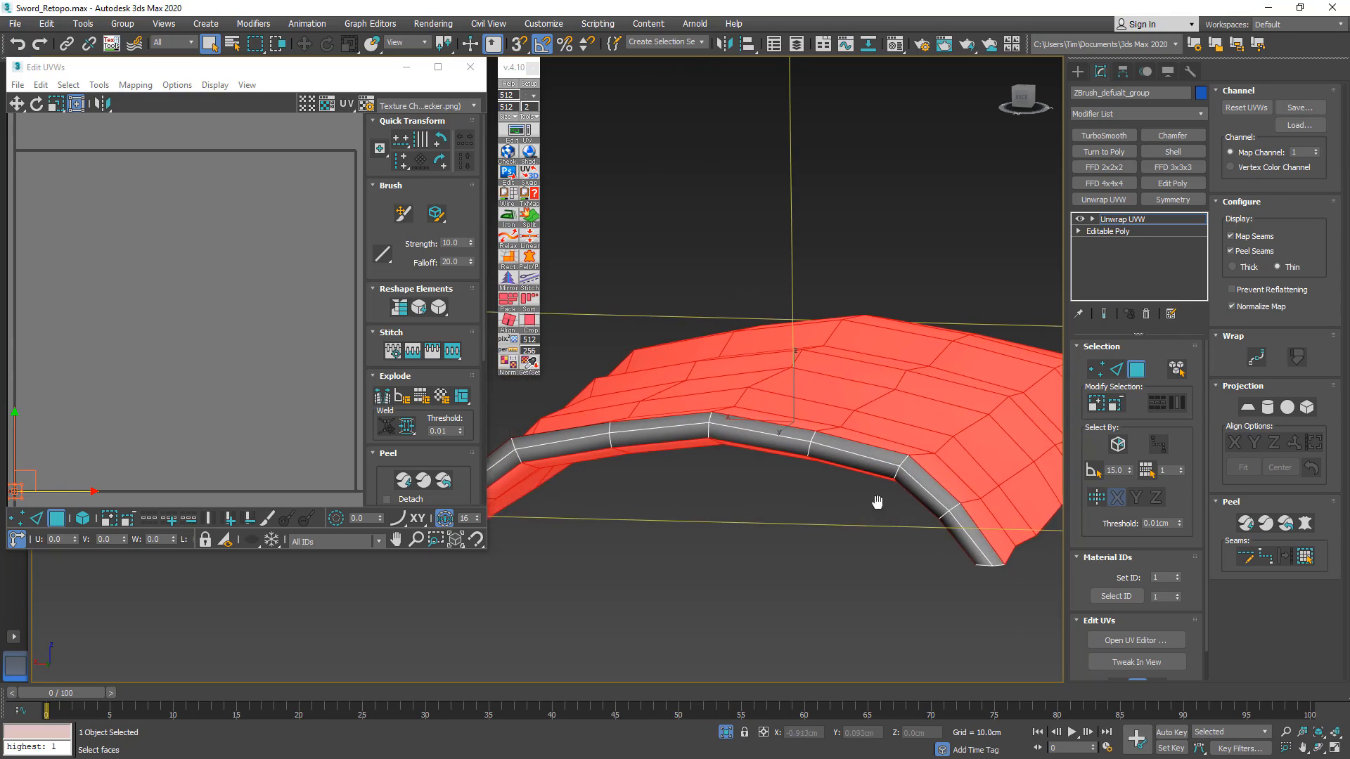
middle_click_drag(640, 466, 538, 463)
middle_click_drag(861, 474, 747, 547)
scroll(590, 515, "down", 5)
scroll(1206, 580, "down", 2)
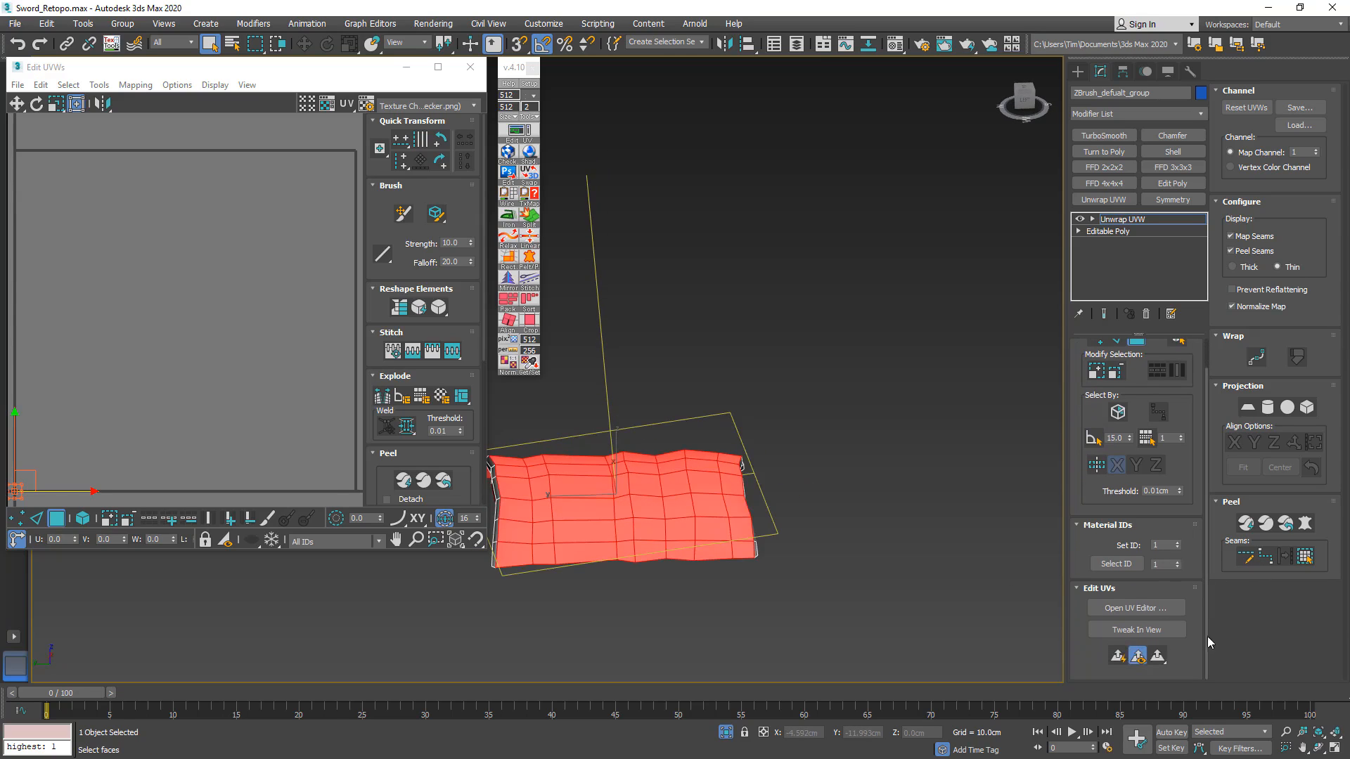
left_click(1118, 656)
scroll(277, 350, "down", 4)
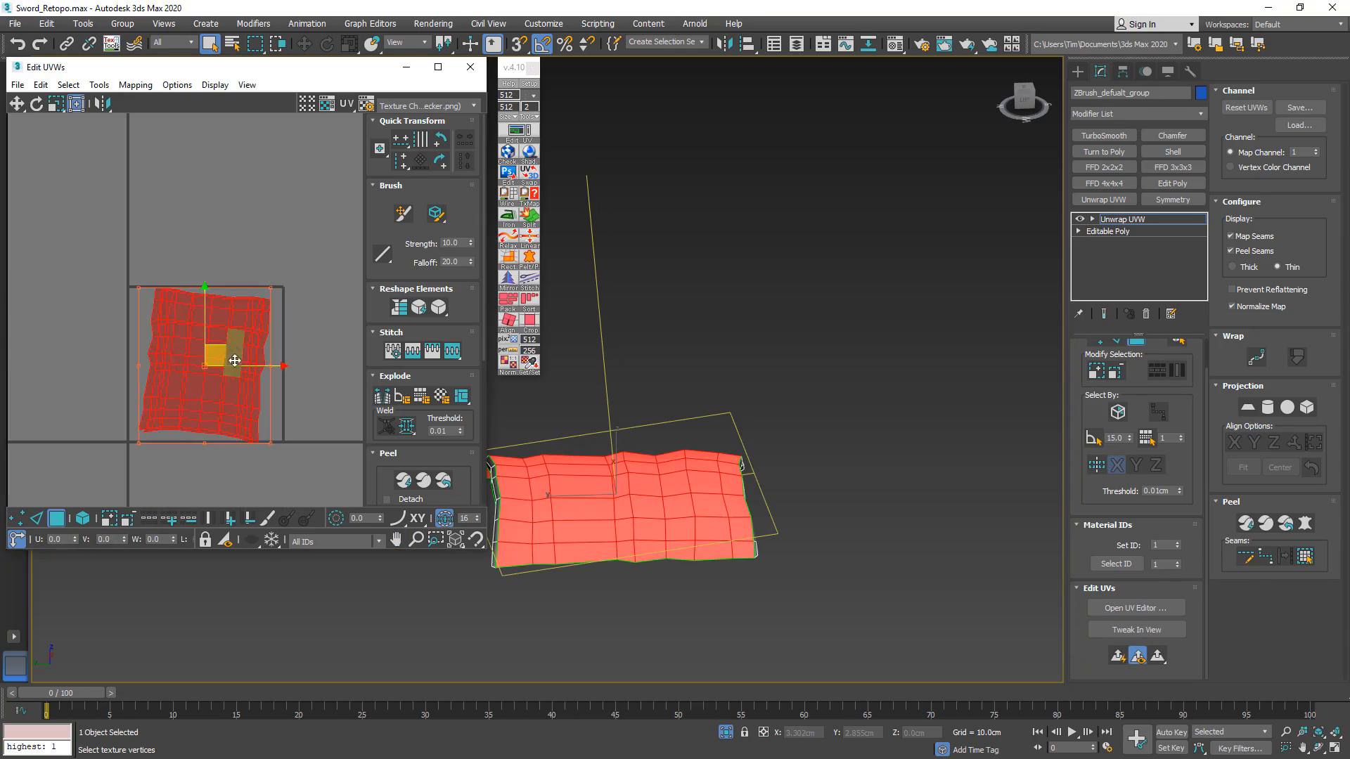
middle_click_drag(218, 352, 274, 175)
- Select the wrap's end rim faces, Quick Planar Map them and move the two strips beside the main island
middle_click_drag(770, 497, 804, 485, "alt")
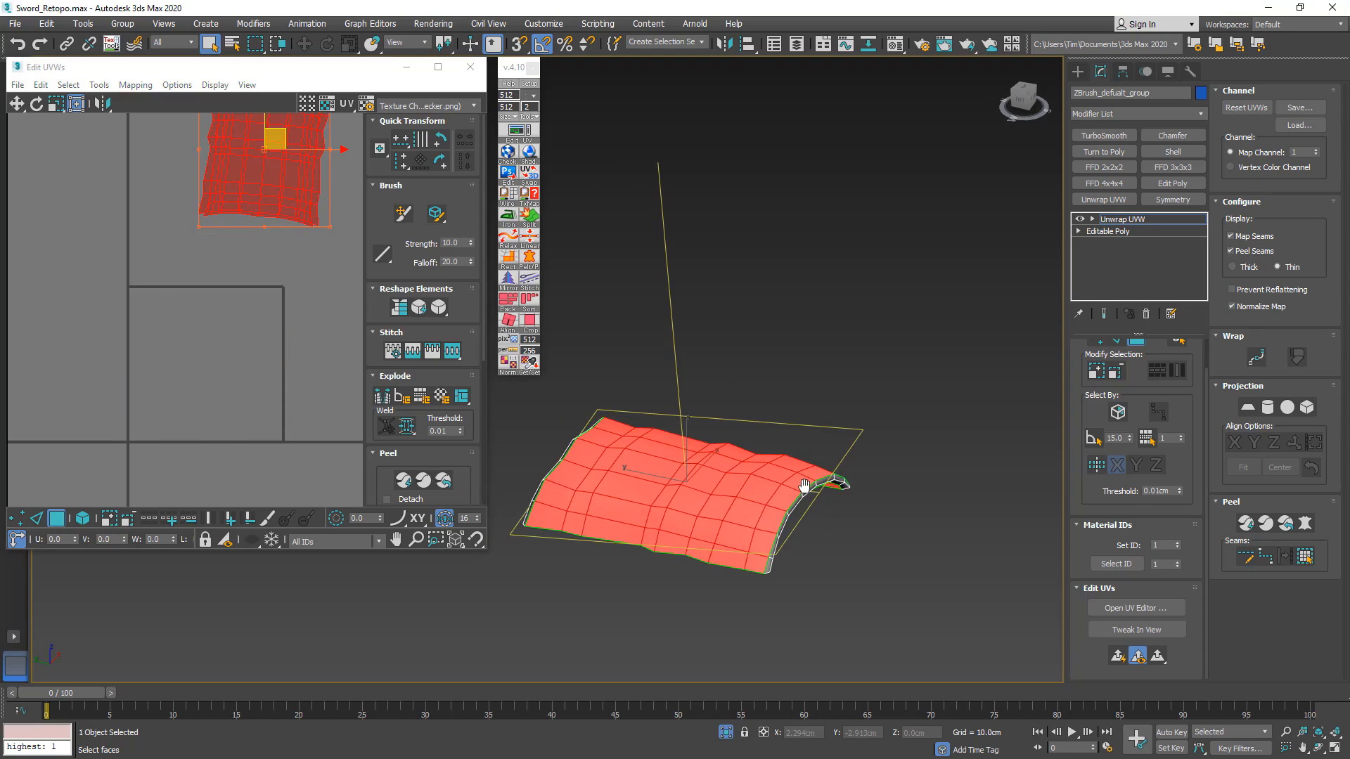
left_click(803, 485)
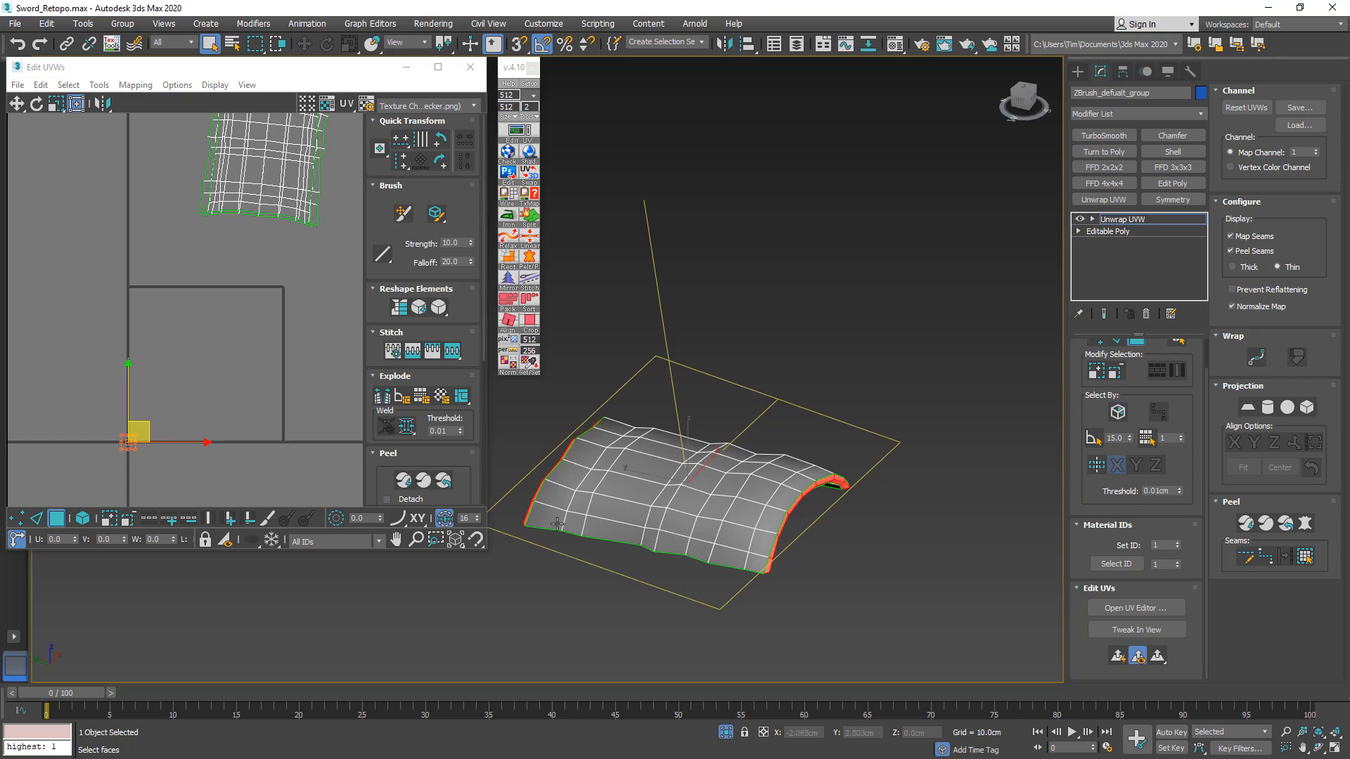
left_click(1126, 658)
middle_click_drag(256, 296, 223, 368)
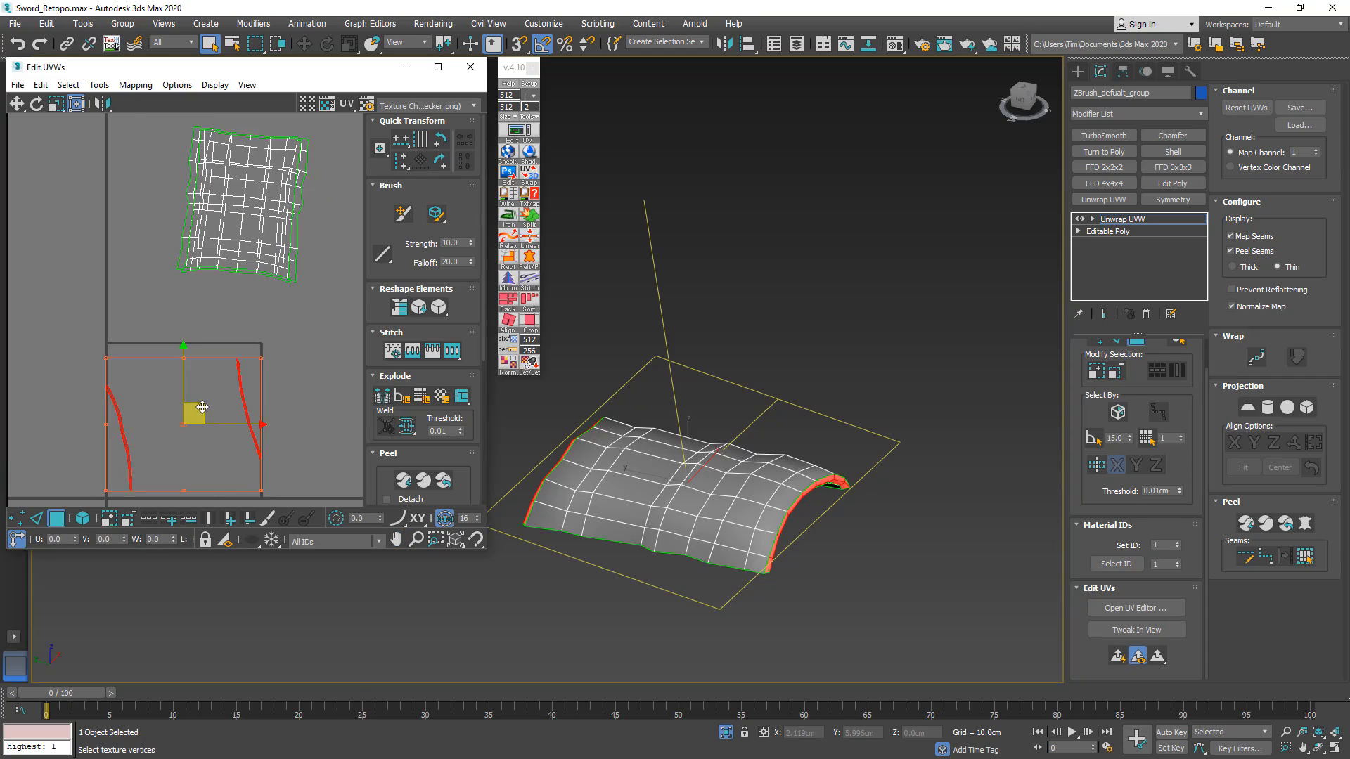
left_click_drag(202, 407, 114, 174)
- Select all of the wrap's UV islands, move them together farther away from the UV tile and clear the selection
scroll(114, 176, "down", 5)
left_click_drag(182, 140, 31, 262)
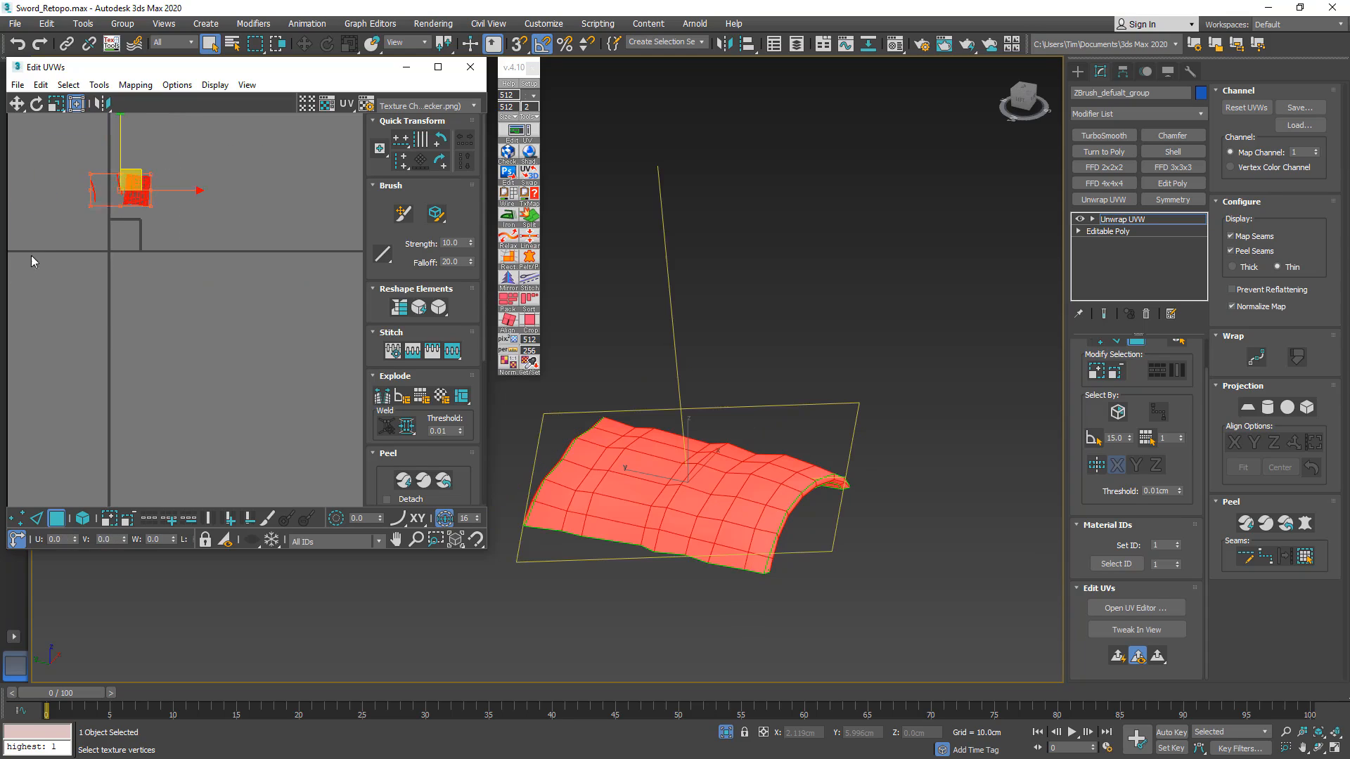
left_click_drag(130, 182, 280, 132)
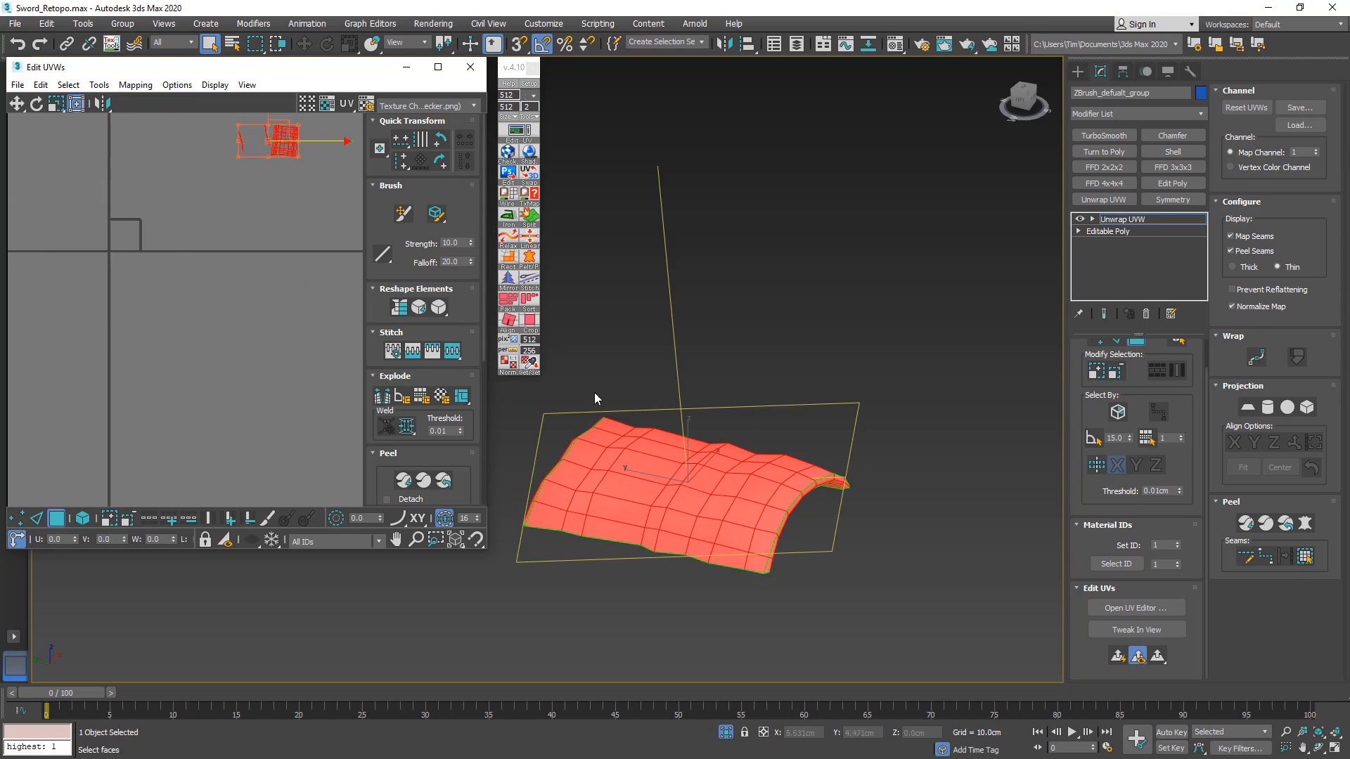
left_click(243, 315)
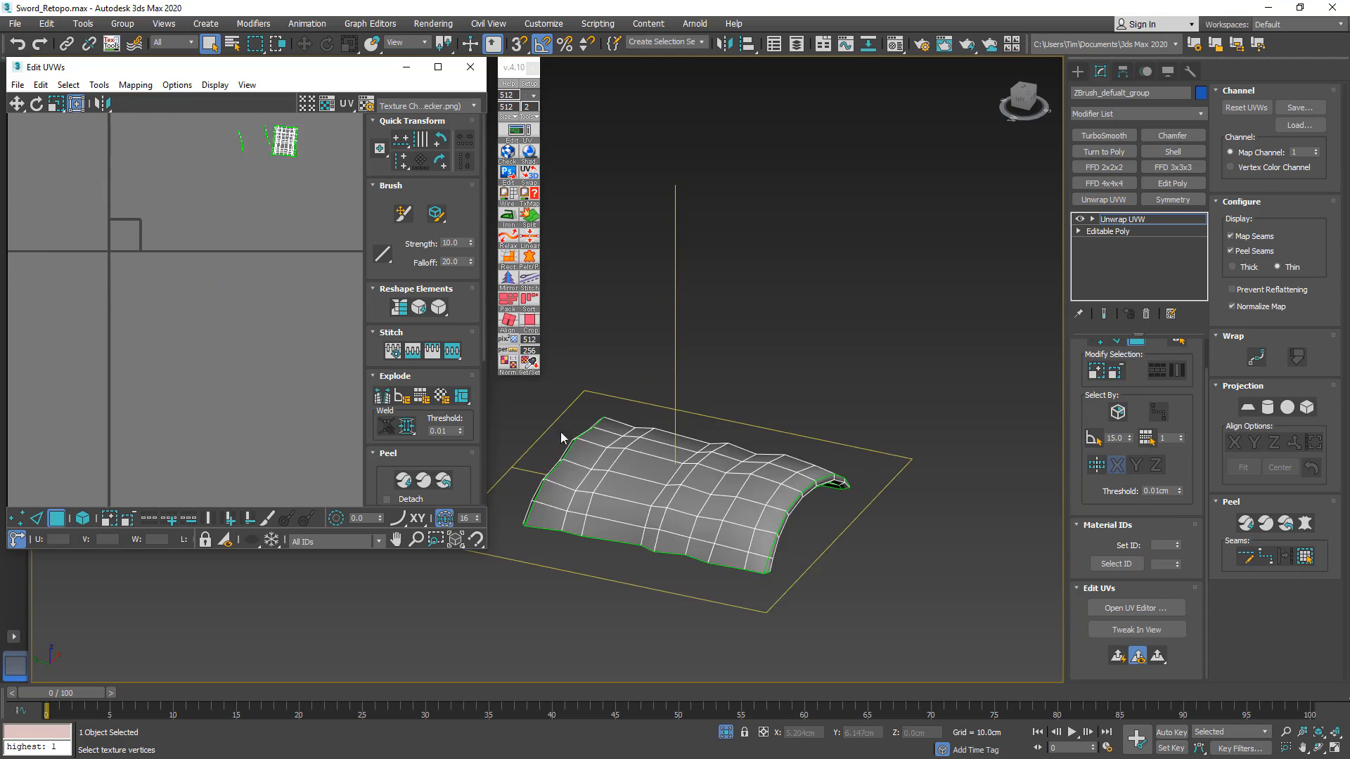
- Apply the checker texture to the wrap and inspect its mapping from several angles
left_click(511, 155)
left_click(508, 156)
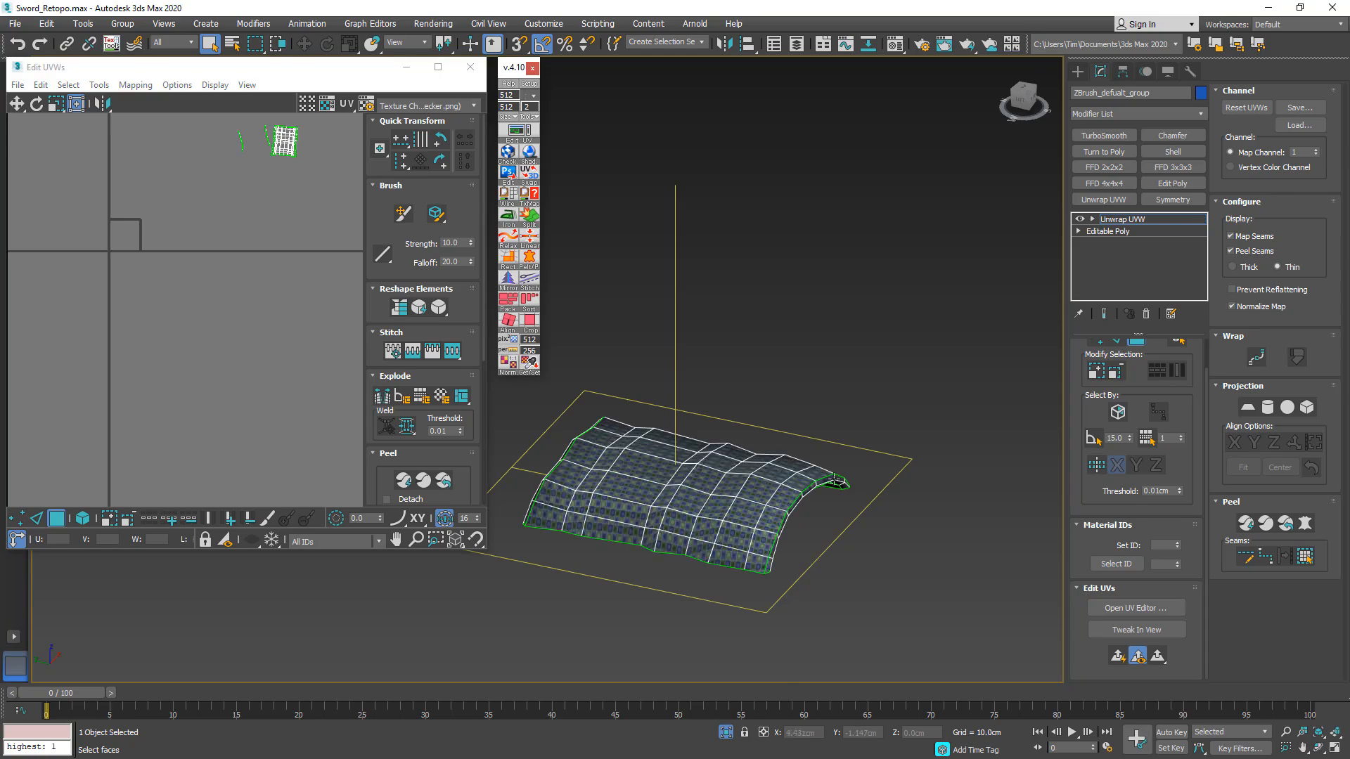
middle_click_drag(850, 485, 863, 541, "alt")
scroll(761, 538, "up", 3)
scroll(776, 484, "down", 5)
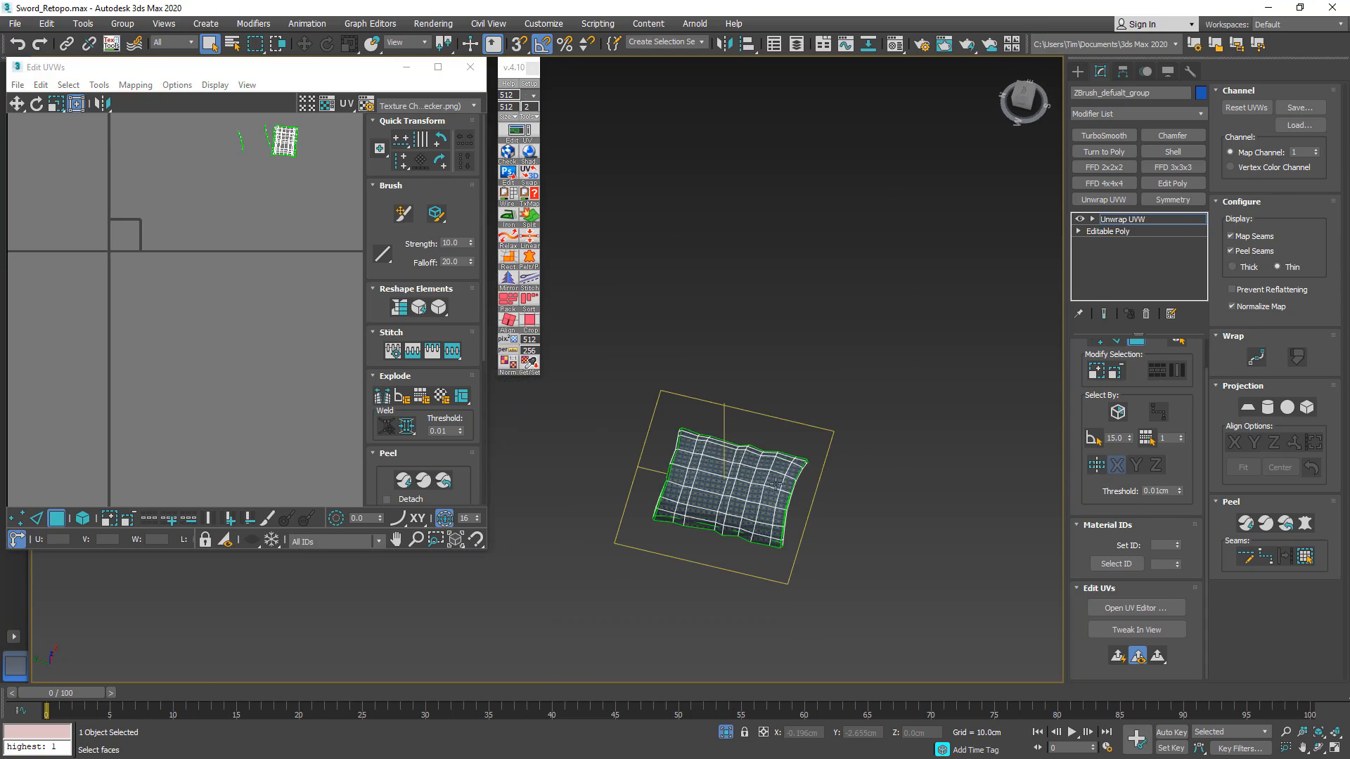
- Collapse the wrap's whole modifier stack and leave isolation to show the complete sword
right_click(1109, 224)
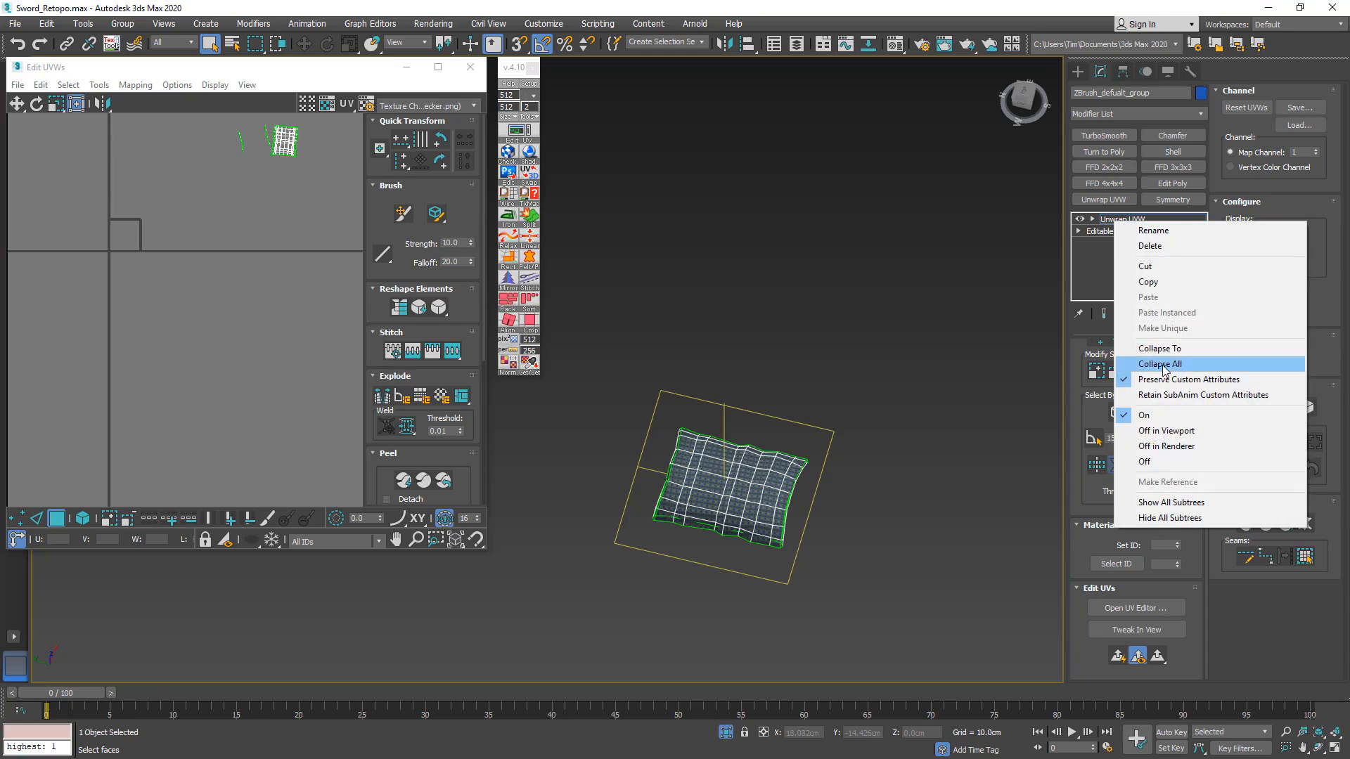
left_click(1164, 364)
key("alt+q")
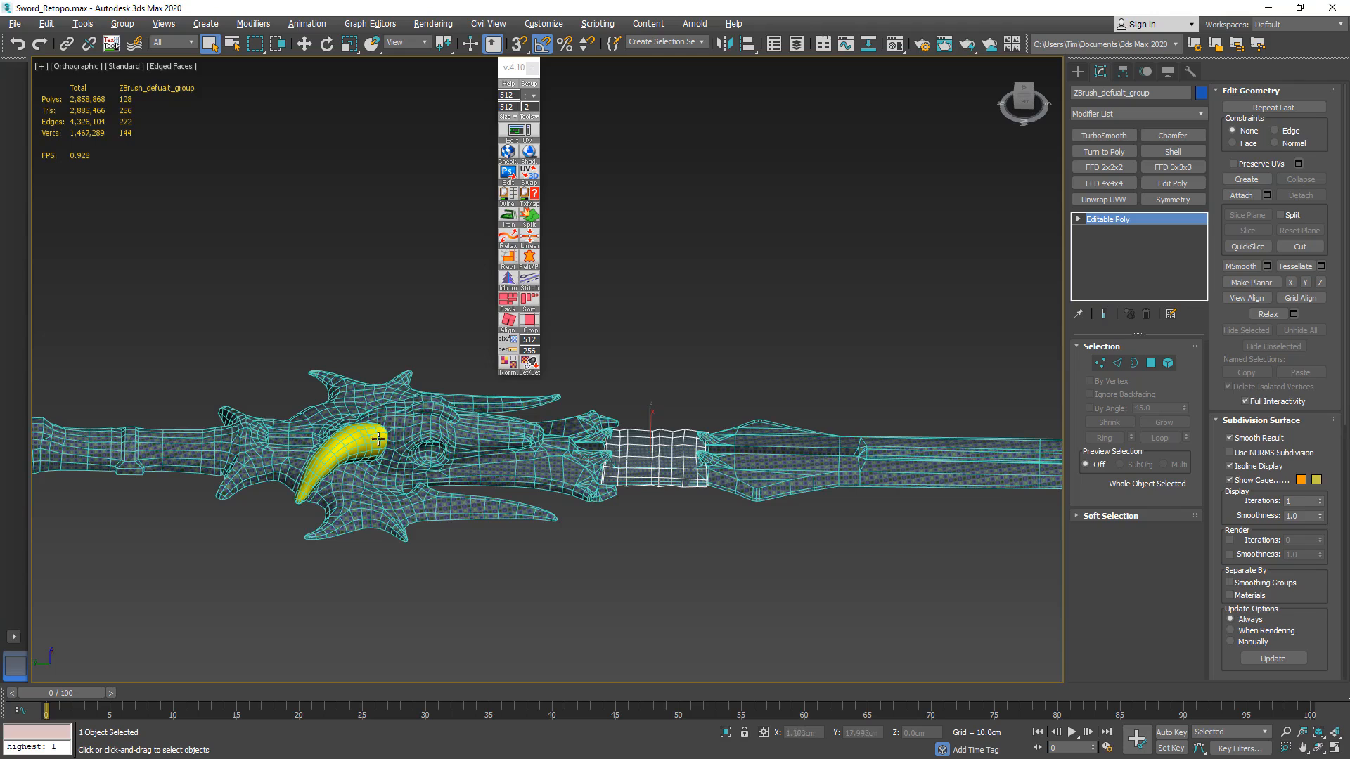
- Isolate the yellow curved horn on the guard and add an Unwrap UVW modifier to it
left_click(351, 436)
middle_click_drag(341, 418, 737, 492, "alt")
key("alt+q")
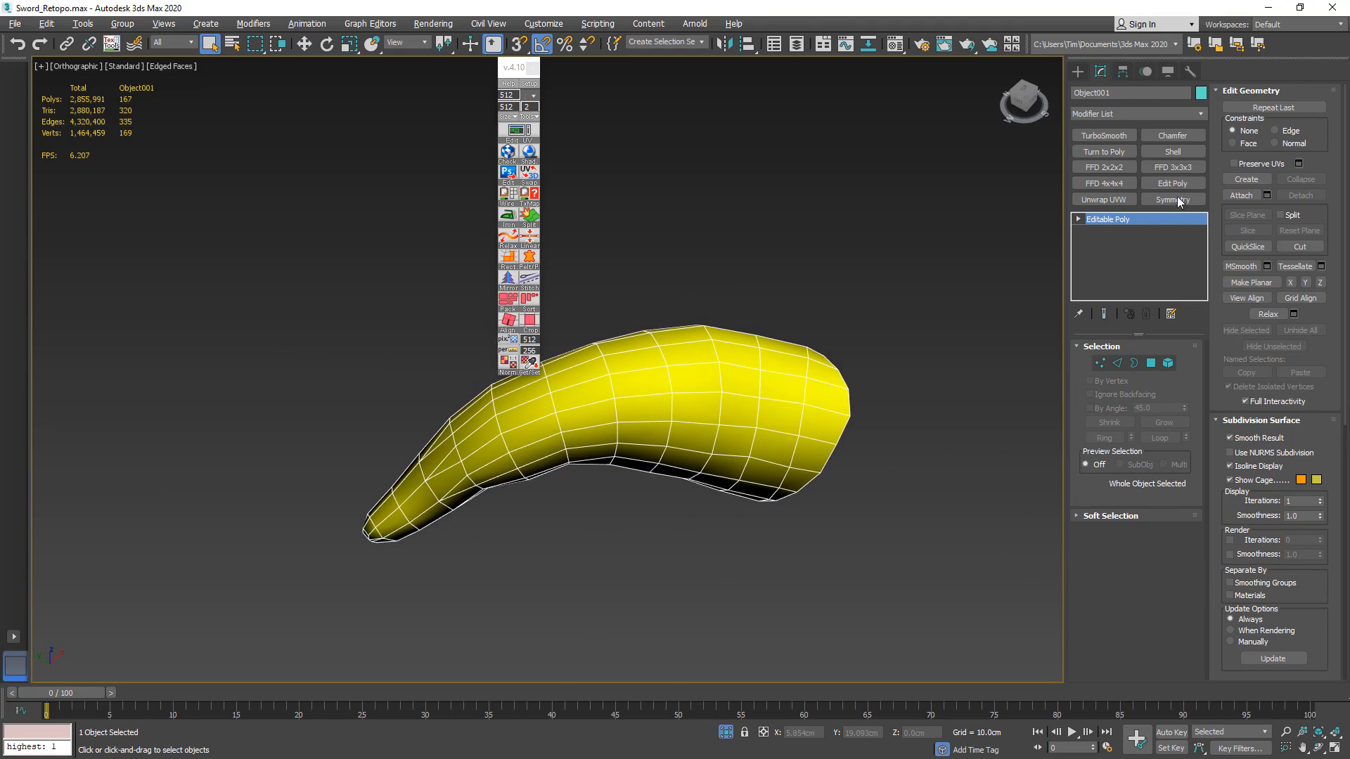
left_click(1107, 199)
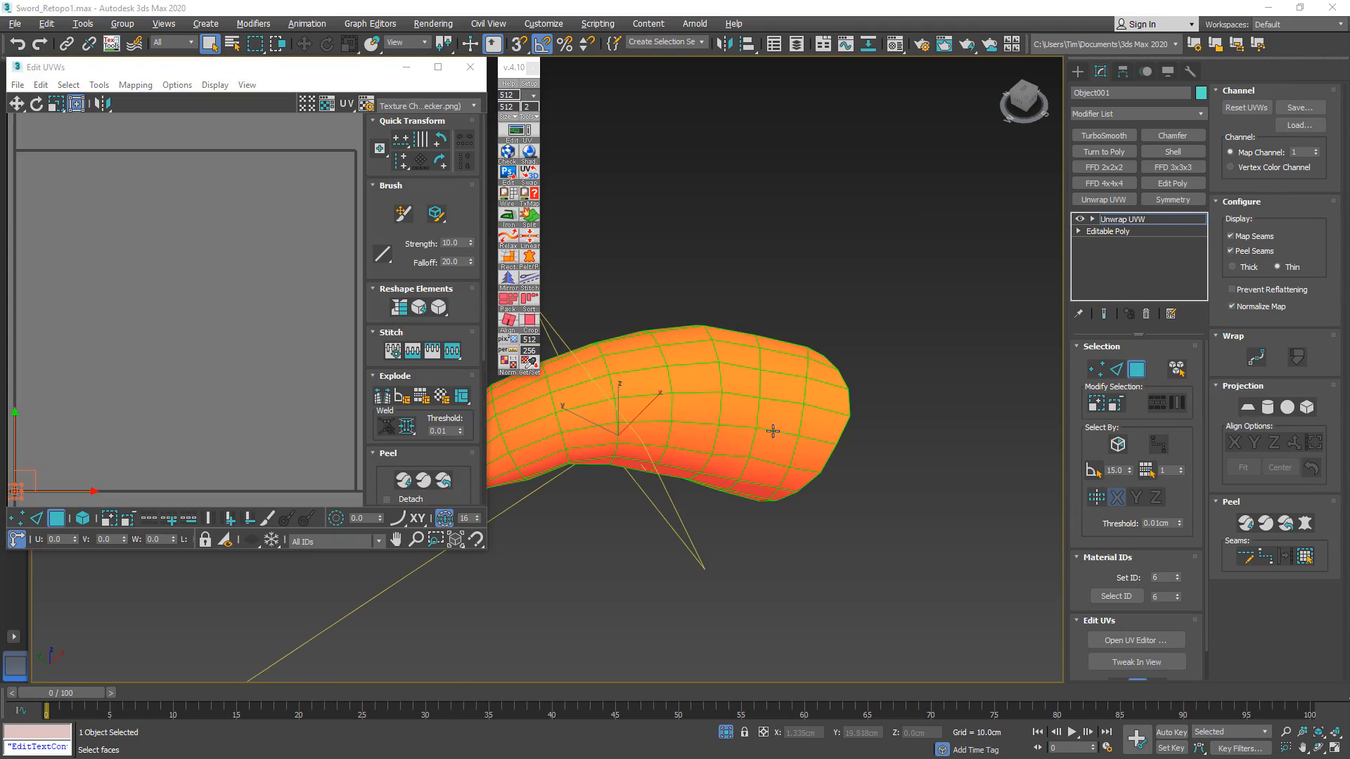
- Apply the checker texture to the horn and Quick Planar Map all of its faces into one island
left_click(506, 153)
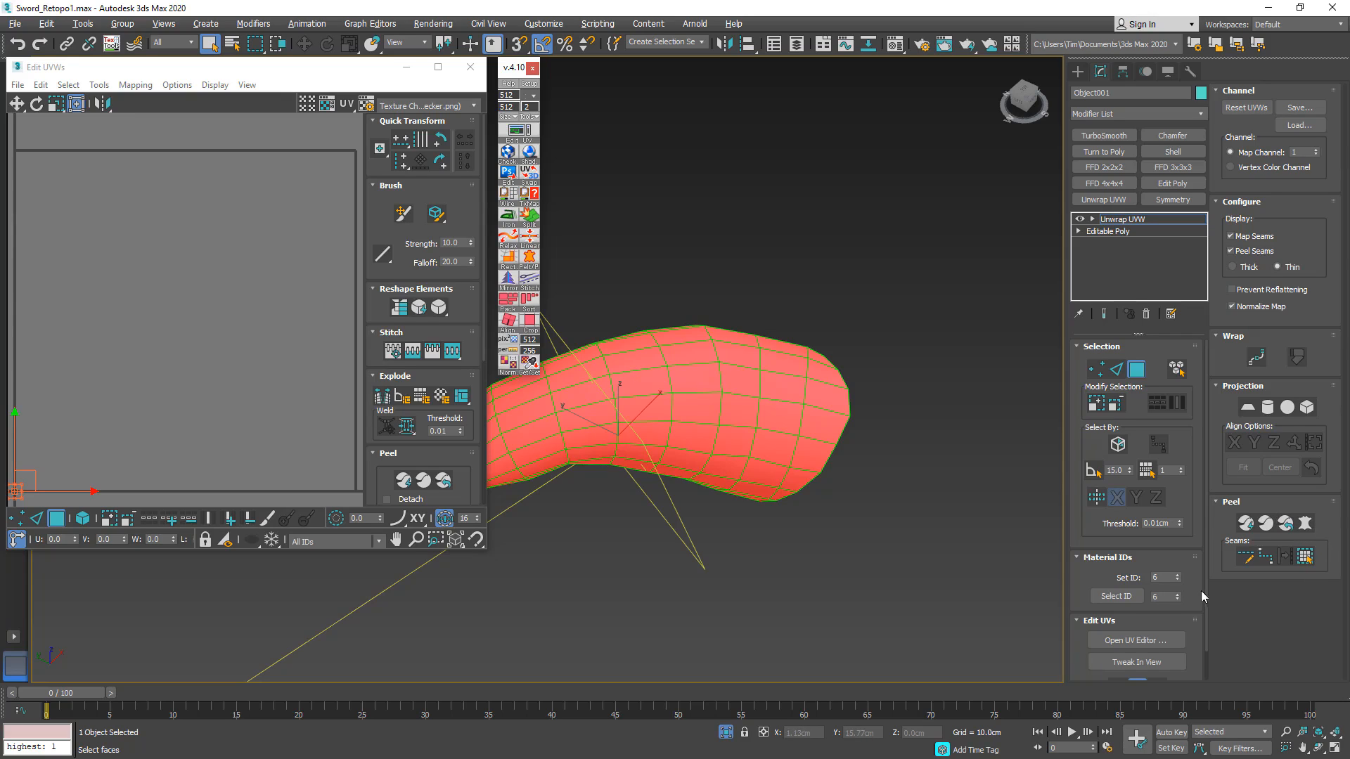
scroll(1205, 631, "down", 1)
scroll(1205, 630, "down", 2)
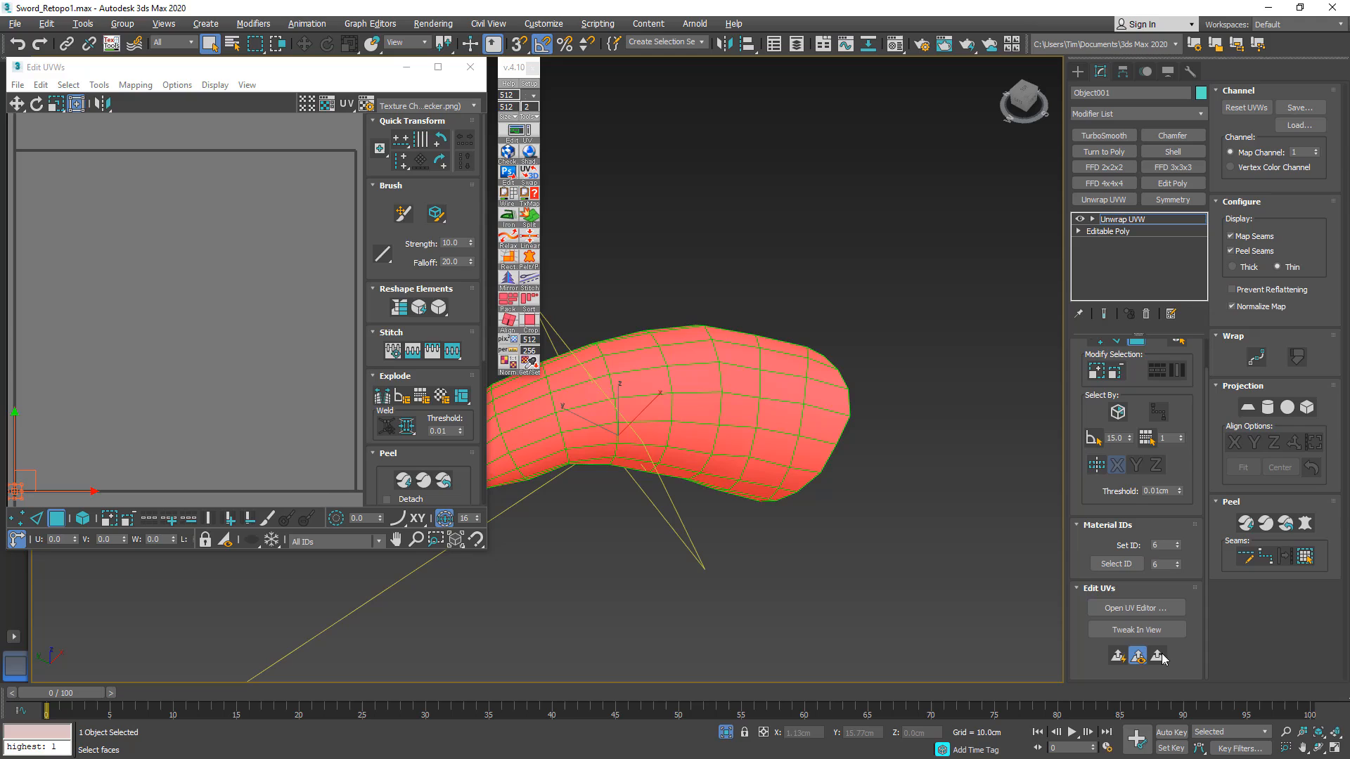
left_click(1118, 655)
middle_click_drag(813, 470, 880, 461)
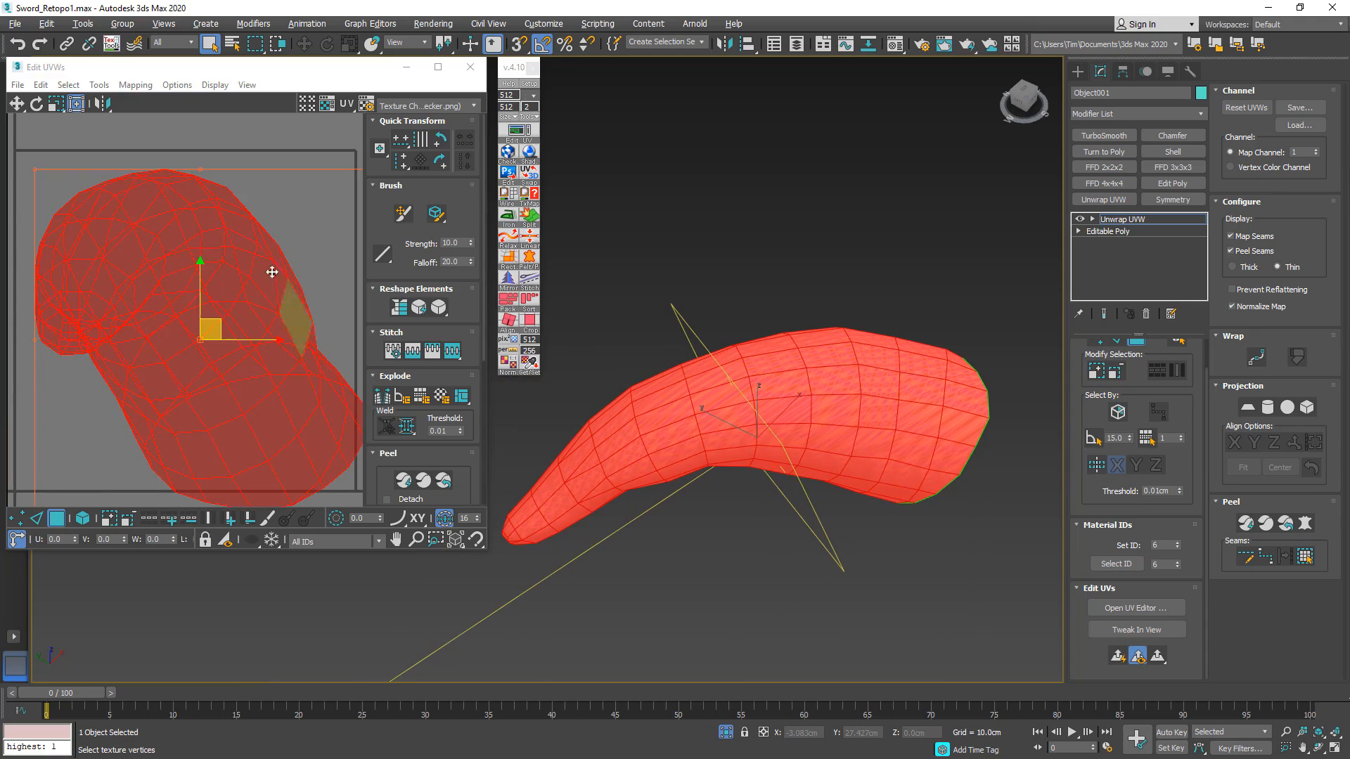
scroll(202, 292, "down", 4)
middle_click_drag(201, 293, 181, 297)
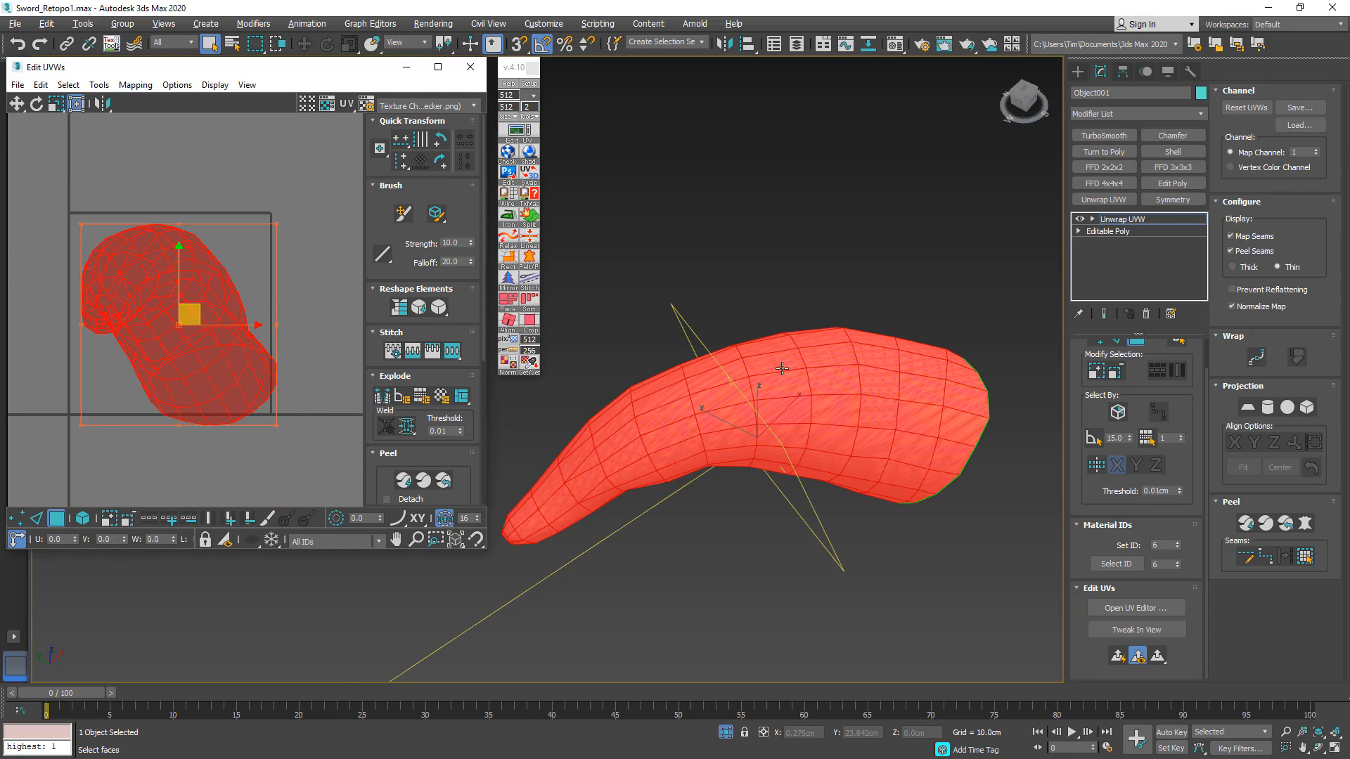
- Select the end-cap faces at the horn's narrow tip and Quick Planar Map them into a separate island
middle_click_drag(777, 366, 631, 452, "alt")
scroll(671, 441, "up", 5)
left_click(665, 430)
left_click(676, 464, "ctrl")
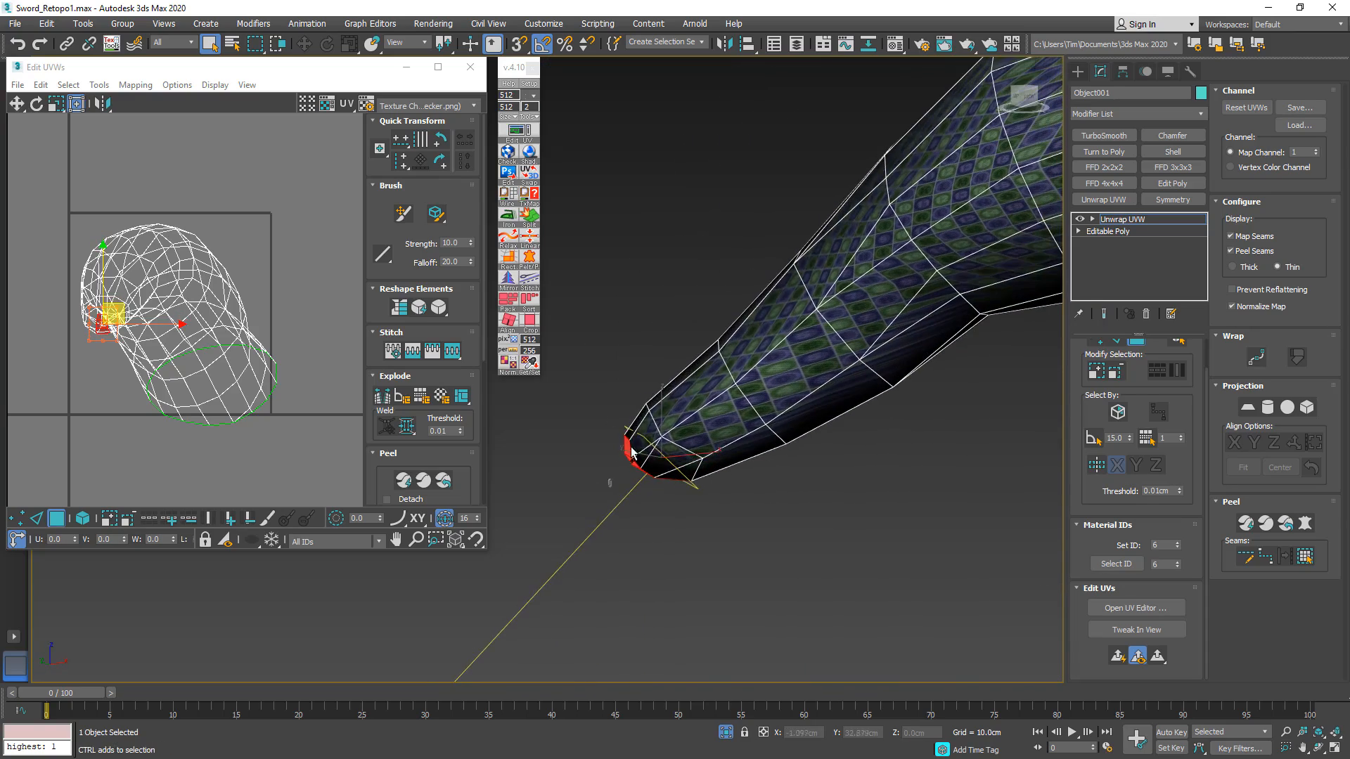
left_click_drag(656, 437, 659, 433, "ctrl")
middle_click_drag(630, 442, 720, 465, "alt")
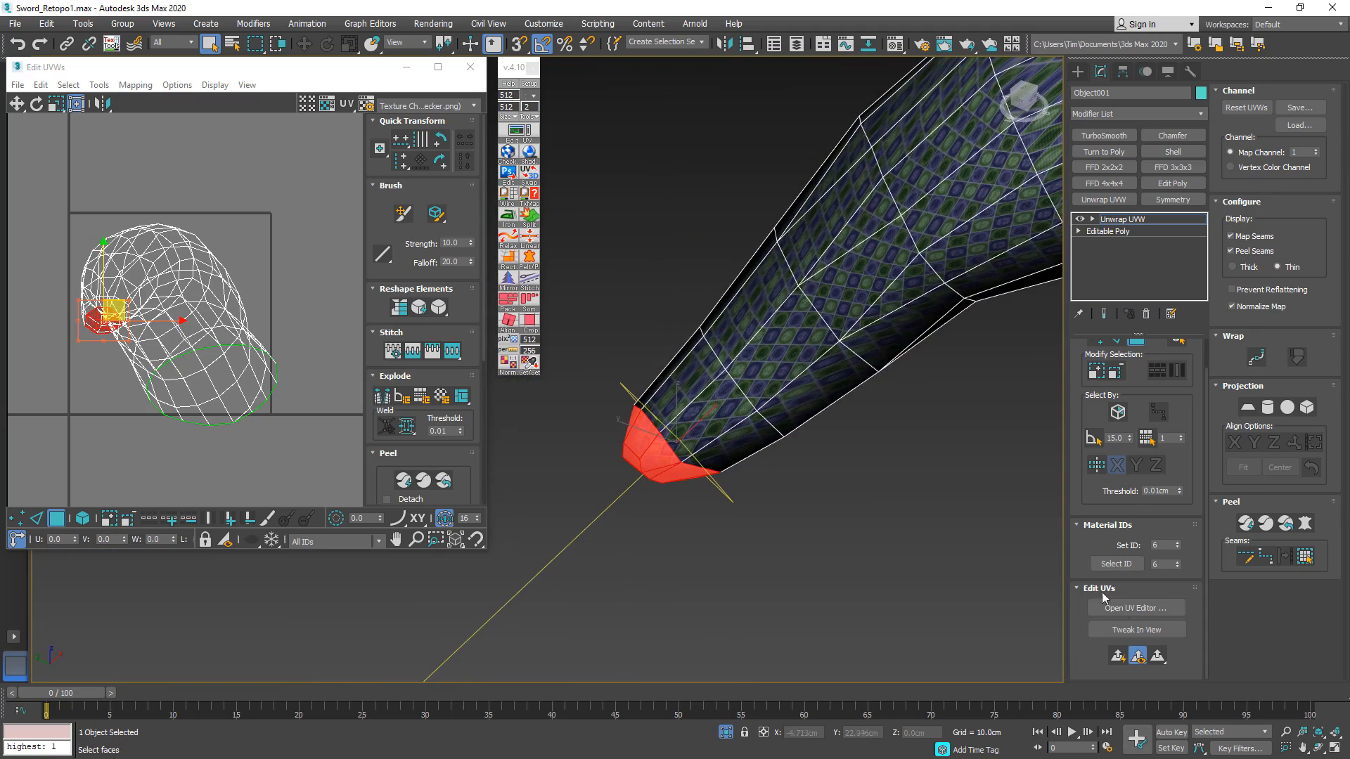
left_click(1126, 656)
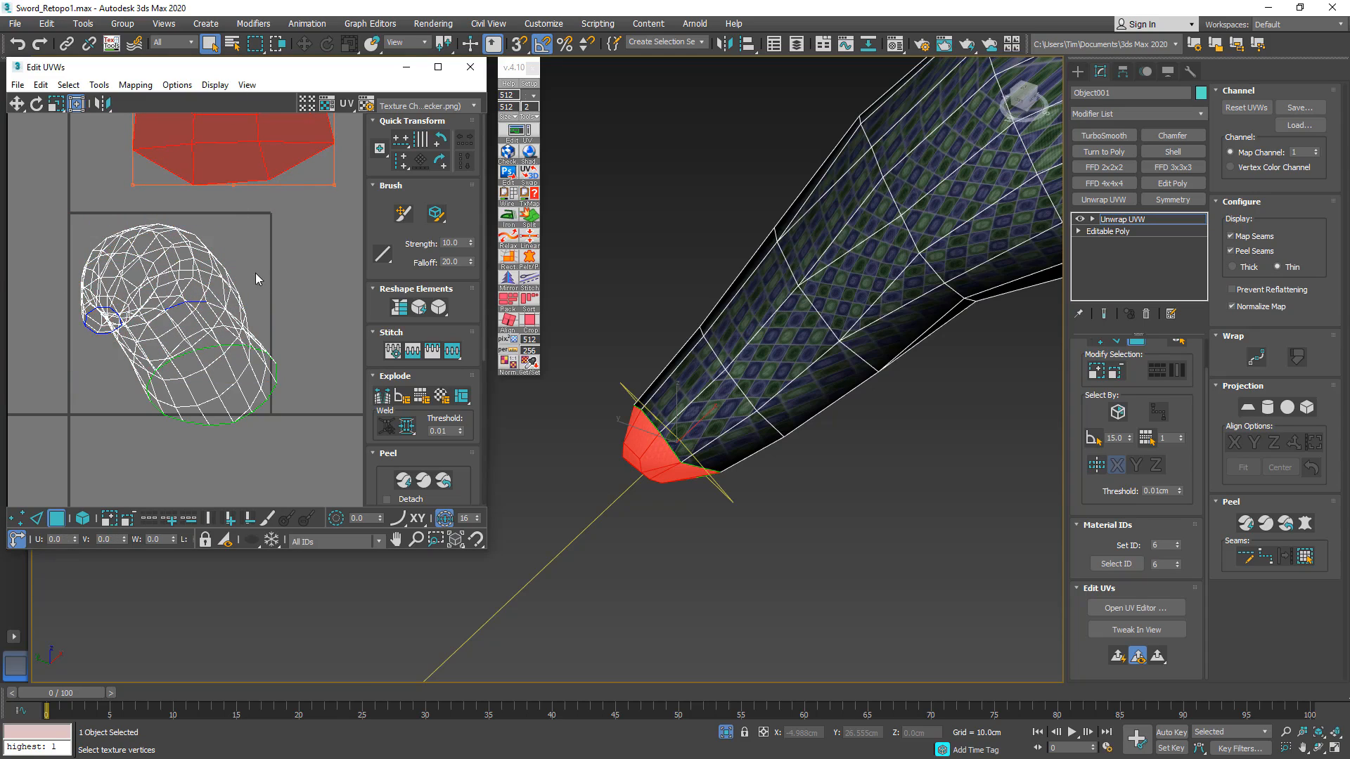
- Leave isolation to show the horn in place on the full sword and view its tip and underside
middle_click_drag(691, 398, 985, 467)
middle_click_drag(757, 416, 972, 491, "alt")
key("alt+q")
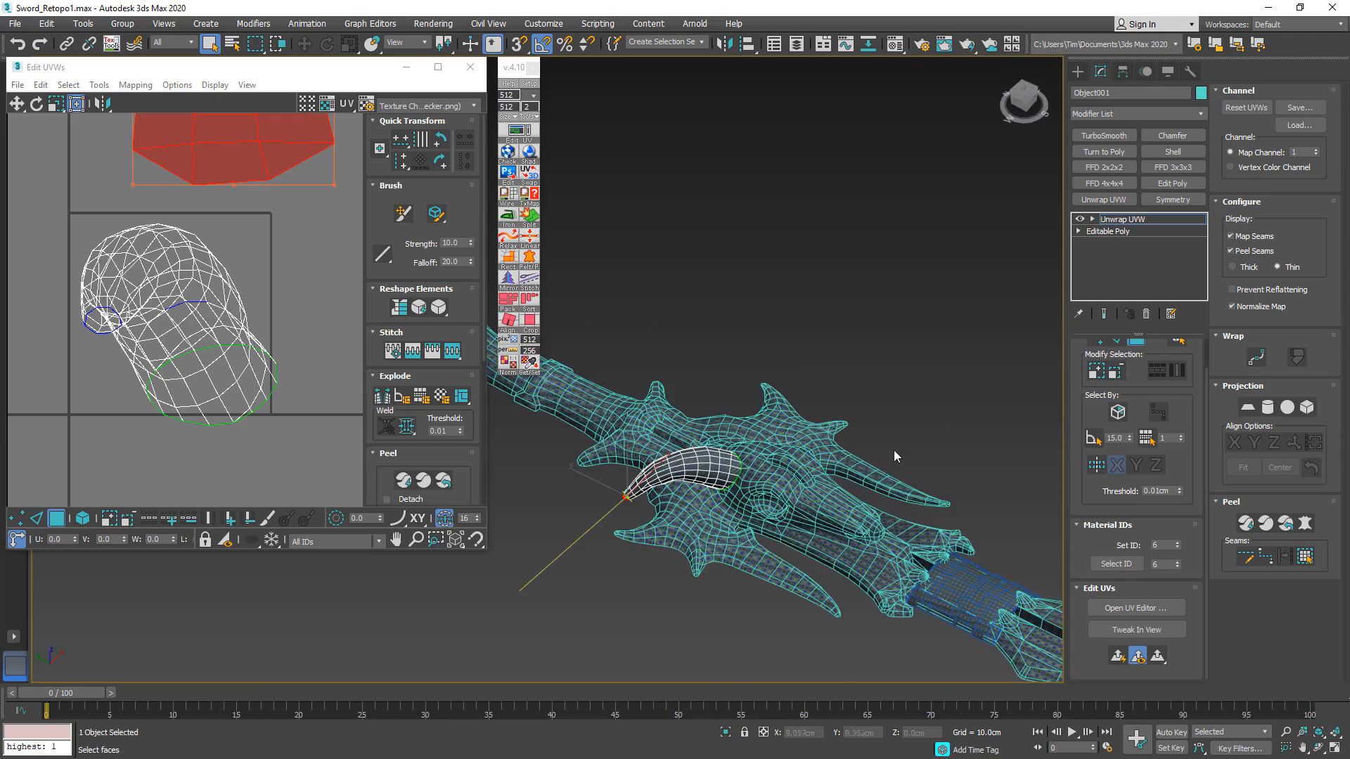
middle_click_drag(894, 456, 738, 397, "alt")
scroll(755, 403, "up", 5)
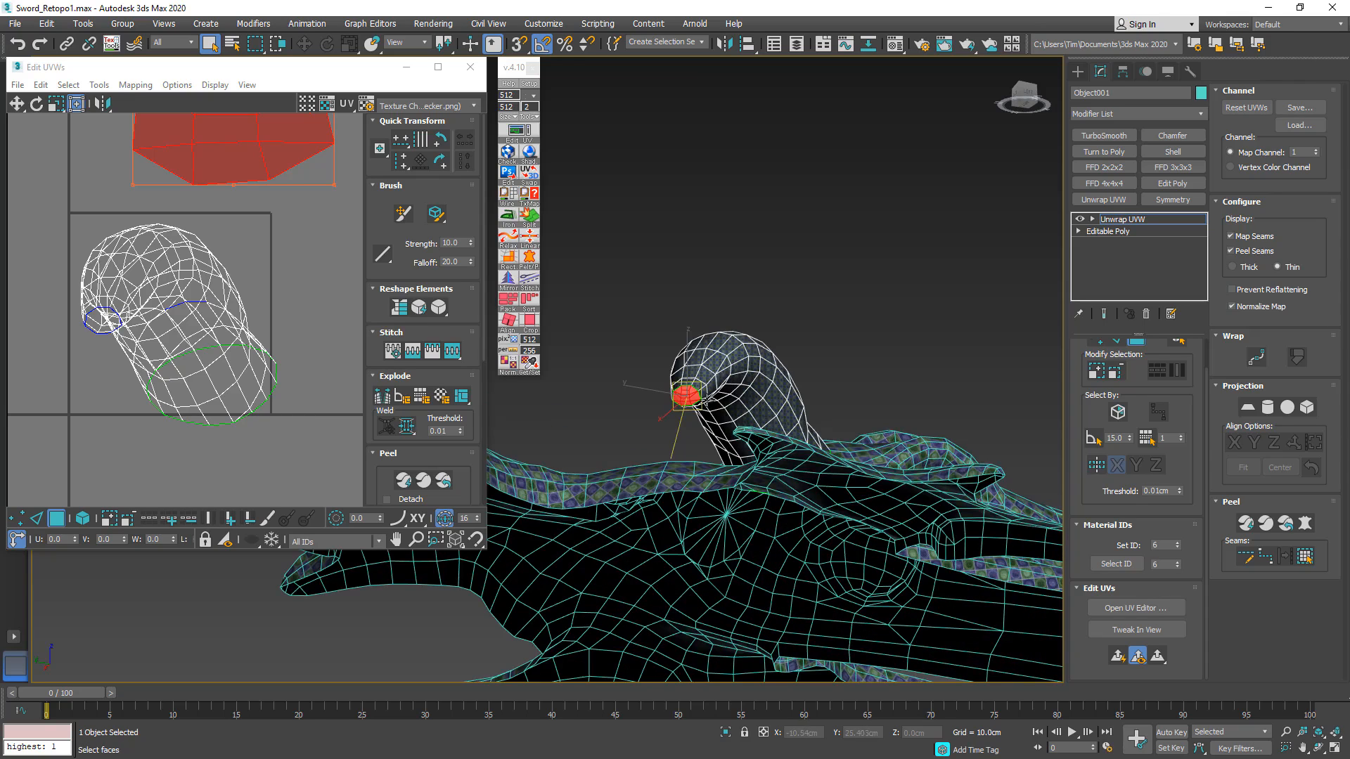
scroll(745, 418, "up", 4)
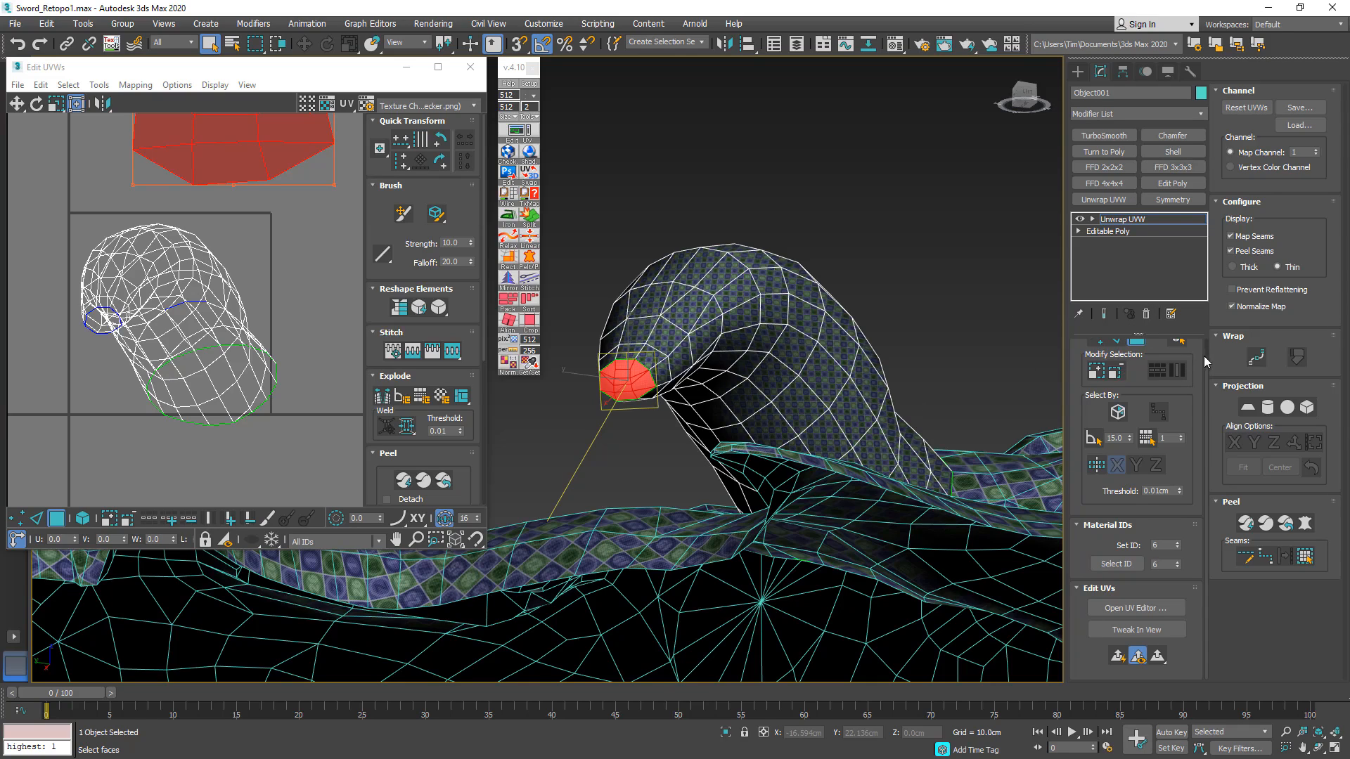
- Switch to edge selection and select a line of edges along the horn's hidden underside up to the tip cap
left_click_drag(1204, 356, 1207, 333)
left_click(1116, 369)
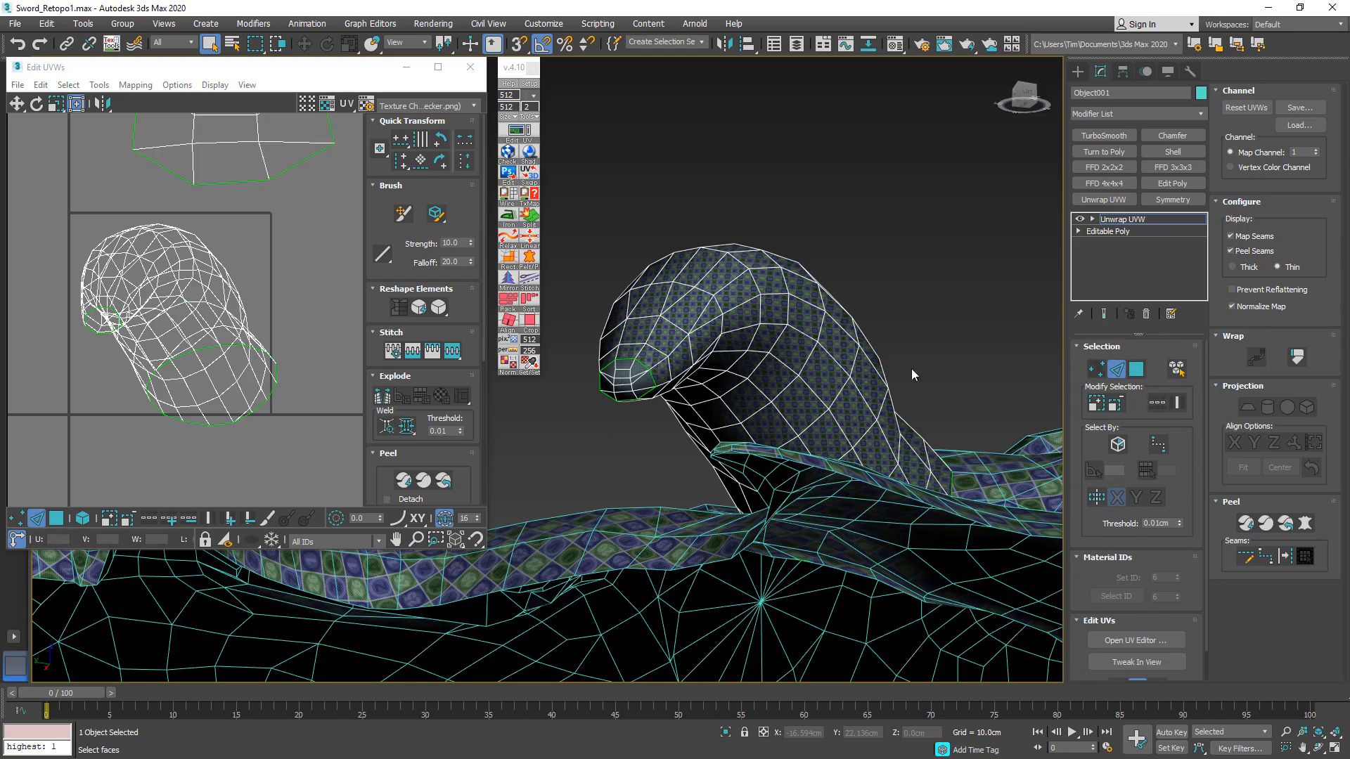
left_click(711, 396)
middle_click_drag(711, 396, 754, 340, "alt")
left_click(701, 349, "ctrl")
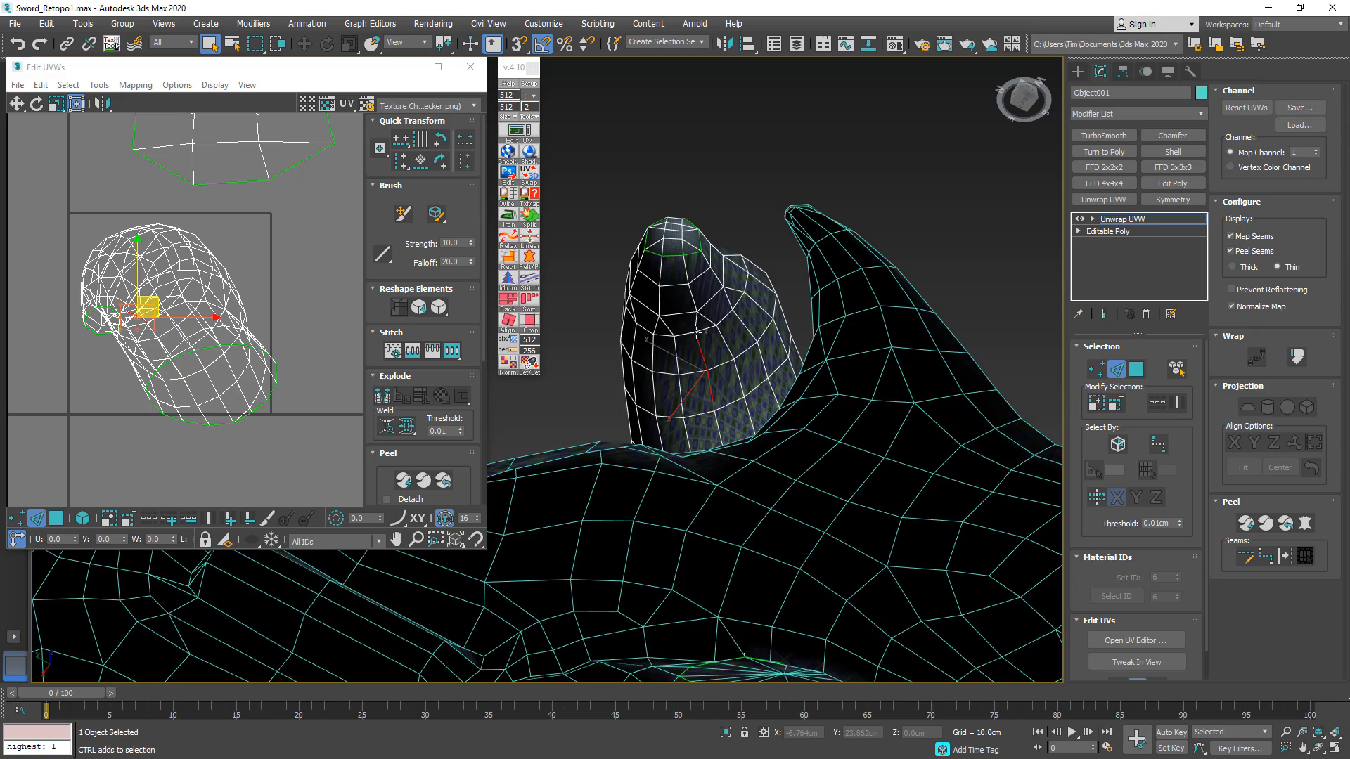
left_click(695, 321, "ctrl")
left_click(688, 290, "ctrl")
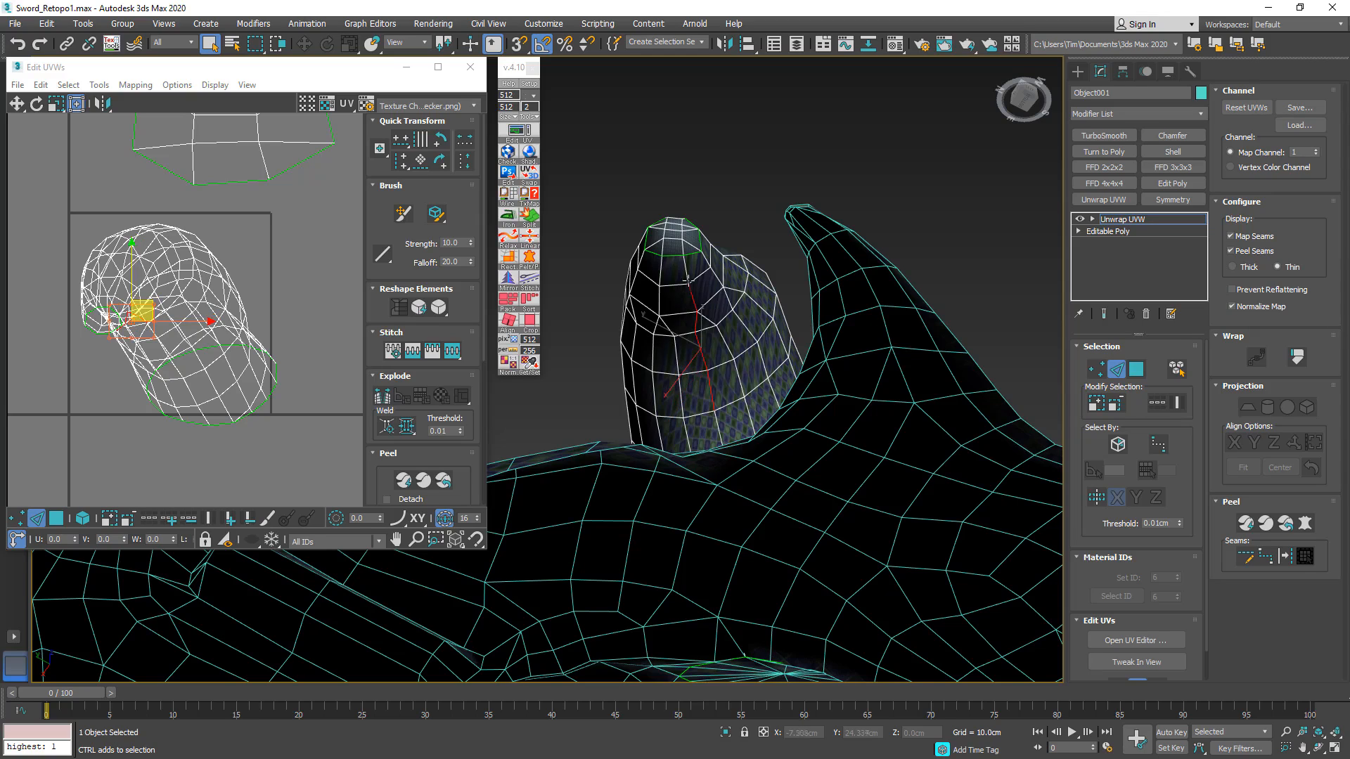
left_click(683, 266, "ctrl")
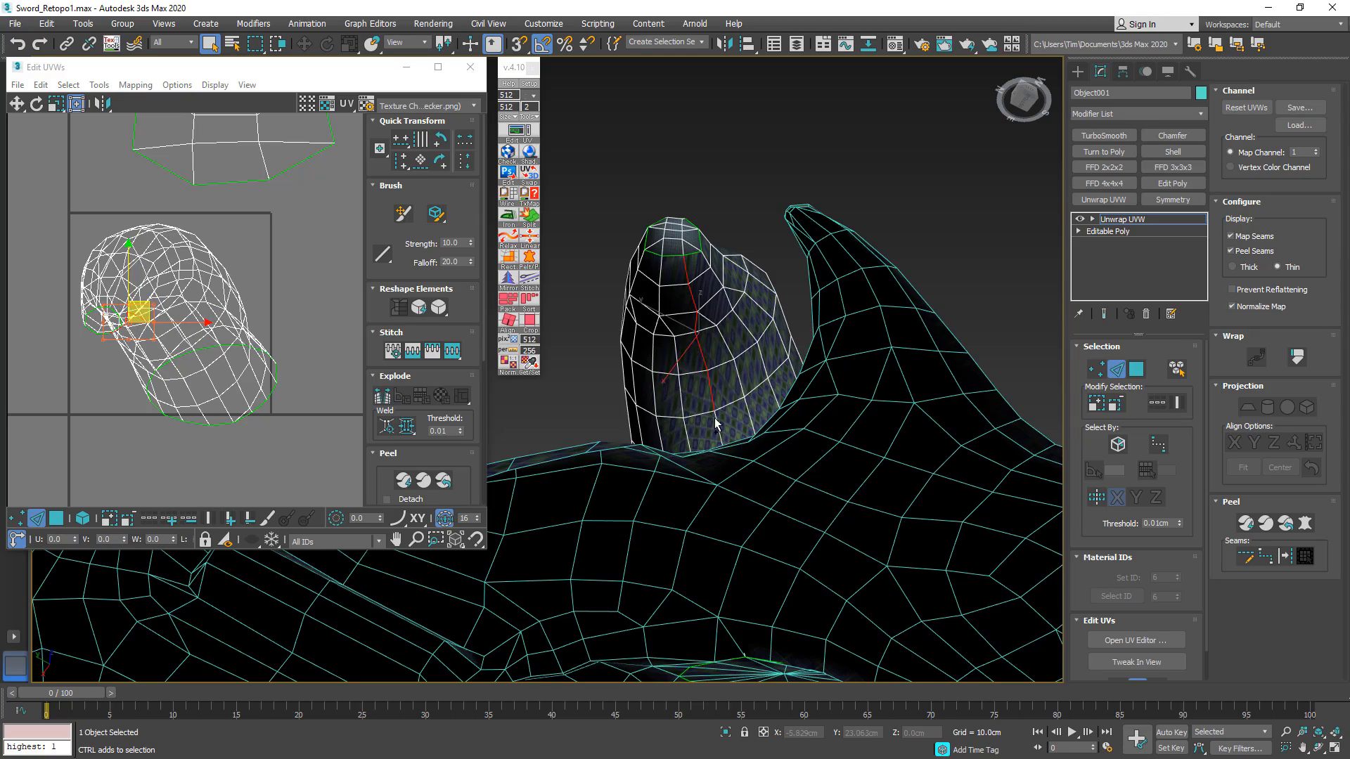
- Extend the underside edge selection down to the horn's base and break the UVs along it as a seam
key("F3")
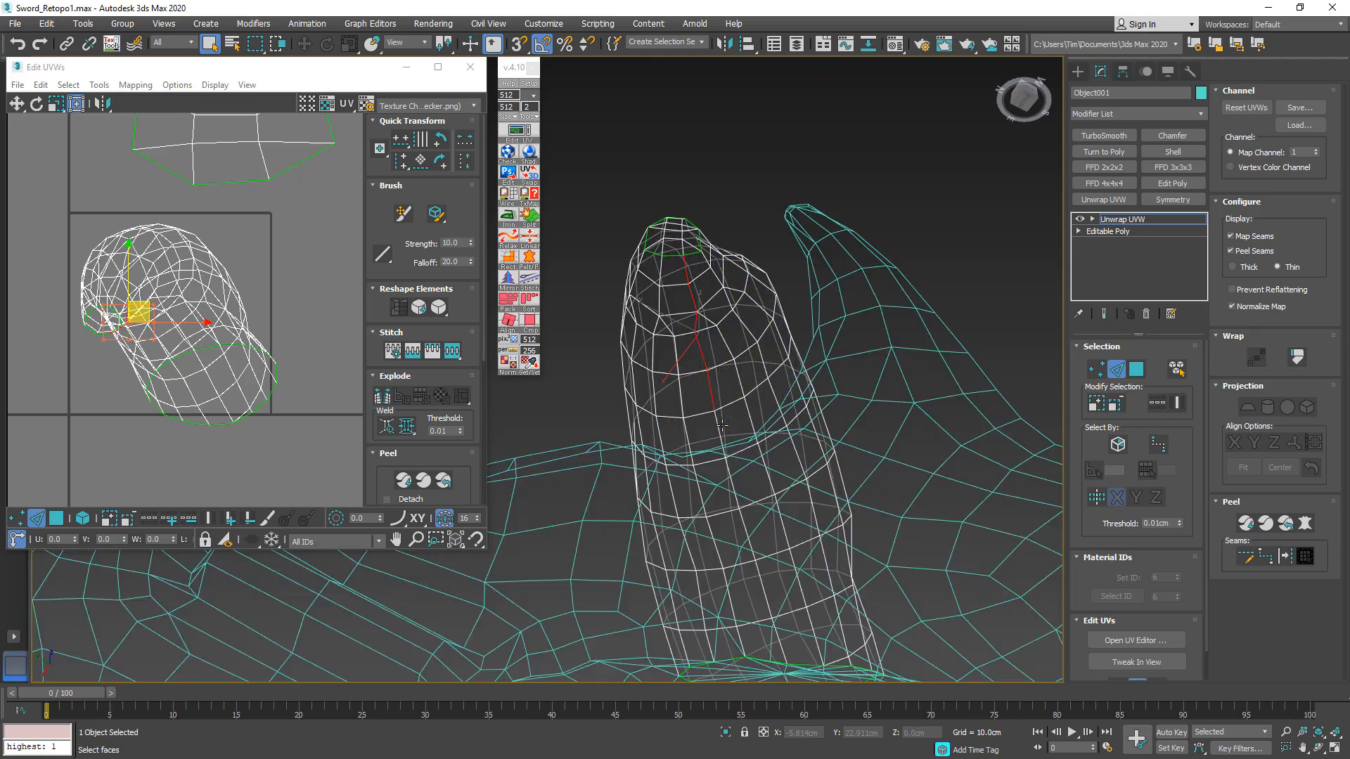
key("F3")
middle_click_drag(722, 424, 723, 420, "alt")
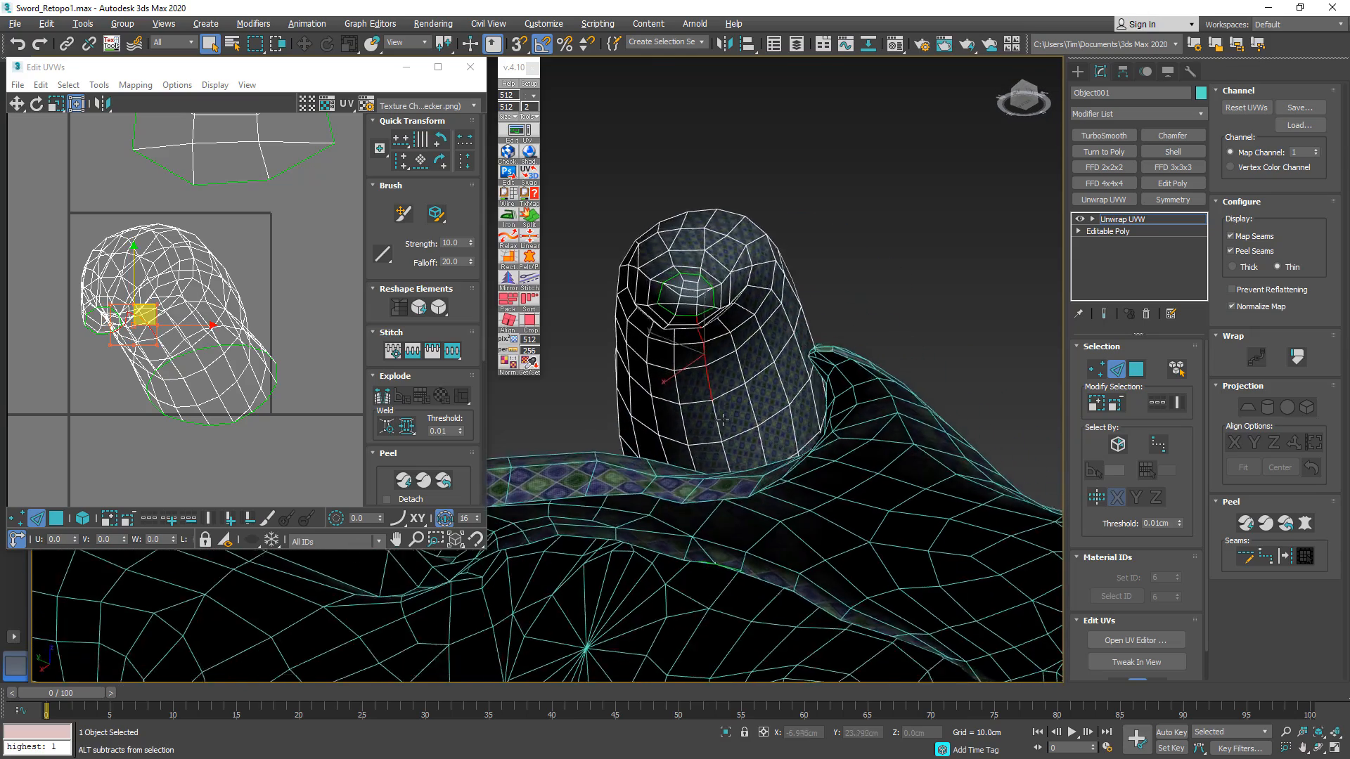
scroll(722, 420, "up", 5)
left_click(702, 386, "ctrl")
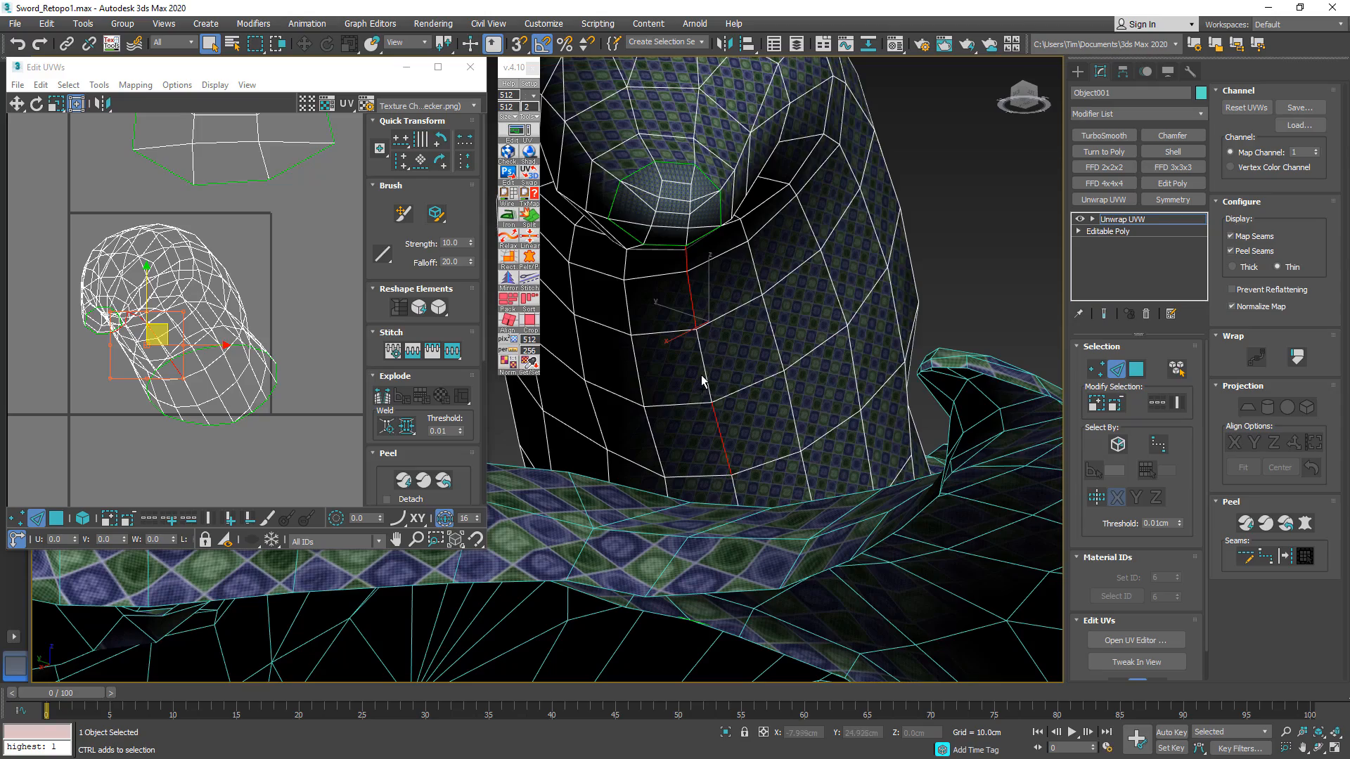
middle_click_drag(701, 374, 692, 398, "alt")
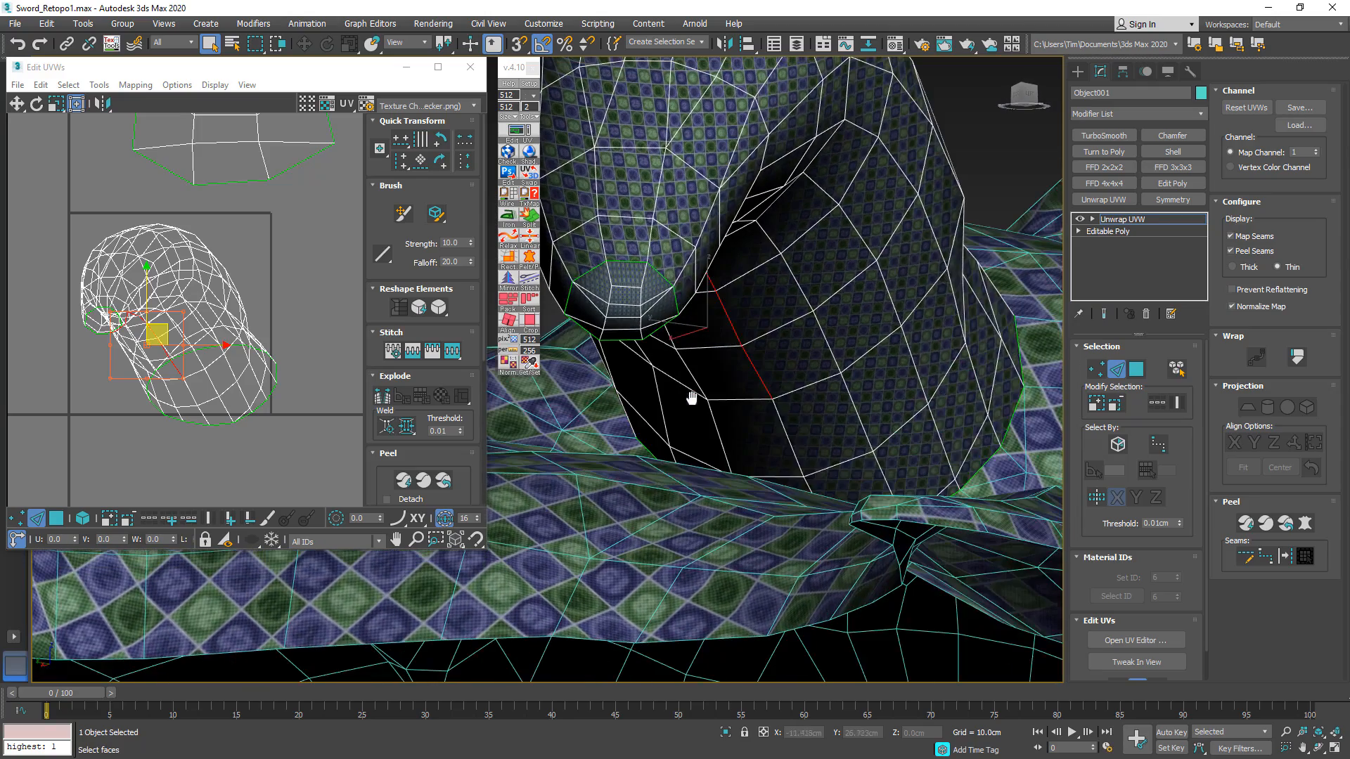
left_click(786, 427, "ctrl")
mouse_move(786, 427)
middle_mouse_down("alt")
mouse_move(775, 449)
mouse_move(854, 398)
mouse_move(793, 457)
mouse_move(814, 516)
mouse_move(956, 467)
mouse_move(952, 377)
mouse_move(766, 429)
middle_mouse_up("alt")
left_click(848, 395, "ctrl")
scroll(852, 388, "down", 5)
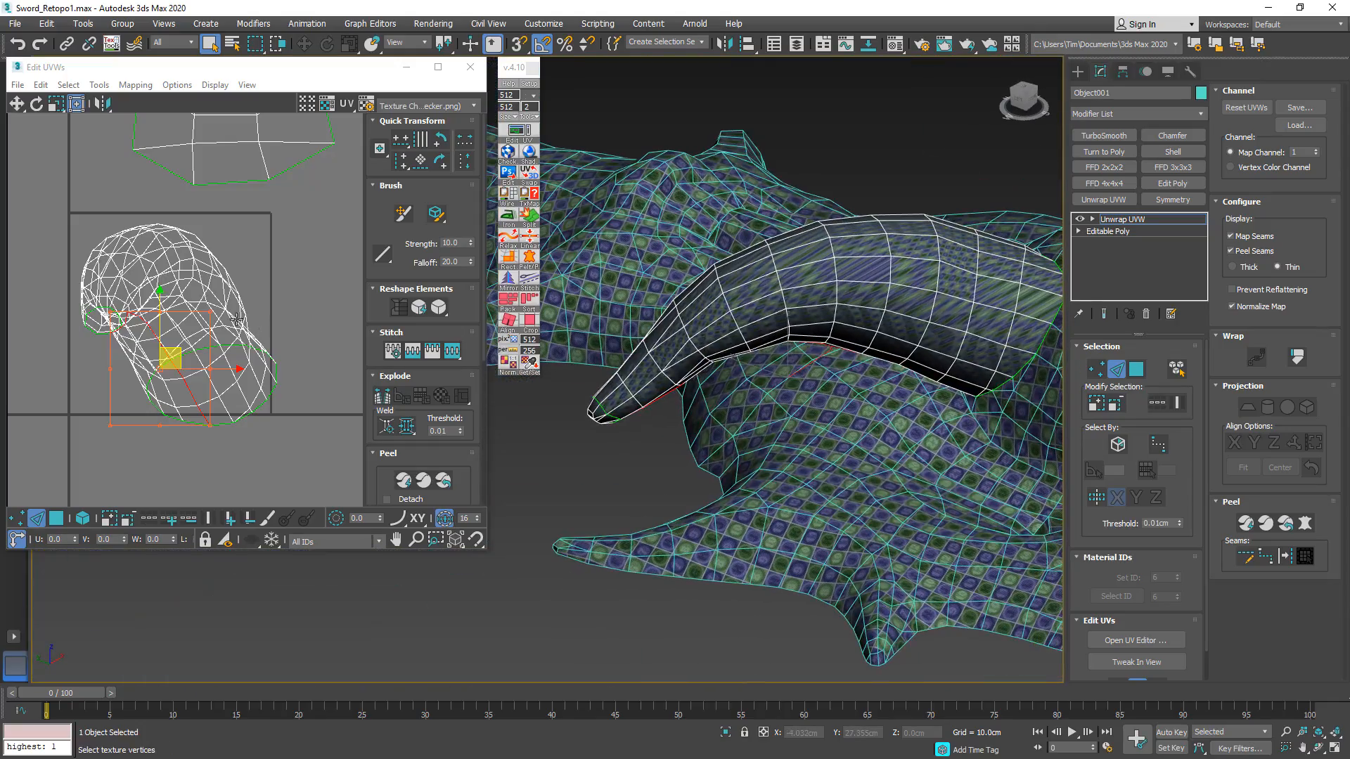
right_click(170, 351)
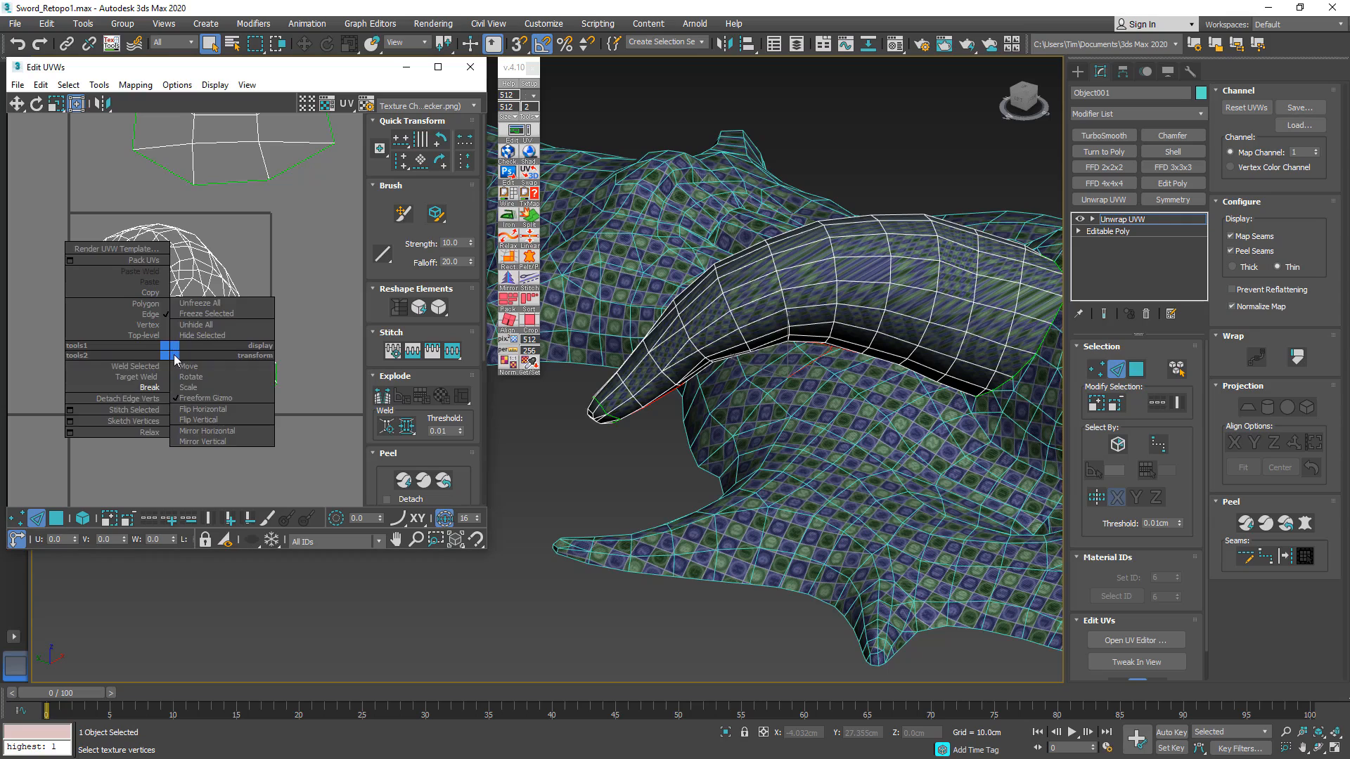
left_click(142, 387)
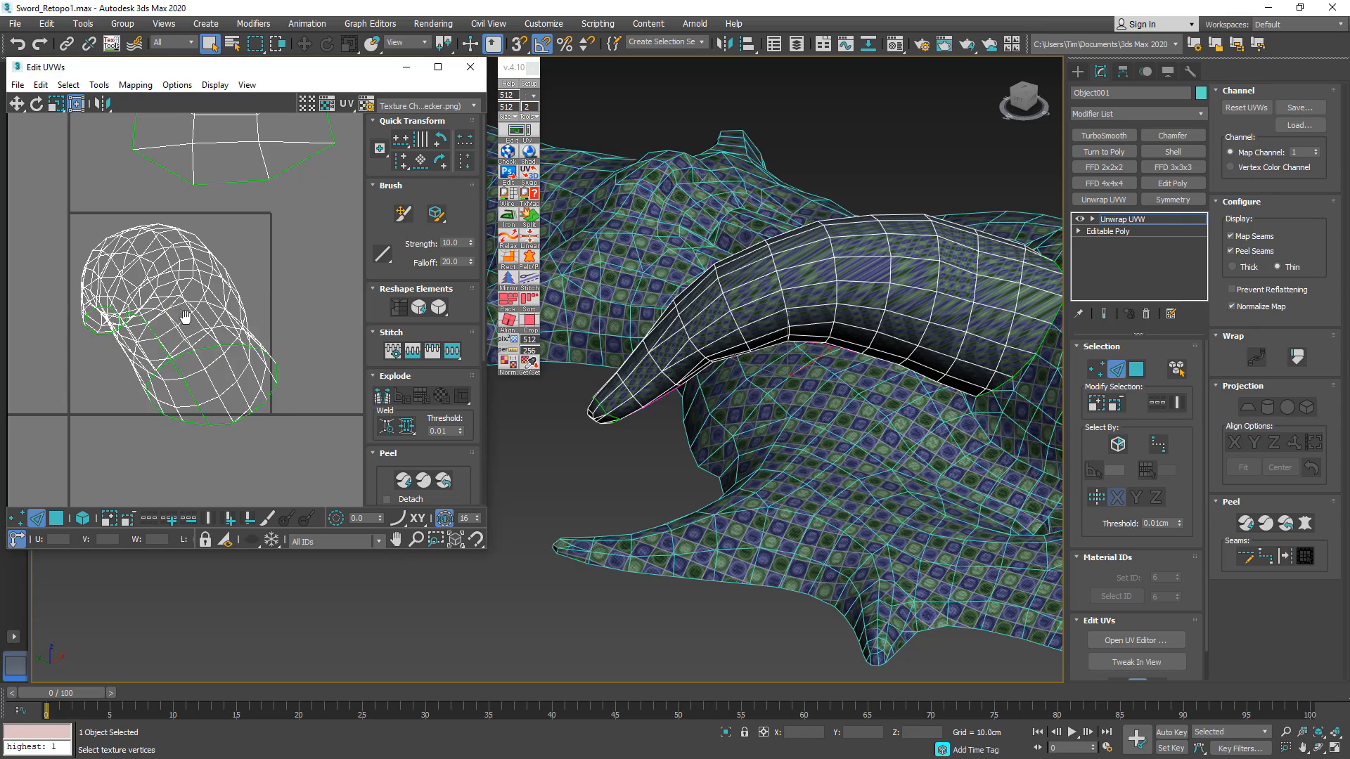
- Select all of the horn's UV faces, peel them flat and rescale the islands to matching proportions
middle_click_drag(185, 317, 204, 361)
scroll(204, 360, "down", 2)
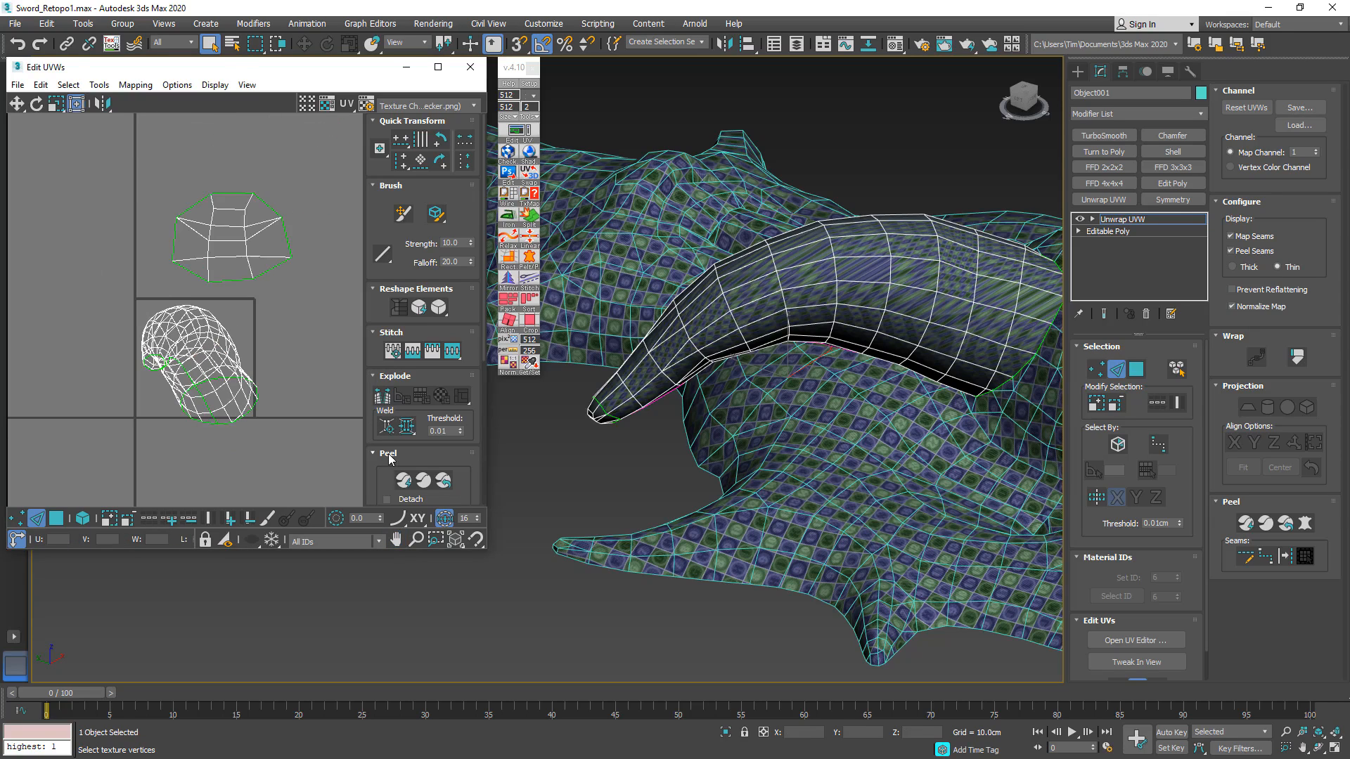
left_click(58, 519)
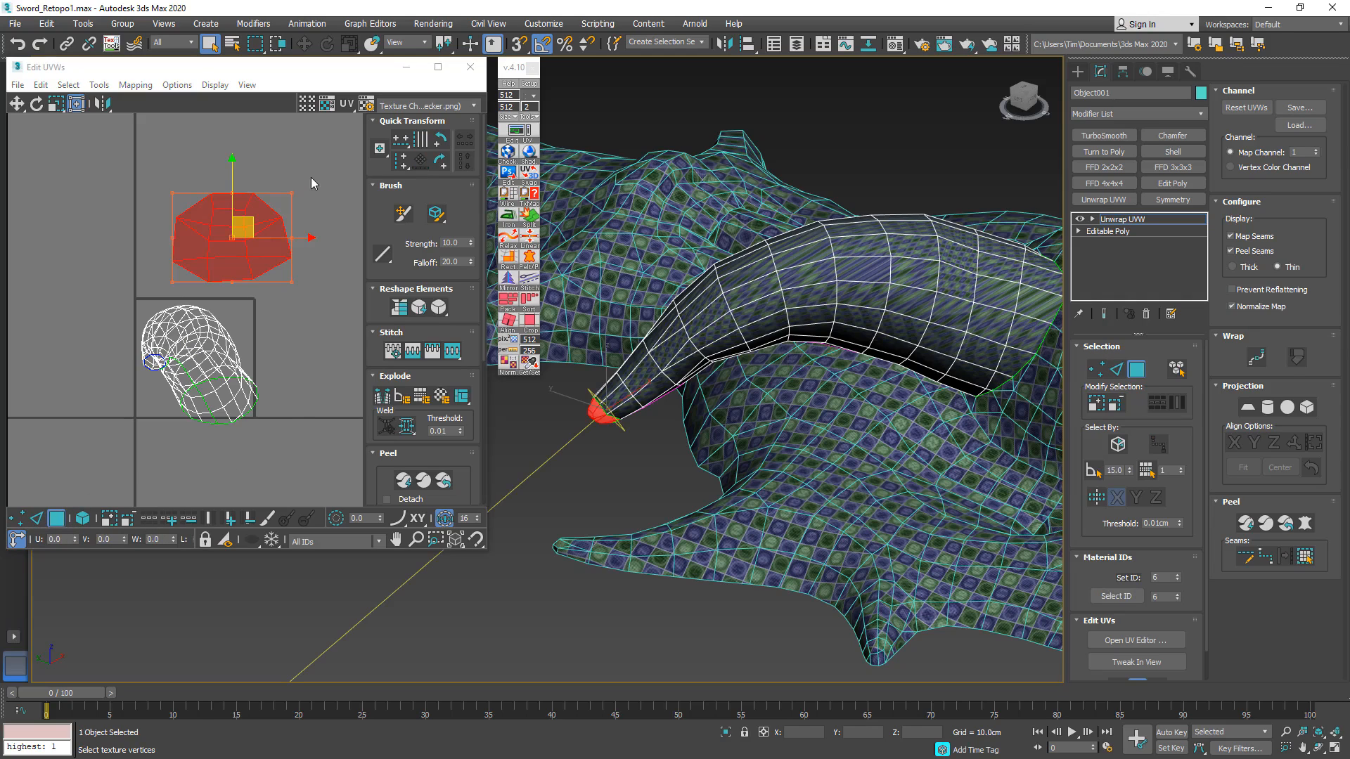
left_click_drag(312, 167, 96, 483)
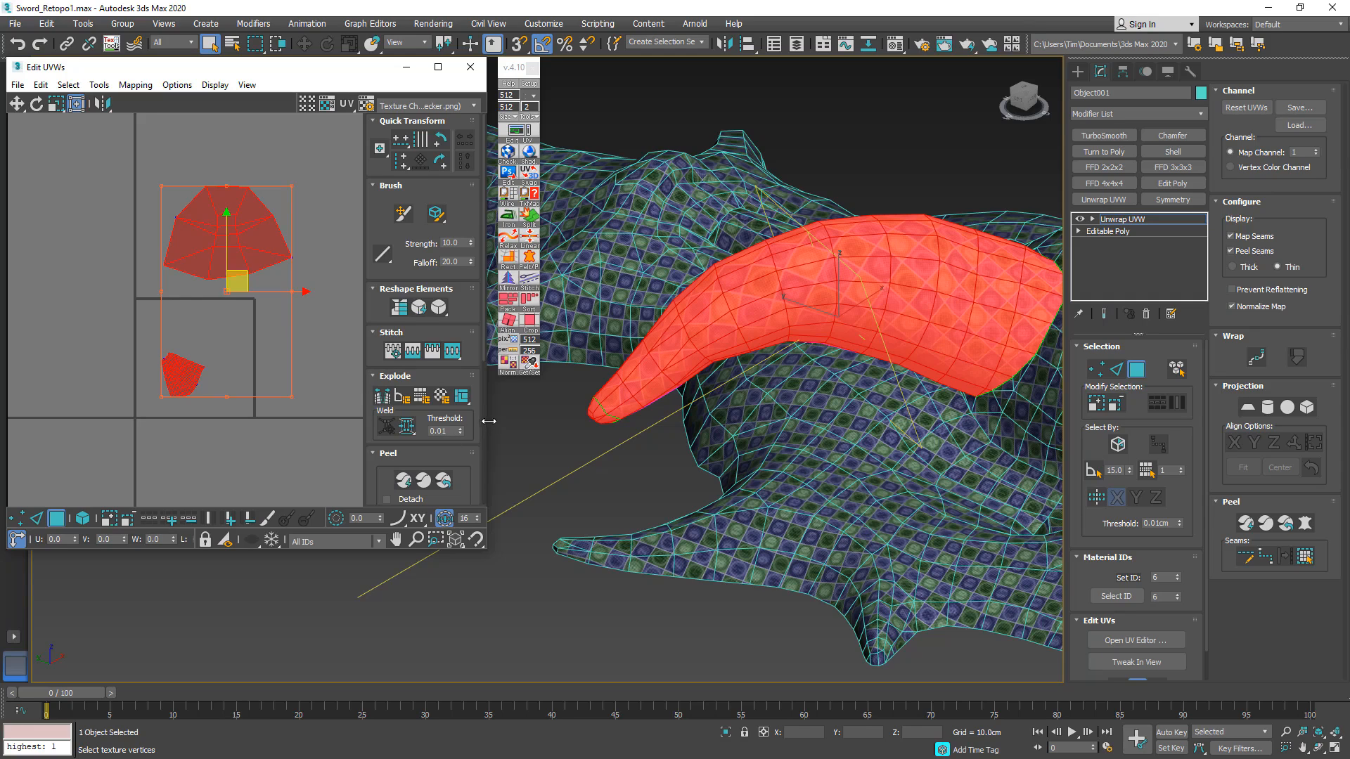
scroll(479, 459, "down", 4)
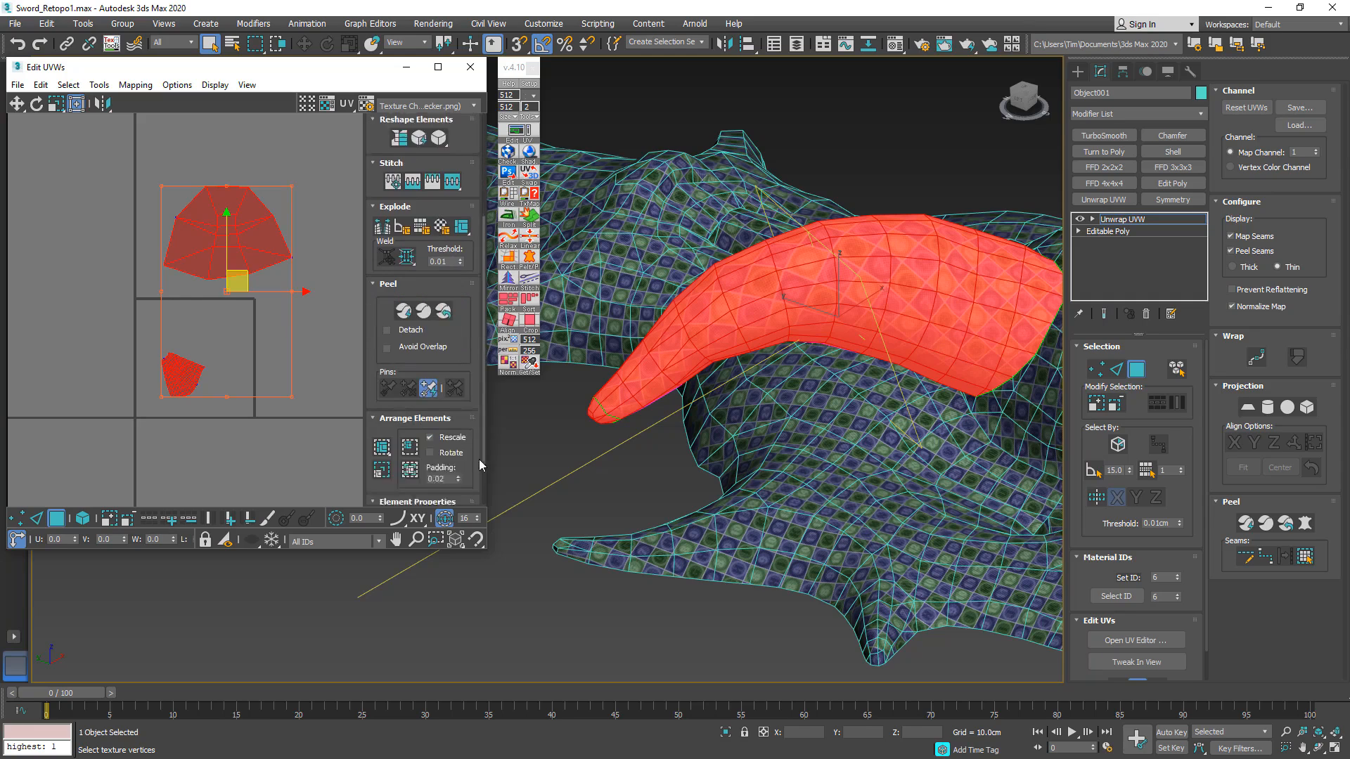
left_click(382, 408)
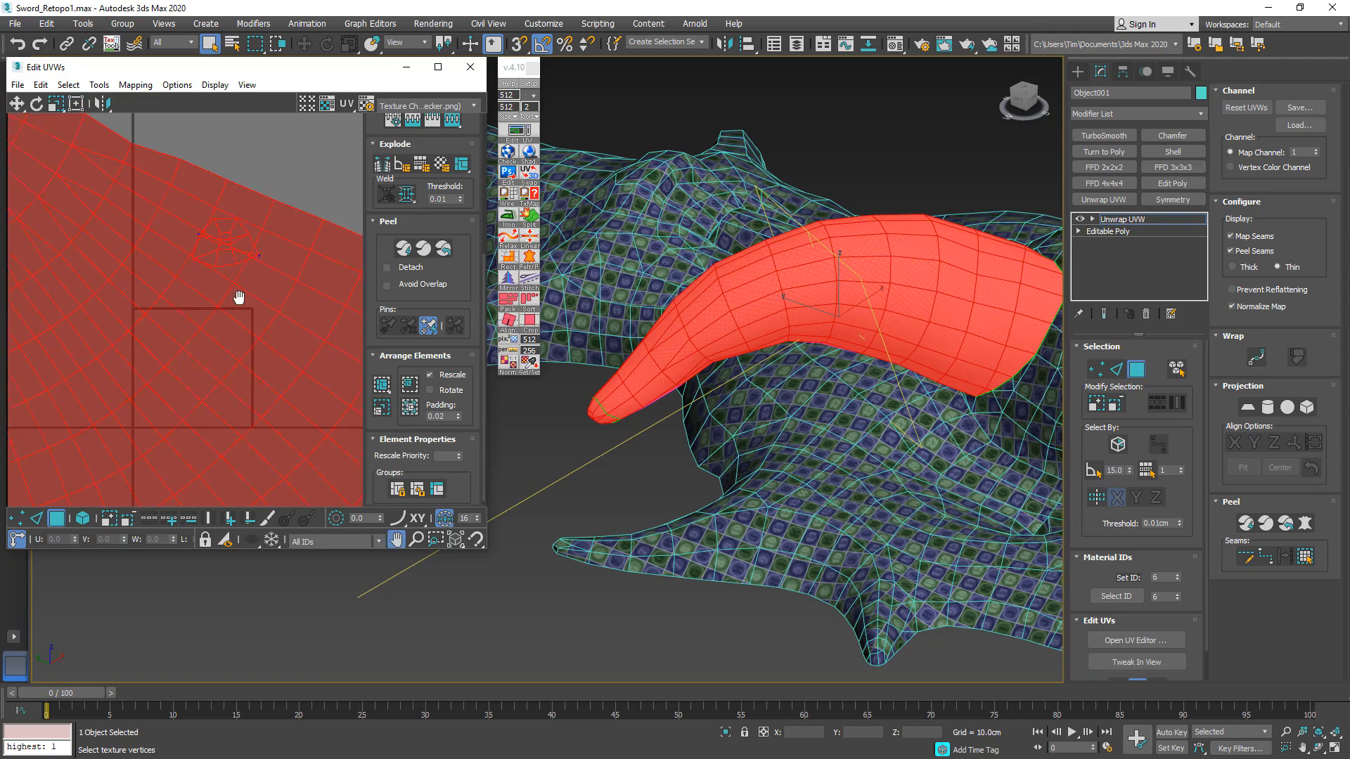
scroll(235, 301, "down", 3)
left_click_drag(233, 317, 262, 135)
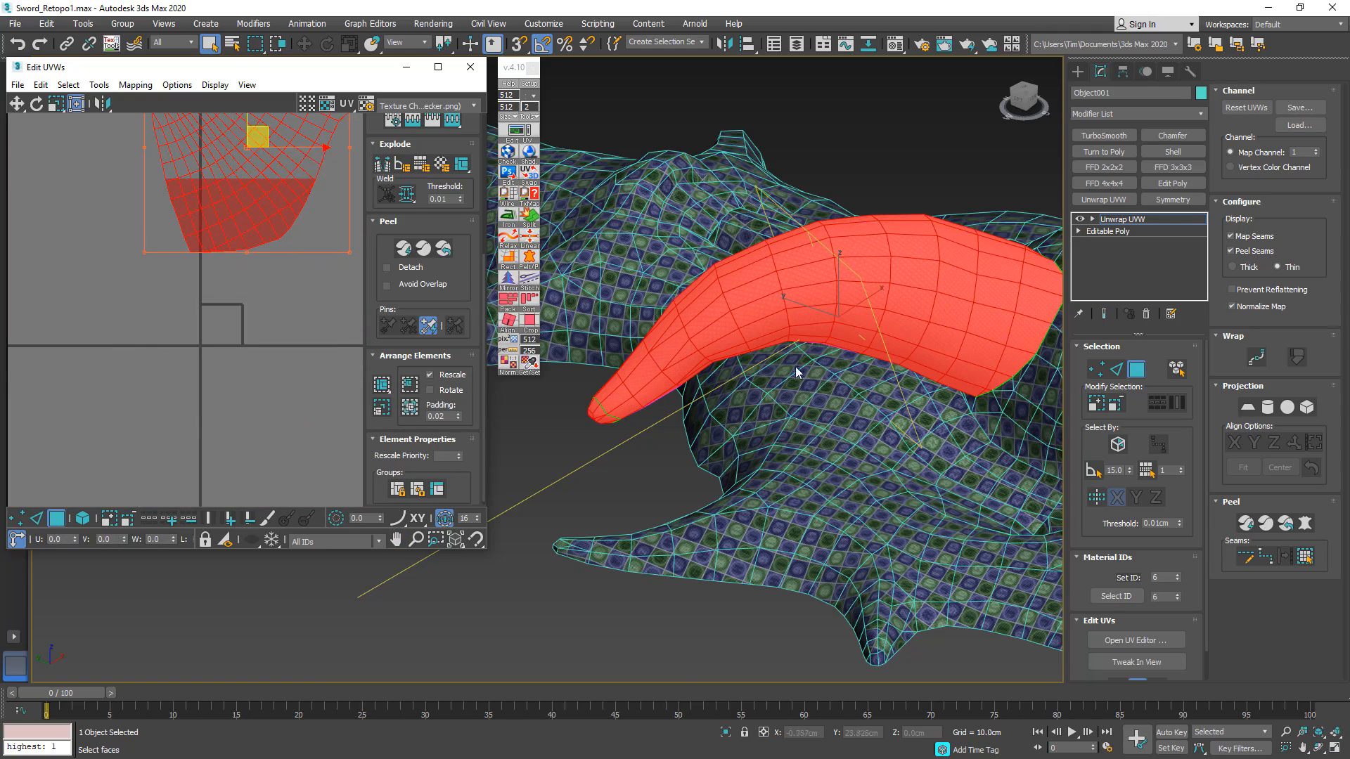
- Scale the horn's UV islands uniformly so their checker size matches the checkers on the surrounding guard
middle_click_drag(800, 373, 745, 371, "alt")
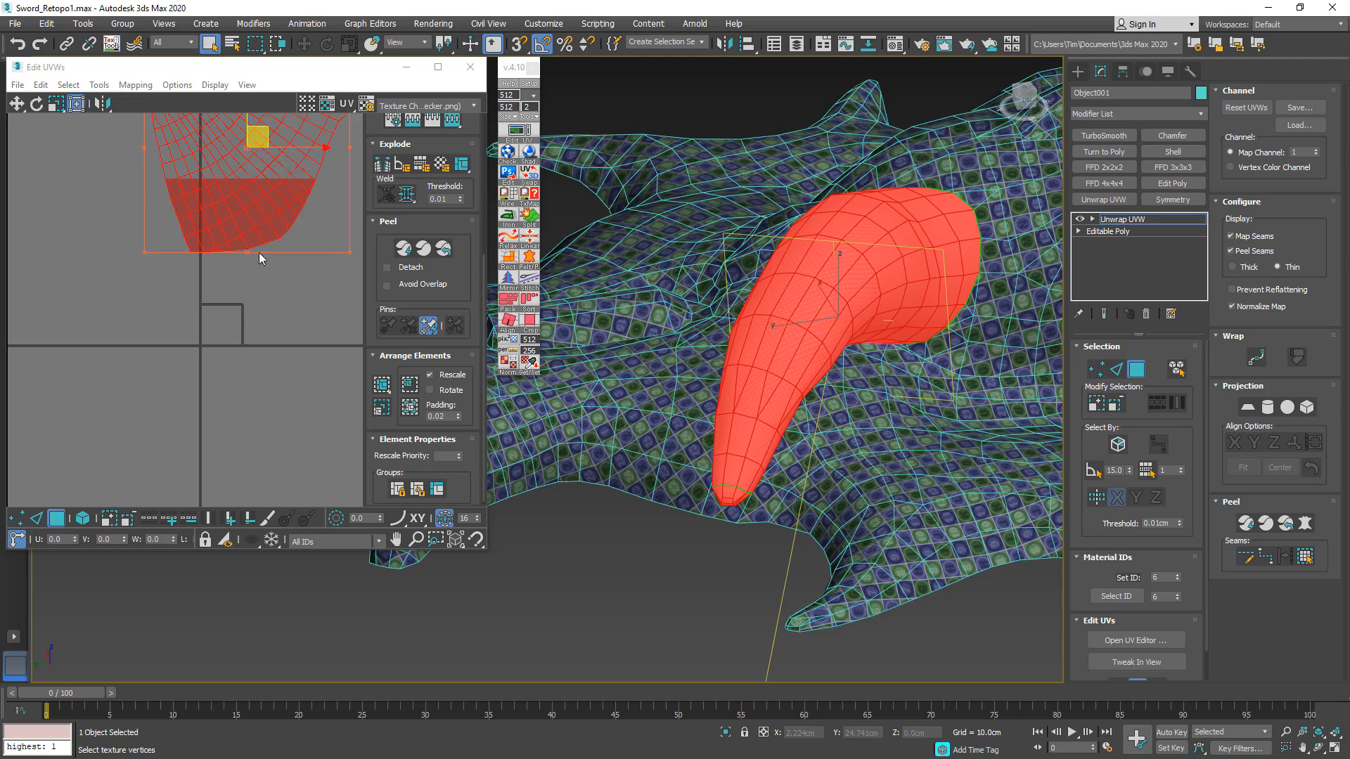
middle_click_drag(260, 258, 229, 442)
left_click_drag(322, 229, 125, 421)
middle_click_drag(668, 394, 642, 353, "alt")
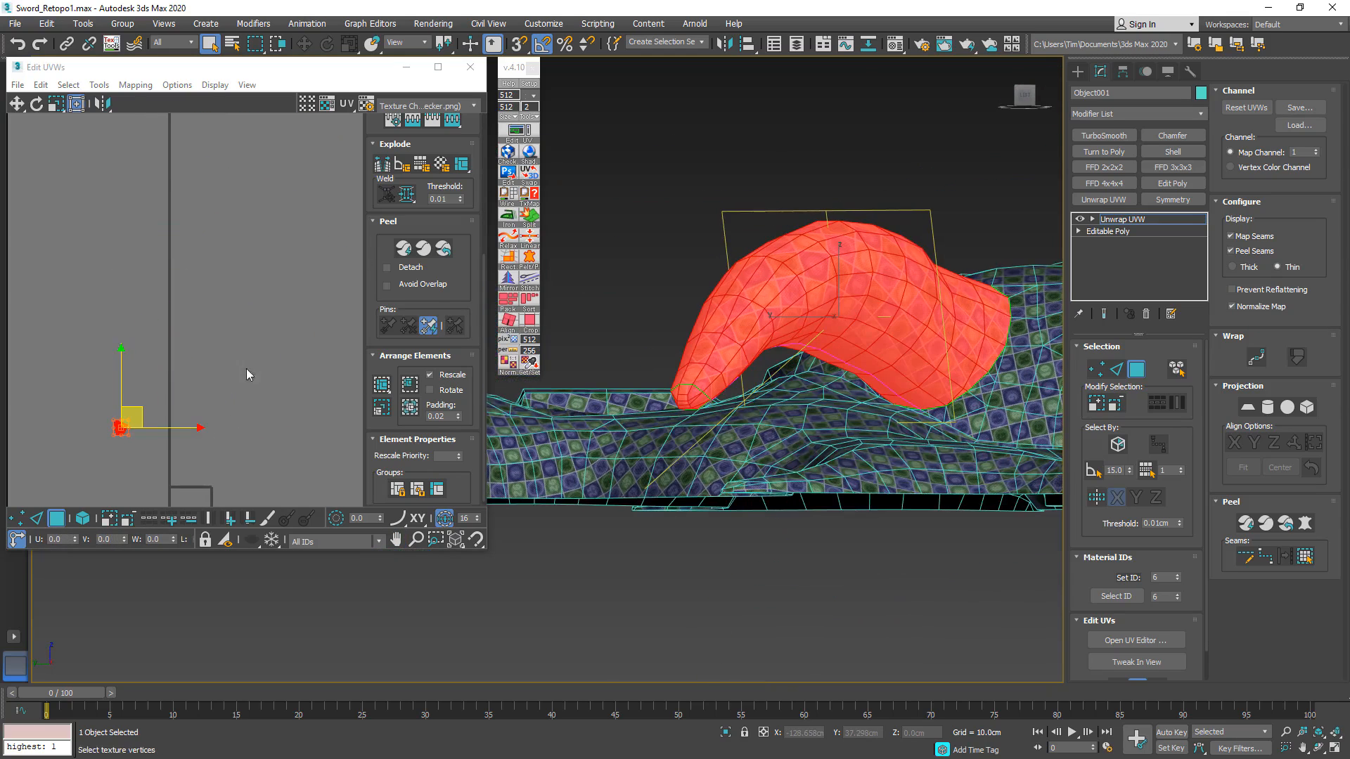
scroll(136, 401, "up", 5)
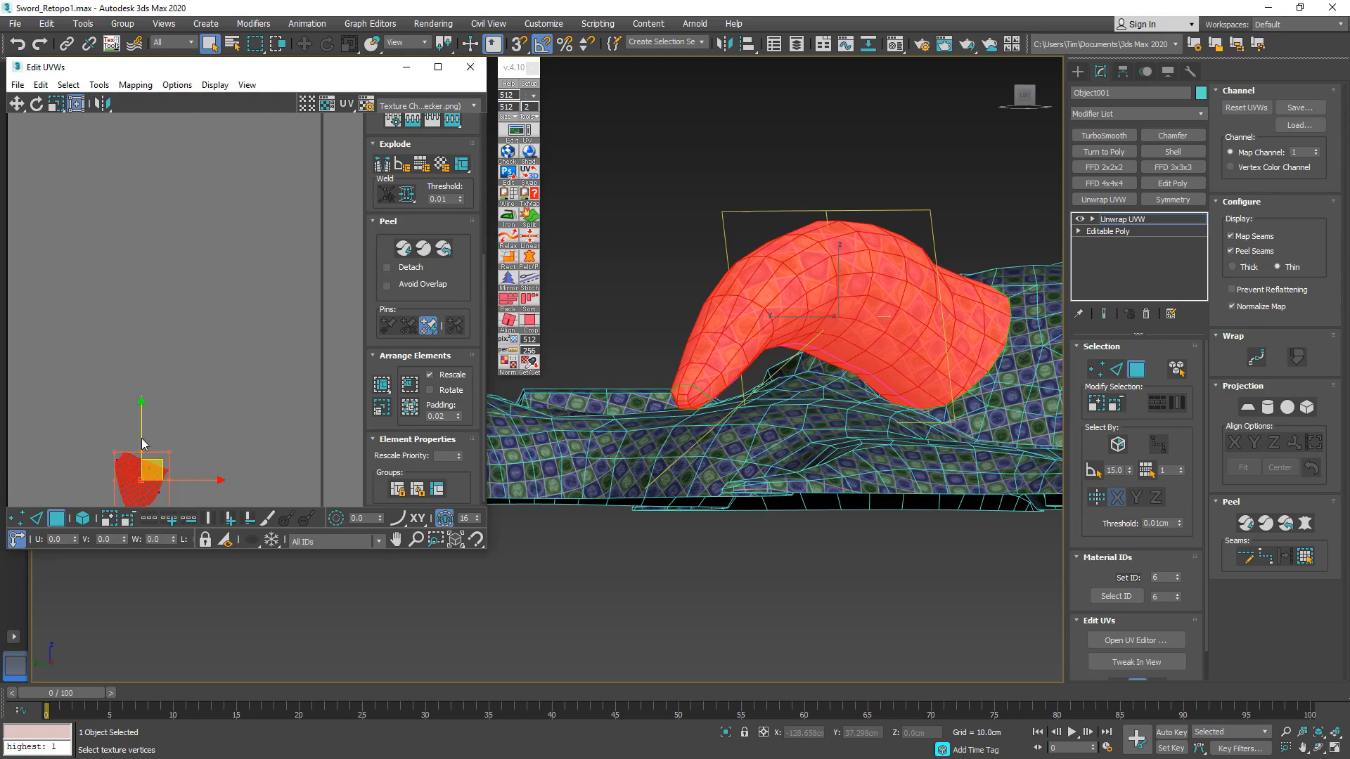
left_click_drag(170, 452, 235, 385, "ctrl")
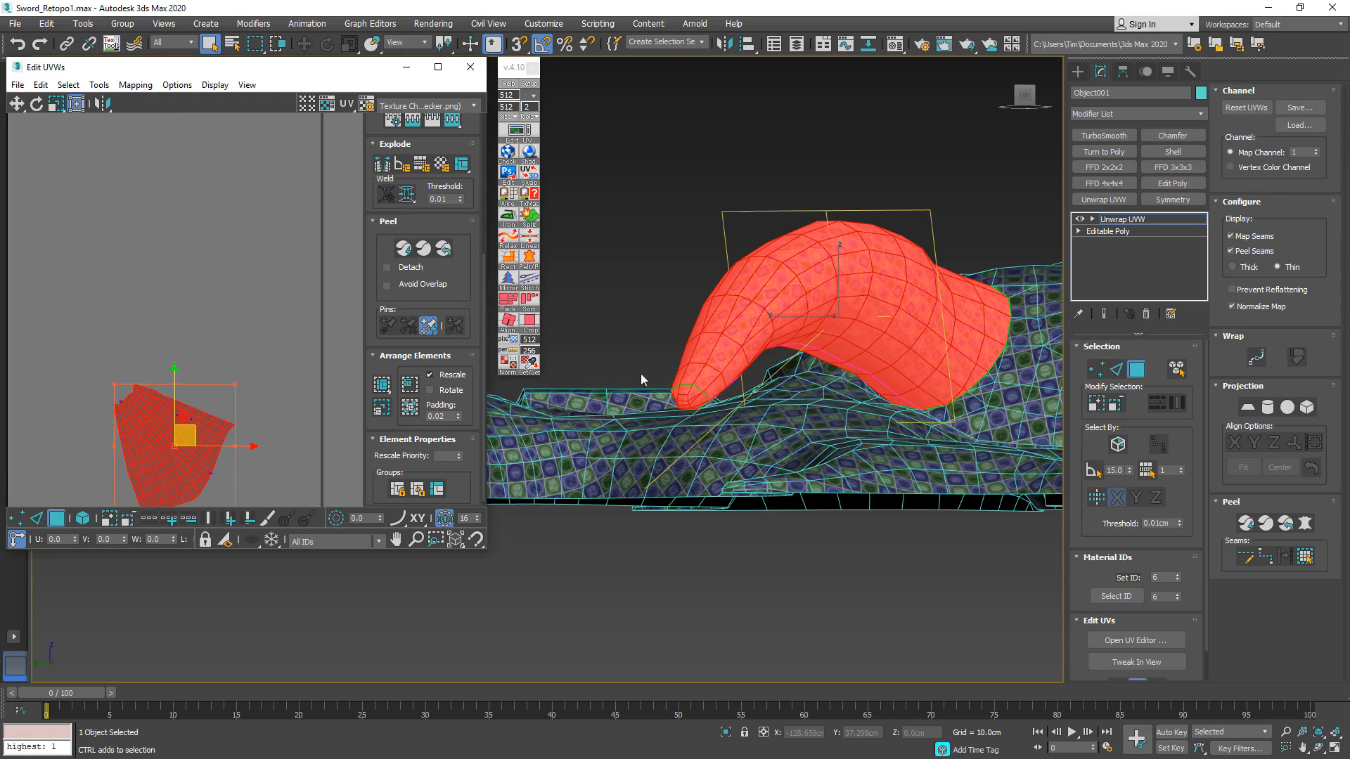
- Inspect the horn's checker mapping around the tip and base, and collapse its Unwrap UVW modifier
middle_click_drag(671, 385, 709, 365, "alt")
scroll(710, 365, "up", 4)
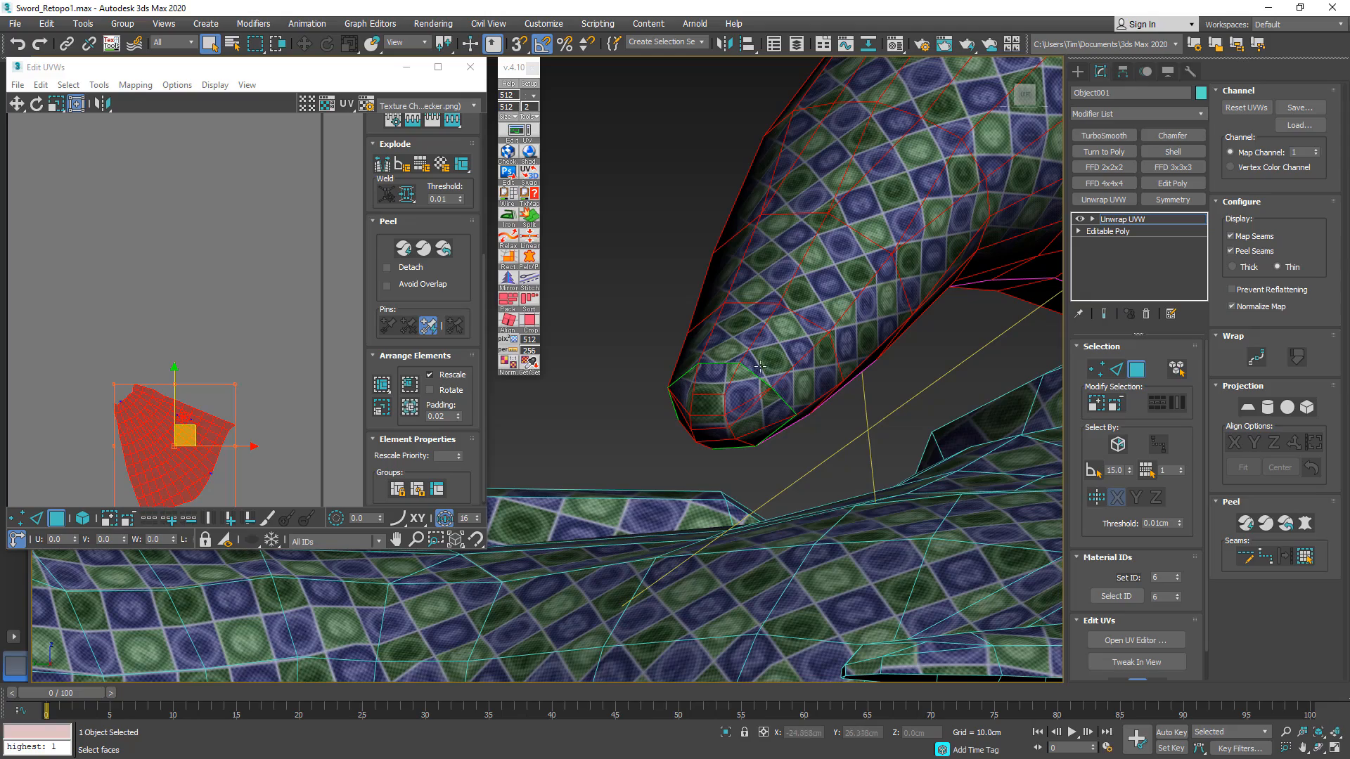
scroll(743, 360, "down", 5)
middle_click_drag(743, 360, 781, 453, "alt")
middle_click_drag(781, 454, 467, 491)
middle_click_drag(654, 471, 676, 582, "alt")
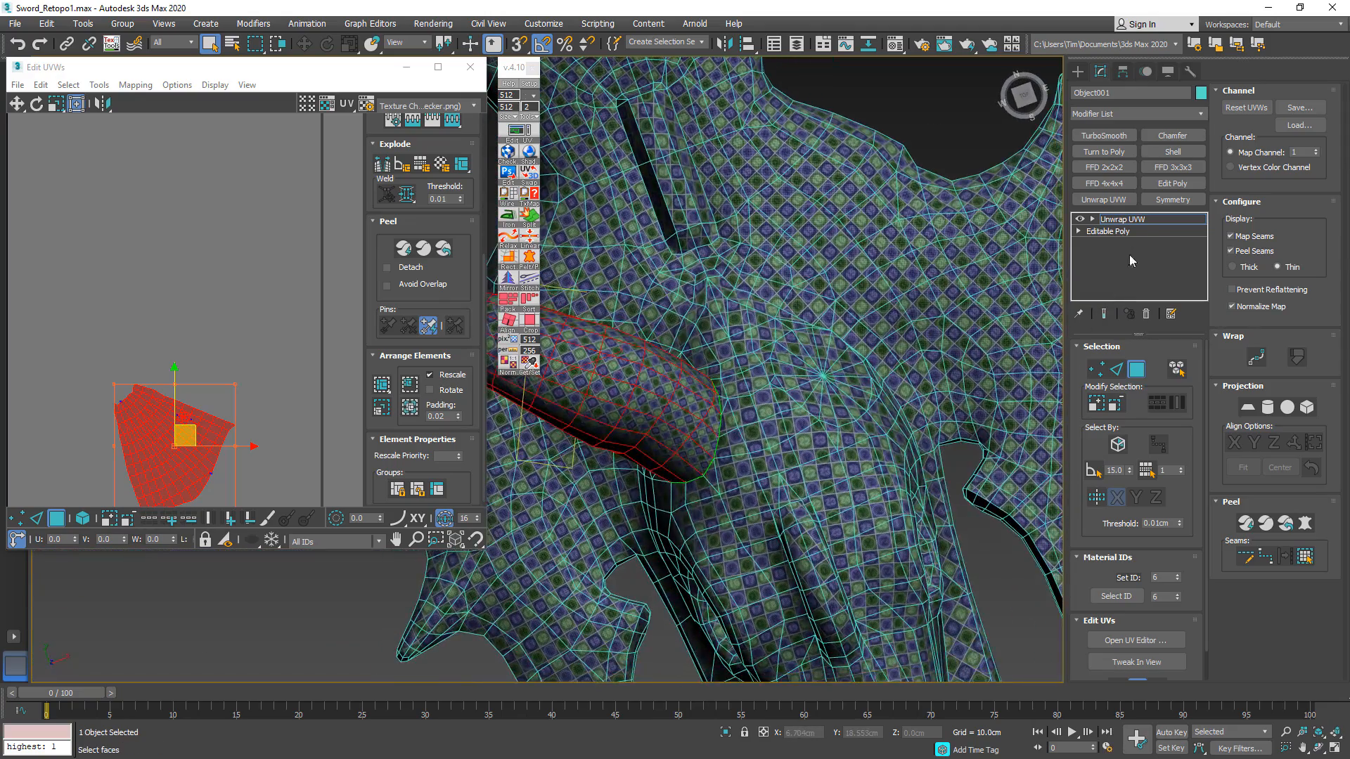
right_click(1132, 227)
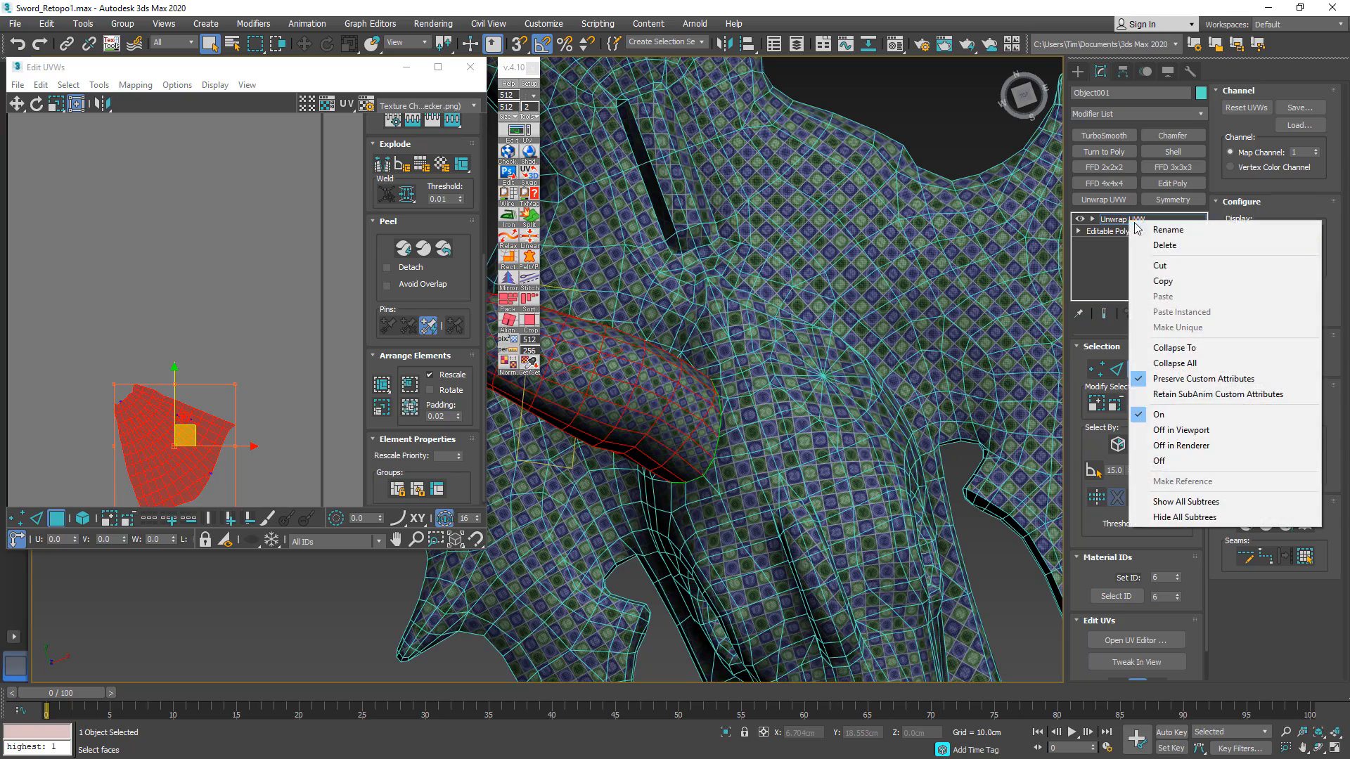
left_click(1184, 348)
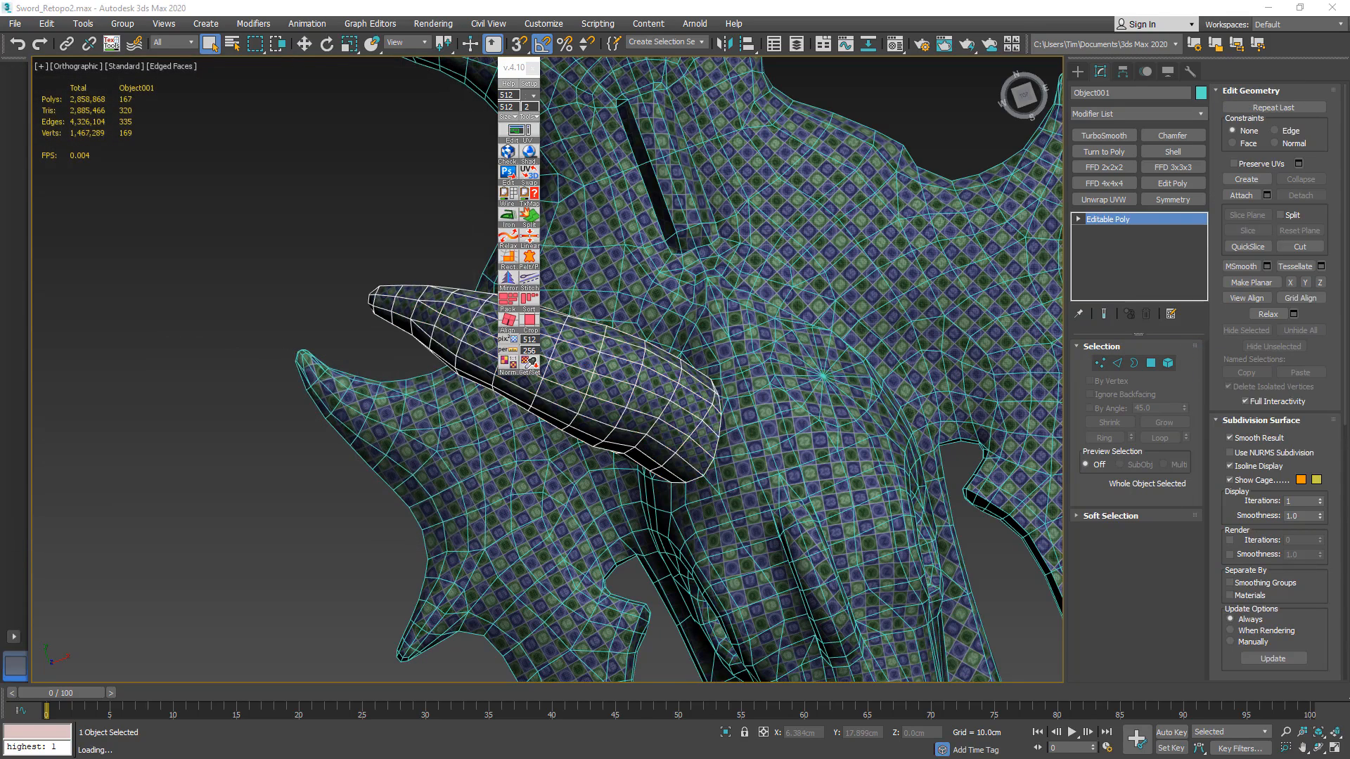
- Select the spiked piece under the pommel together with the small spike beside it and isolate both
scroll(740, 429, "down", 10)
middle_click_drag(757, 353, 867, 403)
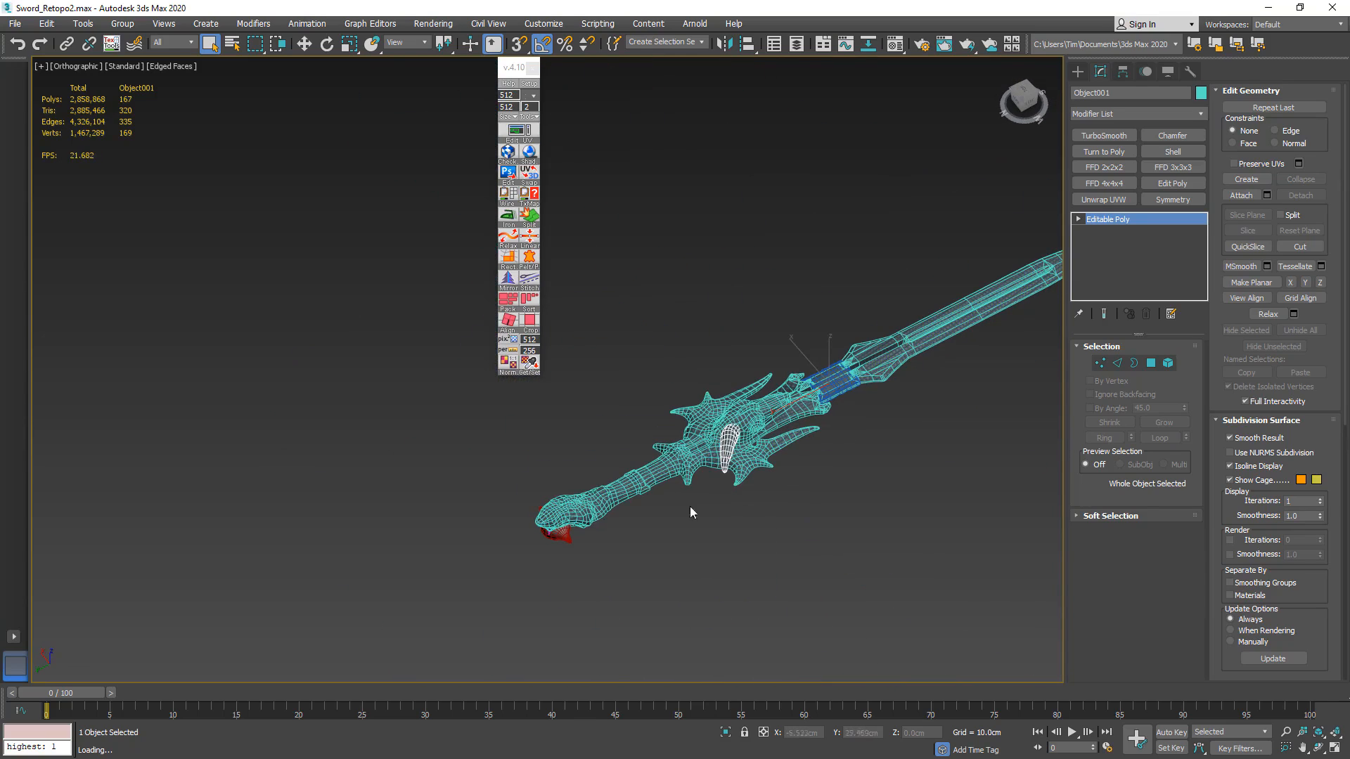
scroll(692, 512, "up", 6)
left_click(574, 516)
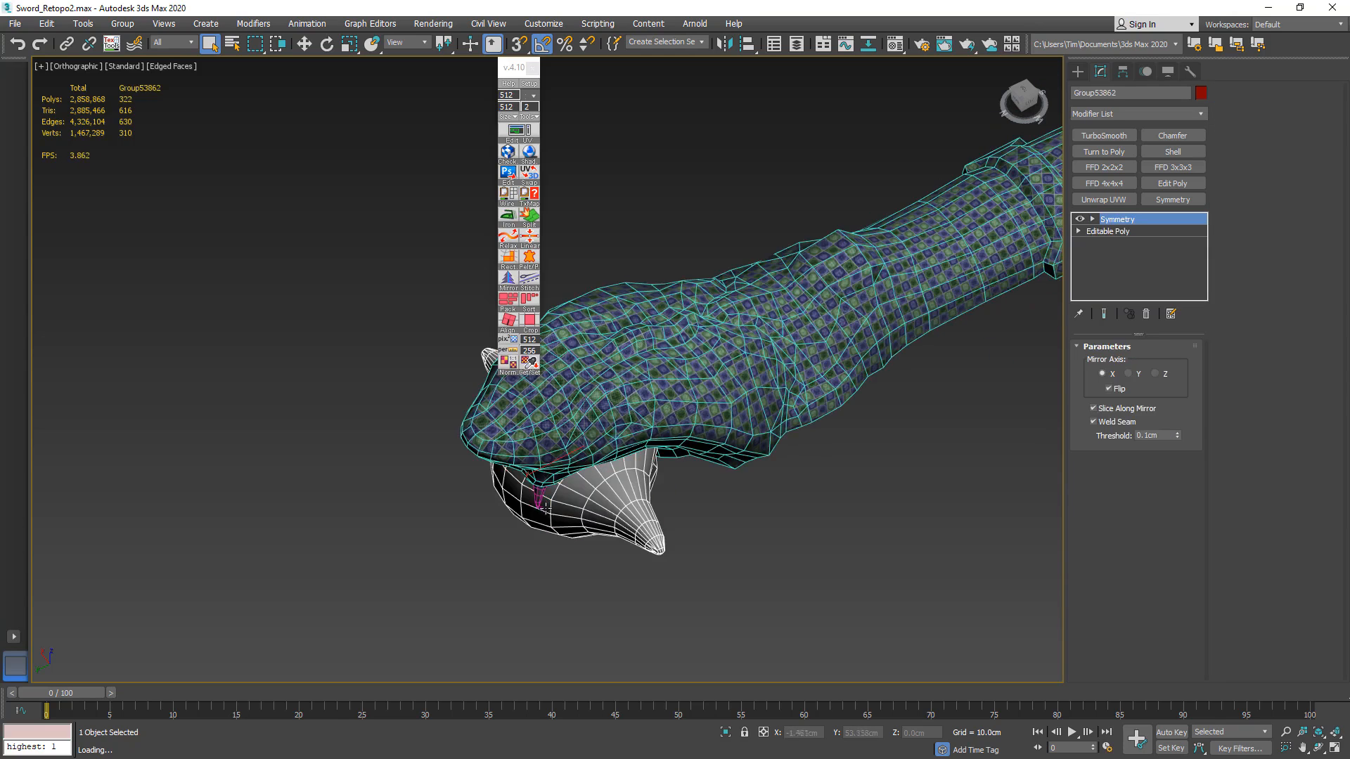
left_click(538, 496, "ctrl")
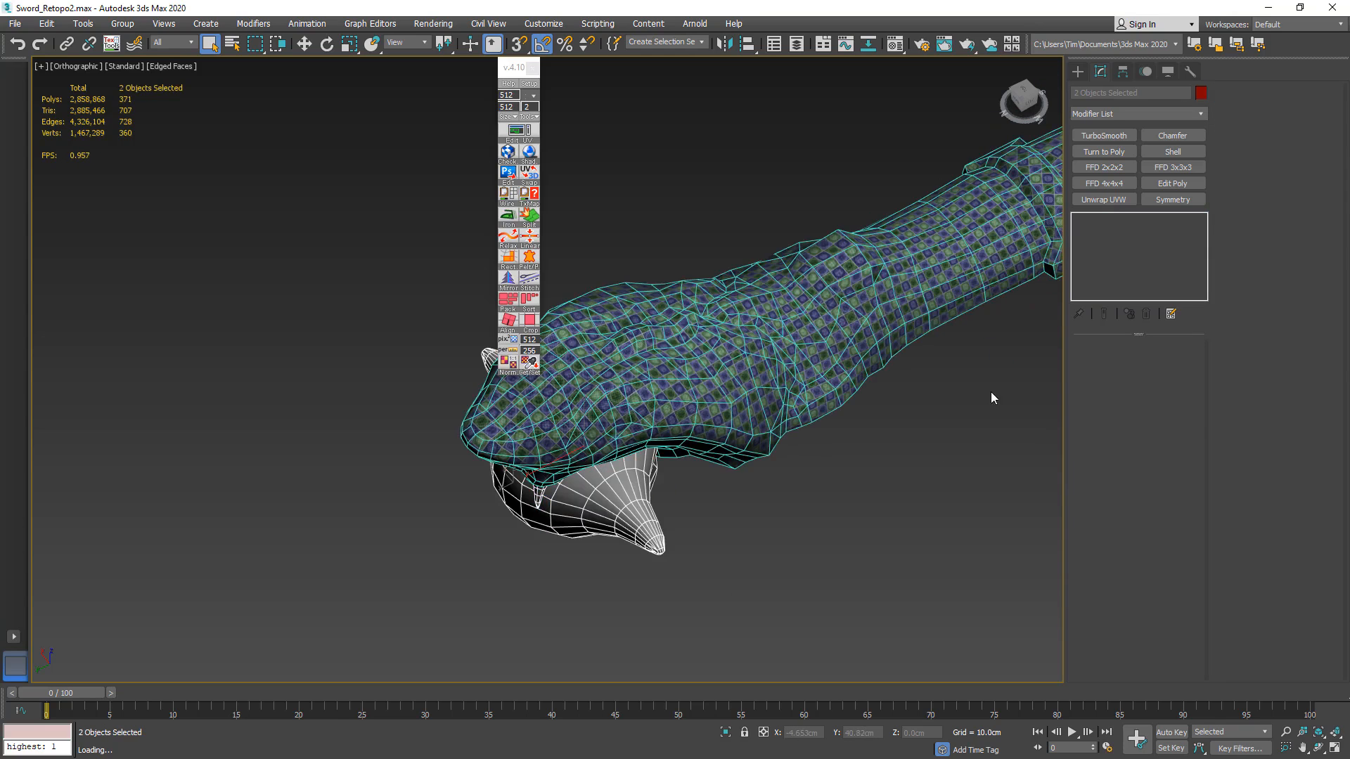
key("alt+q")
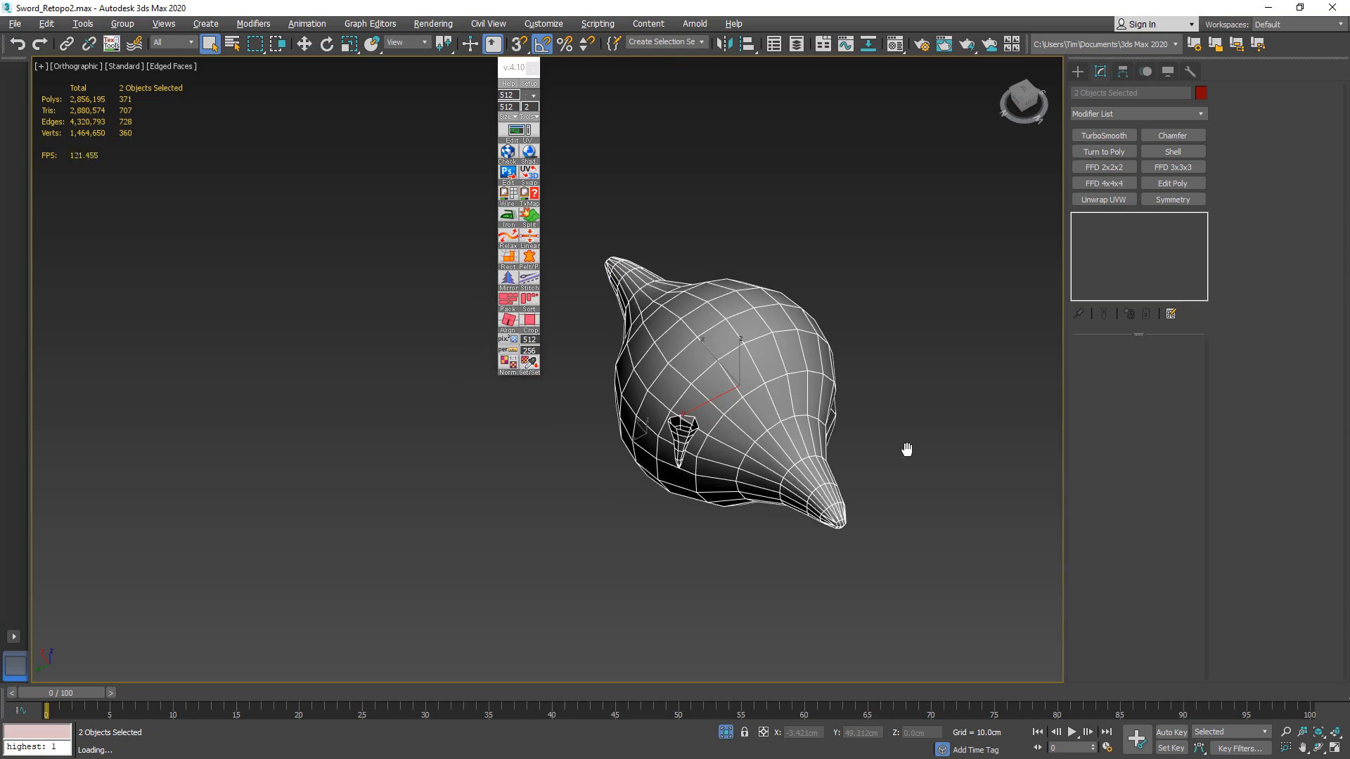
- Collapse the Symmetry modifier on the large spiked piece and apply one Unwrap UVW modifier to both isolated pieces
left_click(807, 417)
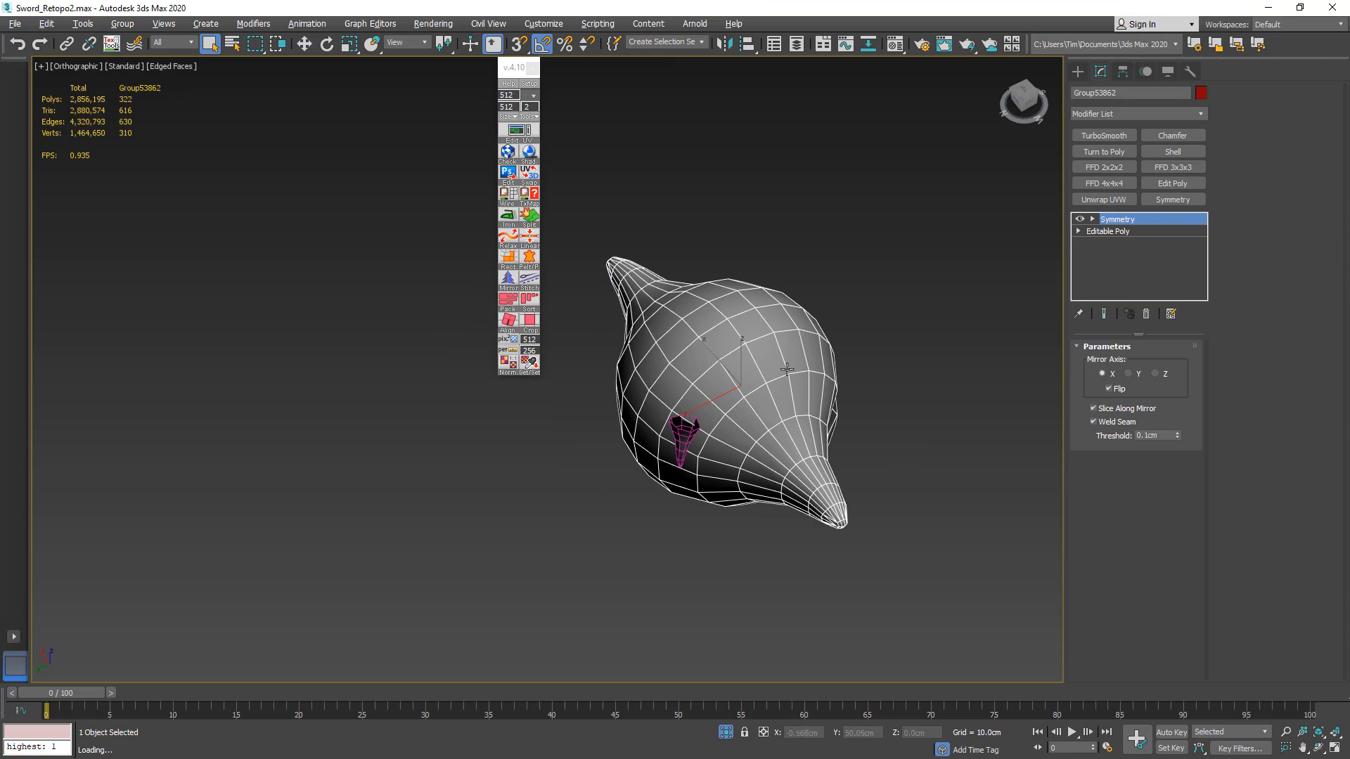
right_click(1130, 223)
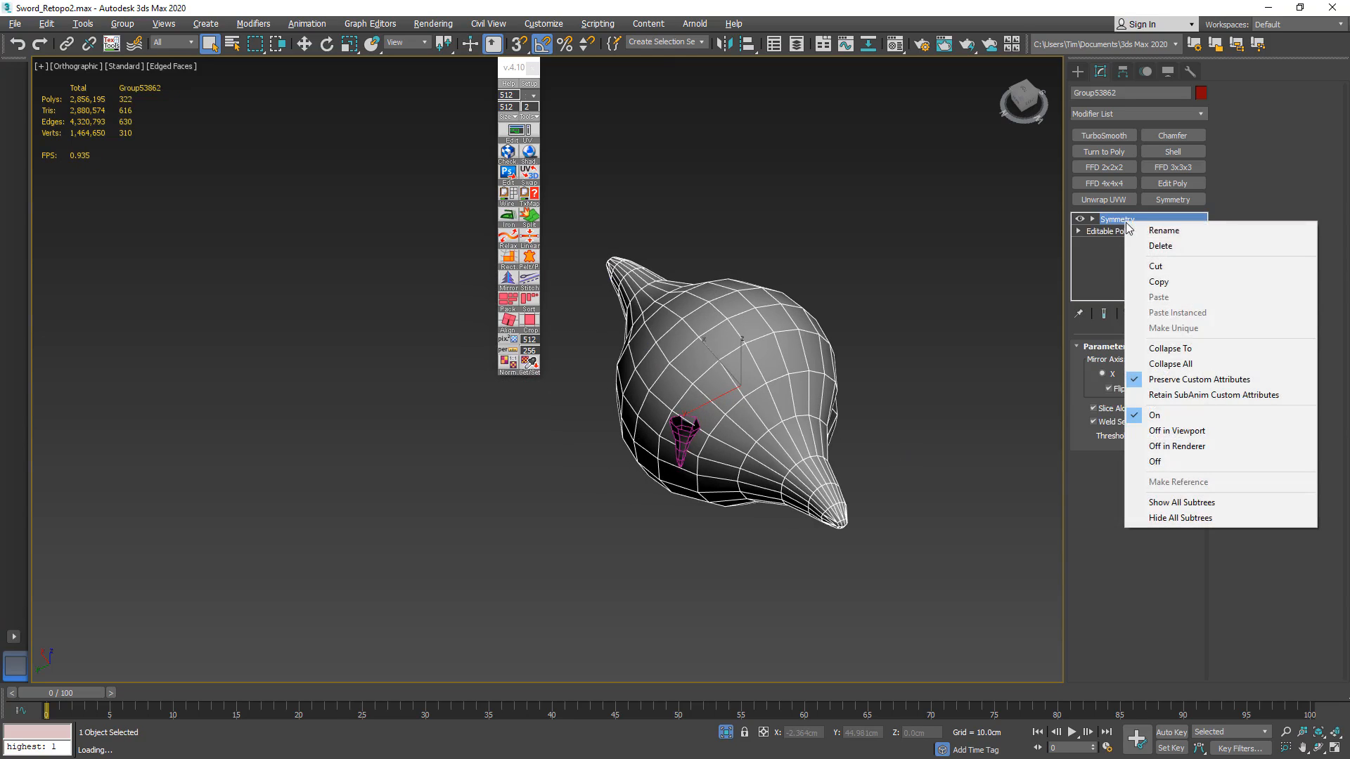
left_click(1179, 350)
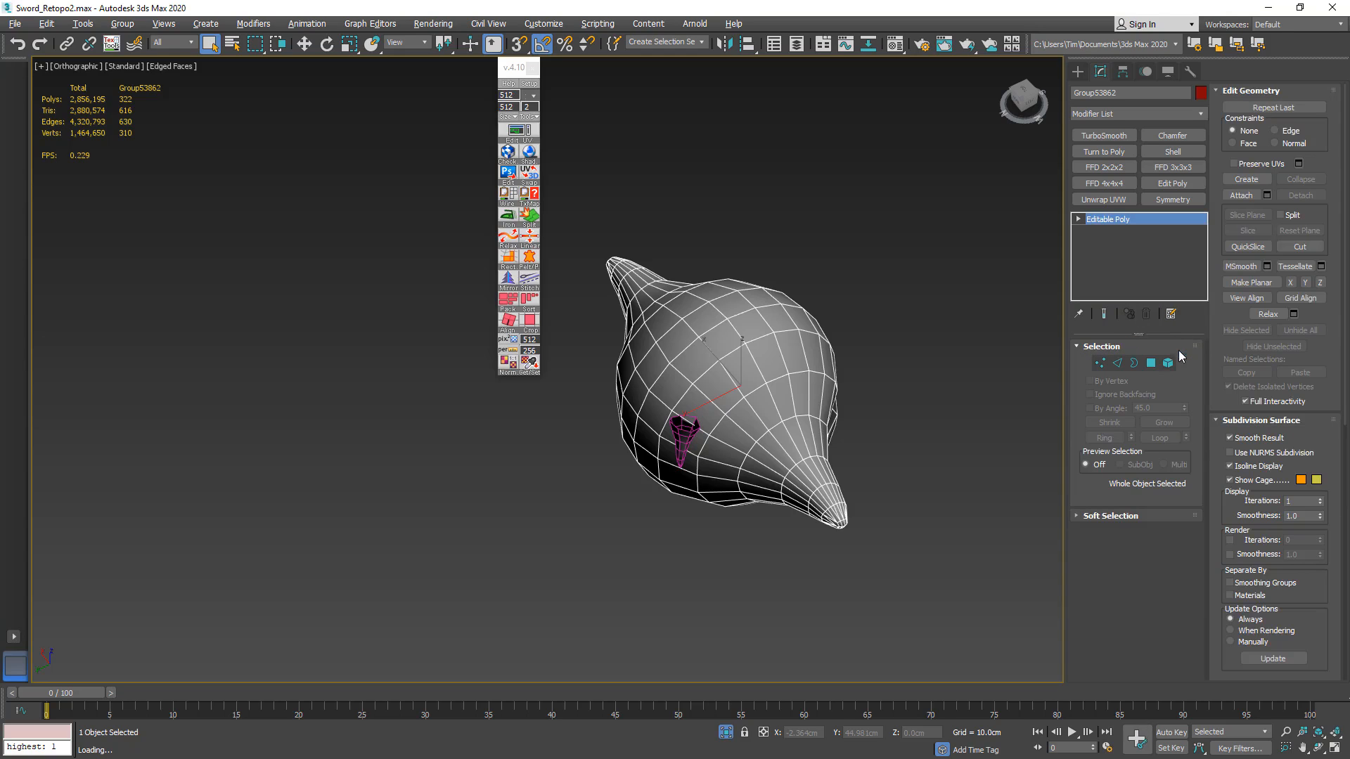
left_click_drag(884, 237, 631, 555)
left_click(1128, 201)
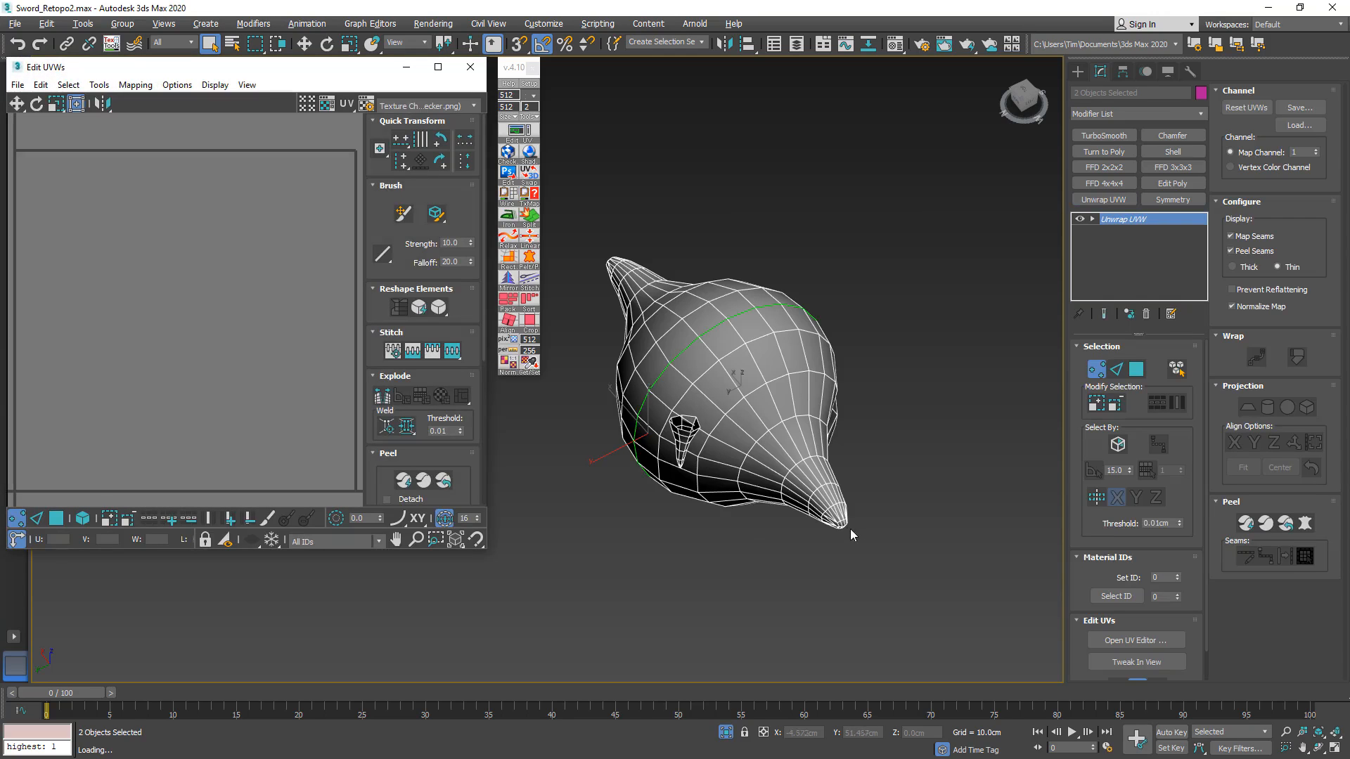
- Planar-map all faces of both pieces and apply the finer coloured checker texture to them
middle_click_drag(723, 472, 816, 428, "alt")
left_click(1137, 371)
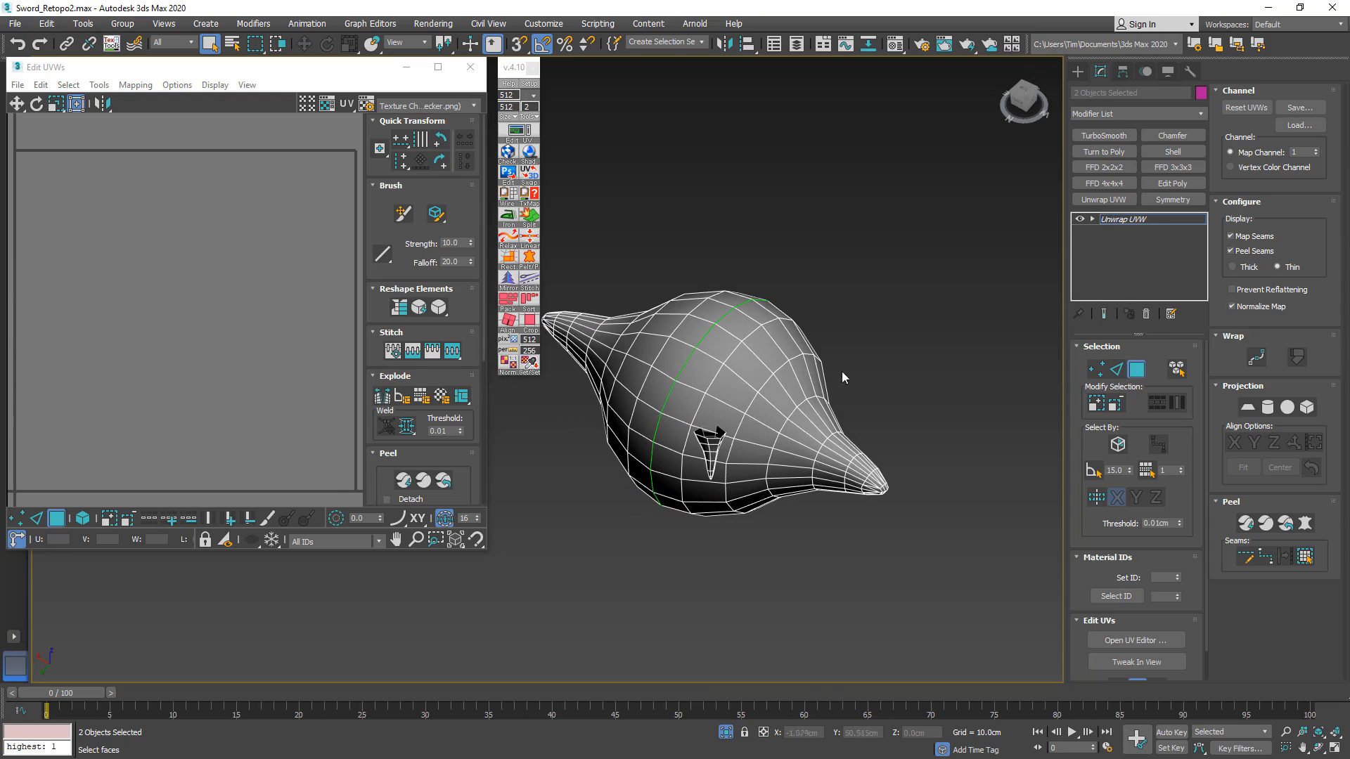
left_click_drag(735, 446, 605, 561)
middle_click_drag(670, 526, 724, 531)
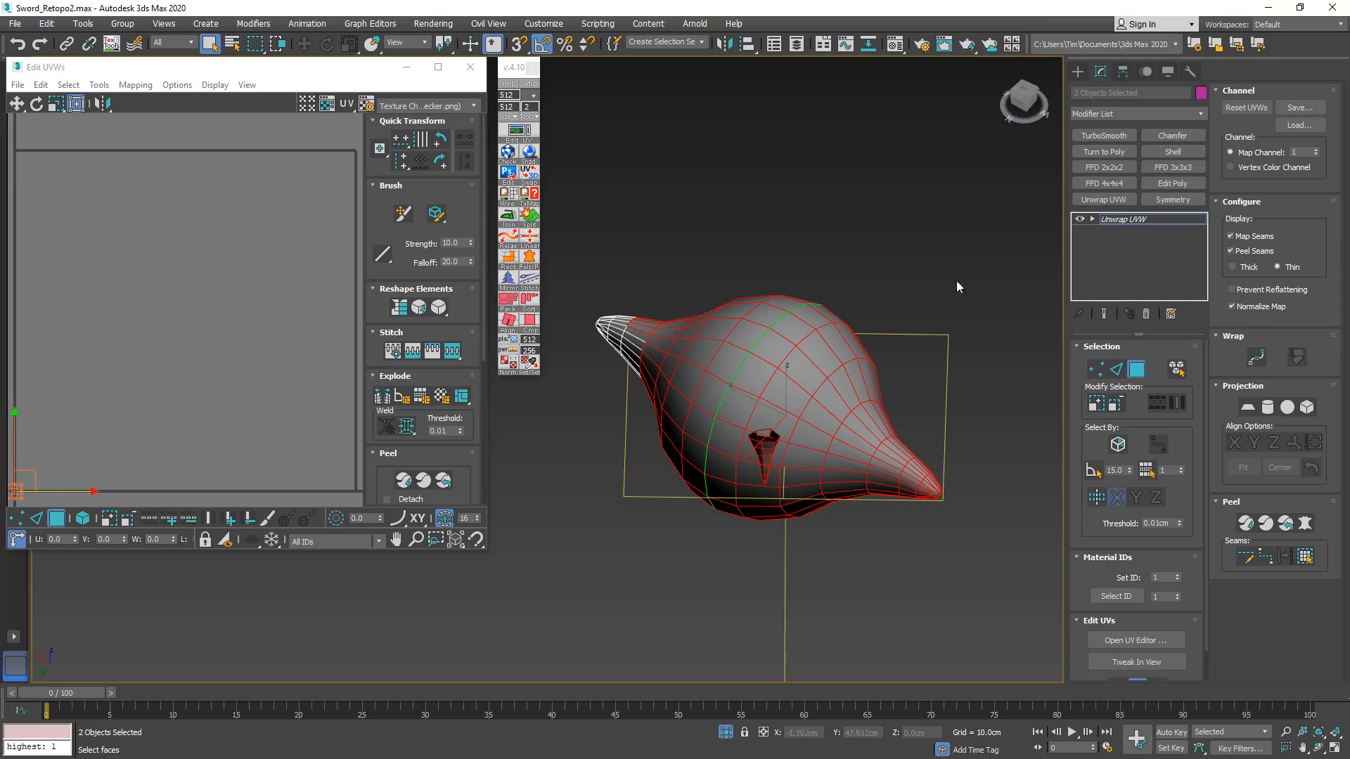
left_click_drag(580, 575, 581, 575)
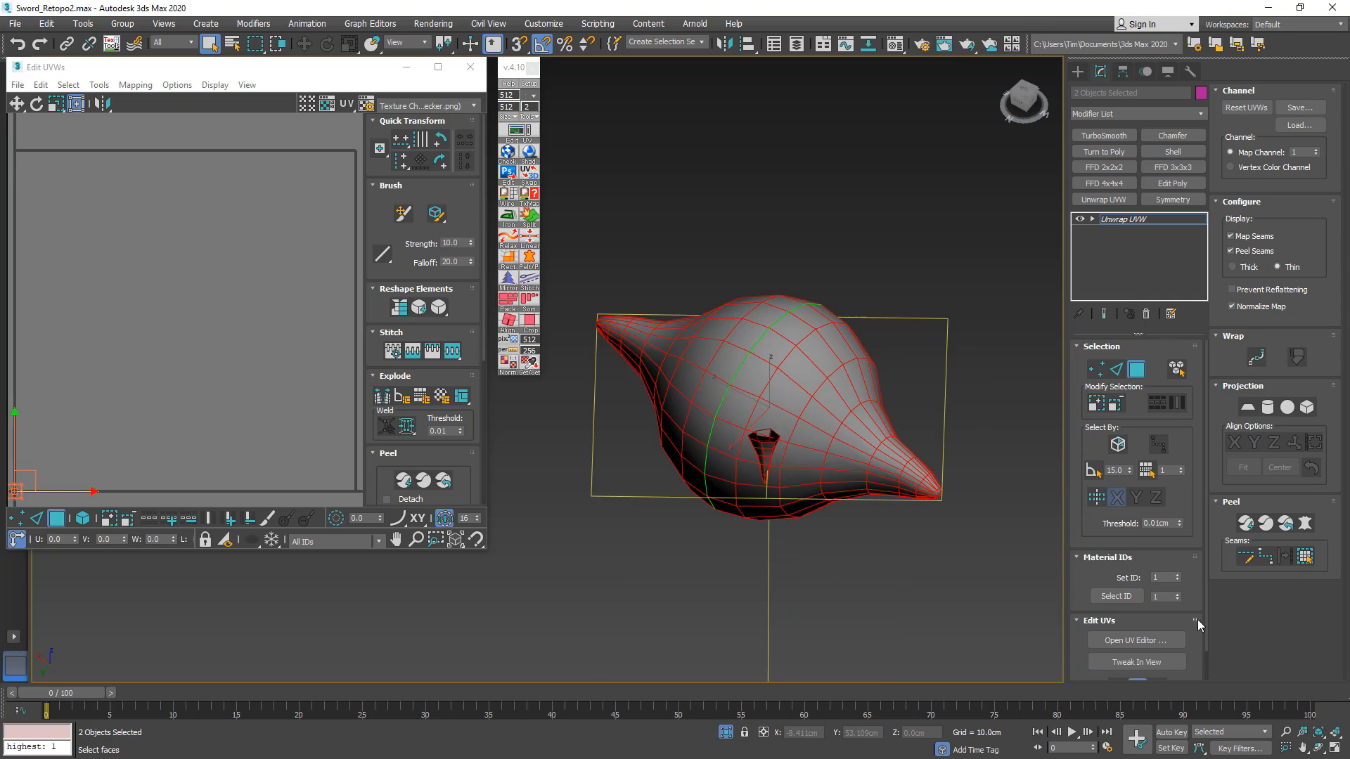
scroll(1205, 628, "down", 2)
left_click(1117, 656)
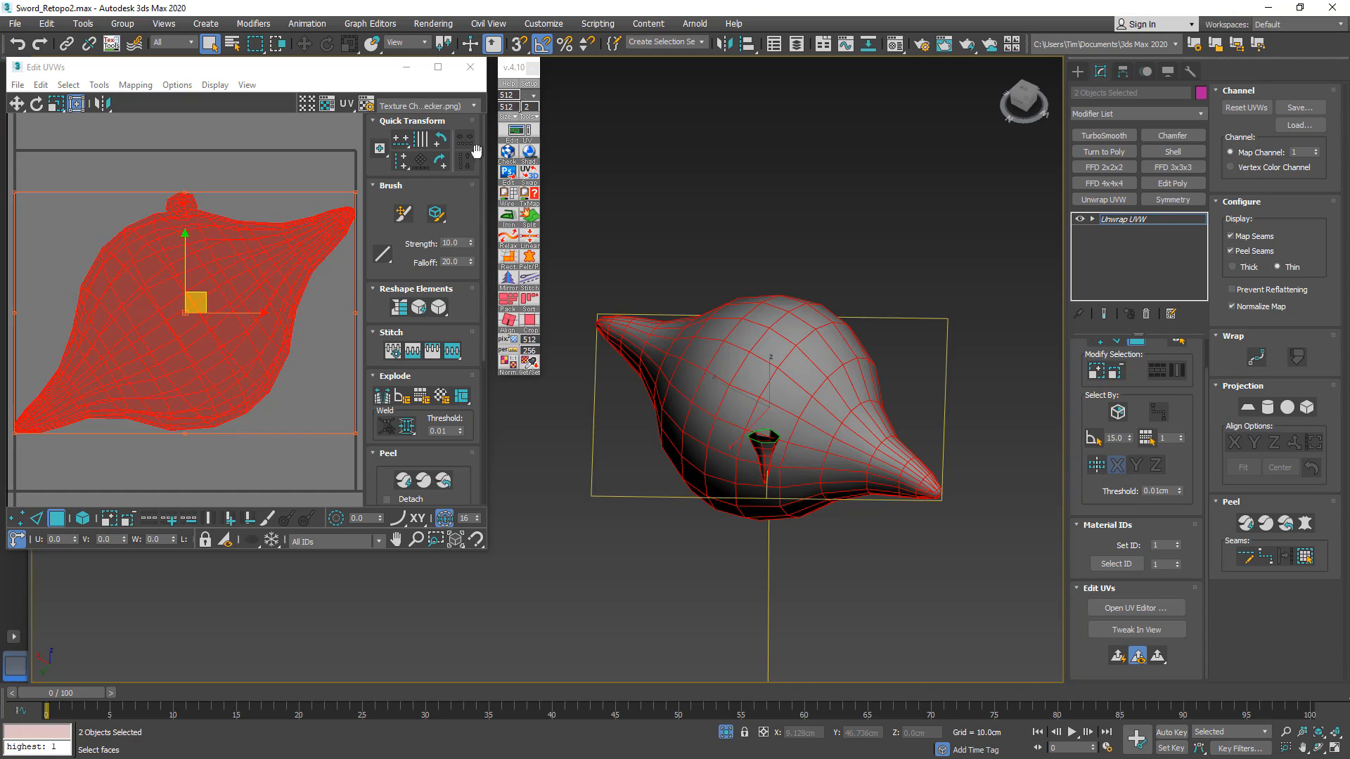
left_click(507, 152)
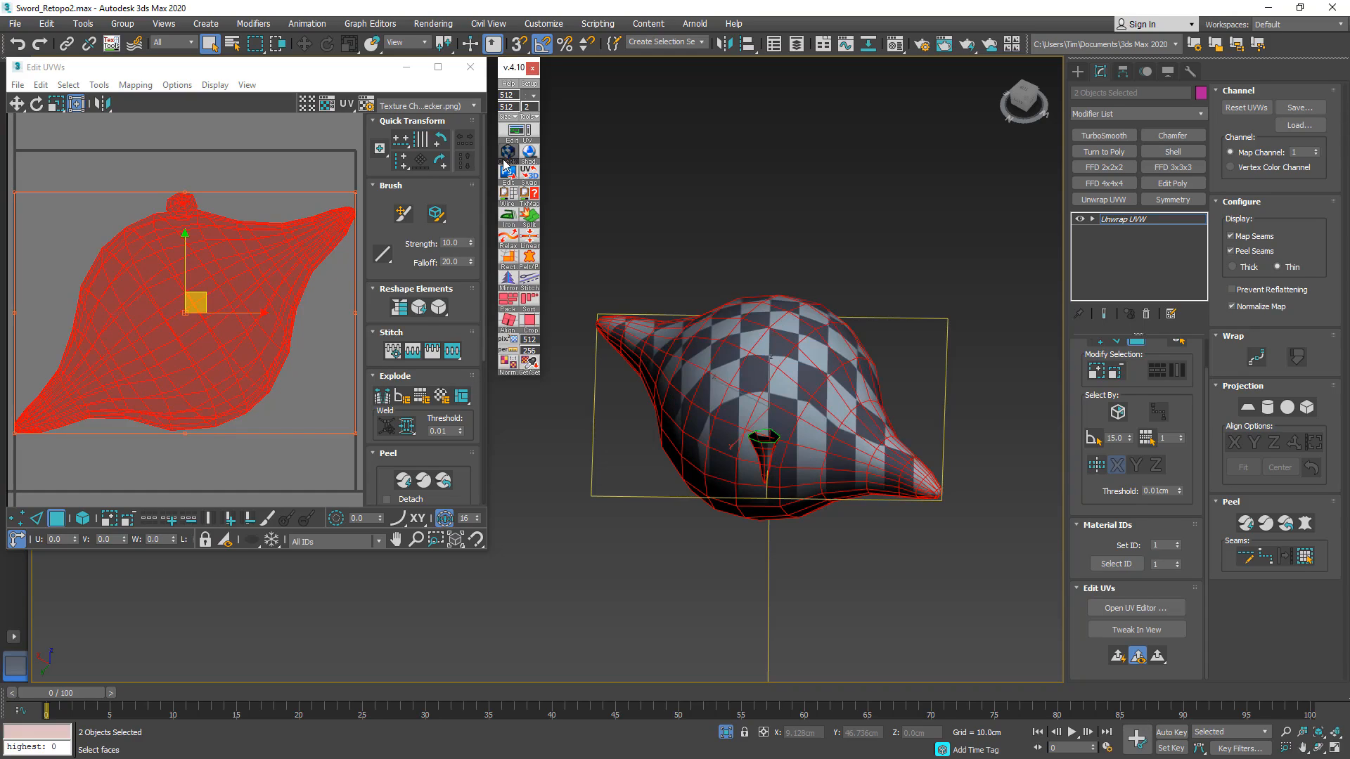
left_click(504, 161)
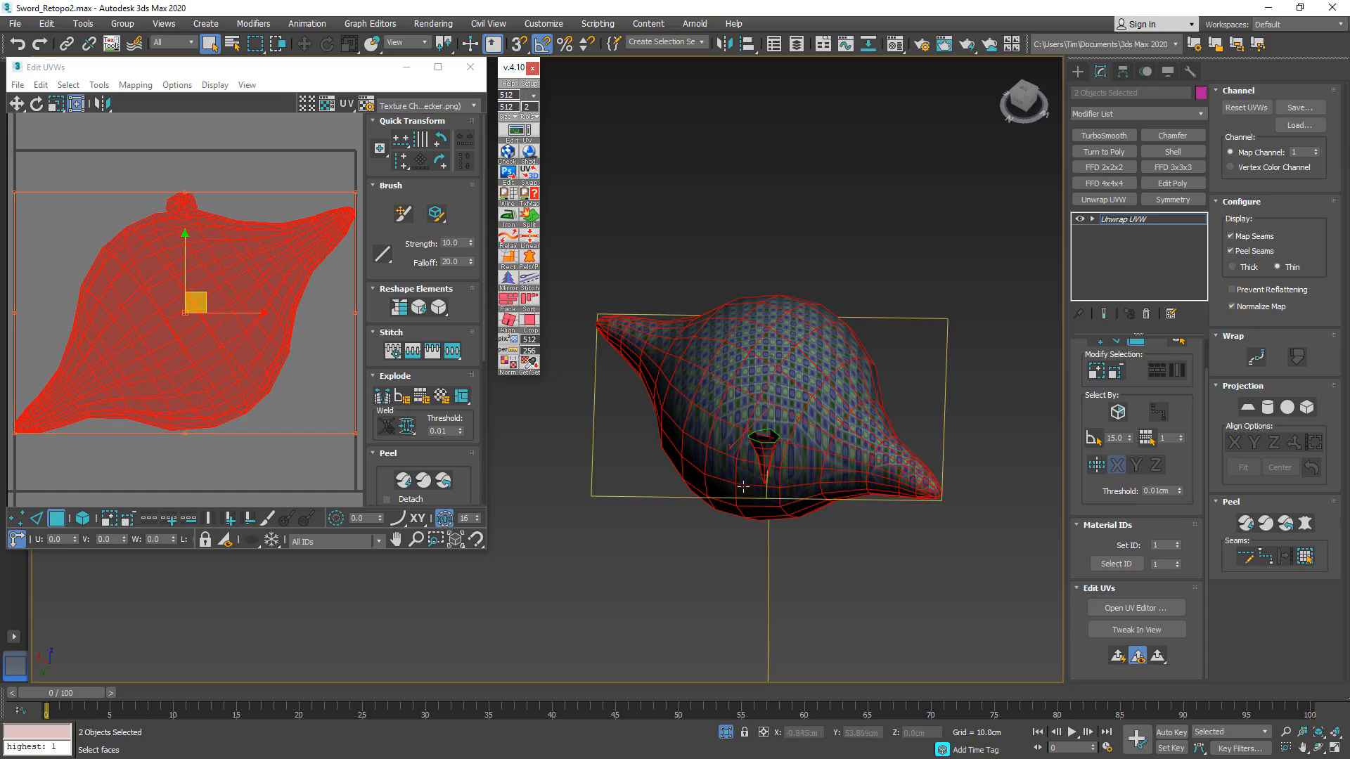
- Select the two tapering necks of the large piece without their tips, planar-map them and move their islands outside the UV square
left_click(1024, 101)
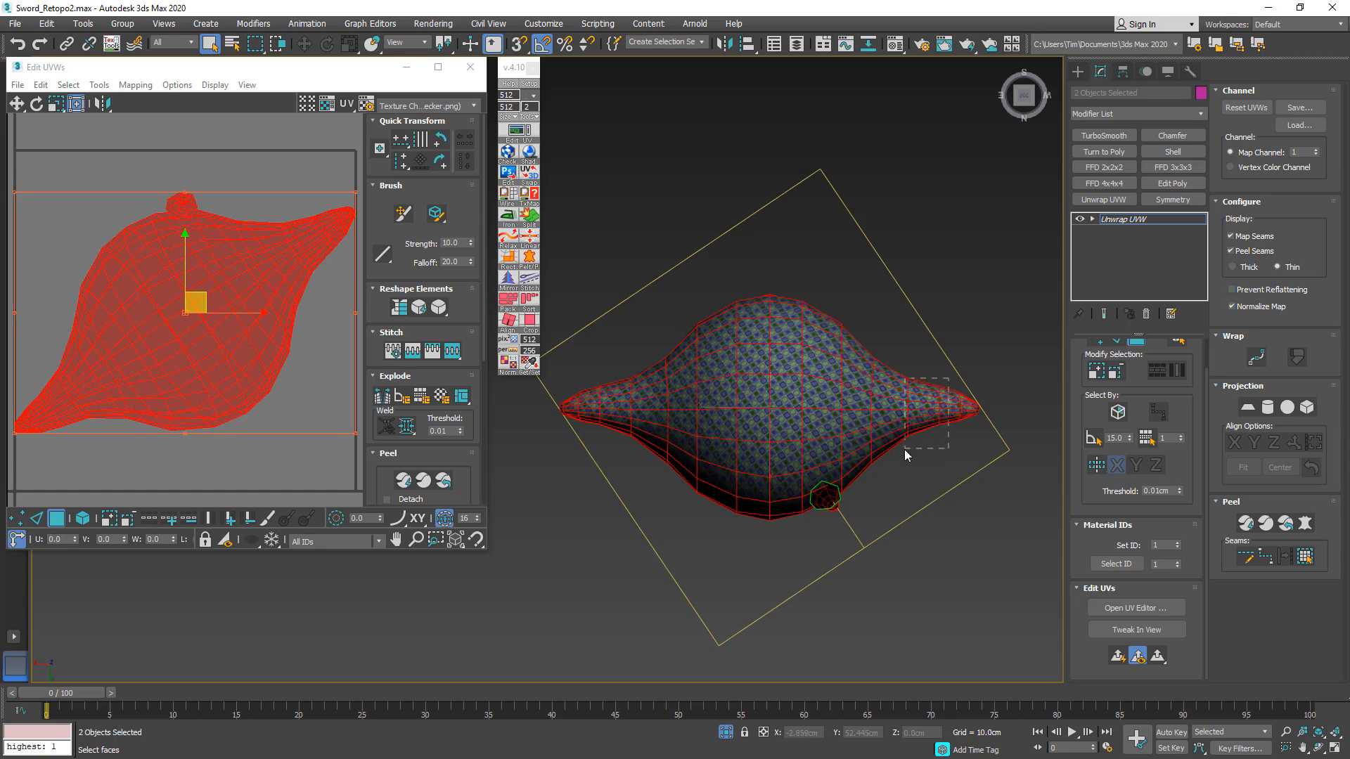
left_click_drag(904, 450, 893, 450)
middle_click_drag(900, 415, 768, 410, "alt")
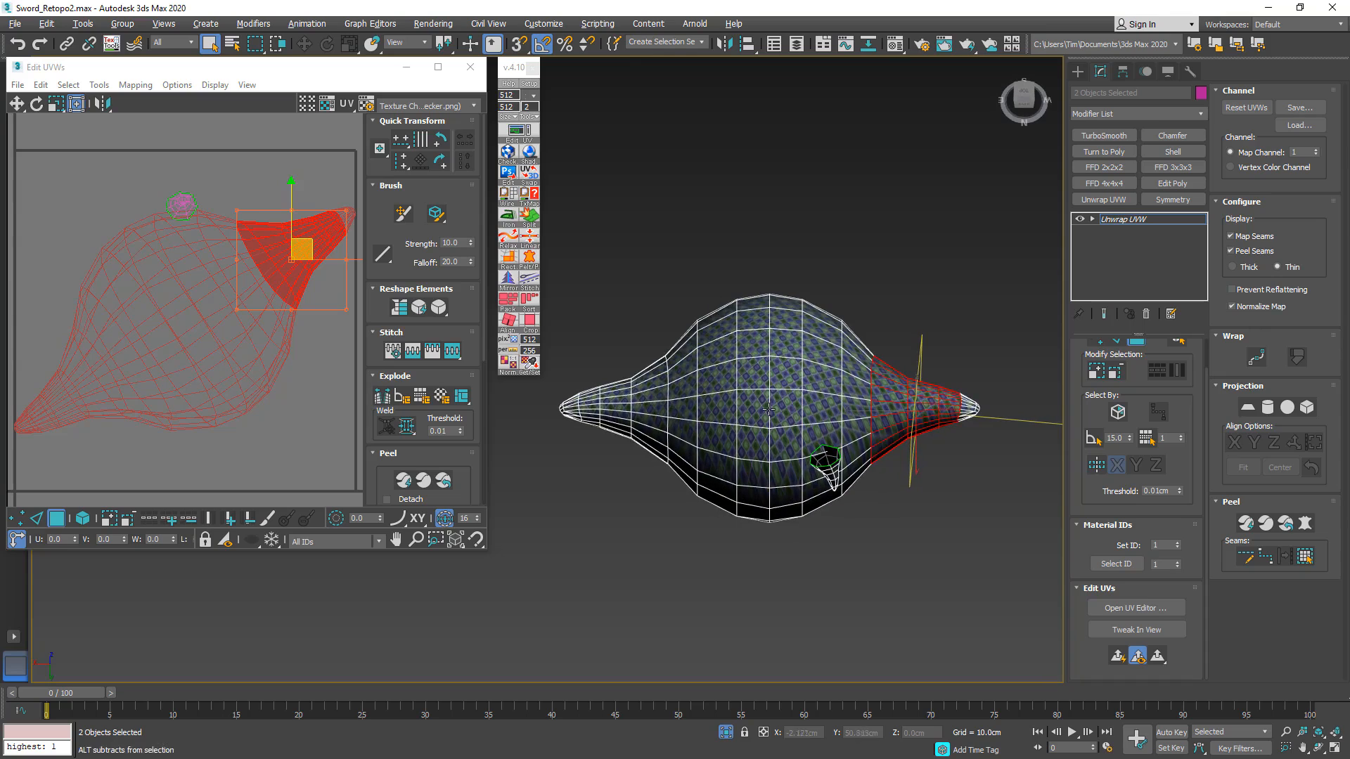
left_click(1025, 96)
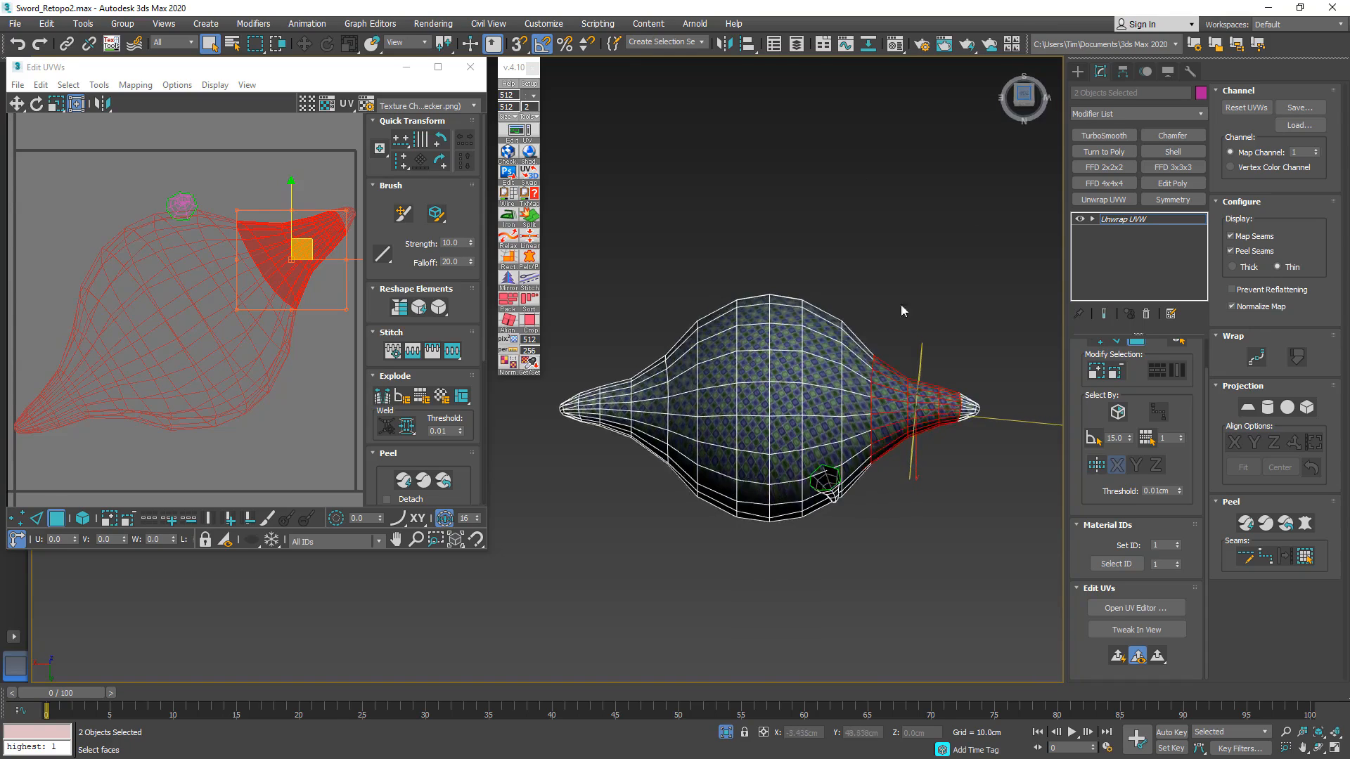
left_click_drag(641, 450, 651, 463, "ctrl")
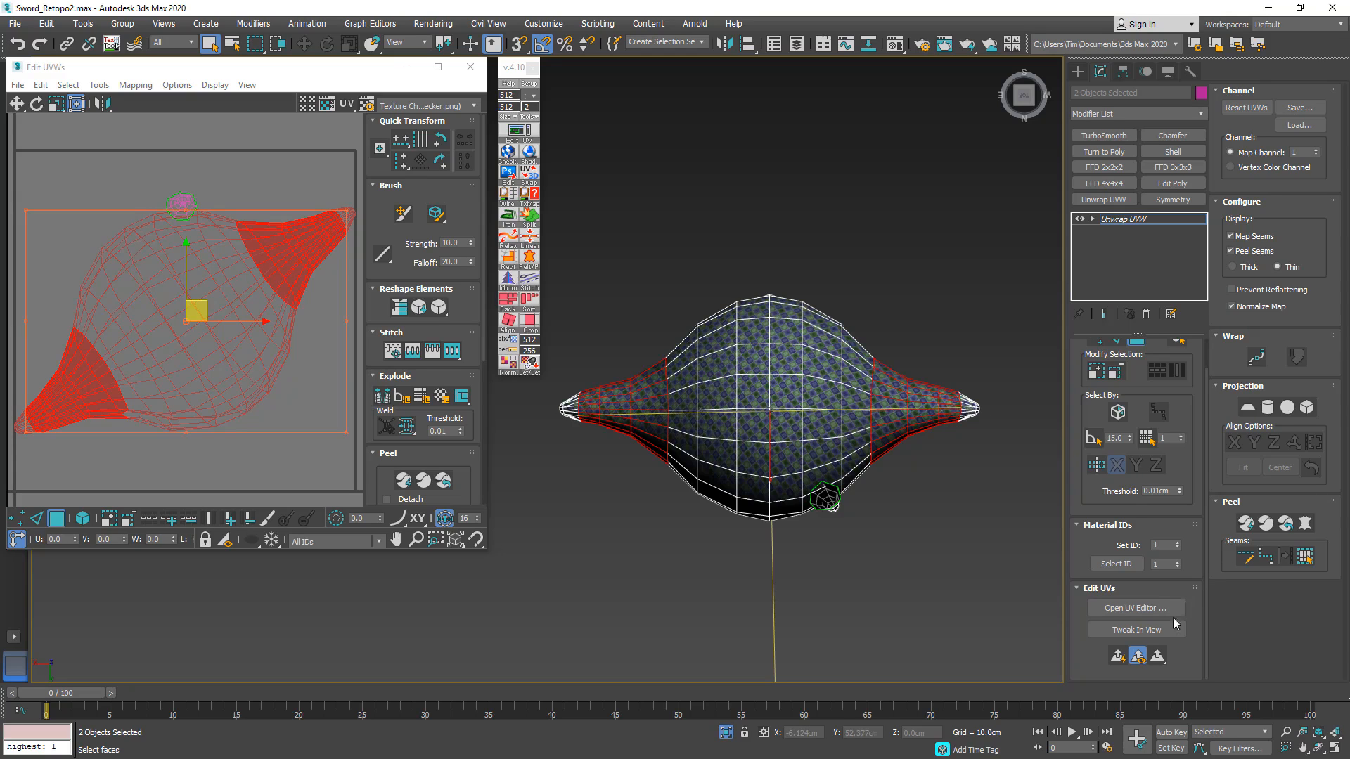
left_click(1112, 656)
scroll(232, 335, "down", 4)
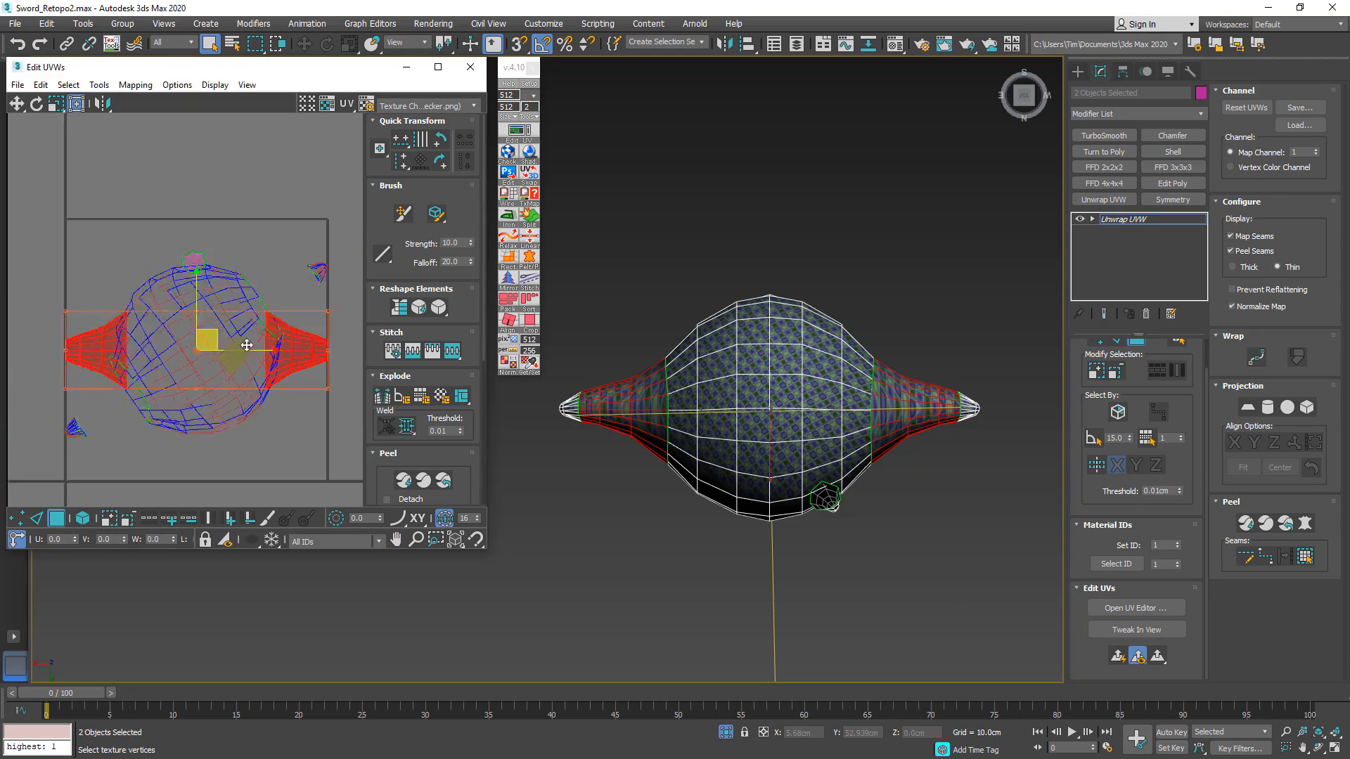
left_click_drag(231, 336, 151, 176)
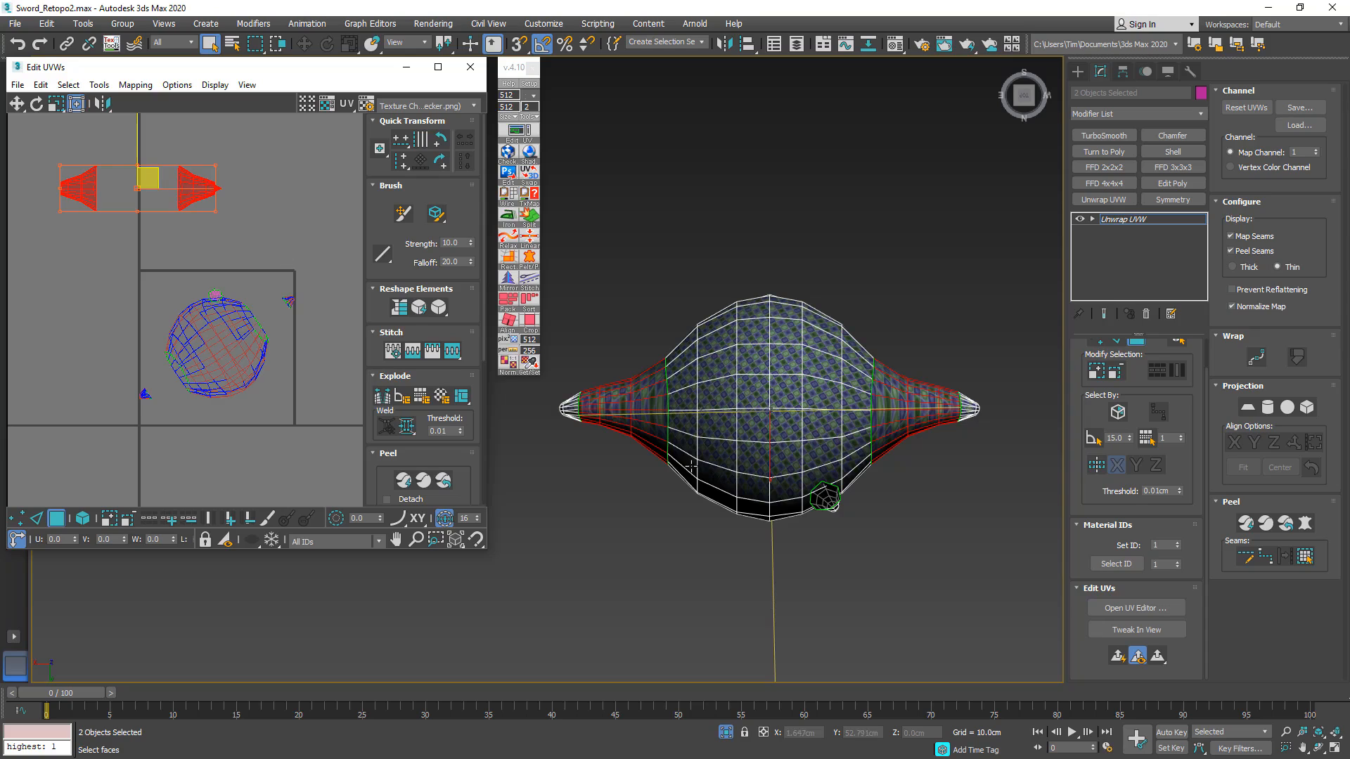
- Planar-map the two pointed tips of the large piece and move their islands beside the neck islands
left_click(971, 409)
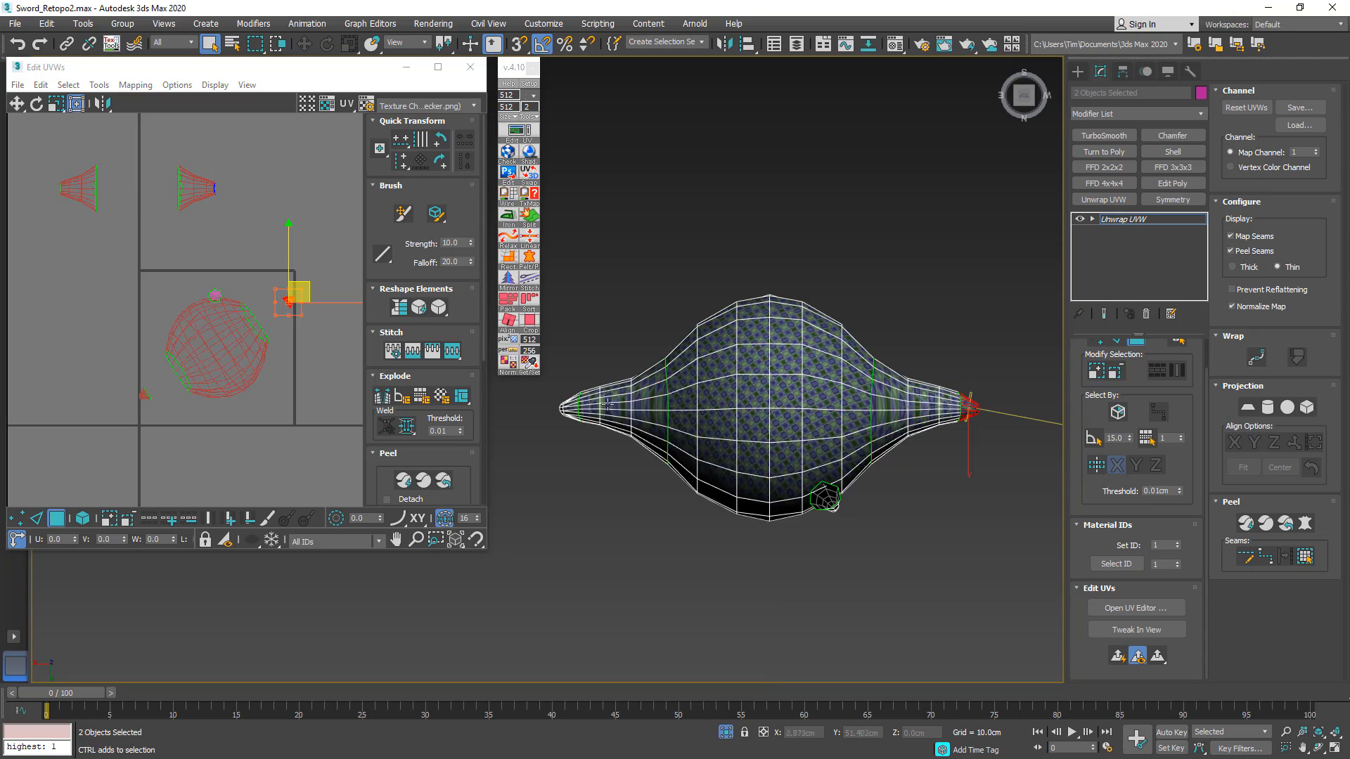
left_click_drag(565, 429, 573, 440, "ctrl")
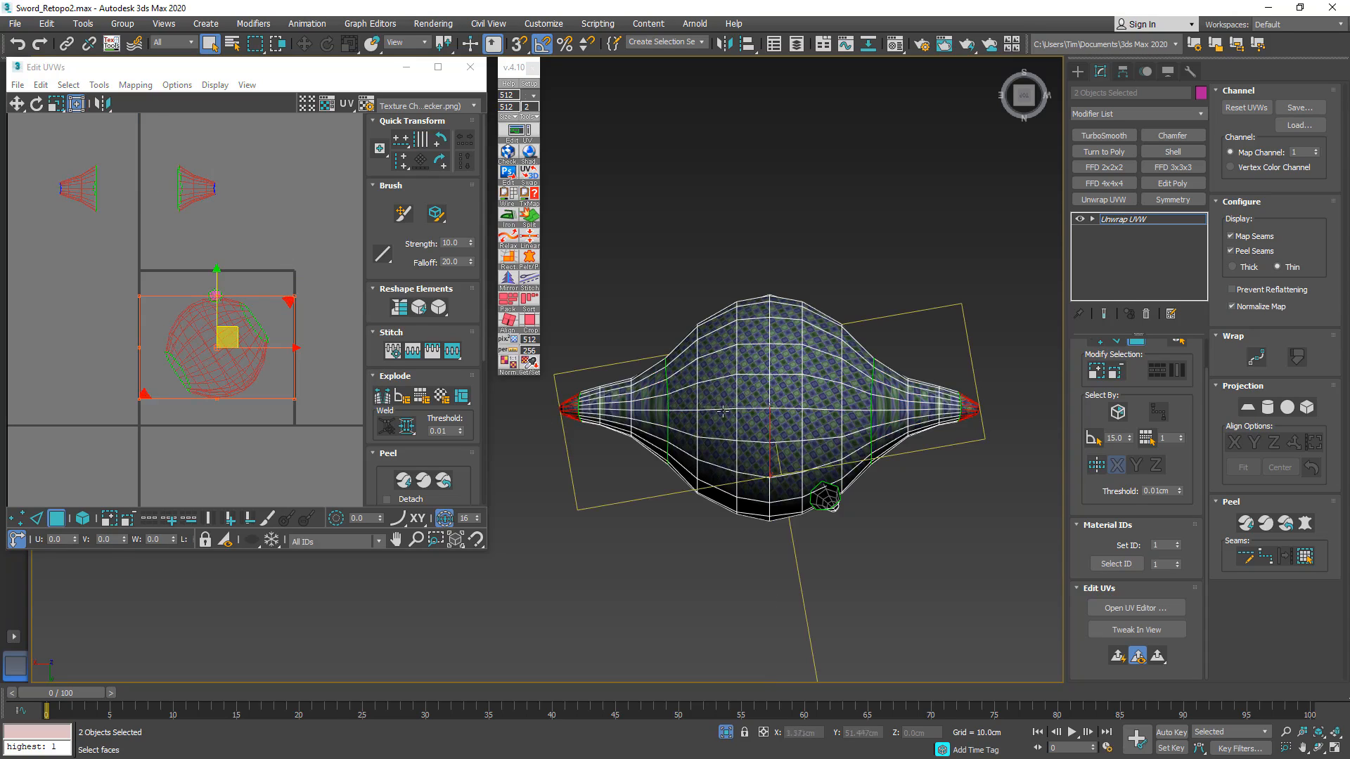
left_click(1118, 656)
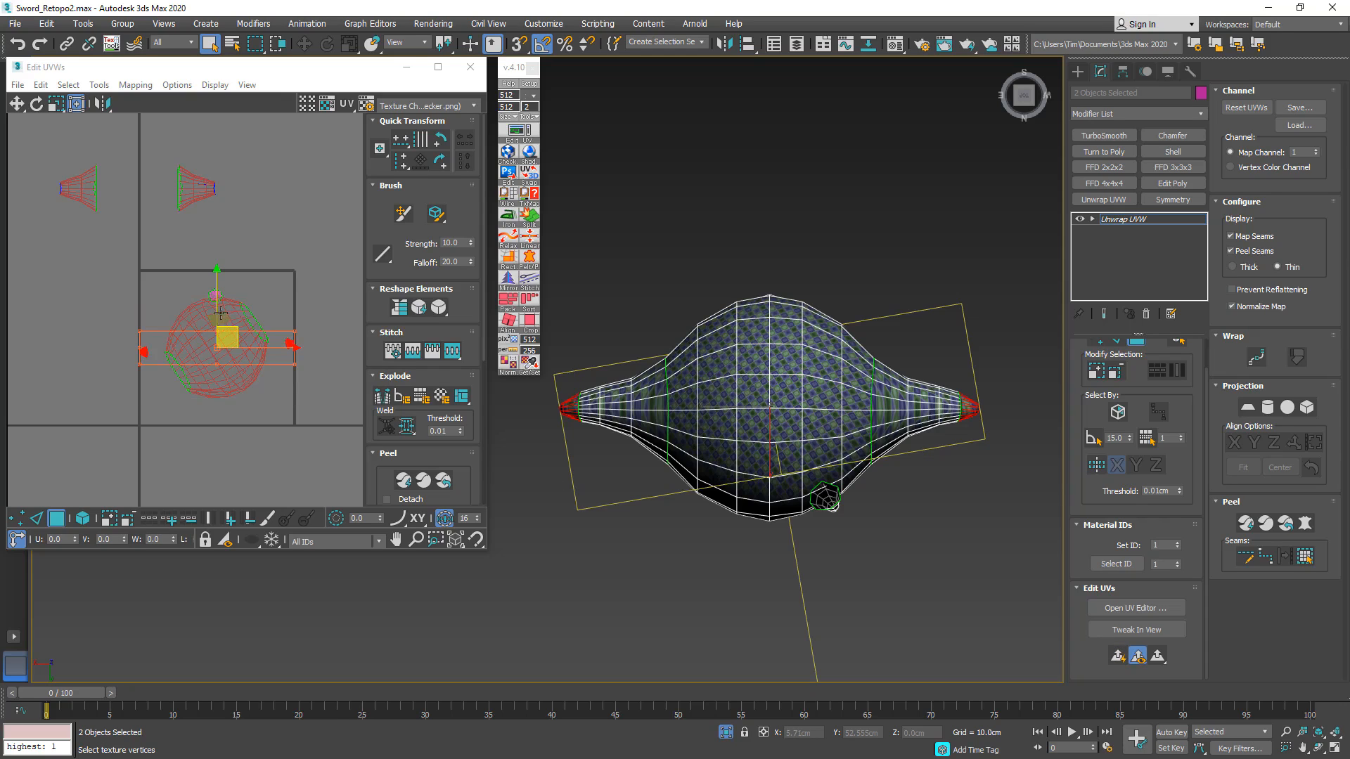
left_click_drag(227, 338, 350, 153)
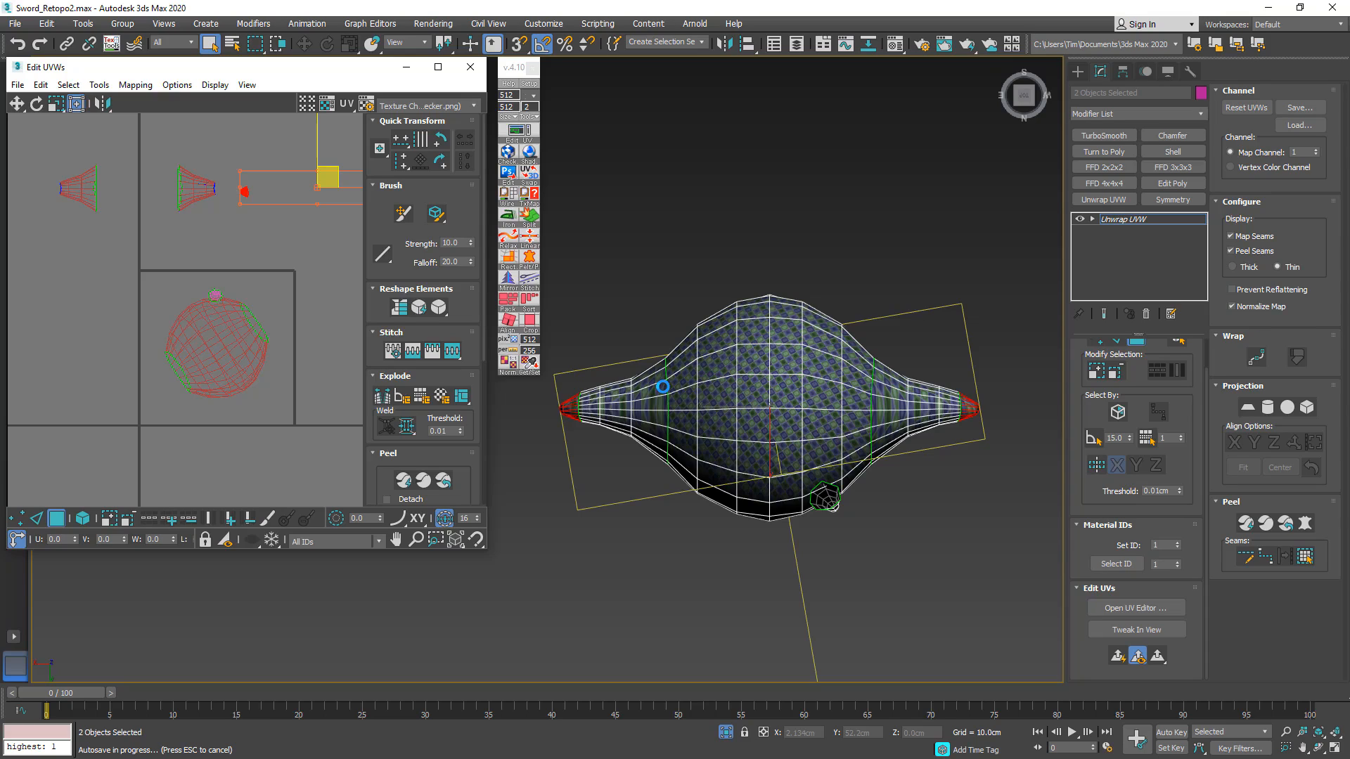
- Select the upper half of the round body, planar-map it and move its island outside the UV square
left_click_drag(686, 295, 851, 551)
middle_click_drag(850, 551, 827, 440, "alt")
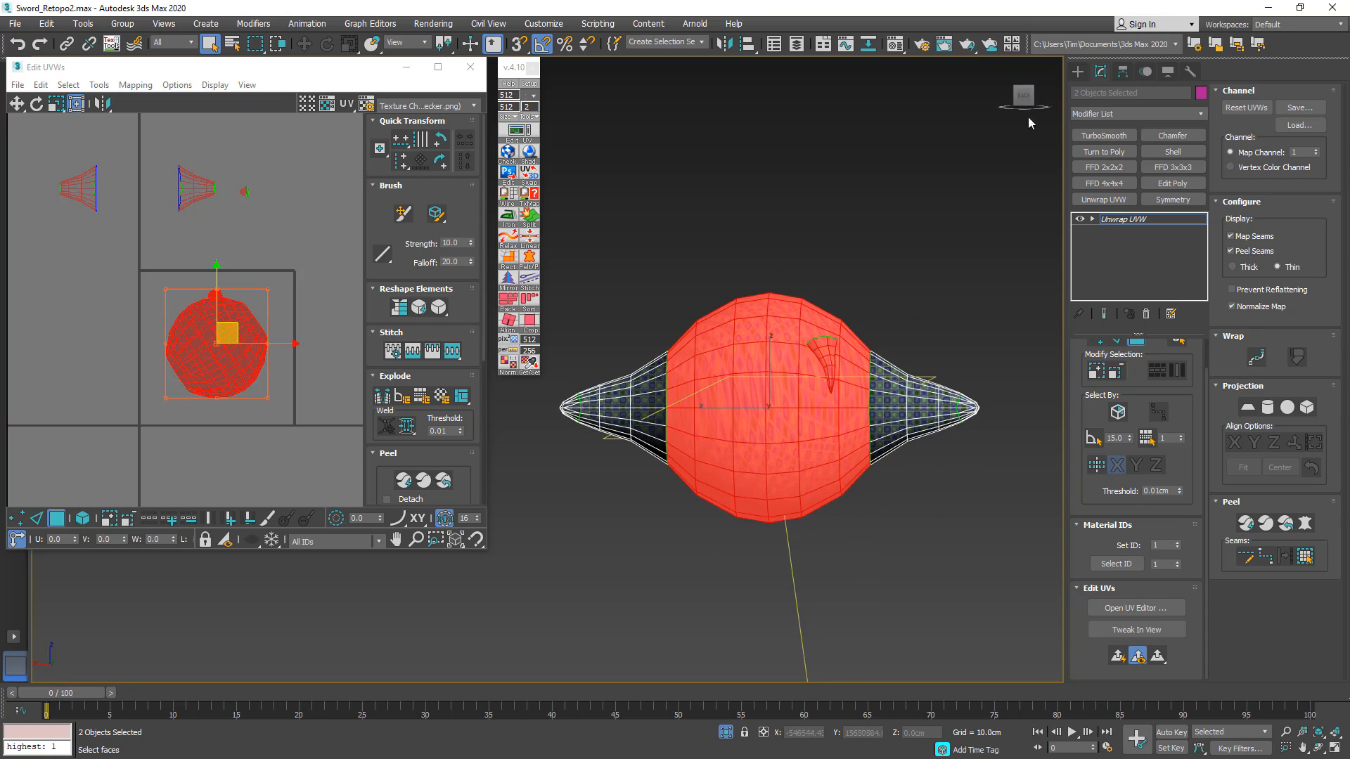
left_click(1023, 96)
left_click_drag(924, 565, 894, 534)
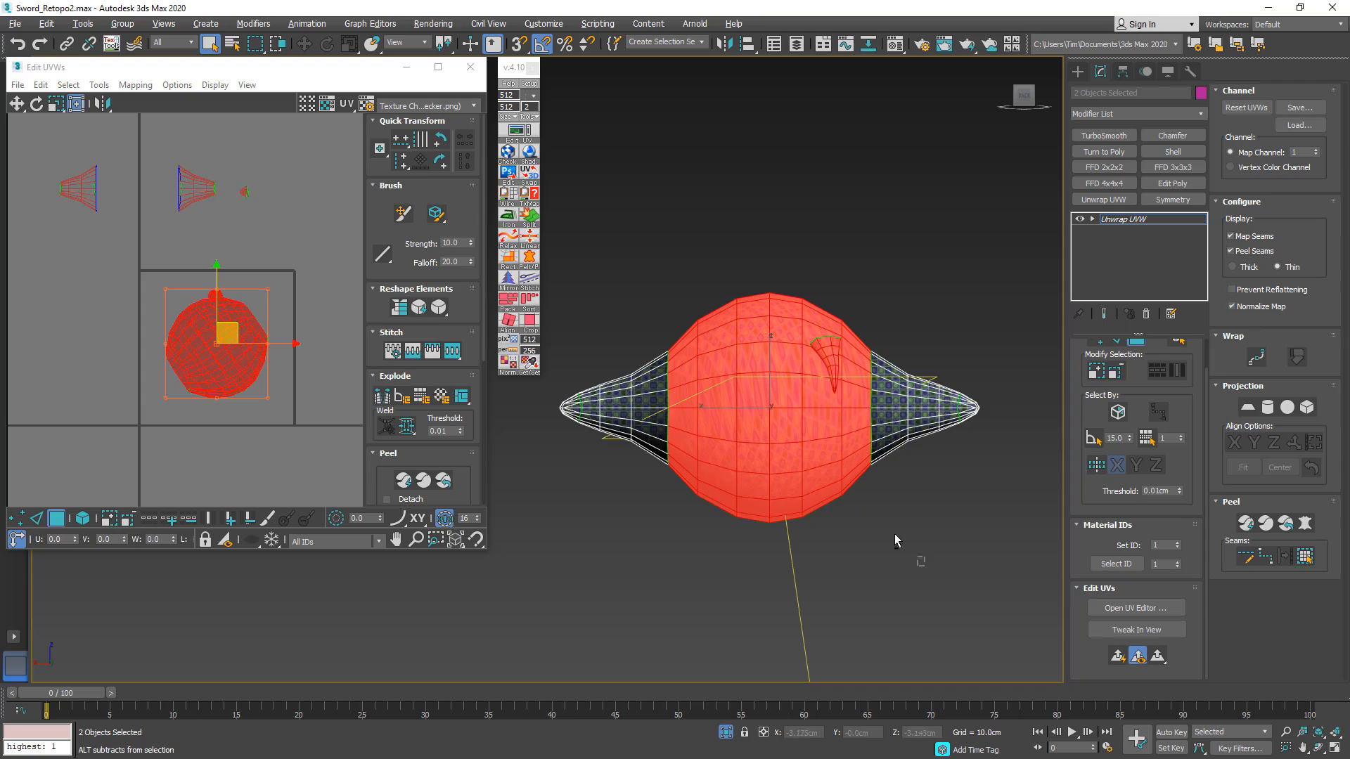
left_click_drag(677, 426, 651, 418, "alt")
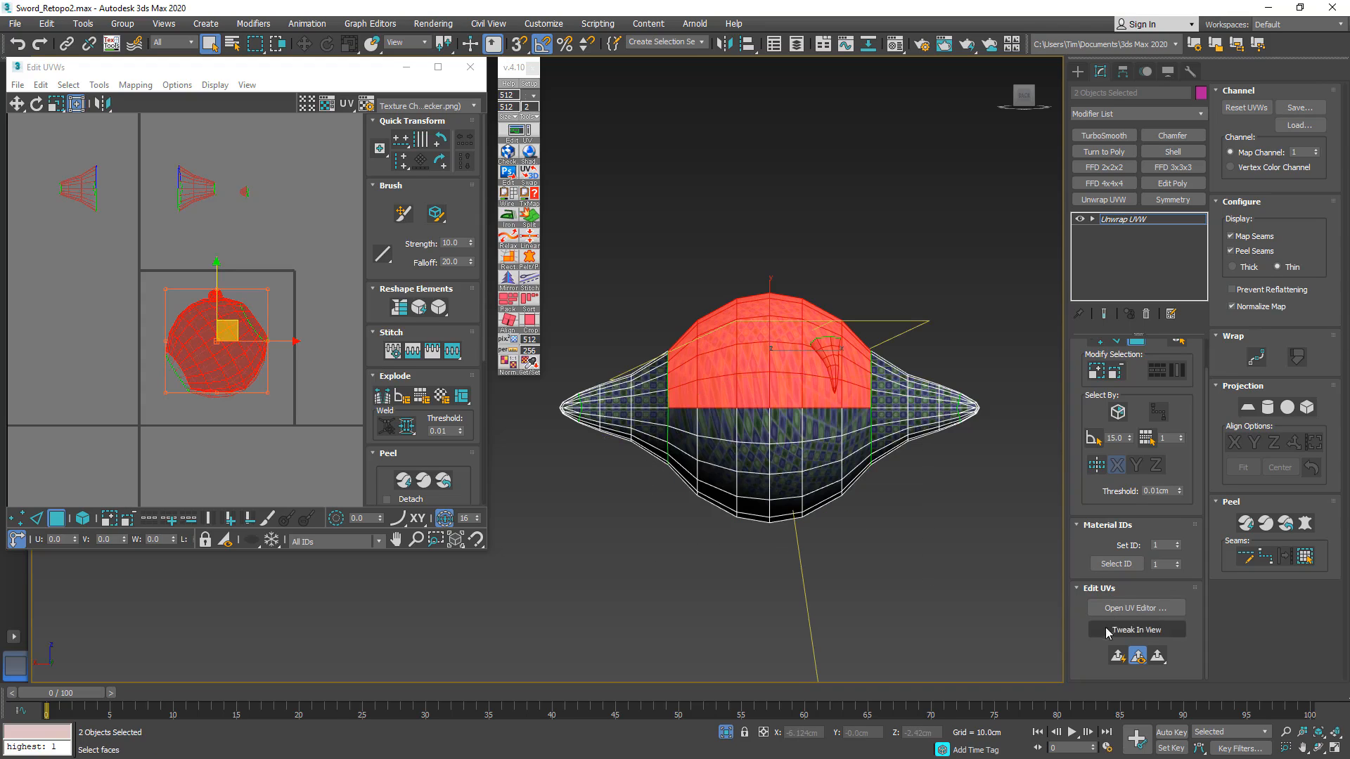
left_click(1118, 656)
left_click_drag(239, 320, 314, 219)
- Select the lower half of the round body in the UVs and move its island out beside the others
left_click_drag(267, 297, 166, 395)
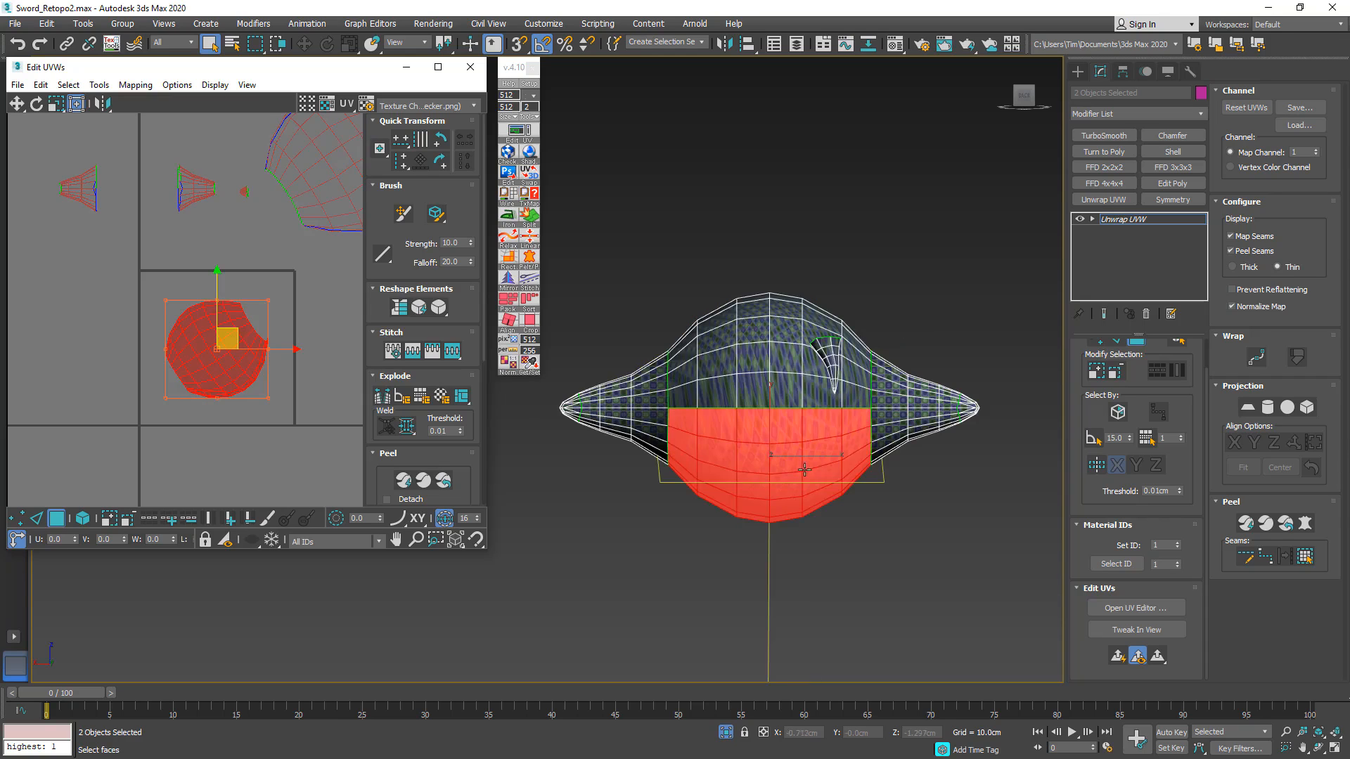
mouse_move(804, 467)
middle_mouse_down("alt")
mouse_move(900, 472)
mouse_move(782, 480)
middle_mouse_up("alt")
scroll(162, 294, "down", 3)
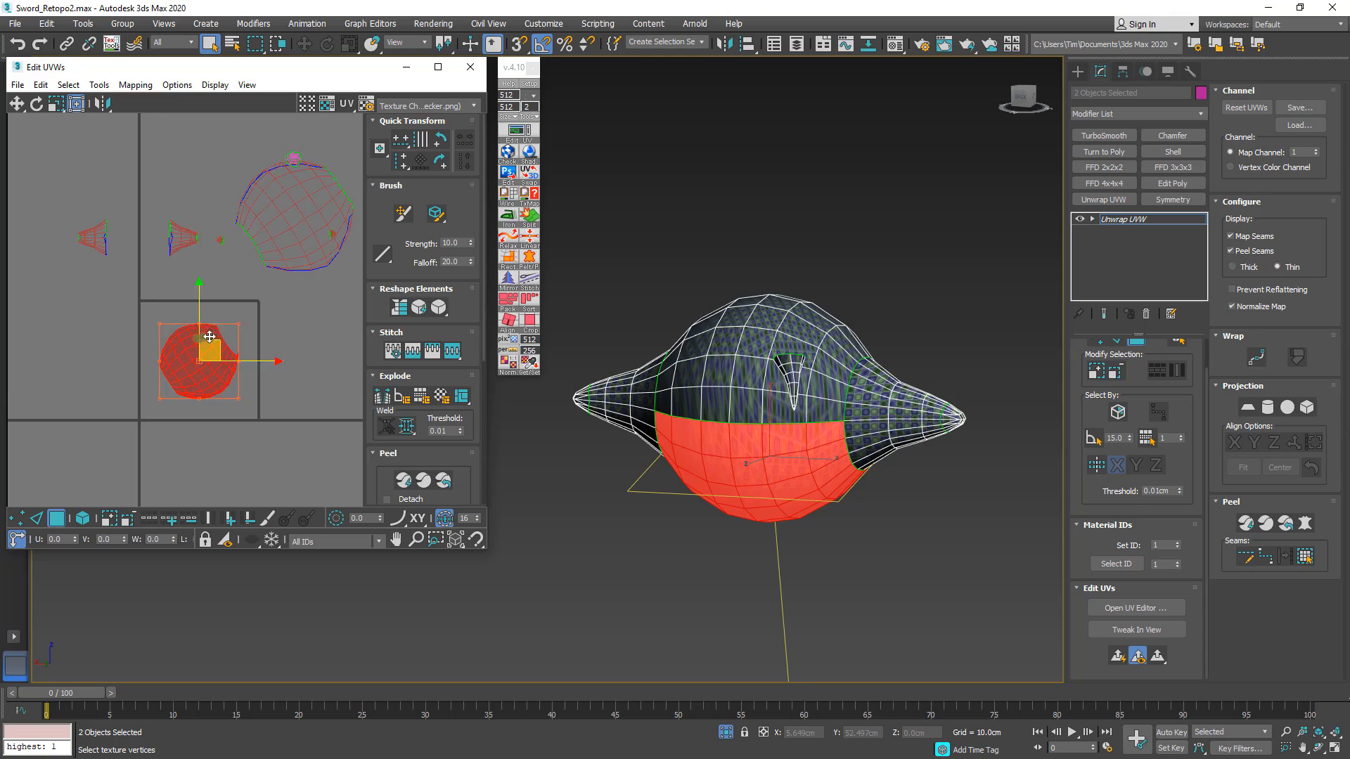
left_click_drag(209, 320, 177, 170)
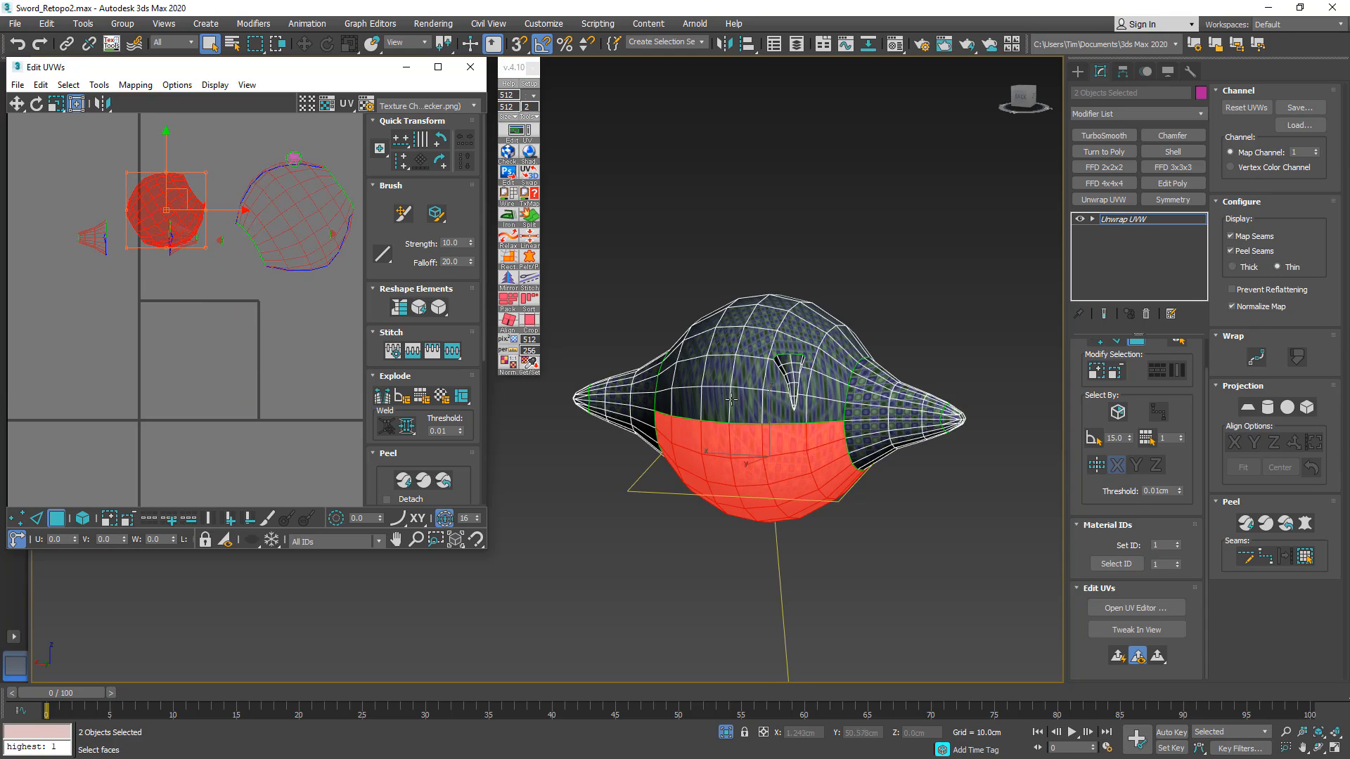
- Examine the checker mapping on the body and around the small side spike, locating the spike's faces in the UV layout
middle_click_drag(768, 390, 730, 380, "alt")
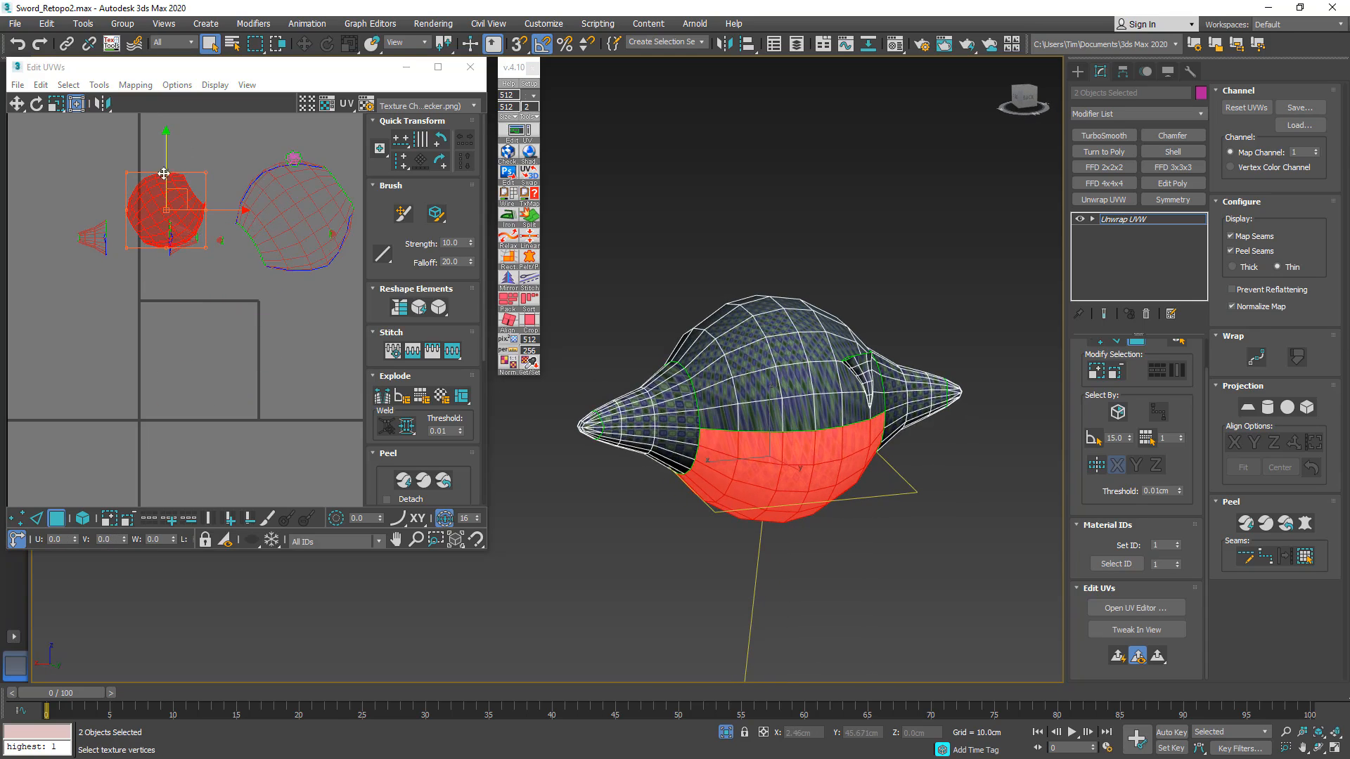
scroll(129, 242, "down", 2)
key("ctrl+a")
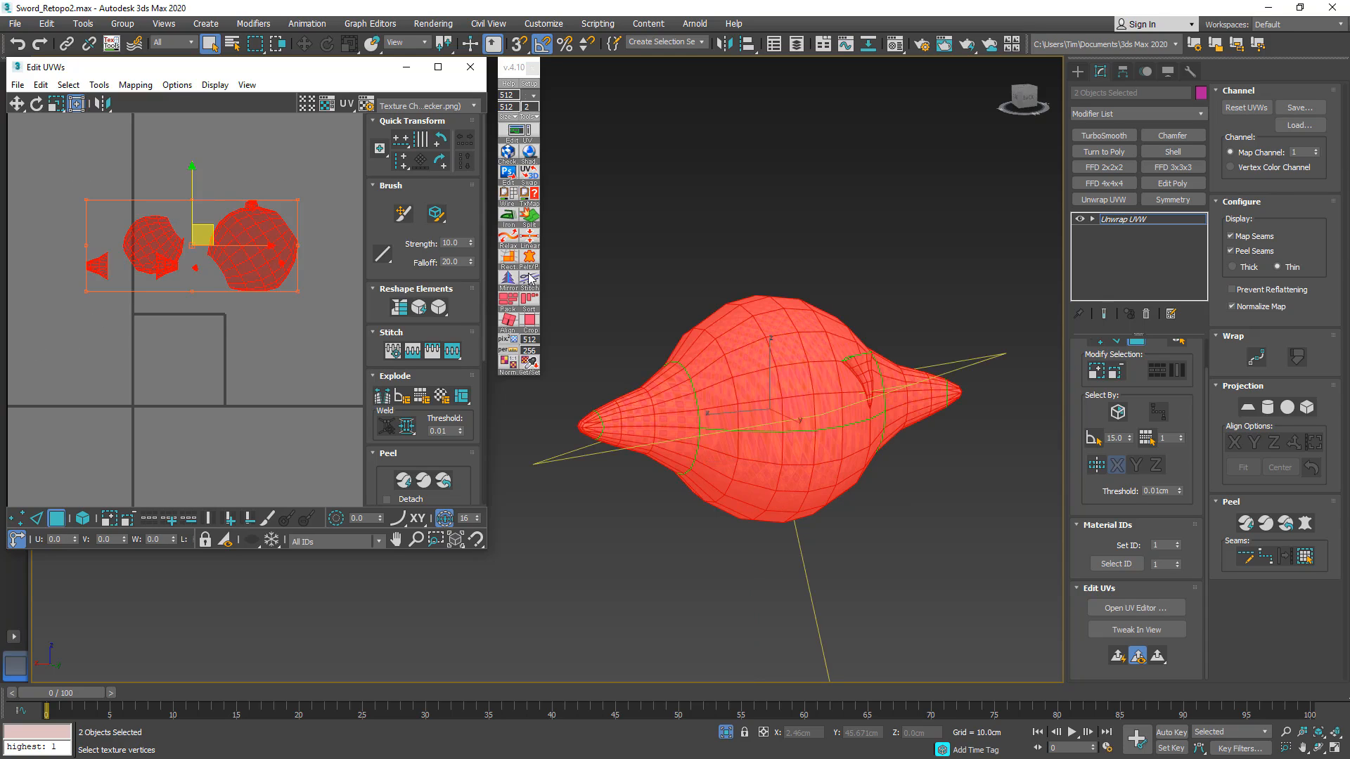
middle_click_drag(770, 375, 857, 371, "alt")
scroll(857, 370, "up", 3)
scroll(857, 371, "up", 3)
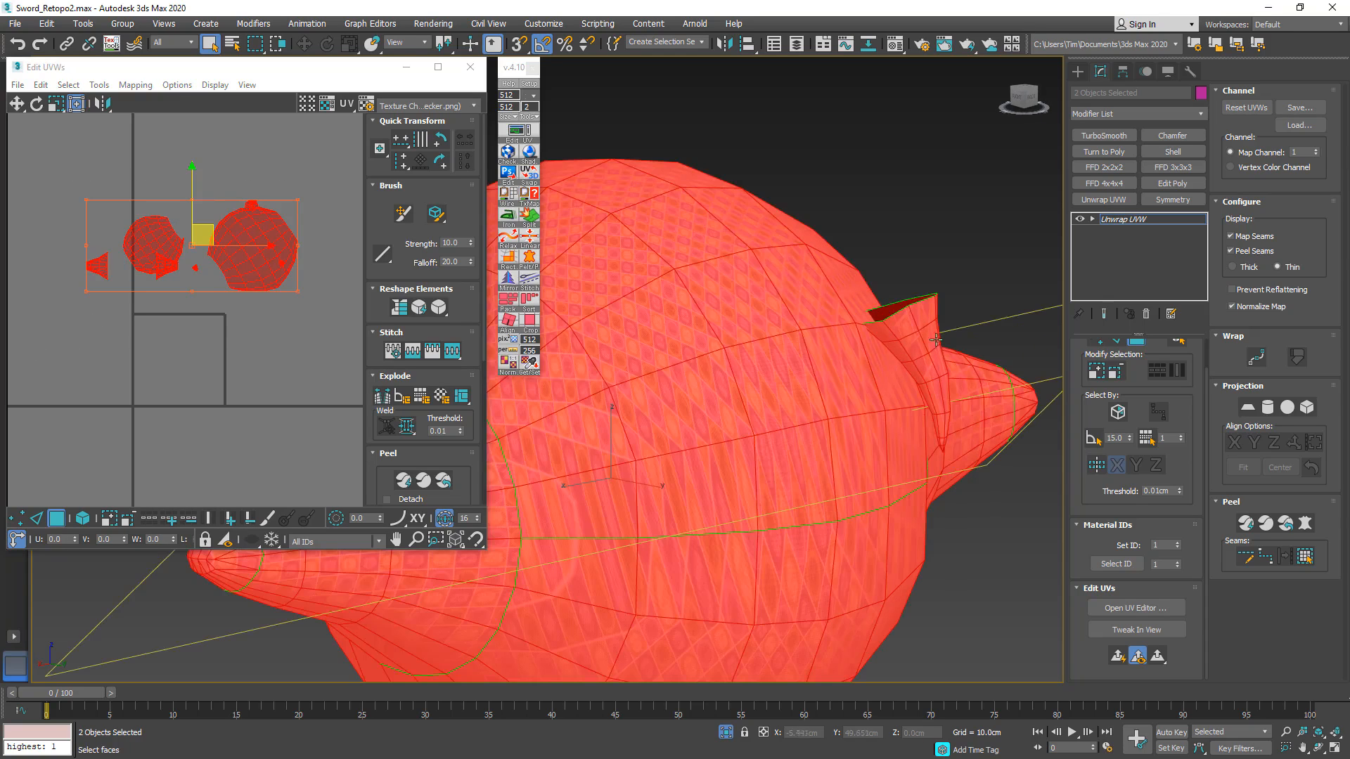
left_click(929, 338)
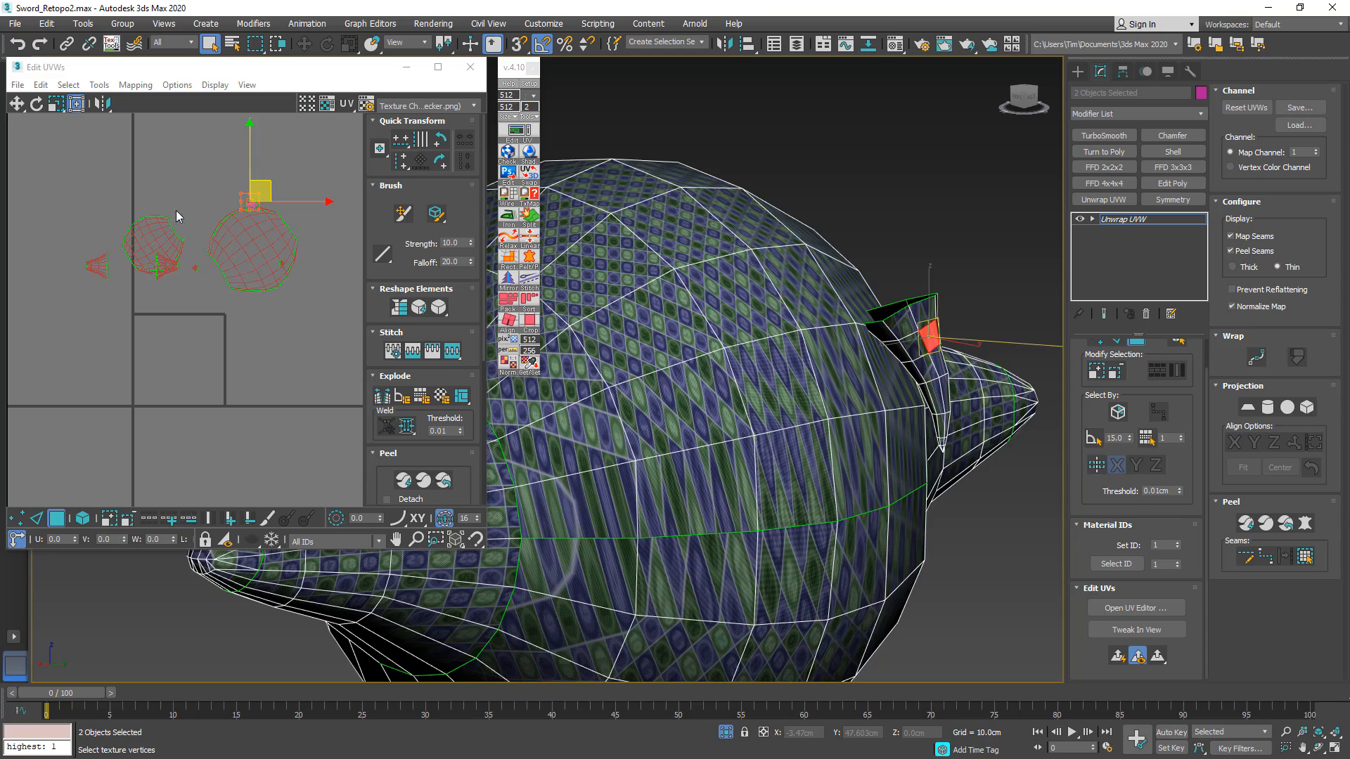
scroll(237, 201, "up", 4)
scroll(218, 200, "down", 1)
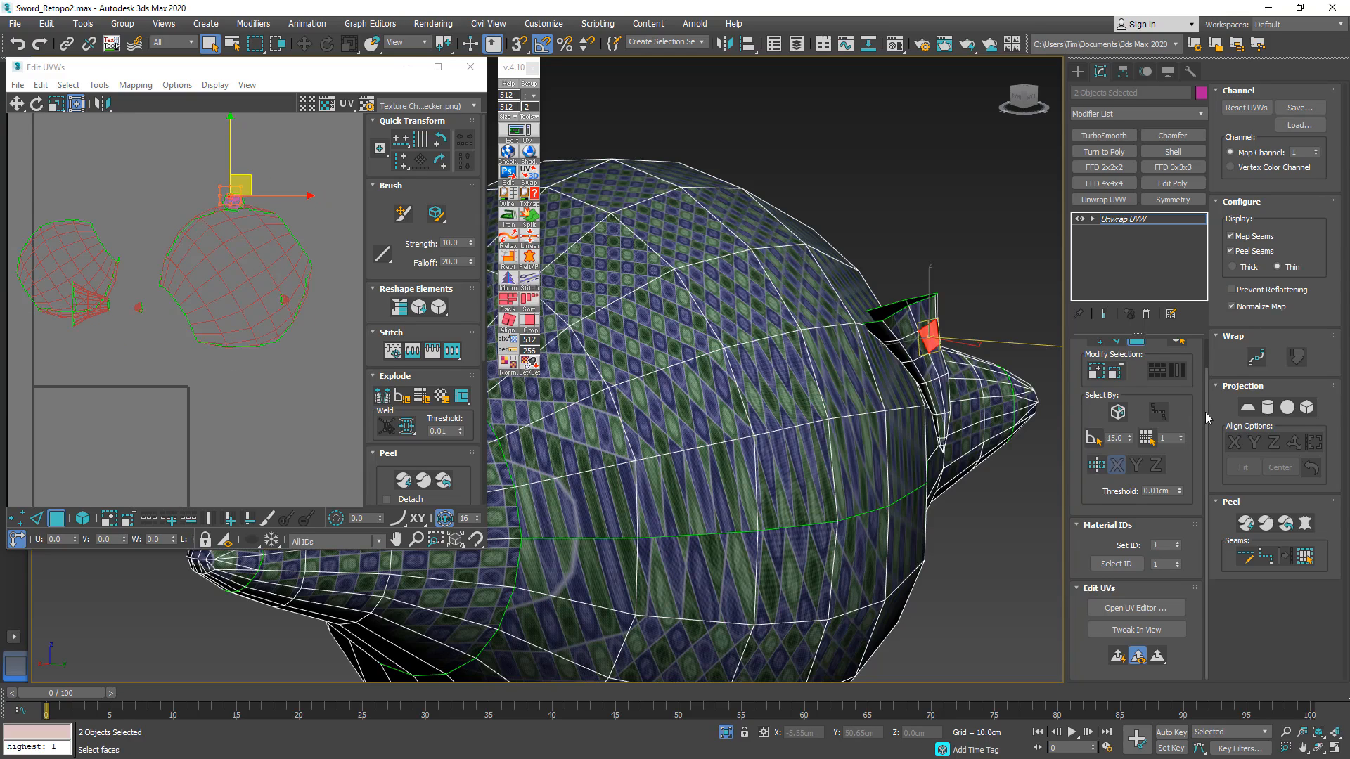
scroll(1205, 412, "up", 1)
middle_click_drag(946, 392, 661, 362, "alt")
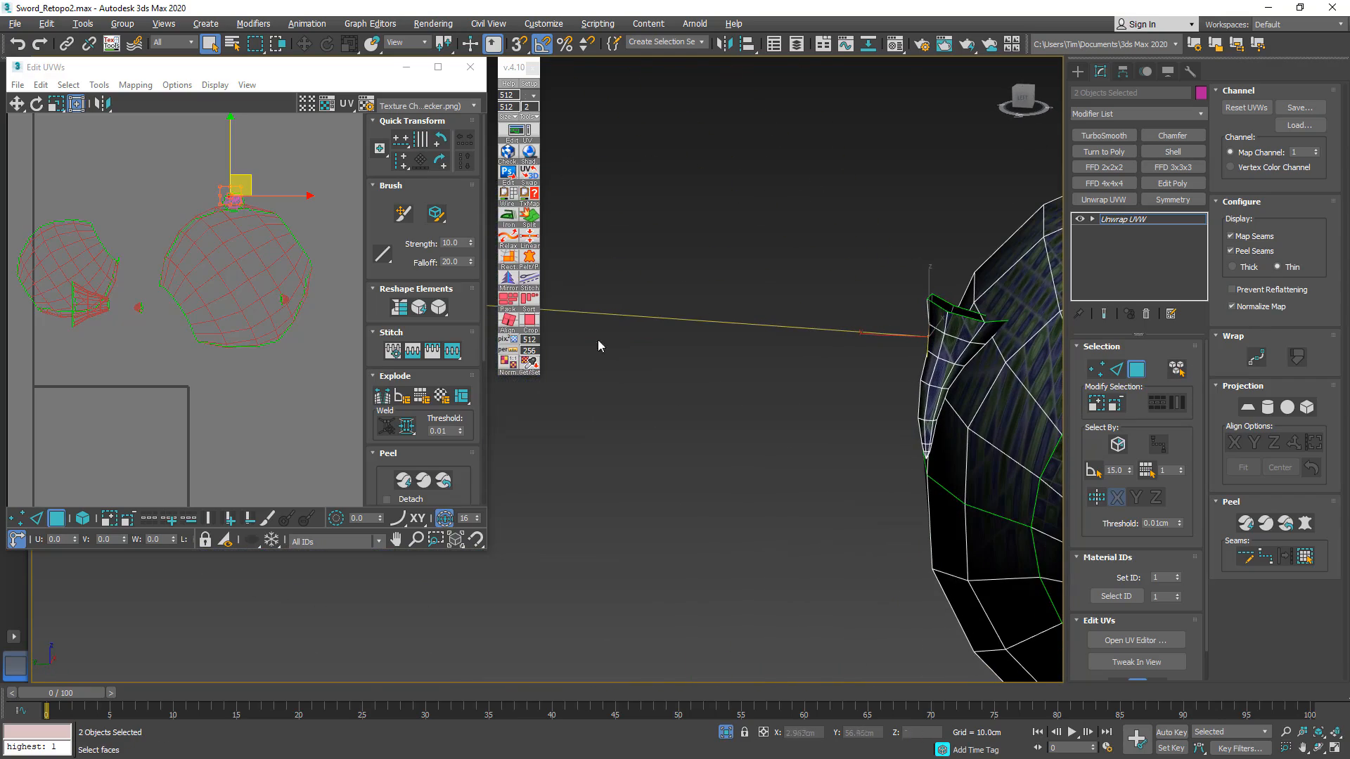
- Collapse the shared Unwrap UVW modifier and apply a new Unwrap UVW to the small spike alone
right_click(1127, 218)
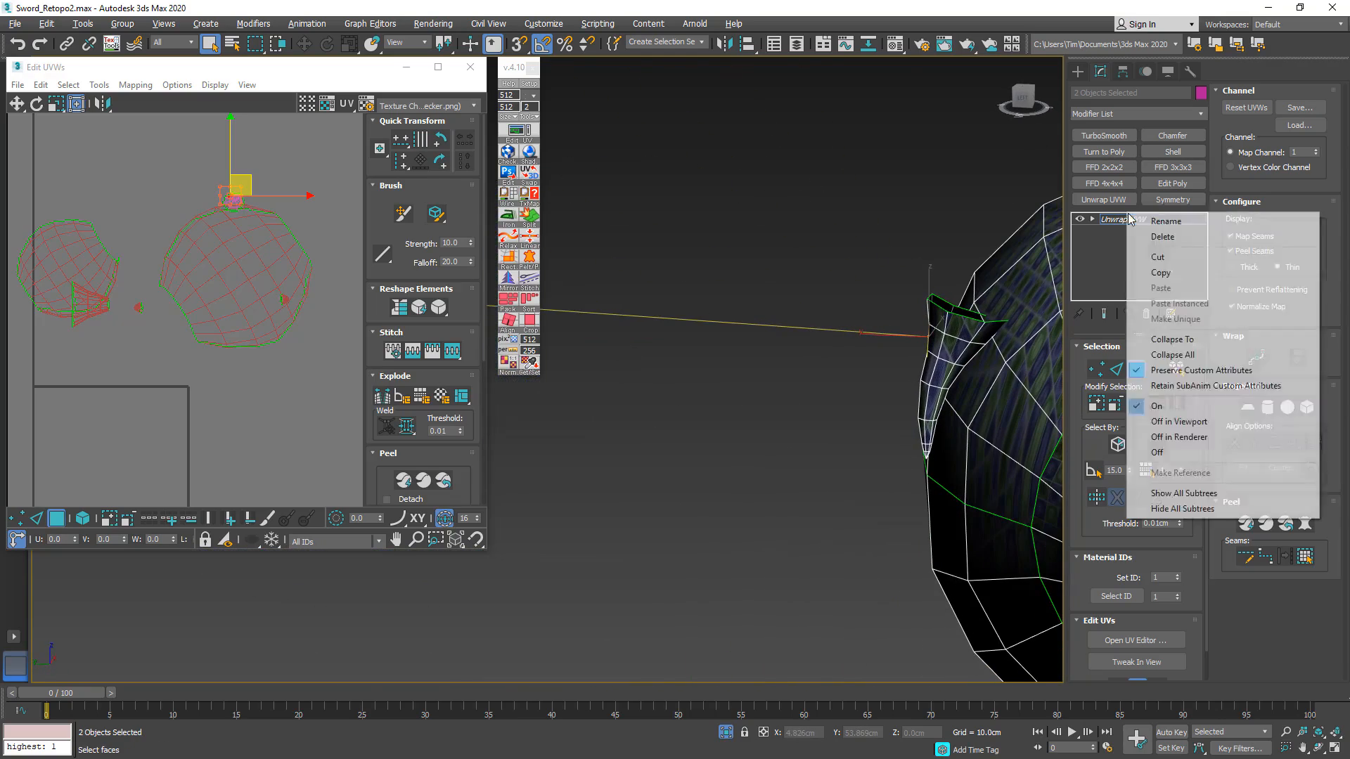
left_click(1160, 340)
left_click(955, 341)
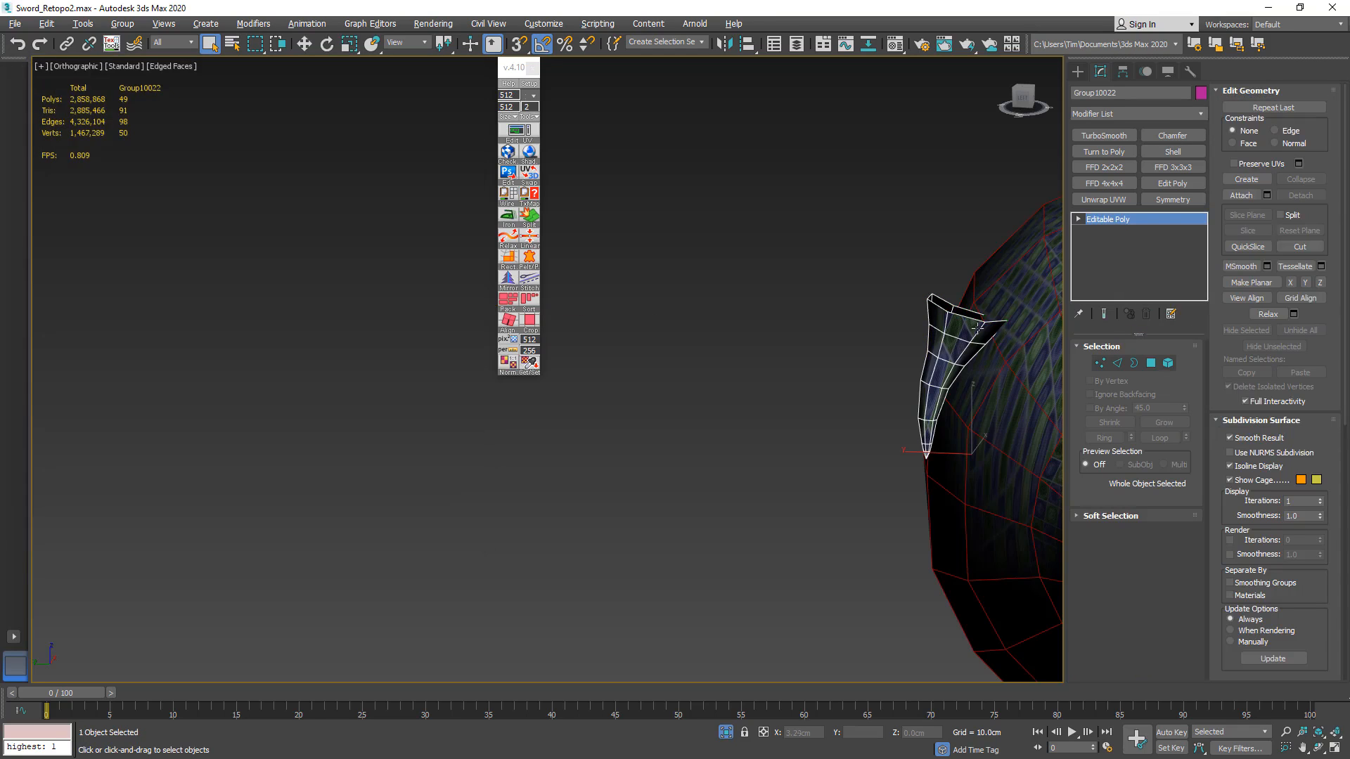
left_click(1089, 200)
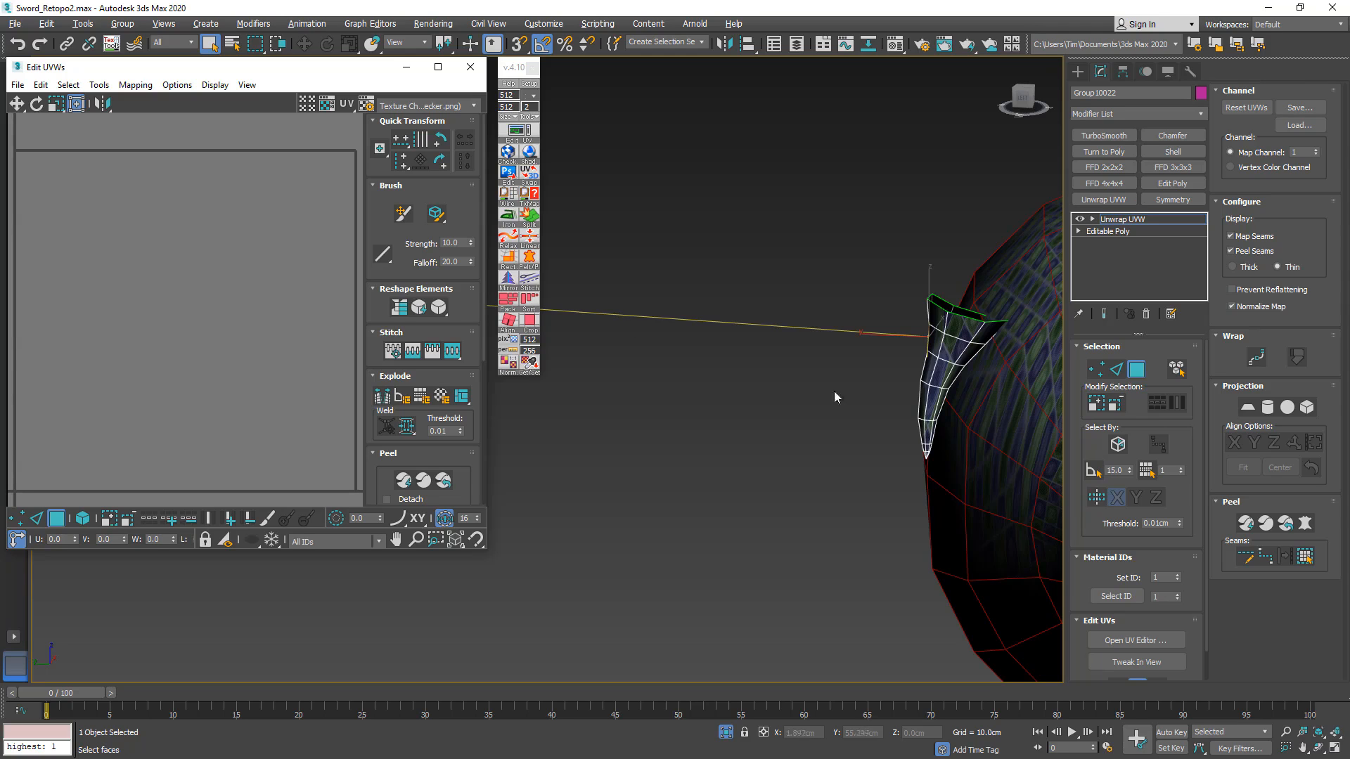
- Select all faces of the small spike, planar-map them and move the resulting island above the UV square
left_click_drag(862, 537, 998, 272)
middle_click_drag(781, 351, 965, 367, "alt")
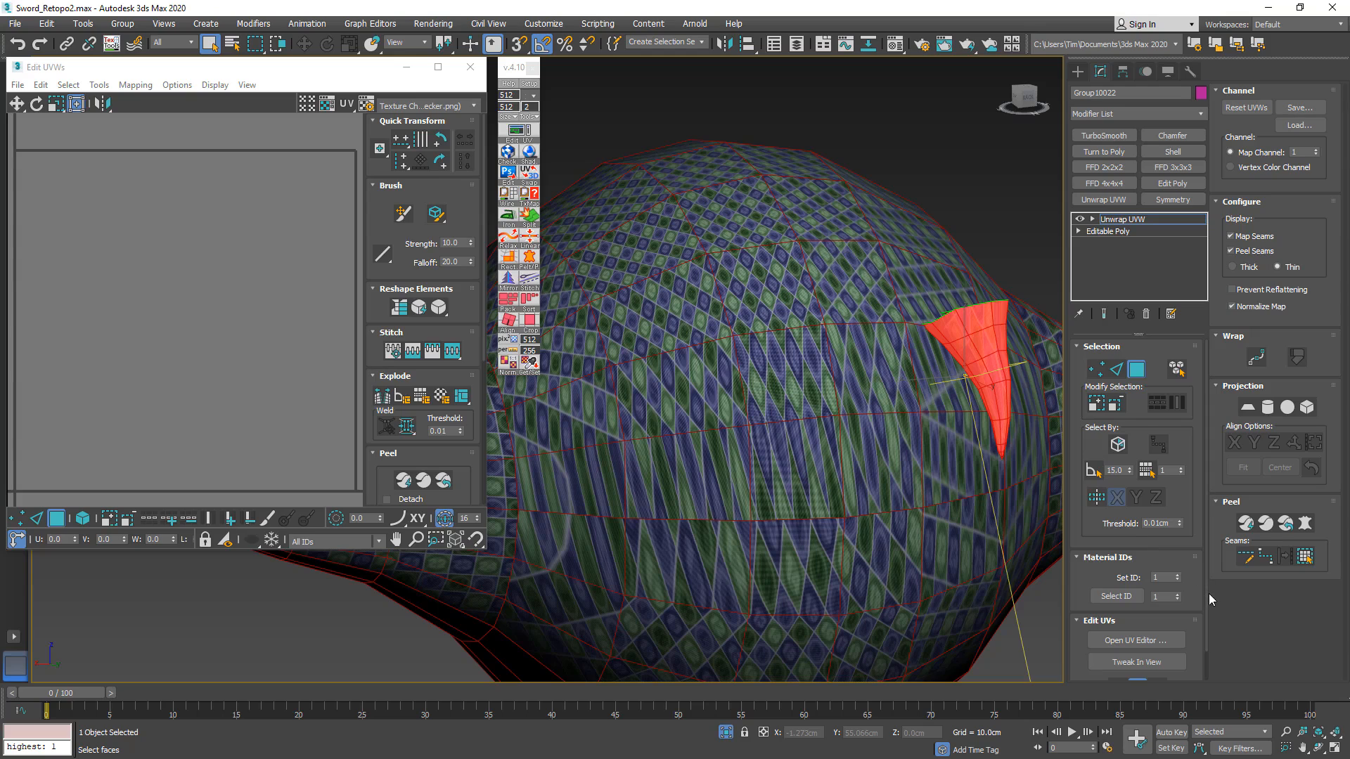
left_click_drag(1206, 600, 1204, 635)
left_click(1123, 655)
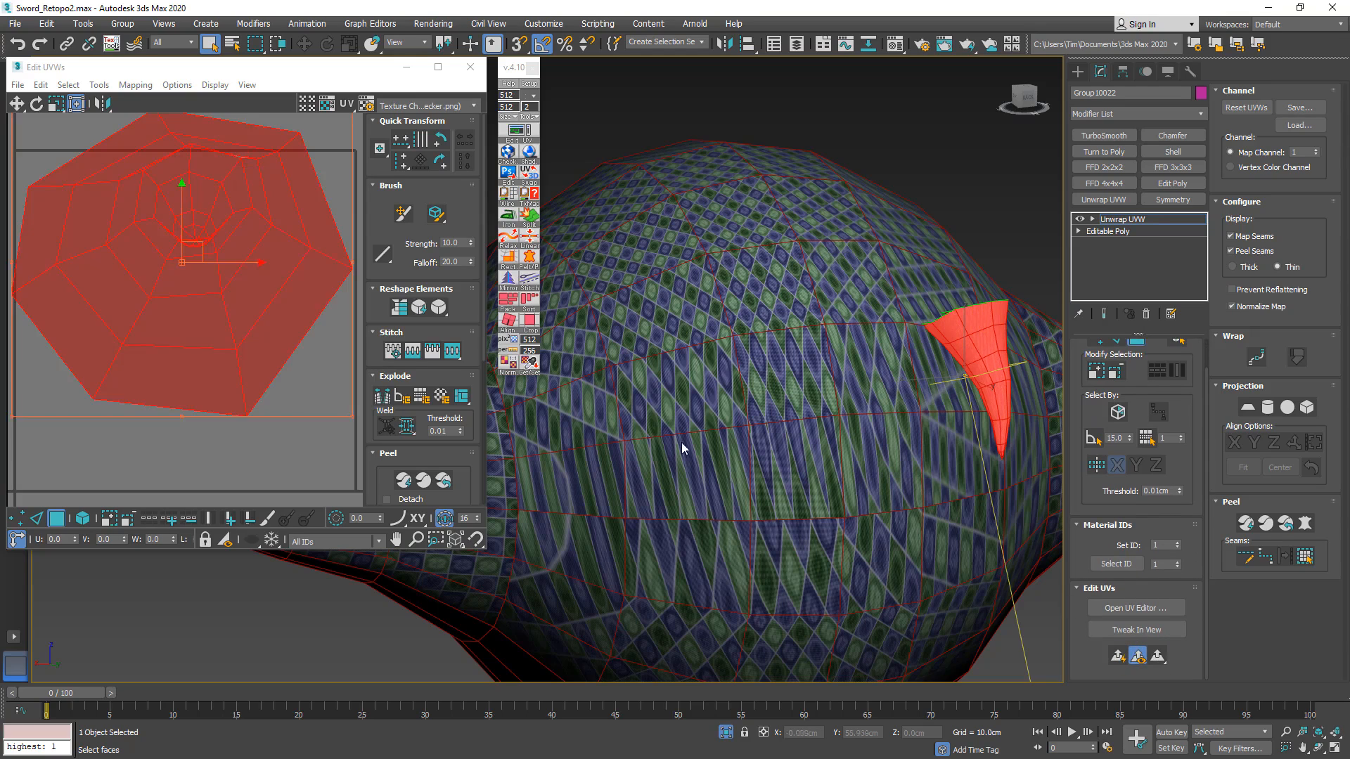
scroll(260, 283, "down", 3)
middle_click_drag(261, 282, 260, 145)
- Select only the faces of the spike's pointed tip, planar-map them and move their island outside the UV square
middle_click_drag(834, 340, 924, 299, "alt")
scroll(929, 331, "up", 5)
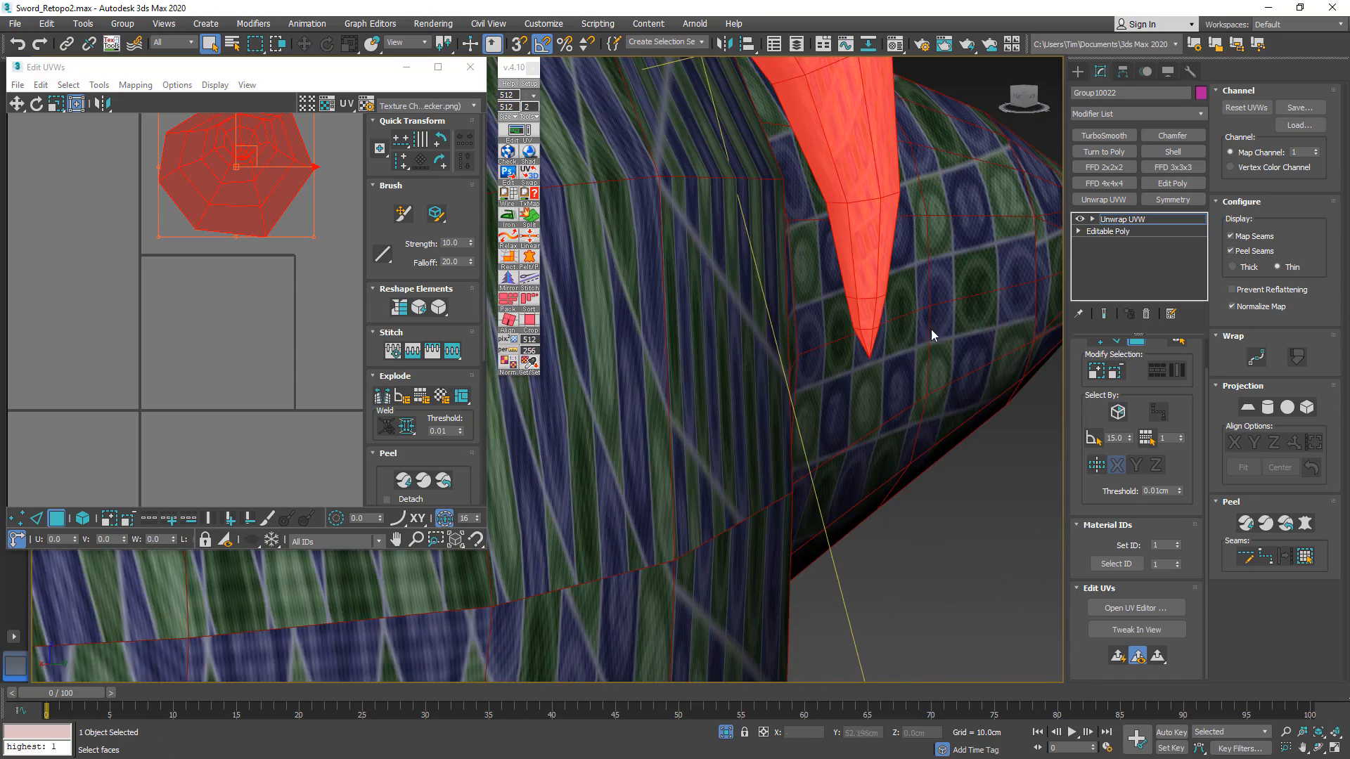
scroll(869, 338, "up", 3)
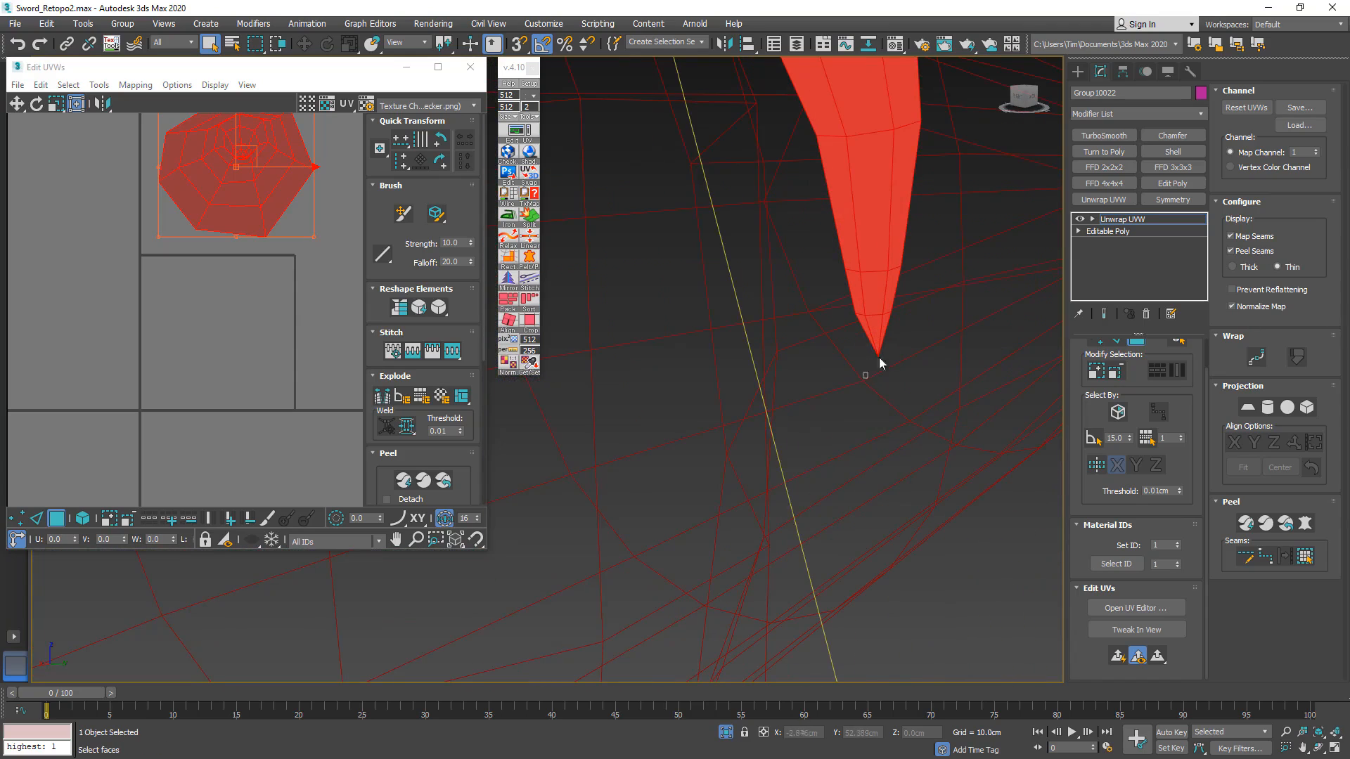
left_click_drag(863, 379, 902, 334)
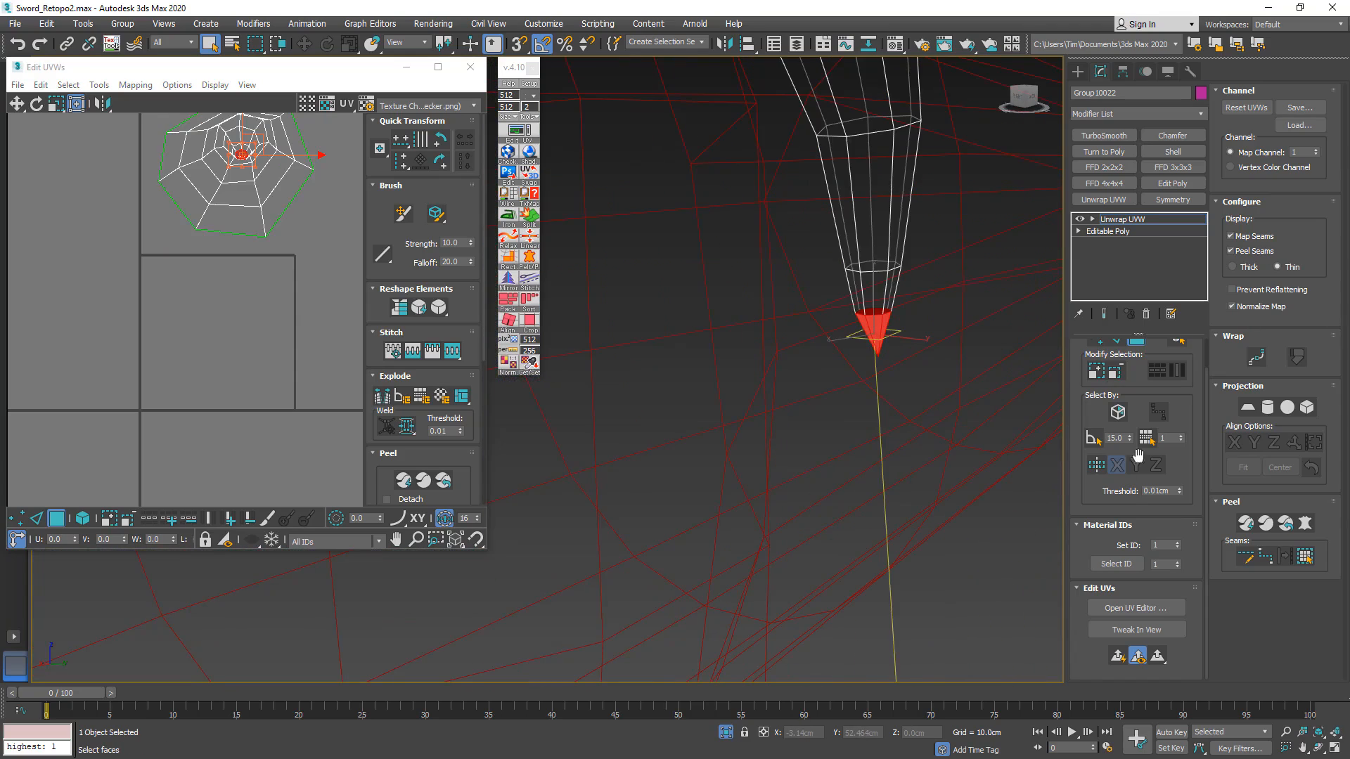
left_click(1117, 657)
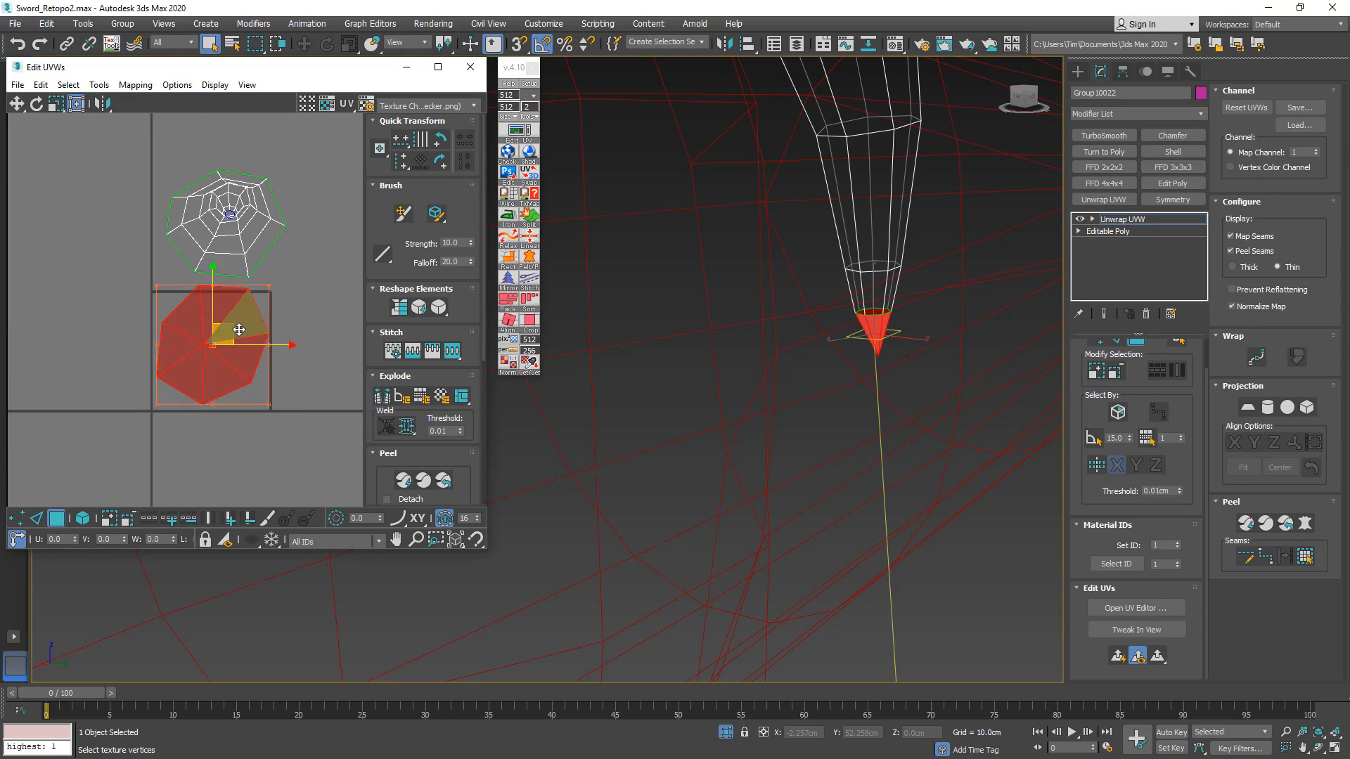
left_click_drag(239, 330, 64, 168)
- Select the spike's remaining faces in the UV layout and look around the spike for a place to cut the seam
left_click_drag(310, 158, 154, 294)
middle_click_drag(724, 270, 760, 460)
scroll(760, 460, "down", 5)
key("F3")
mouse_move(783, 407)
middle_mouse_down("alt")
mouse_move(647, 405)
mouse_move(555, 352)
middle_mouse_up("alt")
key("F3")
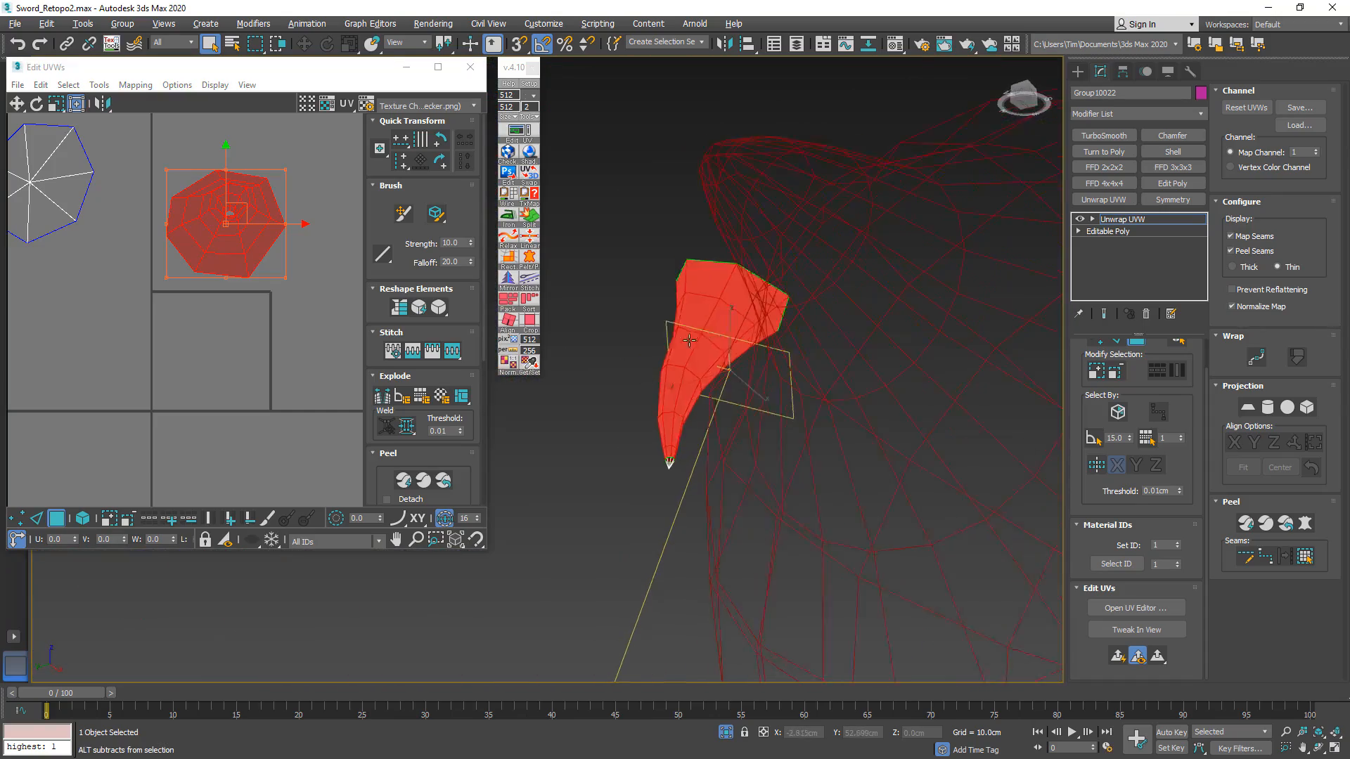
middle_click_drag(689, 341, 641, 367, "alt")
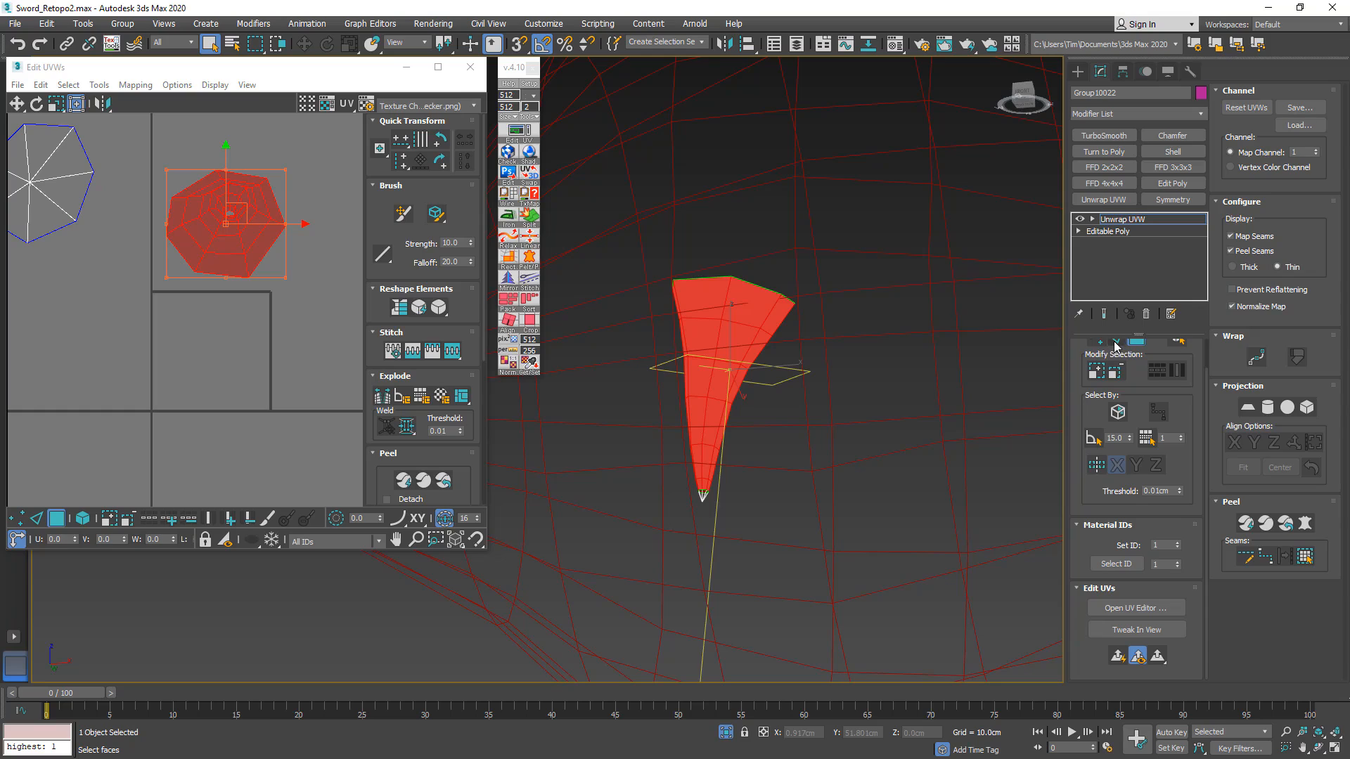
- Select one lengthwise line of edges on the spike, running from the tip's boundary up to the open rim
scroll(1205, 379, "up", 1)
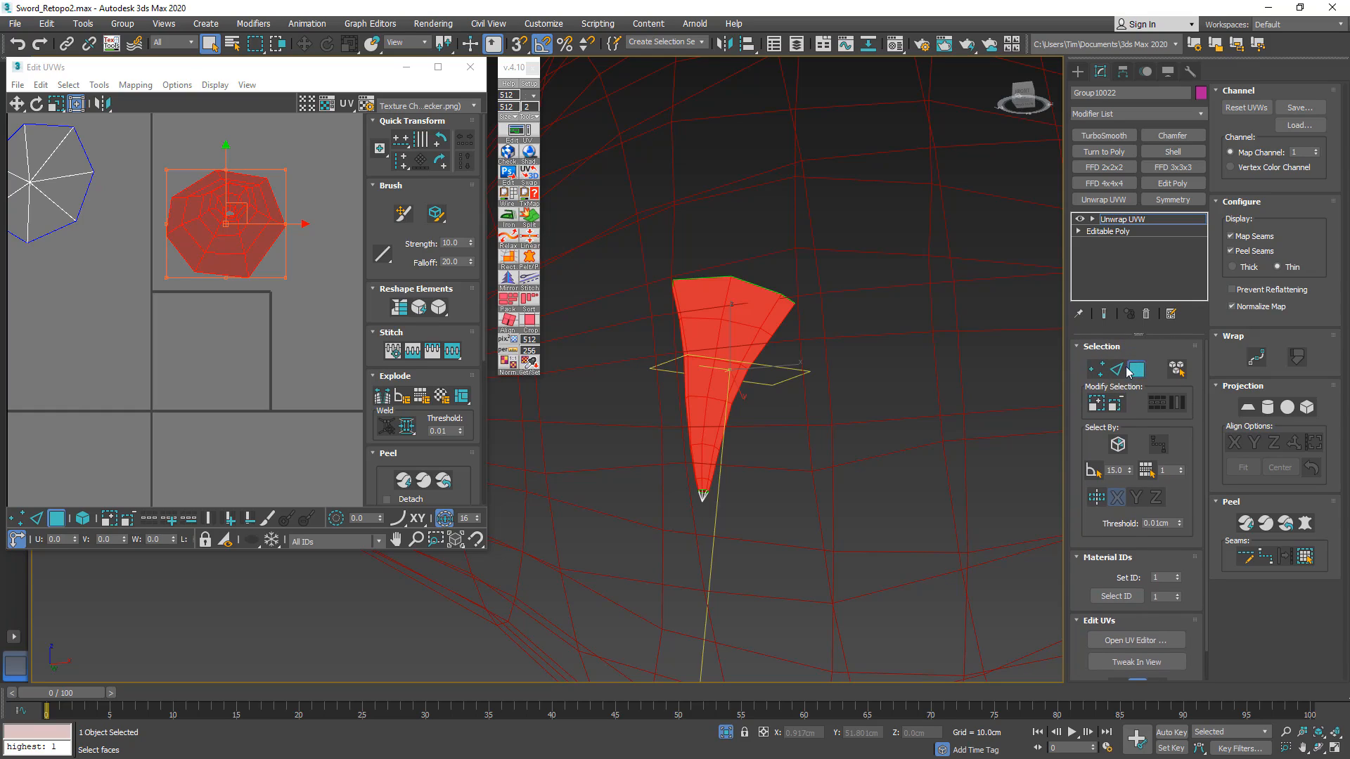
left_click(1116, 369)
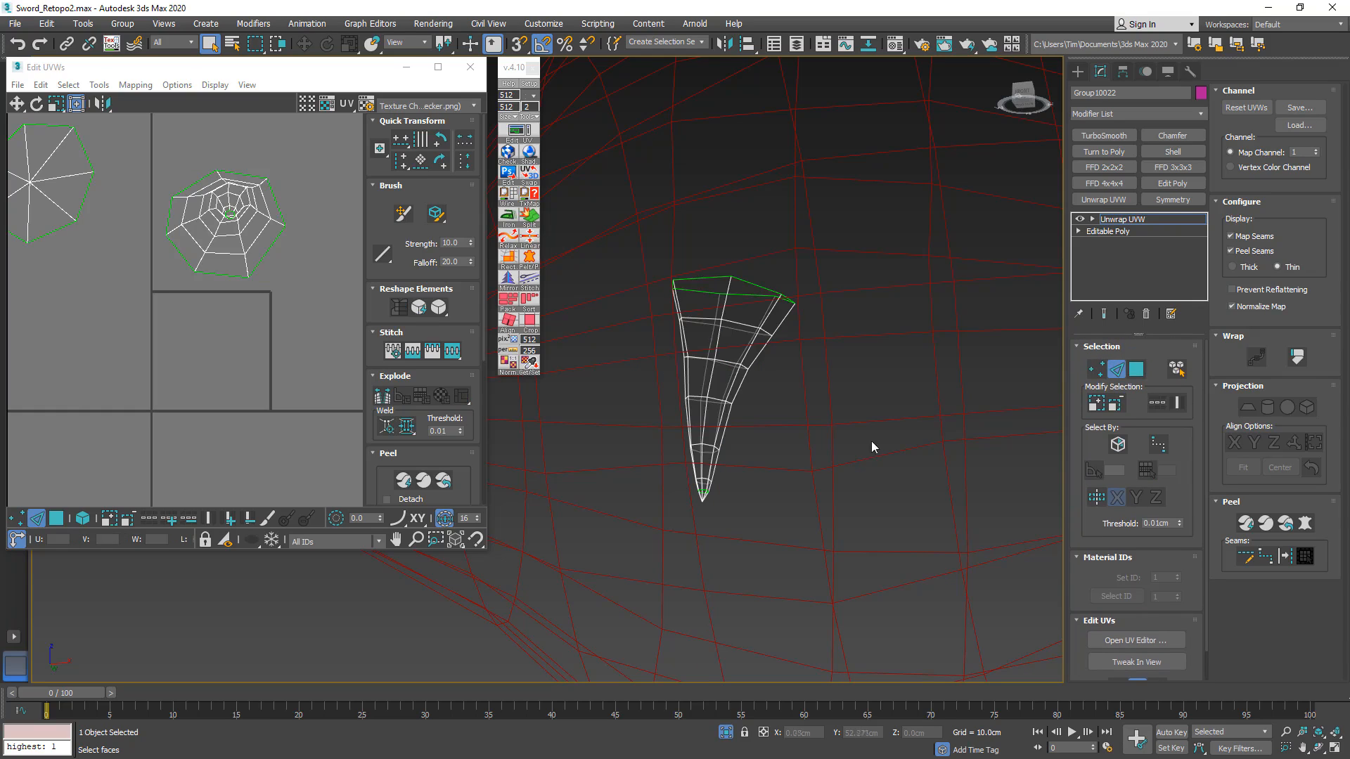
left_click(702, 484)
scroll(705, 470, "up", 3)
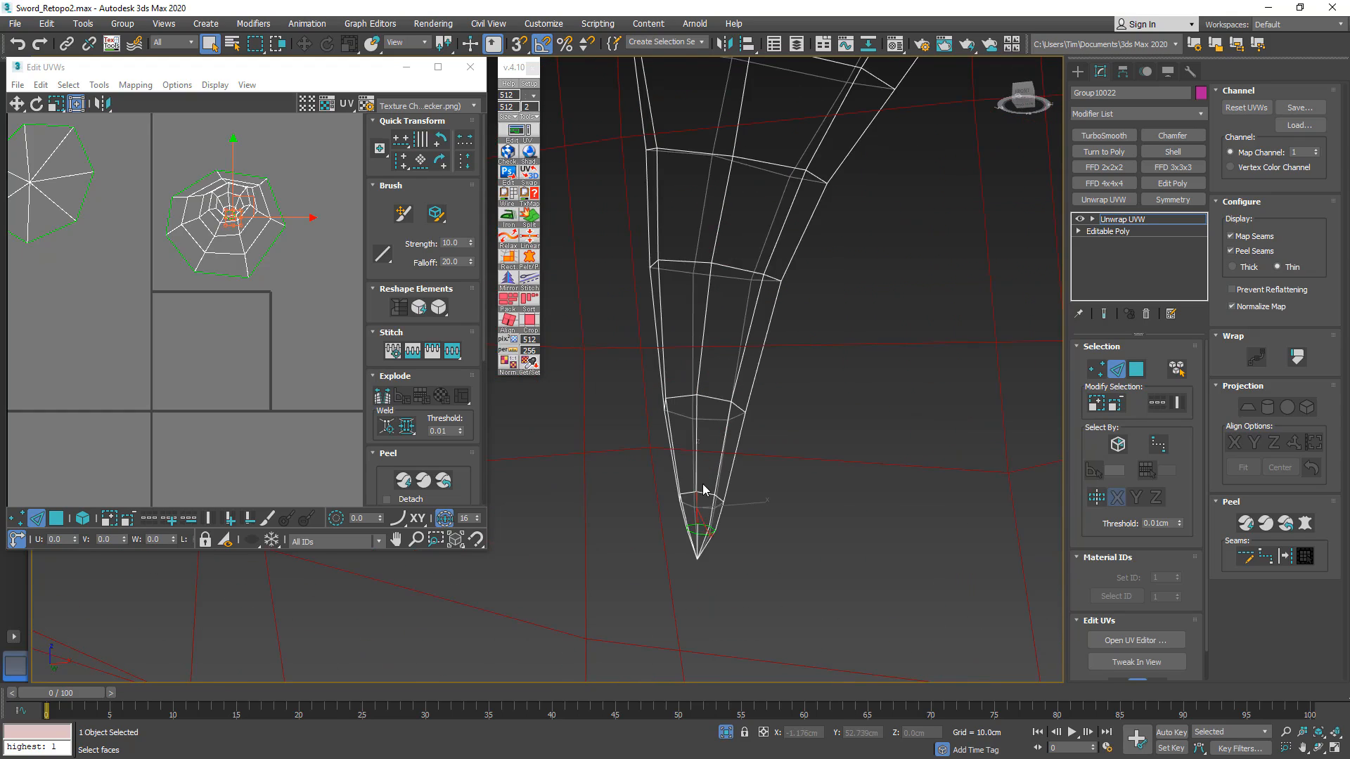
left_click(698, 463)
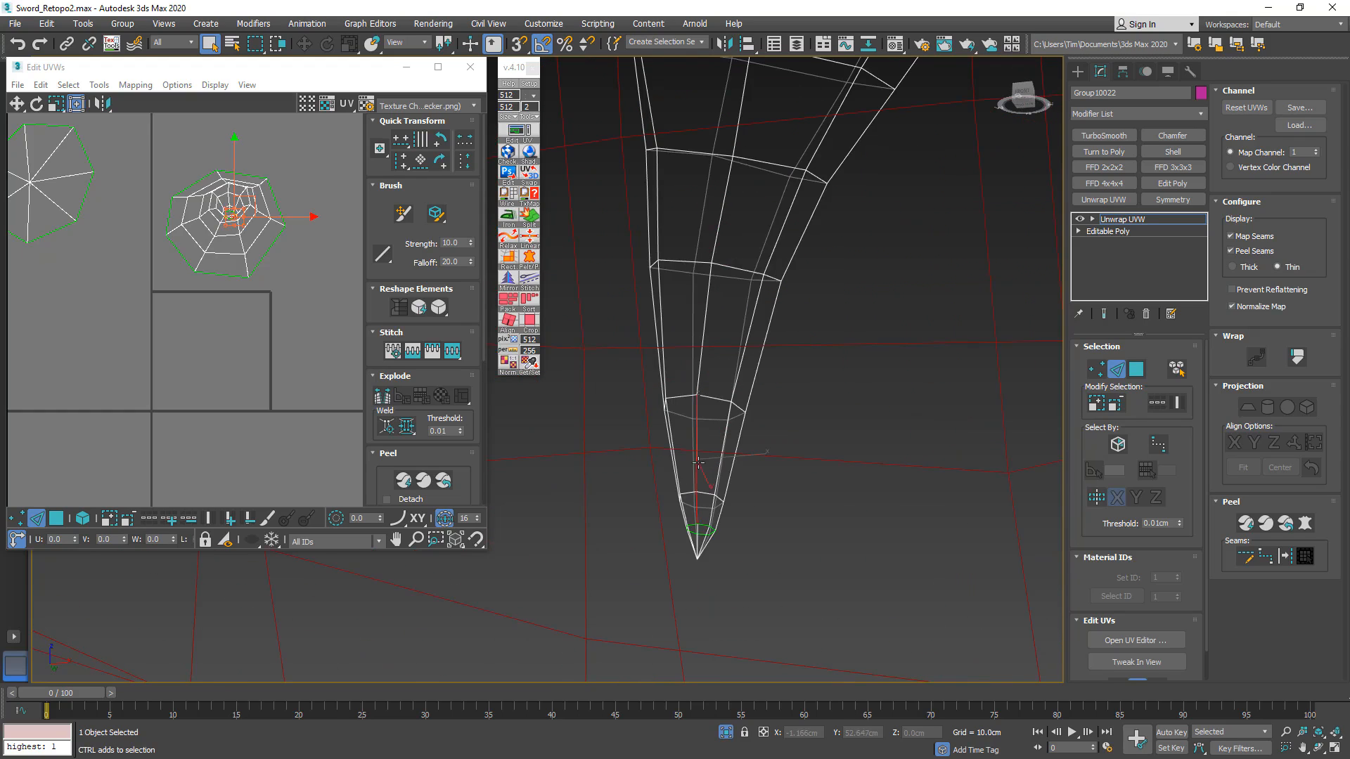
left_click(702, 335, "ctrl")
left_click(717, 230, "ctrl")
middle_click_drag(716, 235, 698, 436)
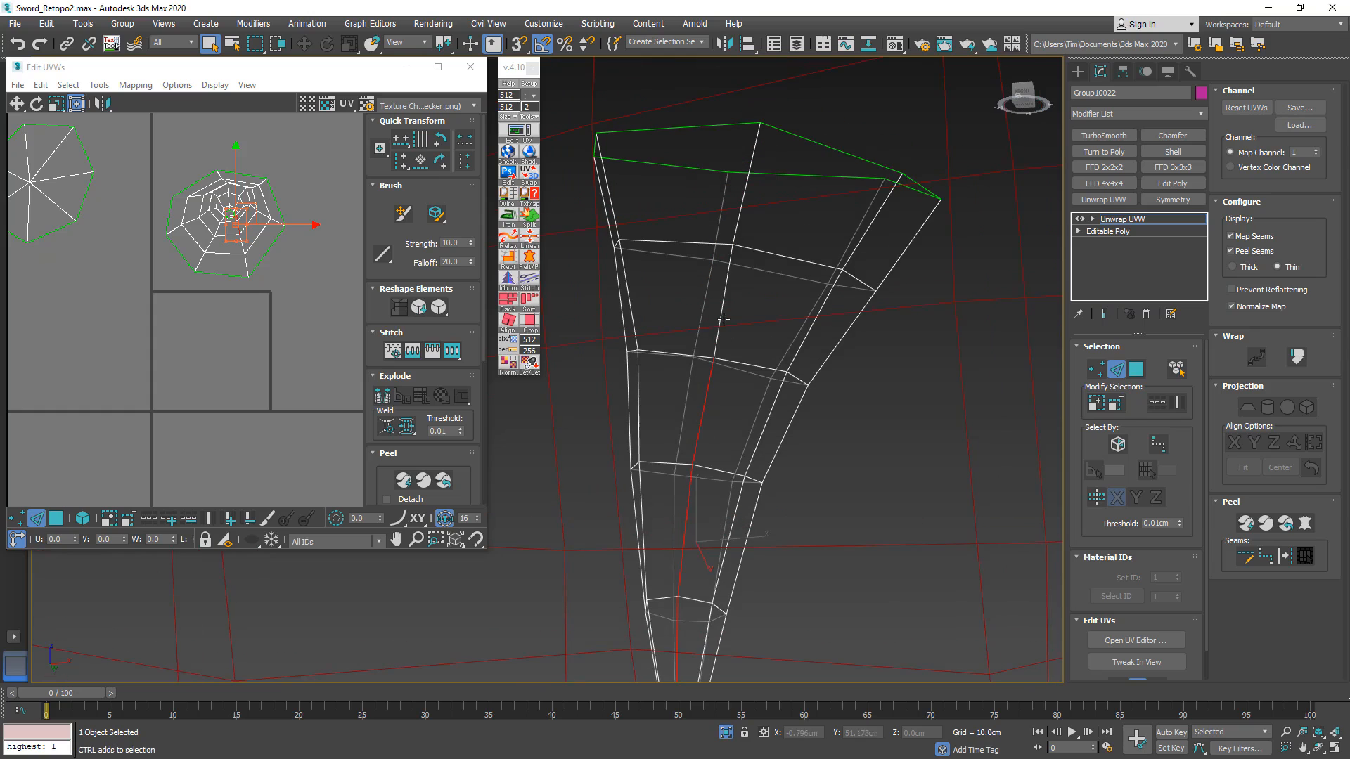
left_click(722, 317, "ctrl")
left_click(741, 201, "ctrl")
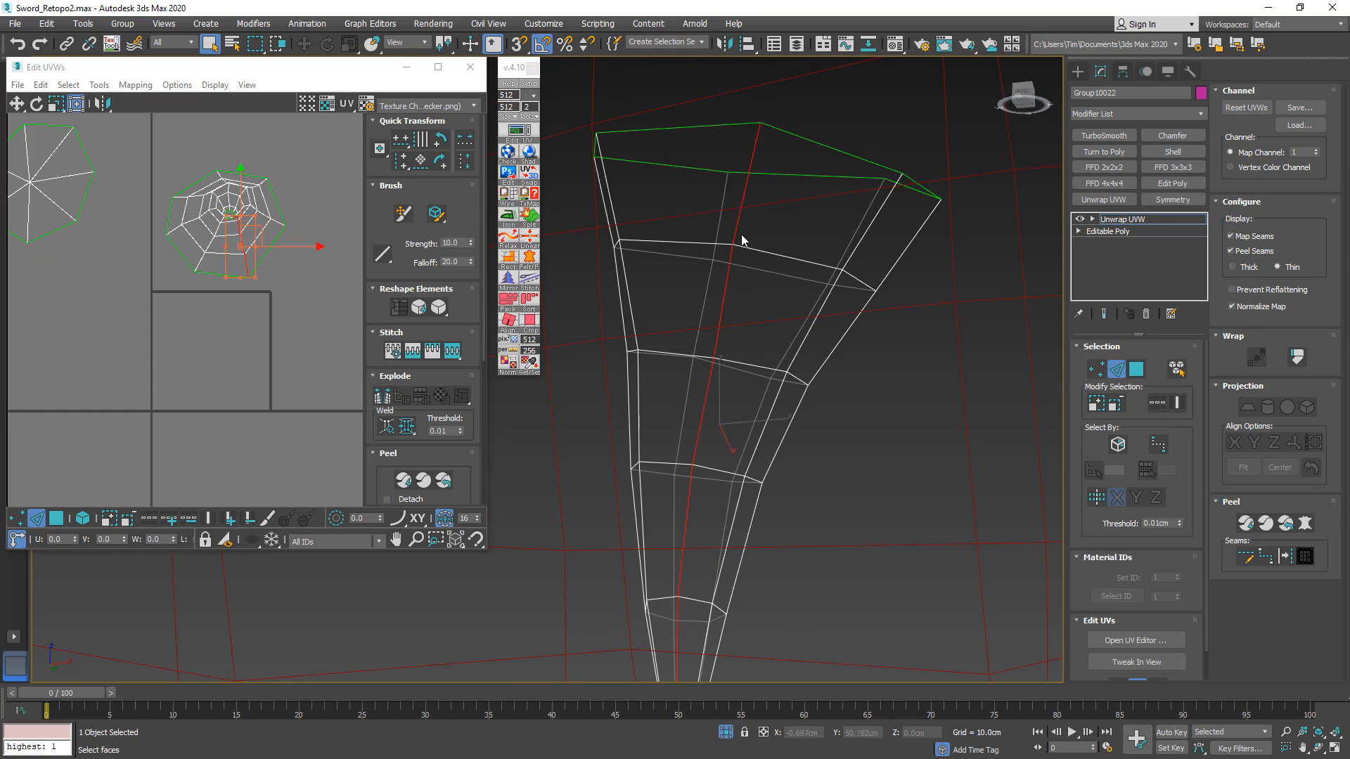
- Isolate the spike and break its UVs along the selected lengthwise edges
key("alt+q")
middle_click_drag(669, 343, 717, 262)
key("z")
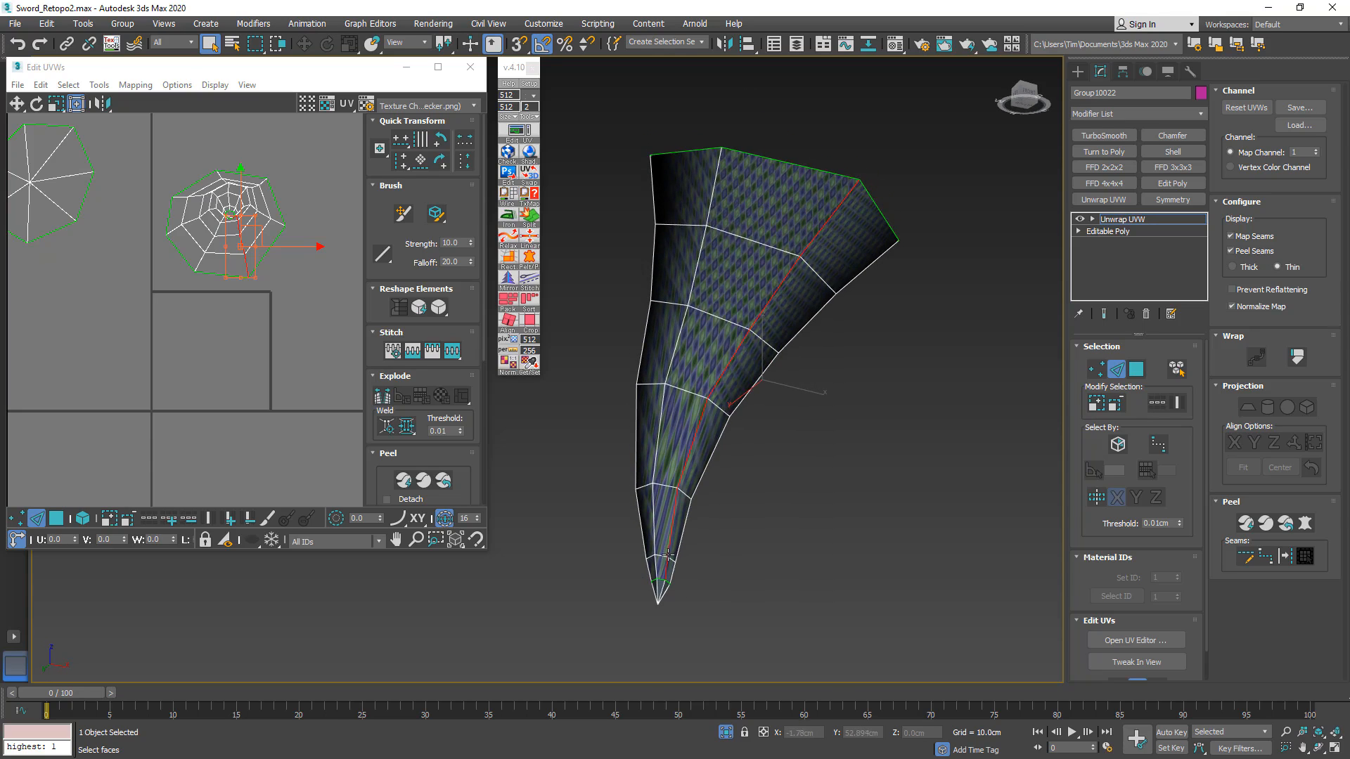
middle_click_drag(293, 298, 286, 413)
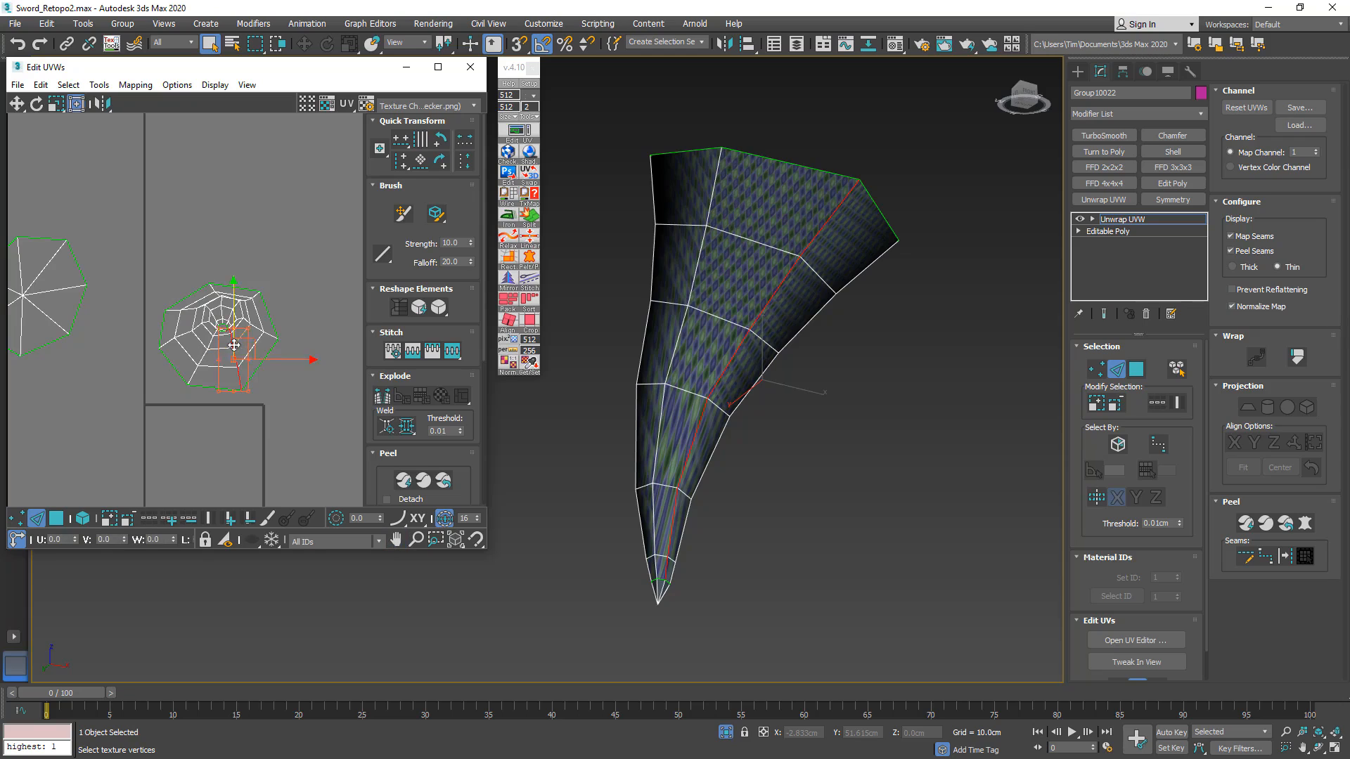
right_click(229, 340)
left_click(216, 378)
scroll(204, 356, "down", 2)
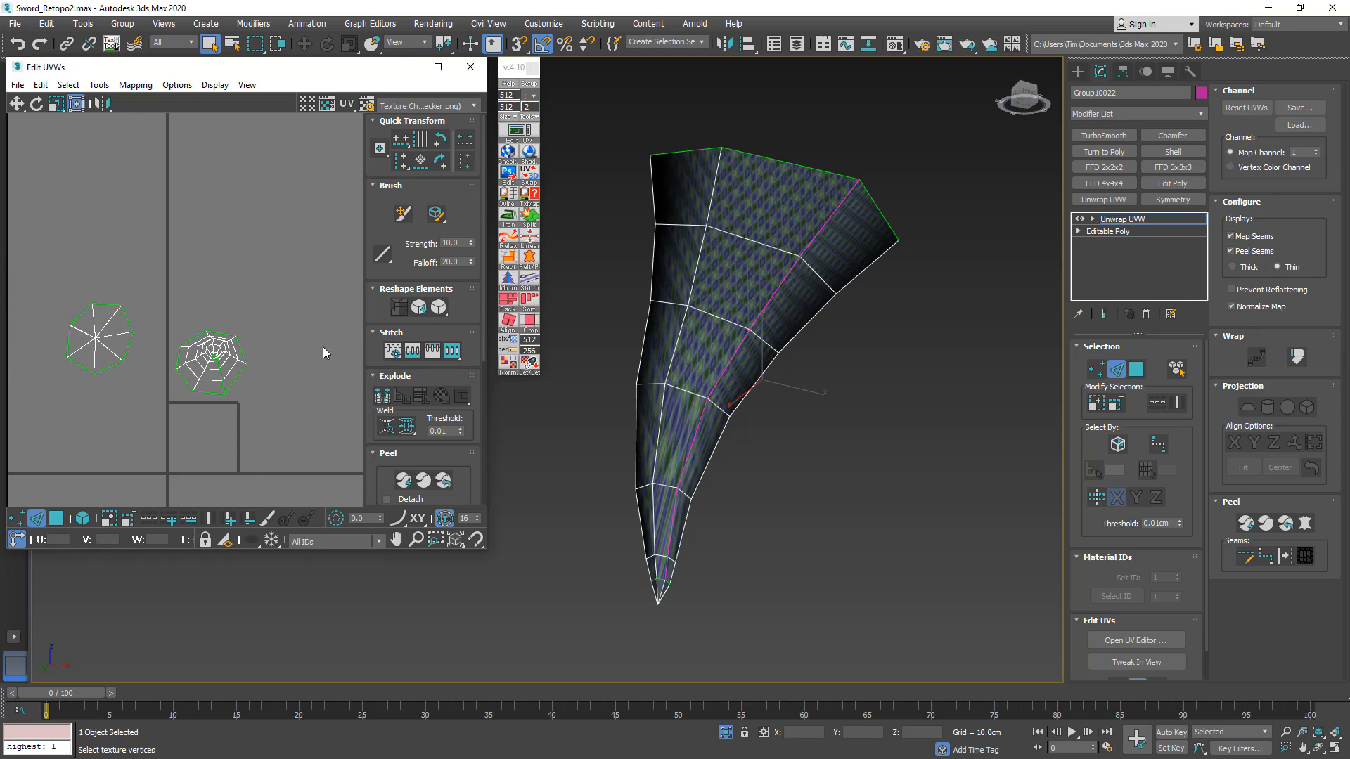
- Select all faces of the spike, quick-peel both islands and rescale them relative to each other
left_click(1137, 372)
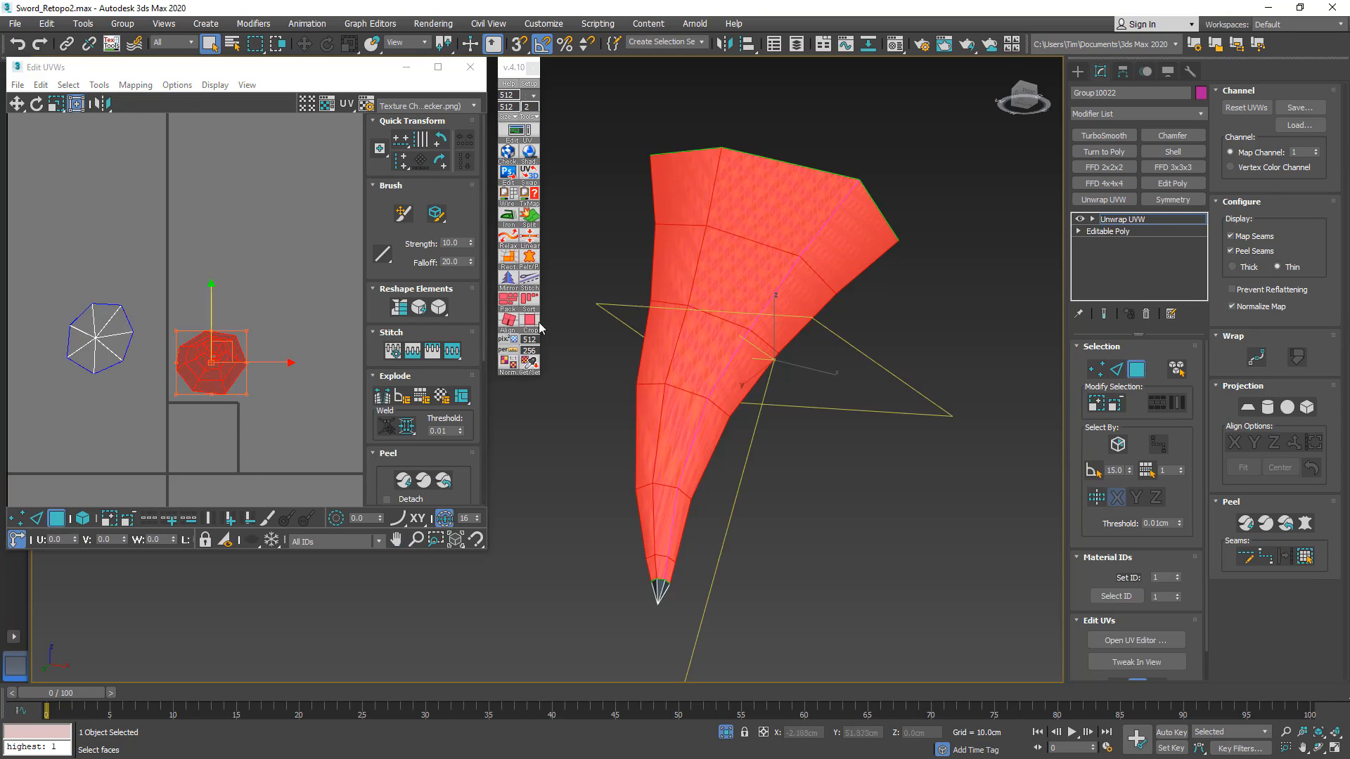
key("ctrl+a")
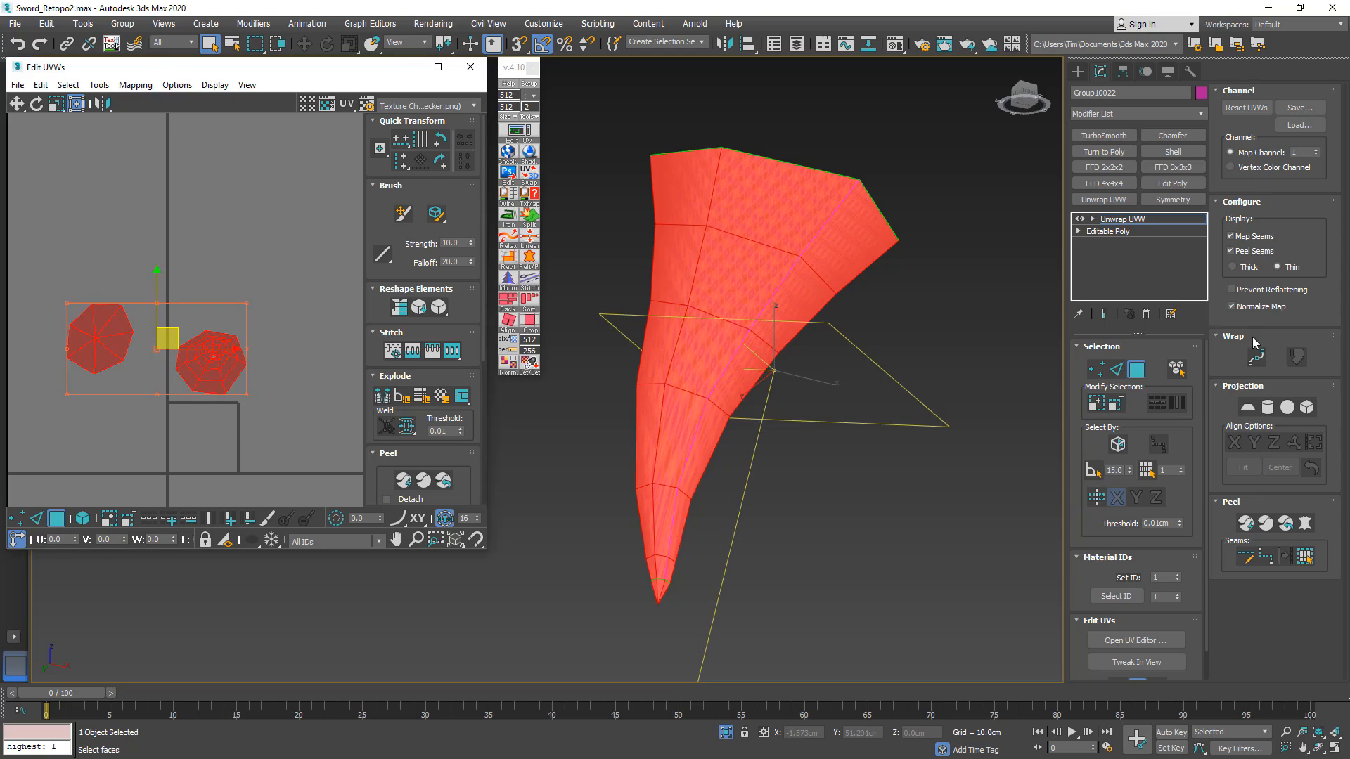
left_click(1245, 524)
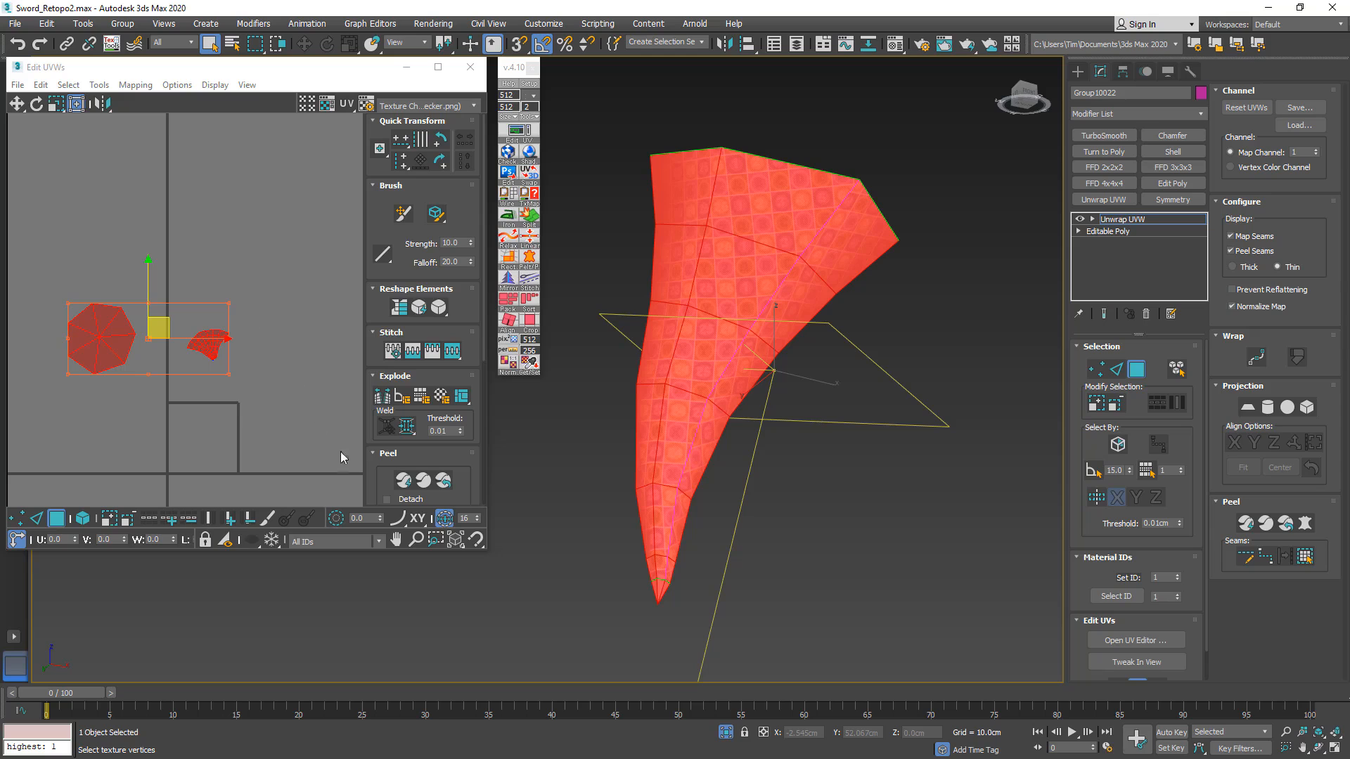
scroll(468, 464, "down", 5)
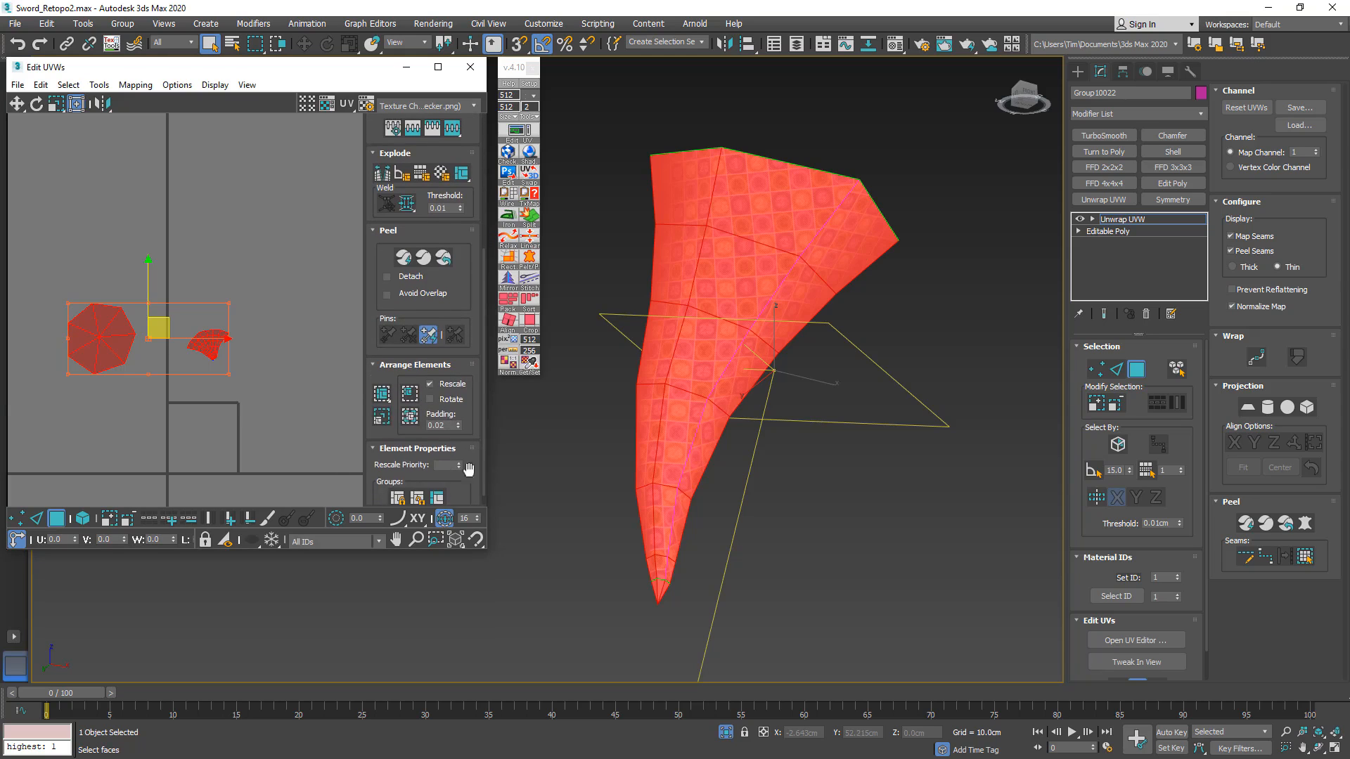
left_click(381, 416)
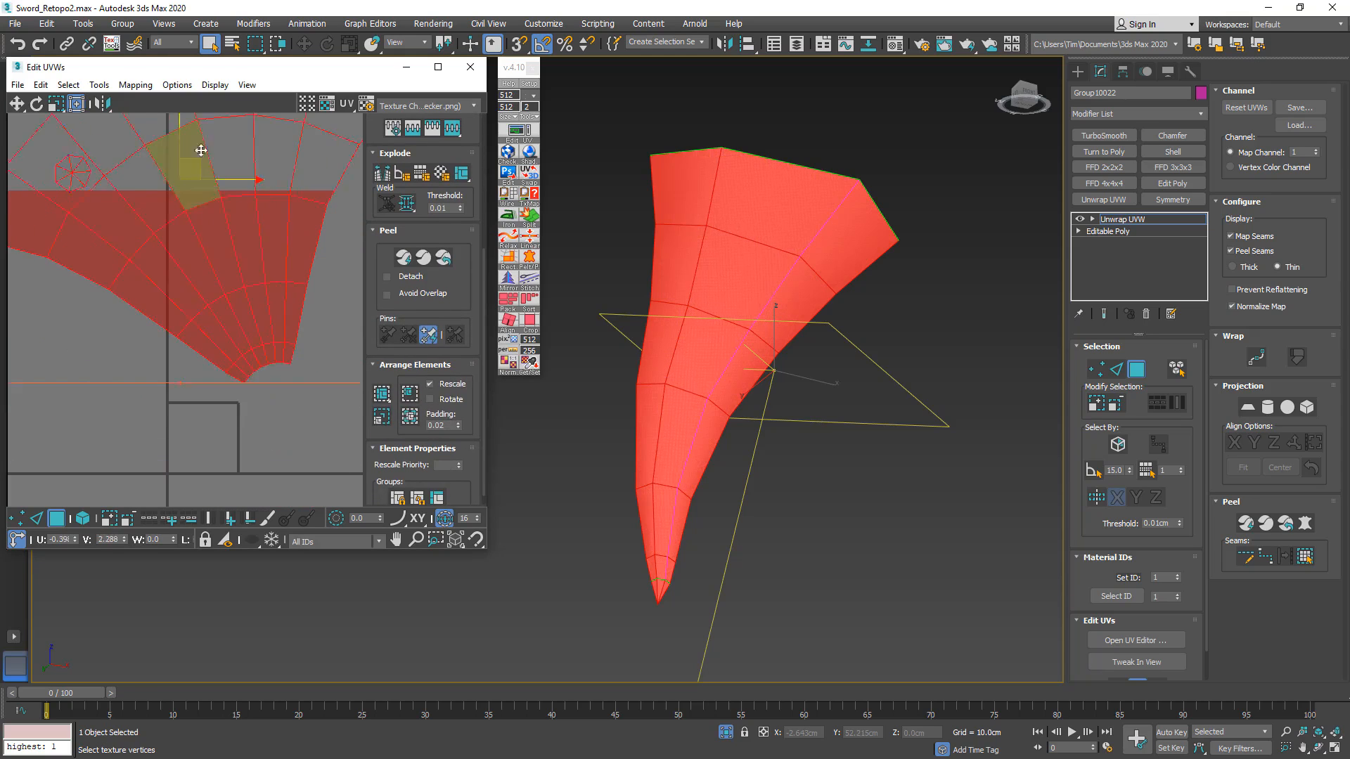
- Scale the spike's UV islands down together outside the UV square and check the checker pattern around the spike
middle_click_drag(815, 405, 873, 425, "alt")
middle_click_drag(727, 472, 741, 420)
scroll(741, 421, "up", 5)
key("F3")
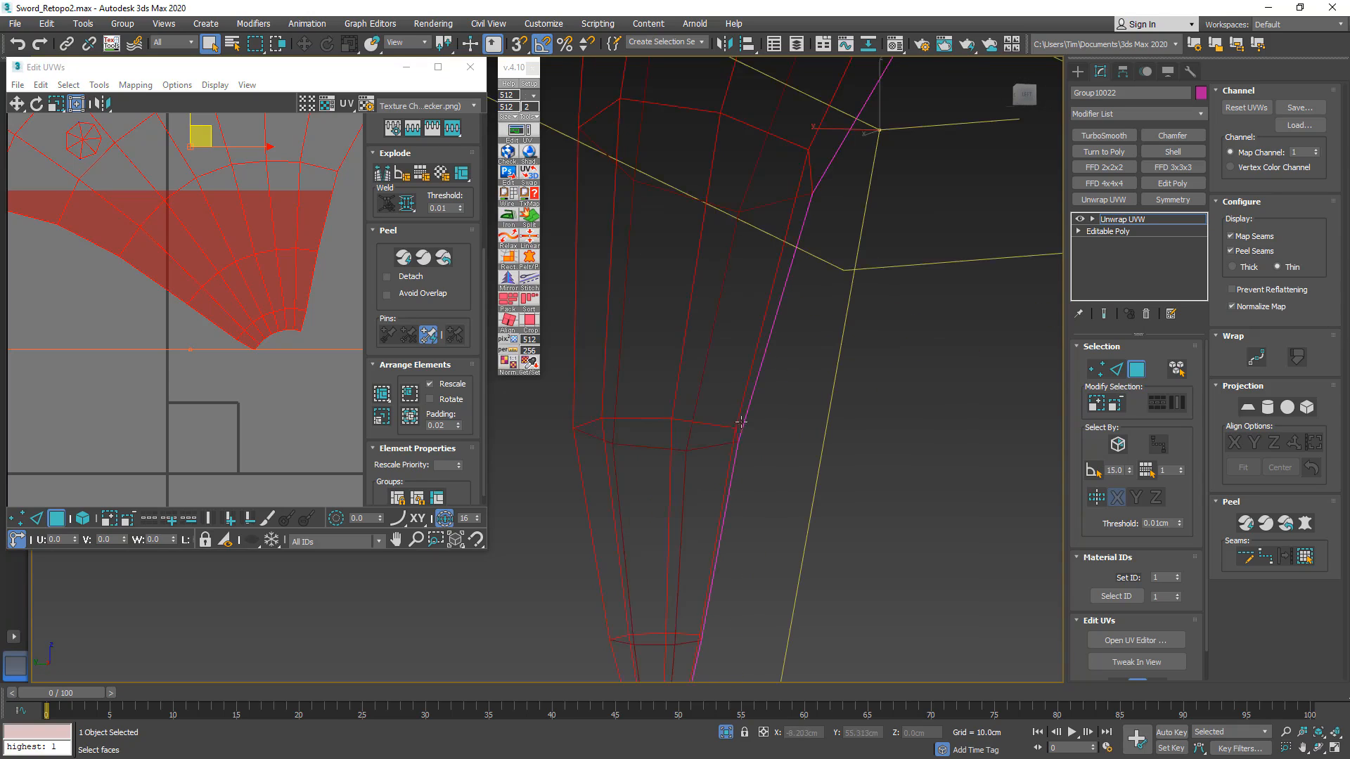
middle_click_drag(705, 499, 704, 491)
key("F3")
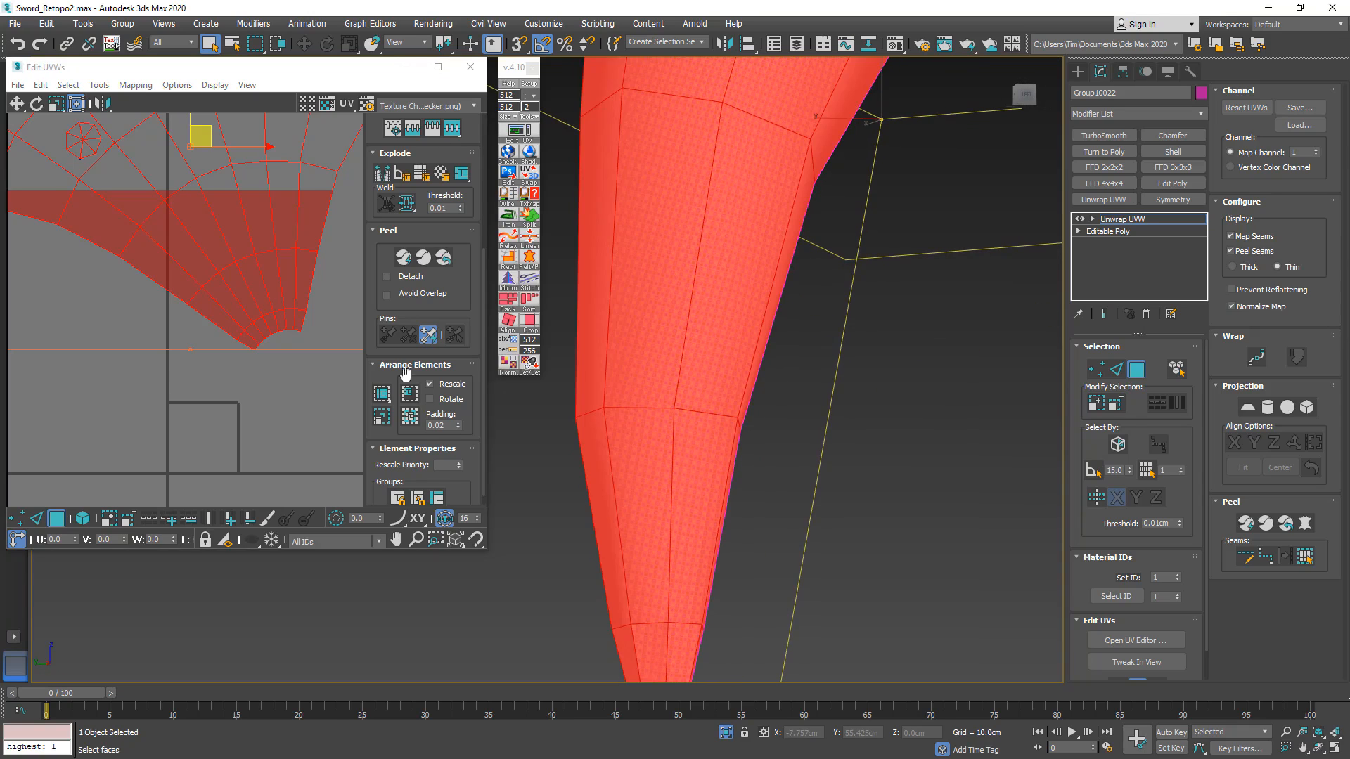
scroll(256, 338, "down", 4)
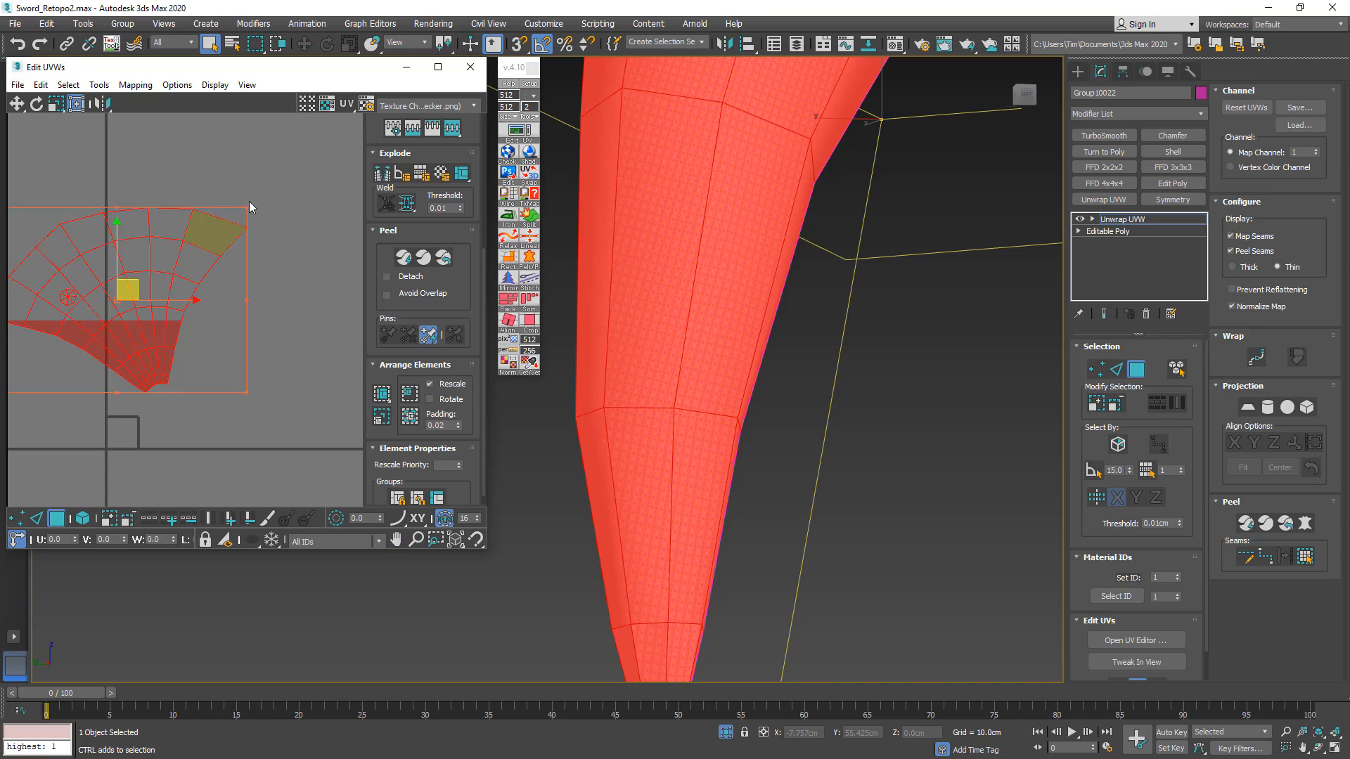
left_click_drag(250, 208, 60, 346)
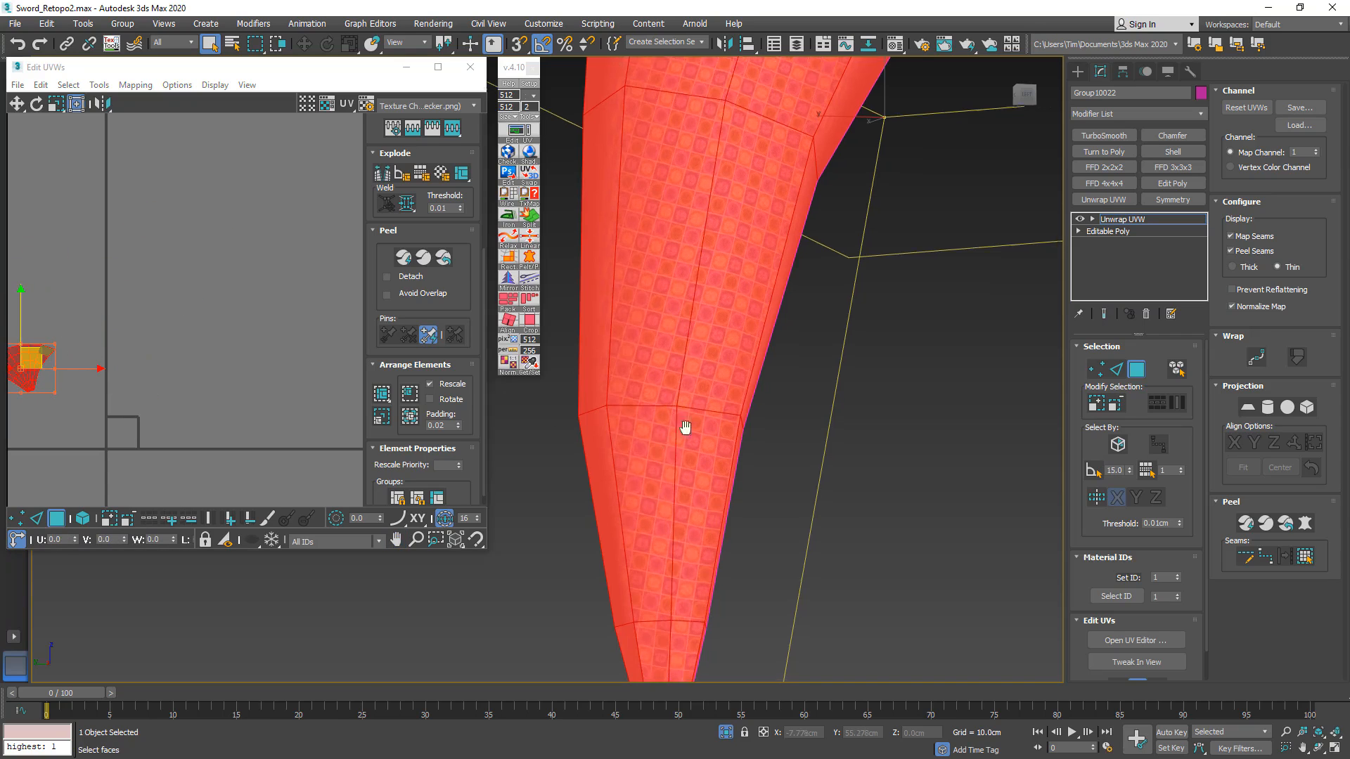
middle_click_drag(685, 428, 728, 291)
middle_click_drag(725, 616, 632, 502, "alt")
middle_click_drag(739, 450, 797, 396, "alt")
key("z")
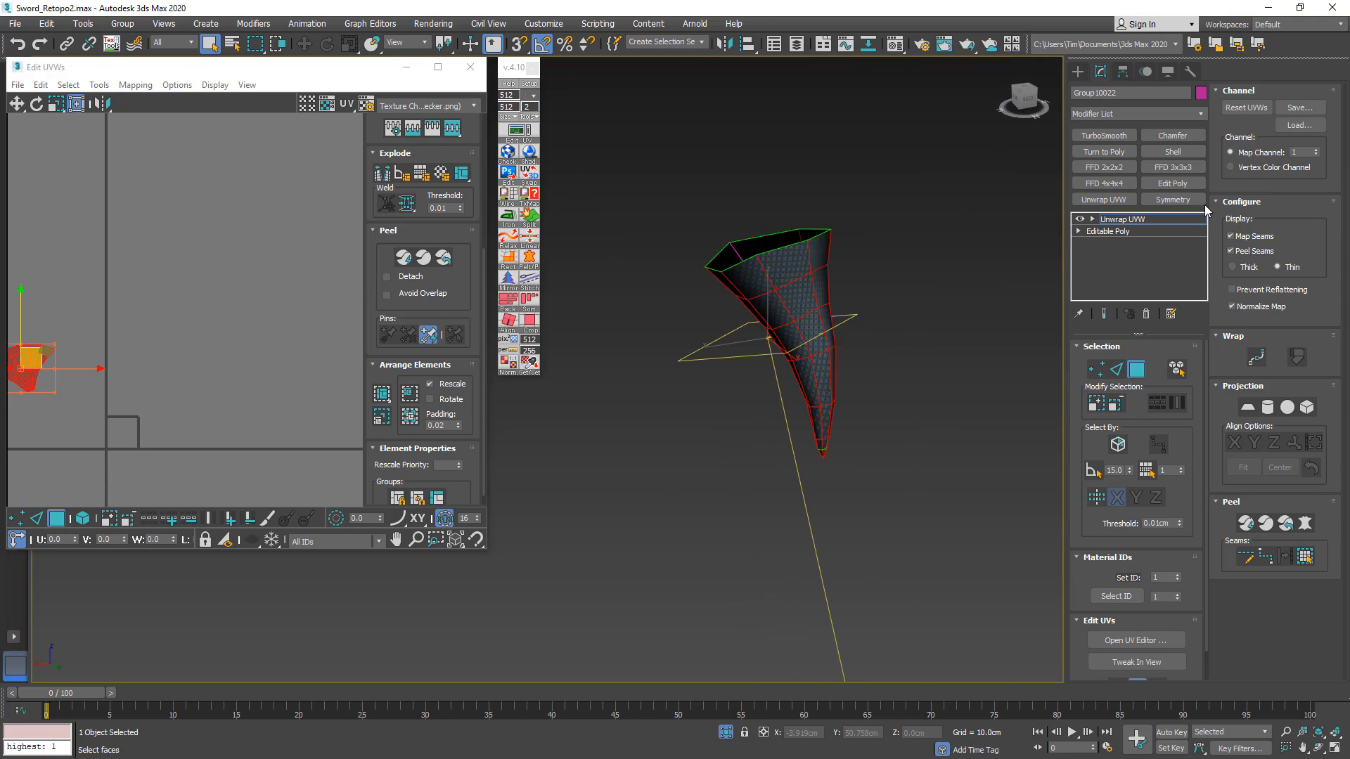
- Collapse the small spike's Unwrap UVW modifier into the Editable Poly and leave isolation
right_click(1186, 220)
left_click(1186, 347)
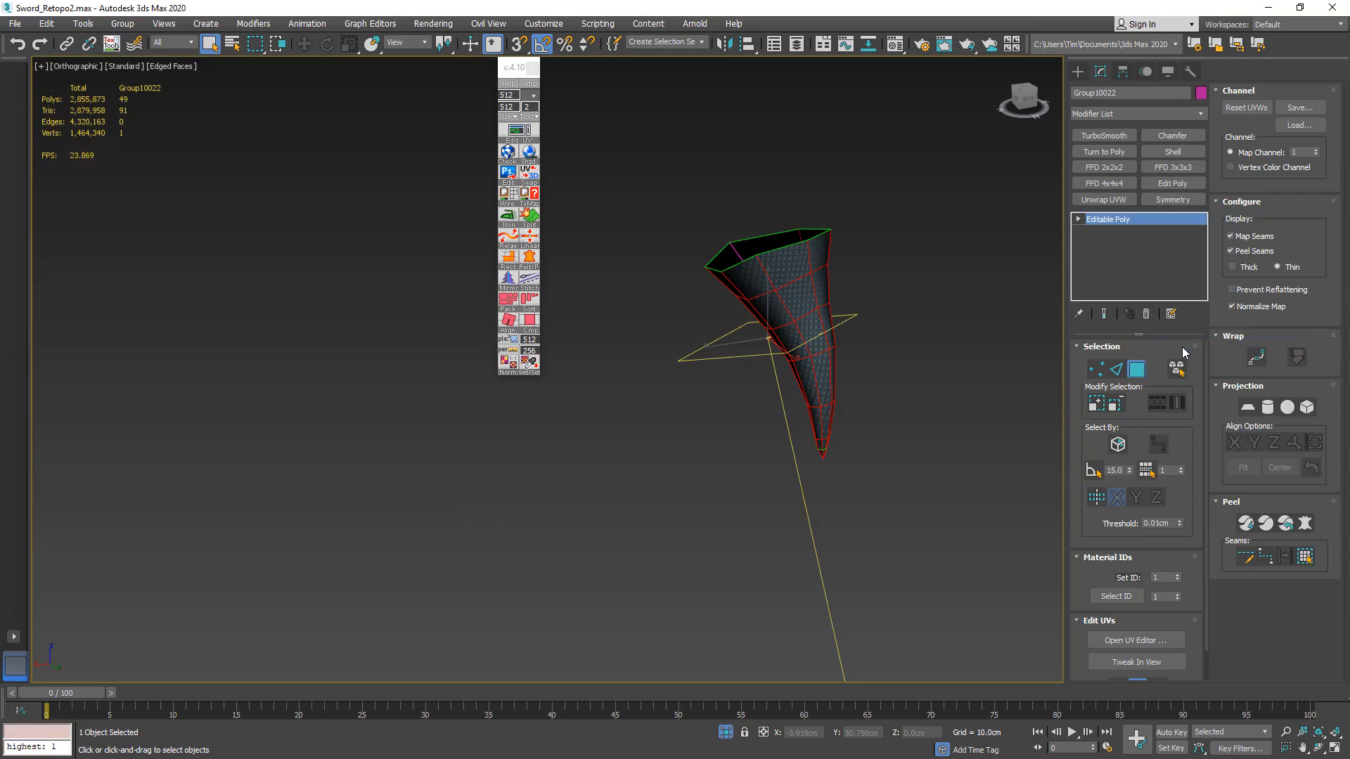
key("alt+q")
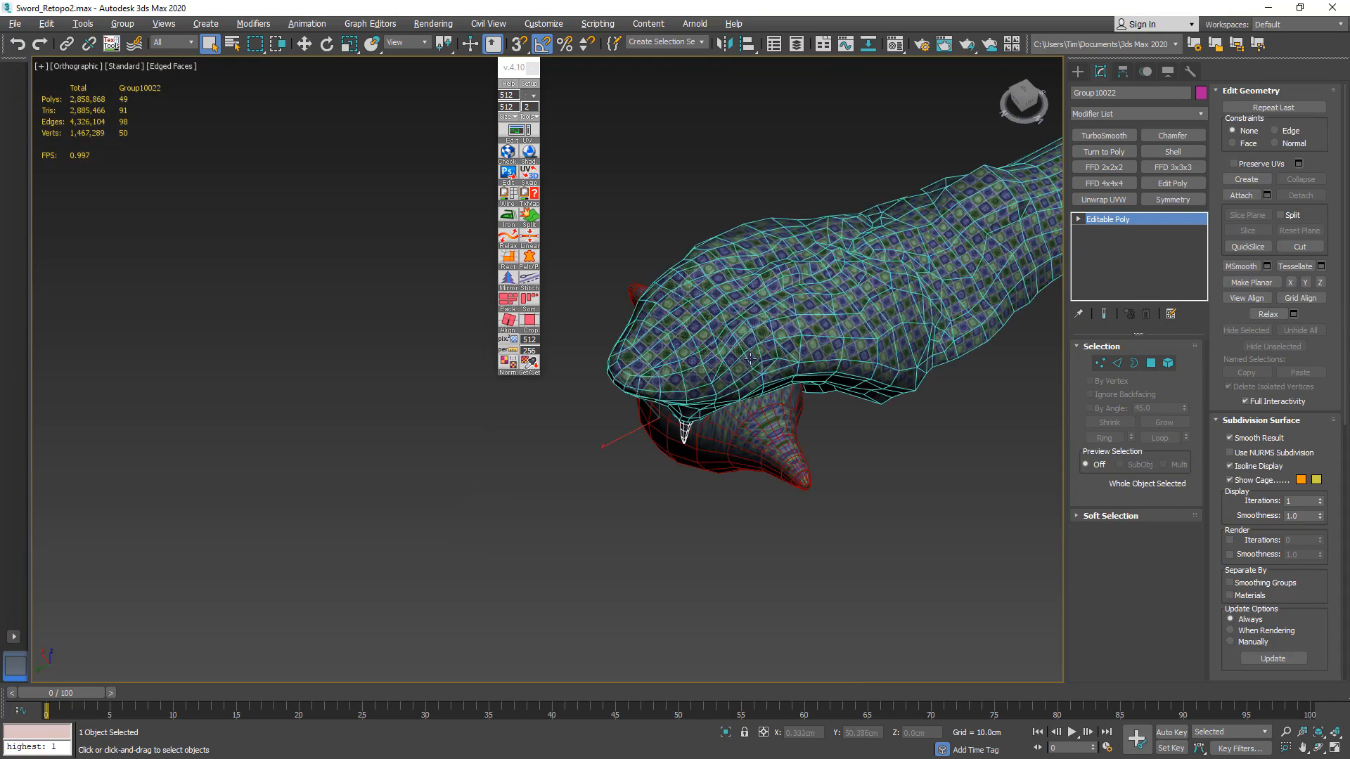
- Select the large spiked body under the pommel, isolate it and apply a new Unwrap UVW modifier
middle_click_drag(750, 359, 742, 465, "alt")
left_click(744, 443)
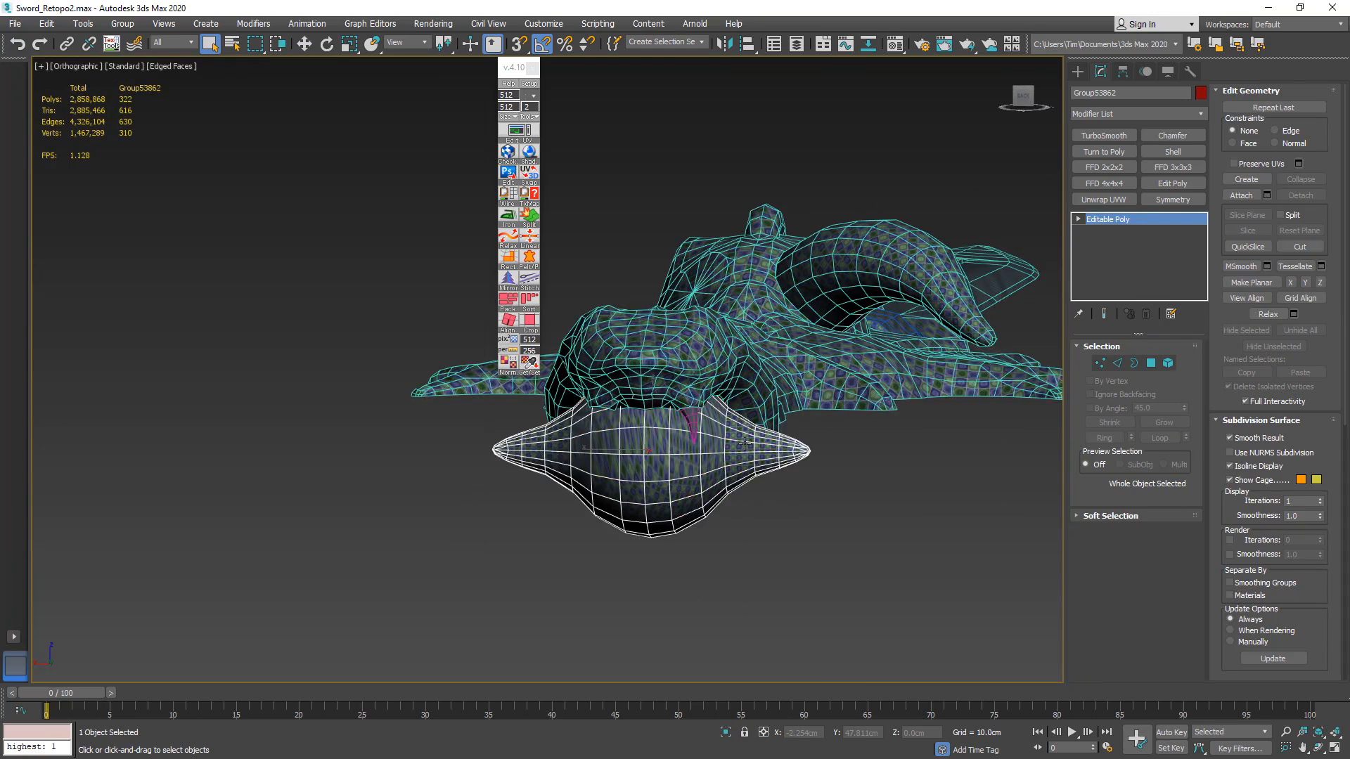
key("alt+q")
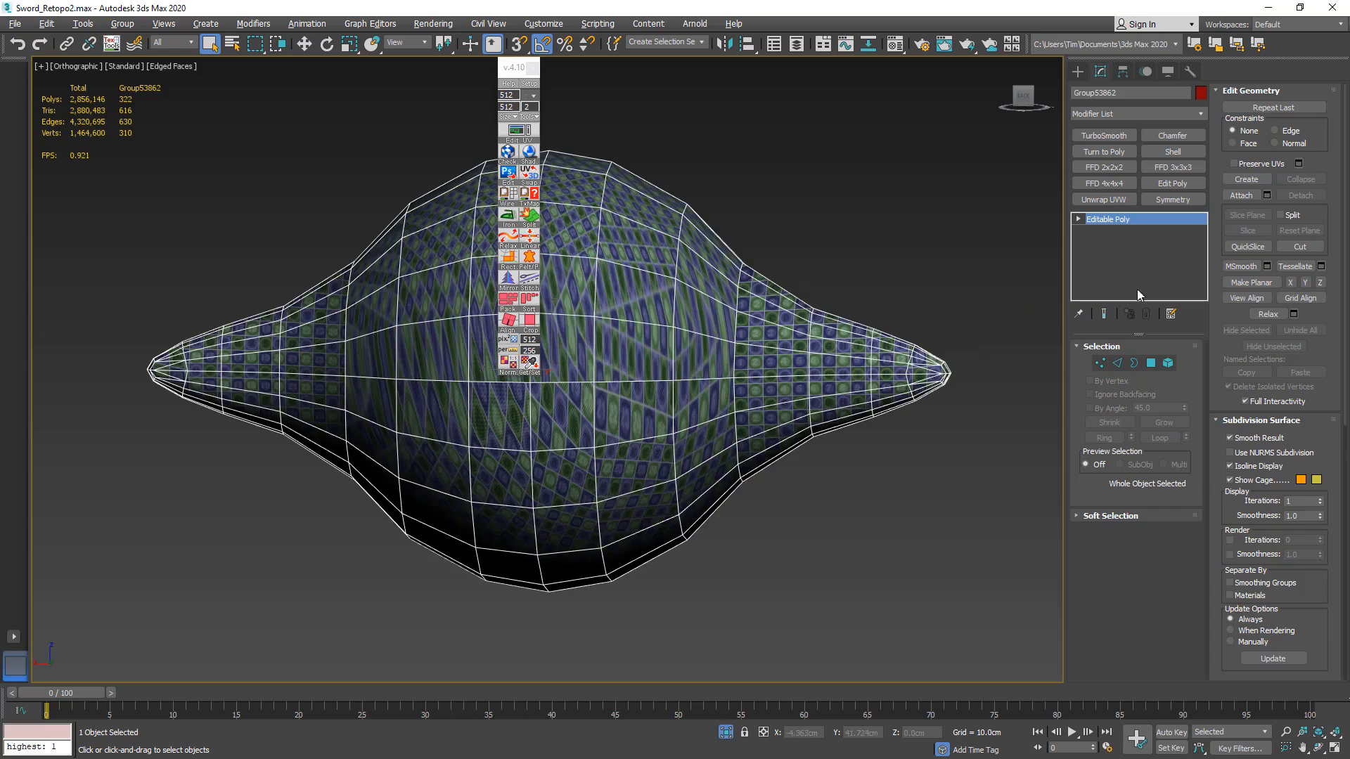
left_click(1108, 201)
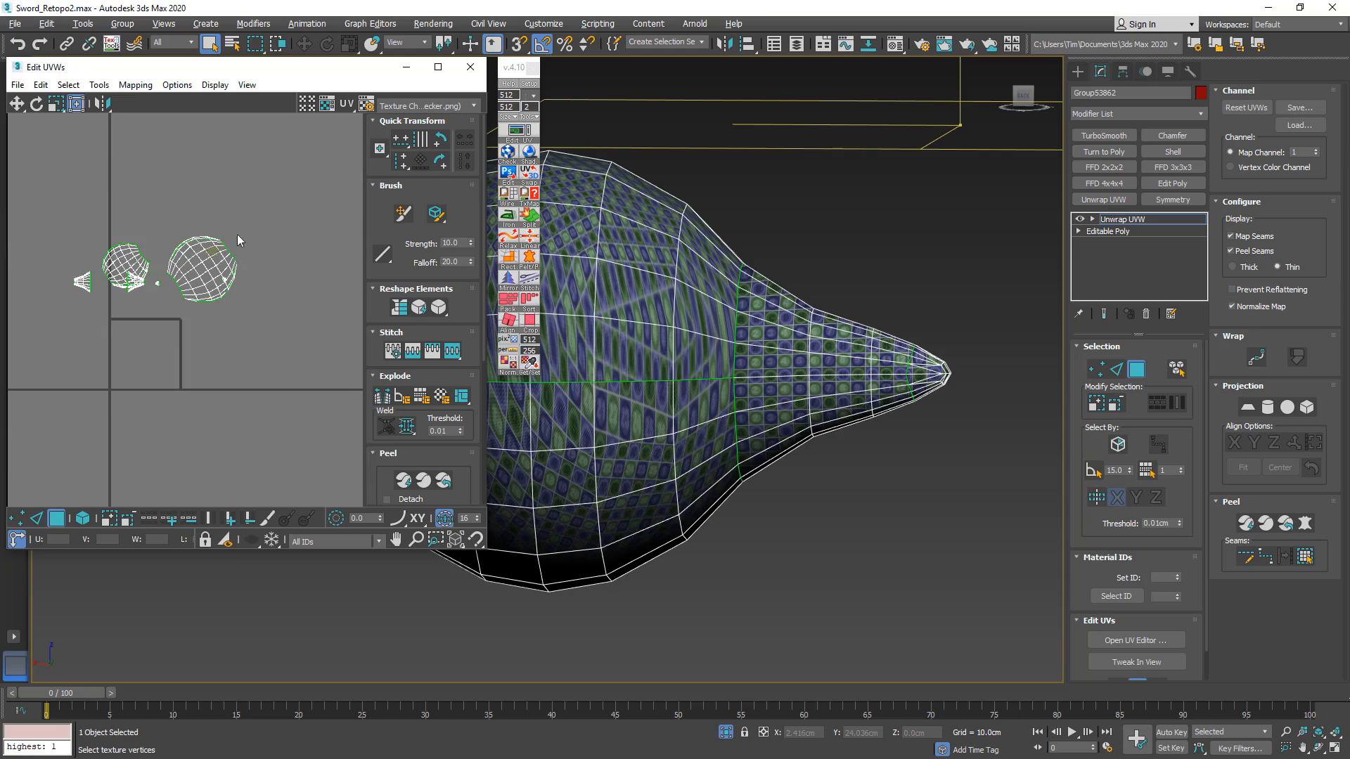
- Select all UV faces of the spiked body, quick-peel them and rescale the islands relative to each other
key("ctrl+a")
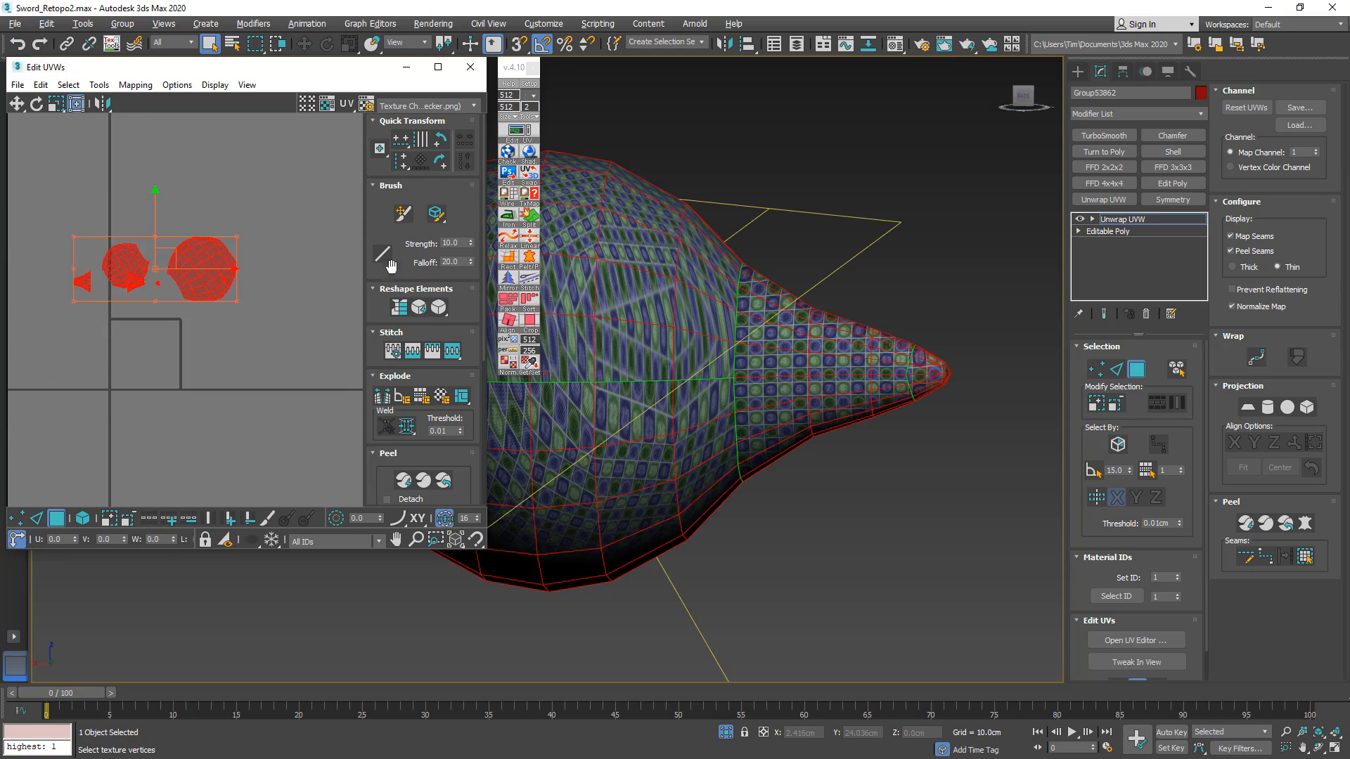
left_click(402, 482)
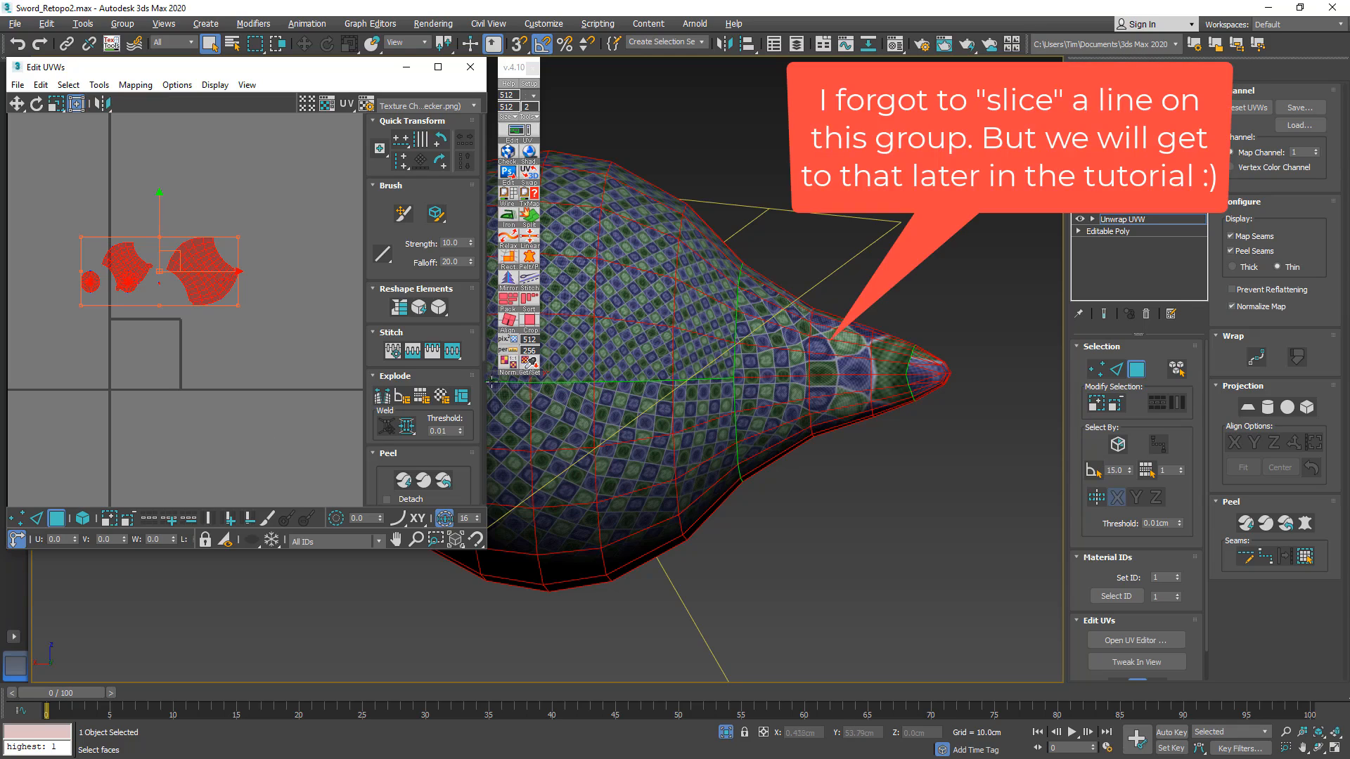
scroll(435, 419, "down", 5)
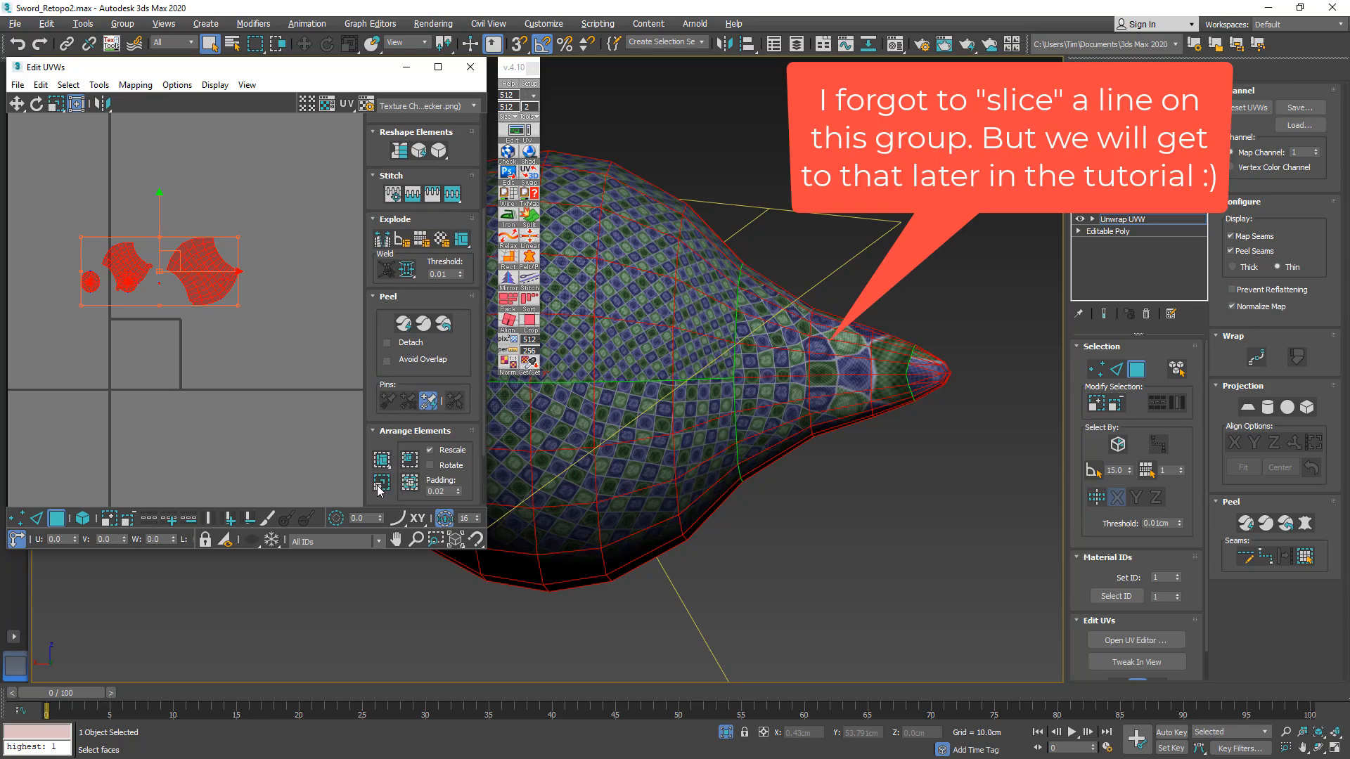
left_click(378, 485)
middle_click_drag(705, 435, 953, 361)
scroll(842, 457, "down", 4)
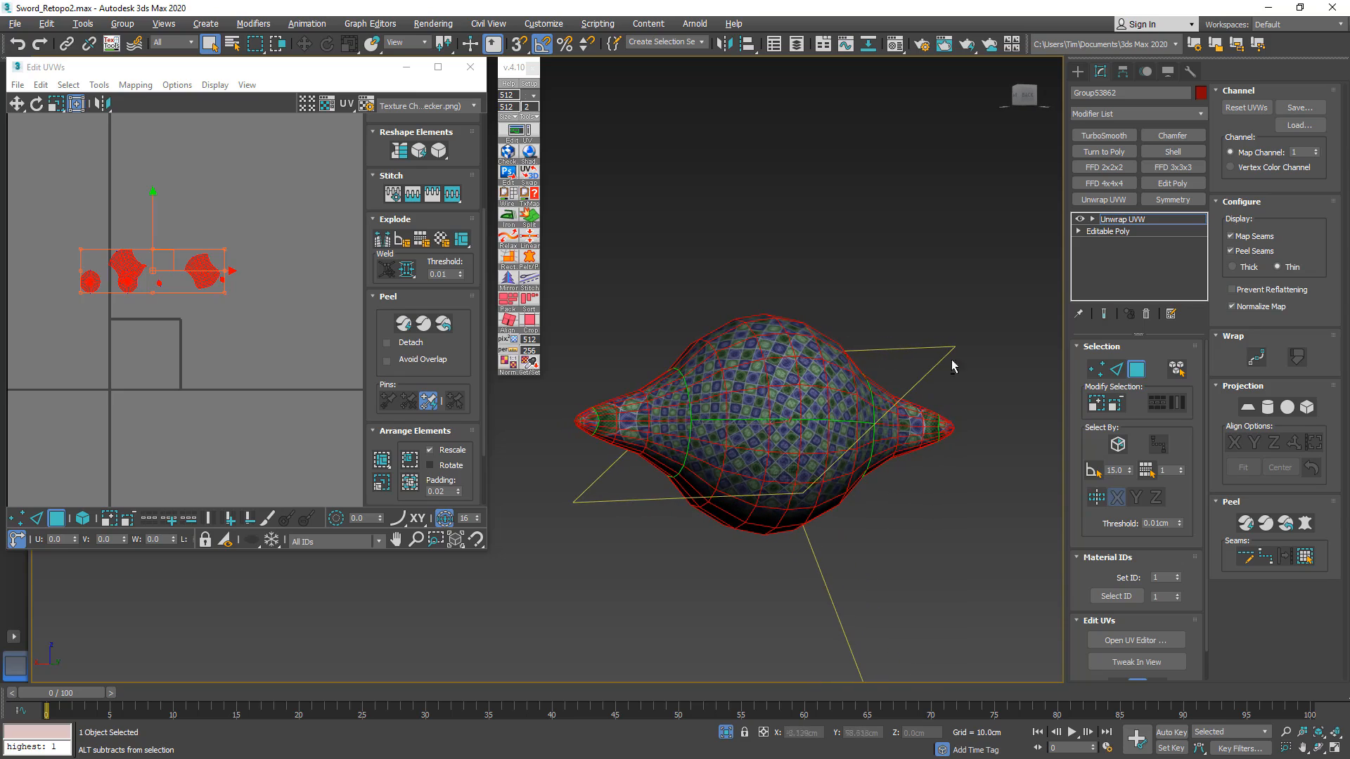
- Collapse the spiked body's Unwrap UVW modifier into the Editable Poly and leave isolation
right_click(1111, 220)
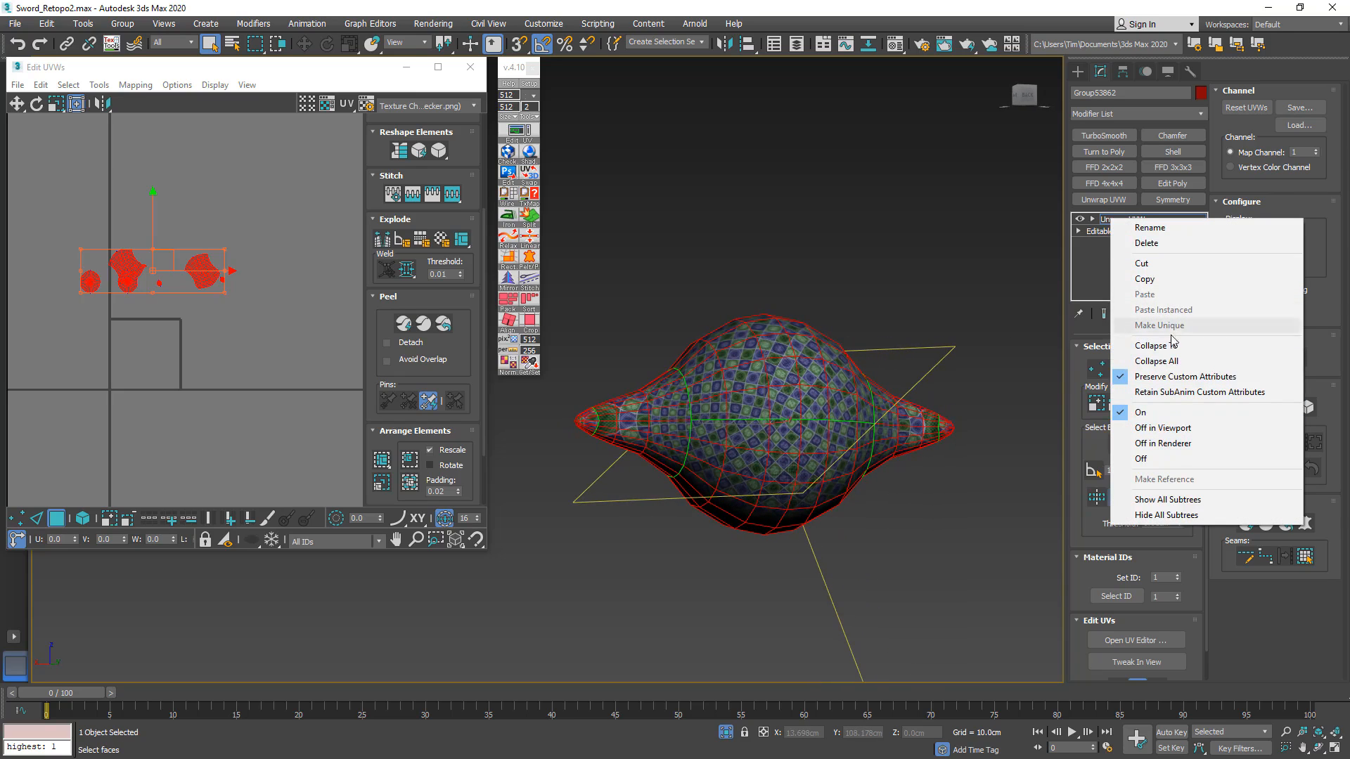
left_click(1122, 346)
key("alt+q")
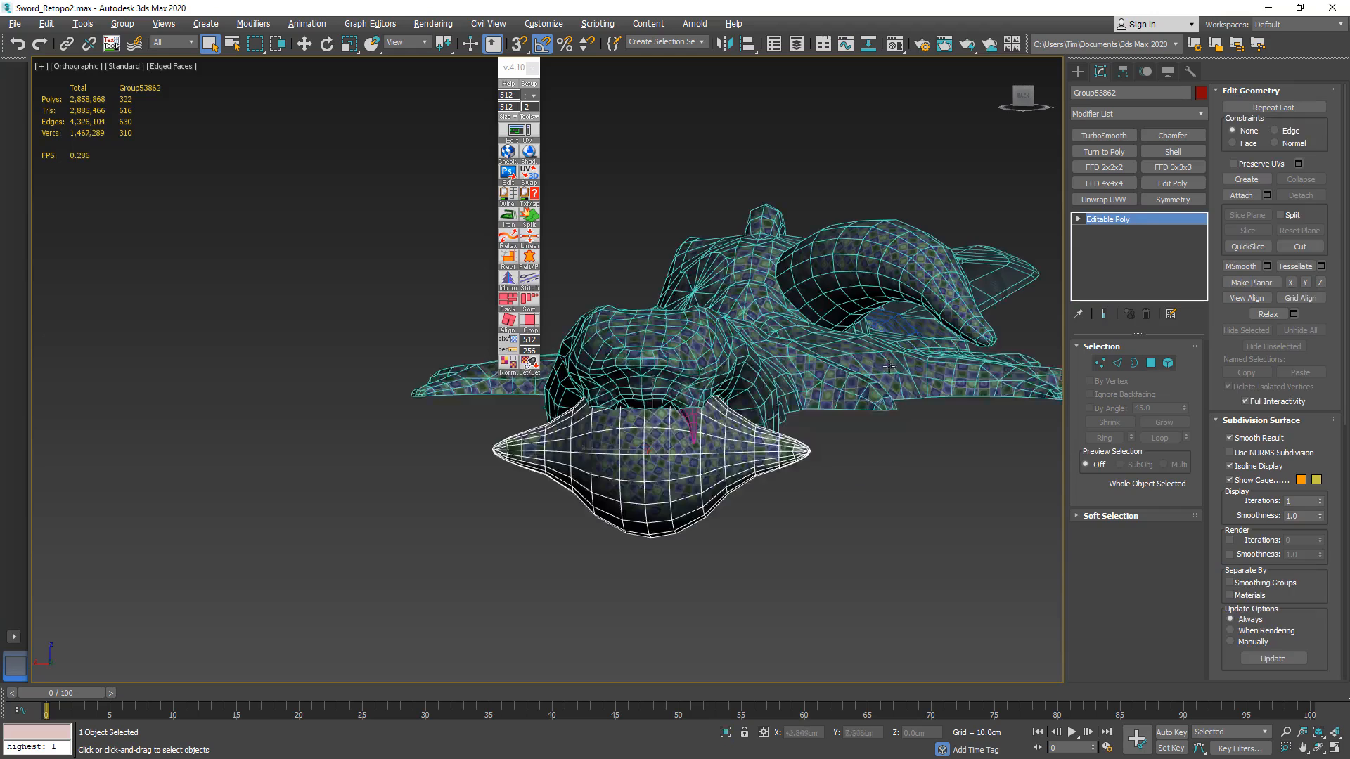
- Bring the whole sword into view and save the scene as Sword_Retopo3.max
middle_click_drag(821, 360, 211, 526)
scroll(786, 422, "down", 2)
scroll(668, 464, "down", 5)
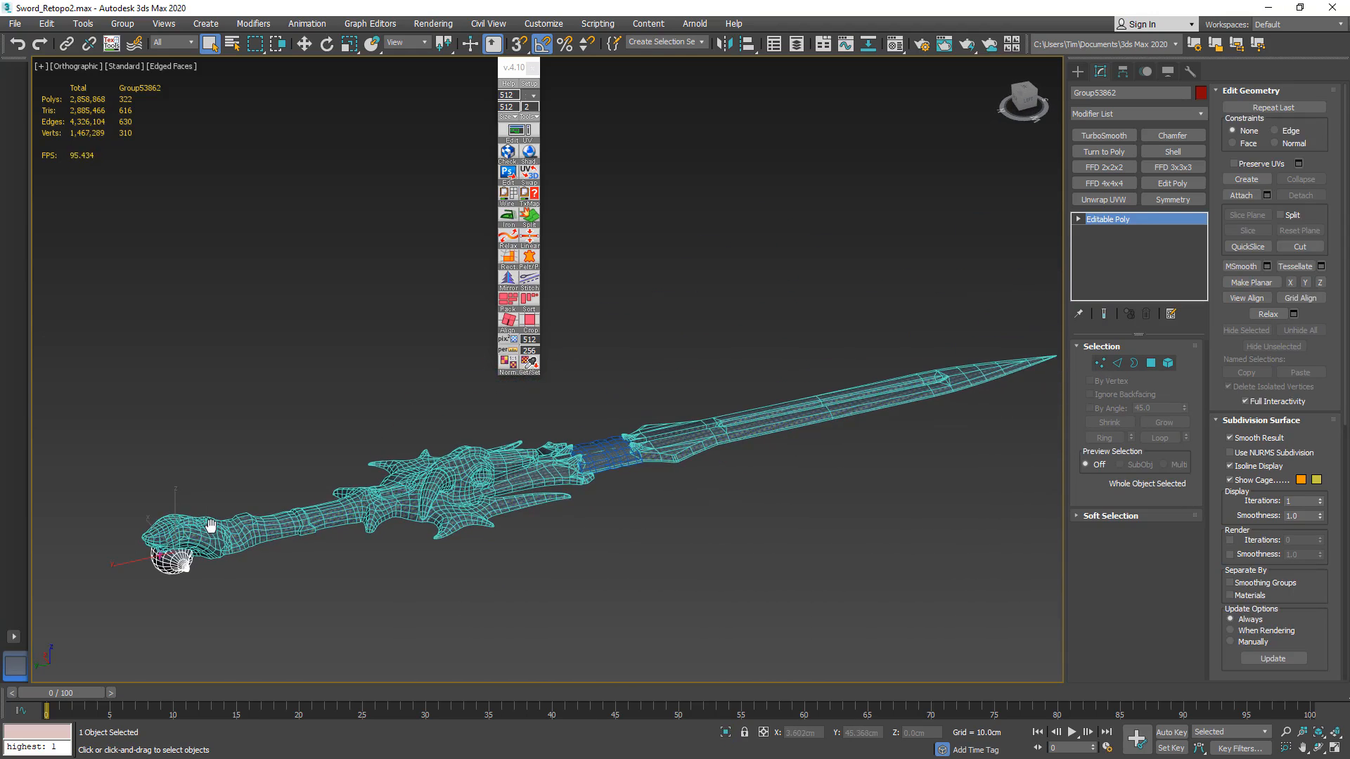
key("ctrl+s")
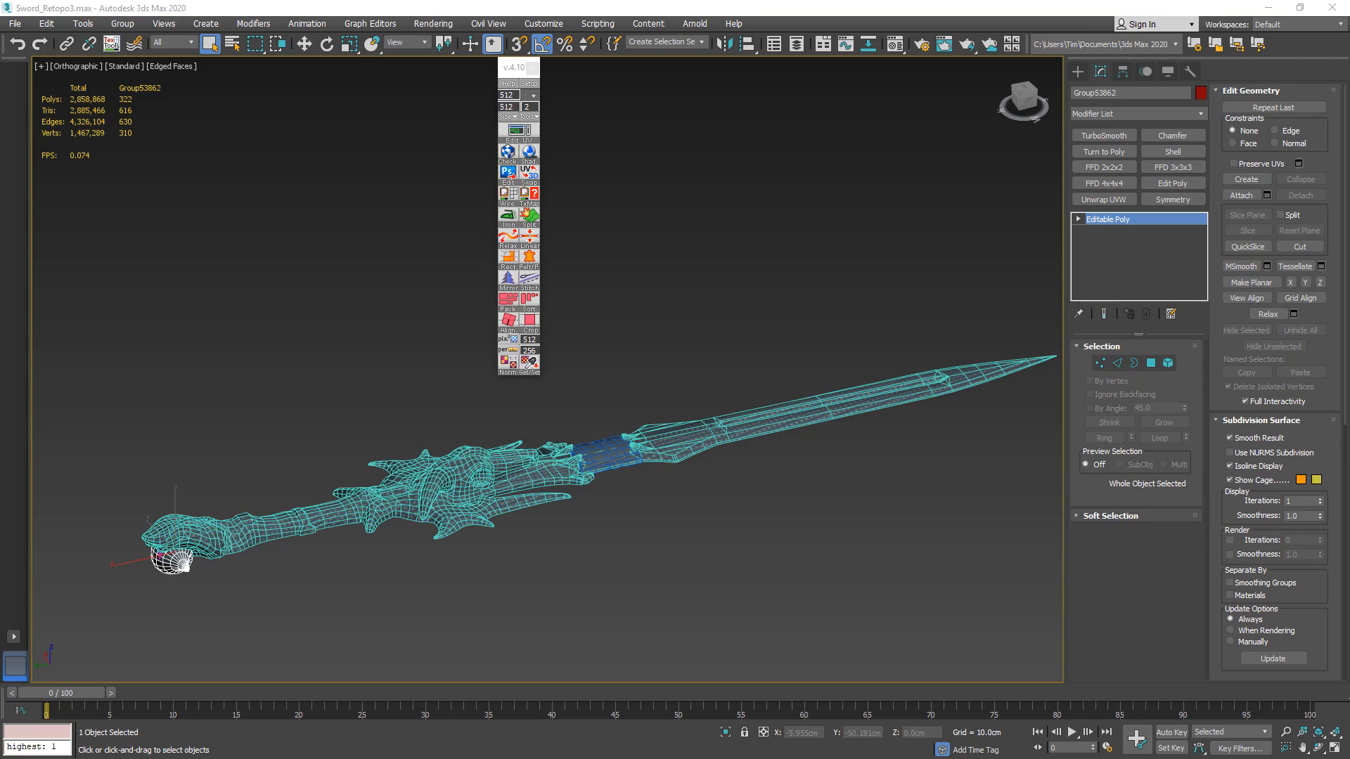
- Close the floating texture toolbox, select all five sword parts and apply one shared Unwrap UVW modifier
middle_click_drag(797, 389, 766, 436, "alt")
scroll(765, 437, "down", 2)
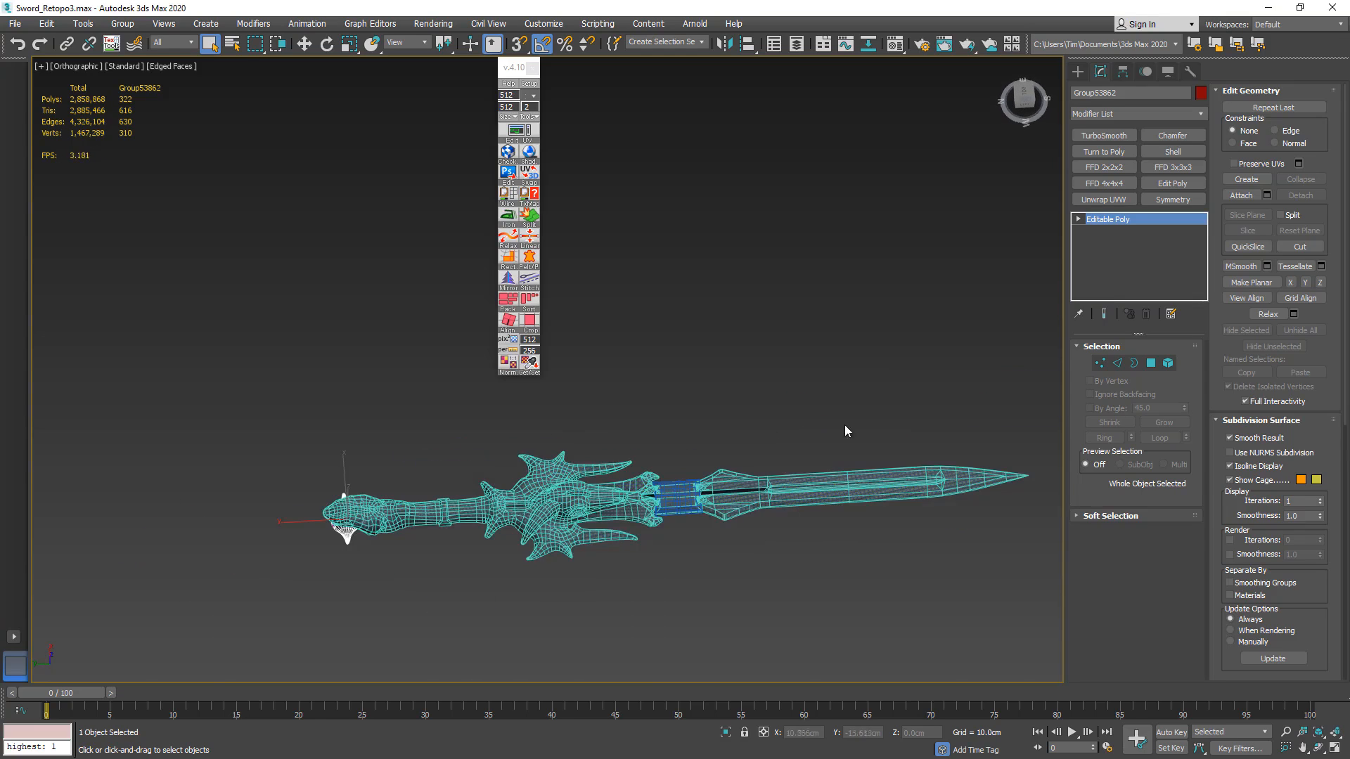
left_click(534, 67)
middle_click_drag(683, 329, 531, 317)
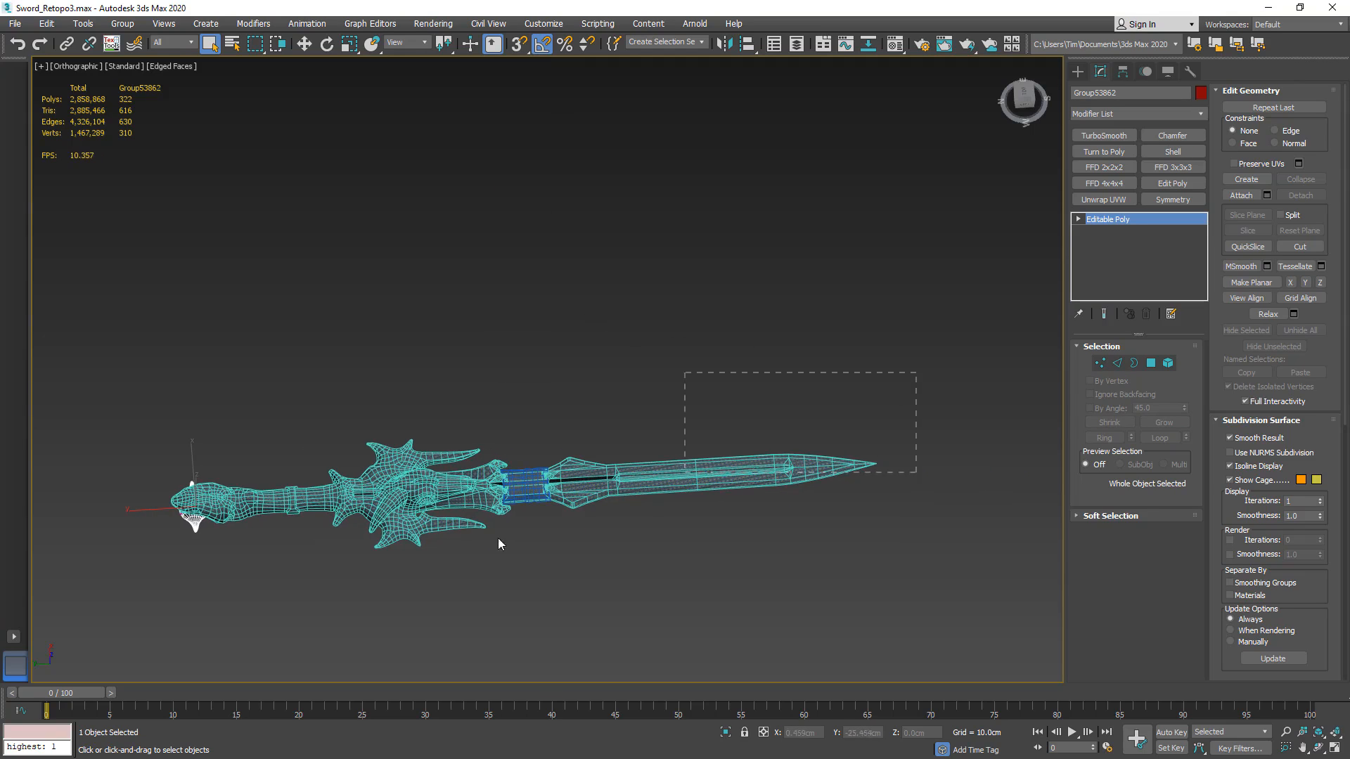
left_click_drag(499, 545, 147, 605)
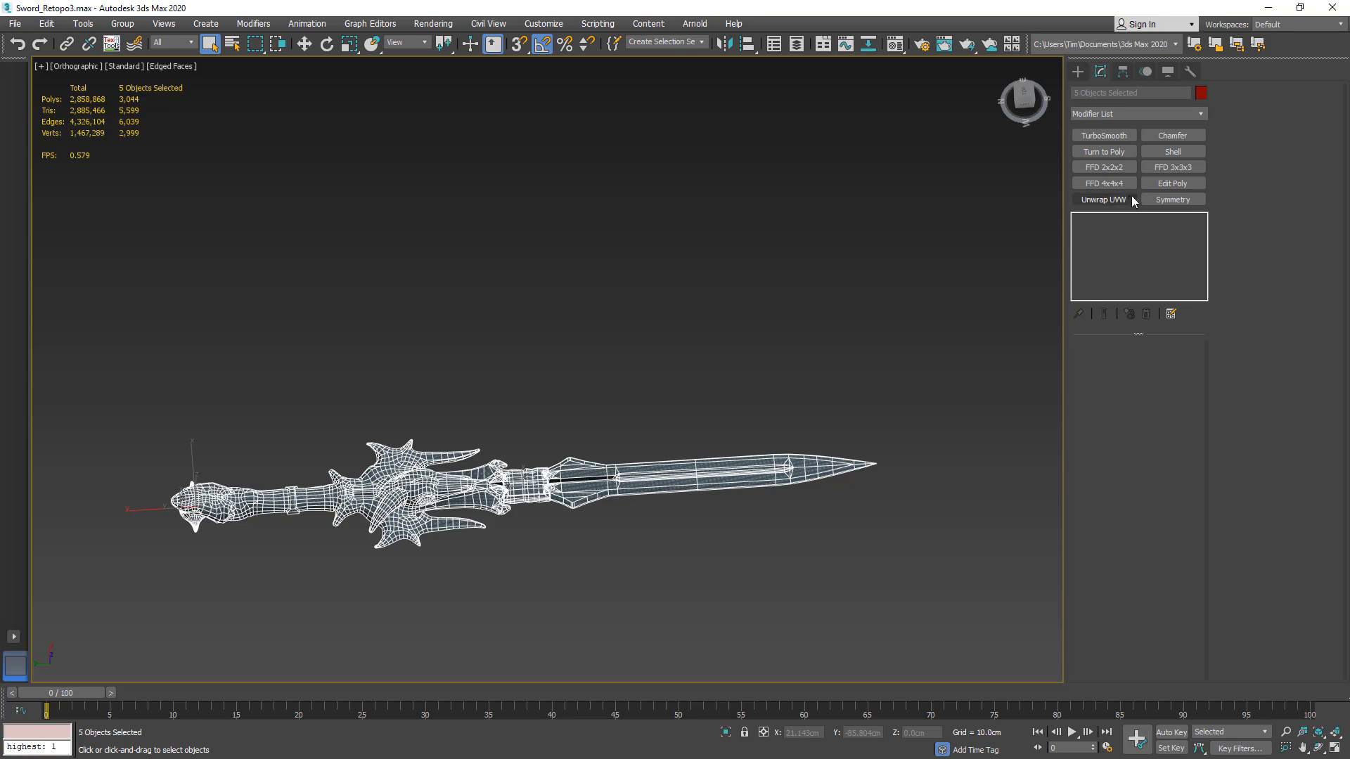
left_click(1123, 201)
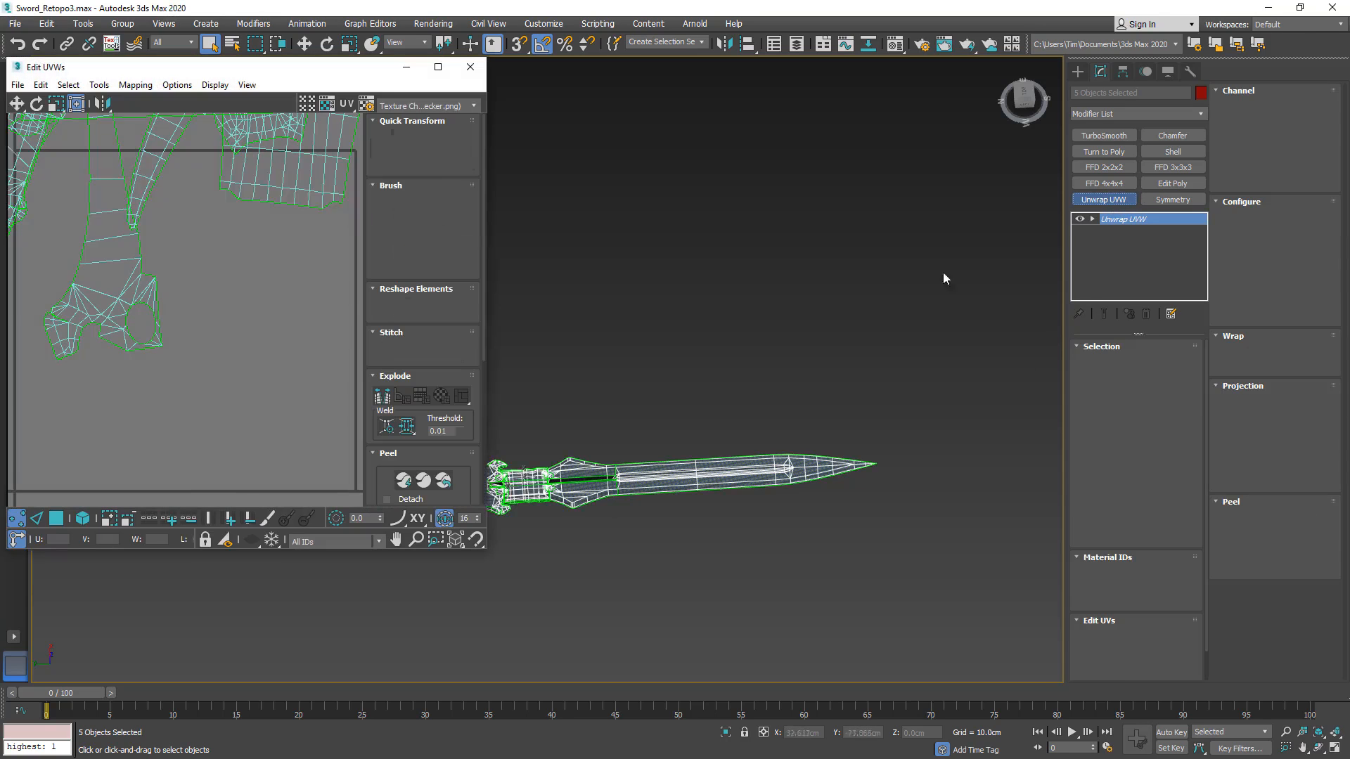
- Quick-peel all faces of the five sword parts together and pack their islands into the UV square with Pack Custom
middle_click_drag(597, 425, 832, 424)
scroll(832, 424, "down", 2)
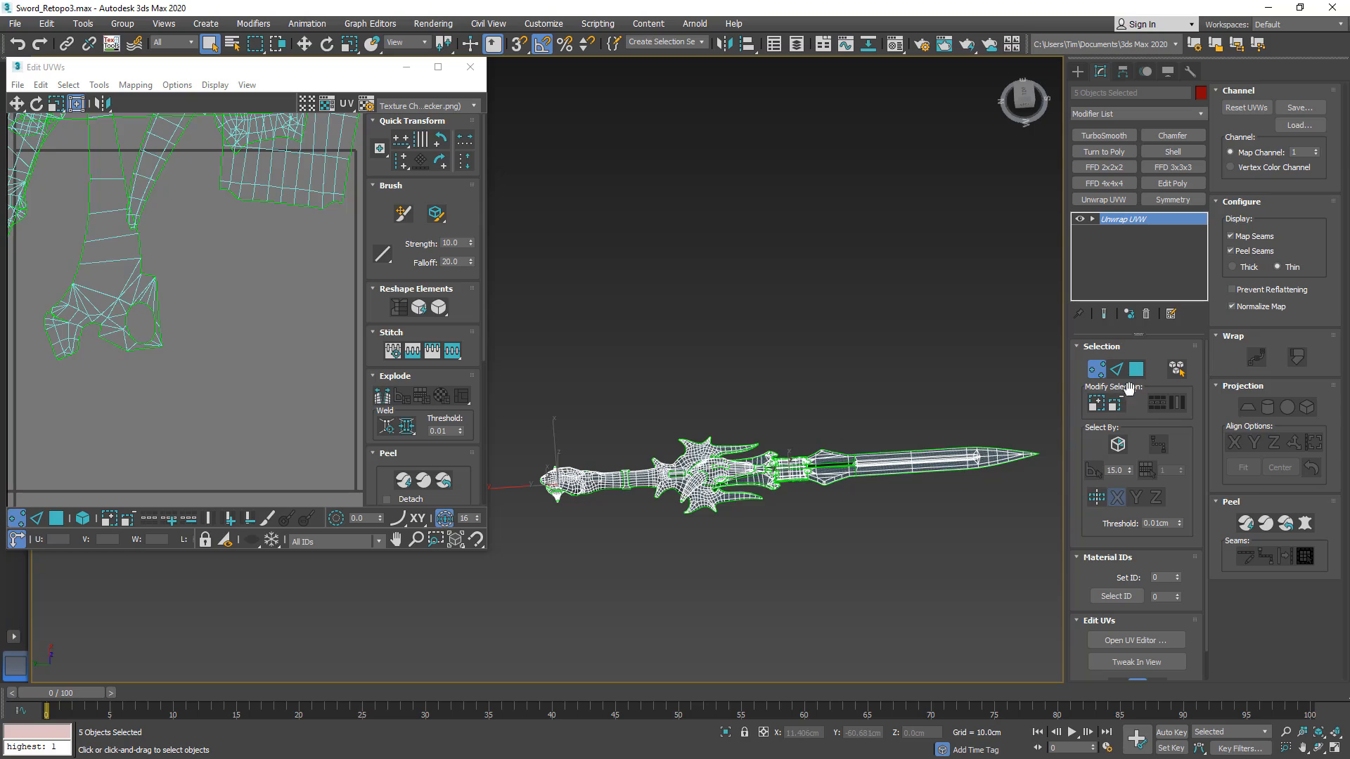
left_click(1137, 371)
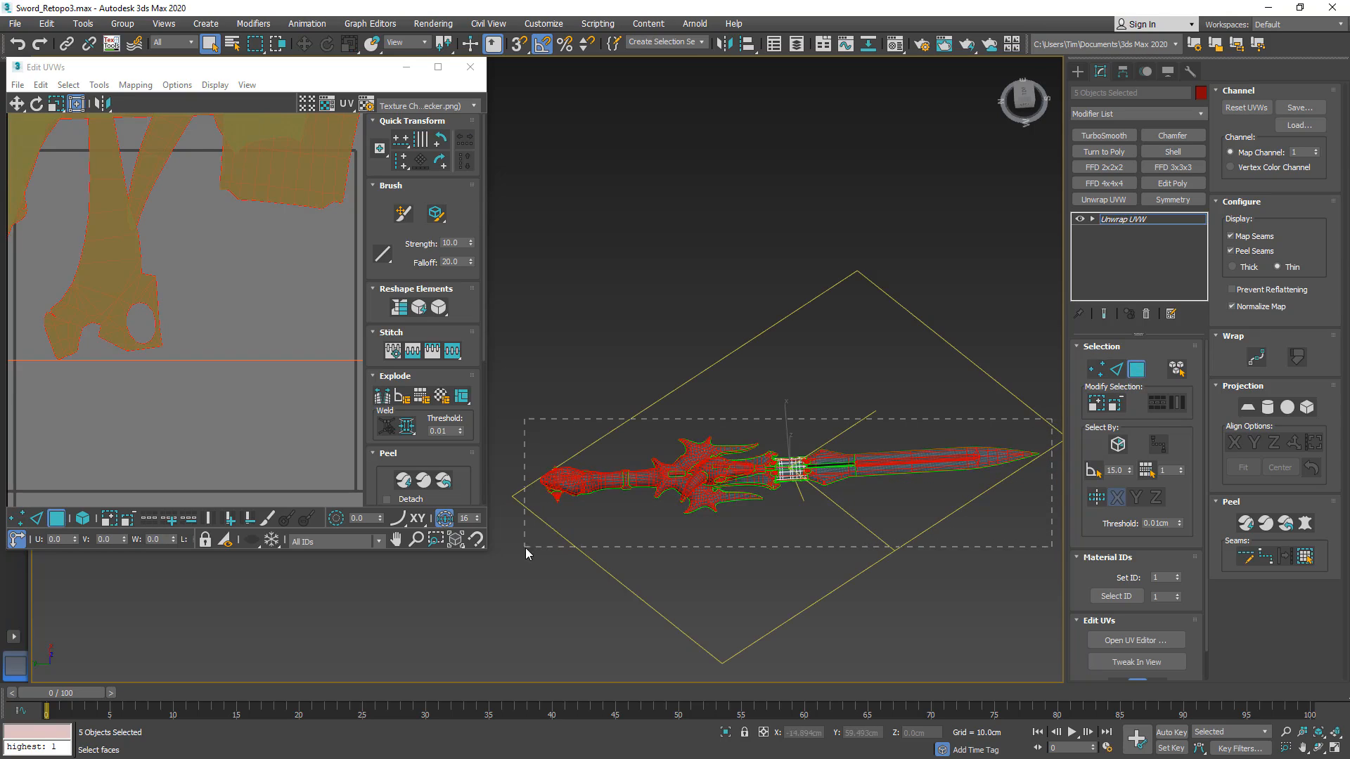
left_click_drag(526, 547, 522, 543)
scroll(150, 346, "down", 3)
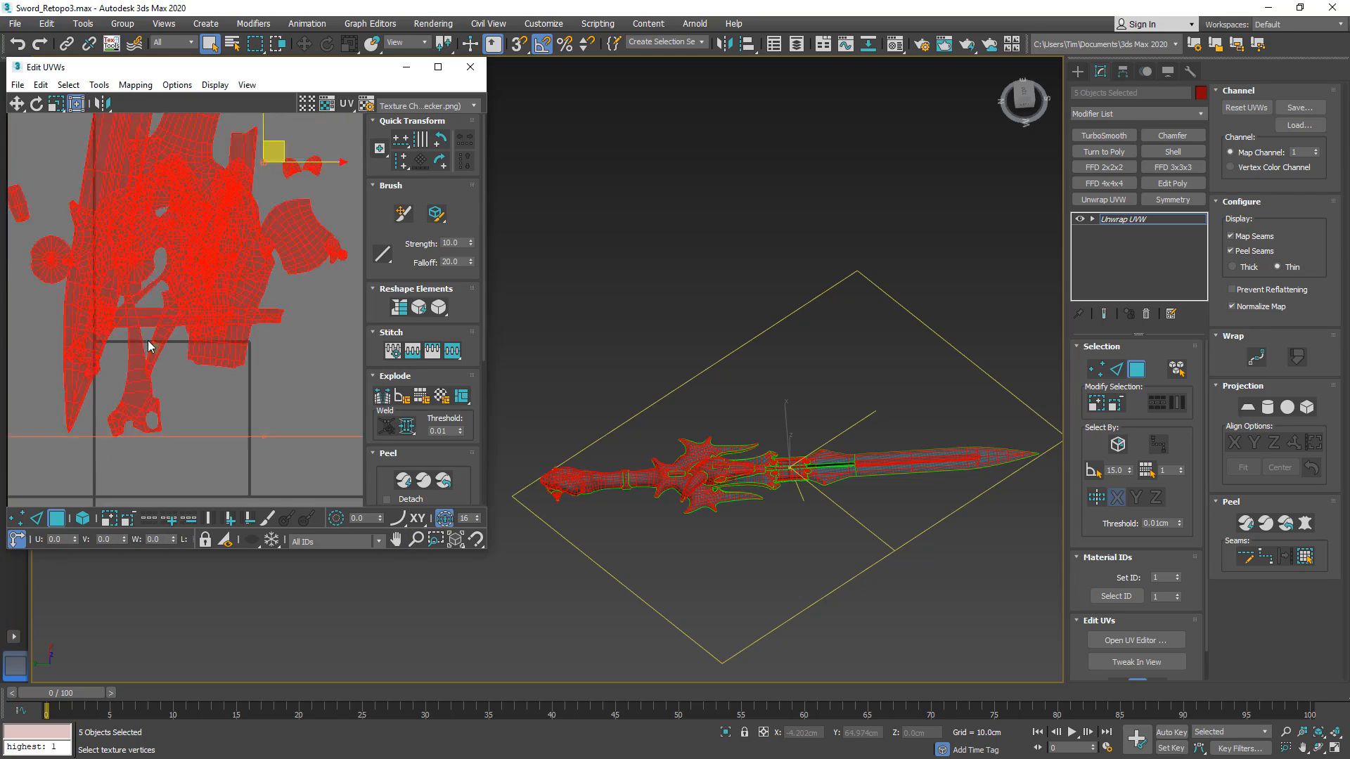
scroll(148, 345, "down", 4)
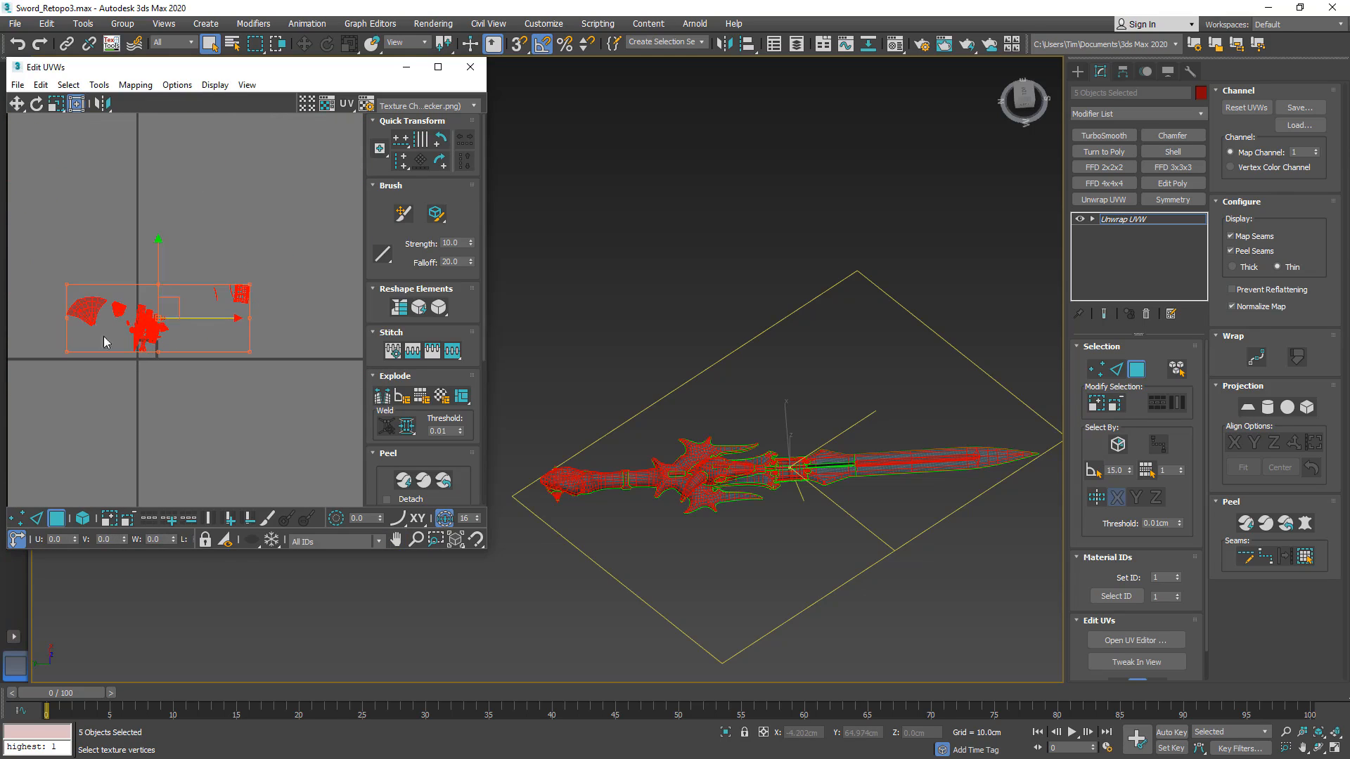
left_click(402, 482)
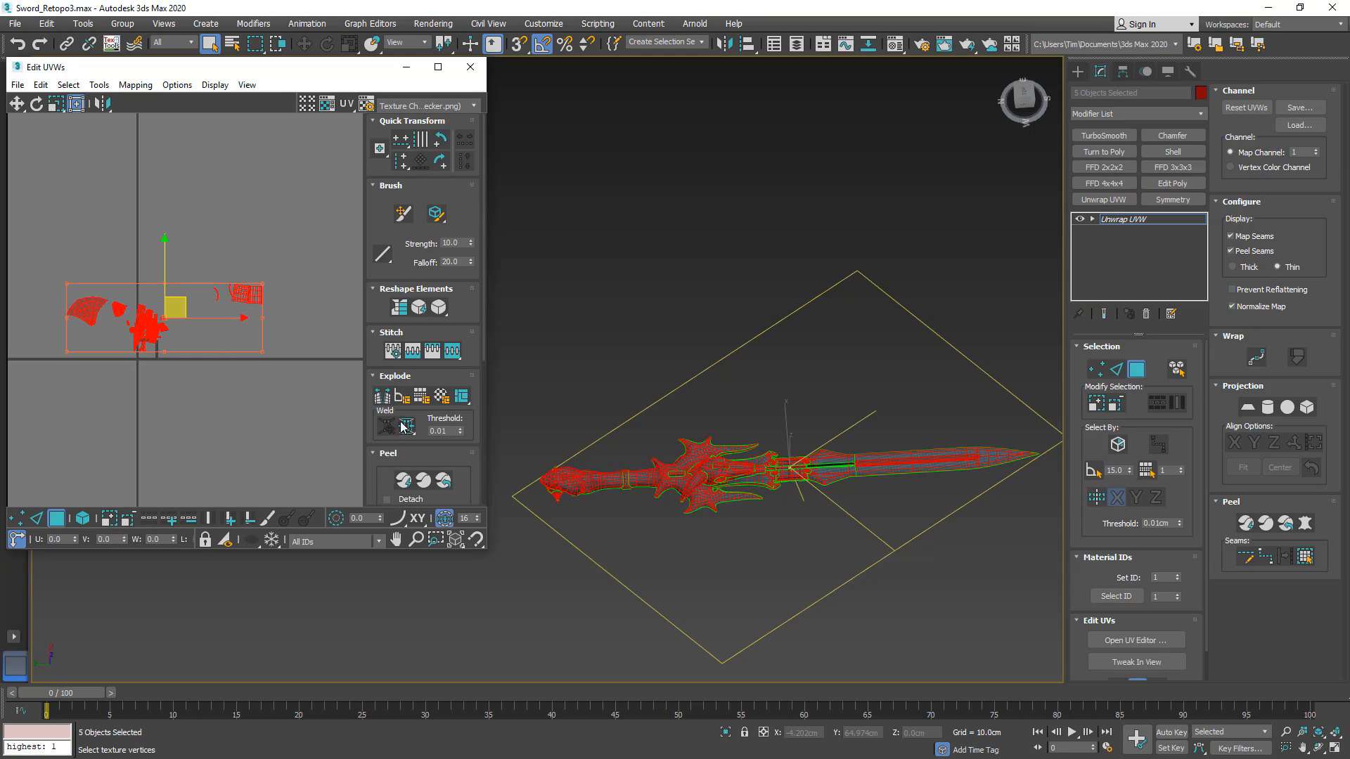
left_click_drag(484, 360, 482, 475)
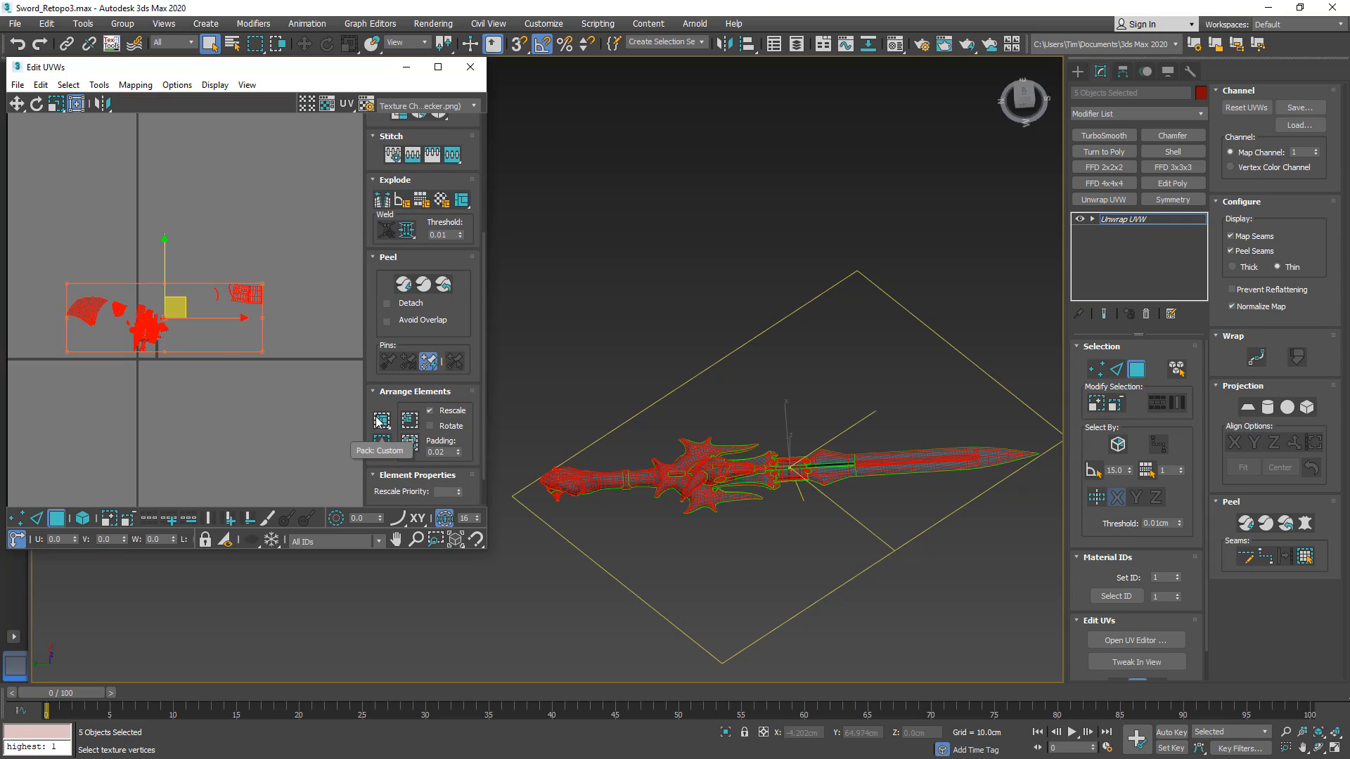
left_click(381, 420)
- Check the checker pattern along the sword and the packed UV layout, and save the scene as Sword_Retopo4.max
scroll(708, 404, "up", 10)
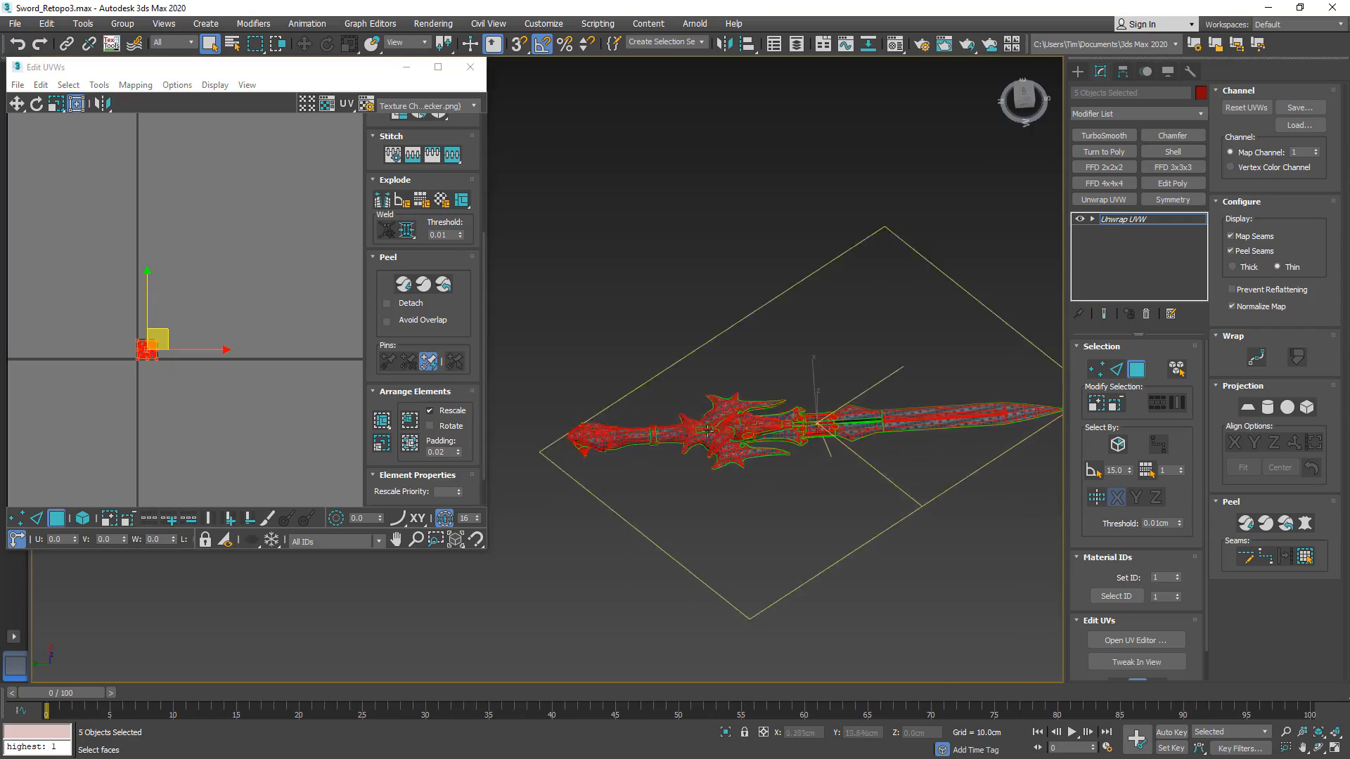
middle_click_drag(708, 403, 984, 415, "alt")
scroll(638, 465, "down", 7)
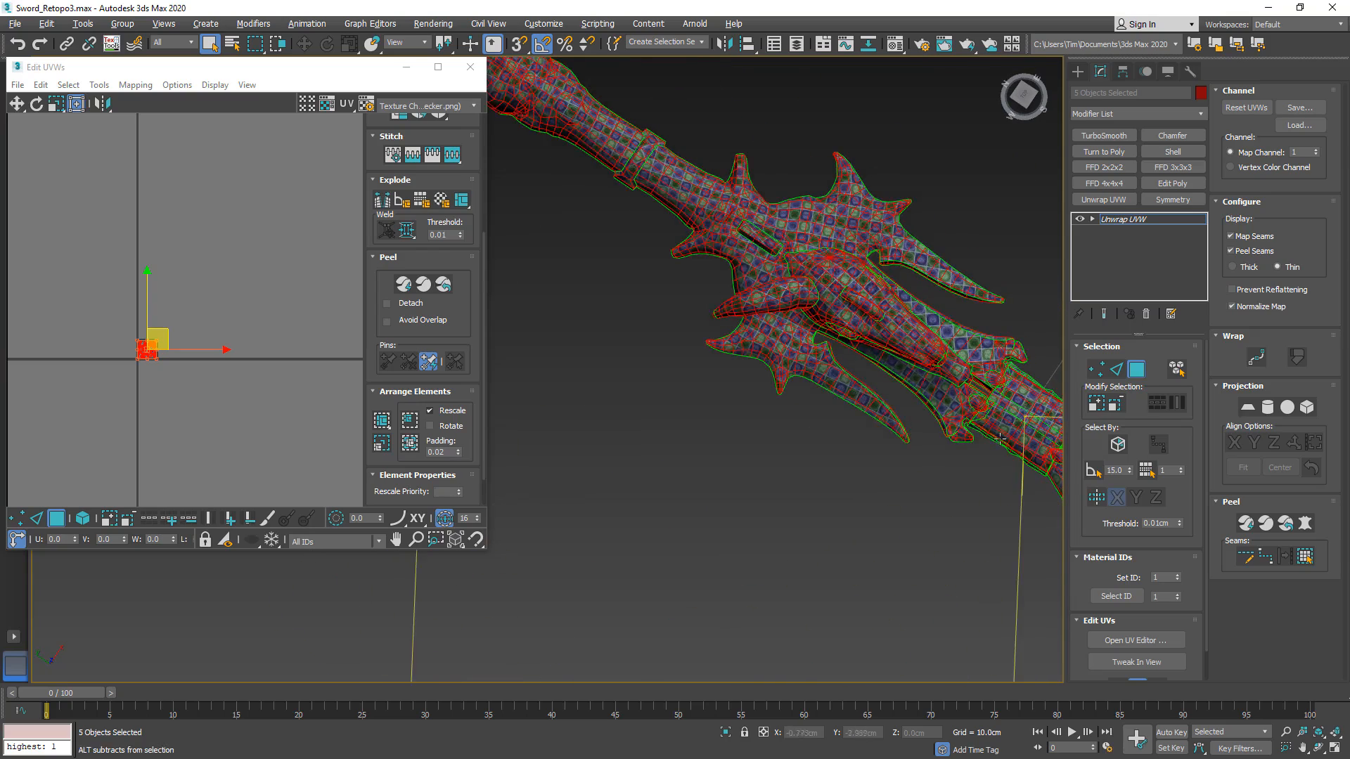
middle_click_drag(840, 401, 489, 296)
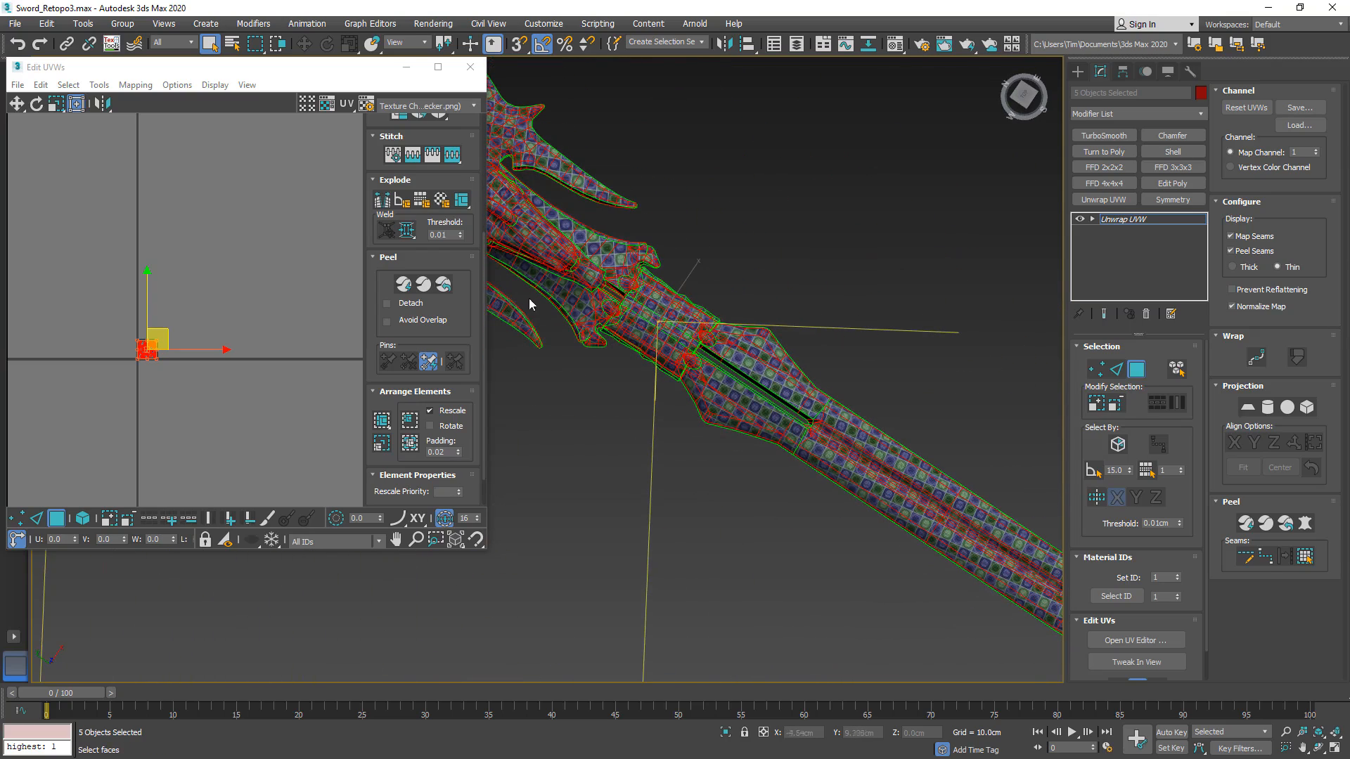
scroll(91, 382, "up", 10)
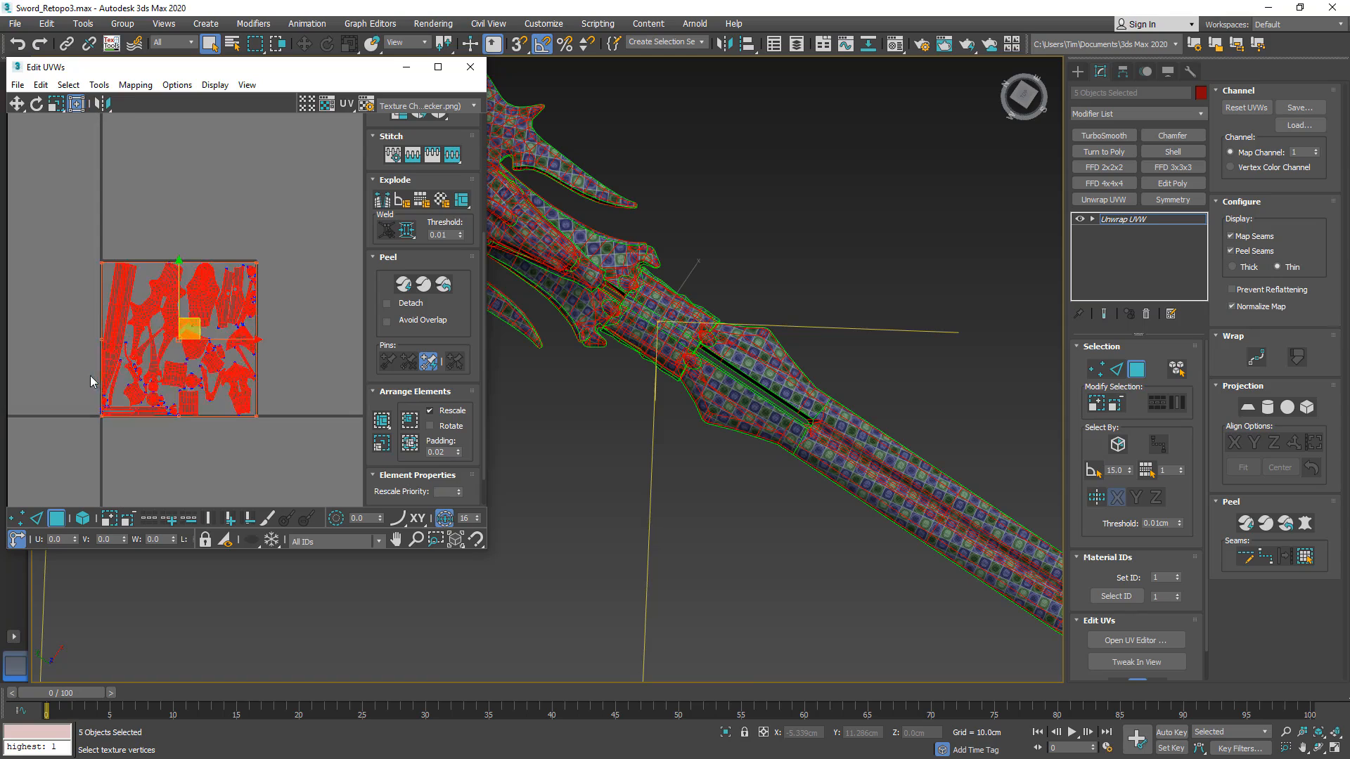
scroll(188, 380, "up", 4)
scroll(189, 381, "down", 2)
scroll(188, 380, "up", 1)
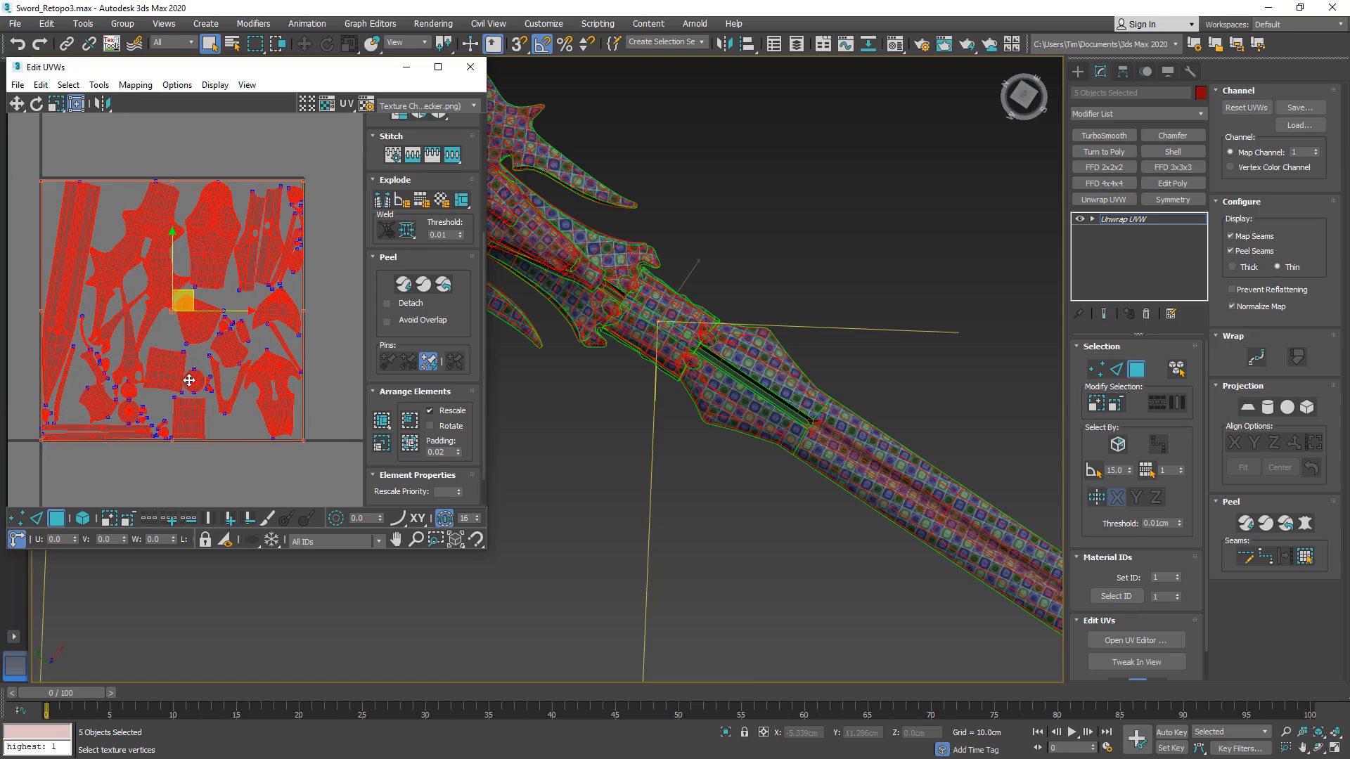
middle_click_drag(188, 380, 205, 381)
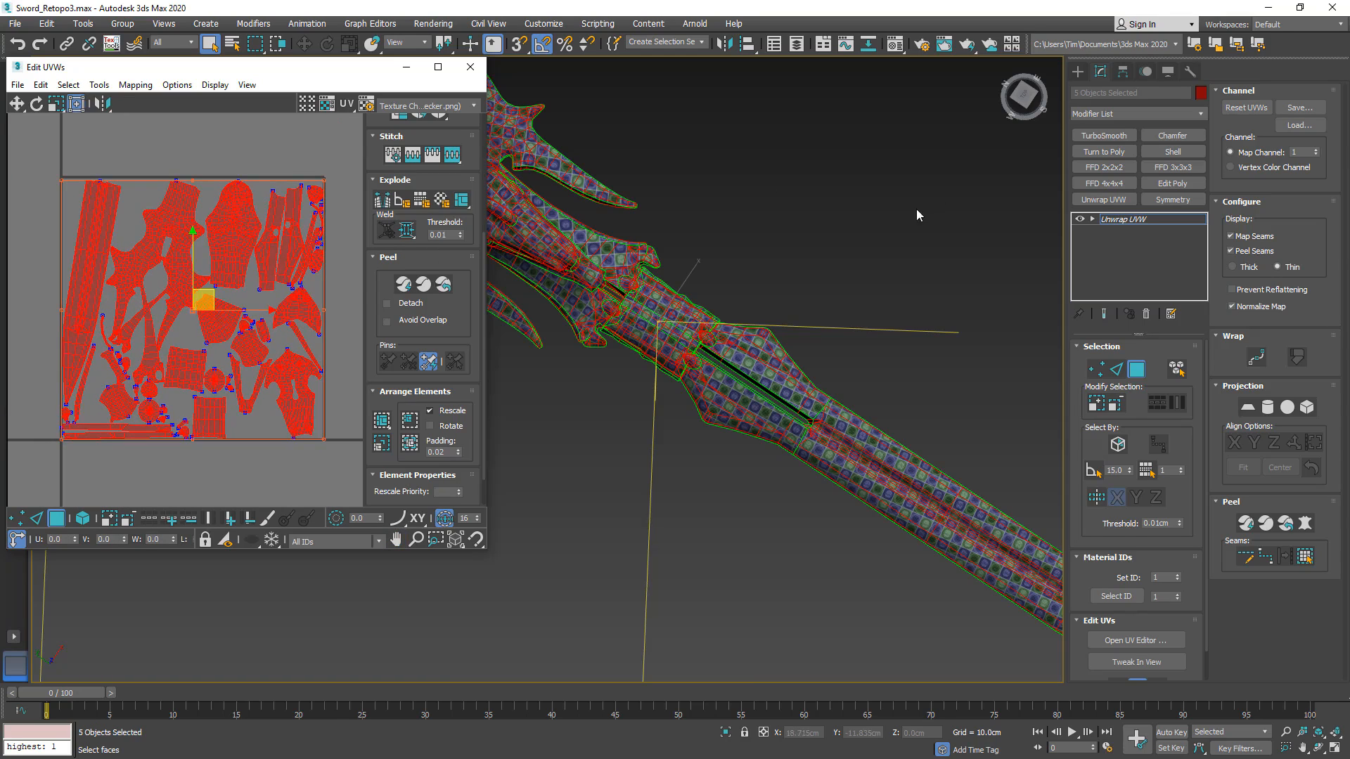
key("ctrl+s")
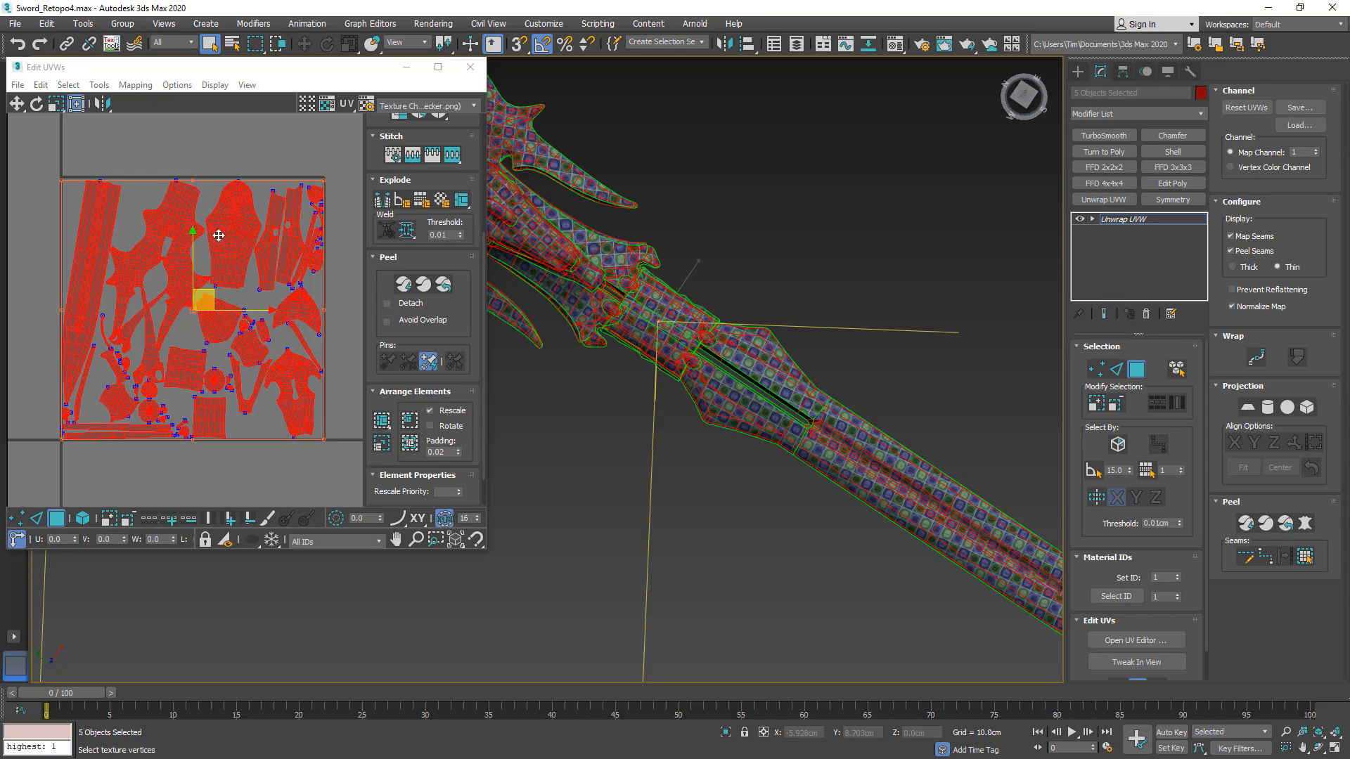
- Turn on element selection, select the large spiked guard island and move it above the UV square
scroll(145, 347, "up", 4)
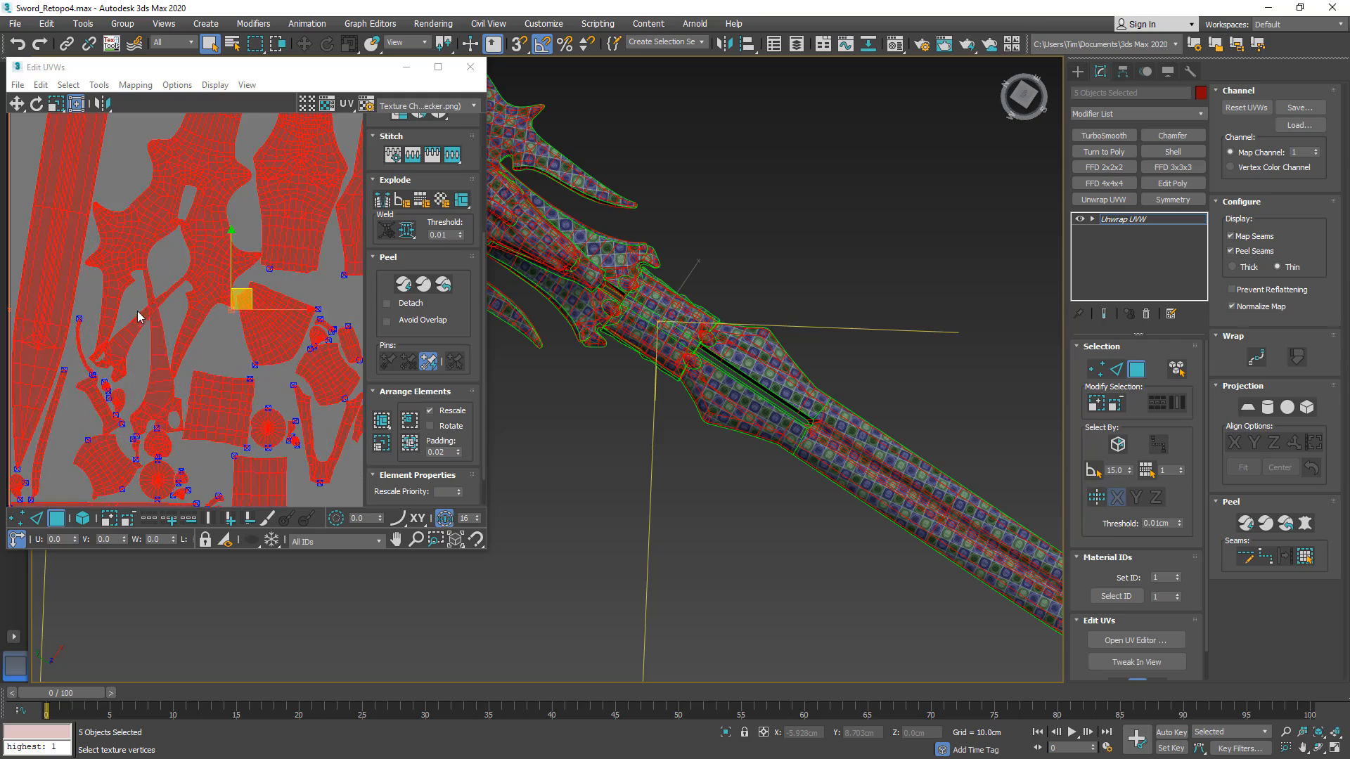
scroll(134, 256, "down", 4)
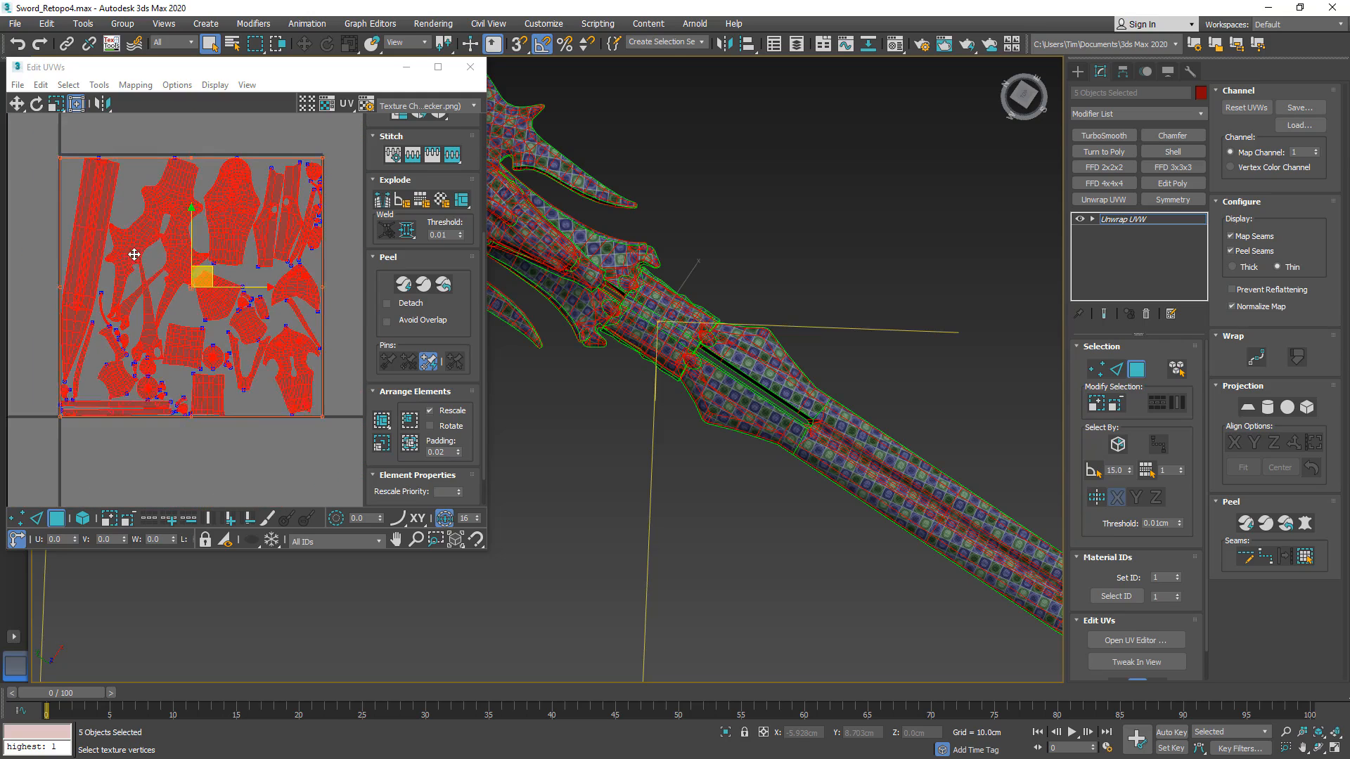
left_click(206, 260)
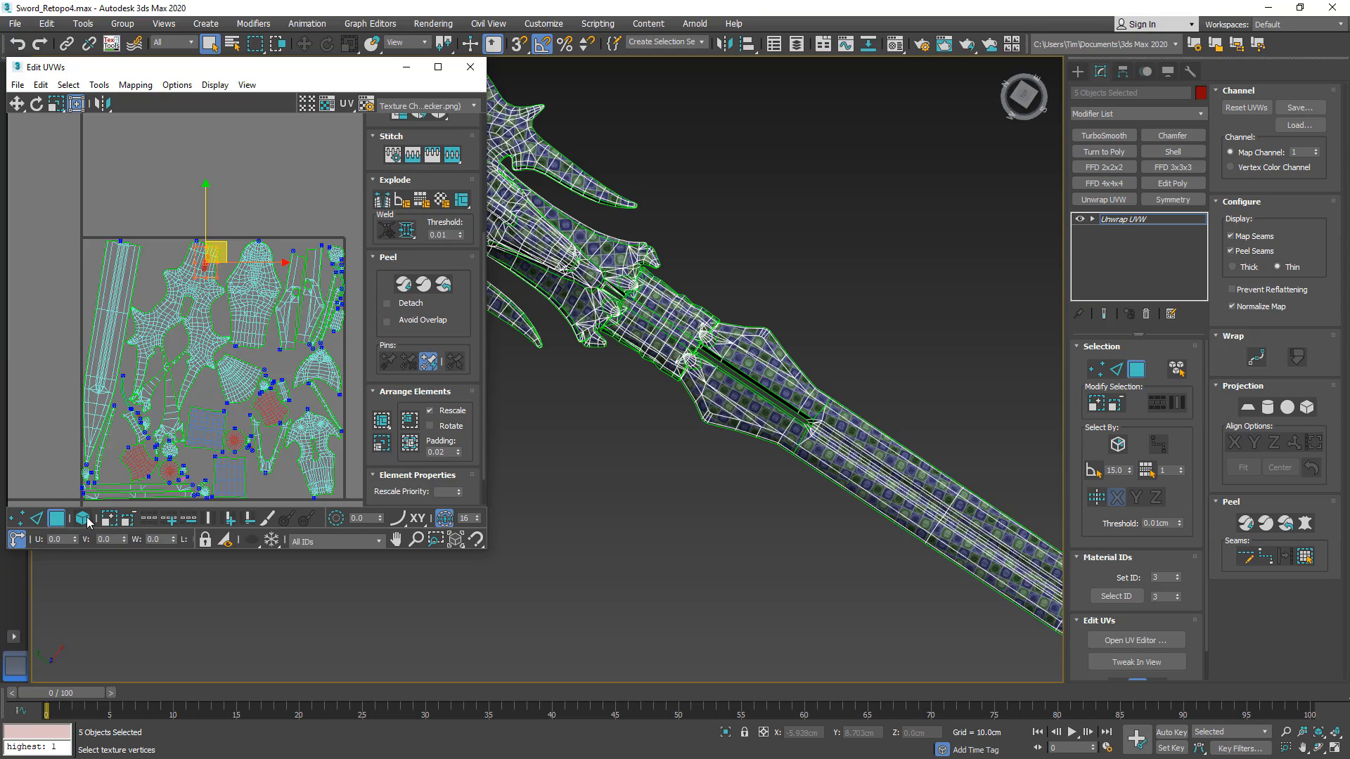
left_click(205, 306)
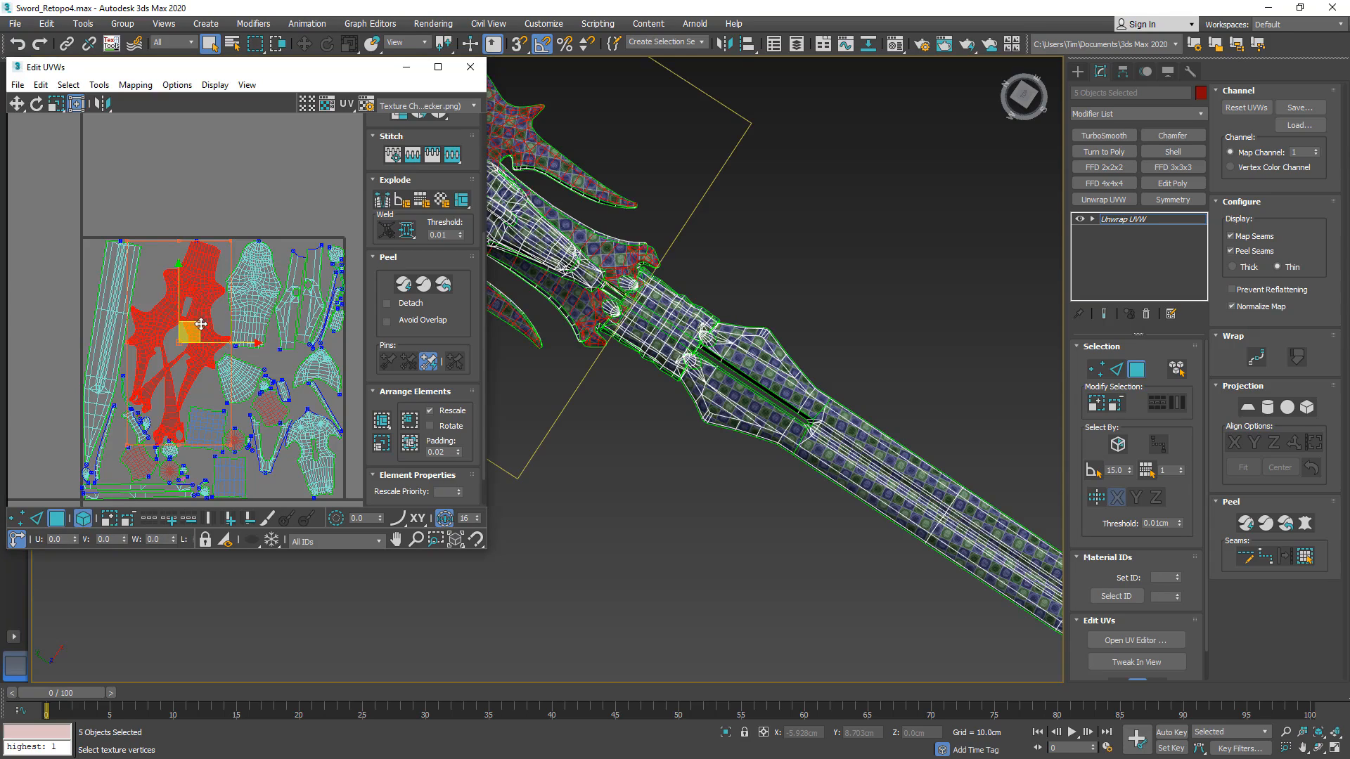
left_click_drag(201, 324, 244, 95)
middle_click_drag(253, 178, 238, 306)
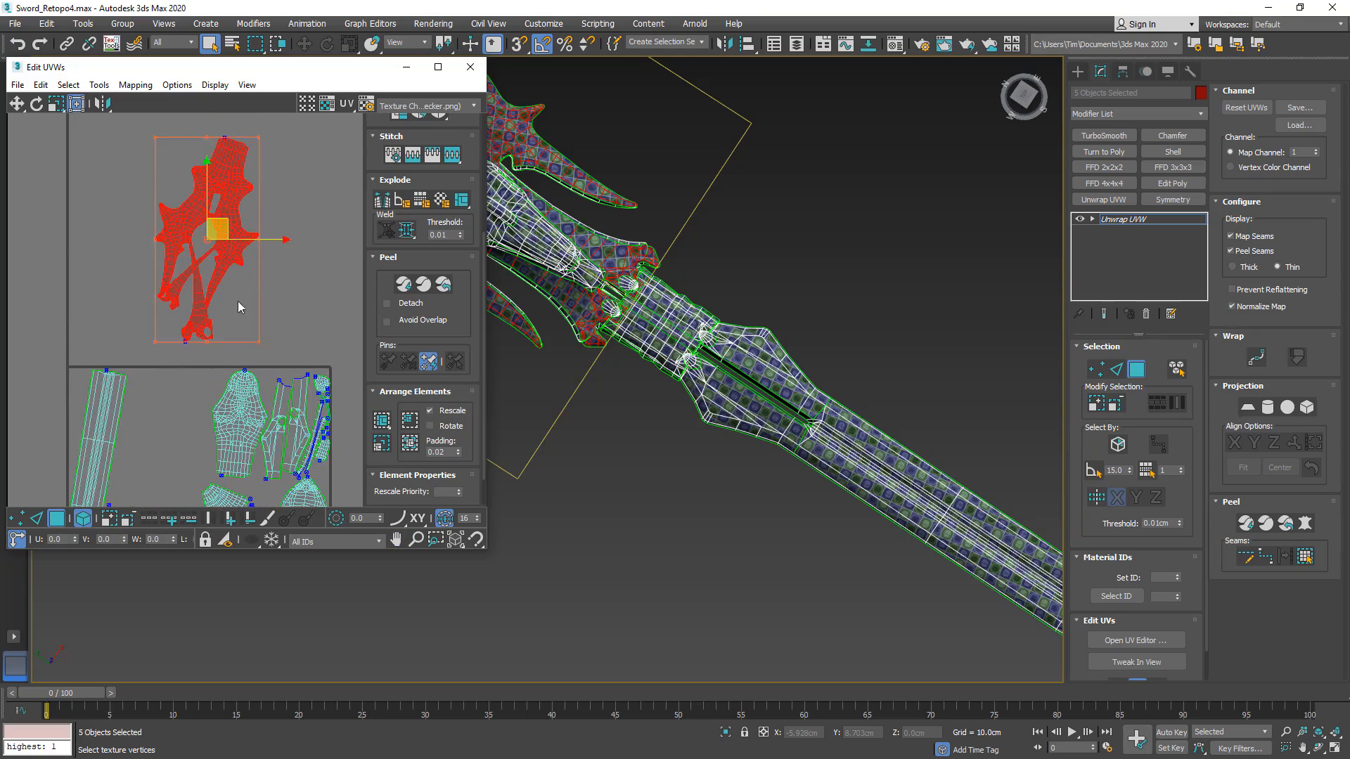
- Examine the guard island's crossing arms in the UV layout and the matching faces on the sword guard
scroll(220, 301, "up", 3)
scroll(772, 344, "up", 5)
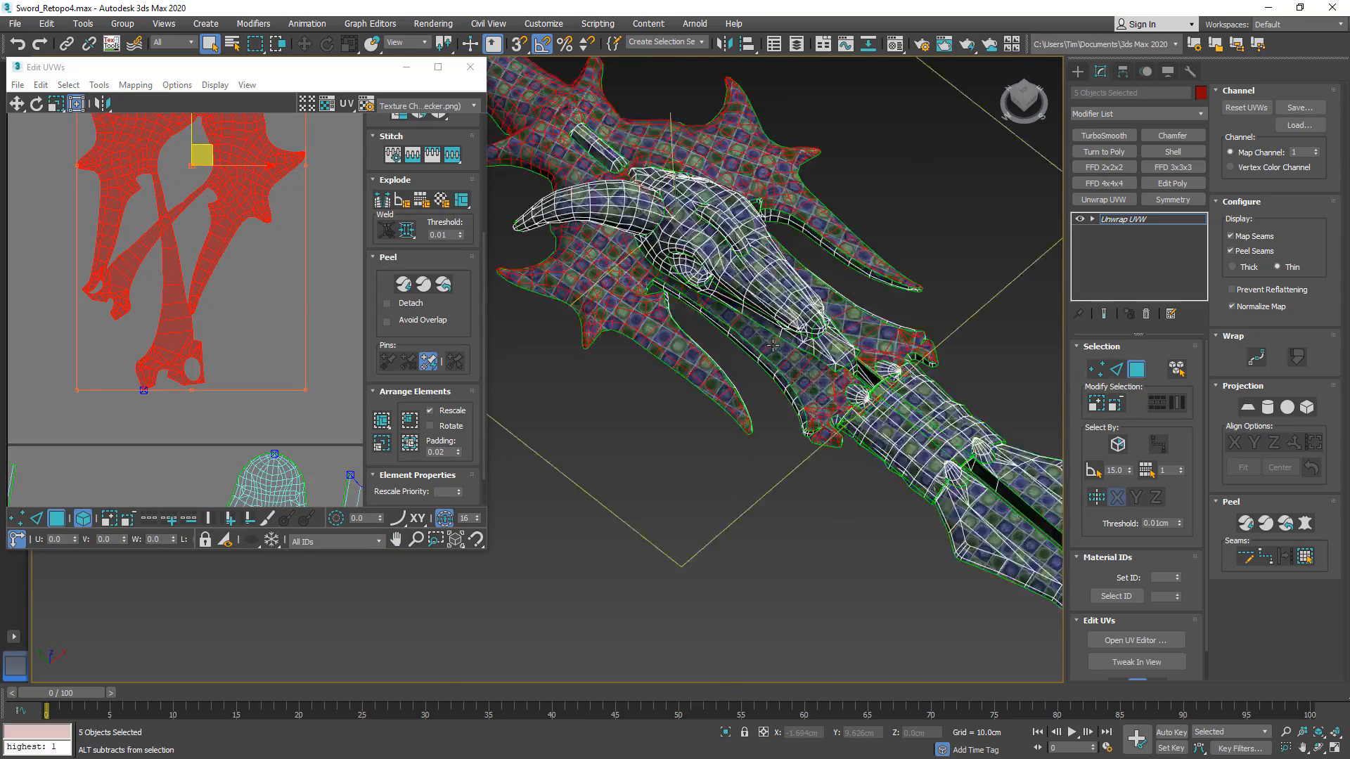
scroll(816, 392, "up", 3)
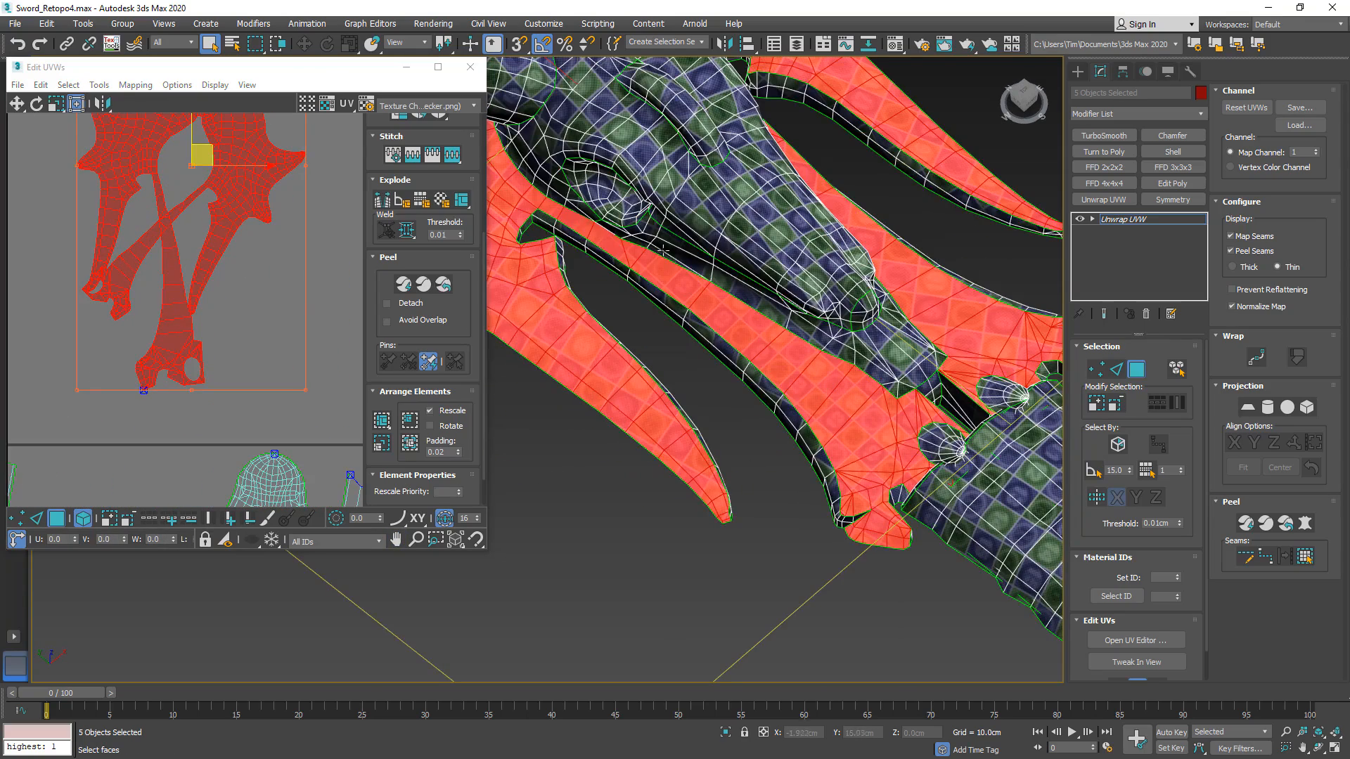
middle_click_drag(887, 474, 820, 394, "alt")
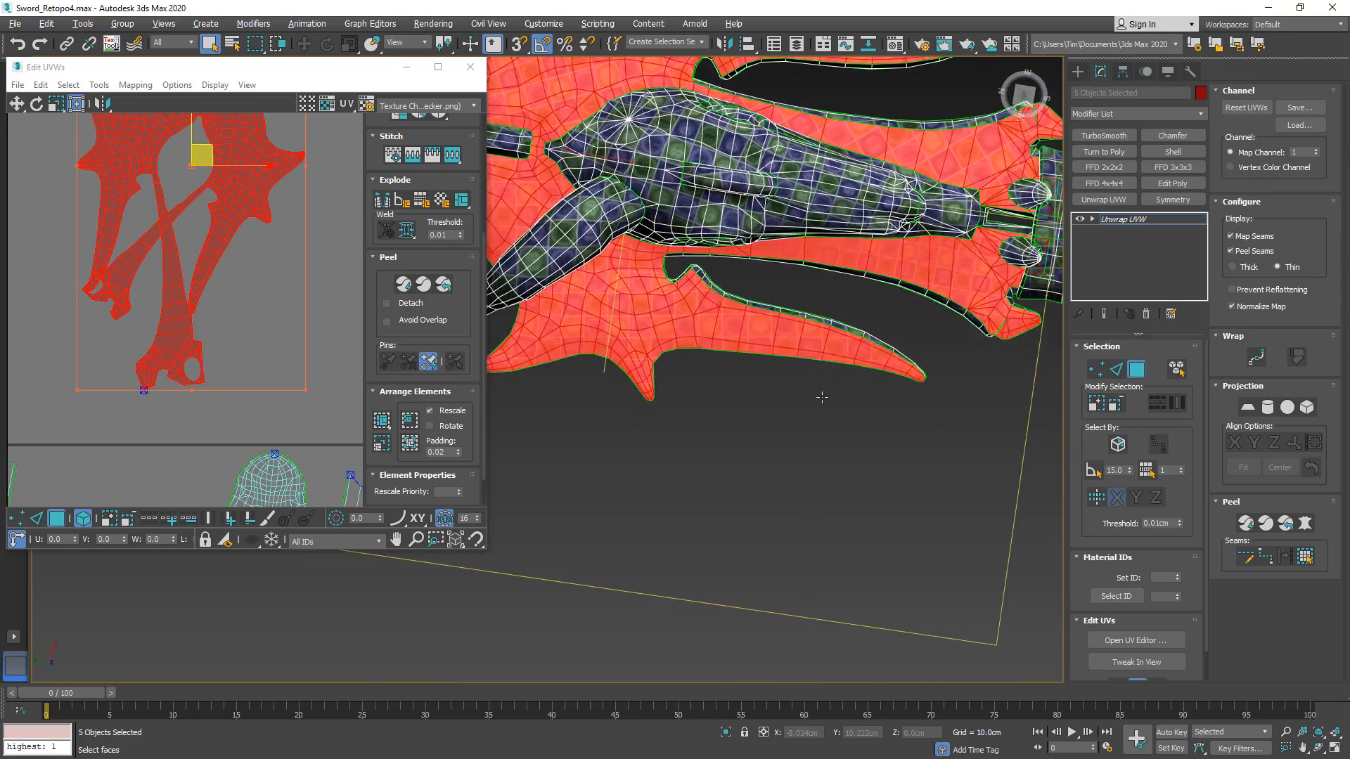
middle_click_drag(744, 268, 714, 330, "alt")
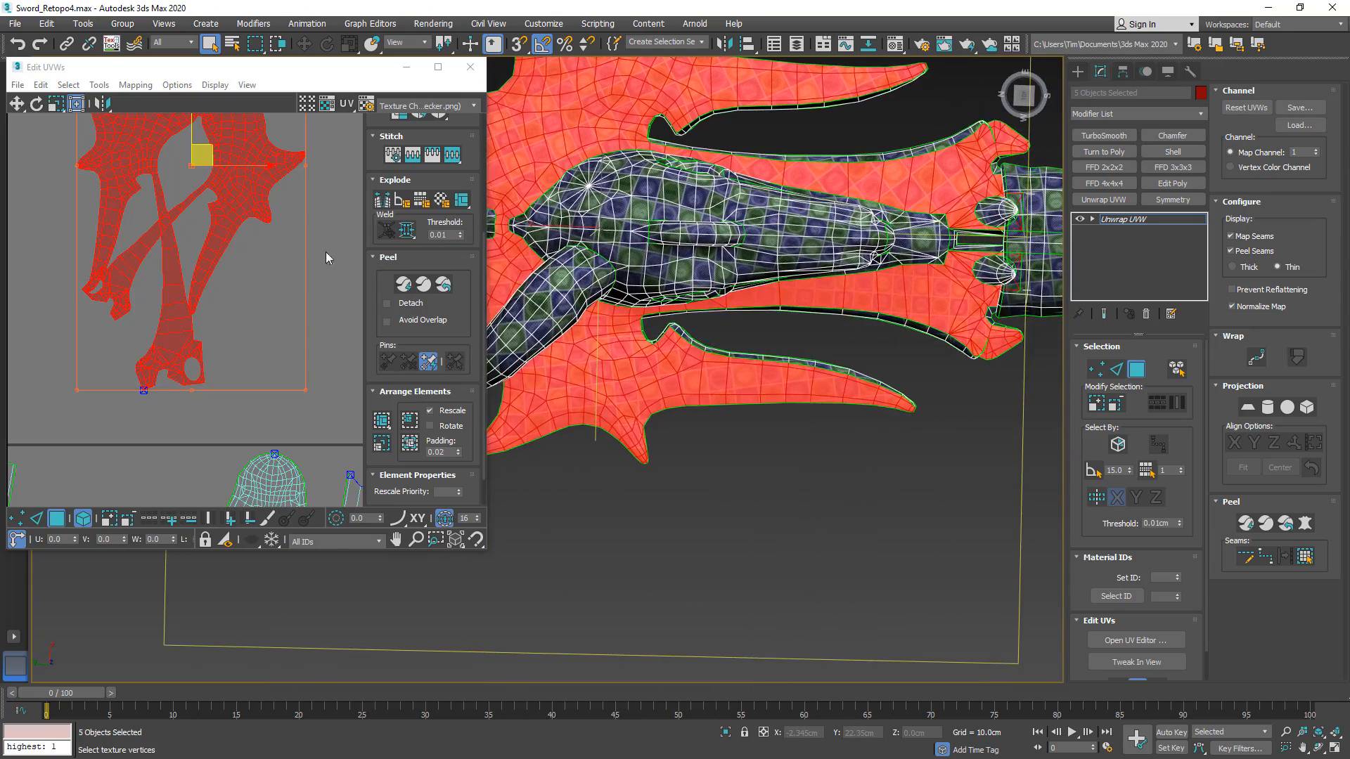
middle_click_drag(326, 252, 338, 289)
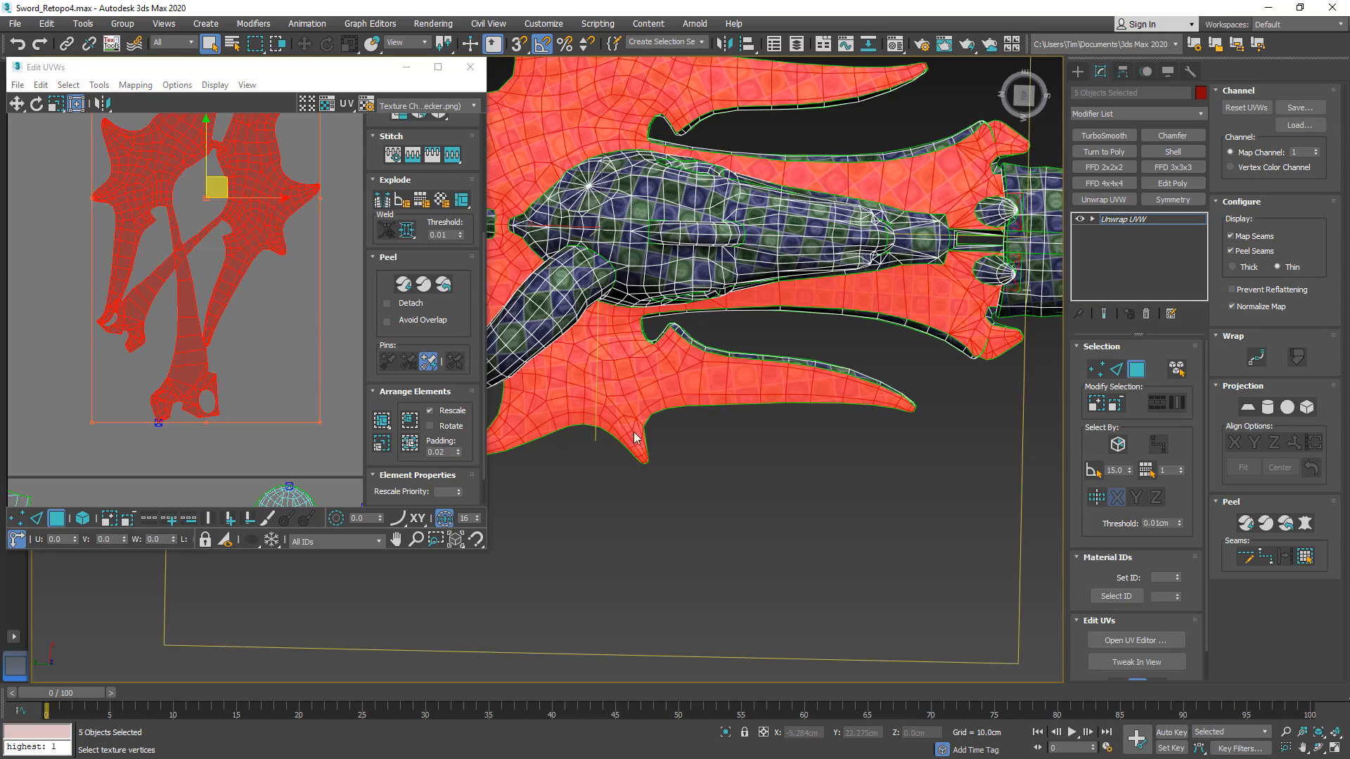
- Deselect the guard's spiked body and horn faces, keeping the two long crossing arms selected
middle_click_drag(762, 403, 774, 420)
middle_click_drag(933, 369, 876, 410)
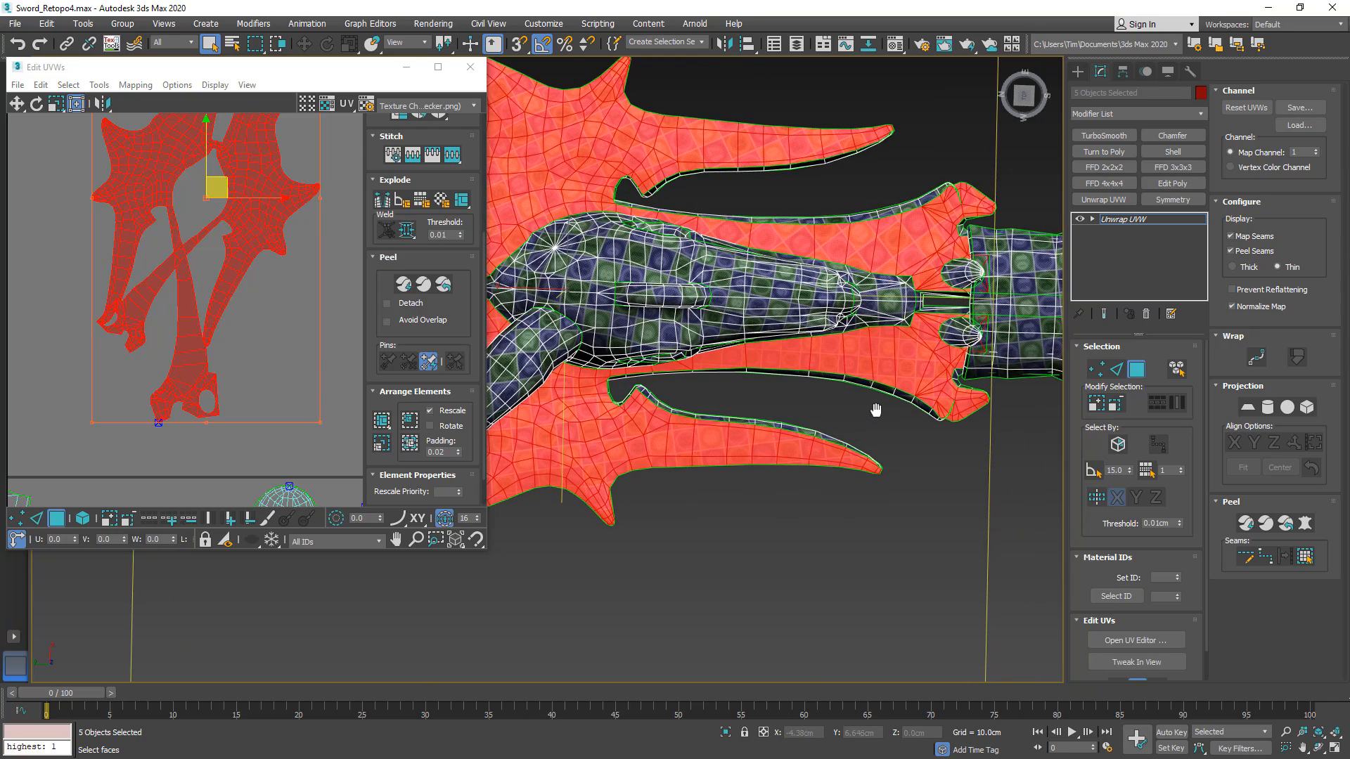
left_click(772, 427, "alt")
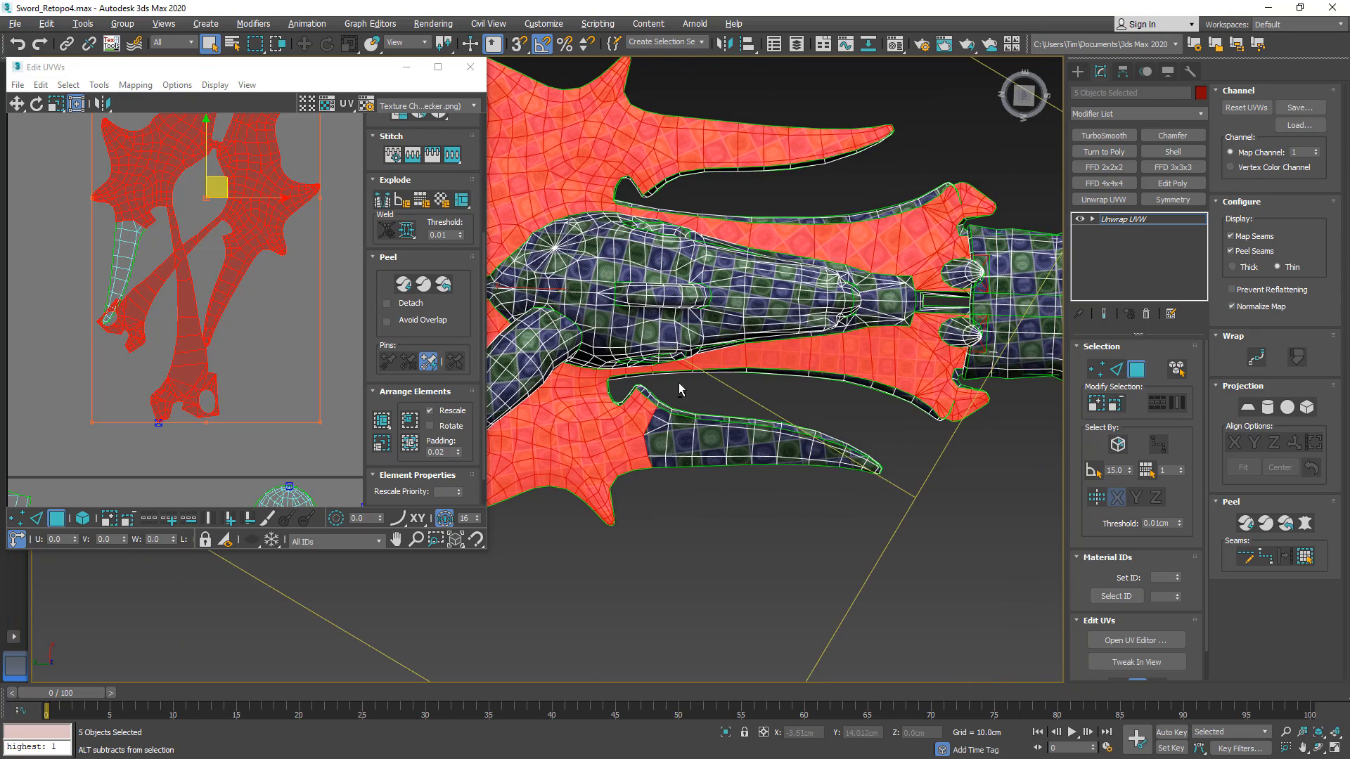
left_click_drag(531, 543, 555, 541, "alt")
scroll(562, 545, "down", 5)
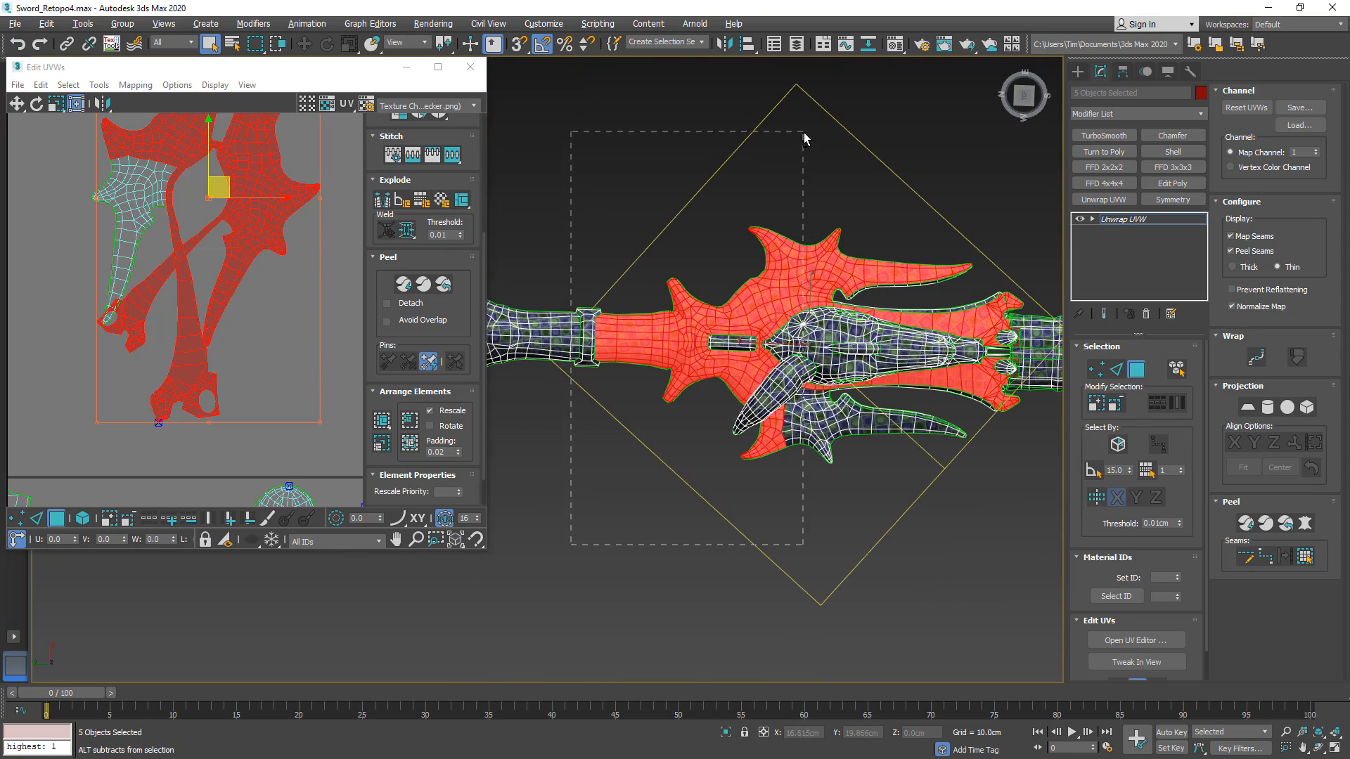
left_click_drag(805, 139, 788, 116, "alt")
left_click_drag(750, 173, 971, 288, "alt")
scroll(972, 288, "up", 4)
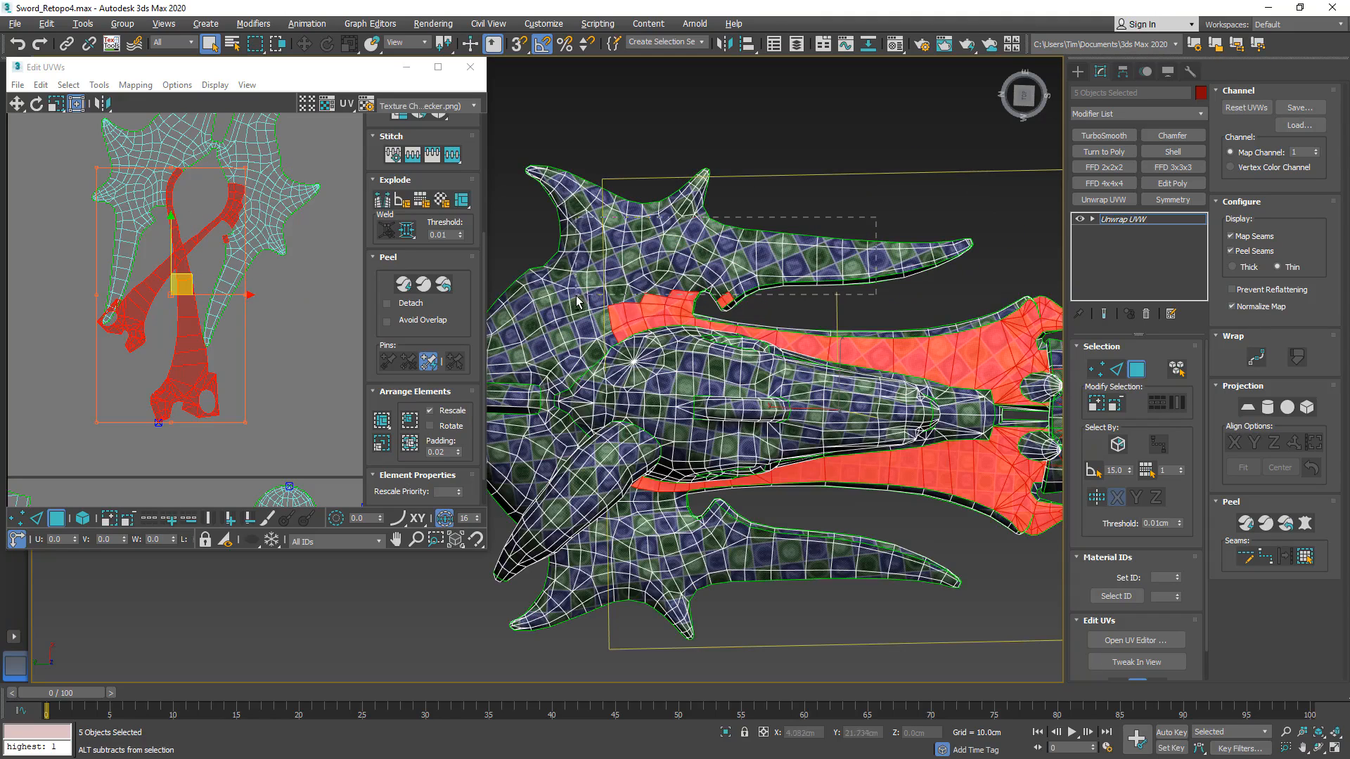
- Remove the curved inner ends of the two guard arms from the face selection
key("F3")
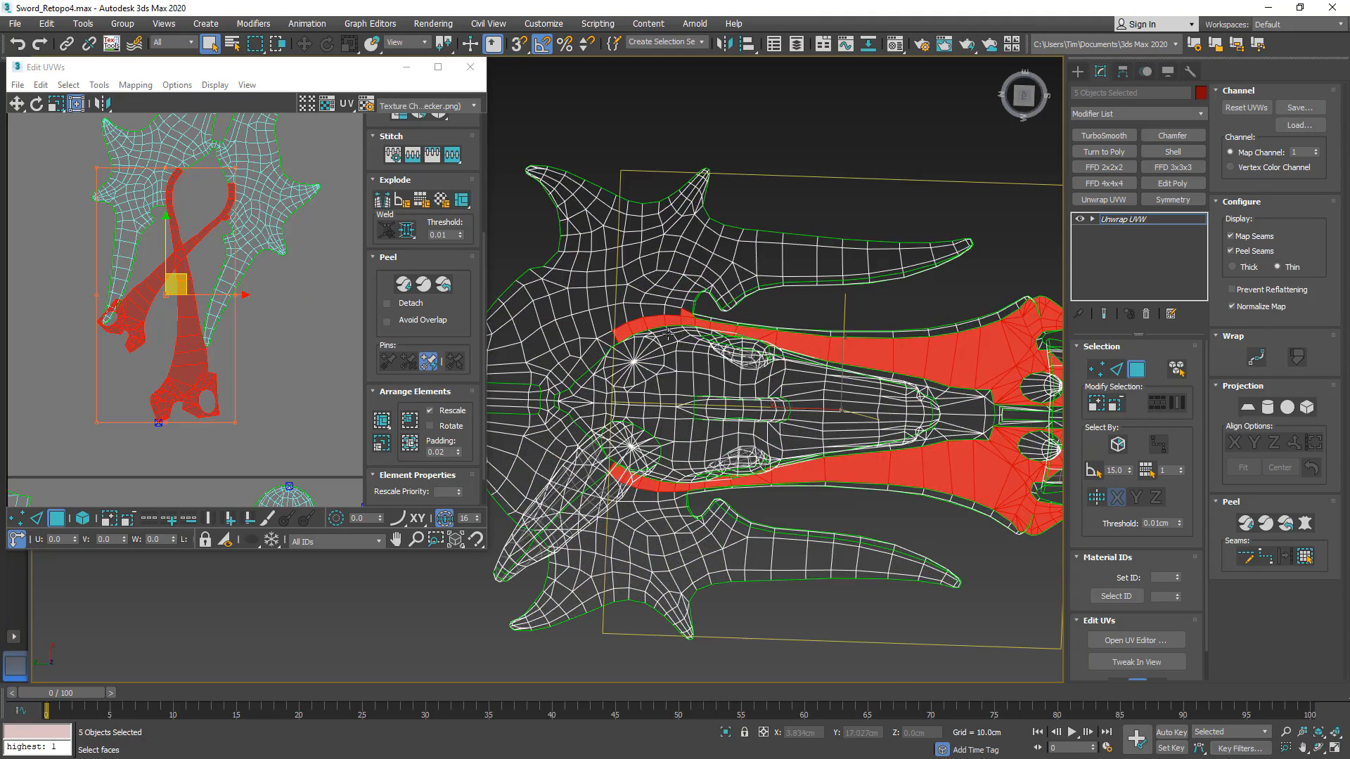
key("F3")
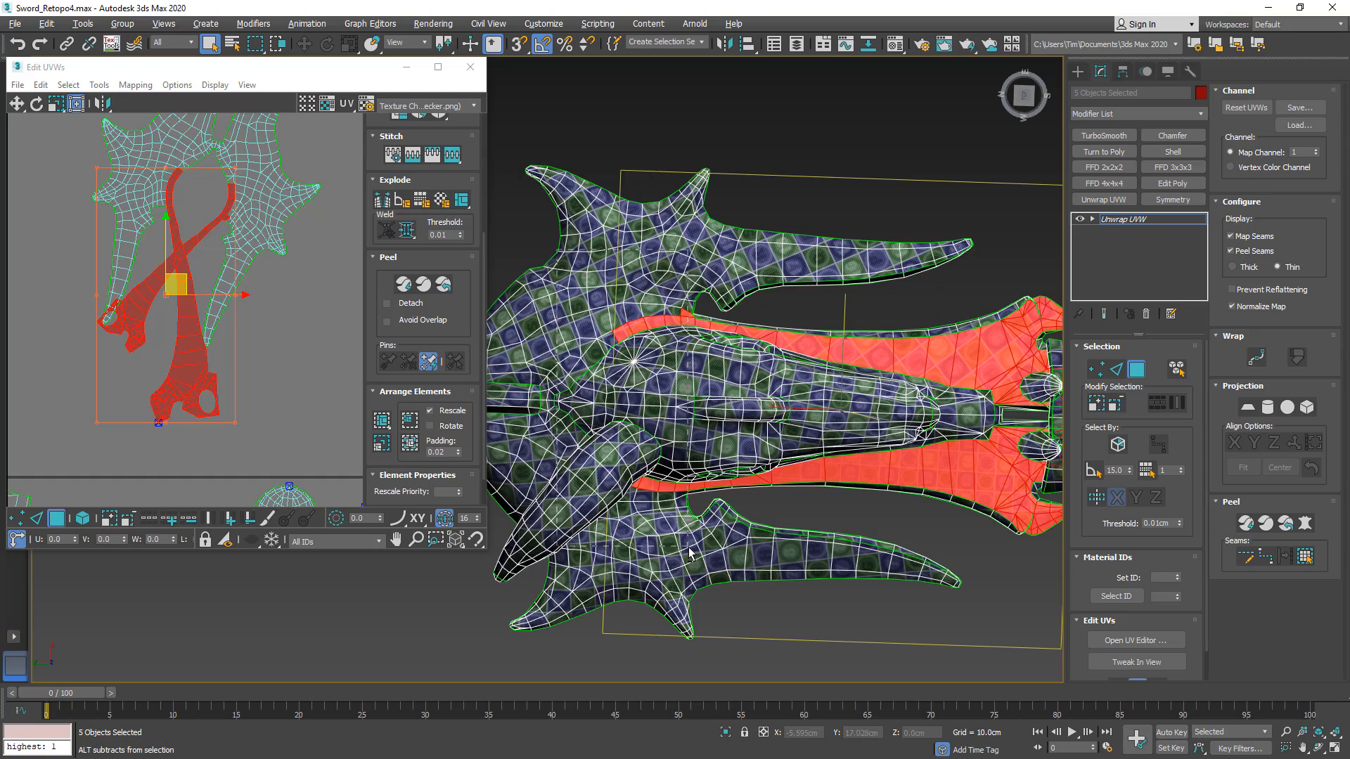
left_click_drag(682, 548, 686, 551, "alt")
middle_click_drag(724, 513, 686, 421, "alt")
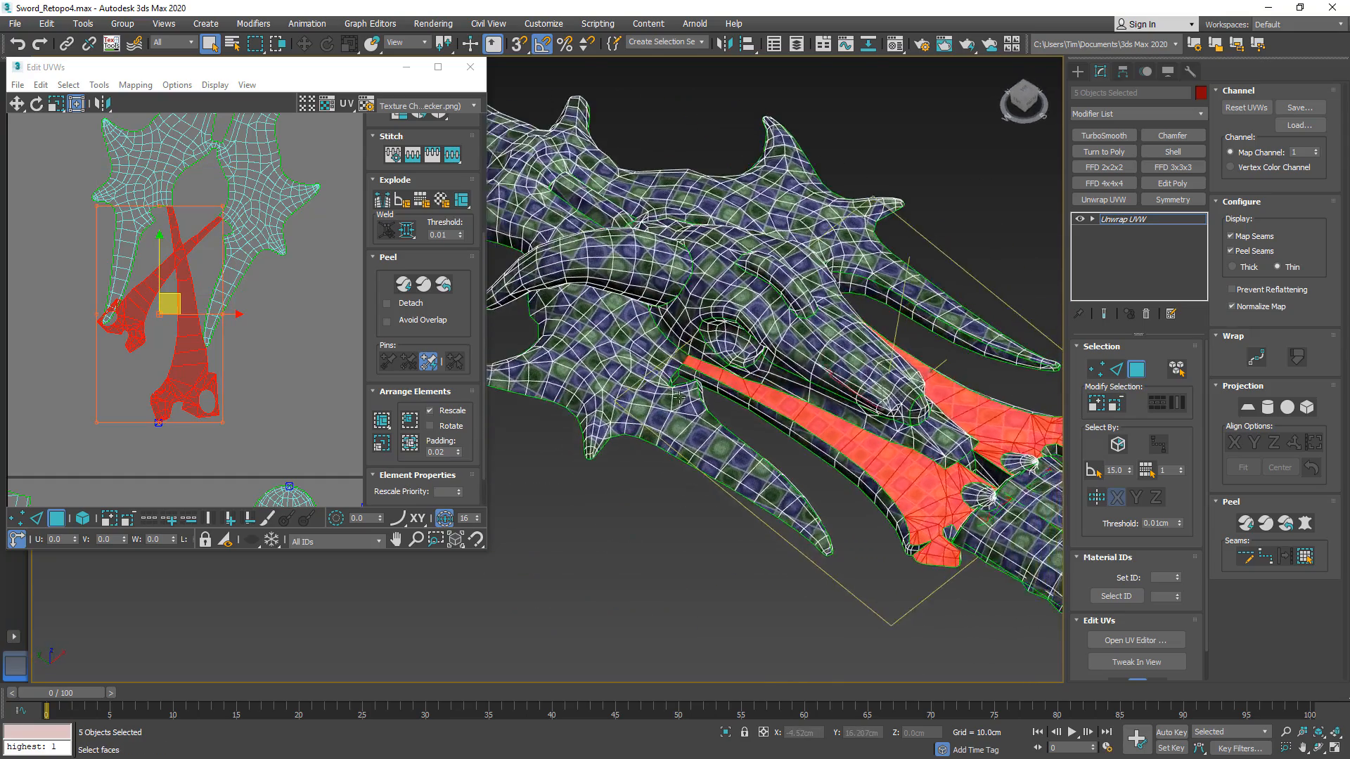
- Break the two selected crossing arms off the guard island in the UV layout
scroll(689, 415, "up", 5)
key("F3")
key("F3")
scroll(847, 308, "down", 6)
mouse_move(836, 309)
middle_mouse_down("alt")
mouse_move(738, 327)
mouse_move(471, 324)
mouse_move(573, 304)
middle_mouse_up("alt")
scroll(704, 380, "up", 5)
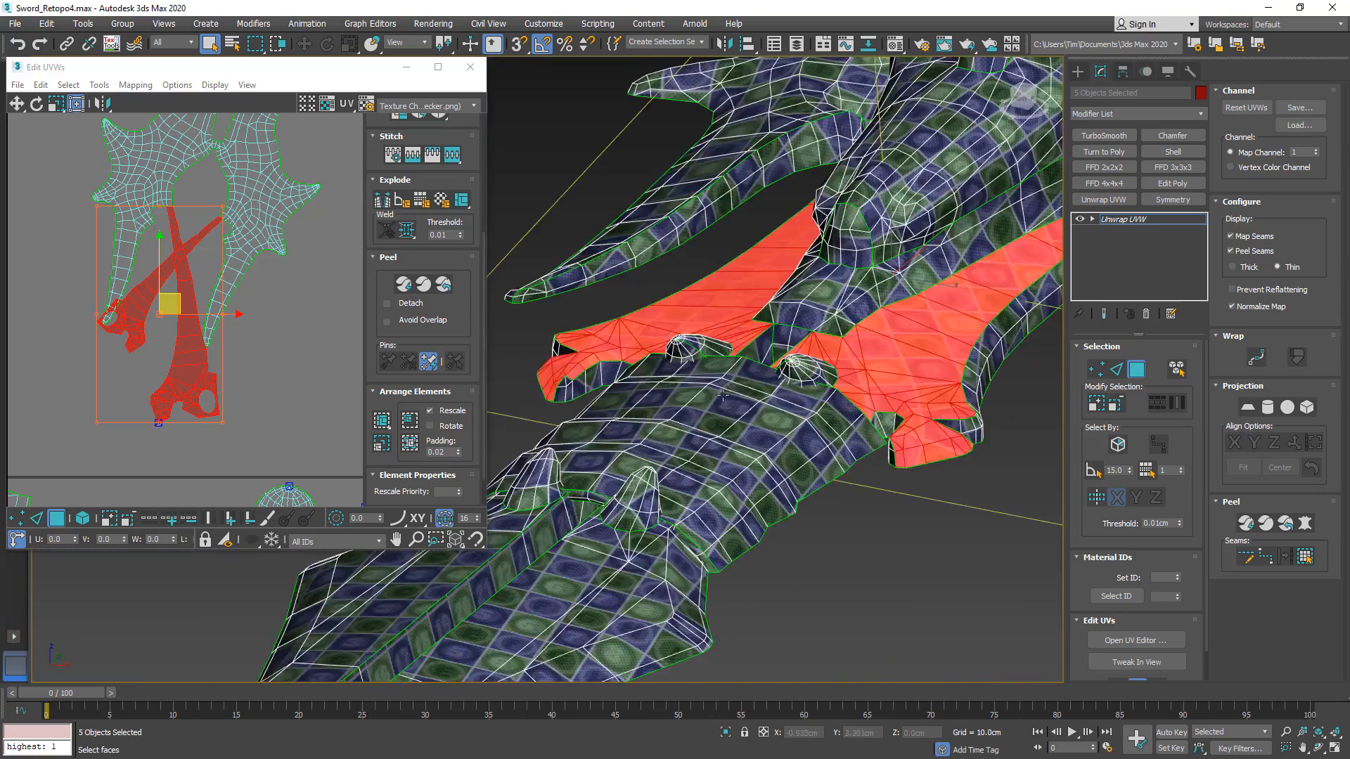
middle_click_drag(757, 395, 837, 439, "alt")
middle_click_drag(135, 289, 124, 348)
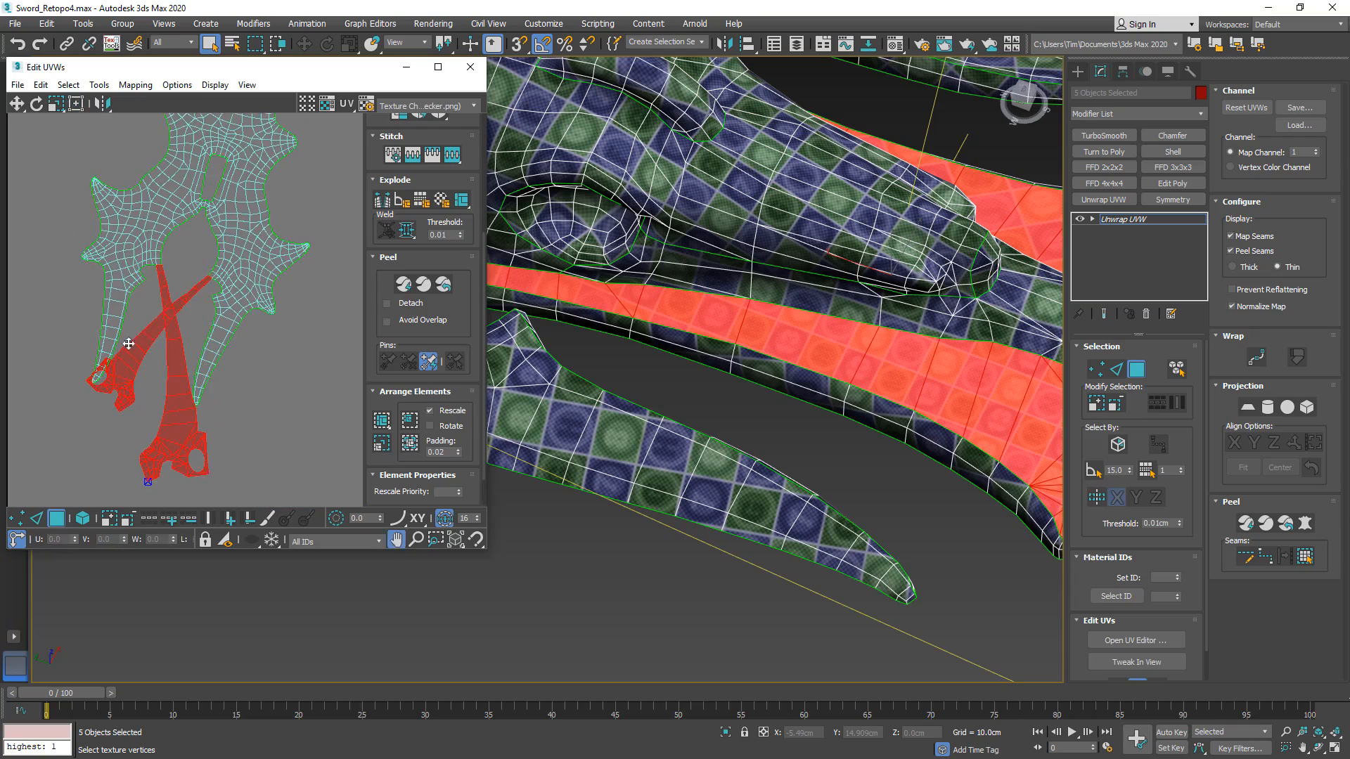
right_click(166, 323)
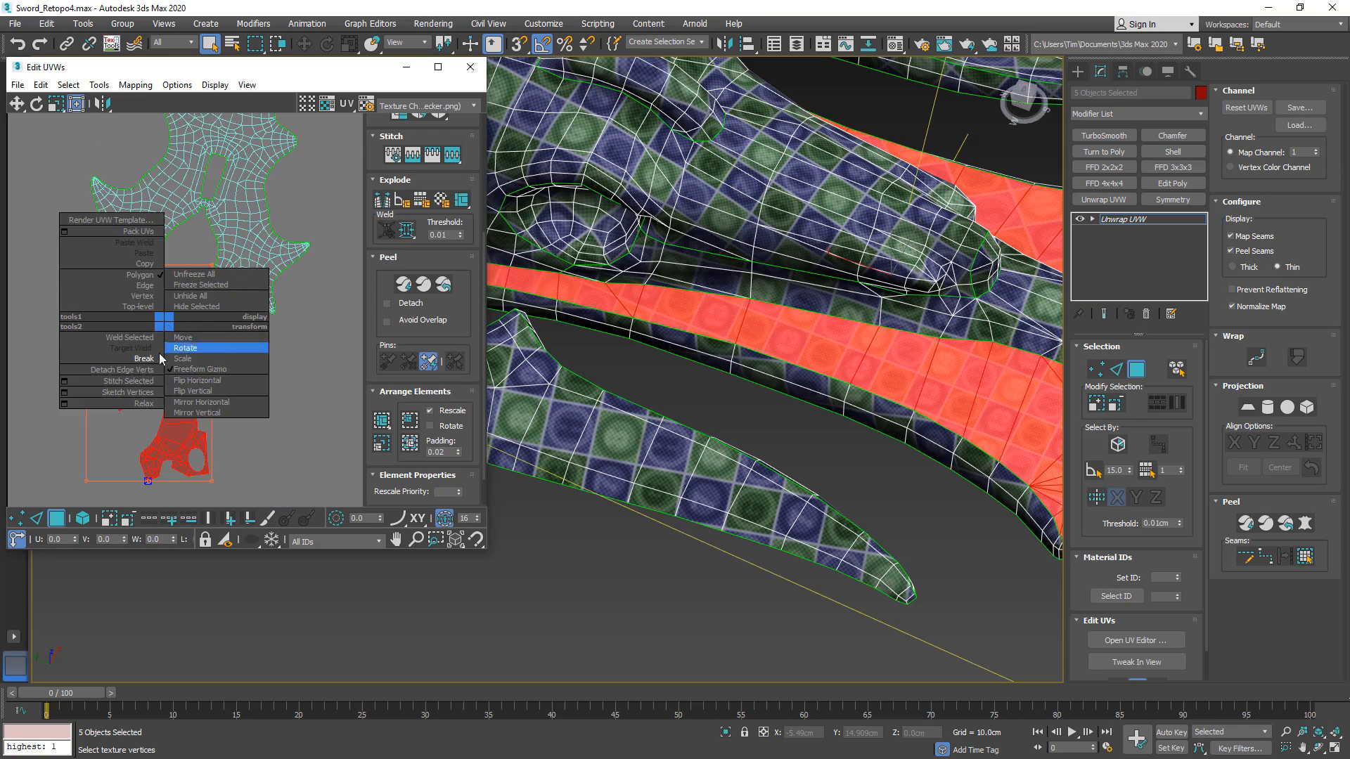
left_click(158, 357)
- Select the faces of all islands and repack them into the UV square with Pack Custom
scroll(156, 309, "down", 5)
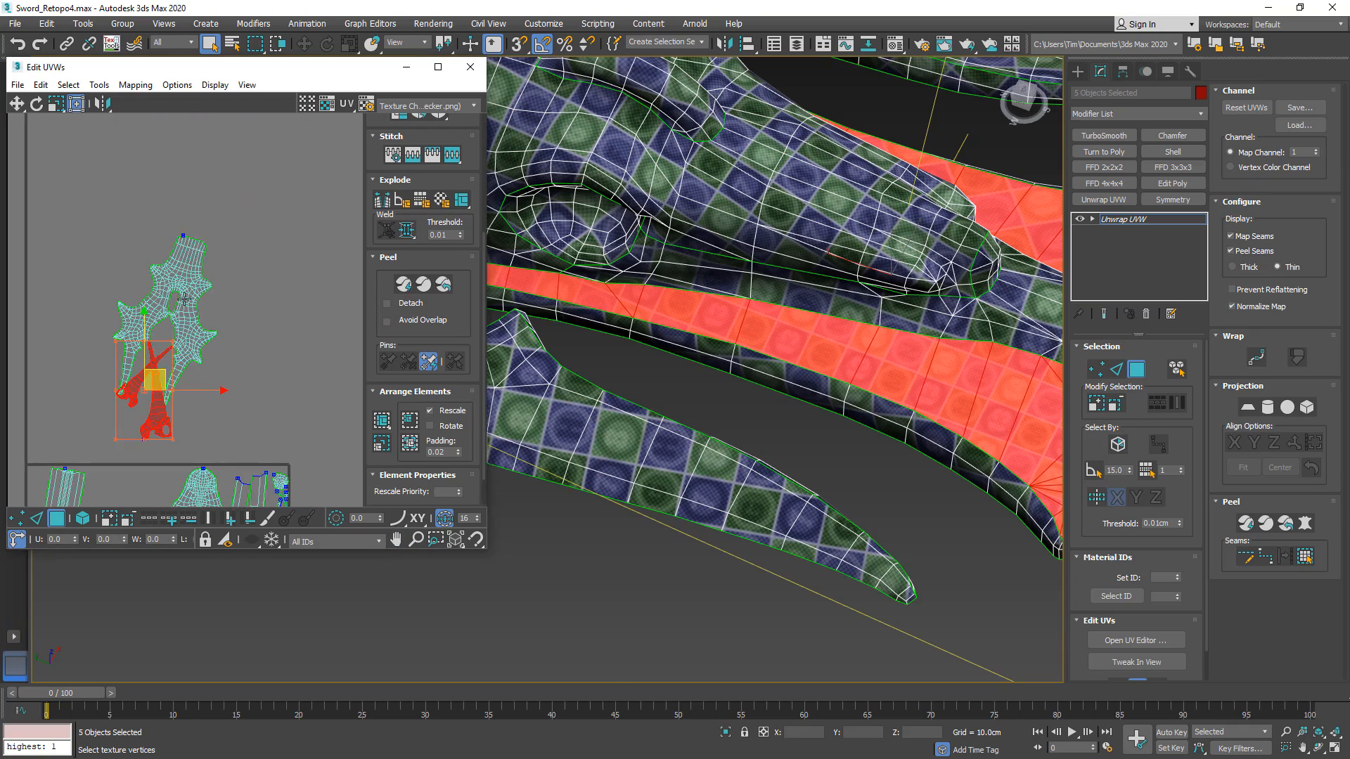
left_click_drag(145, 382, 119, 417)
scroll(120, 415, "down", 3)
middle_click_drag(119, 415, 150, 233)
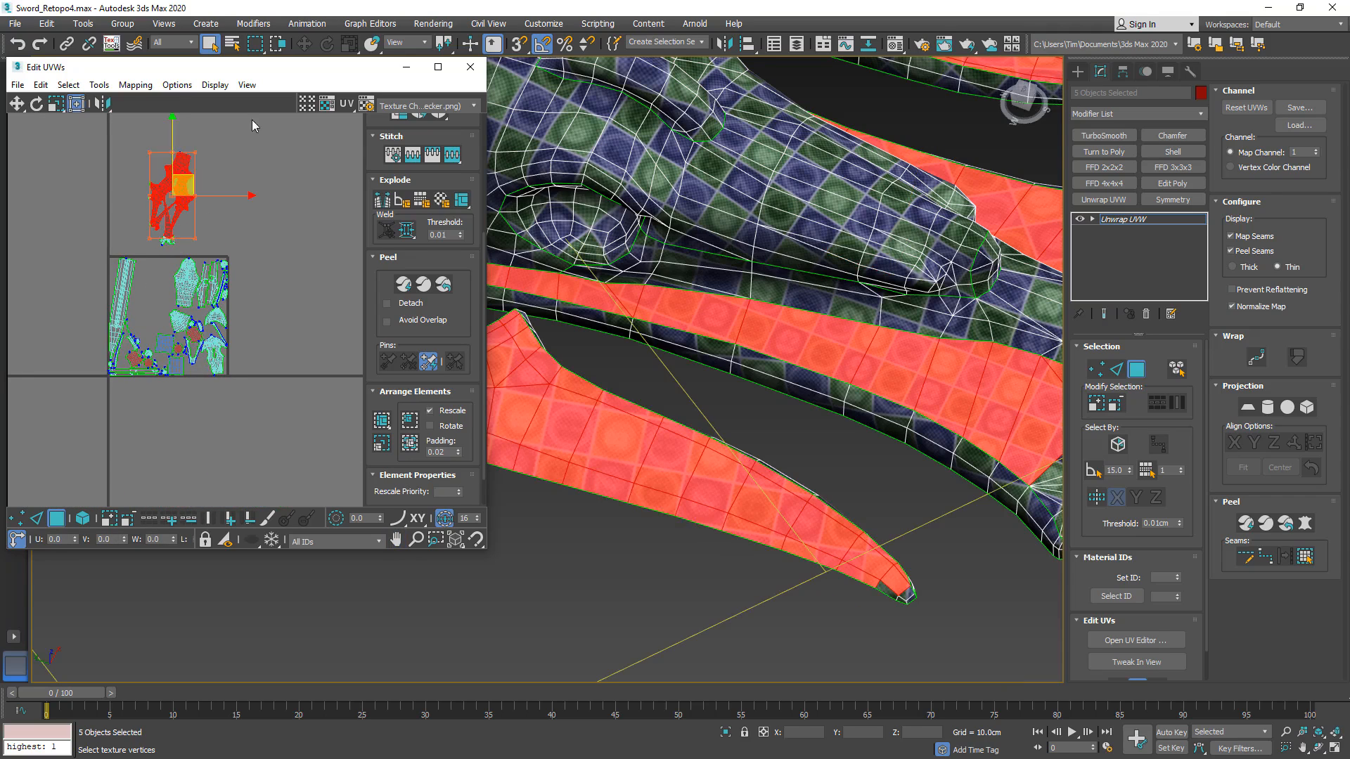
key("ctrl+a")
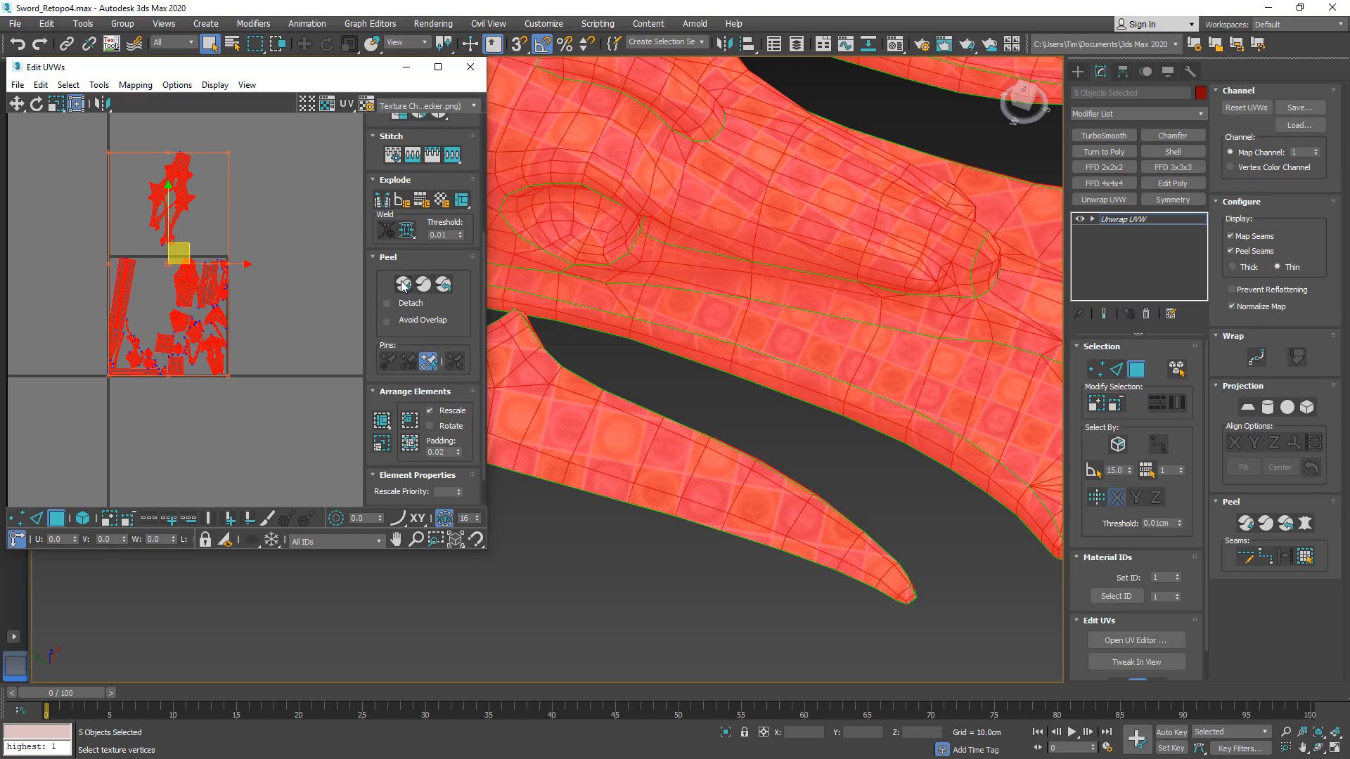
middle_click_drag(758, 330, 685, 344)
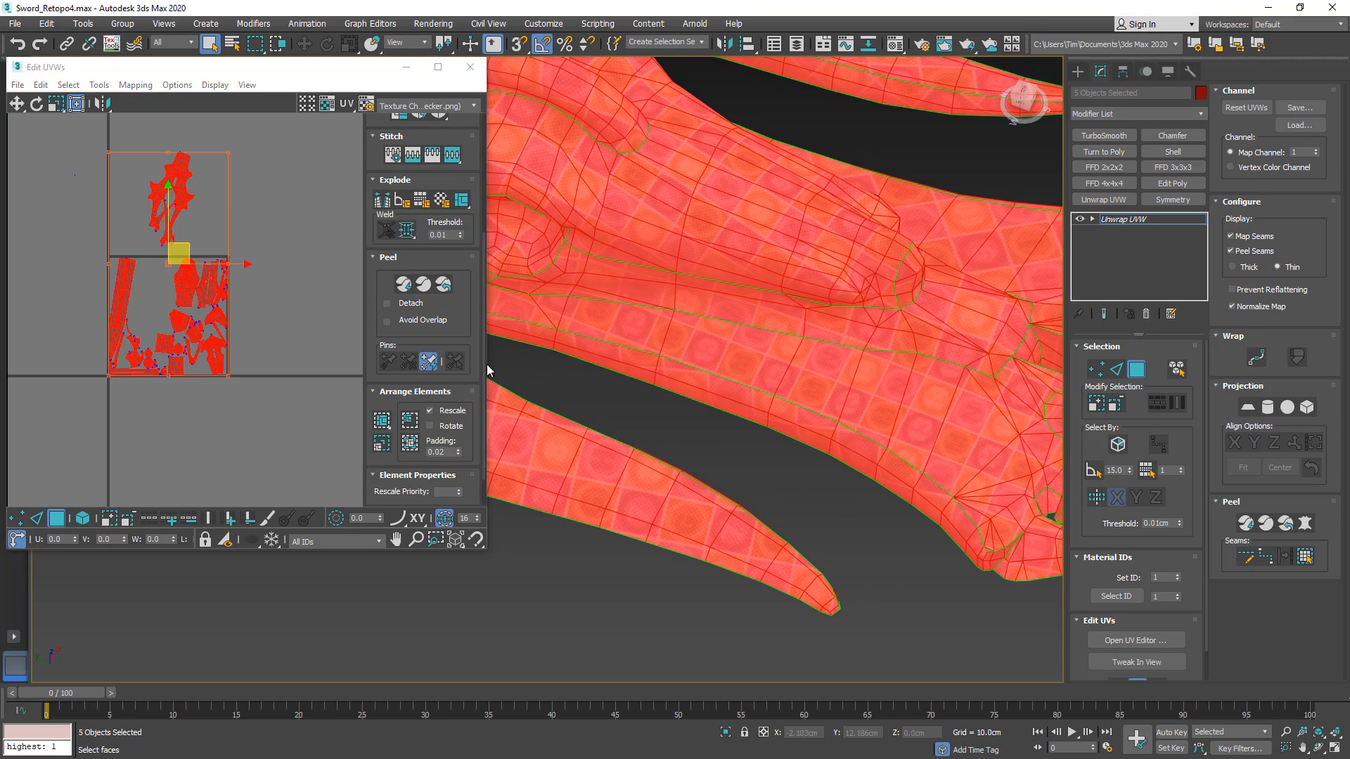
left_click(384, 427)
- Examine the checker pattern along the blade from several angles for even scale and distortion
mouse_move(681, 332)
middle_mouse_down("alt")
mouse_move(748, 355)
mouse_move(622, 441)
middle_mouse_up("alt")
scroll(622, 442, "down", 5)
mouse_move(663, 483)
middle_mouse_down("alt")
mouse_move(767, 485)
mouse_move(820, 396)
mouse_move(830, 462)
mouse_move(816, 415)
mouse_move(628, 452)
mouse_move(386, 457)
middle_mouse_up("alt")
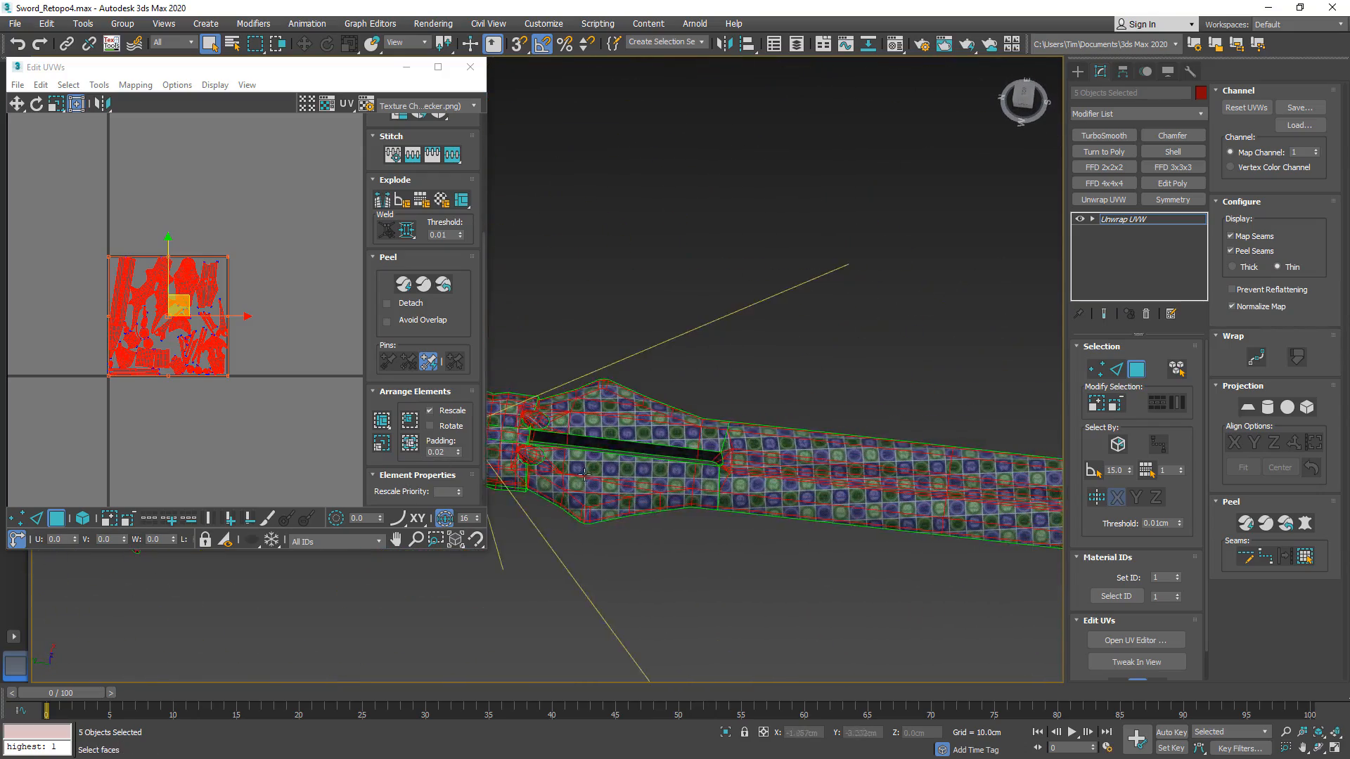
middle_click_drag(687, 508, 351, 500)
middle_click_drag(782, 542, 628, 521)
scroll(811, 506, "up", 6)
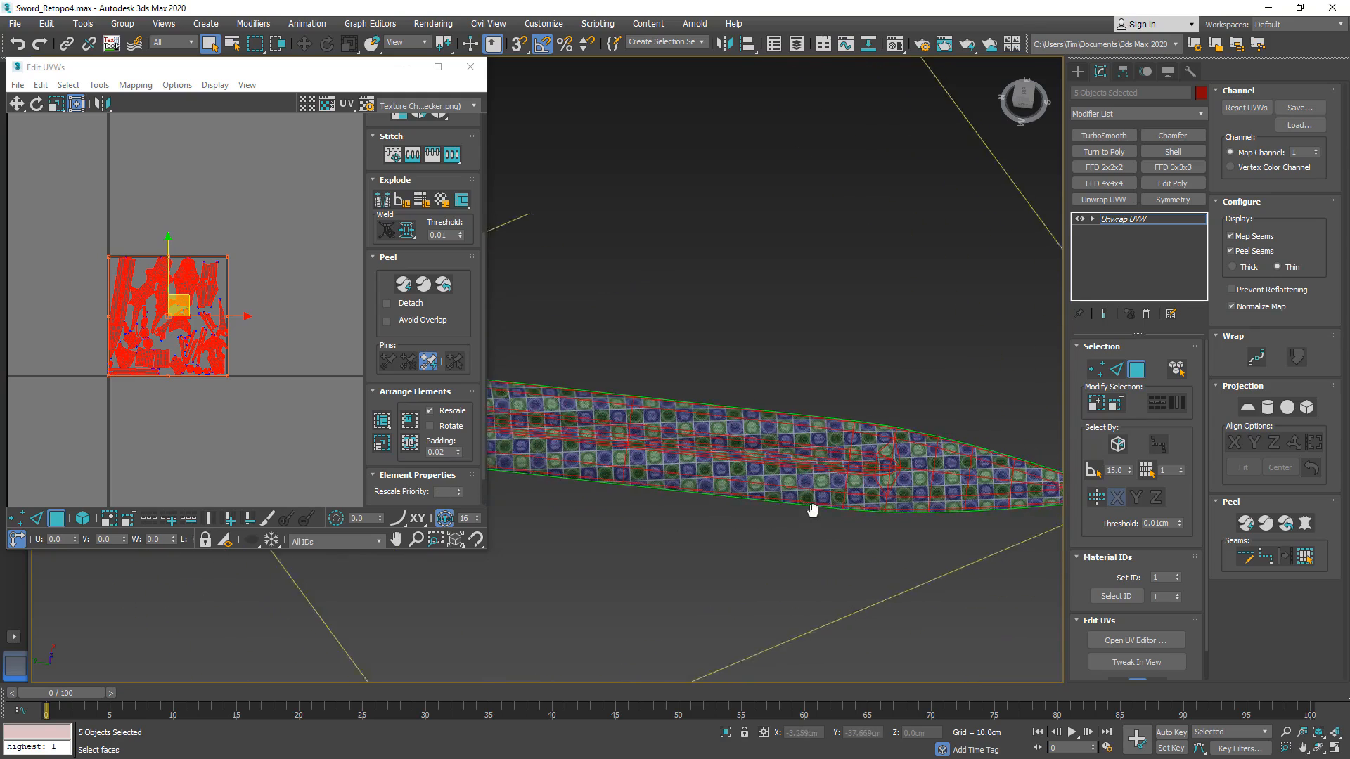
middle_click_drag(685, 427, 649, 366, "alt")
middle_click_drag(525, 592, 874, 523)
scroll(874, 523, "down", 4)
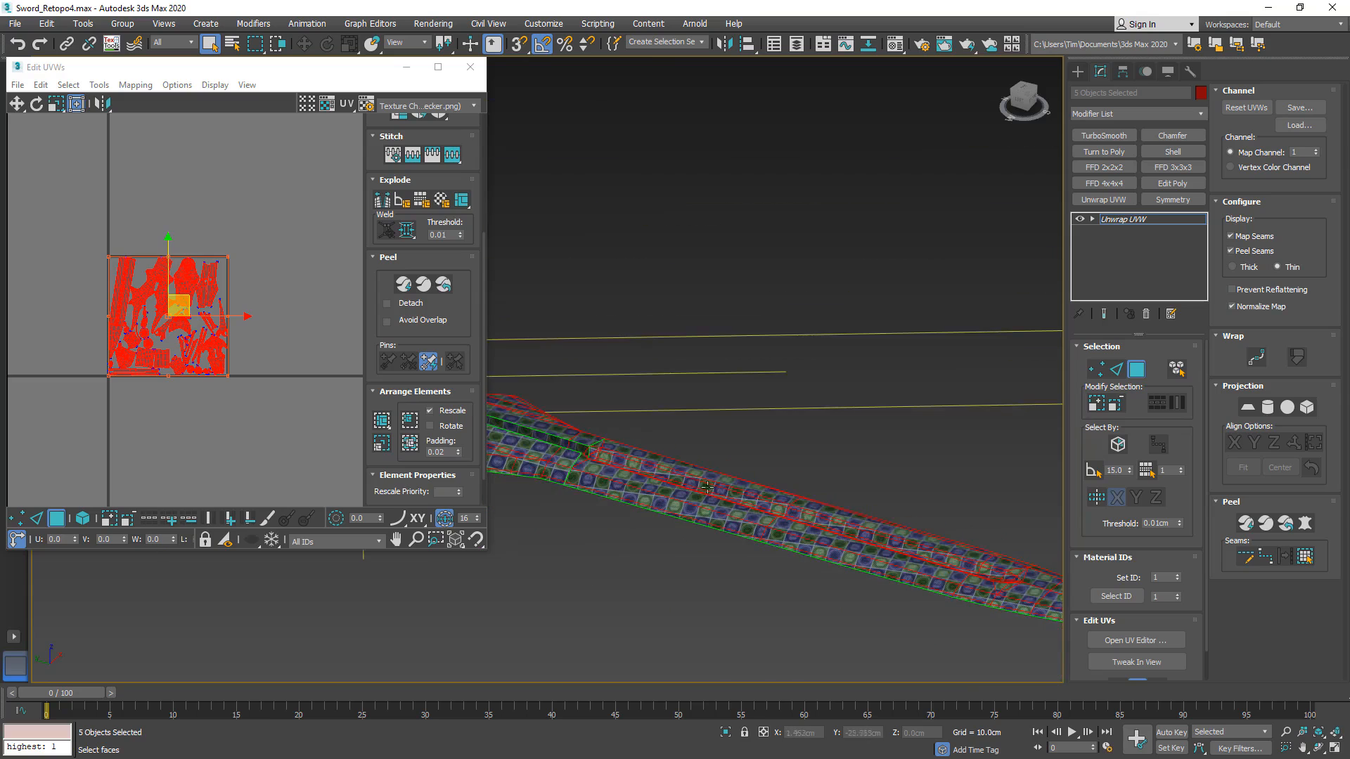
middle_click_drag(556, 429, 850, 553, "alt")
scroll(851, 513, "down", 3)
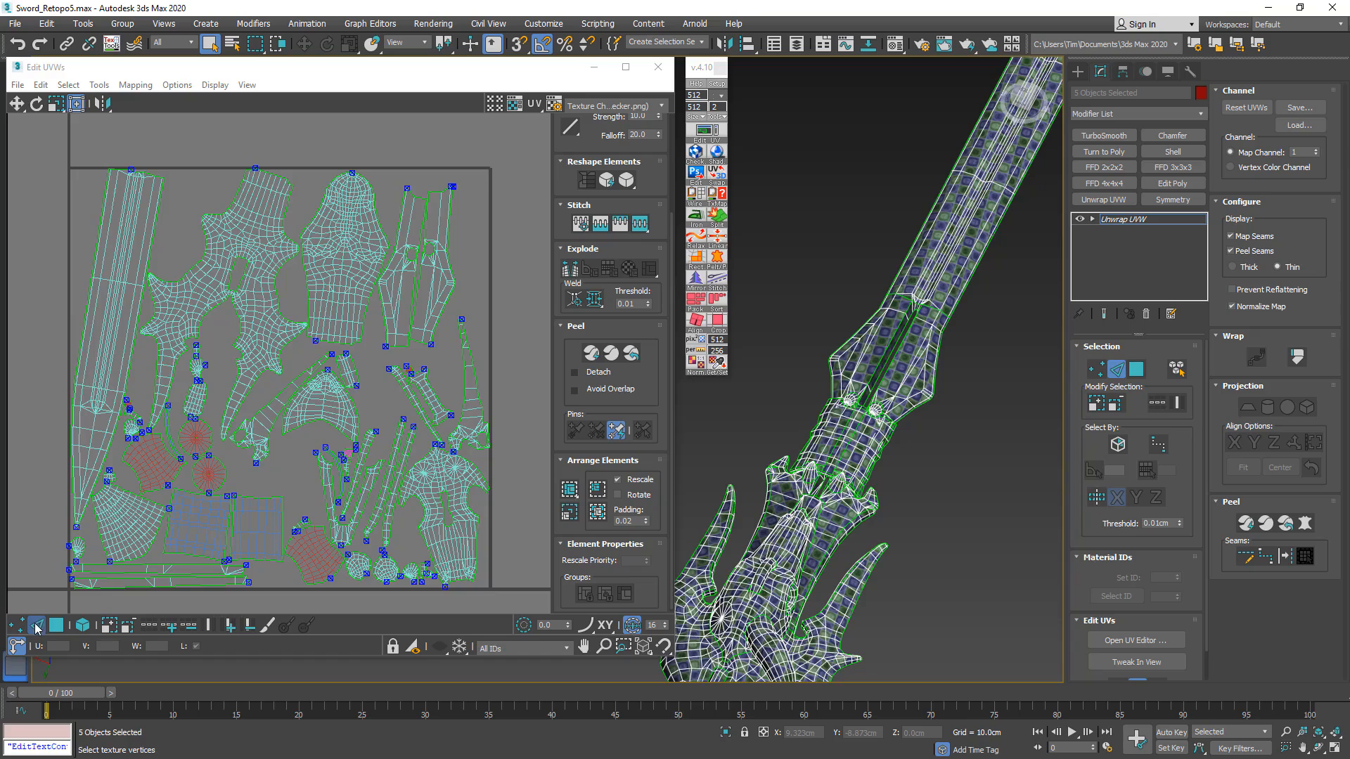
- Straighten the blade island and the spiked guard island upright, aligning each to one of its central lengthwise edges
scroll(220, 371, "up", 10)
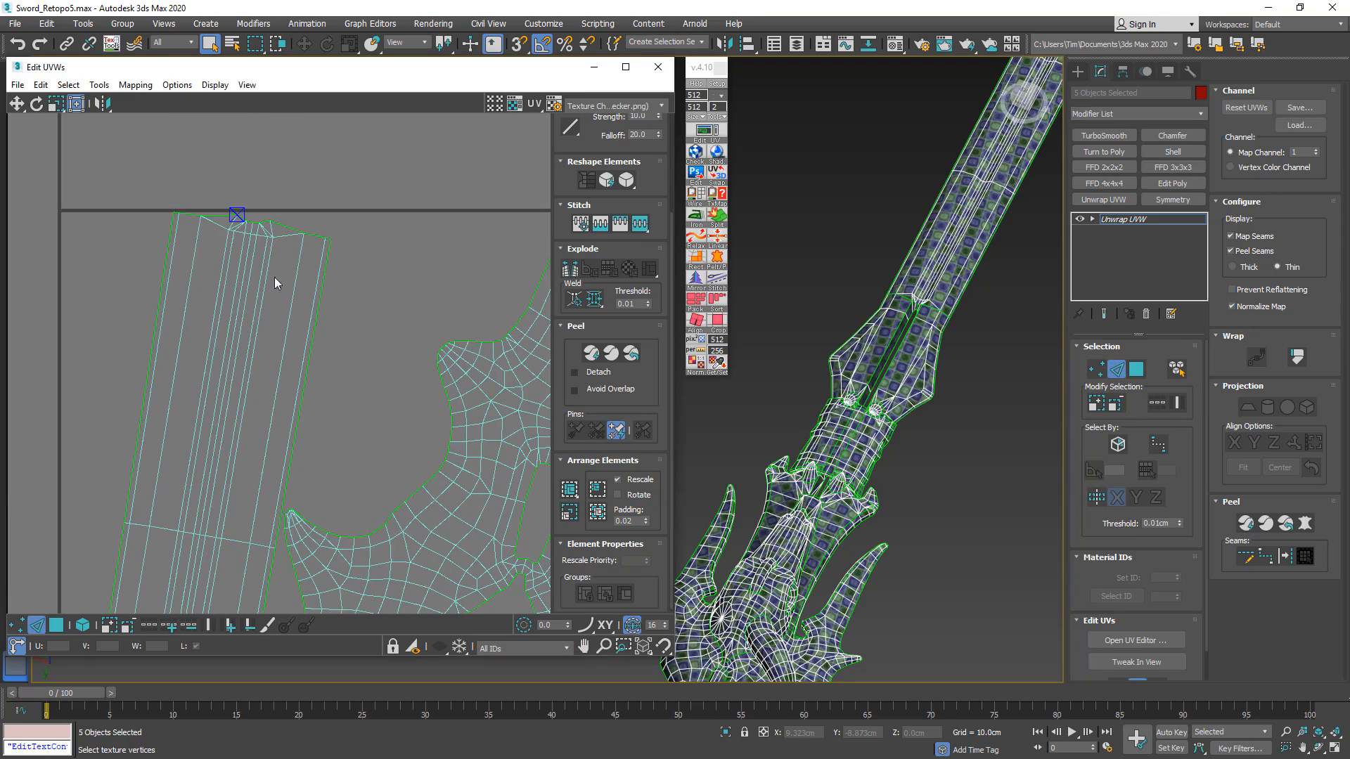
double_click(249, 246)
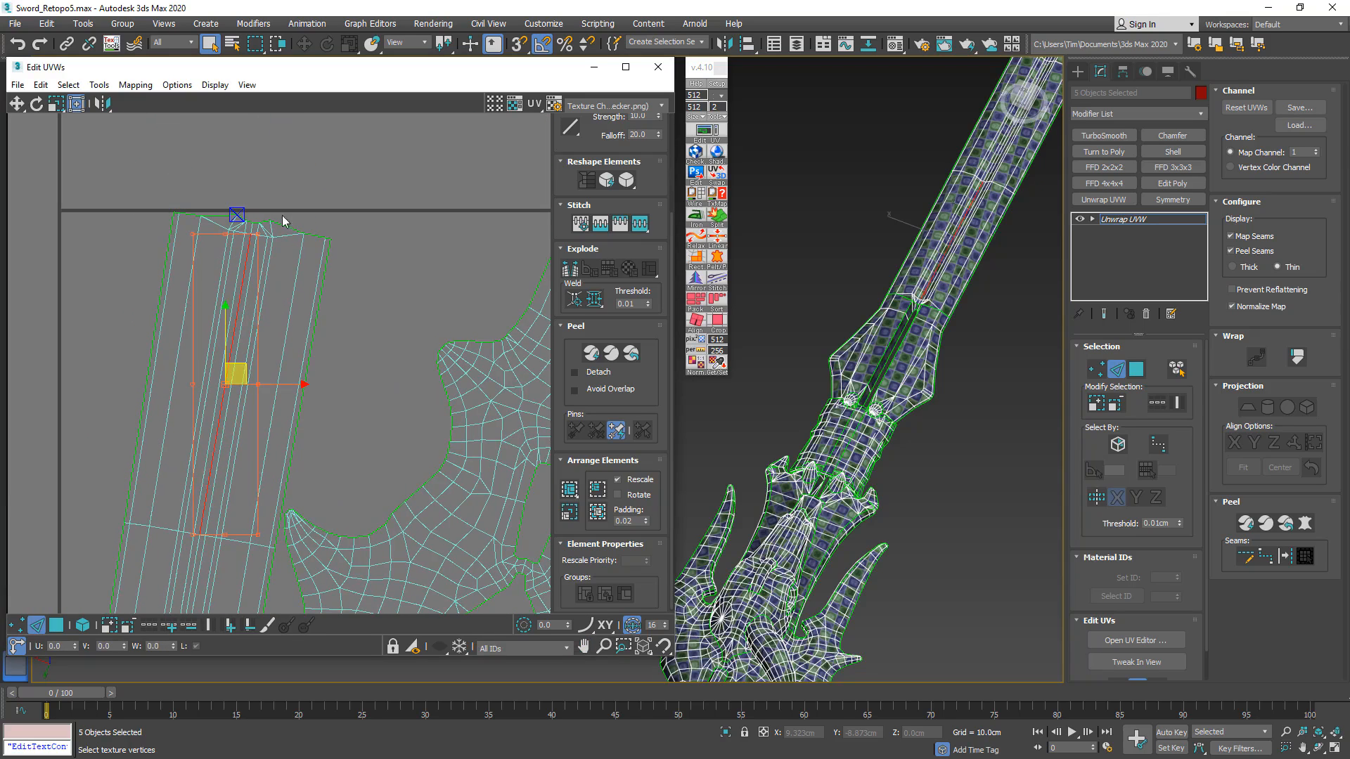
left_click(697, 320)
middle_click_drag(425, 386, 316, 443)
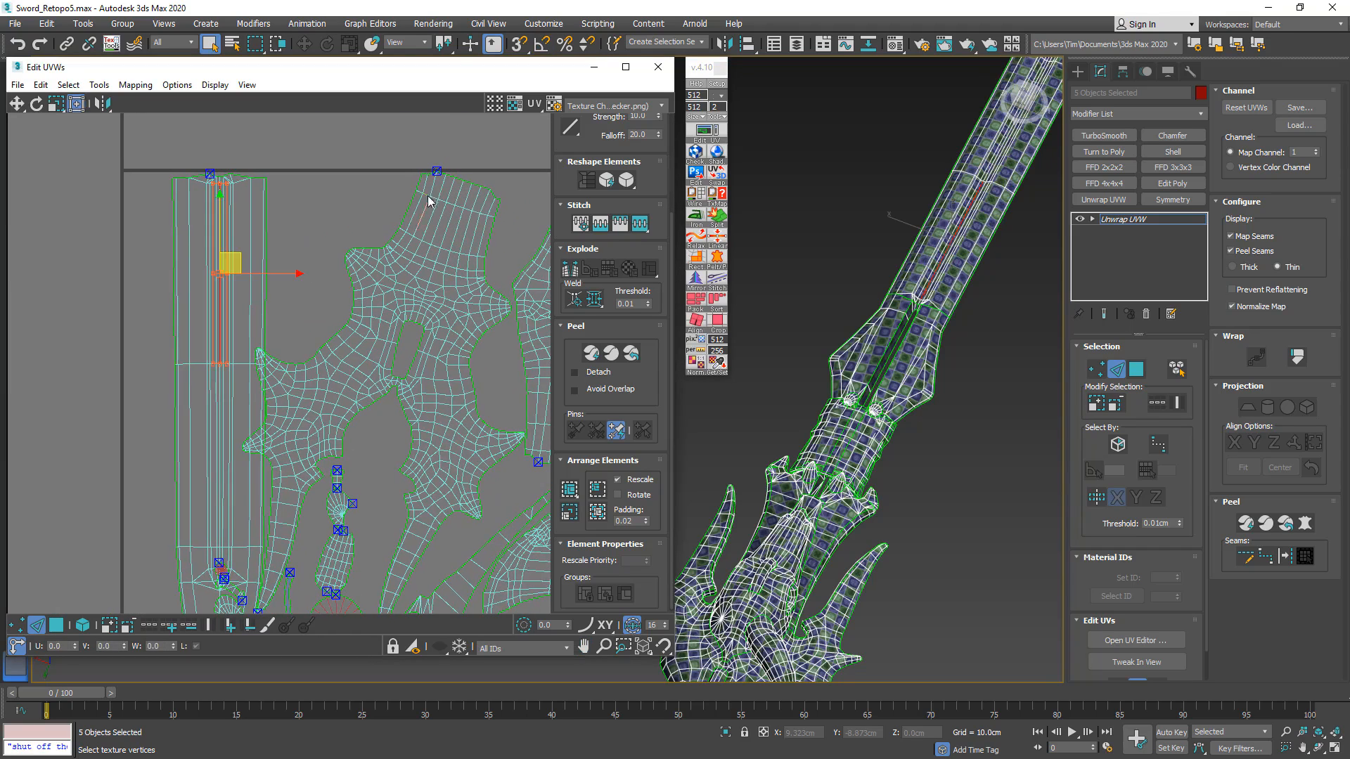
double_click(448, 226)
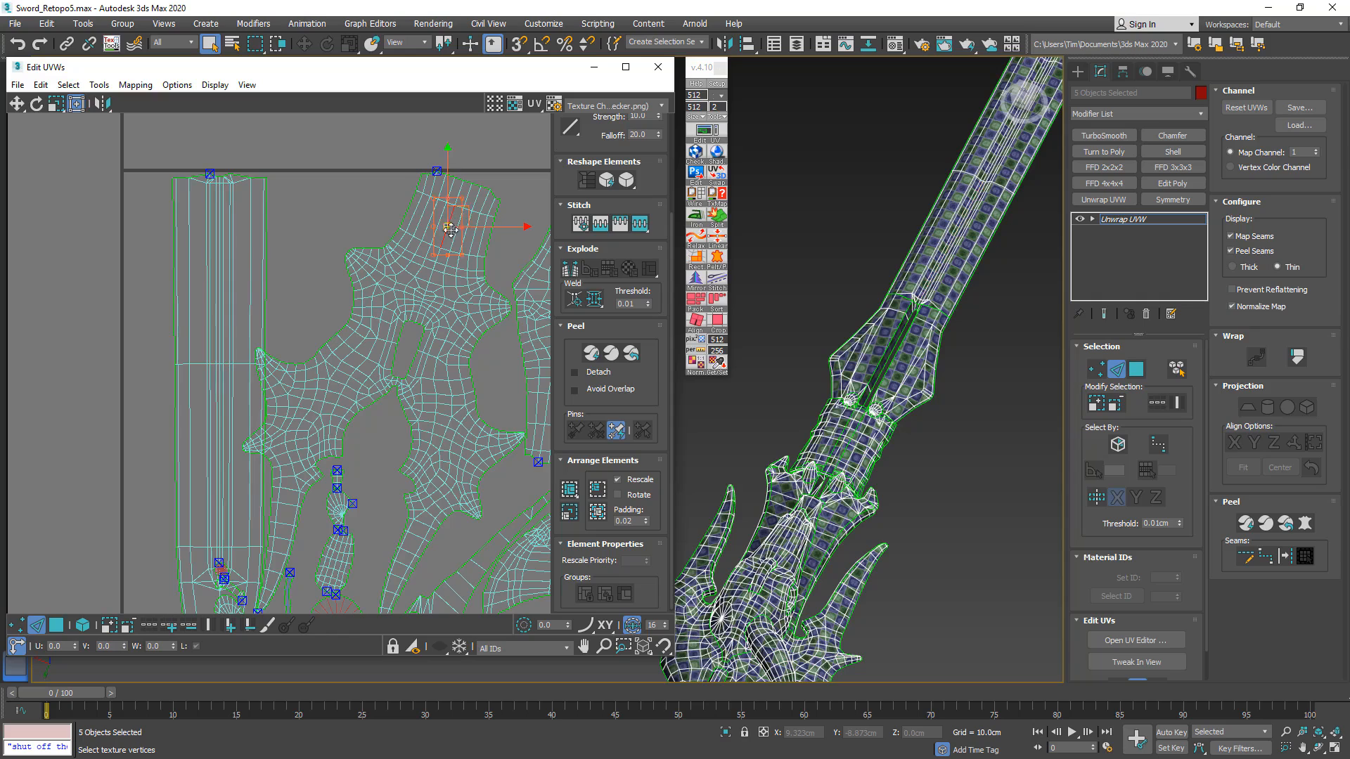
left_click(696, 320)
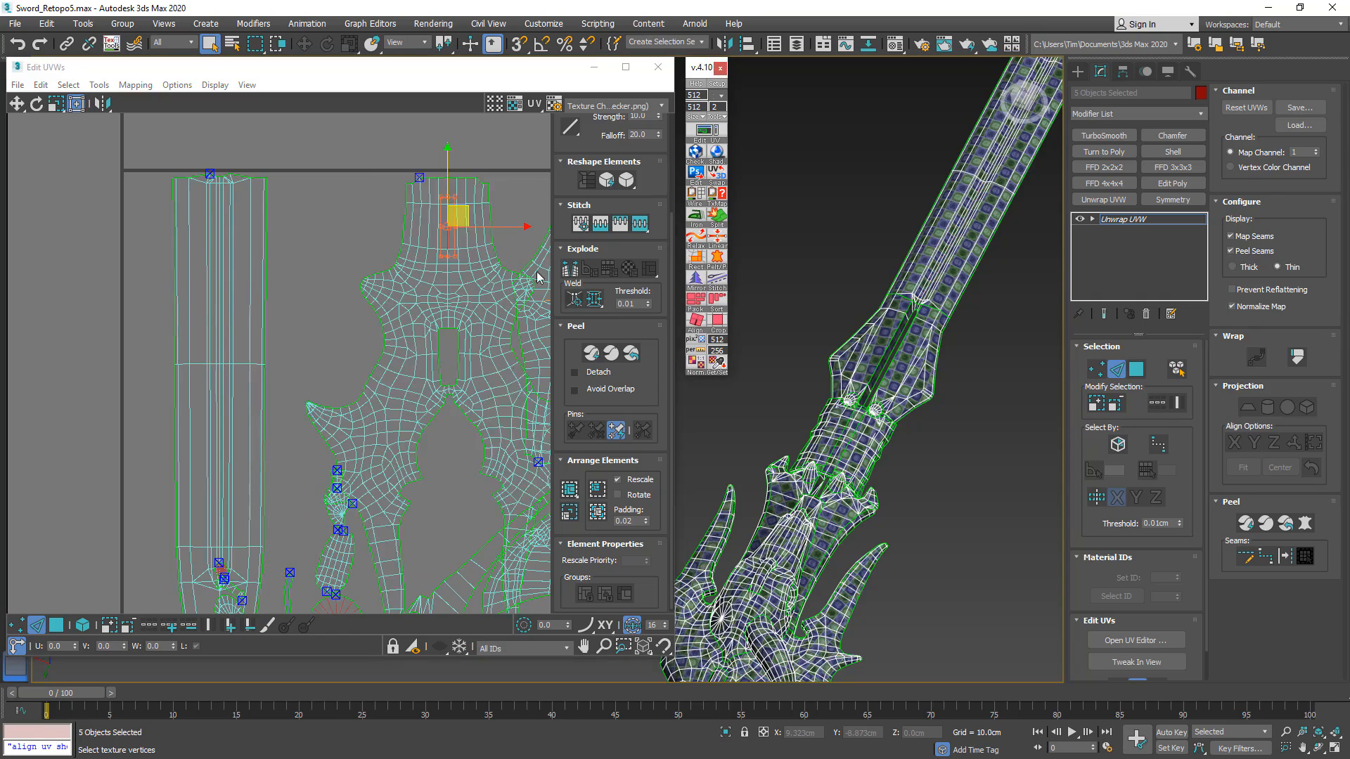
- Align the large domed island upright to its central edge
middle_click_drag(422, 218, 284, 230)
scroll(426, 265, "up", 6)
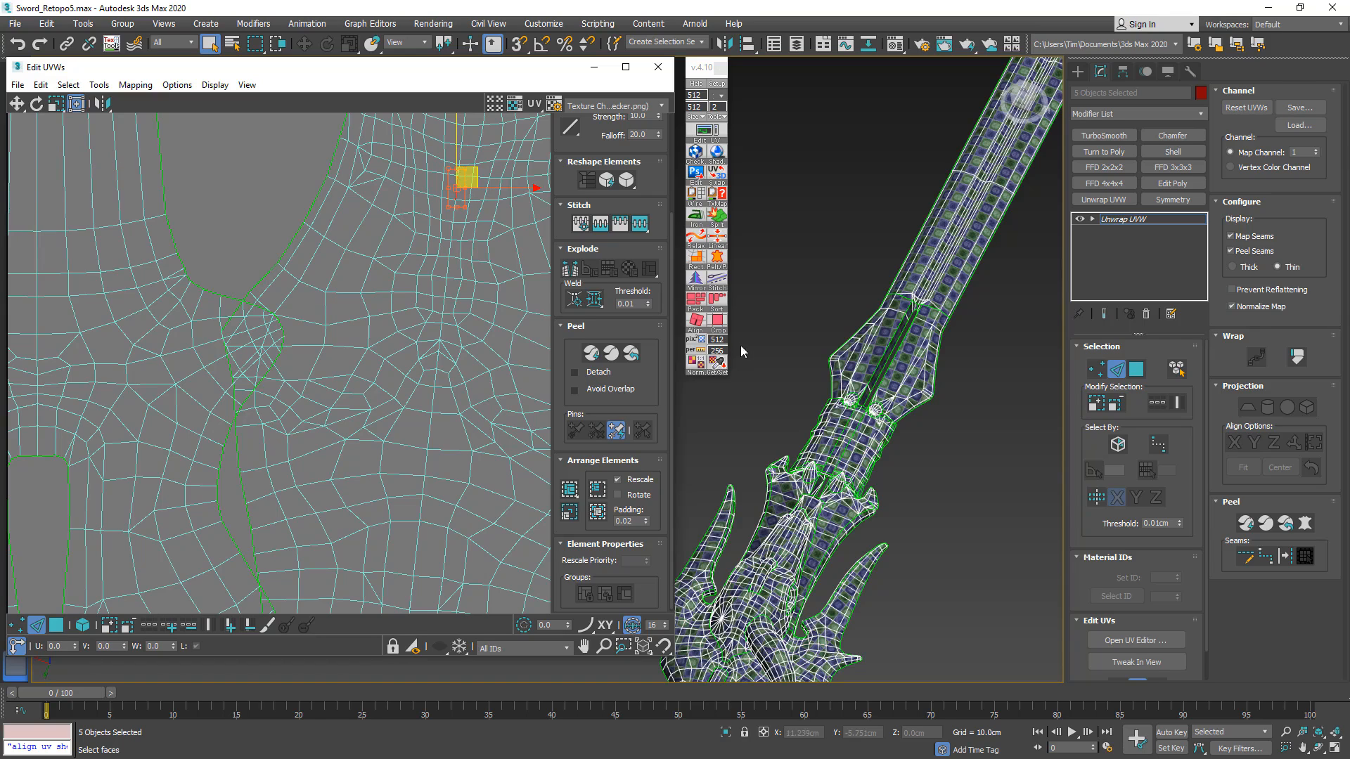
left_click(696, 322)
scroll(331, 256, "down", 5)
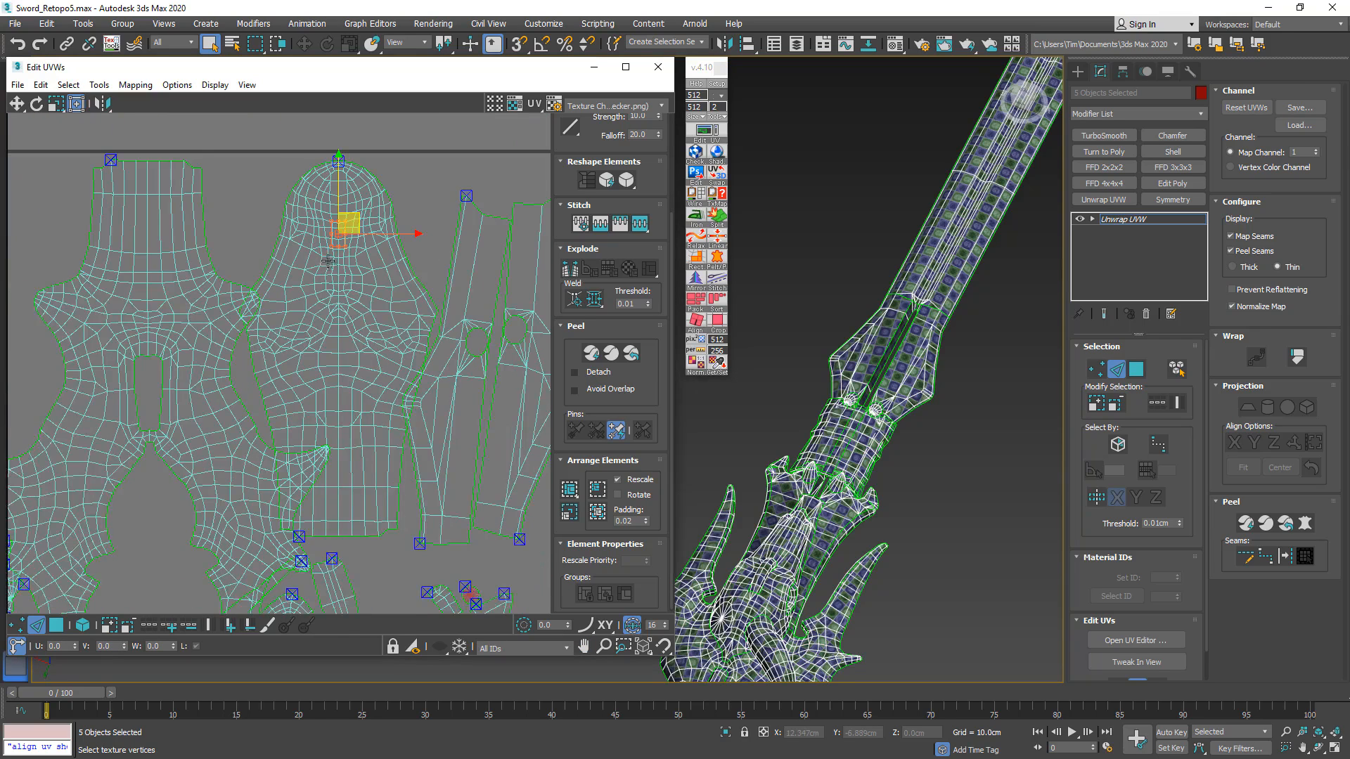
- Align the two long tapered islands beside the domed island upright, each to one of its lengthwise edges
middle_click_drag(435, 281, 383, 284)
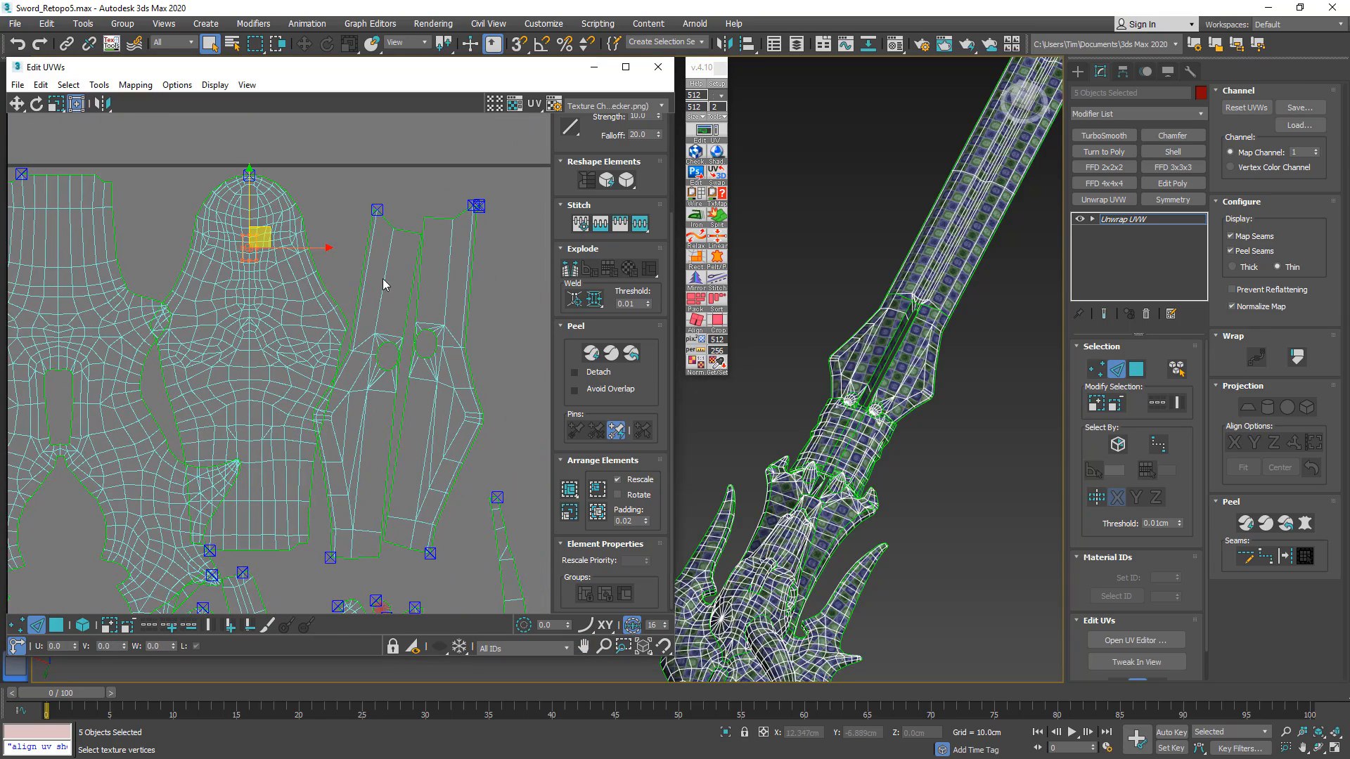
left_click(406, 318)
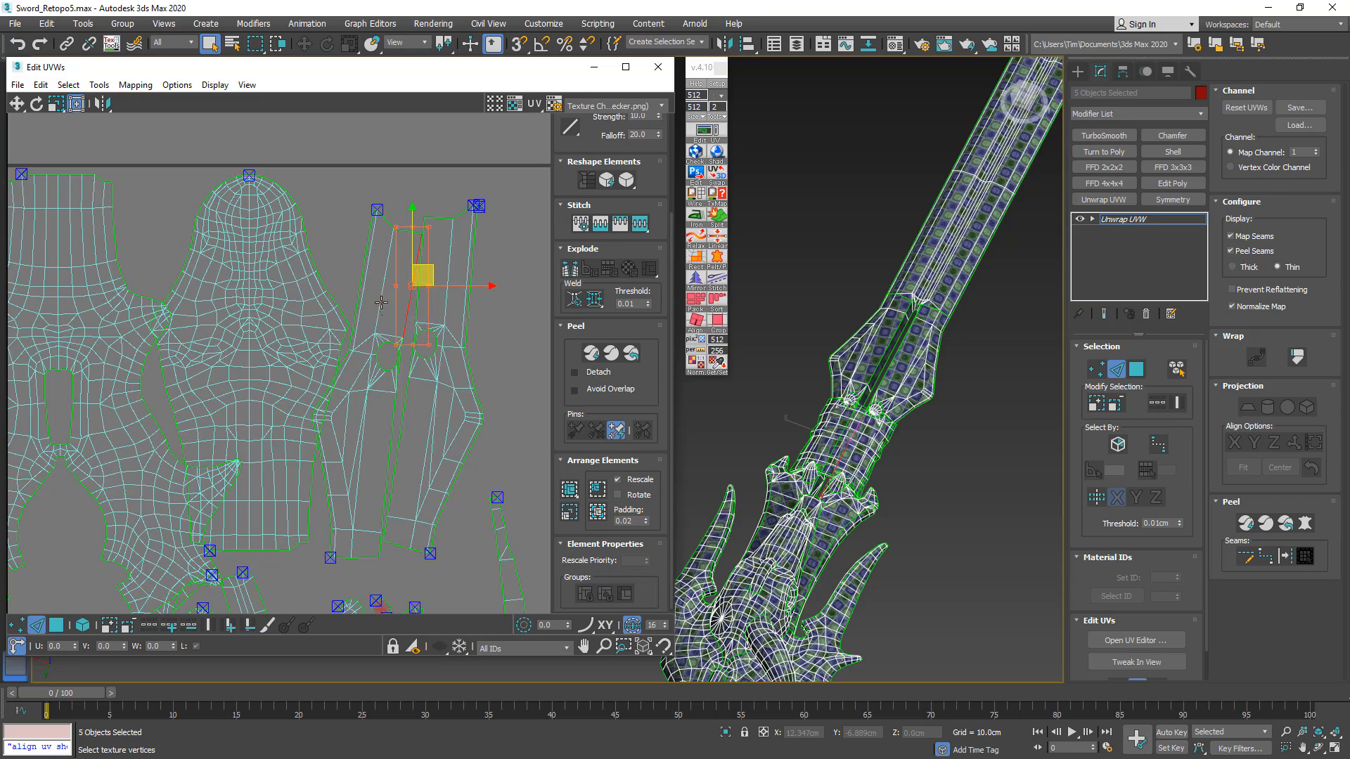
left_click_drag(404, 313, 373, 310)
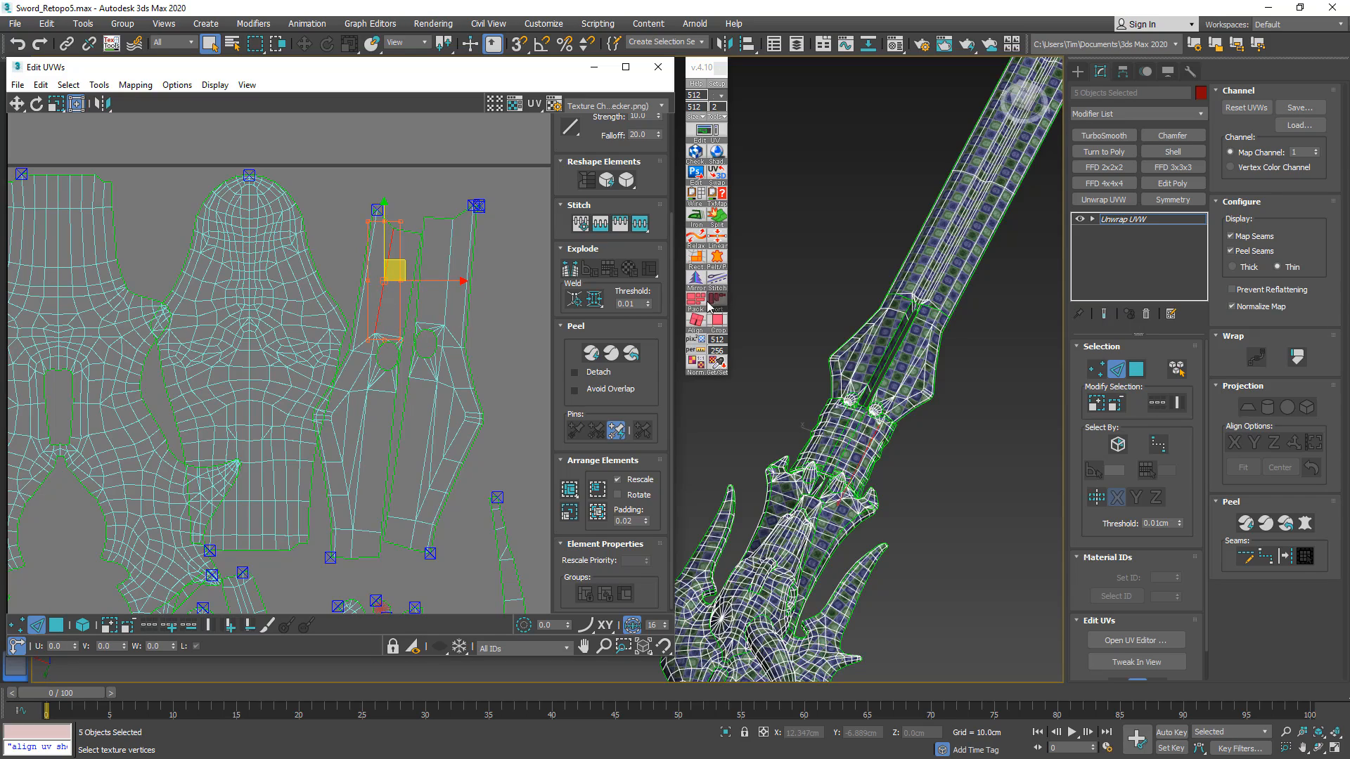
left_click(696, 321)
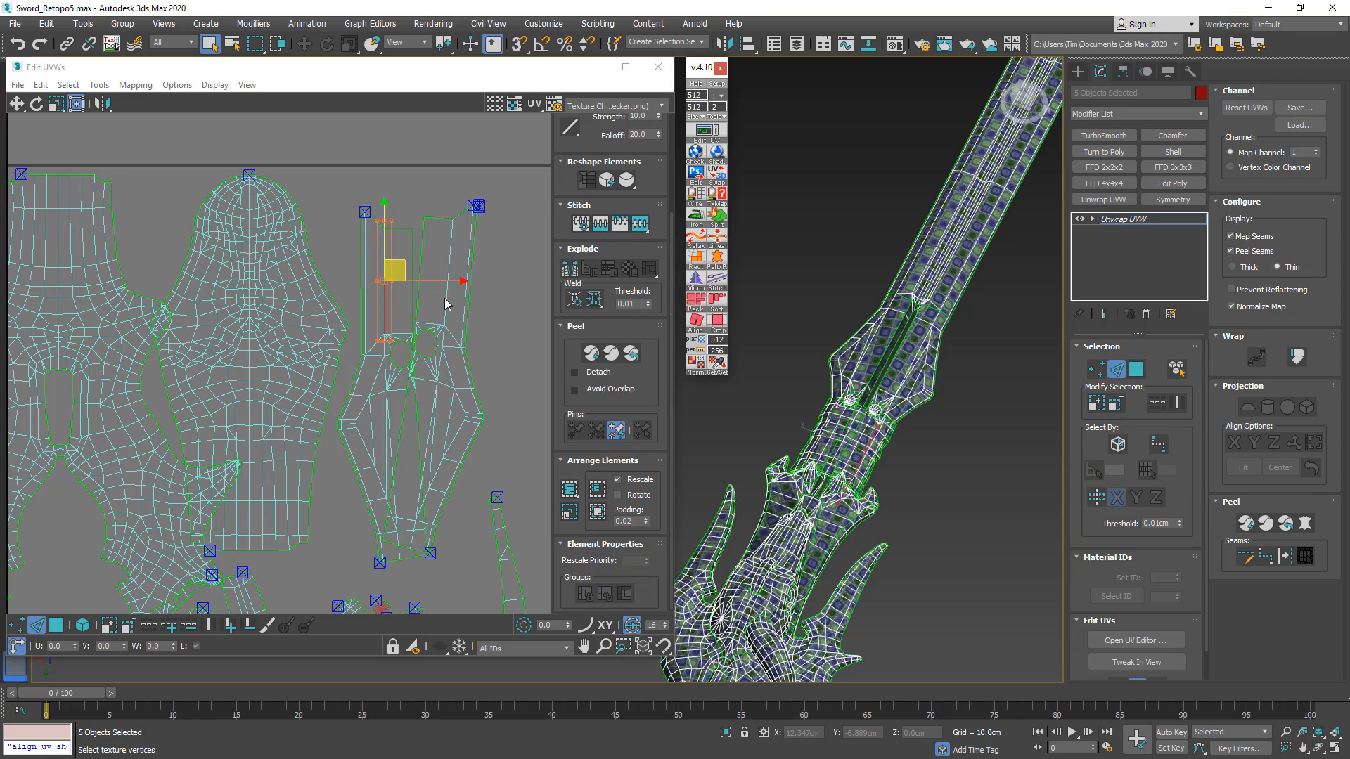
left_click(444, 302)
left_click(695, 323)
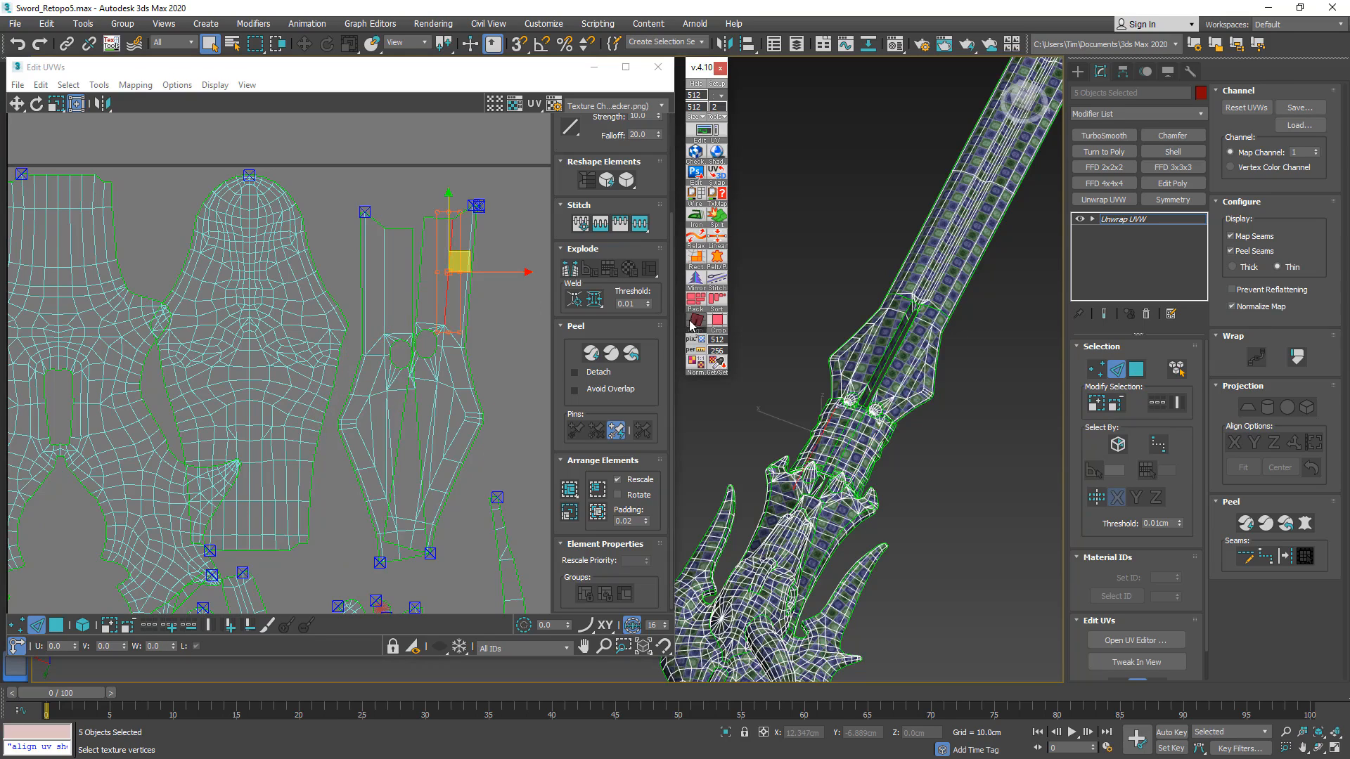
- Align the long thin diagonal strip and the short flared strip beside it upright, each to one of its central edges
scroll(364, 322, "down", 6)
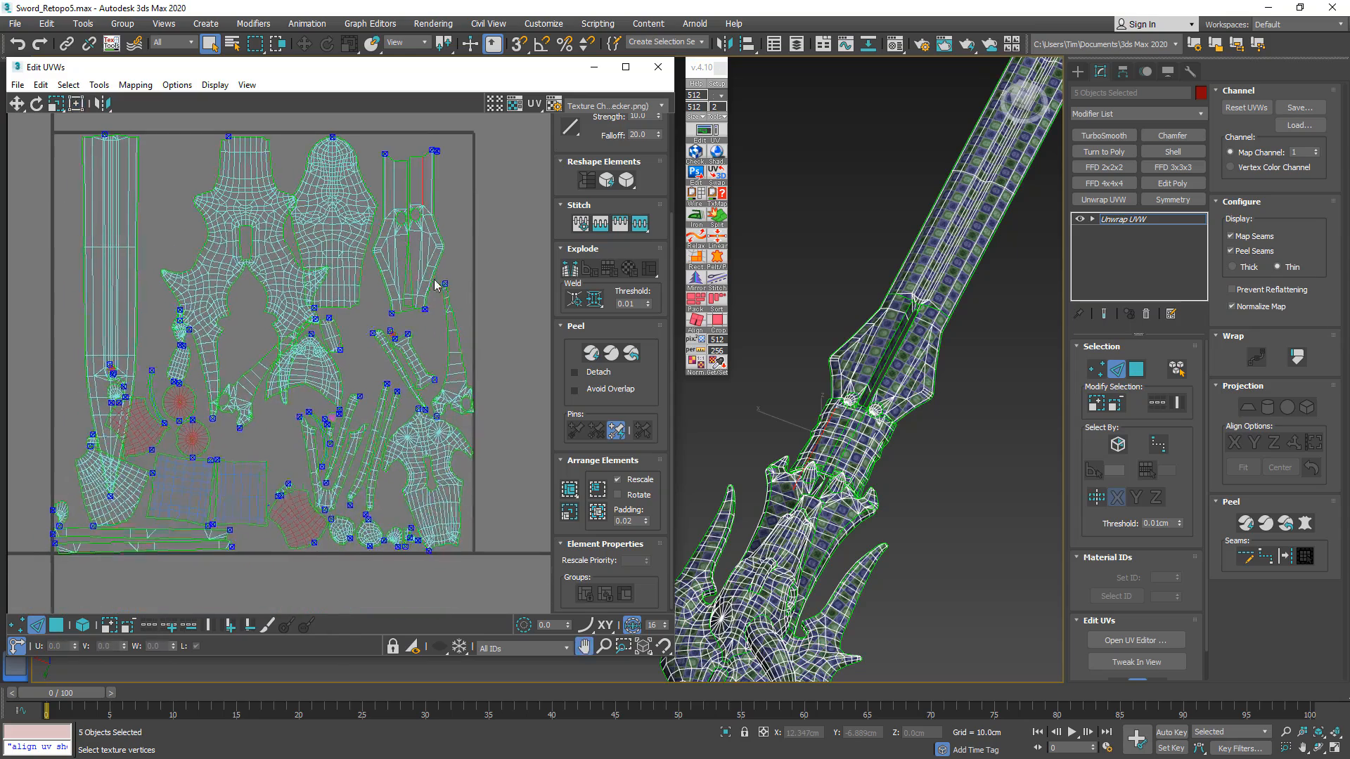
scroll(436, 295, "up", 8)
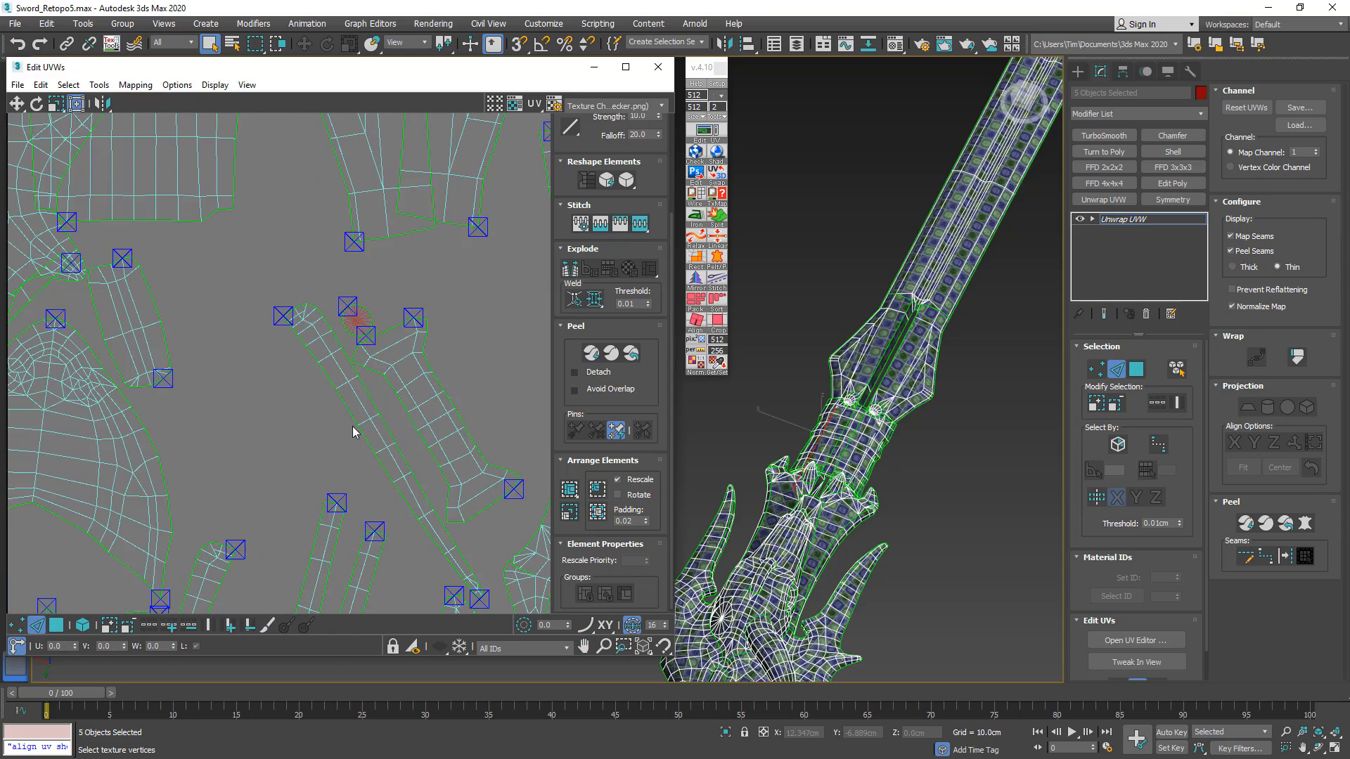
left_click(348, 411)
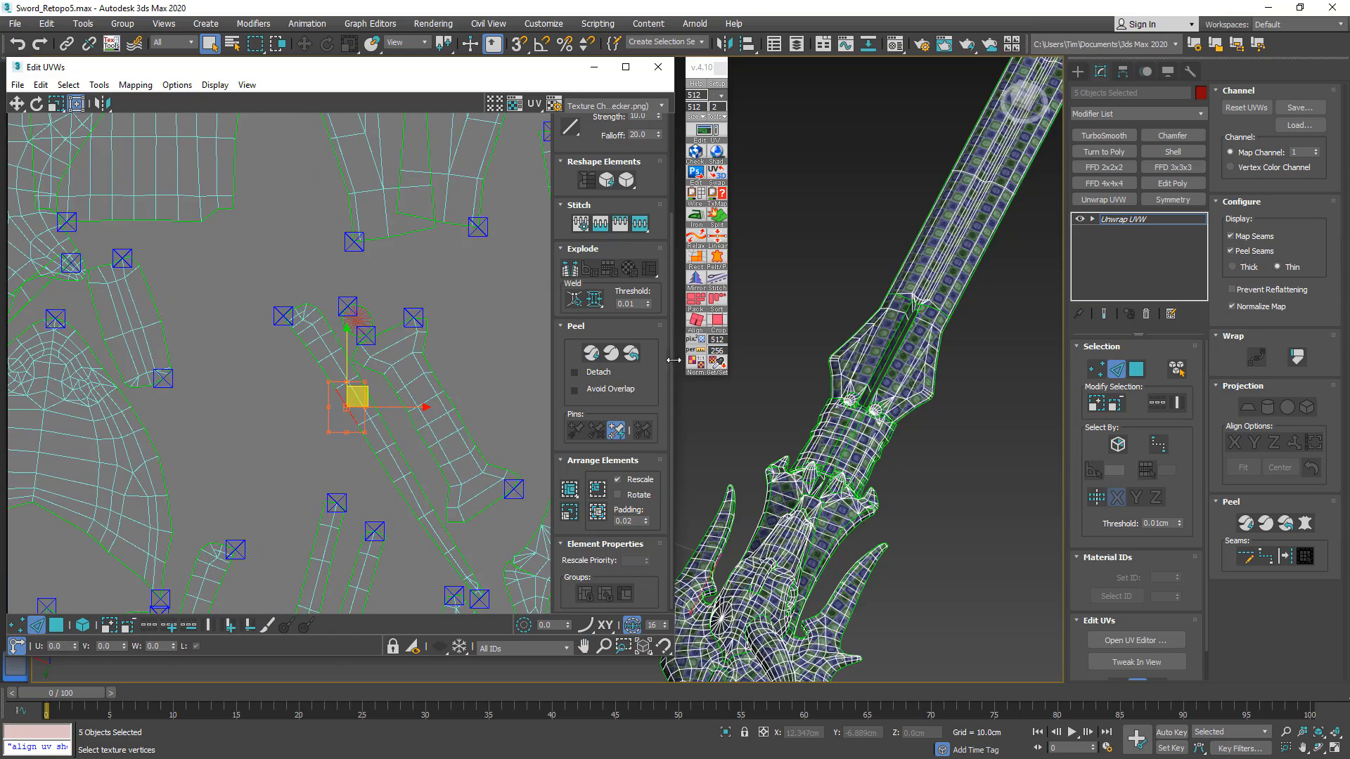
left_click(696, 321)
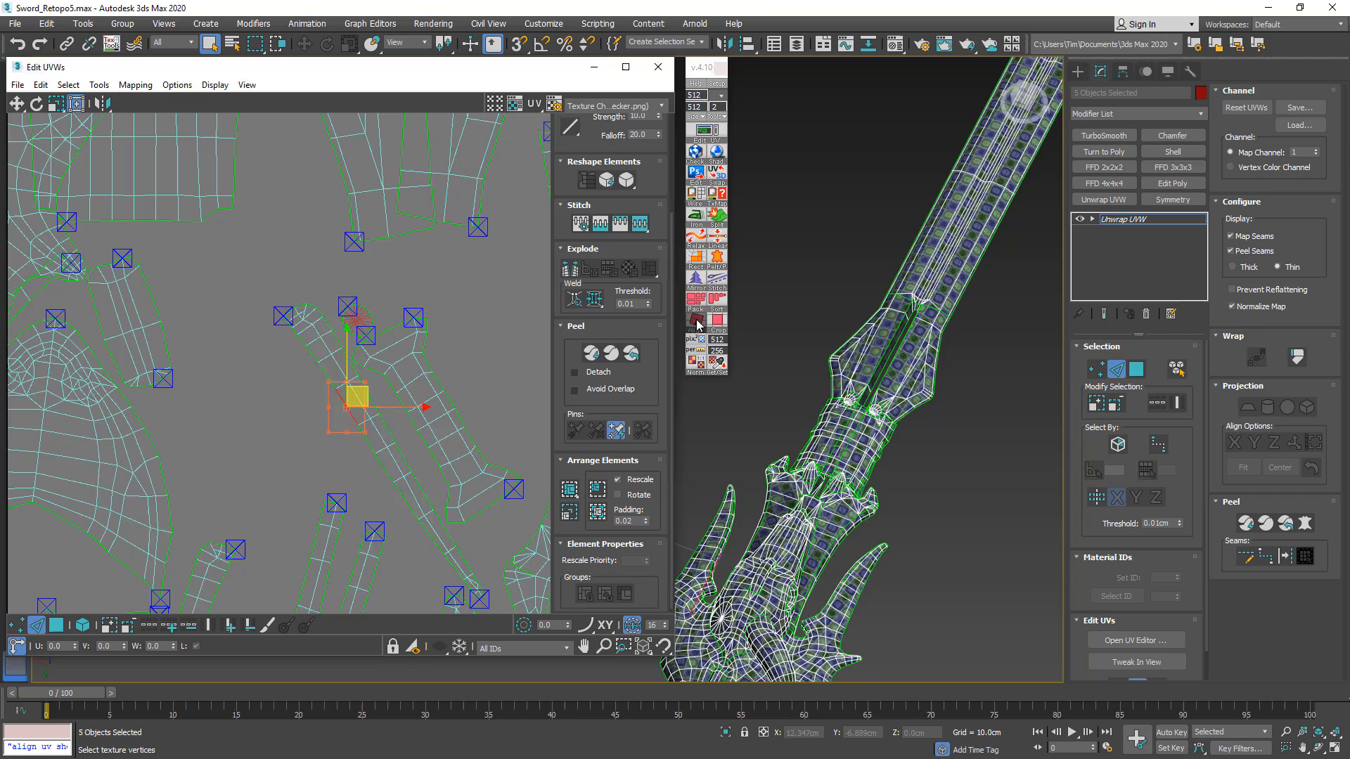
left_click(437, 419)
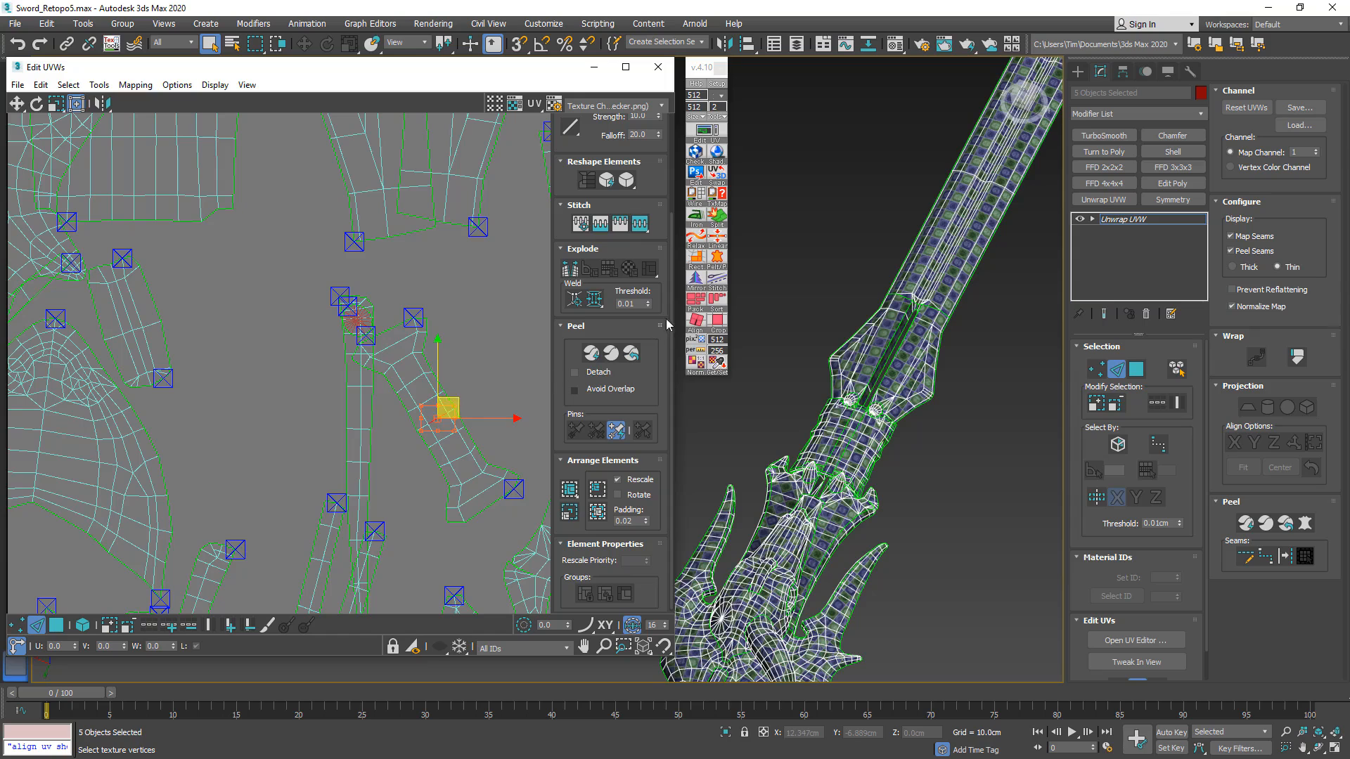
left_click(696, 321)
- Align the three long narrow strip islands between the U-shaped island and the two-circle island upright, each to one of its lengthwise edges
scroll(462, 203, "down", 4)
middle_click_drag(362, 477, 381, 348)
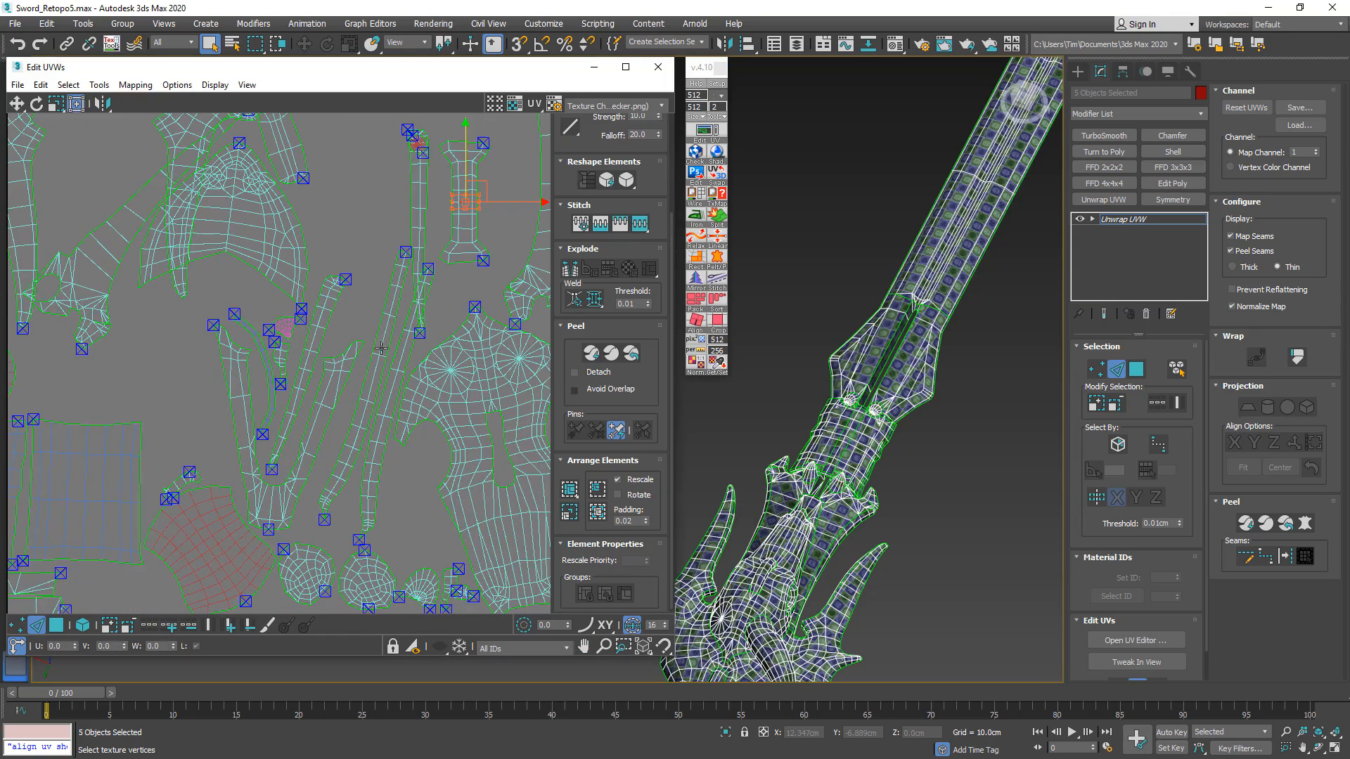
left_click(314, 340)
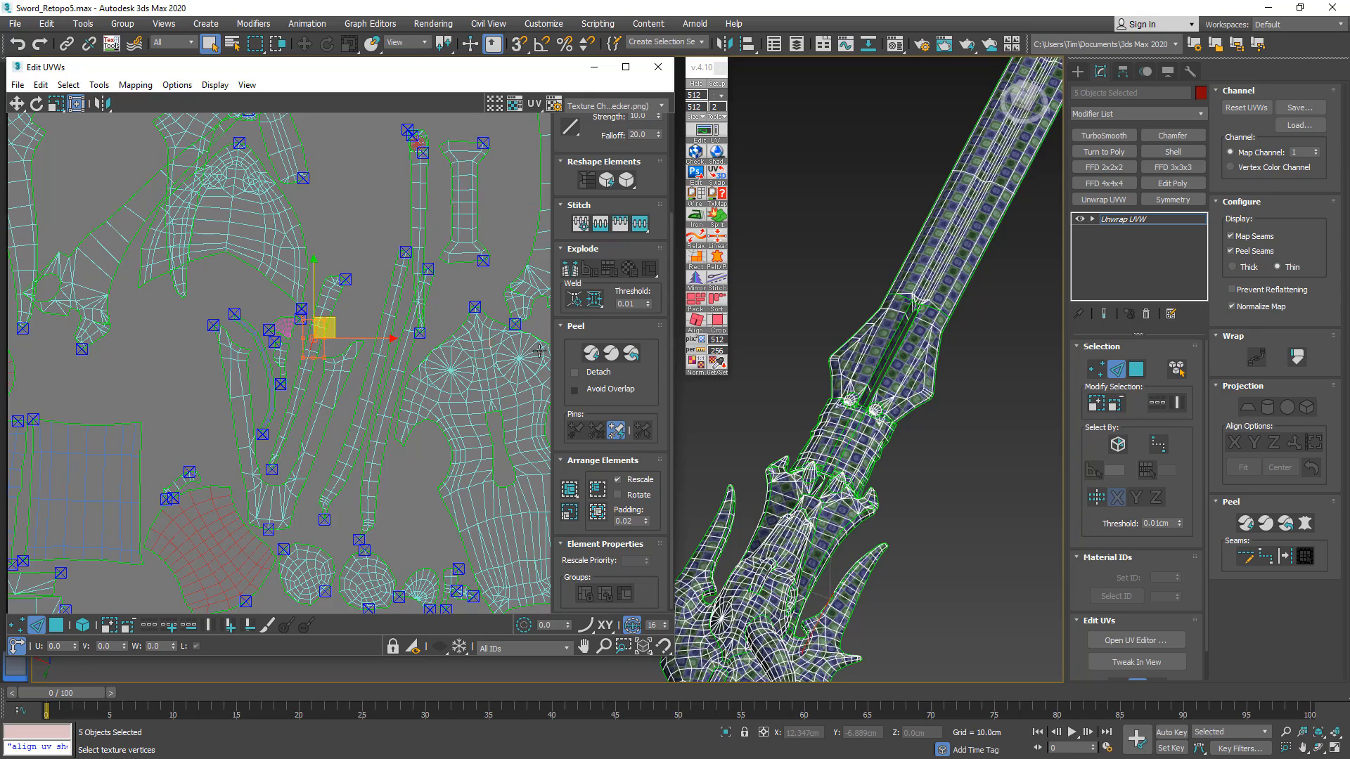
left_click(696, 321)
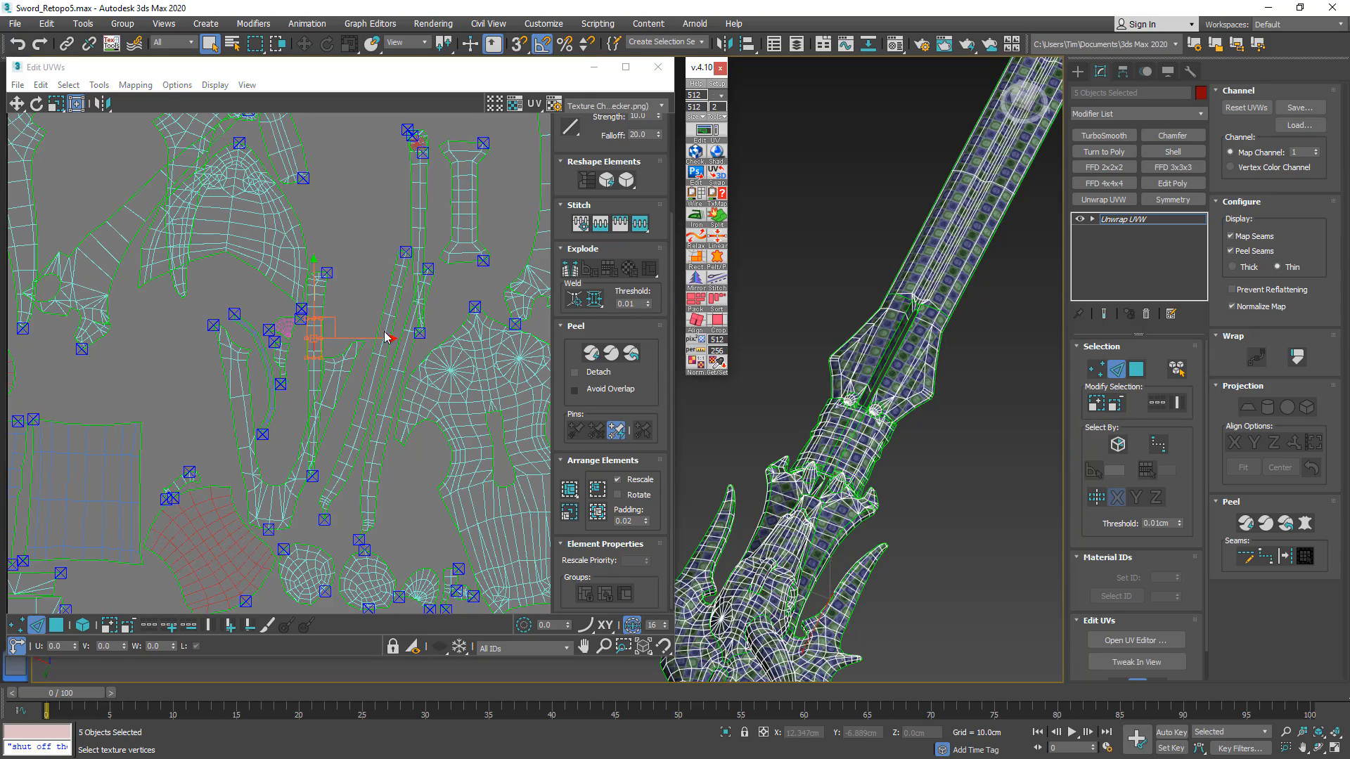
left_click_drag(385, 330, 465, 315)
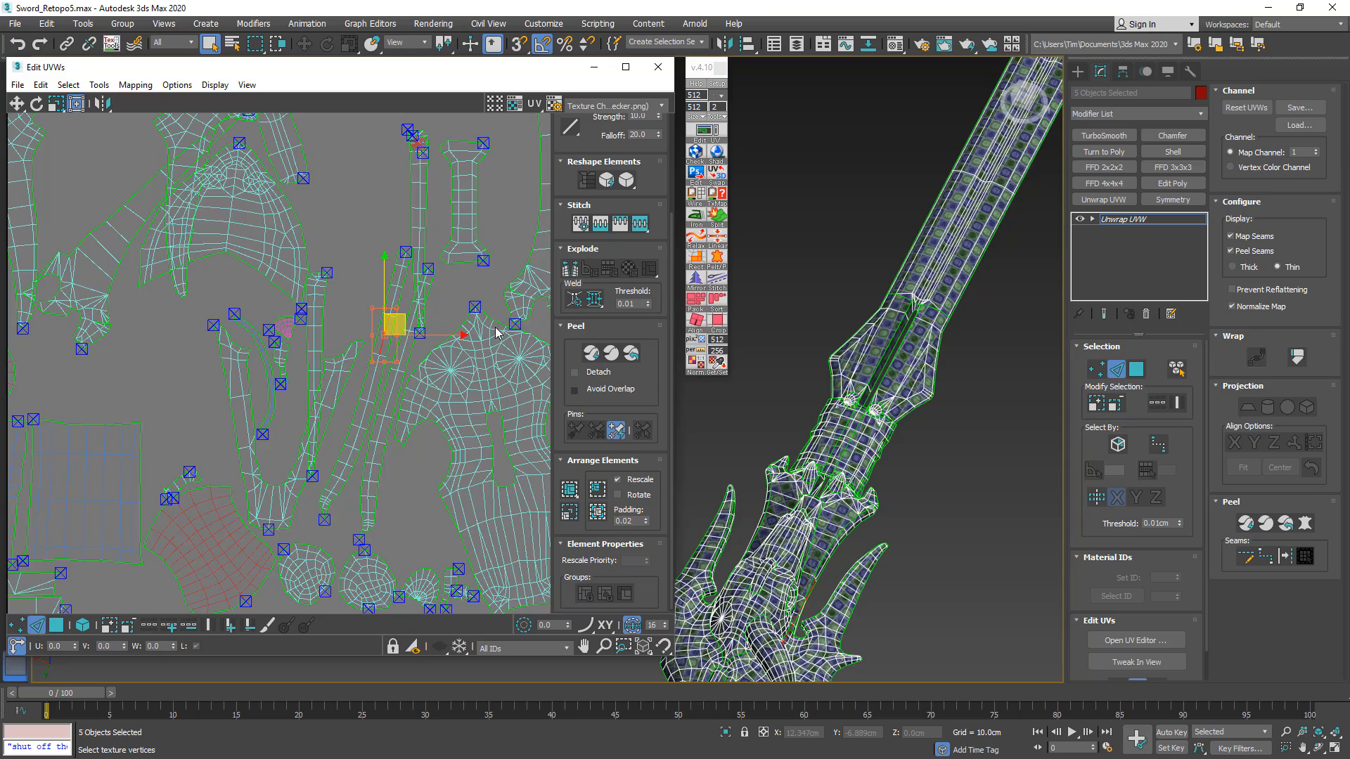
left_click(696, 320)
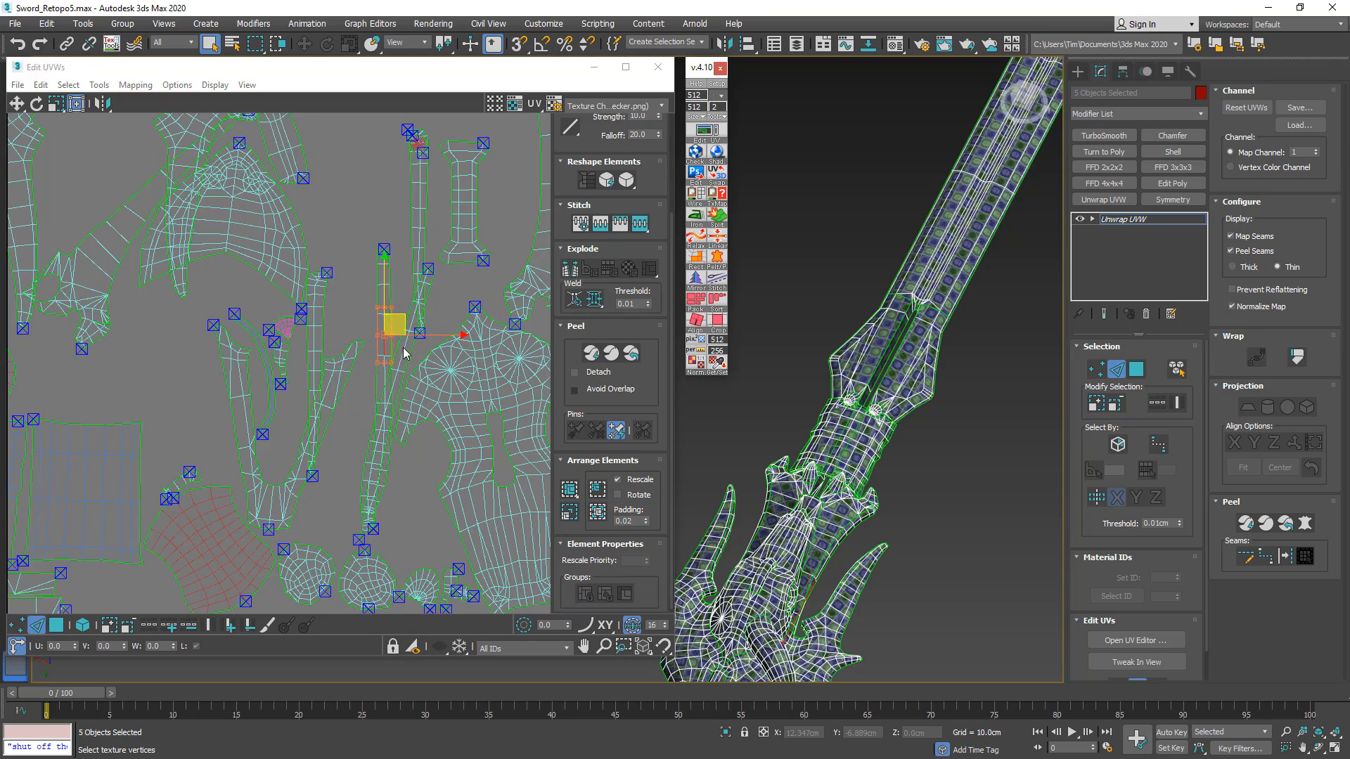
left_click_drag(394, 325, 414, 341)
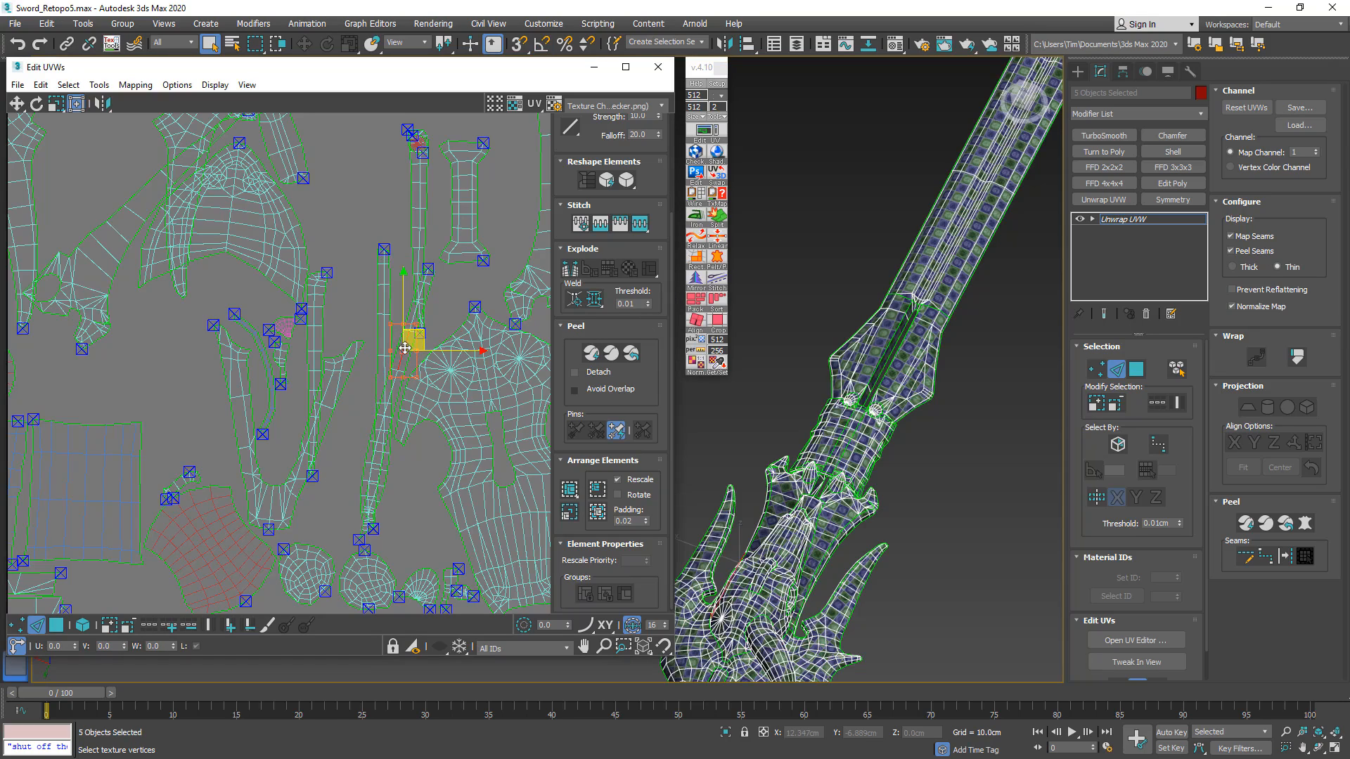
left_click(692, 322)
- Straighten the large island with two radial circles upright, aligning it to its central vertical edge
middle_click_drag(414, 408, 287, 371)
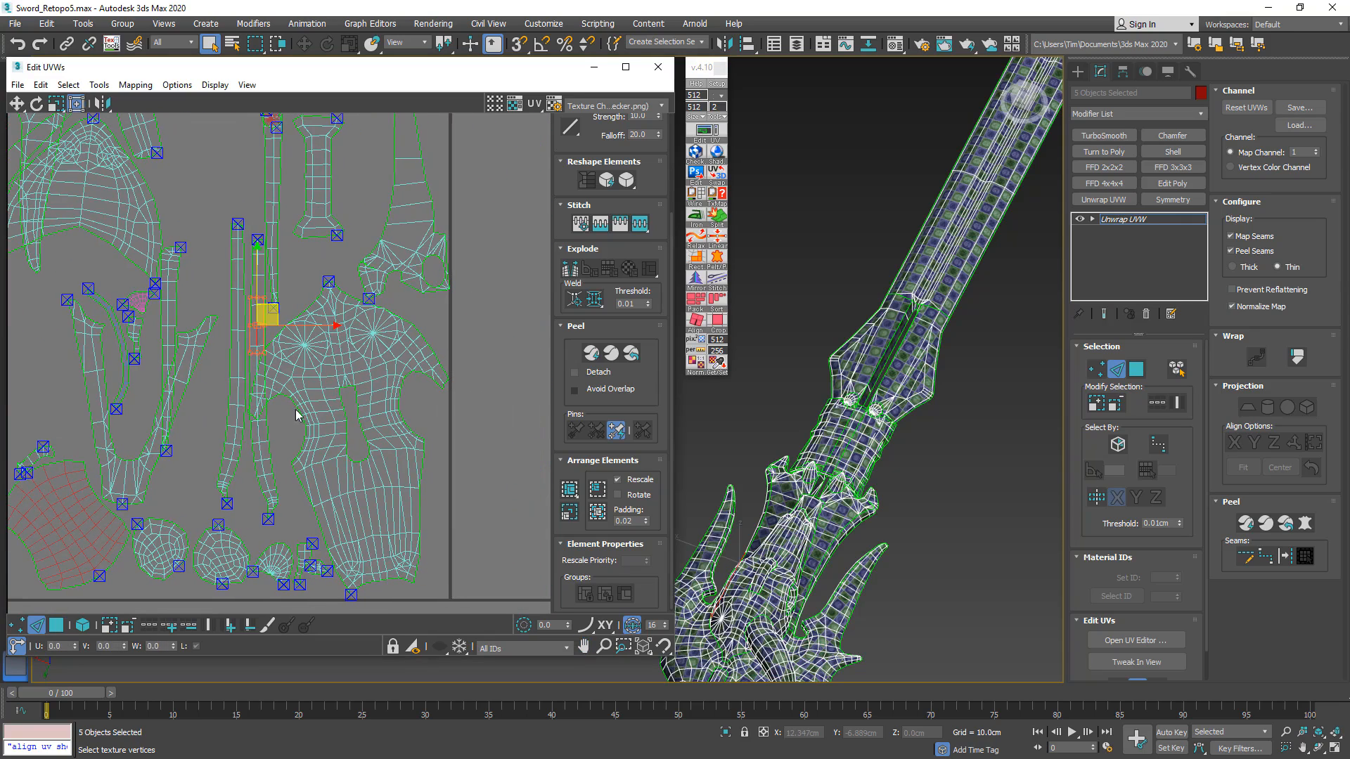
left_click(341, 361)
scroll(332, 366, "up", 5)
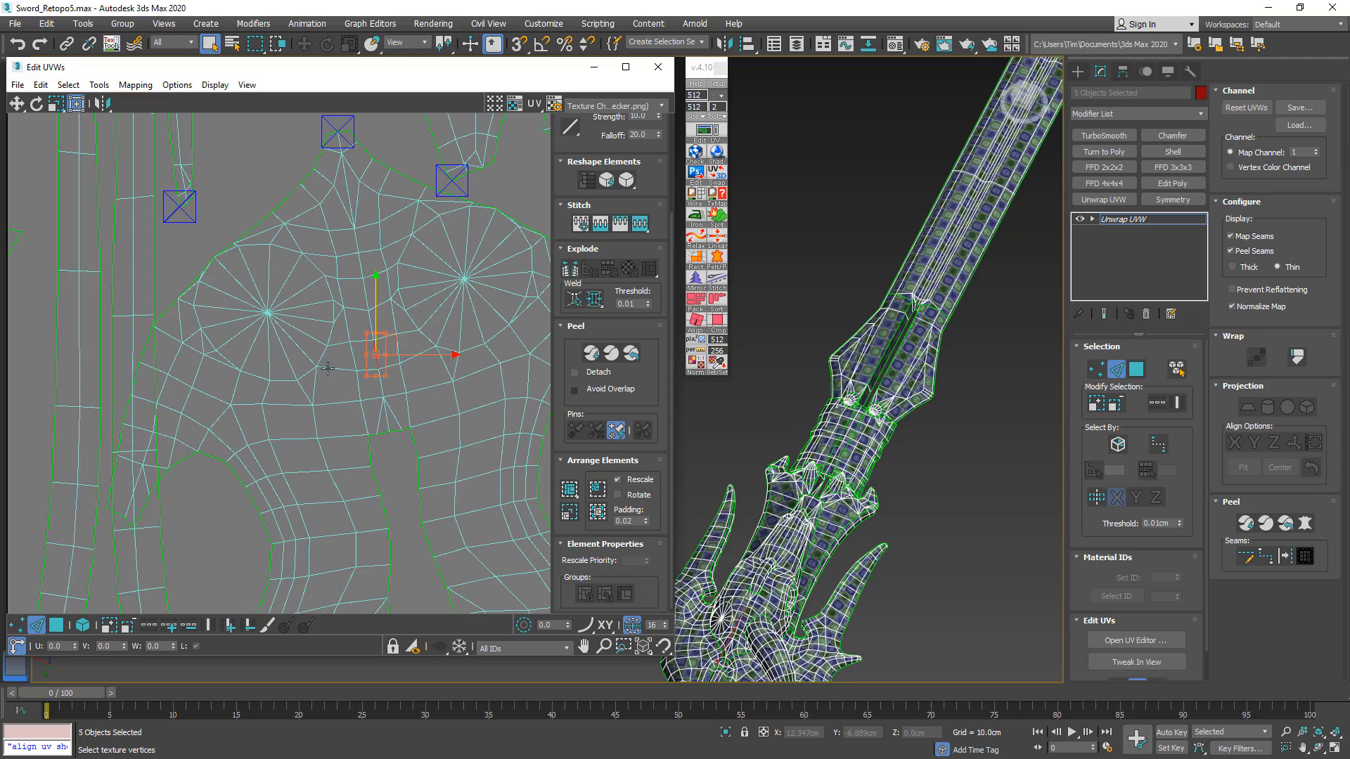
left_click(695, 319)
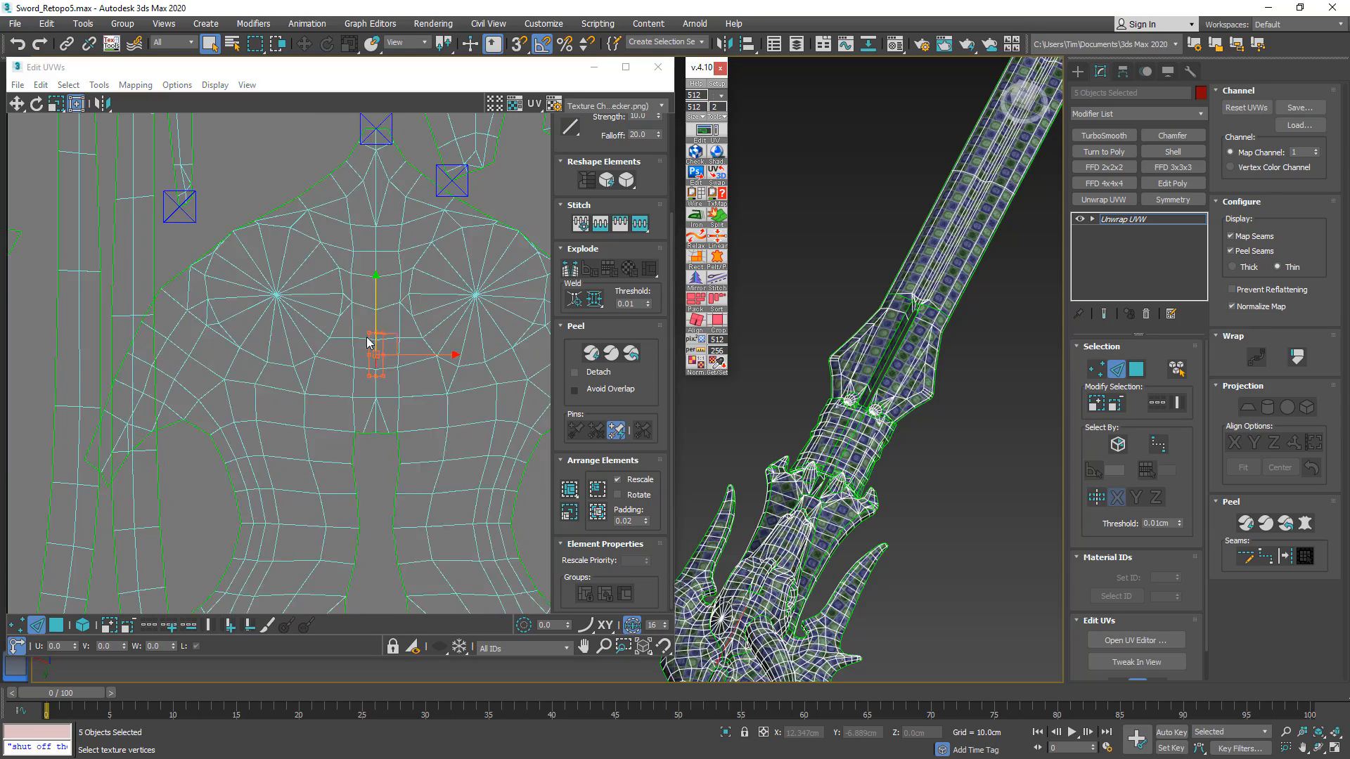
- Align the tilted red-wireframe grid island beside the small round islands upright to one of its central edges
scroll(368, 342, "down", 6)
middle_click_drag(355, 334, 455, 302)
scroll(256, 383, "up", 4)
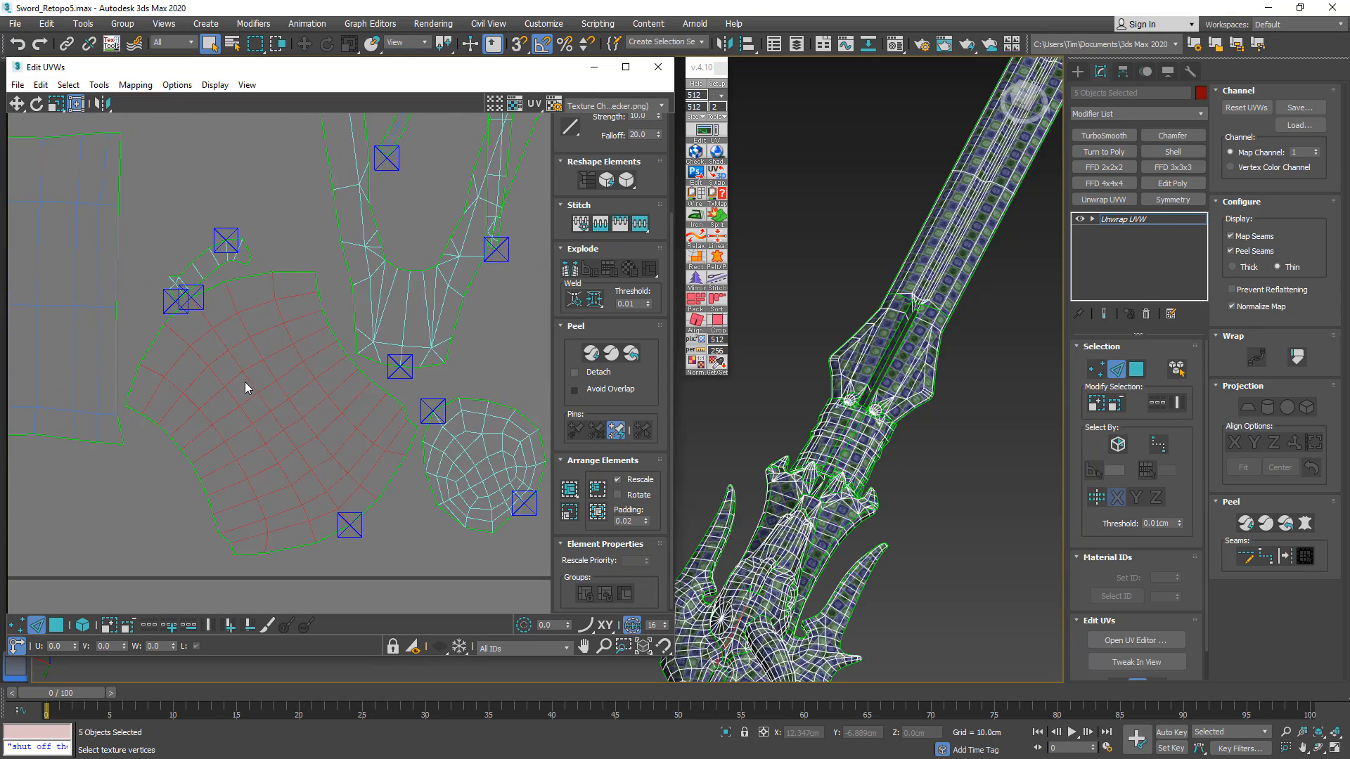
- Try to align the tilted grid shell beside the small circular shells to one of its interior edges
left_click(249, 382)
scroll(267, 377, "down", 5)
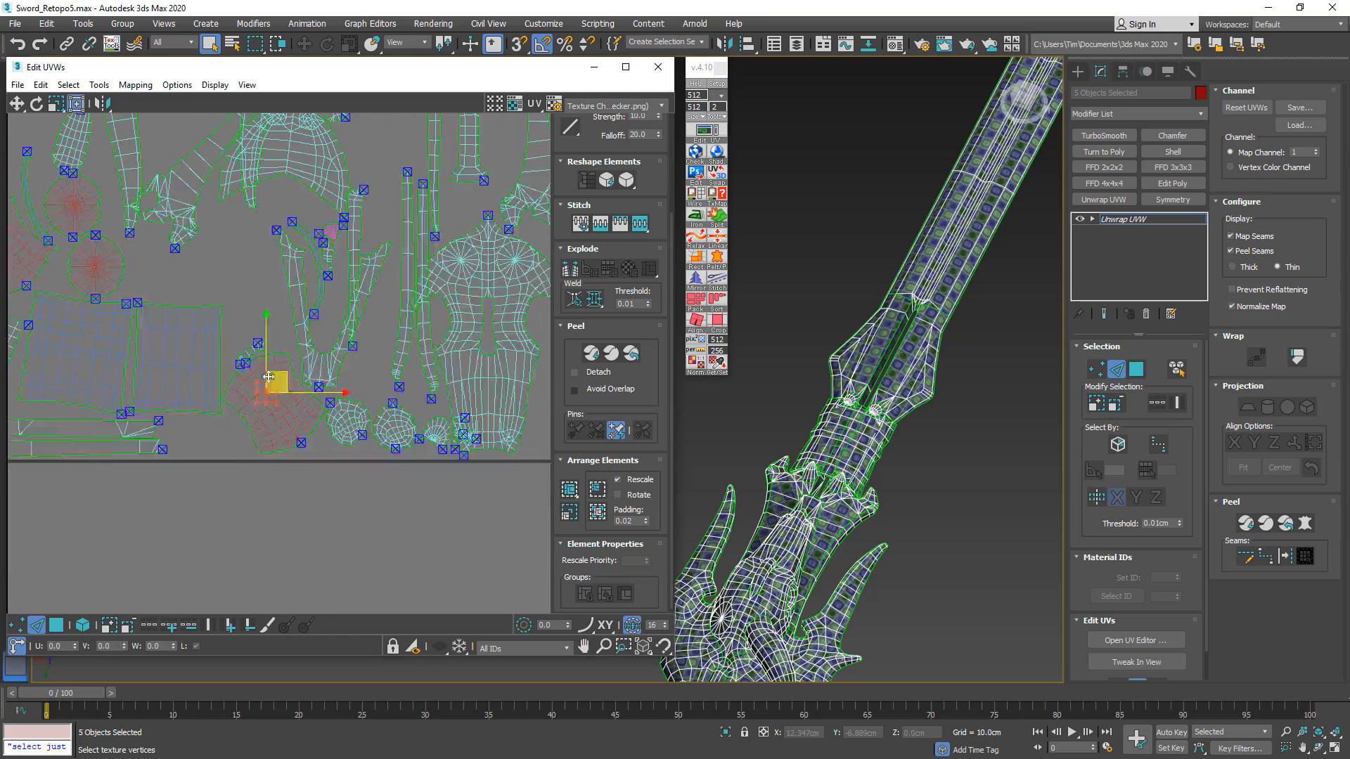
left_click(244, 441)
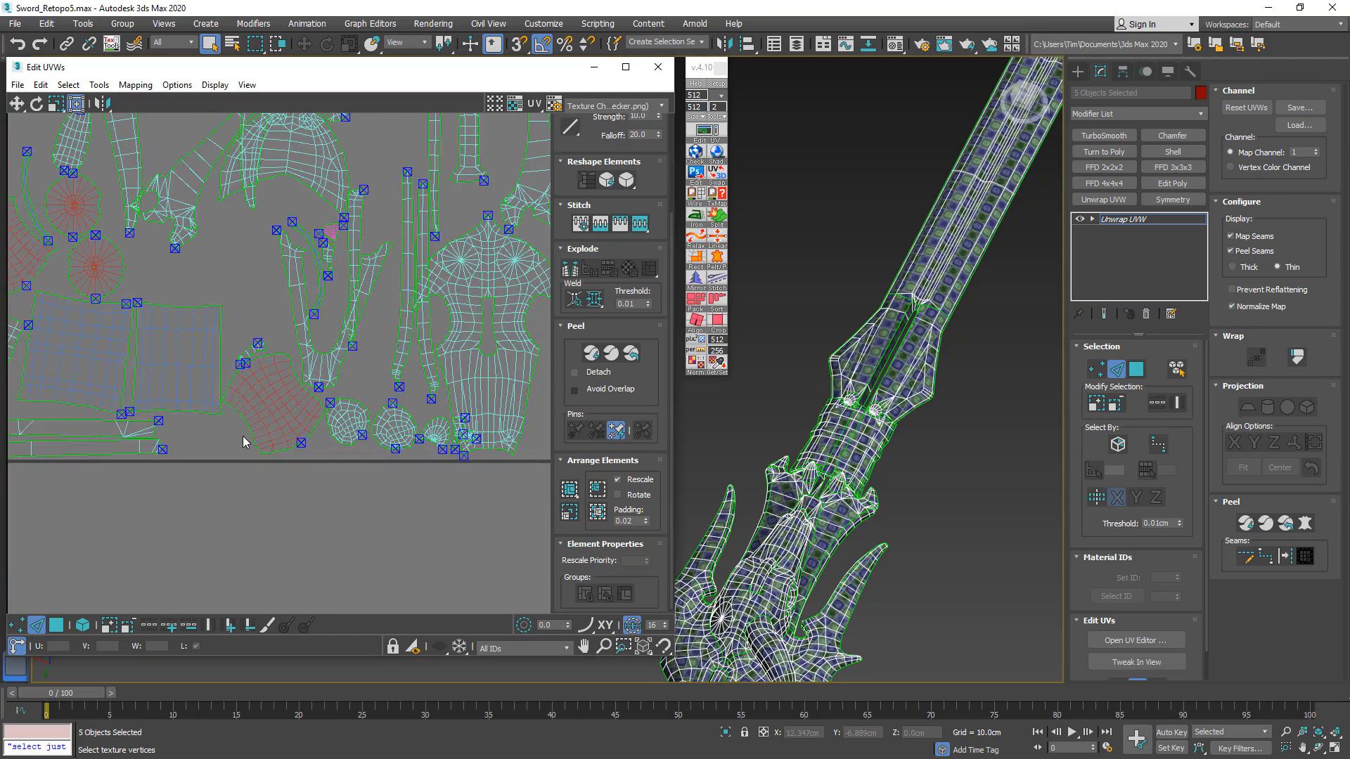
left_click(266, 393)
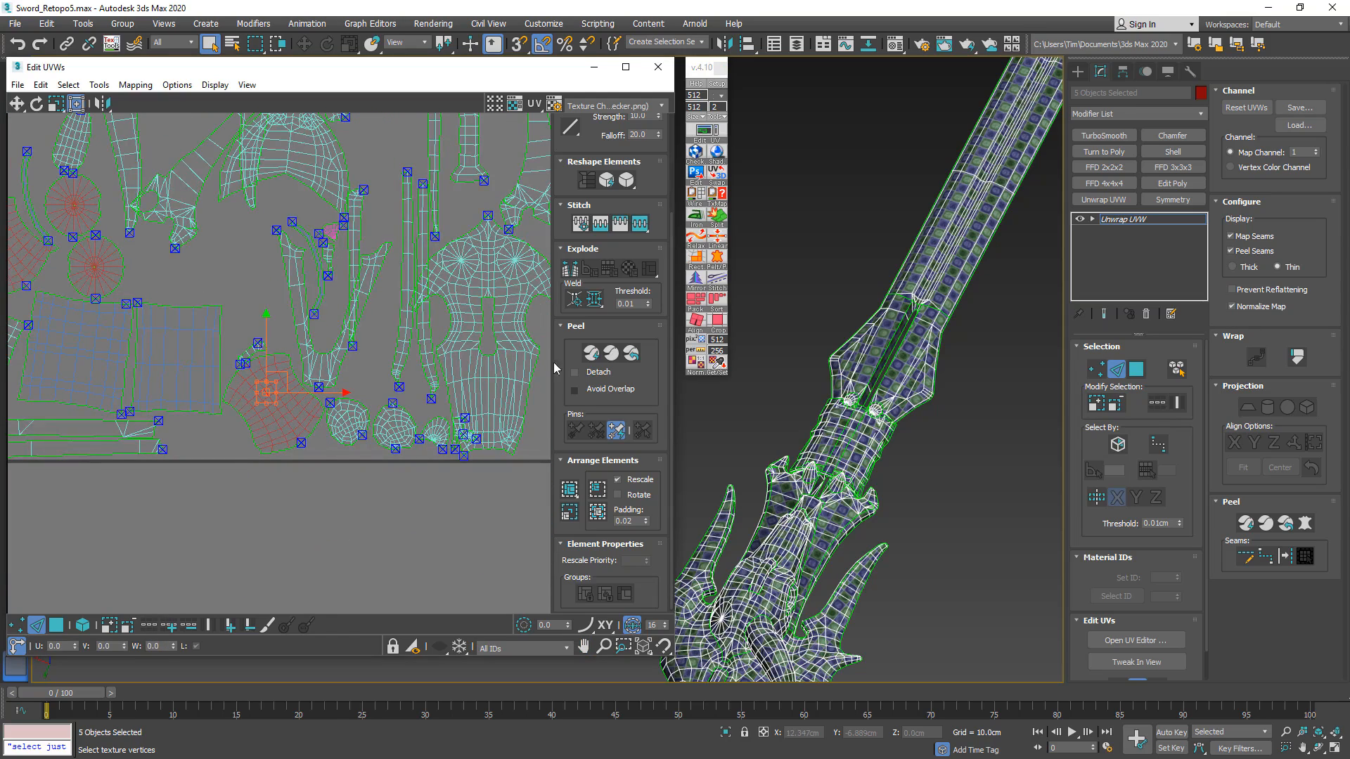
left_click(696, 322)
- Collapse the Unwrap UVW modifier on the five selected sword parts
middle_click_drag(201, 305, 281, 450)
scroll(219, 341, "down", 4)
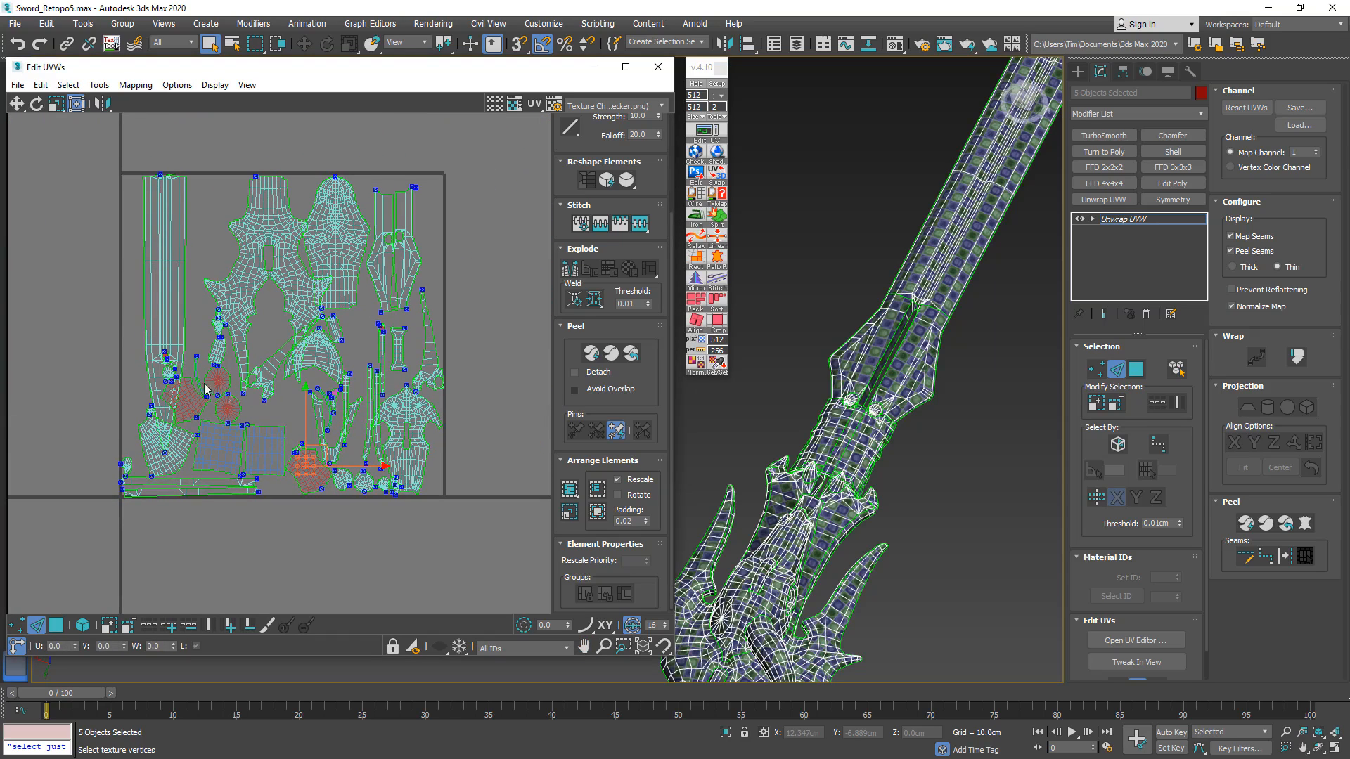
right_click(1113, 224)
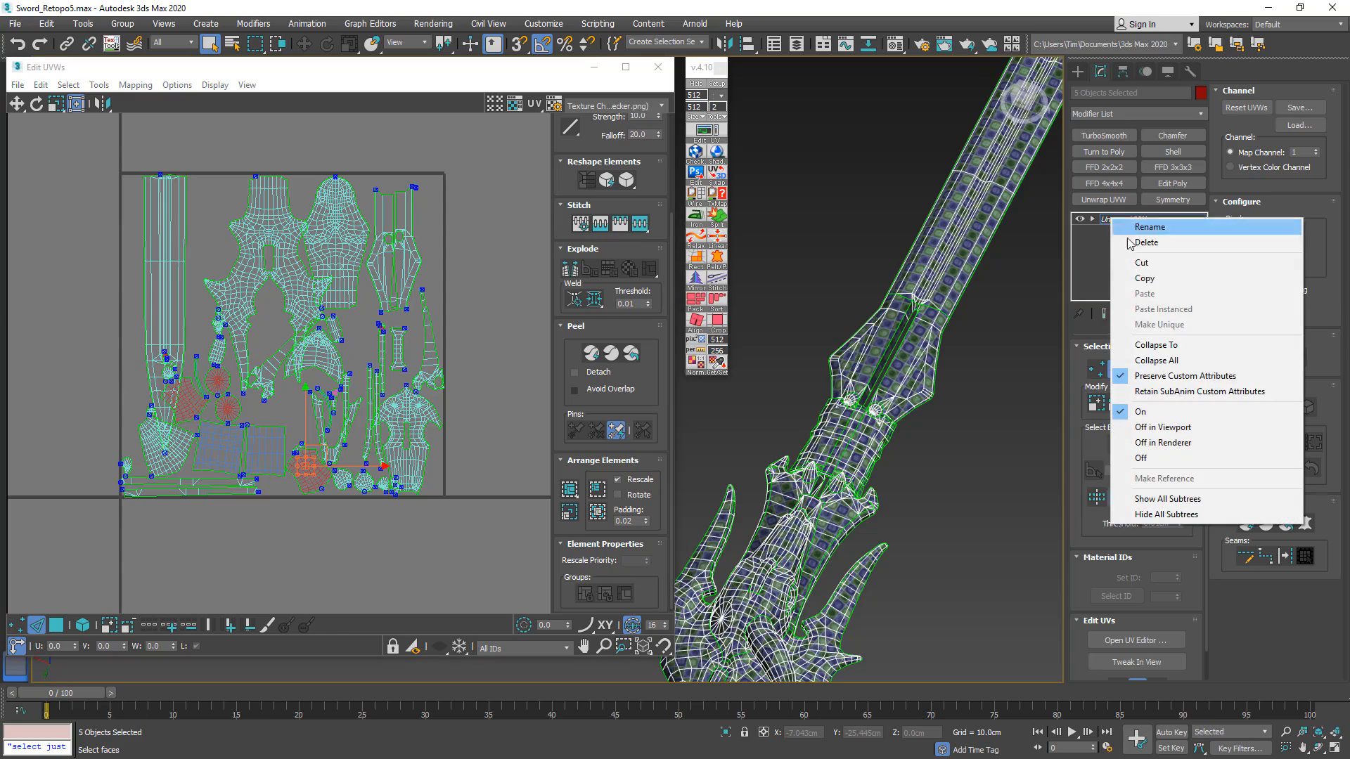
left_click(1154, 345)
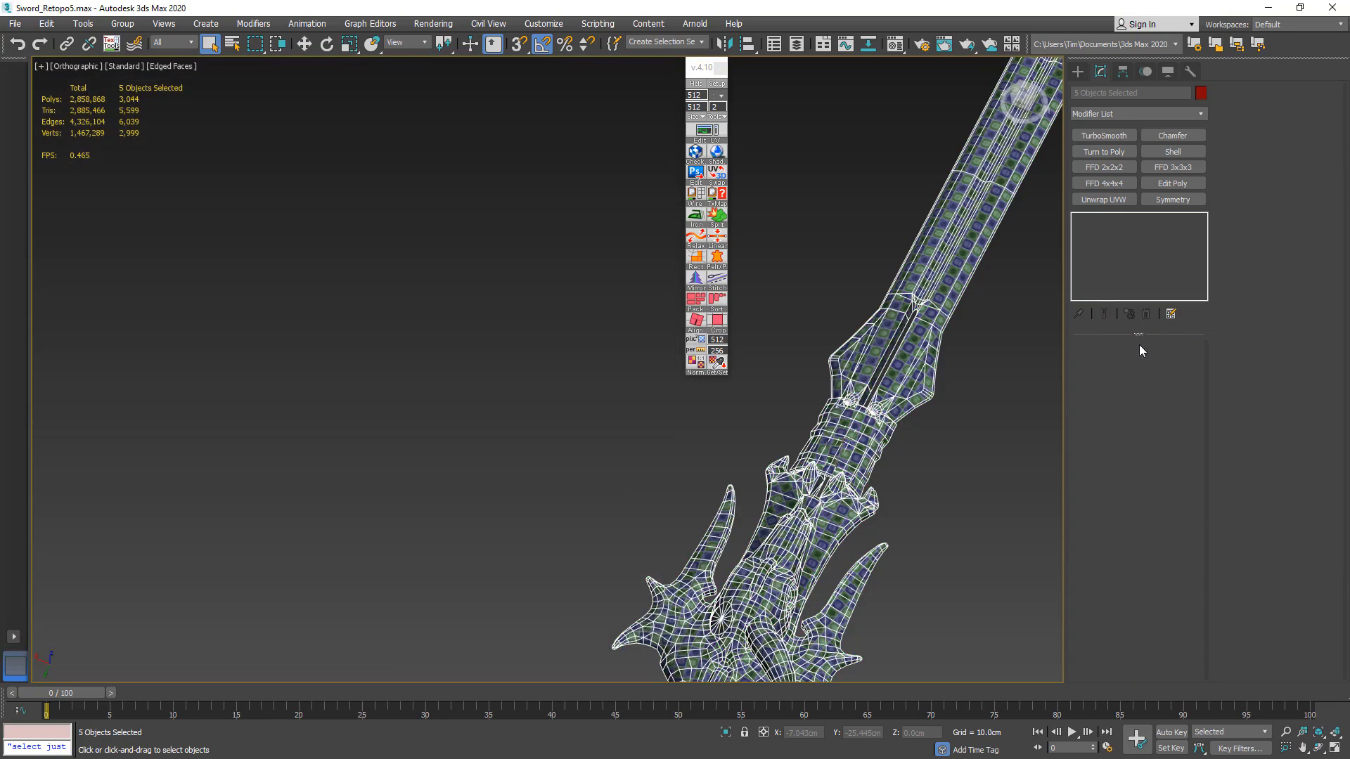
middle_click_drag(894, 485, 760, 422, "alt")
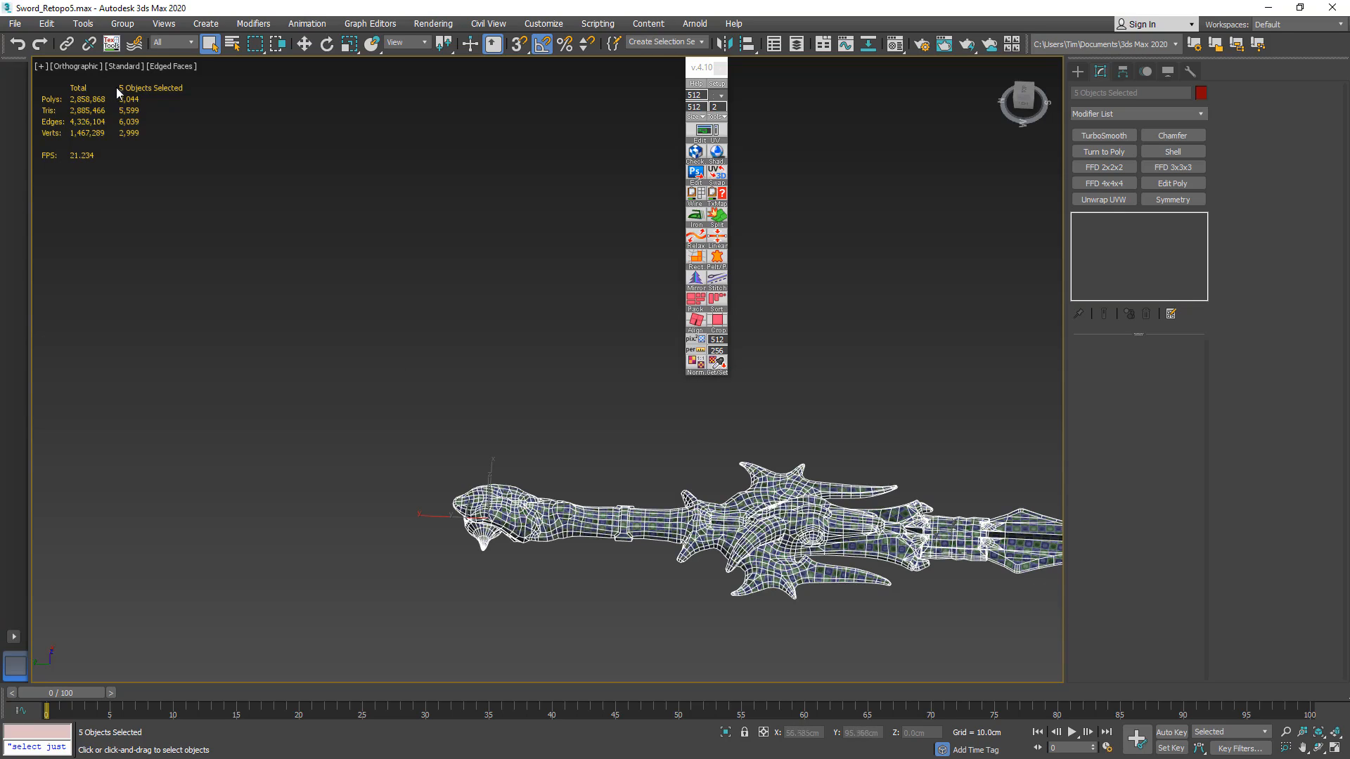
- Merge the five selected sword parts into a single mesh object with the Collapse utility and convert it to Editable Poly
left_click(1190, 71)
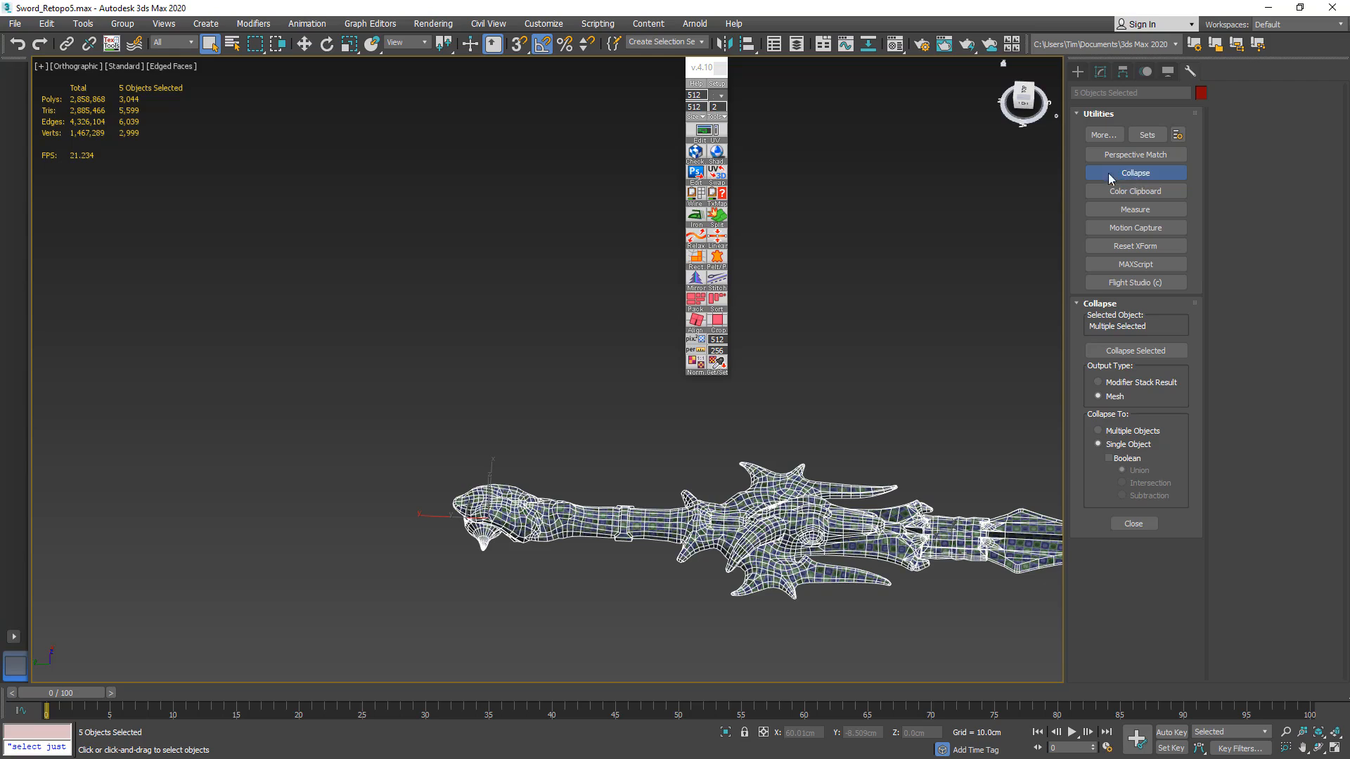
left_click(1123, 352)
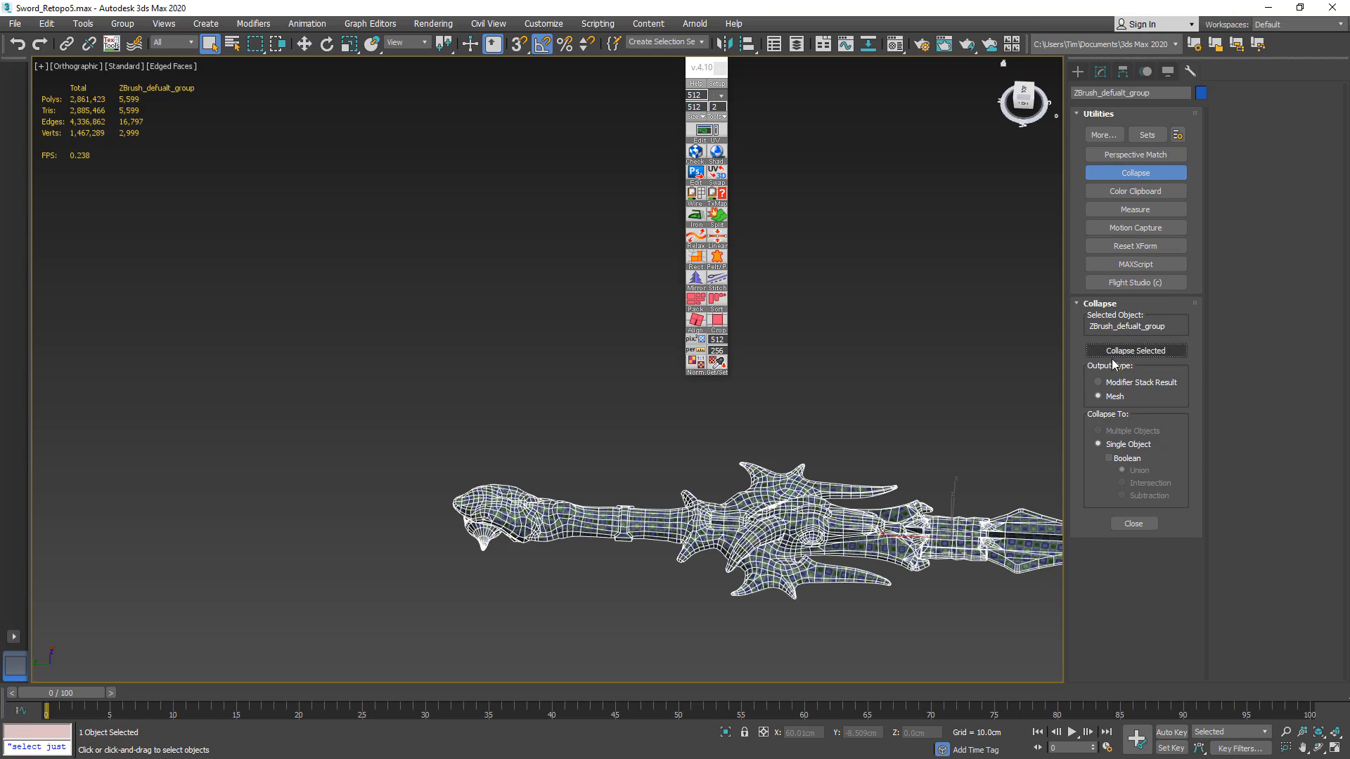
left_click(1101, 71)
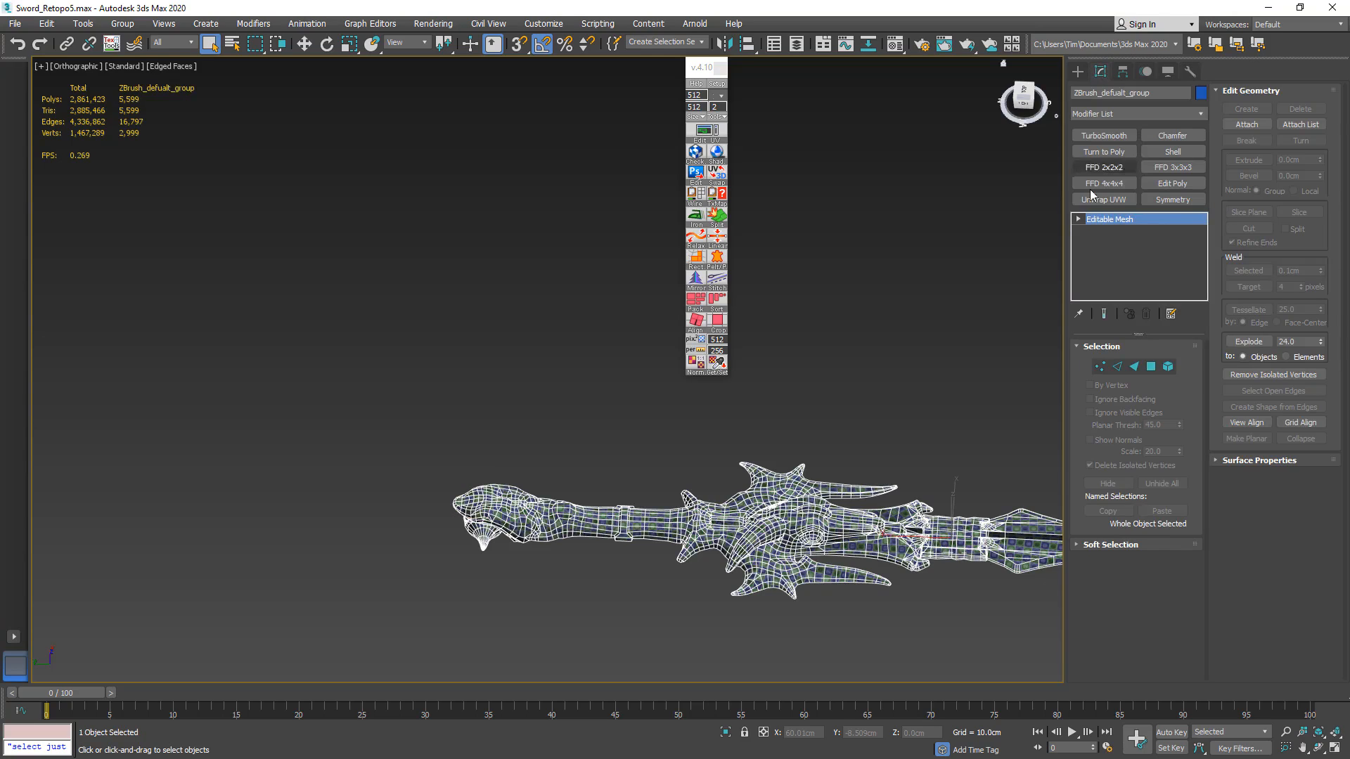
right_click(1134, 222)
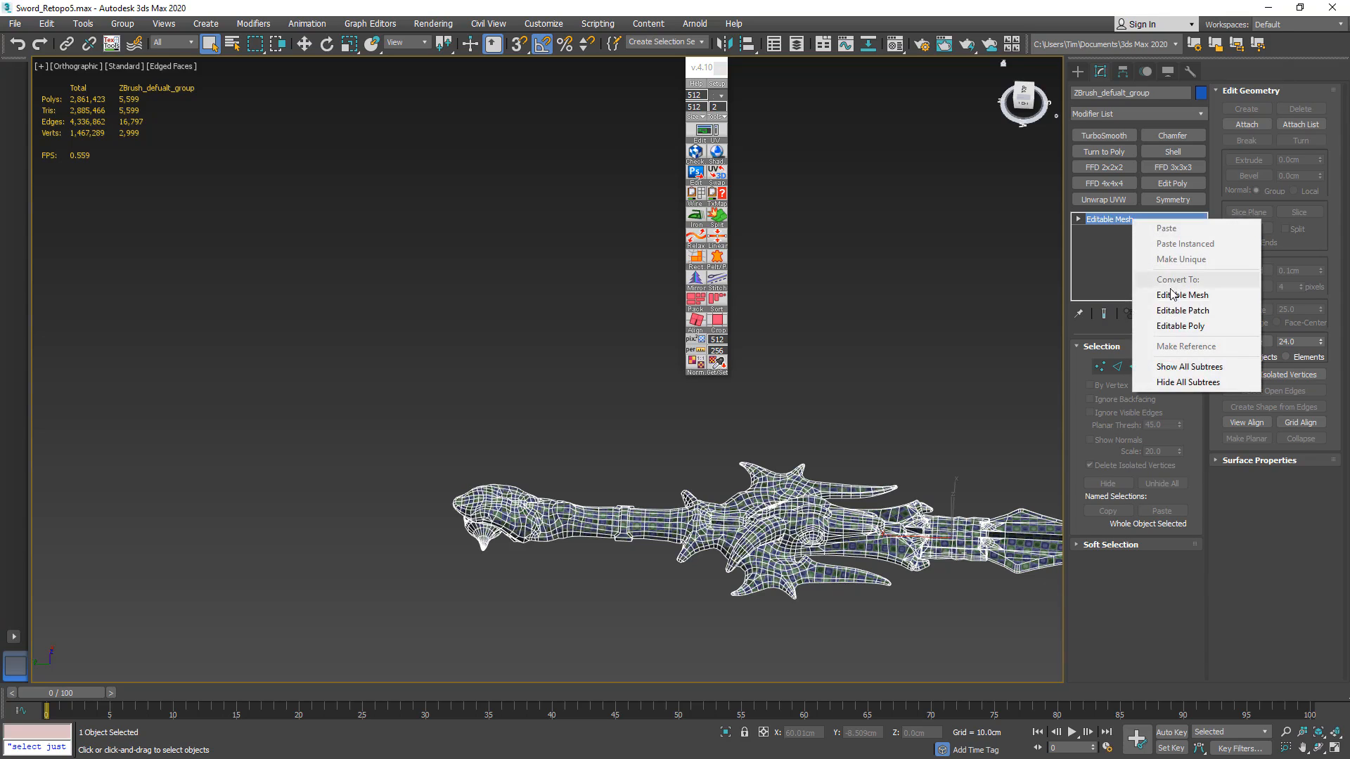
left_click(1176, 327)
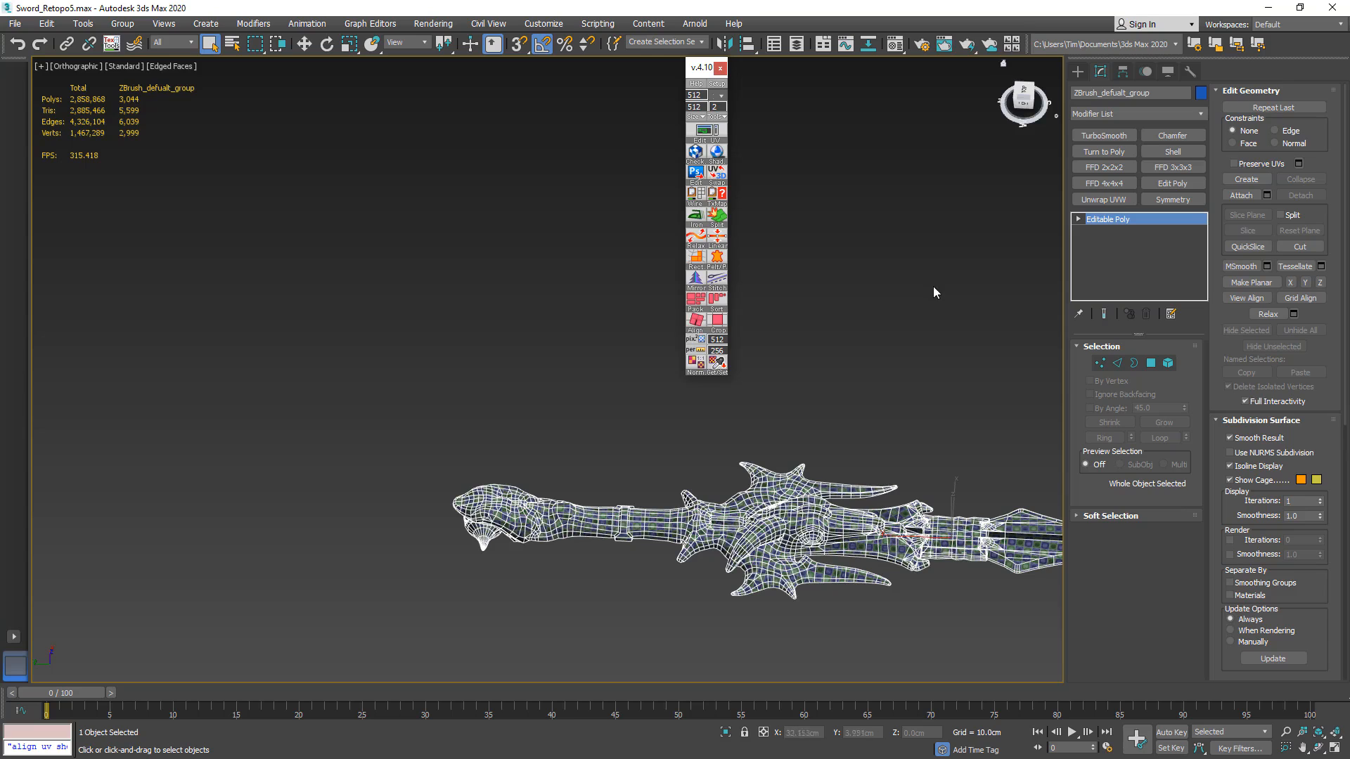
- Add an Unwrap UVW modifier to the merged sword and align the narrower rectangular UV shell to its central vertical edge
left_click(1092, 199)
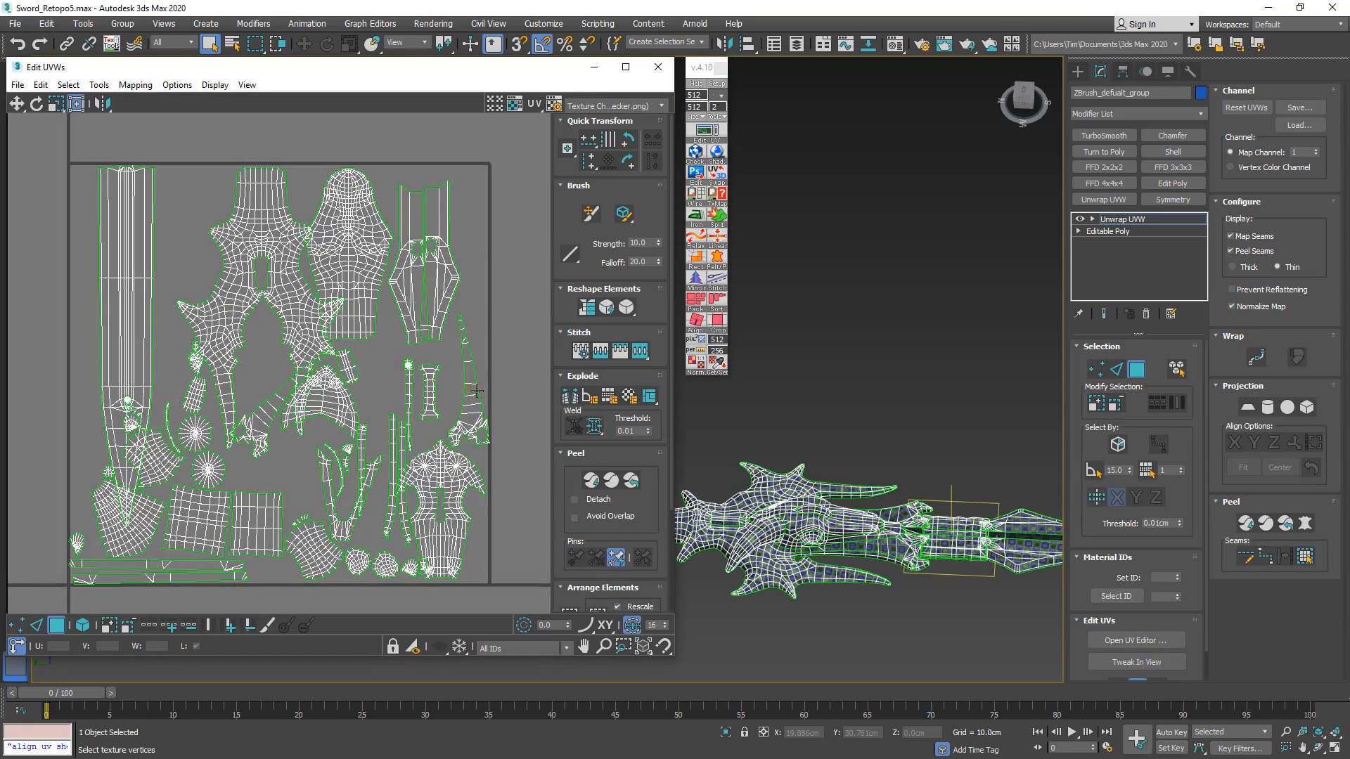
scroll(296, 422, "up", 5)
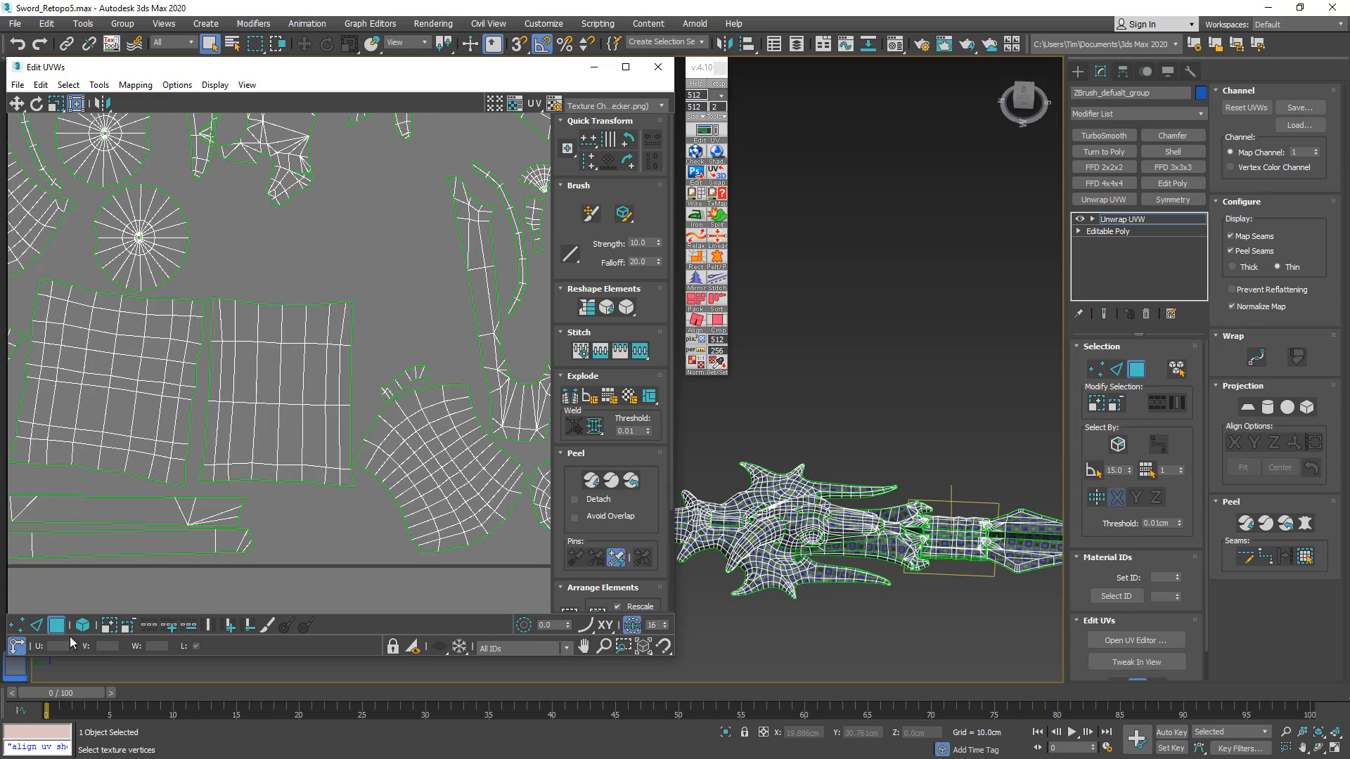
left_click(37, 626)
left_click(278, 370)
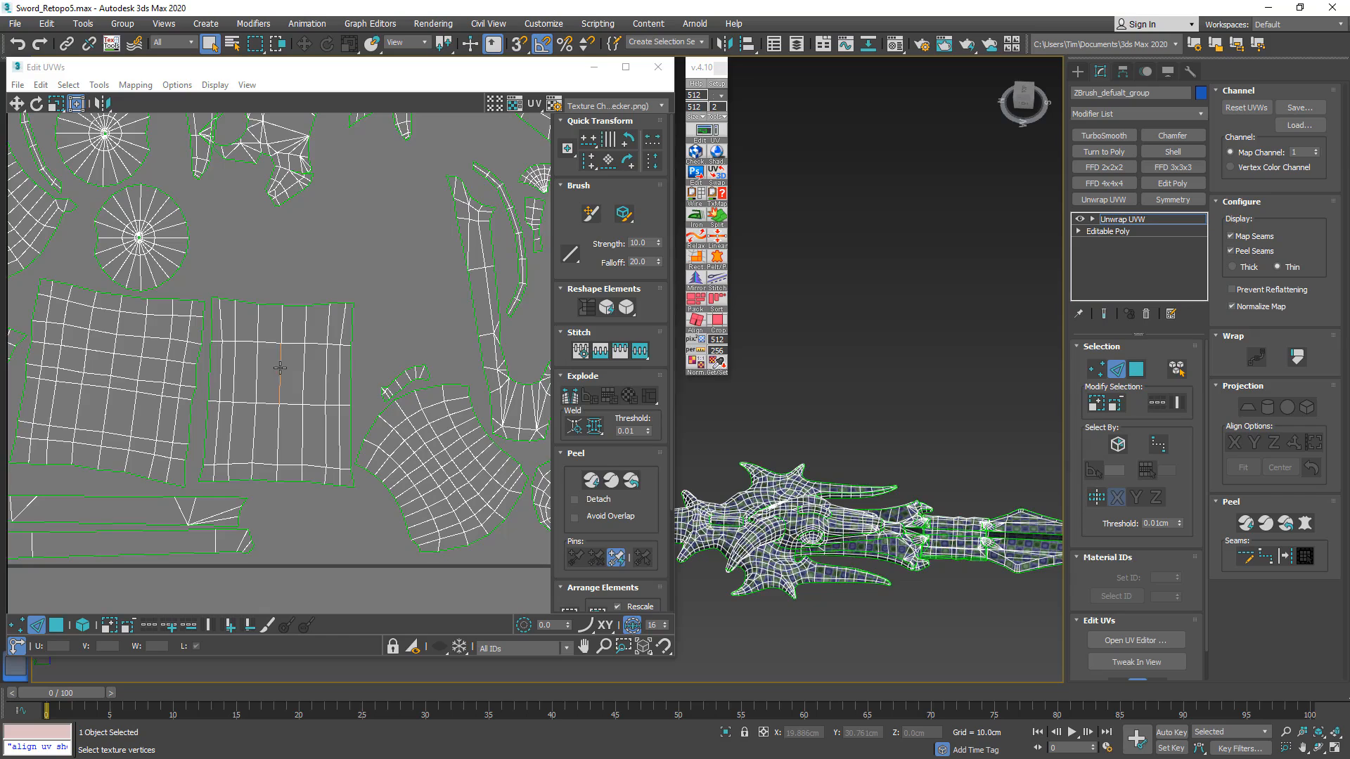
- Align the tilted, wider rectangular UV shell to its central edge and save the scene as Sword_Retopo6.max
middle_click_drag(96, 370, 216, 382)
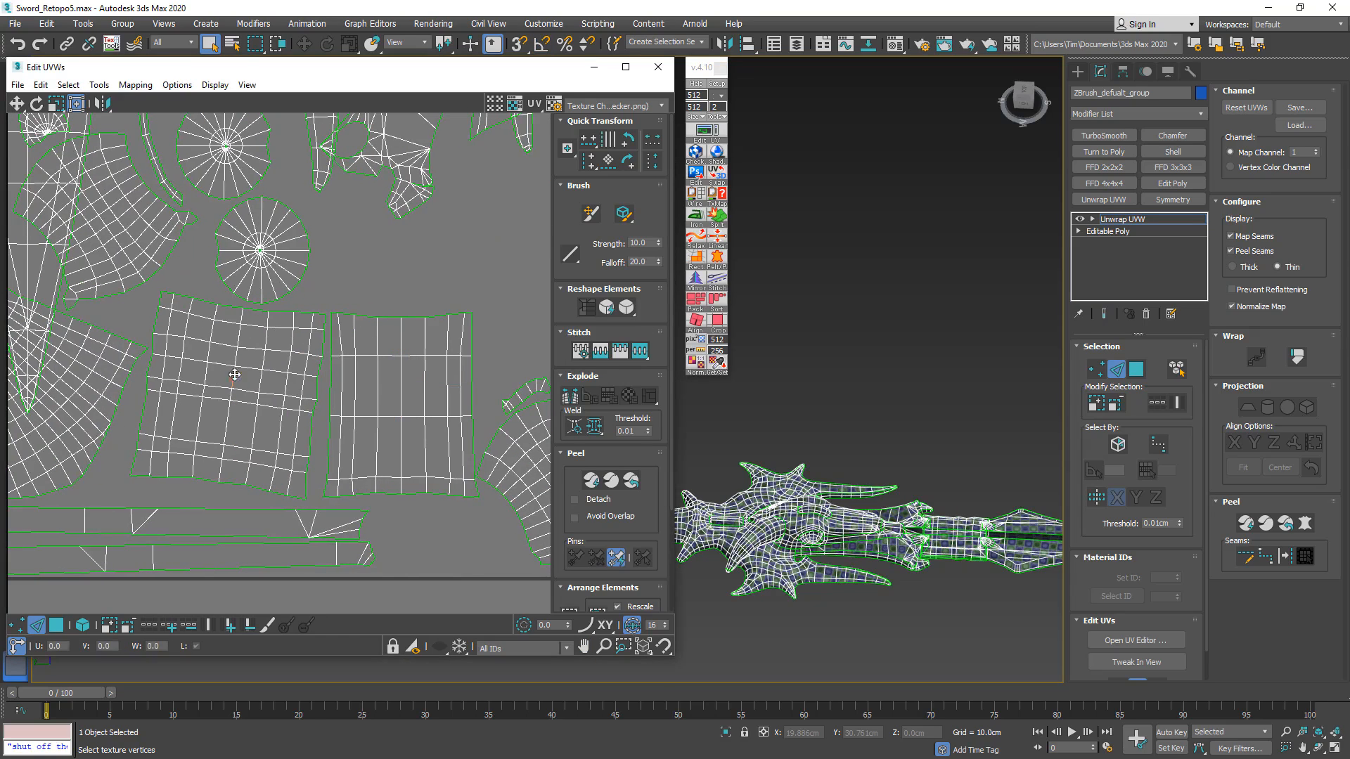
left_click(232, 378)
left_click(719, 321)
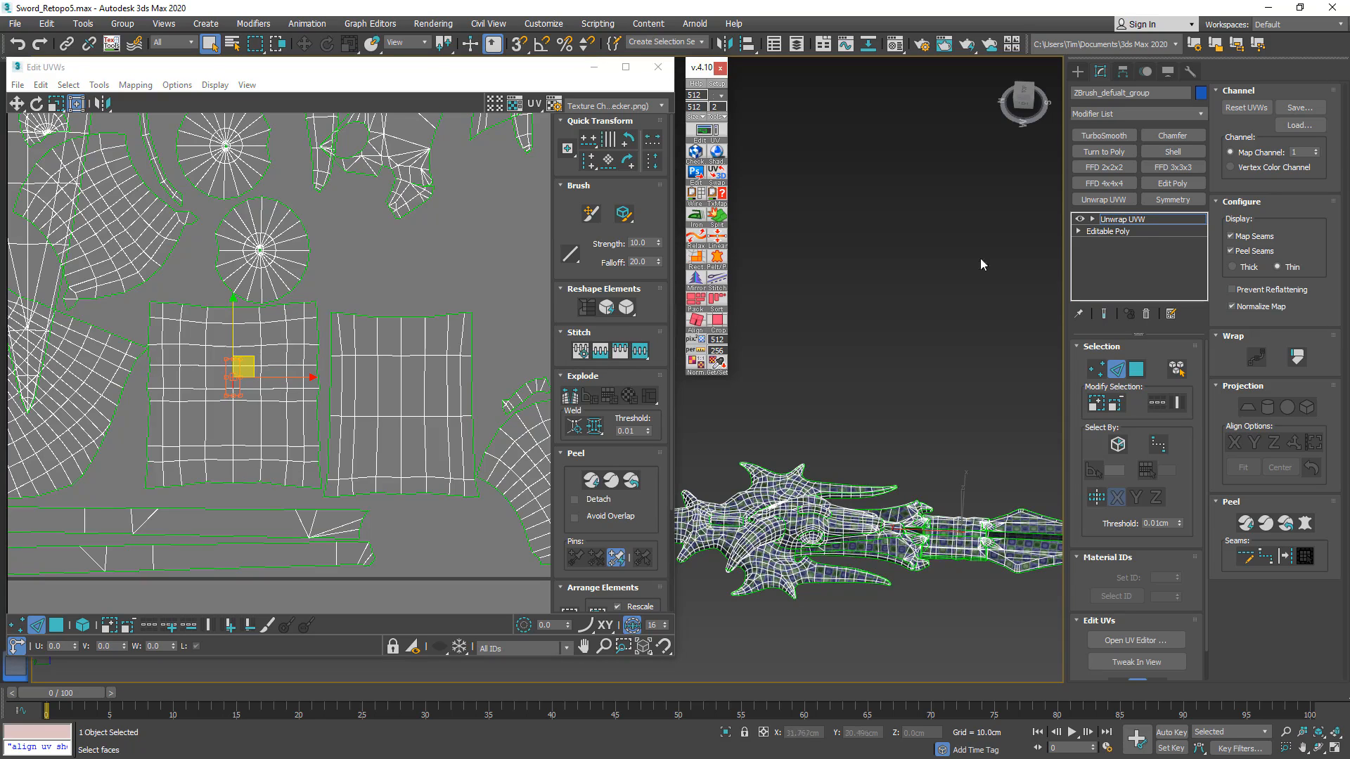
key("ctrl+s")
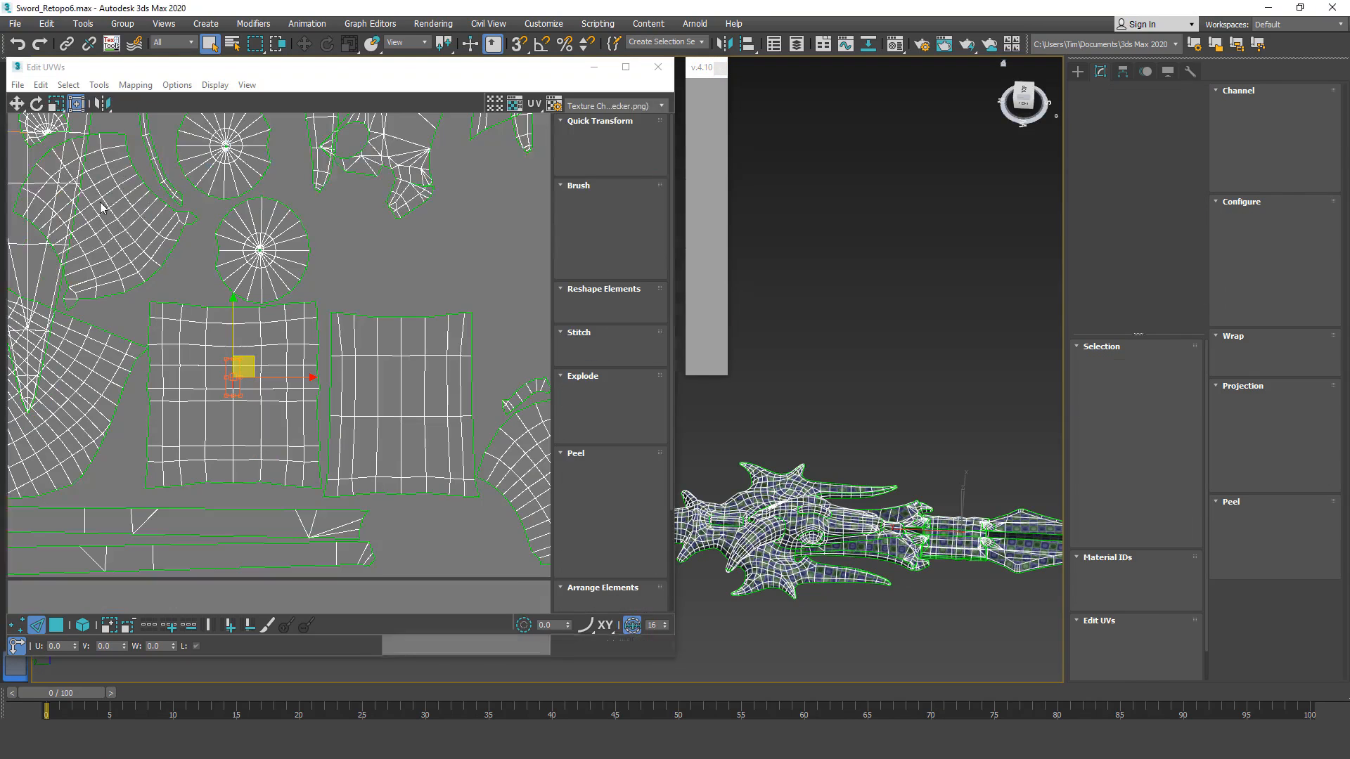
- Align the two large fan-shaped UV shells near the blade strip to a selected interior edge of each
scroll(141, 239, "up", 5)
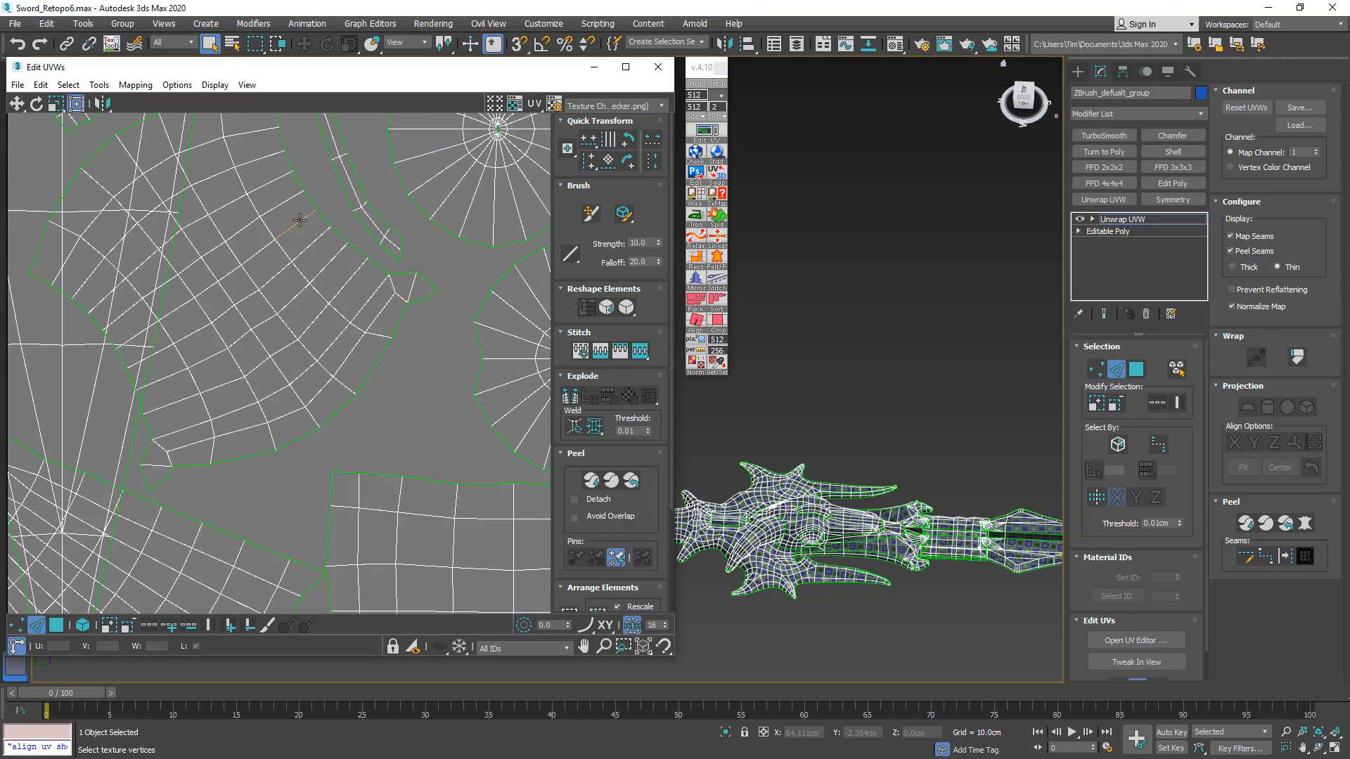
left_click(297, 225)
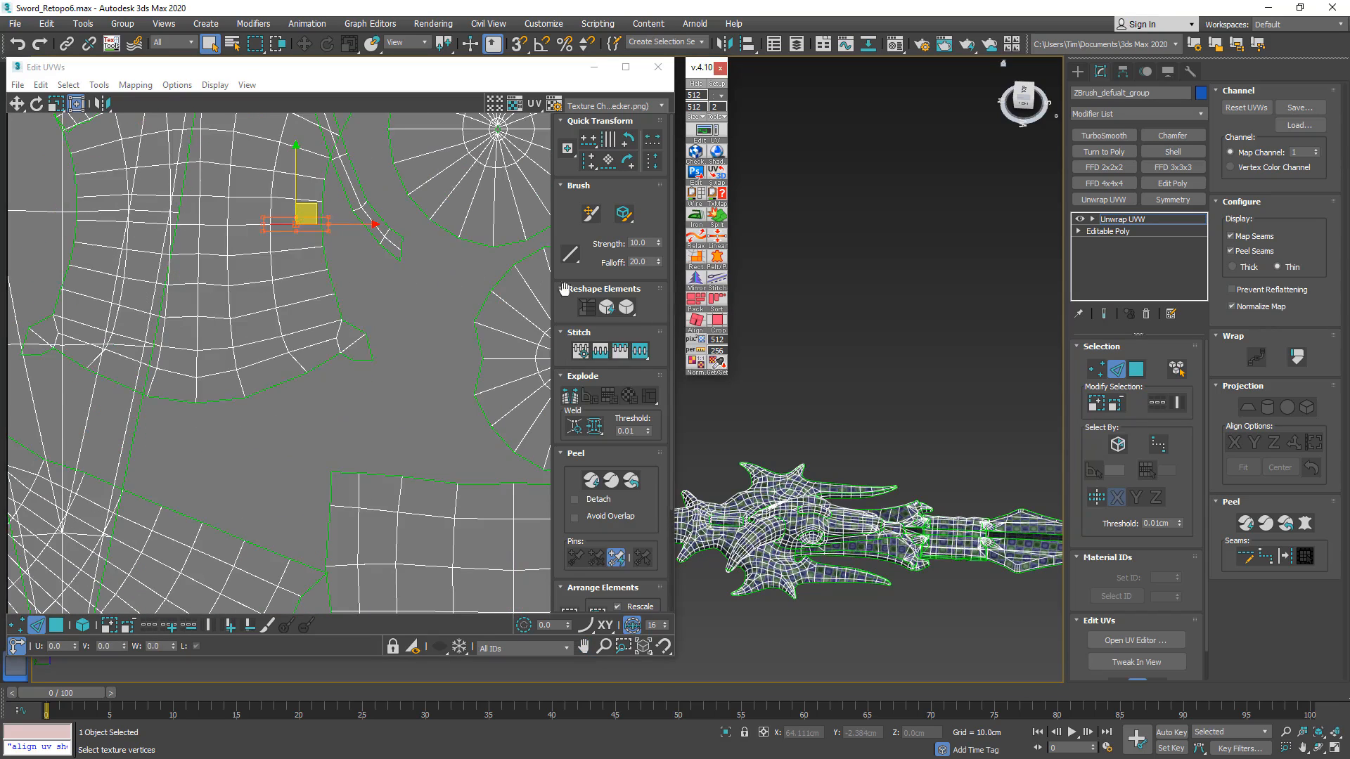
scroll(258, 262, "down", 2)
middle_click_drag(258, 262, 296, 331)
scroll(298, 329, "down", 2)
middle_click_drag(207, 356, 273, 255)
scroll(264, 386, "down", 3)
scroll(273, 322, "up", 4)
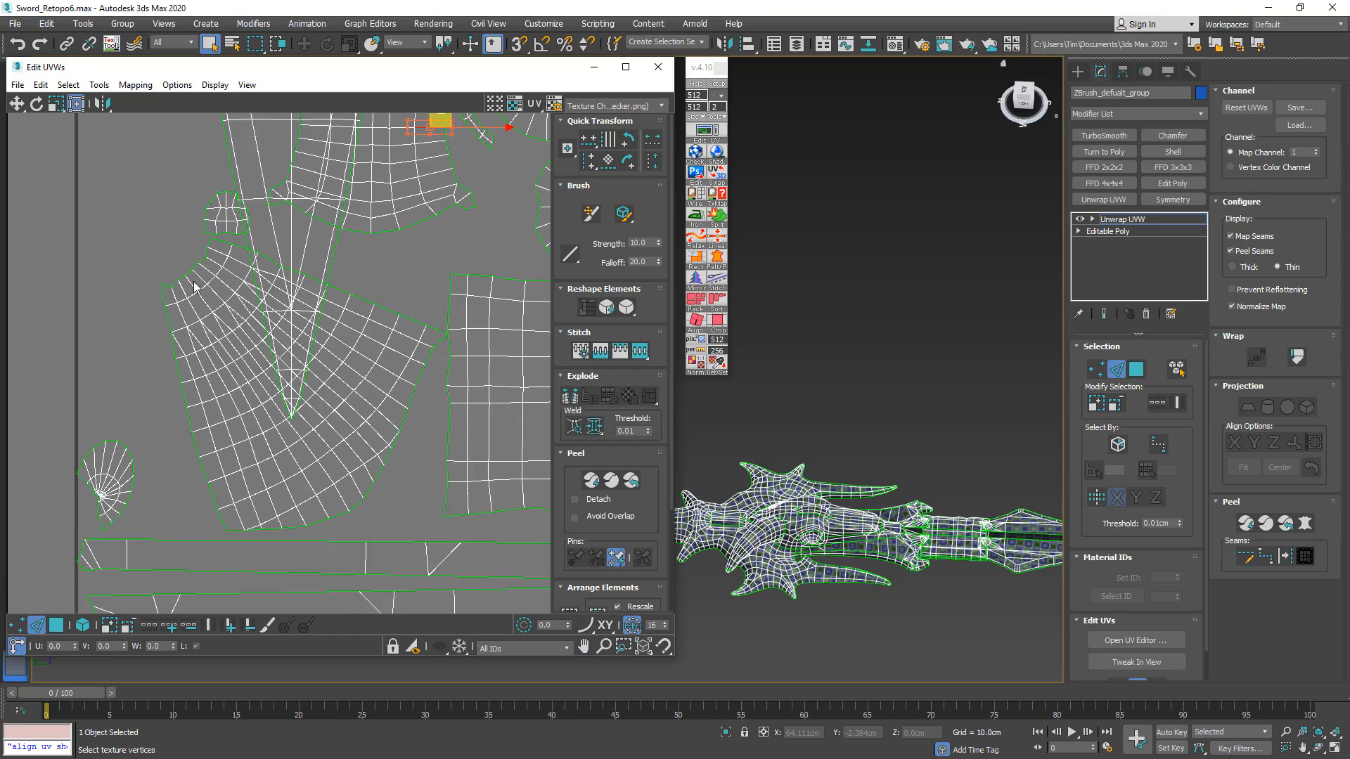
left_click(200, 277)
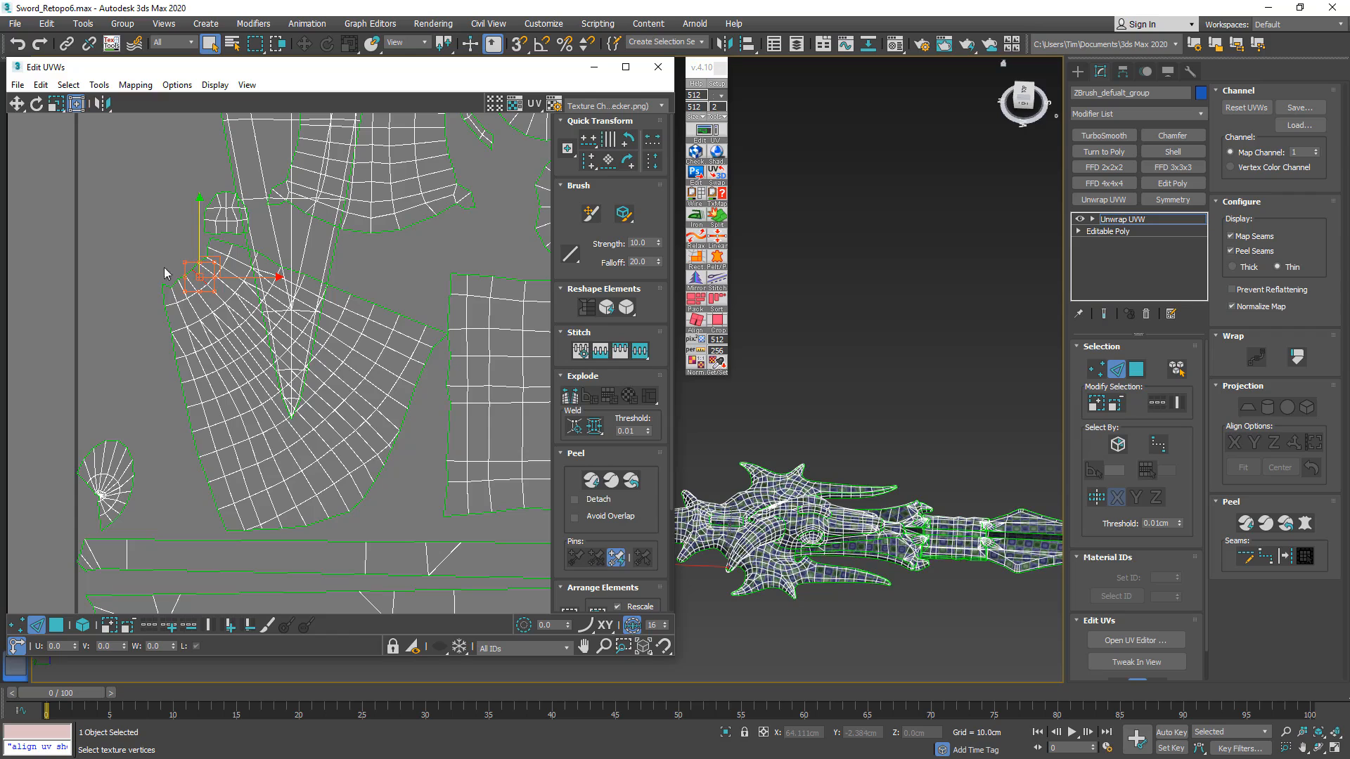
left_click(697, 322)
- Align the two long, narrow strip shells along the bottom of the UV tile to their horizontal edges
middle_click_drag(336, 290, 307, 317)
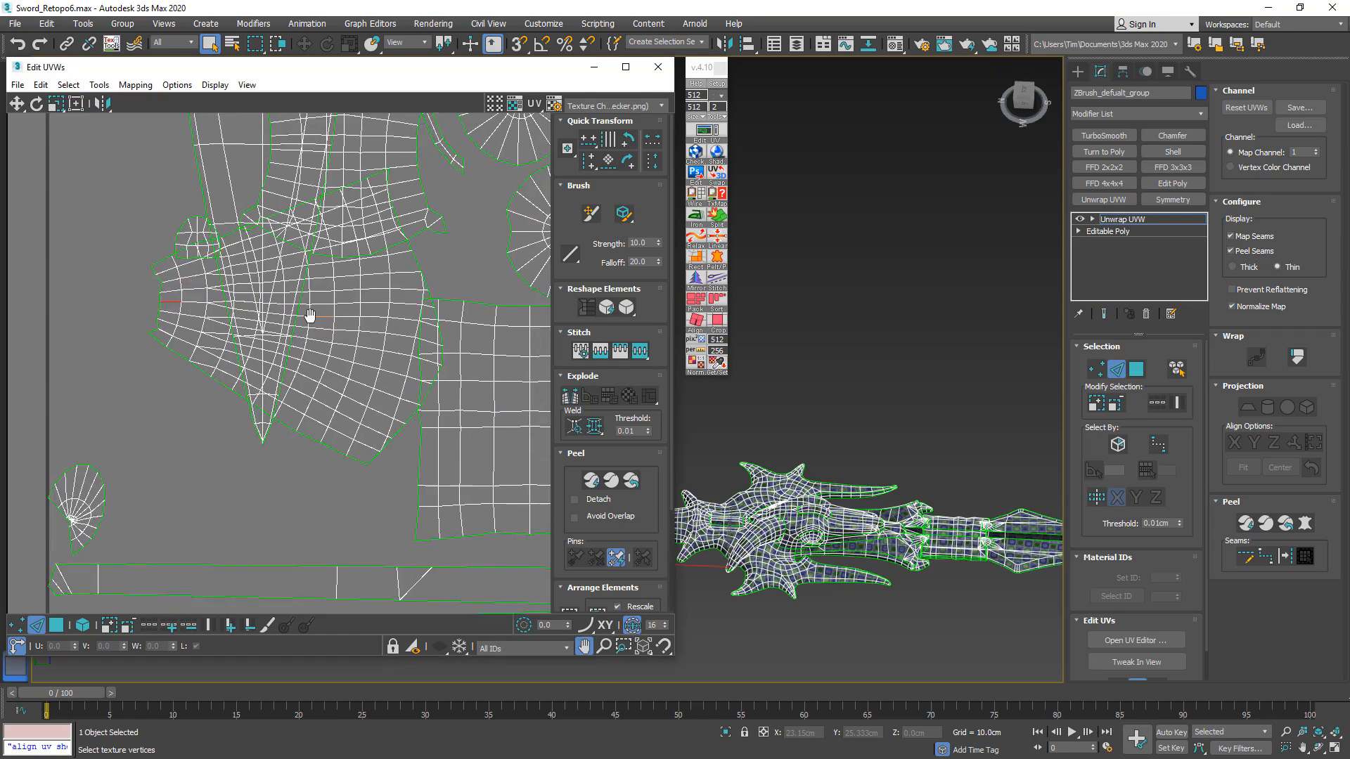
scroll(308, 316, "down", 2)
middle_click_drag(336, 396, 138, 344)
middle_click_drag(175, 387, 339, 368)
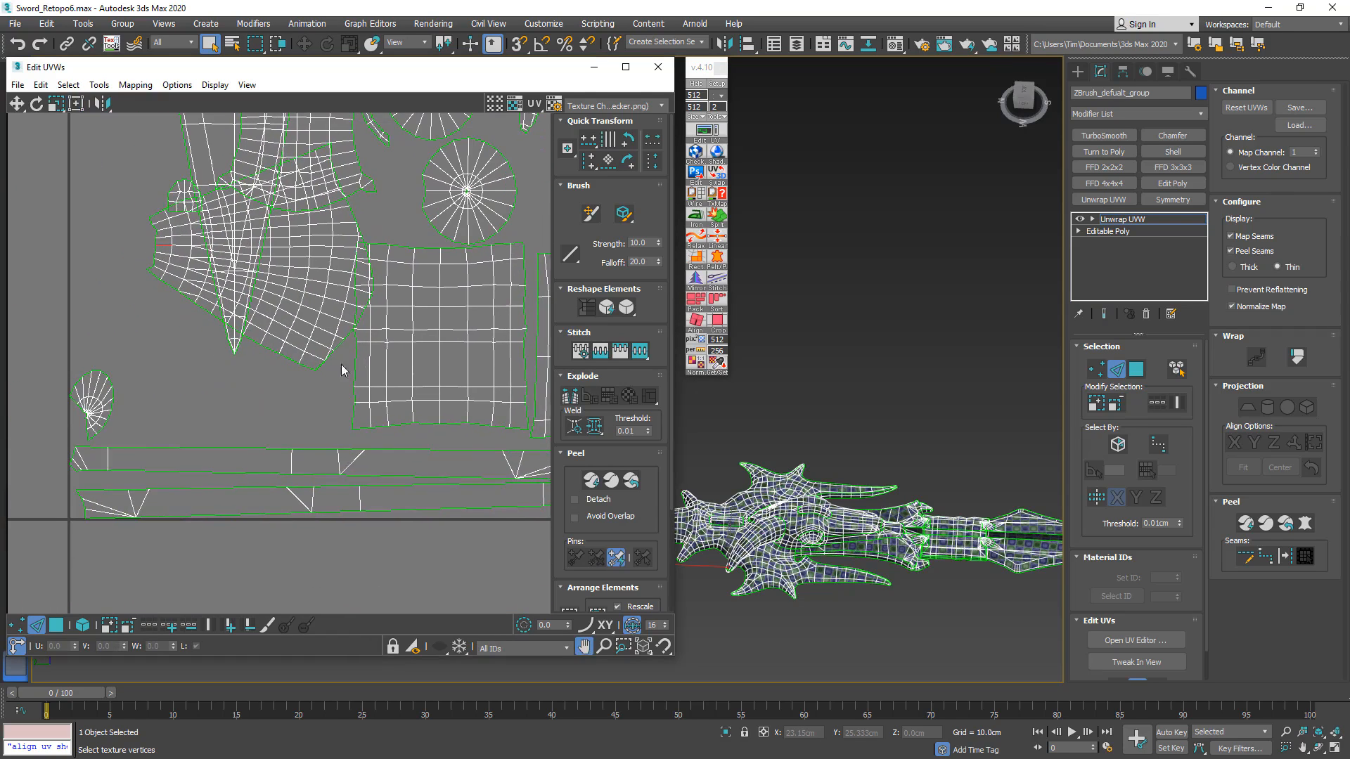
left_click(389, 485)
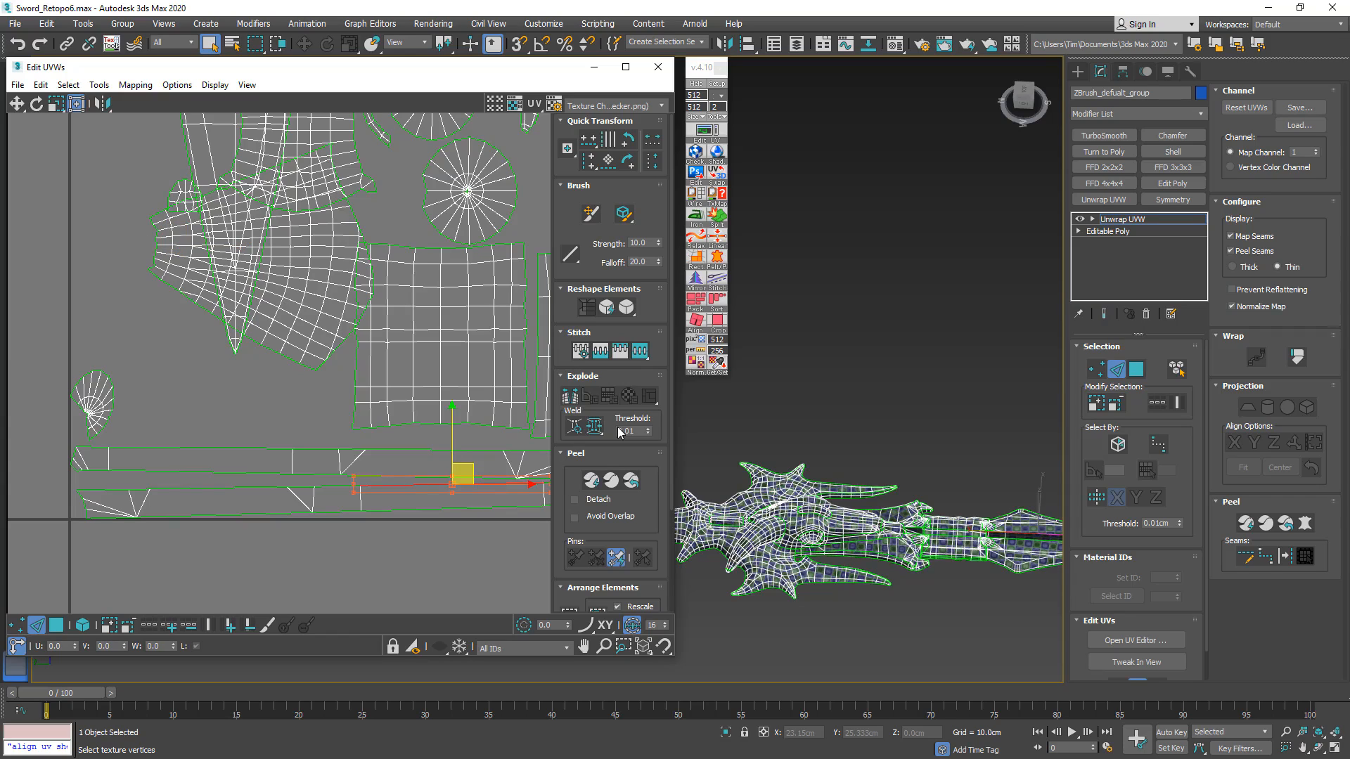
left_click(696, 322)
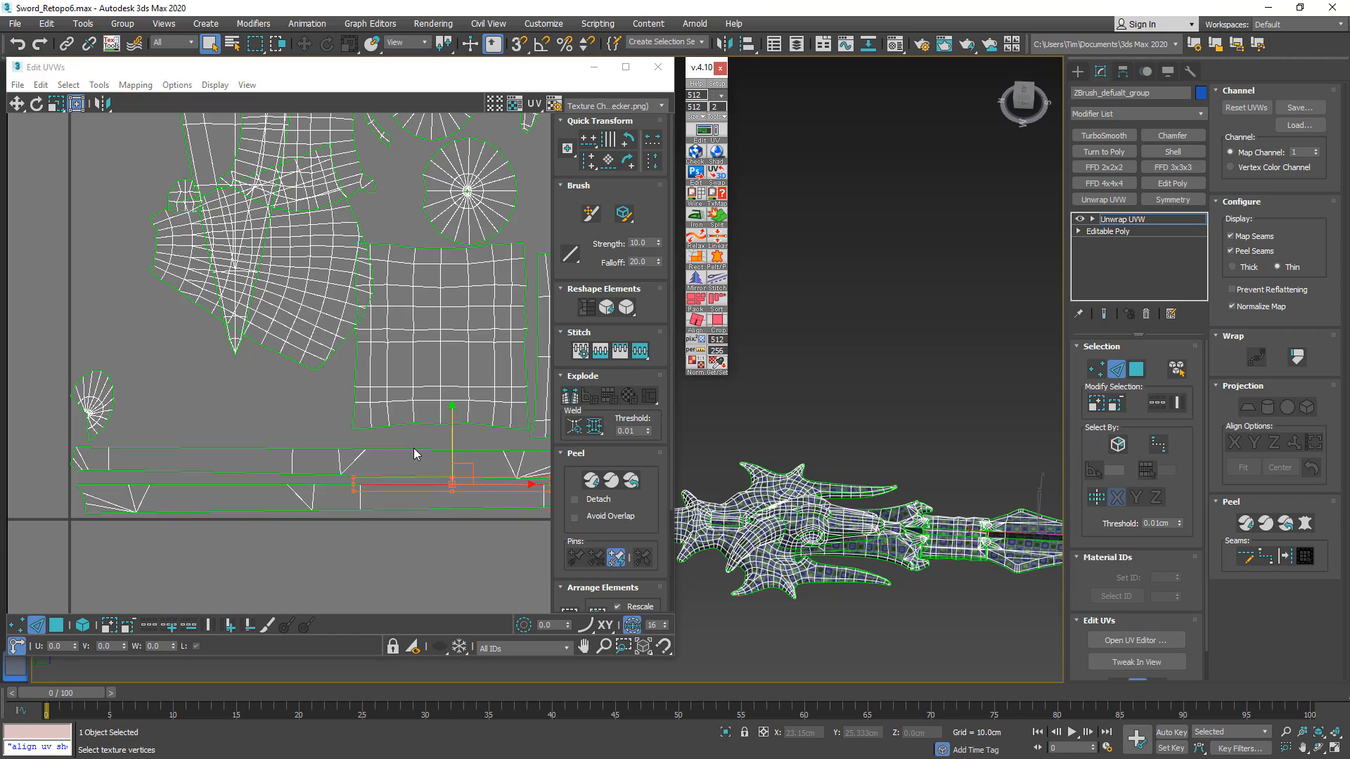
left_click_drag(458, 450, 434, 448)
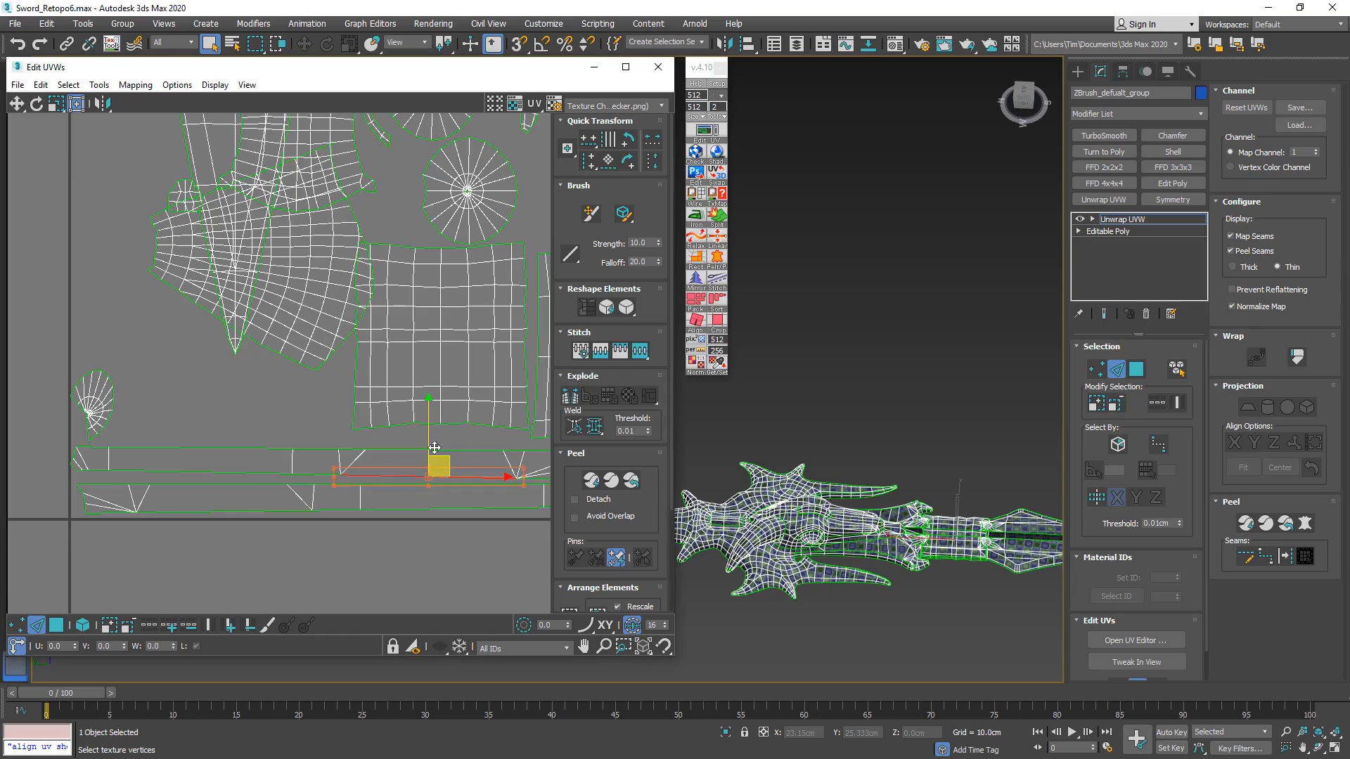
left_click(697, 322)
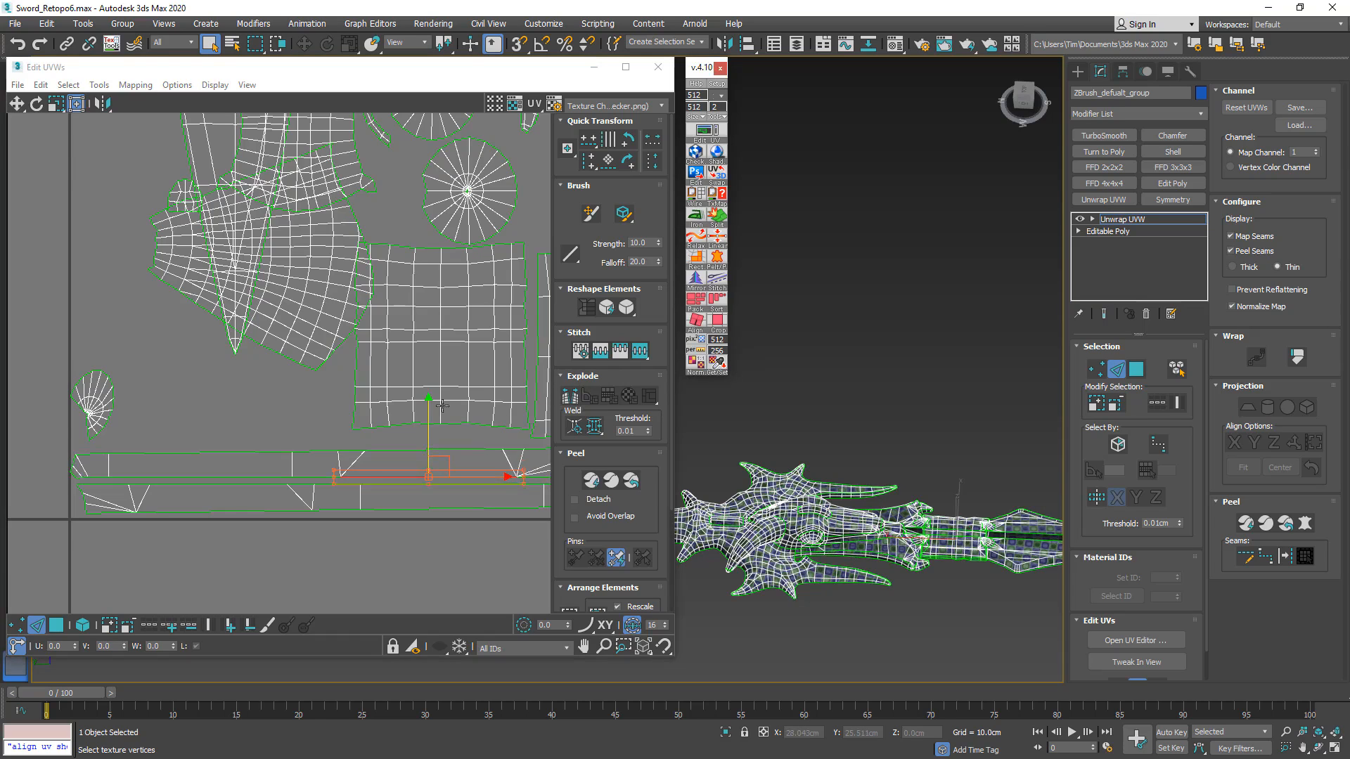
- Align the tilted grid shell beside the small circular shells to one of its interior edges
scroll(384, 384, "down", 2)
middle_click_drag(403, 363, 199, 379)
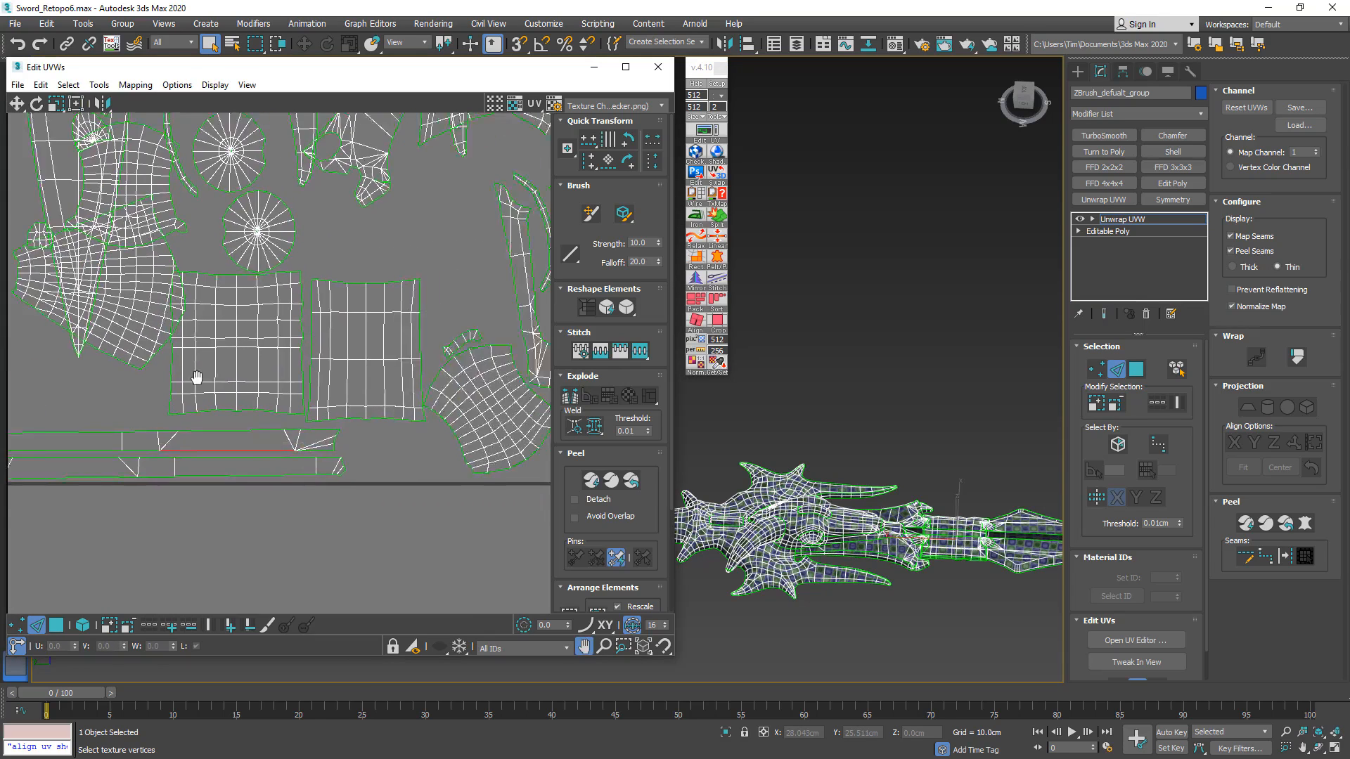
scroll(218, 374, "down", 3)
scroll(306, 399, "up", 3)
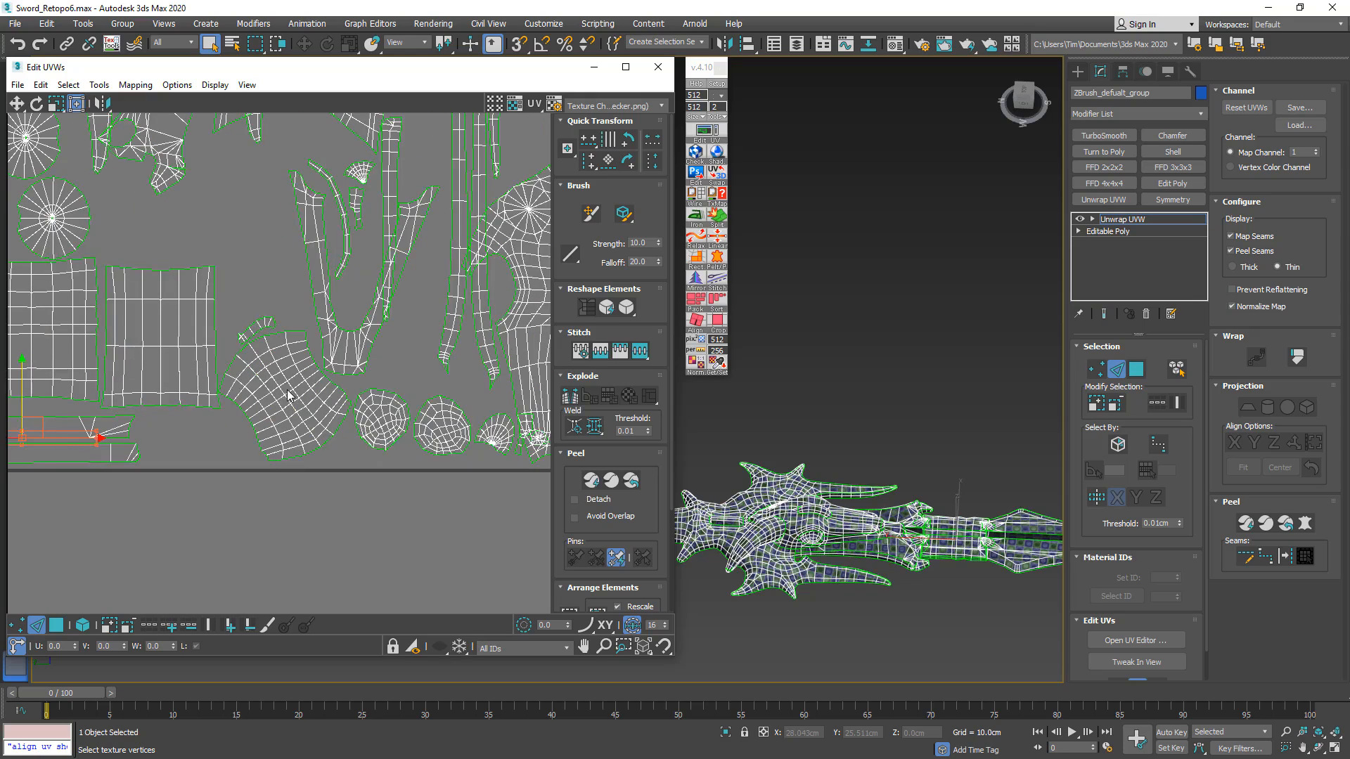
left_click(281, 391)
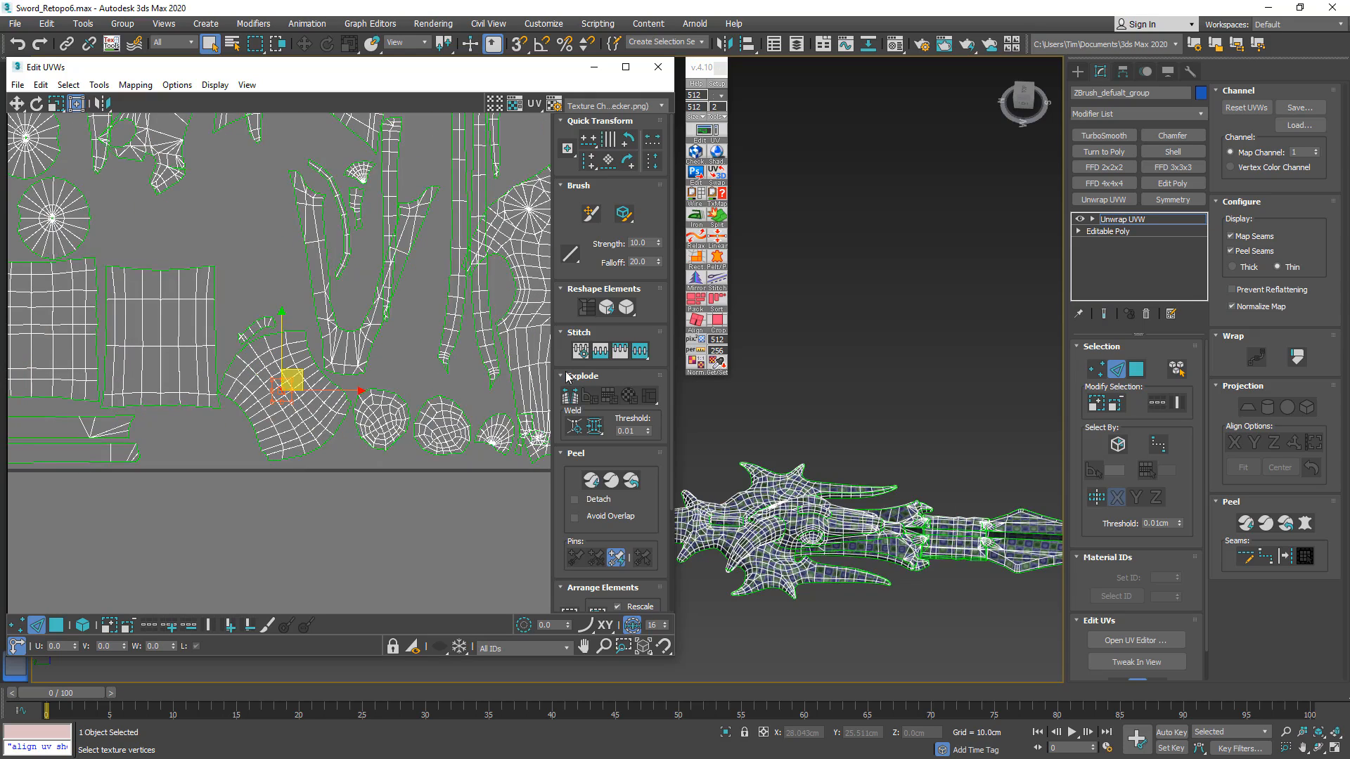
left_click(696, 321)
- Select a face on the narrow diagonal strip shell beside the arch-shaped shell and locate it on the sword model
middle_click_drag(449, 358, 373, 666)
scroll(382, 406, "down", 5)
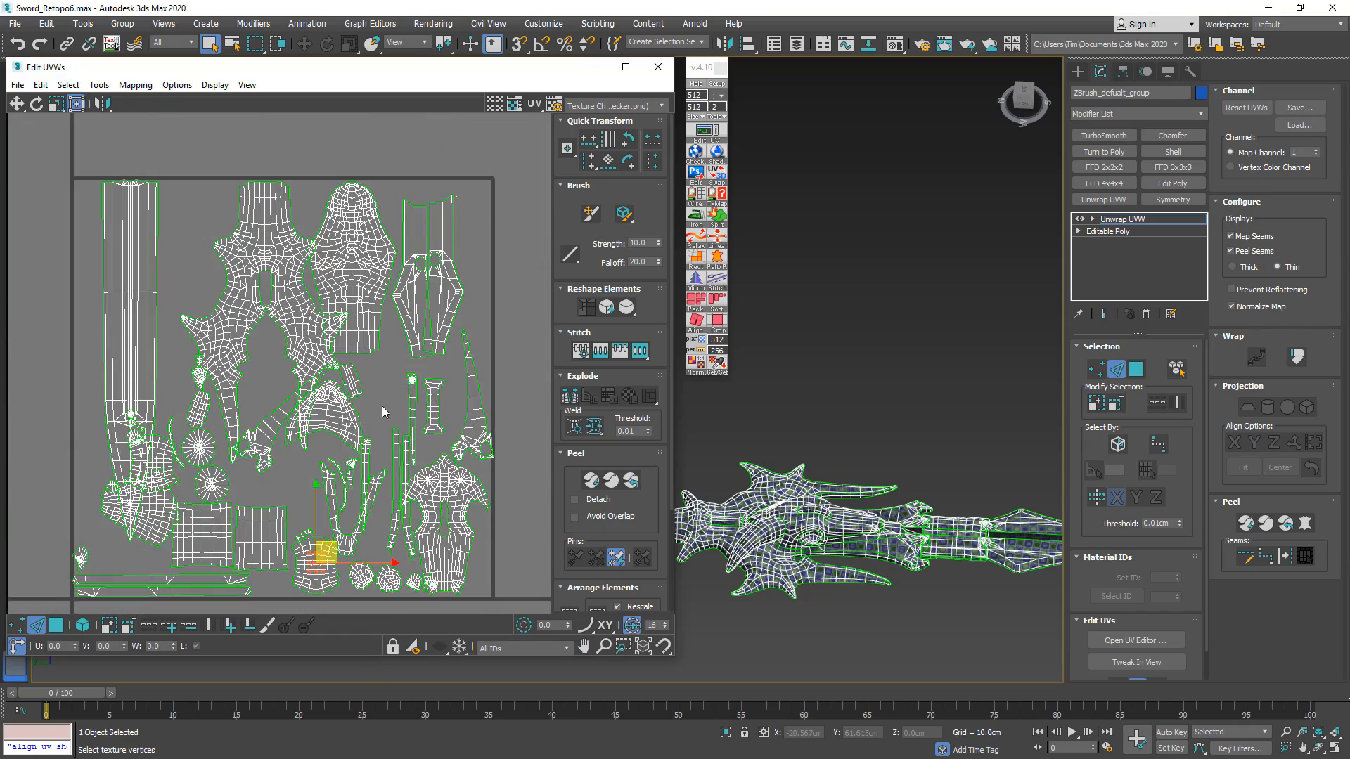
scroll(375, 351, "up", 3)
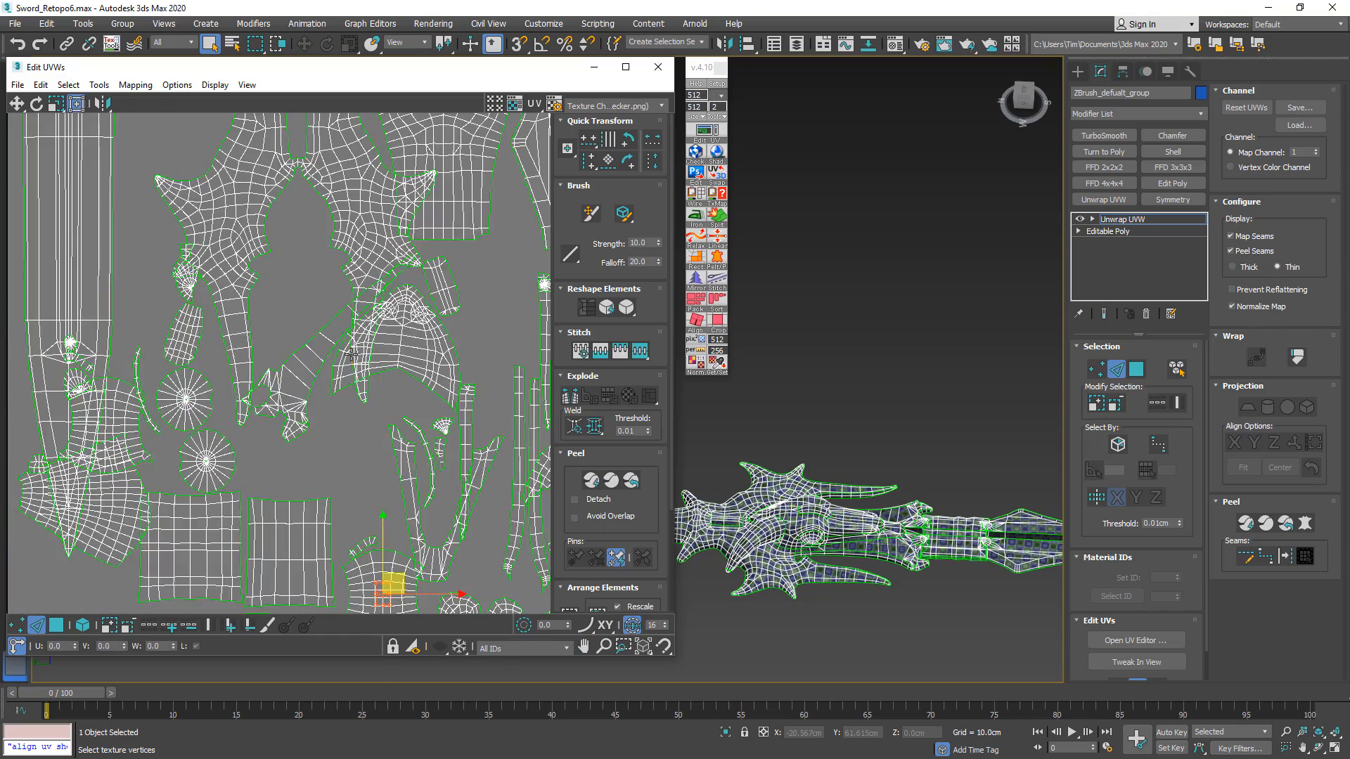
key("3")
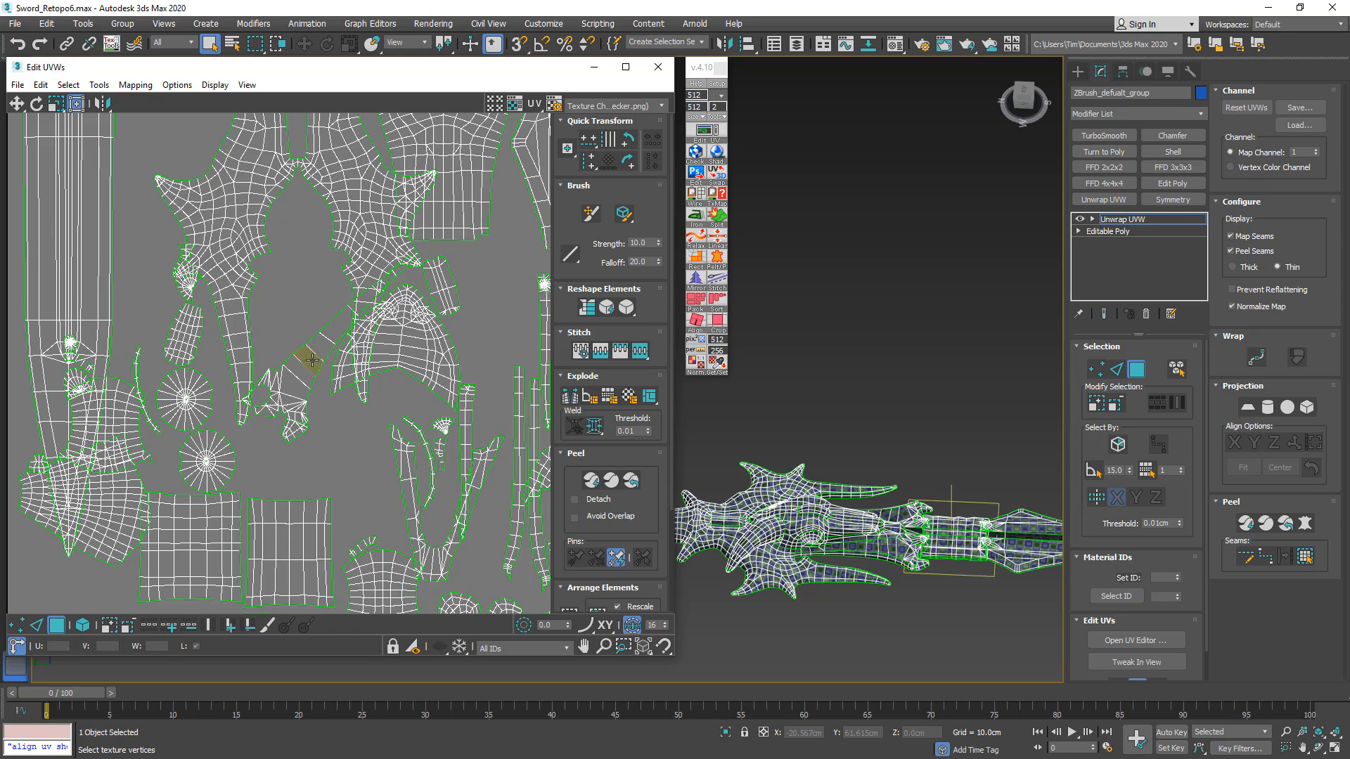
left_click(313, 360)
scroll(887, 517, "up", 8)
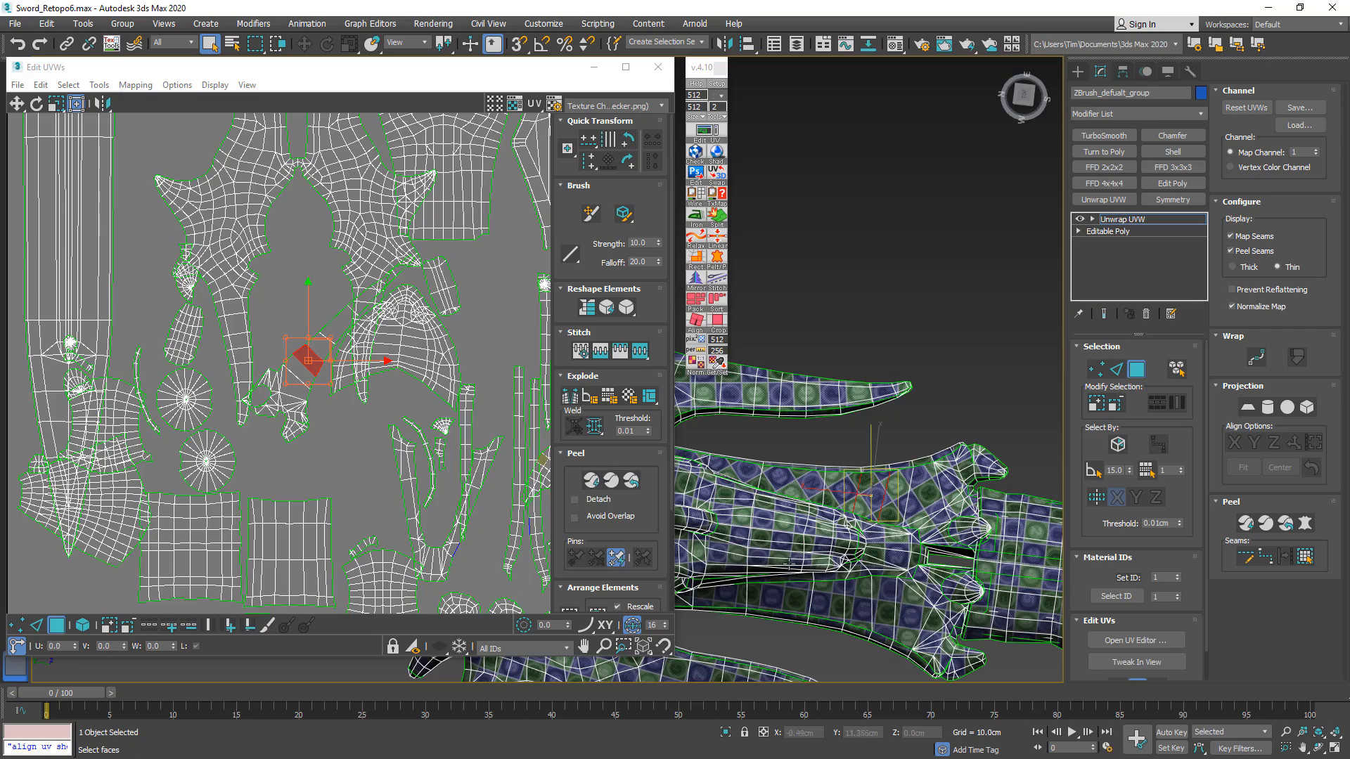
- Align the narrow diagonal strip shell beside the arch-shaped shell horizontally to one of its long edges and save the scene as Sword_Retopo7.max
left_click(886, 604)
scroll(250, 310, "down", 3)
middle_click_drag(251, 310, 181, 346)
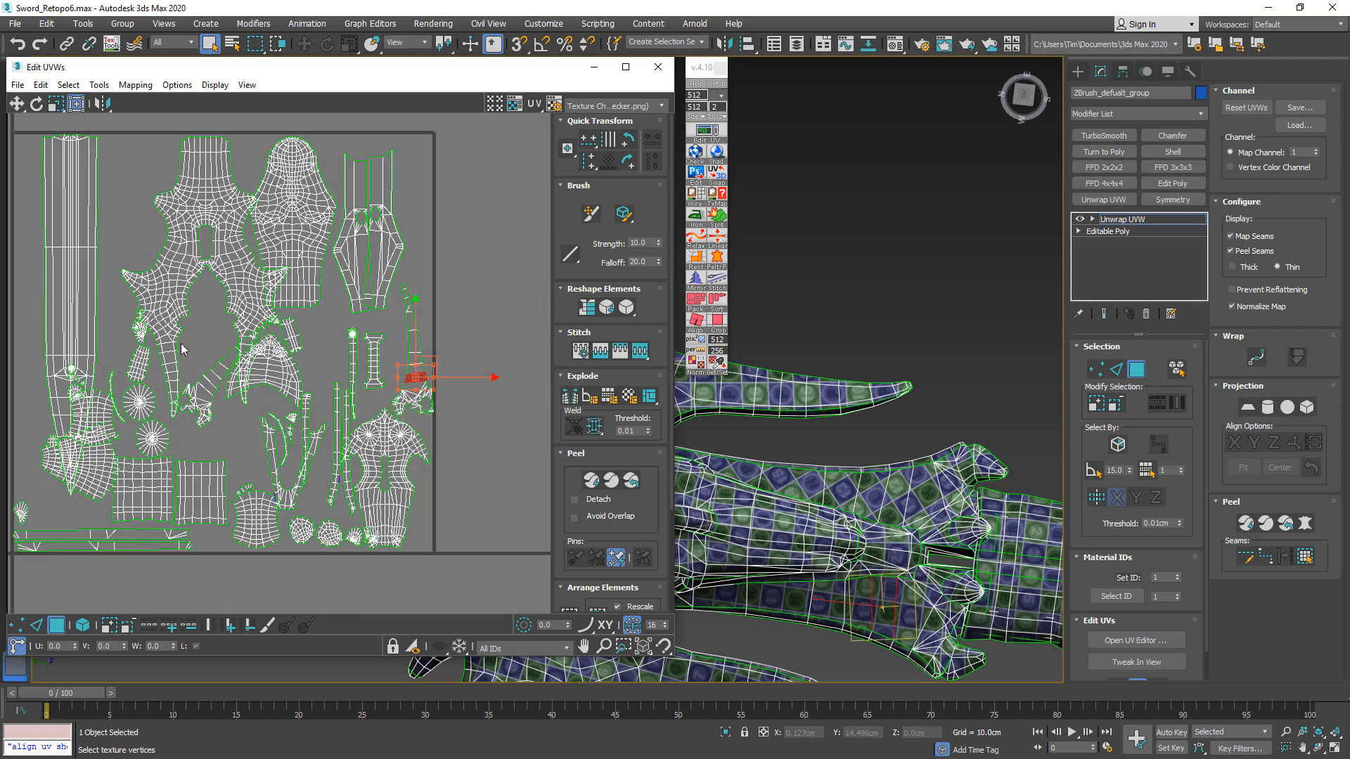
scroll(255, 286, "up", 4)
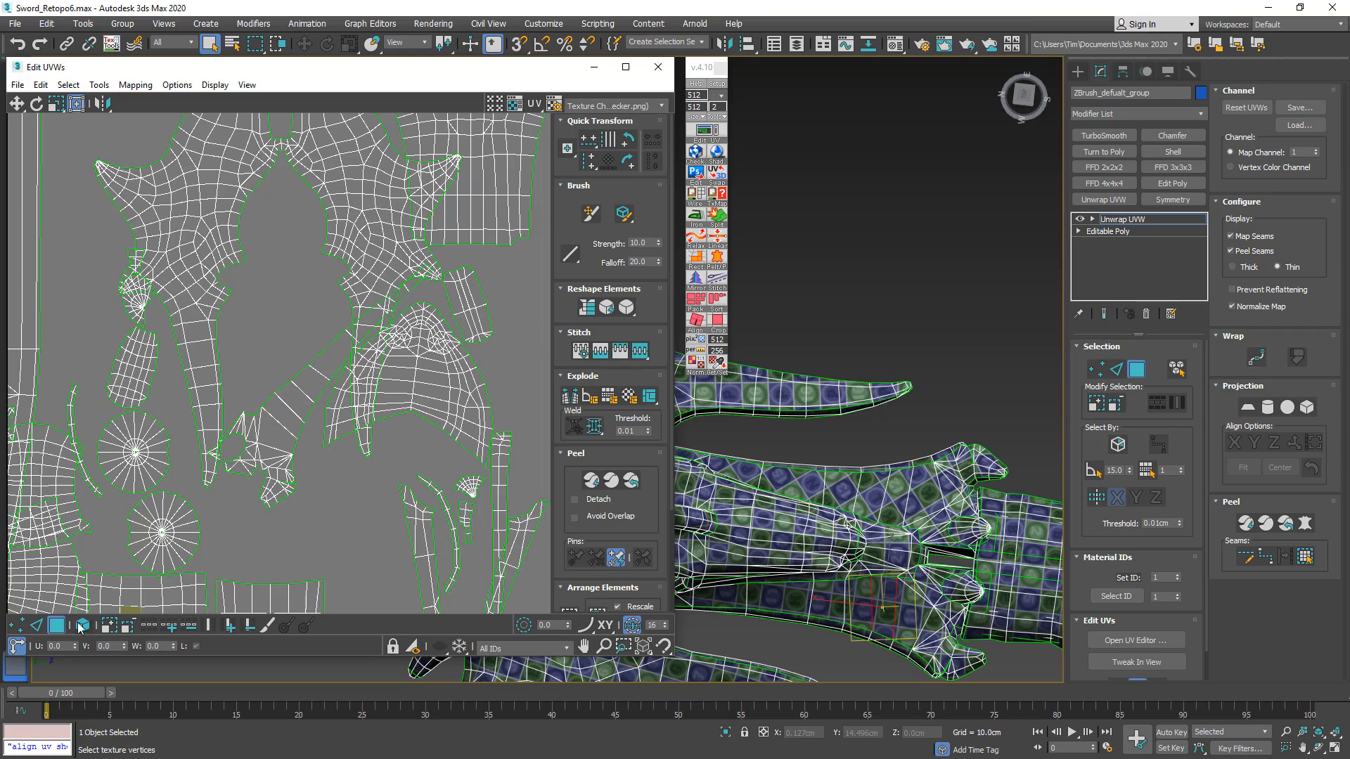
left_click(37, 625)
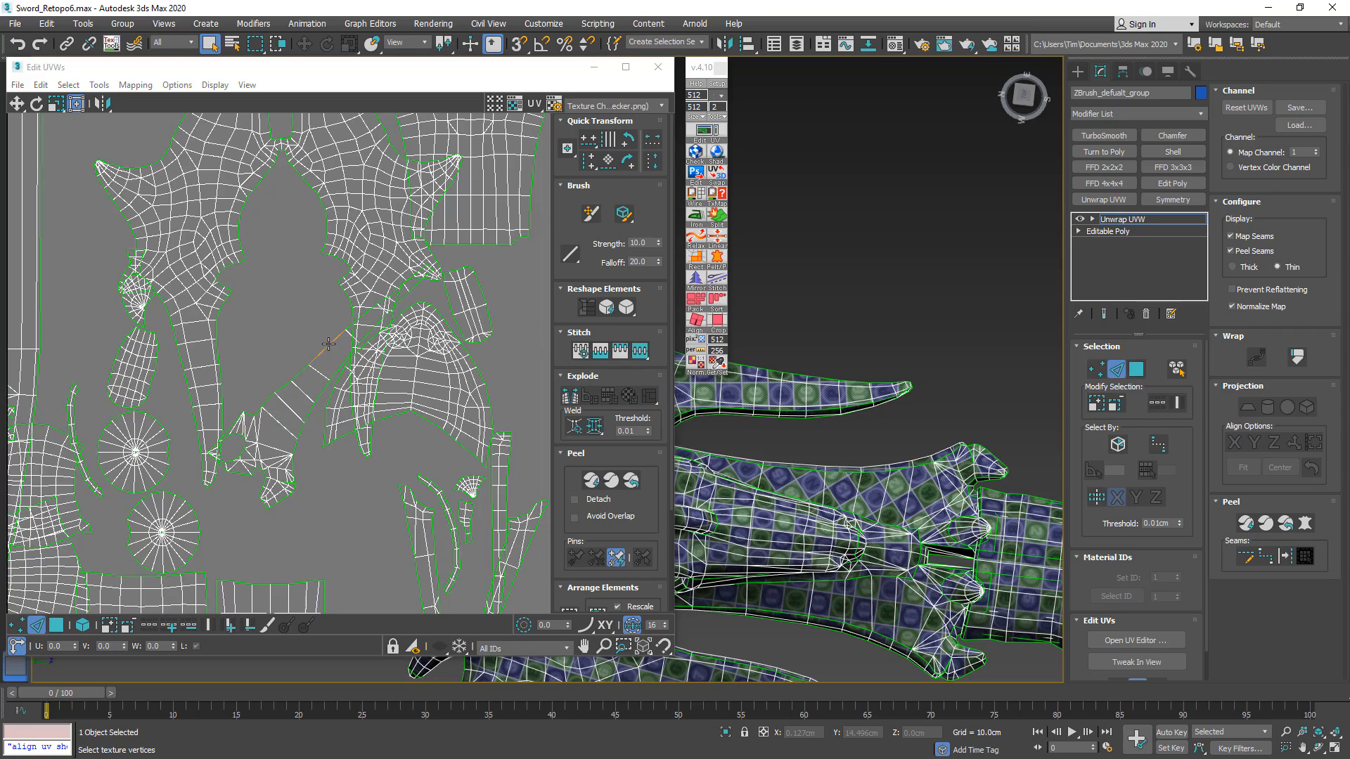
left_click(328, 344)
left_click(696, 322)
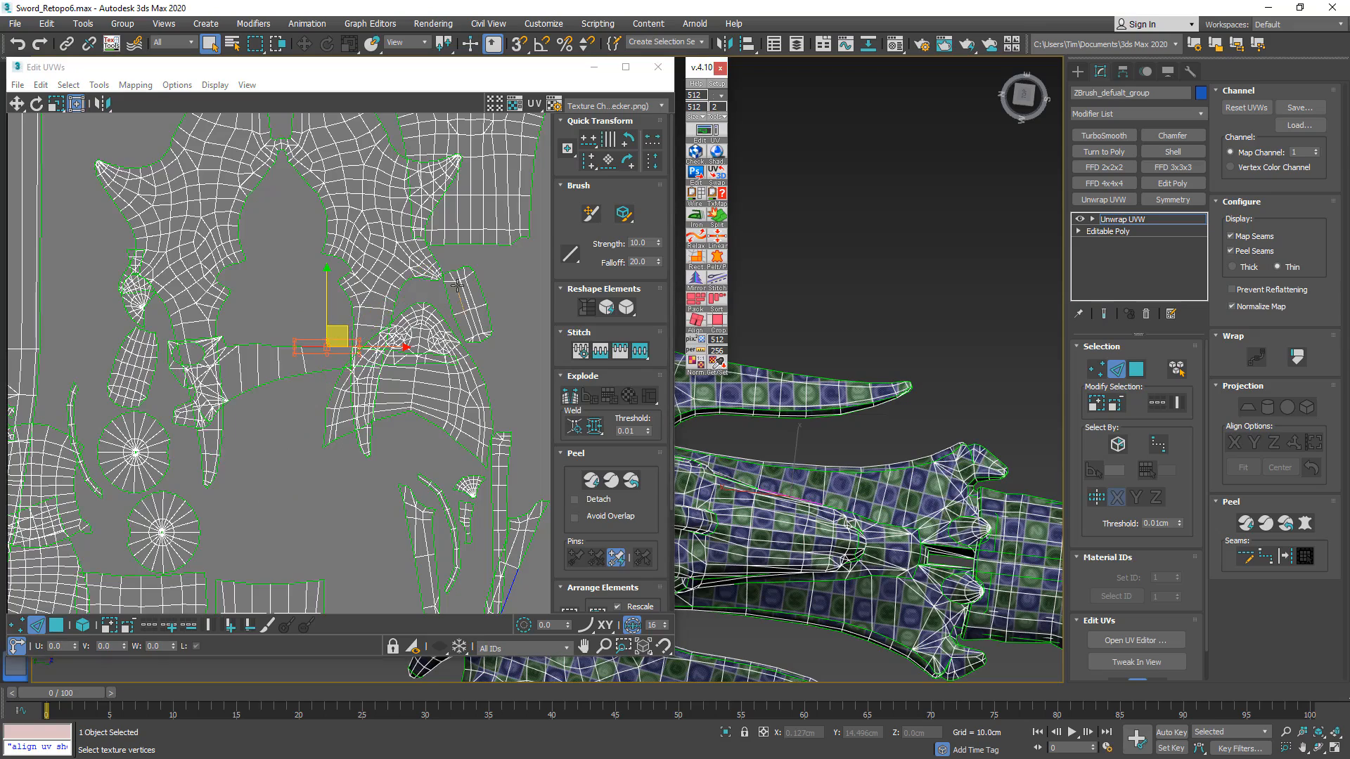
scroll(347, 348, "down", 5)
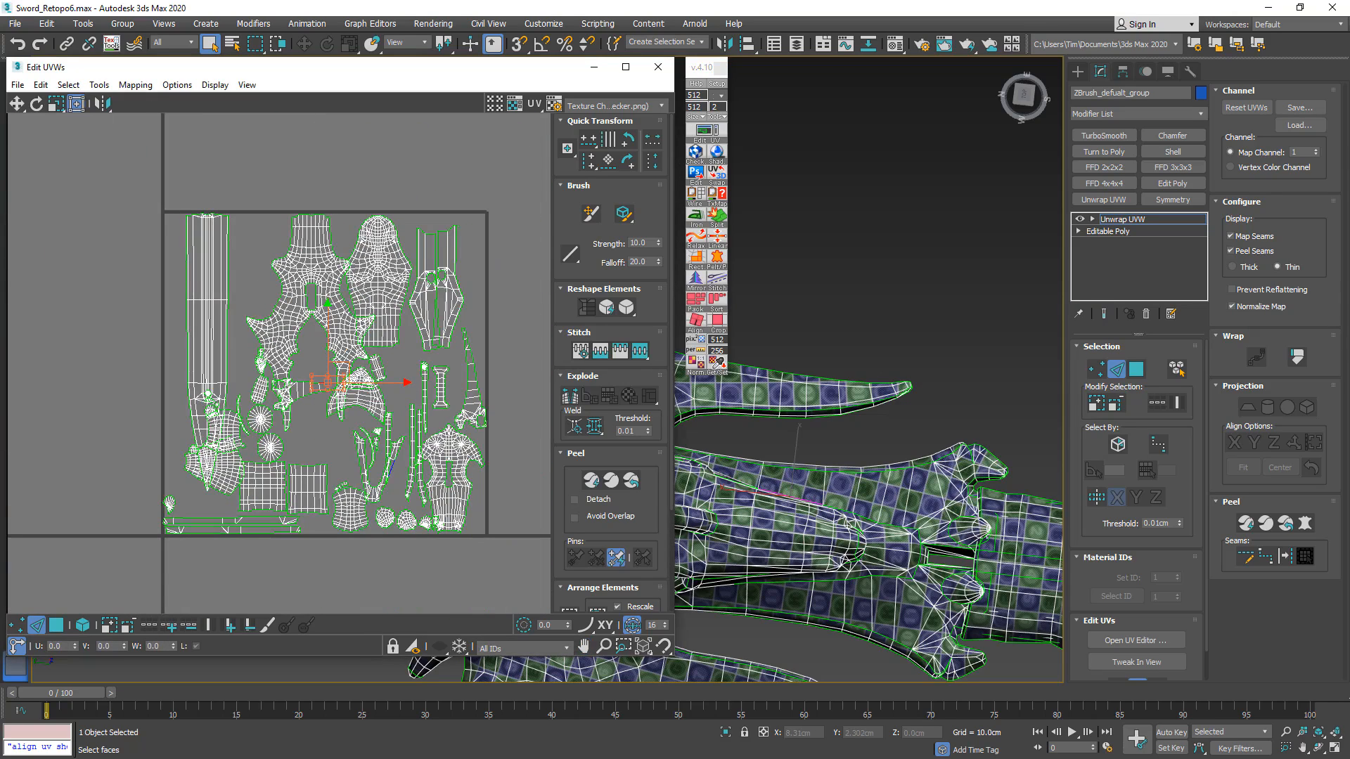
key("ctrl+s")
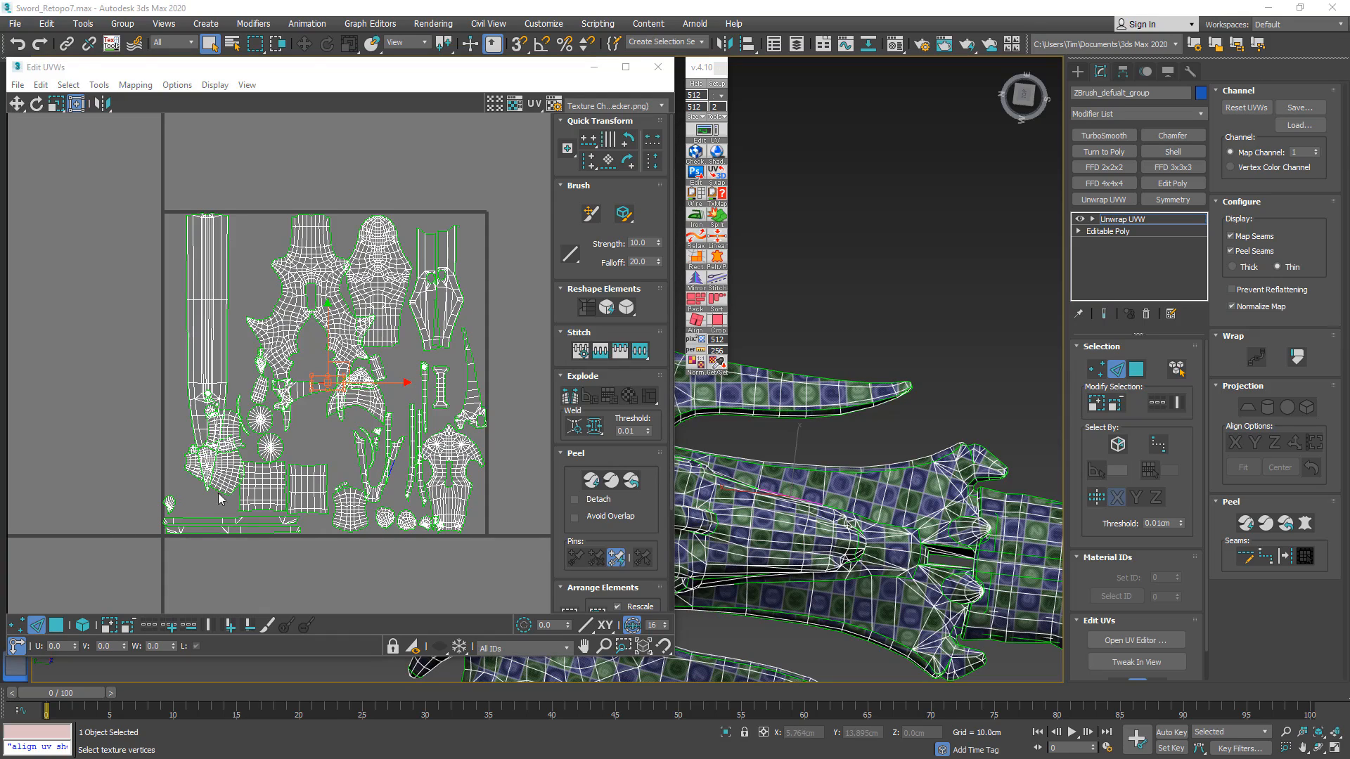
- Select all lengthwise edge loops of the right-hand rectangular grid shell and straighten each one vertically in place
scroll(336, 495, "up", 6)
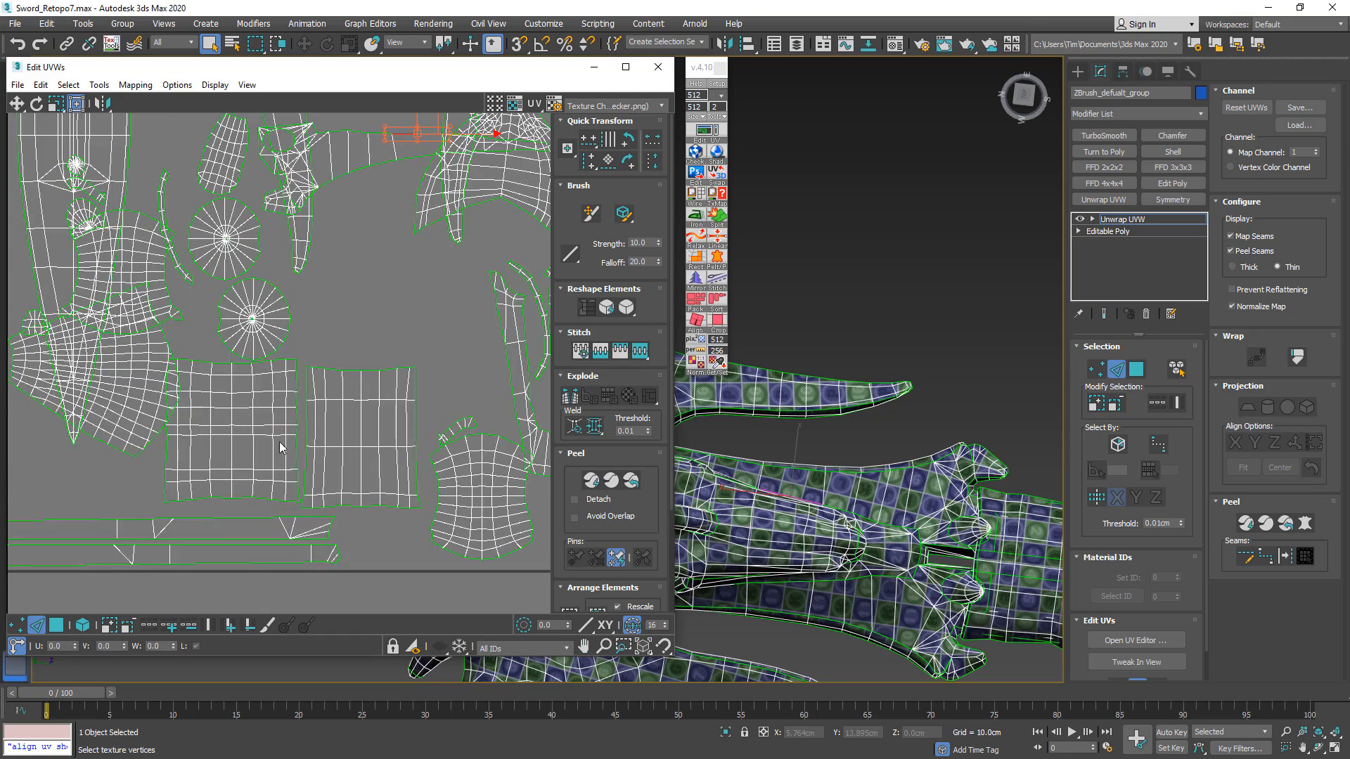
middle_click_drag(996, 553, 720, 496)
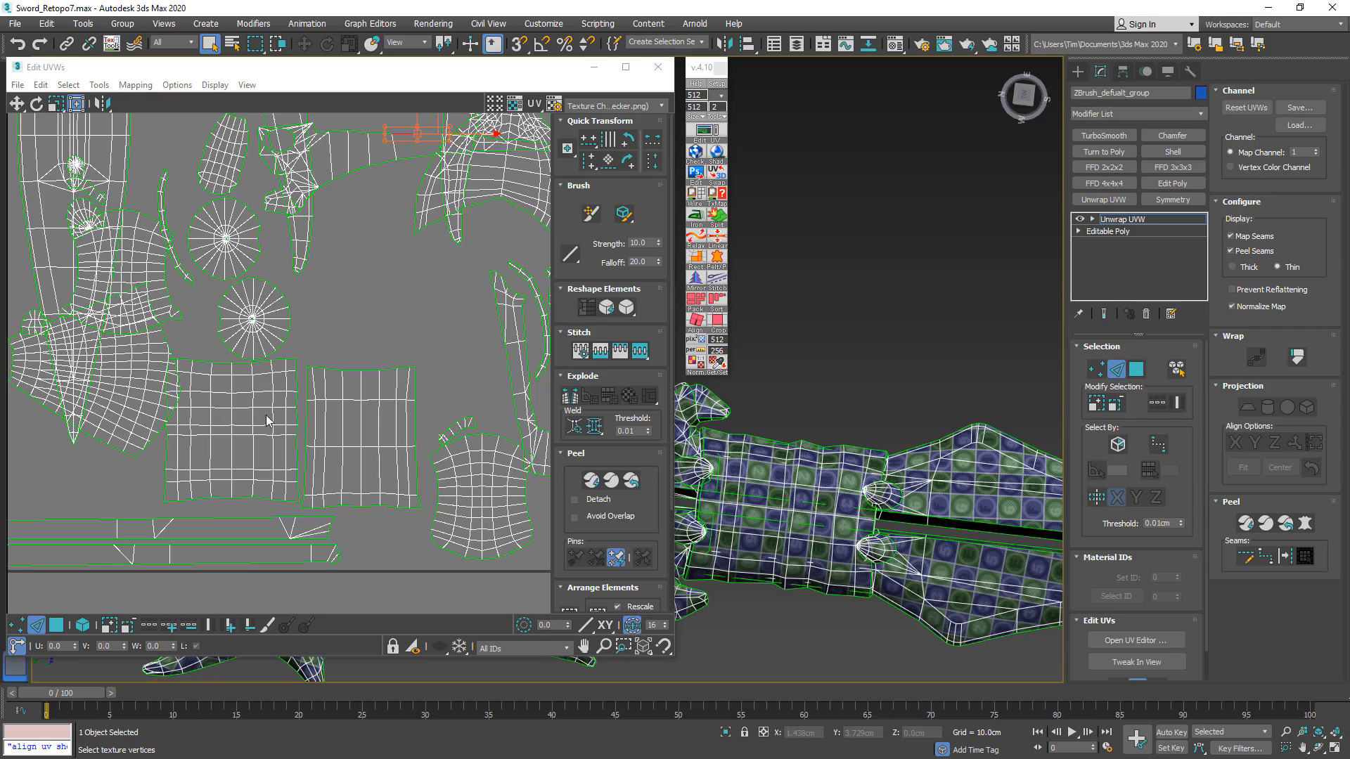
left_click(380, 415)
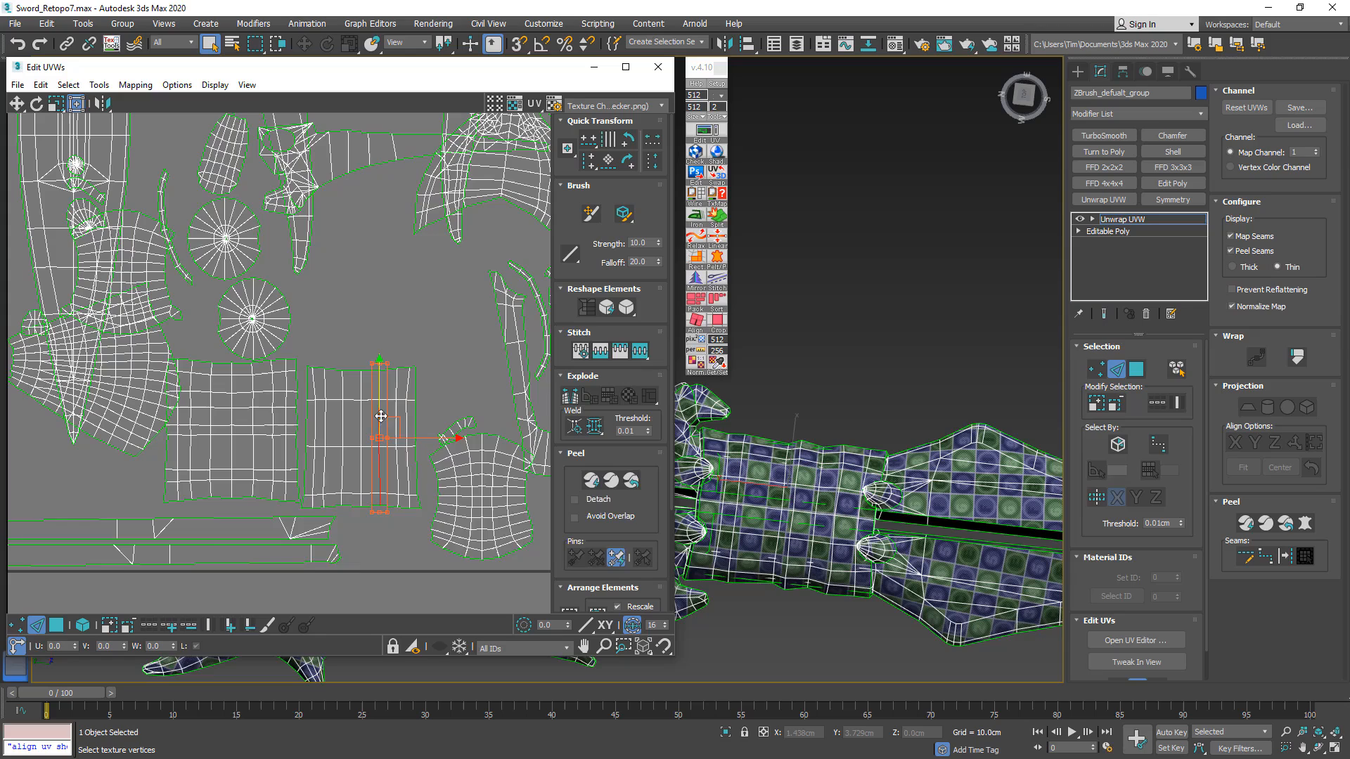
left_click(213, 625)
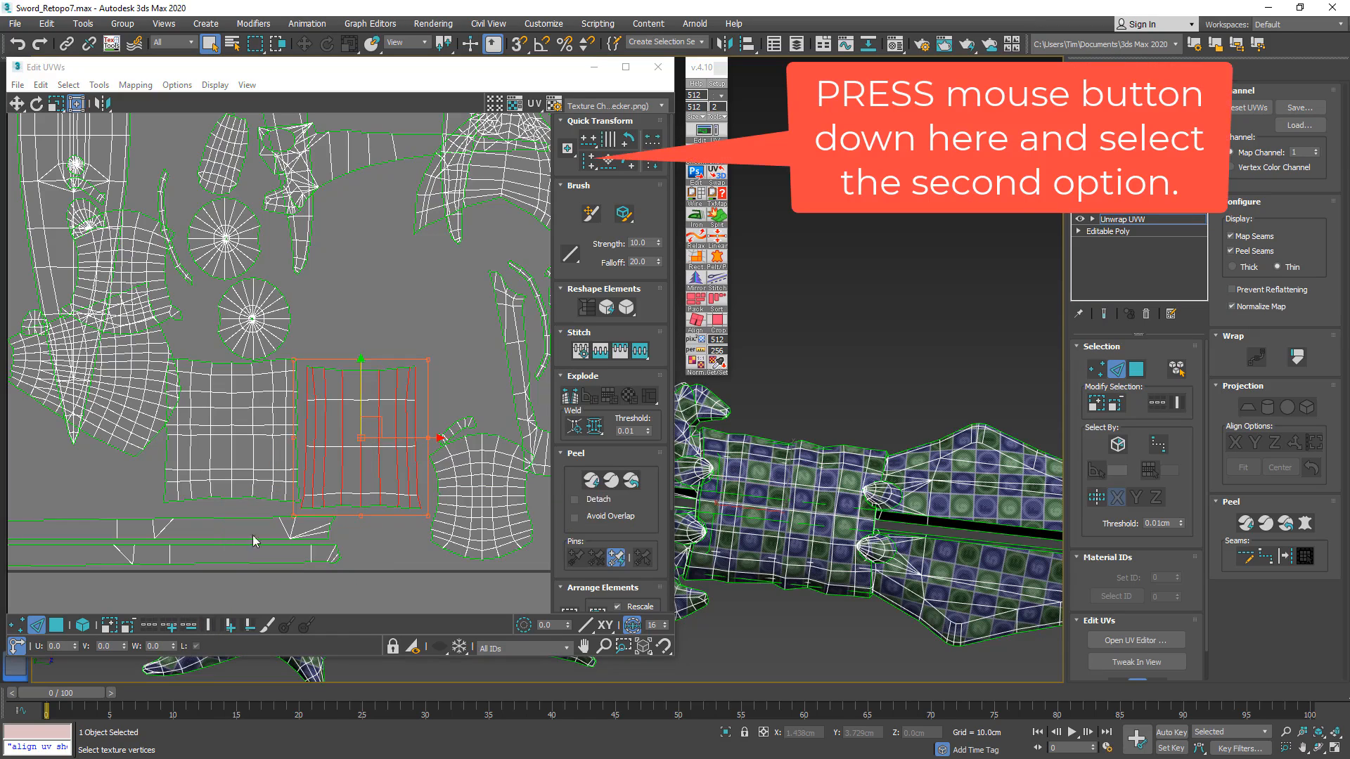
left_click_drag(589, 162, 588, 181)
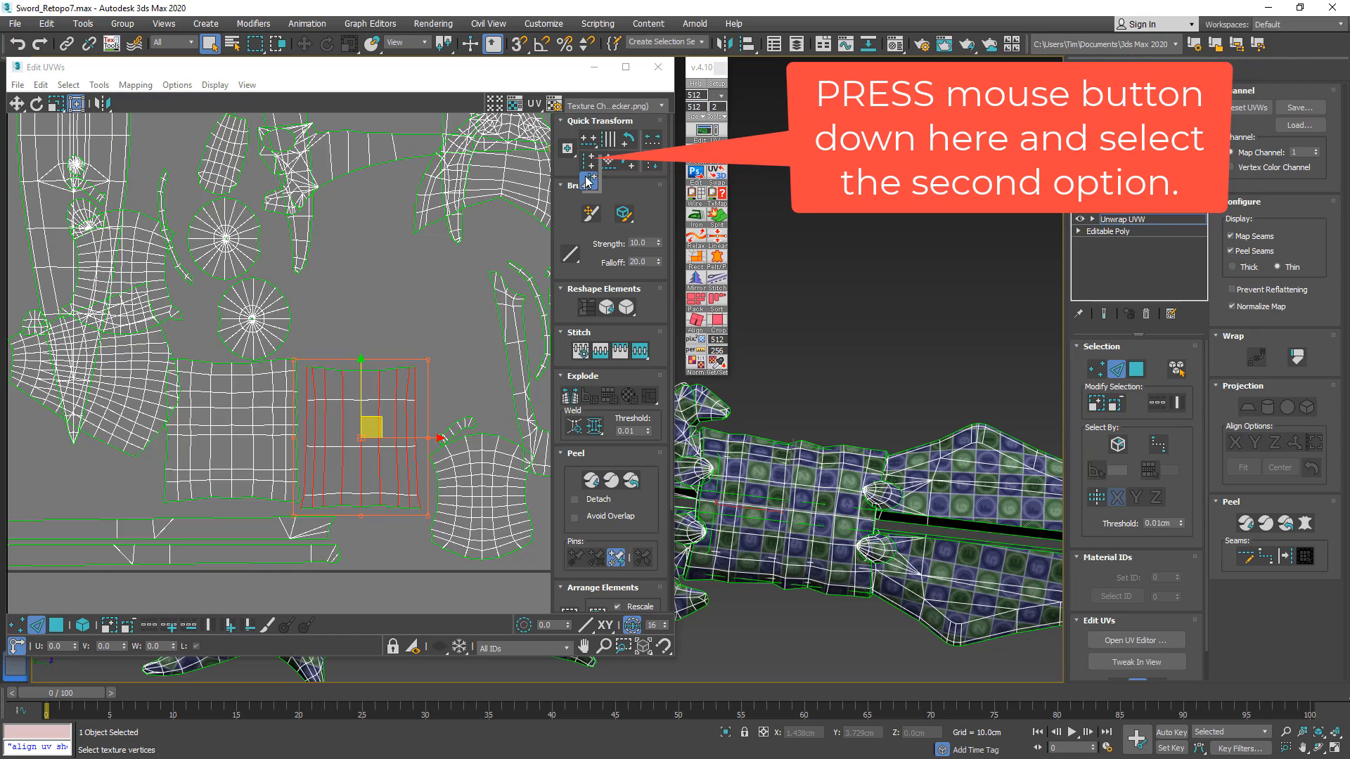
left_click_drag(588, 181, 588, 181)
left_click(394, 330)
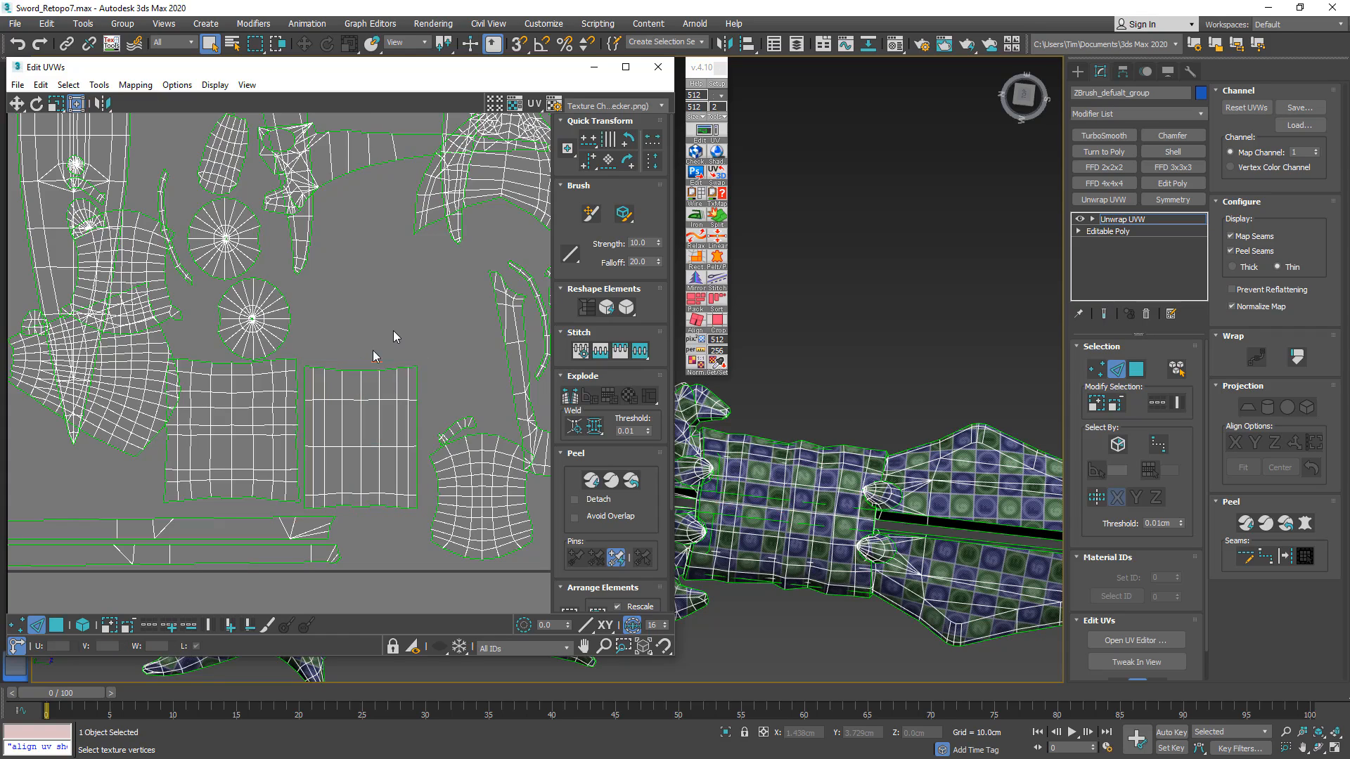
- Select all crosswise edge loops of the same rectangular grid shell and straighten each one horizontally in place
double_click(387, 370)
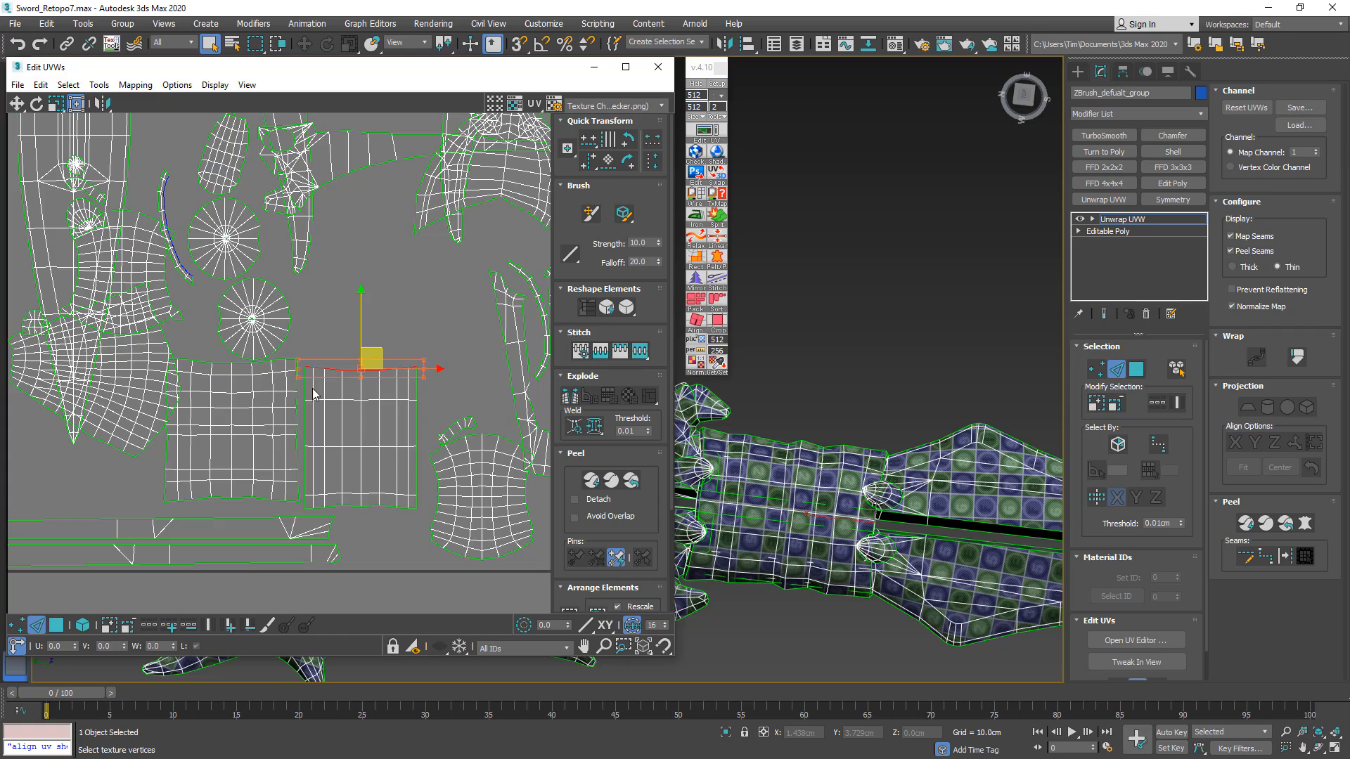
left_click(208, 627)
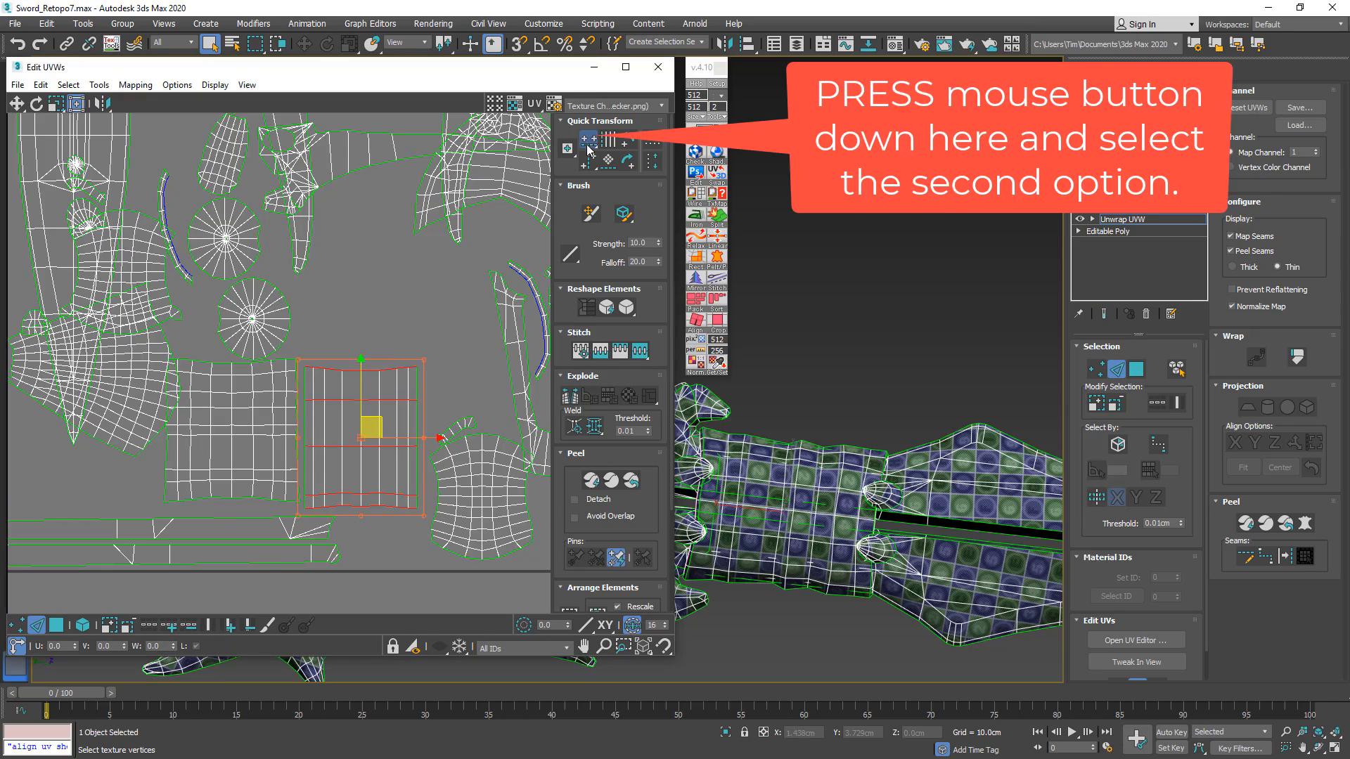
left_click_drag(589, 150, 589, 162)
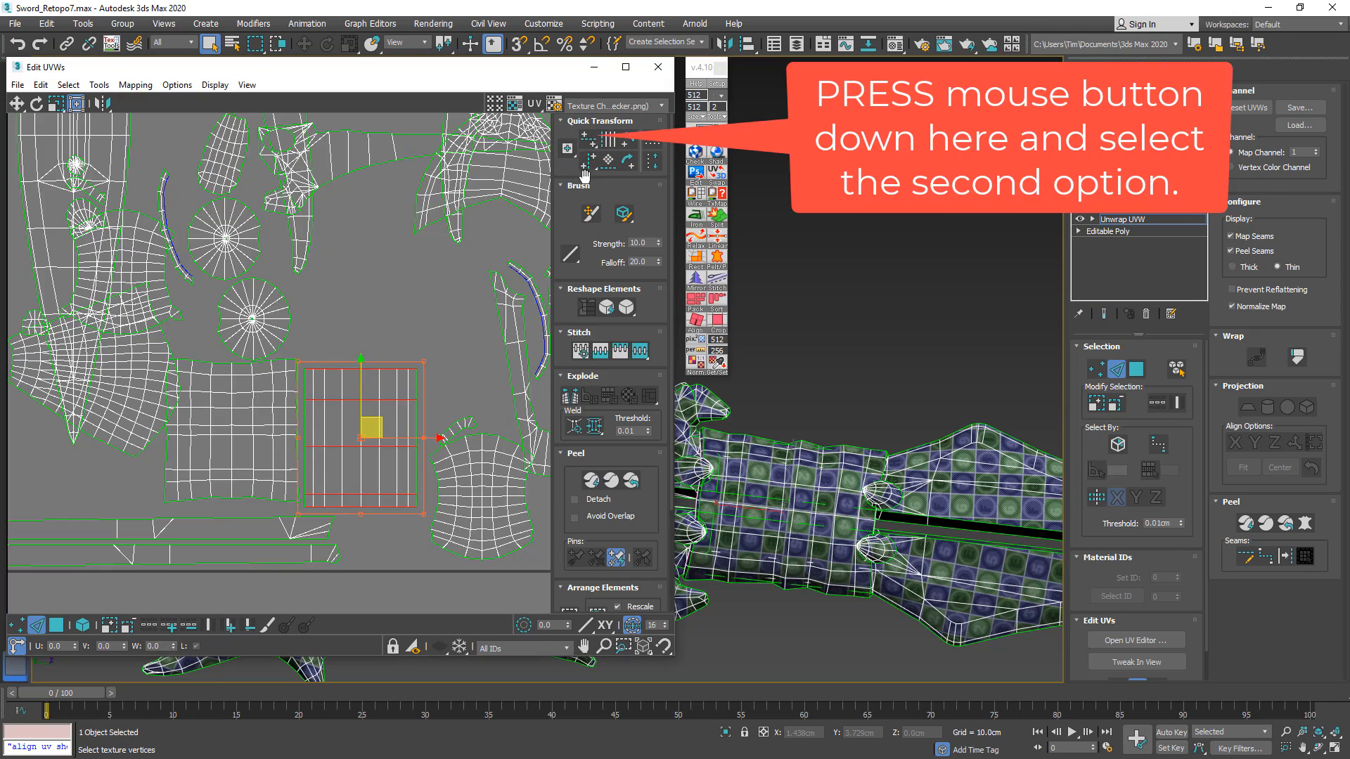
- Straighten all horizontal and vertical edge loops of the neighbouring square grid shell, each loop aligned in place
double_click(278, 372)
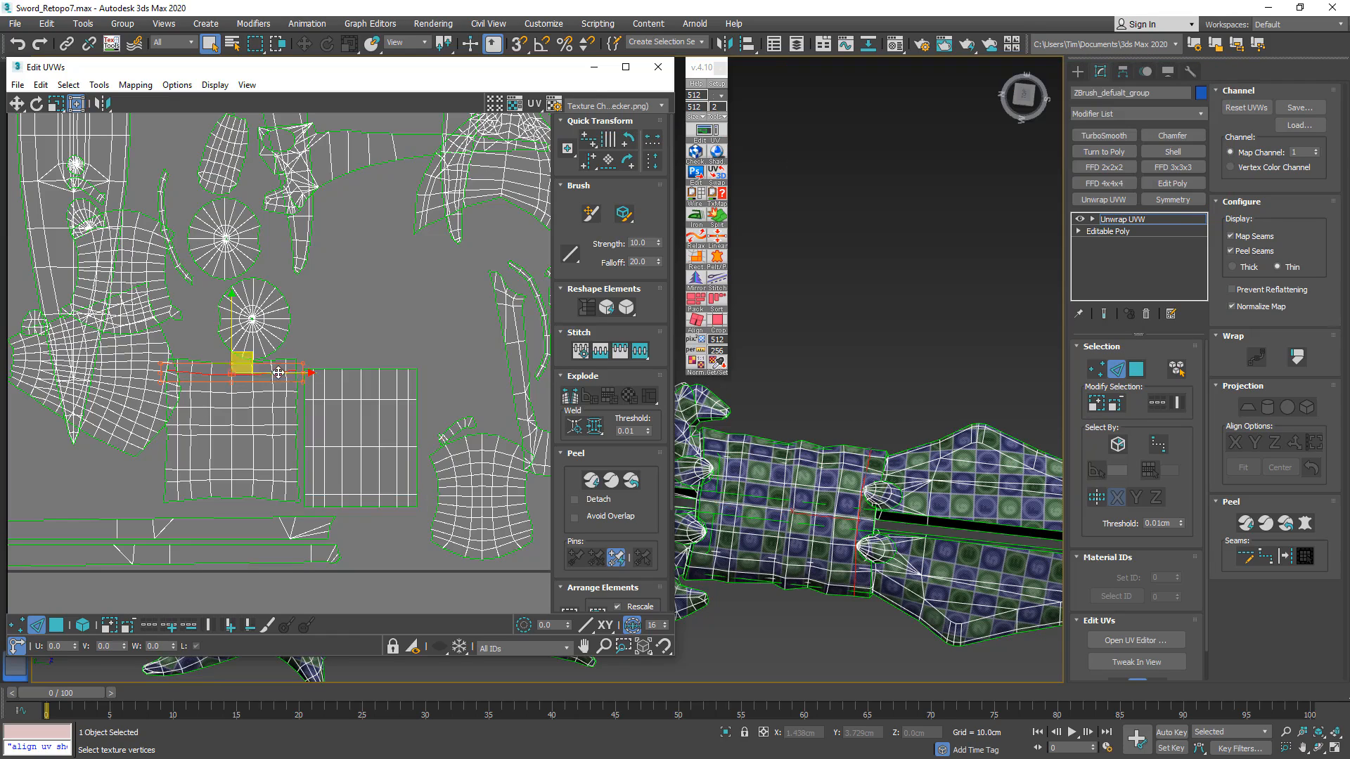
left_click(208, 626)
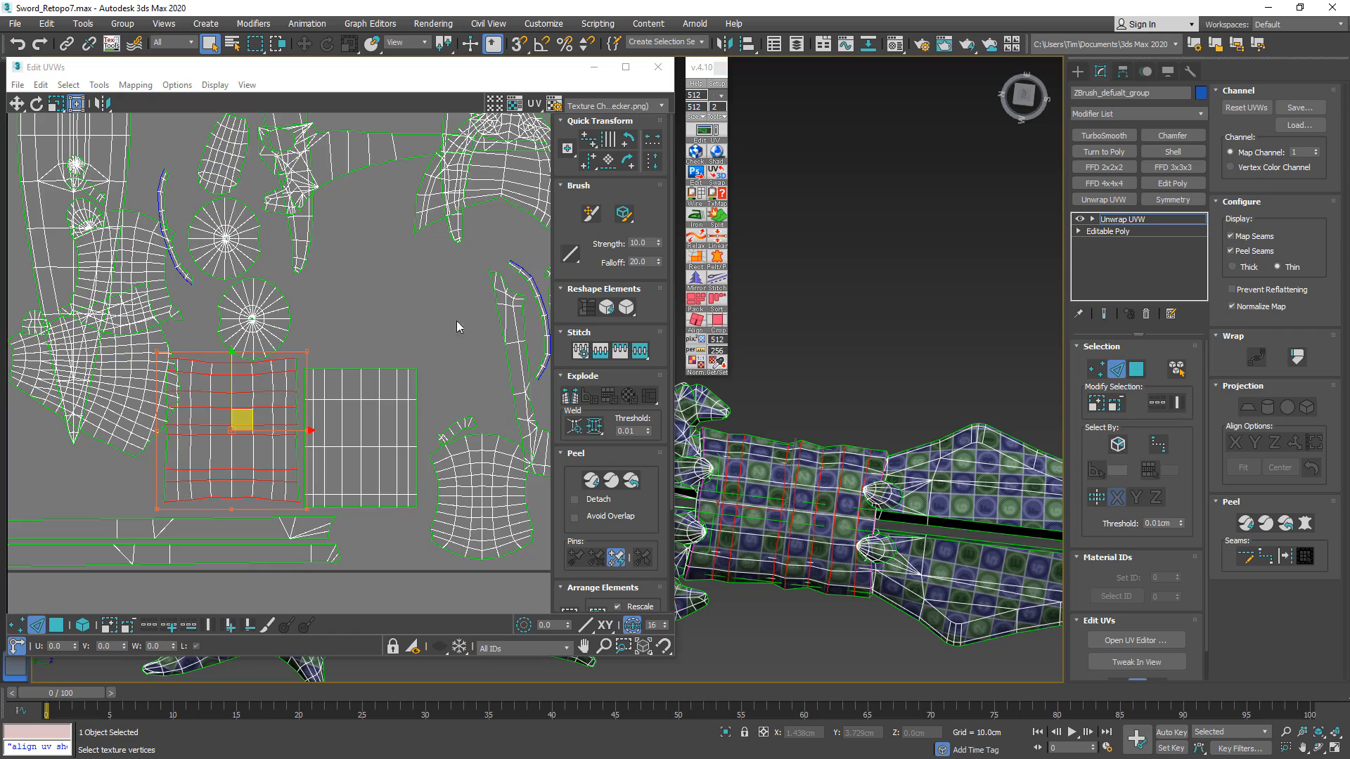
left_click(588, 143)
left_click(296, 405)
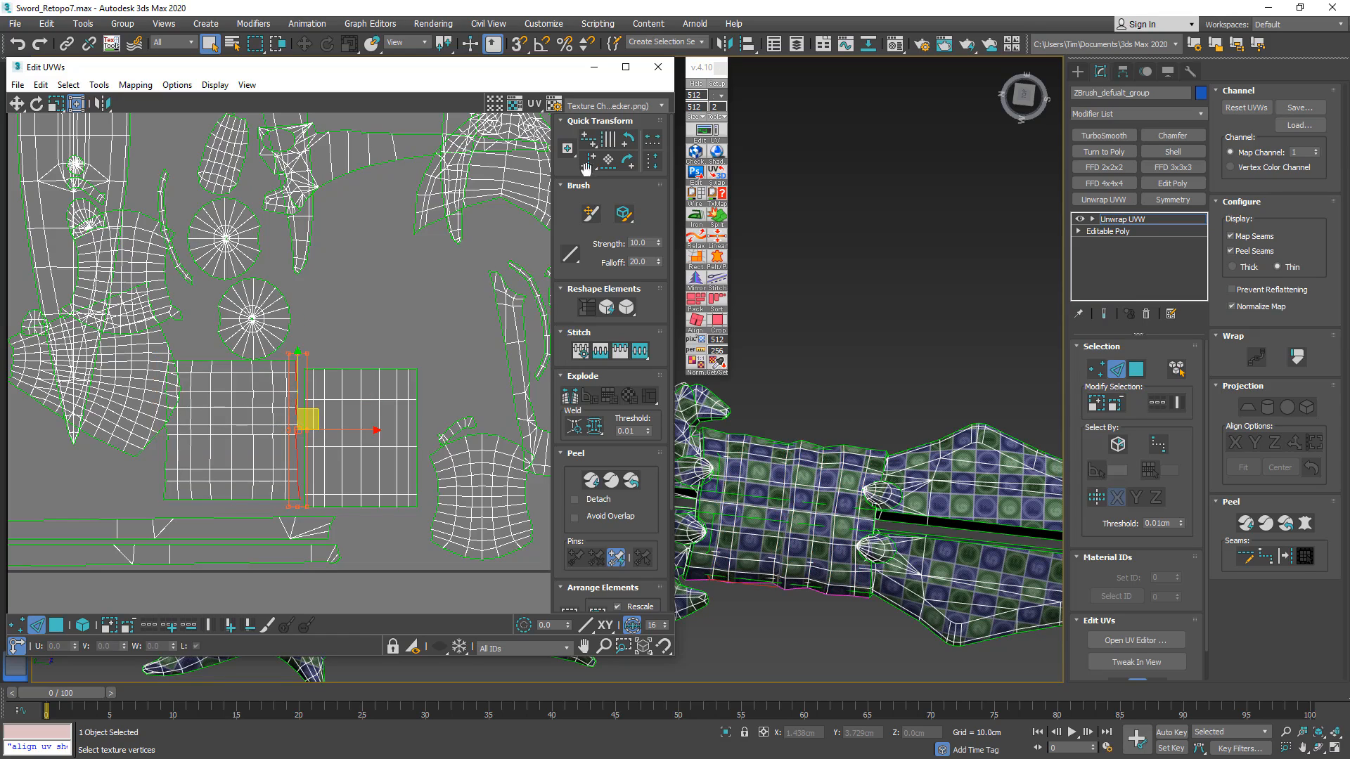
left_click(215, 625)
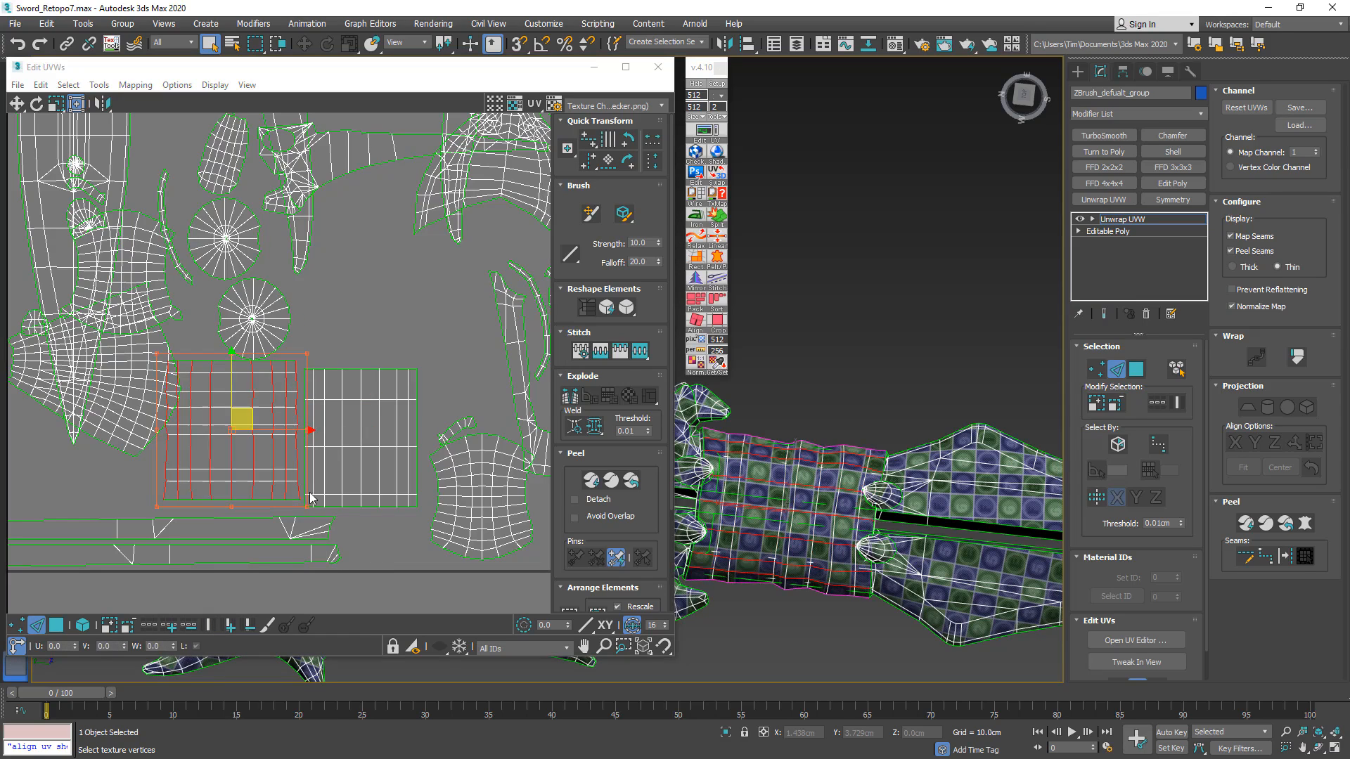
left_click(584, 164)
left_click(335, 318)
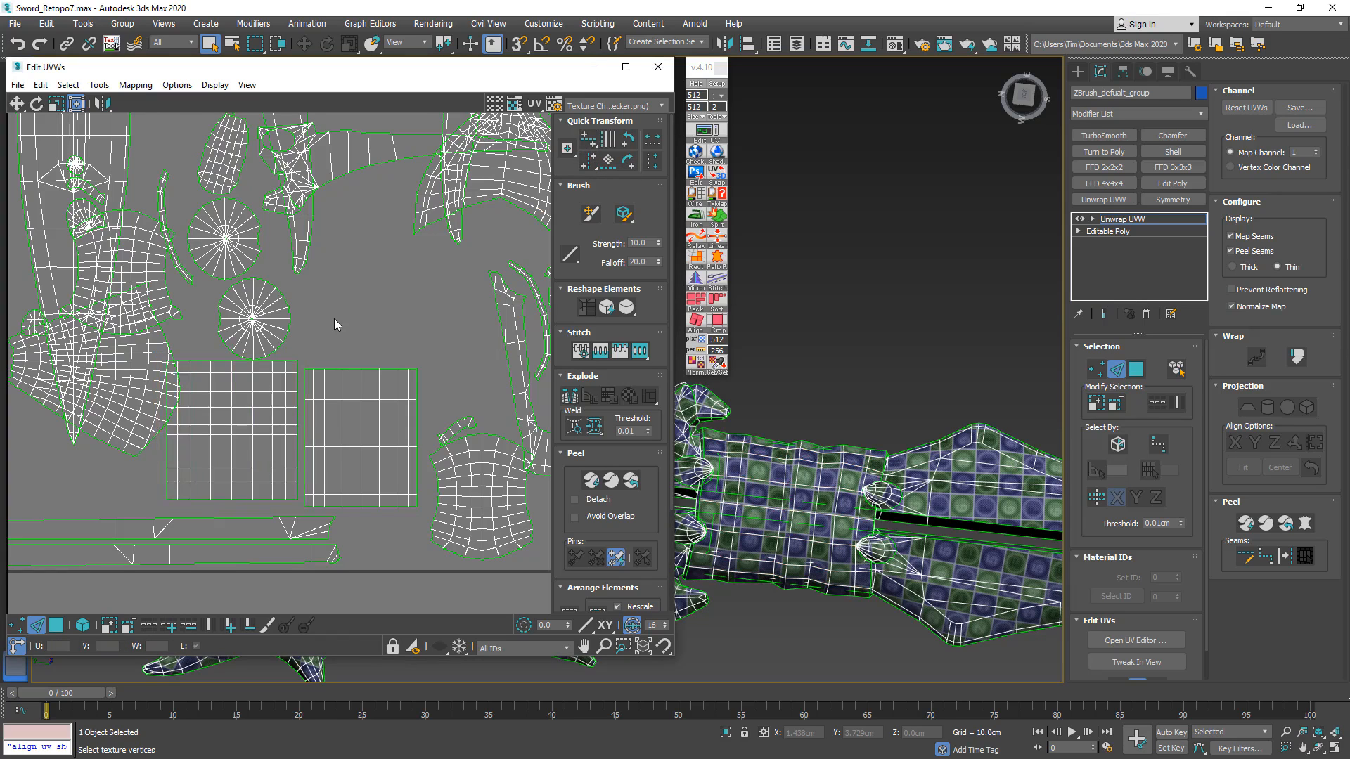
- Align the tilted V-shaped shell above the small round shells to a selected edge at its base
scroll(330, 319, "down", 5)
scroll(408, 372, "up", 6)
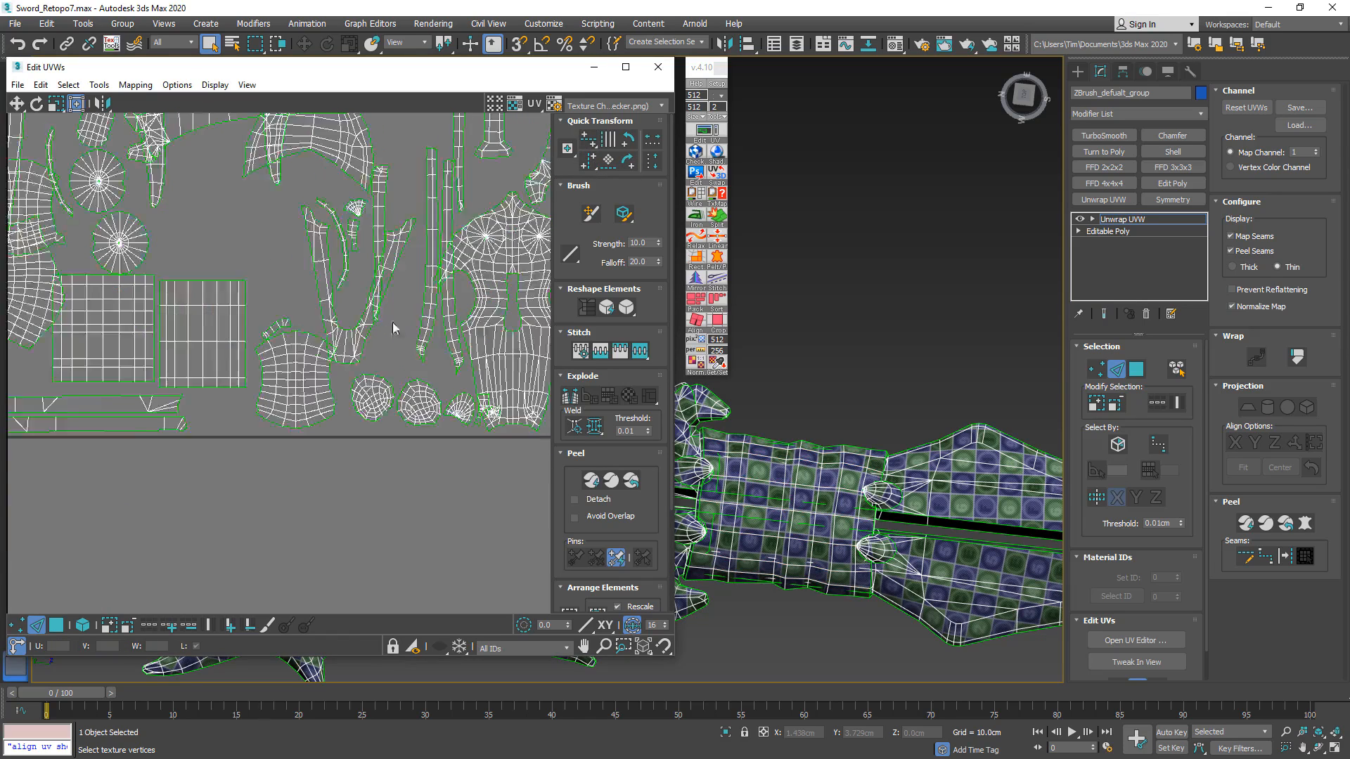
left_click(334, 355)
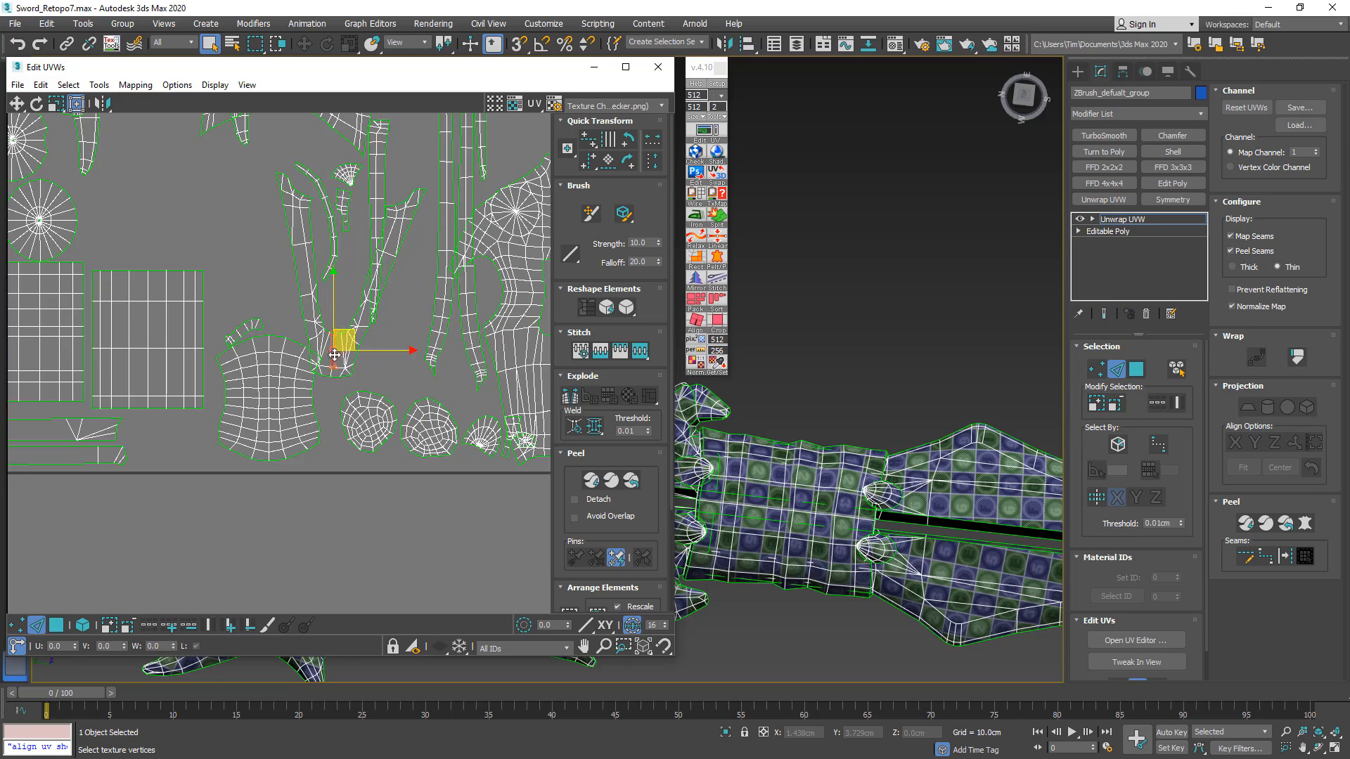
left_click(697, 320)
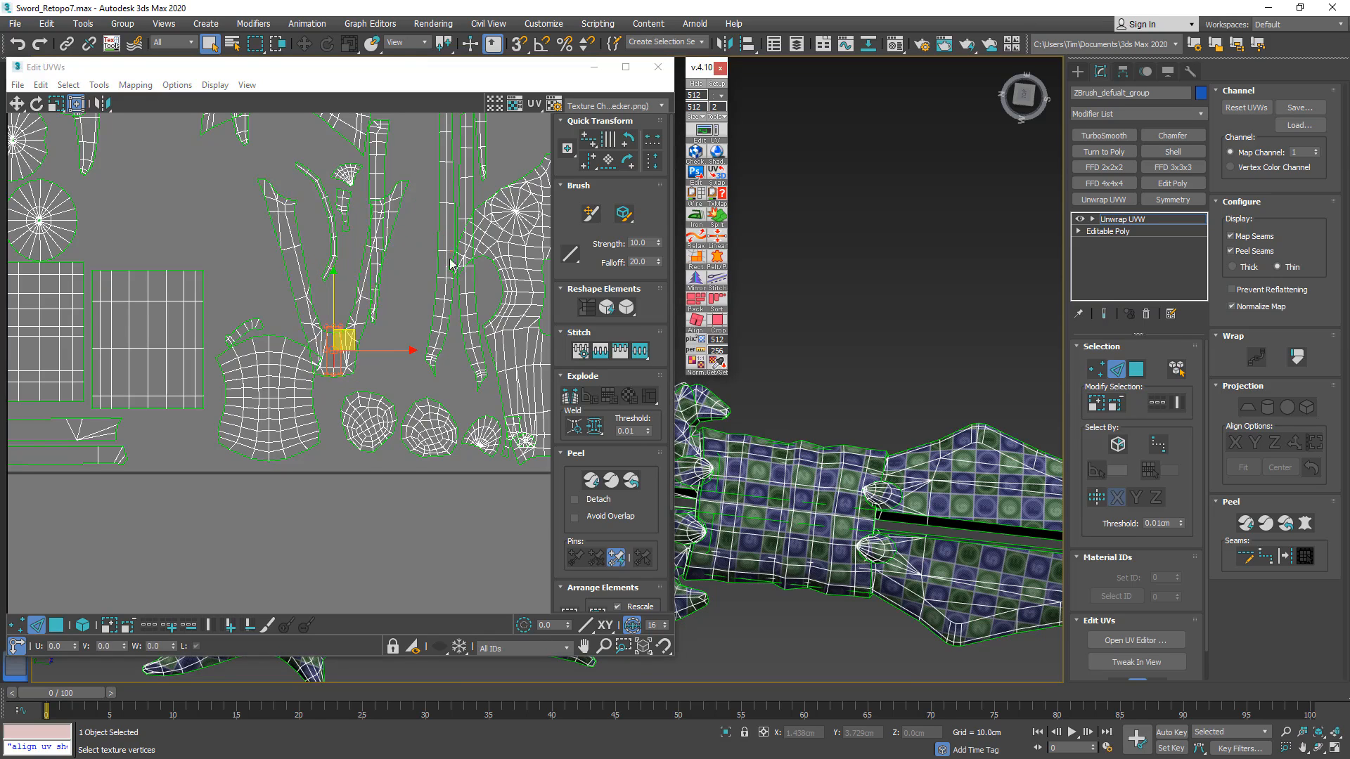
- Align the arch-shaped shell to one of its central vertical edges and save the scene as Sword_Retopo8.max
middle_click_drag(453, 267, 418, 467)
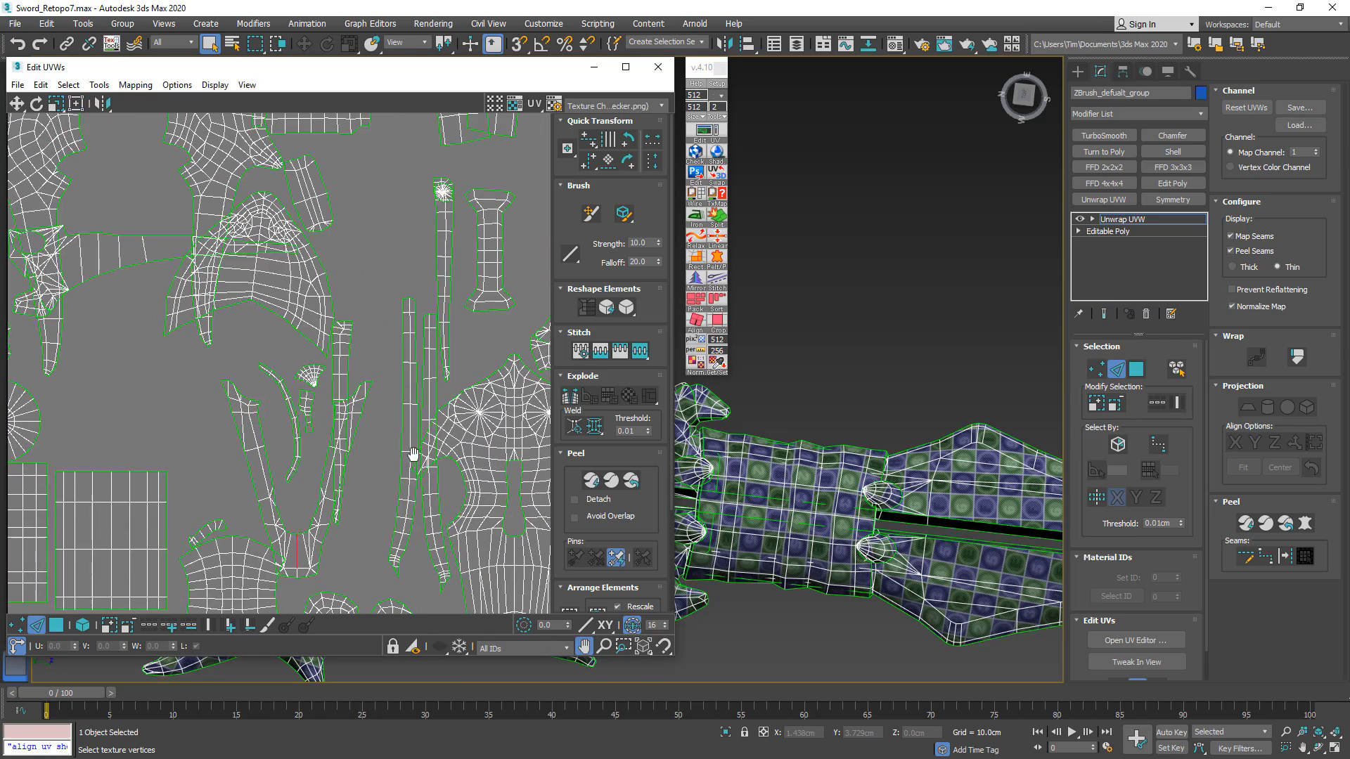
left_click(257, 261)
left_click(696, 321)
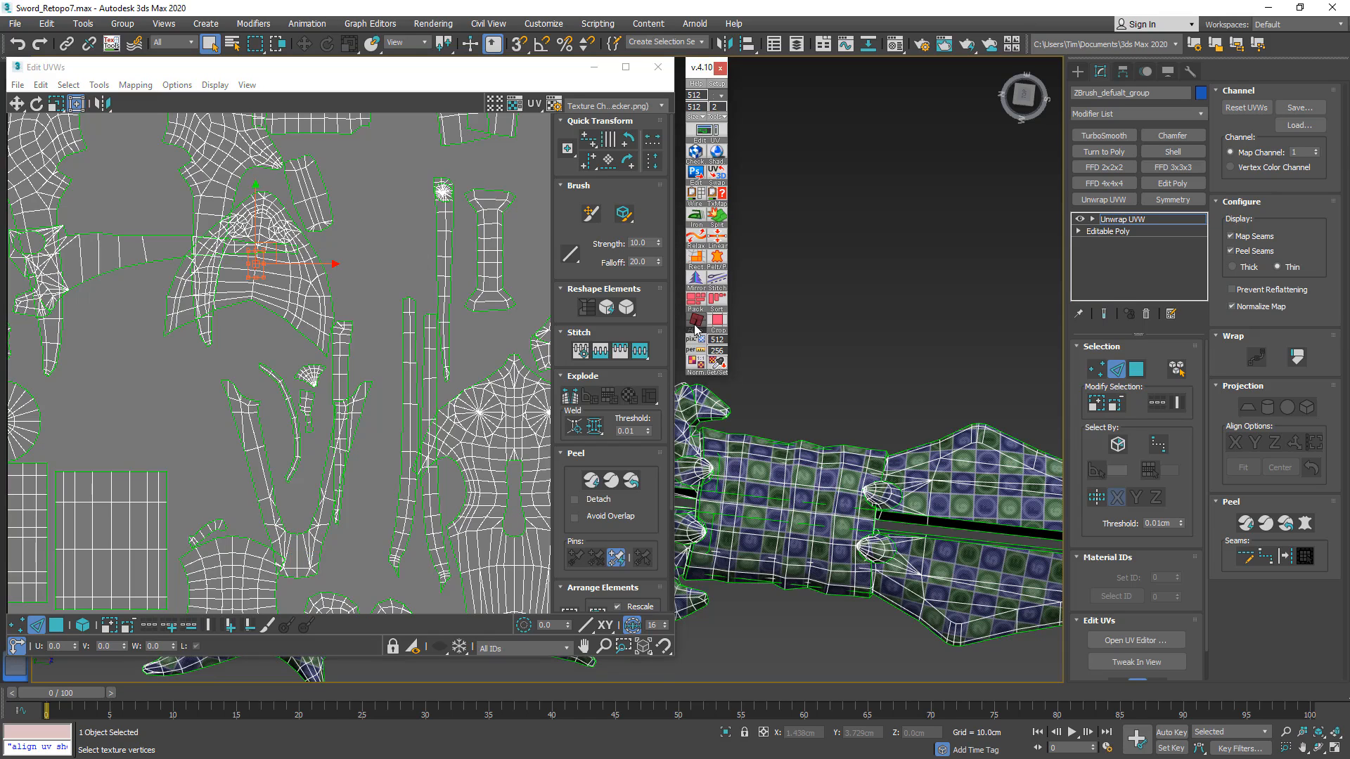
scroll(352, 407, "down", 6)
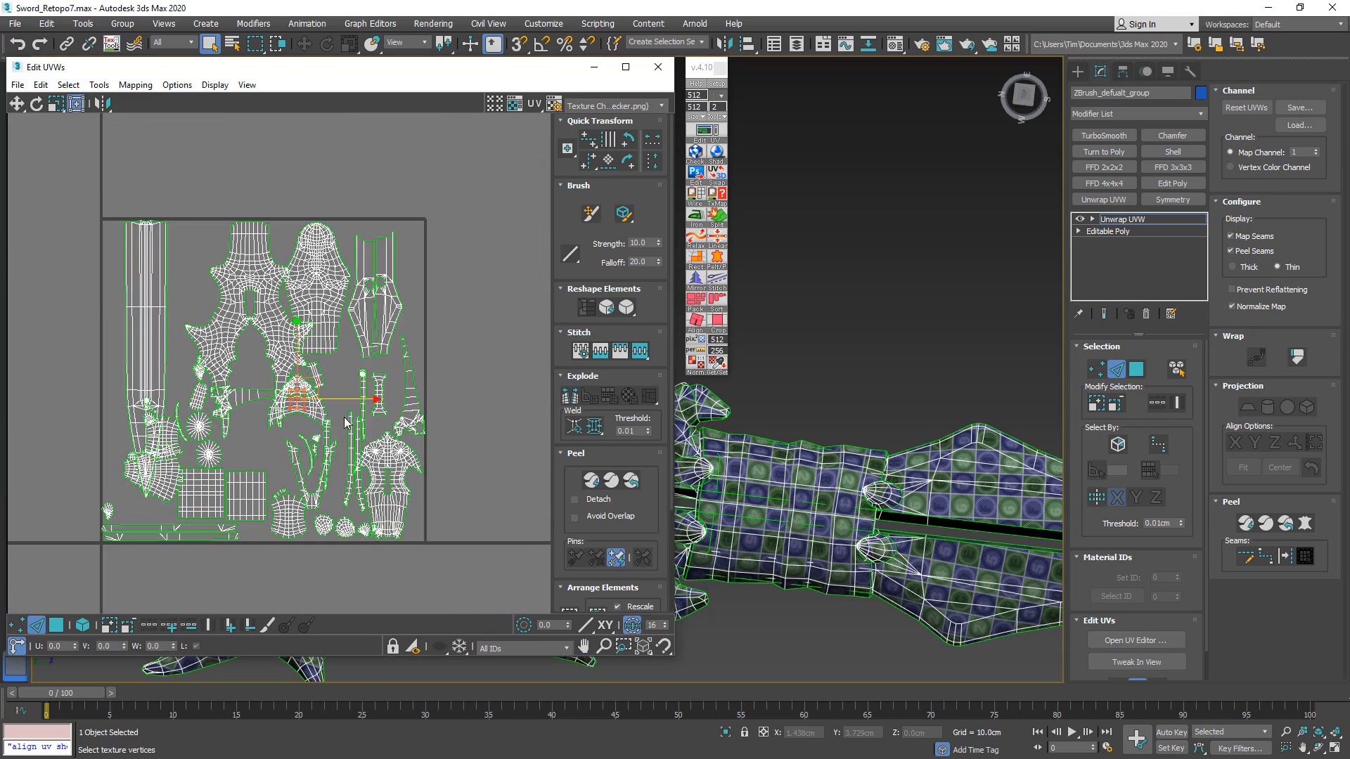
middle_click_drag(308, 391, 319, 381)
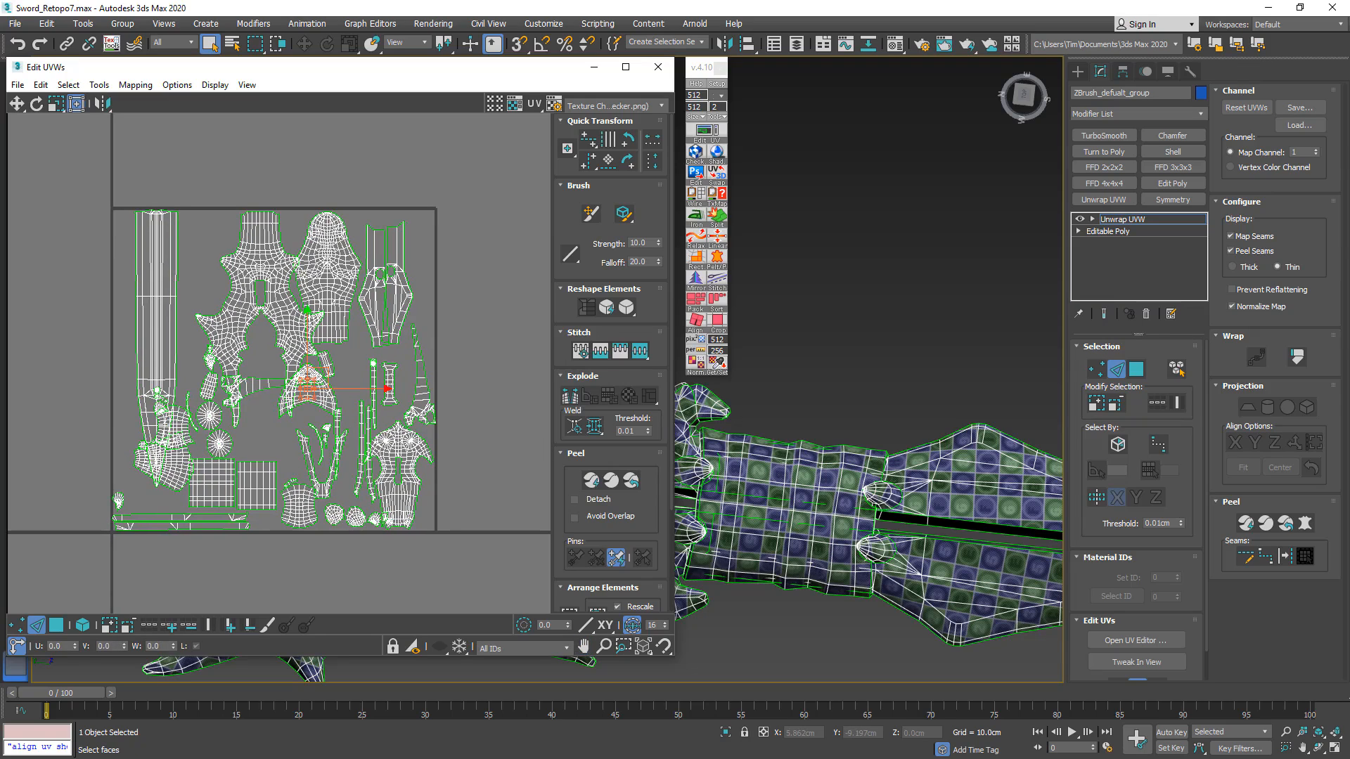
key("ctrl+s")
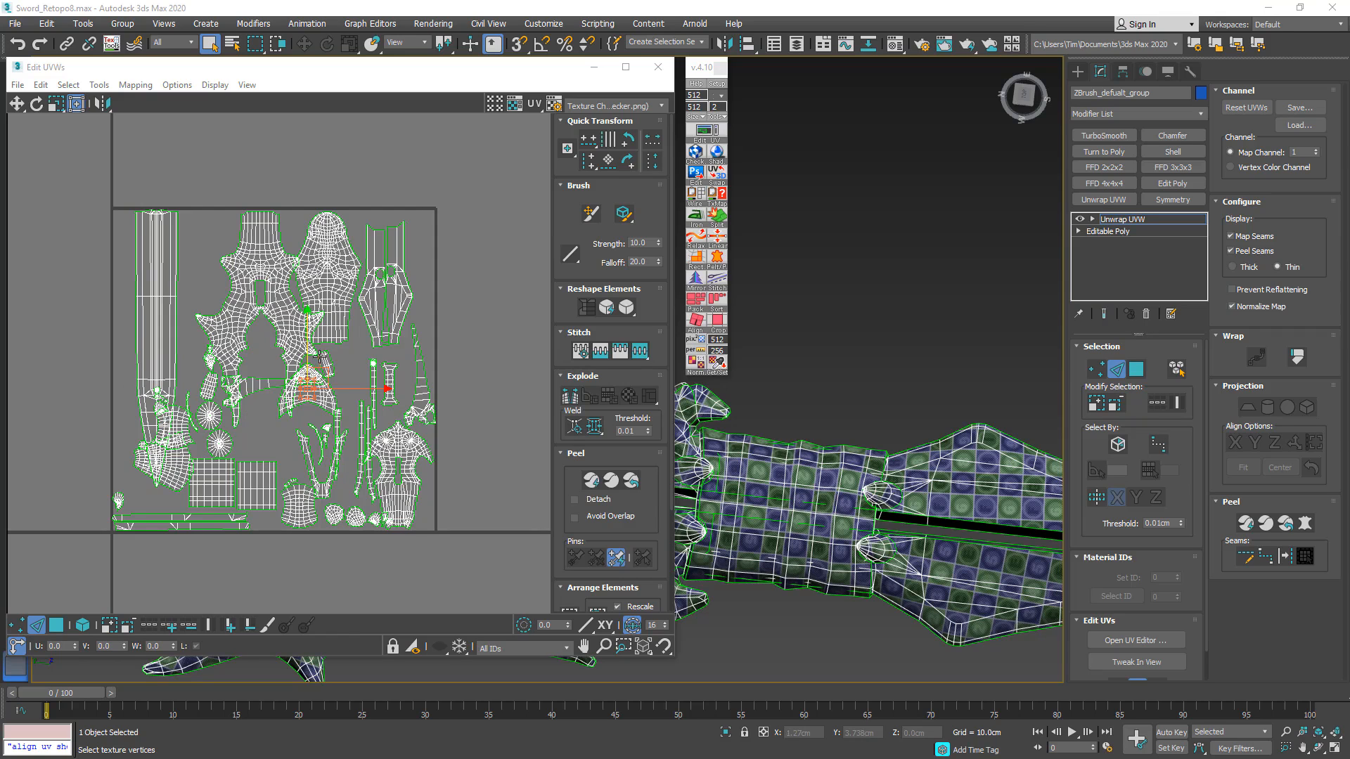
- Align the small tilted rectangular shell above the arch-shaped shell vertically to its selected lengthwise edges
scroll(269, 392, "up", 5)
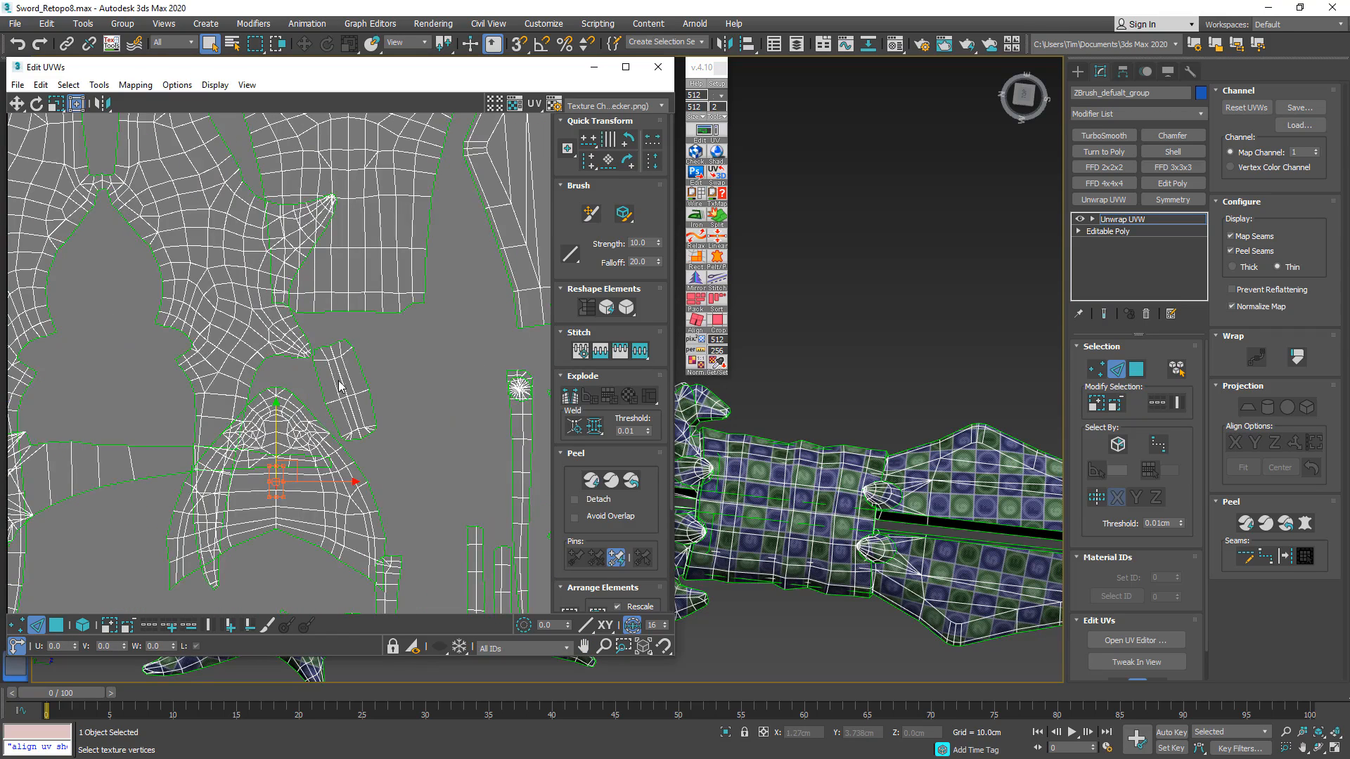
left_click_drag(348, 396, 333, 357)
left_click(696, 320)
scroll(405, 393, "down", 3)
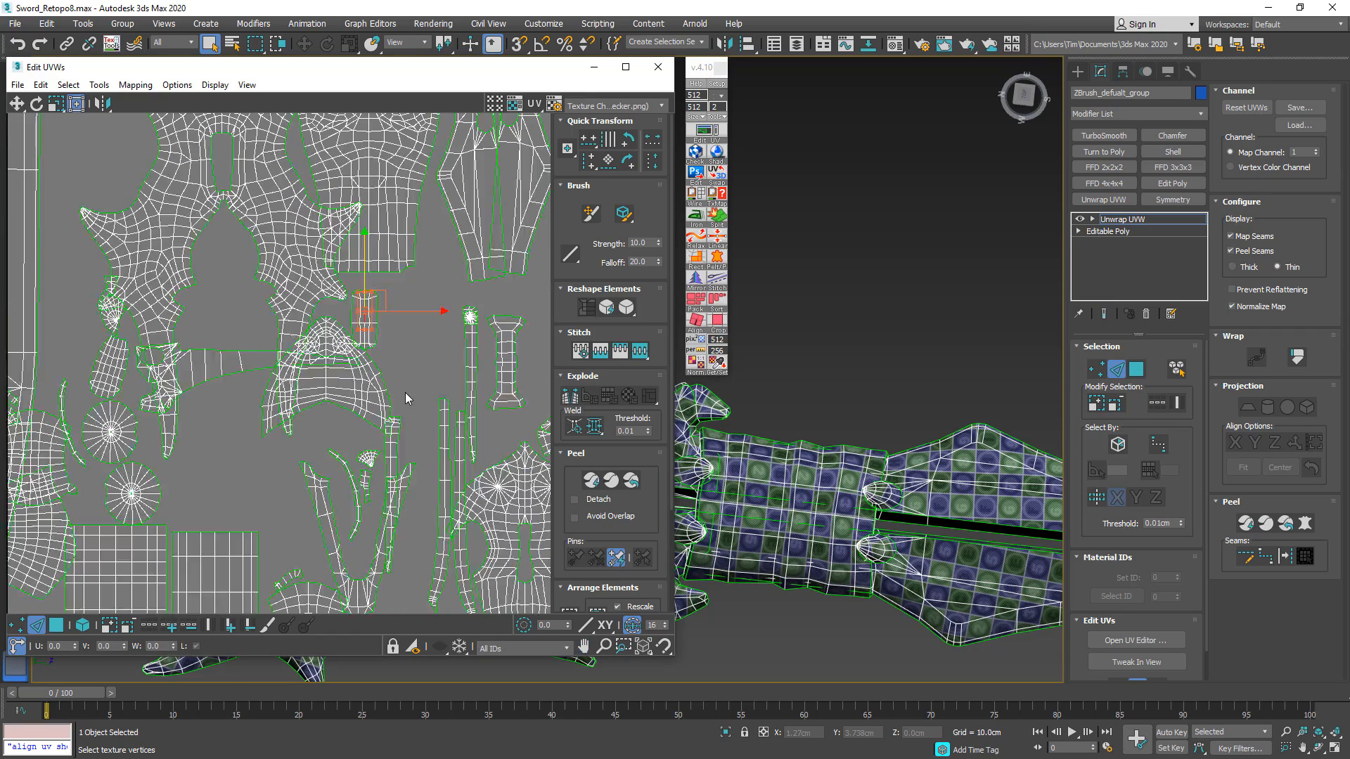
scroll(405, 392, "down", 2)
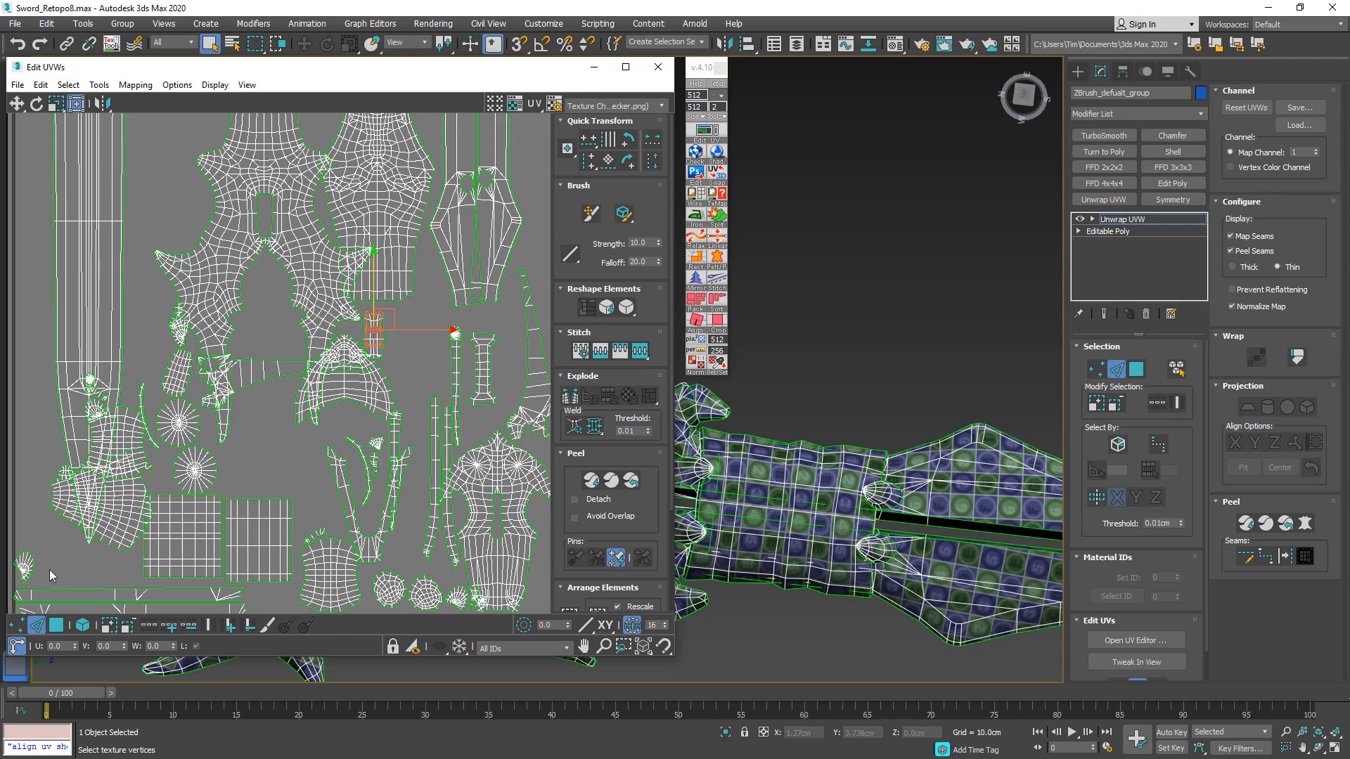
- Enable whole-element face selection, select the thin curved shells inside the V-shaped shell, and locate them on the sword model
left_click(83, 626)
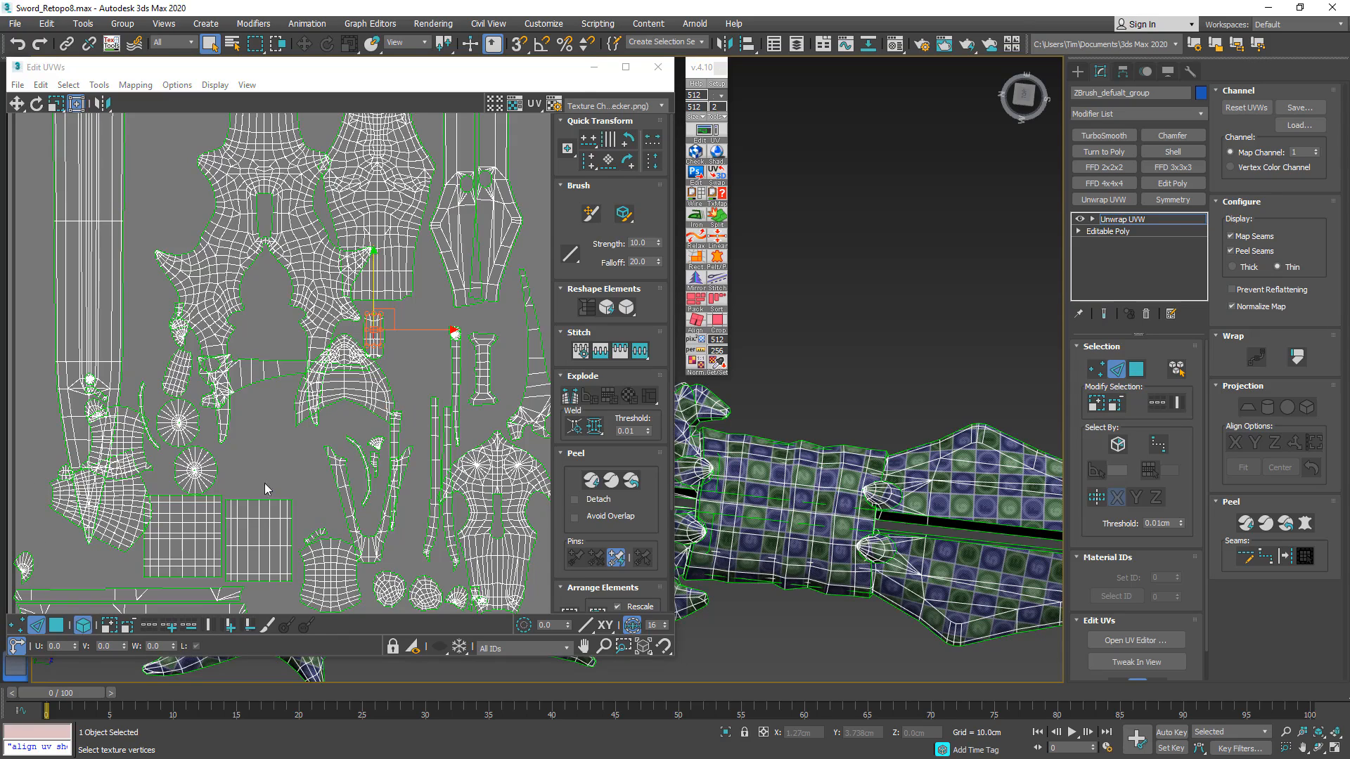
left_click(56, 625)
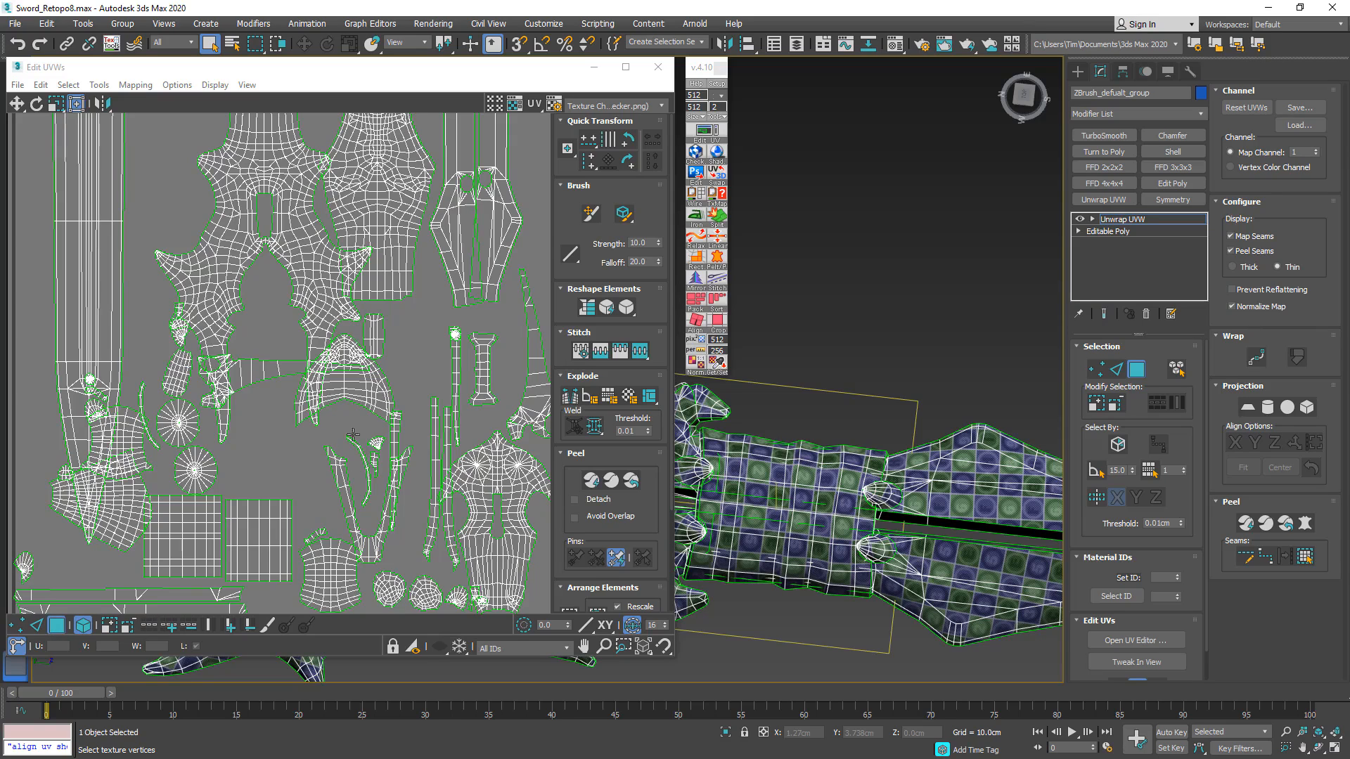
left_click(356, 450)
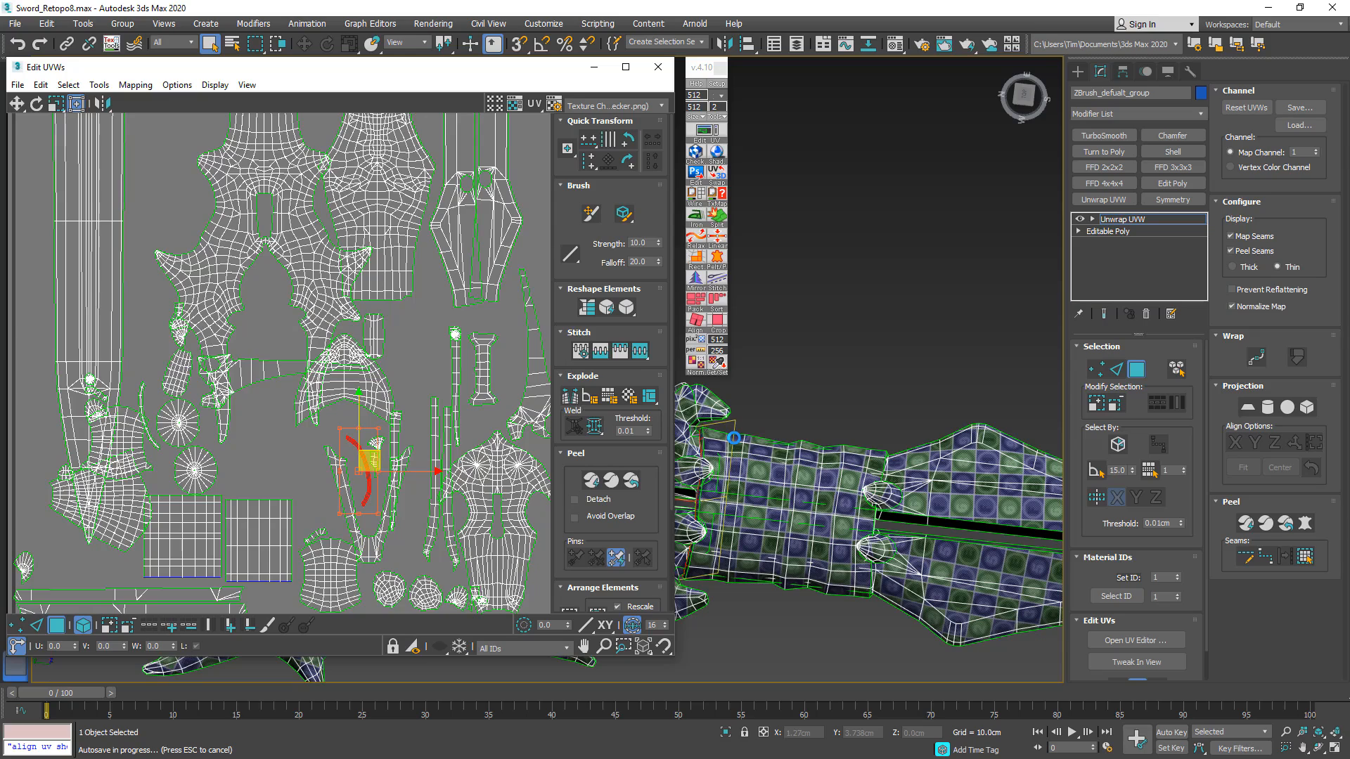
middle_click_drag(734, 439, 866, 428, "alt")
scroll(856, 439, "up", 4)
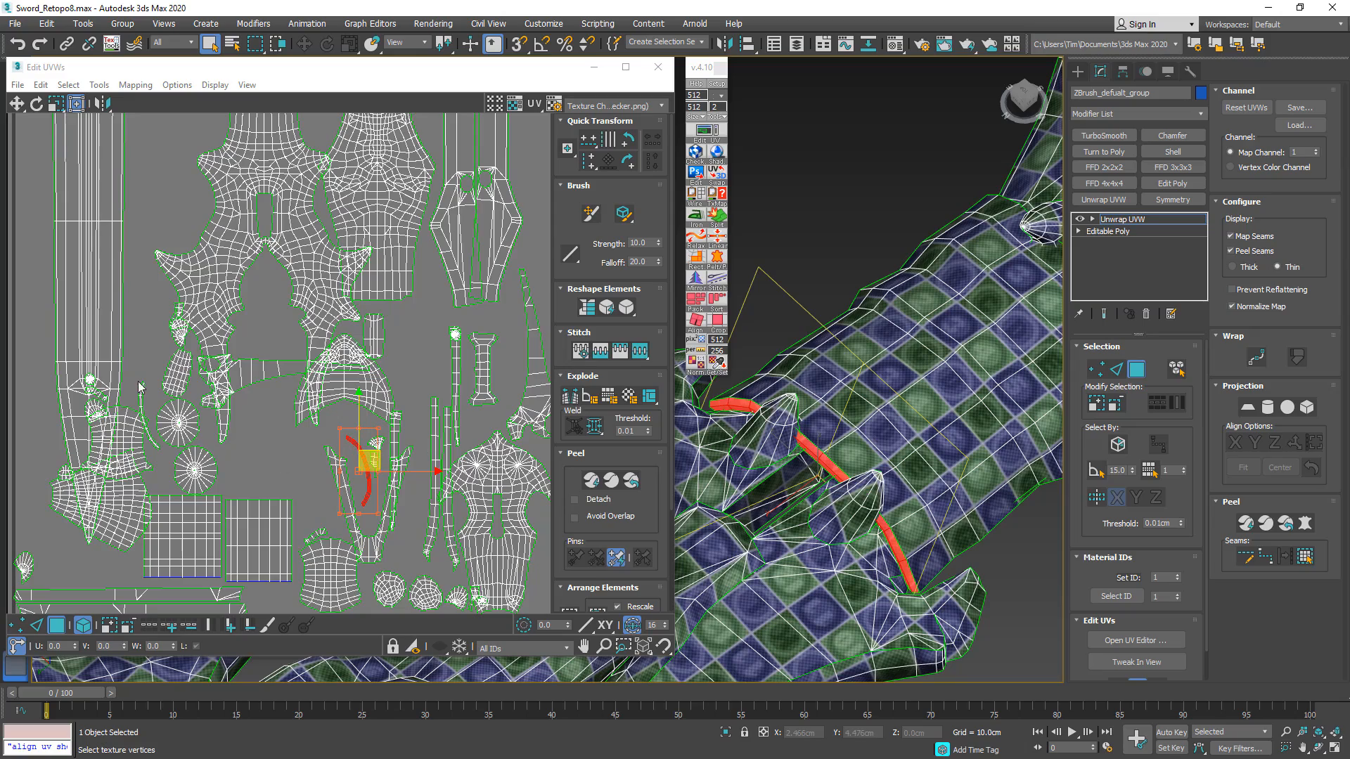
- Add the thin curved shell beside the long blade shell to the selection, move the curved shells outside the UV tile, and straighten them
left_click_drag(145, 369, 131, 394, "ctrl")
scroll(879, 410, "down", 5)
middle_click_drag(894, 413, 840, 400, "alt")
middle_click_drag(284, 415, 398, 372)
scroll(397, 372, "down", 3)
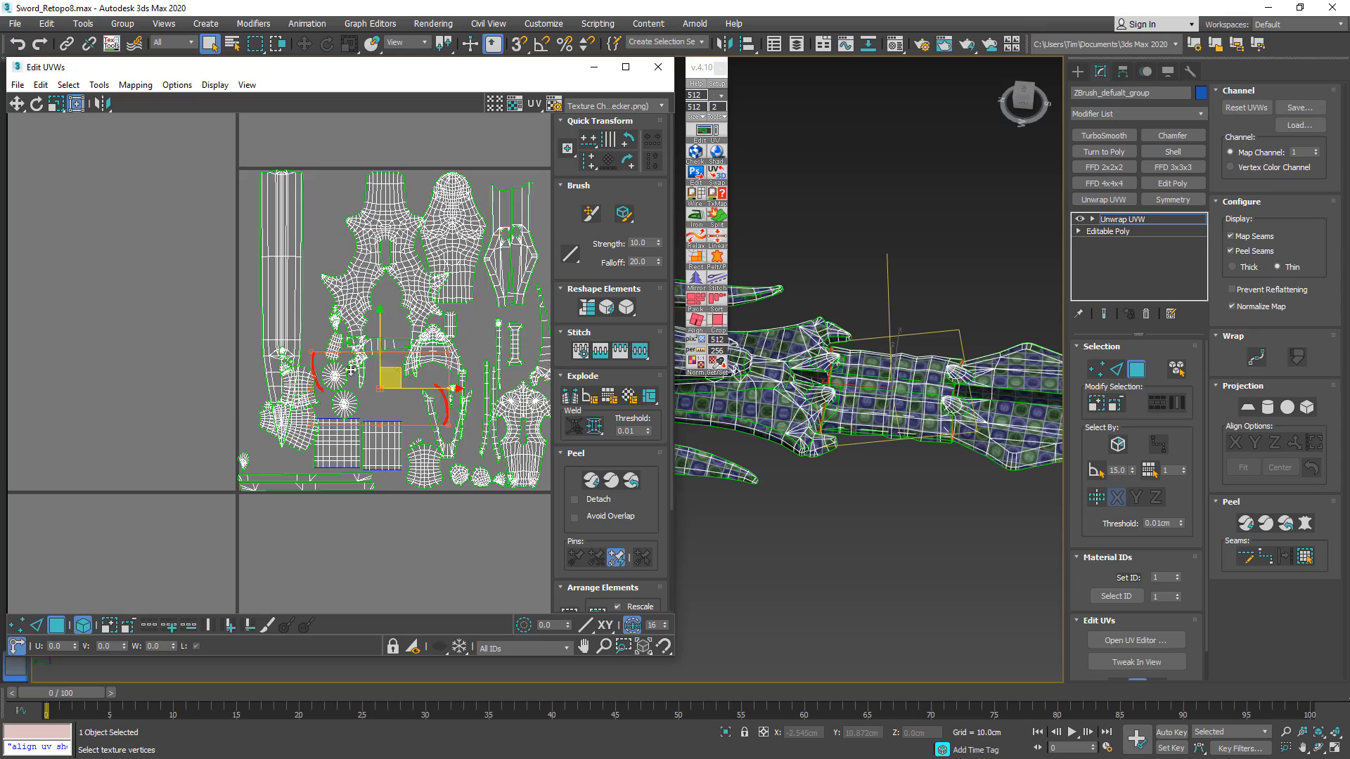
left_click_drag(397, 371, 149, 322)
middle_click_drag(148, 322, 278, 353)
scroll(255, 349, "up", 3)
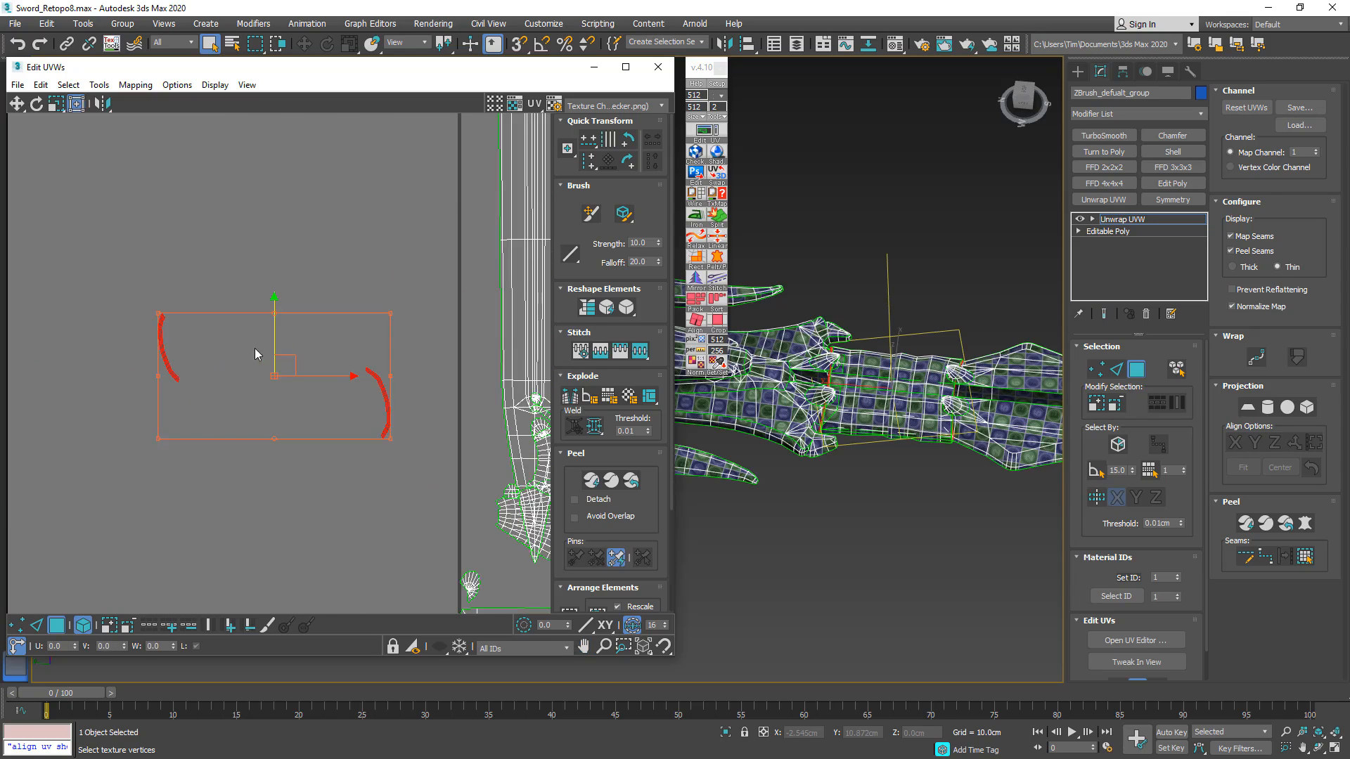
left_click(588, 307)
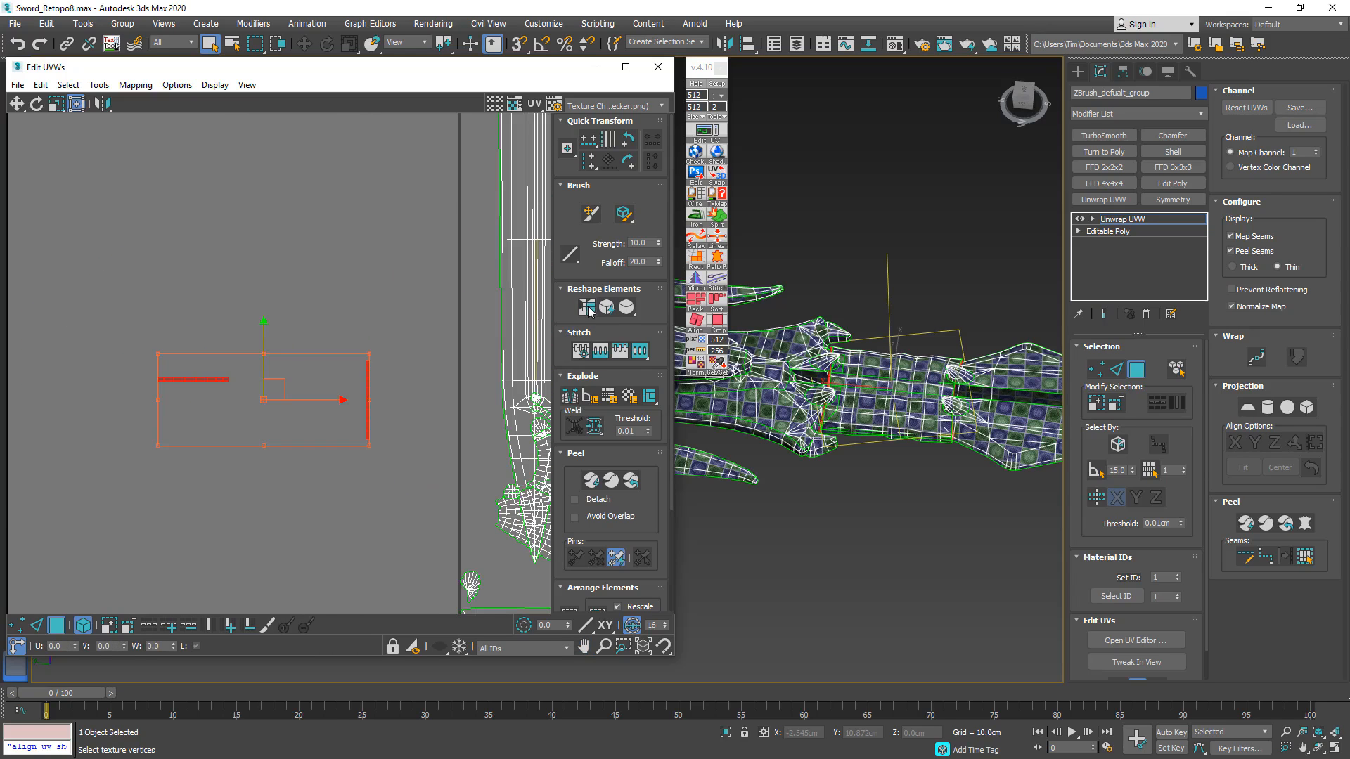
- Rotate the horizontal straightened strip 90 degrees upright and place it beside the other vertical strip
left_click(432, 385)
scroll(369, 398, "up", 4)
middle_click_drag(191, 391, 406, 402)
scroll(406, 402, "down", 1)
left_click_drag(106, 478, 378, 361)
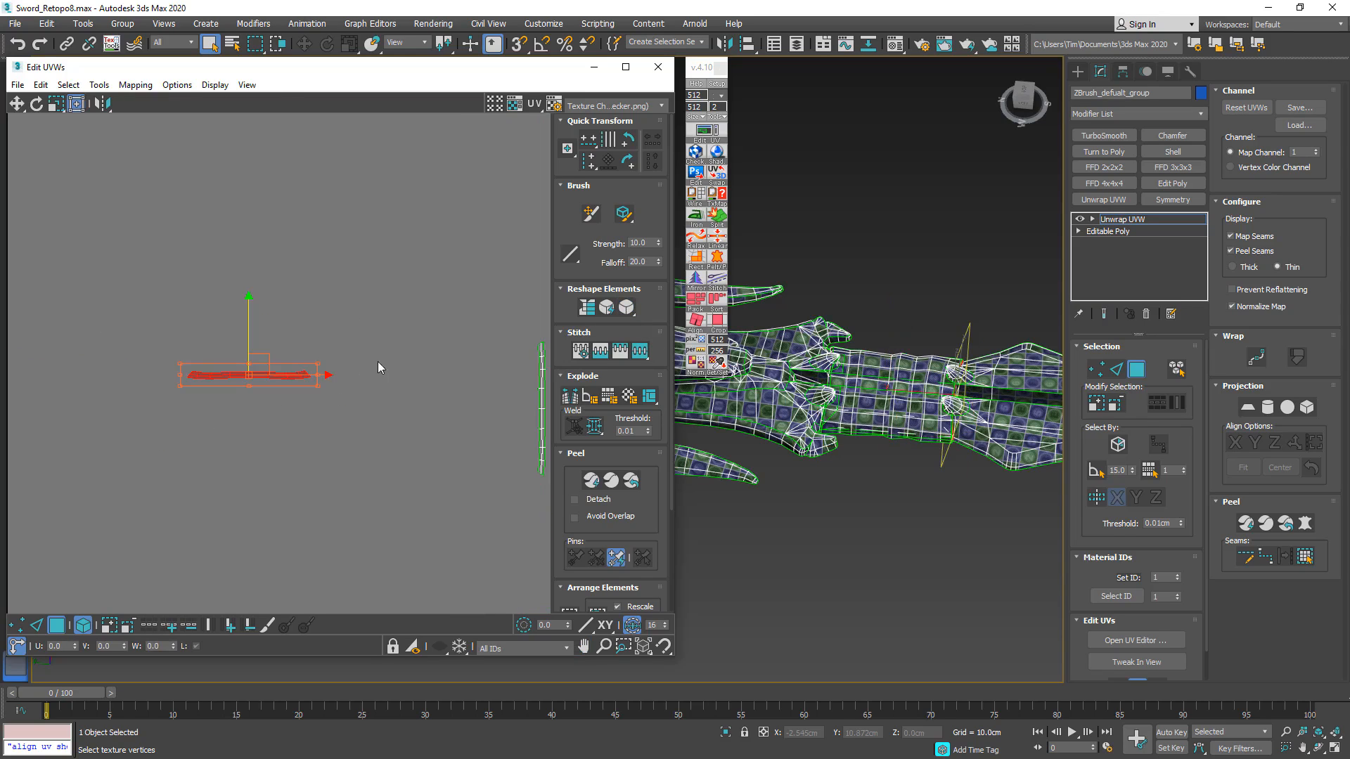
left_click(628, 161)
middle_click_drag(363, 330, 238, 349)
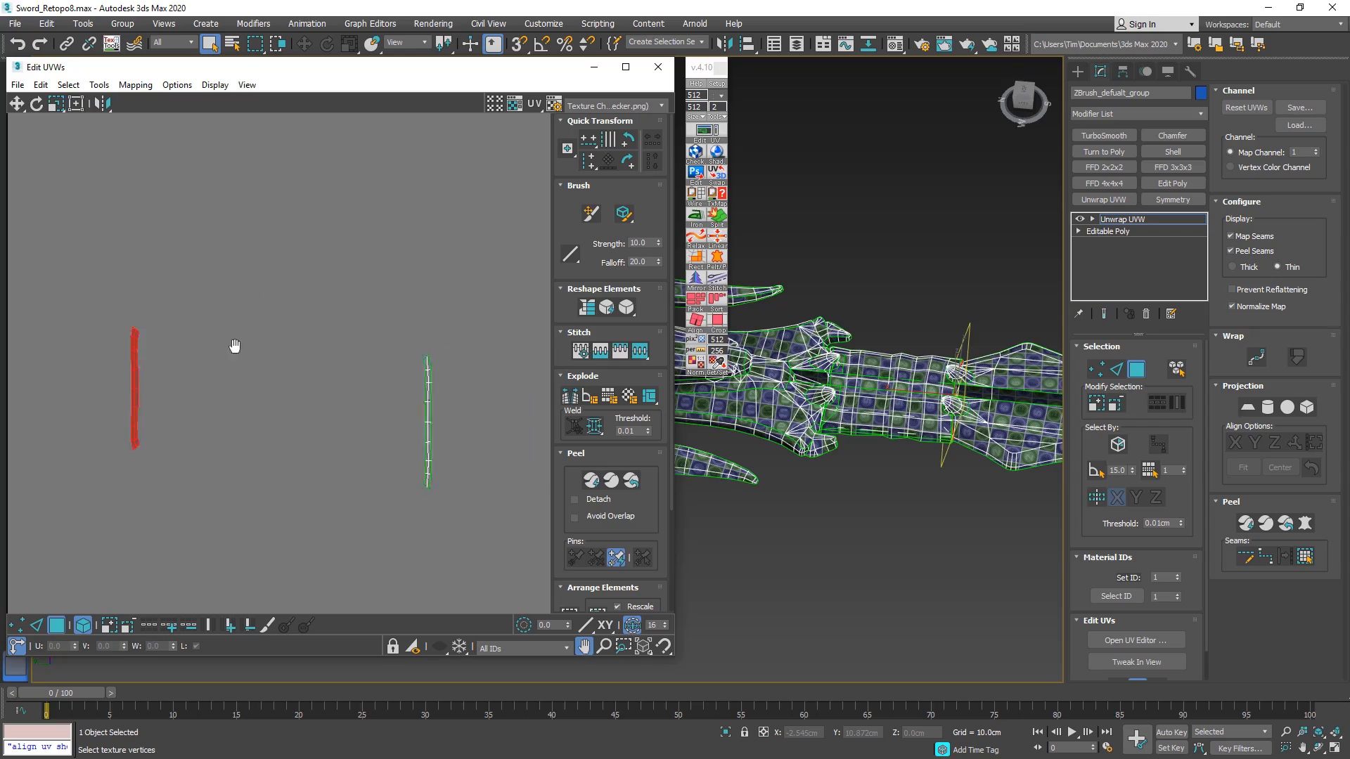
left_click_drag(128, 374, 377, 383)
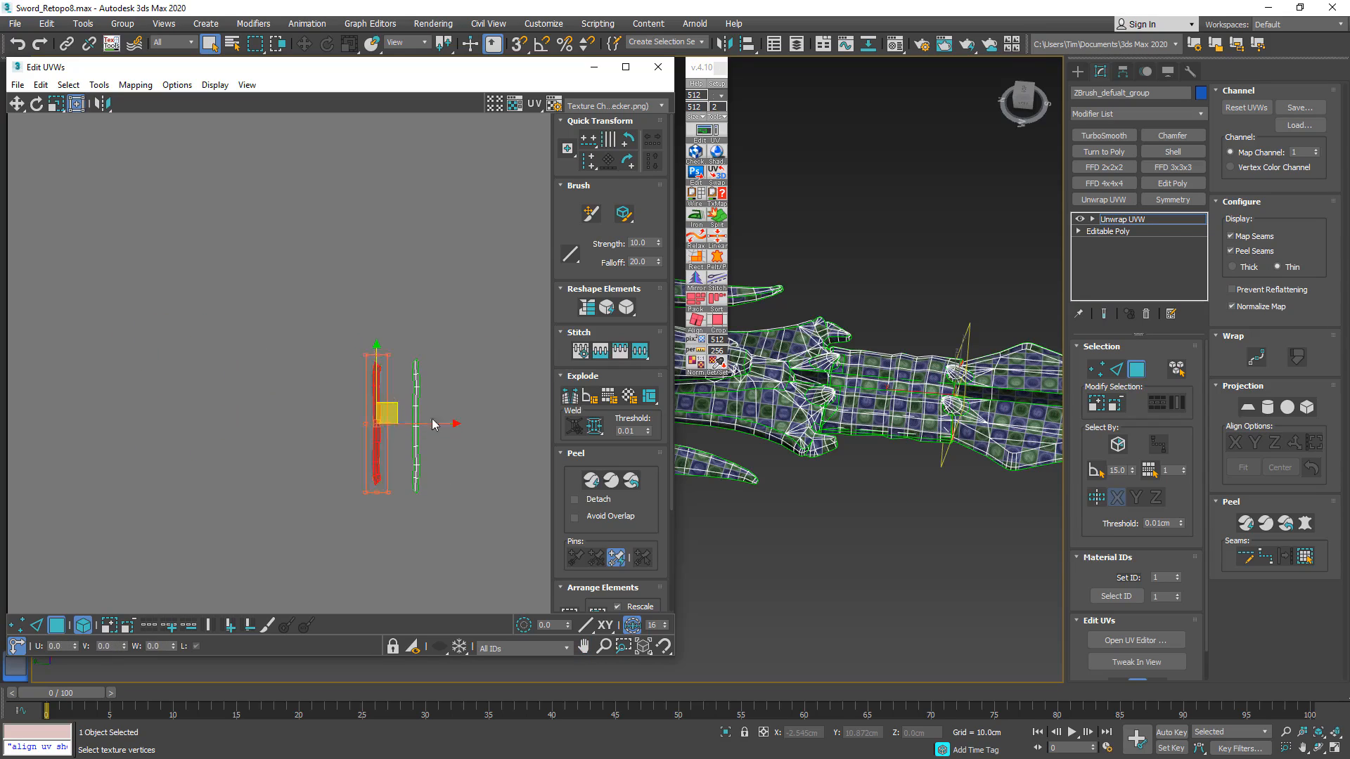
scroll(433, 405, "up", 2)
left_click(435, 413)
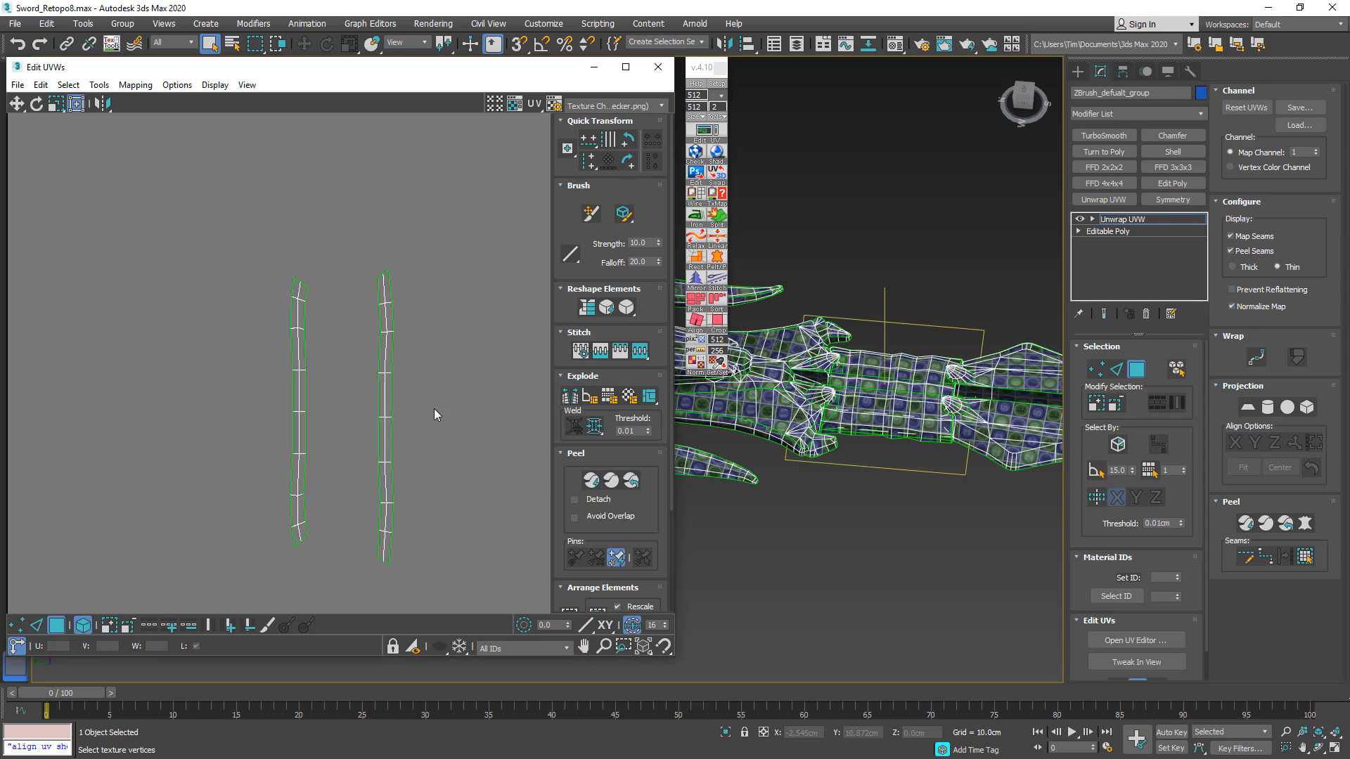
- Align all lengthwise edges of the longer thin strip vertically
left_click(37, 625)
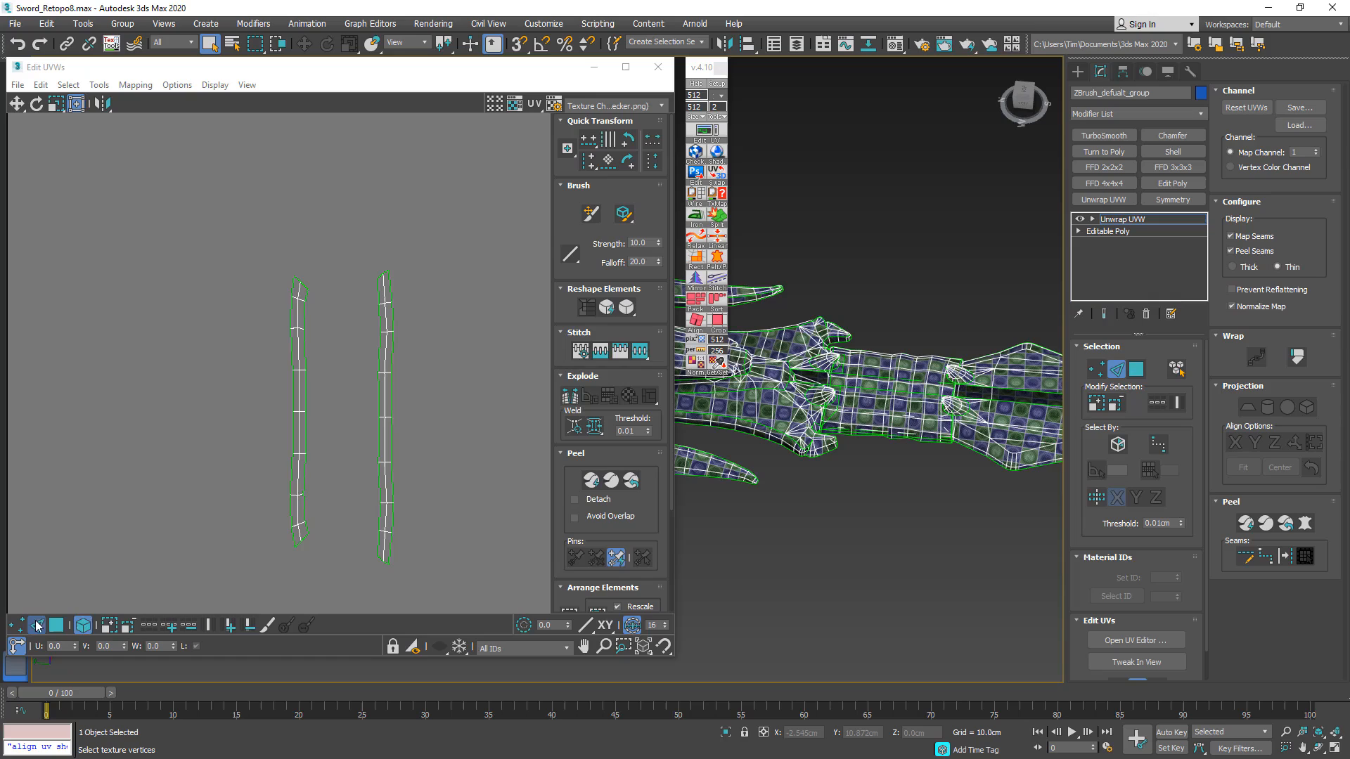
left_click(392, 397)
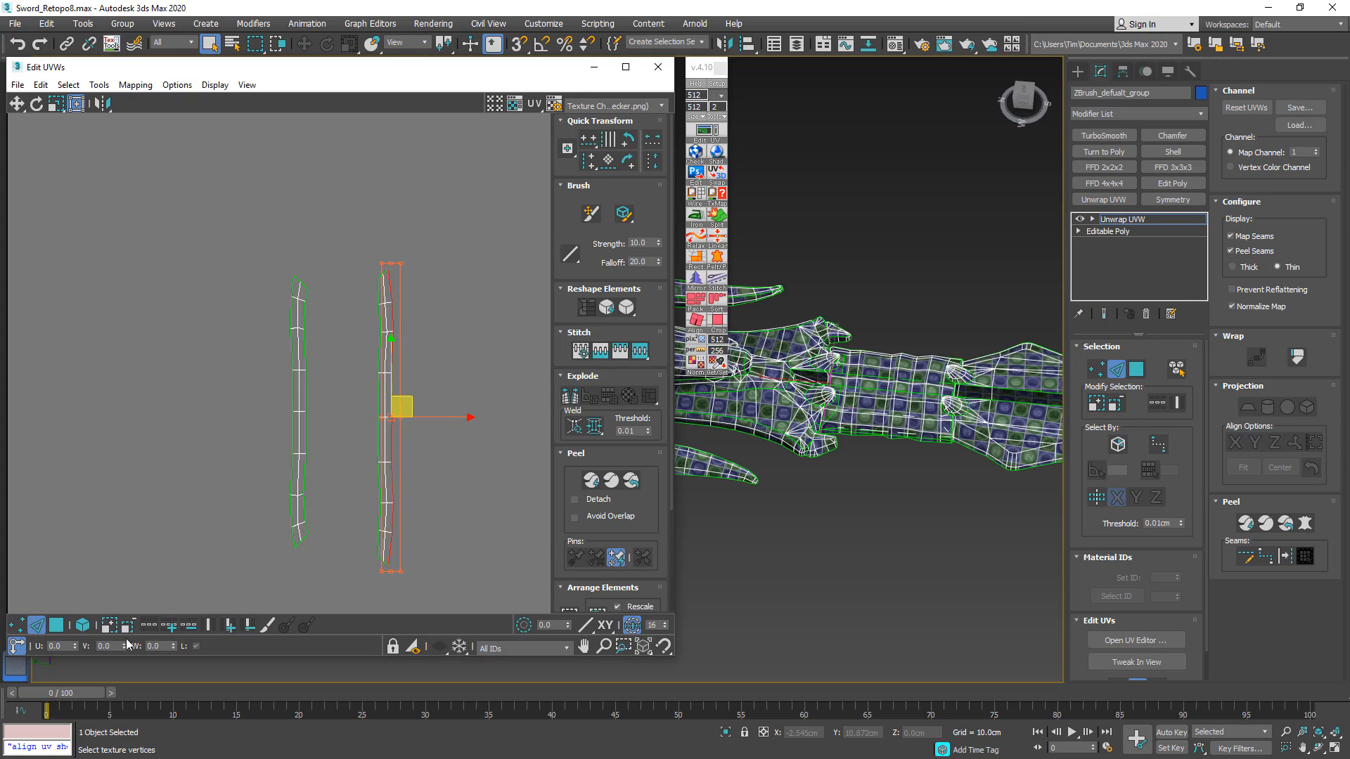
left_click(207, 625)
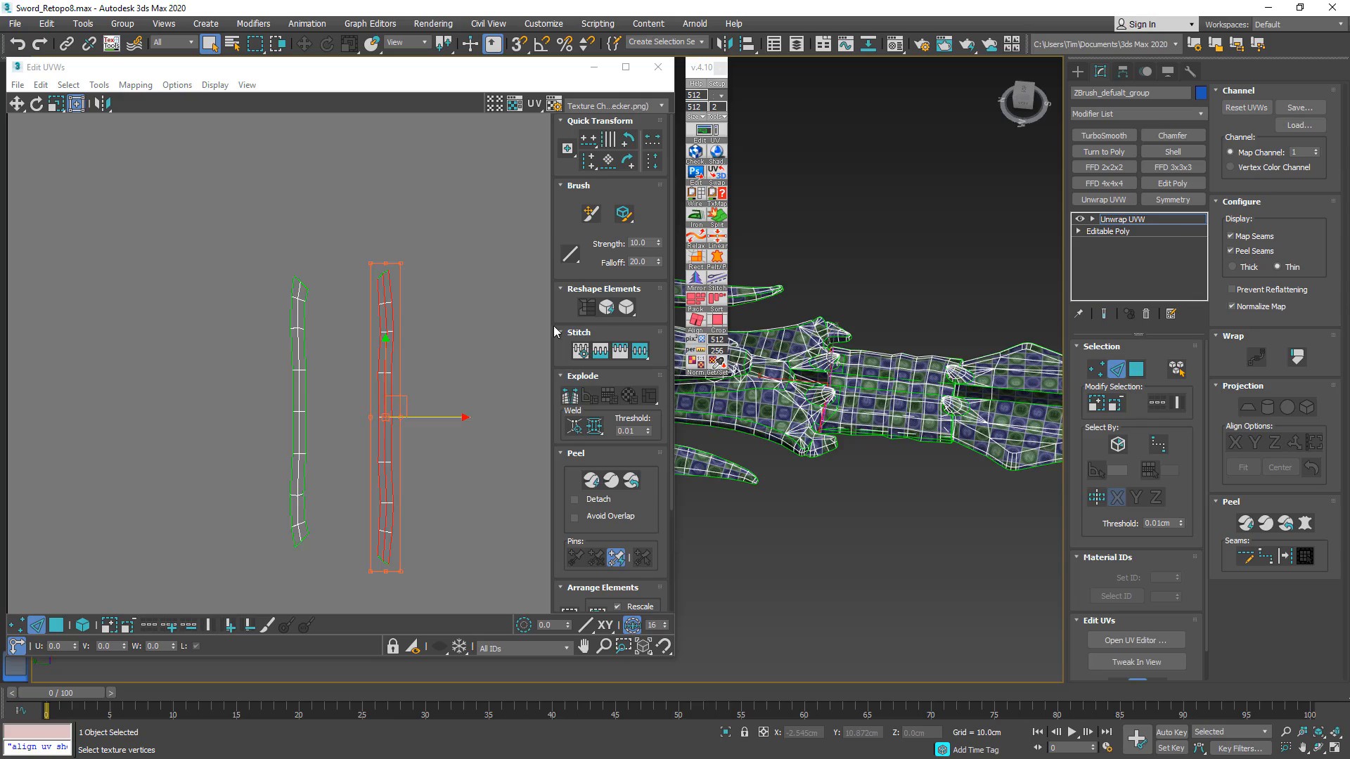
left_click(589, 163)
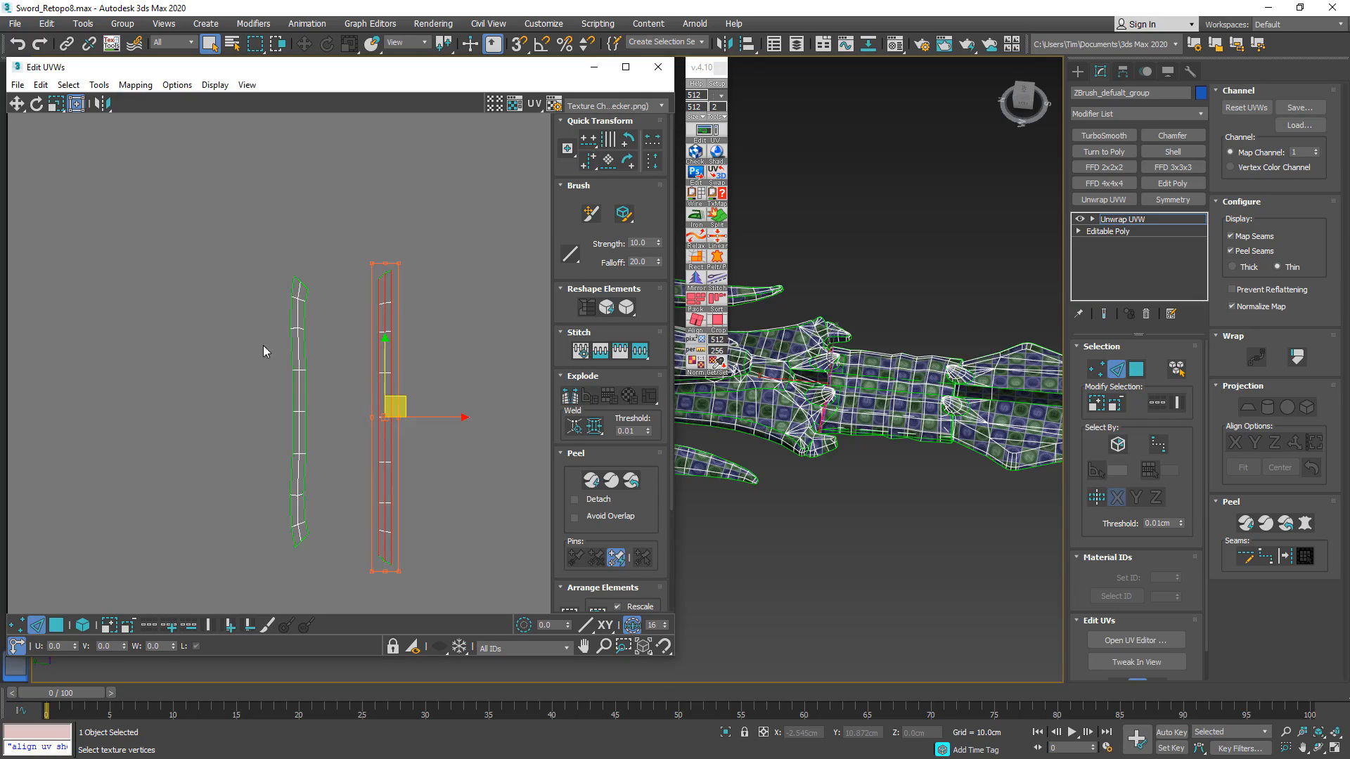
- Align the shorter thin strip's lengthwise edges vertically and save the scene as Sword_Retopo9.max
left_click(336, 354)
double_click(305, 350)
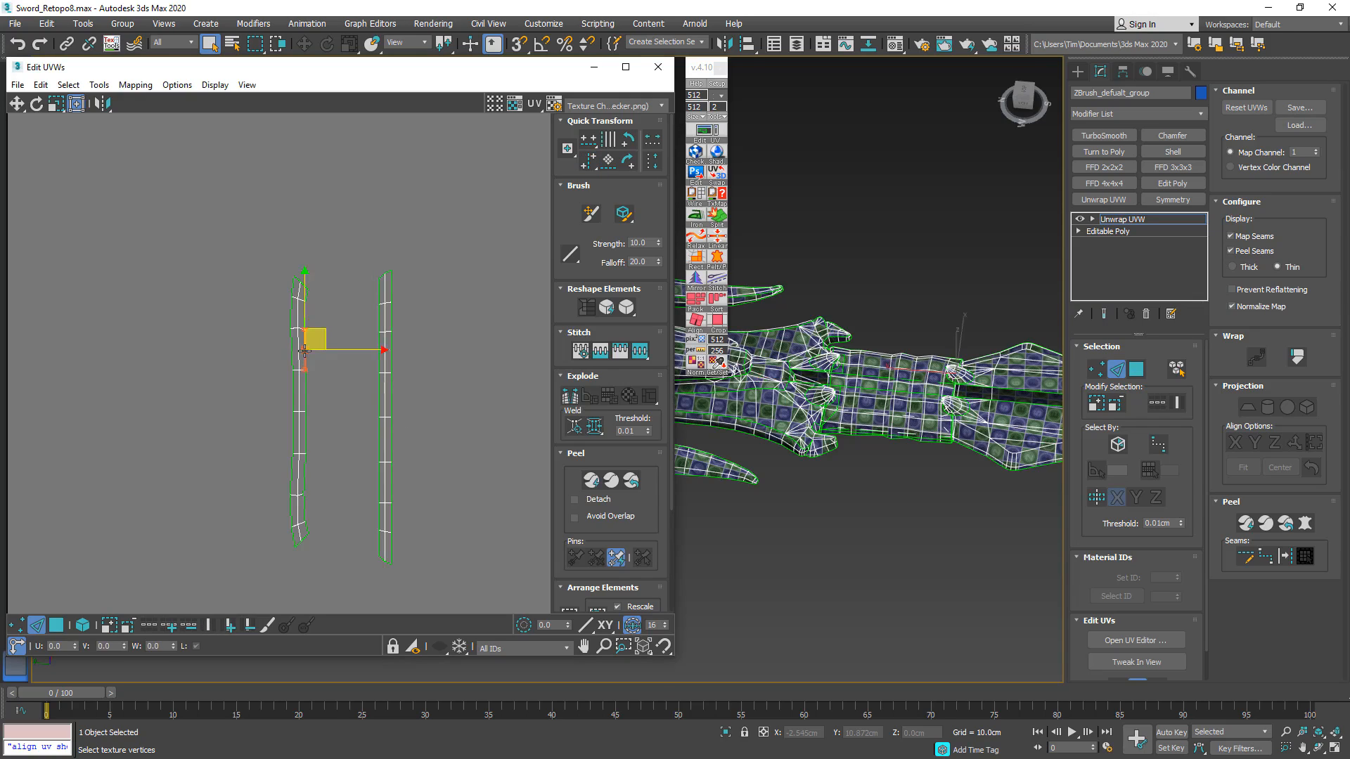
left_click(210, 626)
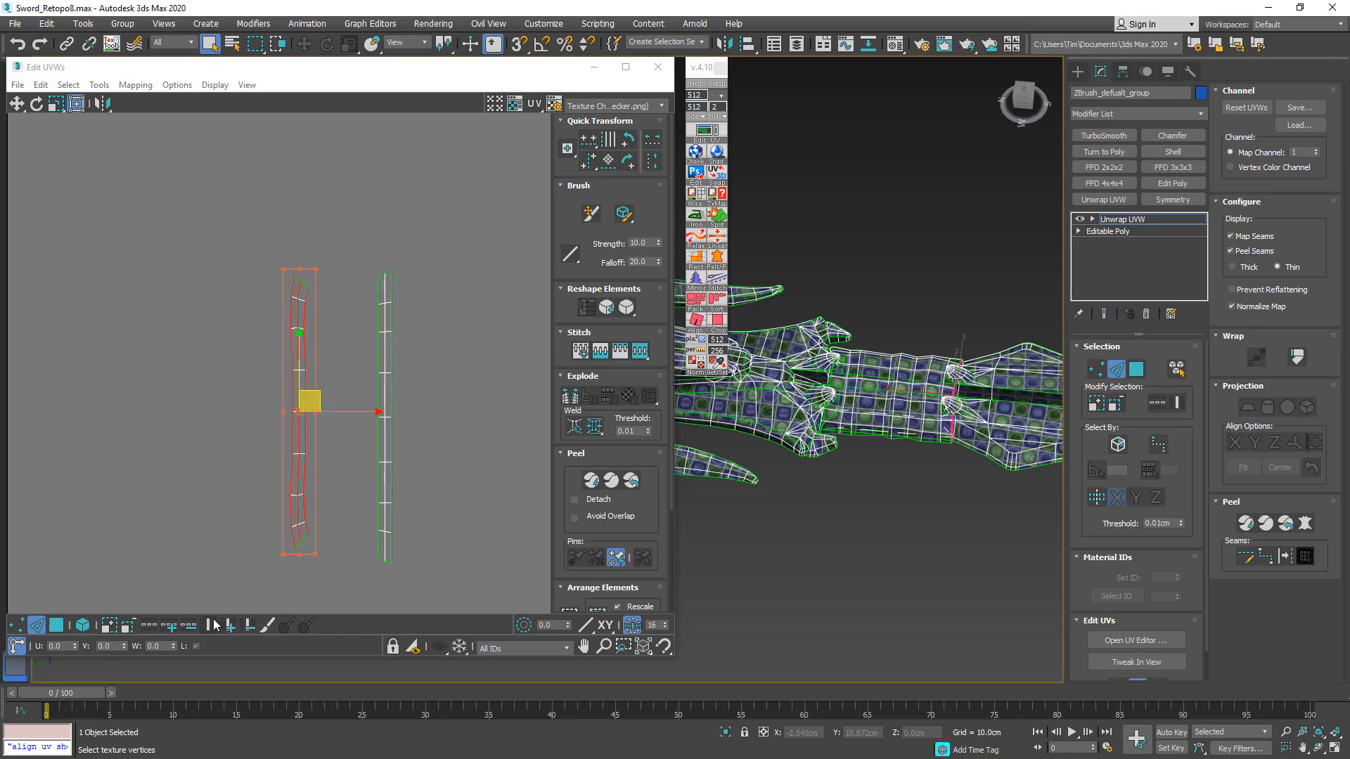
scroll(365, 260, "down", 6)
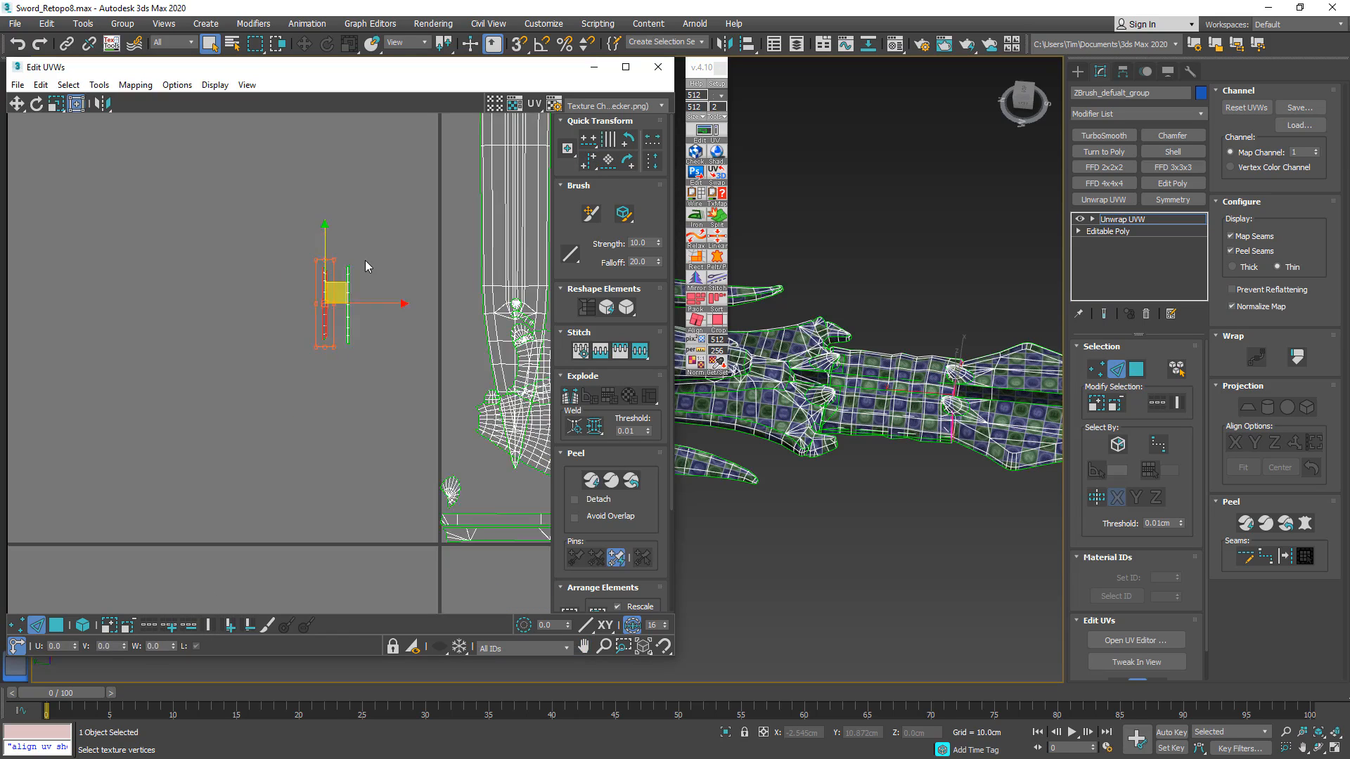
middle_click_drag(365, 260, 170, 310)
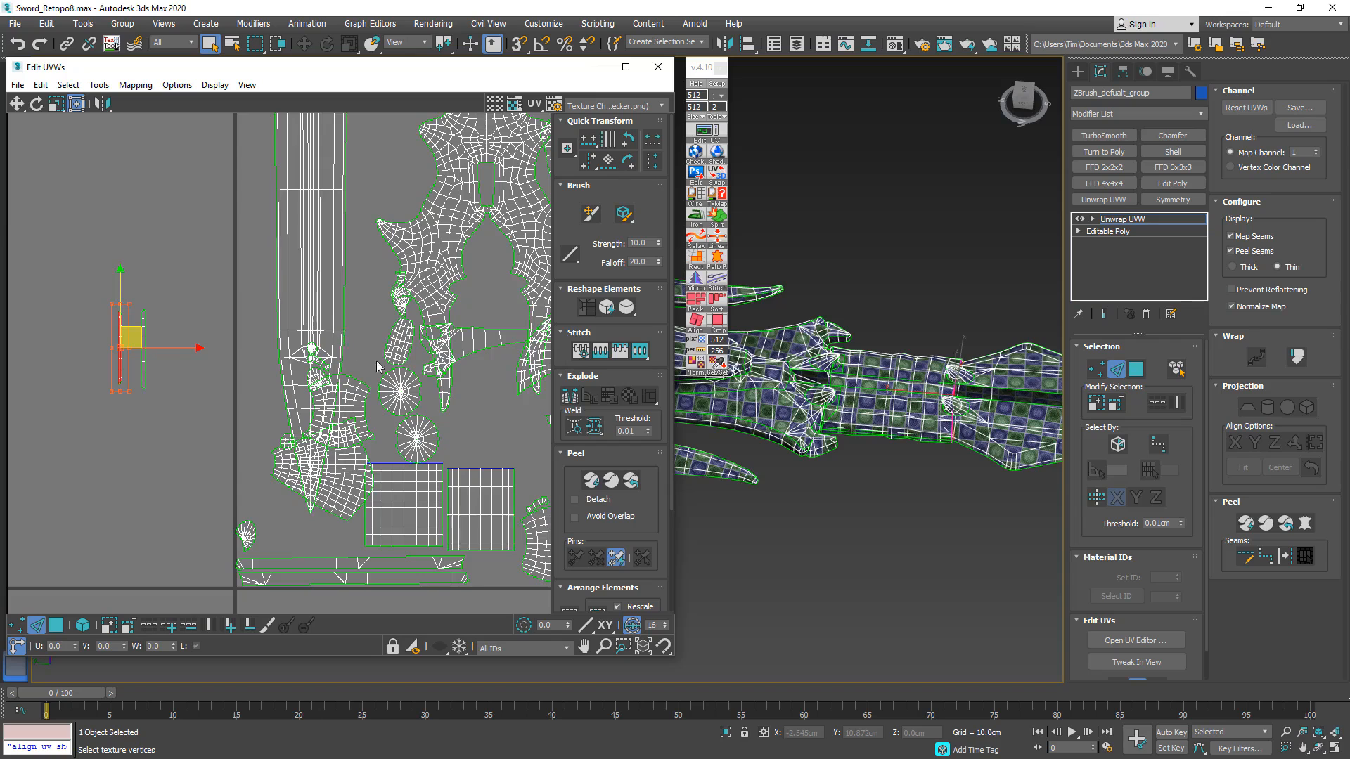
middle_click_drag(377, 366, 194, 366)
middle_click_drag(319, 366, 192, 366)
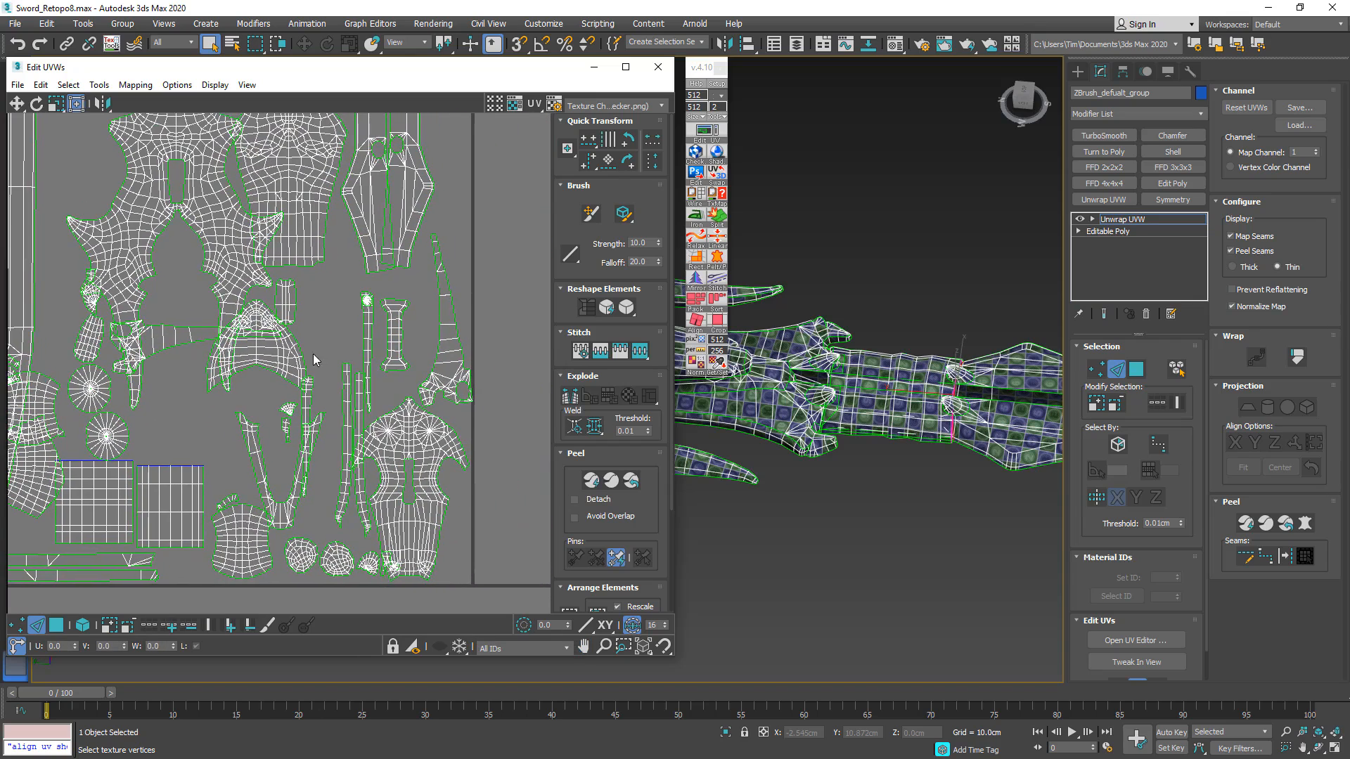
key("ctrl+s")
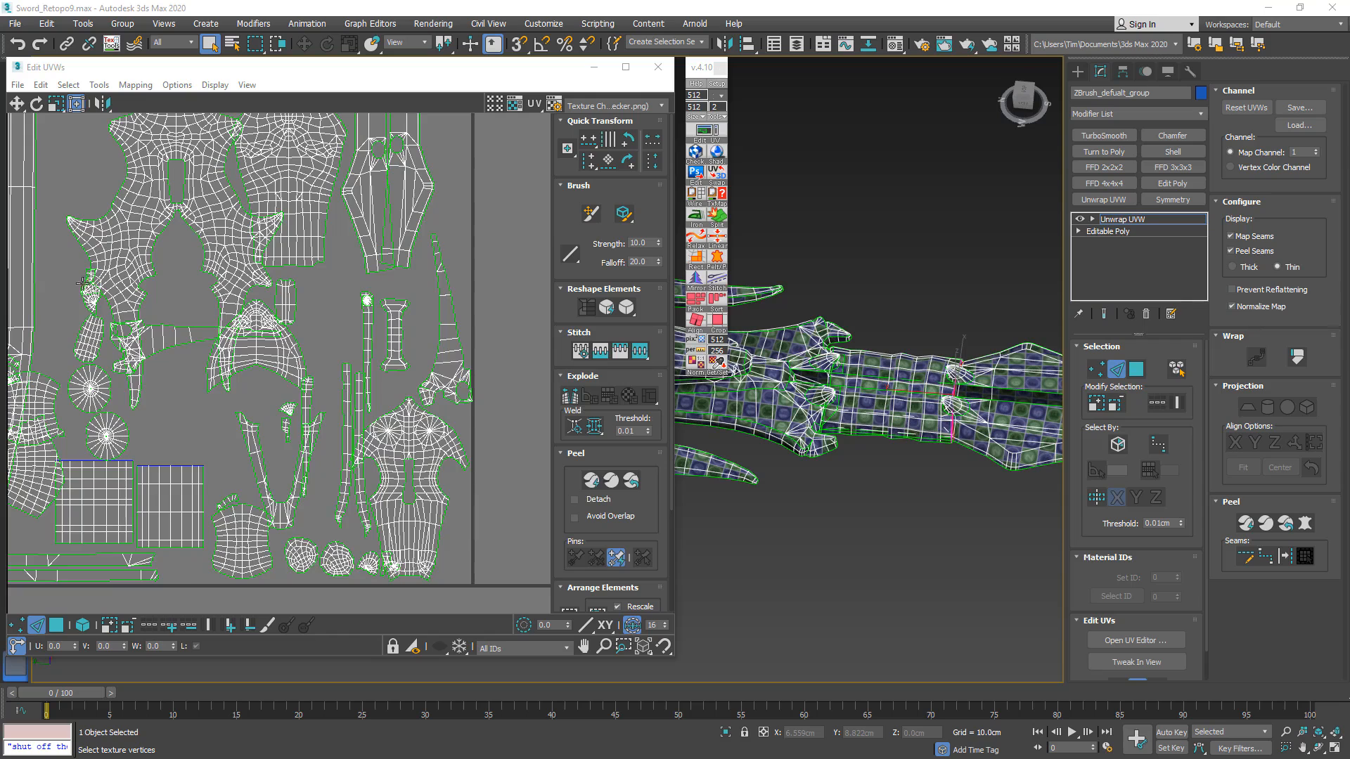
- Align the small tilted grid shell above the round shells to one of its central edges
scroll(82, 282, "up", 8)
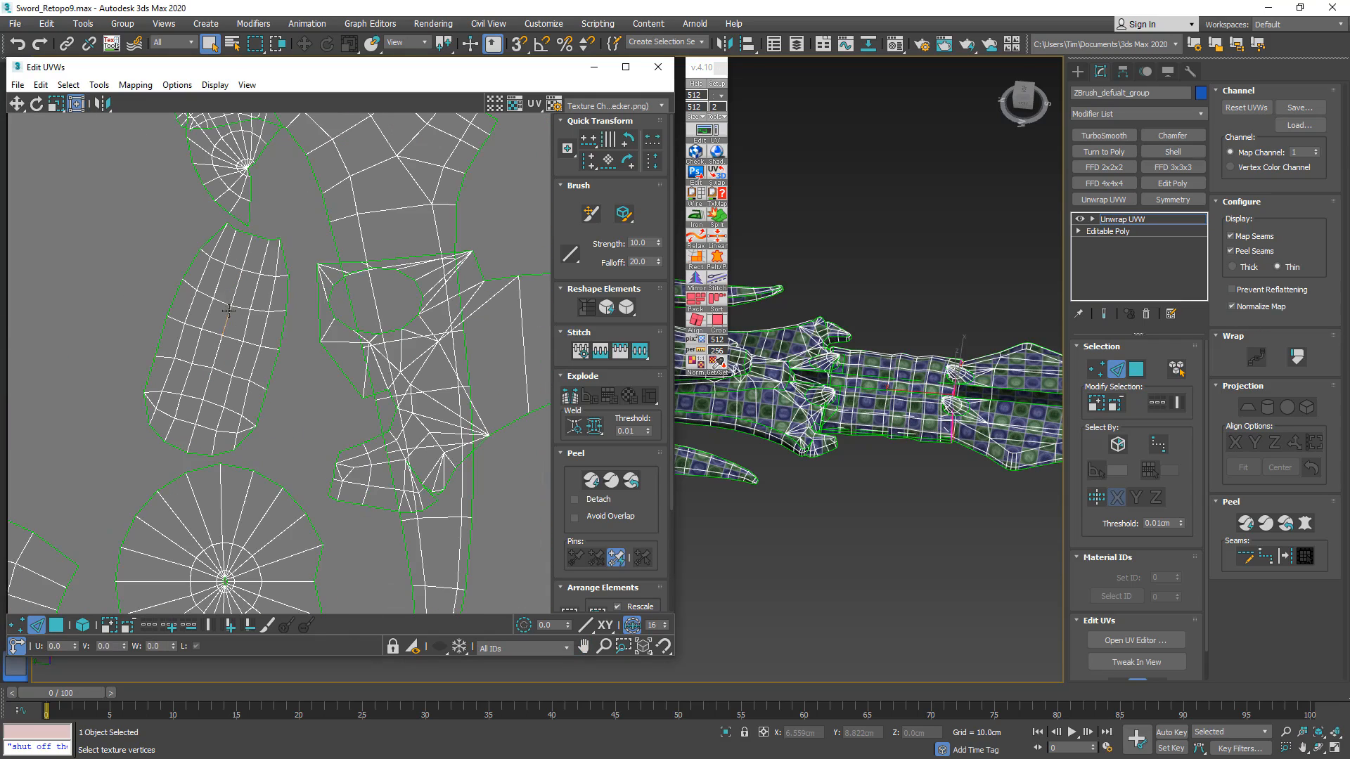
left_click(229, 311)
scroll(286, 320, "down", 6)
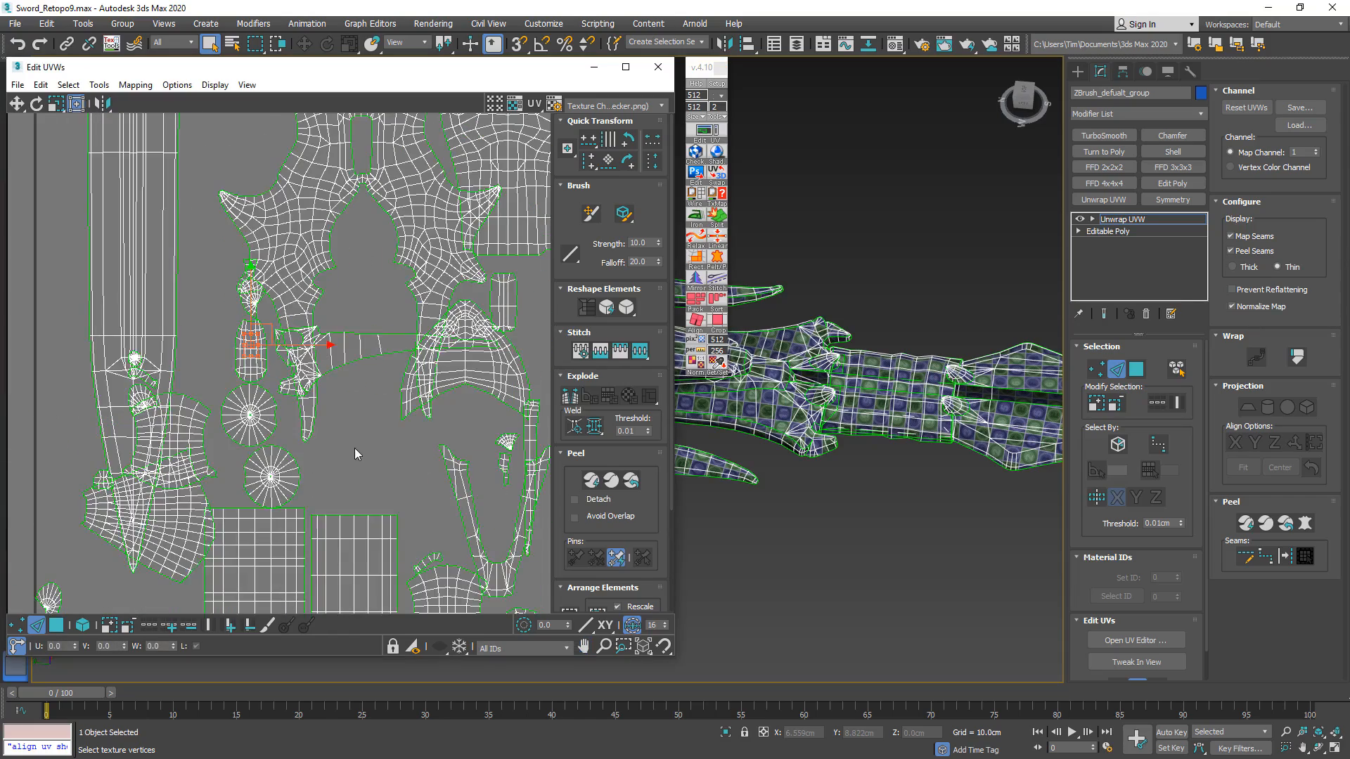
- Align all lengthwise edges along the shaft of the spool-shaped shell vertically
middle_click_drag(351, 453, 60, 443)
scroll(340, 295, "up", 5)
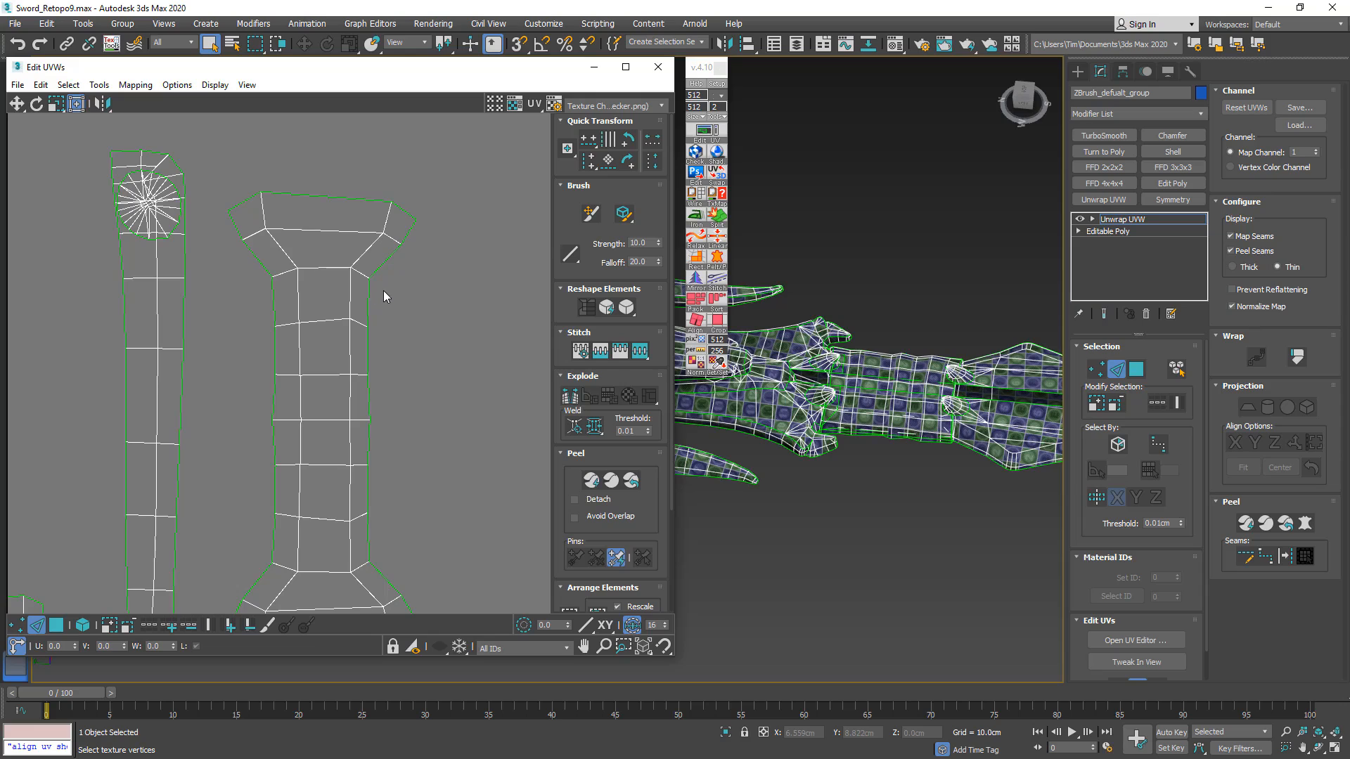
left_click_drag(260, 289, 257, 376)
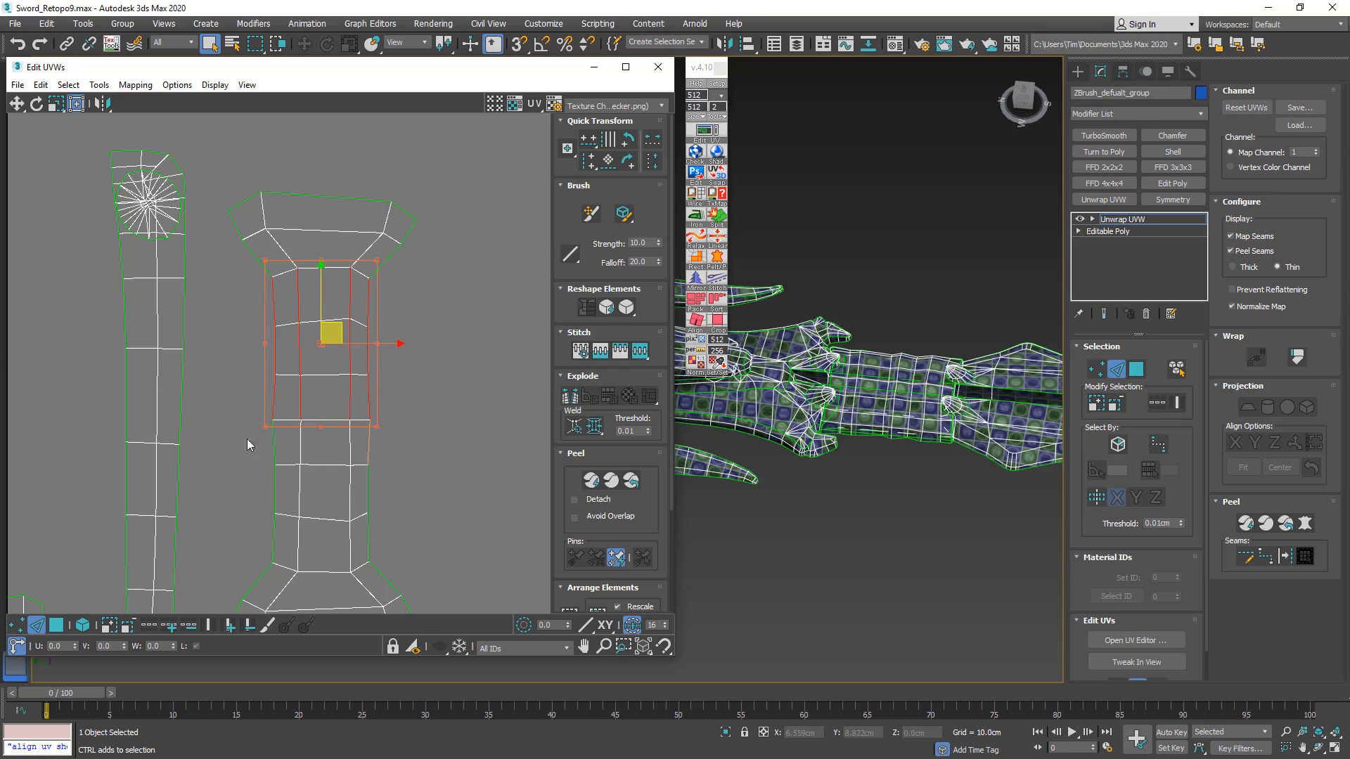
left_click_drag(246, 439, 246, 443, "ctrl")
left_click_drag(395, 492, 248, 501, "ctrl")
left_click_drag(395, 539, 243, 547, "ctrl")
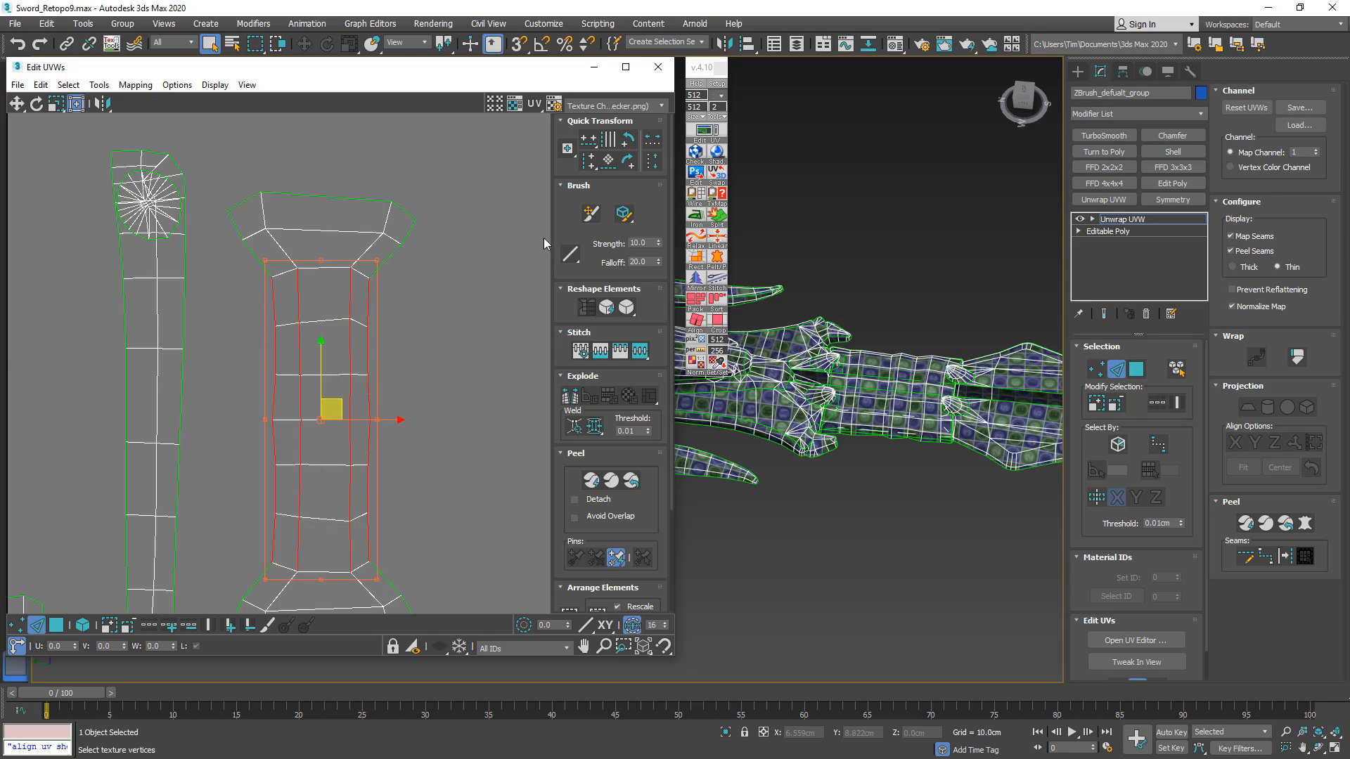
left_click_drag(593, 164, 595, 185)
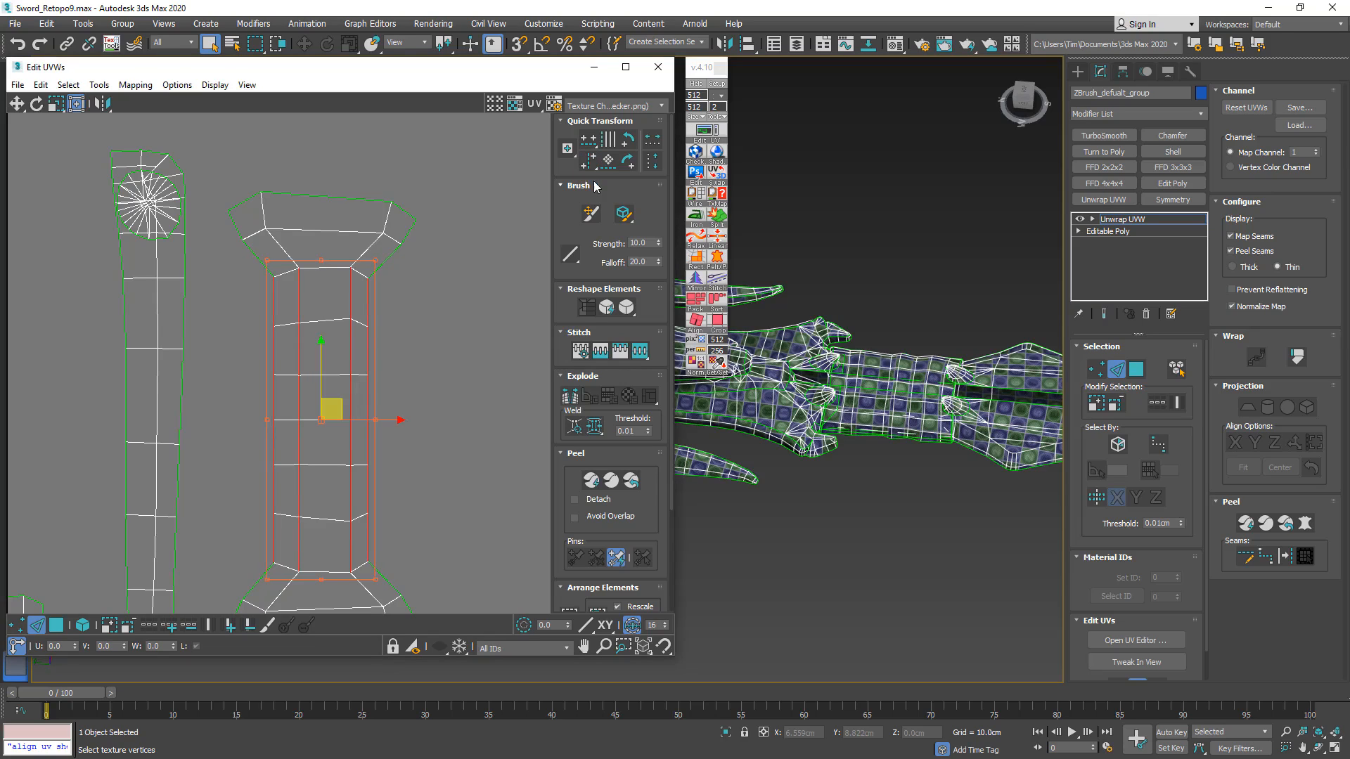
- Align the three central crosswise edges at the spool-shaped shell's upper flared end horizontally, one after another
left_click(342, 198)
left_click(593, 138)
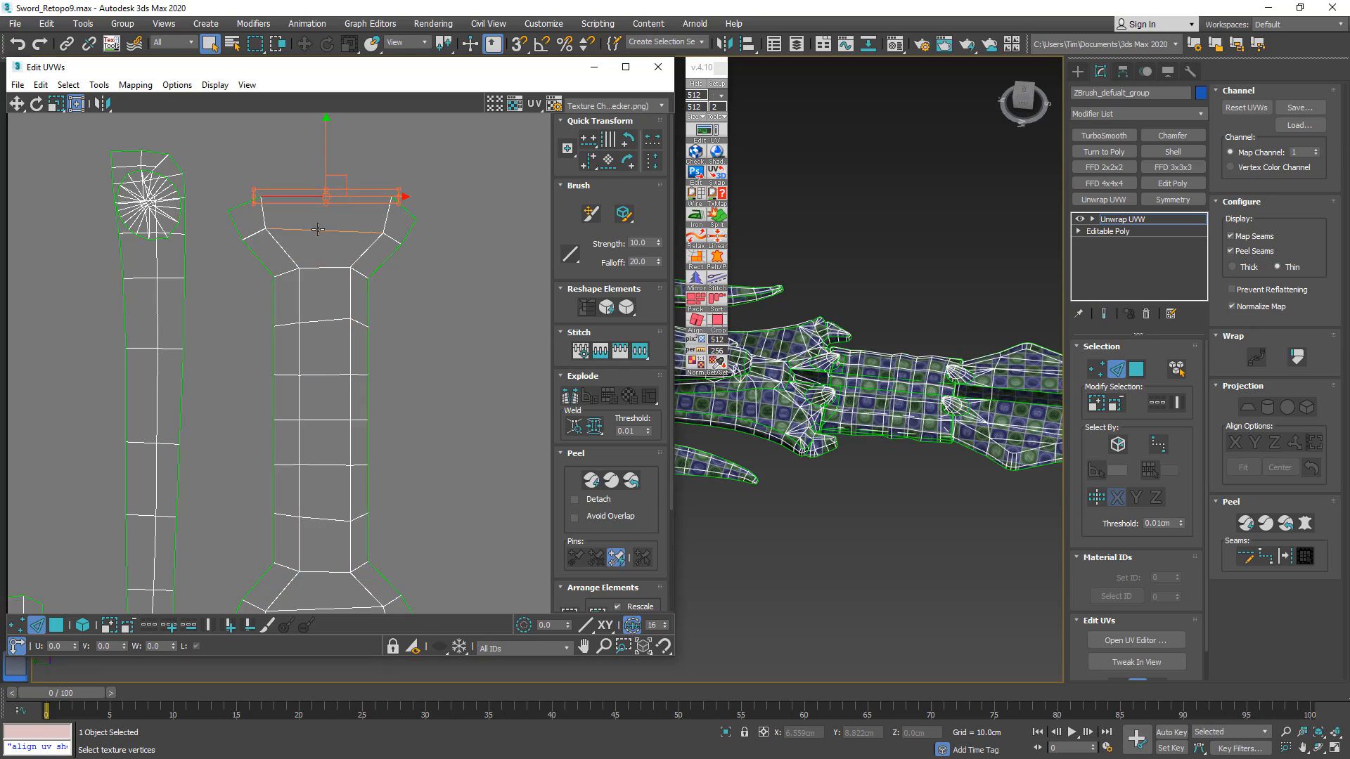
left_click(318, 229)
left_click(593, 138)
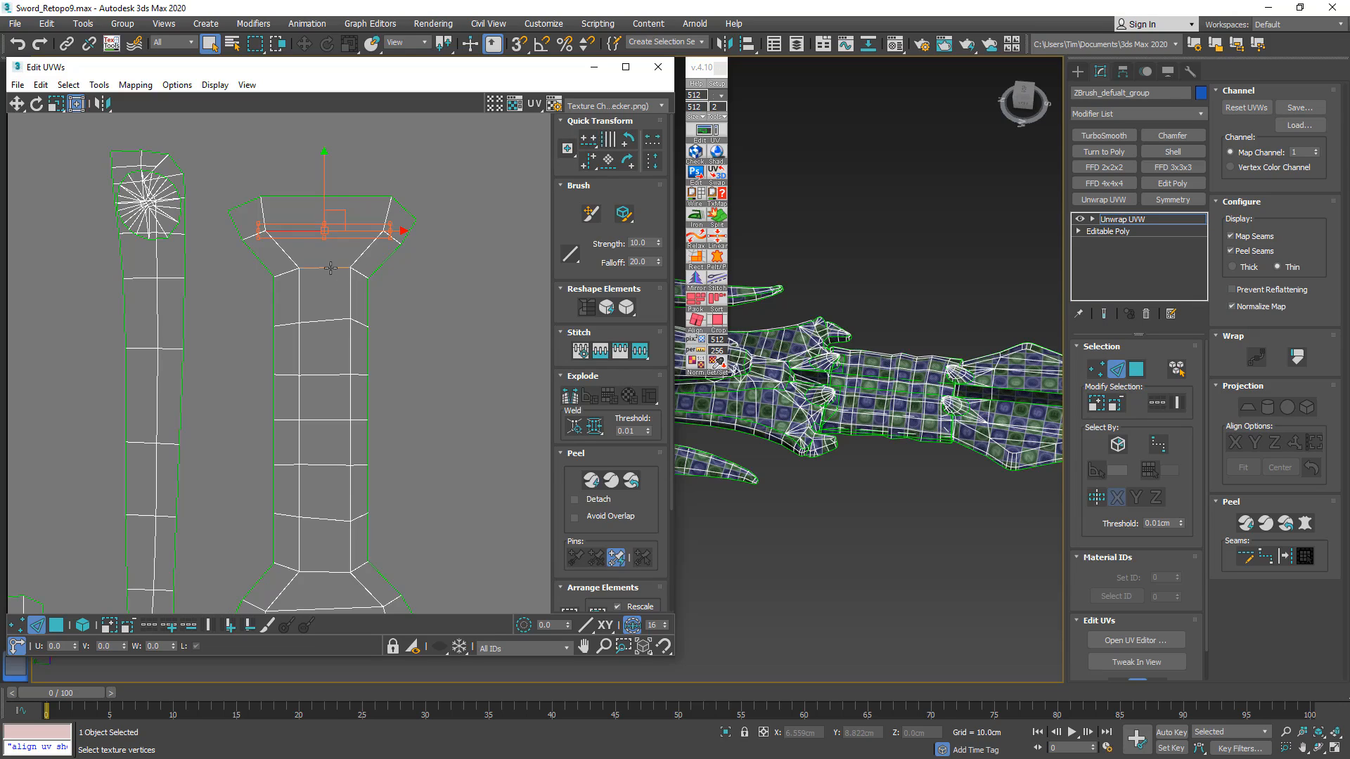
left_click(330, 268)
left_click(593, 138)
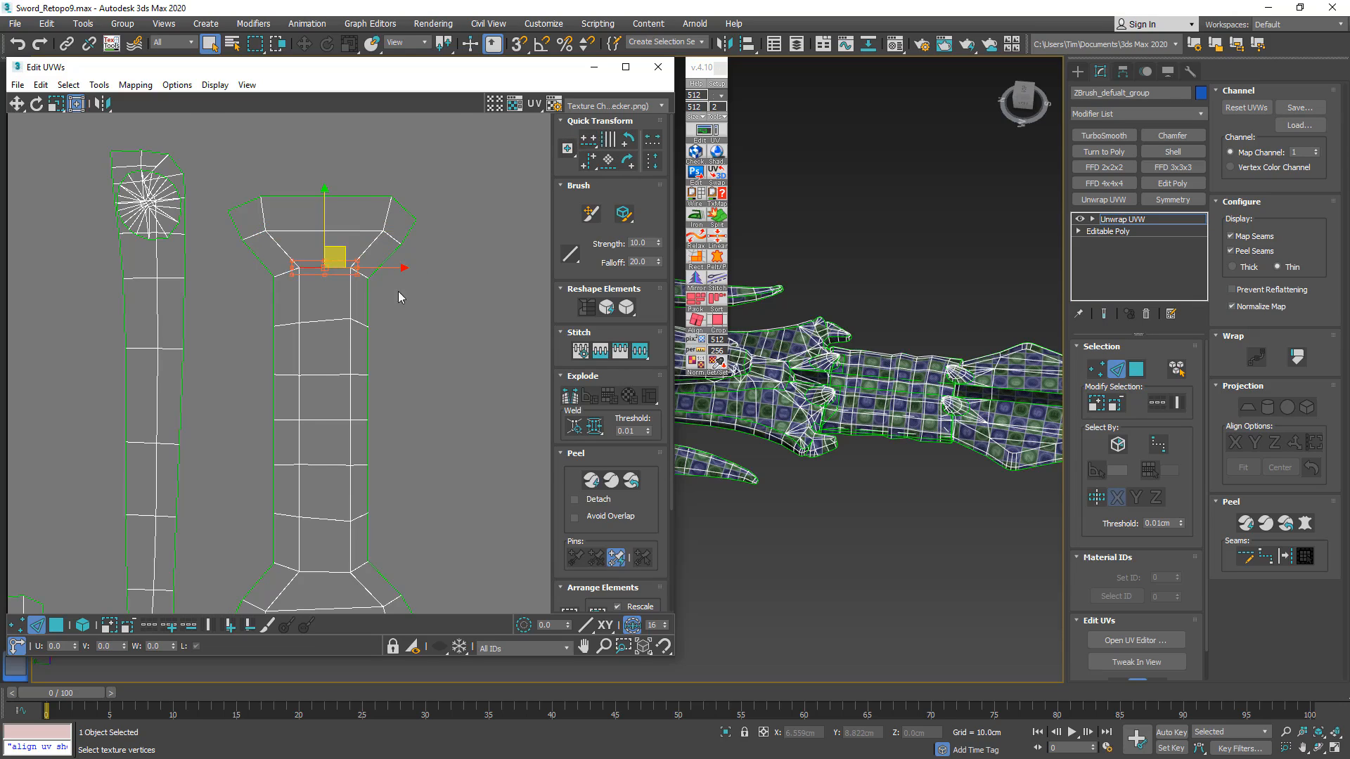
- Align the two slanted crosswise edges at the spool-shaped shell's lower flared end horizontally
middle_click_drag(398, 292, 432, 259)
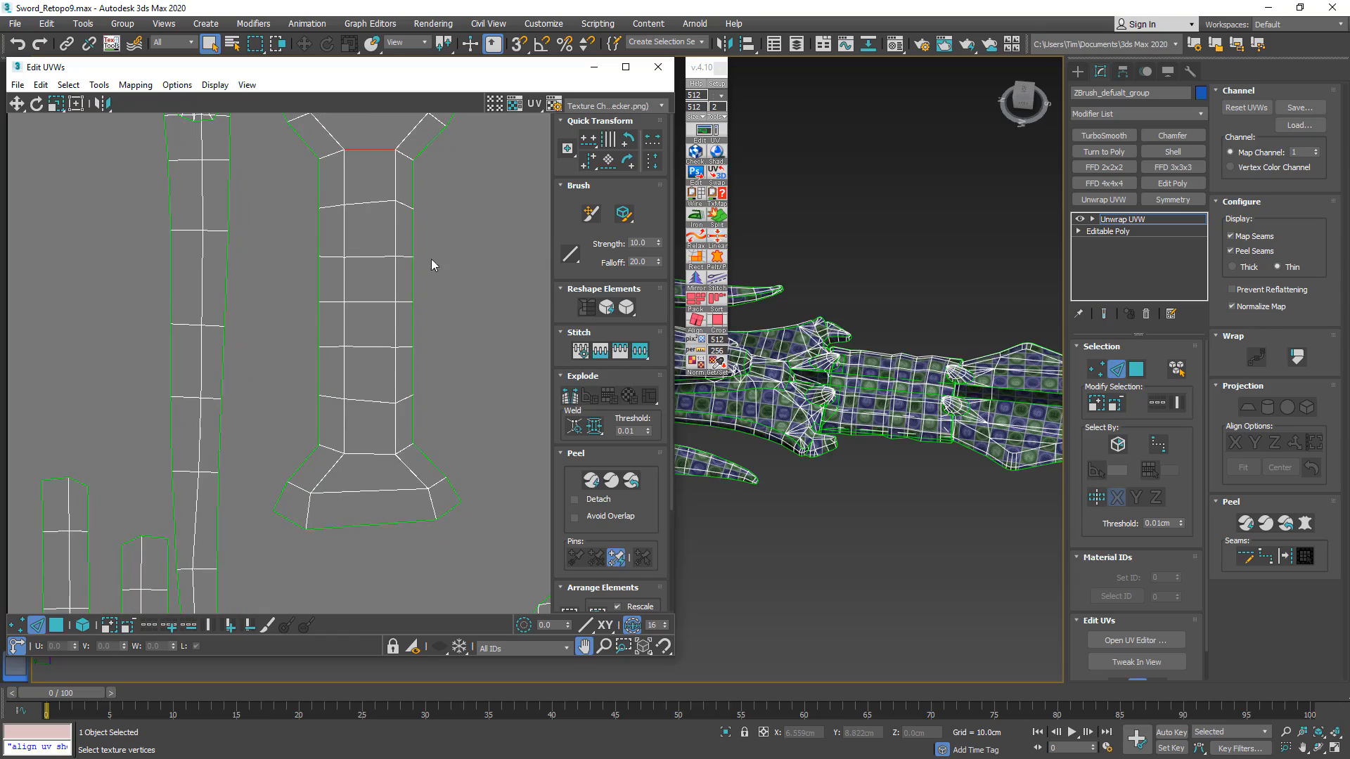
left_click(366, 492)
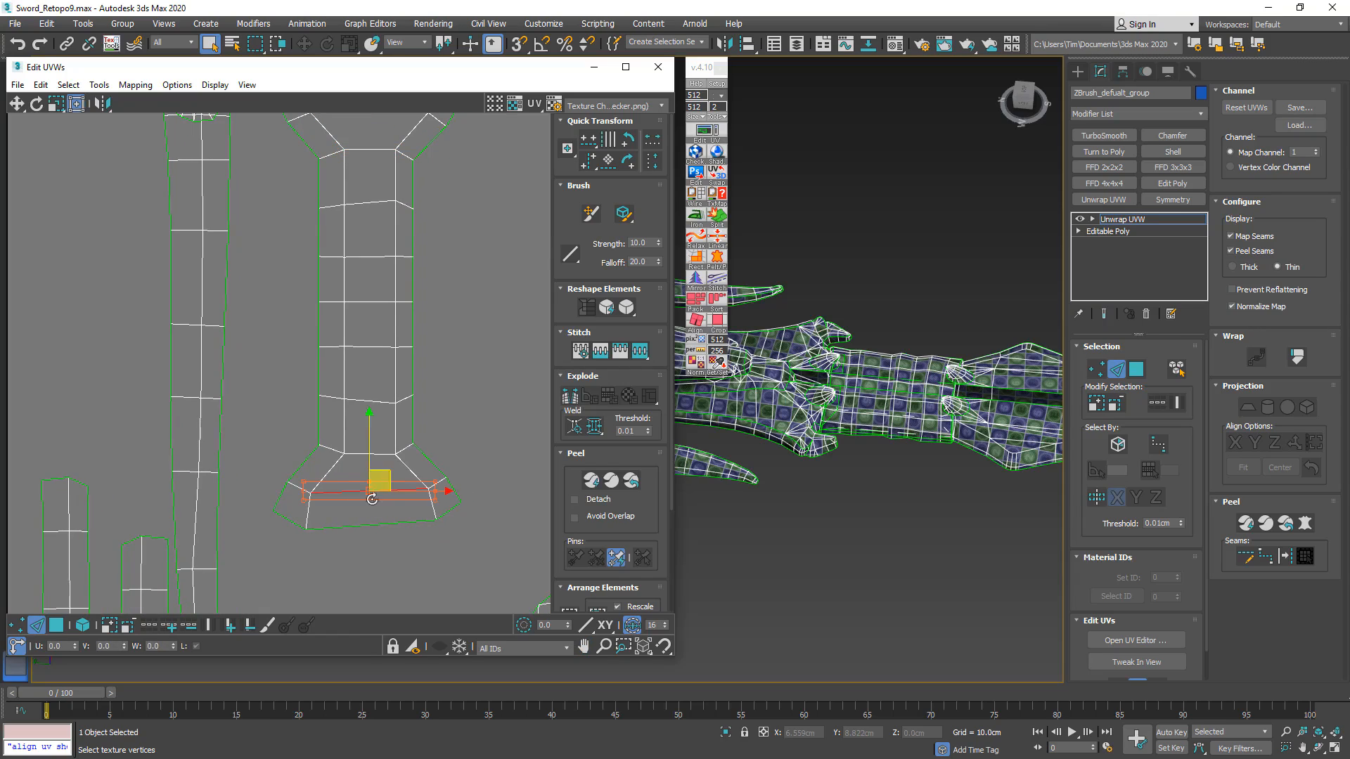
left_click(593, 140)
left_click(391, 526)
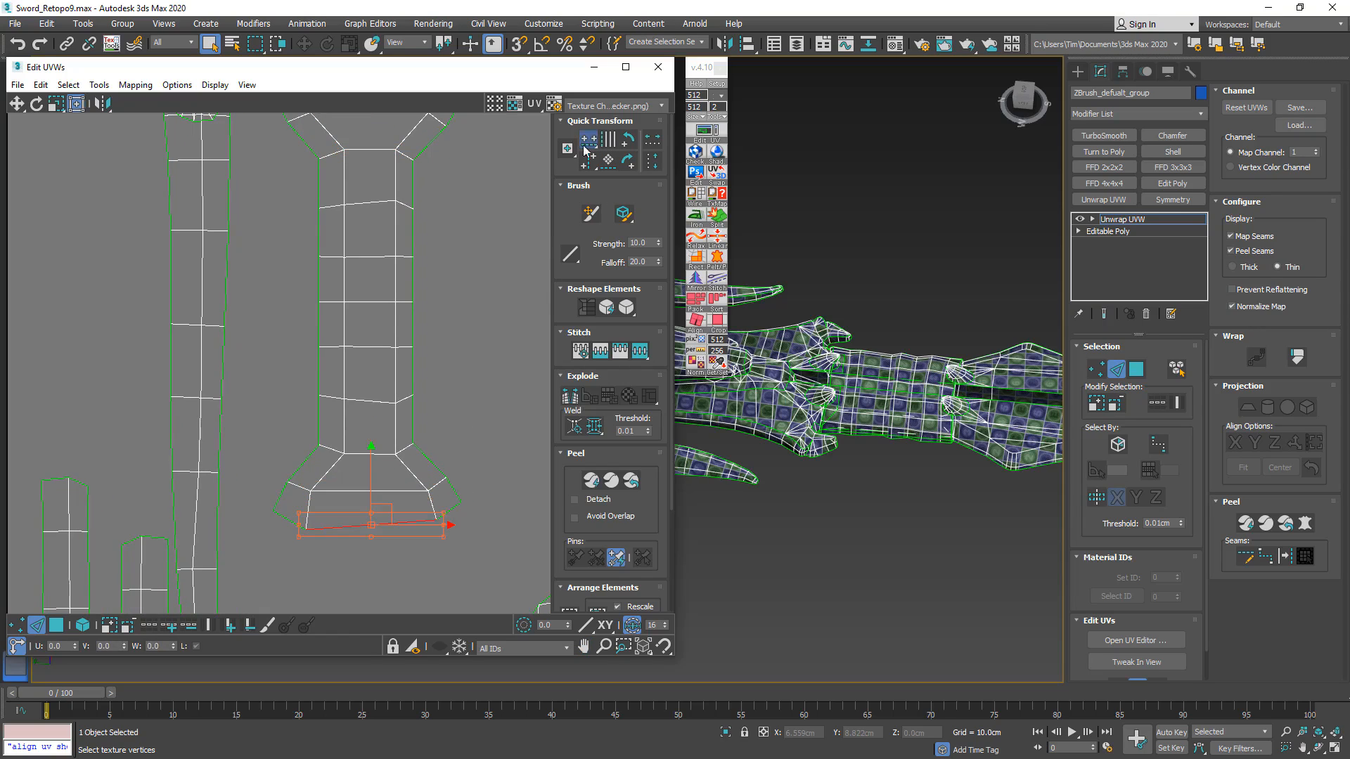
left_click(589, 139)
- Select the spool-shaped shell's right-hand border edges and move them outward about 0.002 in U, checking the checker pattern on the model
left_click(412, 277)
double_click(413, 279)
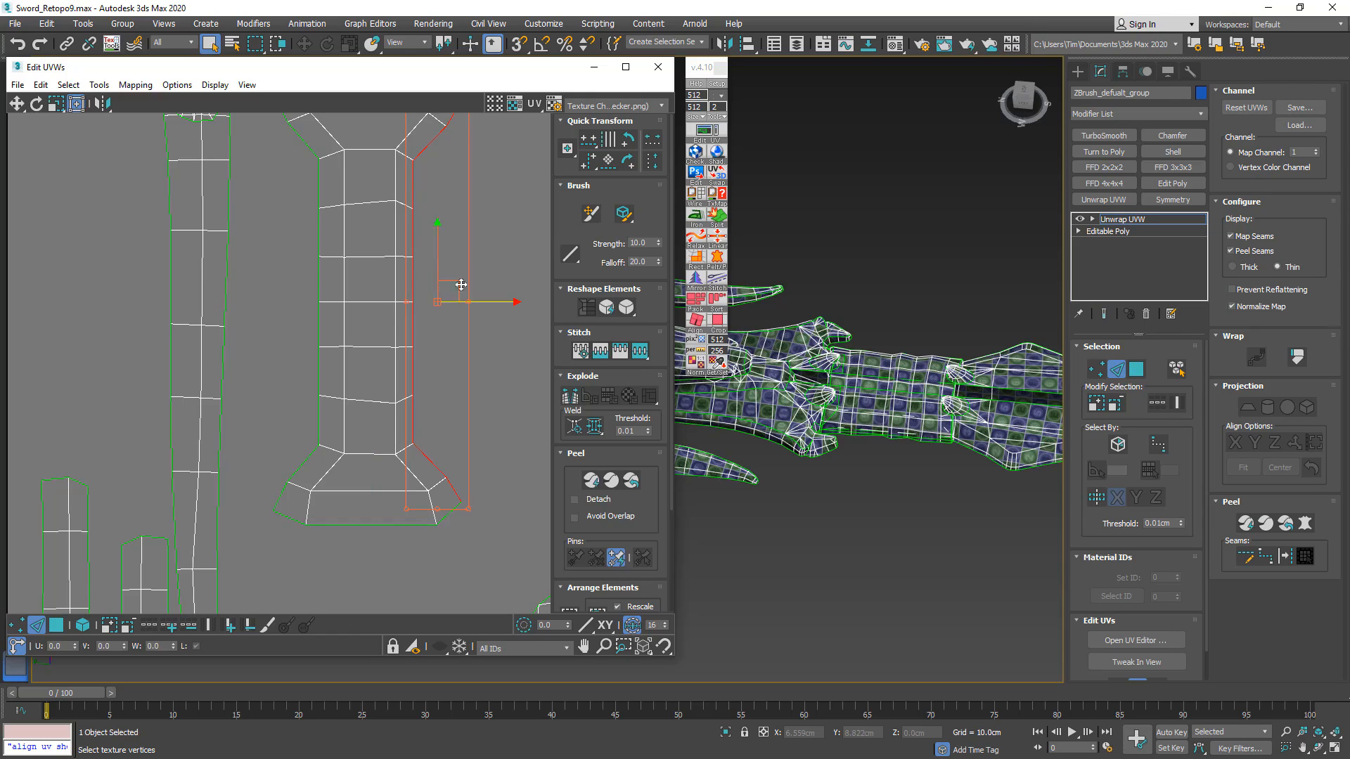
middle_click_drag(773, 358, 922, 363)
scroll(922, 363, "up", 10)
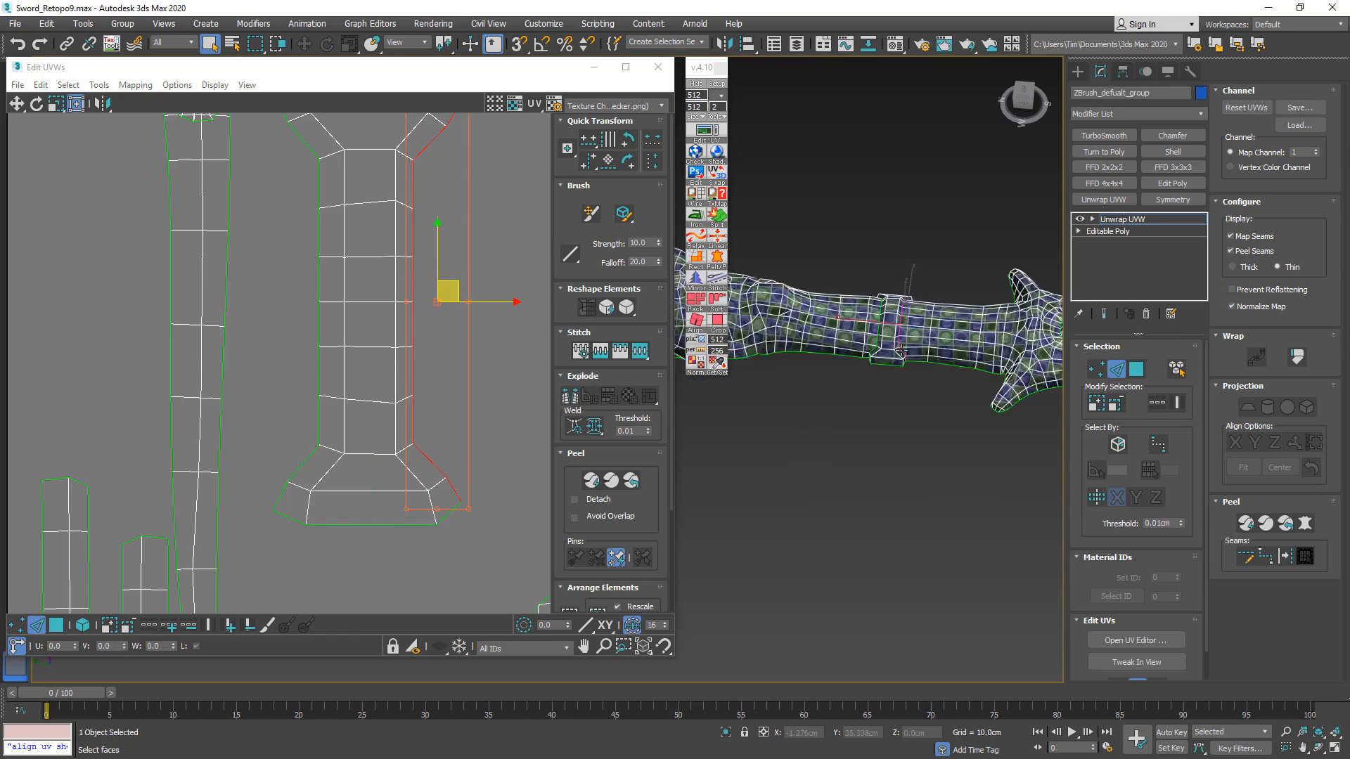
left_click_drag(493, 303, 501, 303)
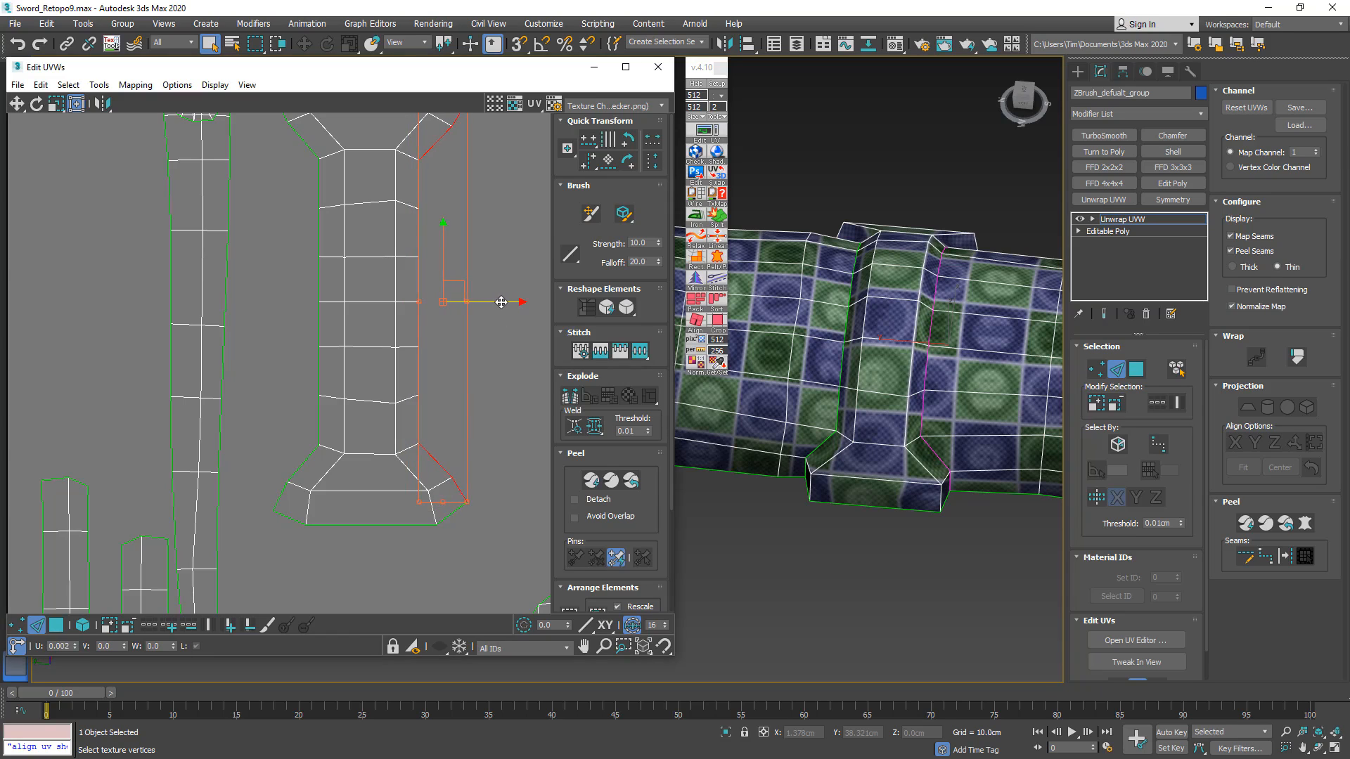
- Align the two remaining slanted crosswise edges near the ends of the spool-shaped shell's shaft horizontally, one after another
middle_click_drag(465, 290, 460, 334)
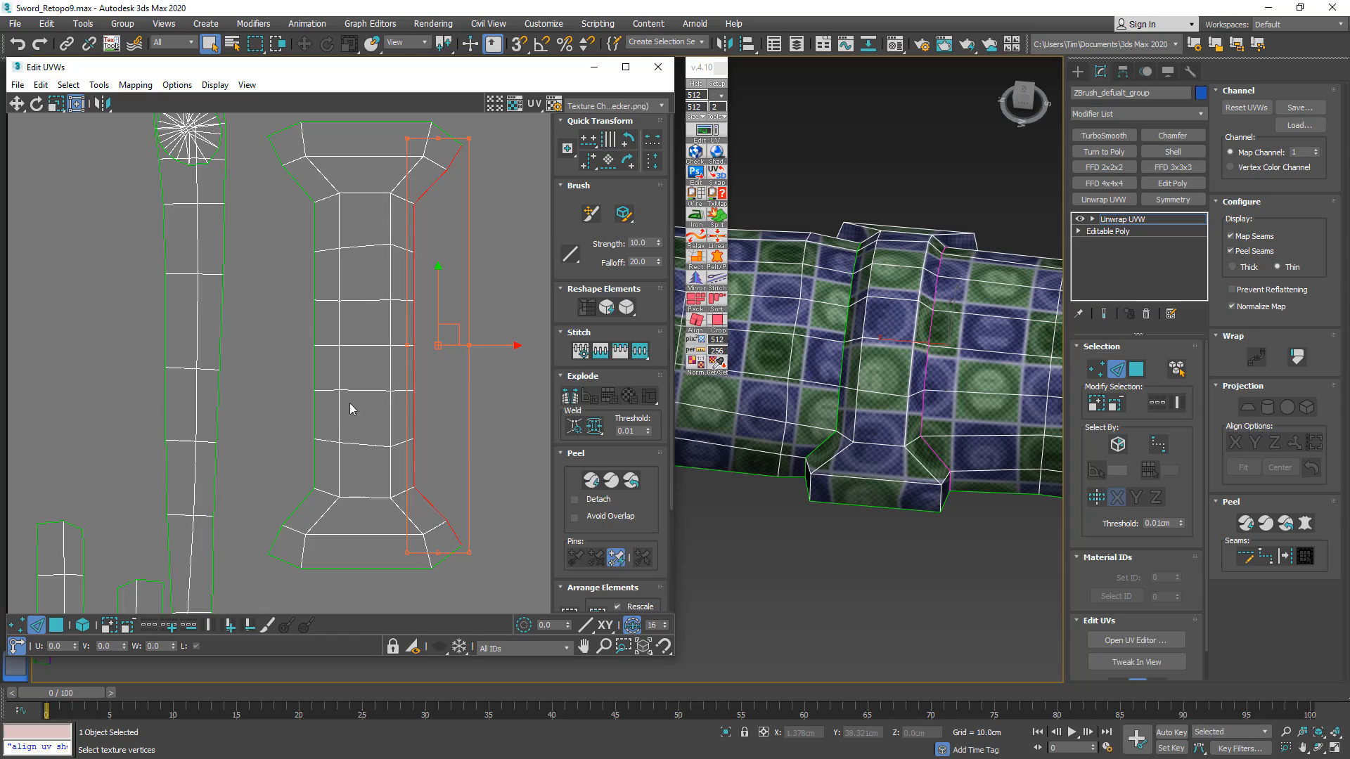
left_click(363, 442)
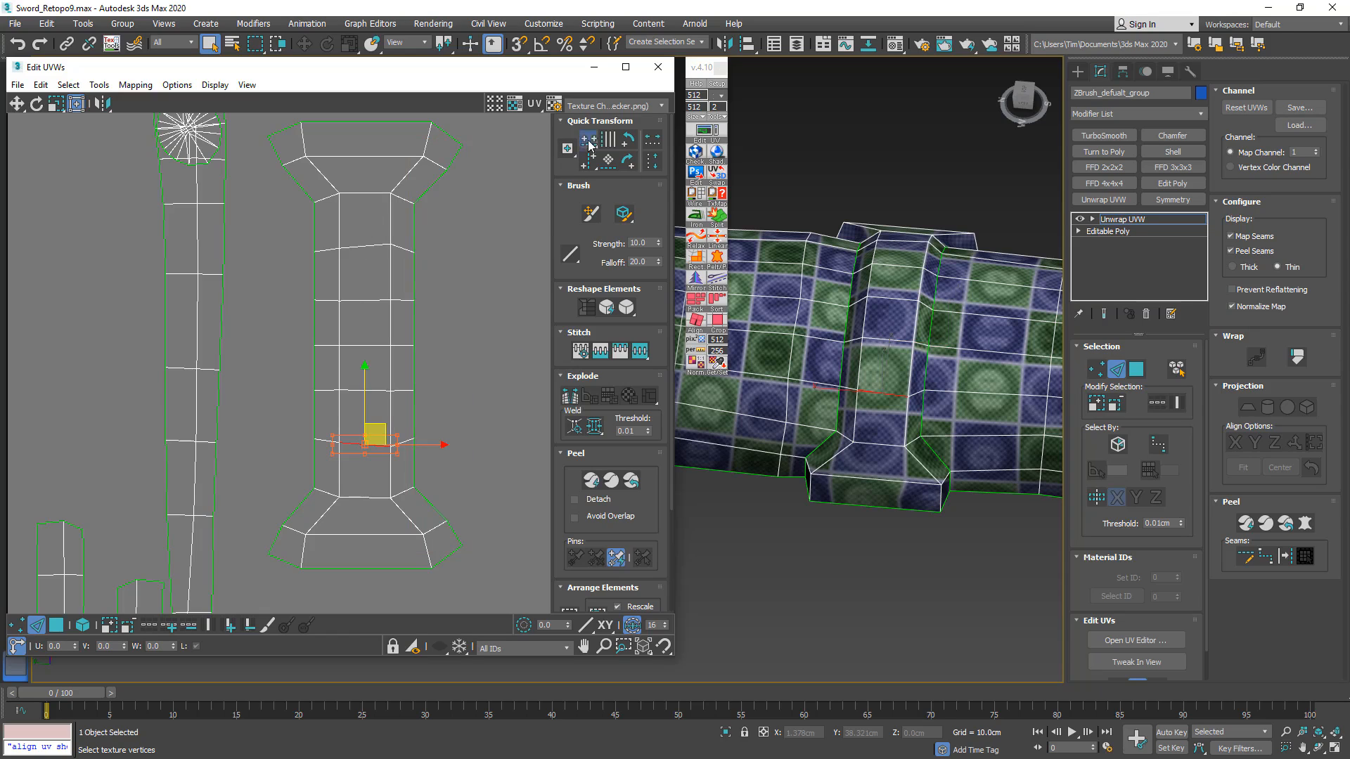
left_click(361, 241)
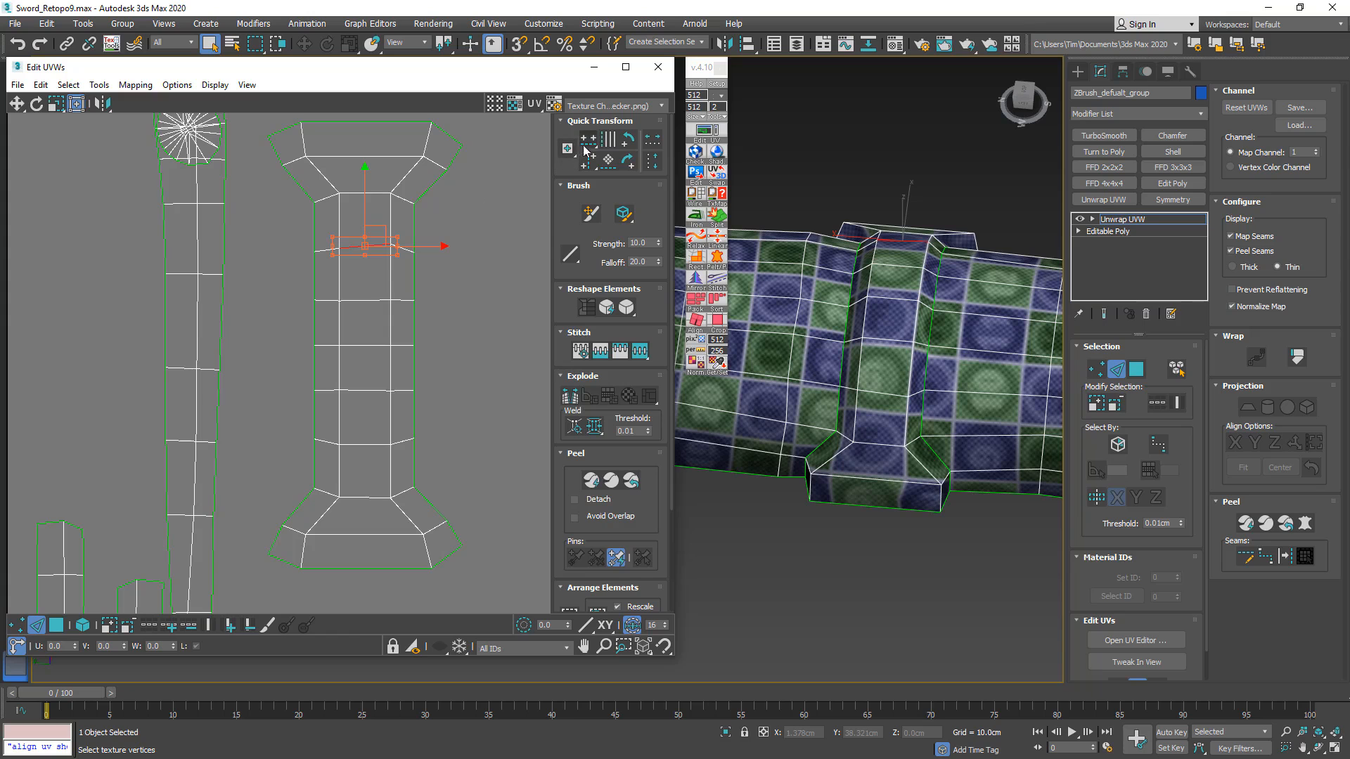
scroll(434, 324, "down", 8)
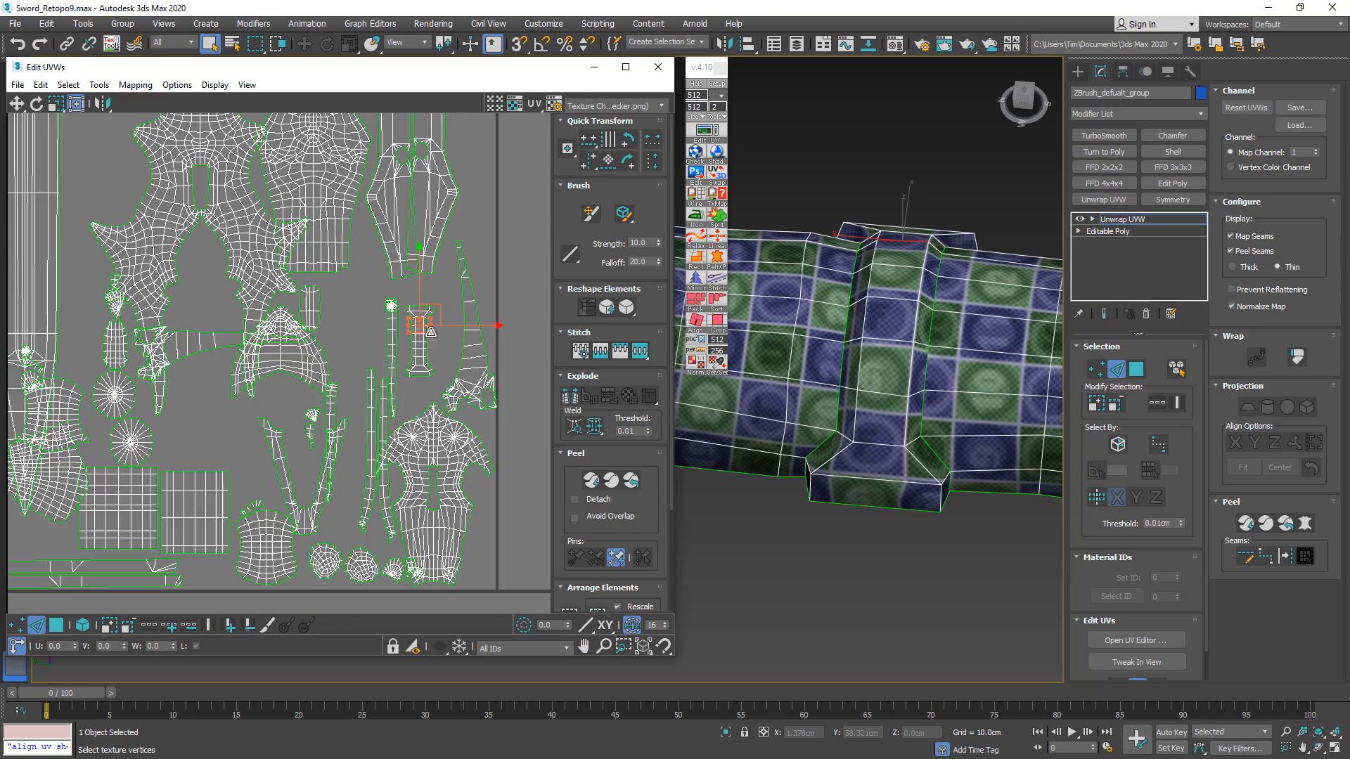
- Select the long border edges on both sides of the blade shell's straight section and align them vertically
middle_click_drag(217, 451, 443, 534)
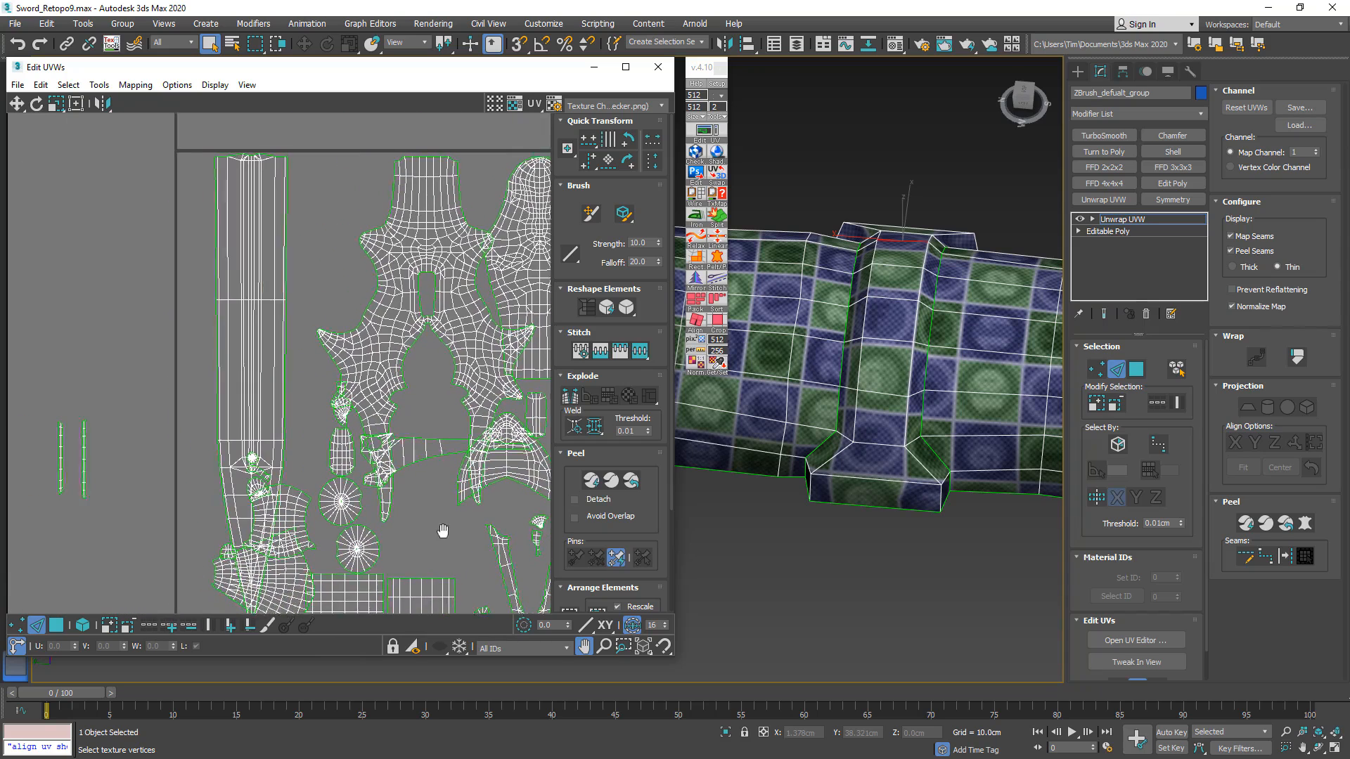
scroll(279, 266, "up", 4)
left_click(286, 274)
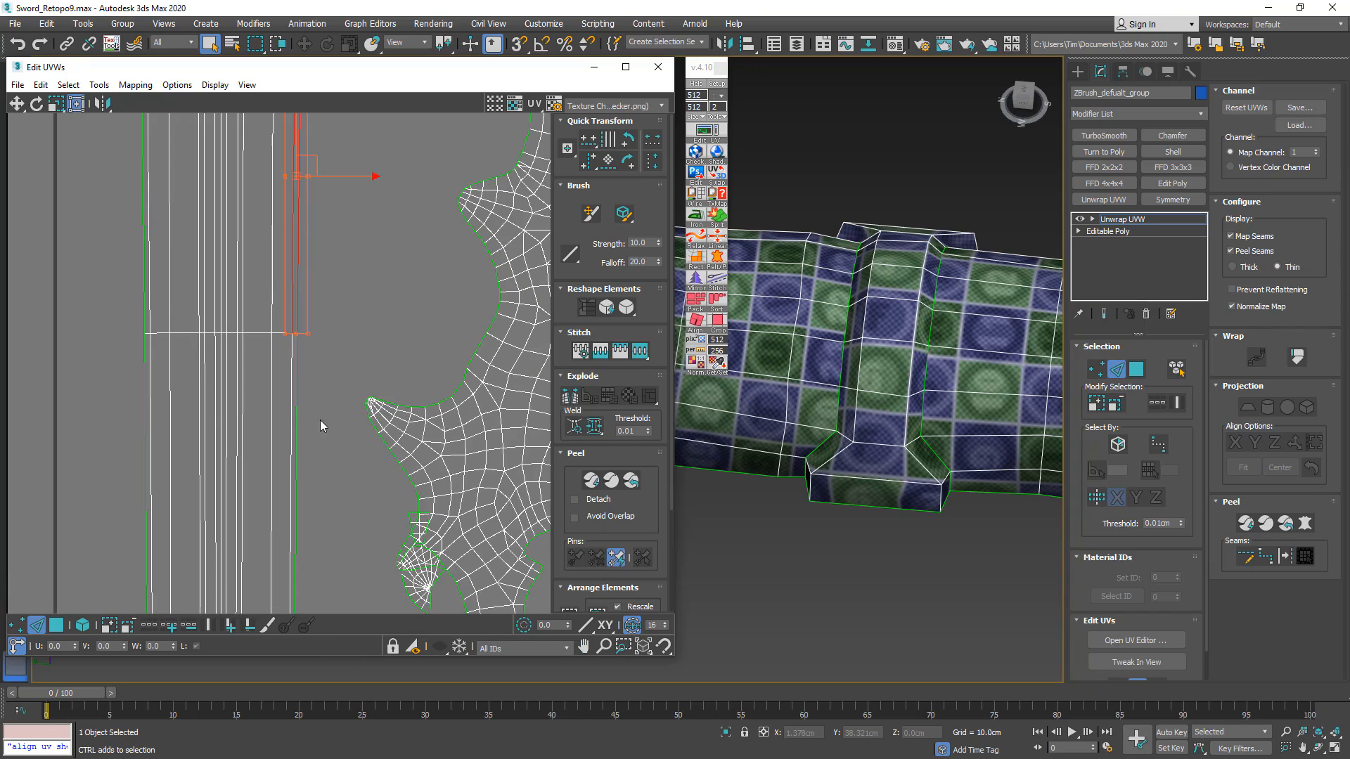
left_click(146, 367, "ctrl")
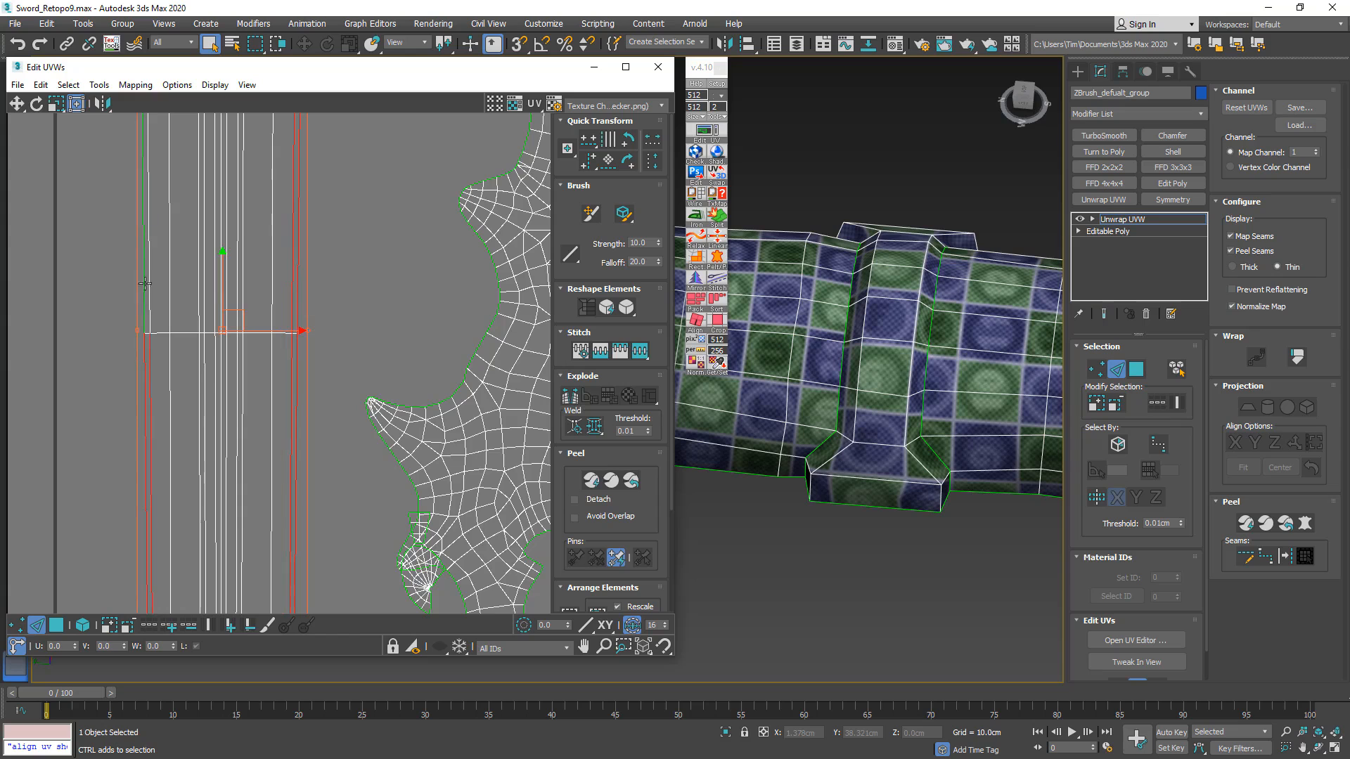
left_click(142, 283, "ctrl")
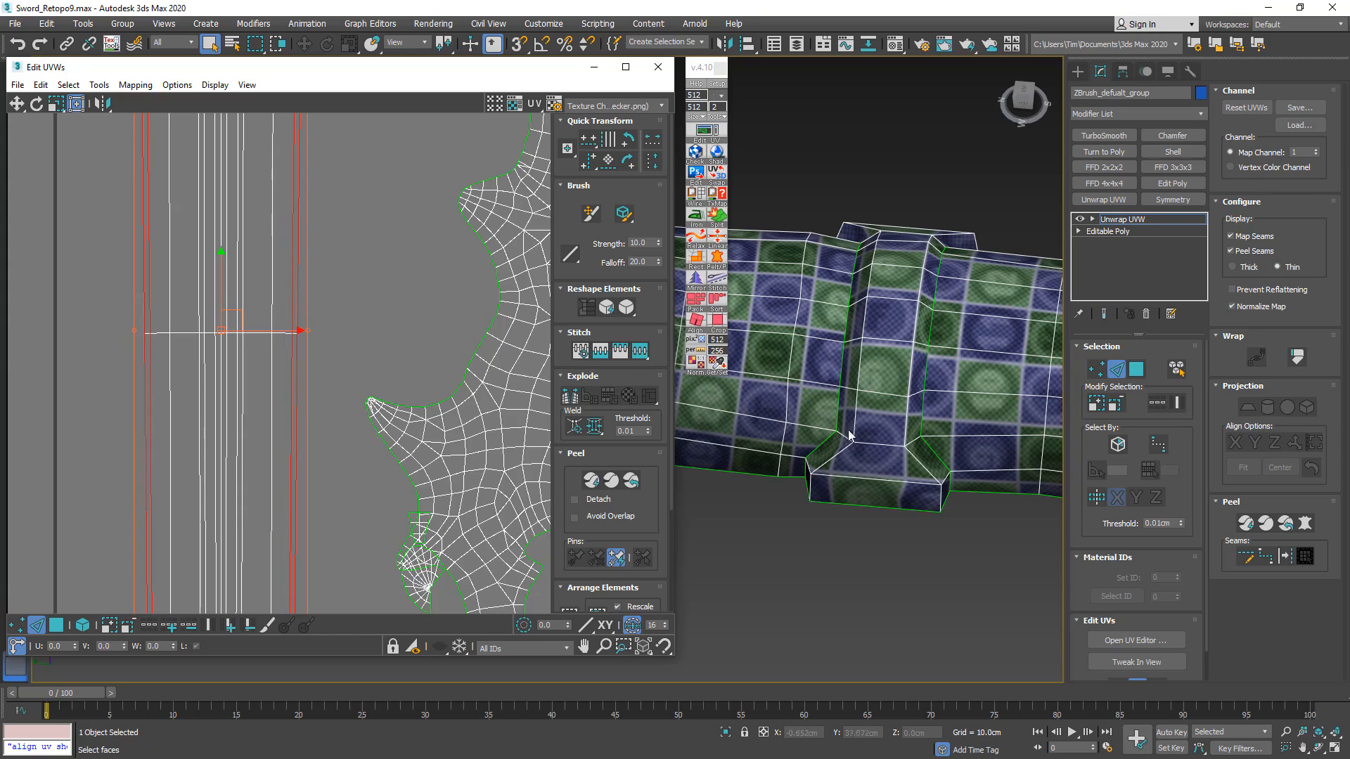
scroll(849, 436, "down", 10)
middle_click_drag(849, 436, 845, 482, "alt")
middle_click_drag(794, 439, 421, 427)
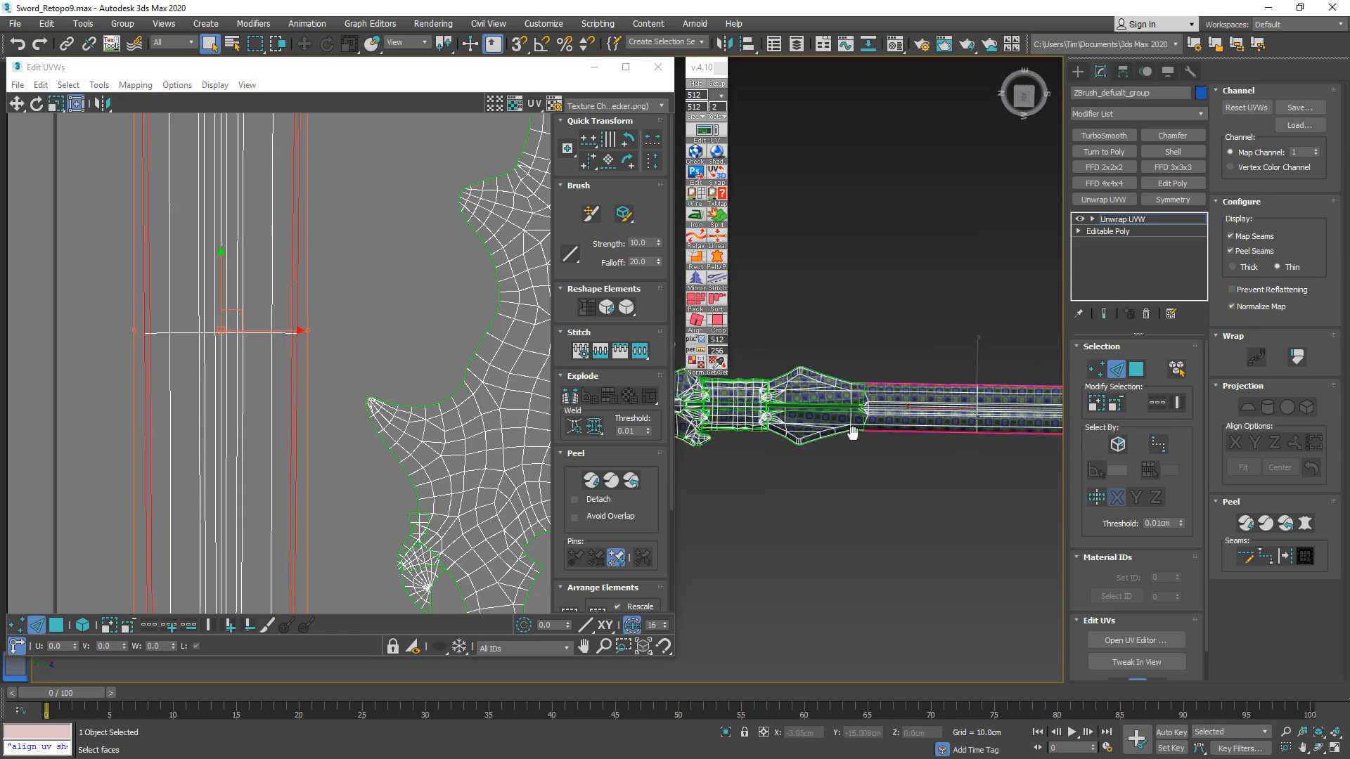
middle_click_drag(853, 433, 760, 400)
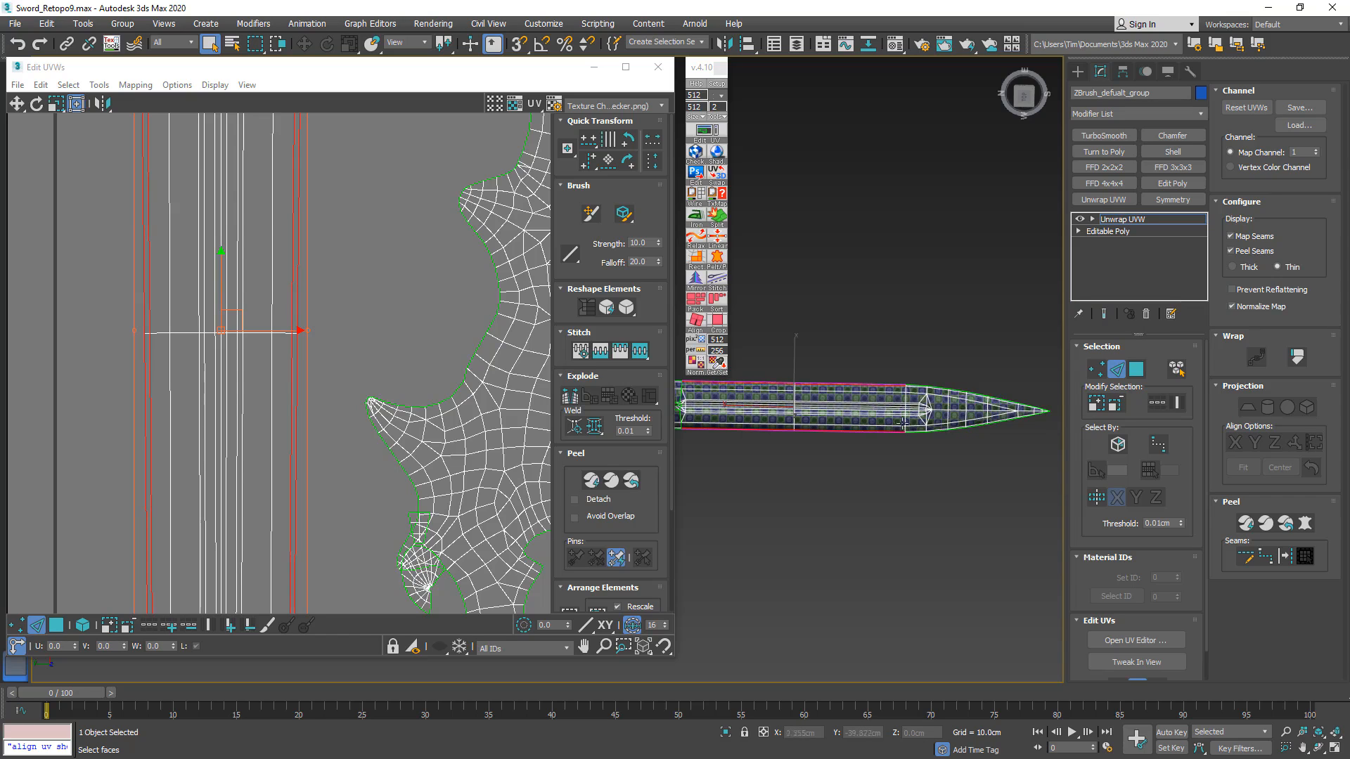
middle_click_drag(253, 448, 330, 237)
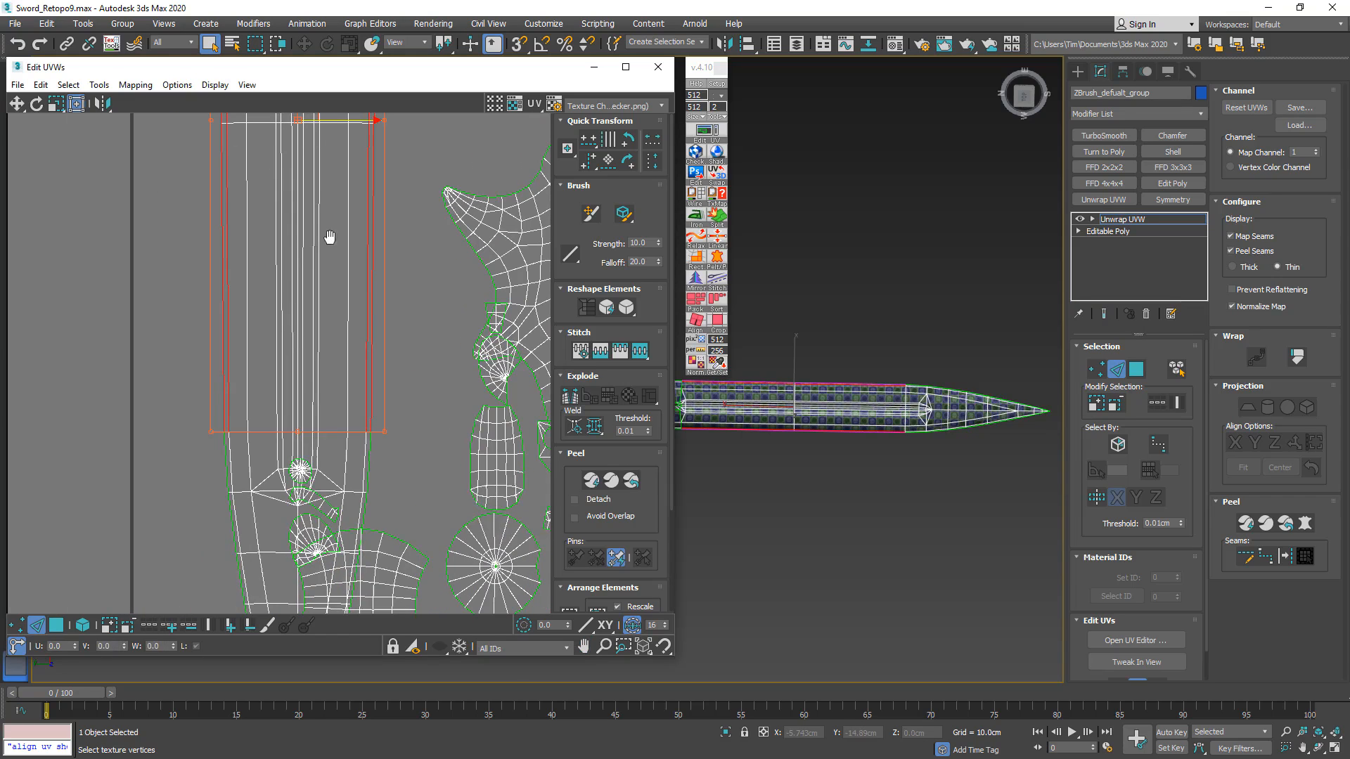
left_click(590, 163)
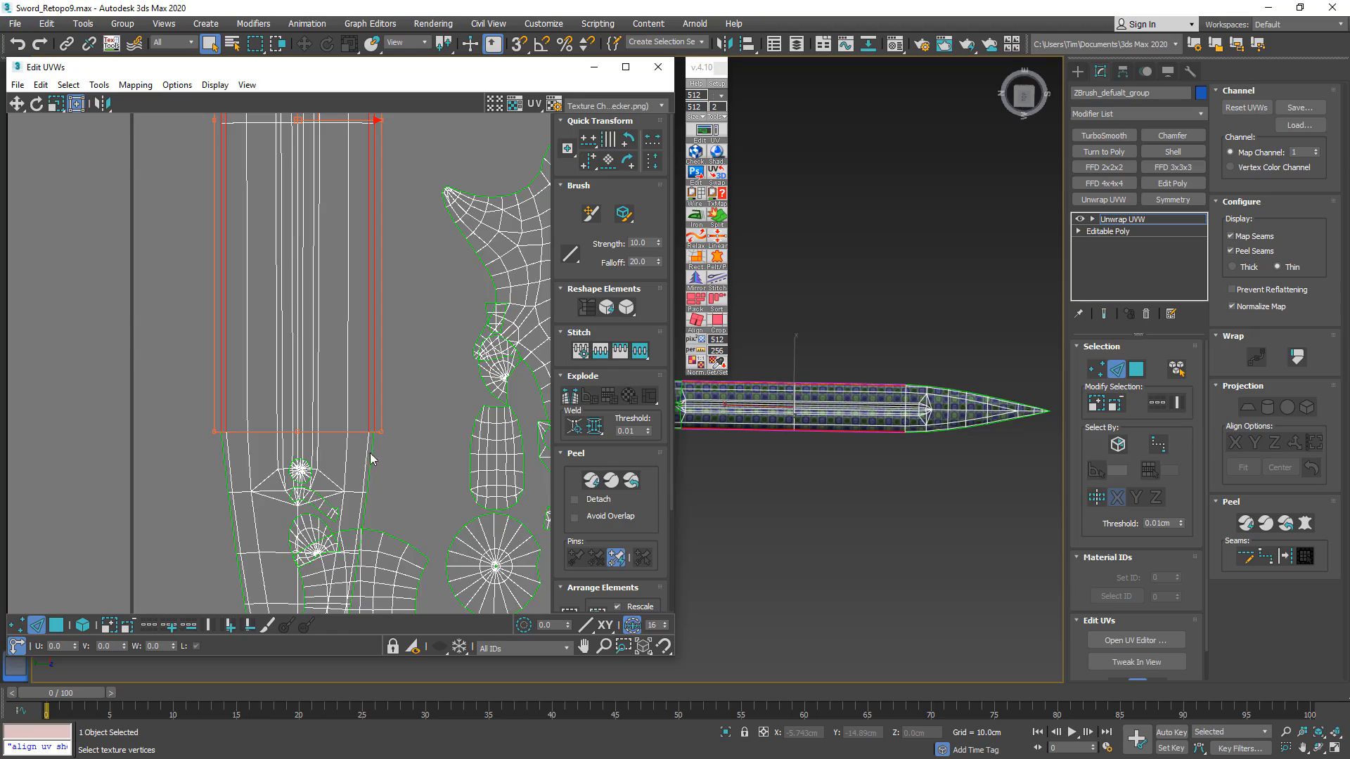
- Select the outer vertices on both sides of the crosswise row where the blade shell begins to taper and scale them outward to about 102.3%
middle_click_drag(366, 490, 418, 356)
scroll(418, 355, "up", 2)
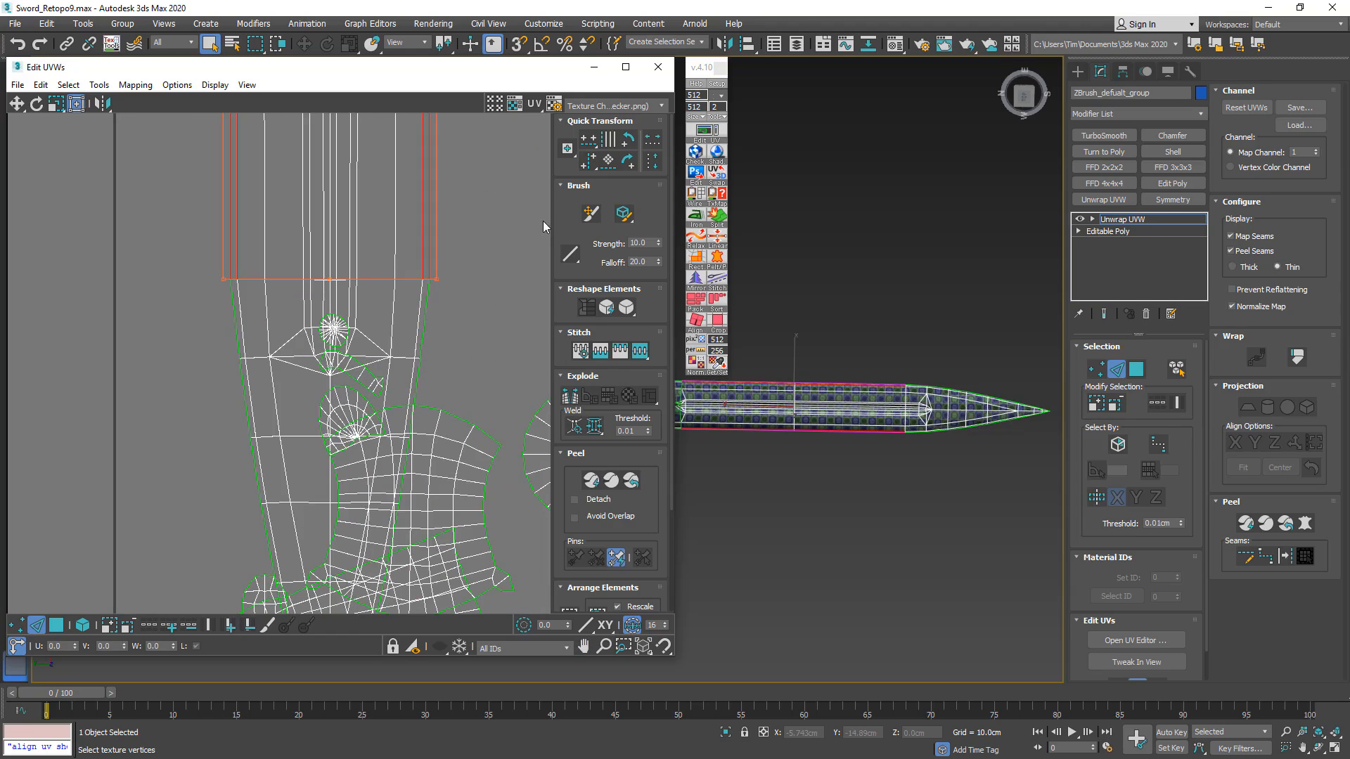
left_click(17, 625)
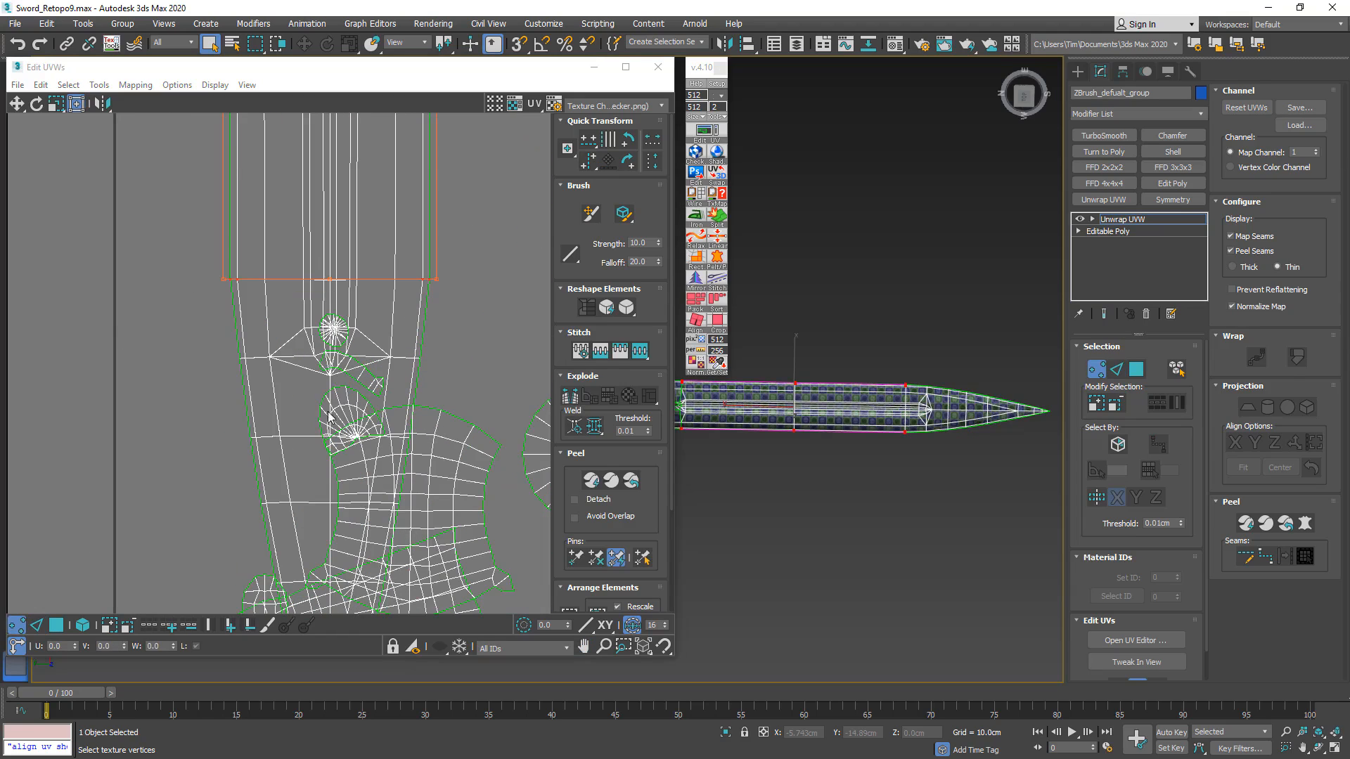
left_click(405, 358)
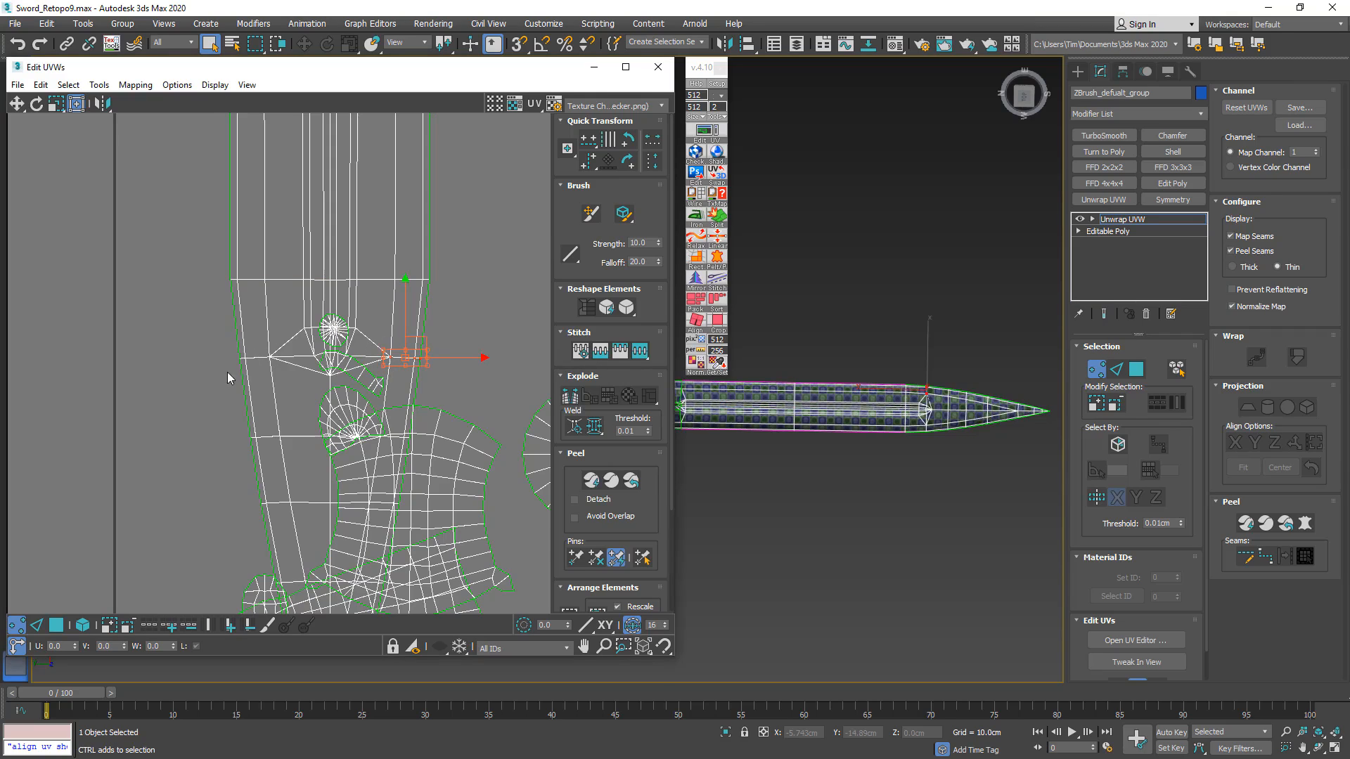
left_click_drag(227, 372, 227, 375, "ctrl")
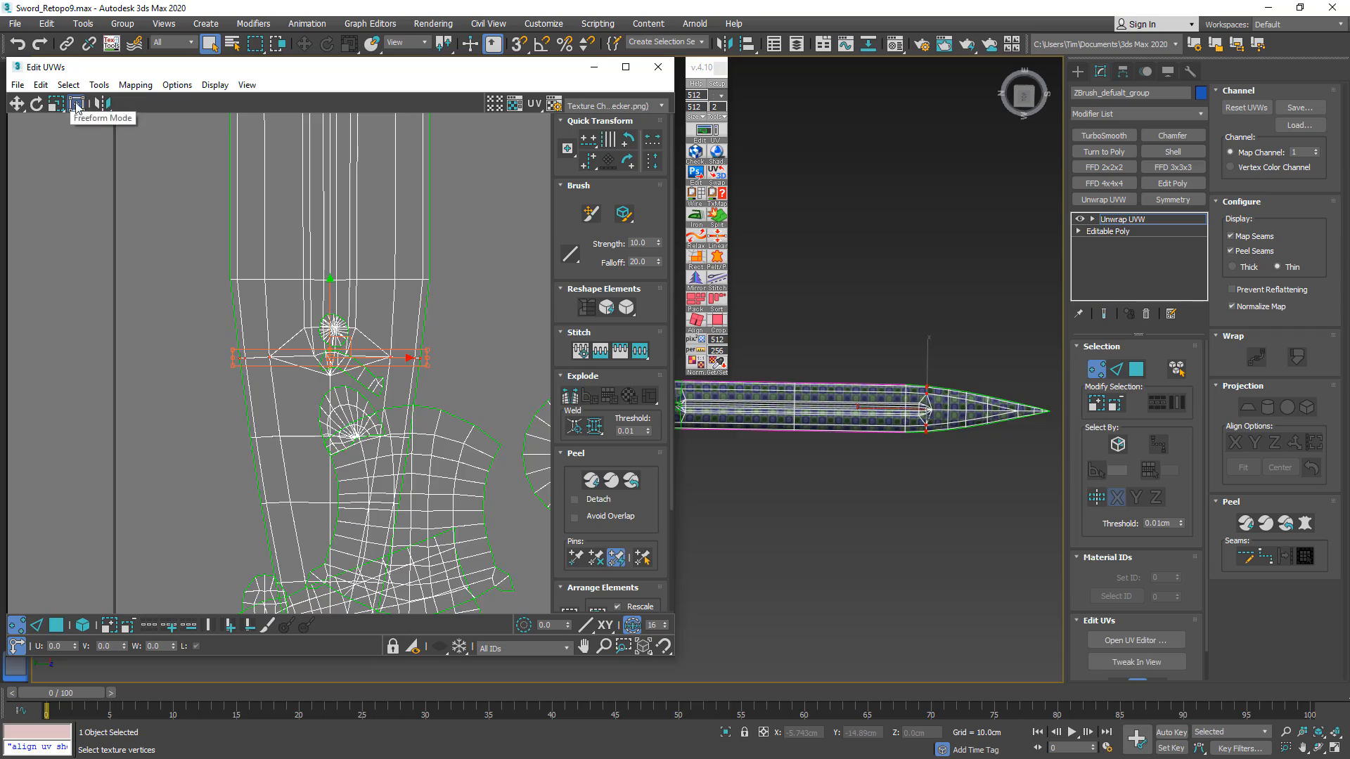
scroll(409, 365, "up", 2)
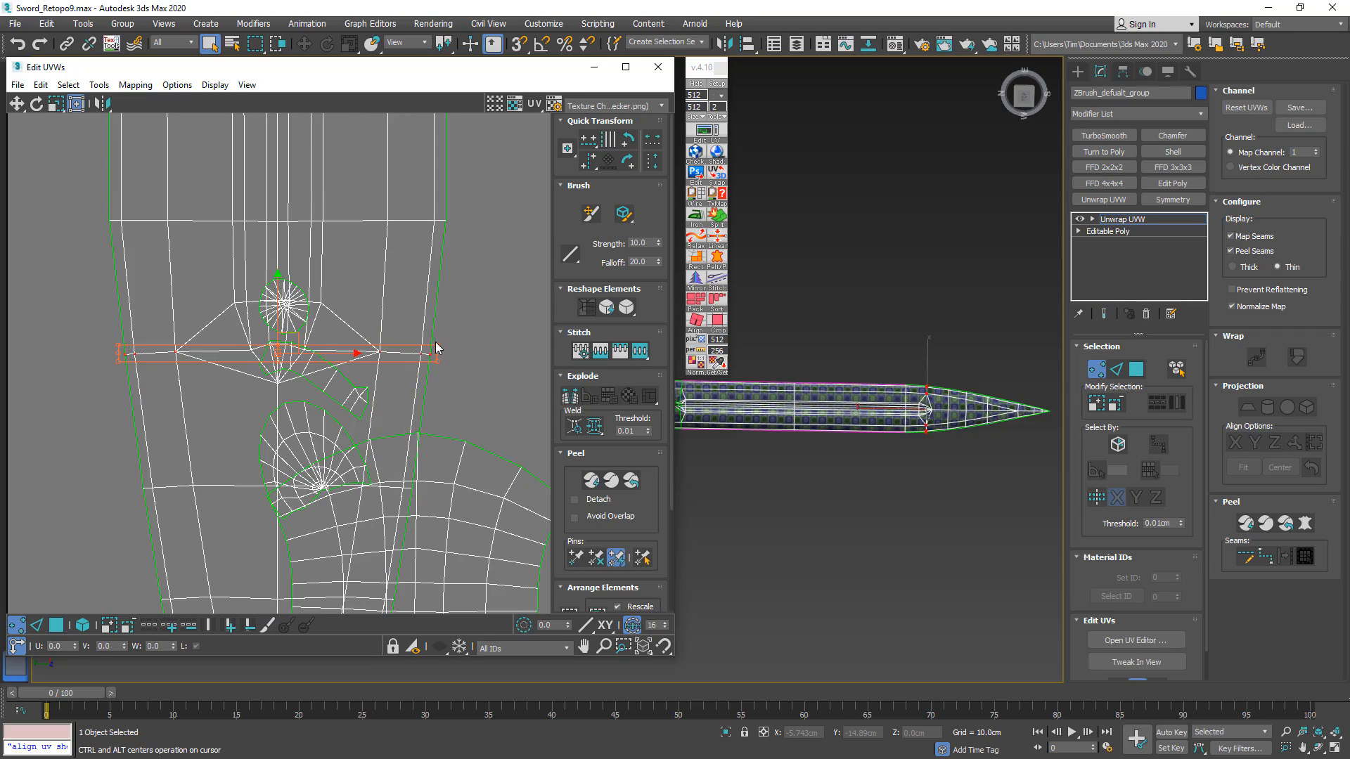
left_click_drag(438, 344, 443, 344)
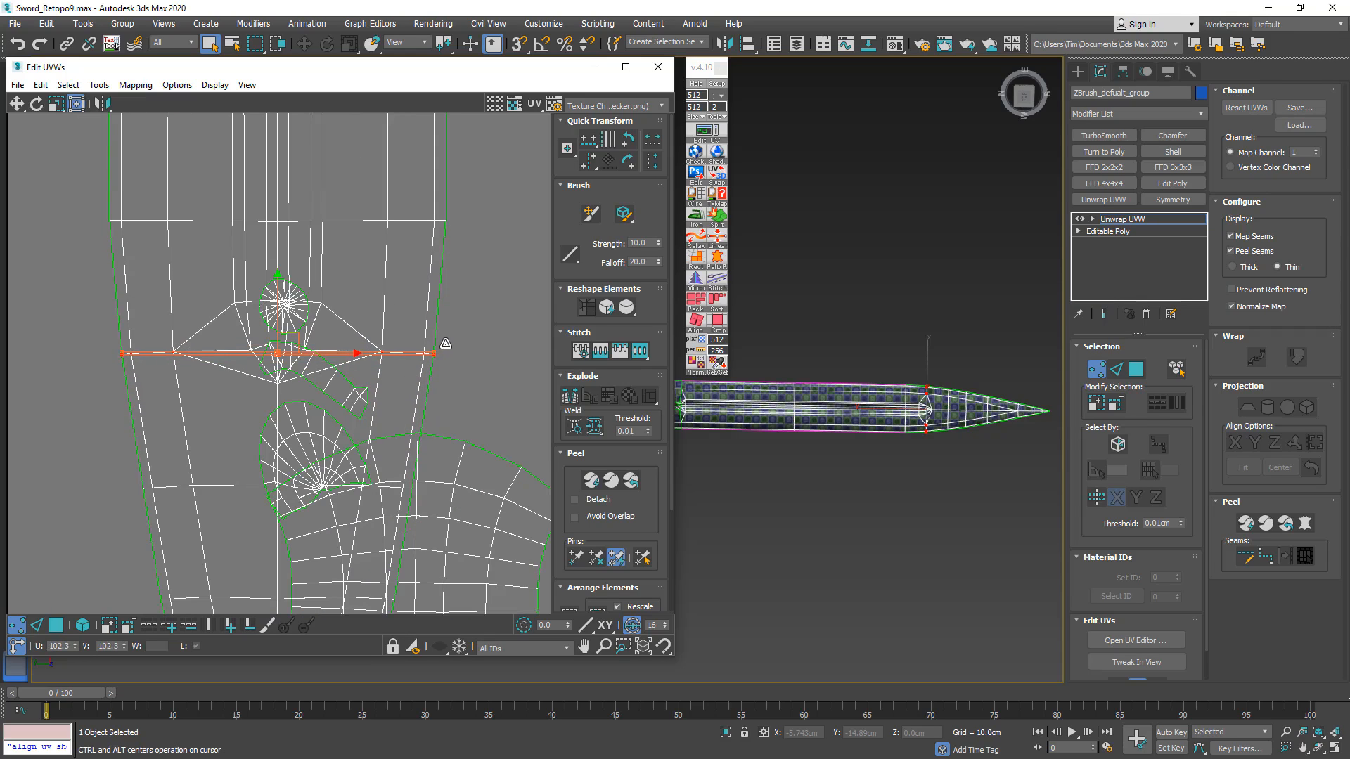
left_click(478, 322)
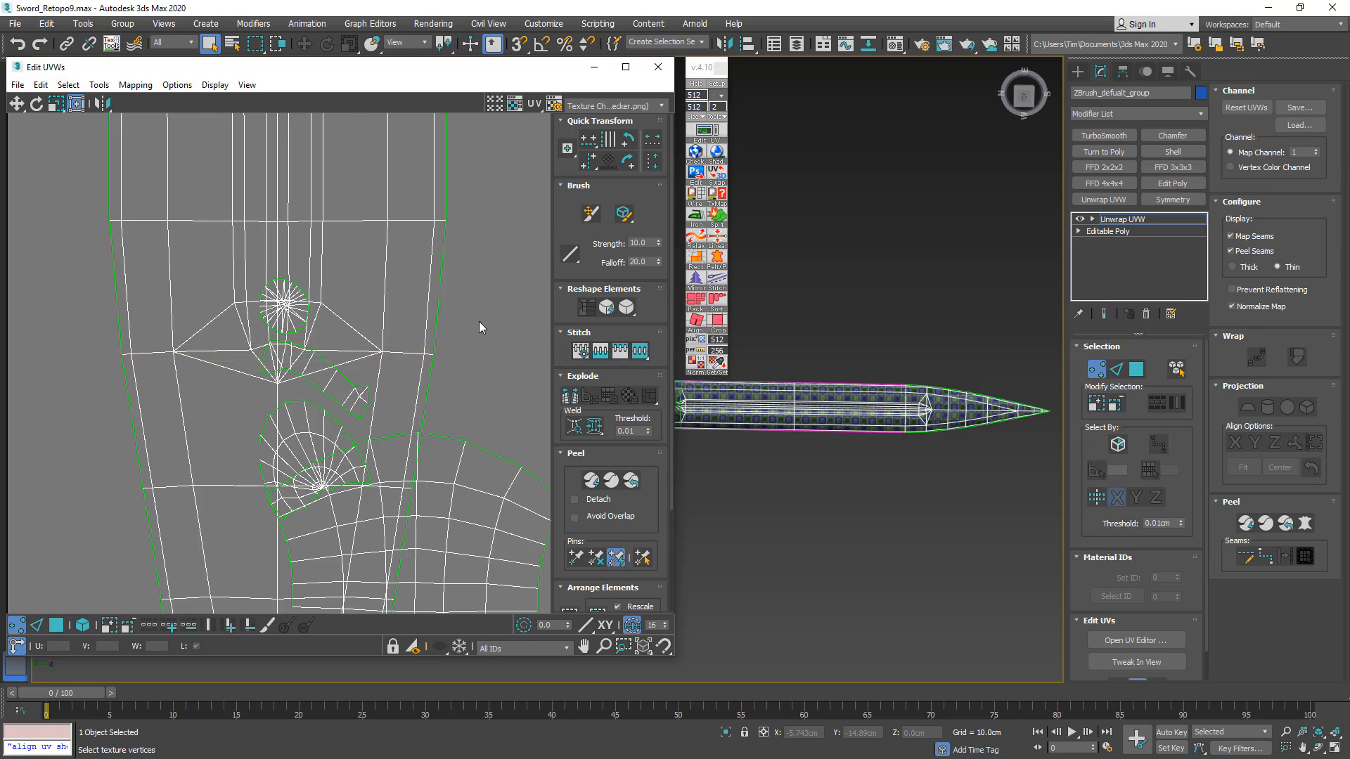
- Straighten the small strip shell and the small fan-shaped shell overlapping the blade's tapered end, rotating each to align with one of its inner edges
scroll(464, 329, "down", 2)
left_click(36, 625)
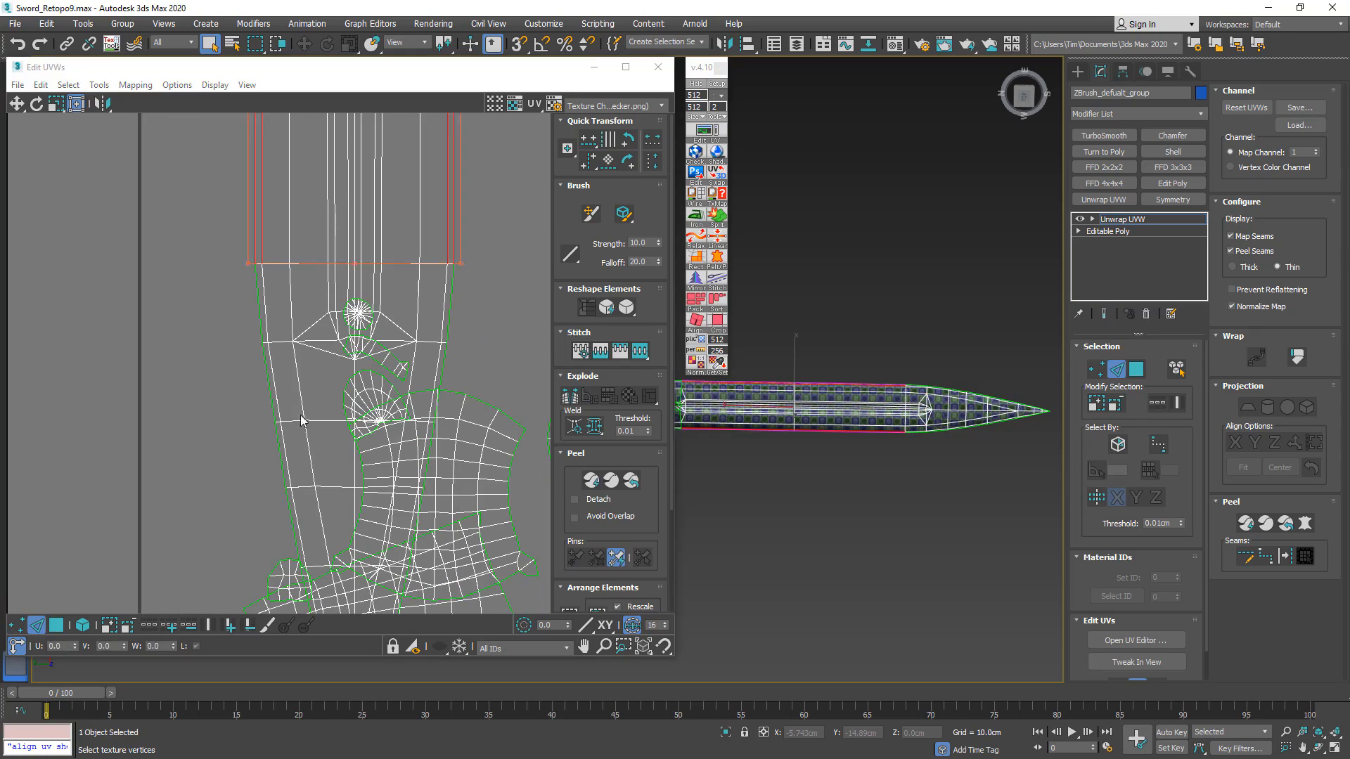
scroll(393, 348, "up", 2)
left_click(375, 325)
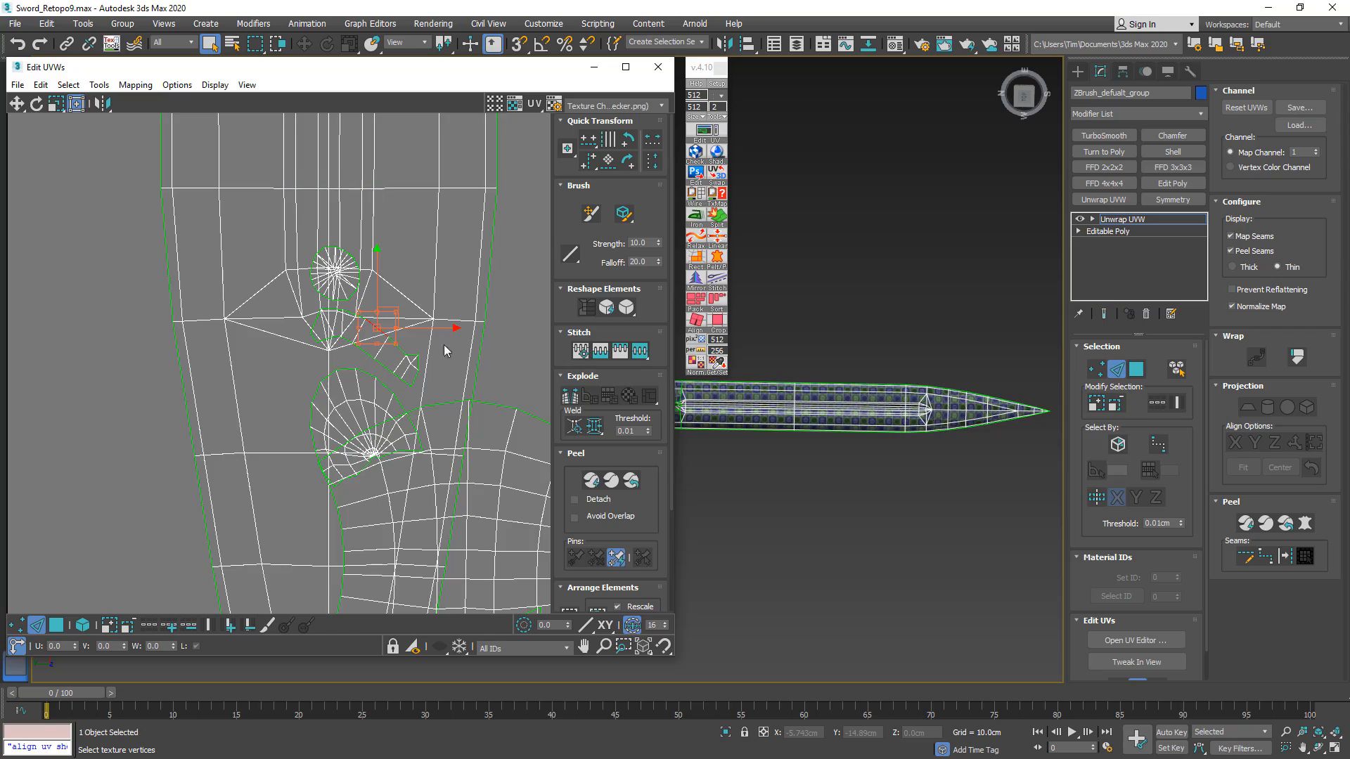
scroll(311, 264, "down", 2)
scroll(310, 264, "up", 3)
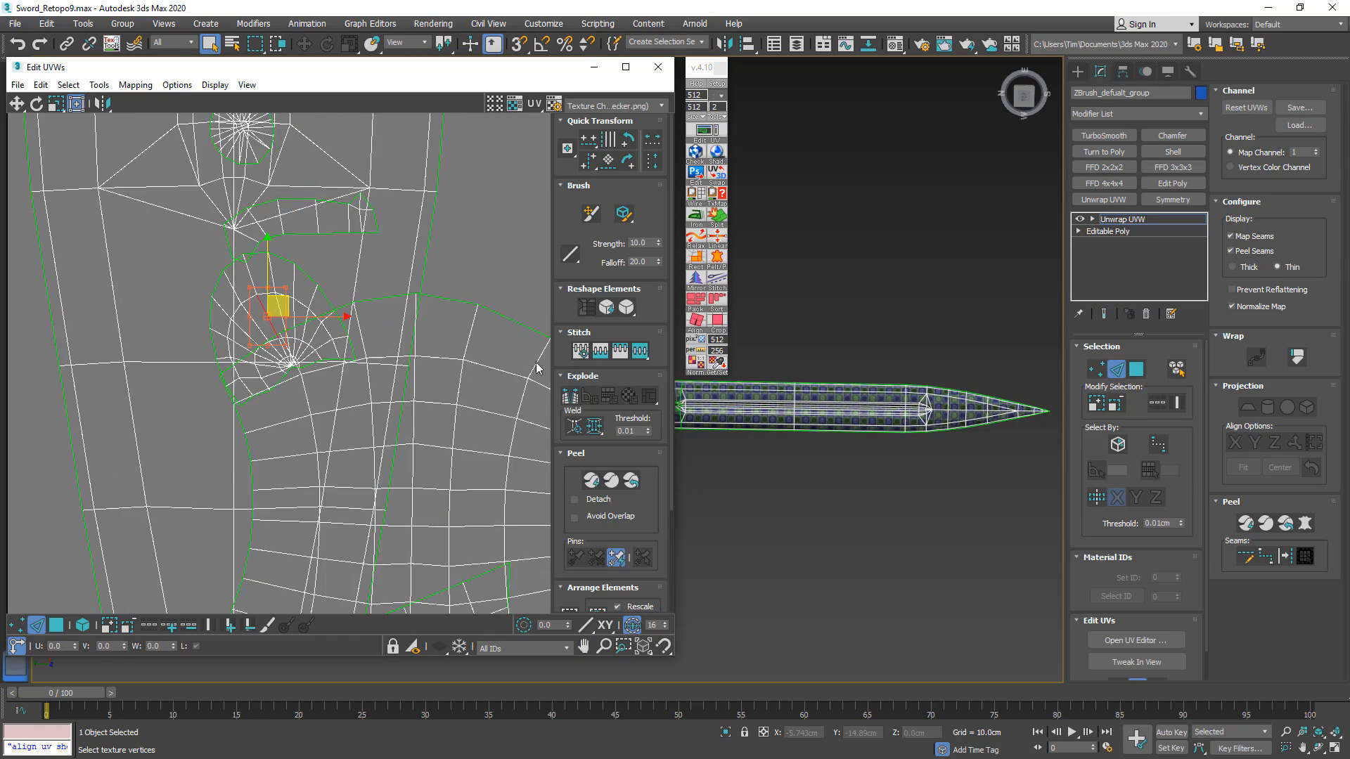
left_click(696, 320)
middle_click_drag(349, 281, 320, 260)
scroll(320, 261, "down", 3)
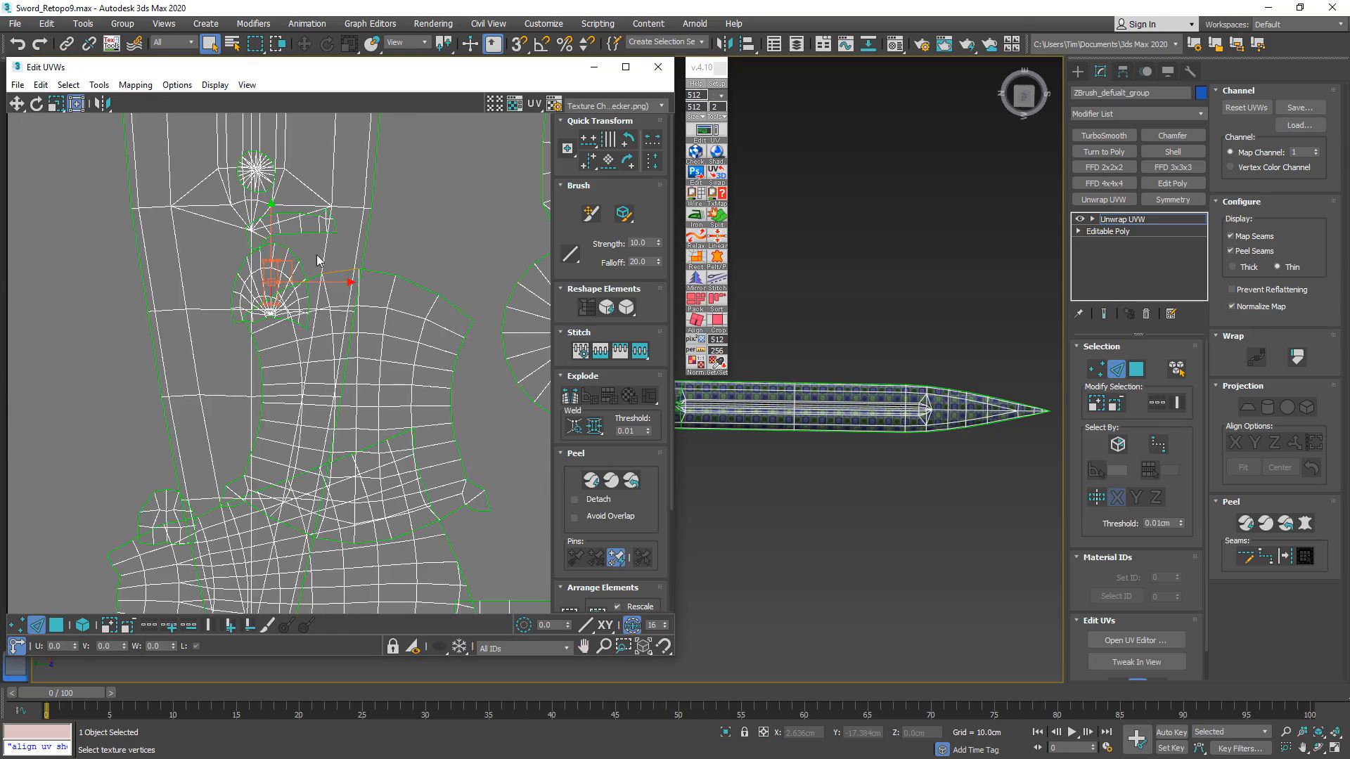
- Straighten the leaf-shaped fan shell near the UV tile's lower-left corner by aligning it to one of its radial edges
scroll(314, 275, "down", 1)
middle_click_drag(282, 406, 315, 275)
middle_click_drag(381, 382, 319, 348)
scroll(318, 348, "down", 3)
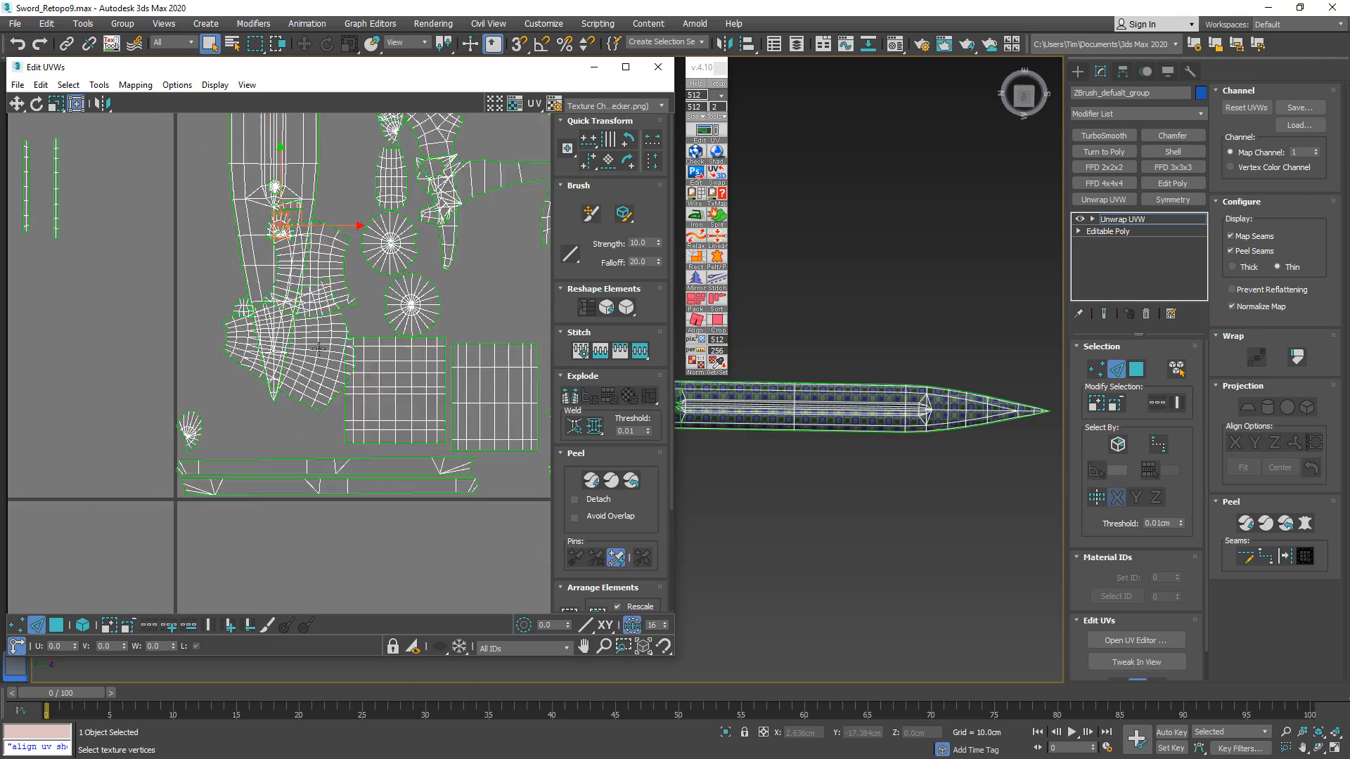
scroll(191, 436, "up", 6)
left_click(206, 408)
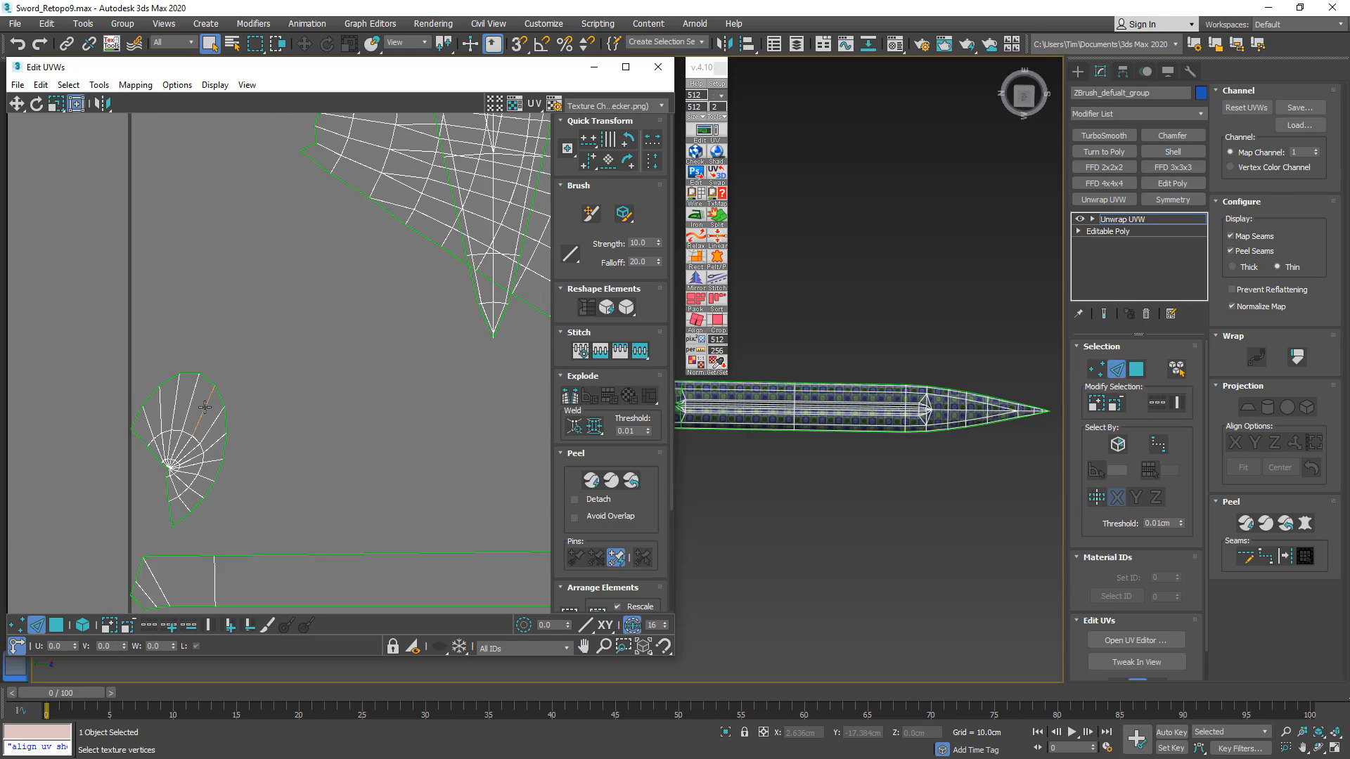
left_click(696, 322)
scroll(247, 356, "down", 6)
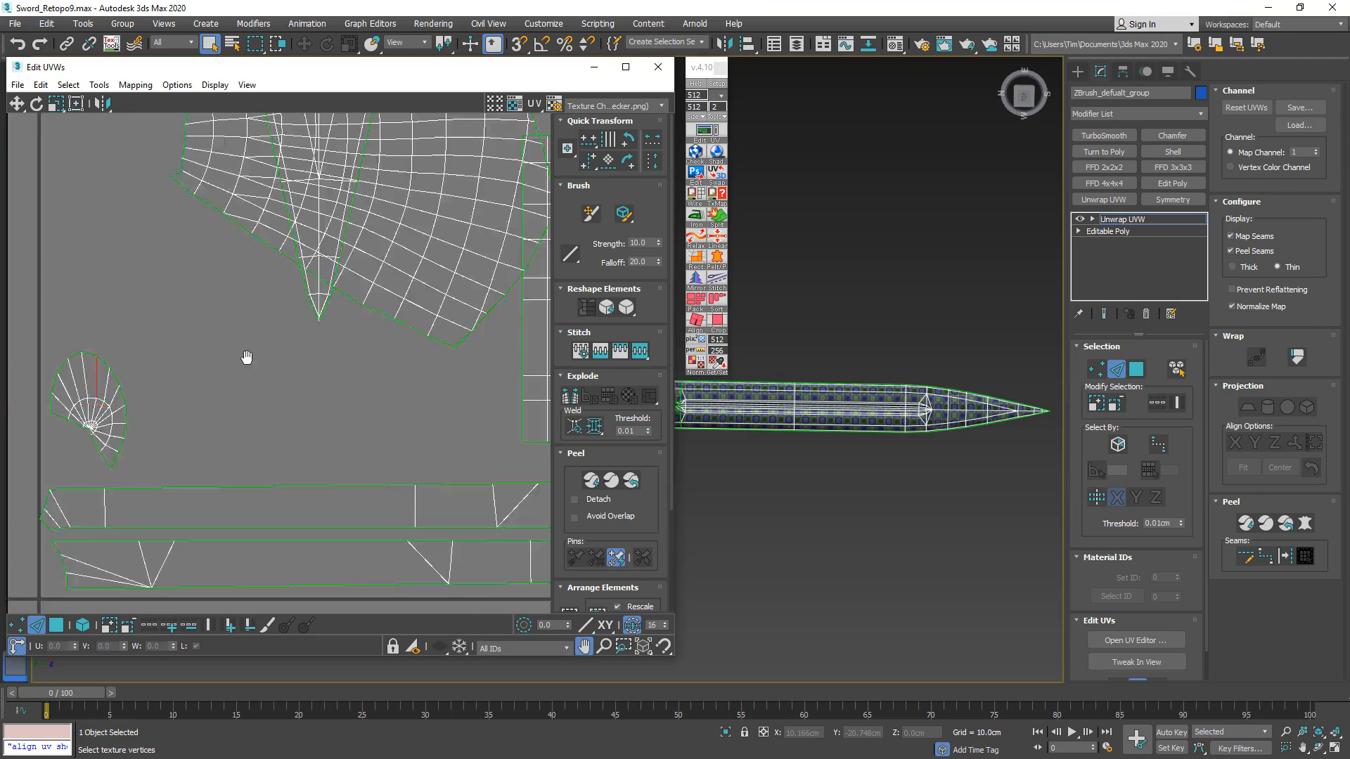
- Straighten the small fan-shaped shell between the two long curved shells and the short strip shell beneath it, each by one selected edge
scroll(341, 340, "up", 6)
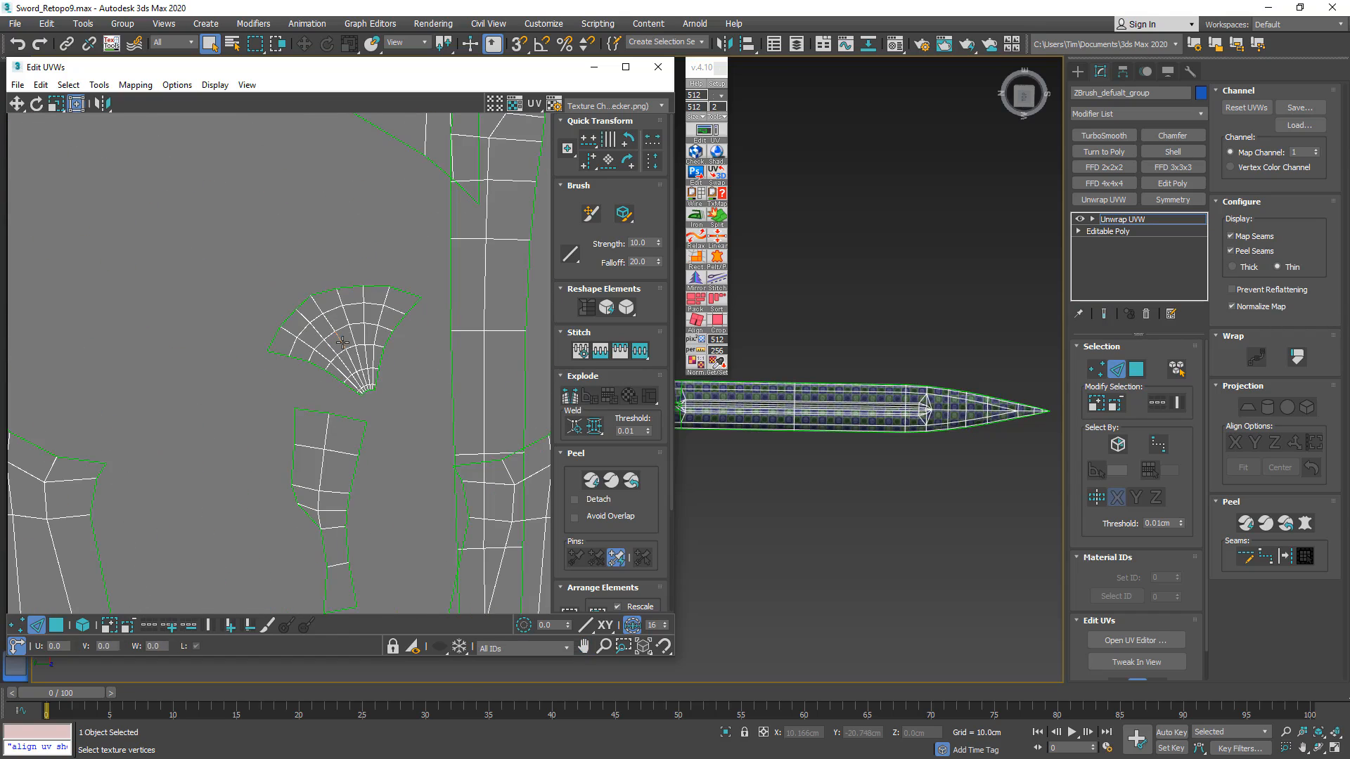
left_click(343, 342)
left_click(697, 322)
scroll(342, 331, "down", 2)
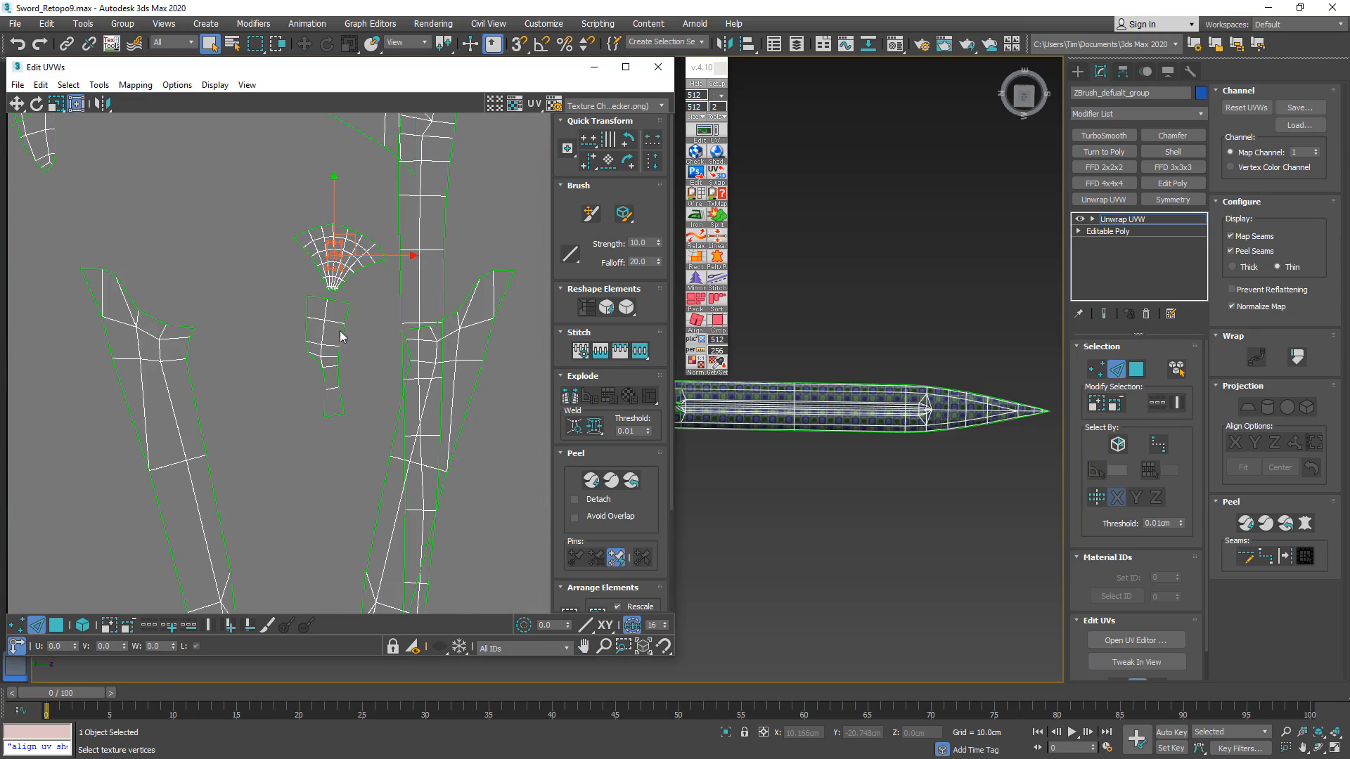
left_click(345, 331)
left_click(695, 321)
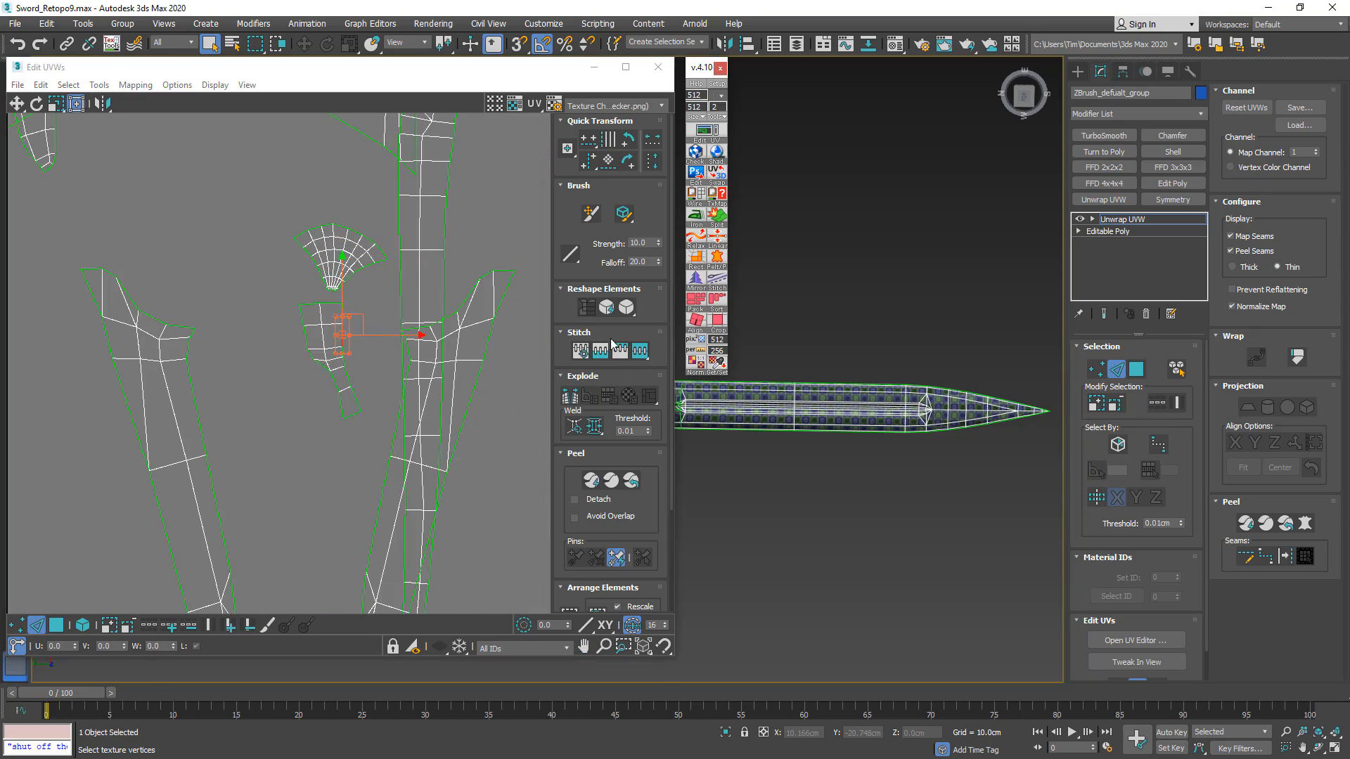
- Straighten the small narrow shell just above the vase-shaped grid shell by aligning it to one of its edges
scroll(392, 322, "down", 4)
scroll(210, 368, "down", 5)
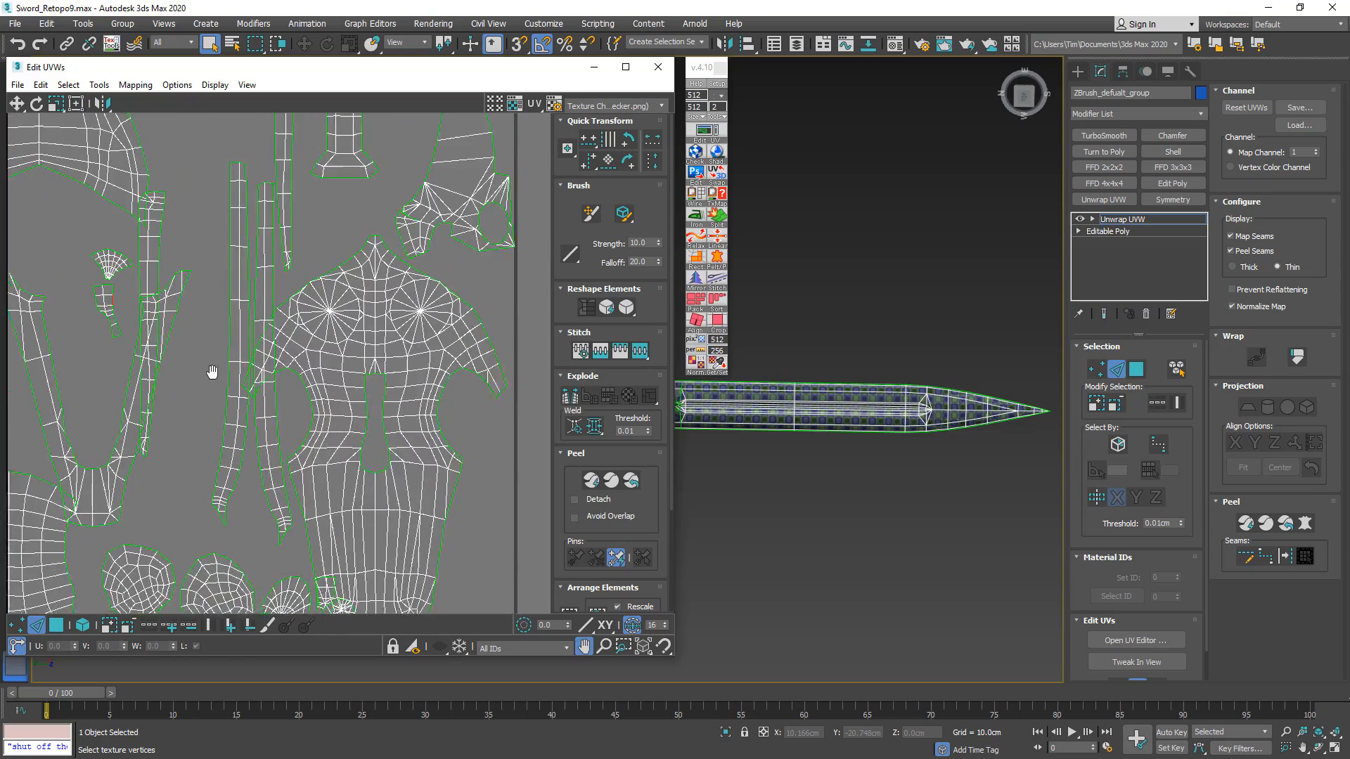
middle_click_drag(281, 485, 401, 383)
scroll(402, 383, "up", 6)
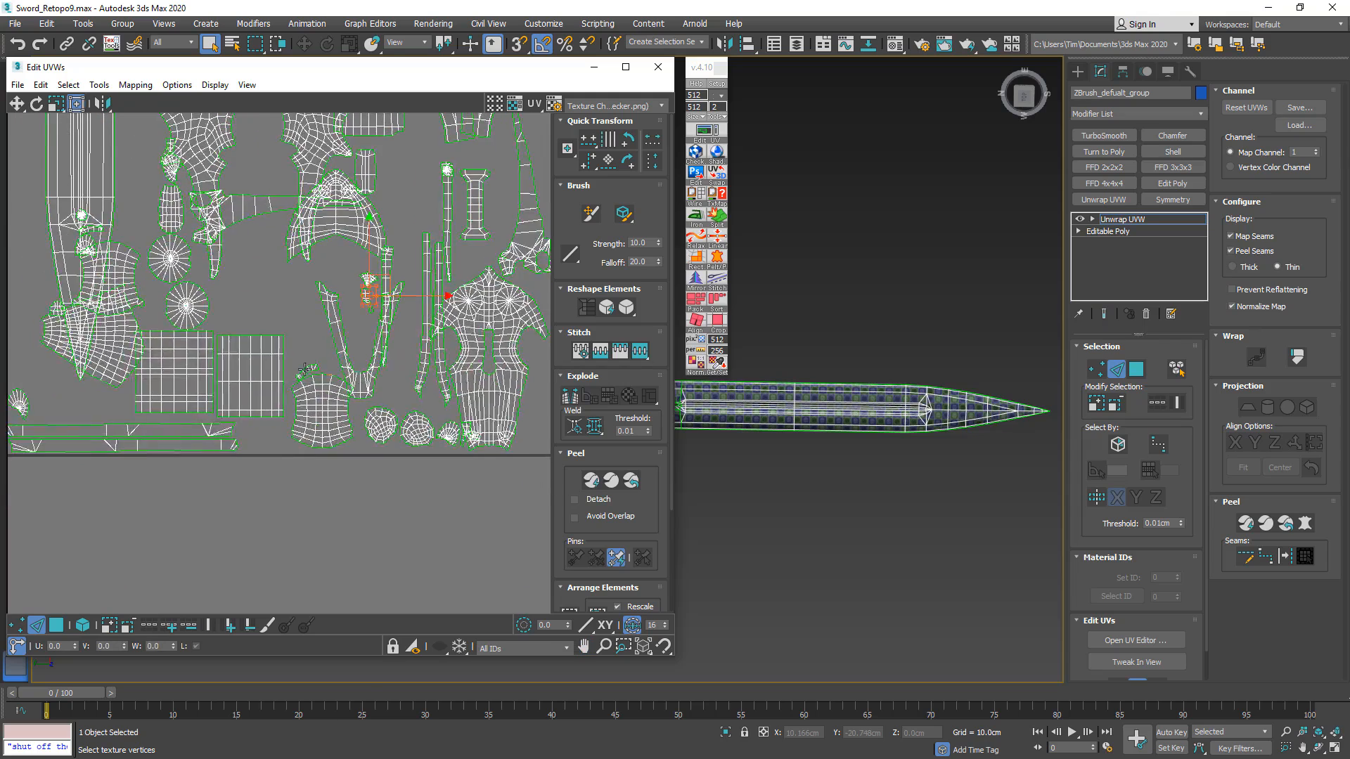
left_click(336, 381)
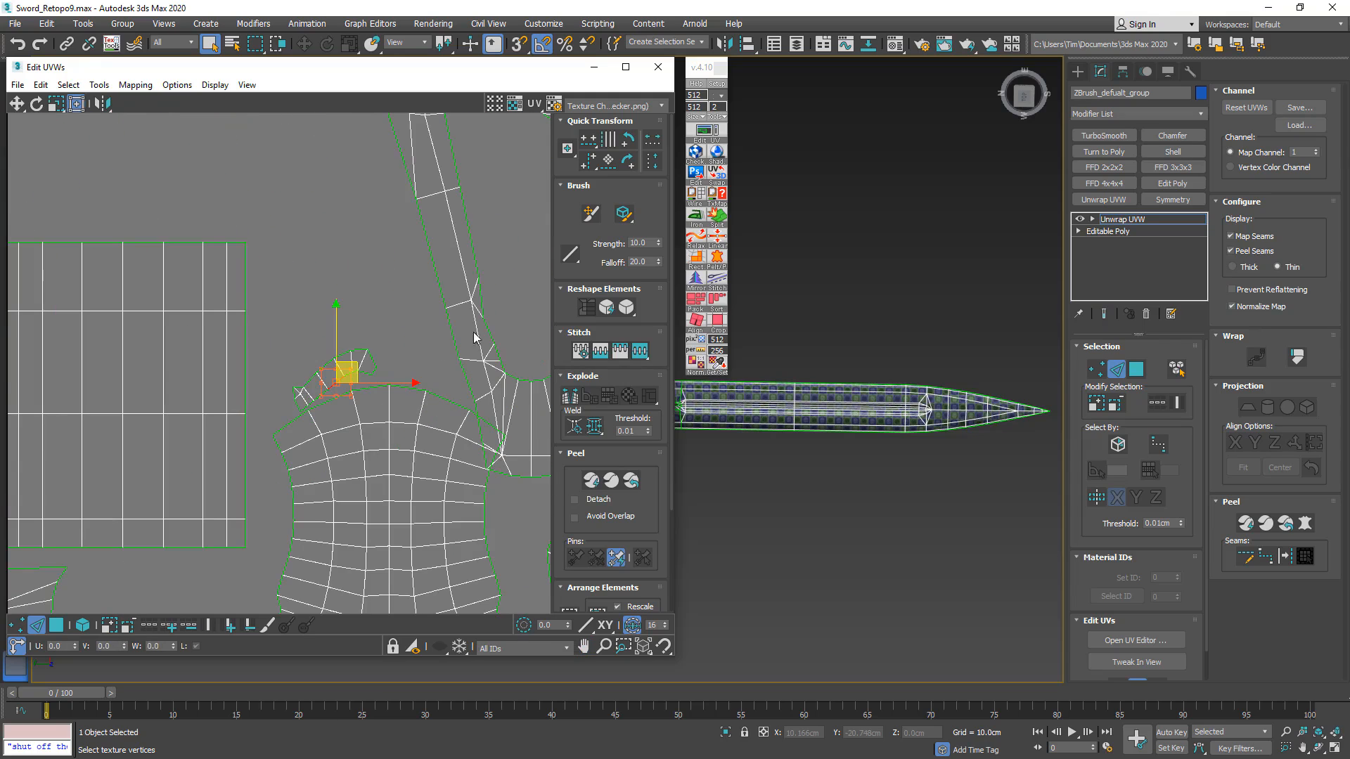
scroll(372, 261, "down", 5)
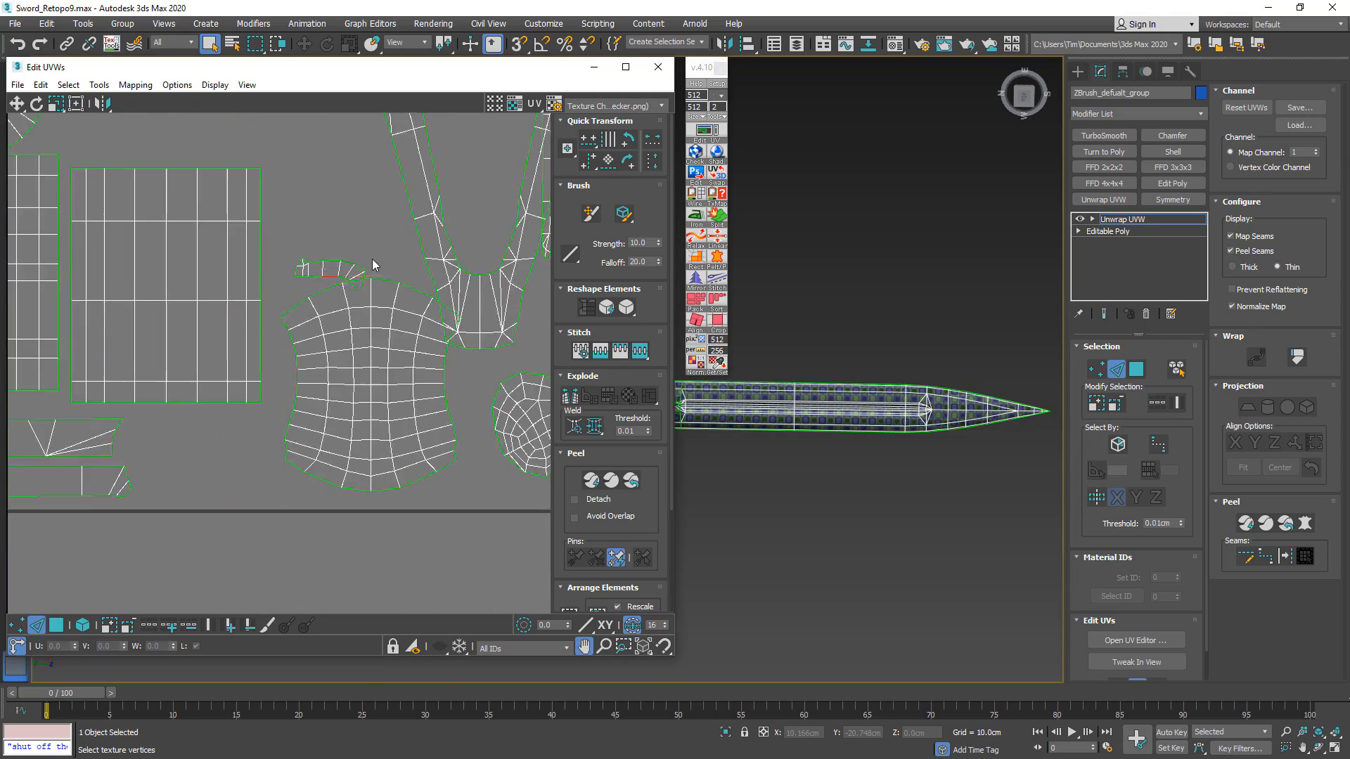
- Move the large spiked guard shell outside the UV tile to its left and apply Quick Peel to it
middle_click_drag(373, 259, 289, 583)
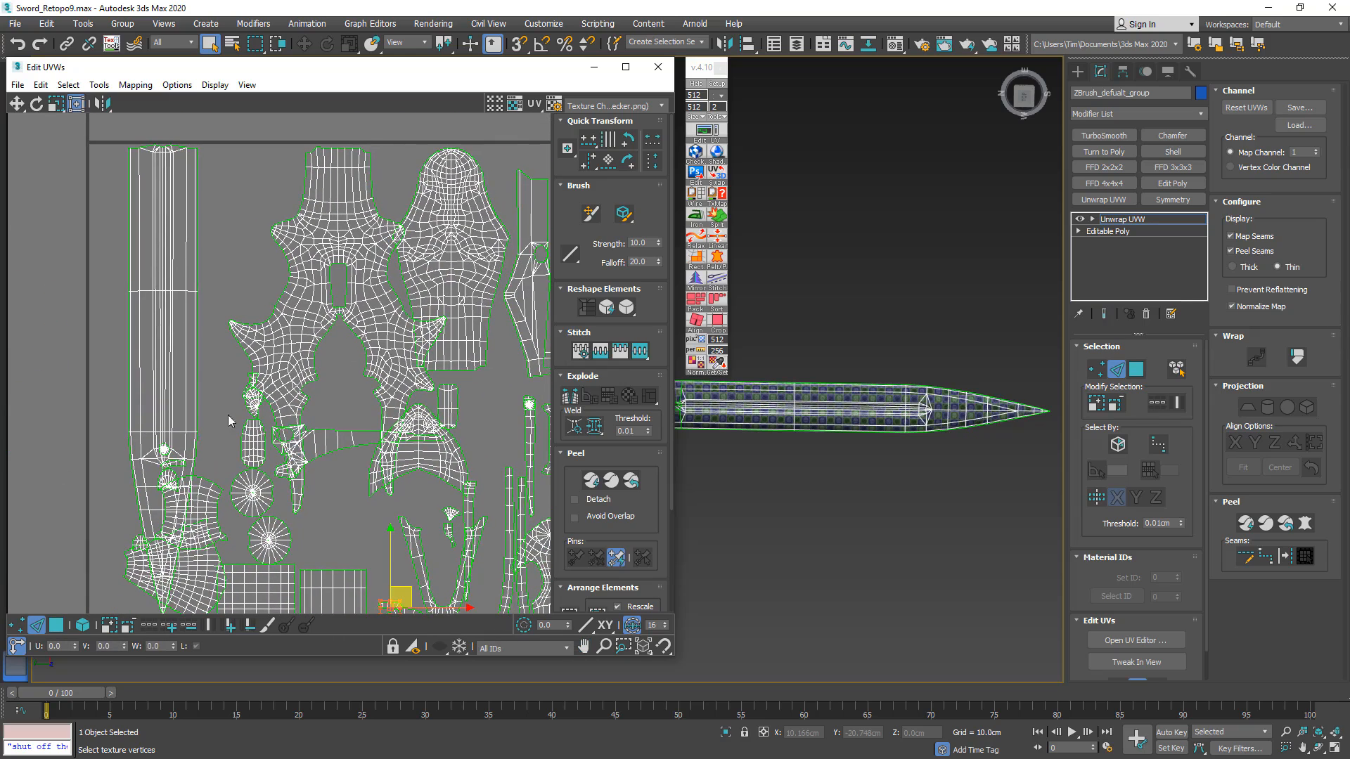
left_click(81, 629)
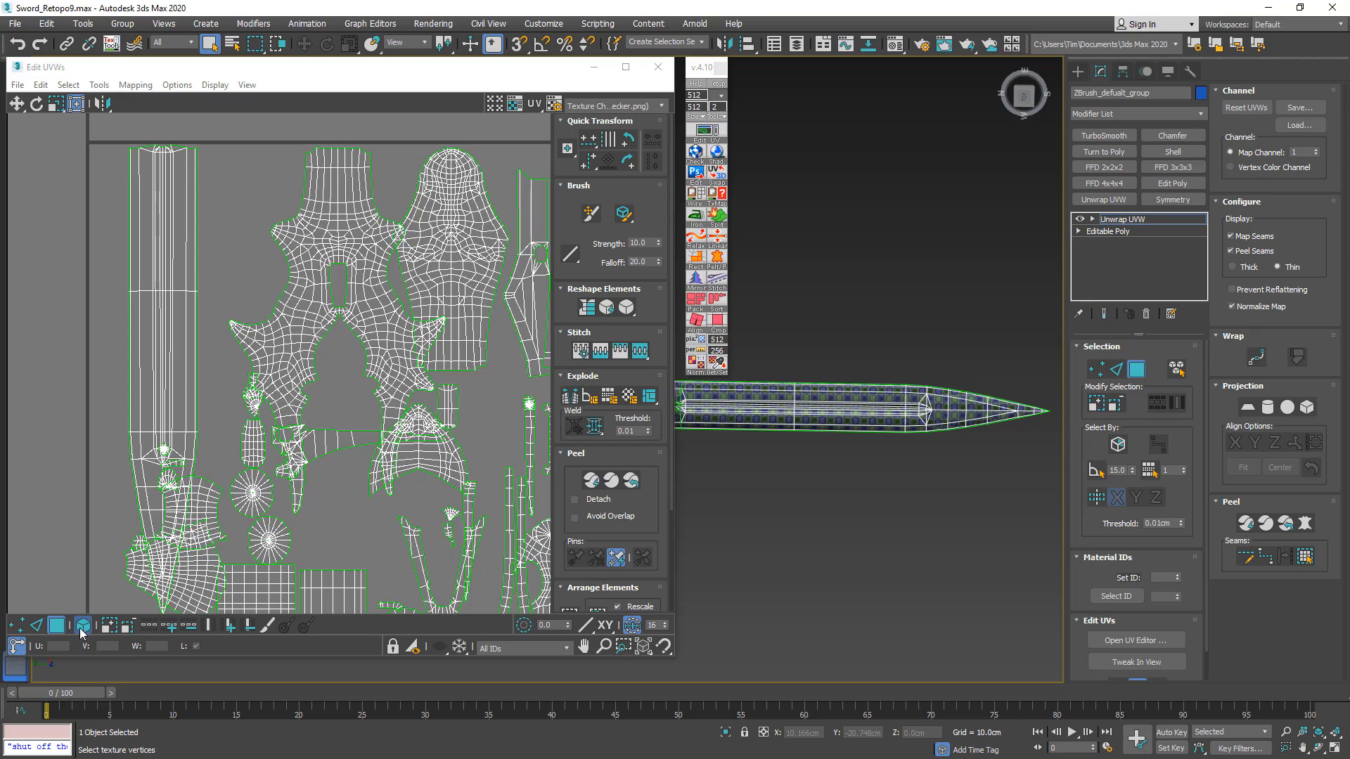
left_click(314, 307)
scroll(329, 300, "down", 4)
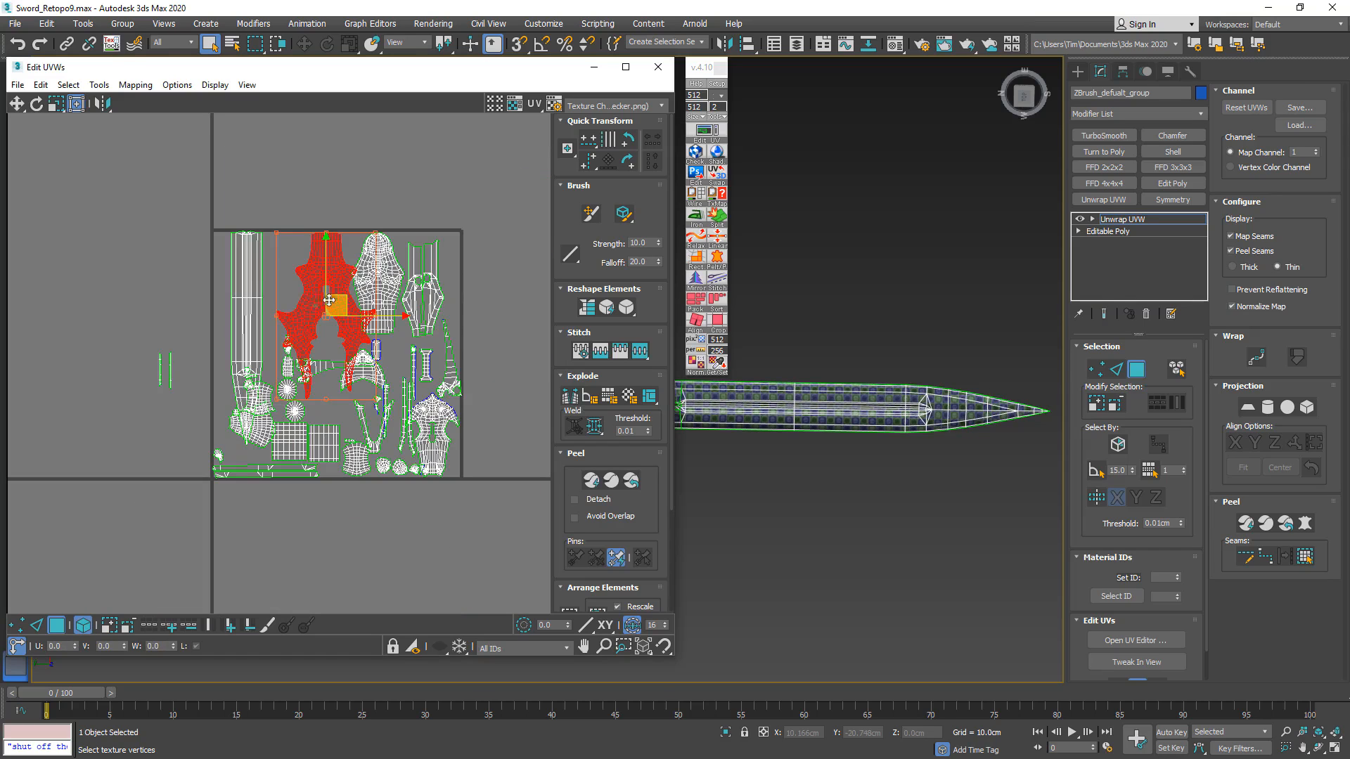
left_click_drag(328, 300, 102, 247)
scroll(229, 316, "up", 3)
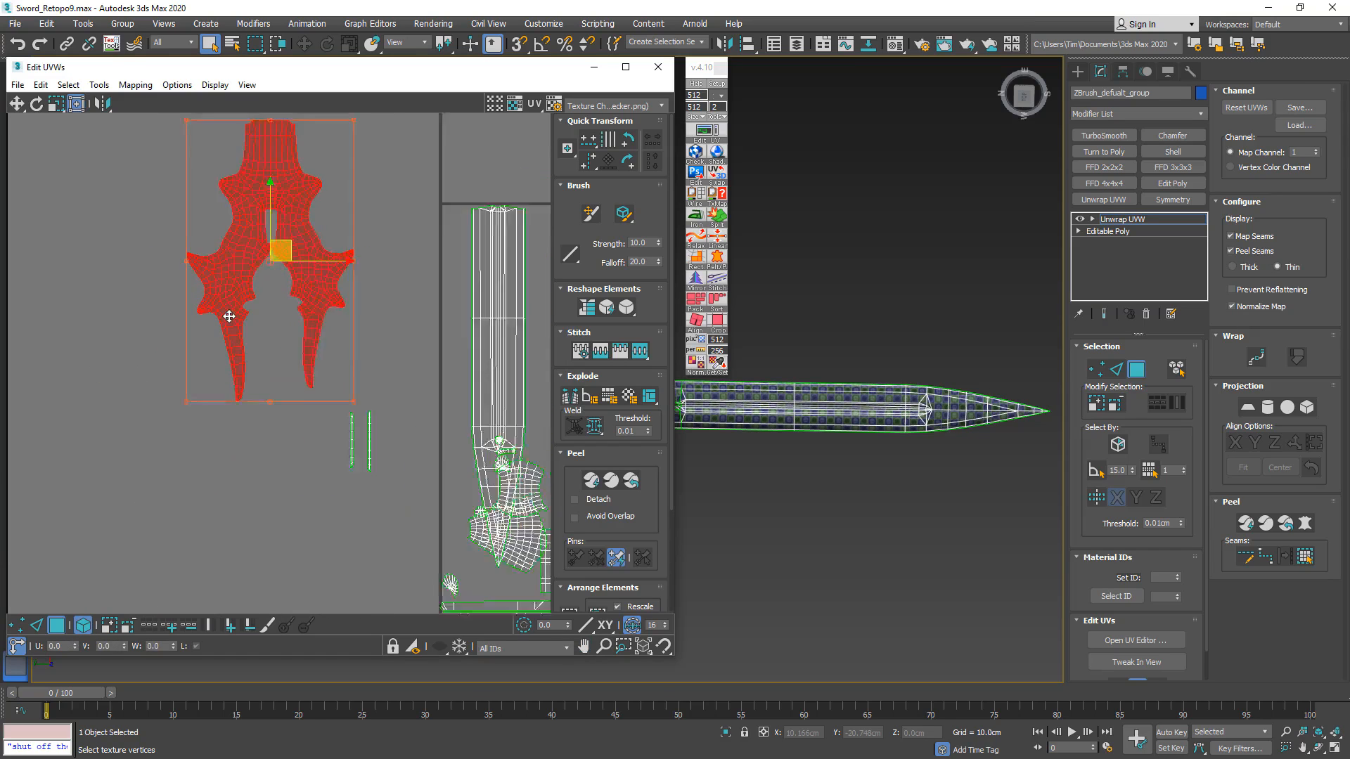
scroll(229, 316, "up", 2)
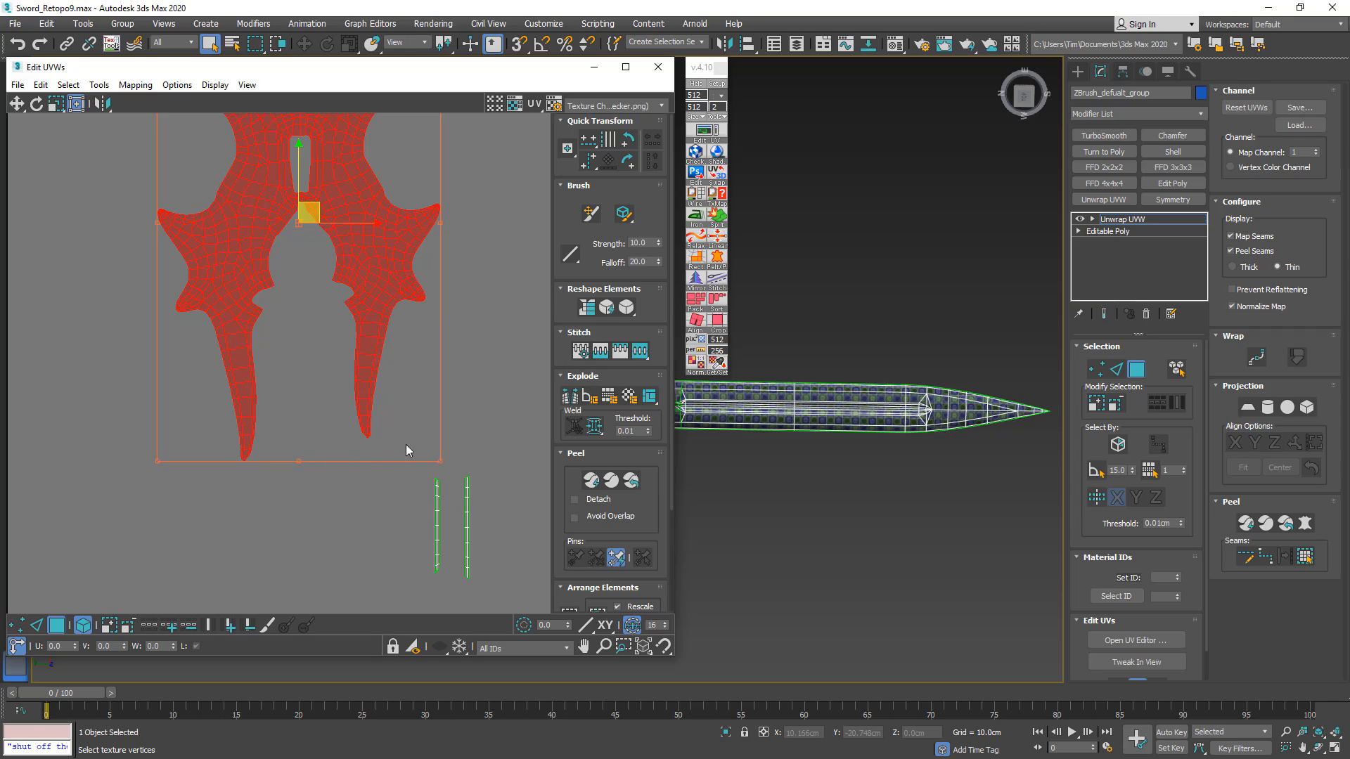
left_click(594, 488)
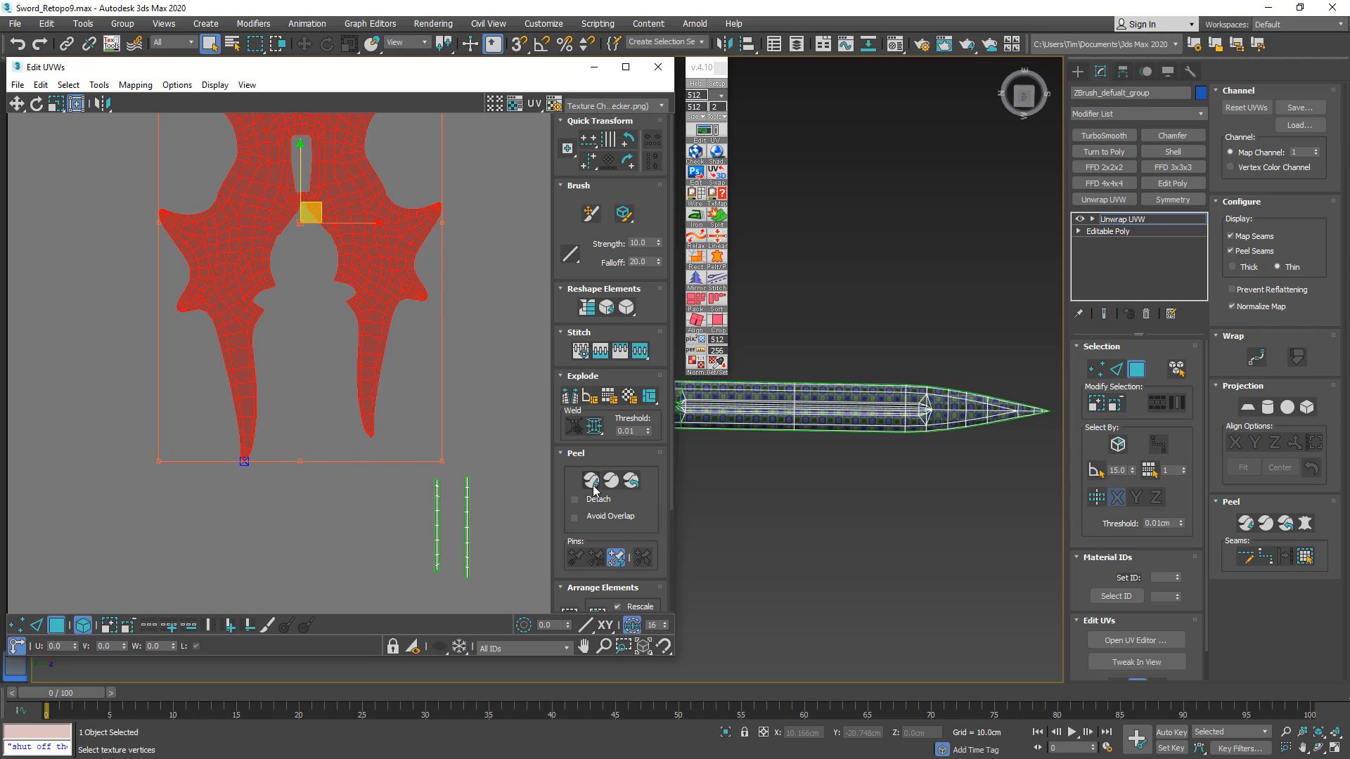
middle_click_drag(419, 279, 392, 349)
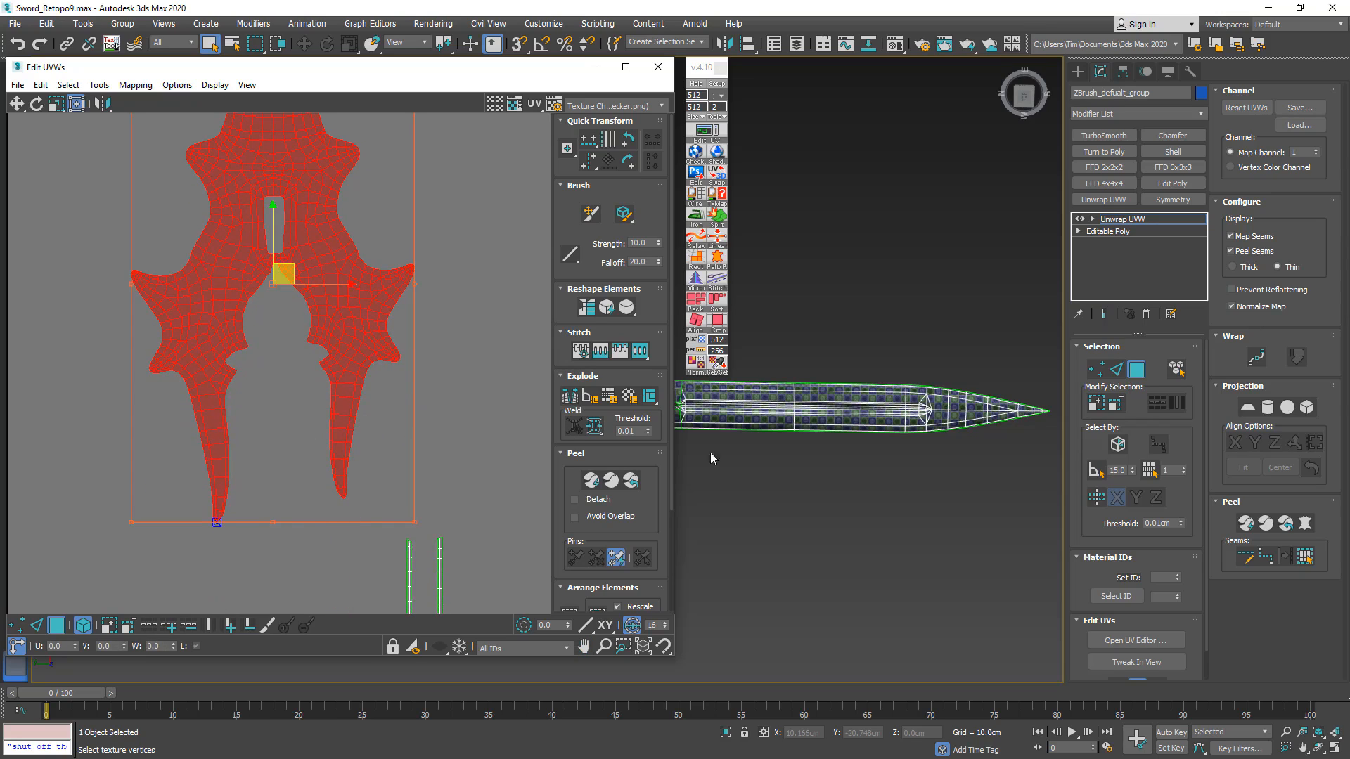
- Inspect the selected spiked guard faces on the sword model and collapse the Unwrap UVW modifier into the editable poly
middle_click_drag(879, 487, 1036, 490)
mouse_move(847, 469)
middle_mouse_down()
mouse_move(1007, 471)
mouse_move(886, 459)
middle_mouse_up()
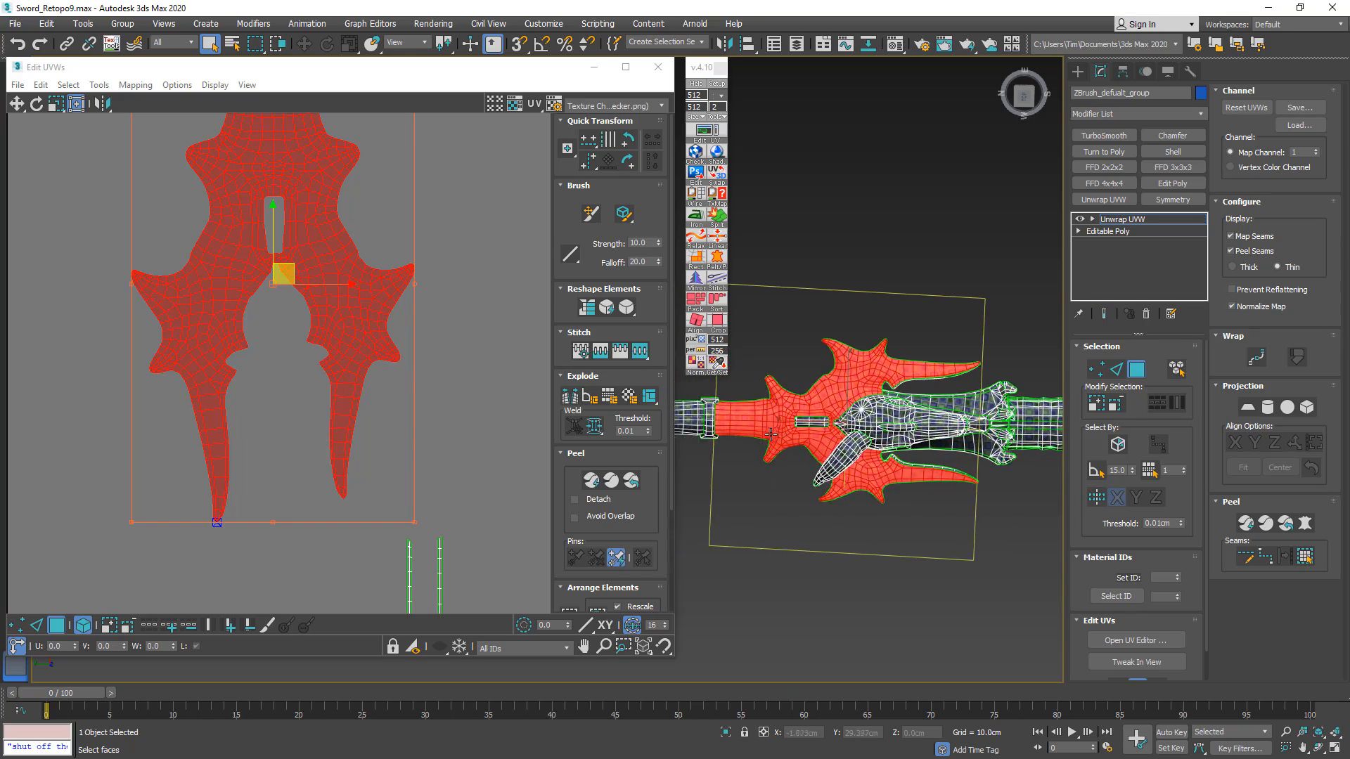
scroll(772, 434, "up", 2)
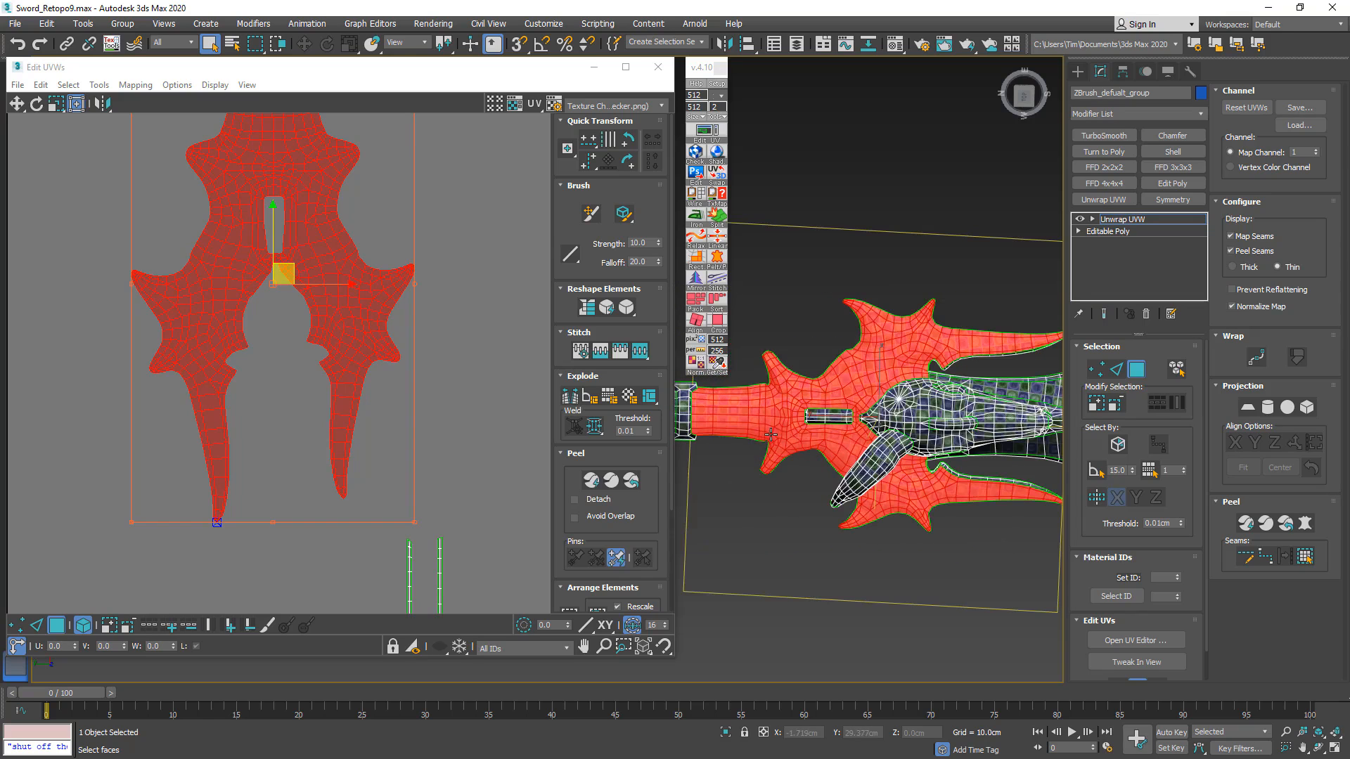
left_click(1024, 95)
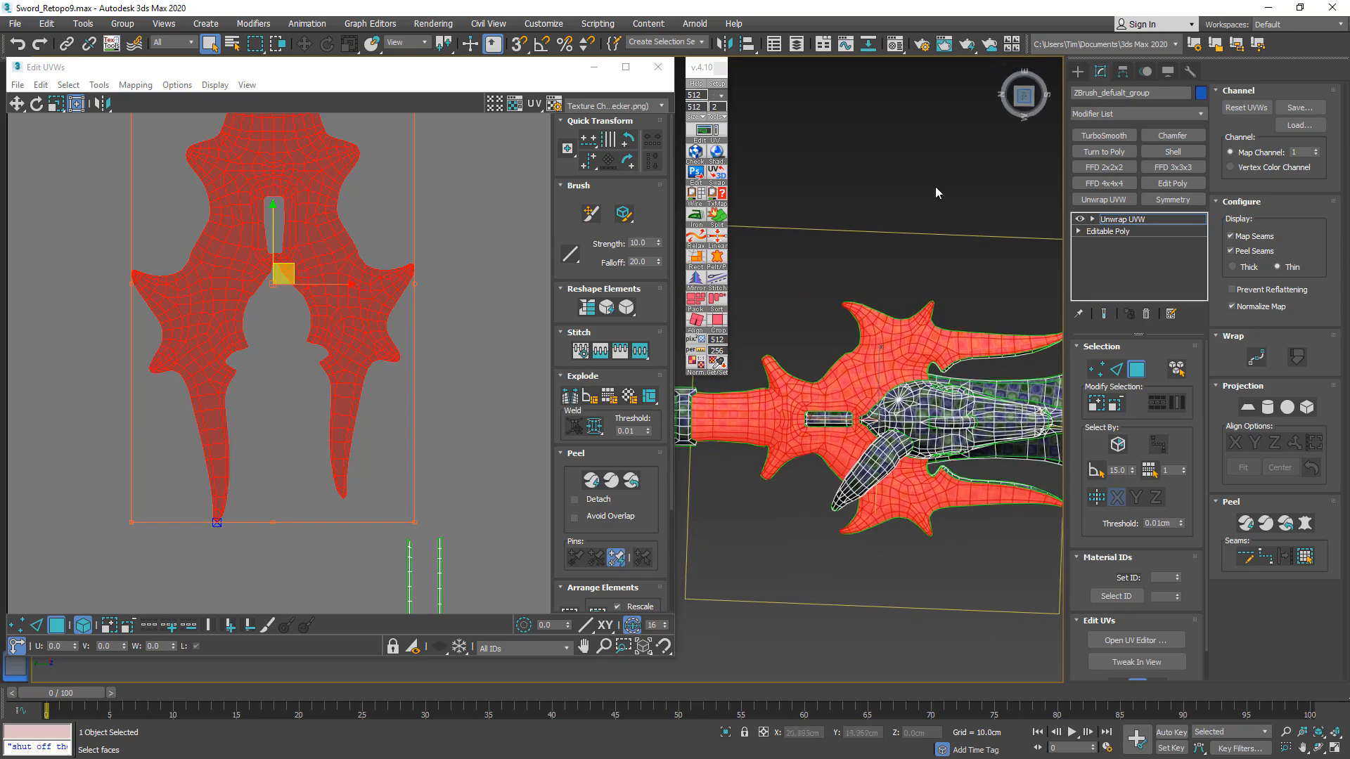
right_click(1108, 219)
left_click(1161, 348)
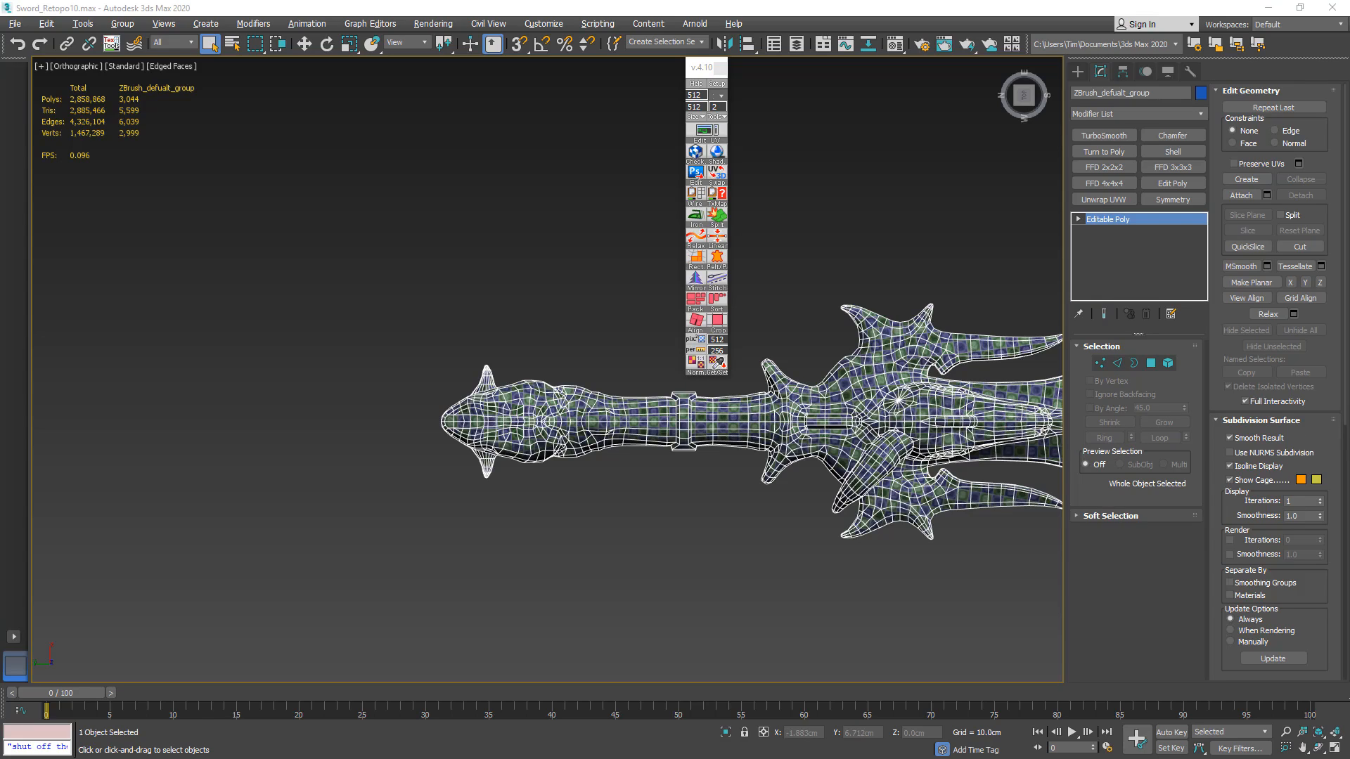
- Close the floating script toolbar, limit the guard's polygon selection to its upper half, and delete those polygons
left_click(721, 68)
left_click(1149, 363)
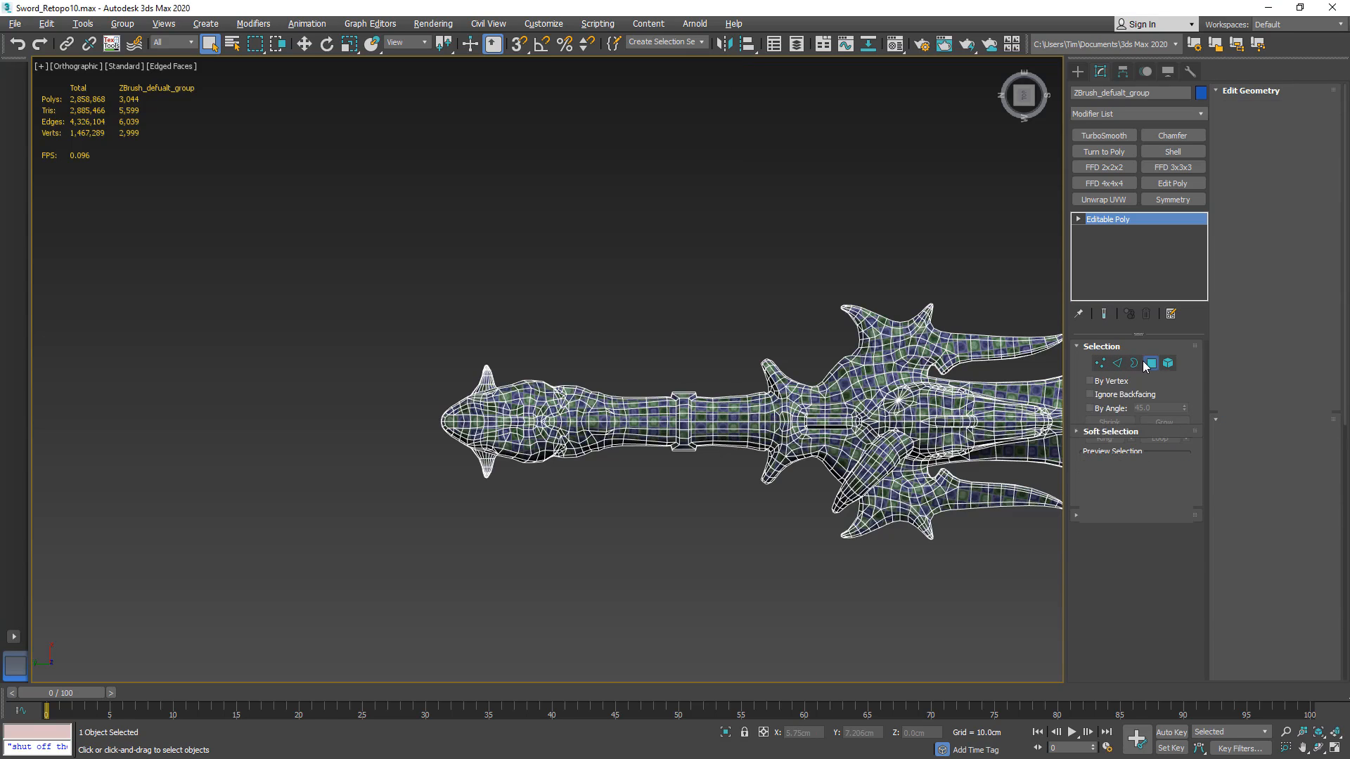
middle_click_drag(804, 378, 673, 362)
scroll(673, 362, "up", 2)
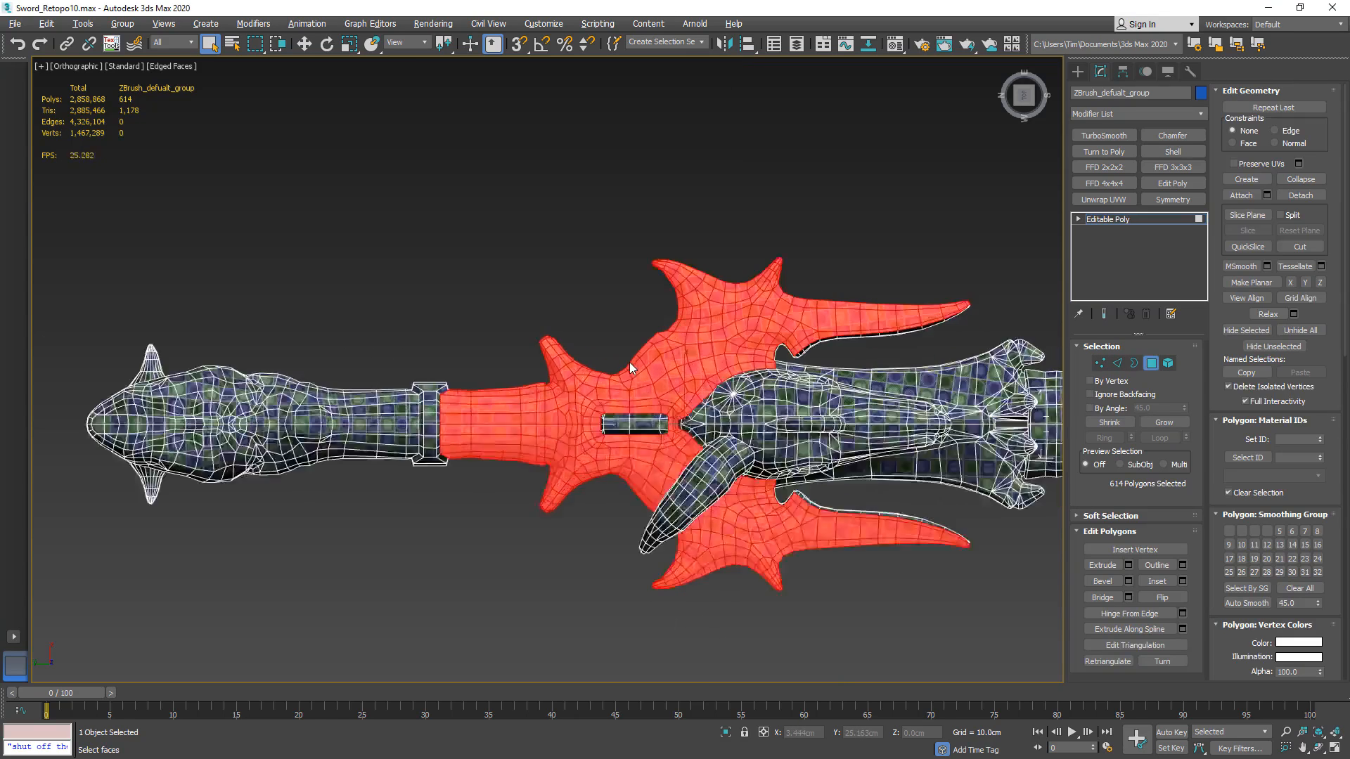
scroll(630, 363, "up", 4)
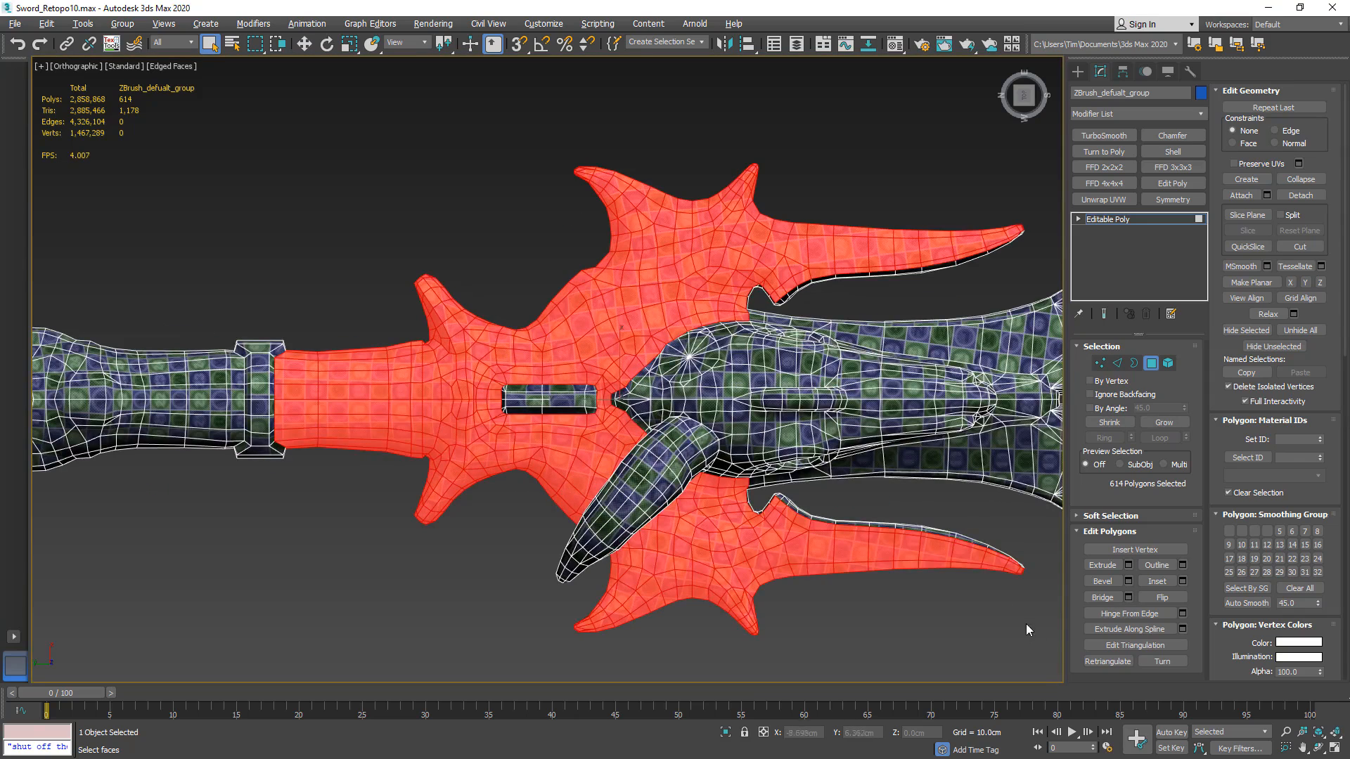
left_click_drag(275, 450, 233, 413)
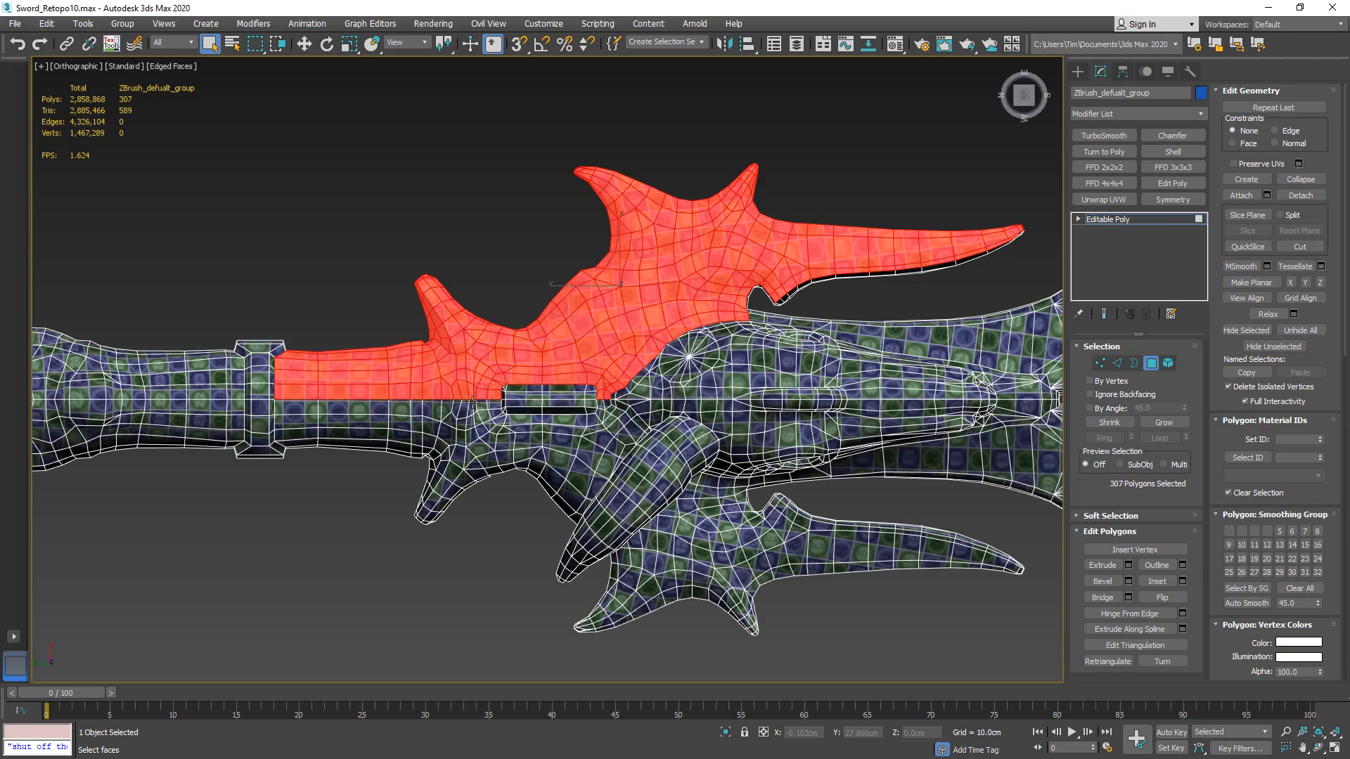
key("Delete")
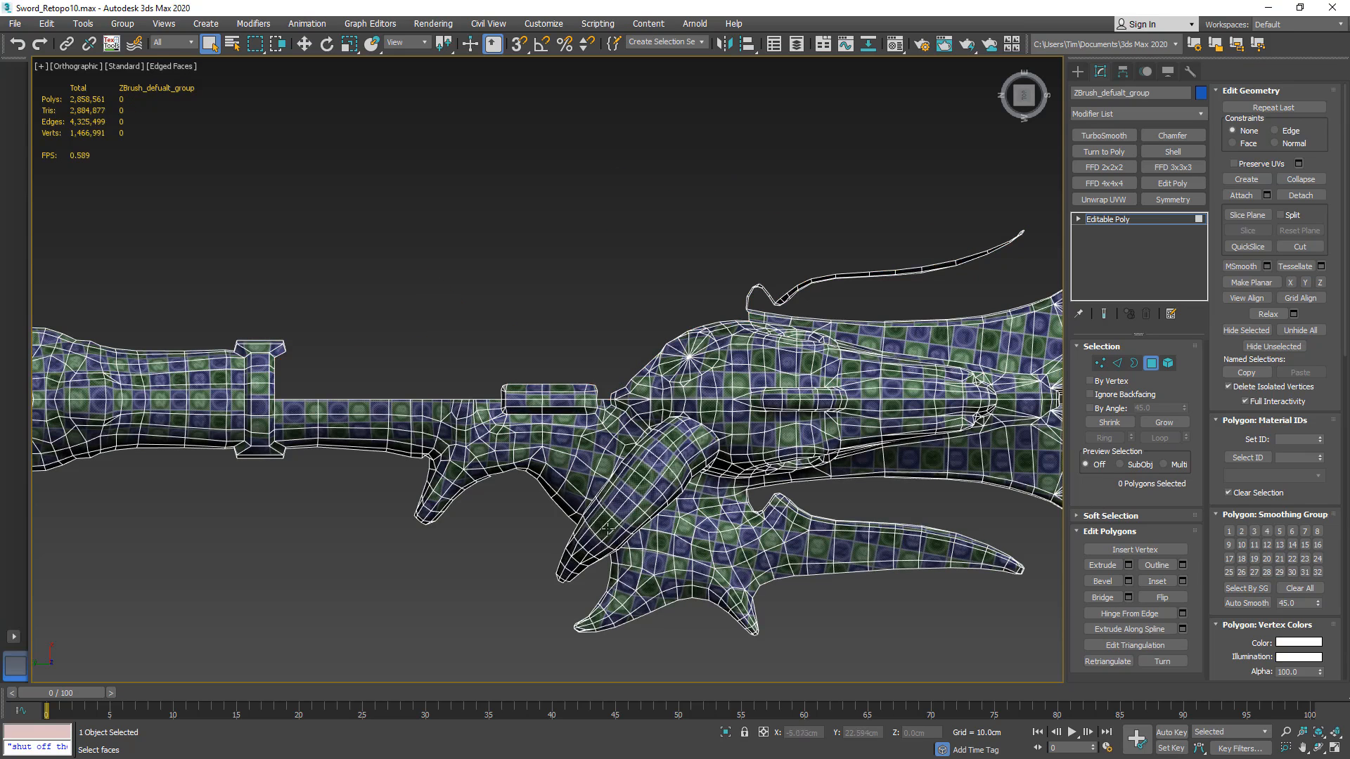
- Select the remaining half-guard shell in a new Unwrap UVW modifier and collapse the modifier into the editable poly
left_click(1151, 363)
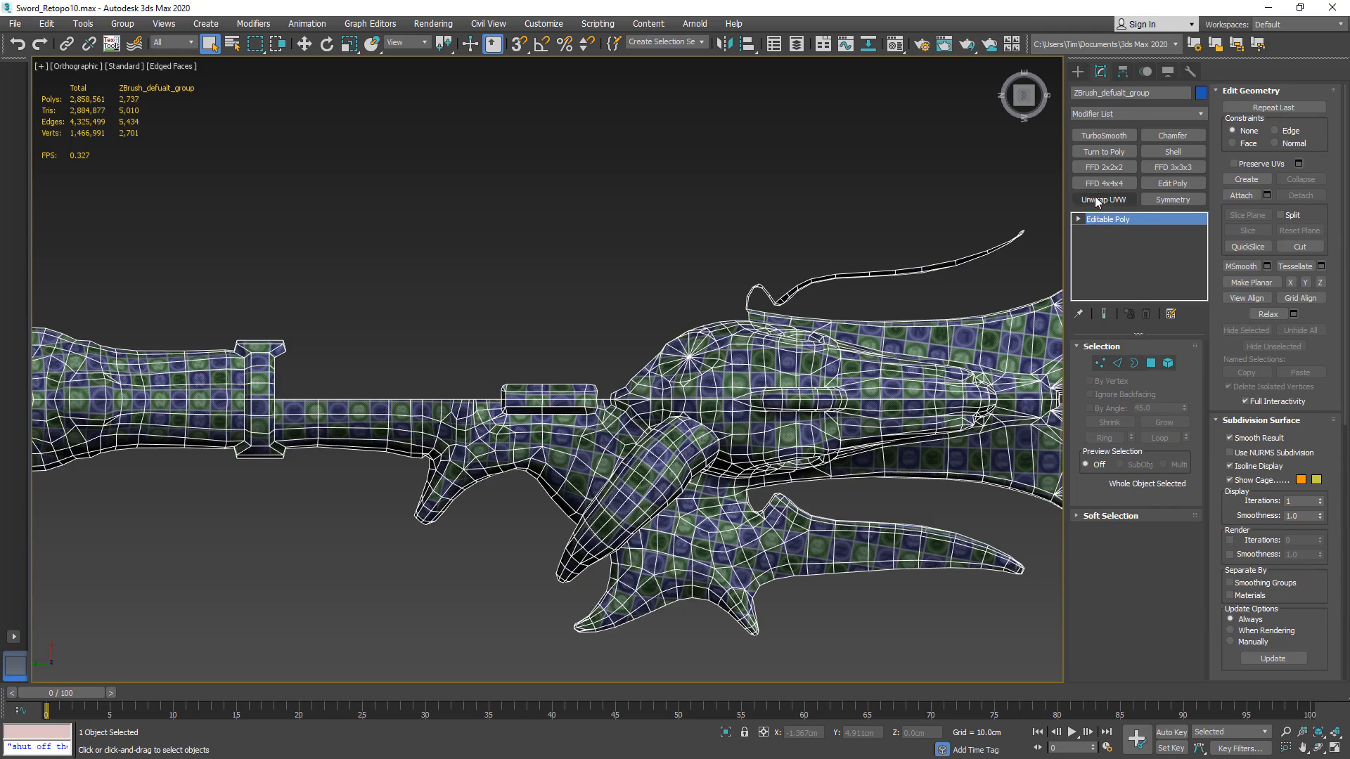
left_click(1098, 202)
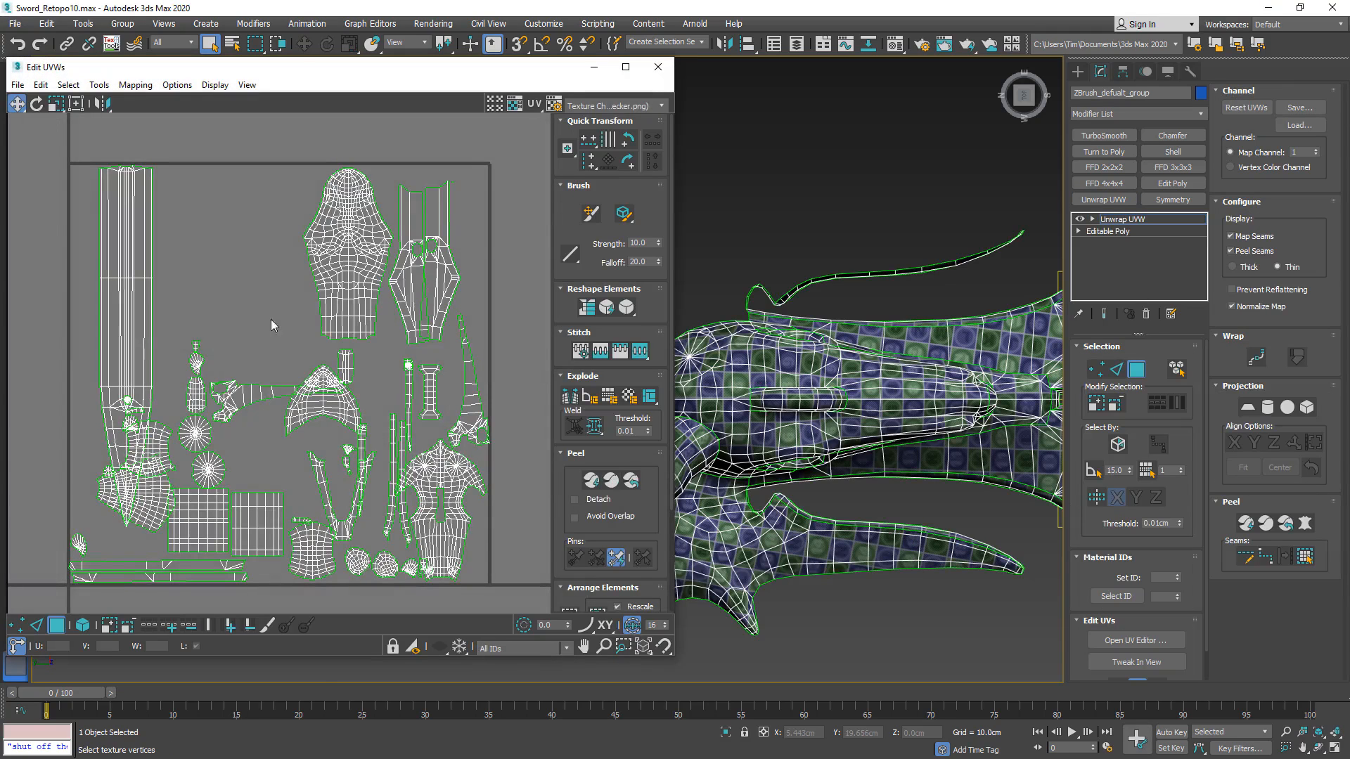
middle_click_drag(188, 299, 303, 332)
scroll(301, 331, "down", 4)
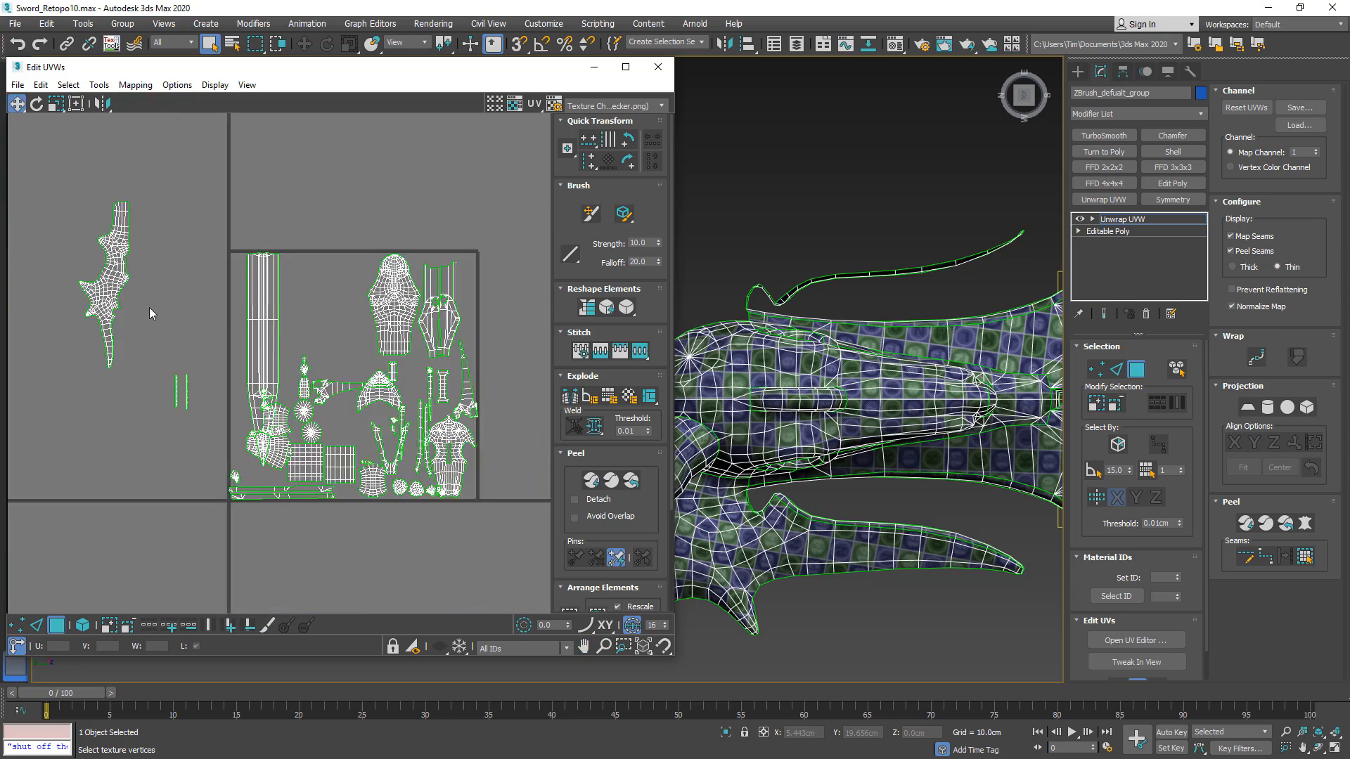
middle_click_drag(149, 306, 281, 307)
left_click_drag(189, 390, 286, 171)
right_click(1132, 219)
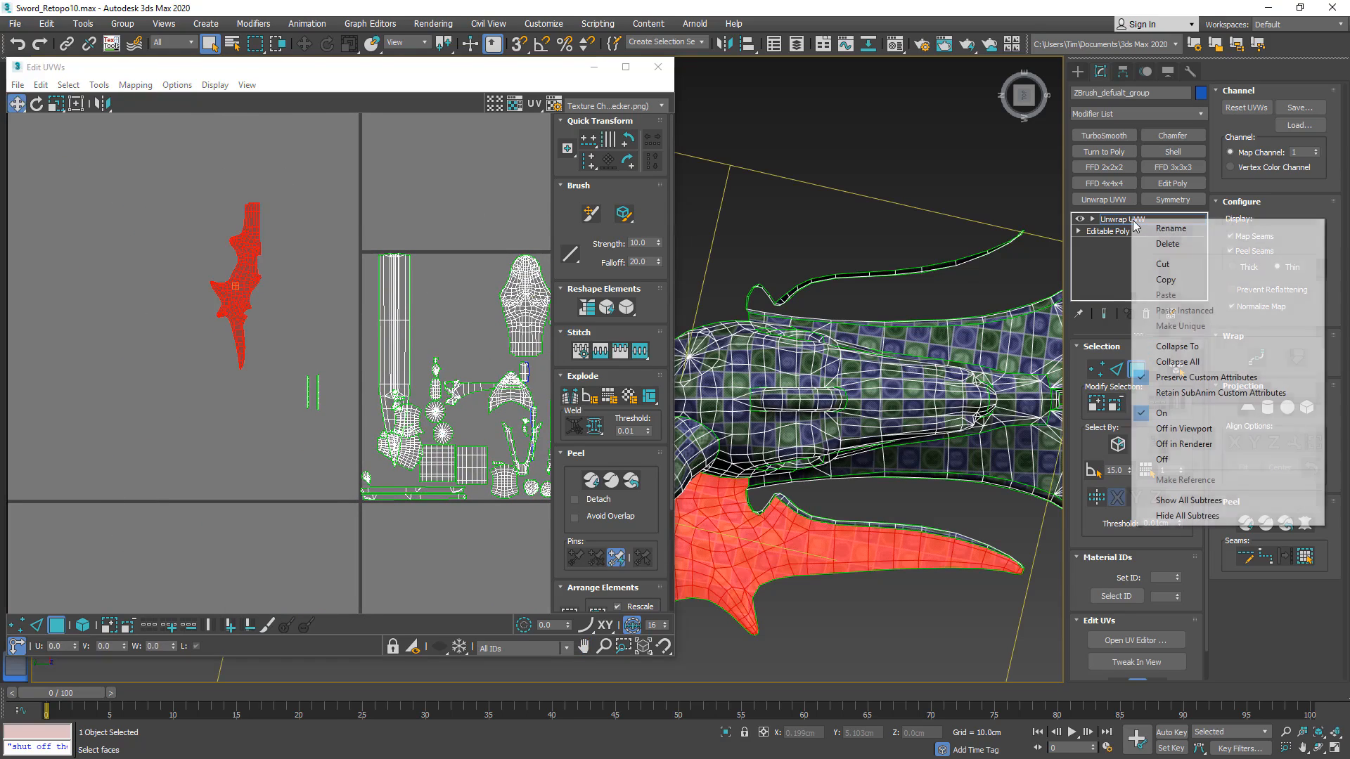
left_click(1205, 349)
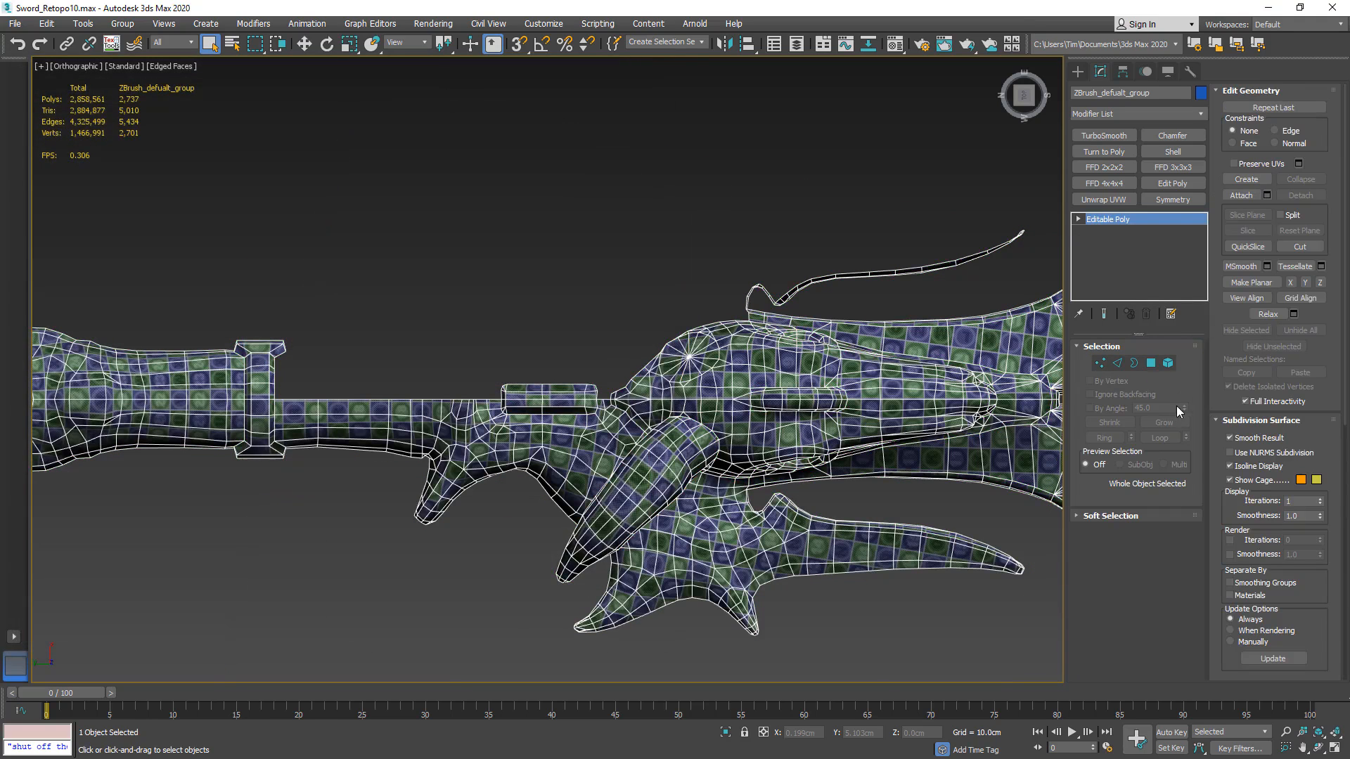
- Detach the selected lower-half guard polygons as a clone named Object001, leaving the original polygons in place
left_click(1147, 366)
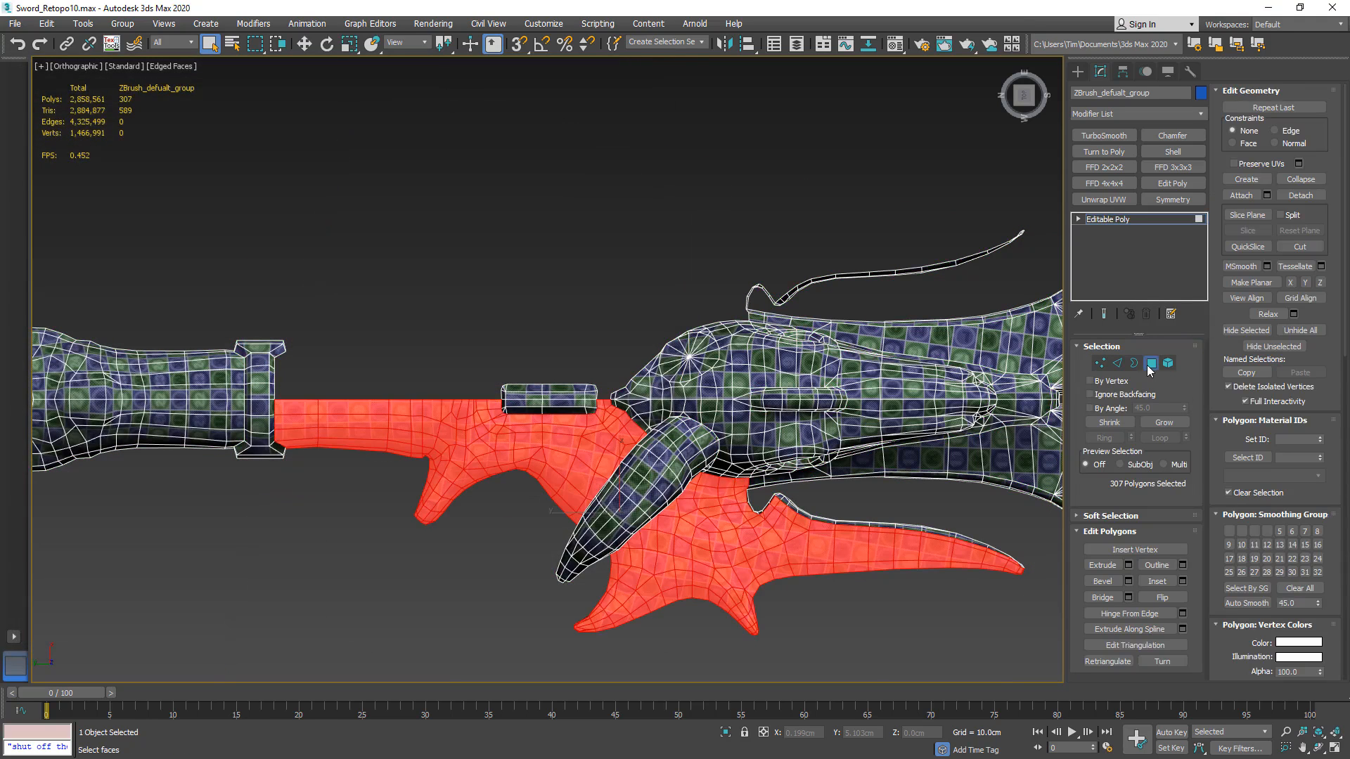
left_click(1301, 196)
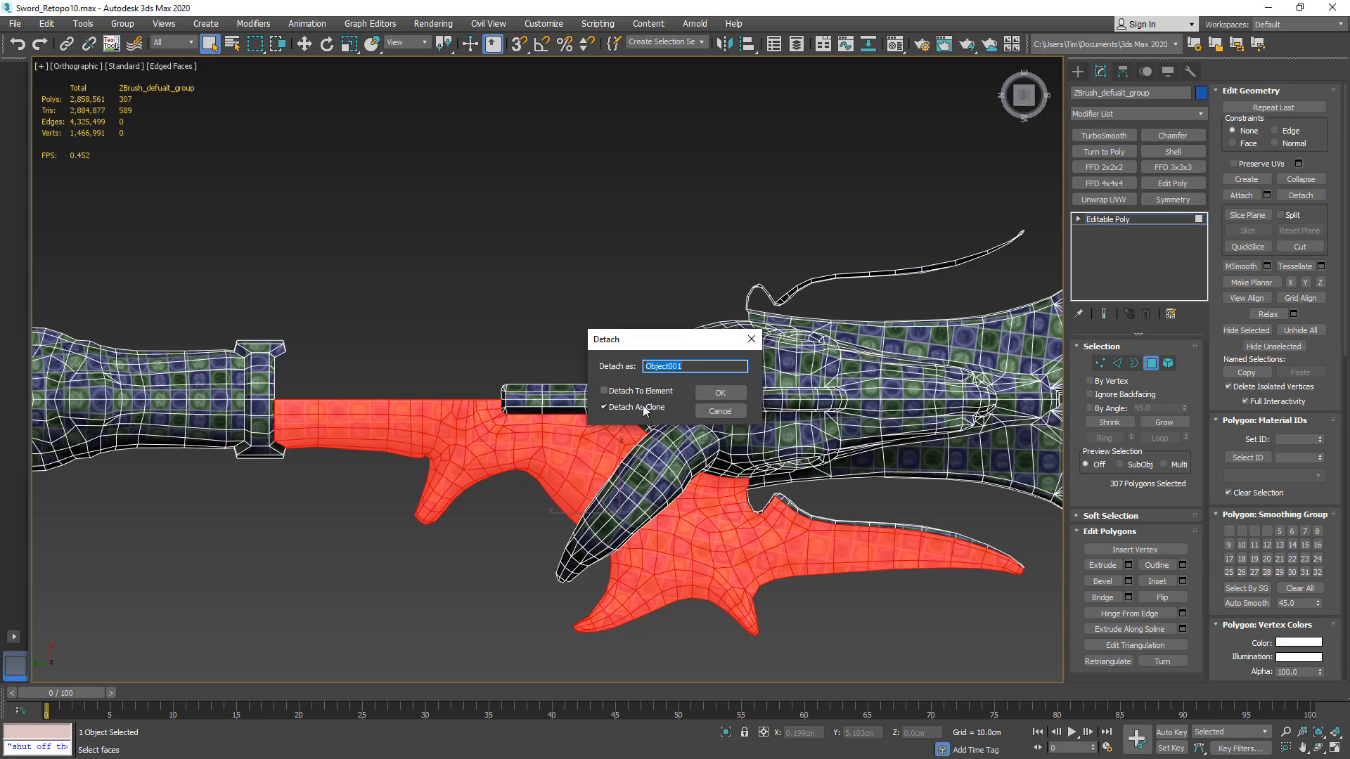
left_click(711, 394)
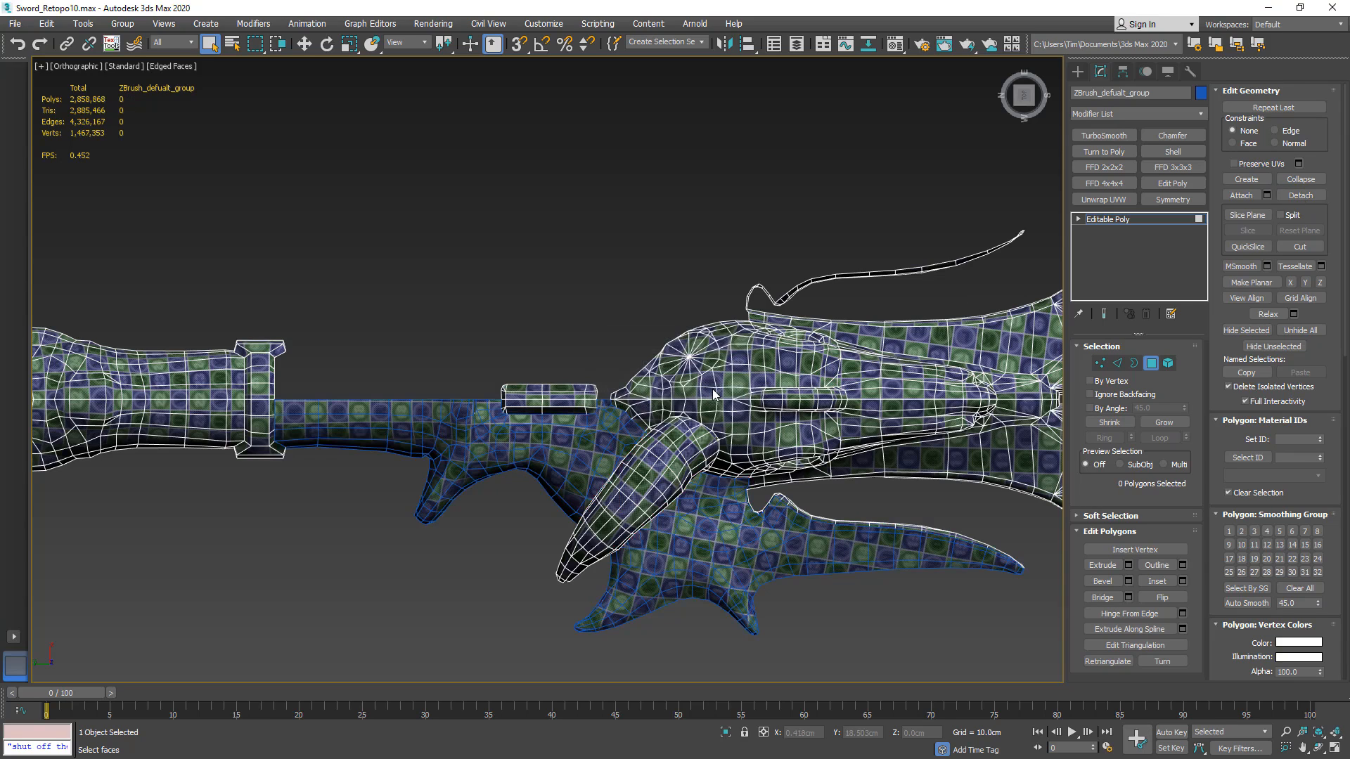
left_click(1152, 364)
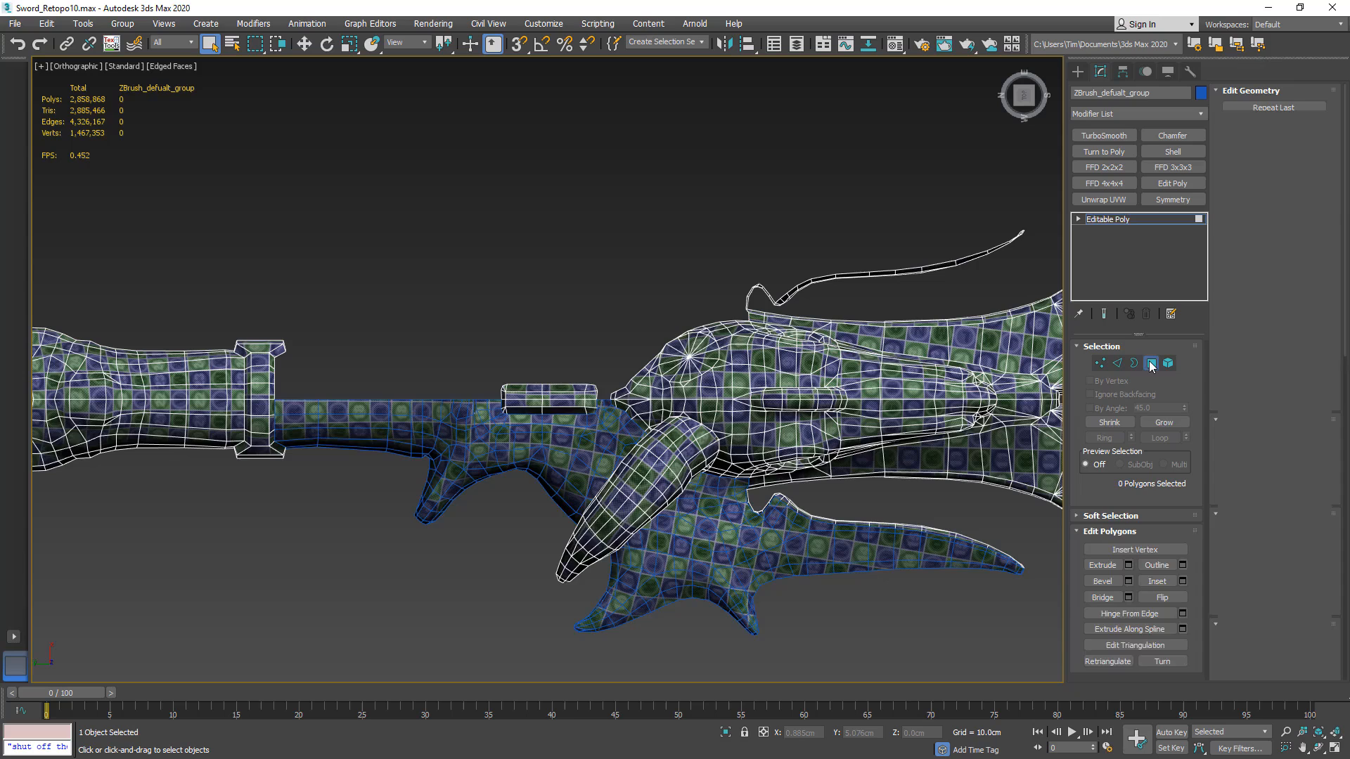
- Mirror the detached guard half on the X axis with No Clone and a 0.0 cm offset
left_click(486, 448)
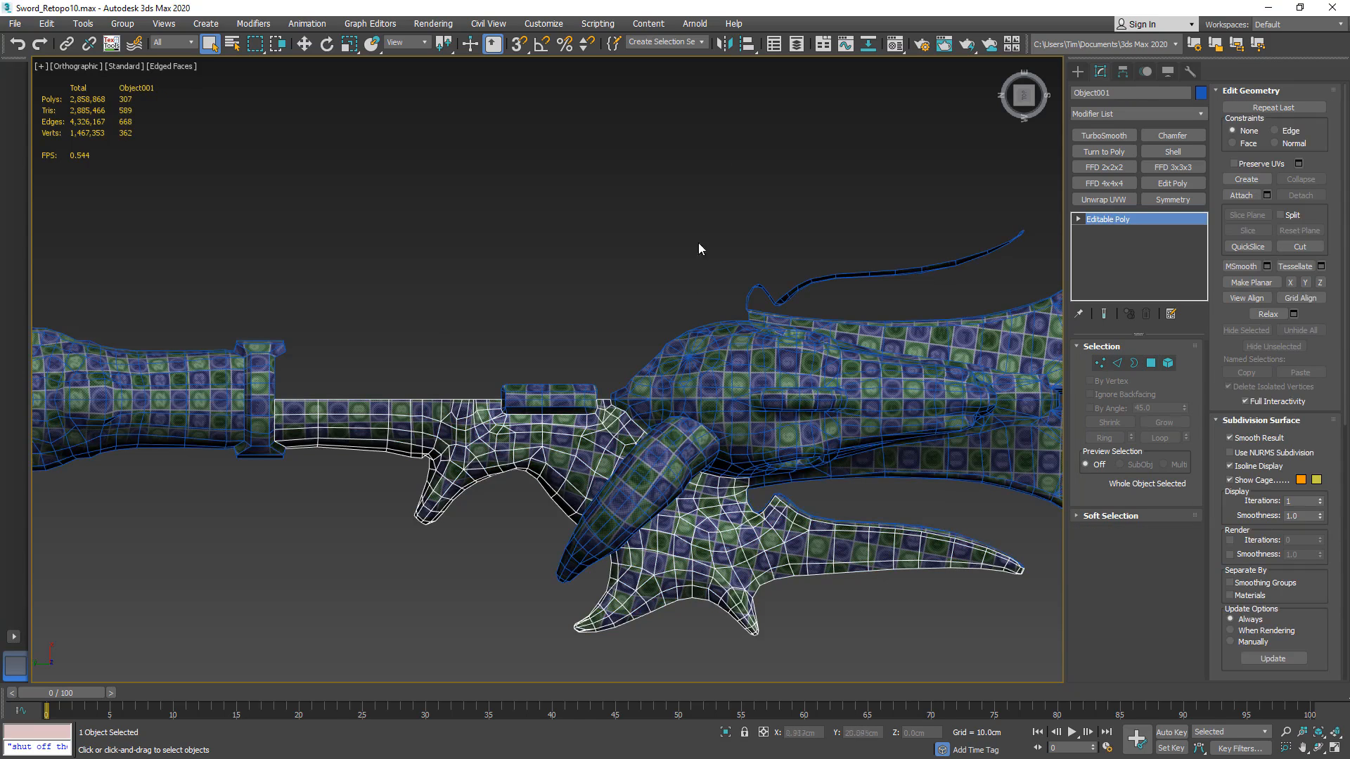
left_click(723, 45)
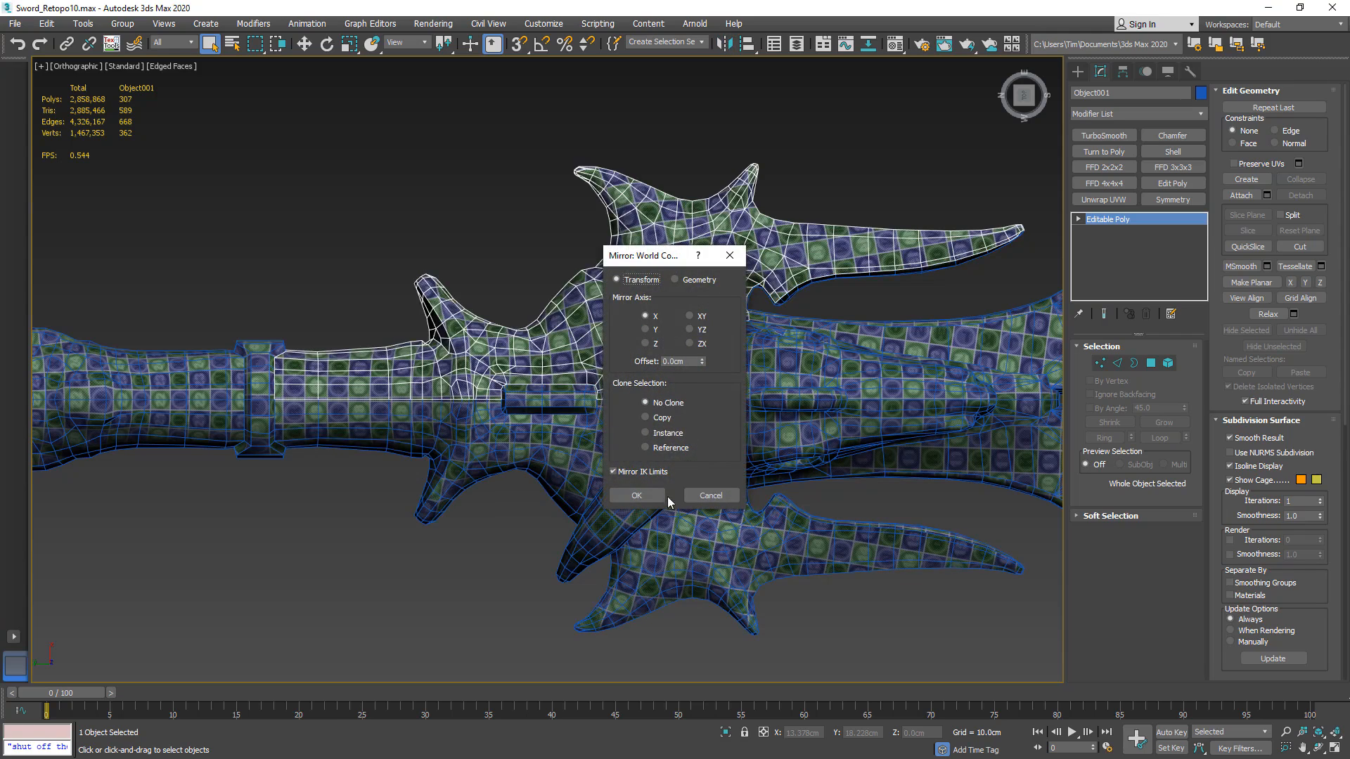
left_click(648, 498)
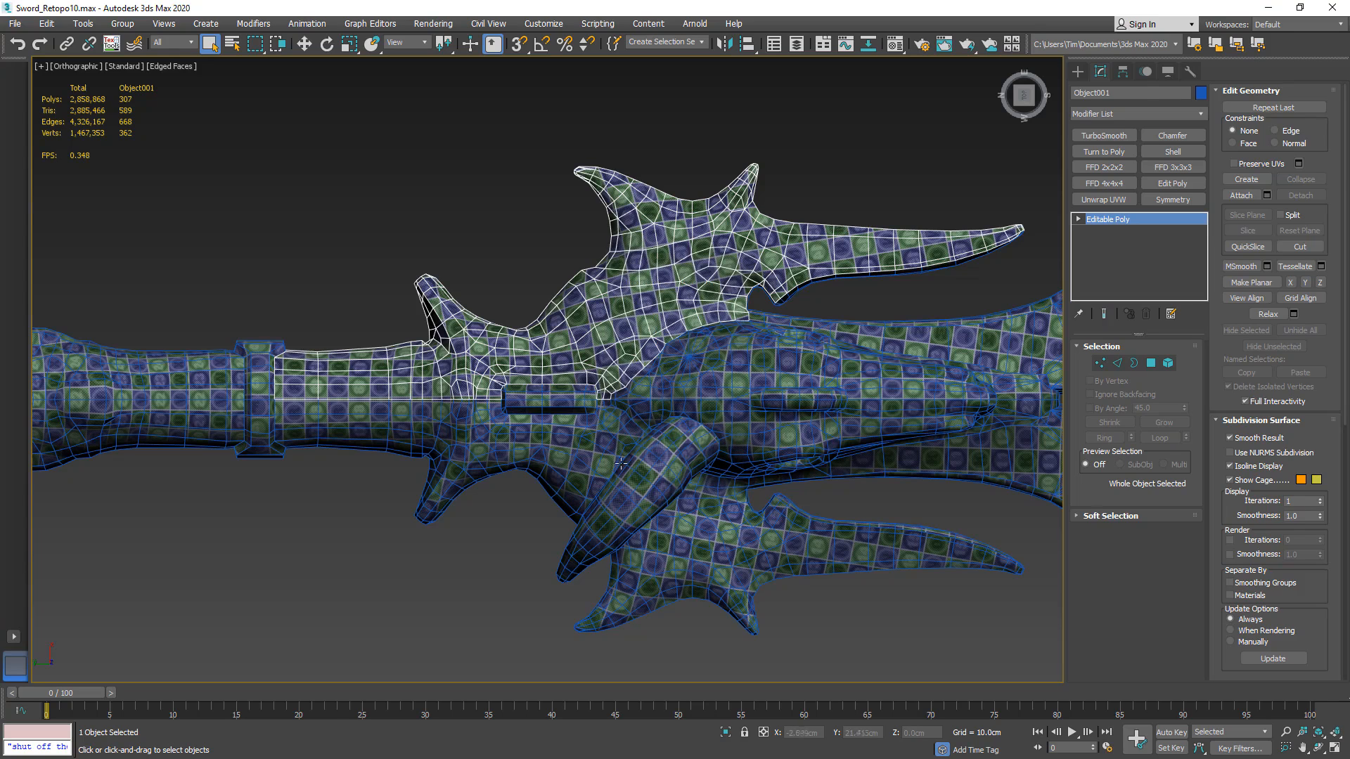
- Attach the mirrored guard half to the main sword mesh
left_click(589, 439)
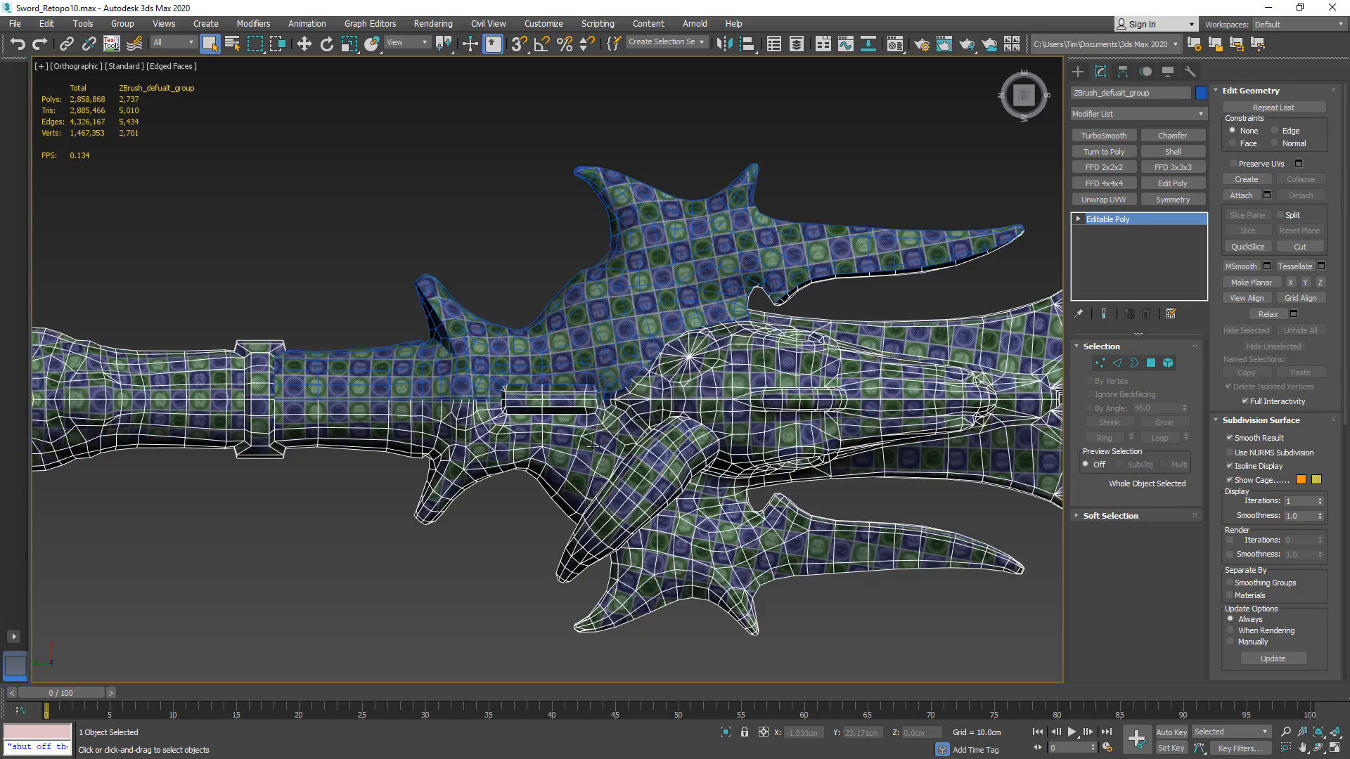
left_click(1242, 196)
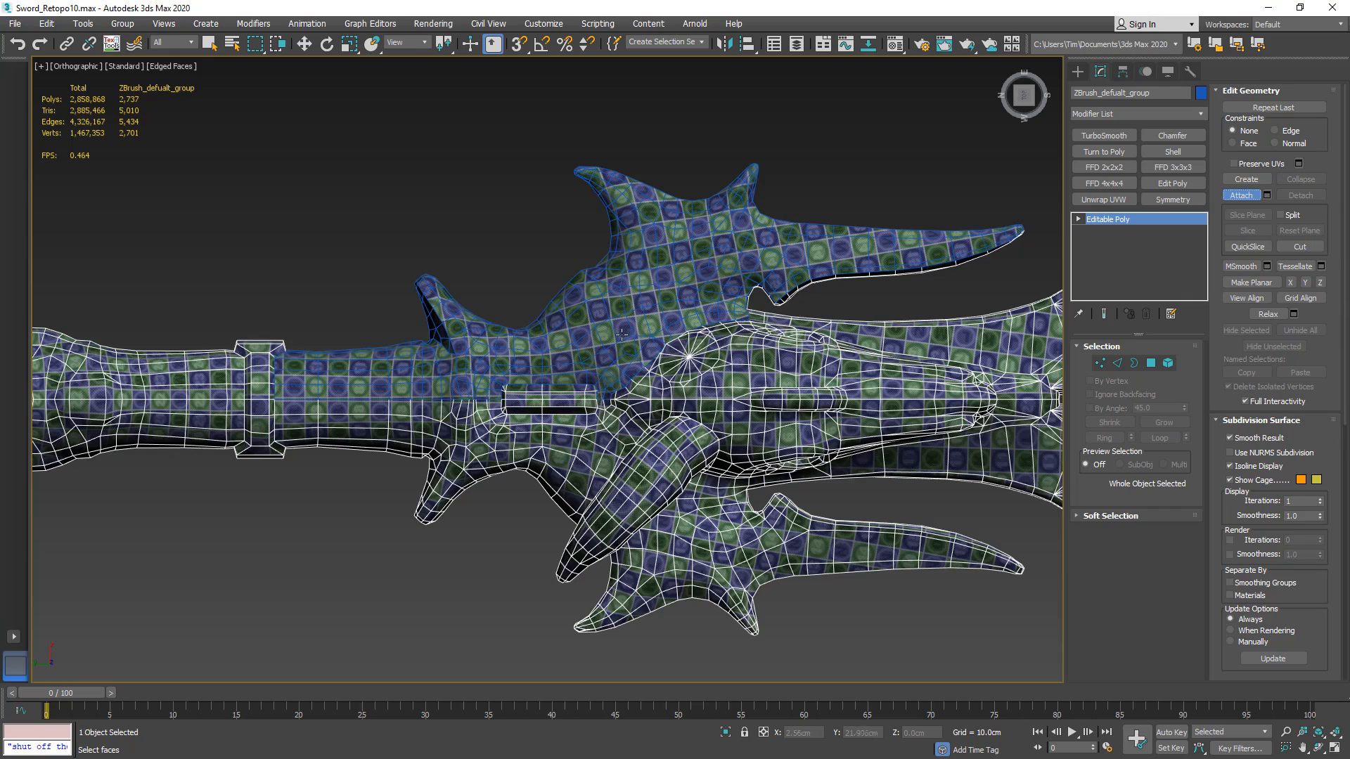
left_click(597, 328)
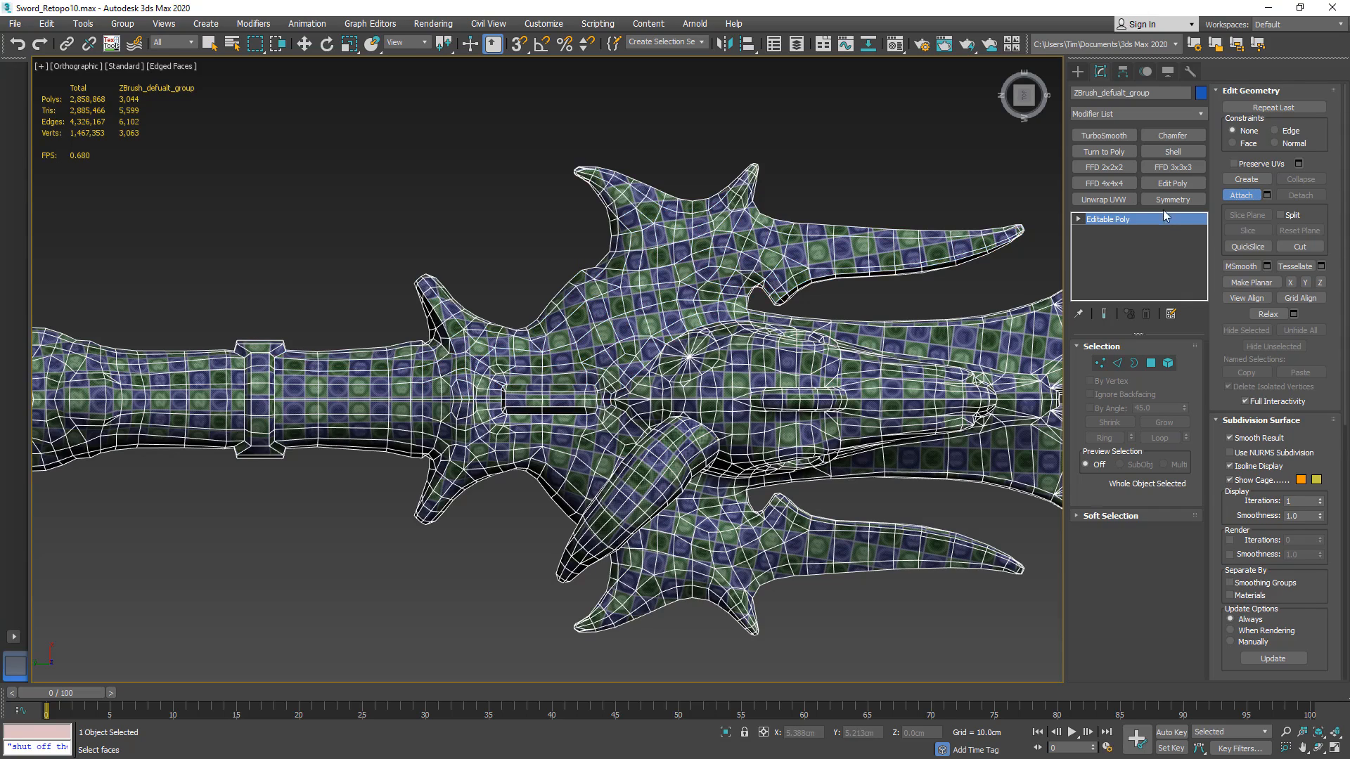
left_click(1242, 196)
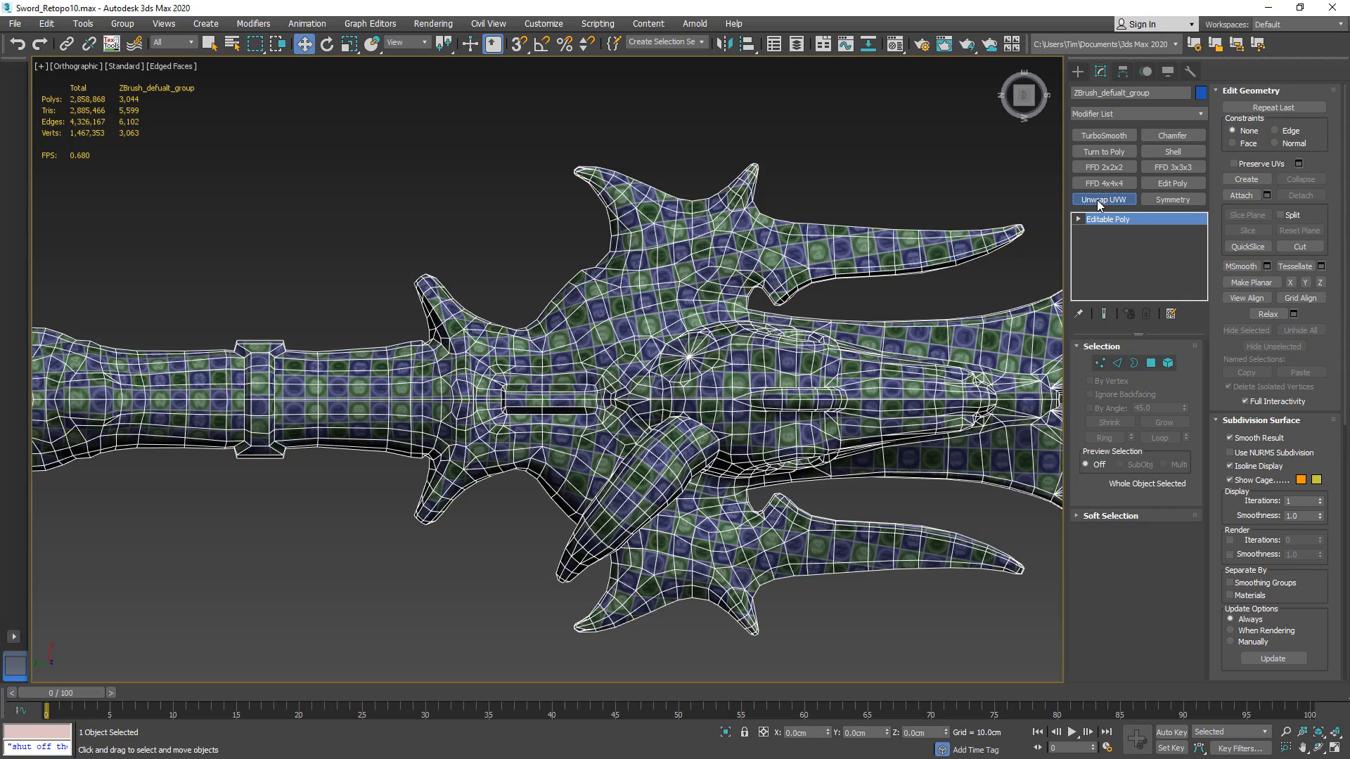
- Apply a new Unwrap UVW modifier to the sword and move the selected half-guard UV shell off its overlapping duplicate
left_click(1101, 199)
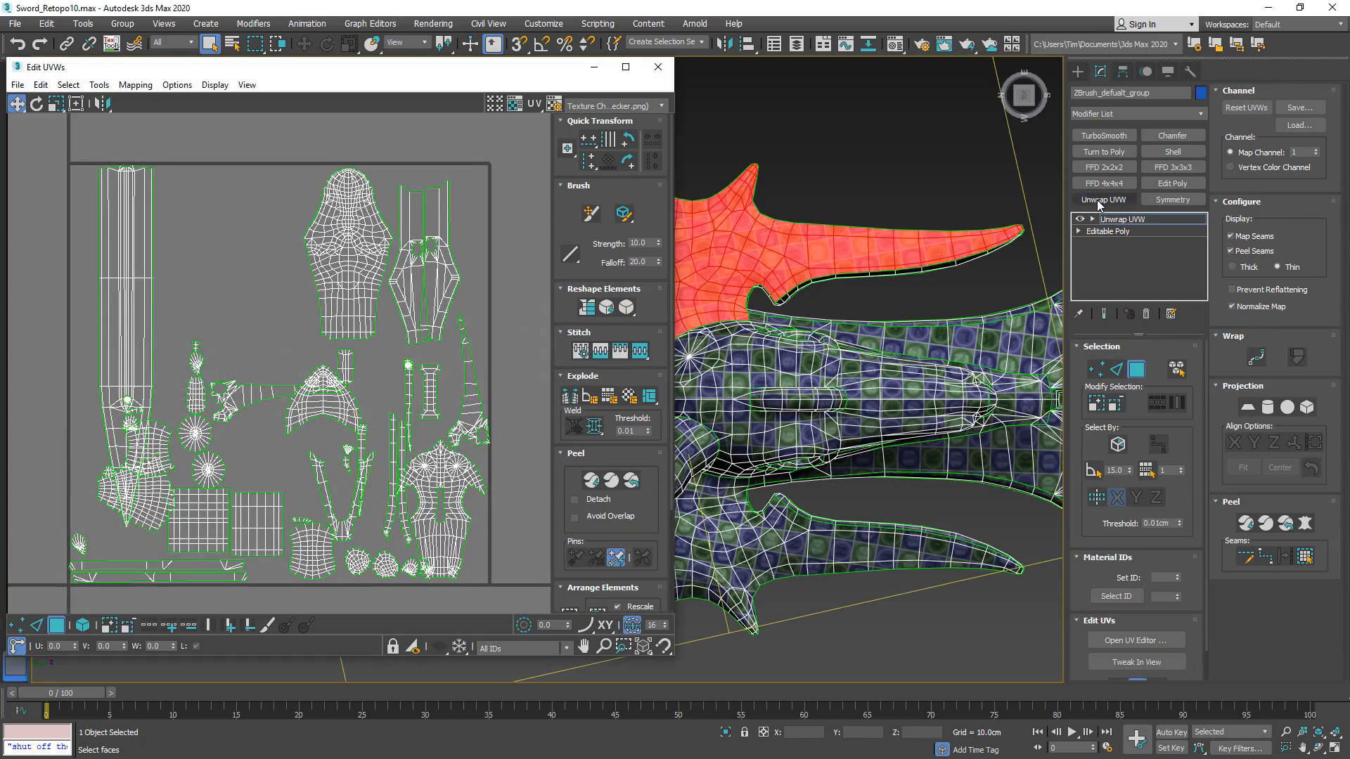
middle_click_drag(264, 229, 464, 247)
scroll(465, 247, "down", 2)
middle_click_drag(185, 246, 378, 304)
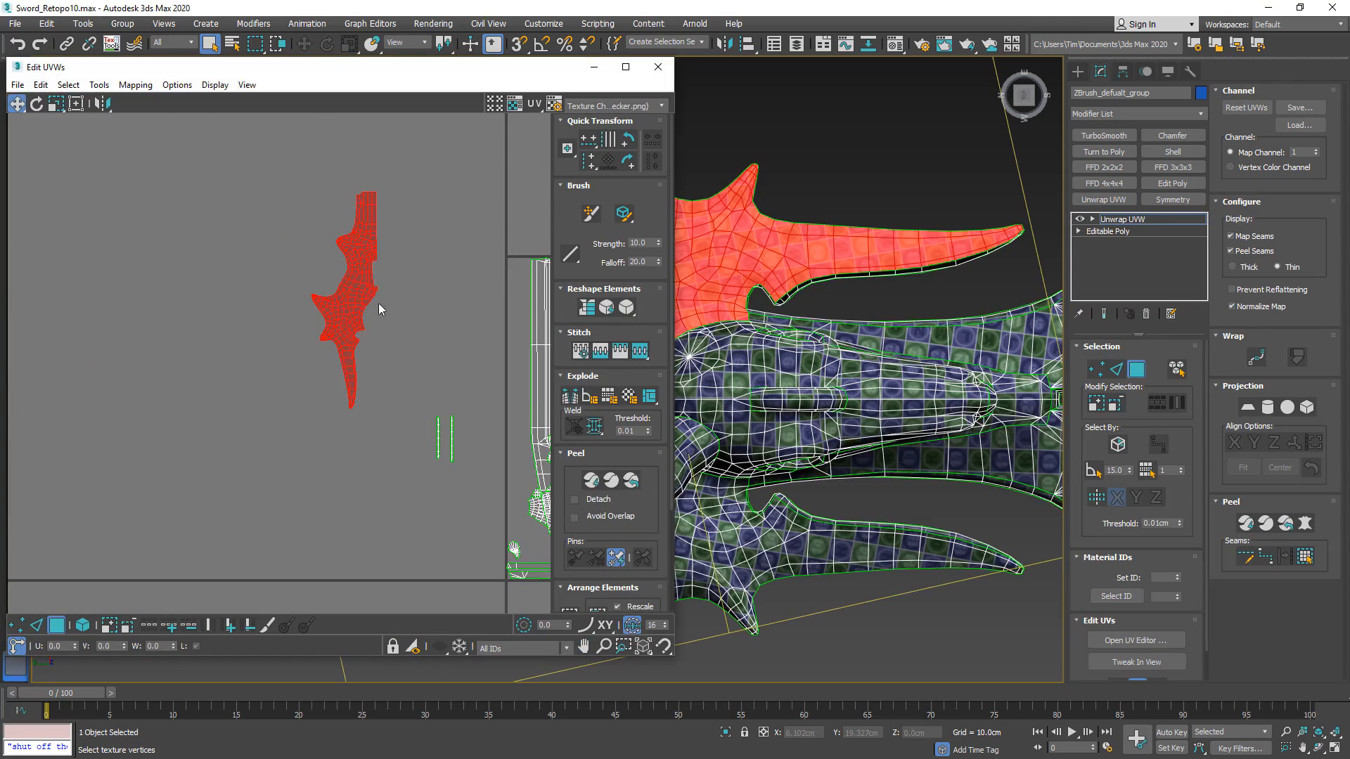
left_click_drag(361, 289, 411, 290)
- Mirror the moved half-guard shell horizontally and place it beside the other half with a narrow gap between their inner edges
right_click(411, 290)
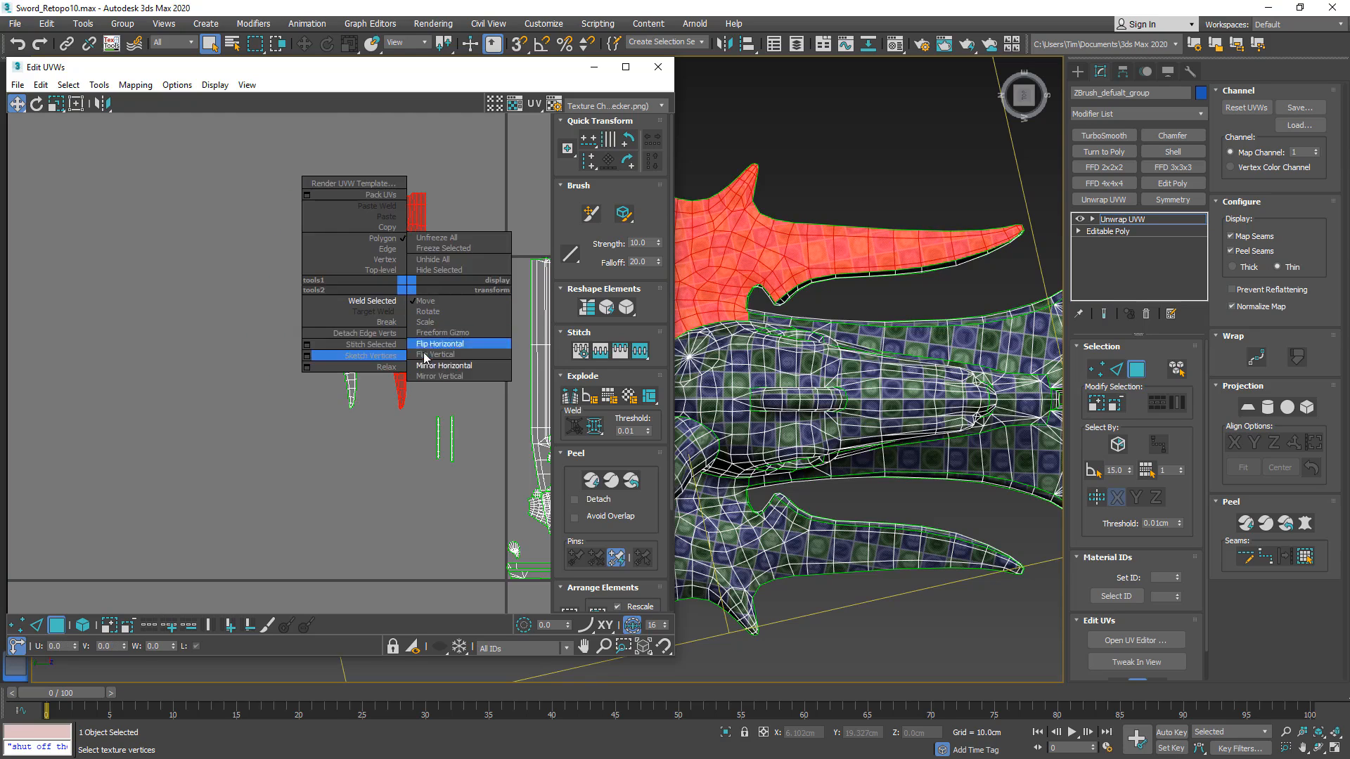
left_click(429, 362)
scroll(349, 250, "up", 3)
left_click_drag(407, 273, 456, 271)
scroll(397, 211, "up", 4)
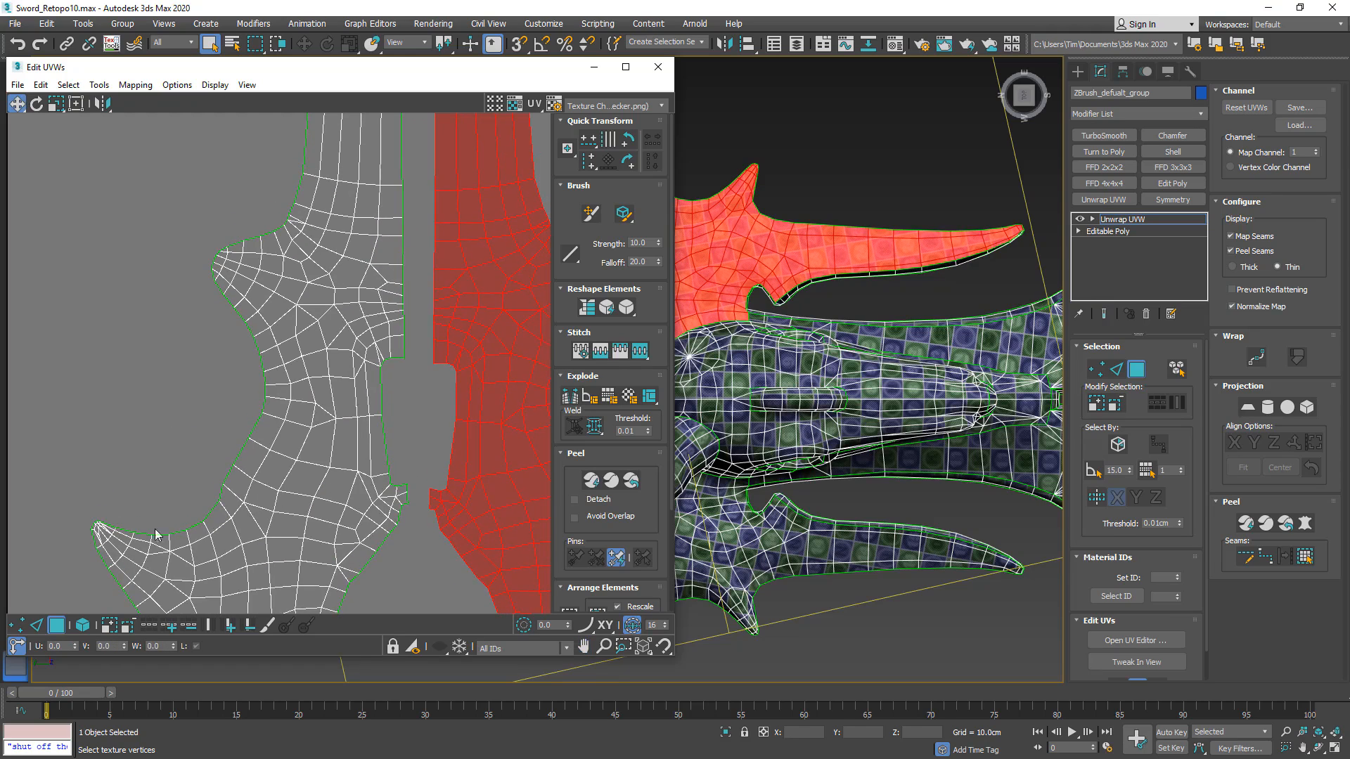
- Select the inner center edges of each half-guard shell in turn and align them vertically into straight lines
left_click(37, 626)
left_click(37, 625)
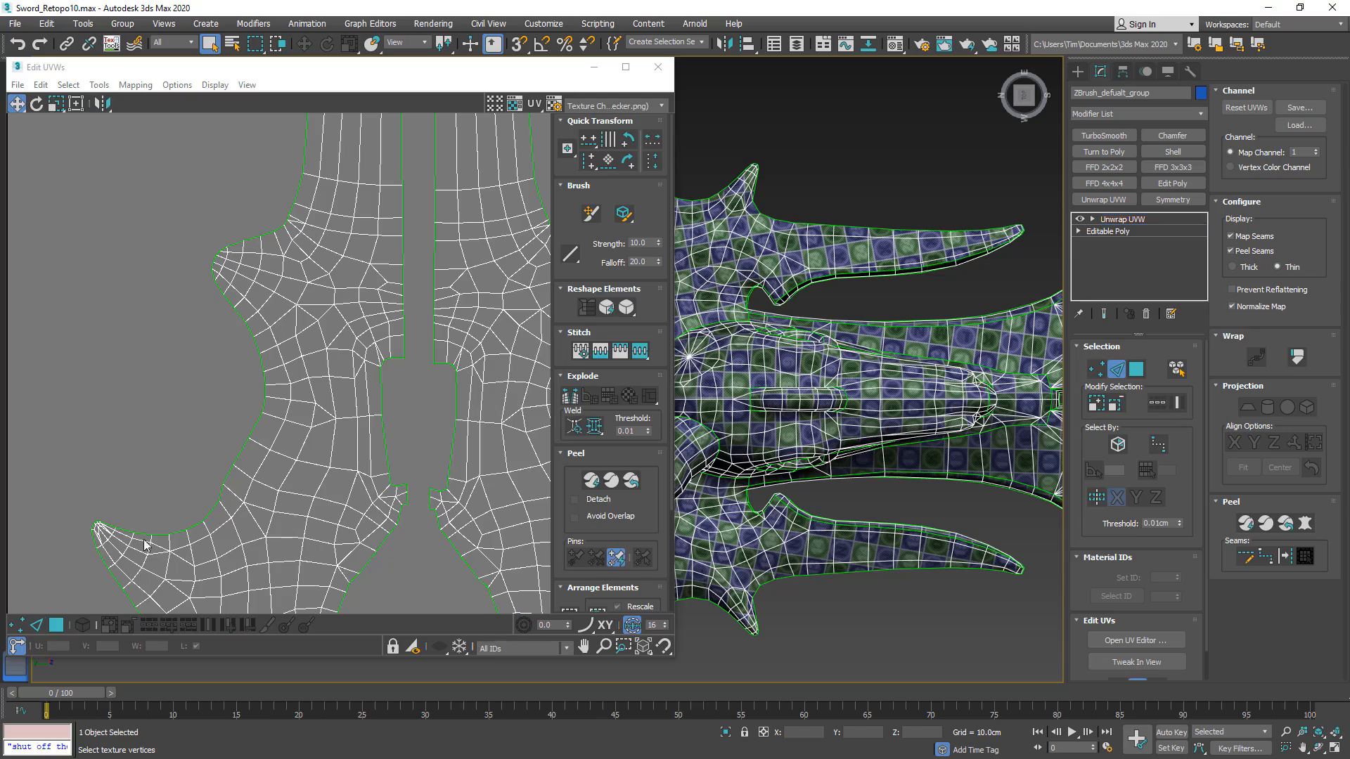
left_click(38, 625)
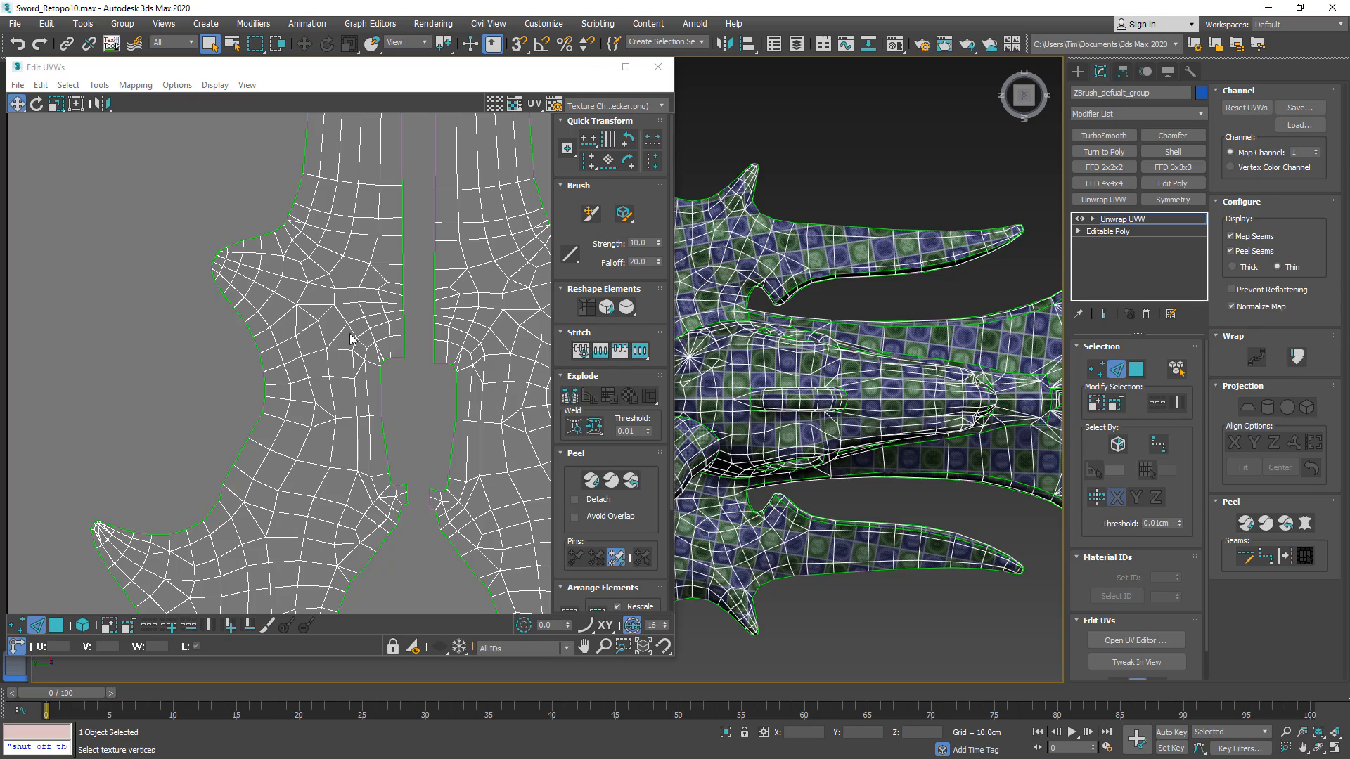
double_click(402, 274)
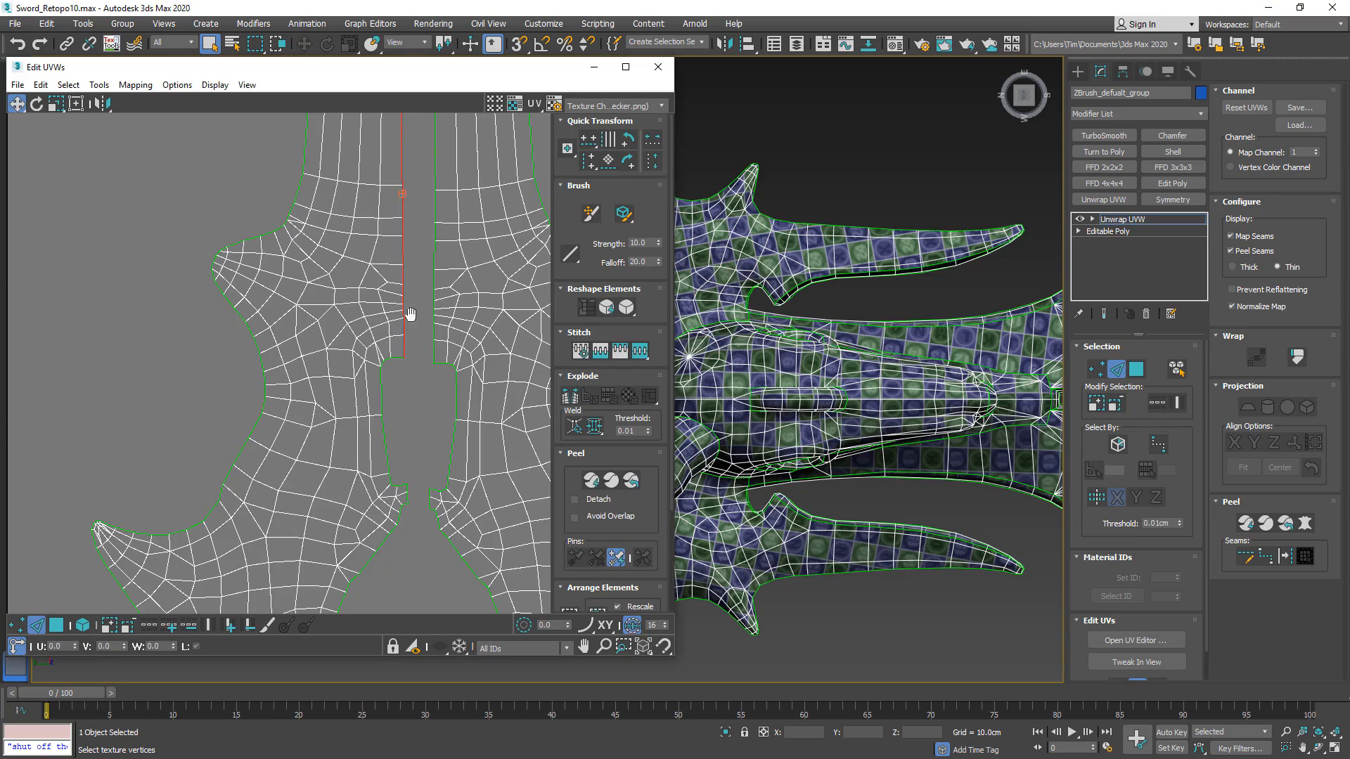
mouse_move(410, 313)
middle_mouse_down()
mouse_move(403, 500)
mouse_move(404, 292)
middle_mouse_up()
scroll(398, 471, "up", 3)
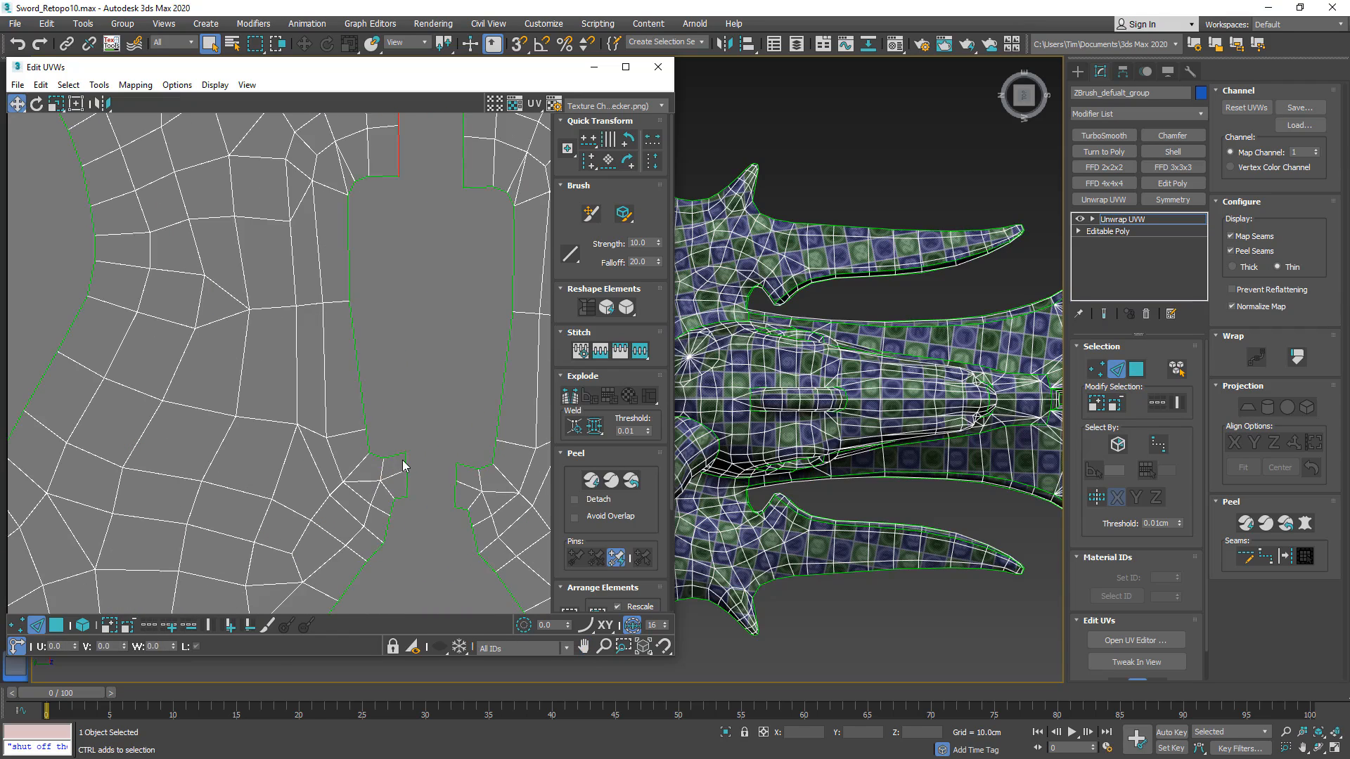
scroll(406, 458, "down", 4)
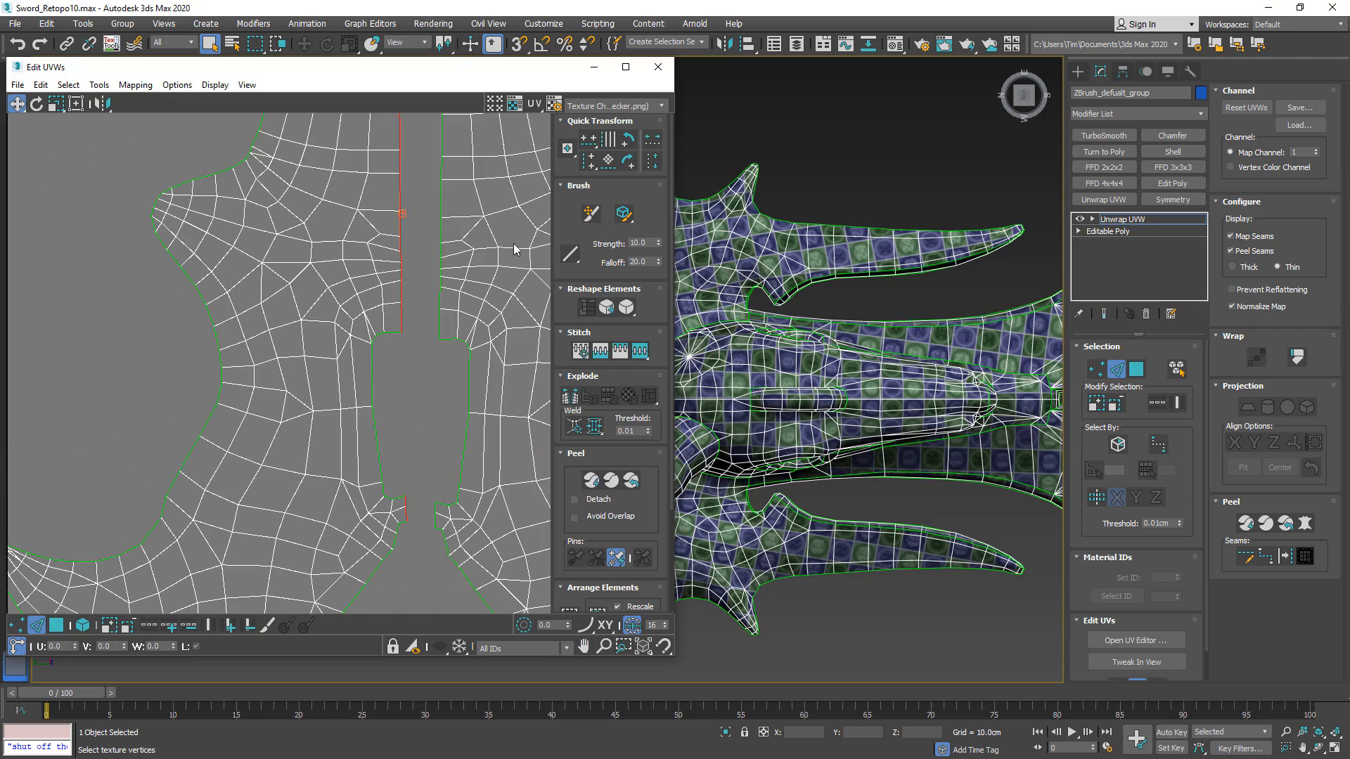
left_click(589, 163)
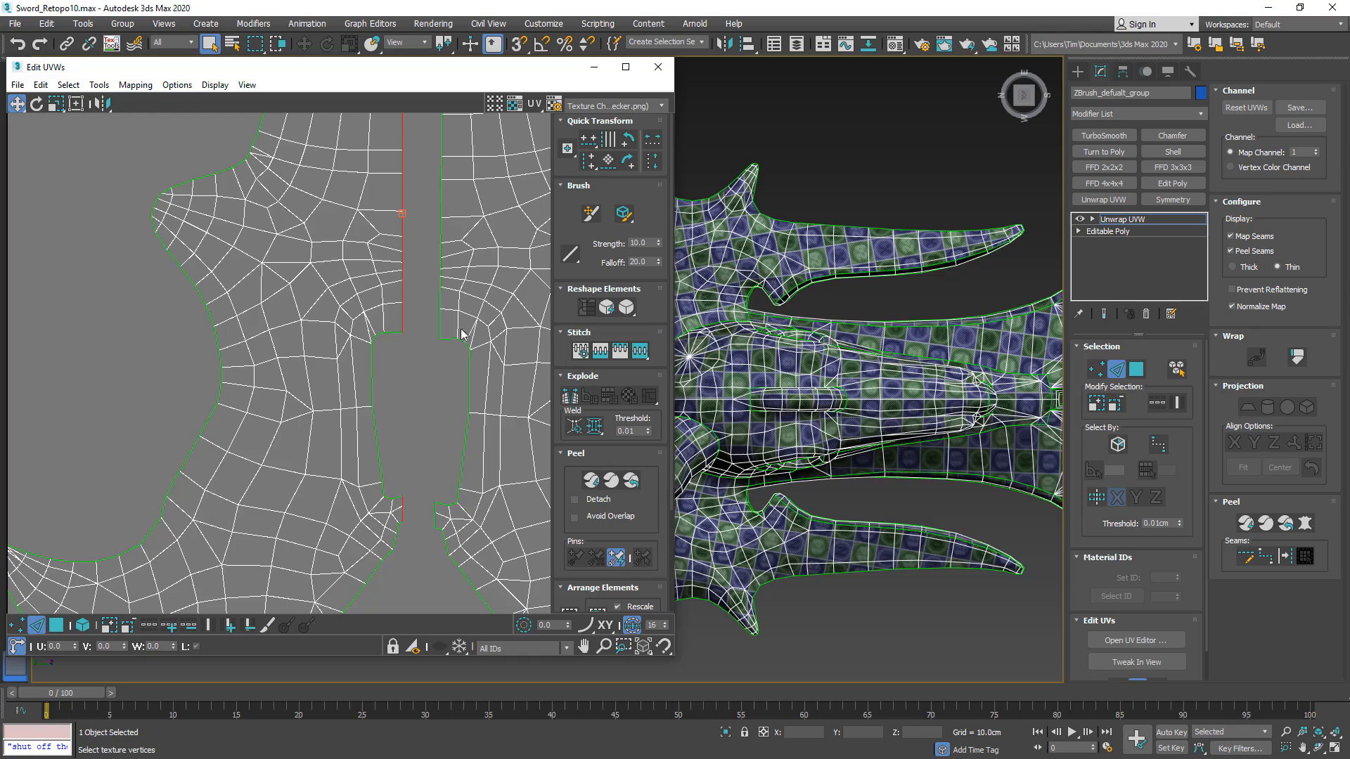
left_click(440, 318)
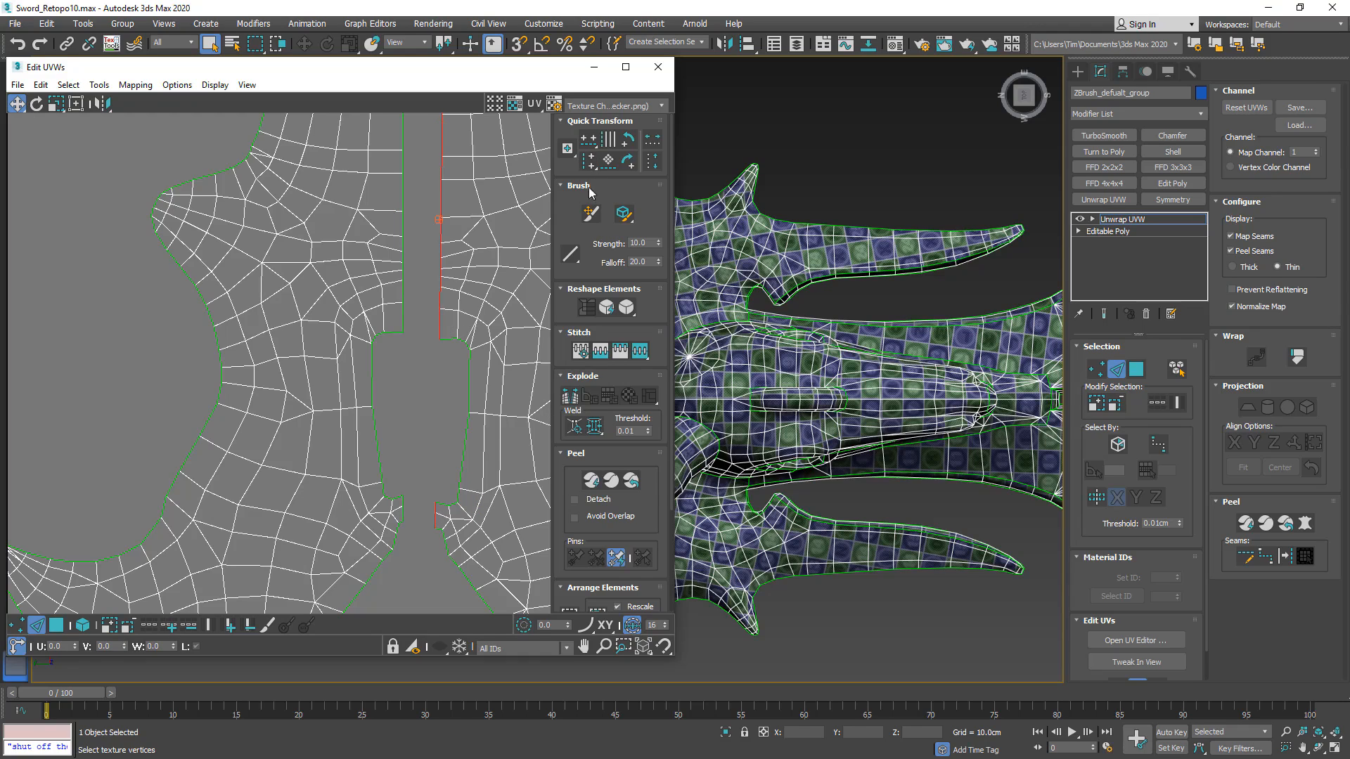
left_click(589, 162)
- Select the mirrored half-guard shell's vertices as an element and snap its inner top corner onto the other half's corner
scroll(421, 331, "down", 5)
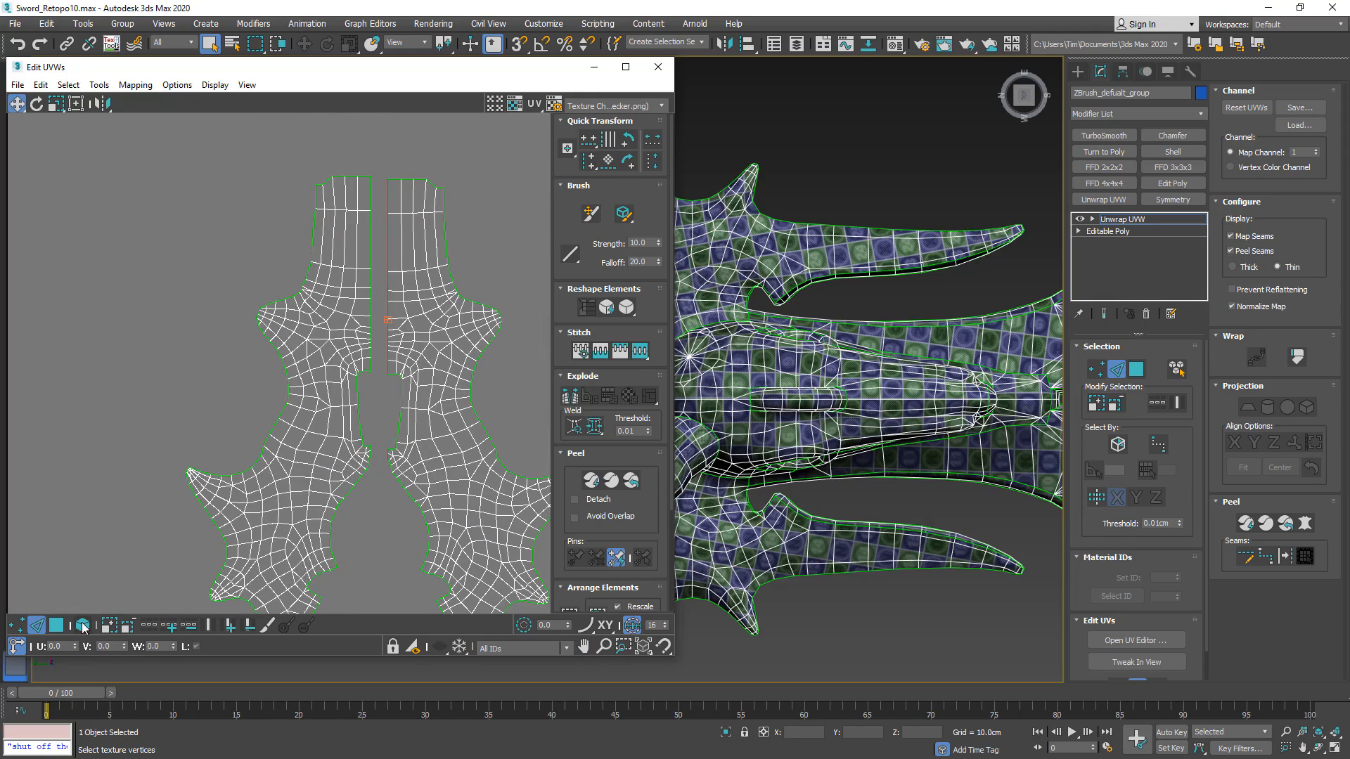
left_click(17, 626)
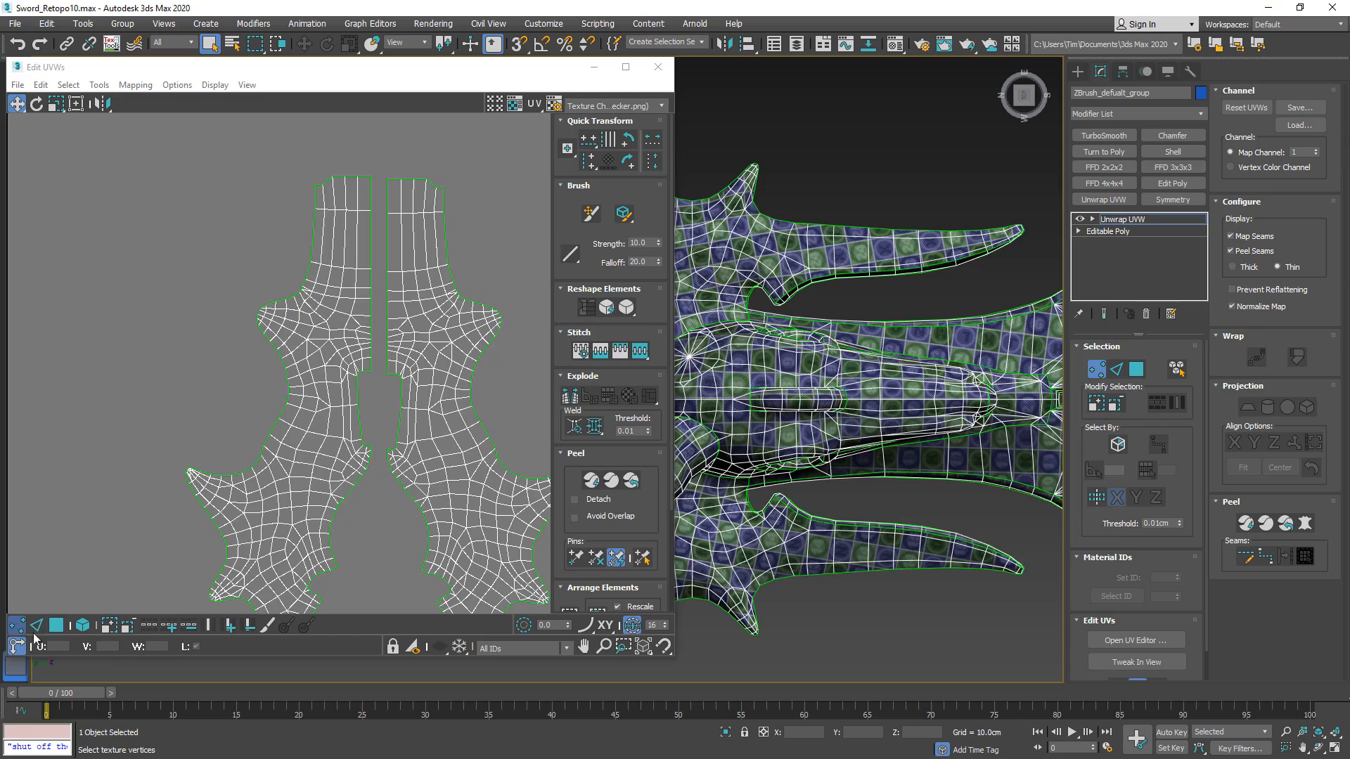
left_click(83, 624)
left_click(518, 541)
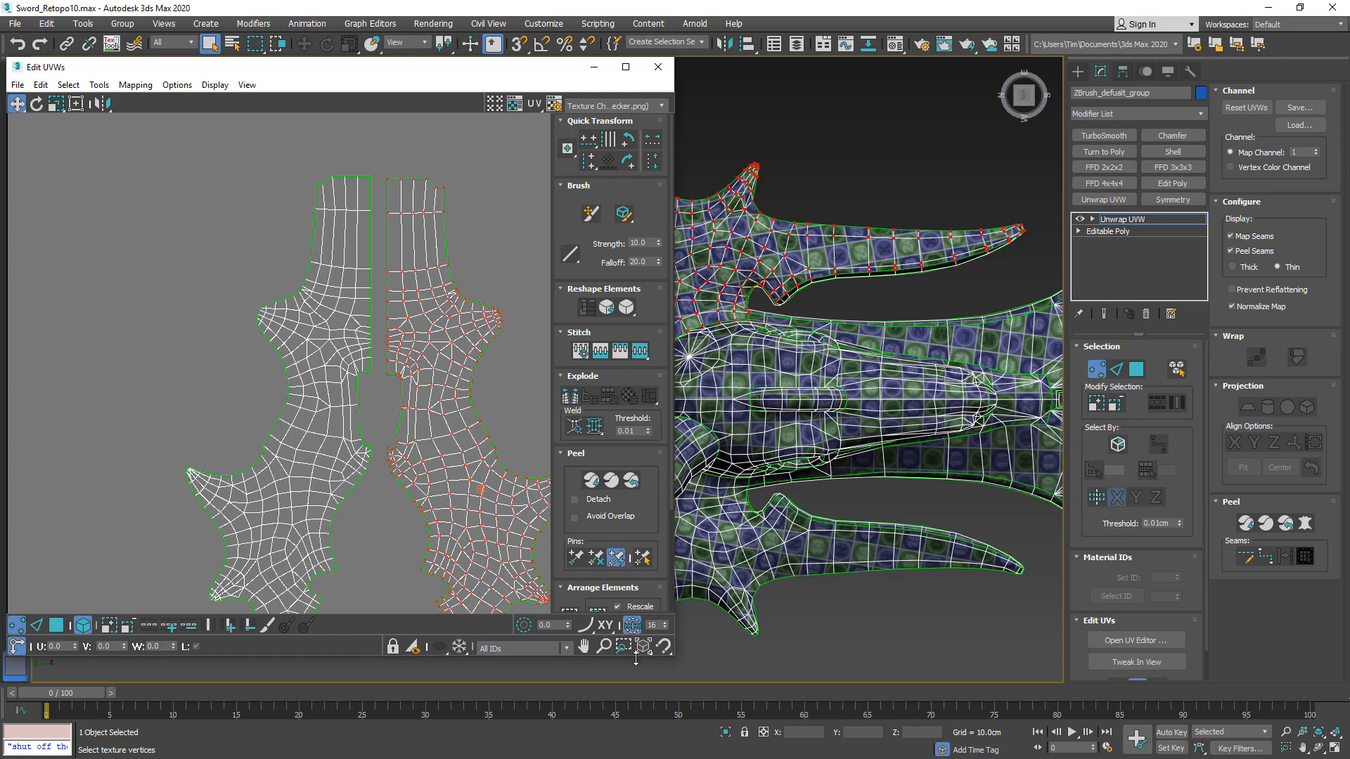
left_click(664, 647)
scroll(386, 175, "up", 6)
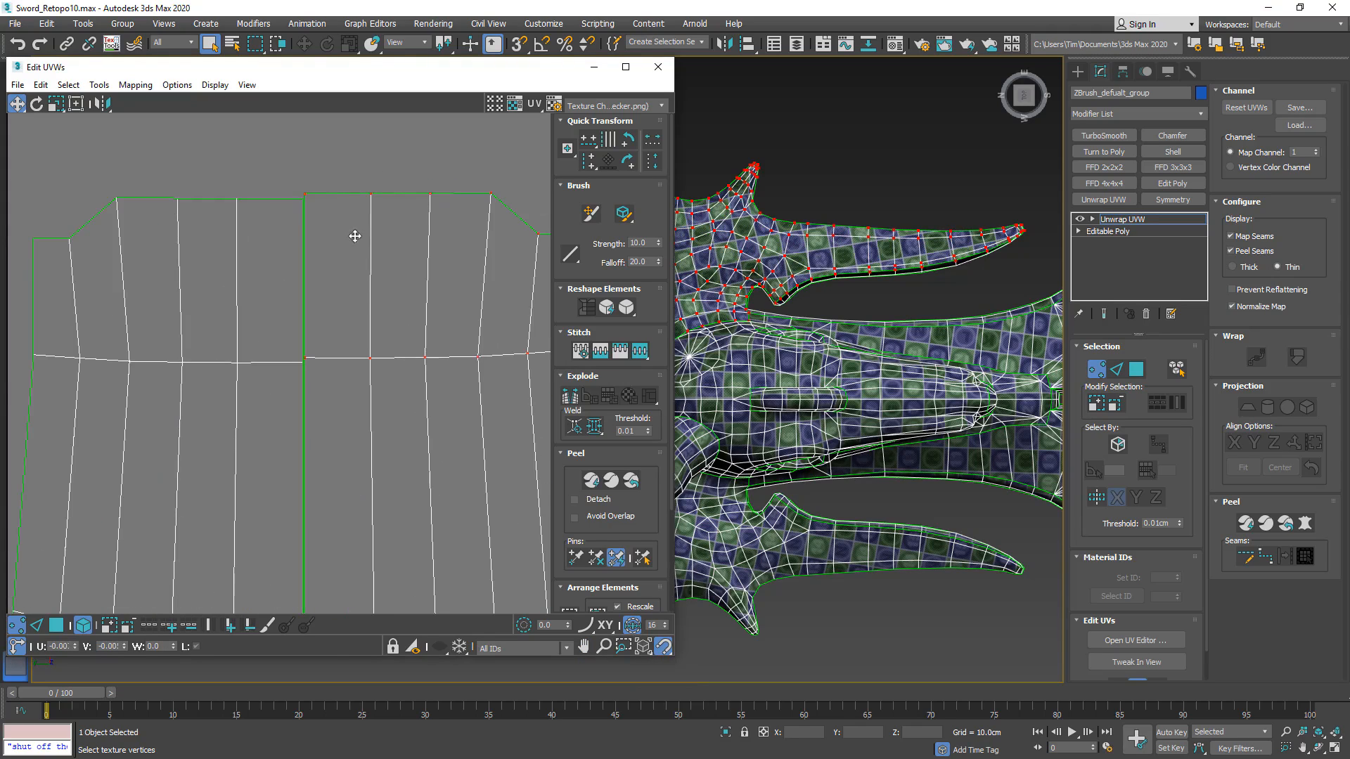
left_click_drag(309, 195, 306, 202)
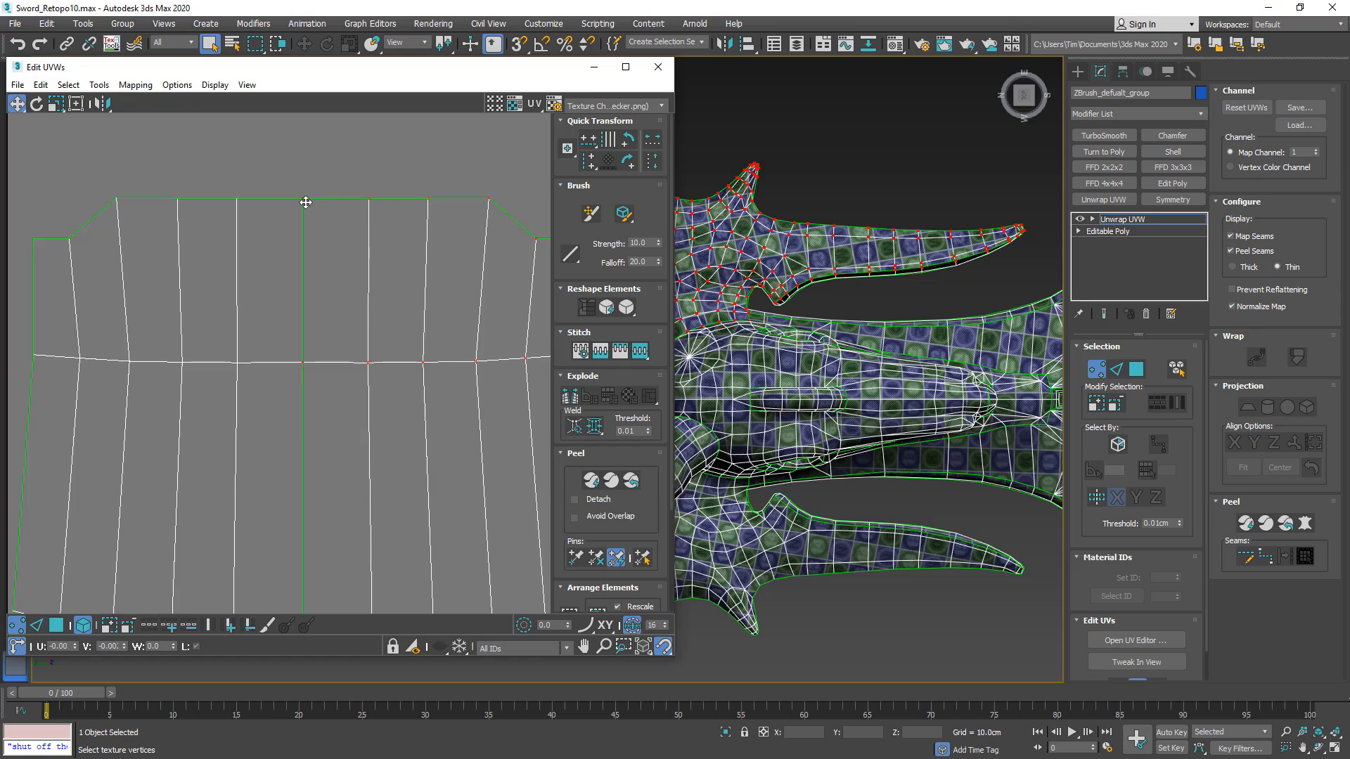
- Select the vertices of both half-guard shells and try to merge them along the center seam with Weld Selected
scroll(306, 218, "down", 6)
scroll(310, 225, "up", 6)
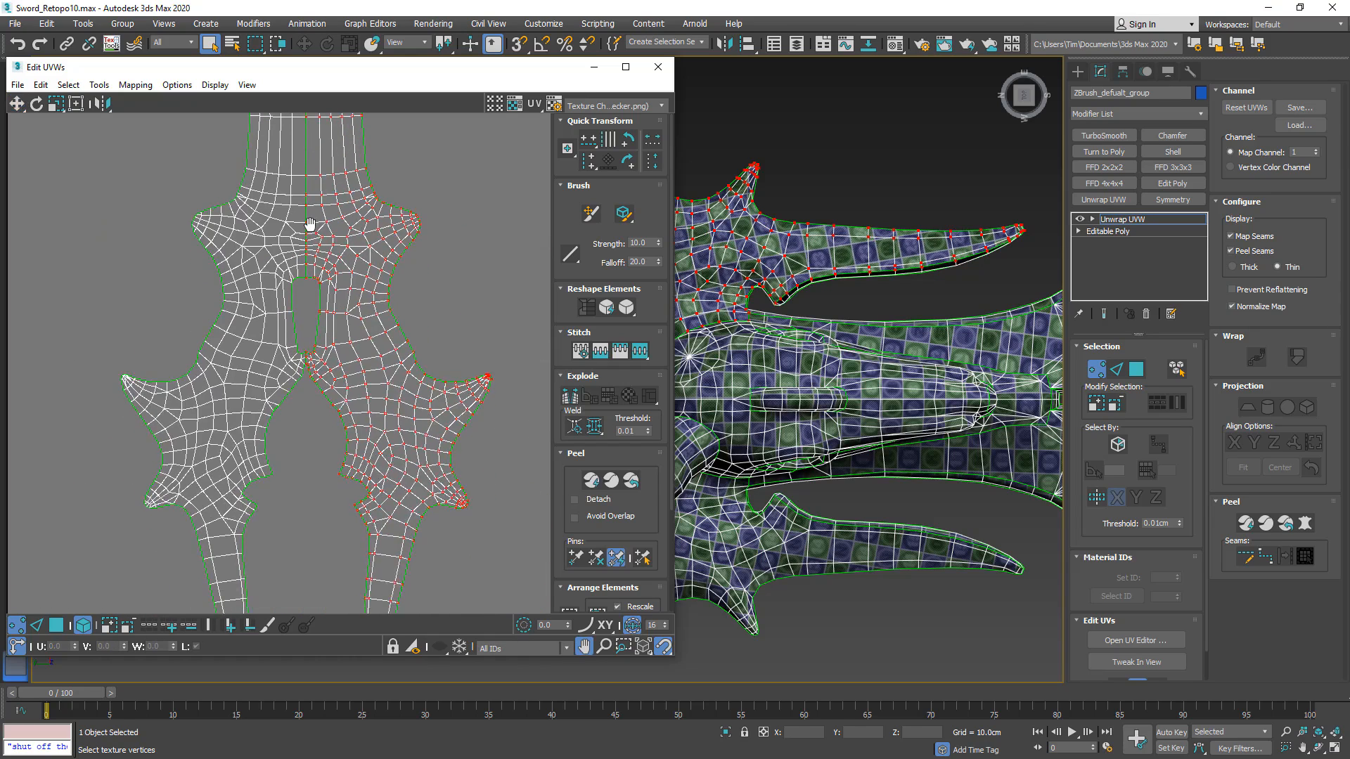
scroll(313, 365, "down", 3)
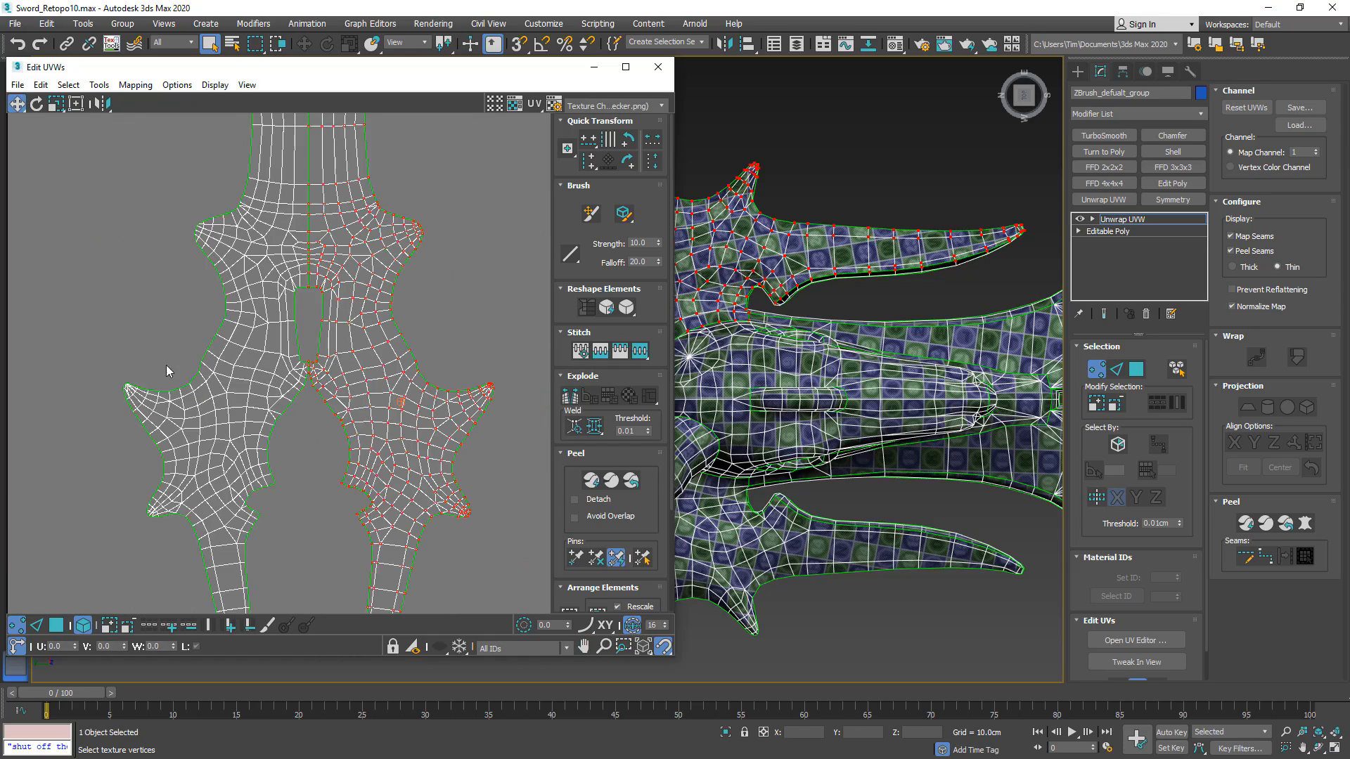
left_click_drag(167, 366, 225, 290, "ctrl")
middle_click_drag(284, 232, 292, 331)
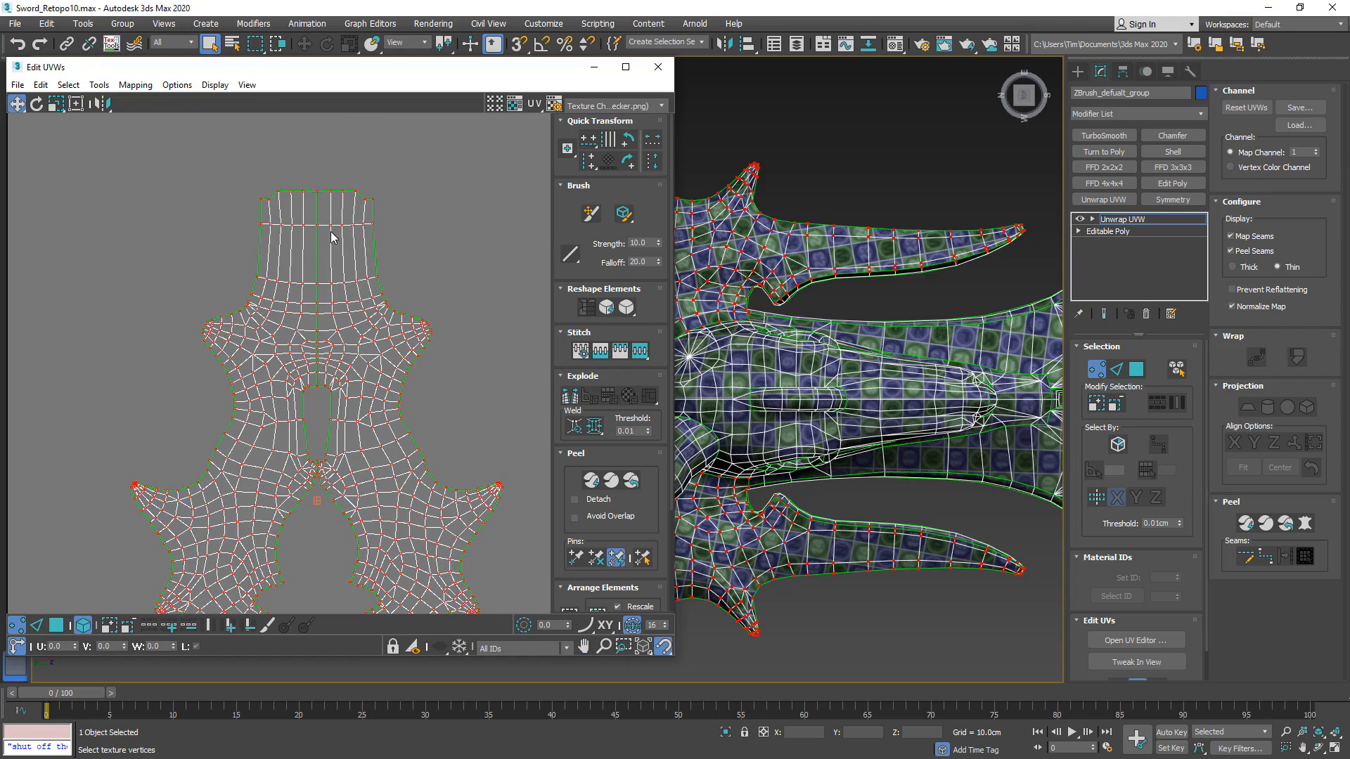
right_click(360, 234)
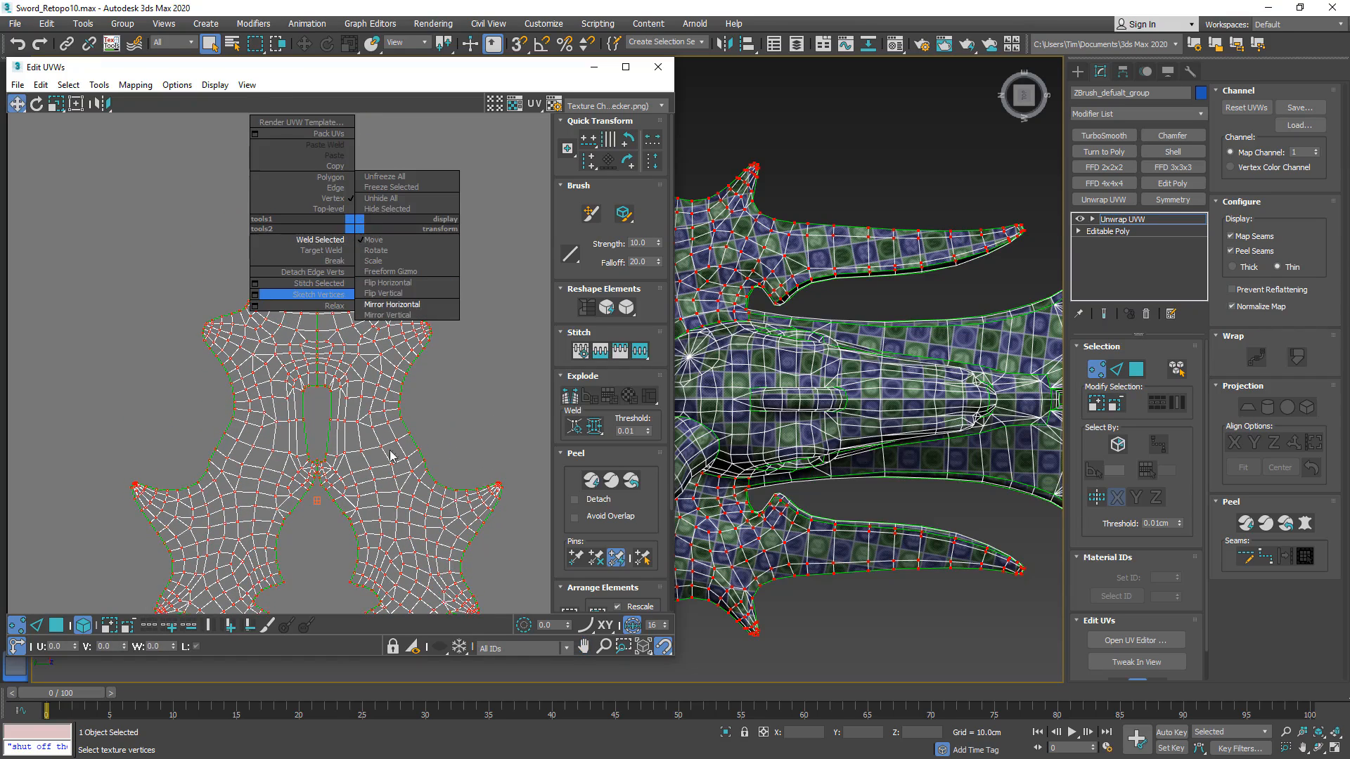
left_click(462, 521)
right_click(462, 517)
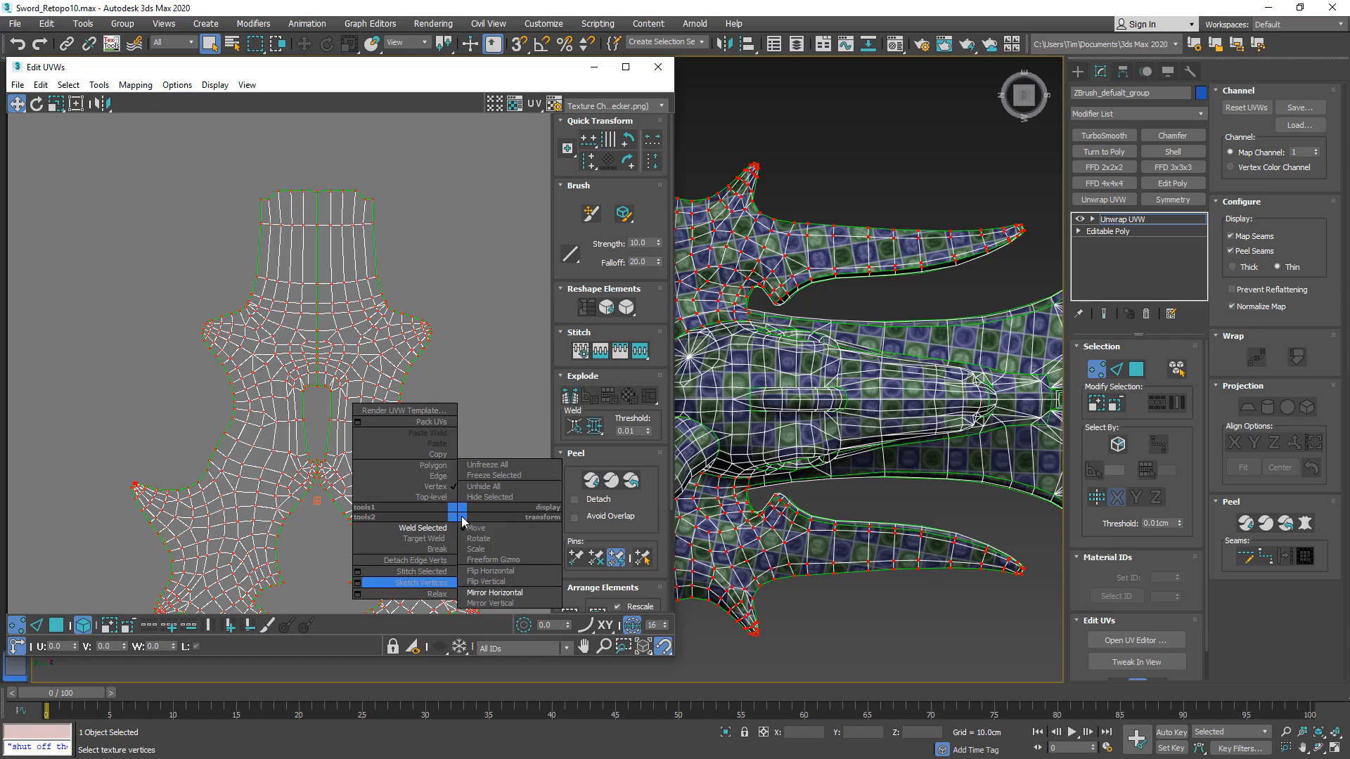
left_click(415, 528)
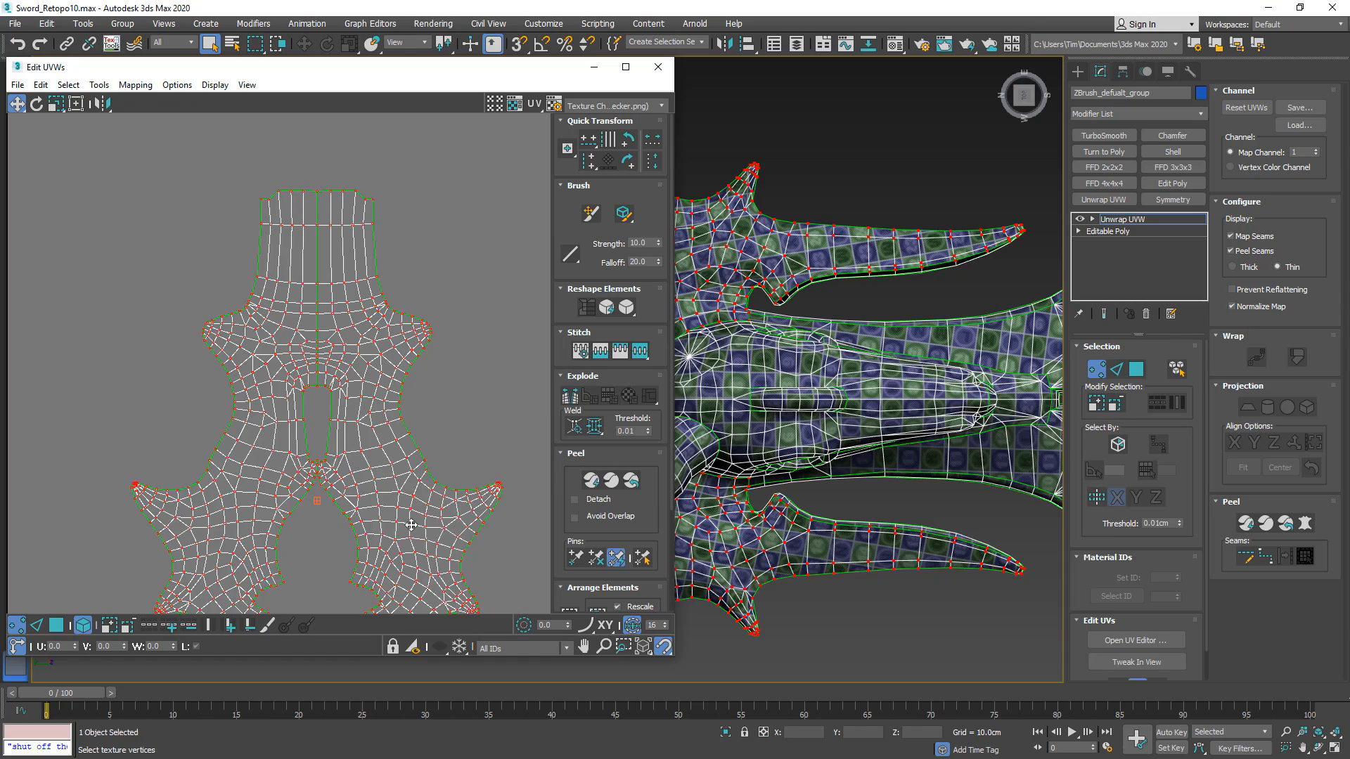
left_click(472, 308)
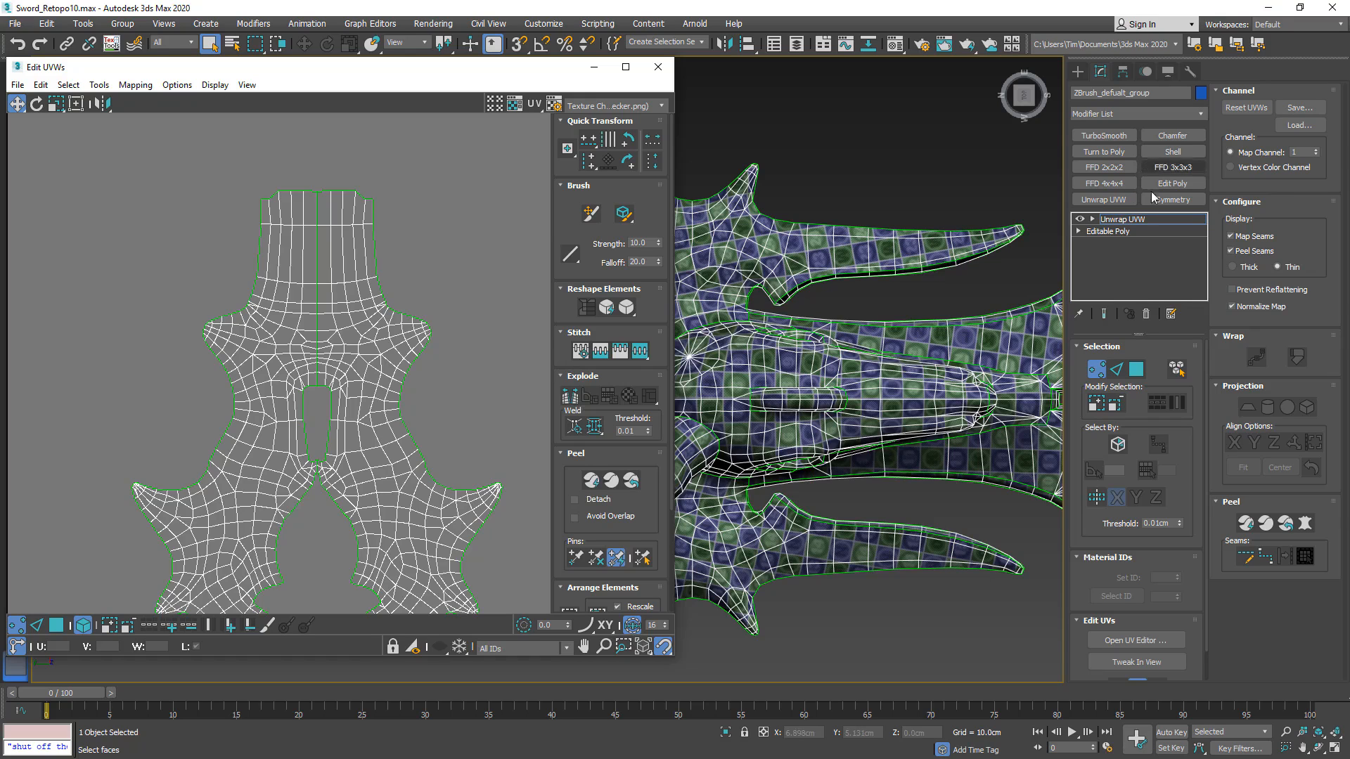
- Collapse the Unwrap UVW modifier into the editable poly and weld the mesh vertices of the whole guard area
right_click(1129, 219)
left_click(1192, 345)
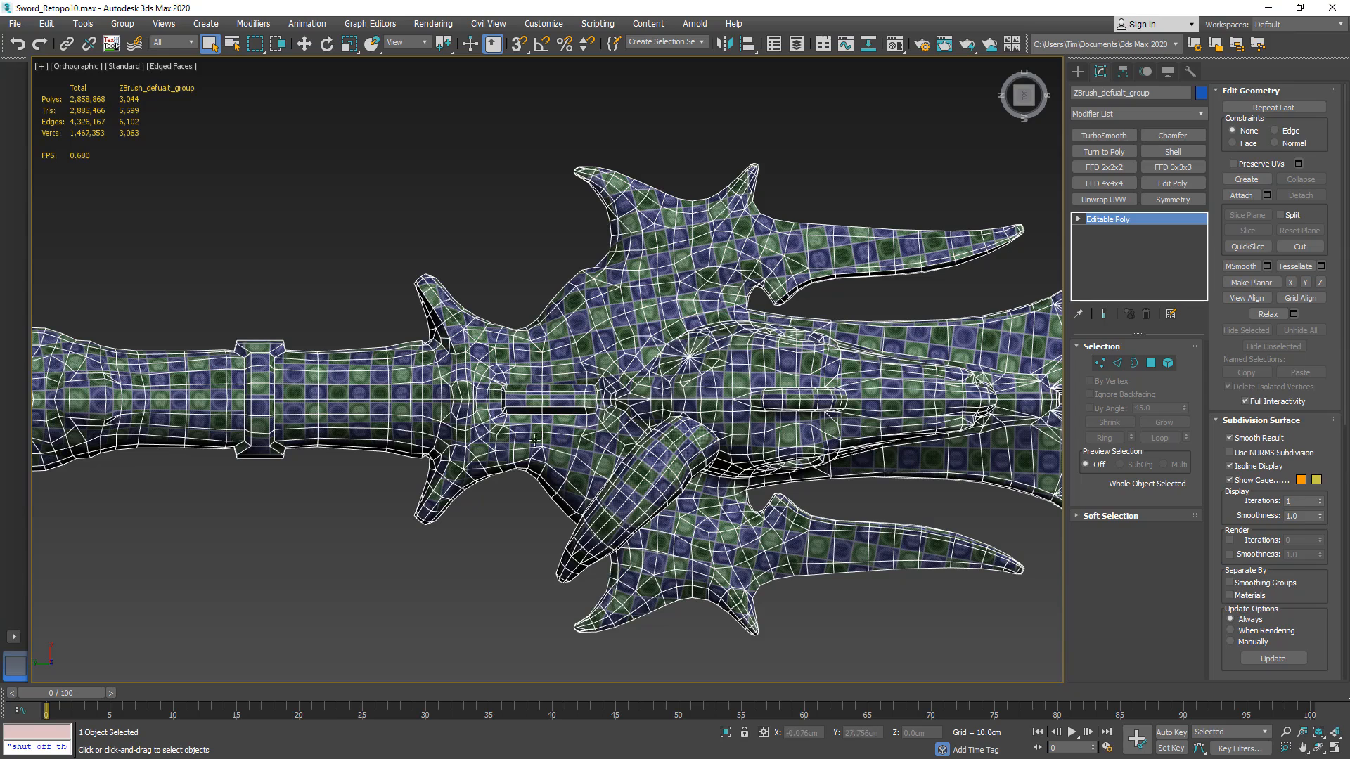
left_click(1100, 363)
middle_click_drag(891, 336, 781, 324)
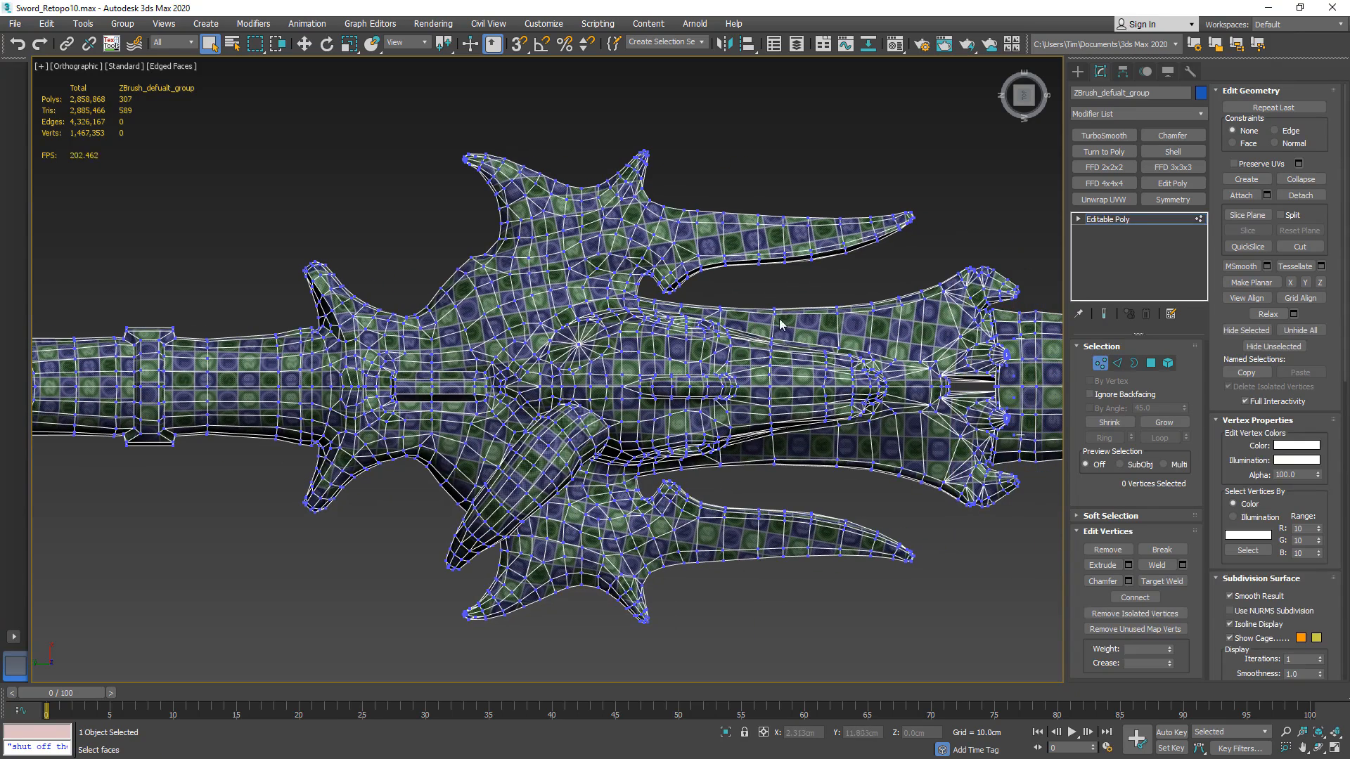
left_click_drag(322, 627, 244, 636)
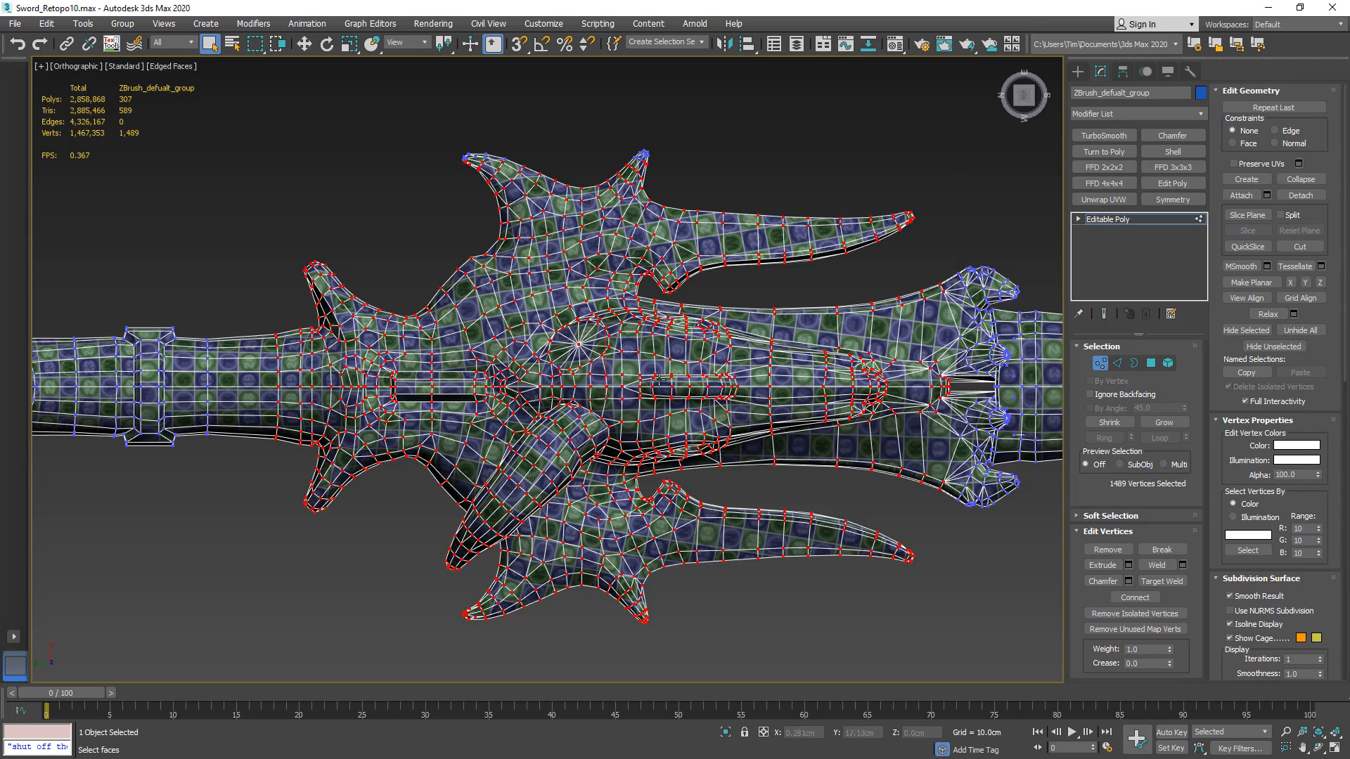
left_click(1183, 566)
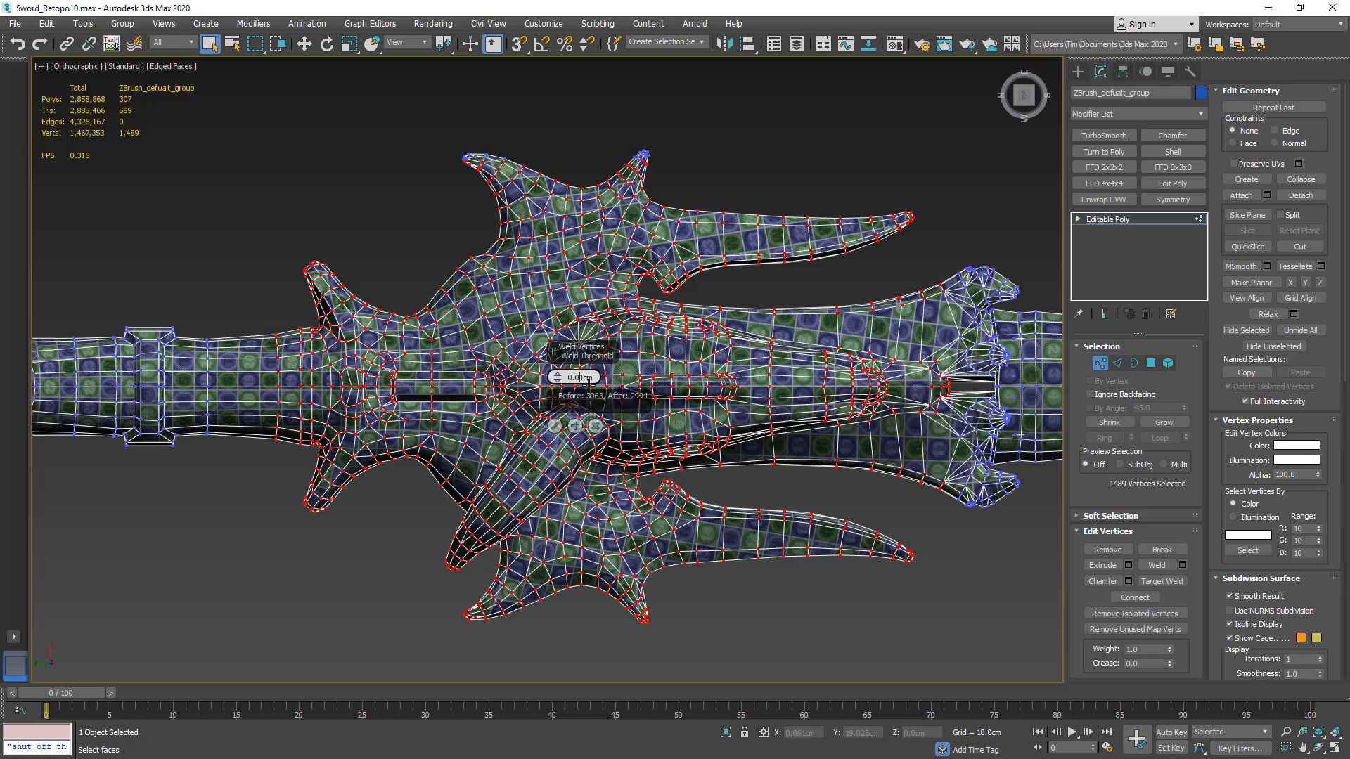
left_click(555, 426)
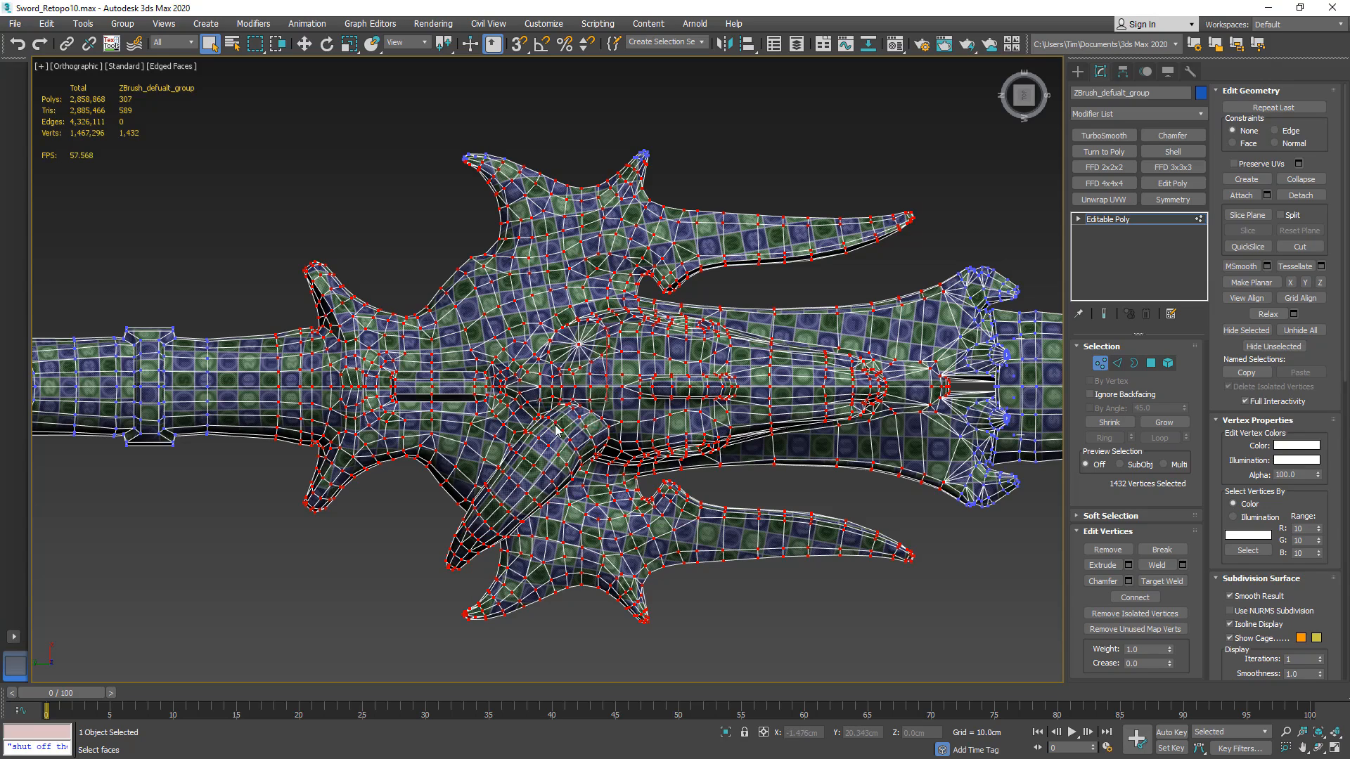
left_click(1100, 363)
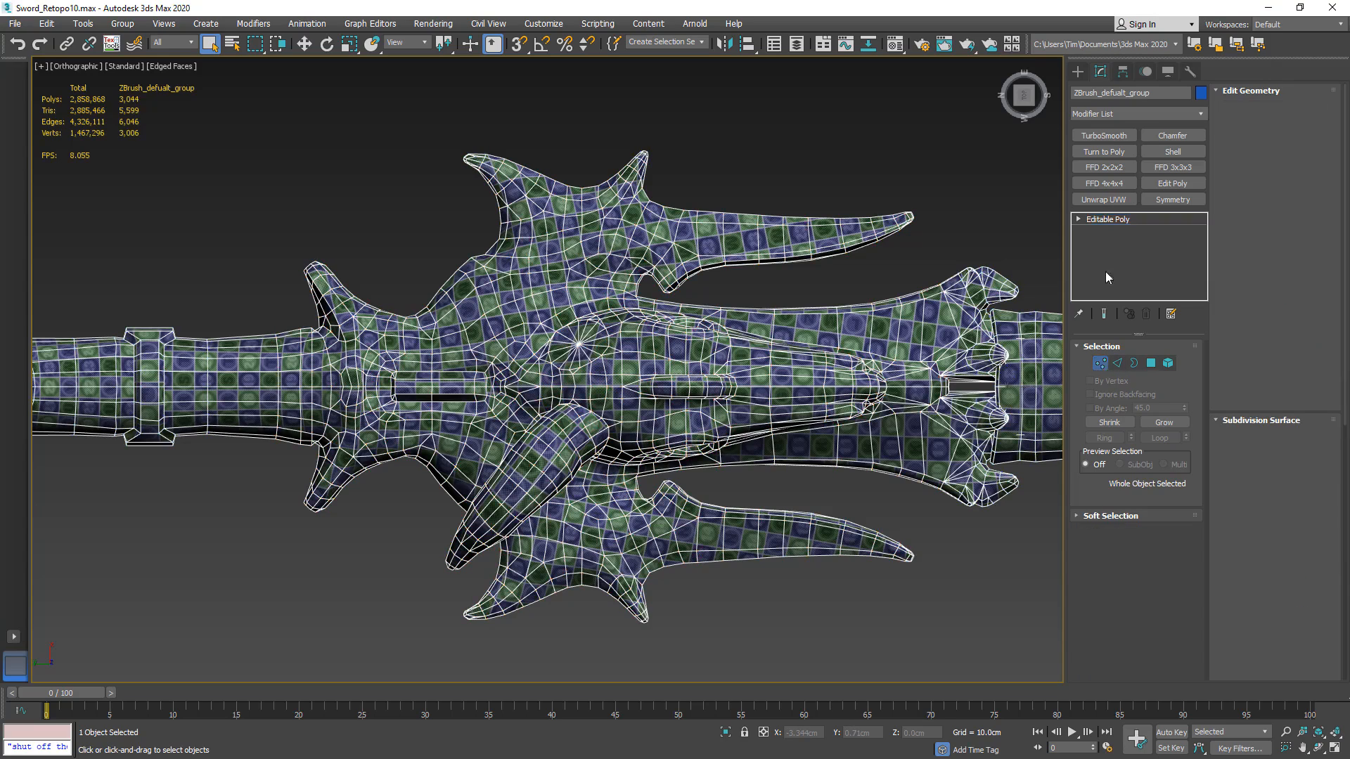
- Apply Unwrap UVW again and weld the vertices of the two half-guard shells into one symmetrical shell
left_click(1100, 201)
middle_click_drag(114, 347, 501, 392)
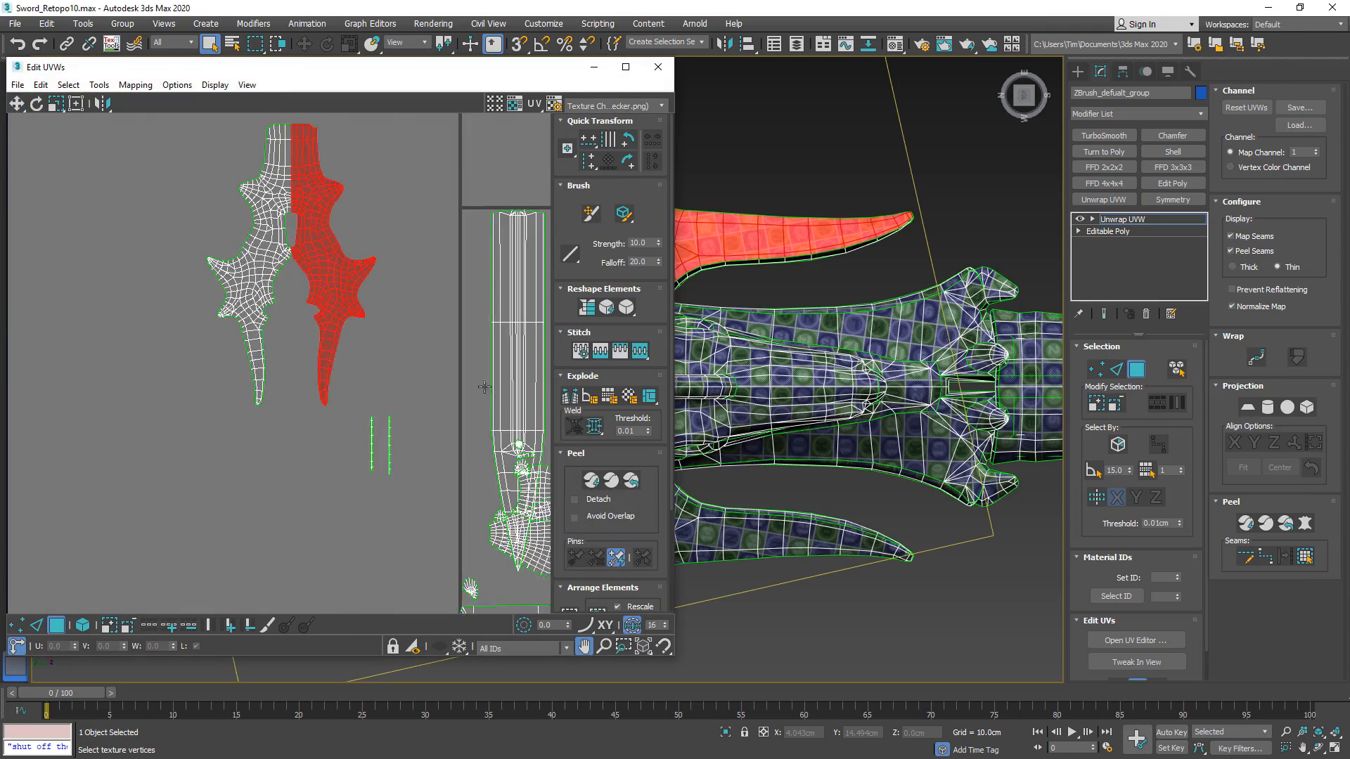
middle_click_drag(344, 279, 401, 350)
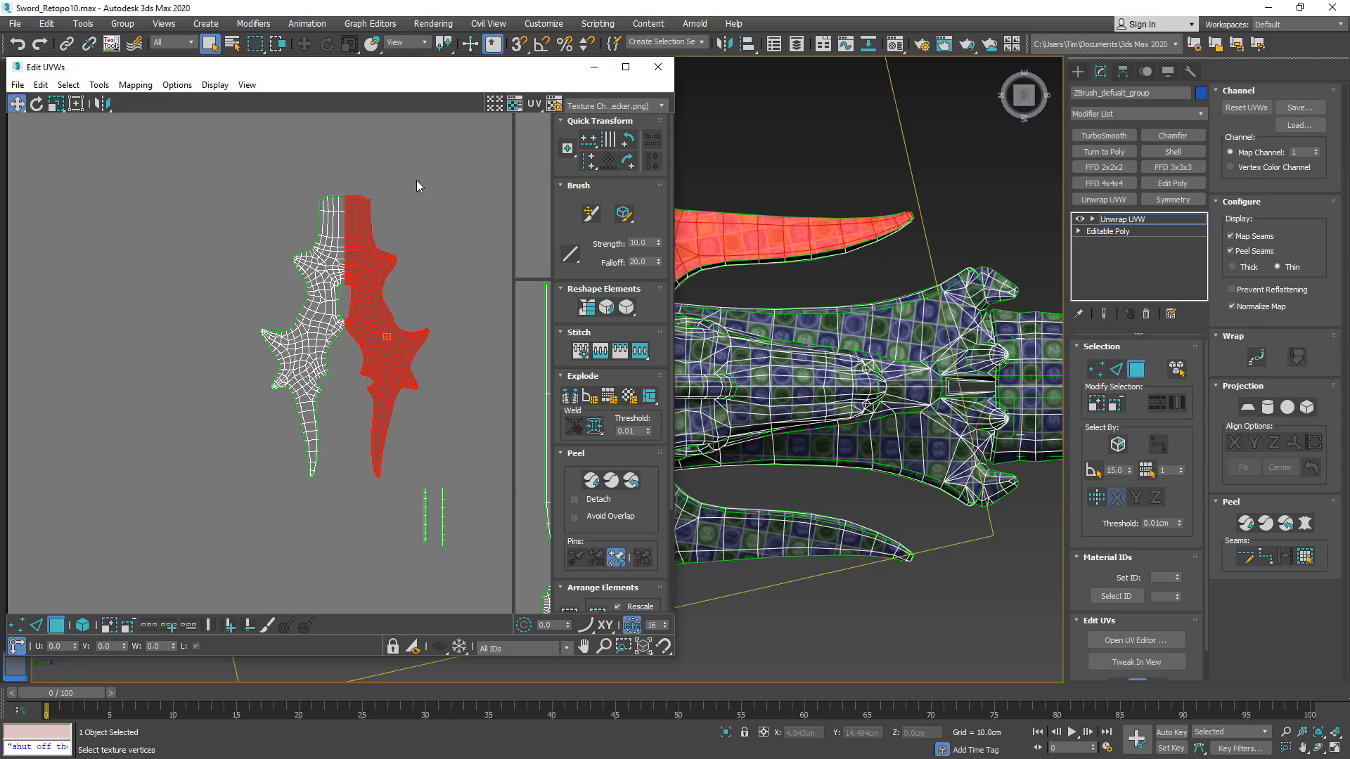
left_click(18, 627)
scroll(344, 236, "up", 4)
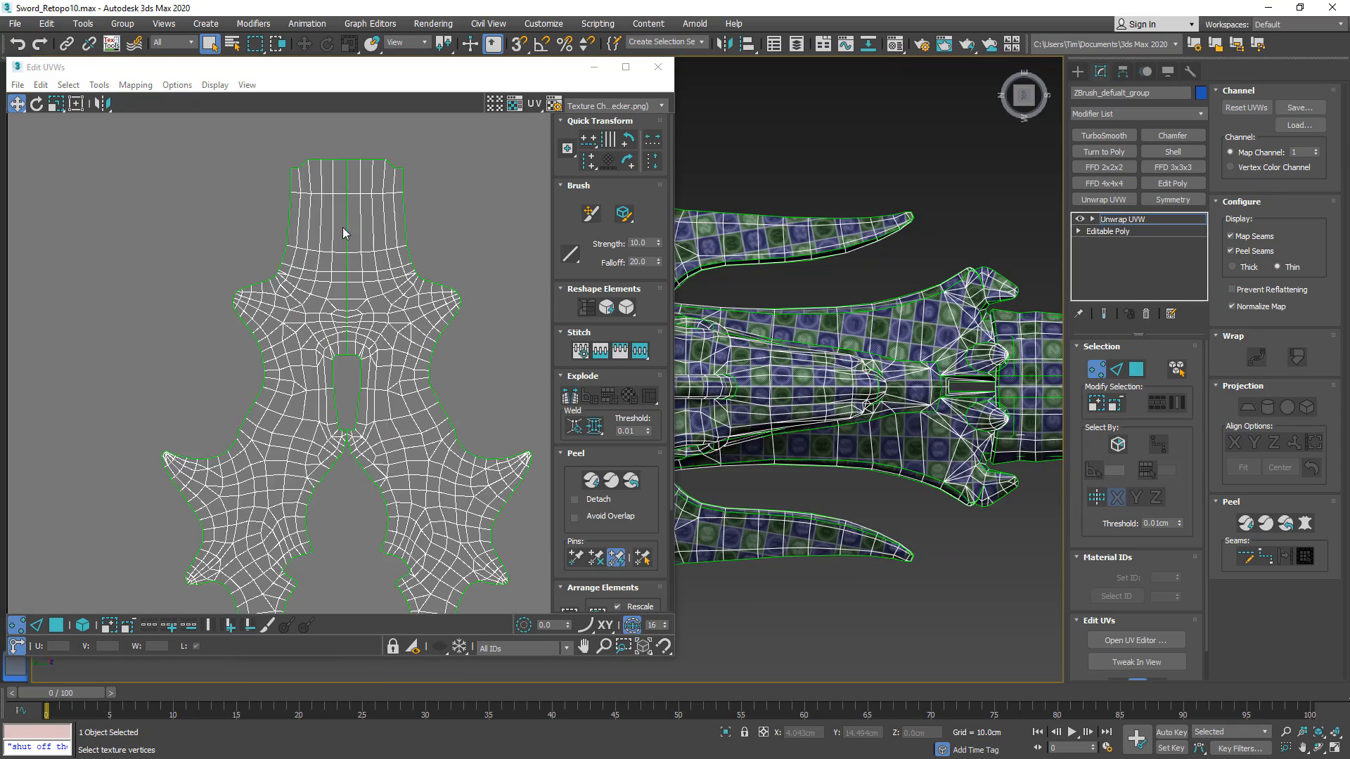
scroll(348, 373, "down", 2)
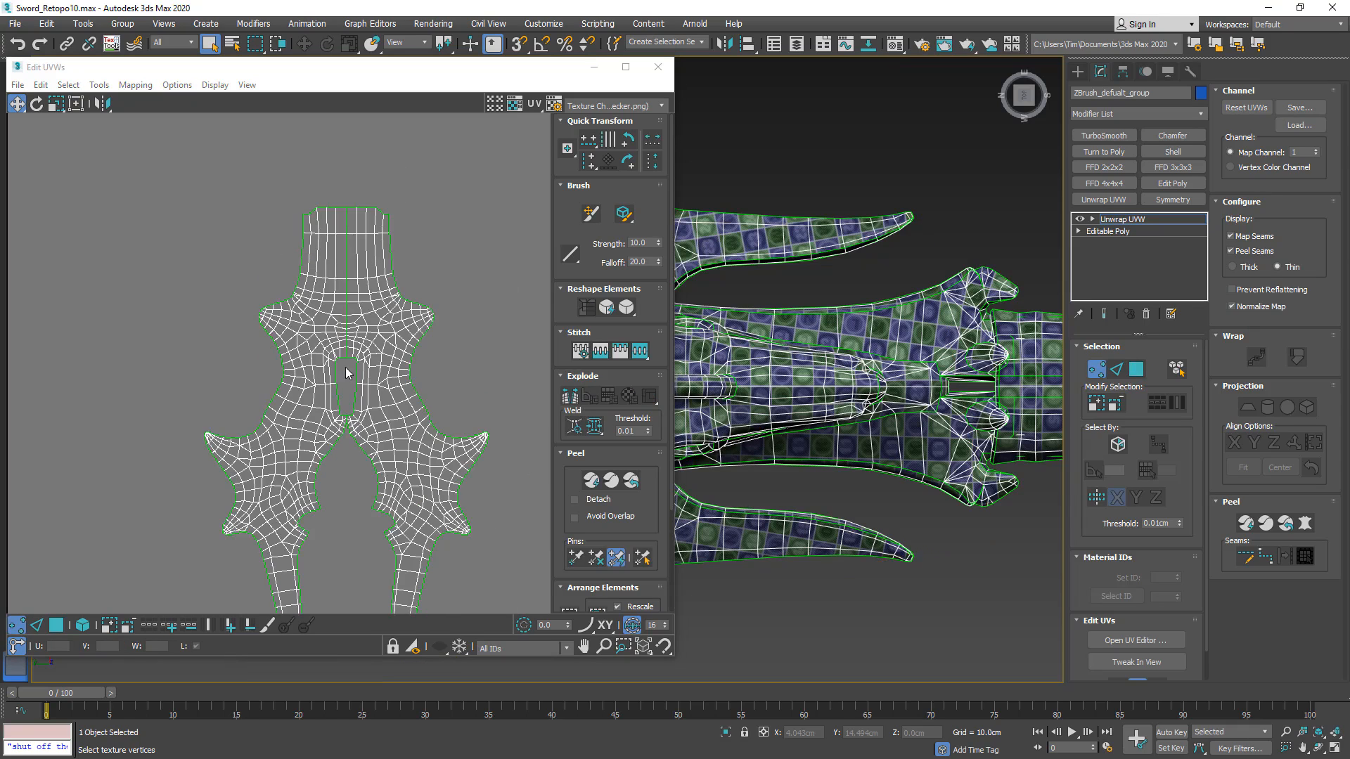
left_click_drag(209, 187, 464, 525)
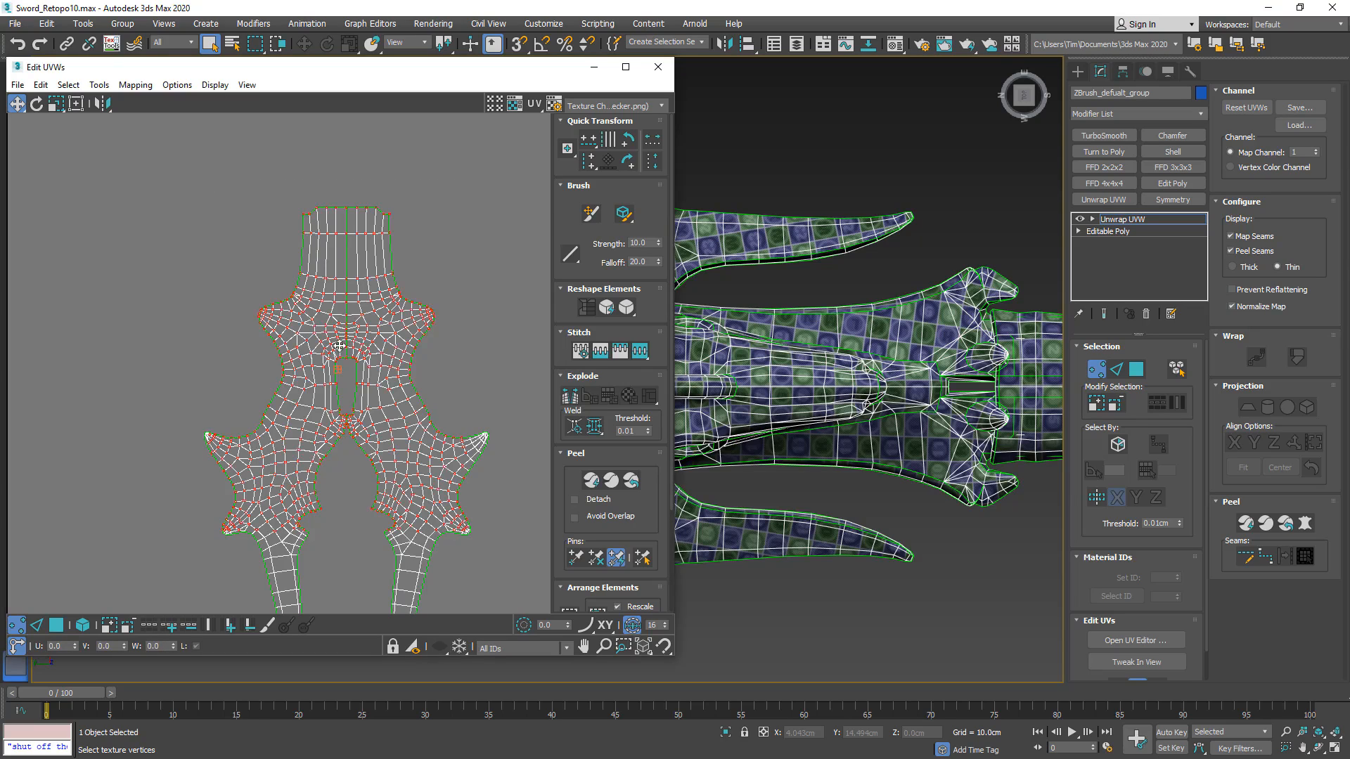
right_click(409, 313)
left_click(368, 322)
left_click(438, 244)
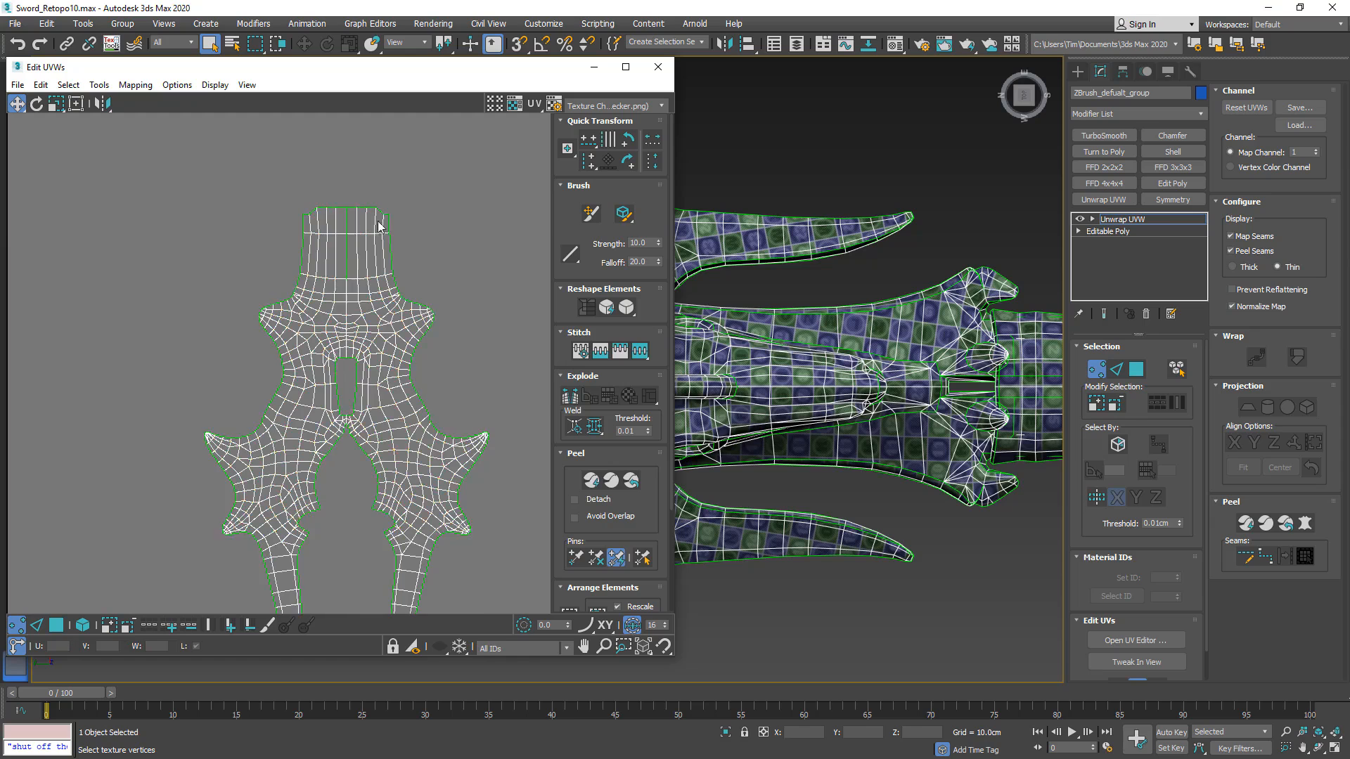
- Test the weld by moving the two uppermost center seam vertices of the guard shell, undoing each move
scroll(323, 230, "up", 5)
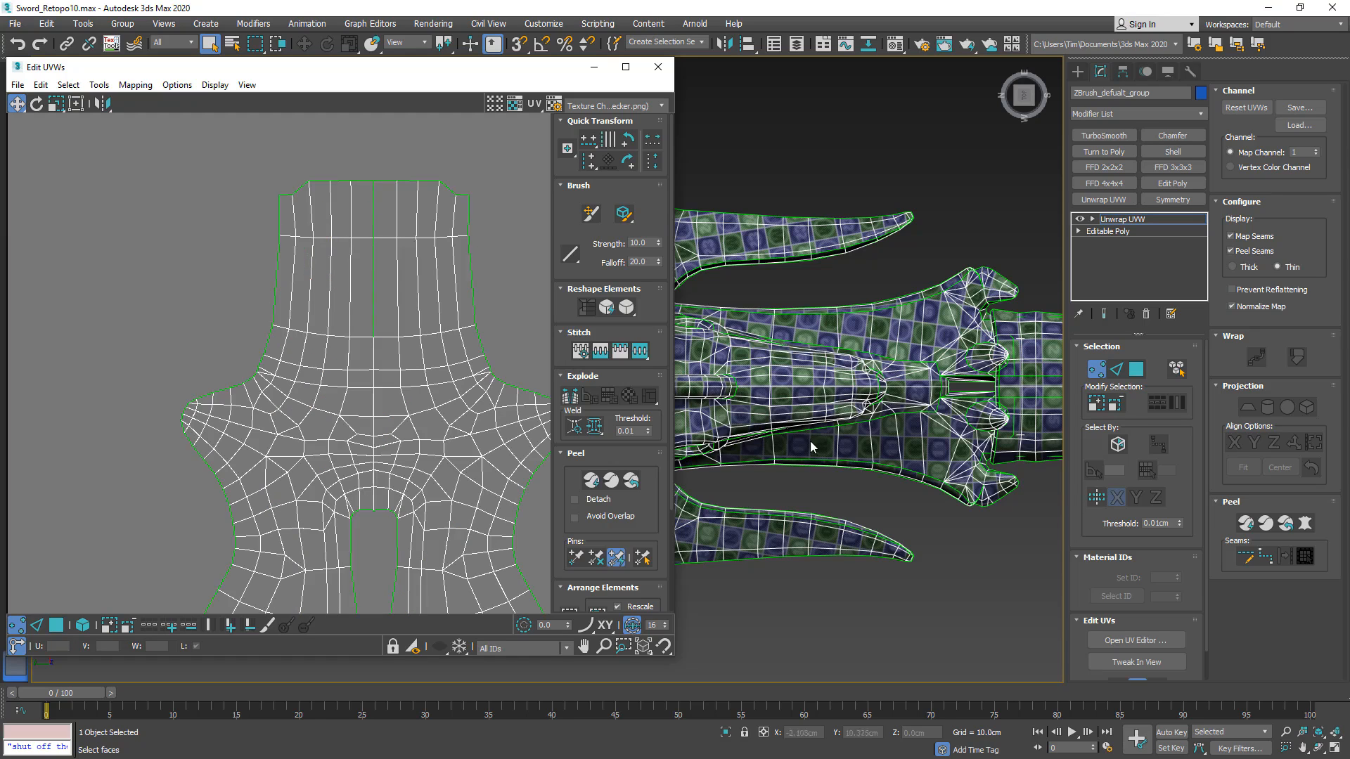
middle_click_drag(811, 445, 1012, 426)
mouse_move(775, 379)
middle_mouse_down()
mouse_move(965, 386)
mouse_move(750, 383)
mouse_move(768, 398)
middle_mouse_up()
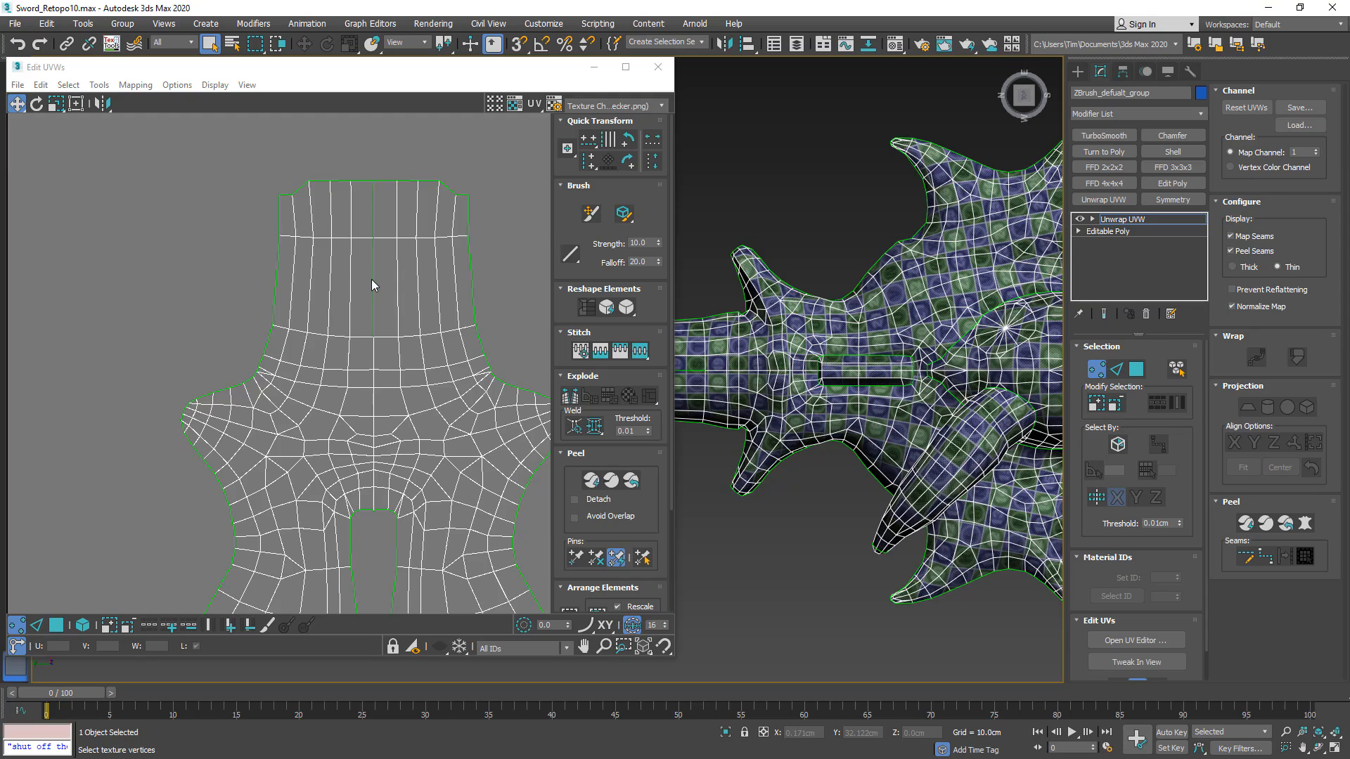
middle_click_drag(751, 384, 888, 369)
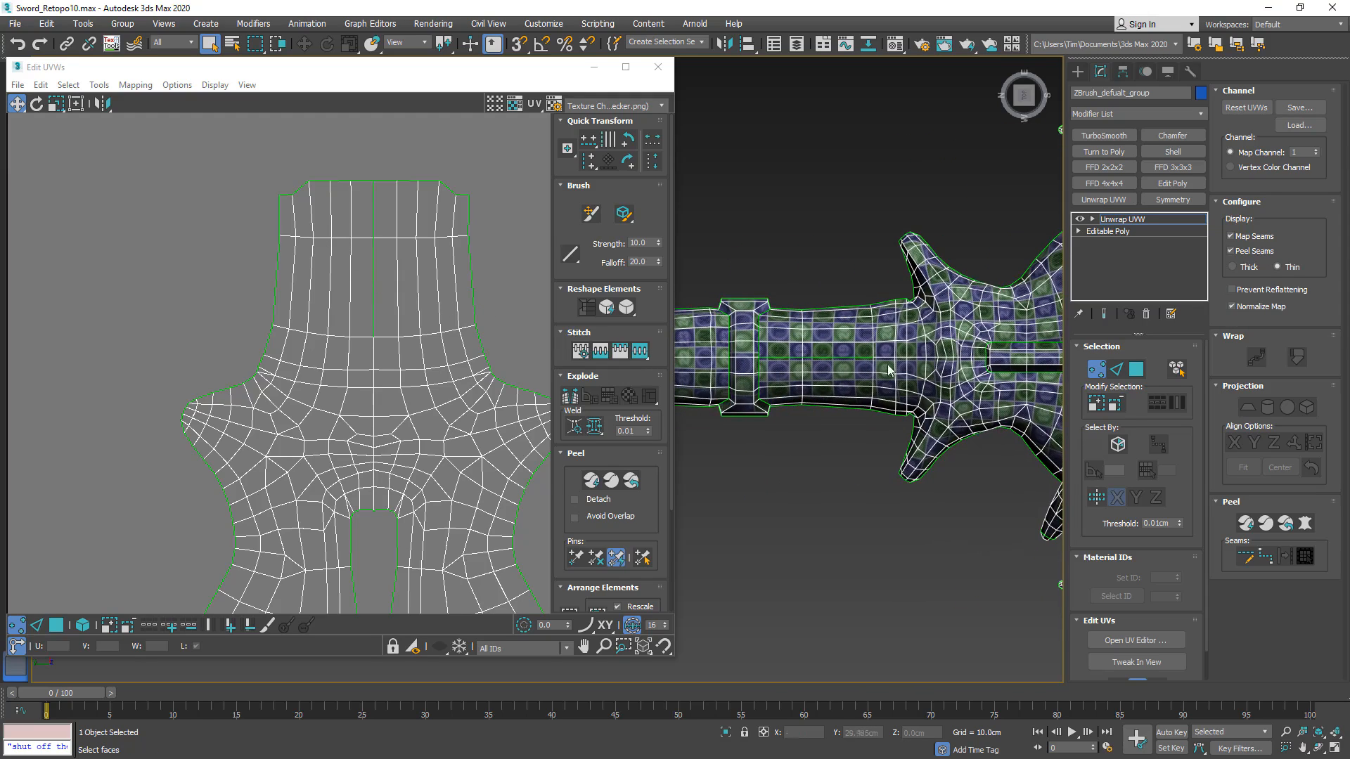
left_click(375, 182)
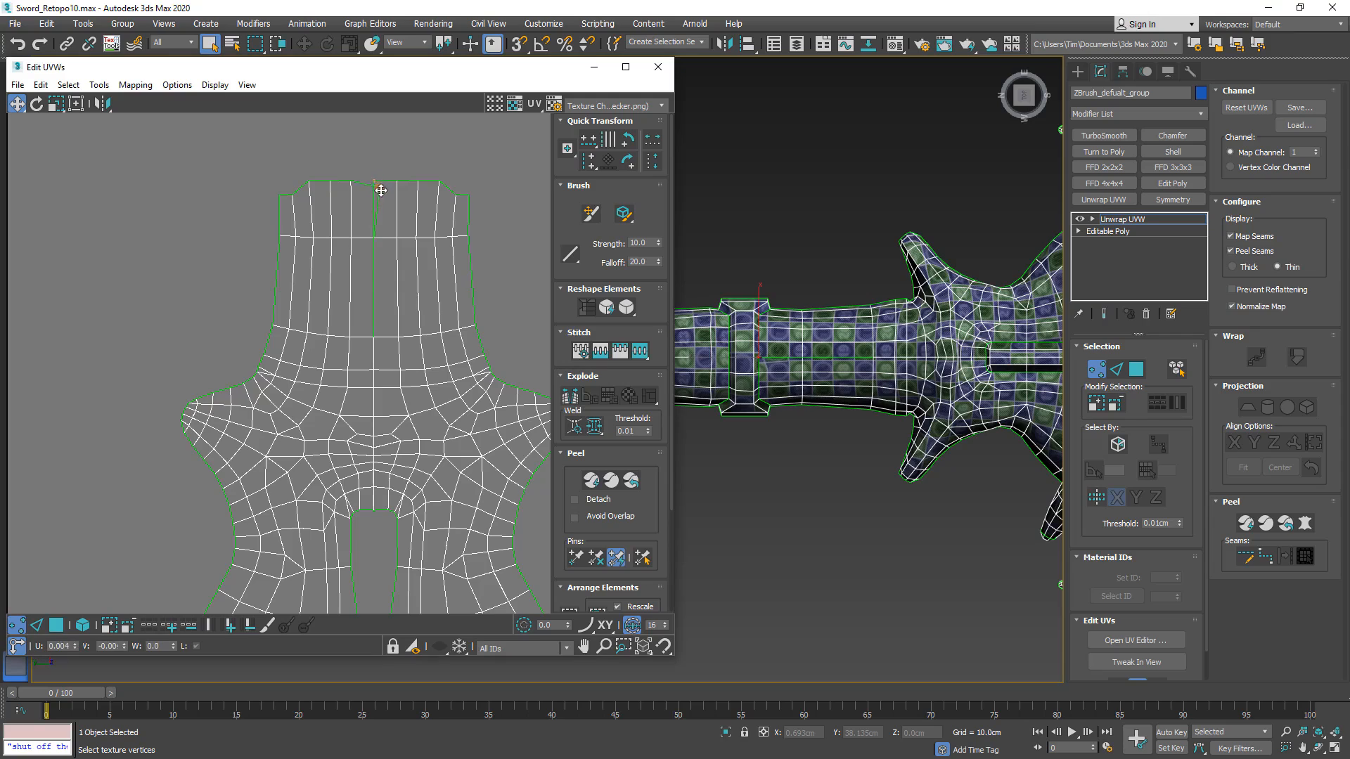
key("ctrl+z")
left_click_drag(374, 239, 369, 243)
key("ctrl+z")
- Try to weld the center seam vertices on the guard shell's neck with Weld Selected and pull the top one aside as a test
middle_click_drag(795, 364, 727, 323, "alt")
scroll(790, 374, "up", 5)
scroll(363, 284, "up", 3)
left_click(392, 186)
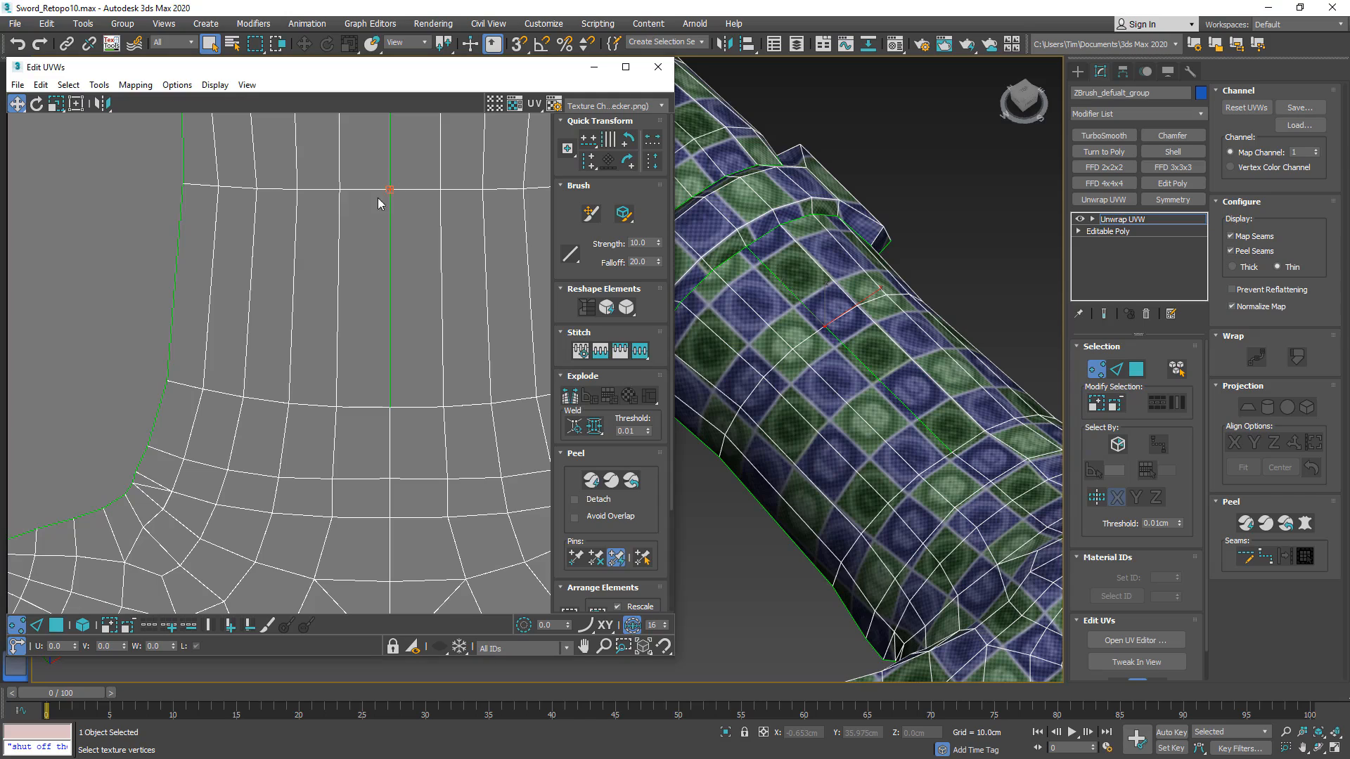
right_click(391, 191)
left_click(379, 207)
middle_click_drag(384, 211, 381, 384)
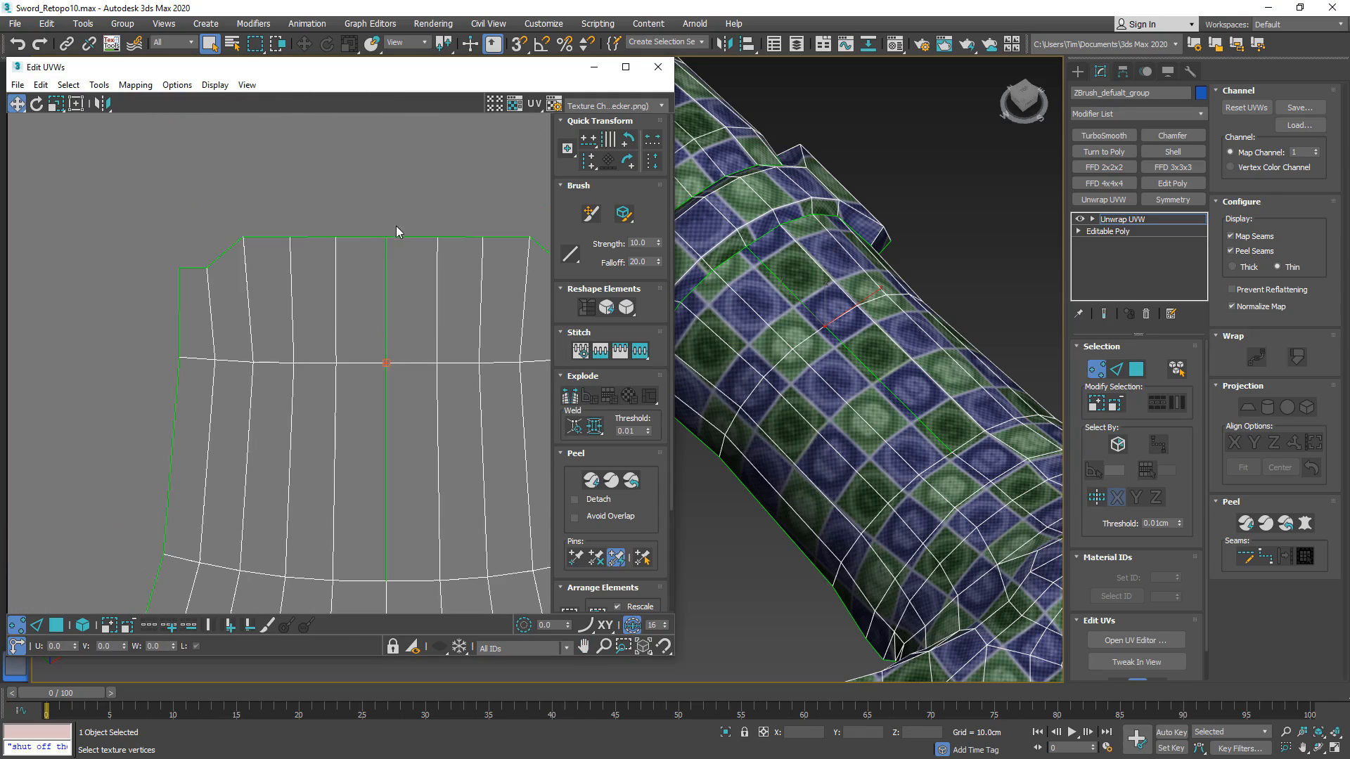
right_click(386, 260)
left_click(377, 260)
left_click(400, 239)
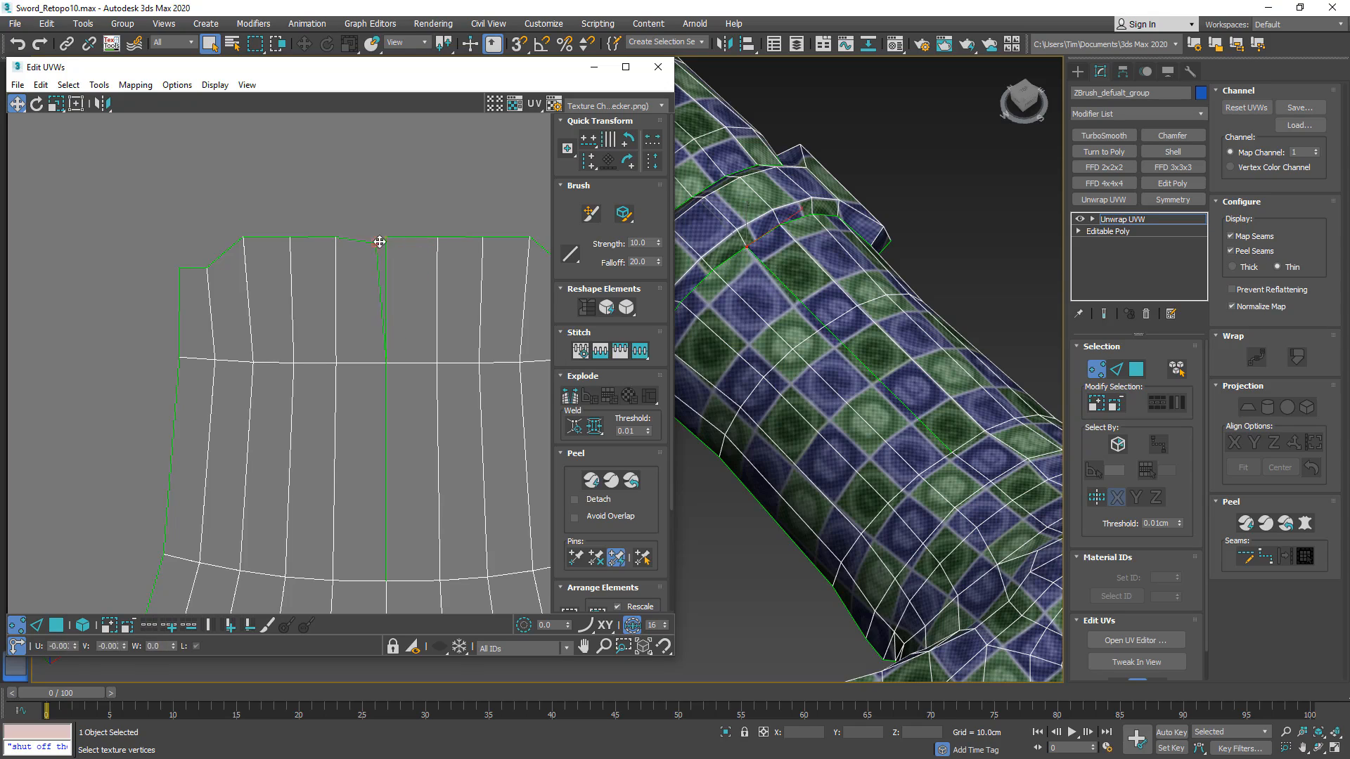
scroll(378, 245, "up", 3)
mouse_move(398, 226)
left_mouse_down()
mouse_move(358, 234)
mouse_move(408, 224)
mouse_move(396, 227)
left_mouse_up()
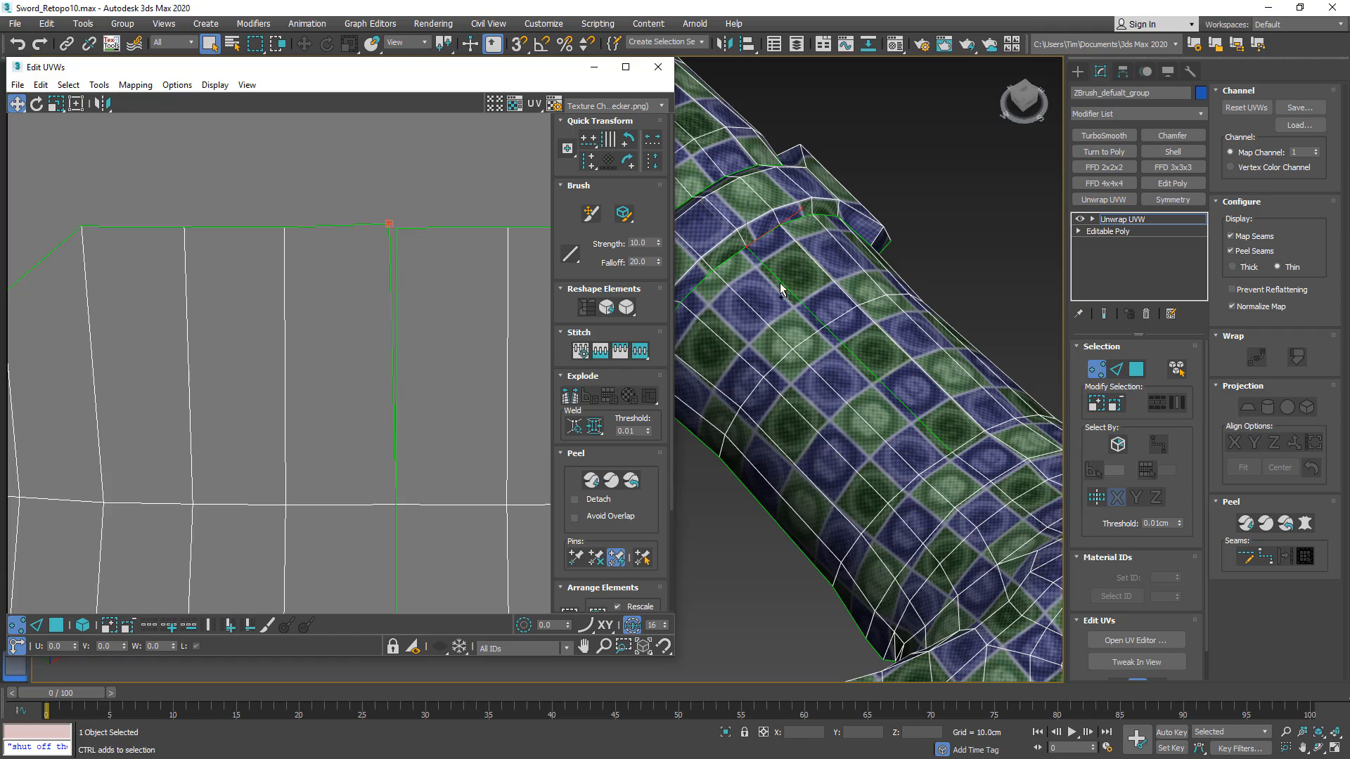
- Collapse the Unwrap UVW modifier into the editable poly again
middle_click_drag(781, 269, 859, 308)
scroll(859, 308, "up", 3)
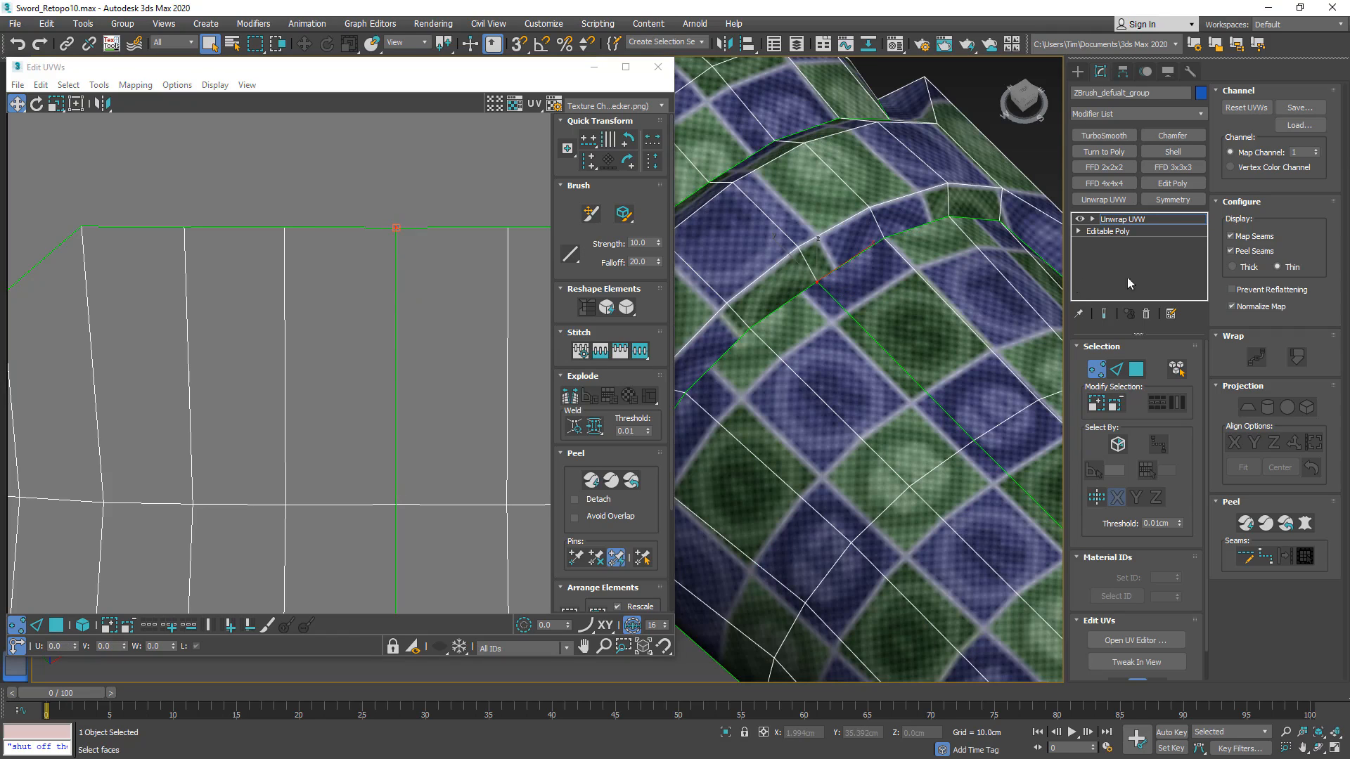
right_click(1120, 222)
left_click(1143, 344)
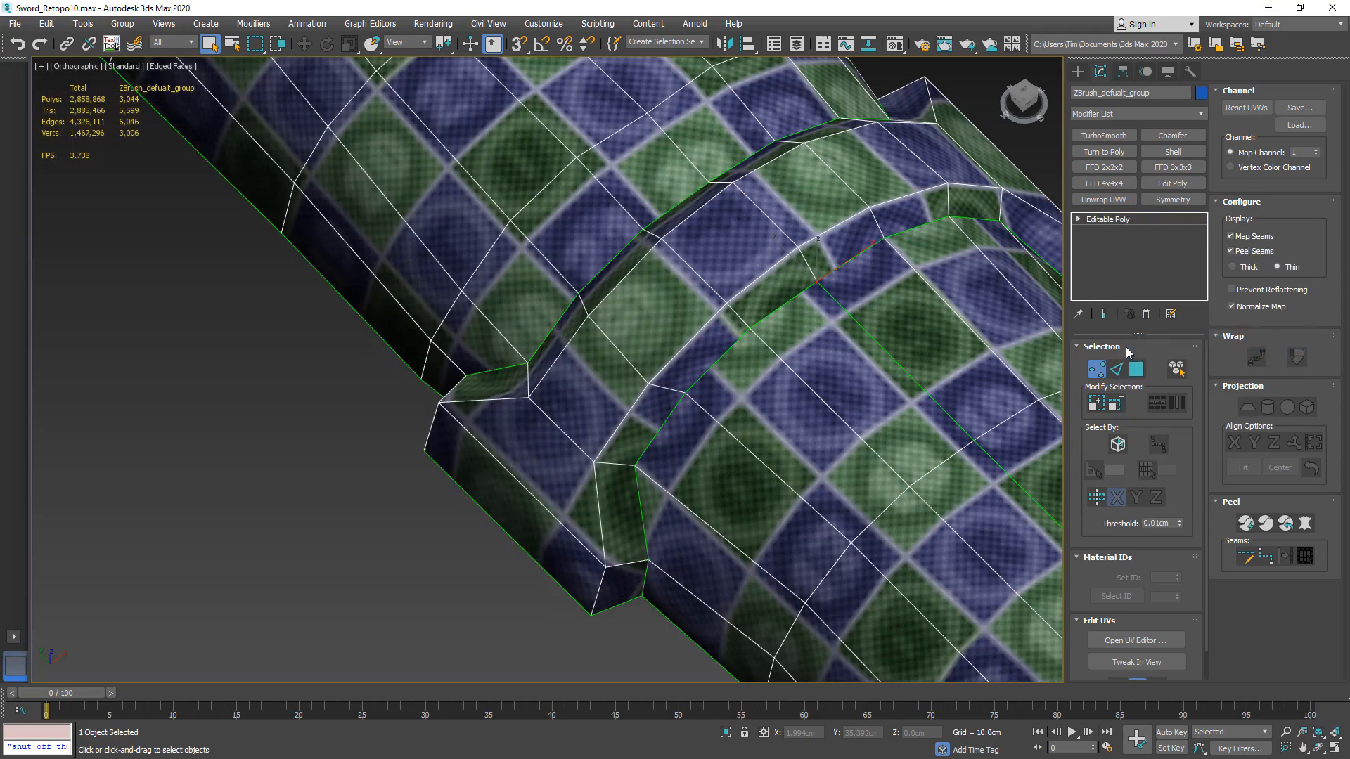
- Weld the overlapping mesh vertices along the center seam between the grip collar and the guard
left_click(1102, 363)
key("F3")
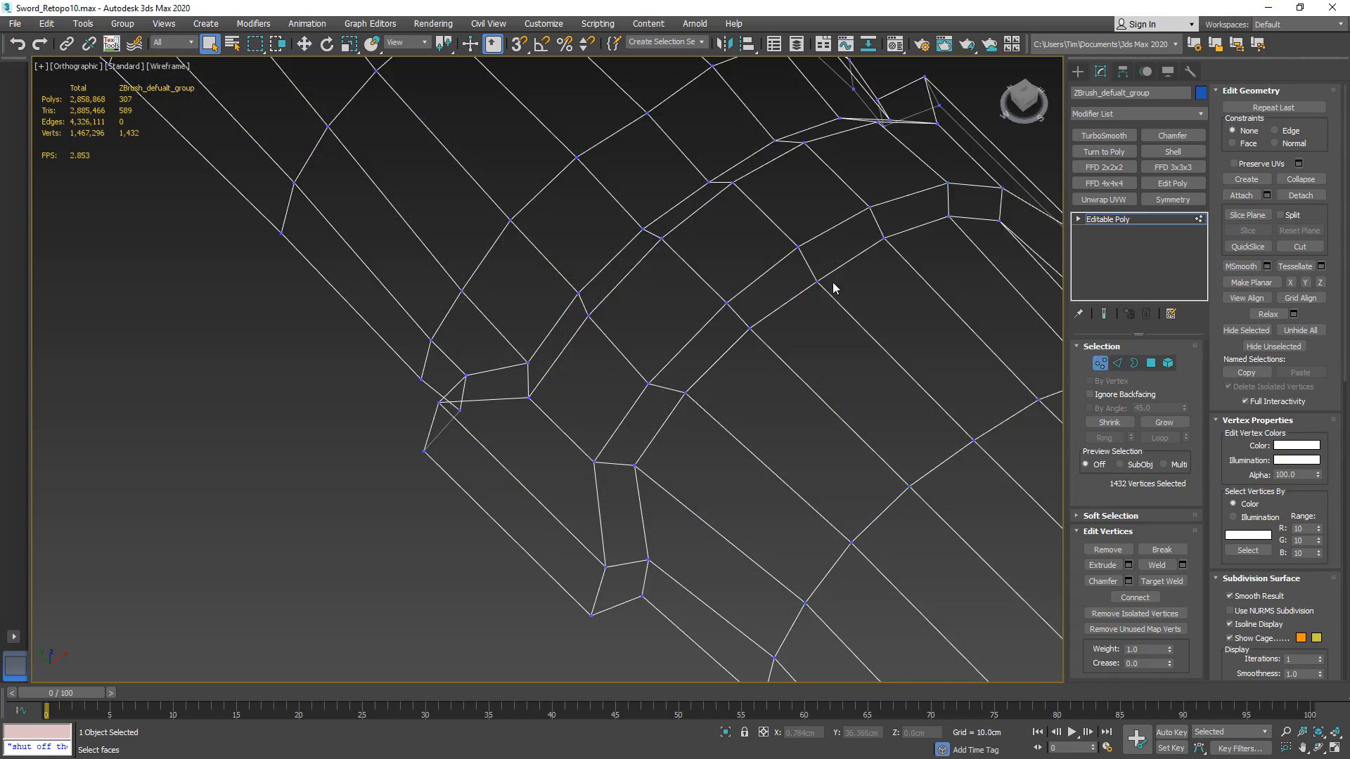
middle_click_drag(890, 403, 666, 345)
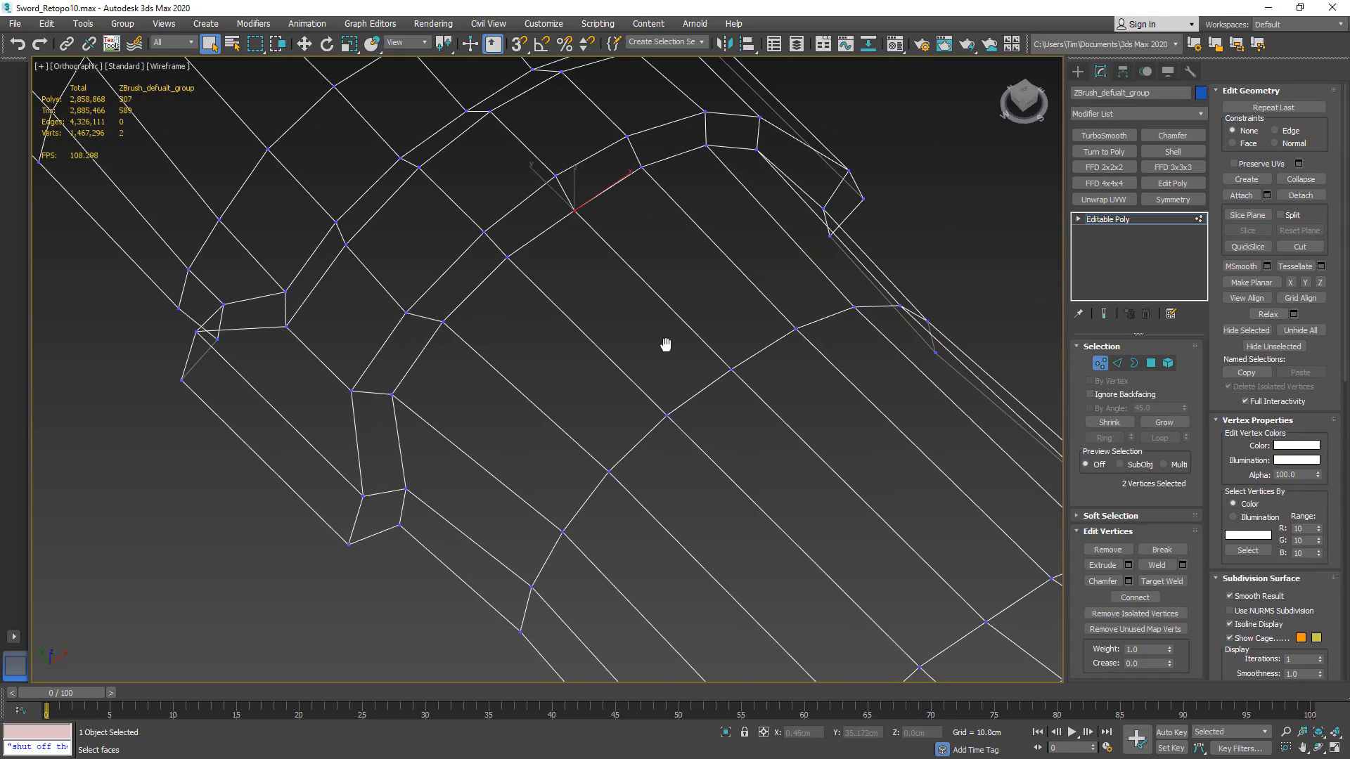
left_click(1157, 566)
left_click_drag(709, 394, 707, 392)
left_click(1157, 566)
middle_click_drag(900, 504, 723, 369)
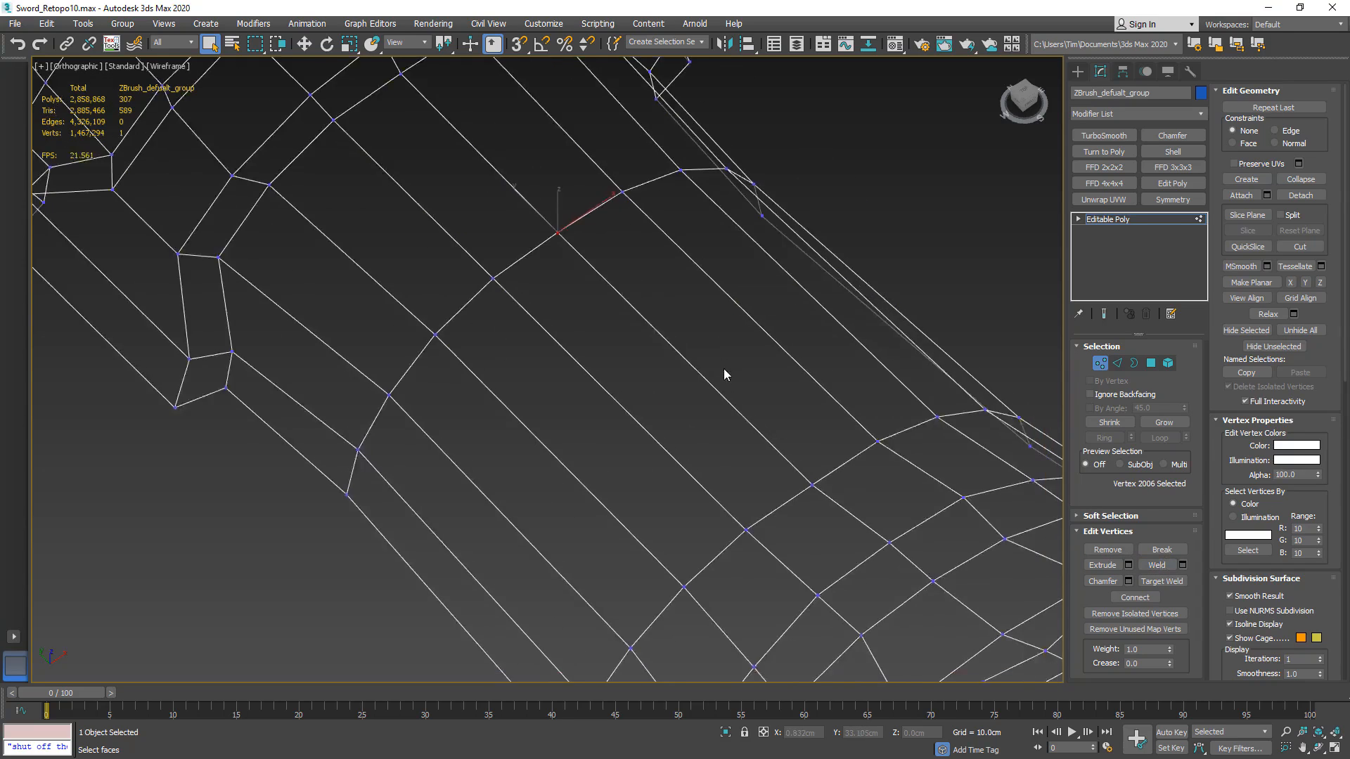
scroll(724, 368, "down", 2)
key("F3")
scroll(782, 467, "down", 5)
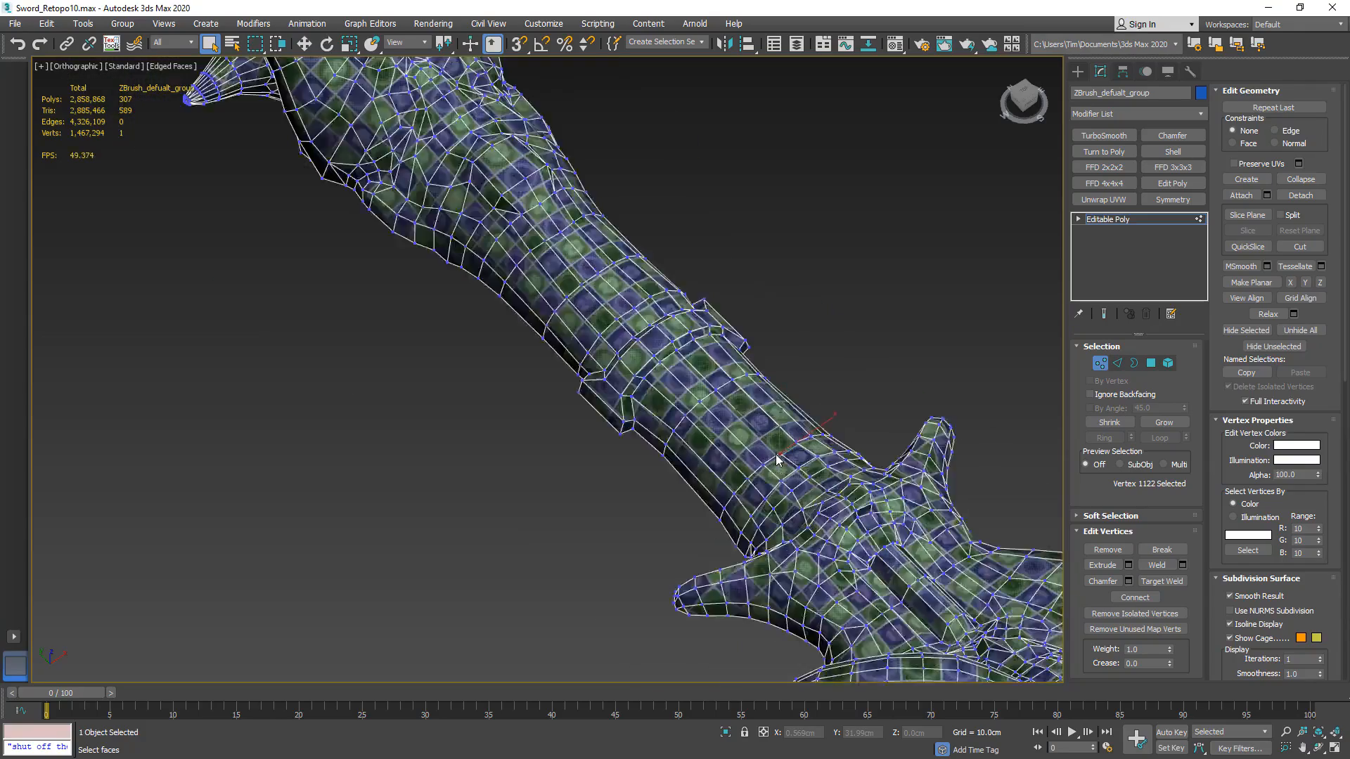
key("1")
- Apply a new Unwrap UVW modifier to the welded mesh
scroll(779, 454, "up", 1)
mouse_move(779, 454)
middle_mouse_down("alt")
mouse_move(822, 451)
mouse_move(703, 461)
mouse_move(831, 129)
middle_mouse_up("alt")
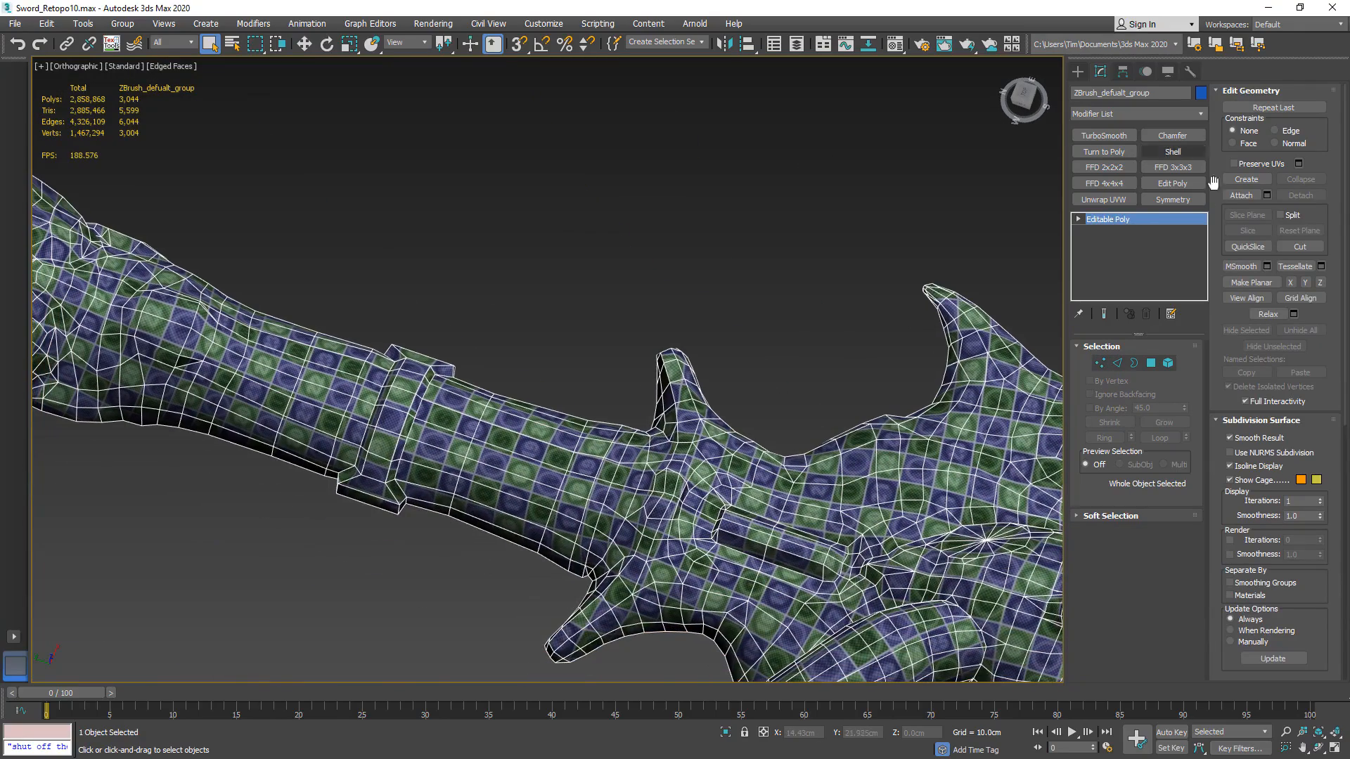
left_click(1103, 202)
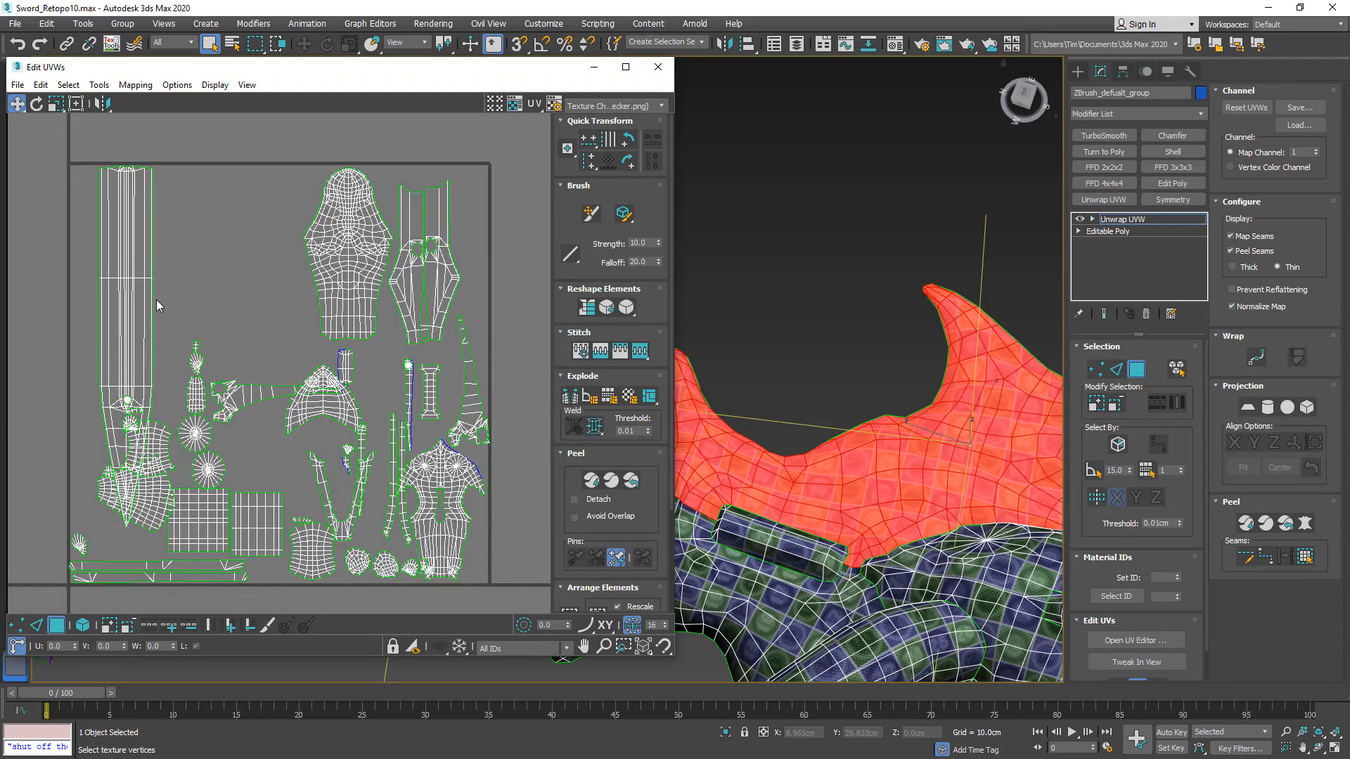
- Select the faces of the guard shell's neck and weld the remaining center seam with Weld Selected
middle_click_drag(189, 296, 507, 308)
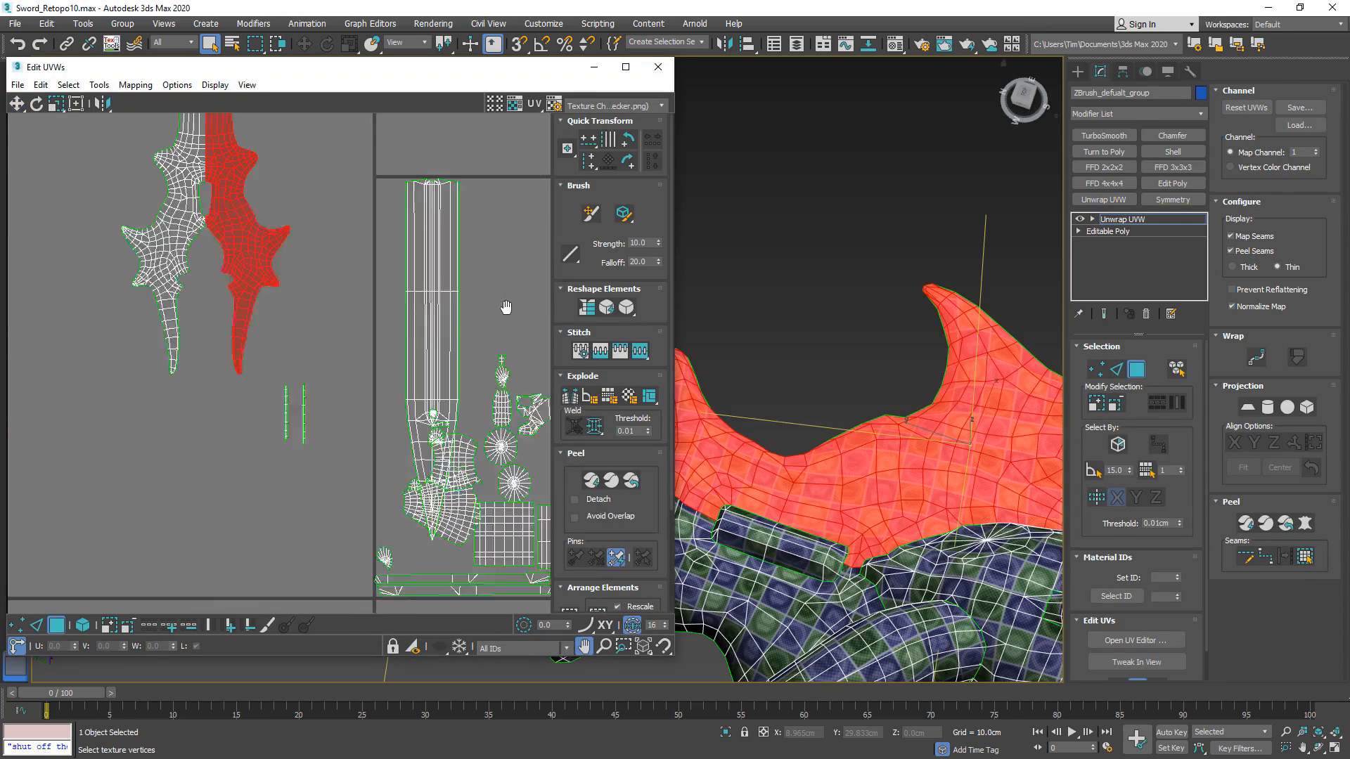
middle_click_drag(226, 310, 337, 458)
scroll(329, 251, "up", 4)
left_click(422, 240)
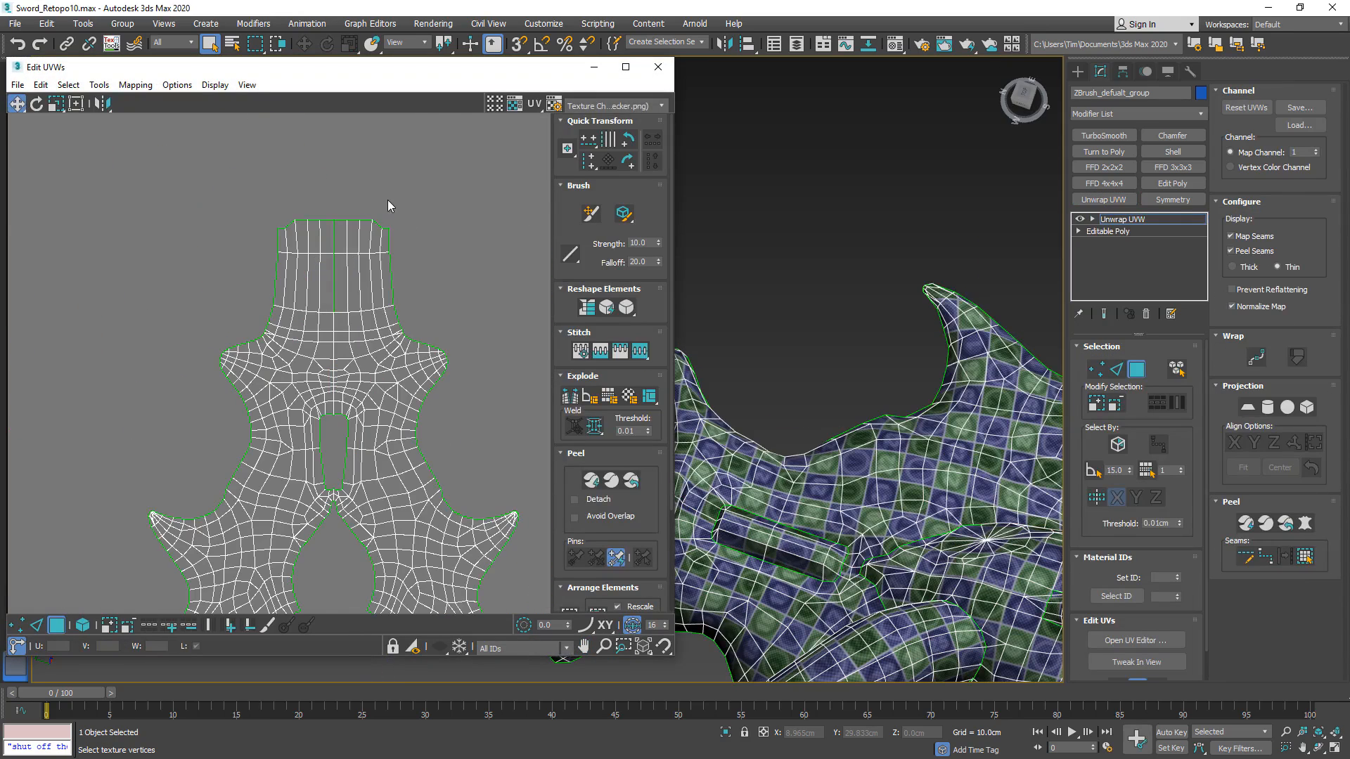
left_click_drag(422, 193, 306, 287)
right_click(338, 272)
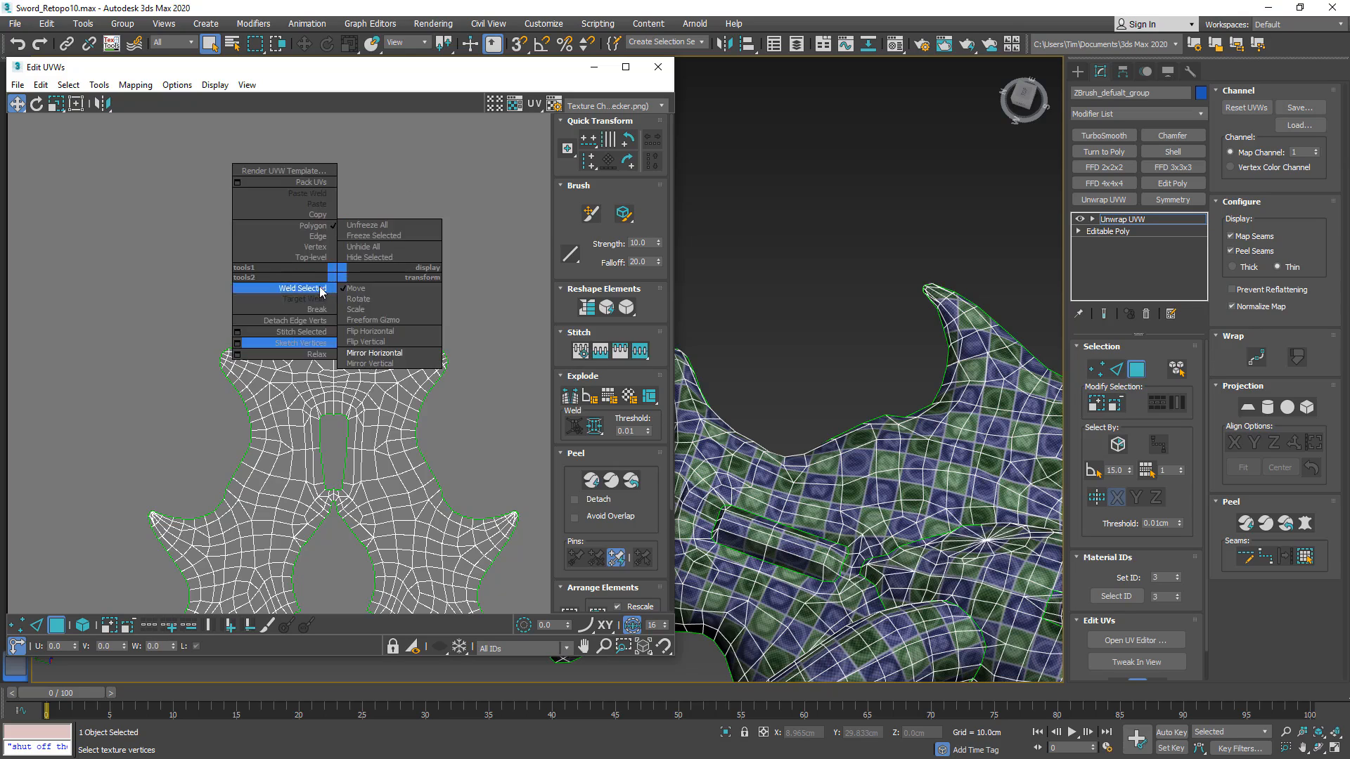
left_click(321, 289)
left_click(446, 225)
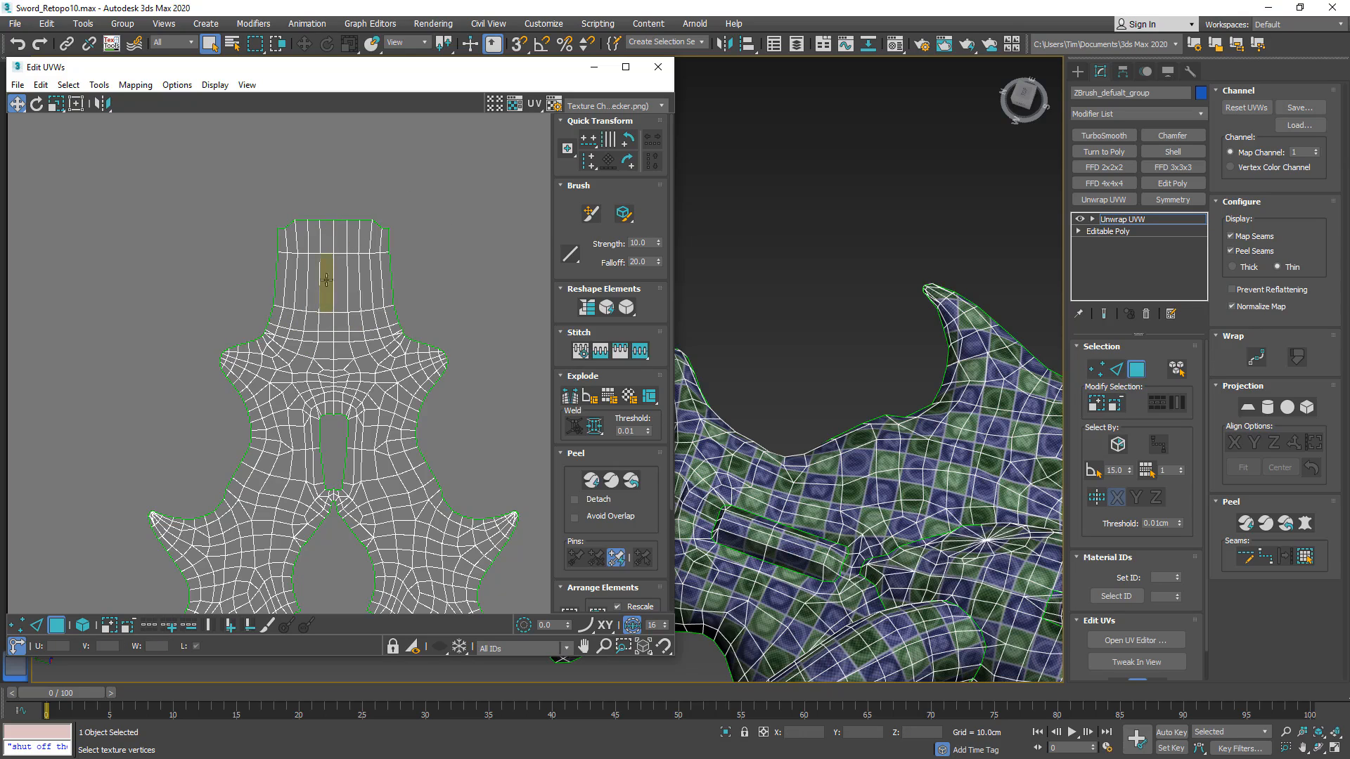
- Rescale and pack all UV shells into the UV tile, and save the scene as Sword_Retopo11.max
middle_click_drag(383, 477, 142, 298)
scroll(365, 223, "down", 5)
left_click_drag(53, 172, 521, 558)
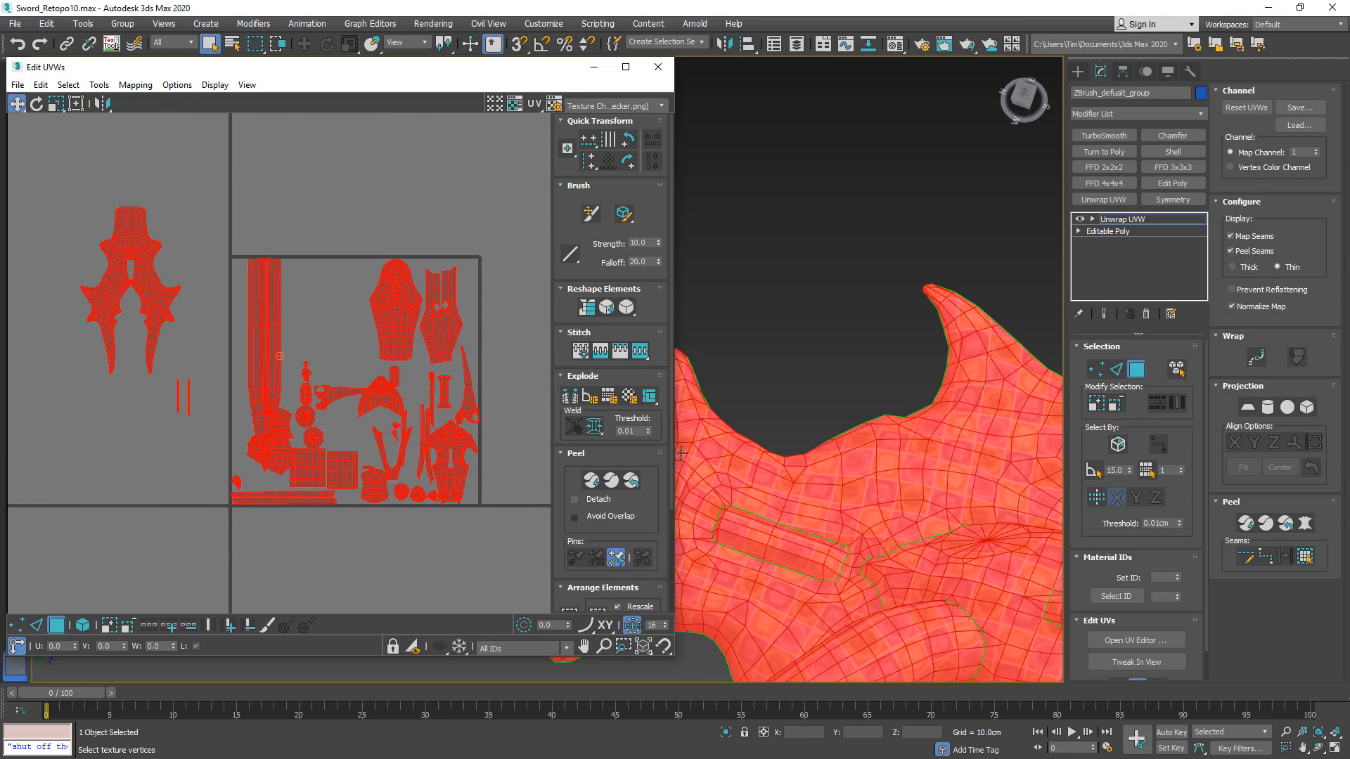
left_click_drag(672, 456, 663, 547)
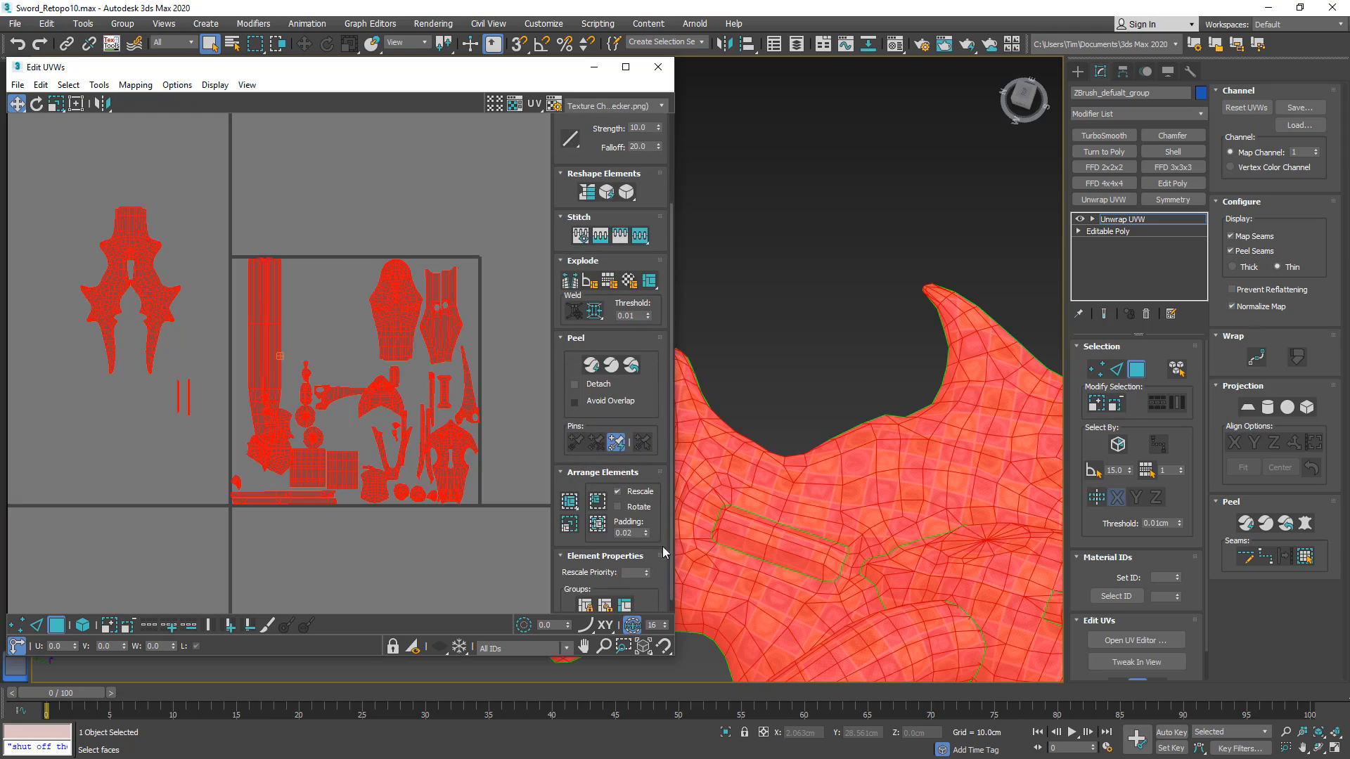
left_click(576, 529)
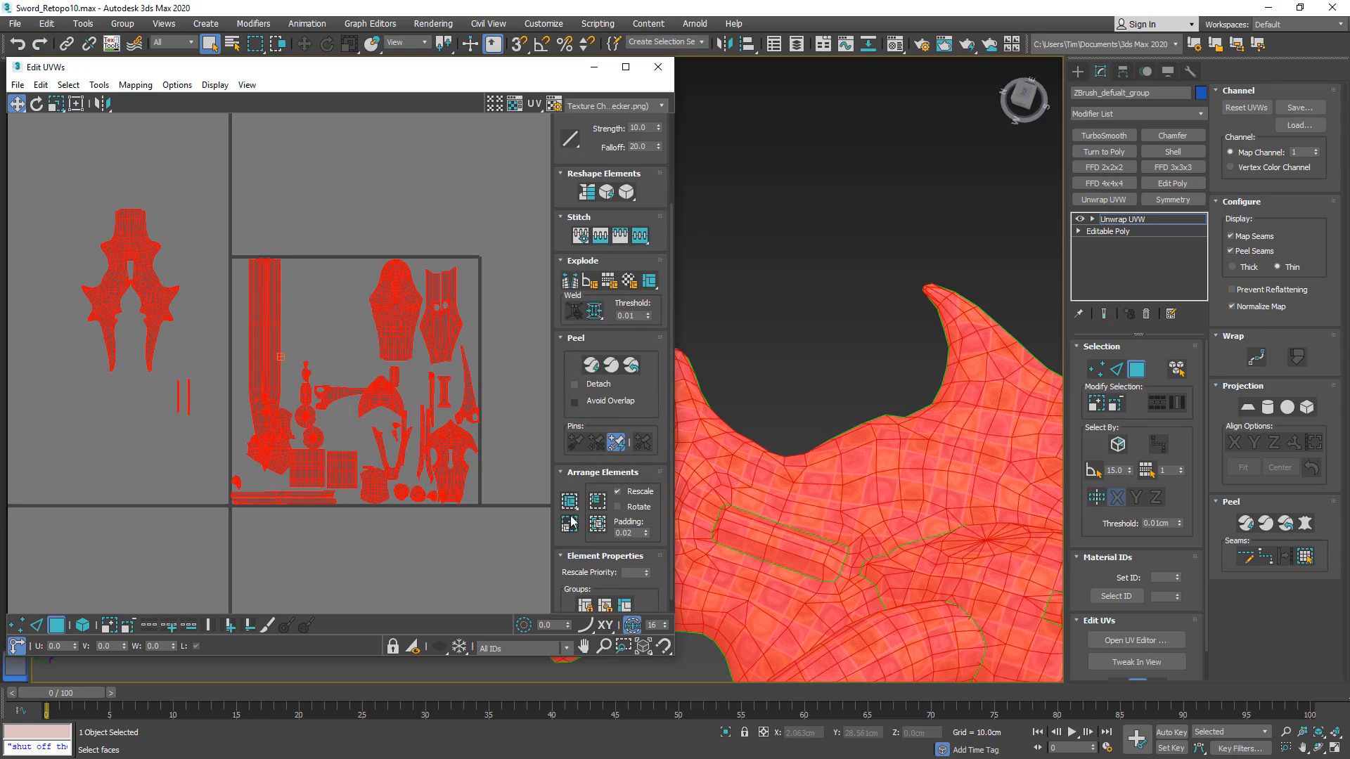
left_click(571, 502)
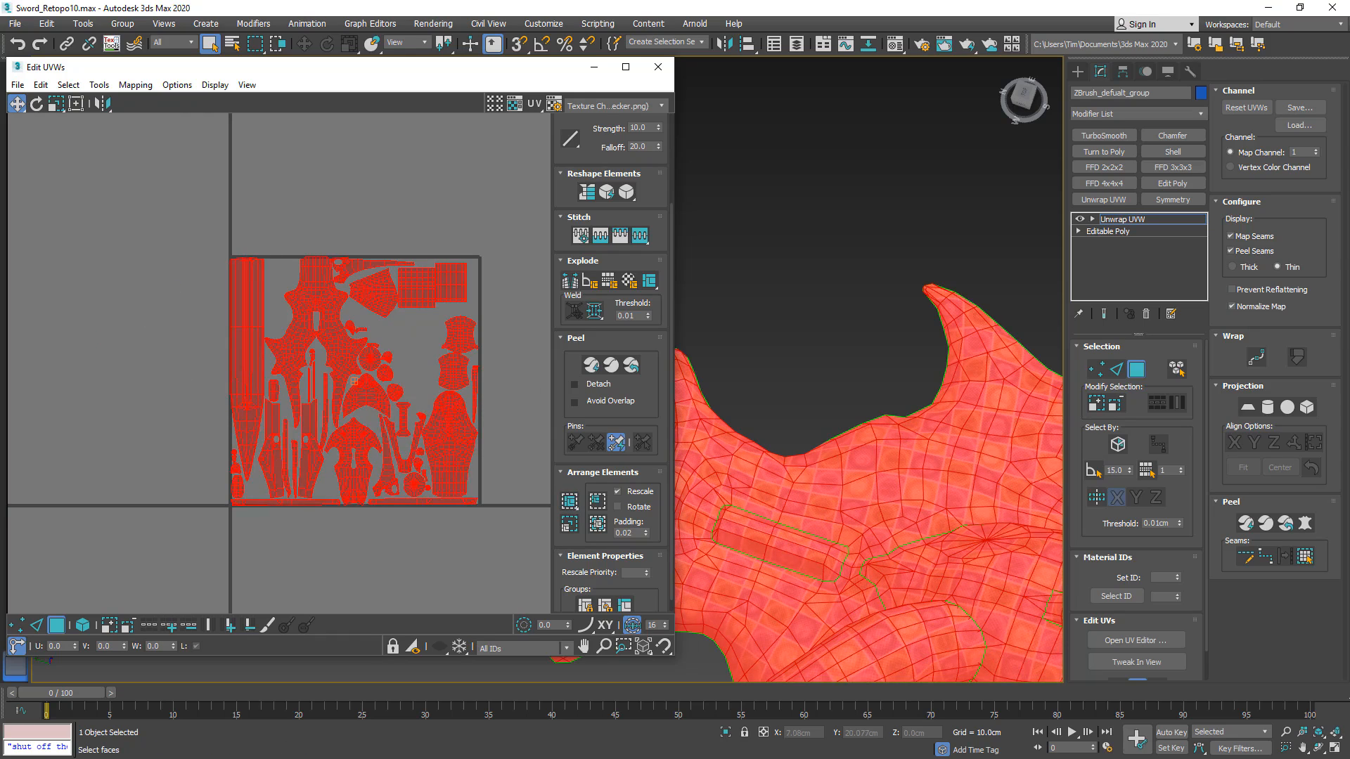
key("ctrl+s")
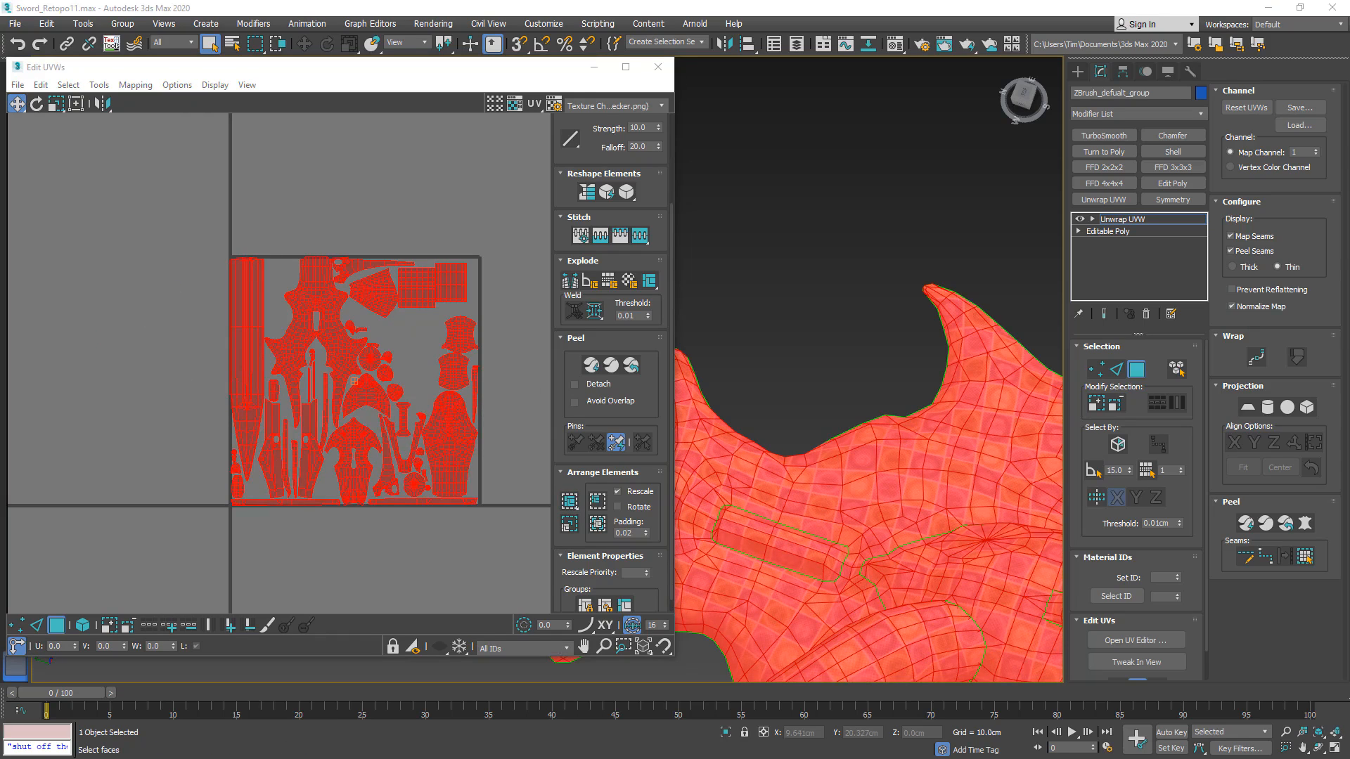
- Move the lower of the two small barrel-shaped shells into the gap below the square shells and rotate it 90 degrees
left_click(358, 310)
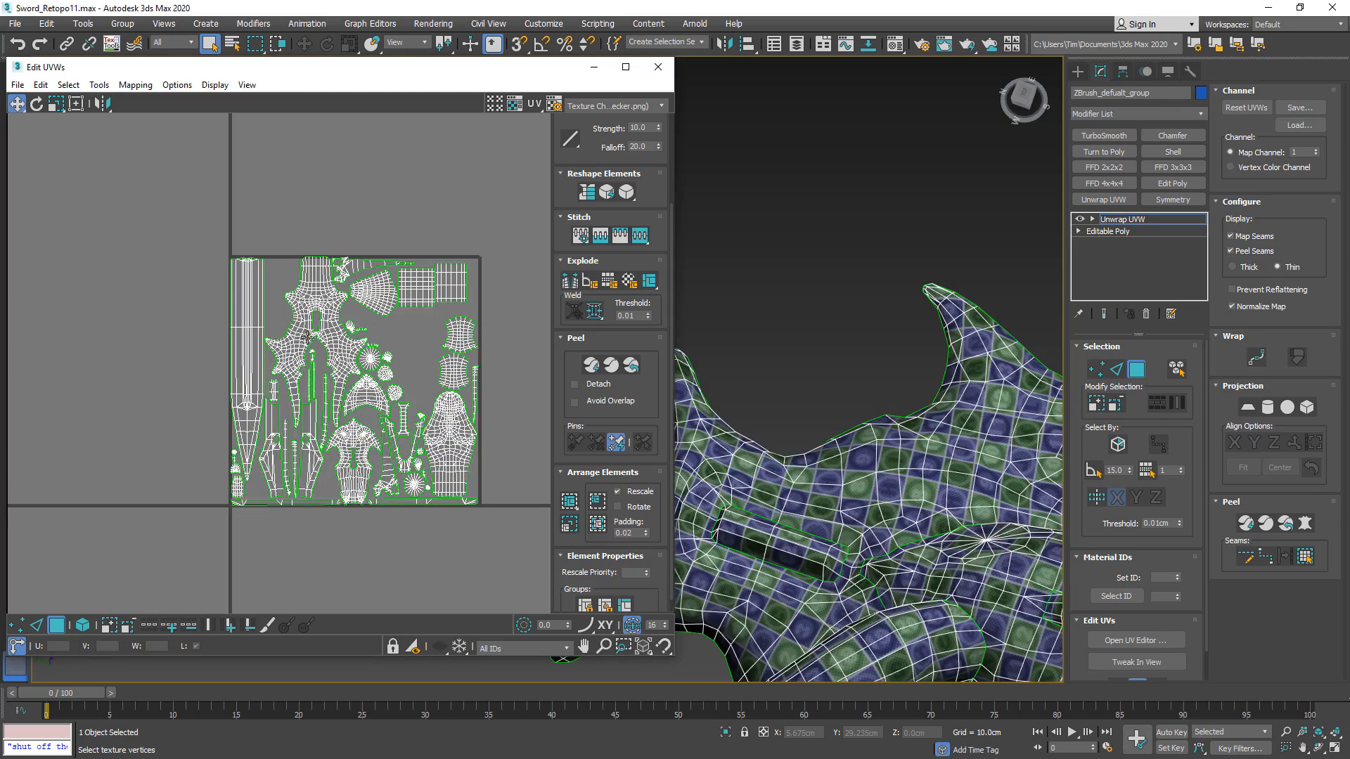
scroll(238, 338, "up", 5)
middle_click_drag(375, 436, 179, 240)
scroll(161, 274, "down", 3)
middle_click_drag(277, 249, 160, 343)
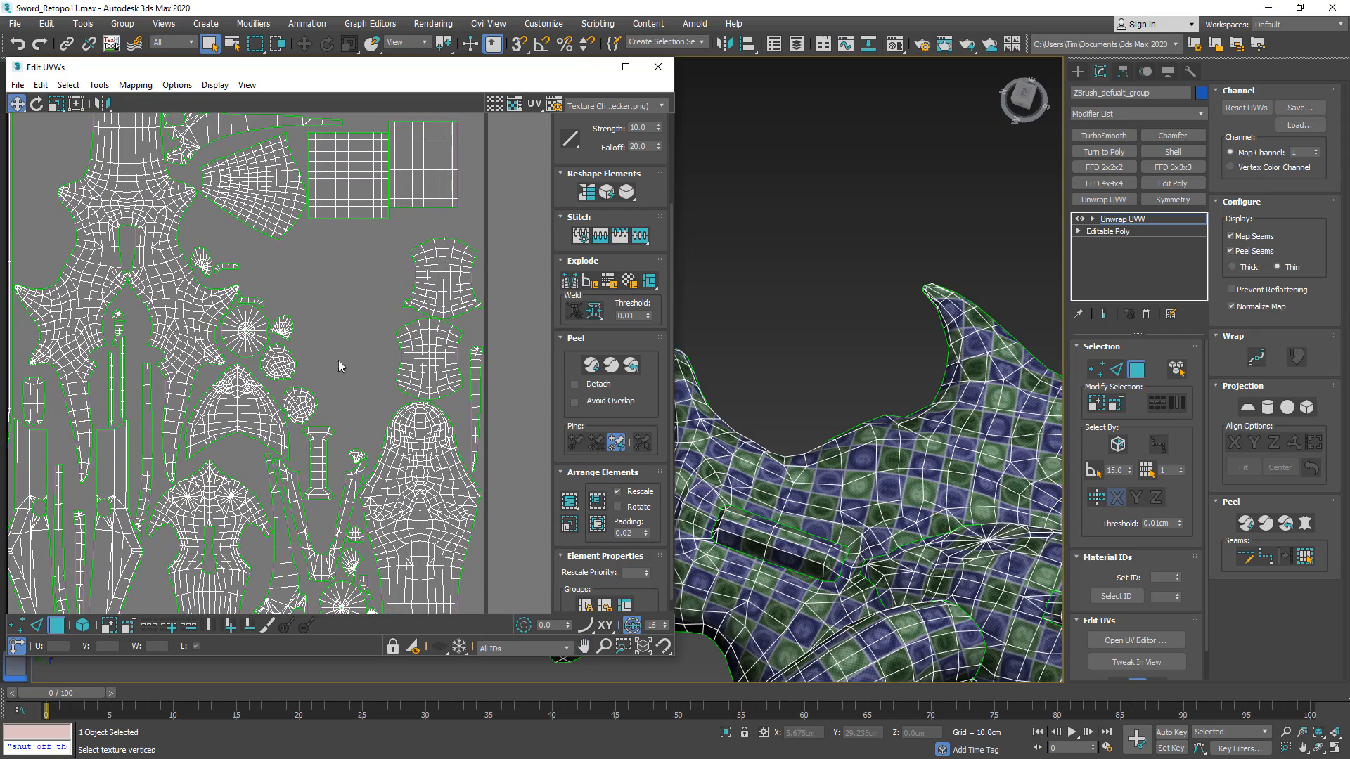
left_click(415, 342)
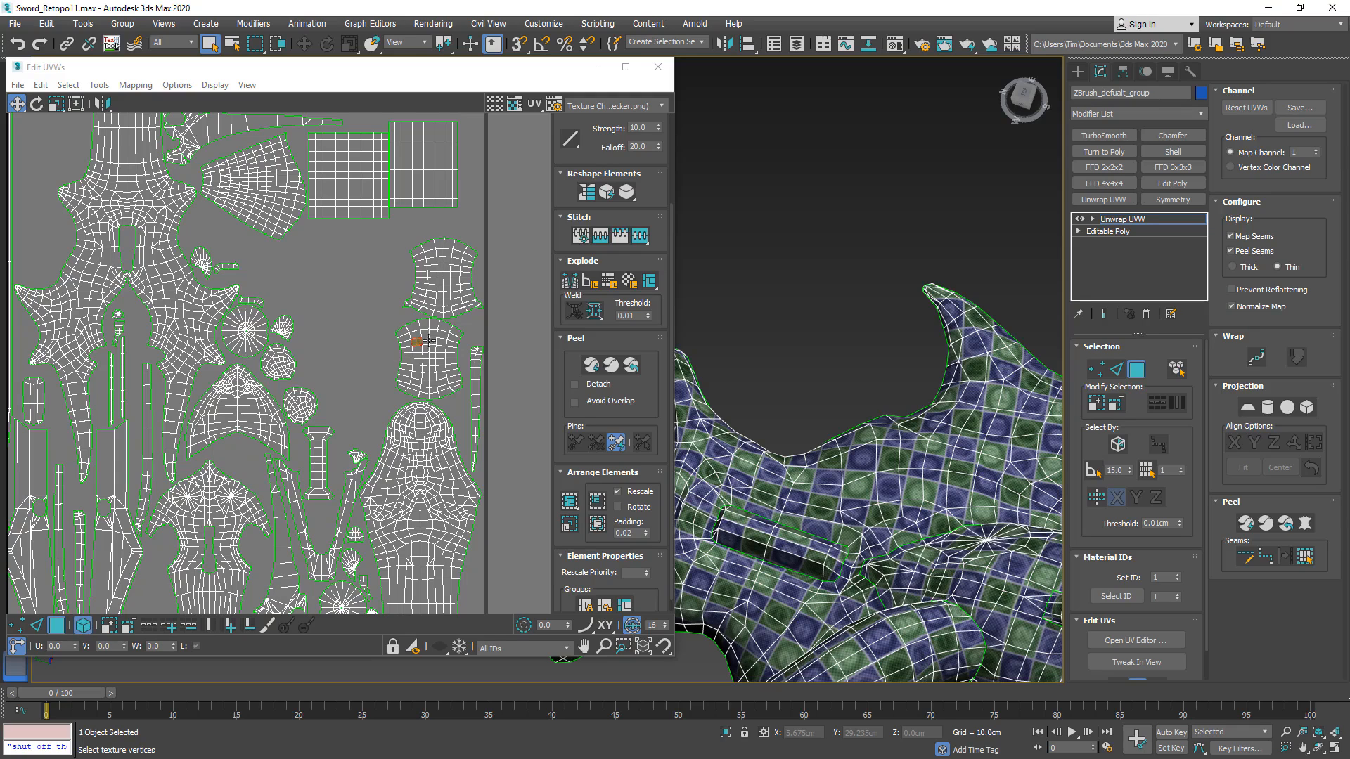
left_click_drag(429, 339, 326, 261)
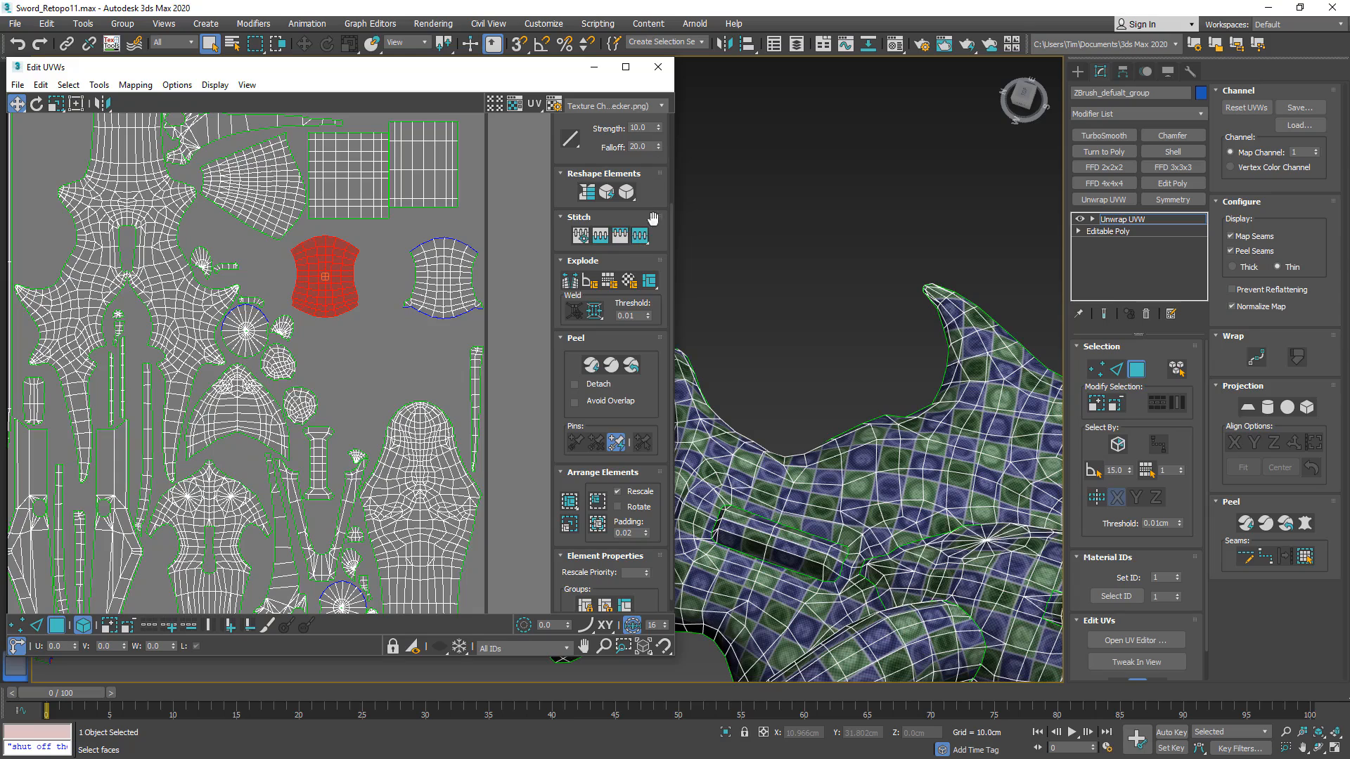
left_click_drag(672, 209, 673, 116)
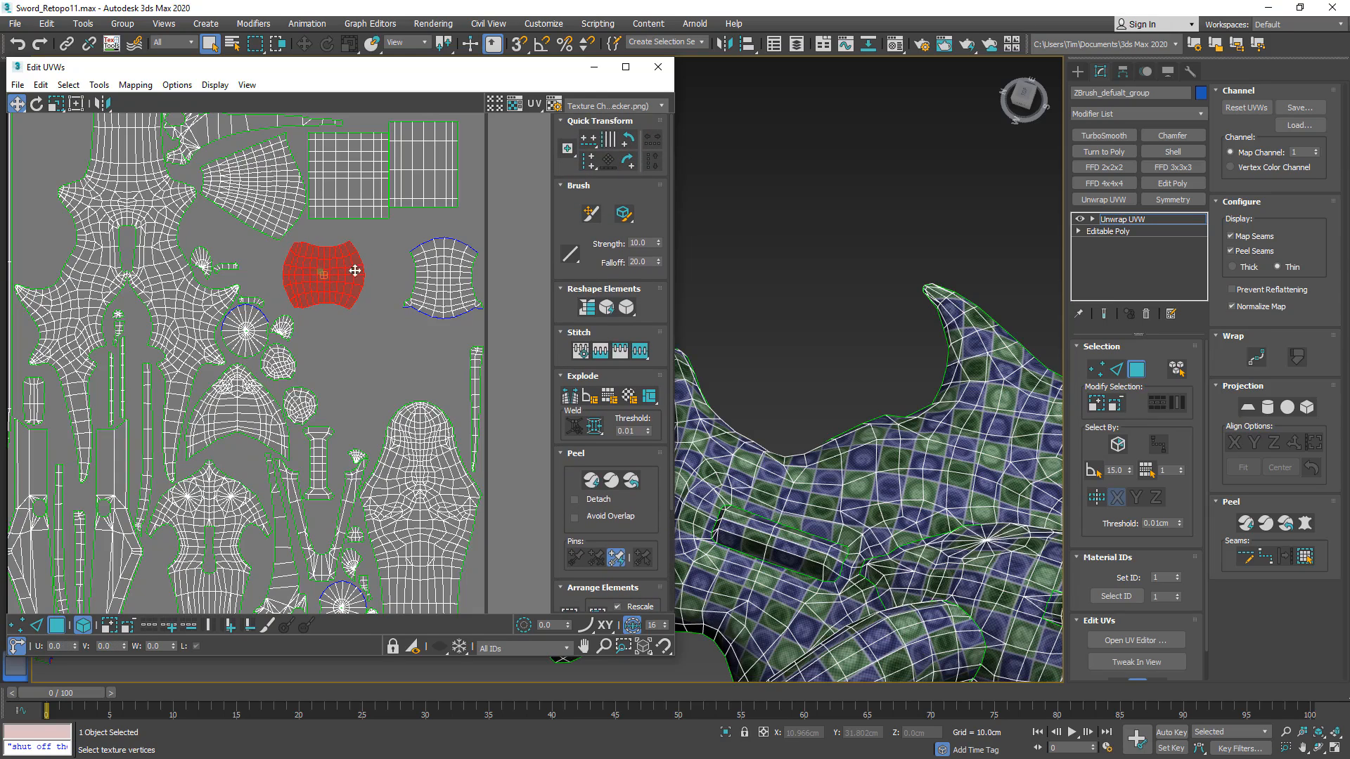
- Place the second barrel-shaped shell beside the rotated one and move the long strip shells from the tile's bottom edge to just above them
left_click_drag(435, 265, 405, 256)
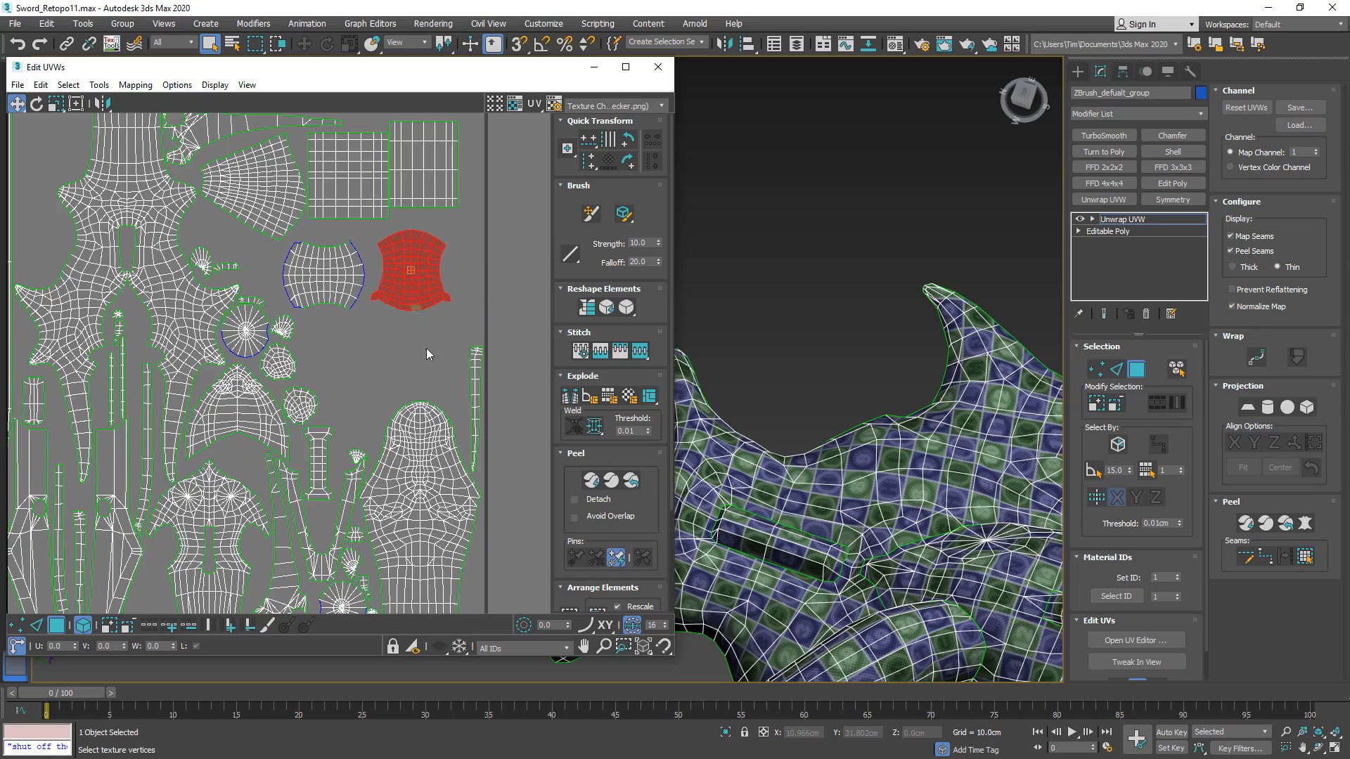
middle_click_drag(436, 408, 448, 346)
scroll(471, 252, "down", 2)
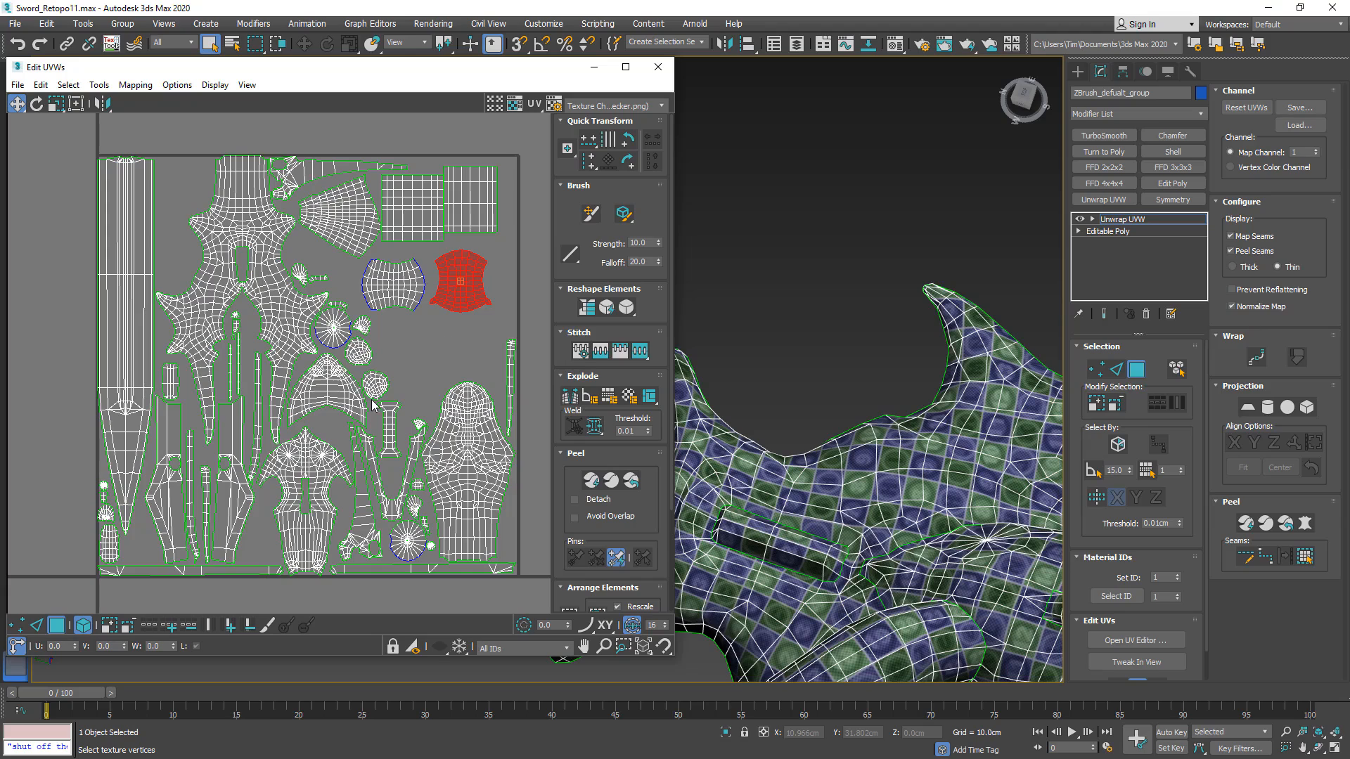
left_click_drag(225, 568, 462, 343)
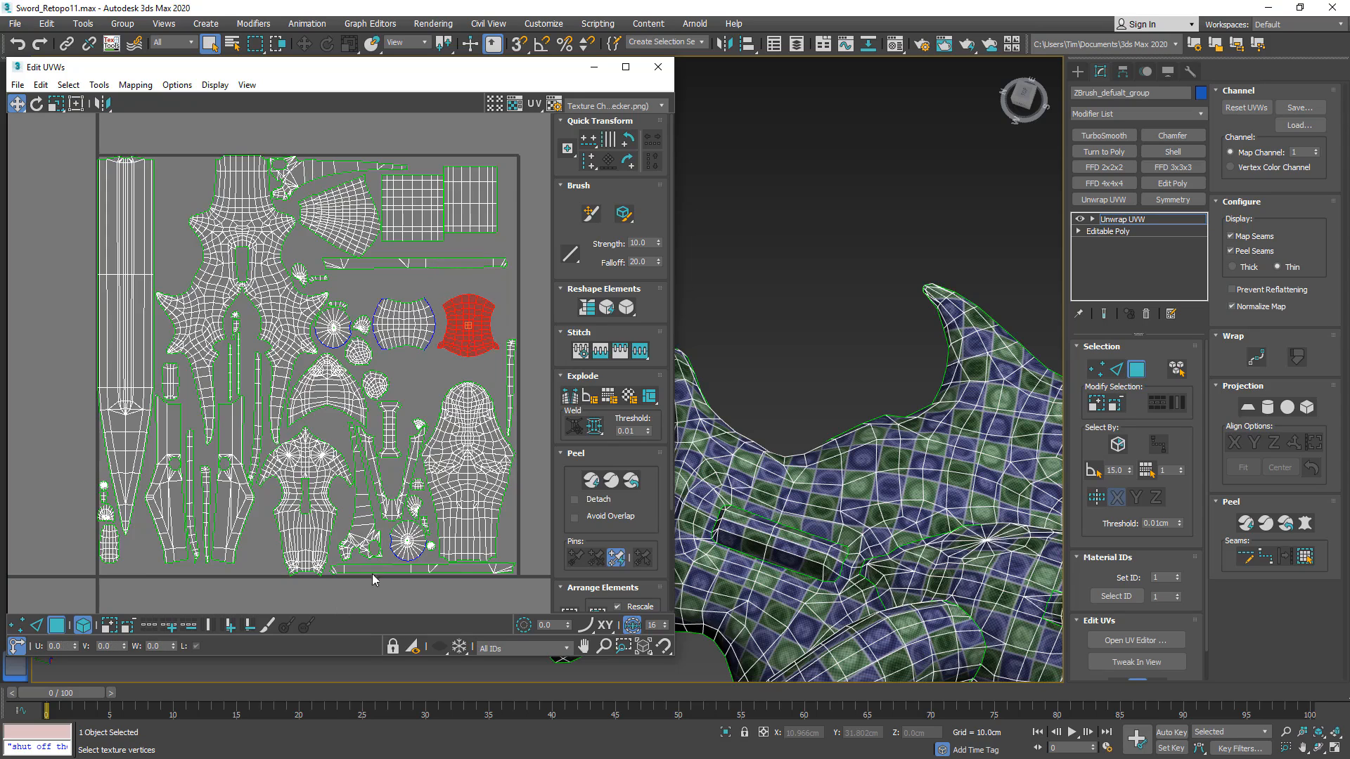
left_click_drag(373, 568, 308, 219)
- Move the small fan, short strip and small rectangular shells into the gap between the blade and the guard's upper edge
scroll(292, 279, "up", 4)
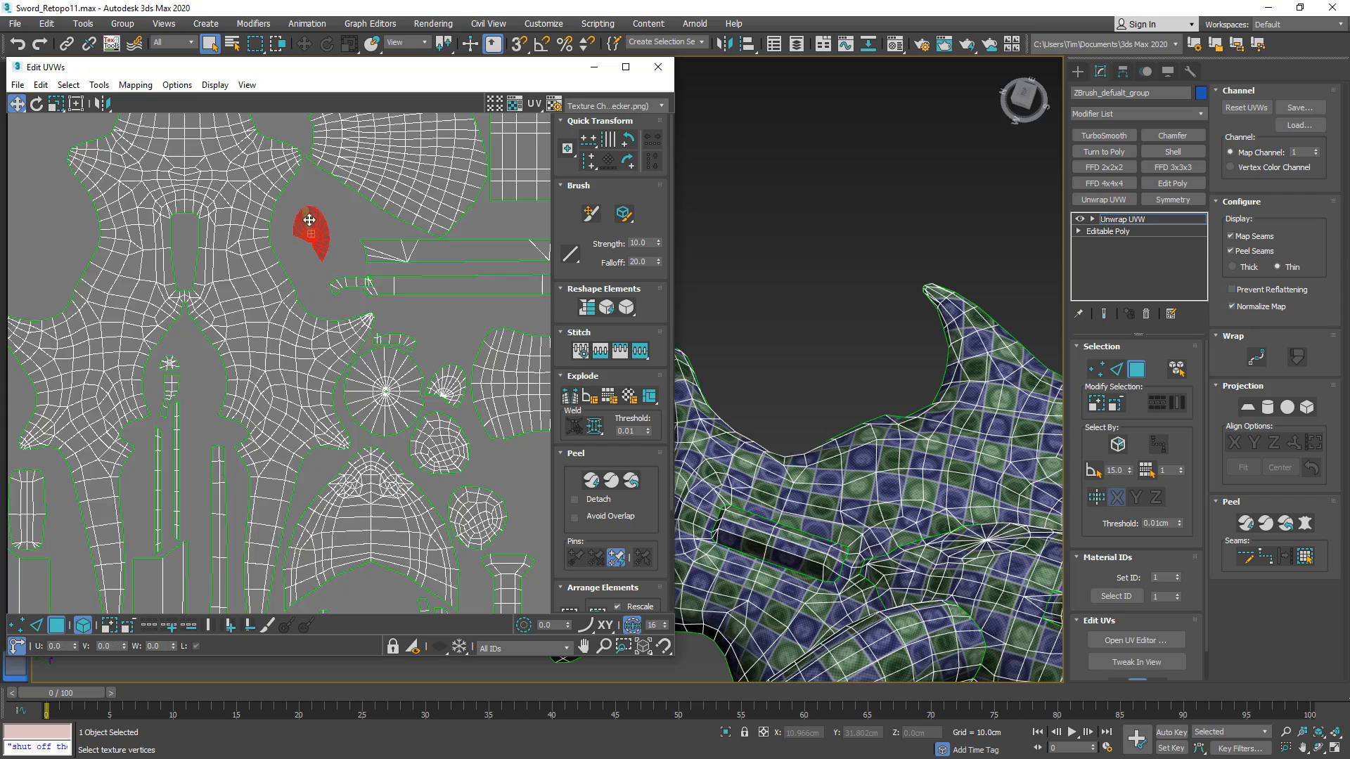
middle_click_drag(308, 219, 468, 345)
left_click_drag(473, 345, 195, 173)
scroll(292, 283, "down", 4)
left_click_drag(384, 339, 317, 312)
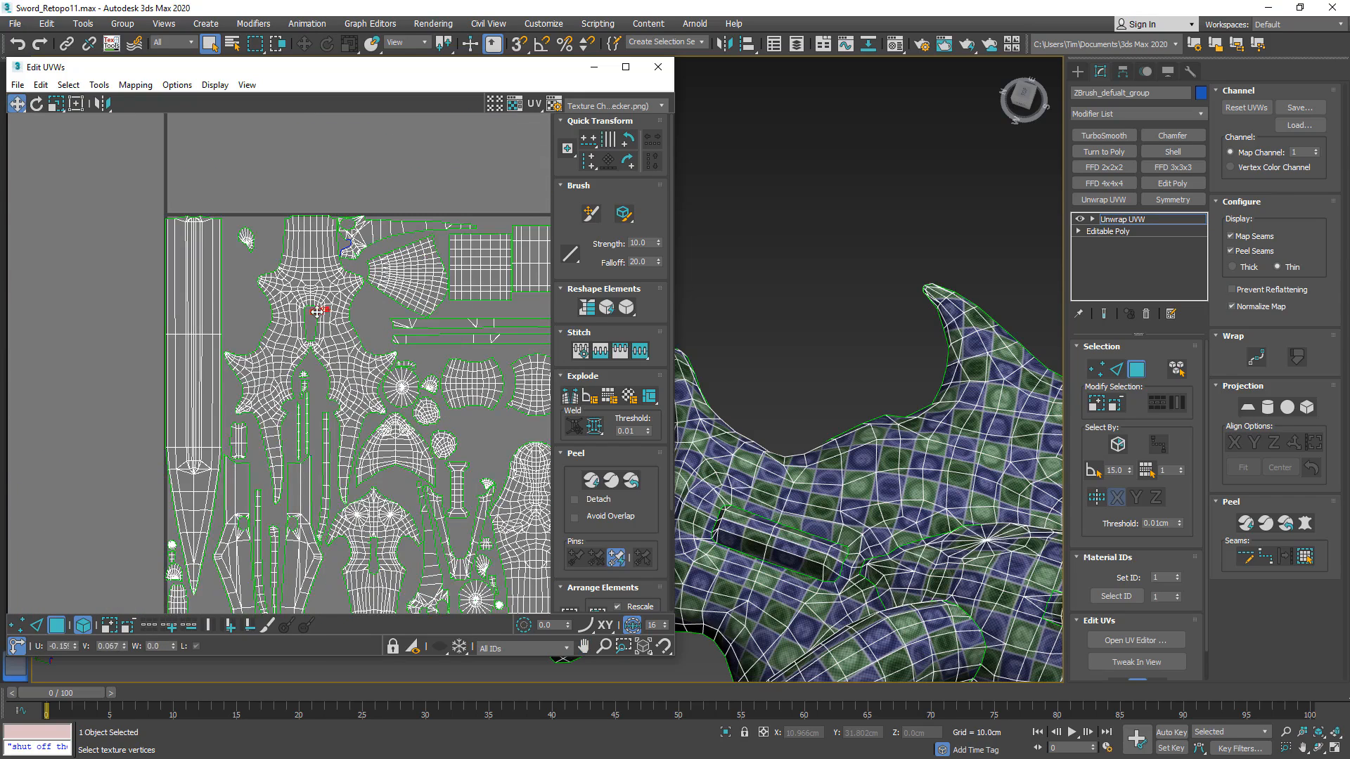
left_click_drag(237, 422, 239, 288)
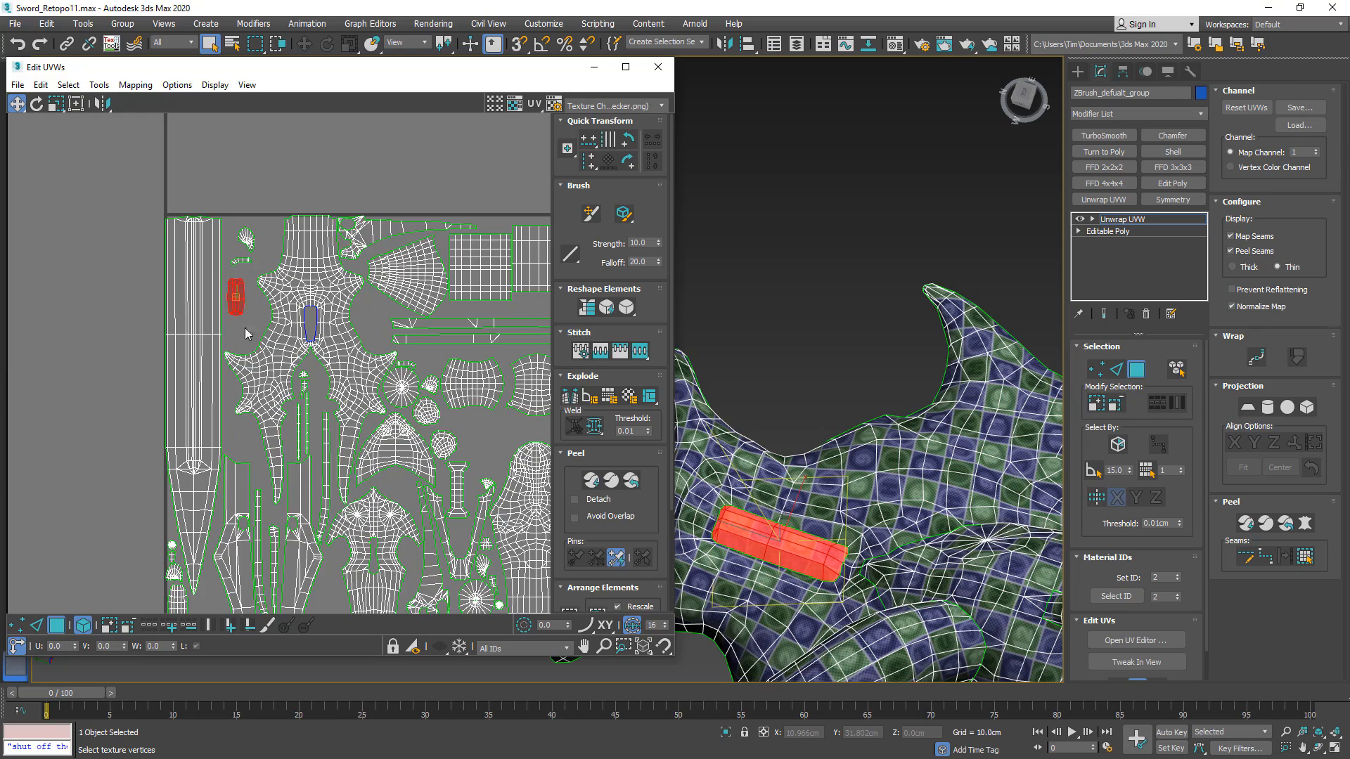
- Move the two thin strips into the gap between blade and guard, and place the small rectangular shell beside the fan shell
scroll(244, 328, "up", 5)
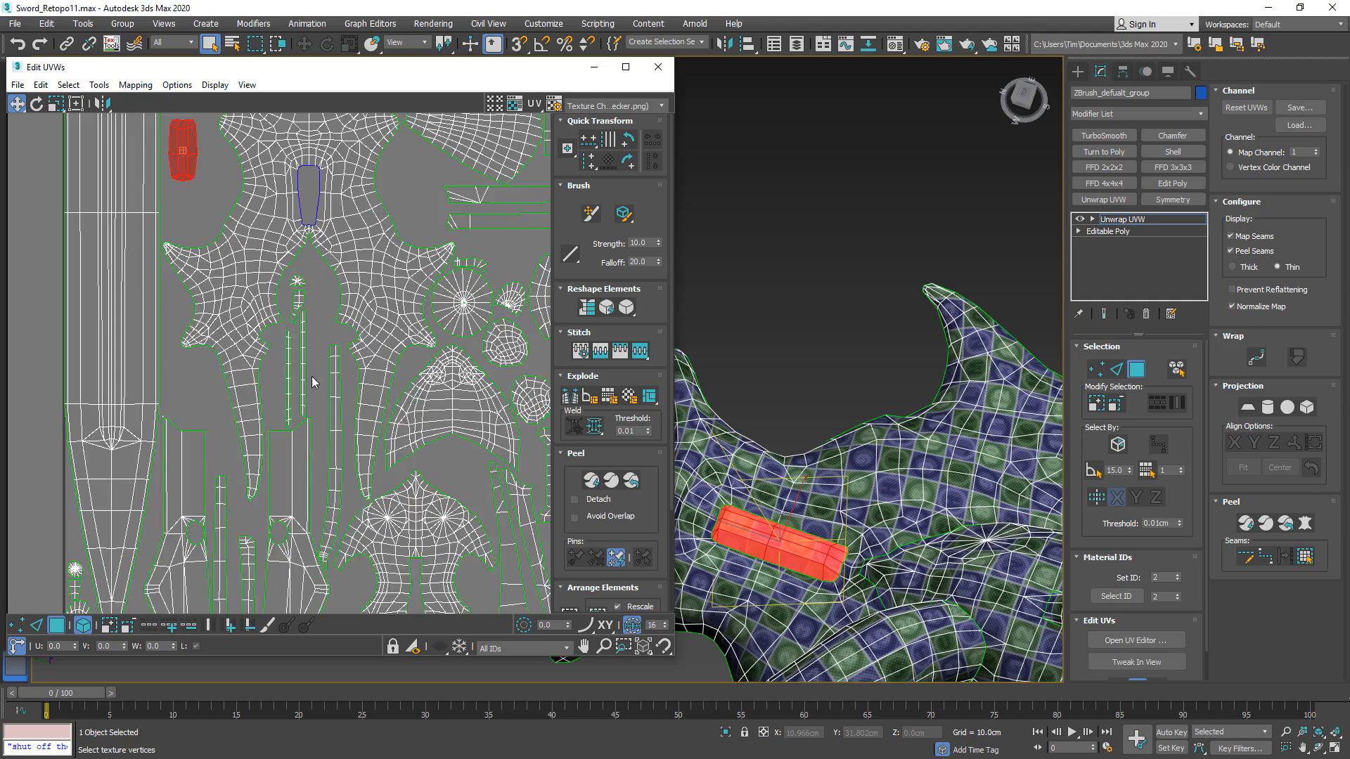
left_click_drag(315, 375, 271, 386)
middle_click_drag(282, 374, 294, 468)
left_click_drag(316, 468, 216, 225)
middle_click_drag(242, 253, 251, 457)
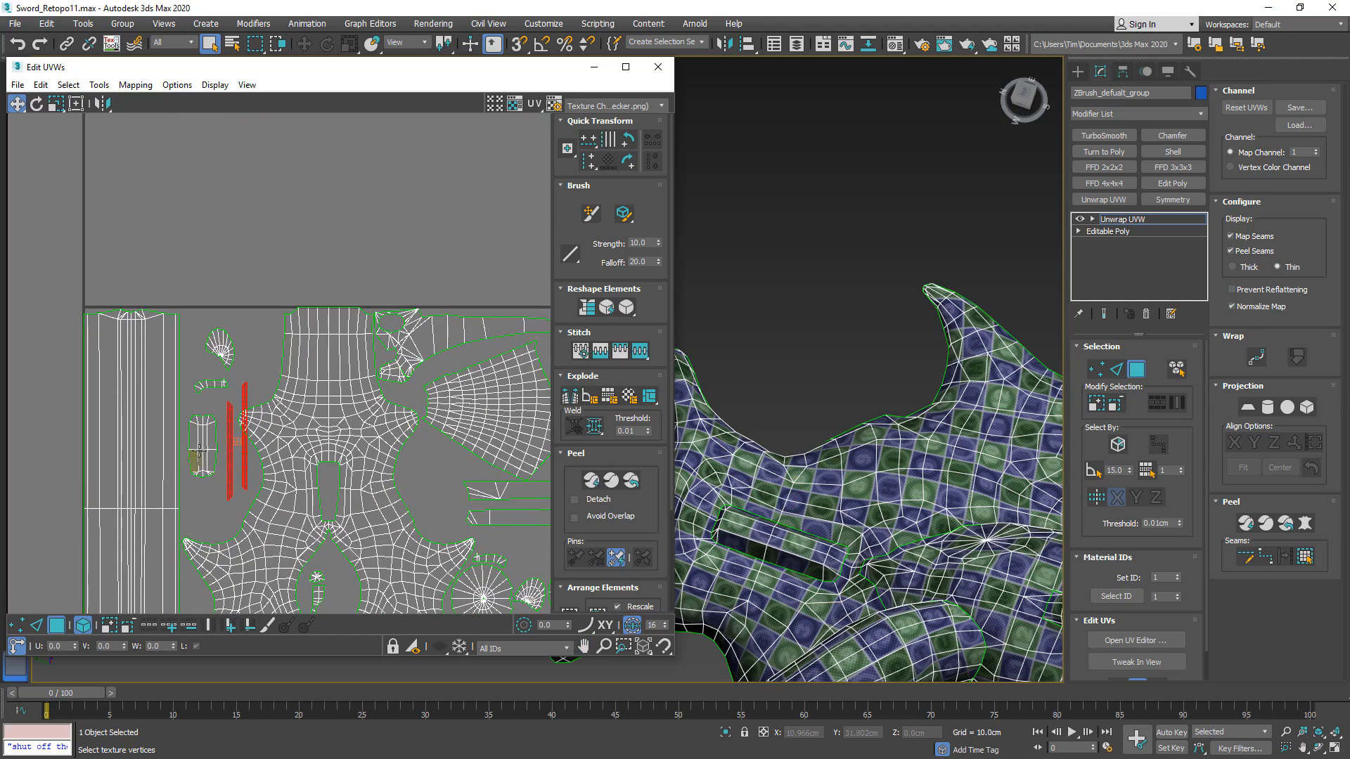
left_click_drag(199, 450, 254, 352)
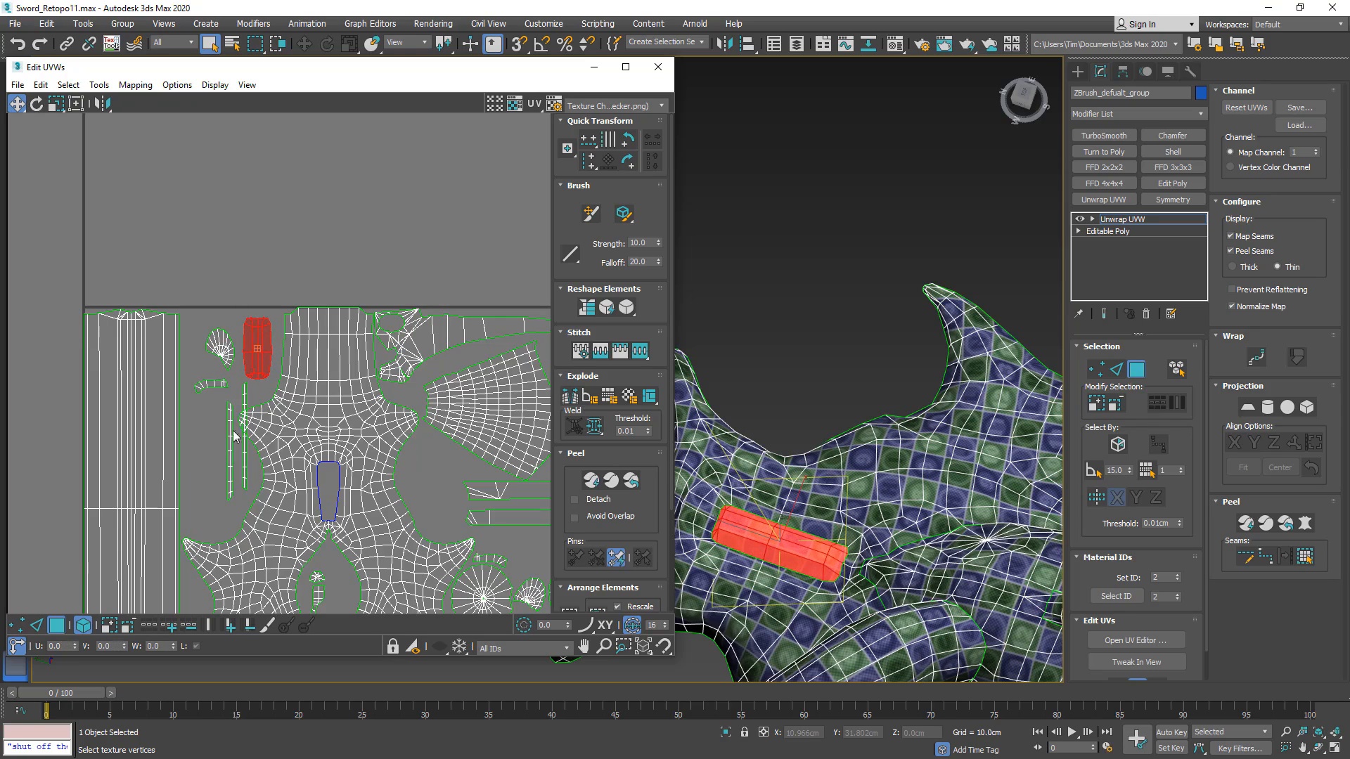
left_click_drag(228, 442, 211, 481)
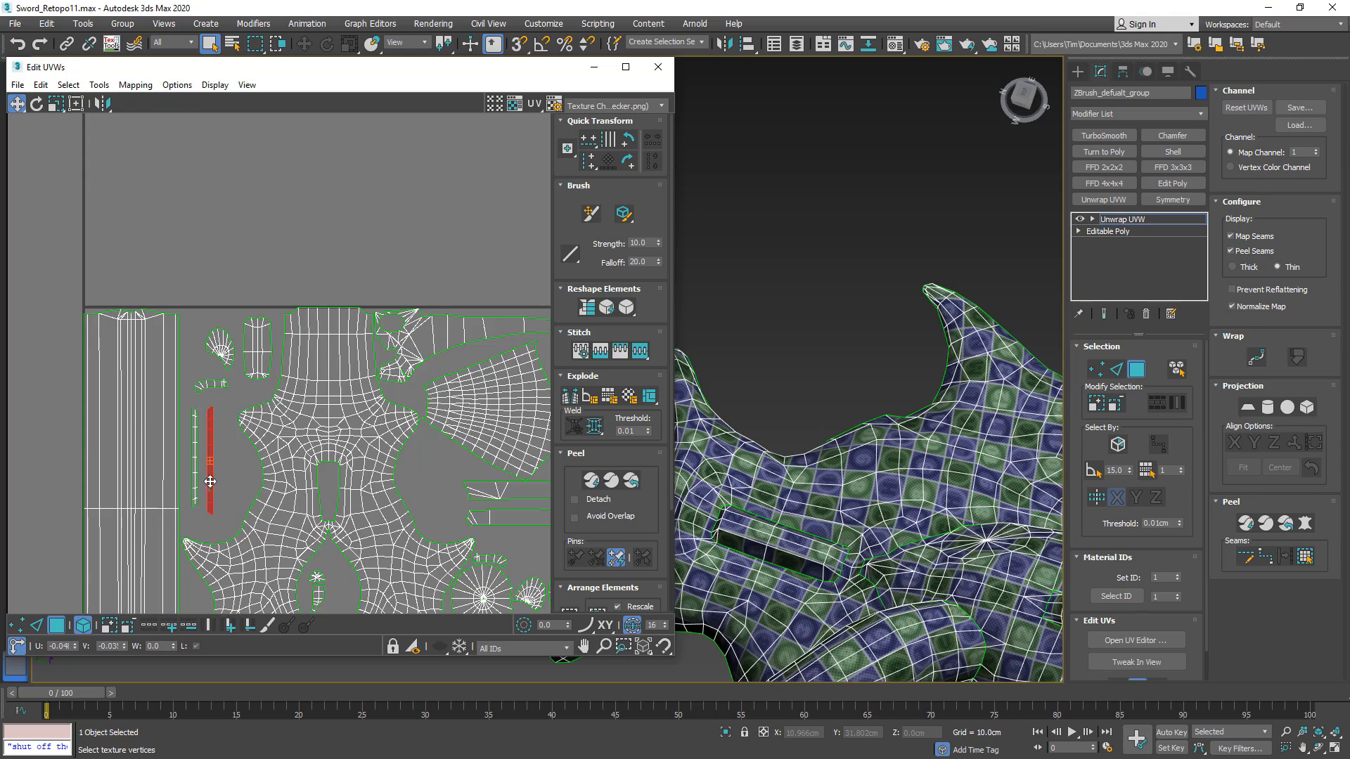
- Move the small rounded shell from the tile's lower left corner into the gap between the guard's two long arms
middle_click_drag(239, 535, 277, 256)
scroll(277, 256, "down", 2)
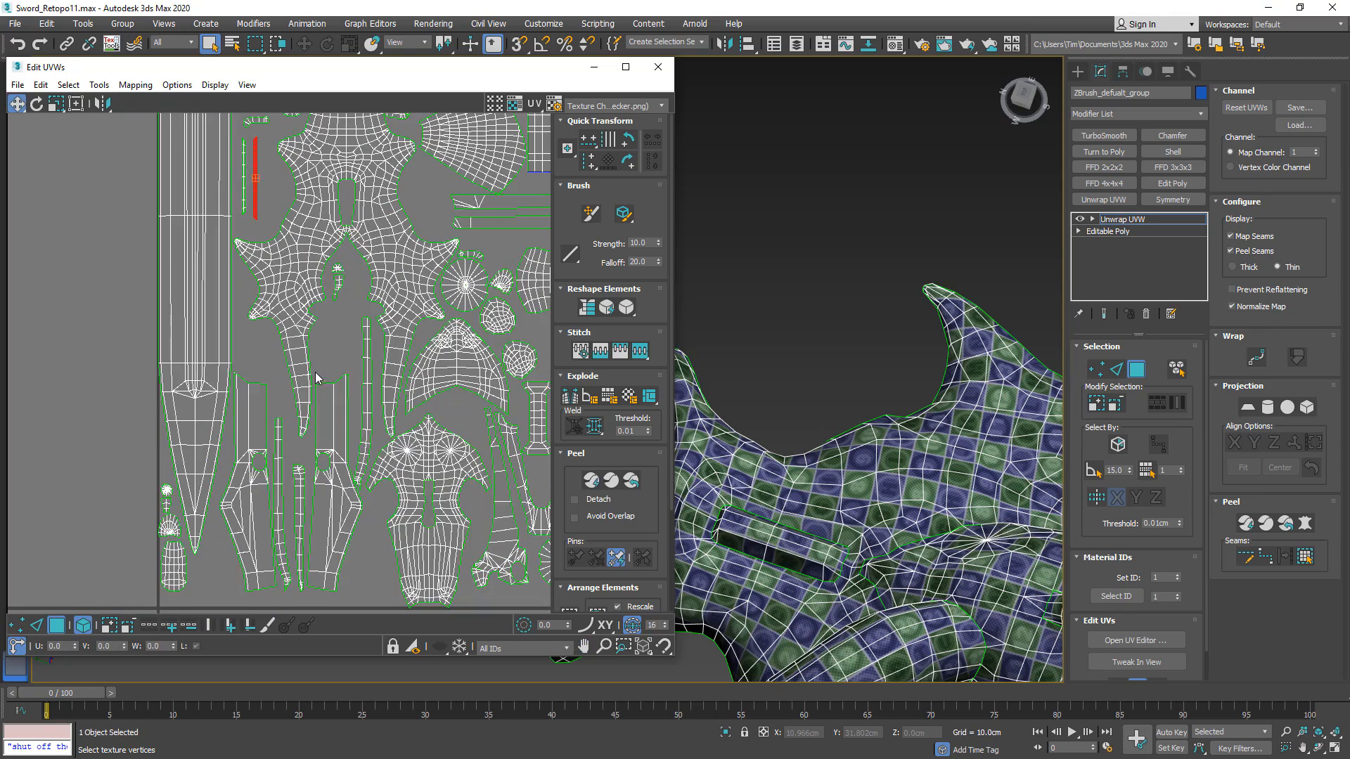
middle_click_drag(233, 520, 250, 549)
left_click_drag(187, 595, 358, 359)
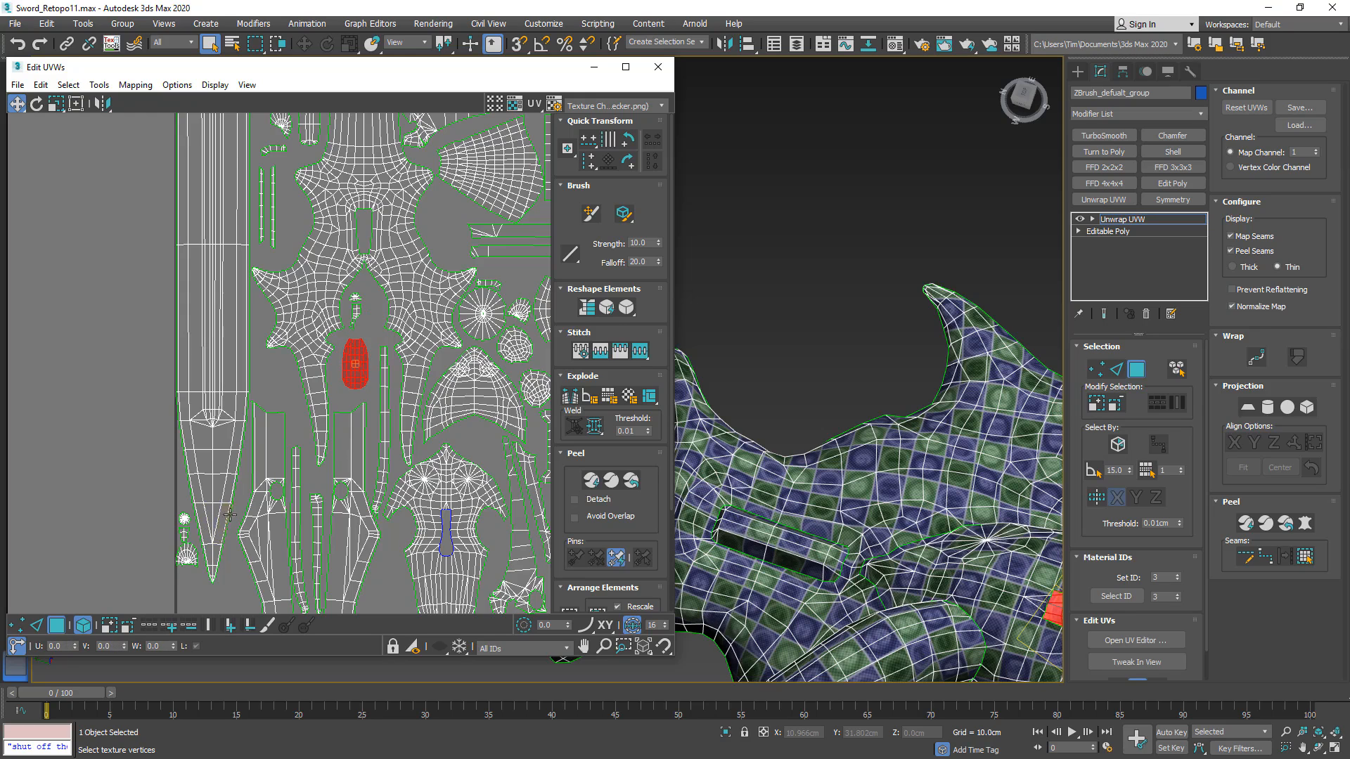
- Move the remaining tiny shells beside the blade tip into the gap next to the guard's upper right edge
left_click_drag(190, 570, 191, 570)
scroll(176, 493, "down", 2)
middle_click_drag(172, 488, 139, 472)
scroll(139, 473, "up", 1)
left_click_drag(135, 512, 342, 293)
scroll(325, 270, "up", 4)
left_click(344, 319)
left_click_drag(331, 227, 322, 239)
scroll(322, 238, "down", 3)
scroll(322, 238, "down", 2)
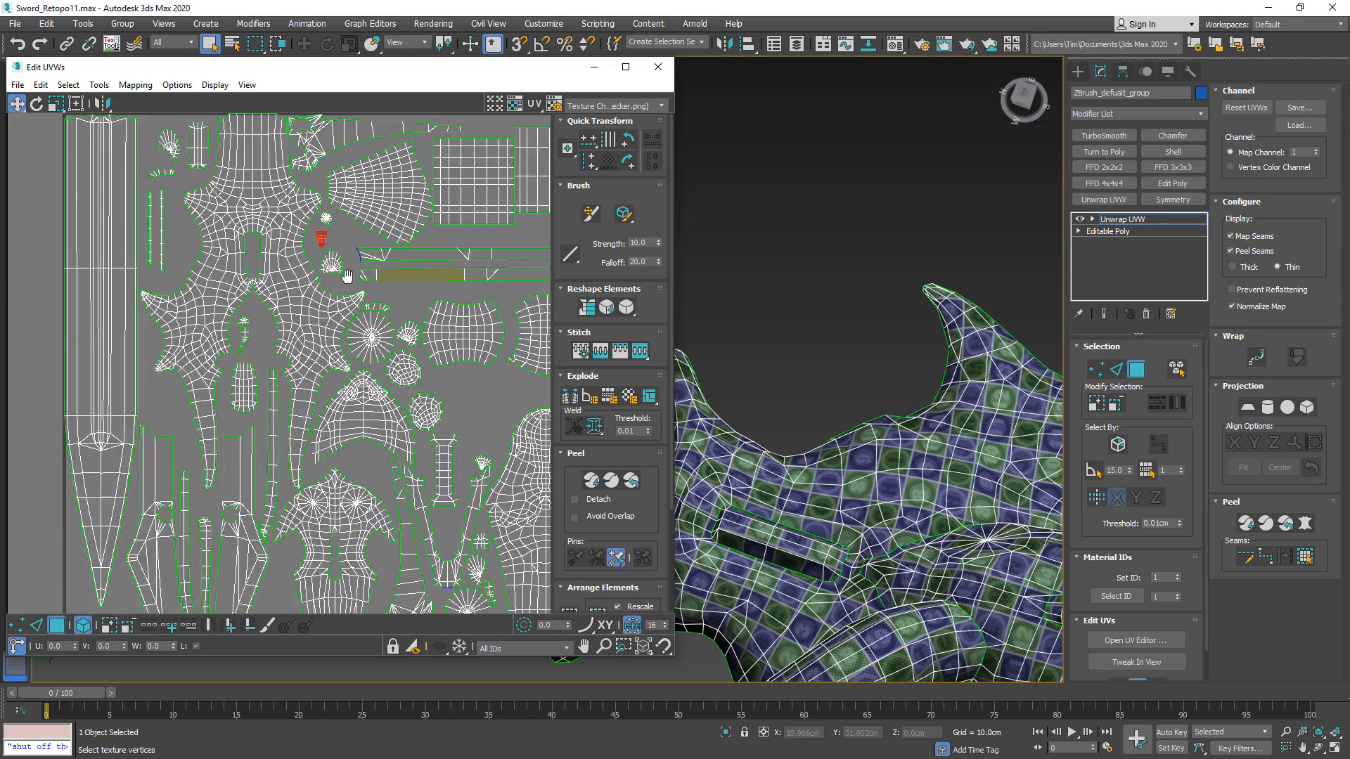
- Tuck the tiny shells closer to the guard and shift the lower long strip shell toward it under the large fan shell
middle_click_drag(346, 274, 245, 306)
scroll(244, 304, "up", 2)
left_click_drag(245, 303, 256, 271)
scroll(255, 272, "up", 3)
left_click_drag(352, 314, 232, 329)
left_click_drag(336, 394, 263, 386)
scroll(263, 386, "down", 5)
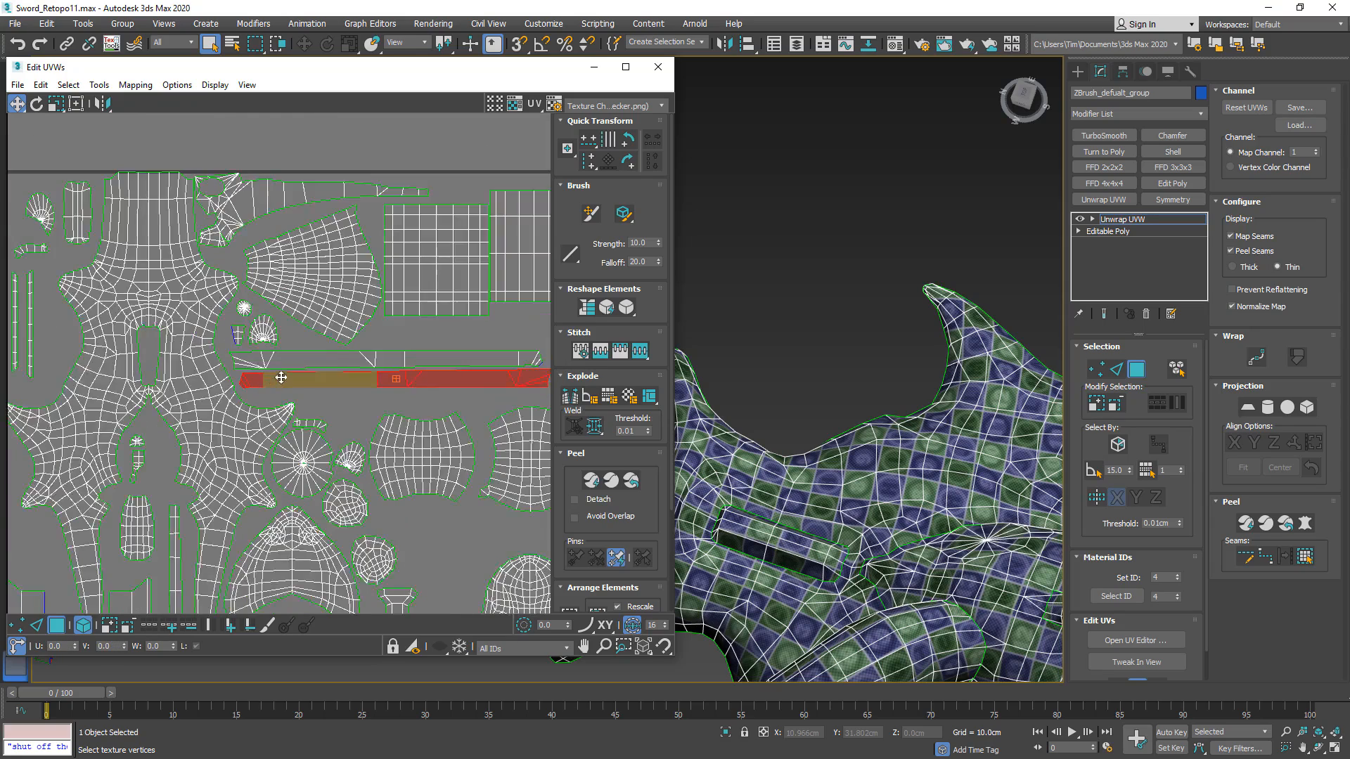
- Park the left barrel-shaped shell outside the UV tile and move the V-shaped shell up into its place
middle_click_drag(405, 318, 338, 208)
scroll(338, 208, "down", 2)
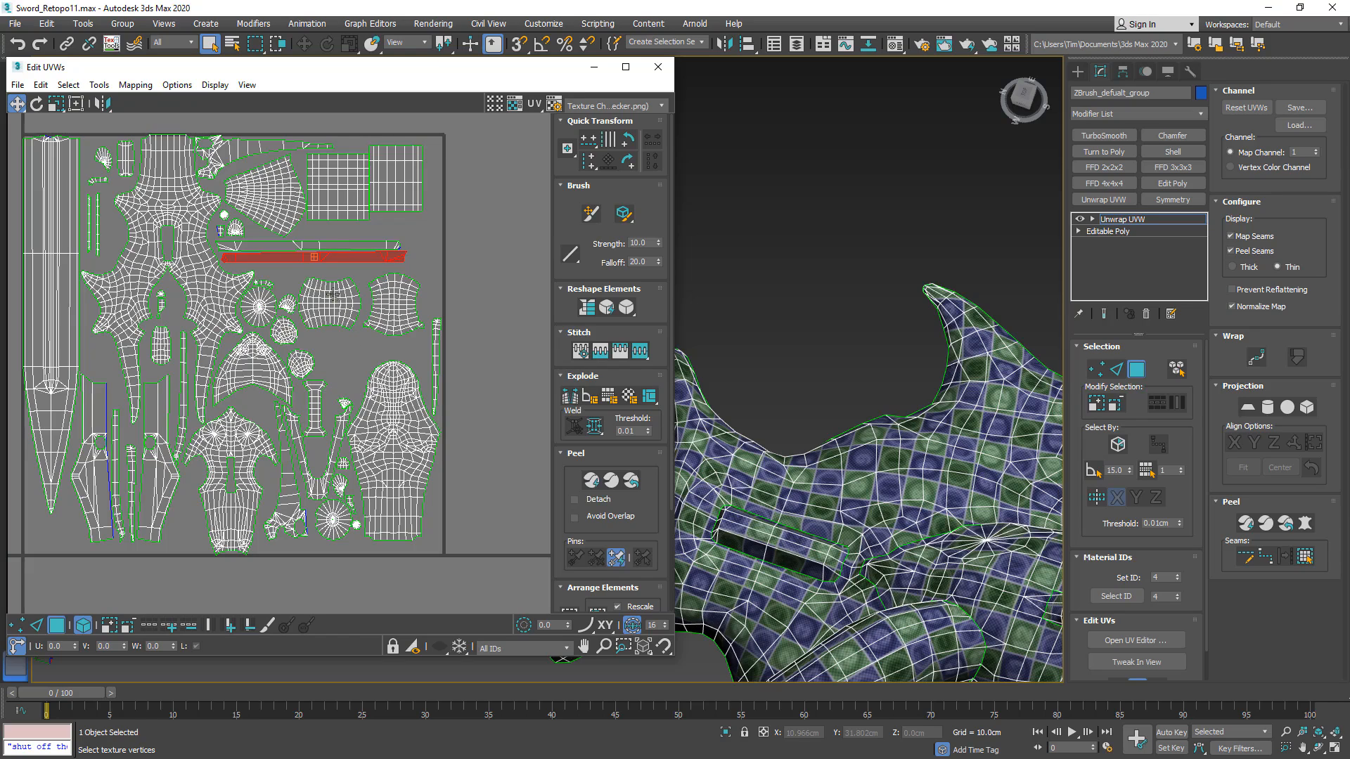
left_click_drag(331, 301, 523, 211)
left_click_drag(319, 485, 331, 350)
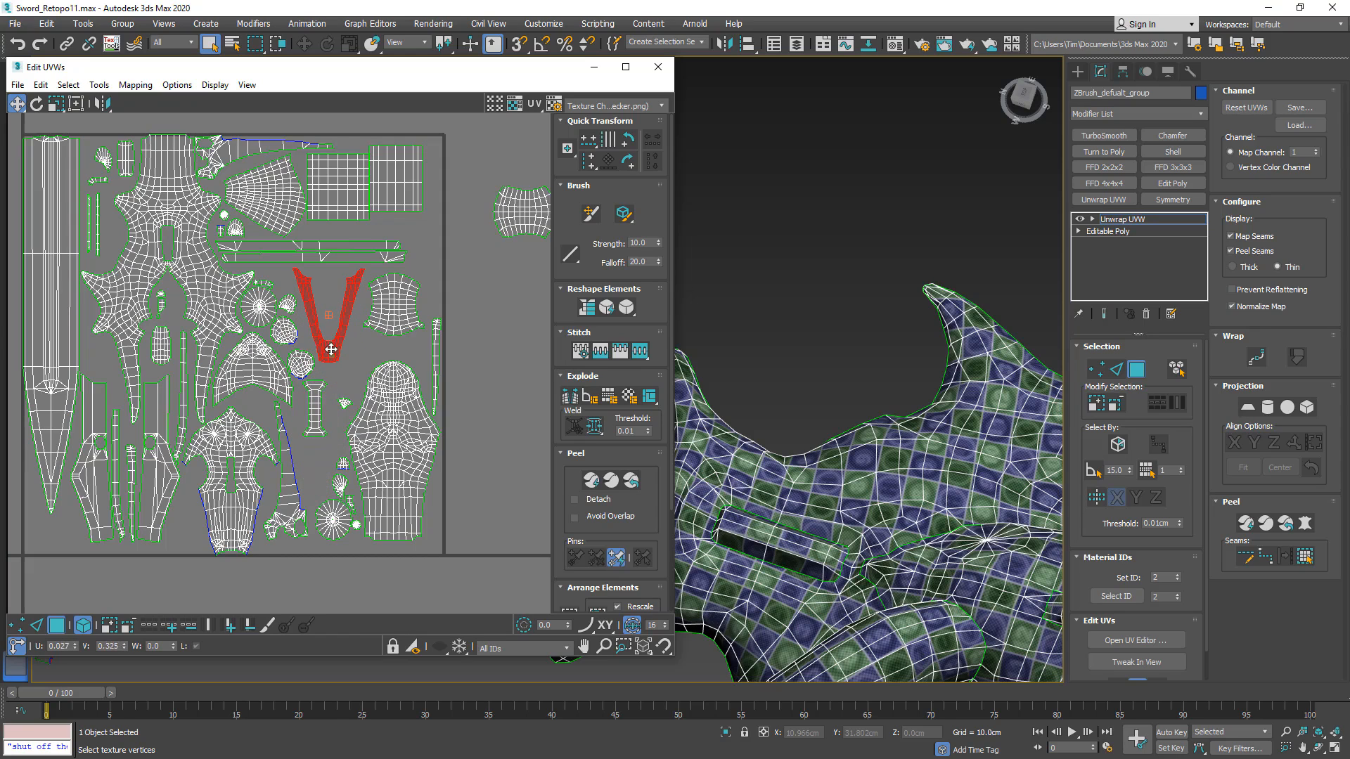
- Move the spool-shaped shell down into the space vacated by the V-shaped shell
left_click_drag(315, 405, 301, 475)
scroll(329, 298, "up", 5)
scroll(323, 290, "down", 5)
scroll(301, 368, "up", 2)
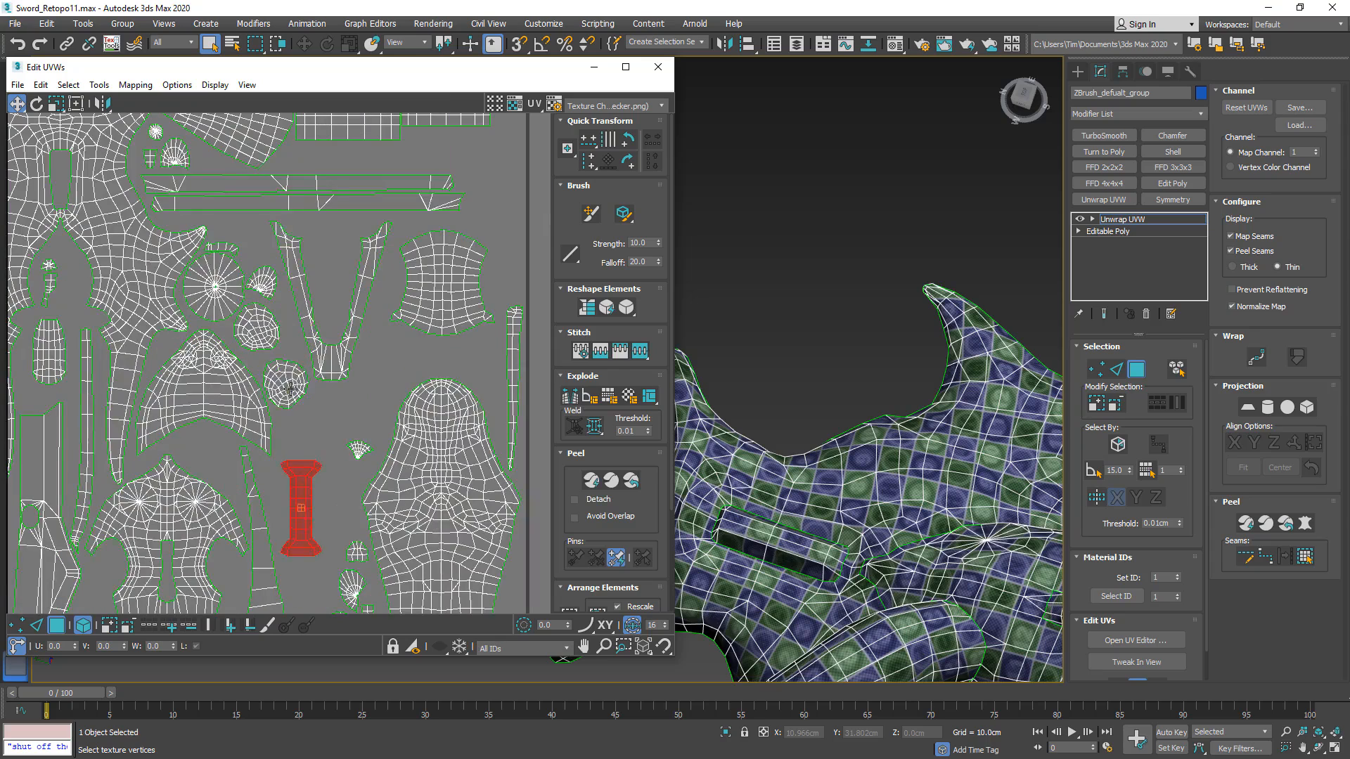
- Nest one small round shell and the small fan-shaped shell between the arms of the V-shaped shell
left_click_drag(293, 384, 339, 251)
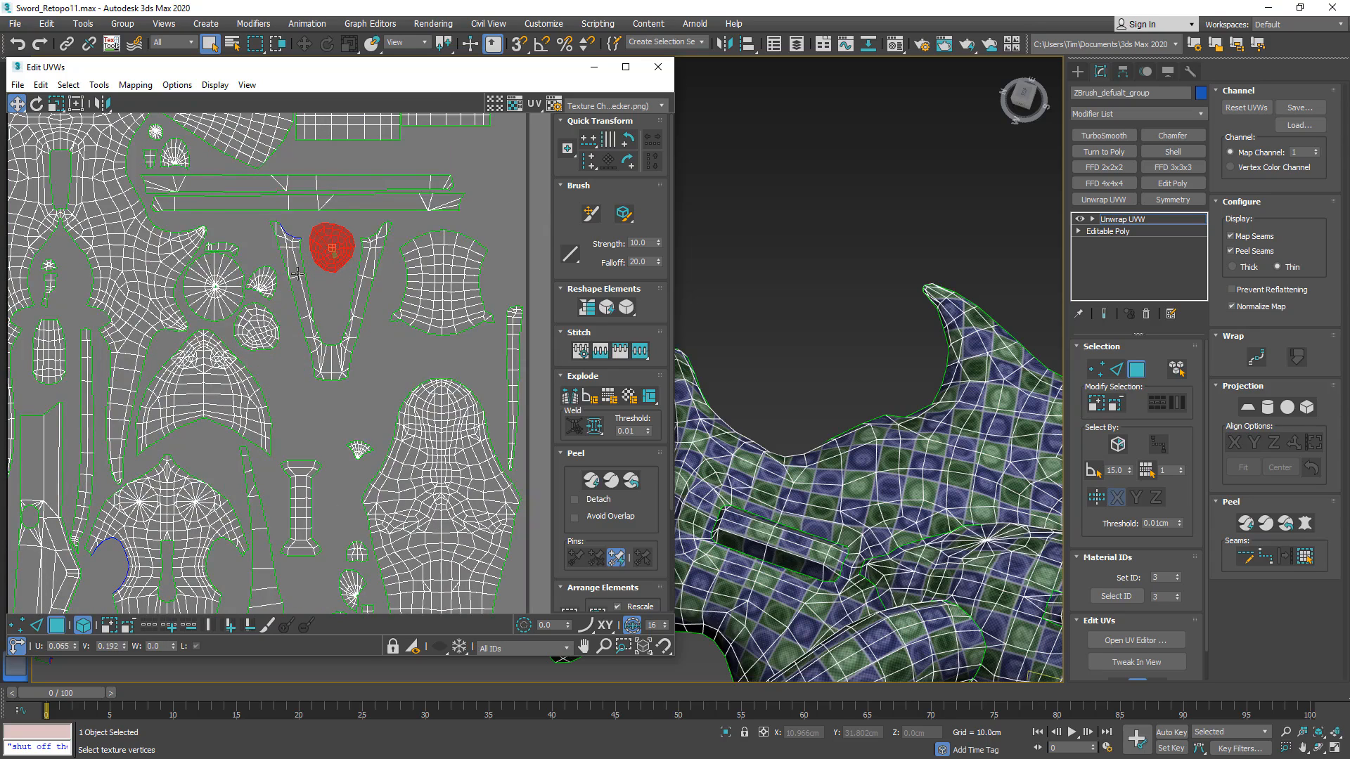
left_click_drag(266, 279, 323, 301)
scroll(320, 301, "up", 3)
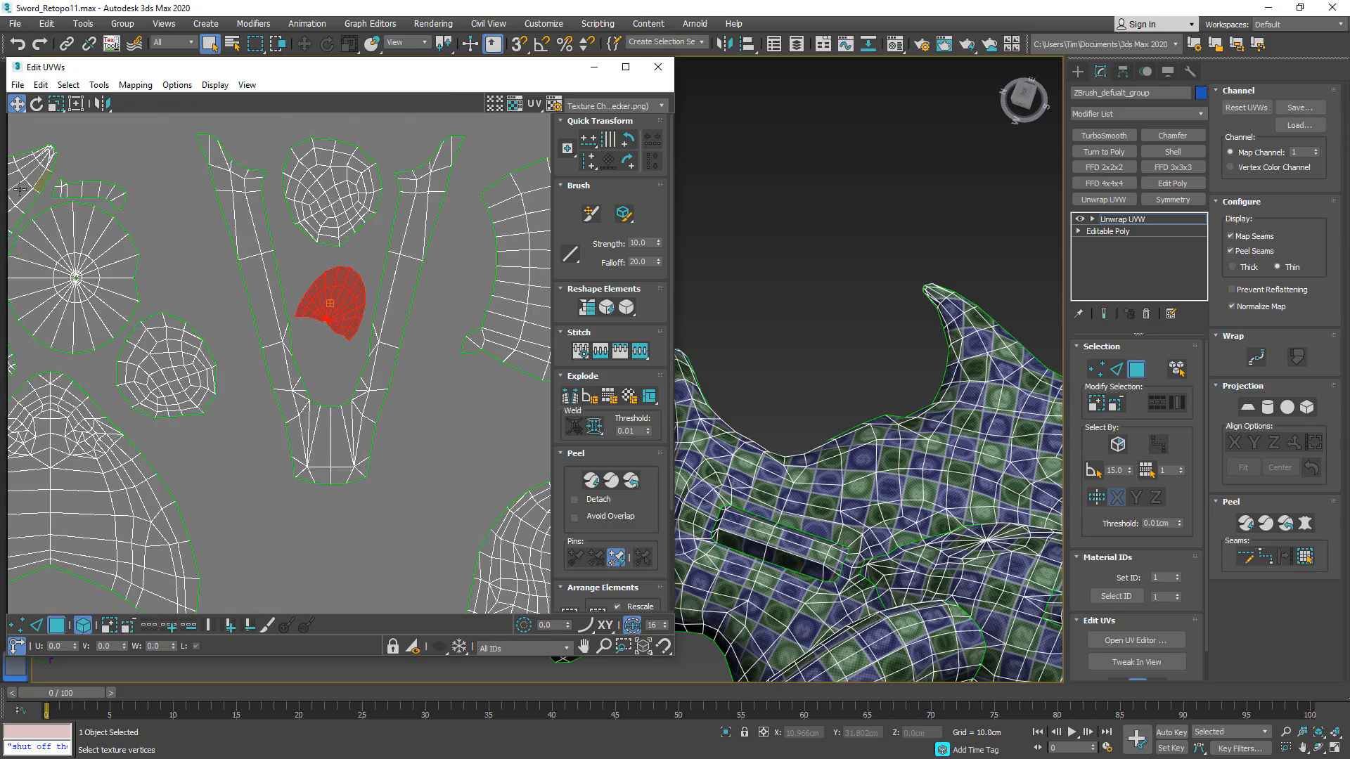
- Straighten the nested fan-shaped shell upright by aligning it to its middle edge with the UV script's align tool
left_click(37, 625)
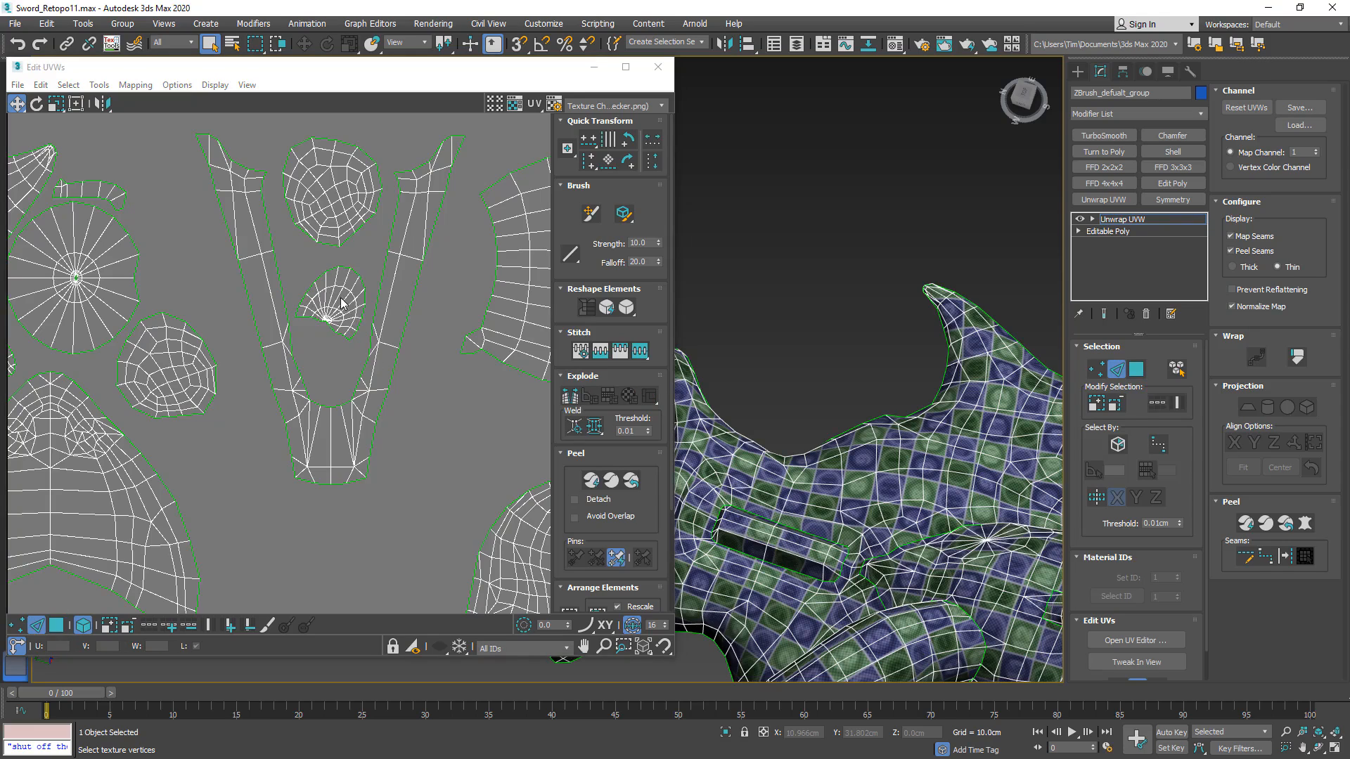
left_click(346, 299)
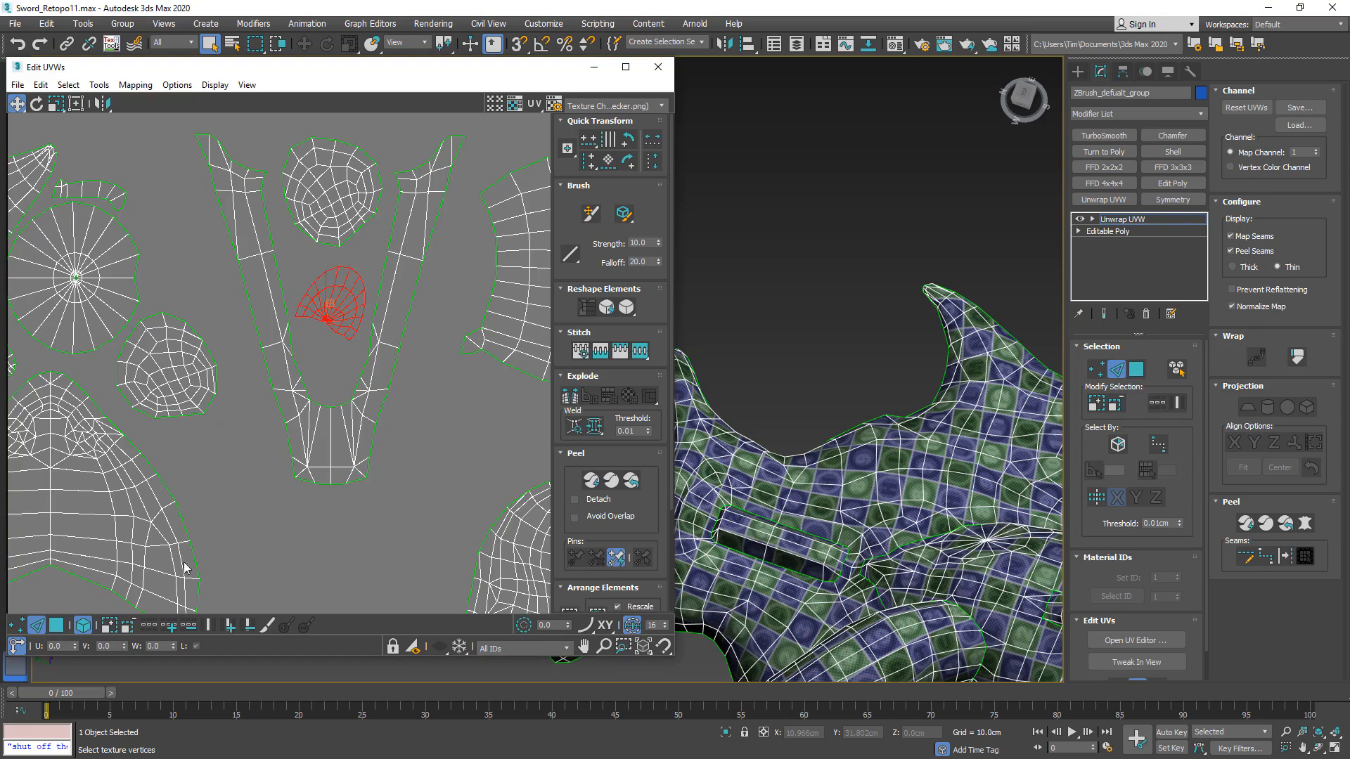
left_click(343, 303)
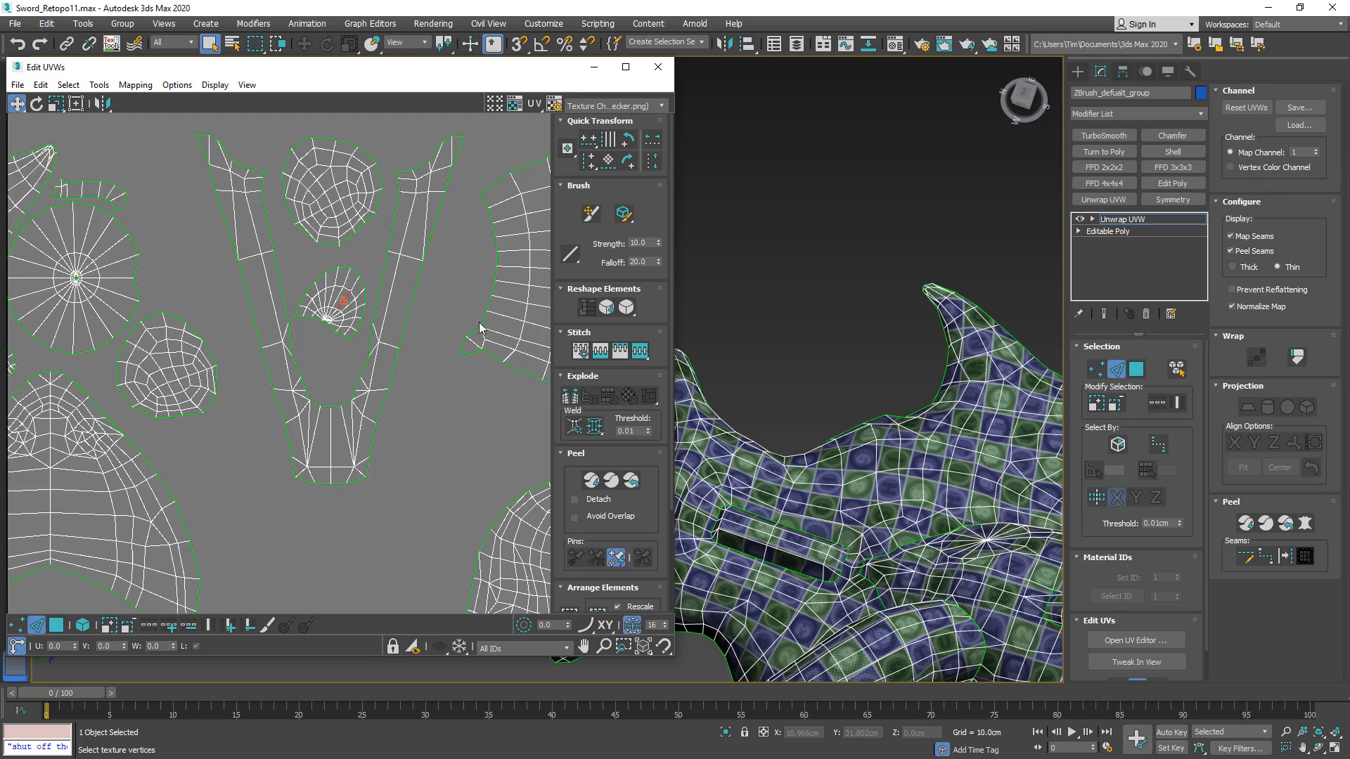
left_click(111, 44)
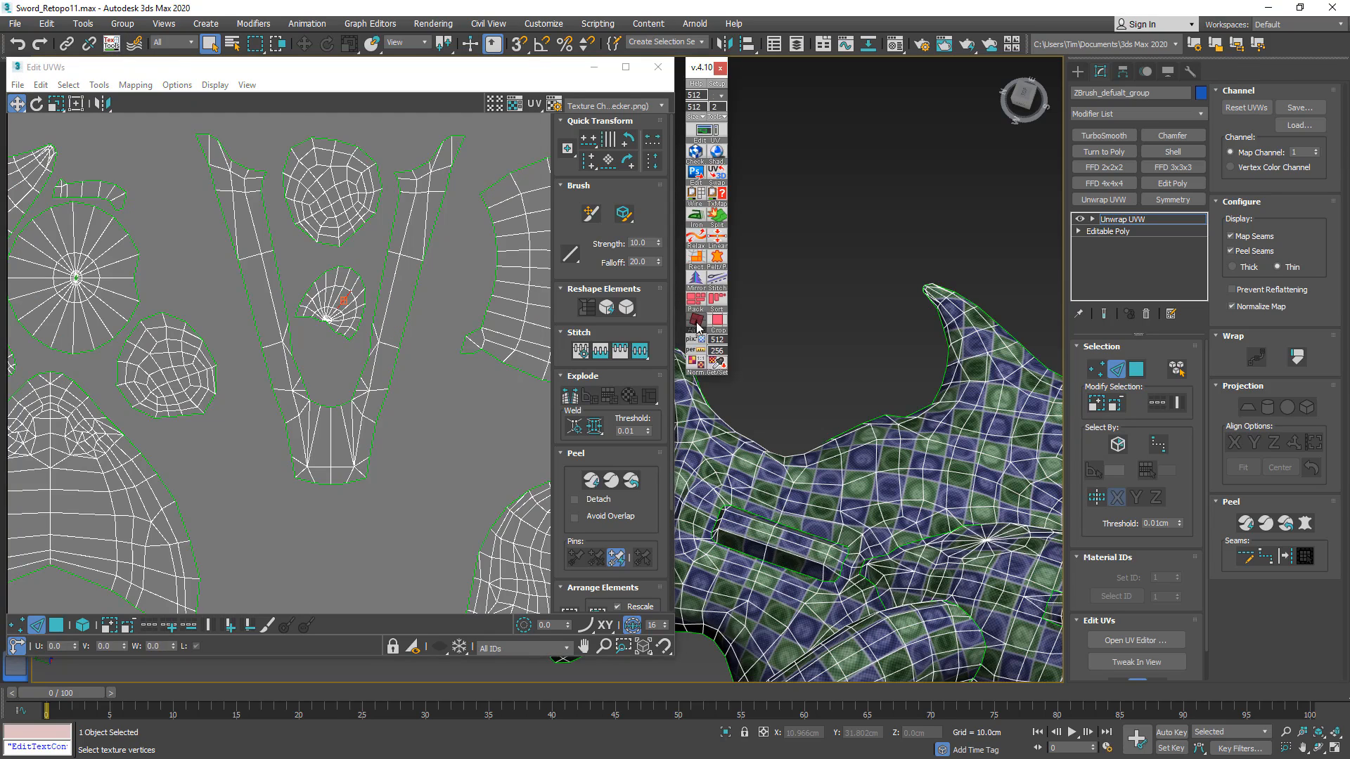
left_click(697, 324)
scroll(340, 281, "up", 3)
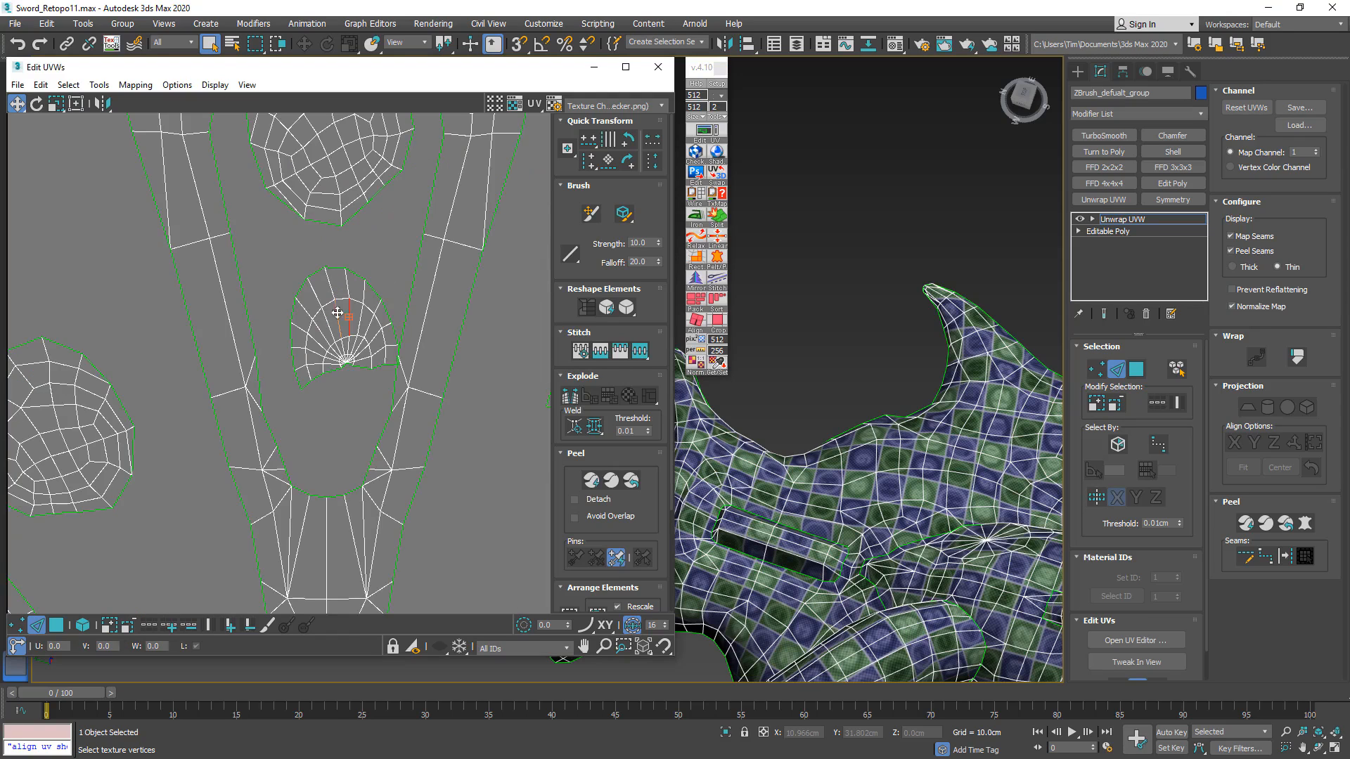
left_click(699, 325)
scroll(377, 281, "down", 1)
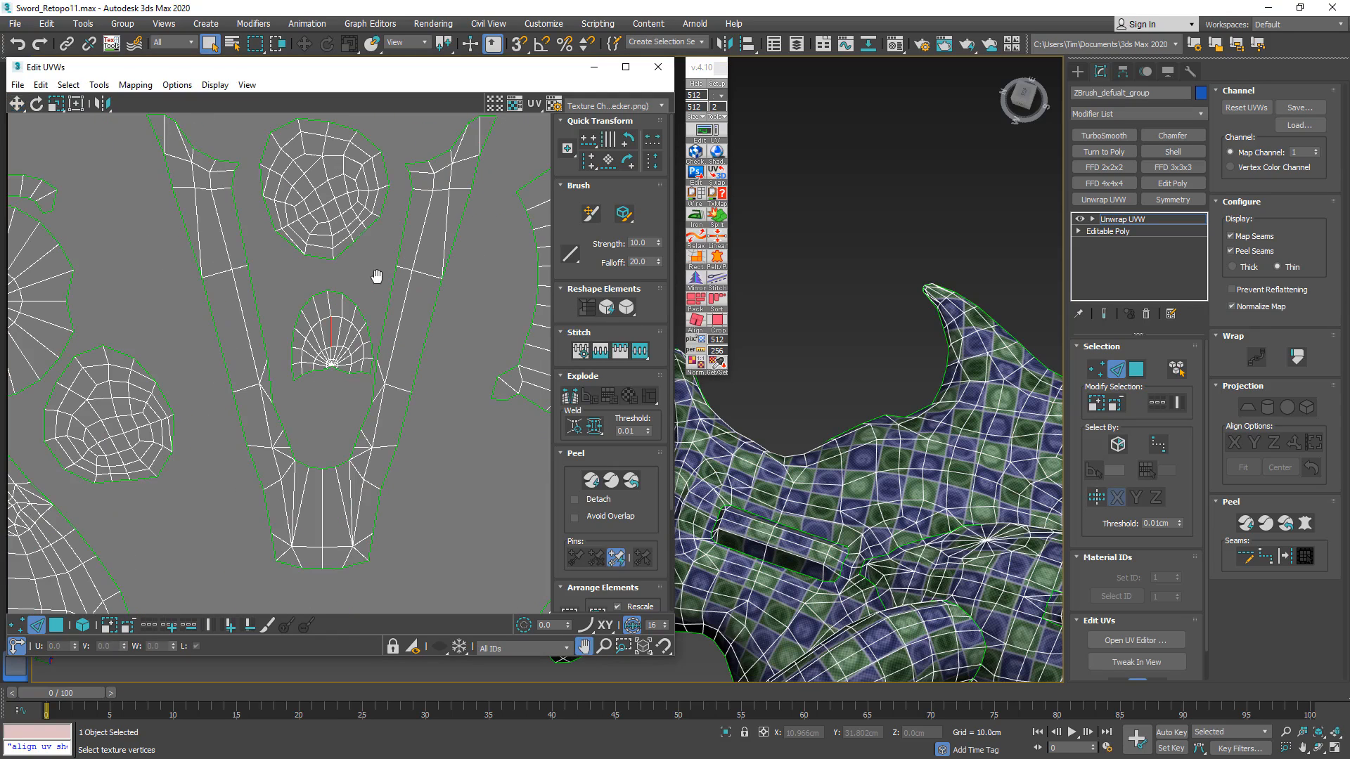
- Center the straightened fan-shaped shell inside the V-shaped shell, below the round shell
left_click(57, 629)
left_click(305, 357)
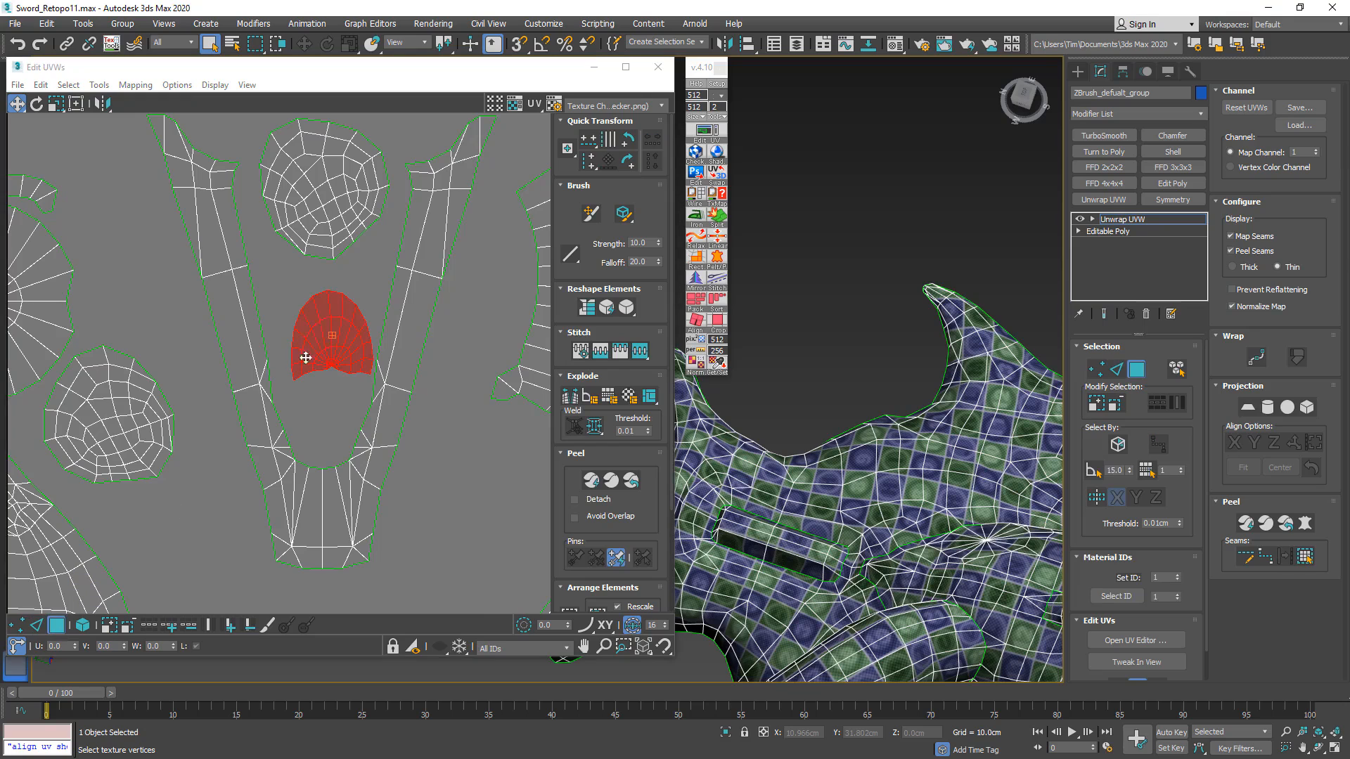
left_click_drag(337, 326, 326, 309)
scroll(326, 308, "down", 4)
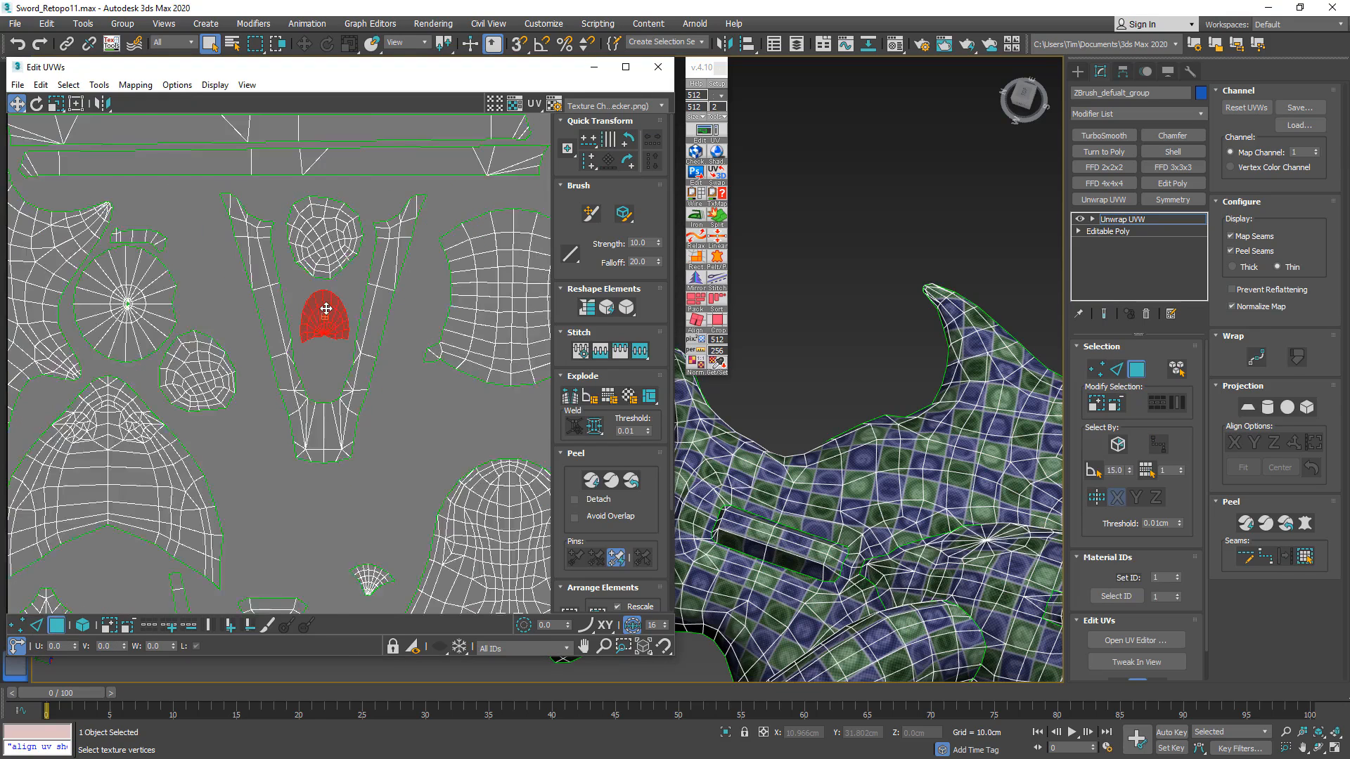
scroll(413, 287, "up", 1)
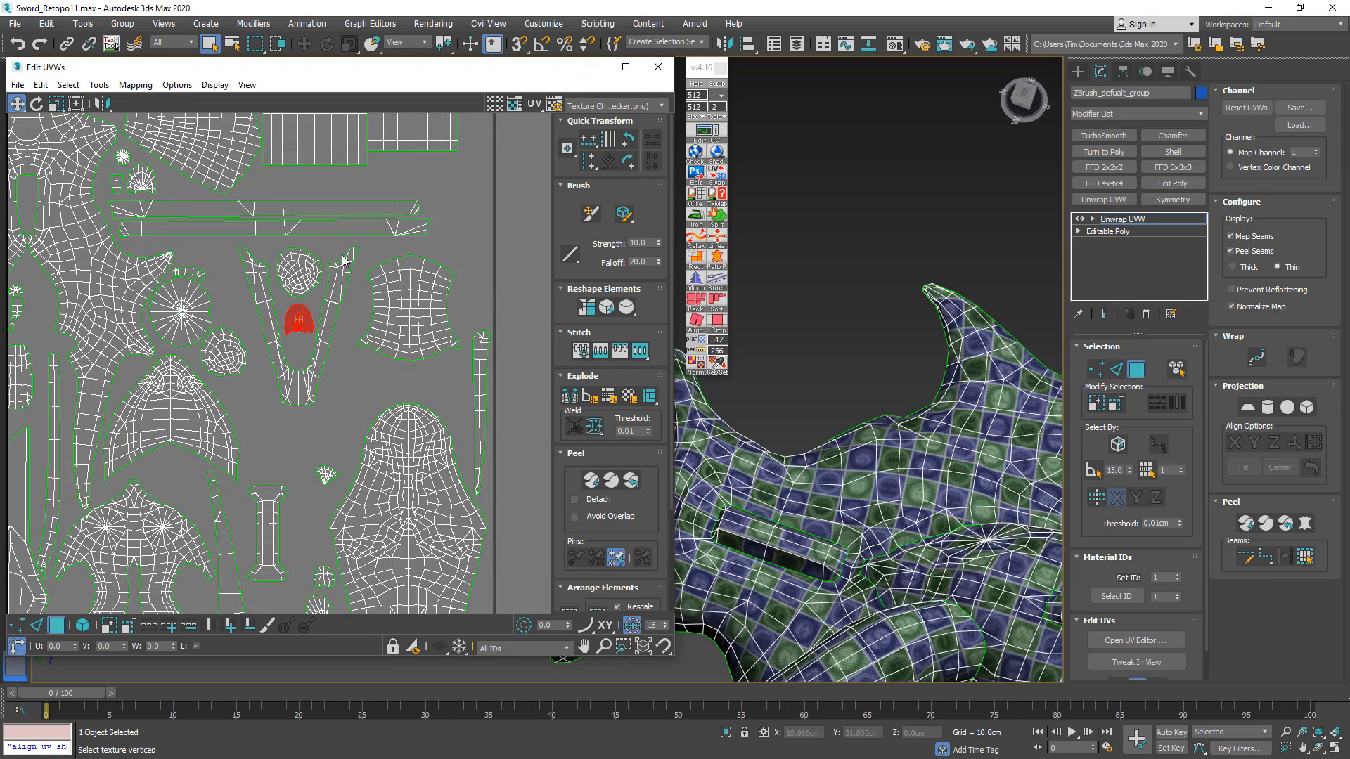
- Move the other round shell beside the guard's left arm, and shift the V-shaped shell with its nested shells left
middle_click_drag(231, 347, 403, 386)
scroll(355, 392, "down", 2)
left_click_drag(402, 386, 287, 406)
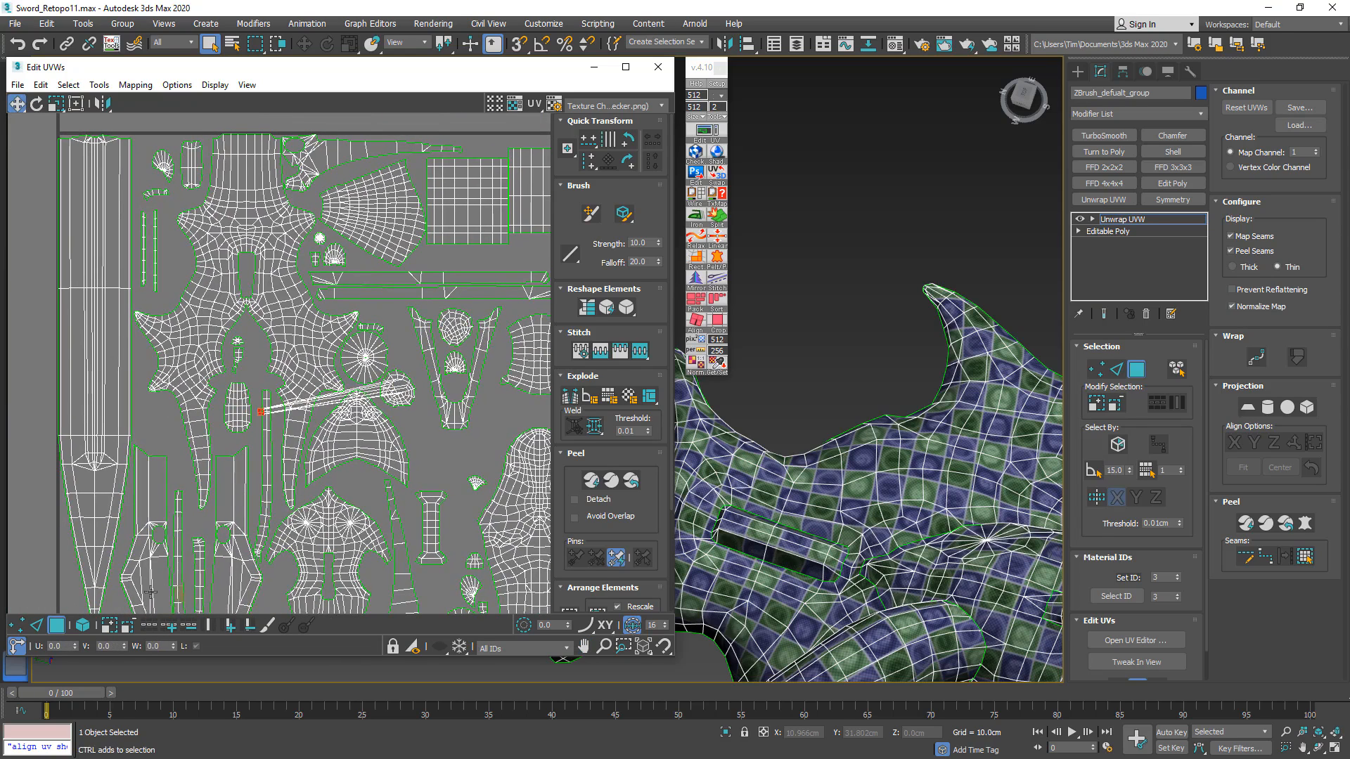
key("ctrl+z")
left_click_drag(398, 386, 152, 419)
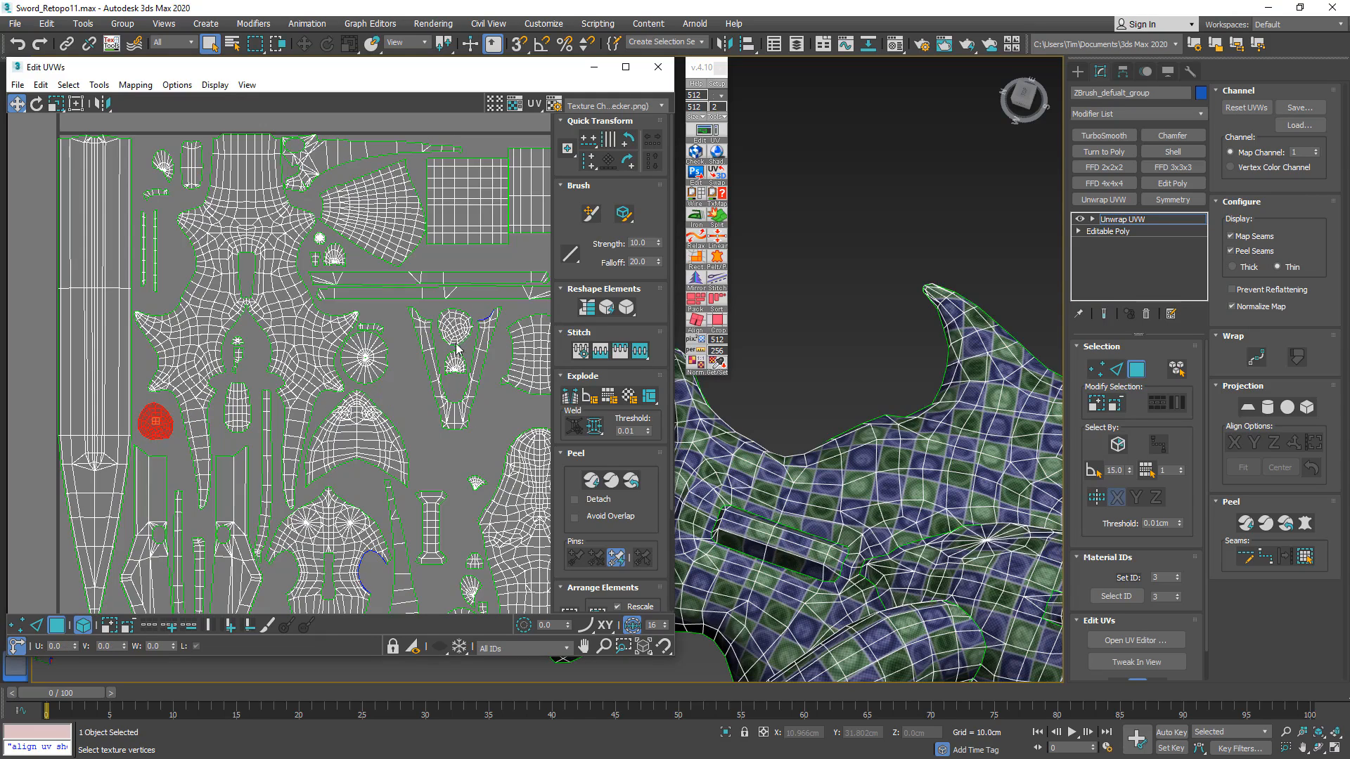
left_click_drag(464, 327, 431, 320)
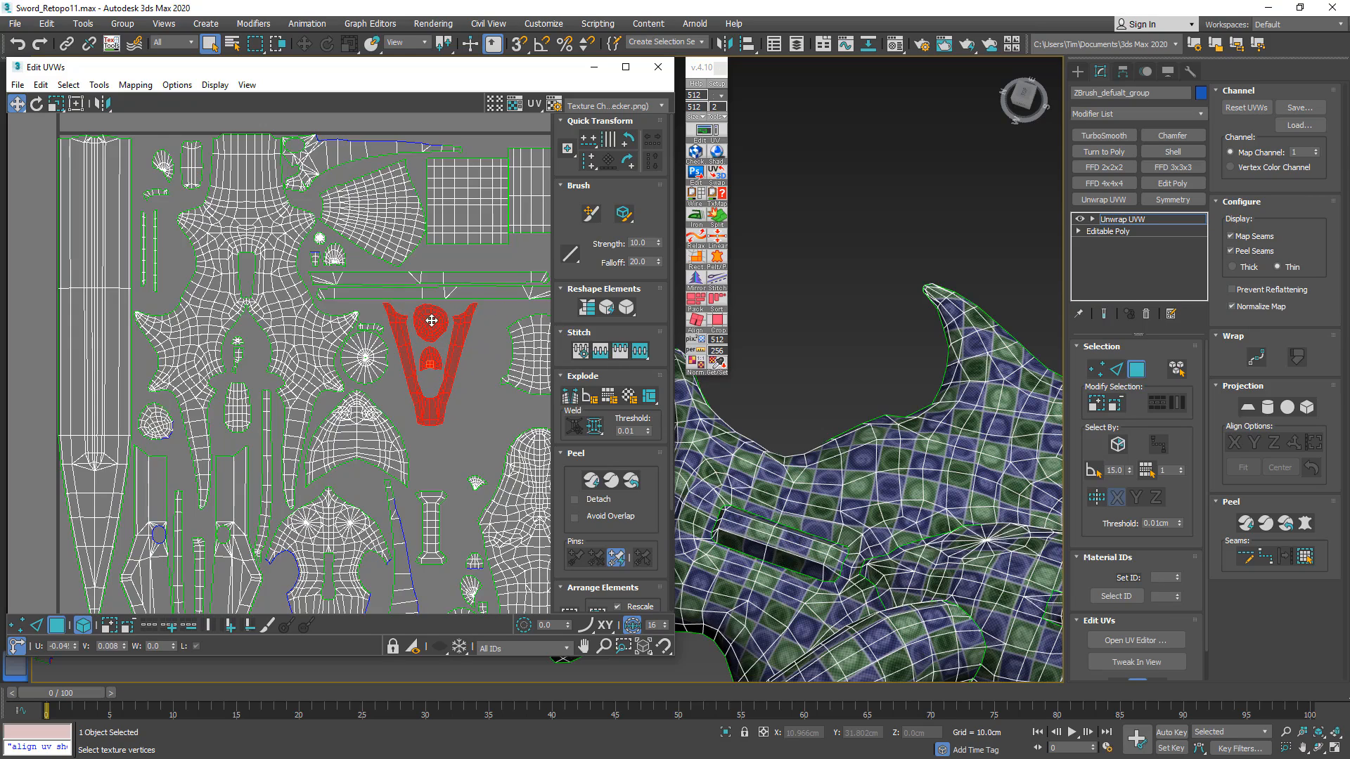
- Lower the right square shell level with its neighbor and move the remaining barrel-shaped shell closer to the V-shaped shell
middle_click_drag(437, 276, 340, 324)
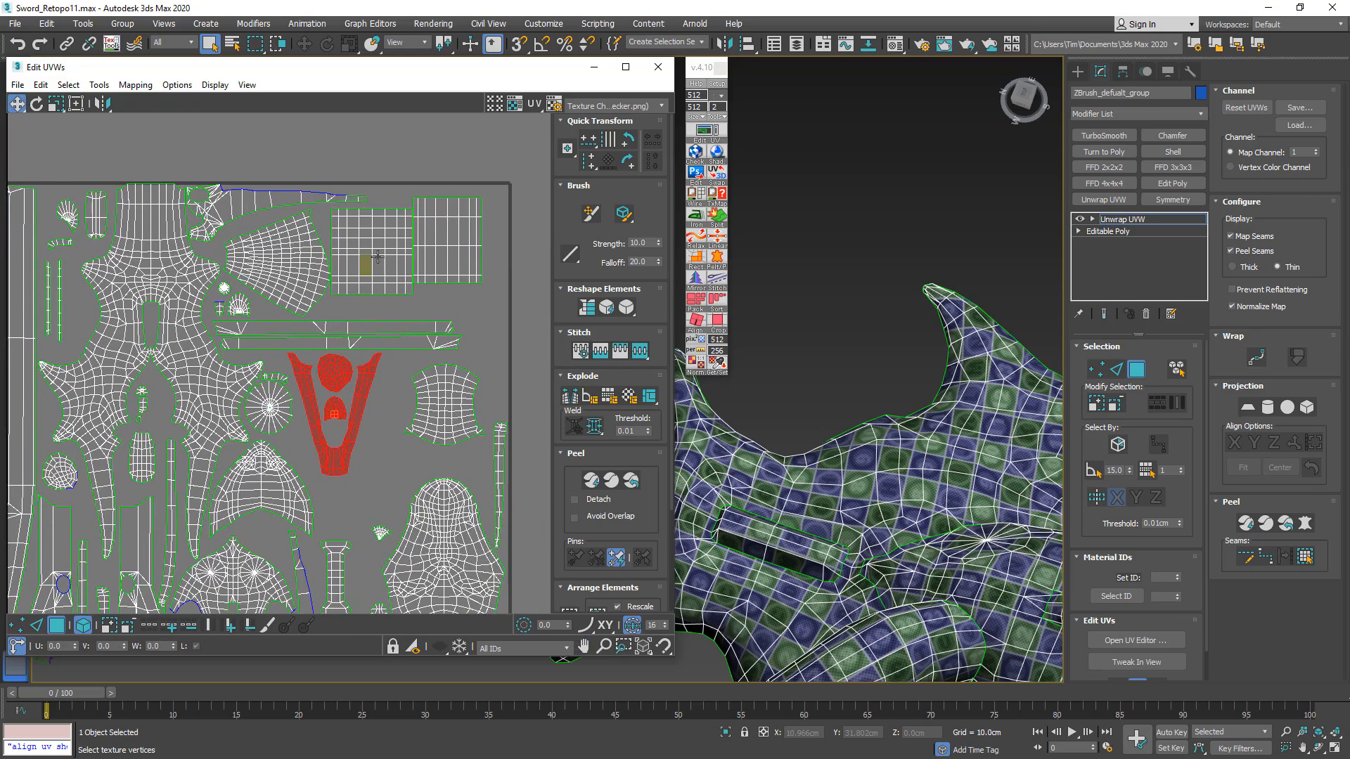
scroll(399, 243, "up", 3)
scroll(331, 236, "down", 2)
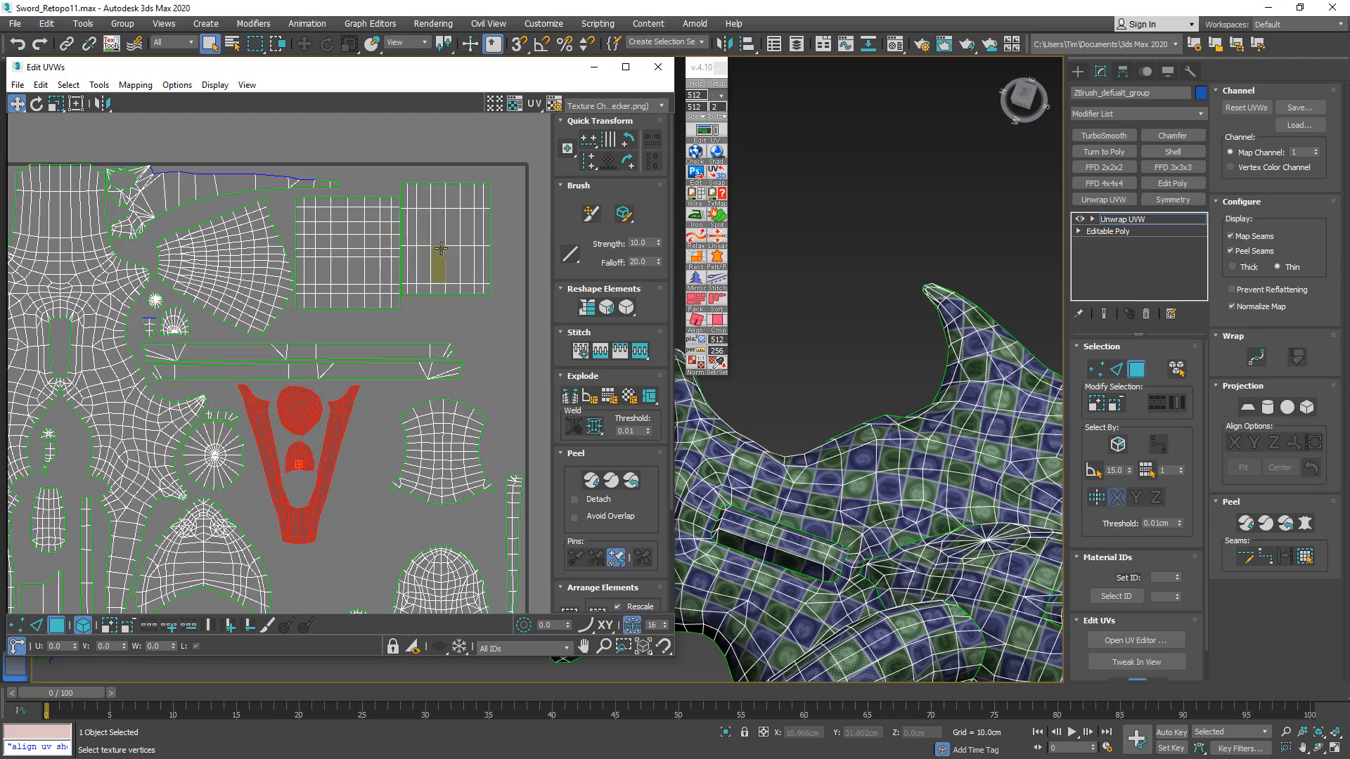
left_click_drag(441, 249, 451, 267)
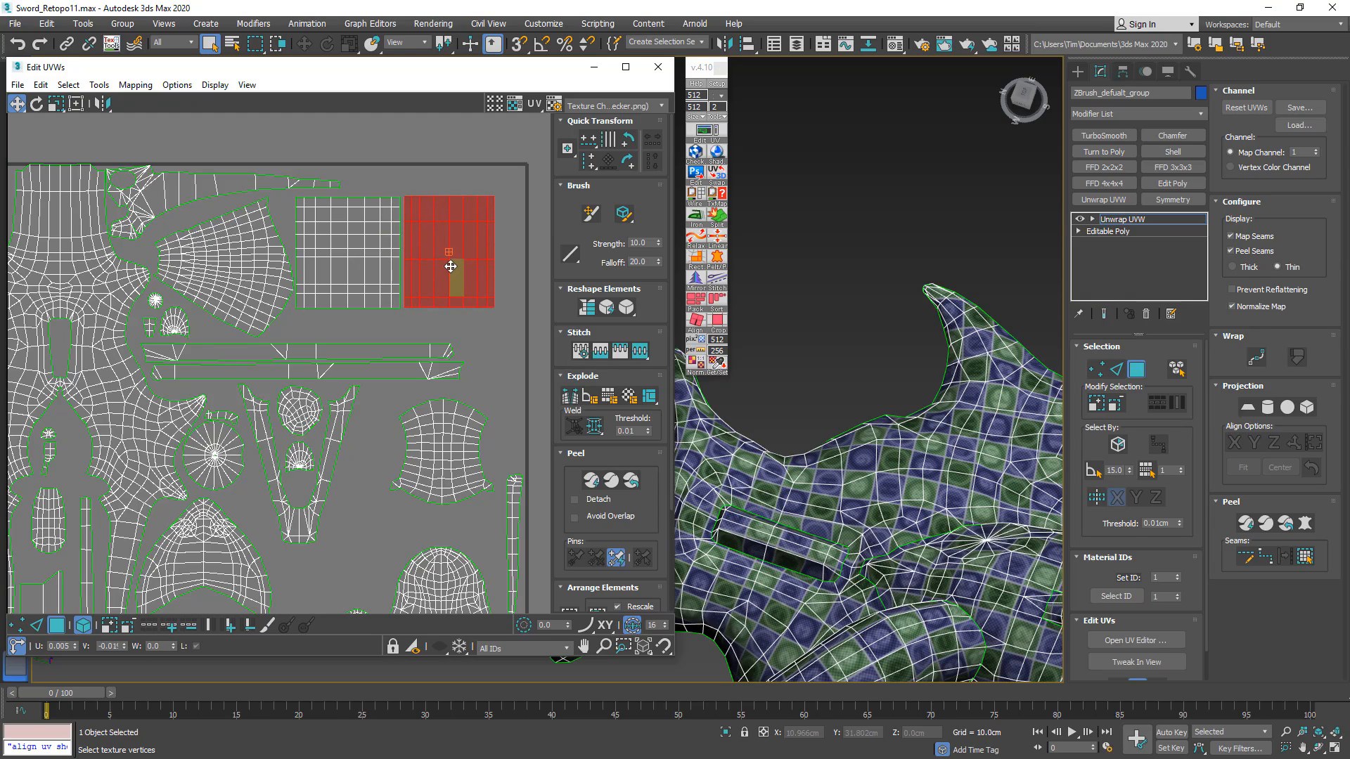
middle_click_drag(438, 369, 458, 199)
left_click_drag(472, 291, 440, 279)
scroll(447, 340, "down", 3)
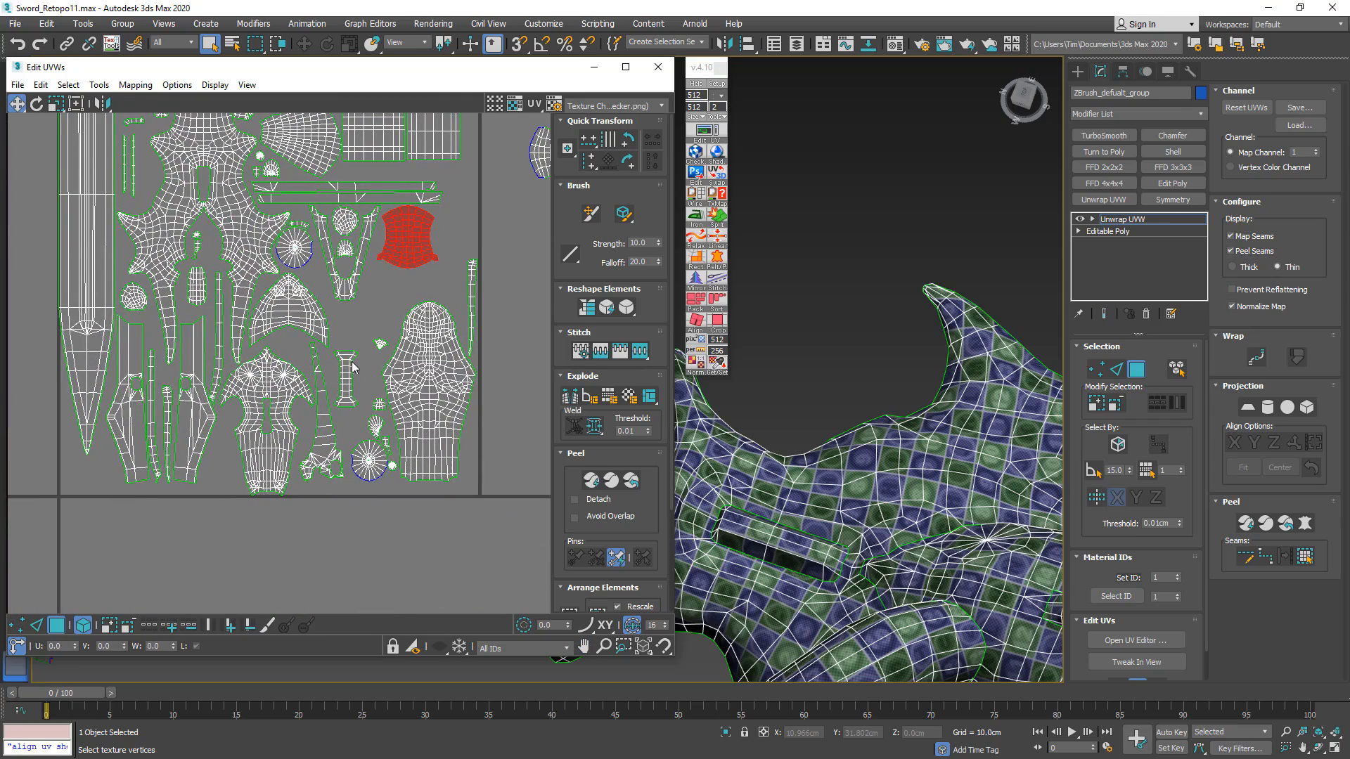
- Park the arched shell below the UV tile and move the torso-shaped shell up into the space it occupied
middle_click_drag(346, 363, 379, 438)
middle_click_drag(393, 370, 280, 436)
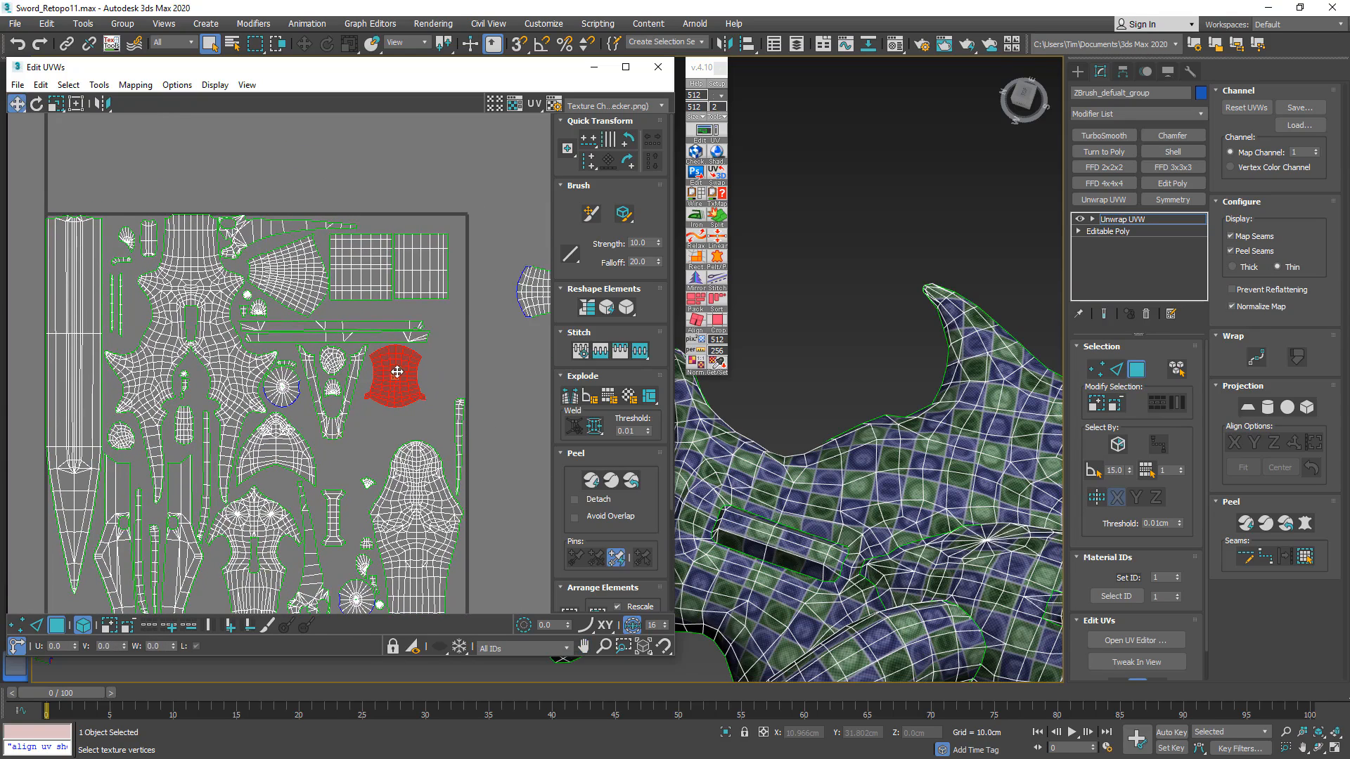
middle_click_drag(426, 513, 438, 426)
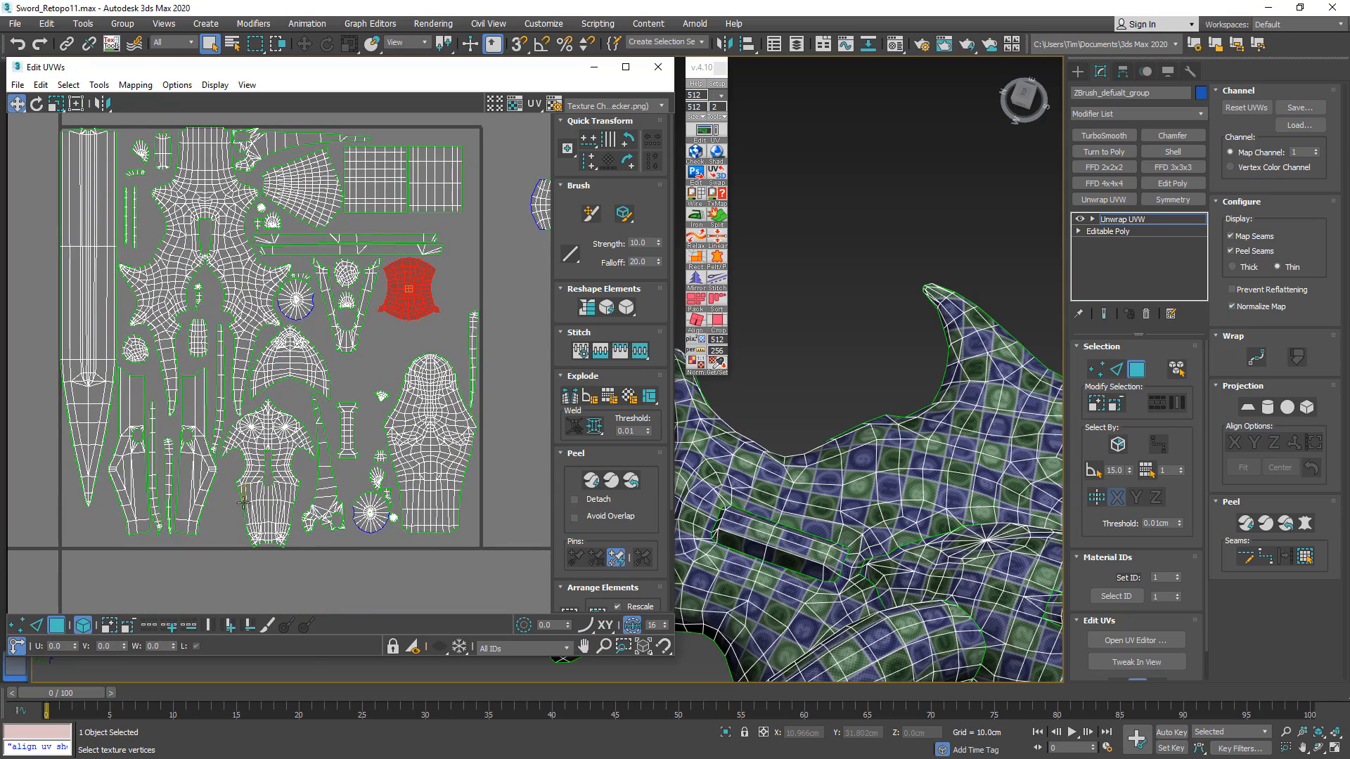
left_click(273, 438)
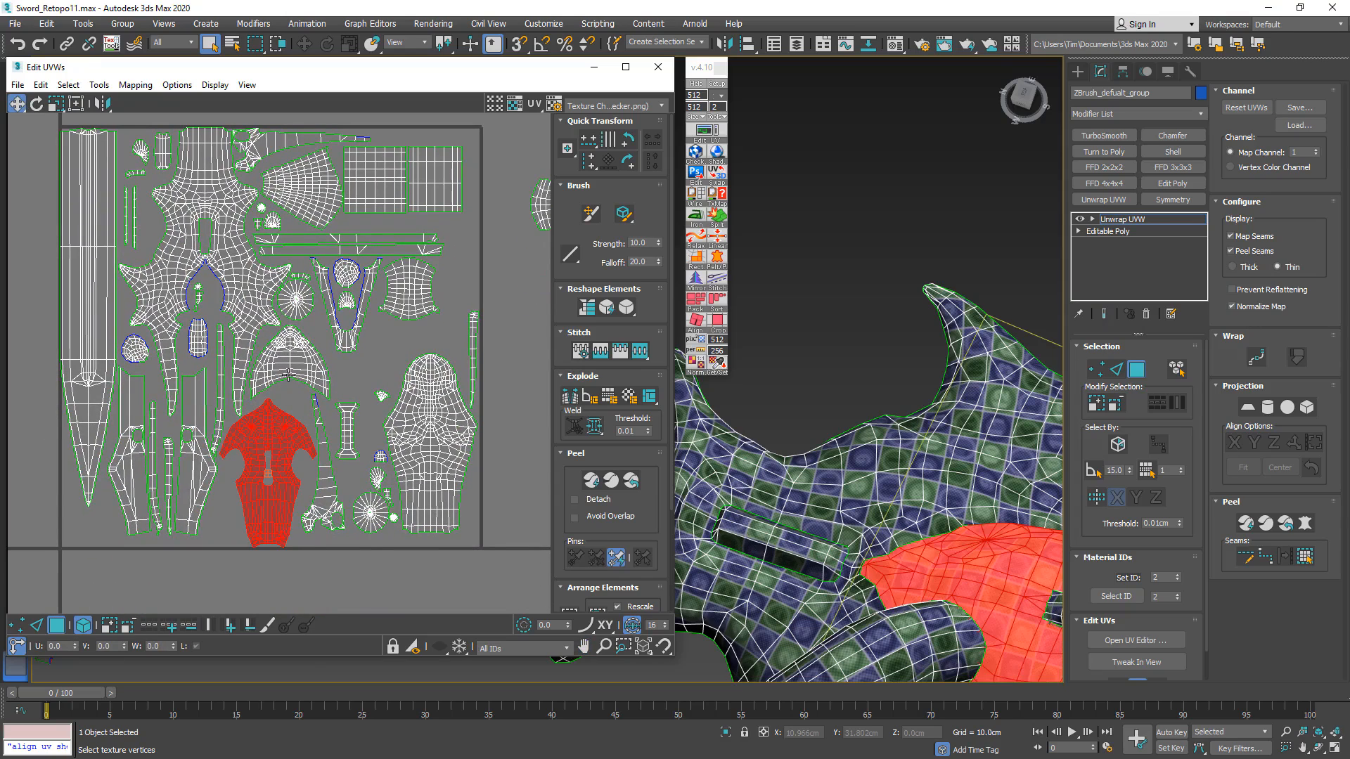
left_click_drag(294, 358, 204, 573)
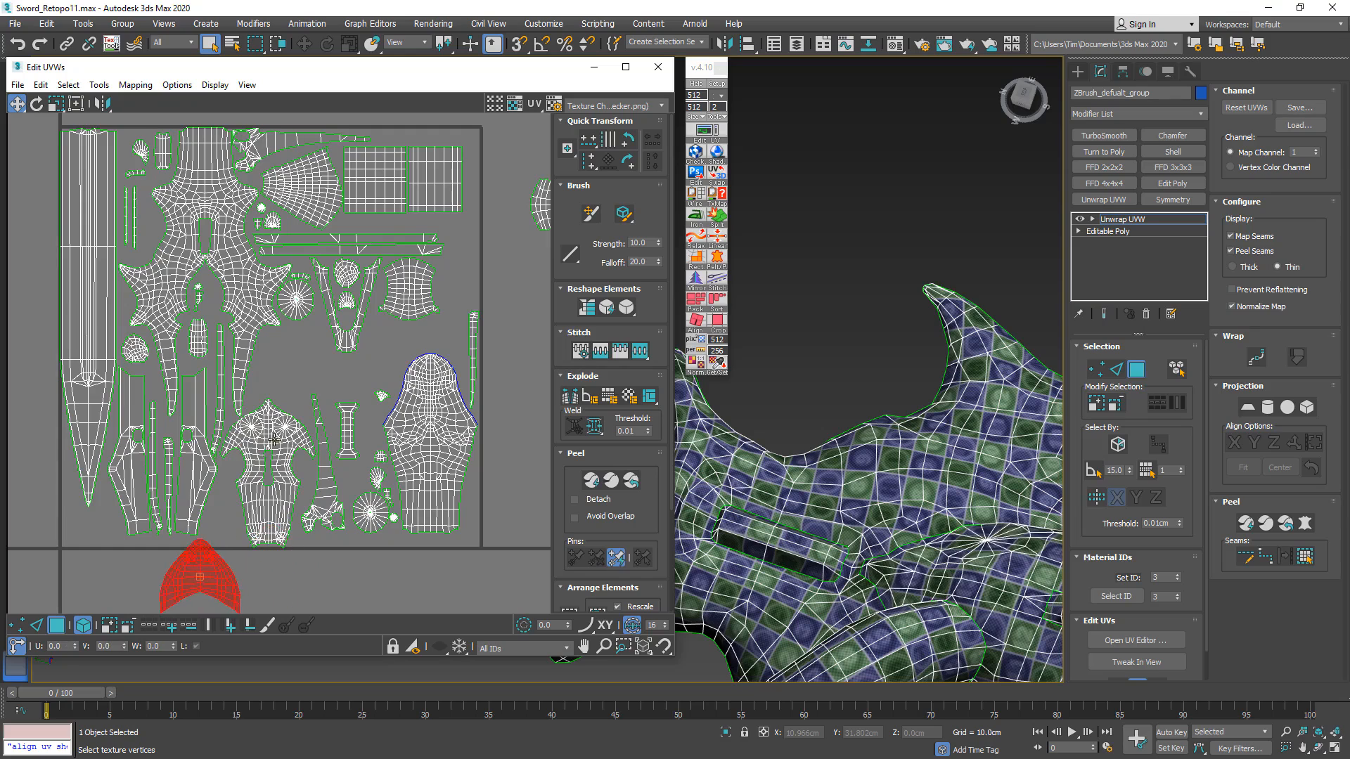
left_click_drag(276, 431, 310, 352)
- Nest the tapered jagged shell and the small fan and round shells closely around the torso-shaped shell
left_click_drag(330, 493, 271, 484)
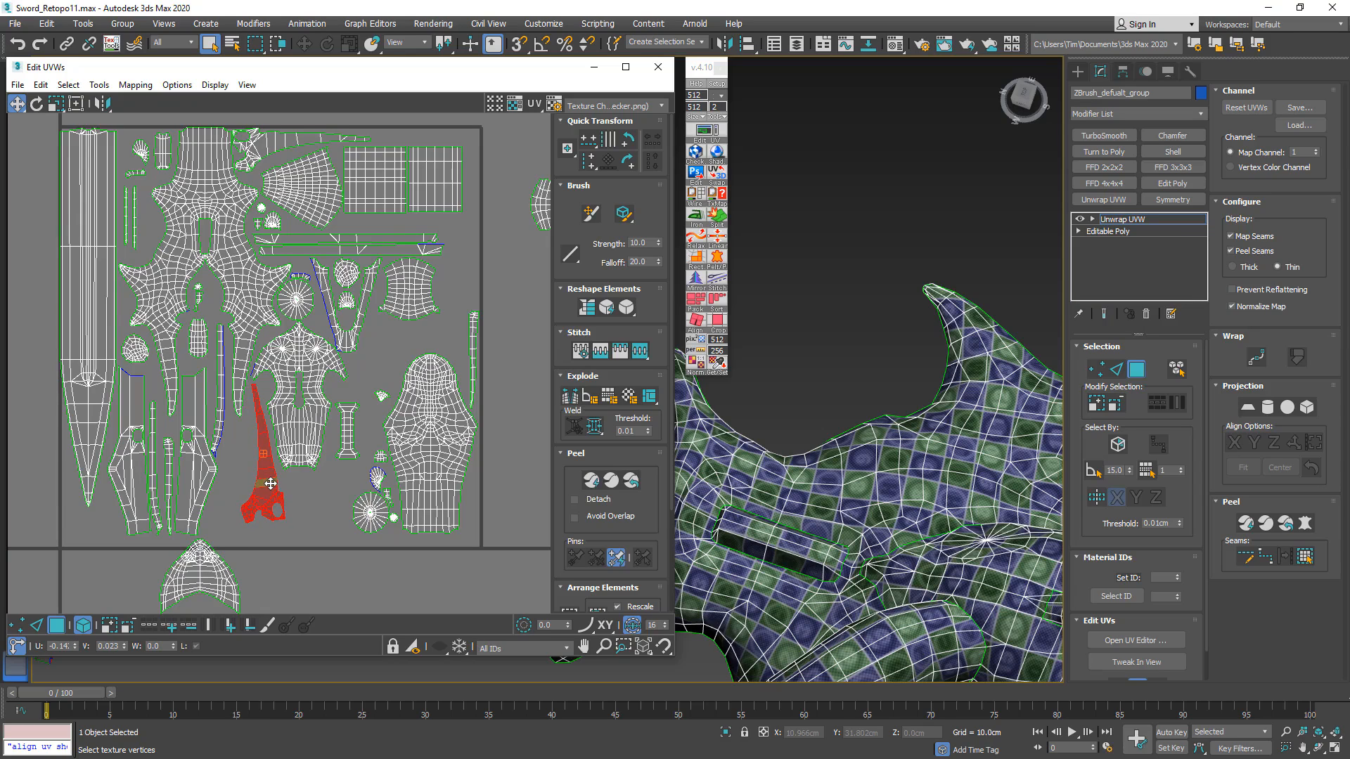
scroll(381, 389, "up", 4)
left_click_drag(410, 398, 308, 380)
scroll(408, 399, "down", 4)
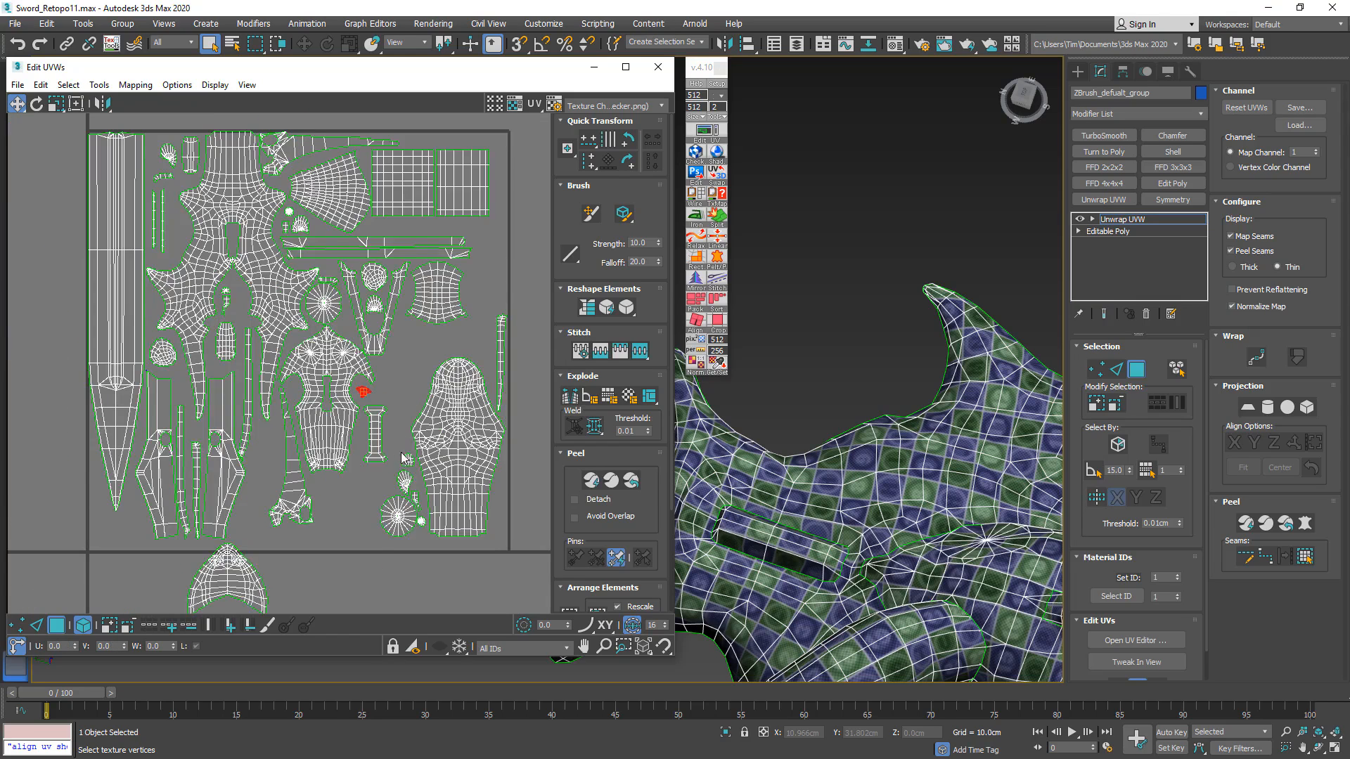
left_click_drag(411, 524, 352, 526)
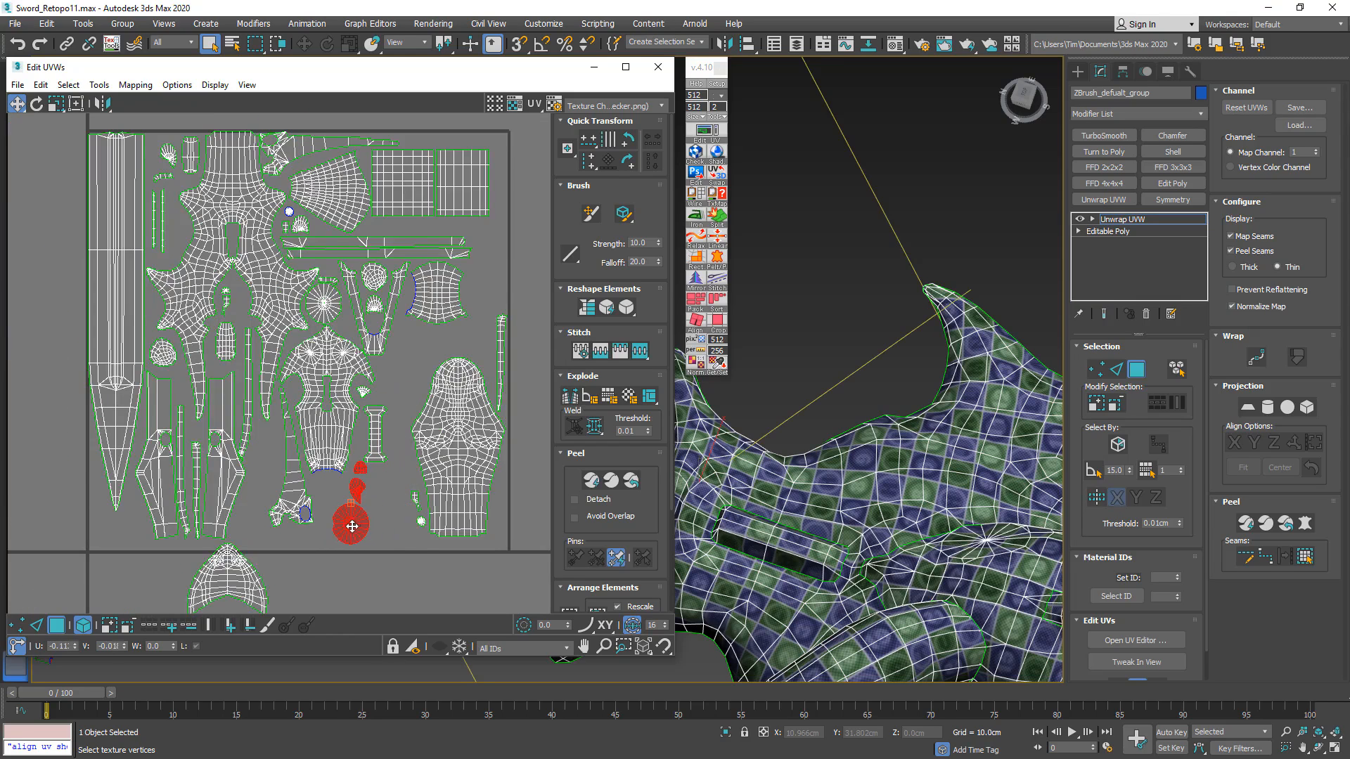
- Tuck the tiny shells into gaps, placing the sliver beside the jagged shell and the small round one under the large round shell
scroll(347, 525, "up", 3)
left_click(407, 504)
left_click_drag(362, 467, 400, 467)
left_click_drag(328, 489, 304, 443)
left_click_drag(399, 467, 204, 378)
left_click_drag(474, 522, 348, 170)
- Place the remaining tiny shell beside the sliver, and shift the spool-shaped, tall bell-shaped and curved strip shells left
middle_click_drag(349, 192, 223, 238)
left_click_drag(397, 366, 351, 338)
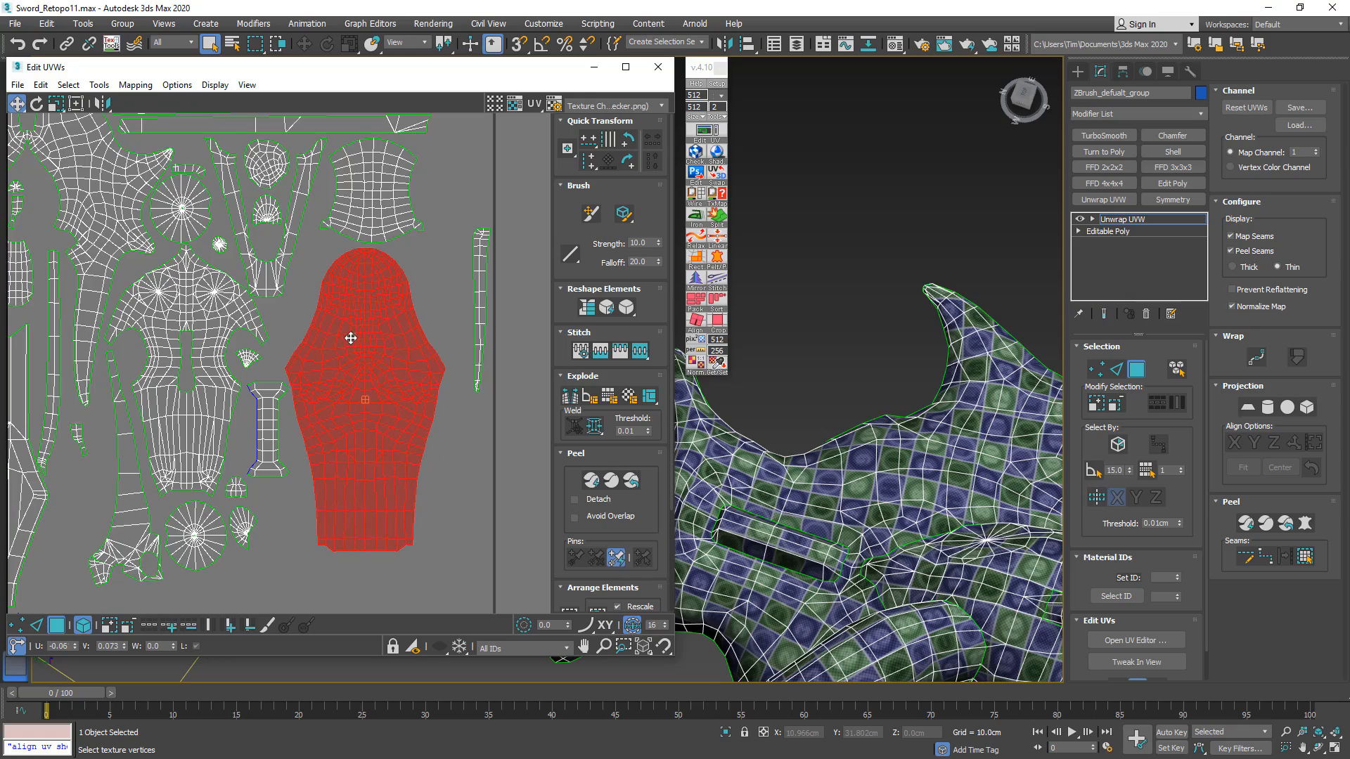
left_click(275, 425)
left_click_drag(274, 425, 119, 442)
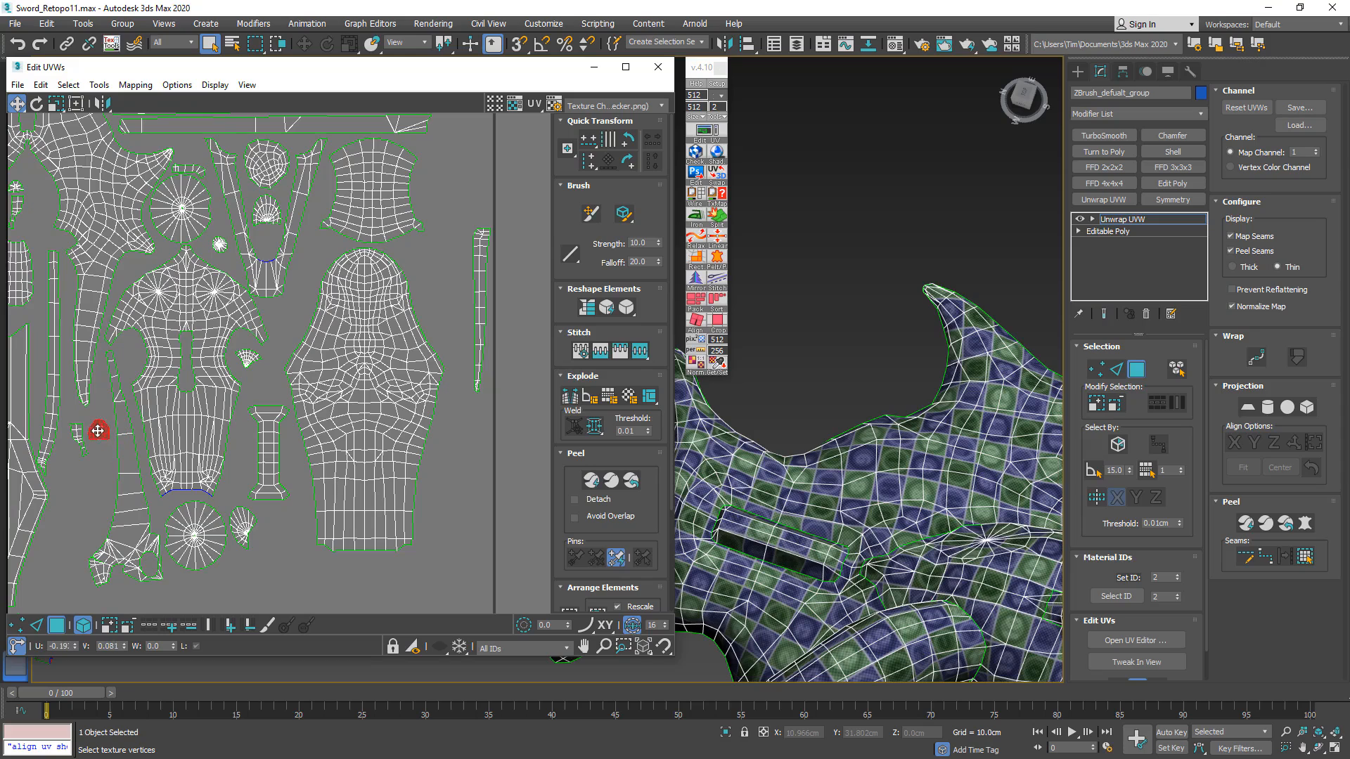
left_click(267, 426)
left_click_drag(267, 426, 261, 427)
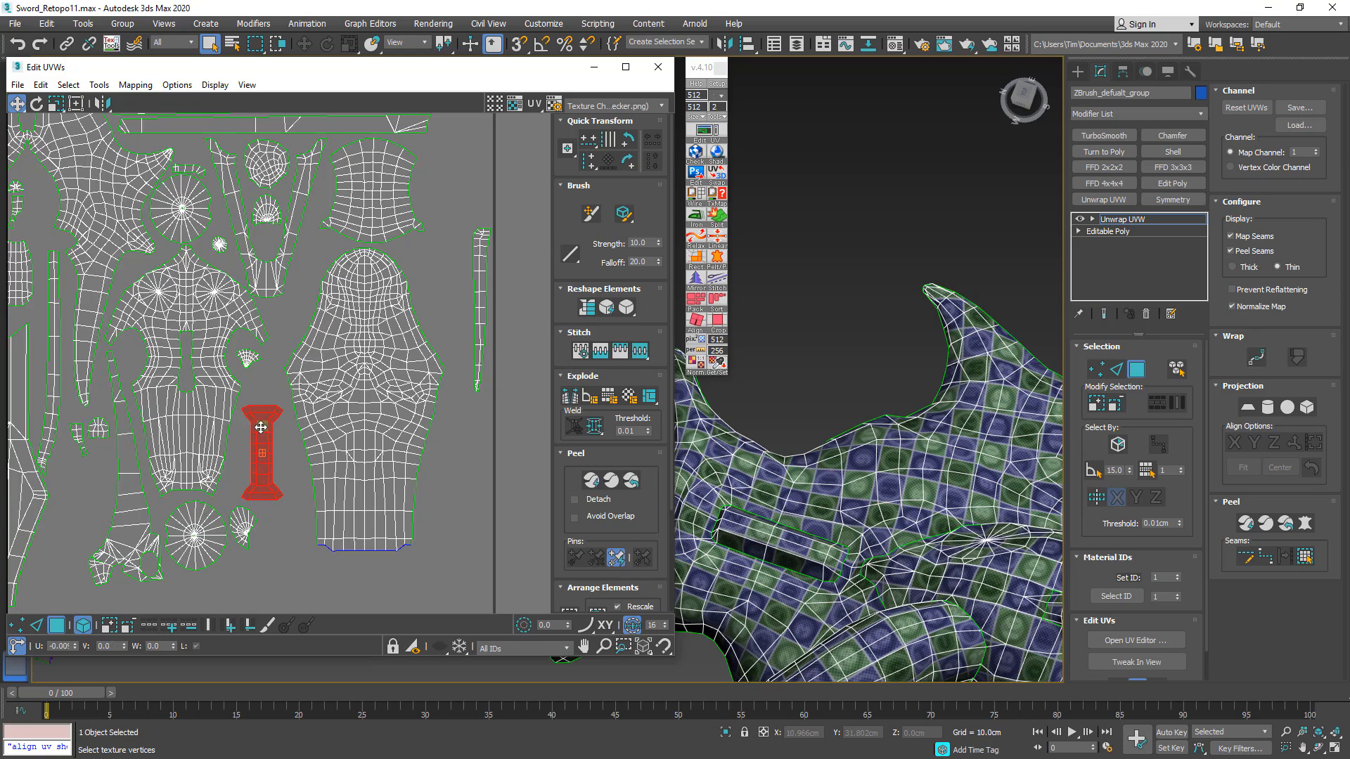
left_click_drag(338, 353, 331, 355)
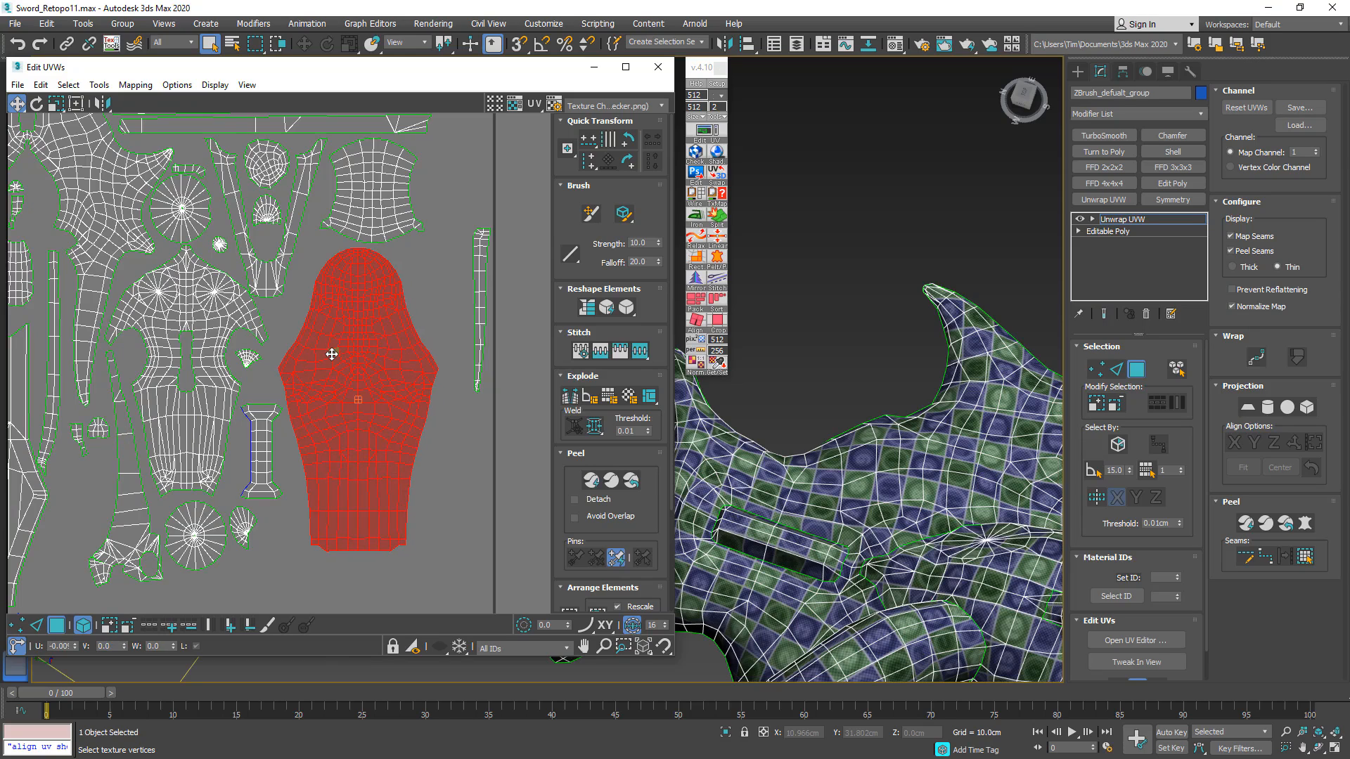
left_click_drag(481, 284, 460, 285)
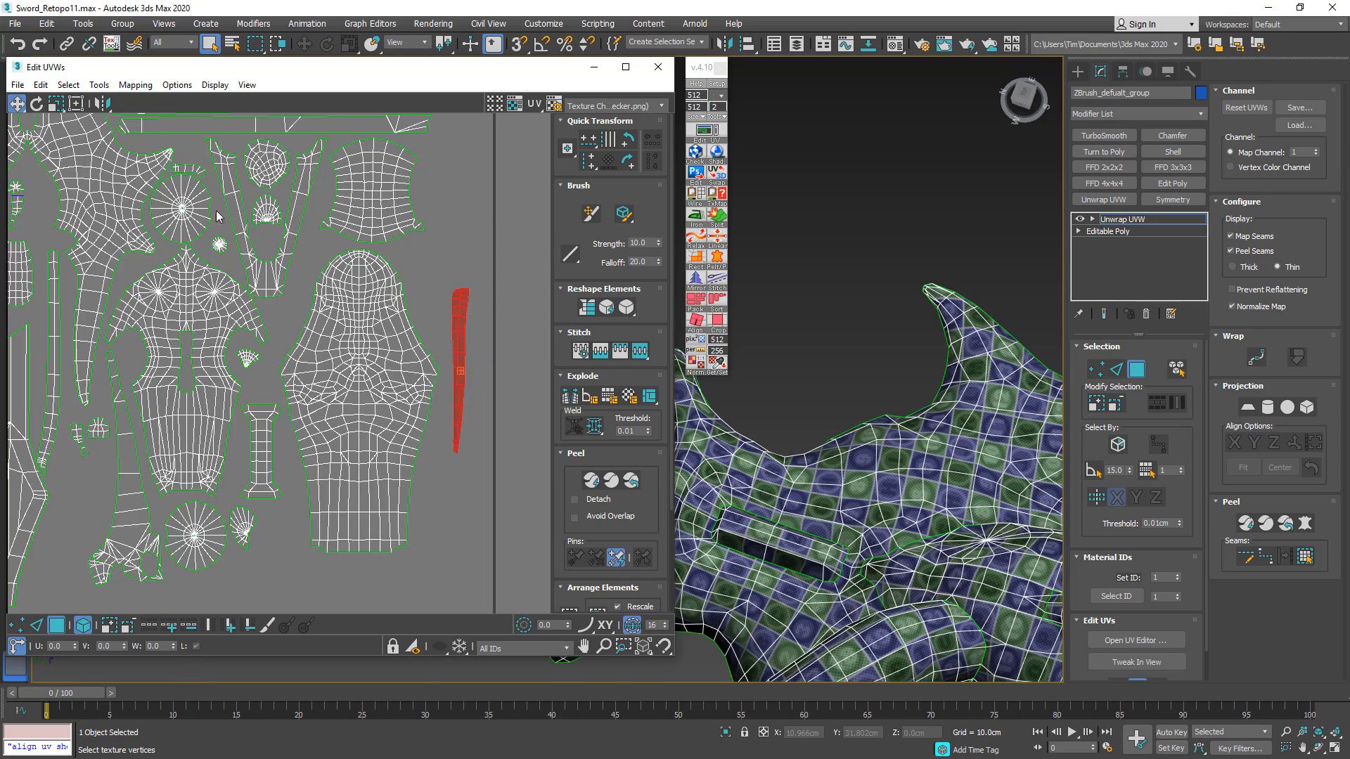
- Nudge the V-shaped shell with its two nested shells into the gap between the round and barrel-shaped shells
scroll(320, 256, "up", 4)
left_click_drag(306, 228, 393, 318)
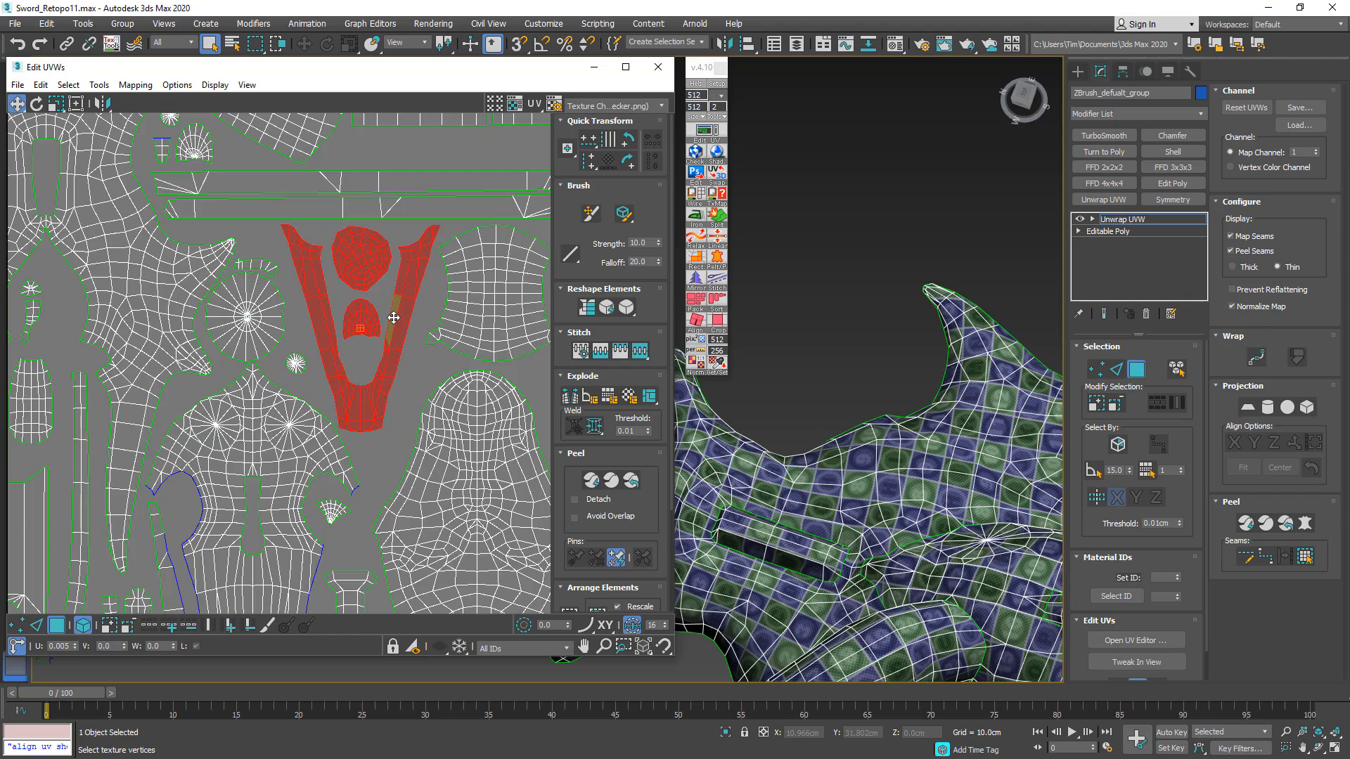
scroll(393, 318, "down", 4)
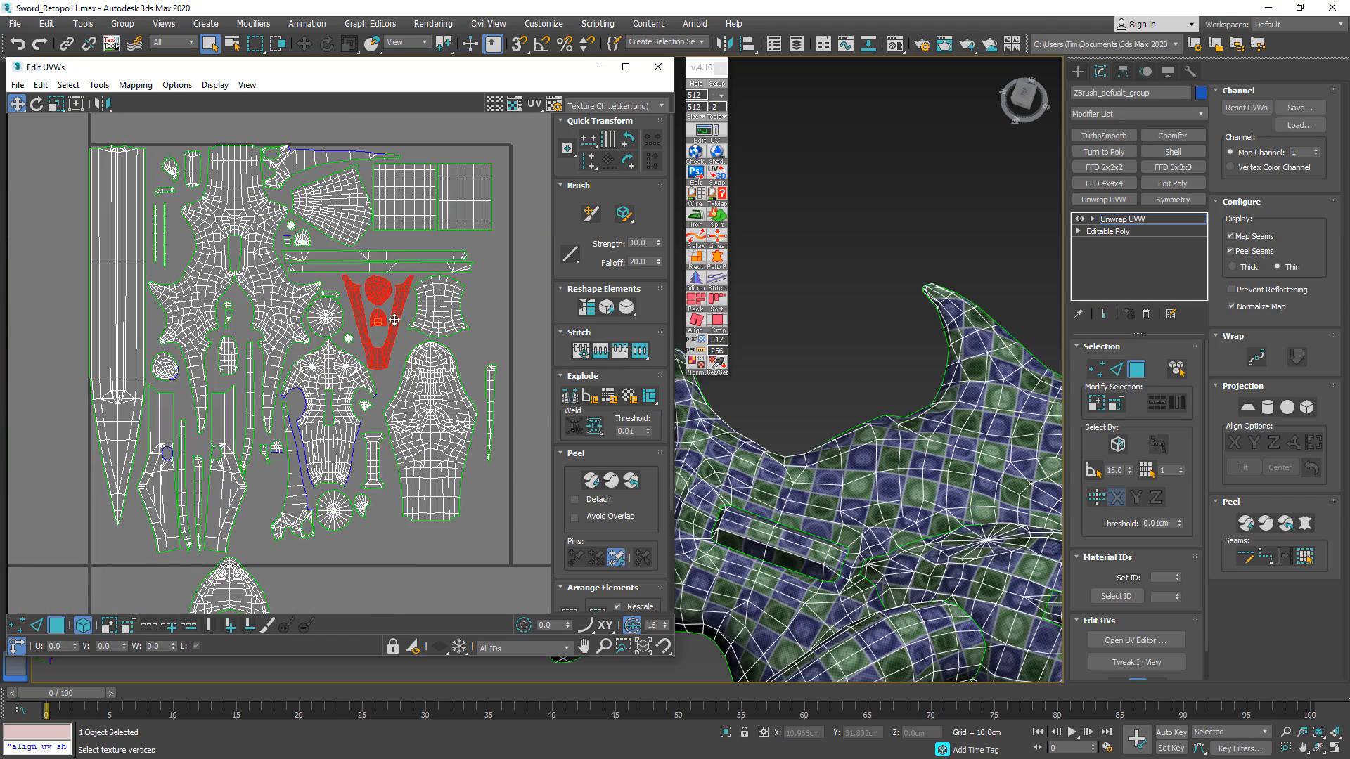
- Rotate the curved strip shell 90 degrees to lie horizontally and fit it directly beneath the two square shells
left_click(490, 389)
left_click(625, 169)
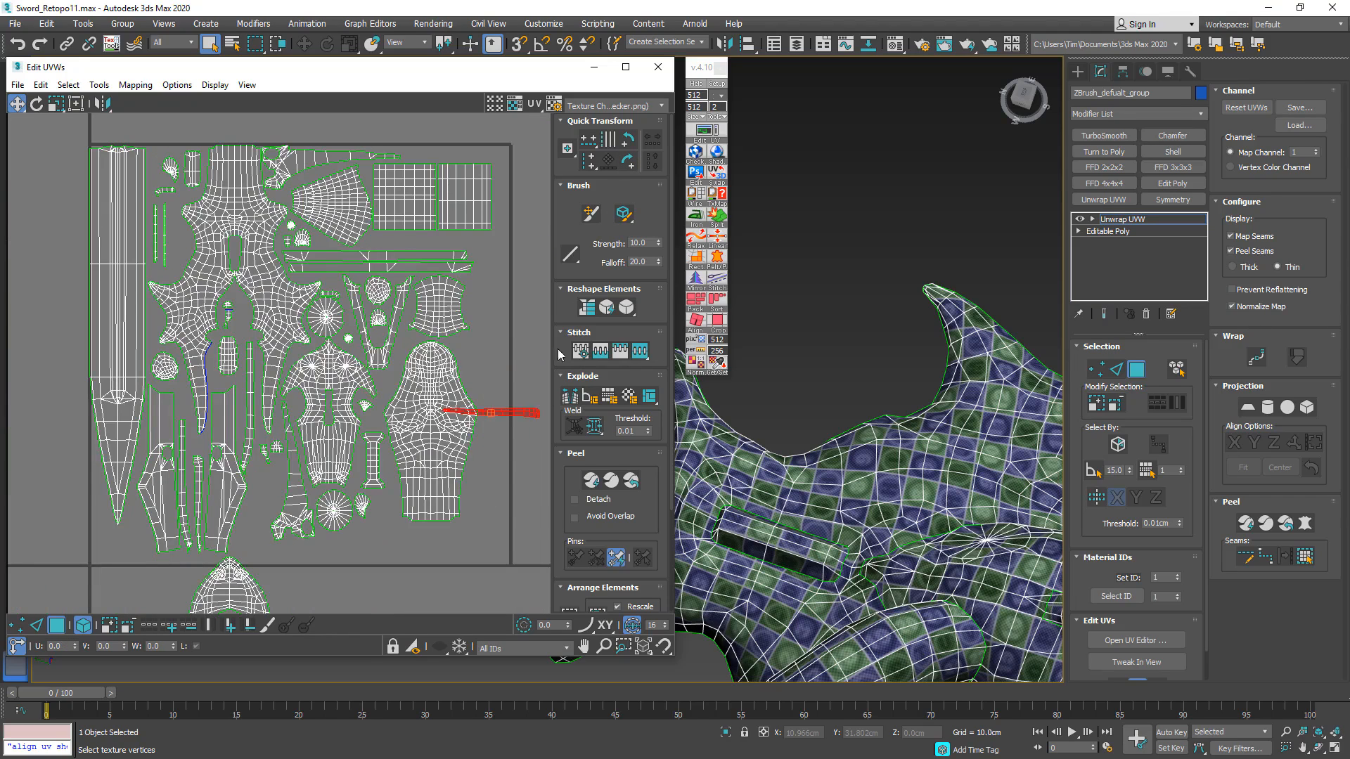
left_click_drag(527, 412, 451, 238)
scroll(426, 302, "down", 2)
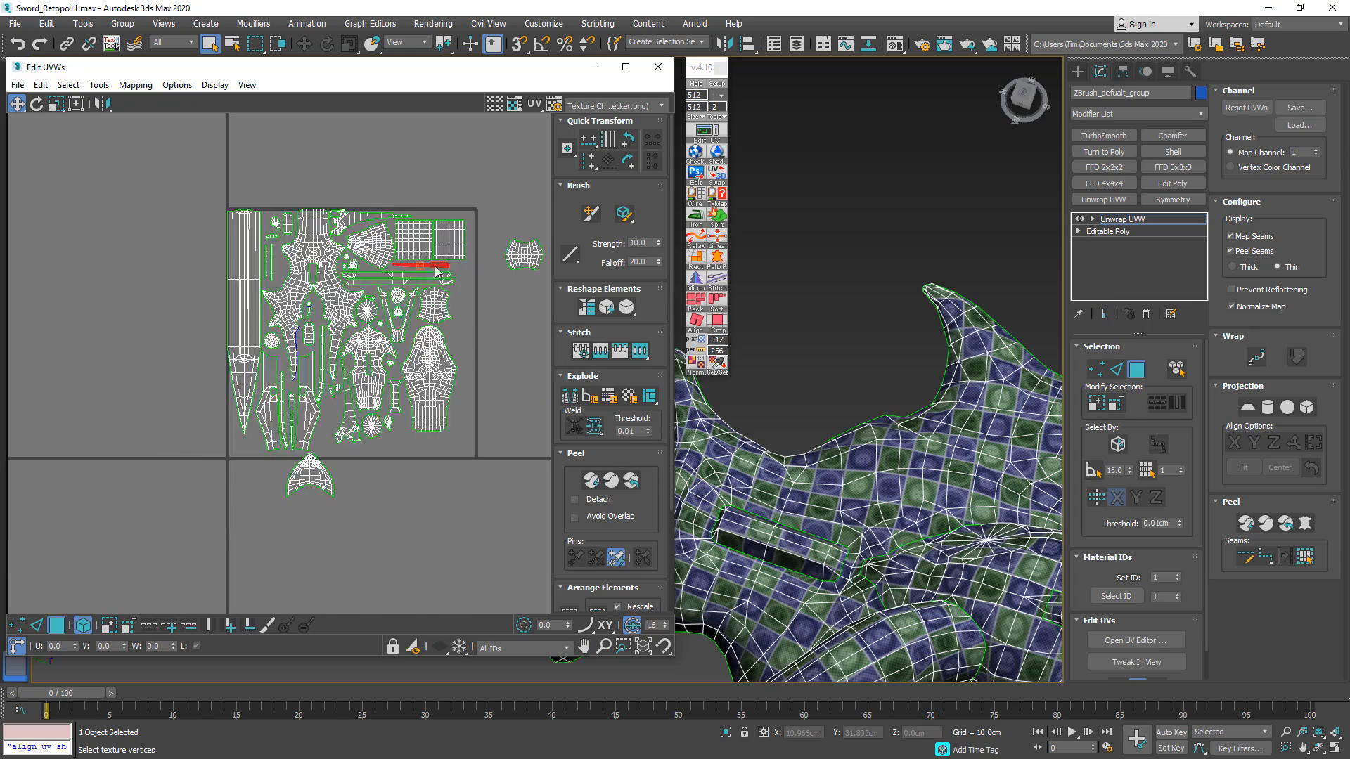
scroll(410, 281, "up", 5)
scroll(433, 280, "down", 3)
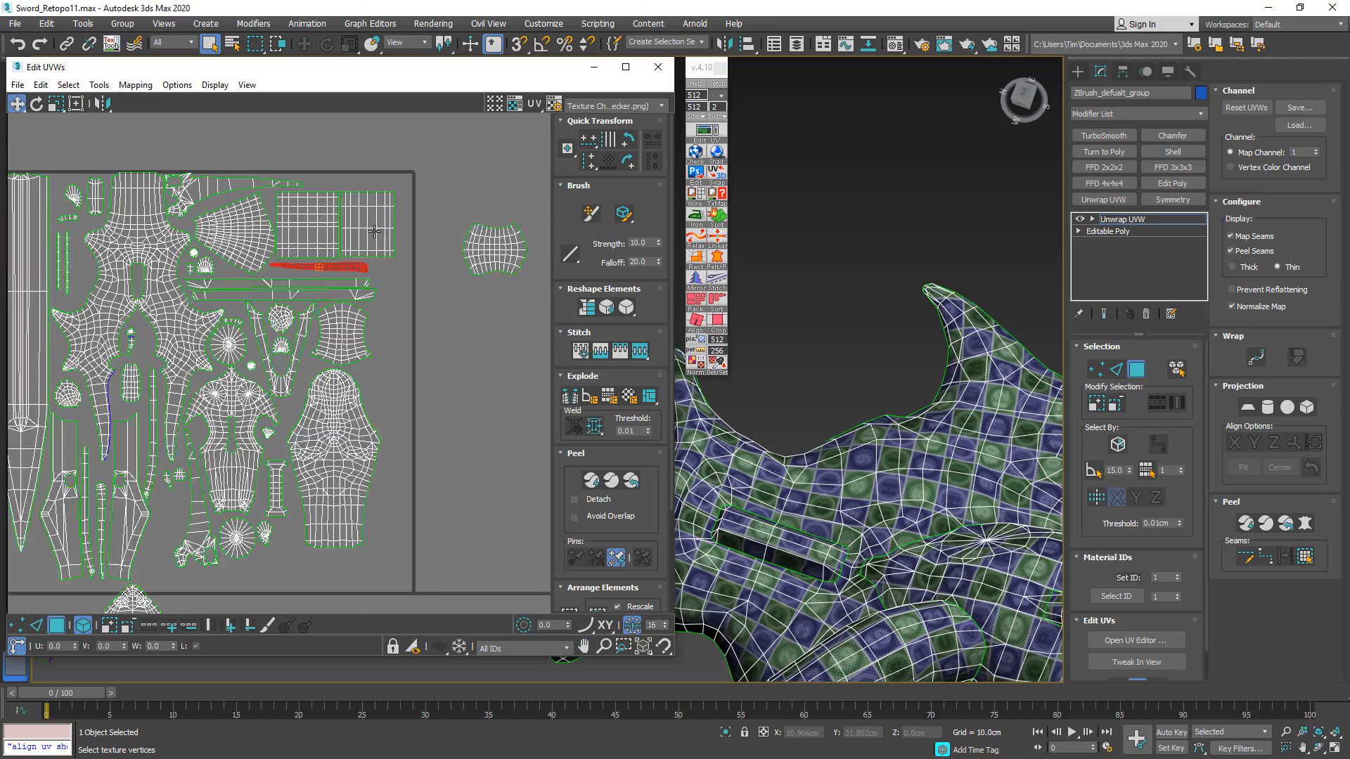
- Bring the outlying barrel-shaped shell beside the tall bell-shaped shell, and move the arched shell beneath that tall shell
left_click_drag(495, 252, 414, 439)
middle_click_drag(414, 438, 458, 262)
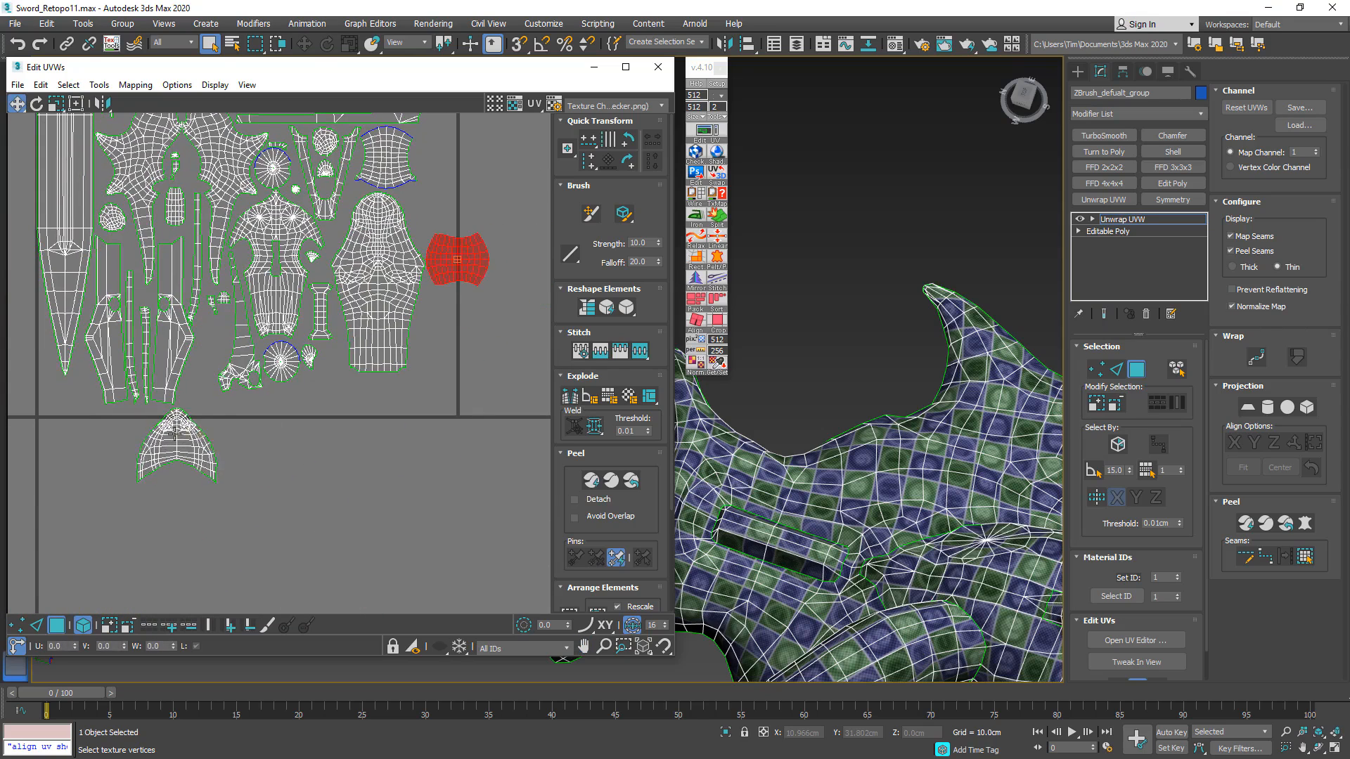
left_click_drag(176, 429, 412, 428)
middle_click_drag(357, 364, 364, 484)
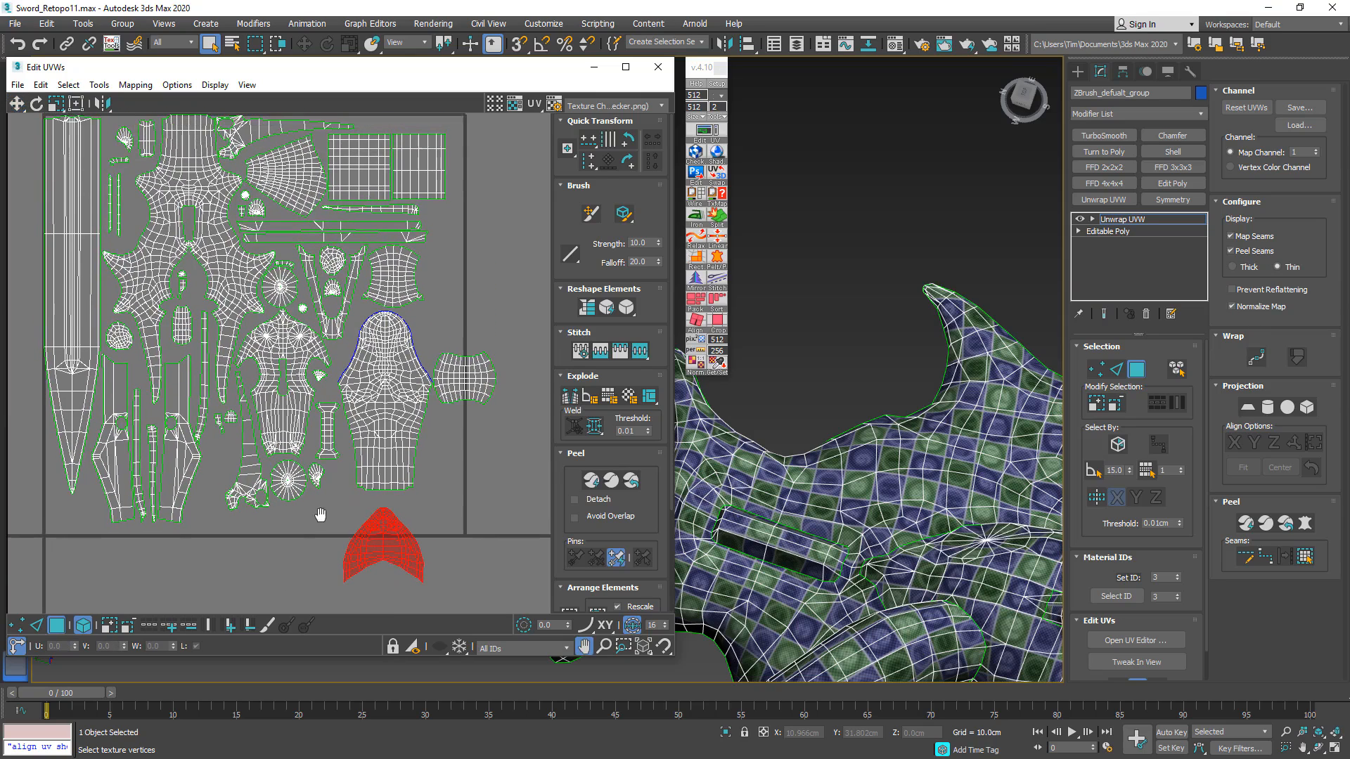
scroll(309, 408, "up", 2)
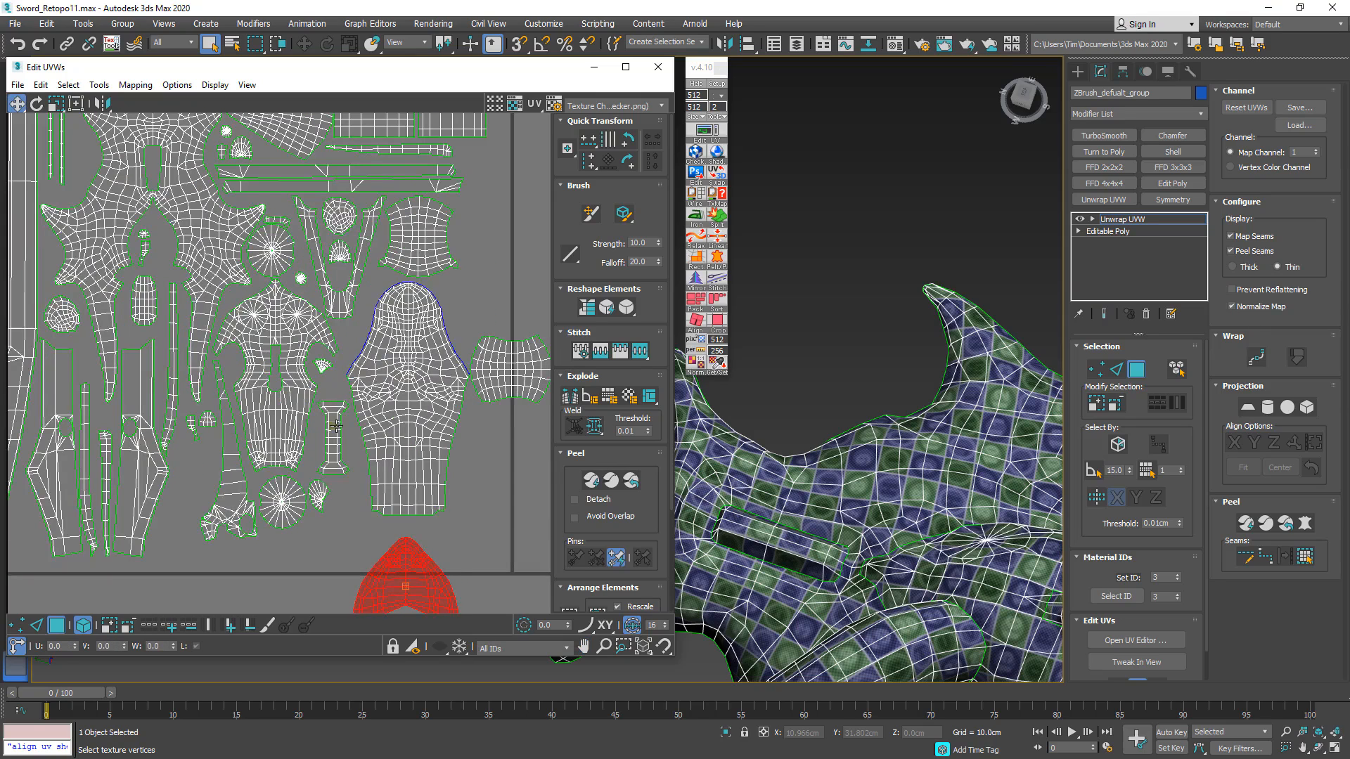
- Move the spool-shaped shell to the left of the jagged shell and adjust the small sliver above it
left_click_drag(336, 425, 194, 447)
scroll(189, 469, "up", 3)
scroll(189, 371, "up", 2)
left_click_drag(195, 395, 186, 381)
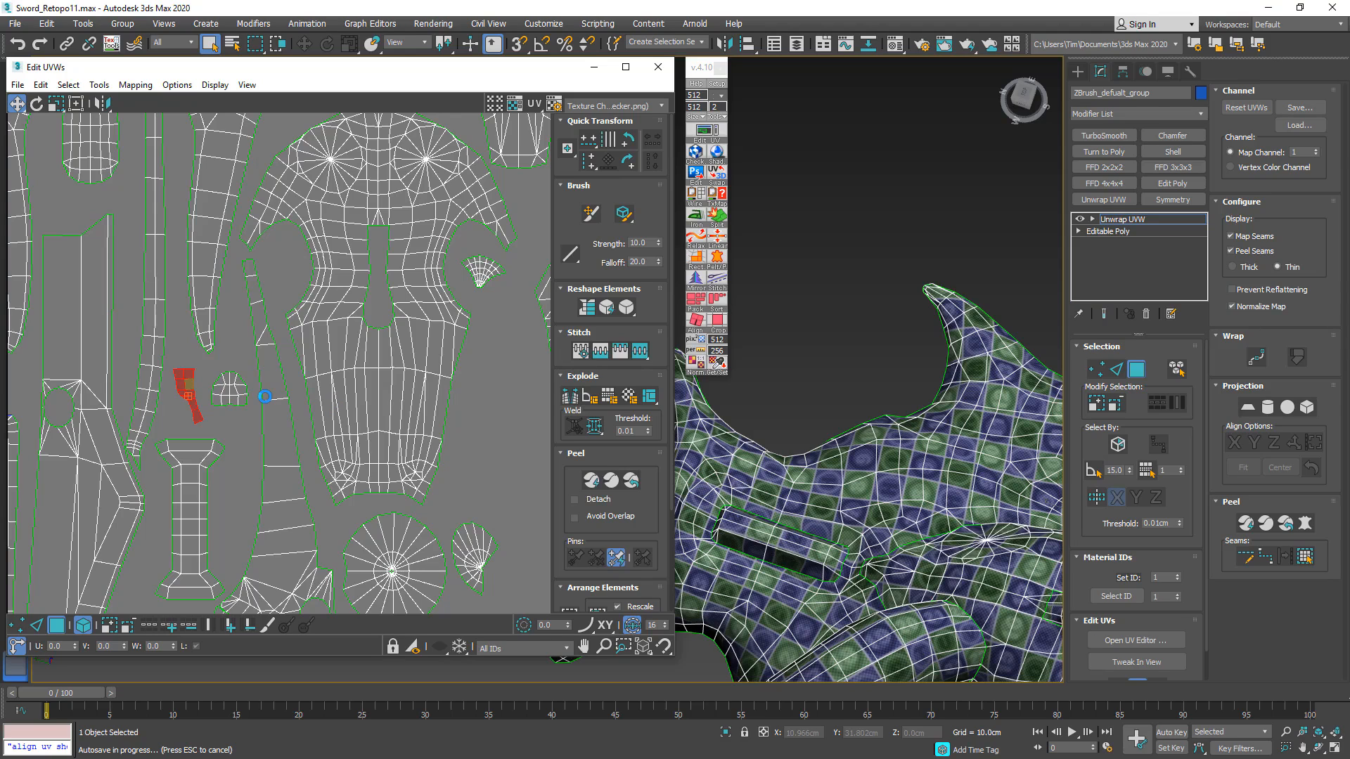
scroll(189, 402, "down", 6)
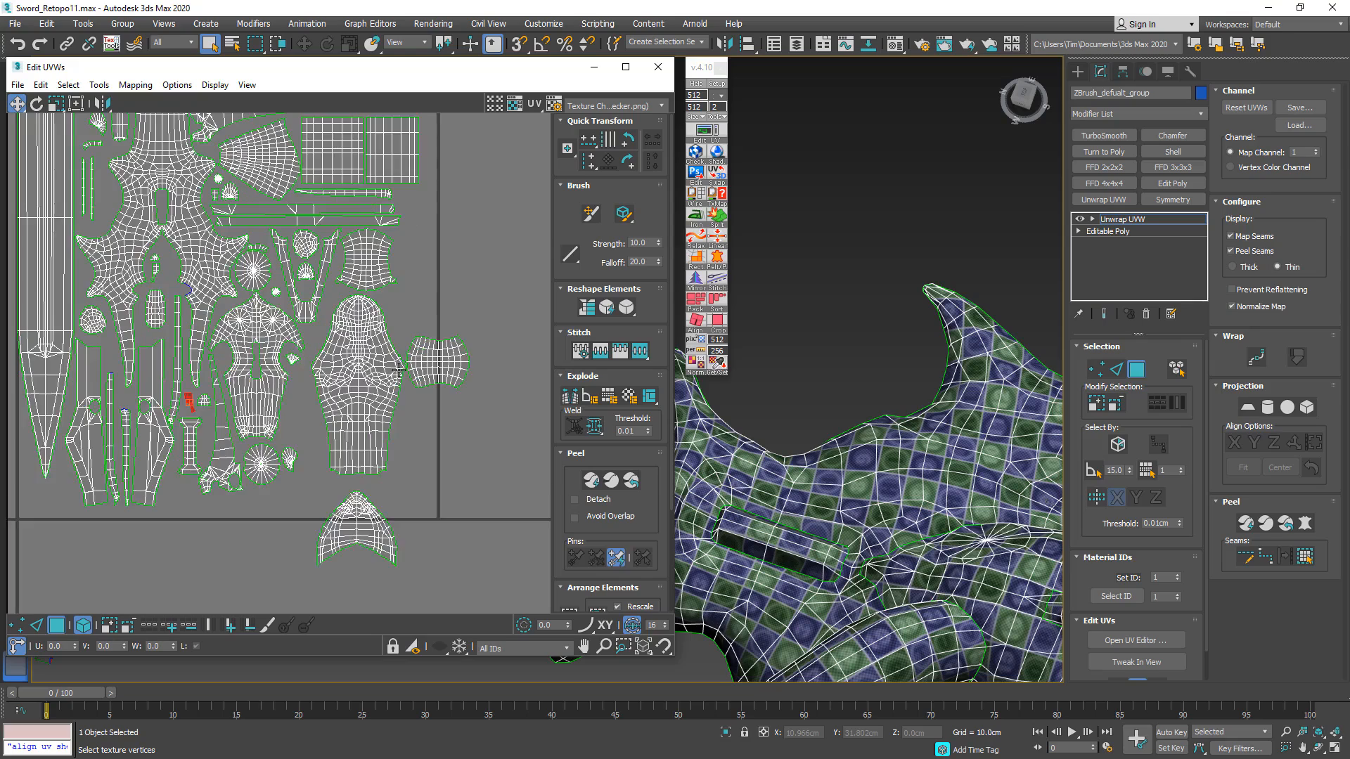
- Select both square shells together and adjust their position beside the large fan-shaped shell
middle_click_drag(399, 367, 476, 424)
scroll(396, 232, "up", 3)
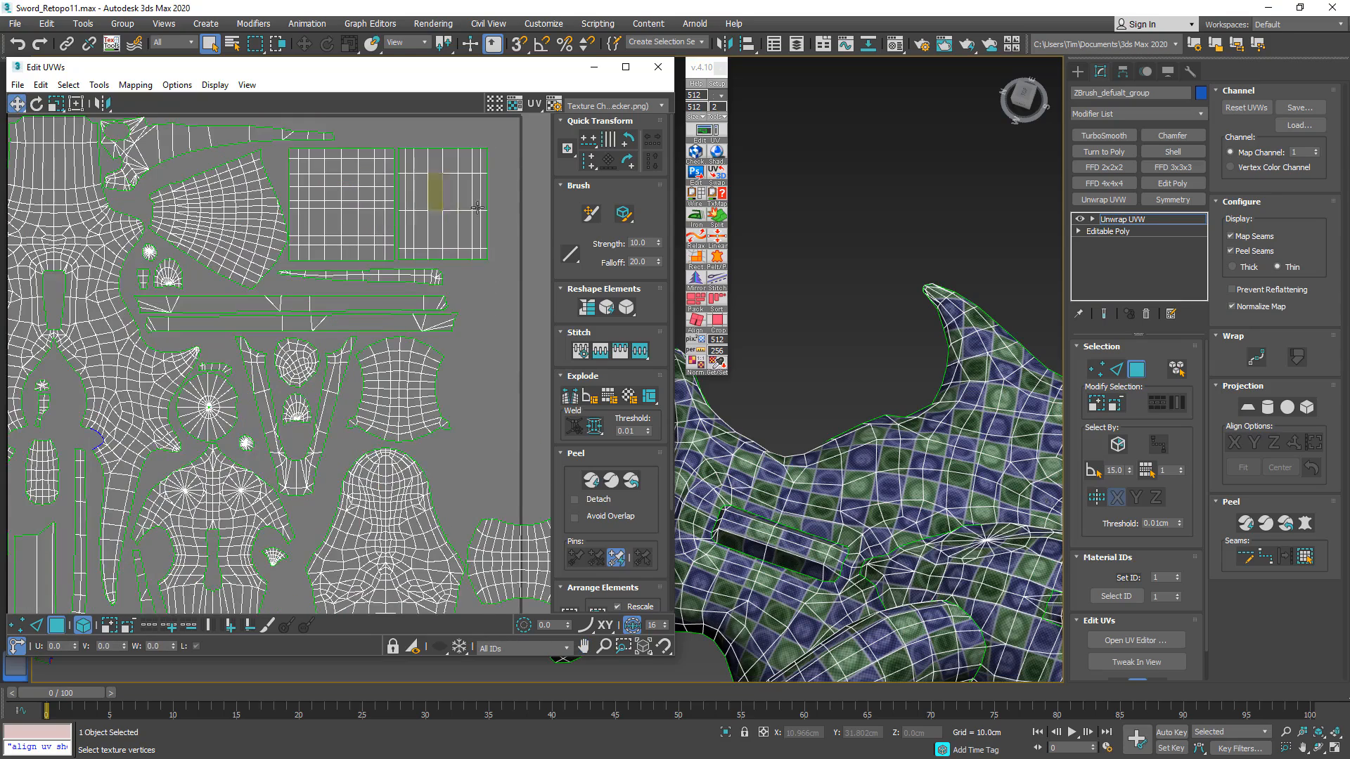
left_click(364, 210)
scroll(364, 211, "down", 4)
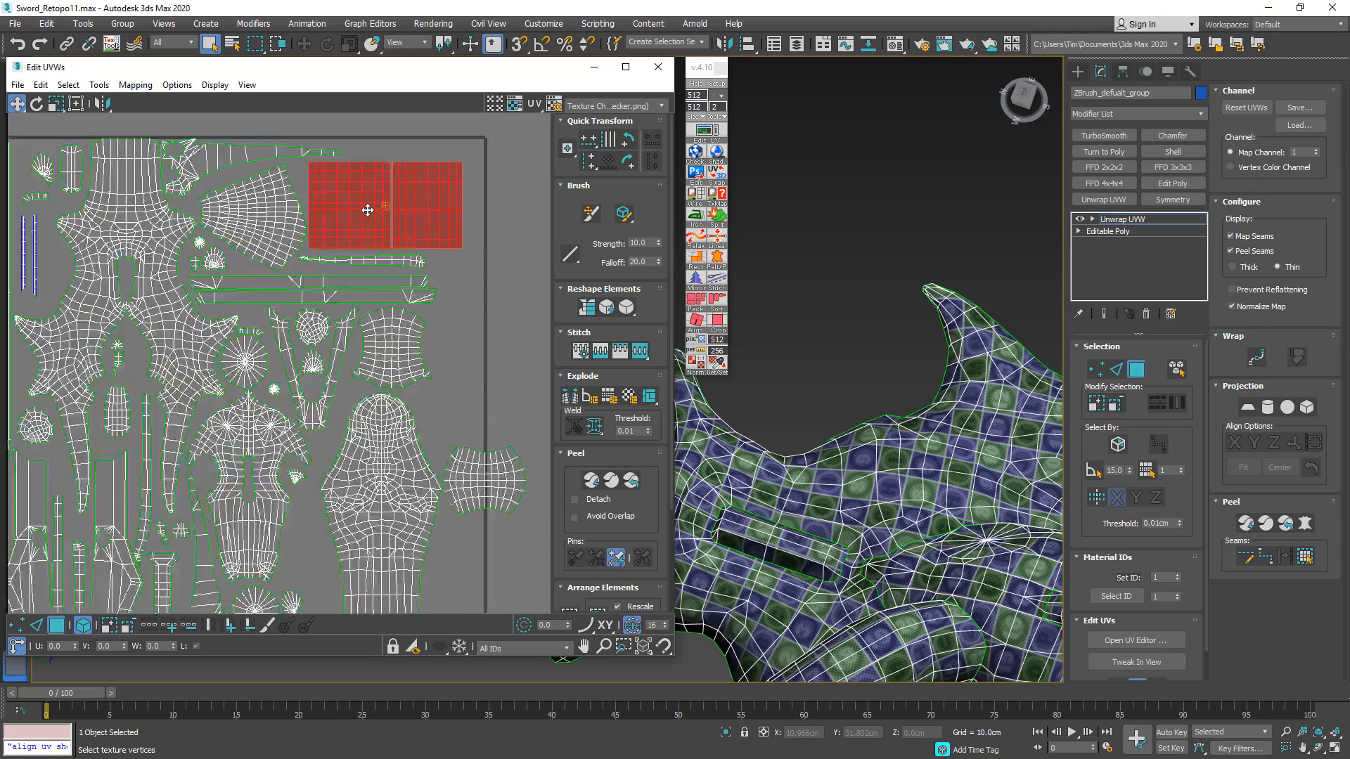
- Rotate the outlying barrel-shaped shell 90 degrees upright and place it beside the lower round shell
left_click(470, 291)
left_click_drag(436, 375, 335, 424)
scroll(335, 424, "up", 4)
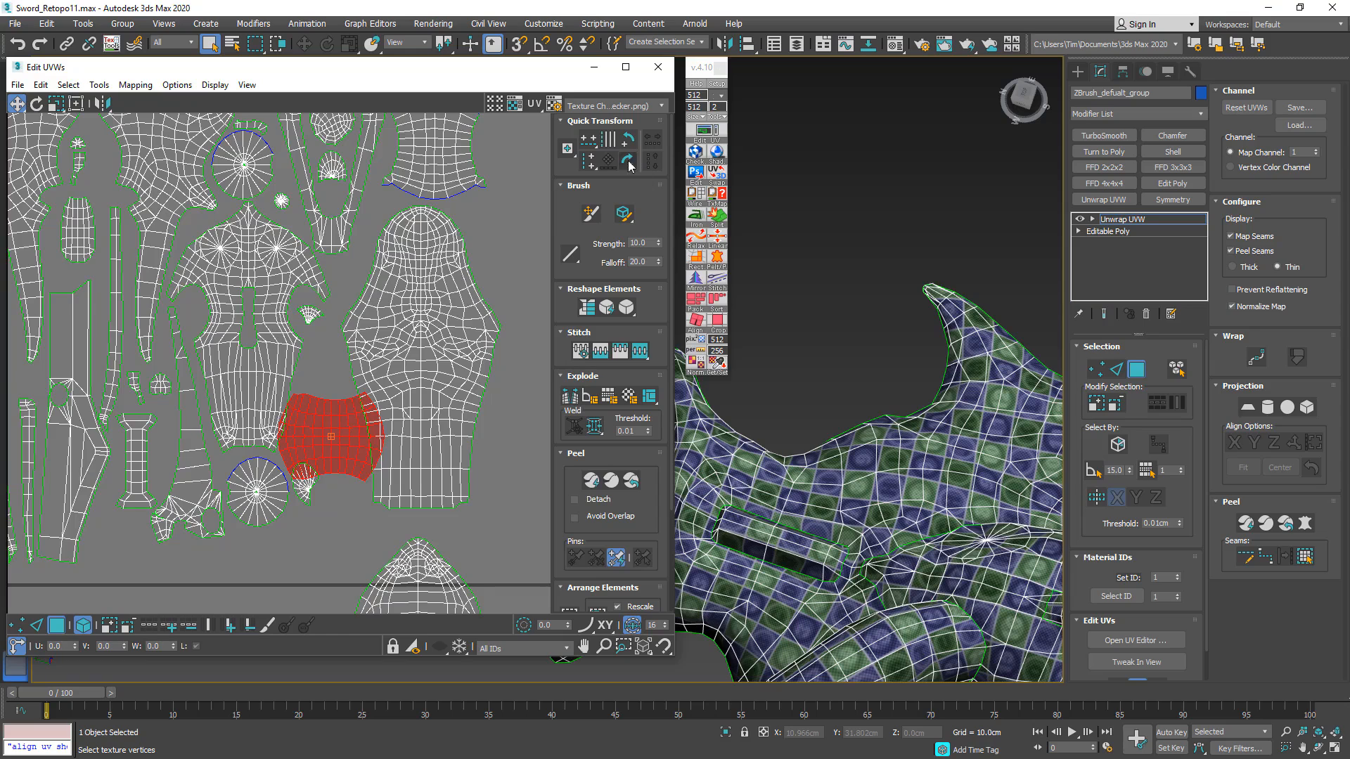
scroll(371, 302, "up", 3)
left_click_drag(371, 289, 378, 378)
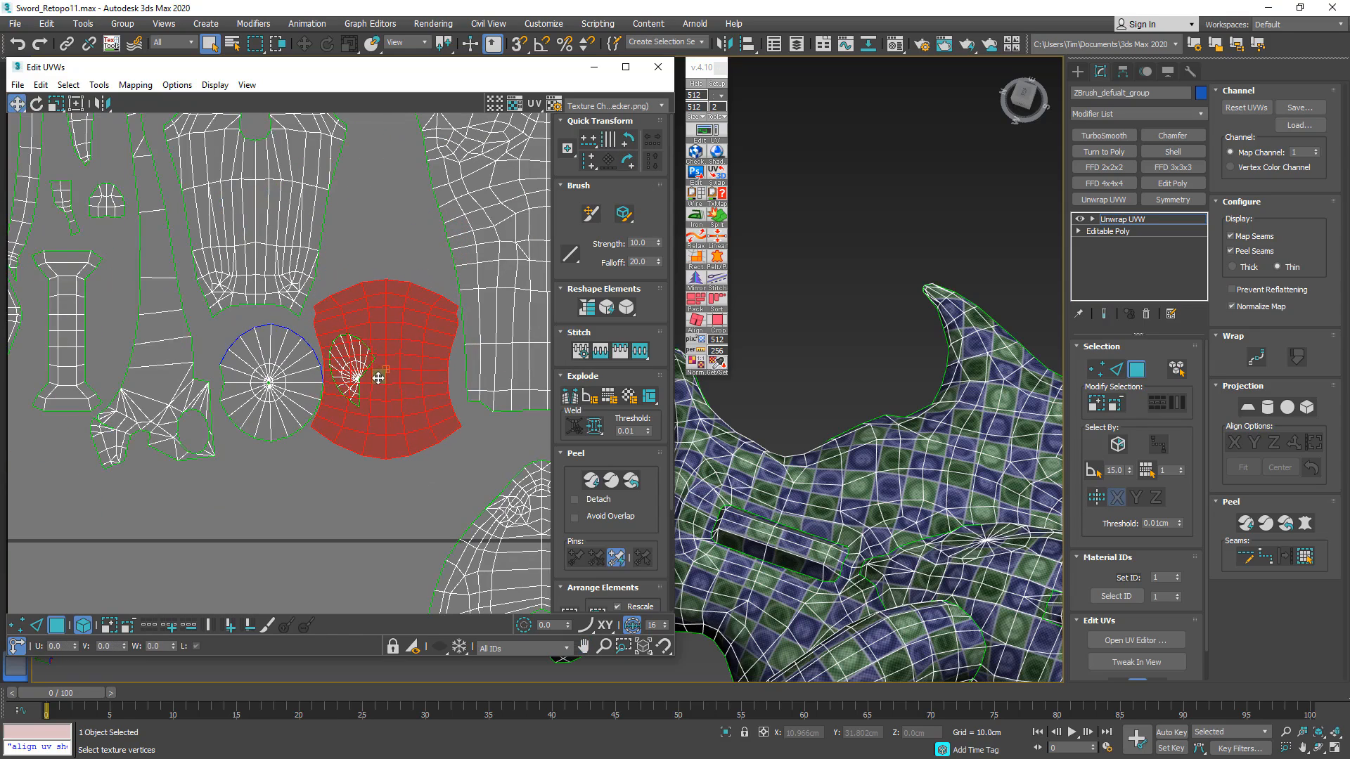
- Move the small fan shell overlapping the barrel-shaped shell up into the gap beside the torso-shaped shell
left_click(384, 254)
left_click(347, 362)
left_click(358, 373)
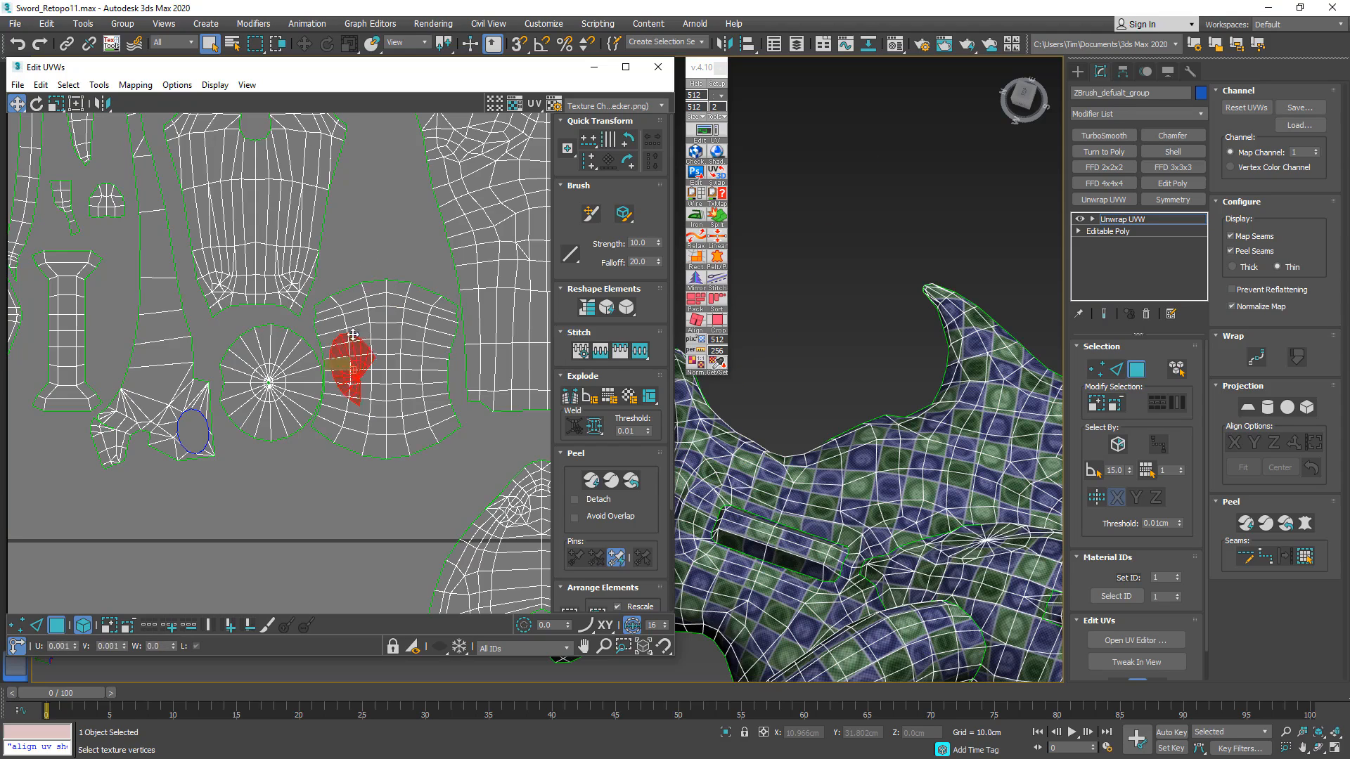
left_click_drag(357, 369, 367, 190)
middle_click_drag(236, 361, 374, 315)
scroll(373, 314, "up", 2)
left_click_drag(410, 332, 404, 320)
- Move the upper barrel-shaped shell outside the tile and fit the arched shell in its place, above the tall bell-shaped shell
scroll(405, 321, "down", 3)
middle_click_drag(404, 321, 167, 378)
left_click(334, 504)
scroll(335, 499, "down", 3)
middle_click_drag(335, 497, 343, 521)
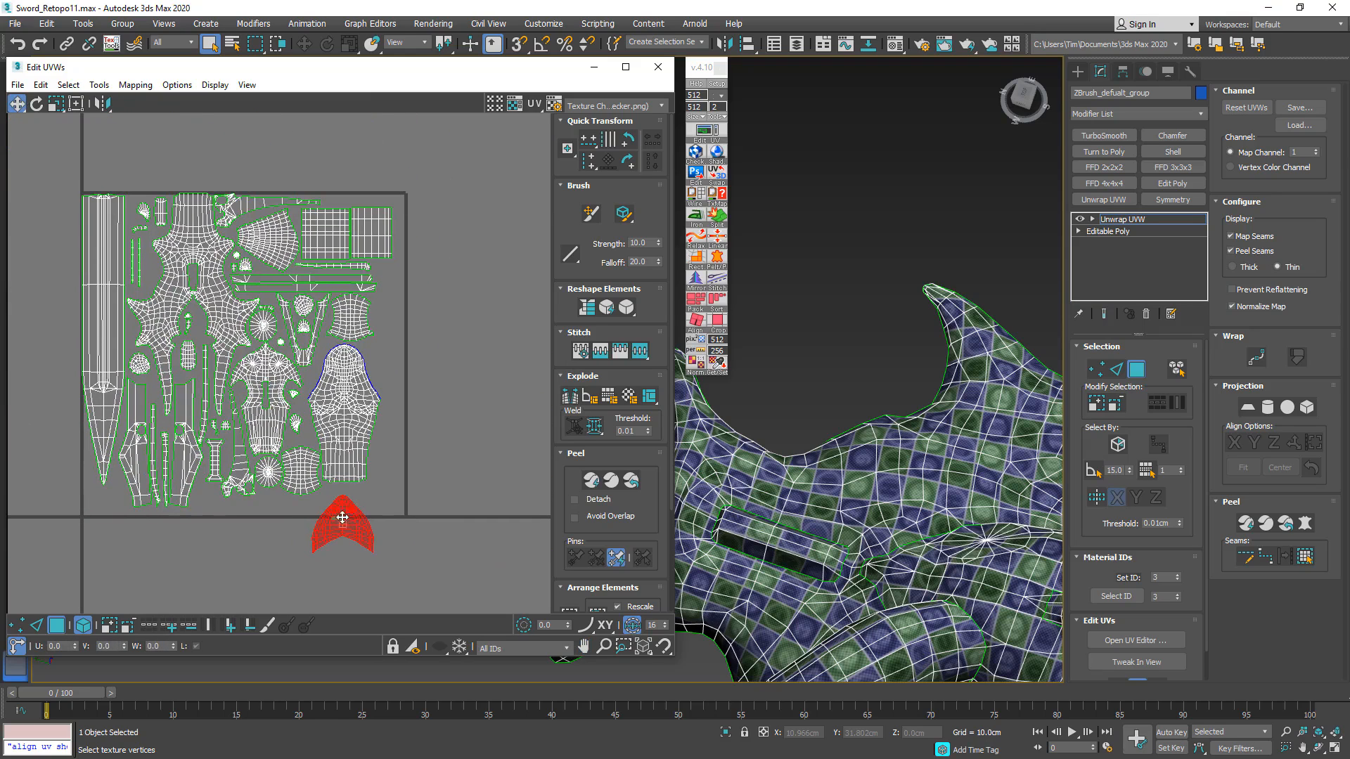
left_click_drag(339, 518, 379, 343)
scroll(373, 339, "up", 3)
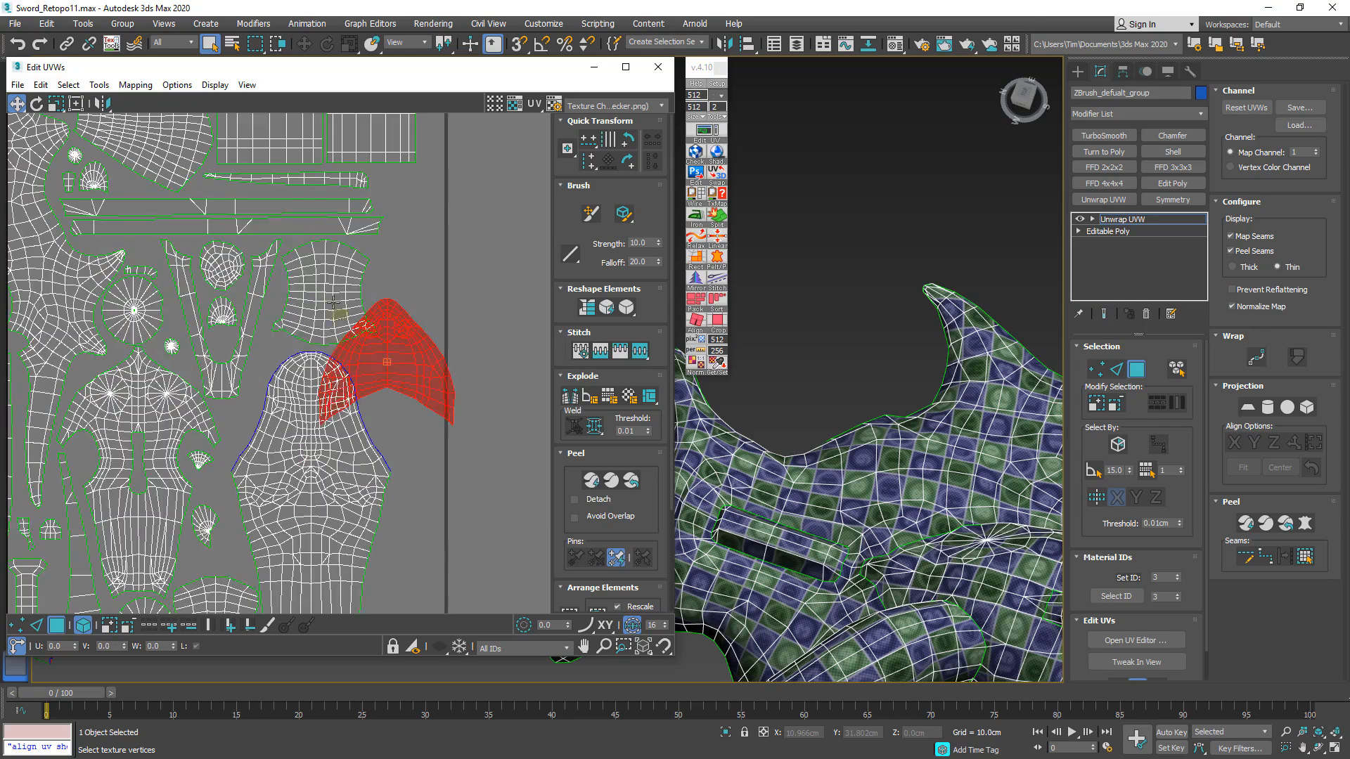
left_click_drag(337, 289, 545, 246)
left_click_drag(358, 348, 317, 313)
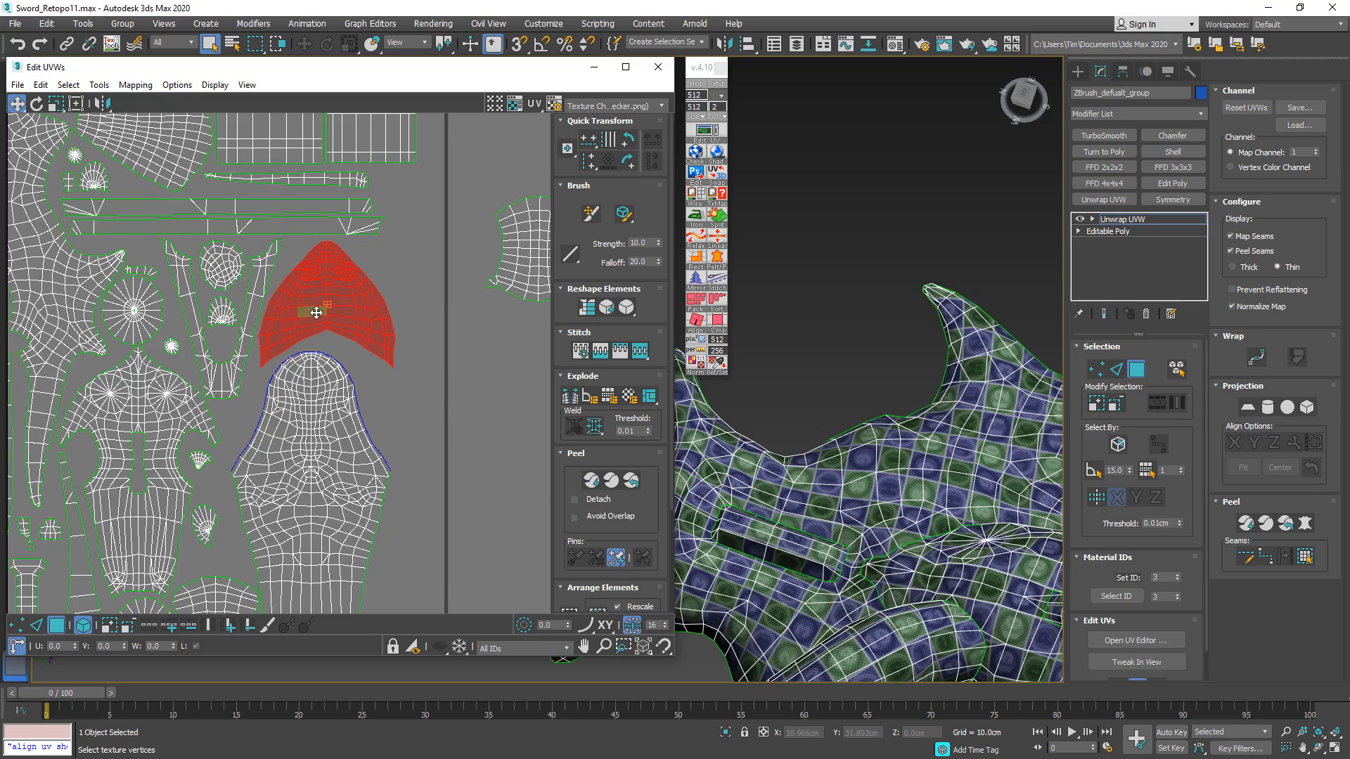
scroll(317, 313, "down", 3)
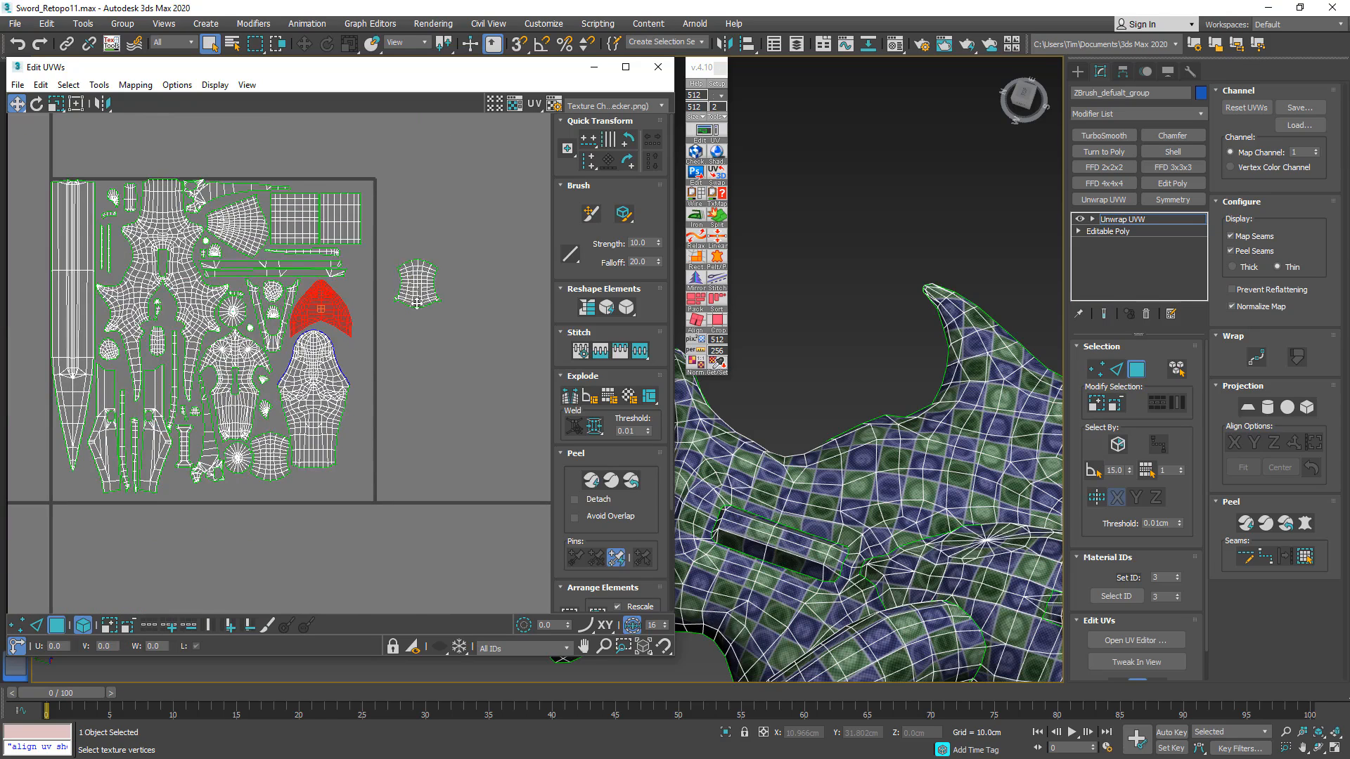
- Move the barrel-shaped shell from outside the tile into the upper gap between the long blade shell and the large winged shell
left_click_drag(417, 303, 160, 360)
scroll(159, 360, "up", 6)
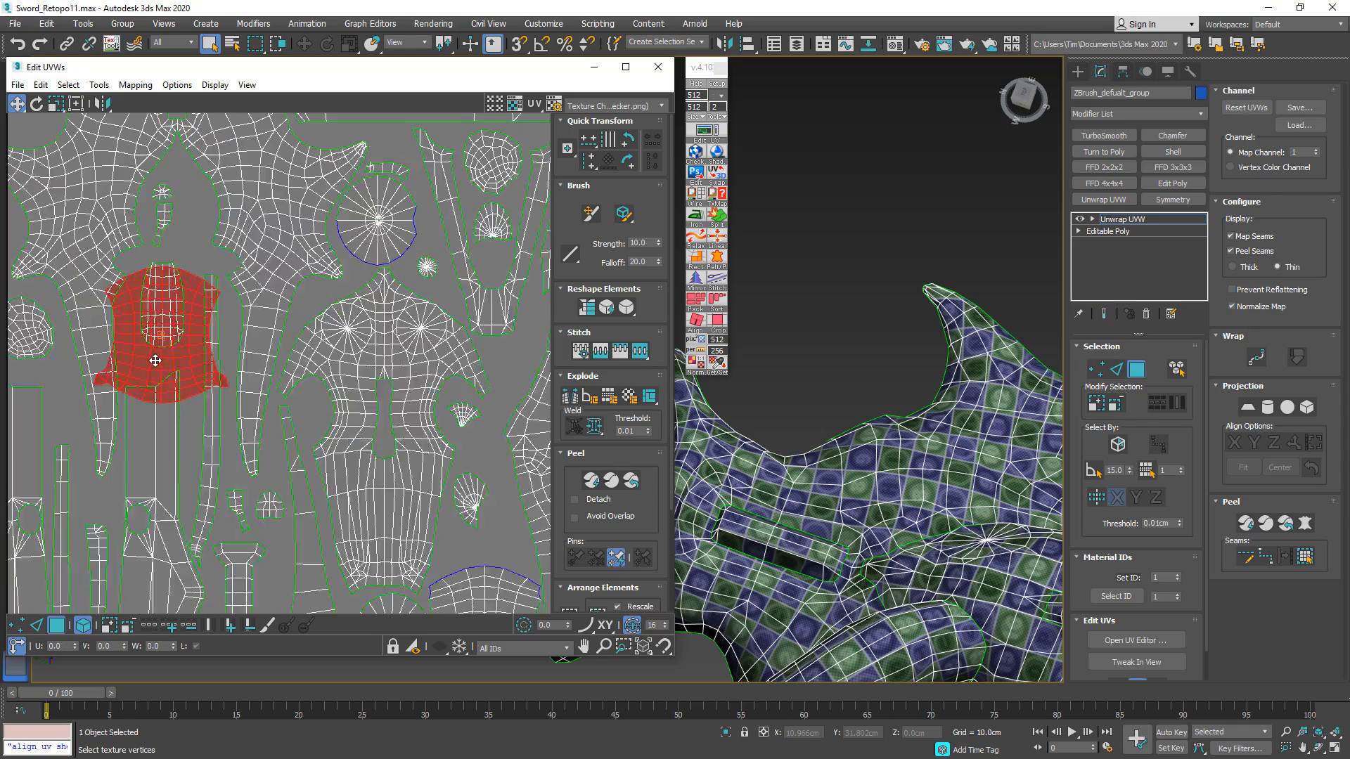
middle_click_drag(180, 362, 391, 590)
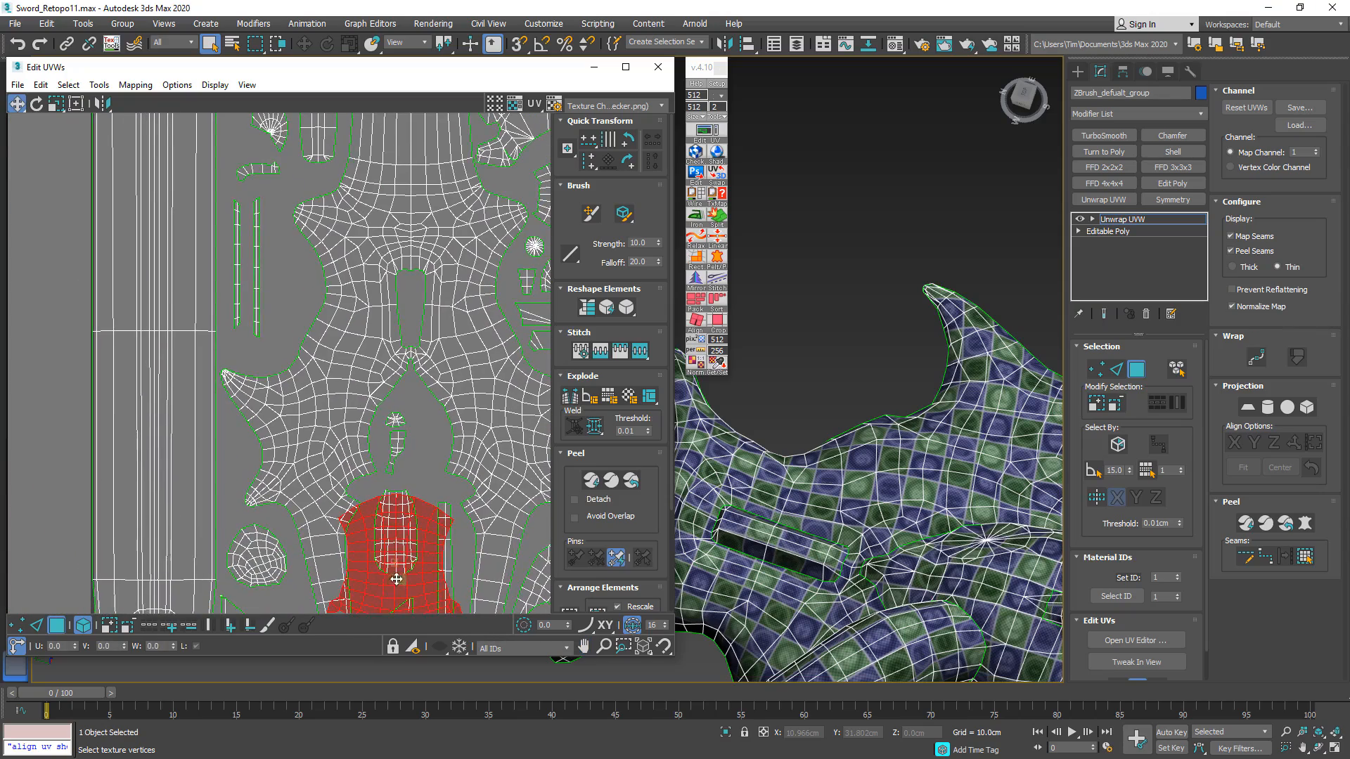
left_click_drag(391, 591, 257, 286)
scroll(257, 285, "down", 5)
middle_click_drag(258, 285, 240, 348)
scroll(240, 349, "up", 5)
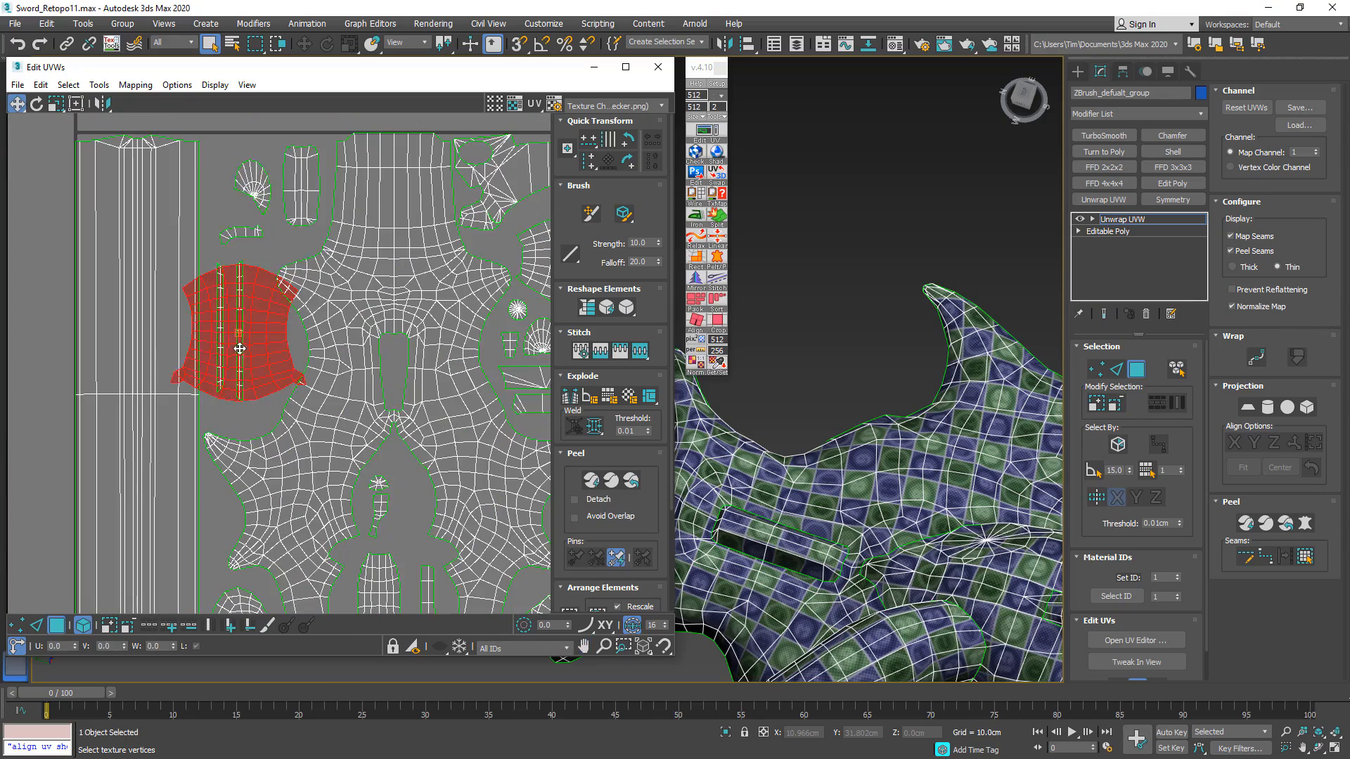
left_click_drag(239, 343, 257, 210)
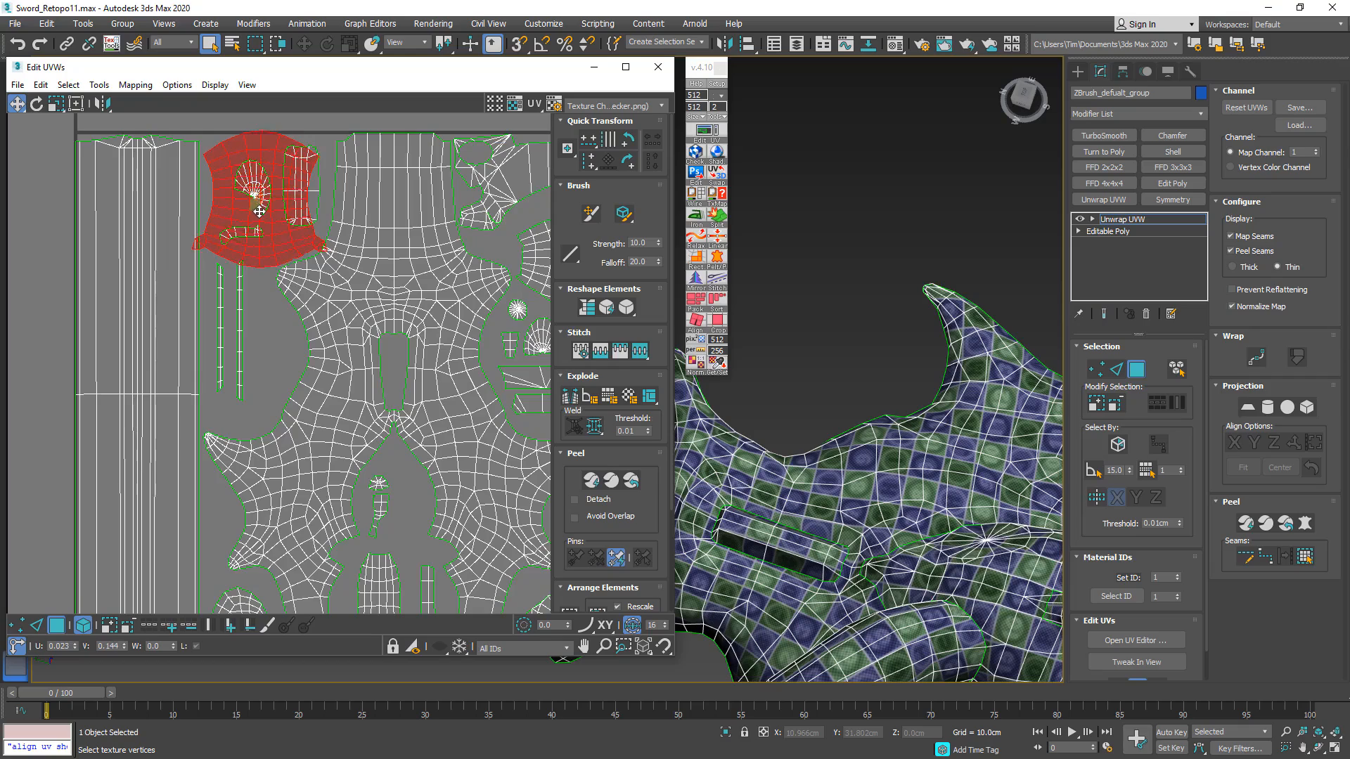
- Examine where the barrel-shaped shell belongs on the sword model and how it fits its gap in the tile
scroll(259, 211, "down", 4)
middle_click_drag(258, 211, 203, 222)
scroll(263, 200, "up", 6)
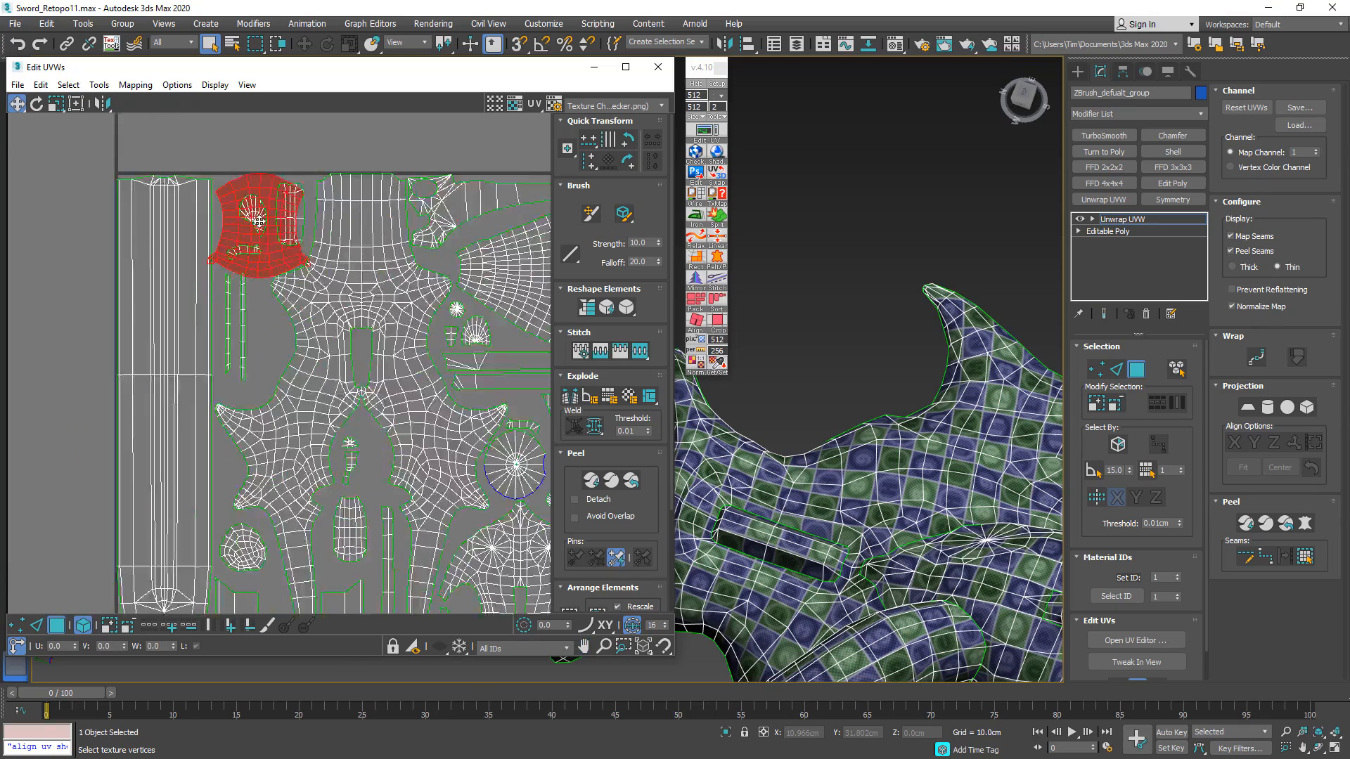
scroll(893, 422, "down", 10)
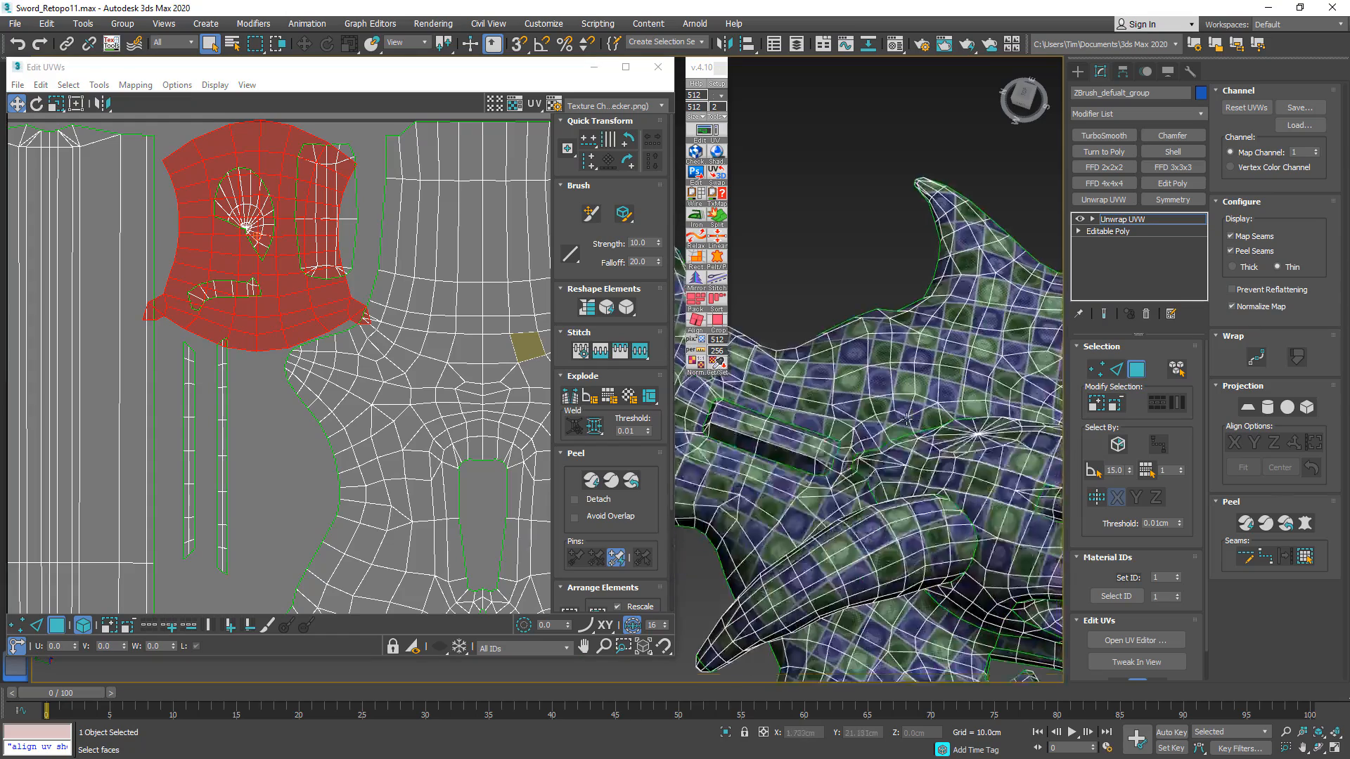
middle_click_drag(928, 439, 950, 516, "alt")
scroll(832, 402, "up", 7)
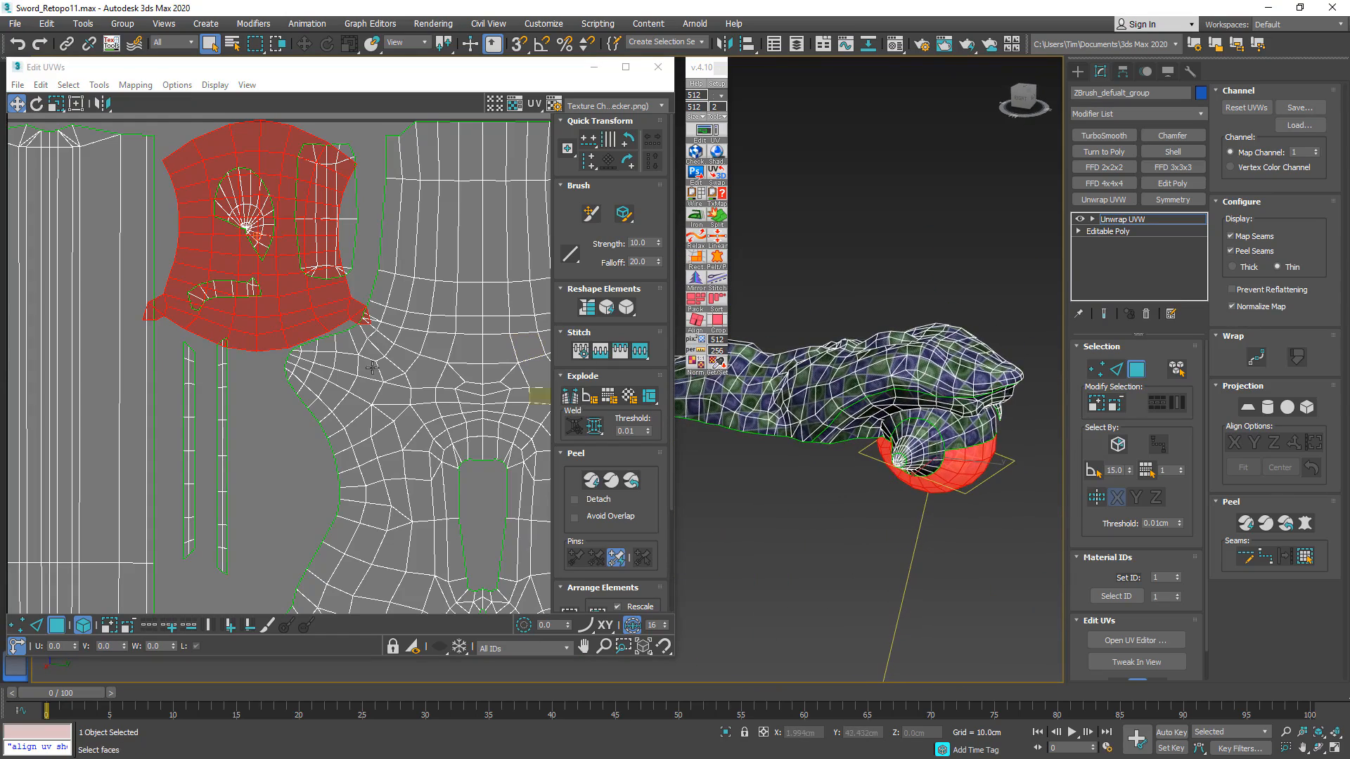
middle_click_drag(211, 276, 222, 353)
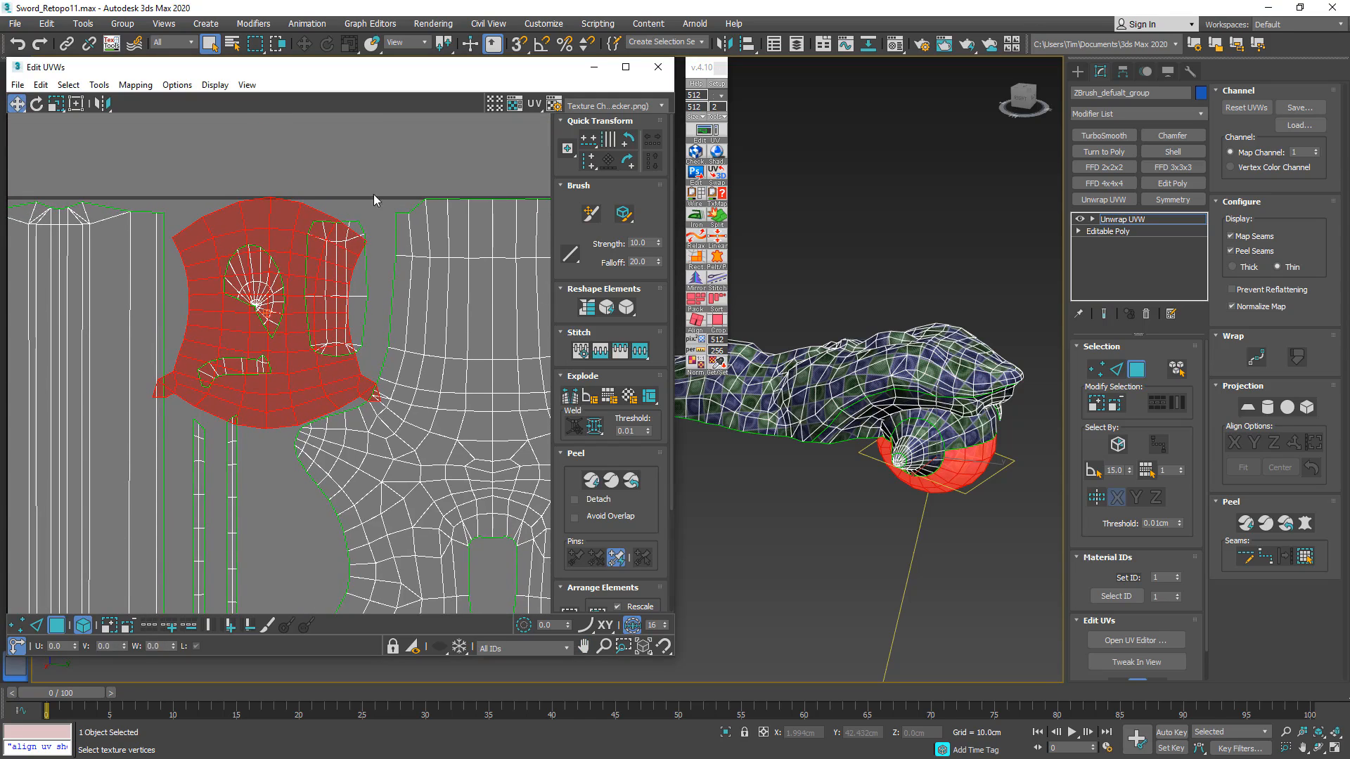
- Select only the small shells overlapping the barrel-shaped shell and move them outside the tile above the layout
left_click_drag(238, 361, 203, 407)
left_click(217, 232, "alt")
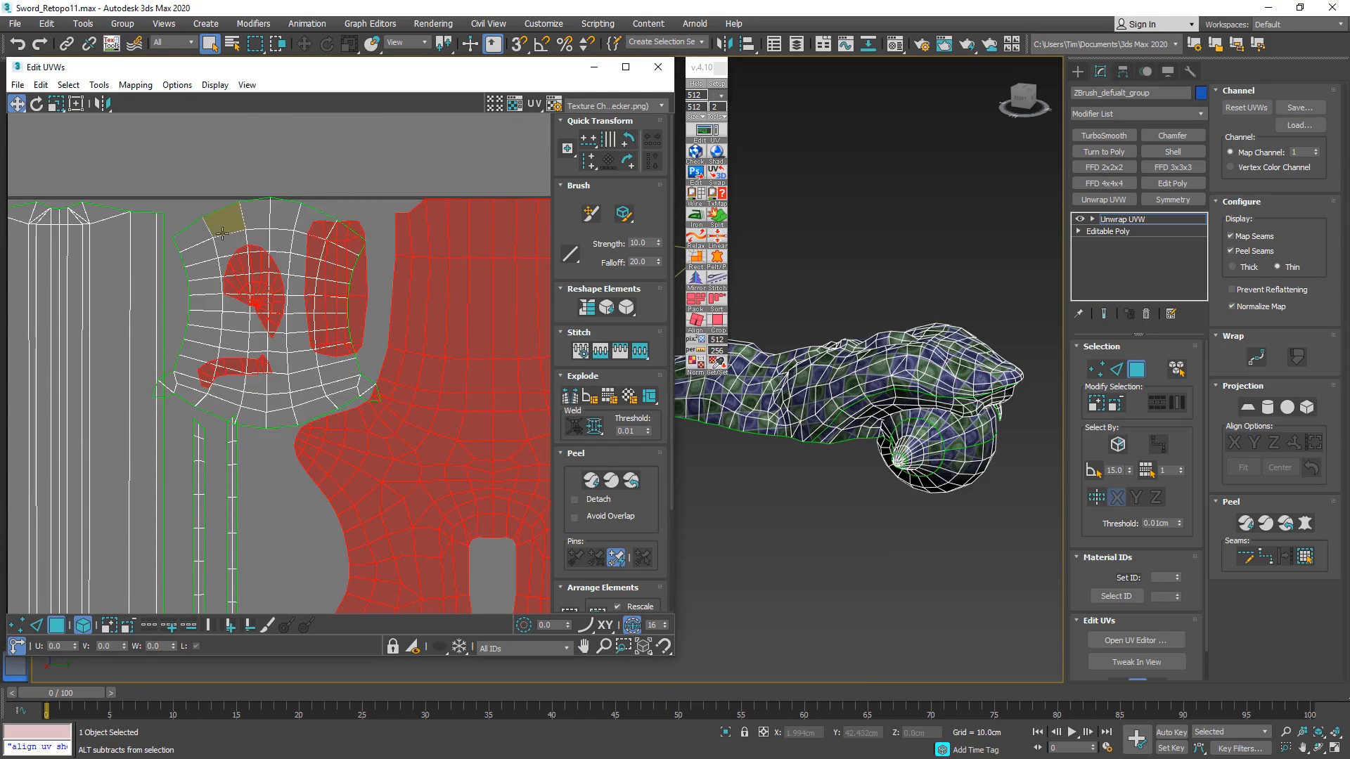
scroll(228, 242, "down", 5)
left_click(311, 238, "alt")
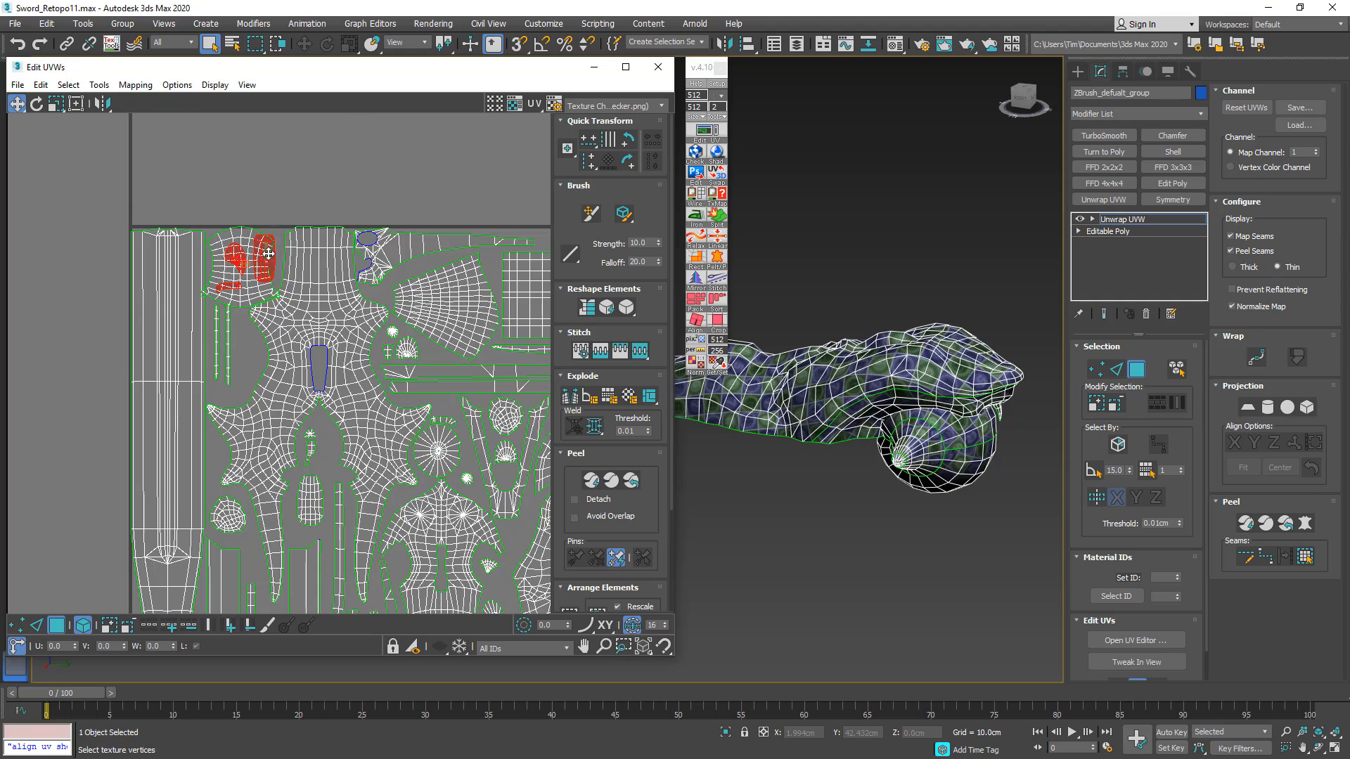
left_click_drag(264, 256, 364, 124)
scroll(225, 258, "up", 4)
- Flip the barrel-shaped shell vertically and fine-tune its position and angle in the gap beside the blade shell
left_click(265, 282)
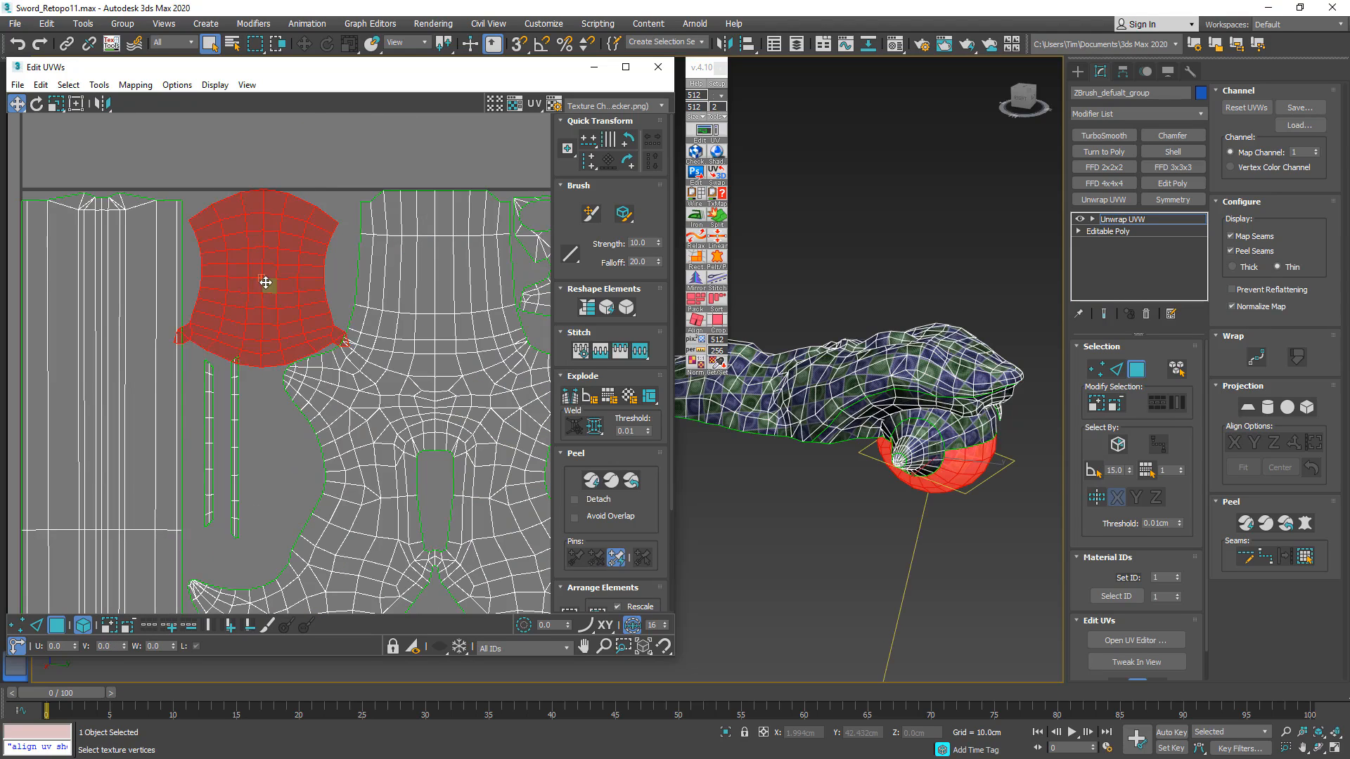
right_click(265, 281)
left_click(313, 373)
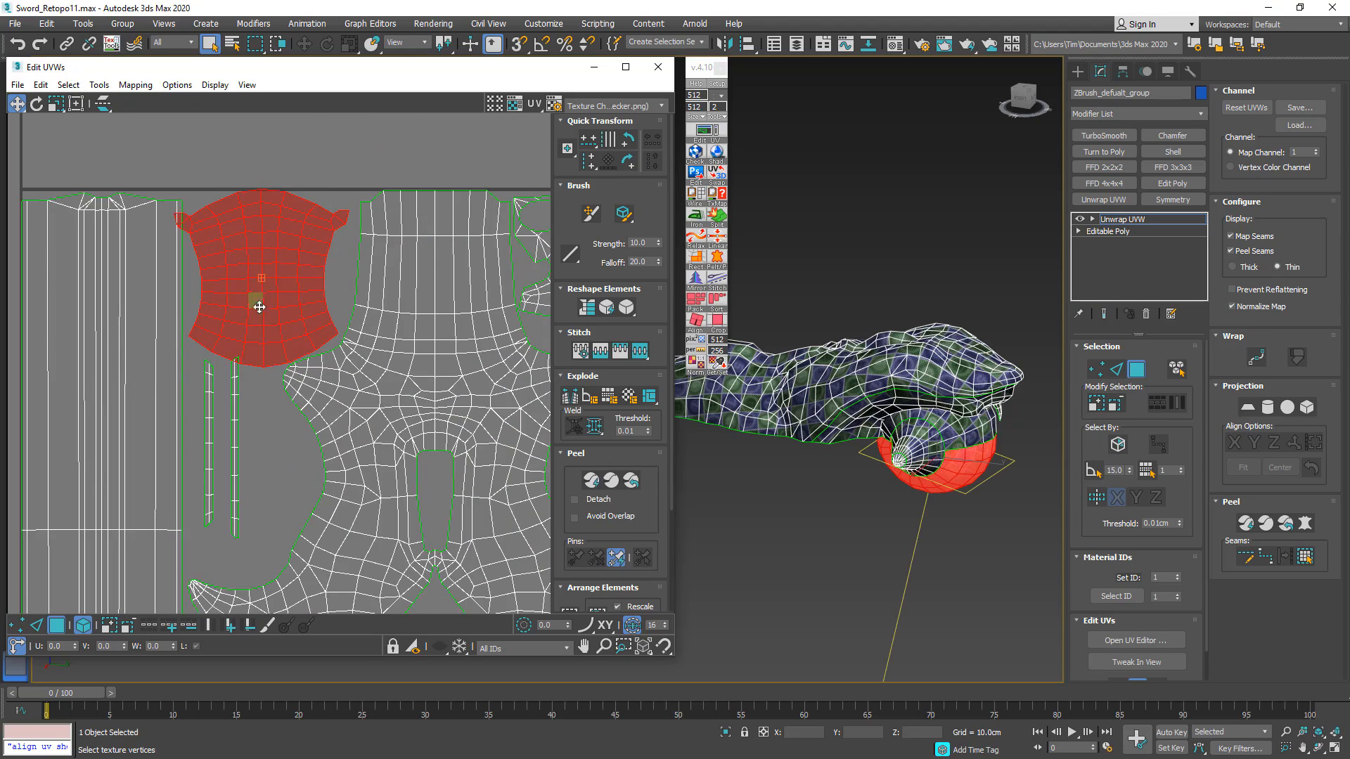
left_click_drag(259, 307, 266, 315)
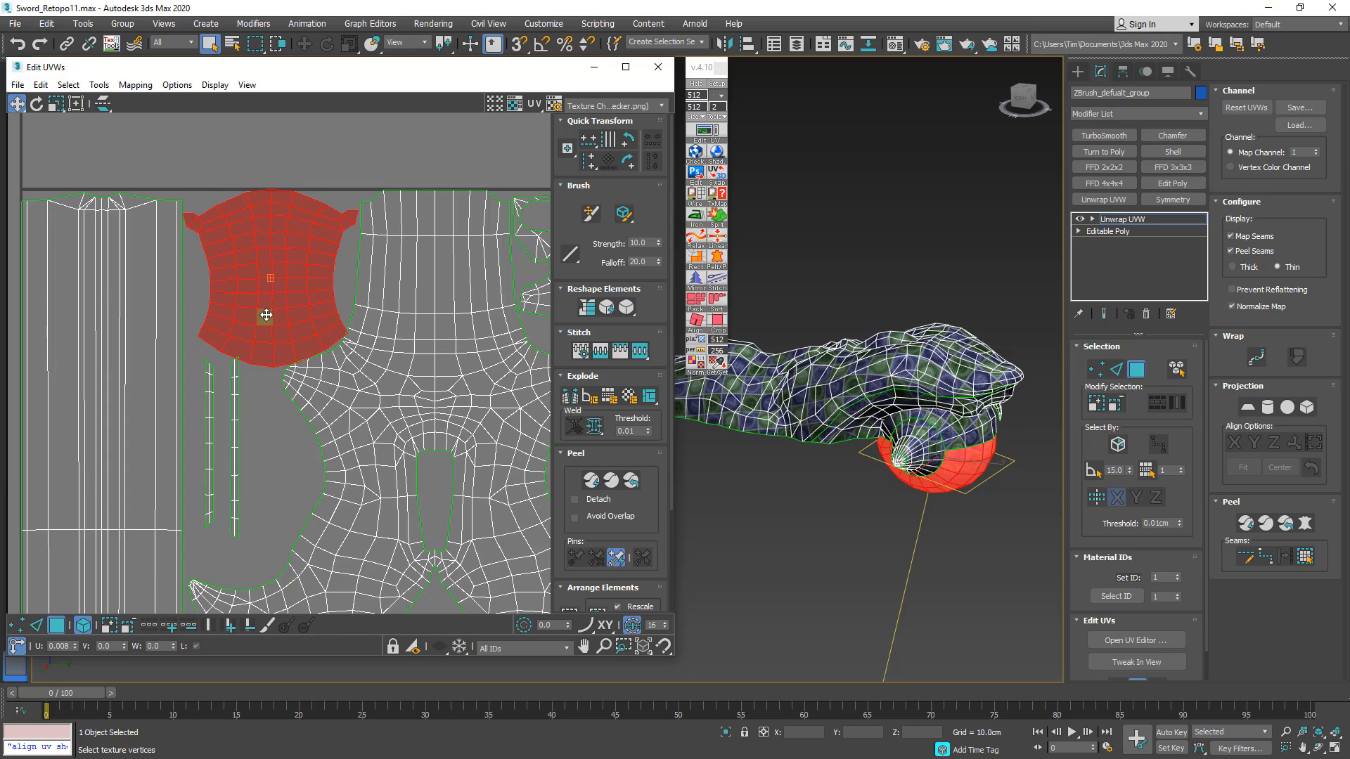
left_click(36, 103)
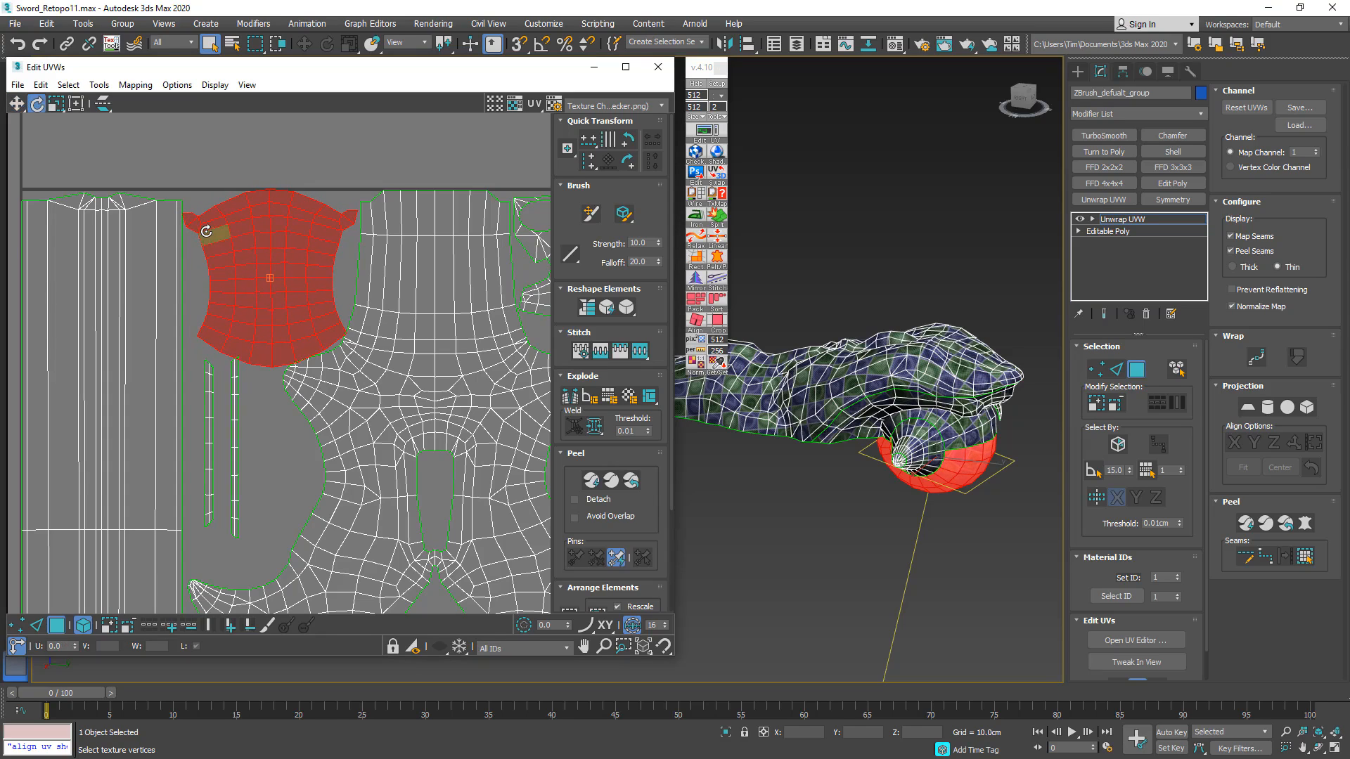
left_click_drag(211, 223, 206, 228)
- Using Freeform mode, move the two narrow vertical strips slightly down, away from the barrel-shaped shell
left_click(76, 103)
scroll(177, 196, "up", 2)
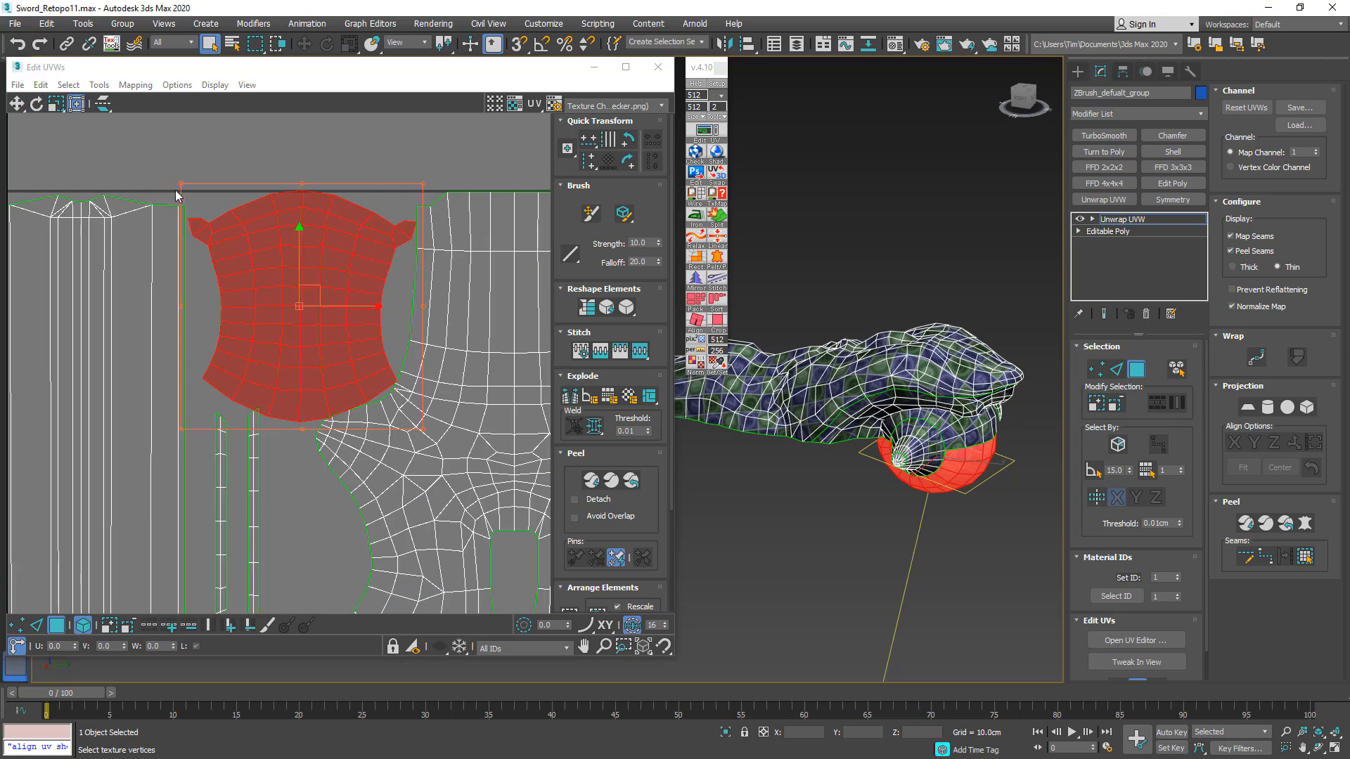
middle_click_drag(330, 261, 253, 181)
middle_click_drag(169, 373, 226, 246)
left_click(197, 384)
left_click_drag(231, 348, 235, 387)
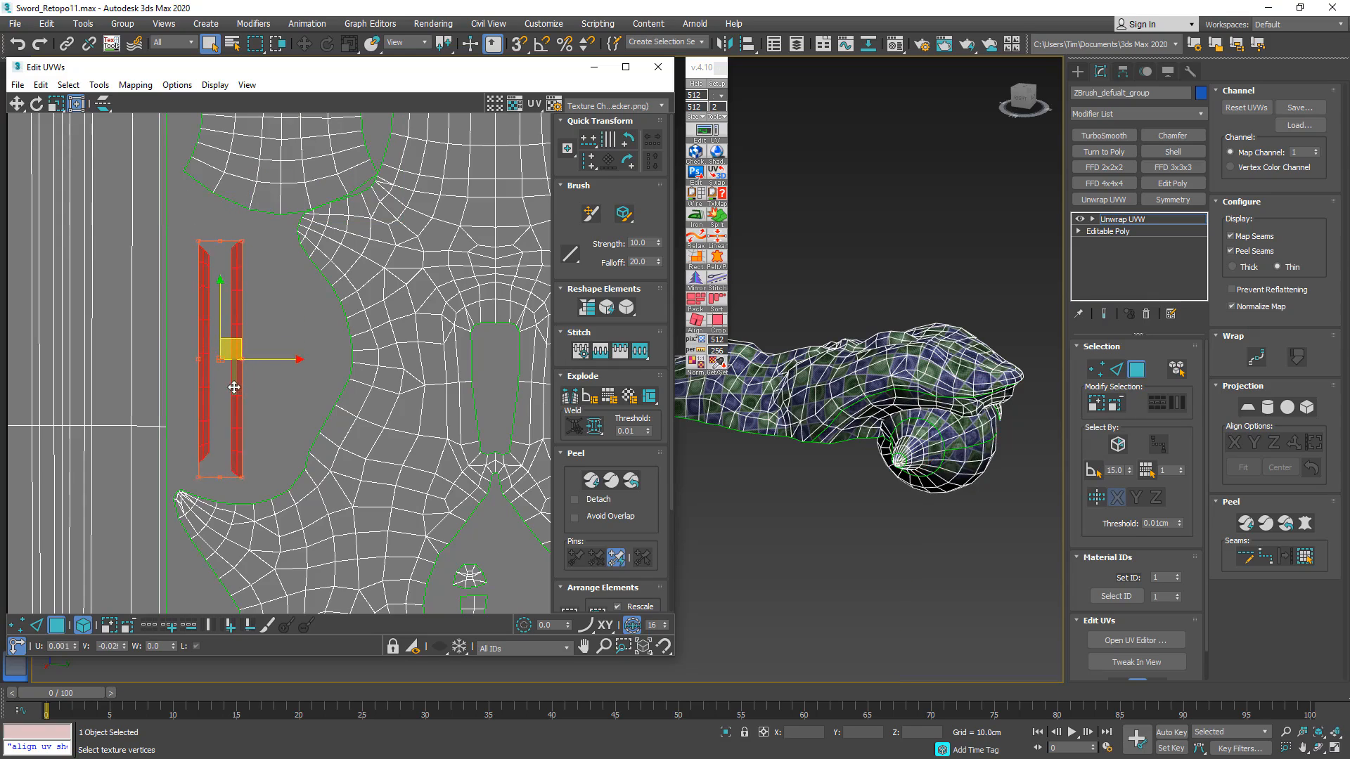
- Select the large winged shell and nudge it slightly down from the tile's upper edge
scroll(235, 387, "down", 2)
middle_click_drag(278, 420, 292, 278)
left_click(267, 335)
middle_click_drag(266, 395, 275, 502)
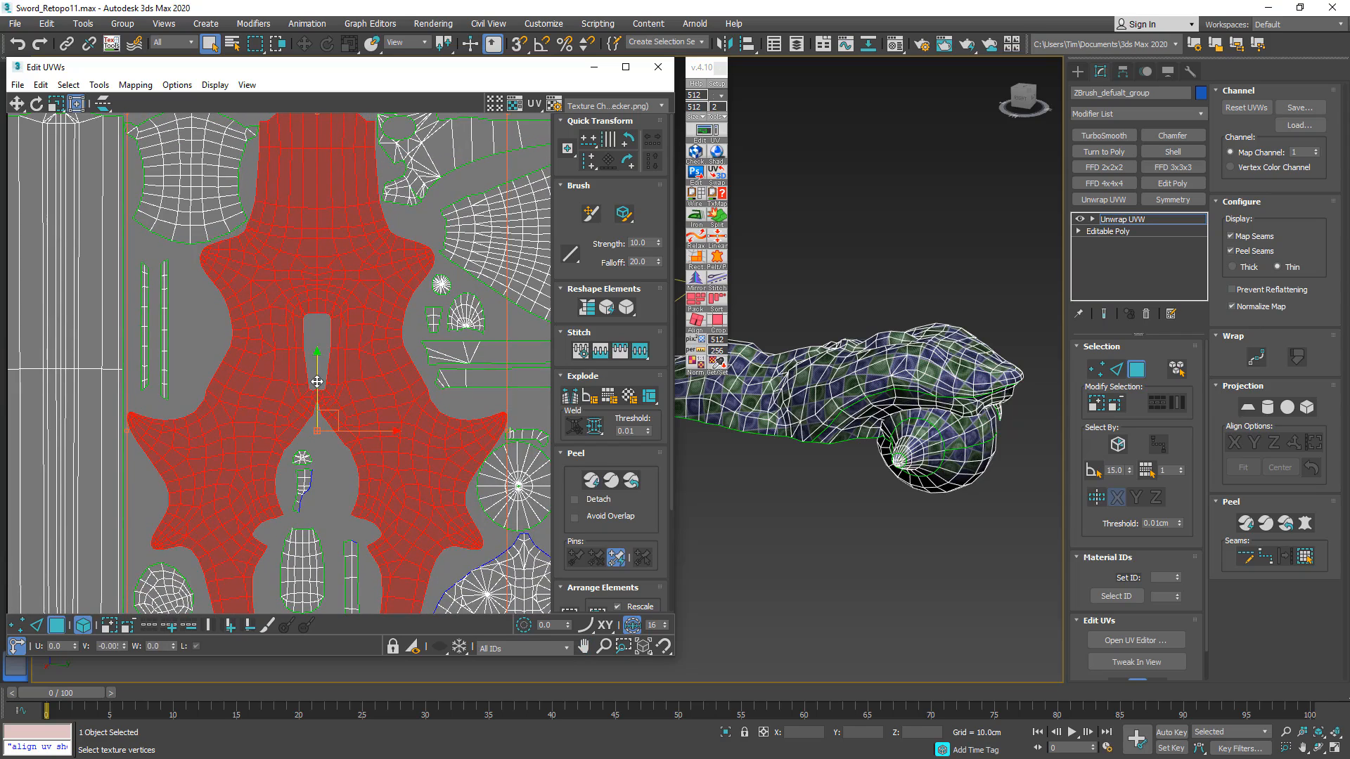
middle_click_drag(309, 473, 286, 622)
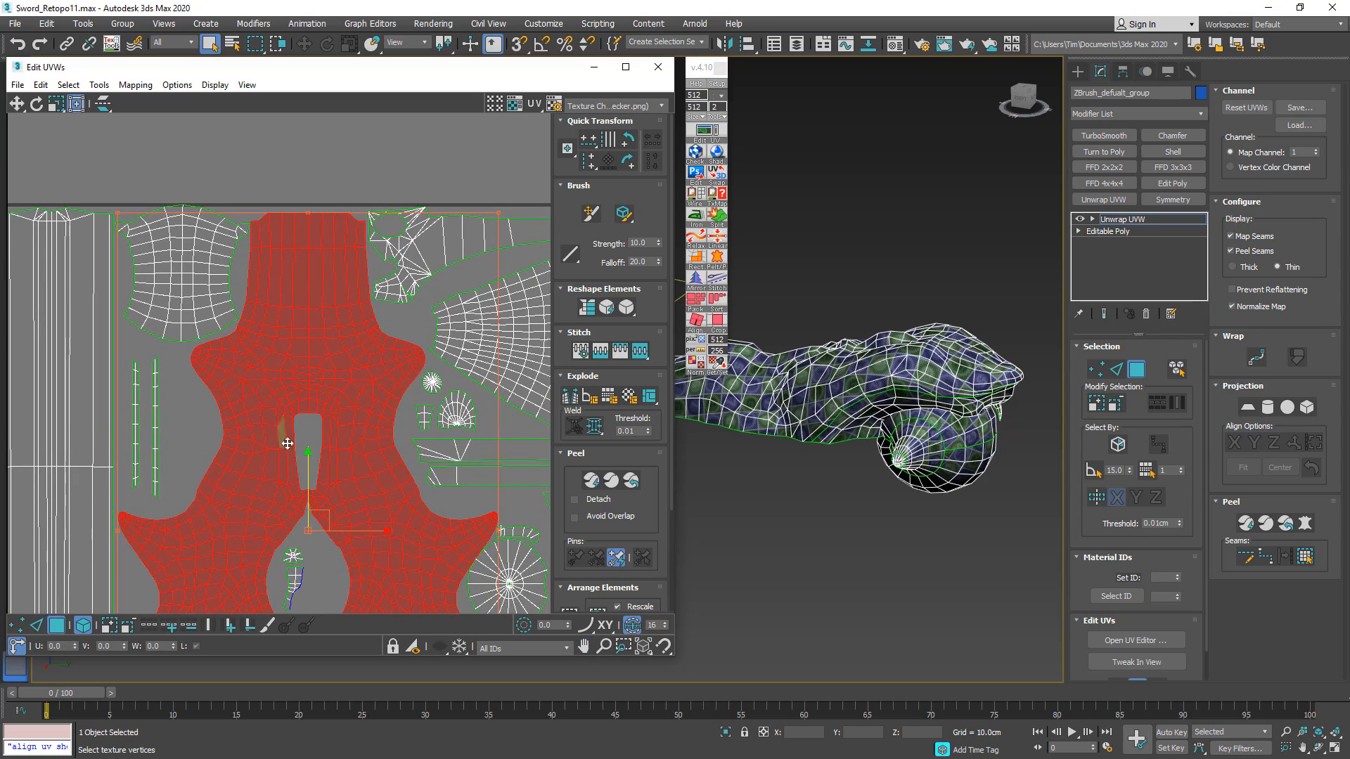
left_click_drag(307, 469, 308, 474)
middle_click_drag(322, 511, 239, 251)
scroll(242, 269, "down", 4)
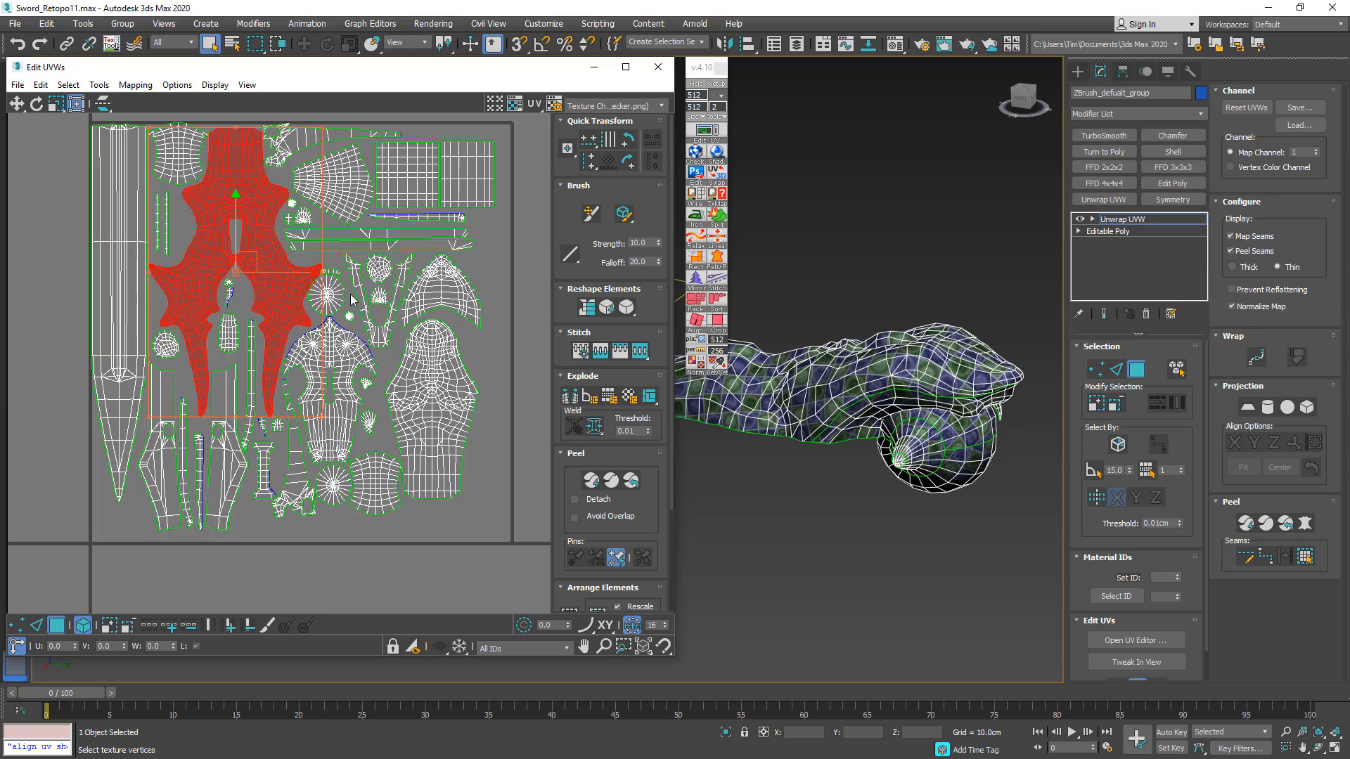
- Shift the round shell above the torso-shaped shell slightly right, and tuck the tiny strip above it beneath the long horizontal strips
scroll(328, 287, "up", 4)
left_click(372, 322)
middle_click_drag(300, 317, 278, 390)
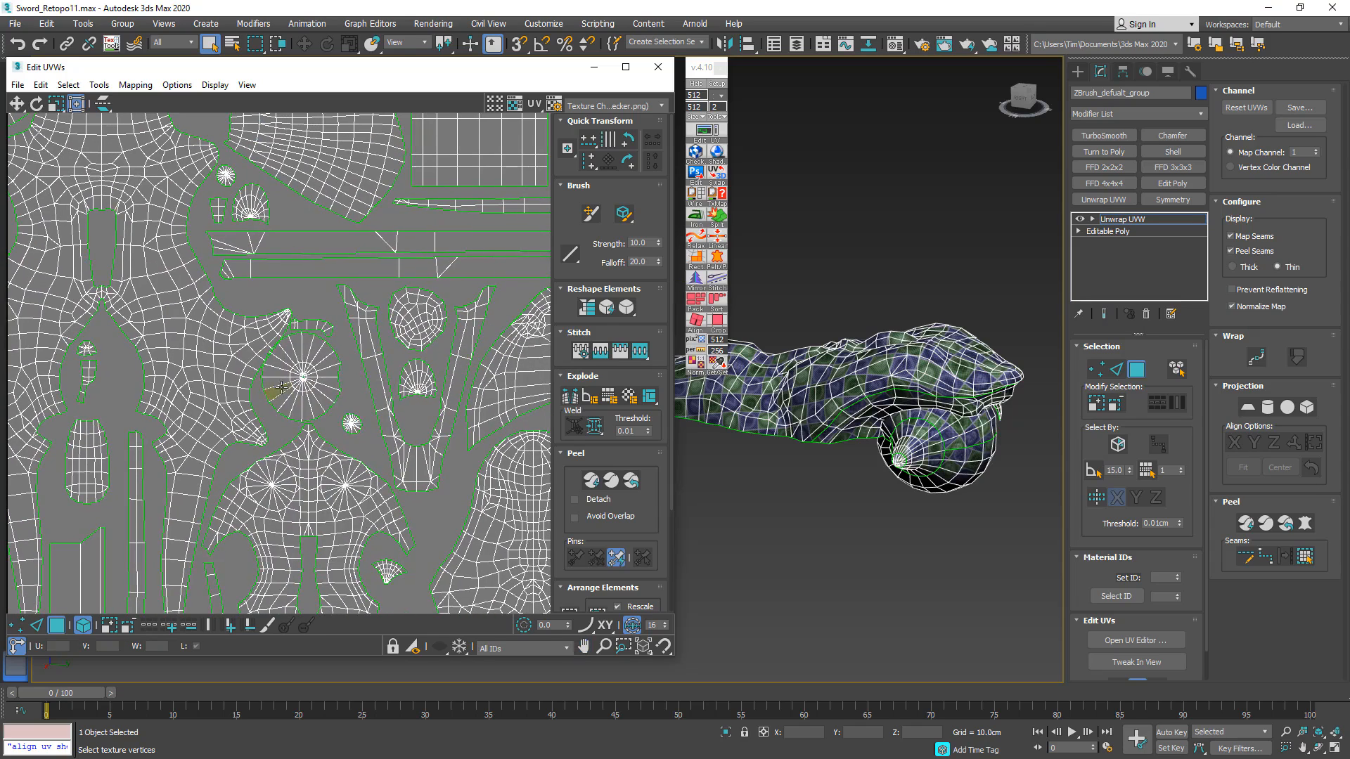
left_click_drag(308, 372, 320, 374)
left_click(307, 307)
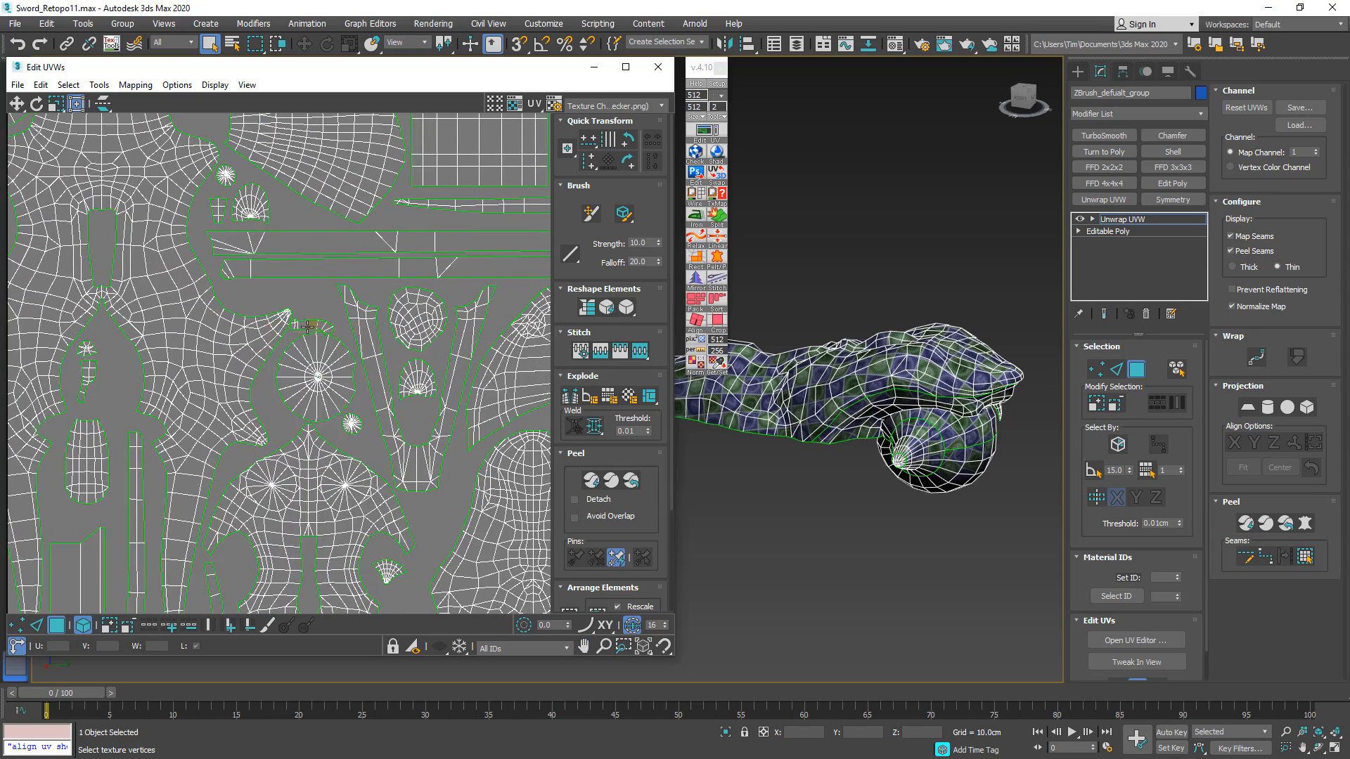
left_click_drag(308, 327, 249, 294)
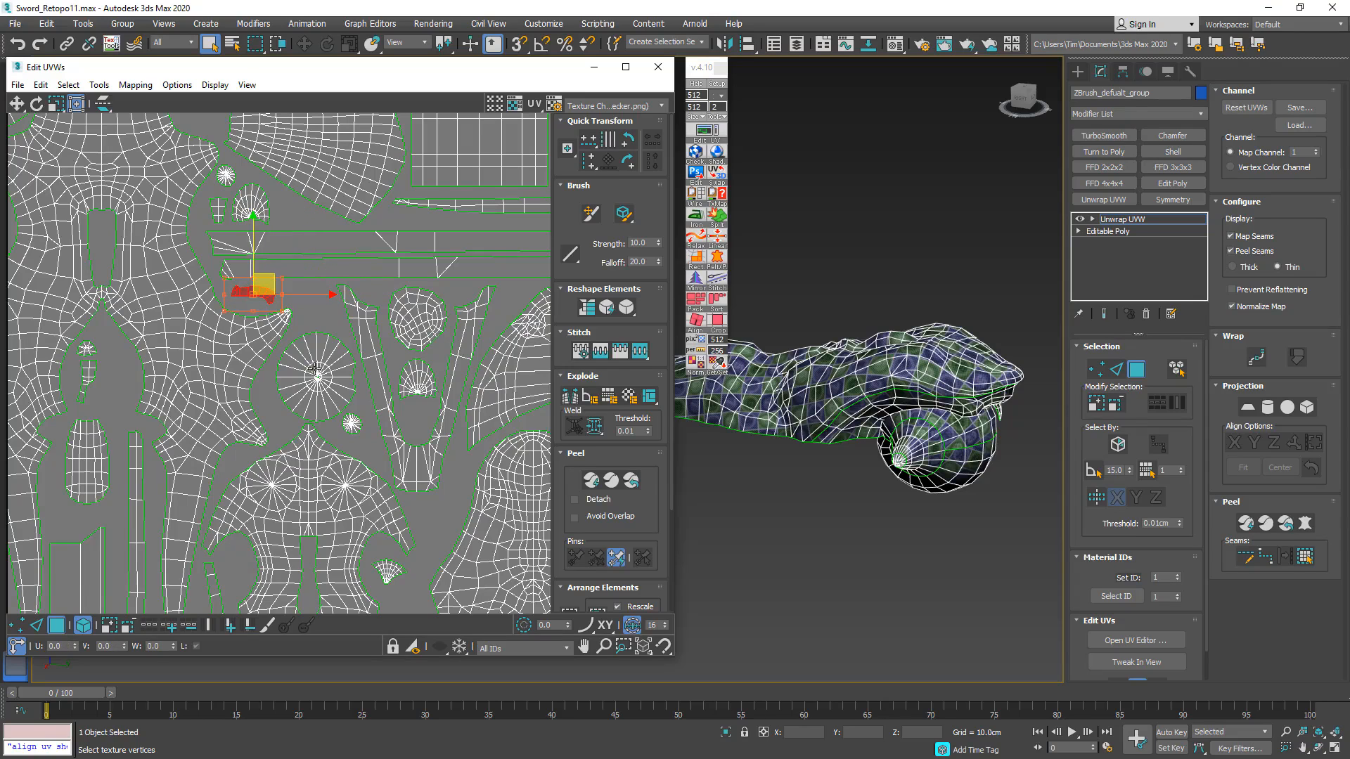
left_click_drag(314, 369, 313, 365)
scroll(365, 442, "down", 4)
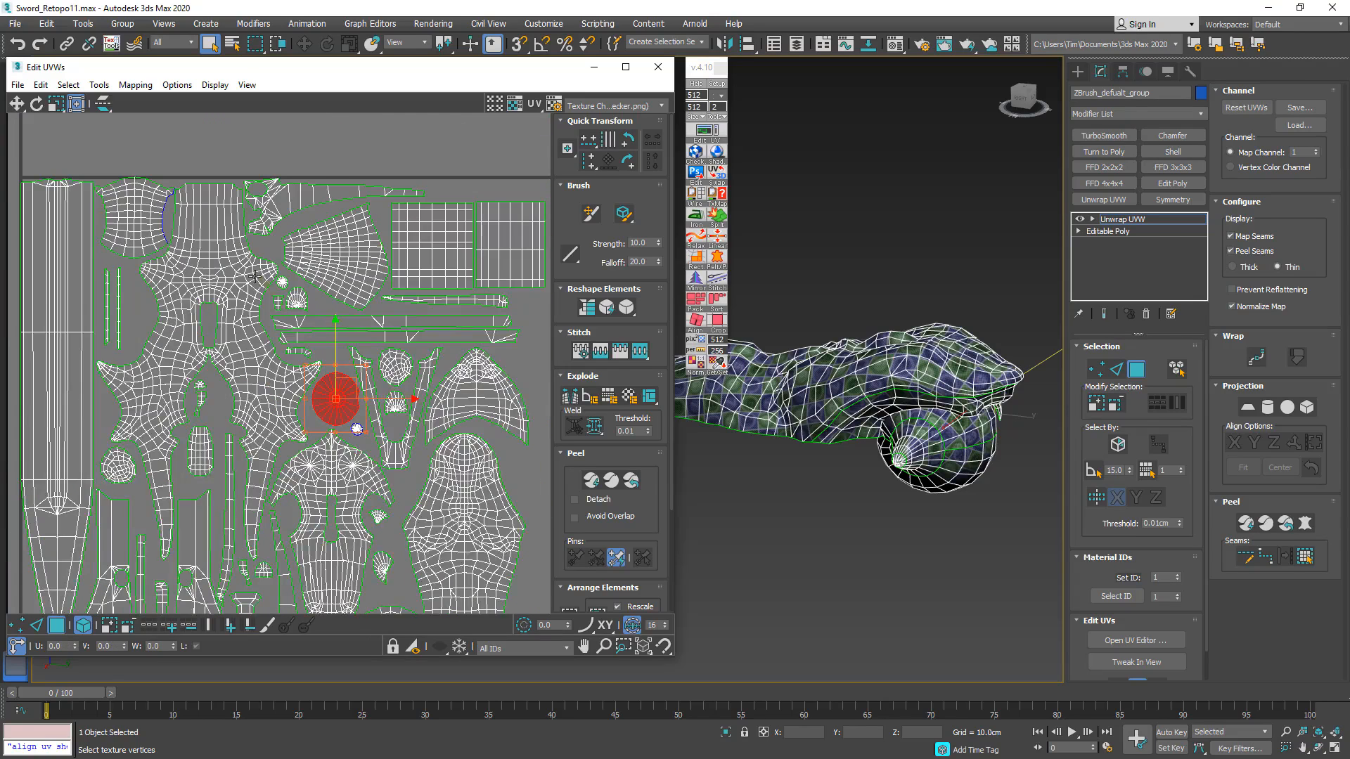
- Nudge the long horn-shaped shell at the tile's upper edge slightly right, away from the large winged shell
scroll(235, 205, "up", 3)
left_click(341, 197)
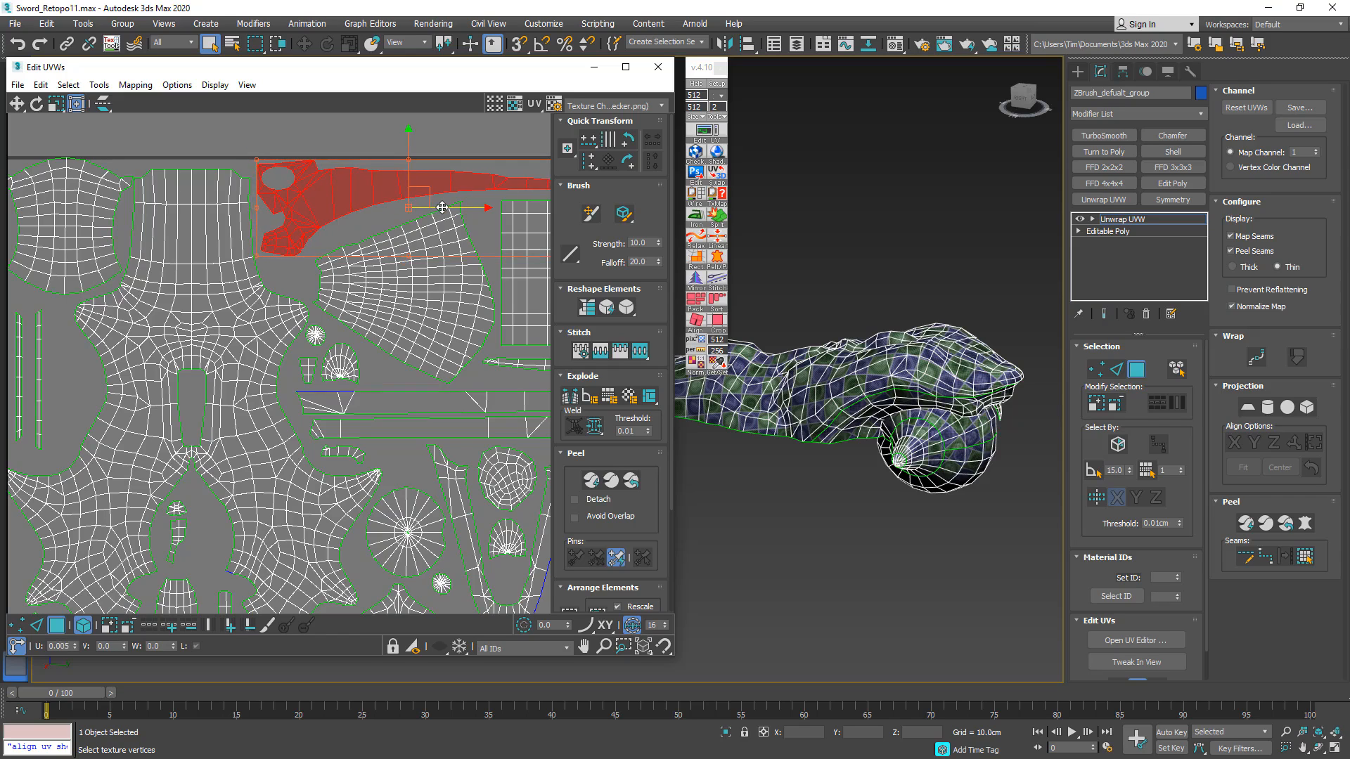
middle_click_drag(181, 257, 380, 303)
- Check the spacing around the barrel-shaped shell and between the remaining shells across the UV tile
scroll(258, 205, "up", 3)
left_click(262, 242)
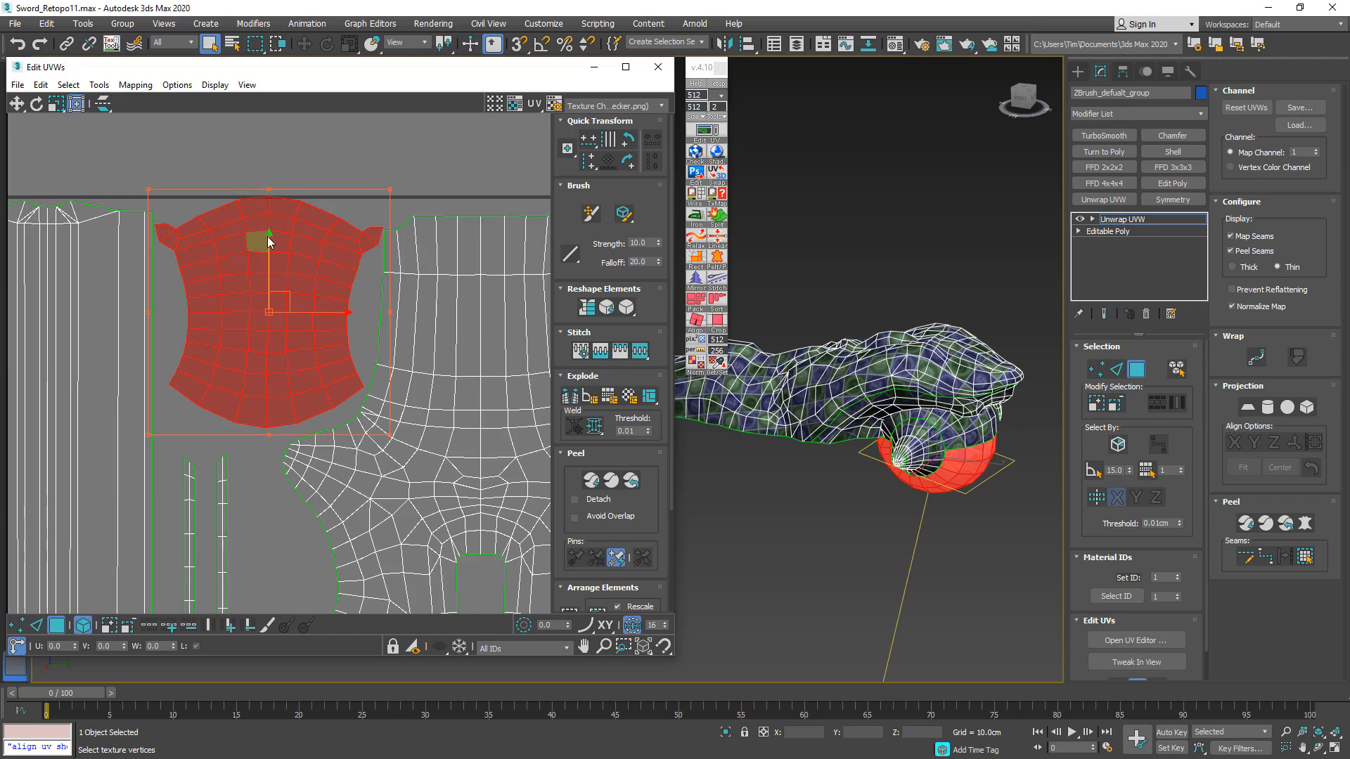
middle_click_drag(240, 278, 296, 296)
scroll(253, 266, "up", 2)
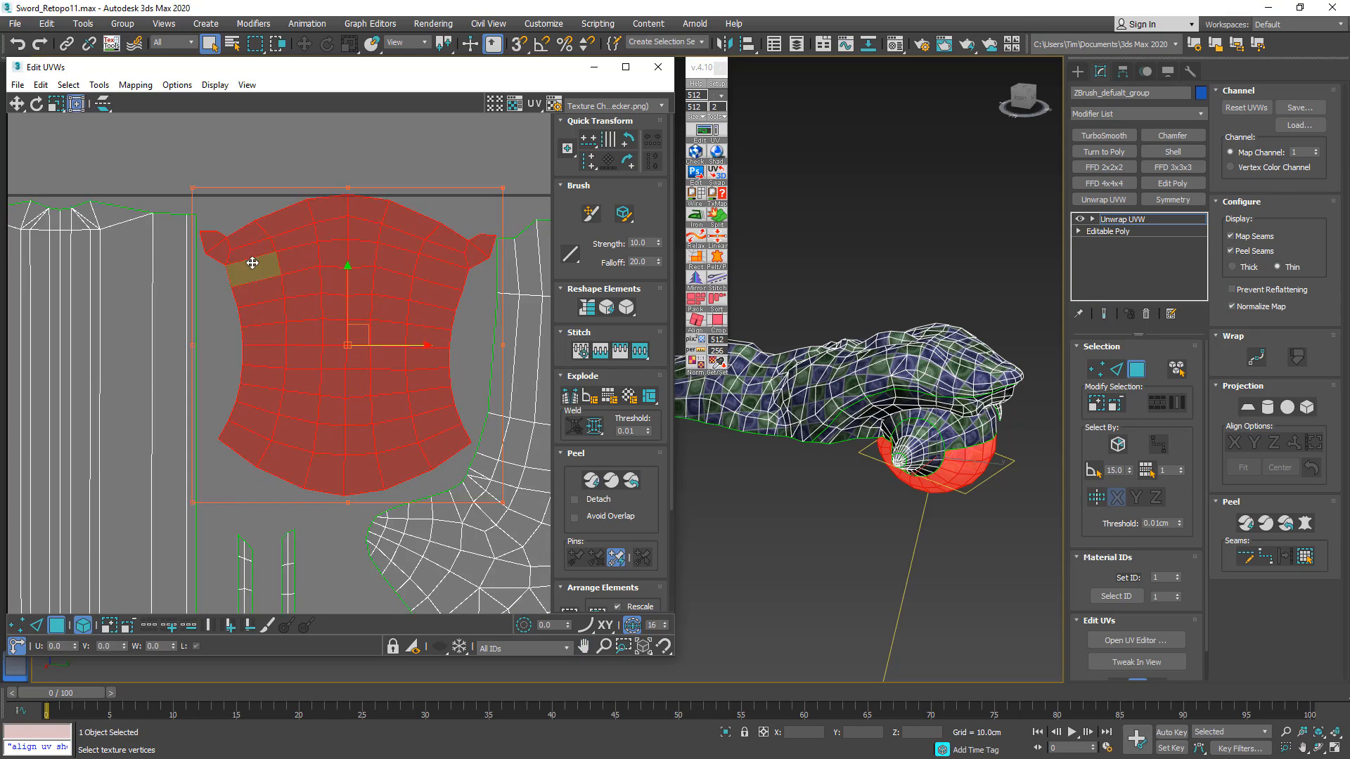
middle_click_drag(302, 443, 180, 522)
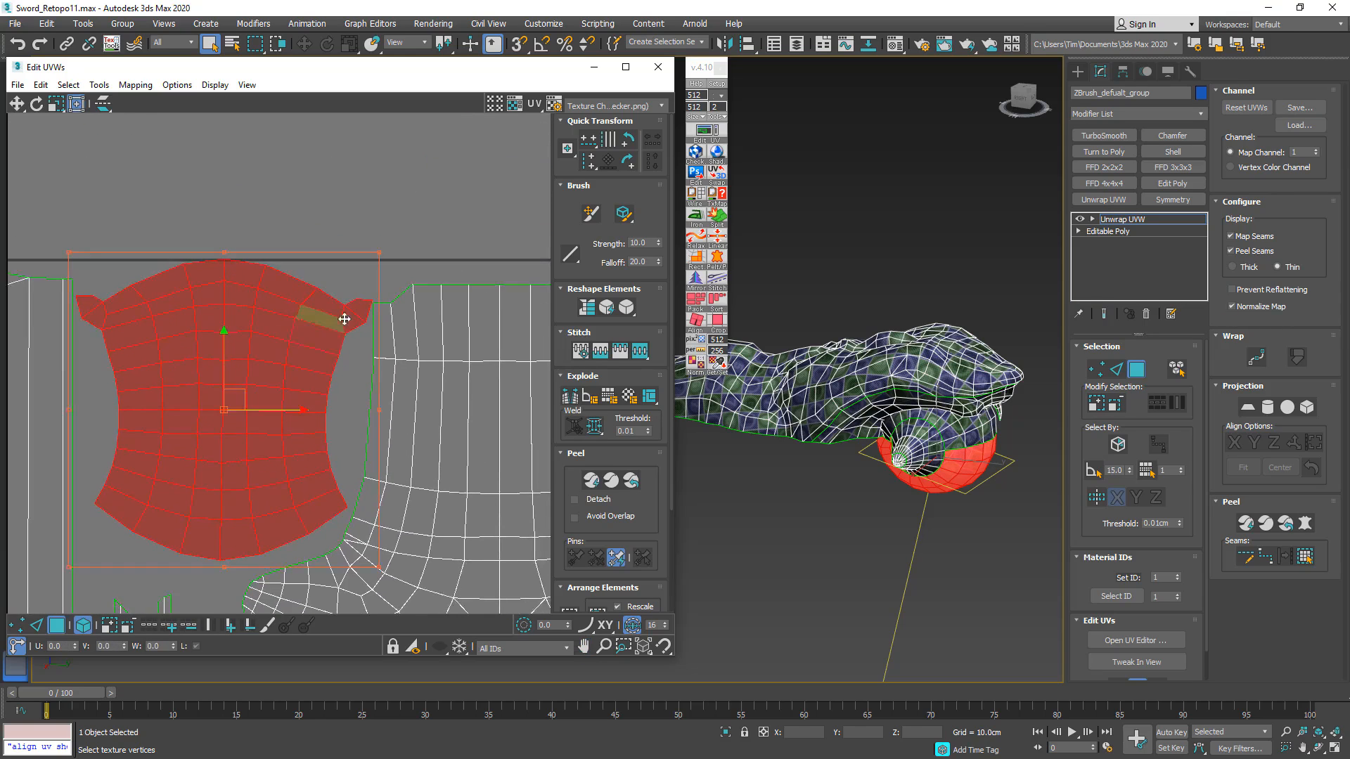
scroll(356, 310, "up", 3)
scroll(356, 310, "down", 4)
middle_click_drag(424, 390, 134, 279)
middle_click_drag(254, 461, 19, 219)
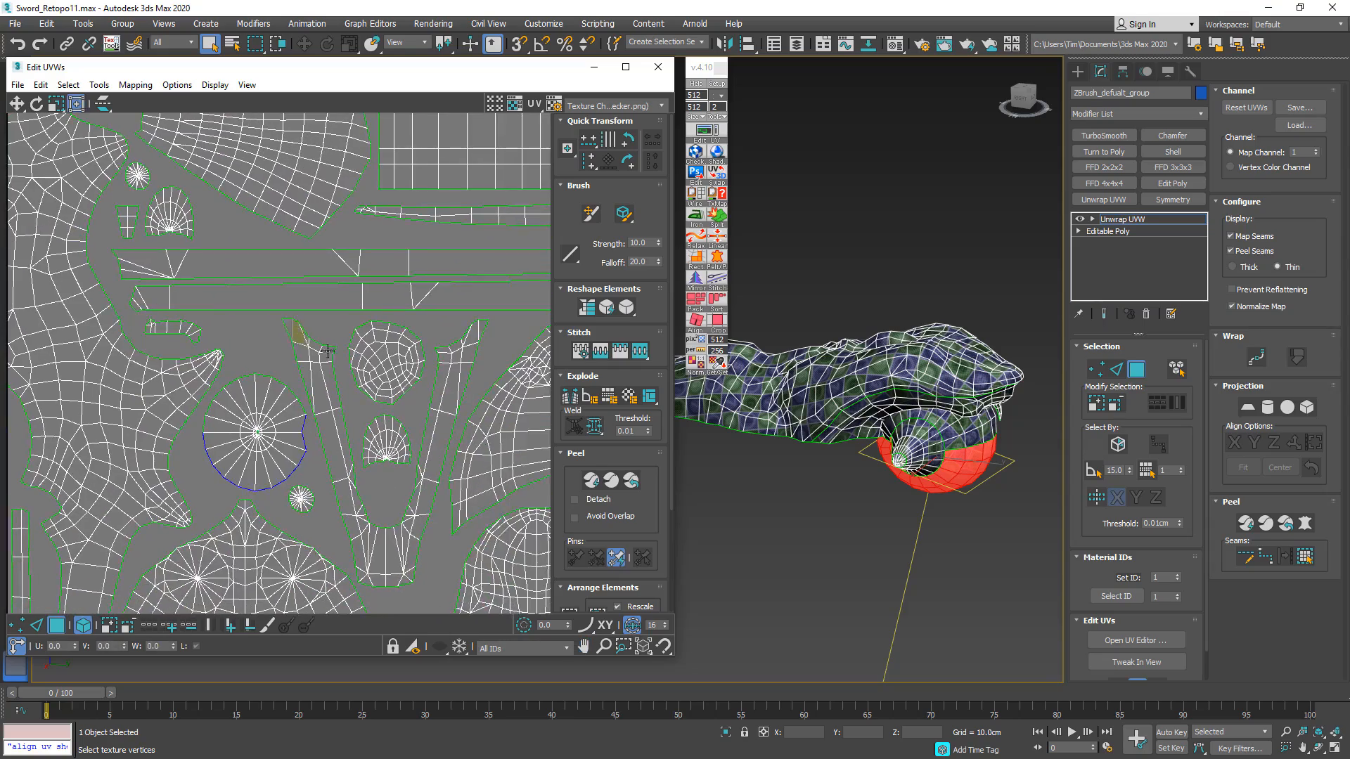
middle_click_drag(401, 464, 232, 302)
scroll(233, 303, "down", 3)
scroll(293, 481, "down", 1)
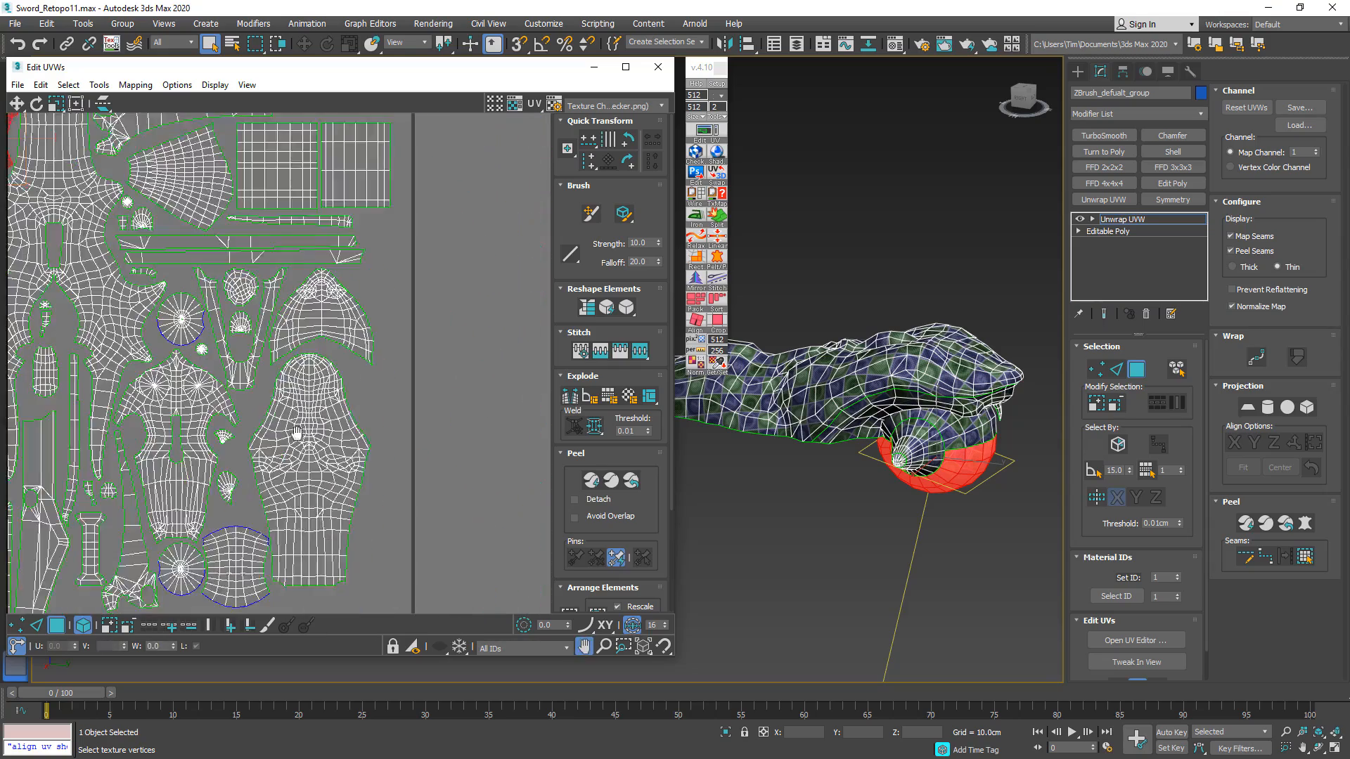
middle_click_drag(202, 598, 314, 395)
scroll(314, 396, "up", 1)
scroll(313, 398, "down", 2)
scroll(314, 400, "down", 2)
middle_click_drag(361, 211, 344, 272)
scroll(344, 272, "up", 3)
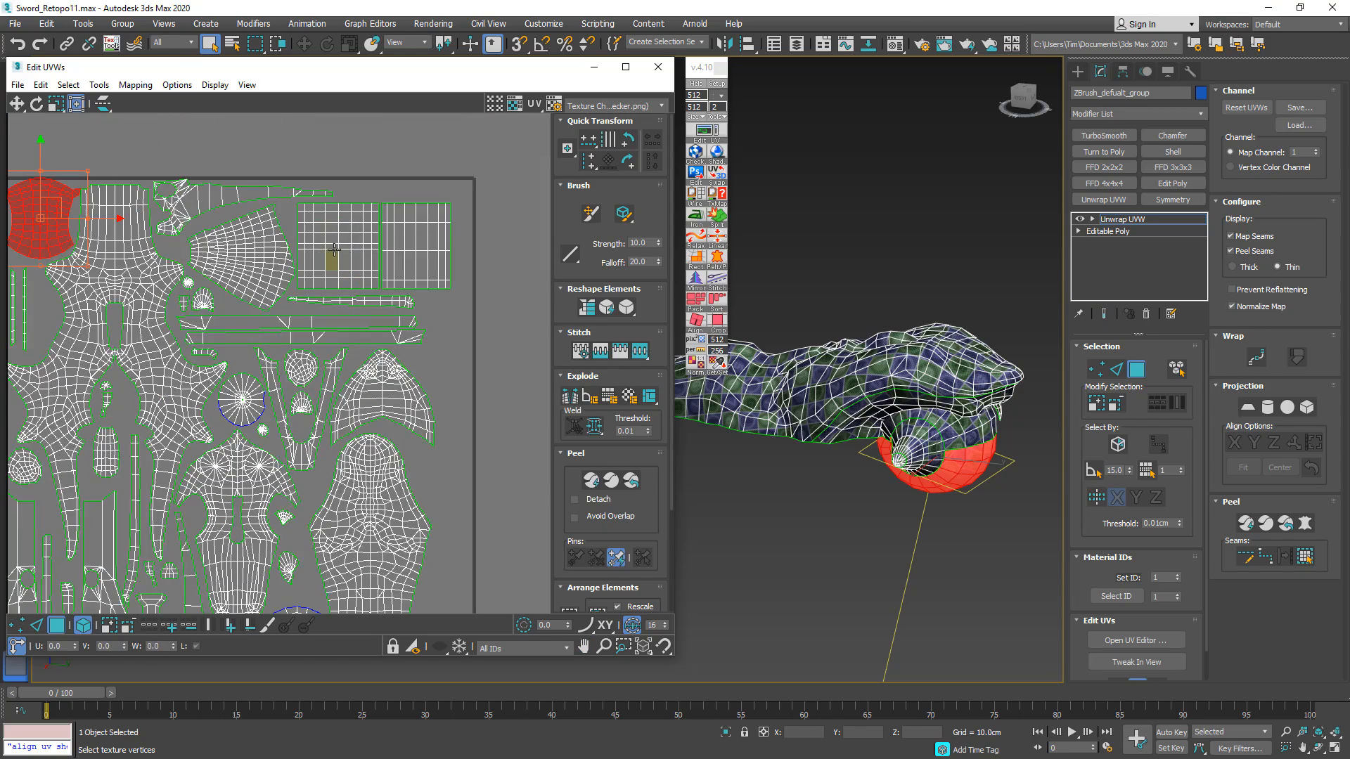
- Move the large fan-shaped shell slightly up and left, closer to the horn-shaped shell
middle_click_drag(225, 249, 371, 312)
scroll(372, 312, "up", 3)
left_click(371, 312)
scroll(371, 312, "up", 2)
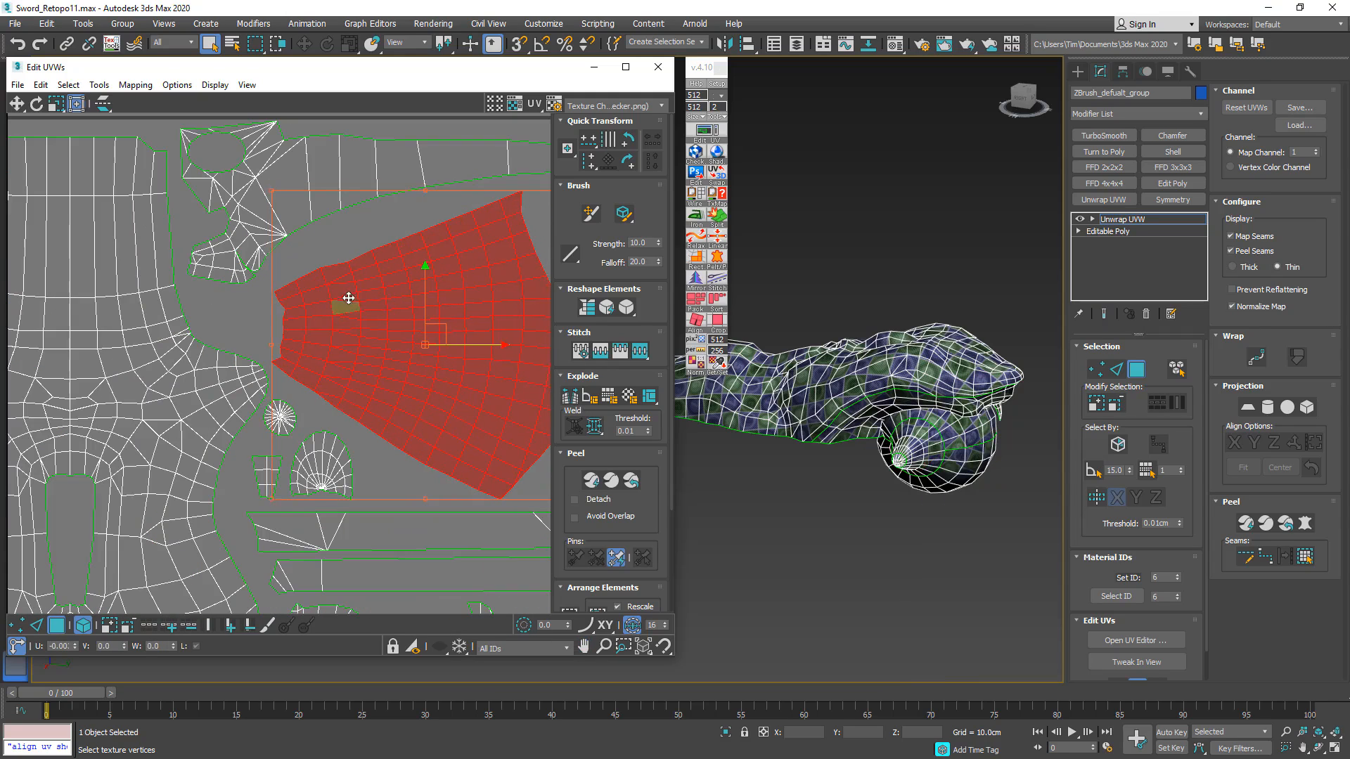
left_click_drag(438, 330, 428, 319)
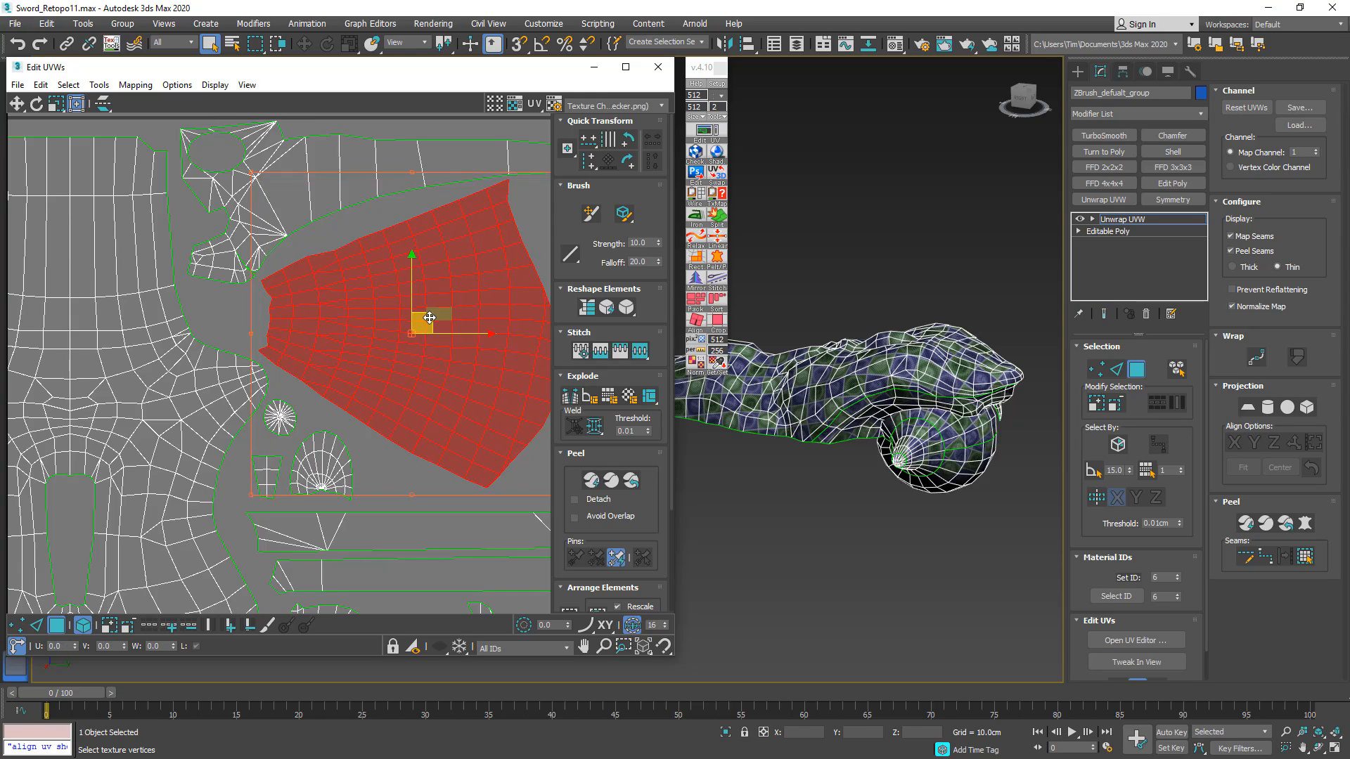
- Shift the two square grid shells left, closing the gaps beside the fan-shaped shell and between the two grids
middle_click_drag(430, 318, 304, 381)
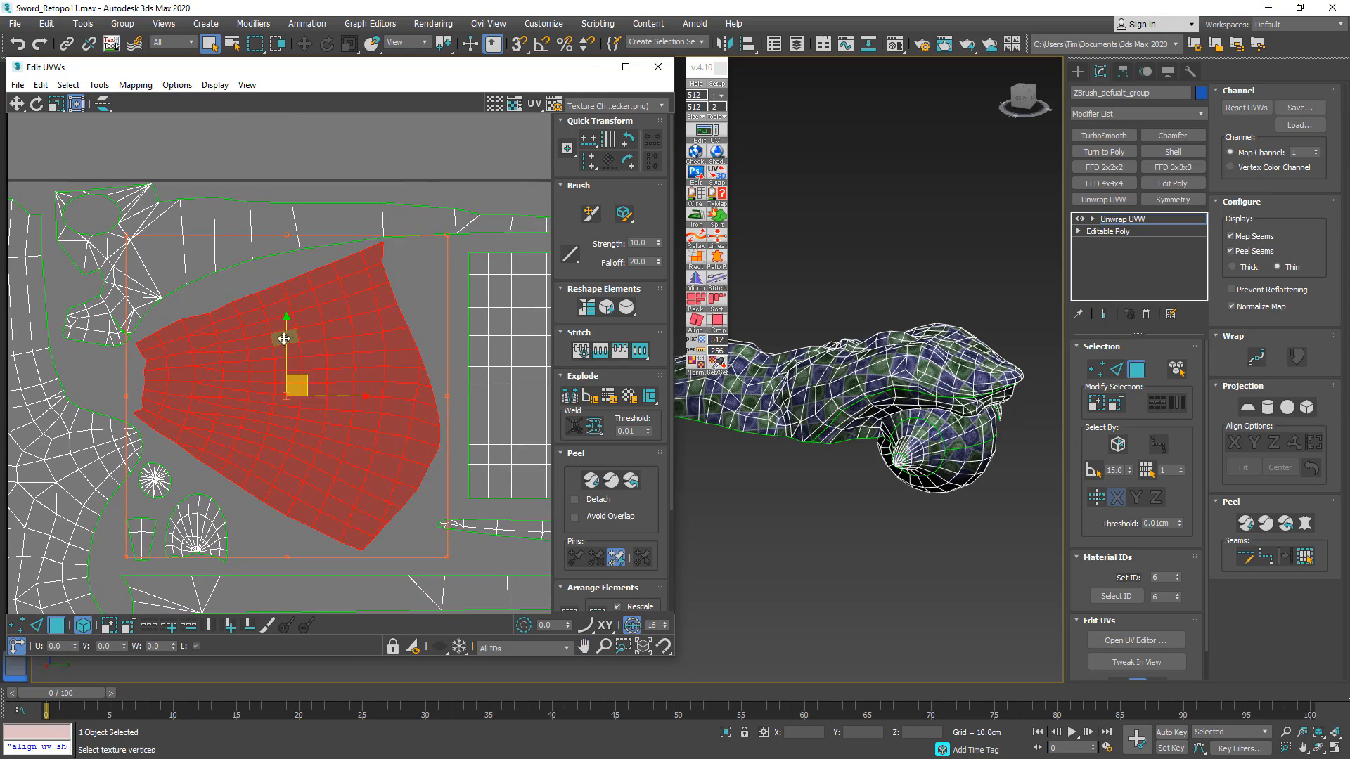
middle_click_drag(289, 331, 245, 320)
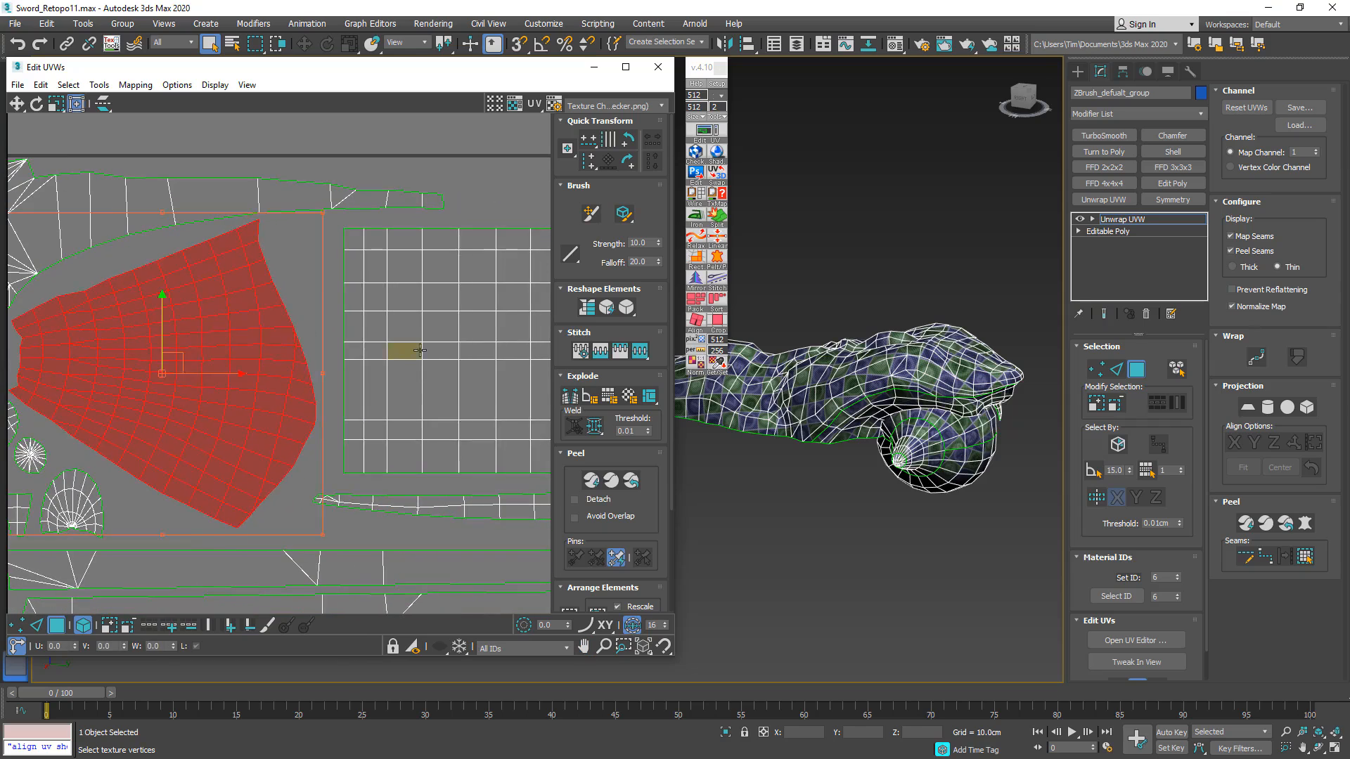
left_click(410, 352)
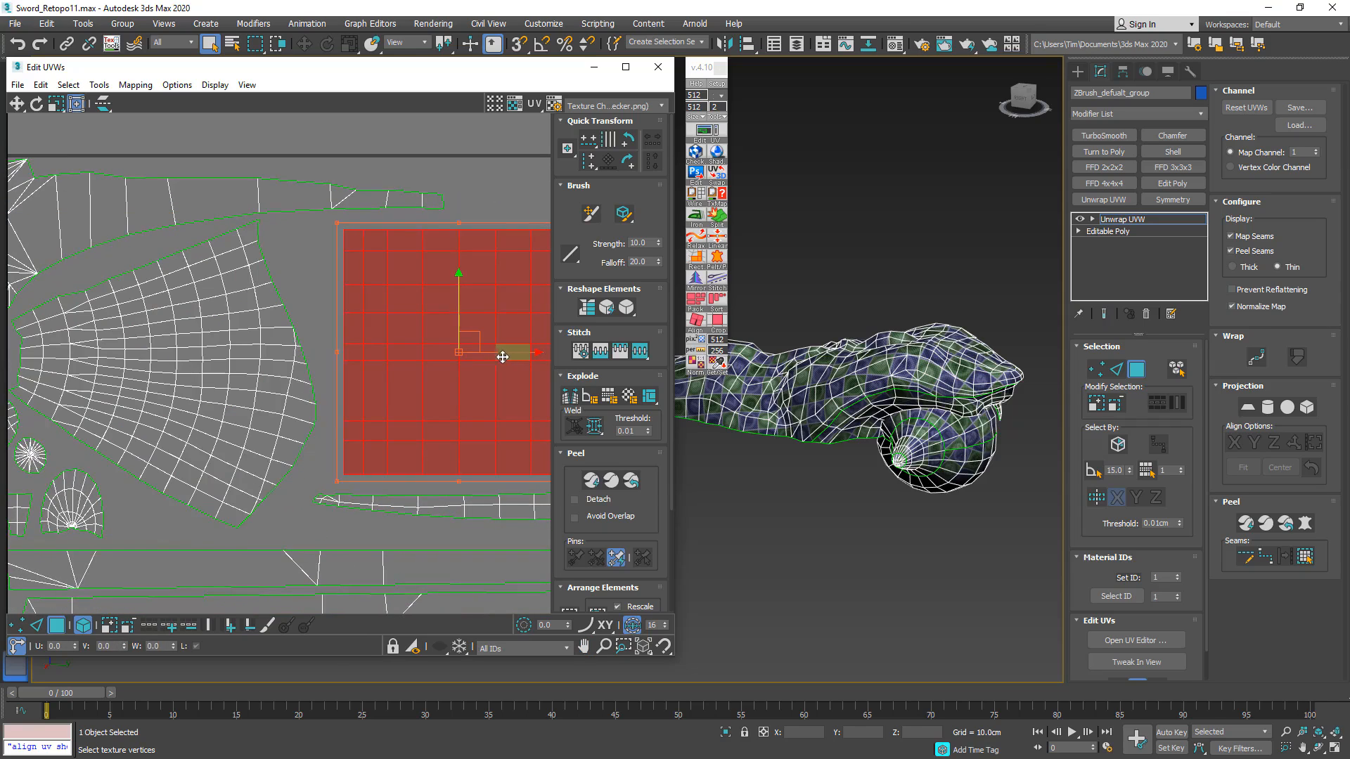
left_click_drag(525, 350, 507, 350)
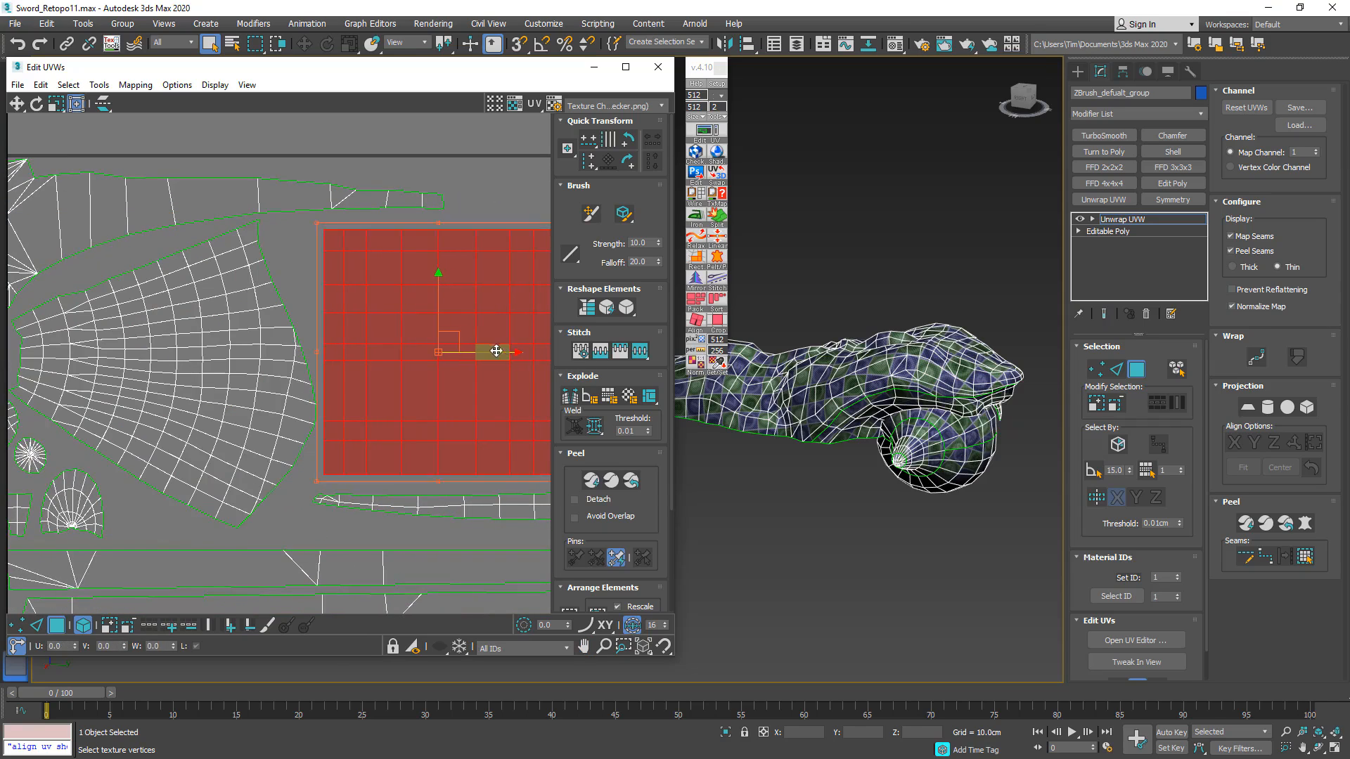
middle_click_drag(492, 352, 277, 356)
left_click(458, 341)
left_click_drag(503, 362, 476, 360)
- Bring the cluster of three small shells from above the UV tile into the space beside the two thin vertical strips
scroll(475, 361, "down", 5)
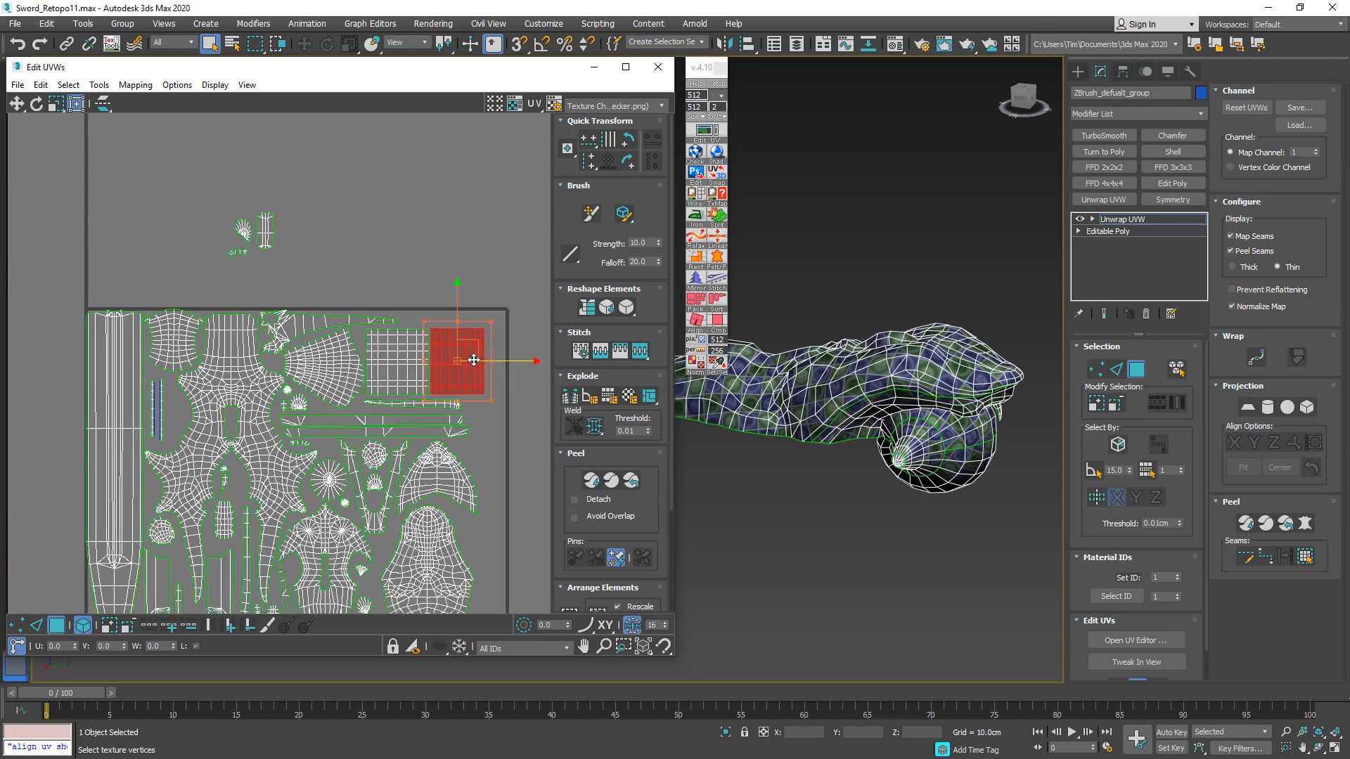
middle_click_drag(282, 267, 415, 191)
left_click_drag(349, 205, 349, 204)
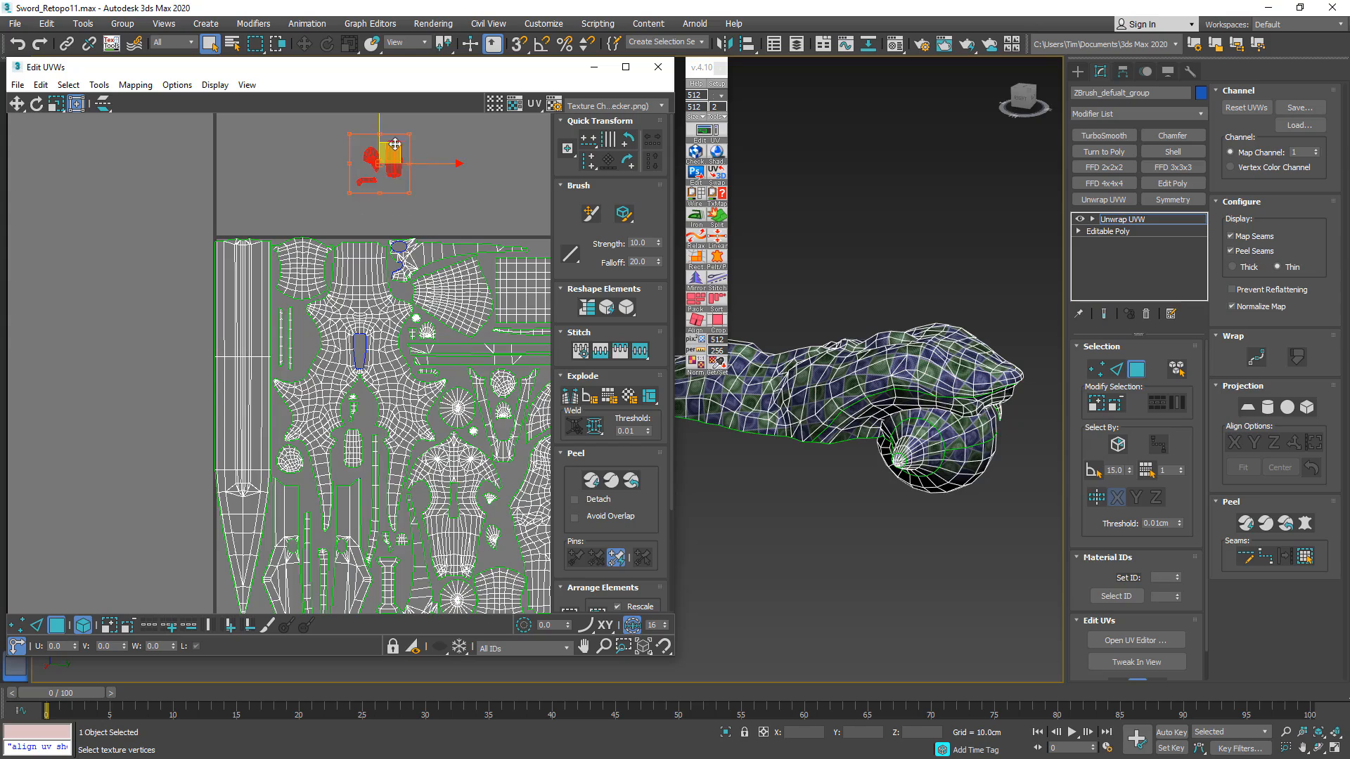
left_click_drag(393, 145, 332, 281)
scroll(336, 303, "up", 4)
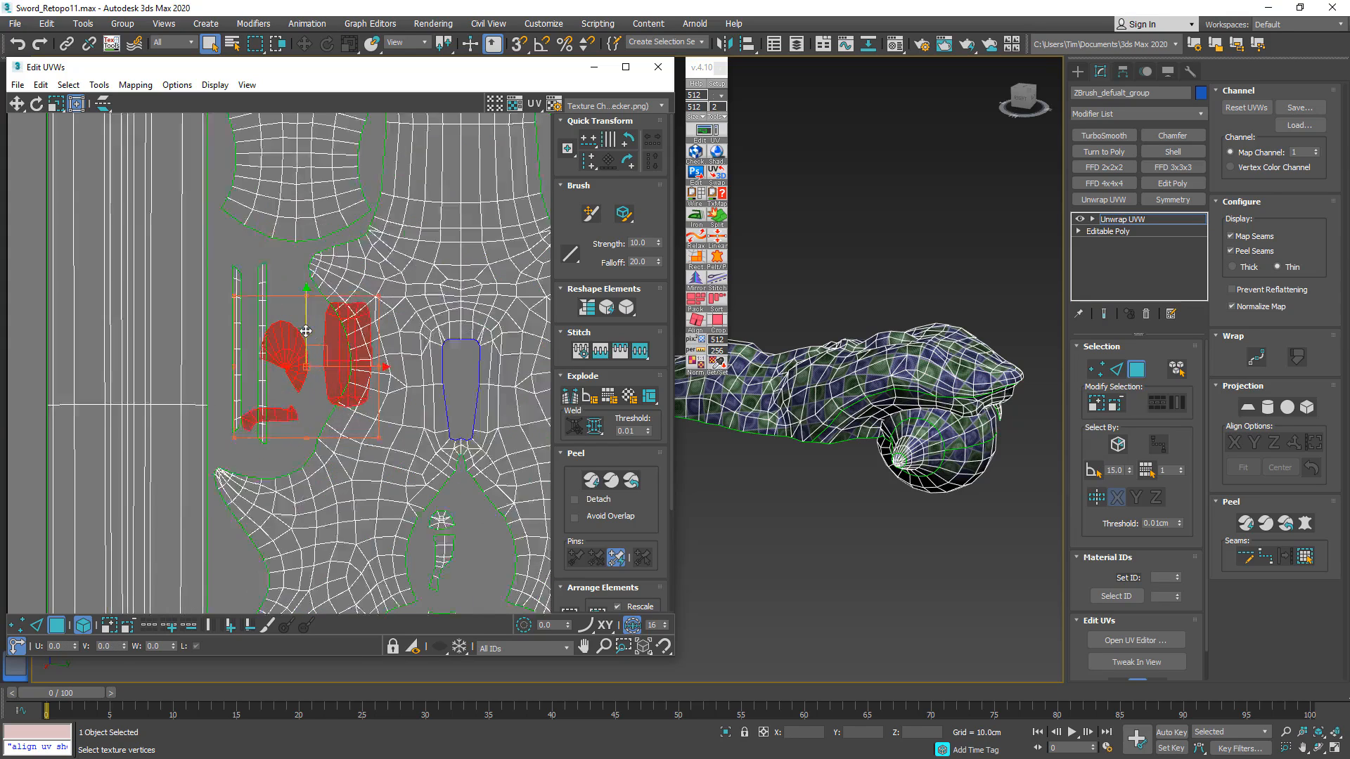
- Leave the small barrel-shaped shell beside the thin strips and move the other two small shells into the large winged shell's central gap
left_click_drag(325, 361, 412, 481)
left_click(314, 342, "alt")
scroll(314, 342, "down", 4)
scroll(422, 466, "up", 3)
scroll(422, 466, "up", 2)
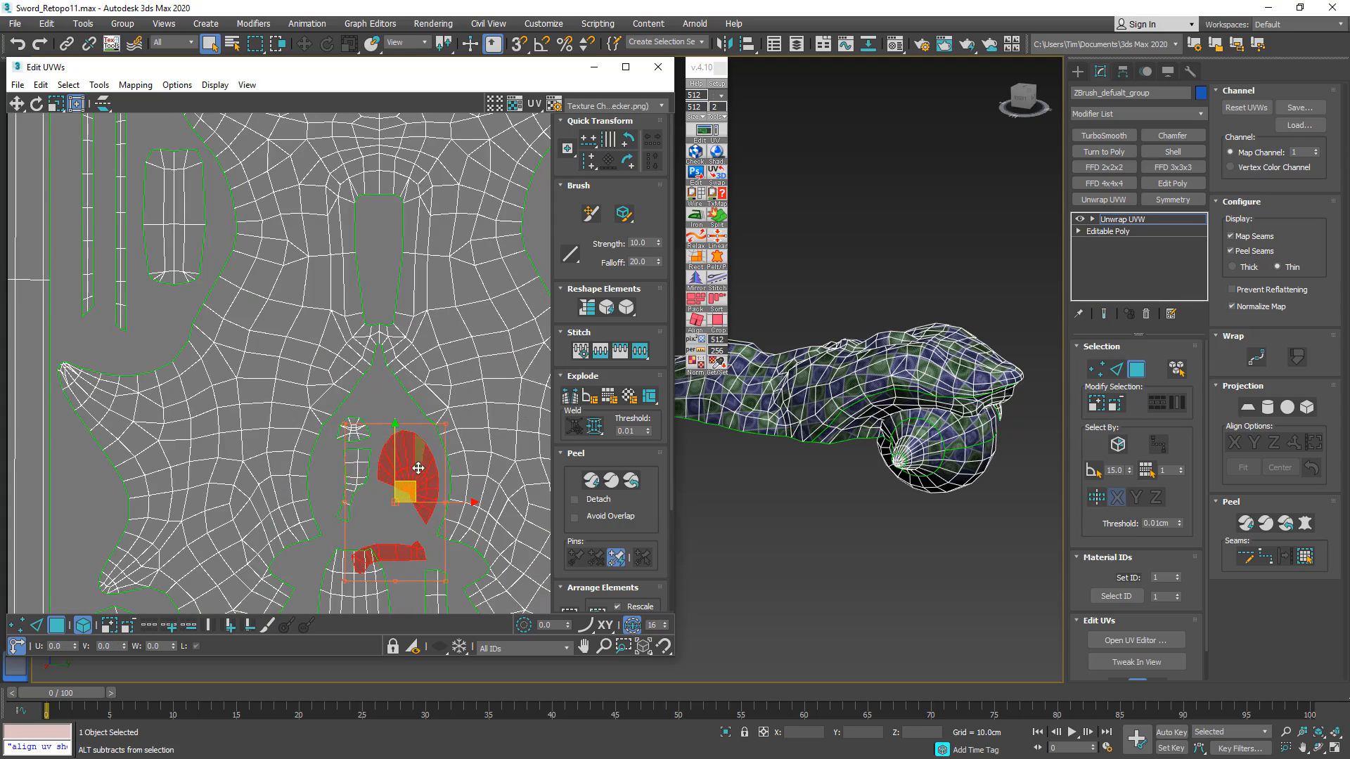
- Place the tiny curved strip upright in the gap between the long blade shell and the large winged shell
scroll(417, 468, "down", 5)
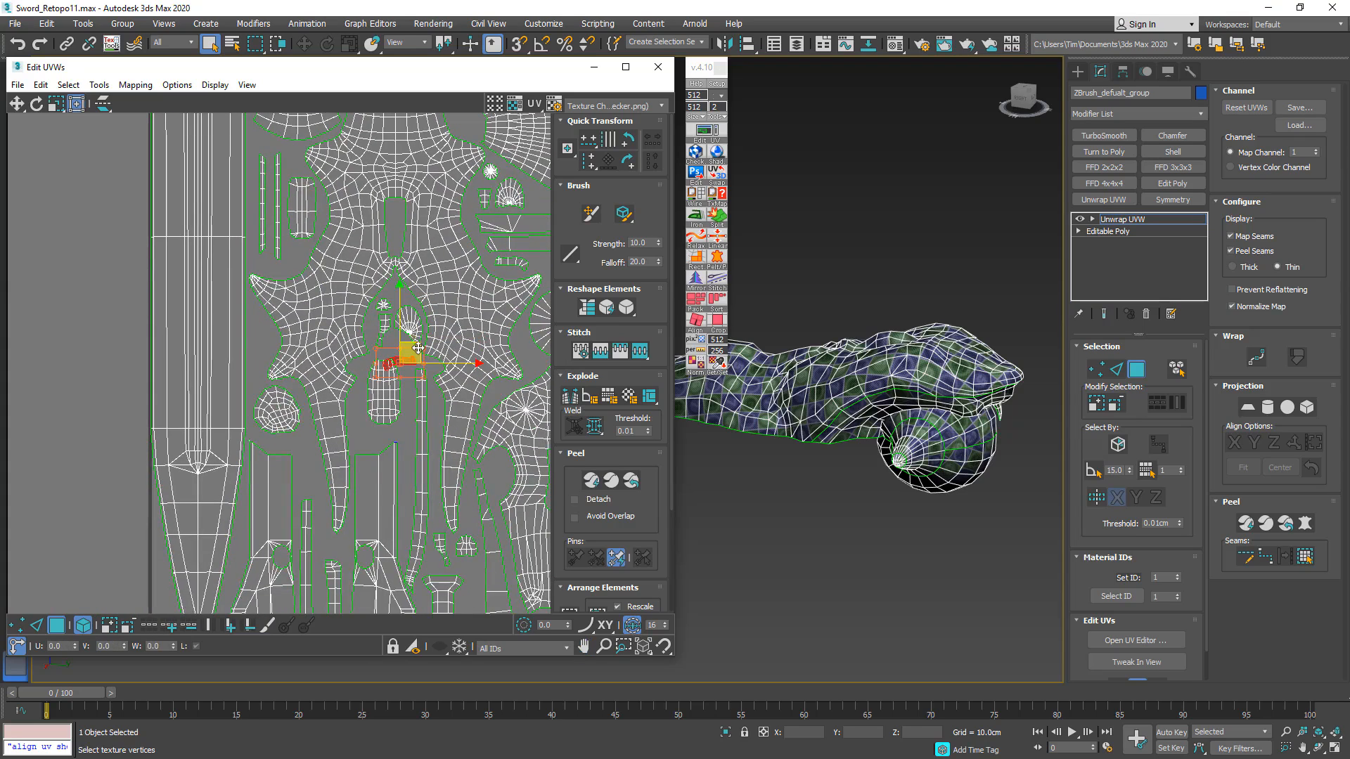
left_click_drag(418, 348, 309, 299)
scroll(289, 369, "up", 3)
scroll(309, 299, "down", 4)
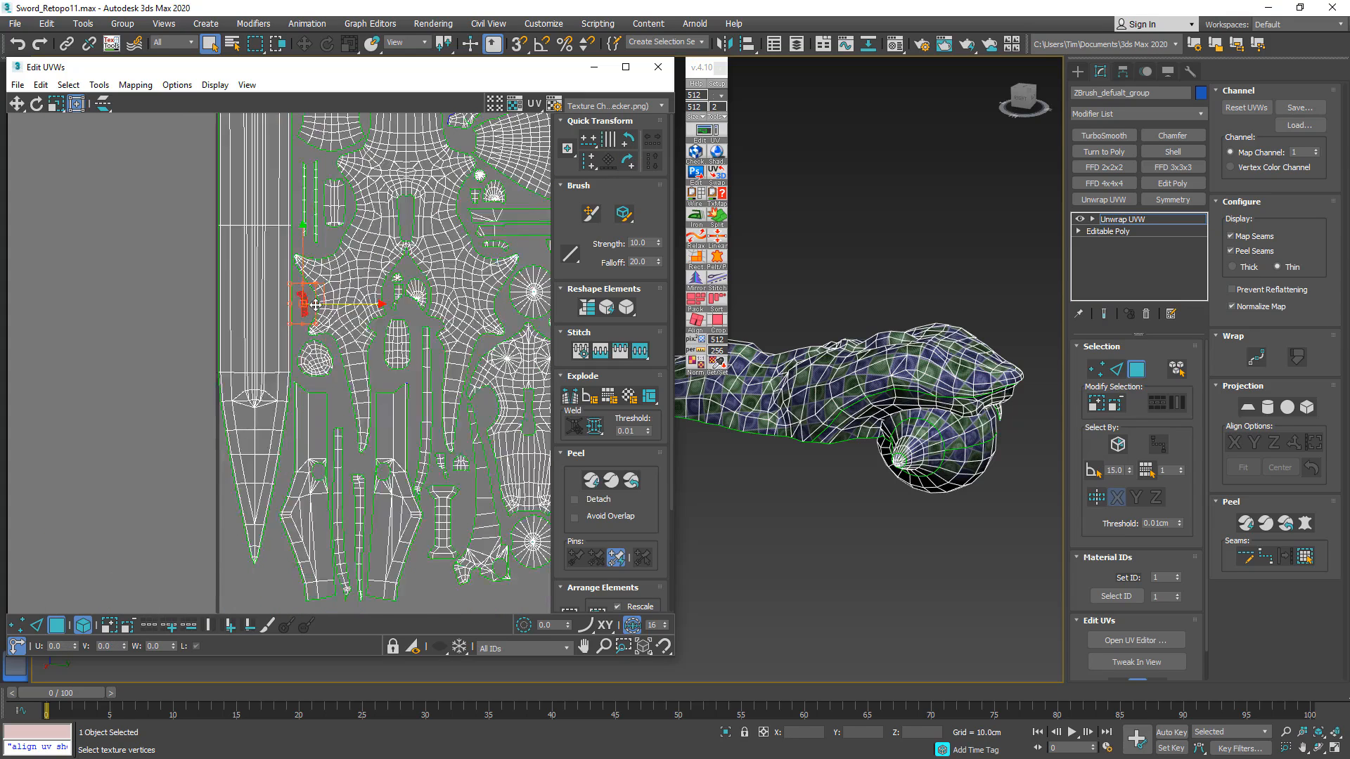
- Raise the mirrored pair of long angular shells together, away from the UV tile's lower edge
scroll(328, 337, "down", 2)
middle_click_drag(352, 401, 298, 418)
scroll(298, 418, "up", 5)
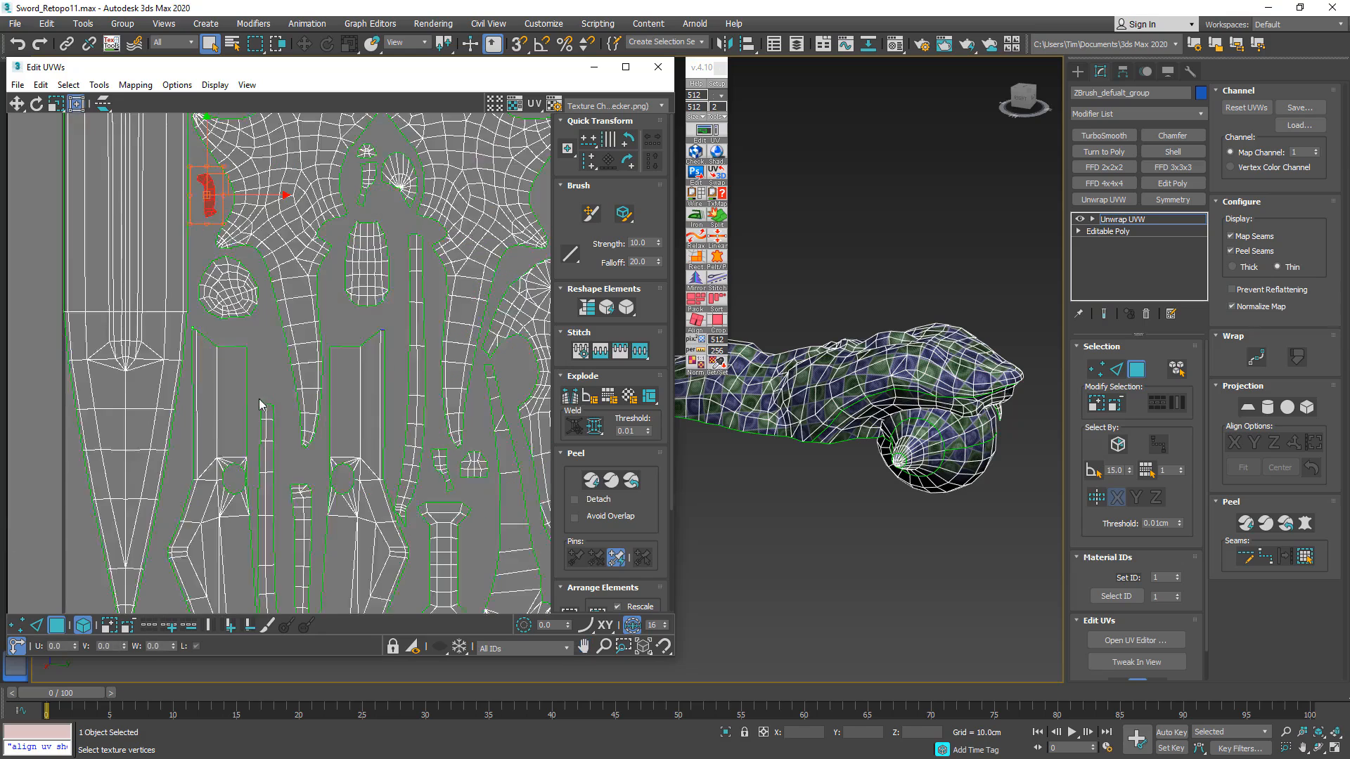
left_click(230, 351)
left_click(343, 362, "ctrl")
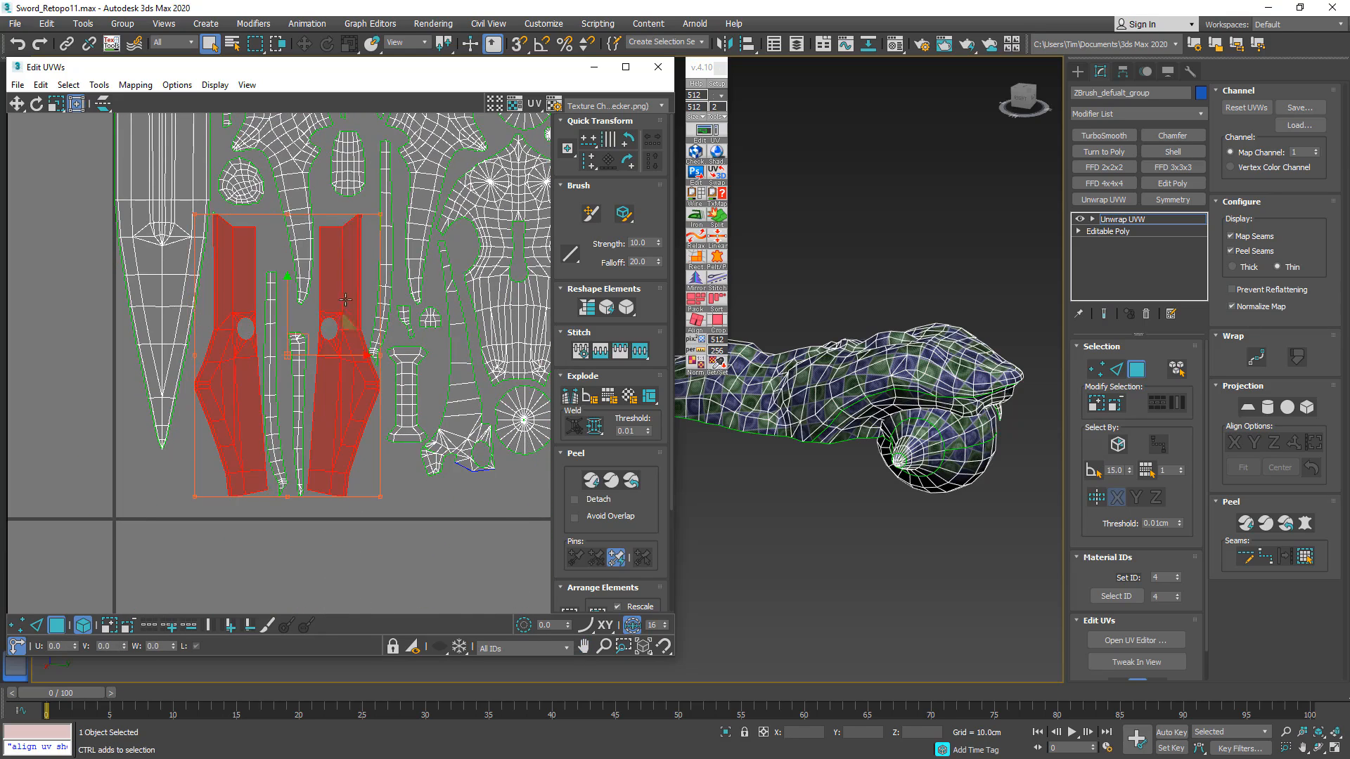
left_click_drag(287, 305, 286, 289)
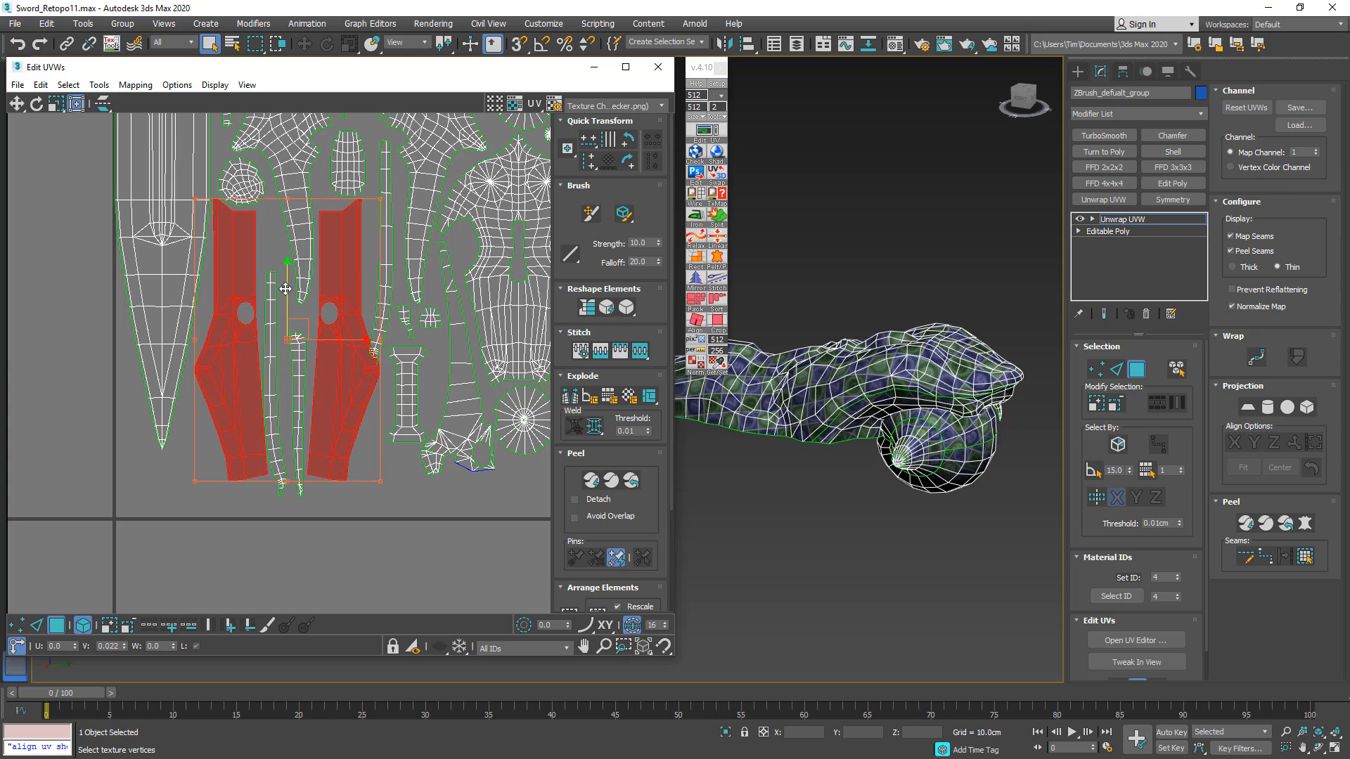
- Rotate the long thin strip between the winged shell's lower prongs slightly to even out its spacing
scroll(355, 295, "up", 4)
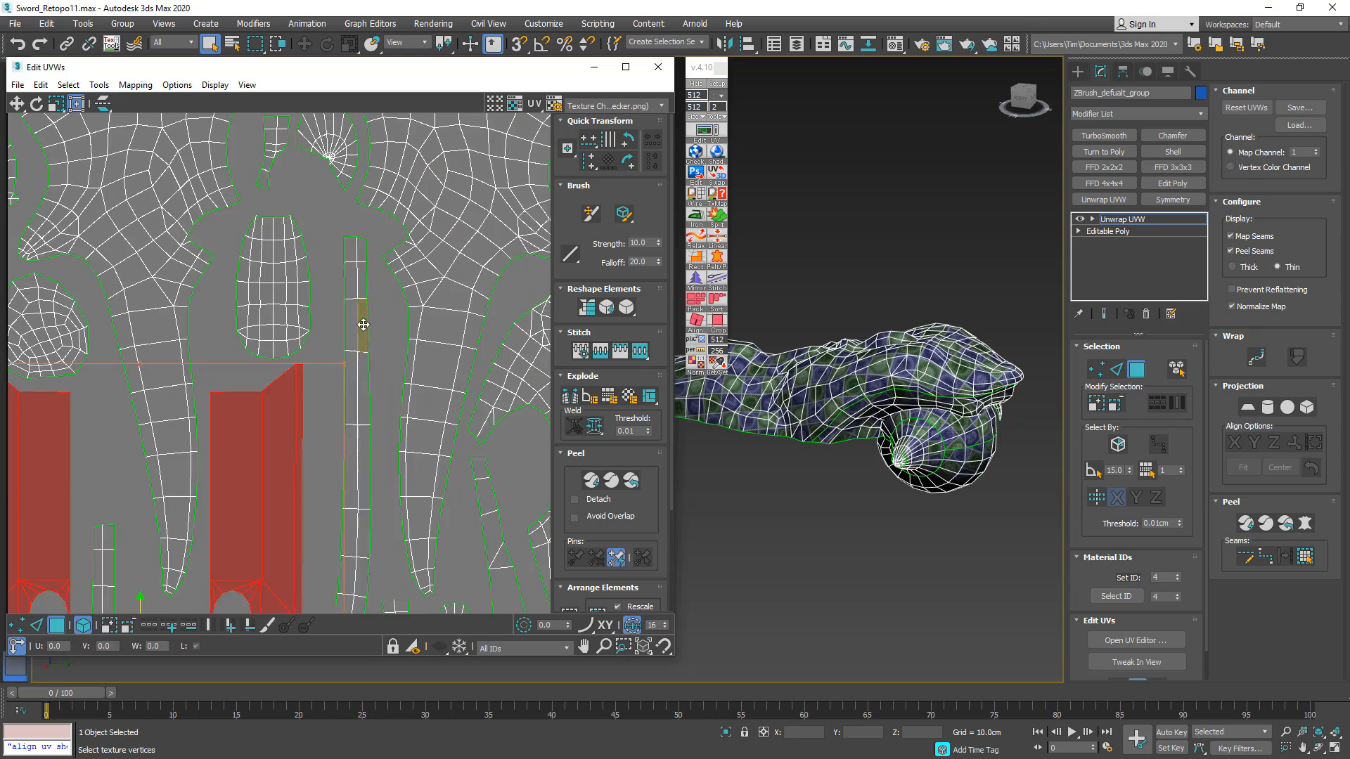
left_click(357, 309)
middle_click_drag(351, 429, 365, 396)
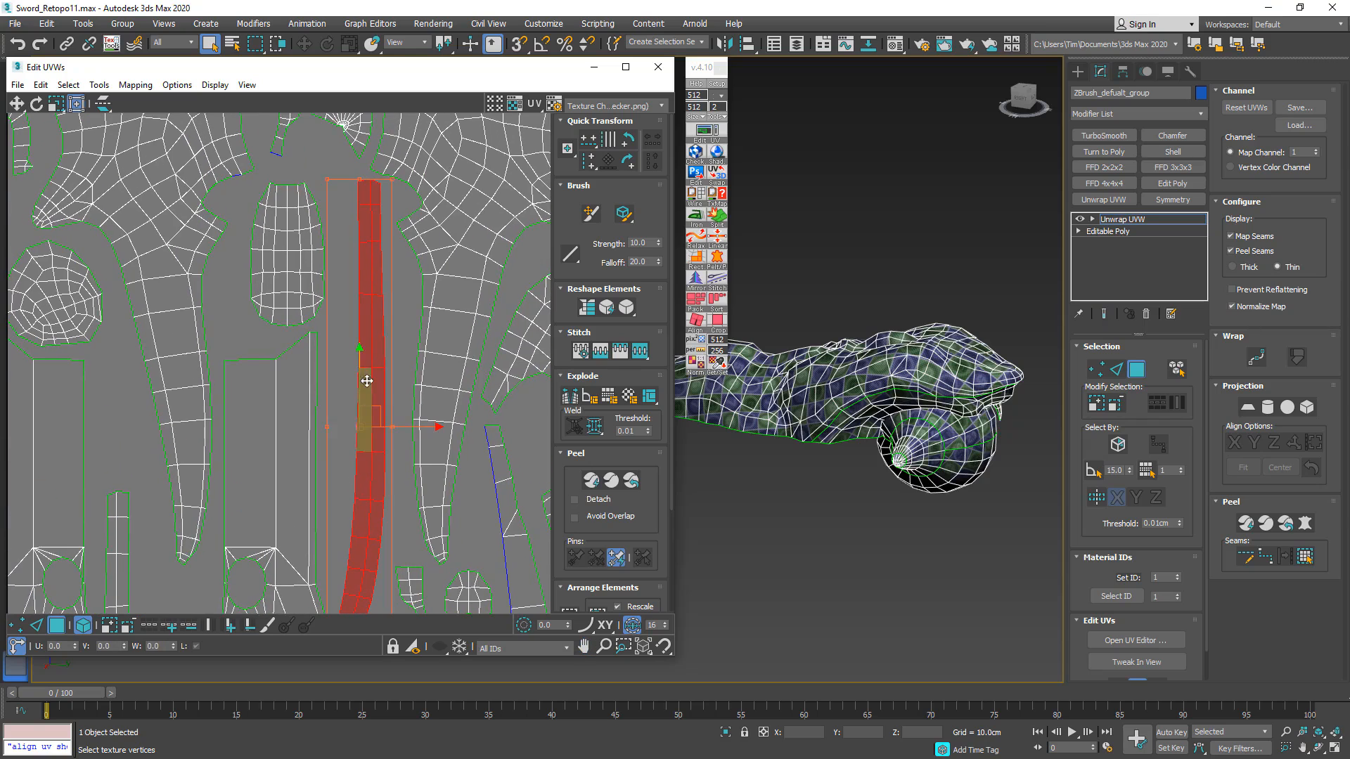
left_click(36, 105)
scroll(239, 213, "down", 2)
left_click_drag(295, 188, 286, 174)
middle_click_drag(307, 310, 303, 150)
- Move the column-shaped shell down and slightly left, beside the lower end of the mirrored angular pair
left_click(330, 340)
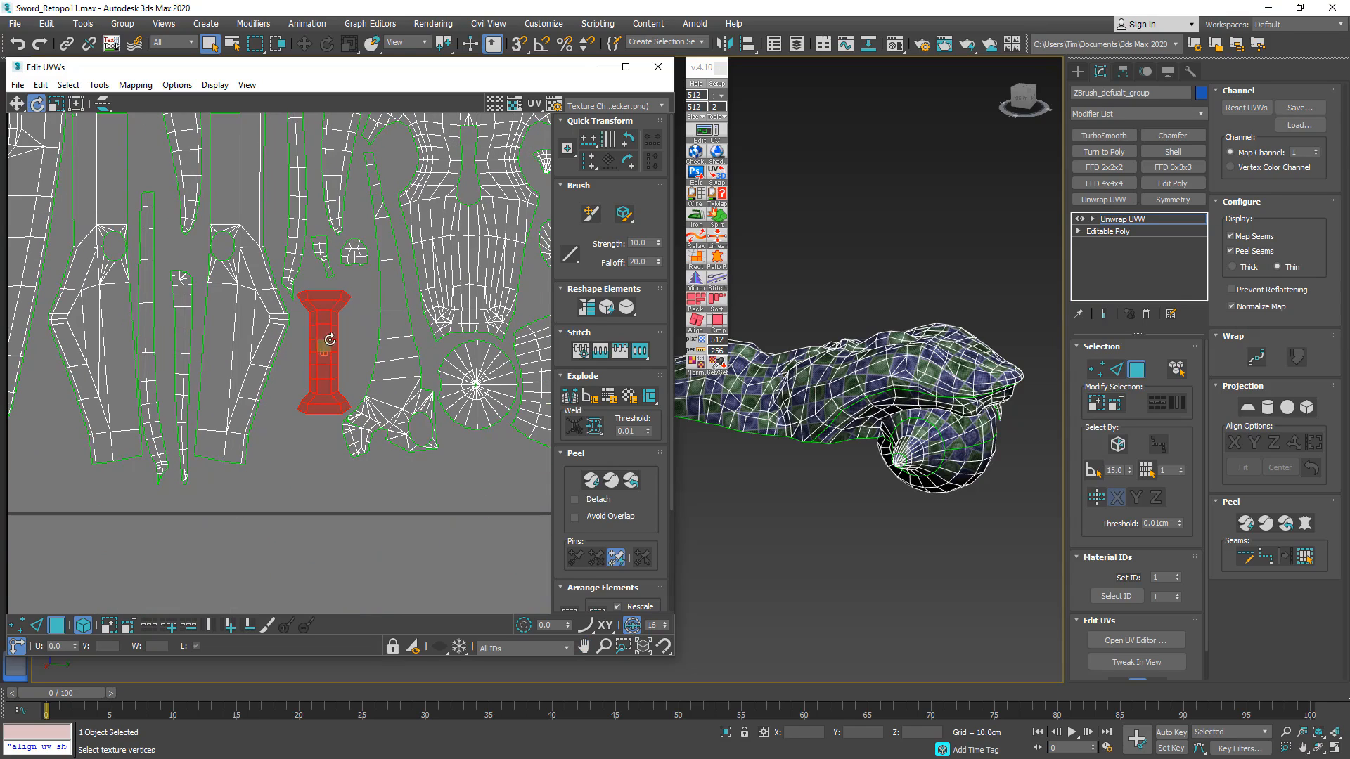
left_click(76, 104)
left_click_drag(342, 338, 332, 383)
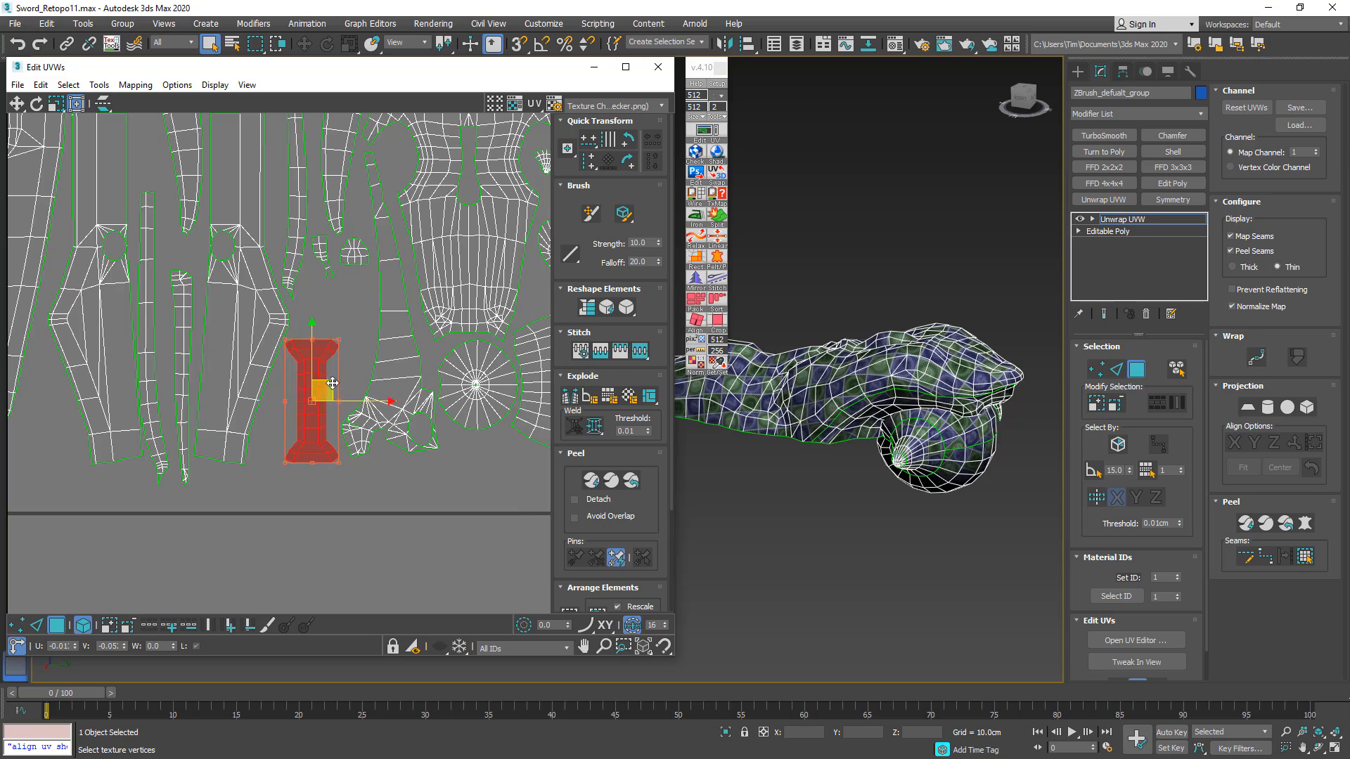
scroll(288, 358, "down", 2)
- Raise the two thin strips between the mirrored angular shells so their lower ends sit level with the pair
middle_click_drag(239, 349, 365, 350)
left_click_drag(308, 258, 310, 230)
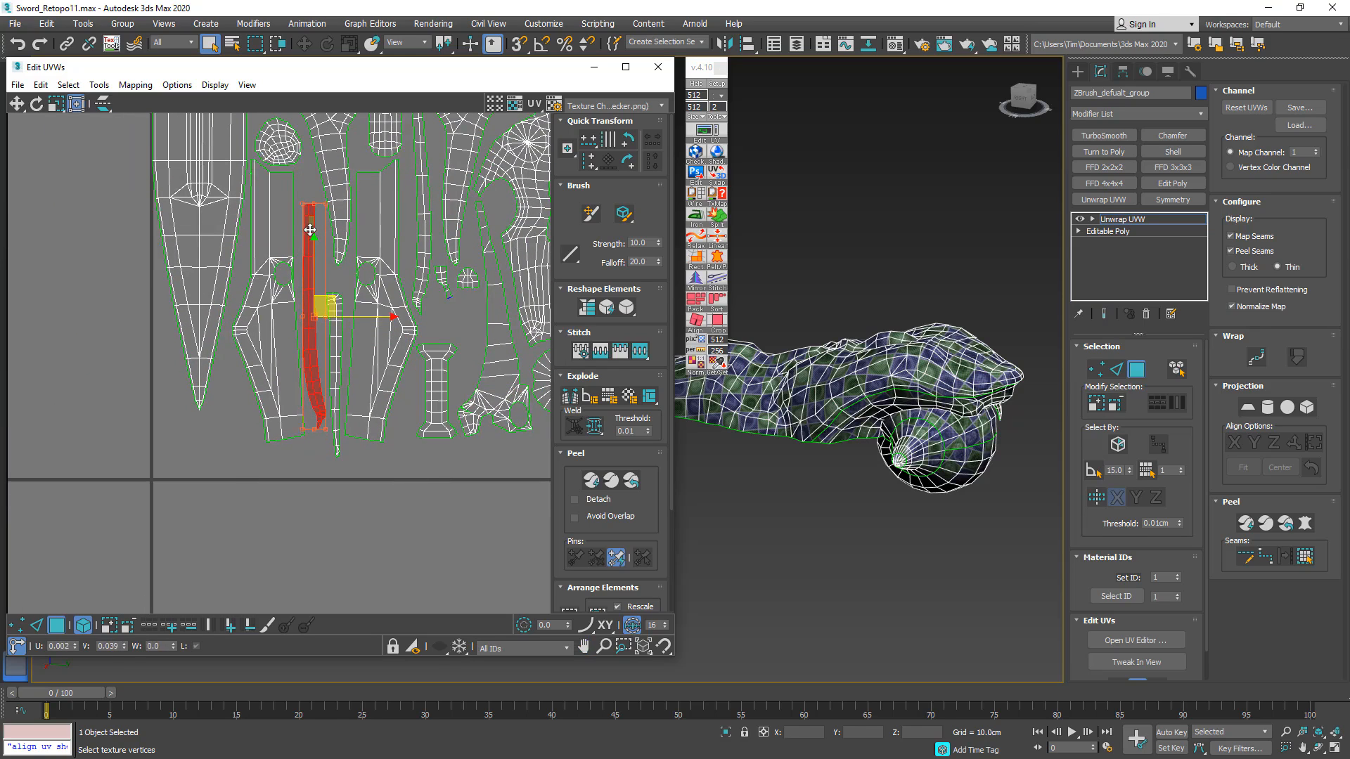
left_click_drag(336, 304, 332, 283)
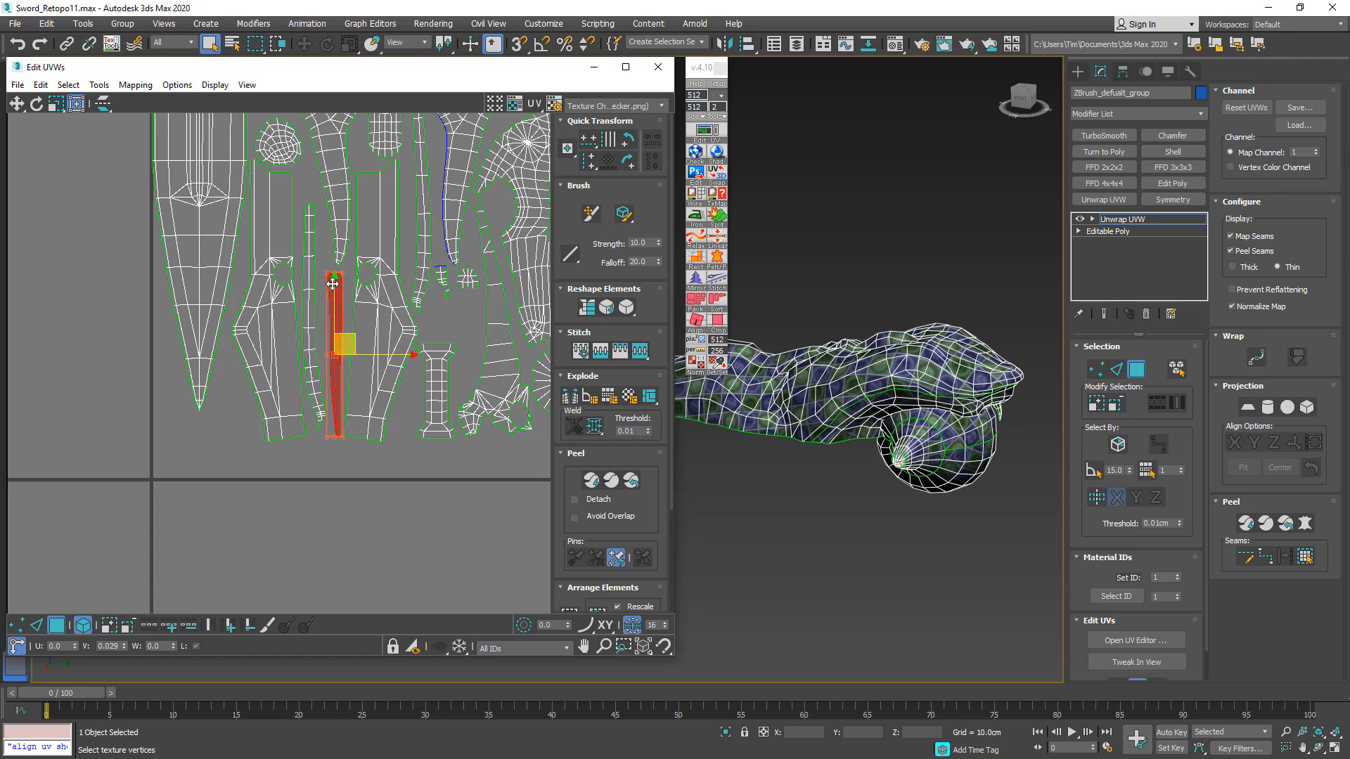
middle_click_drag(353, 196, 214, 362)
scroll(217, 345, "down", 5)
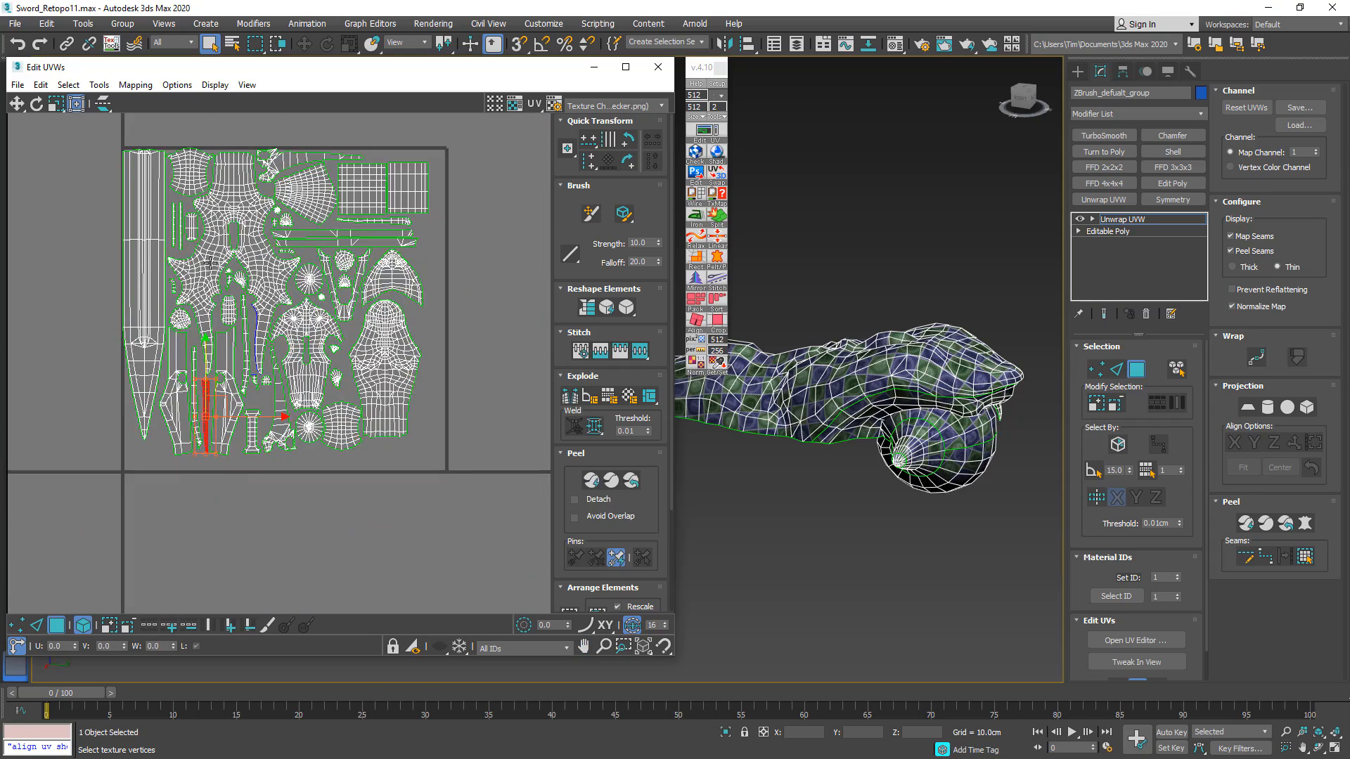
- Select all UV shells and scale them up uniformly by about 104.8% and again by 100.6% to fill the UV tile
key("ctrl+a")
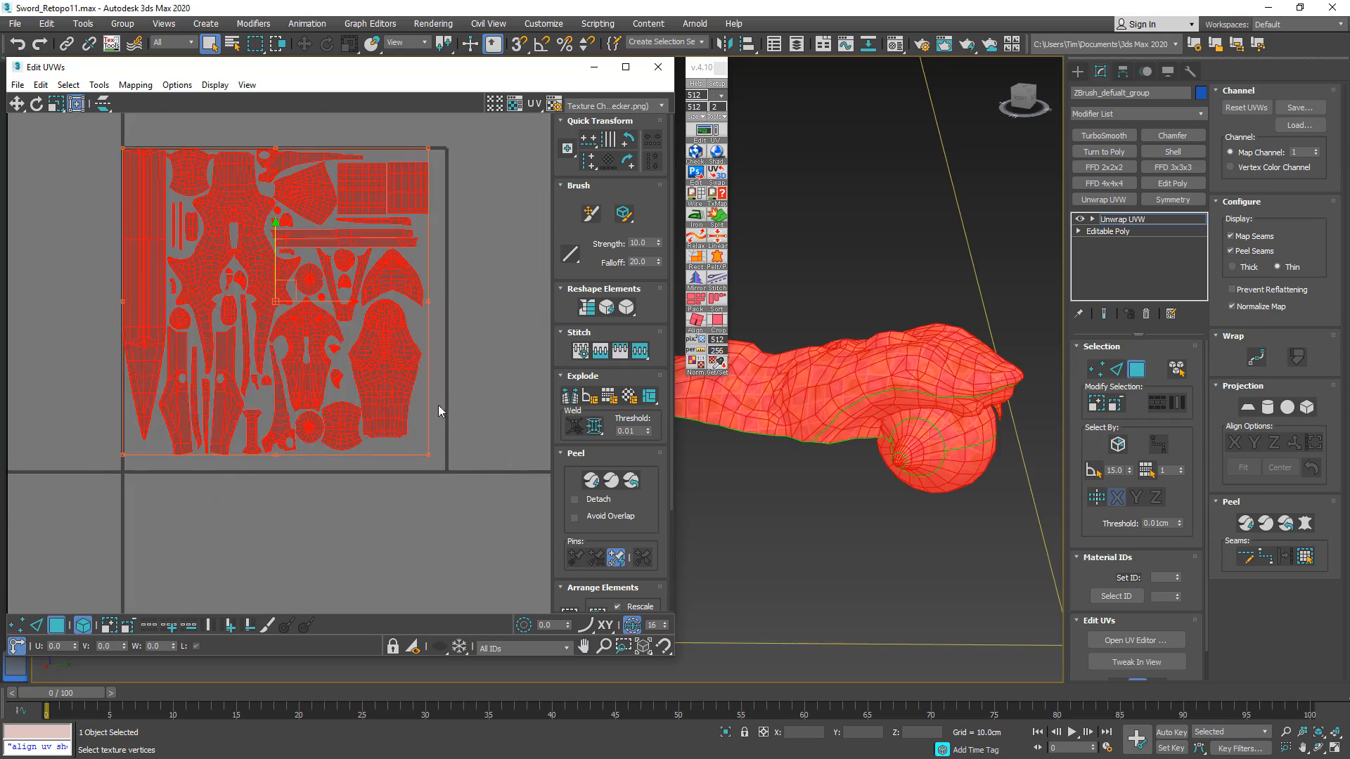
scroll(458, 476, "up", 2)
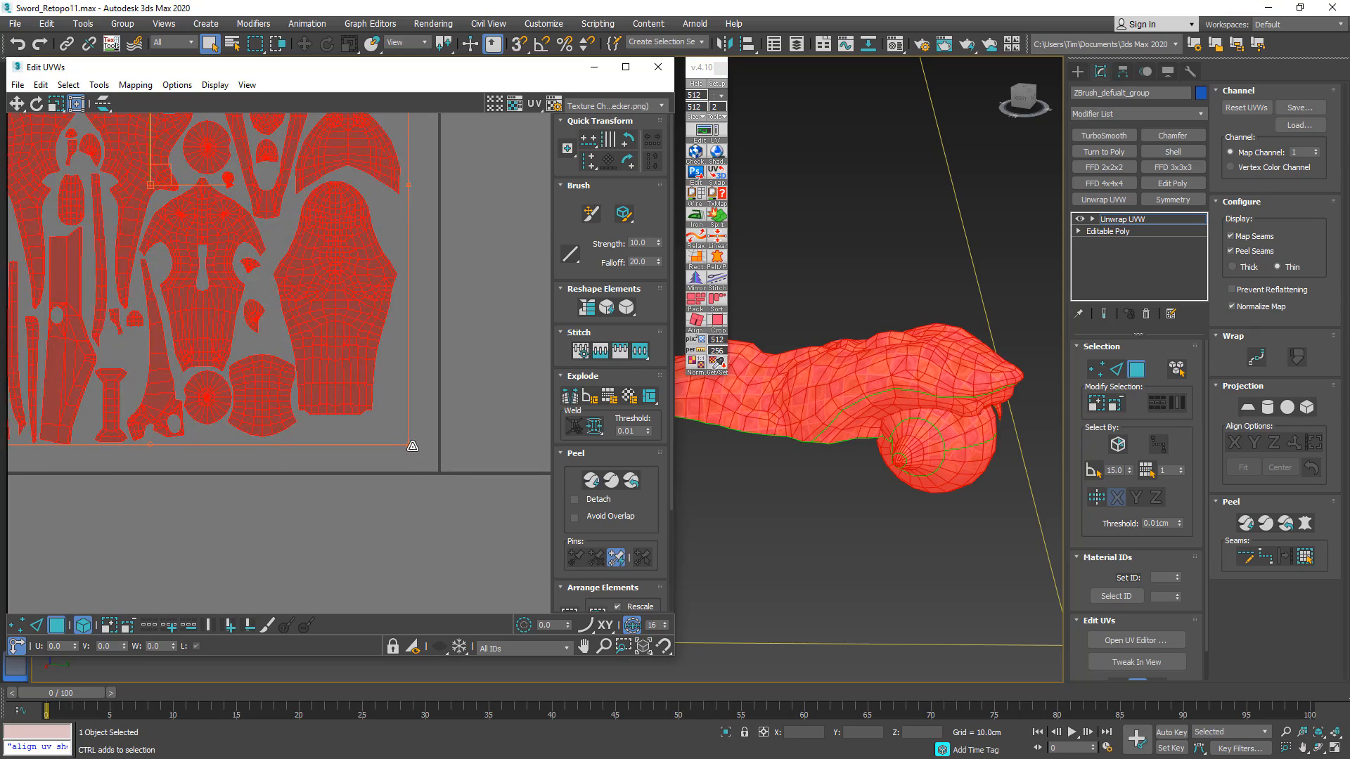
left_click_drag(418, 451, 438, 460)
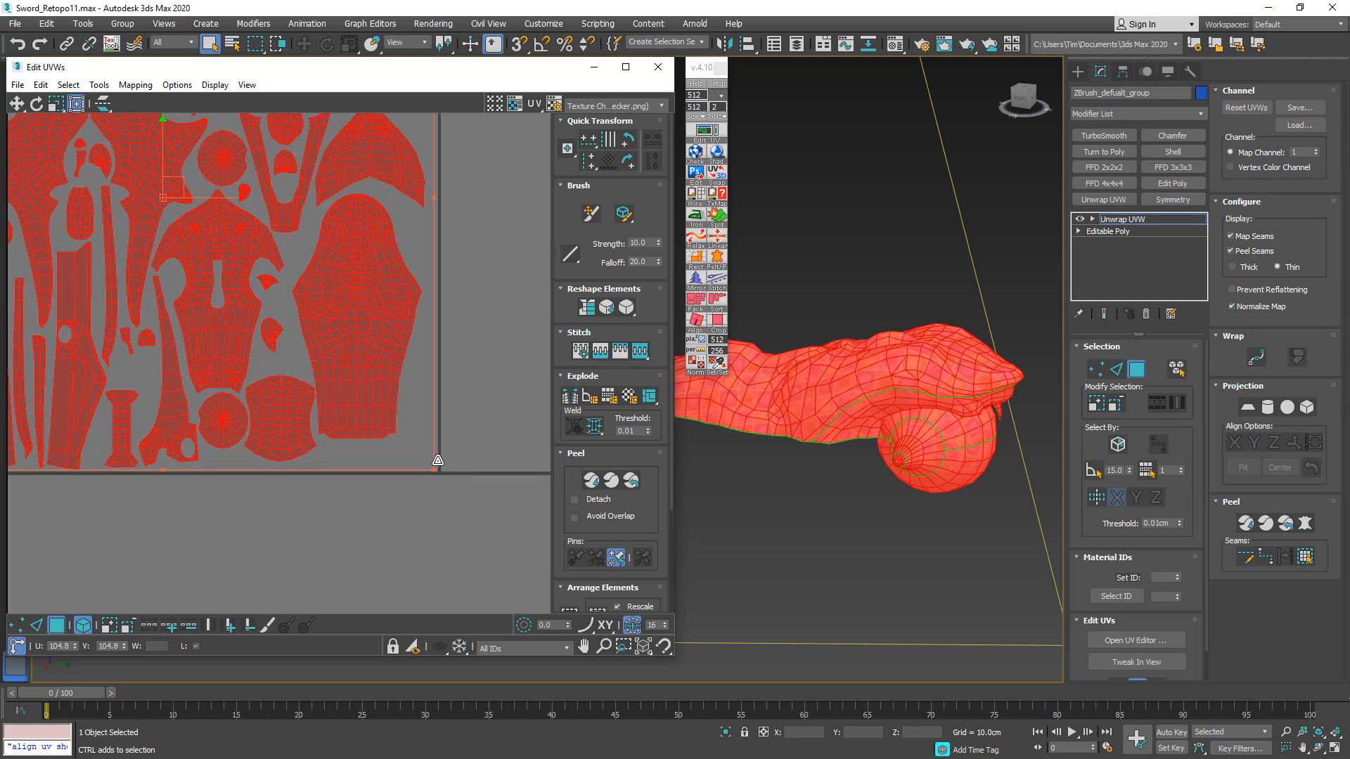
middle_click_drag(363, 455, 274, 600)
scroll(373, 394, "up", 10)
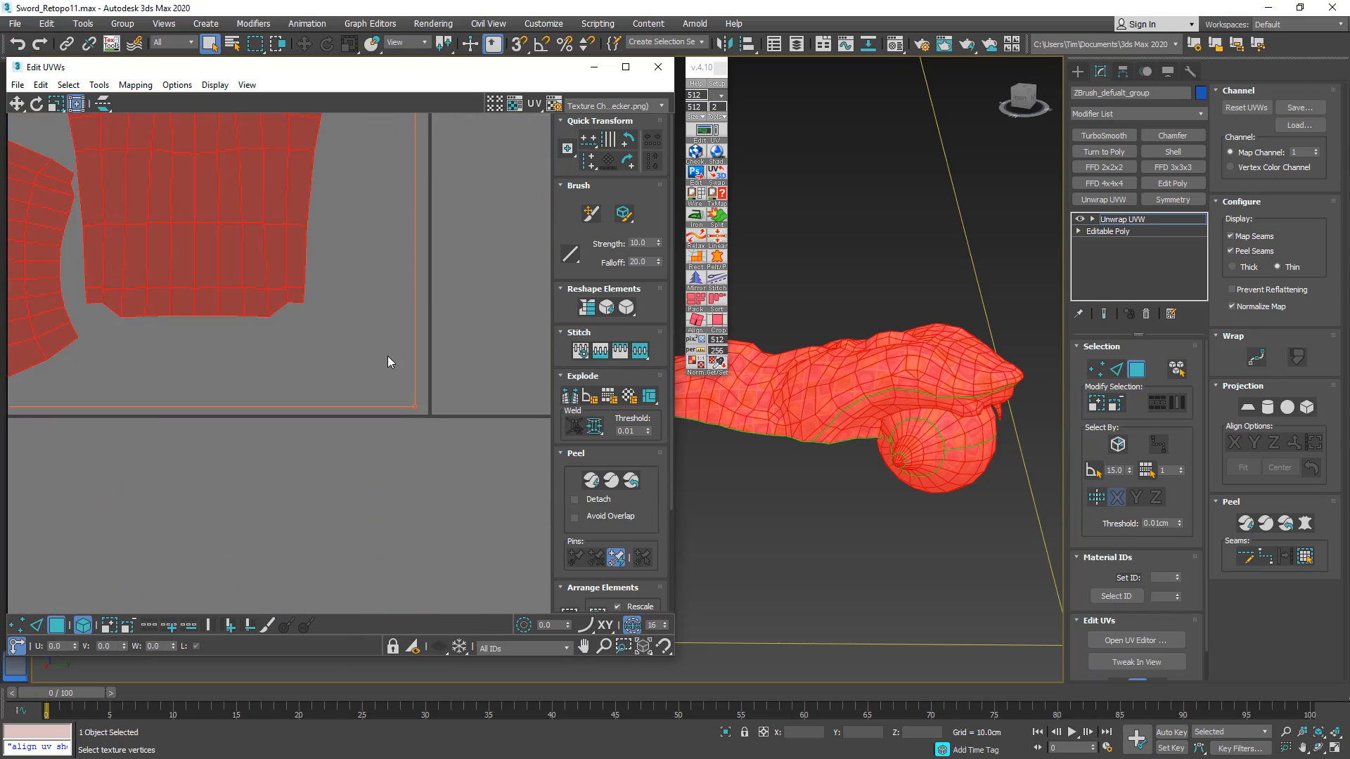
left_click_drag(417, 408, 428, 417, "ctrl")
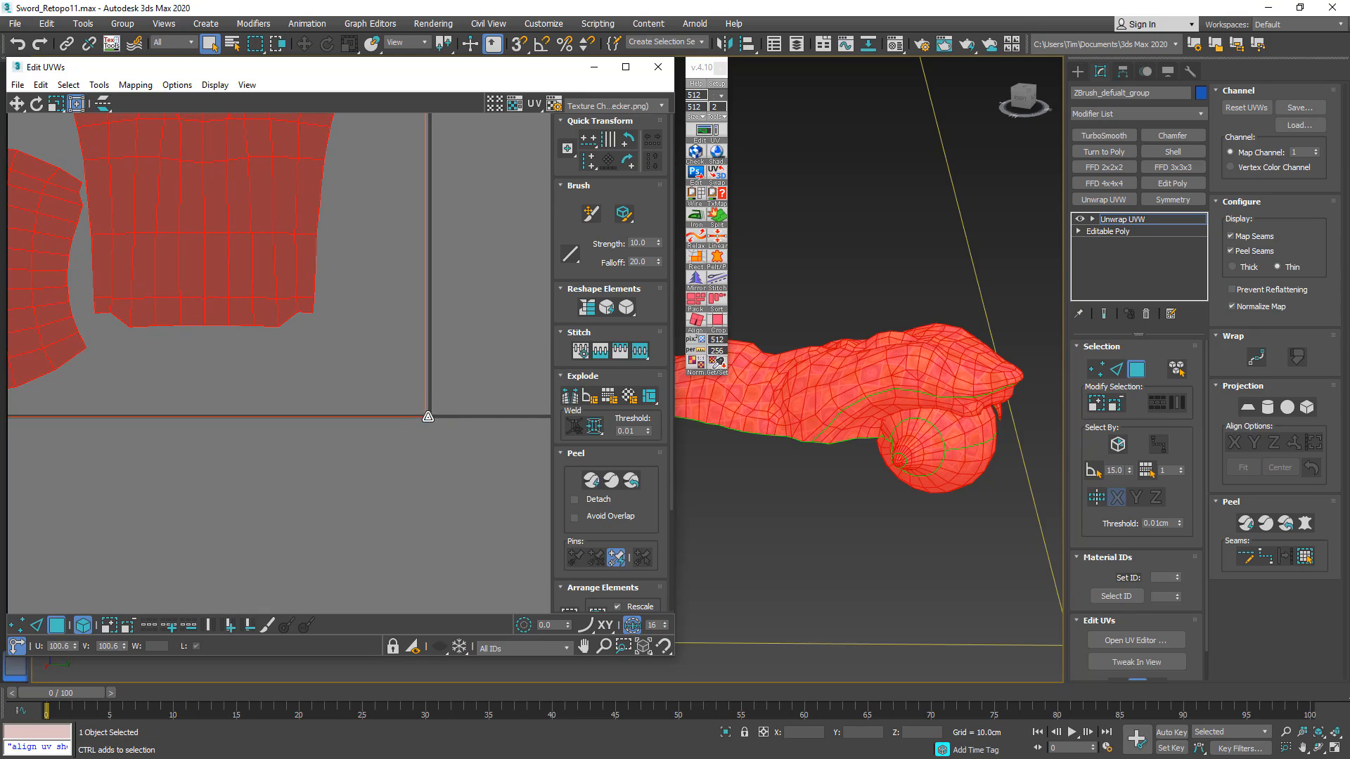
scroll(422, 385, "down", 8)
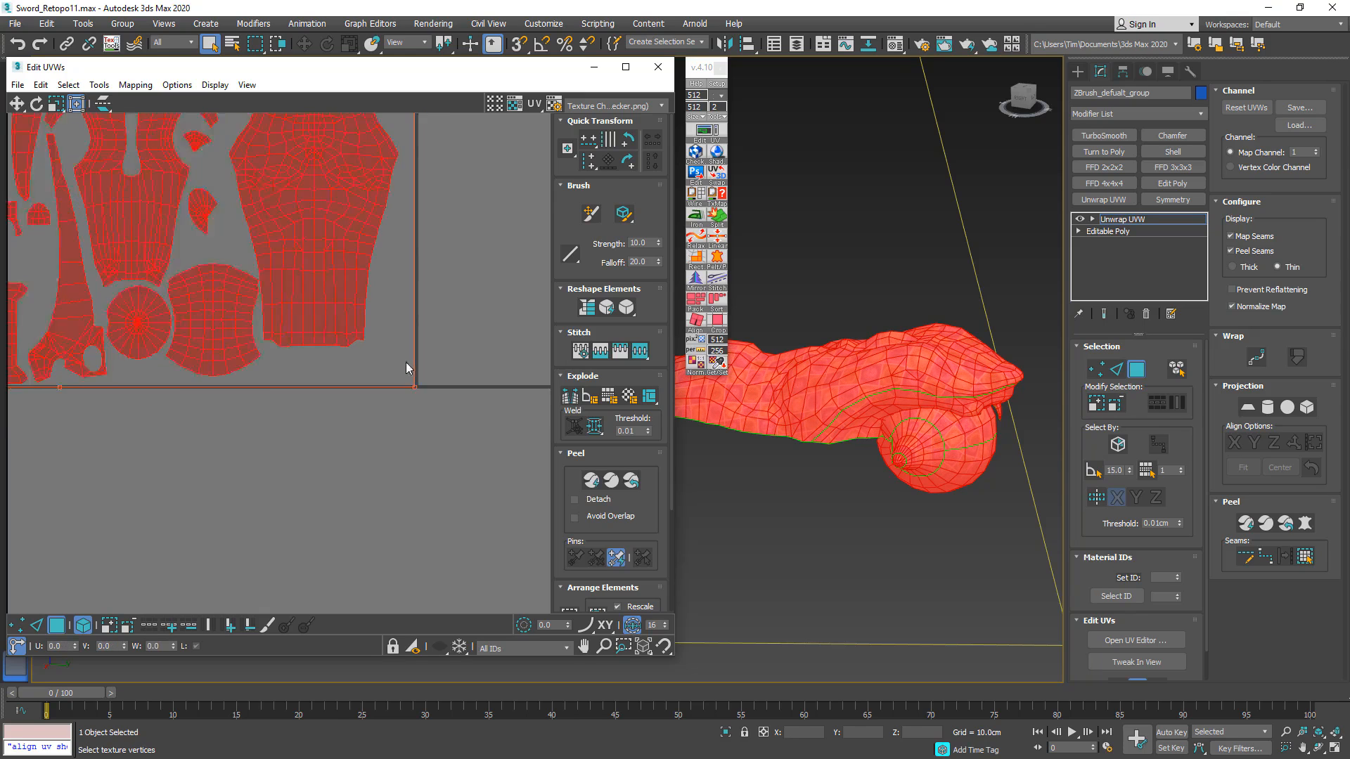
scroll(436, 288, "up", 4)
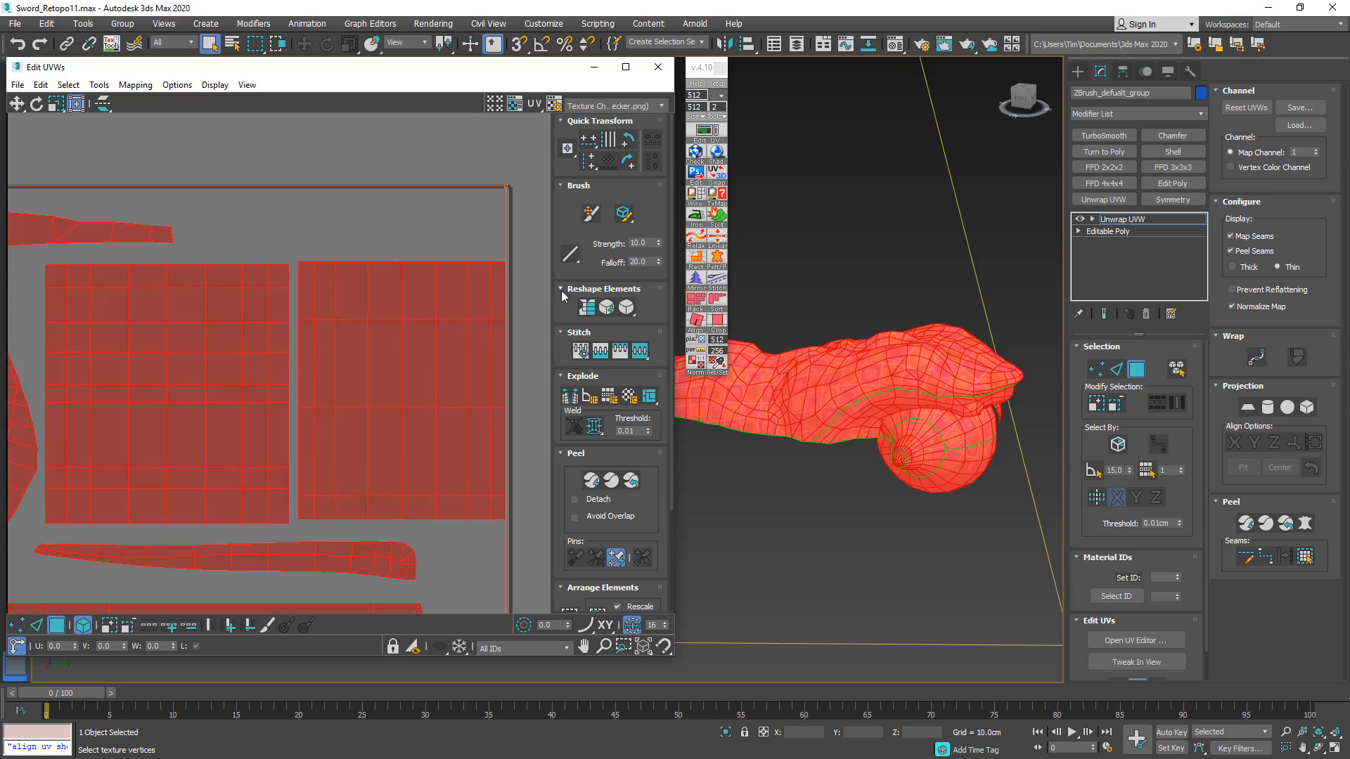
- Move the tiny star-shaped shell off the edge of the first long guard shell into the free gap above it
left_click(529, 289)
left_click(371, 333)
scroll(356, 338, "down", 3)
middle_click_drag(215, 465, 391, 235)
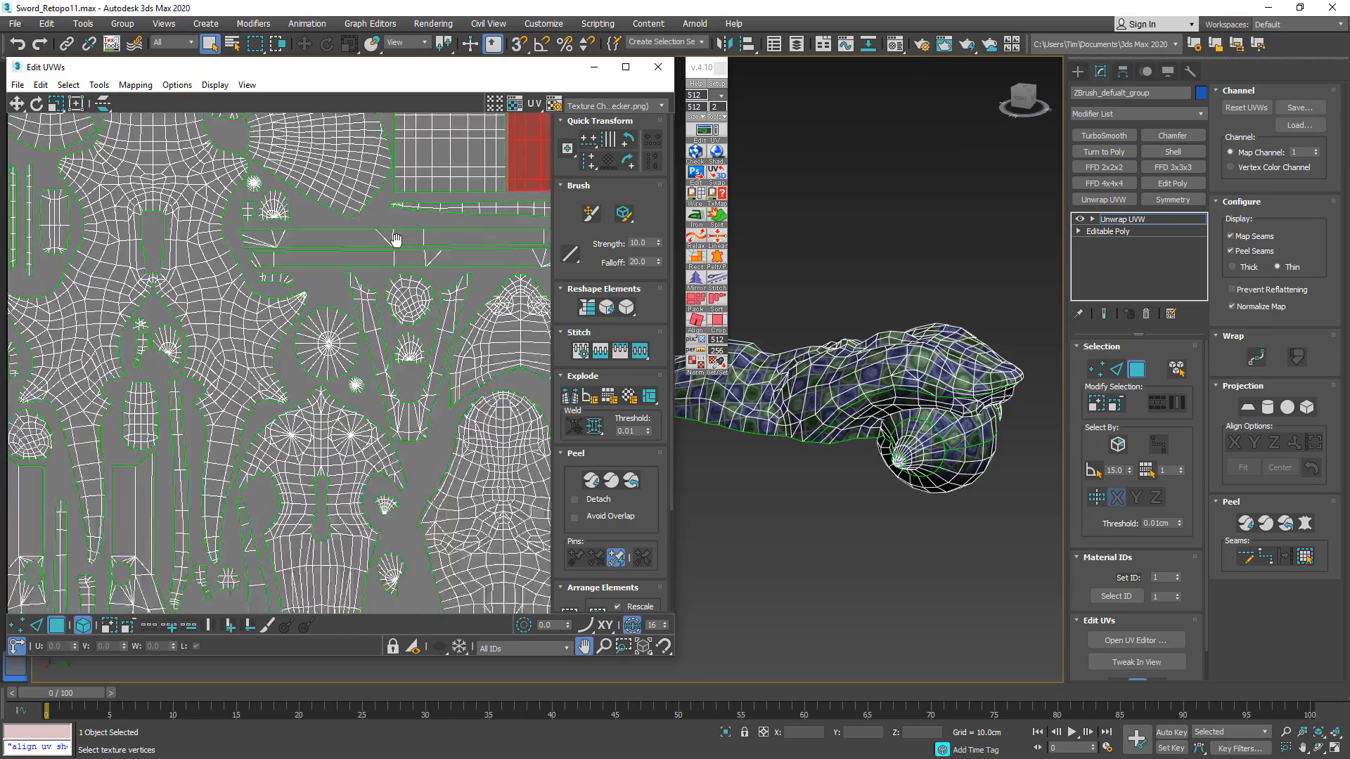
middle_click_drag(155, 408, 391, 175)
scroll(363, 383, "up", 2)
middle_click_drag(363, 323, 308, 318)
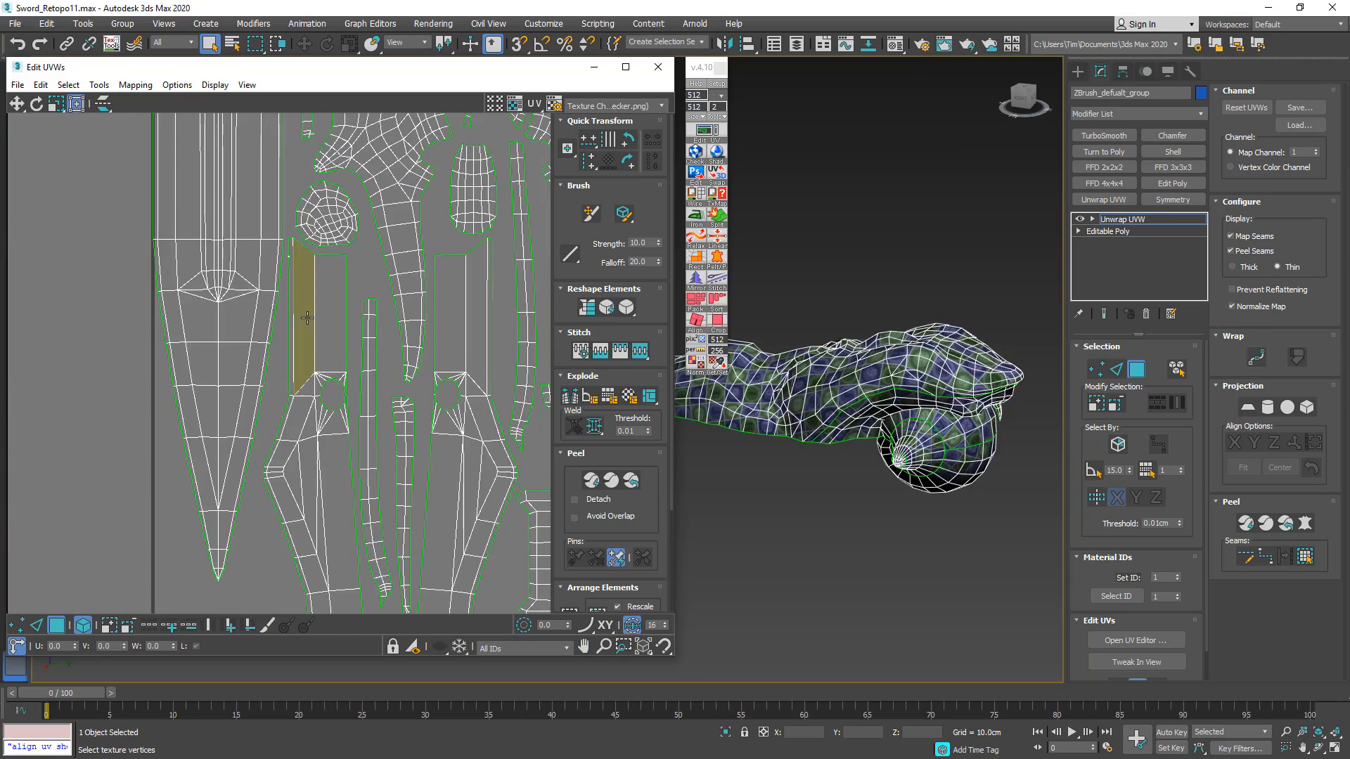
scroll(325, 219, "up", 2)
left_click(322, 294)
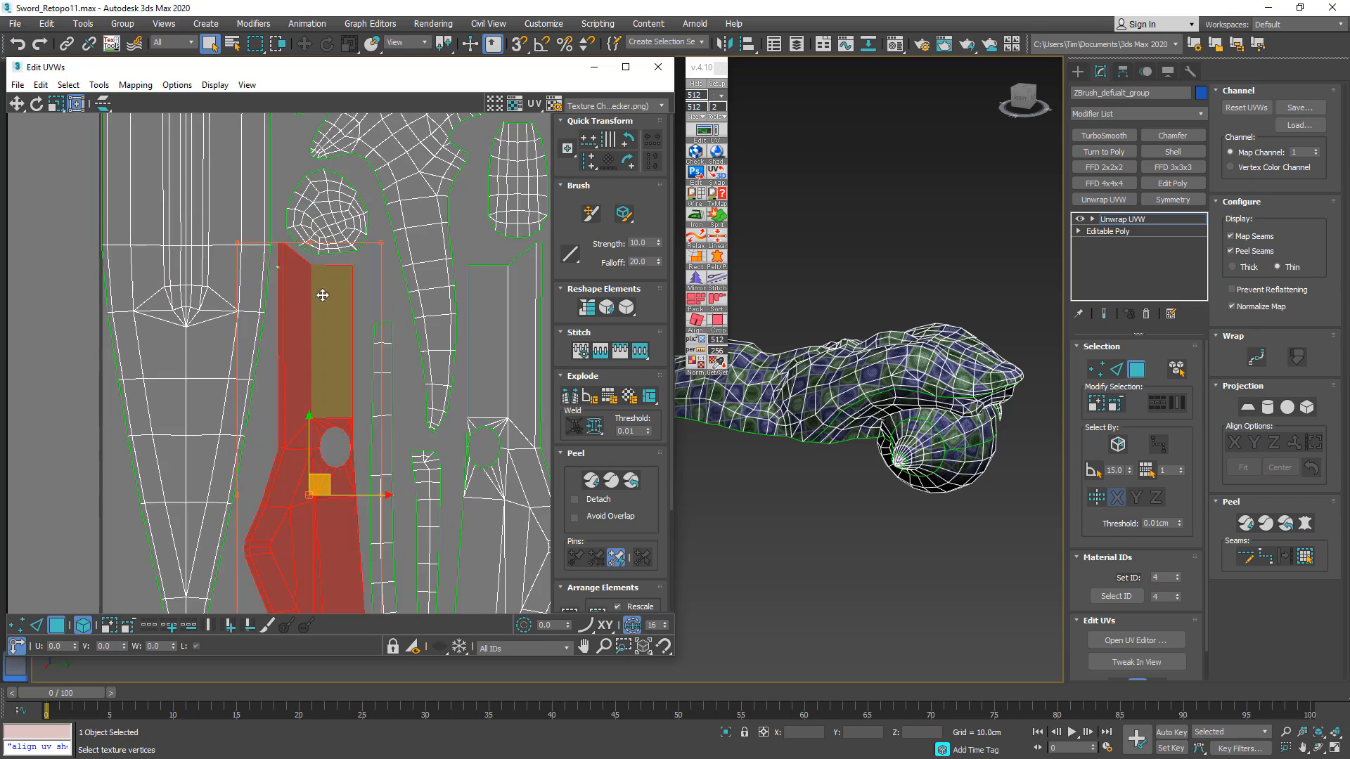
scroll(279, 267, "up", 2)
left_click(279, 281)
scroll(280, 281, "up", 4)
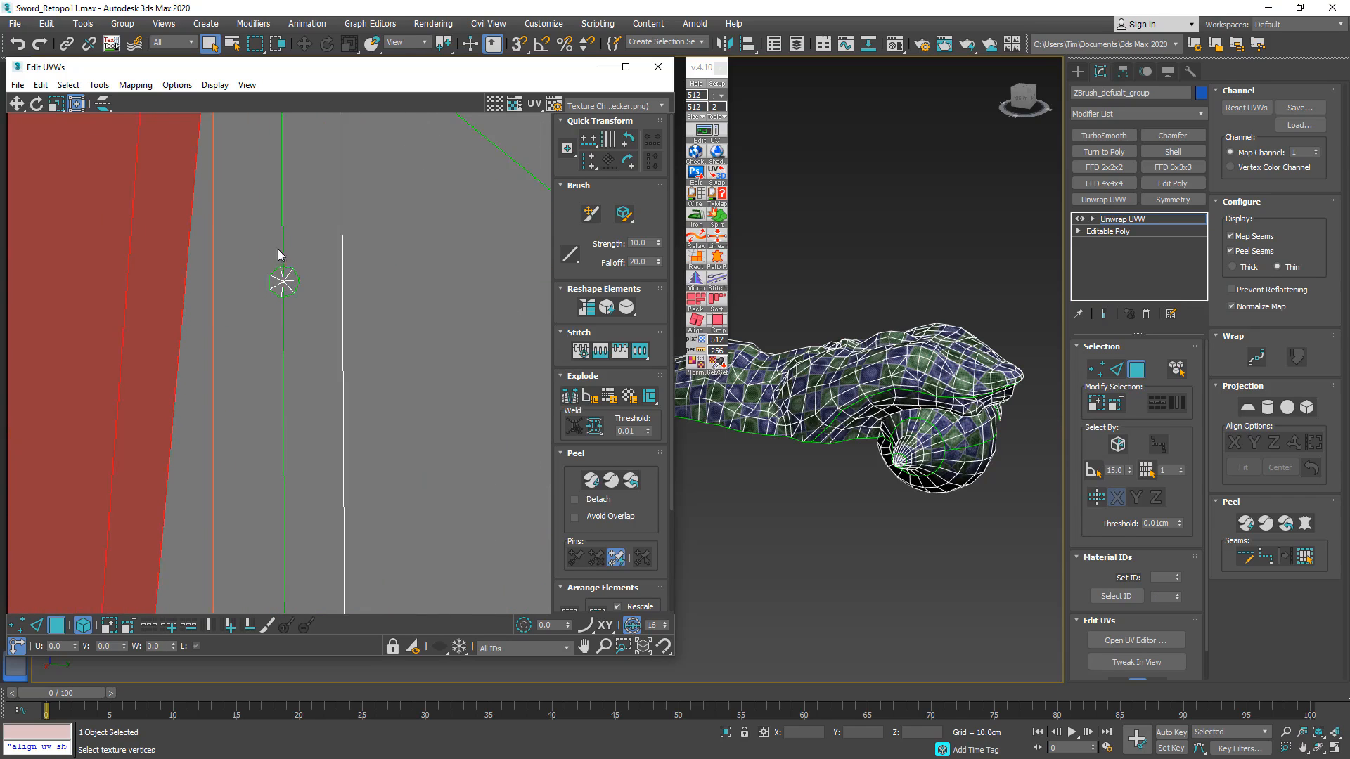
left_click(282, 279)
scroll(282, 280, "down", 1)
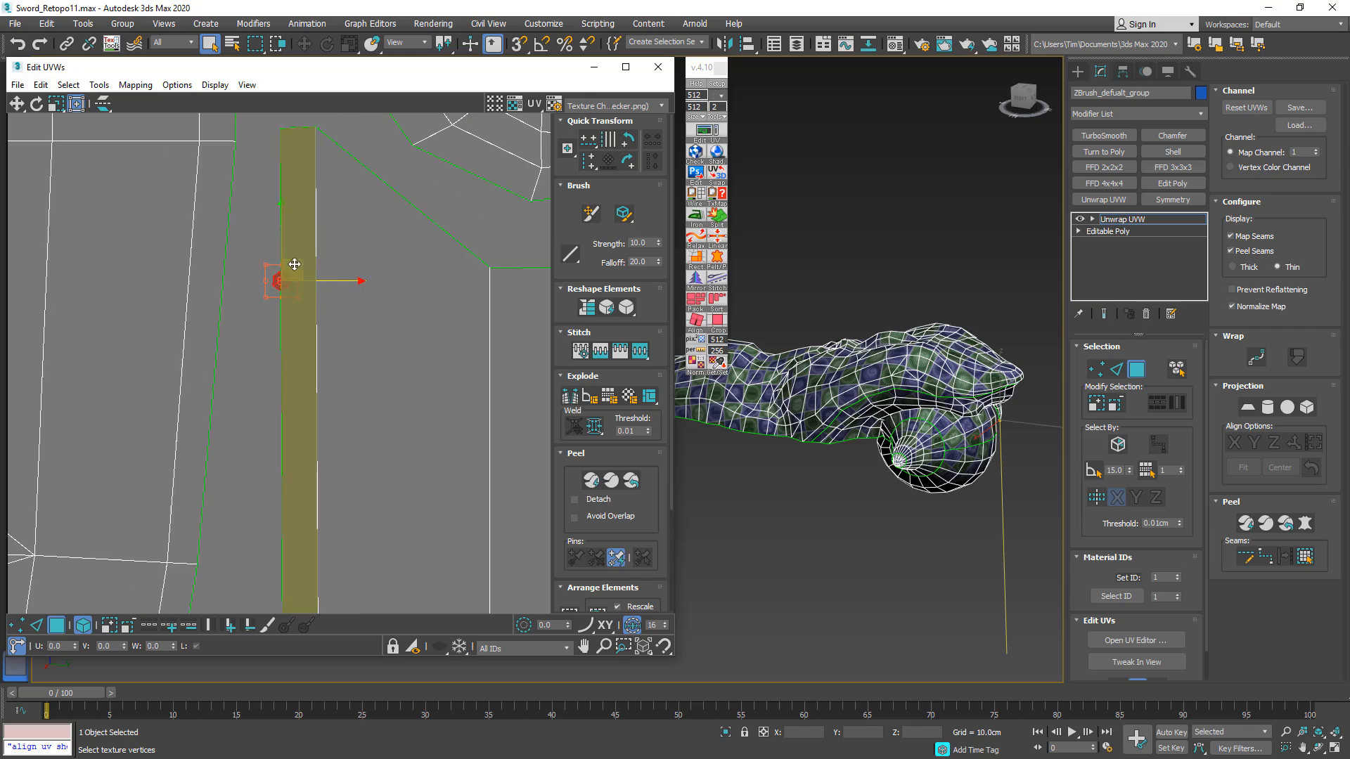
left_click_drag(293, 265, 265, 327)
scroll(266, 328, "down", 1)
middle_click_drag(266, 328, 265, 489)
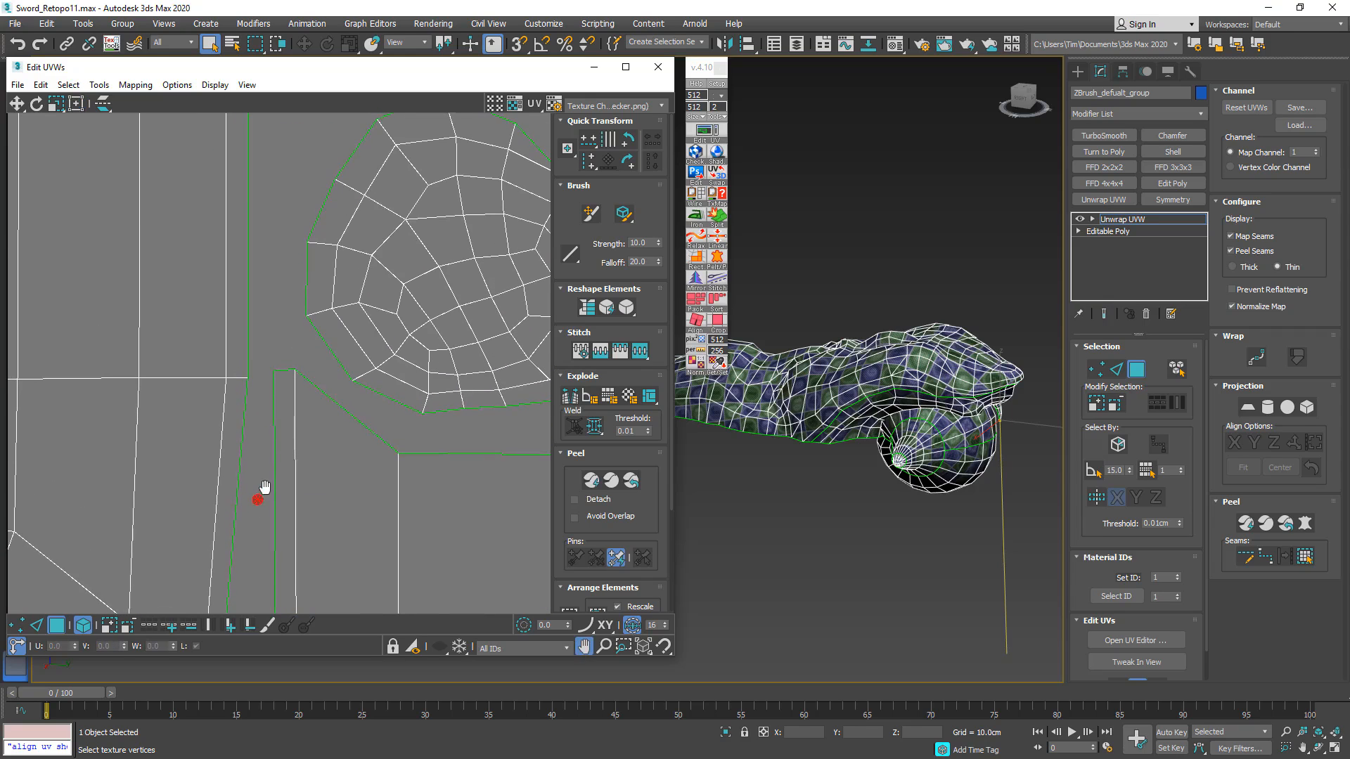
left_click_drag(266, 489, 300, 146)
- Move the round shell above the first guard shell by about 0.01 in U and 0.004 in V
scroll(303, 151, "down", 3)
middle_click_drag(353, 438, 295, 186)
middle_click_drag(355, 513, 350, 320)
left_click(301, 408)
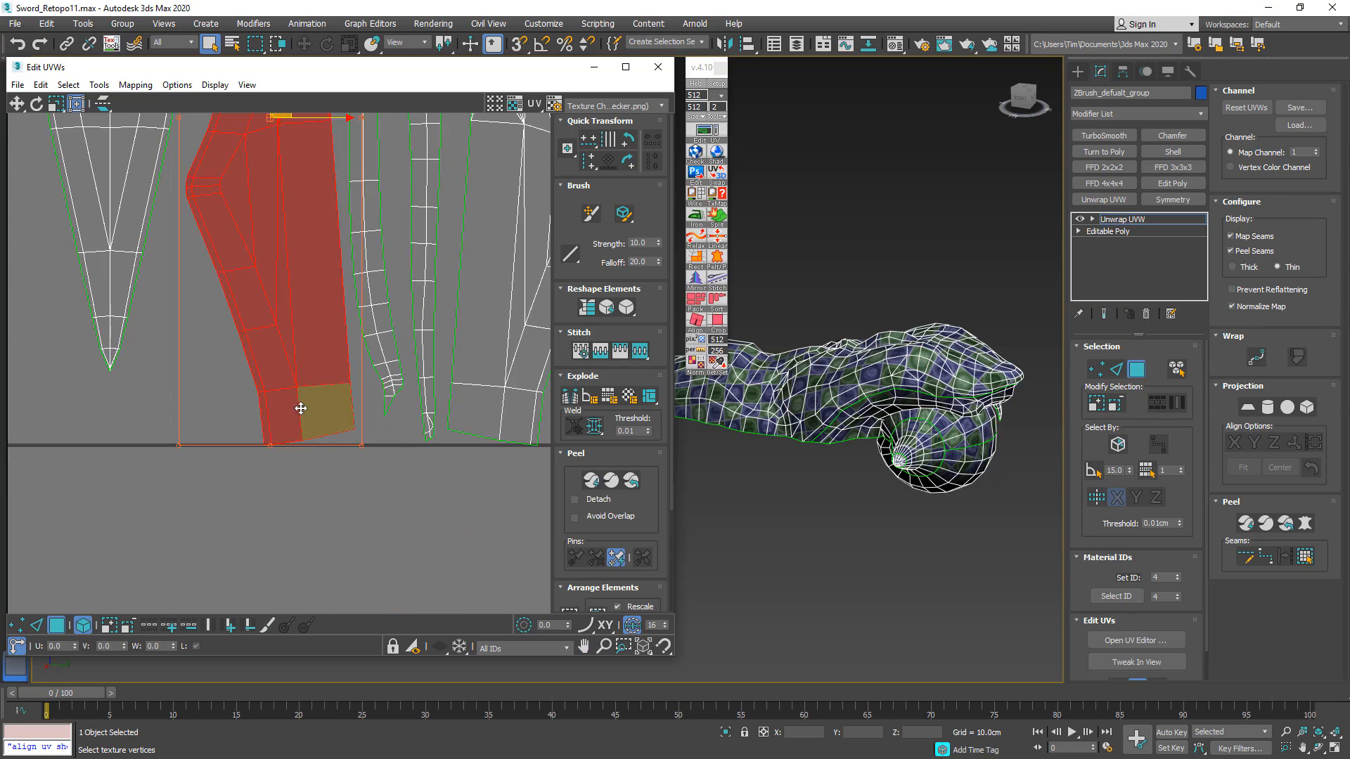
mouse_move(284, 399)
middle_mouse_down()
mouse_move(296, 526)
mouse_move(296, 431)
mouse_move(142, 518)
middle_mouse_up()
mouse_move(156, 352)
middle_mouse_down()
mouse_move(177, 517)
mouse_move(206, 427)
mouse_move(249, 594)
middle_mouse_up()
left_click(251, 231)
left_click_drag(251, 231, 256, 228)
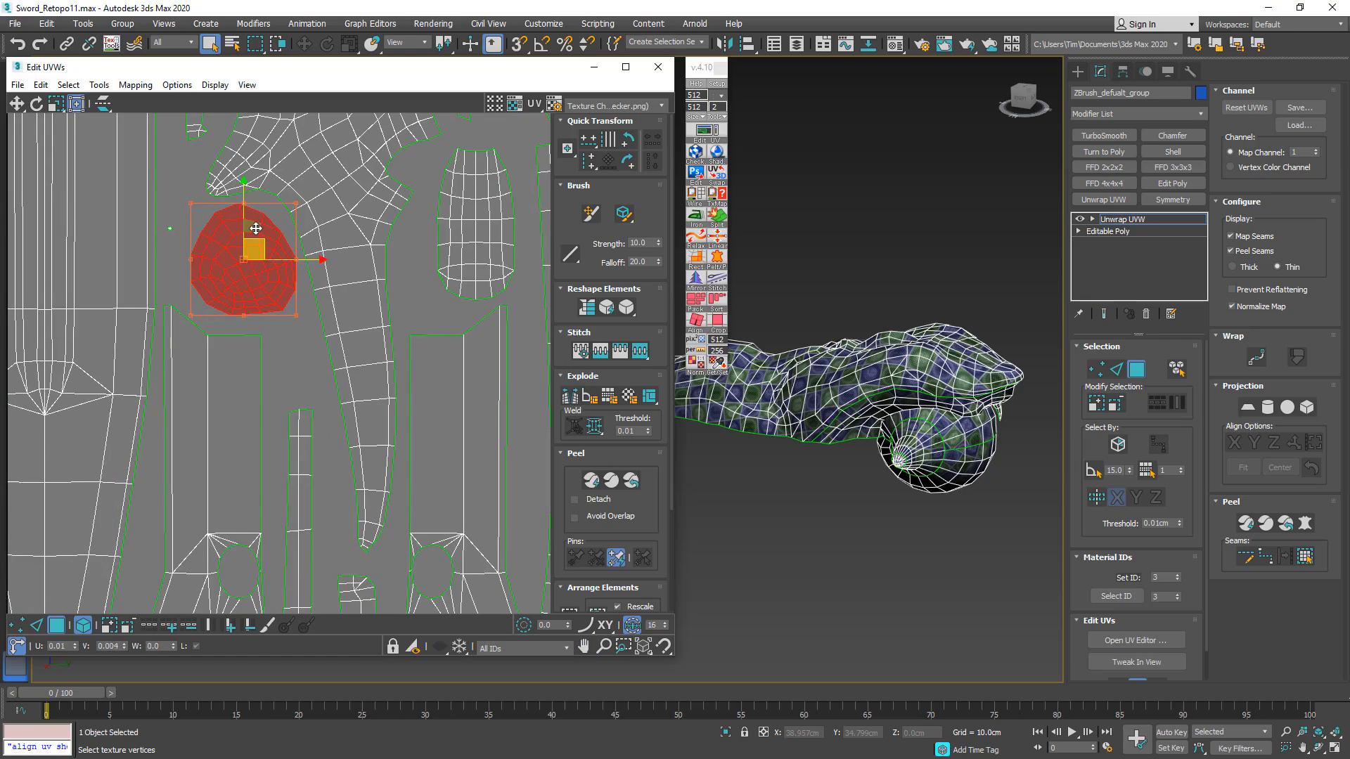
- Shift the first guard shell, just below the round shell, by about 0.001 in U and 0.005 in V
left_click(198, 361)
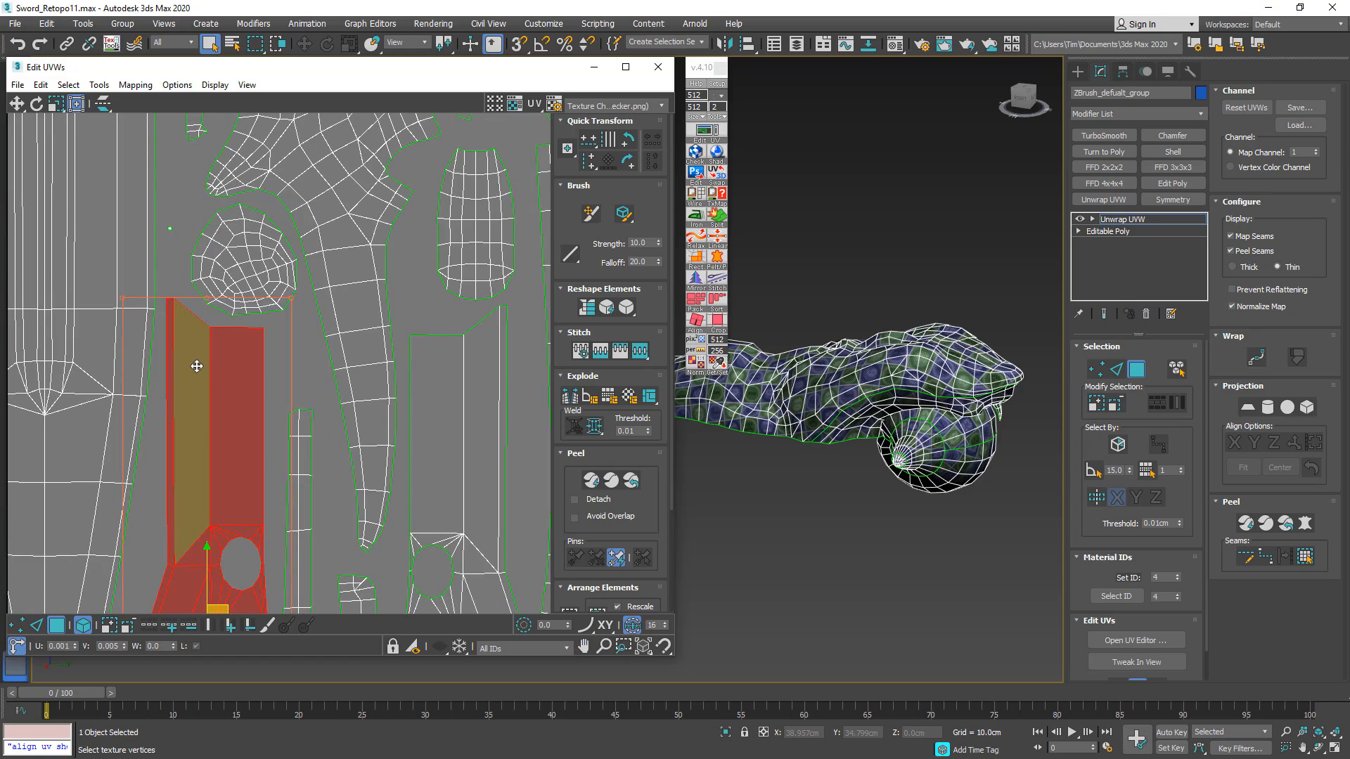
left_click_drag(197, 365, 197, 364)
middle_click_drag(252, 509, 221, 145)
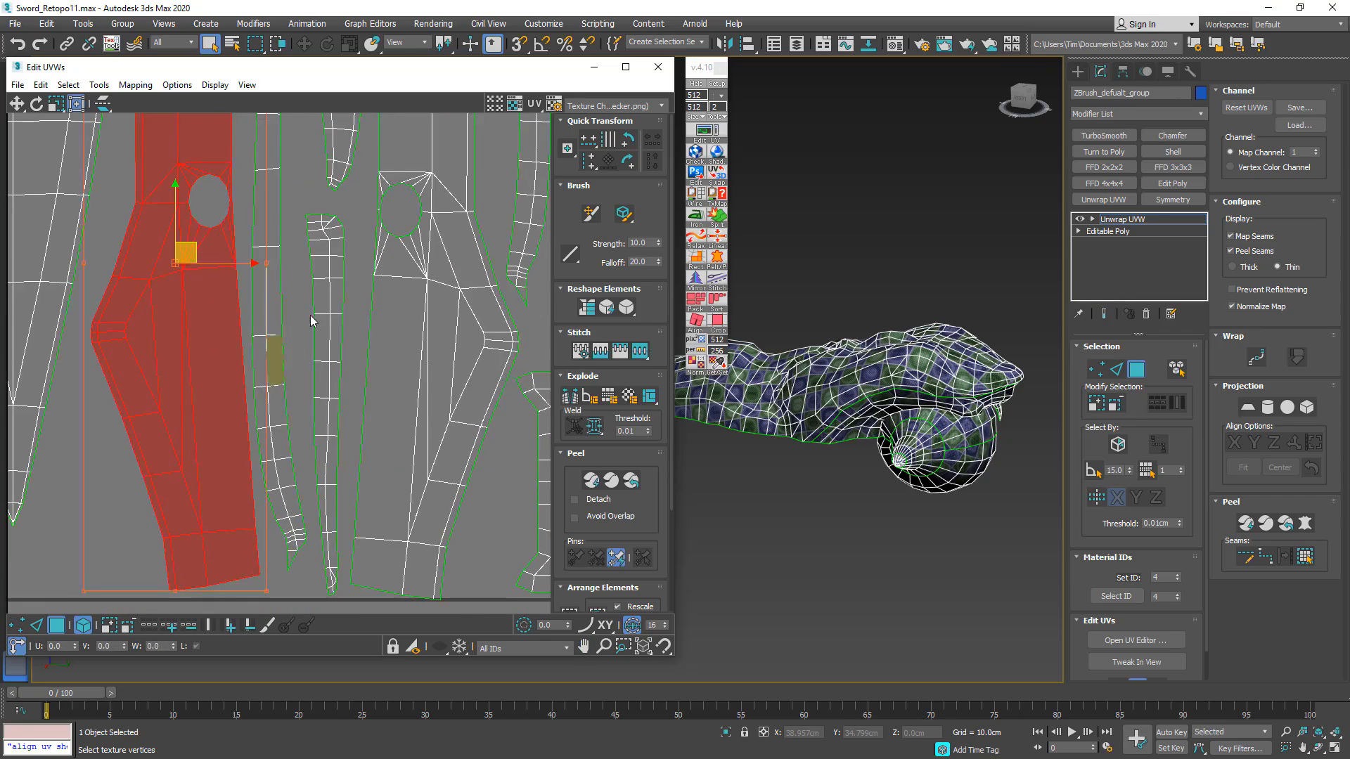
- Nudge the oval shell above the second, mirrored guard shell upward, and shift that guard shell about 0.001 in V
middle_click_drag(323, 296, 208, 566)
left_click(349, 323)
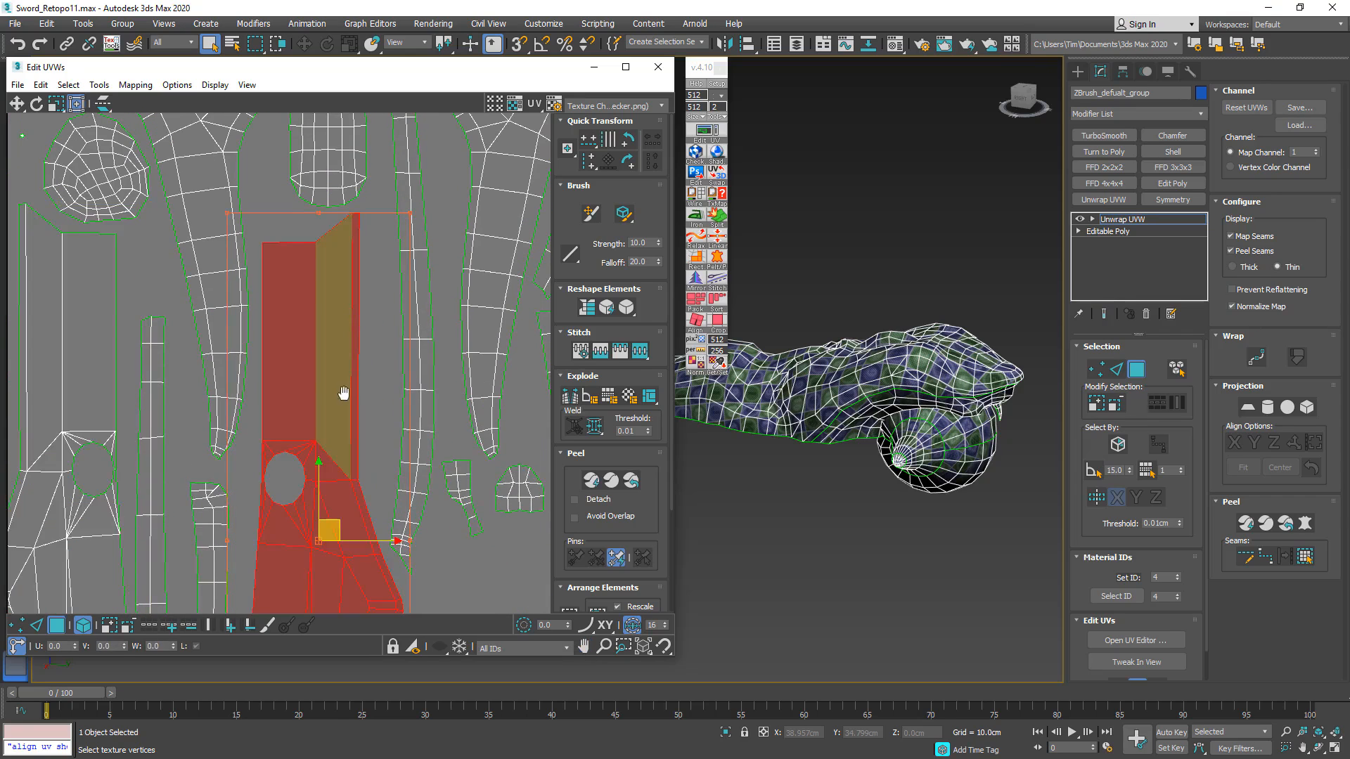
middle_click_drag(343, 393, 334, 291)
scroll(335, 292, "down", 1)
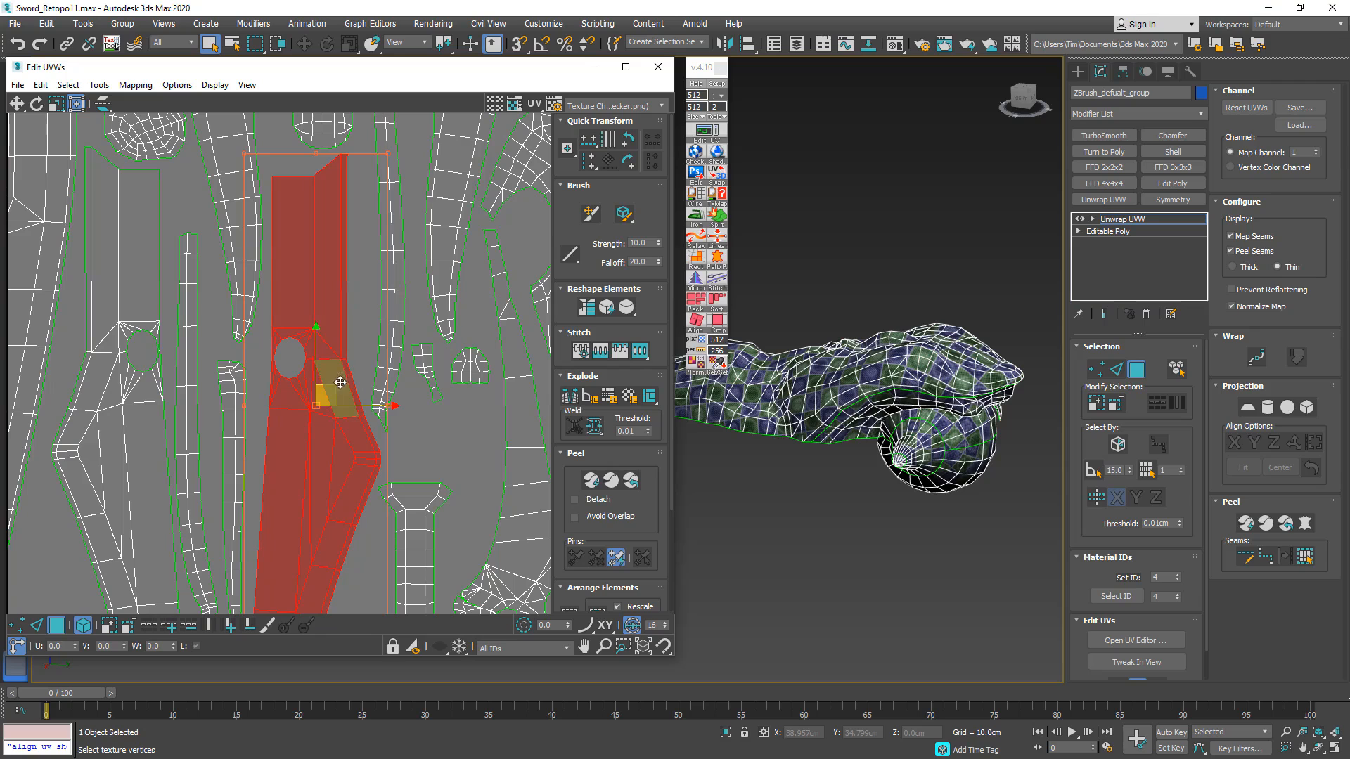
middle_click_drag(336, 161, 335, 438)
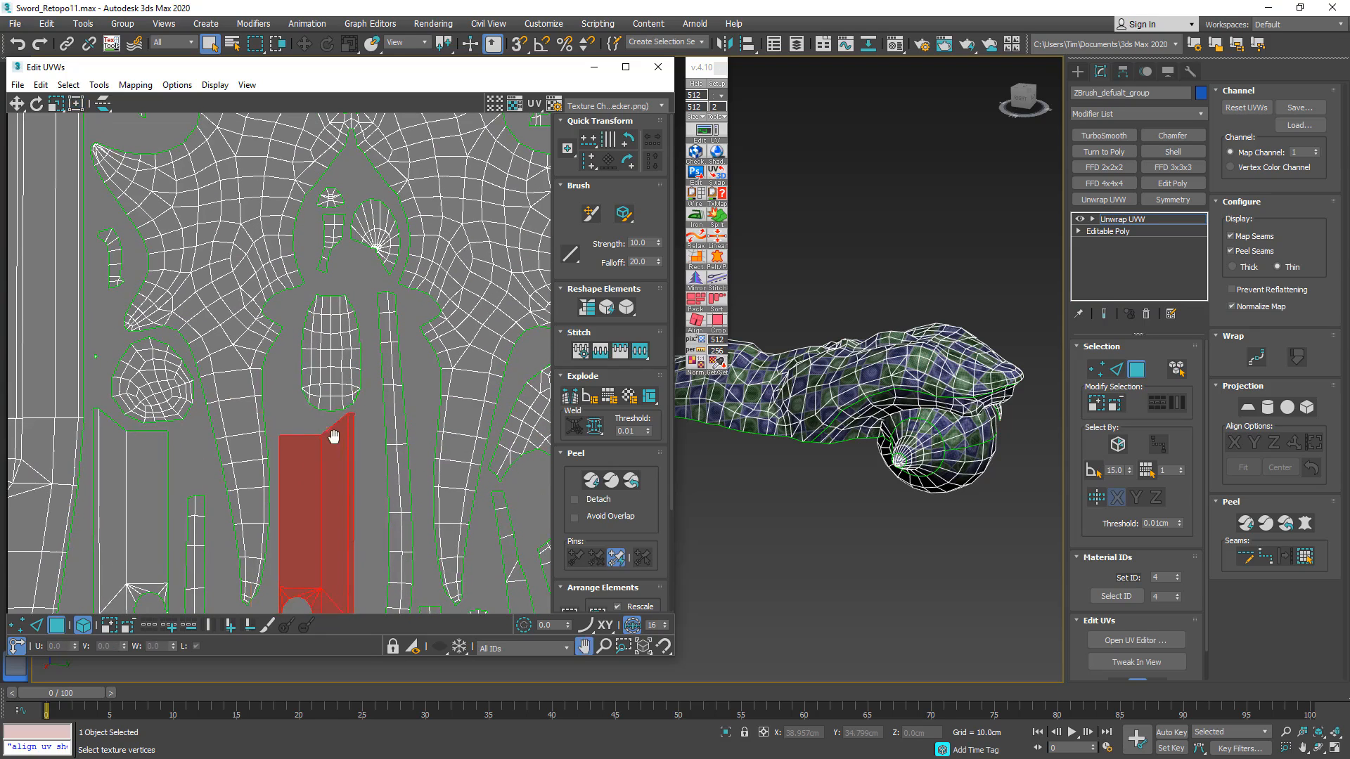
left_click(333, 313)
left_click_drag(333, 313, 334, 303)
middle_click_drag(332, 334, 348, 104)
left_click(340, 286)
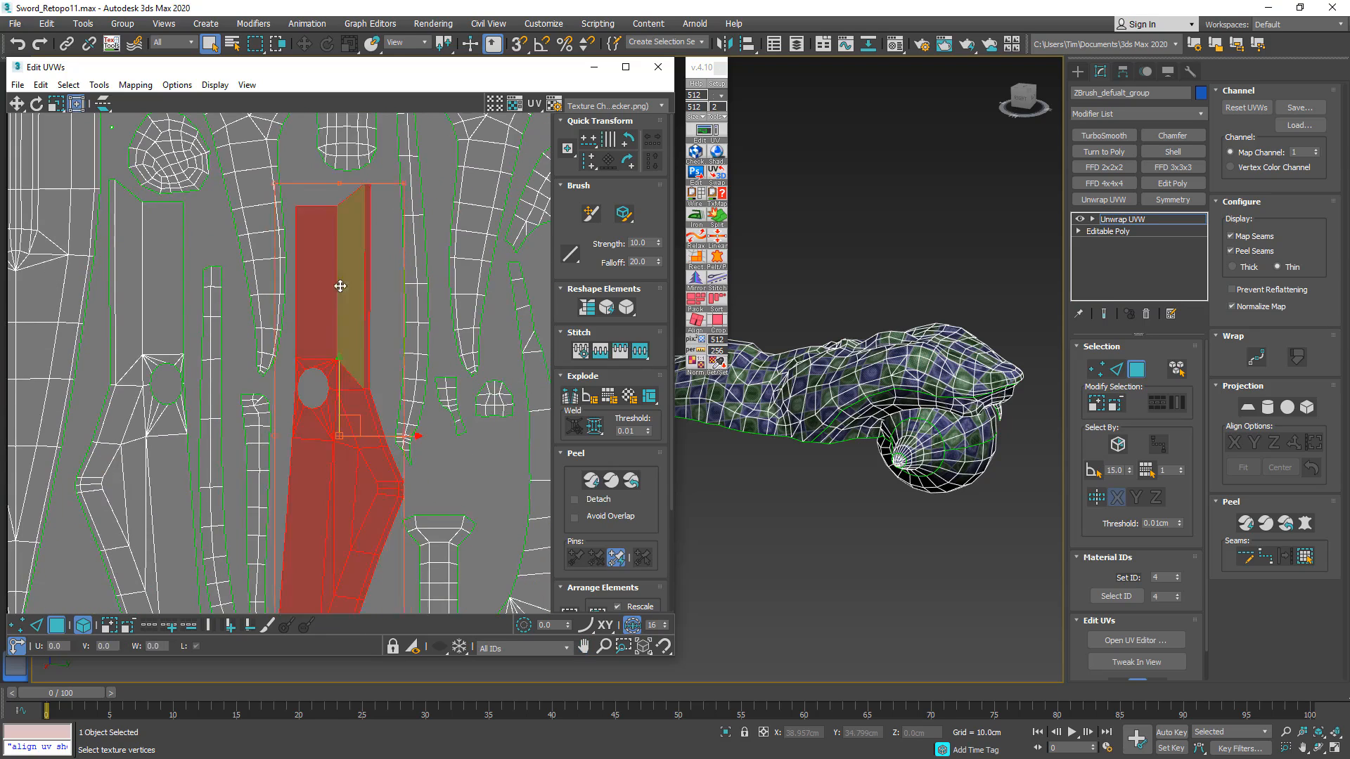
middle_click_drag(343, 358, 338, 233)
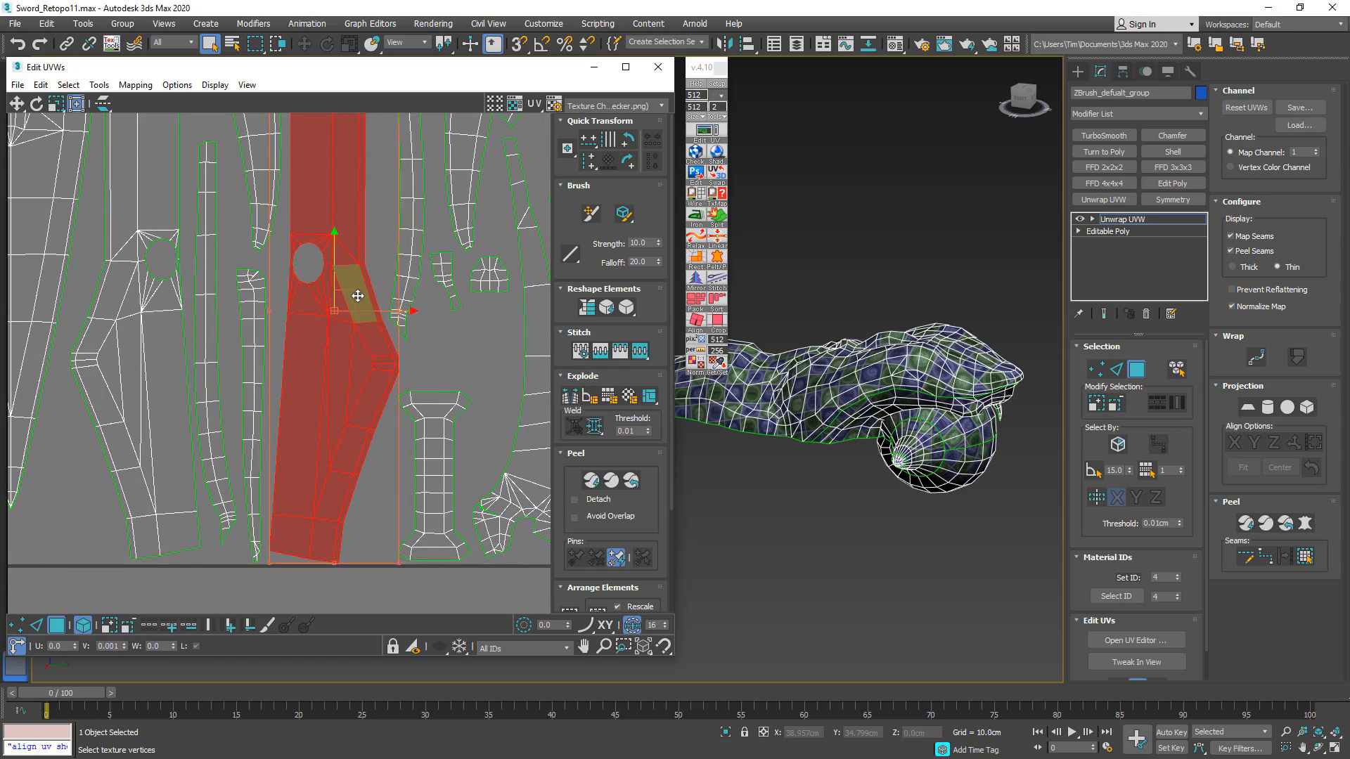
- Move the spool-shaped shell beside the second guard shell by about 0.016 in U and 0.035 in V, and deselect it
left_click(459, 332)
middle_click_drag(434, 418, 392, 361)
left_click_drag(391, 362, 427, 328)
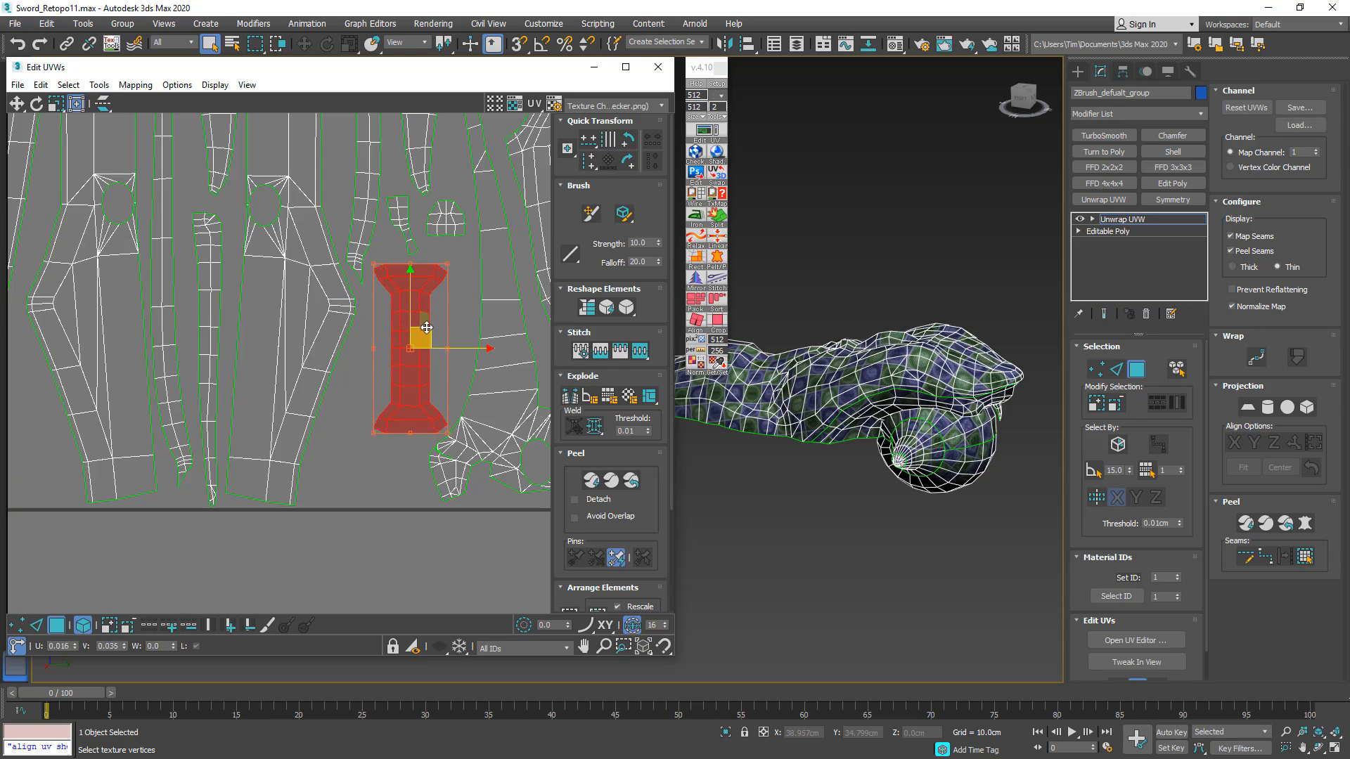
middle_click_drag(403, 245, 391, 271)
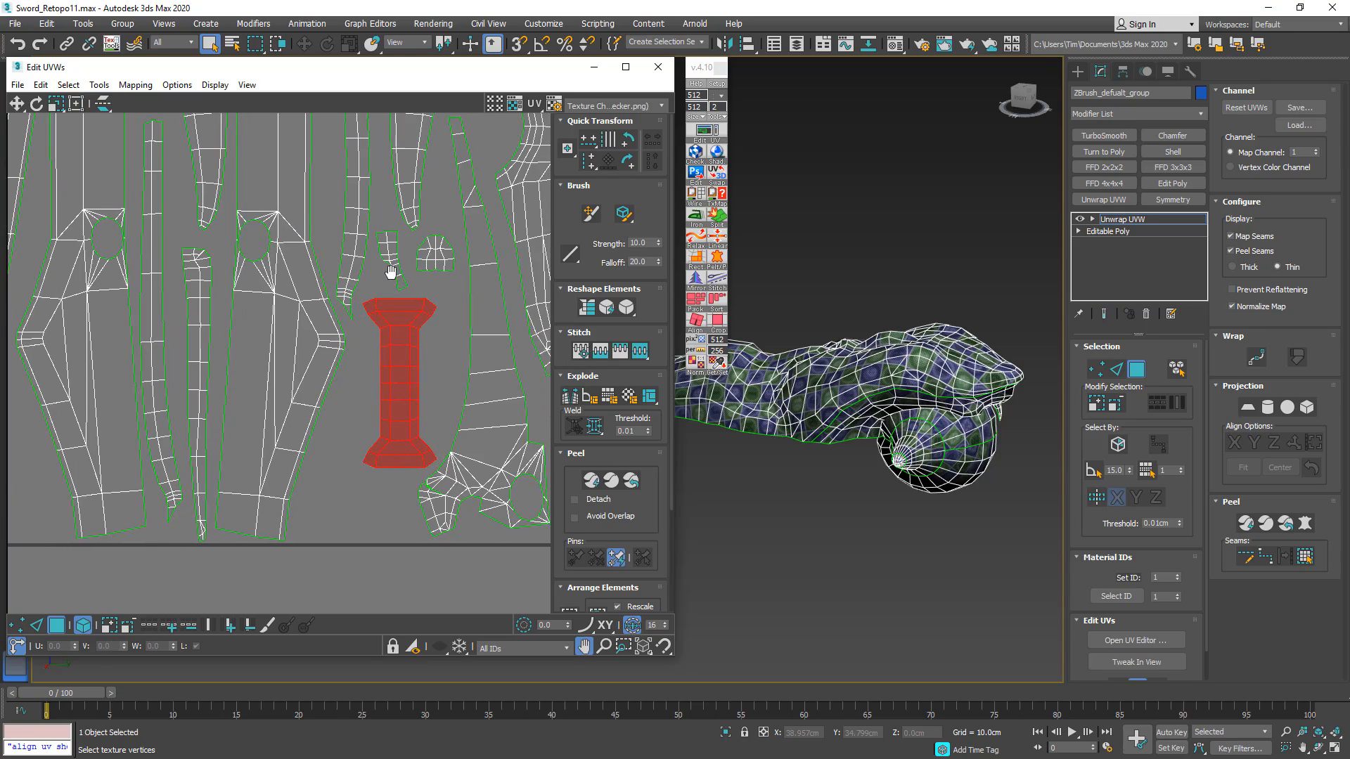
scroll(391, 272, "down", 4)
left_click(445, 449)
middle_click_drag(445, 449, 217, 593)
scroll(306, 366, "down", 4)
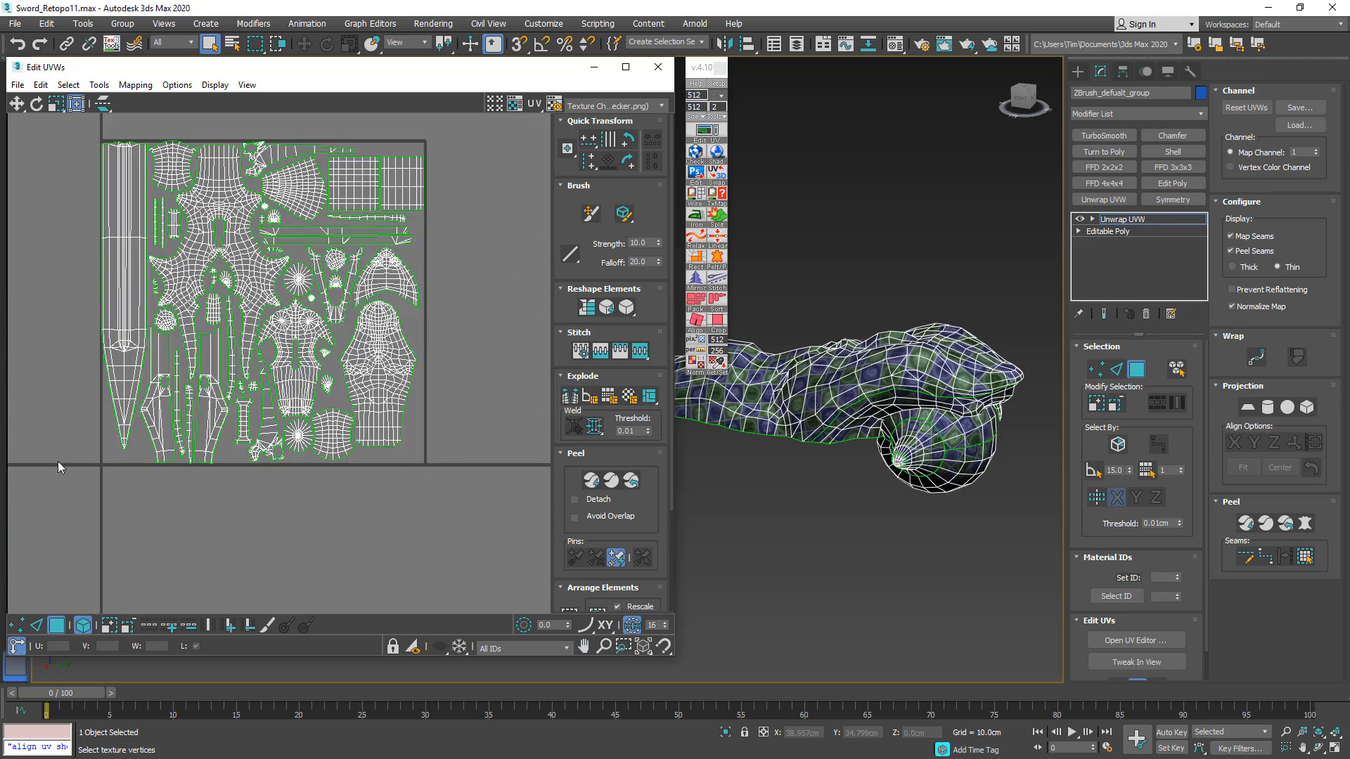
- Select all UV shells and examine their margin along the upper edge of the UV tile
key("ctrl+a")
scroll(242, 145, "up", 5)
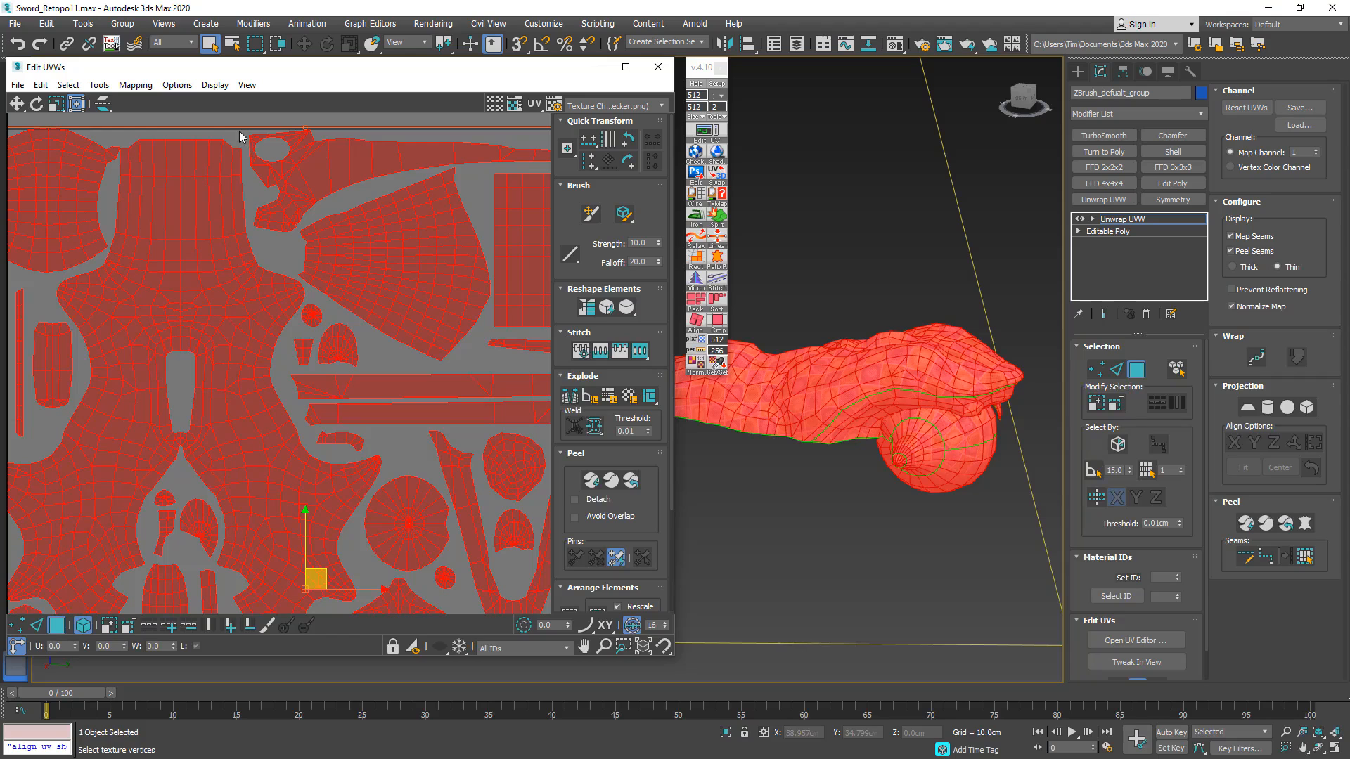
scroll(275, 121, "up", 4)
scroll(275, 121, "down", 3)
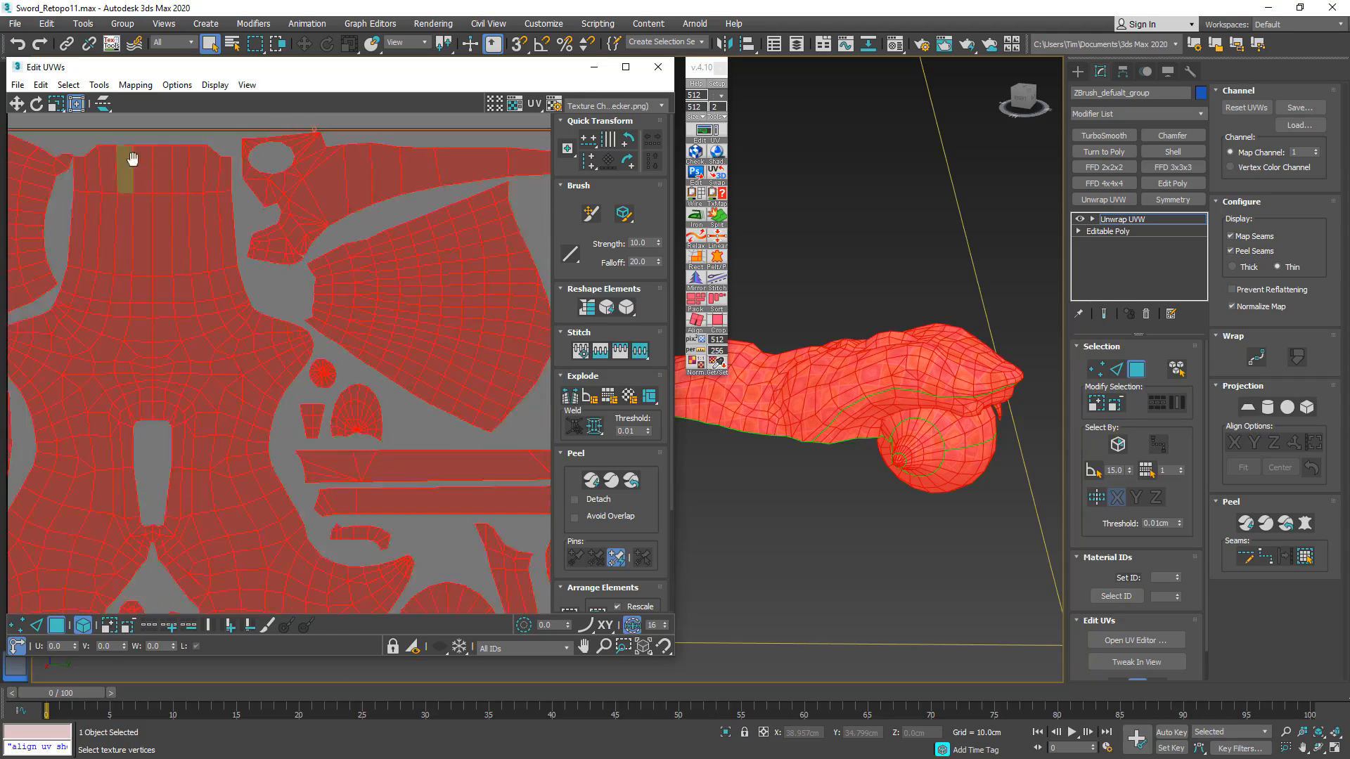
middle_click_drag(131, 160, 475, 225)
scroll(350, 188, "up", 2)
left_click(329, 240)
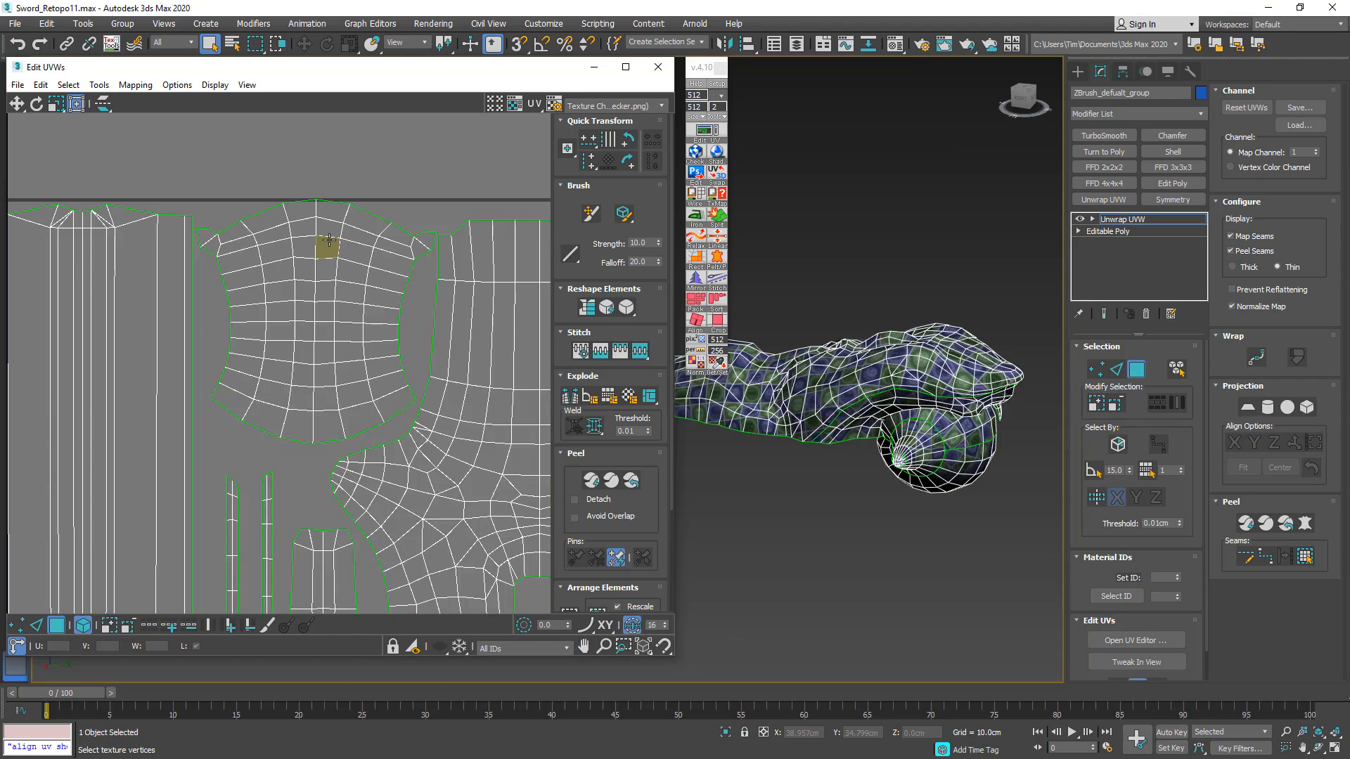
- Scale the shield-shaped shell beside the blade to about 97.66% in U and move it slightly down from the tile's upper edge
double_click(329, 240)
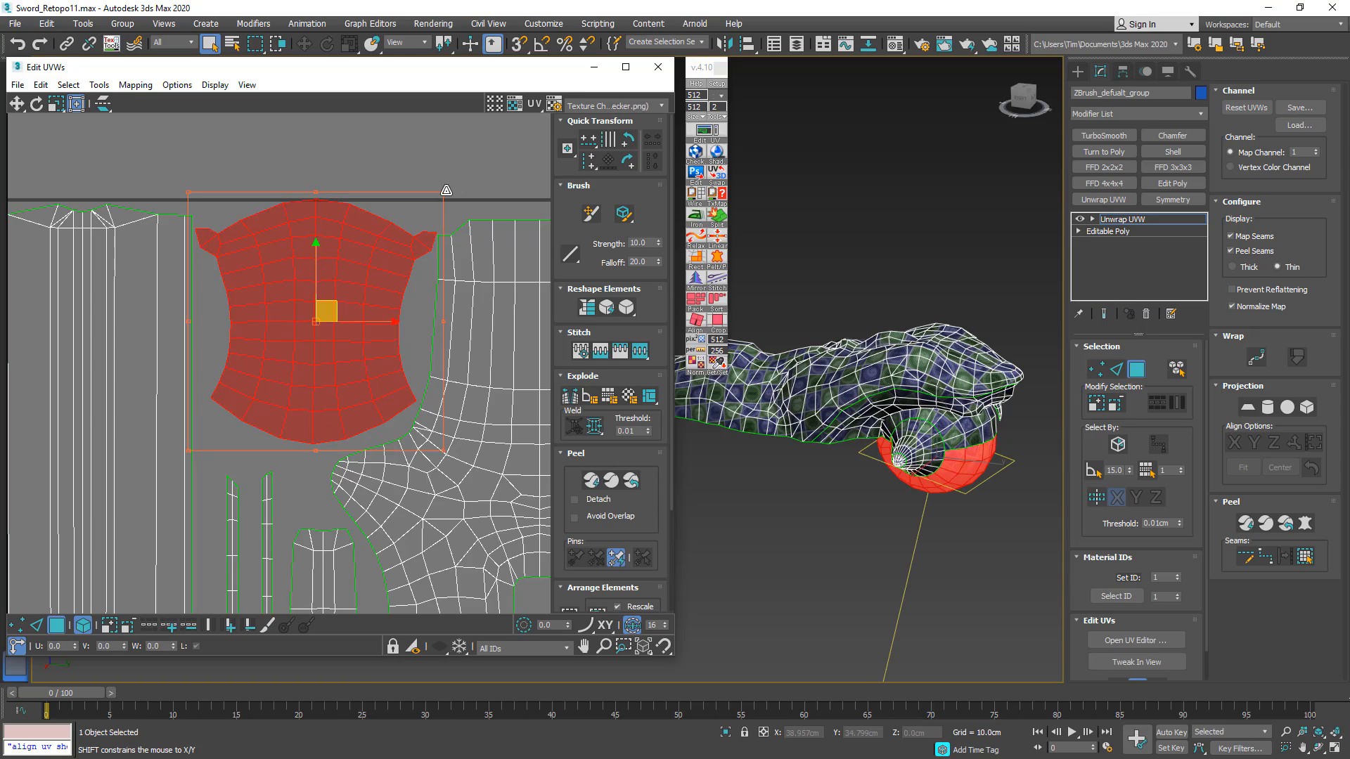
left_click_drag(447, 191, 447, 191)
left_click_drag(444, 202, 437, 192)
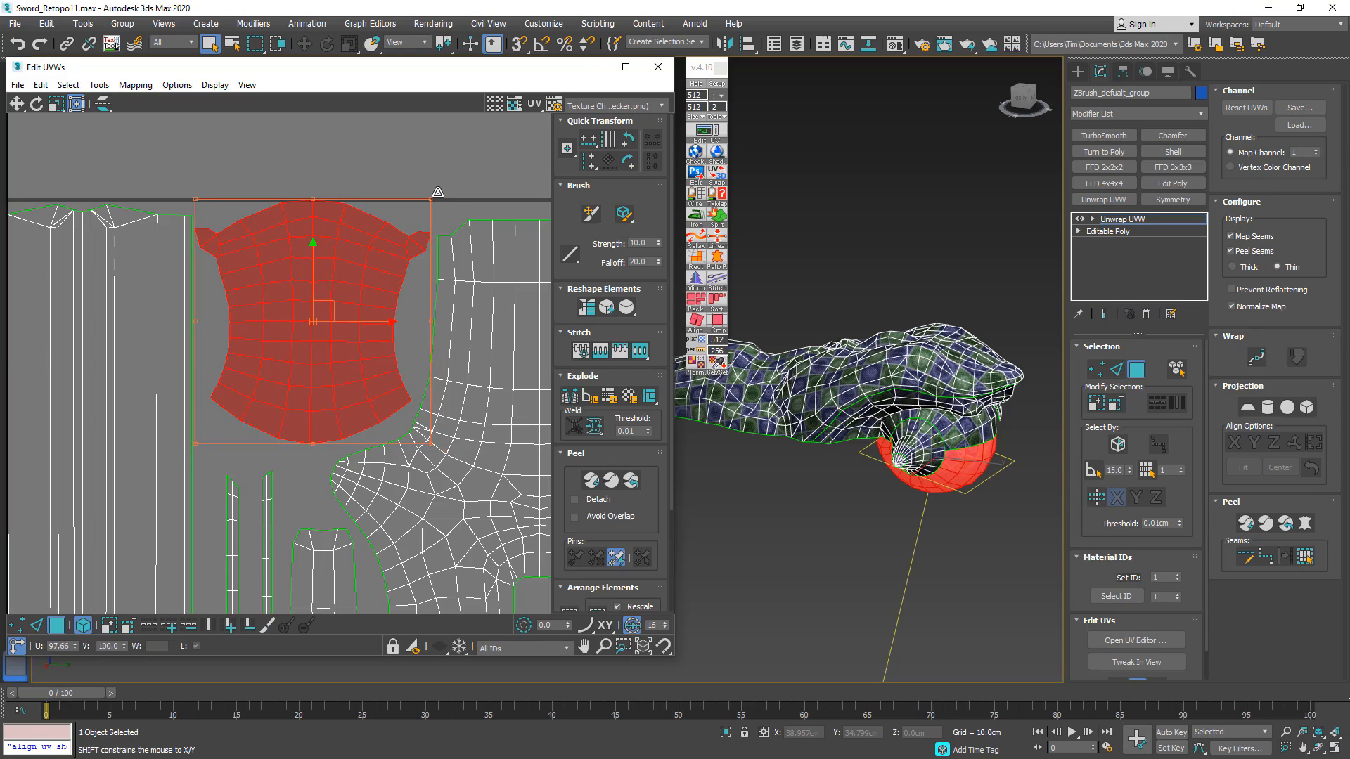
left_click_drag(332, 305, 333, 310)
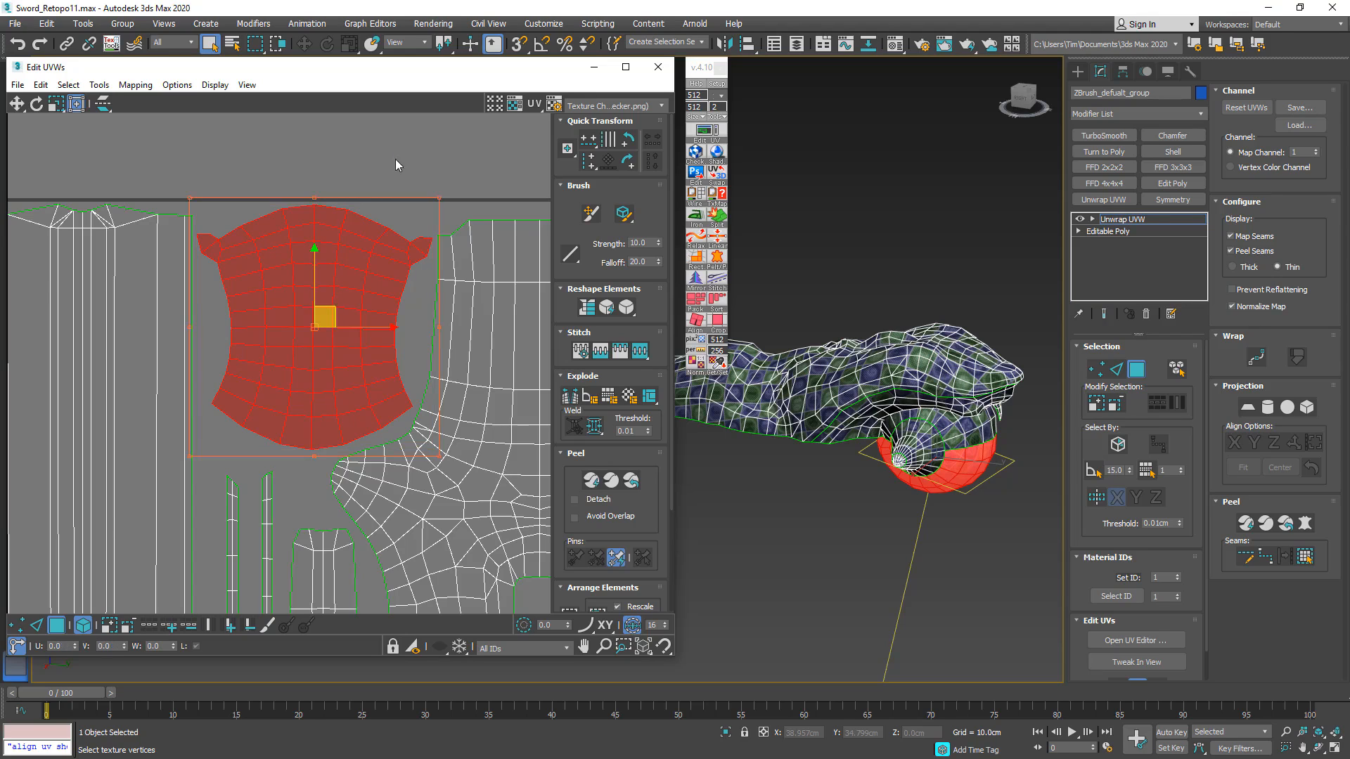
left_click(343, 183)
- Select the blade shell and examine its spacing to the tile edges and to the neighbouring shells
middle_click_drag(160, 217, 396, 211)
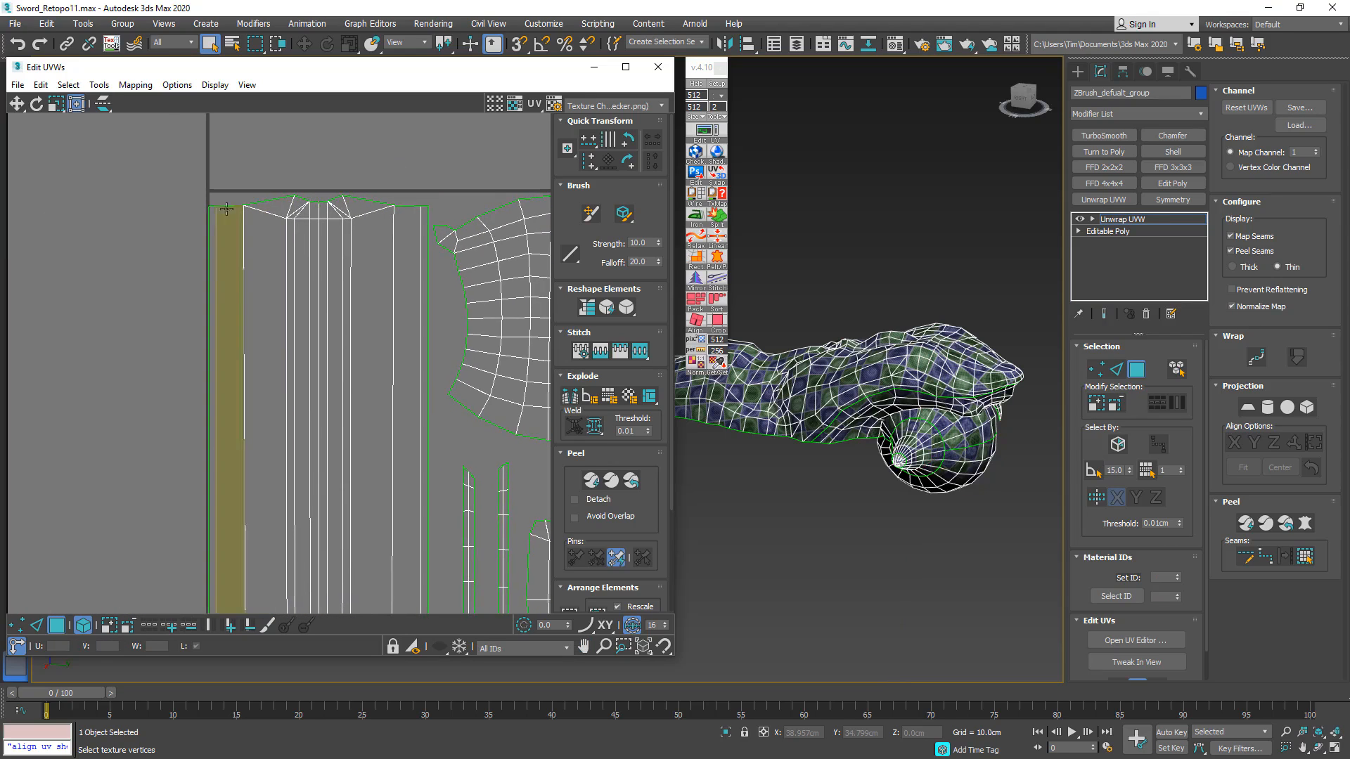
scroll(166, 204, "down", 4)
scroll(227, 269, "up", 5)
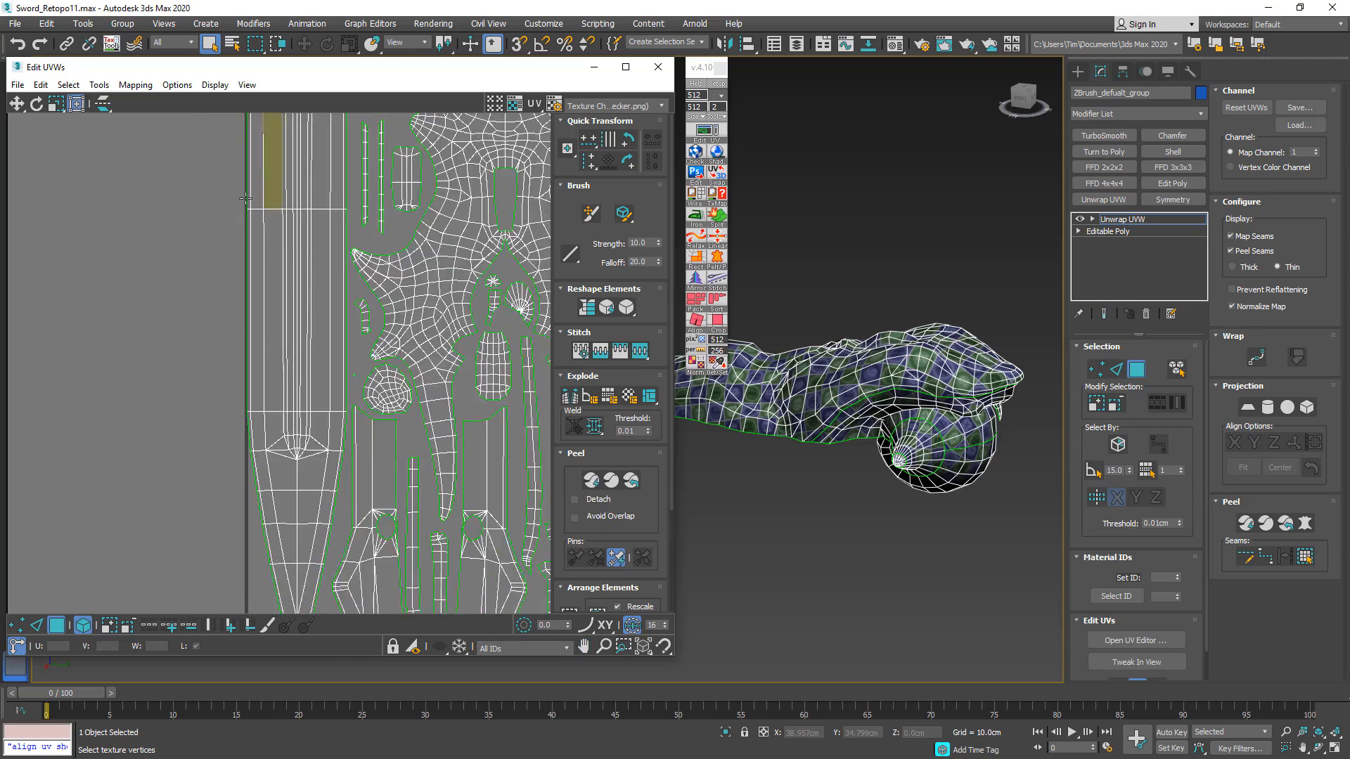
scroll(306, 201, "down", 4)
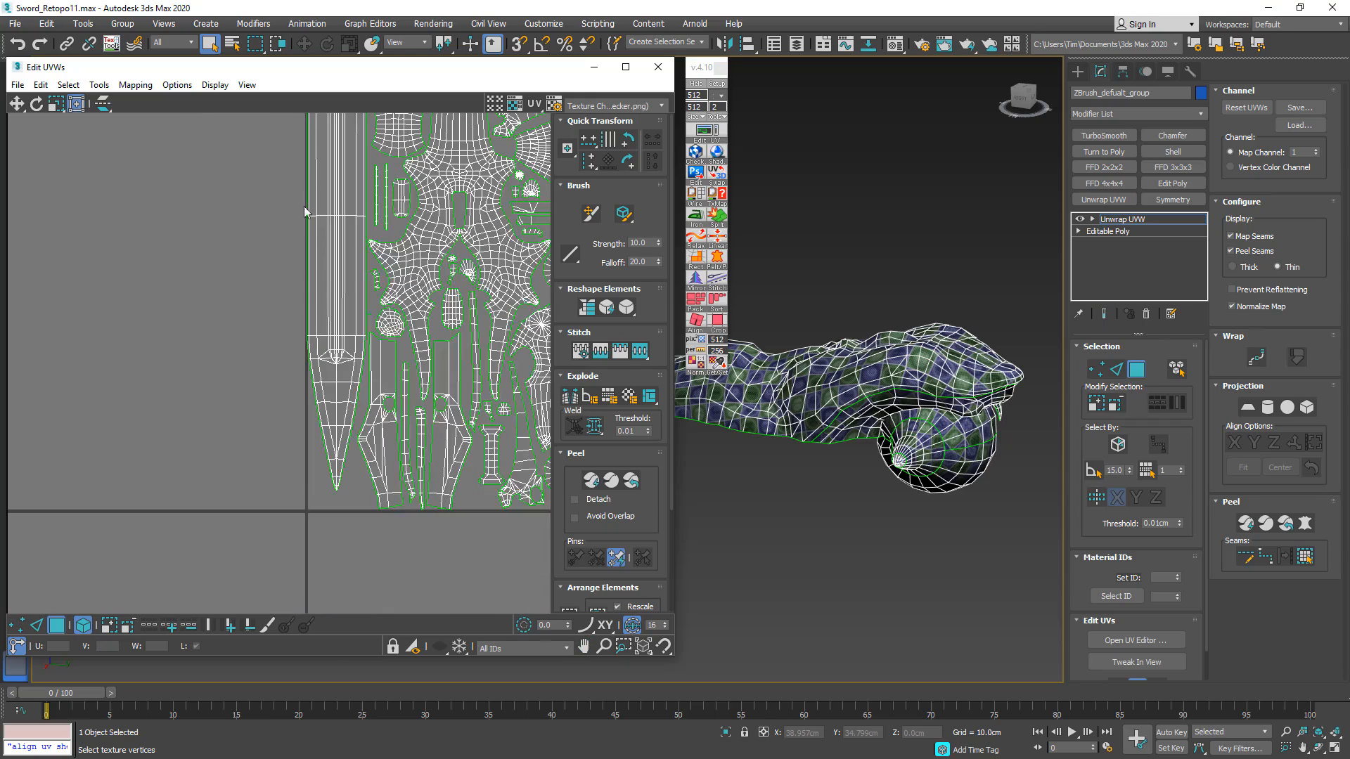
left_click(322, 279)
scroll(371, 292, "up", 3)
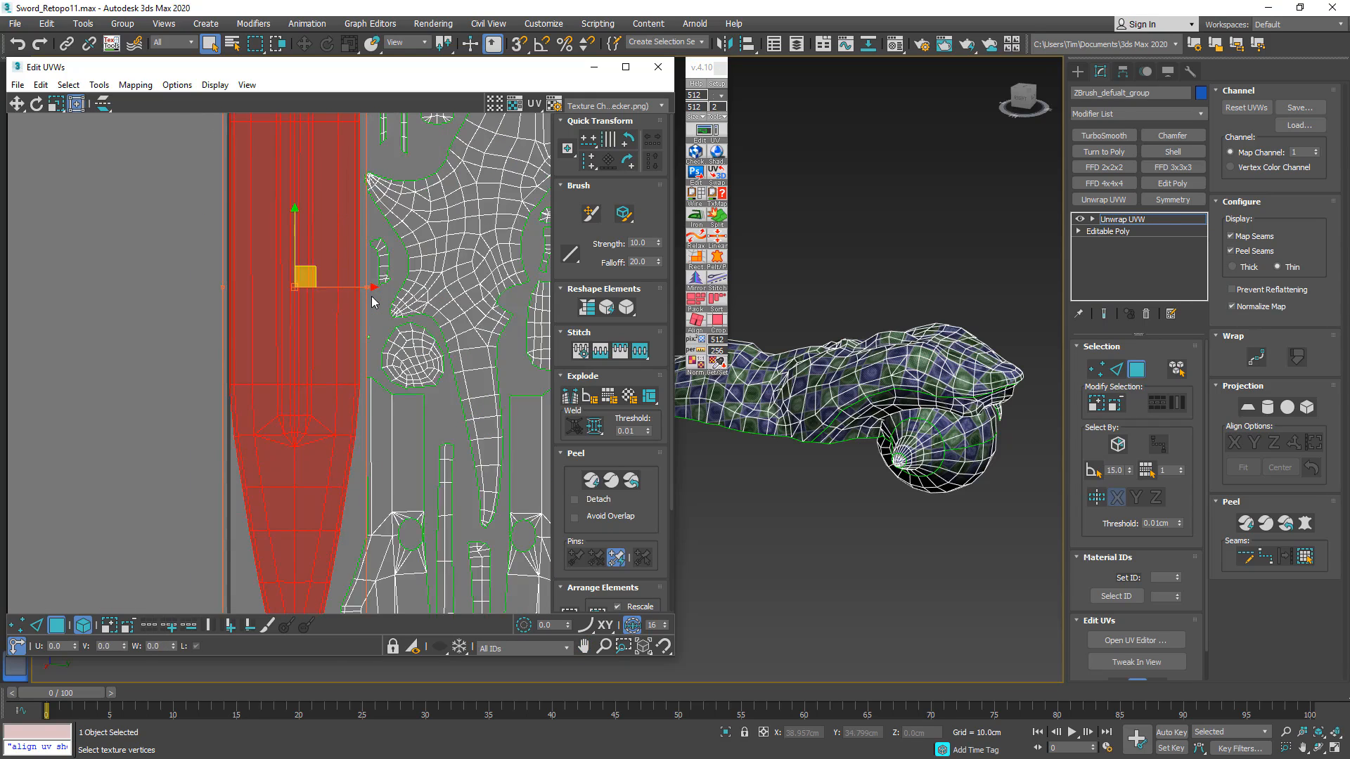
scroll(357, 289, "up", 3)
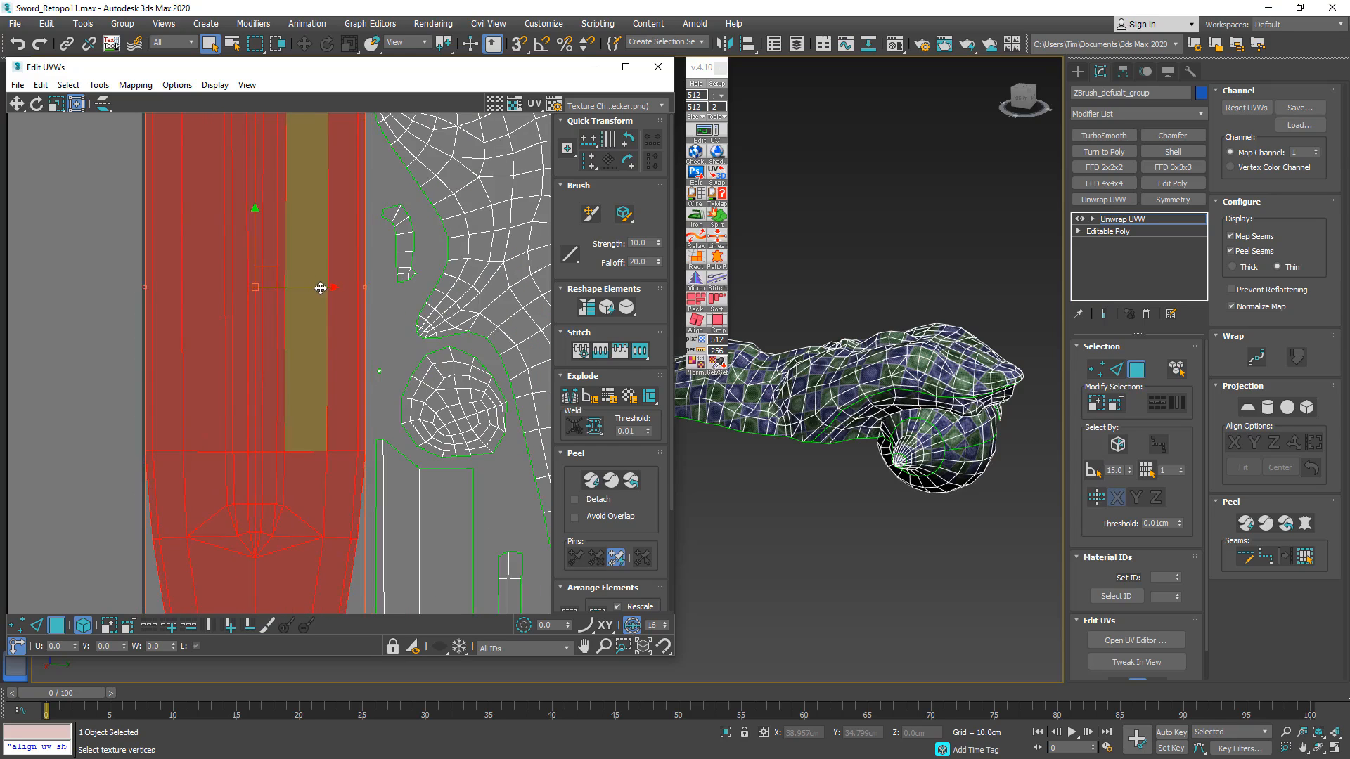
scroll(323, 281, "down", 2)
middle_click_drag(322, 265, 268, 506)
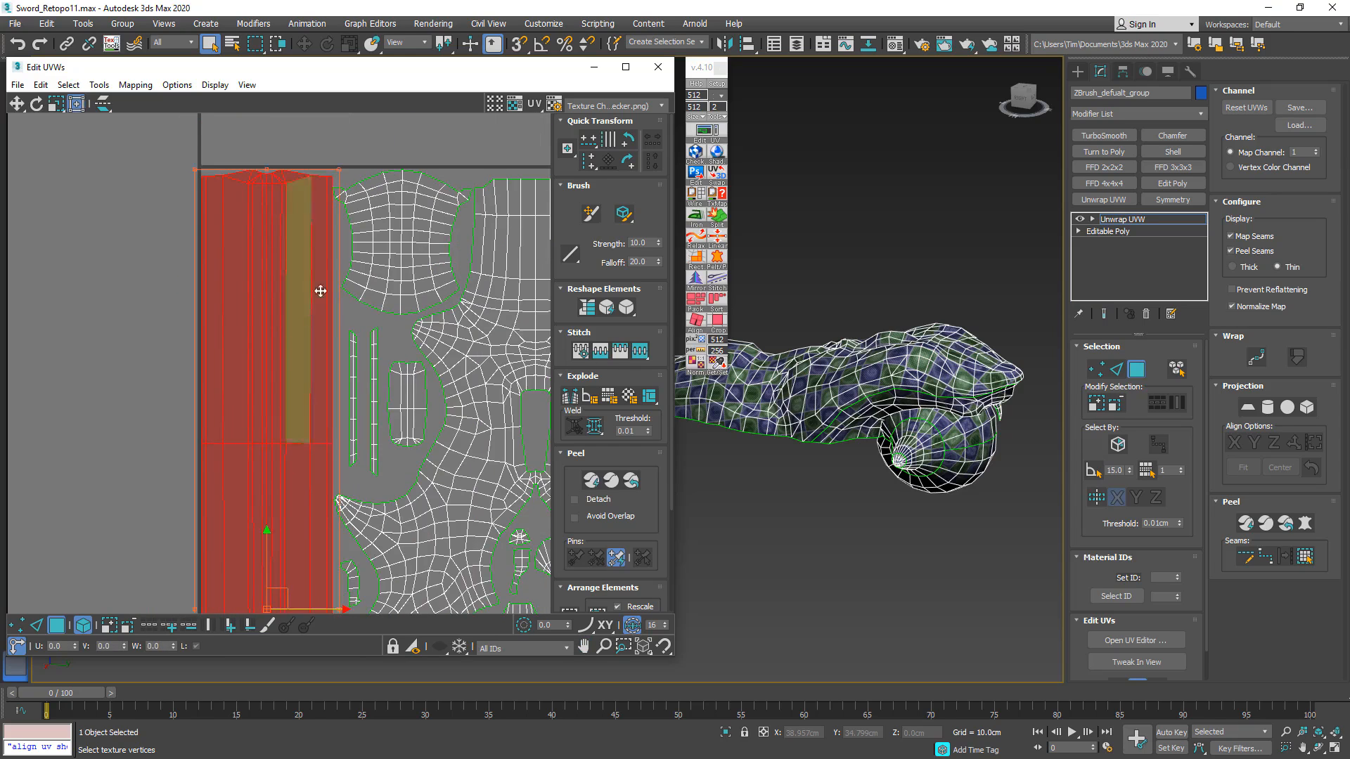
scroll(440, 199, "up", 2)
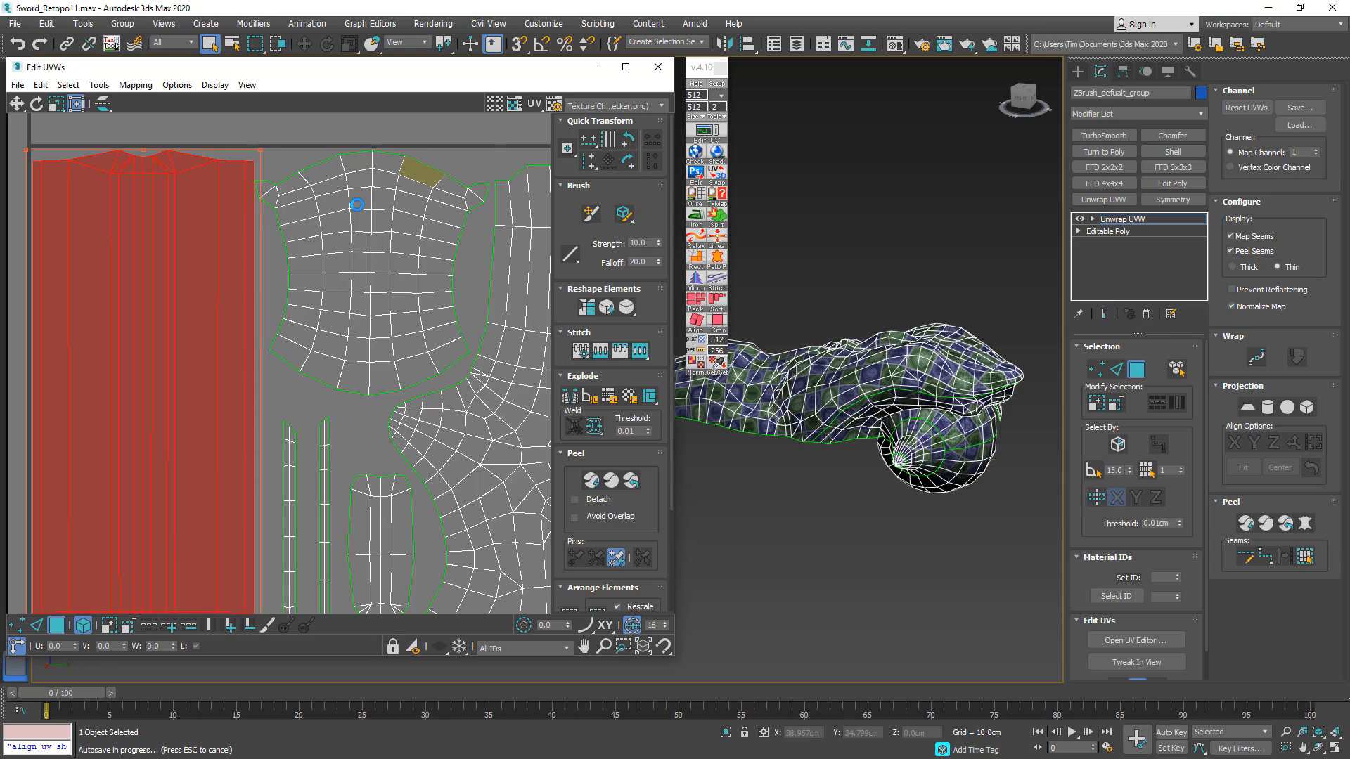
- Scale the shield-shaped shell beside the blade's upper end slightly narrower in U, pulling its blade-facing side inward
left_click(357, 205)
scroll(277, 180, "up", 2)
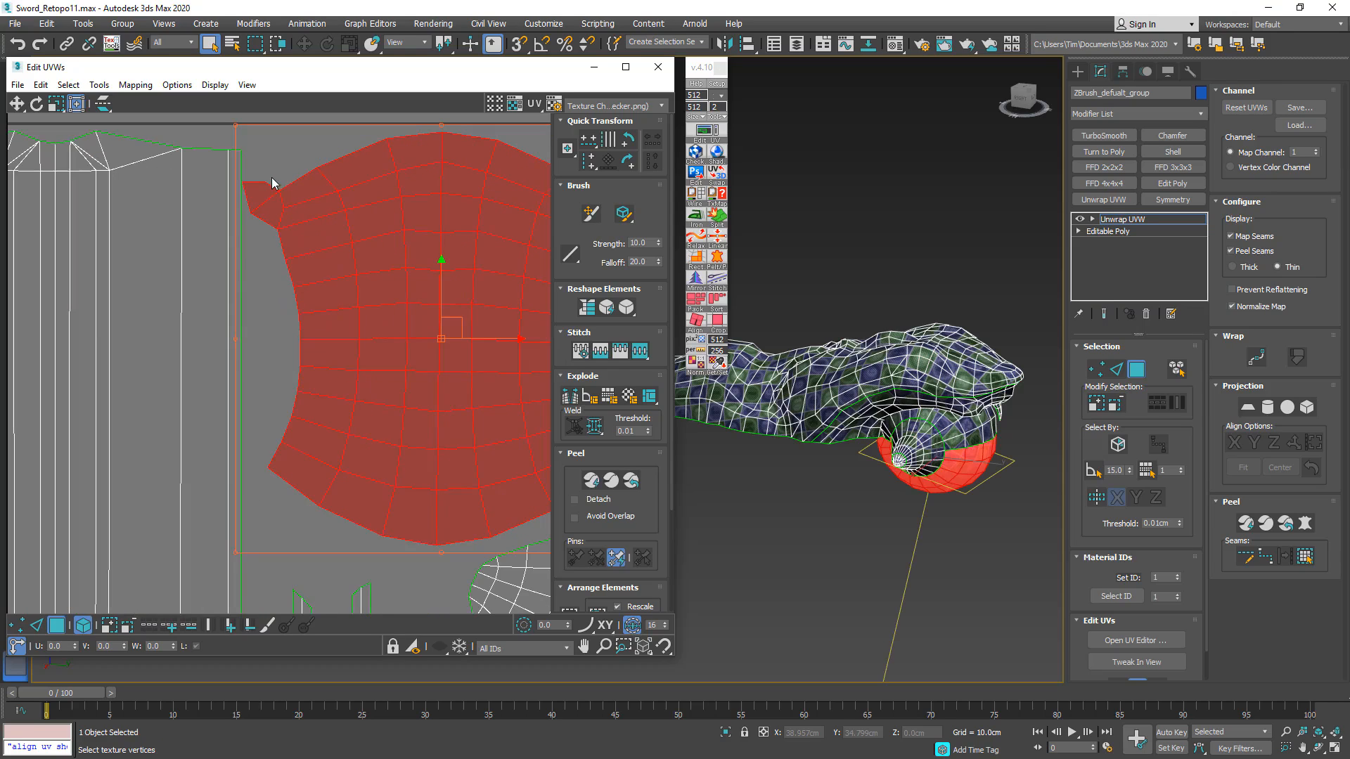
left_click_drag(238, 128, 243, 128)
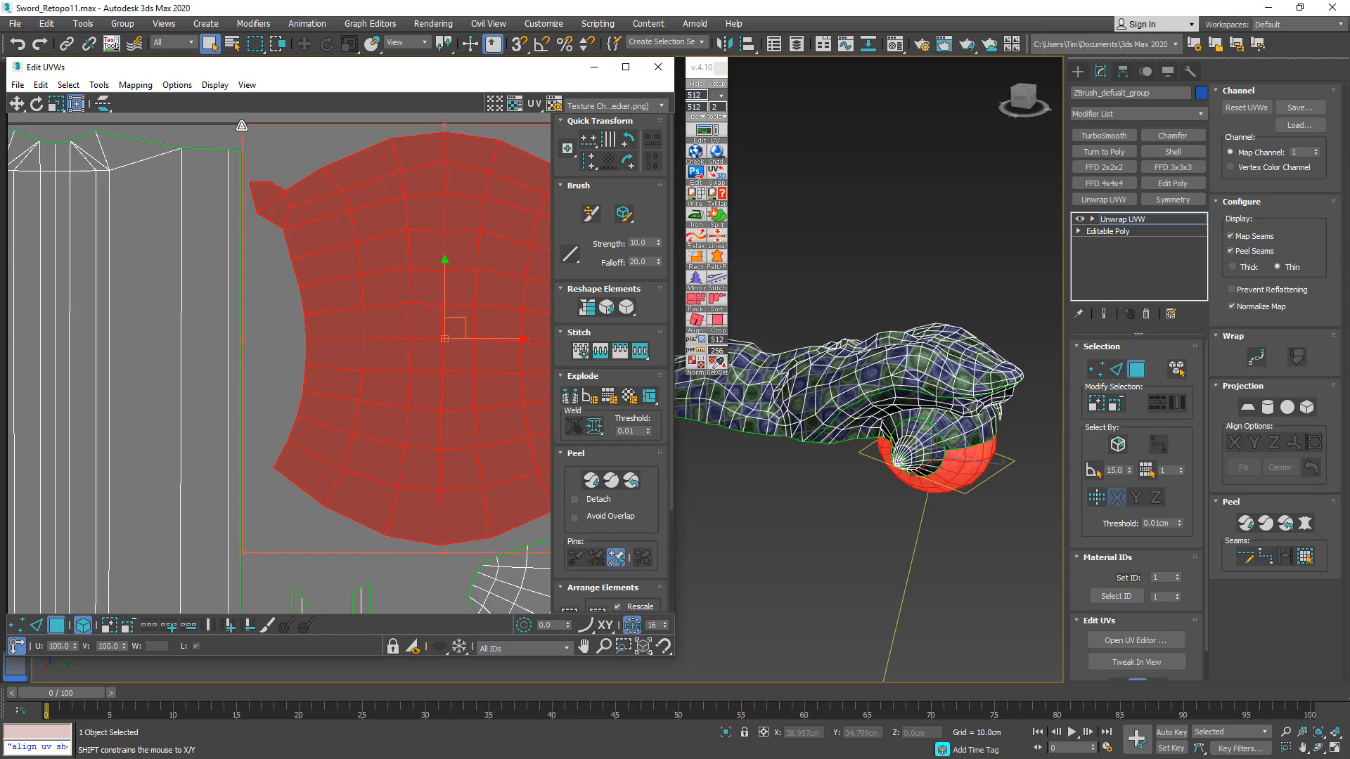
- Examine the spacing between the remaining shells along the UV tile's upper edge, far side and lower half
scroll(243, 128, "down", 2)
mouse_move(357, 213)
middle_mouse_down()
mouse_move(74, 240)
mouse_move(41, 221)
mouse_move(13, 269)
middle_mouse_up()
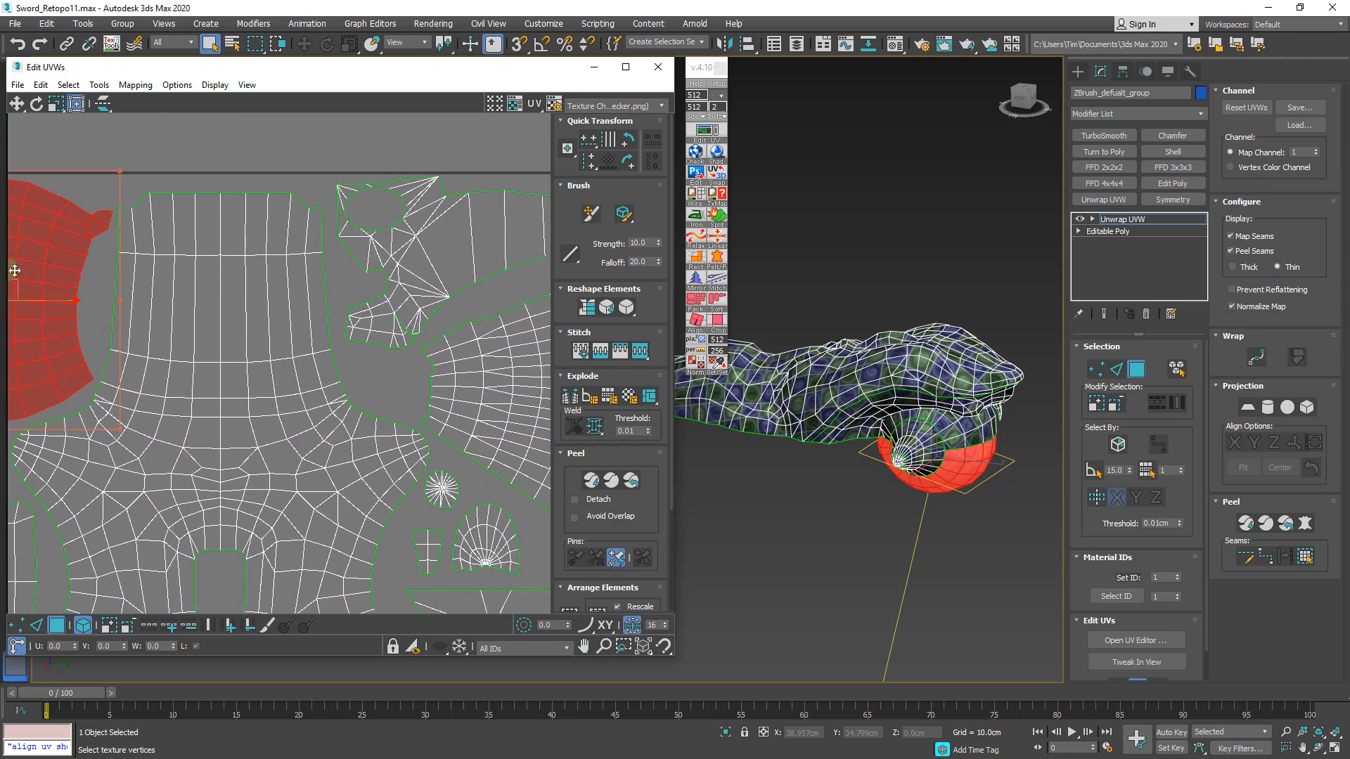
middle_click_drag(327, 295, 93, 323)
middle_click_drag(424, 294, 195, 310)
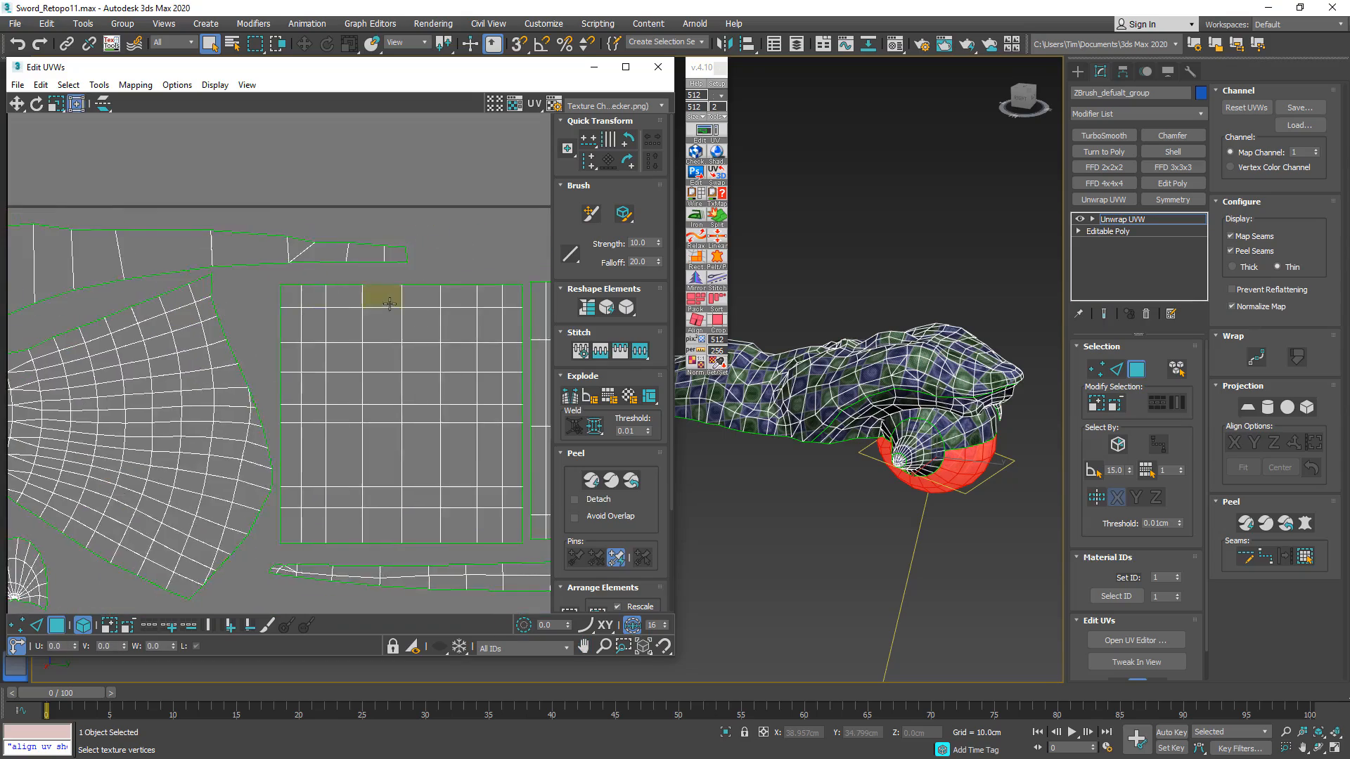
scroll(399, 302, "down", 3)
middle_click_drag(463, 373, 327, 187)
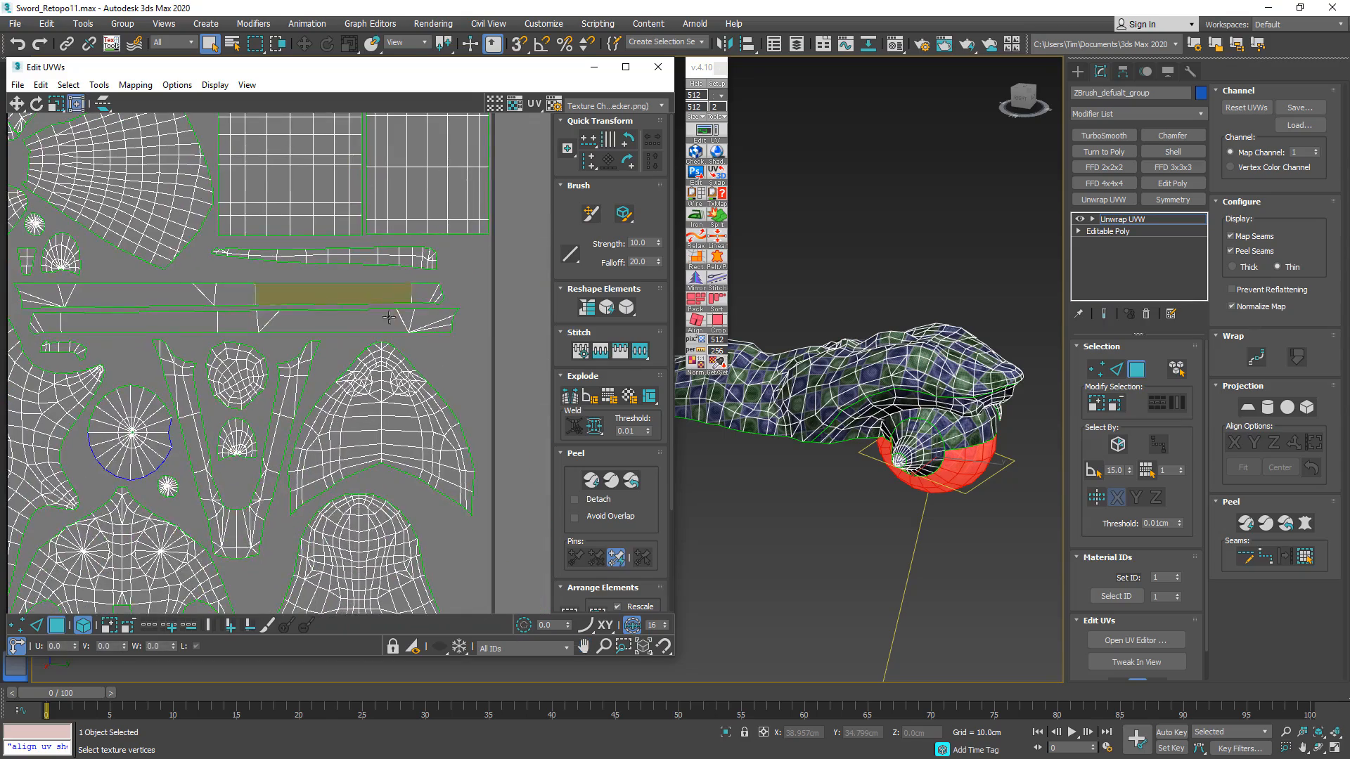
scroll(407, 269, "down", 5)
scroll(365, 312, "up", 3)
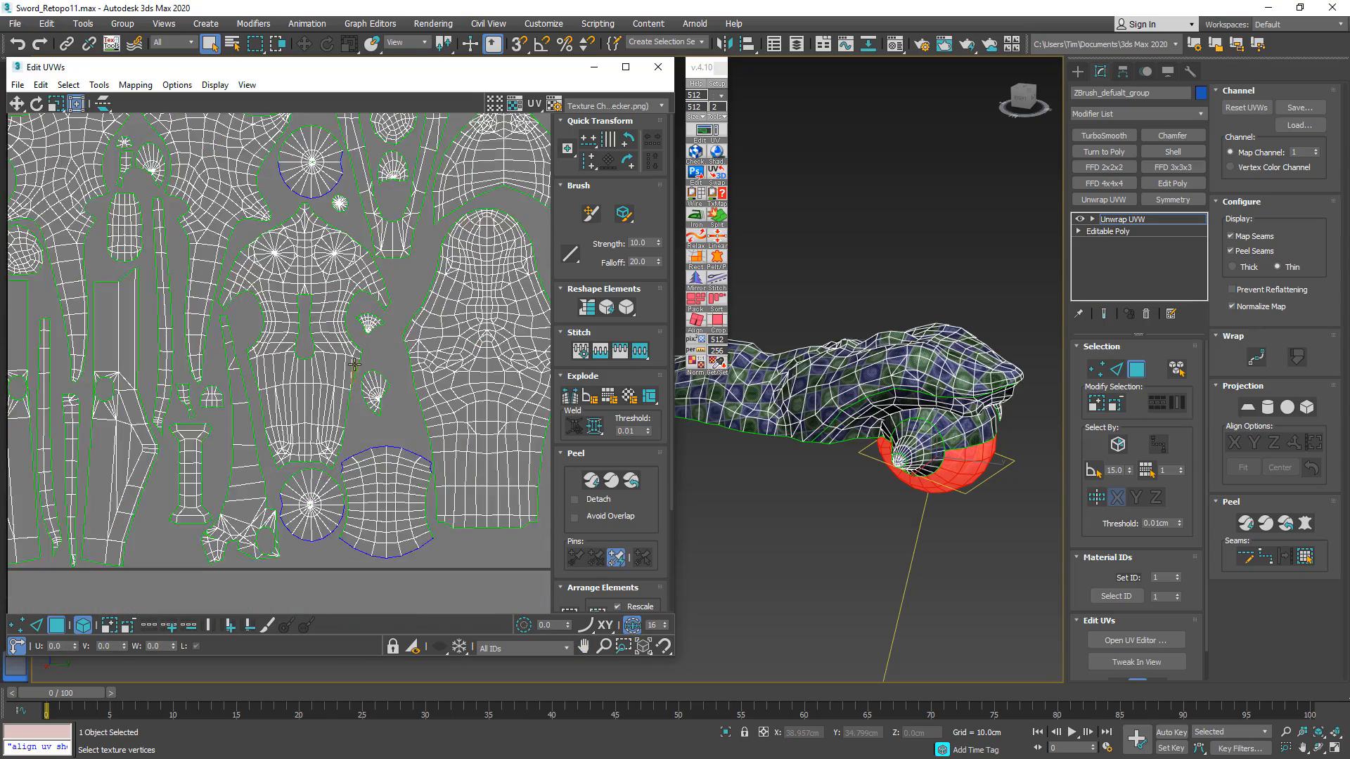
- Move the large hood-shaped shell about 0.016 in U, nudge the adjacent shield-shaped shell the same way, and deselect the shells
scroll(364, 411, "up", 2)
left_click(425, 315)
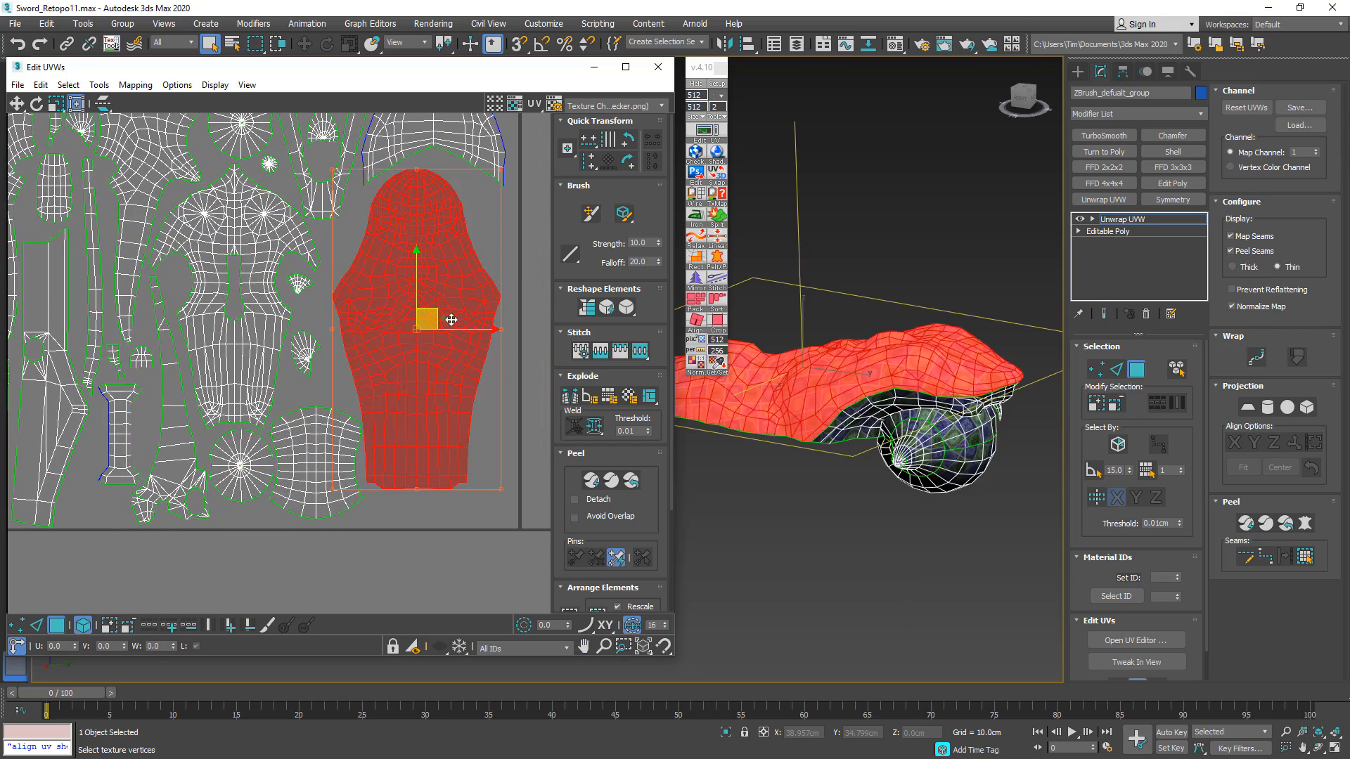
left_click_drag(440, 315, 451, 316)
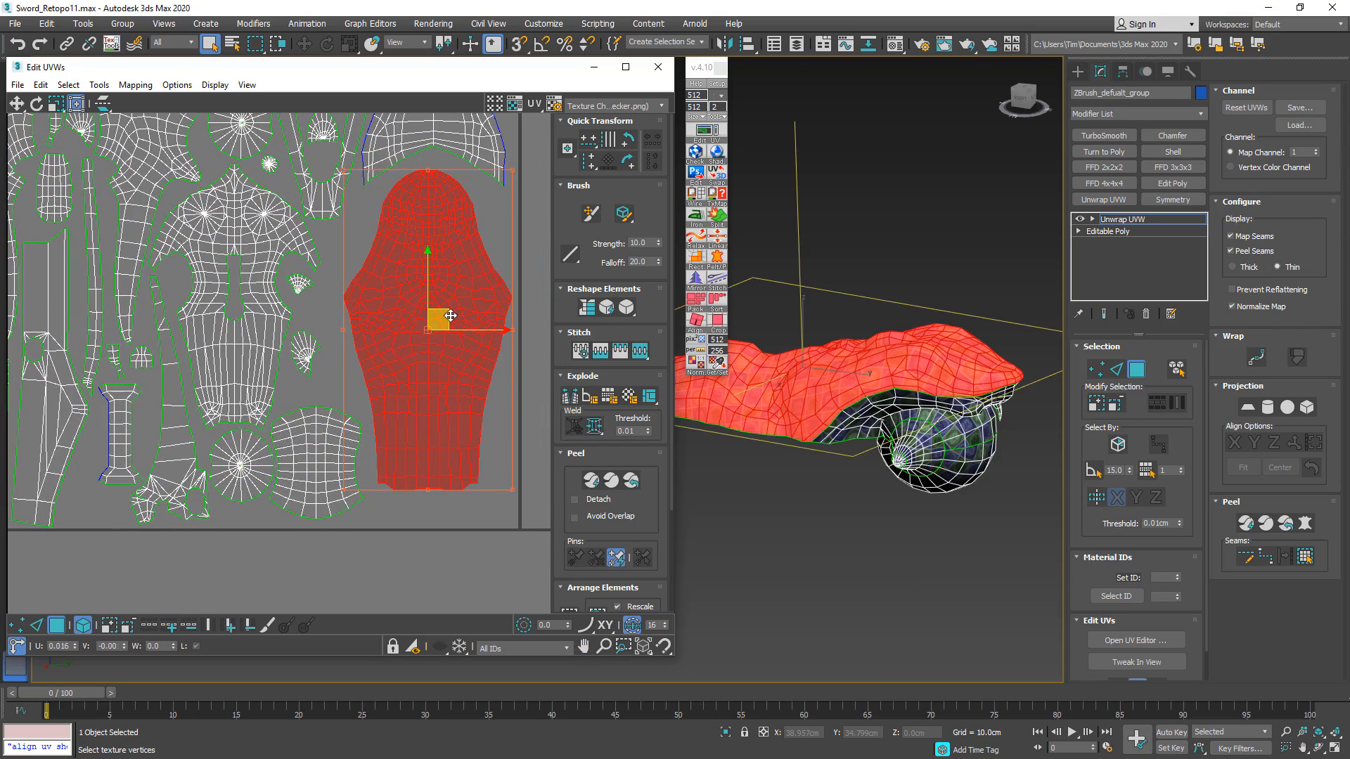
left_click(319, 441)
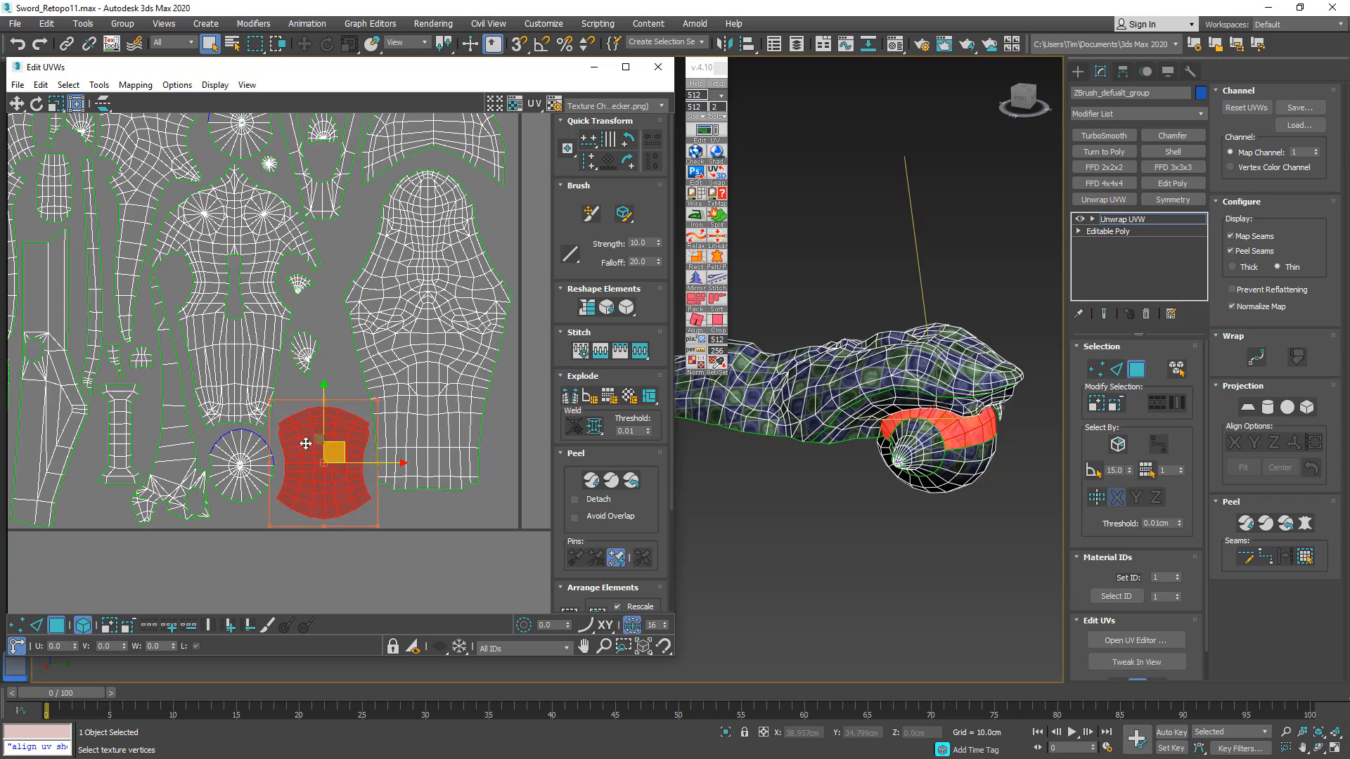
left_click(243, 465)
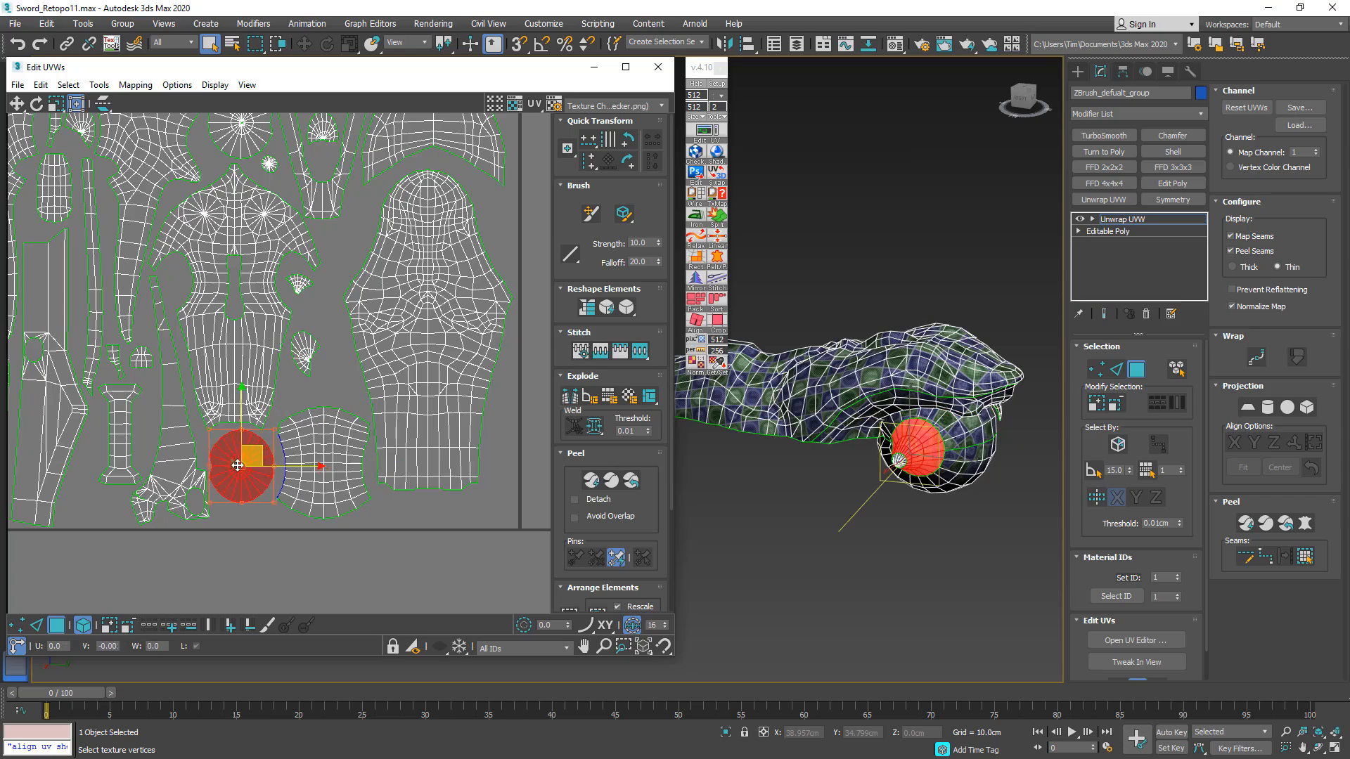
left_click(310, 341)
- Check the overall UV layout and collapse the Unwrap UVW modifier into the mesh
middle_click_drag(160, 314, 391, 271)
middle_click_drag(357, 348, 181, 434)
scroll(191, 426, "down", 3)
left_click(422, 327)
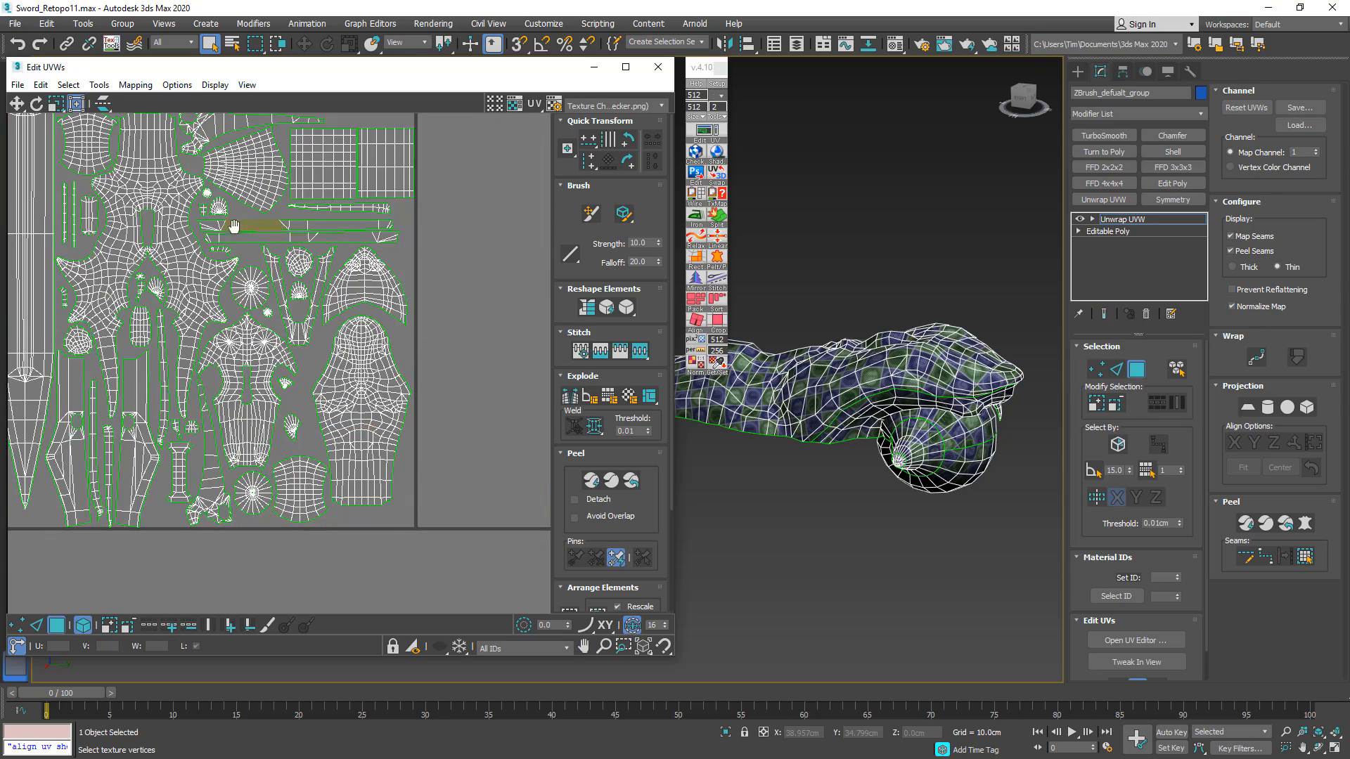
middle_click_drag(235, 226, 318, 266)
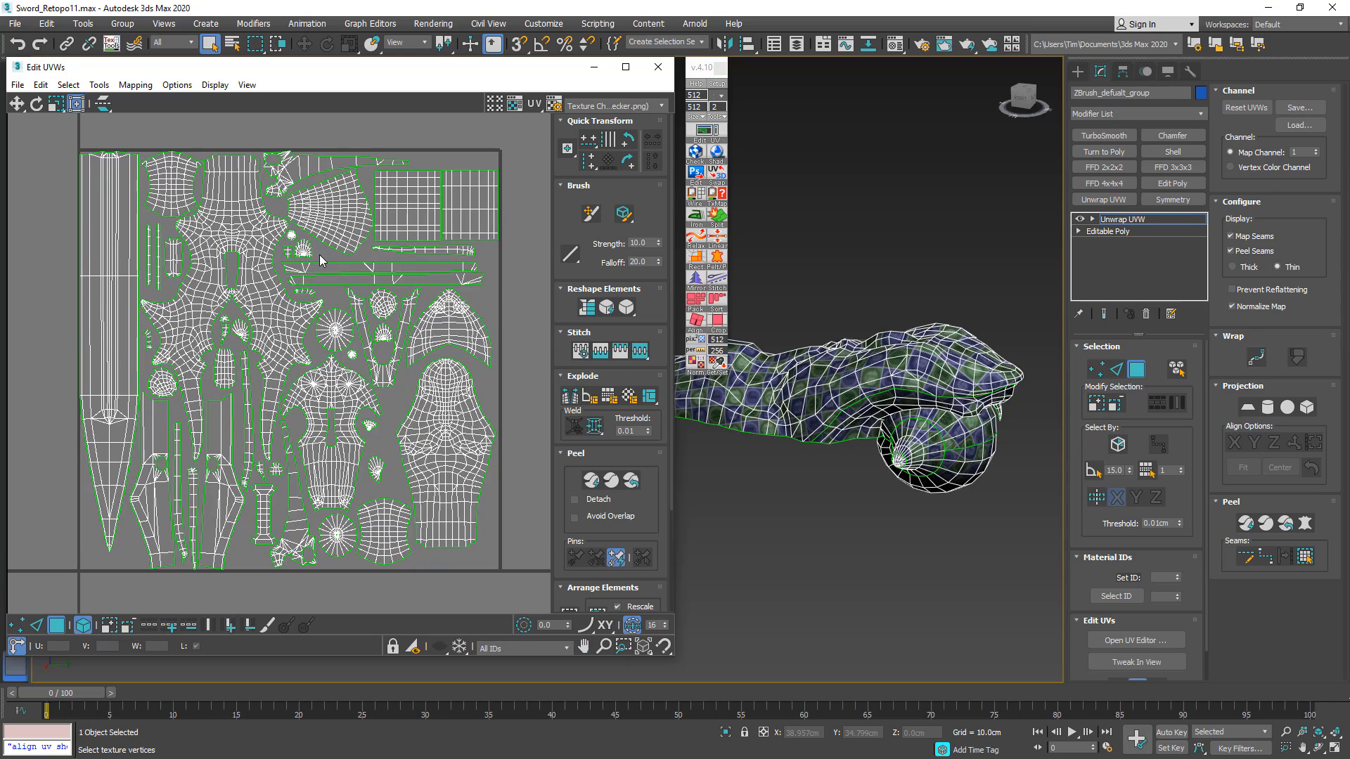
right_click(1147, 222)
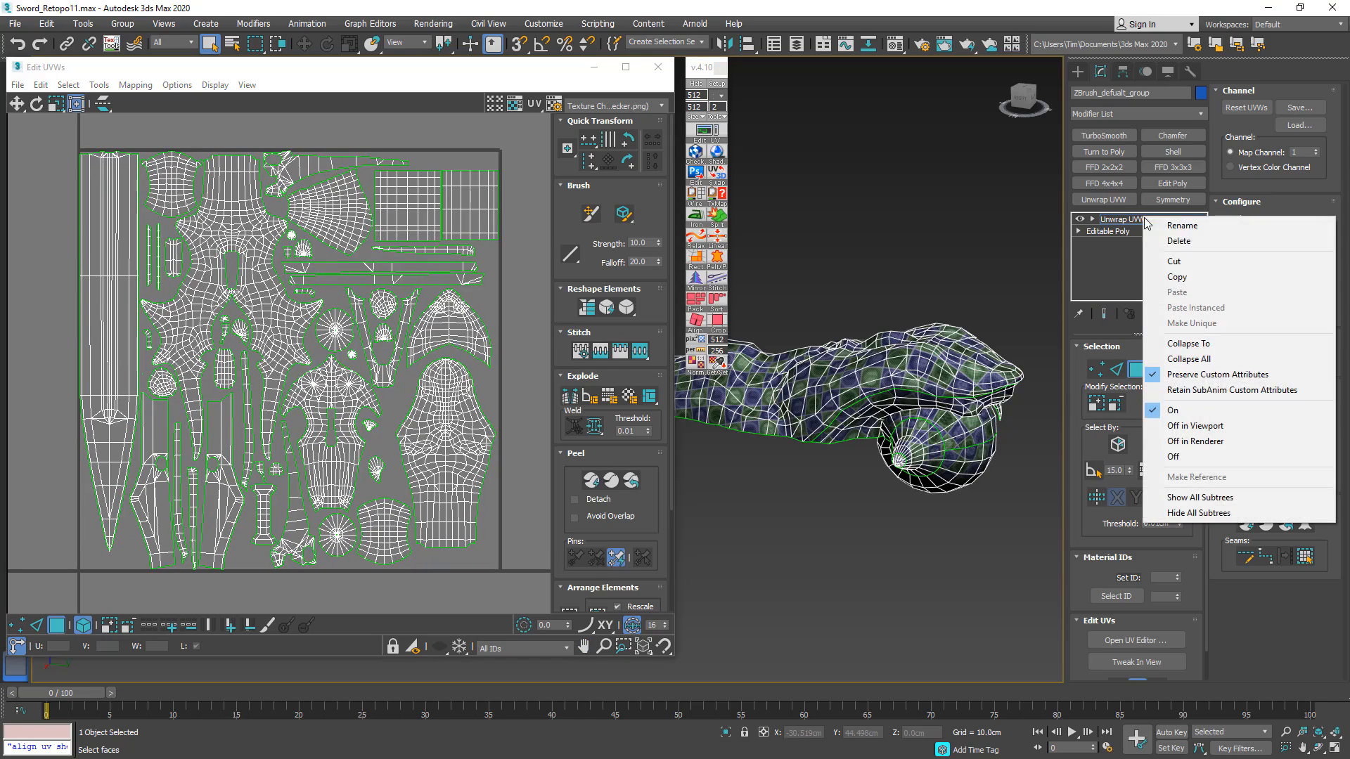
left_click(1201, 348)
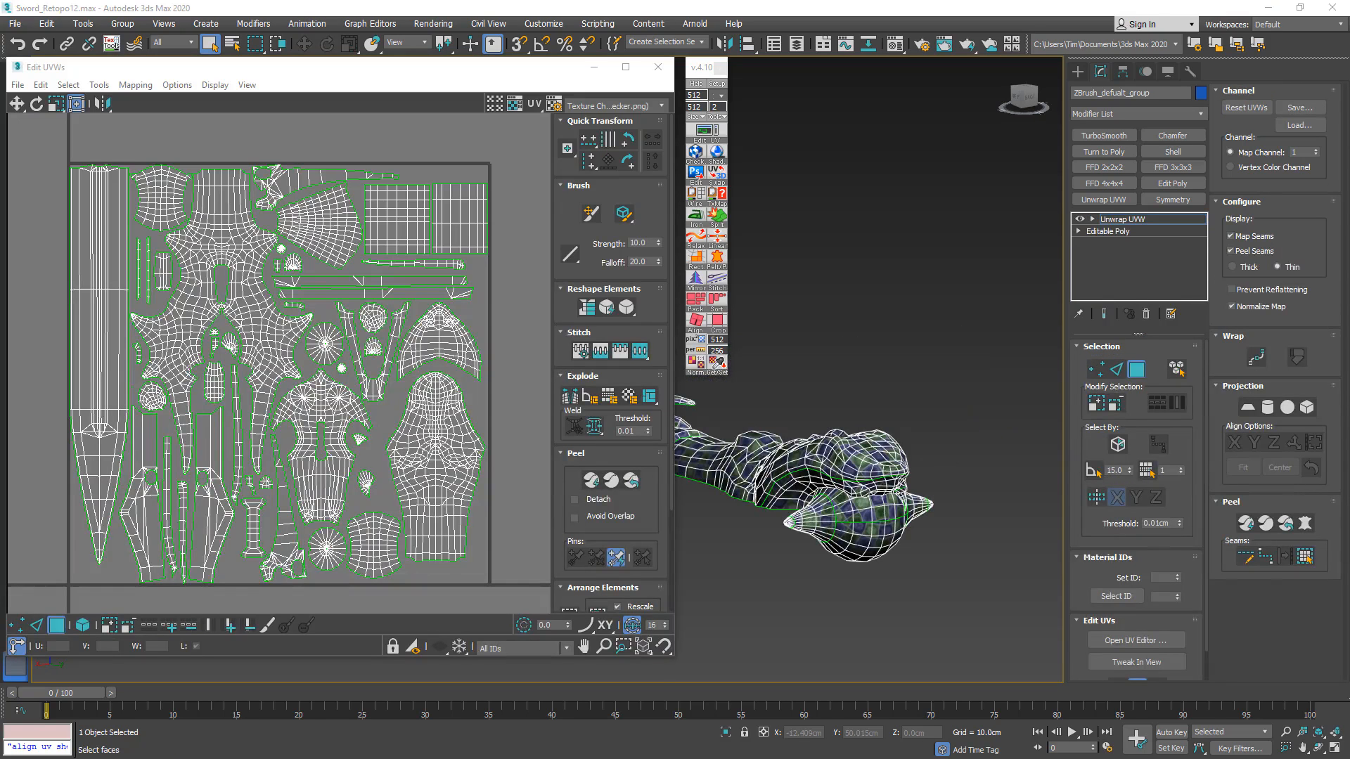
- Select the face at the small spike's tip on the model and move its UVs outside the tile
middle_click_drag(701, 561, 702, 488)
scroll(905, 441, "up", 10)
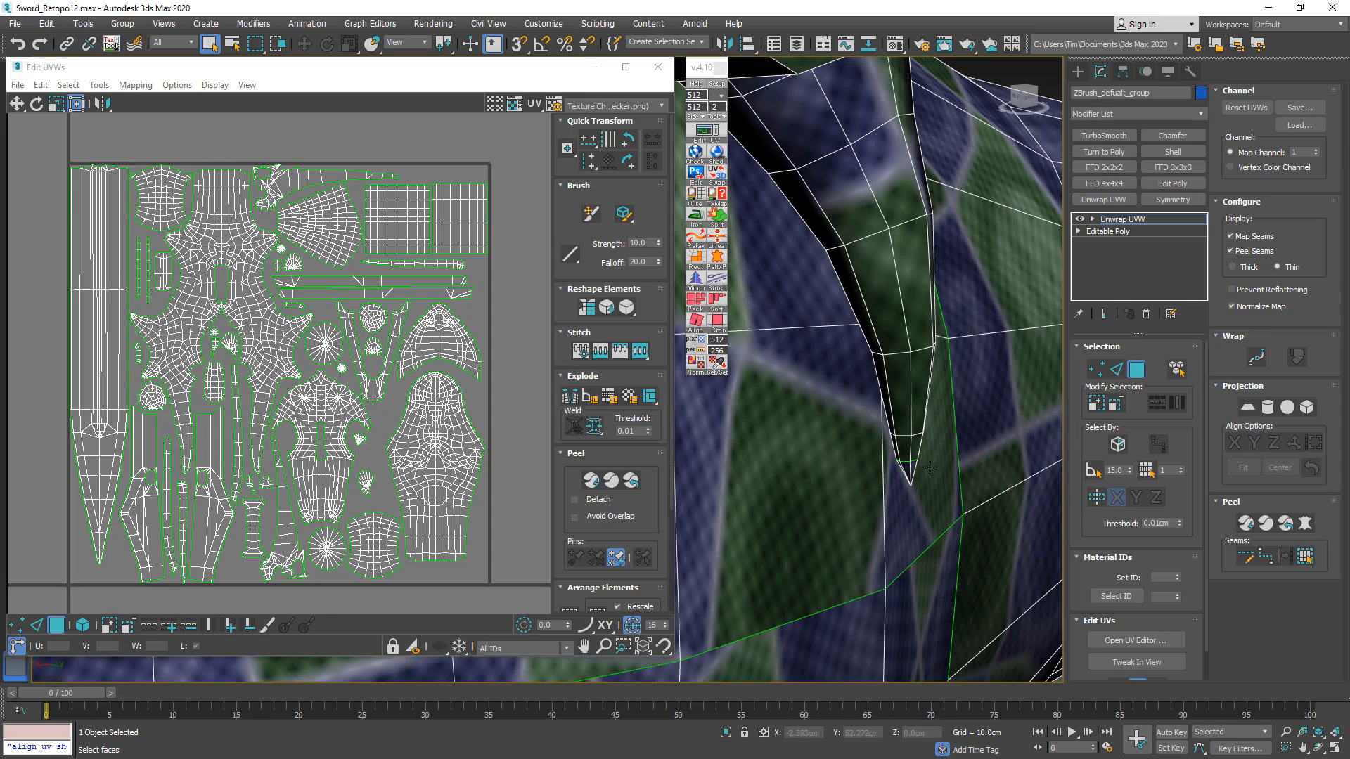
left_click(907, 469)
scroll(124, 393, "up", 8)
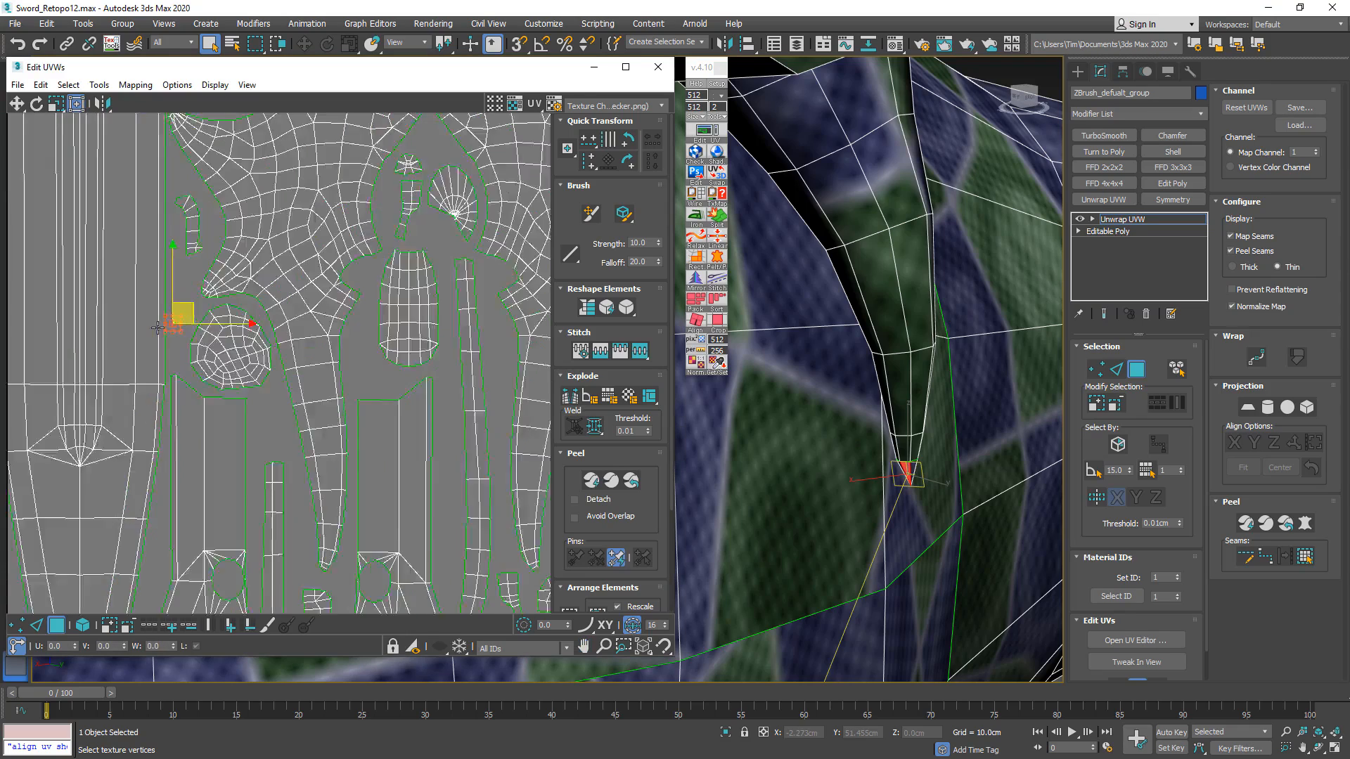
scroll(206, 297, "down", 8)
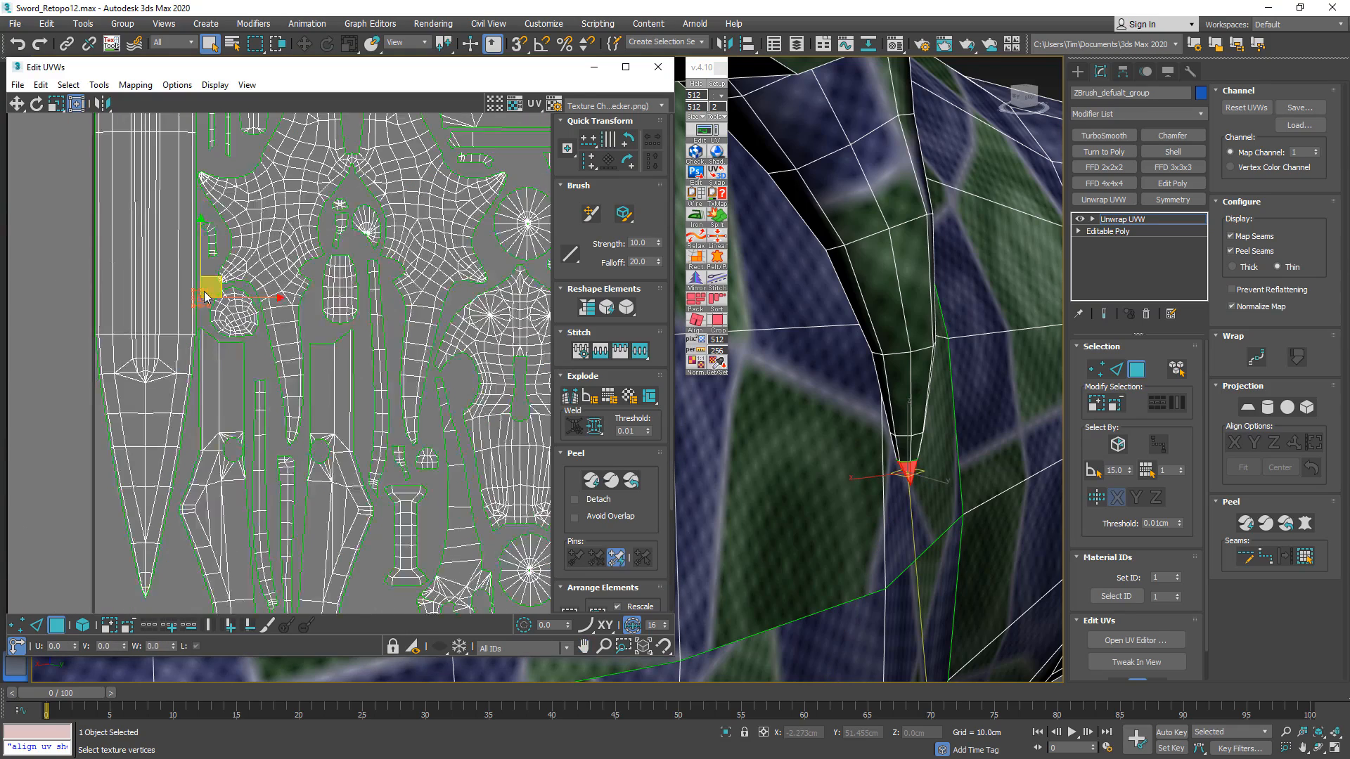
left_click_drag(216, 281, 512, 305)
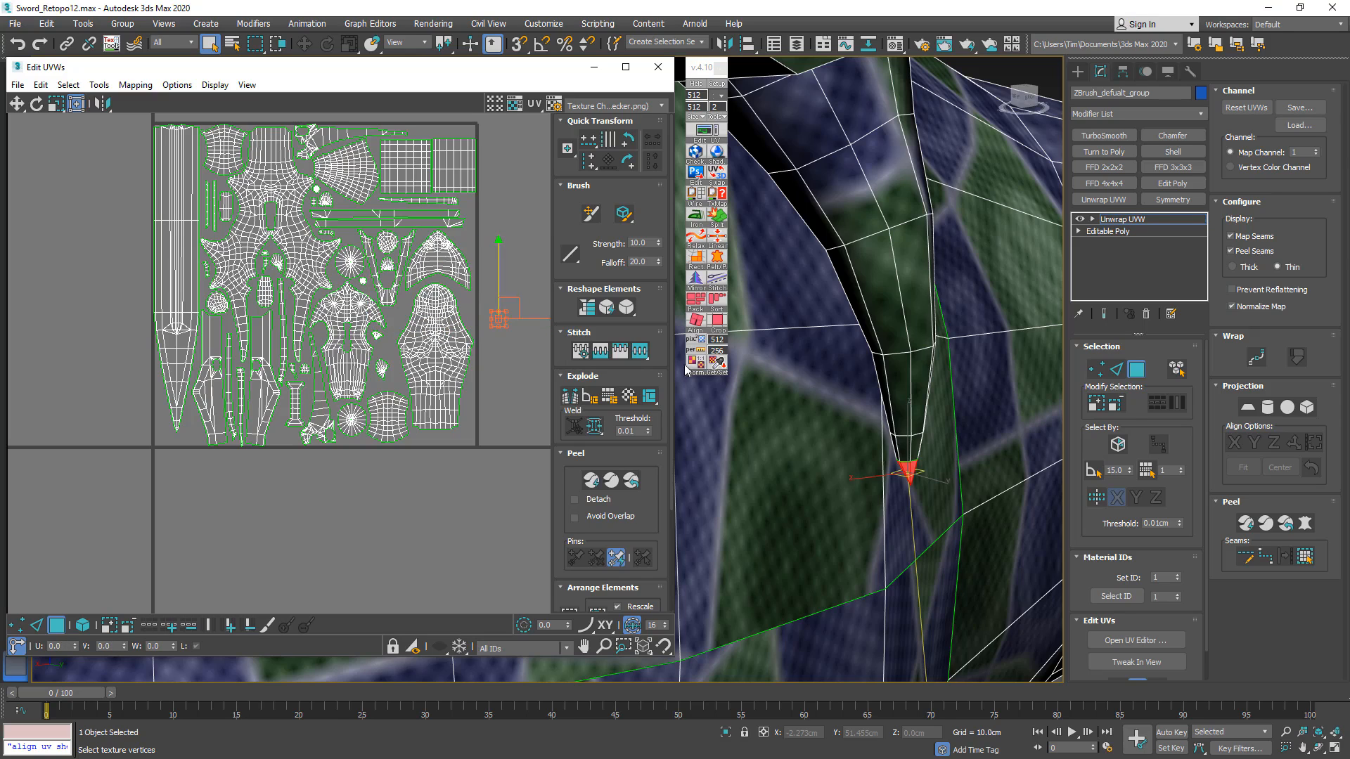
- Add the spike's remaining faces to the selection, including the entire fan-shaped shell beside the figure-shaped shell
left_click(890, 307)
scroll(359, 324, "up", 6)
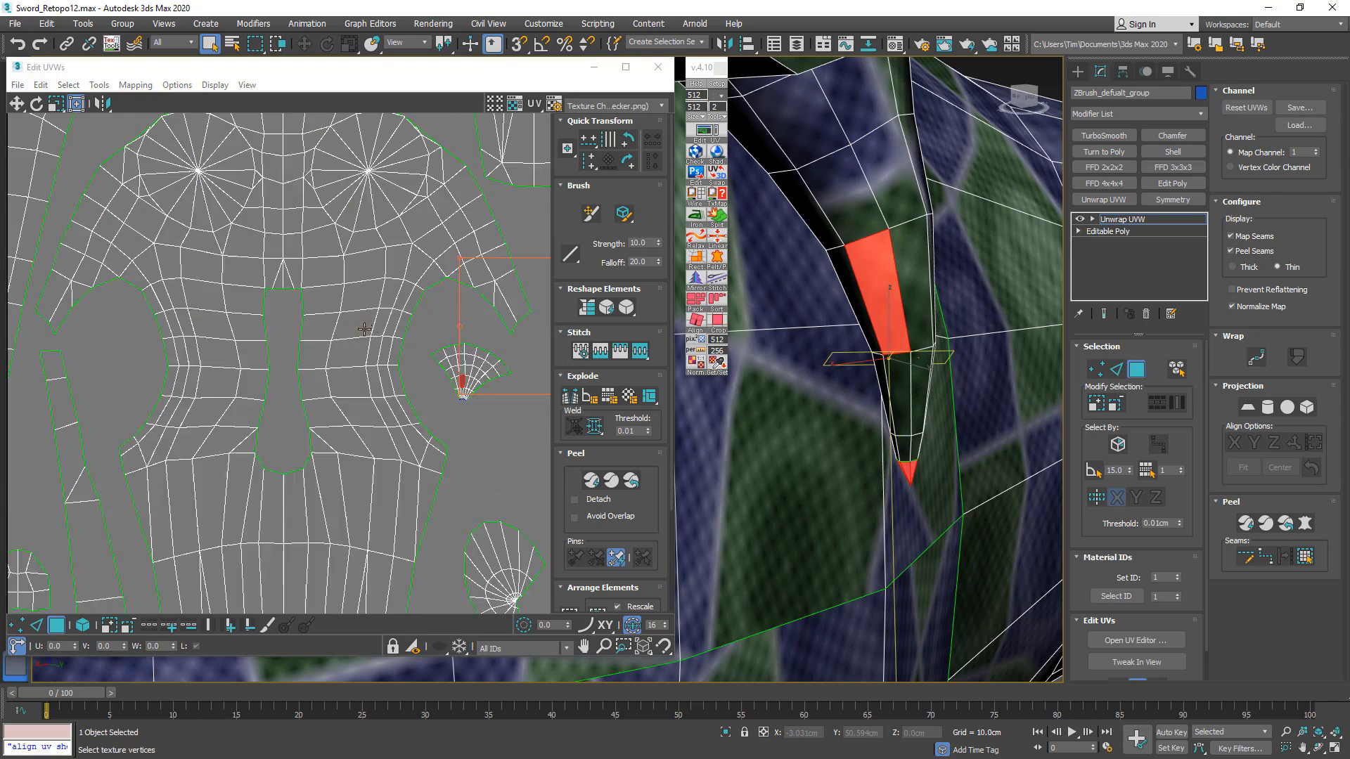
left_click_drag(521, 342, 423, 412)
scroll(892, 460, "down", 4)
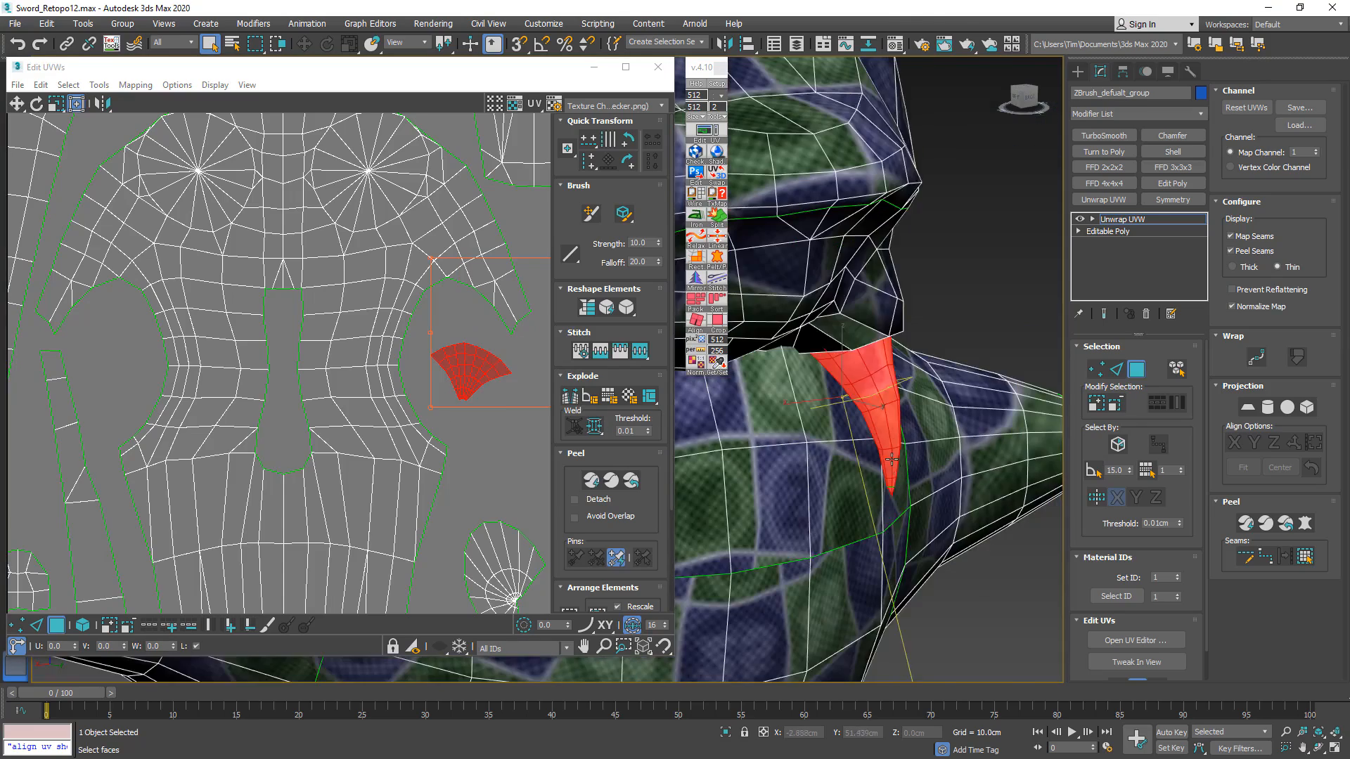
- Apply a Quick Planar Map to all selected spike faces to join them in one shell
middle_click_drag(892, 459, 770, 450, "alt")
middle_click_drag(450, 391, 340, 370)
scroll(340, 369, "down", 4)
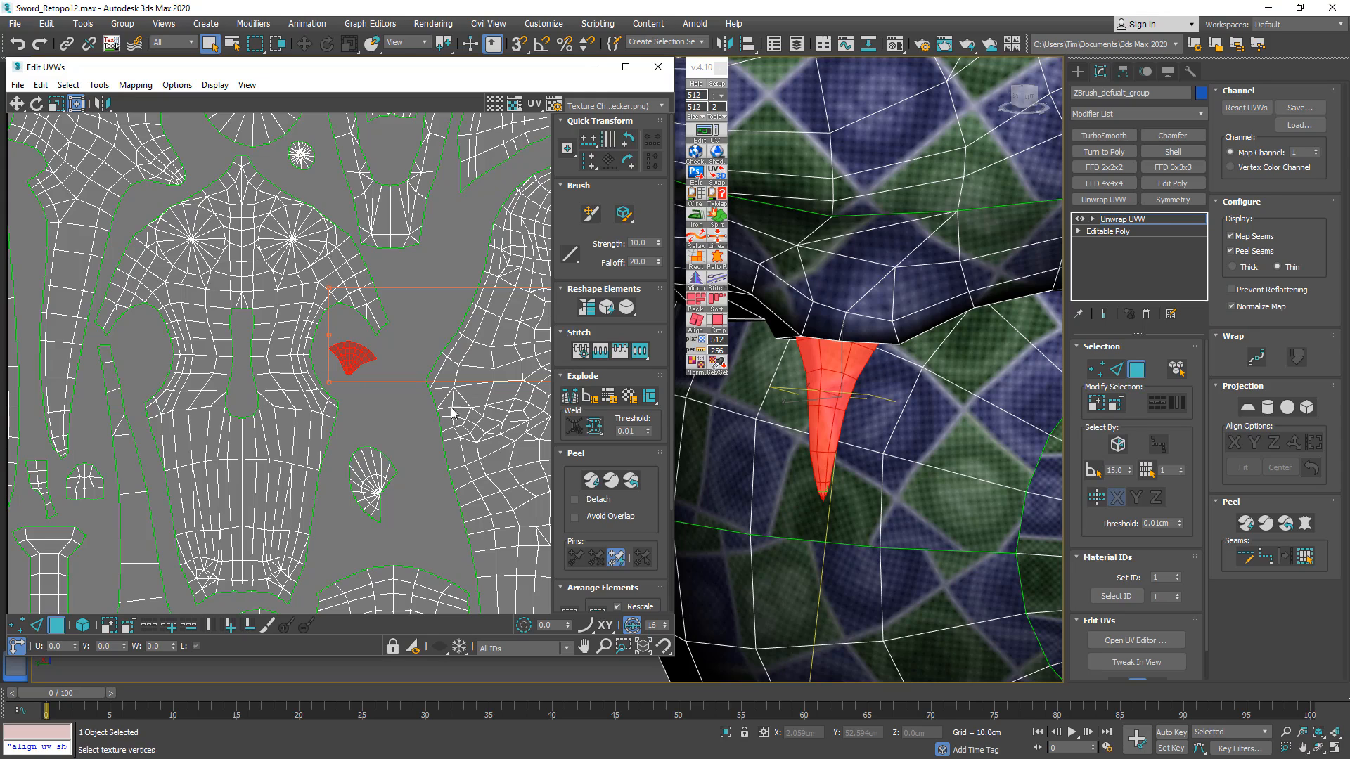
scroll(669, 484, "down", 4)
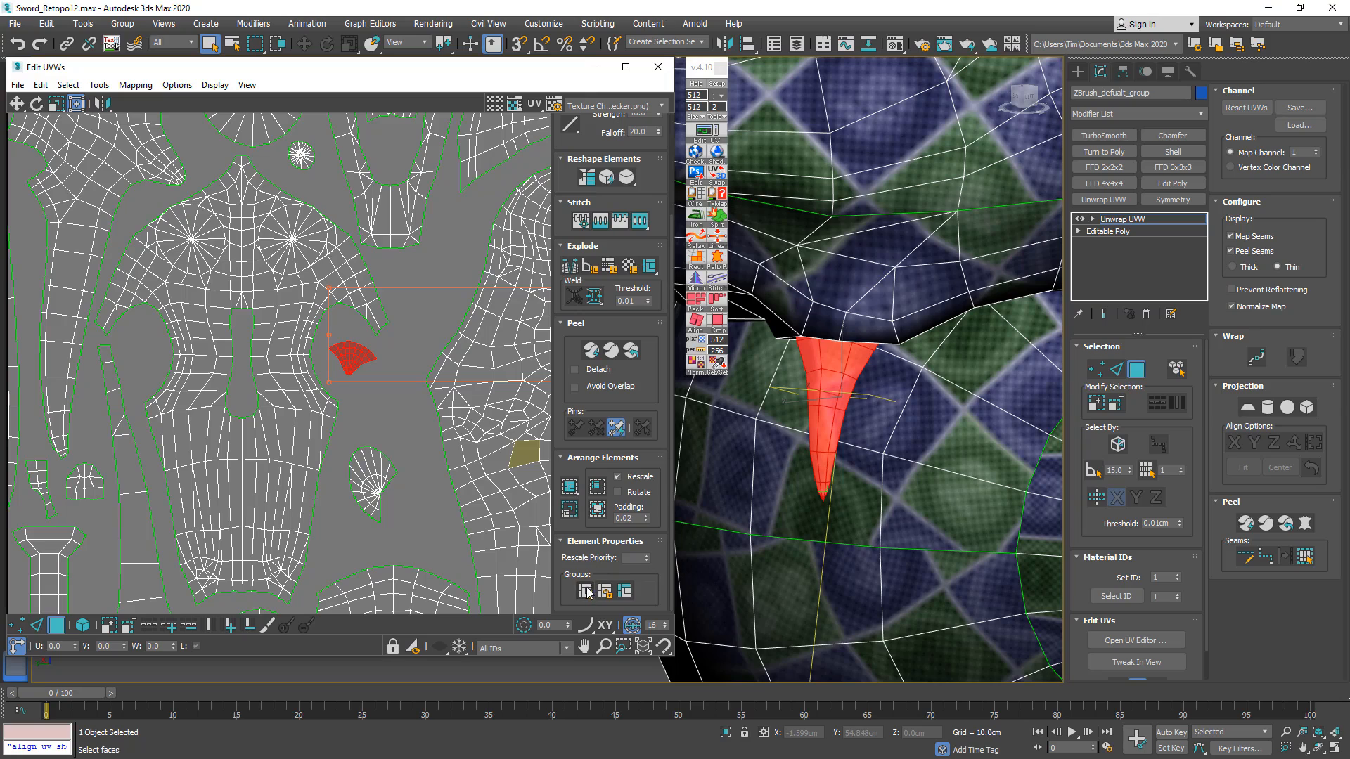
scroll(1207, 563, "down", 2)
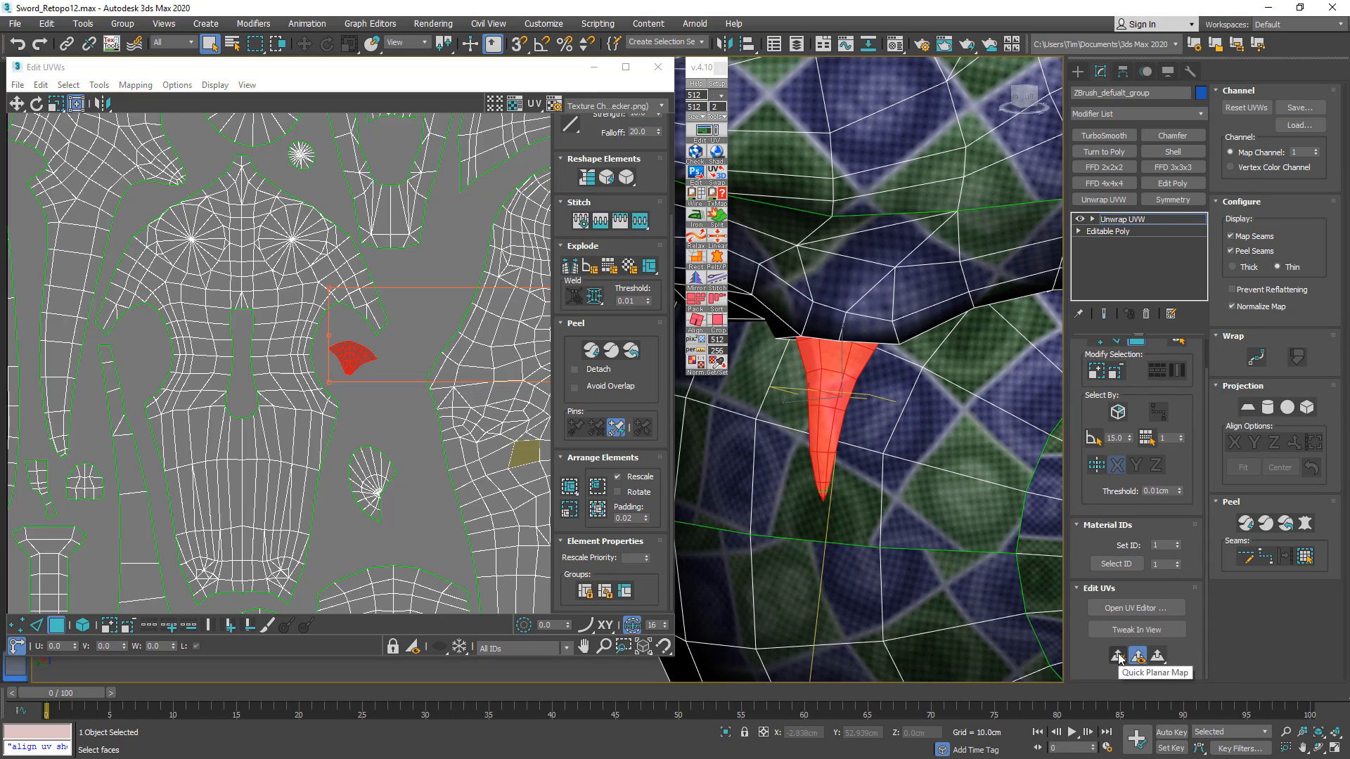
left_click(1118, 656)
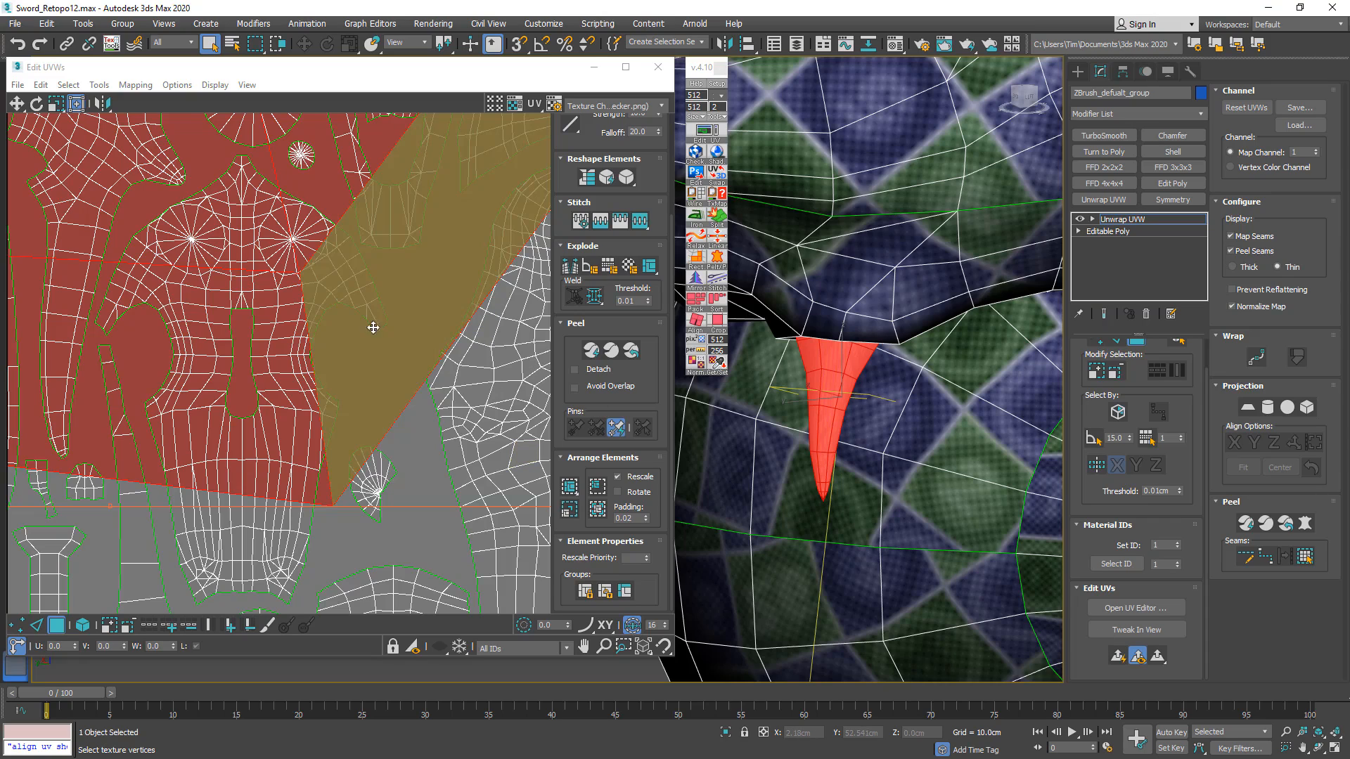
- Scale the planar-mapped spike shell down and place it in the gap between the figure-shaped and hood-shaped shells
scroll(362, 394, "down", 6)
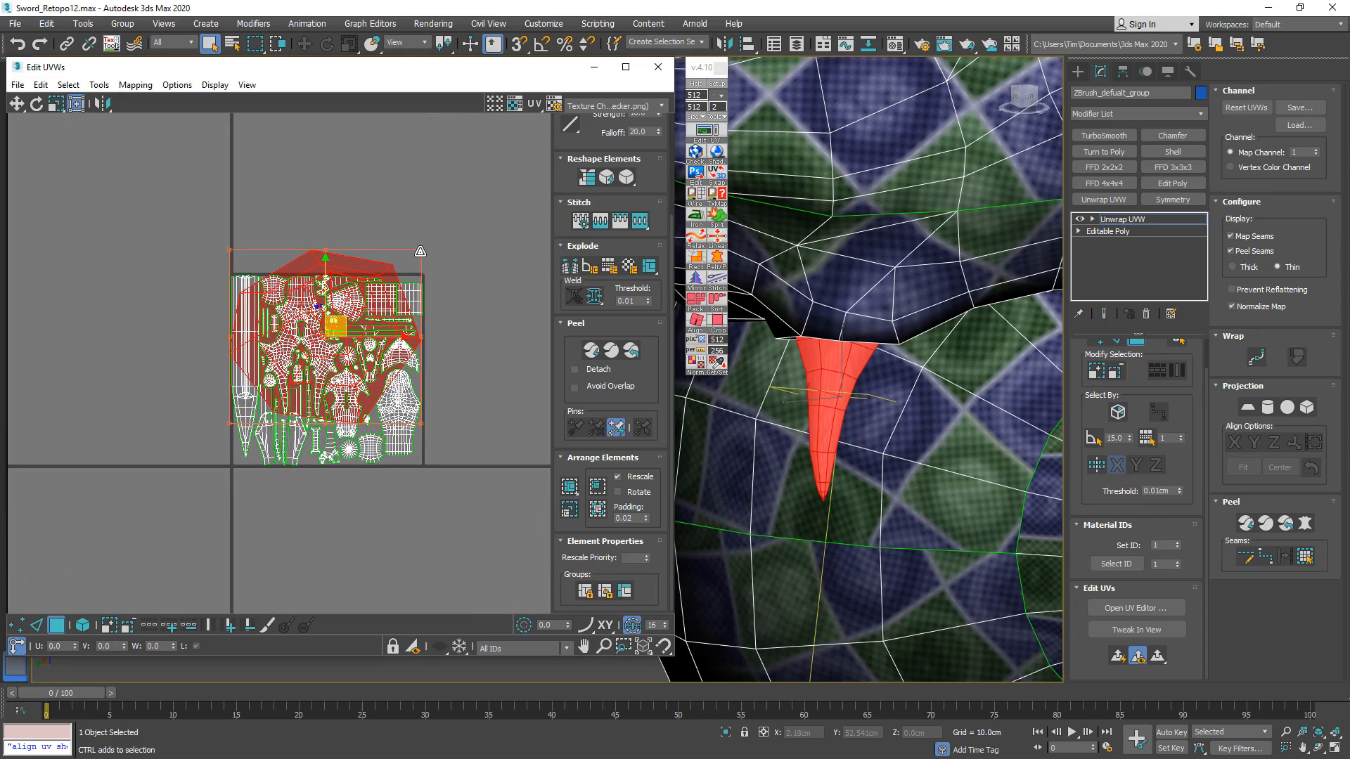
left_click_drag(422, 250, 356, 448)
scroll(373, 393, "up", 5)
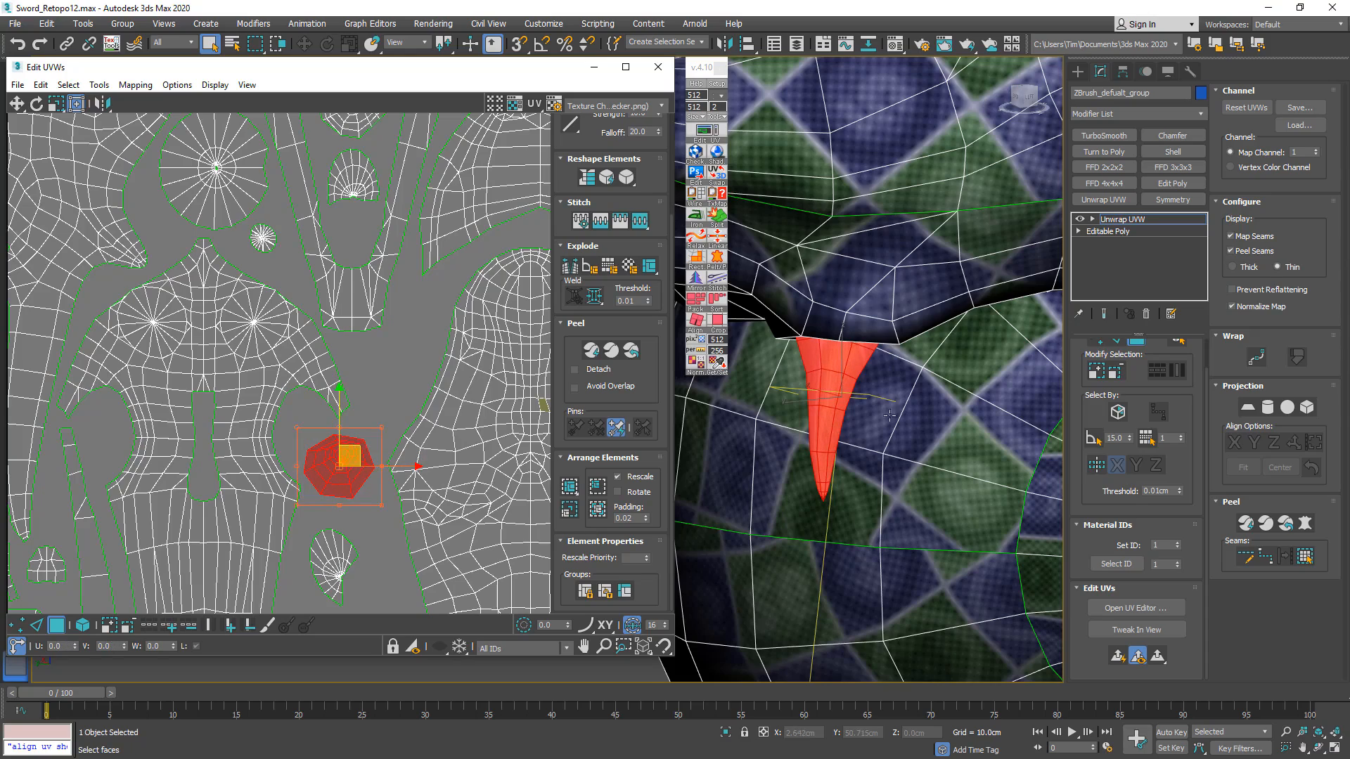
- Switch to edge selection and select the edges running from the small spike's tip up its inner side on the model
middle_click_drag(896, 414, 1048, 407, "alt")
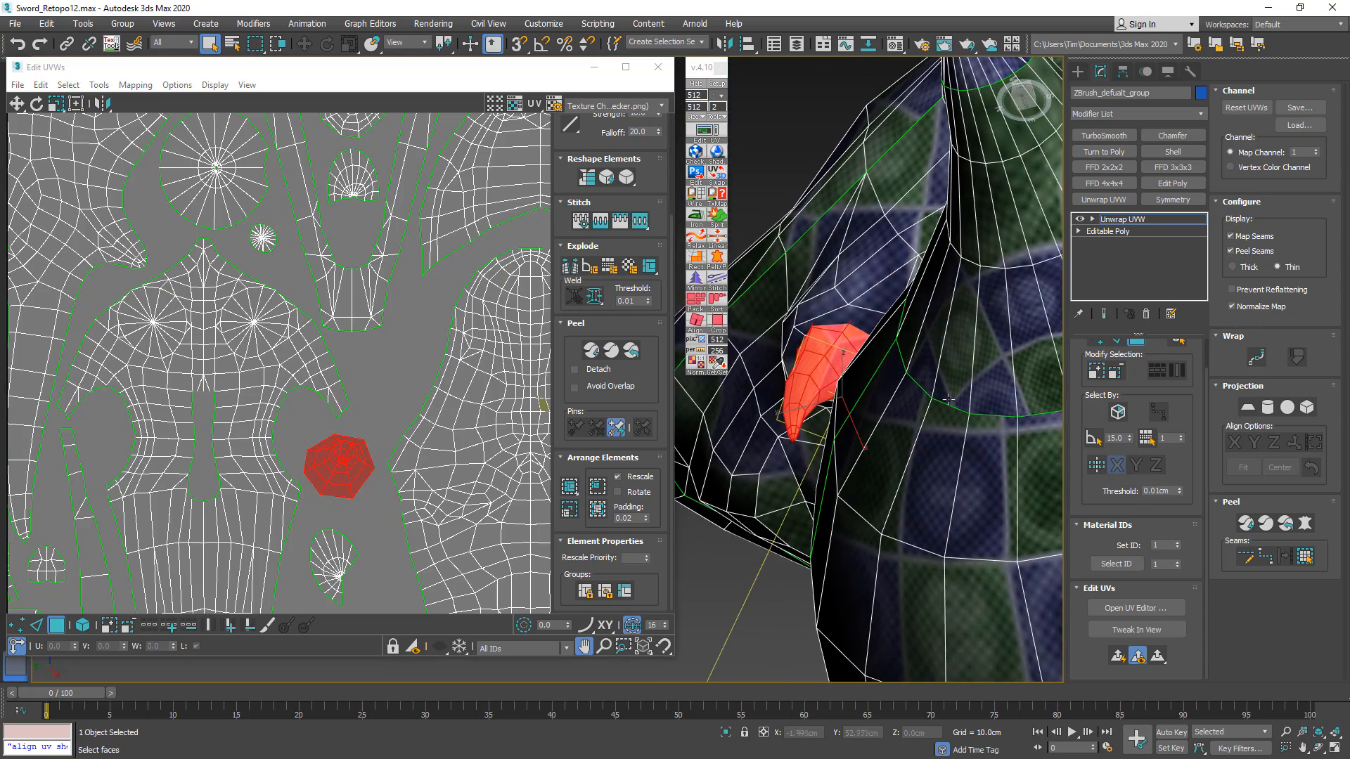
scroll(860, 417, "up", 5)
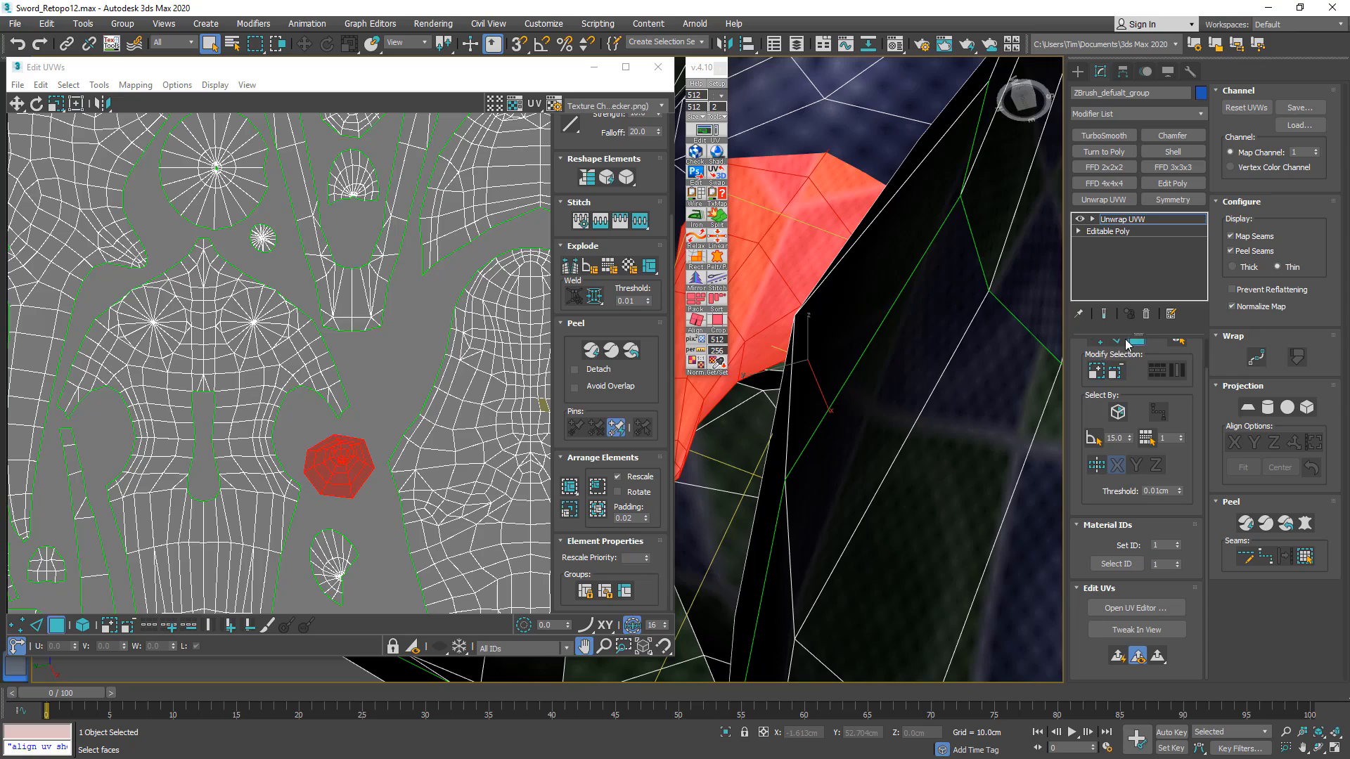
scroll(1205, 406, "up", 1)
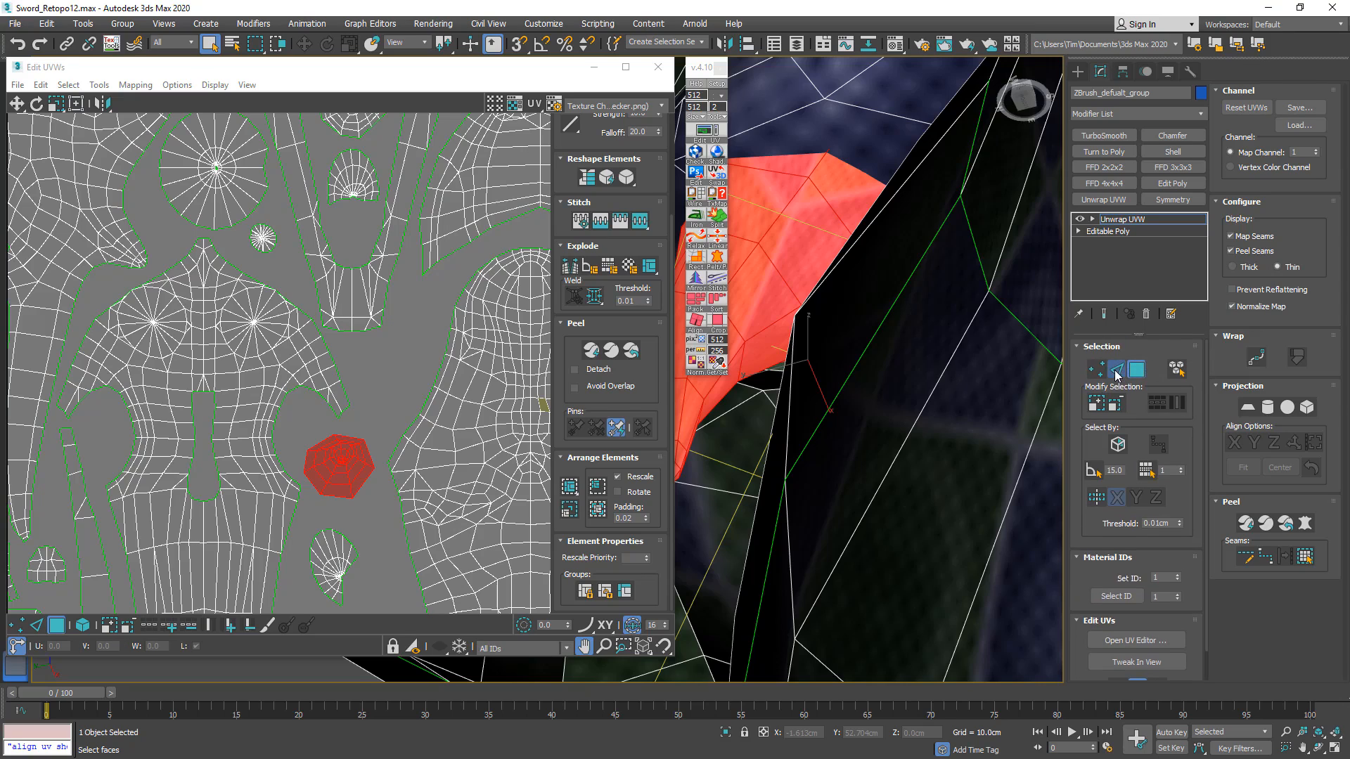
left_click(1117, 368)
mouse_move(856, 367)
middle_mouse_down()
mouse_move(935, 365)
mouse_move(887, 338)
mouse_move(898, 322)
mouse_move(941, 374)
mouse_move(915, 401)
mouse_move(857, 393)
middle_mouse_up()
scroll(840, 400, "up", 4)
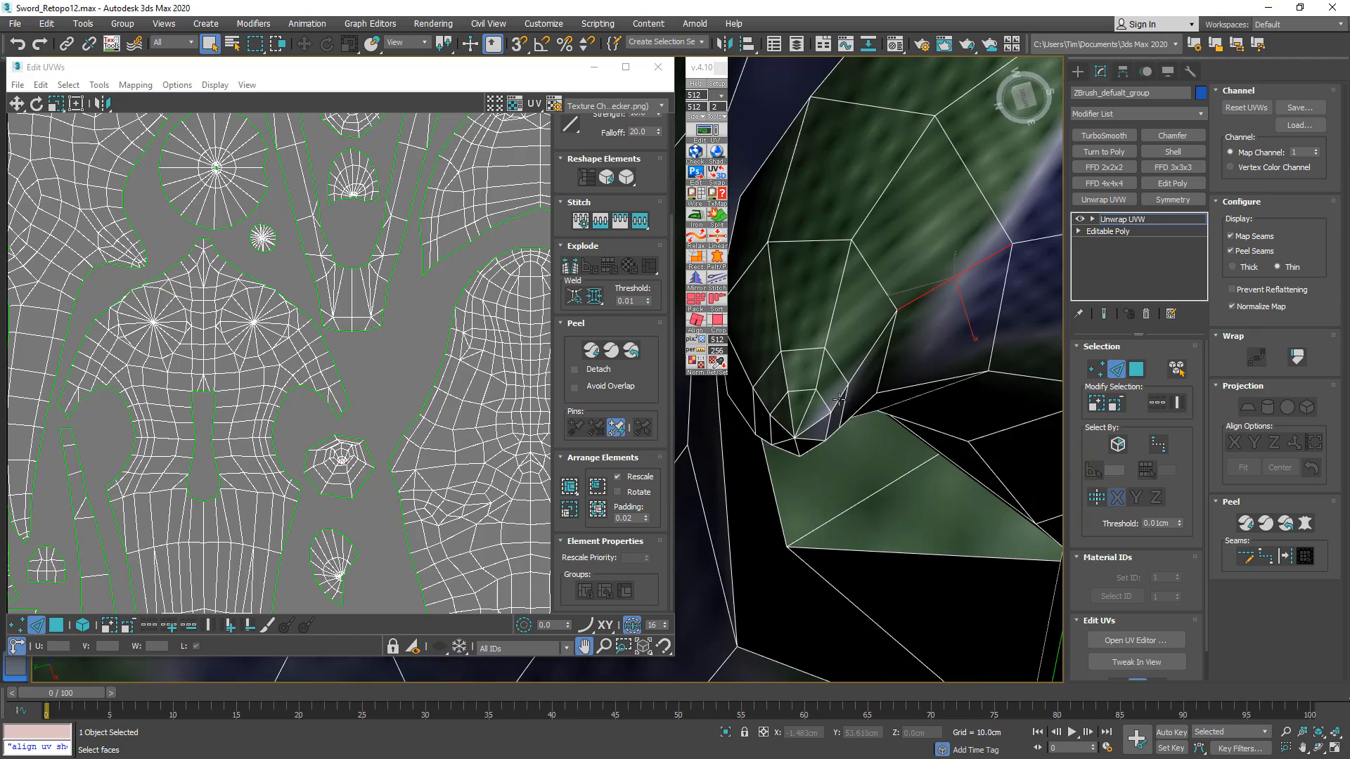
left_click(819, 417, "ctrl")
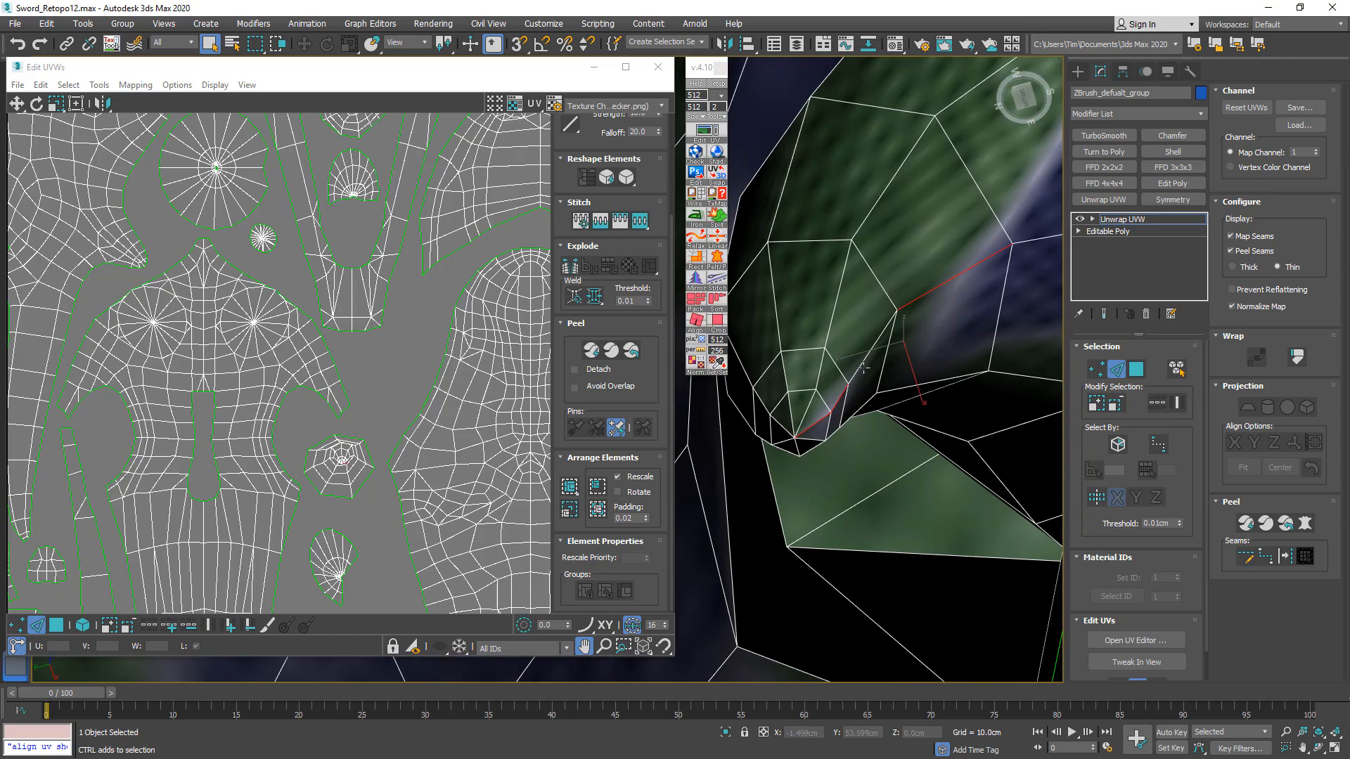
left_click(864, 360, "ctrl")
middle_click_drag(865, 360, 773, 345, "alt")
left_click(887, 324, "ctrl")
- Extend the edge selection along the spike's inner side up to the seam at its base
scroll(887, 327, "down", 4)
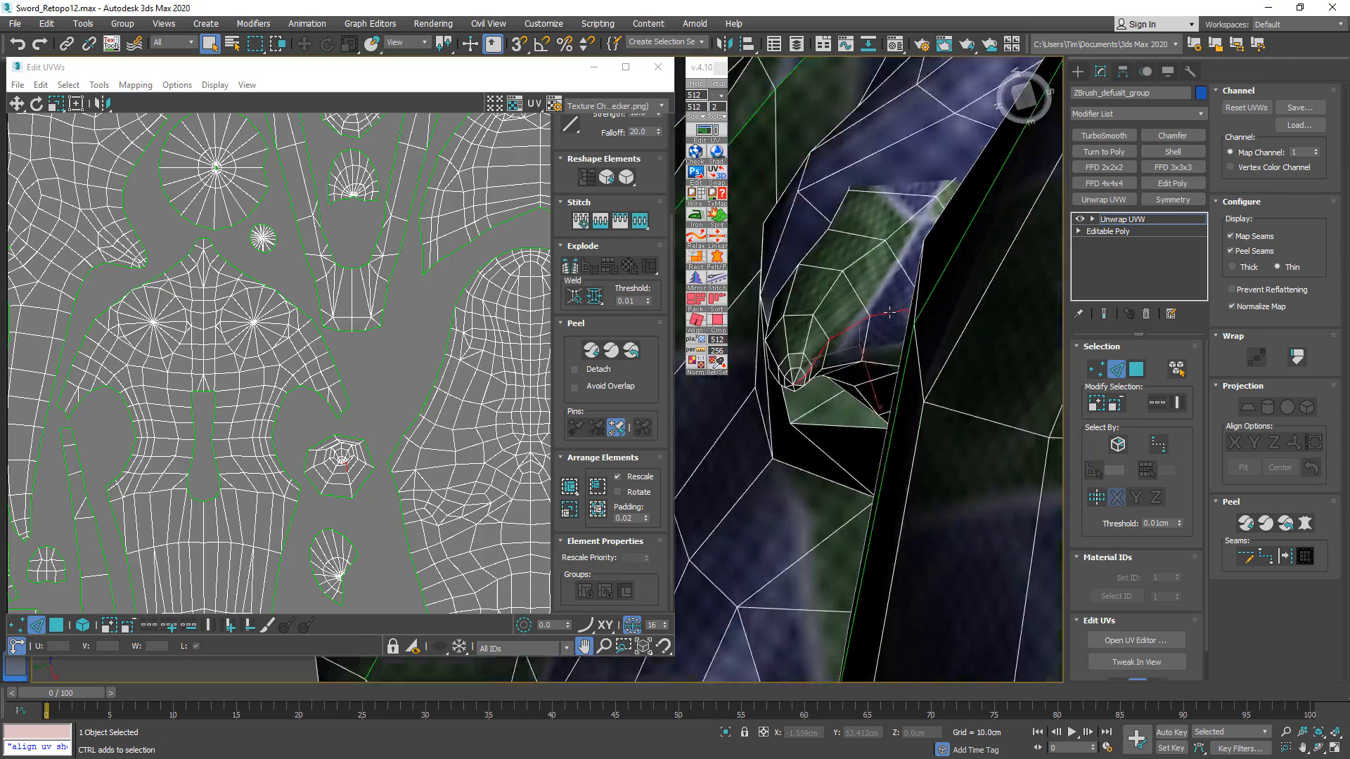
middle_click_drag(892, 369, 947, 337, "alt")
key("F3")
middle_click_drag(959, 252, 945, 242, "alt")
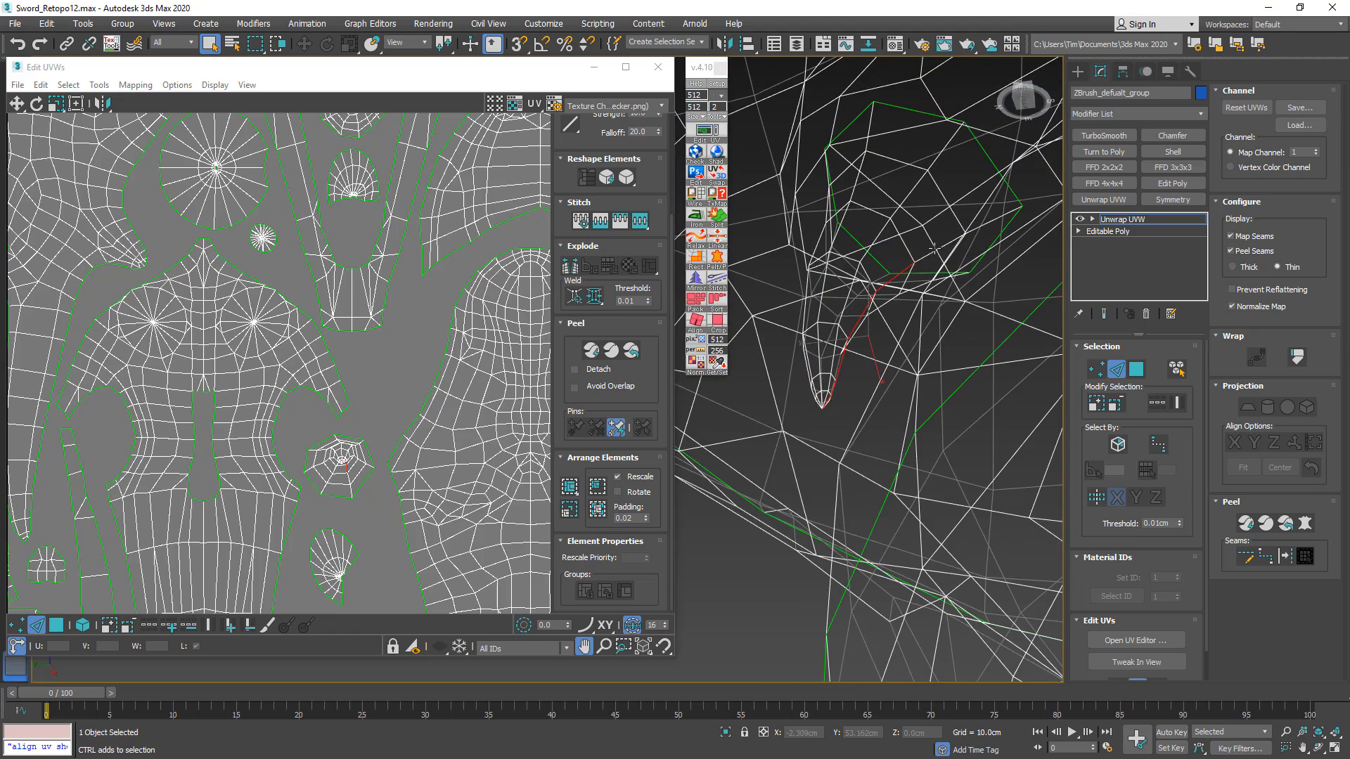
left_click(935, 249, "ctrl")
left_click(977, 226, "ctrl")
key("ctrl+z")
scroll(999, 238, "up", 3)
left_click(974, 205, "ctrl")
scroll(972, 211, "down", 3)
key("F3")
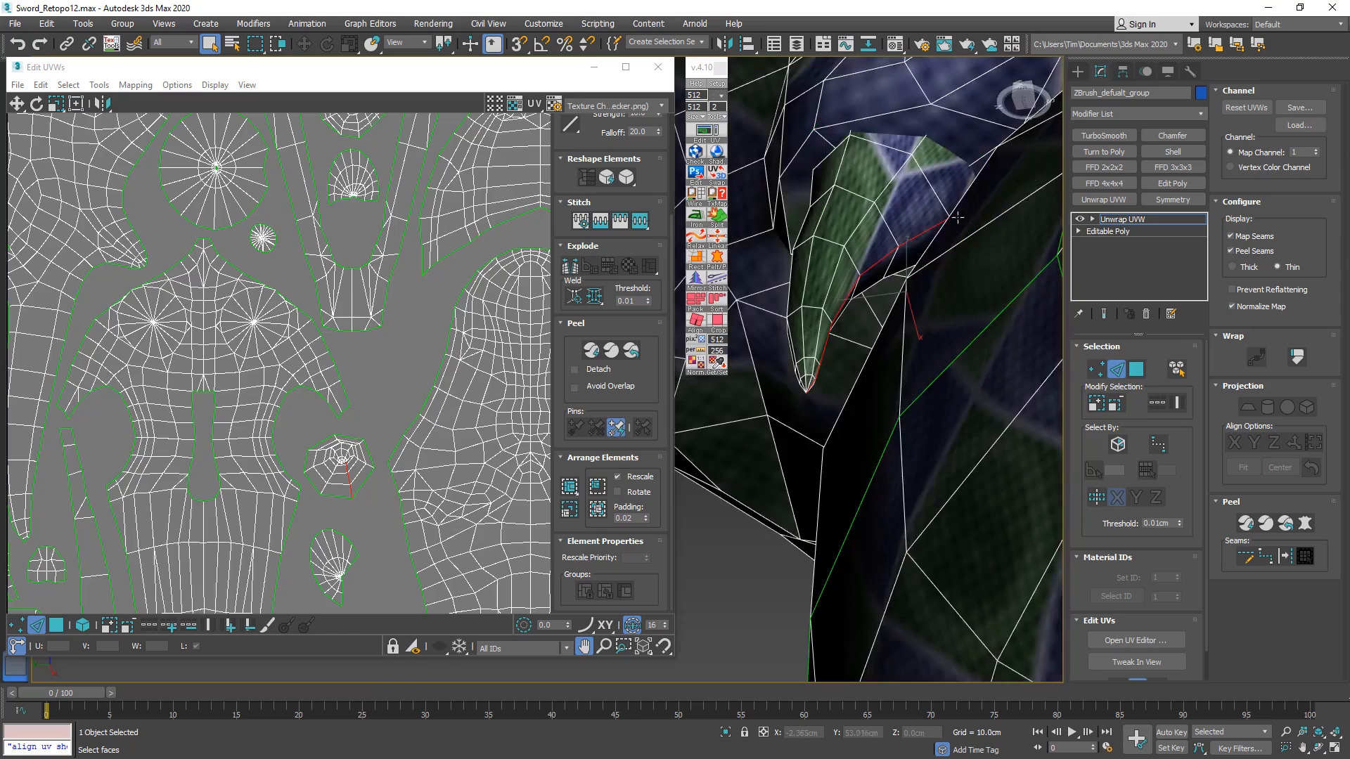
mouse_move(955, 213)
middle_mouse_down("alt")
mouse_move(978, 257)
mouse_move(976, 225)
middle_mouse_up("alt")
key("F3")
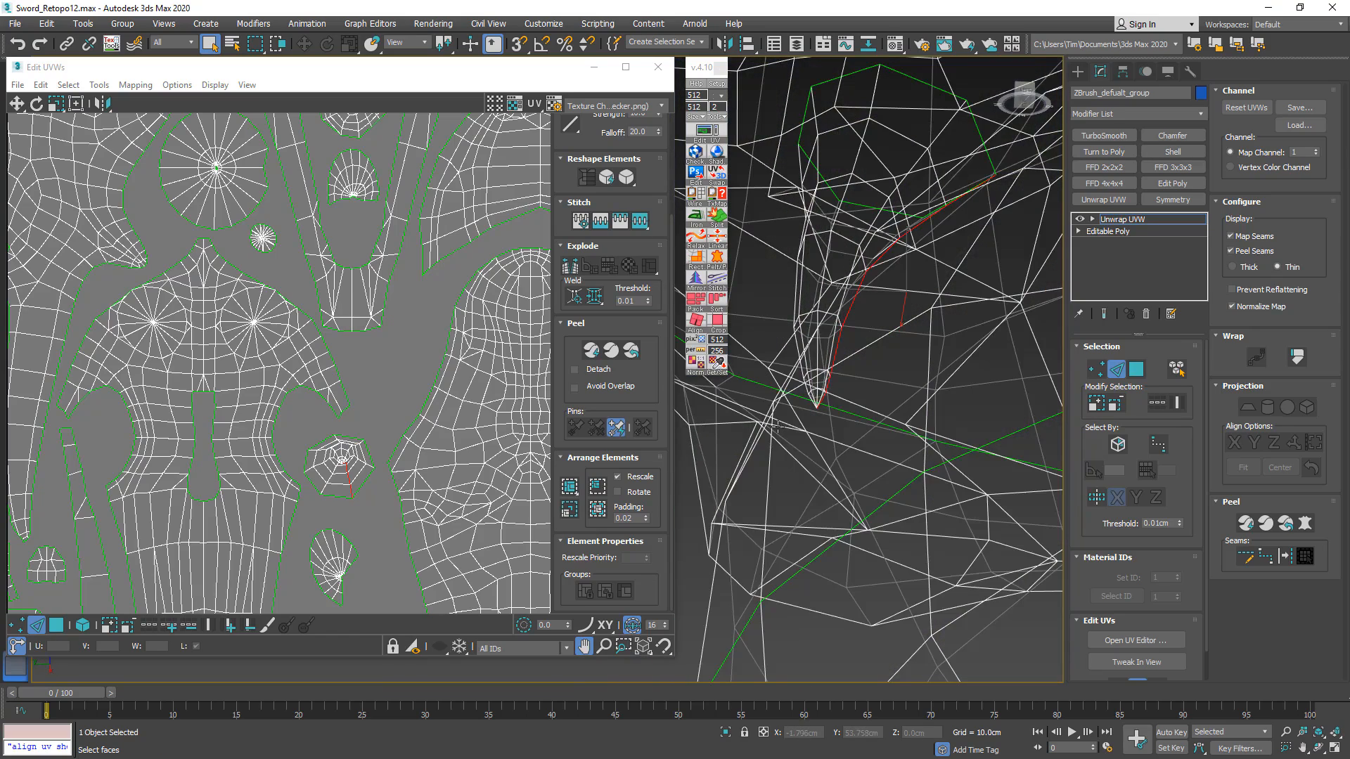
key("F3")
- Break the spike's UVs along the selected edges
right_click(344, 481)
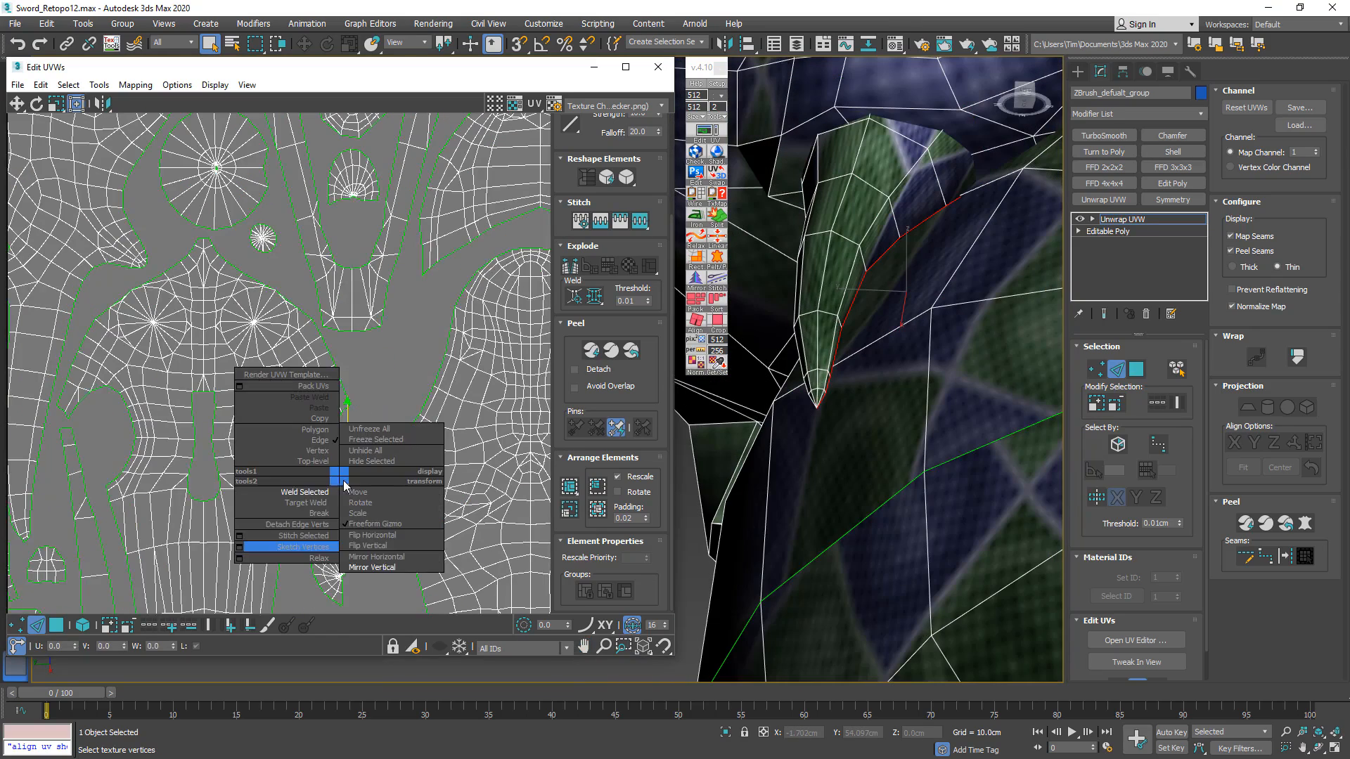
left_click(313, 512)
middle_click_drag(322, 457, 349, 355)
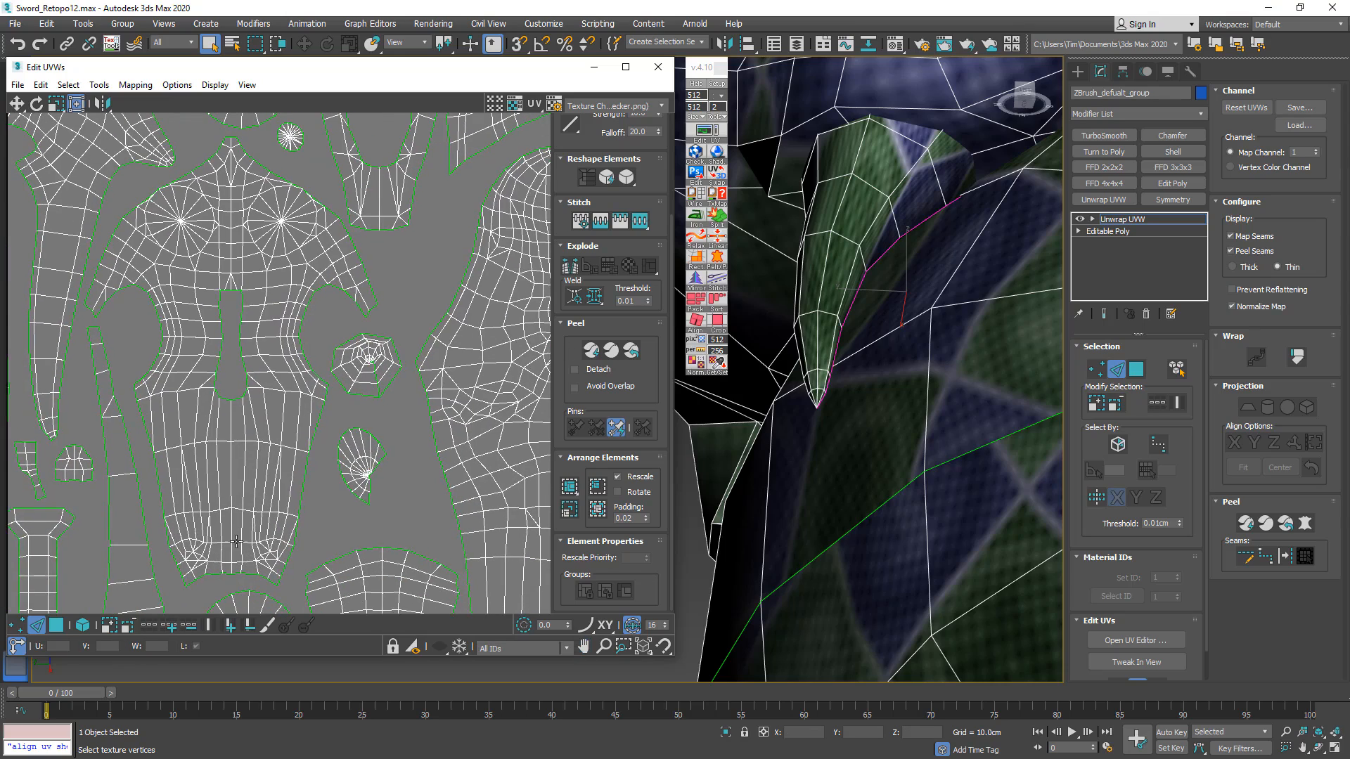
- Peel the whole spike shell flat and position it in the gap beside the figure-shaped shell
left_click(56, 625)
left_click(362, 360)
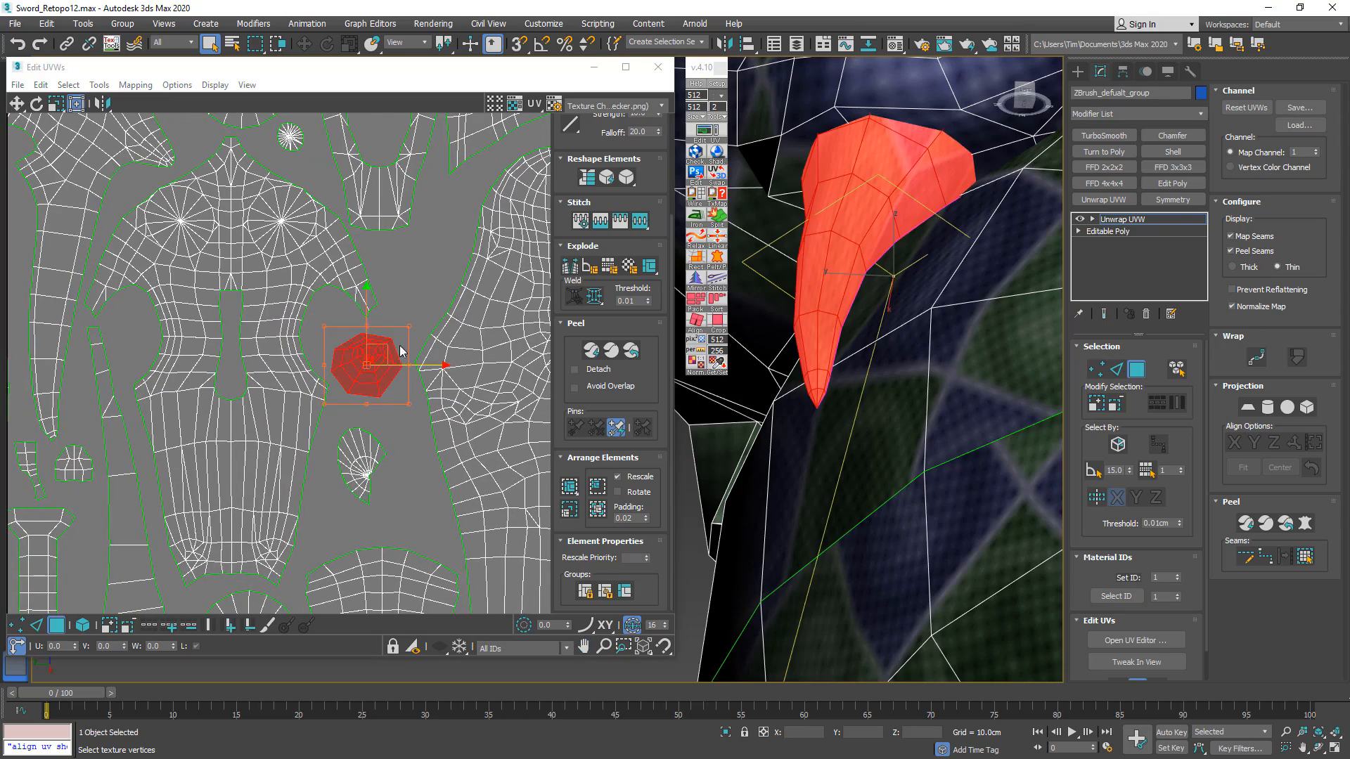
left_click(592, 351)
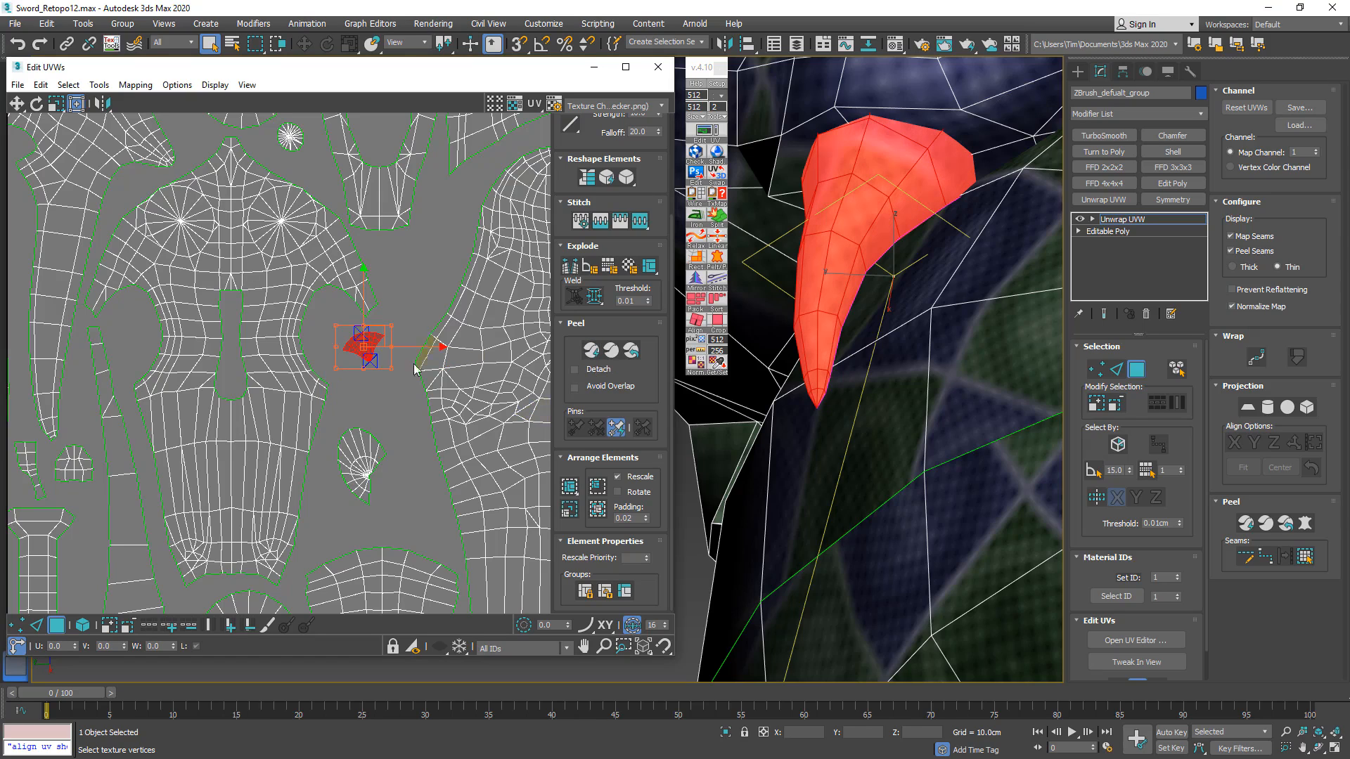
middle_click_drag(389, 362, 392, 391)
mouse_move(386, 359)
left_mouse_down()
mouse_move(393, 406)
mouse_move(448, 364)
mouse_move(391, 373)
left_mouse_up()
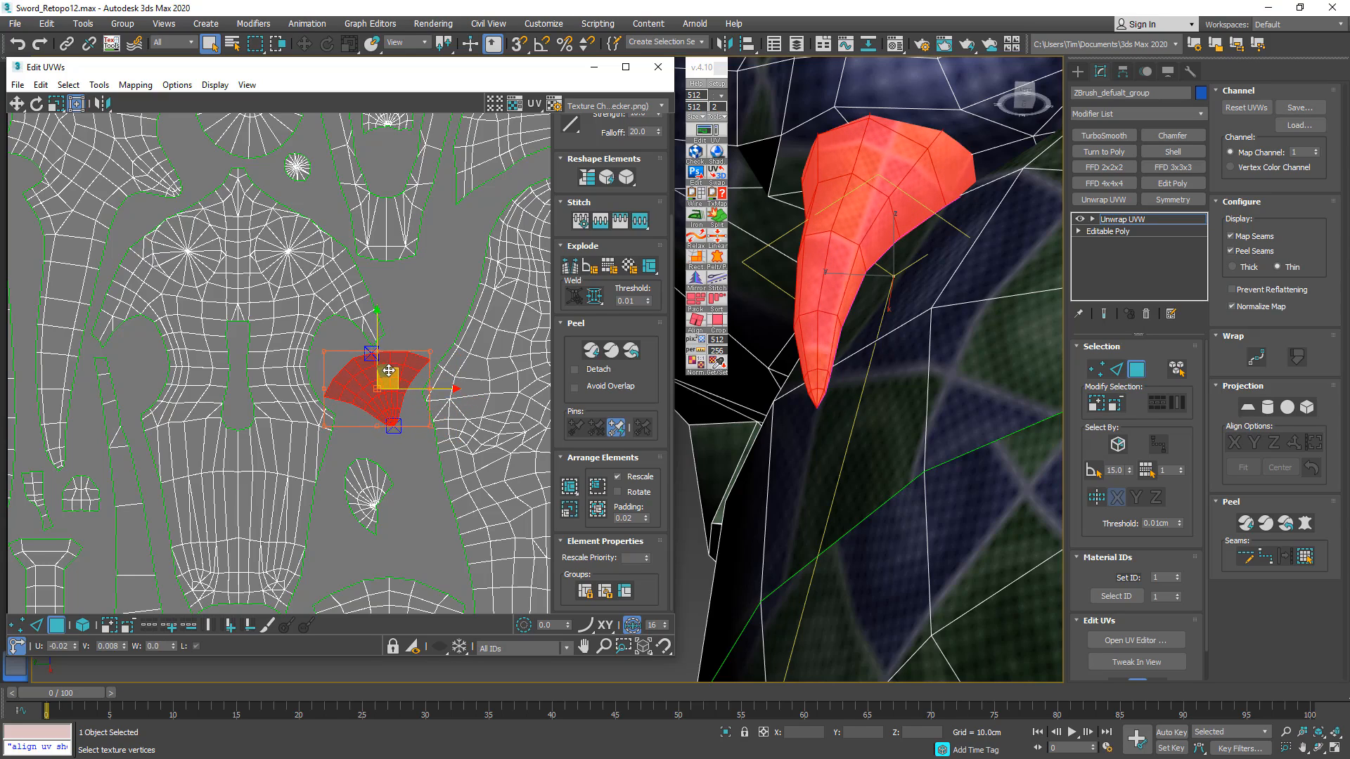
- Check the checker texture on the spike and collapse the Unwrap UVW modifier into the Editable Poly
left_click(426, 304)
scroll(835, 371, "down", 5)
middle_click_drag(835, 371, 865, 386, "alt")
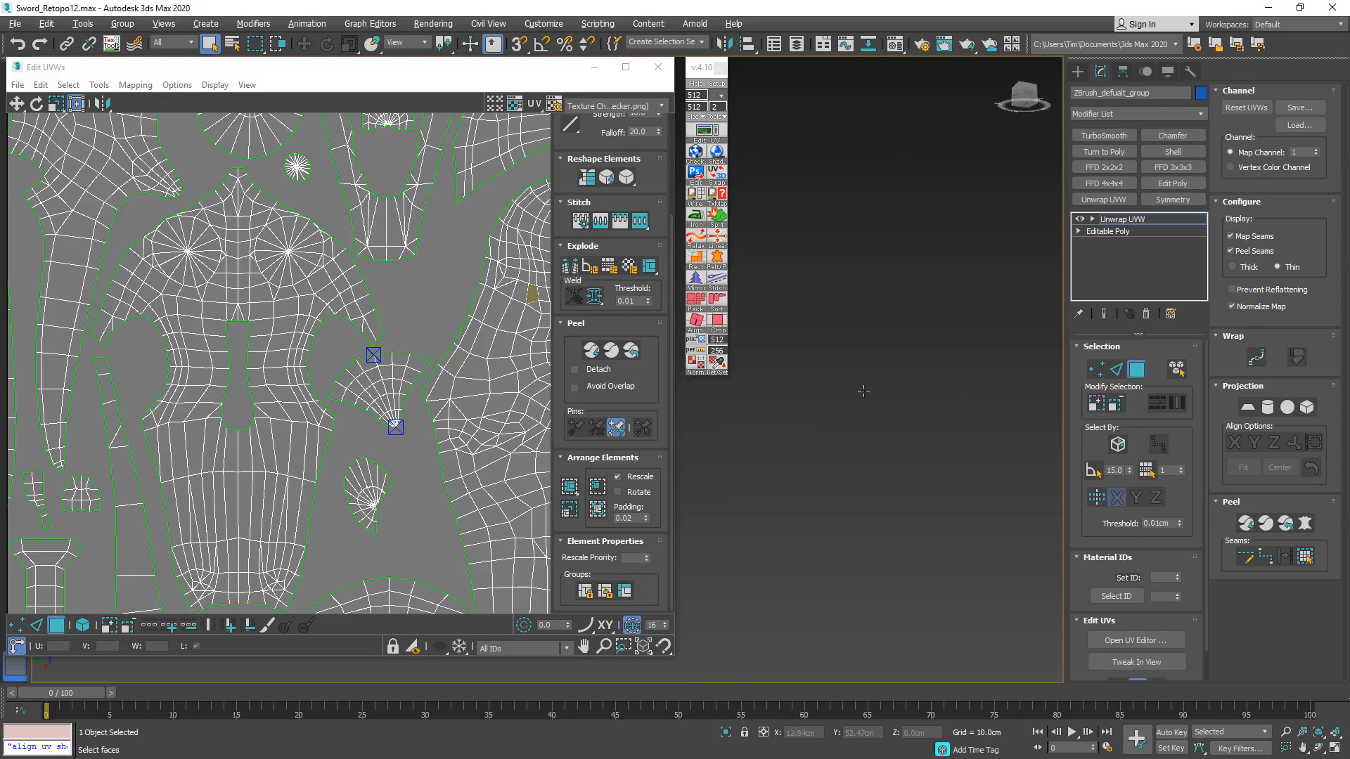
middle_click_drag(938, 338, 641, 695)
middle_click_drag(907, 486, 770, 499)
scroll(871, 419, "up", 4)
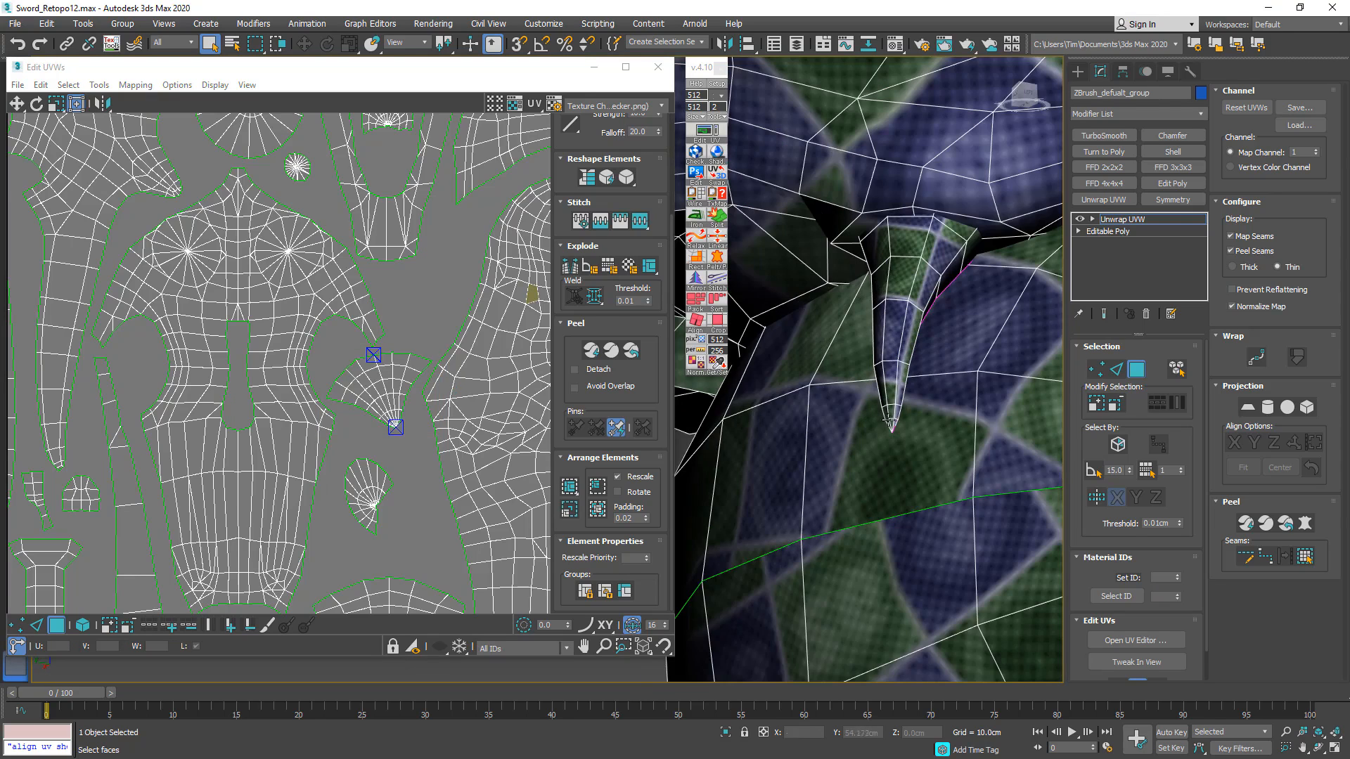
right_click(1129, 222)
left_click(1179, 344)
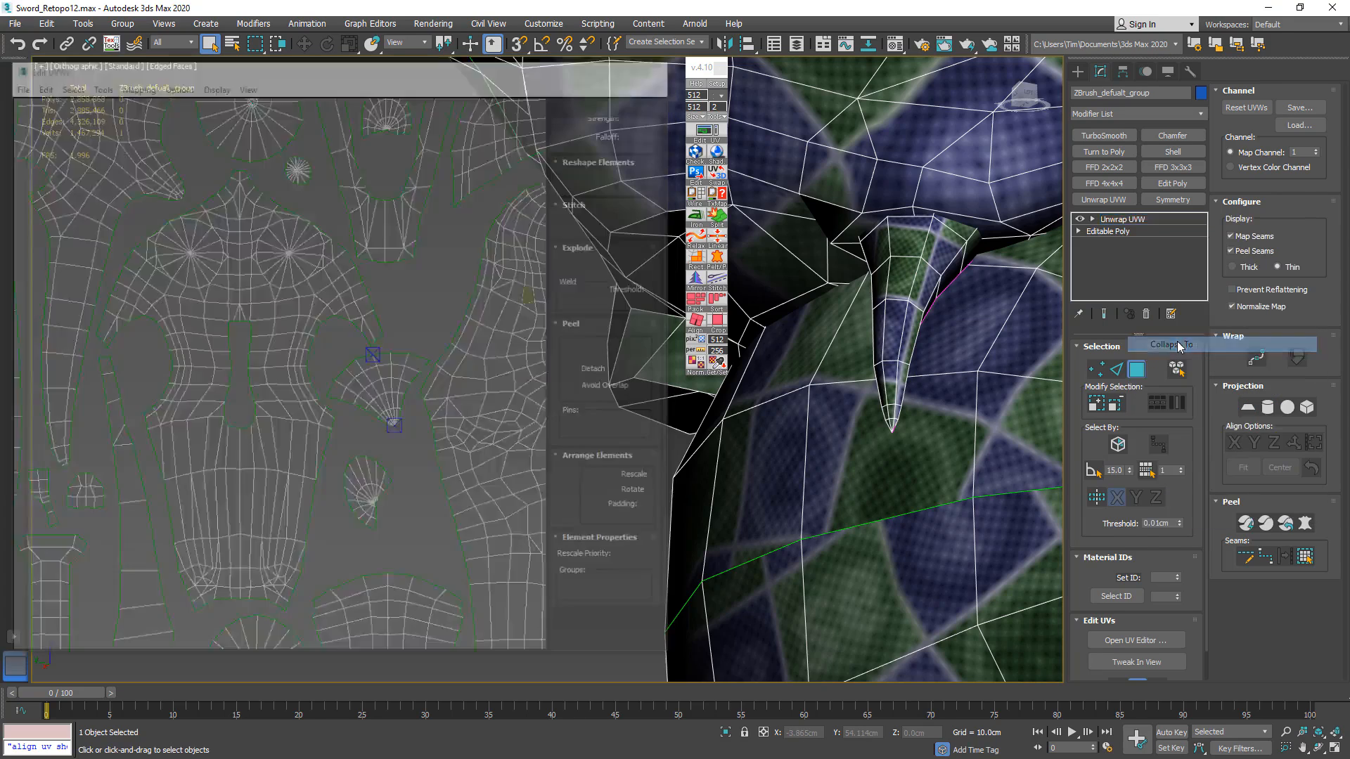
- Save the scene with the whole sword in view as Sword_Retopo13.max
middle_click_drag(883, 266, 547, 471, "alt")
scroll(828, 303, "down", 6)
scroll(598, 485, "down", 2)
key("ctrl+s")
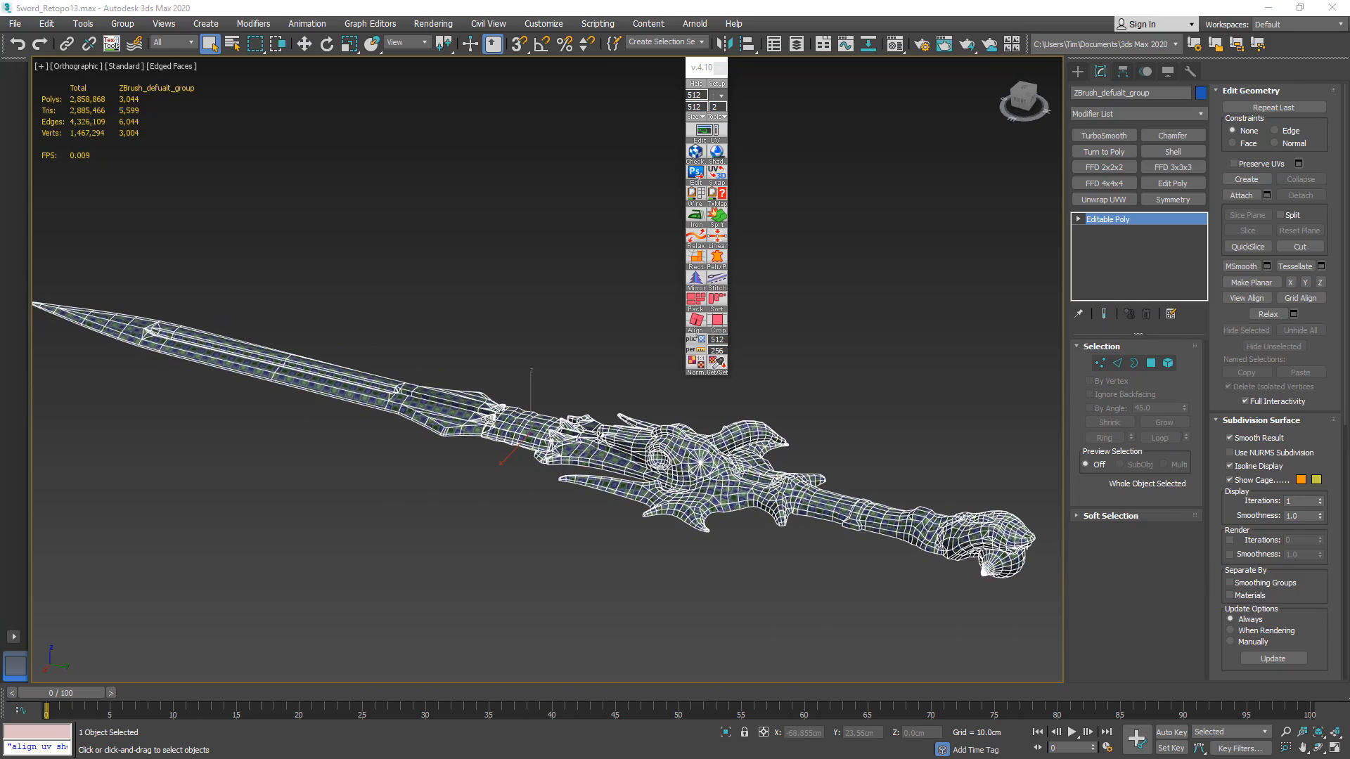
- Close the floating UV tools panel and hide the viewport statistics
left_click(718, 68)
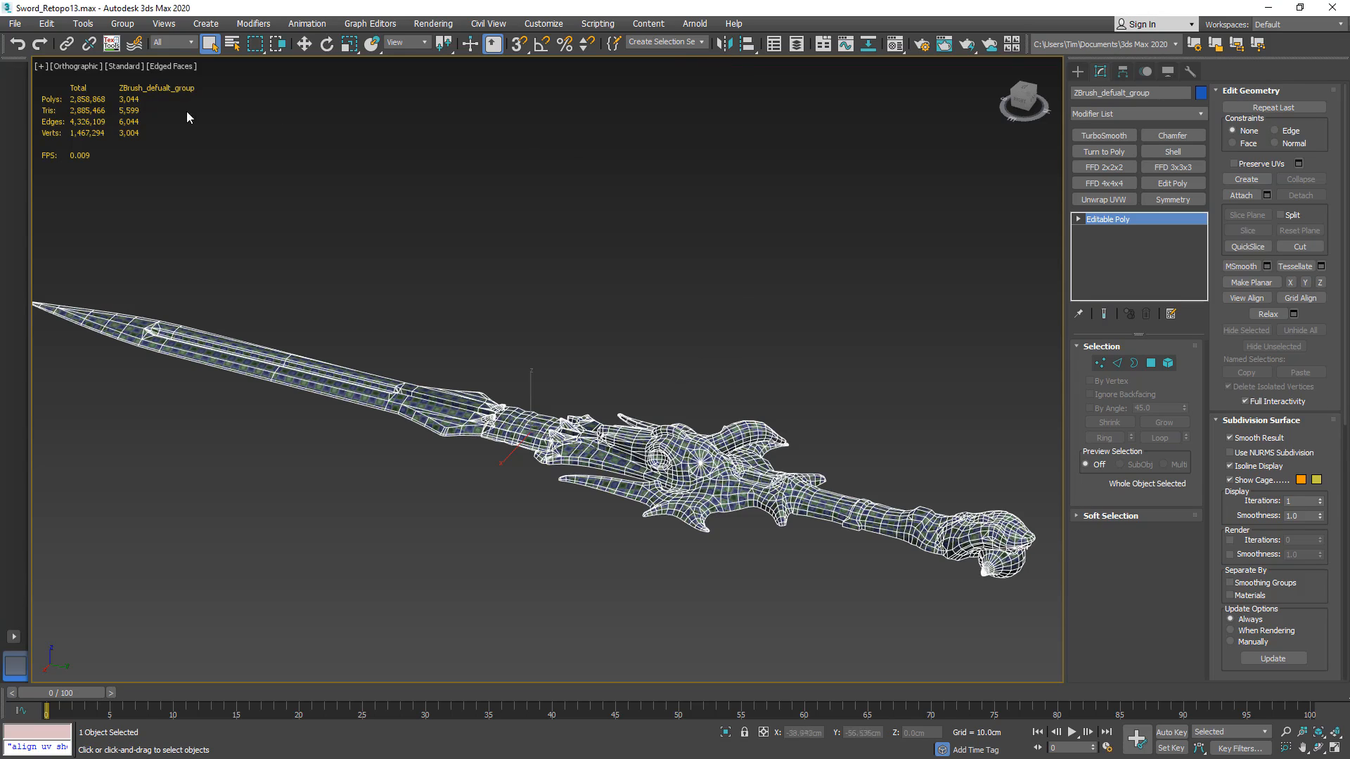
key("7")
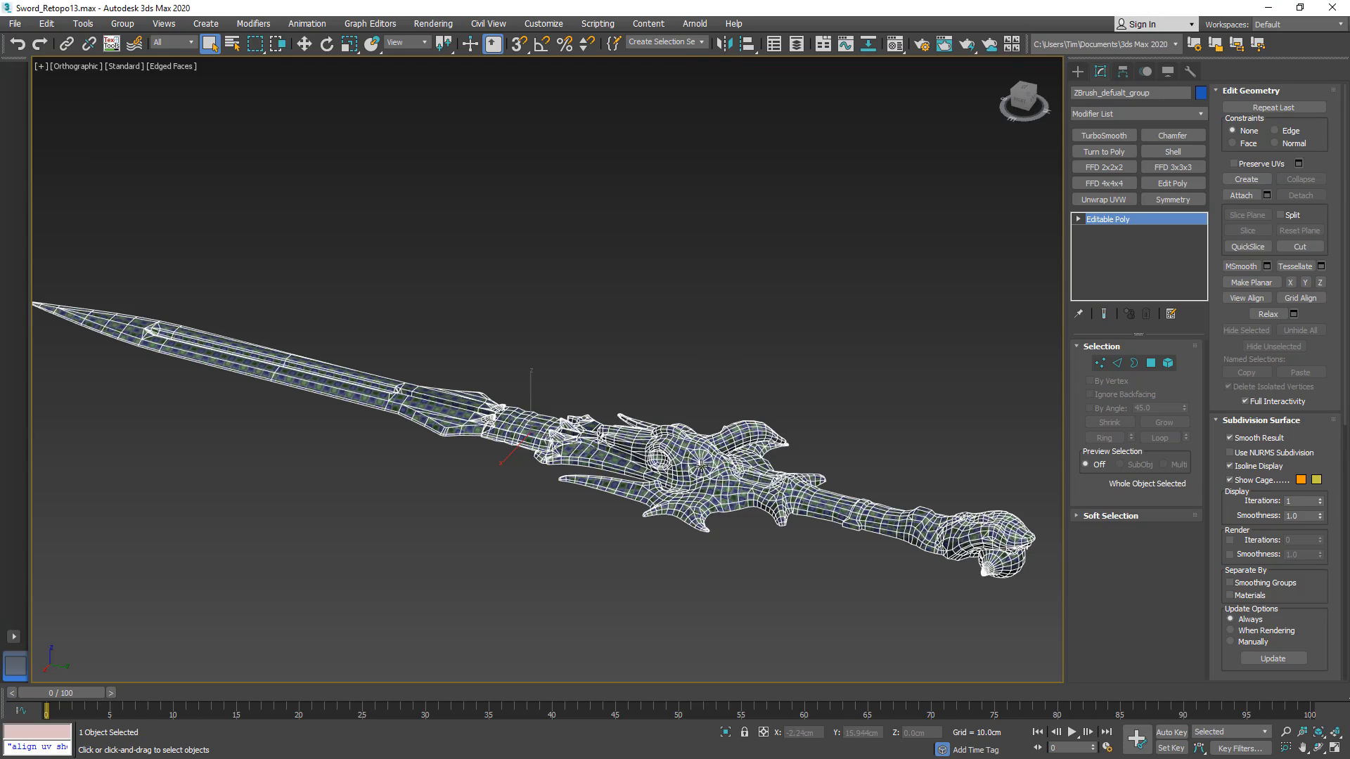
- Select the ribbed wrap element between the blade and the guard and detach it as a clone named leather_low
left_click(1169, 363)
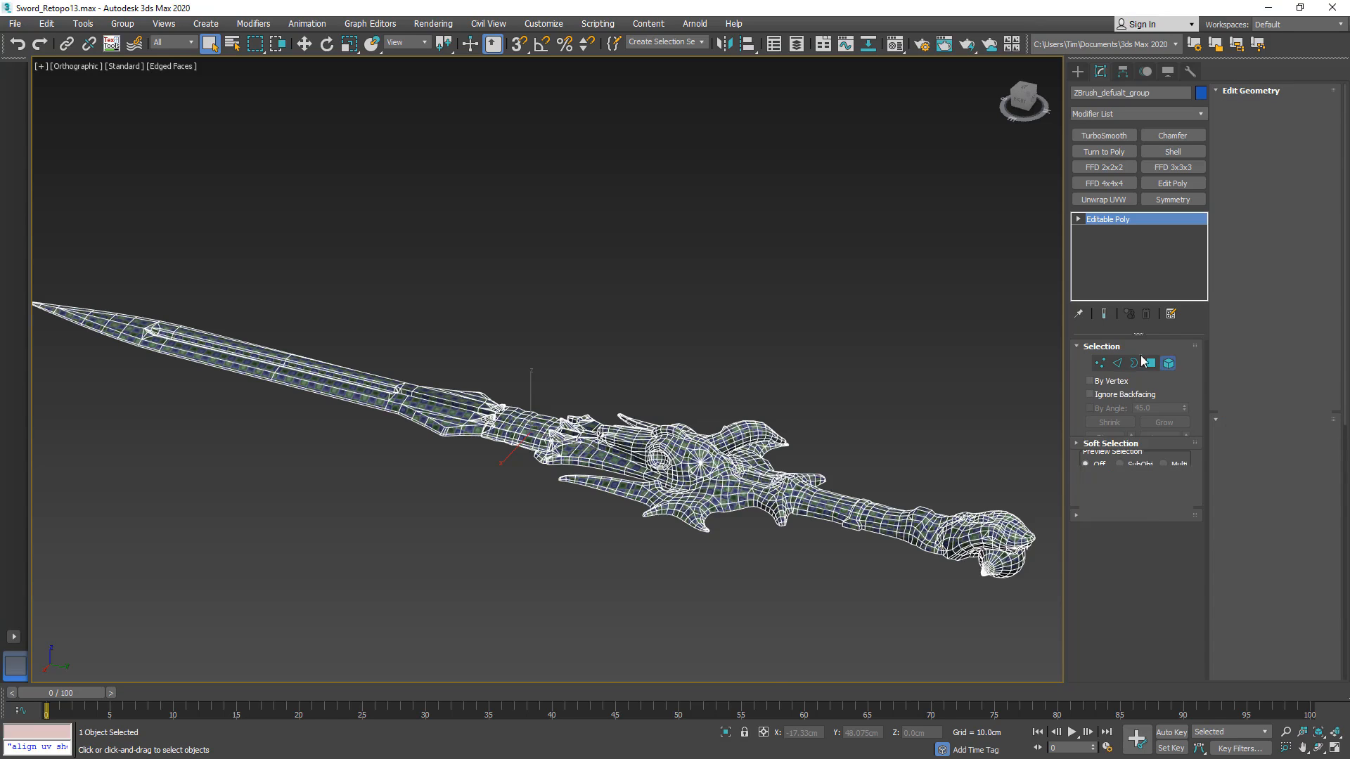
left_click(526, 424)
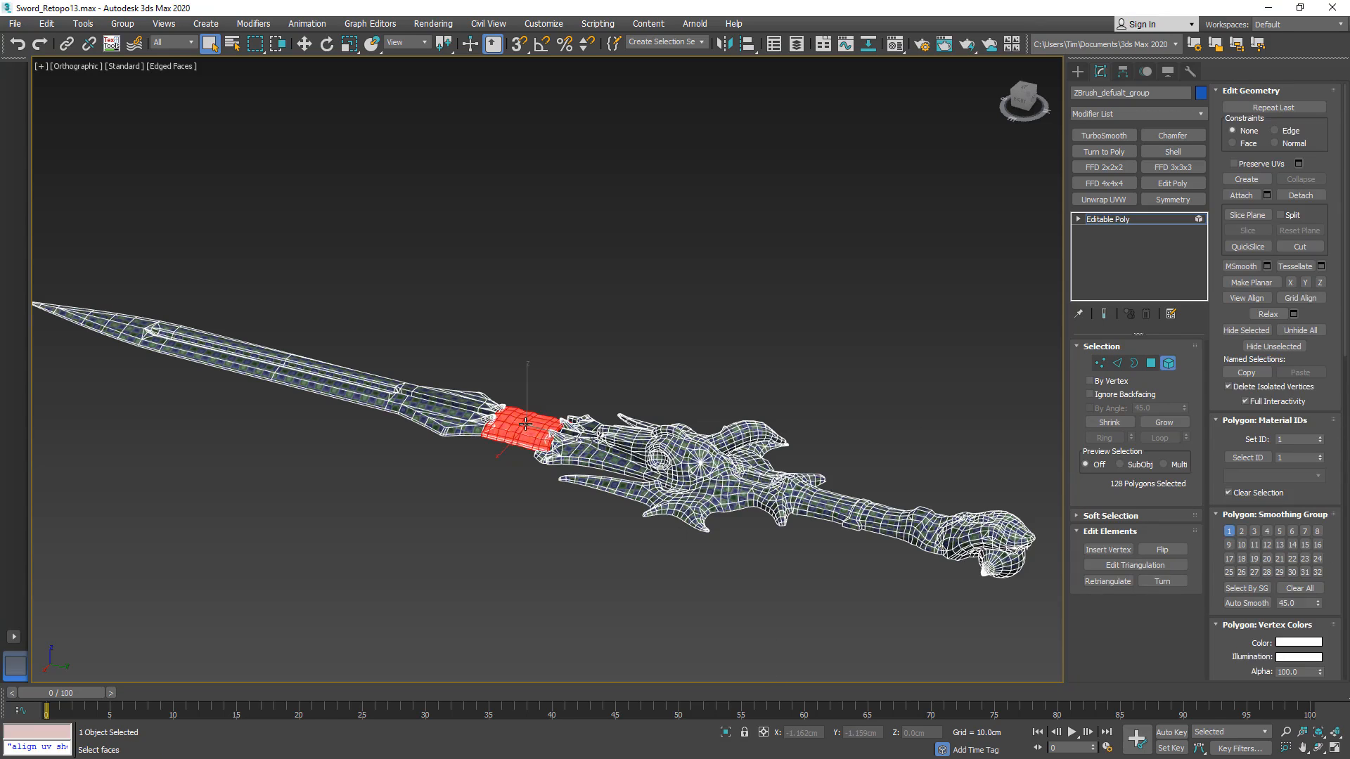
middle_click_drag(517, 414, 557, 372, "alt")
scroll(512, 417, "up", 6)
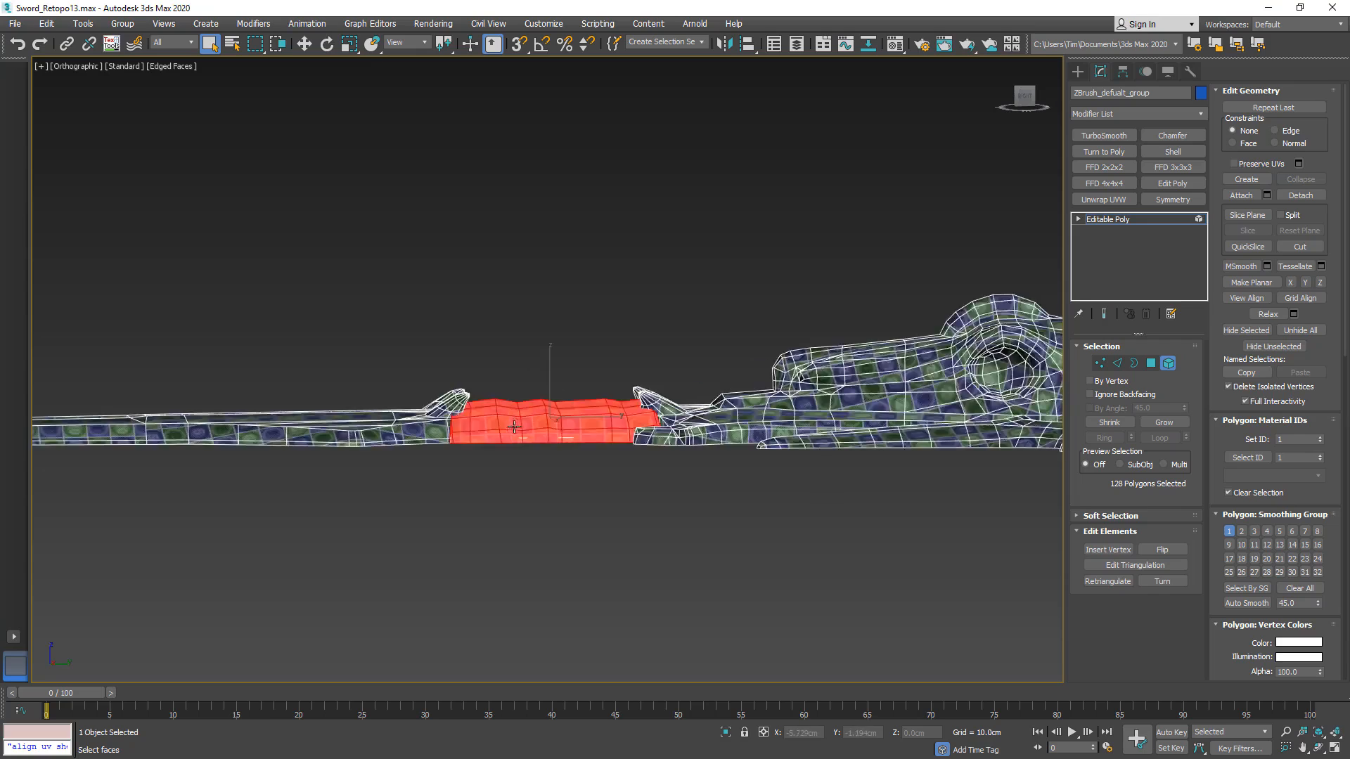
middle_click_drag(526, 431, 486, 467, "alt")
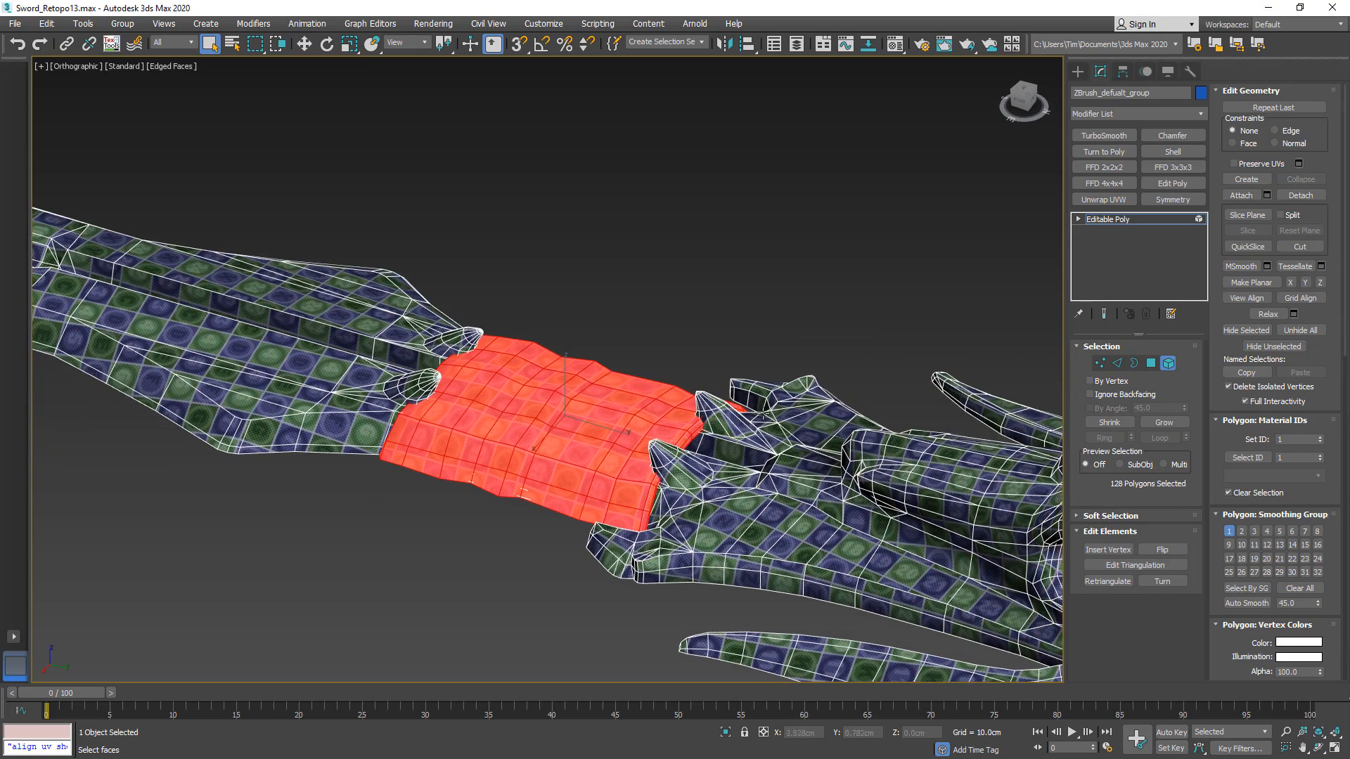
left_click(1301, 196)
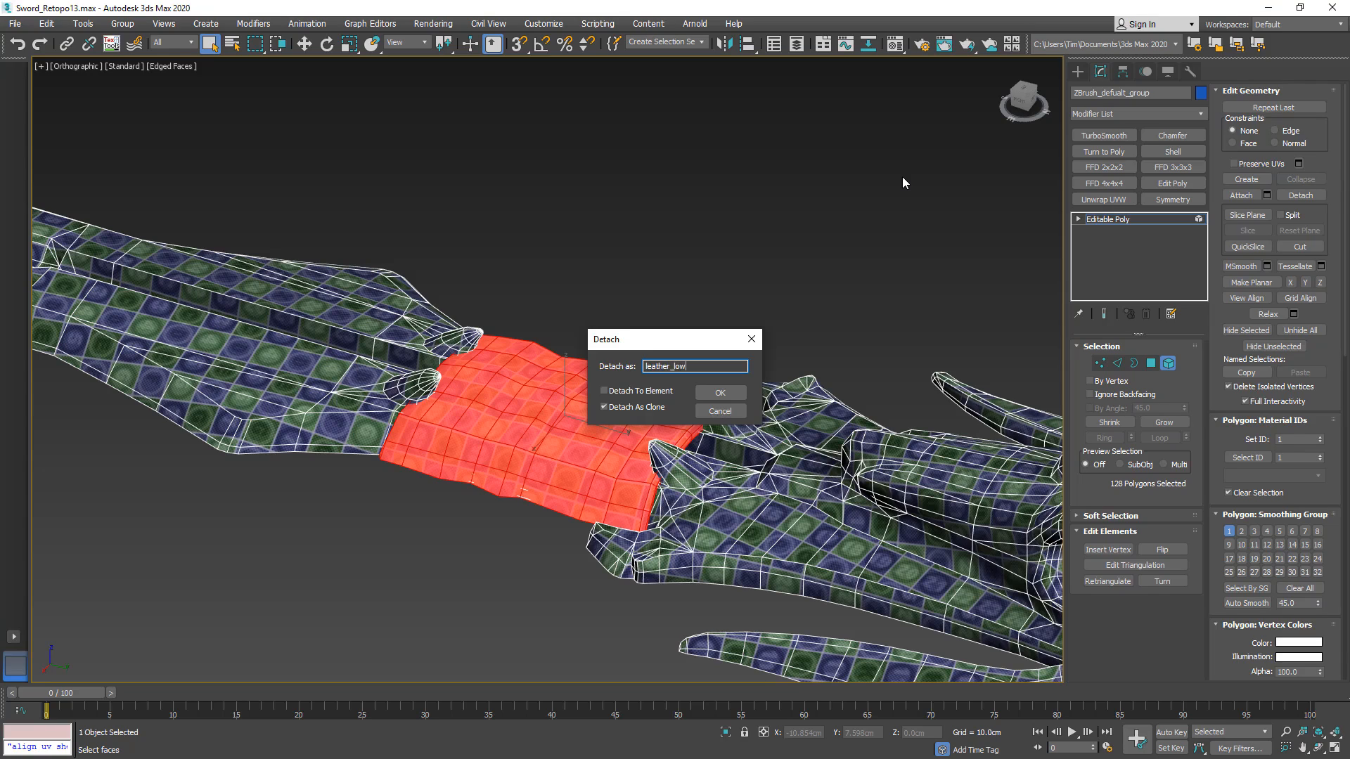
left_click(721, 392)
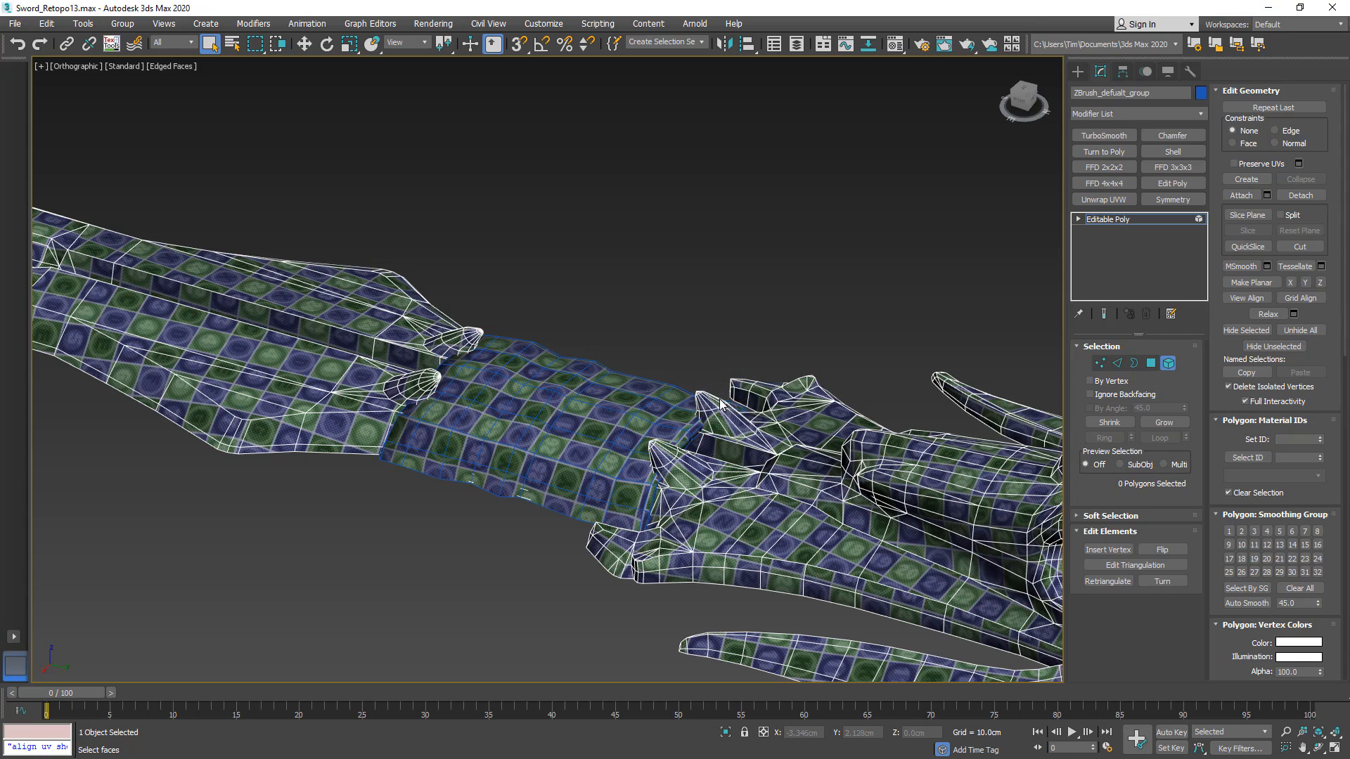
- Leave element editing and mirror the leather_low object across the Z axis as a copy
left_click(1168, 363)
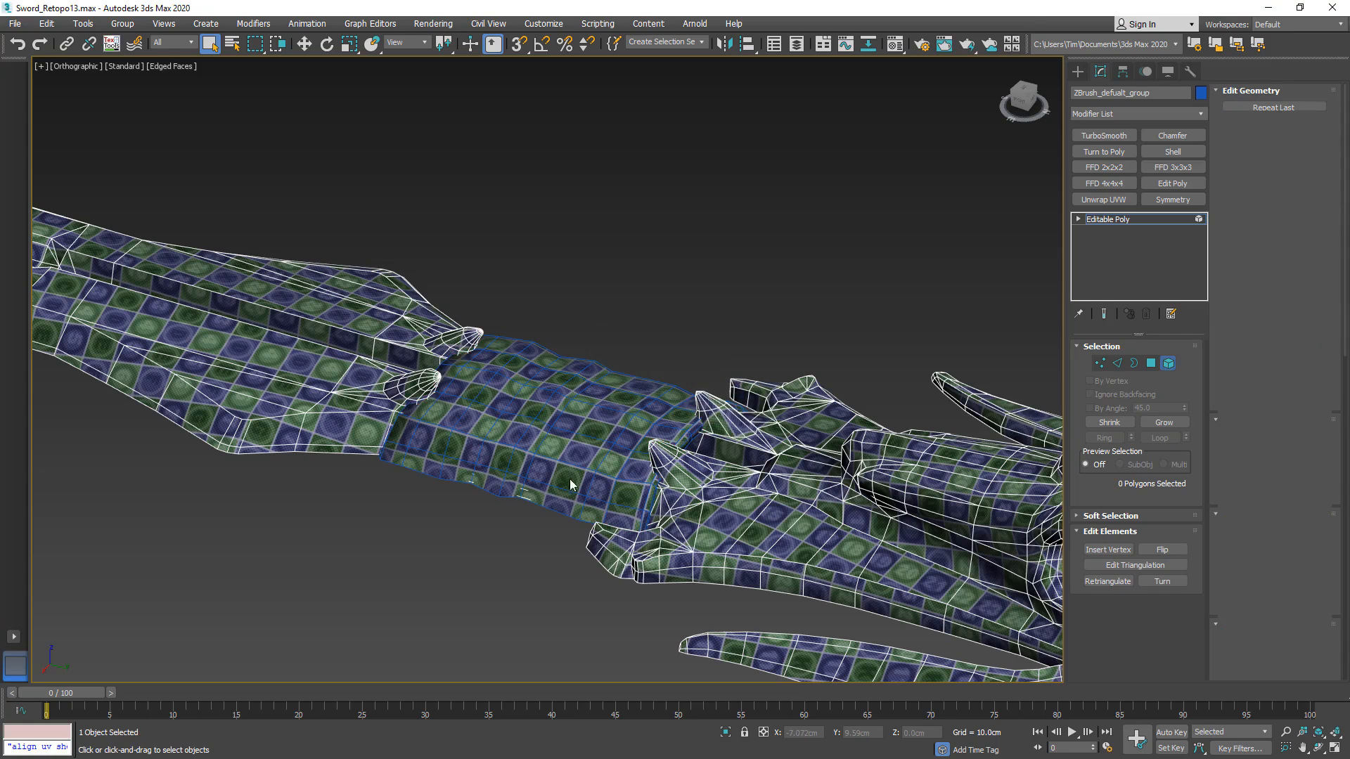
left_click(591, 450)
middle_click_drag(622, 393, 616, 395, "alt")
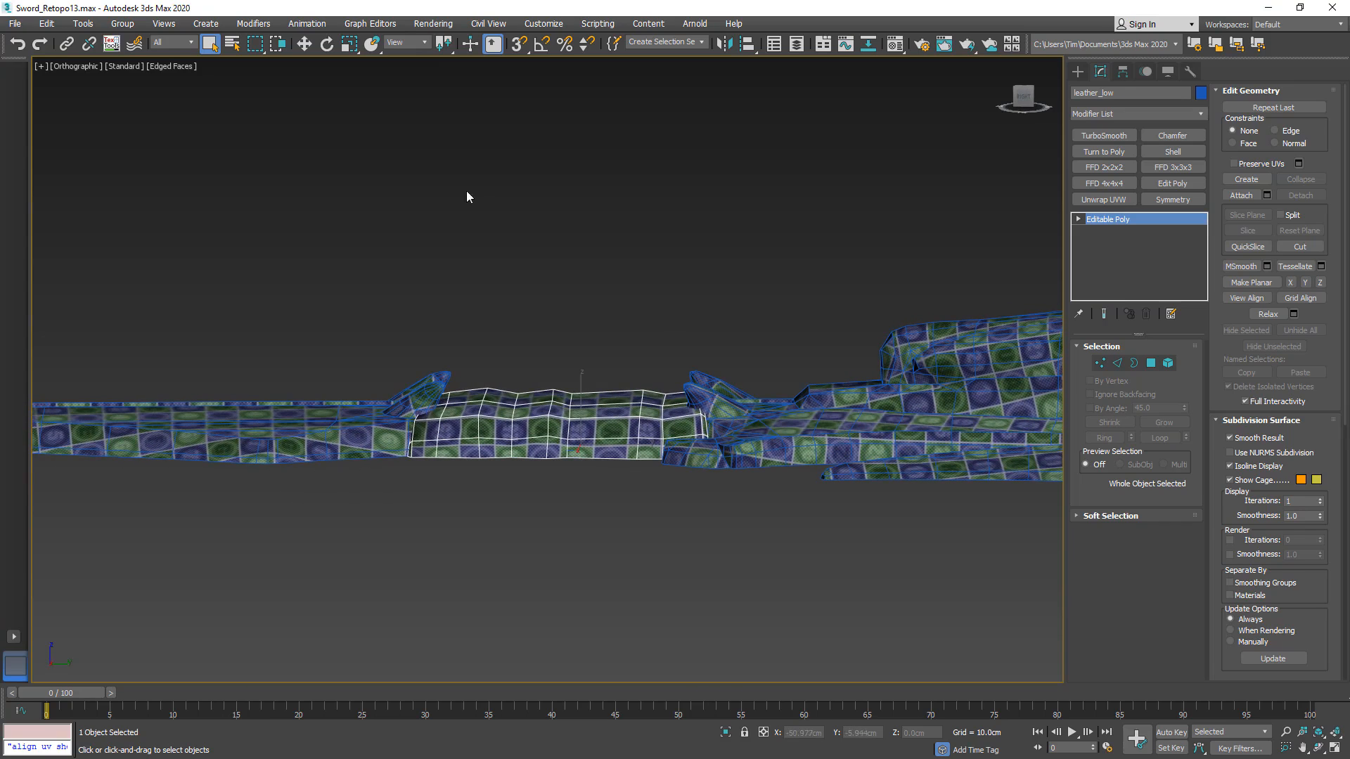
left_click(305, 45)
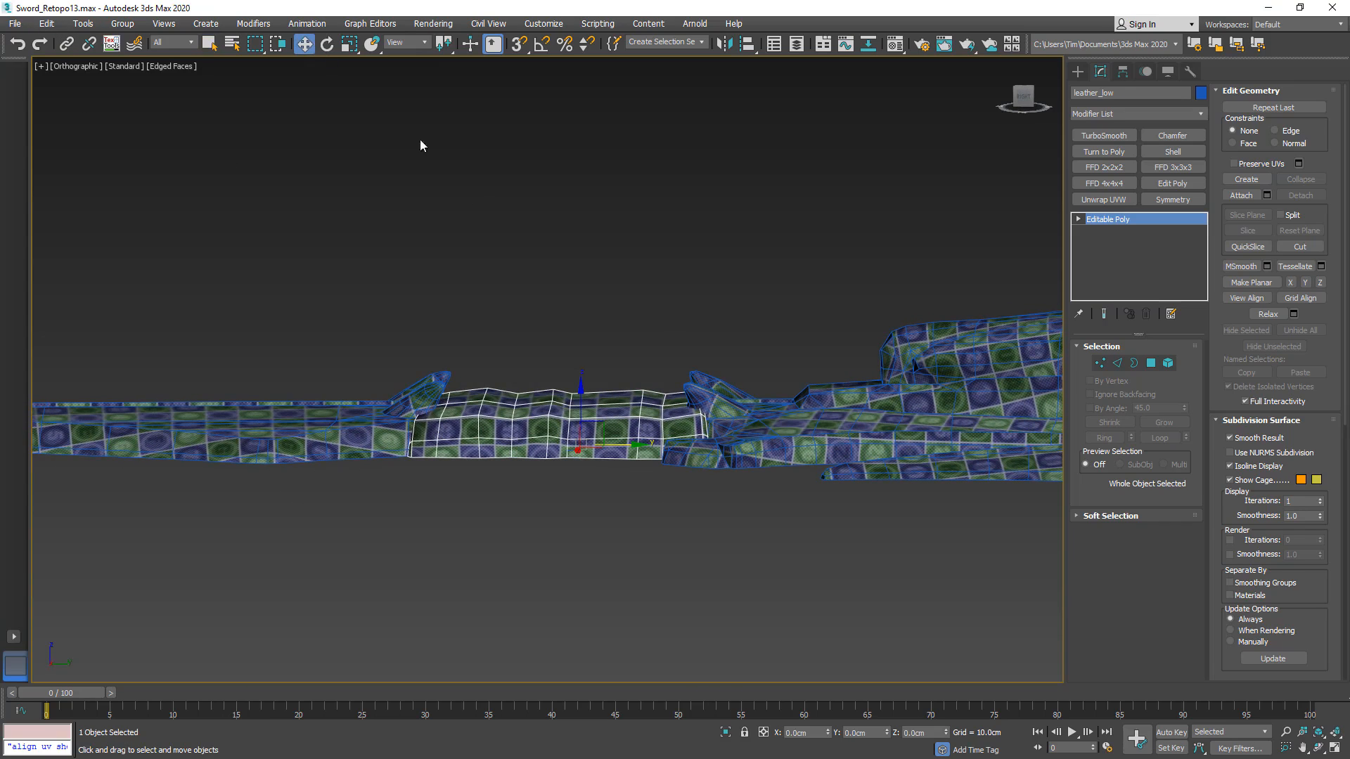
left_click(725, 45)
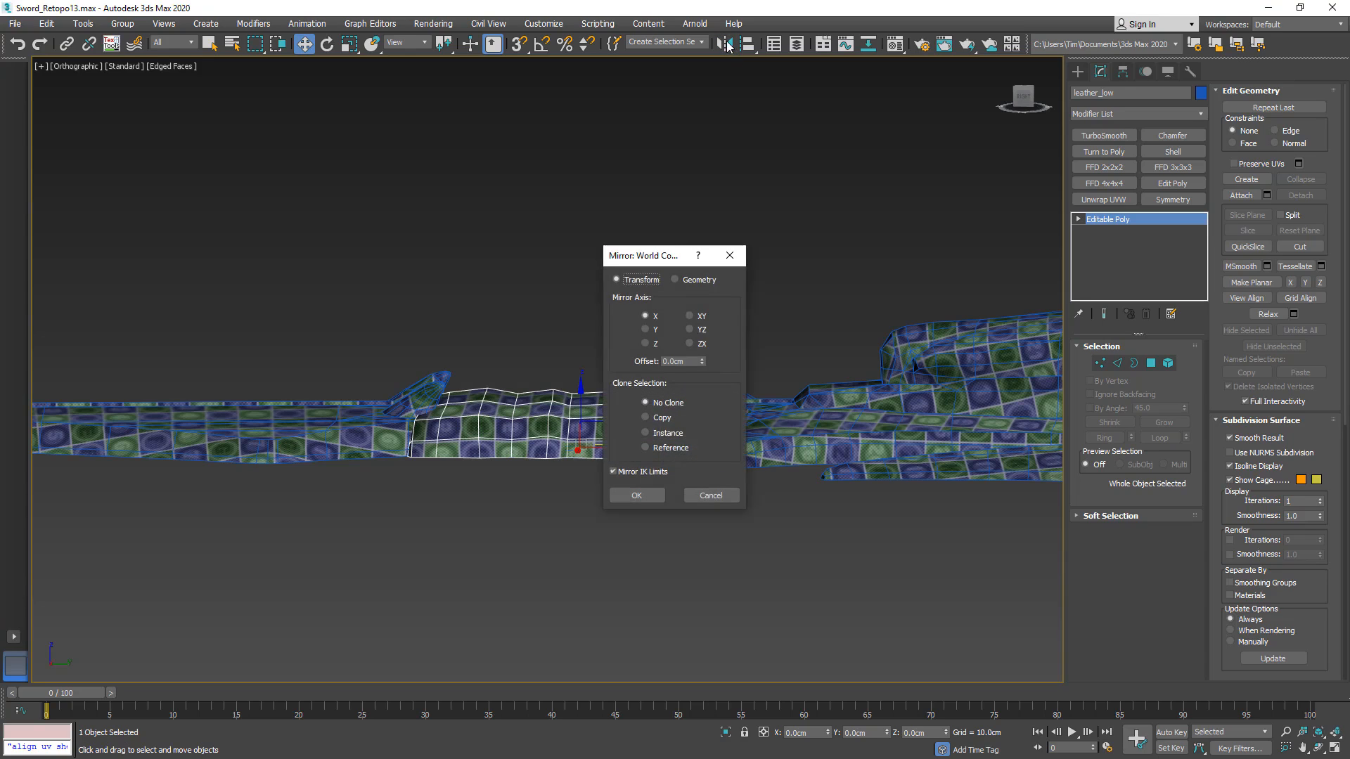
left_click(659, 418)
left_click(656, 345)
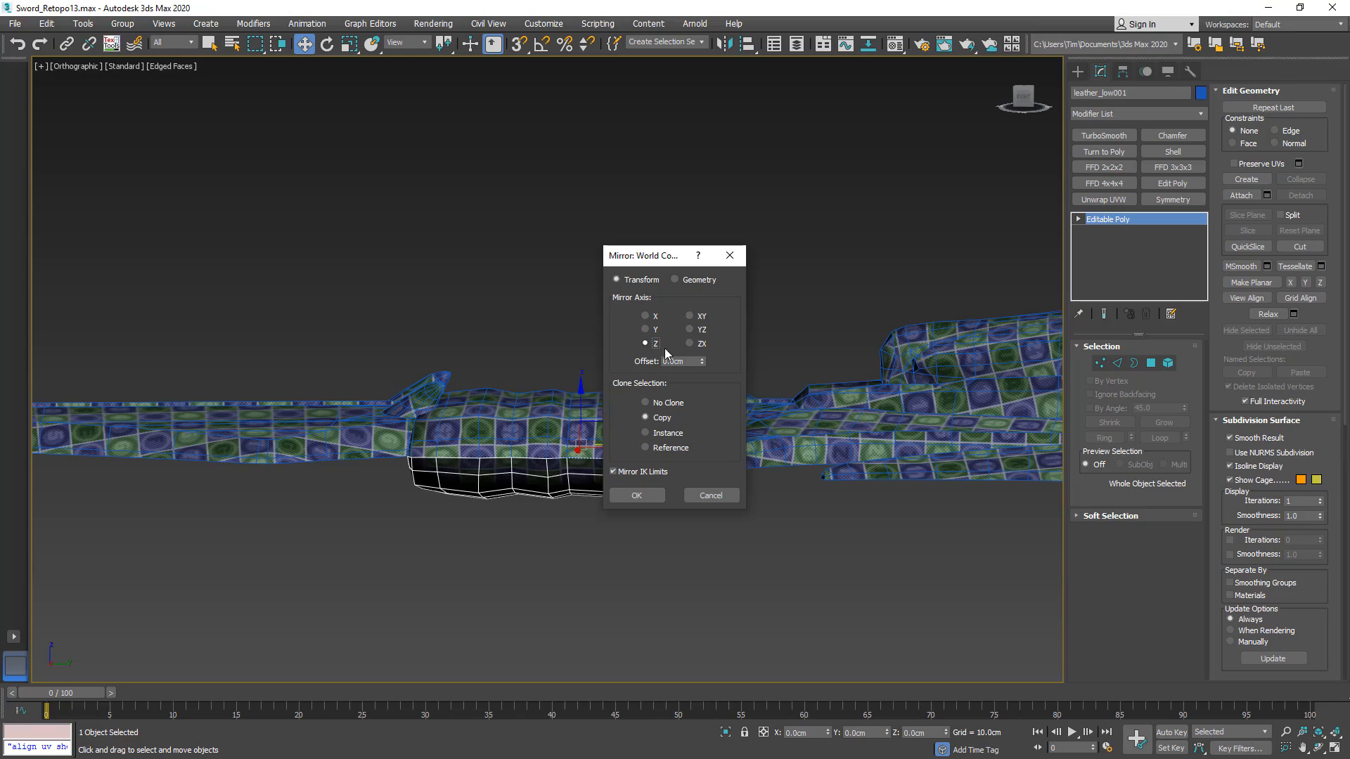
left_click(637, 496)
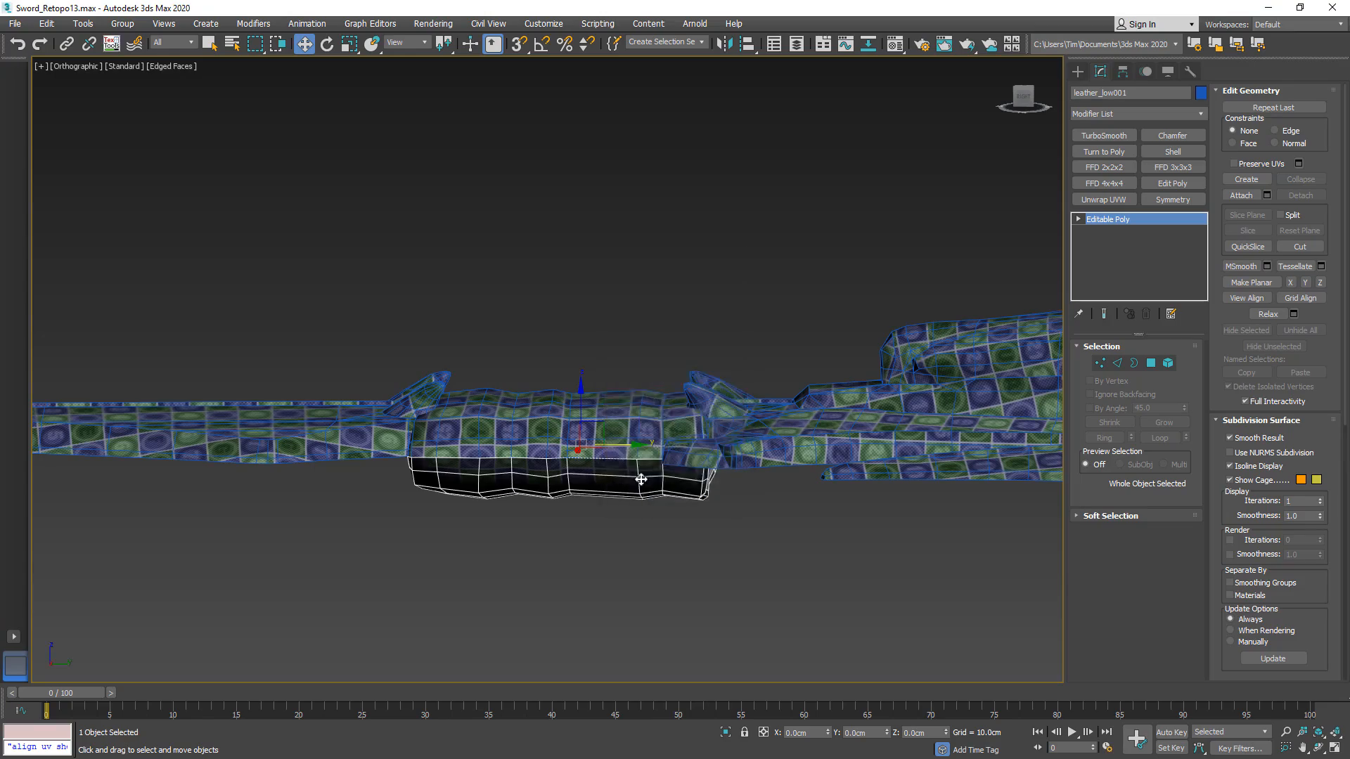
- Attach the mirrored copy to the original leather_low object
middle_click_drag(642, 473, 596, 464, "alt")
left_click(514, 445)
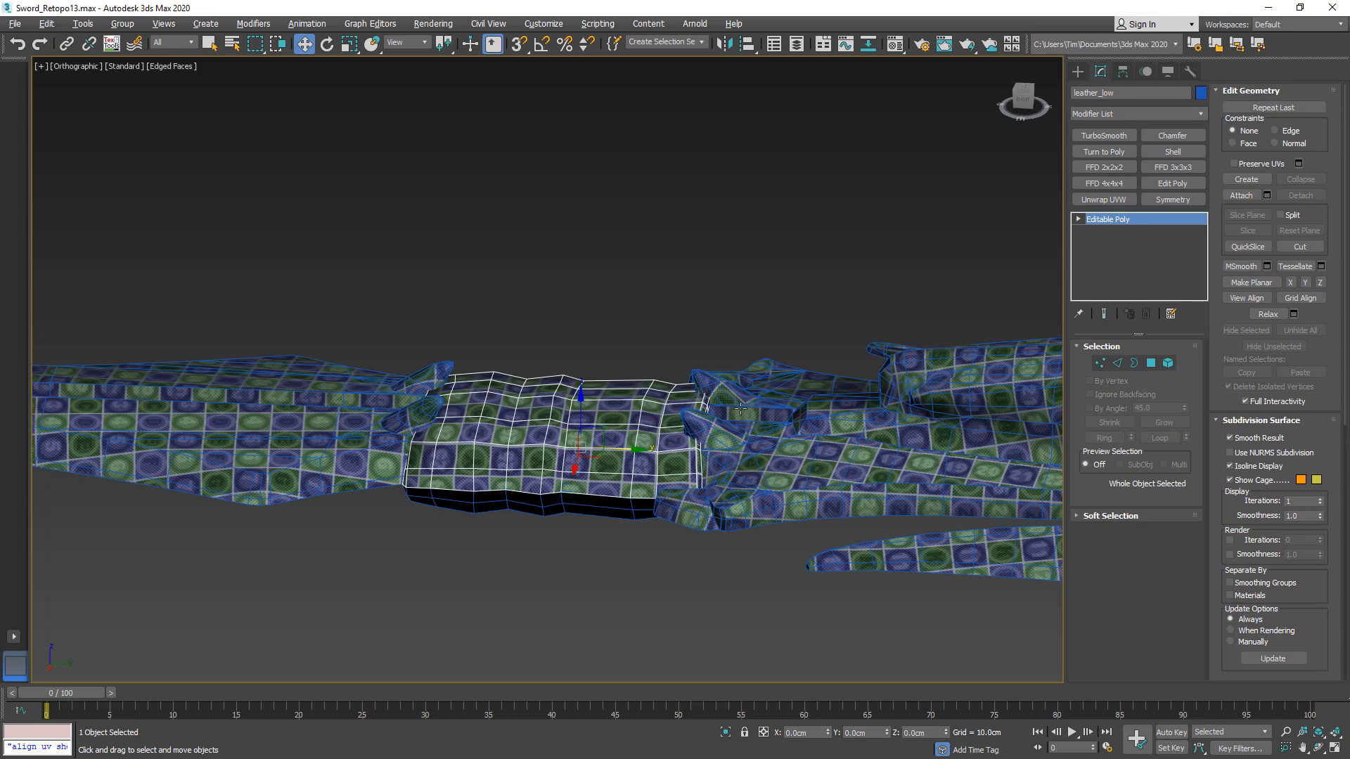
left_click(1239, 196)
mouse_move(571, 517)
middle_mouse_down("alt")
mouse_move(550, 455)
mouse_move(563, 500)
middle_mouse_up("alt")
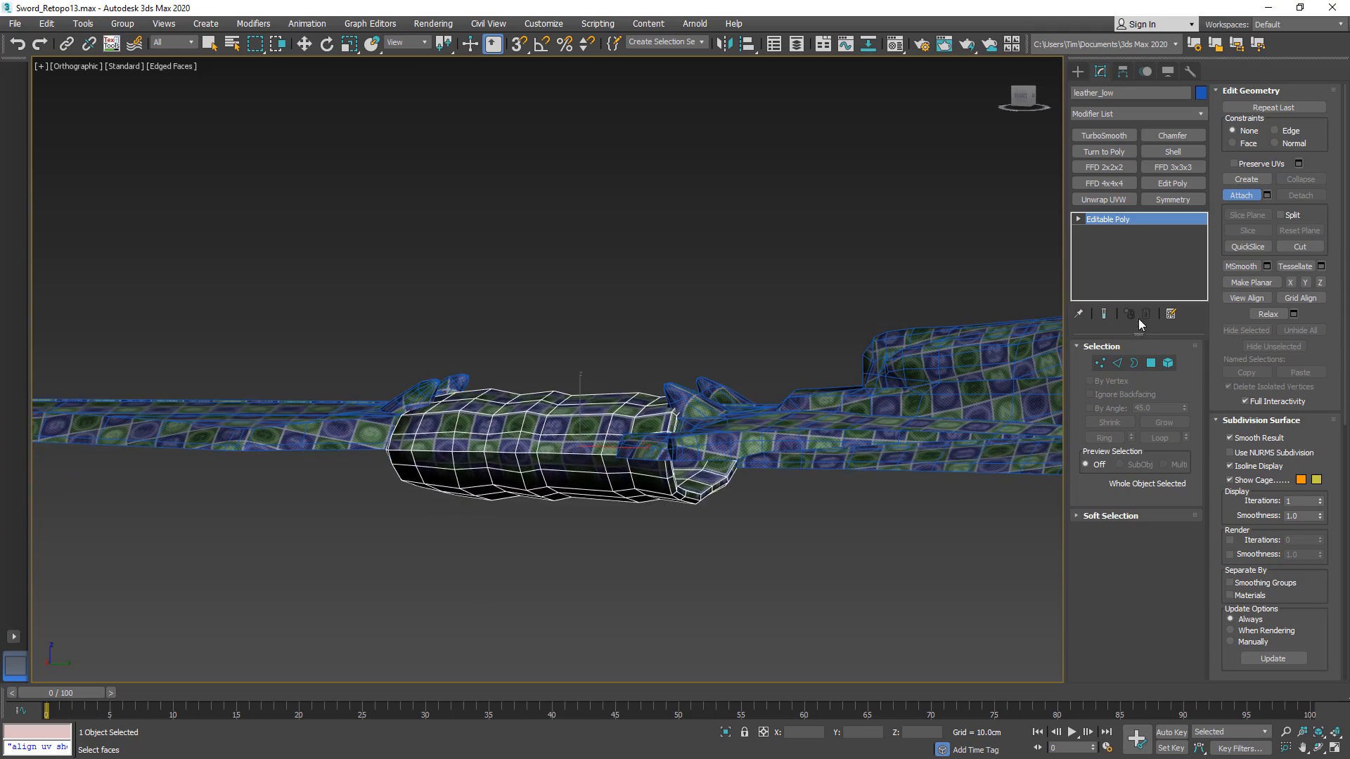
left_click(1239, 197)
- Shift the UVs of leather_low's mirrored lower element one tile up with Unwrap UVW and collapse the modifier stack
left_click(1168, 362)
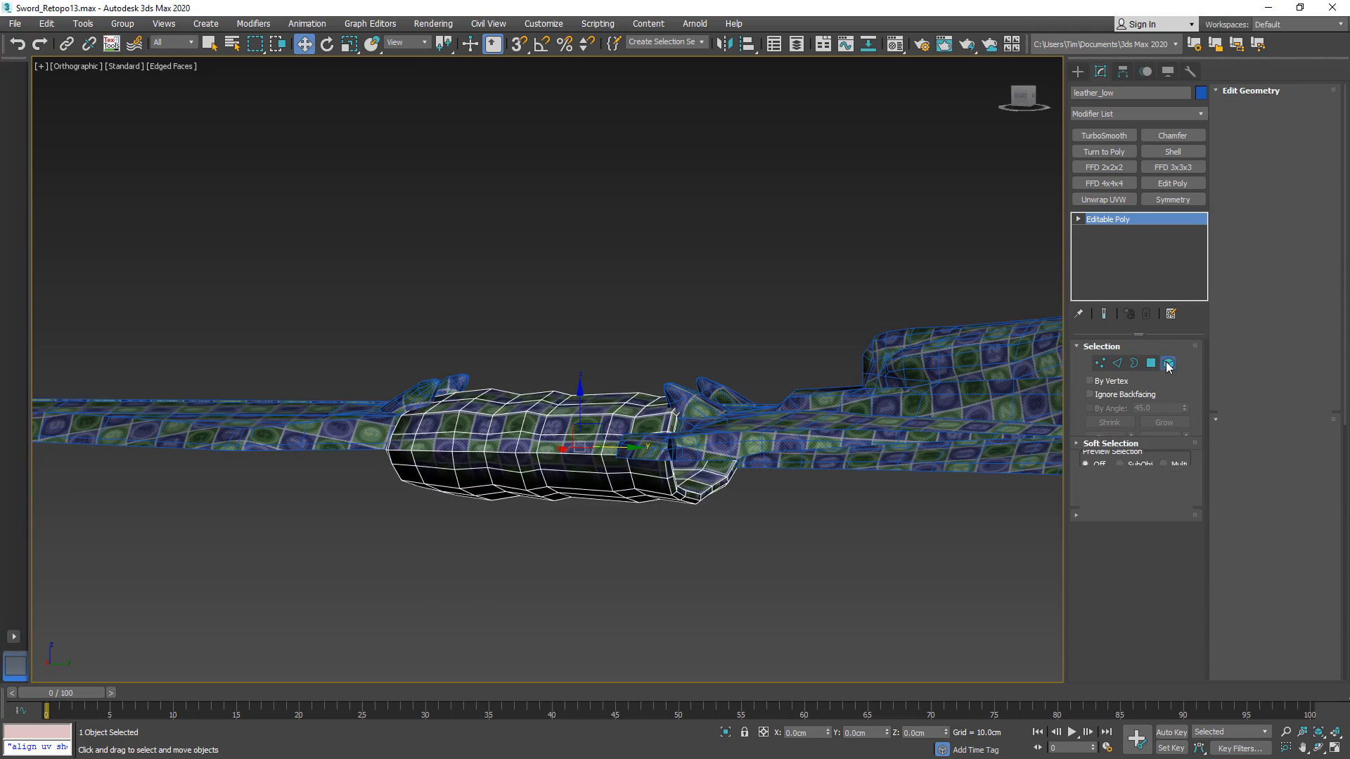
left_click(616, 479)
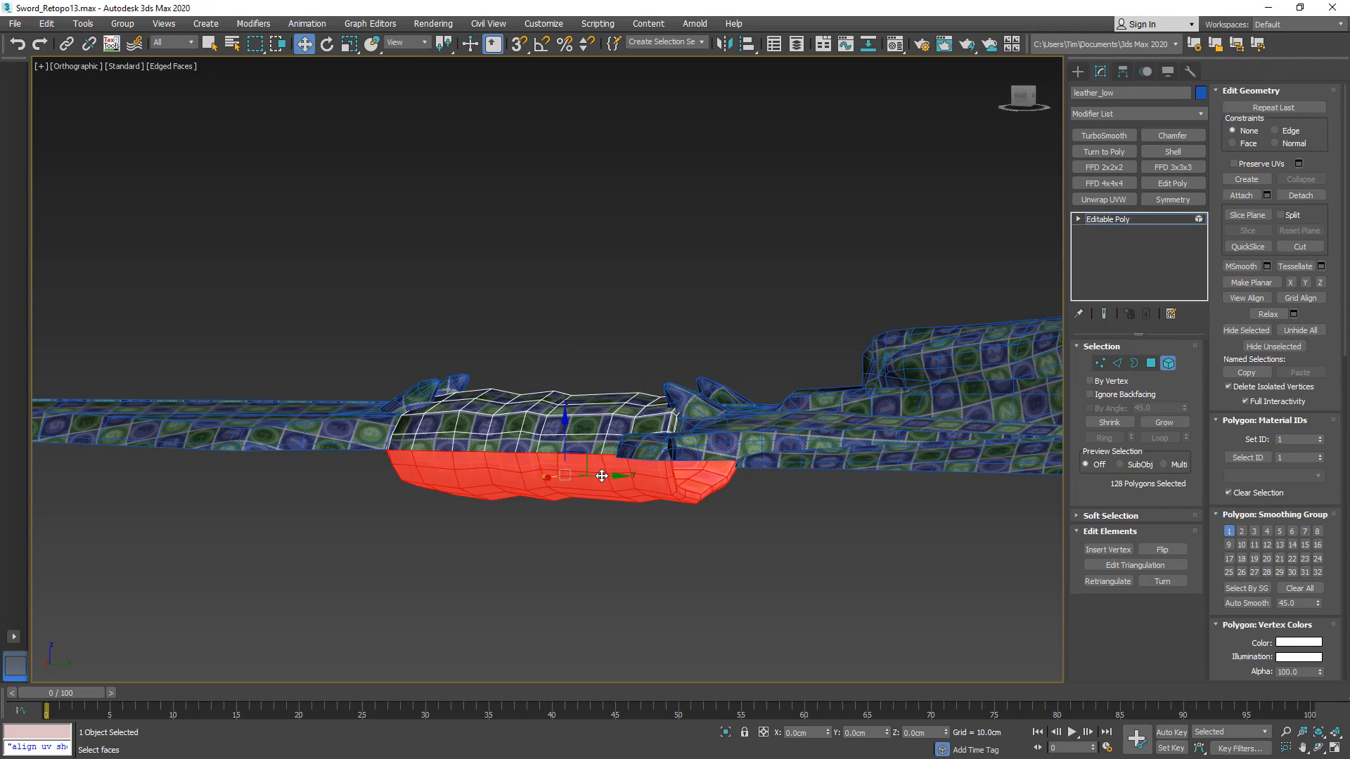
left_click(1122, 200)
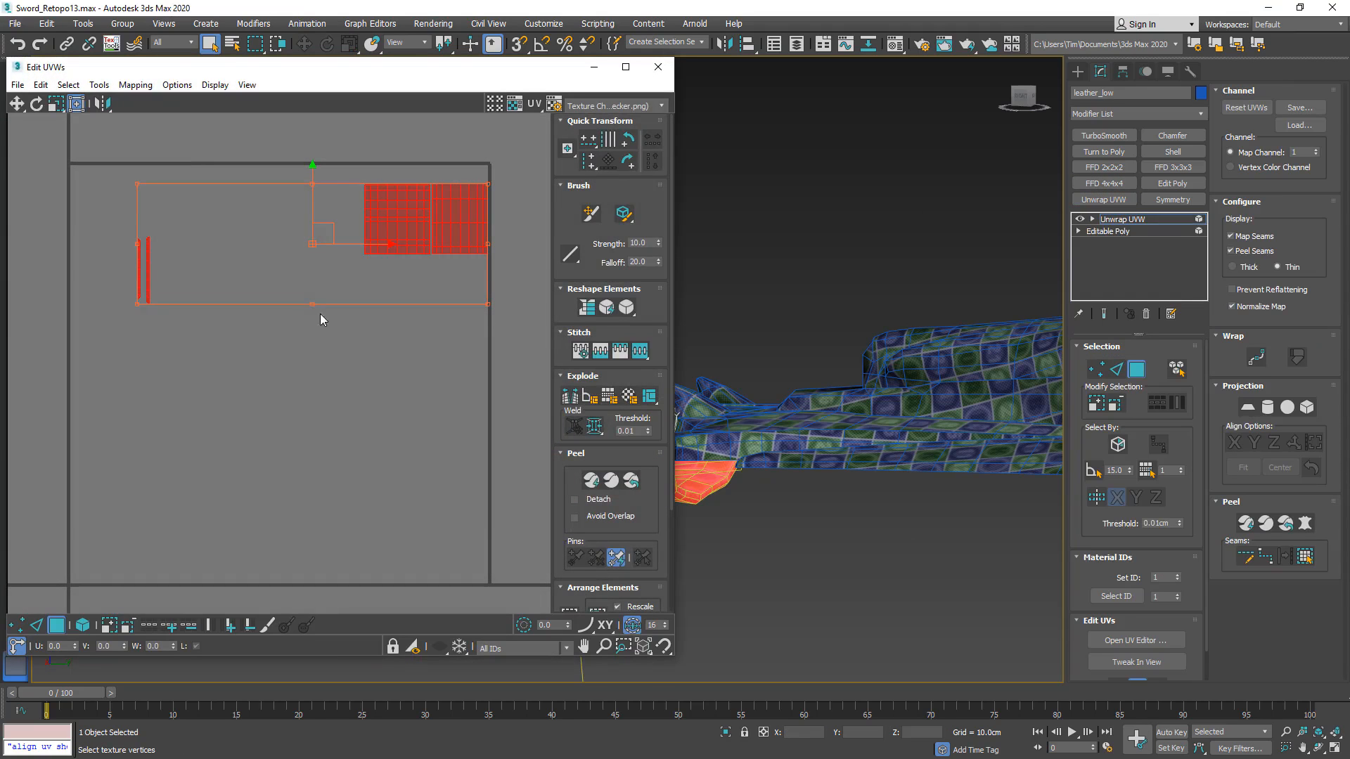
left_click(114, 646)
key("Return")
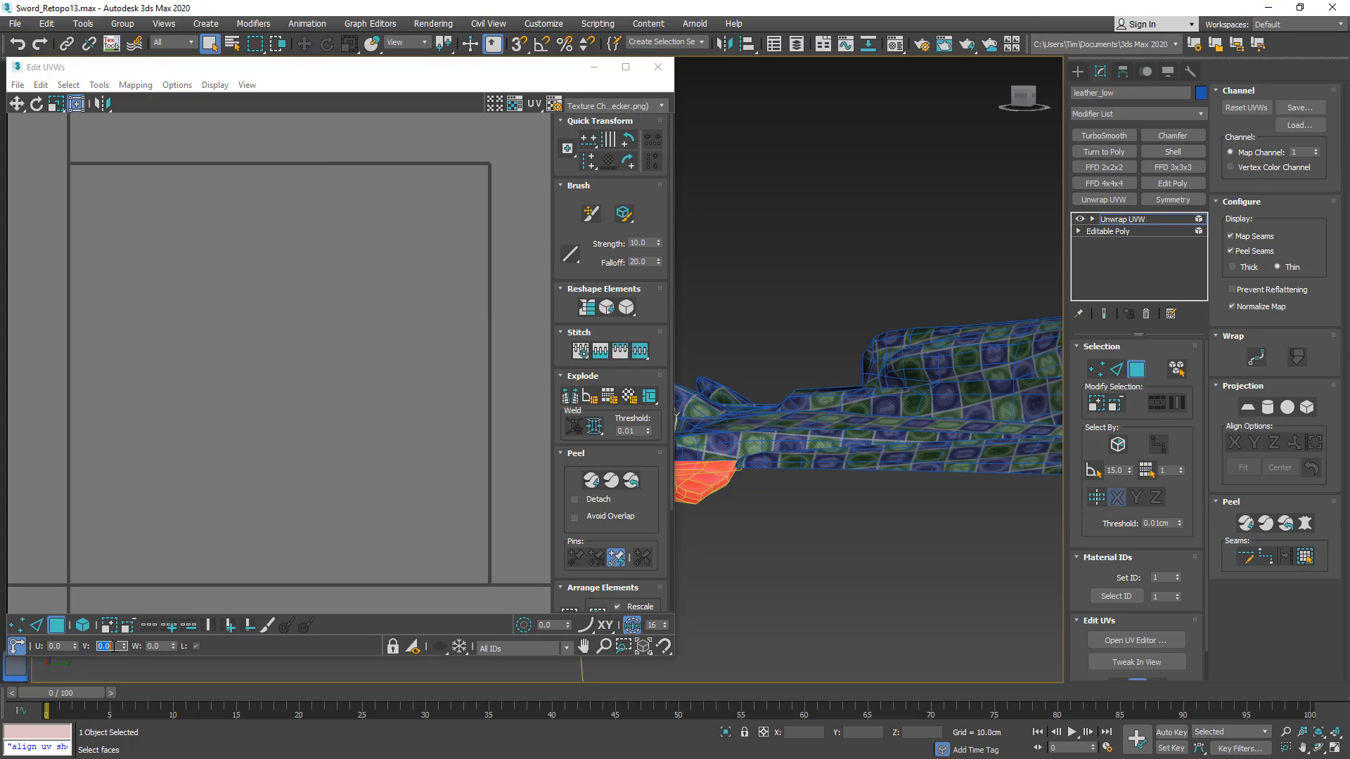
left_click(230, 478)
scroll(230, 479, "down", 6)
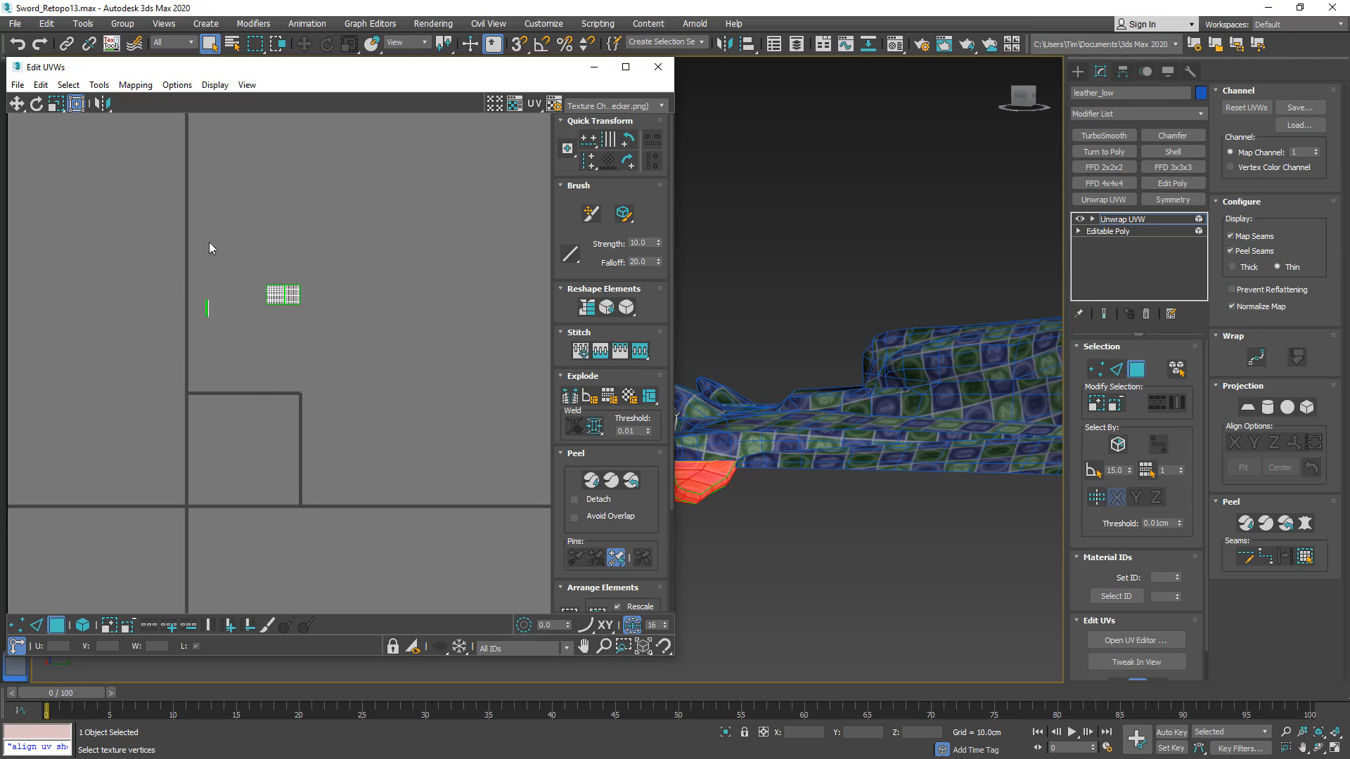
right_click(1139, 223)
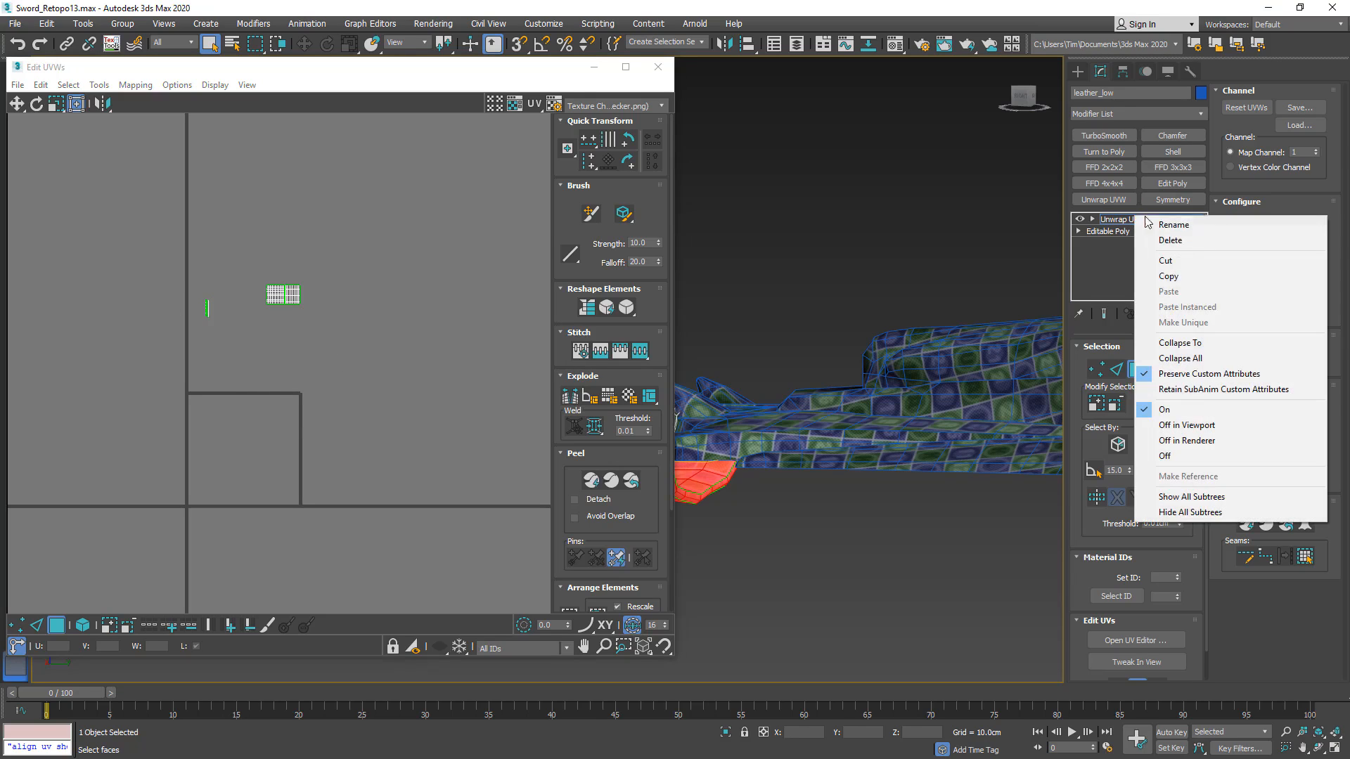
left_click(1183, 358)
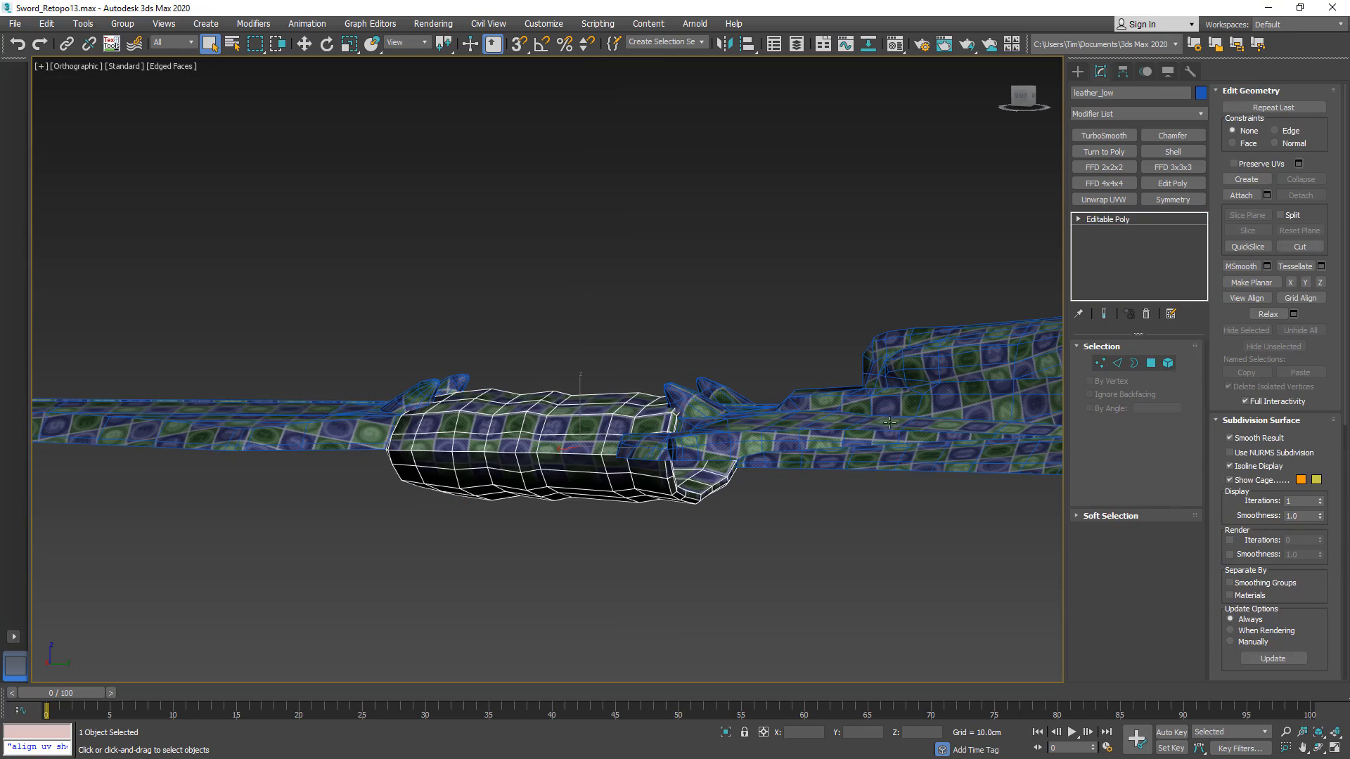
- Weld the overlapping seam vertices between the two halves of leather_low and leave vertex editing
left_click(1101, 365)
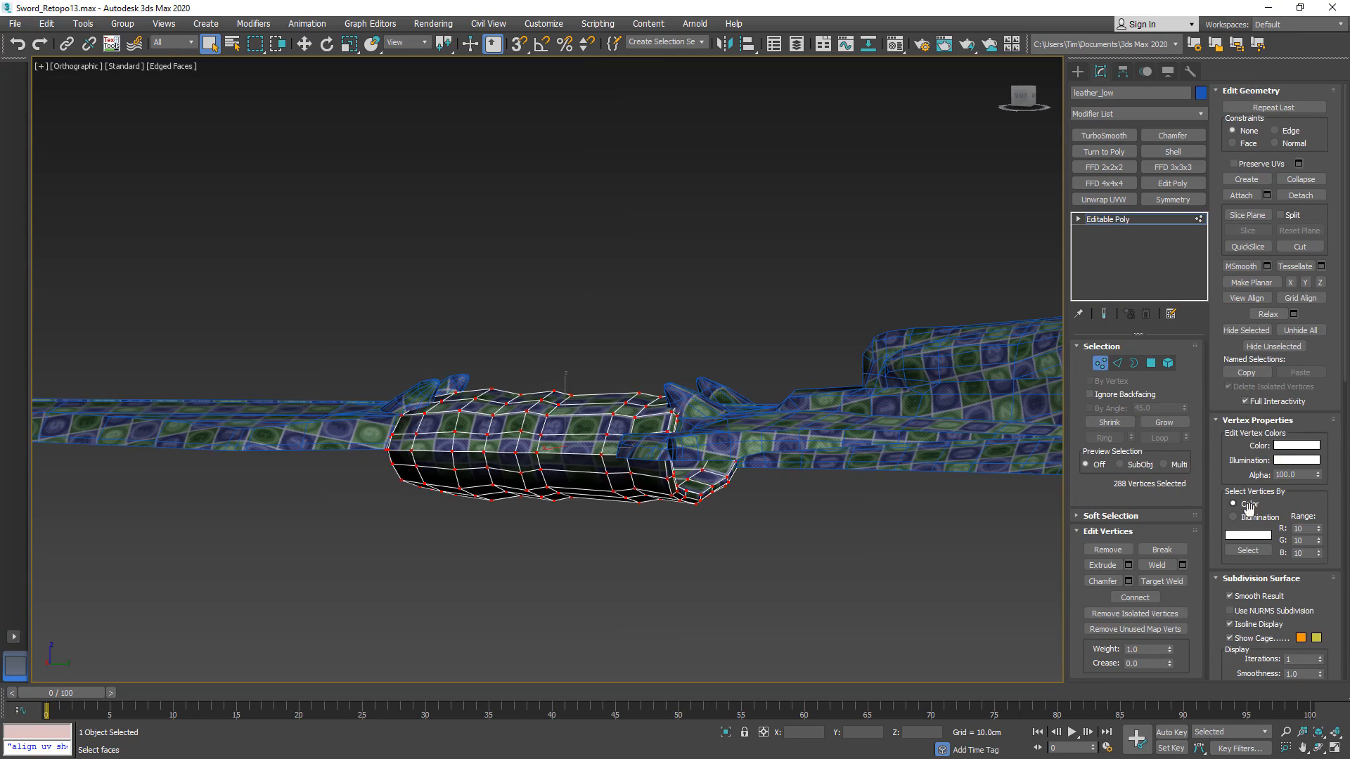
left_click(1183, 566)
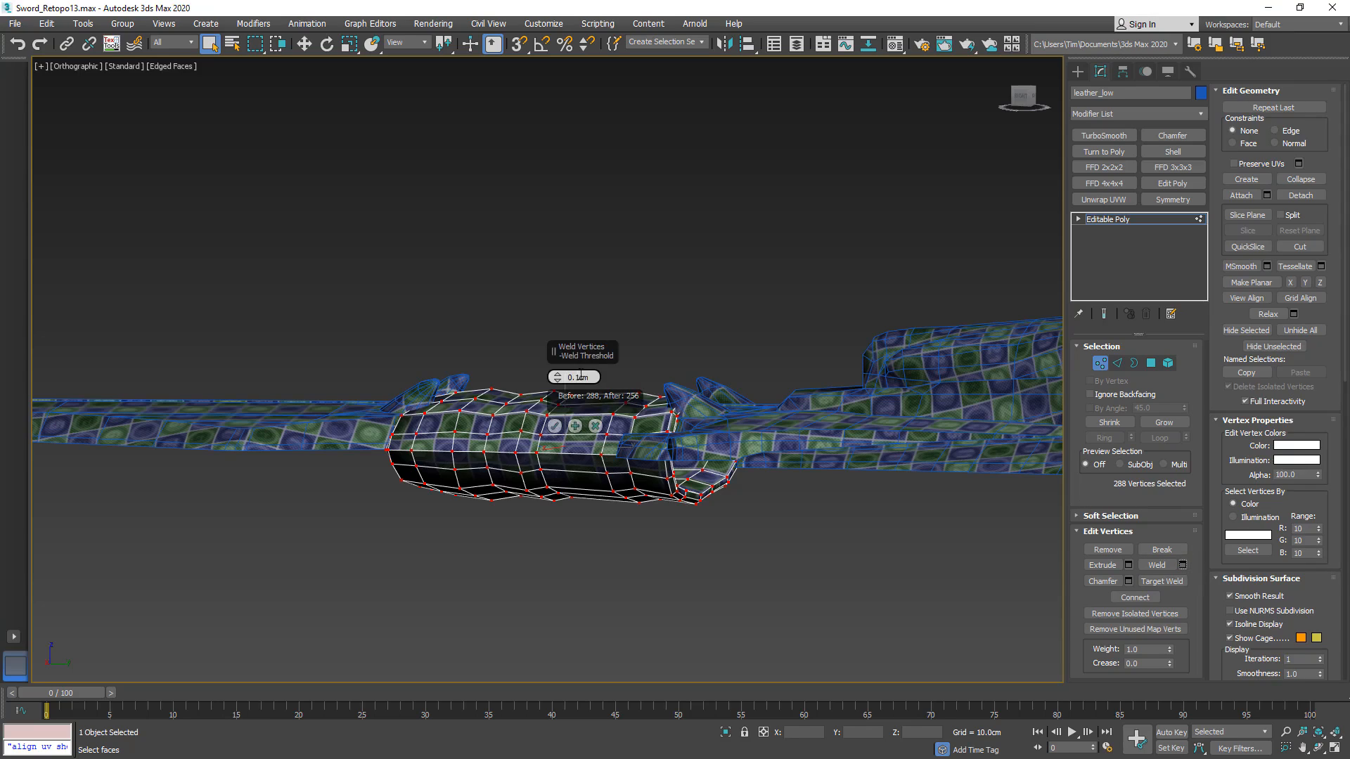
type("0")
left_click(555, 427)
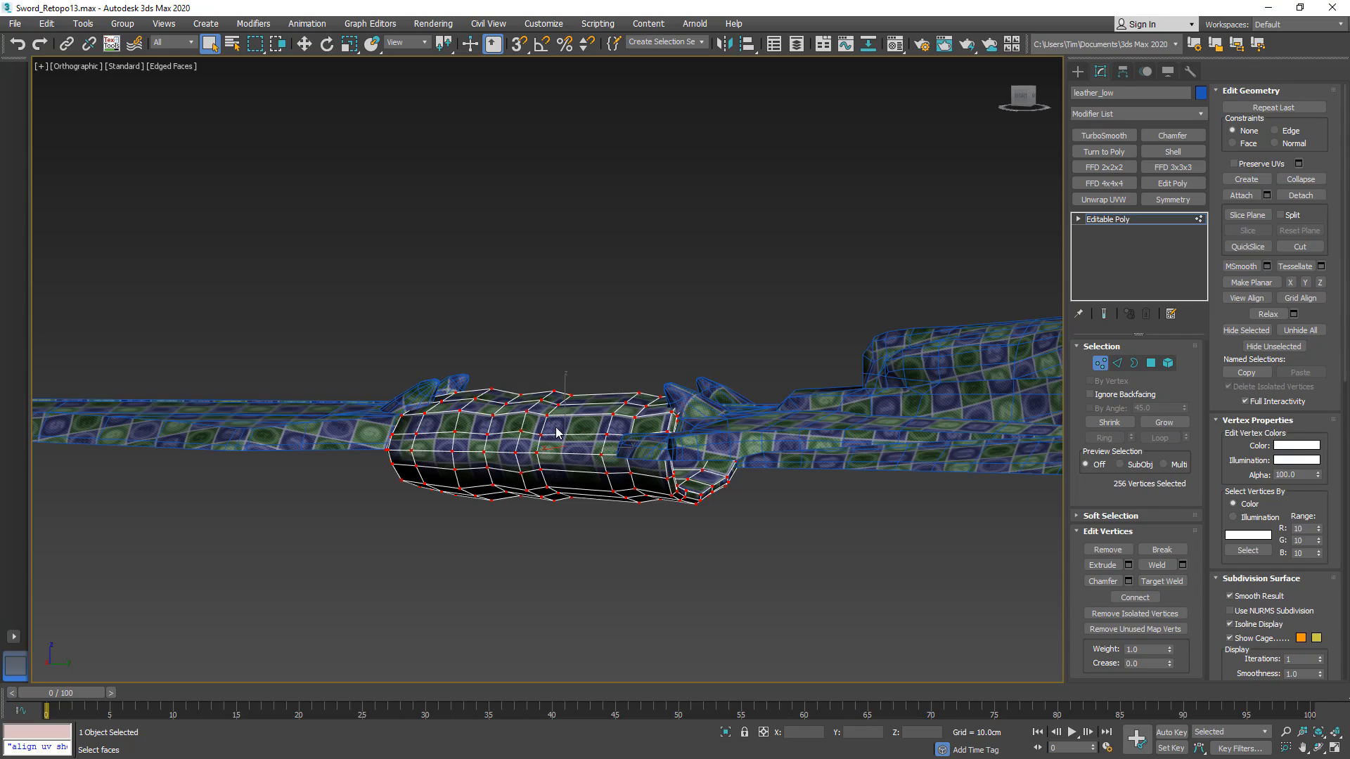
left_click(1100, 364)
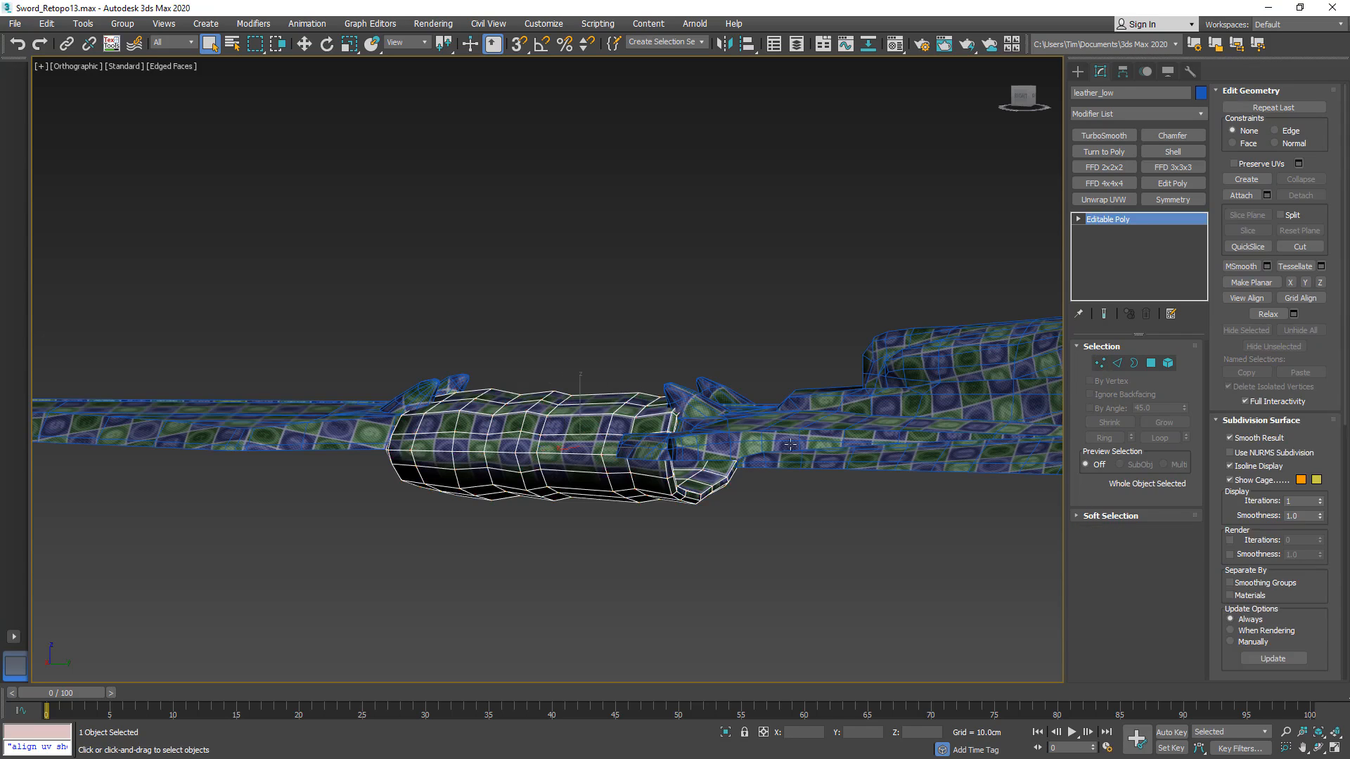
- Select the blade, guard and handle elements of the remaining sword mesh and detach them as sword_low
middle_click_drag(751, 478, 785, 426)
scroll(724, 421, "down", 4)
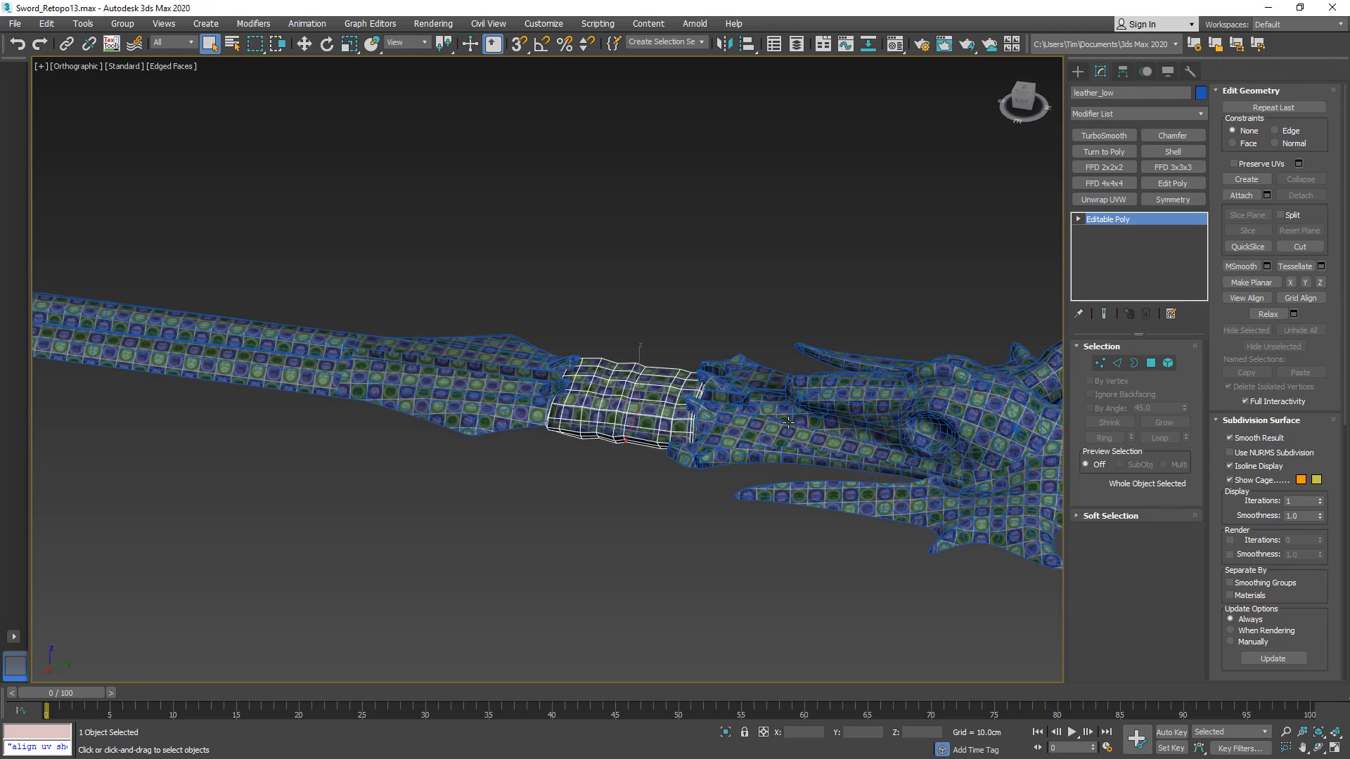
left_click(788, 422)
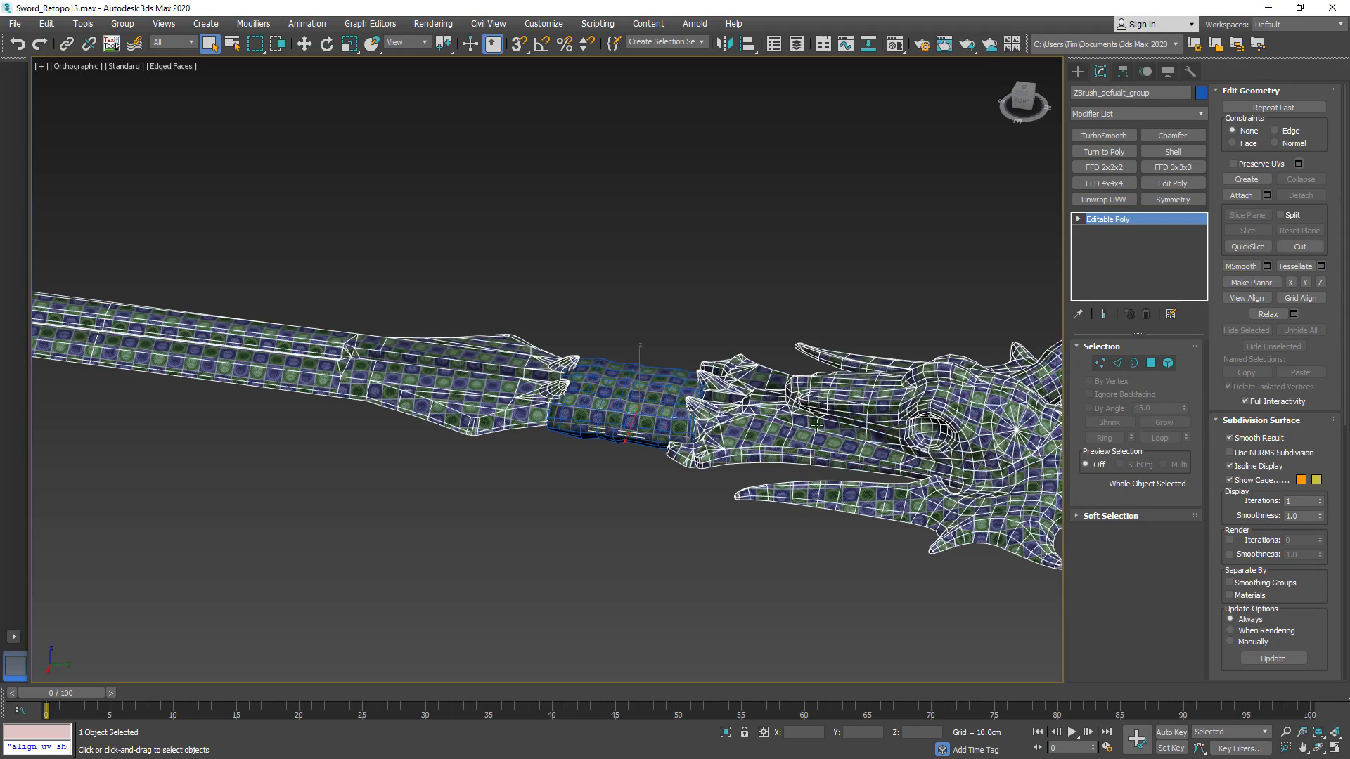
left_click(1168, 364)
left_click(832, 428)
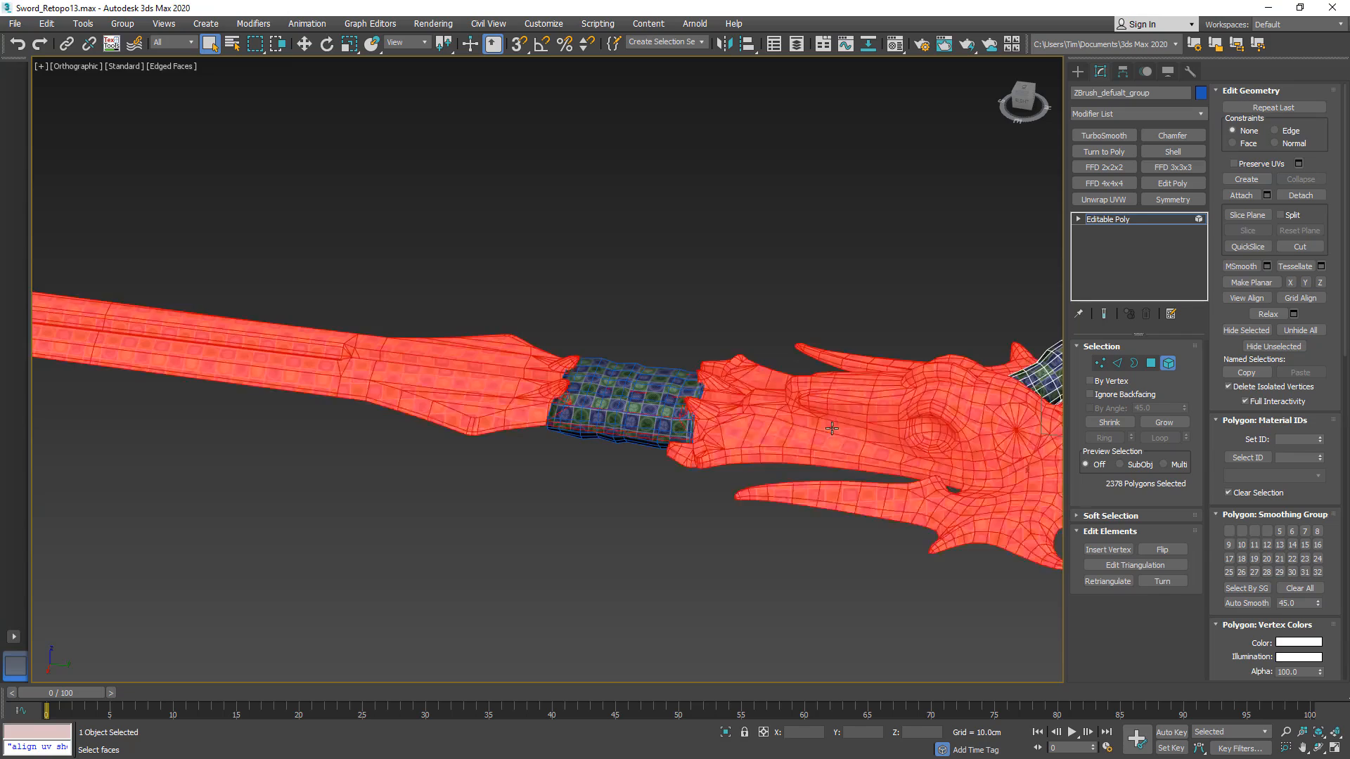
scroll(832, 428, "down", 5)
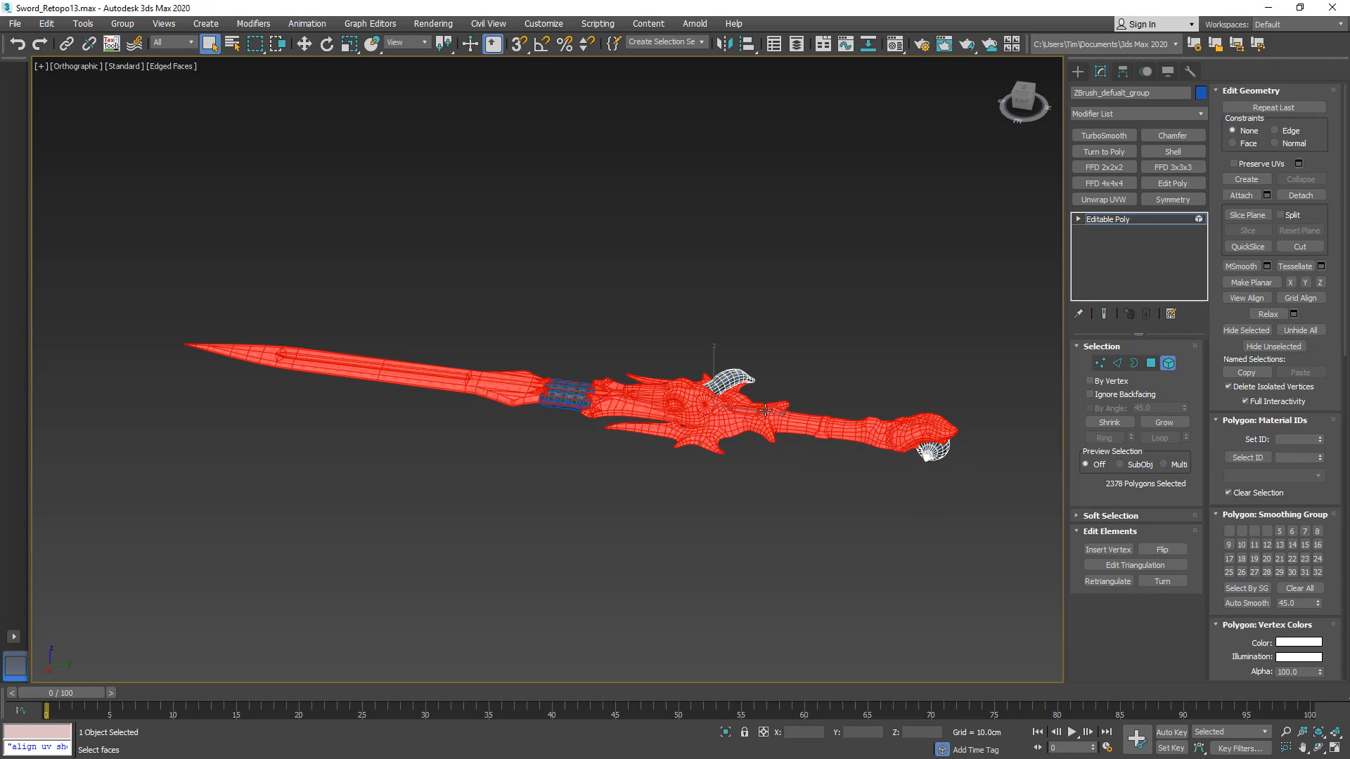
left_click(1300, 195)
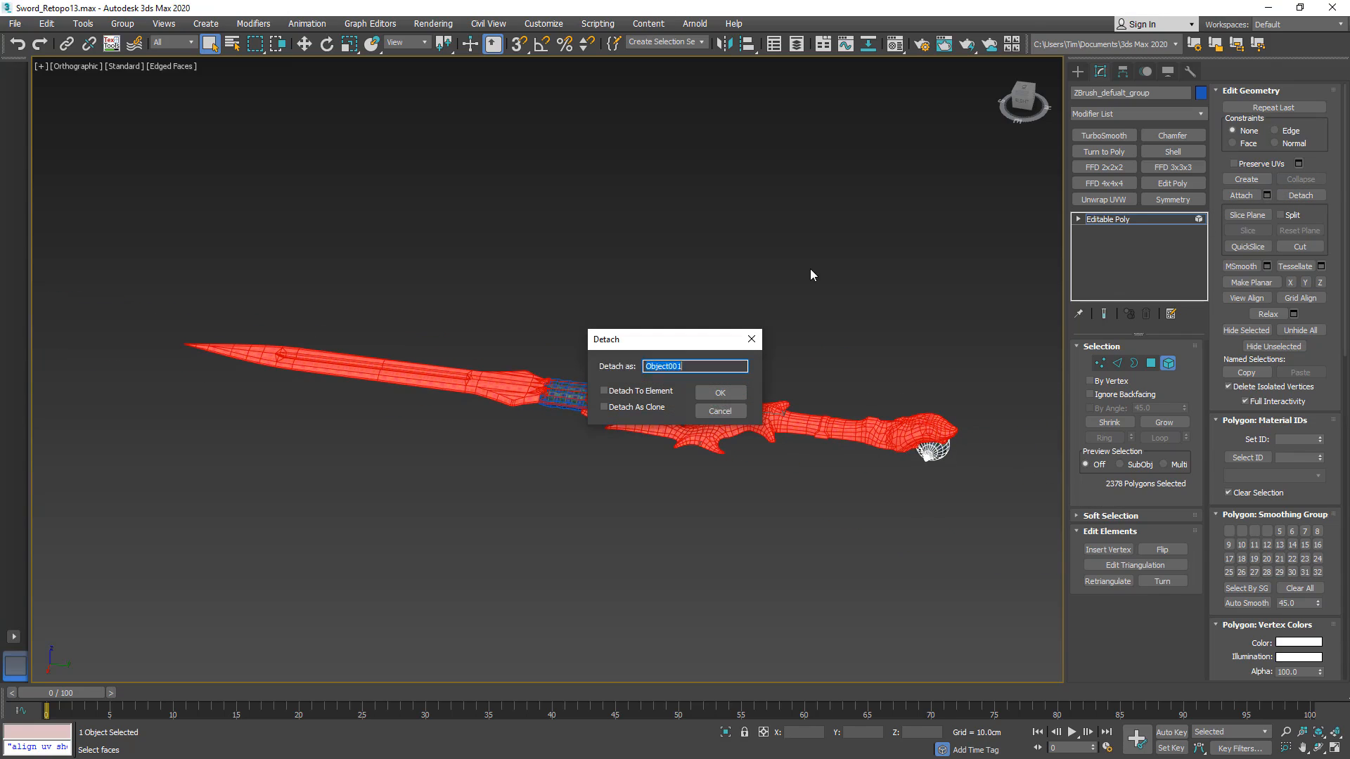
type("sword_low")
left_click(721, 393)
key("5")
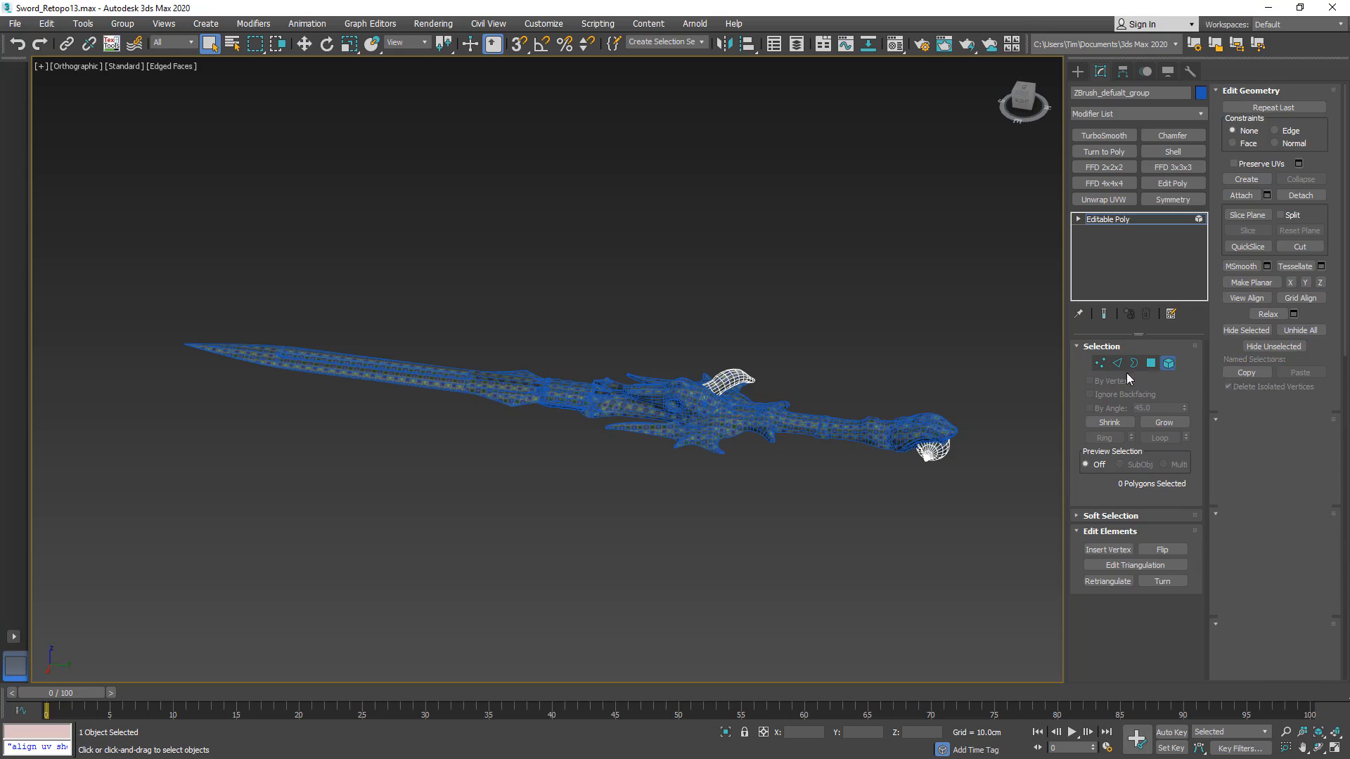
- Select the sword_low object and mirror it across the Z axis as a copy
middle_click_drag(630, 462, 567, 383, "alt")
scroll(609, 413, "up", 6)
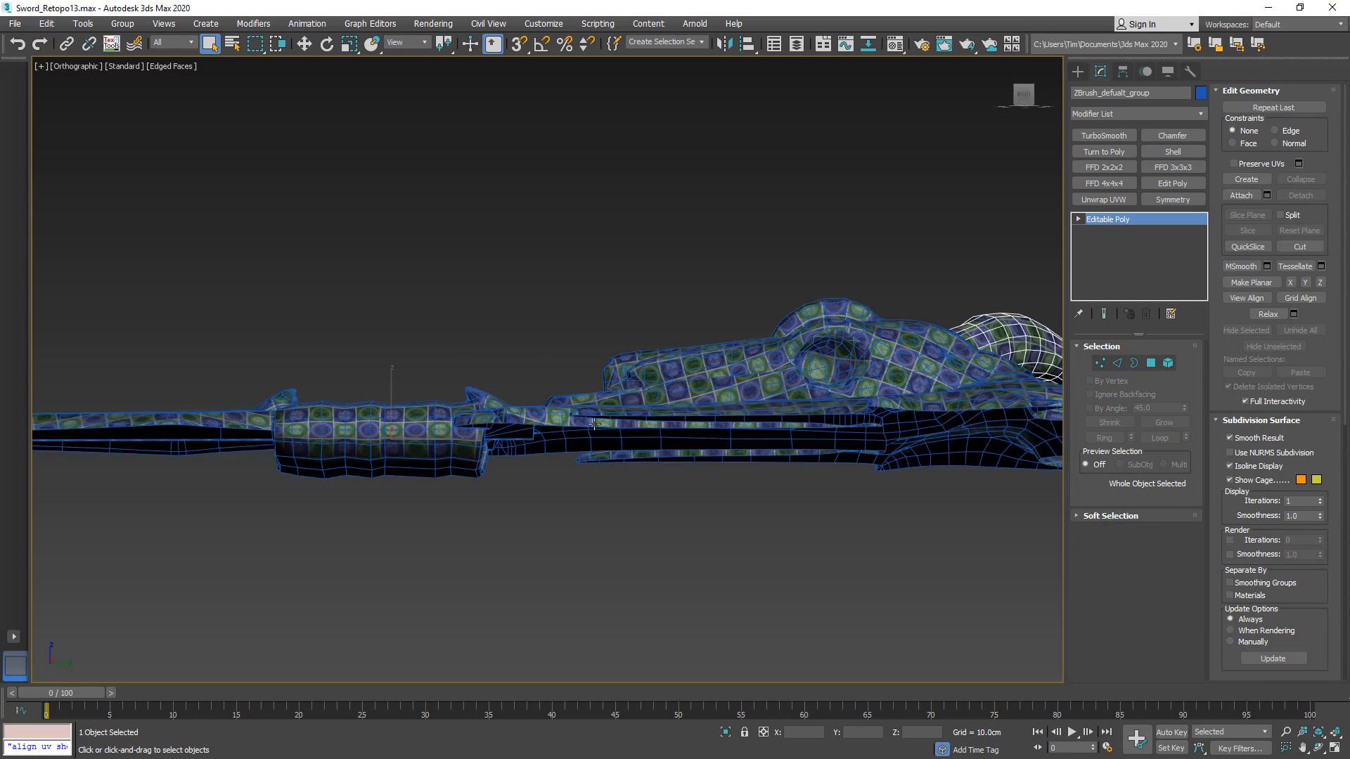
left_click(594, 424)
middle_click_drag(535, 431, 646, 447)
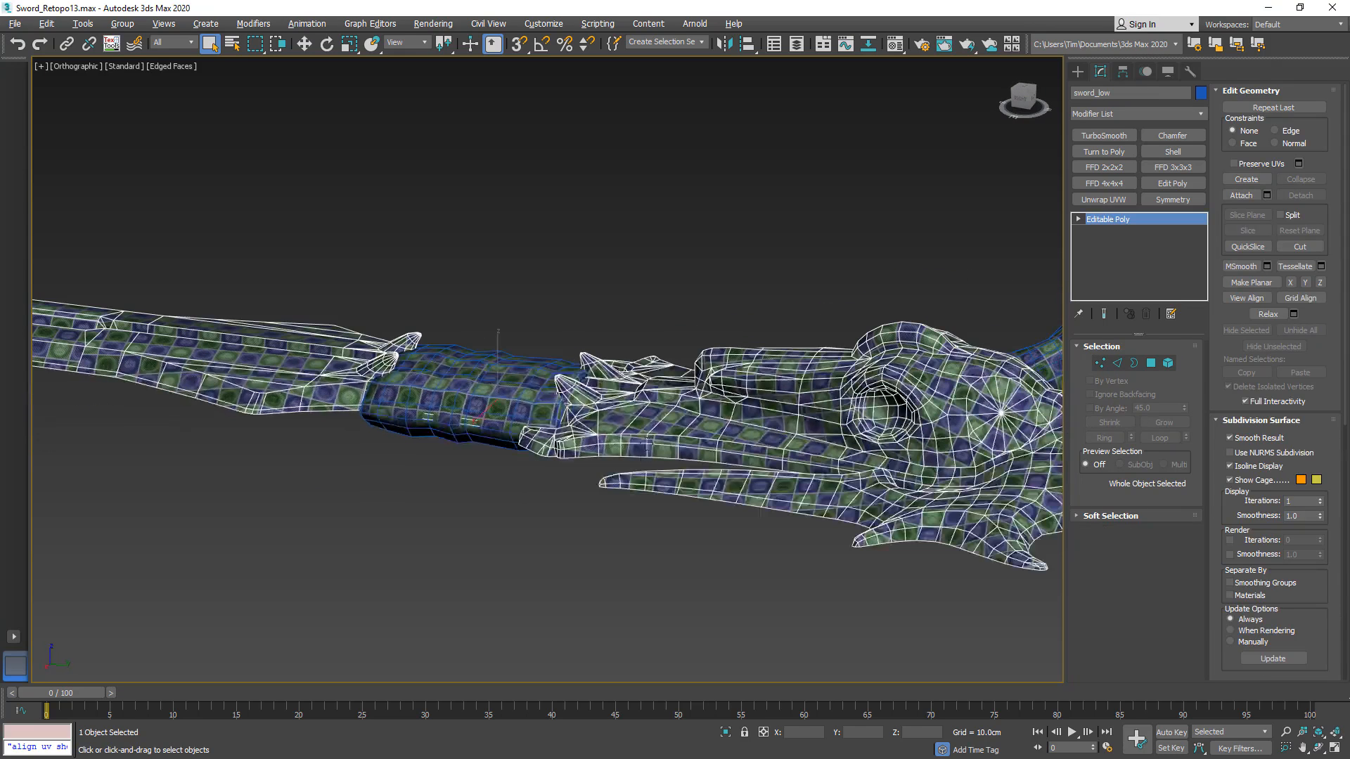
left_click(303, 43)
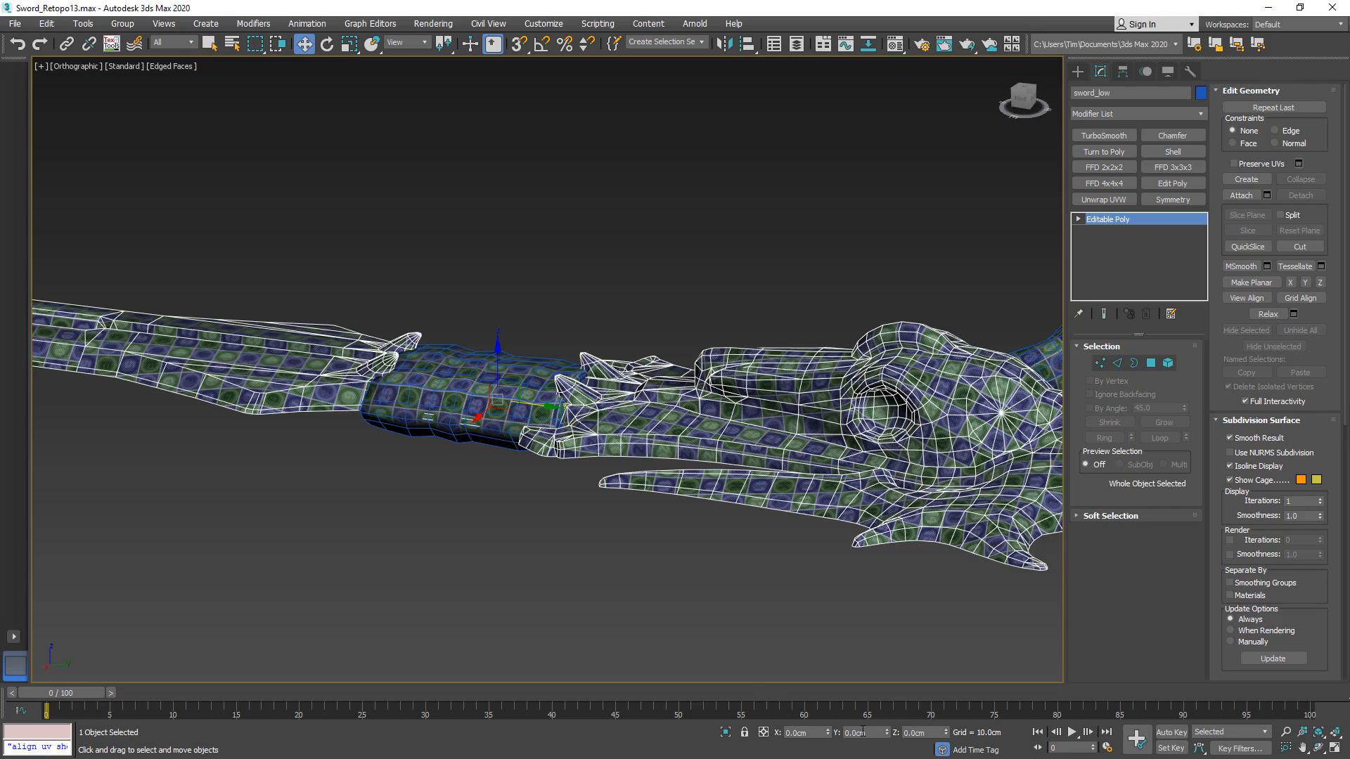
left_click(724, 44)
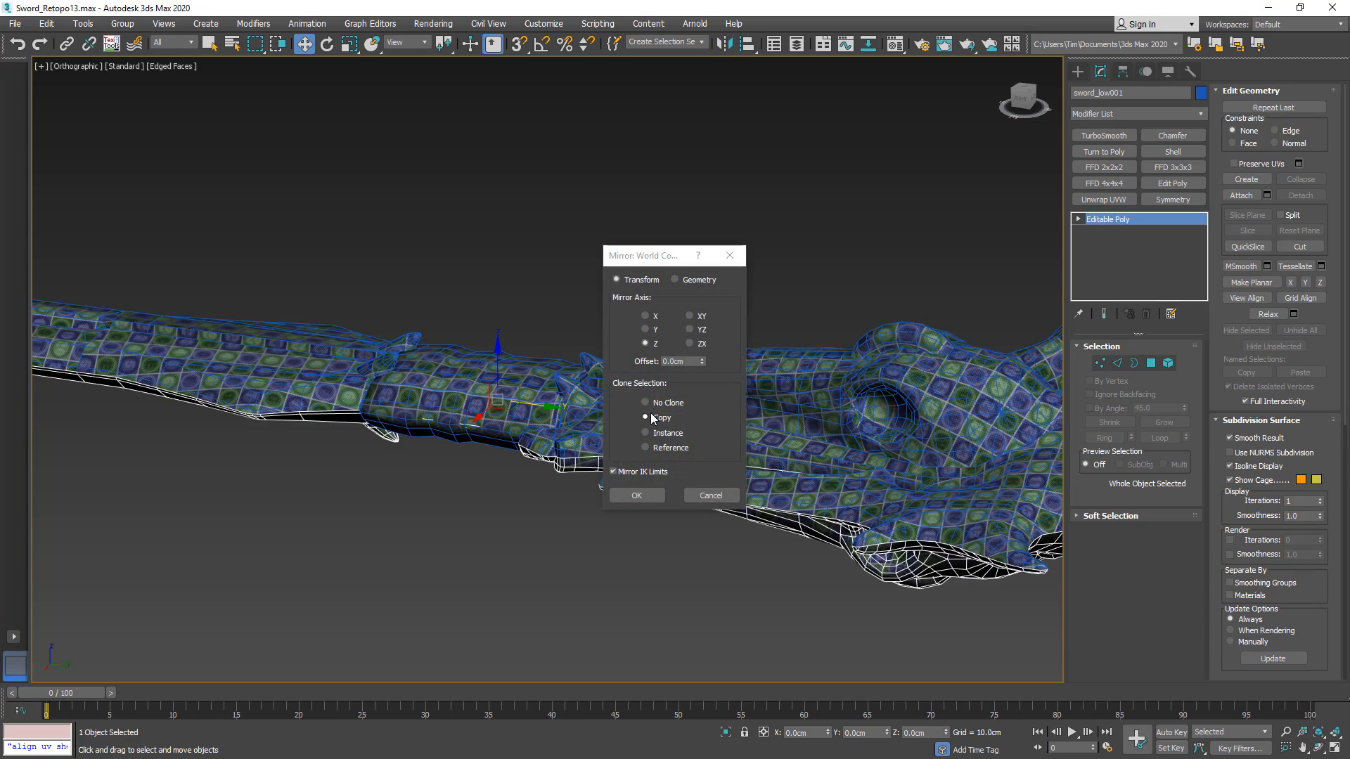
left_click(637, 496)
- Apply Unwrap UVW to the mirrored sword copy, offset all its UVs by 1 in V, and collapse the stack
middle_click_drag(633, 414, 799, 370, "alt")
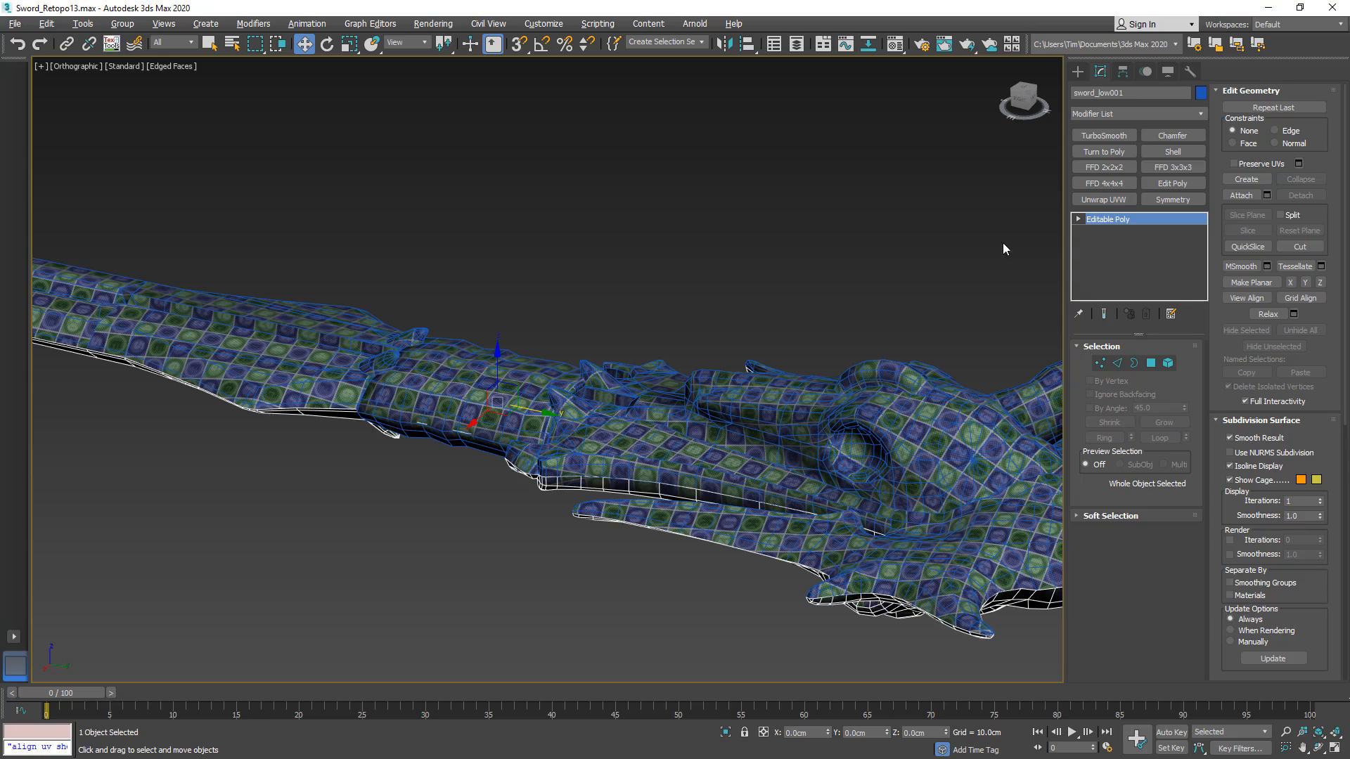
left_click(1121, 200)
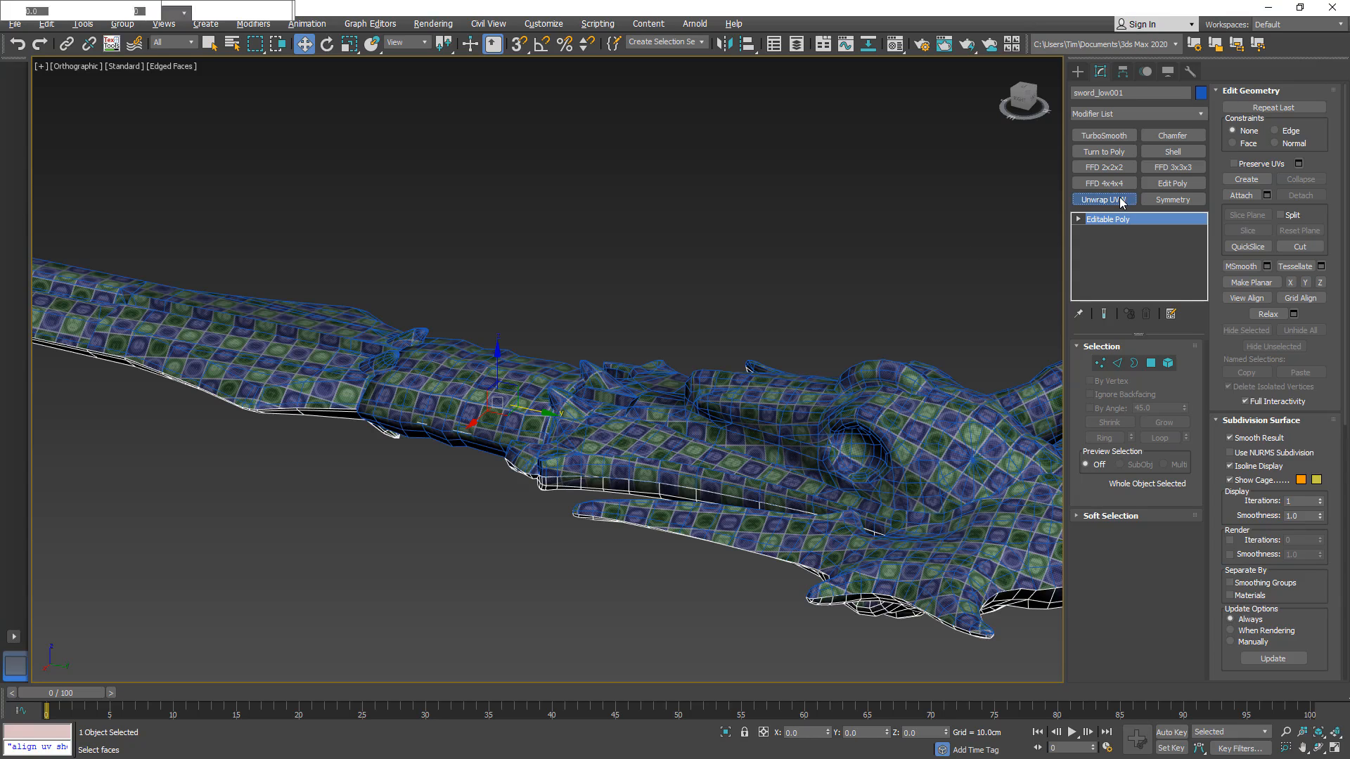
scroll(489, 303, "down", 3)
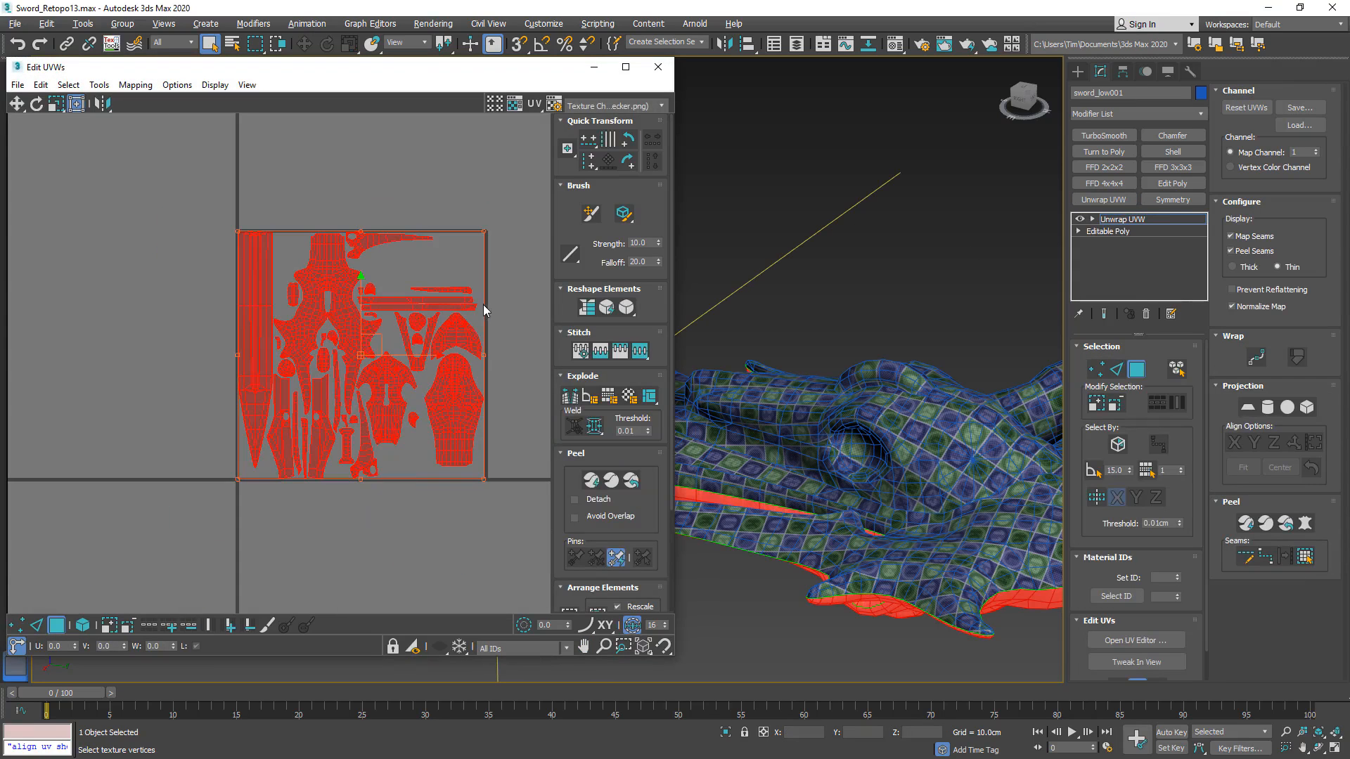
scroll(301, 393, "down", 2)
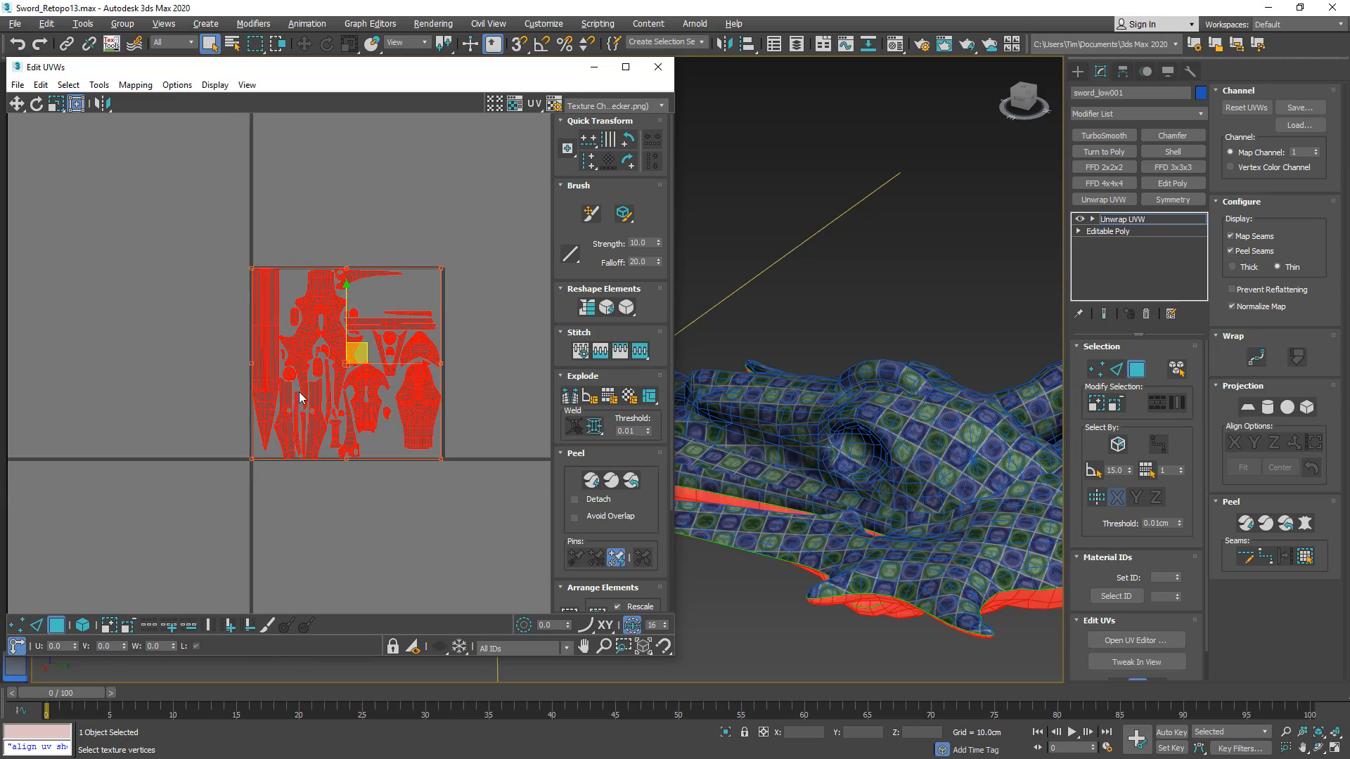
left_click(115, 646)
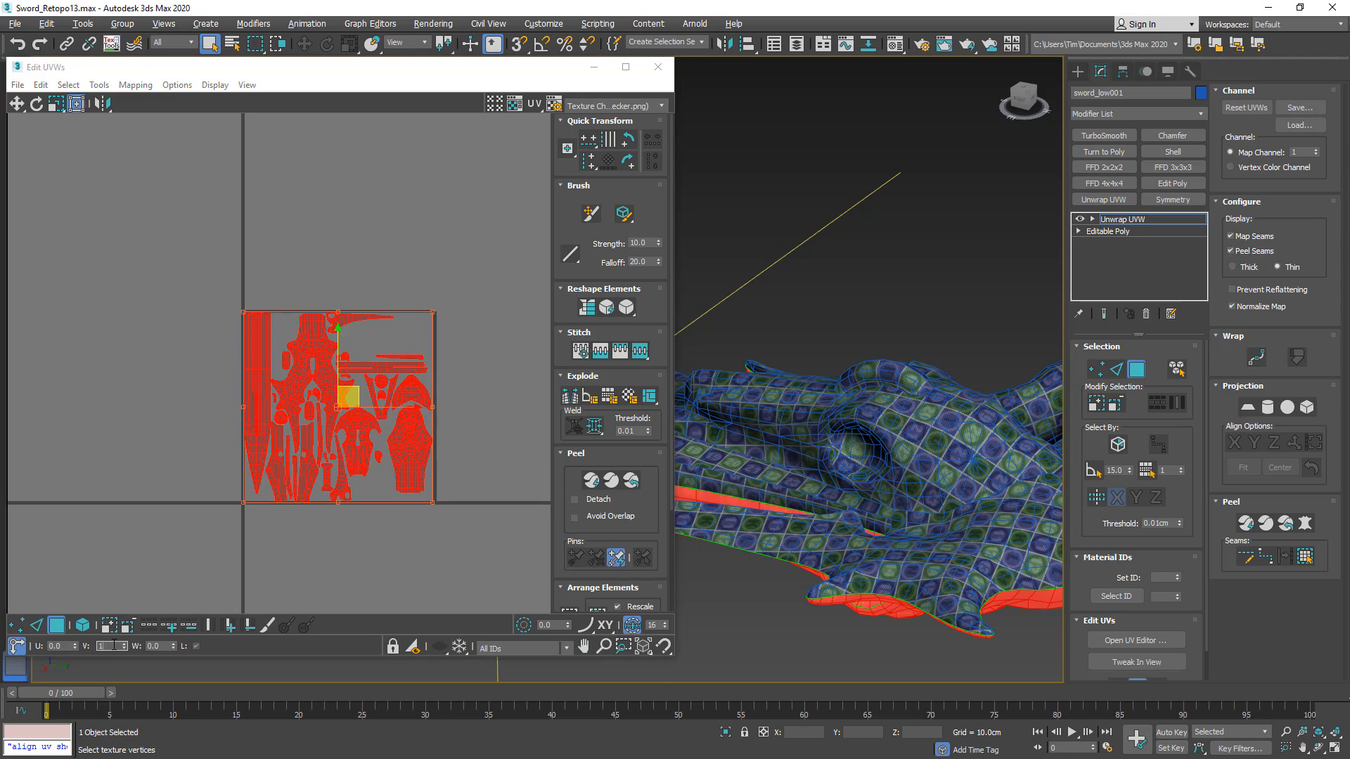
type("1")
key("Return")
left_click(256, 481)
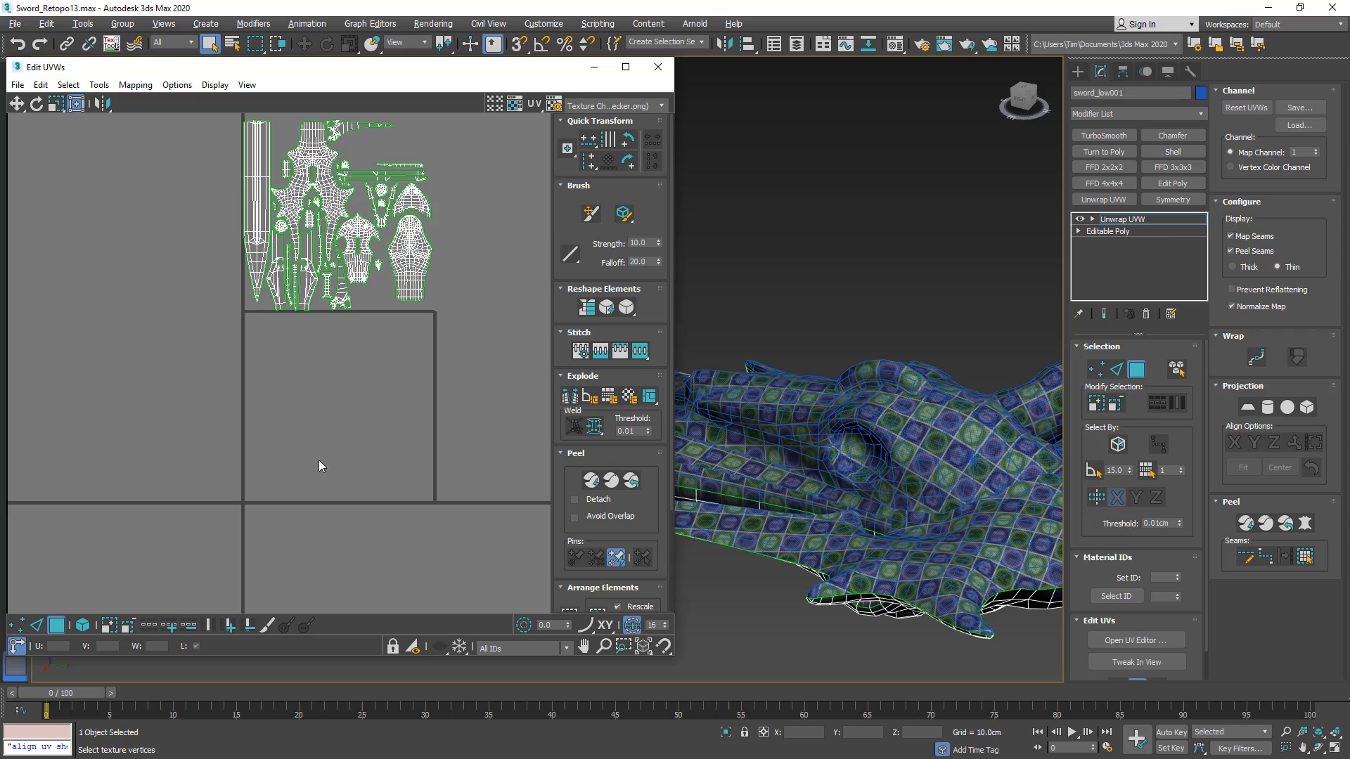
right_click(1154, 221)
left_click(1199, 346)
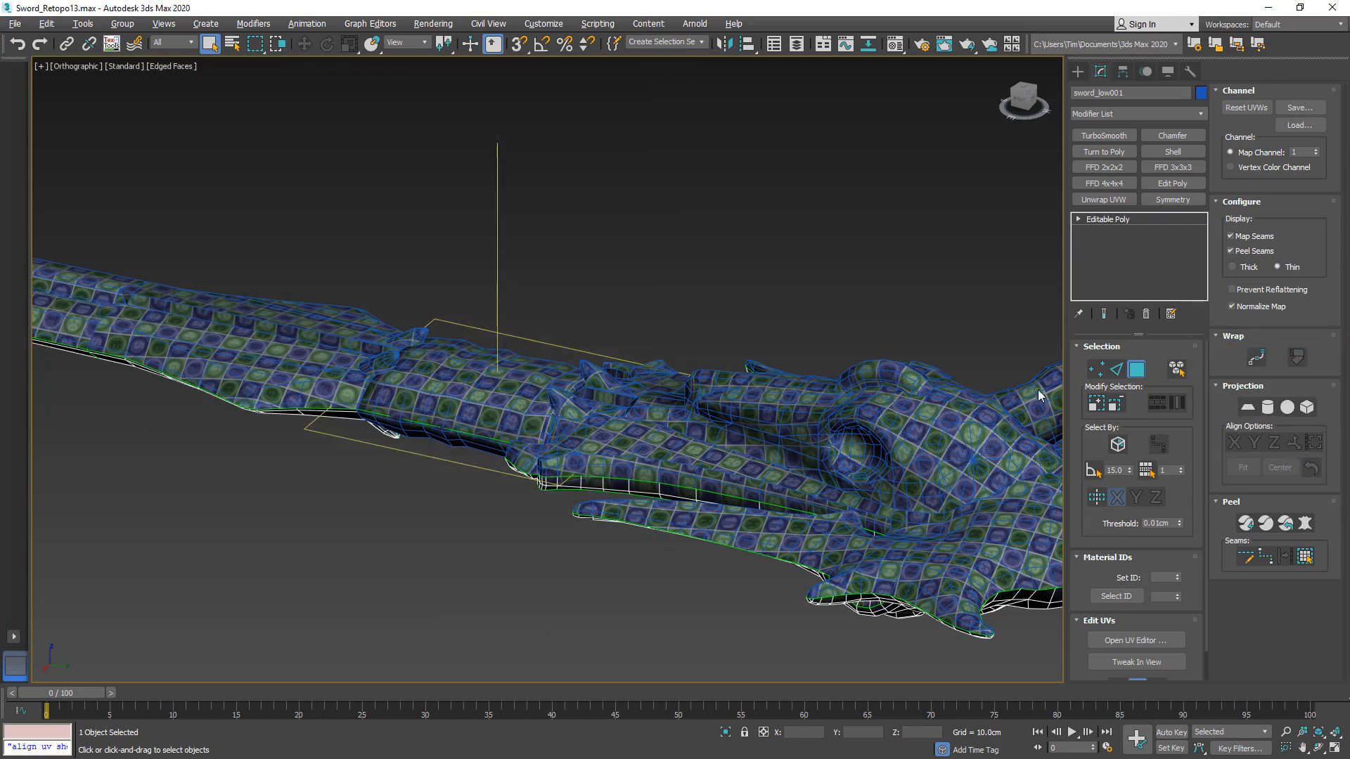
- Attach the mirrored sword copy to the original sword_low object
left_click(649, 441)
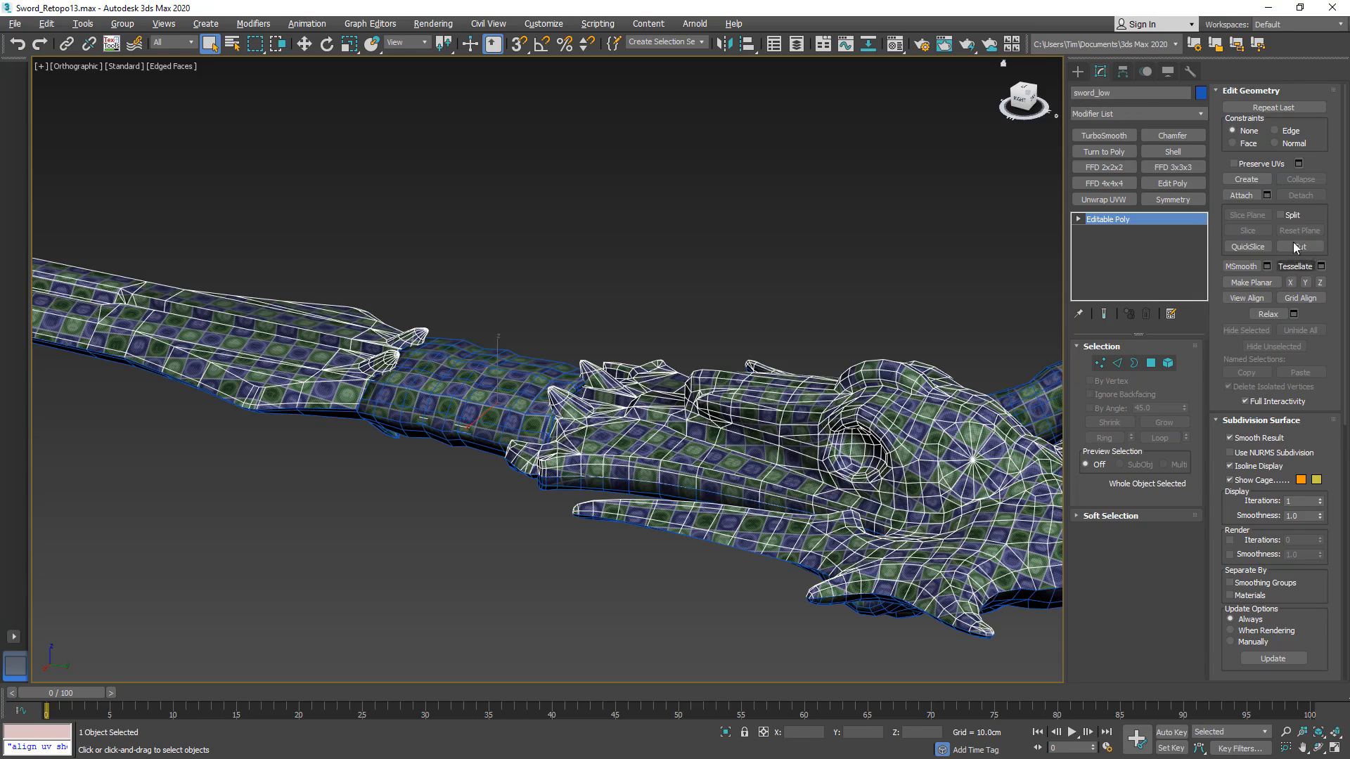
left_click(1240, 196)
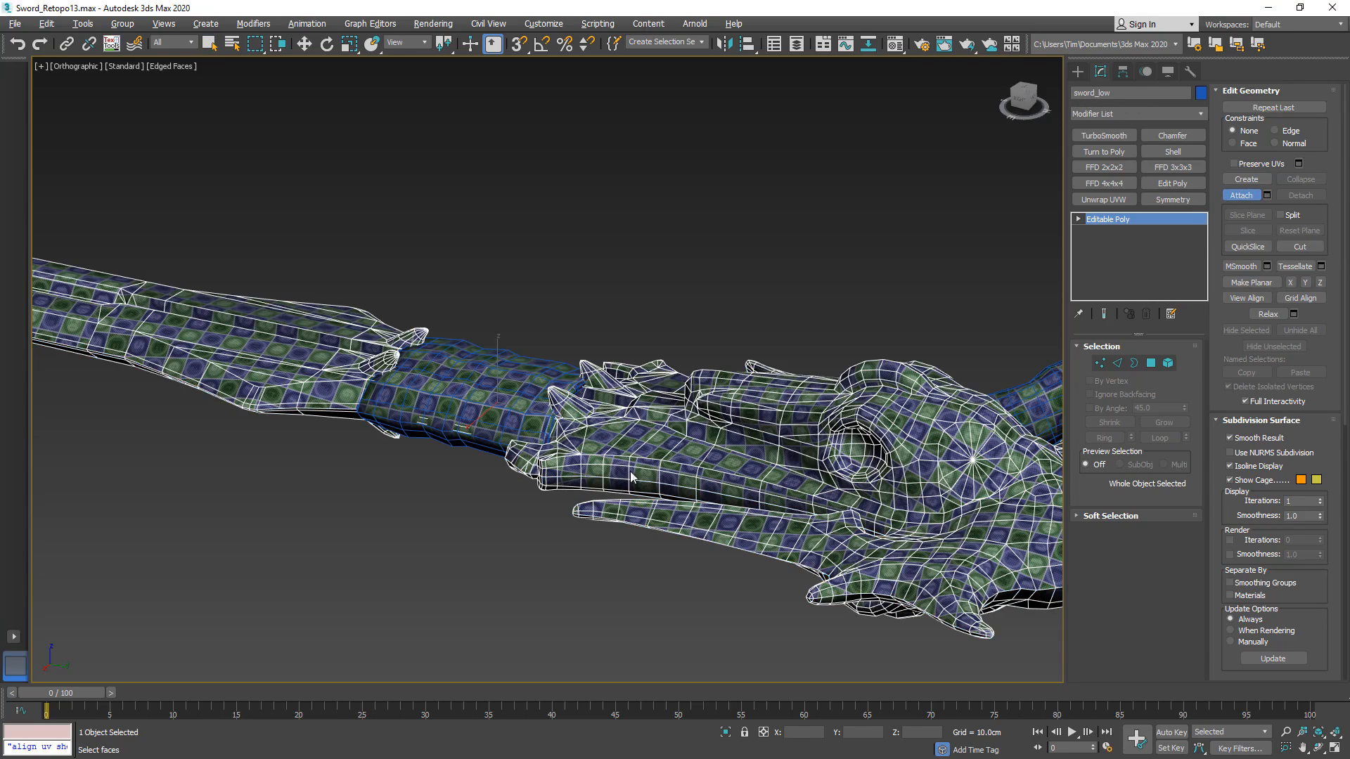
left_click(1235, 197)
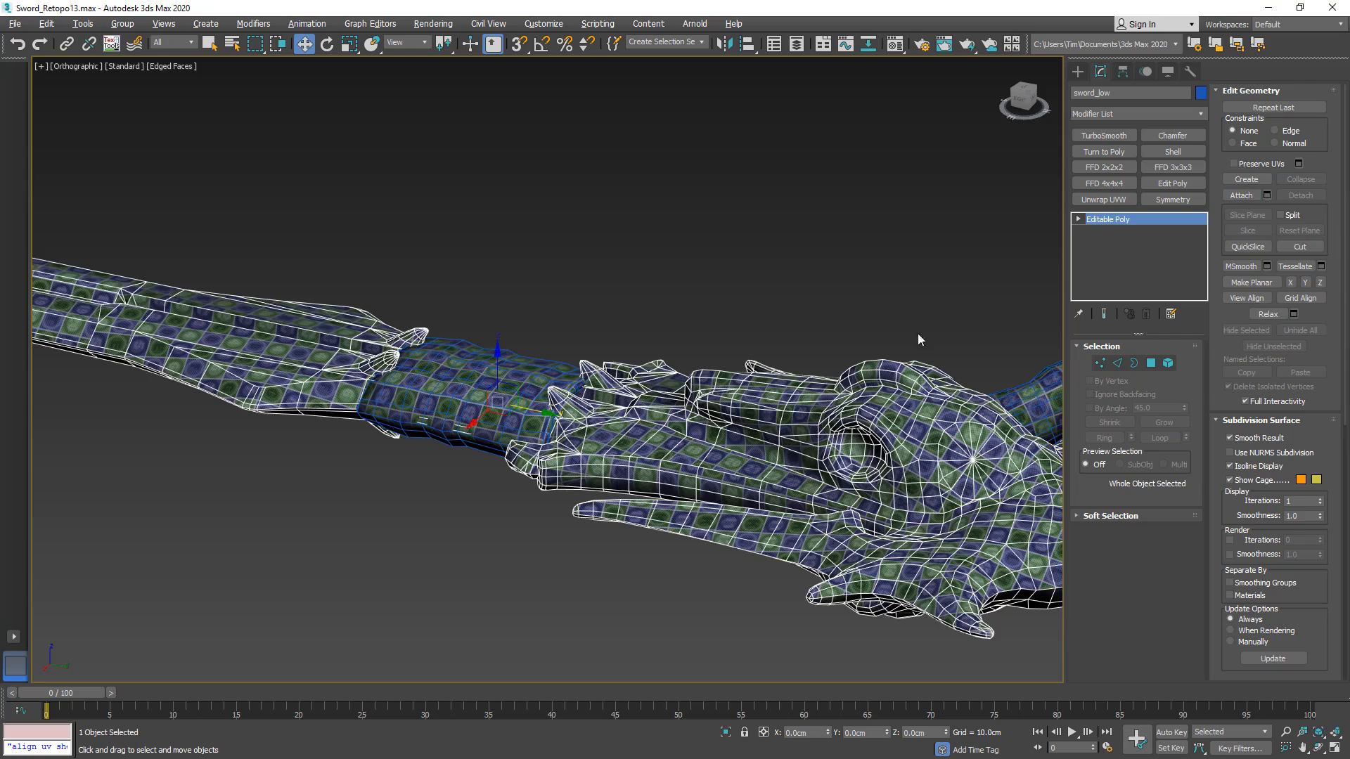
- Select all vertices of sword_low and weld them with a threshold of 0.01 cm
scroll(712, 303, "down", 5)
left_click(1100, 363)
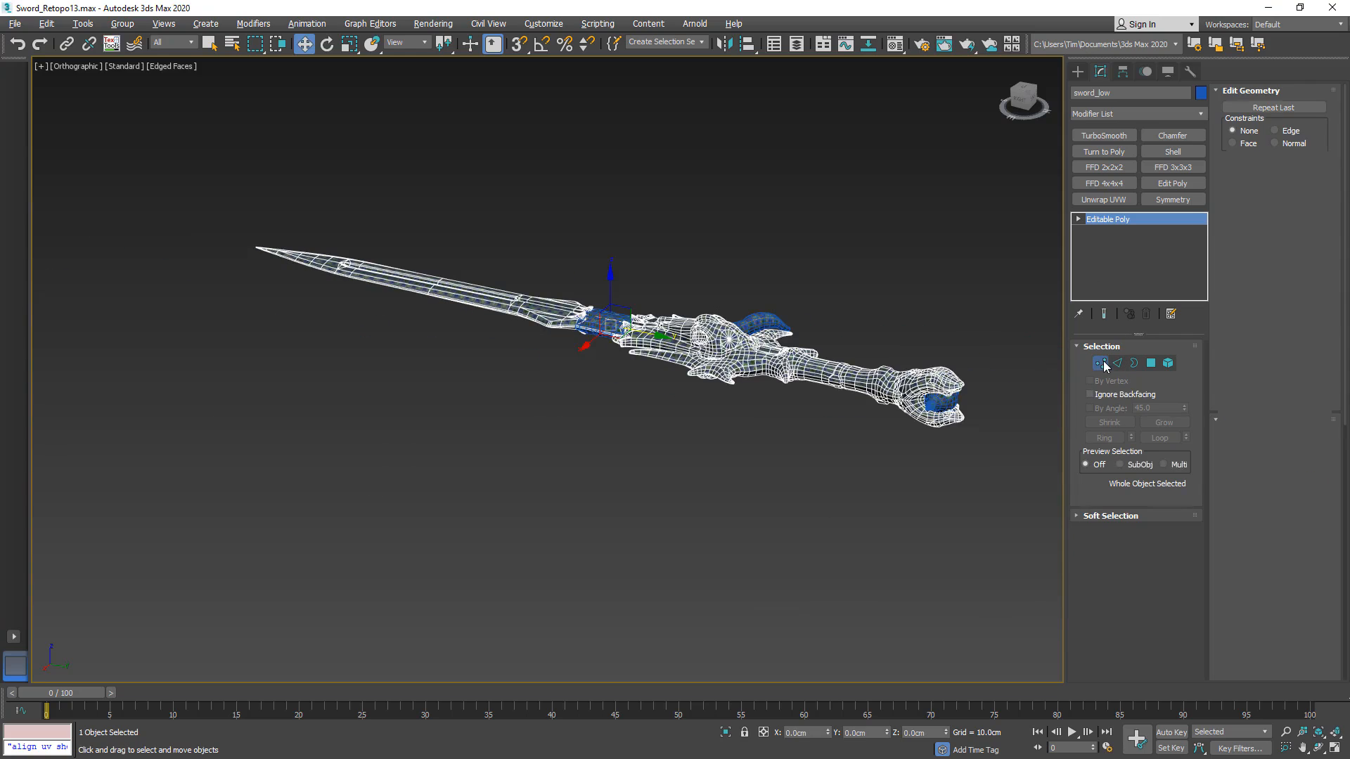
left_click_drag(671, 414, 1054, 568)
scroll(813, 385, "up", 6)
middle_click_drag(715, 499, 884, 618)
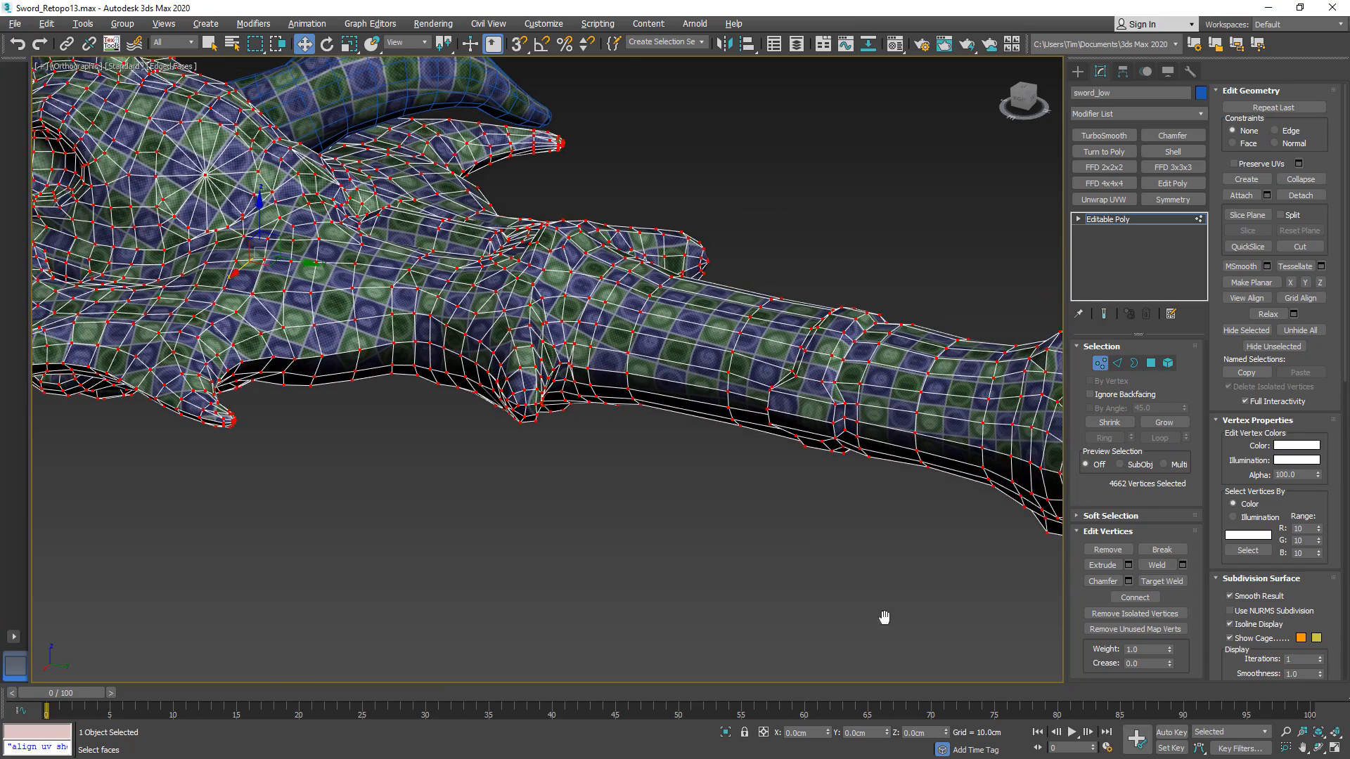
left_click(1183, 565)
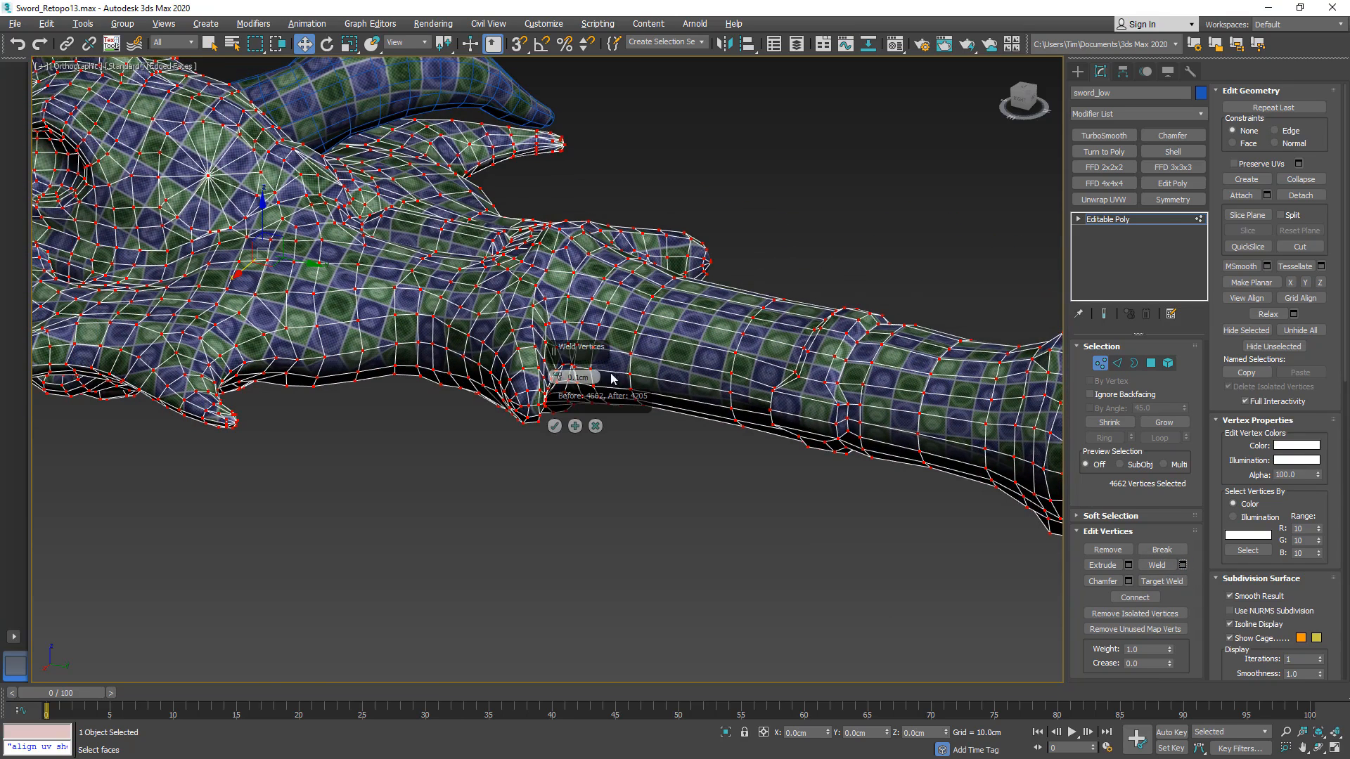
type("0.01")
key("Return")
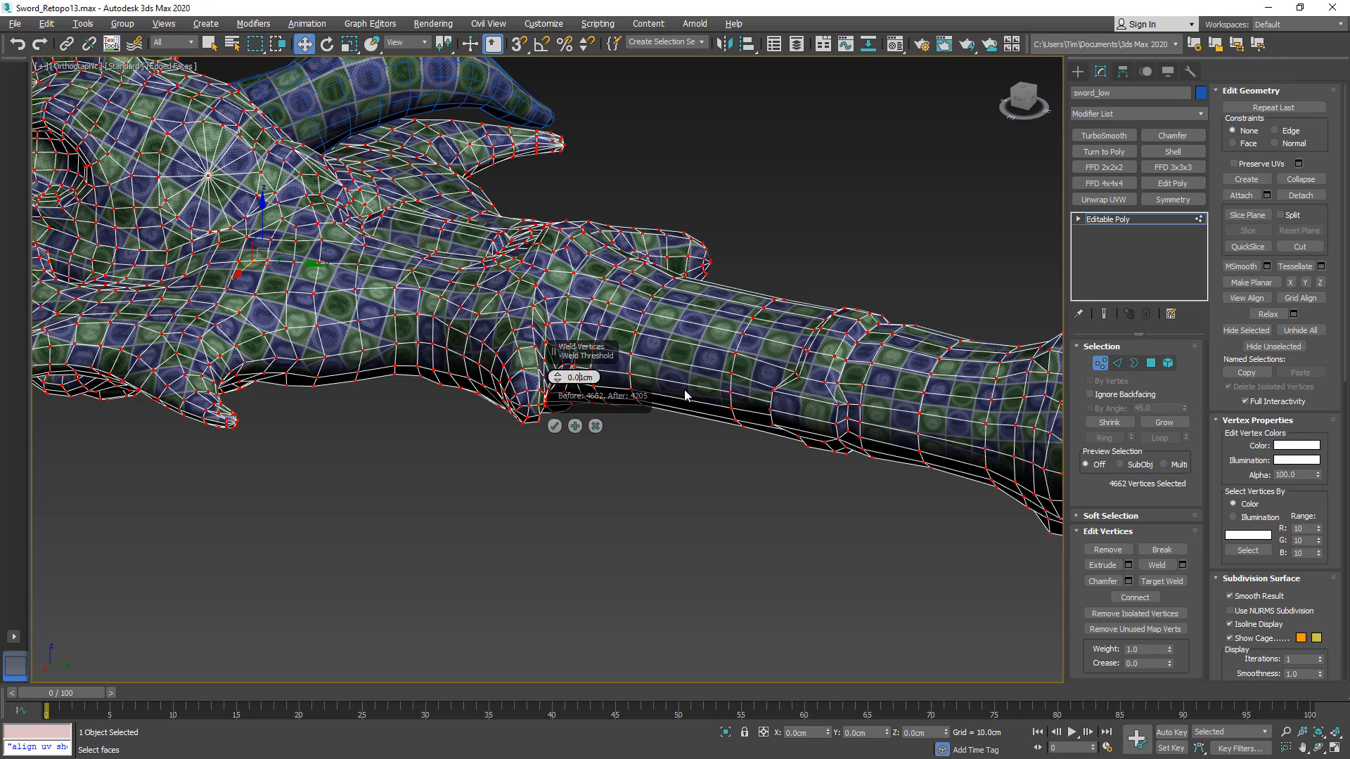
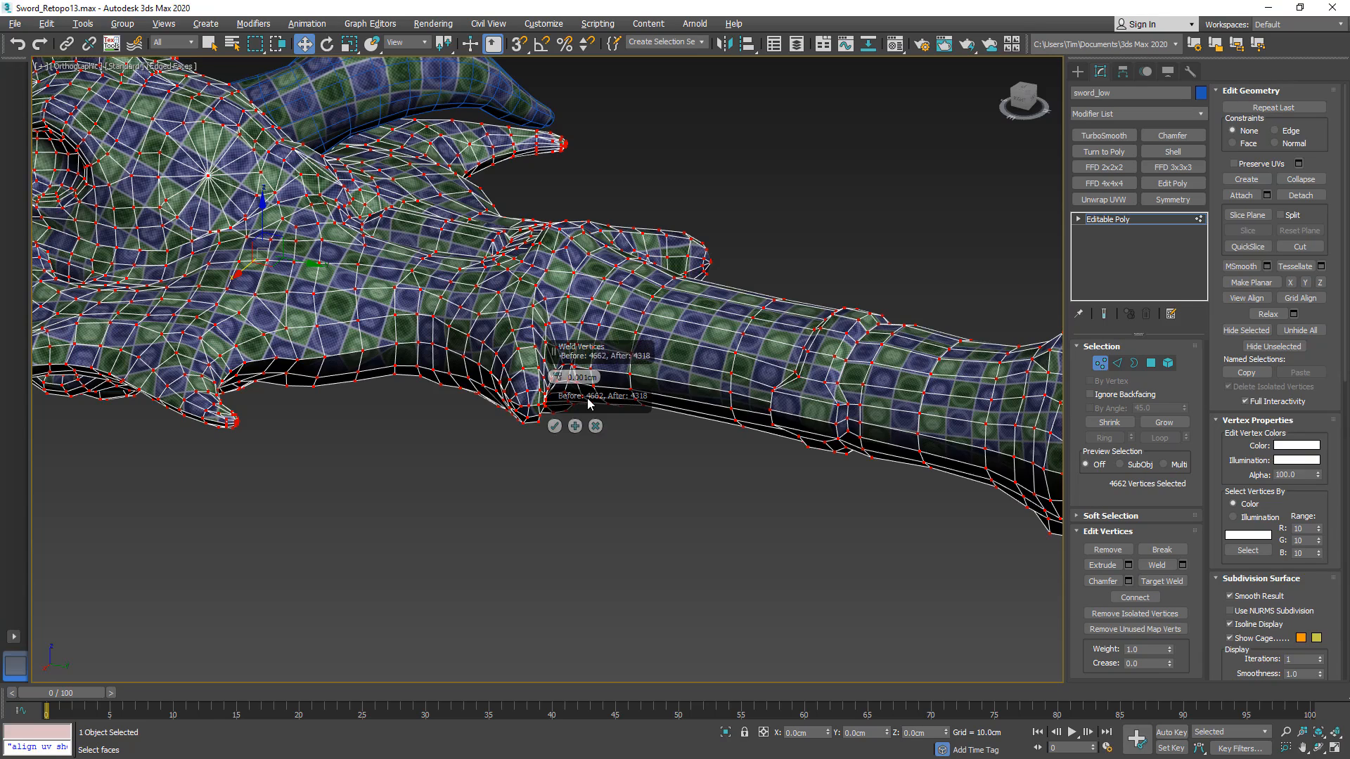
left_click(555, 426)
scroll(298, 290, "down", 5)
middle_click_drag(298, 291, 721, 404)
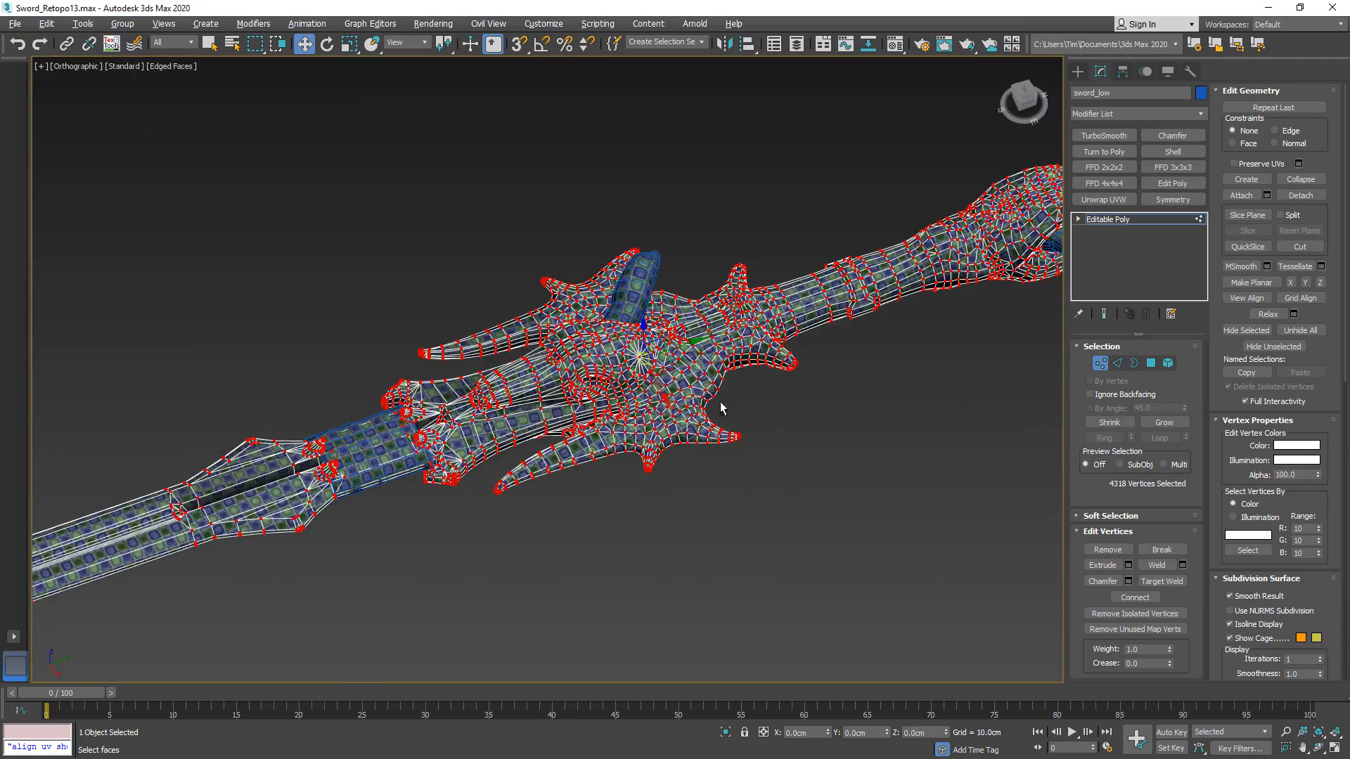
left_click(1101, 363)
- Try to mirror the remaining horn, tooth and pommel sphere object across the X axis as a copy
middle_click_drag(843, 381, 620, 281, "alt")
left_click(594, 279)
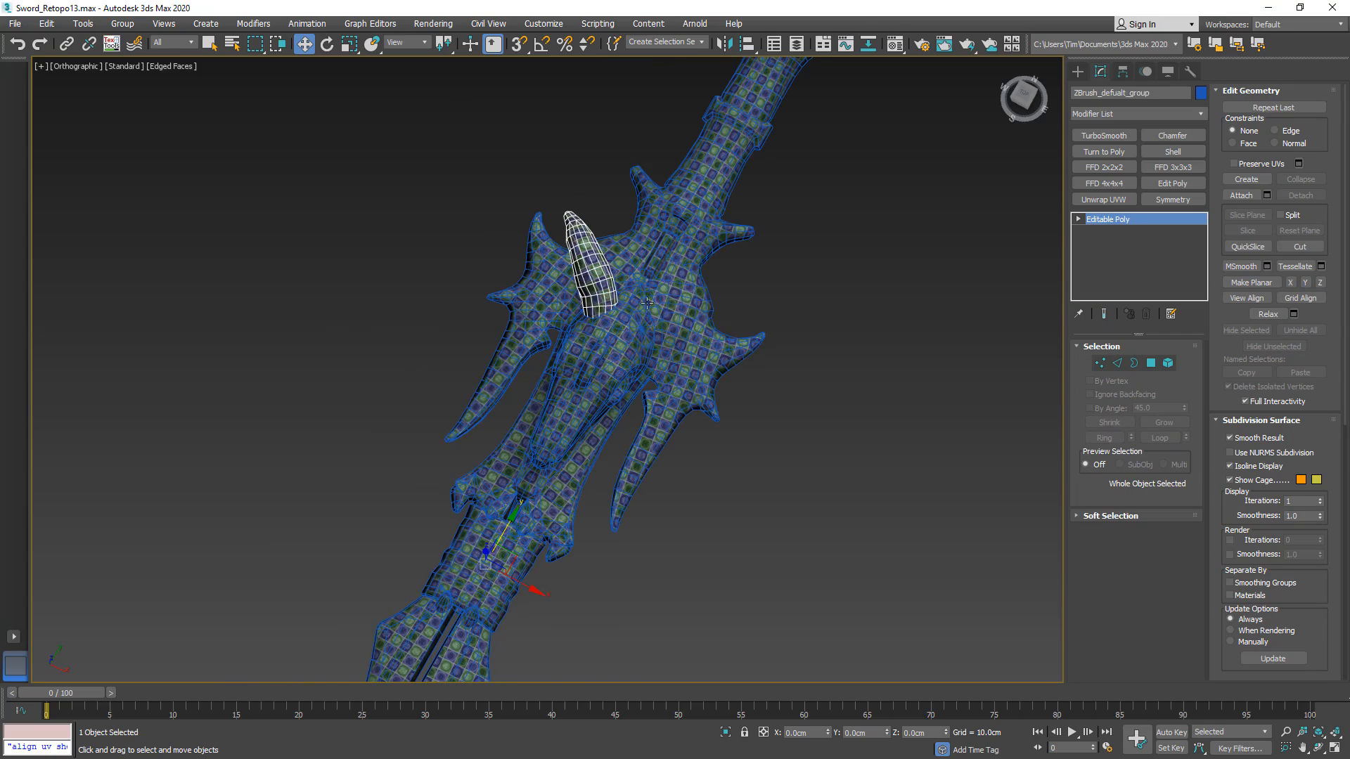
left_click(724, 44)
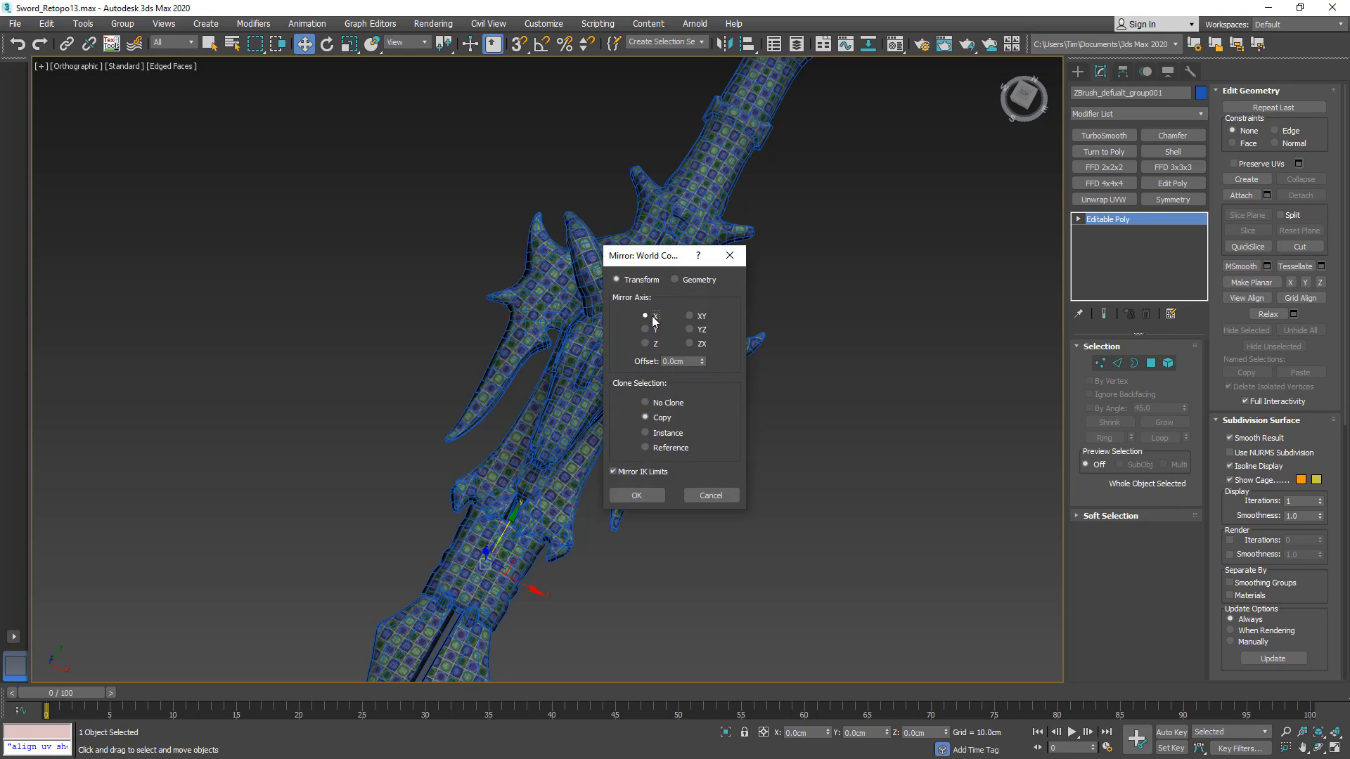
left_click(648, 316)
left_click(637, 494)
middle_click_drag(635, 483, 561, 416, "alt")
middle_click_drag(633, 226, 517, 480)
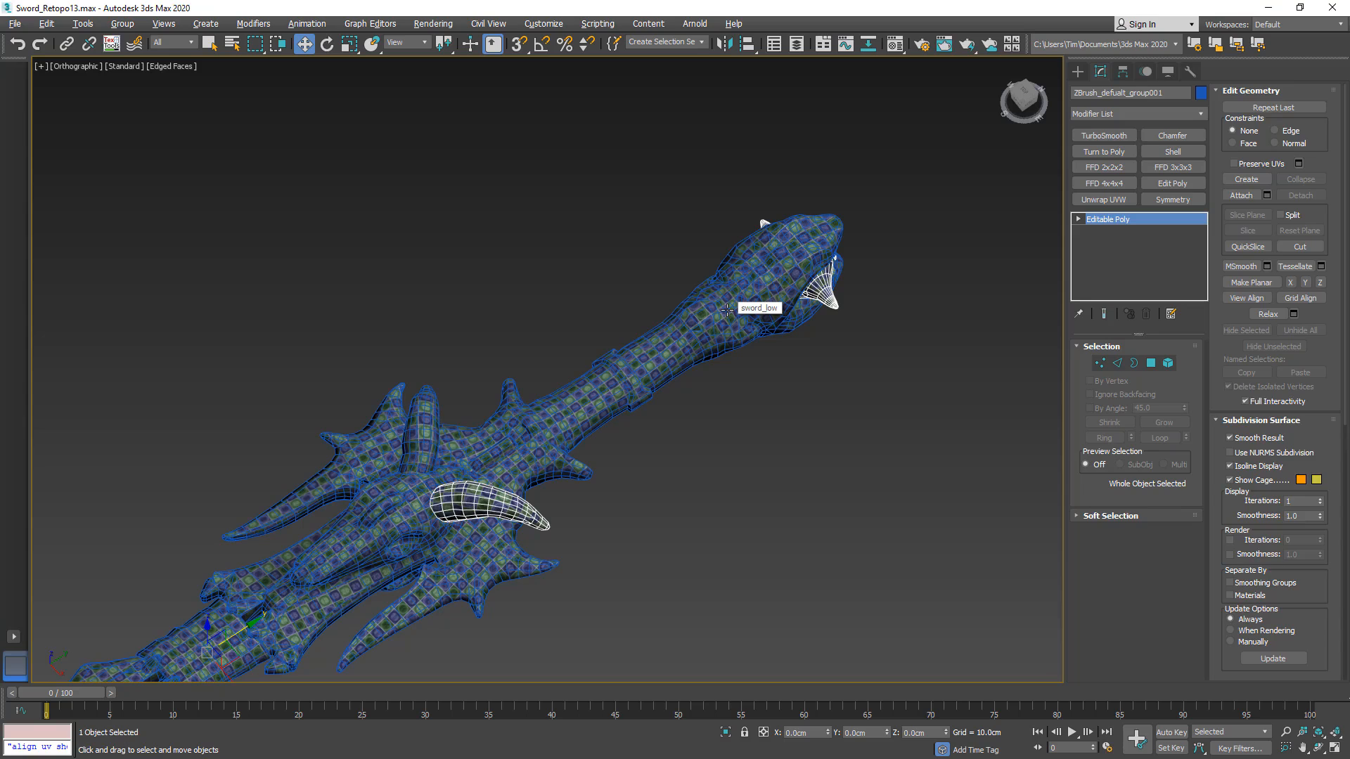
key("ctrl+d")
- Select the spiked sphere element in the pommel of the remaining mesh and detach it as sphere_low
scroll(715, 310, "down", 2)
middle_click_drag(457, 415, 525, 348)
scroll(525, 348, "up", 2)
left_click(525, 348)
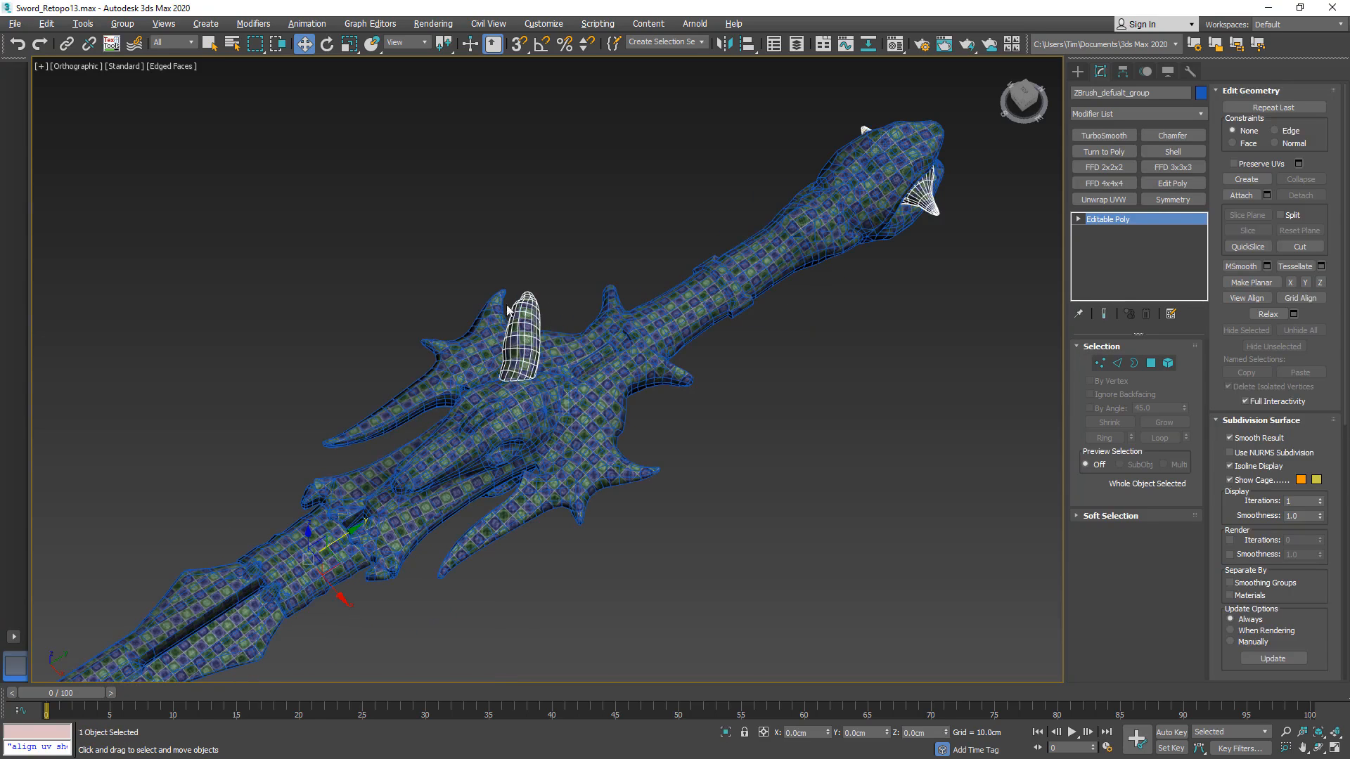
left_click(1168, 363)
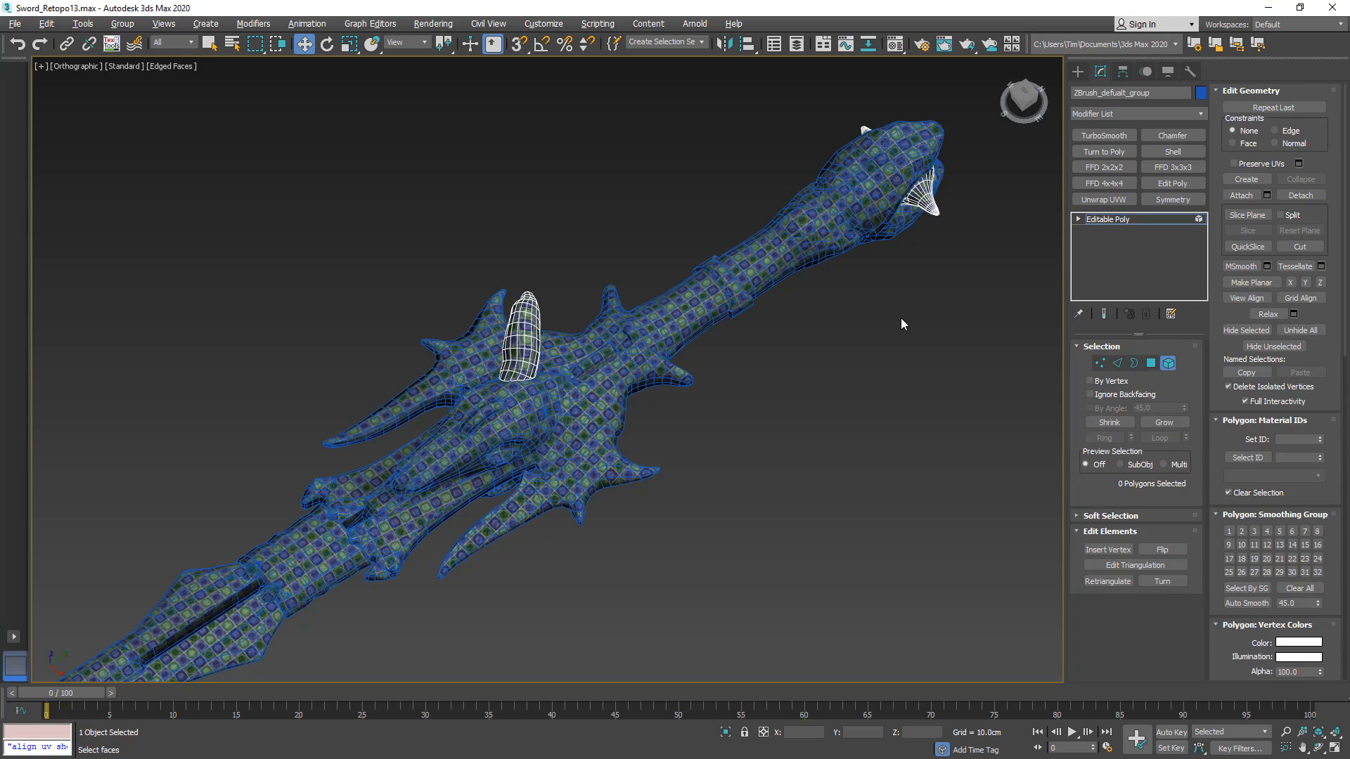
middle_click_drag(901, 324, 594, 427, "alt")
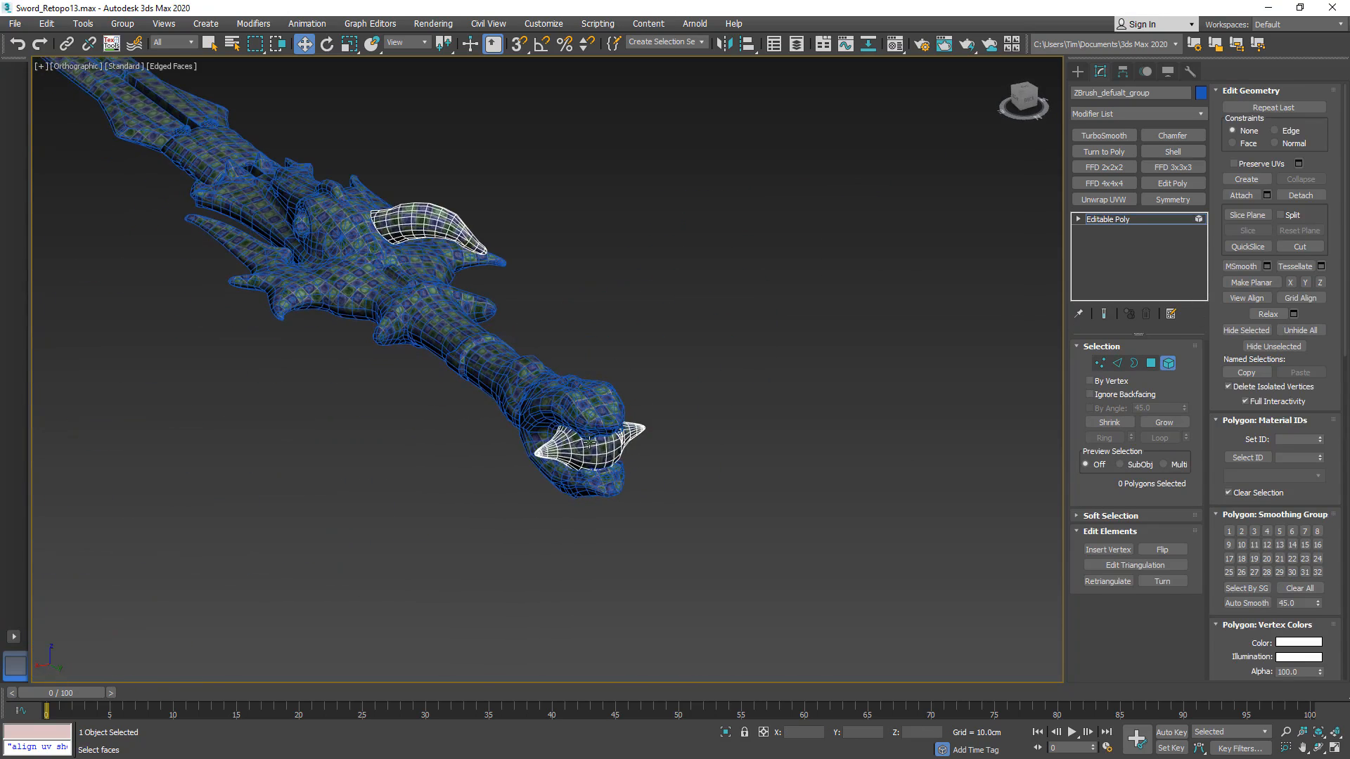
left_click(589, 443)
scroll(578, 444, "up", 8)
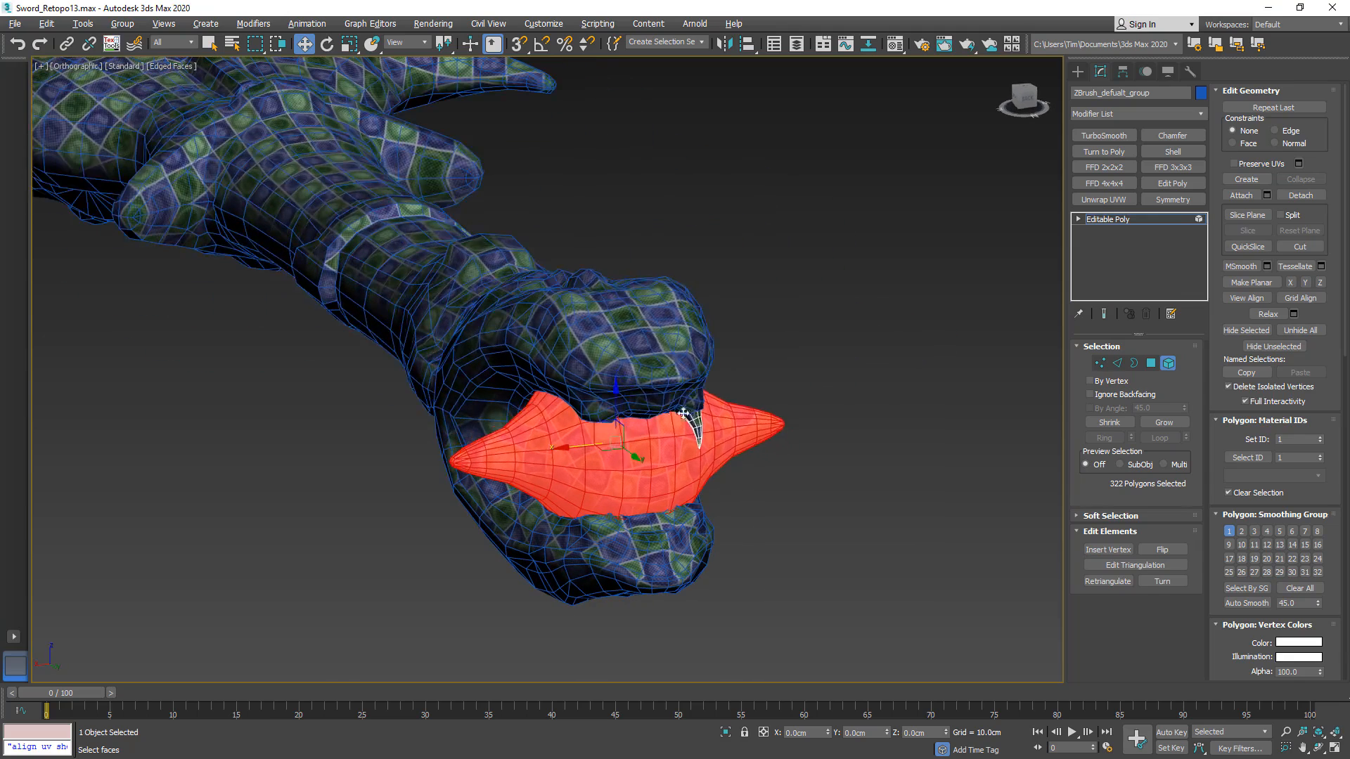
left_click(1300, 195)
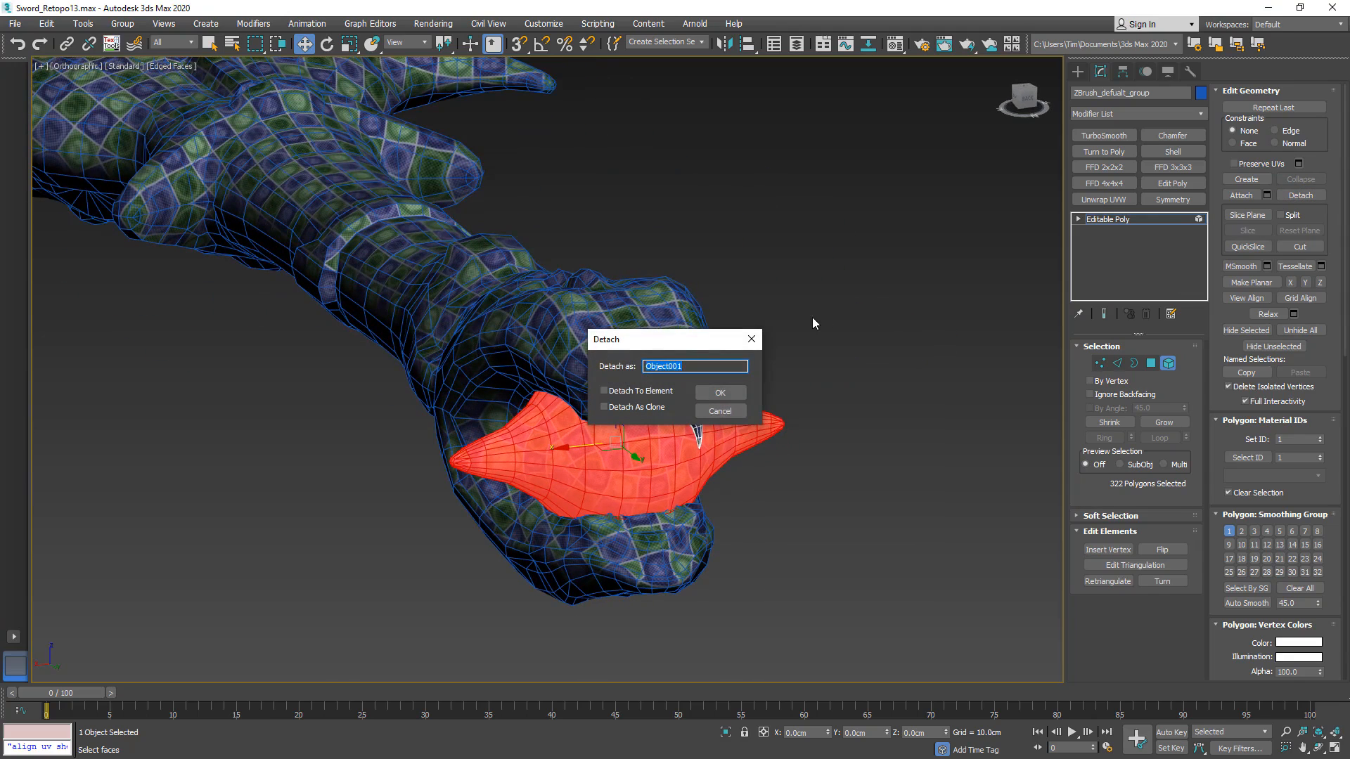
type("sphere_low")
left_click(721, 392)
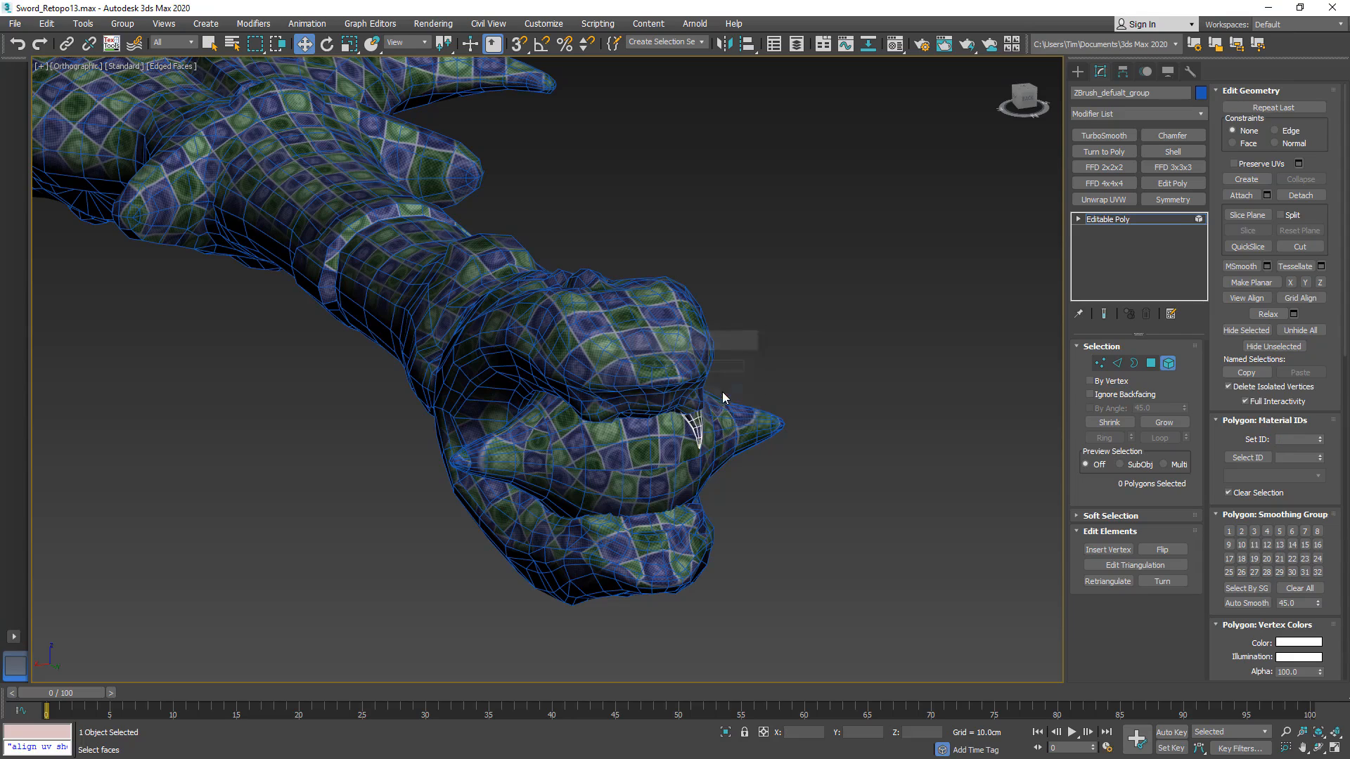
- Select the tooth element beside the pommel sphere and detach it as tooth_low
left_click(689, 424)
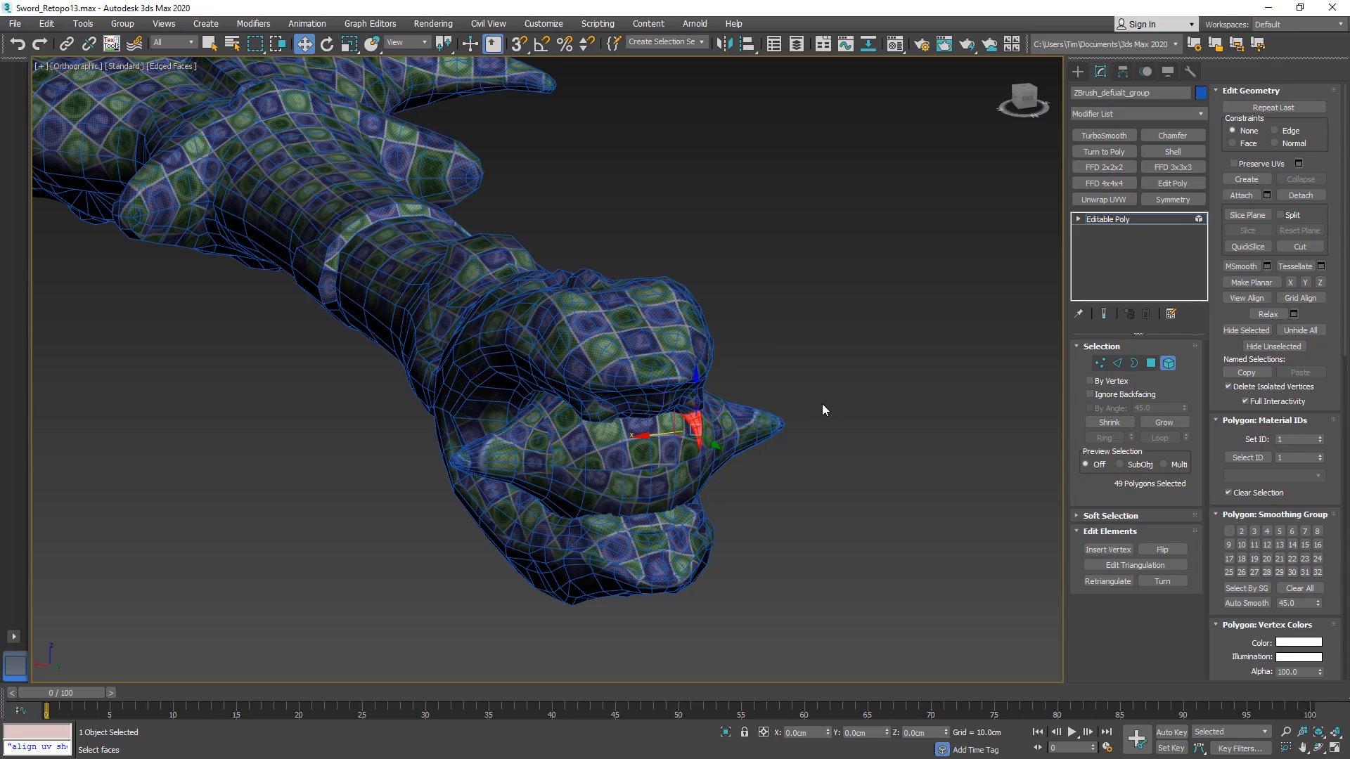
type("d")
type("tooth_")
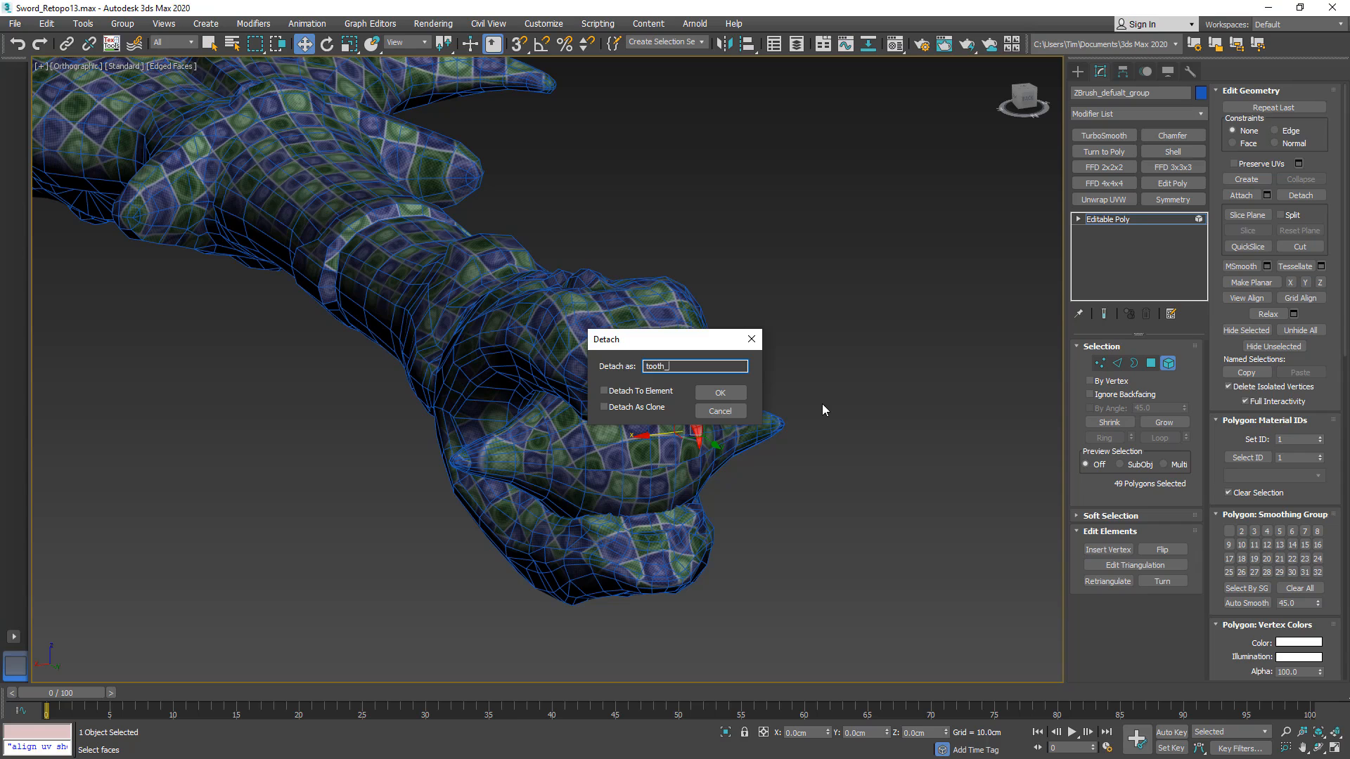
type("low")
left_click(731, 392)
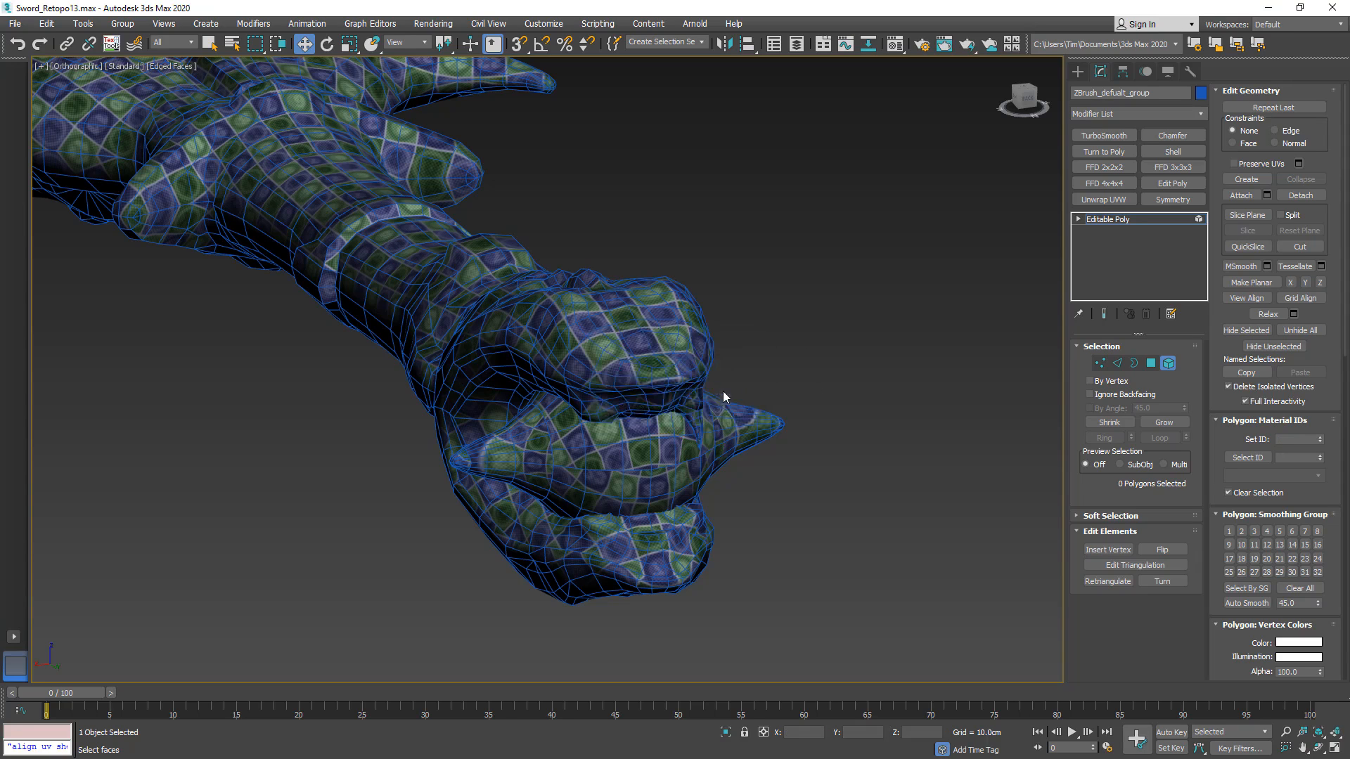
- Select the curved horn element on the guard and detach it as horn_low
scroll(790, 431, "down", 6)
middle_click_drag(829, 407, 778, 277, "alt")
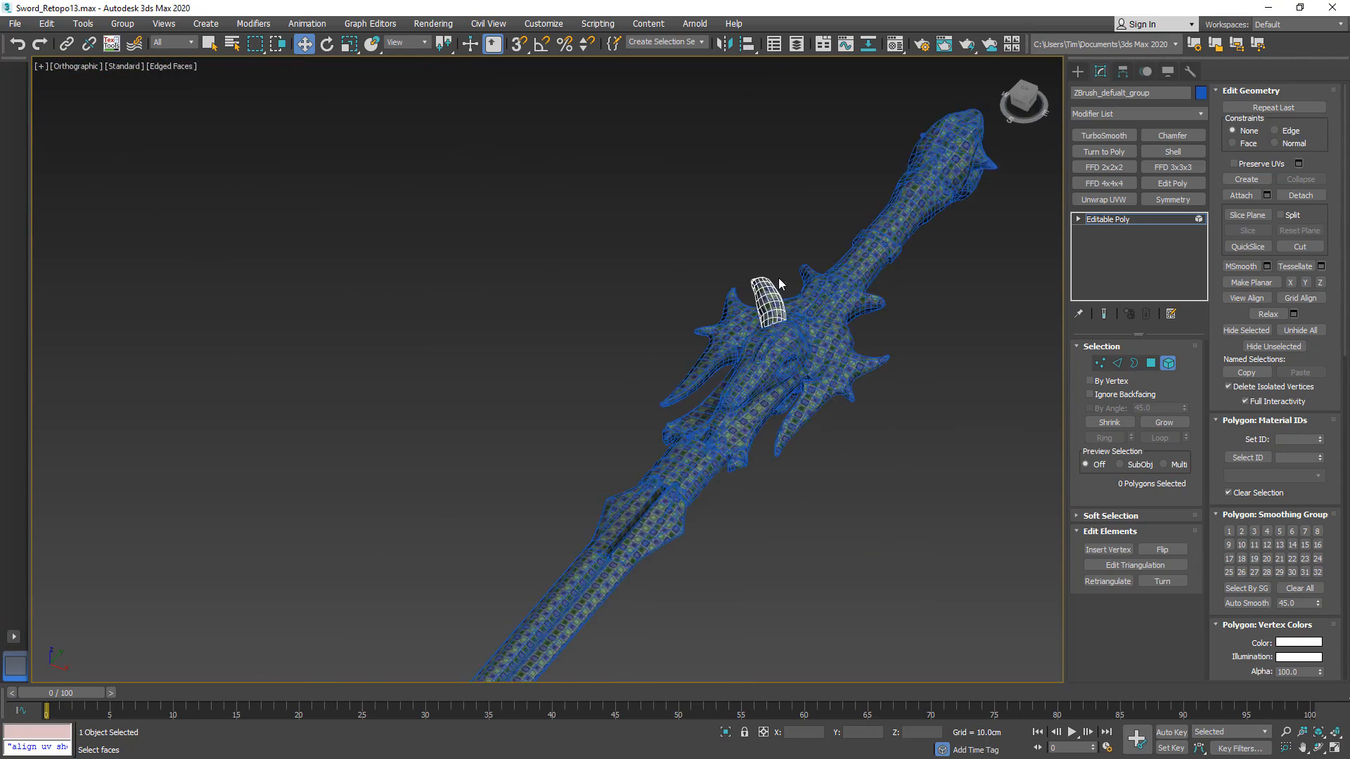
scroll(777, 290, "up", 4)
left_click(770, 344)
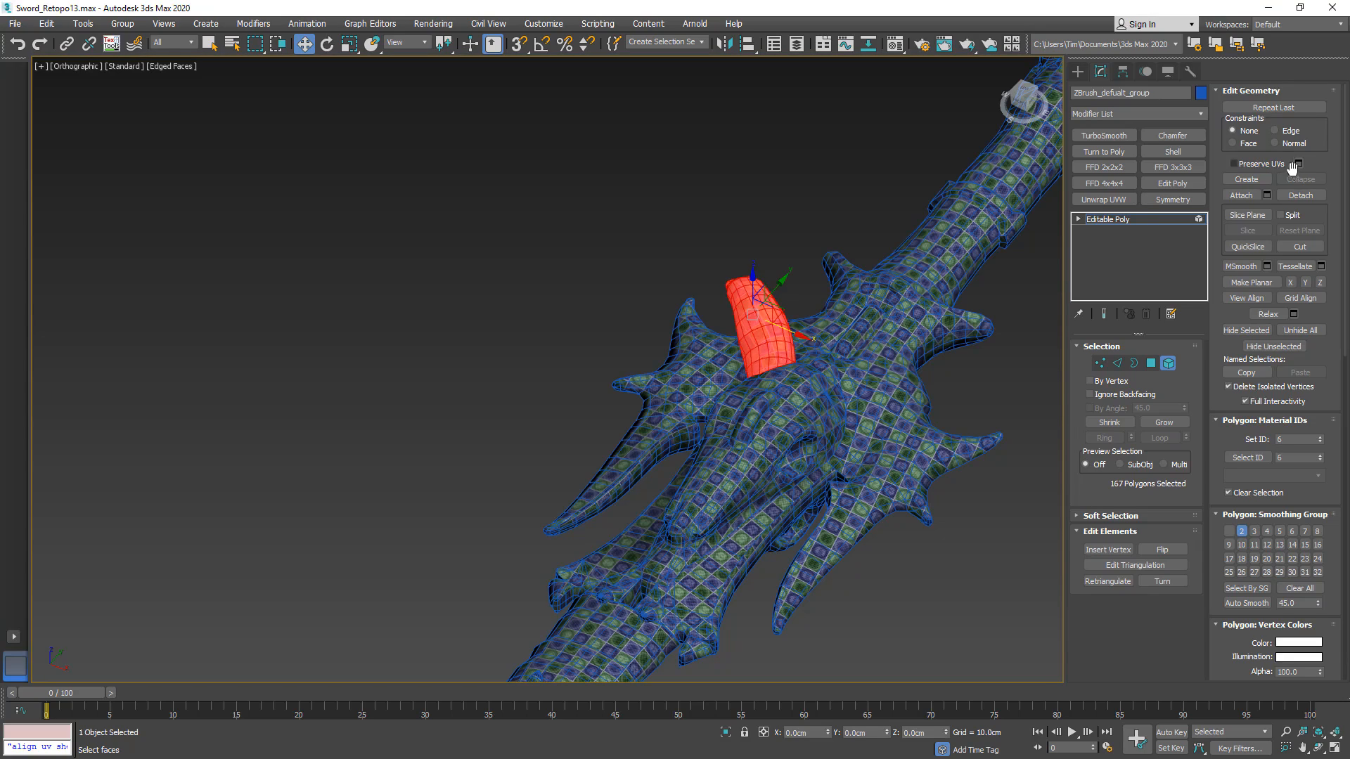
left_click(1300, 195)
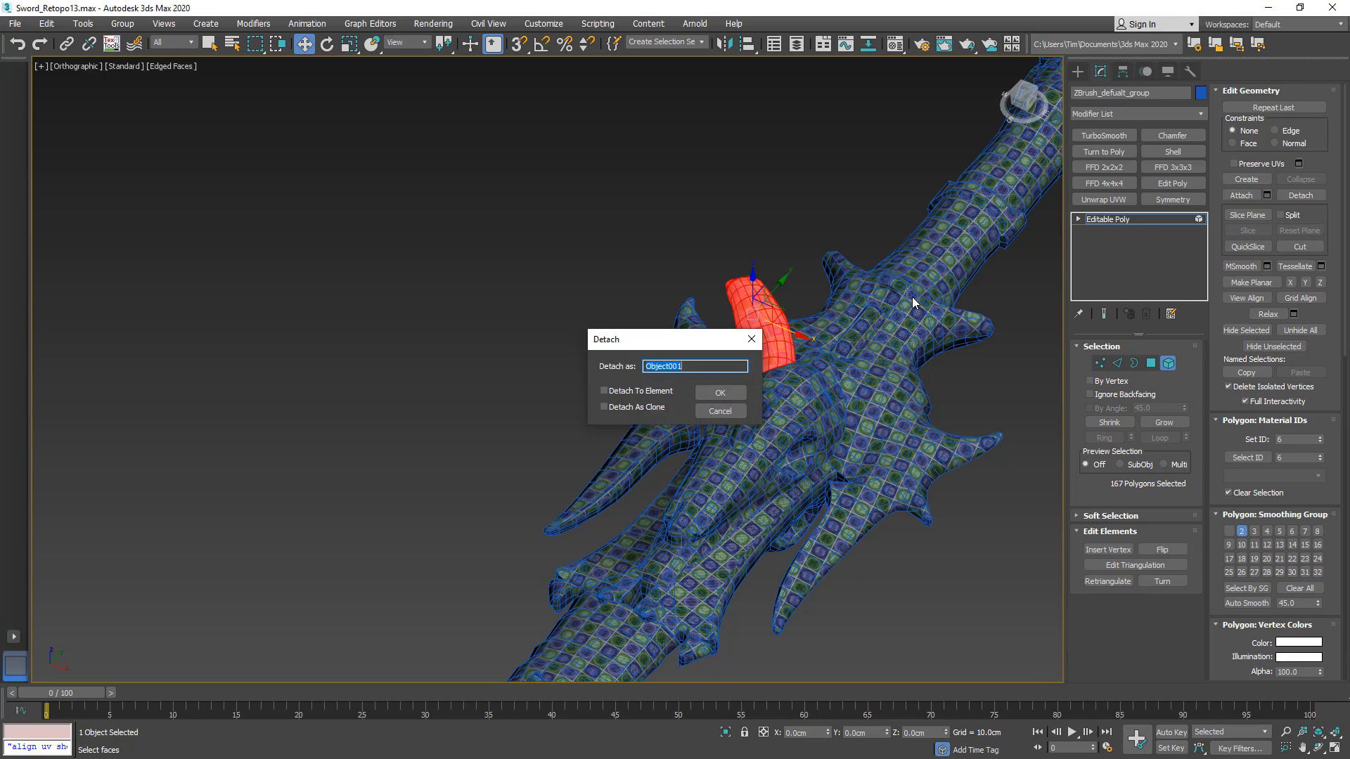
type("horn_low")
left_click(720, 393)
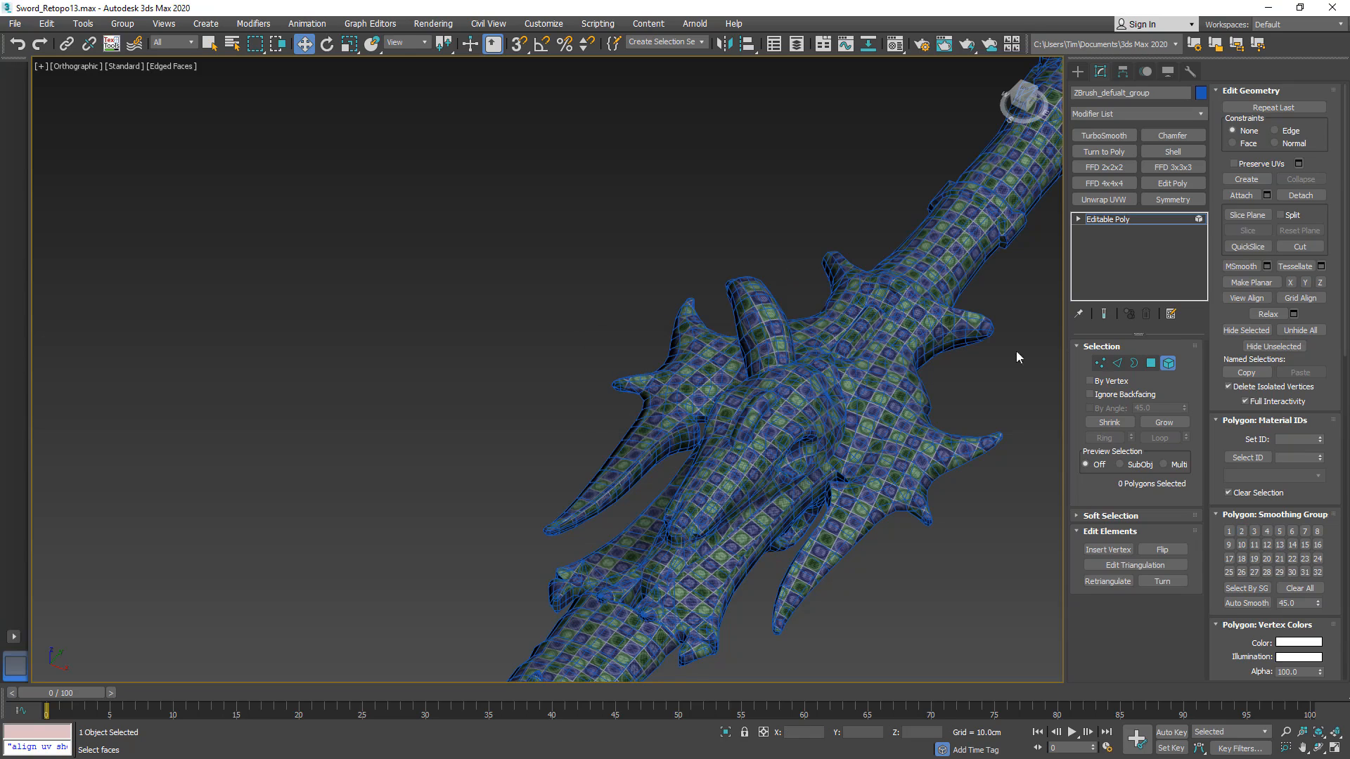
left_click(1168, 362)
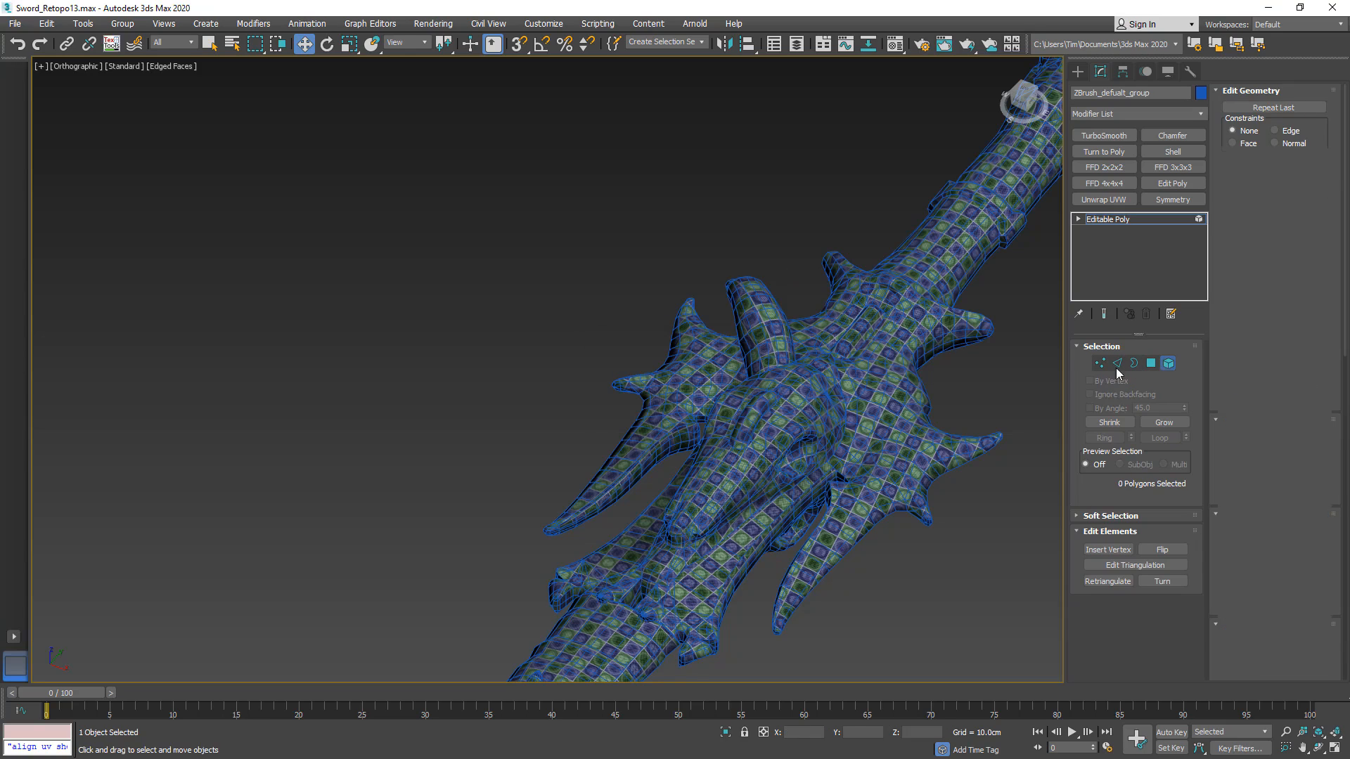
- Select the horn_low object and mirror it across the X axis as a copy
left_click(775, 350)
scroll(775, 350, "down", 4)
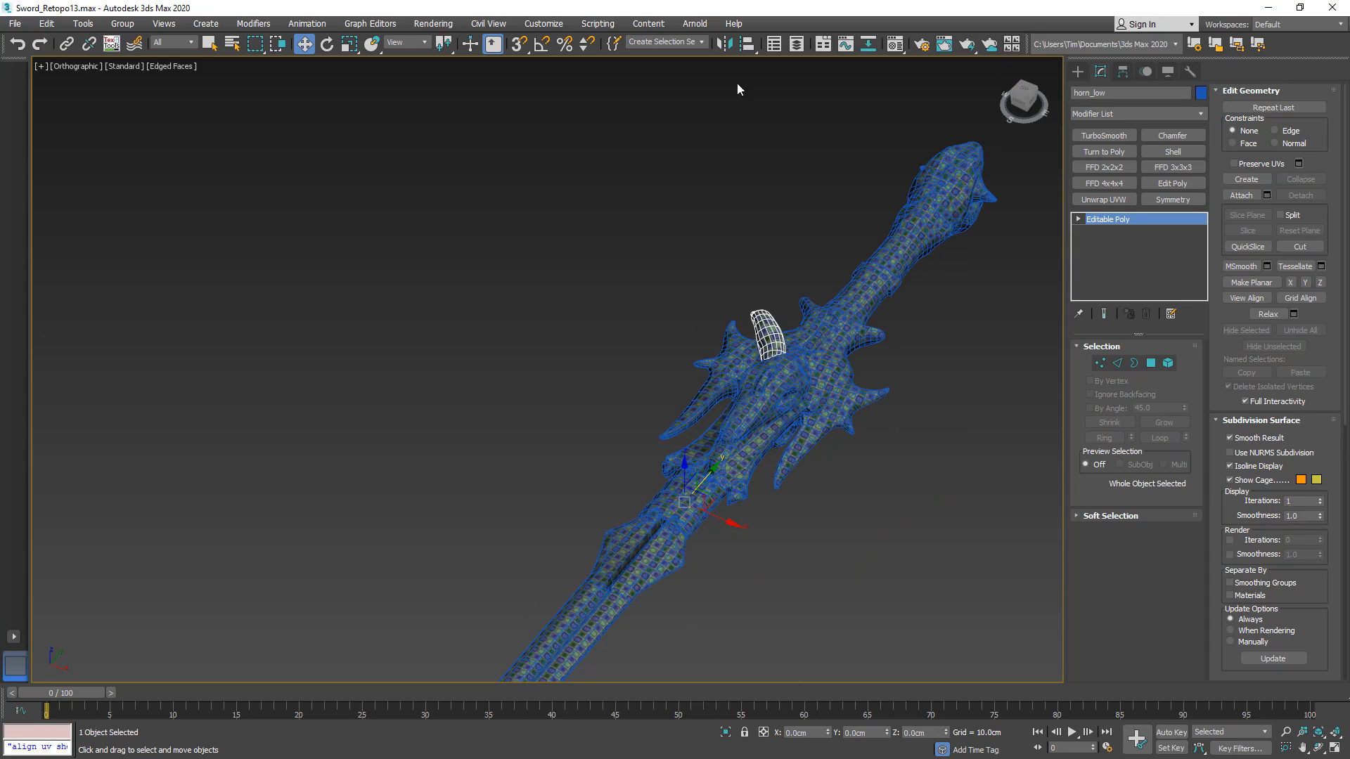
left_click(725, 45)
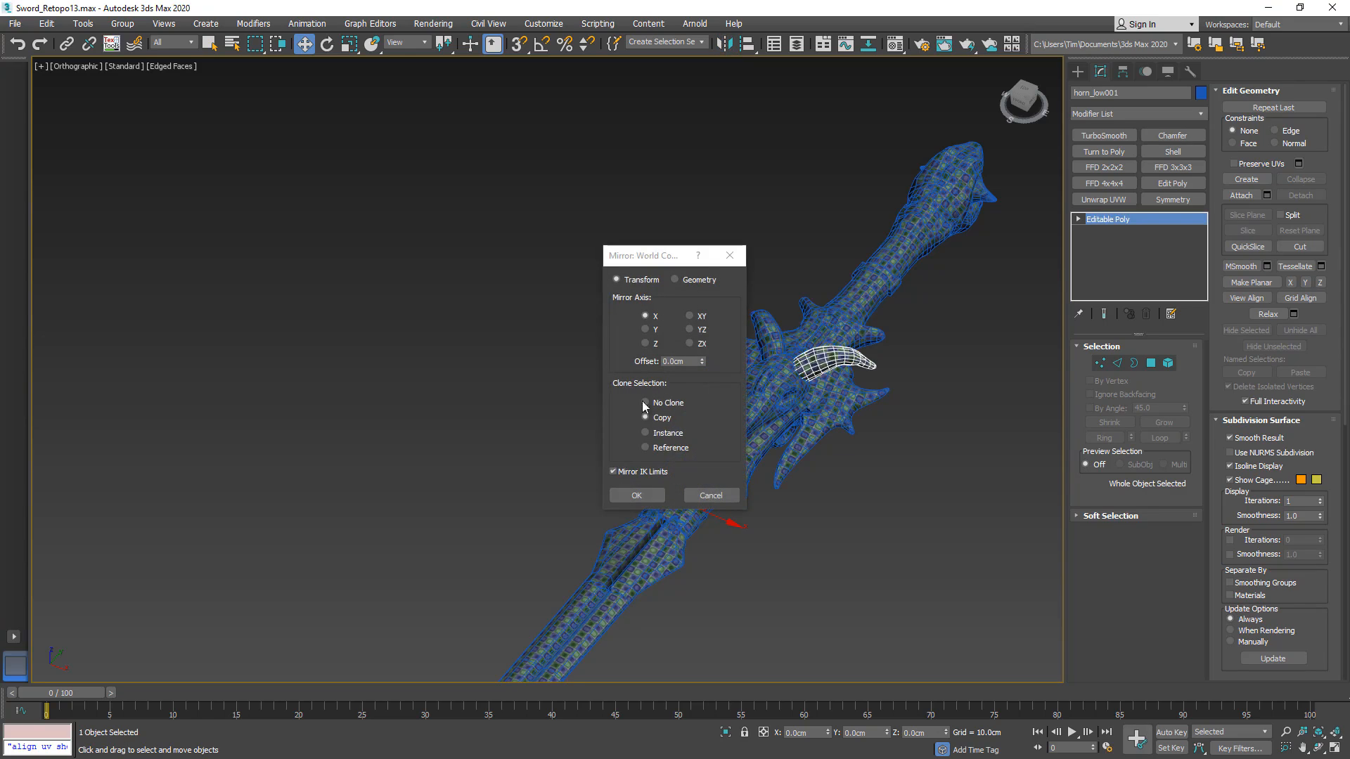
left_click(635, 499)
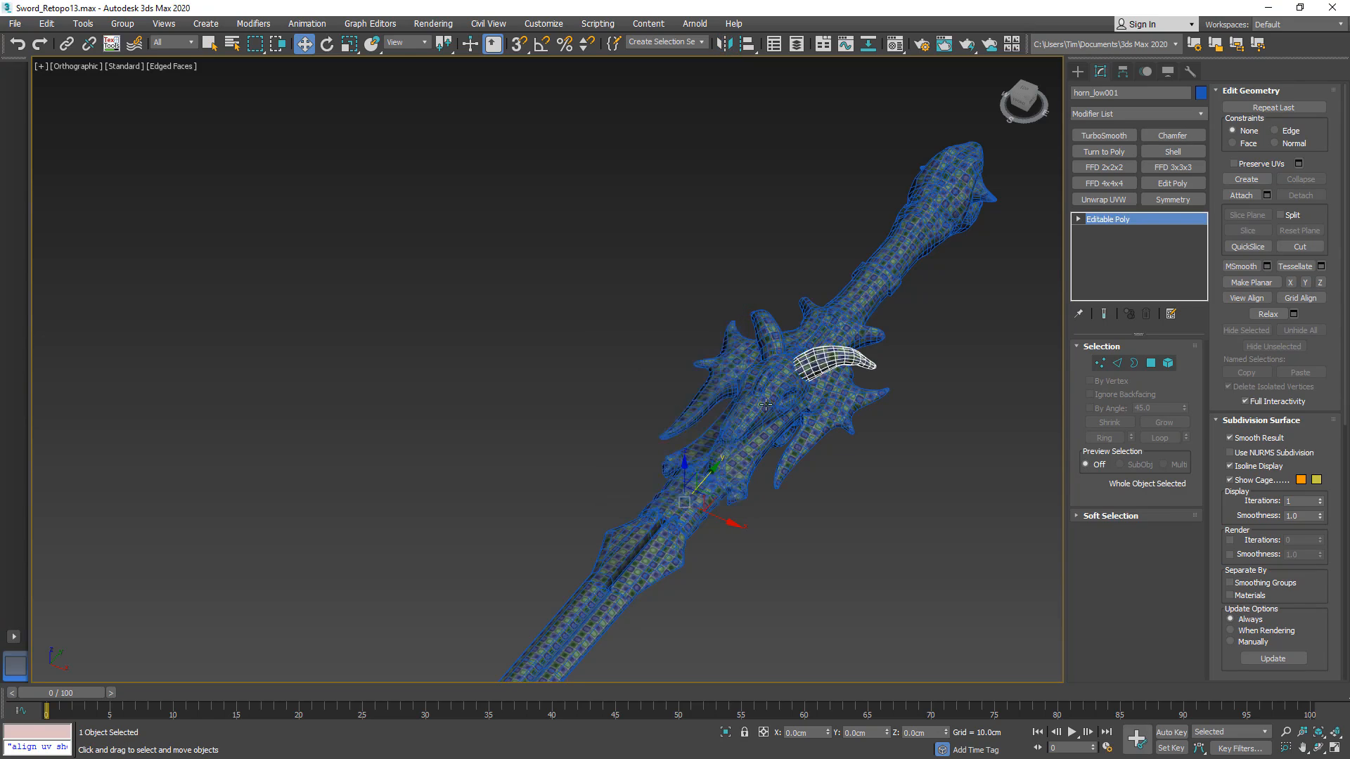
- Mirror the new horn copy across the Z axis as another copy on the guard's underside
middle_click_drag(756, 430, 763, 370, "alt")
scroll(764, 370, "up", 4)
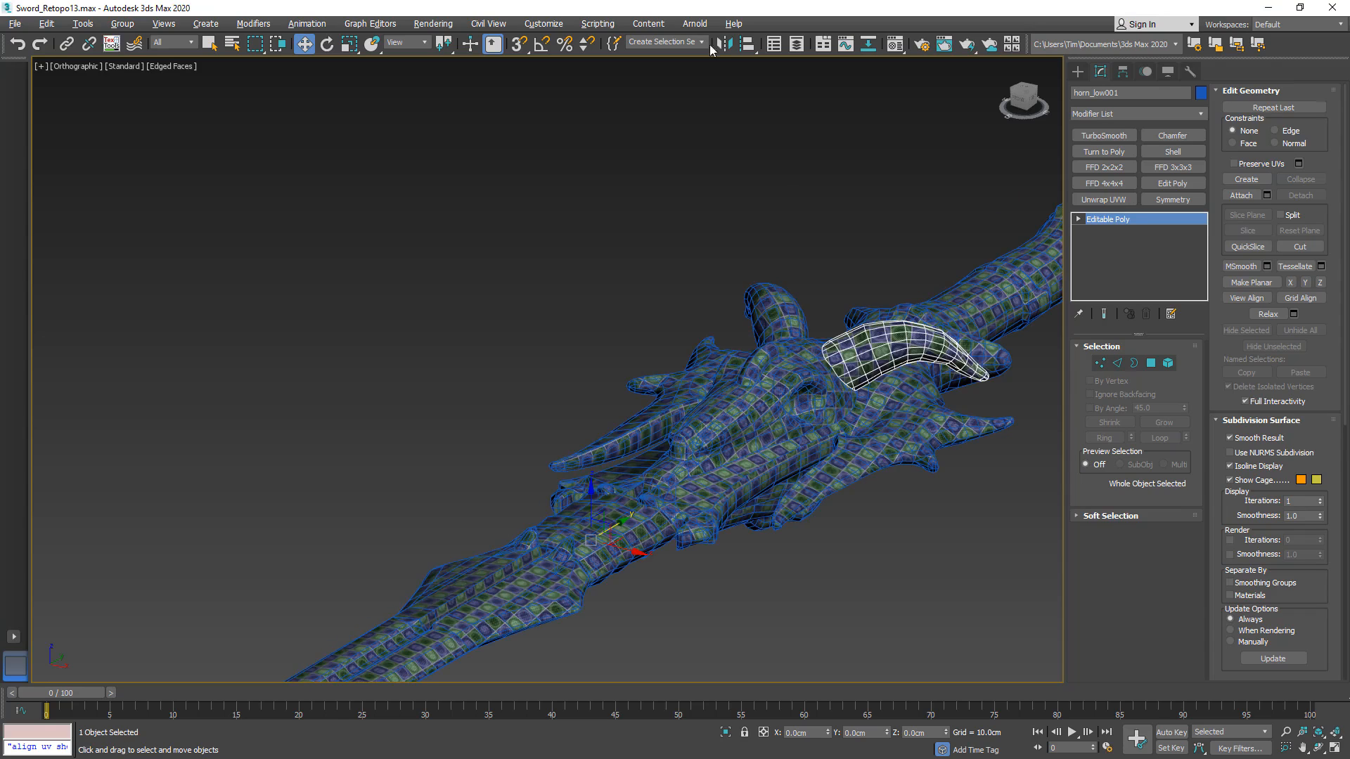
left_click(725, 45)
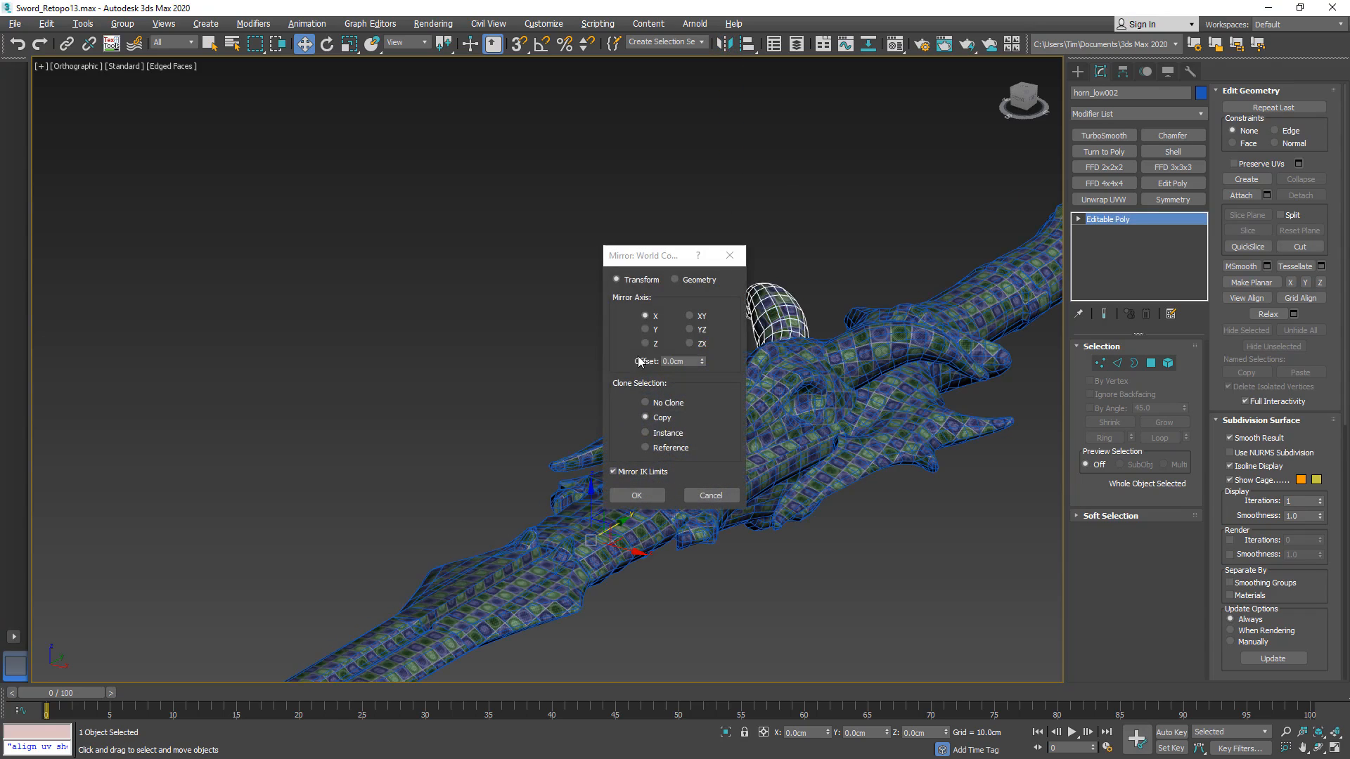
left_click(653, 347)
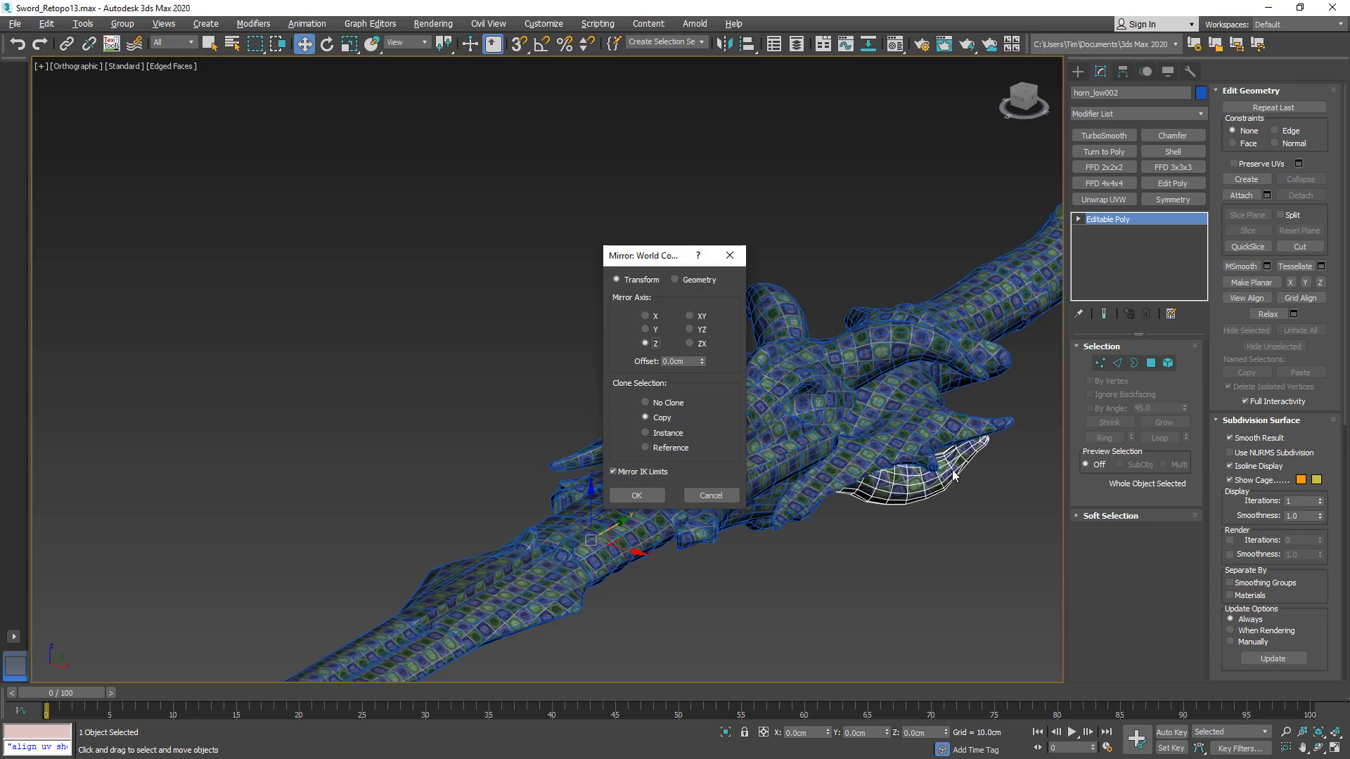
left_click(639, 497)
- Mirror the underside horn across the X axis as a copy to complete the set of four horns
middle_click_drag(638, 496, 822, 332, "alt")
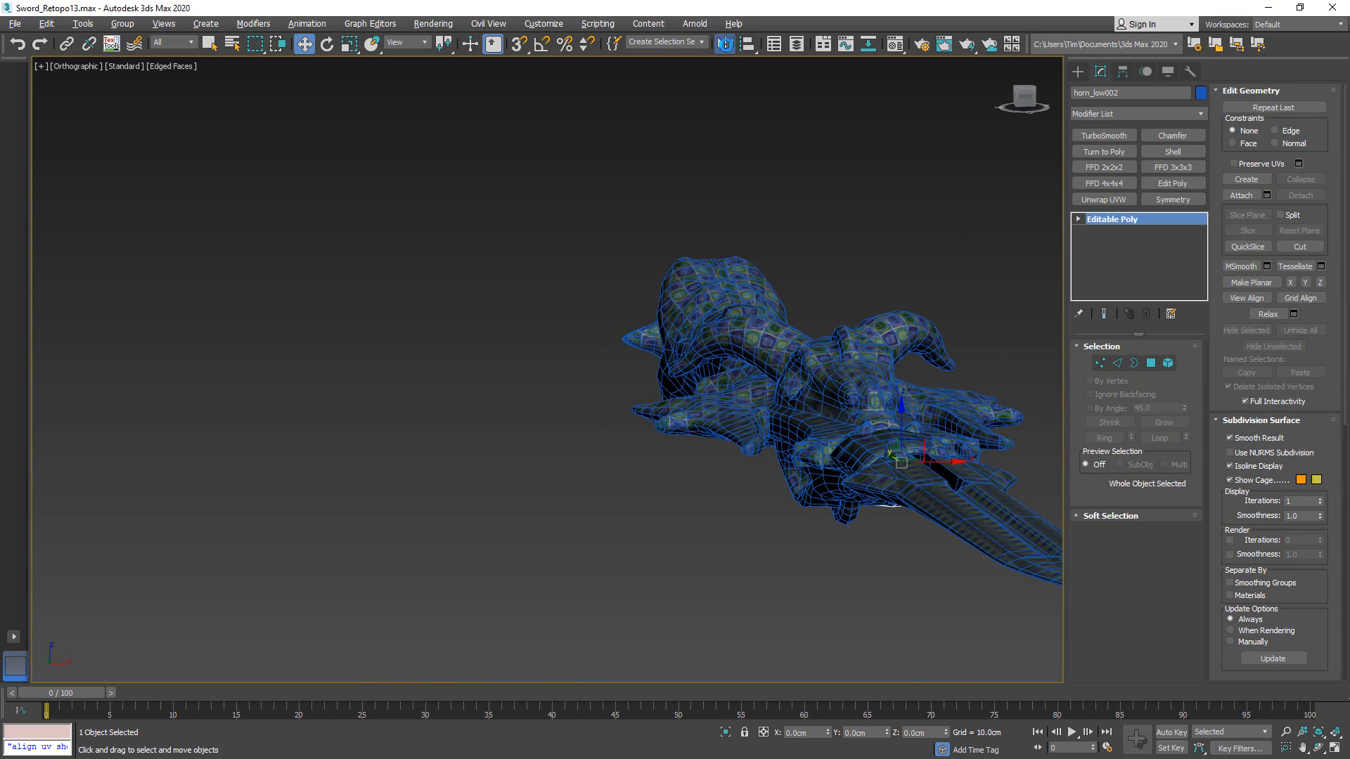
left_click(724, 44)
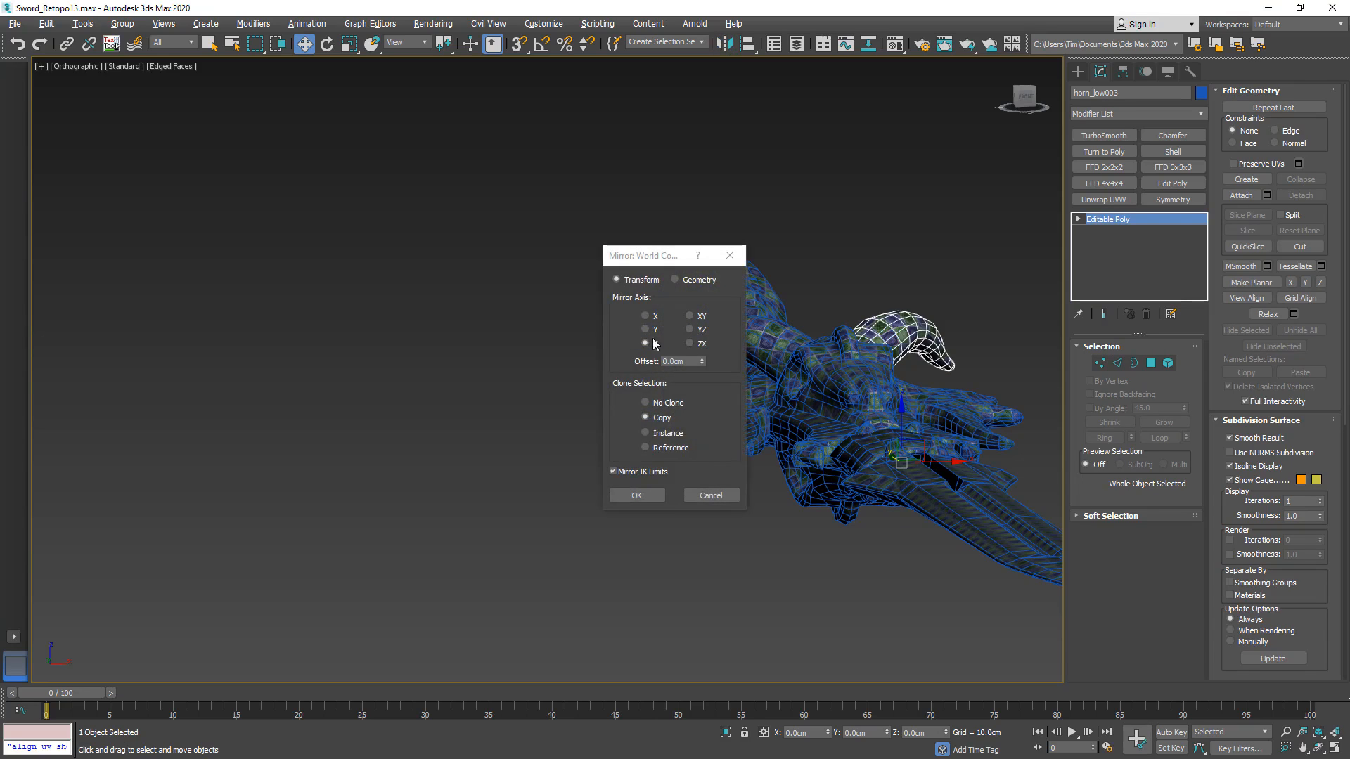
left_click(644, 316)
left_click(636, 496)
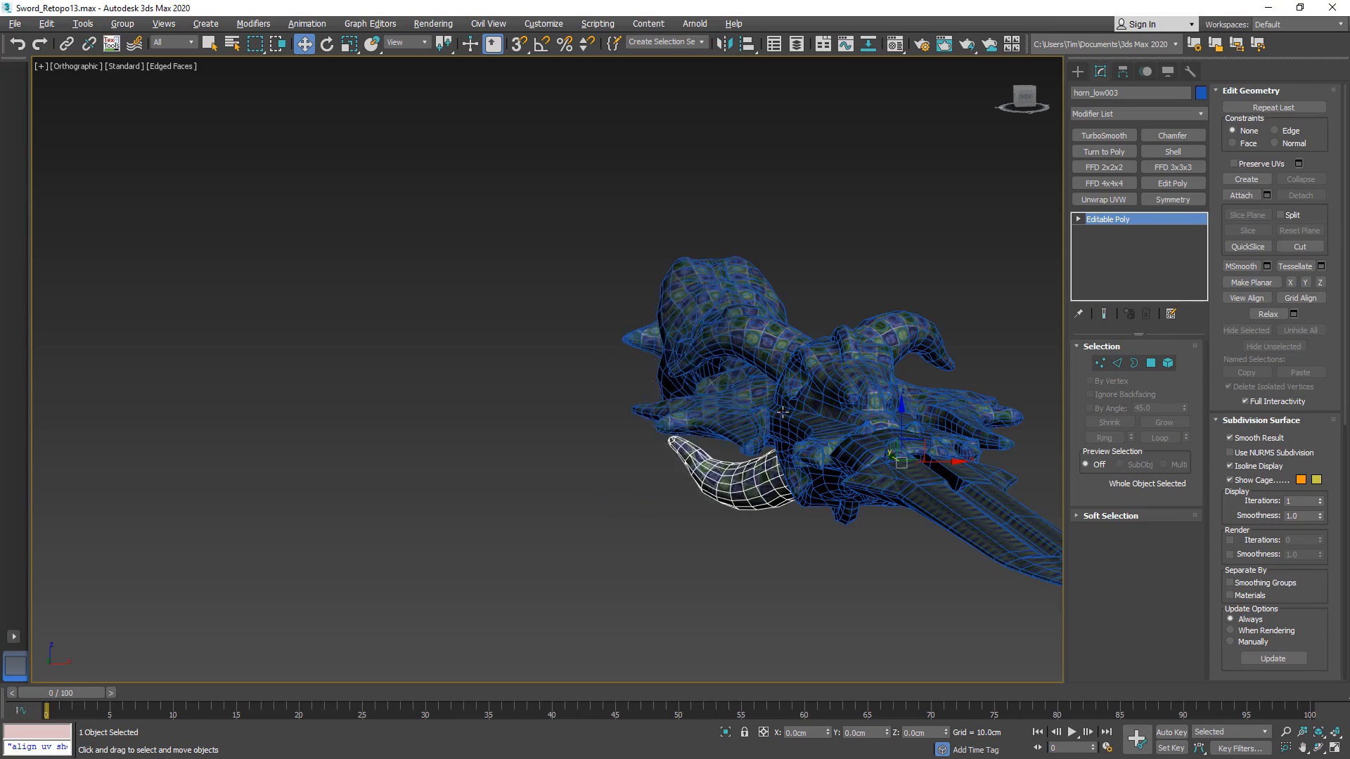
- Select the three mirrored horn copies and apply an Unwrap UVW modifier to them
middle_click_drag(782, 411, 847, 440, "alt")
left_click(845, 488, "ctrl")
left_click(826, 408, "ctrl")
left_click(1112, 202)
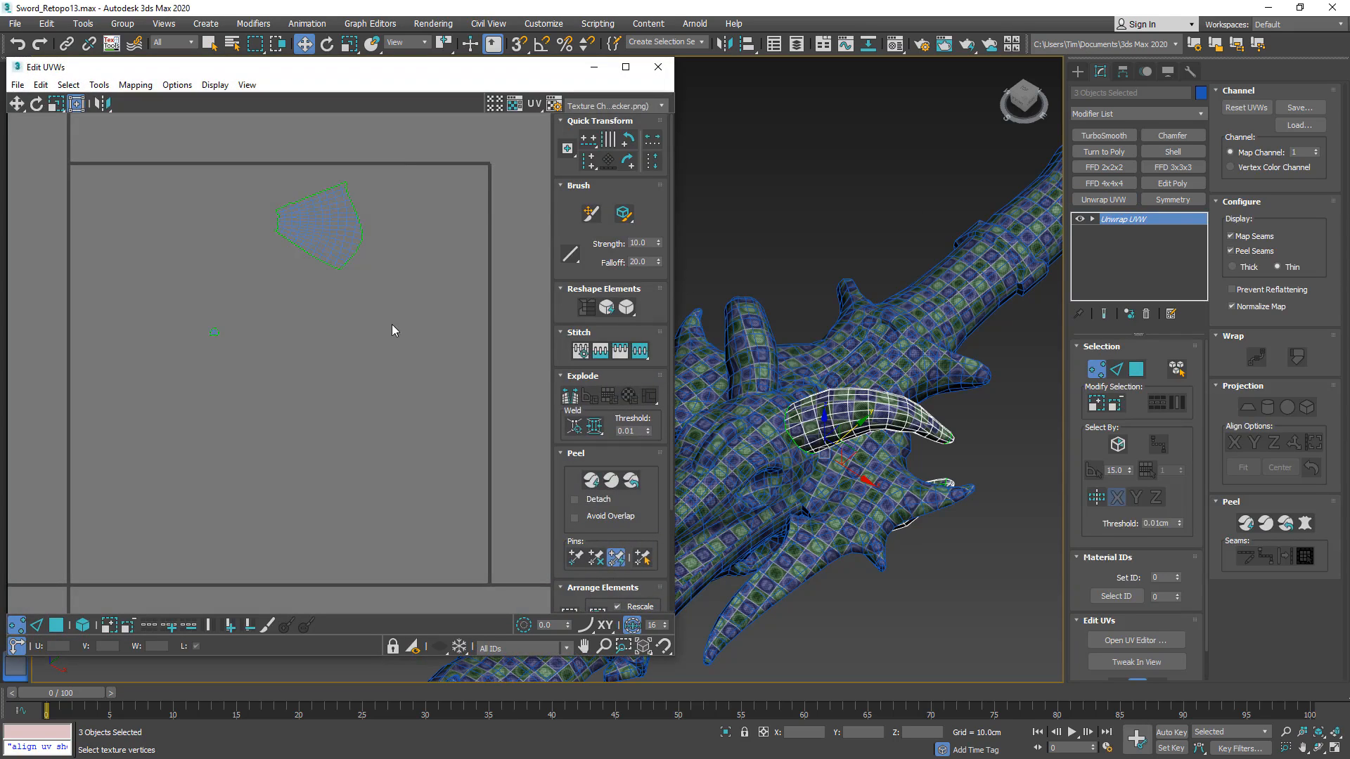
- Offset all UVs of the three horn copies by 1 in V and collapse the Unwrap UVW modifier
left_click_drag(400, 164, 134, 424)
scroll(347, 401, "down", 4)
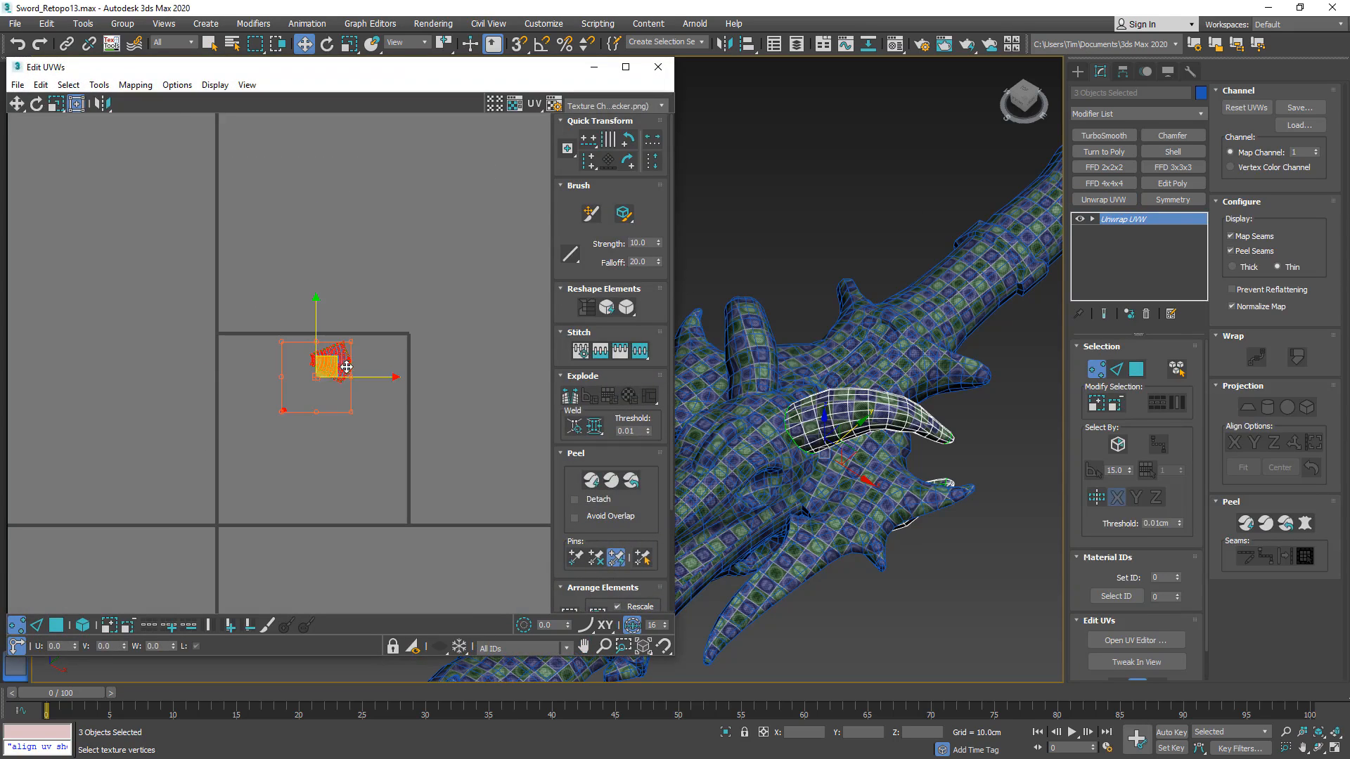
left_click(109, 645)
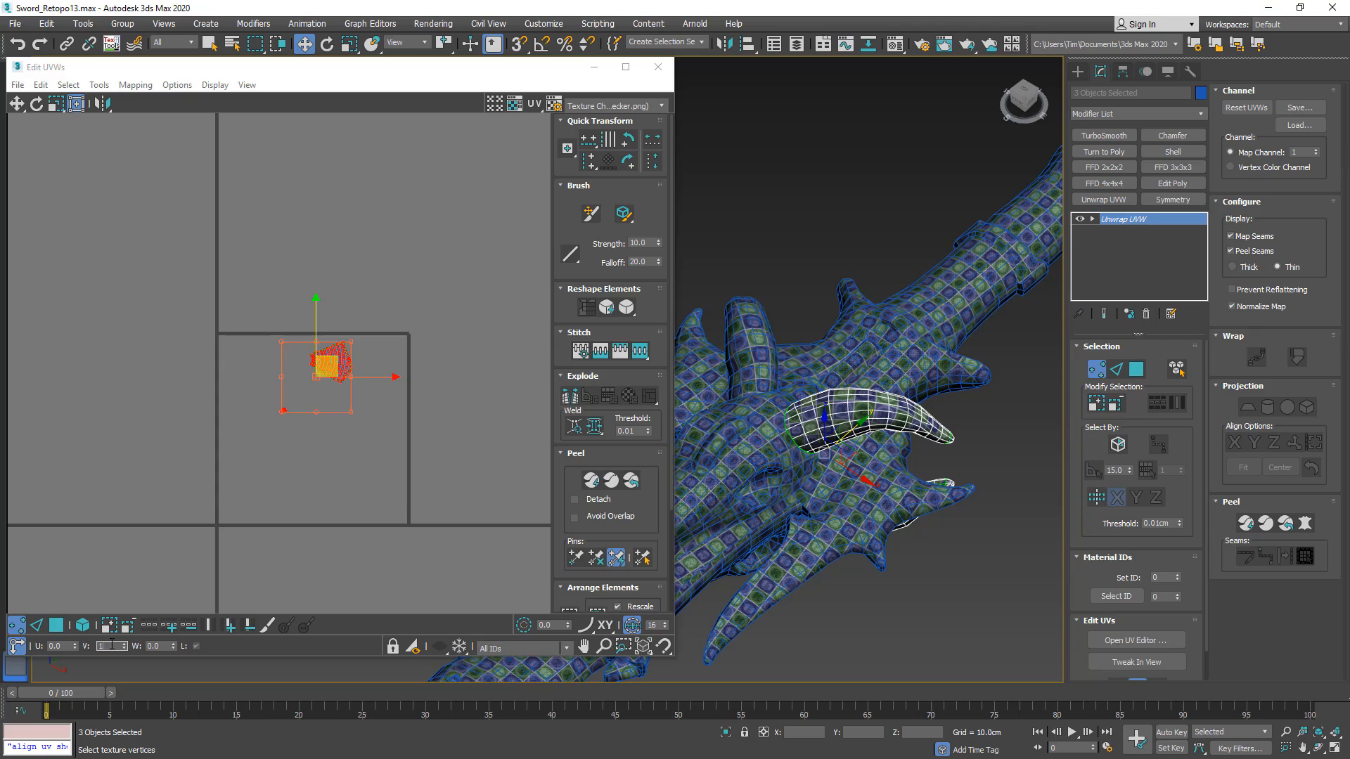
type("1")
key("Return")
left_click(268, 391)
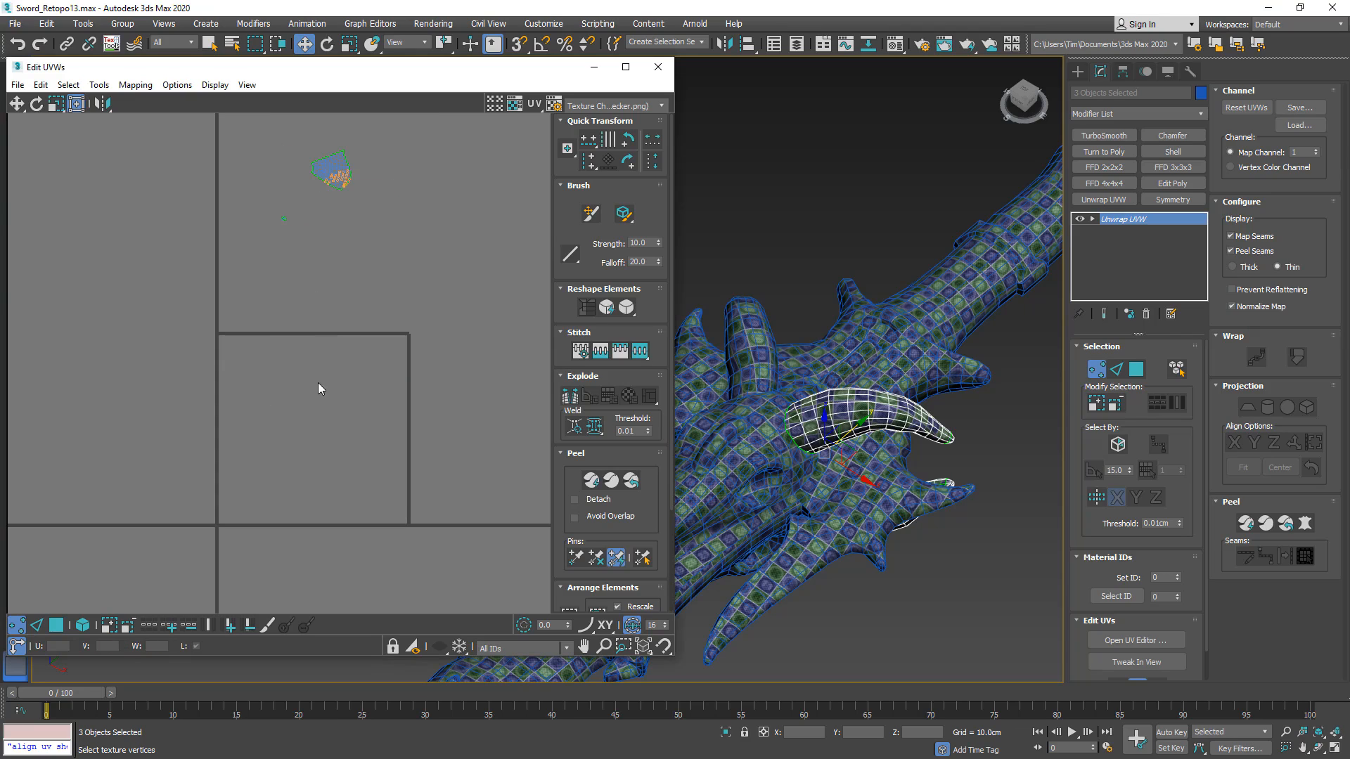
right_click(1144, 216)
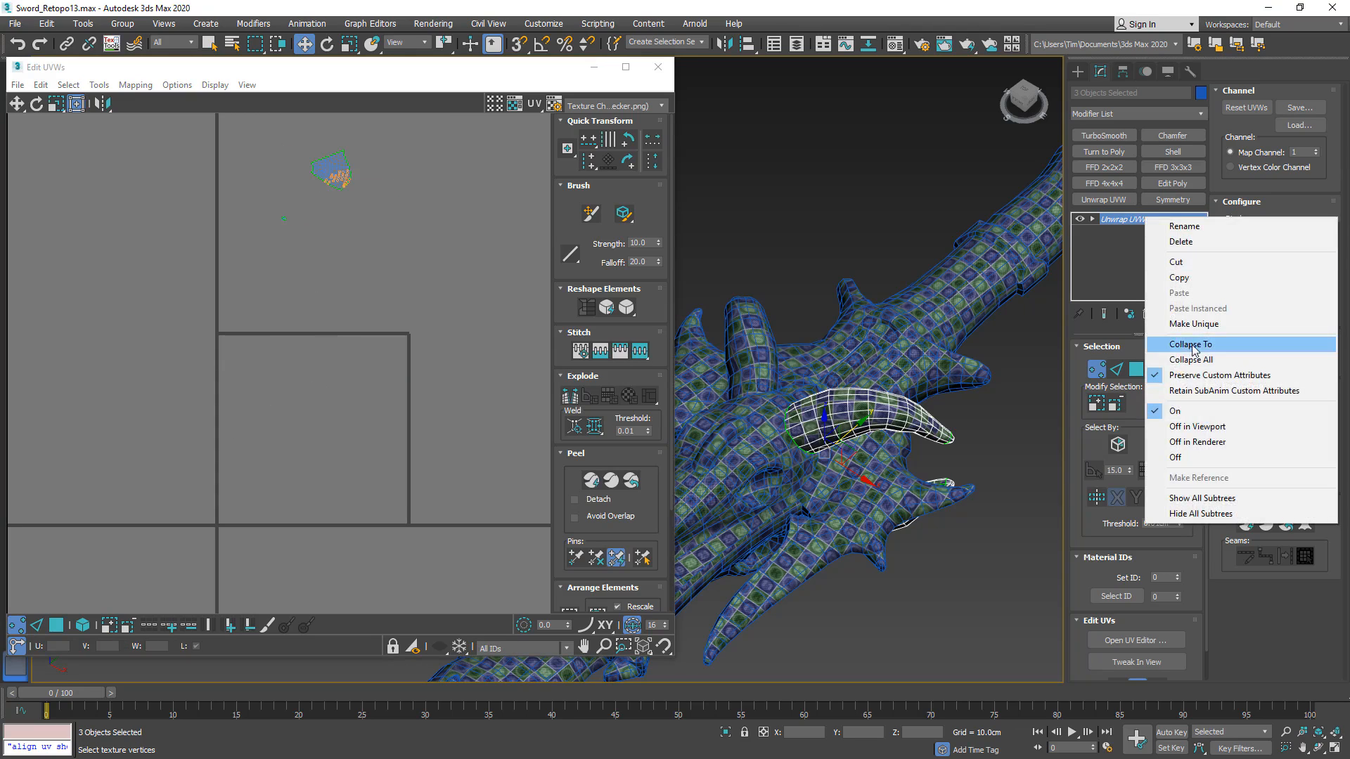
left_click(1181, 341)
- Select the tooth_low object in the pommel's mouth and mirror it across the X axis as a copy
middle_click_drag(972, 356, 809, 438, "alt")
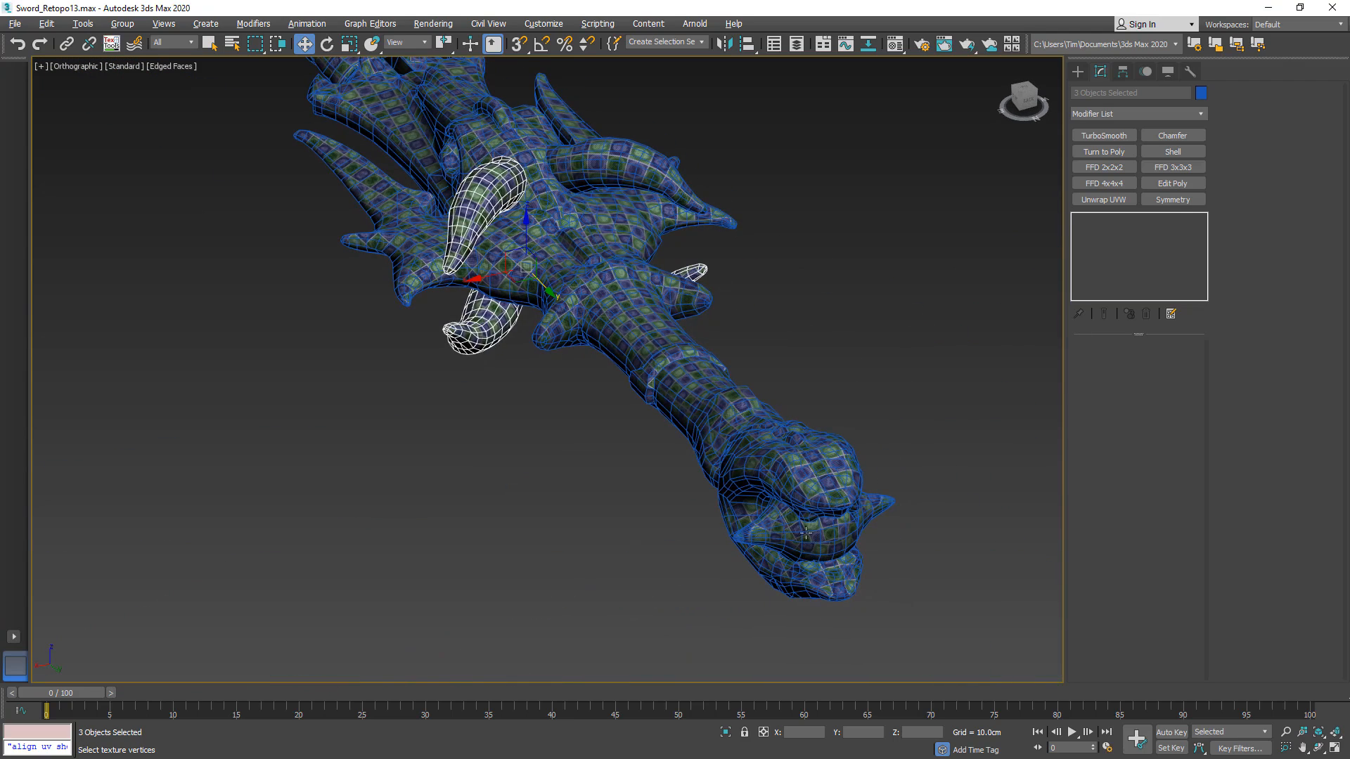
middle_click_drag(827, 517, 807, 483, "alt")
scroll(671, 354, "up", 5)
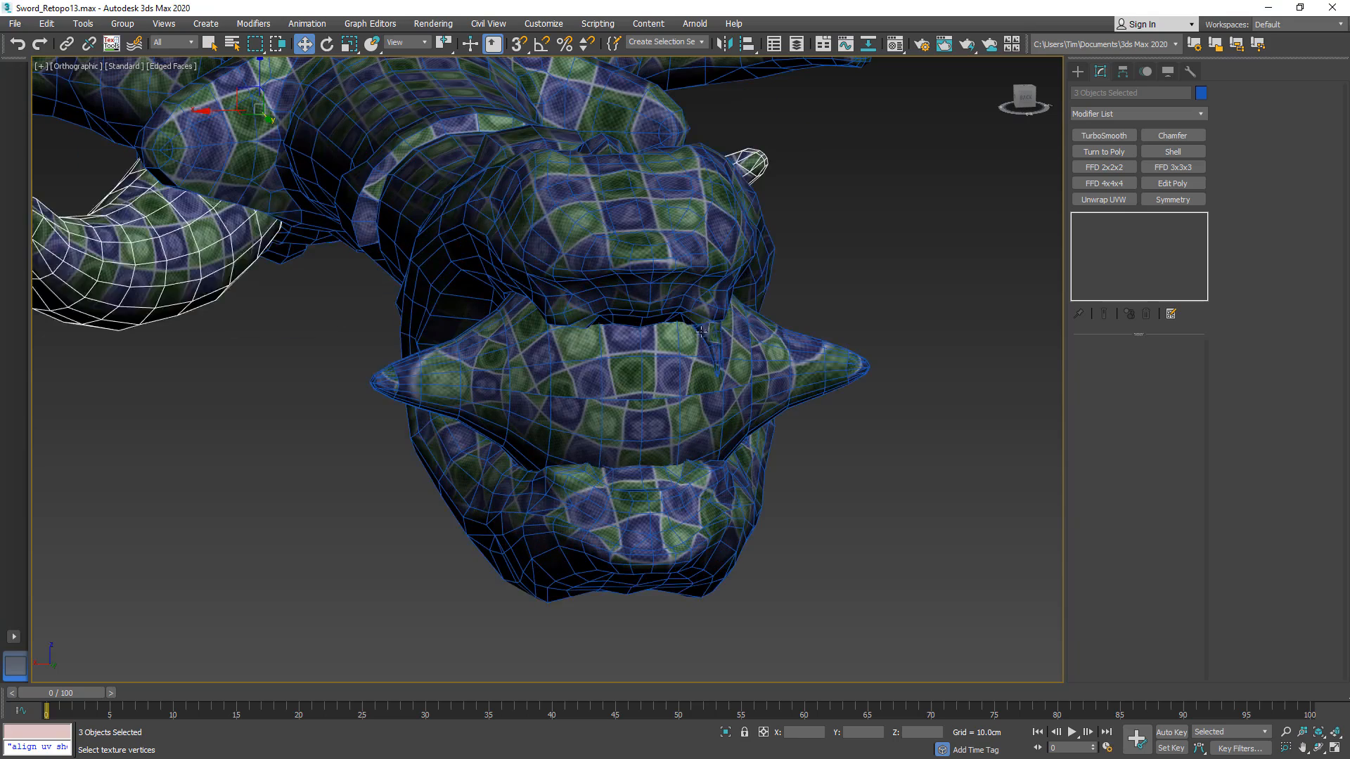
left_click(712, 336)
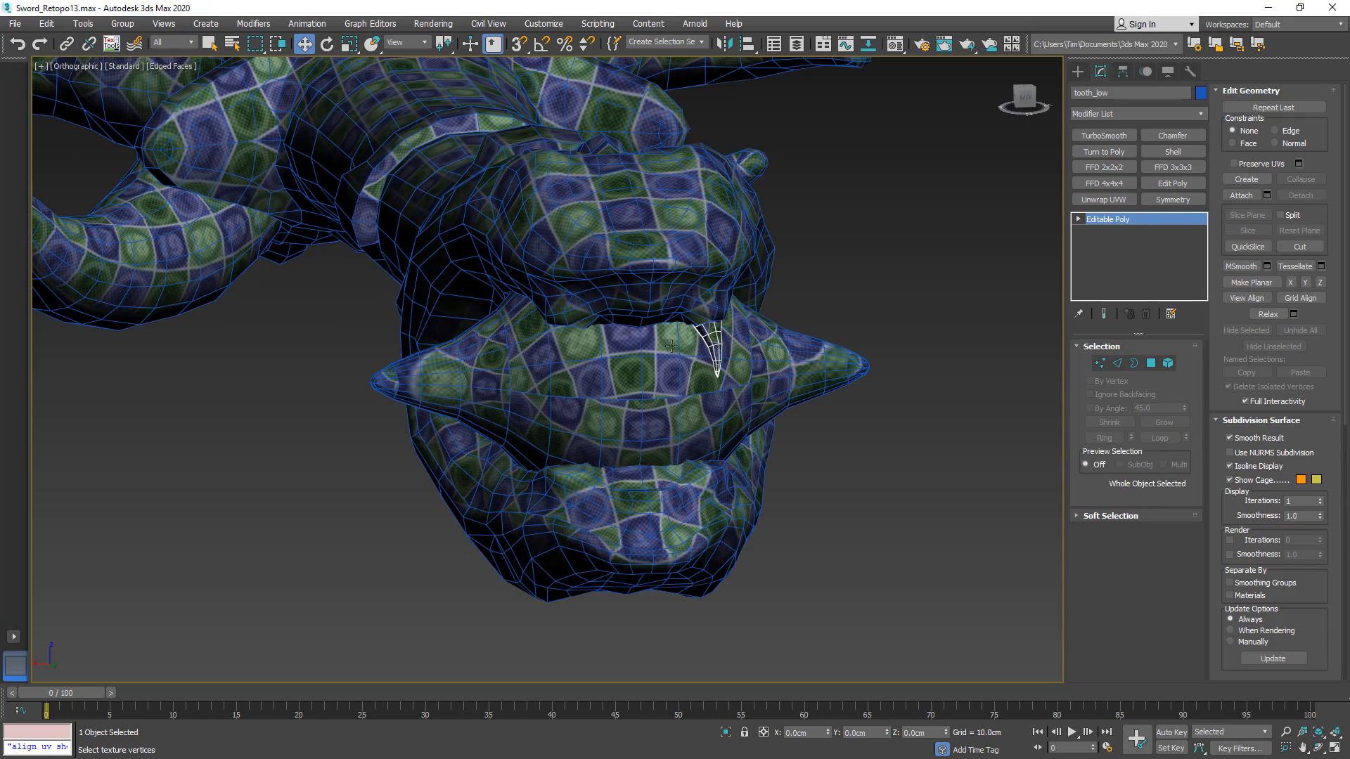
middle_click_drag(631, 304, 701, 359)
scroll(720, 368, "down", 4)
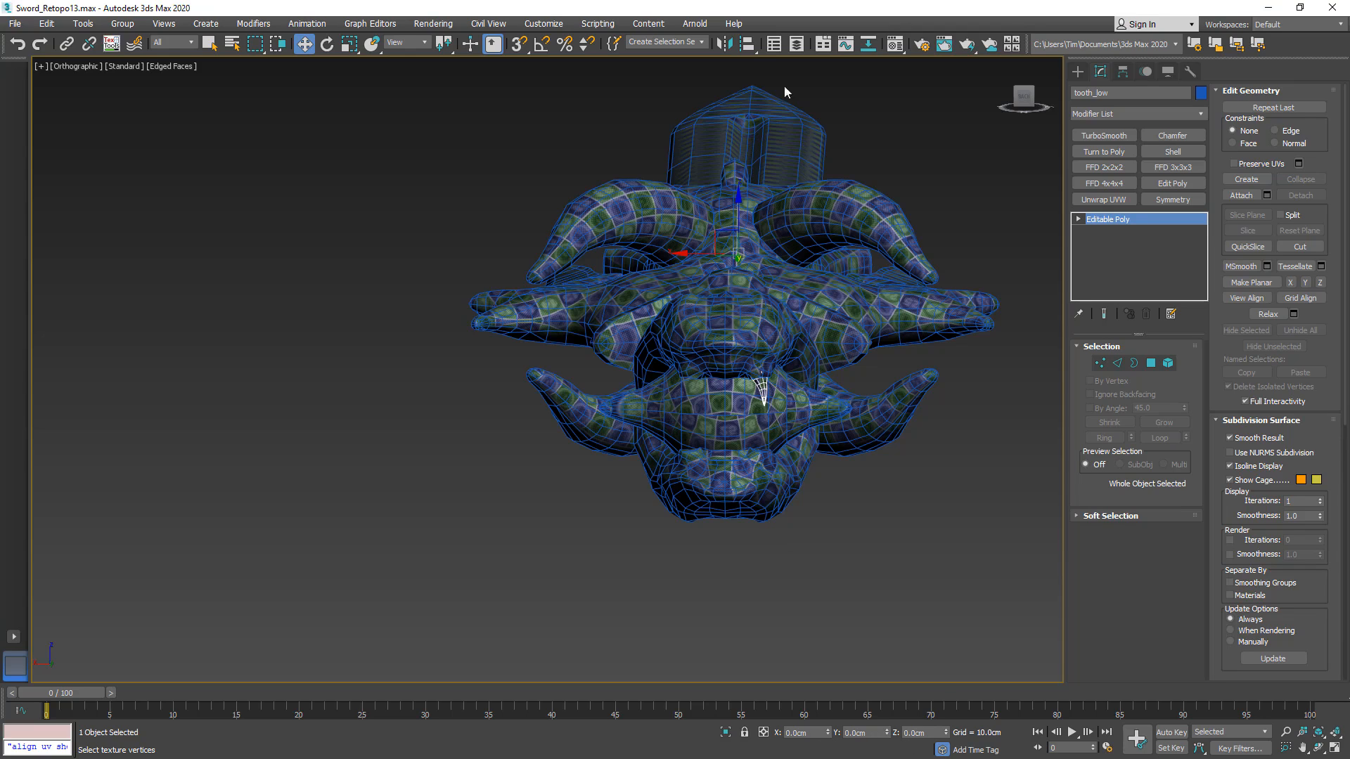
left_click(727, 45)
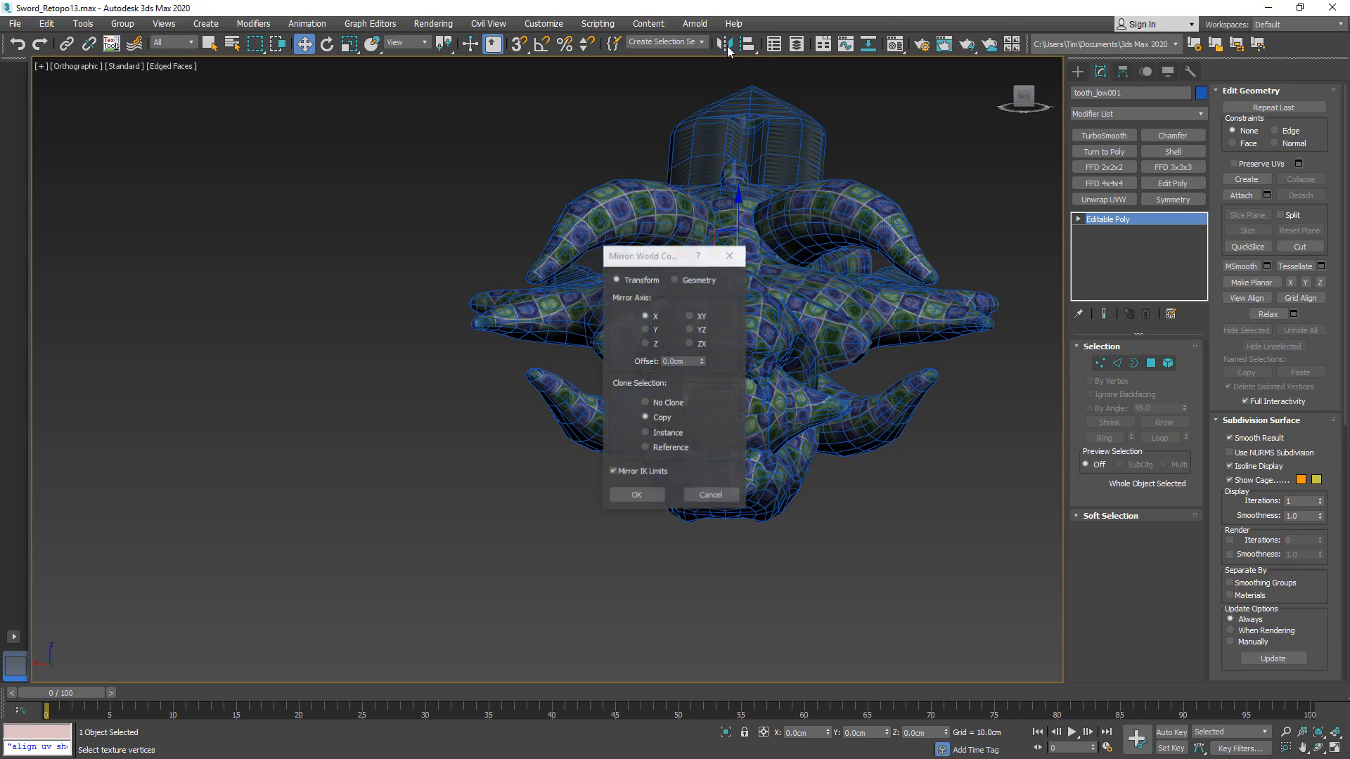
left_click_drag(661, 256, 389, 226)
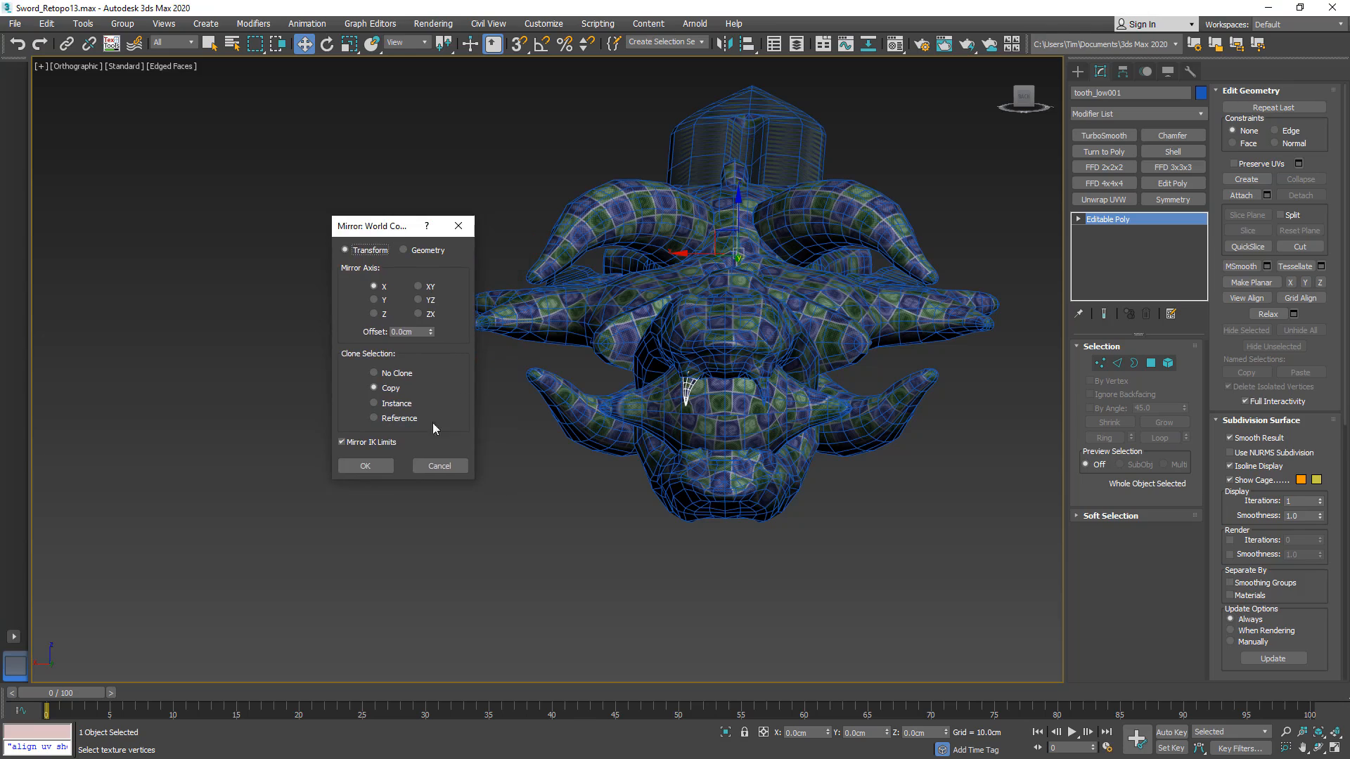
left_click(366, 465)
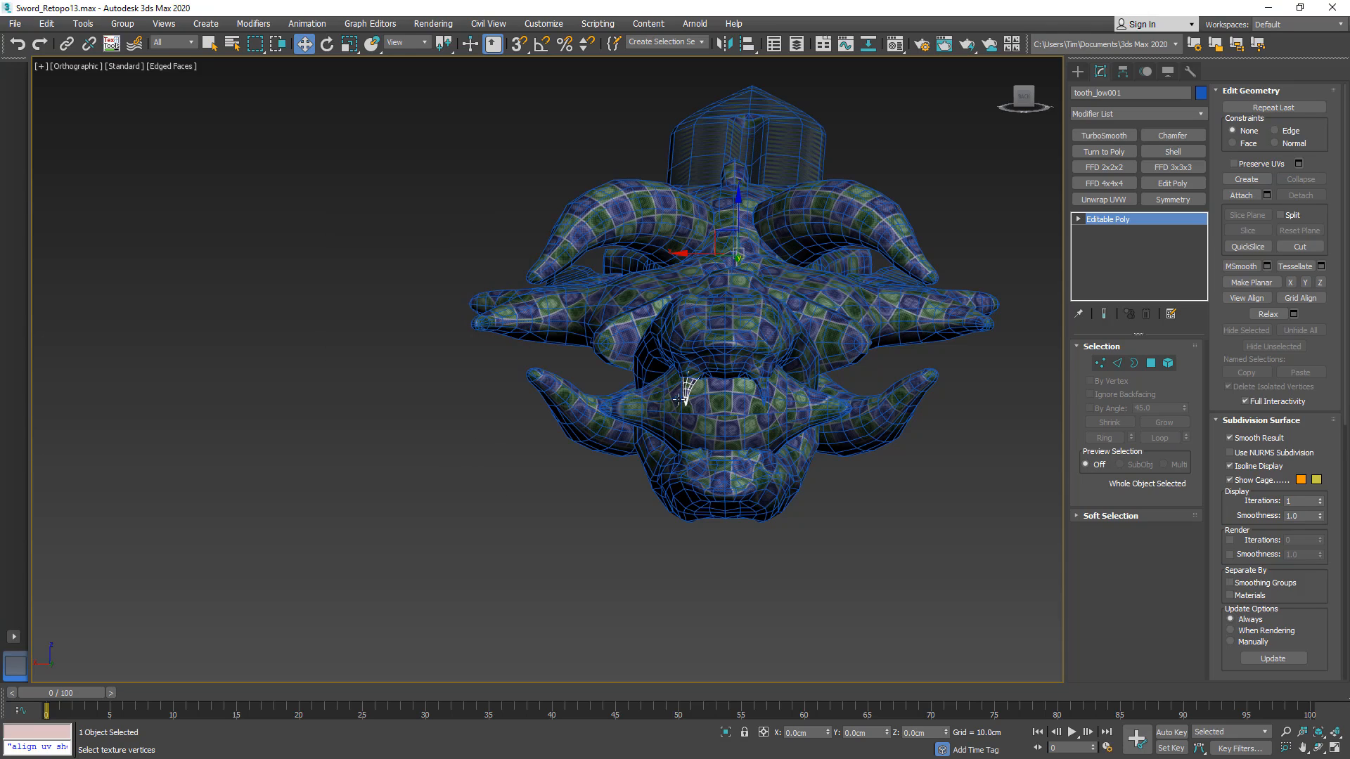
- Mirror the new upper tooth copy across the Z axis as a copy on the lower jaw
left_click(724, 45)
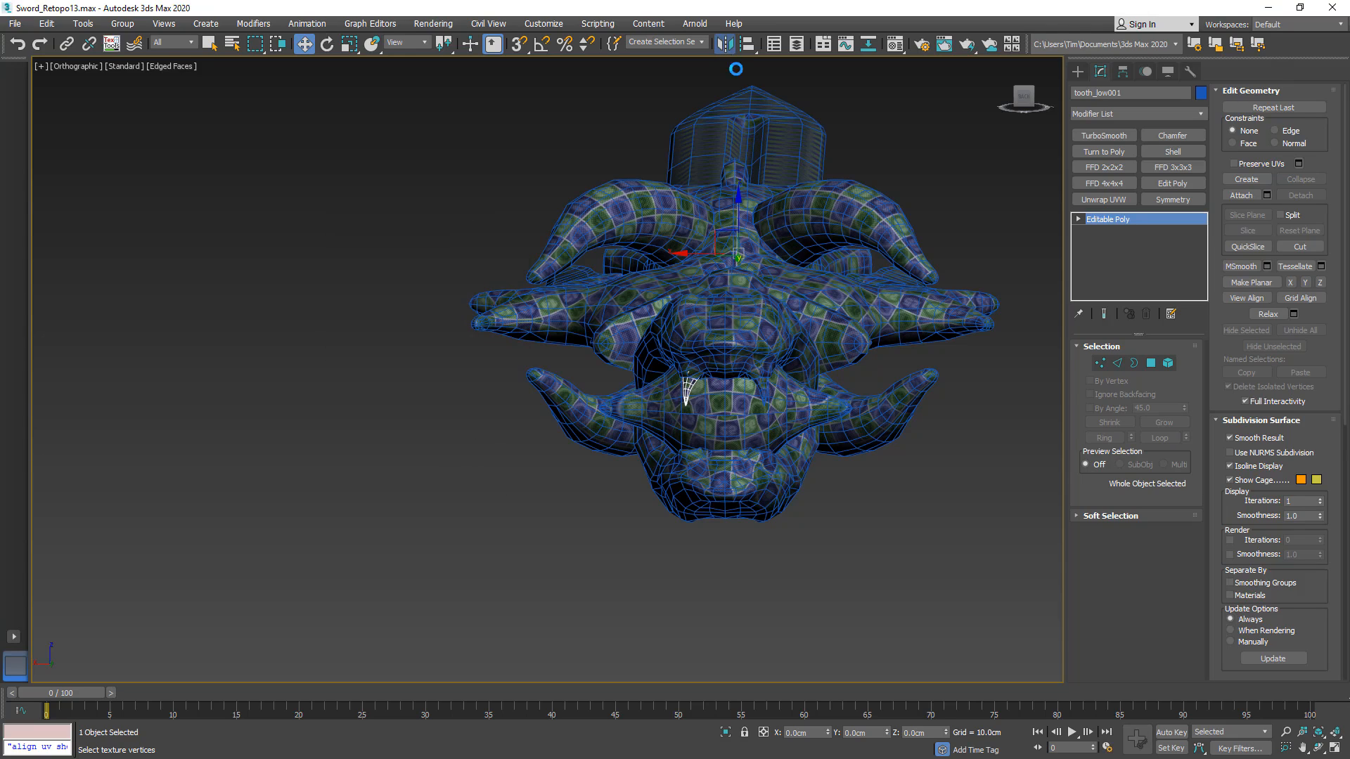
left_click_drag(655, 258, 375, 242)
left_click(371, 329)
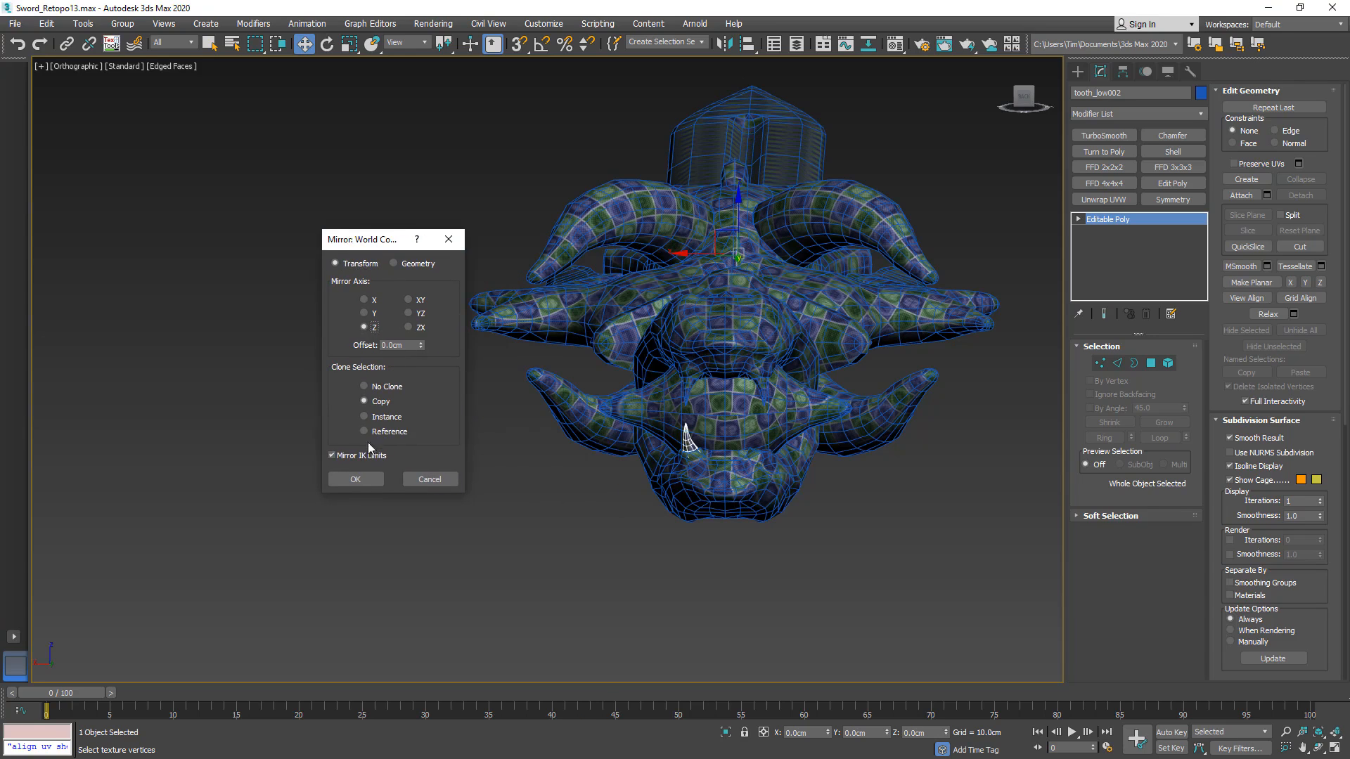
left_click(355, 479)
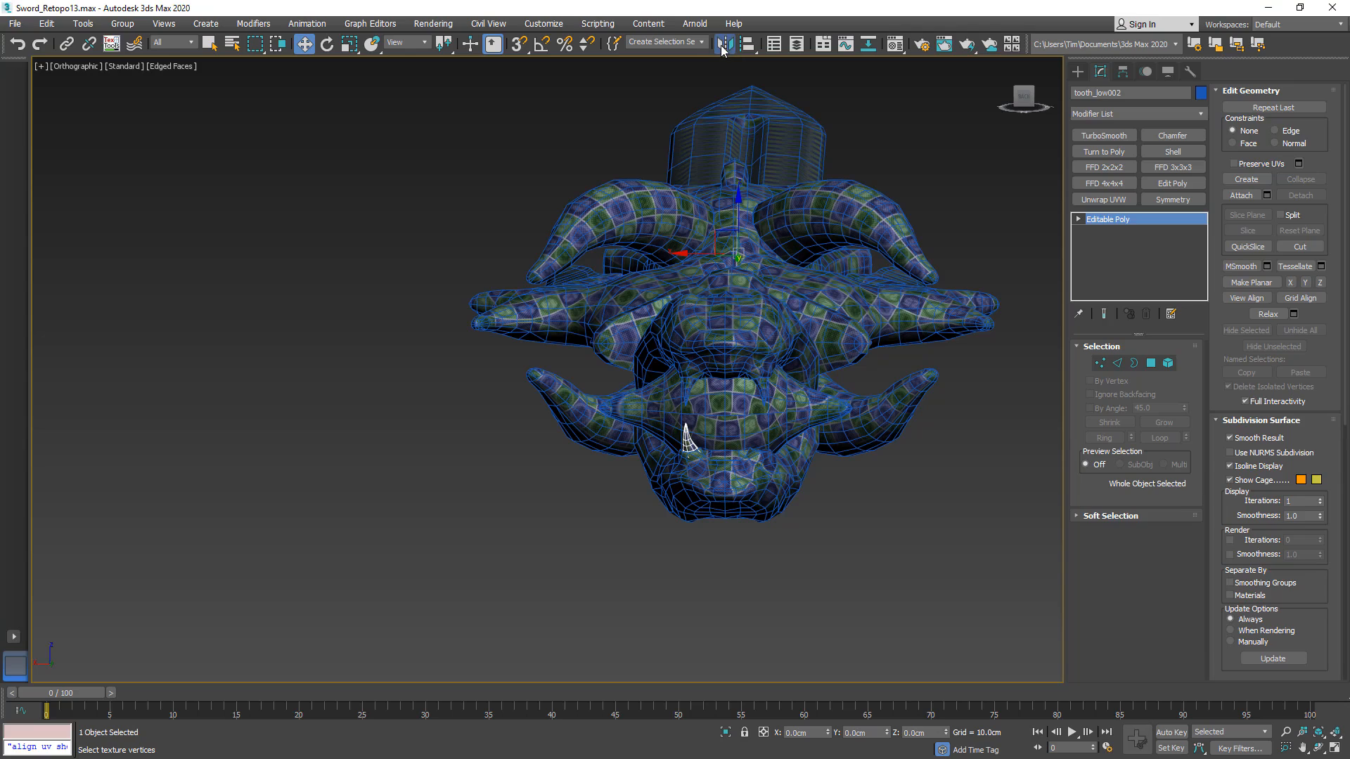
- Mirror the lower tooth across the X axis as a copy to complete the set of four teeth
left_click(724, 43)
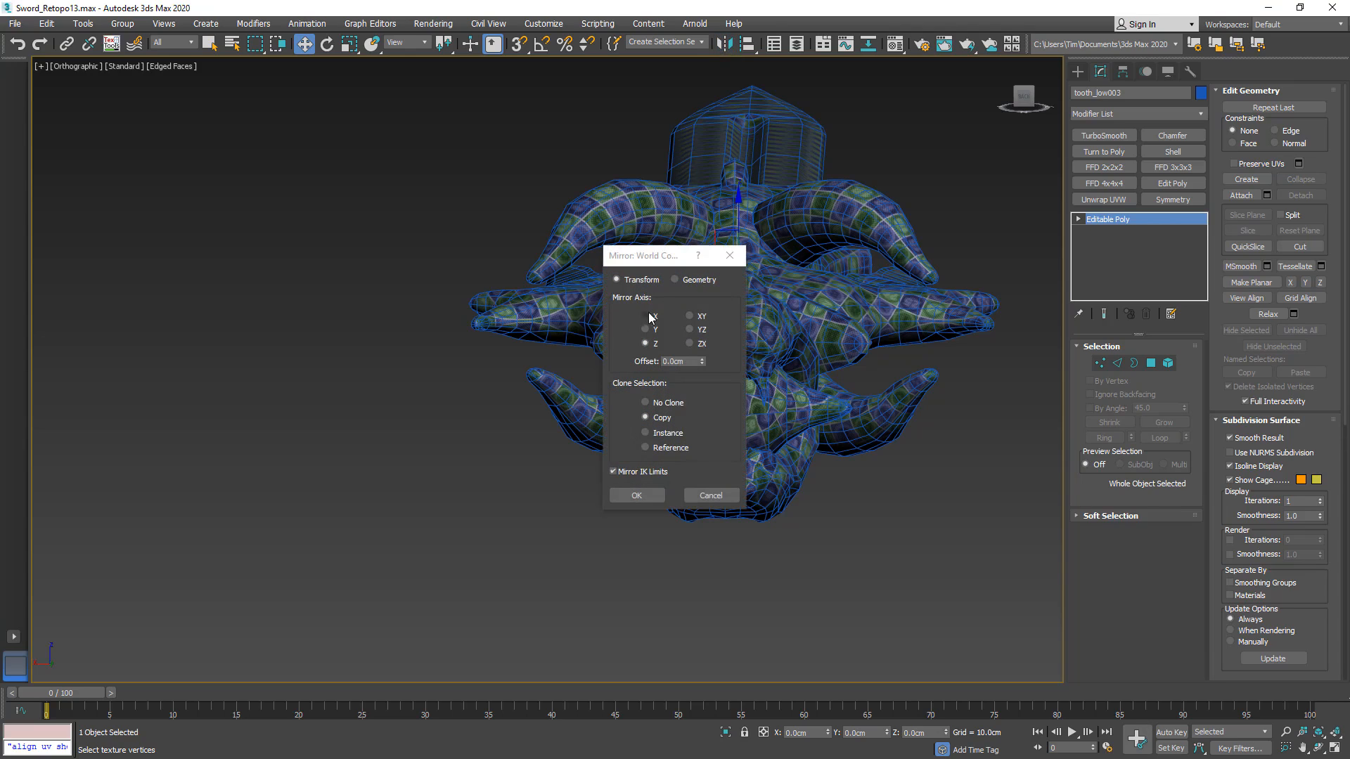
left_click(645, 317)
left_click_drag(677, 257, 450, 260)
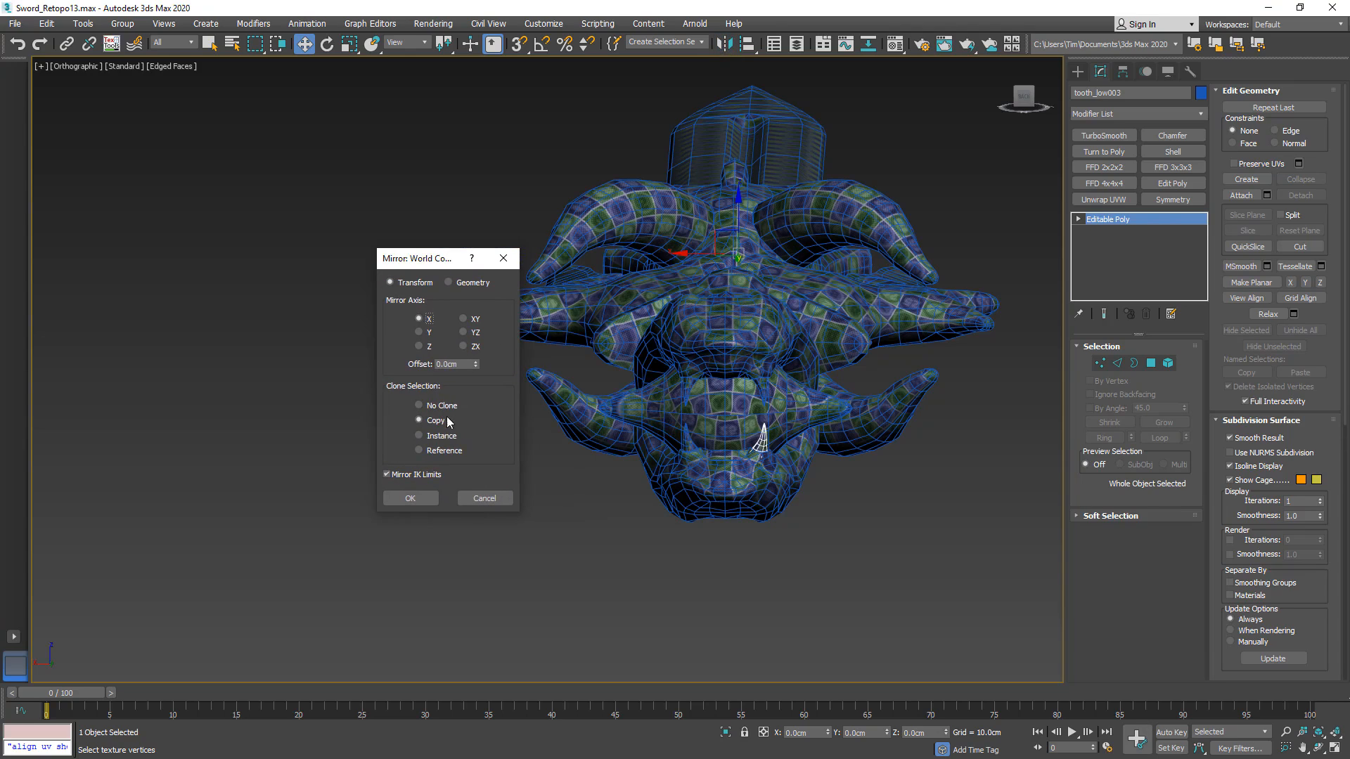
left_click(409, 498)
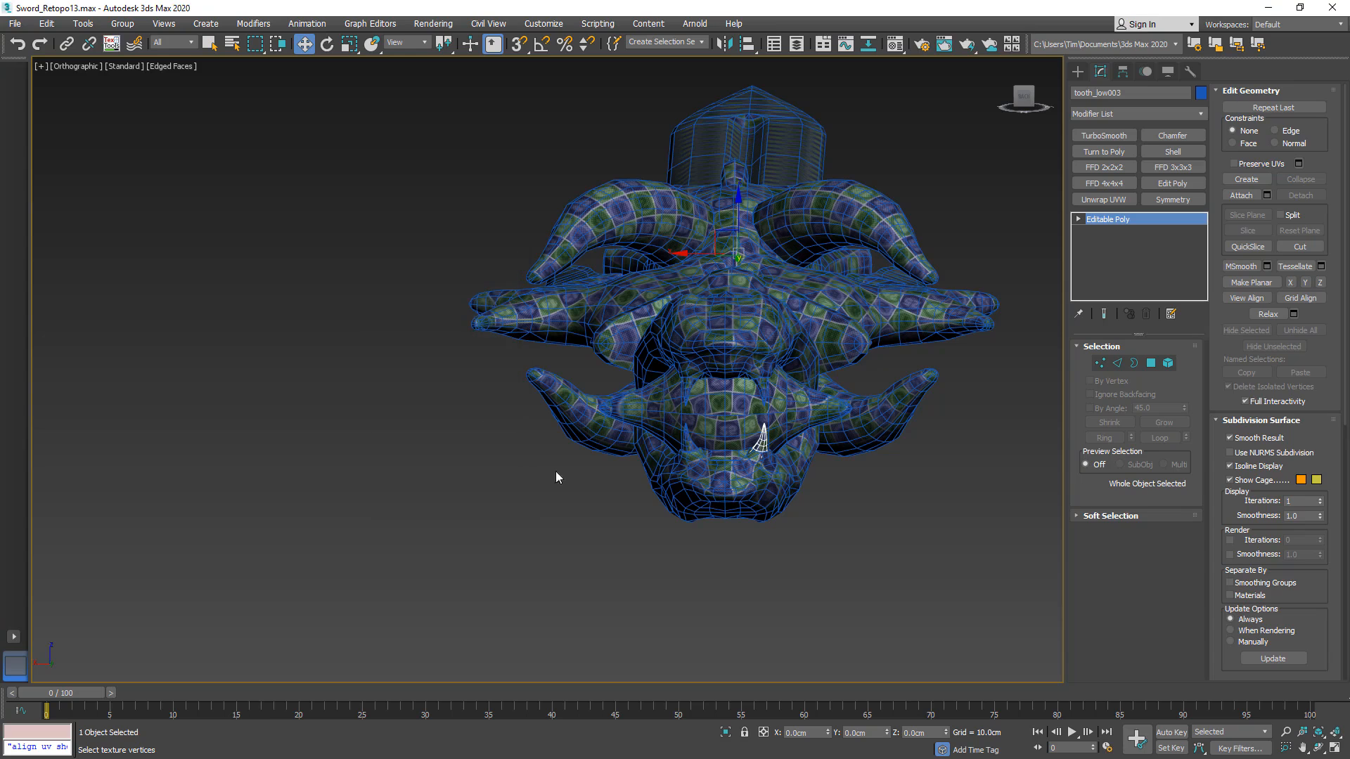
left_click(689, 435, "ctrl")
left_click(686, 388, "ctrl")
mouse_move(650, 331)
middle_mouse_down("alt")
mouse_move(679, 337)
mouse_move(645, 330)
middle_mouse_up("alt")
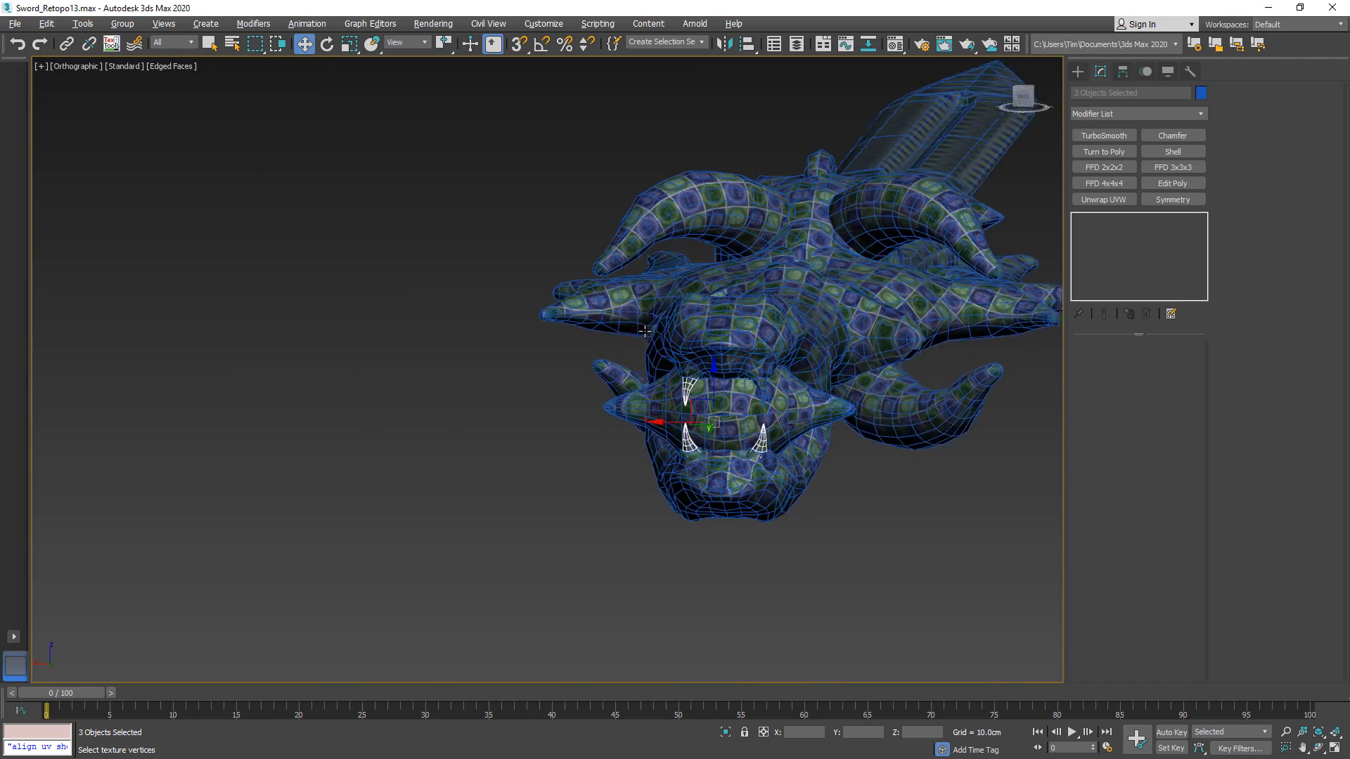
scroll(711, 381, "up", 5)
- Select the original tooth_low and attach the three mirrored teeth to it
left_click(866, 415)
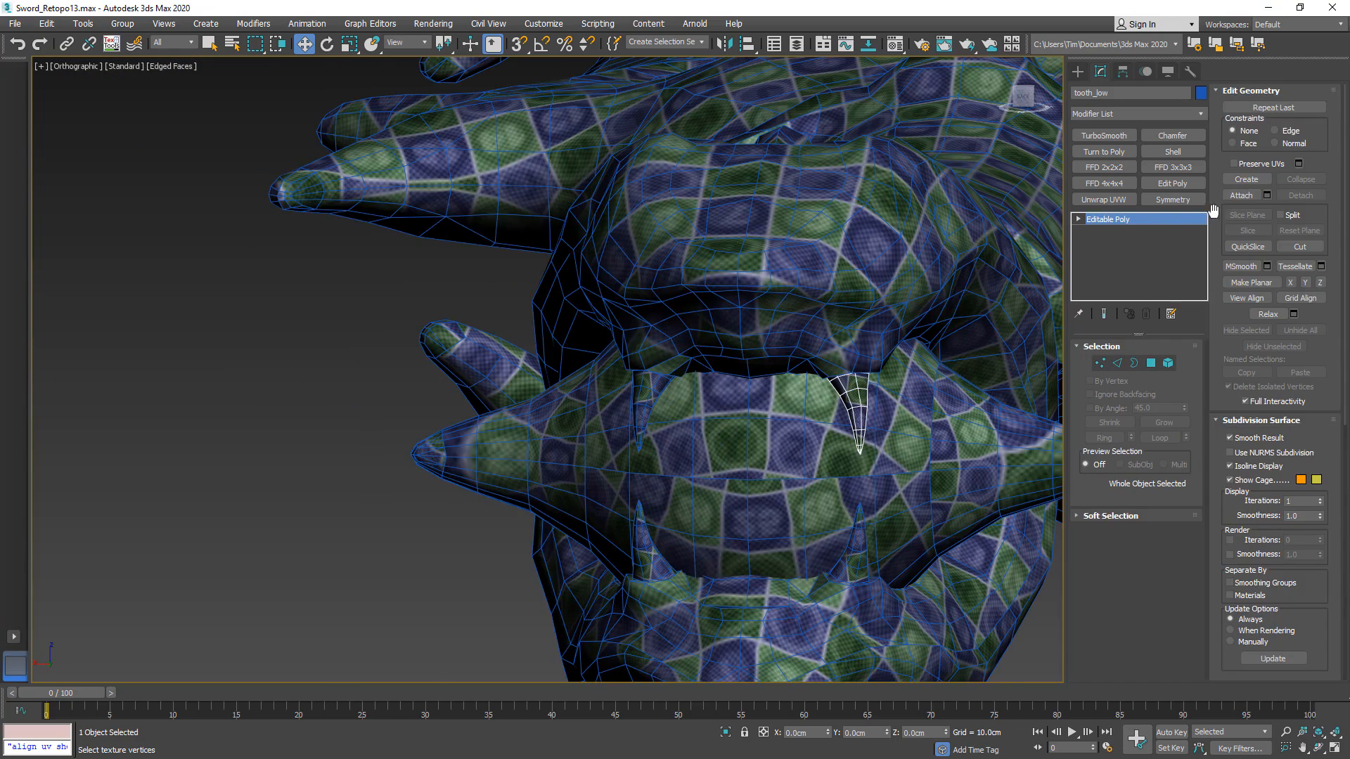
left_click(1240, 197)
left_click(645, 398)
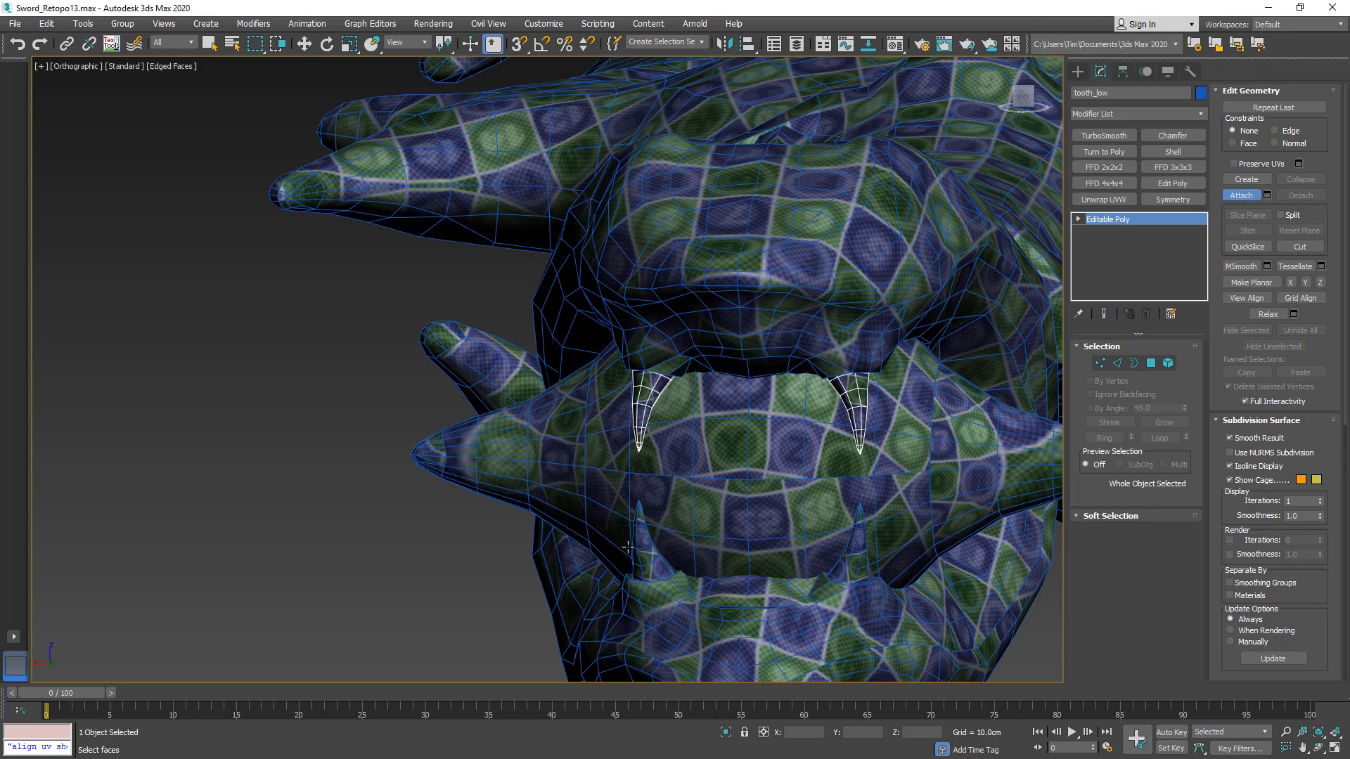
left_click(644, 544)
left_click(853, 561)
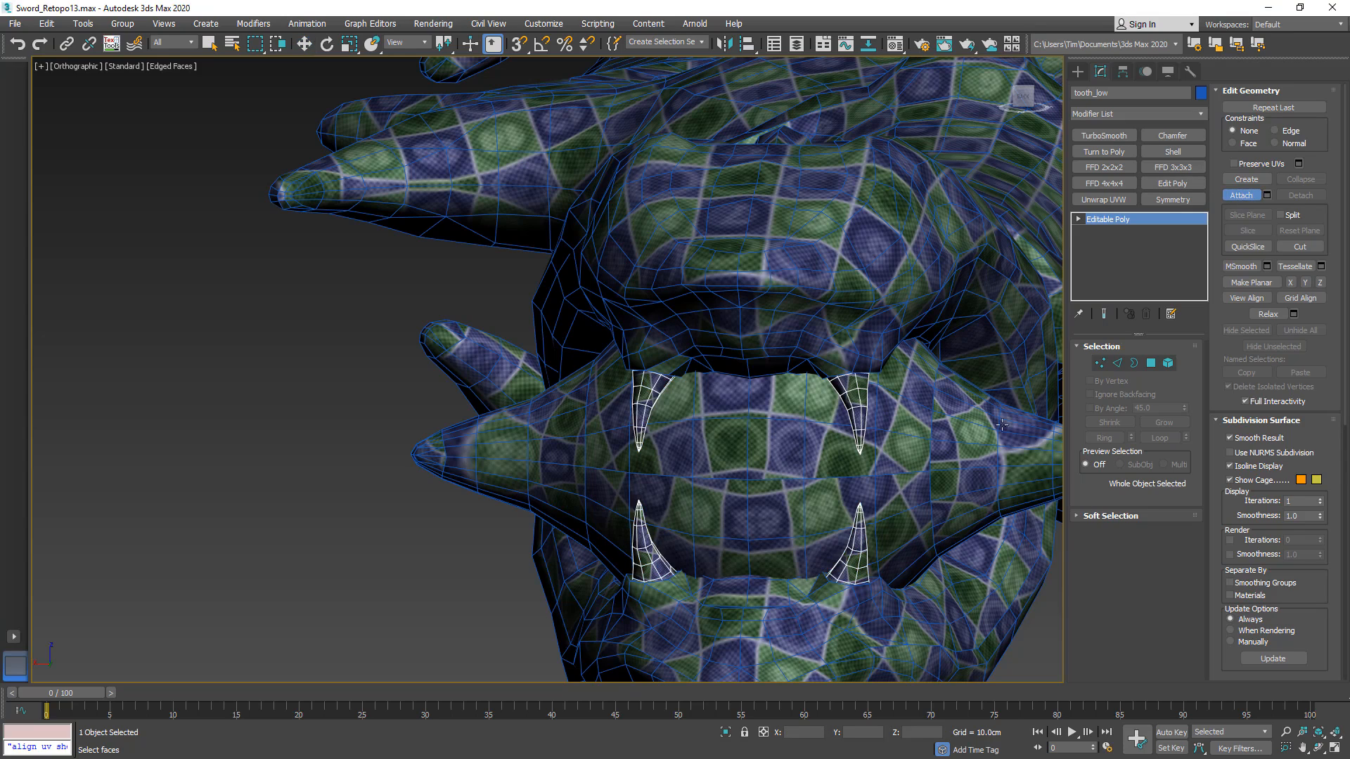
left_click(1247, 196)
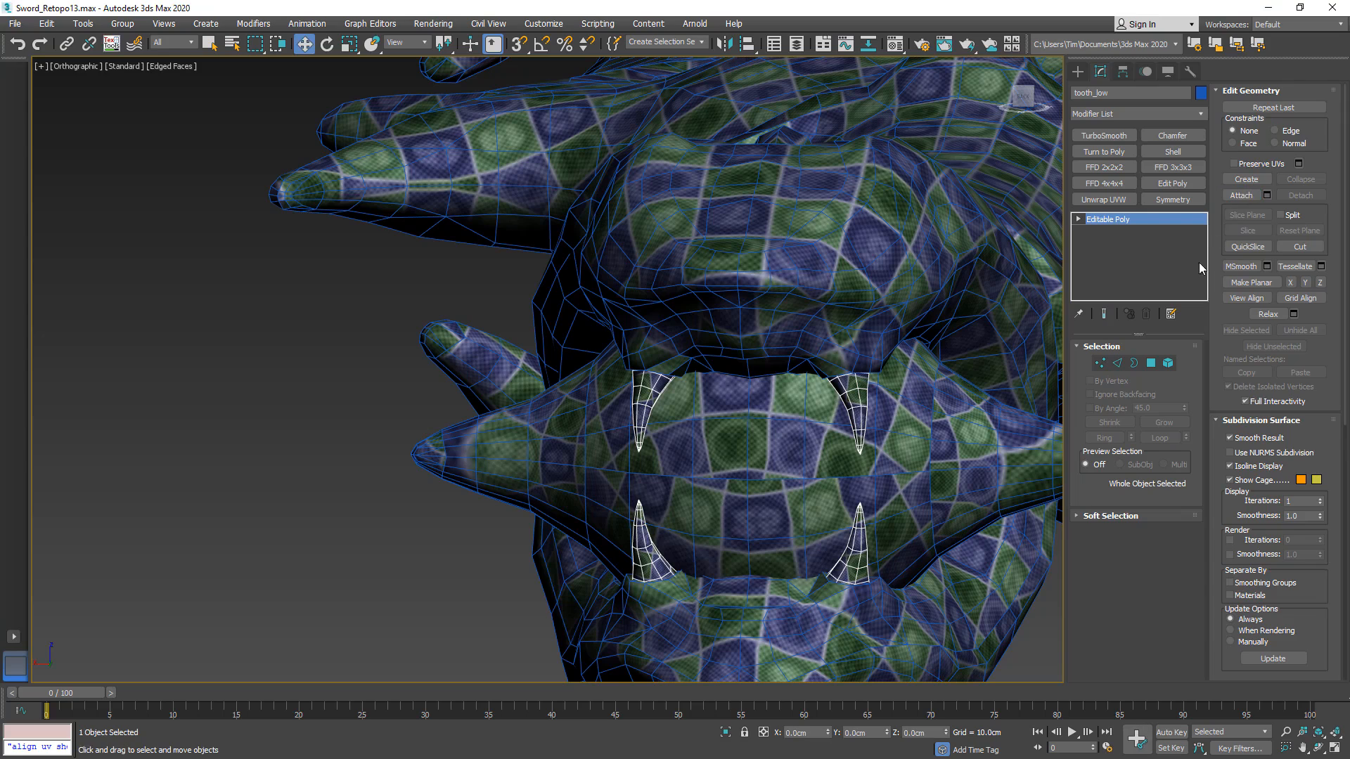
- Select all tooth elements except the original upper tooth and apply an Unwrap UVW modifier to them
middle_click_drag(947, 378, 905, 344)
left_click(1168, 363)
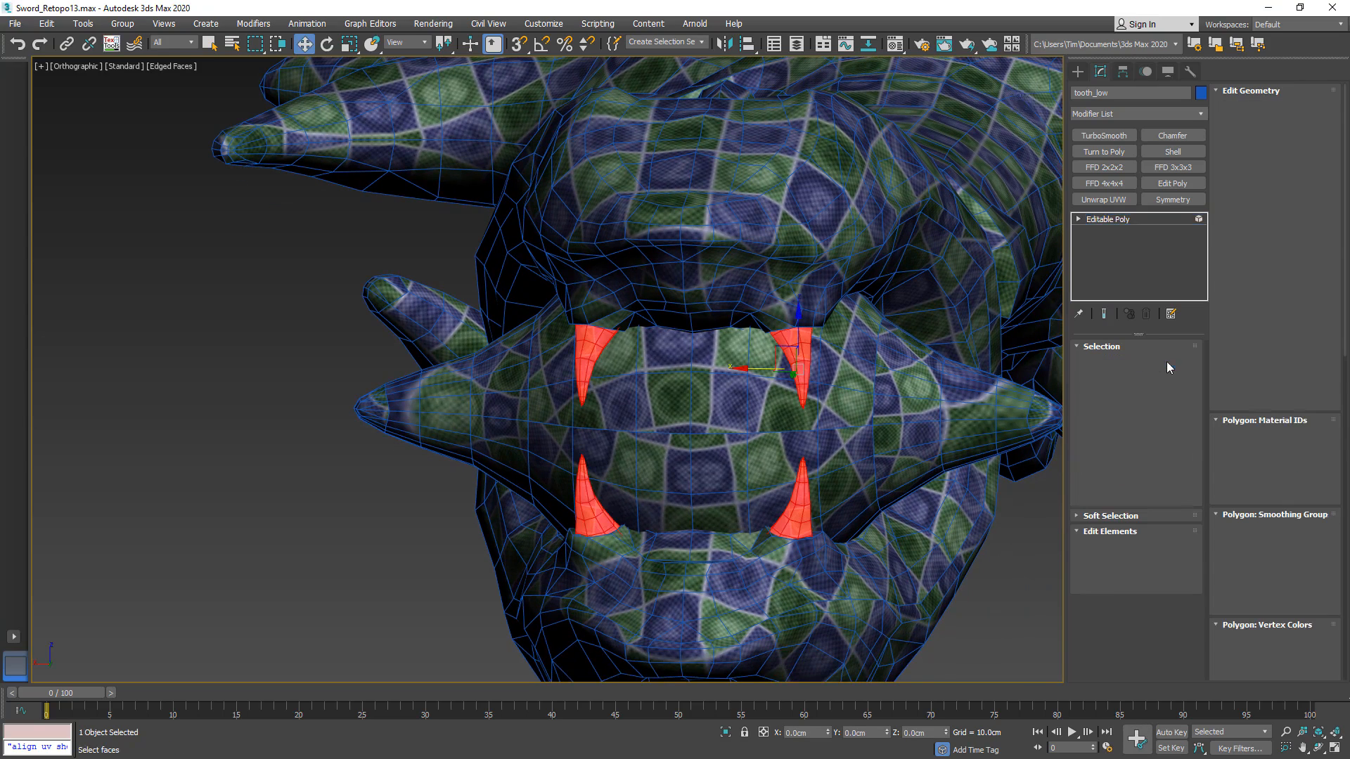
left_click(793, 341, "alt")
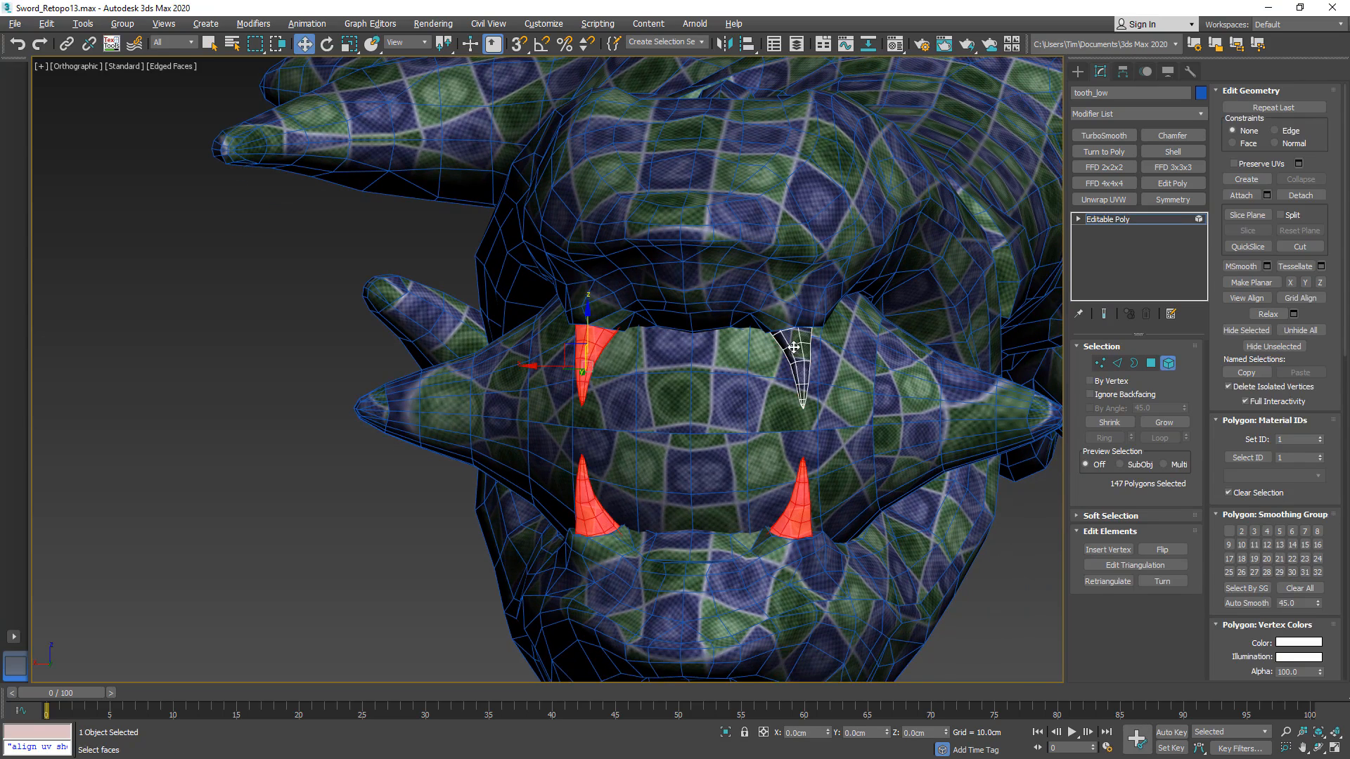
scroll(768, 289, "down", 5)
middle_click_drag(768, 289, 825, 291, "alt")
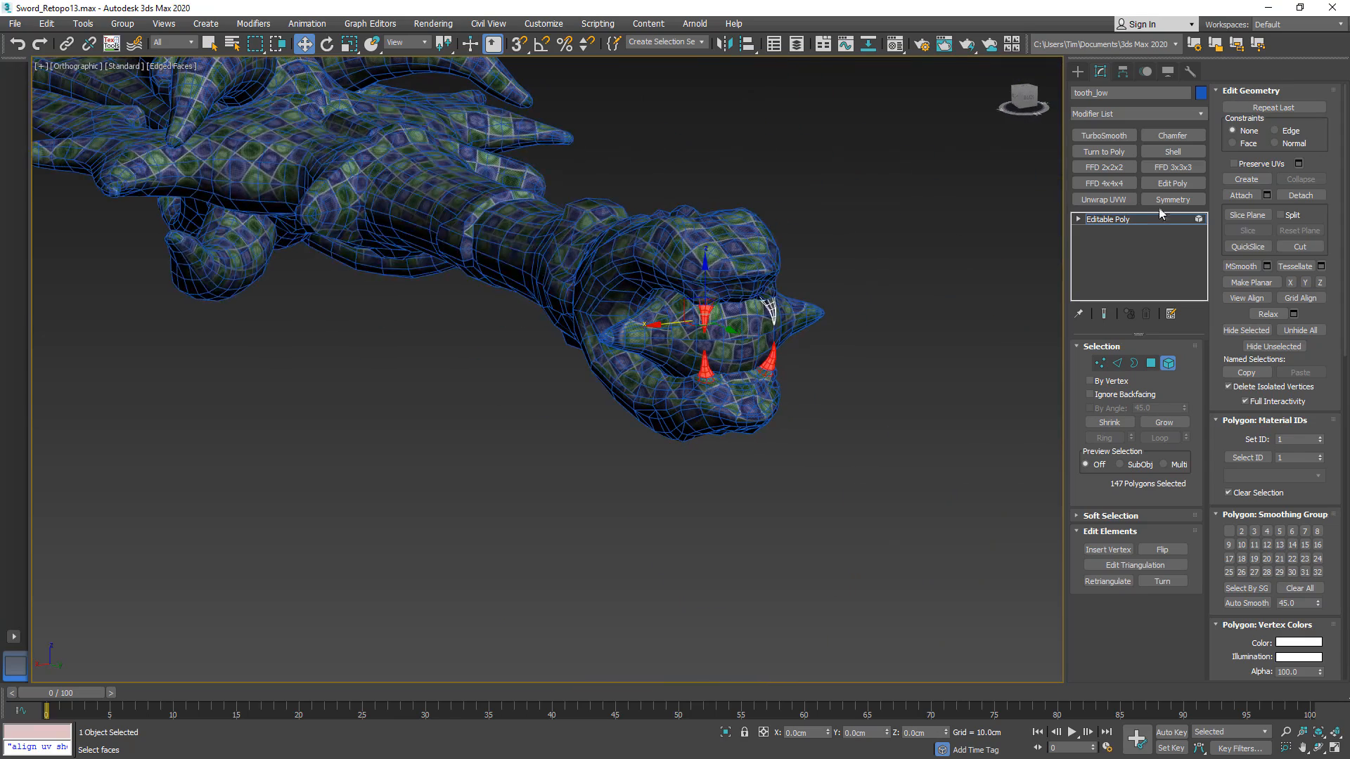
left_click(1104, 200)
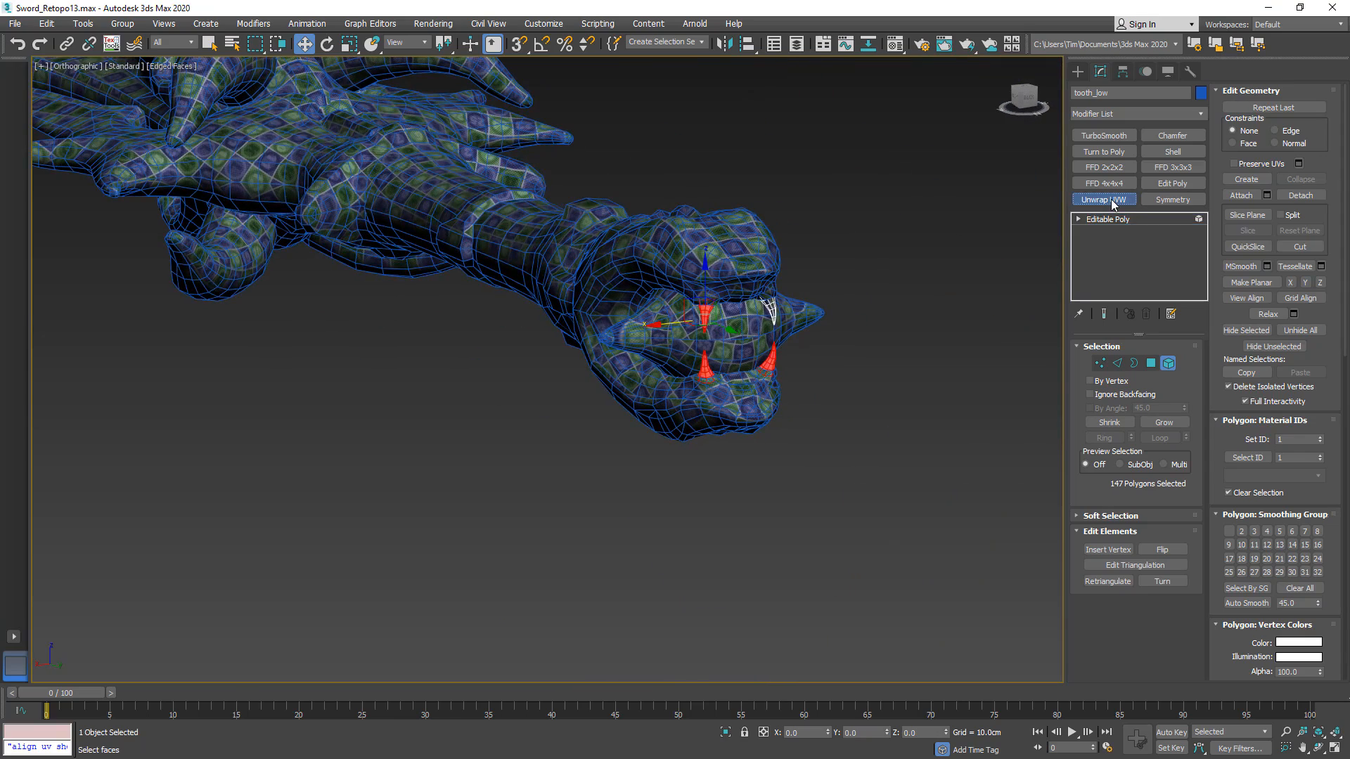
- Offset the UVs of the three selected teeth by 1 in V and collapse the Unwrap UVW modifier
scroll(356, 520, "down", 3)
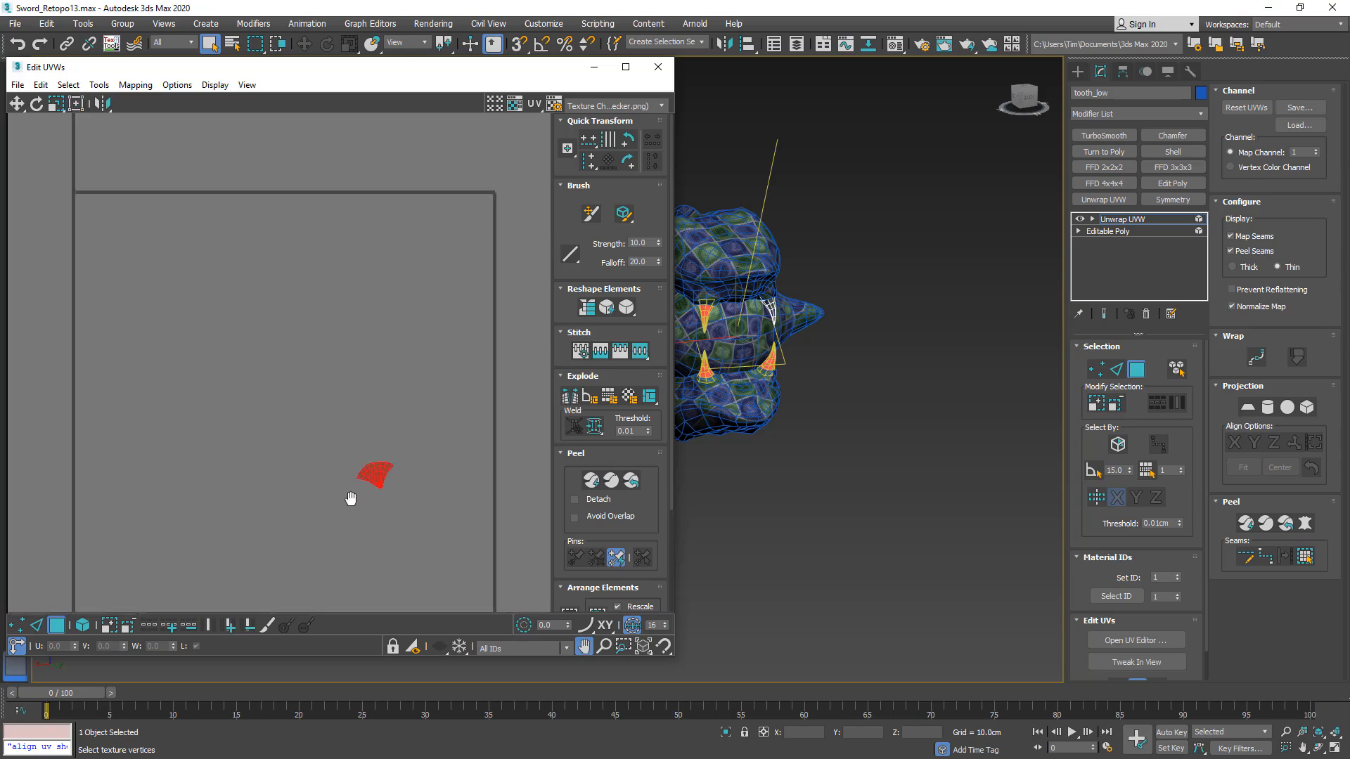
left_click(110, 647)
type("1")
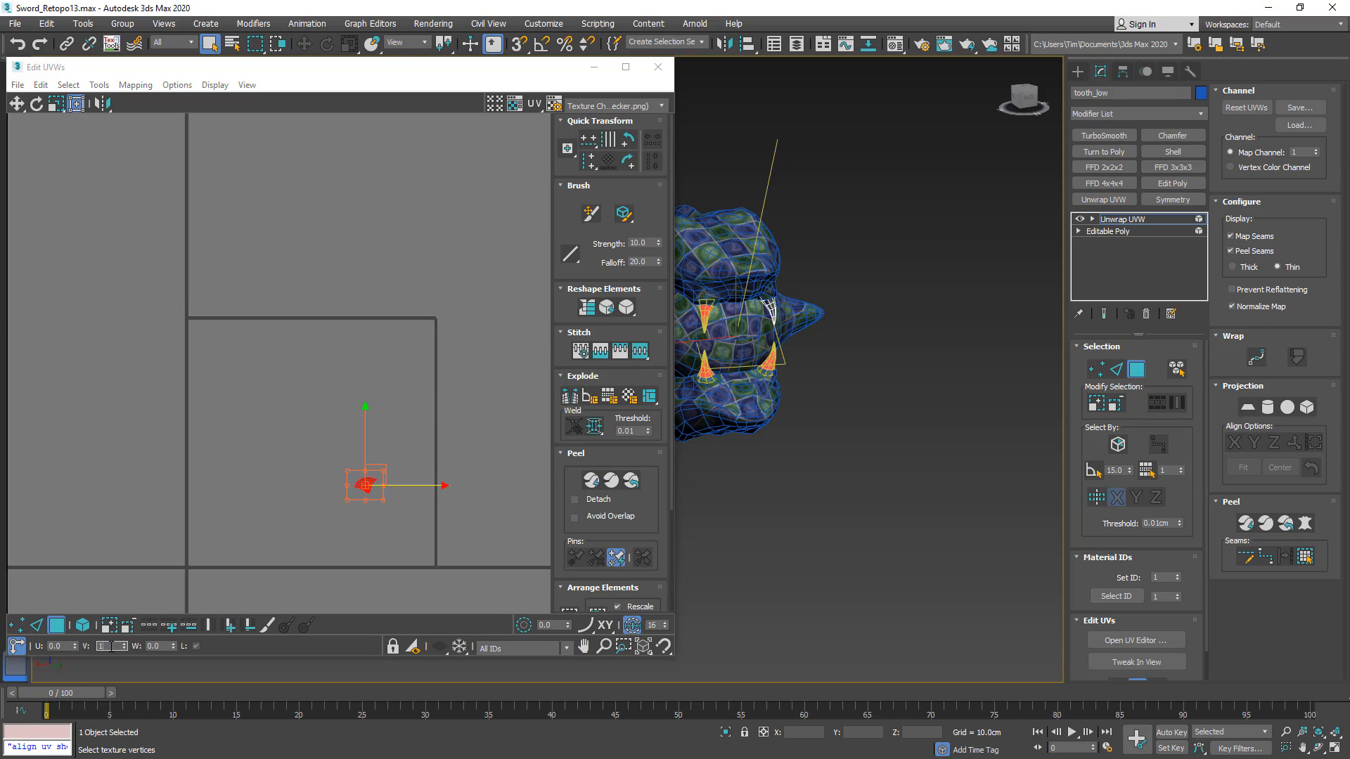
key("Return")
left_click(436, 343)
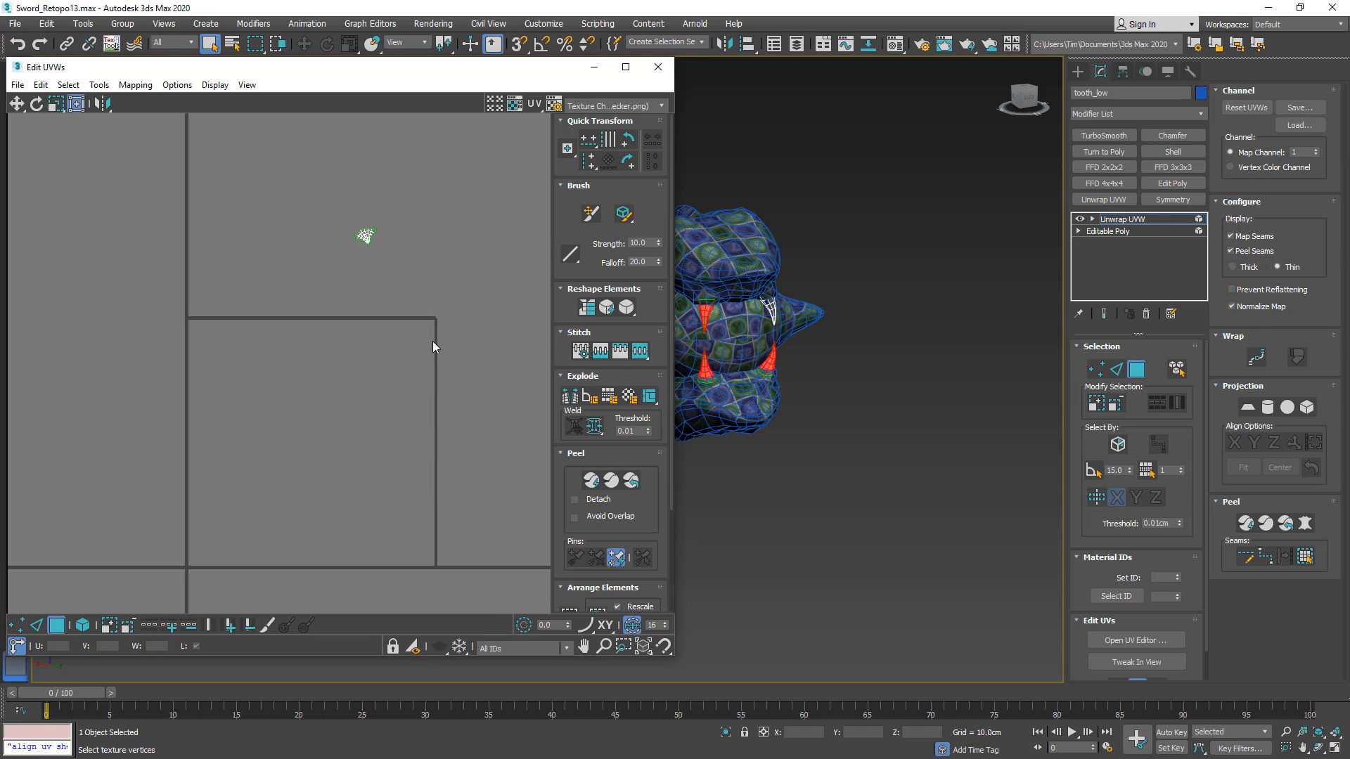
right_click(1140, 218)
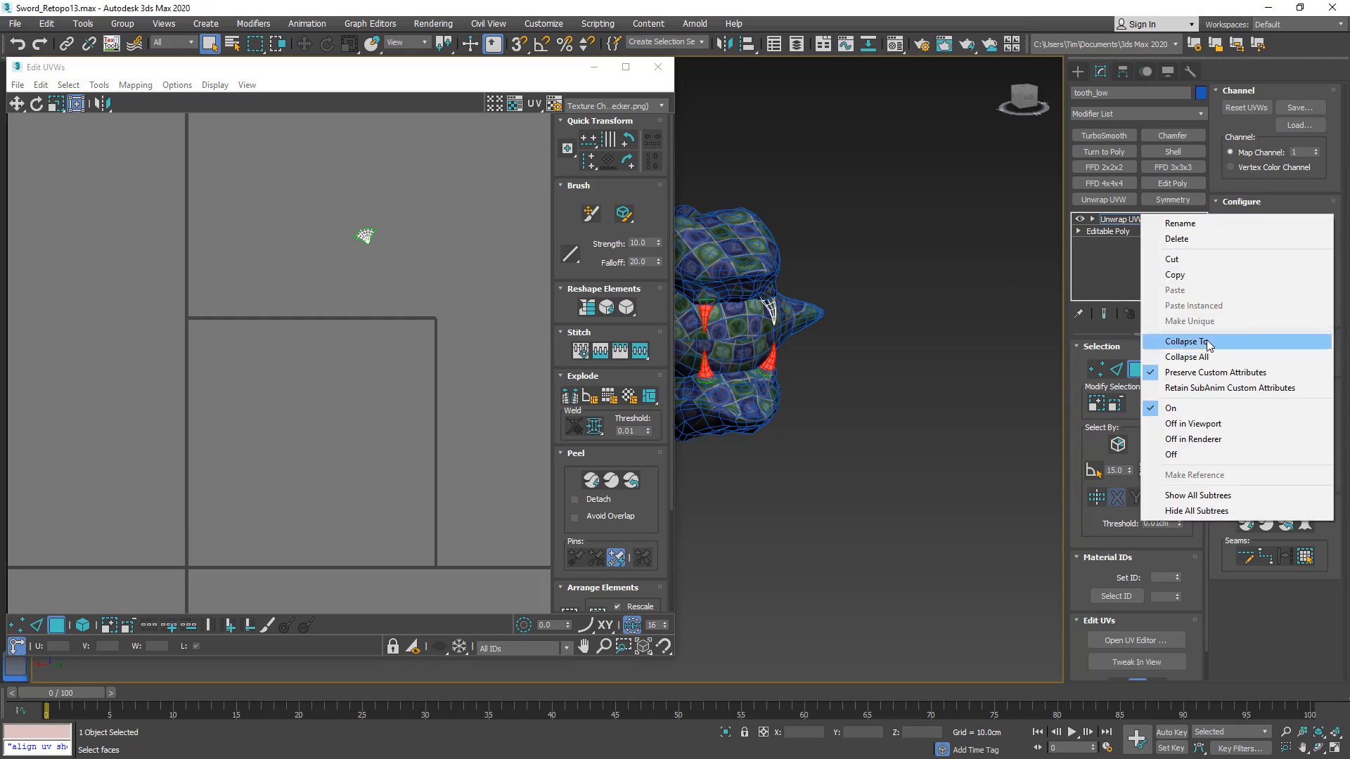
left_click(1195, 341)
- Select horn_low and attach the other horns around the sword guard to it
middle_click_drag(745, 517, 807, 535)
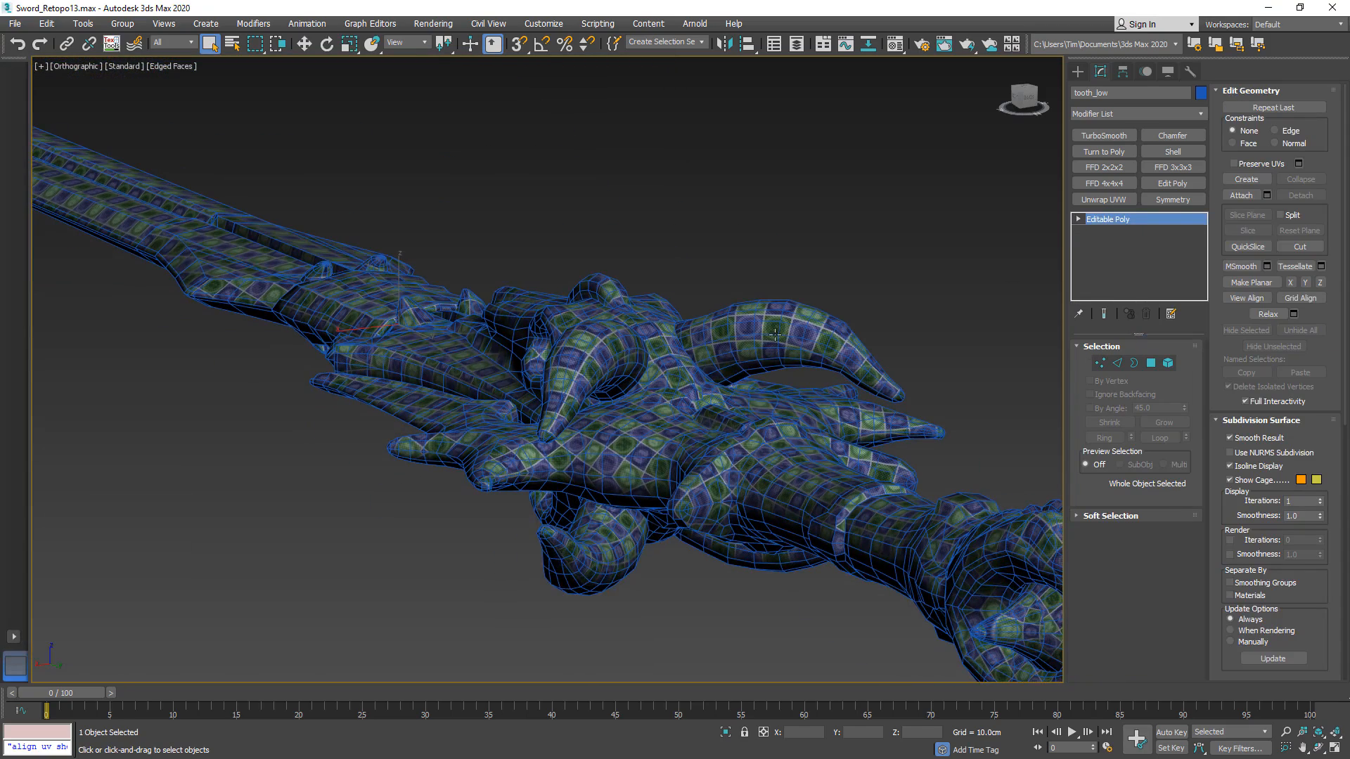
left_click(768, 367)
middle_click_drag(837, 359, 761, 378, "alt")
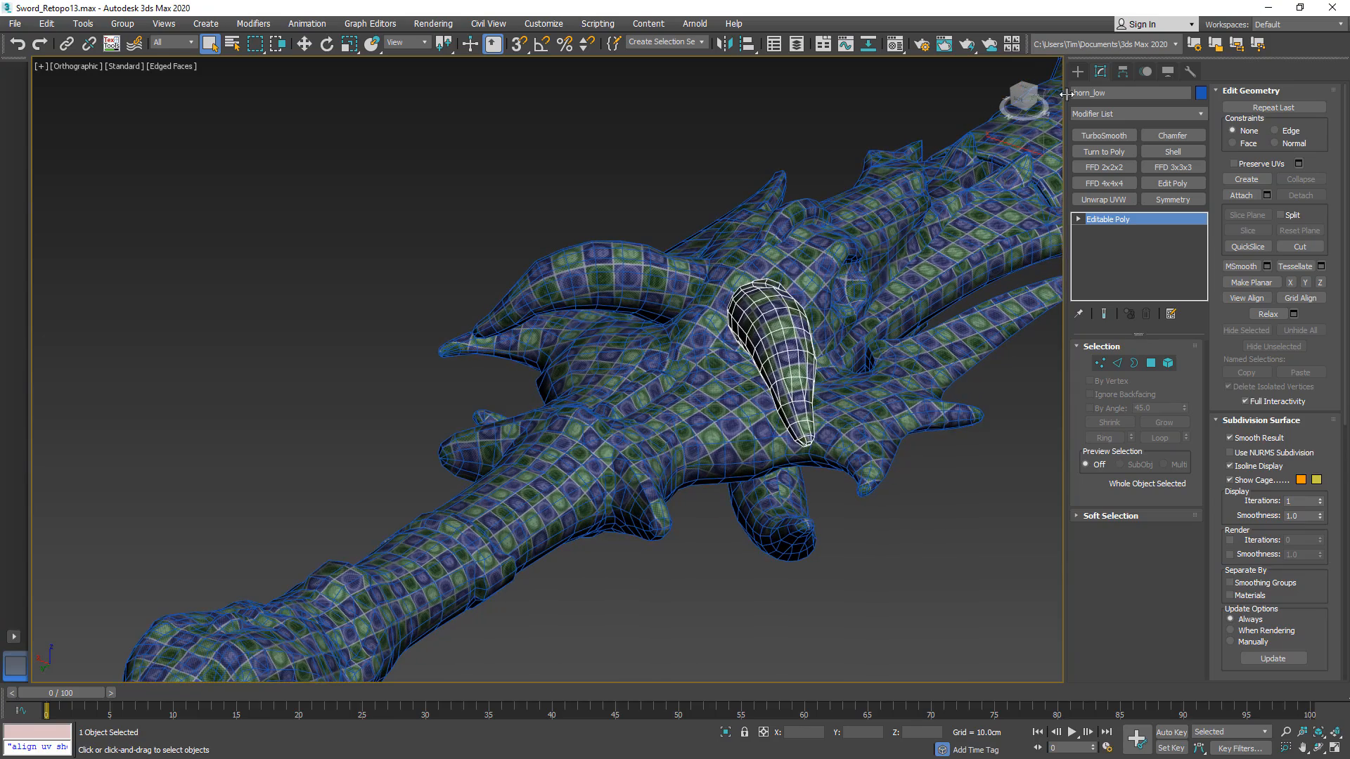
left_click(1239, 195)
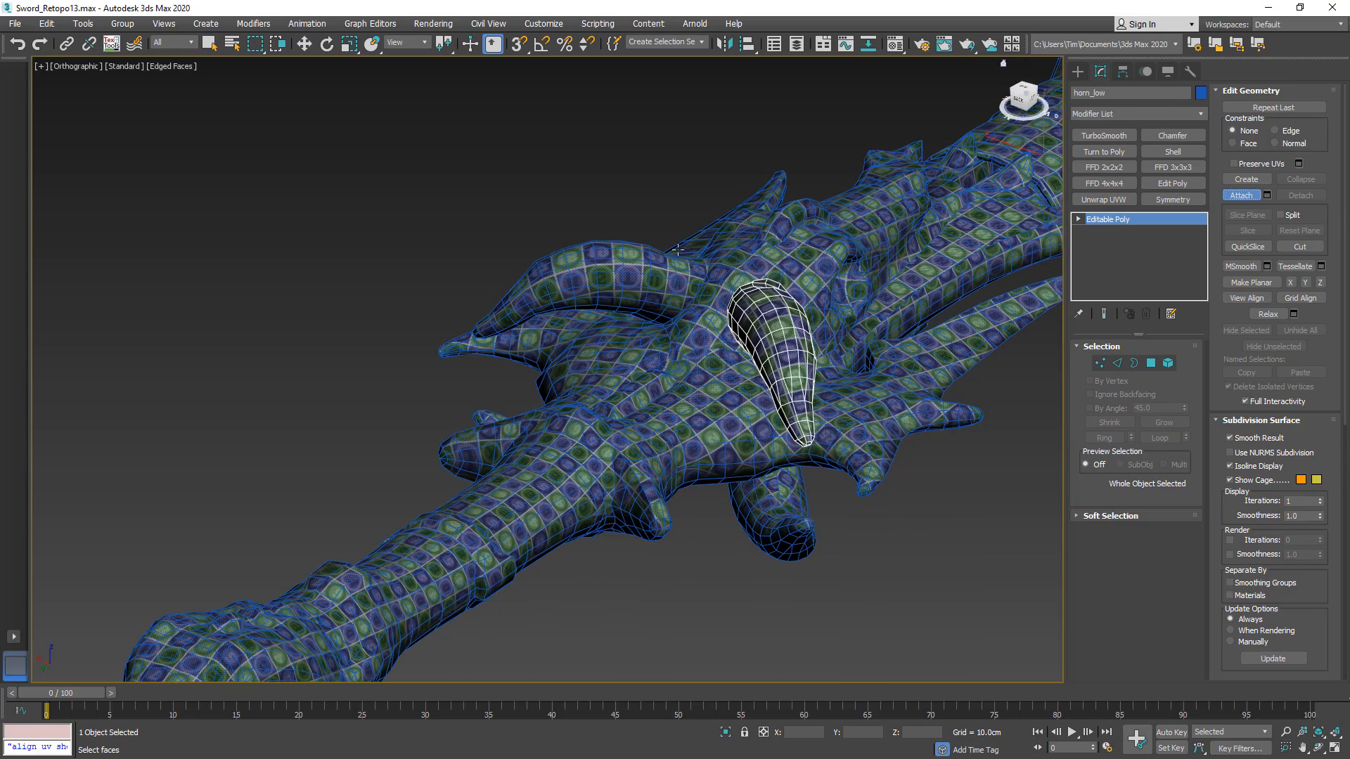
middle_click_drag(633, 296, 583, 508, "alt")
left_click(583, 508)
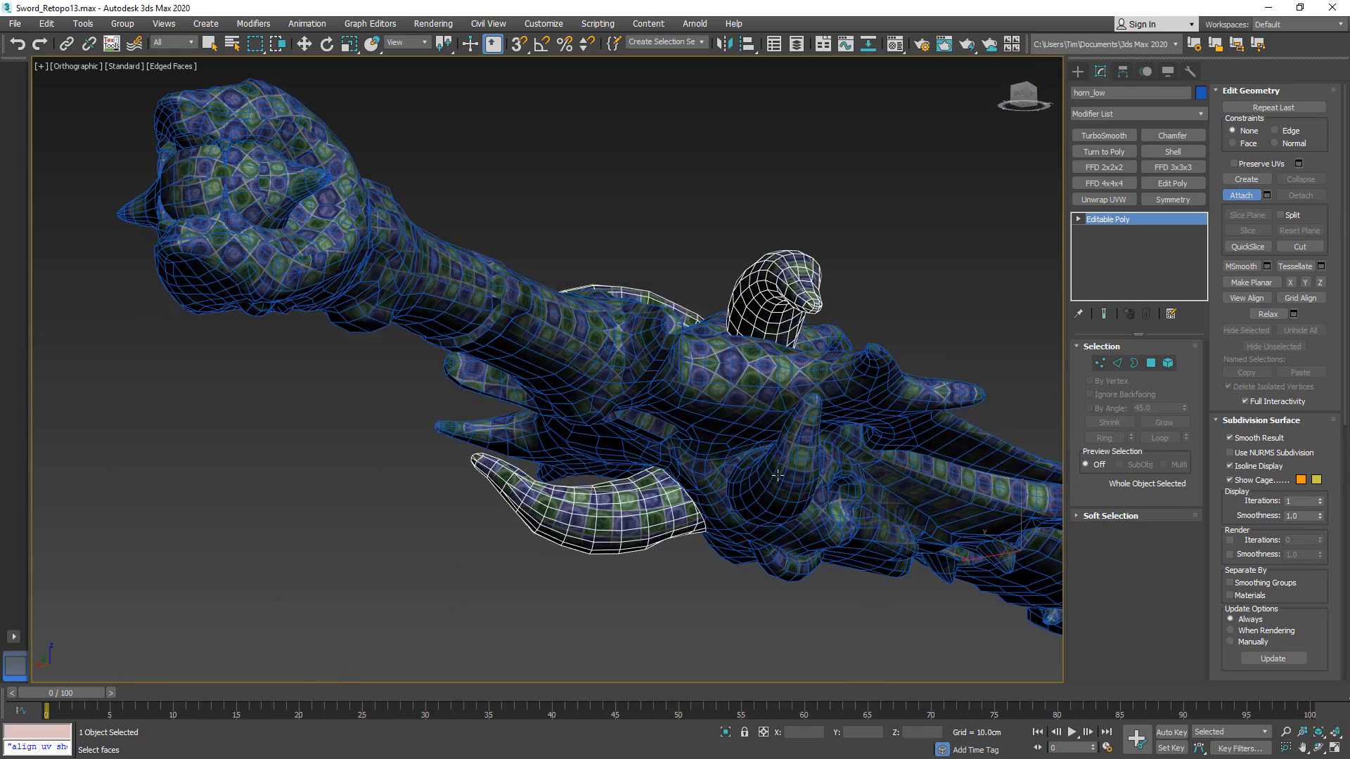
left_click(779, 475)
middle_click_drag(779, 476, 1033, 372, "alt")
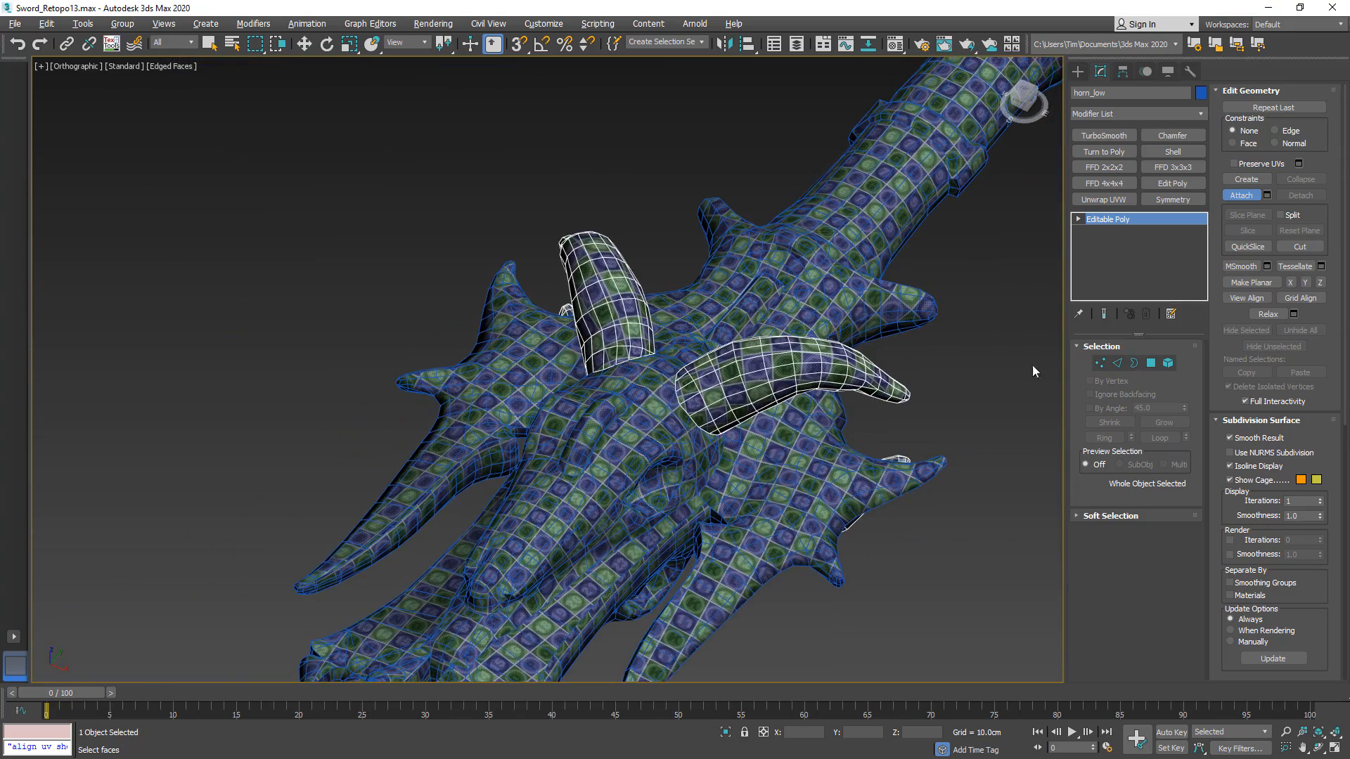
left_click(1226, 191)
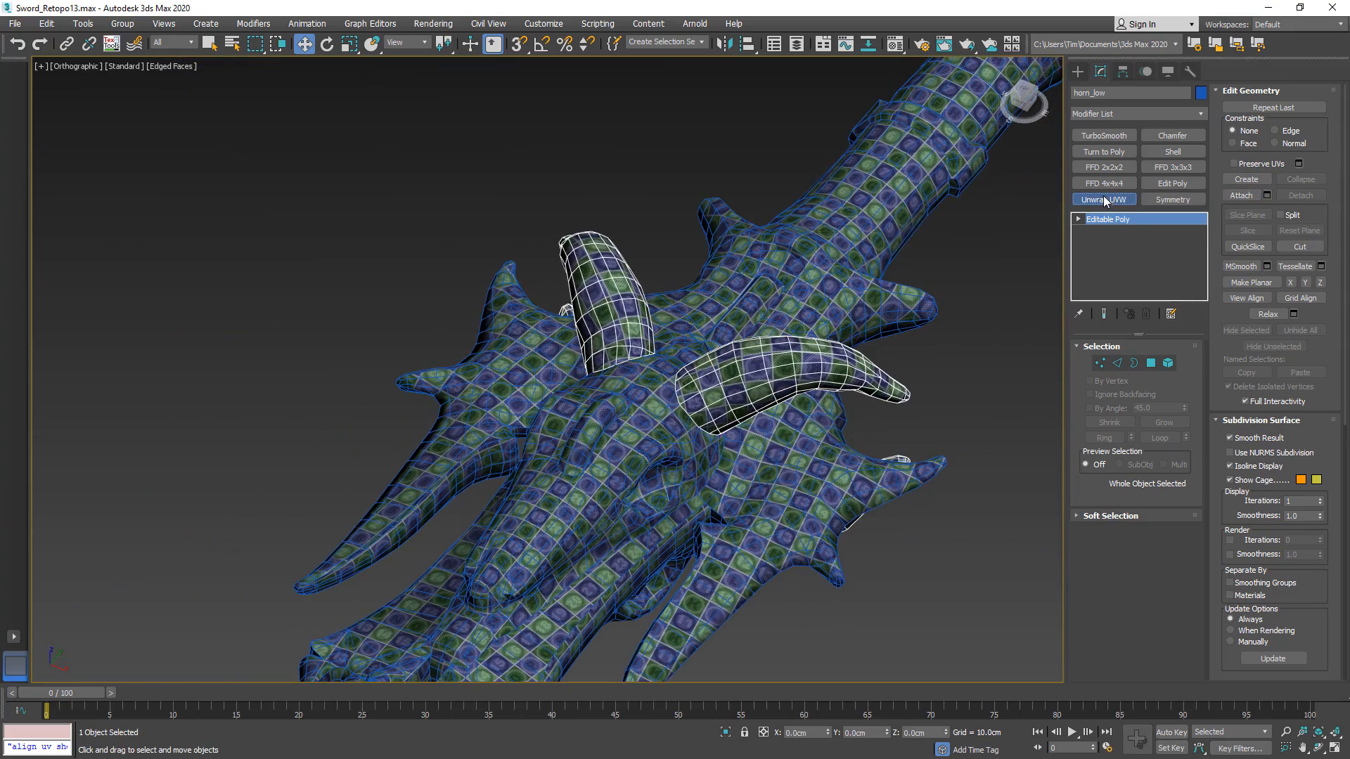
- Apply an Unwrap UVW modifier to horn_low and offset the mirrored horns' overlapping UVs by 1 in V
left_click(1103, 198)
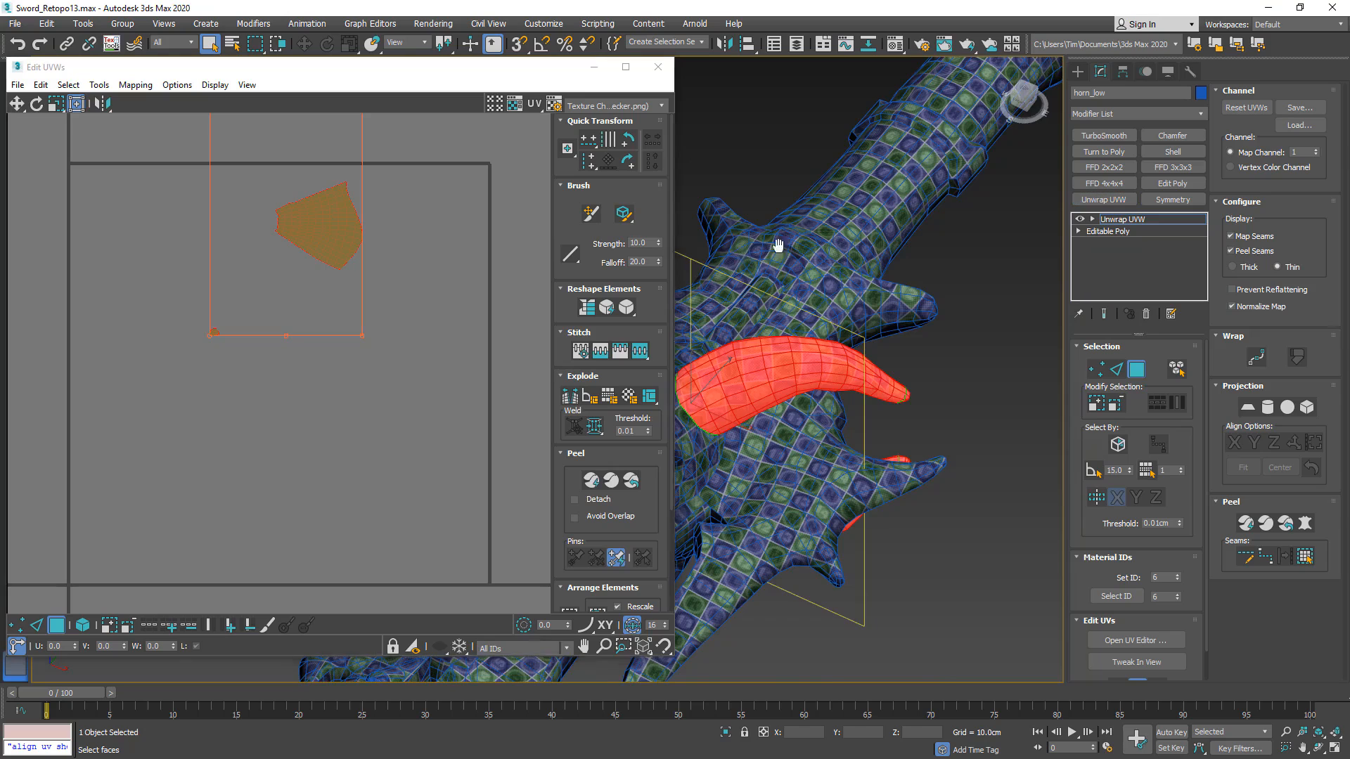
left_click(870, 330)
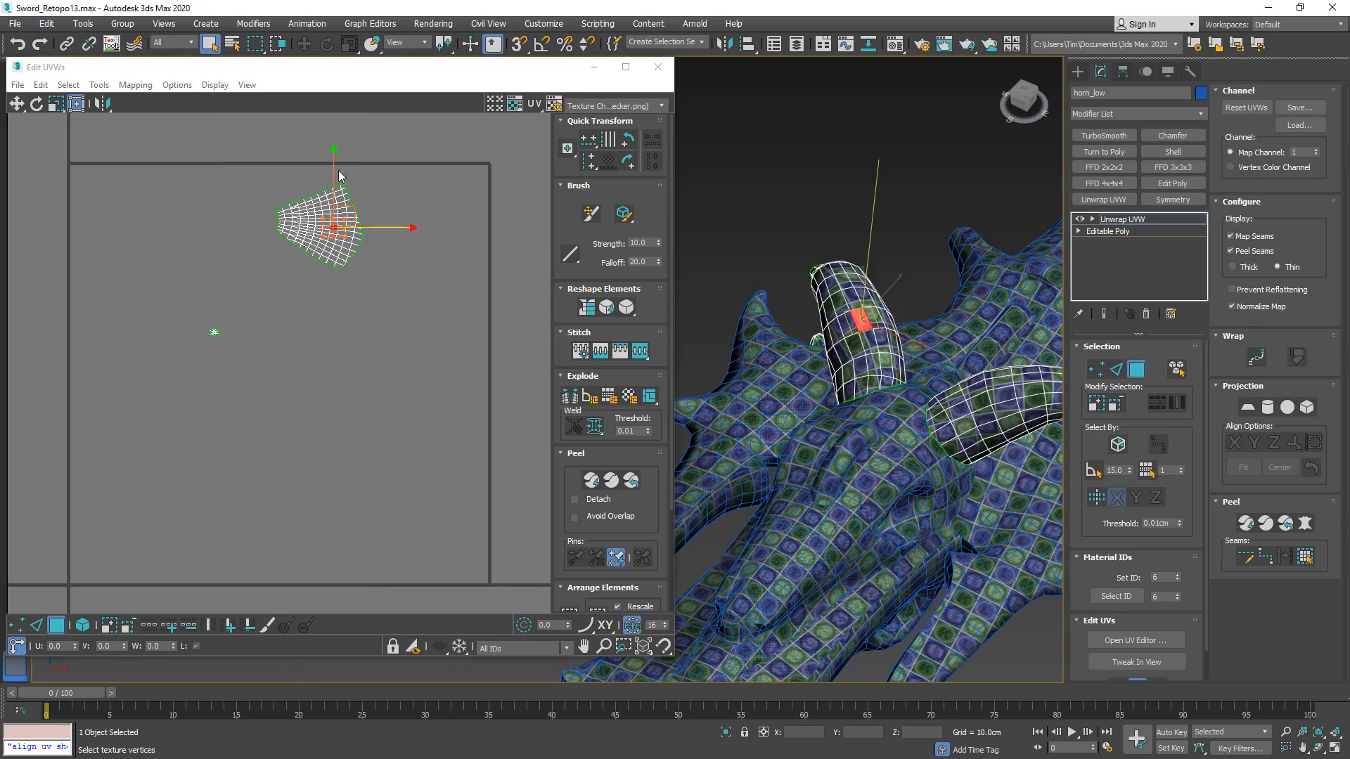
middle_click_drag(236, 229, 257, 370)
scroll(290, 311, "down", 3)
middle_click_drag(304, 277, 301, 353)
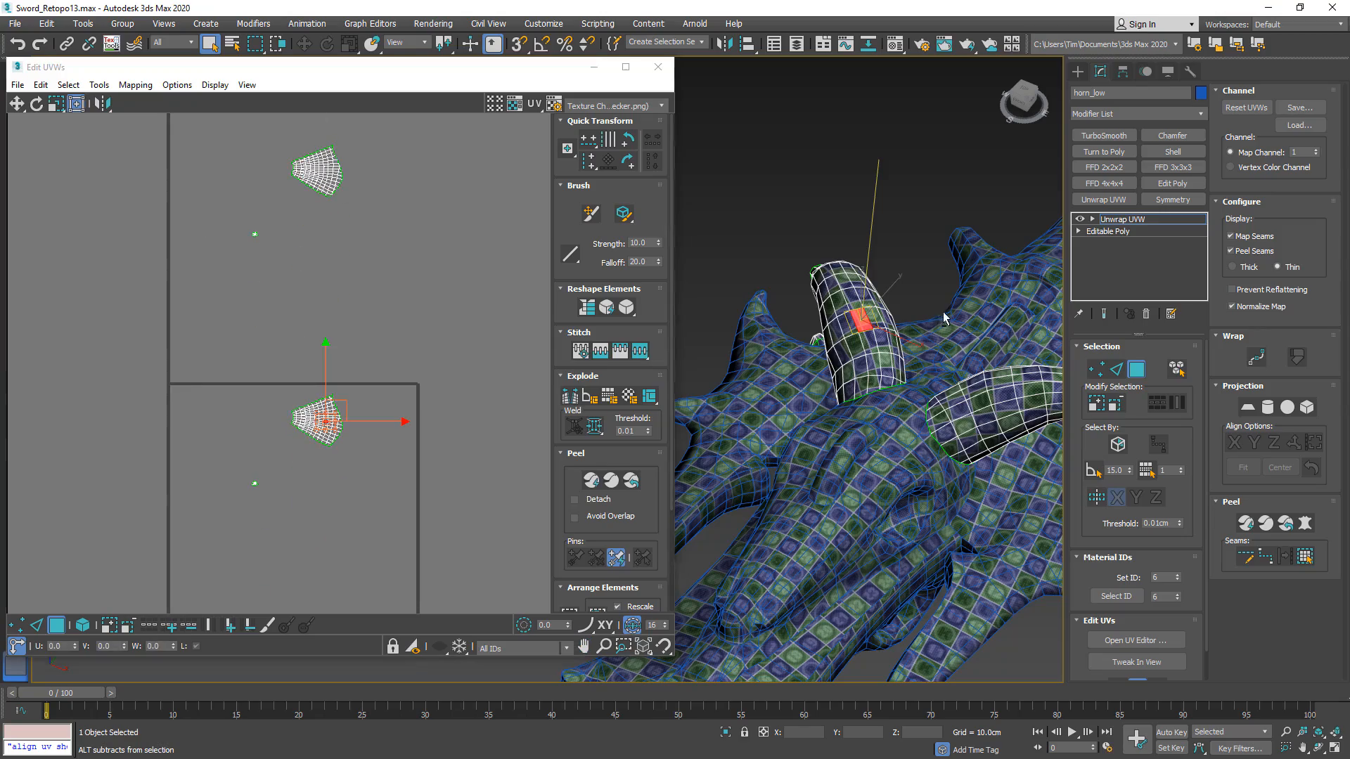
- Collapse the horn's Unwrap UVW modifier and save the scene as Sword_Retopo14.max
middle_click_drag(946, 316, 1109, 232, "alt")
right_click(1138, 220)
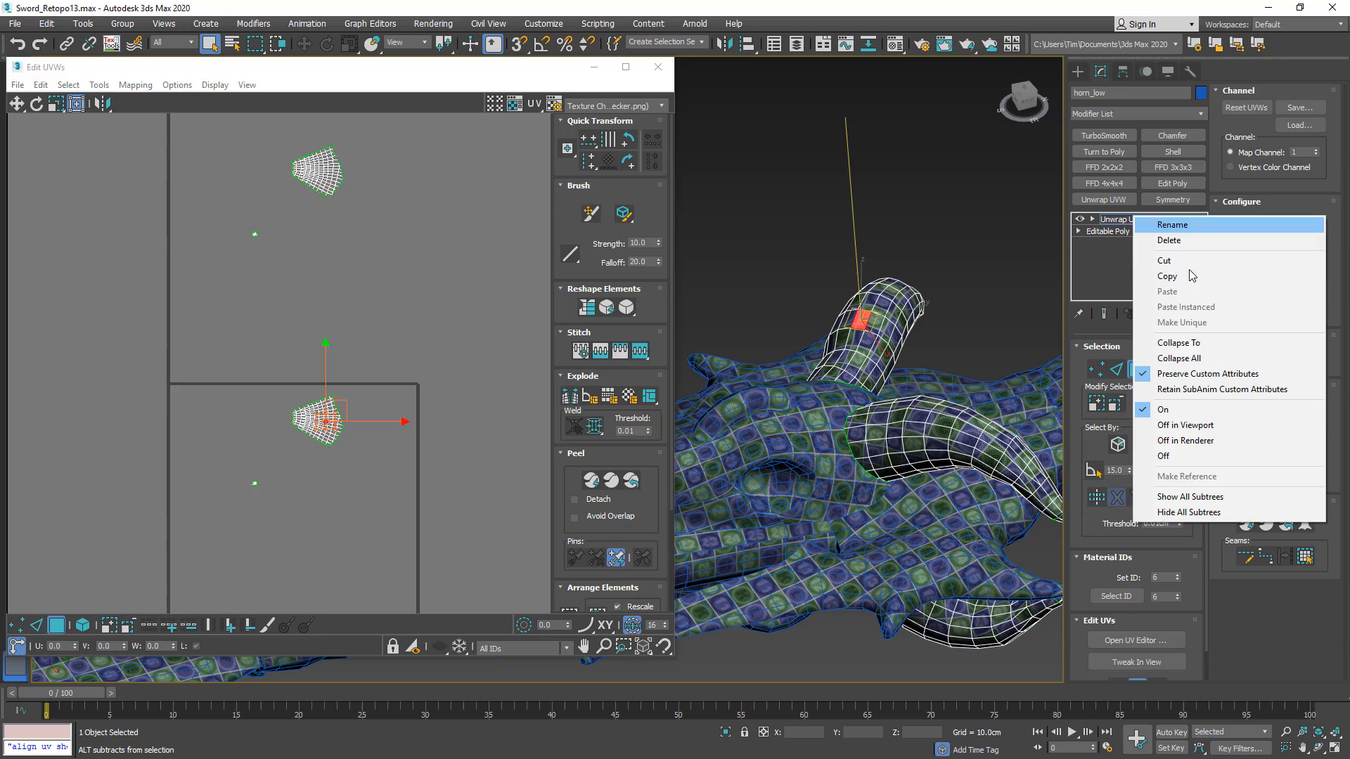
left_click(1184, 353)
scroll(724, 356, "down", 4)
middle_click_drag(896, 401, 612, 415)
key("ctrl+s")
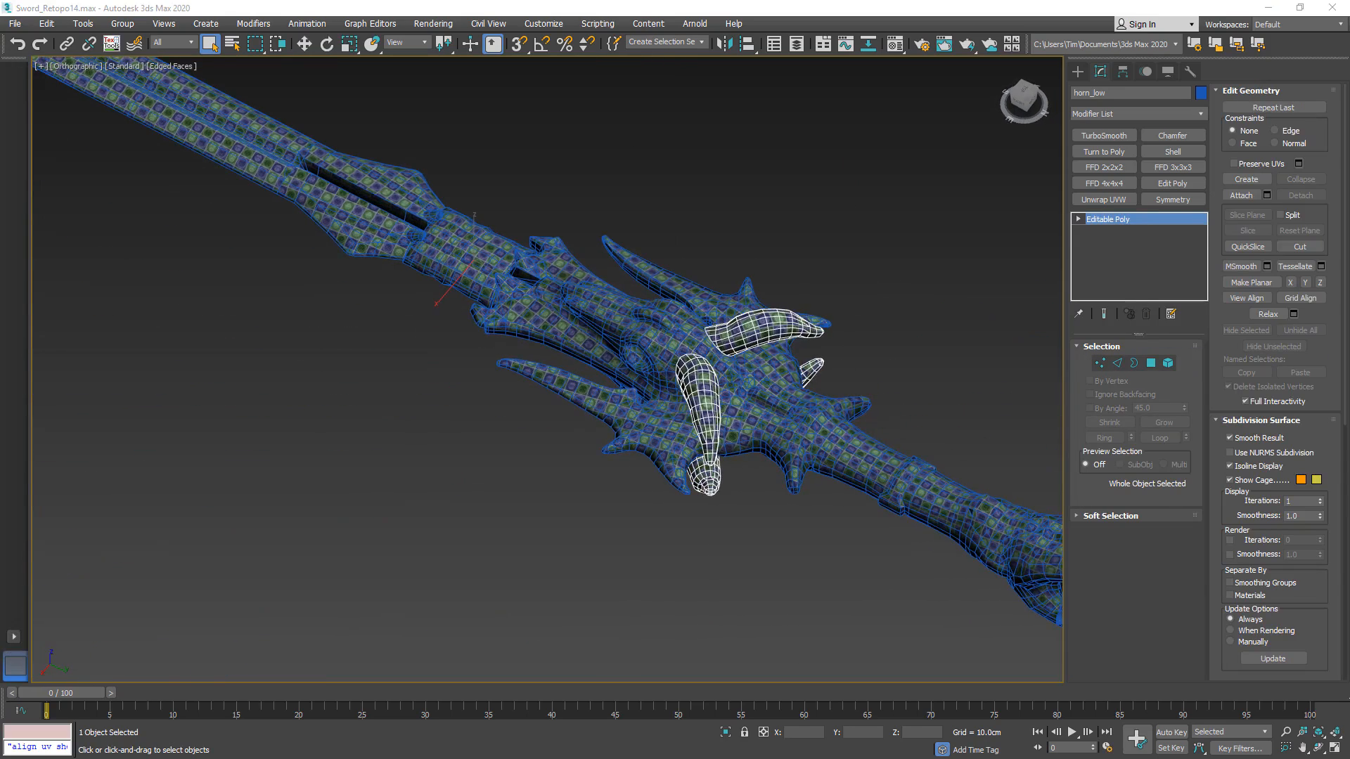
- Open the Layer Explorer, select the leftover ZBrush_defualt_group in the Sword_Lowpoly layer and delete it
left_click(799, 47)
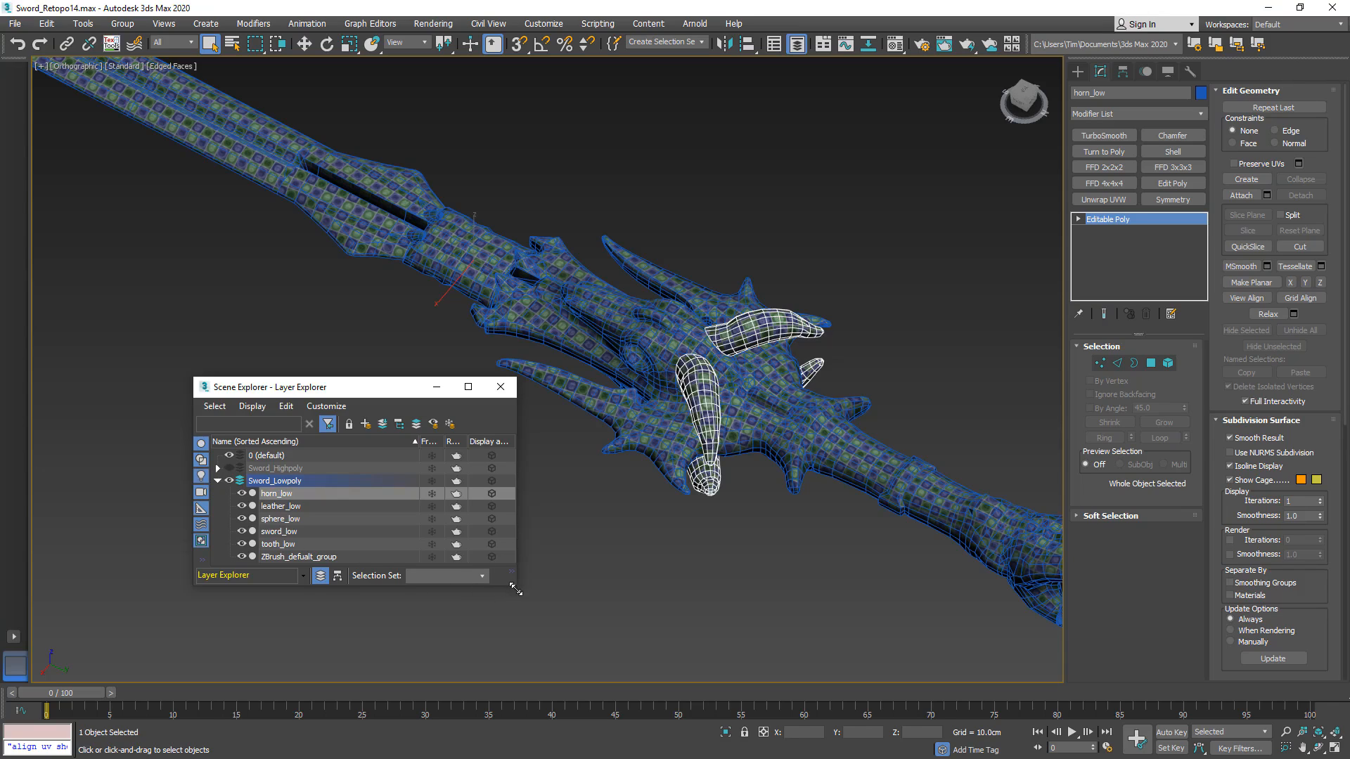
left_click_drag(516, 590, 553, 651)
left_click(306, 556)
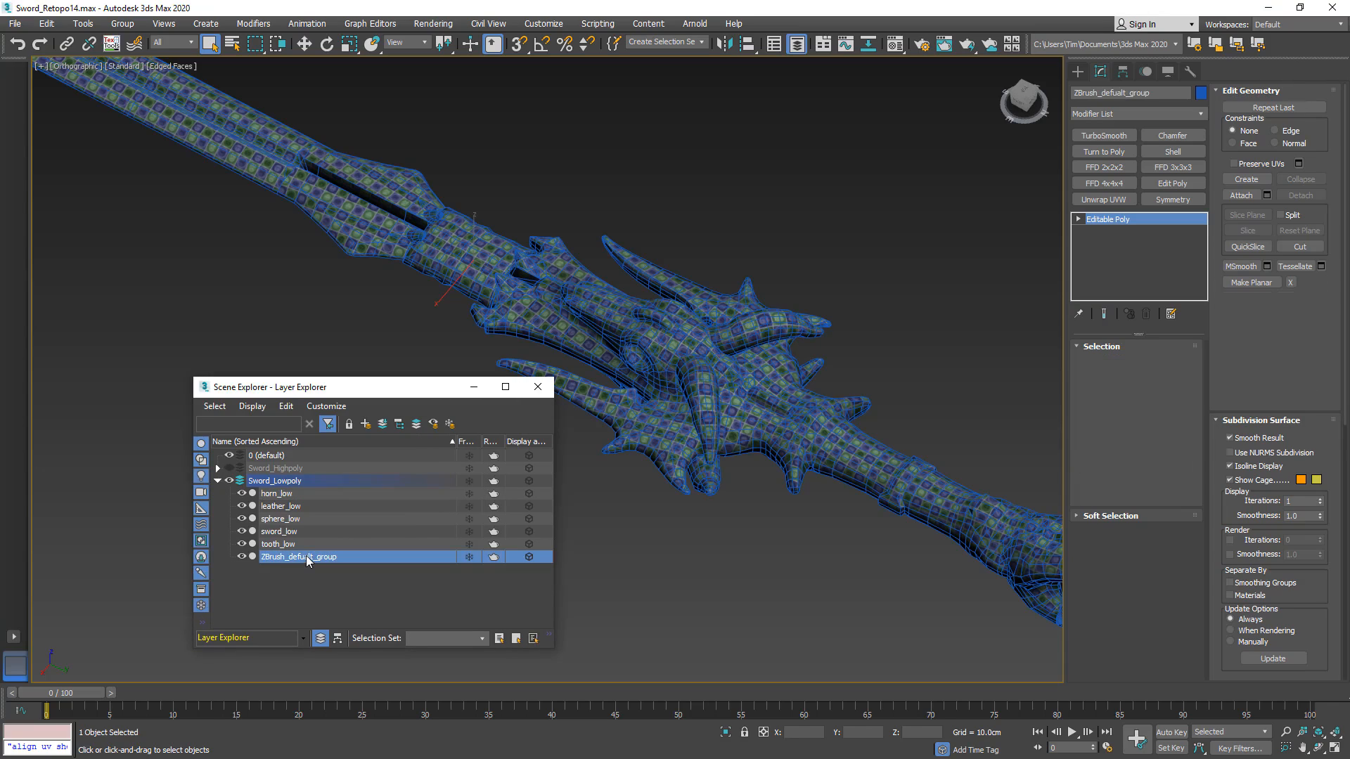
key("XF86AudioMute")
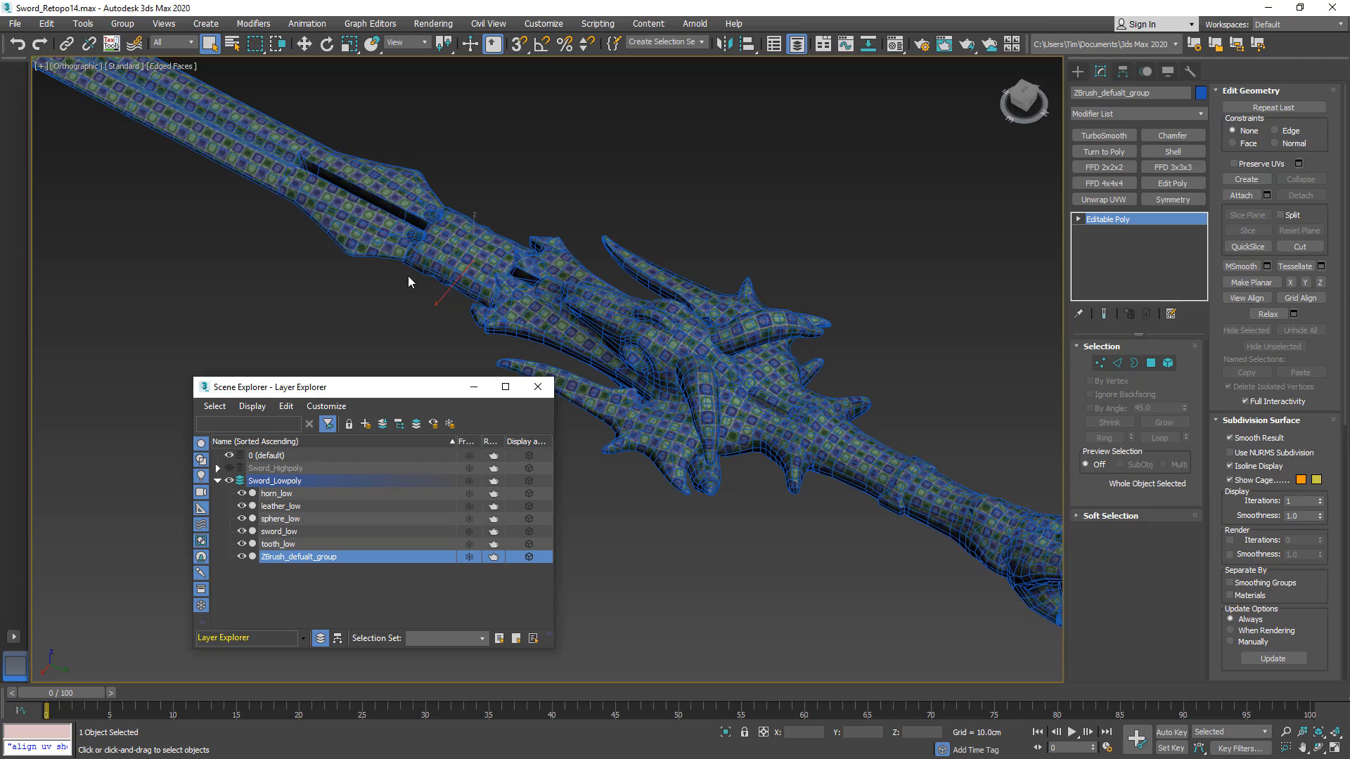
middle_click_drag(408, 276, 650, 349)
key("w")
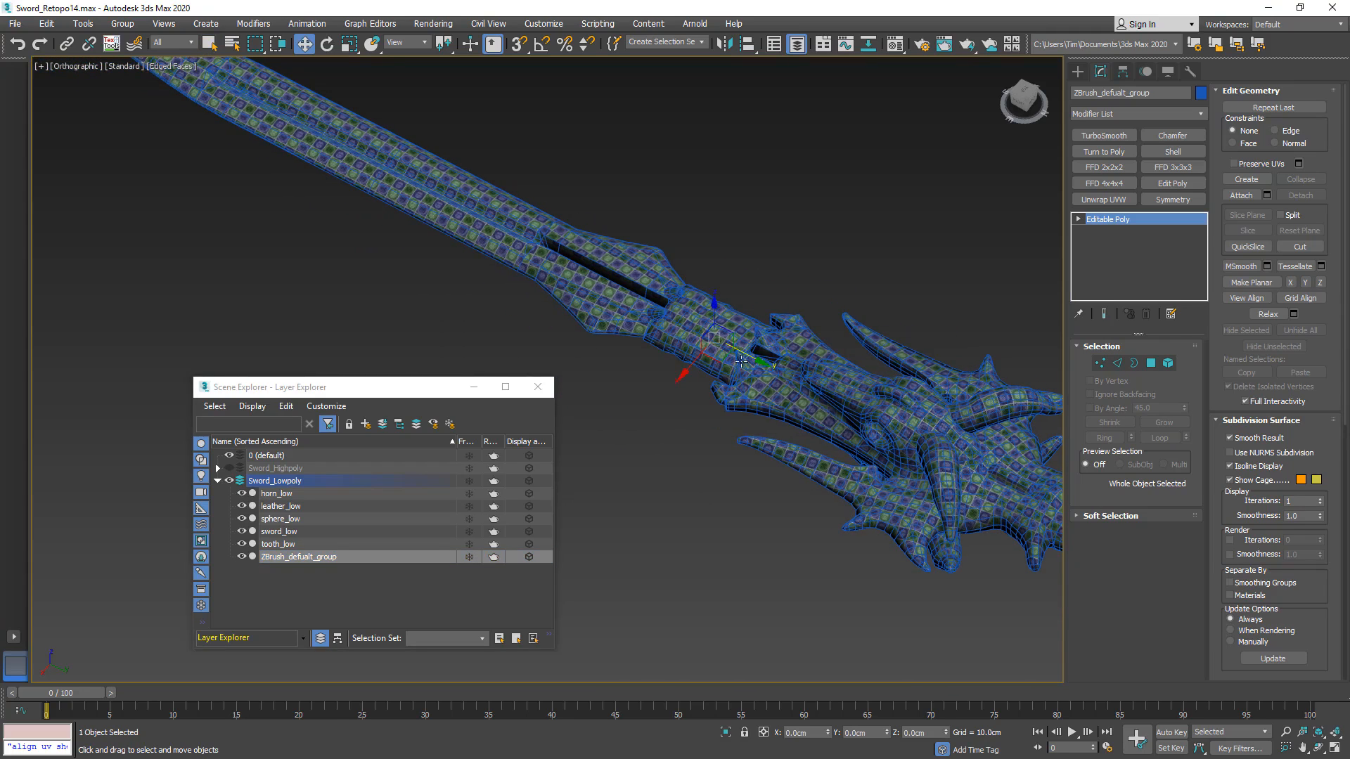
left_click_drag(722, 276, 673, 353)
left_click(642, 365)
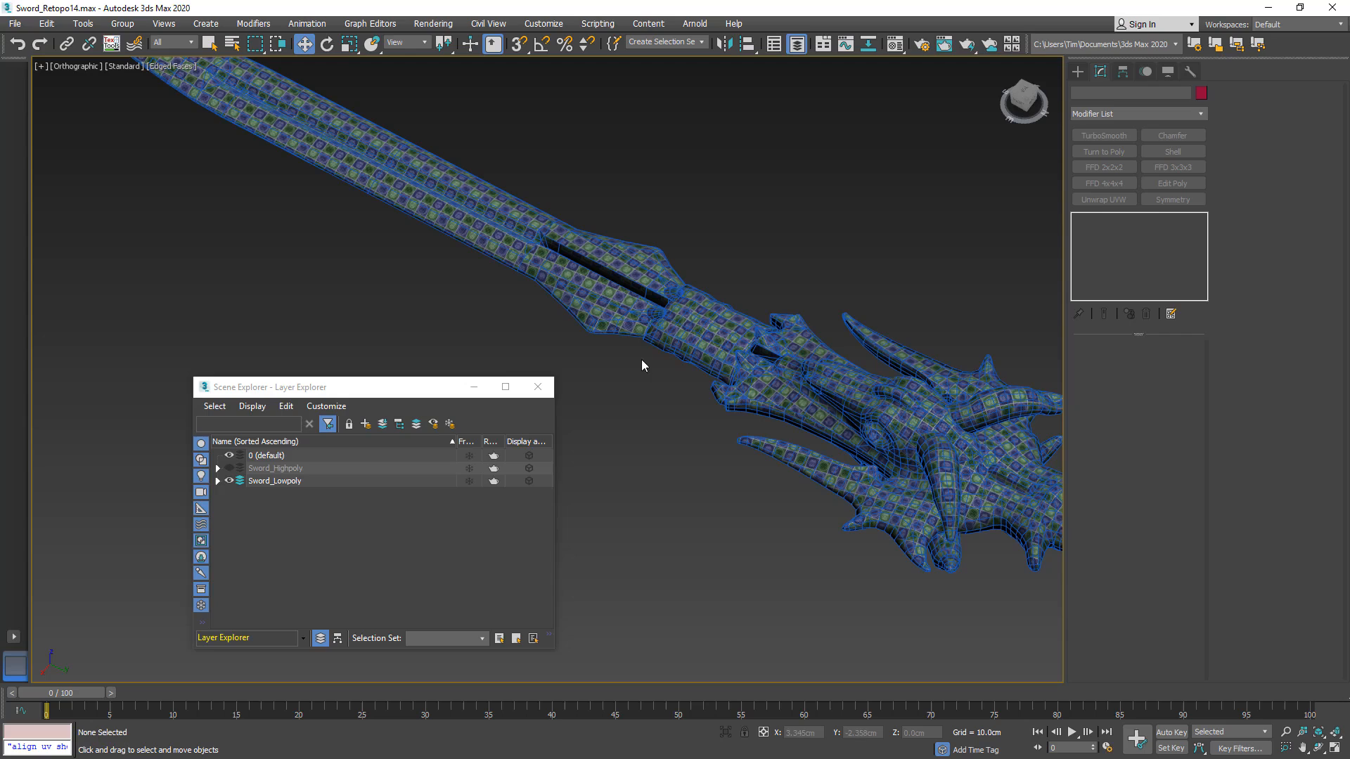
- Unhide the Sword_Highpoly layer and expand it to list its objects
left_click(218, 481)
left_click(217, 482)
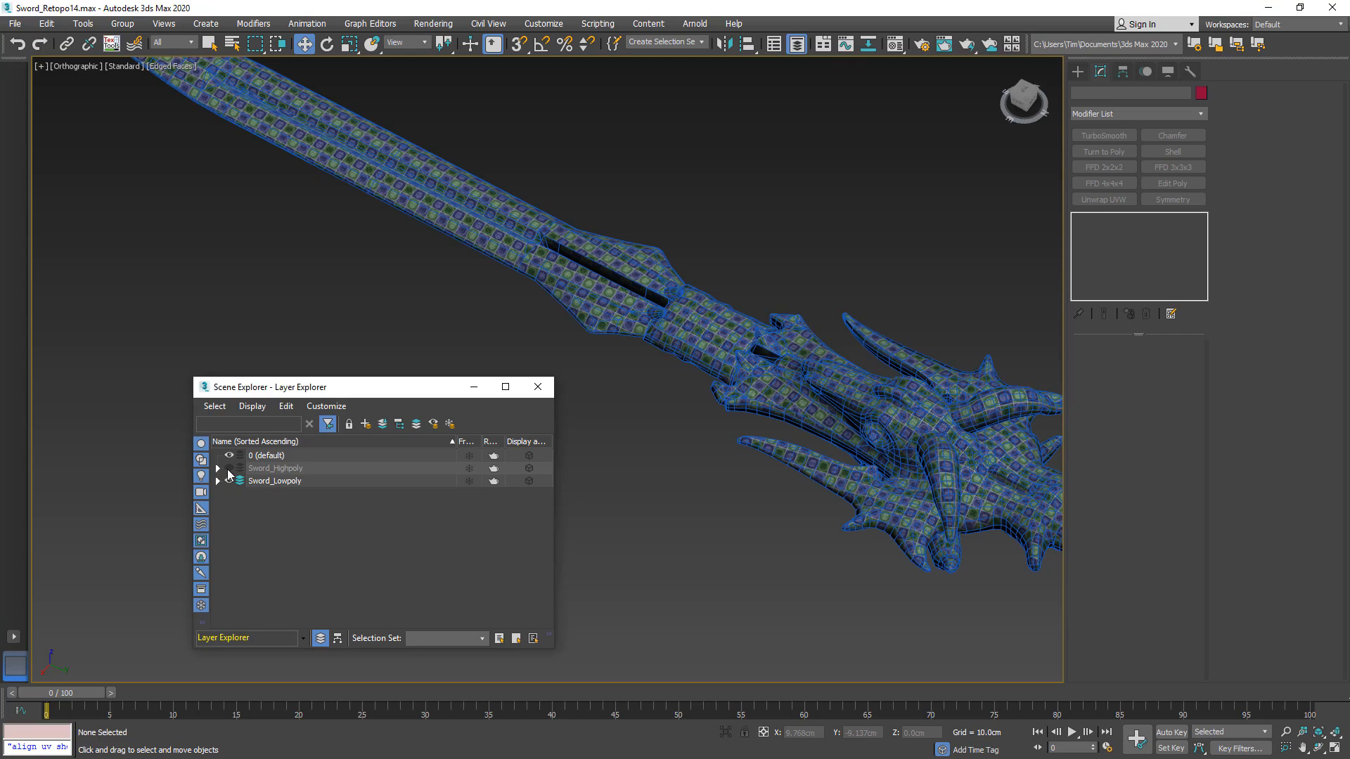
left_click(229, 468)
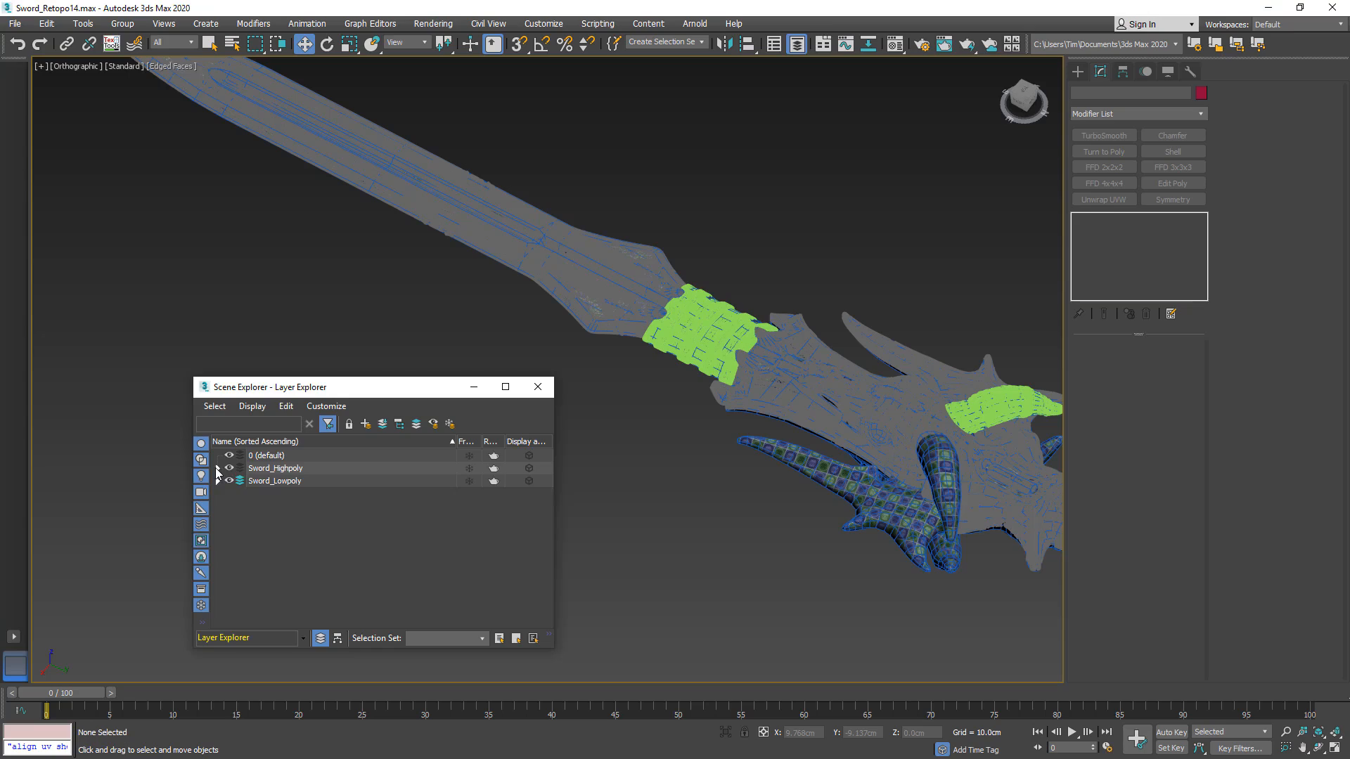
left_click(218, 469)
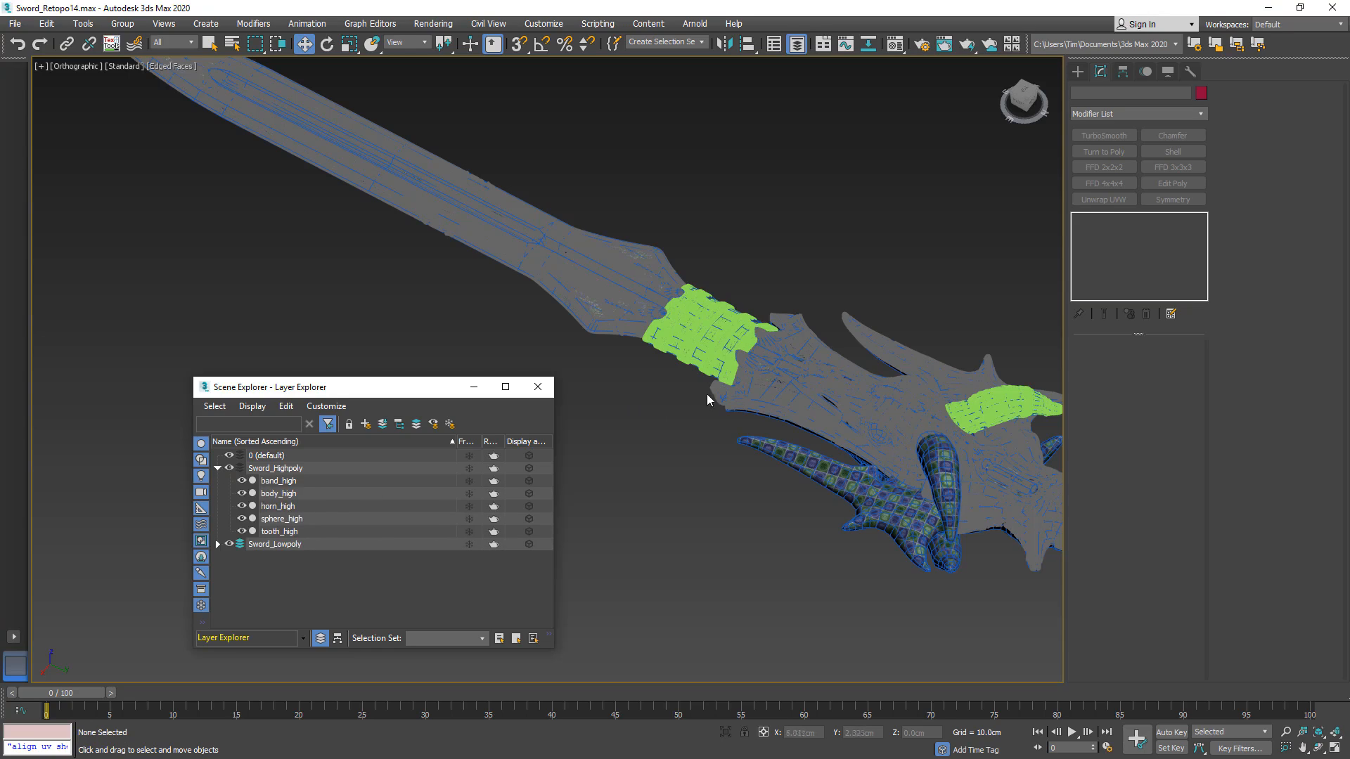
- Rename the high-poly wrapped band below the blade as leather_high to match its low-poly counterpart
left_click(695, 333)
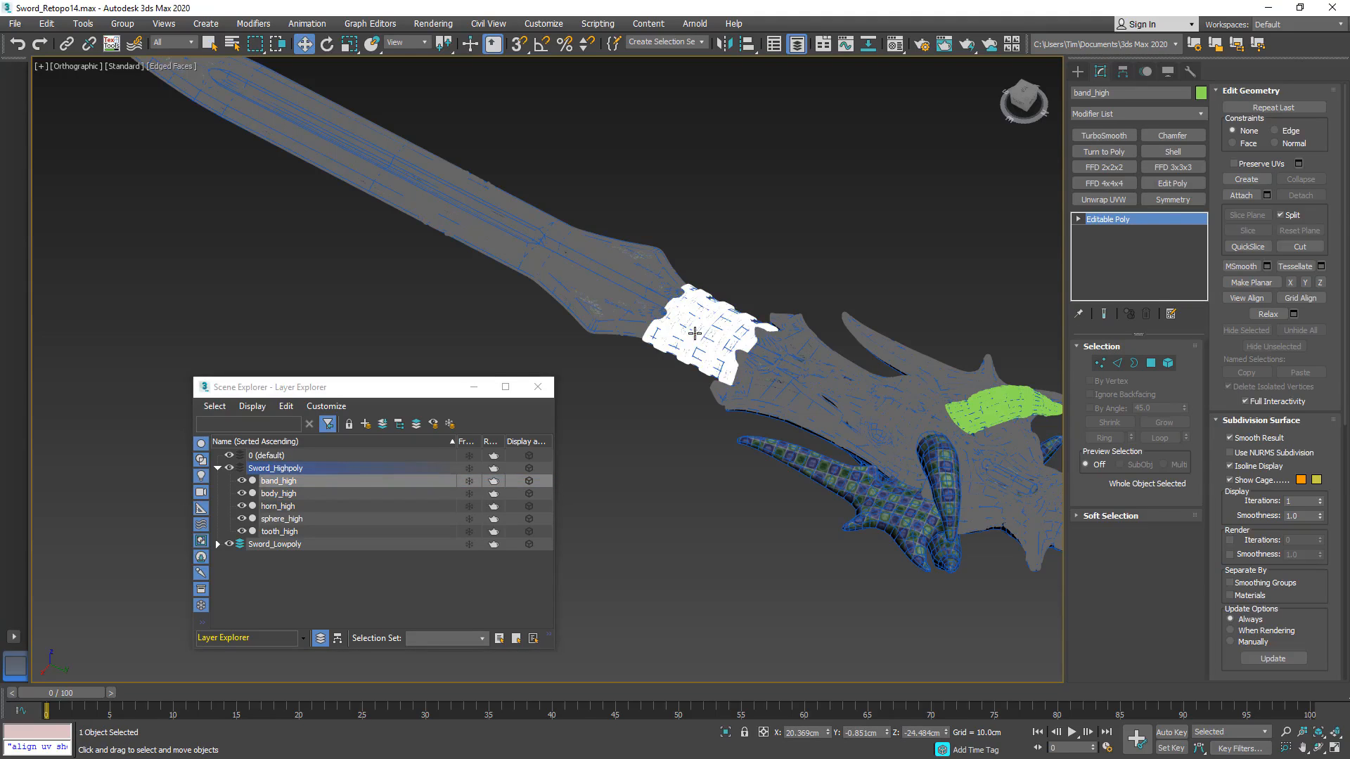
key("z")
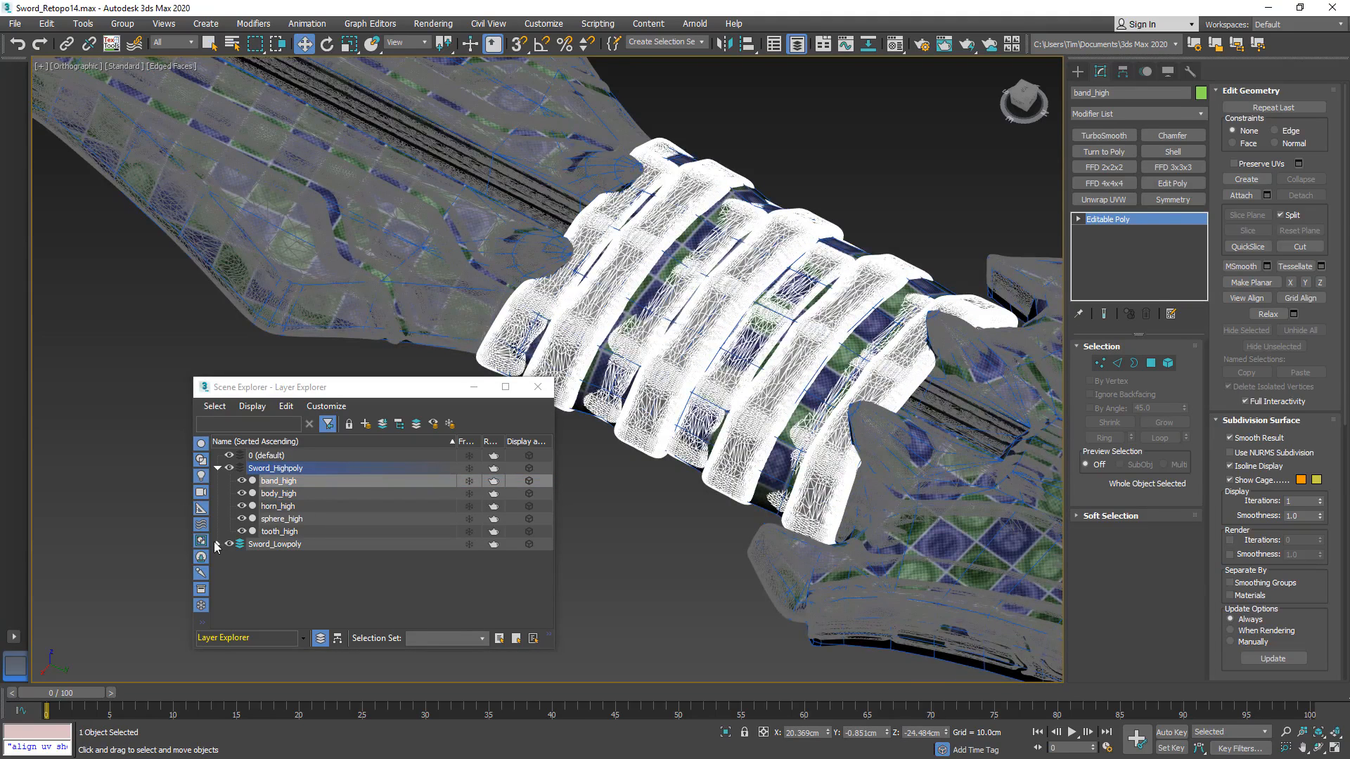
left_click(217, 545)
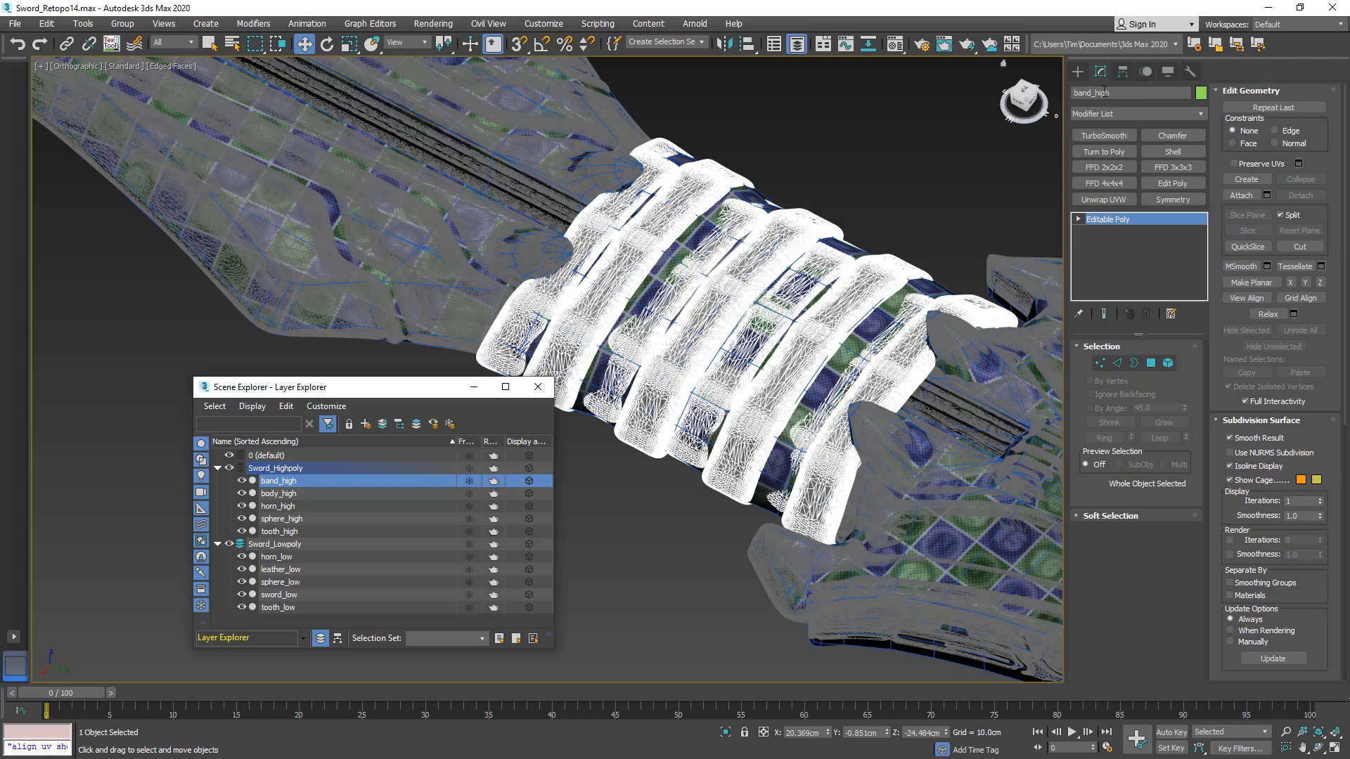
left_click(1125, 93)
type("leather")
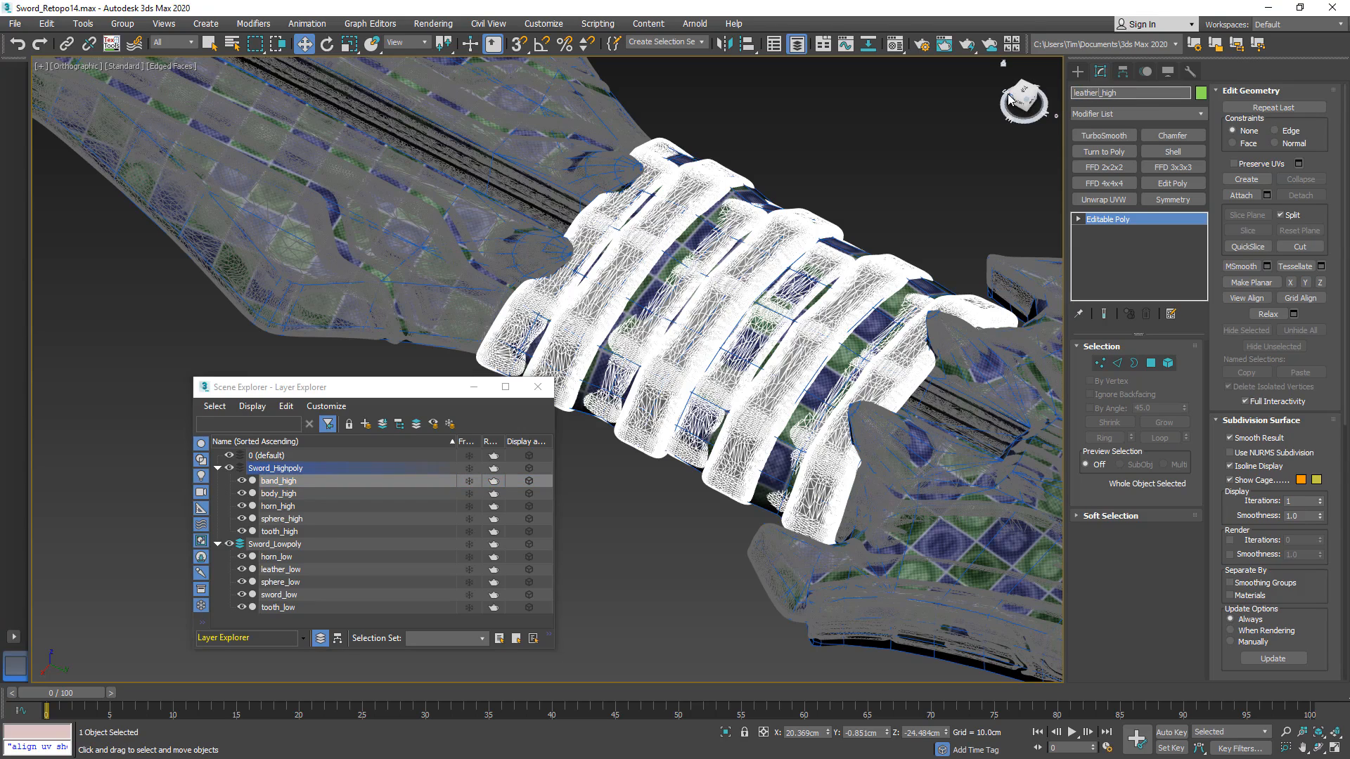
key("Return")
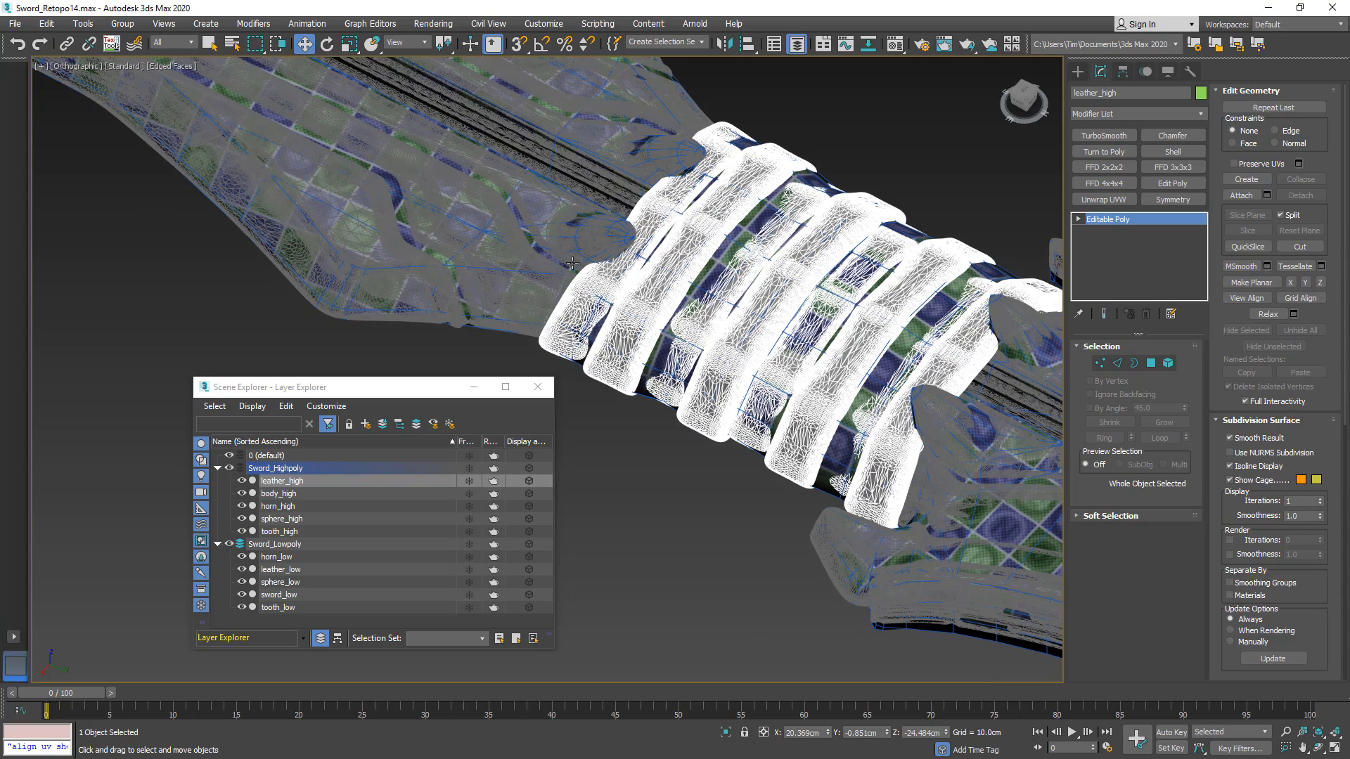
- Rename the high-poly sword body as sword_high
left_click(580, 240)
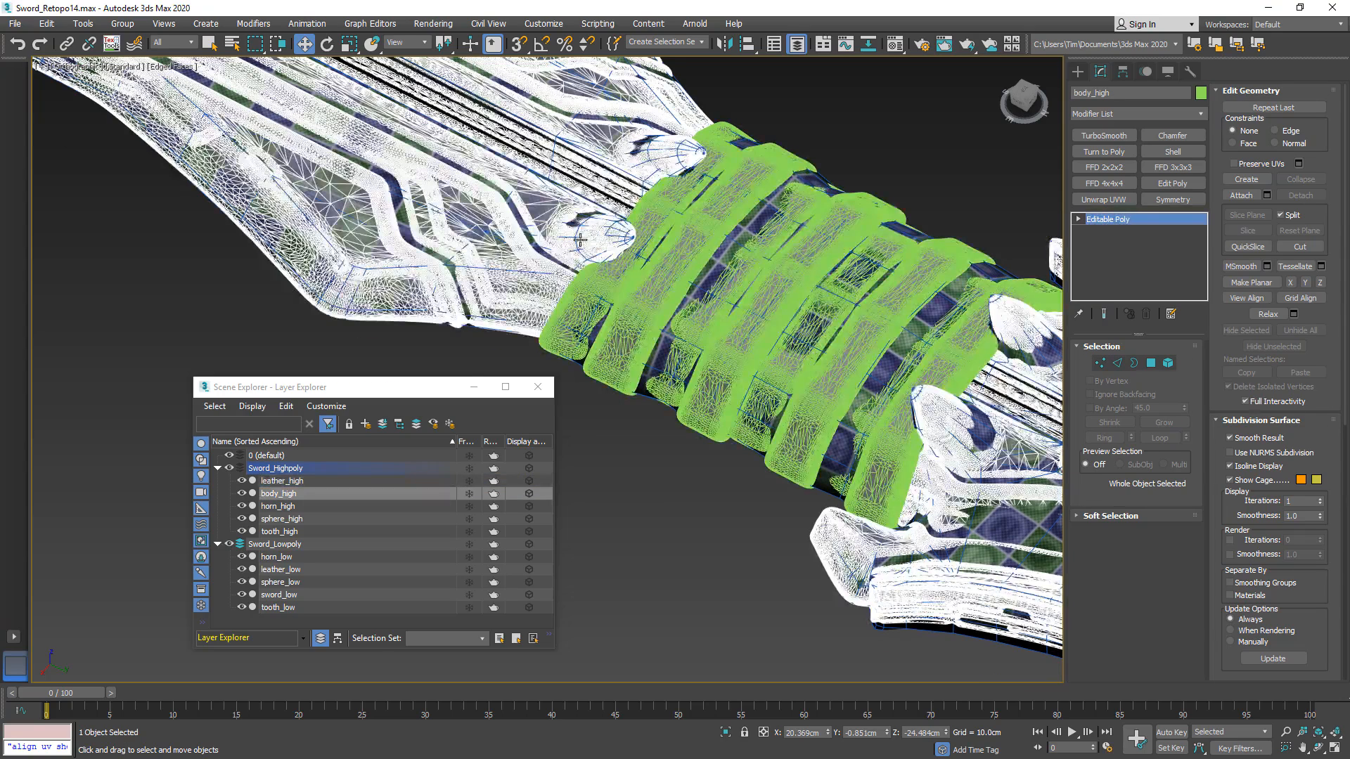
double_click(1087, 93)
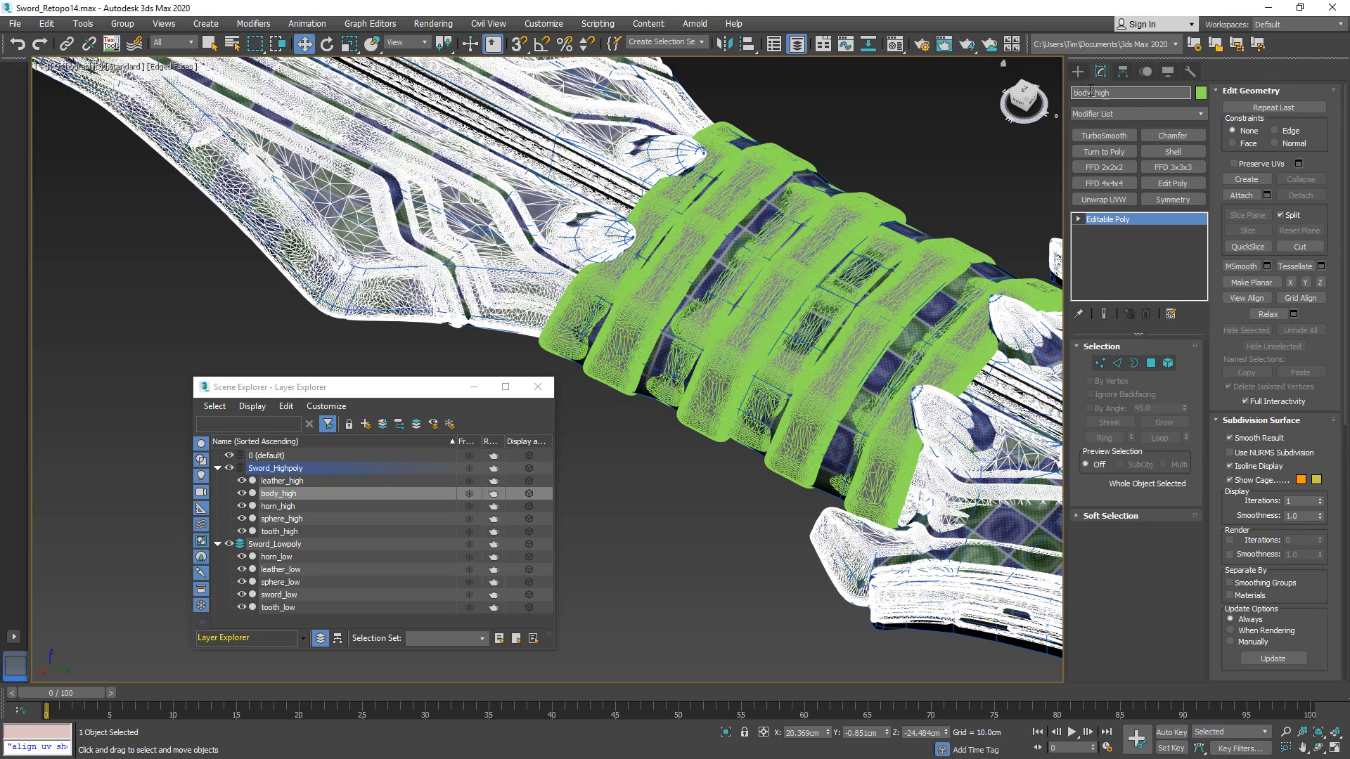
type("sword")
key("Return")
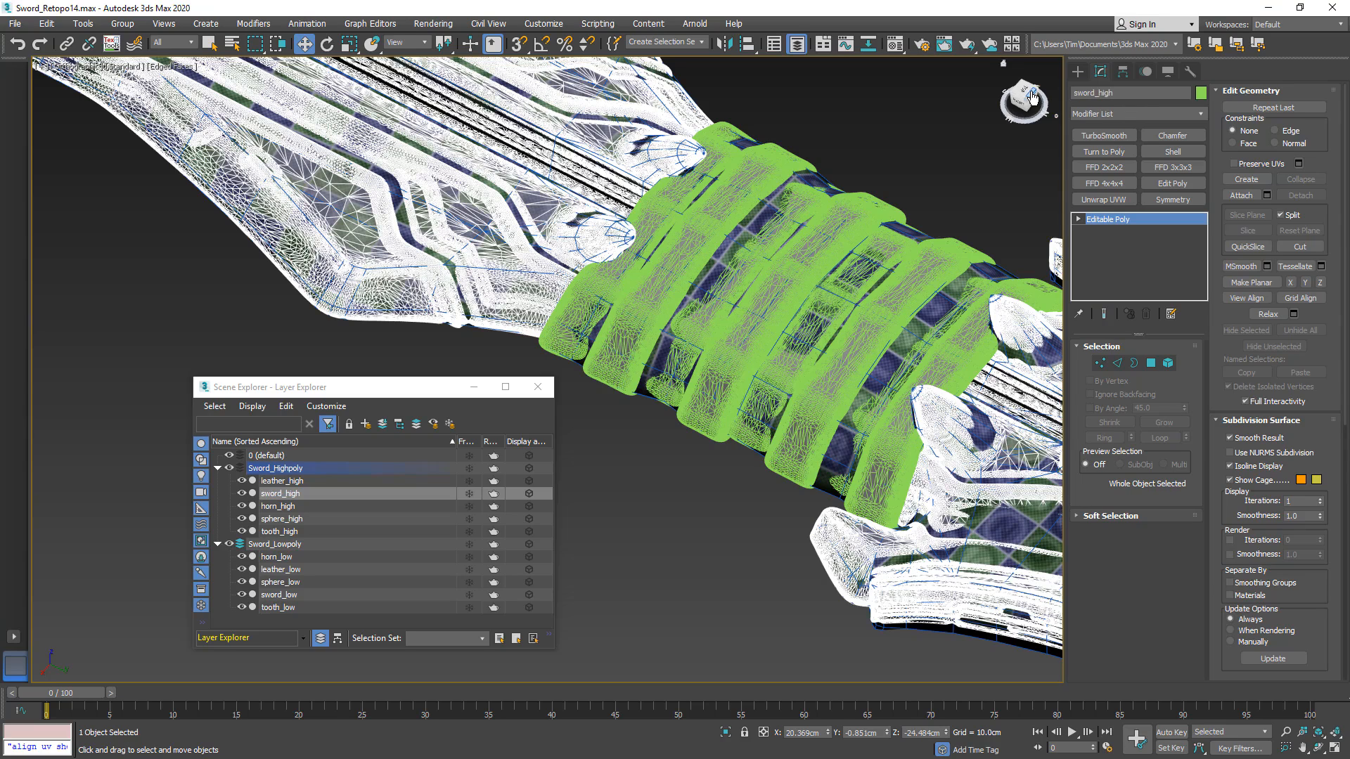
- Select the high-poly horn, sphere and tooth in turn and compare their names with the low-poly objects
scroll(837, 433, "down", 5)
scroll(686, 373, "down", 3)
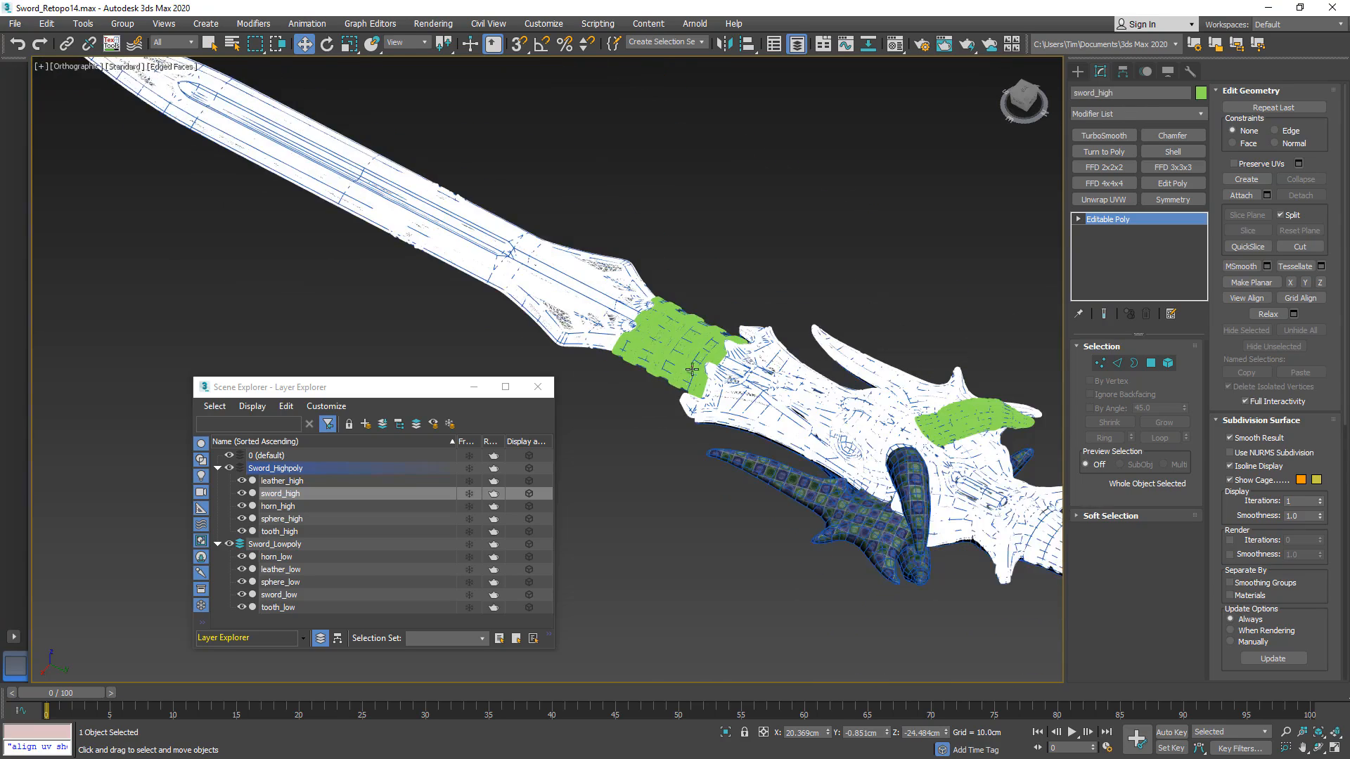
middle_click_drag(773, 355, 582, 210)
scroll(914, 320, "up", 5)
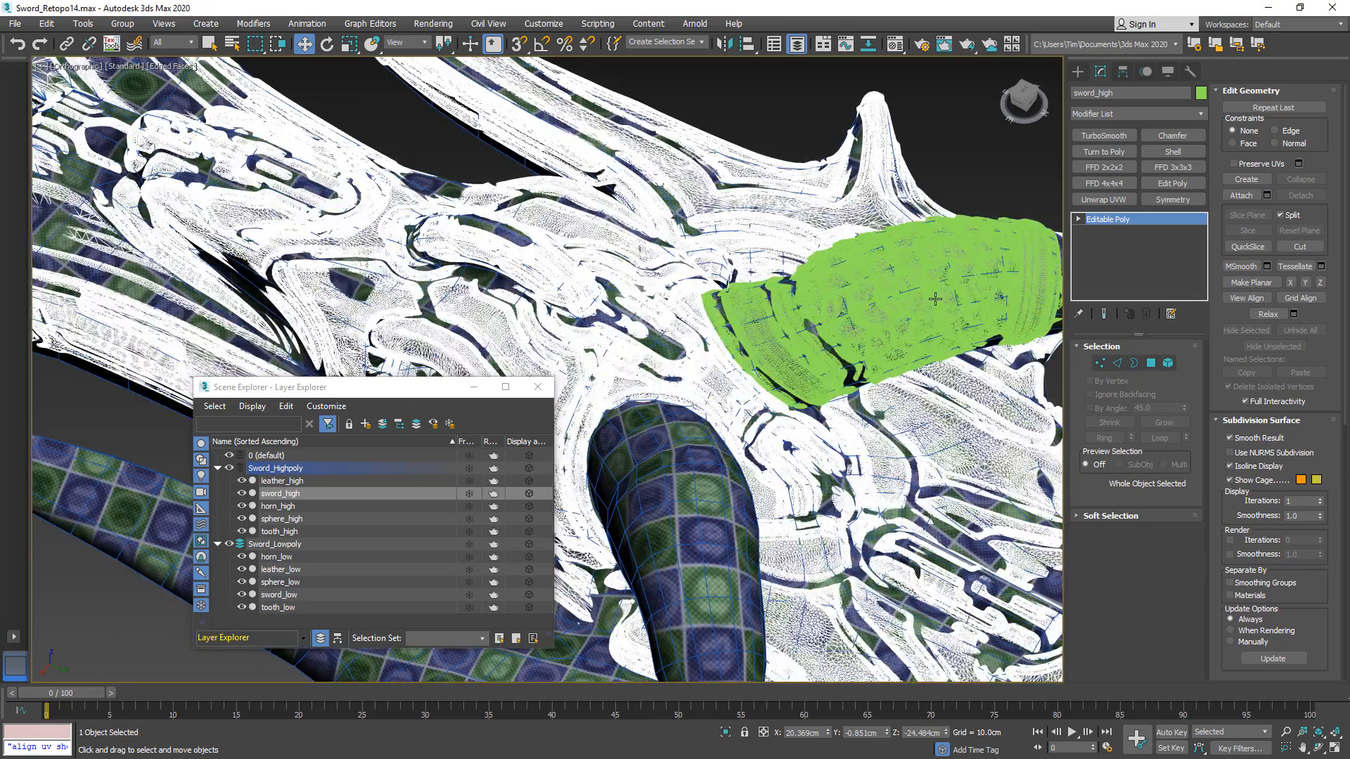
left_click(932, 301)
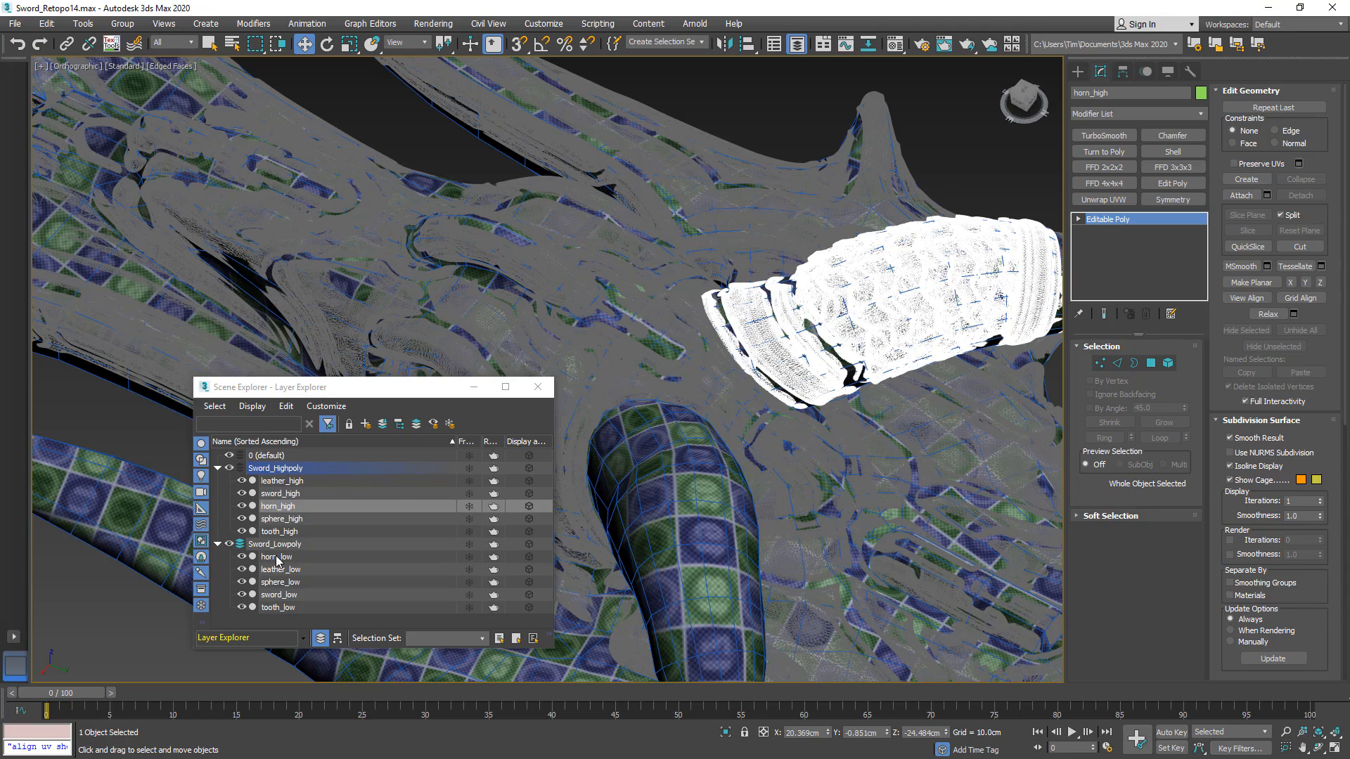
scroll(828, 512, "down", 6)
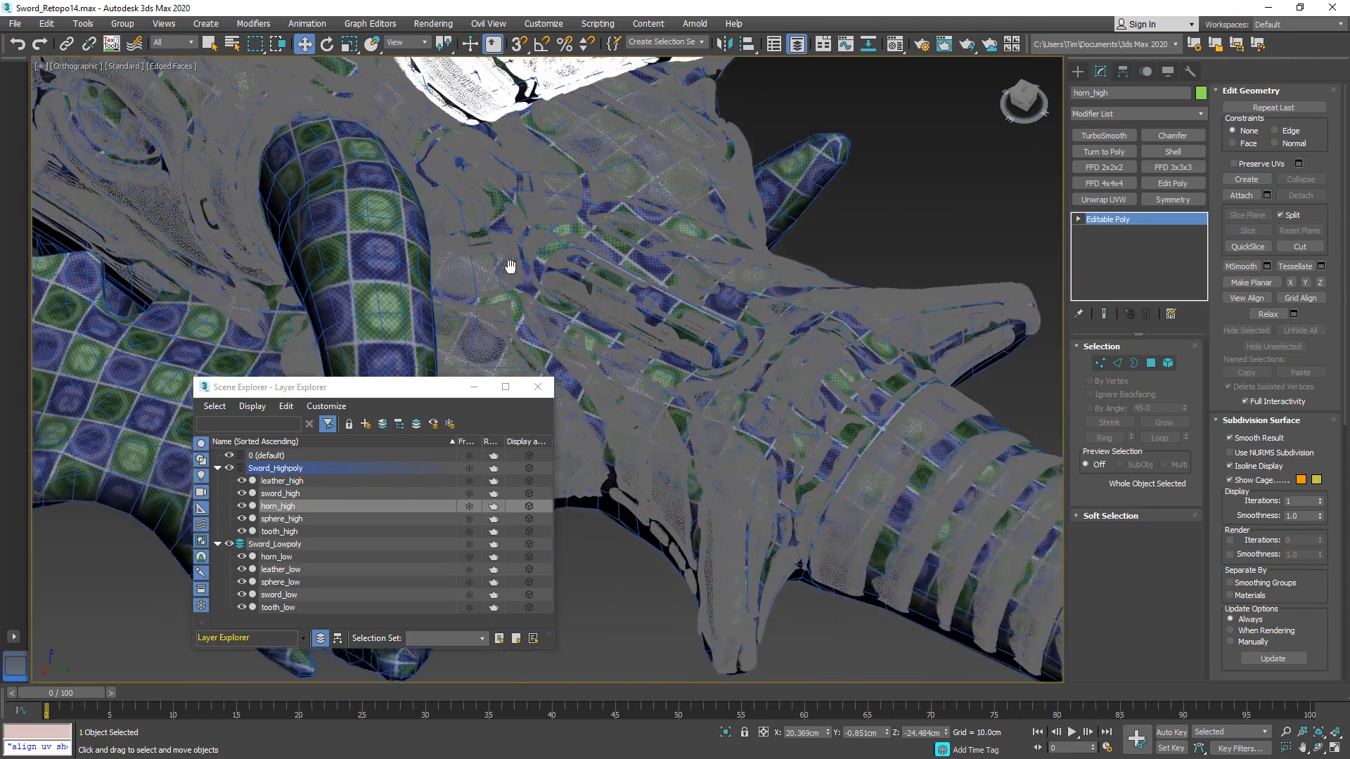
middle_click_drag(800, 407, 807, 536, "alt")
scroll(747, 498, "up", 6)
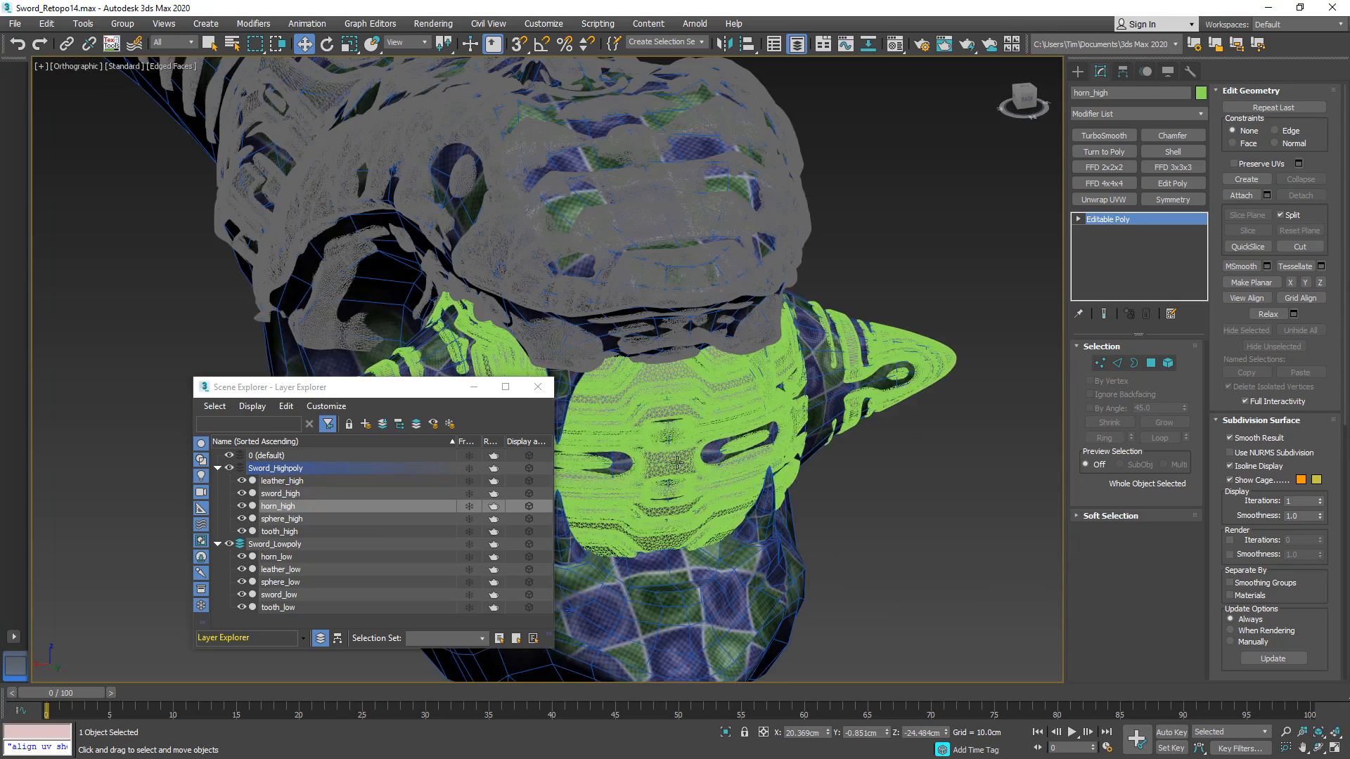
left_click(642, 414)
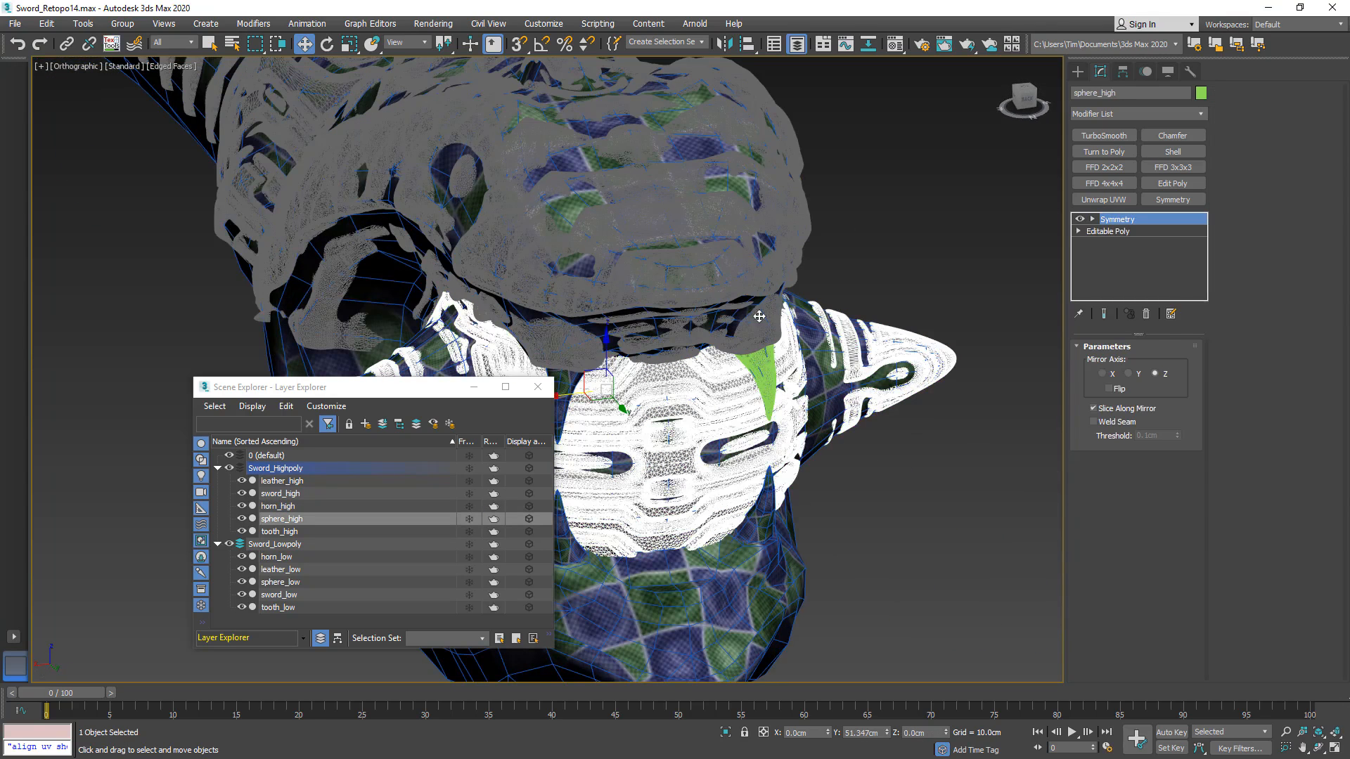
left_click(758, 357)
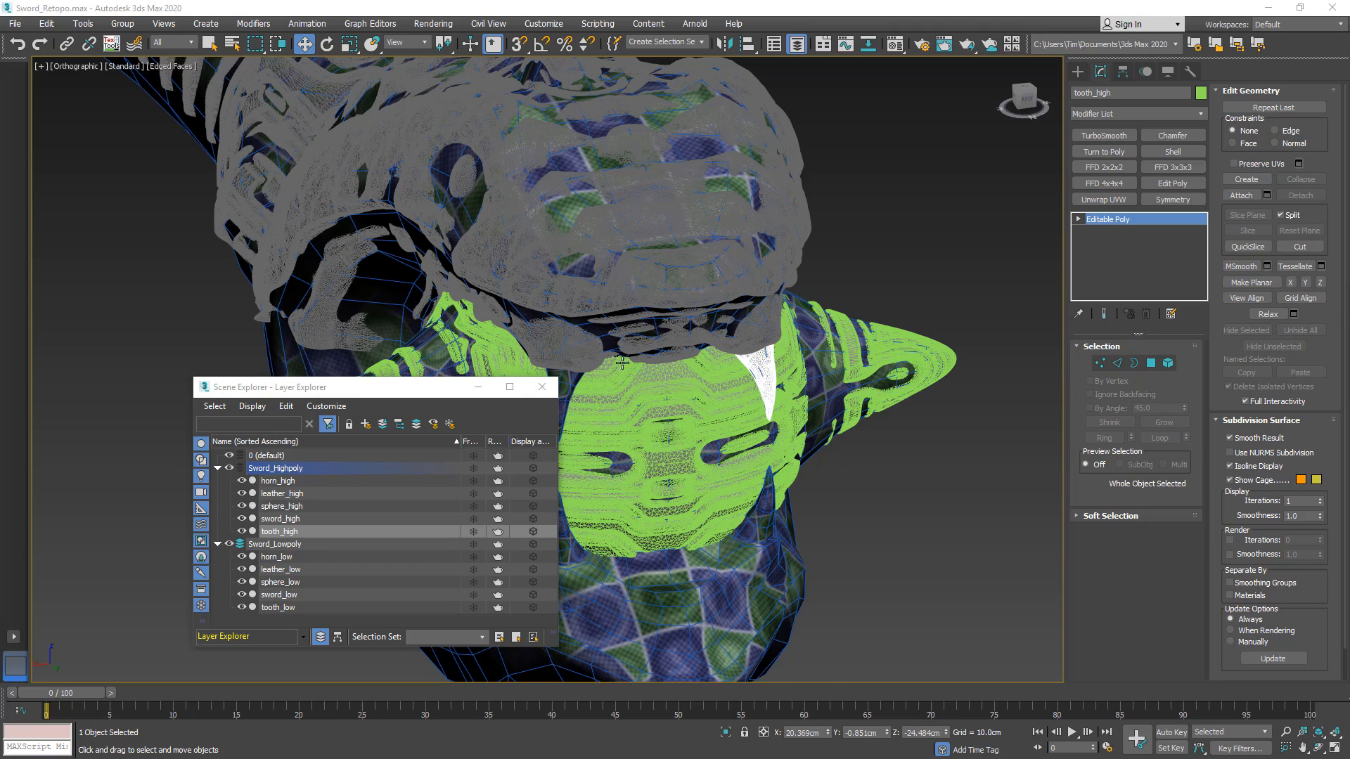
scroll(622, 362, "down", 10)
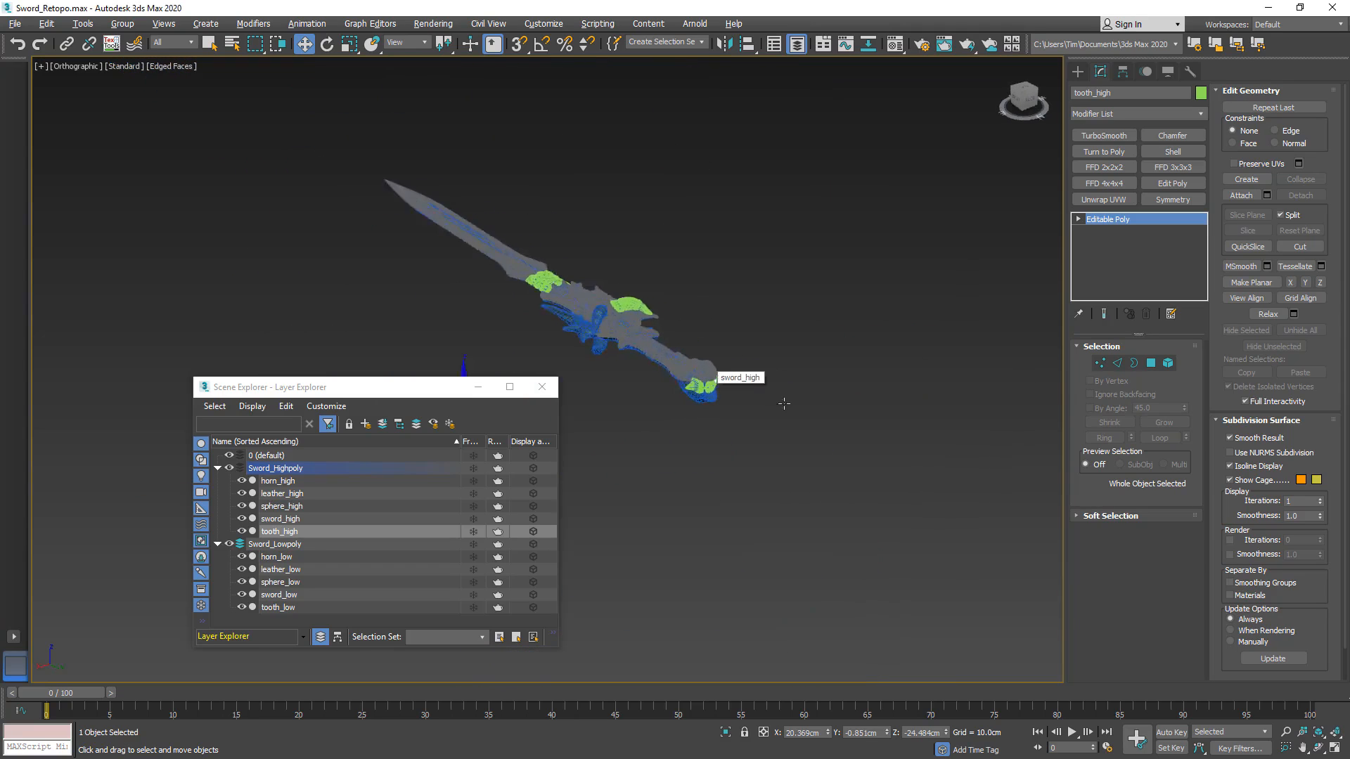
- Hide the Sword_Lowpoly layer so only the high-poly sword parts are displayed
middle_click_drag(784, 404, 1043, 289, "alt")
middle_click_drag(1030, 304, 913, 344)
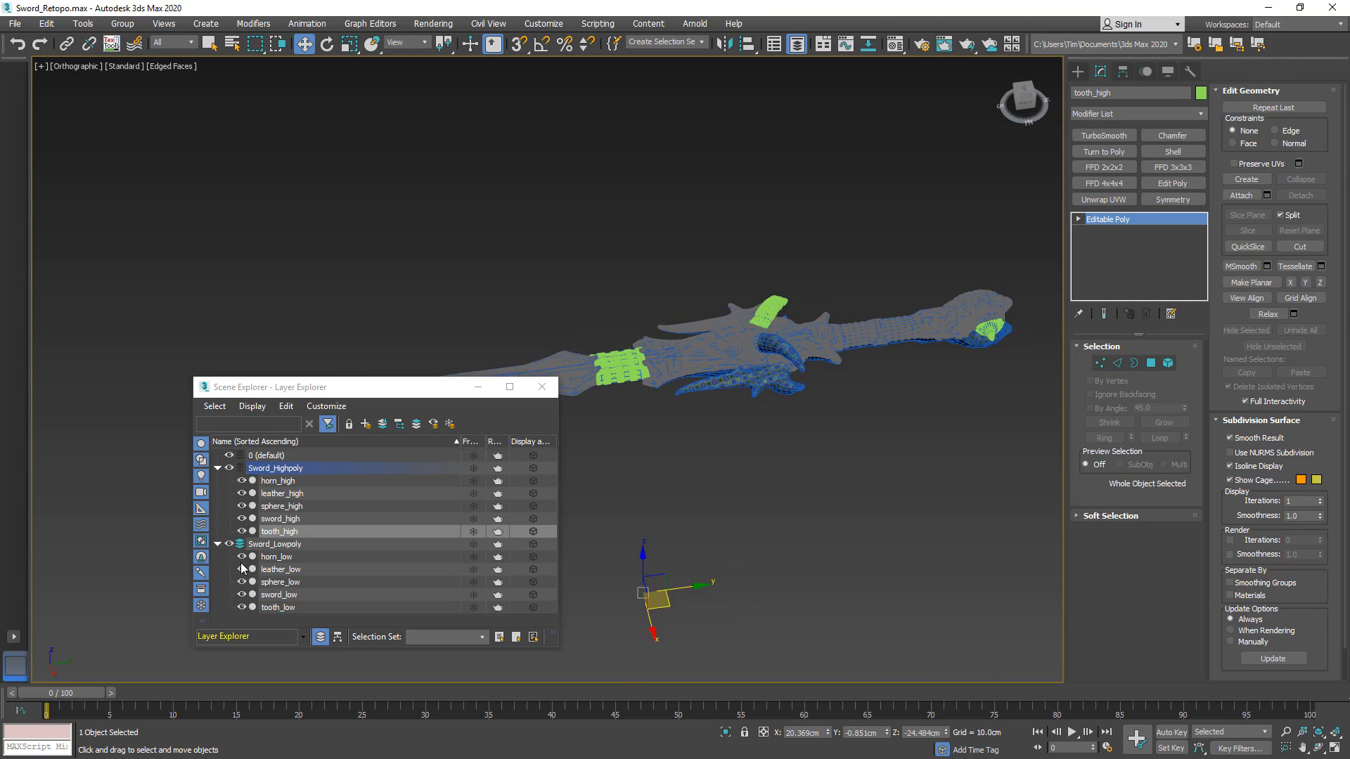
left_click(227, 544)
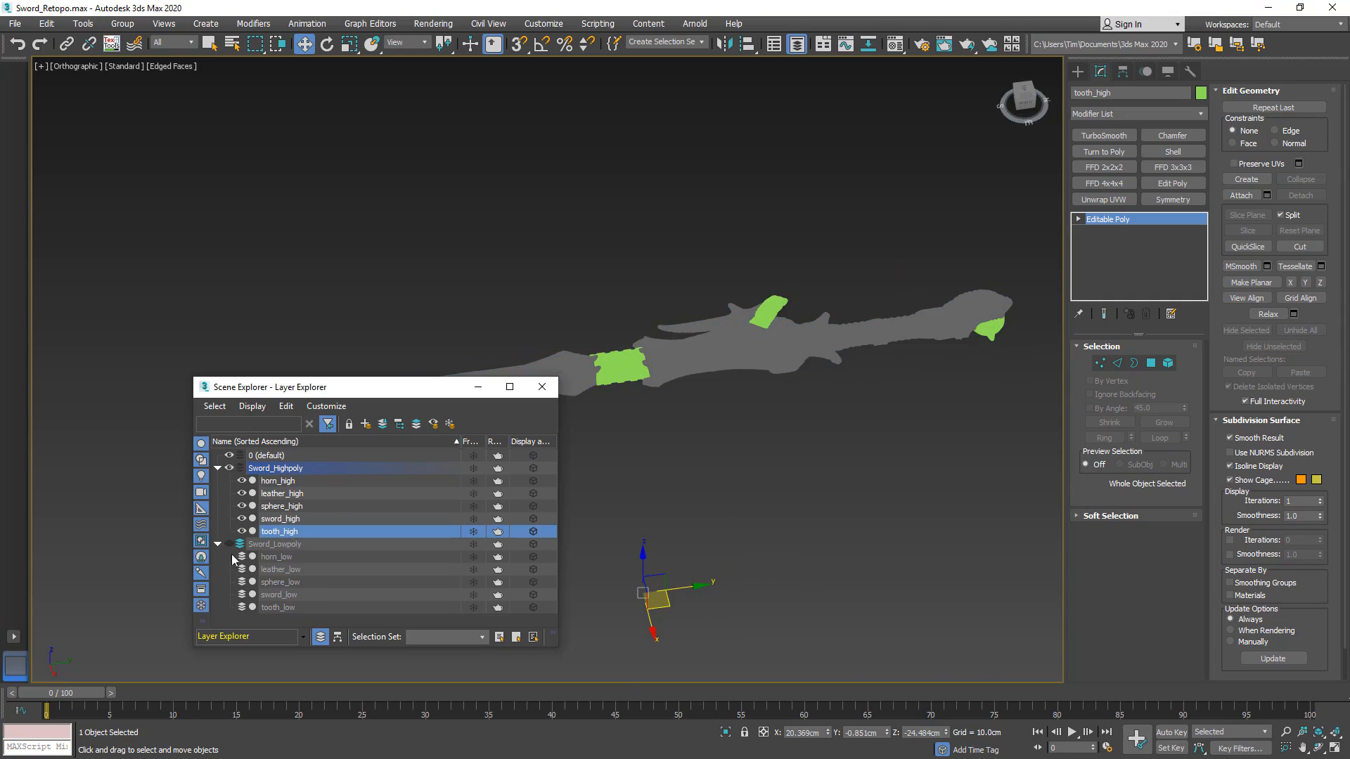
scroll(618, 324, "down", 5)
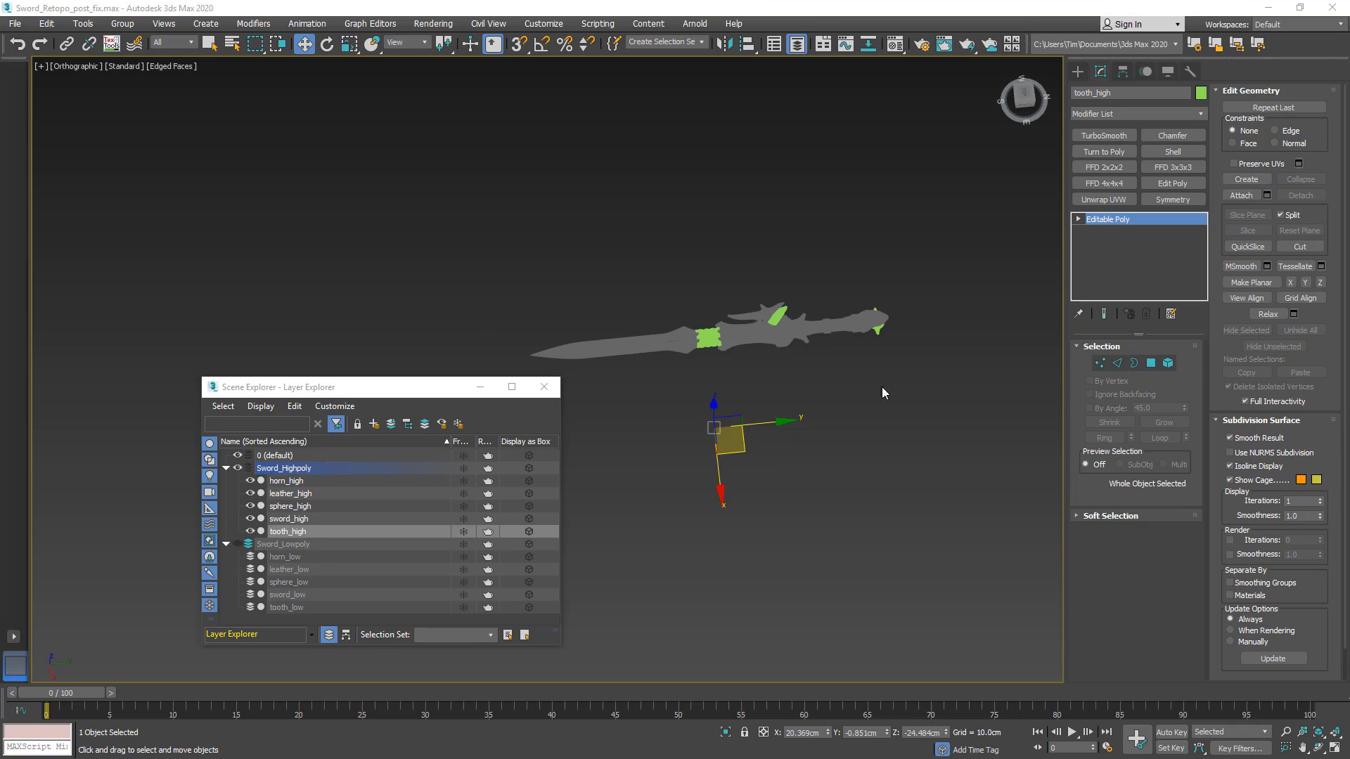
- Move only the pivot of sword_high to the world origin at X 0, Y 0, Z 0
middle_click_drag(700, 408, 799, 386, "alt")
scroll(800, 387, "up", 4)
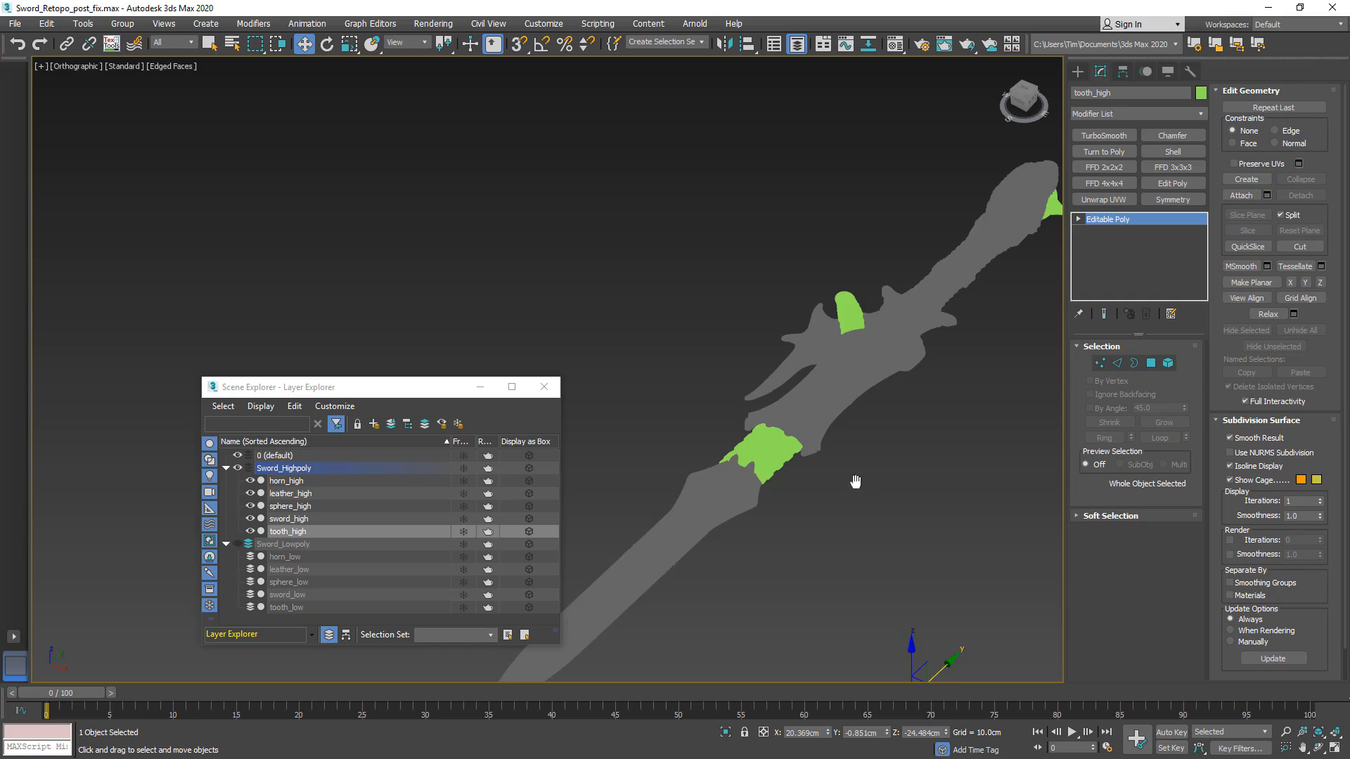
middle_click_drag(855, 482, 819, 436)
left_click(792, 371)
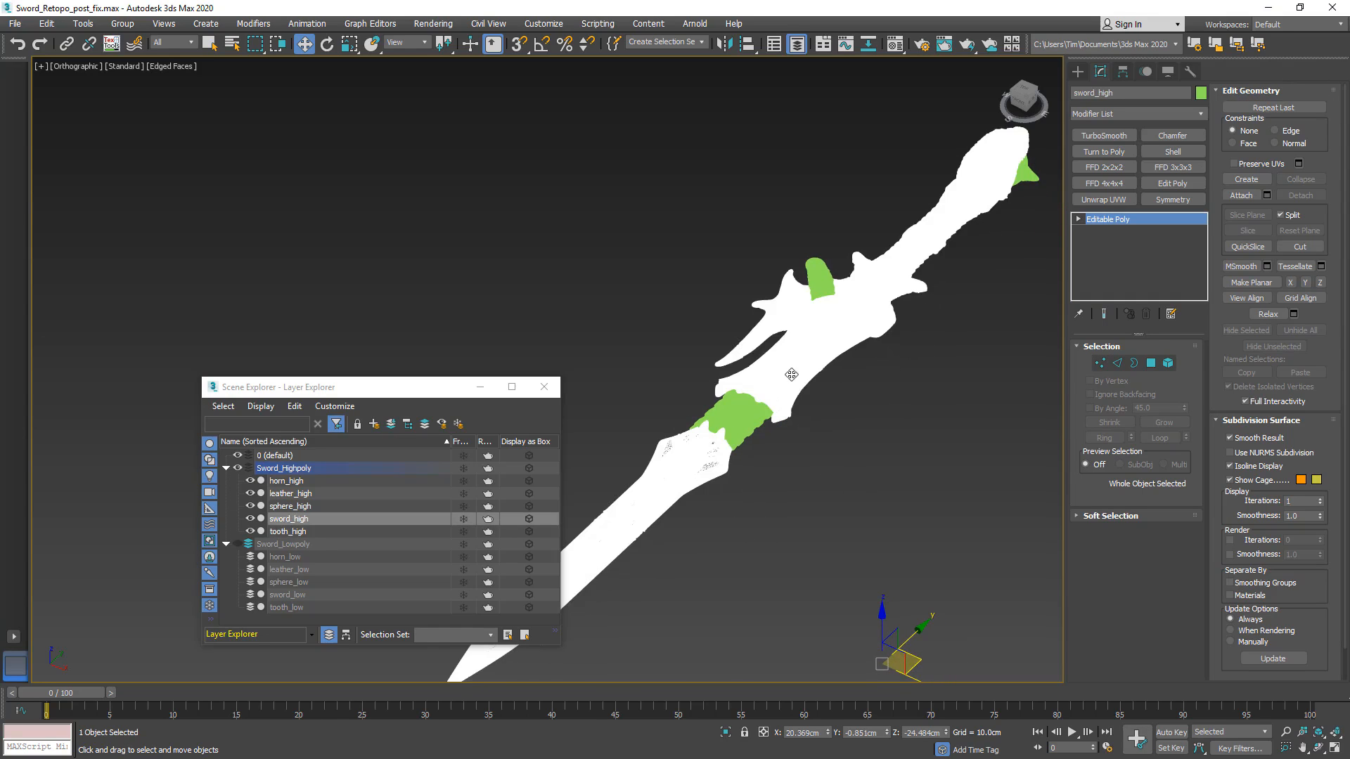
left_click(1123, 71)
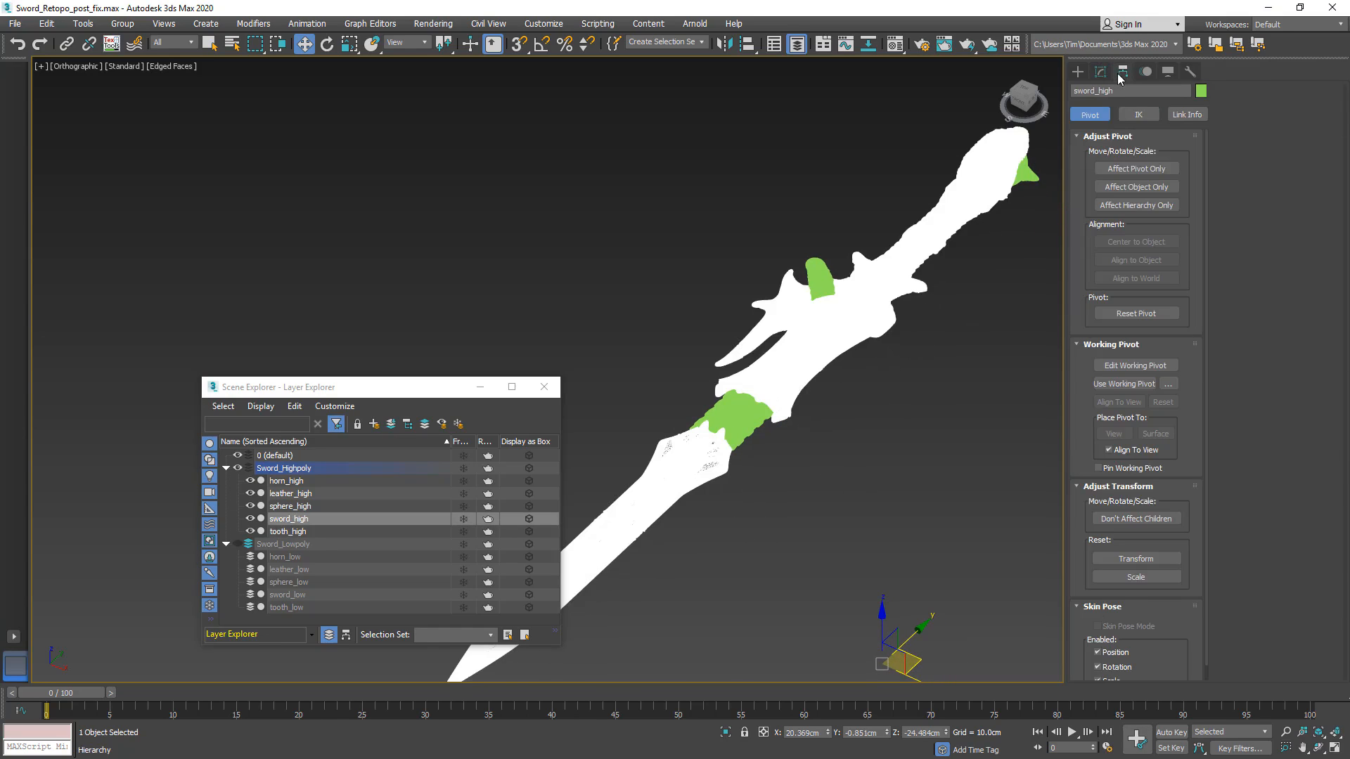
left_click(1125, 170)
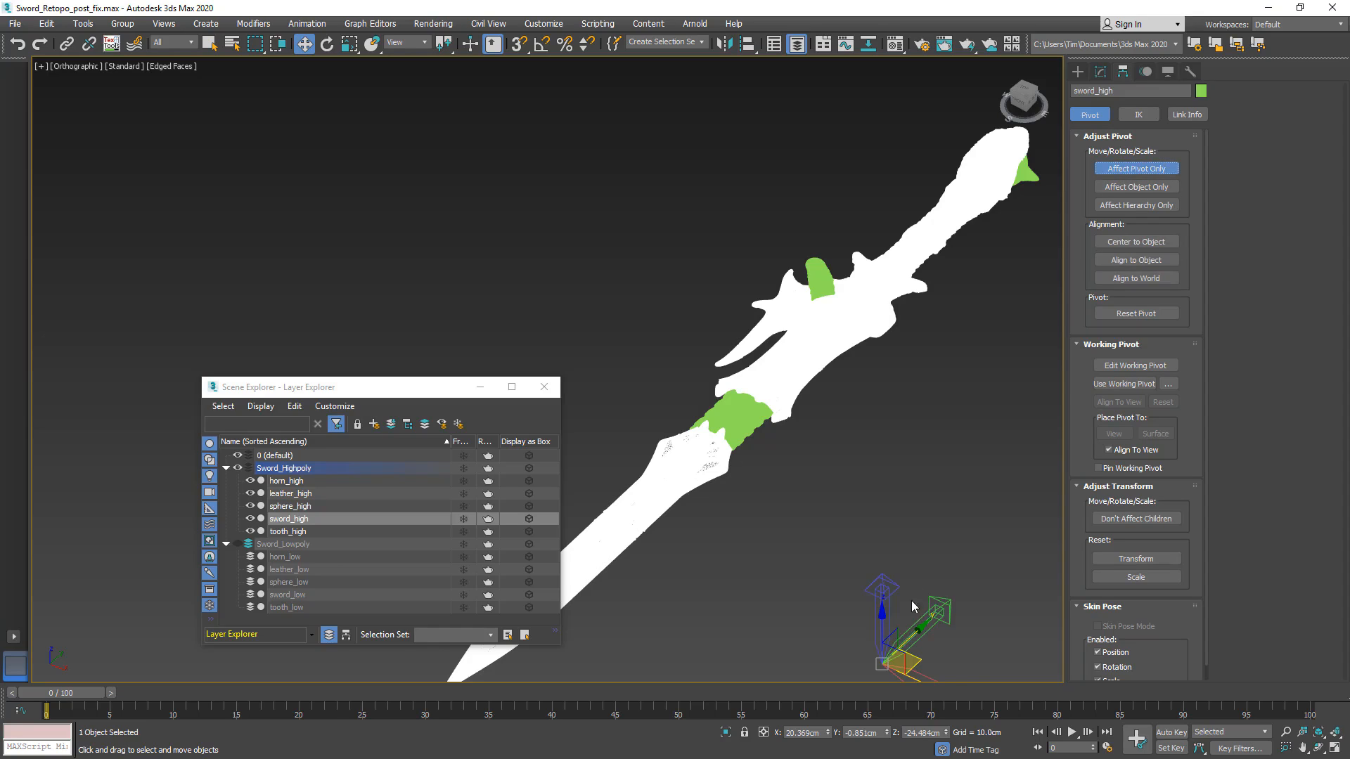
middle_click_drag(912, 600, 913, 469)
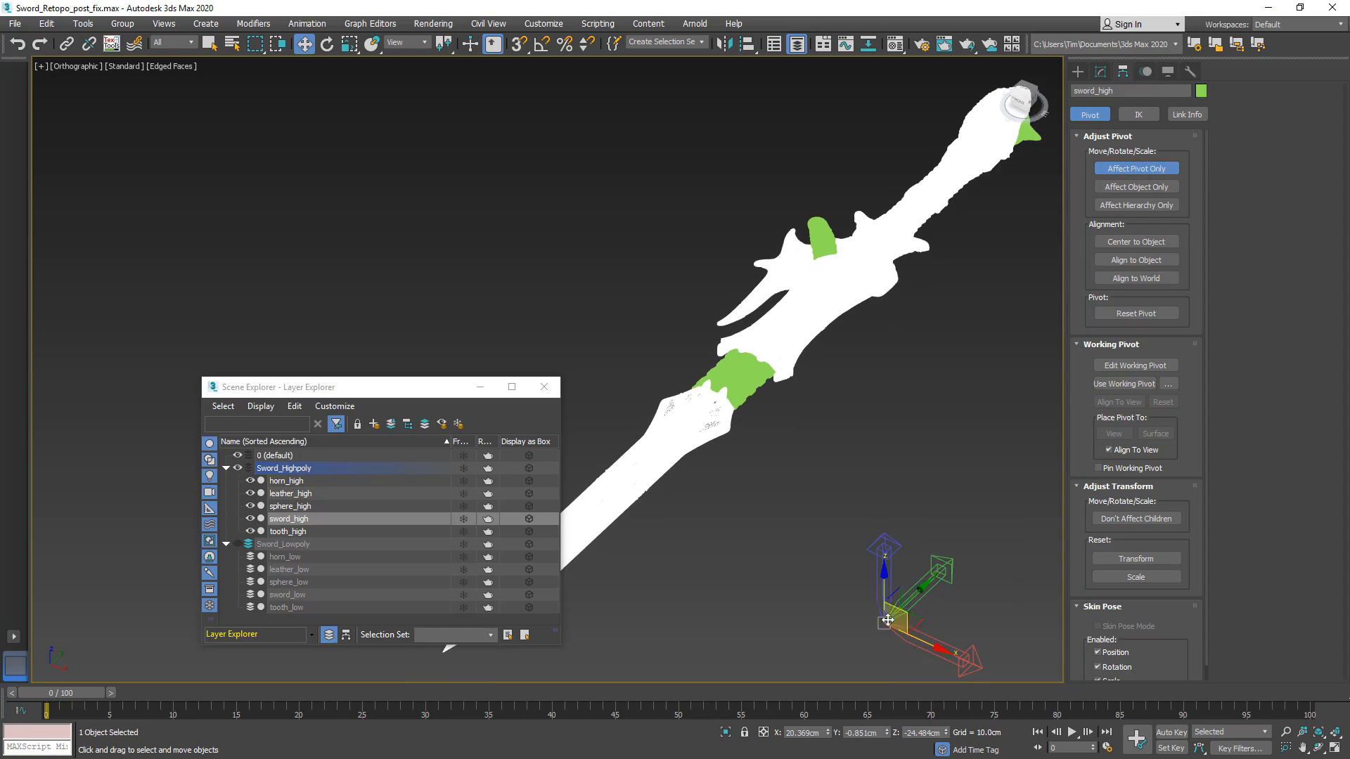
right_click(829, 735)
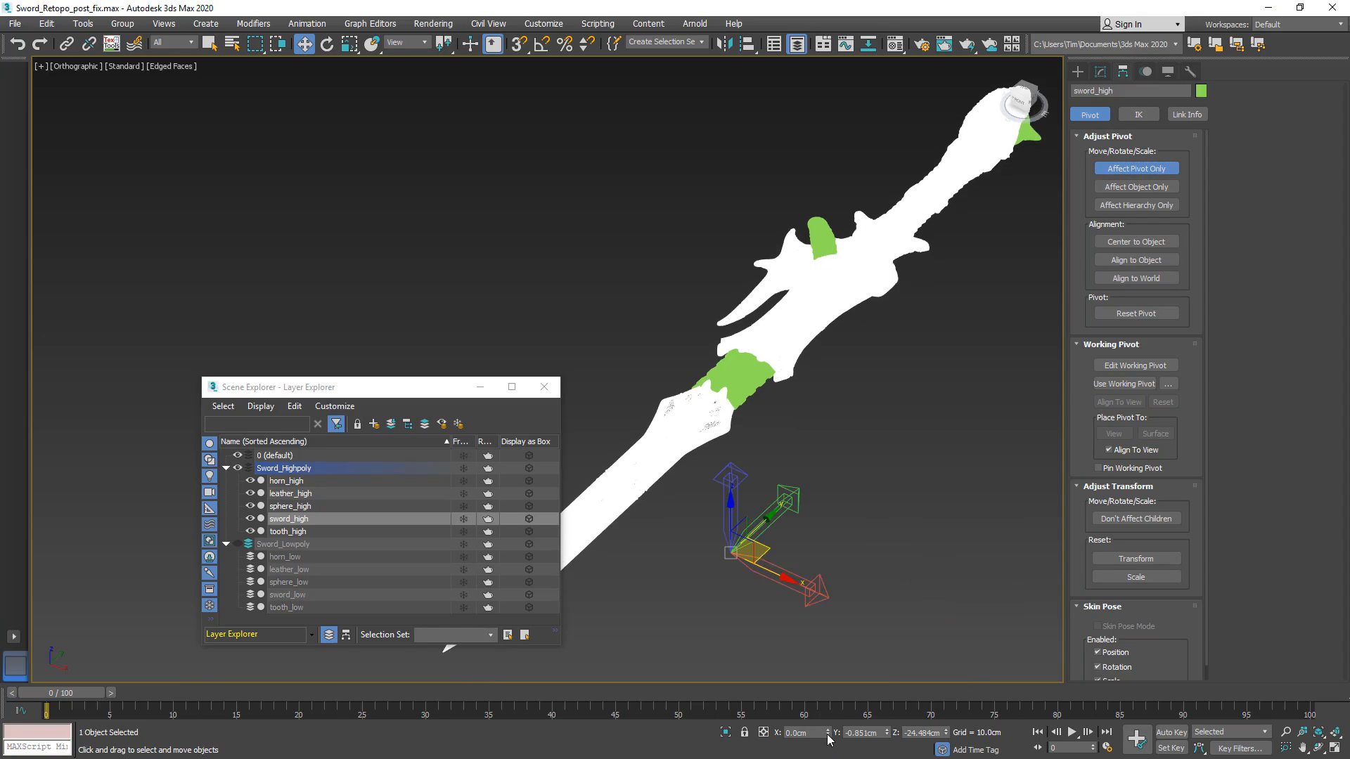
right_click(888, 736)
right_click(946, 735)
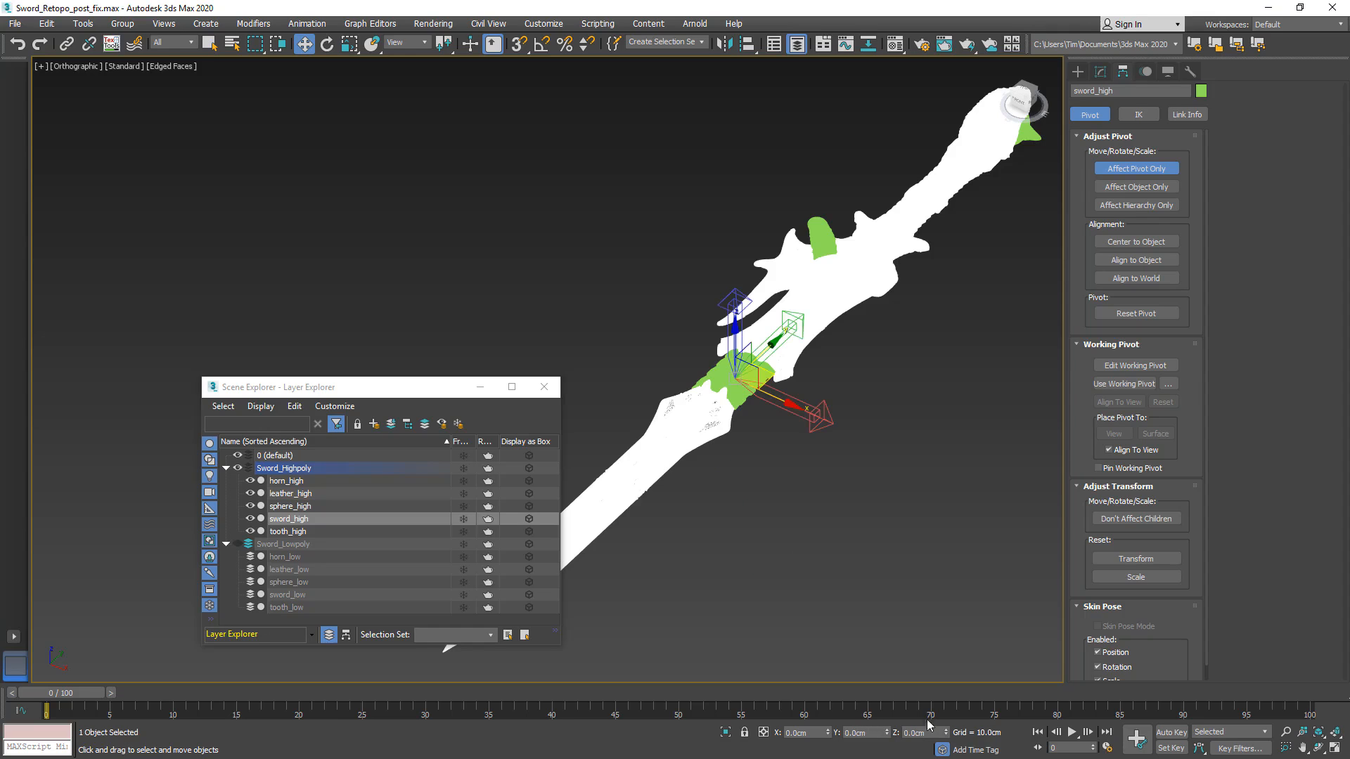
middle_click_drag(775, 475, 749, 494, "alt")
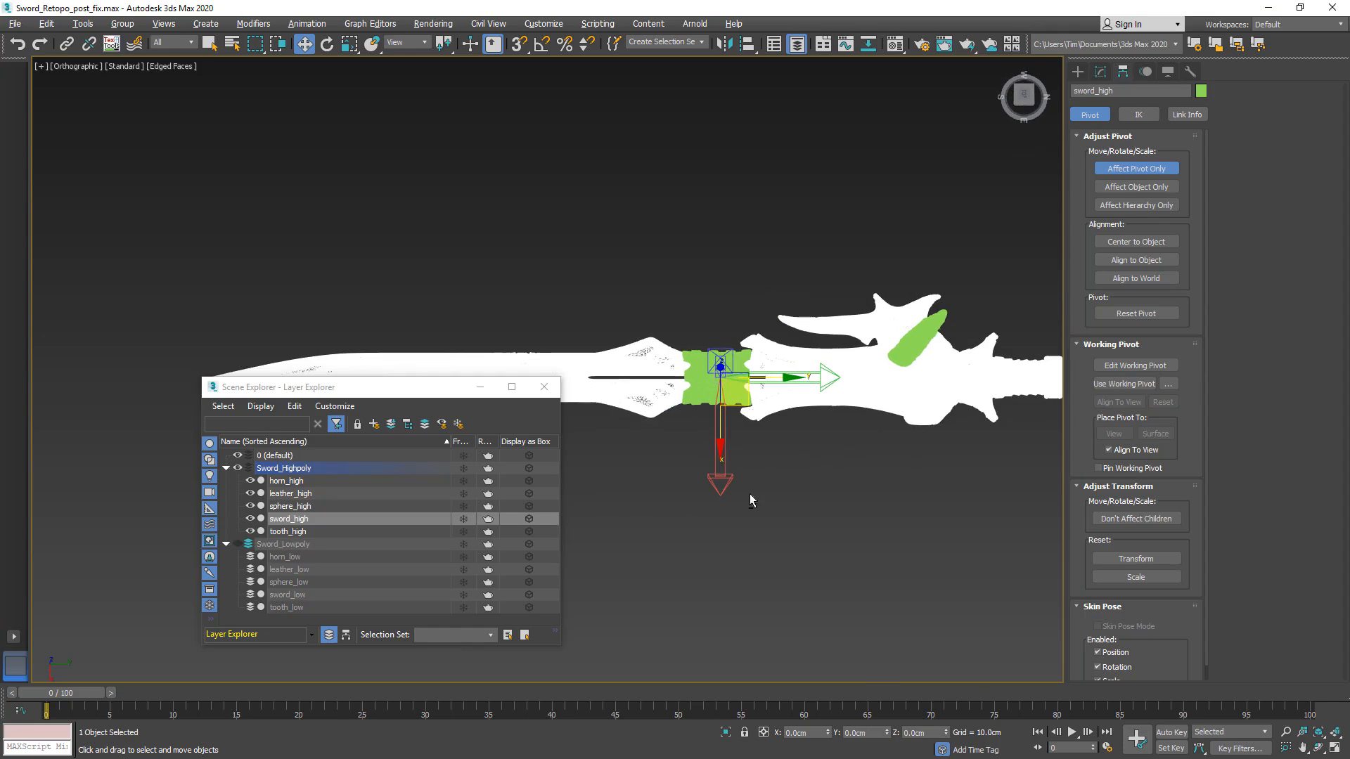
left_click(1137, 175)
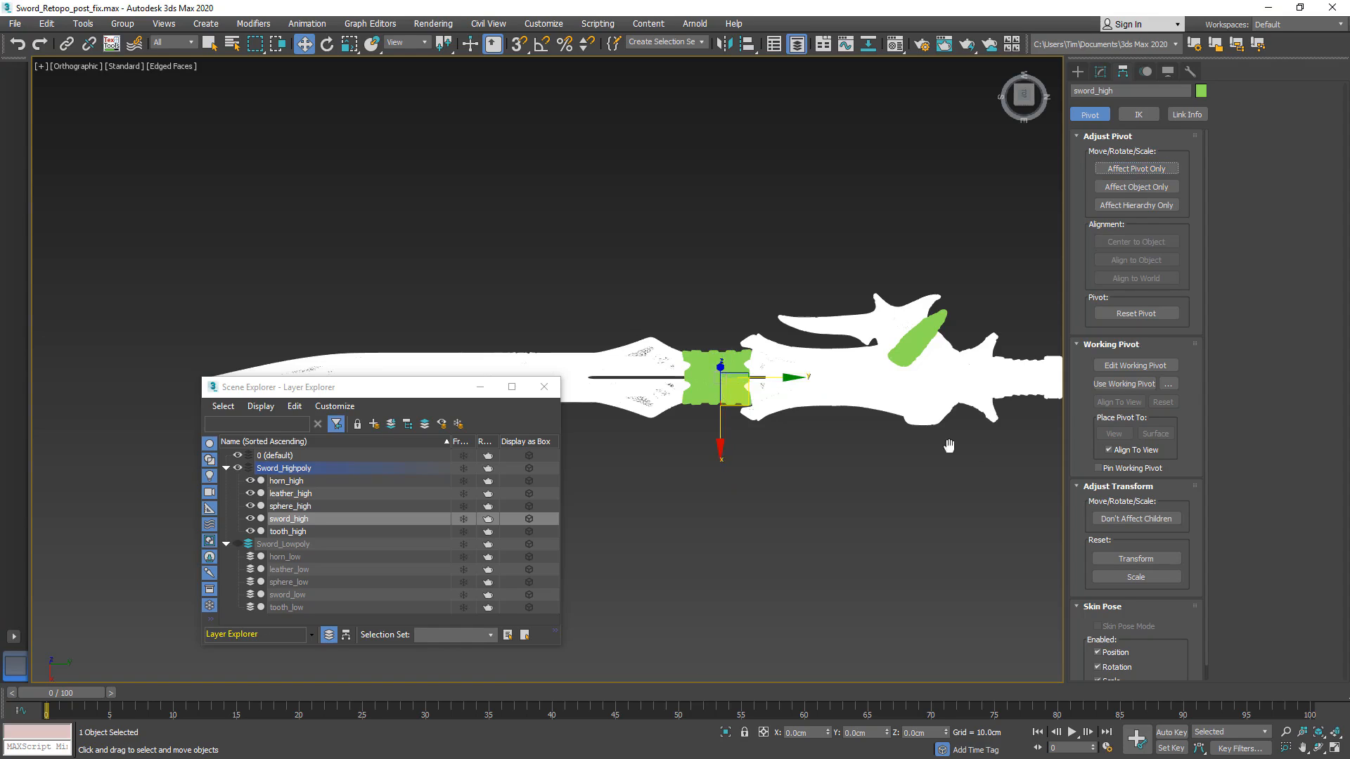
- Detach the pronged guard element beside the horn from sword_high as a separate object, keeping the default name
middle_click_drag(953, 445, 850, 431)
left_click(1101, 75)
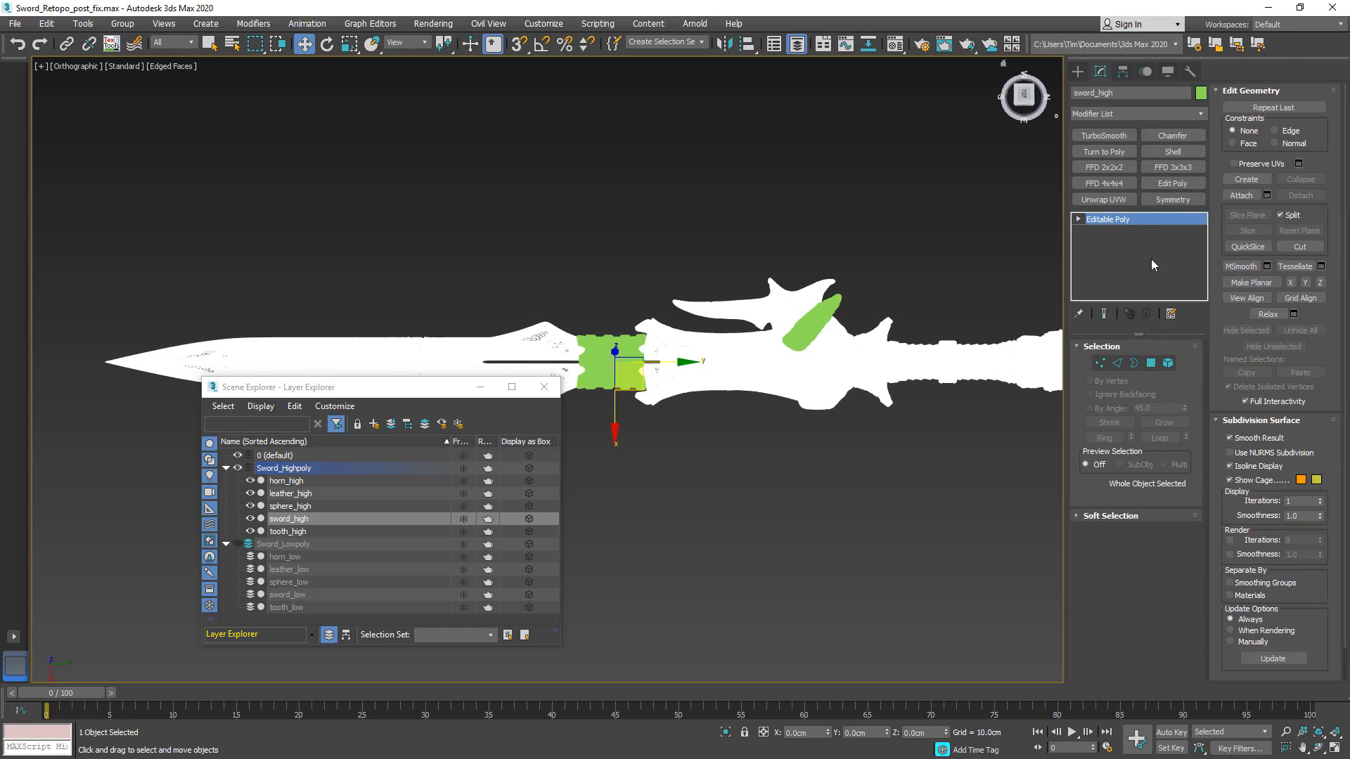
left_click(1167, 364)
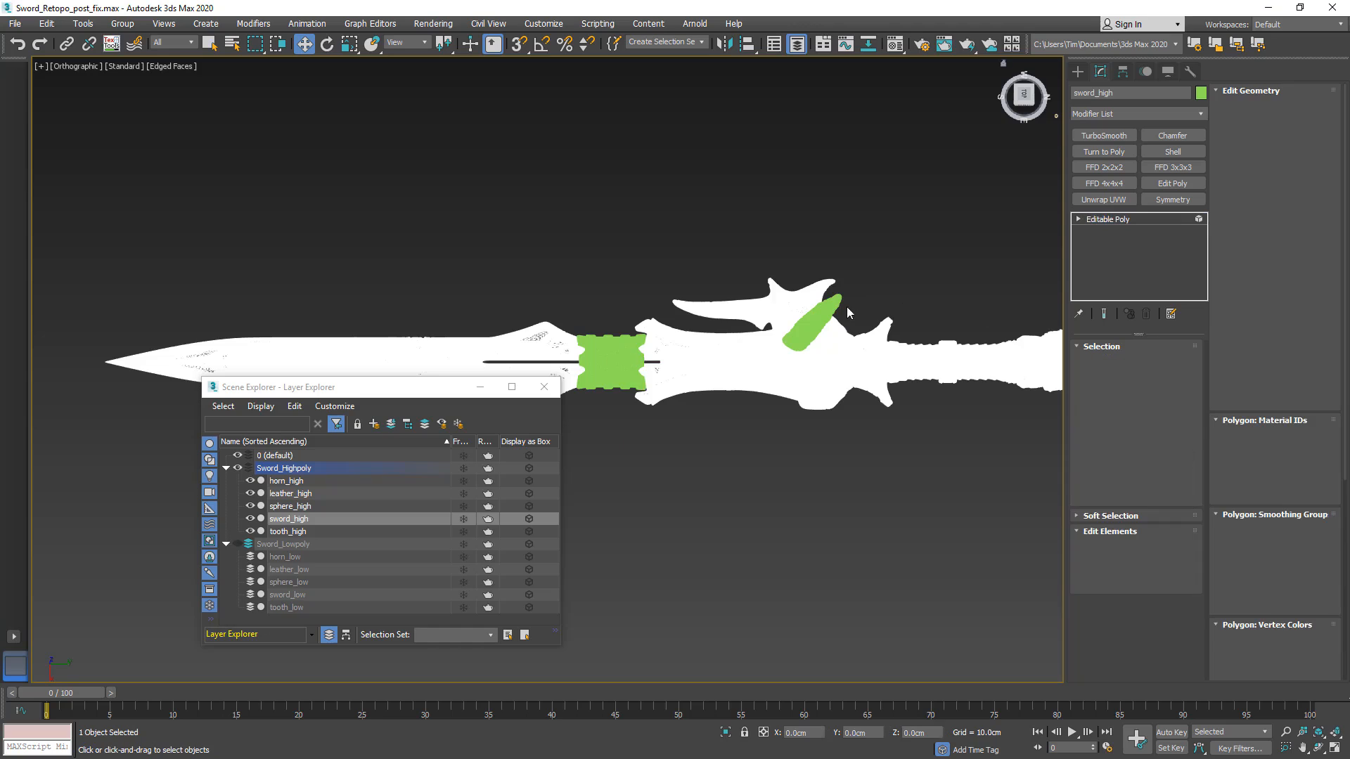
left_click(767, 304)
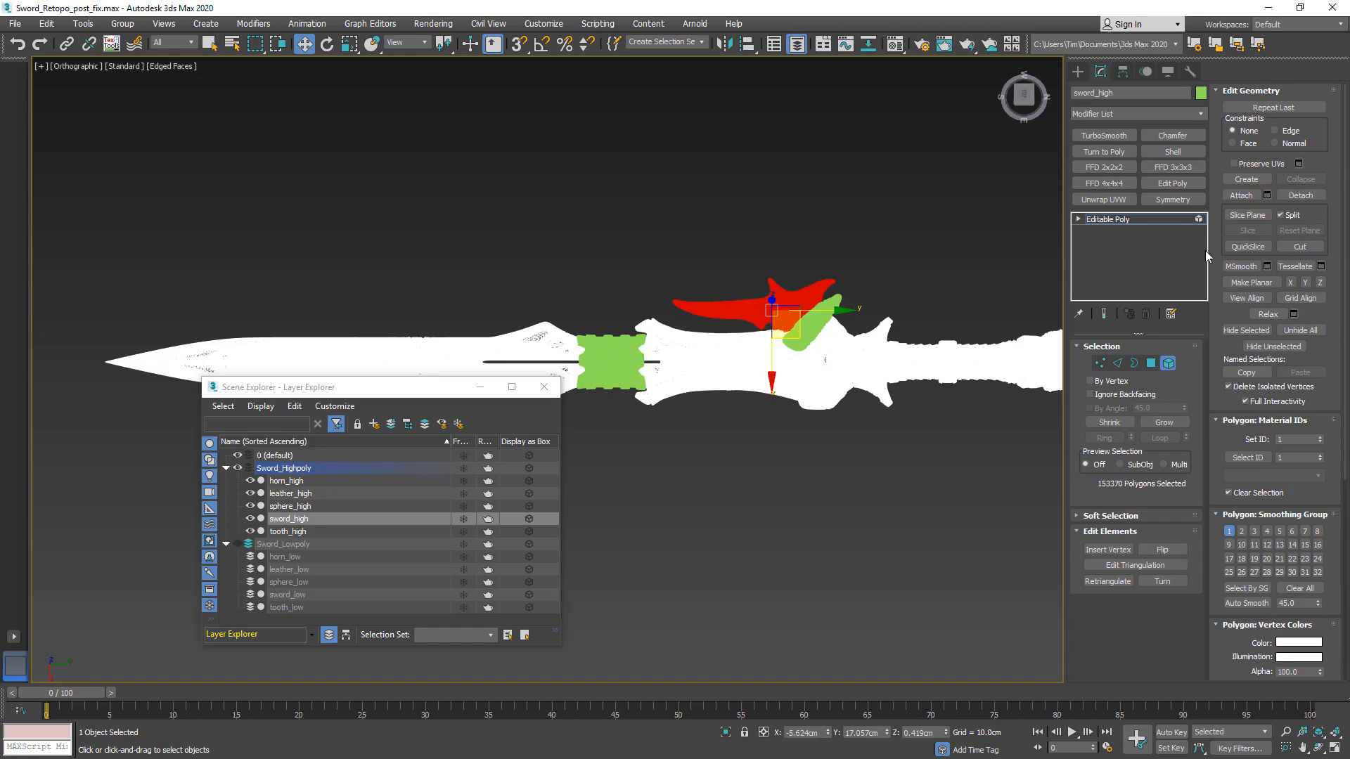
left_click(1300, 196)
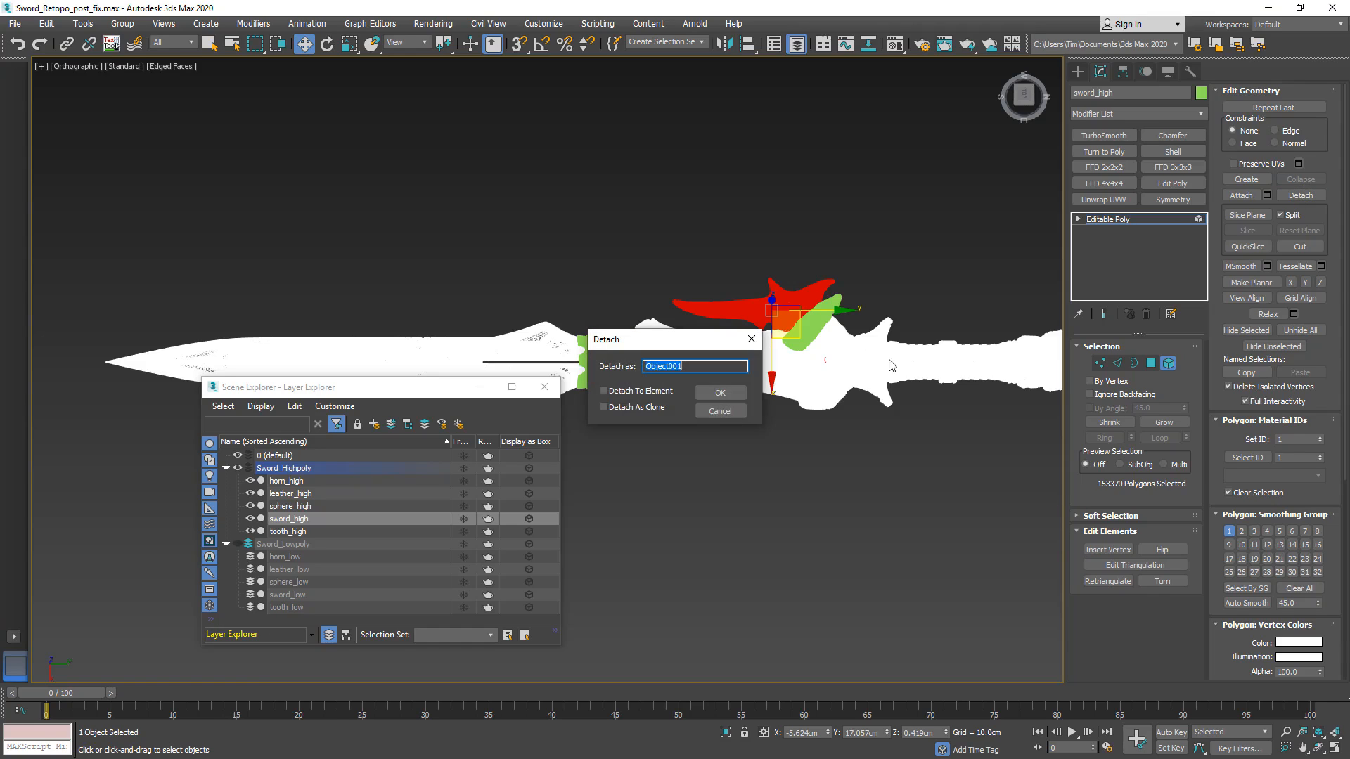
left_click(724, 391)
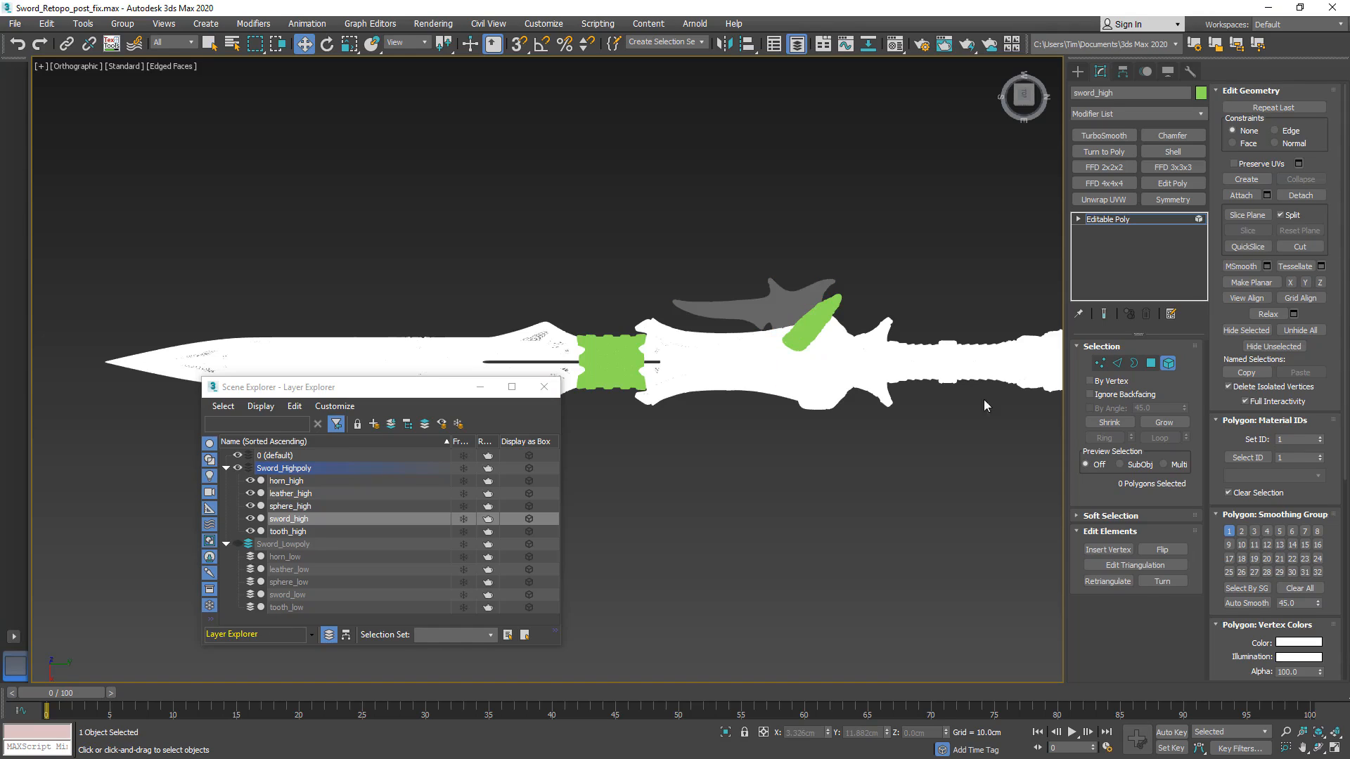
left_click(1169, 364)
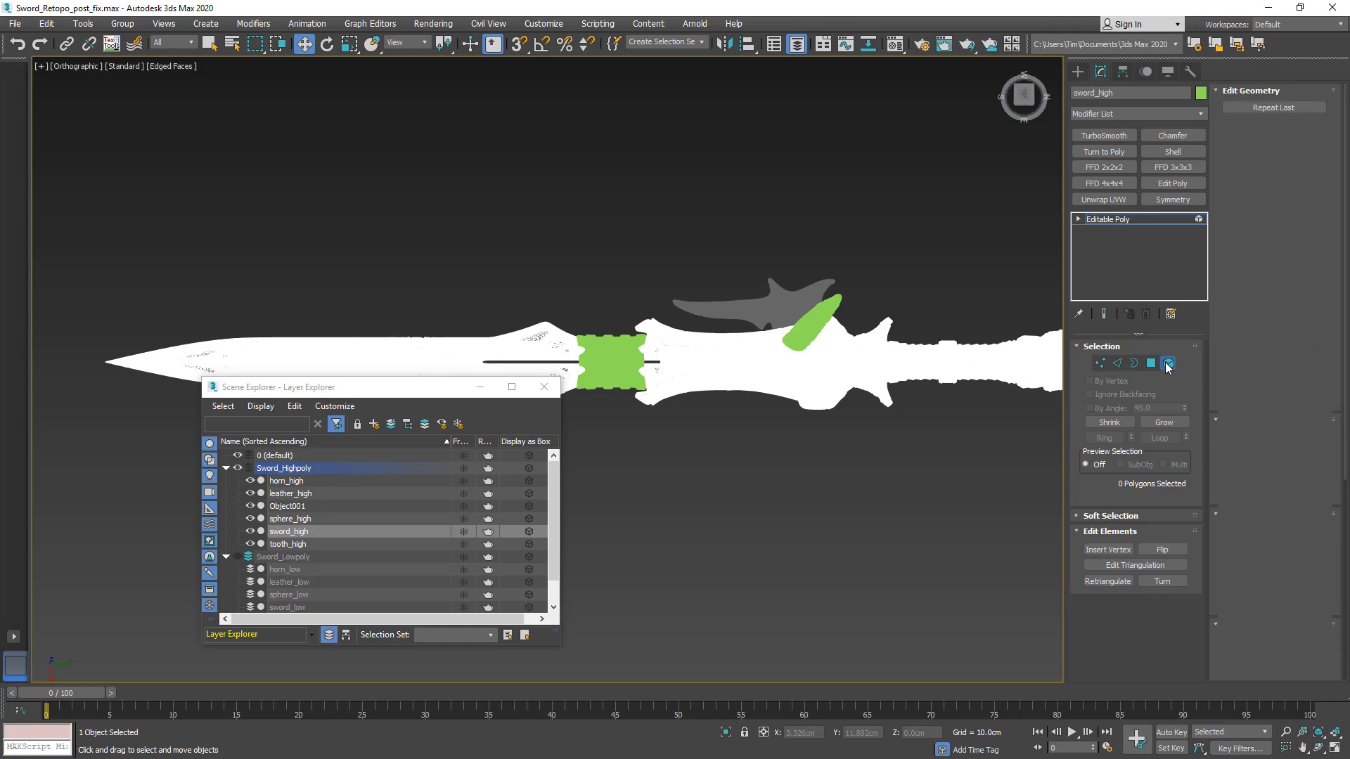
- Mirror the detached guard prong across the X axis as a copy with 0 offset
left_click(789, 308)
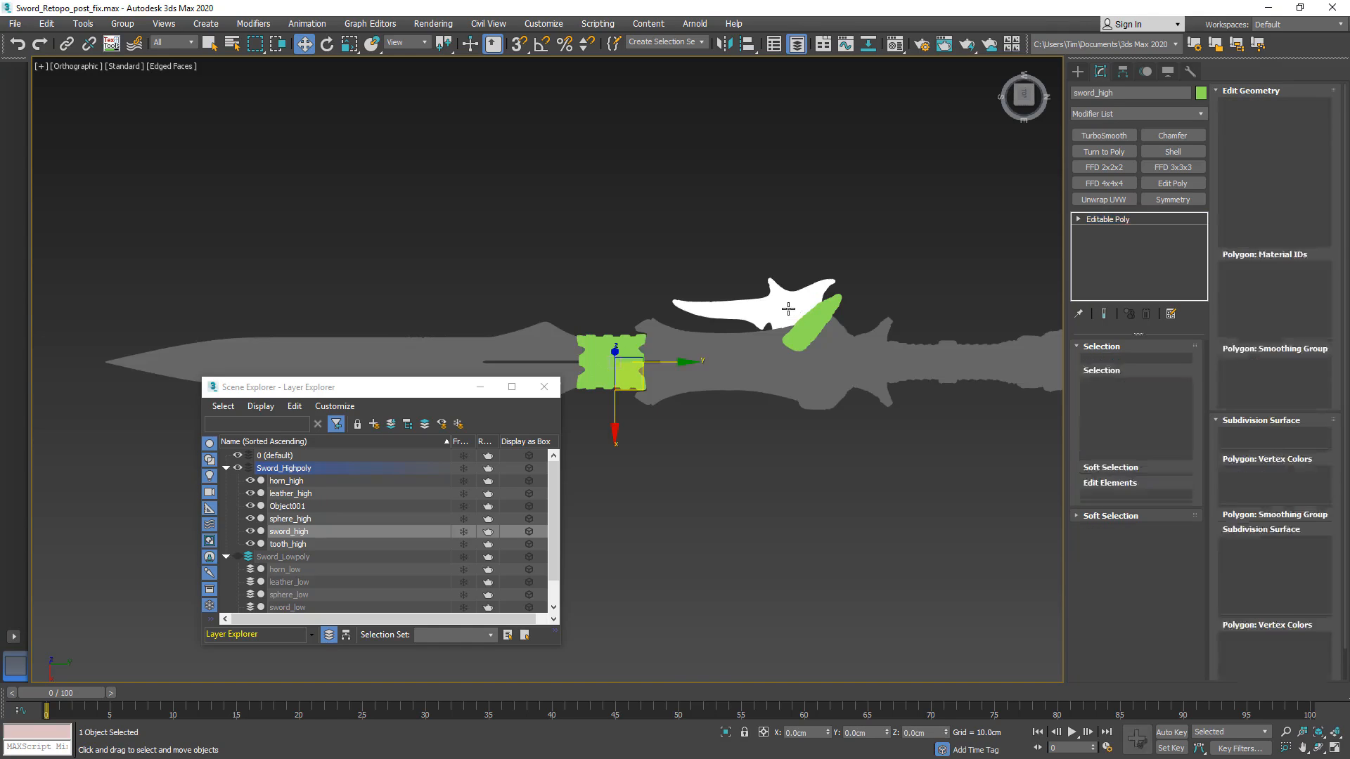
middle_click_drag(789, 308, 834, 357, "alt")
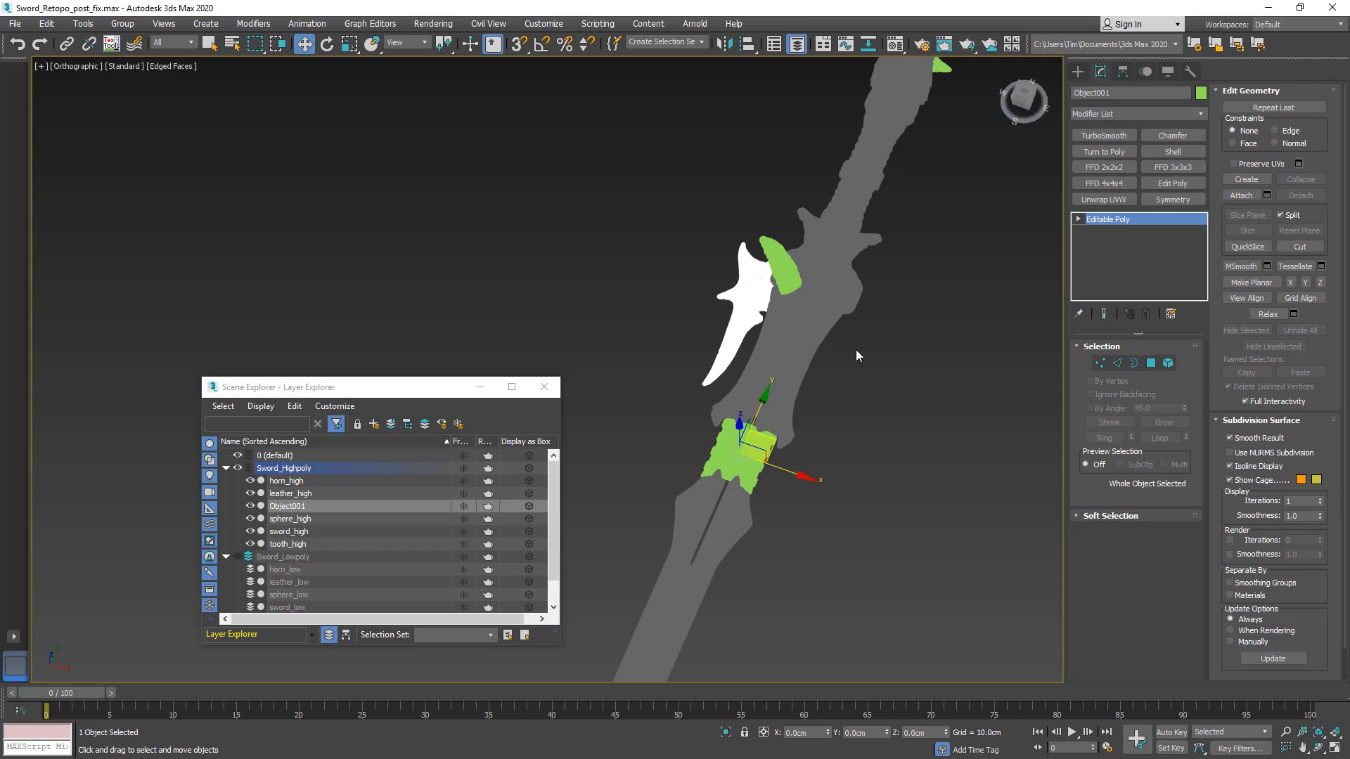
left_click(727, 44)
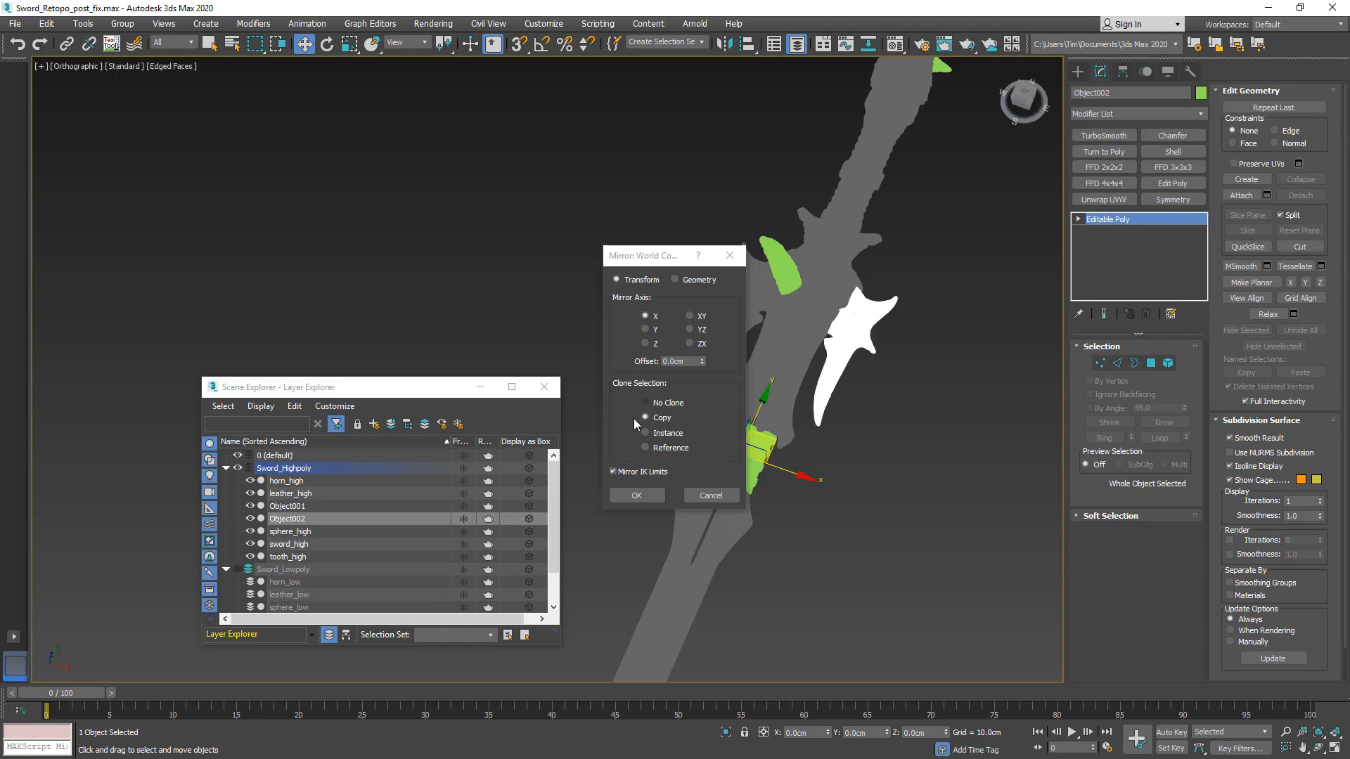
left_click(637, 495)
- Attach the mirrored guard prong to the original detached prong so both form one object
left_click(740, 302)
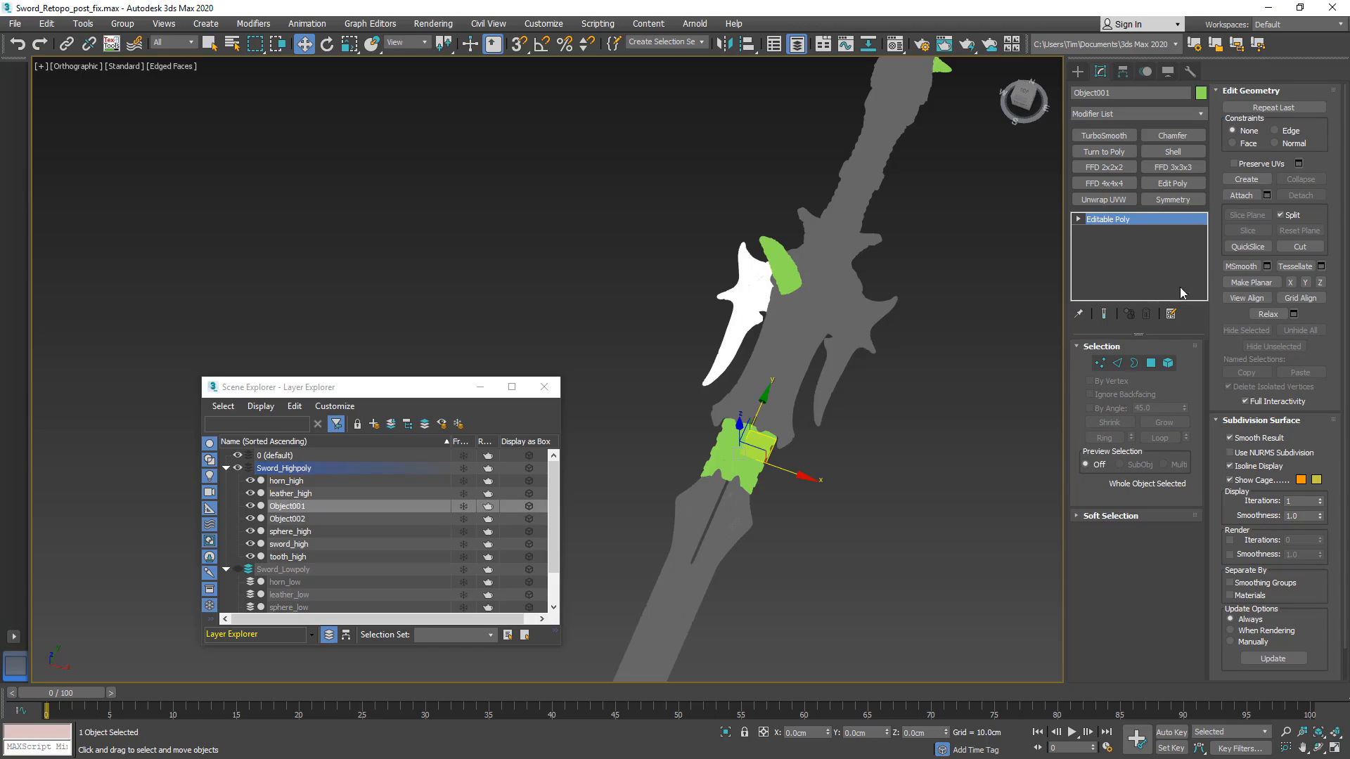
left_click(1242, 195)
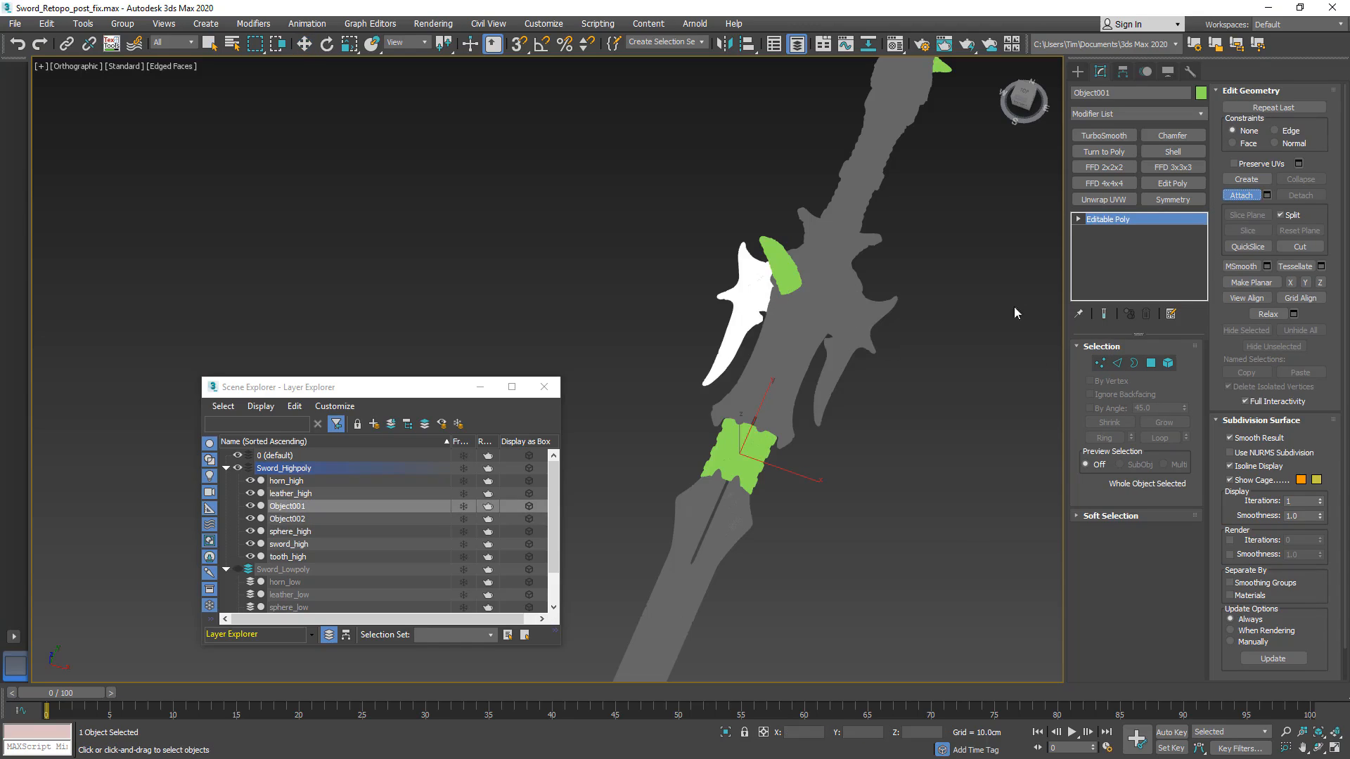
left_click(859, 327)
middle_click_drag(901, 356, 816, 381, "alt")
left_click(1242, 195)
key("w")
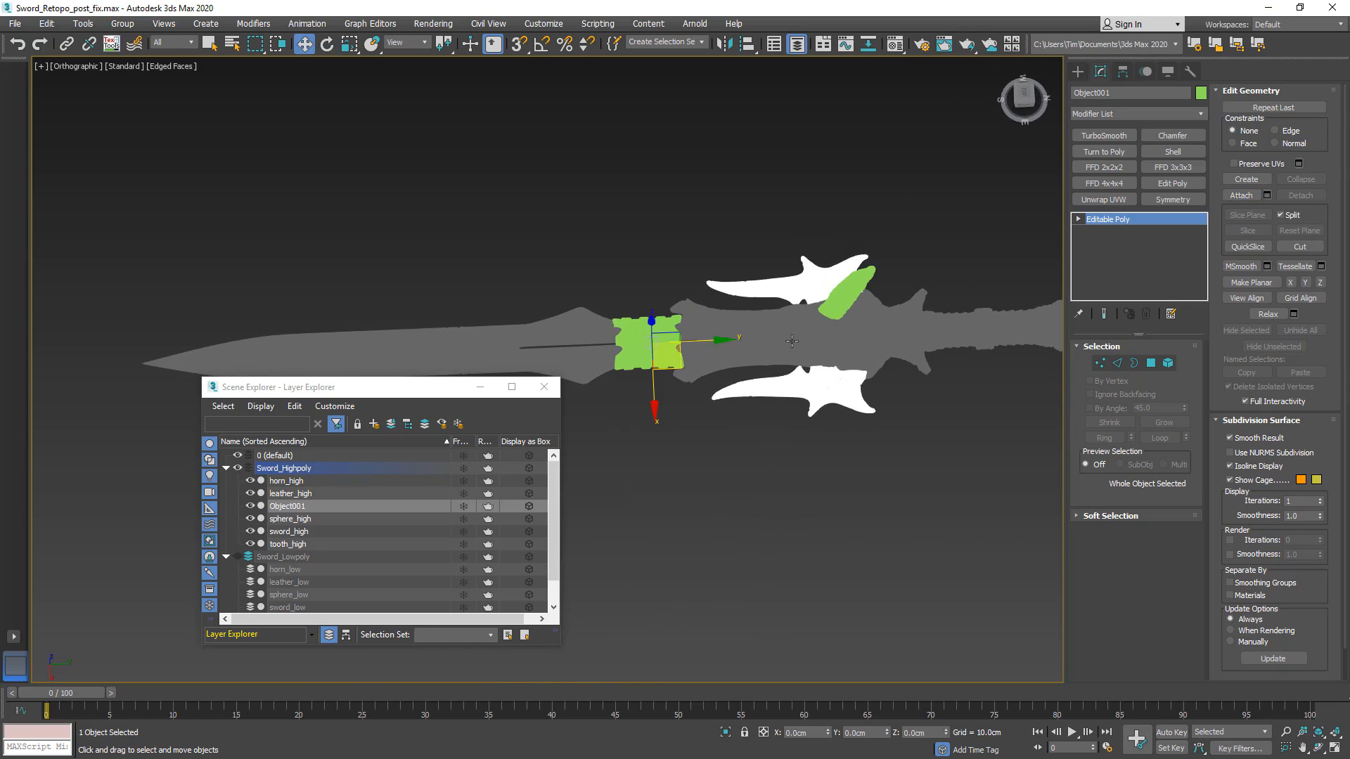
- Attach the pair of guard prongs to sword_high and clear the selection
left_click(768, 330)
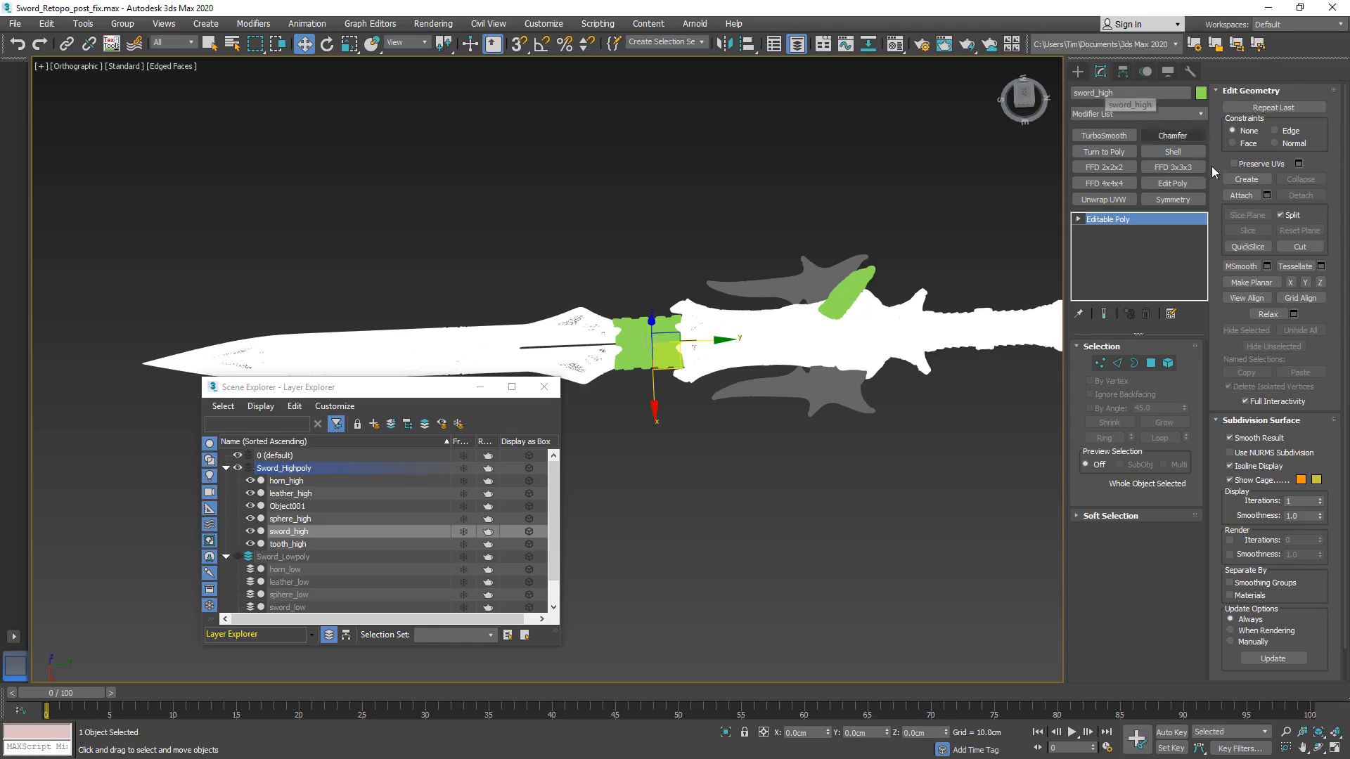
left_click(1242, 195)
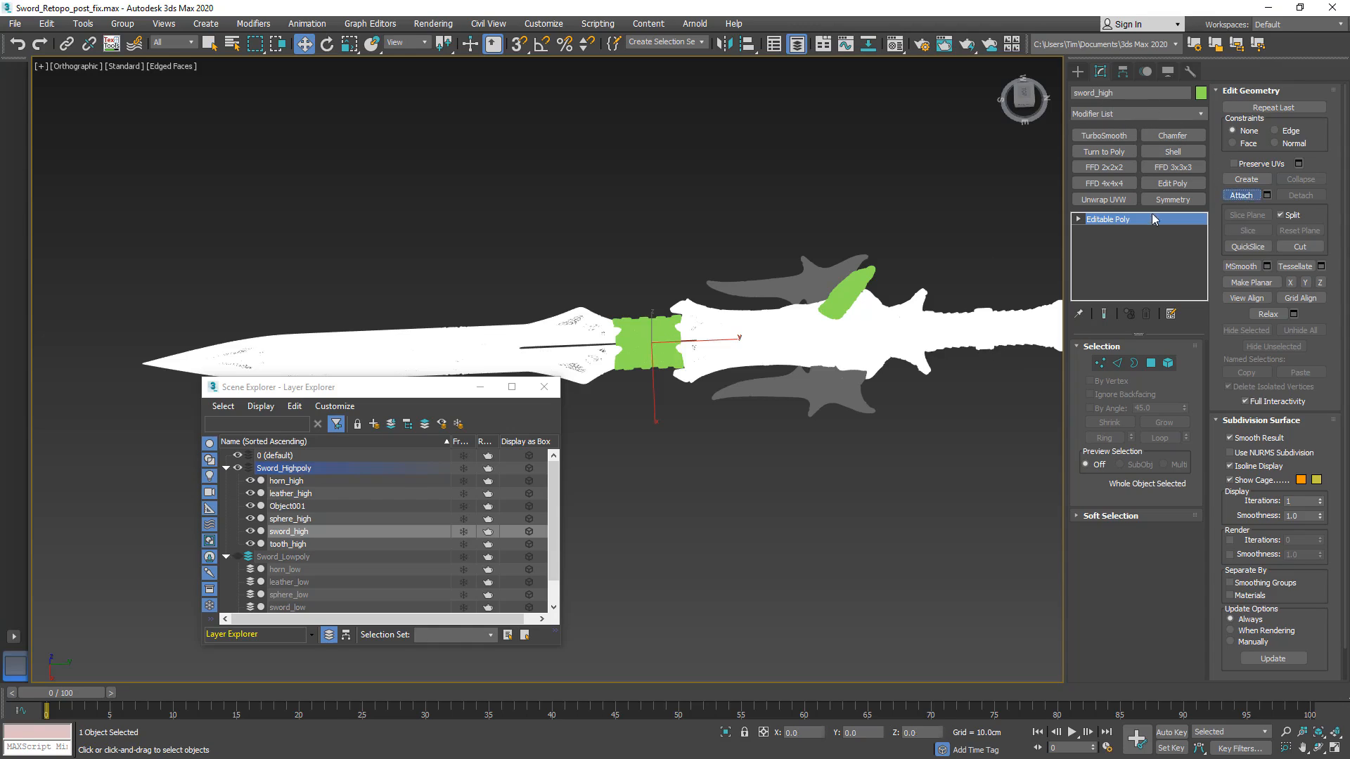
left_click(813, 283)
left_click(1242, 195)
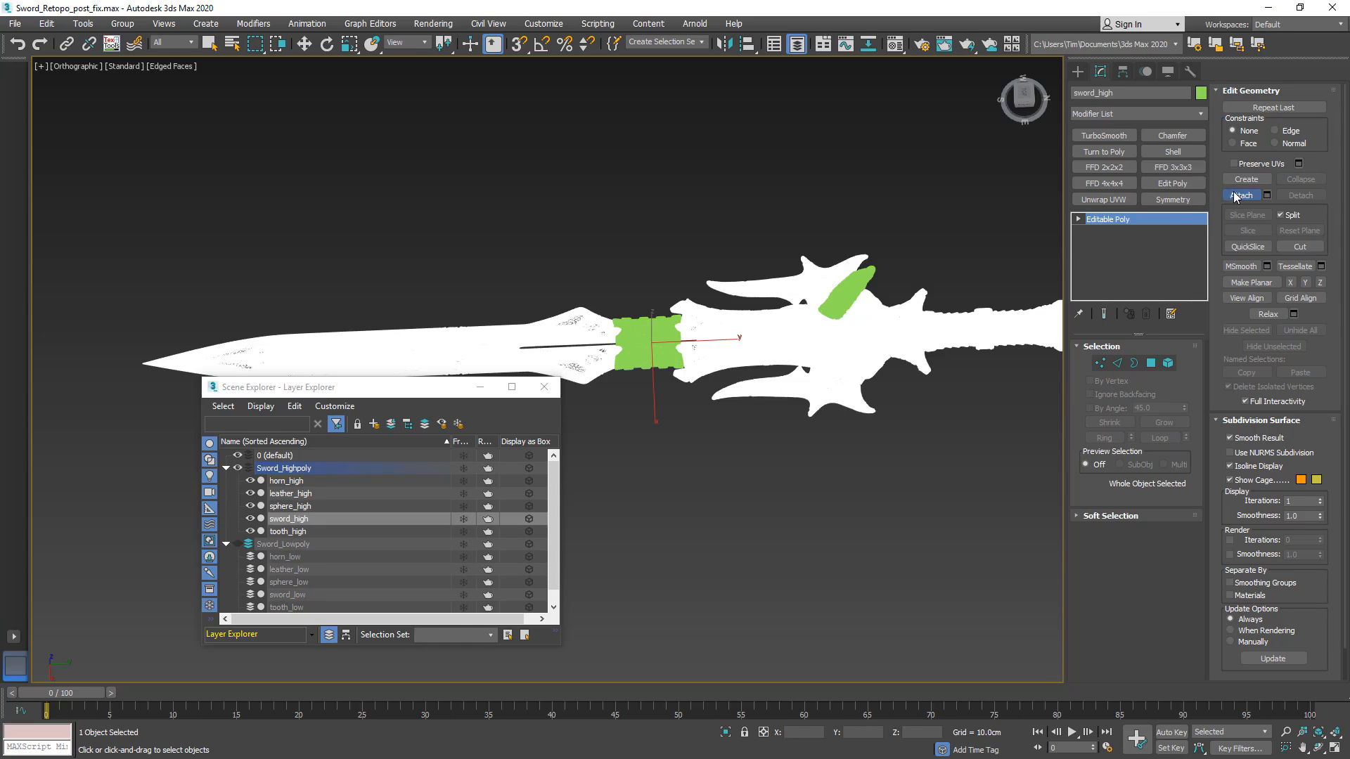
left_click(858, 467)
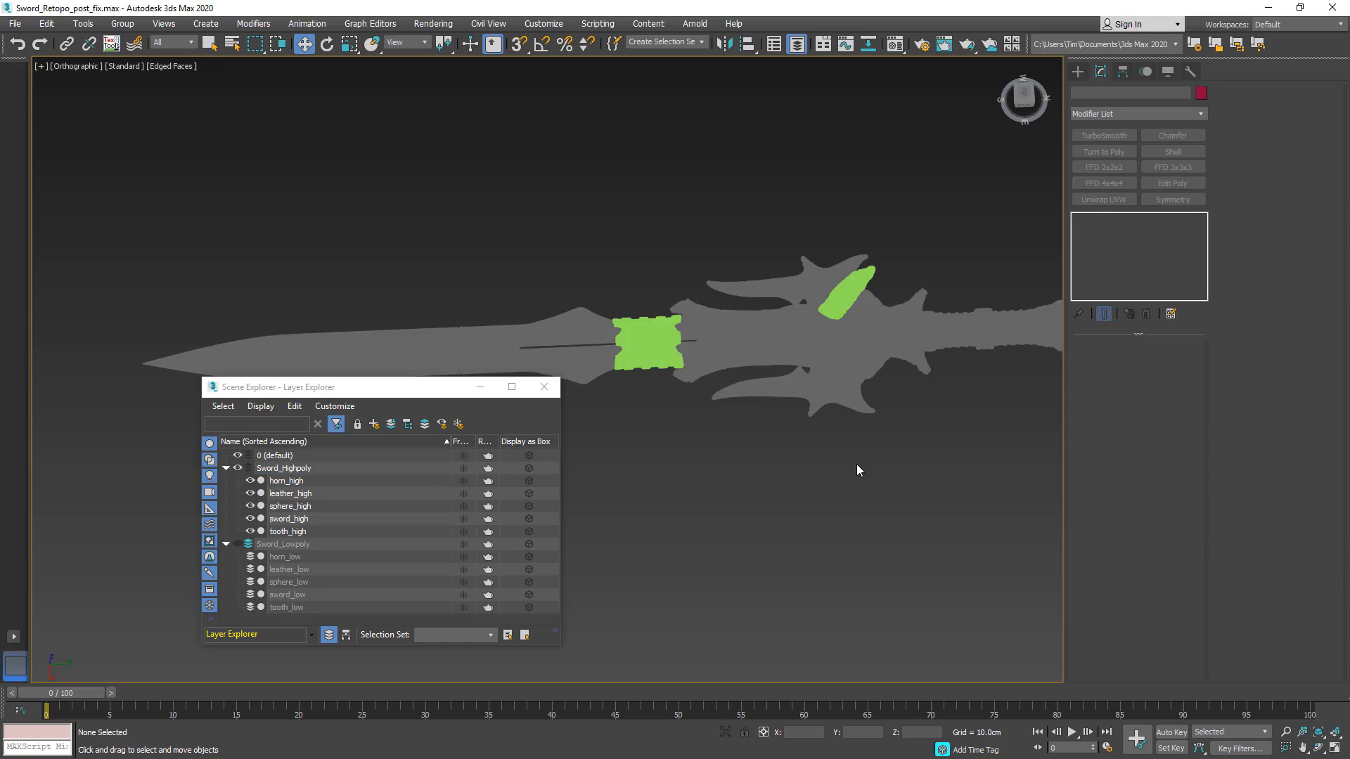
- Select all five high-poly sword parts and start exporting the selection to the D:\_3D\tutorials\Sword\Substance folder
scroll(856, 464, "up", 3)
scroll(856, 462, "down", 3)
middle_click_drag(856, 463, 819, 392, "alt")
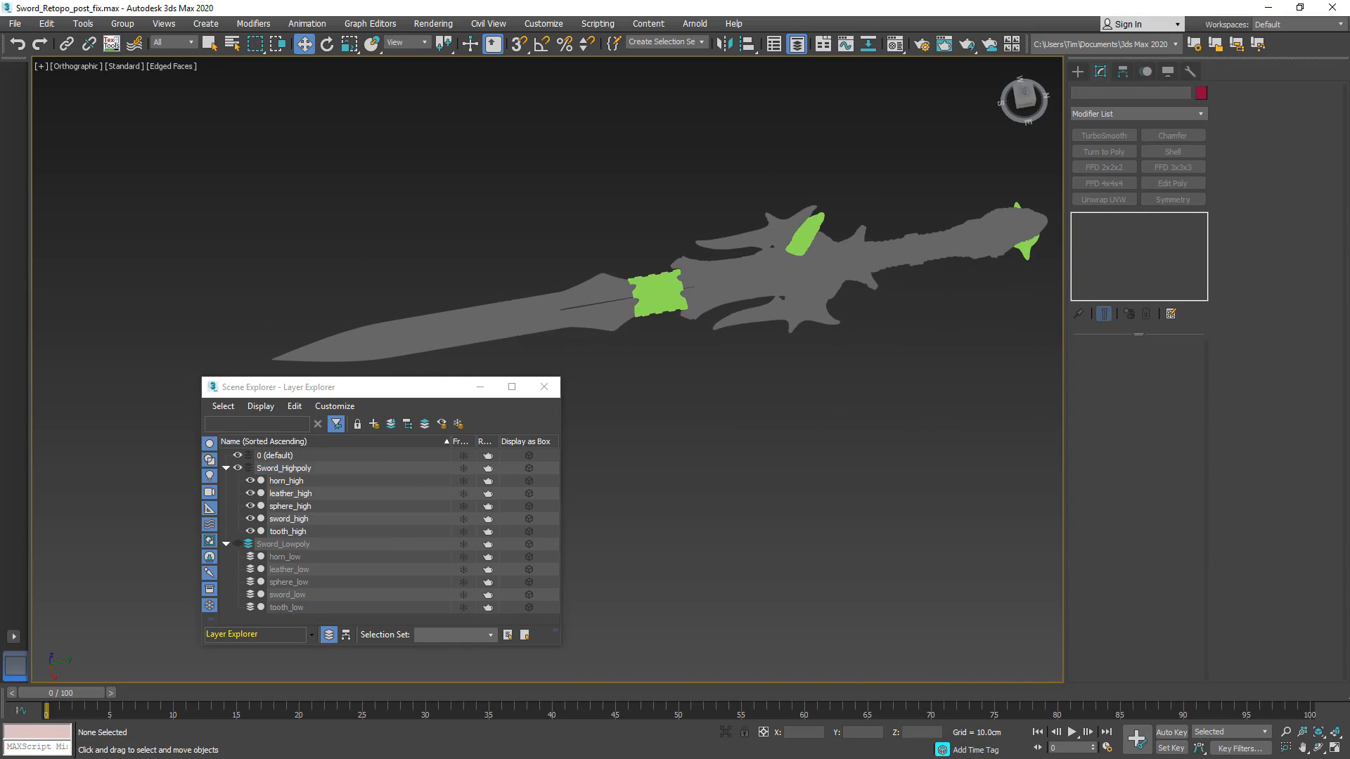
left_click_drag(1045, 188, 433, 348)
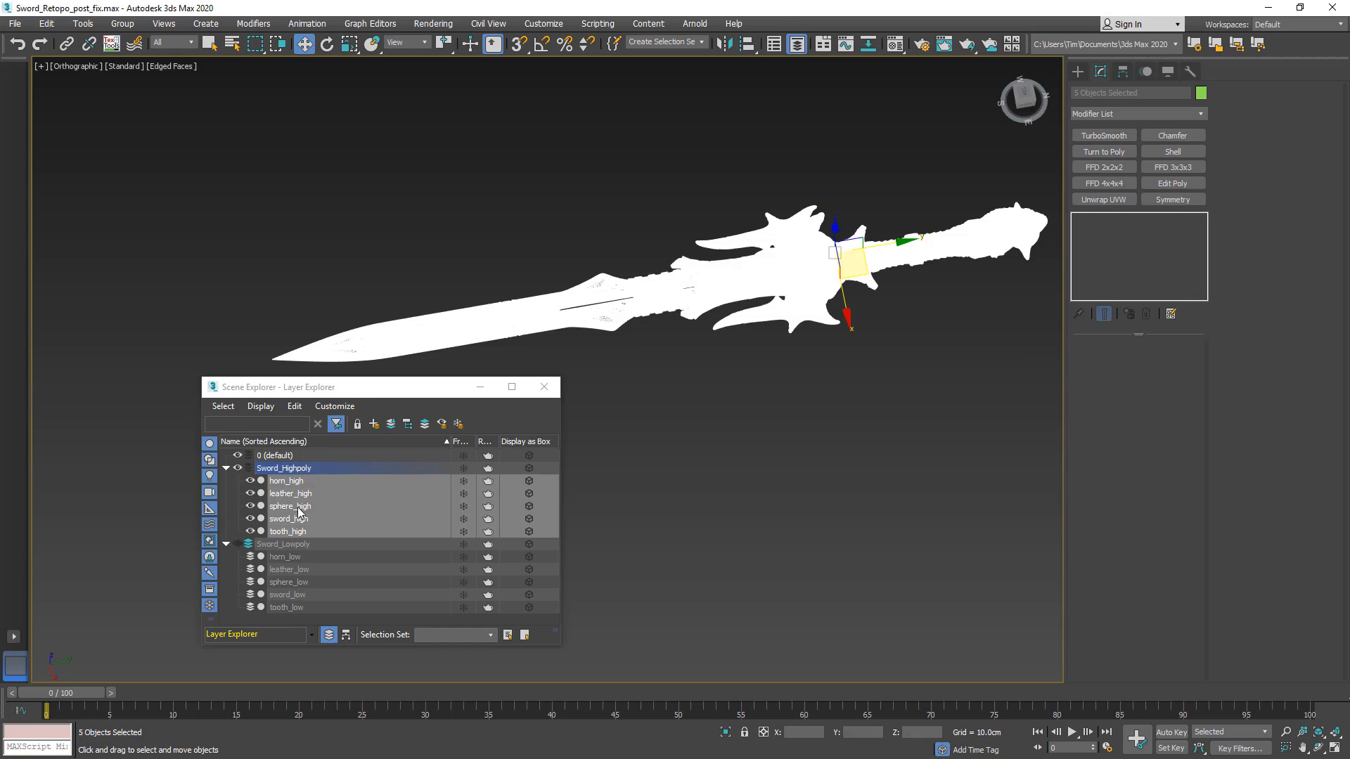
left_click(14, 25)
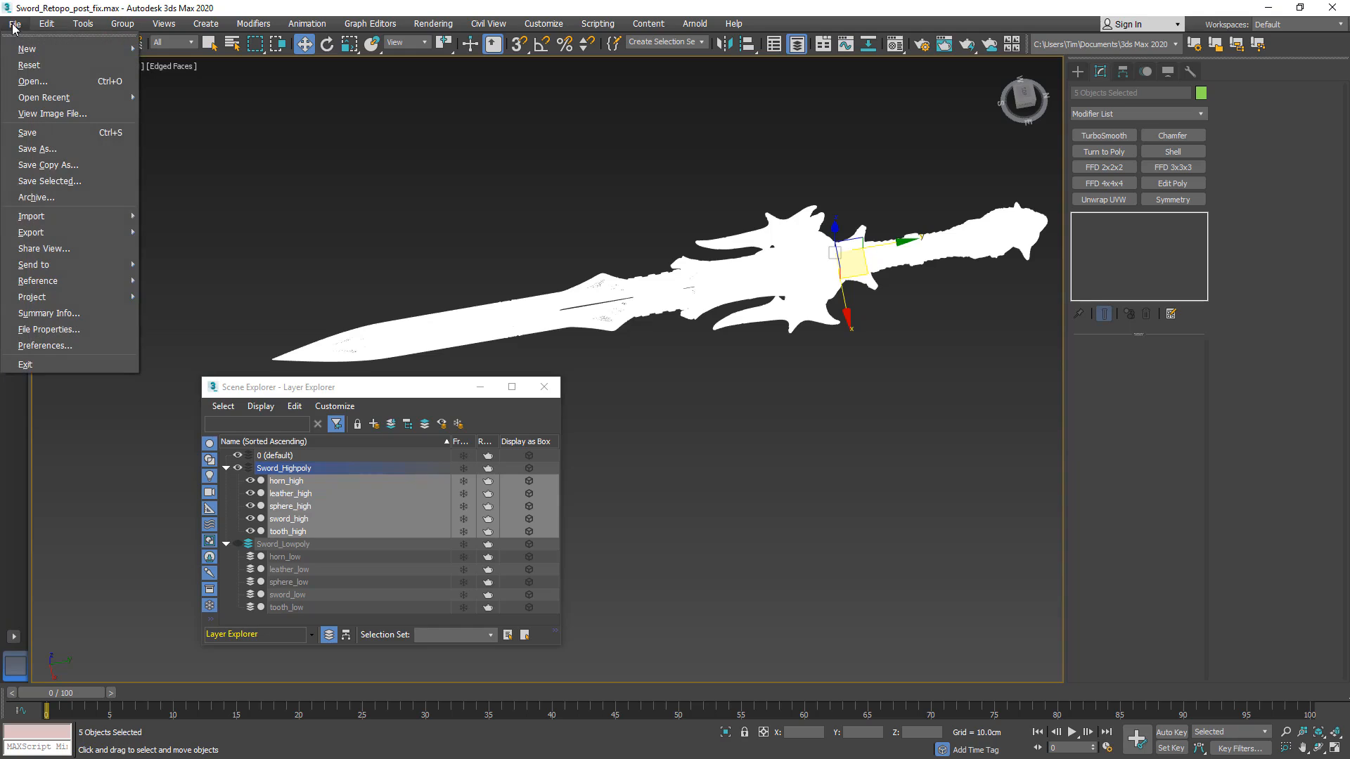
mouse_move(44, 232)
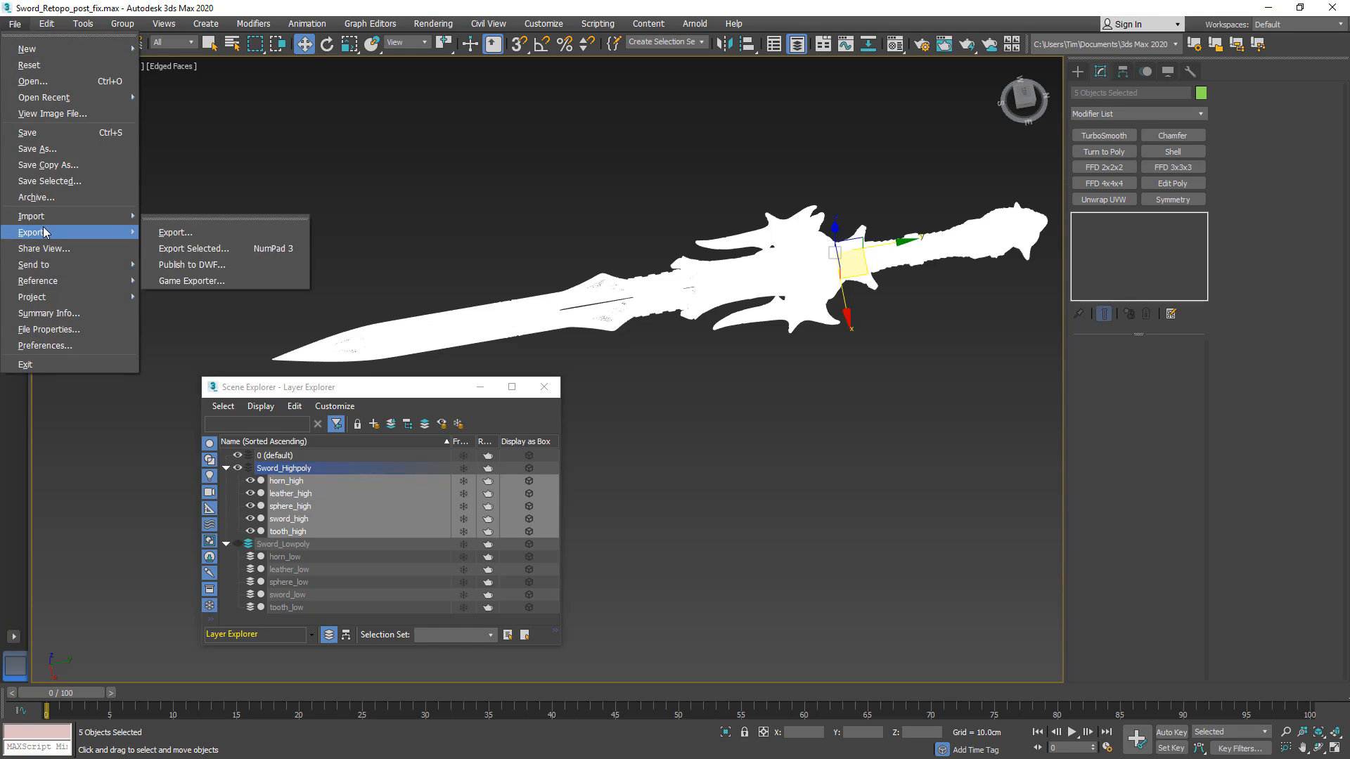
left_click(185, 250)
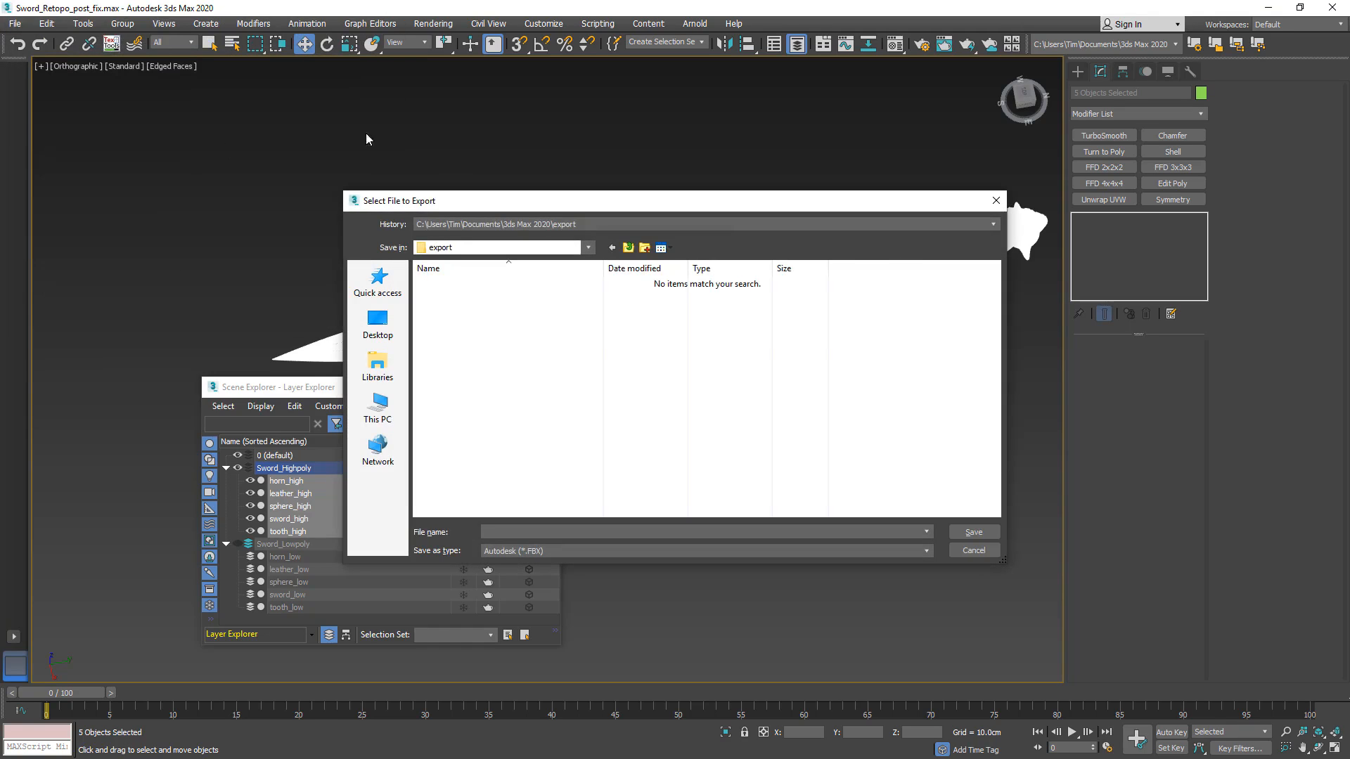
left_click(476, 230)
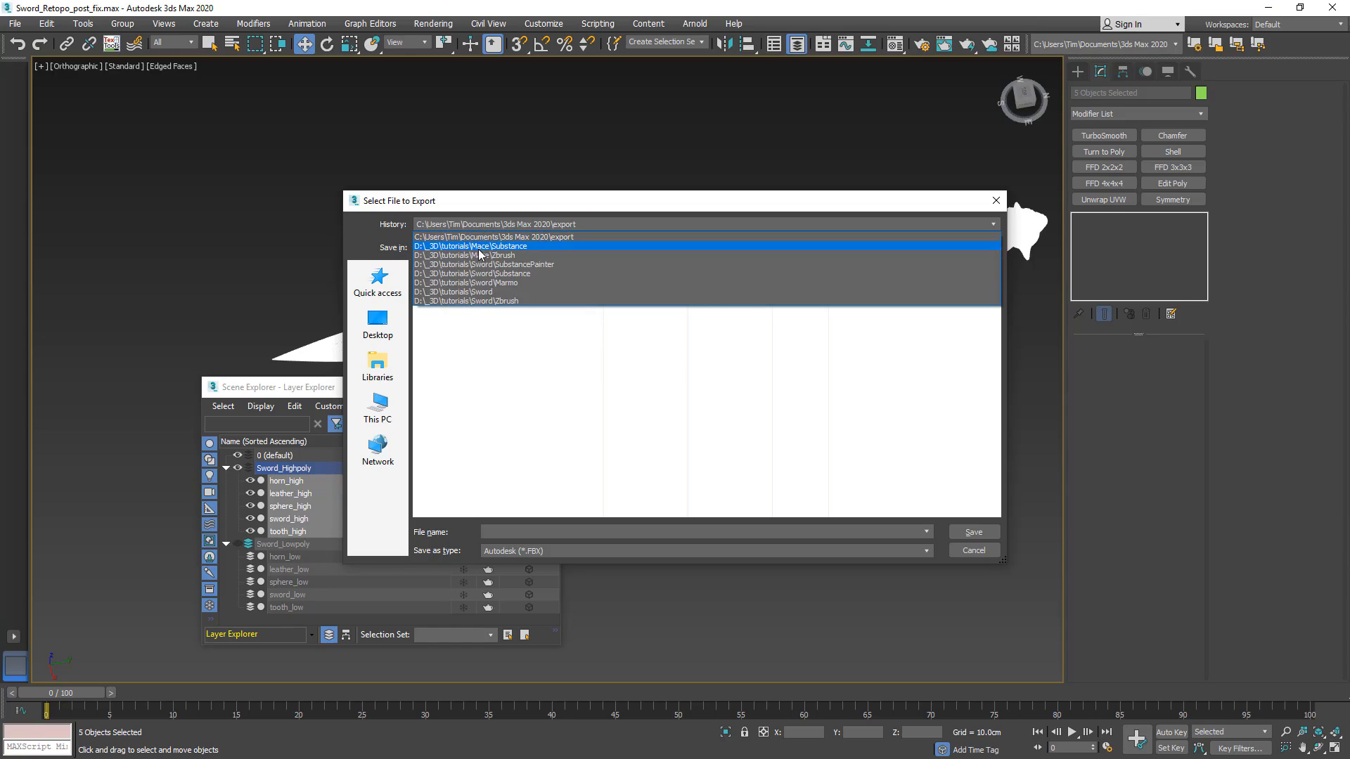
left_click(478, 273)
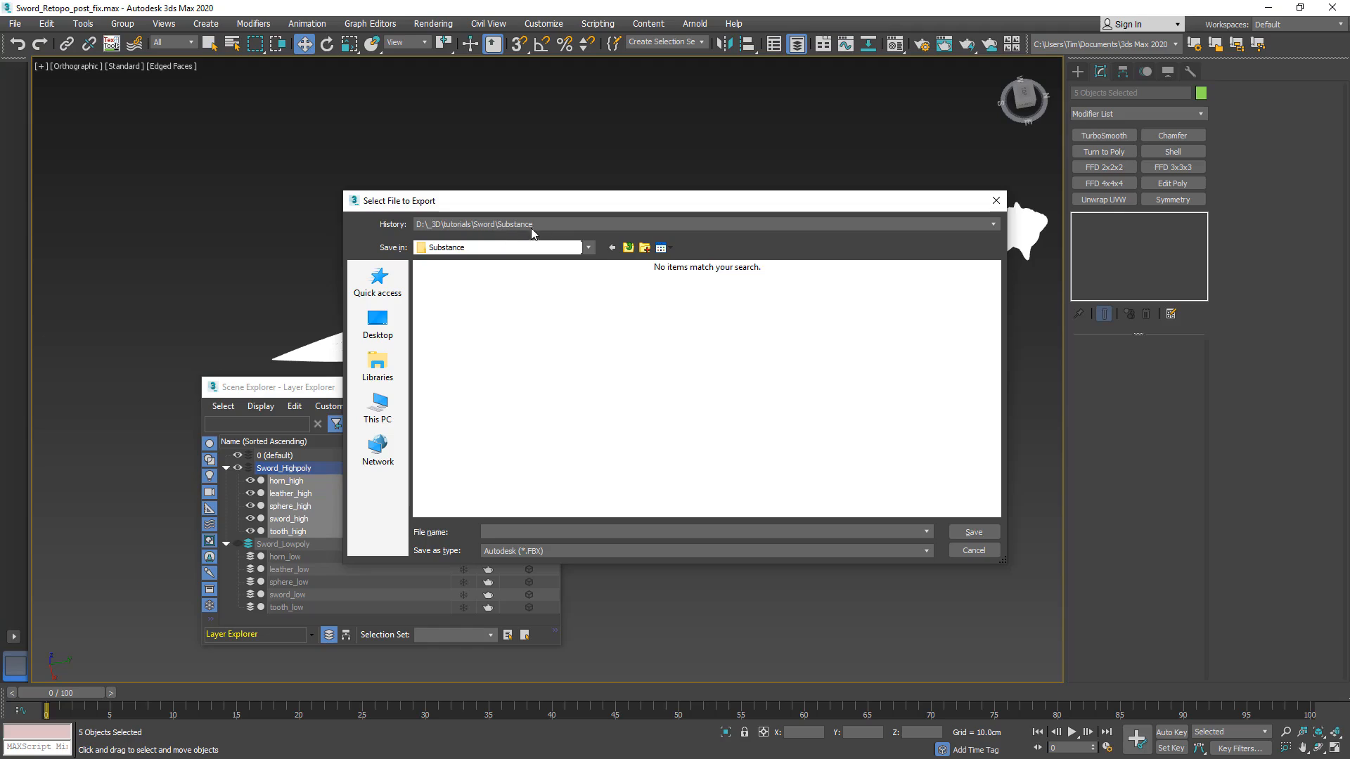
- Export the selected high-poly parts as an OBJ file named sword_high, keeping the preset export options
left_click(520, 552)
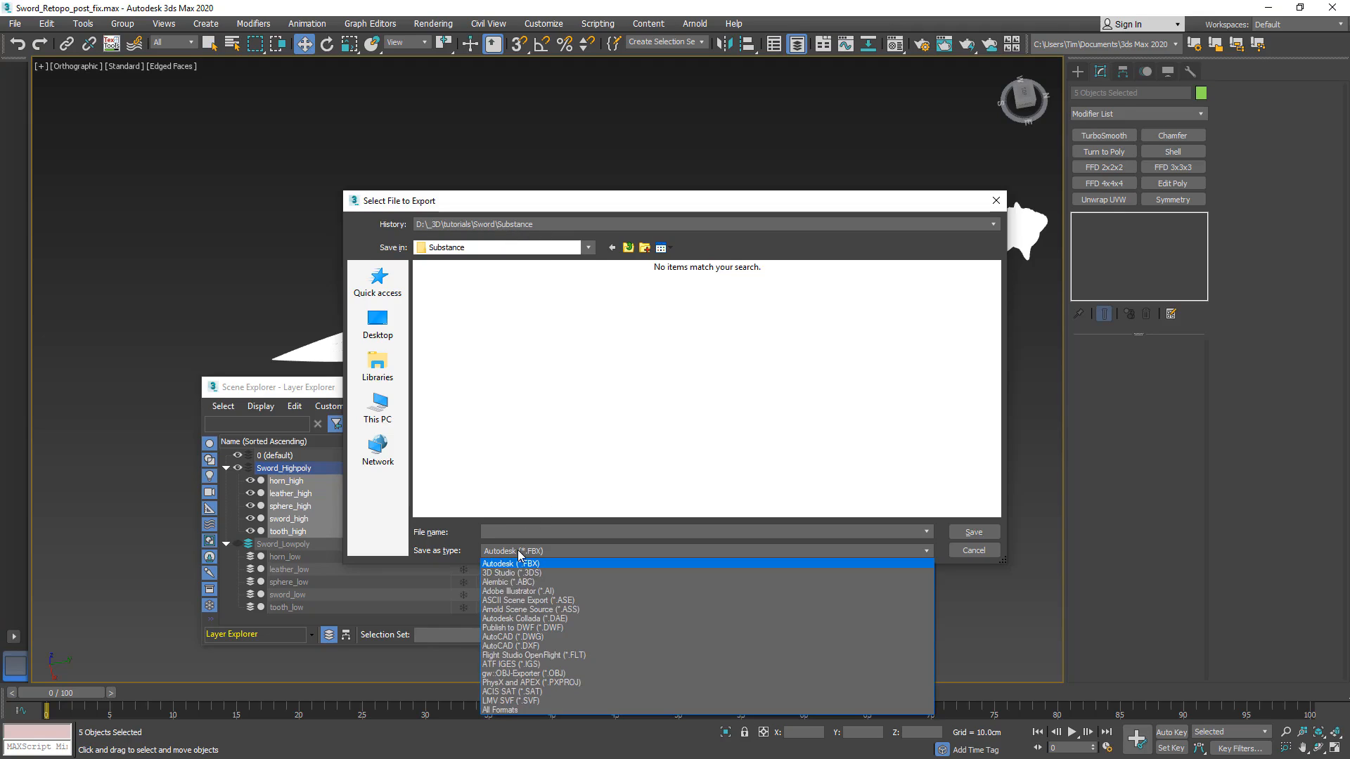
left_click(547, 673)
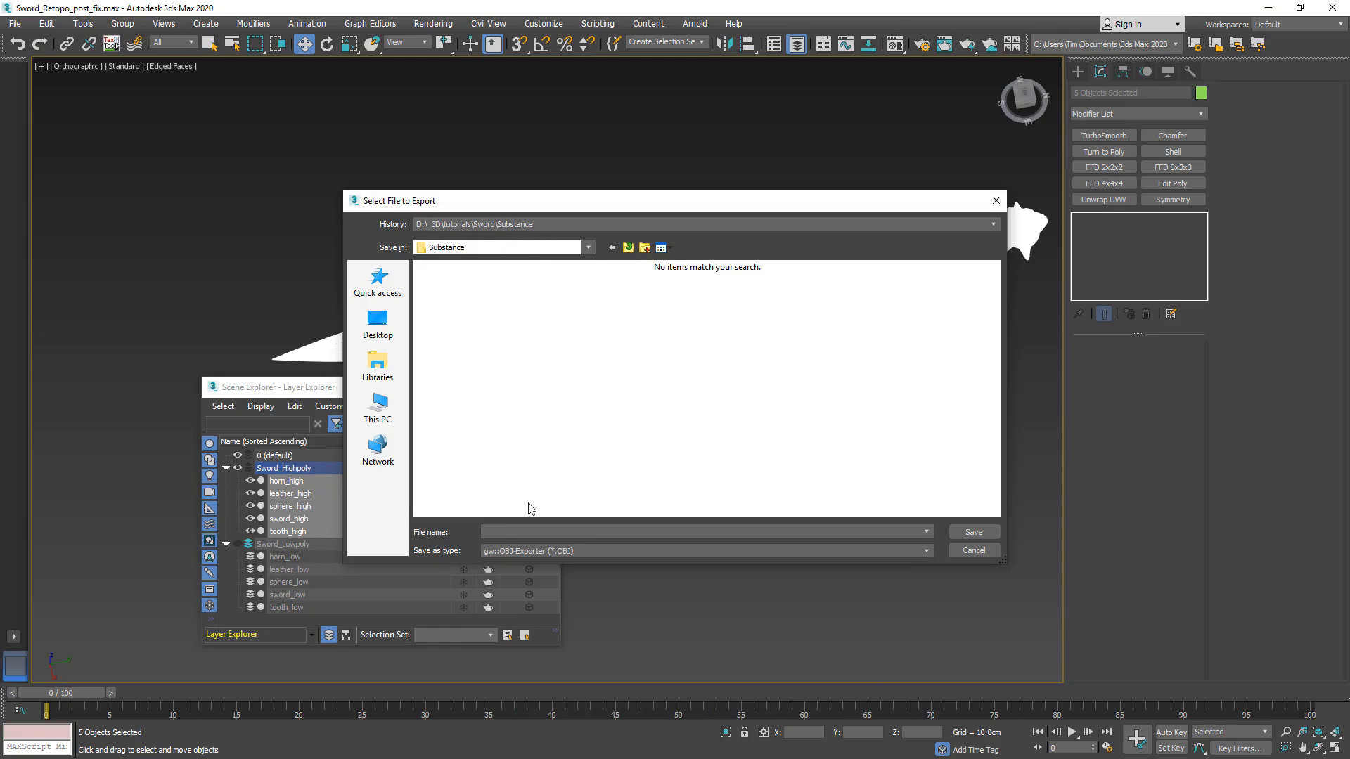
type("sw")
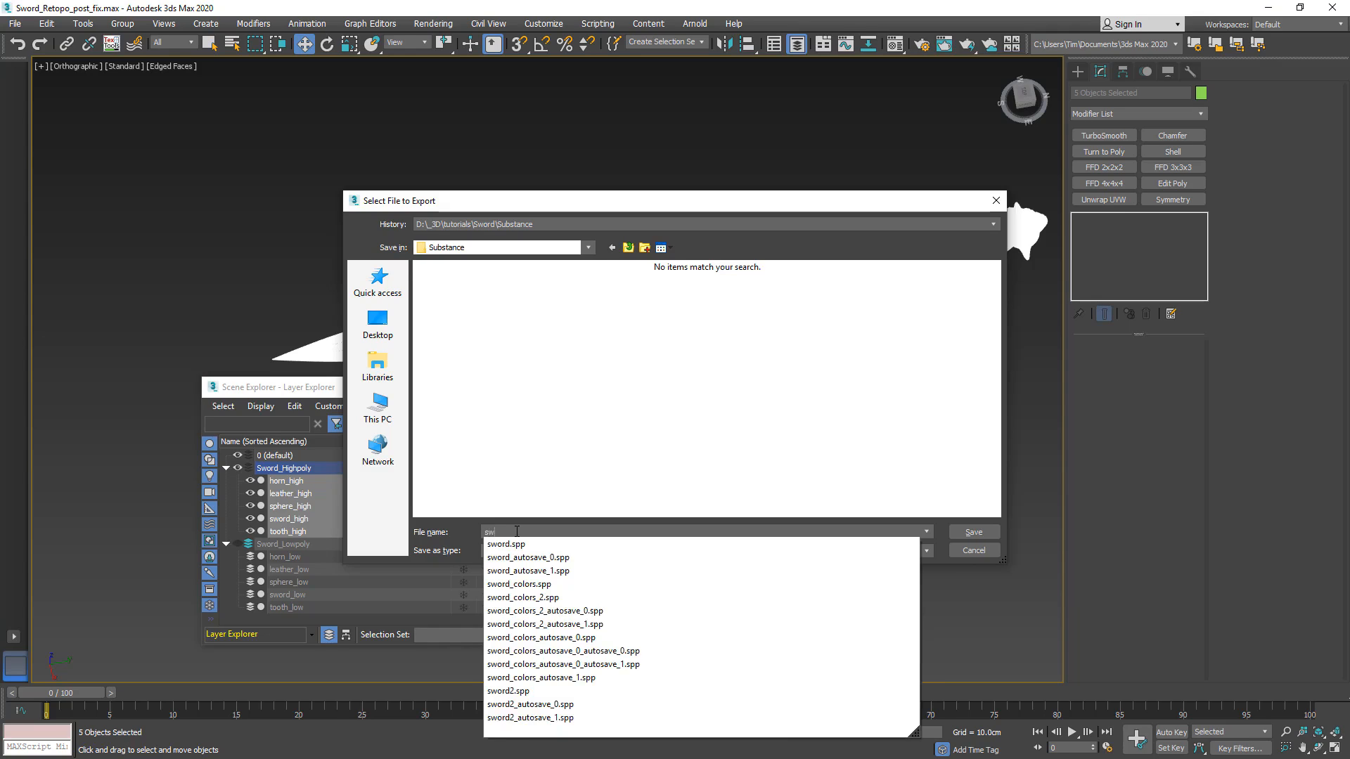
type("ord_h")
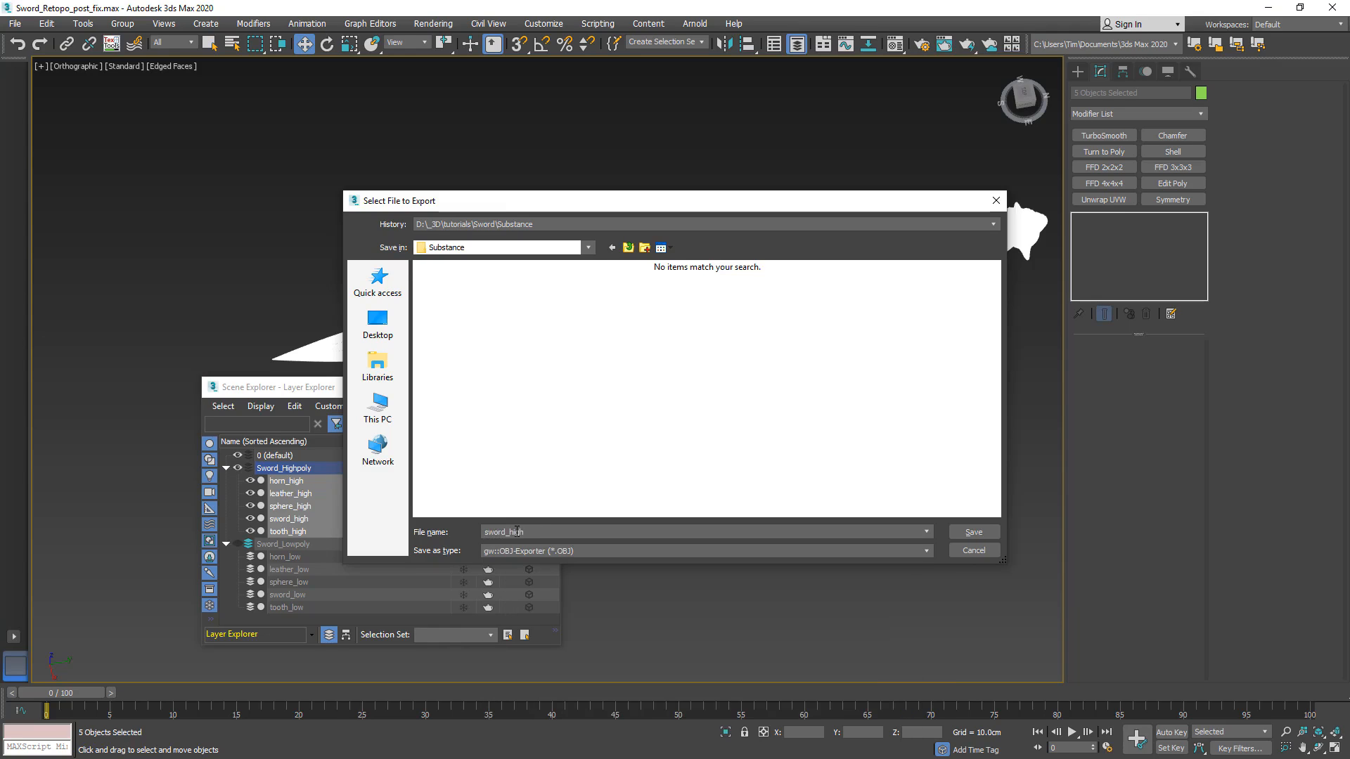
type("igh")
left_click(974, 533)
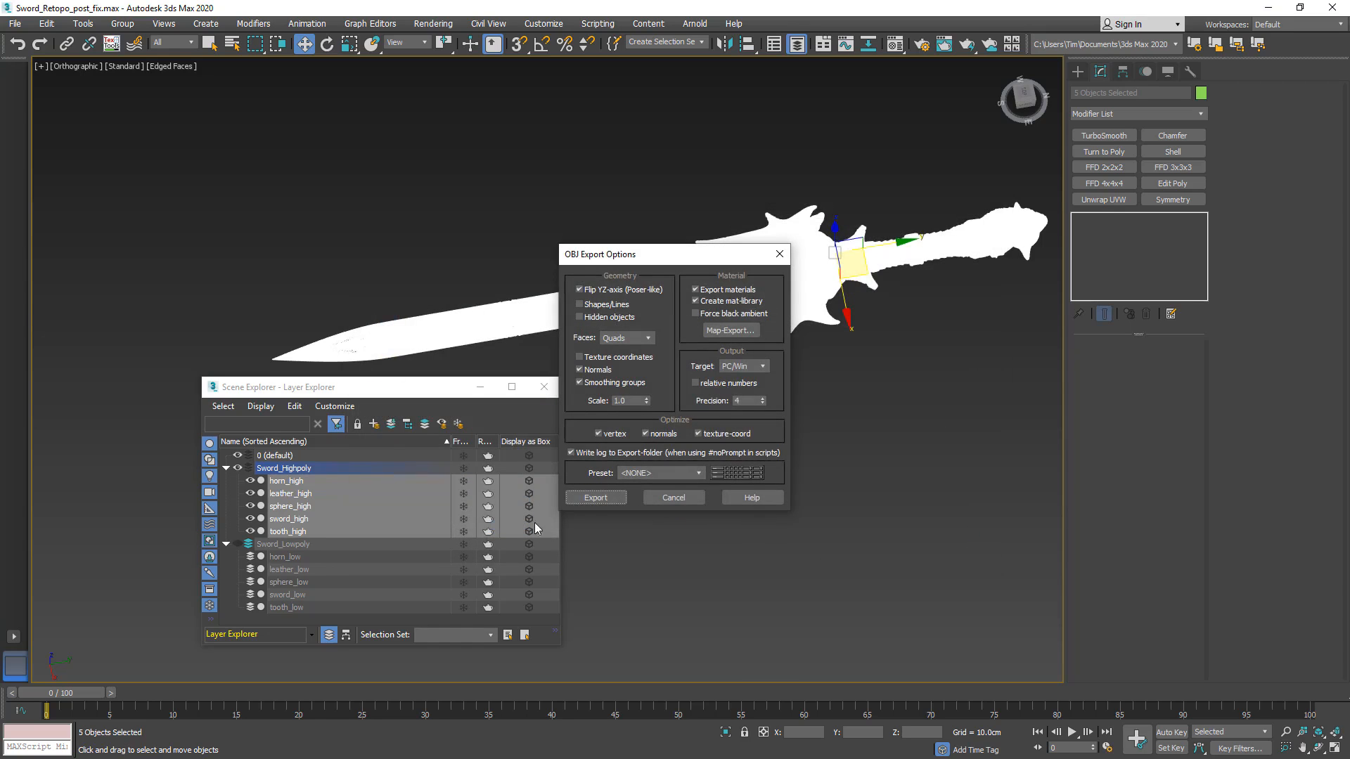
left_click(577, 500)
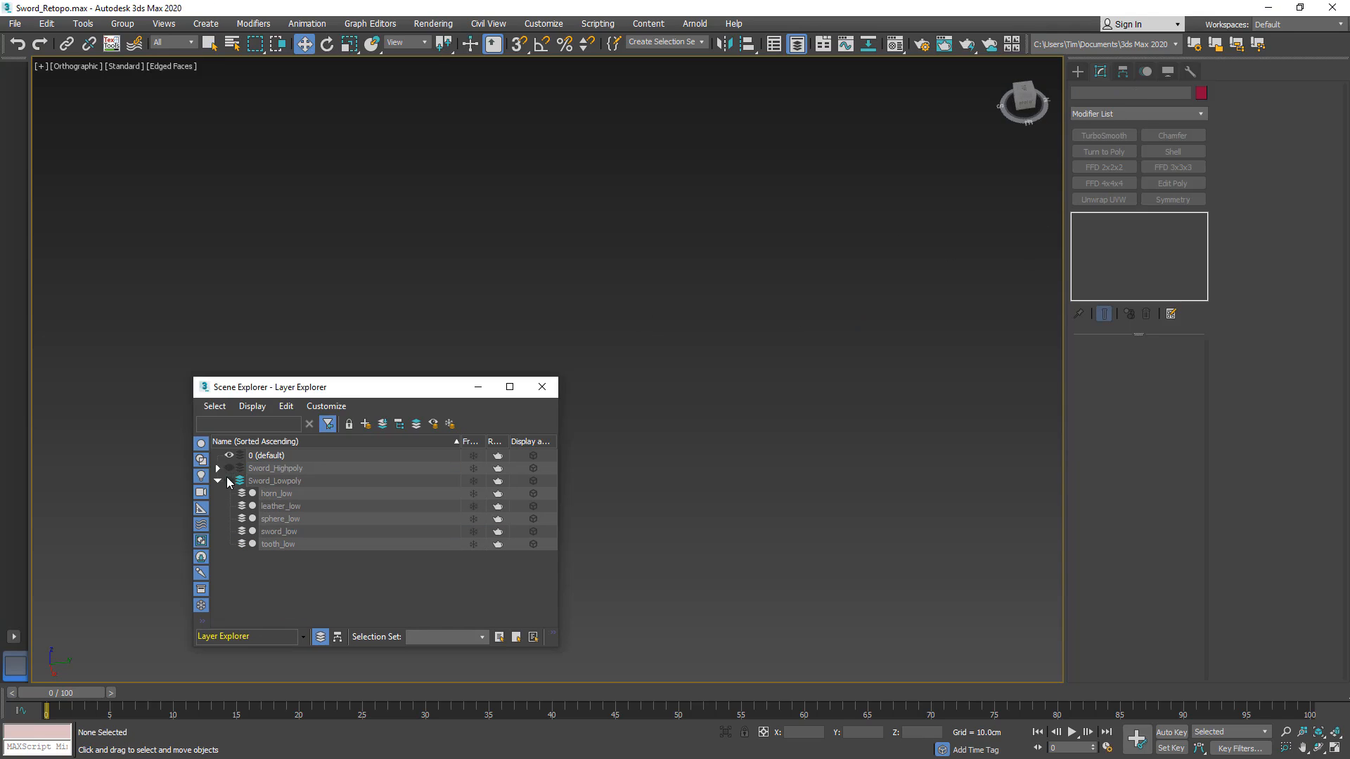
- Unhide the Sword_Lowpoly layer in Sword_Retopo.max and select all five low-poly parts
left_click(227, 478)
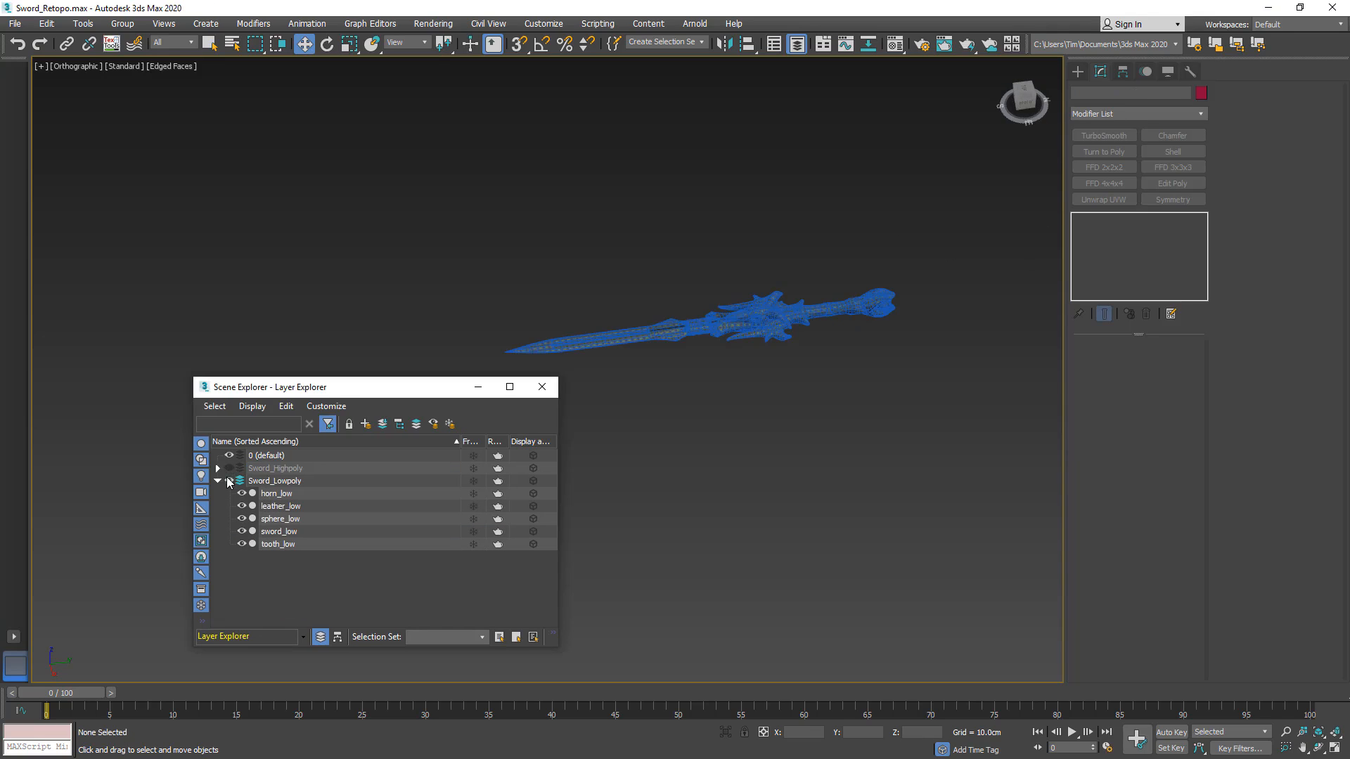
scroll(665, 356, "up", 5)
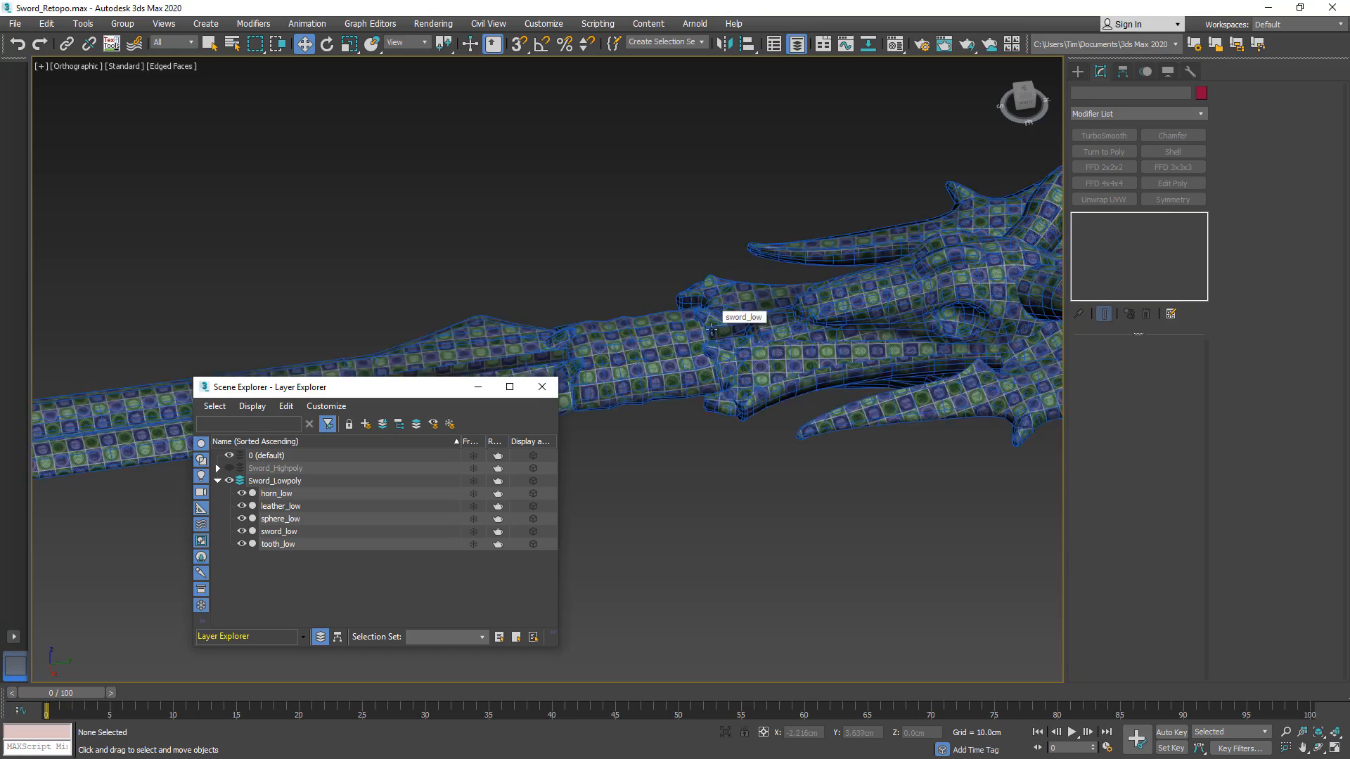
scroll(731, 331, "down", 4)
middle_click_drag(701, 388, 693, 286)
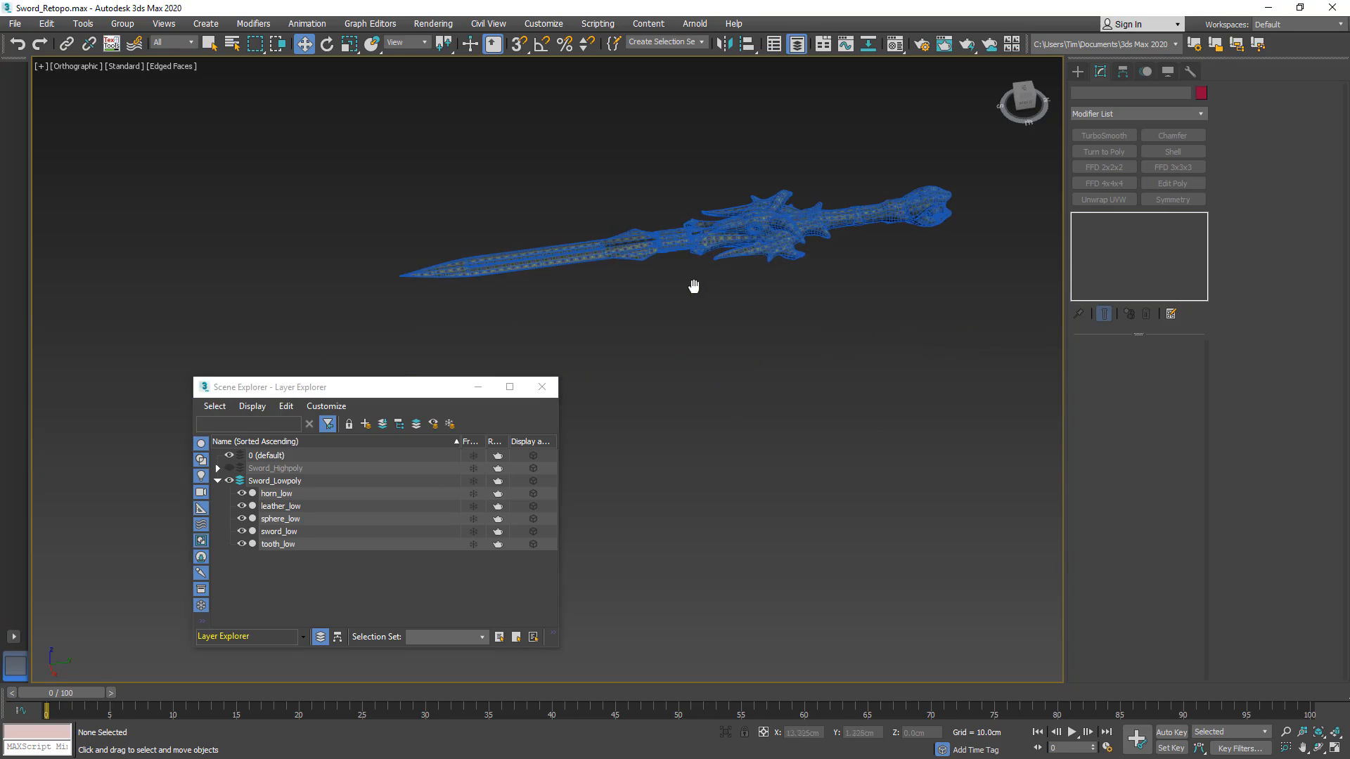
left_click_drag(374, 318, 374, 318)
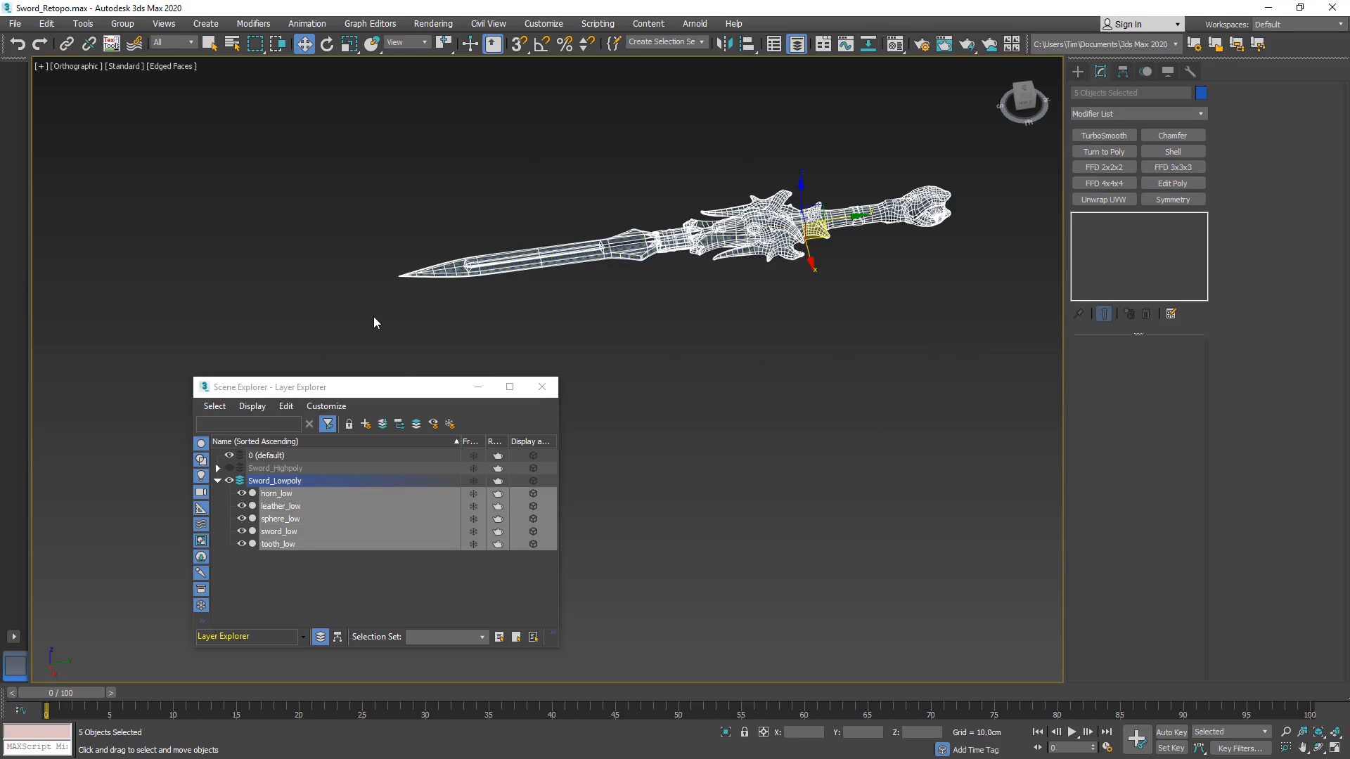
- Rename the blue 03 - Default material as Sword and assign it to the selected low-poly parts
key("m")
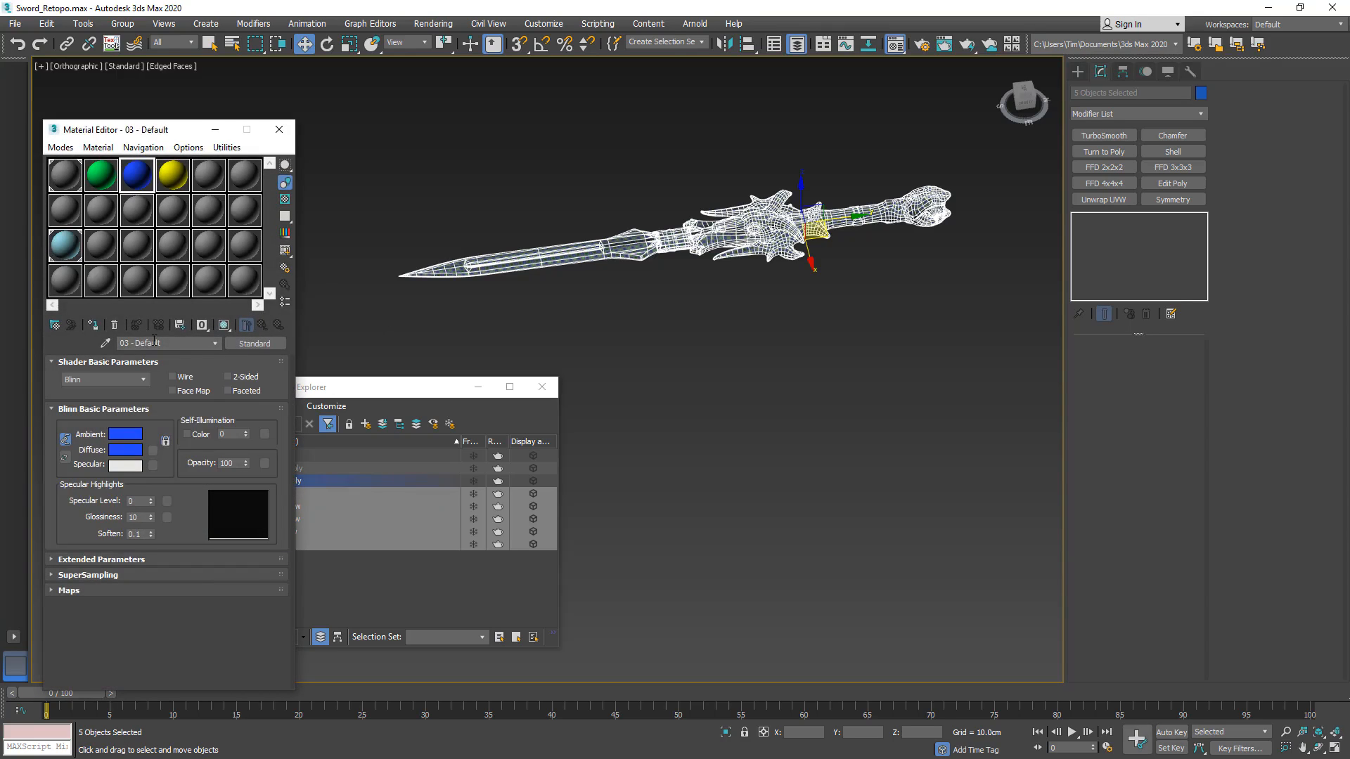
type("Sword")
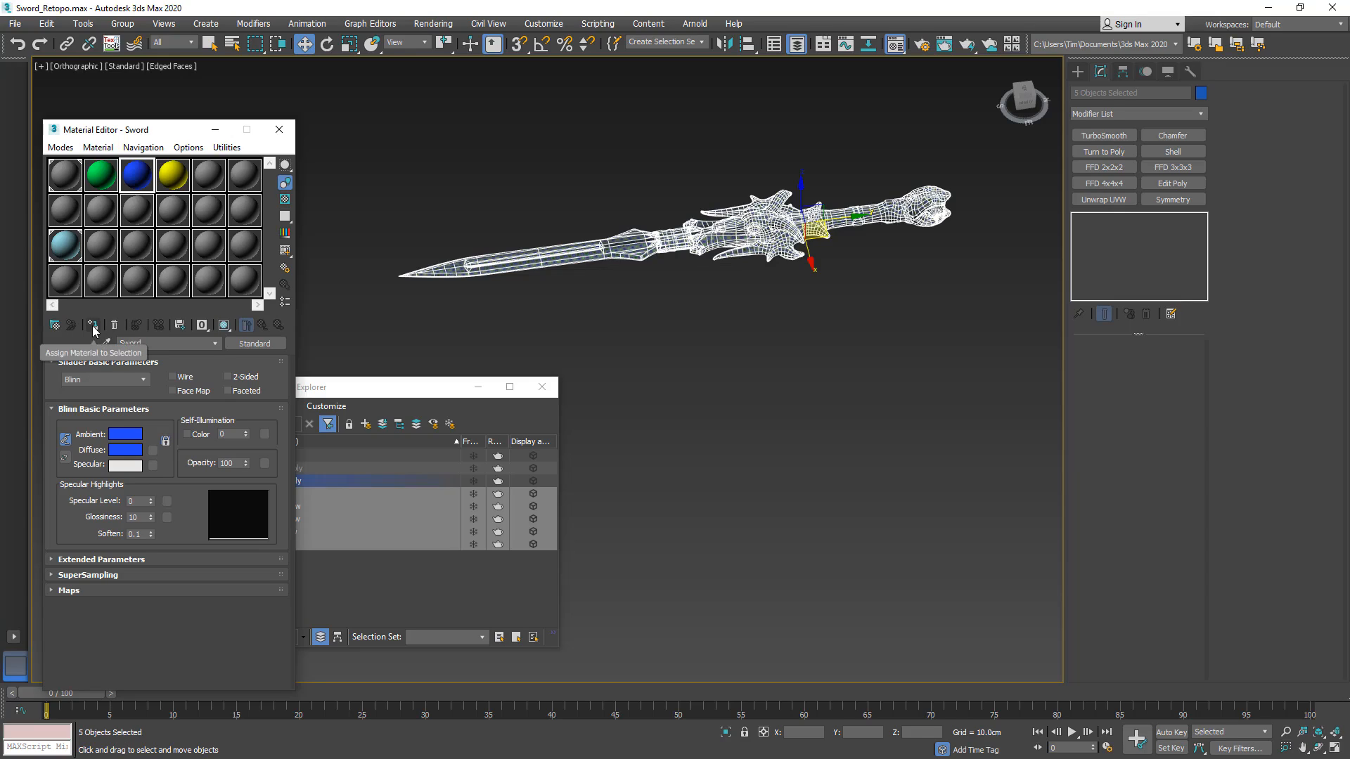
left_click(94, 328)
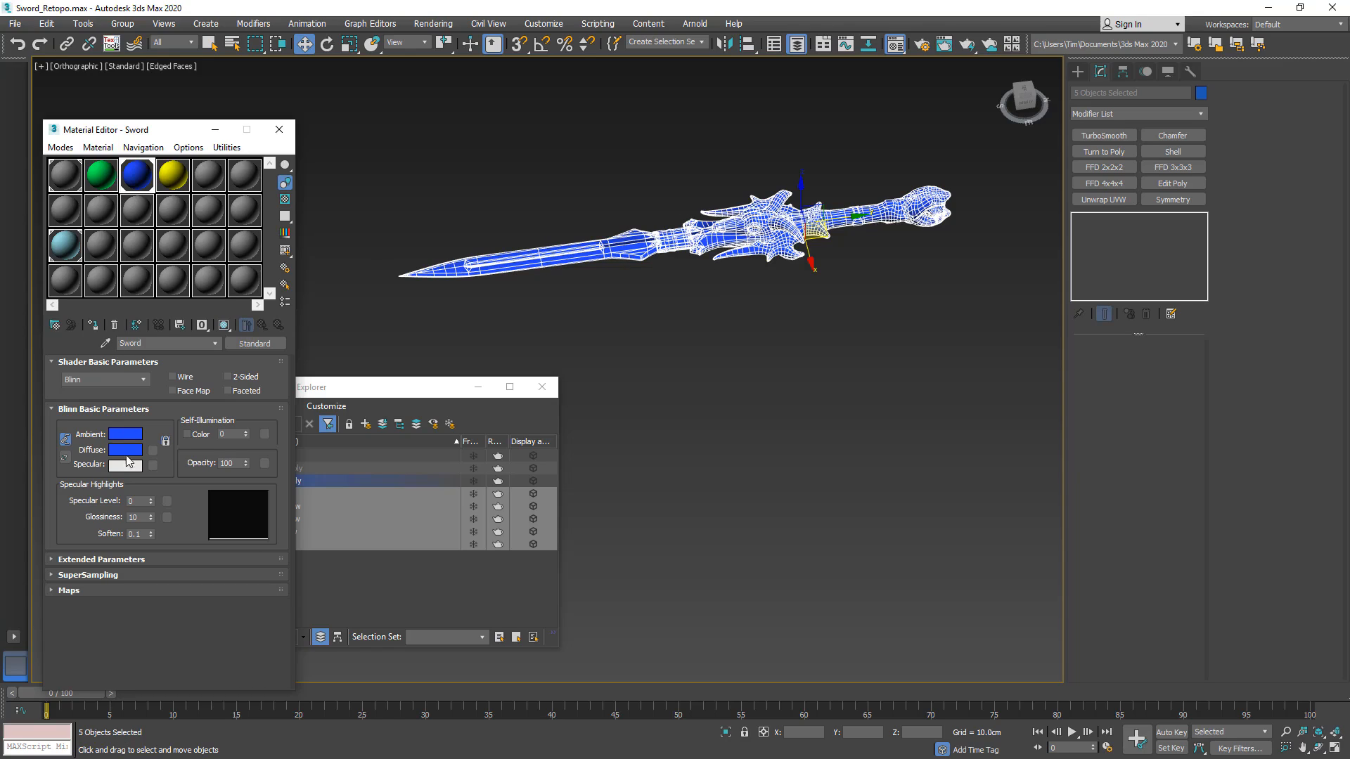
- Lighten the Sword material's diffuse color to a pale blue of RGB 208, 216, 255 and close the material editor
left_click(125, 450)
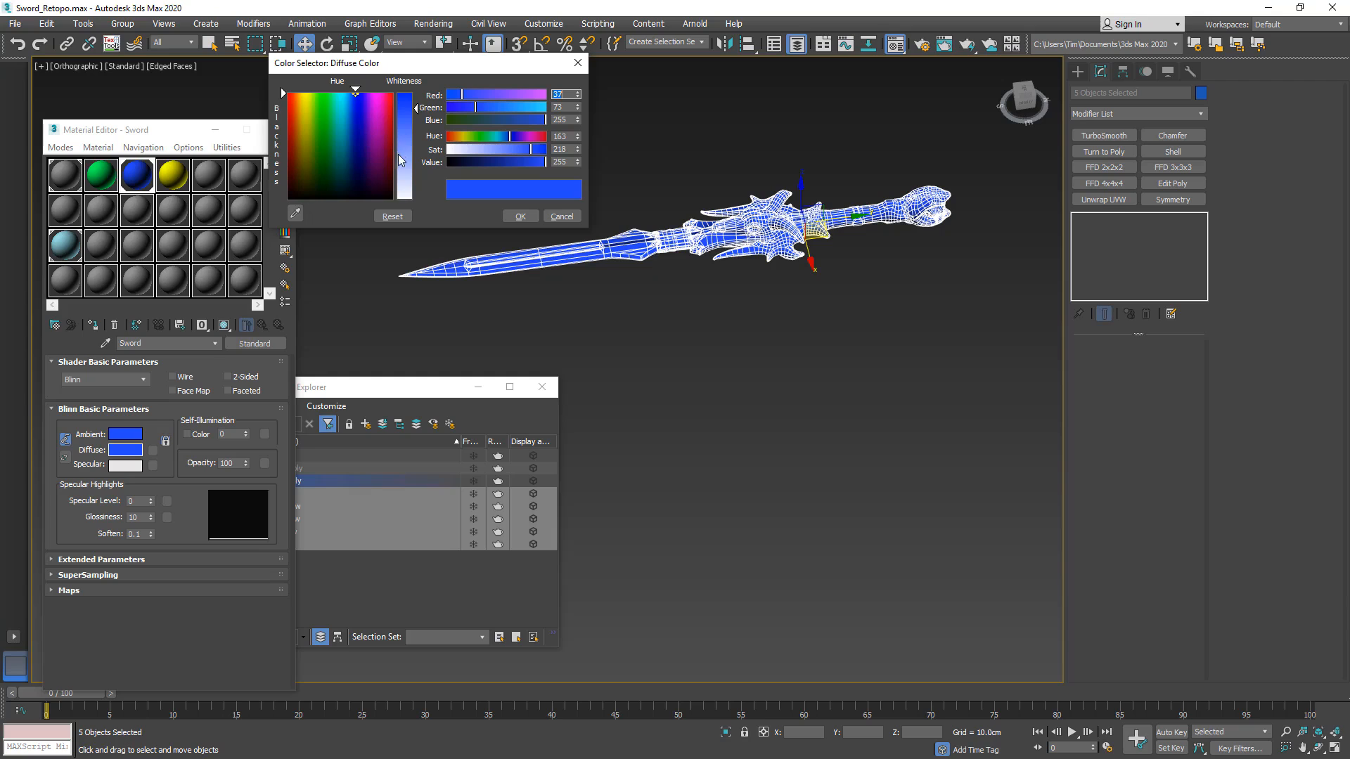
mouse_move(402, 162)
left_mouse_down()
mouse_move(405, 194)
mouse_move(410, 182)
left_mouse_up()
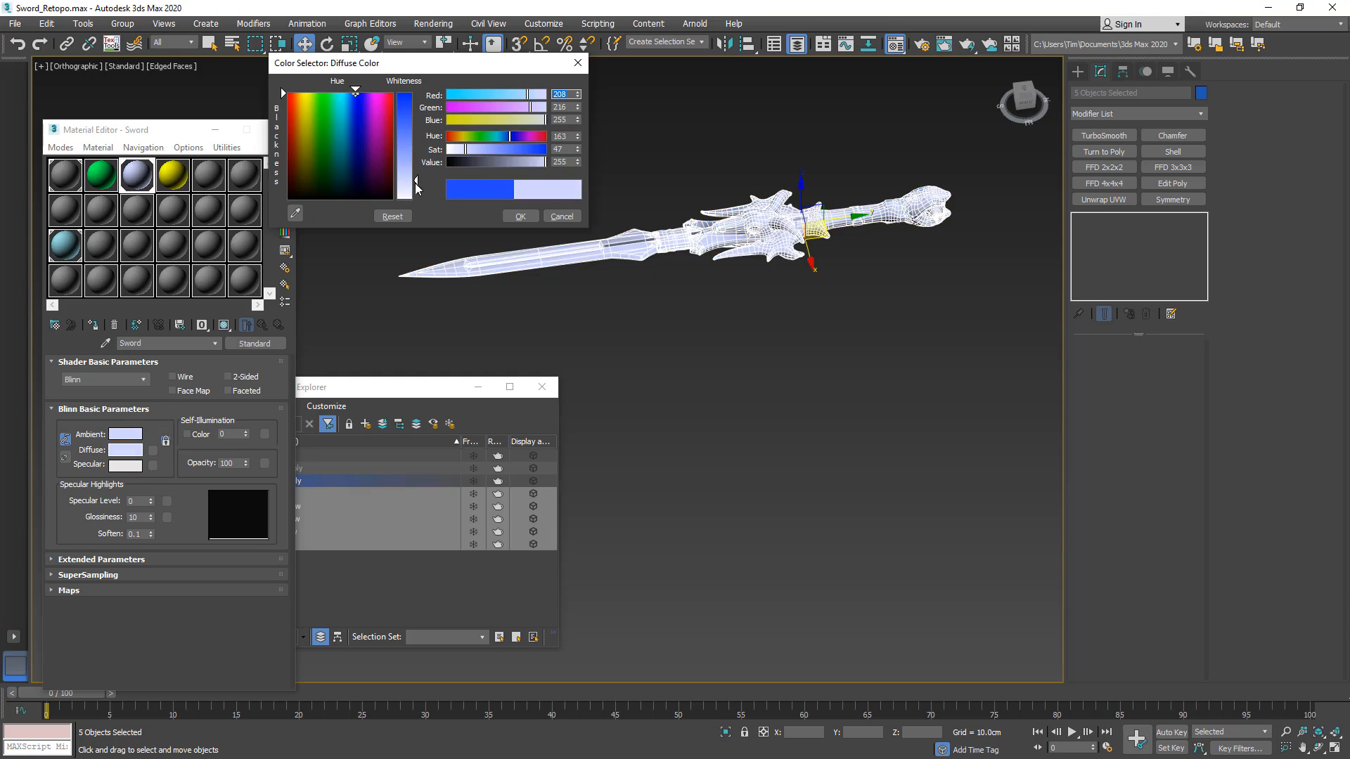
left_click(515, 215)
scroll(664, 221, "up", 10)
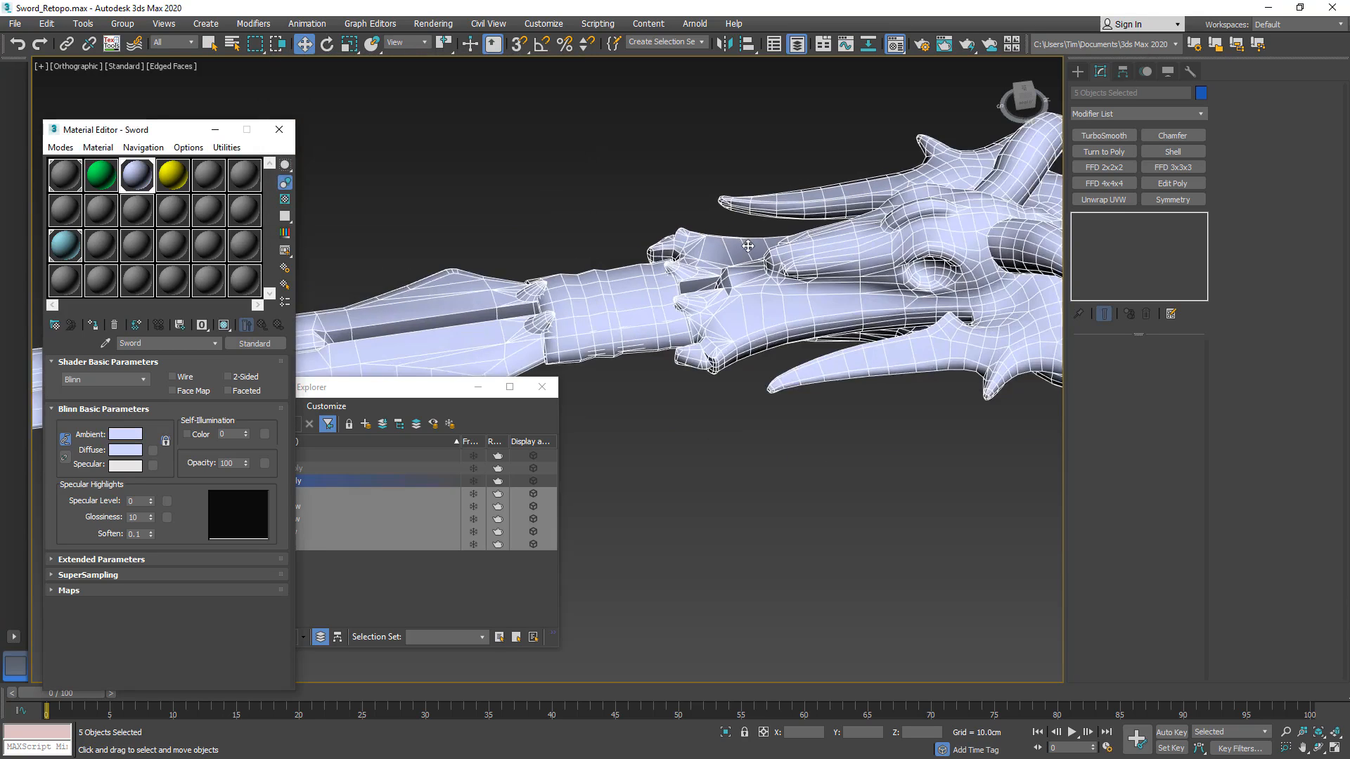
middle_click_drag(542, 229, 898, 441, "alt")
key("q")
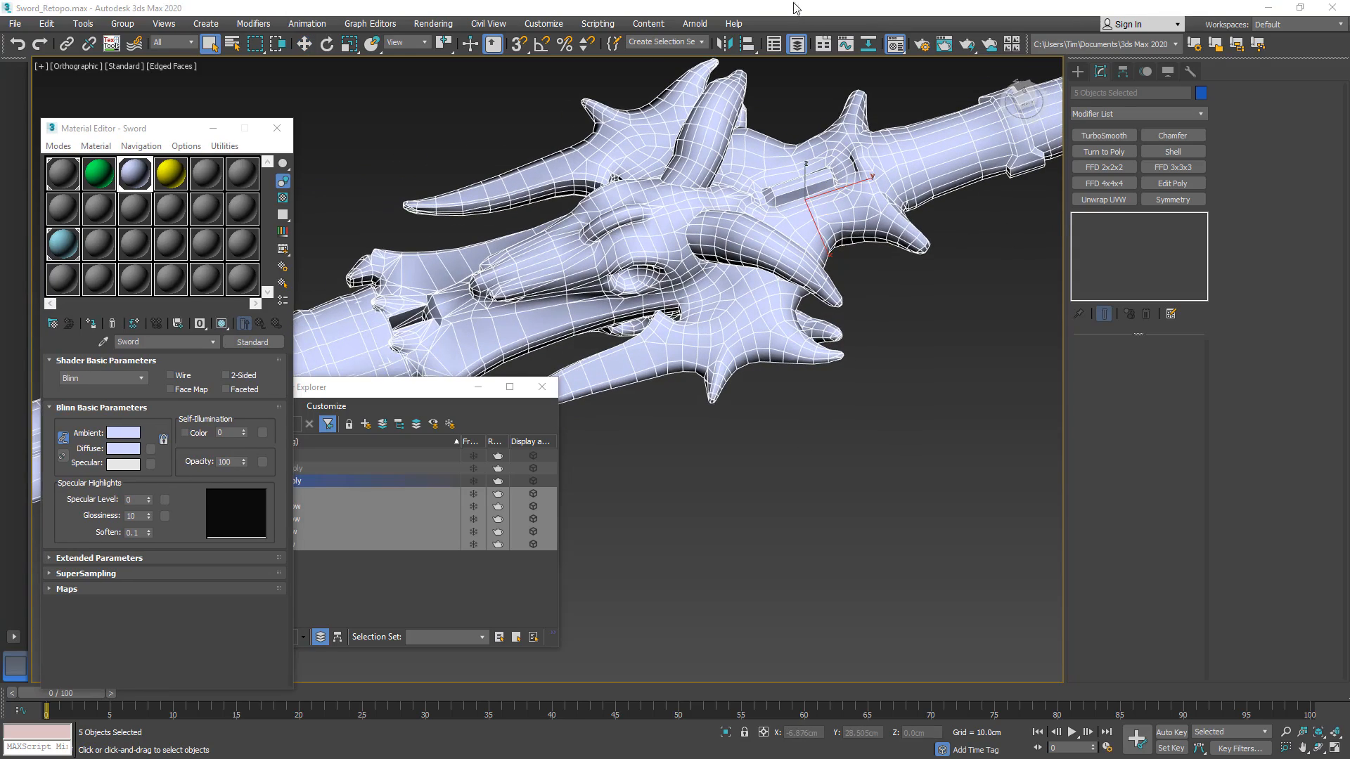
scroll(711, 358, "down", 3)
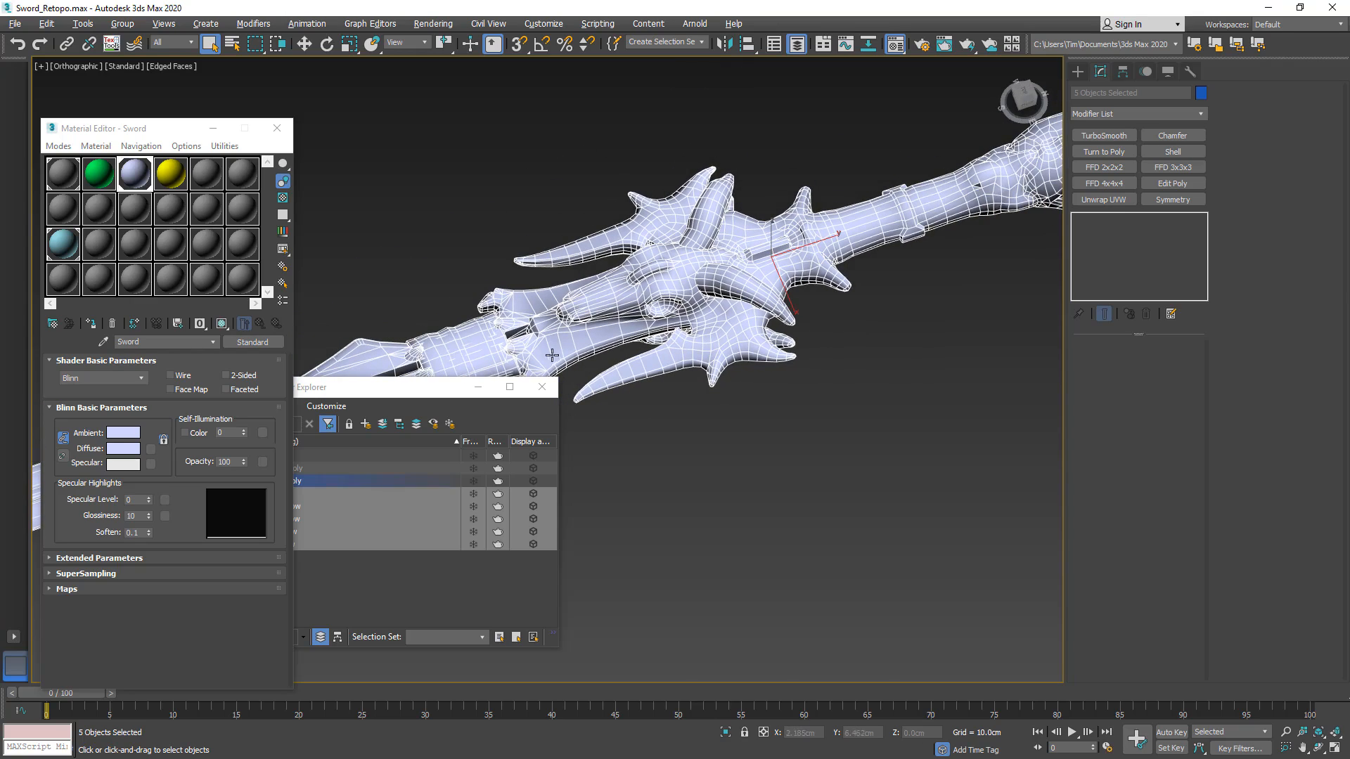
left_click(278, 129)
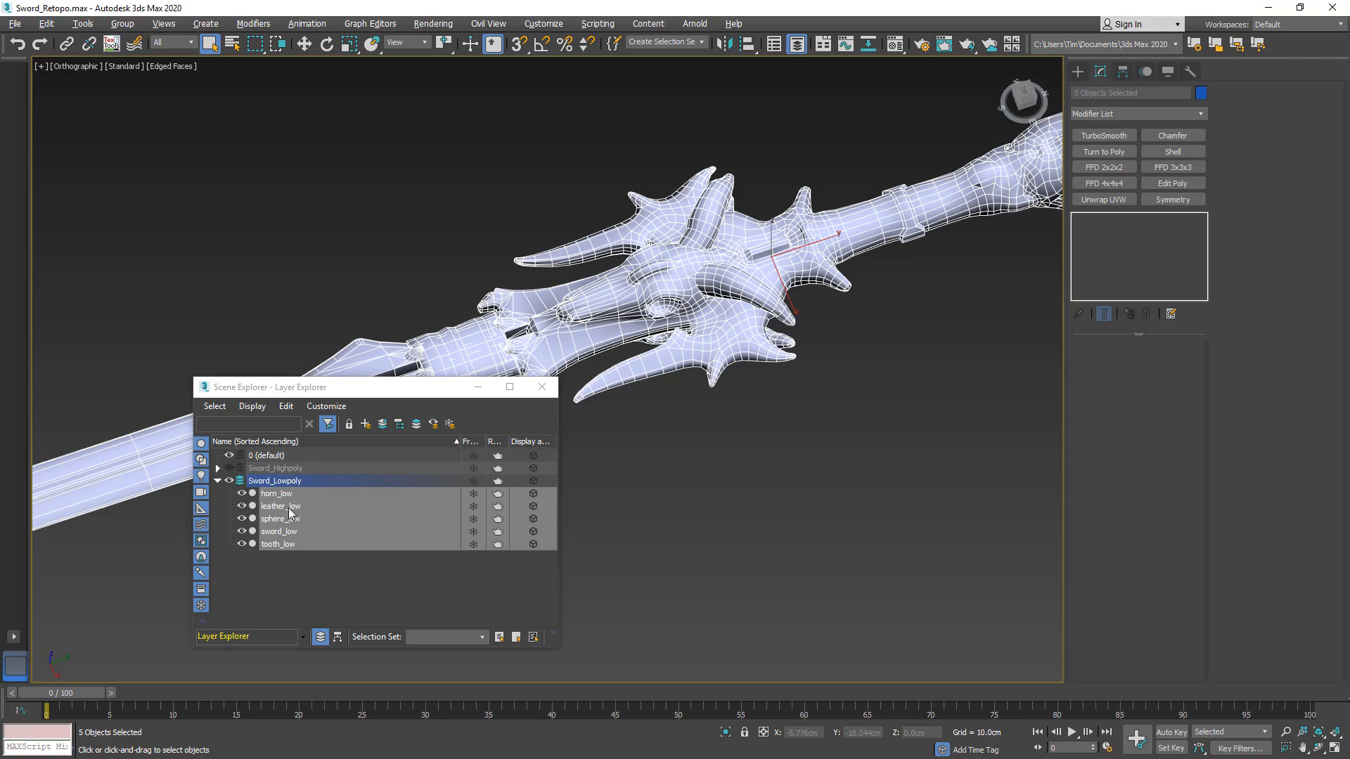
- Generate smoothing groups from UV shells on horn_low with TexTools and collapse its modifier stack to Editable Poly
left_click(298, 572)
left_click(278, 495)
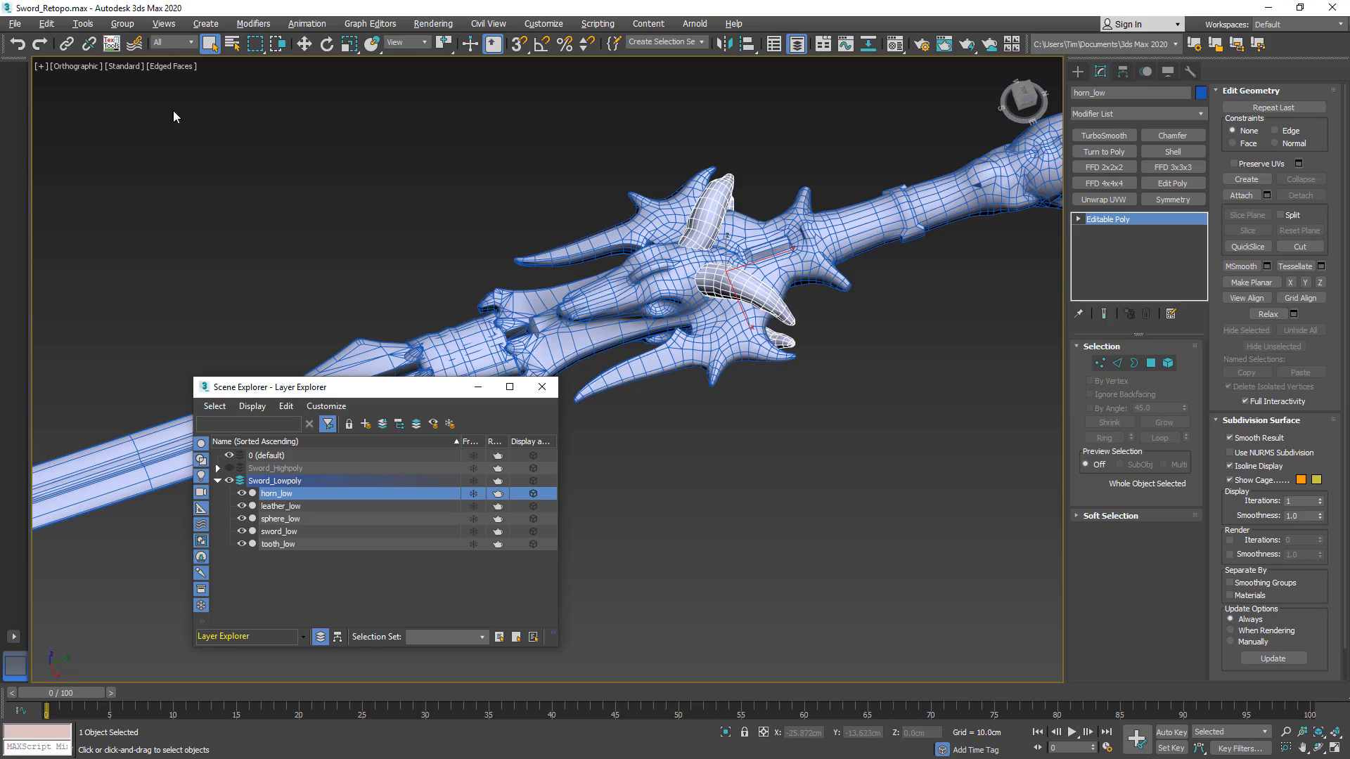
left_click(112, 47)
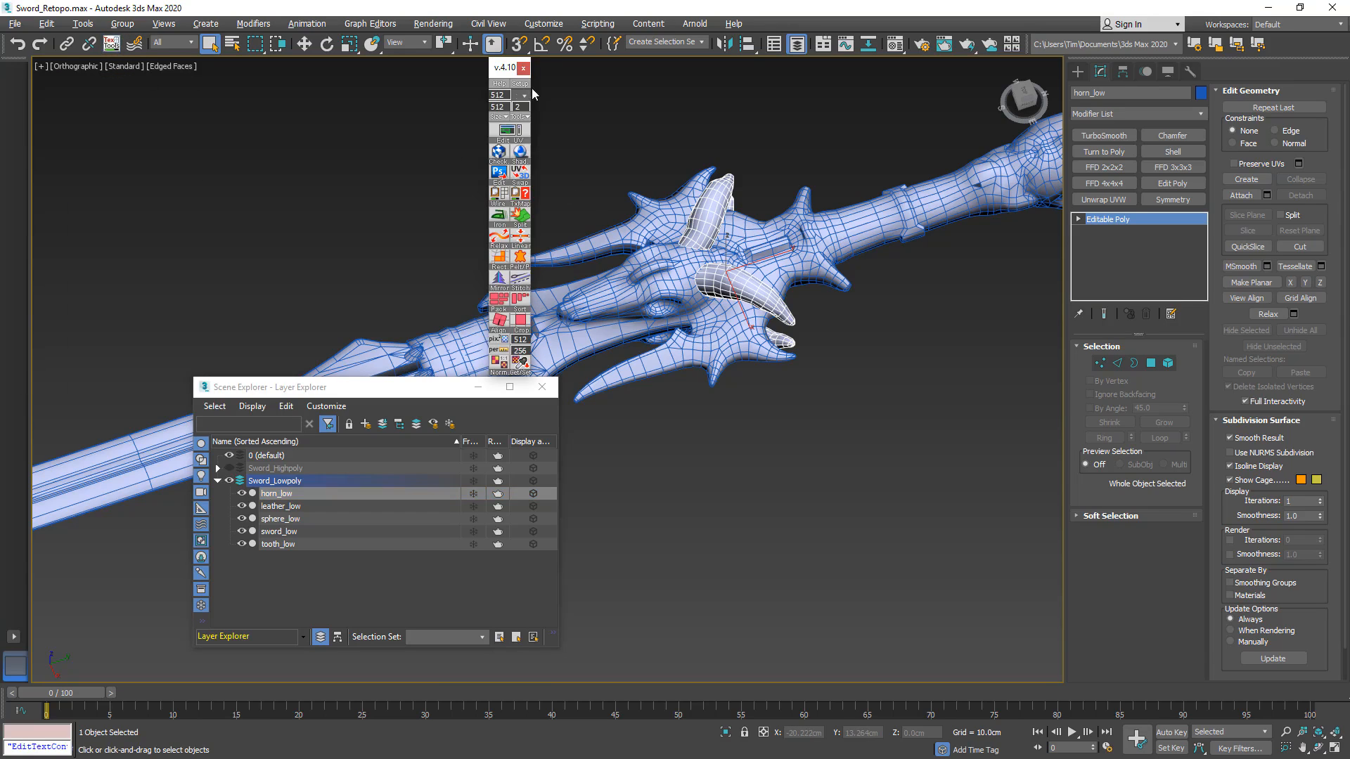
left_click(520, 116)
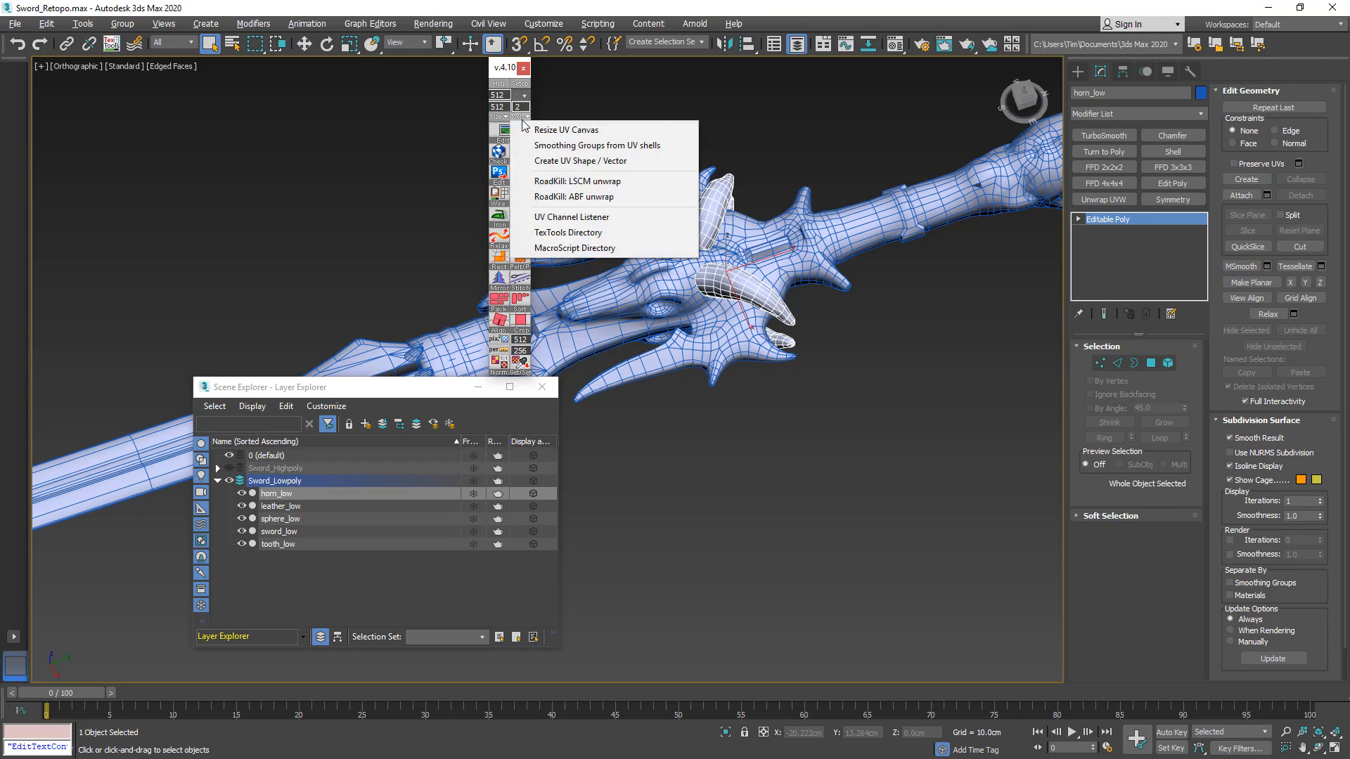
left_click(529, 146)
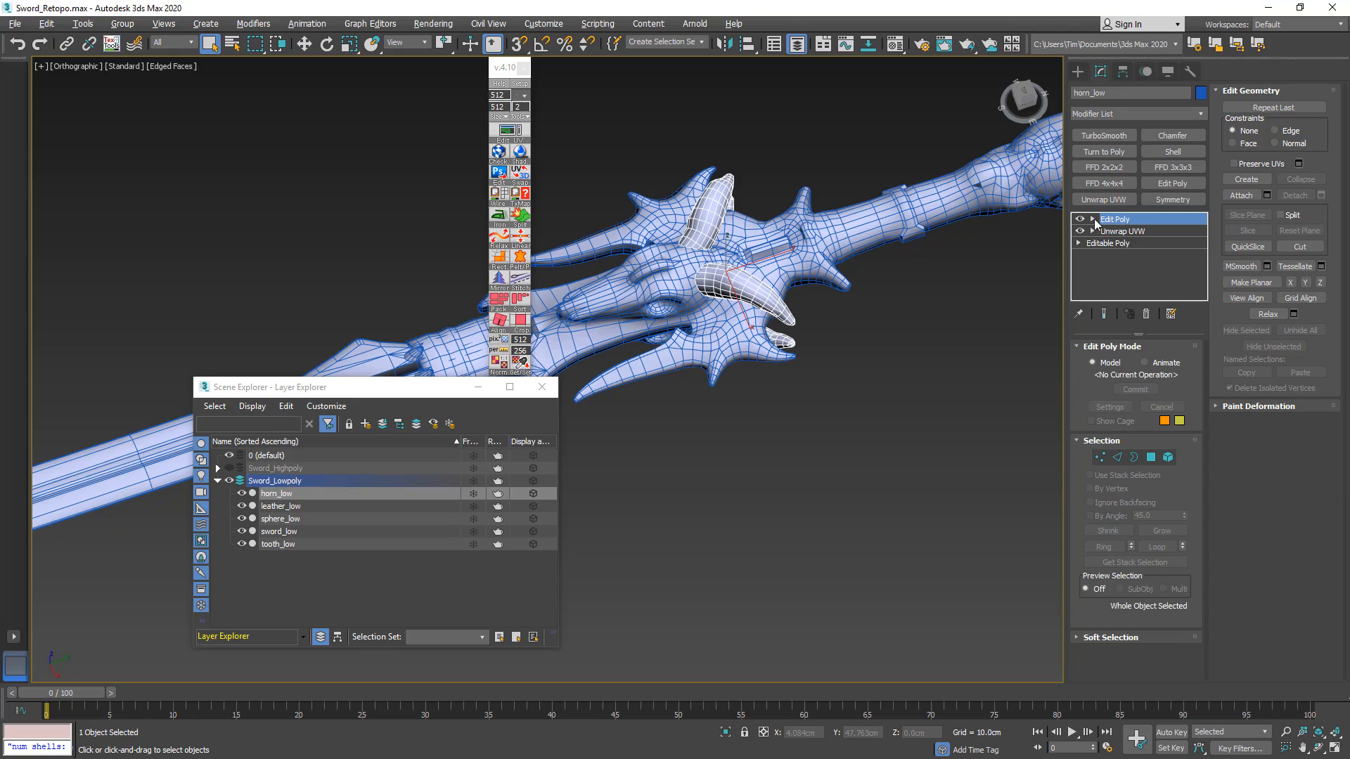
right_click(1120, 219)
left_click(1162, 341)
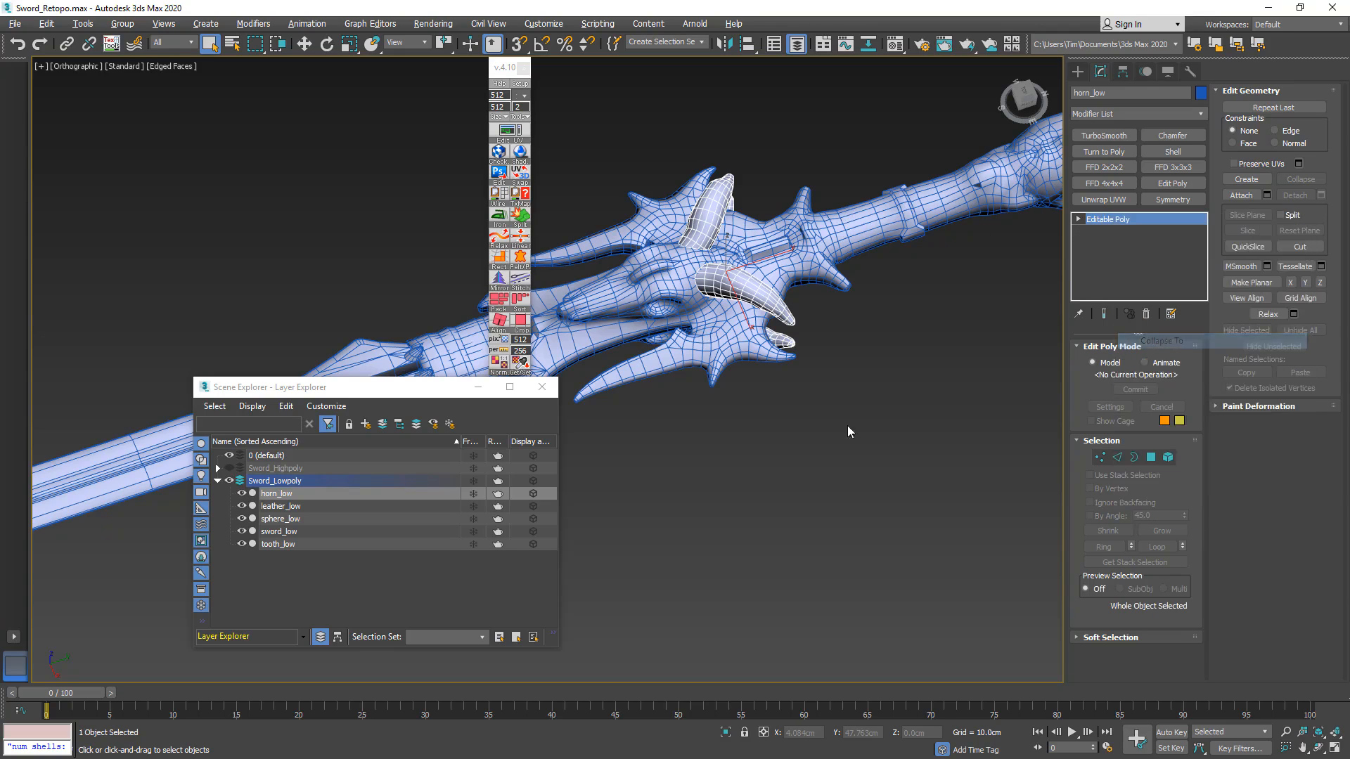
- Generate smoothing groups from UV shells on leather_low and collapse its modifier stack to Editable Poly
left_click(296, 509)
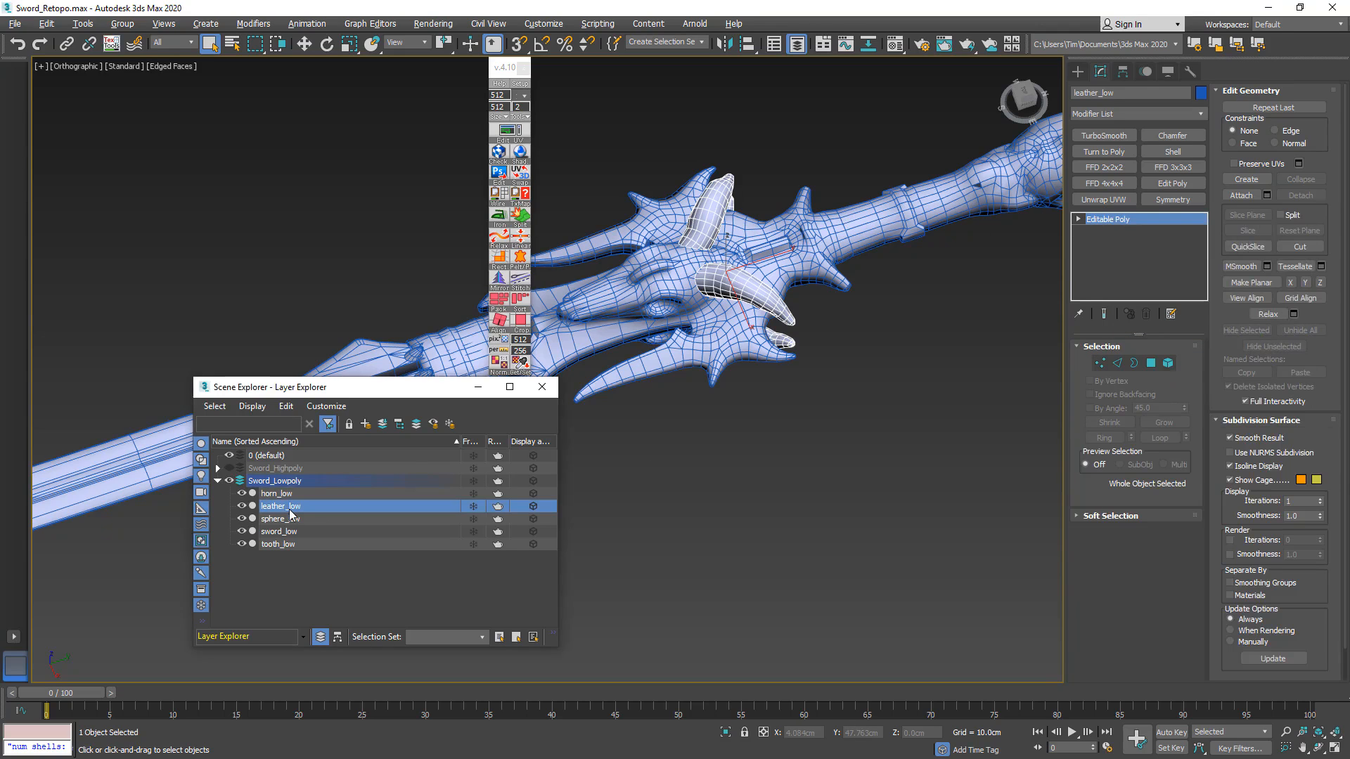
left_click(529, 120)
left_click(547, 144)
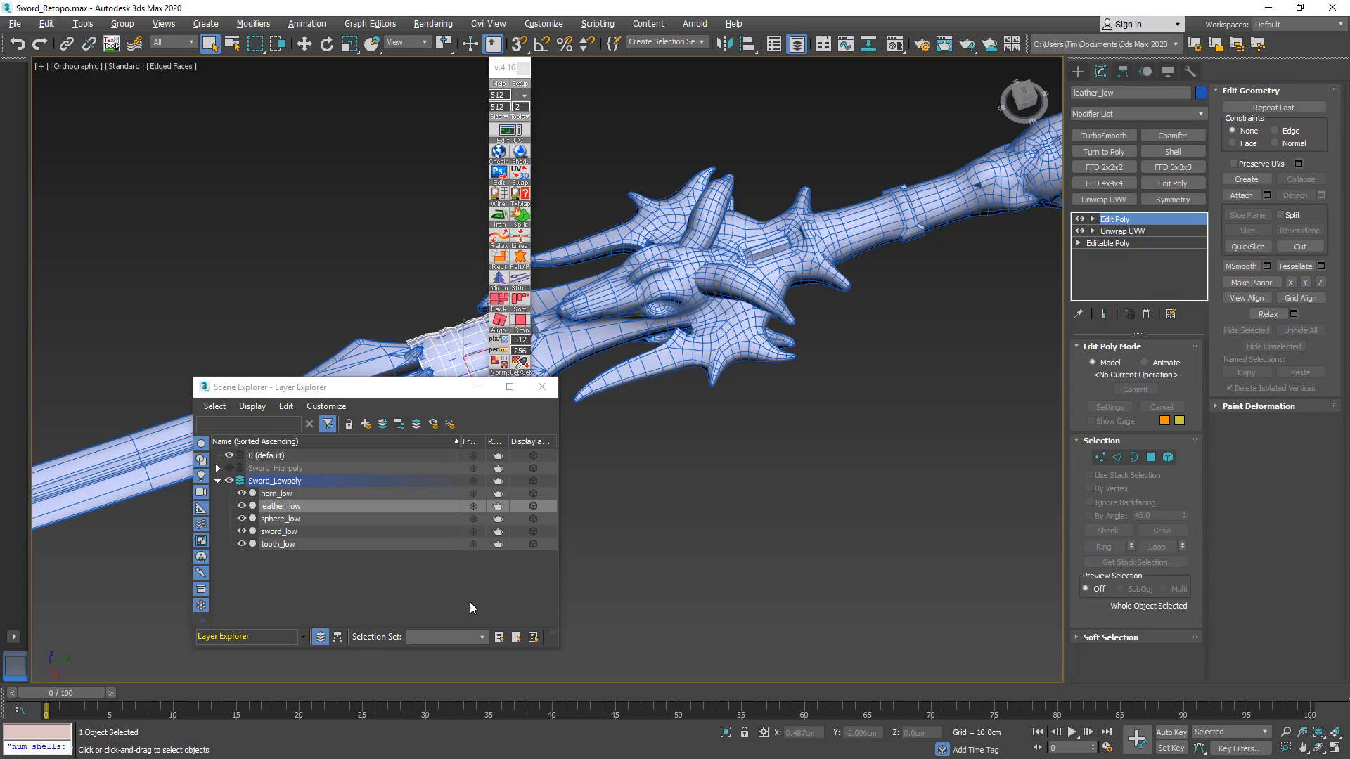
right_click(1122, 219)
left_click(1159, 343)
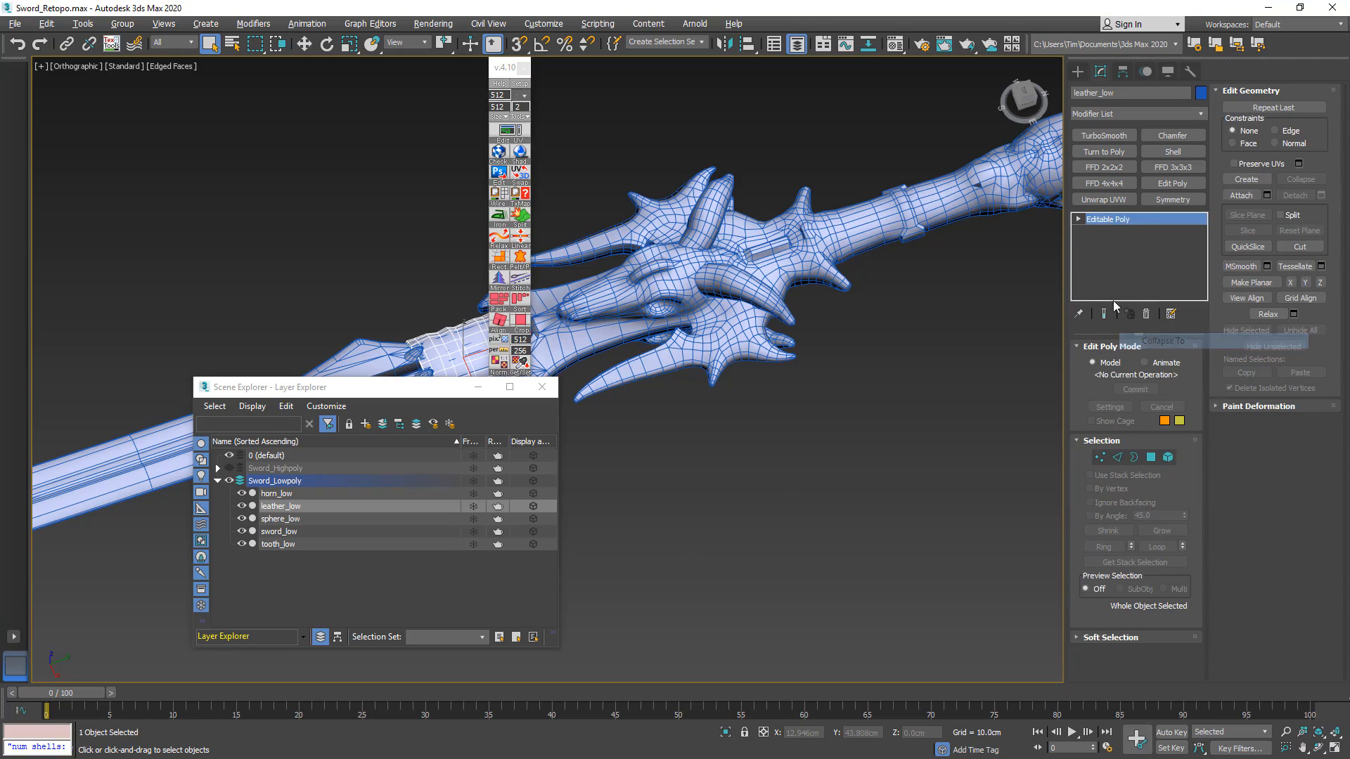
- Generate smoothing groups from UV shells on sphere_low with TexTools and collapse its modifier stack to Editable Poly
left_click(281, 520)
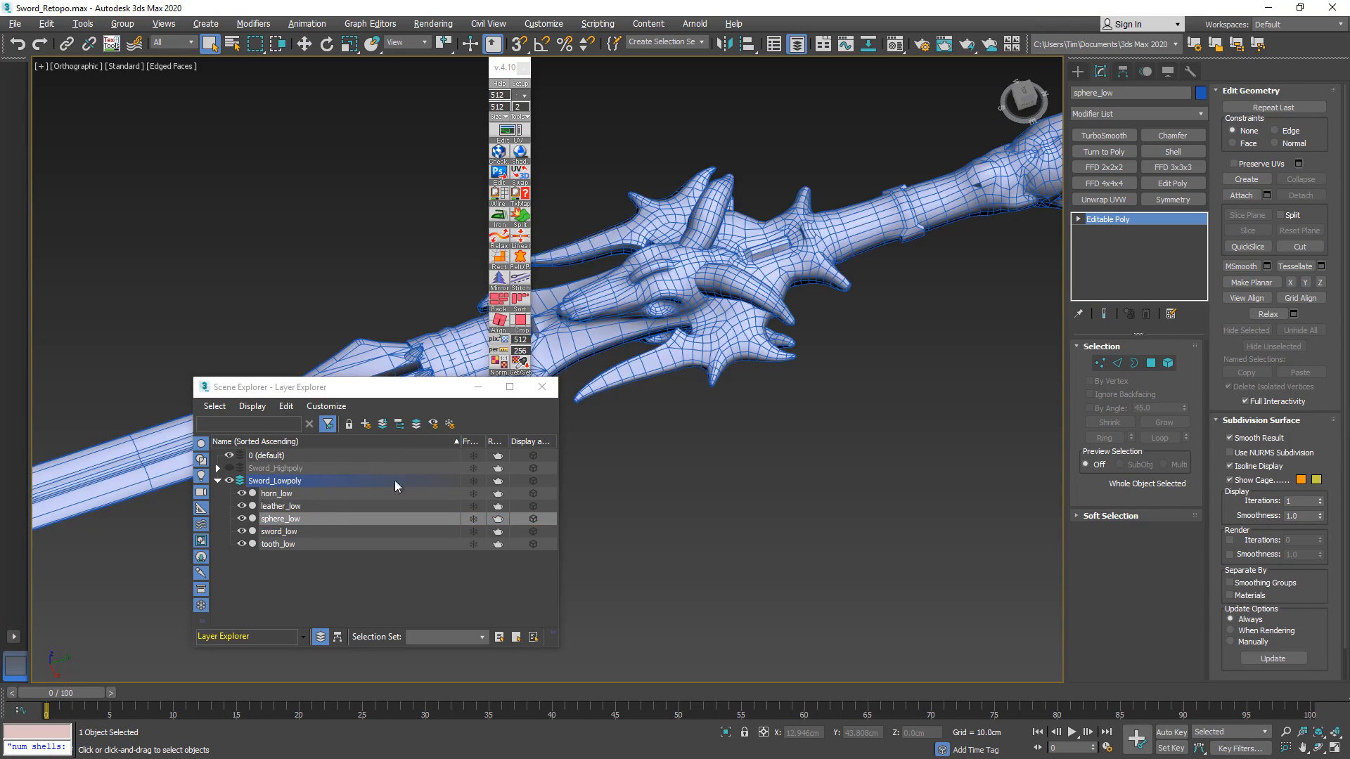
left_click(519, 116)
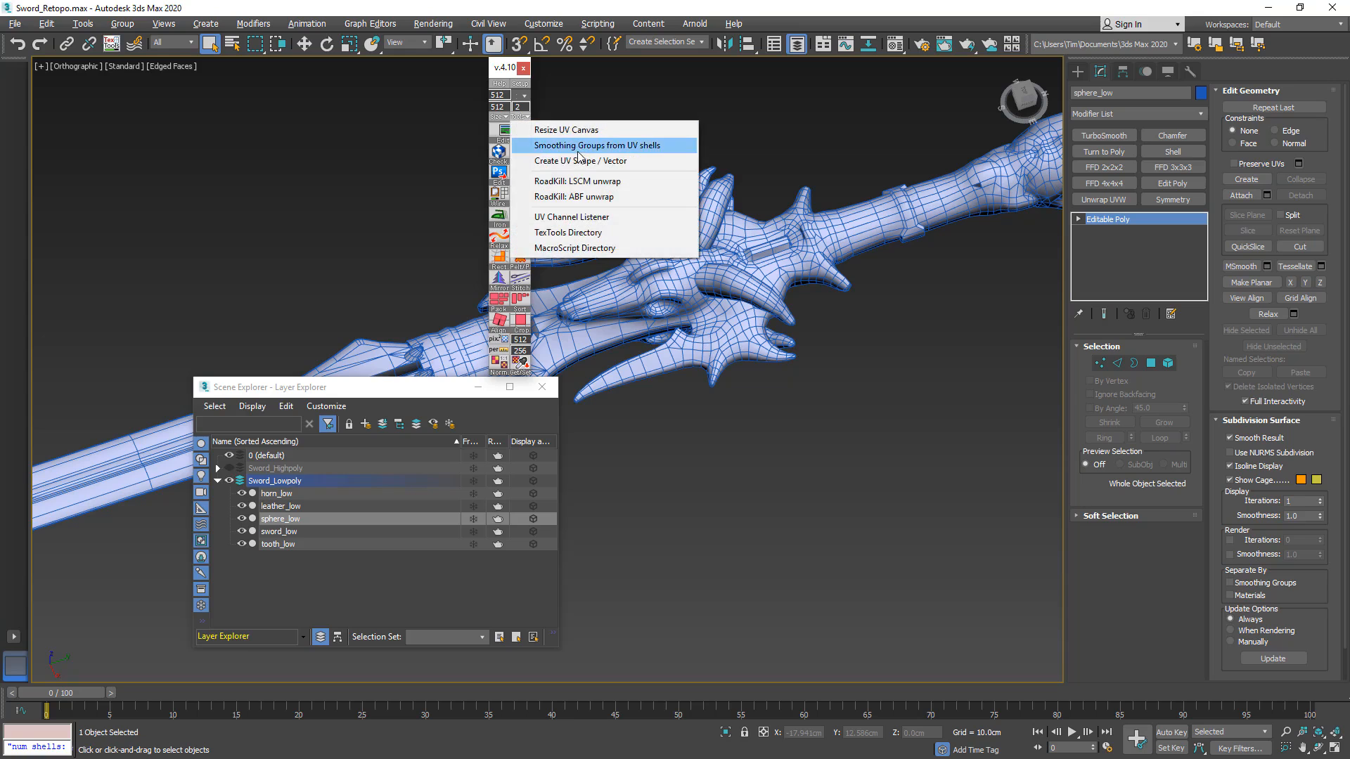
left_click(580, 145)
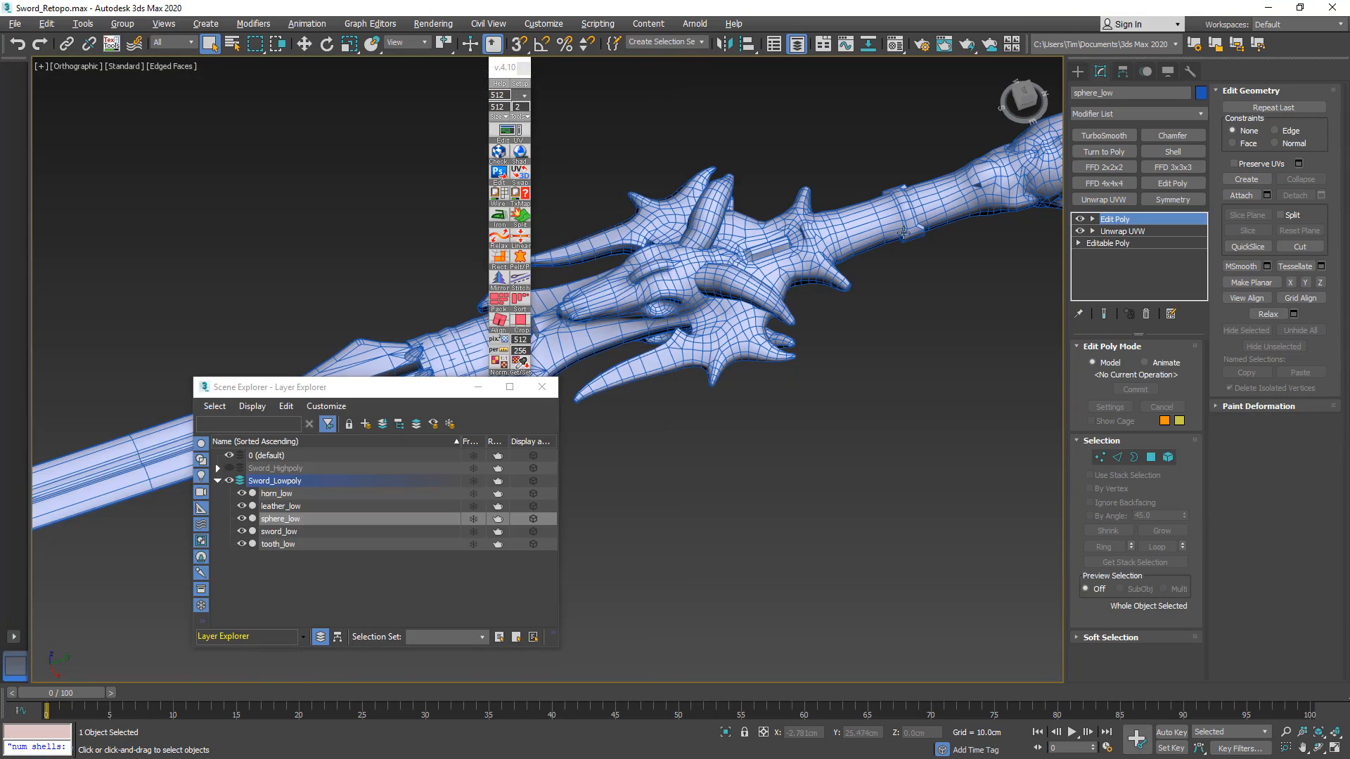
right_click(1119, 219)
left_click(1157, 346)
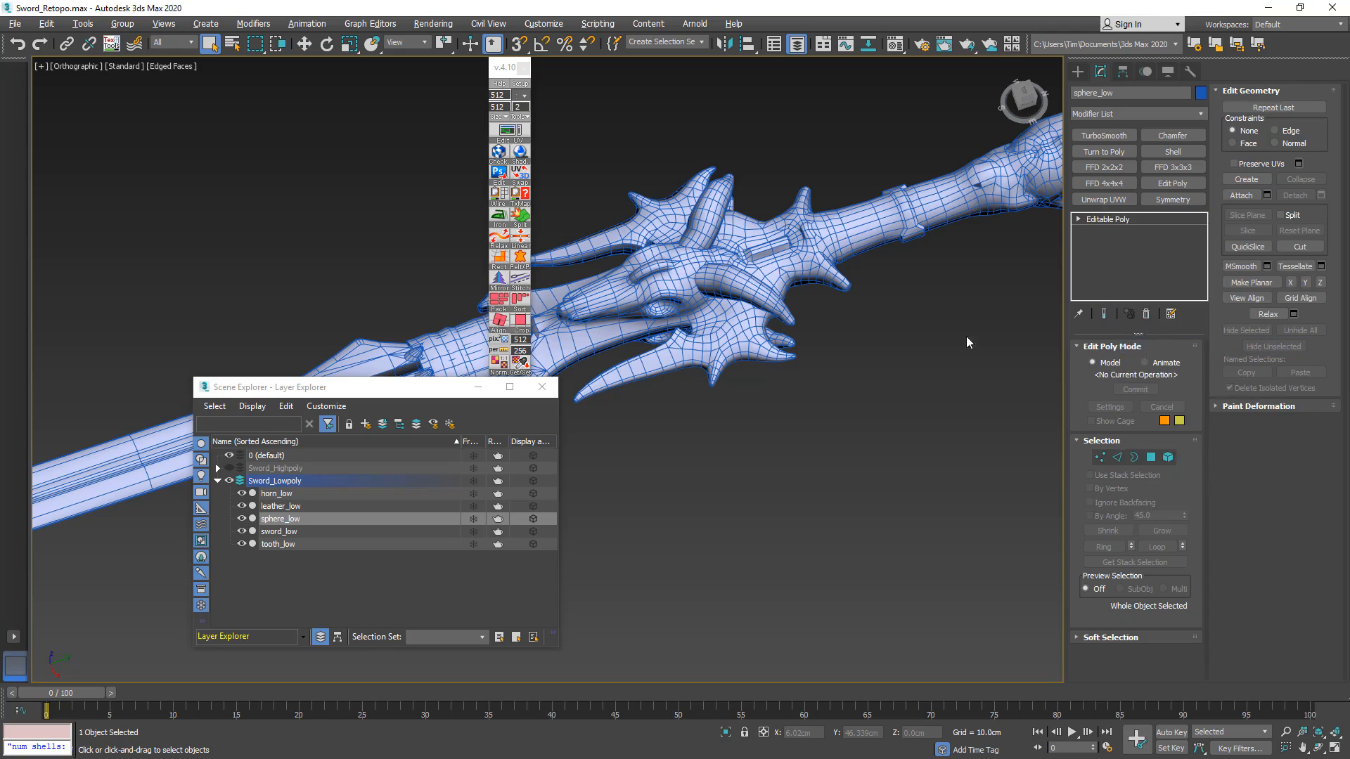
- Generate smoothing groups from UV shells on sword_low and collapse its modifier stack to Editable Poly
left_click(293, 532)
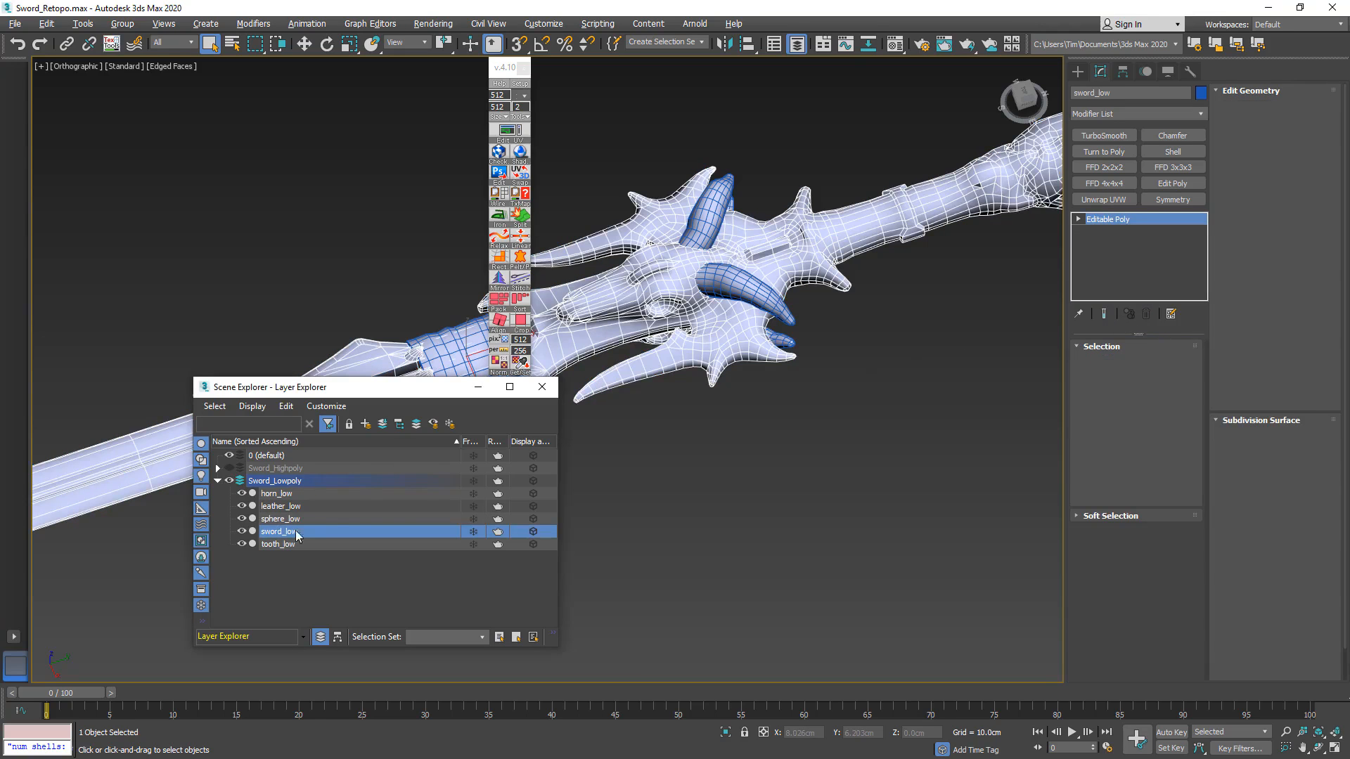
middle_click_drag(810, 407, 793, 374, "alt")
scroll(721, 382, "up", 9)
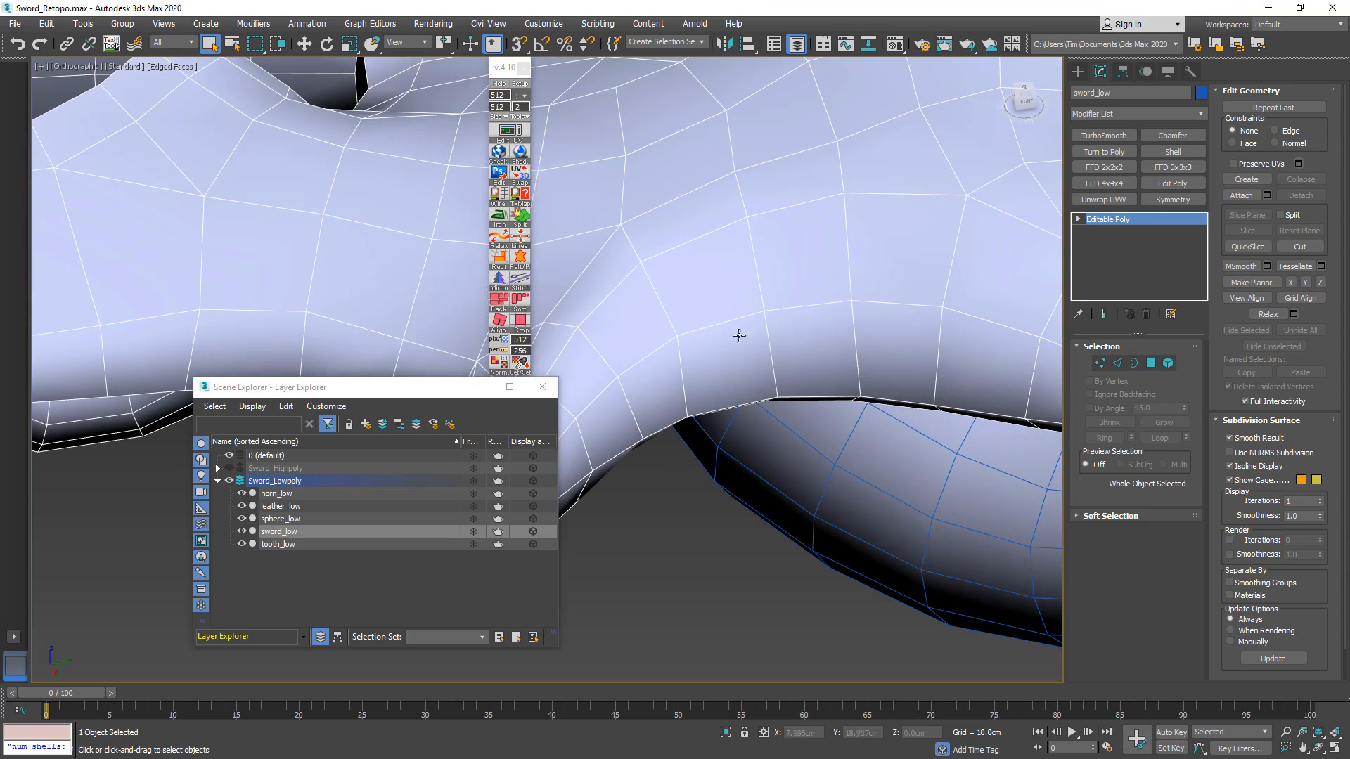
left_click(518, 117)
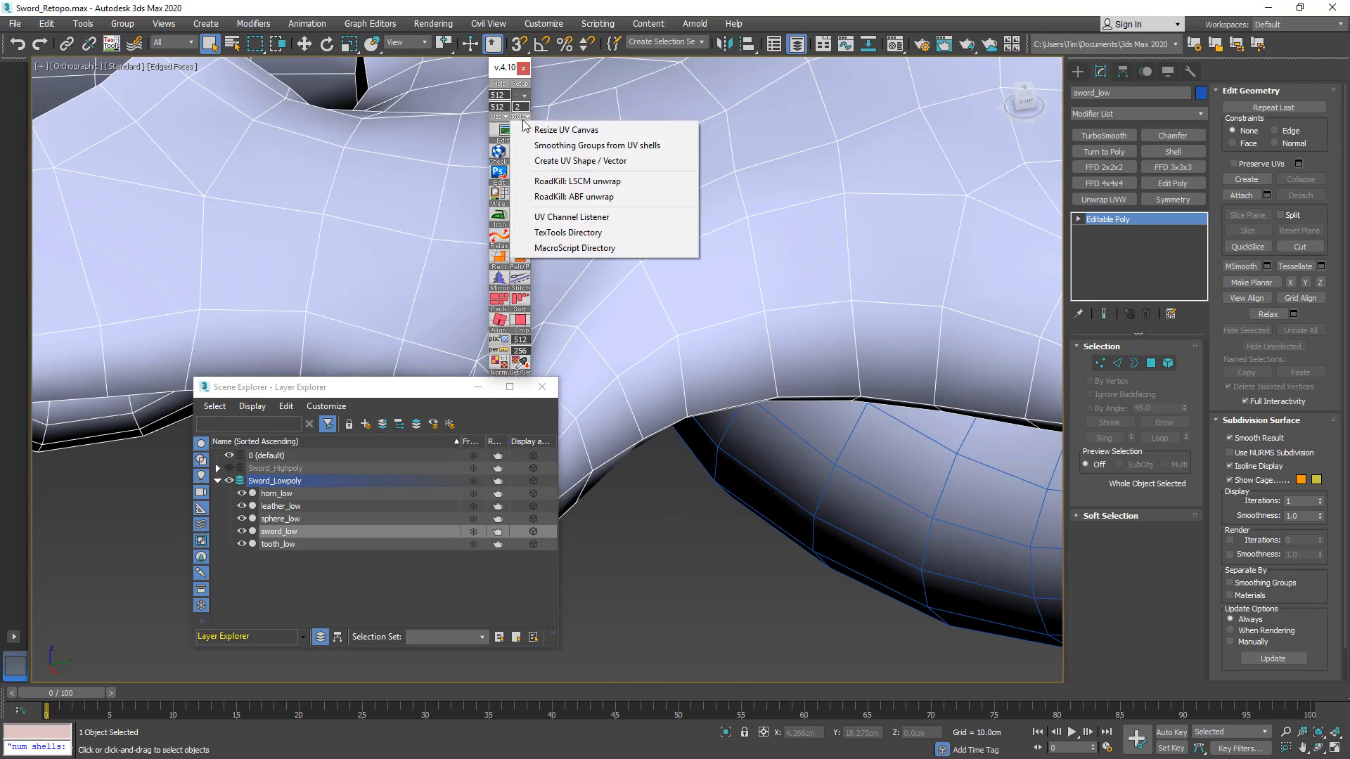
left_click(557, 146)
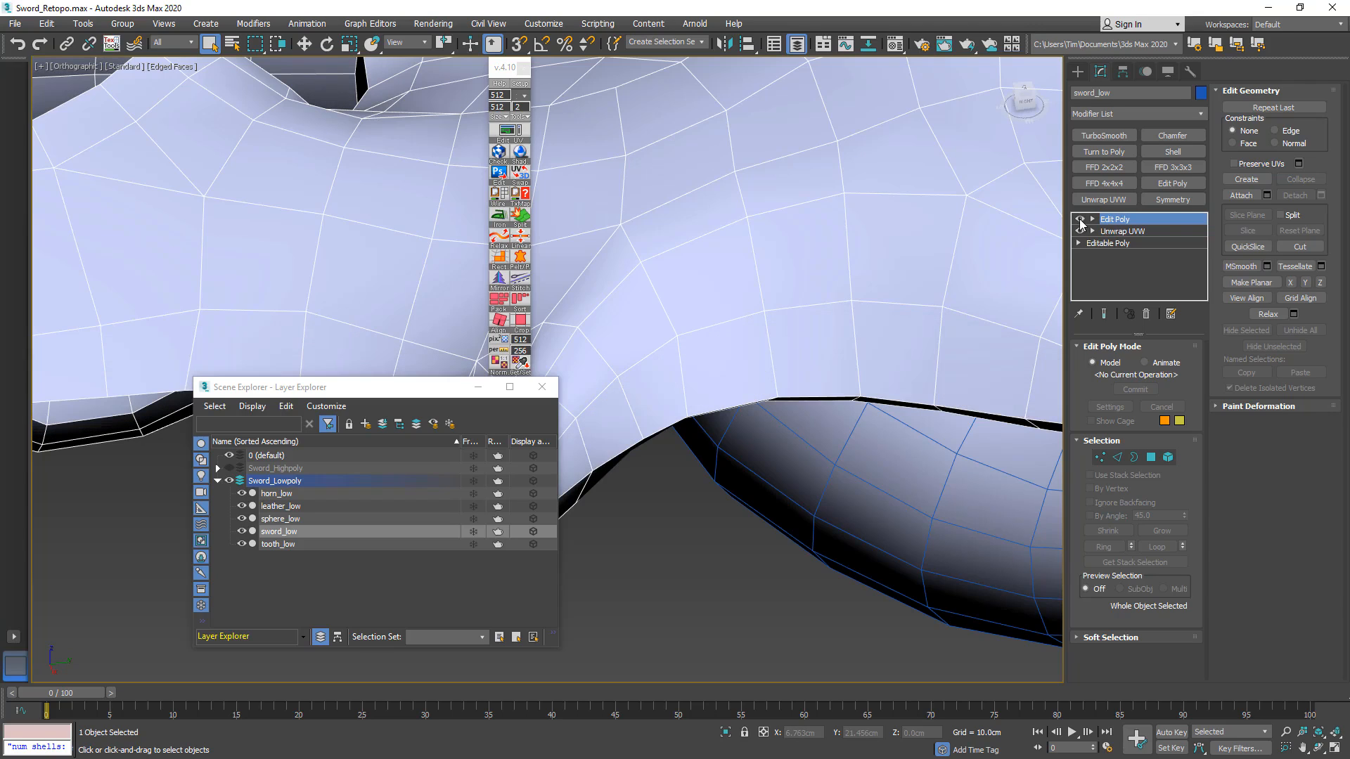
right_click(1114, 220)
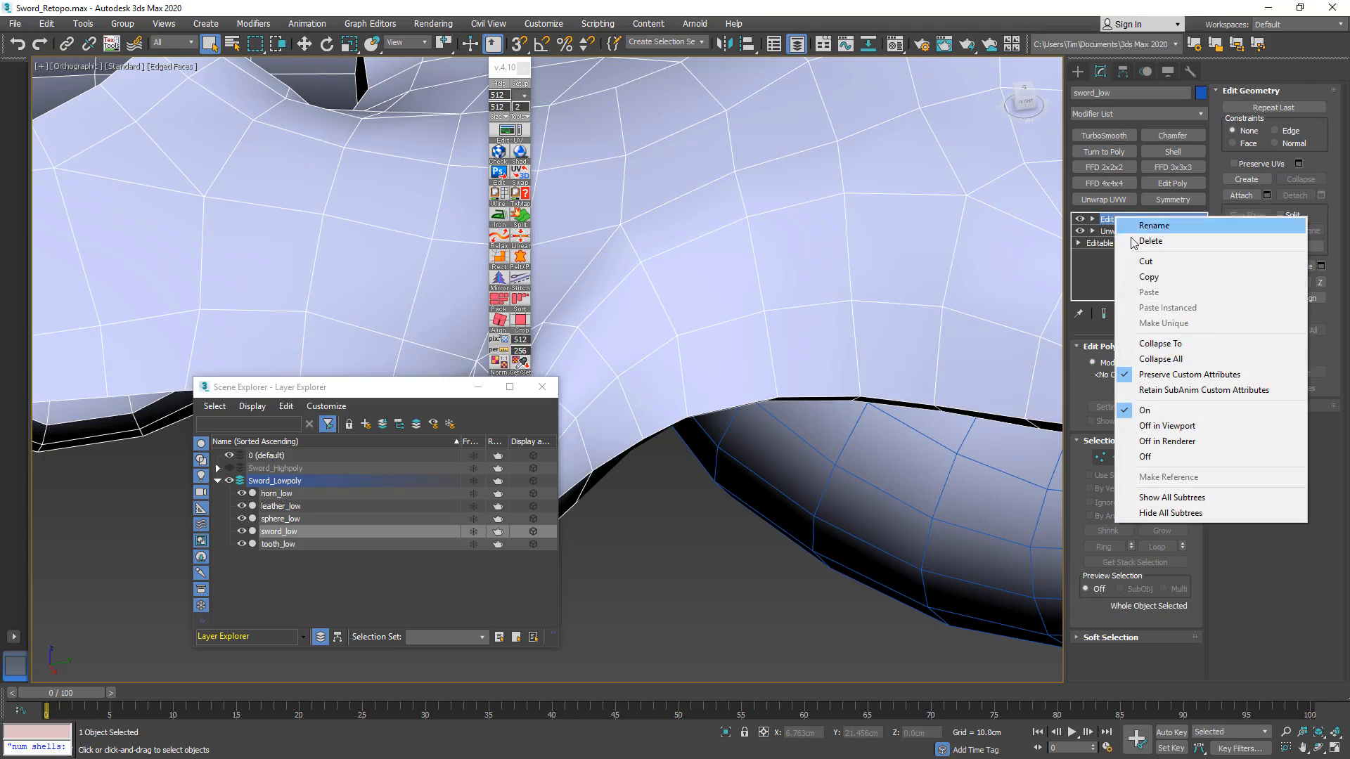
left_click(1160, 344)
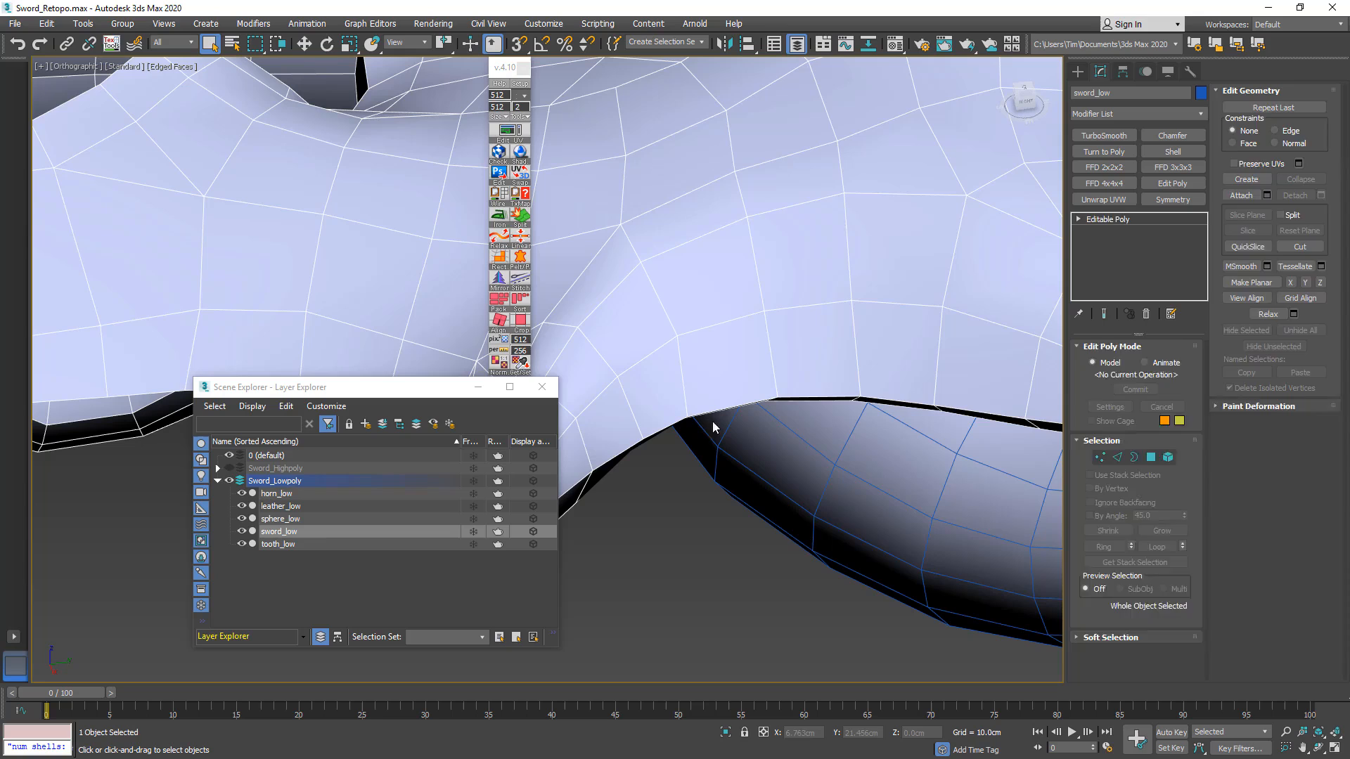
- Generate smoothing groups from UV shells on tooth_low and collapse its modifier stack to Editable Poly
left_click(272, 545)
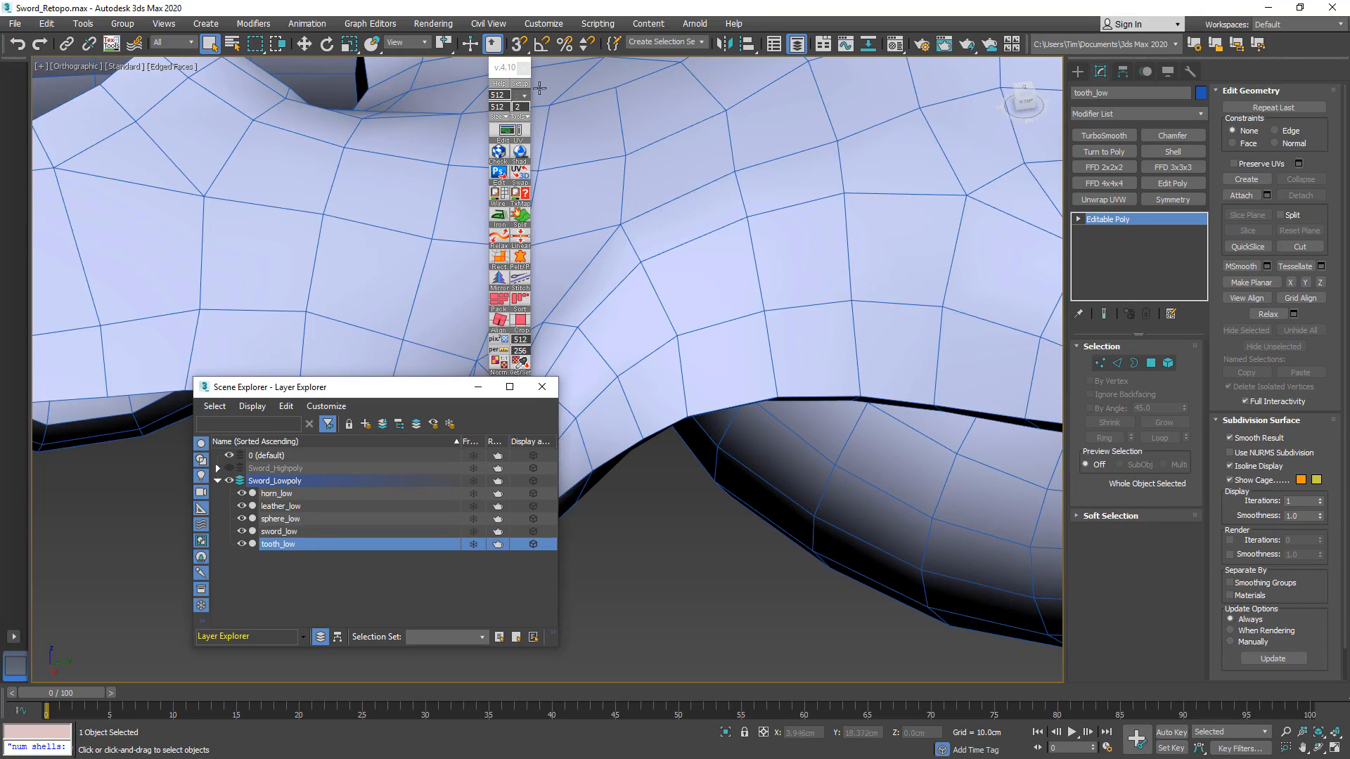
left_click(521, 84)
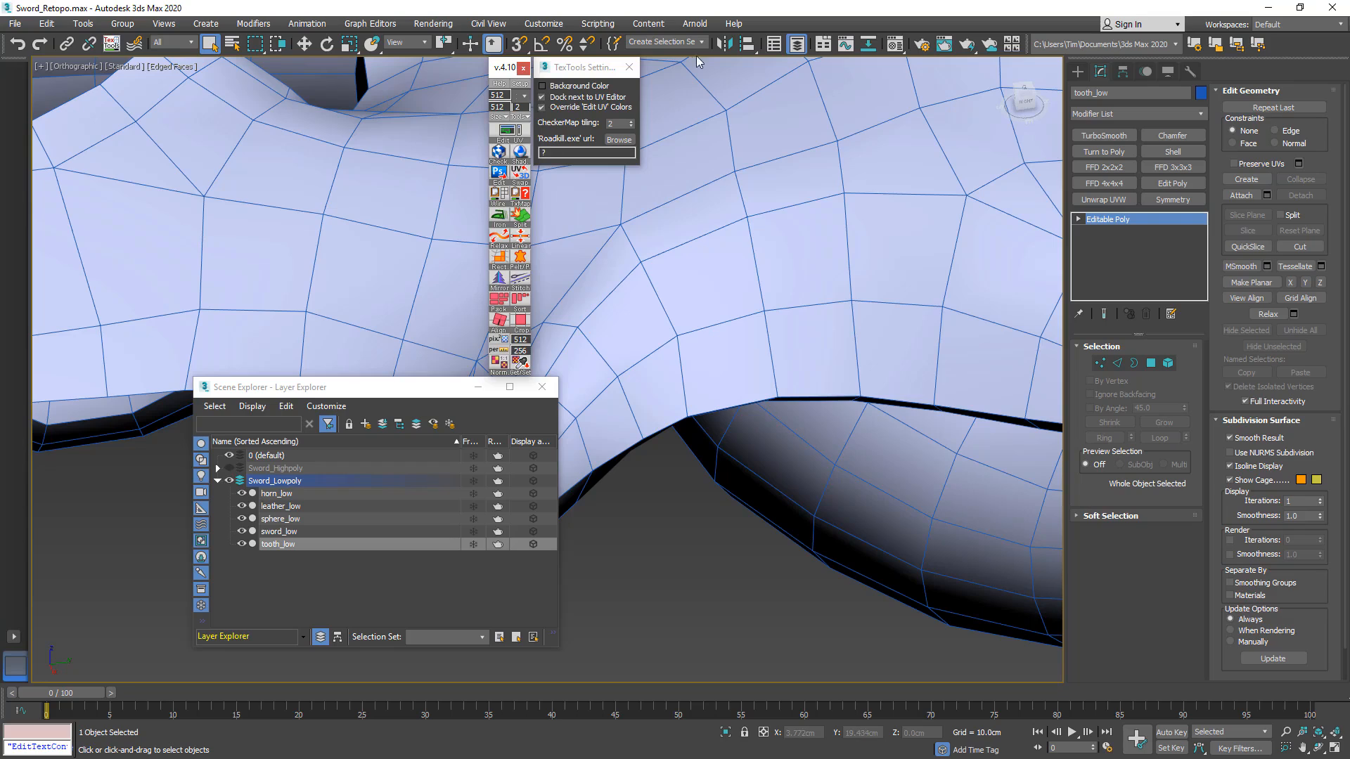
left_click(628, 66)
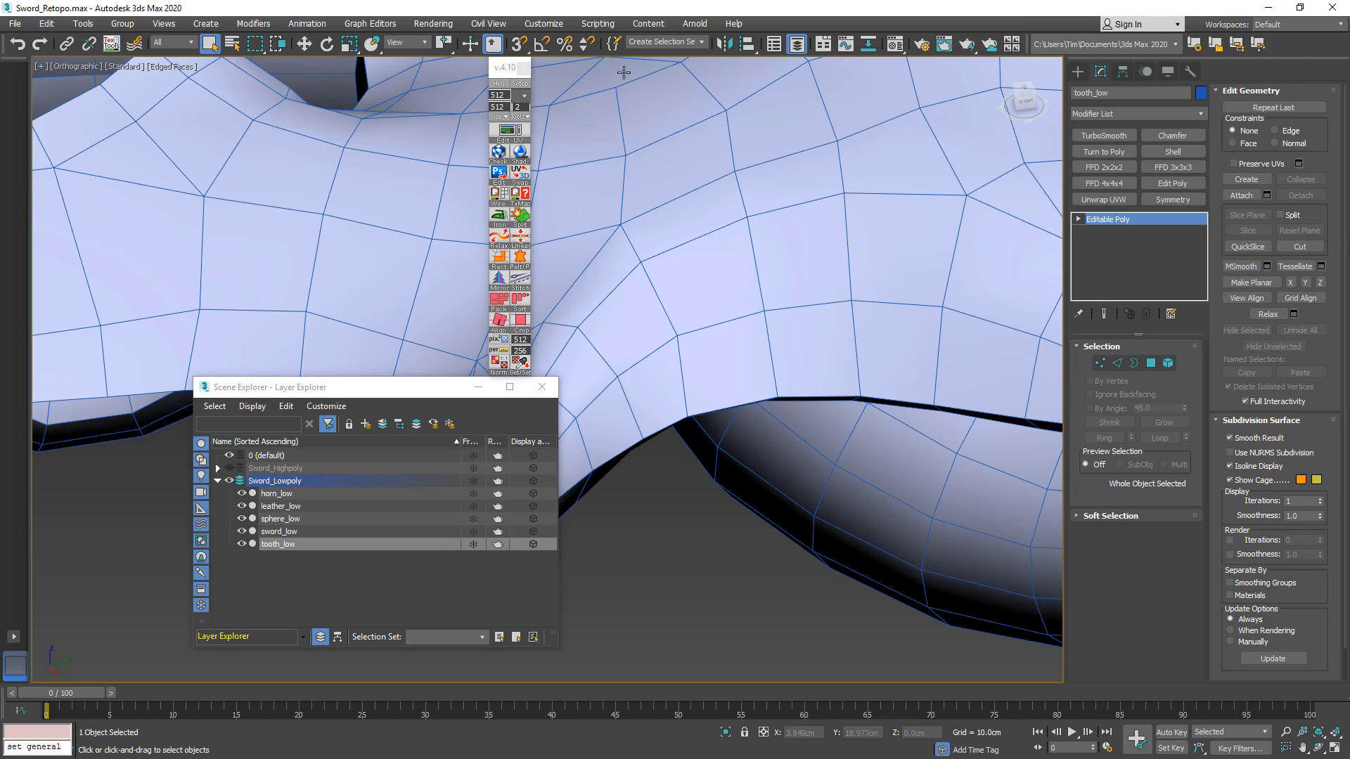
left_click(521, 117)
left_click(553, 146)
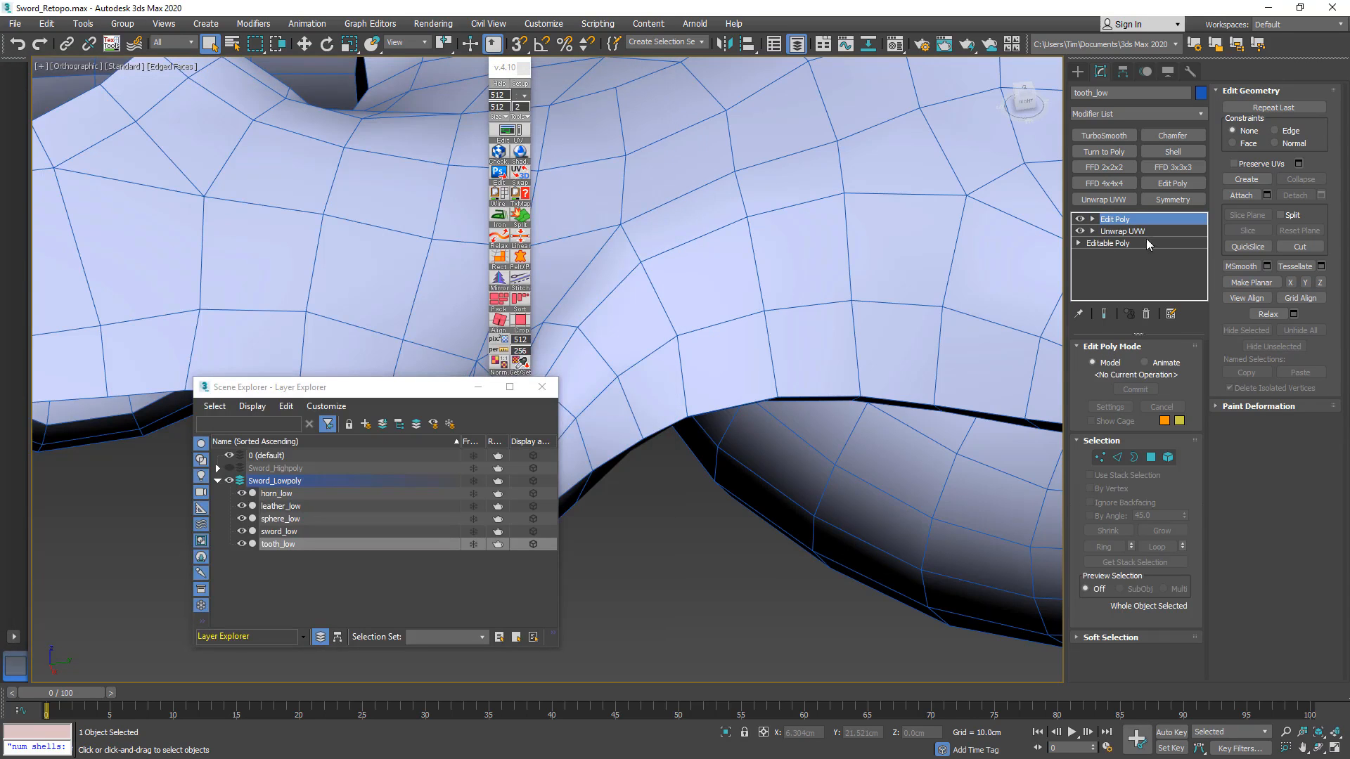
right_click(1113, 220)
left_click(1161, 361)
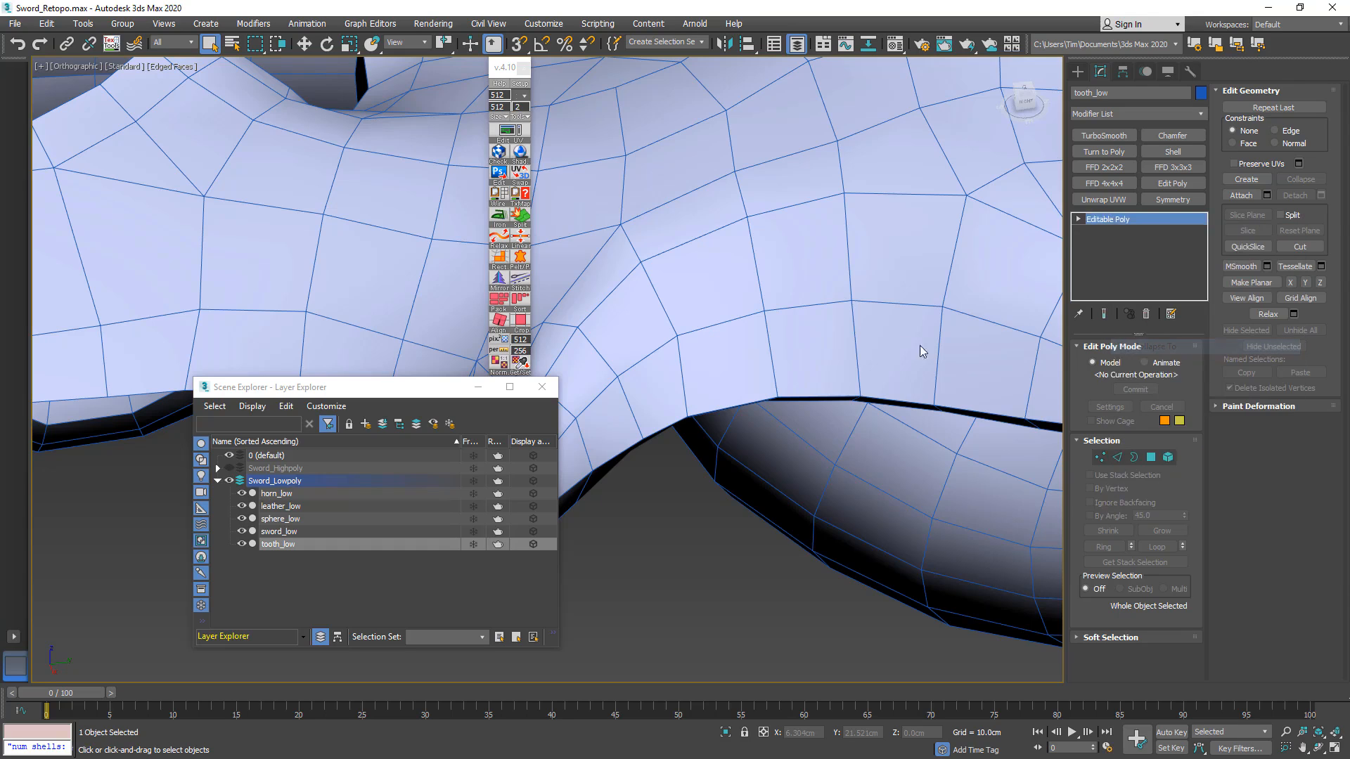
- Select all low-poly sword parts and start exporting the selection to the SubstancePainter folder
scroll(860, 316, "down", 10)
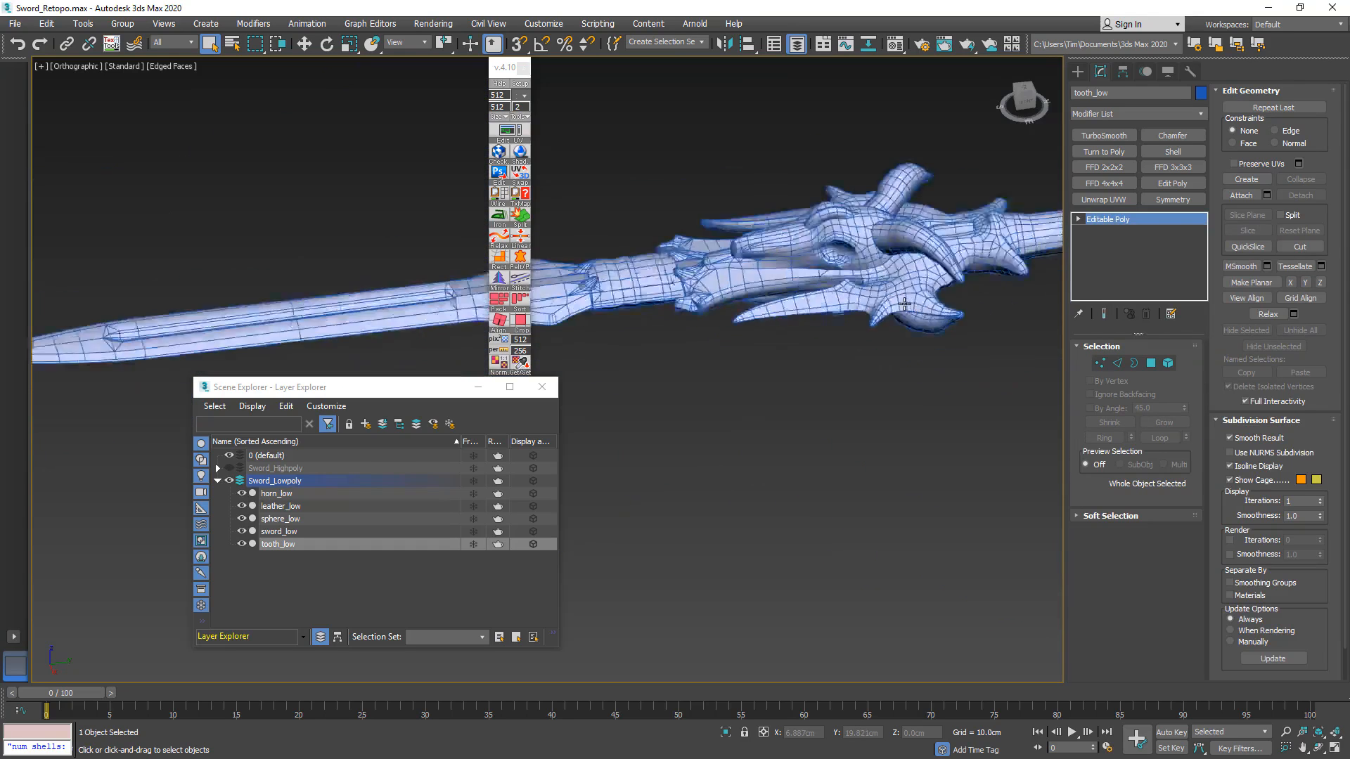
scroll(905, 327, "up", 2)
middle_click_drag(905, 327, 821, 189, "alt")
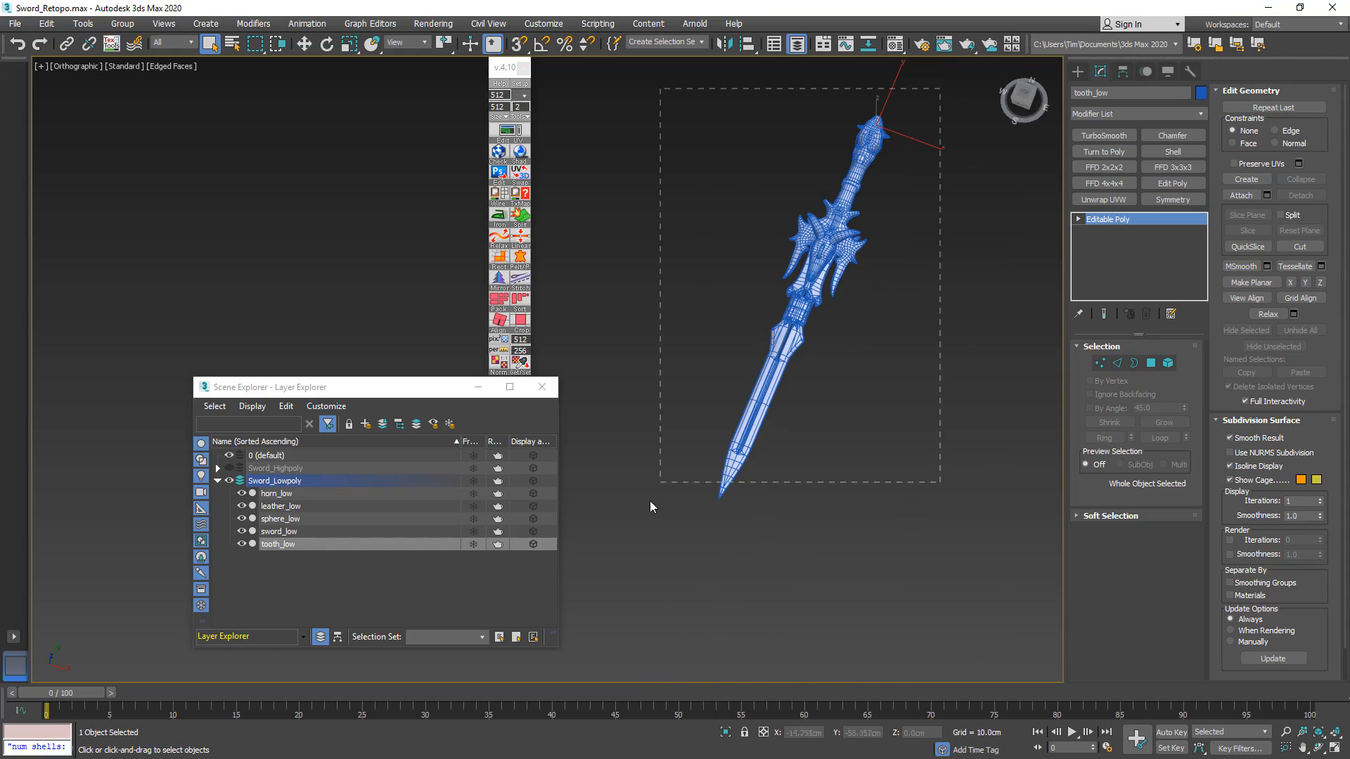
key("ctrl+a")
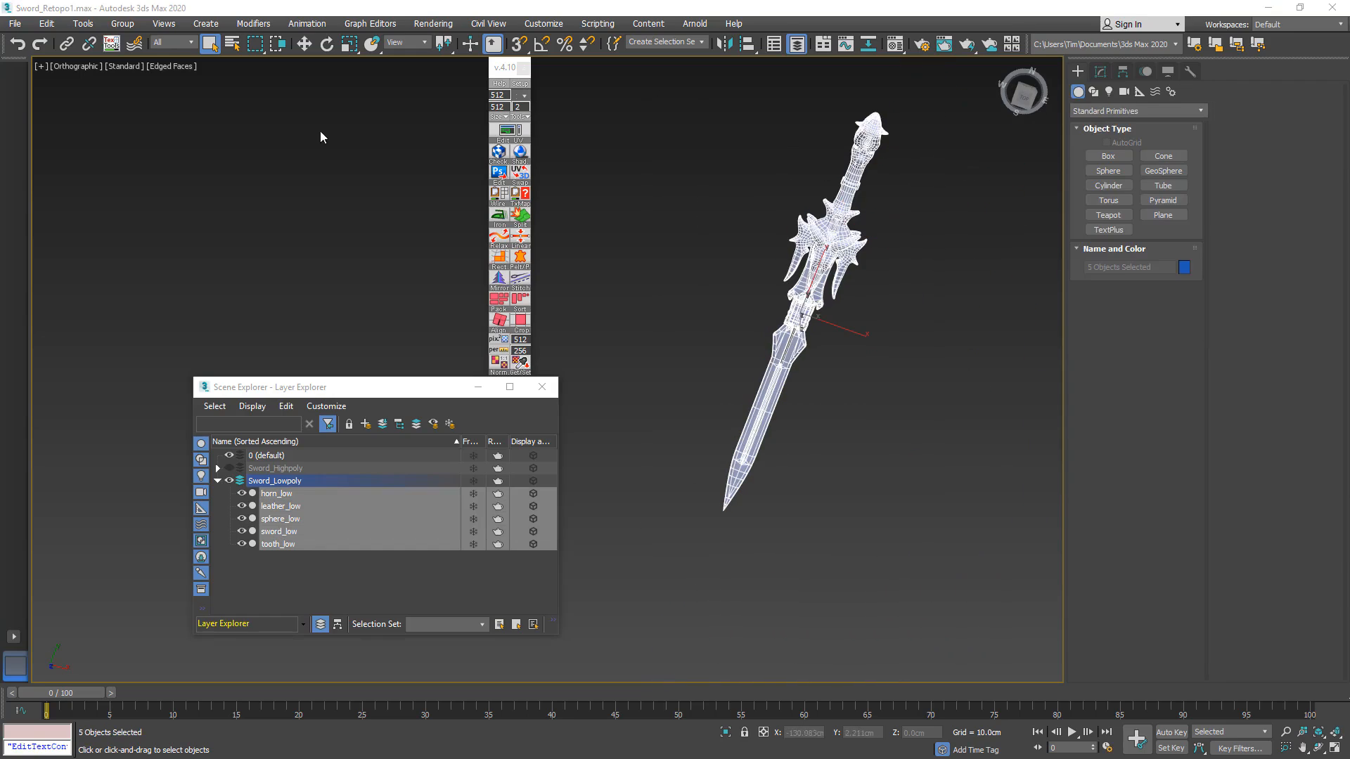
left_click(13, 25)
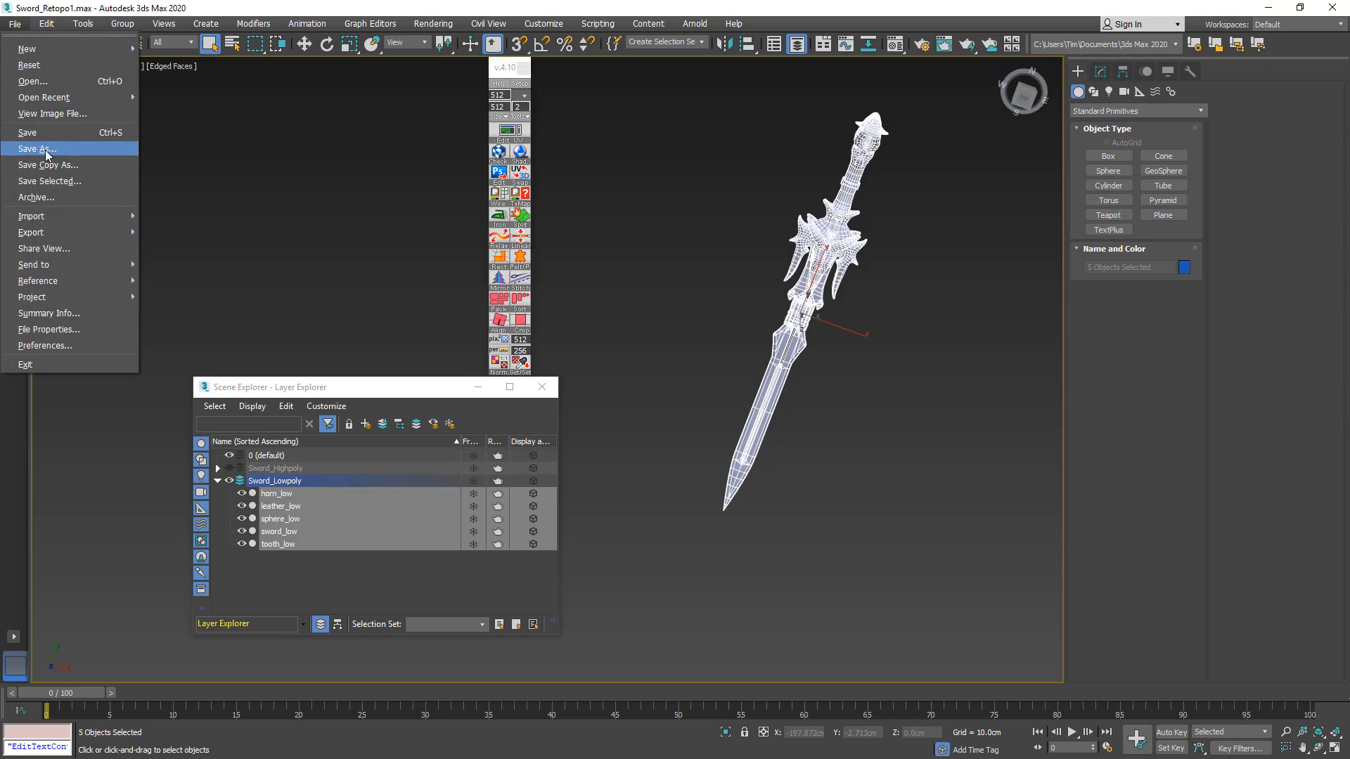
mouse_move(75, 232)
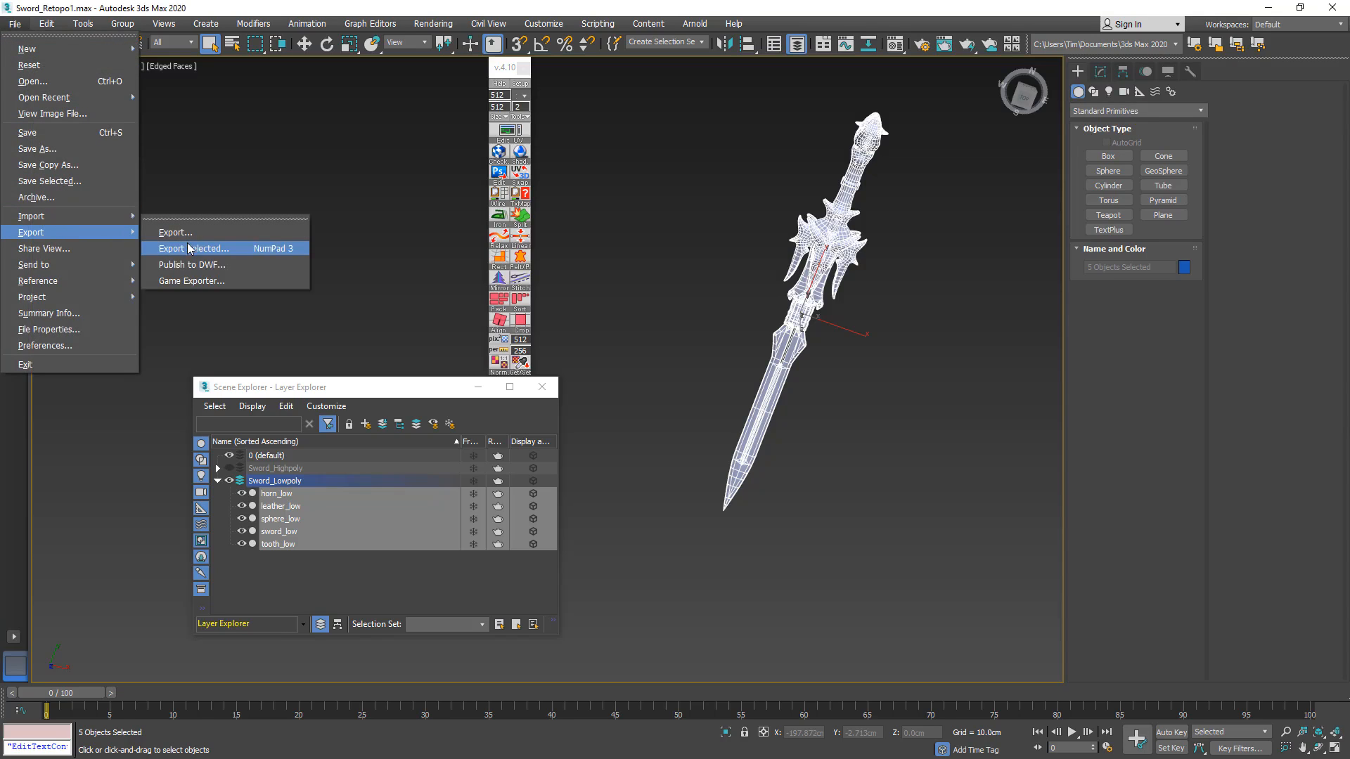
left_click(189, 249)
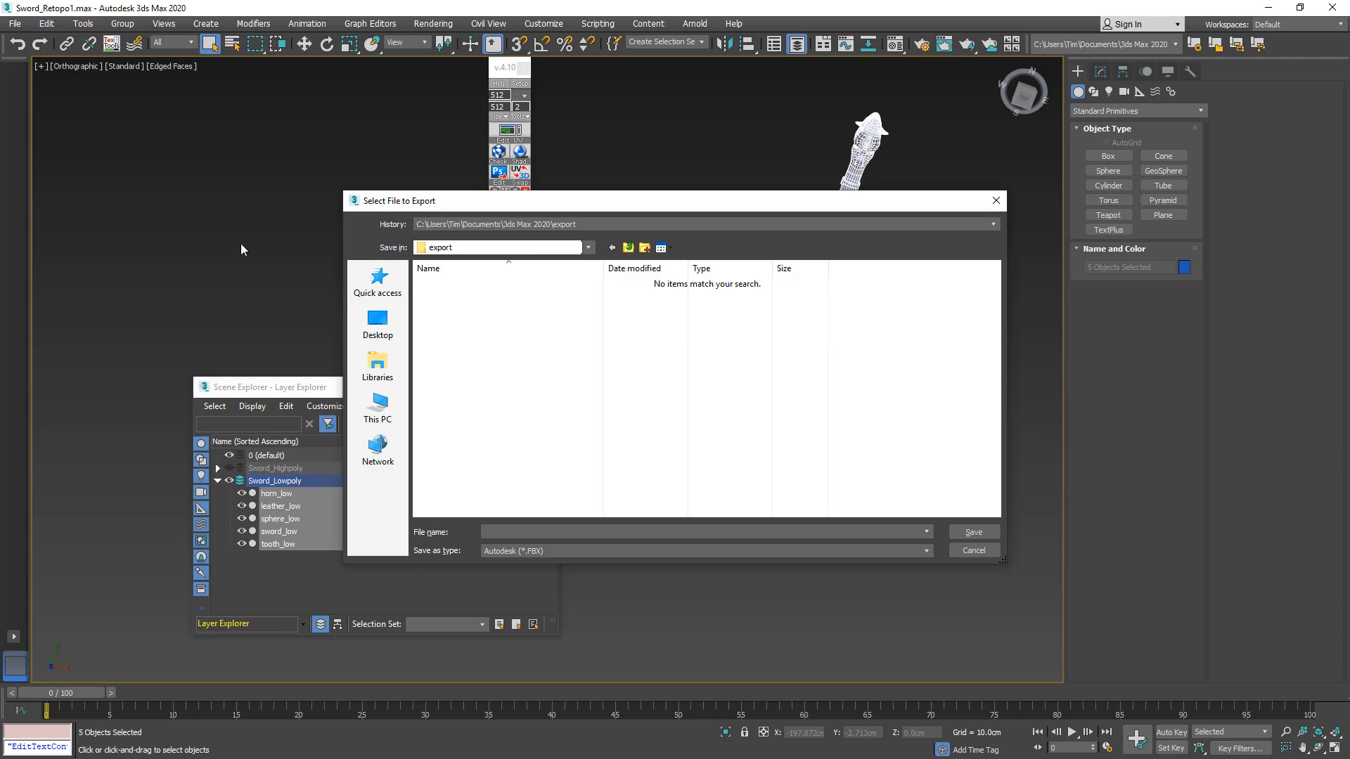
left_click(589, 248)
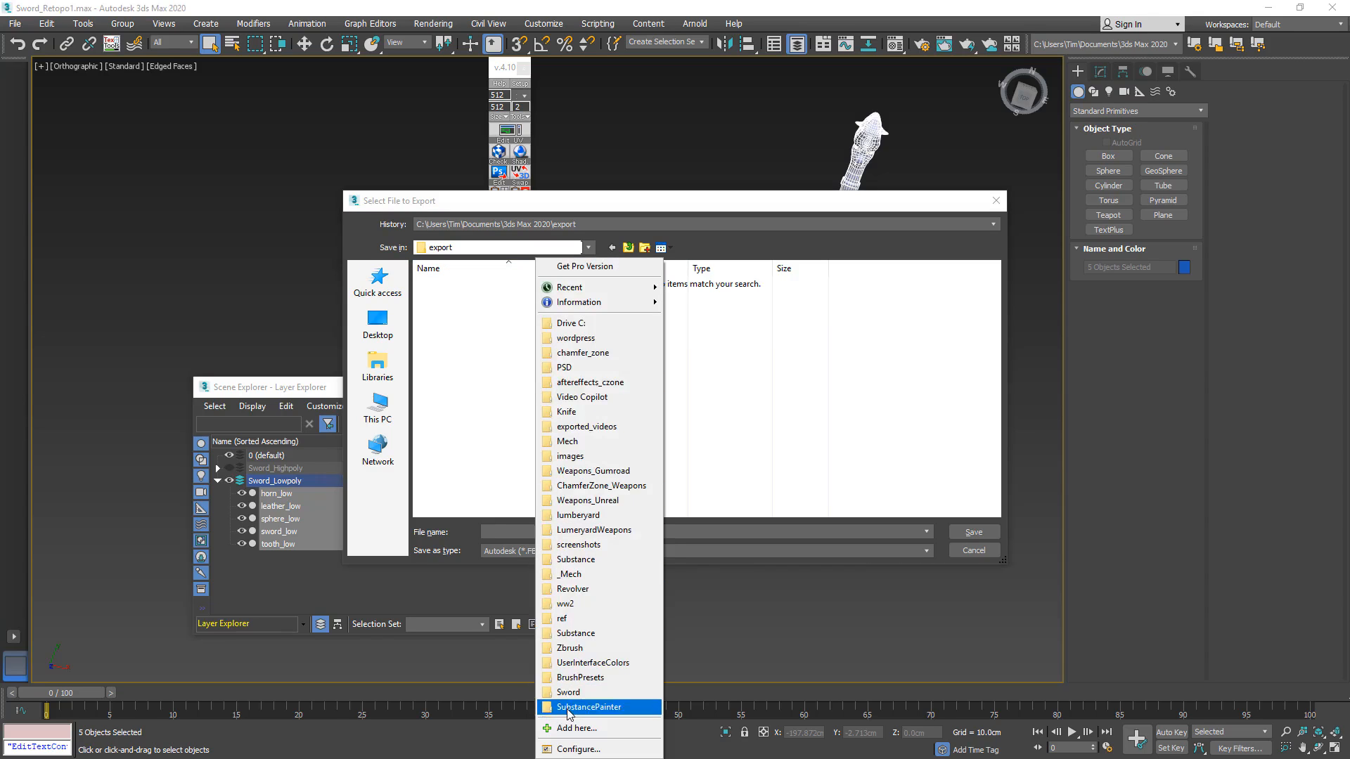
left_click(598, 711)
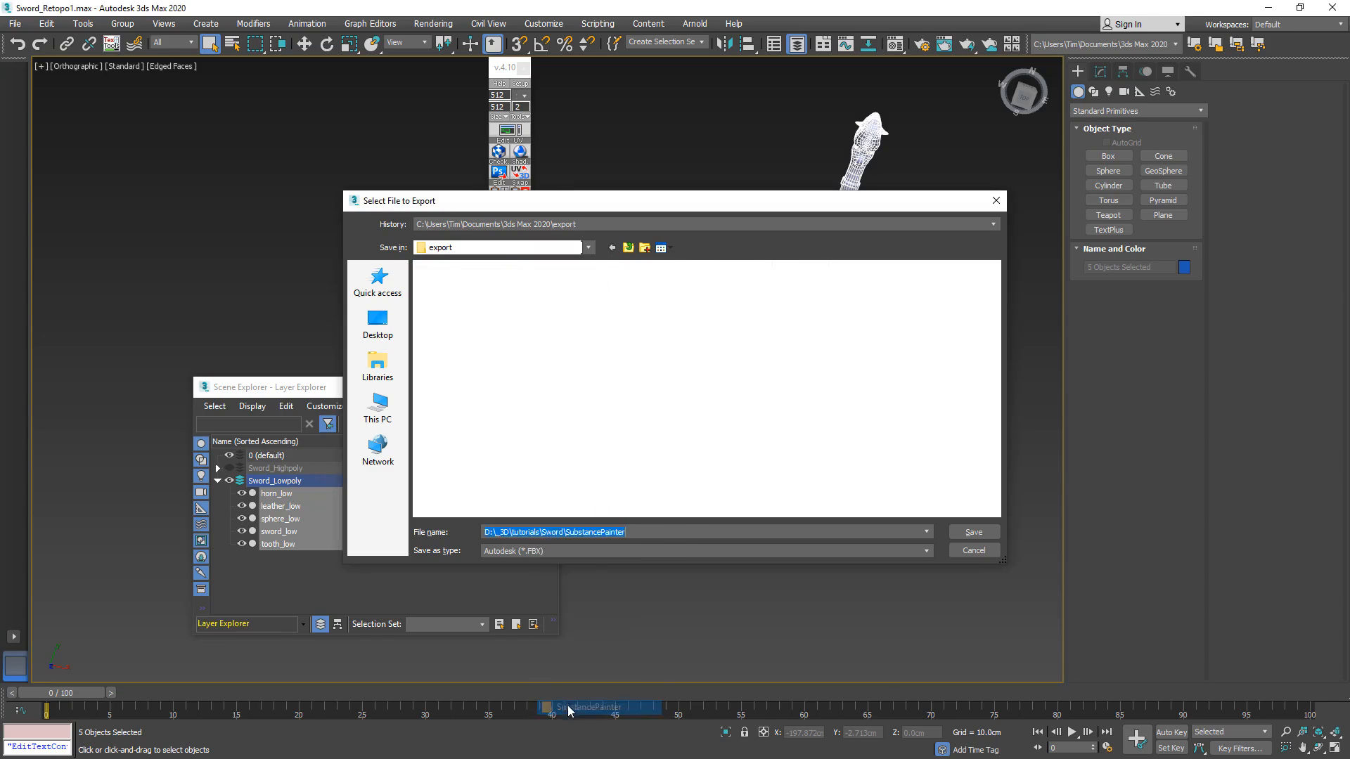
left_click(588, 248)
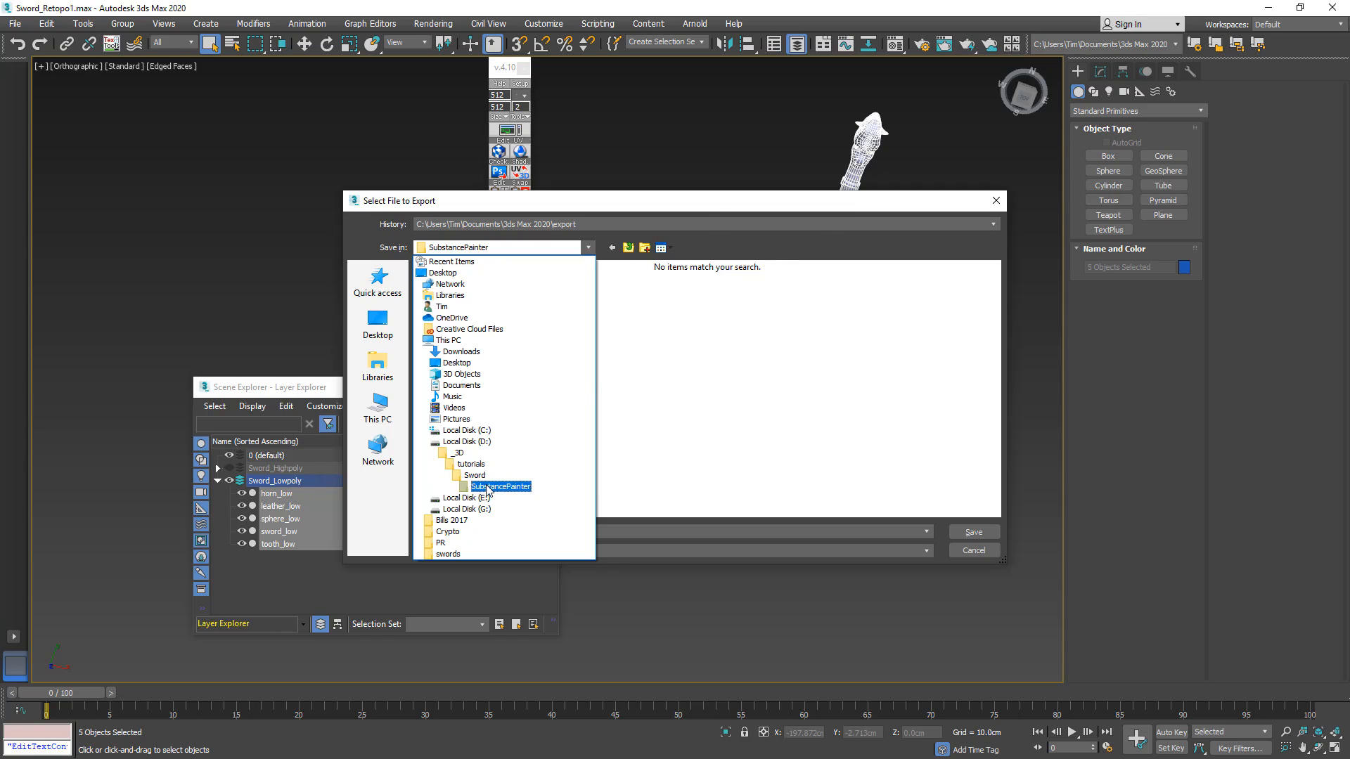
left_click(718, 472)
- Name the export file sword_low, use the Autodesk FBX format, and export it with the Autodesk Media & Entertainment preset
left_click(548, 531)
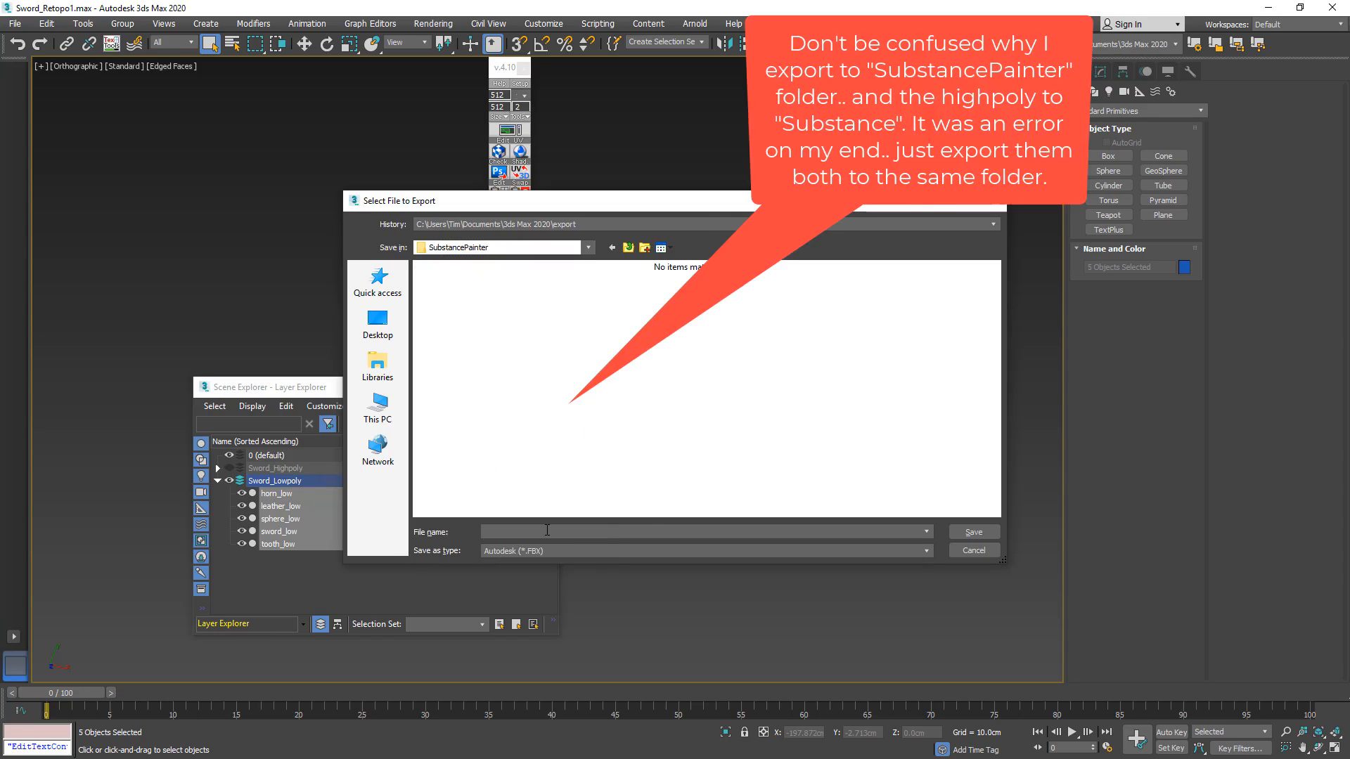
type("sword_")
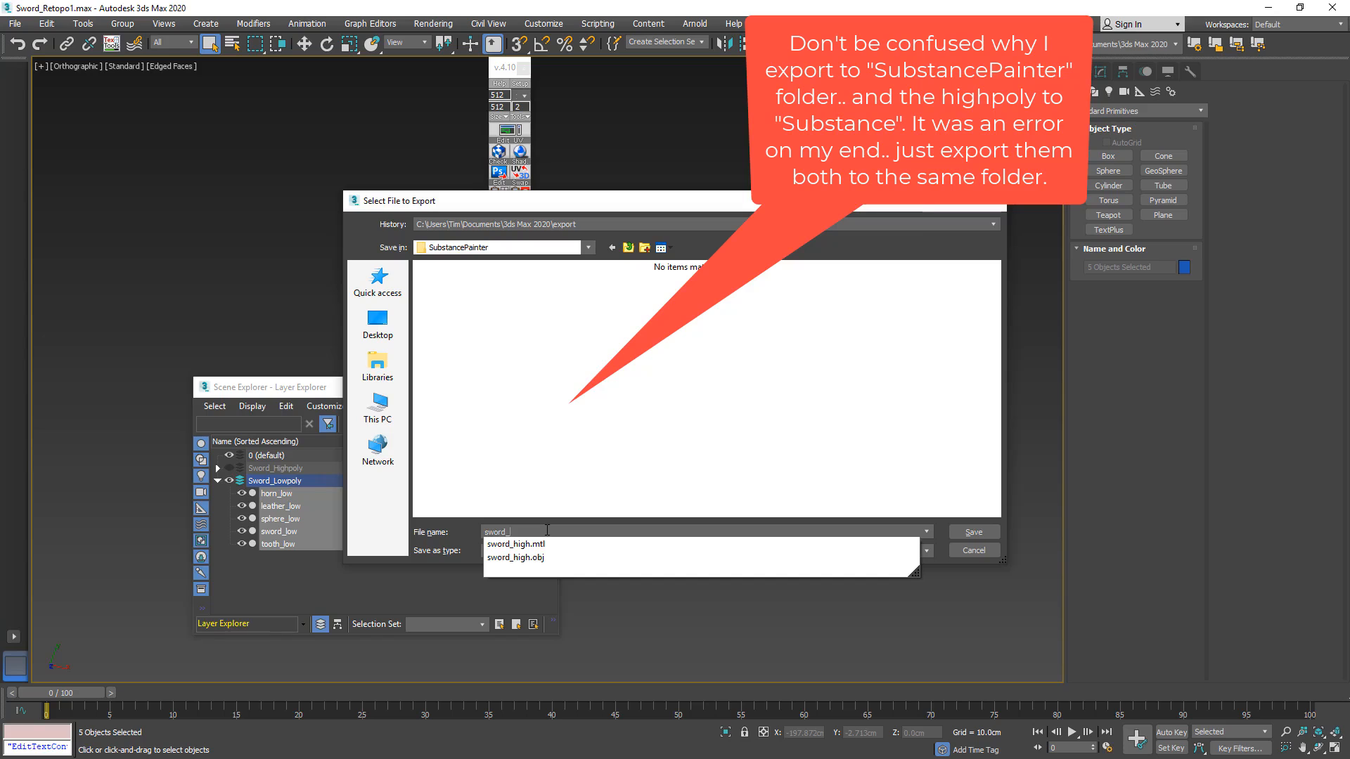
type("low")
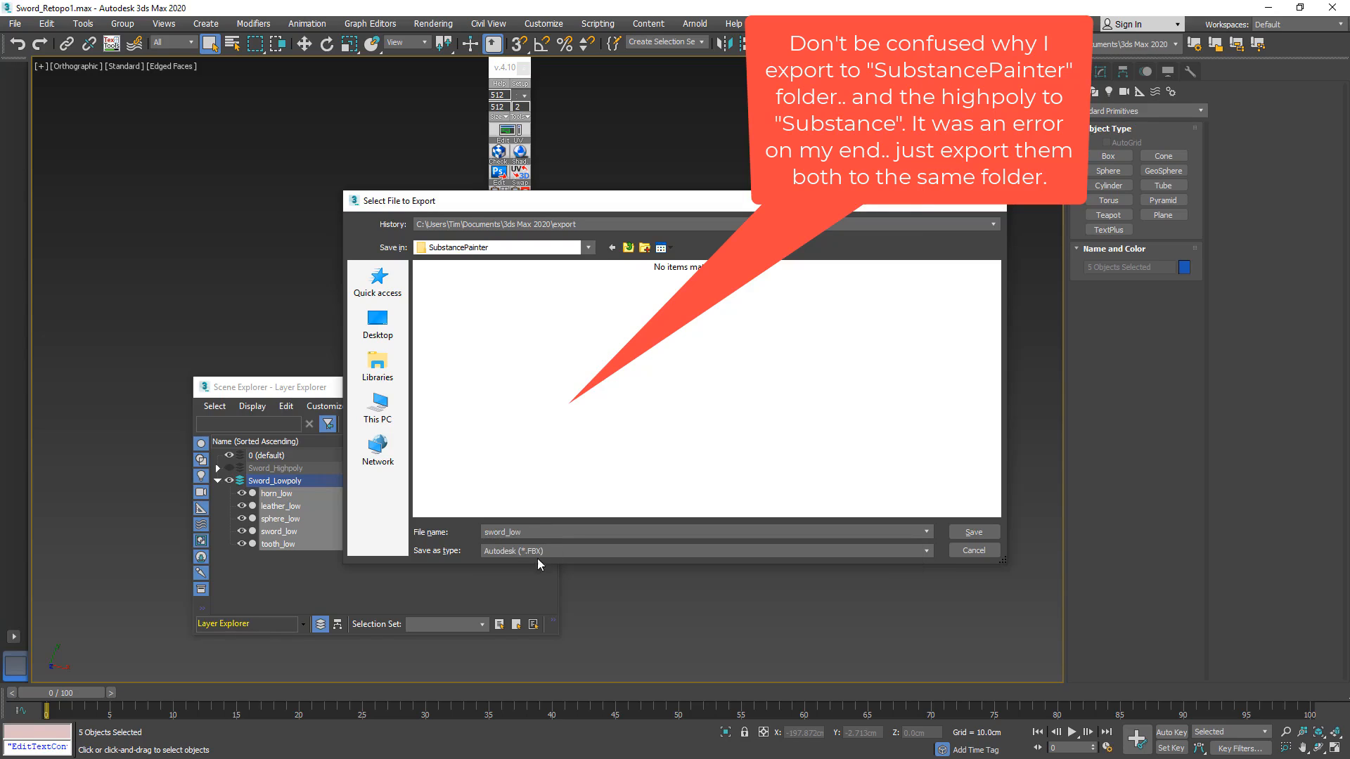
left_click(536, 552)
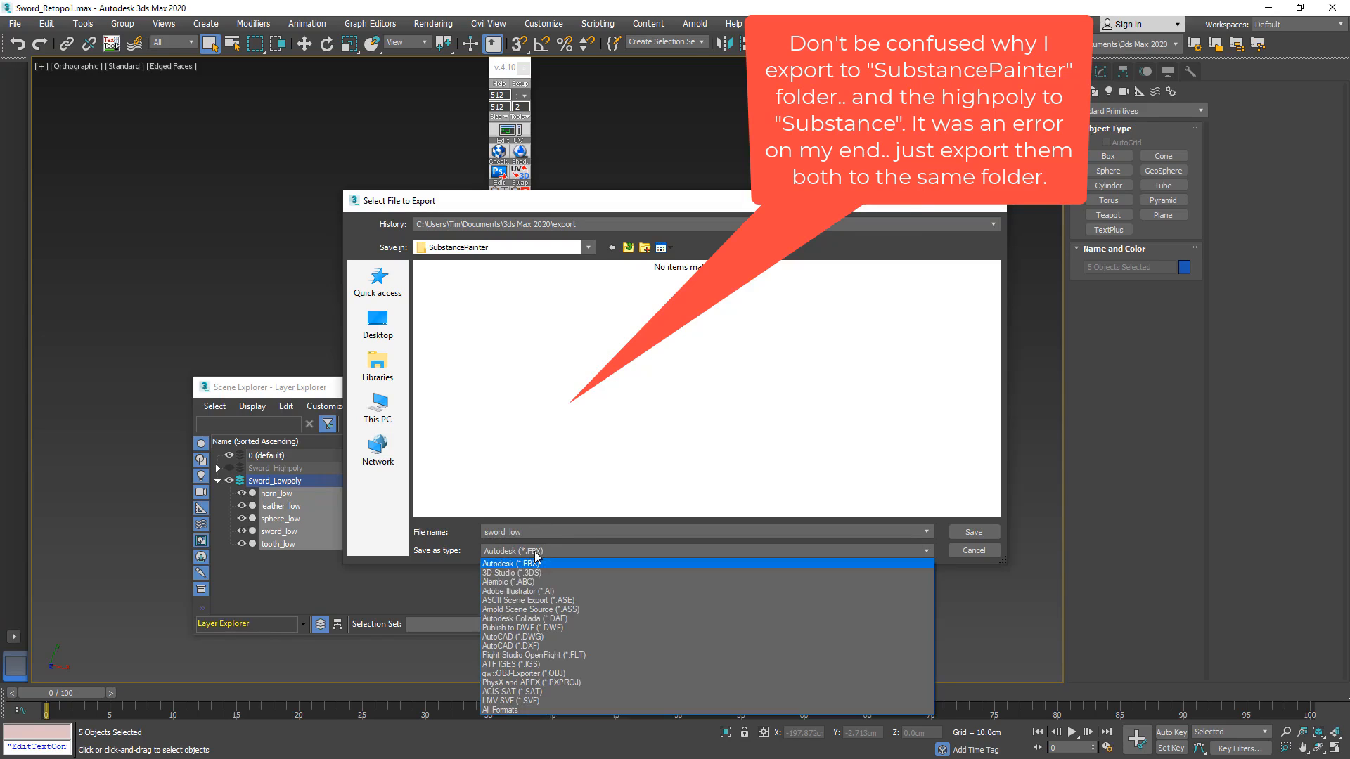
left_click(534, 565)
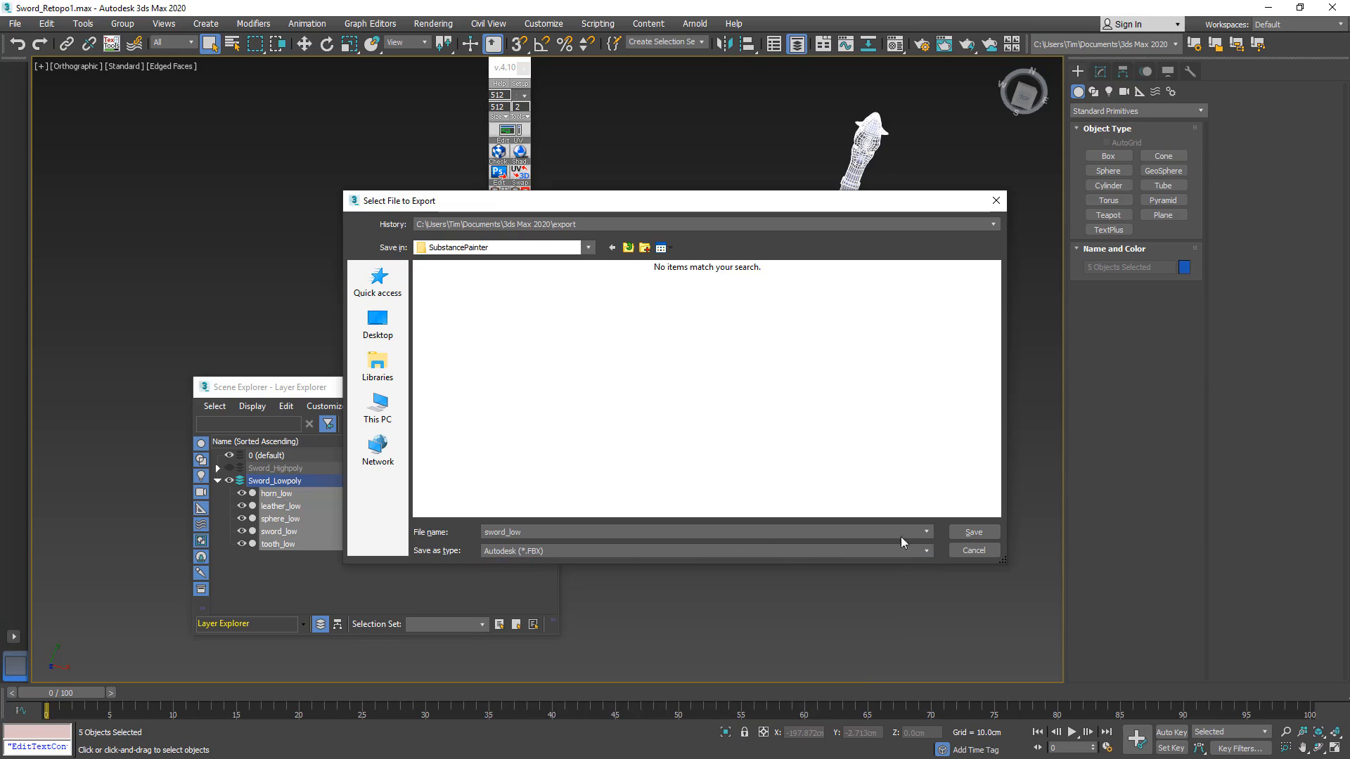
left_click(969, 532)
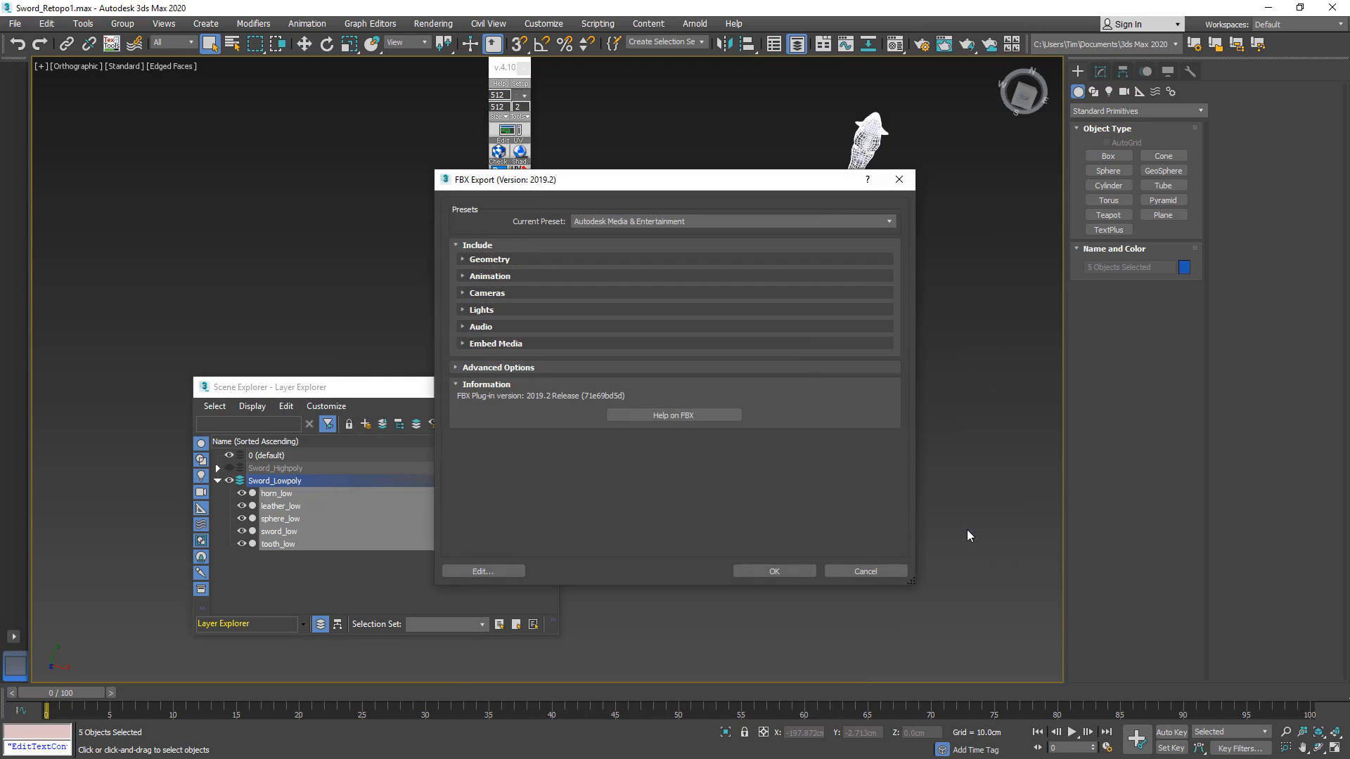
left_click(782, 572)
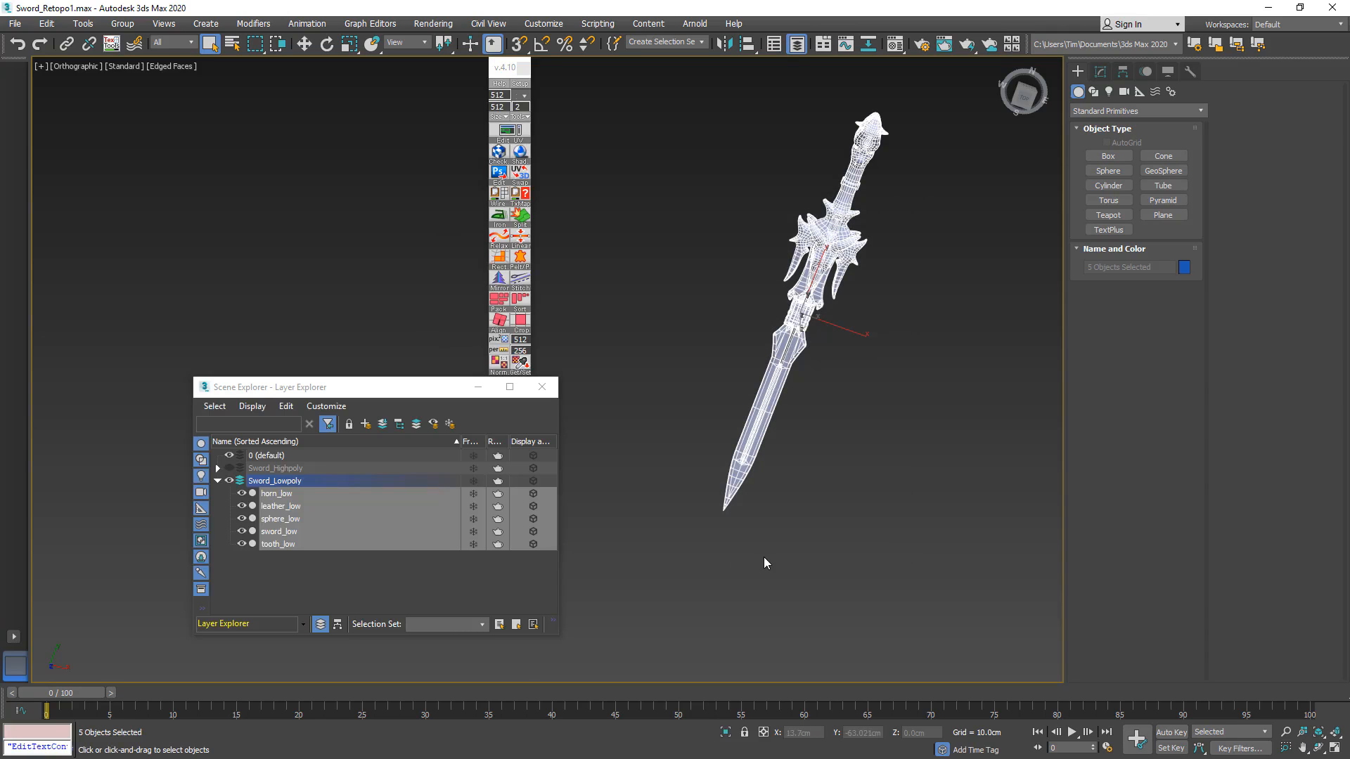
- Clone the selected low-poly parts as copies and place the copies in a new layer
right_click(811, 279)
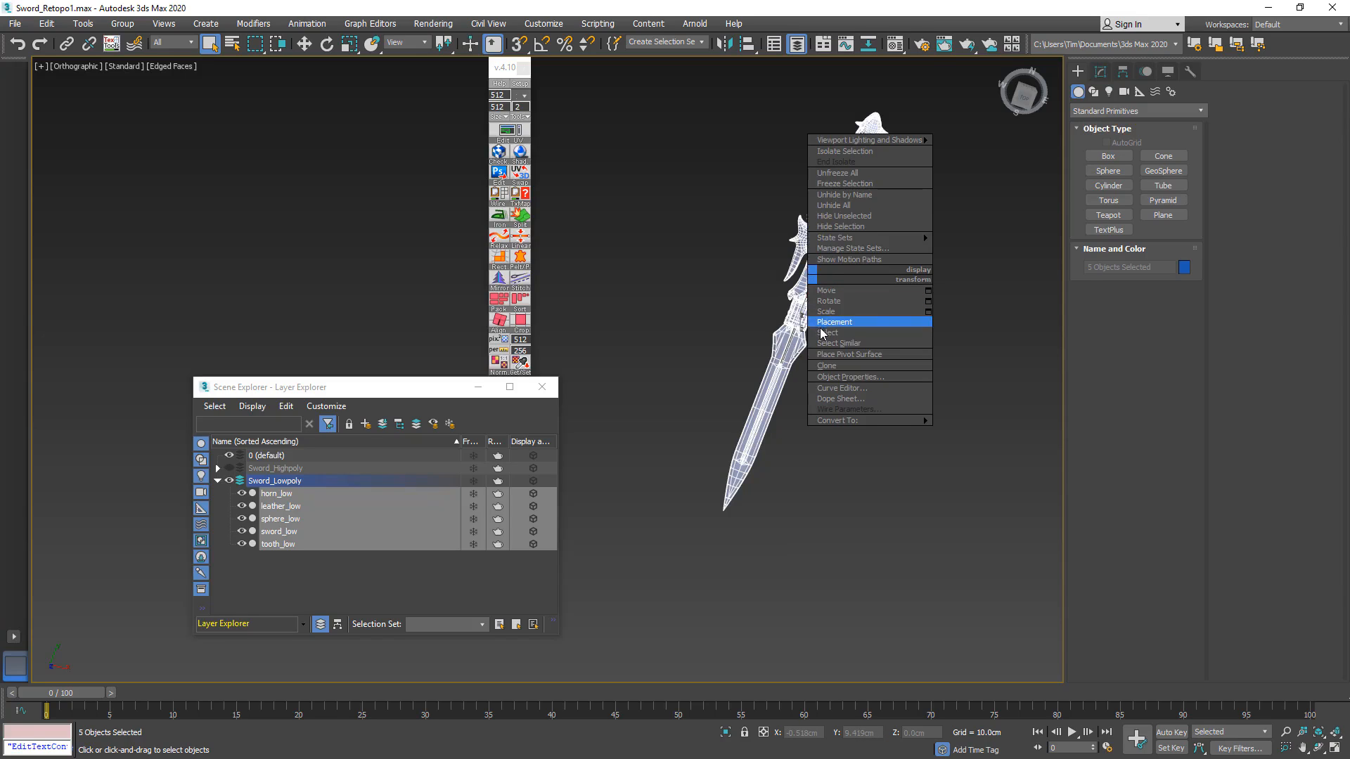
left_click(827, 366)
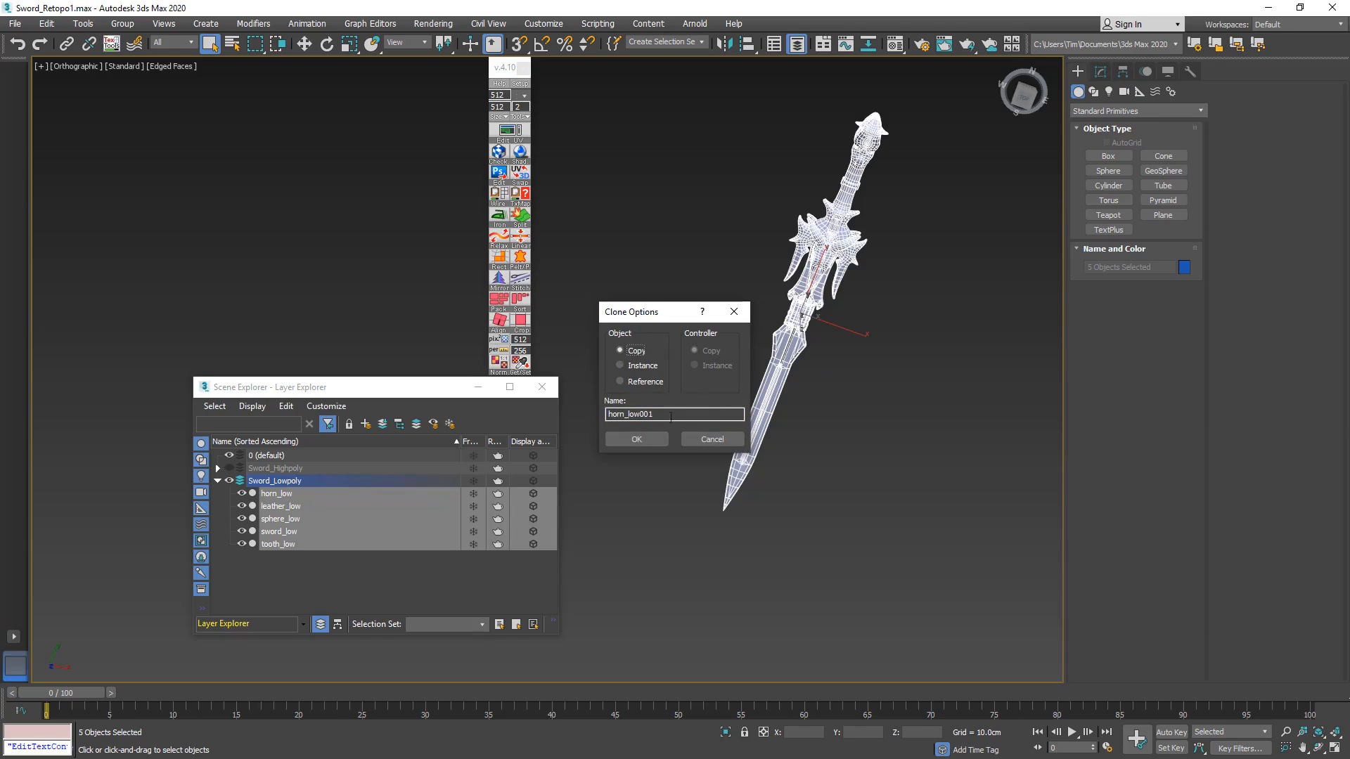
left_click(642, 439)
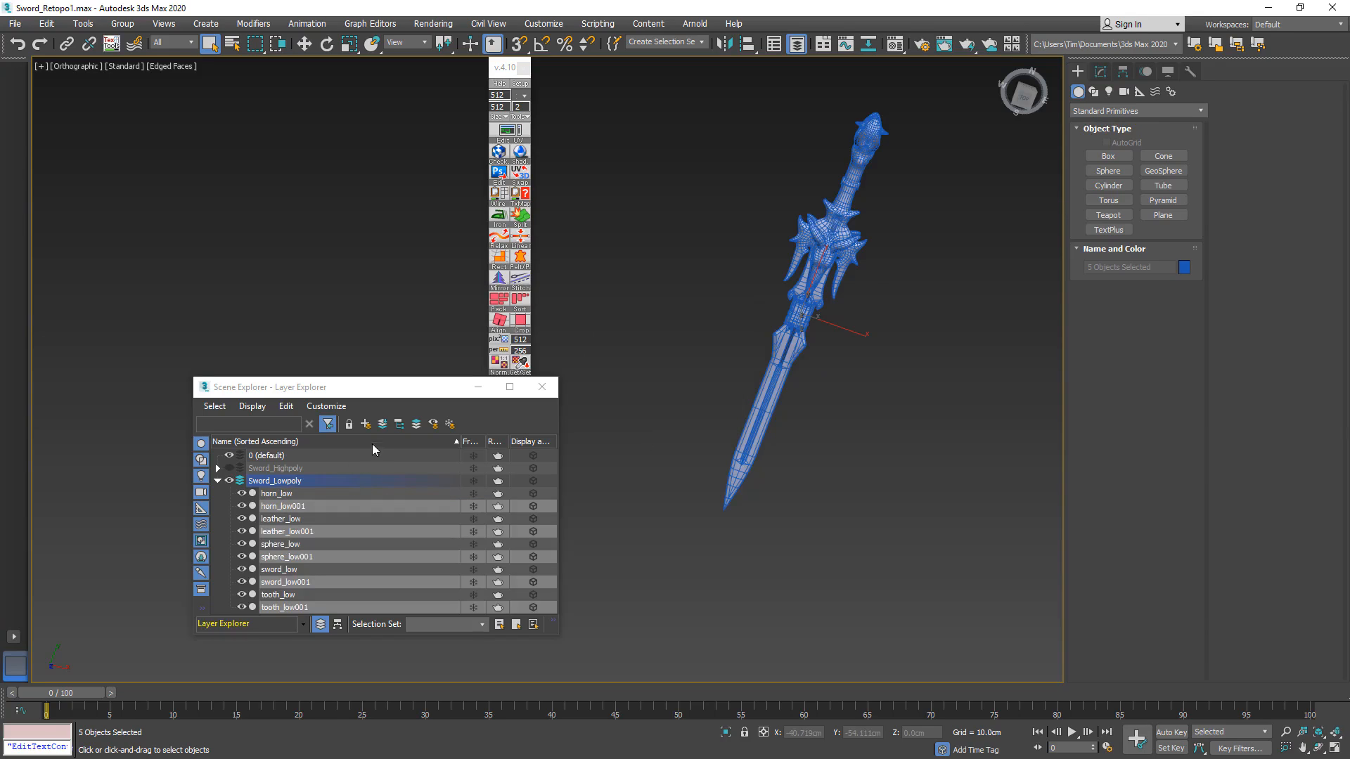
left_click(366, 424)
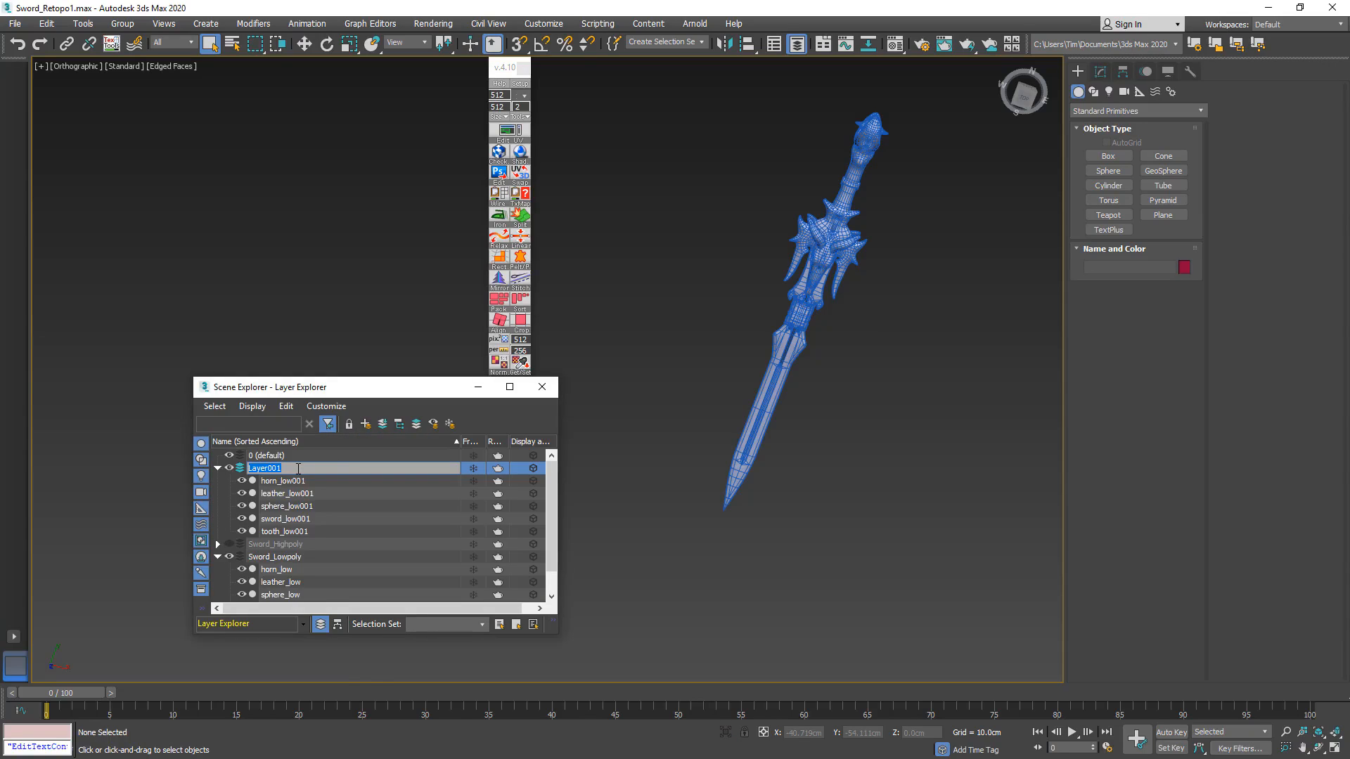
- Name the new layer for_texturing, then collapse and hide the Sword_Lowpoly layer
type("for_texturing")
key("Return")
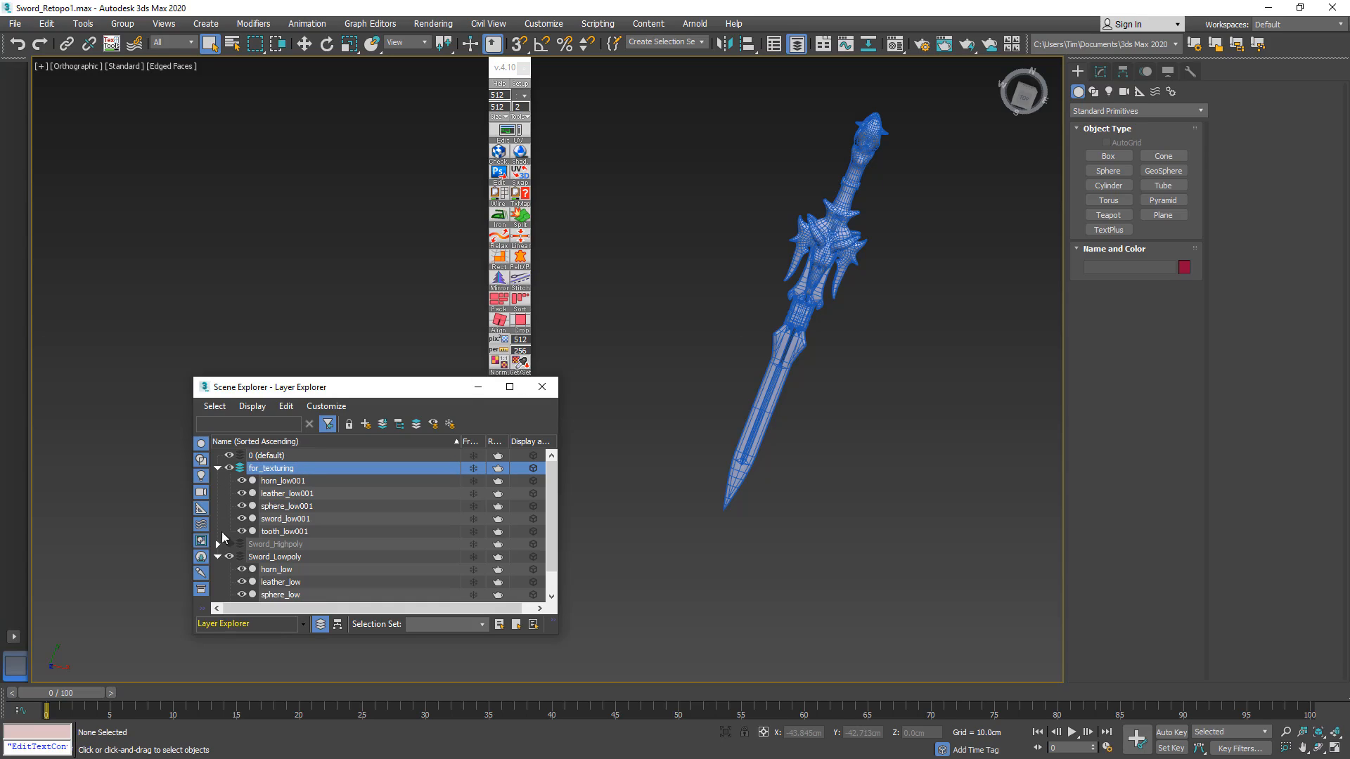
left_click(218, 558)
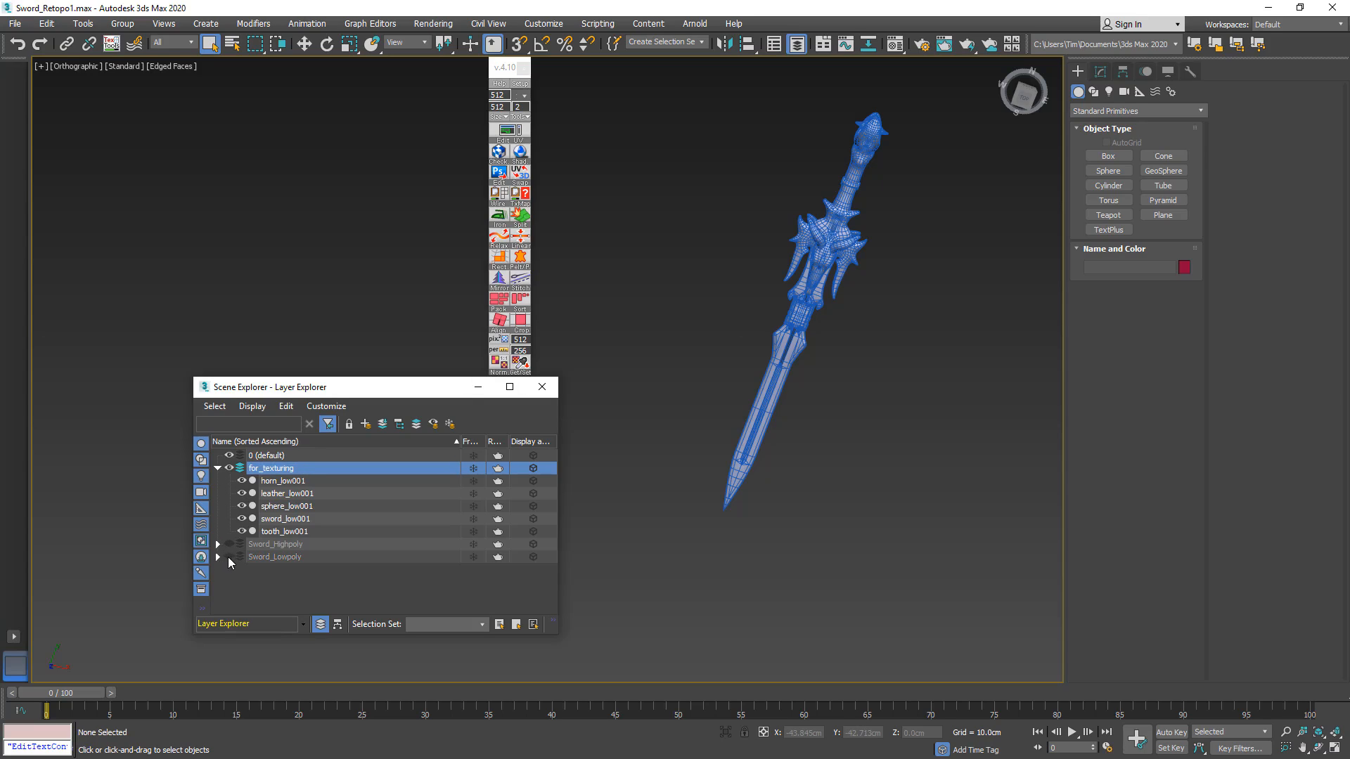
key("alt+Tab")
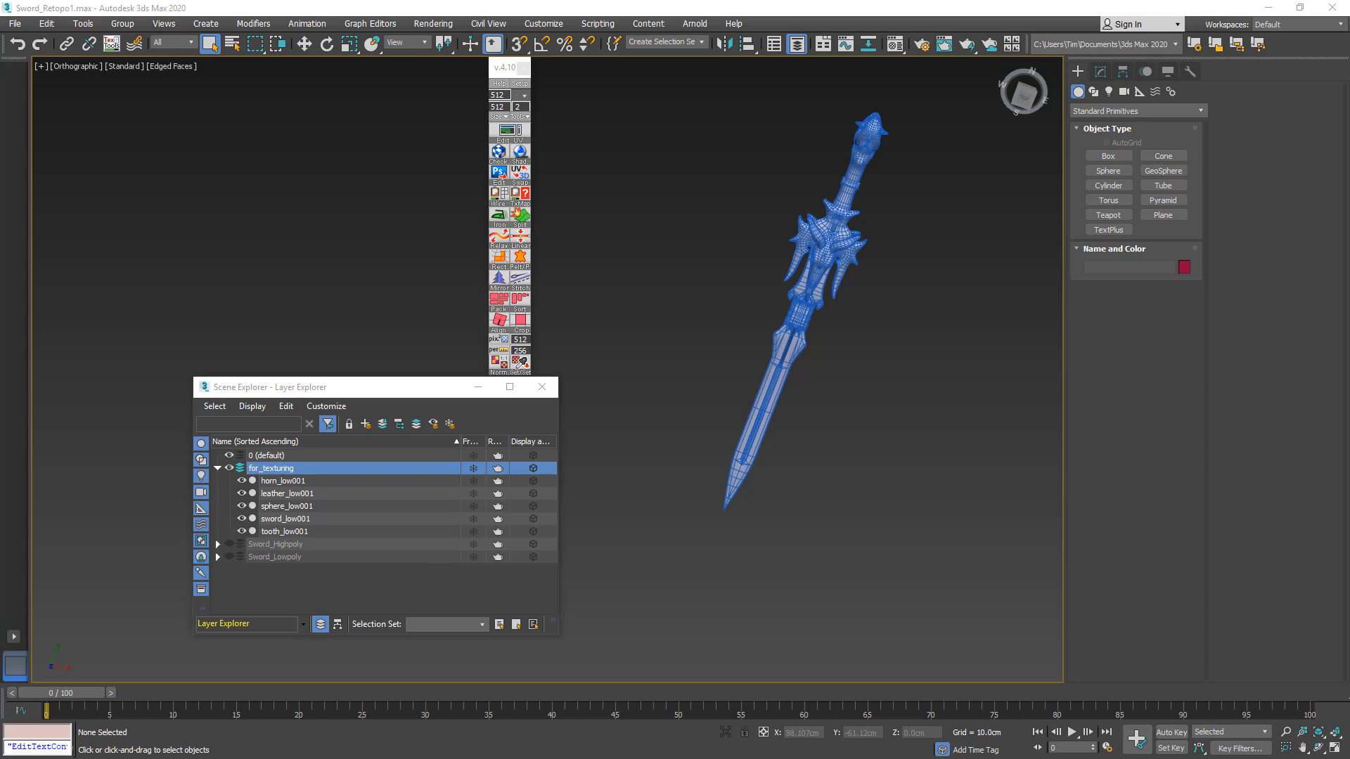
- Clone sword_low001 as a single copy about 125 cm along the Y axis, in line with the original sword
middle_click_drag(889, 409, 861, 473, "alt")
scroll(862, 477, "down", 4)
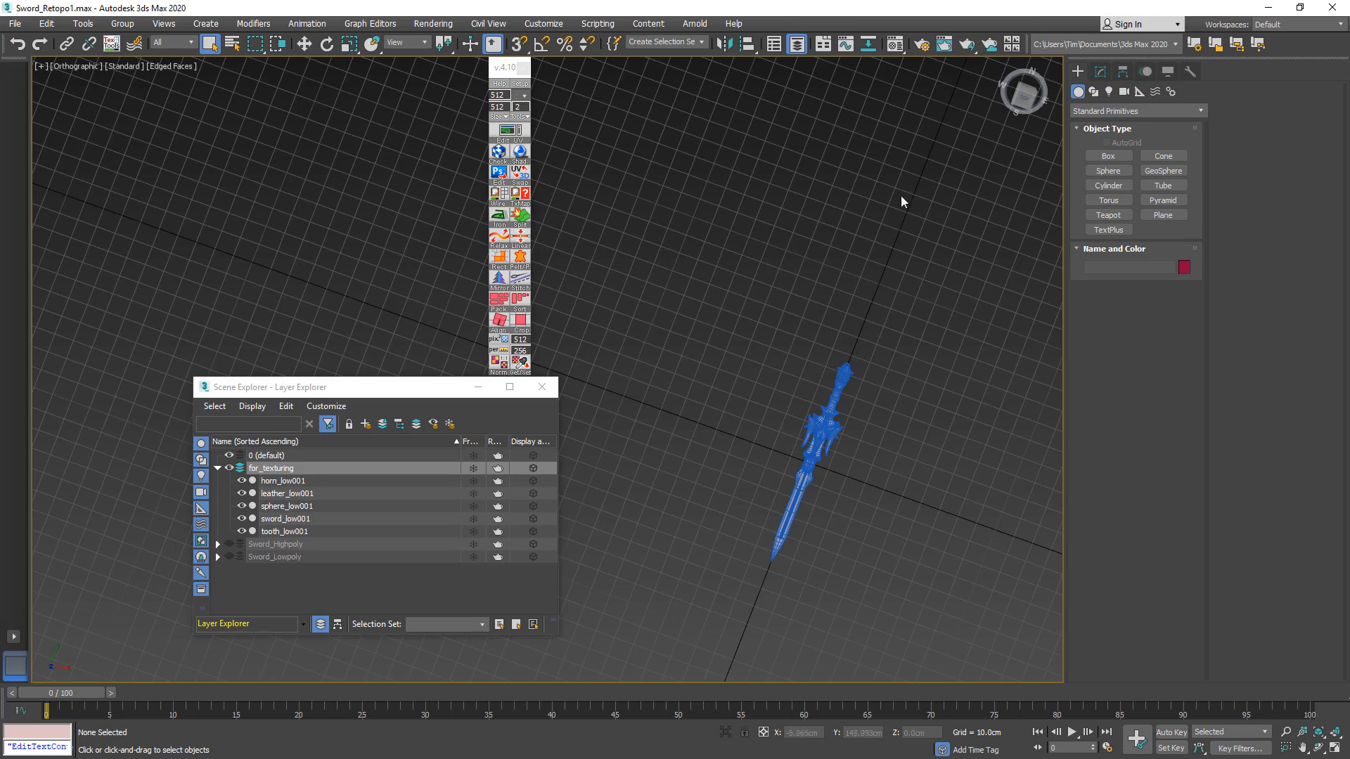
middle_click_drag(829, 482, 733, 495, "alt")
middle_click_drag(845, 438, 722, 373)
scroll(776, 382, "up", 4)
left_click(731, 410)
scroll(722, 375, "down", 2)
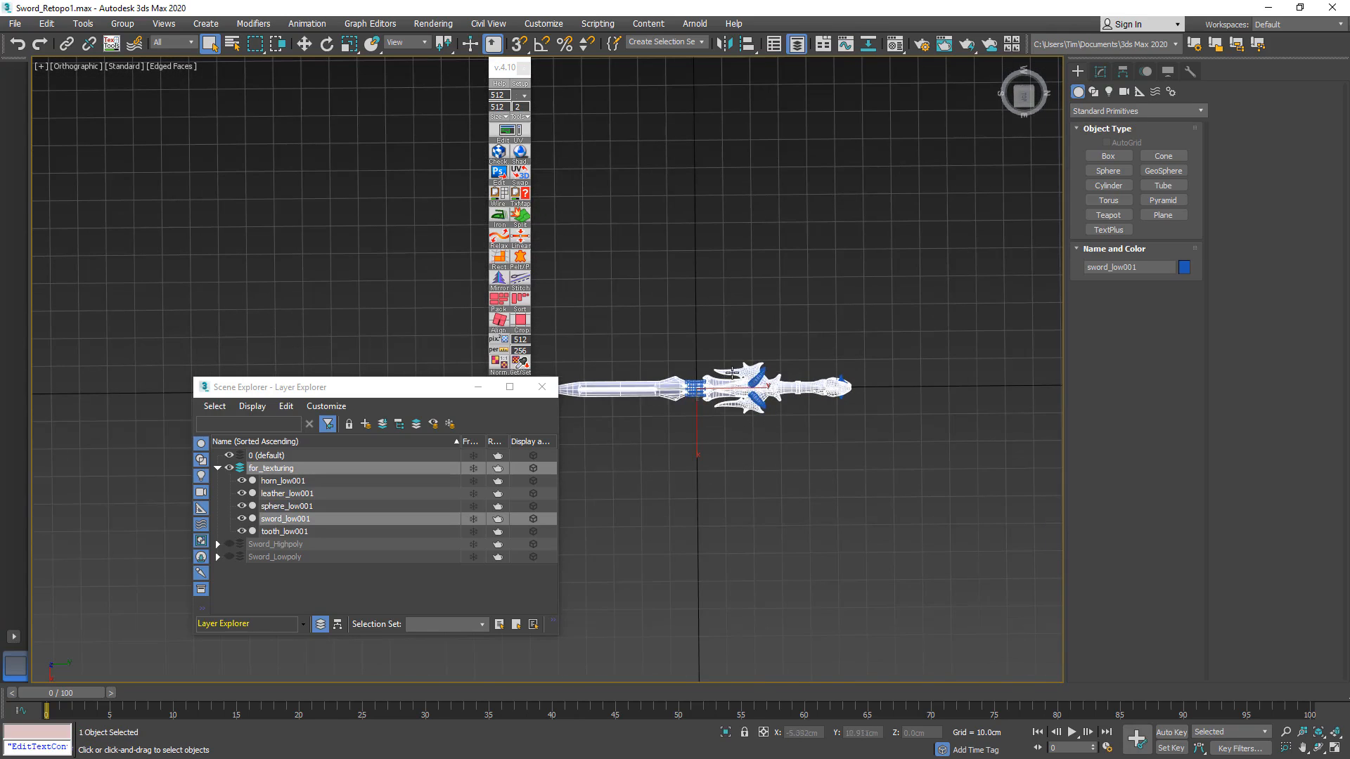
key("w")
left_click_drag(740, 379, 1090, 387, "shift")
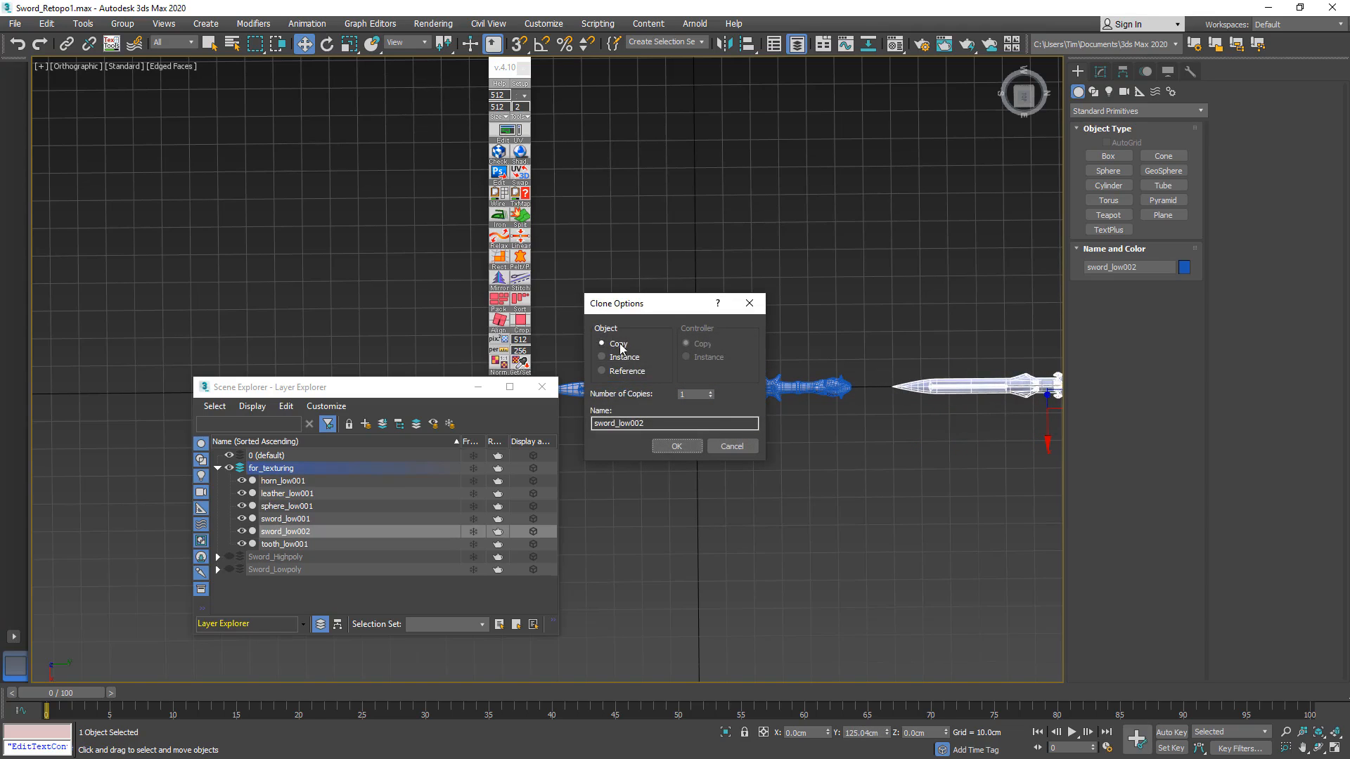
left_click(676, 446)
- Clone horn_low001 and sphere_low001 together as copies about 166 cm along the Y axis, beyond the second sword
scroll(791, 441, "up", 3)
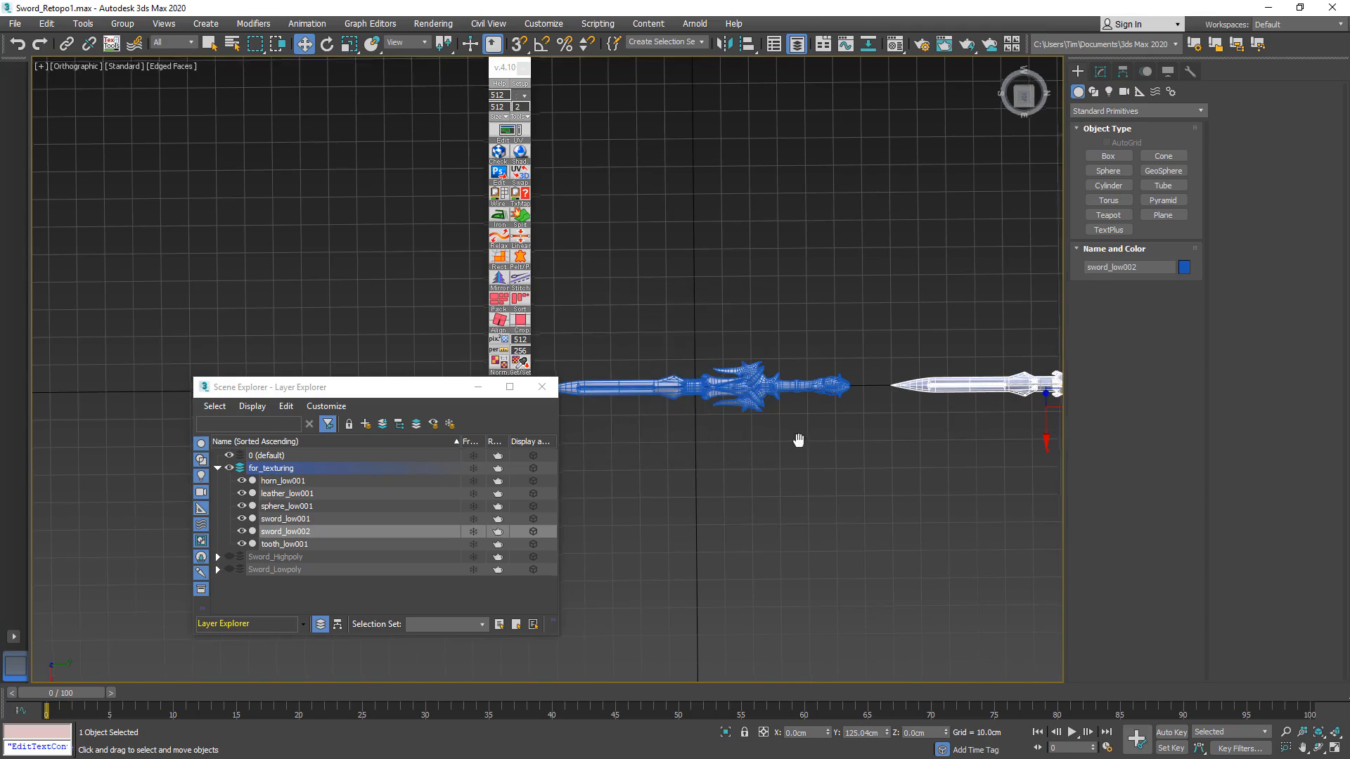
middle_click_drag(735, 410, 729, 361, "alt")
scroll(716, 349, "up", 4)
left_click(683, 327)
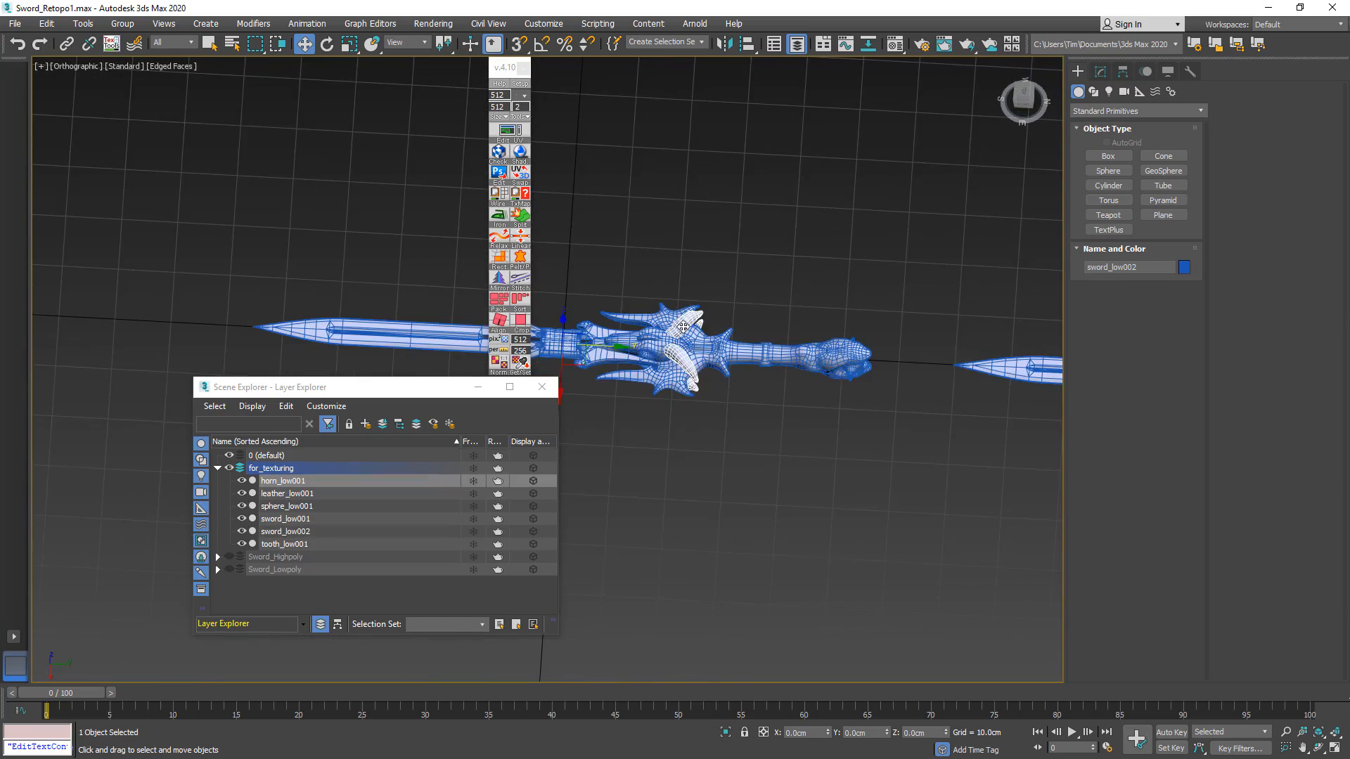
scroll(859, 365, "up", 5)
left_click(843, 373, "ctrl")
mouse_move(843, 404)
middle_mouse_down("alt")
mouse_move(849, 359)
mouse_move(853, 387)
middle_mouse_up("alt")
scroll(850, 436, "down", 8)
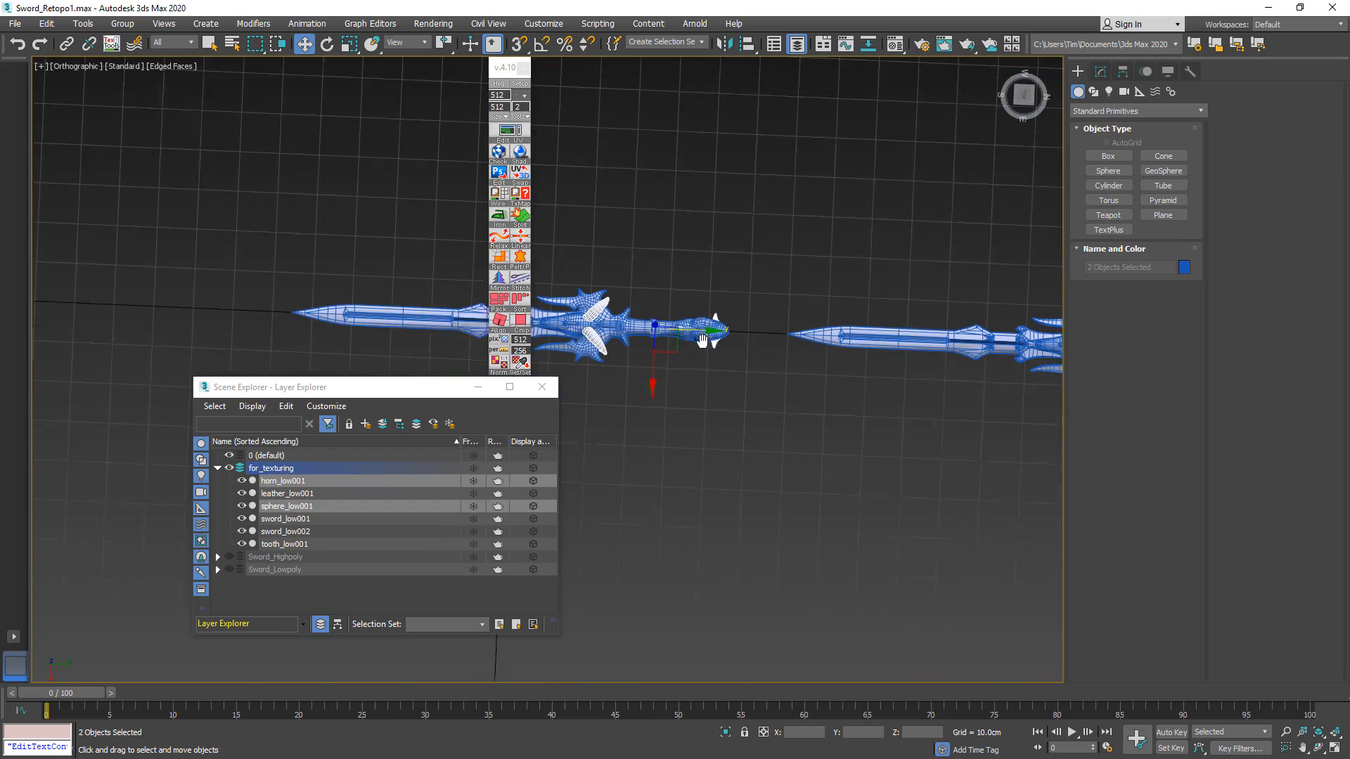
scroll(778, 372, "down", 4)
middle_click_drag(778, 373, 694, 354, "alt")
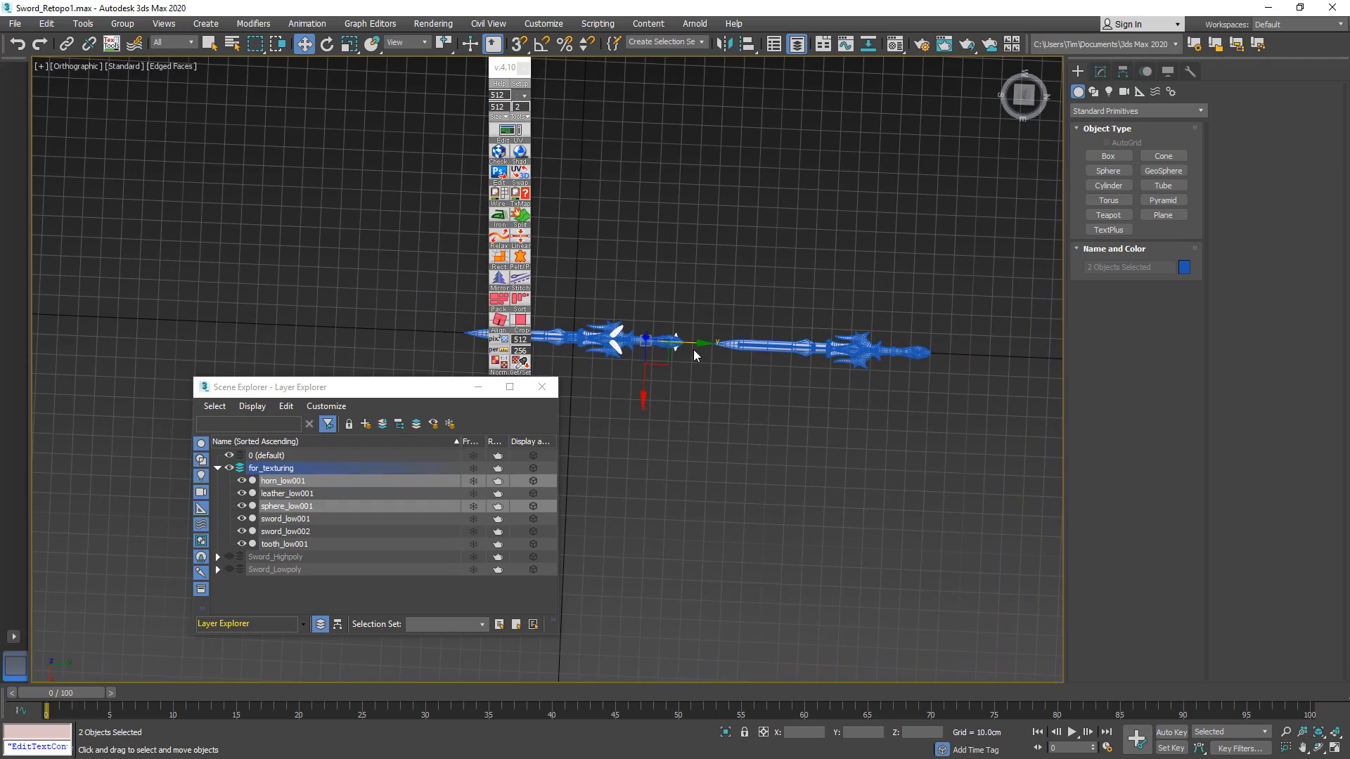
left_click_drag(686, 340, 1019, 356, "shift")
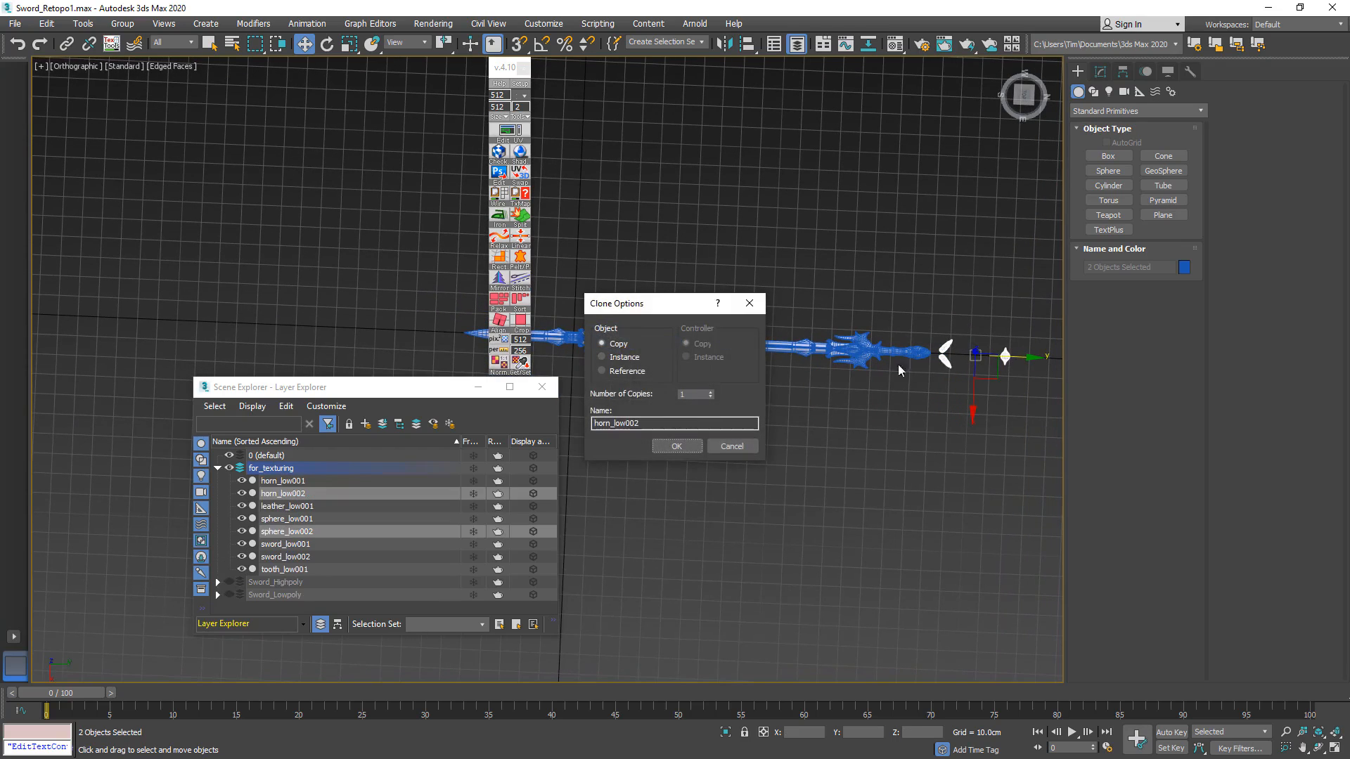
left_click(682, 446)
- Move the copied sphere along Y to about 143 cm and shift the copied horns outward past it
scroll(809, 415, "up", 5)
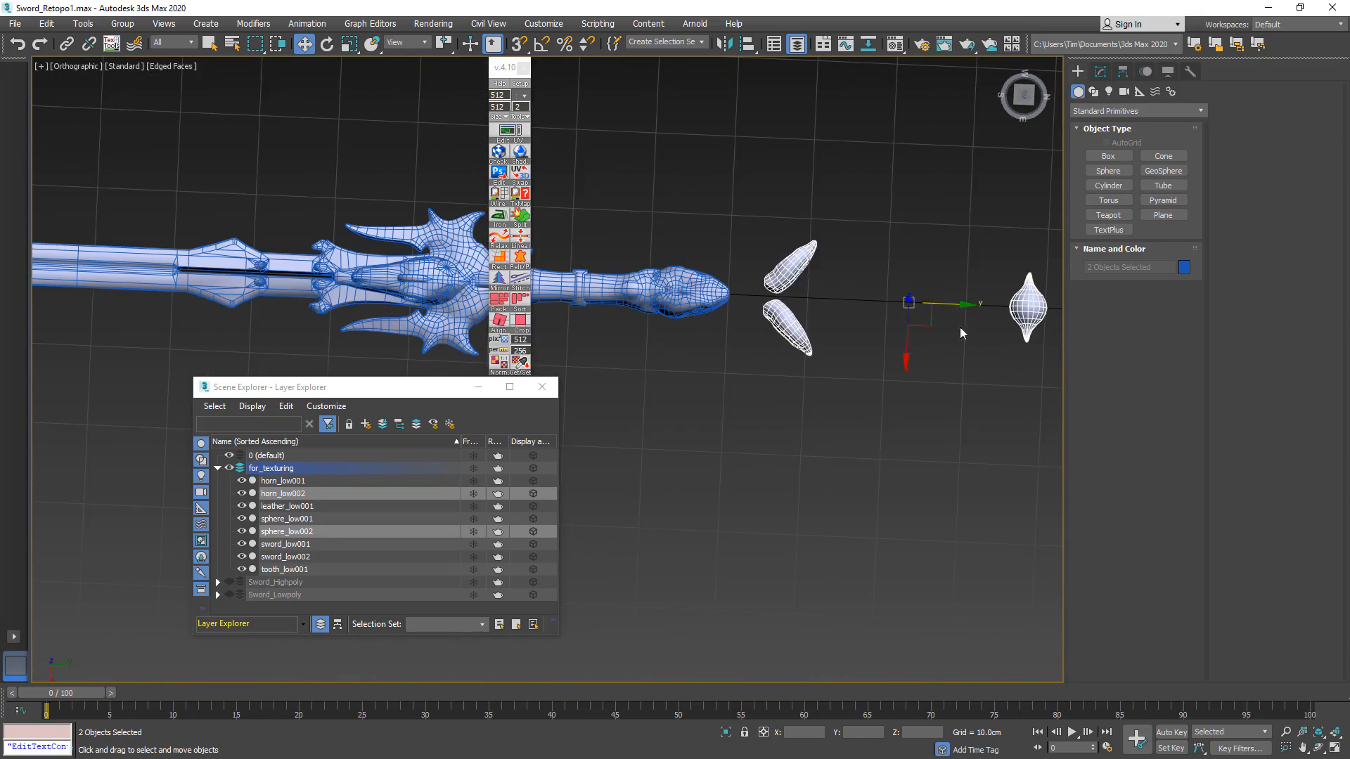
left_click(1036, 304)
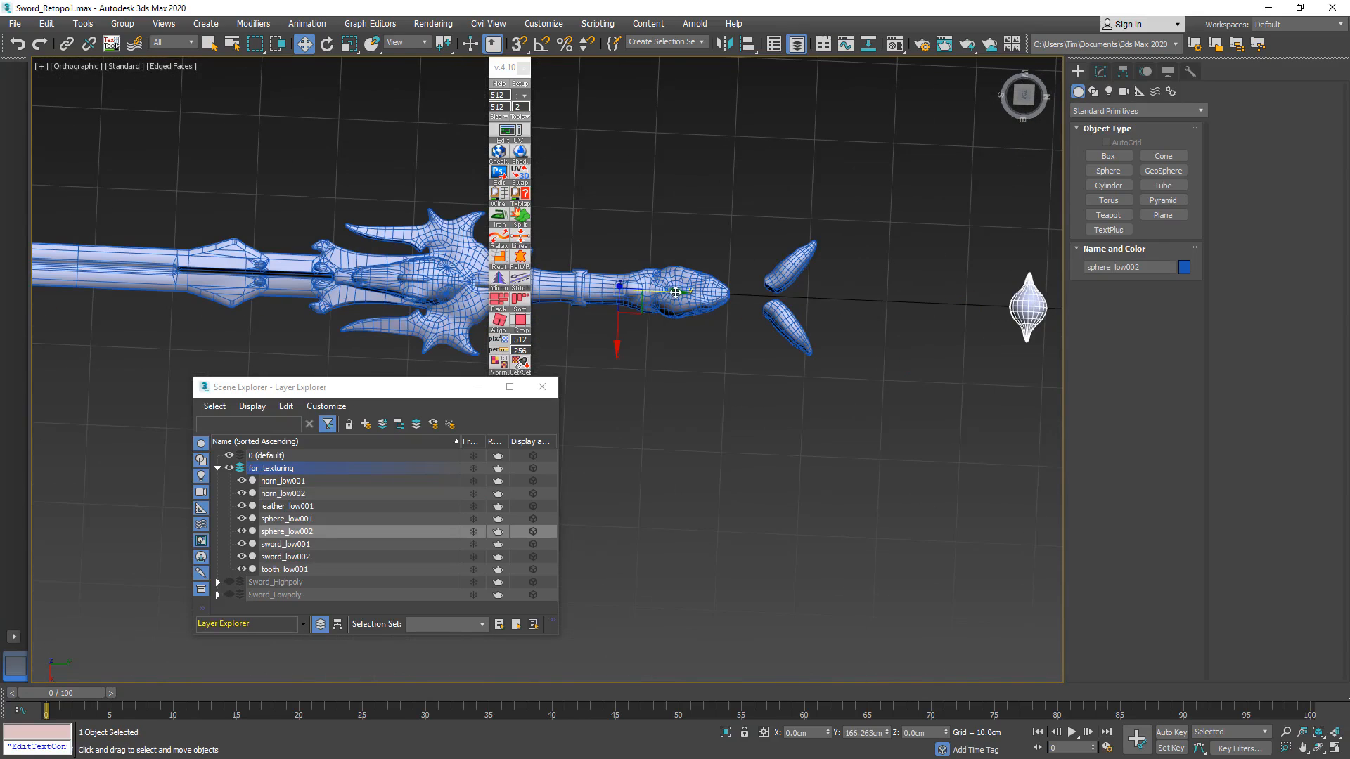
left_click_drag(675, 292, 481, 270)
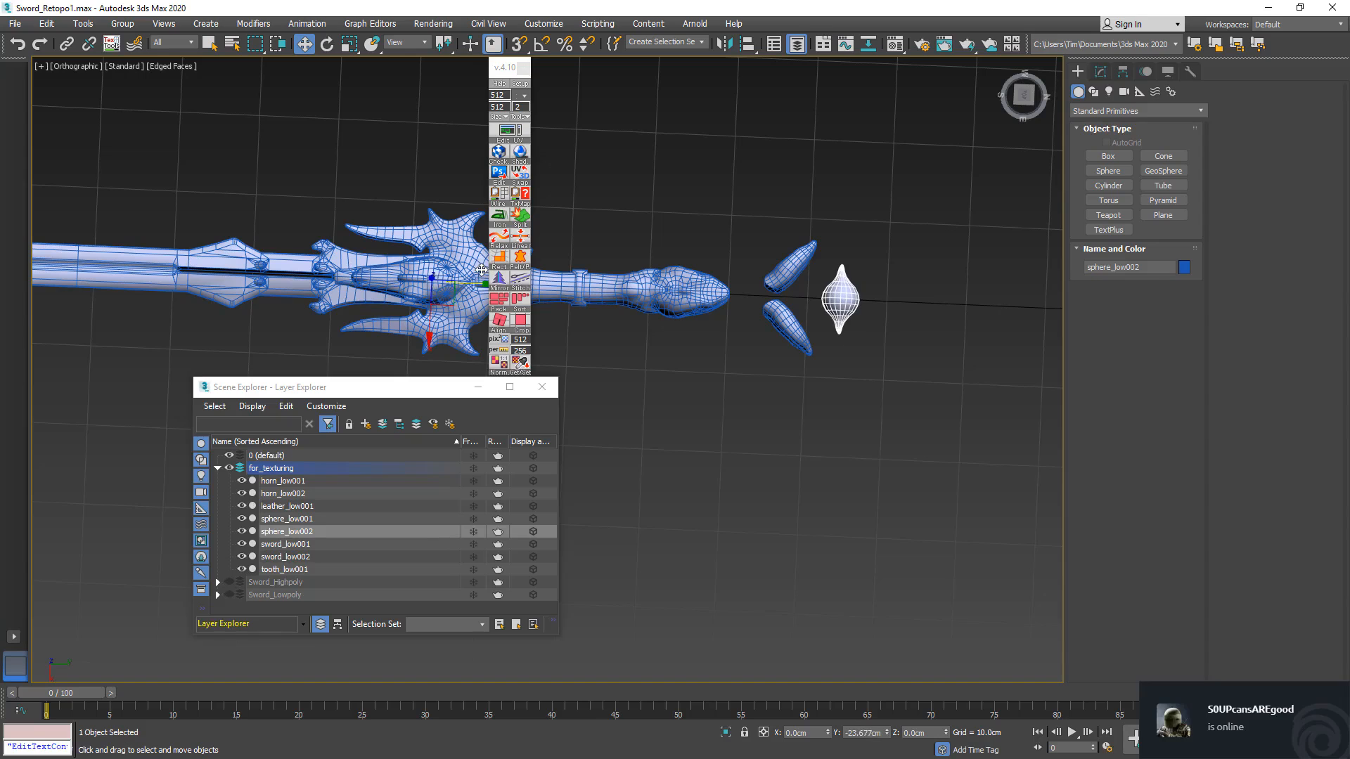
left_click(786, 271)
left_click_drag(658, 292, 863, 301)
left_click(843, 305)
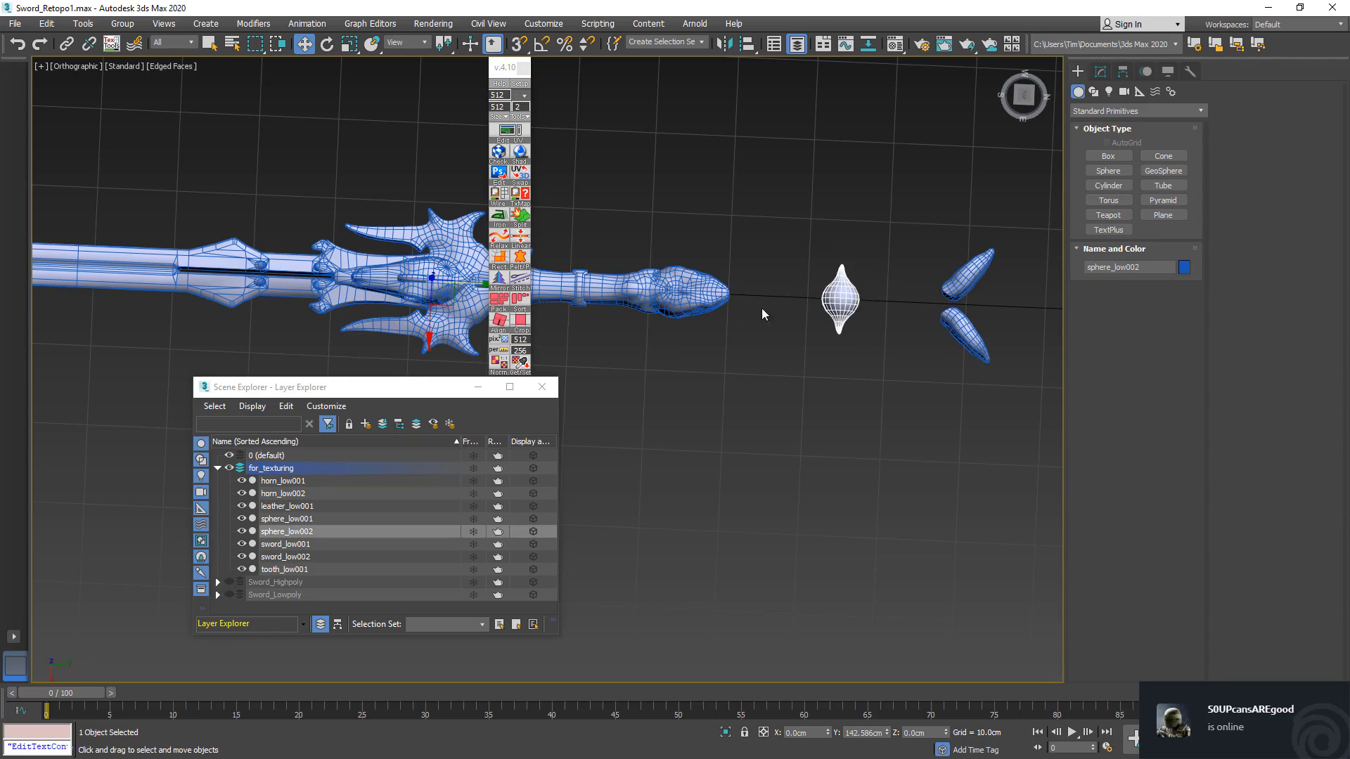
- Select all eight parts in the for_texturing layer and start exporting only the selection
scroll(762, 308, "down", 5)
middle_click_drag(762, 308, 729, 389, "alt")
left_click(524, 68)
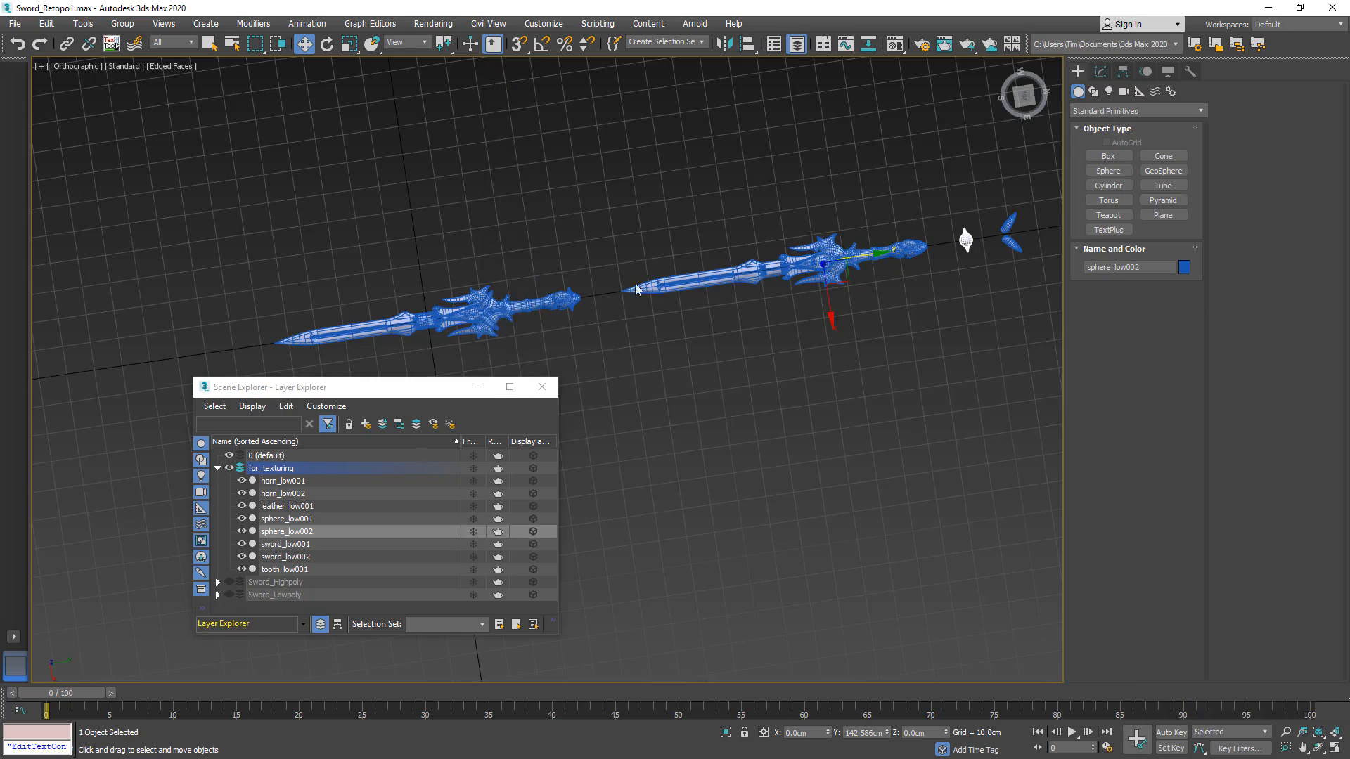
middle_click_drag(653, 286, 648, 286, "alt")
scroll(645, 276, "down", 4)
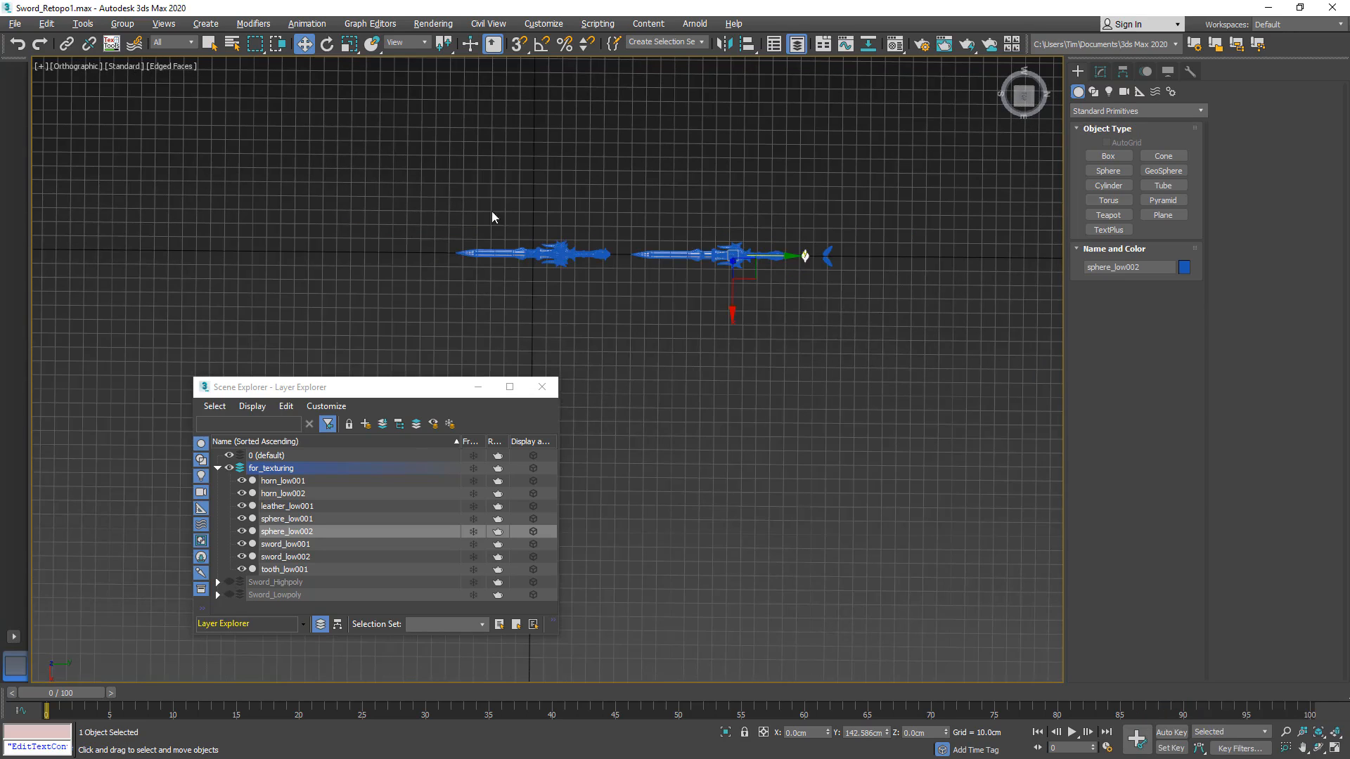
left_click_drag(850, 311, 851, 312)
middle_click_drag(686, 271, 470, 239, "alt")
left_click(14, 23)
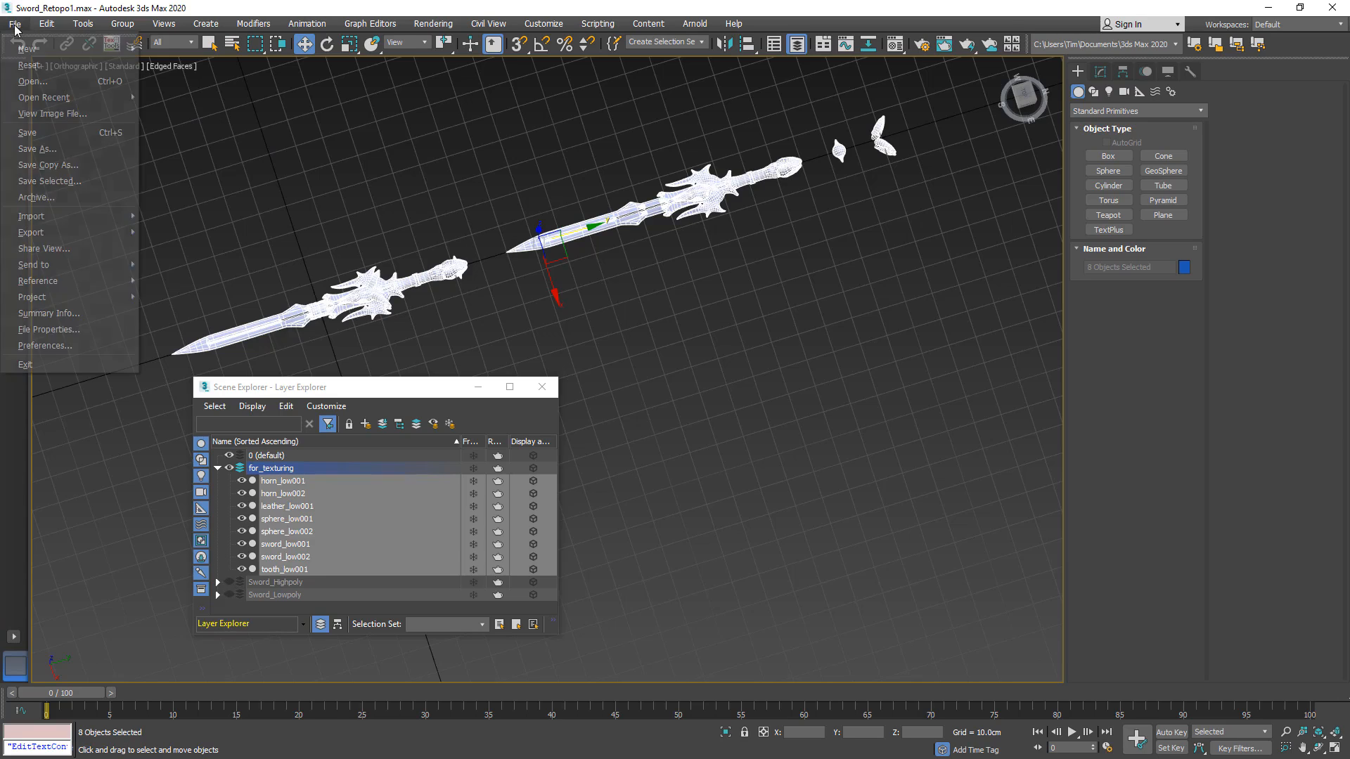
mouse_move(66, 232)
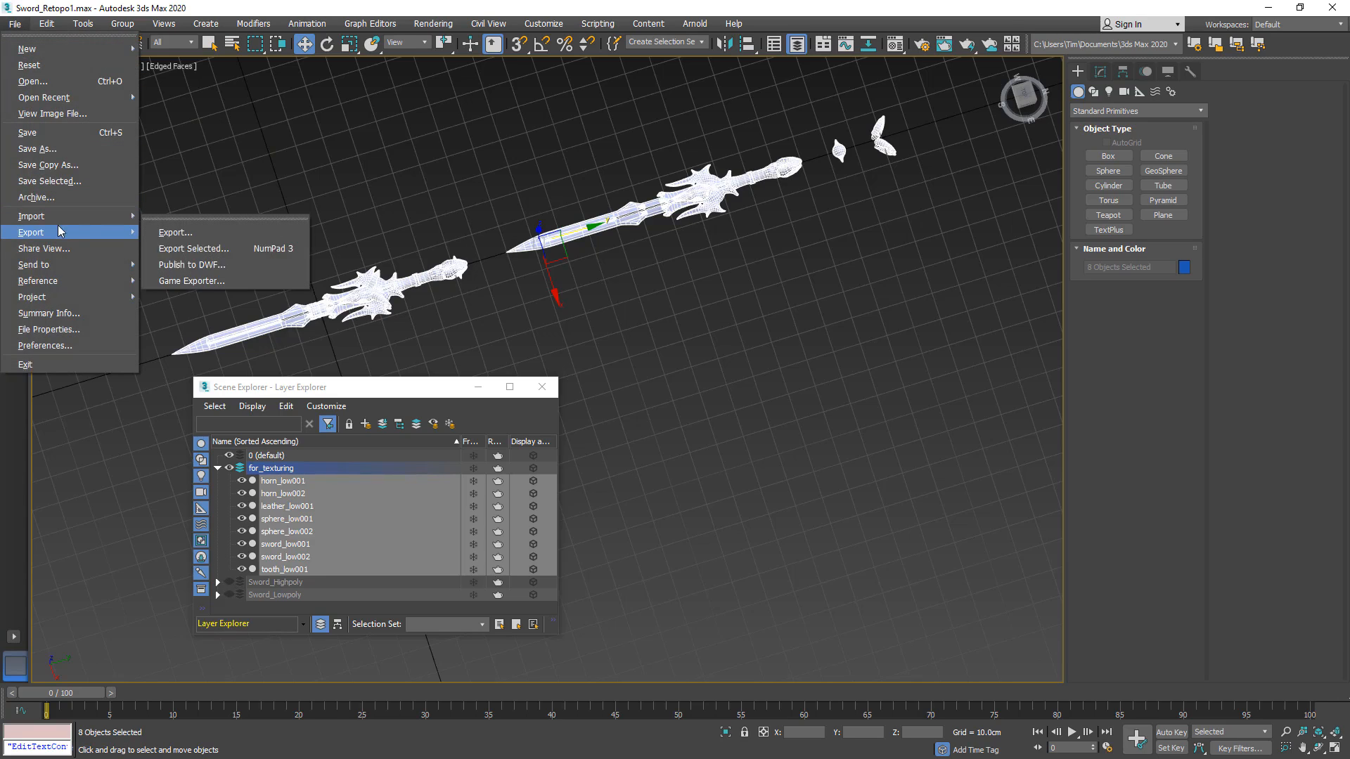
left_click(186, 249)
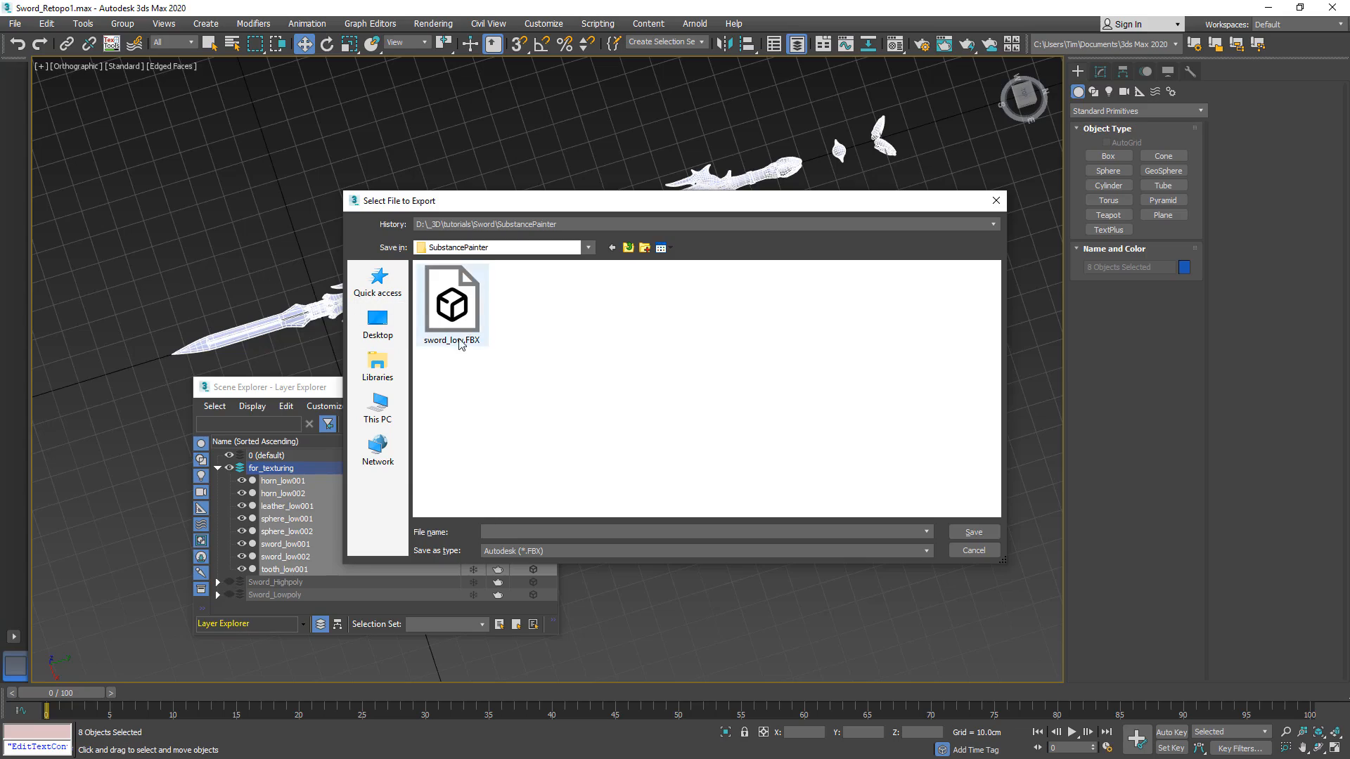
- Name the export sword_for_texturing and export it as FBX to the SubstancePainter folder with the Autodesk Media & Entertainment preset
left_click(469, 343)
double_click(568, 532)
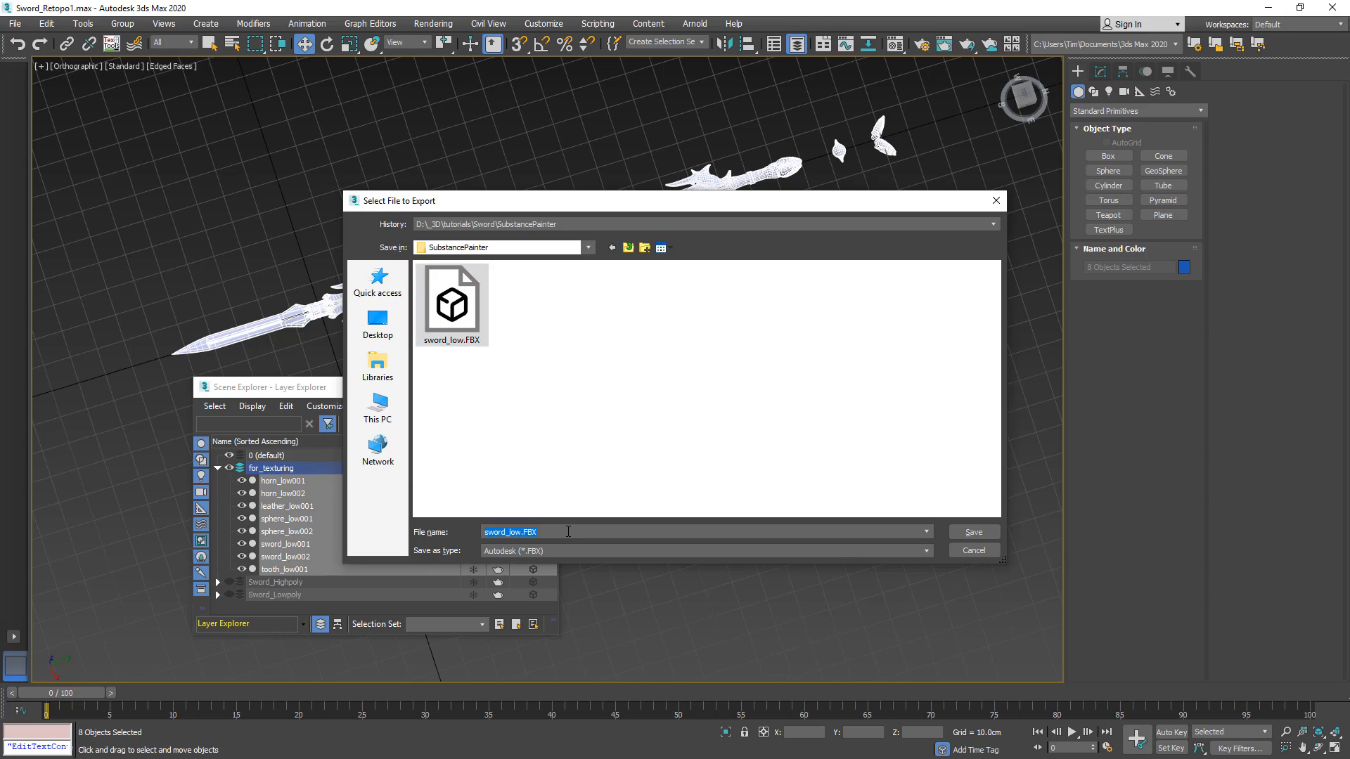
type("sword_")
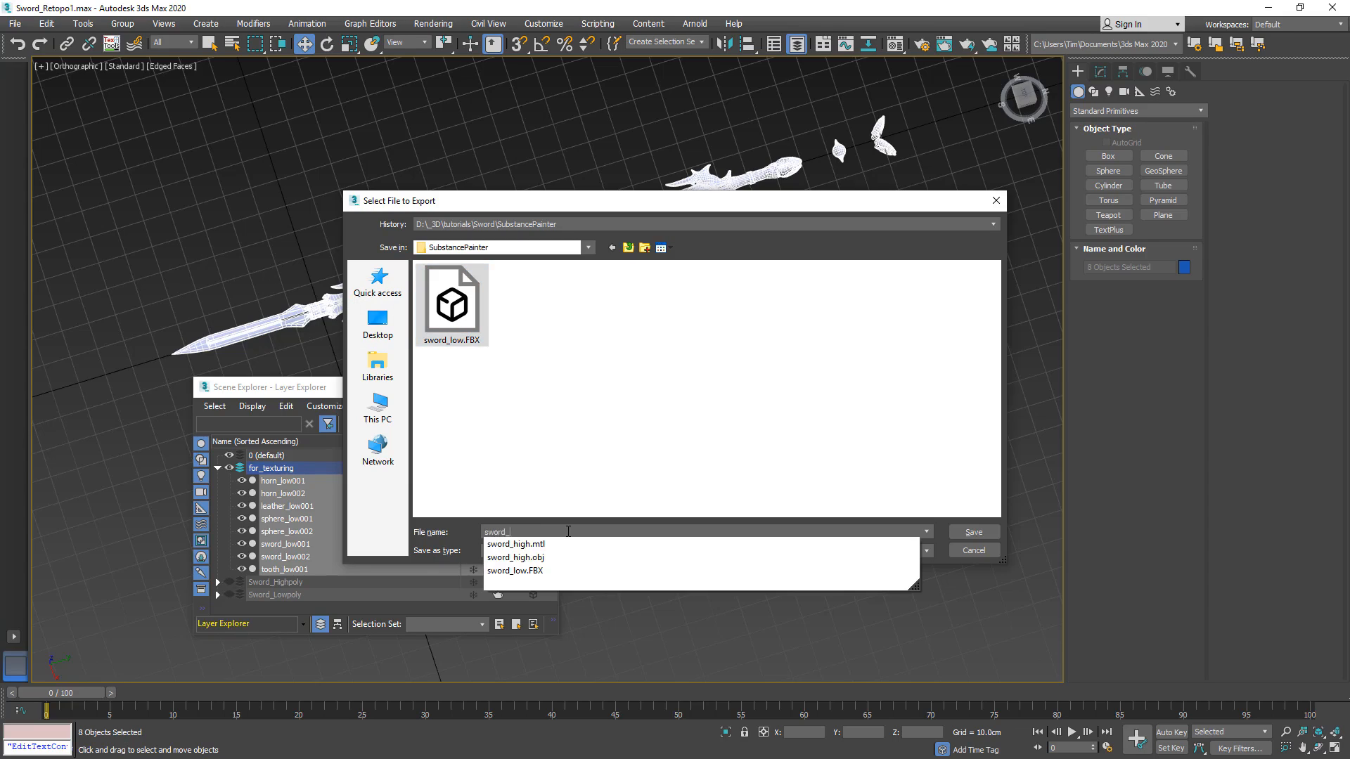
type("for_texturing")
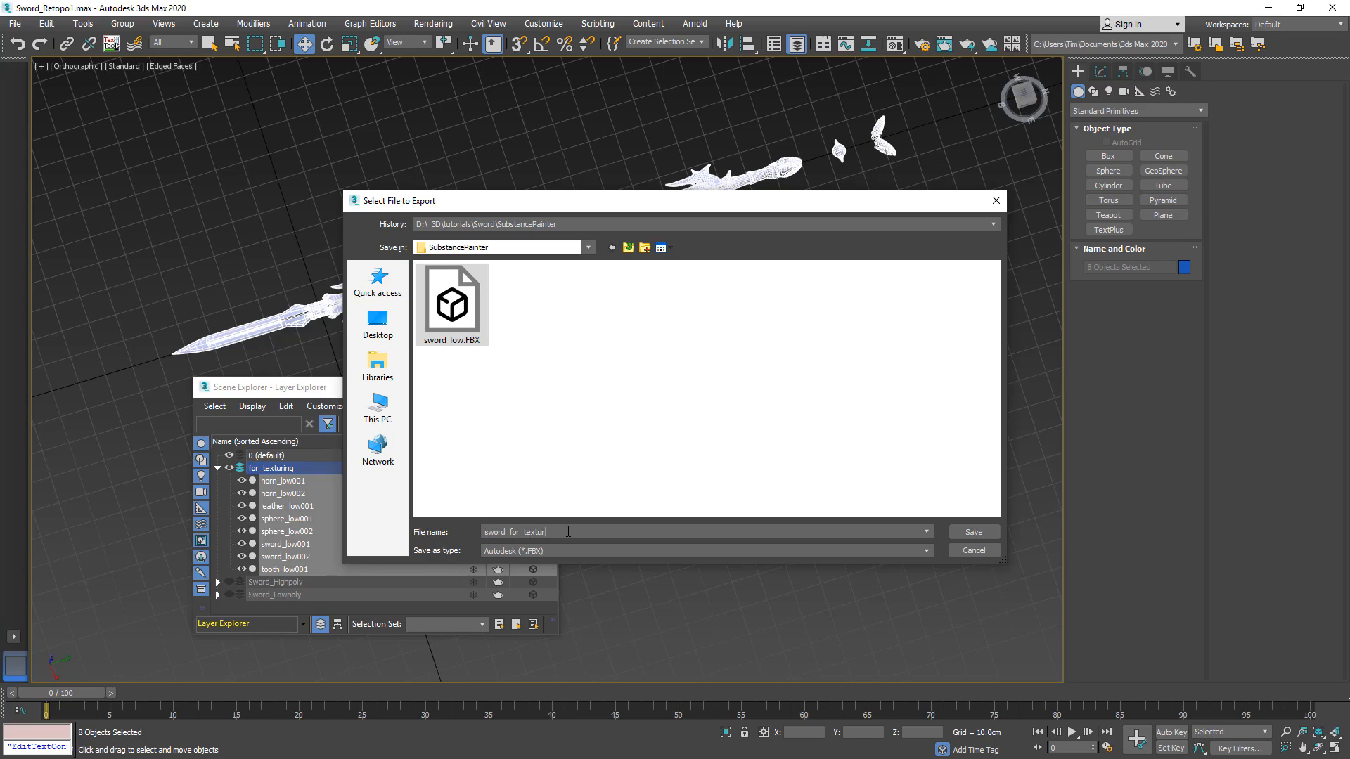
left_click(985, 531)
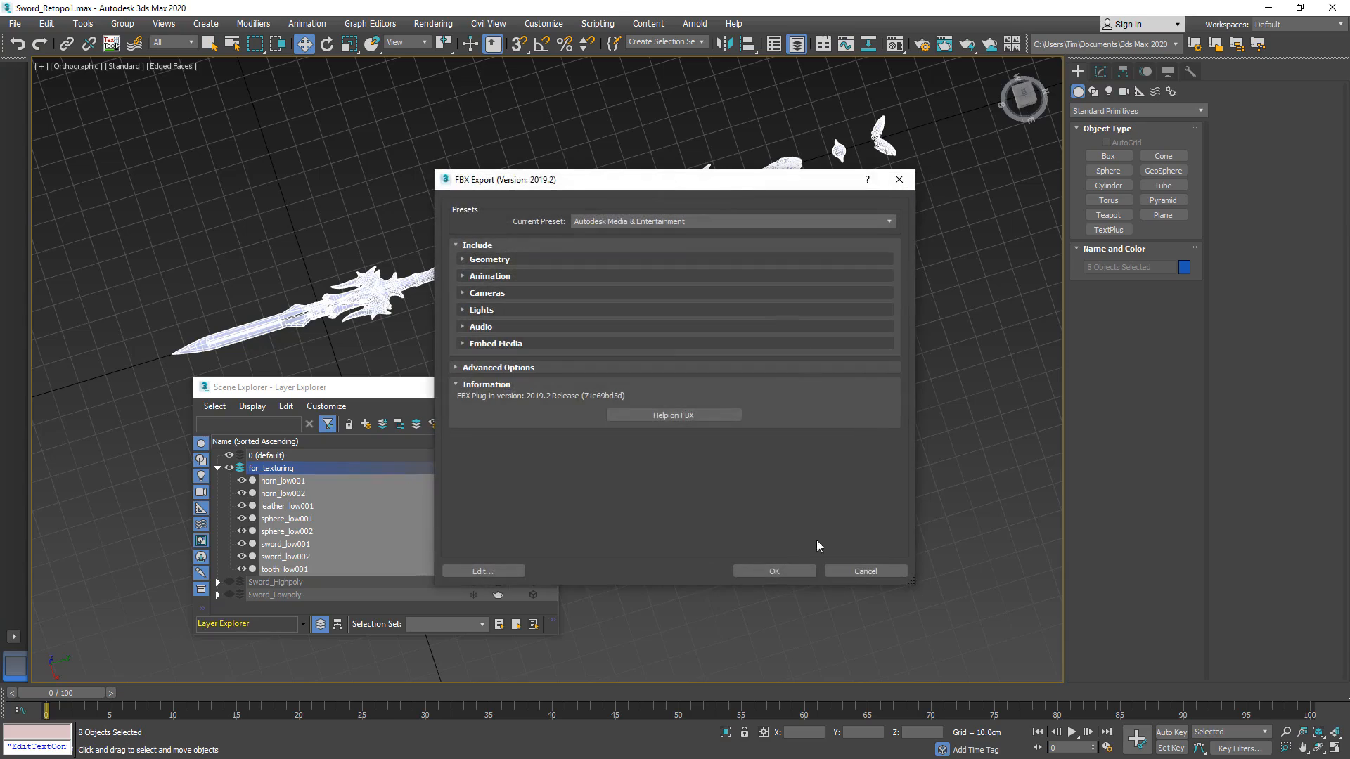
left_click(774, 571)
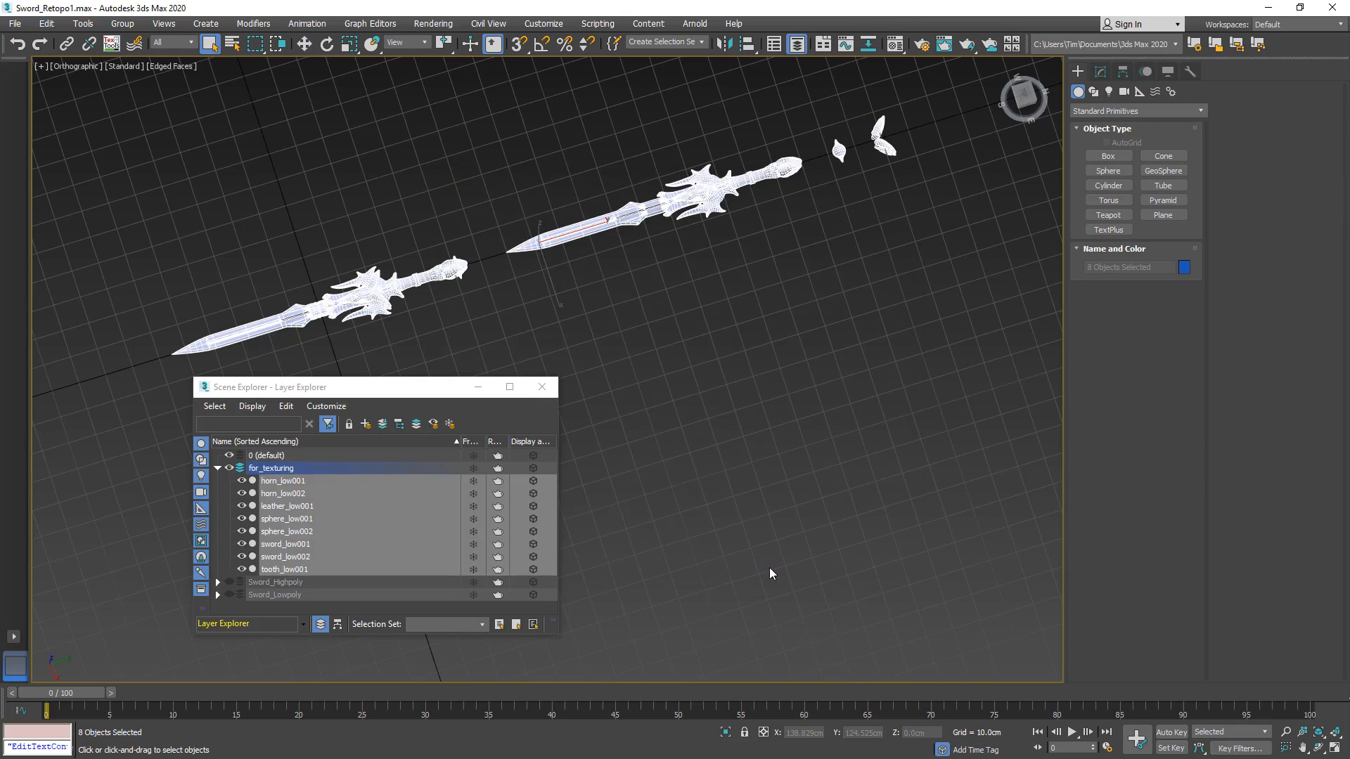